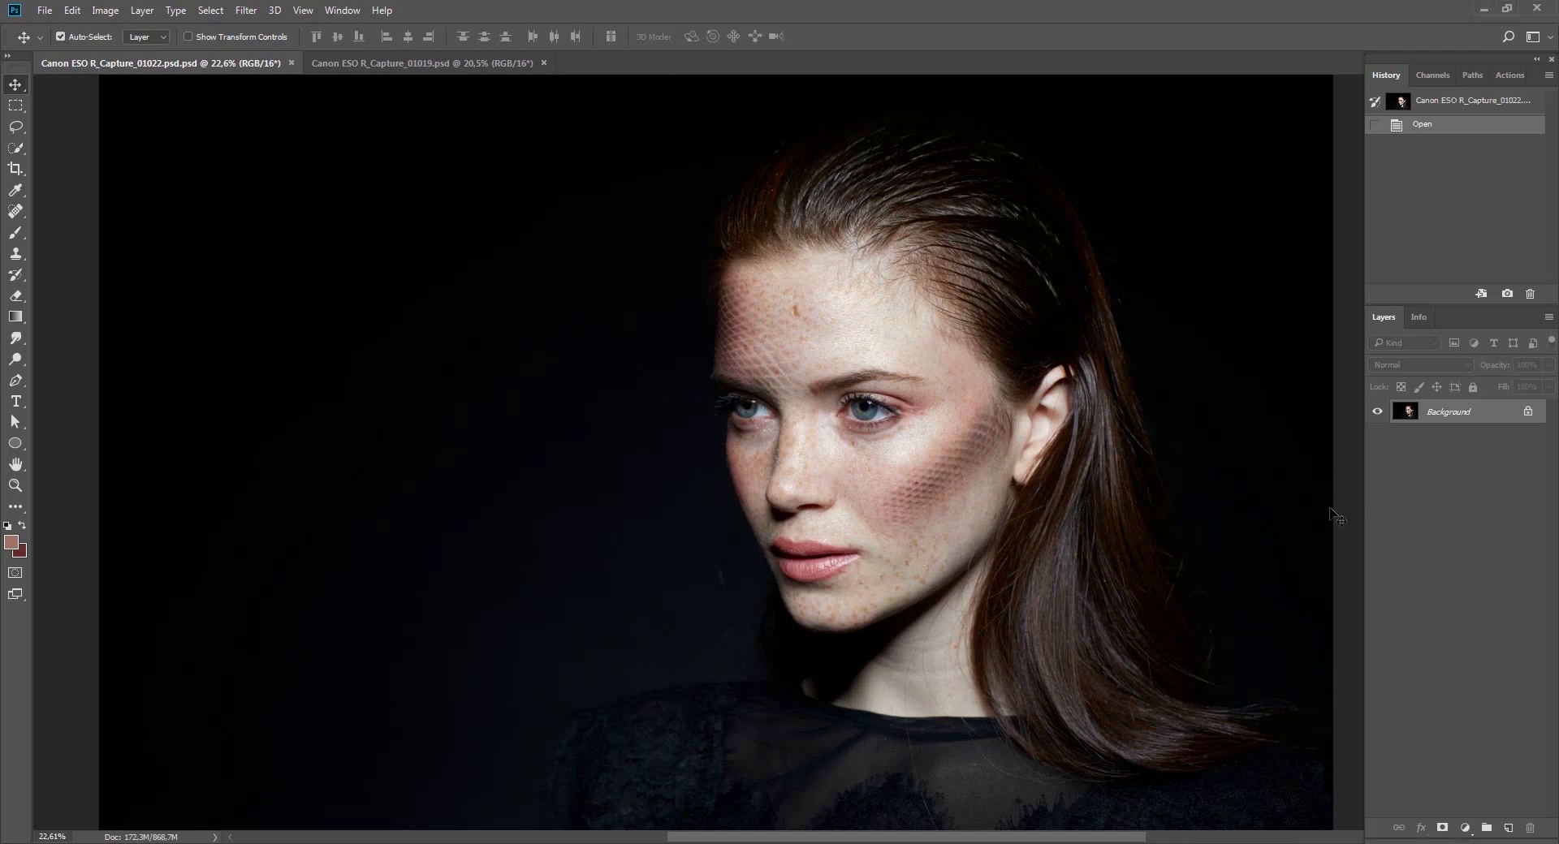
Create a new layer above the Background and rename it Corrections.
click(1513, 829)
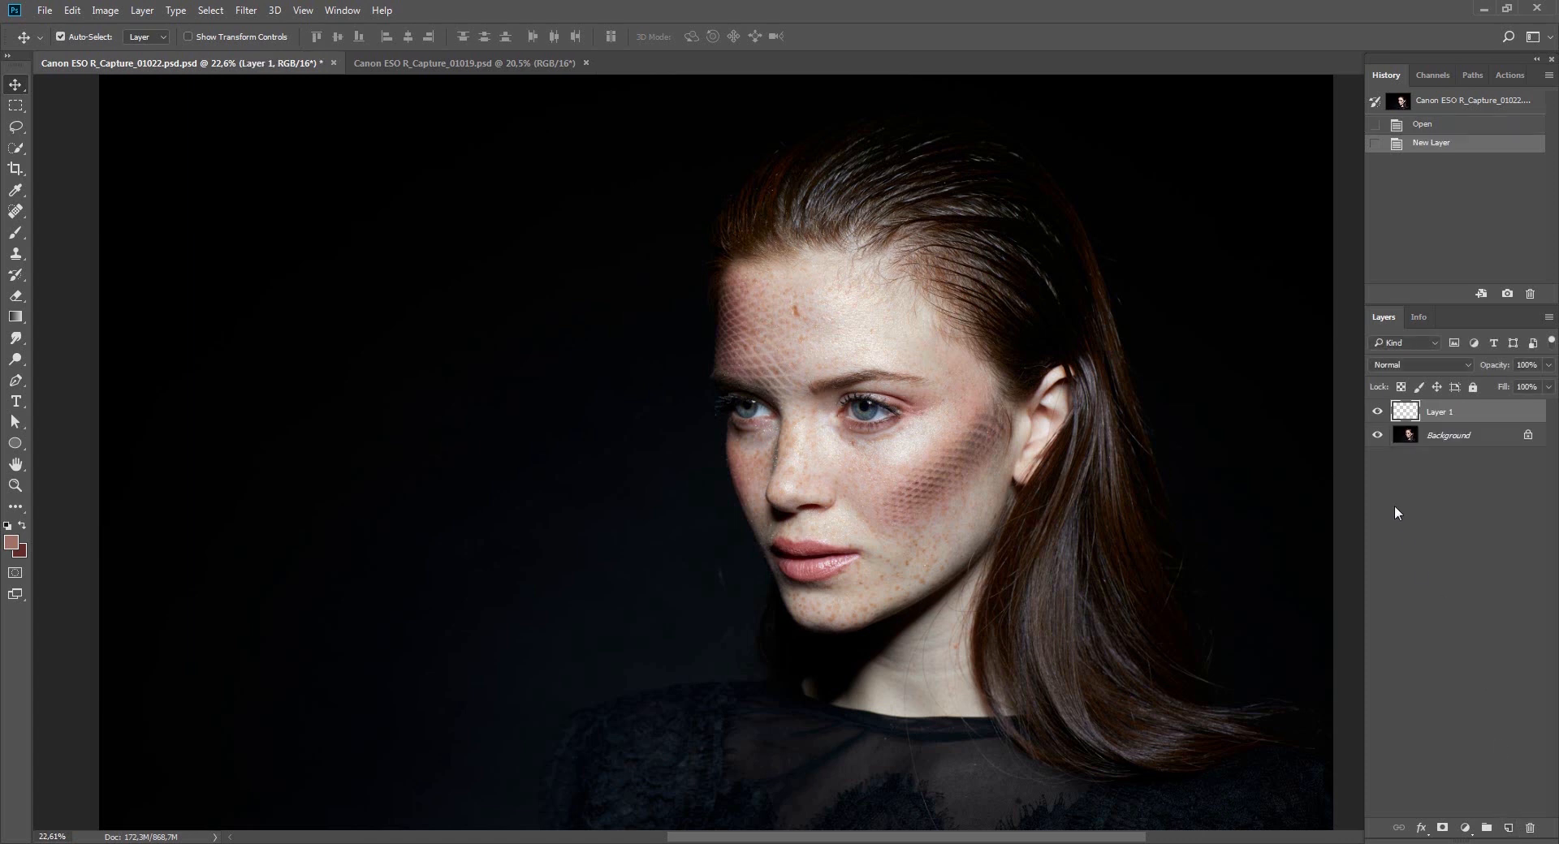
double_click(1439, 411)
text(corrections)
key(Return)
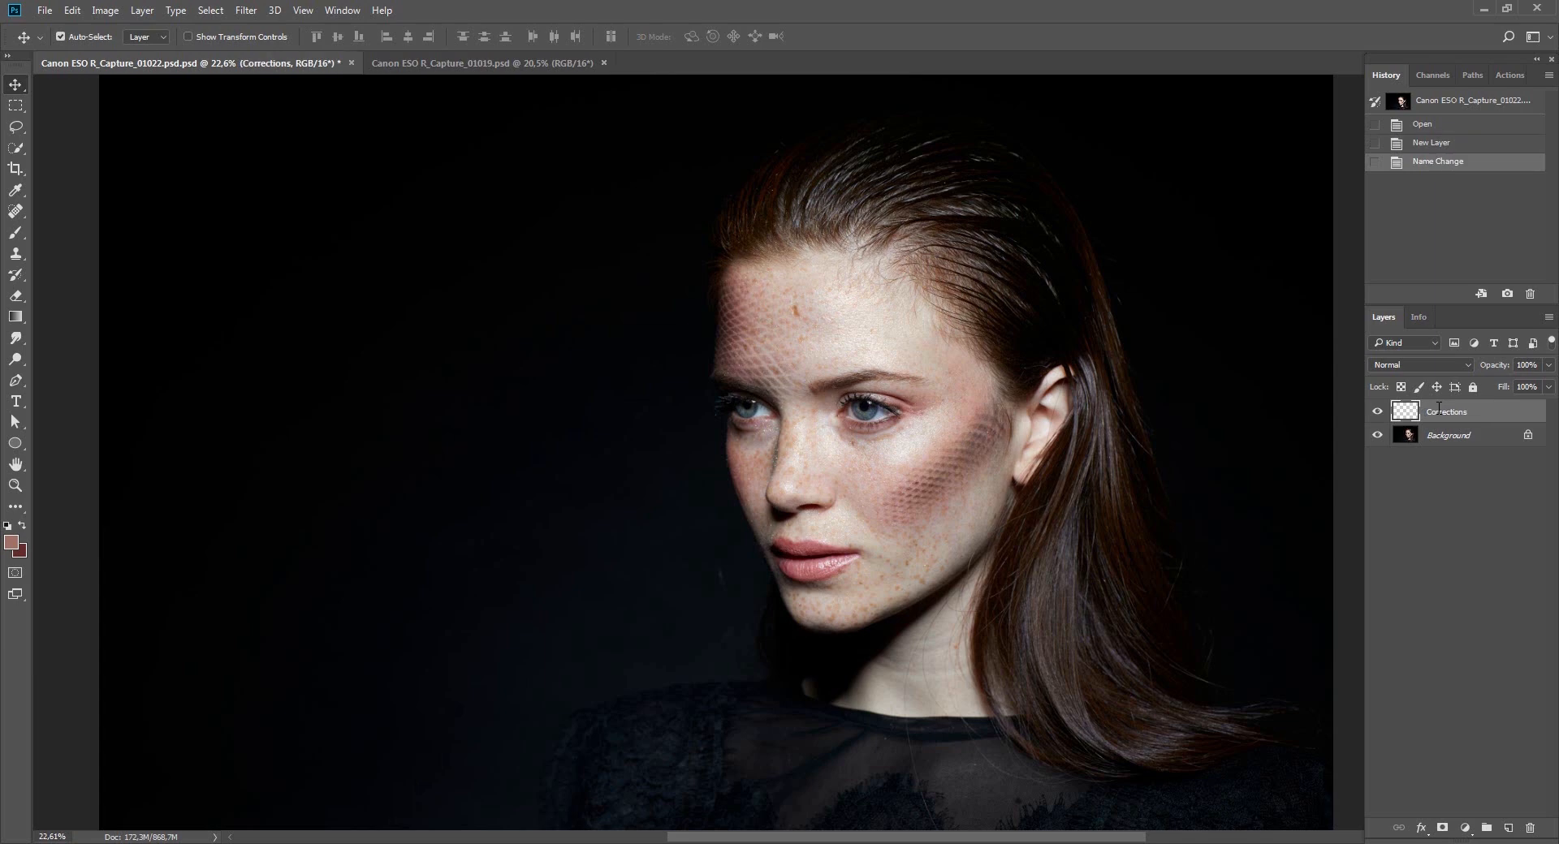
Activate the Brush tool and set the foreground colour to red, ff2f00.
key(z)
drag(948, 449, 970, 479)
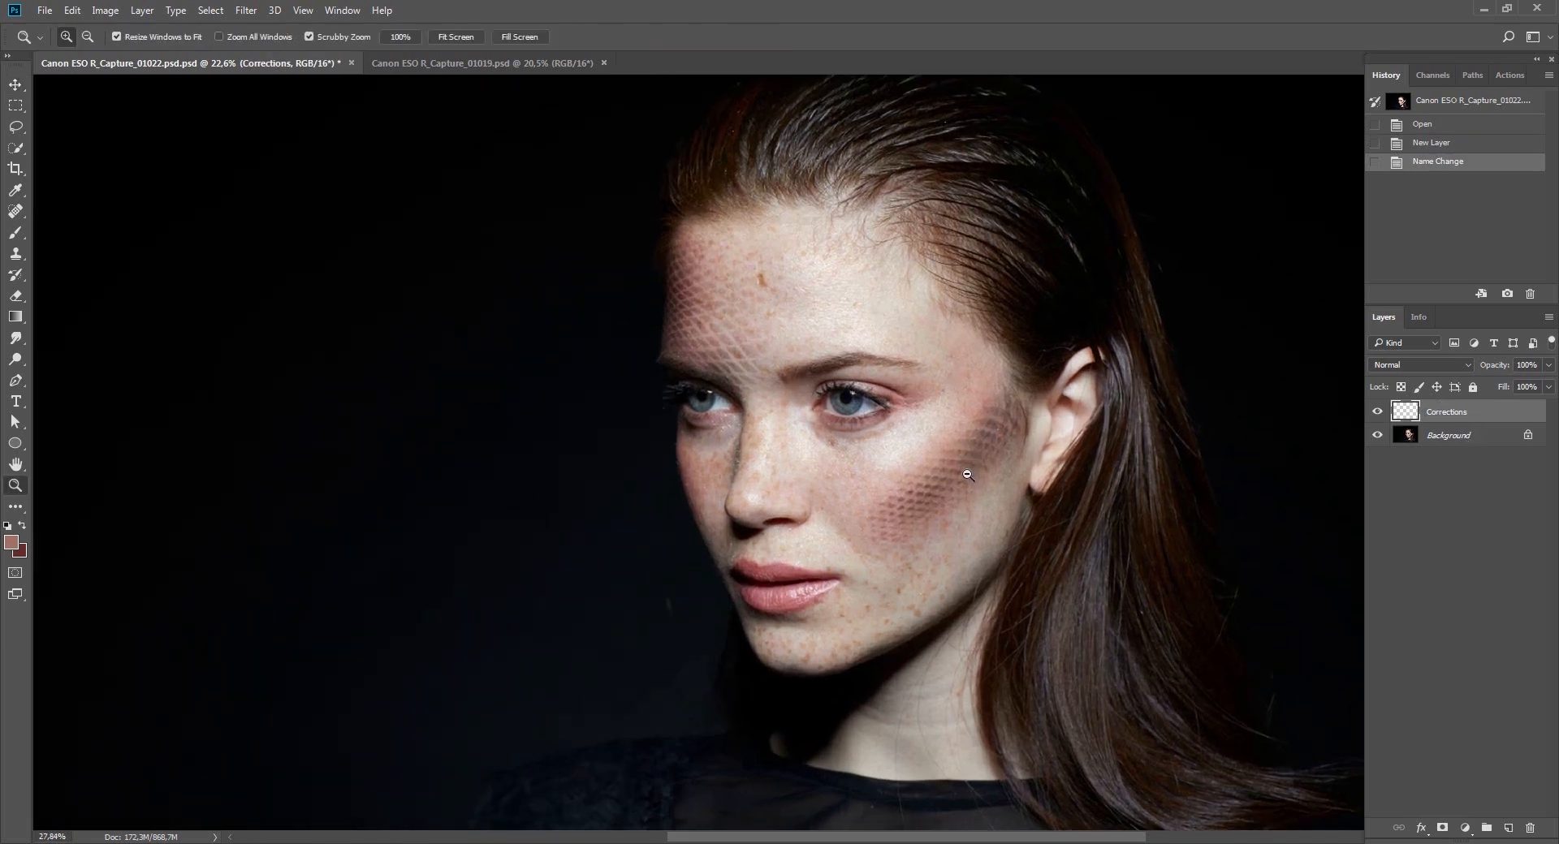
key(b)
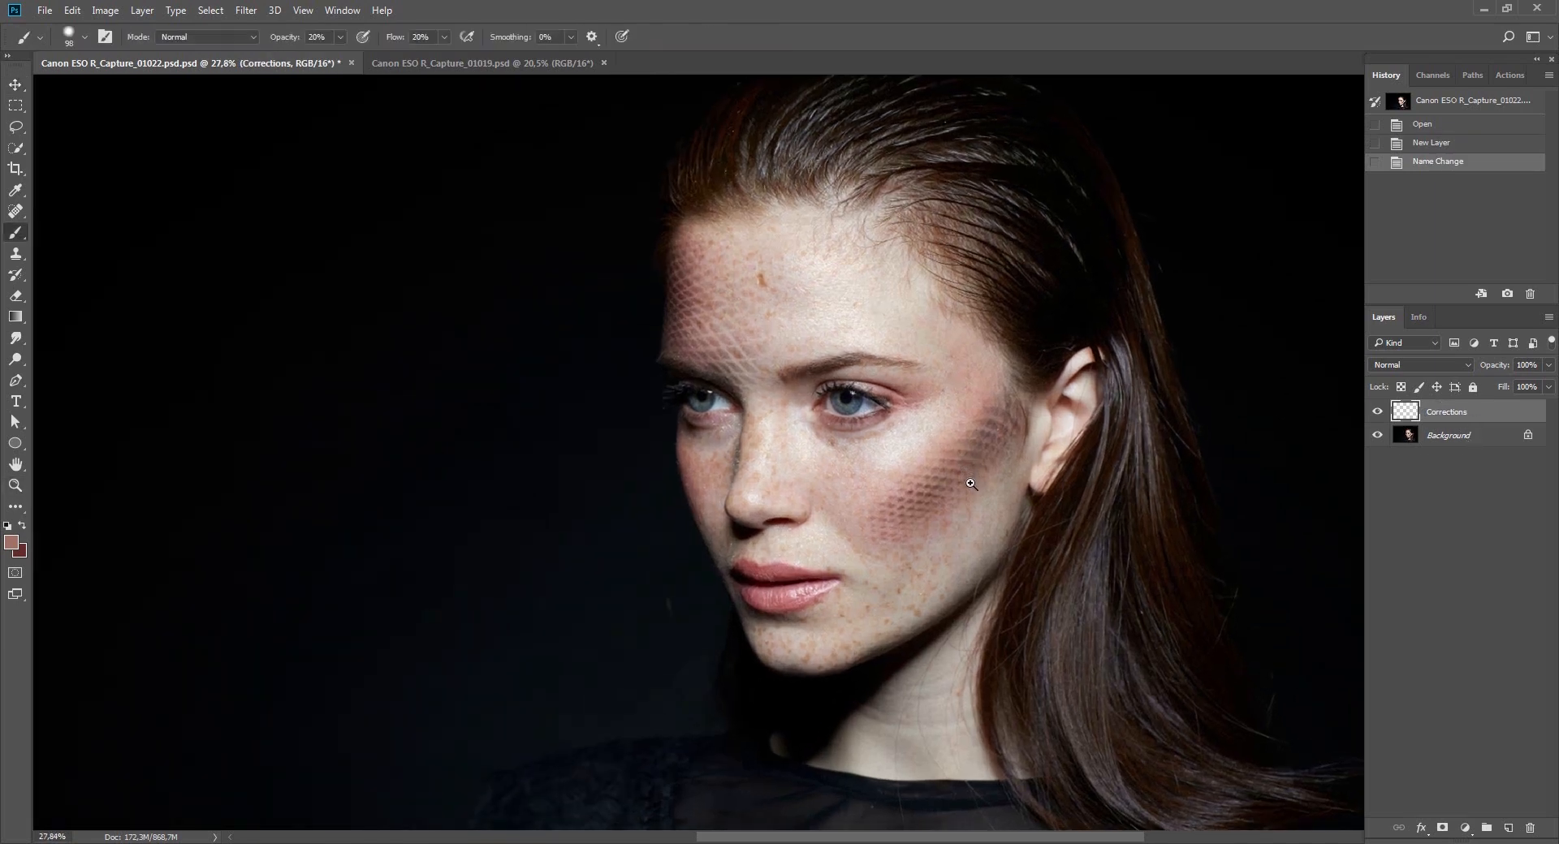
click(12, 542)
text(ff2f00)
click(996, 513)
Circle the mole on the forehead in red with a thin, slightly enlarged brush.
drag(680, 298, 642, 465)
drag(673, 389, 647, 371)
click(731, 311)
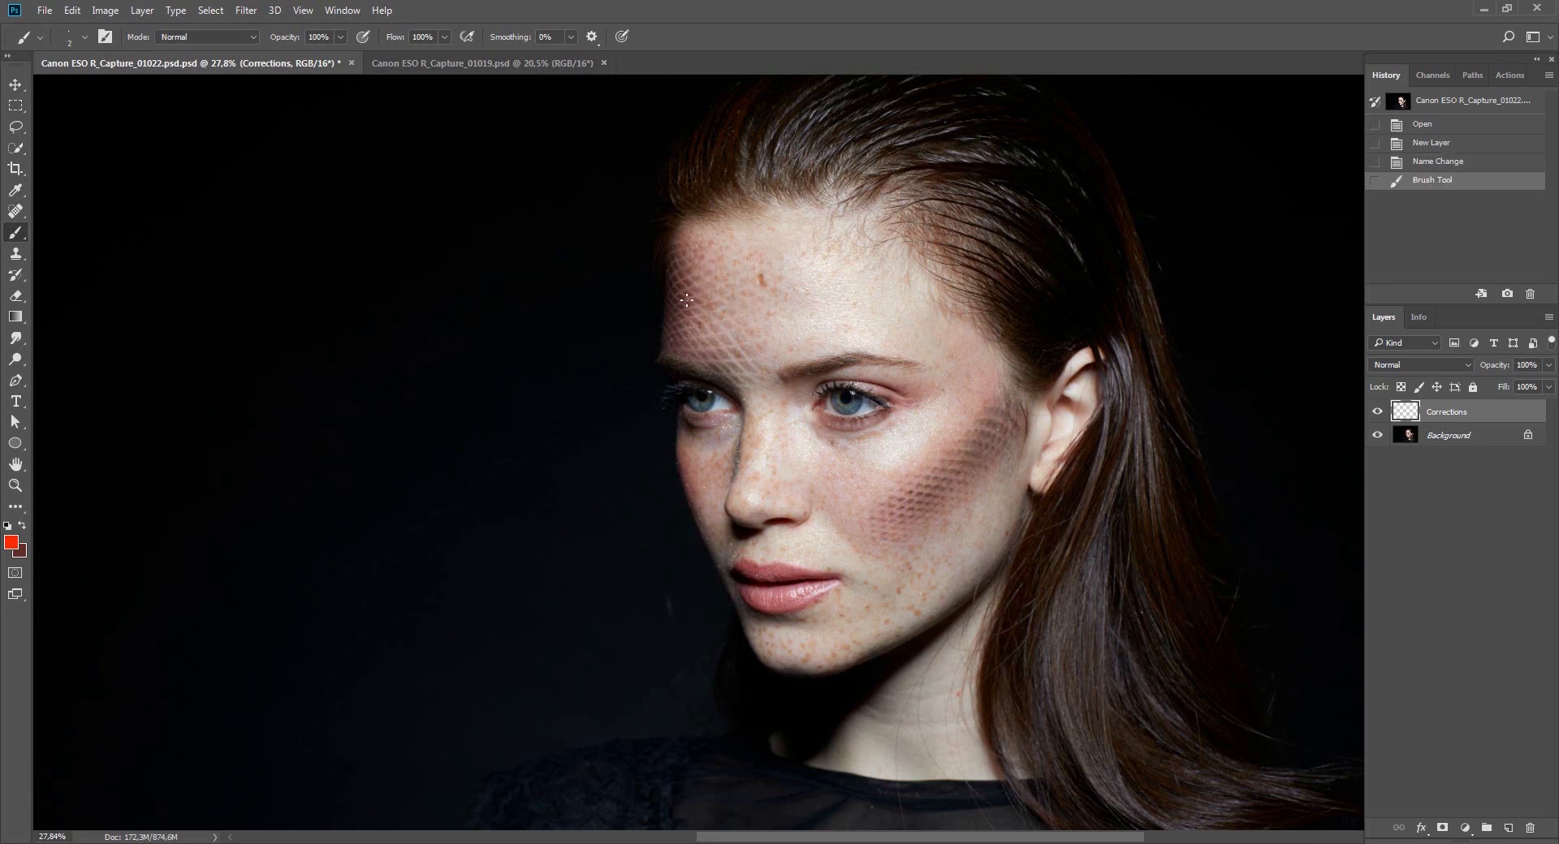
key(])
key(ctrl+z)
drag(762, 271, 772, 286)
Mark the creases on the neck with crossing red lines on the Corrections layer.
scroll(779, 365, down, 2)
drag(879, 344, 882, 341)
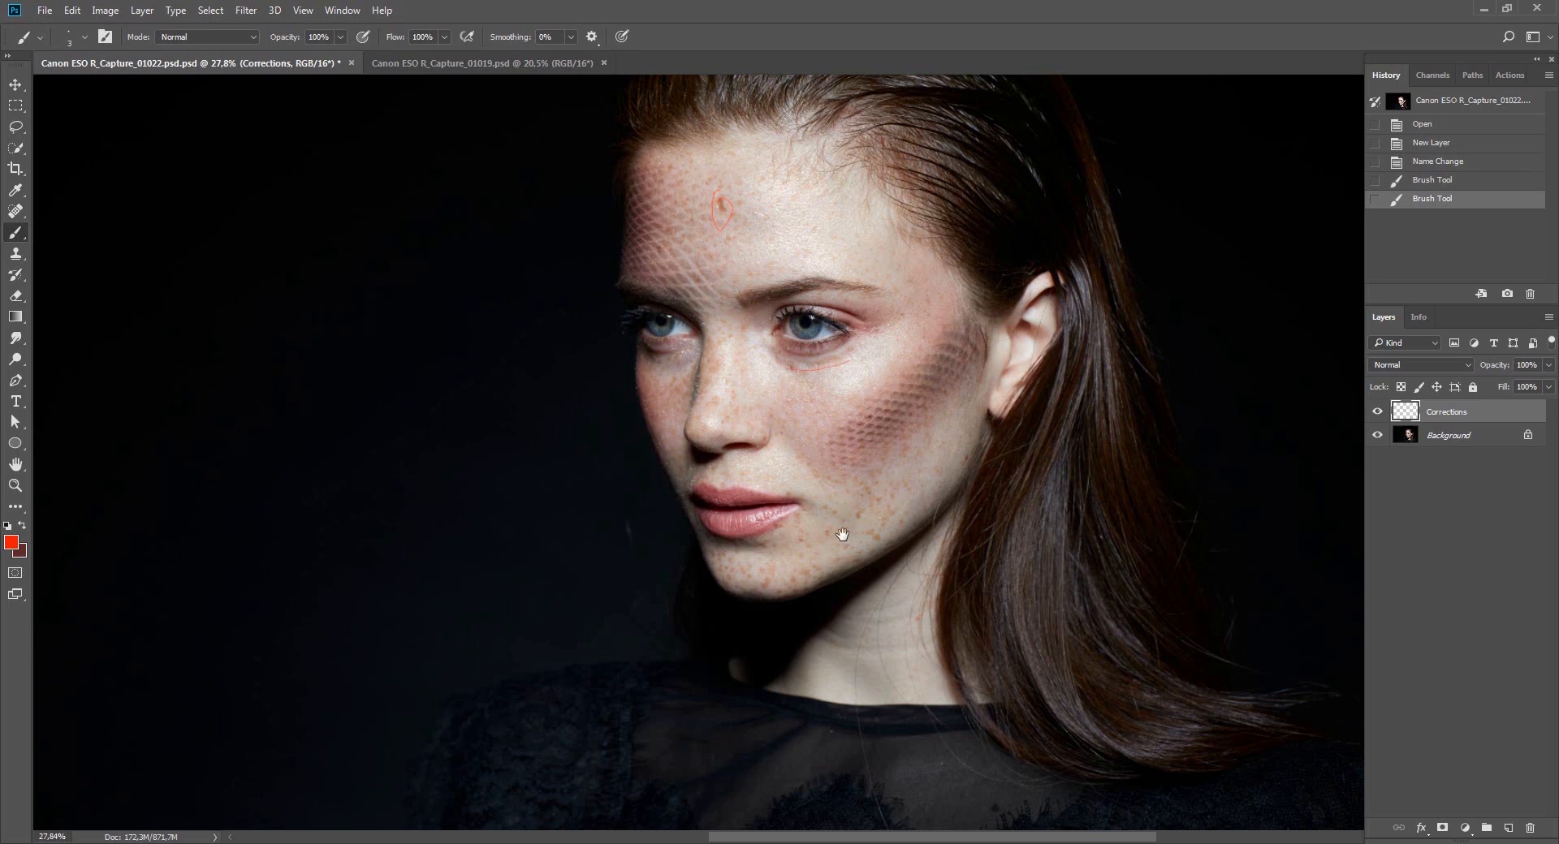
drag(840, 529, 837, 519)
mouse_move(896, 569)
mouse_down()
mouse_move(857, 675)
mouse_move(857, 658)
mouse_move(882, 683)
mouse_move(861, 643)
mouse_up()
mouse_move(905, 592)
mouse_down()
mouse_move(815, 585)
mouse_move(899, 600)
mouse_up()
mouse_move(800, 607)
mouse_down()
mouse_move(907, 624)
mouse_move(915, 611)
mouse_up()
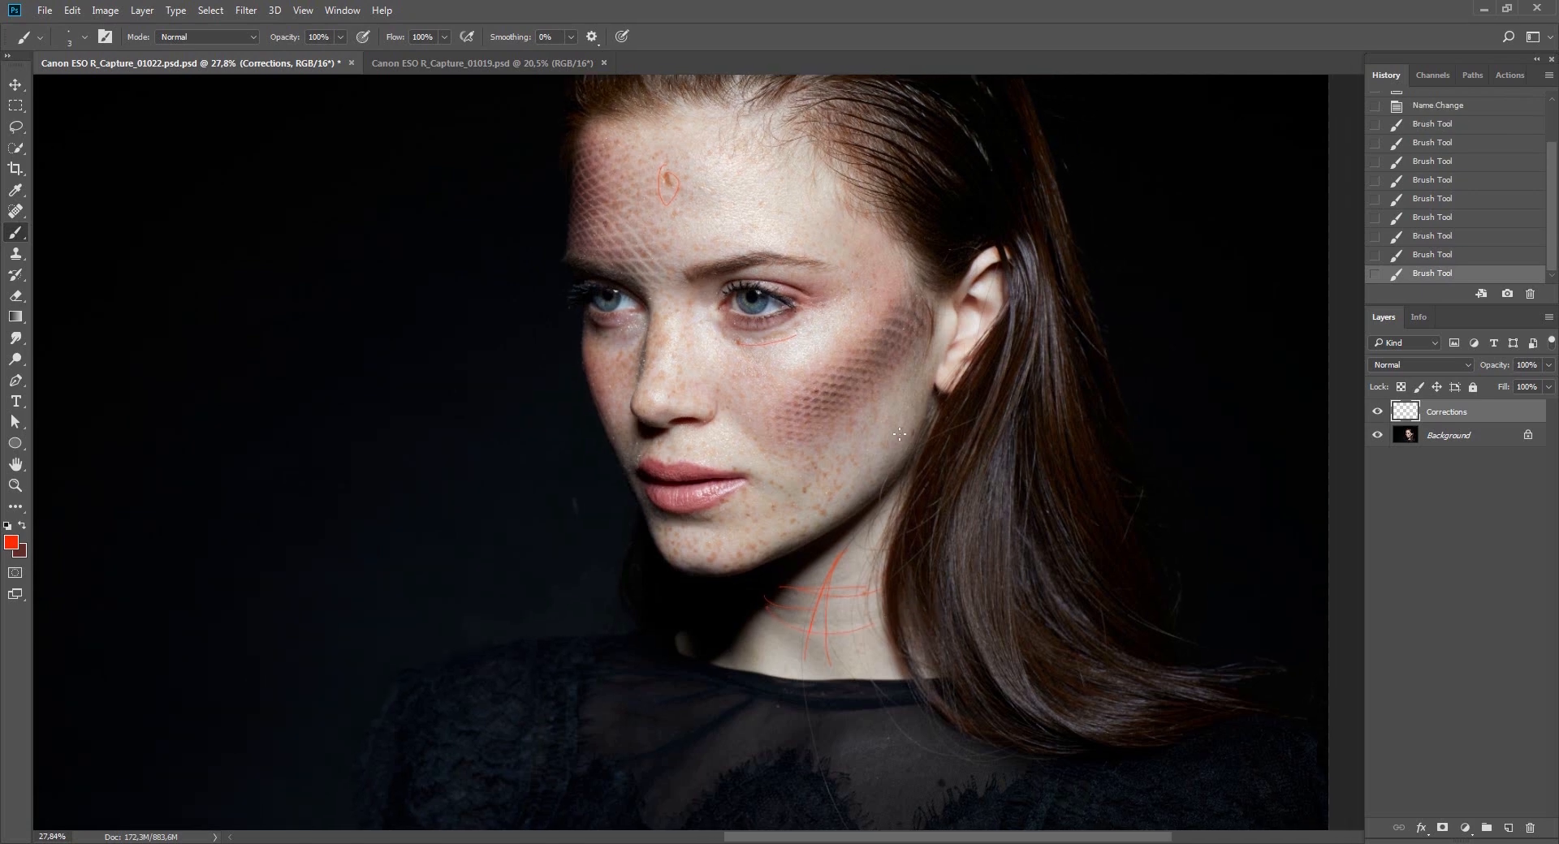
Outline the areas beside the mouth corner, under the eye and on the shadowed cheek in red.
drag(707, 556, 699, 551)
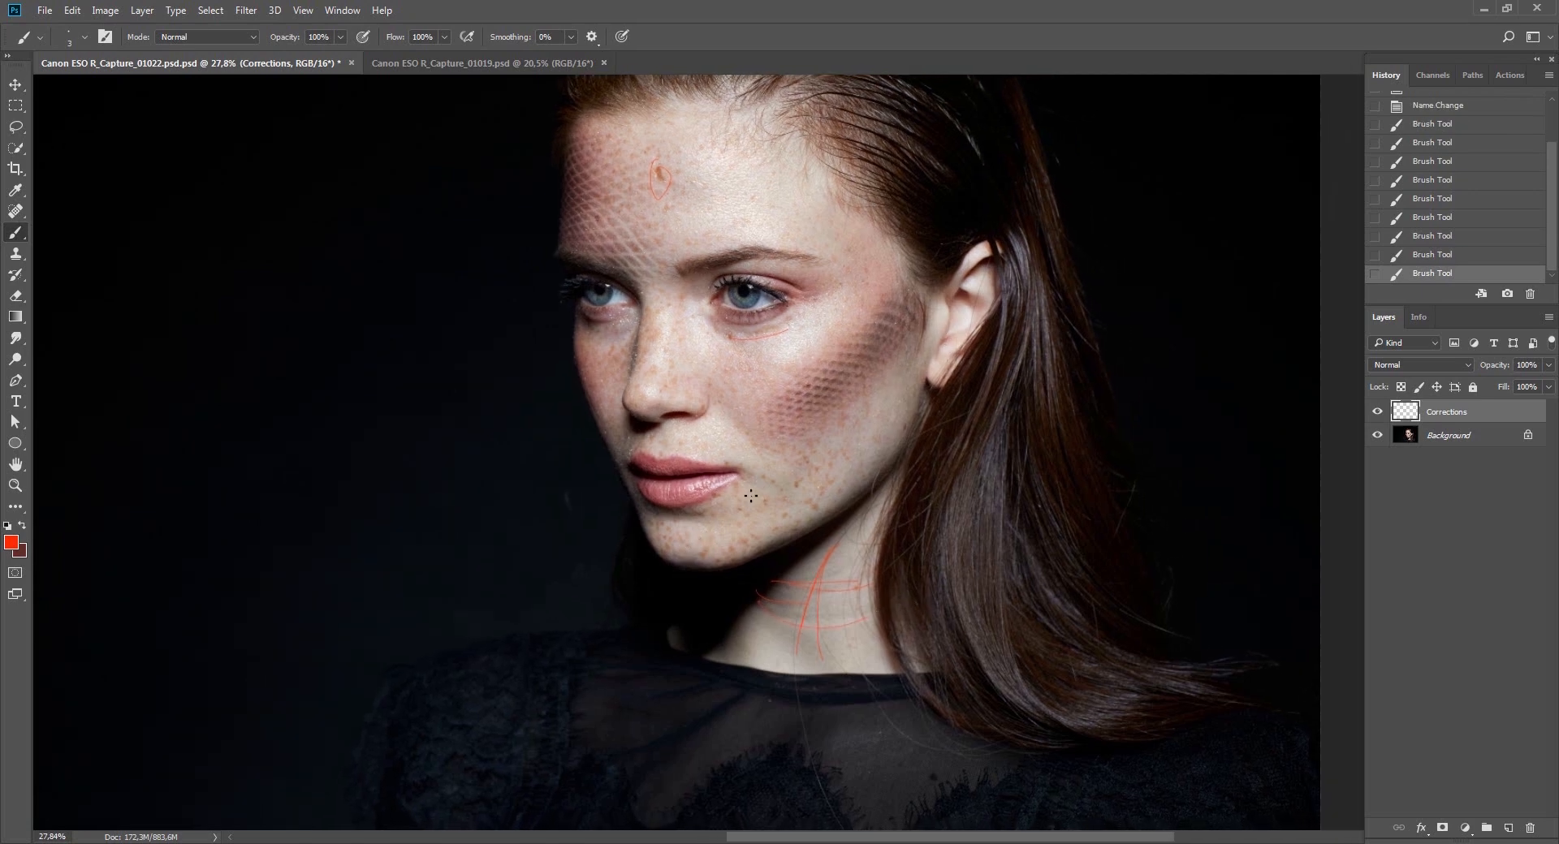
mouse_move(743, 469)
mouse_down()
mouse_move(775, 477)
mouse_move(754, 497)
mouse_up()
mouse_move(647, 410)
mouse_down()
mouse_move(646, 388)
mouse_move(649, 429)
mouse_up()
Mark the stray hairs on the sheer part of the dress below the neckline with red lines.
scroll(727, 651, down, 5)
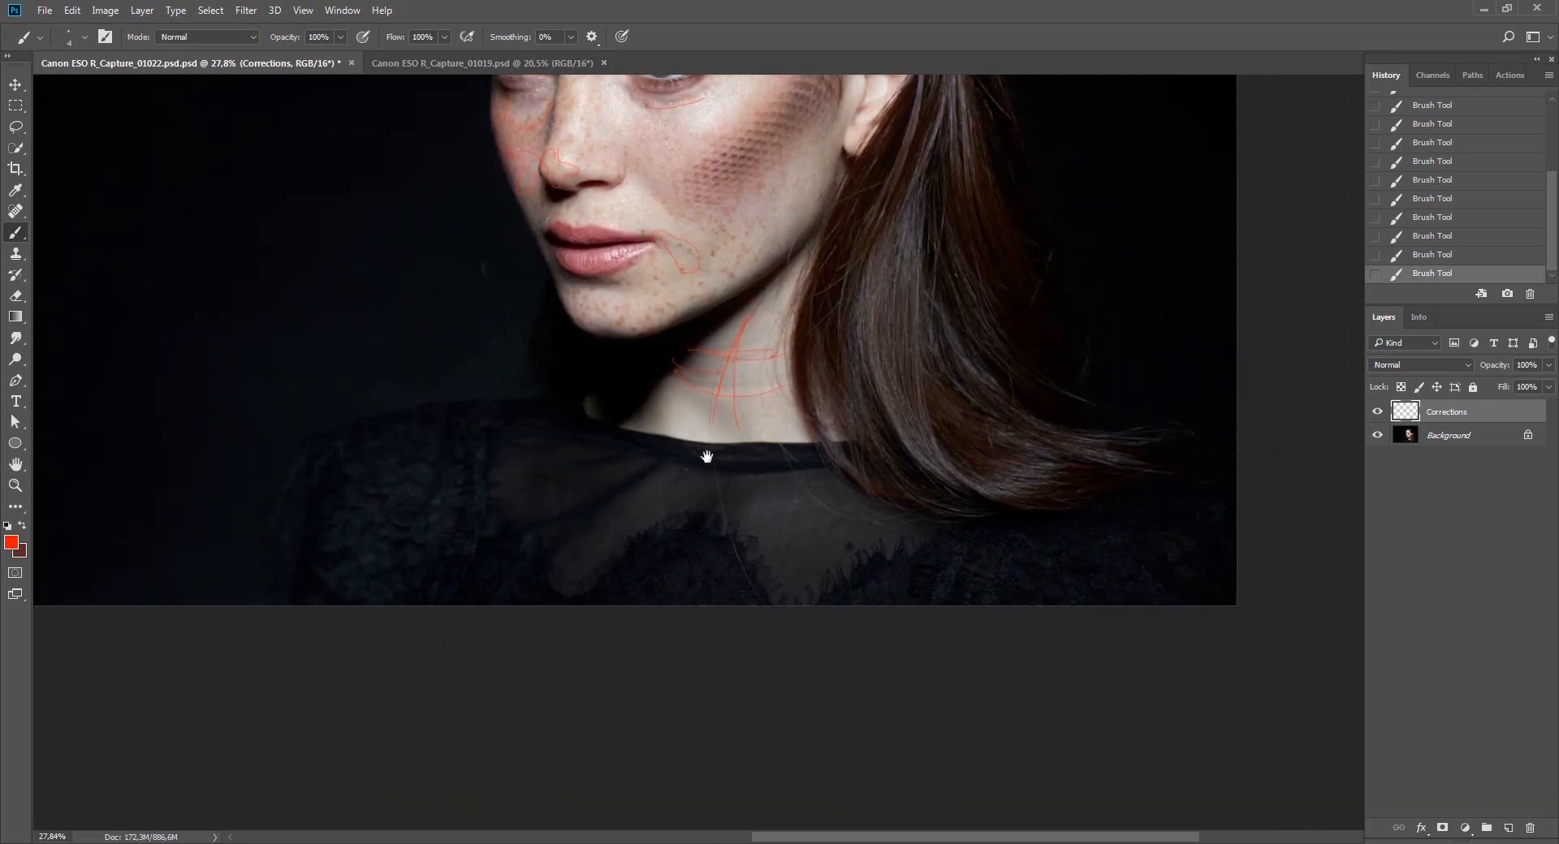
mouse_move(713, 445)
mouse_down()
mouse_move(718, 505)
mouse_move(759, 590)
mouse_up()
drag(777, 443, 856, 533)
drag(792, 463, 882, 512)
drag(844, 462, 935, 686)
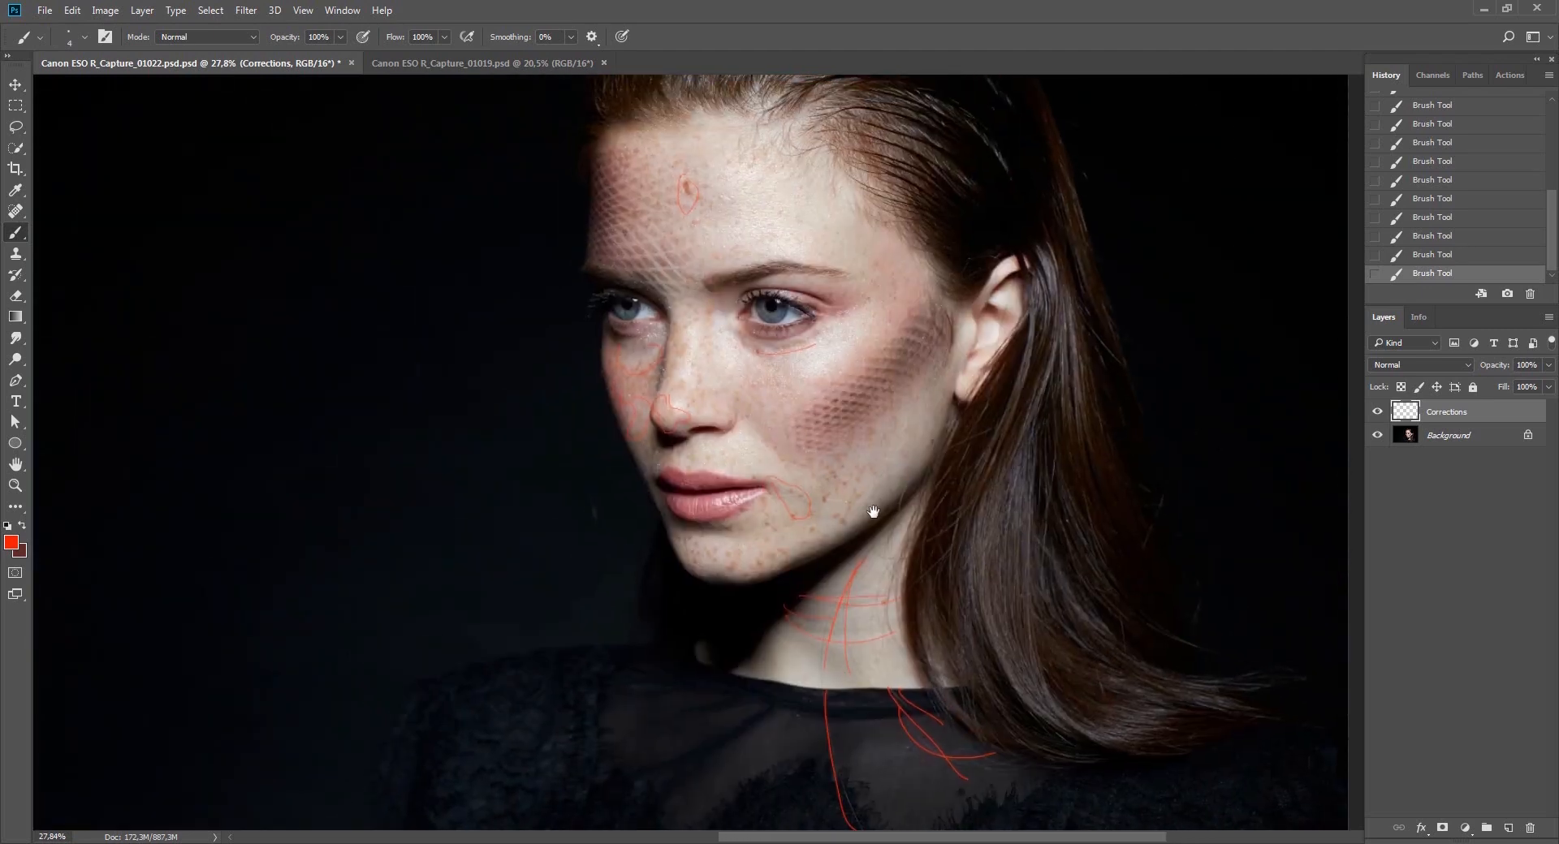
Mark the upper forehead along the hairline with a row of short wavy red strokes.
drag(873, 511, 846, 592)
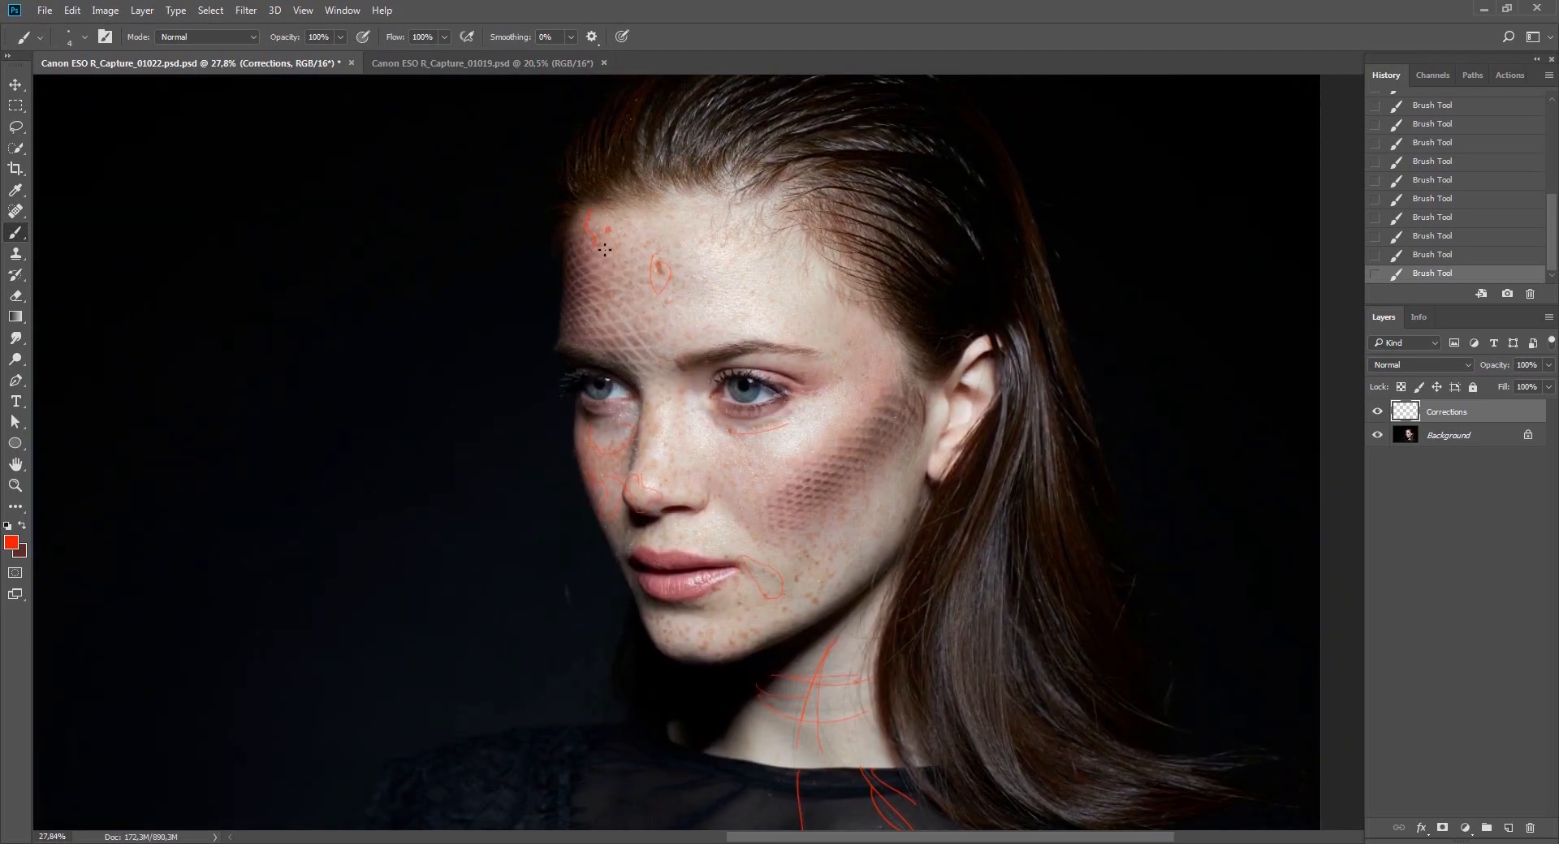
drag(605, 250, 628, 246)
drag(640, 212, 659, 254)
drag(662, 348, 667, 451)
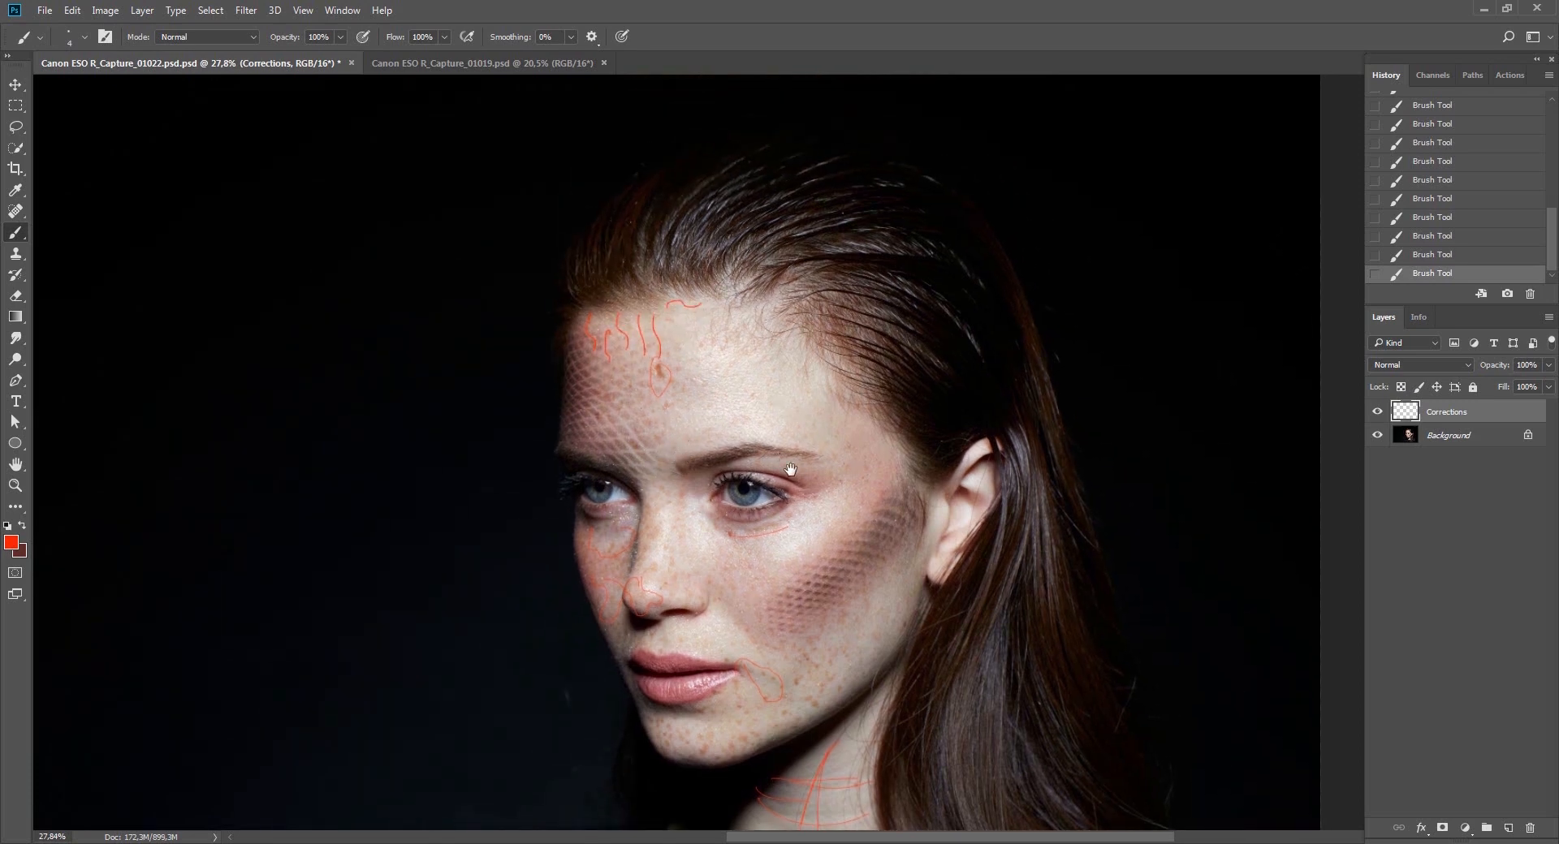
Outline the area between the eyebrows in red.
scroll(698, 446, down, 3)
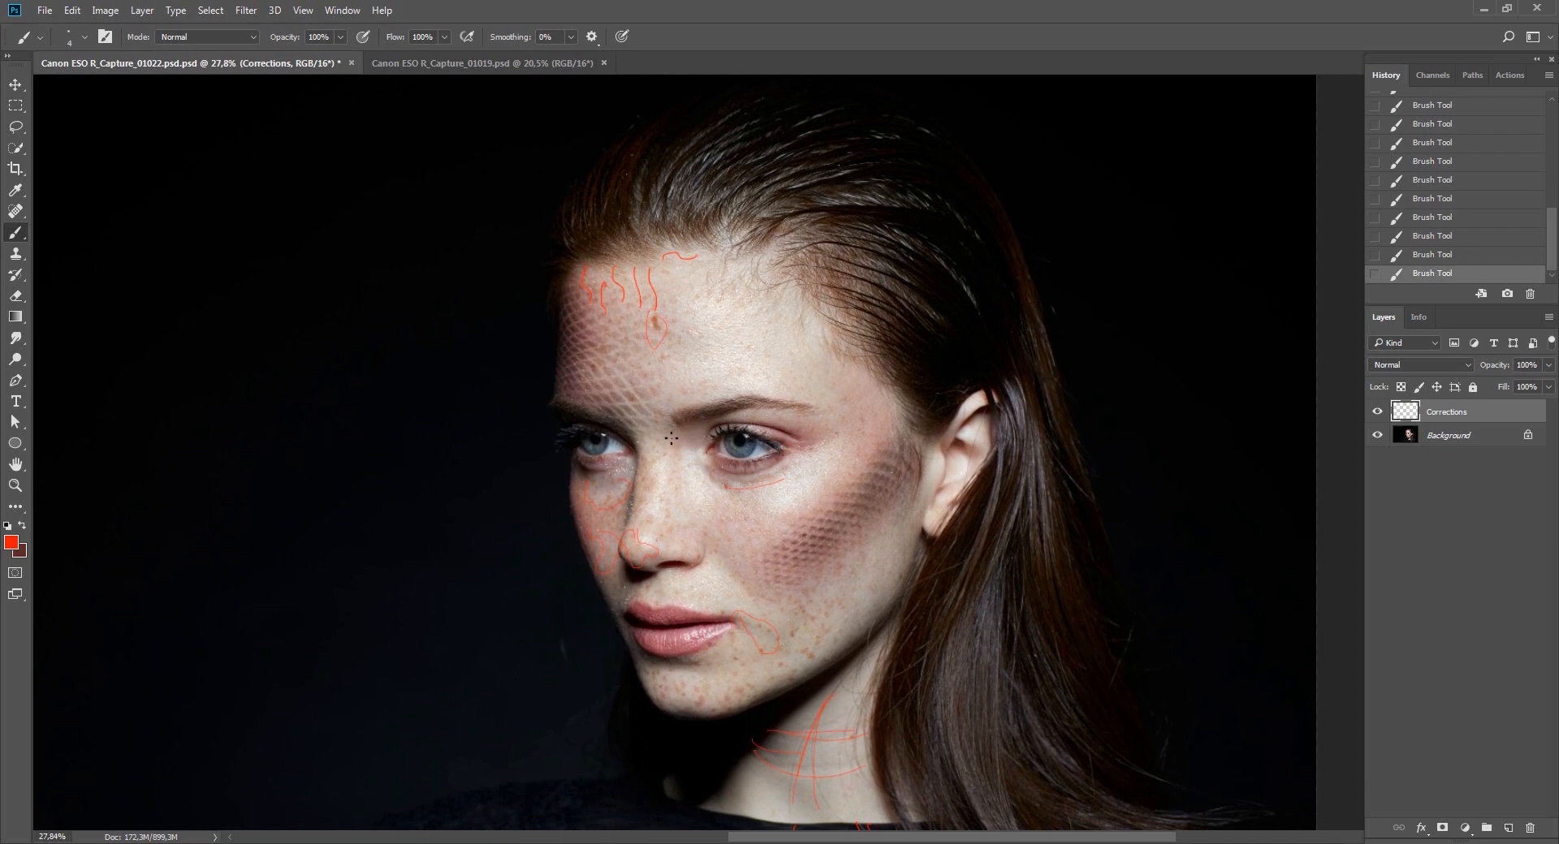
mouse_move(657, 444)
mouse_down()
mouse_move(686, 430)
mouse_move(678, 409)
mouse_move(650, 426)
mouse_up()
drag(697, 490, 685, 473)
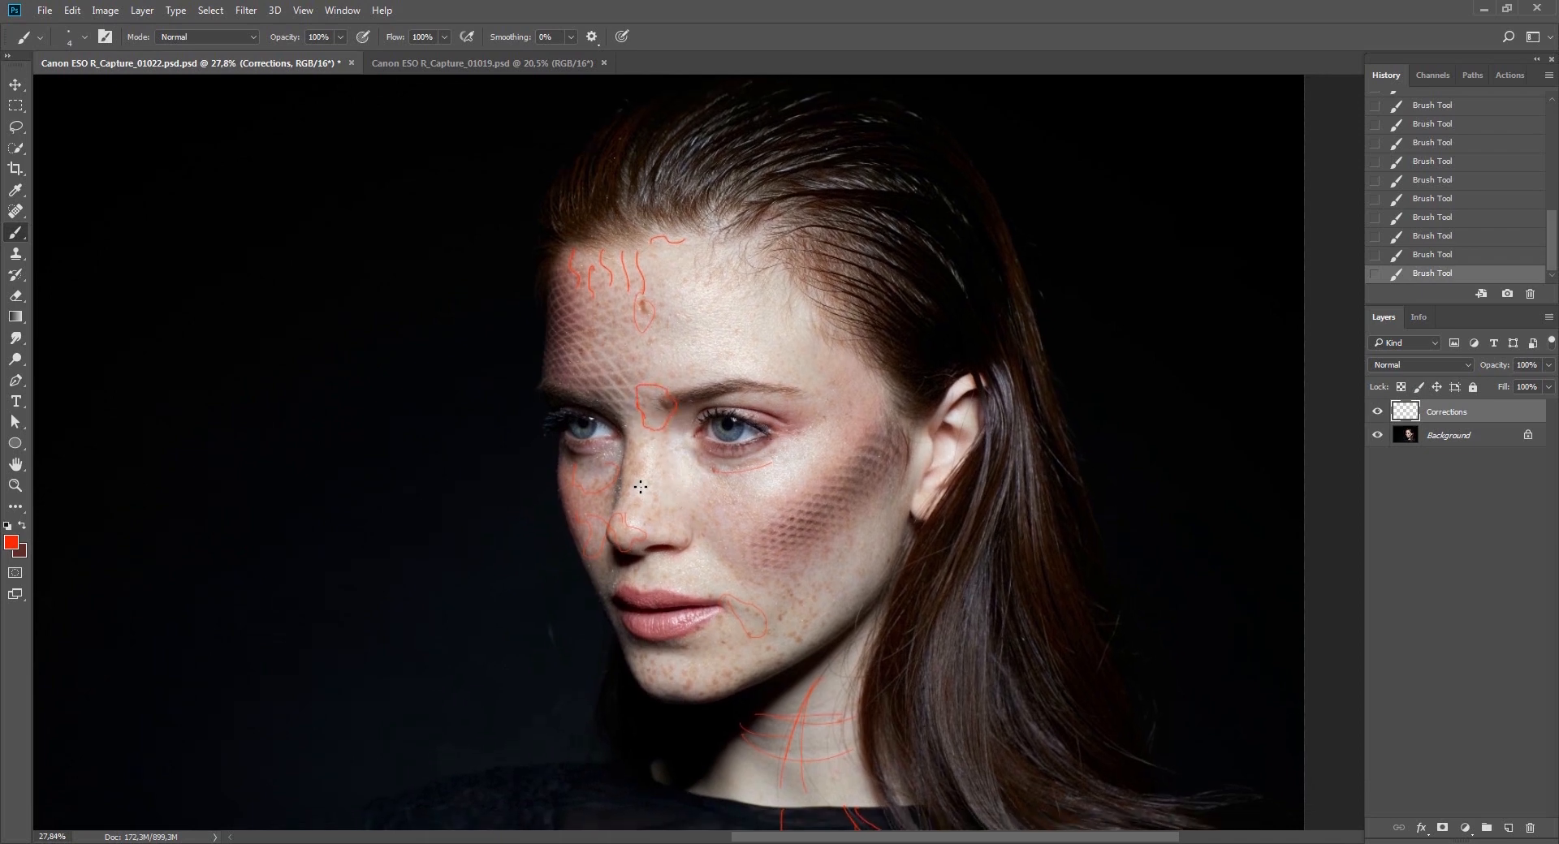
Mark the shadowed side of the nose and trace the jawline from the chin toward the ear.
drag(741, 574, 736, 547)
drag(629, 453, 619, 488)
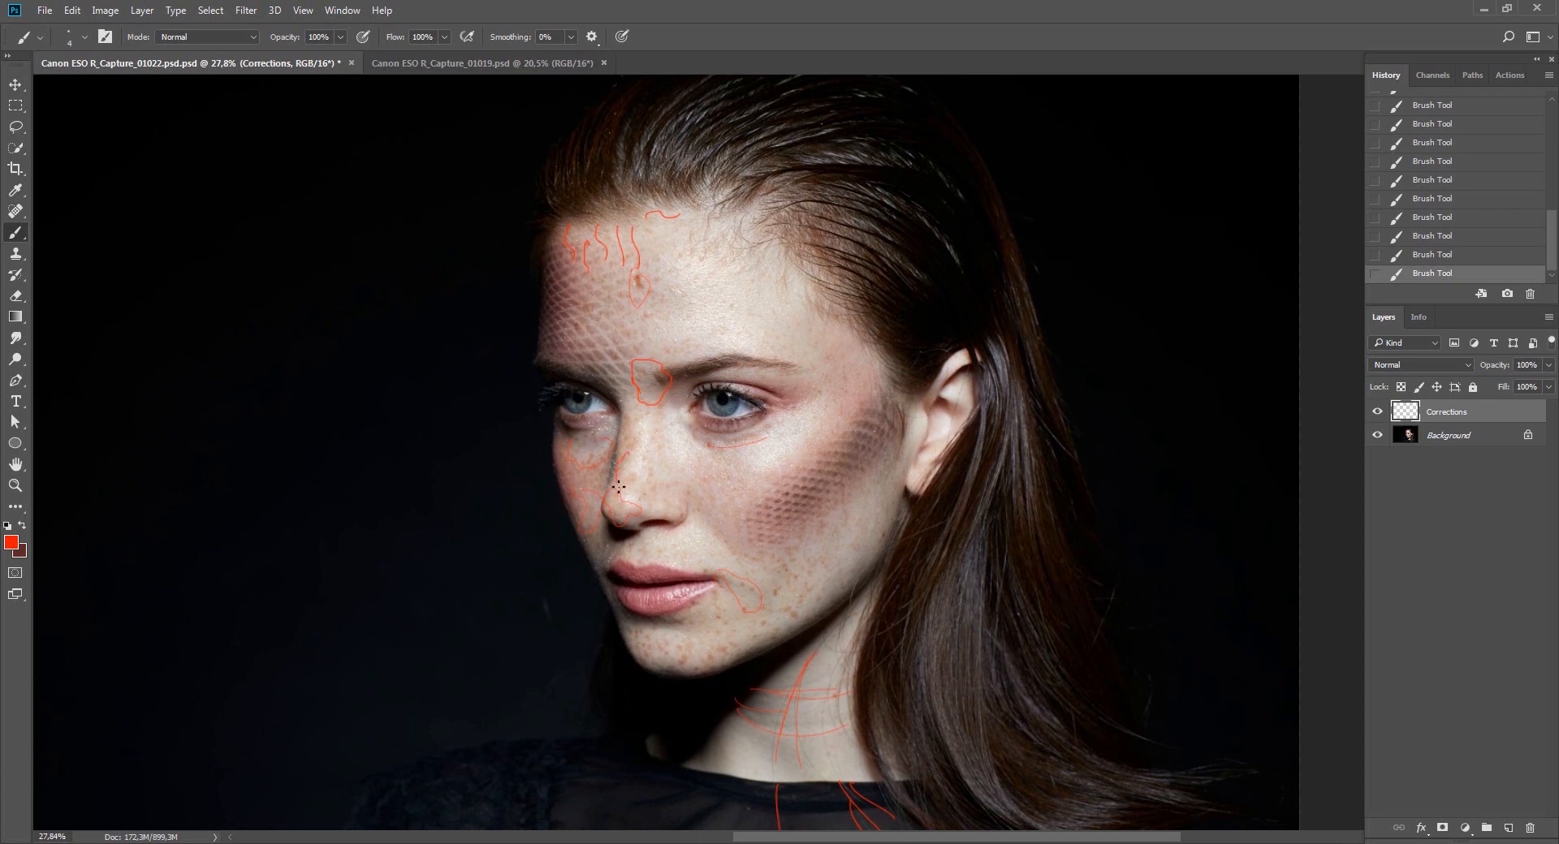
mouse_move(763, 497)
mouse_down()
mouse_move(759, 475)
mouse_move(759, 497)
mouse_up()
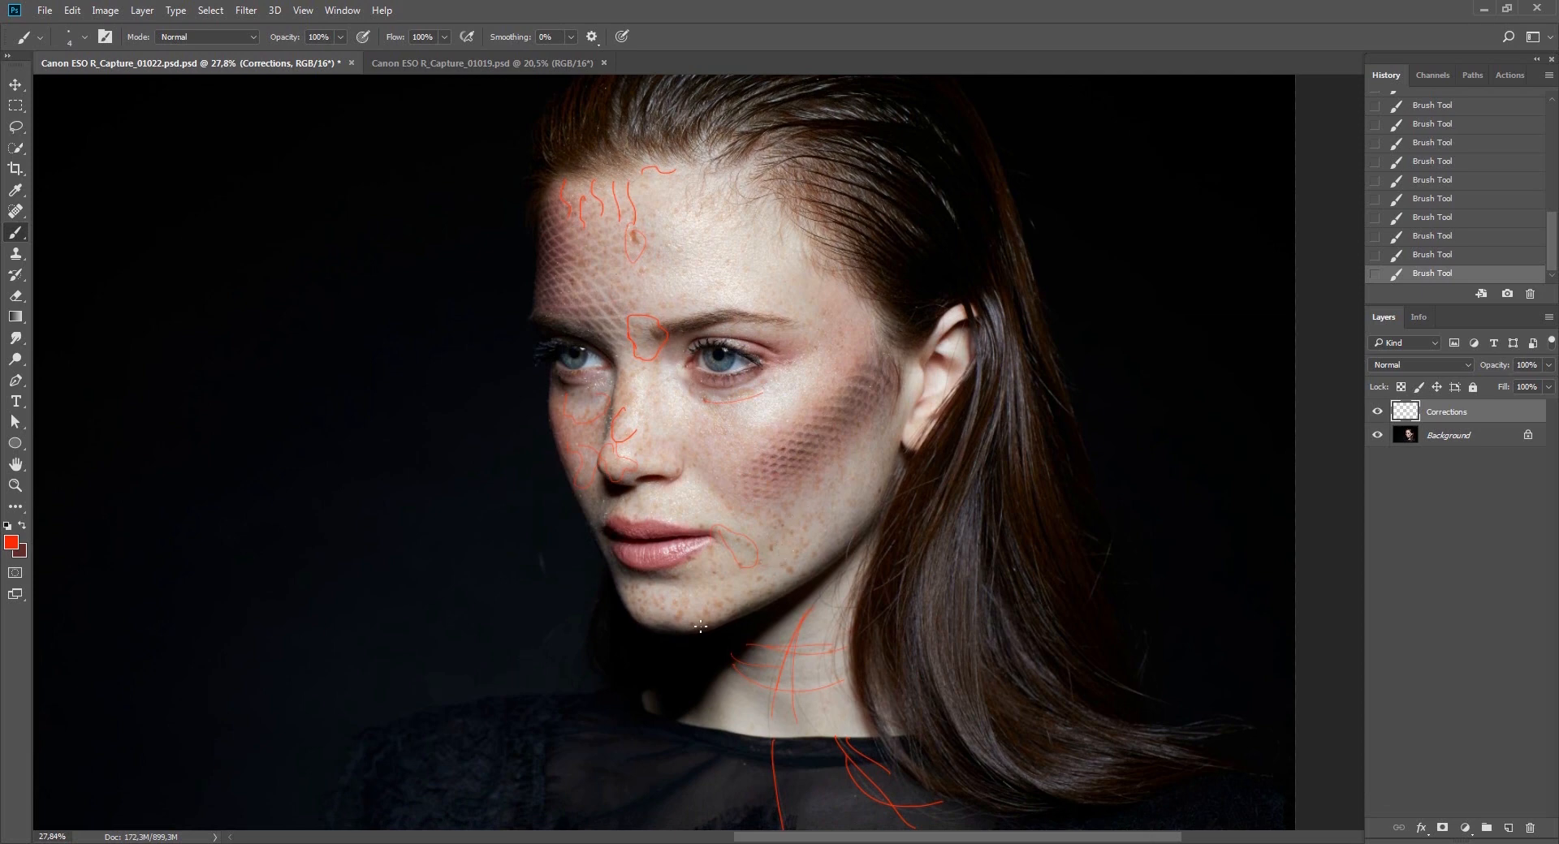
mouse_move(638, 627)
mouse_down()
mouse_move(694, 633)
mouse_move(751, 609)
mouse_move(879, 524)
mouse_move(820, 548)
mouse_up()
Mark the gap under the eyebrow, then dot and circle the blemished temple area beside it.
key(alt+space)
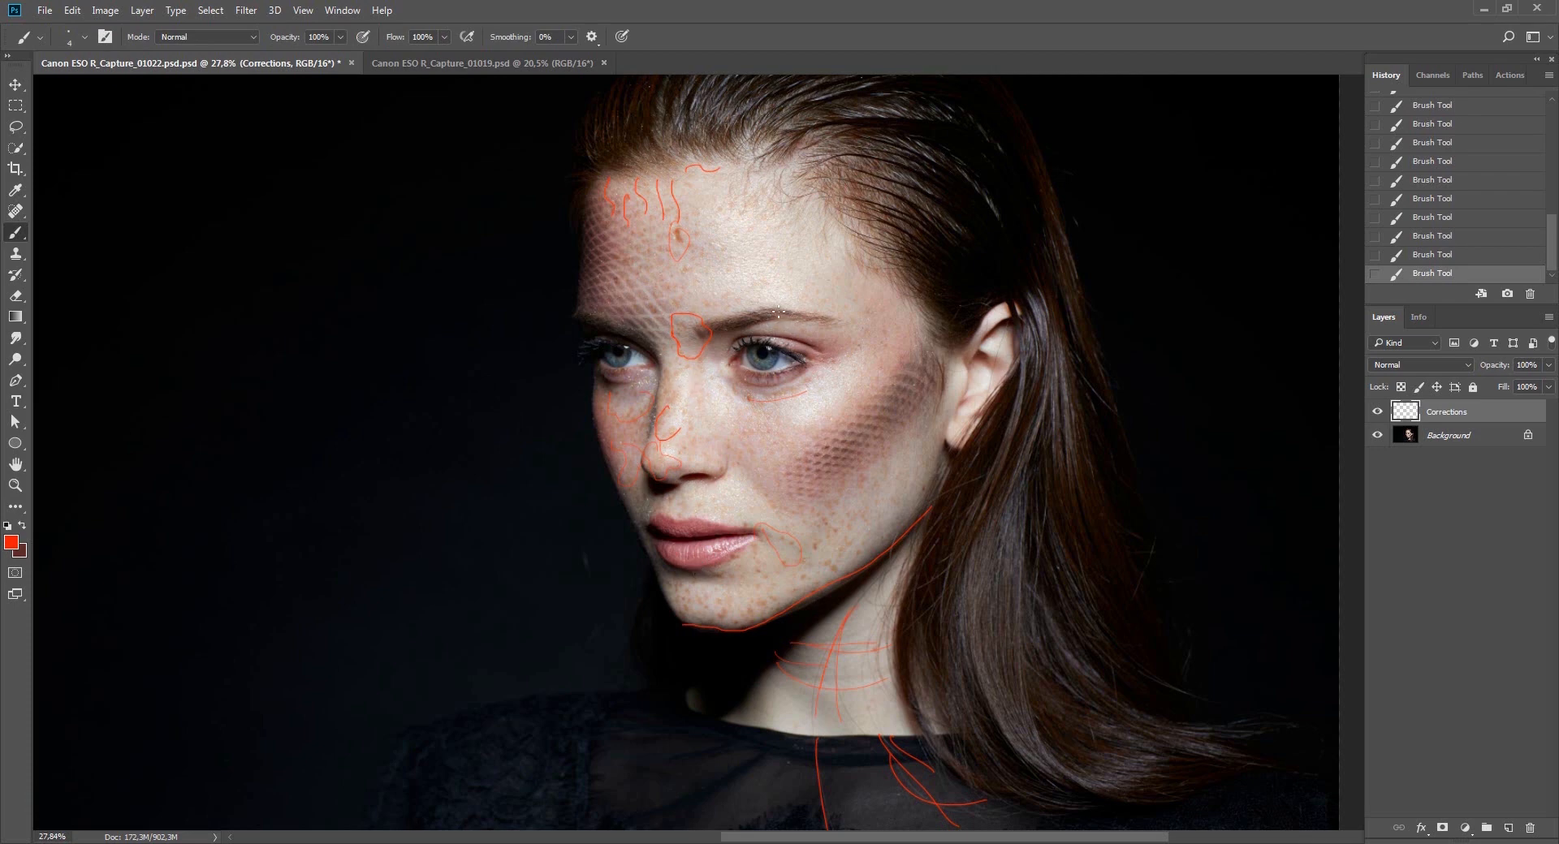
mouse_move(842, 363)
mouse_down()
mouse_move(886, 392)
mouse_move(900, 348)
mouse_move(955, 359)
mouse_move(967, 377)
mouse_move(937, 379)
mouse_move(939, 428)
mouse_move(901, 448)
mouse_up()
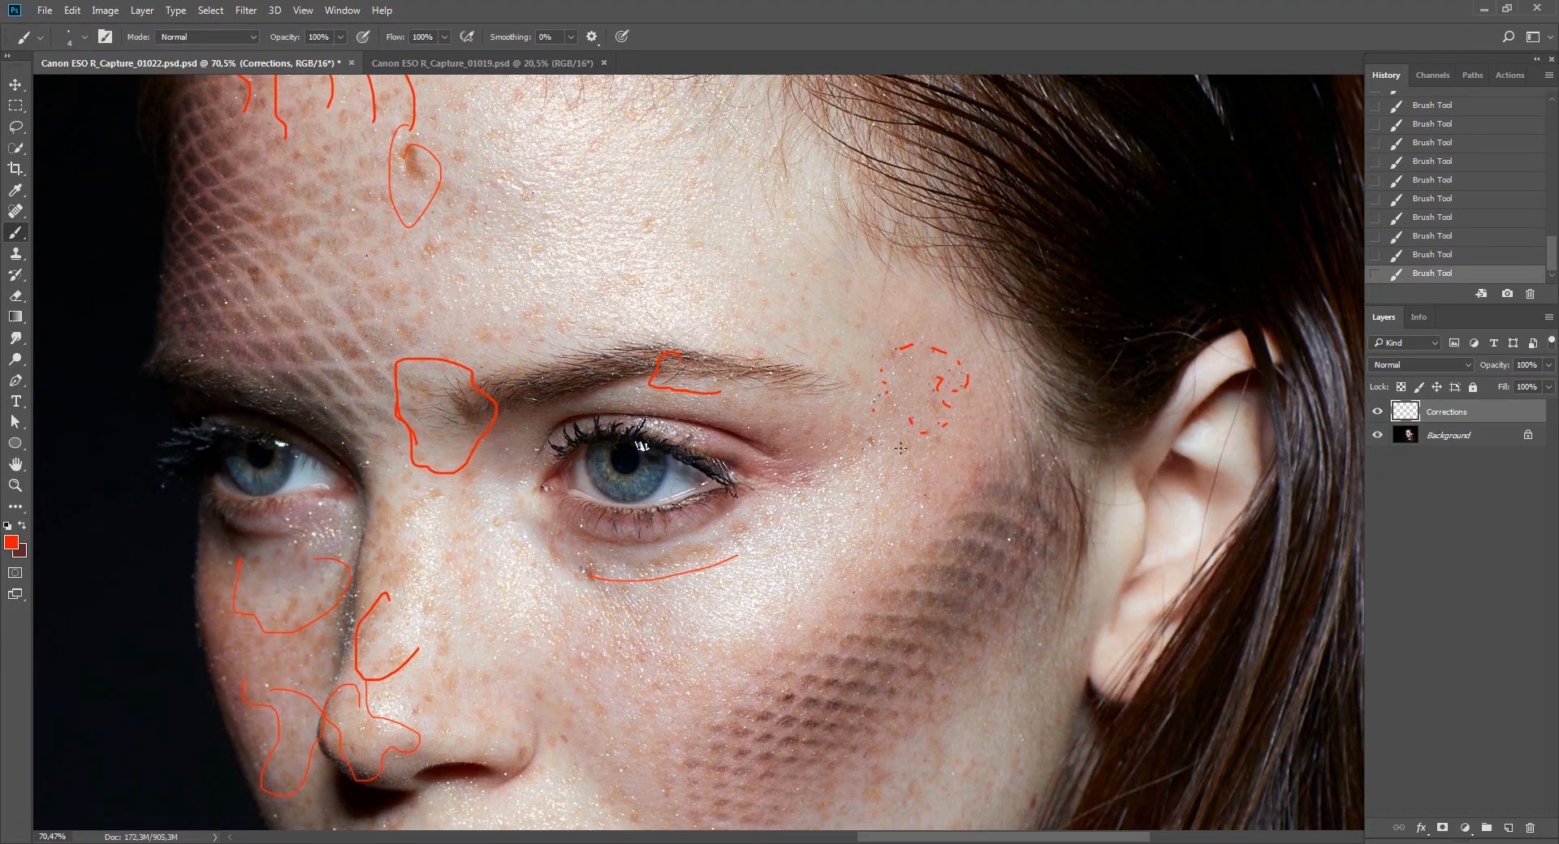
mouse_move(899, 315)
mouse_down()
mouse_move(904, 468)
mouse_move(985, 458)
mouse_move(1015, 380)
mouse_move(913, 278)
mouse_up()
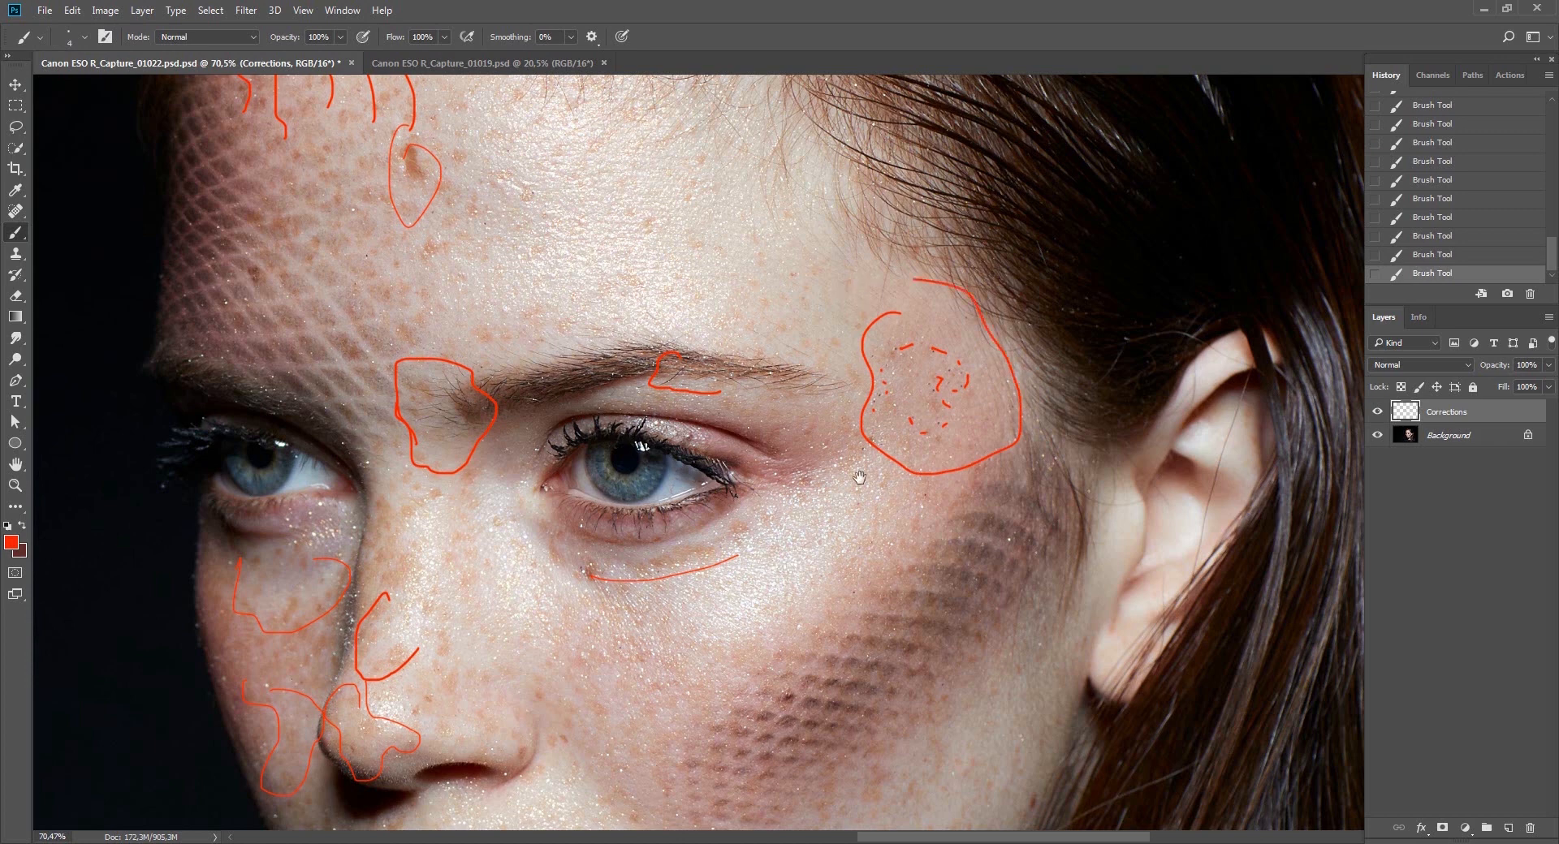
drag(851, 492, 926, 393)
scroll(898, 411, down, 5)
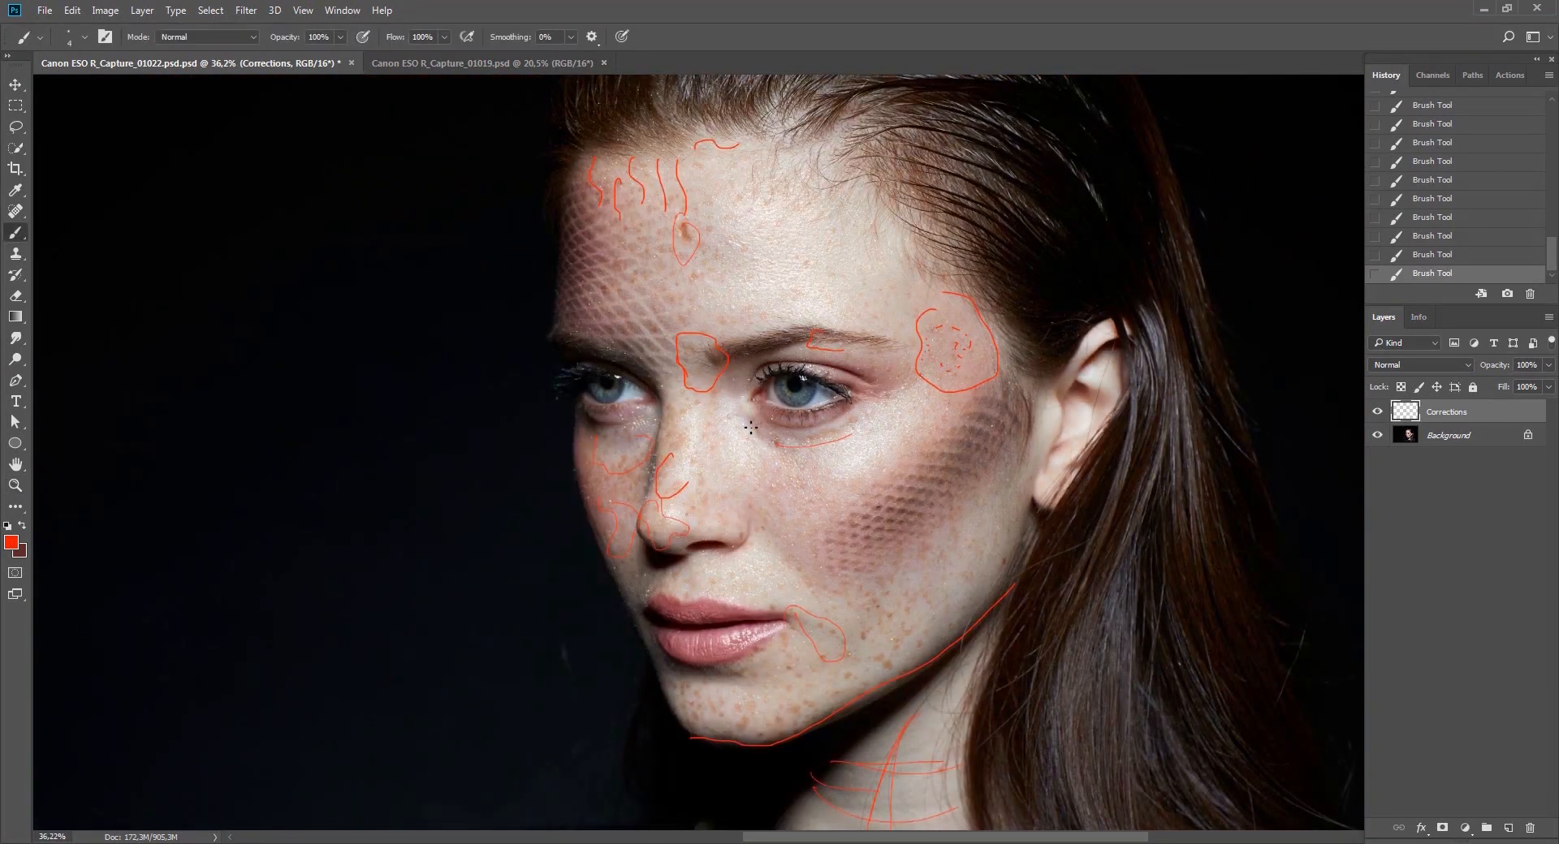
Outline another patch beside the mouth corner and circle the freckled chin.
drag(729, 473, 661, 398)
drag(673, 533, 689, 533)
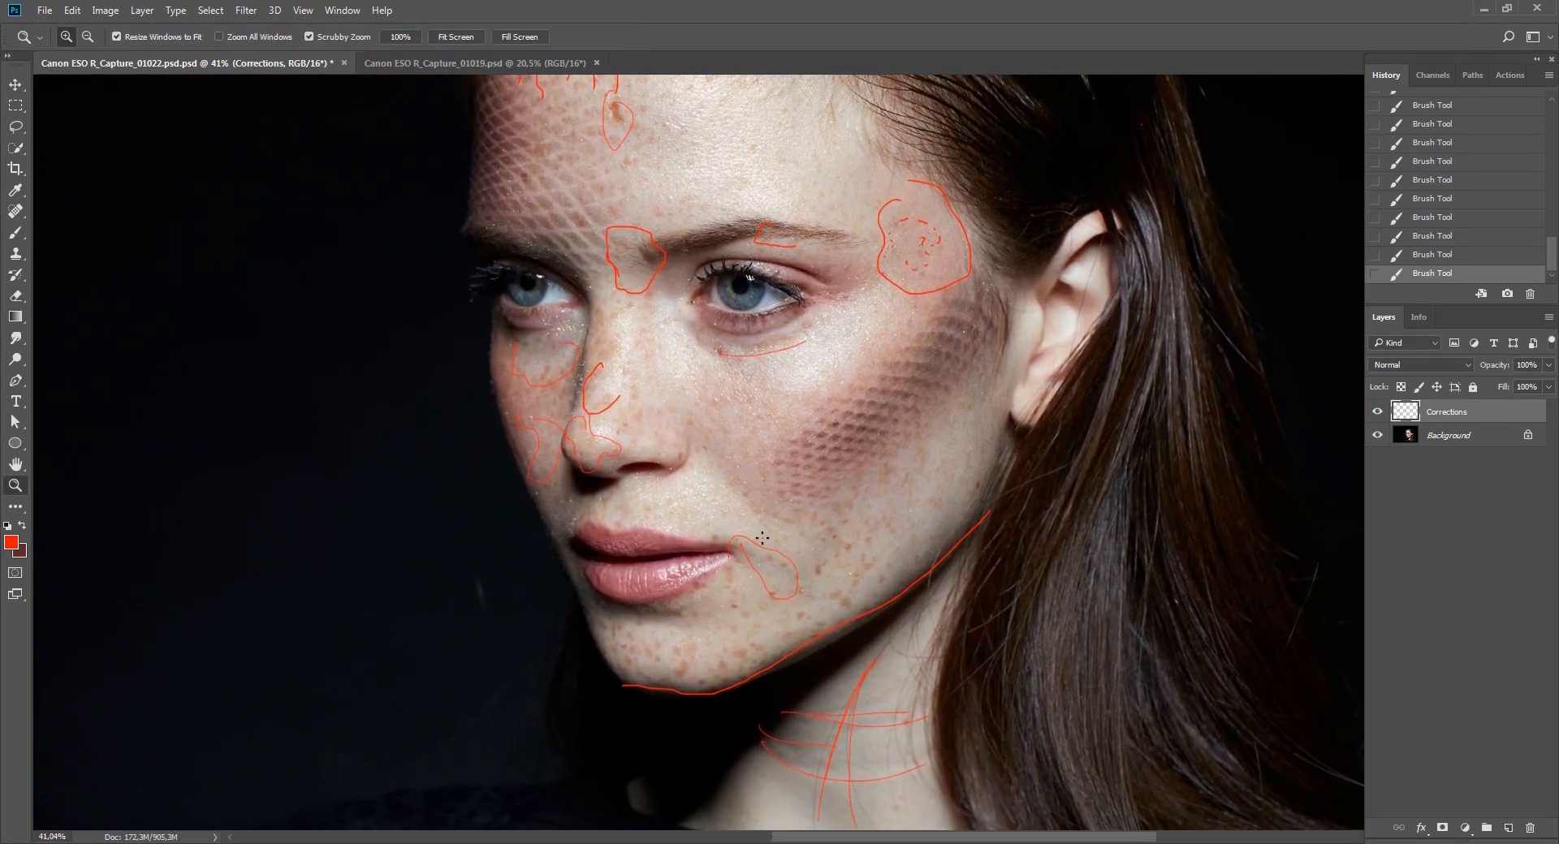
mouse_move(780, 514)
mouse_down()
mouse_move(801, 588)
mouse_move(810, 531)
mouse_move(757, 494)
mouse_up()
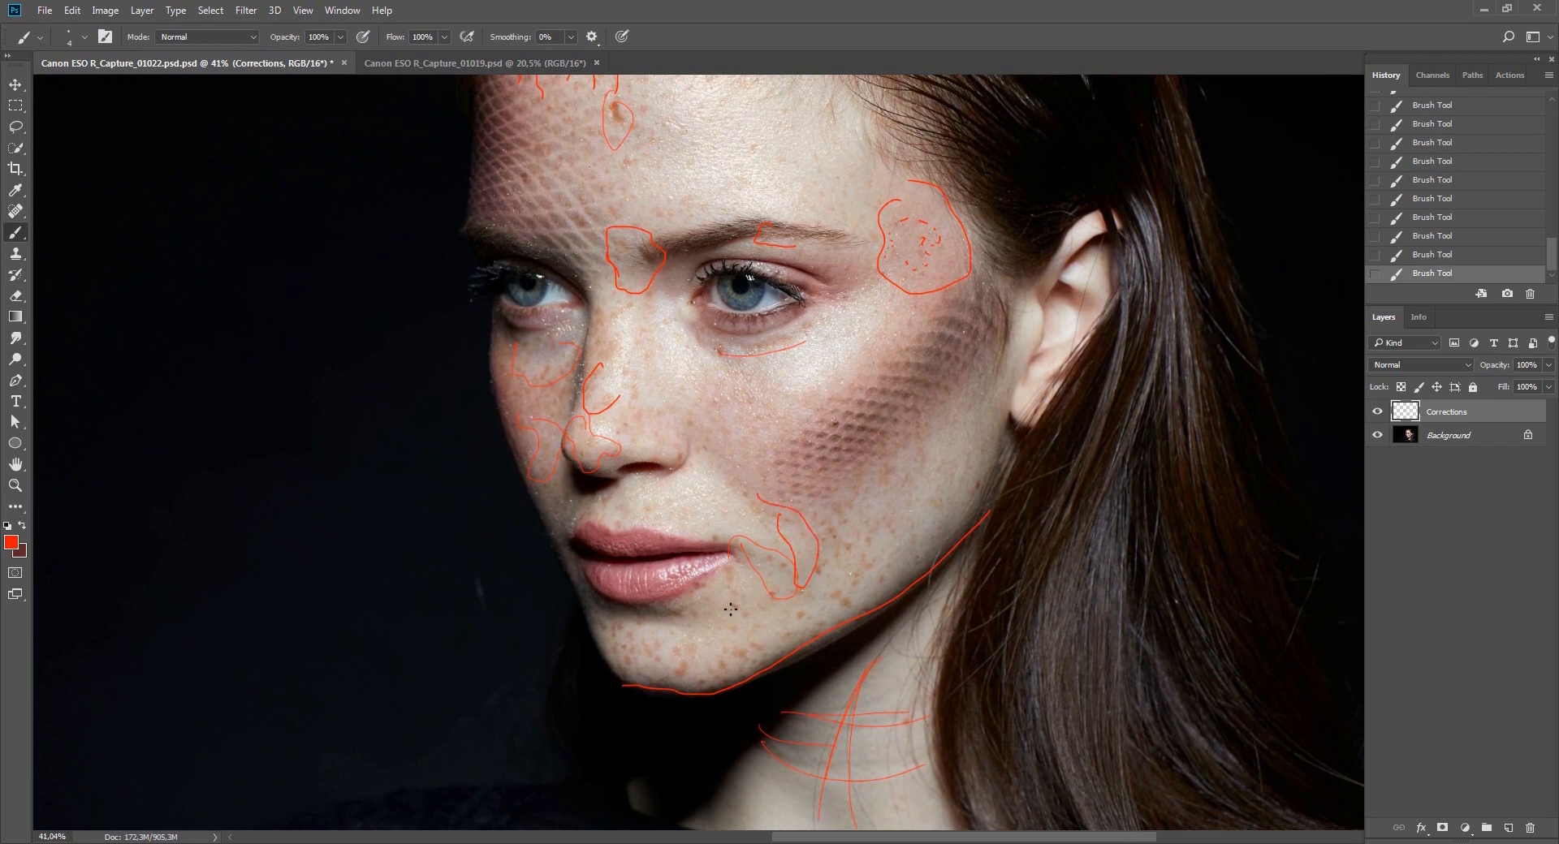
drag(739, 607, 735, 606)
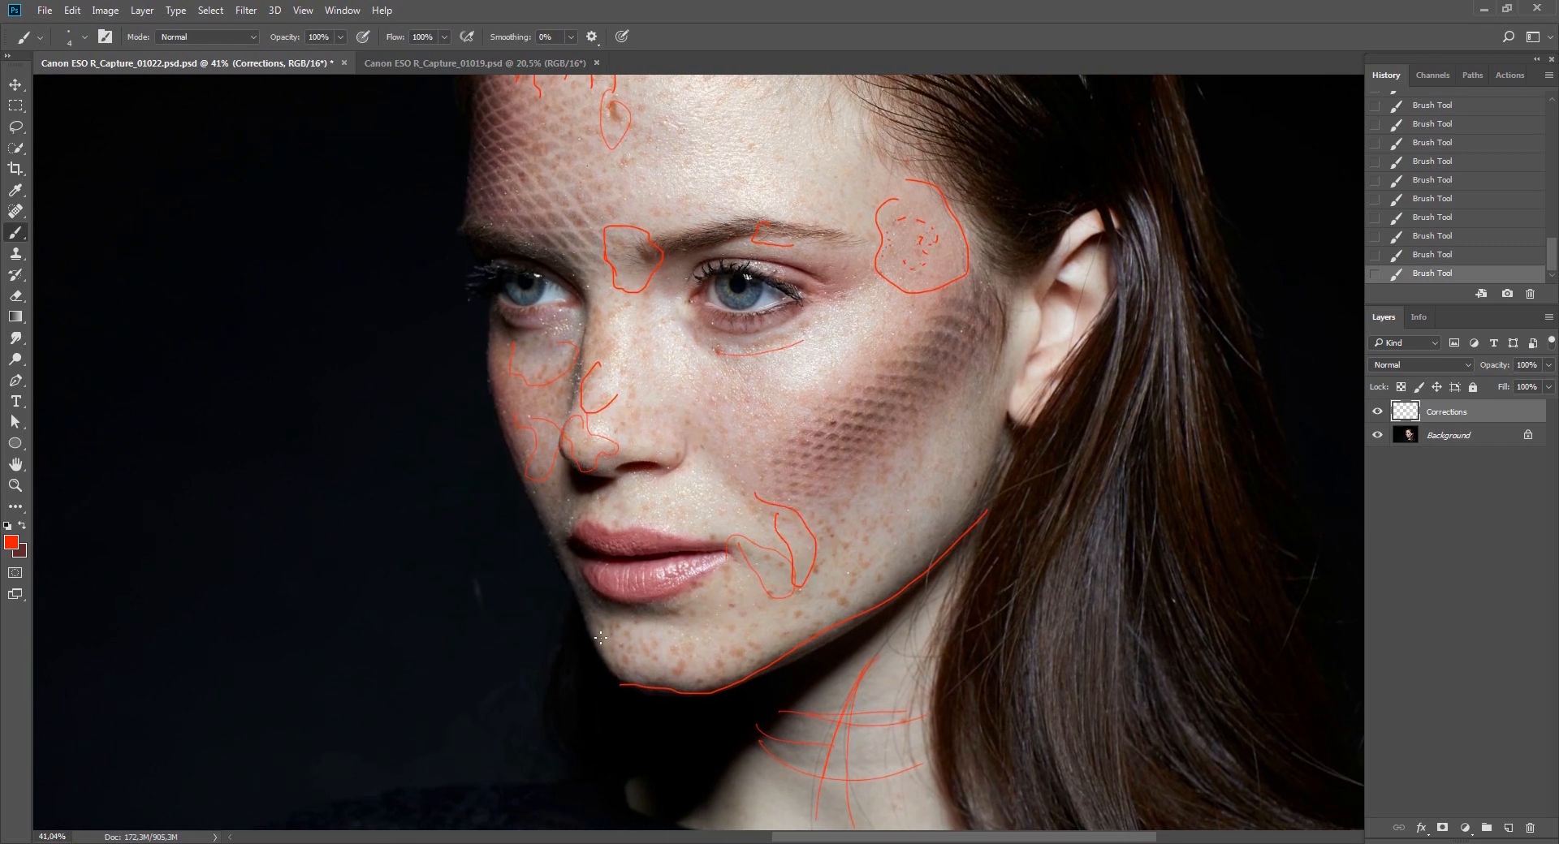
mouse_move(602, 646)
mouse_down()
mouse_move(702, 637)
mouse_move(621, 604)
mouse_up()
Outline the upper and lower lips in red as areas to correct.
drag(637, 453, 649, 560)
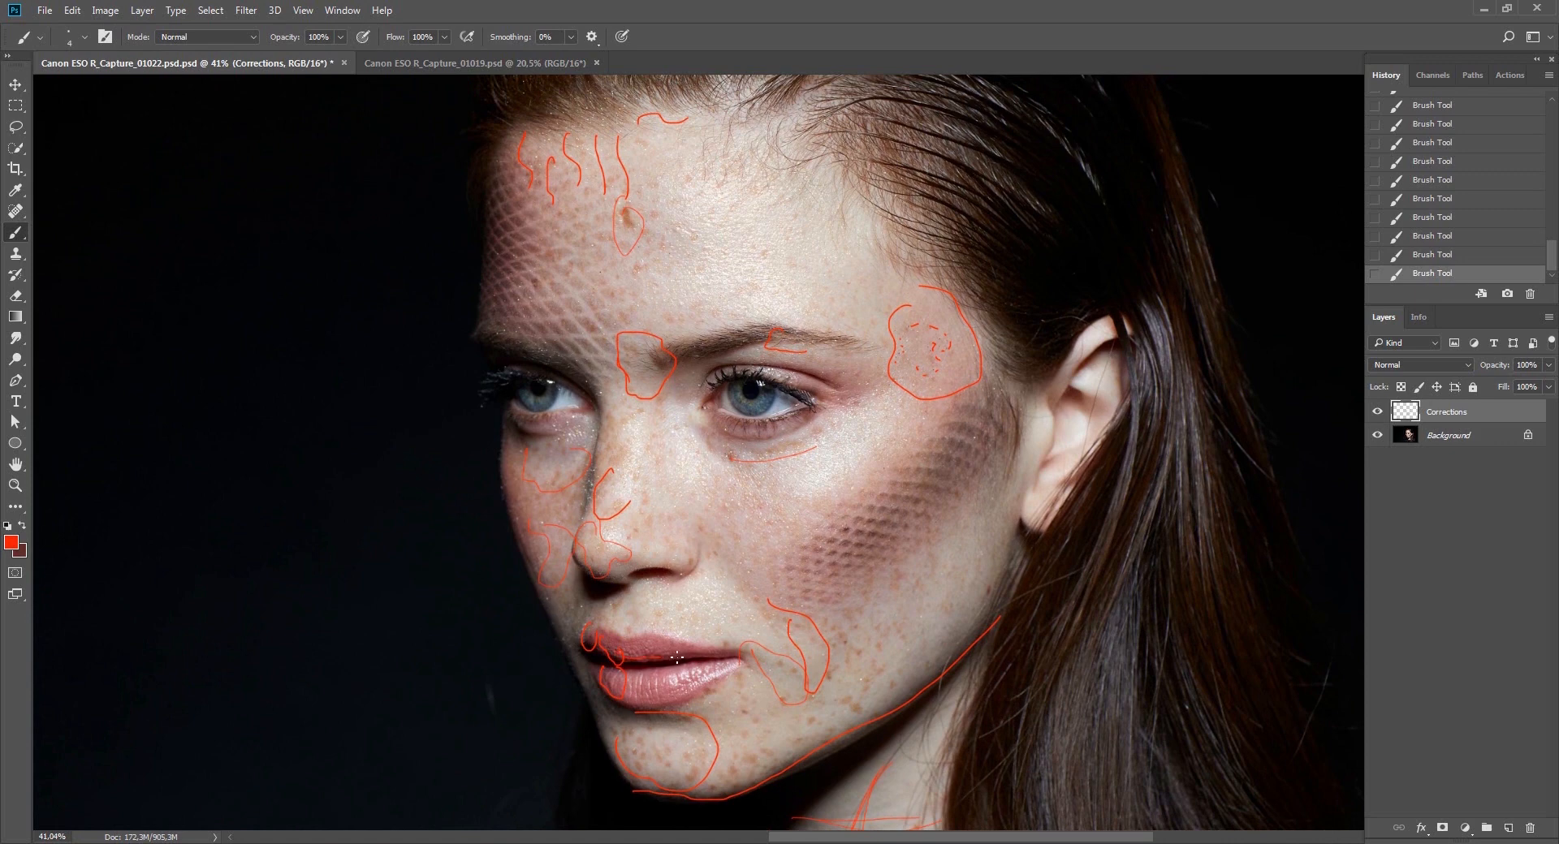
mouse_move(677, 657)
mouse_down()
mouse_move(614, 628)
mouse_move(703, 636)
mouse_move(704, 691)
mouse_move(741, 650)
mouse_up()
scroll(699, 680, down, 1)
Circle the ear and the hair around it in red.
key(z)
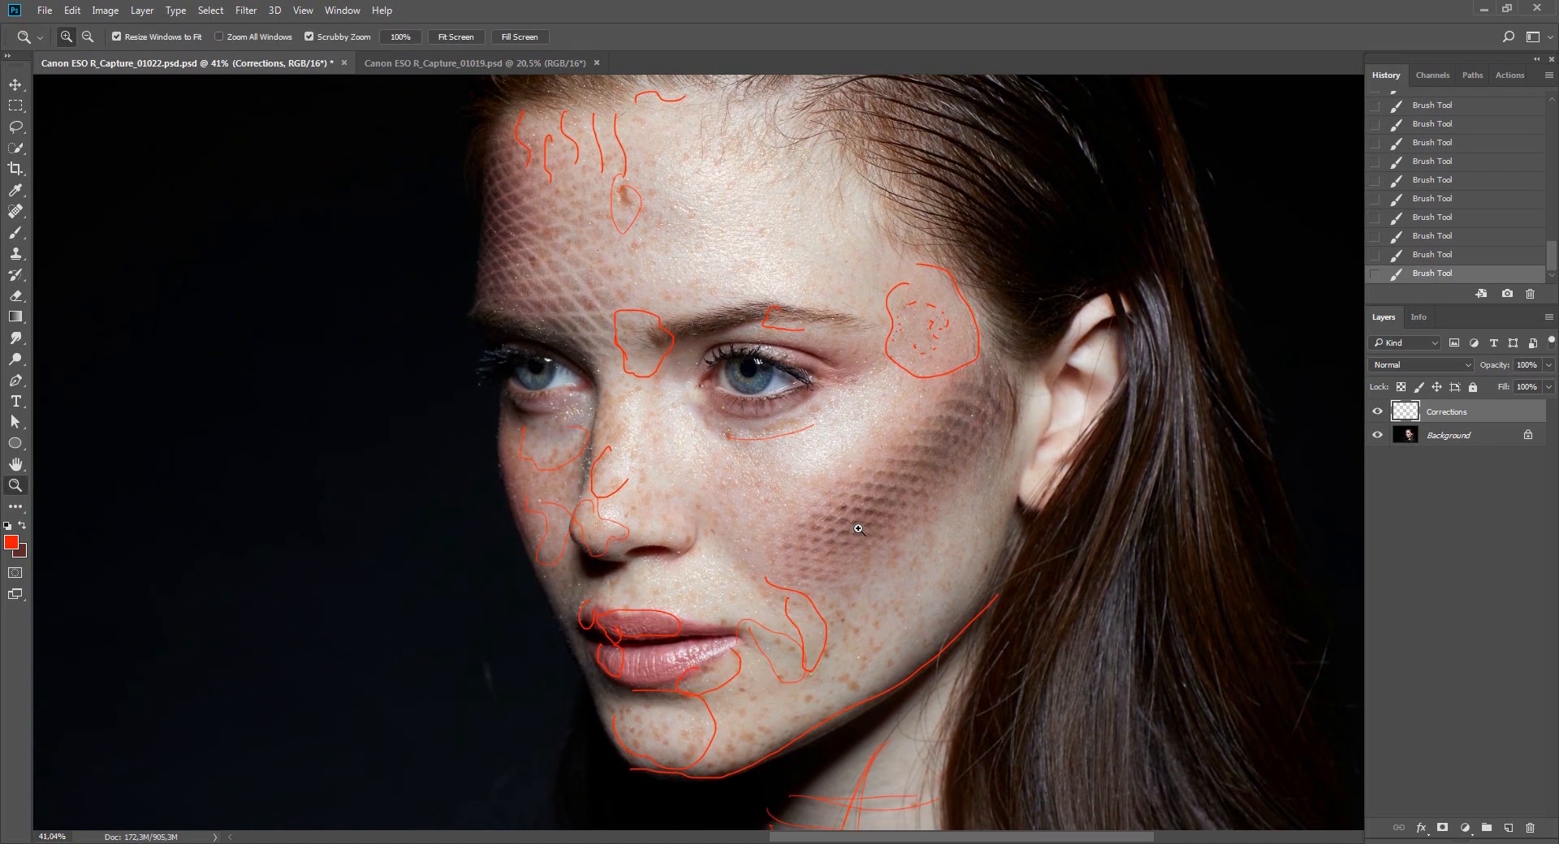
mouse_move(874, 513)
mouse_down()
mouse_move(819, 565)
mouse_move(809, 543)
mouse_move(893, 533)
mouse_up()
key(b)
mouse_move(1017, 253)
mouse_down()
mouse_move(933, 392)
mouse_move(995, 453)
mouse_move(1025, 285)
mouse_up()
Mark the inner eyebrow, two patches on the forehead and the hairline above the temple in red.
mouse_move(753, 419)
mouse_down()
mouse_move(750, 603)
mouse_move(743, 542)
mouse_move(760, 505)
mouse_up()
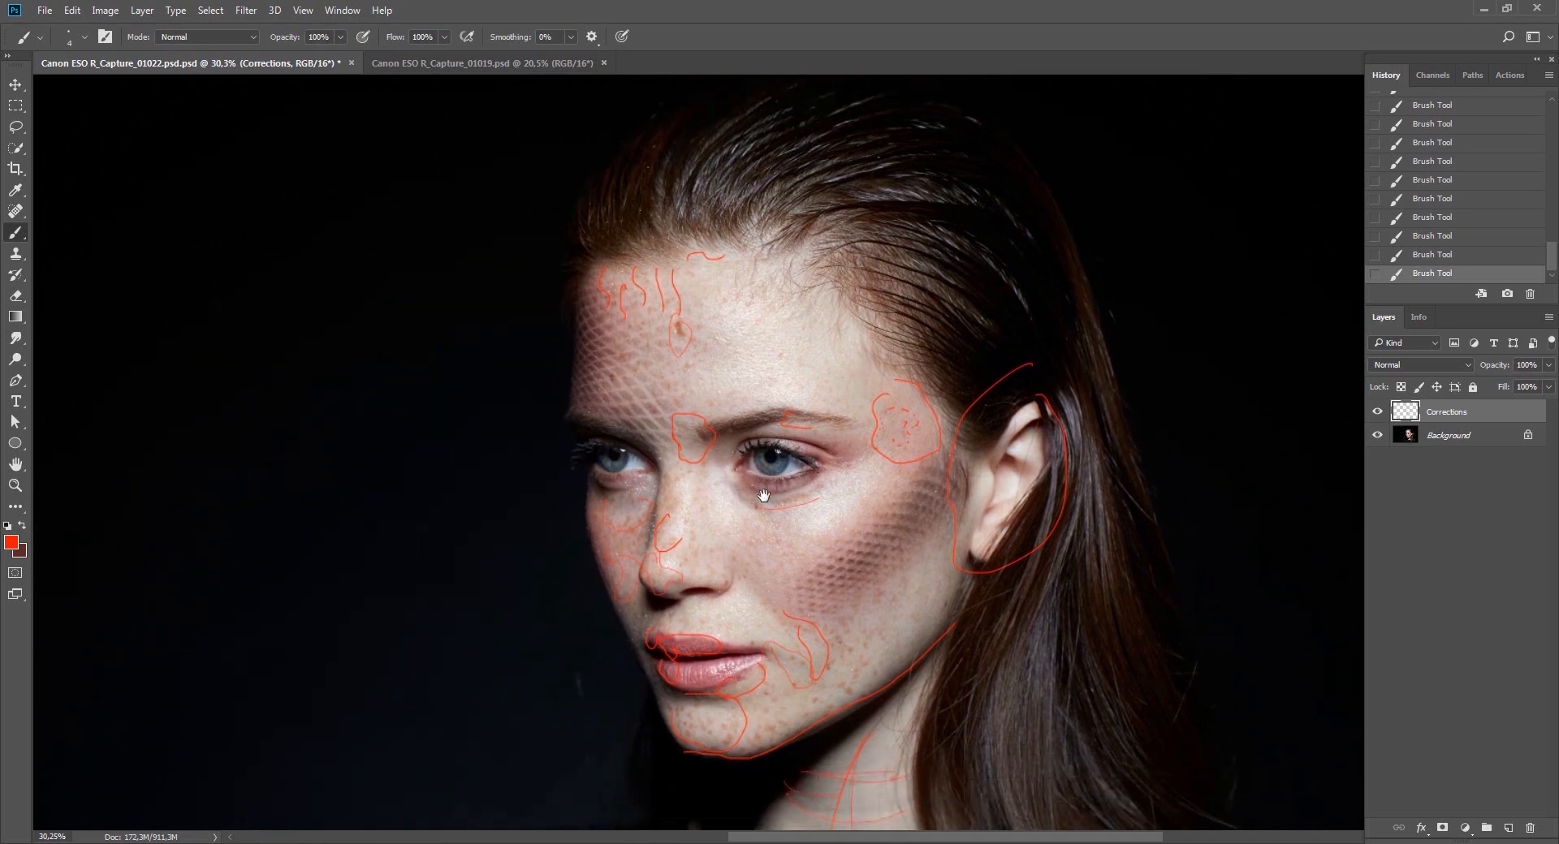
mouse_move(732, 432)
mouse_down()
mouse_move(728, 396)
mouse_move(680, 411)
mouse_move(709, 433)
mouse_move(775, 402)
mouse_up()
drag(626, 341, 628, 353)
mouse_move(698, 260)
mouse_down()
mouse_move(680, 297)
mouse_move(691, 332)
mouse_move(733, 321)
mouse_move(708, 253)
mouse_up()
mouse_move(865, 307)
mouse_down()
mouse_move(832, 349)
mouse_move(874, 379)
mouse_move(889, 329)
mouse_up()
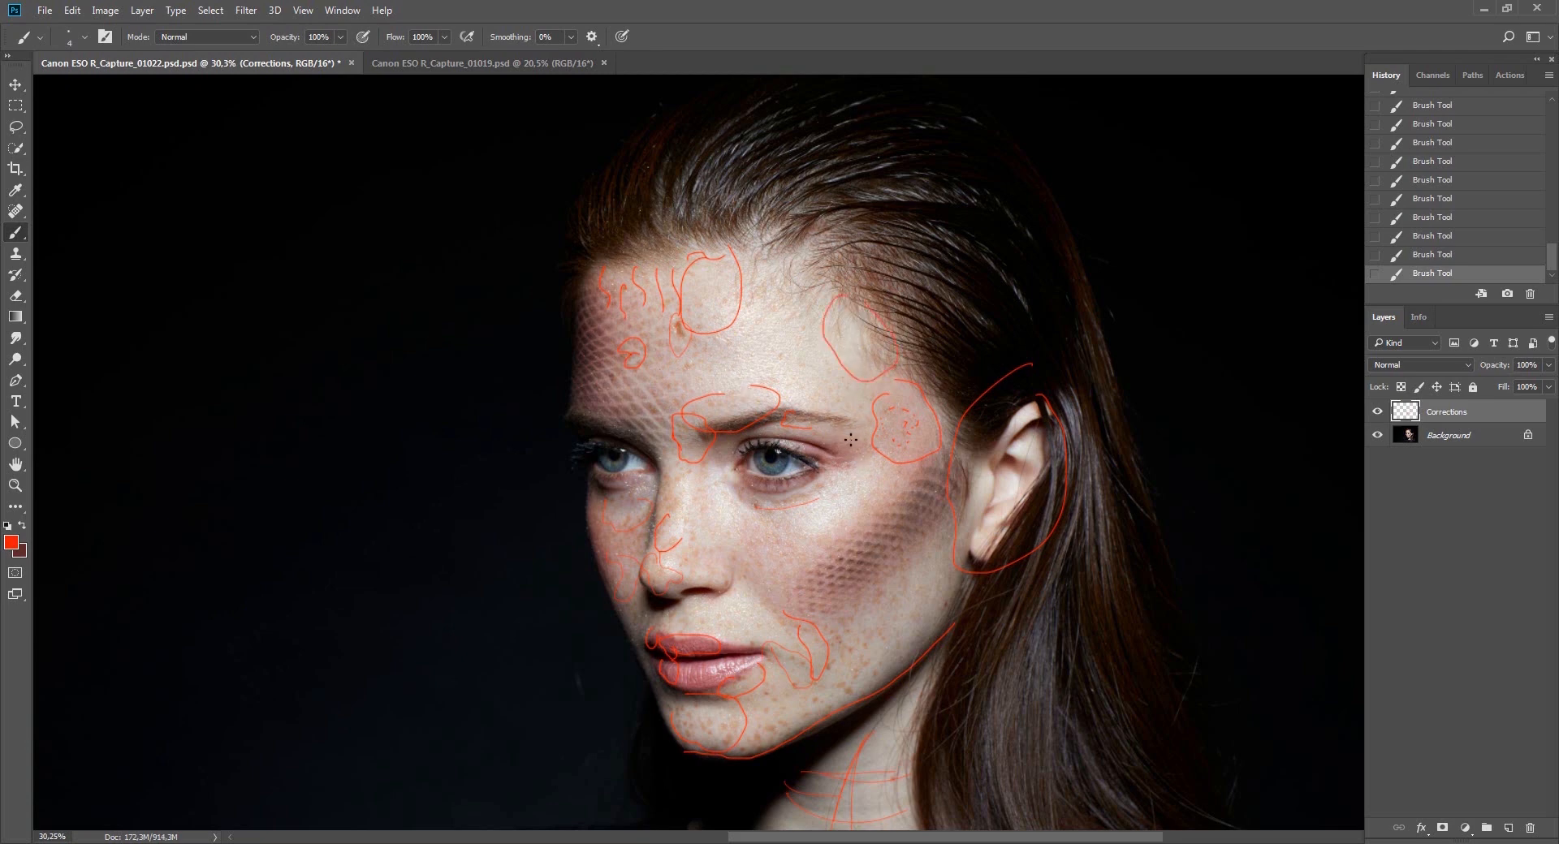
Hide the Corrections layer so the whole portrait shows without the red markings.
key(ctrl+space)
drag(778, 431, 414, 459)
drag(780, 520, 988, 520)
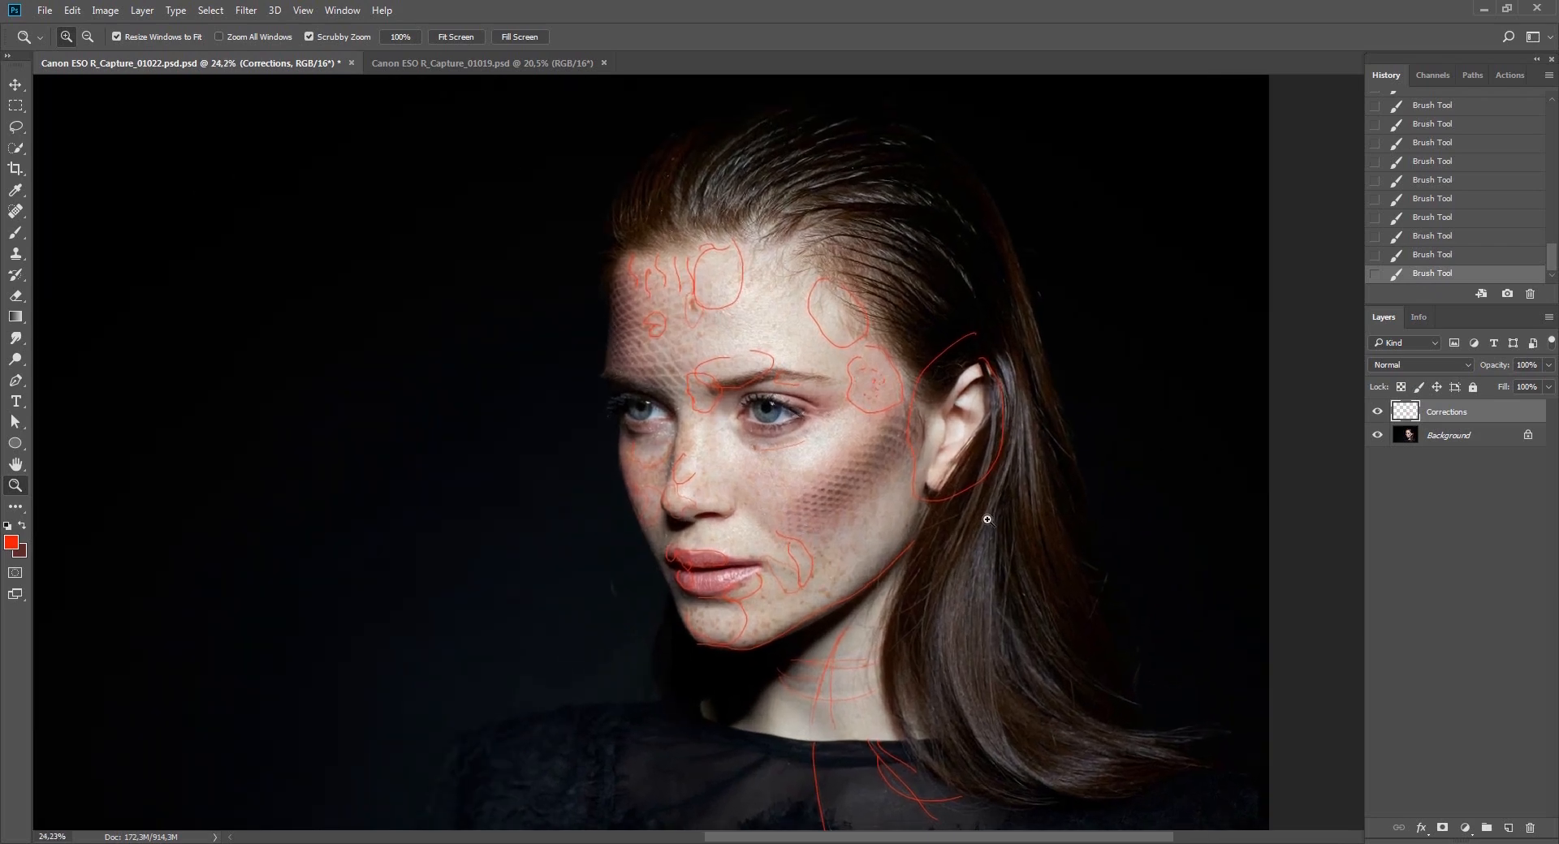
click(1377, 412)
Create a new layer directly above the Background and rename it Healing.
click(1429, 436)
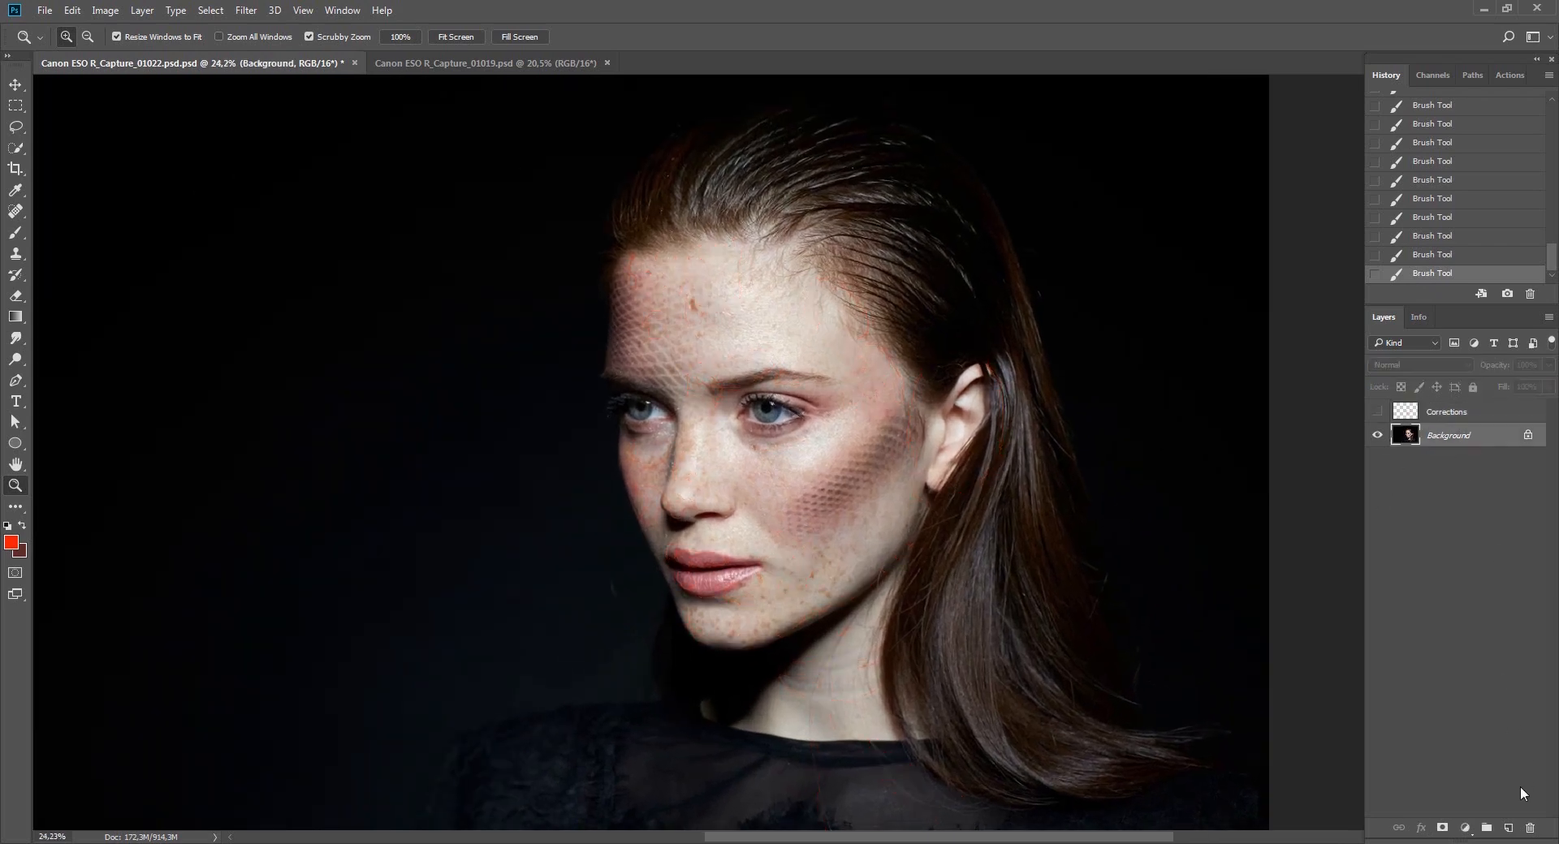
click(1508, 828)
double_click(1438, 436)
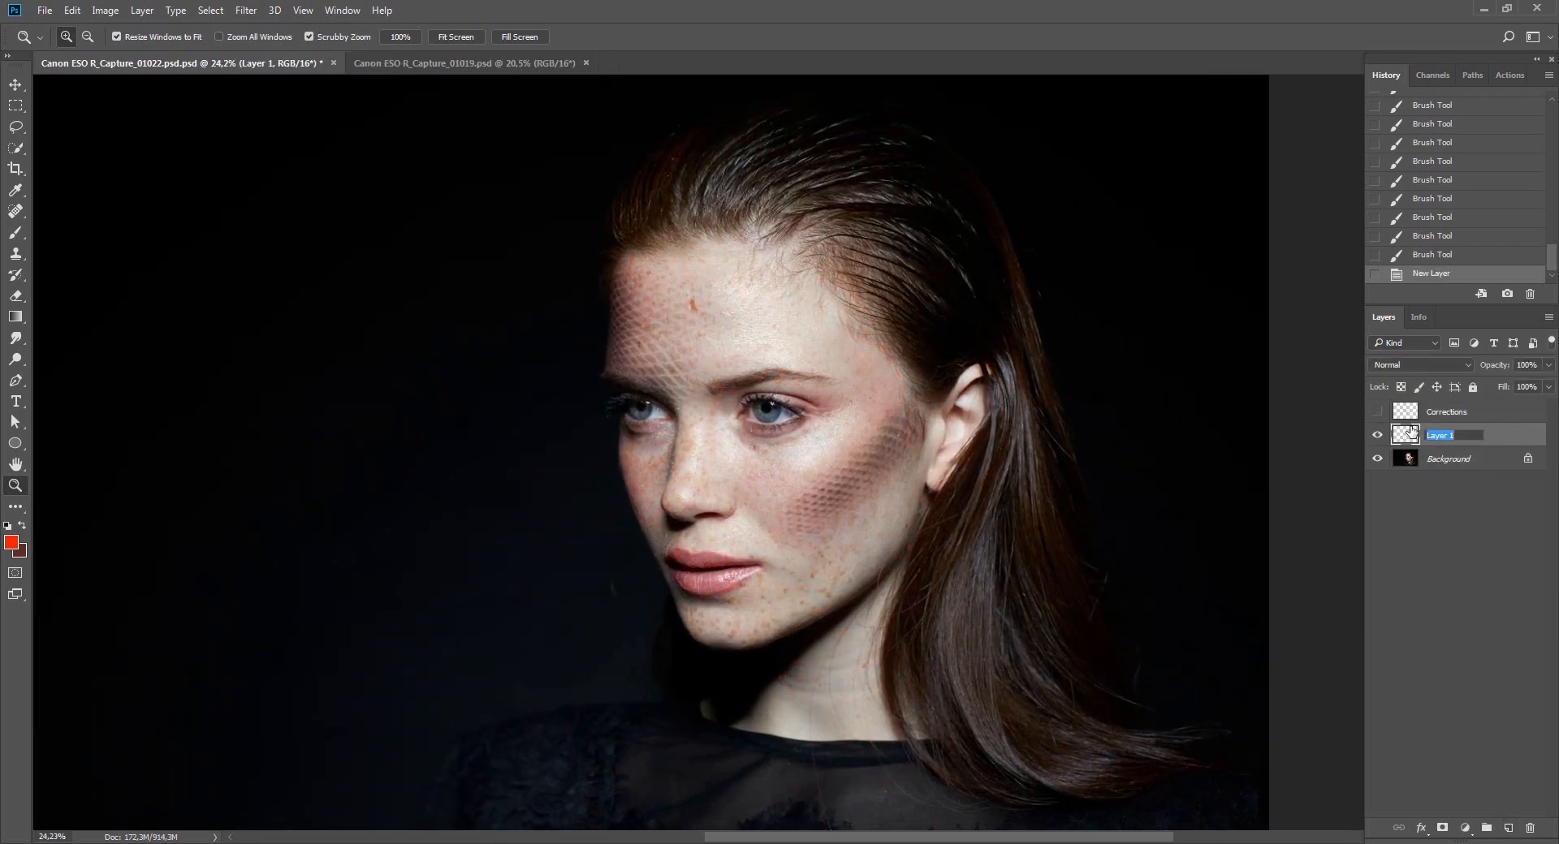
text(Healing)
key(Return)
Save the document with Maximize Compatibility enabled.
key(ctrl+s)
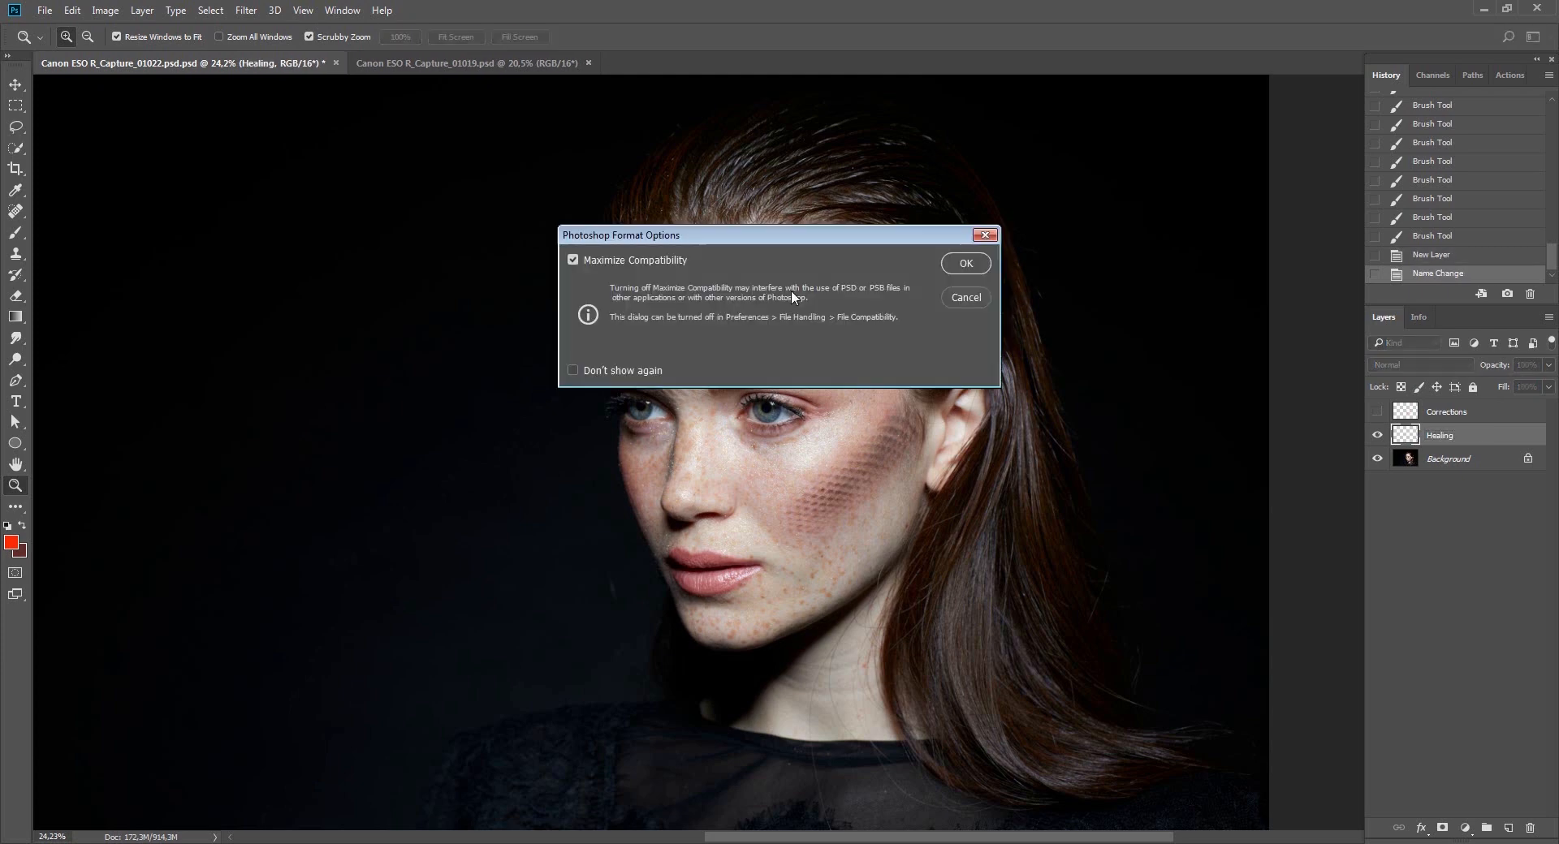
click(944, 271)
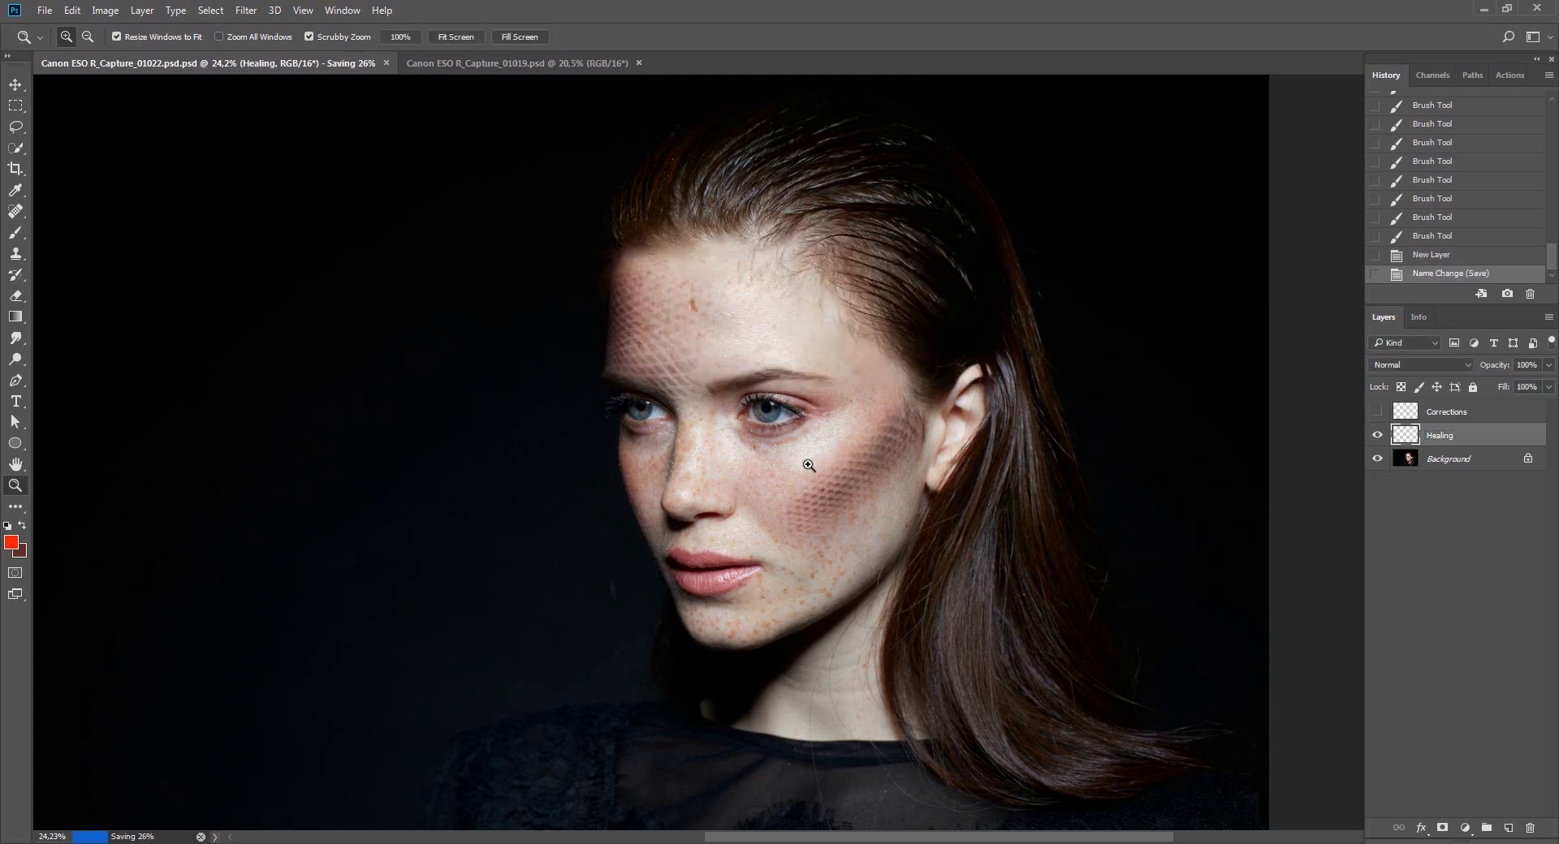
drag(799, 481, 805, 517)
Copy a rectangular area around the ear from Canon ESO R_Capture_01019.psd, and paste it onto the Healing layer after closing that file.
key(v)
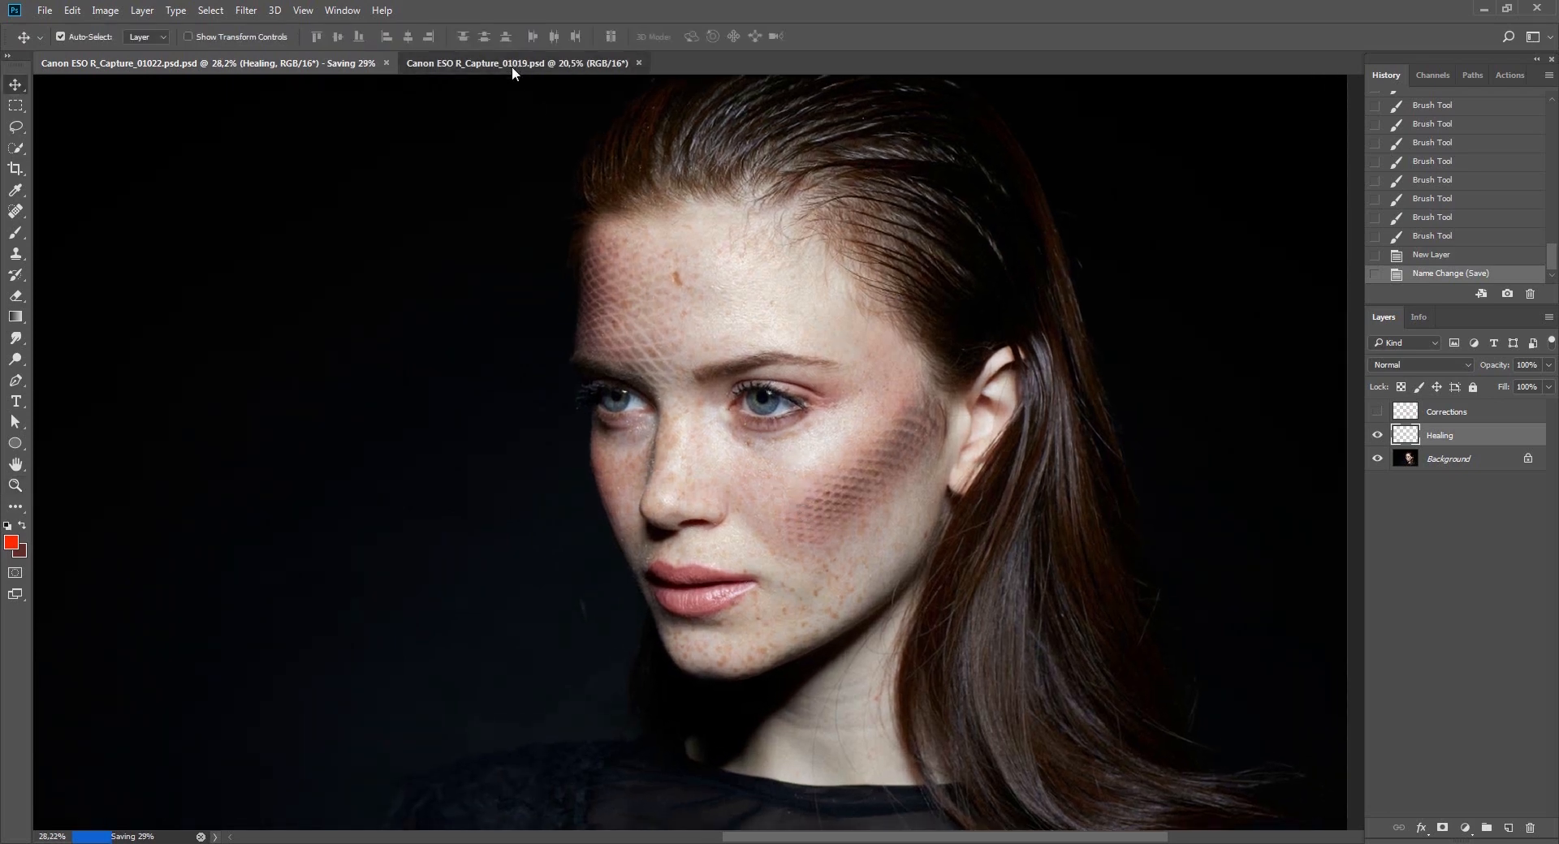
click(511, 63)
key(m)
drag(580, 334, 724, 585)
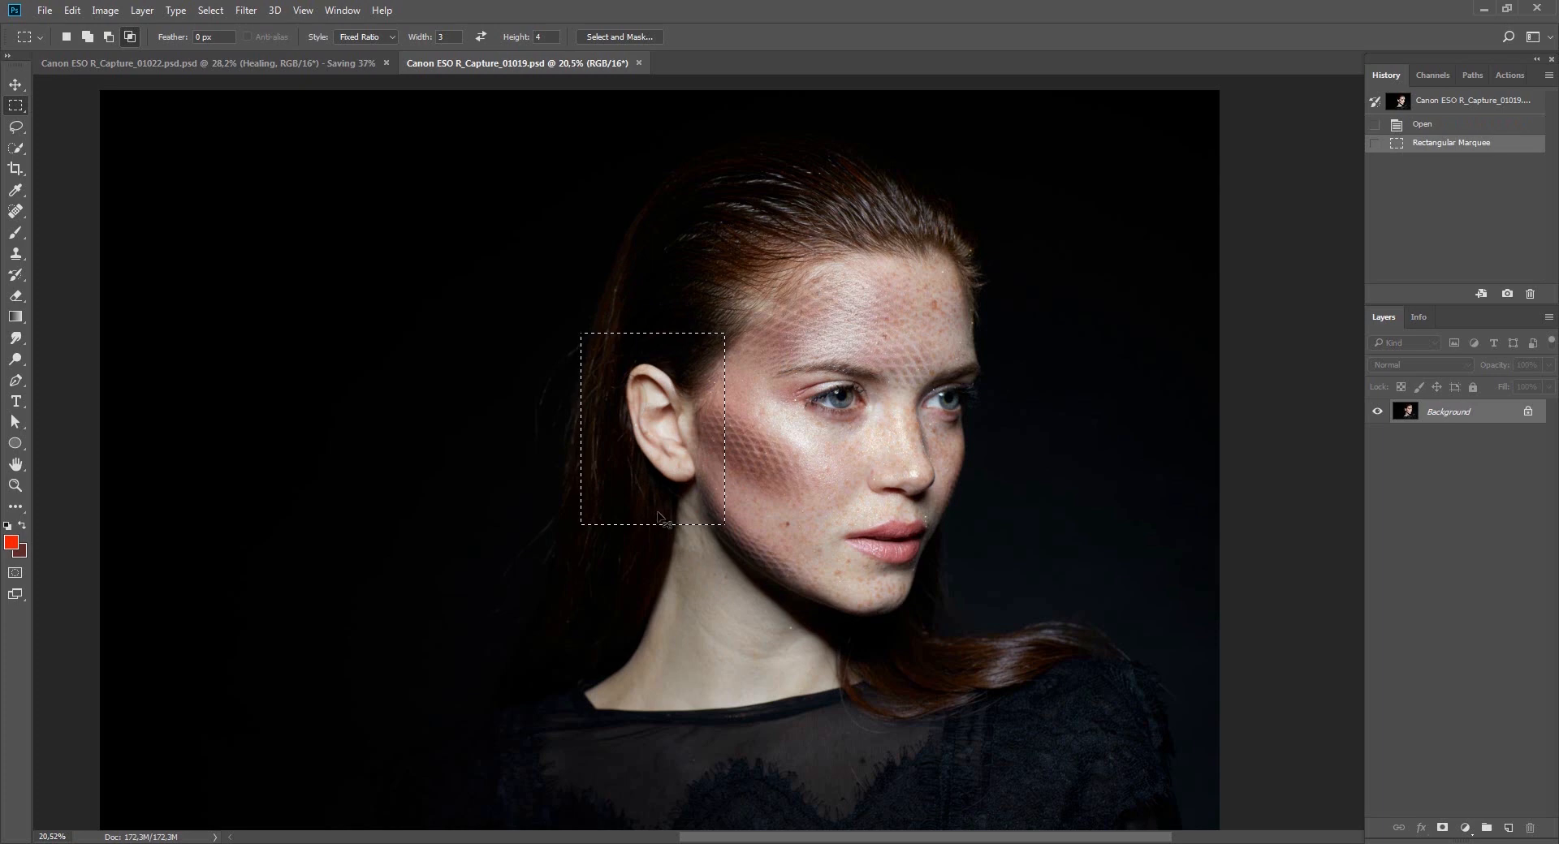
key(ctrl+d)
key(ctrl+w)
key(ctrl+v)
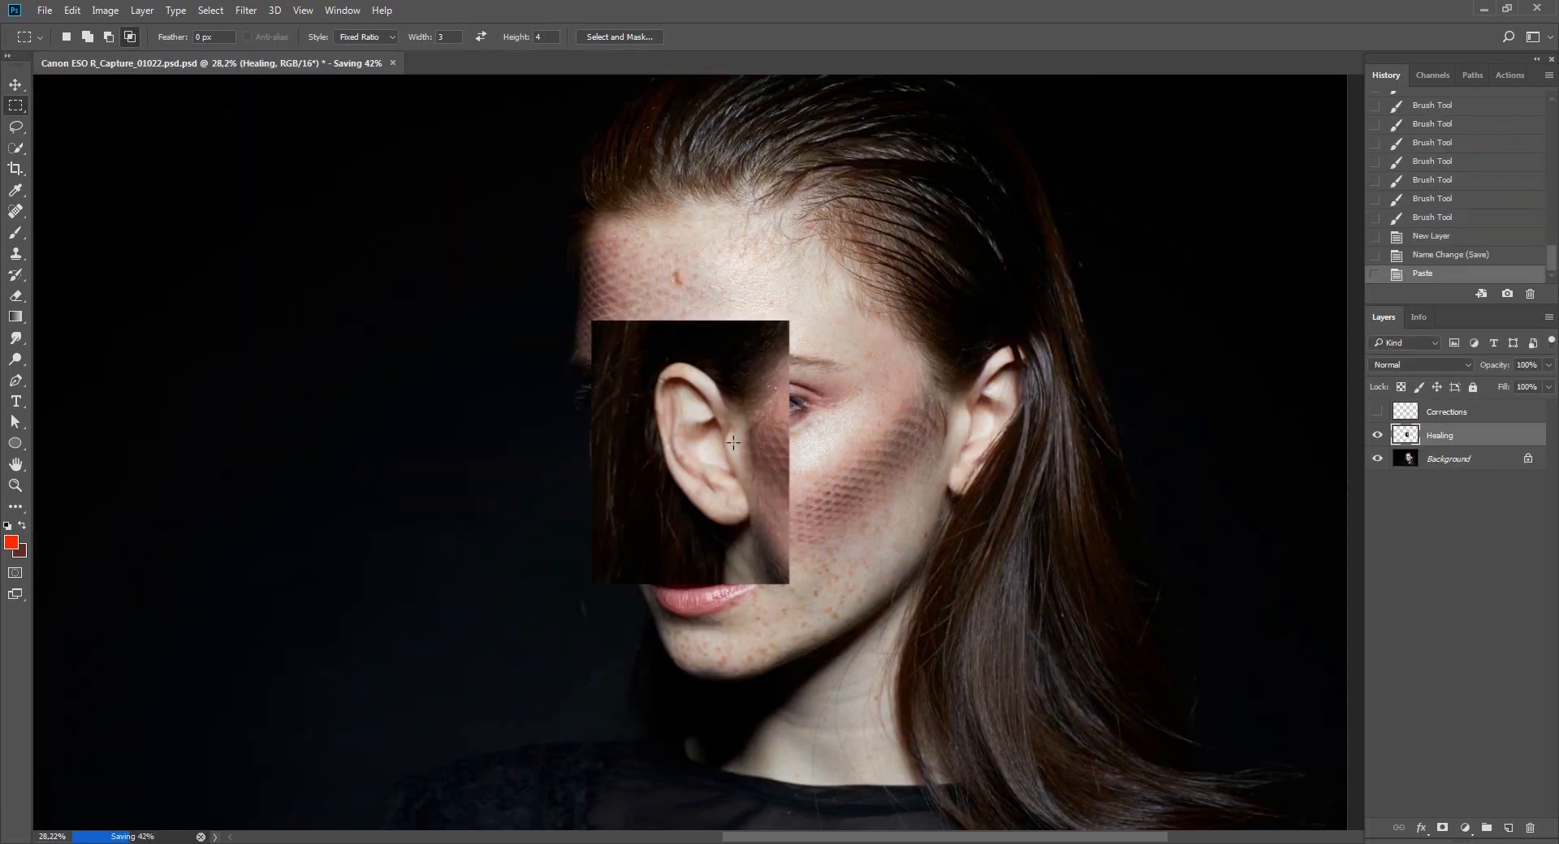
Flip the pasted ear horizontally and move it over the woman's visible ear.
key(ctrl+t)
right_click(729, 470)
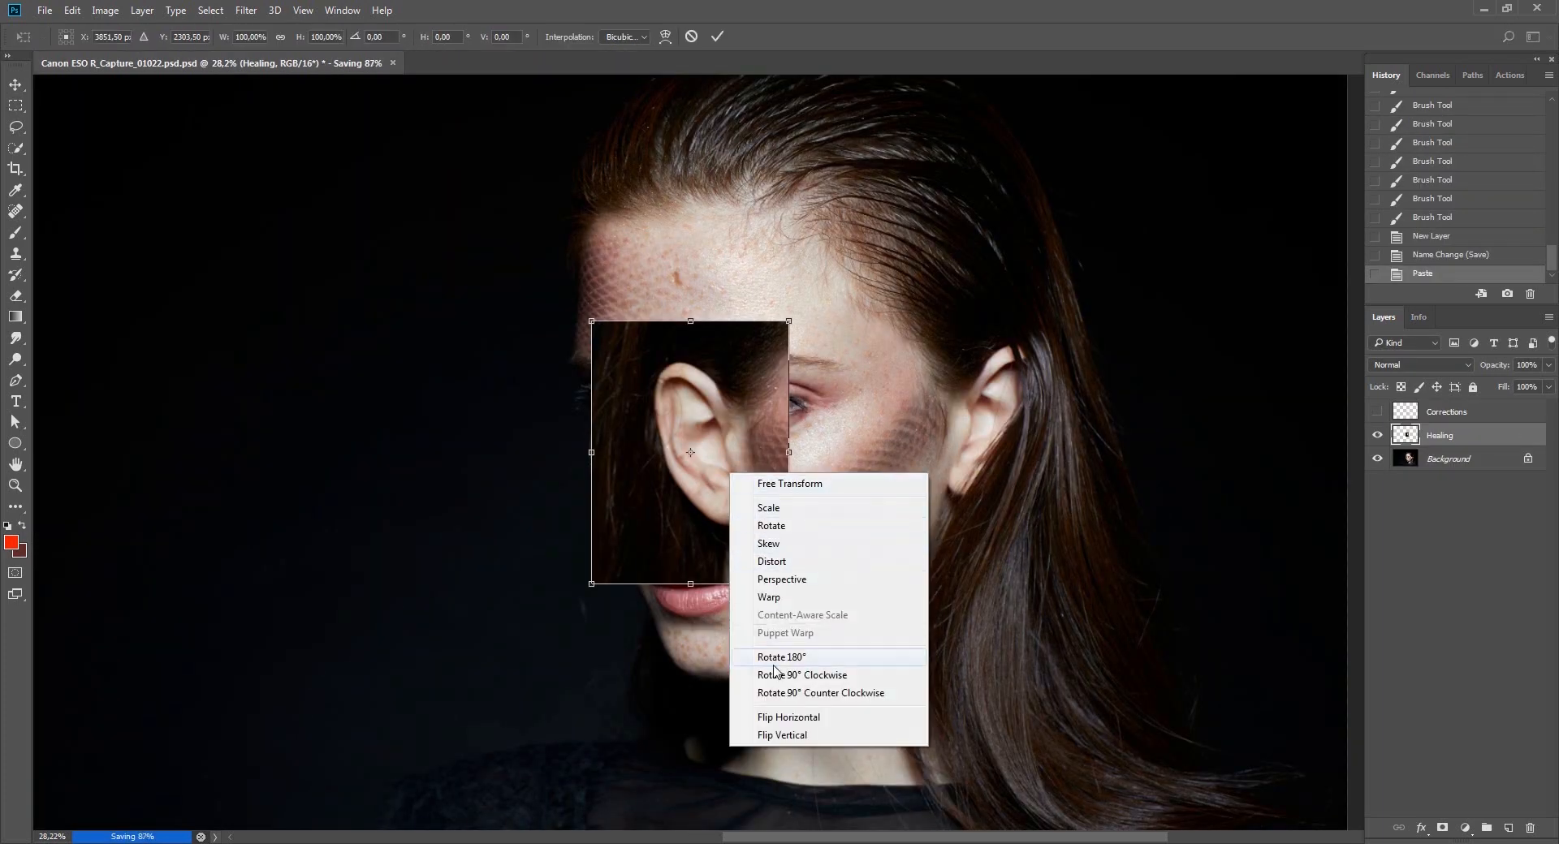
click(767, 715)
key(Return)
key(m)
key(v)
drag(689, 447, 1012, 453)
Lower the Healing layer's opacity to 50% and align the pasted ear with the original by moving, transforming and nudging it.
drag(1012, 469, 825, 430)
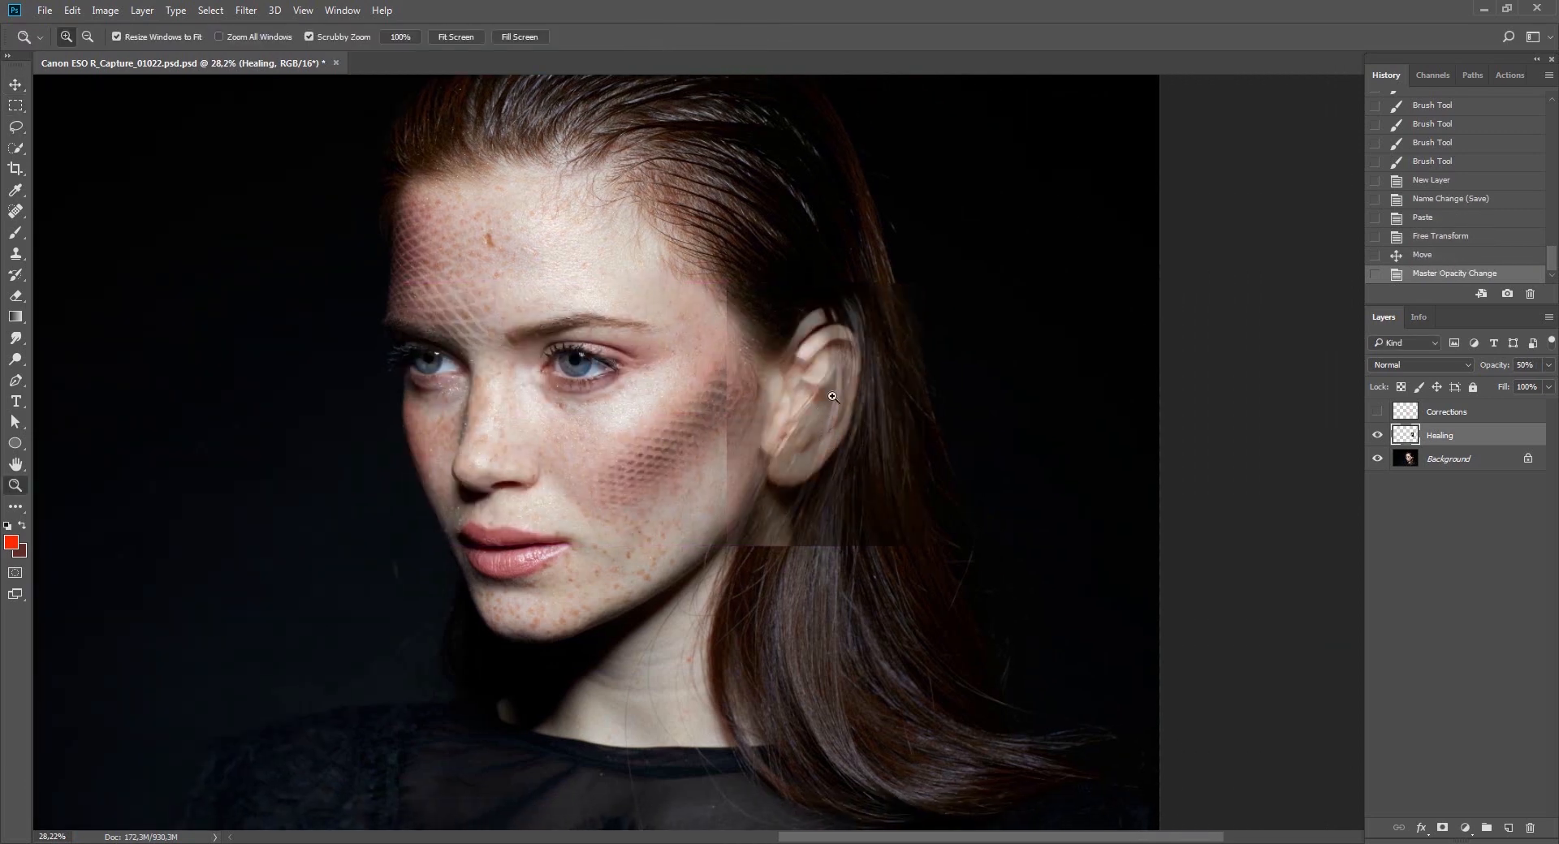
scroll(824, 436, up, 3)
drag(820, 390, 796, 425)
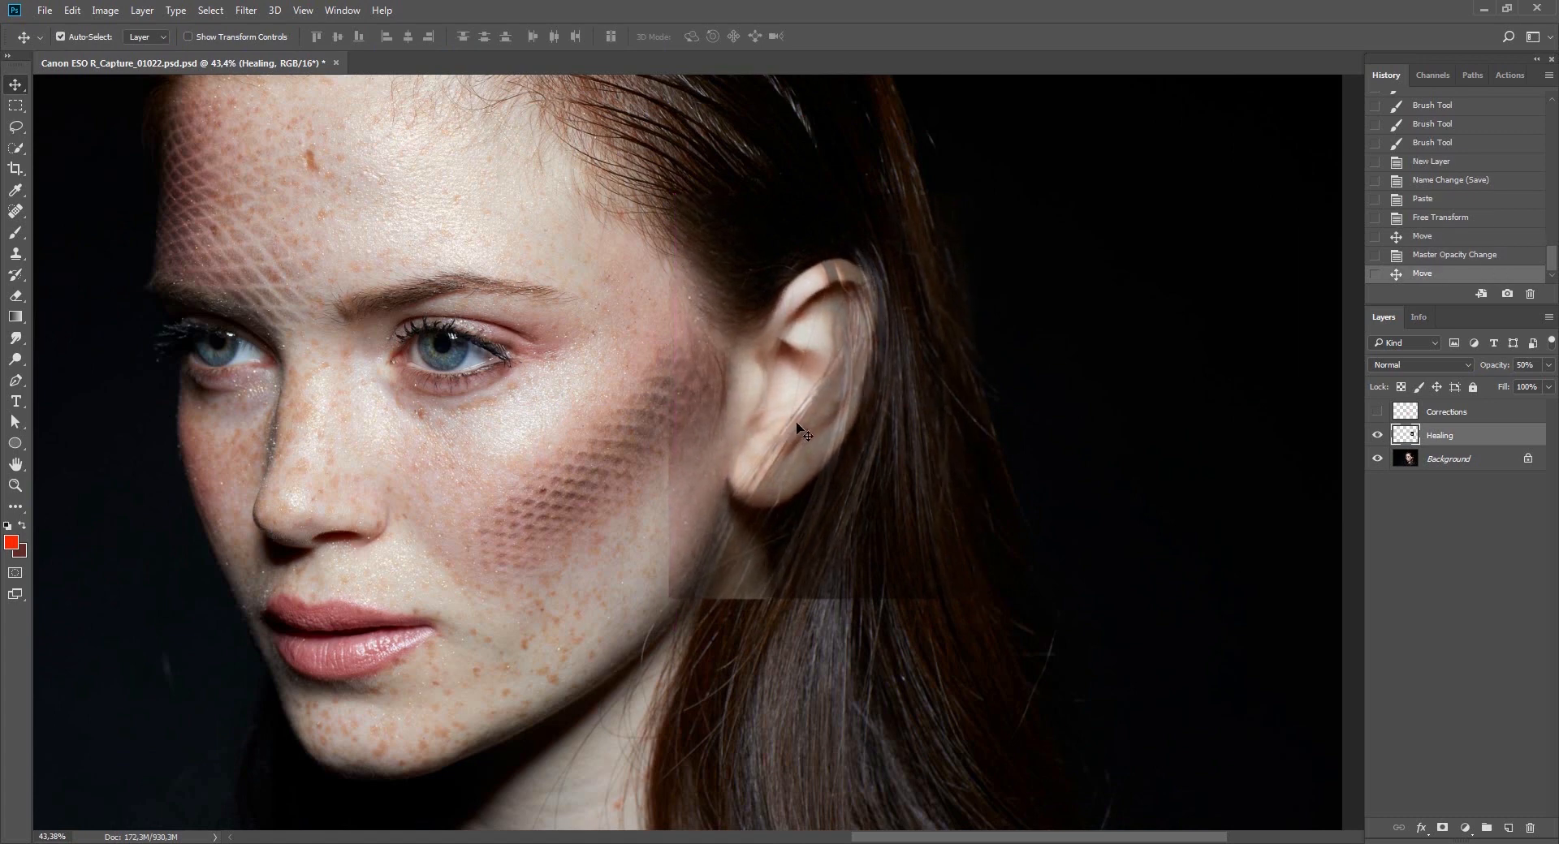
key(ctrl+t)
drag(1124, 219, 1129, 214)
key(Return)
key(Left)
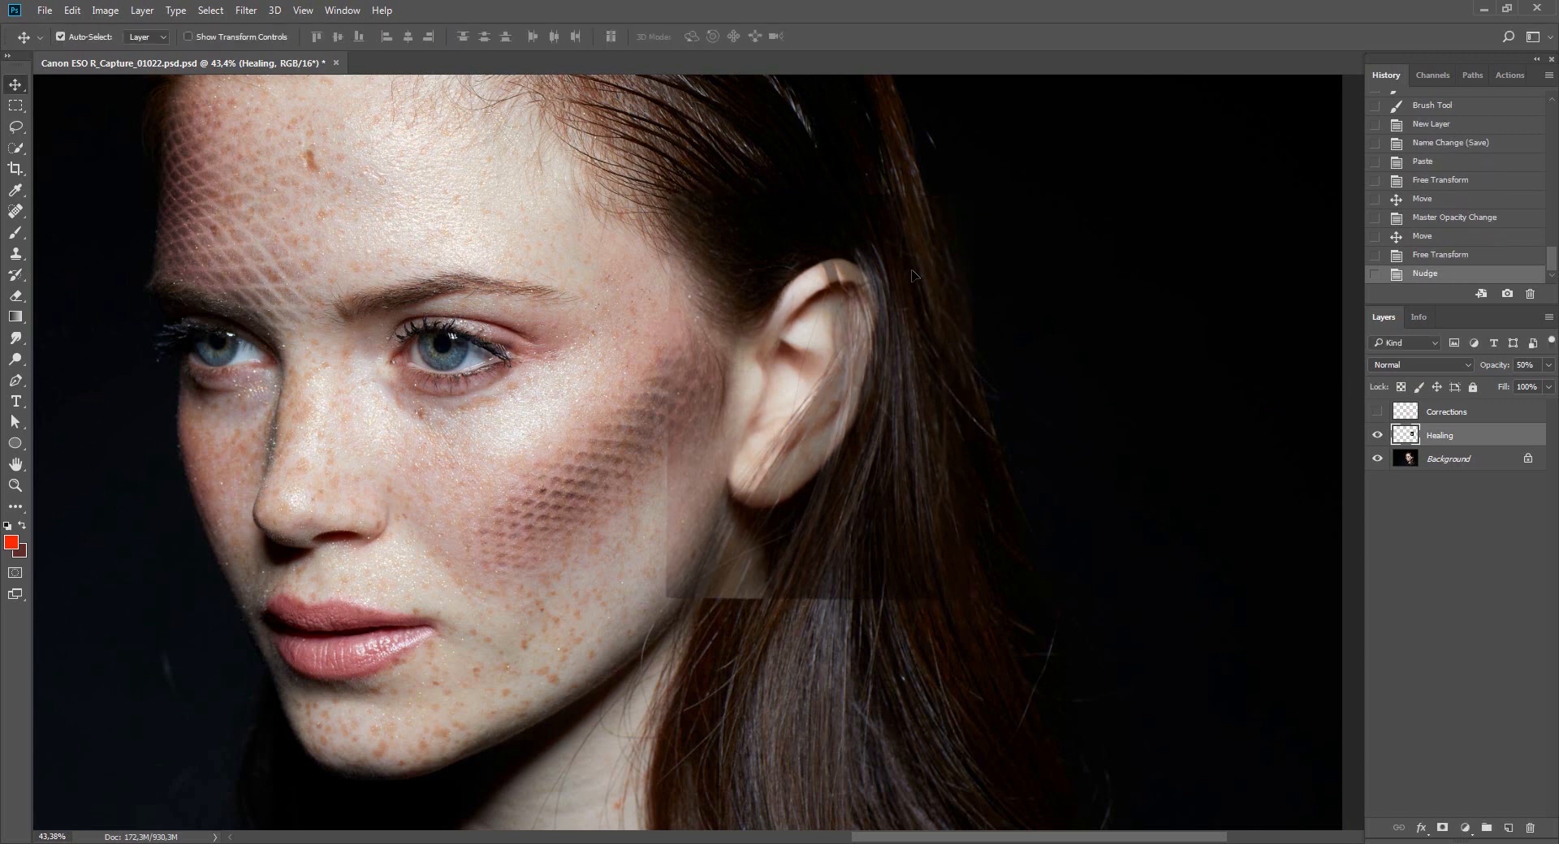
Restore the Healing layer to 100% opacity and hide its content with a black layer mask.
key(0)
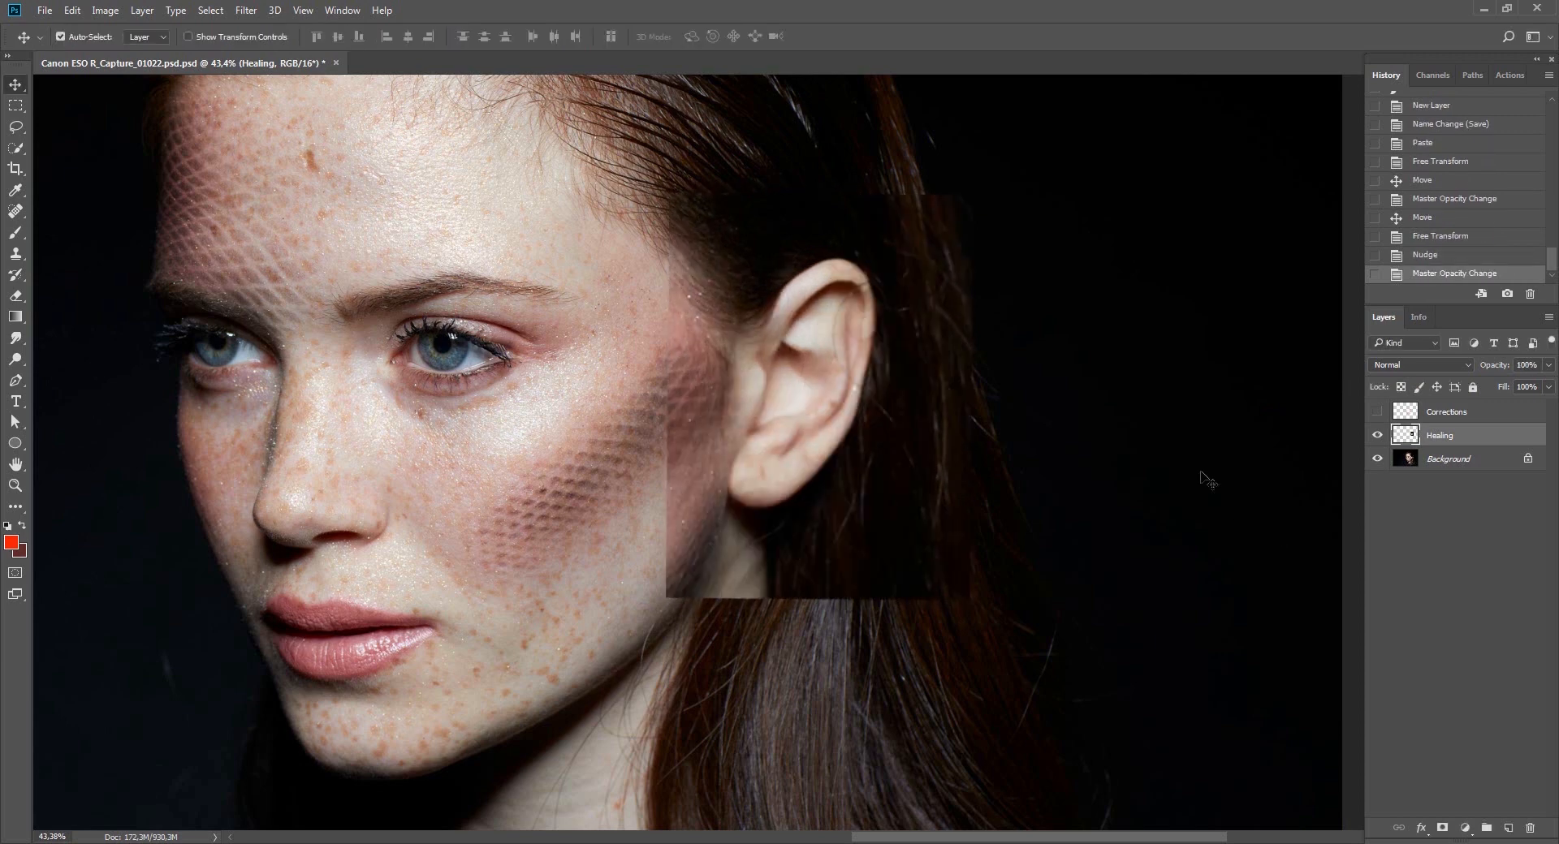
alt+click(1445, 828)
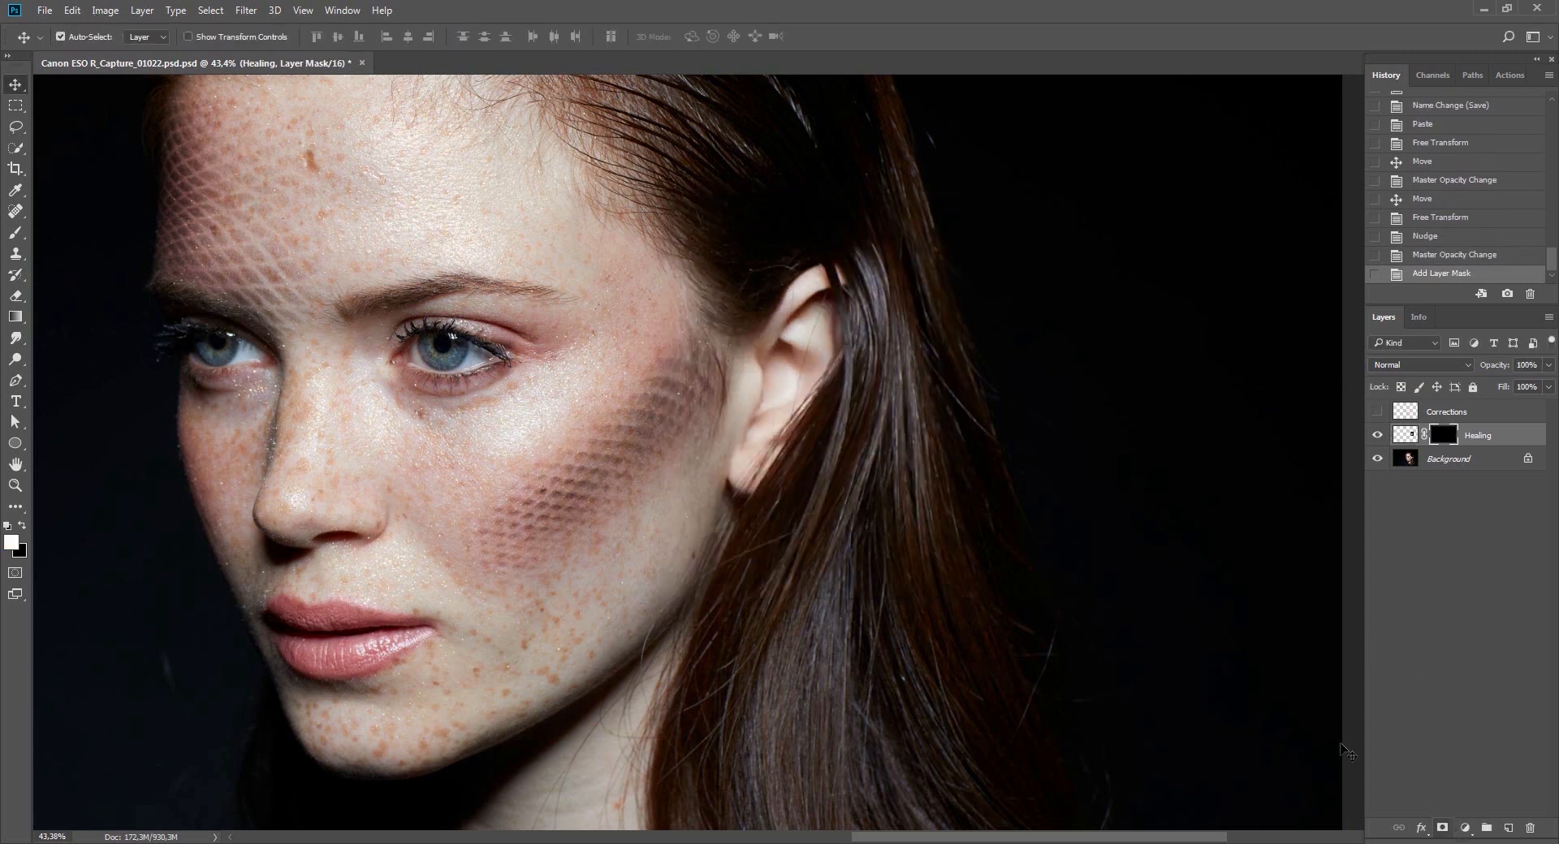
Paint white on the Healing mask to reveal the replacement ear's upper part and outer rim over the hair.
key(z)
drag(831, 265, 880, 268)
key(b)
alt+right_click(808, 358)
alt+right_click(804, 396)
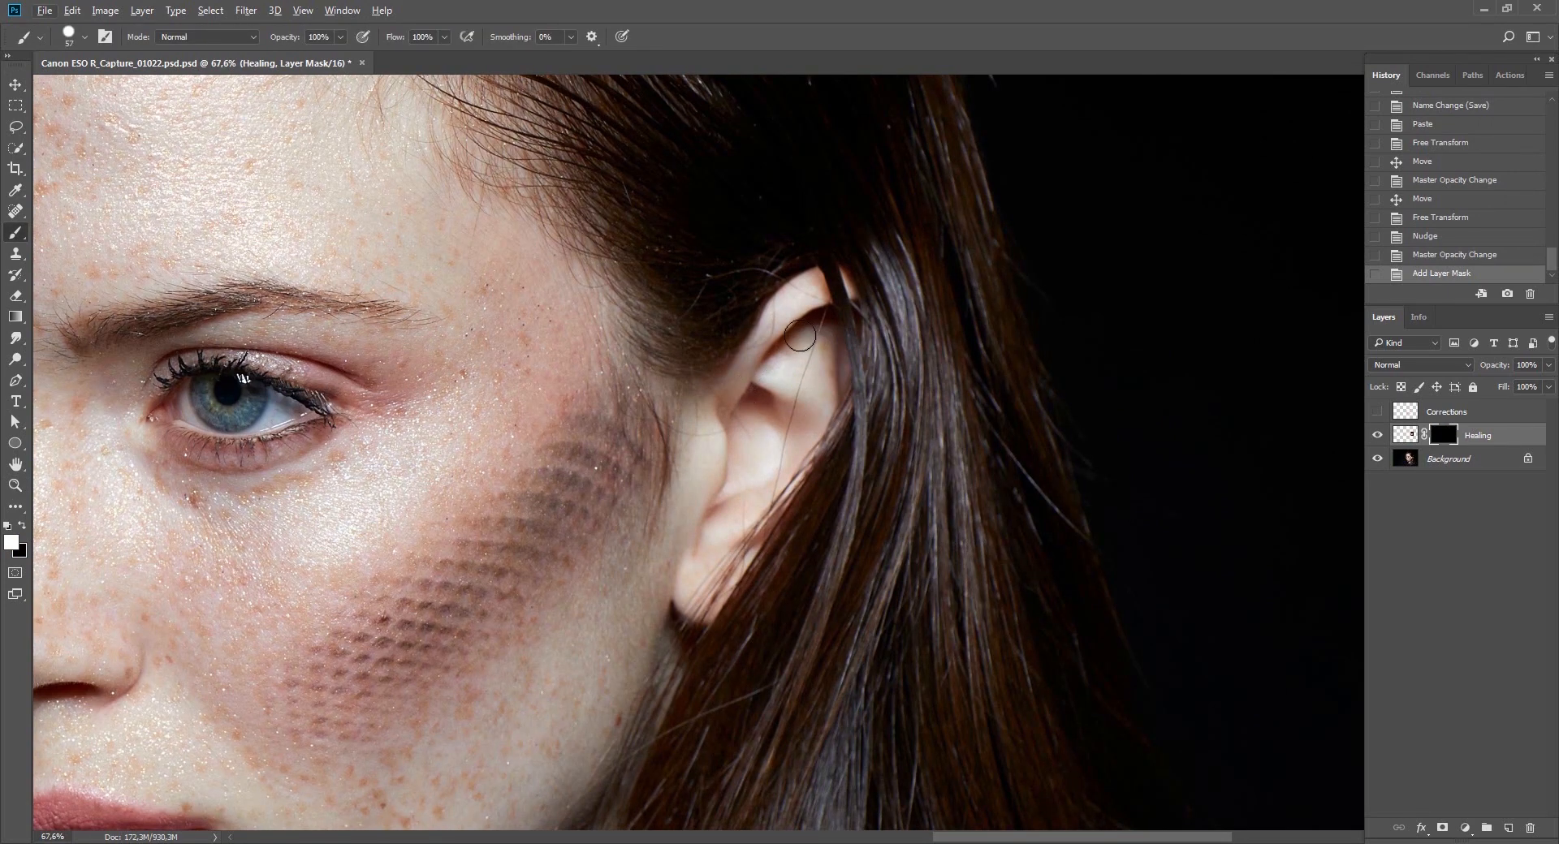
mouse_move(800, 317)
mouse_down()
mouse_move(761, 362)
mouse_move(760, 420)
mouse_up()
alt+right_click(786, 339)
alt+right_click(764, 385)
alt+right_click(780, 354)
drag(752, 422, 758, 426)
drag(792, 357, 827, 294)
mouse_move(828, 291)
mouse_down()
mouse_move(866, 352)
mouse_move(858, 397)
mouse_move(867, 312)
mouse_move(848, 281)
mouse_move(883, 345)
mouse_move(854, 288)
mouse_move(873, 393)
mouse_move(850, 458)
mouse_move(865, 395)
mouse_move(873, 408)
mouse_move(808, 550)
mouse_move(779, 540)
mouse_move(783, 519)
mouse_move(833, 392)
mouse_move(792, 454)
mouse_move(793, 395)
mouse_move(750, 479)
mouse_move(763, 438)
mouse_move(741, 476)
mouse_up()
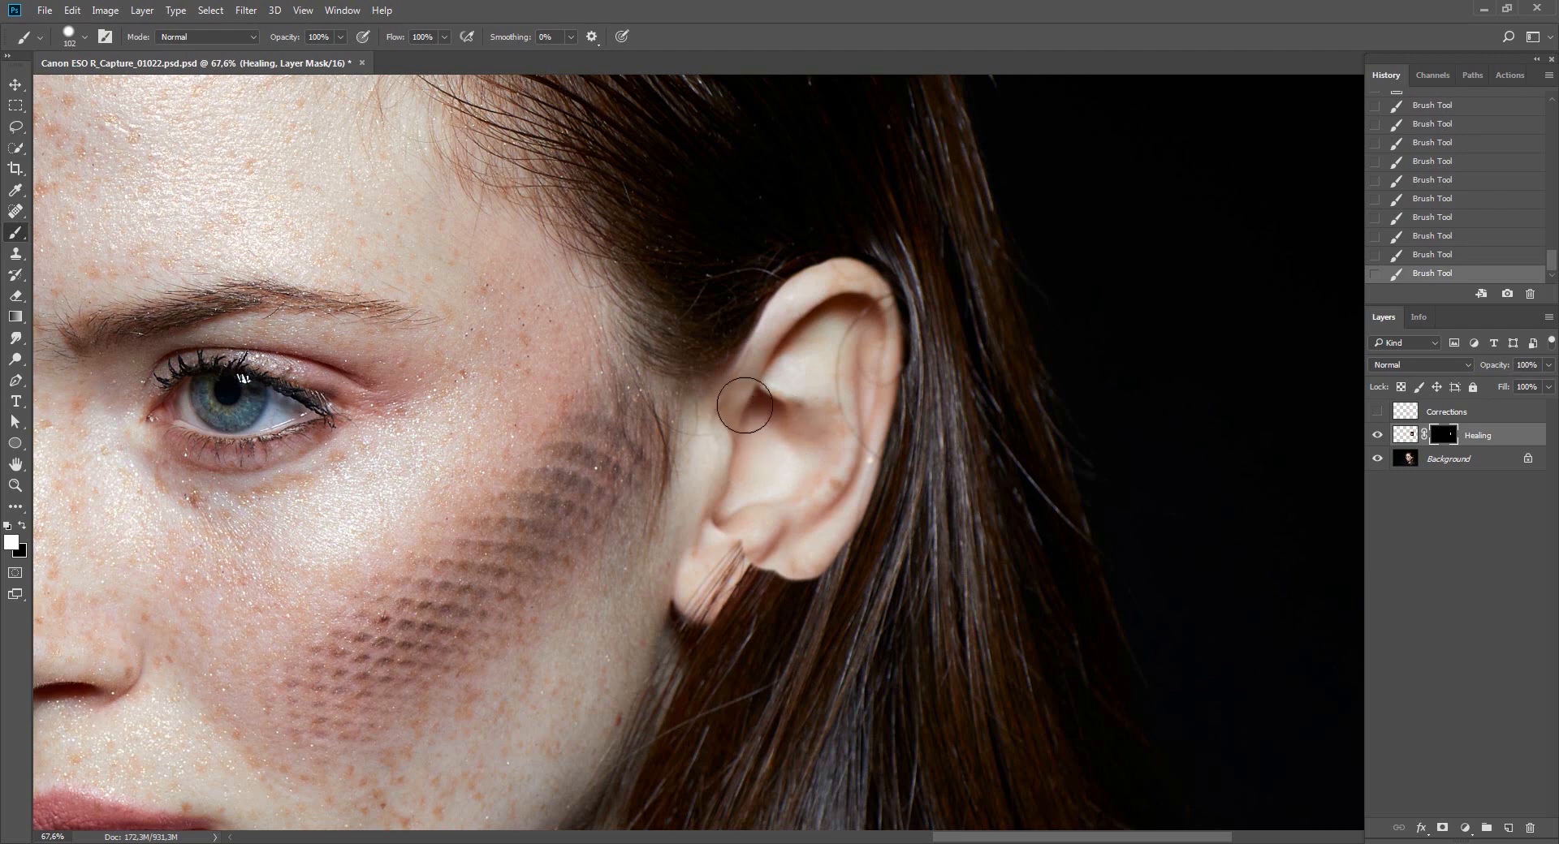
Reveal the replacement ear's inner folds and lobe by painting white on the Healing mask.
drag(745, 406, 783, 358)
alt+drag(740, 446, 760, 405)
mouse_move(763, 511)
mouse_down()
mouse_move(729, 563)
mouse_move(781, 577)
mouse_move(791, 533)
mouse_move(761, 582)
mouse_move(808, 504)
mouse_move(756, 595)
mouse_move(833, 484)
mouse_move(836, 508)
mouse_move(783, 590)
mouse_move(795, 562)
mouse_move(752, 604)
mouse_move(714, 589)
mouse_move(724, 614)
mouse_move(713, 605)
mouse_move(785, 576)
mouse_move(710, 616)
mouse_up()
key(0)
Refine the Healing mask around the lobe and outer ear edge with black and white brush strokes.
key(x)
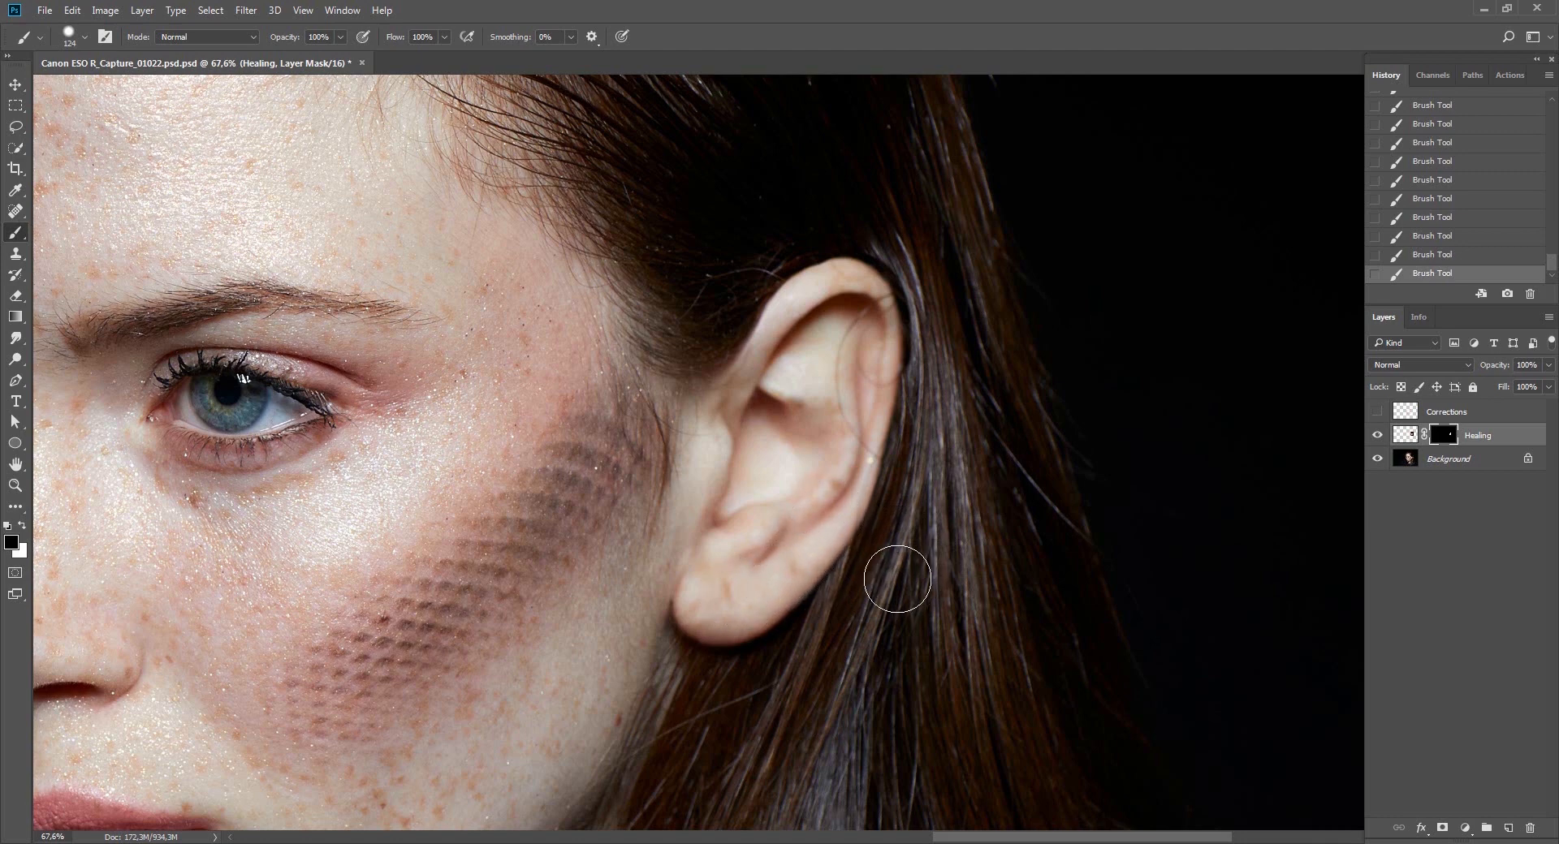
key(r)
mouse_move(1084, 191)
mouse_down()
mouse_move(1155, 279)
mouse_move(1145, 366)
mouse_up()
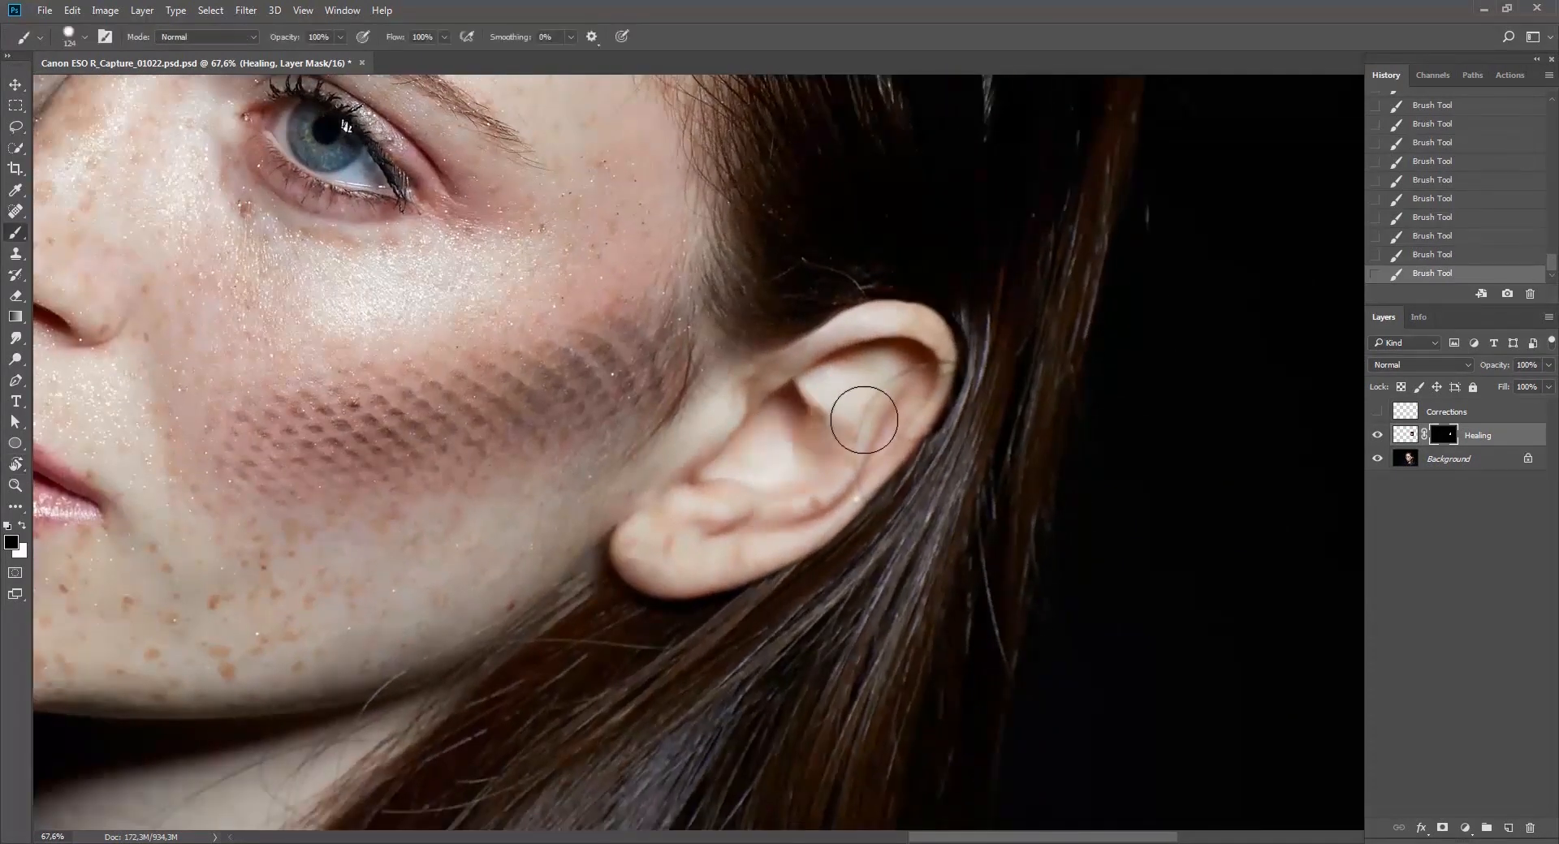
key(x)
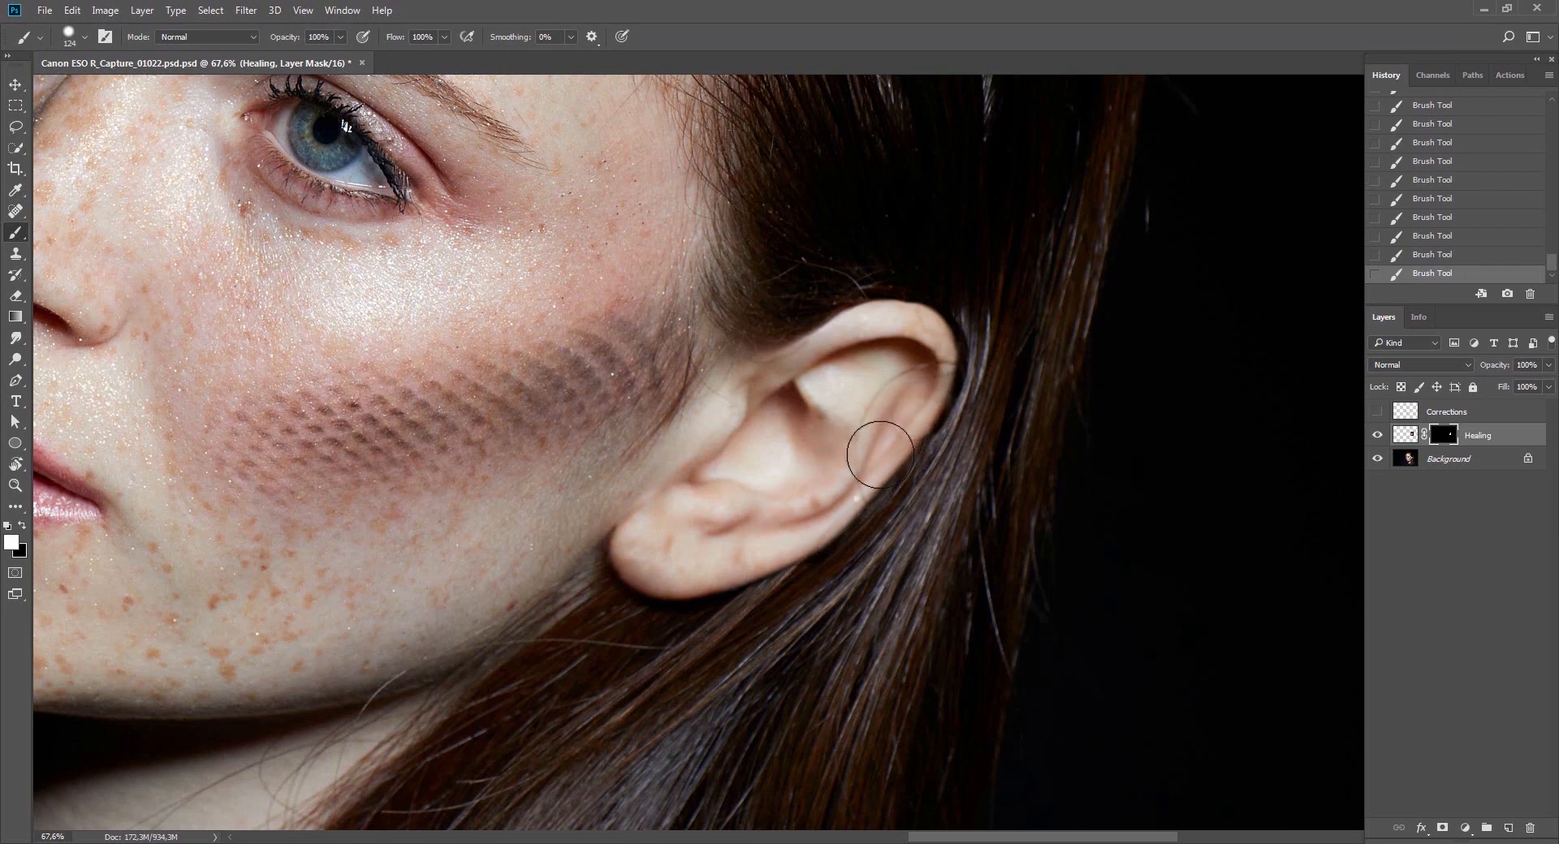
key(x)
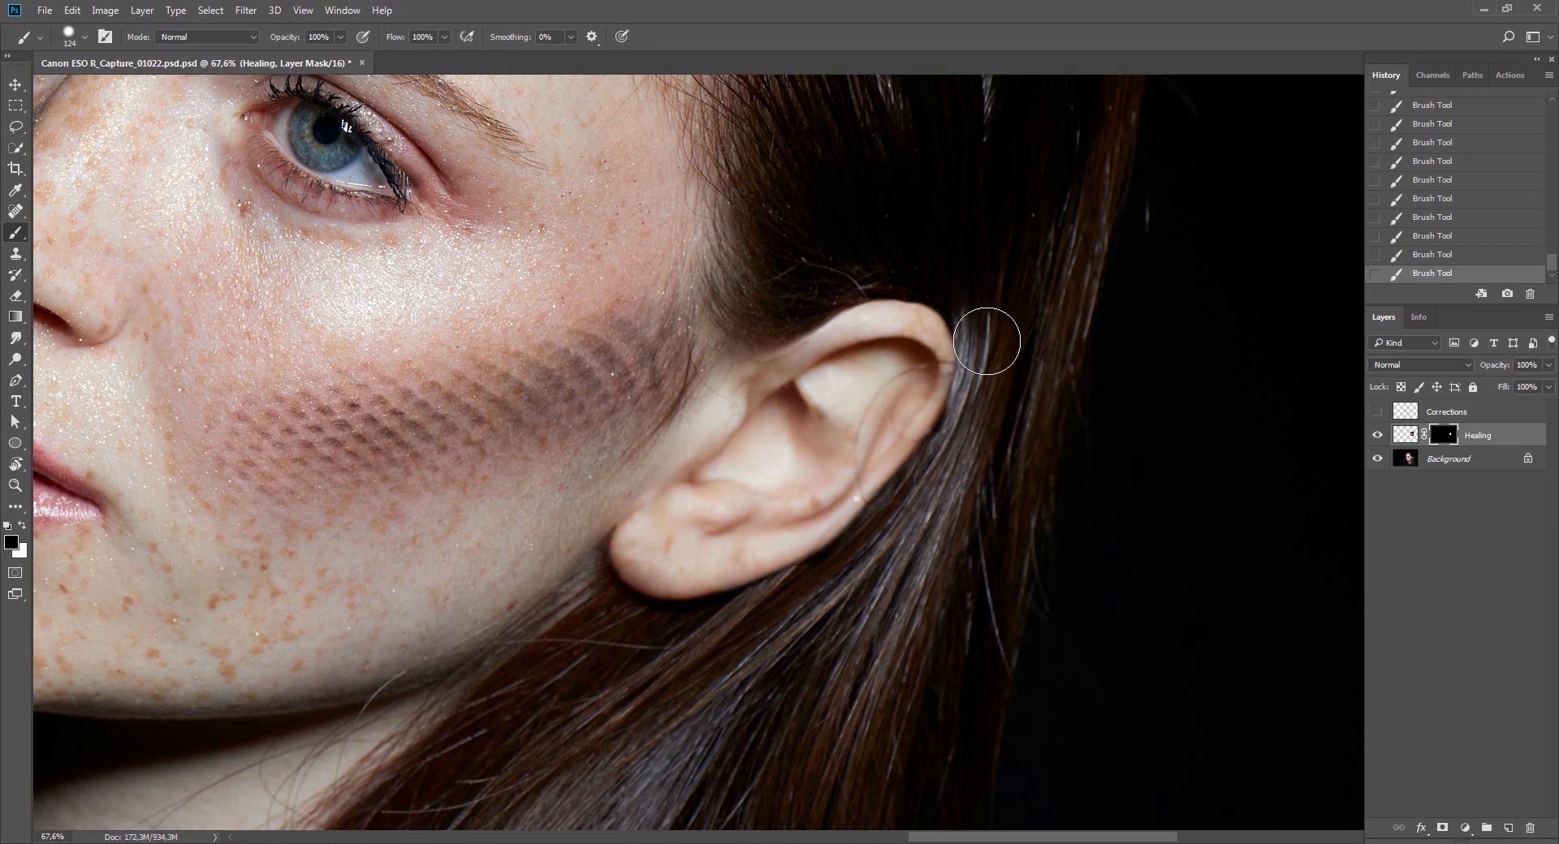
Clean up the Healing mask along the upper ear rim so the original hair meets the replacement ear.
key(r)
mouse_move(966, 213)
mouse_down()
mouse_move(689, 101)
mouse_move(620, 344)
mouse_move(706, 392)
mouse_up()
key(z)
key(b)
key(x)
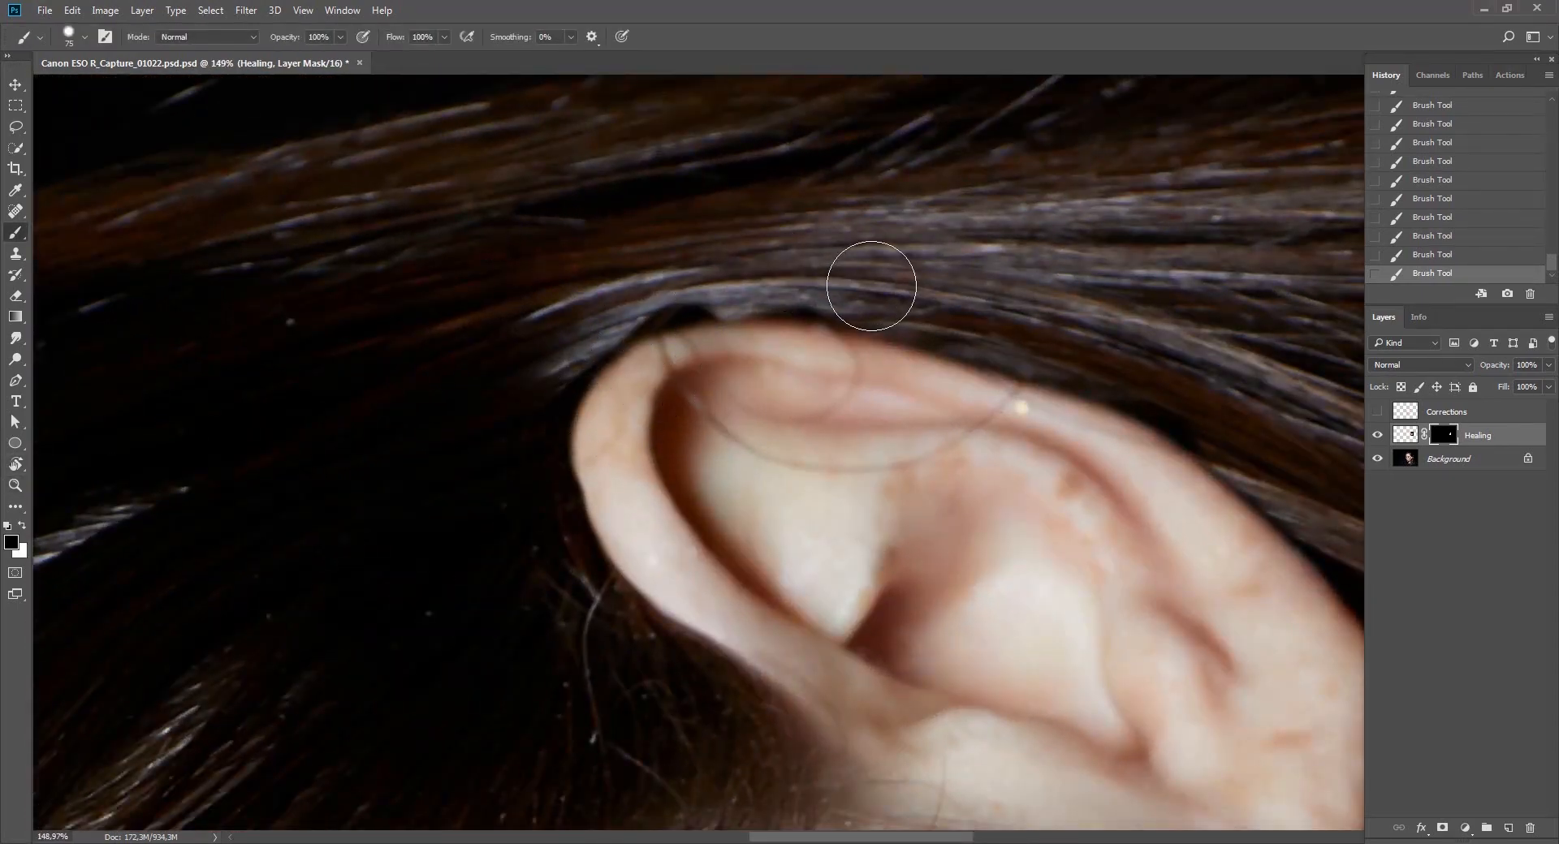
key(x)
key(r)
drag(1118, 320, 1000, 250)
key(b)
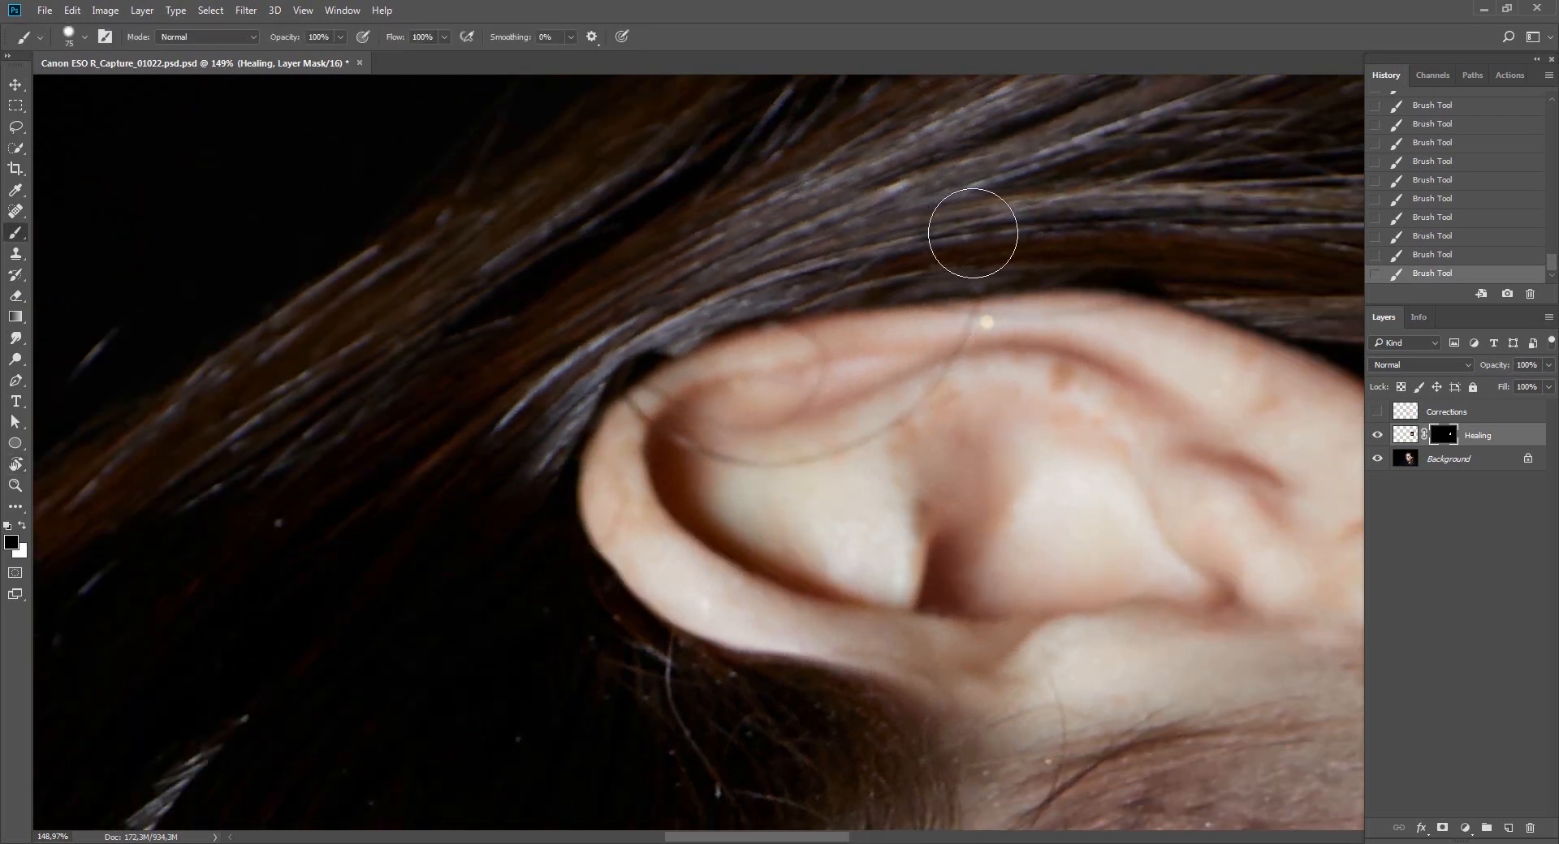
key(x)
key(x)
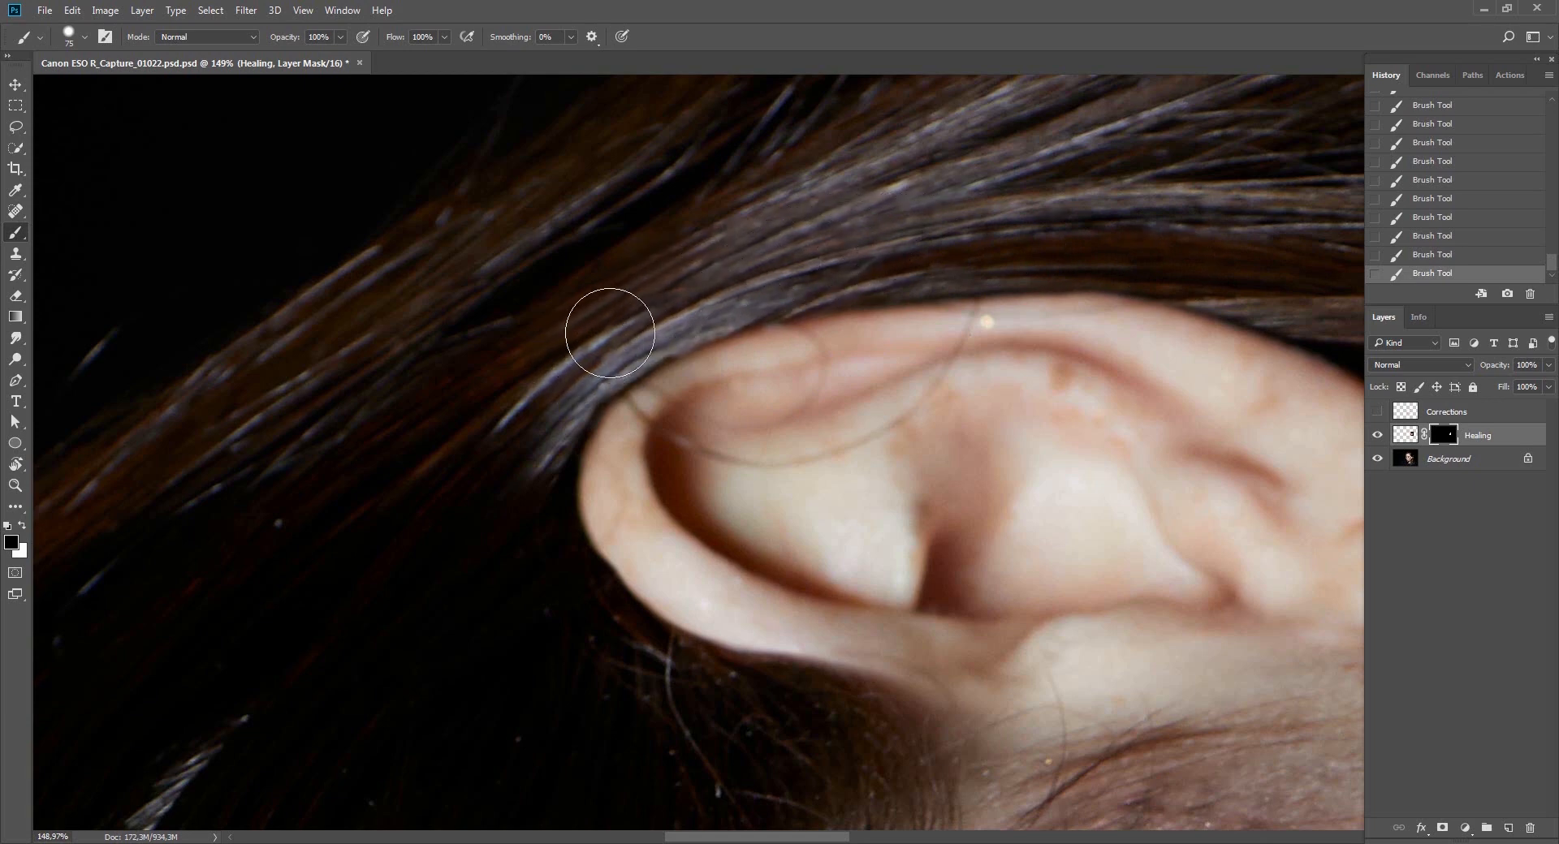
drag(649, 324, 620, 303)
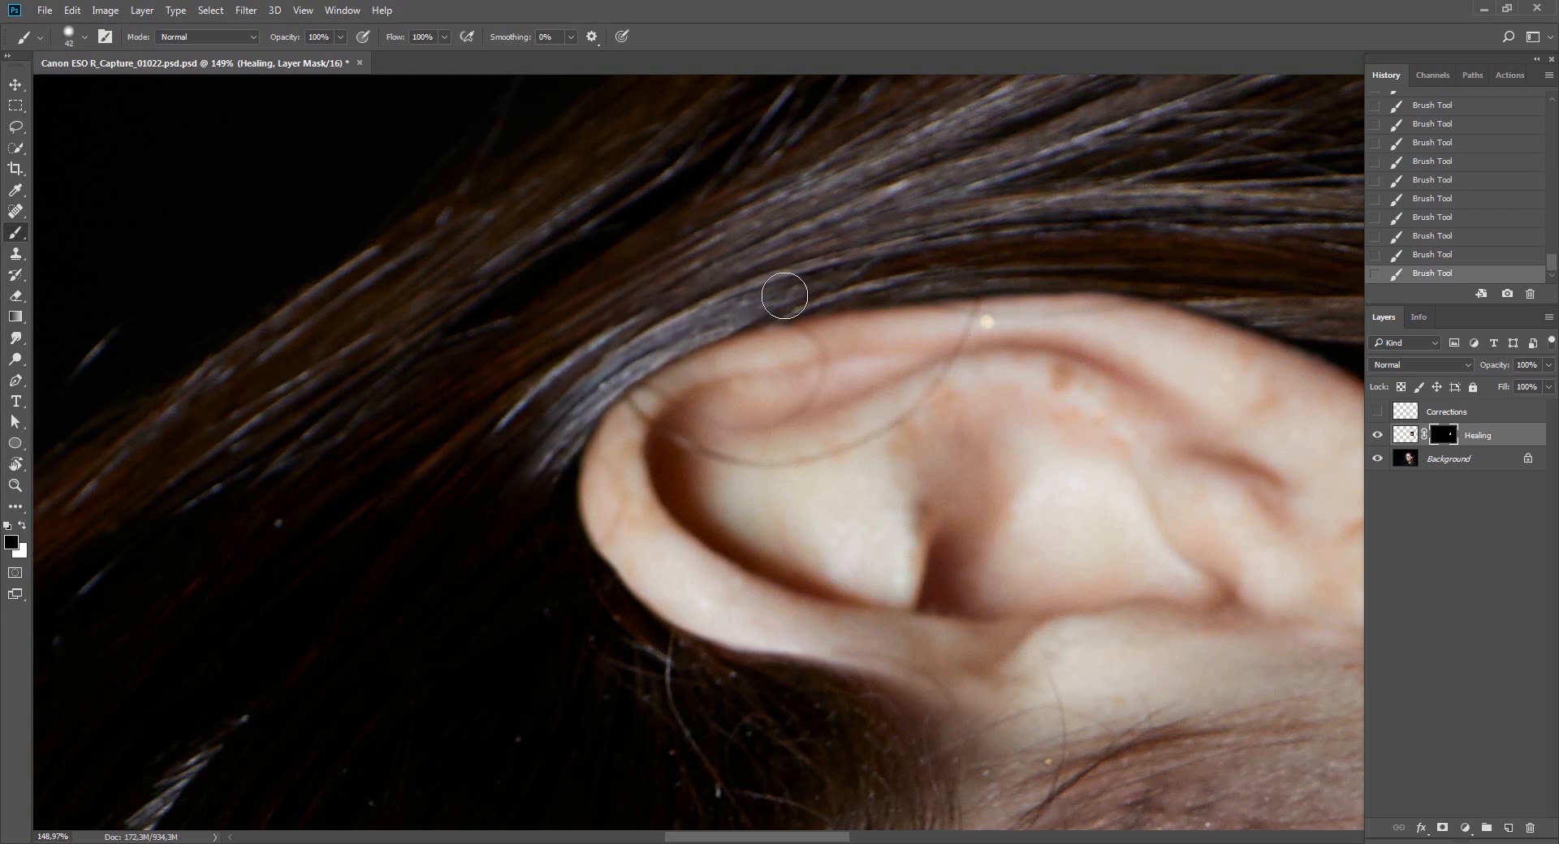
Refine the Healing mask along the ear's hair edge and blend its cheek side with a 50% opacity brush.
key(z)
key(Escape)
drag(875, 323, 755, 329)
key(r)
drag(938, 351, 960, 463)
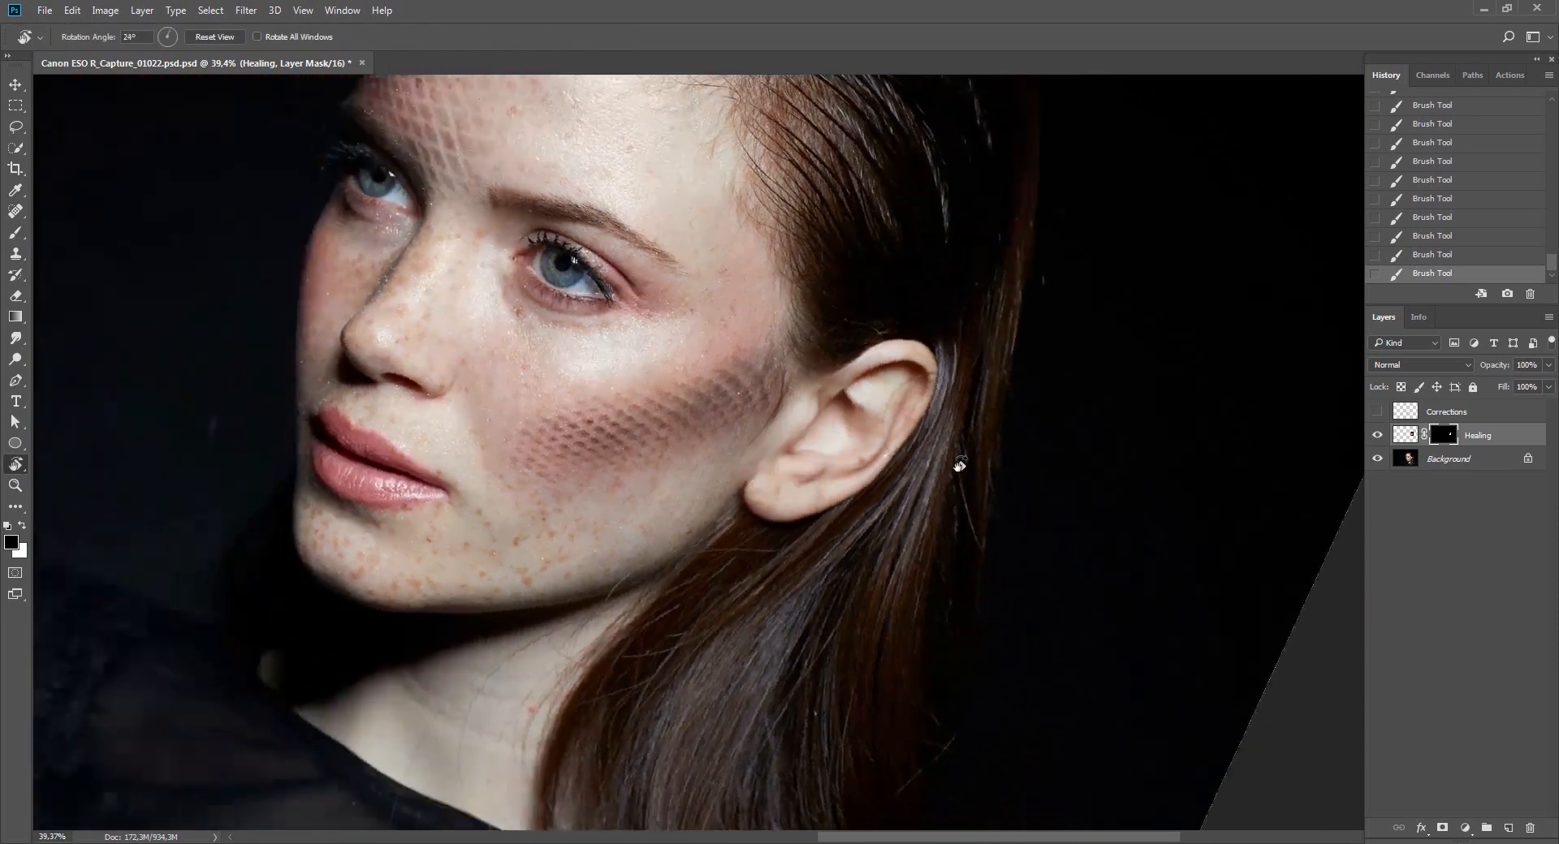
key(z)
drag(820, 508, 917, 486)
key(b)
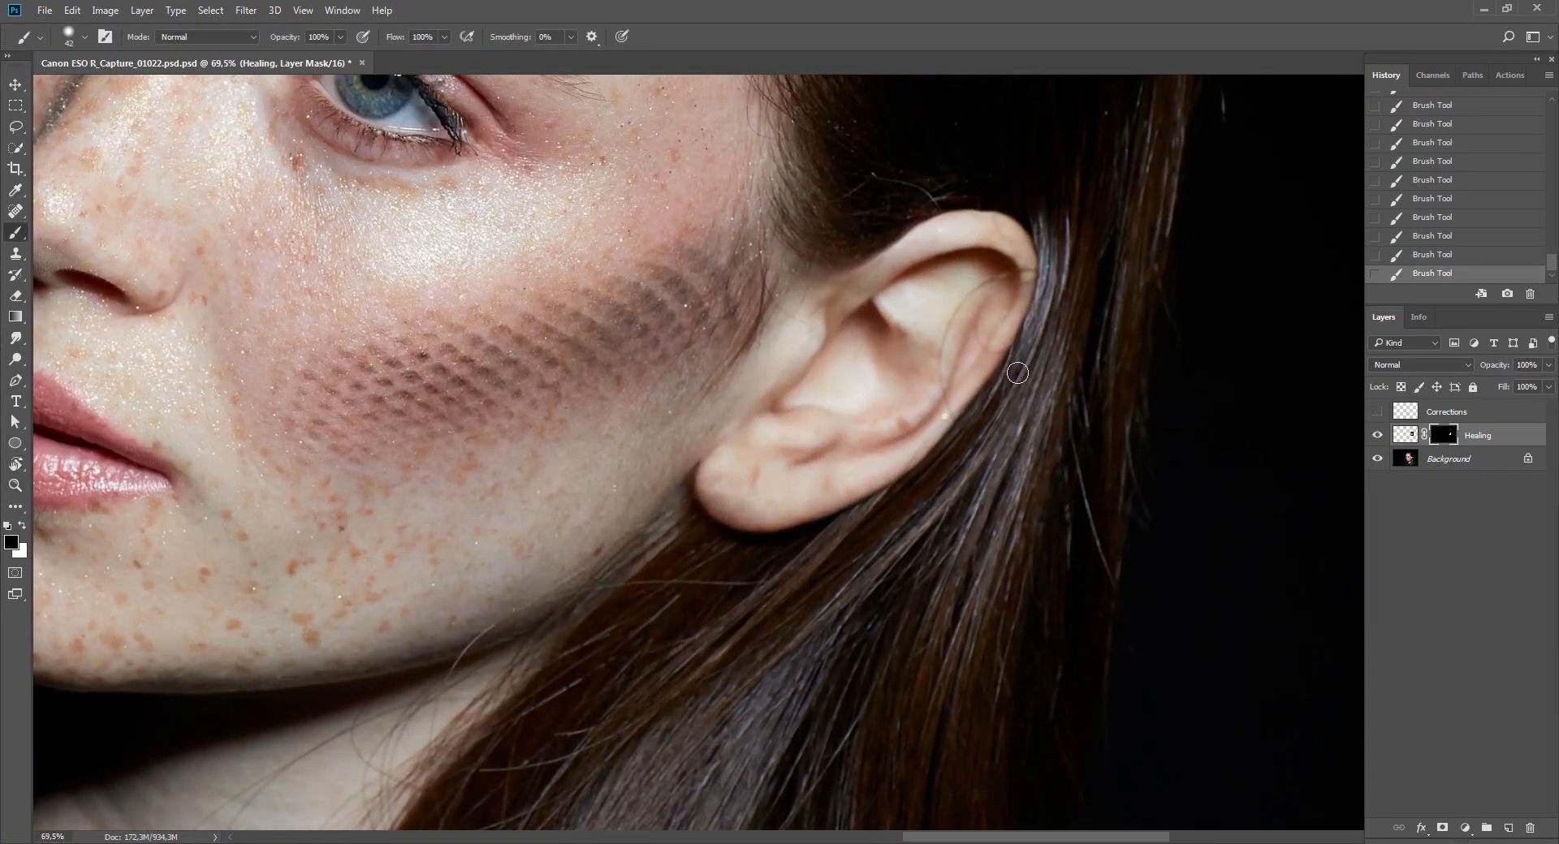
key(x)
key(x)
key(x)
key(x)
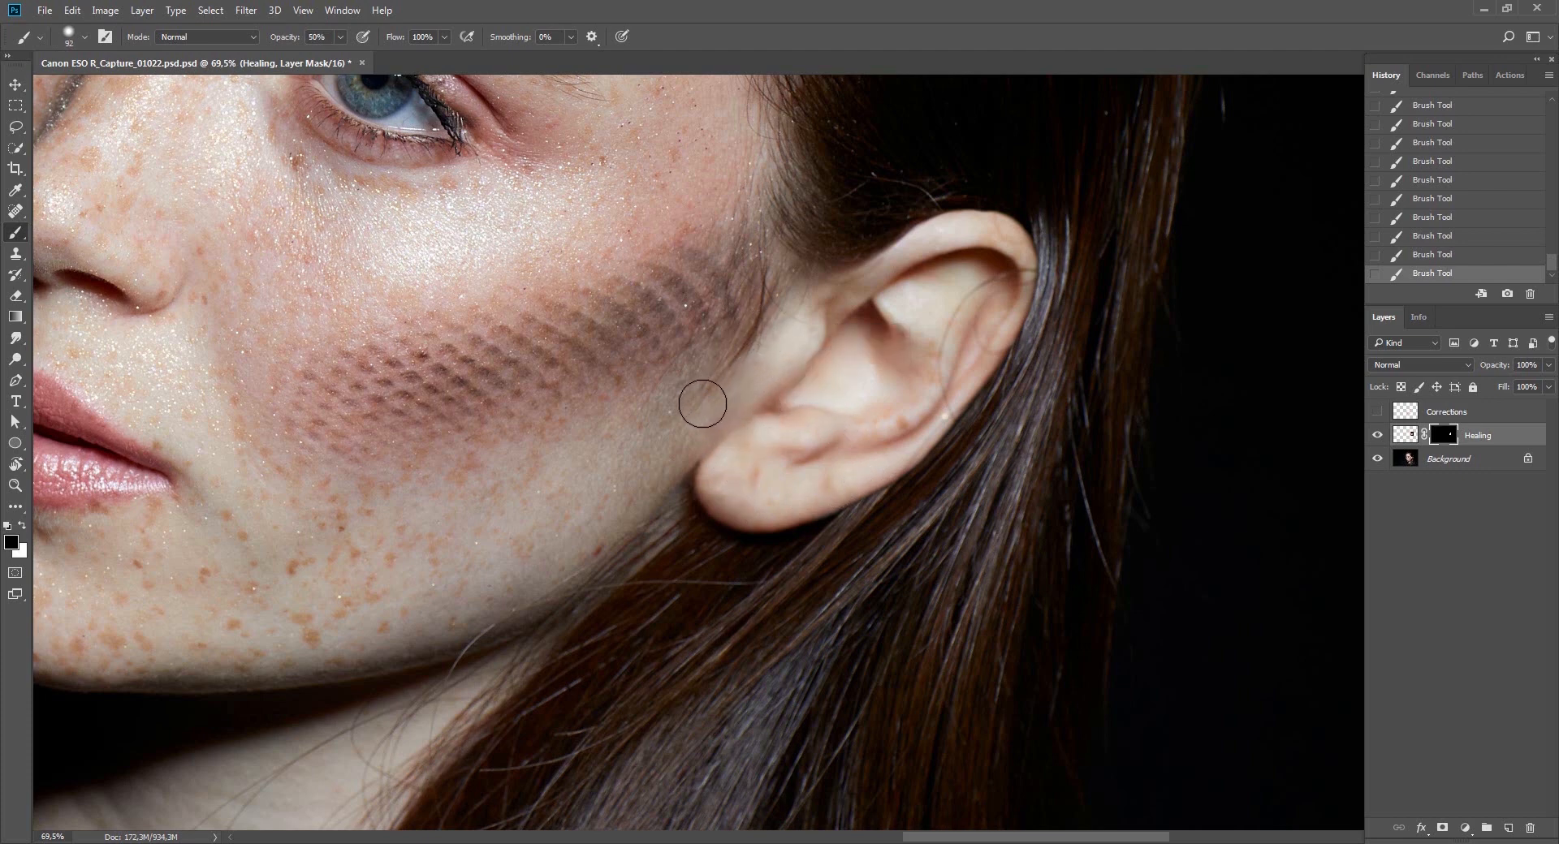
key(x)
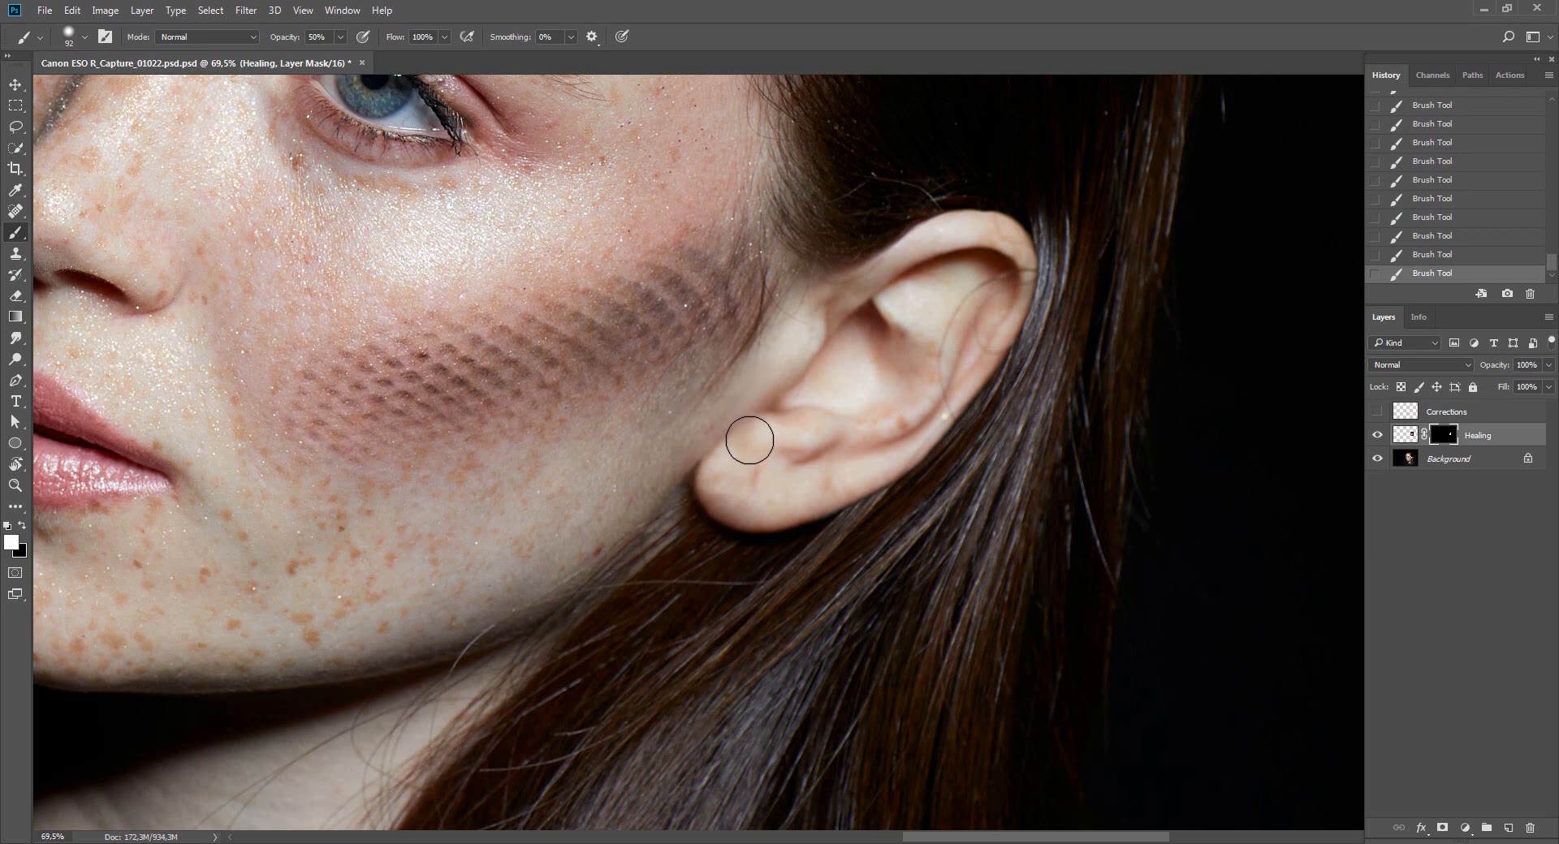
Compare the portrait with and without the Healing layer, and examine the replaced ear both close up and in the full image.
scroll(809, 458, down, 3)
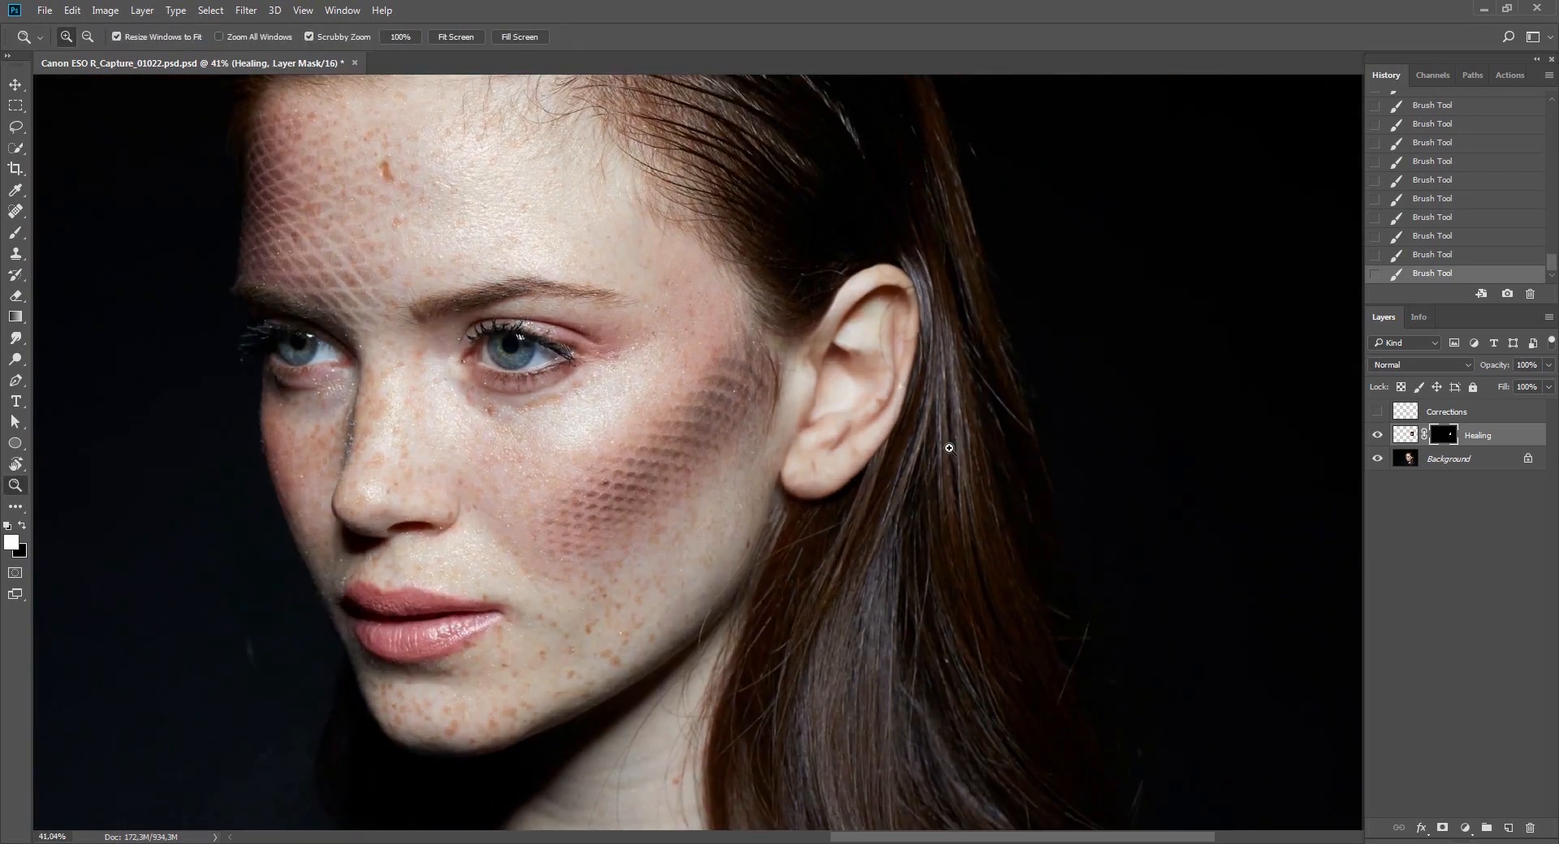
key(v)
key(b)
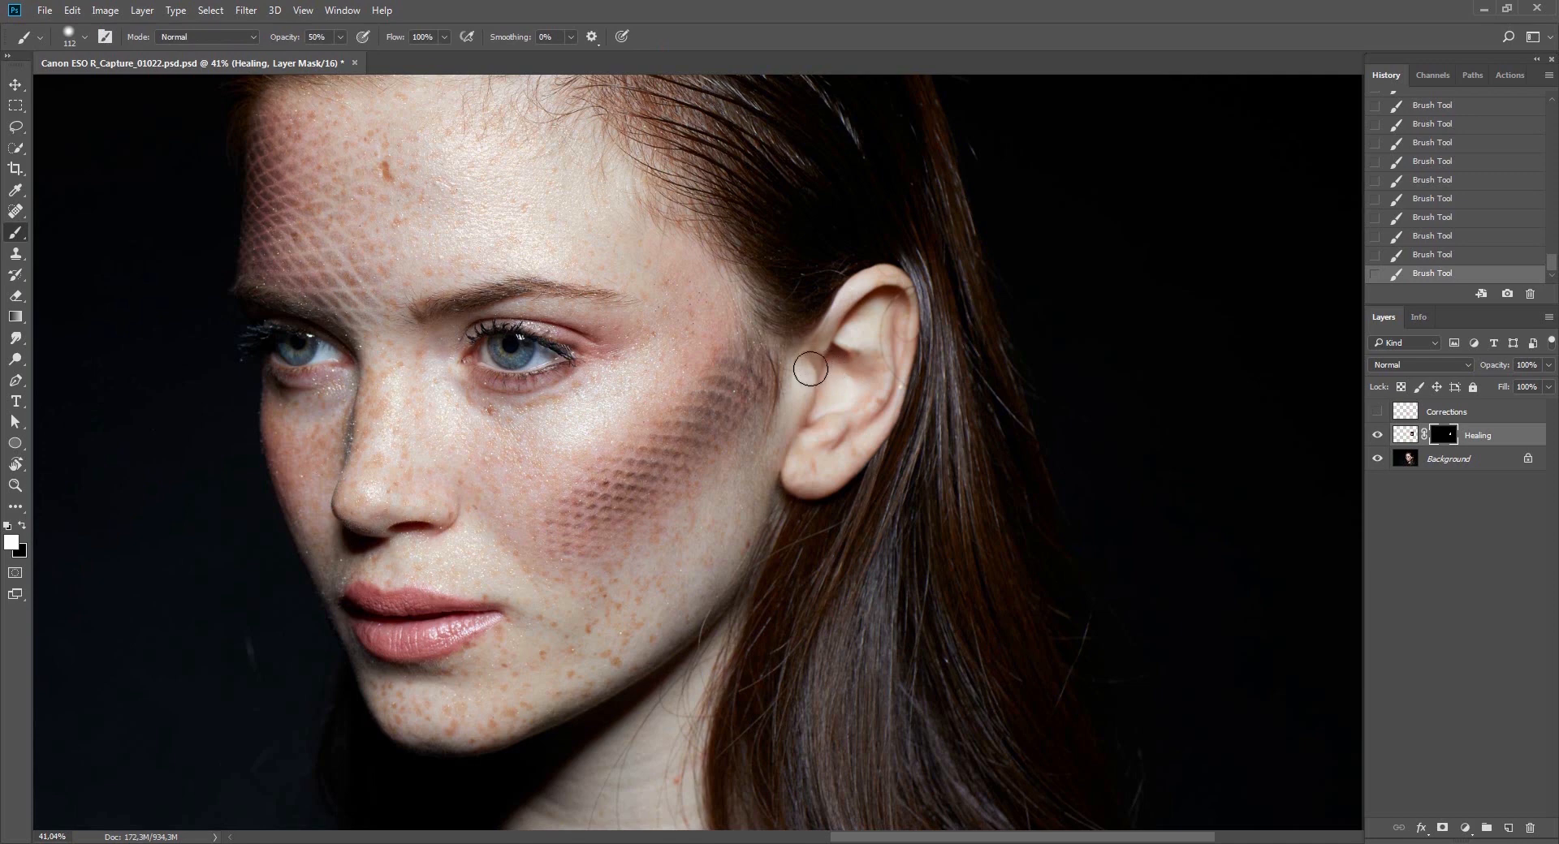
key(v)
click(1379, 435)
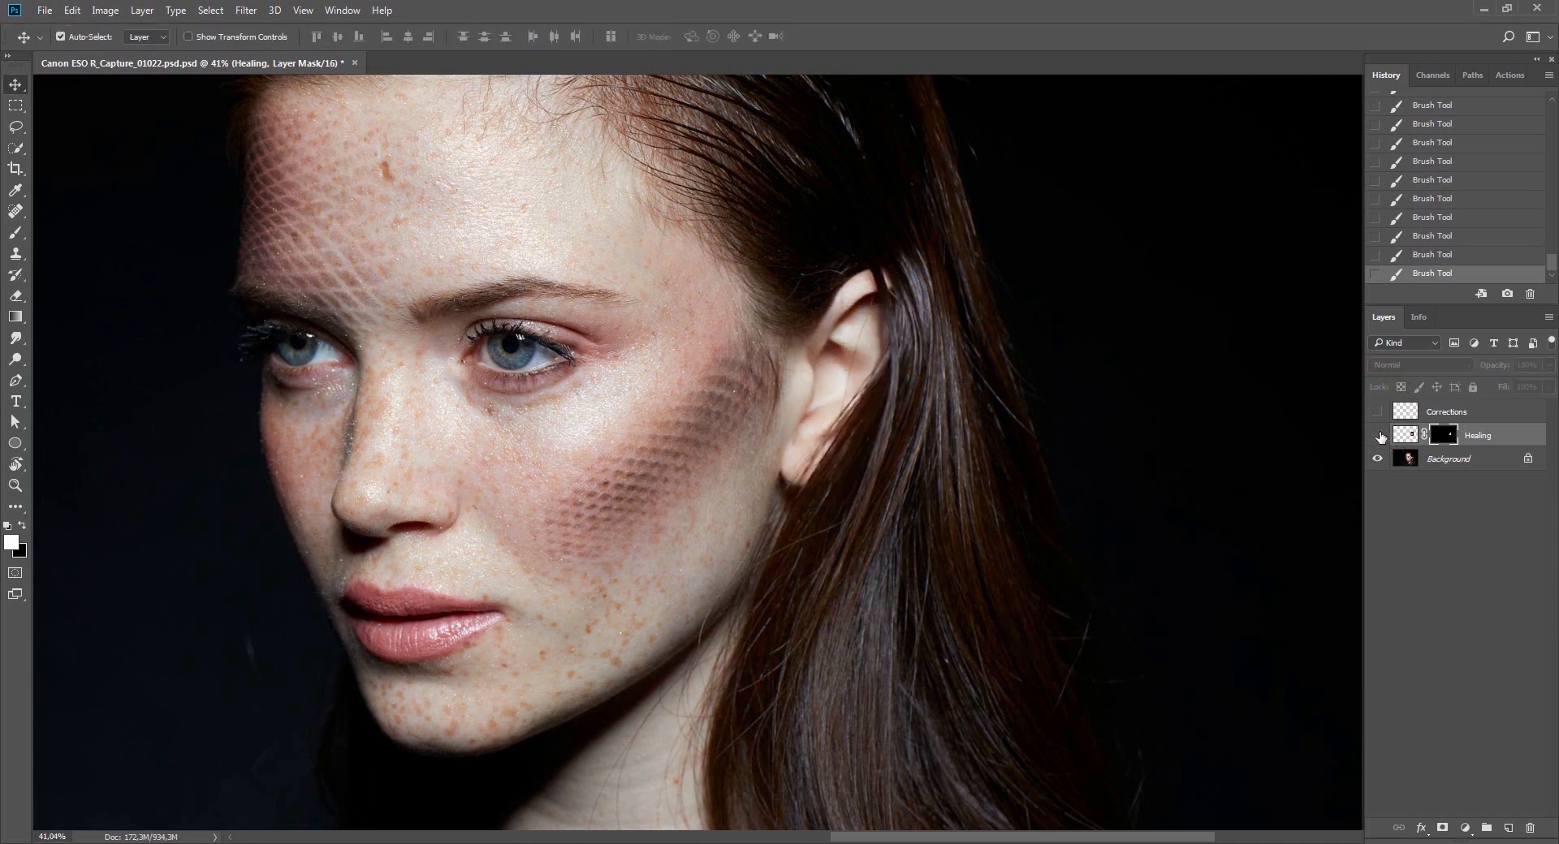
click(1379, 435)
click(1379, 435)
click(1378, 435)
click(1379, 436)
click(1378, 435)
key(z)
drag(817, 330, 839, 341)
key(b)
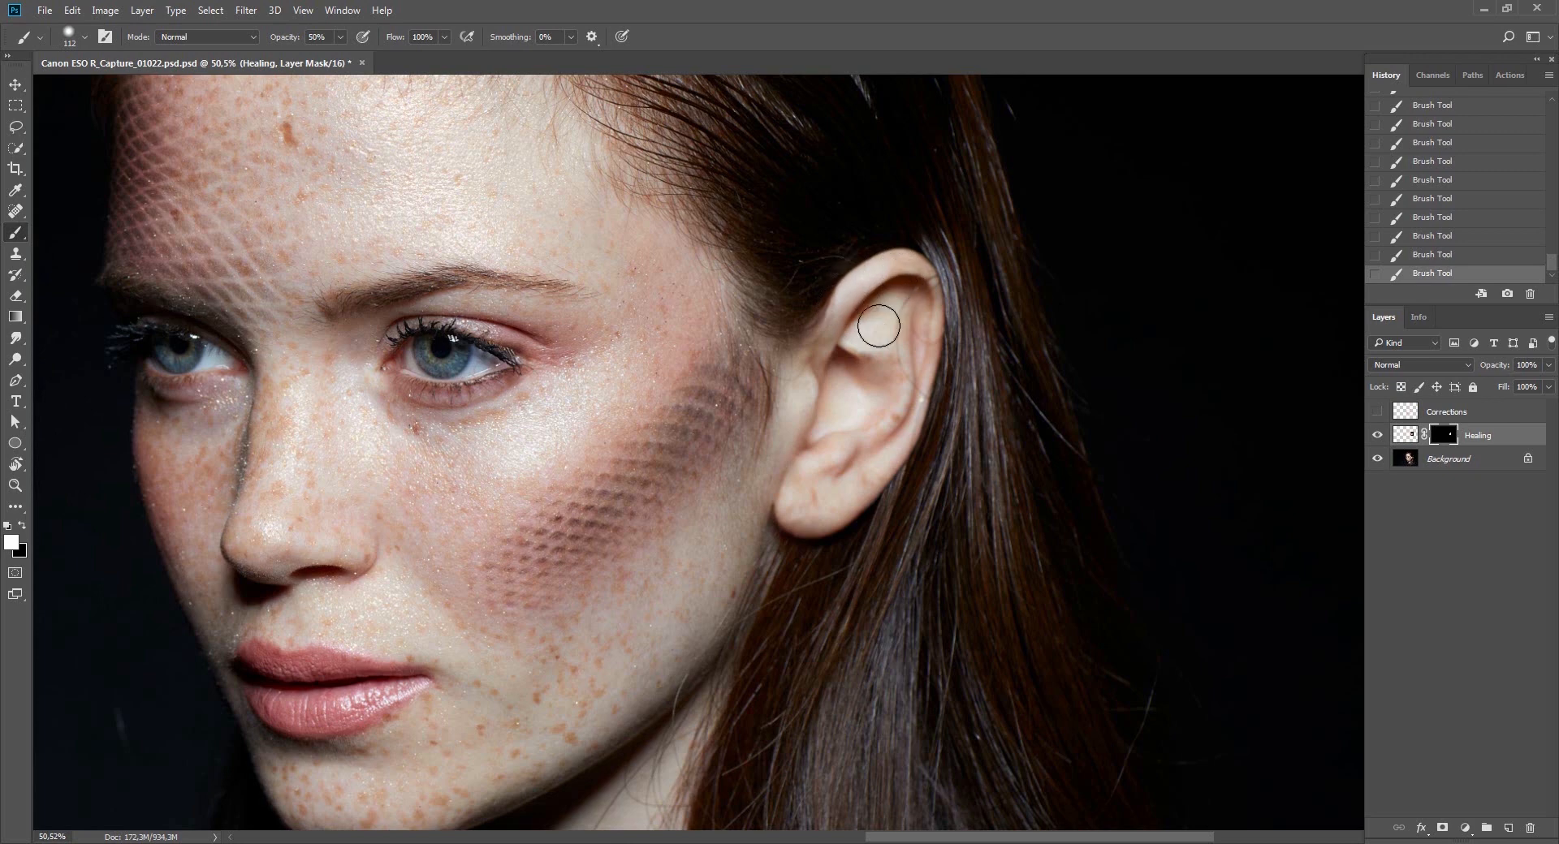
key(x)
key(ctrl+0)
drag(964, 424, 800, 399)
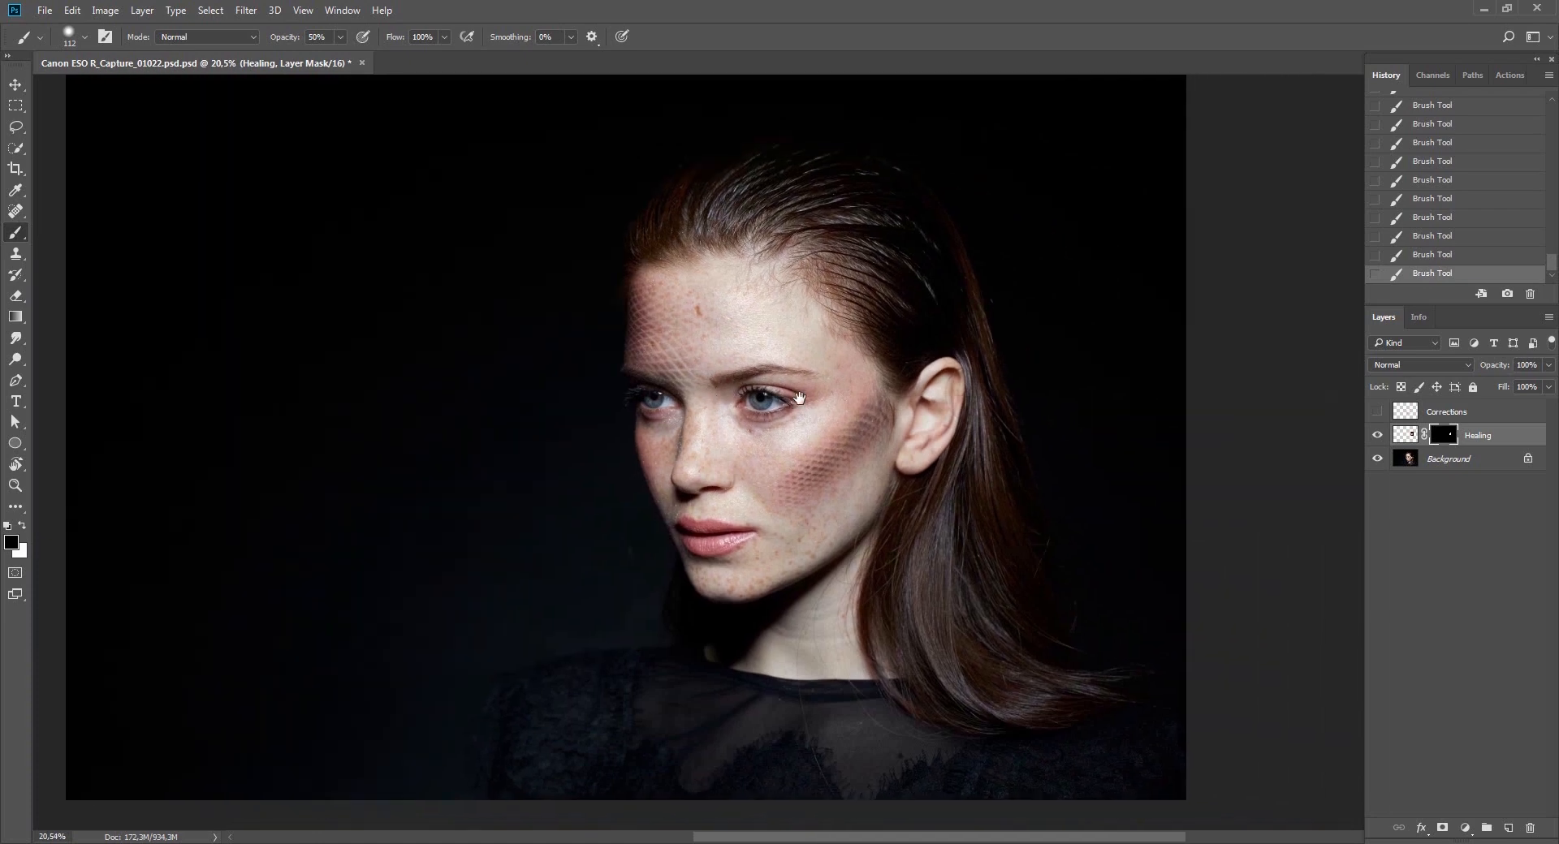
Create an empty layer directly above the Background and merge it with the masked Healing layer.
click(1499, 466)
double_click(1483, 439)
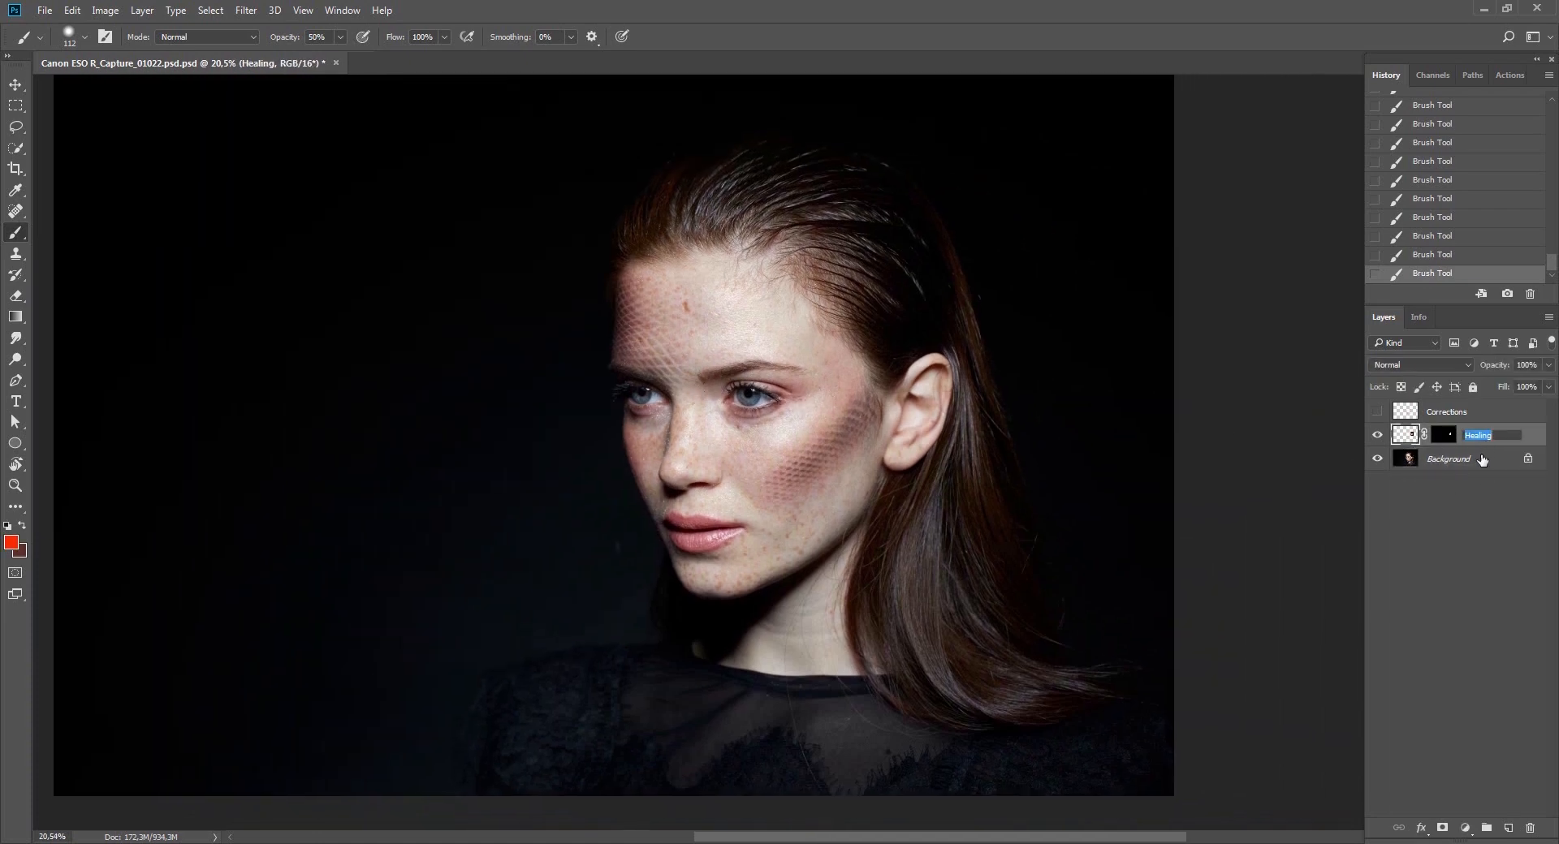
click(1487, 463)
click(1508, 828)
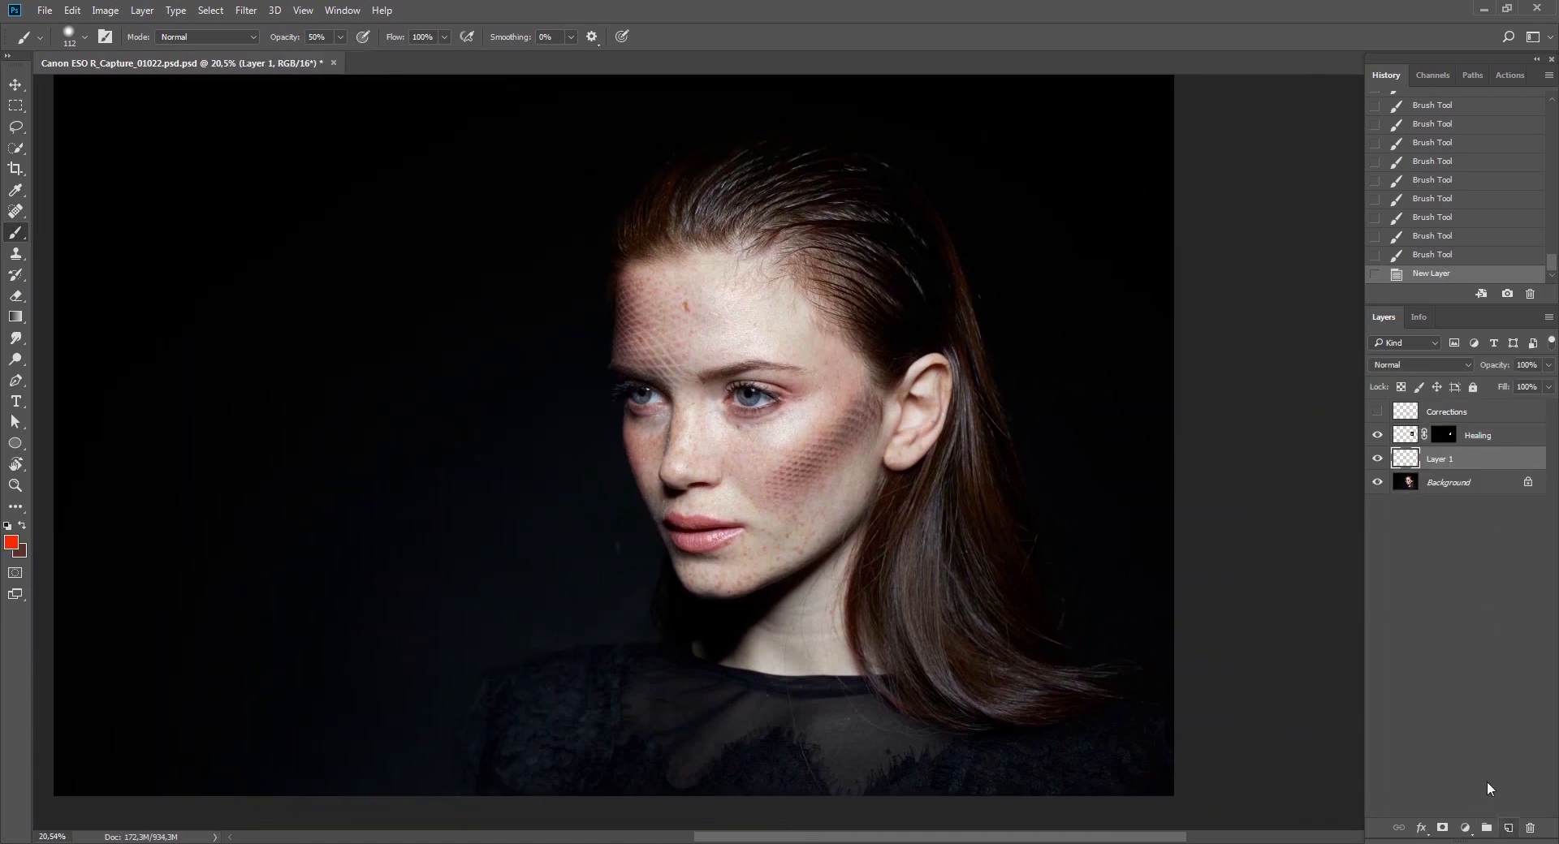
shift+click(1499, 436)
key(ctrl+e)
drag(746, 461, 726, 457)
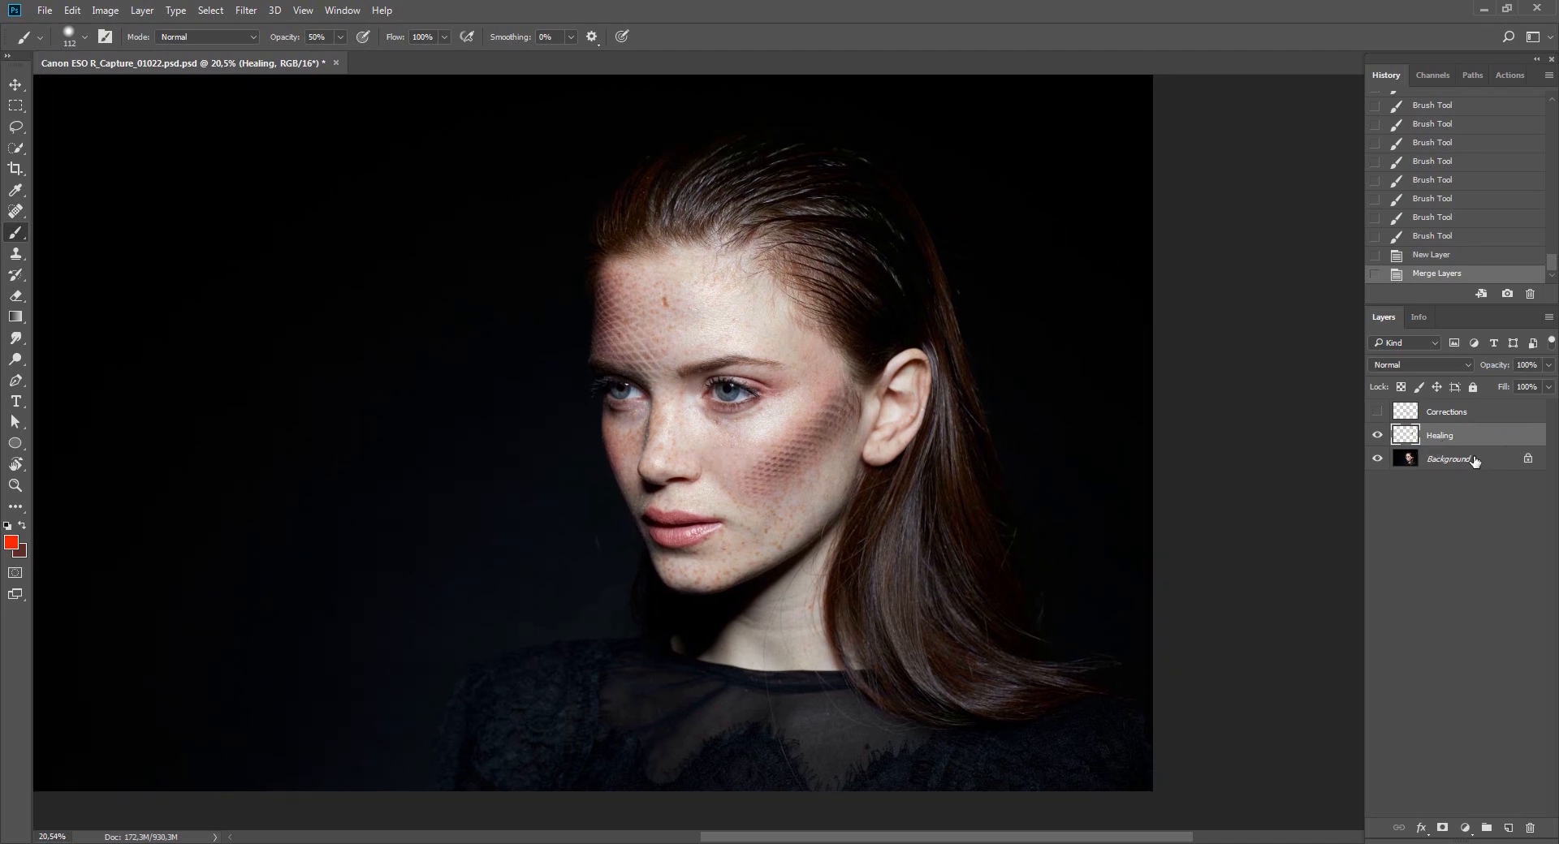
Add a Curves adjustment layer above the Healing layer and rename it Multiply.
key(z)
drag(784, 351, 891, 442)
click(1465, 828)
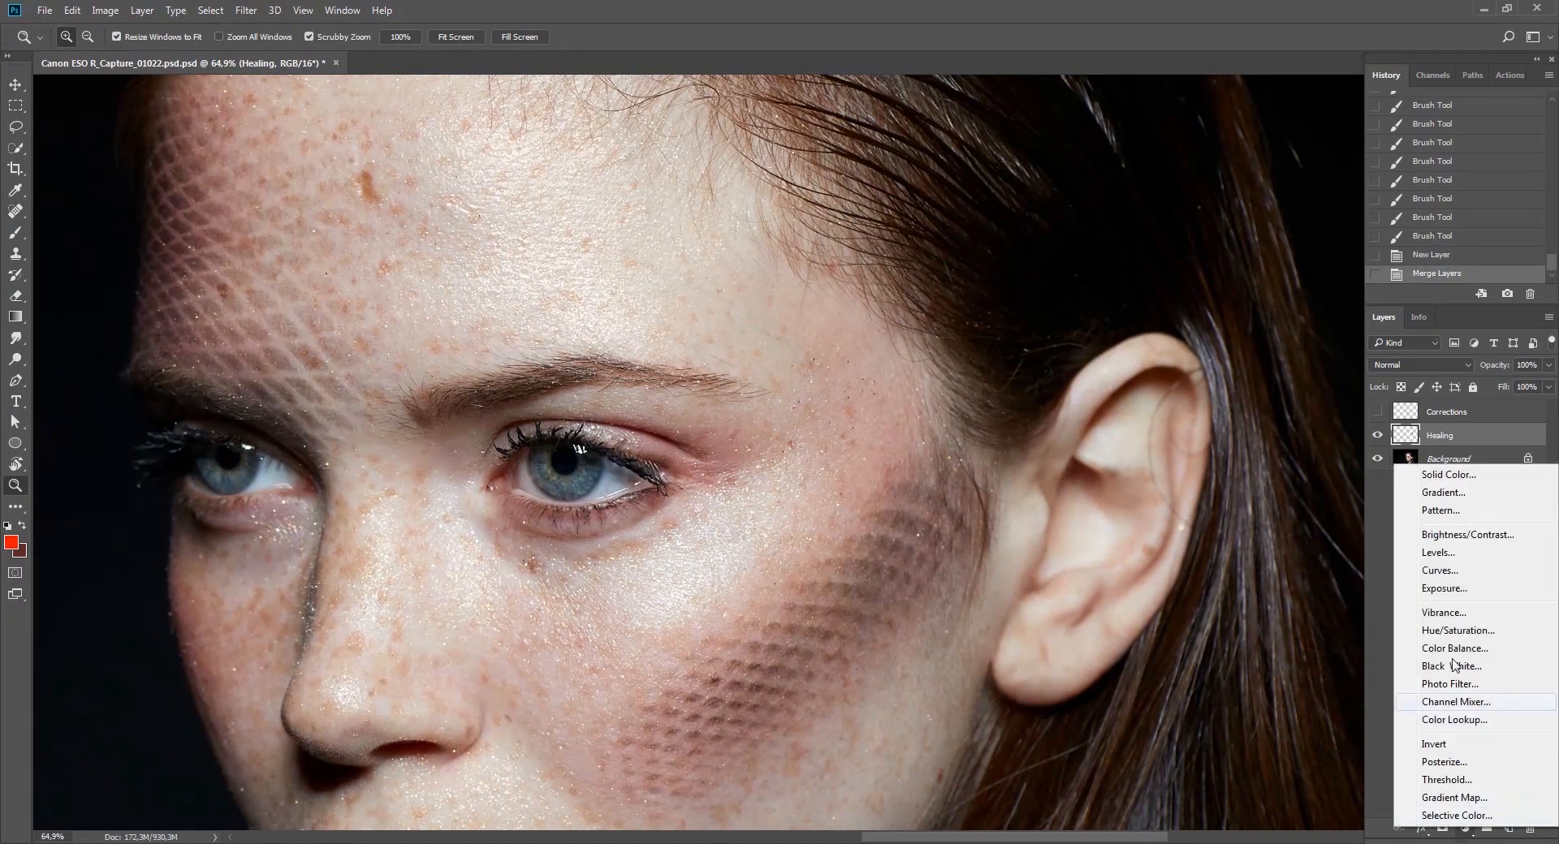
click(1442, 573)
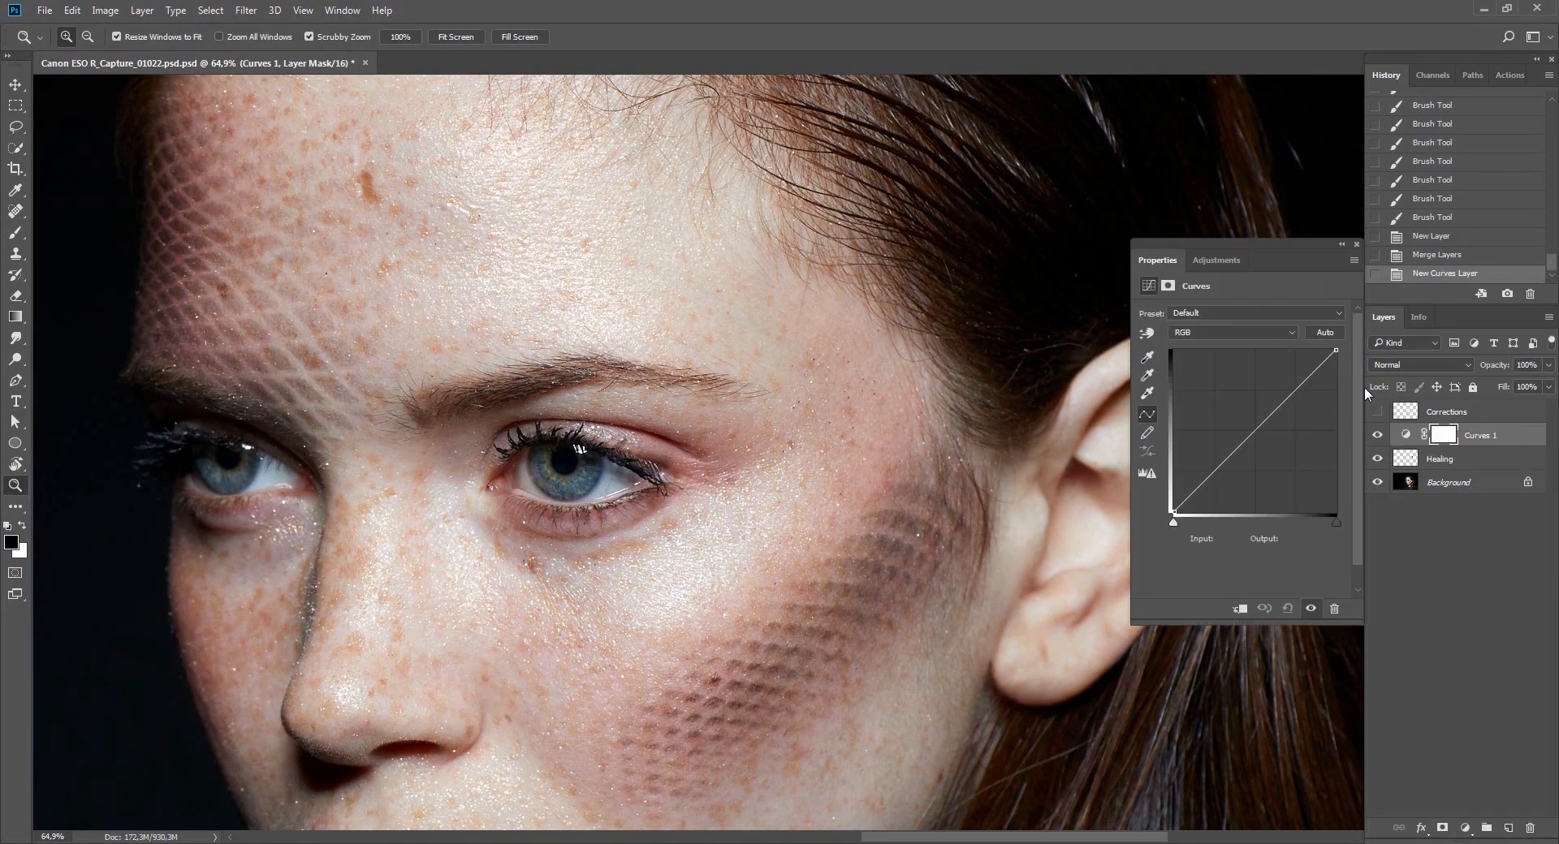
double_click(1477, 436)
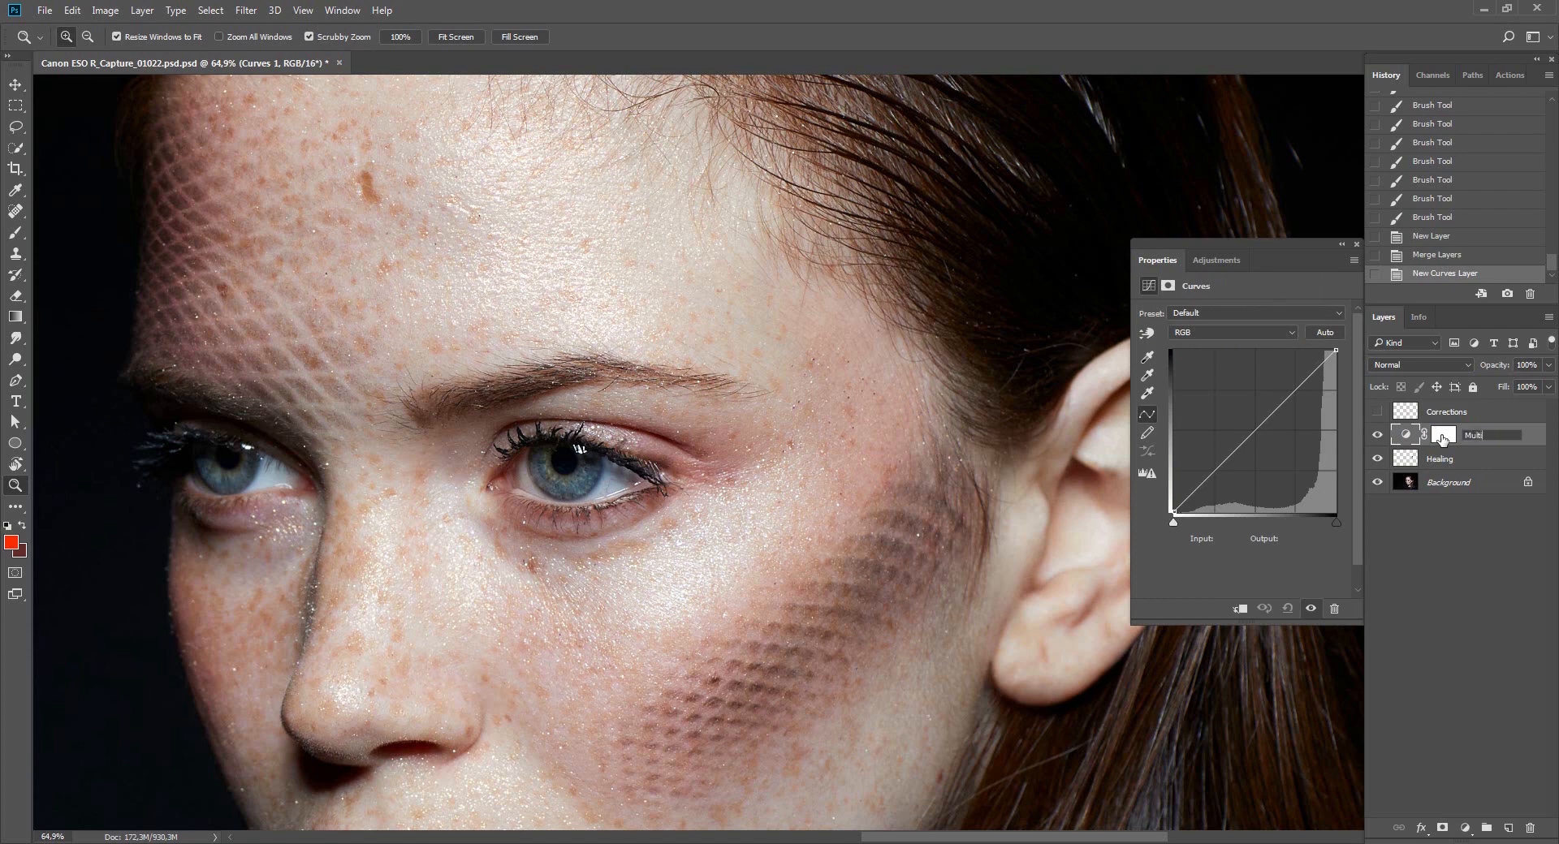
key(Return)
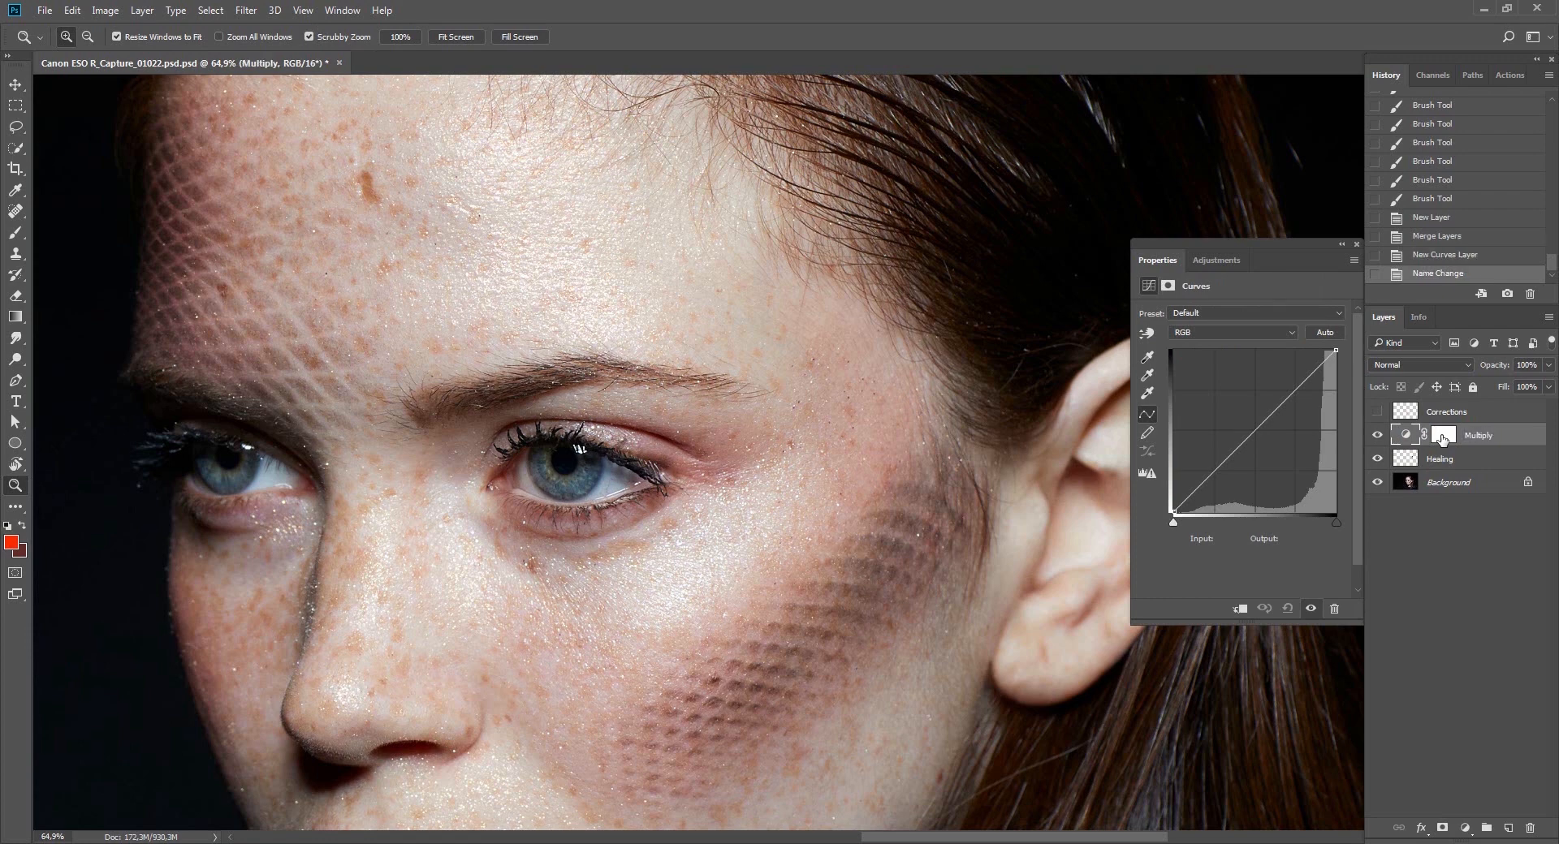
Add a Black & White adjustment layer on top, and set the Multiply curves layer's blend mode to Multiply.
click(1465, 828)
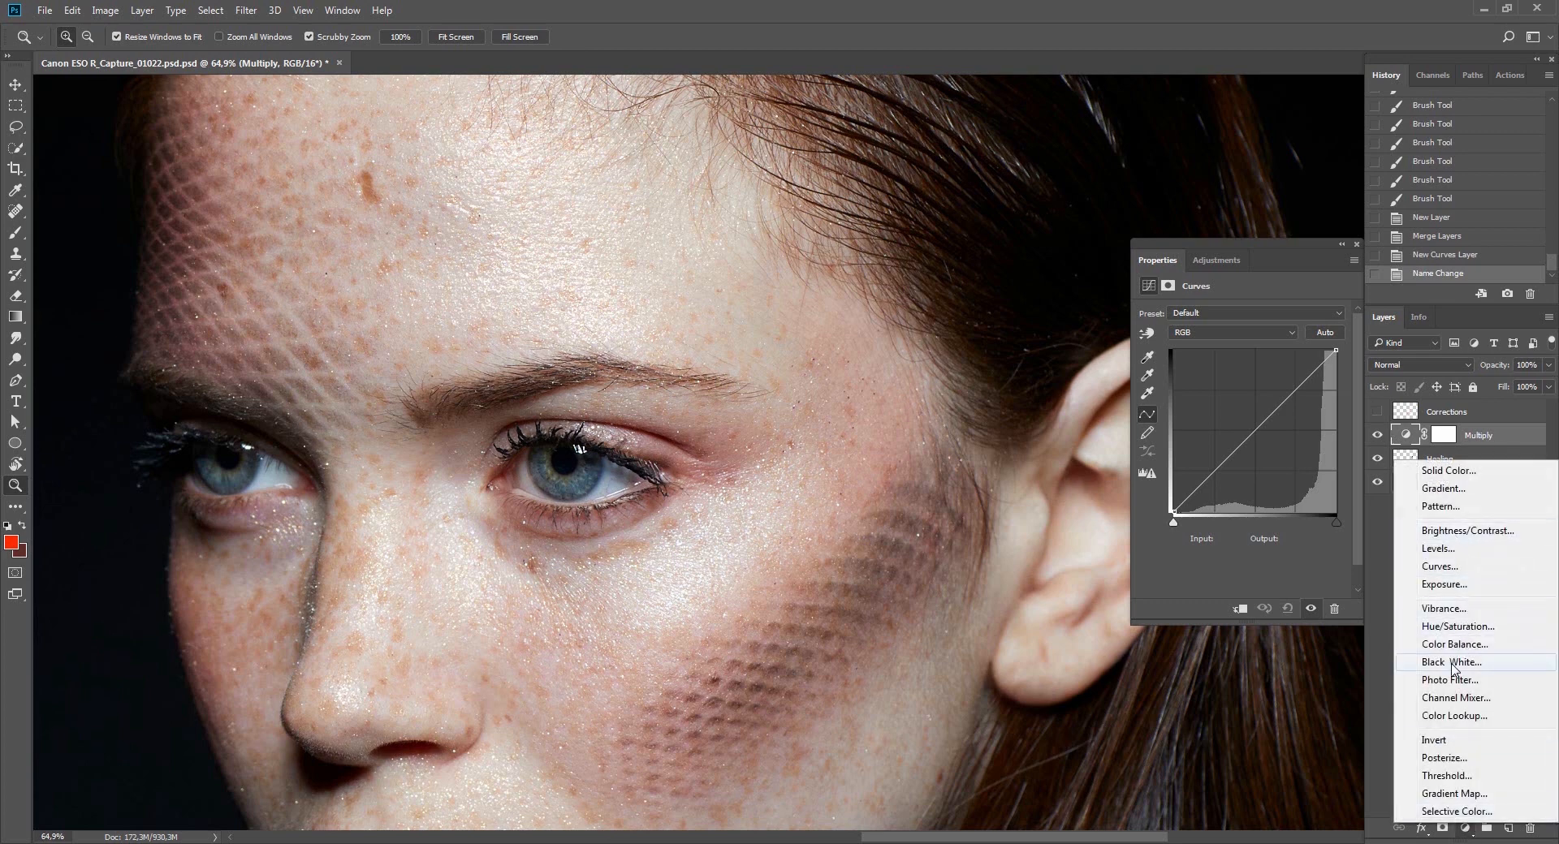
click(1452, 662)
click(1478, 459)
click(1421, 365)
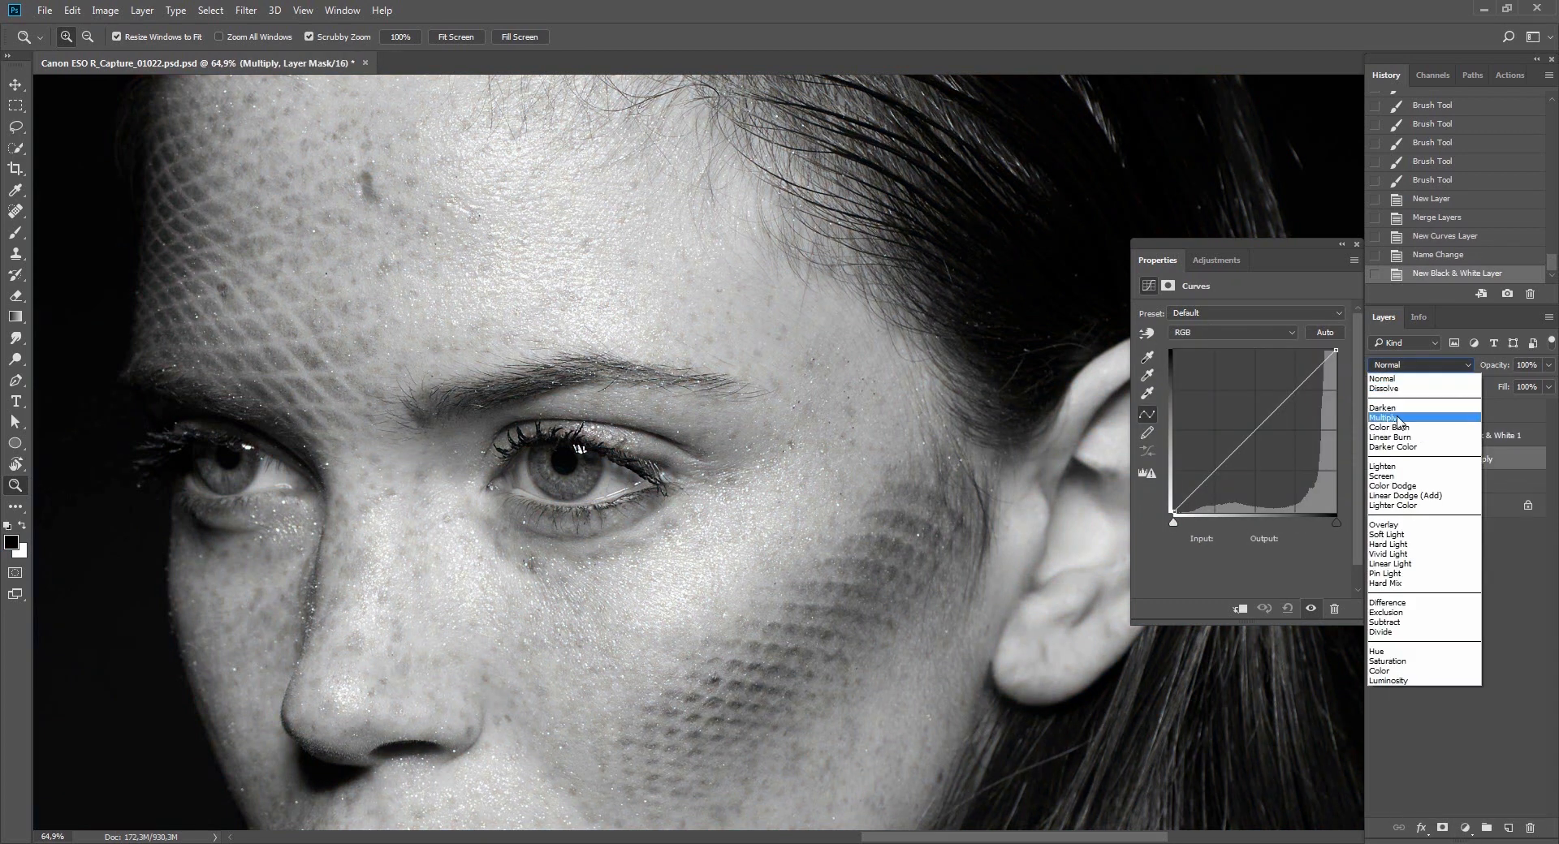
click(1398, 418)
Duplicate the Multiply curves layer, rename the copy Screen, and set its blend mode to Screen.
key(ctrl+j)
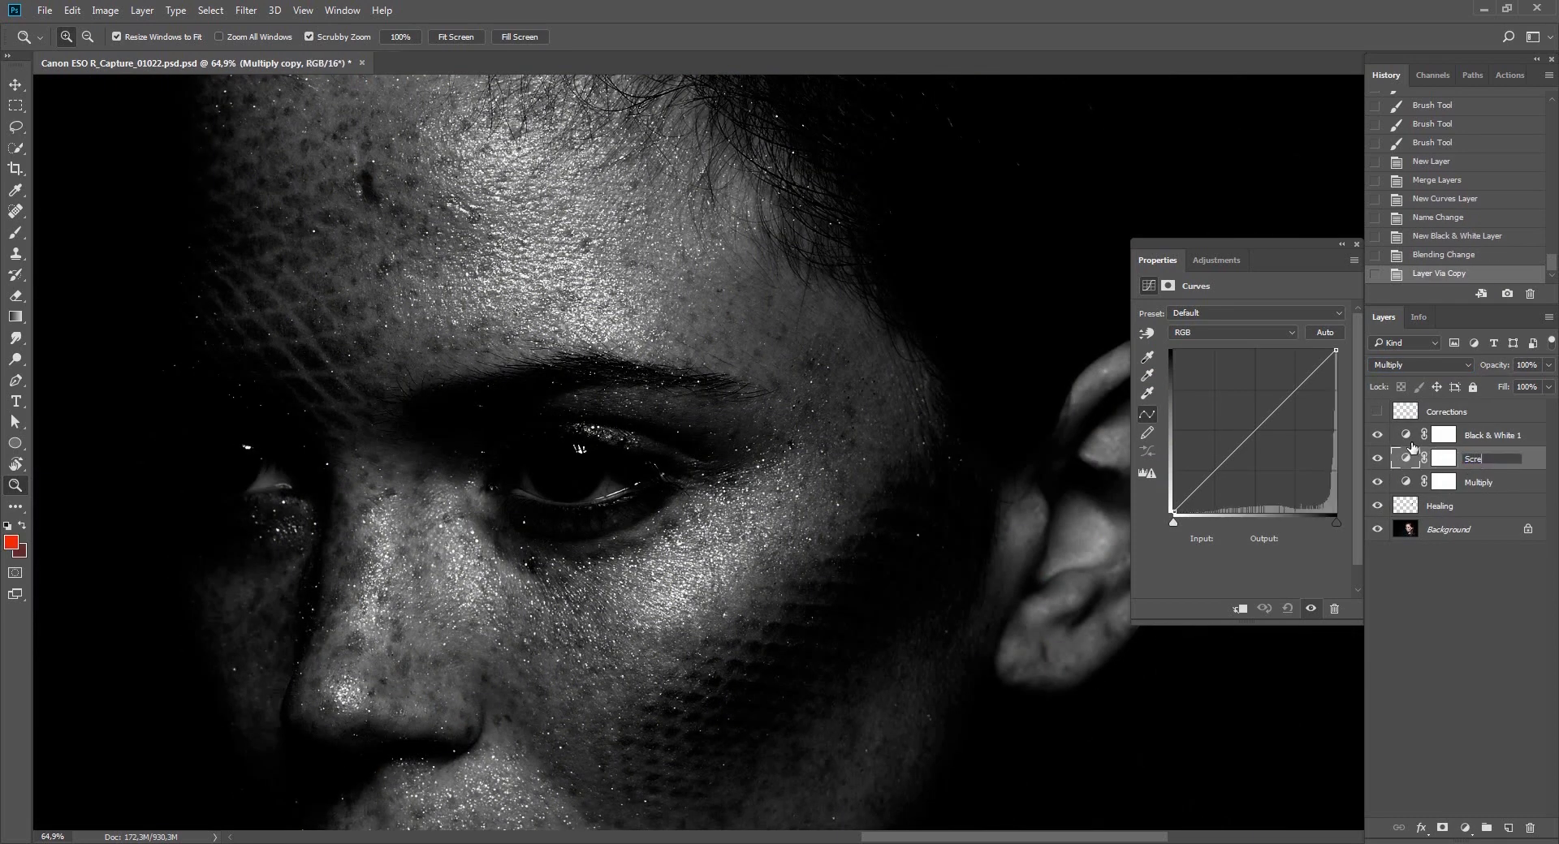
text(Screen)
key(Return)
click(1421, 365)
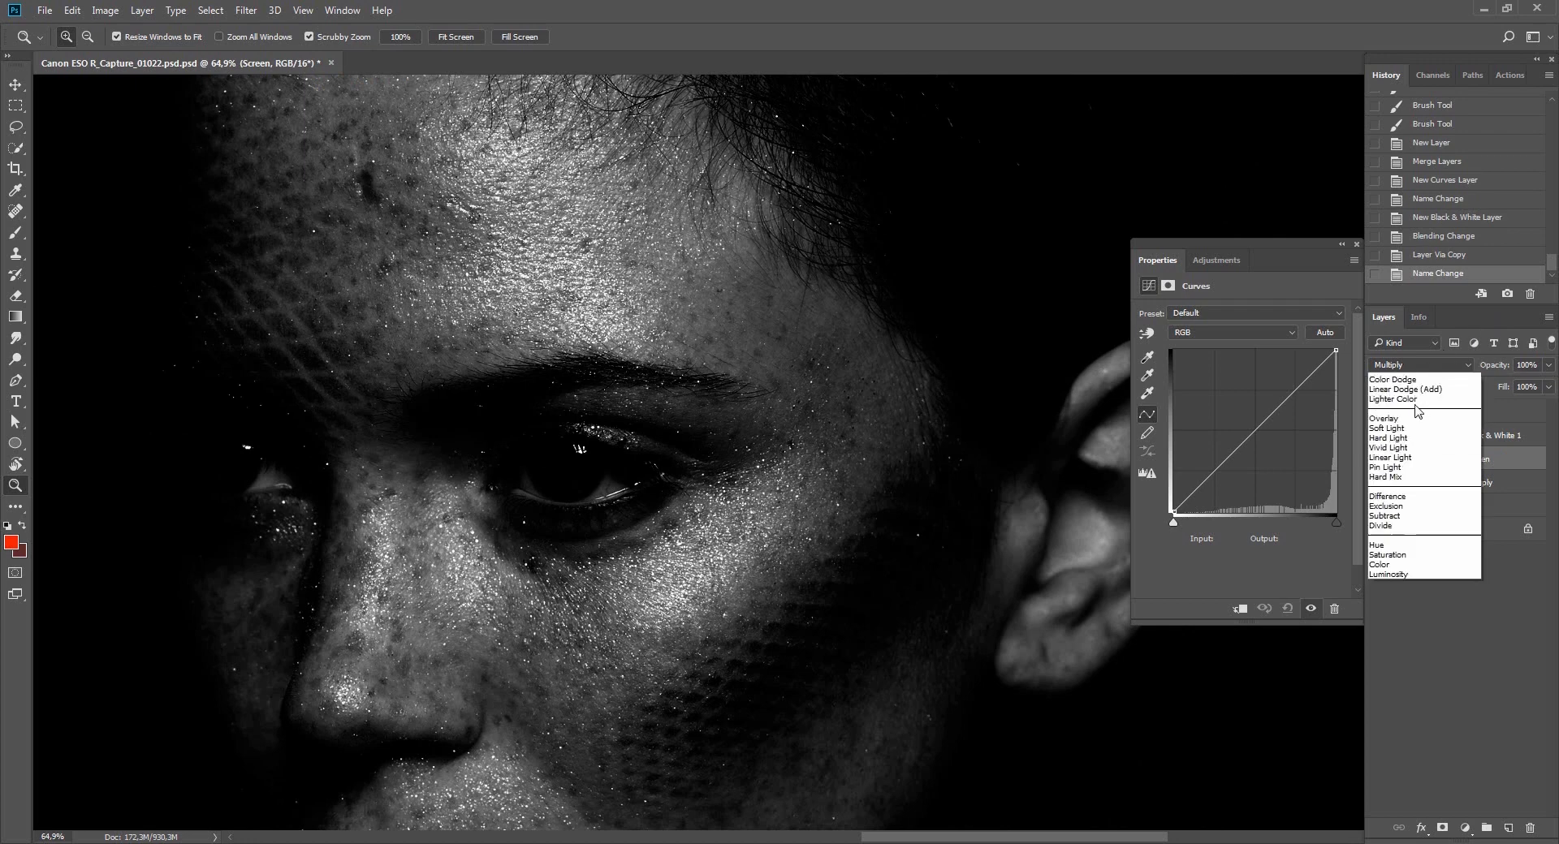
click(1400, 482)
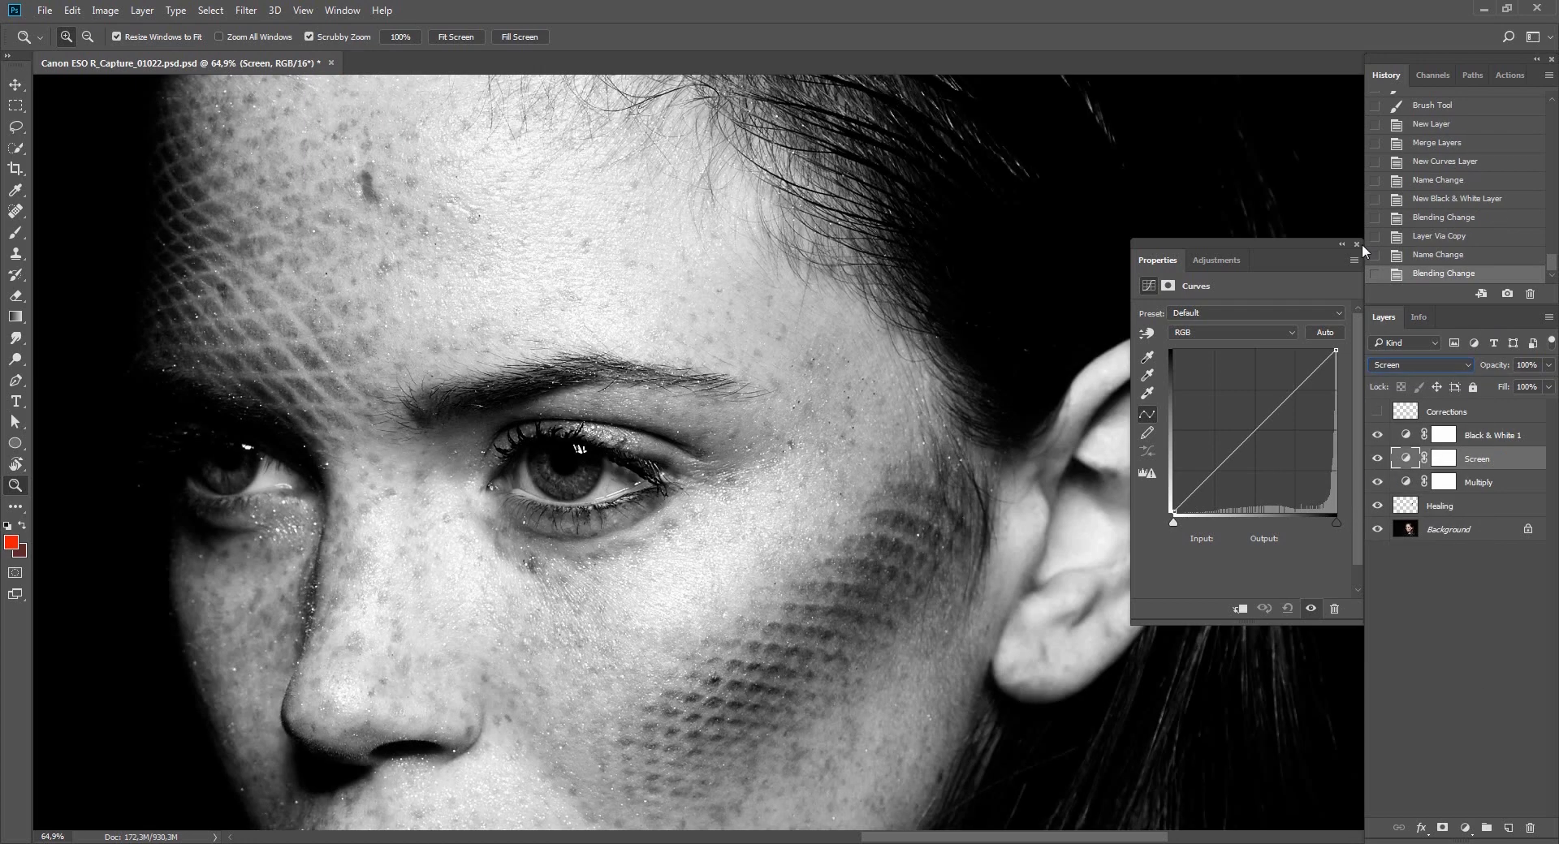
click(1356, 245)
Group the Black & White, Screen and Multiply adjustment layers and name the group Help.
click(1489, 437)
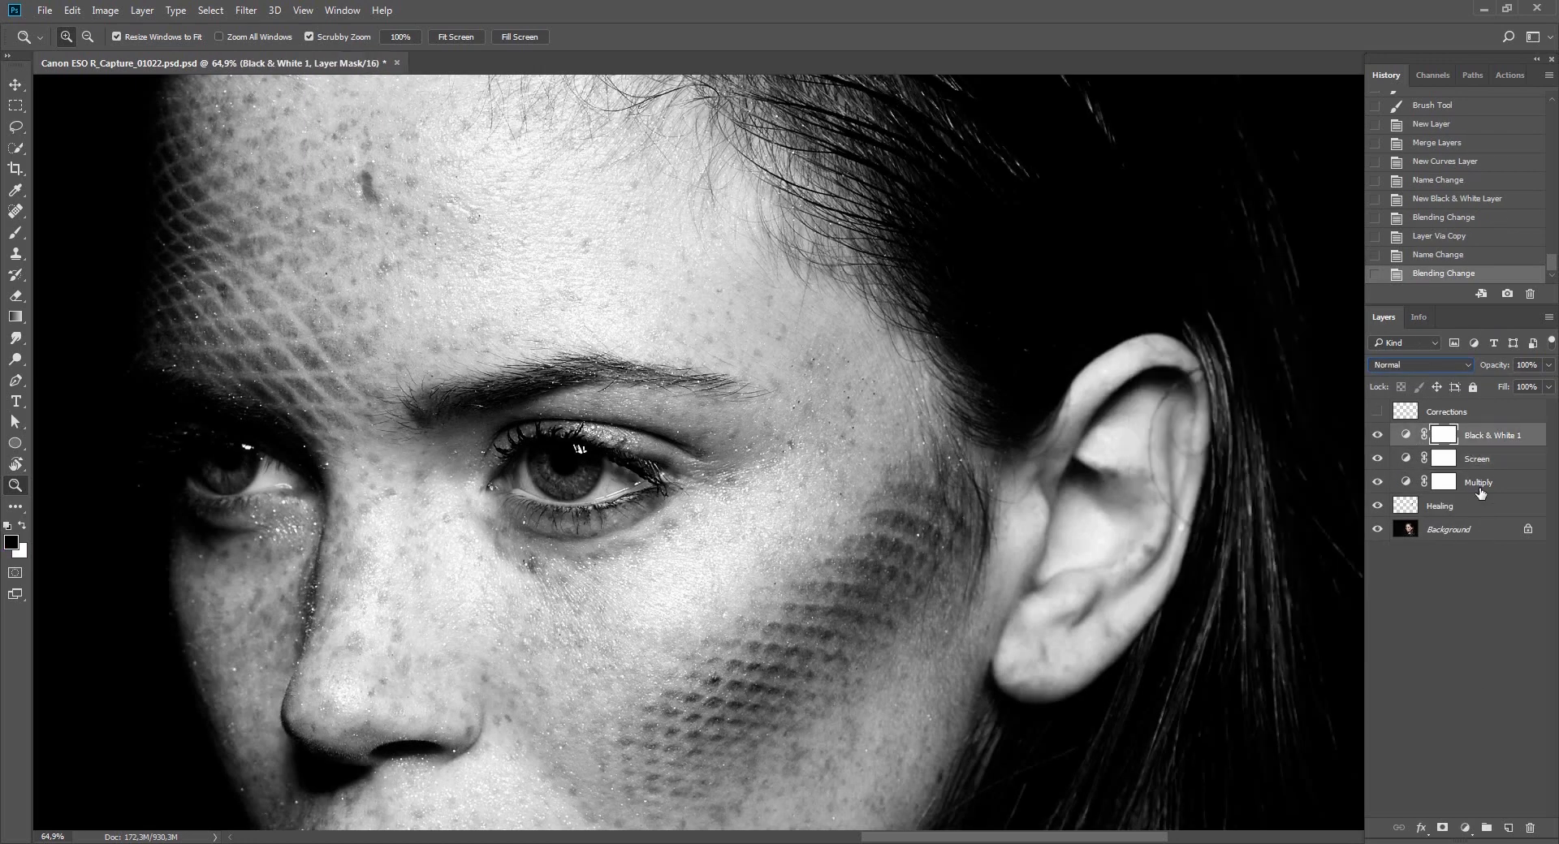
shift+click(1478, 487)
key(ctrl+g)
double_click(1439, 433)
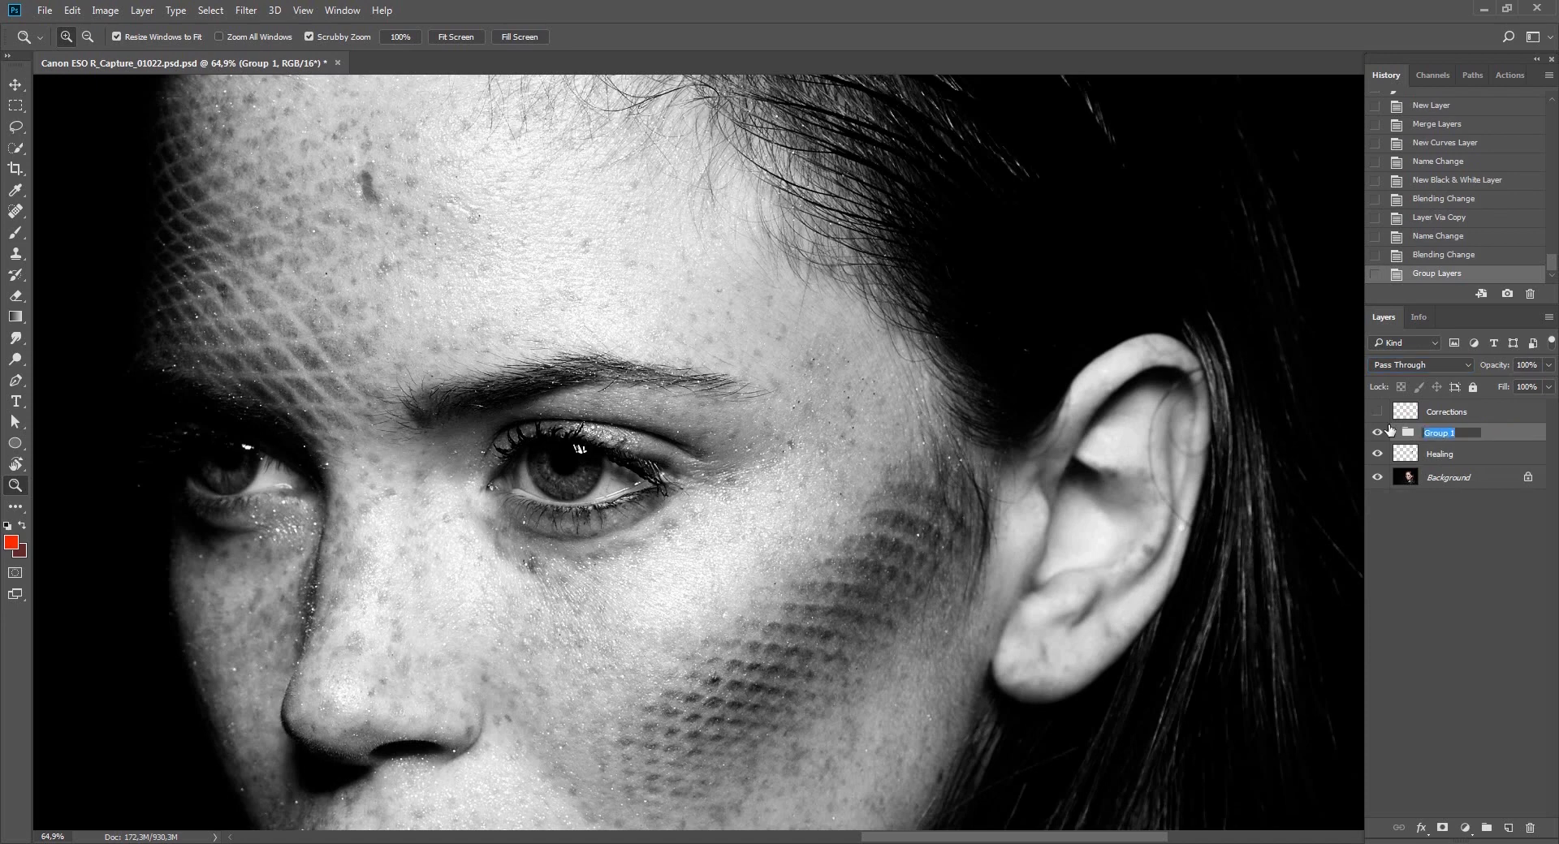
key(Return)
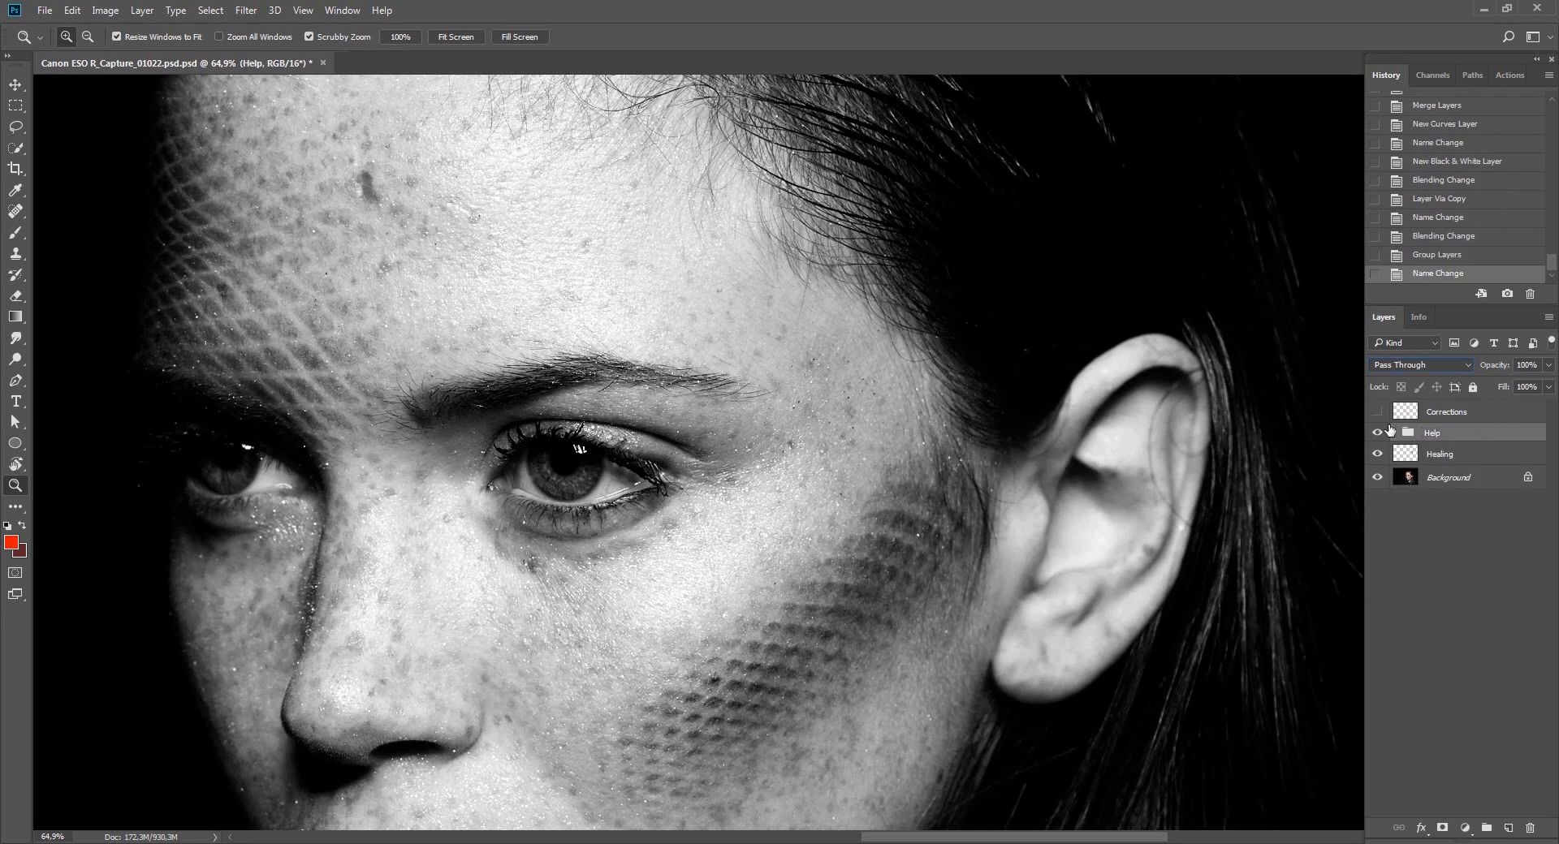
Check the markings on the Corrections layer briefly, and hide the Screen curves layer inside the Help group.
click(1378, 412)
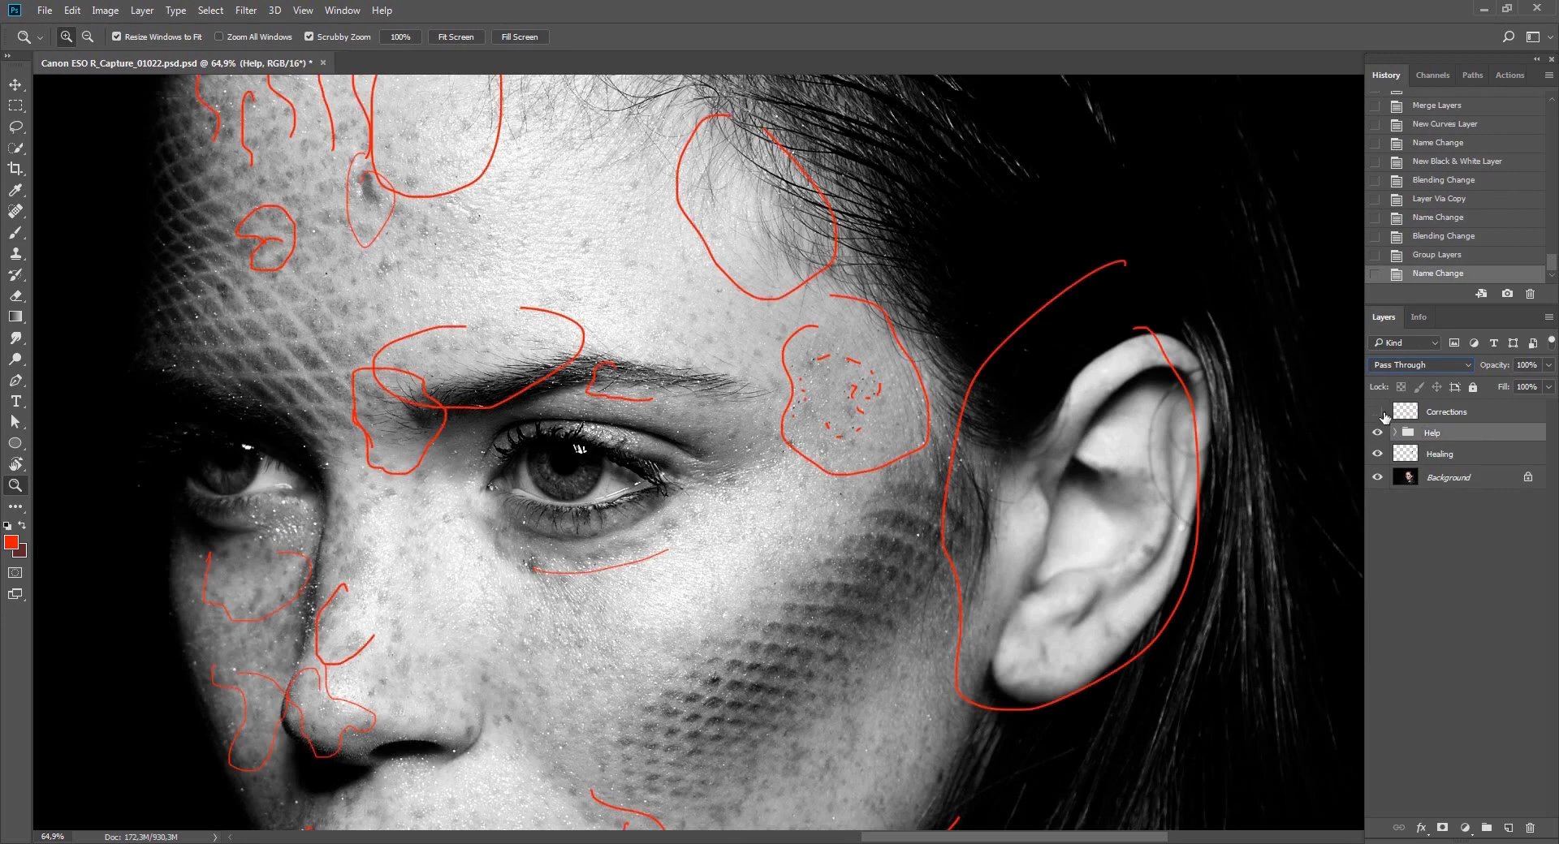
click(1378, 412)
click(1395, 433)
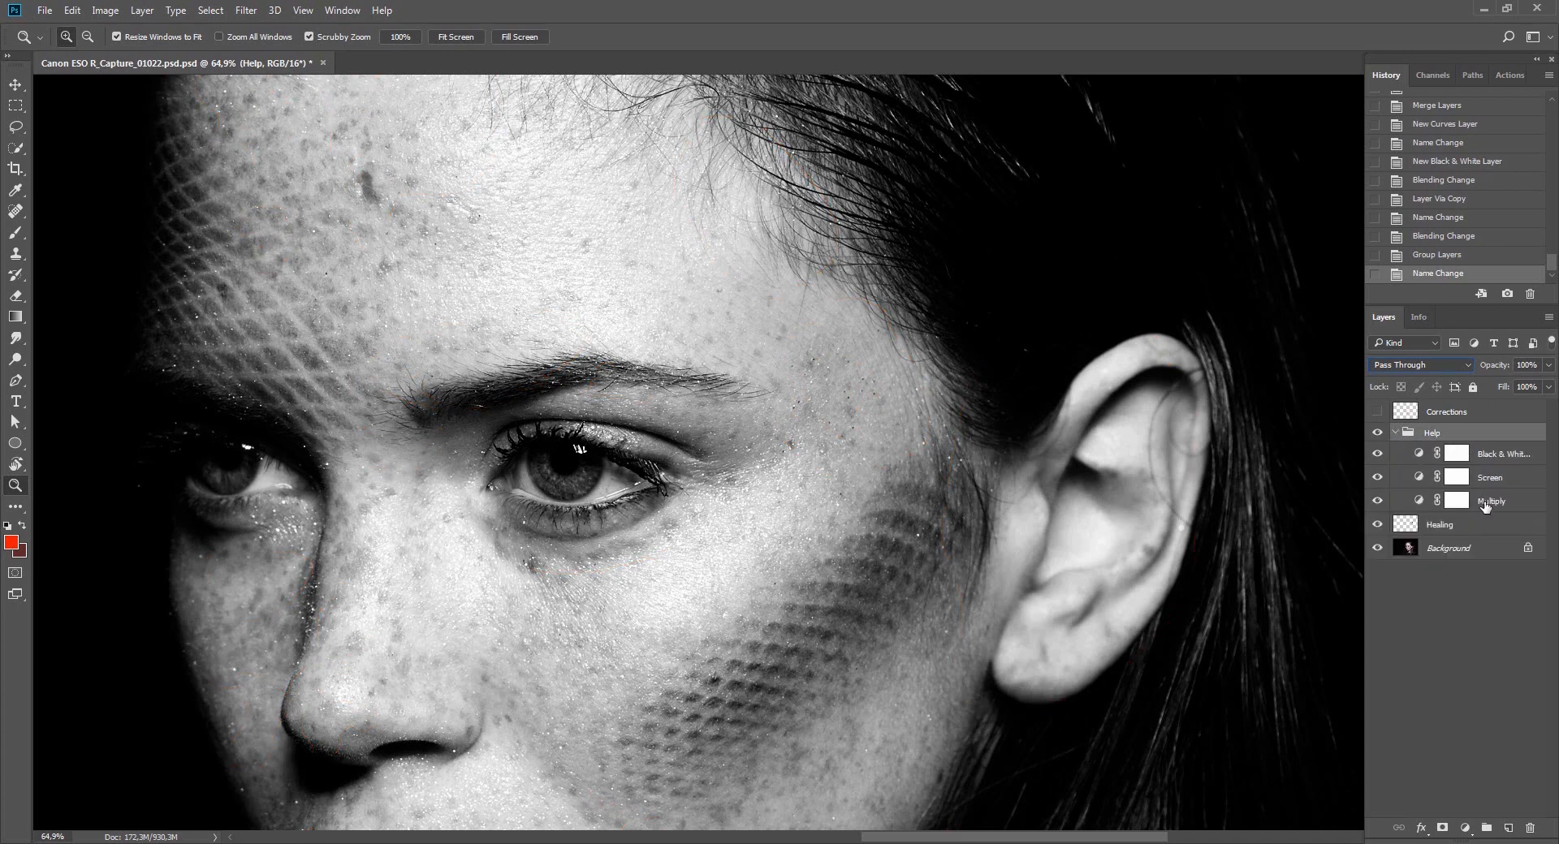
click(1492, 480)
click(1379, 481)
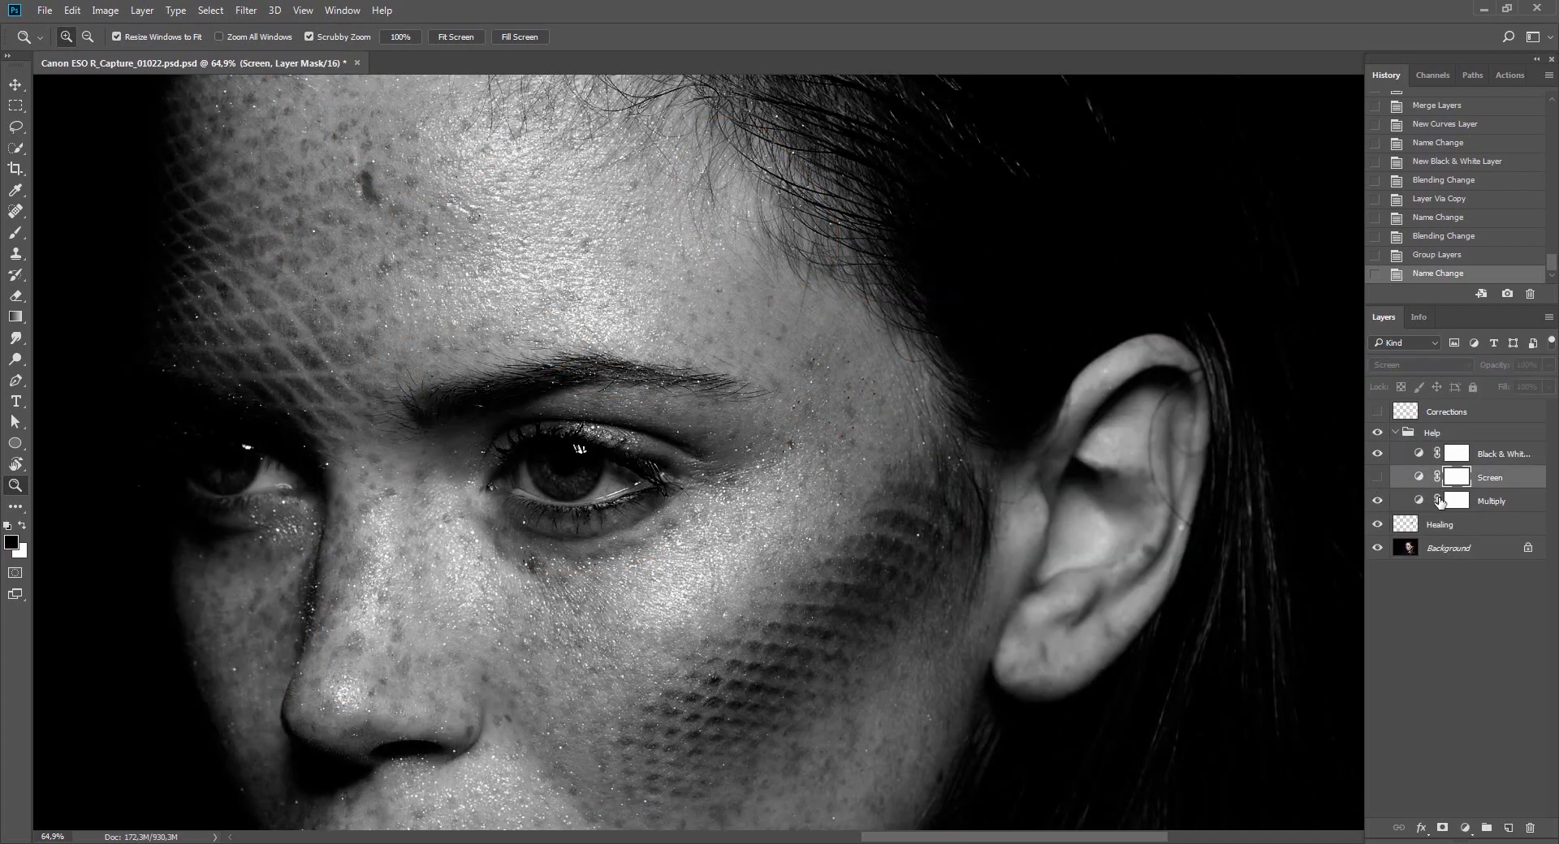
On the Healing layer, remove the small dark specks on the upper cheek beside the eye with a 12 px Spot Healing Brush.
click(1471, 525)
drag(843, 384, 913, 465)
key(h)
key(alt+h)
key(Escape)
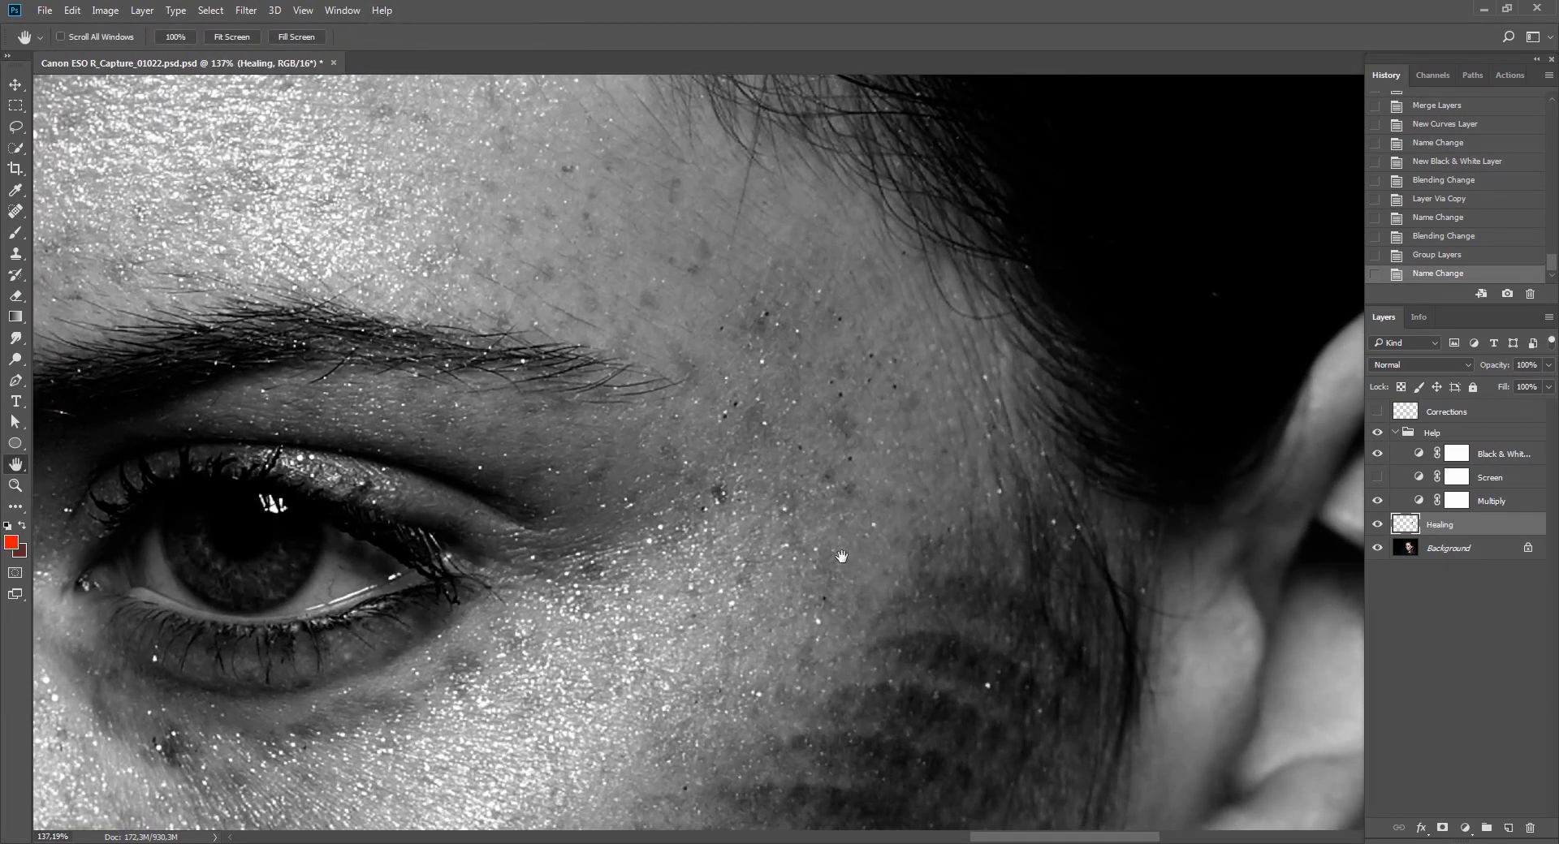
drag(841, 548, 827, 461)
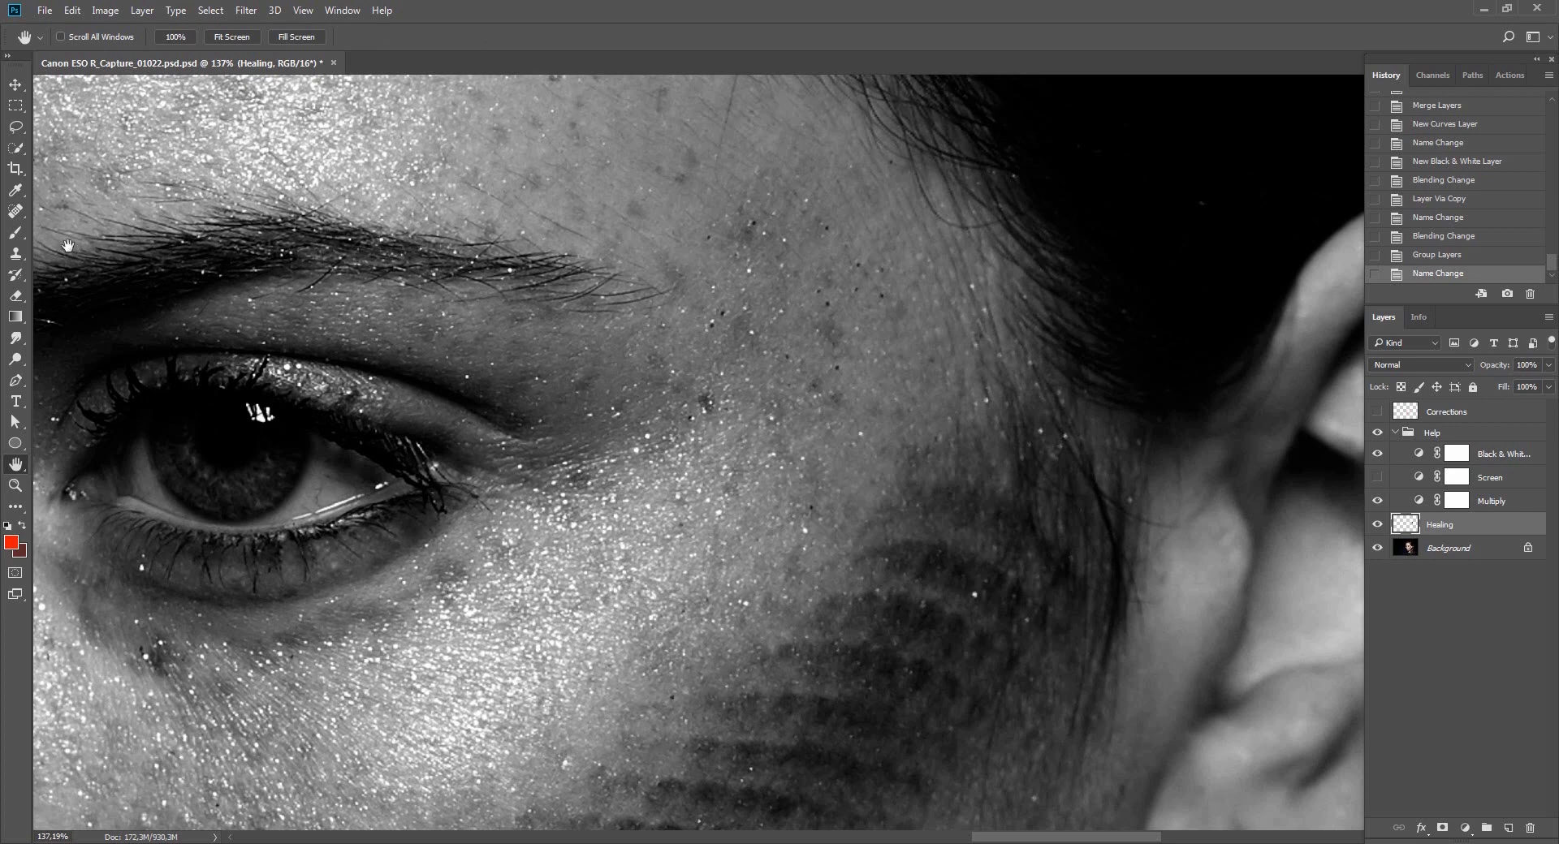
key(j)
drag(841, 468, 830, 468)
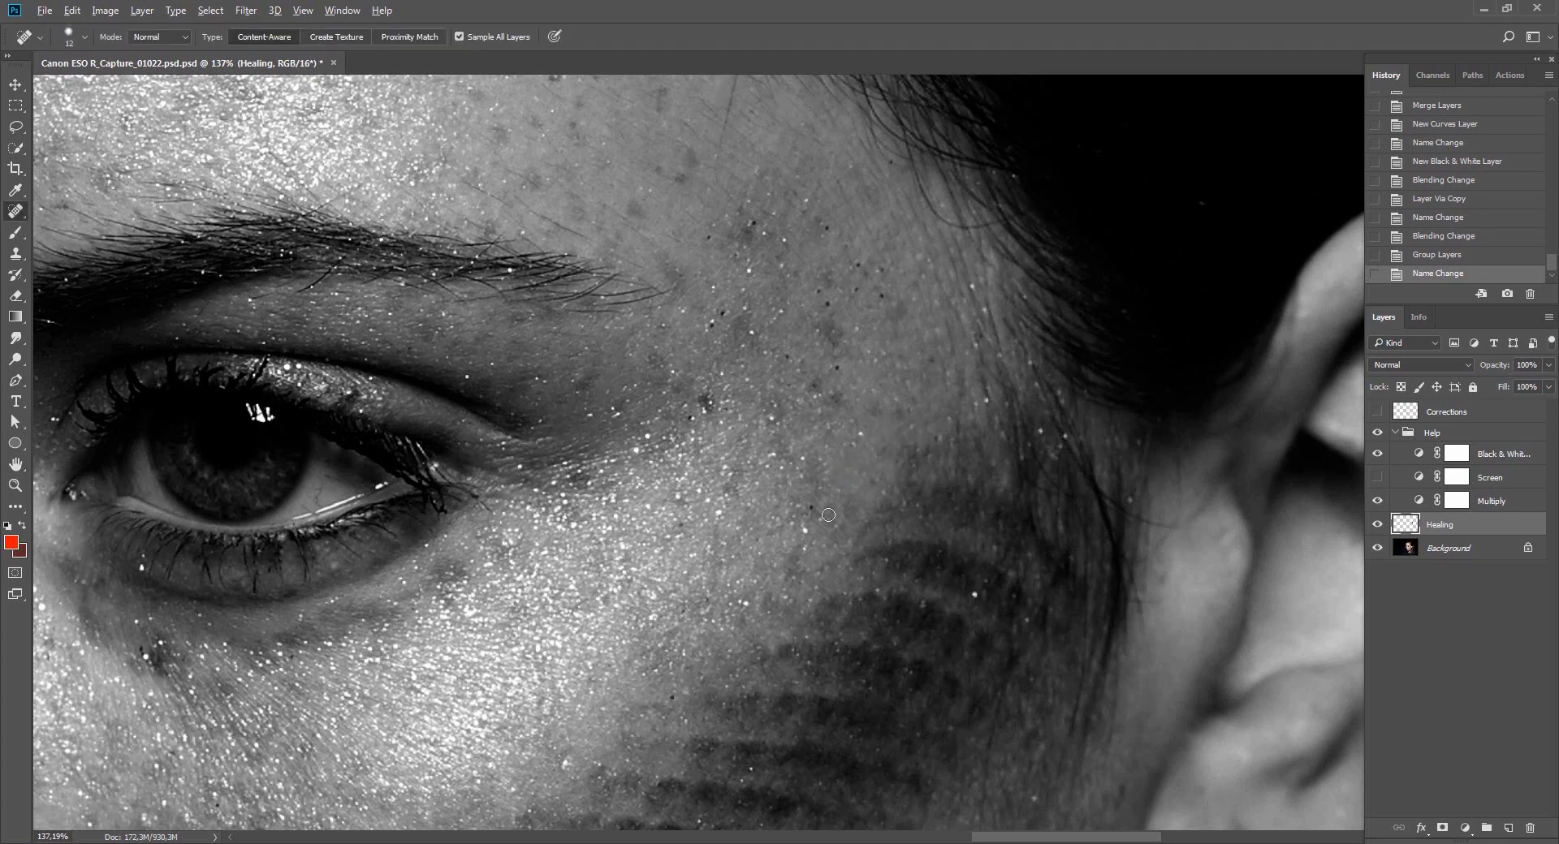
click(814, 507)
click(679, 525)
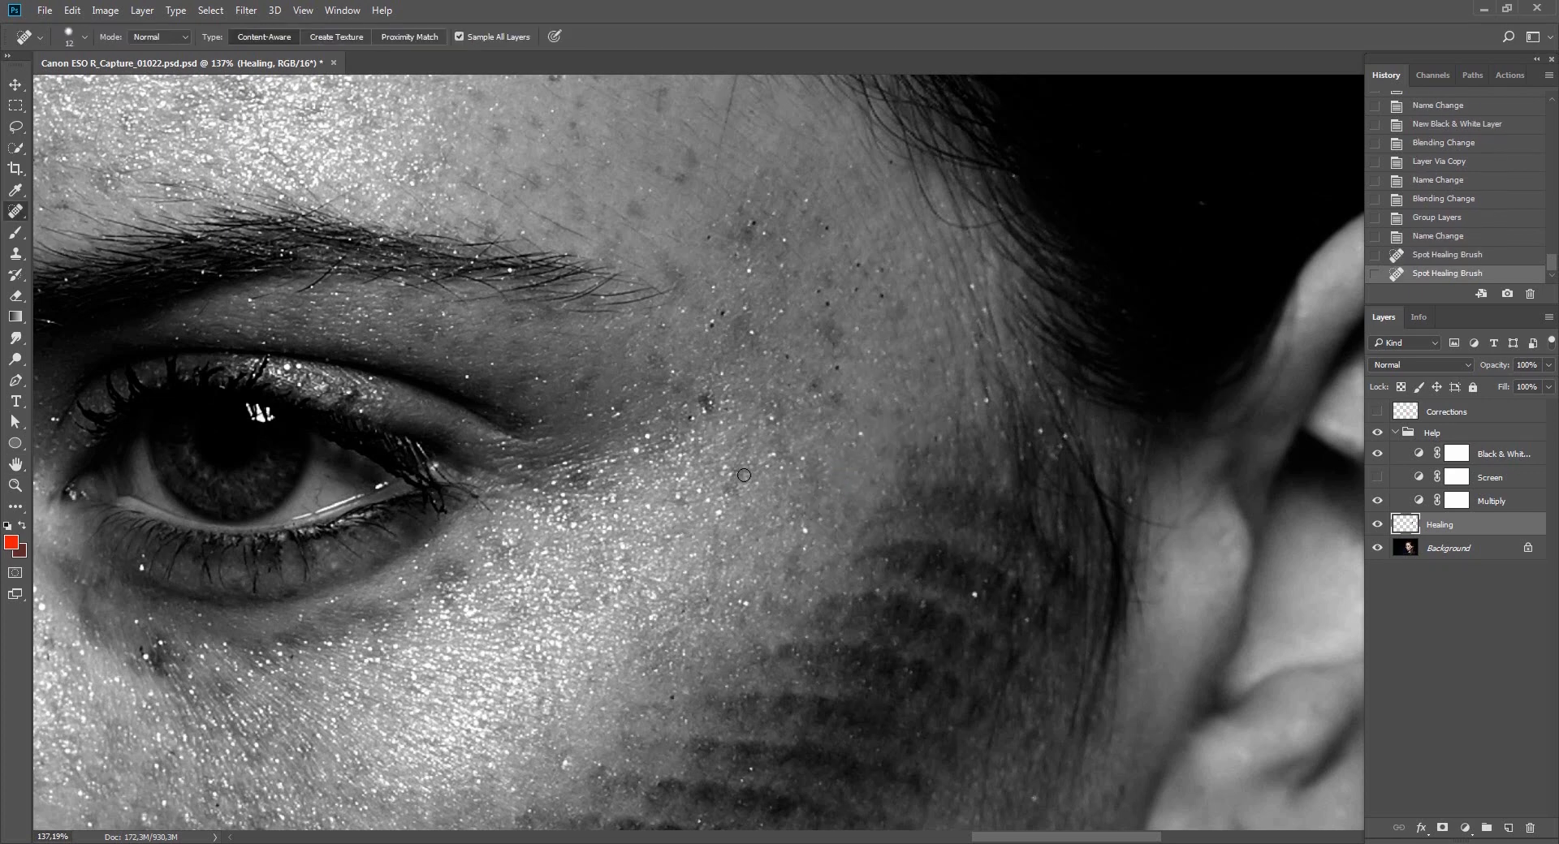
Spot-heal the dark specks scattered over the temple between the outer end of the eyebrow and the hairline.
click(696, 419)
click(731, 410)
click(785, 360)
click(814, 386)
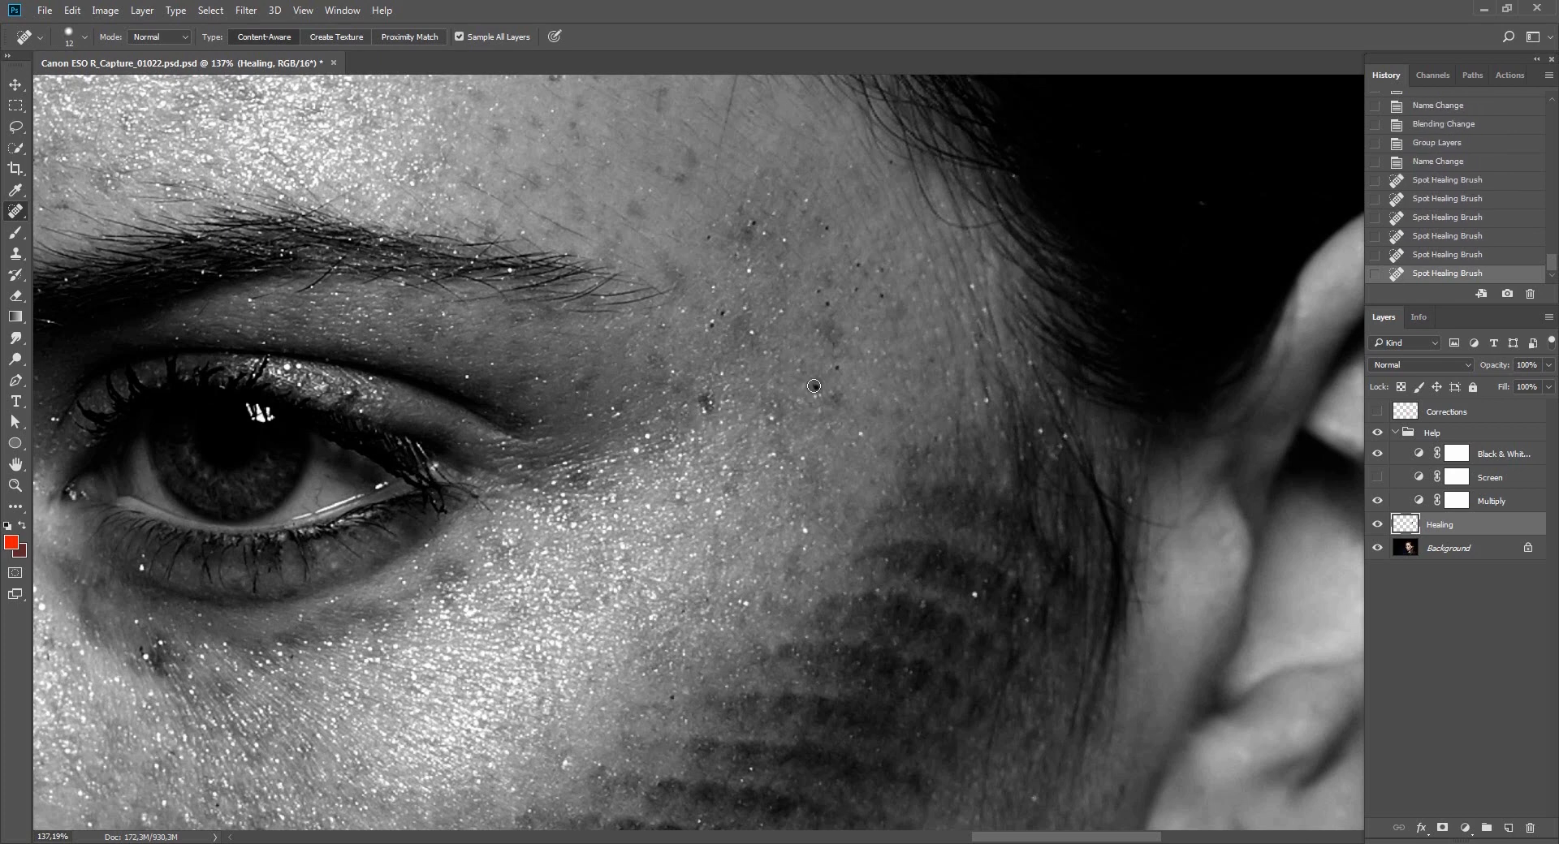
click(828, 385)
key(ctrl+z)
click(838, 369)
click(845, 393)
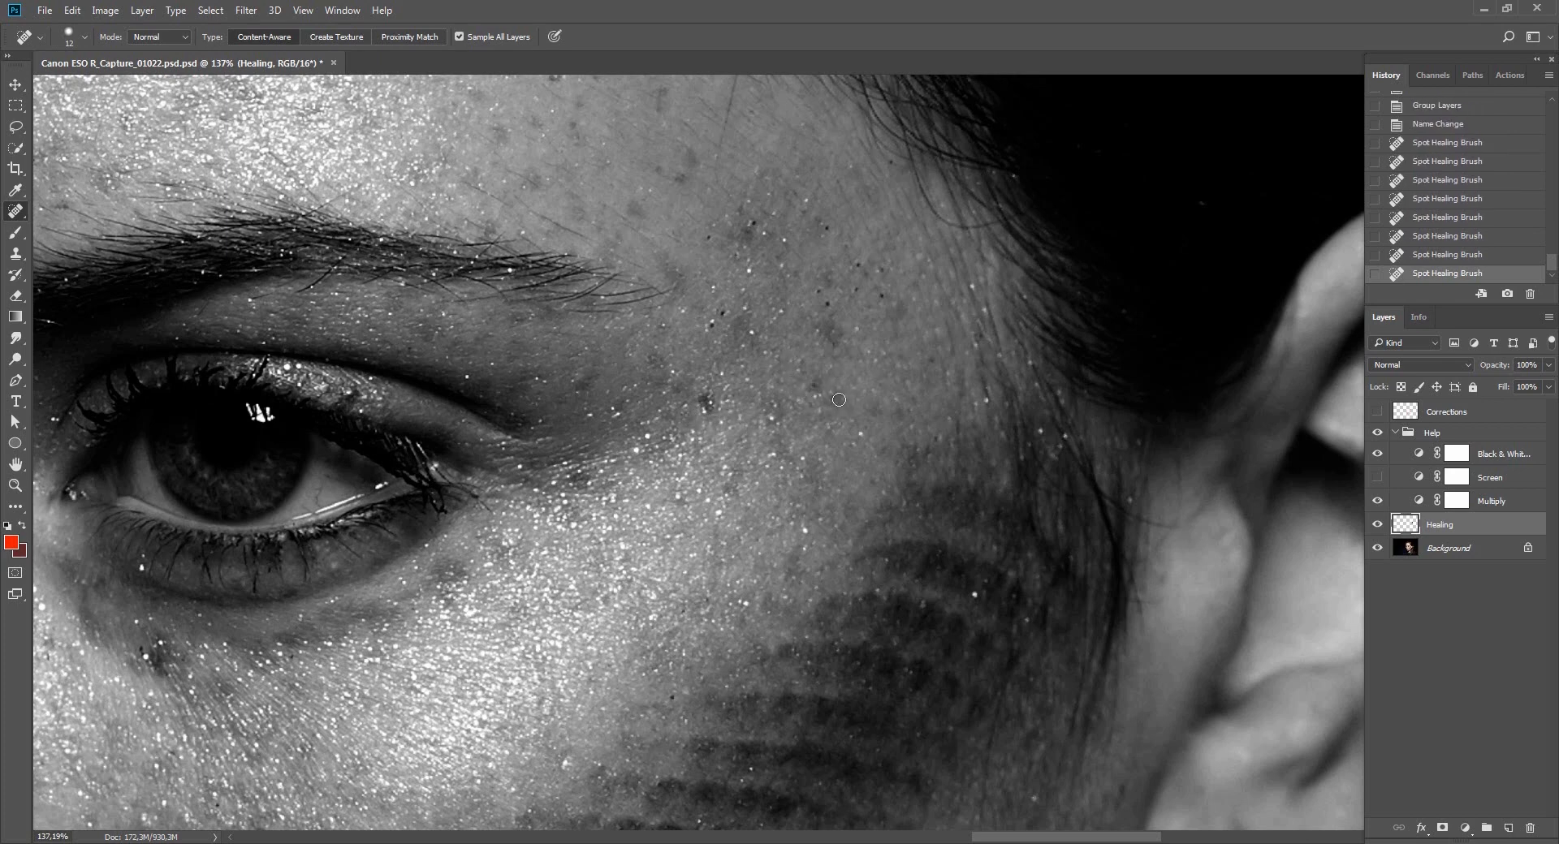
click(830, 393)
click(817, 394)
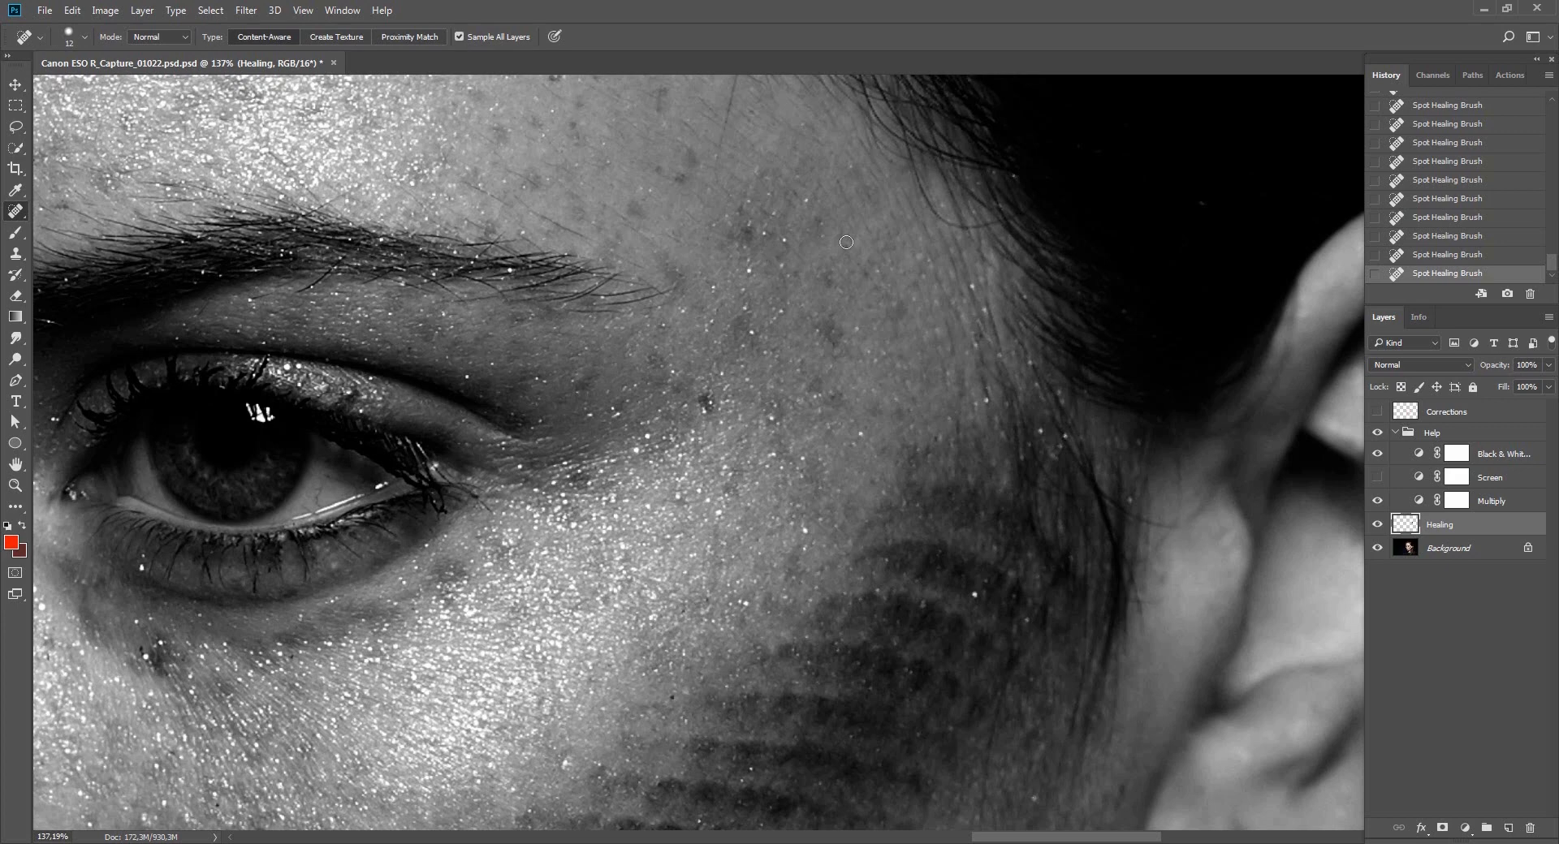
Spot-heal the skin flaws beside the earlobe and a dark blemish on the lower cheek.
drag(932, 366, 896, 260)
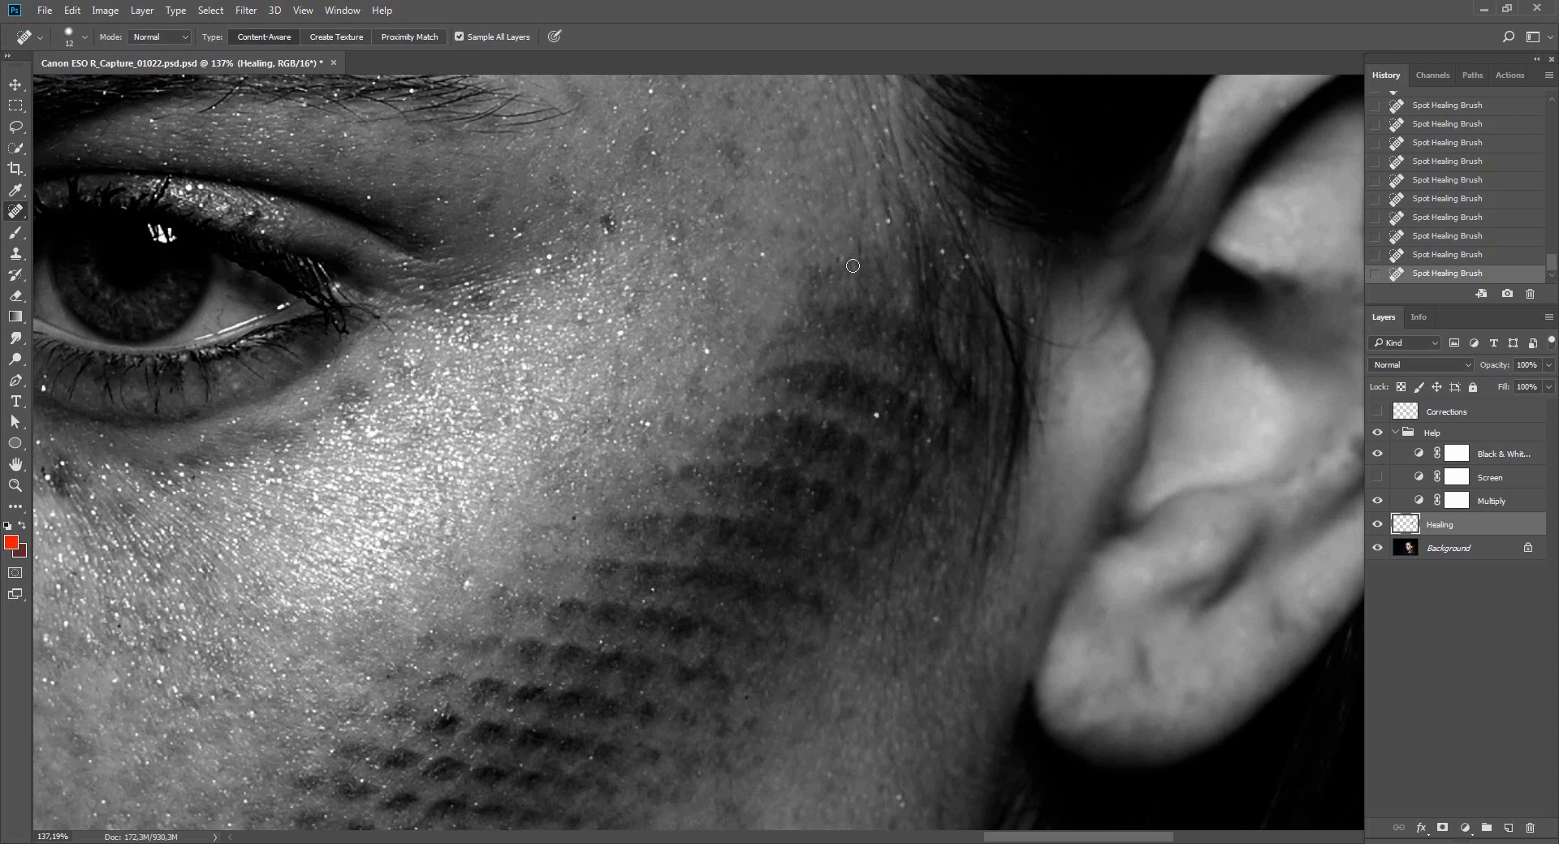
drag(978, 364, 794, 383)
mouse_move(893, 453)
mouse_down()
mouse_move(953, 462)
mouse_move(898, 320)
mouse_move(922, 309)
mouse_up()
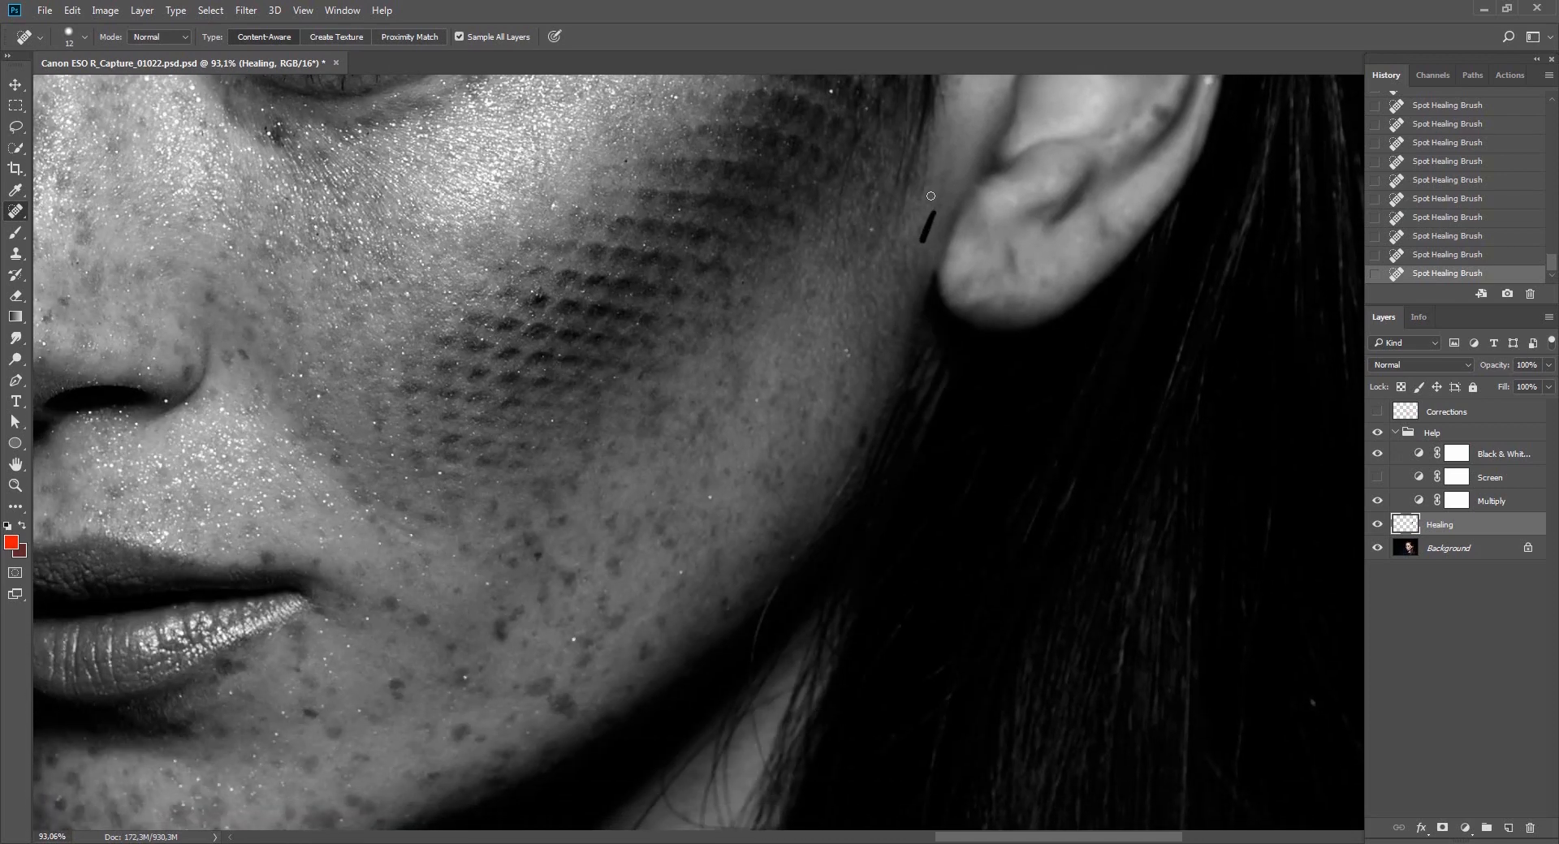
scroll(993, 192, down, 4)
scroll(994, 191, left, 4)
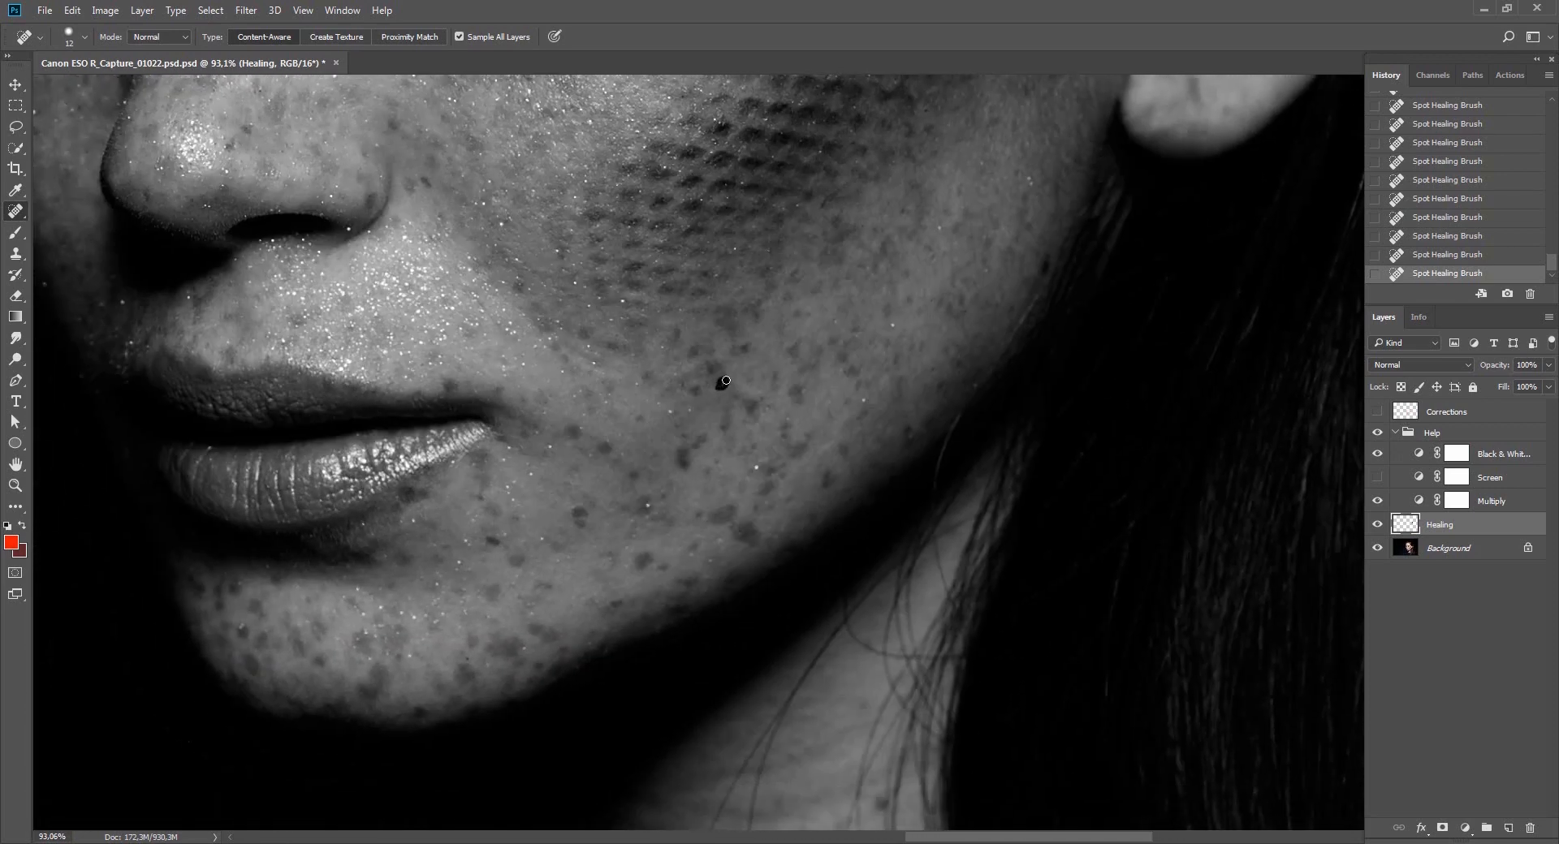
drag(656, 363, 790, 547)
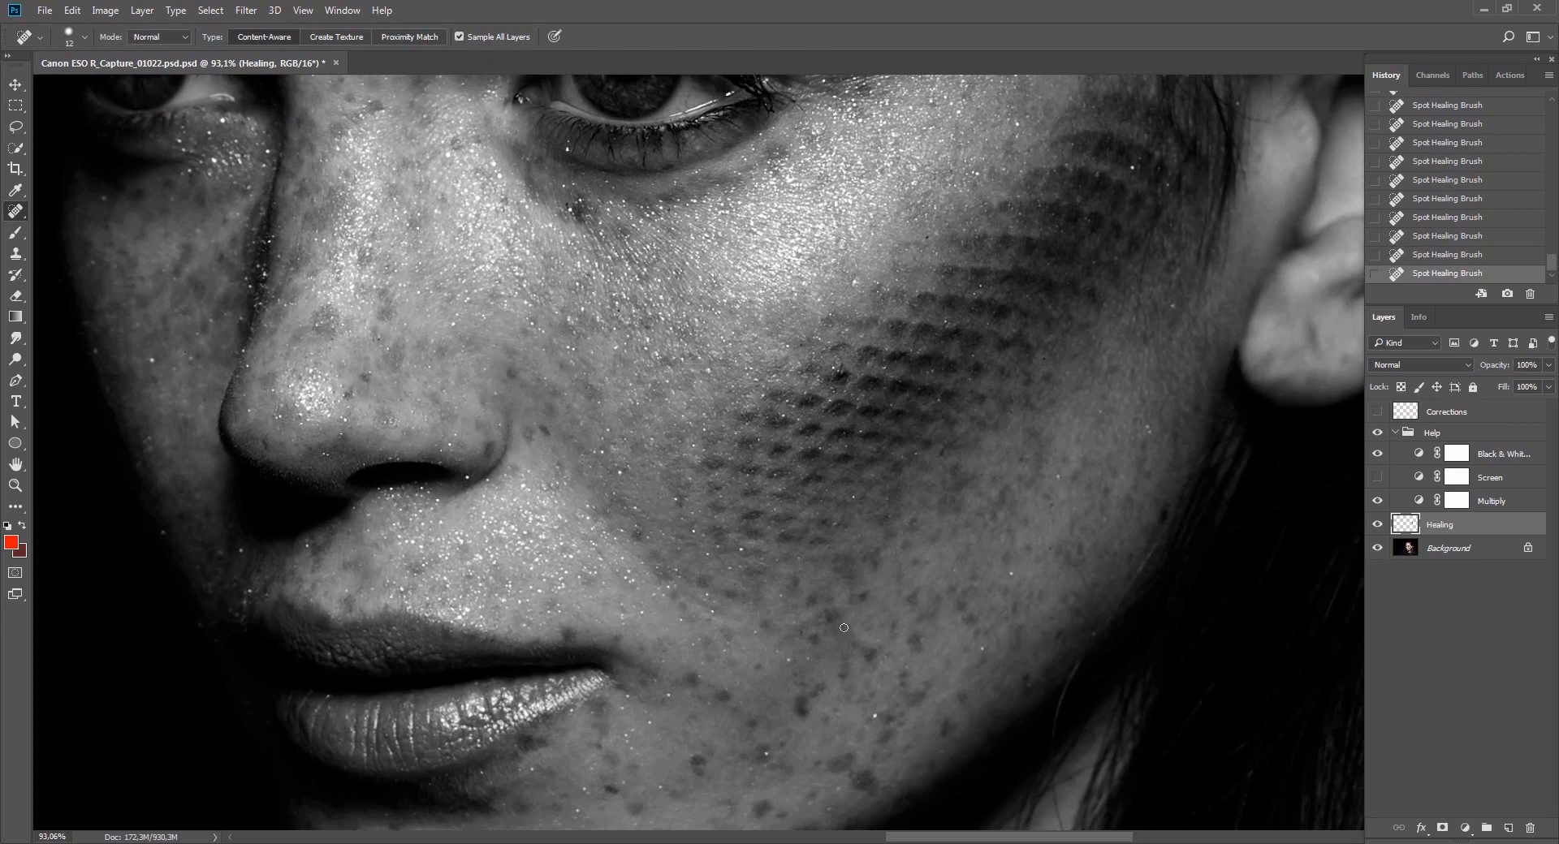
Examine the nose, mouth, lower cheek, chin and neck for remaining dark blemishes.
drag(613, 577, 714, 477)
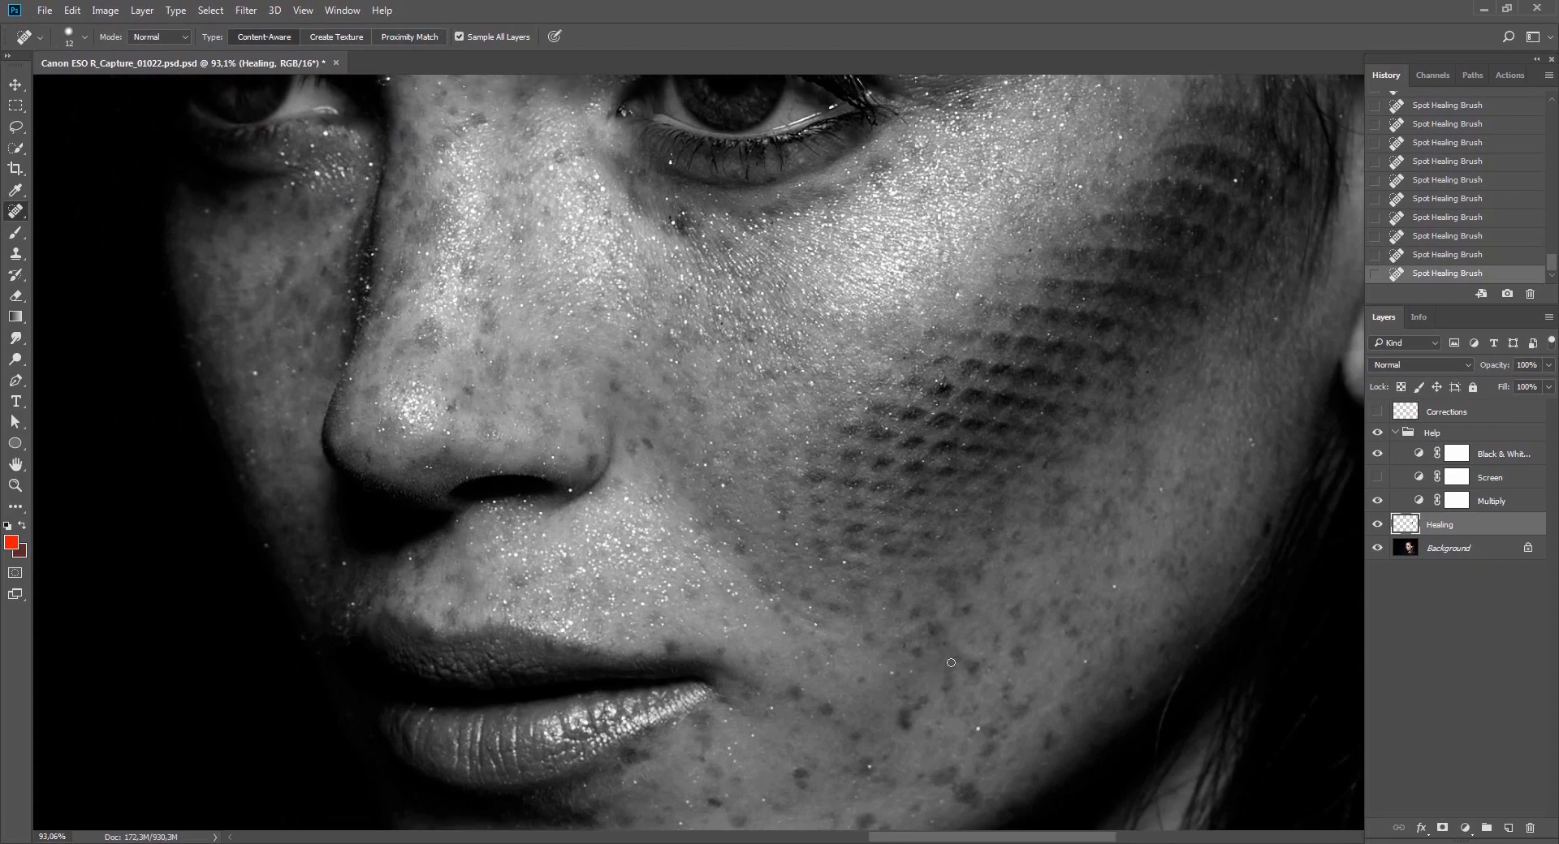
drag(919, 634, 829, 460)
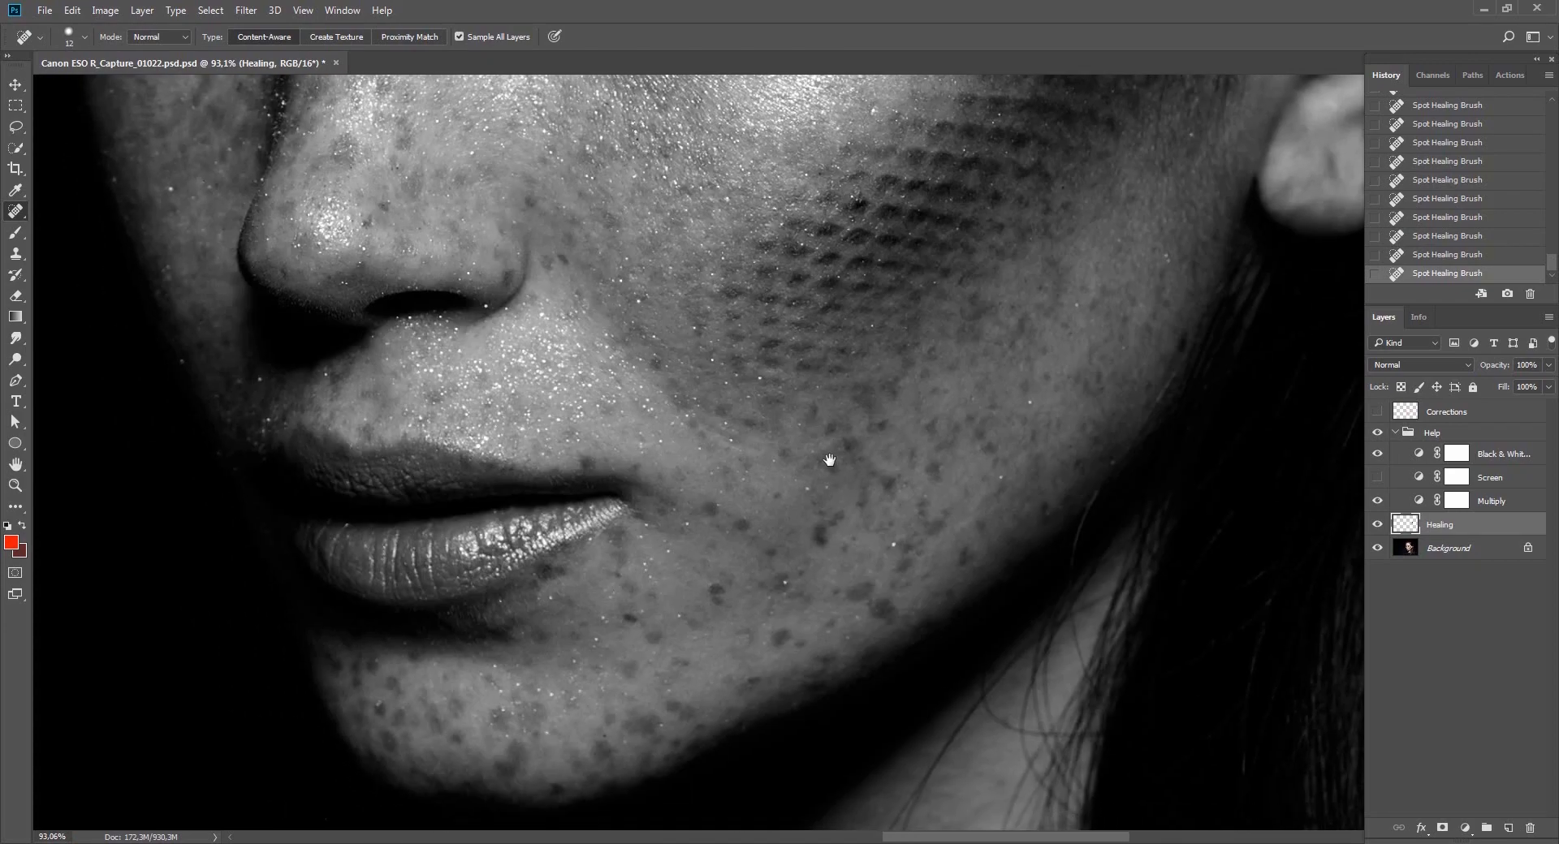
scroll(819, 394, down, 5)
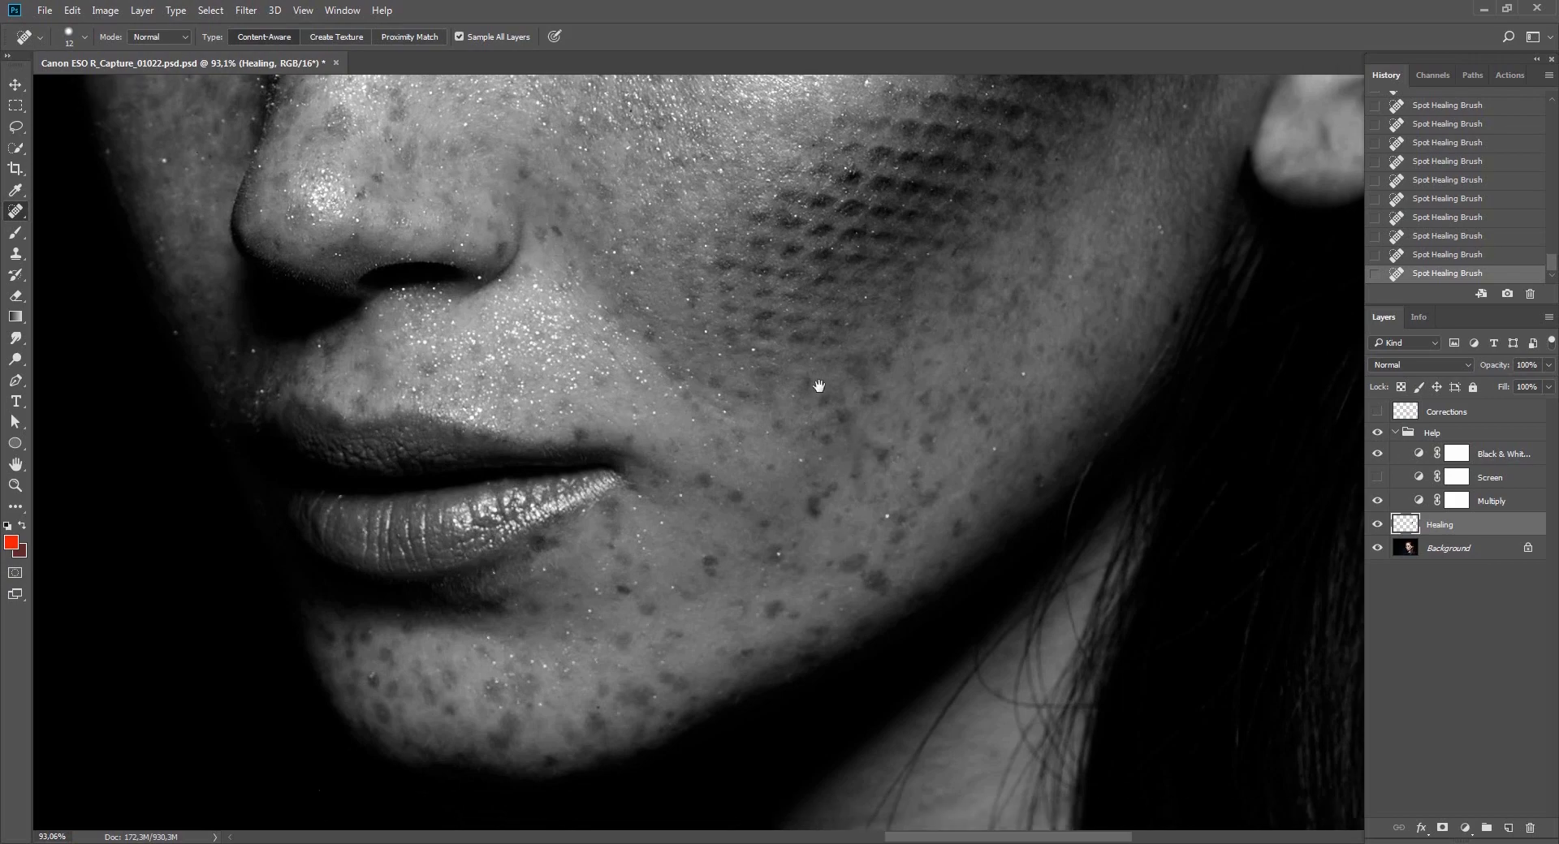
key(z)
alt+click(885, 408)
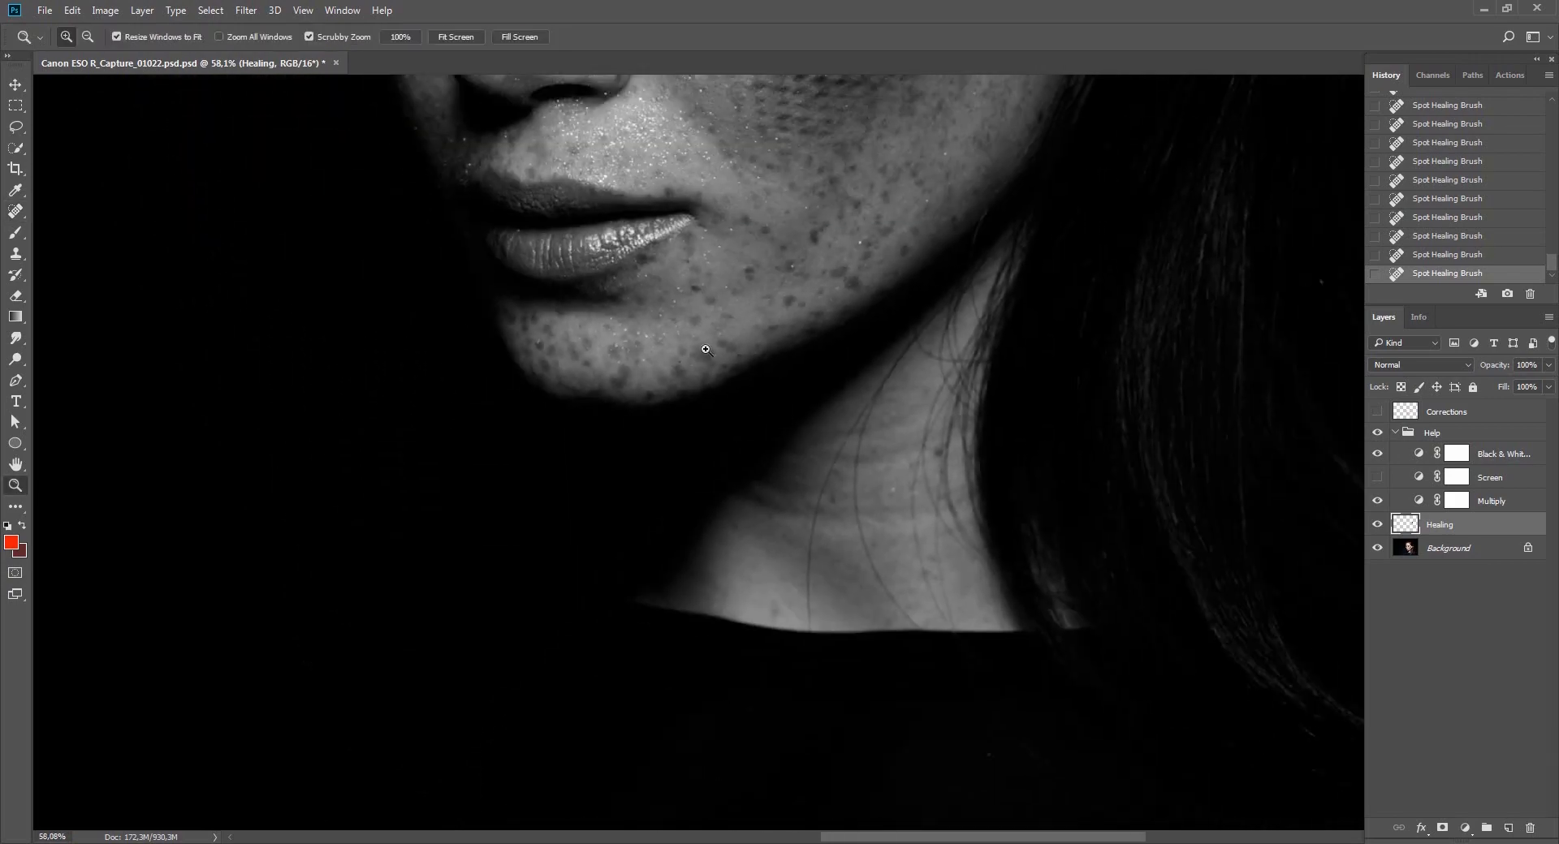
drag(707, 352, 673, 386)
key(j)
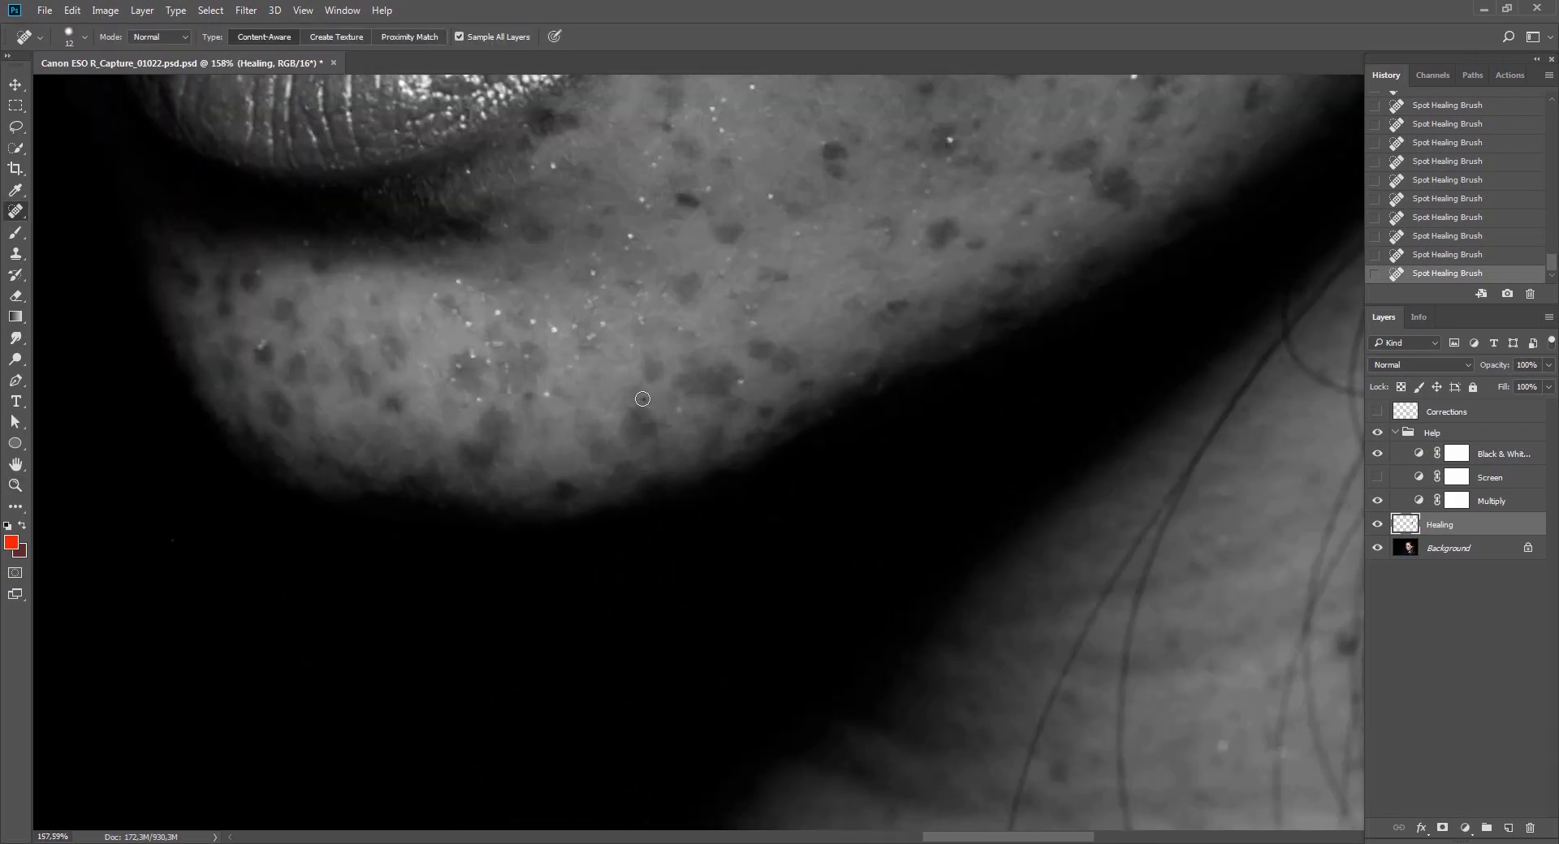
key(z)
alt+click(741, 456)
Hide the Help group so the neck and neckline can be retouched in full colour.
click(1377, 435)
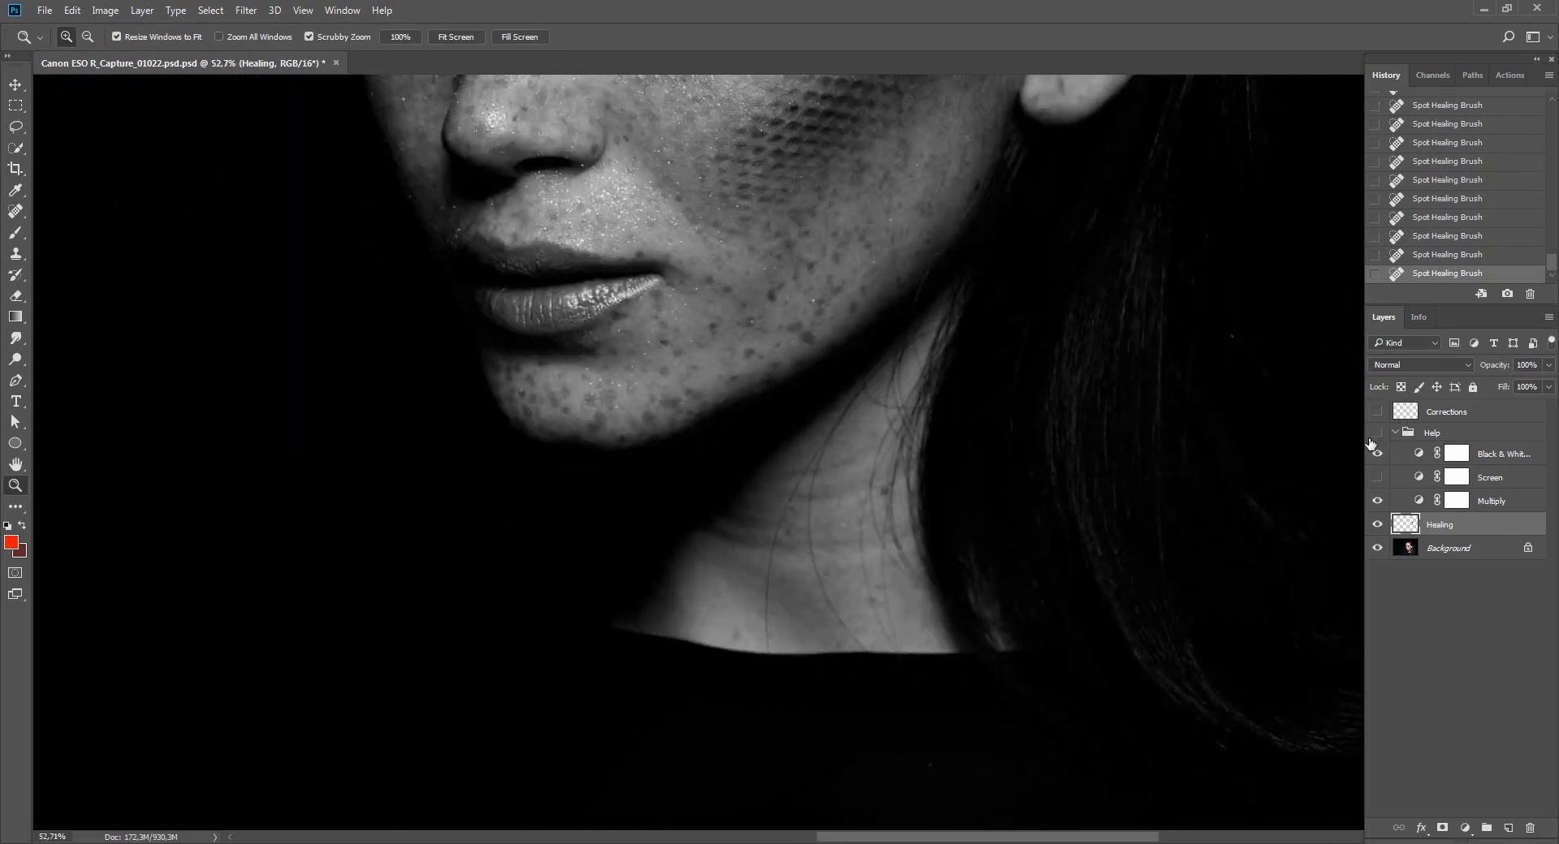
key(r)
drag(1107, 300, 1072, 573)
key(z)
drag(672, 585, 677, 373)
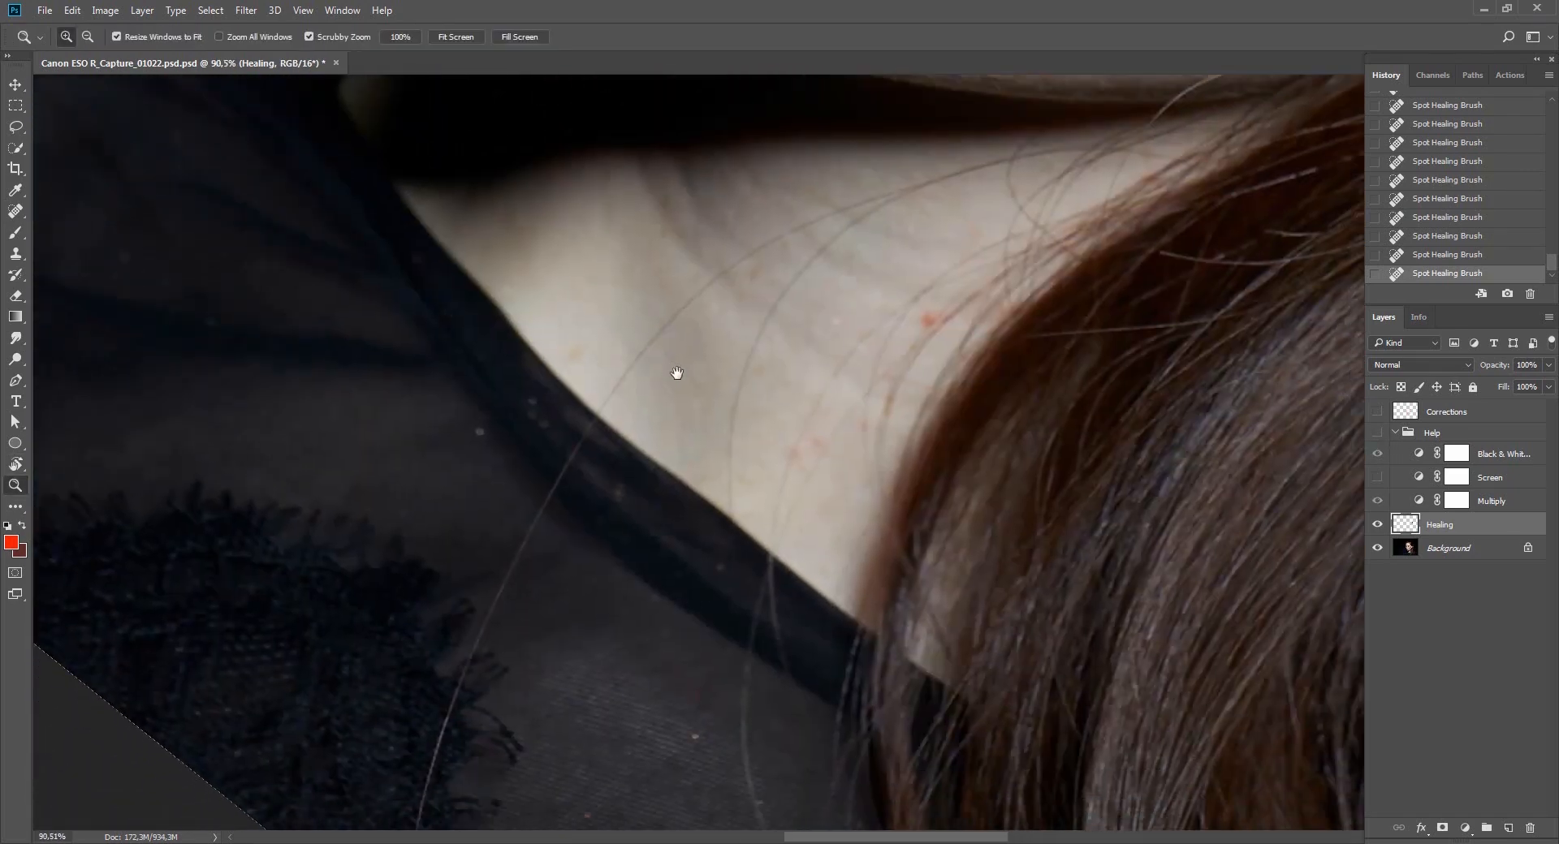
key(r)
drag(1025, 258, 1046, 292)
Enlarge the Spot Healing Brush to 47 px and remove the dark spot and the light speck on the sheer fabric.
key(j)
alt+right_click(807, 329)
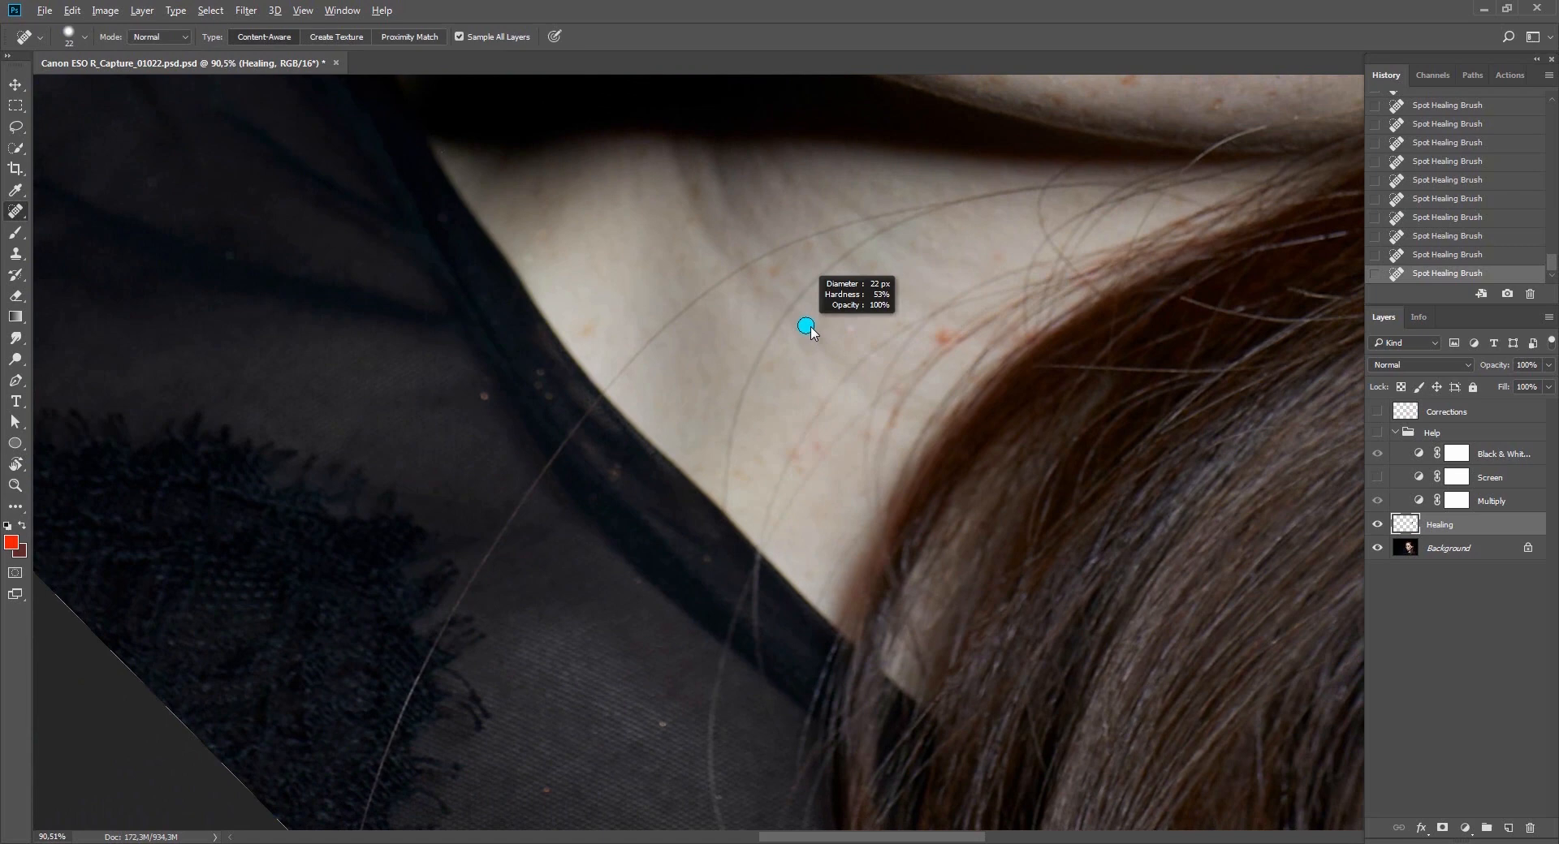
alt+right_click(584, 346)
scroll(550, 320, down, 4)
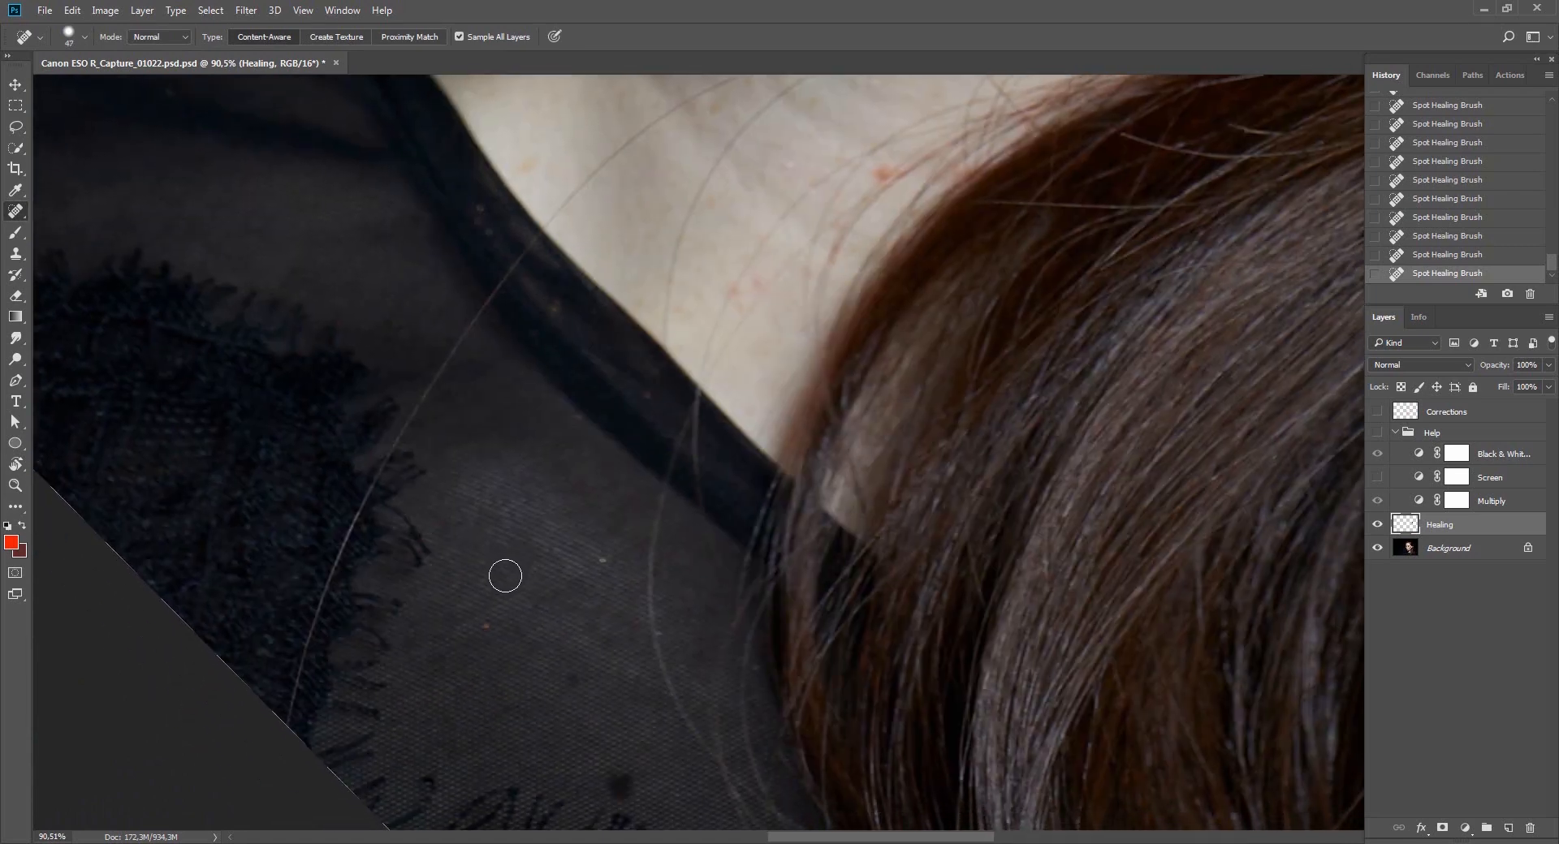
scroll(520, 617, down, 4)
click(573, 580)
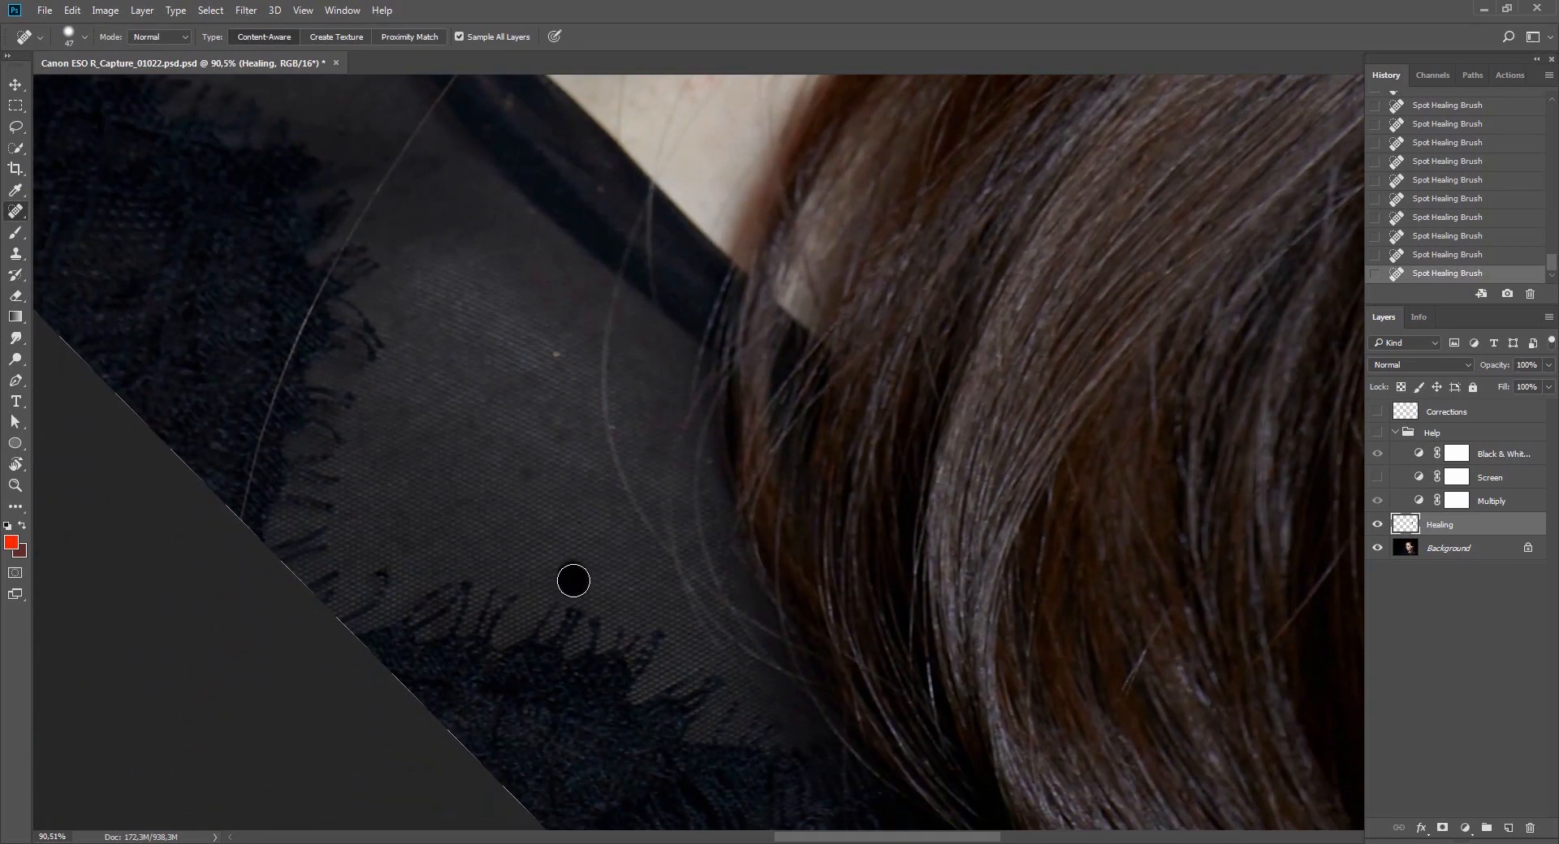
click(539, 463)
Heal away the long stray hair running over the lace, the sheer fabric and the dark neckline trim.
drag(712, 333, 689, 414)
mouse_move(521, 383)
mouse_down()
mouse_move(425, 630)
mouse_move(449, 623)
mouse_up()
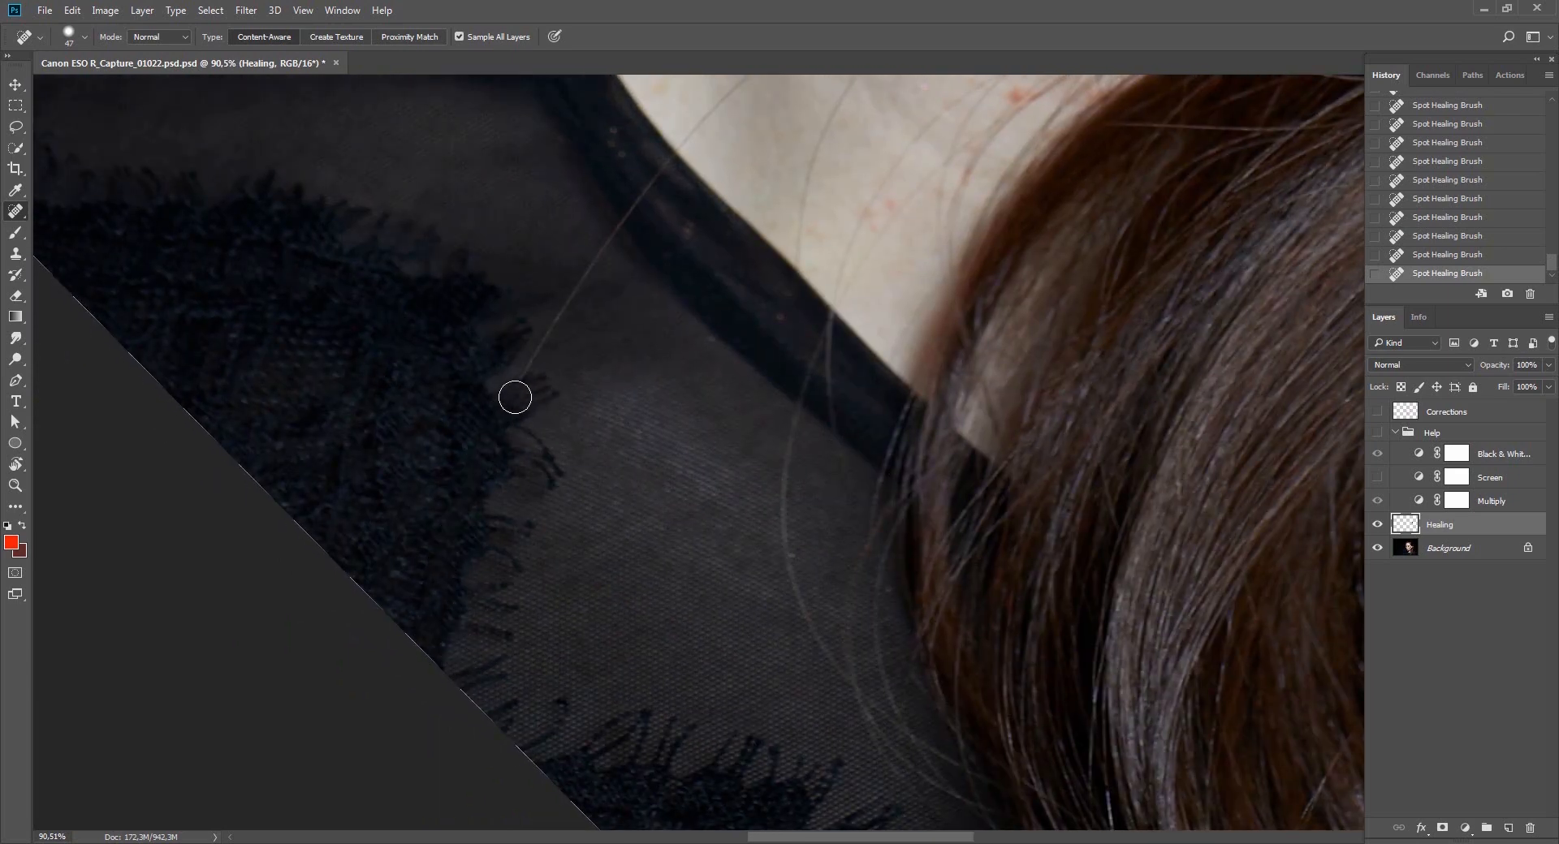
drag(515, 397, 597, 278)
drag(718, 277, 669, 433)
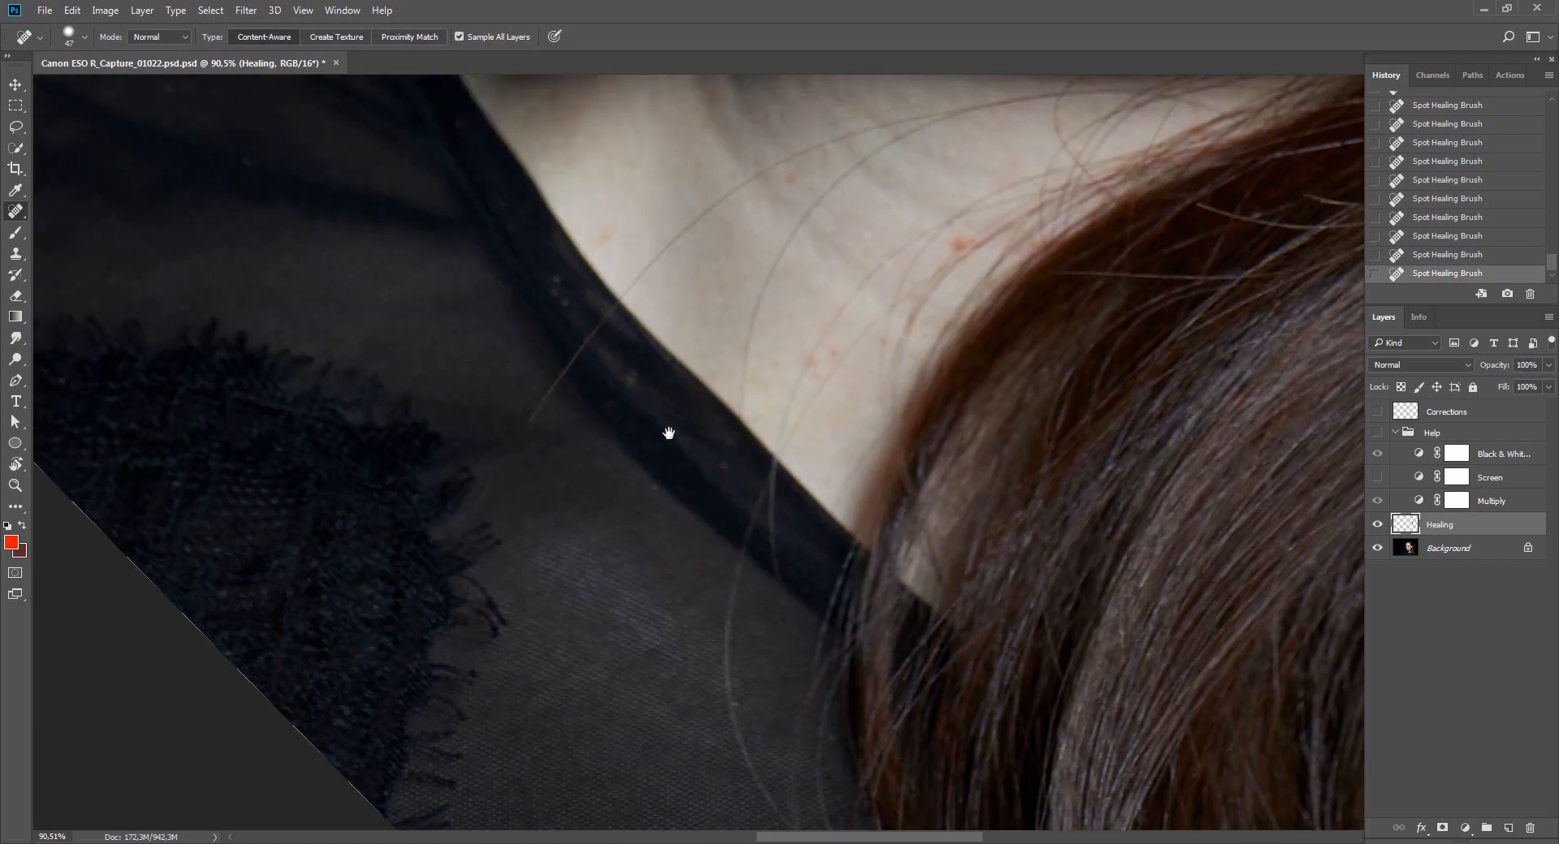
drag(522, 431, 658, 256)
mouse_move(846, 216)
mouse_down()
mouse_move(780, 315)
mouse_move(620, 435)
mouse_up()
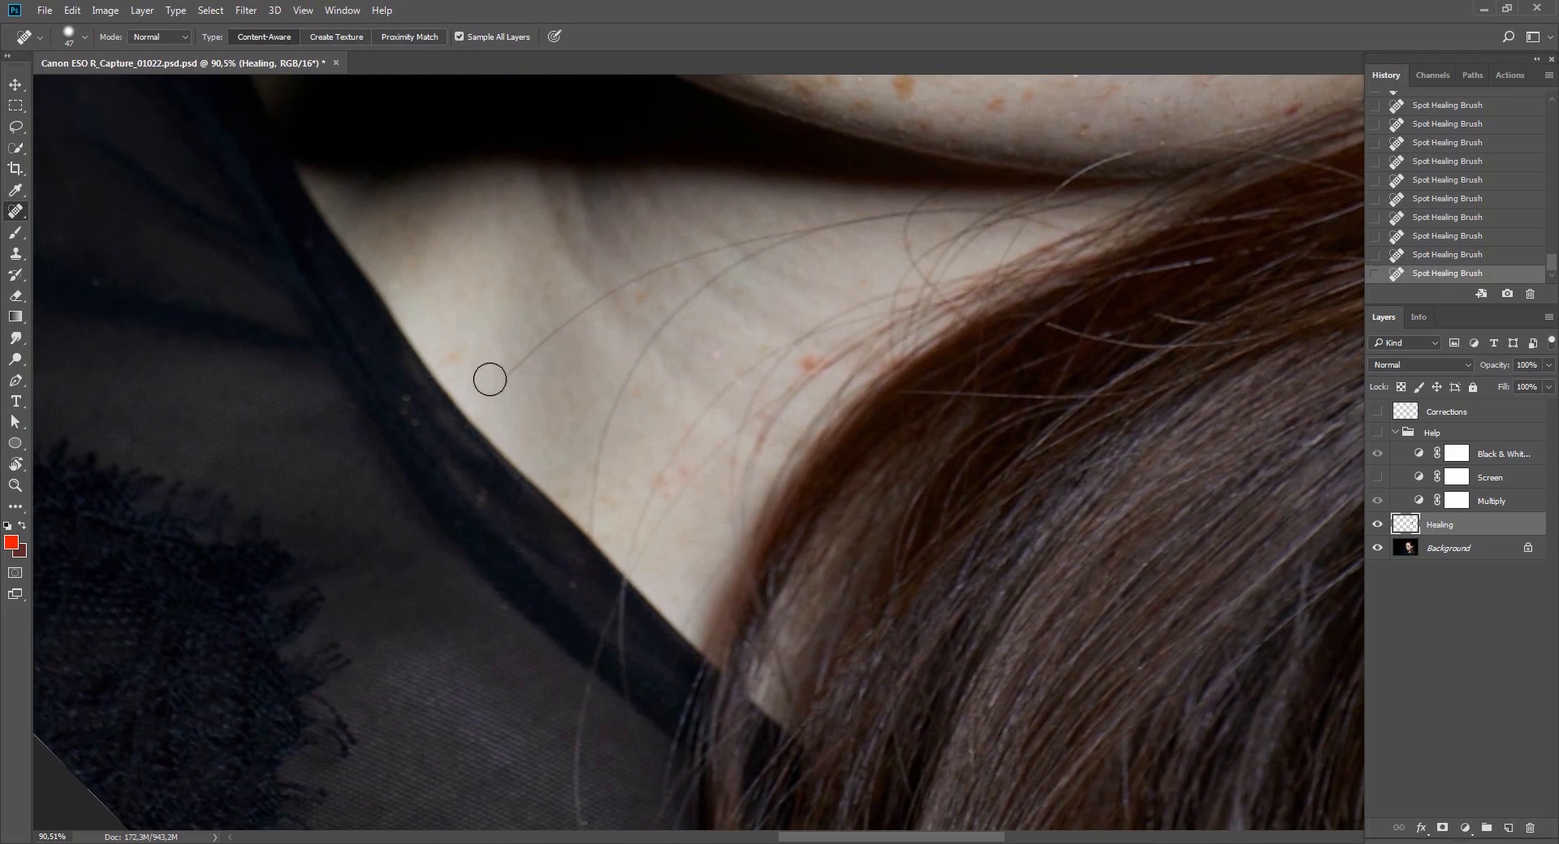
Remove the long stray hairs crossing the neck and the second hair hanging over the neckline and sheer fabric.
mouse_move(490, 379)
mouse_down()
mouse_move(660, 268)
mouse_move(810, 227)
mouse_move(709, 287)
mouse_move(642, 358)
mouse_move(594, 475)
mouse_move(583, 562)
mouse_up()
mouse_move(578, 627)
mouse_down()
mouse_move(505, 444)
mouse_move(569, 555)
mouse_move(560, 617)
mouse_up()
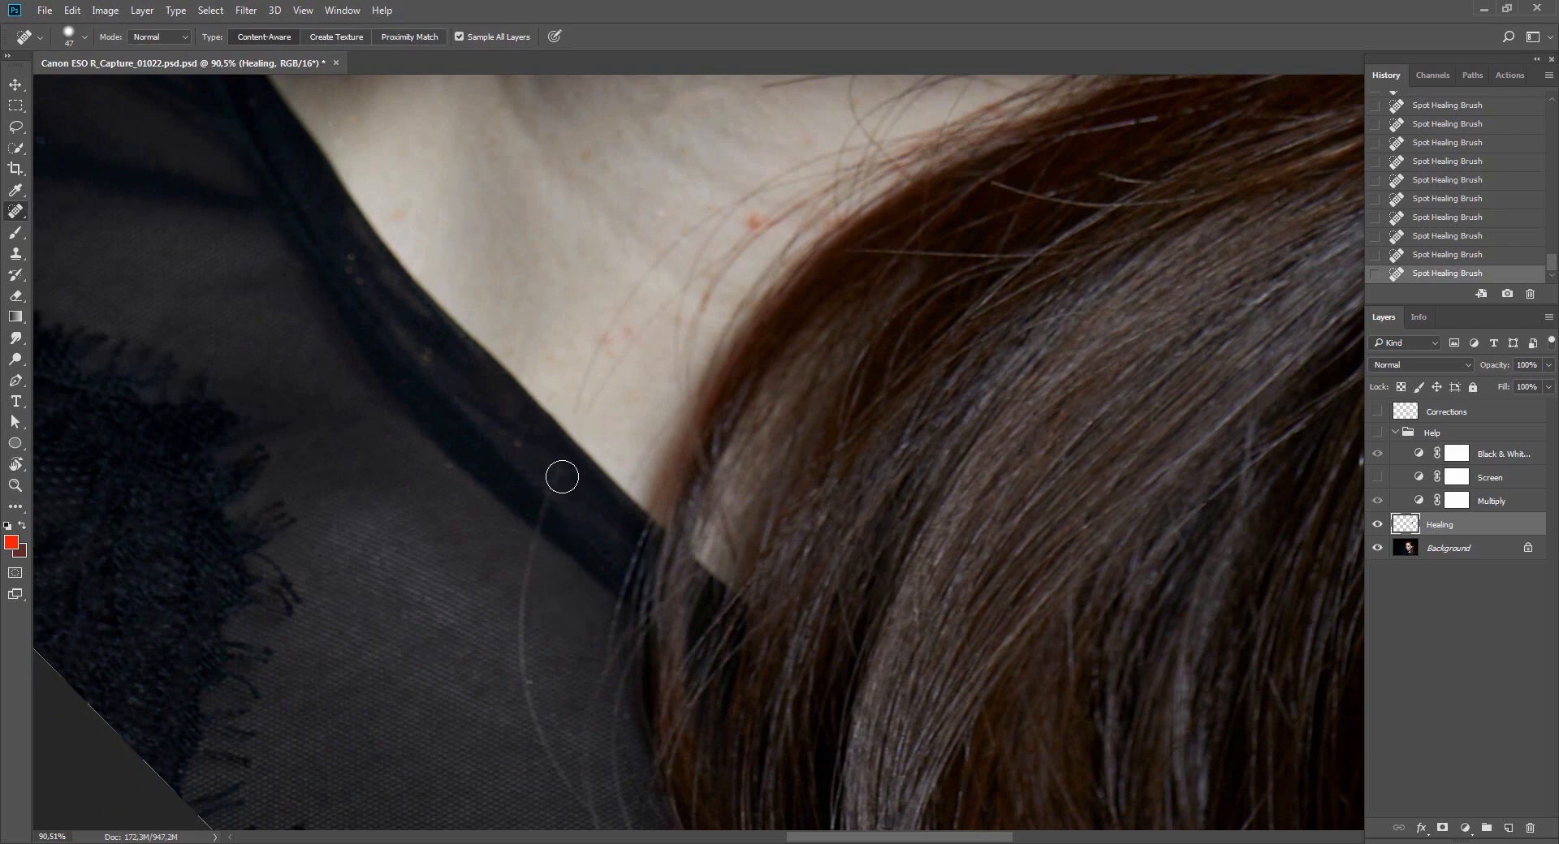
mouse_move(566, 458)
mouse_down()
mouse_move(528, 557)
mouse_move(532, 684)
mouse_move(581, 836)
mouse_up()
drag(659, 389, 556, 611)
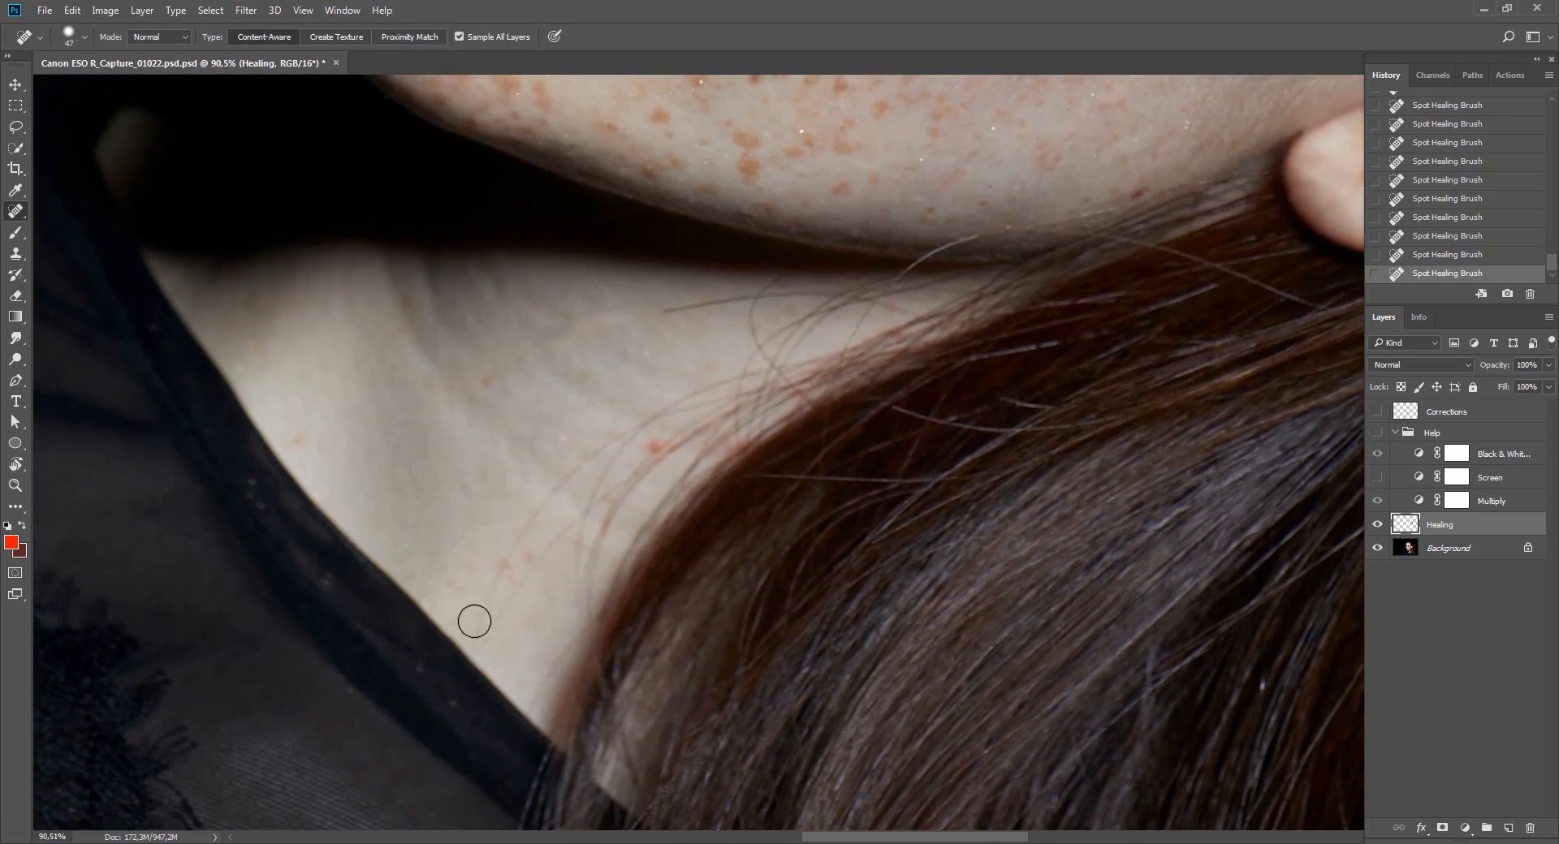
Heal away the long curved stray hair on the neck beside the neckline, along with the small red spots next to it.
mouse_move(475, 640)
mouse_down()
mouse_move(535, 507)
mouse_move(615, 432)
mouse_move(661, 410)
mouse_up()
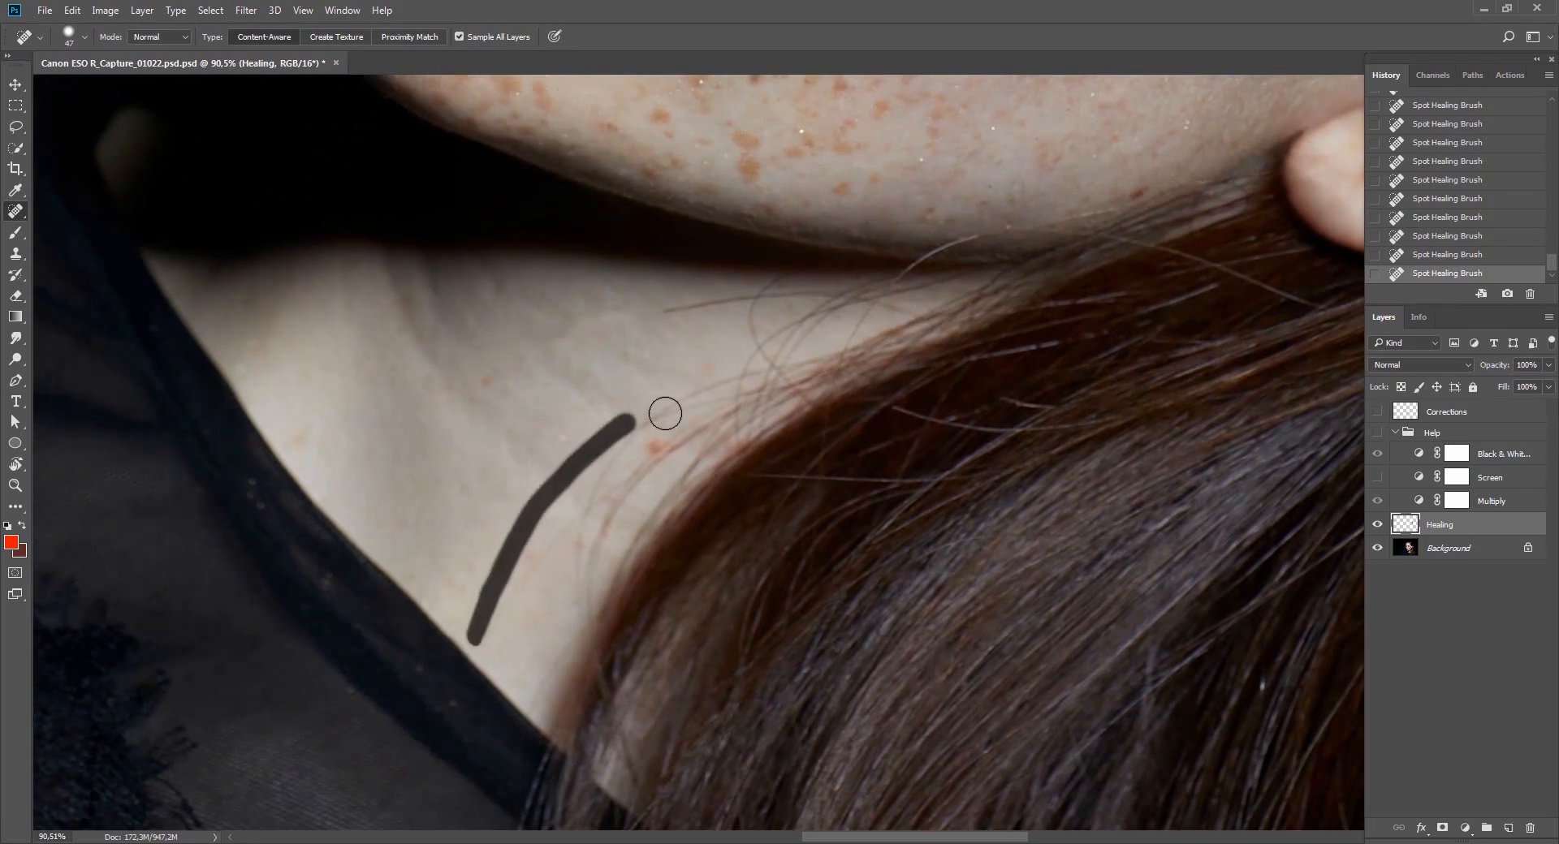
drag(578, 518, 497, 626)
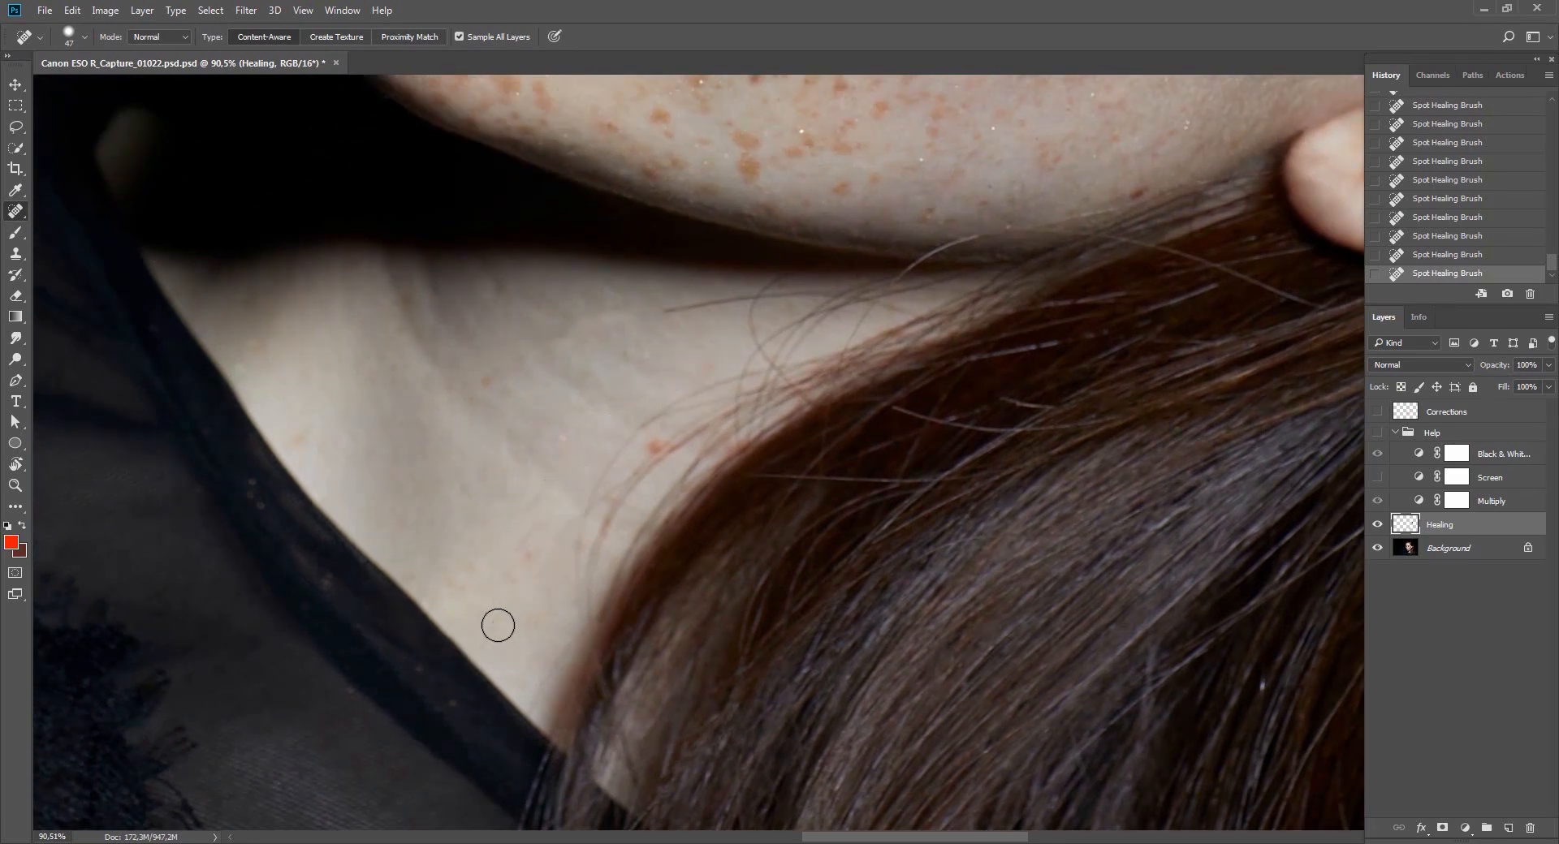
mouse_move(536, 510)
mouse_down()
mouse_move(498, 566)
mouse_move(490, 639)
mouse_up()
drag(557, 539, 573, 520)
Remove the short stray hairs and the loose hair loop on the neck below the jaw shadow with the Spot Healing Brush.
mouse_move(630, 323)
mouse_down()
mouse_move(532, 328)
mouse_move(485, 367)
mouse_move(740, 301)
mouse_up()
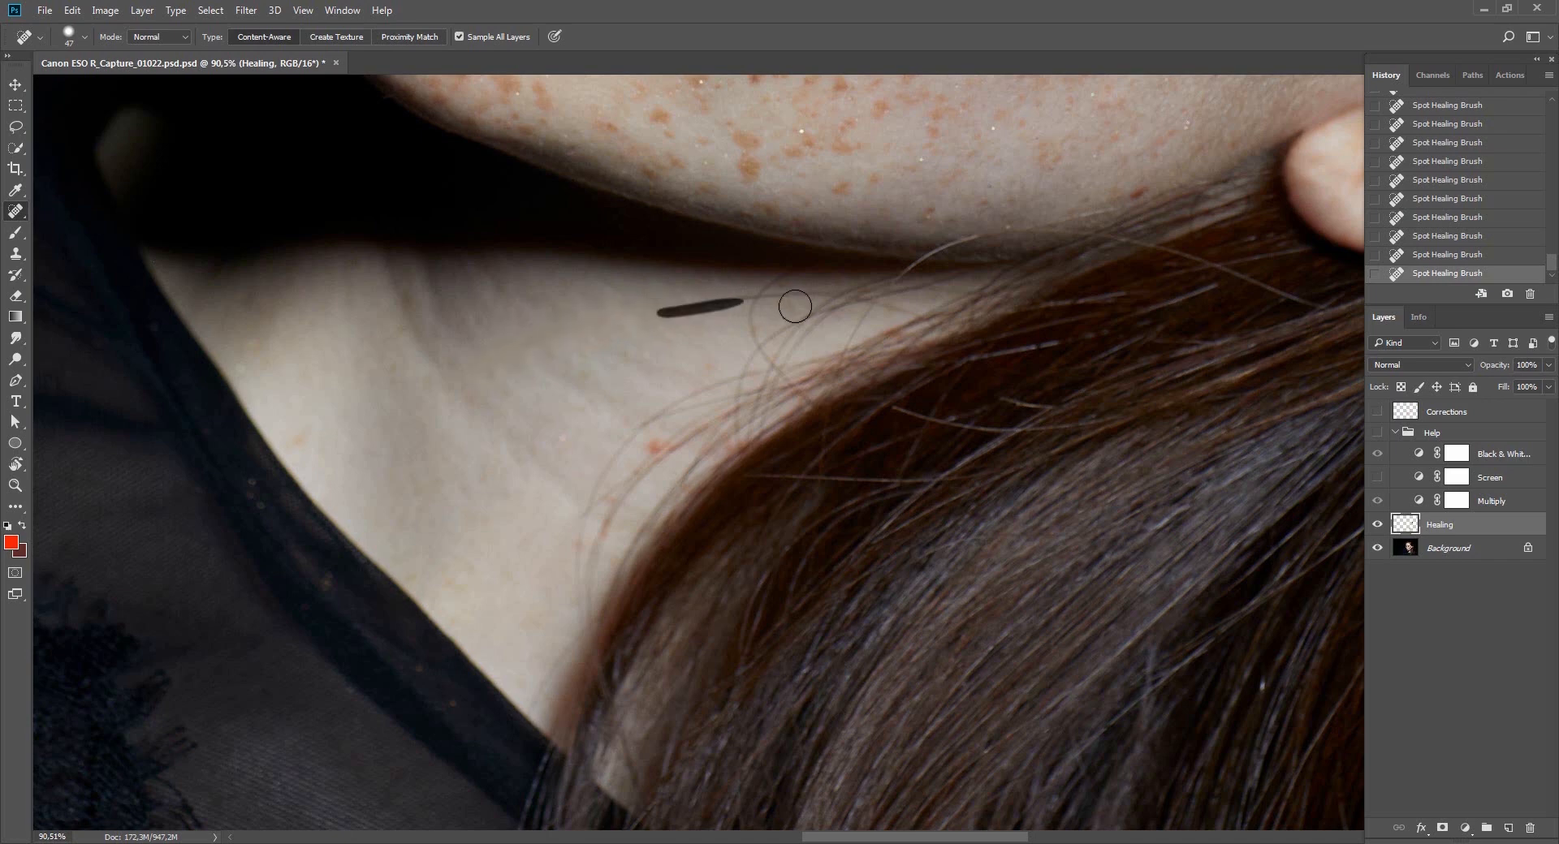
drag(585, 326, 491, 354)
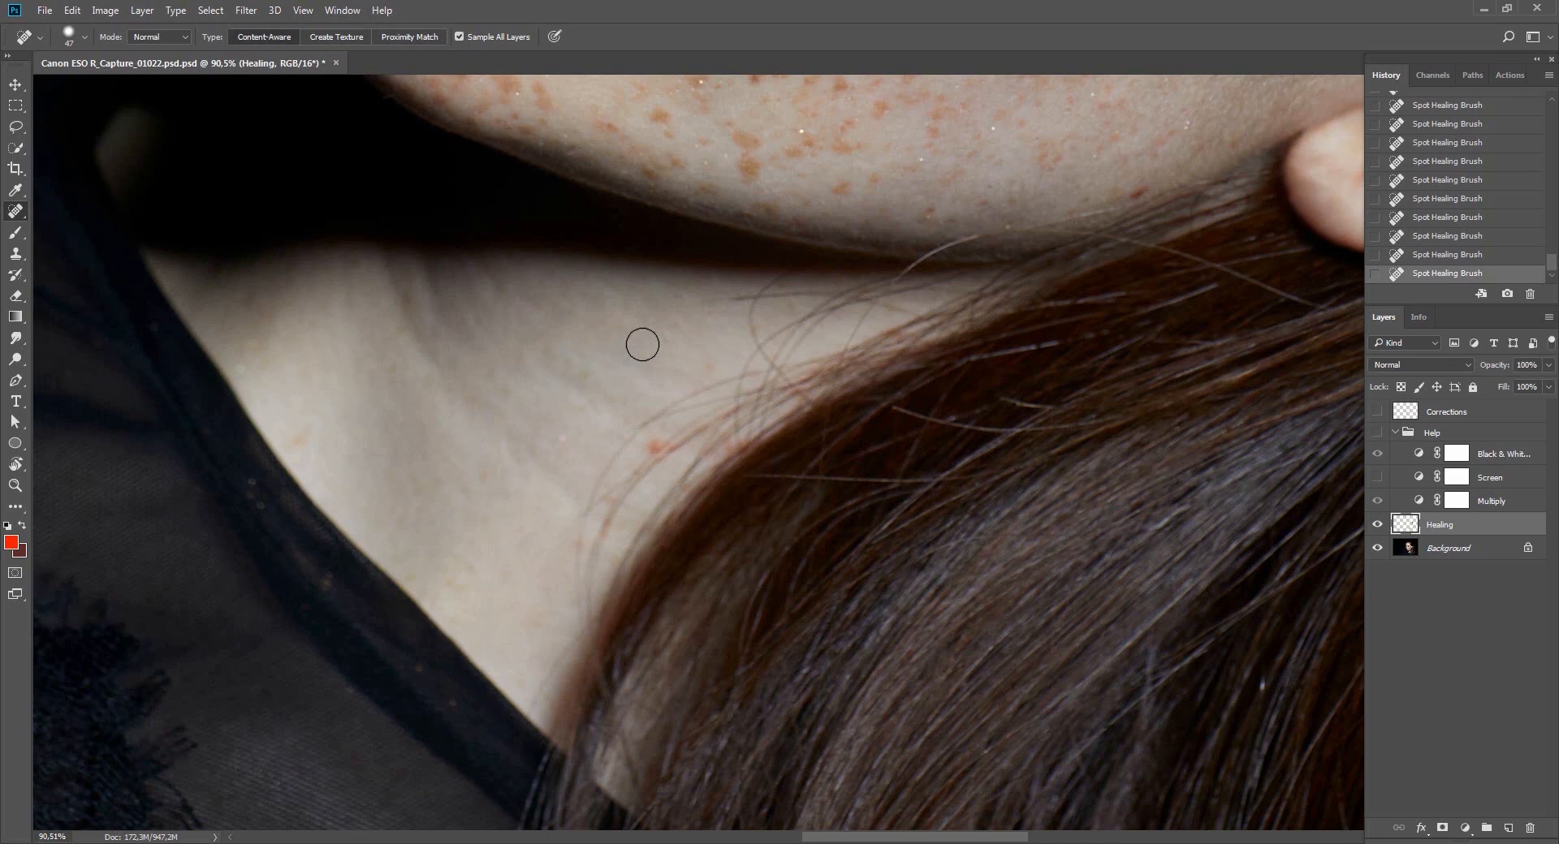
mouse_move(706, 300)
mouse_down()
mouse_move(782, 298)
mouse_move(760, 303)
mouse_move(760, 329)
mouse_move(756, 290)
mouse_move(861, 292)
mouse_up()
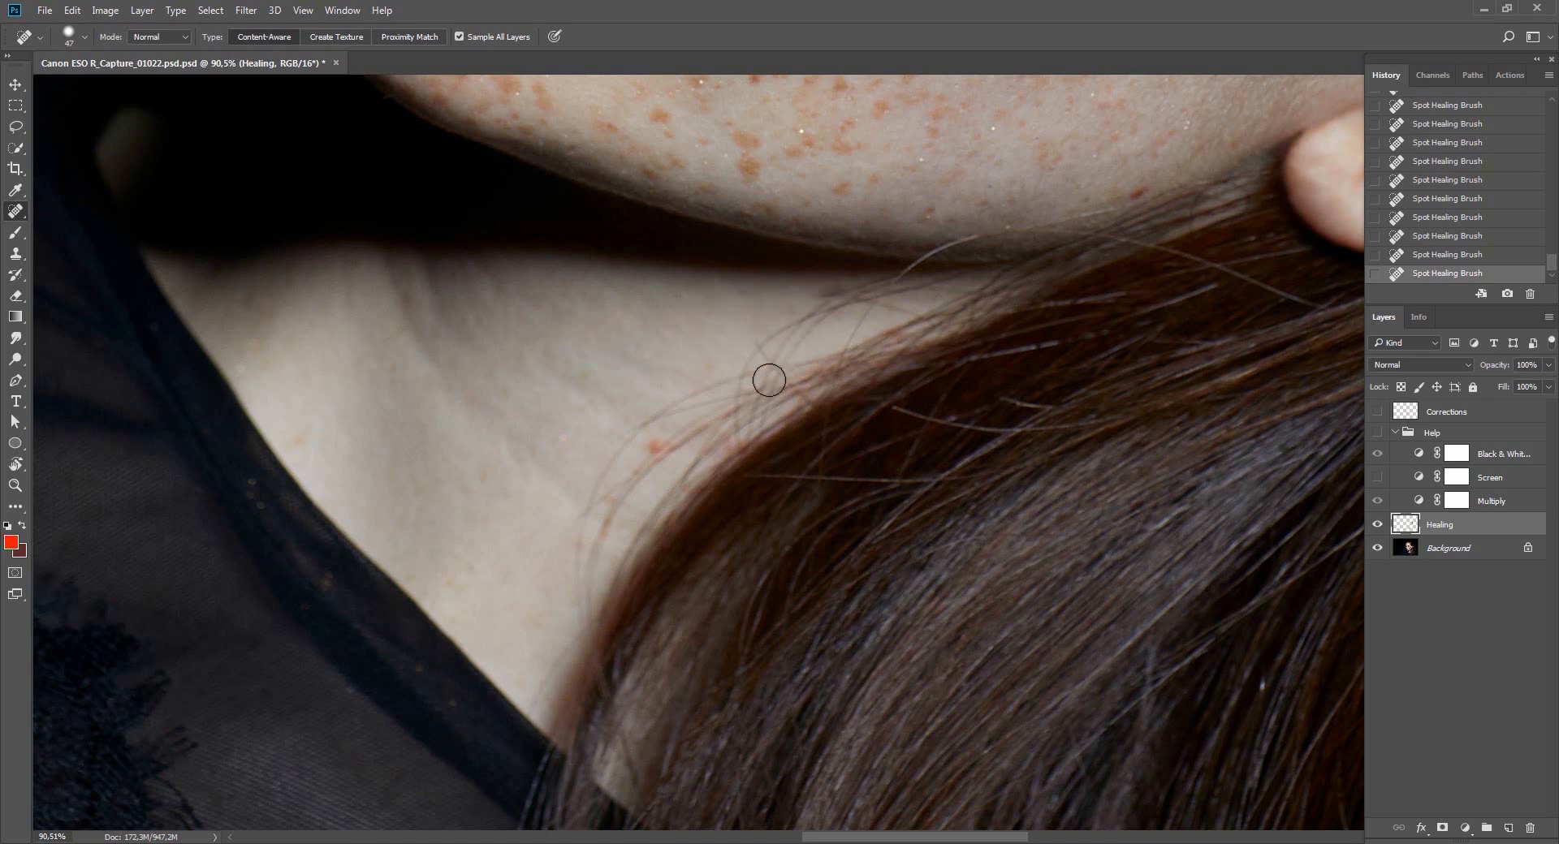
Rotate the canvas upside down and bring the stray hairs between the neck and the jaw shadow into close view.
key(r)
mouse_move(769, 381)
mouse_down()
mouse_move(1075, 338)
mouse_move(934, 244)
mouse_move(825, 348)
mouse_move(784, 251)
mouse_move(1045, 313)
mouse_move(835, 320)
mouse_up()
key(j)
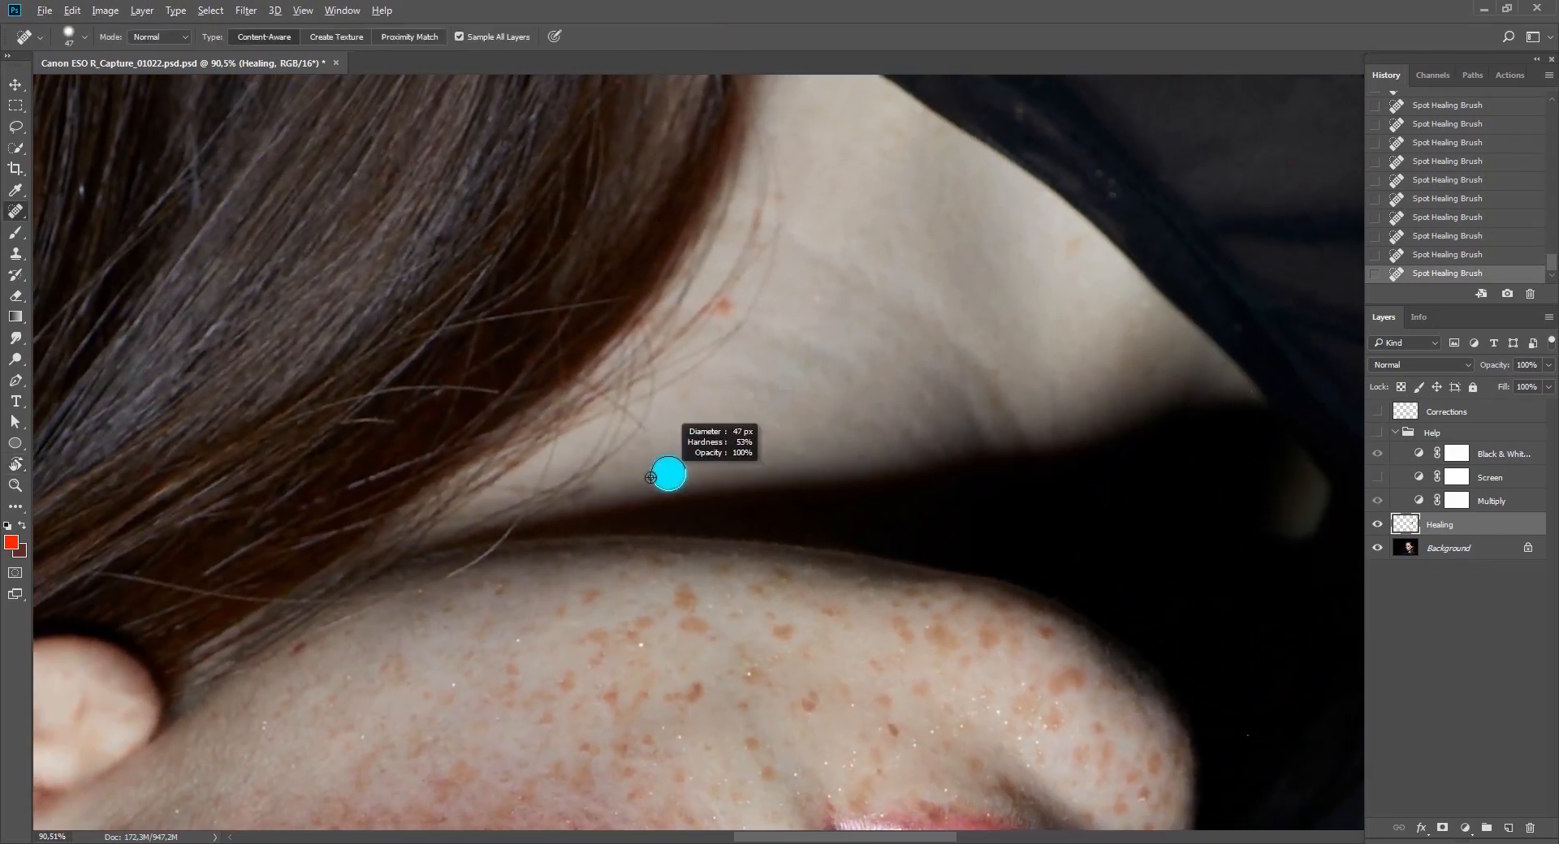
click(576, 504)
right_click(671, 483)
alt+right_click(590, 490)
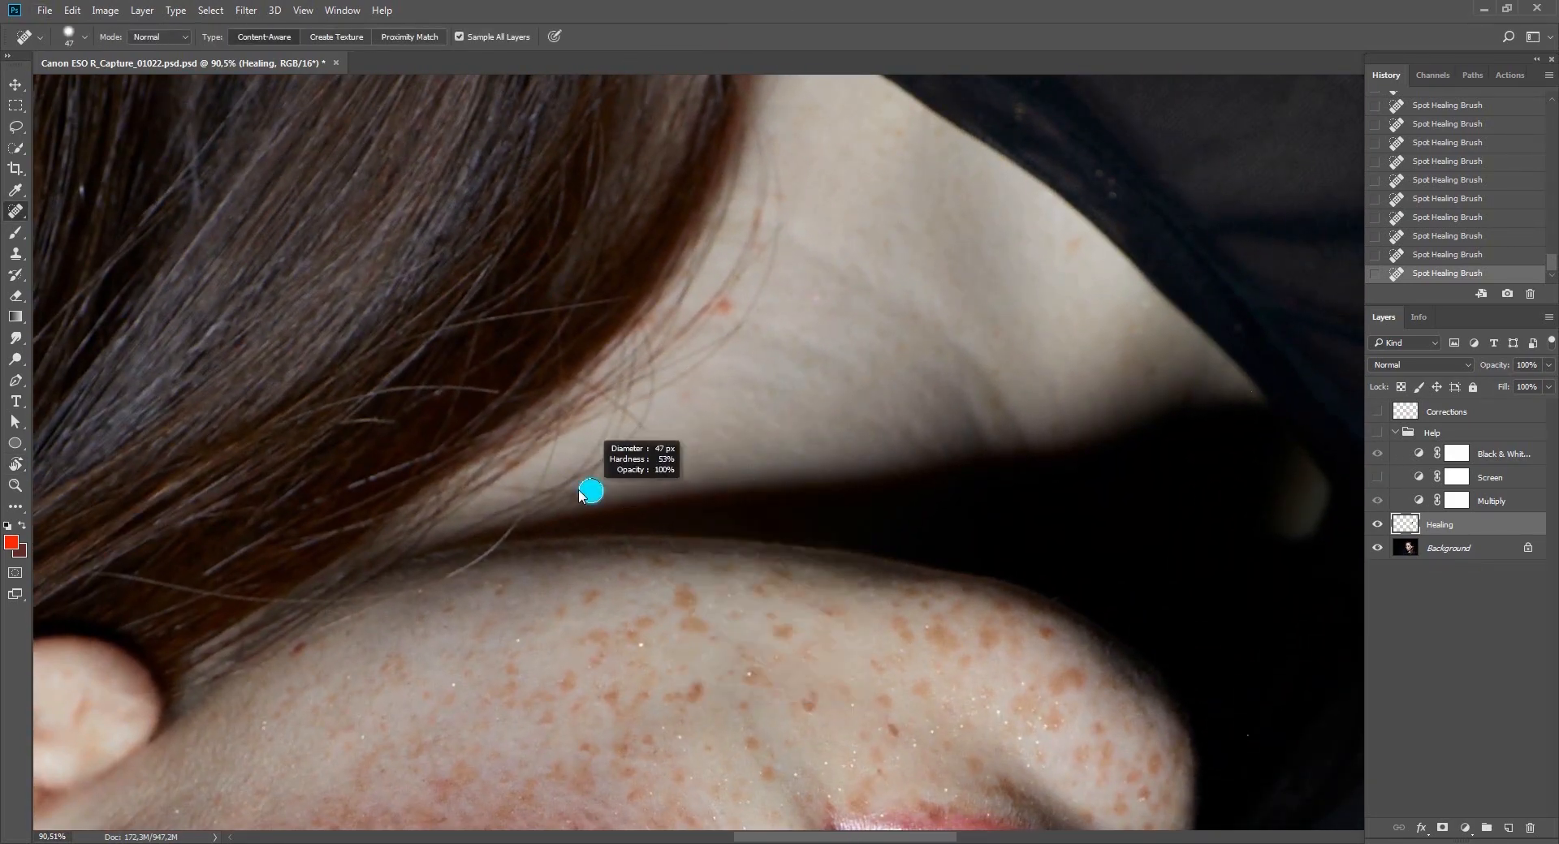
key(z)
drag(626, 494, 634, 505)
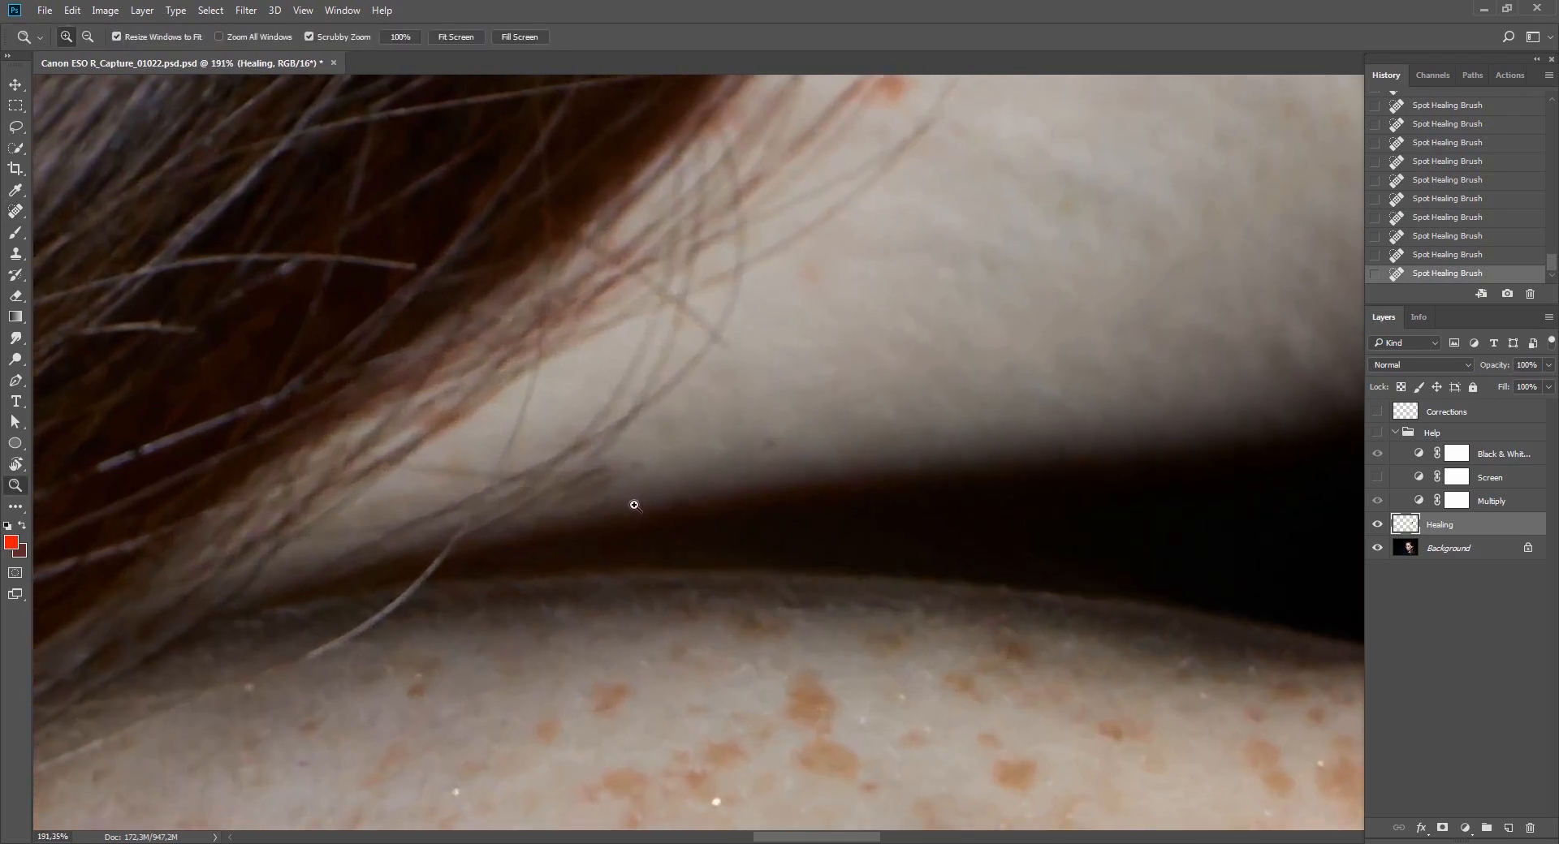
key(j)
alt+click(794, 462)
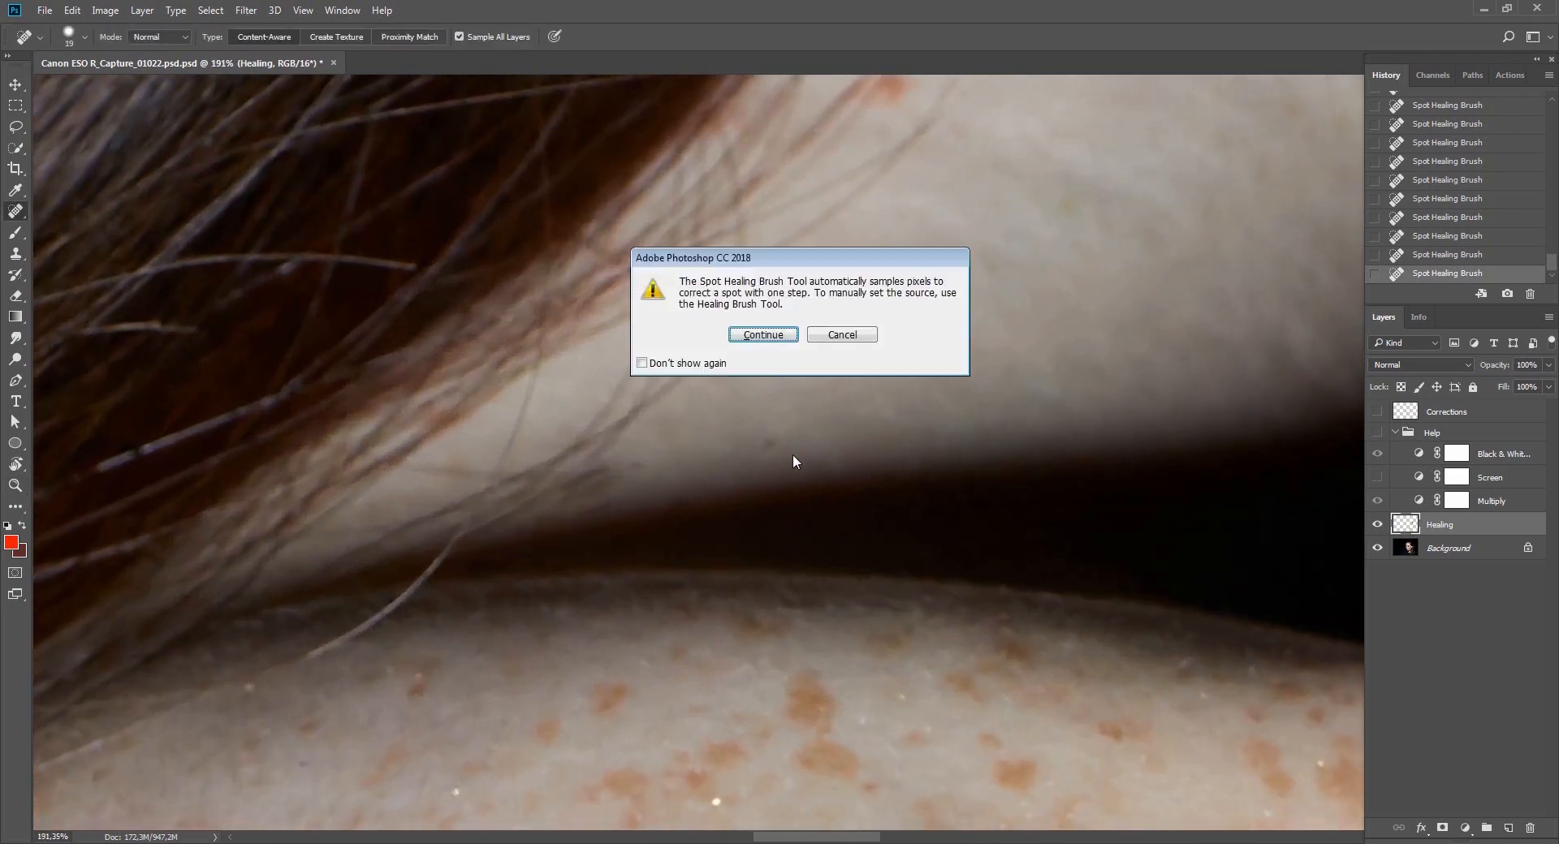
key(Return)
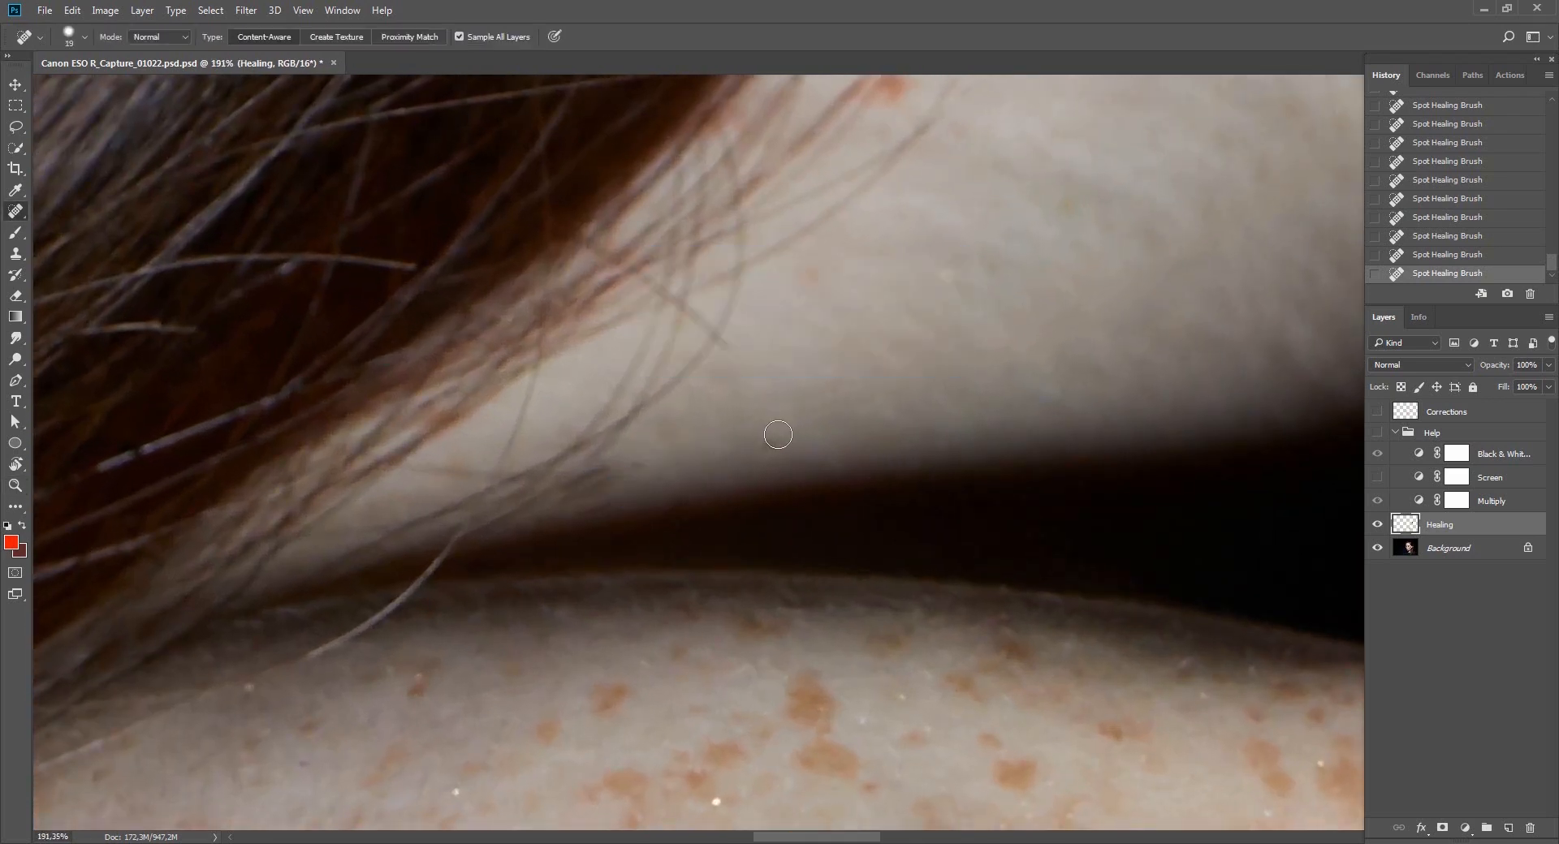
Switch to the Healing Brush at 20 px and heal the stray hair tips along the edge of the jaw shadow.
right_click(33, 217)
click(89, 226)
key(bracketright)
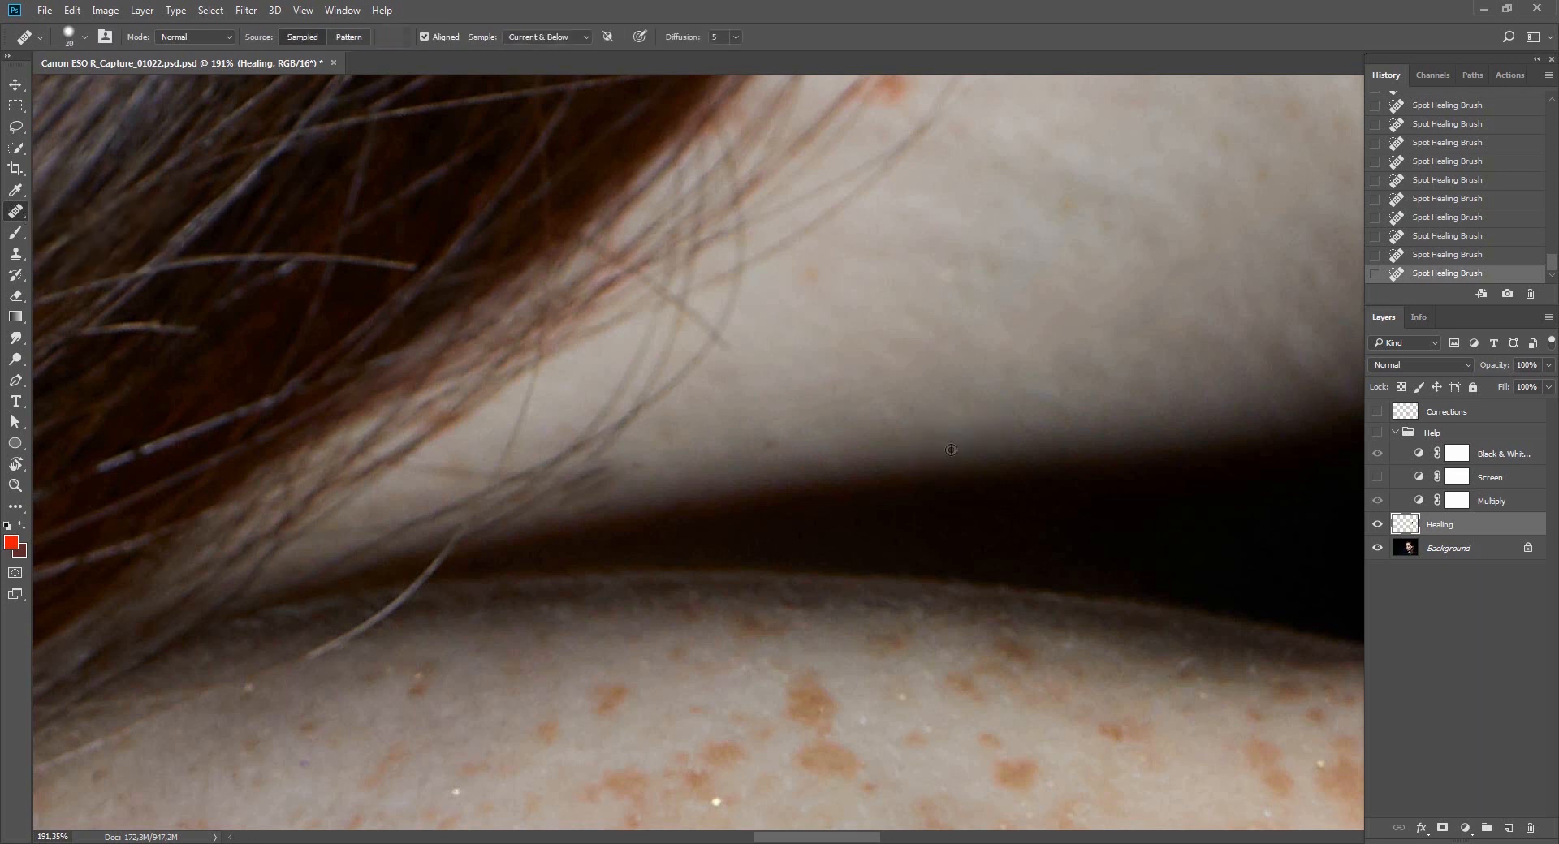
click(766, 448)
mouse_move(656, 473)
mouse_down()
mouse_move(571, 504)
mouse_move(632, 464)
mouse_up()
click(600, 486)
click(578, 490)
Heal the curling hair ends and the faint blemish on the neck beside the hairline, sampling clean skin nearby.
drag(844, 365, 825, 450)
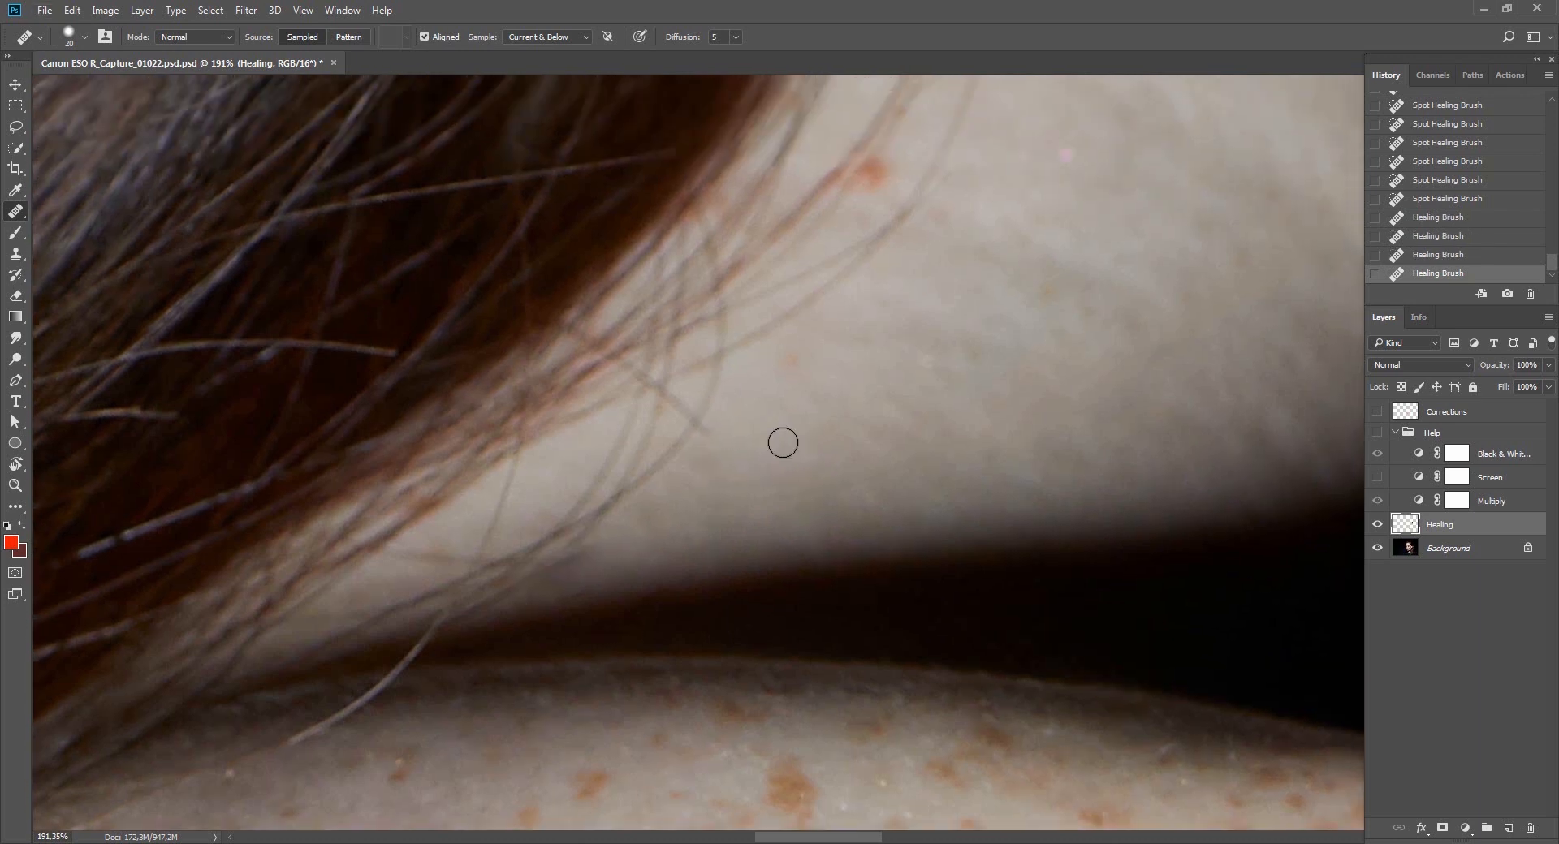
click(675, 399)
click(677, 398)
click(674, 399)
alt+click(749, 428)
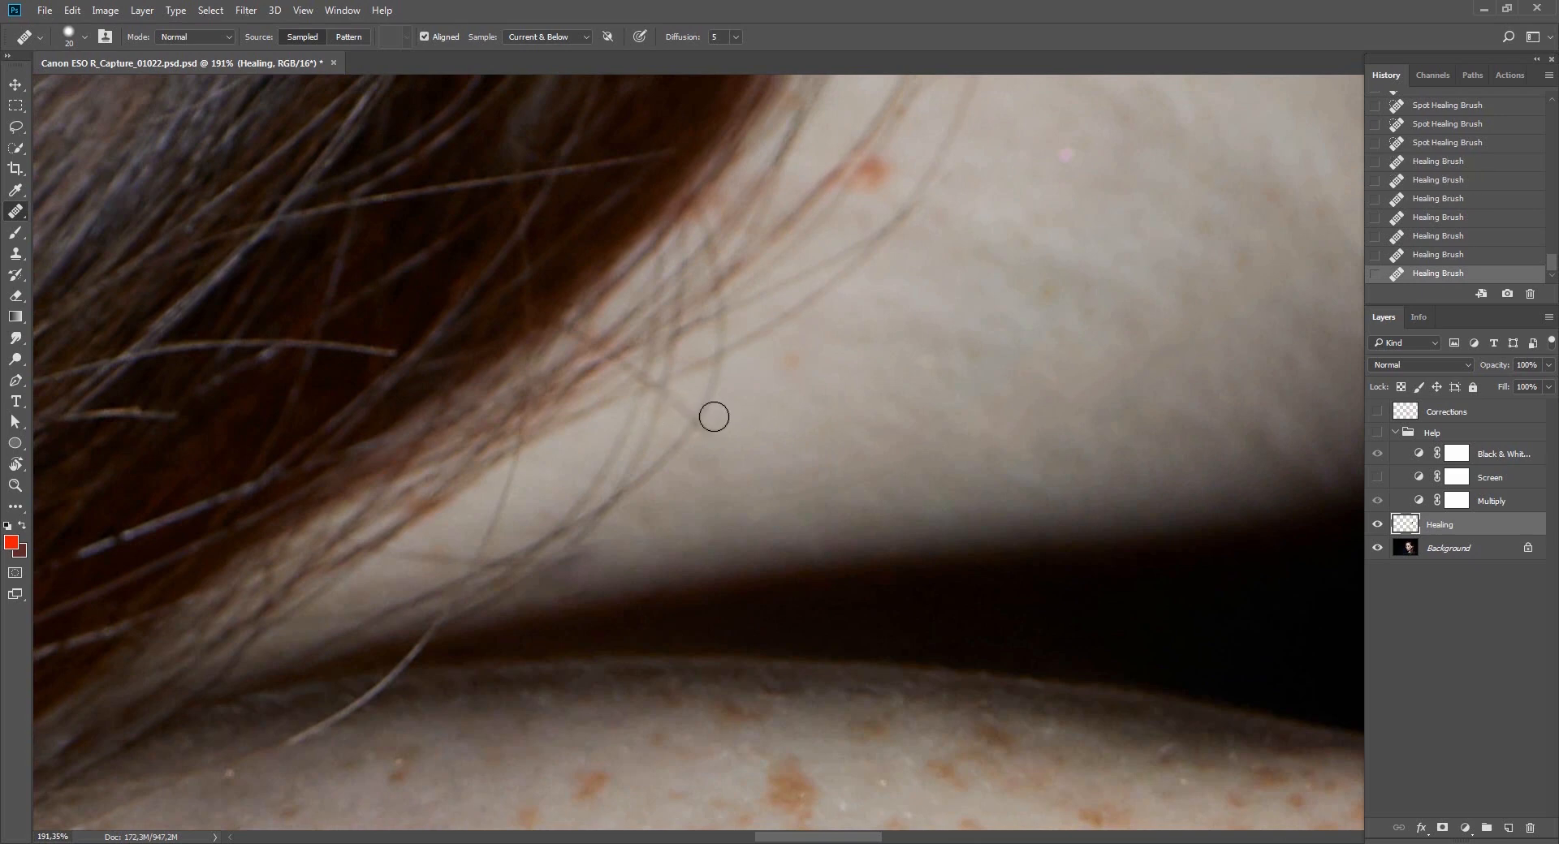
click(684, 407)
drag(693, 422, 689, 412)
alt+click(757, 426)
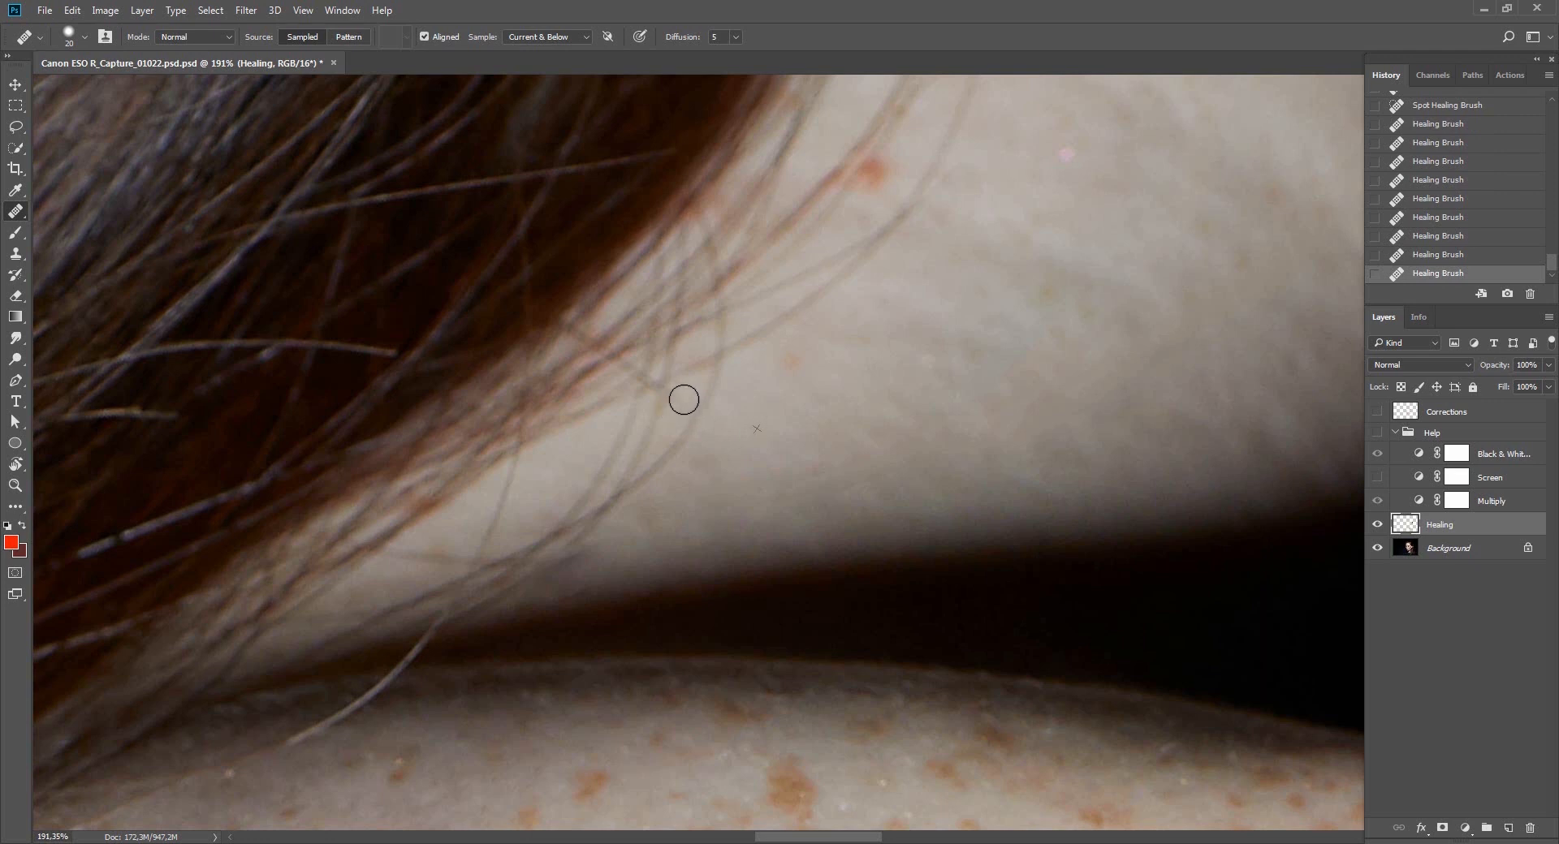
click(689, 402)
drag(971, 263, 774, 454)
alt+click(792, 387)
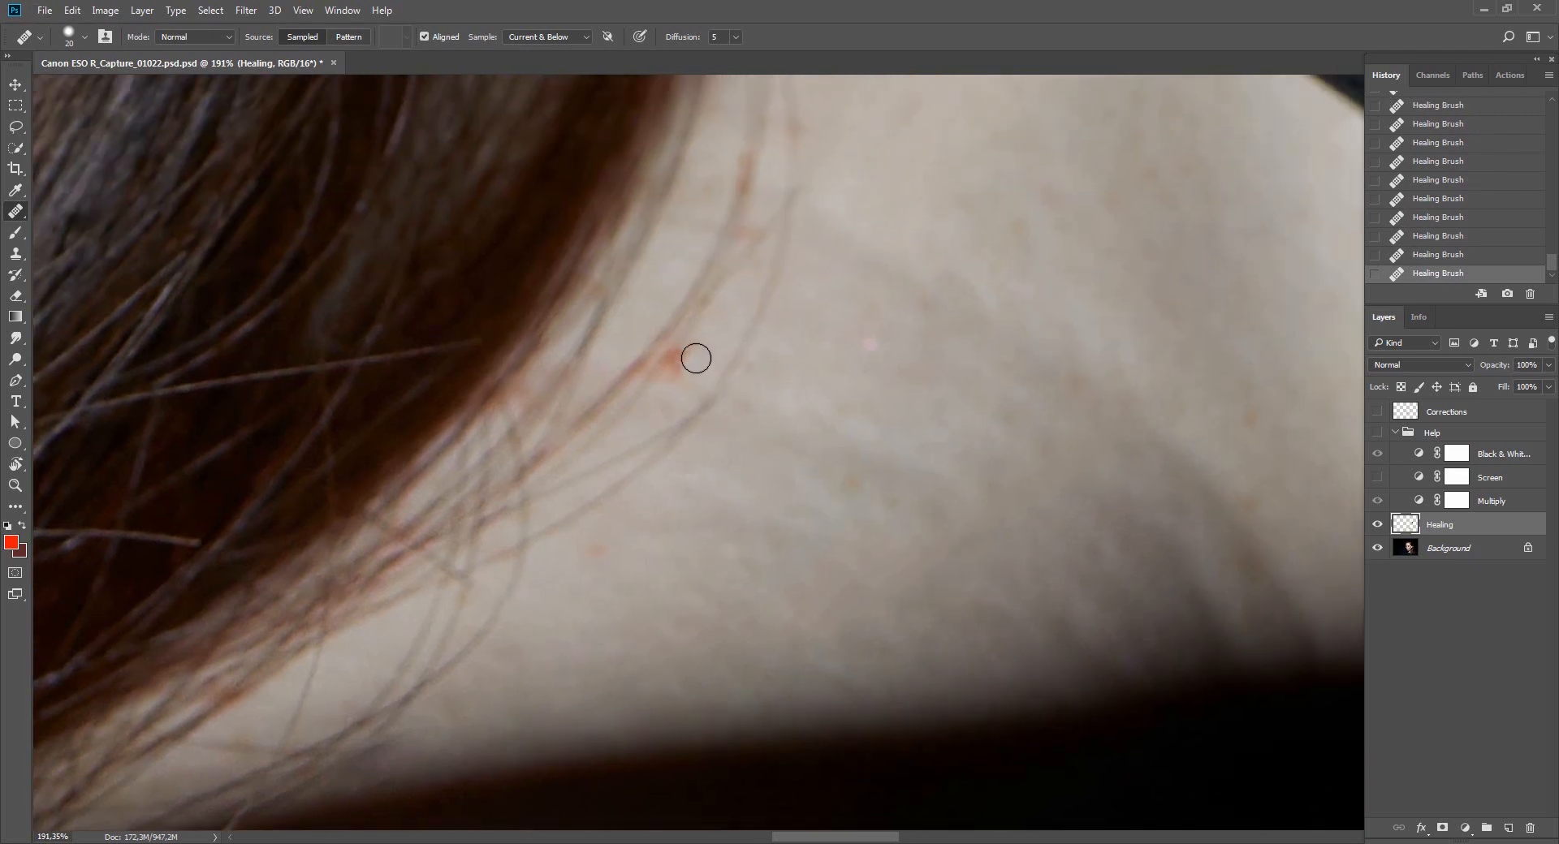
mouse_move(708, 322)
mouse_down()
mouse_move(699, 348)
mouse_move(717, 330)
mouse_up()
Reduce the Clone Stamp brush and clone clean skin over the red blemish and the hair fragments around it on the neck.
key(s)
alt+right_click(661, 382)
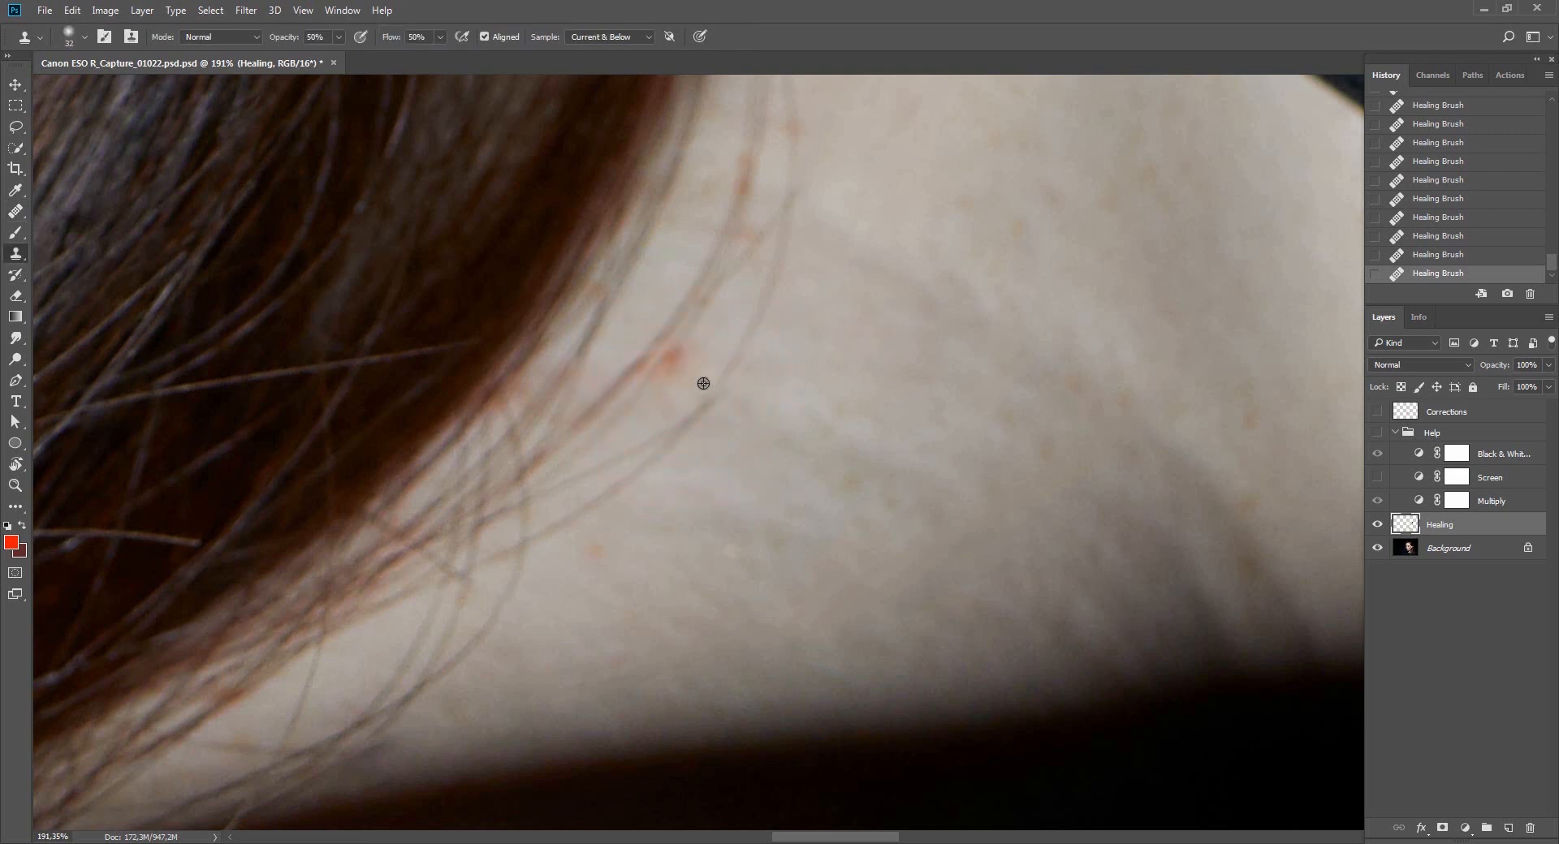
alt+right_click(763, 385)
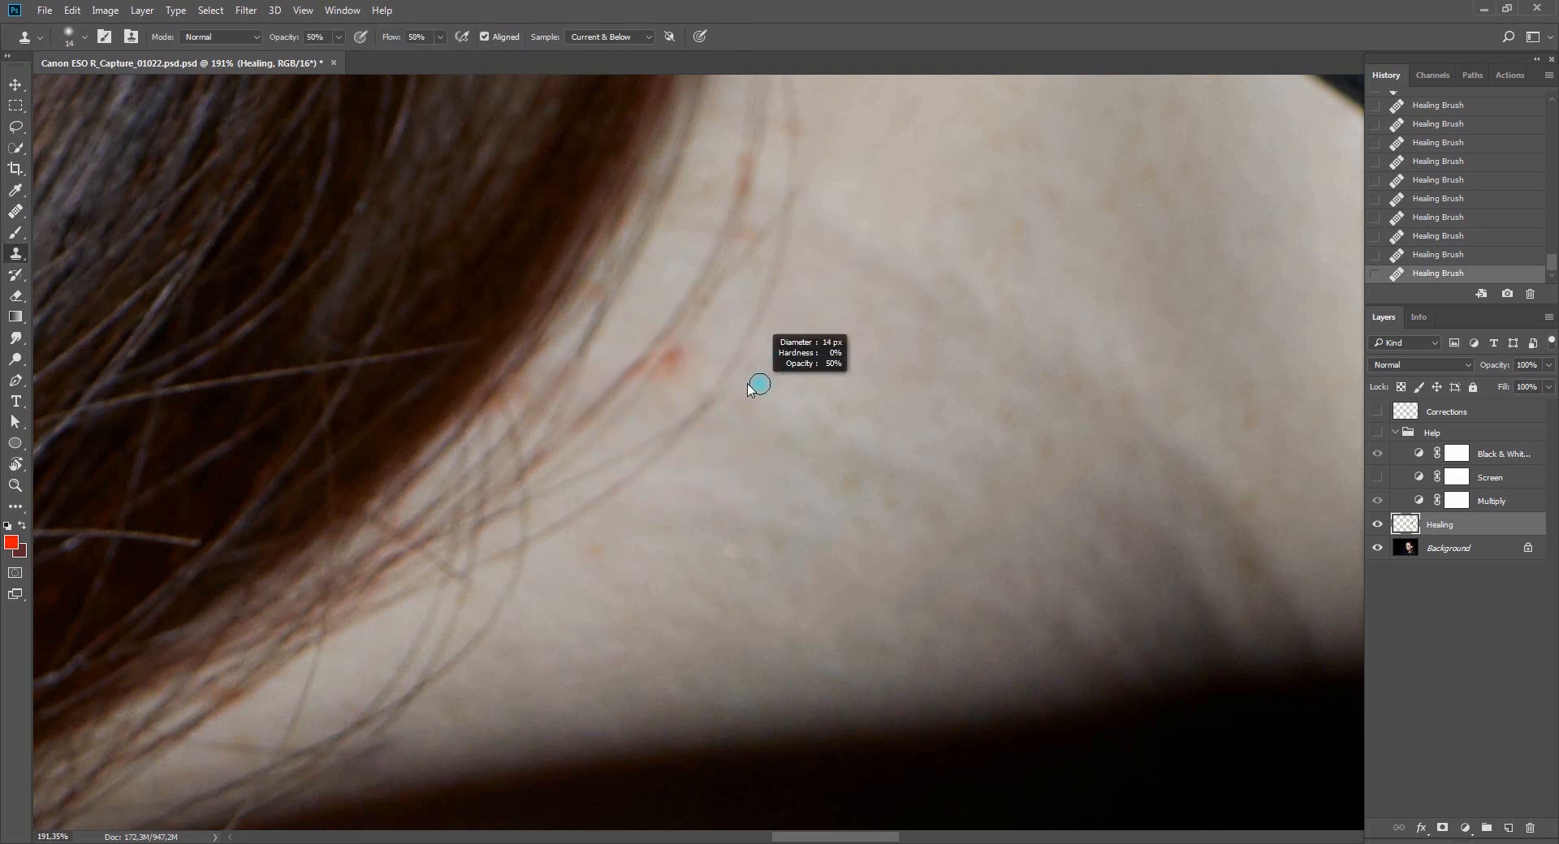
click(680, 359)
alt+click(652, 400)
click(673, 365)
click(673, 365)
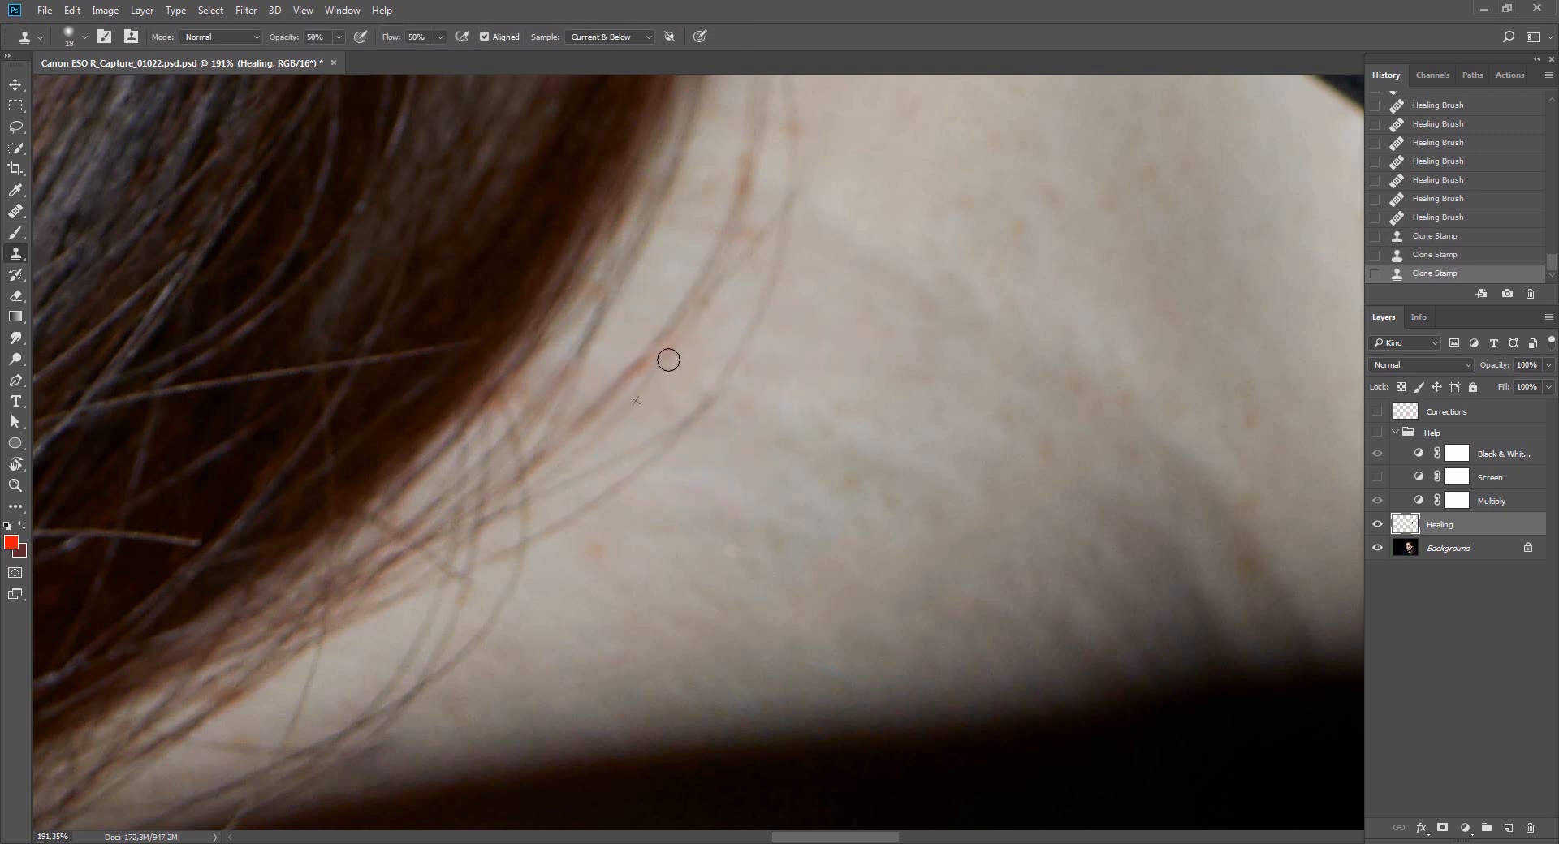
click(736, 359)
alt+click(808, 385)
click(631, 444)
Heal the small spots on the lower neck above the neckline with the Healing Brush, enlarging it to 25 px.
mouse_move(522, 427)
mouse_down()
mouse_move(896, 495)
mouse_move(712, 365)
mouse_up()
key(ctrl+0)
key(z)
mouse_move(811, 526)
mouse_down()
mouse_move(955, 580)
mouse_move(721, 514)
mouse_up()
key(j)
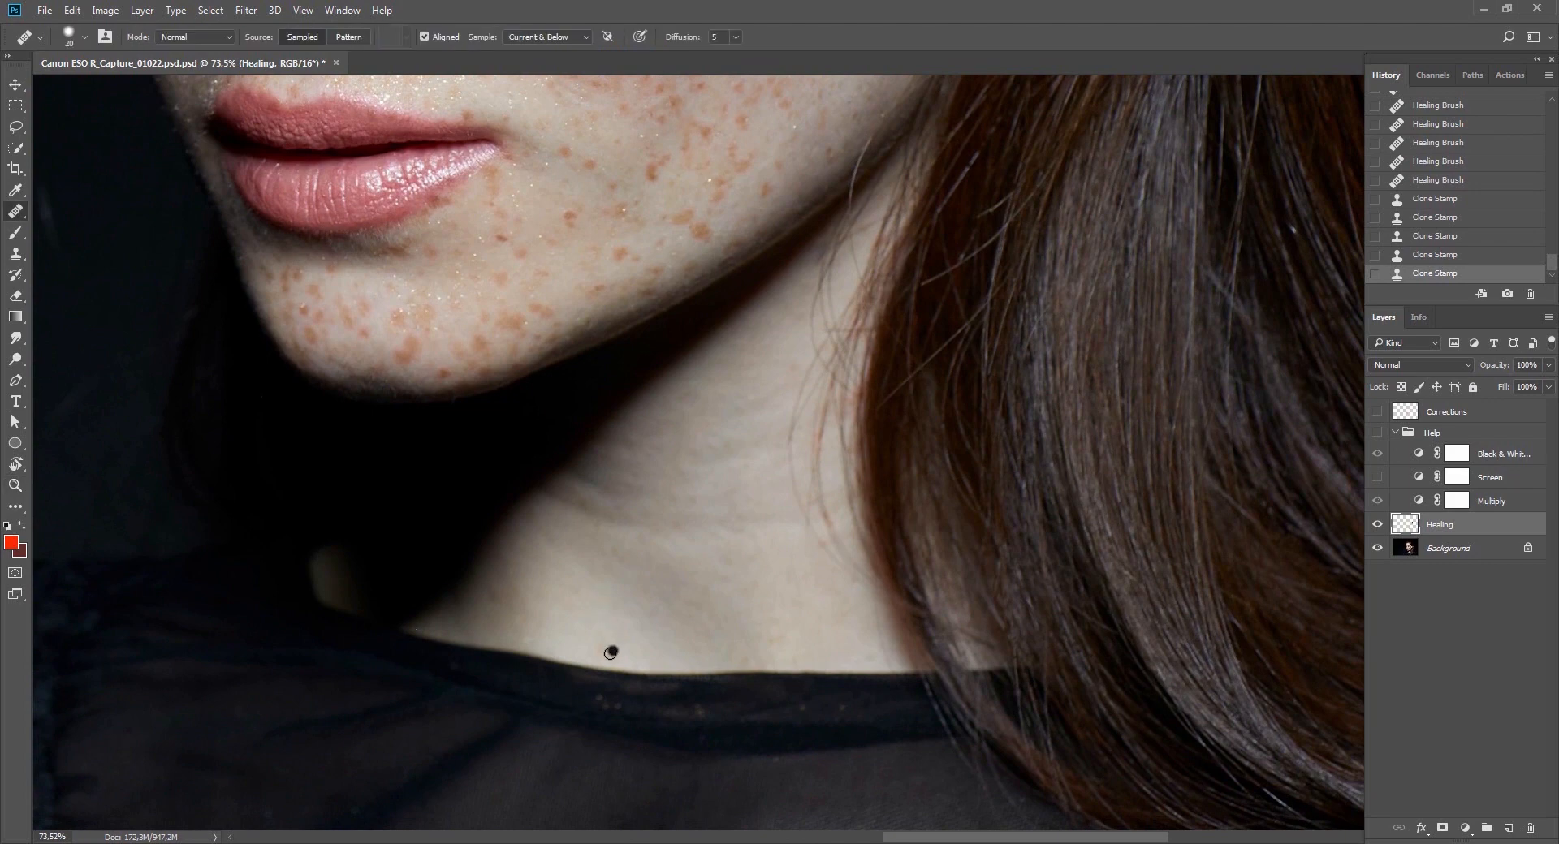
click(600, 650)
click(508, 590)
drag(701, 514, 686, 500)
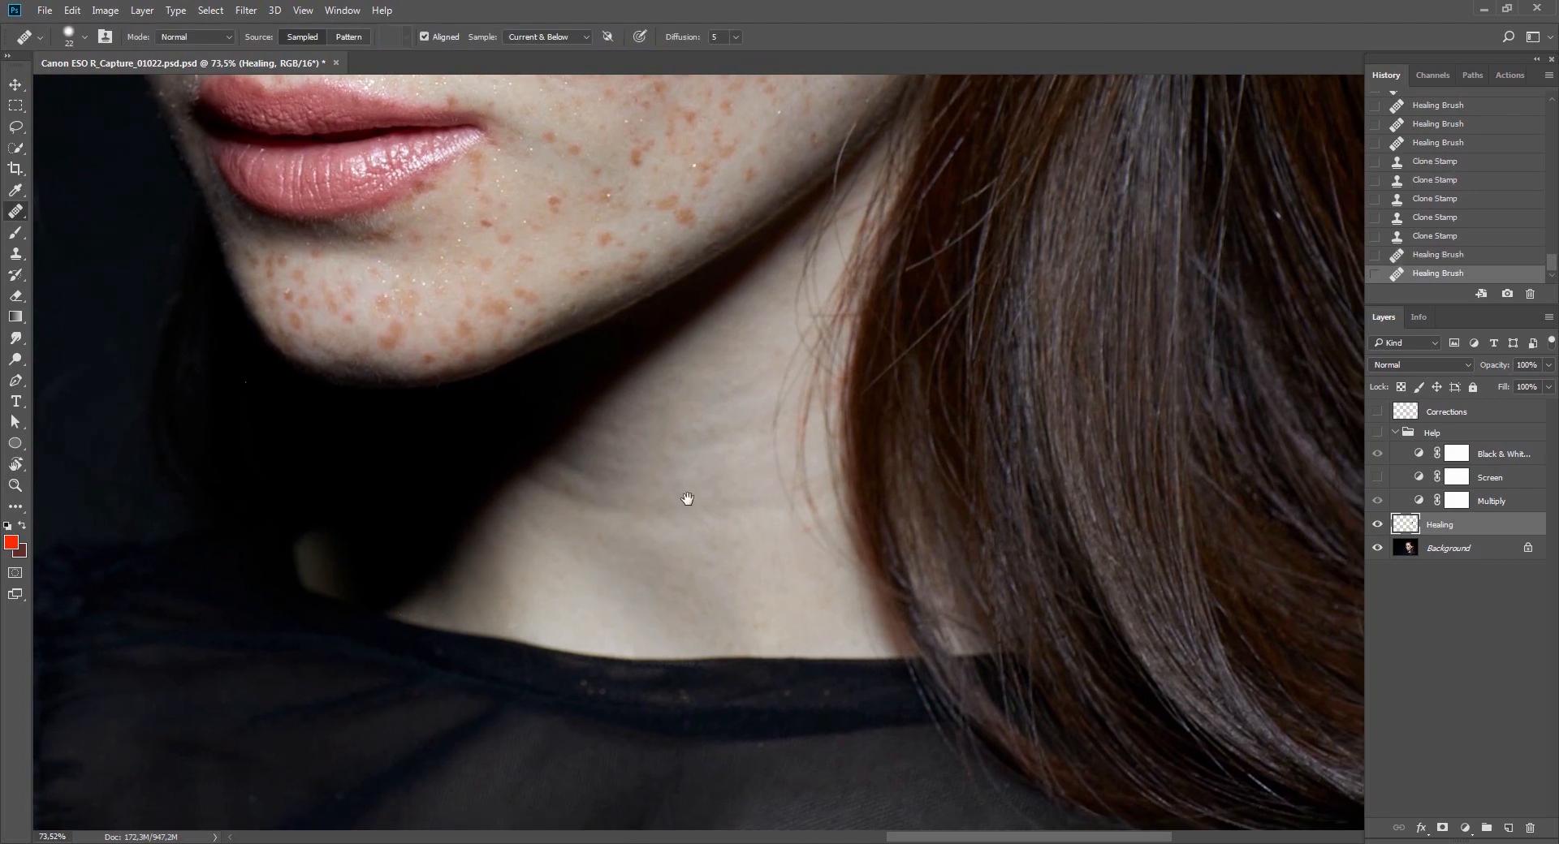
alt+right_click(640, 463)
click(770, 574)
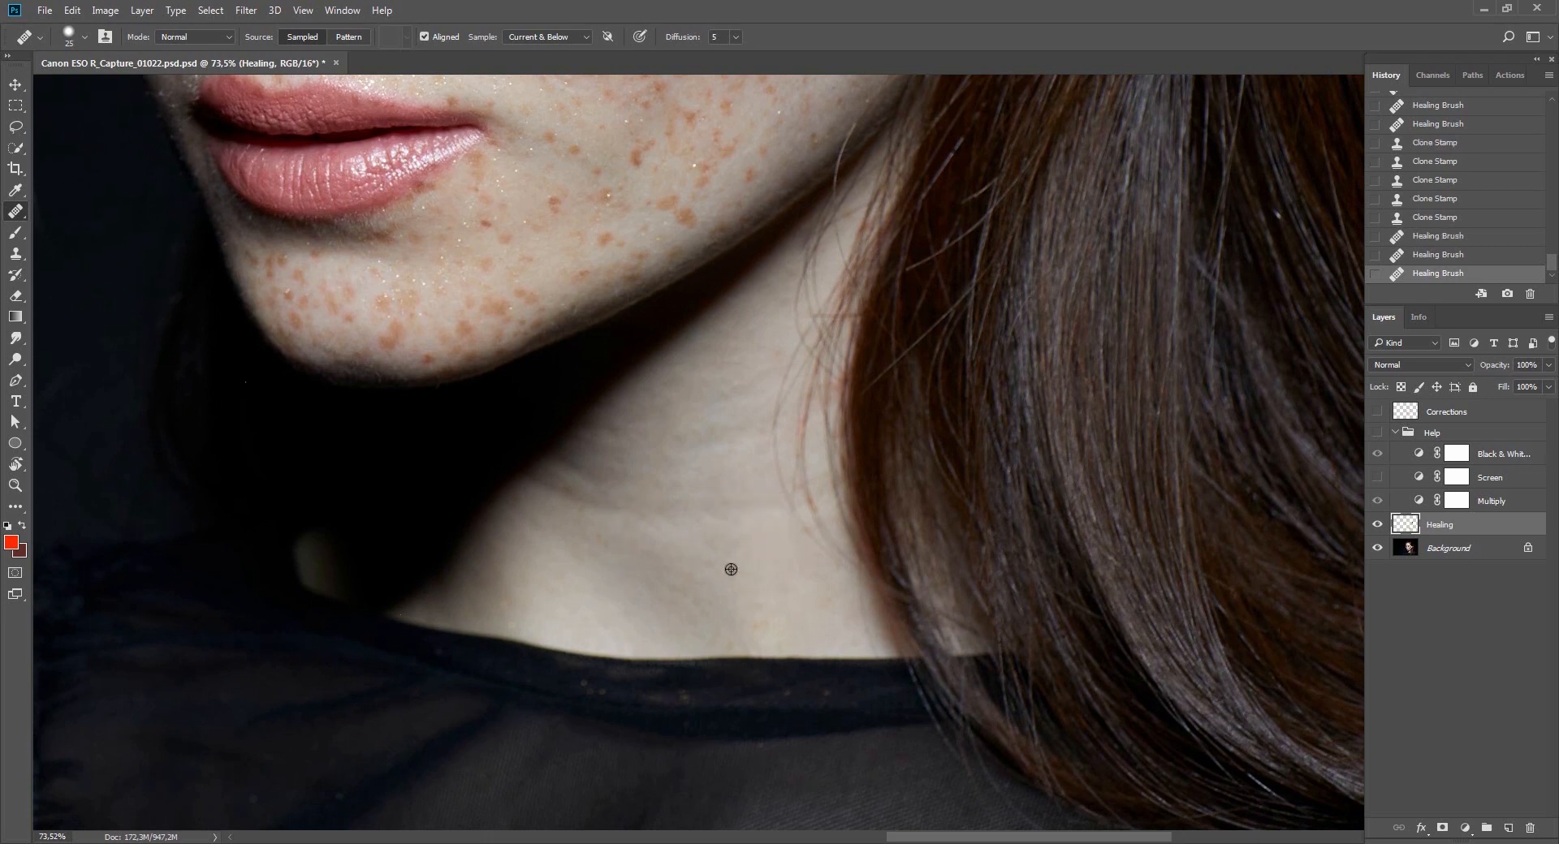
click(780, 565)
Clone neighbouring skin over the outermost fine stray hair curving down the neck beside the hairline with the Clone Stamp.
scroll(781, 490, up, 3)
key(s)
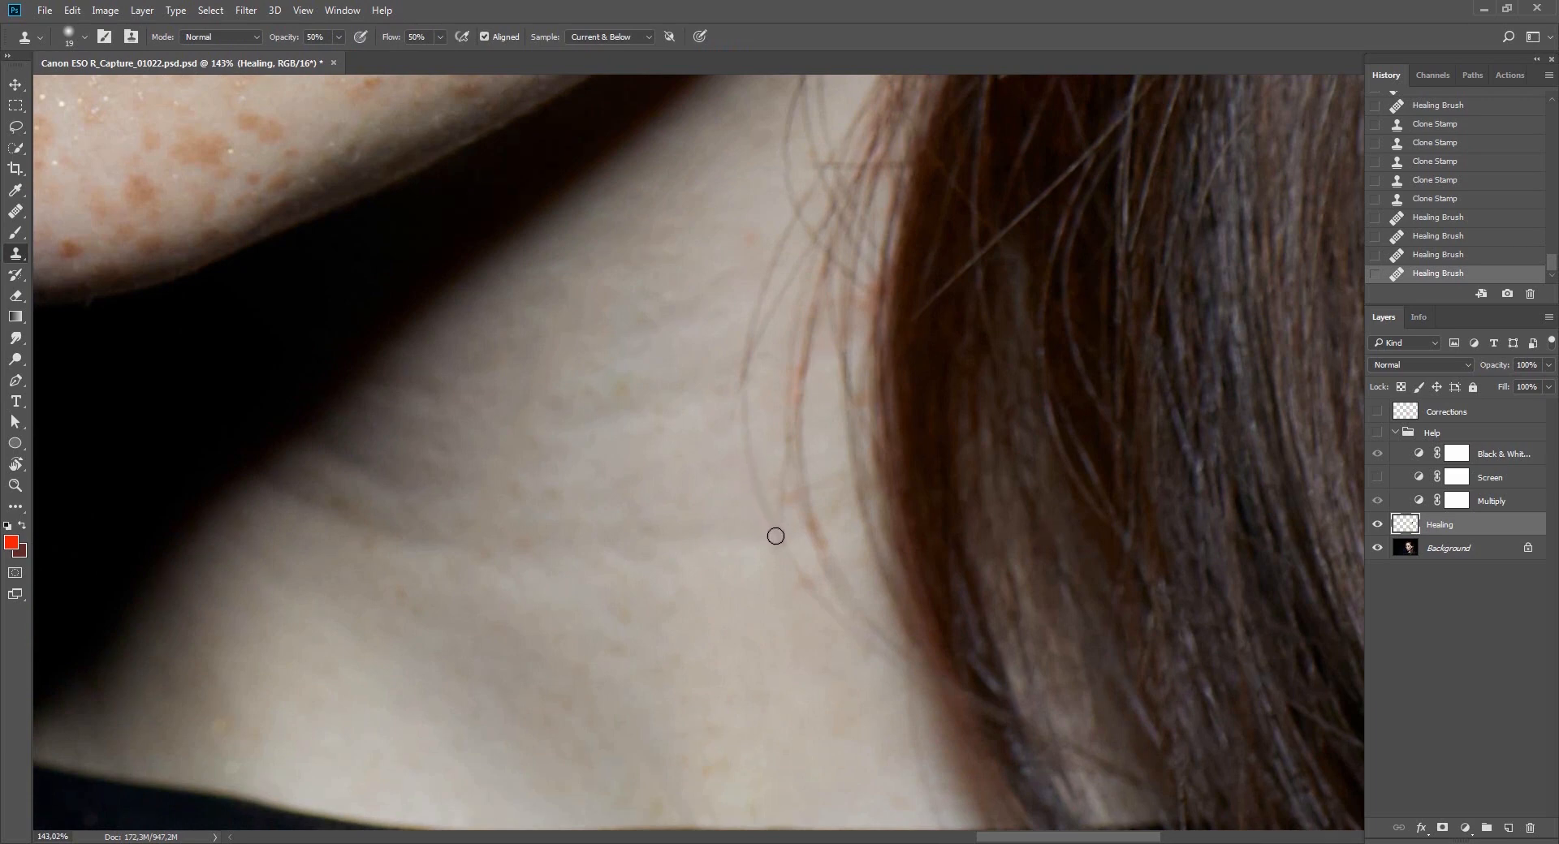
click(772, 597)
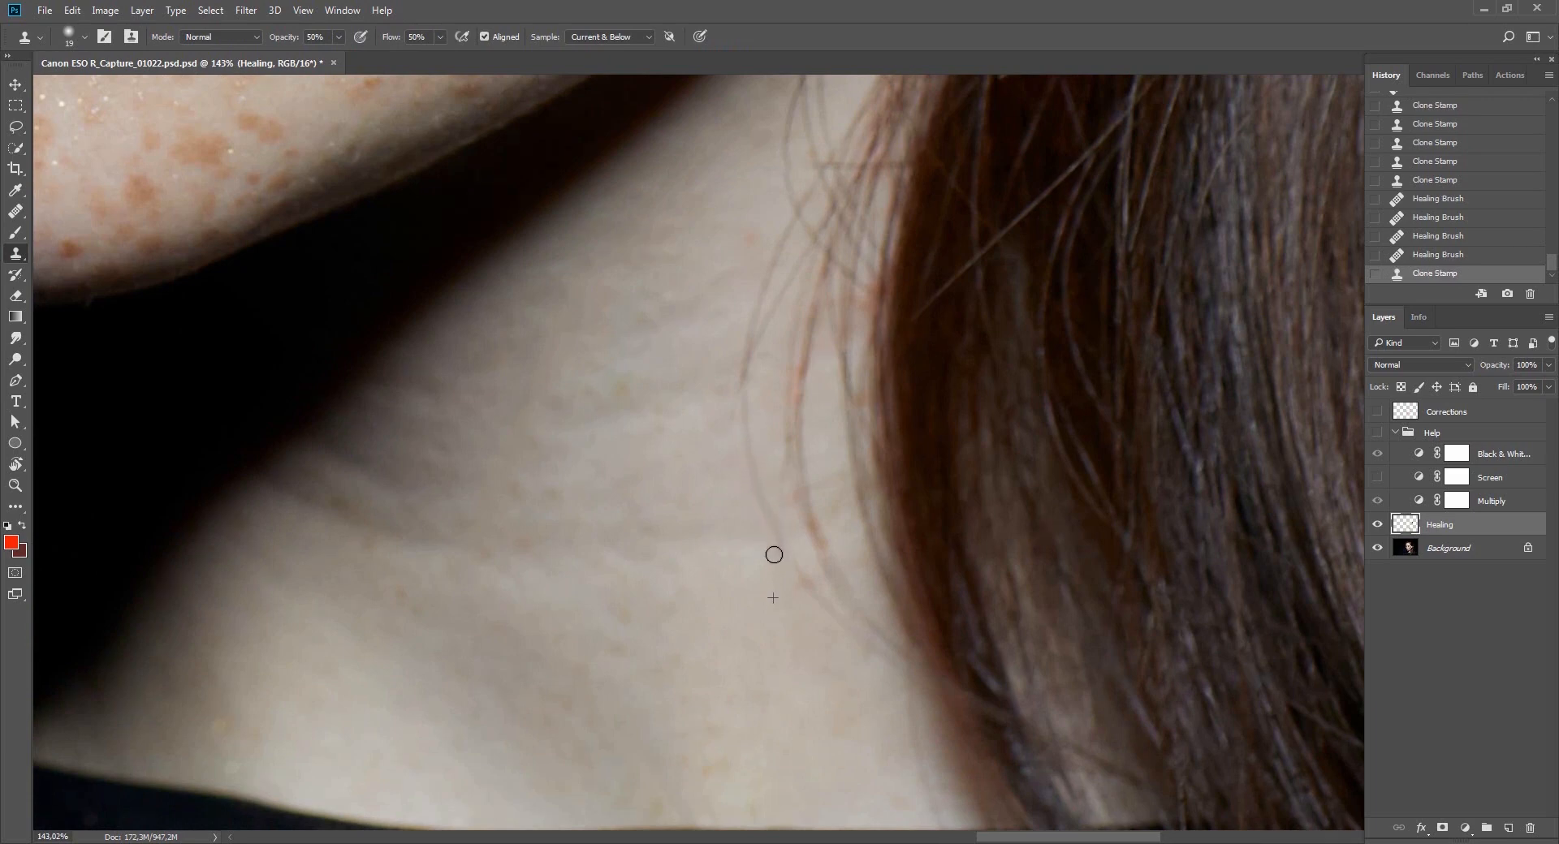
click(774, 555)
click(726, 445)
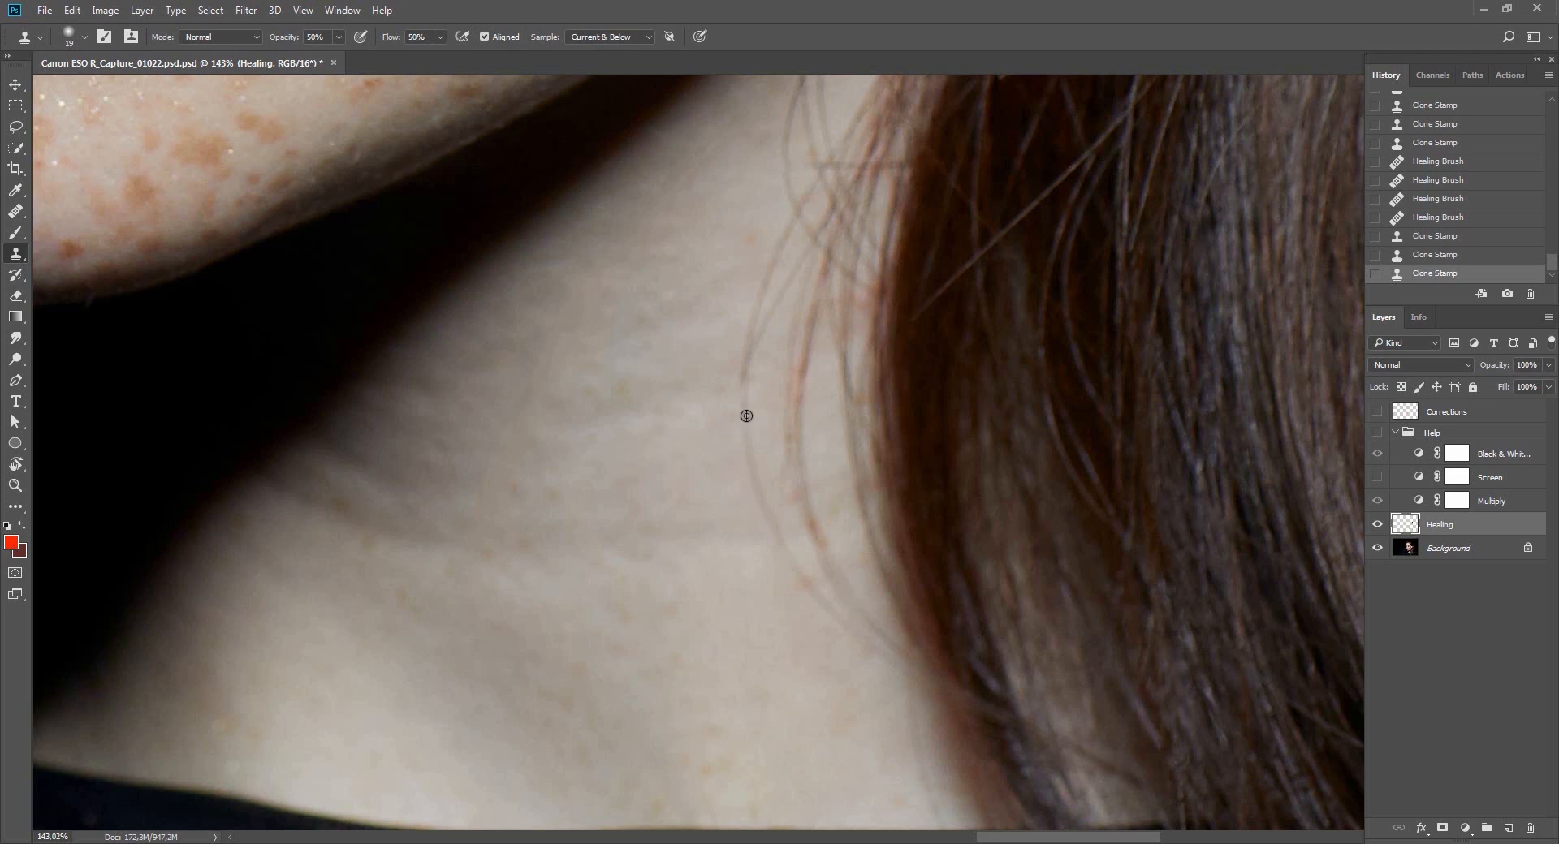
click(736, 419)
click(754, 335)
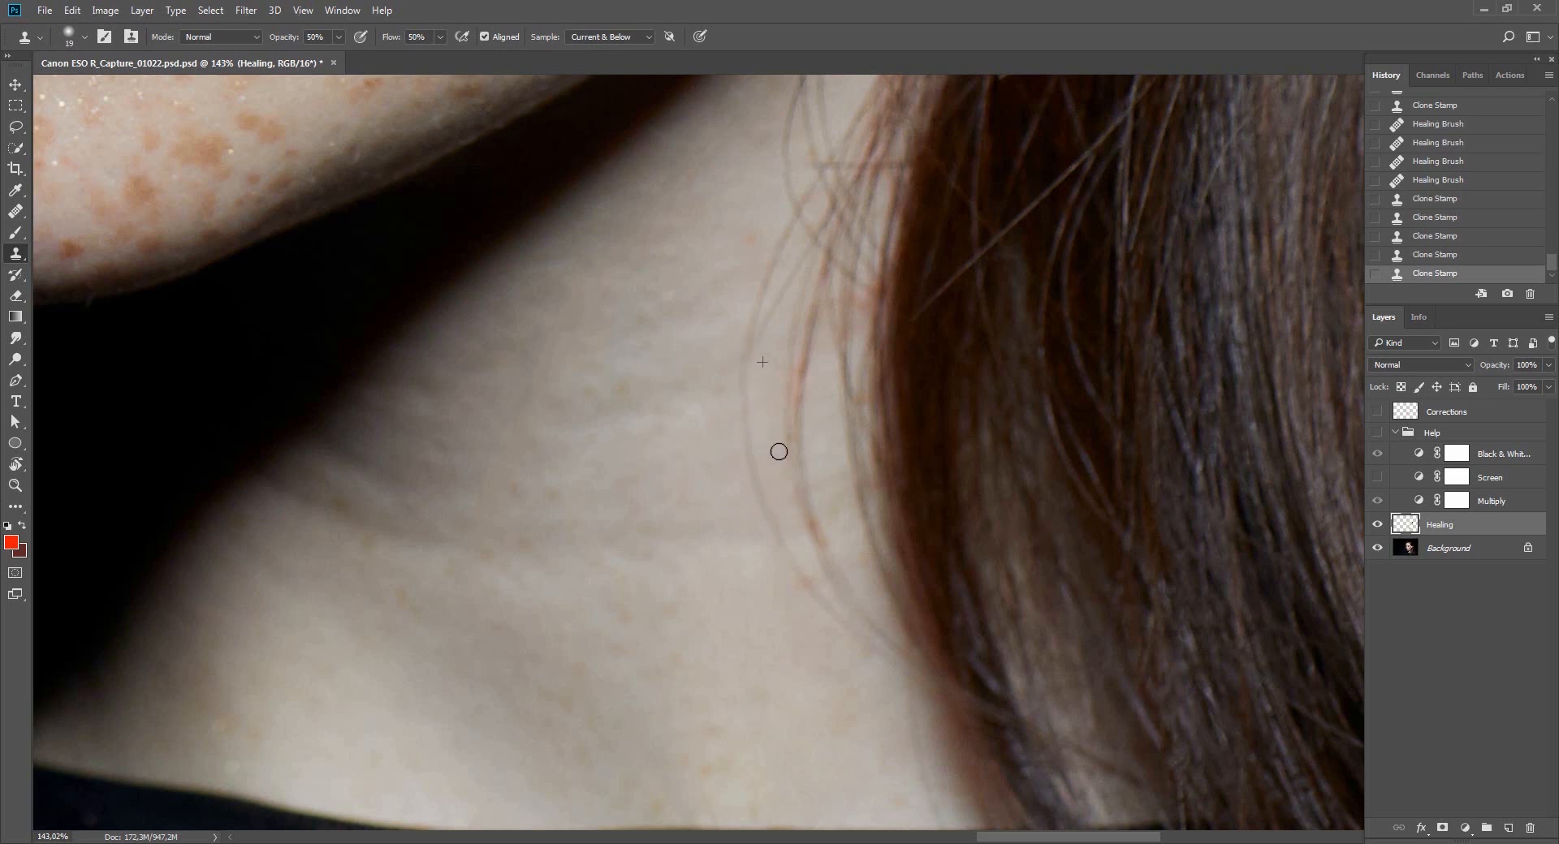
click(779, 451)
click(773, 422)
click(784, 557)
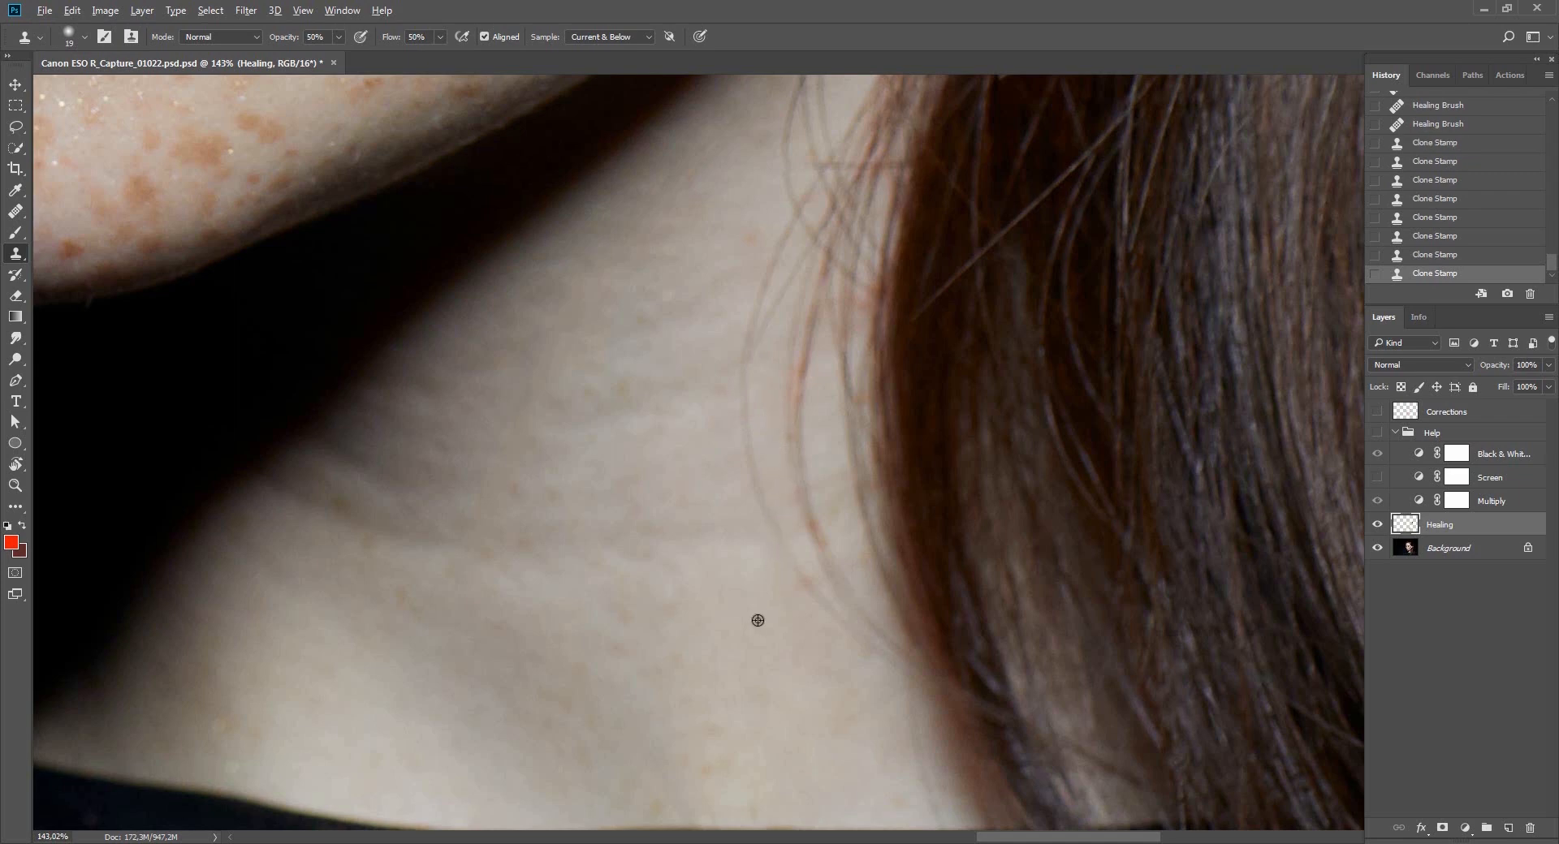
click(768, 550)
Switch to the Spot Healing Brush and remove the long looping hair running across the inside of the ear.
mouse_move(804, 532)
mouse_down()
mouse_move(714, 534)
mouse_move(776, 568)
mouse_move(768, 595)
mouse_up()
mouse_move(681, 519)
mouse_down()
mouse_move(695, 611)
mouse_move(947, 515)
mouse_move(832, 520)
mouse_move(861, 520)
mouse_up()
key(j)
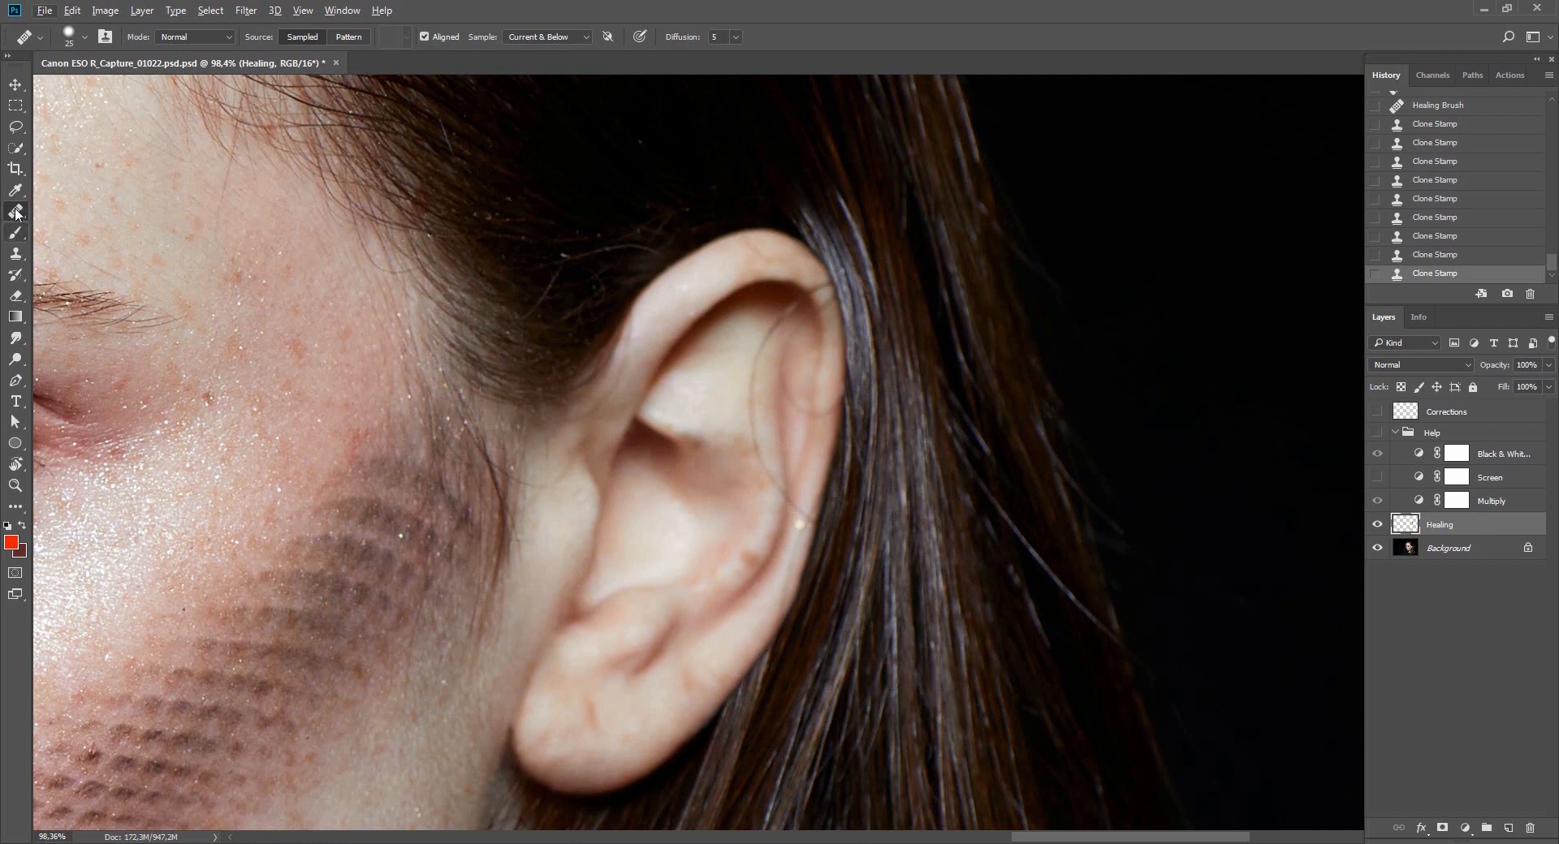
drag(16, 213, 69, 212)
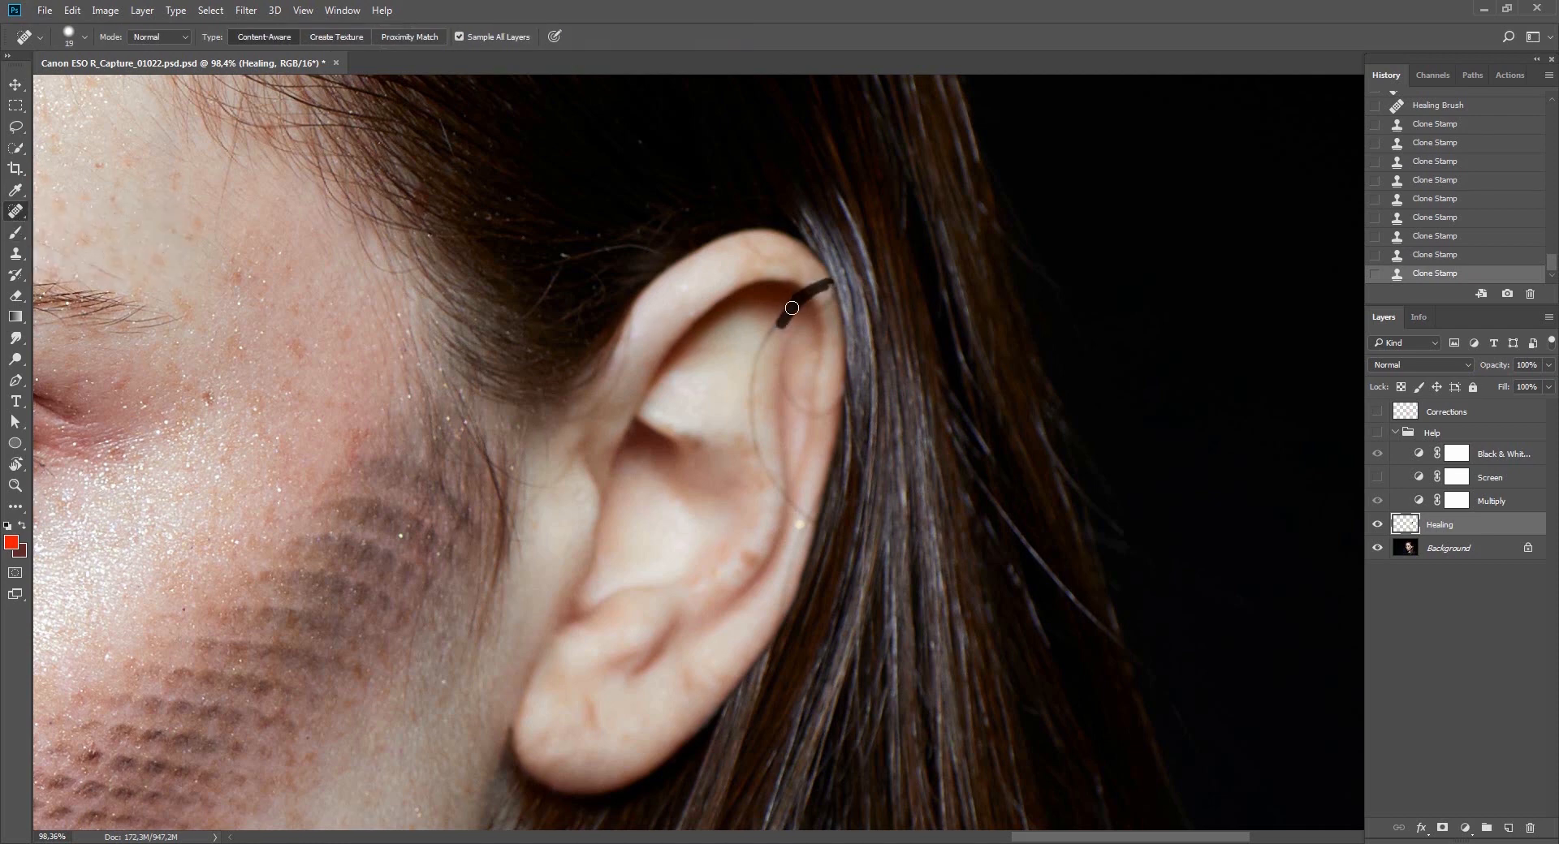
mouse_move(771, 331)
mouse_down()
mouse_move(786, 375)
mouse_move(751, 392)
mouse_move(750, 423)
mouse_up()
key(ctrl+z)
drag(773, 482, 775, 492)
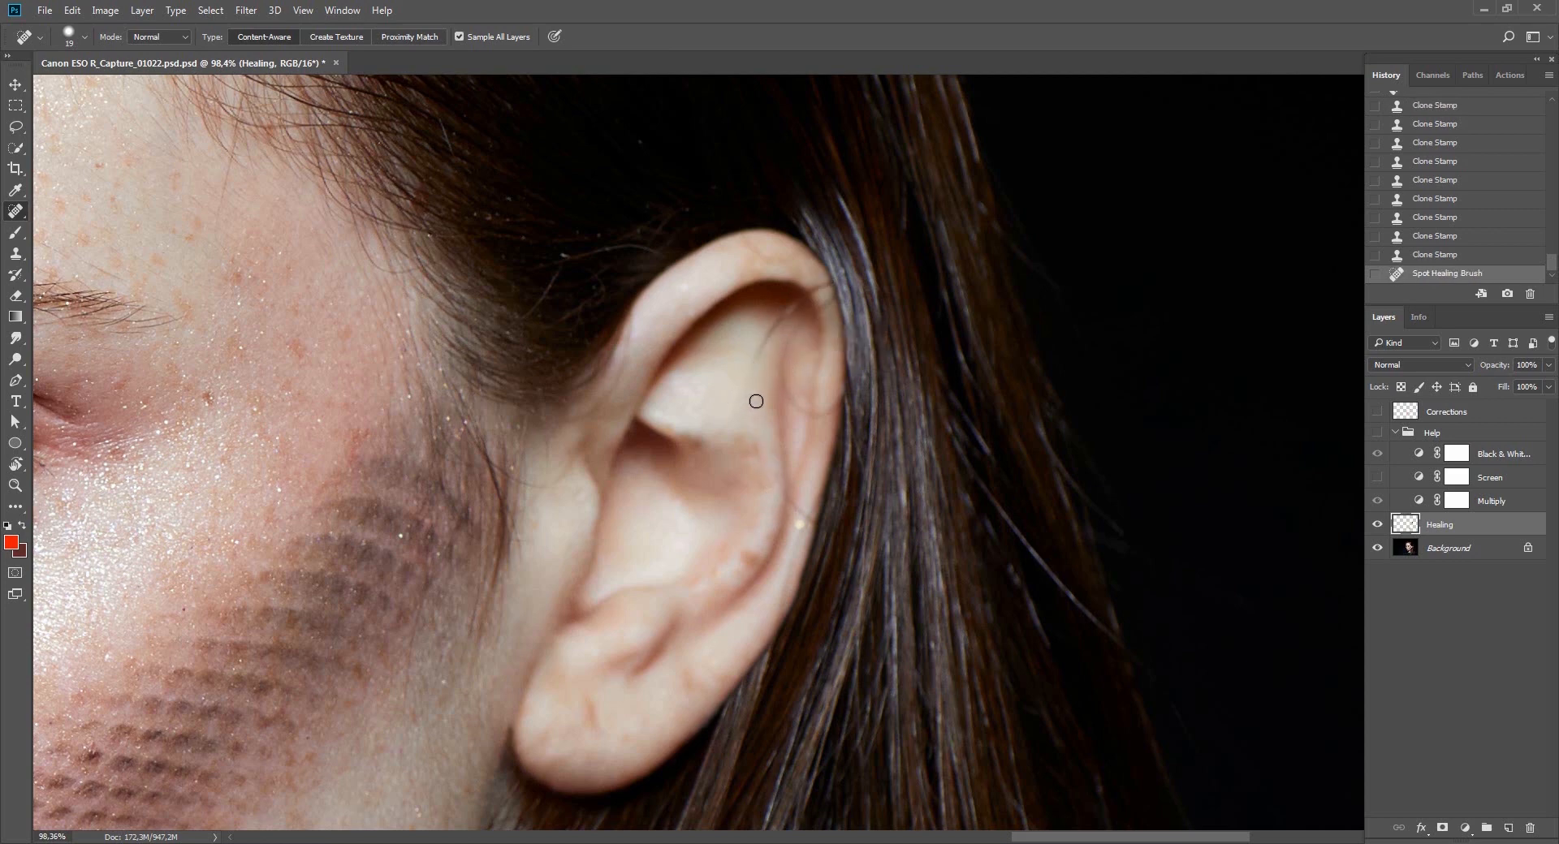
drag(756, 401, 764, 457)
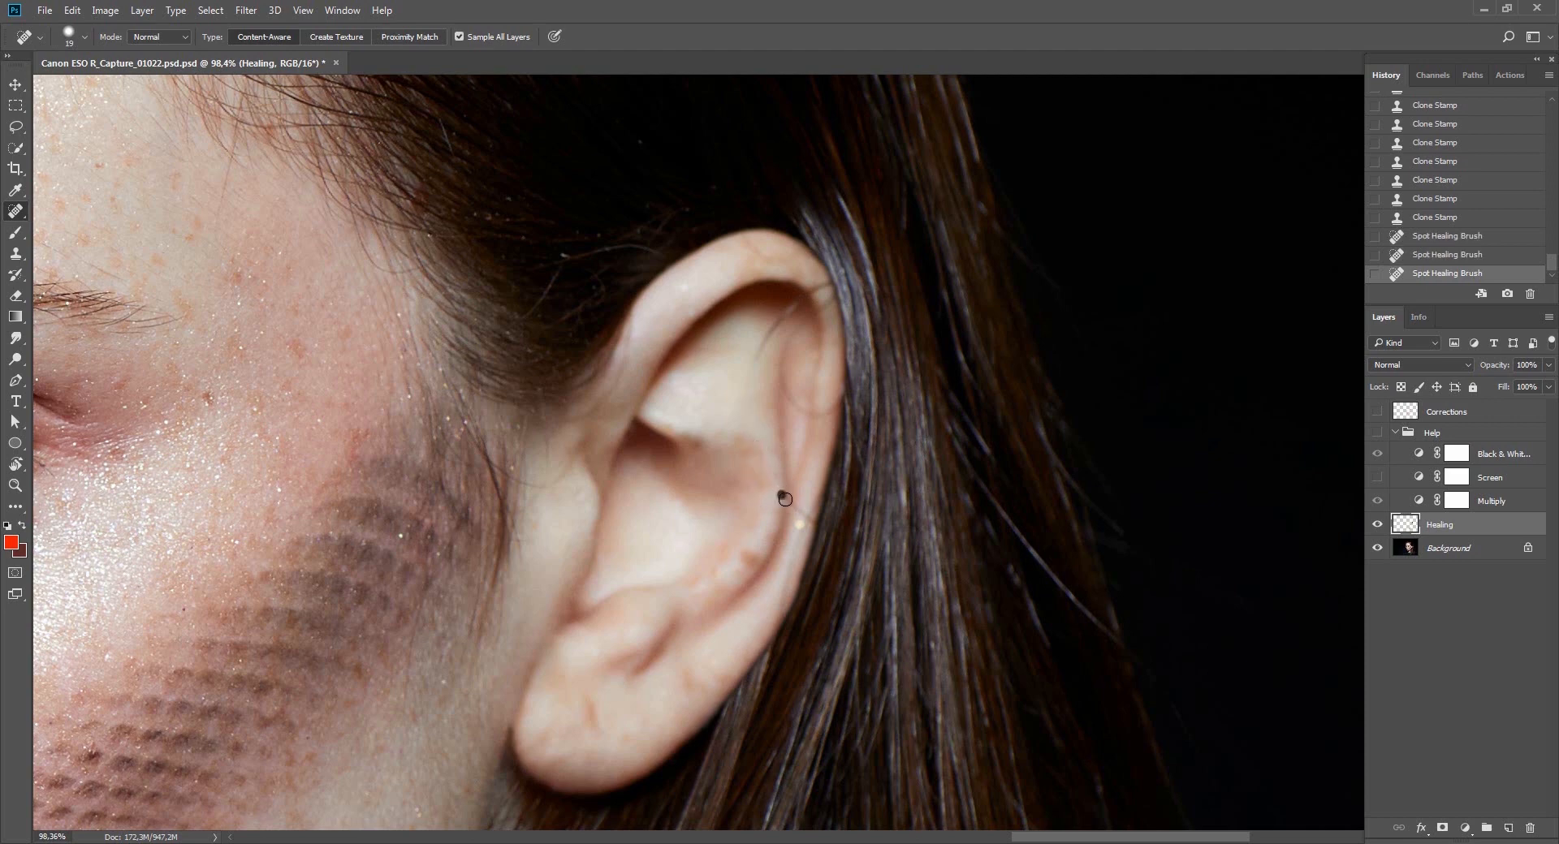
drag(824, 524, 826, 537)
mouse_move(782, 614)
mouse_down()
mouse_move(779, 637)
mouse_move(793, 552)
mouse_up()
drag(767, 344, 753, 382)
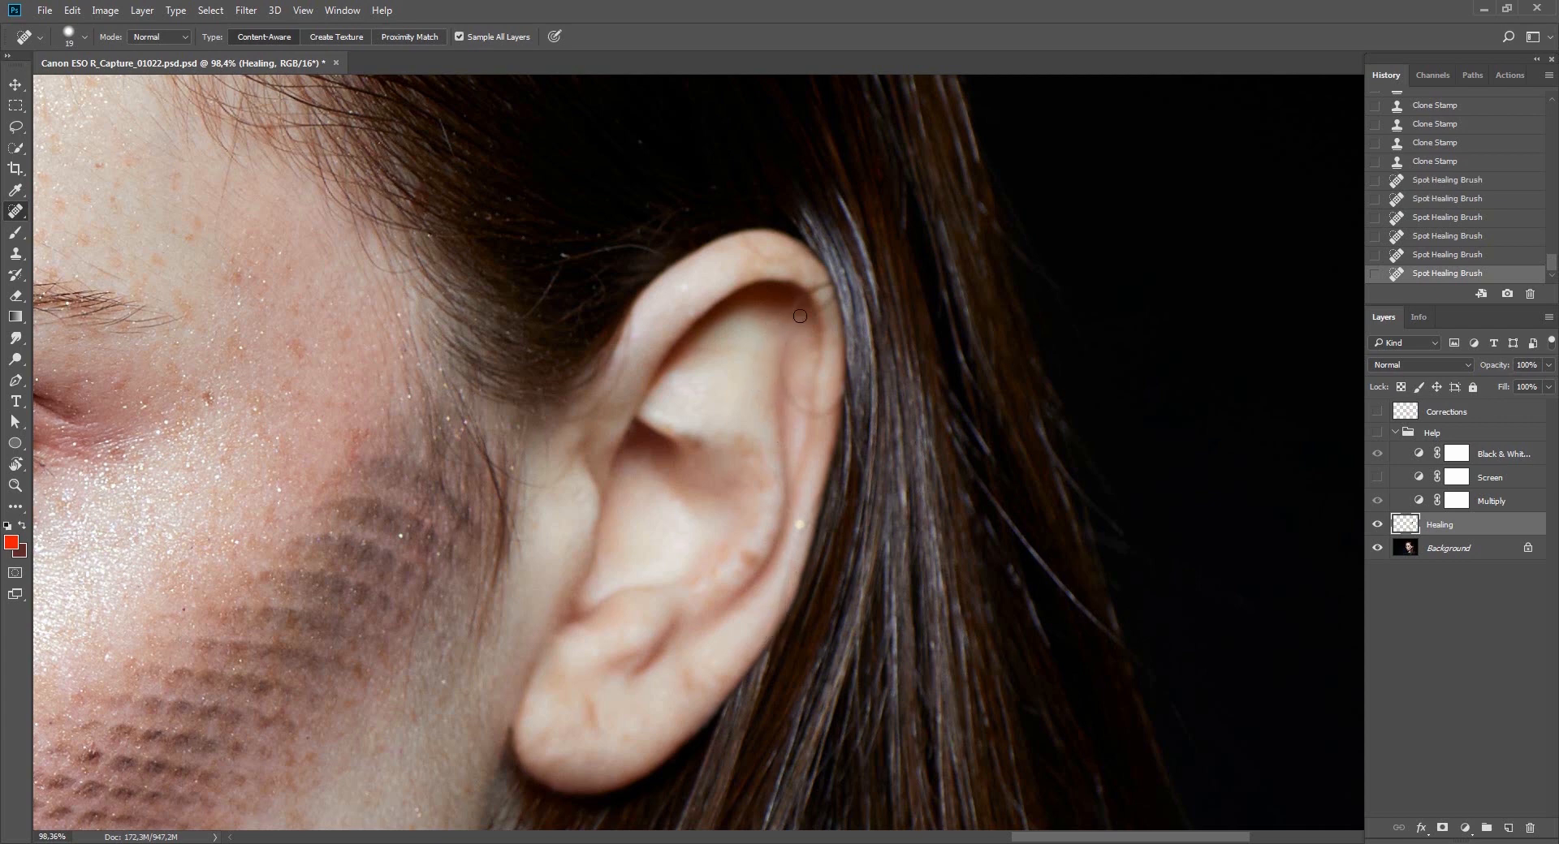
Heal the hair remnant crossing the ear's upper rim with the Healing Brush, sampling from the adjacent ear skin.
drag(834, 281, 909, 285)
key(ctrl+z)
key(z)
key(j)
key(shift+j)
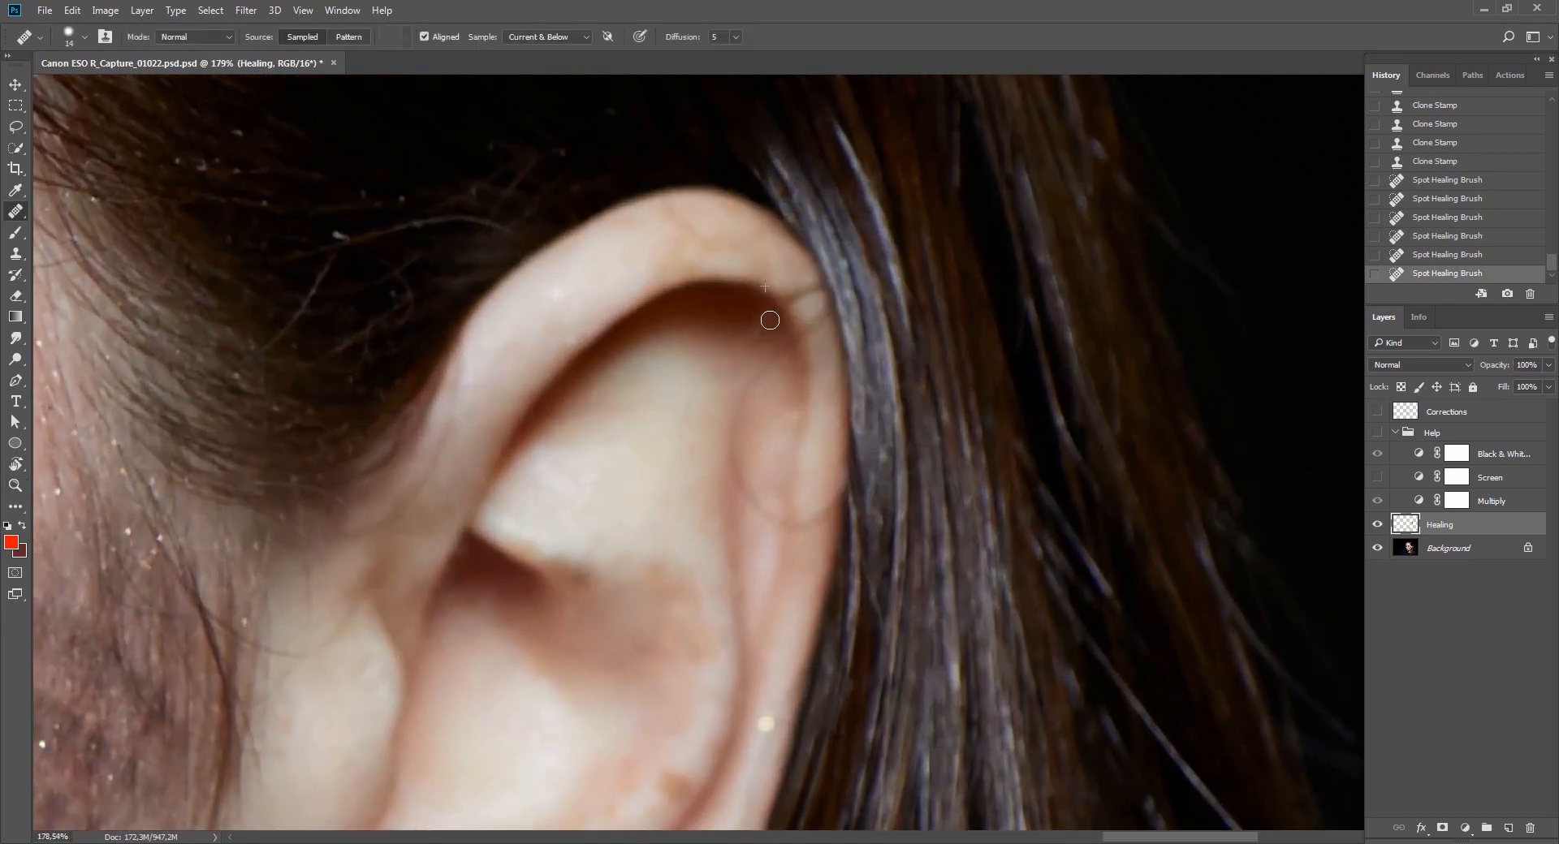
mouse_move(756, 337)
mouse_down()
mouse_move(687, 398)
mouse_move(658, 520)
mouse_up()
alt+click(665, 410)
drag(683, 410, 602, 517)
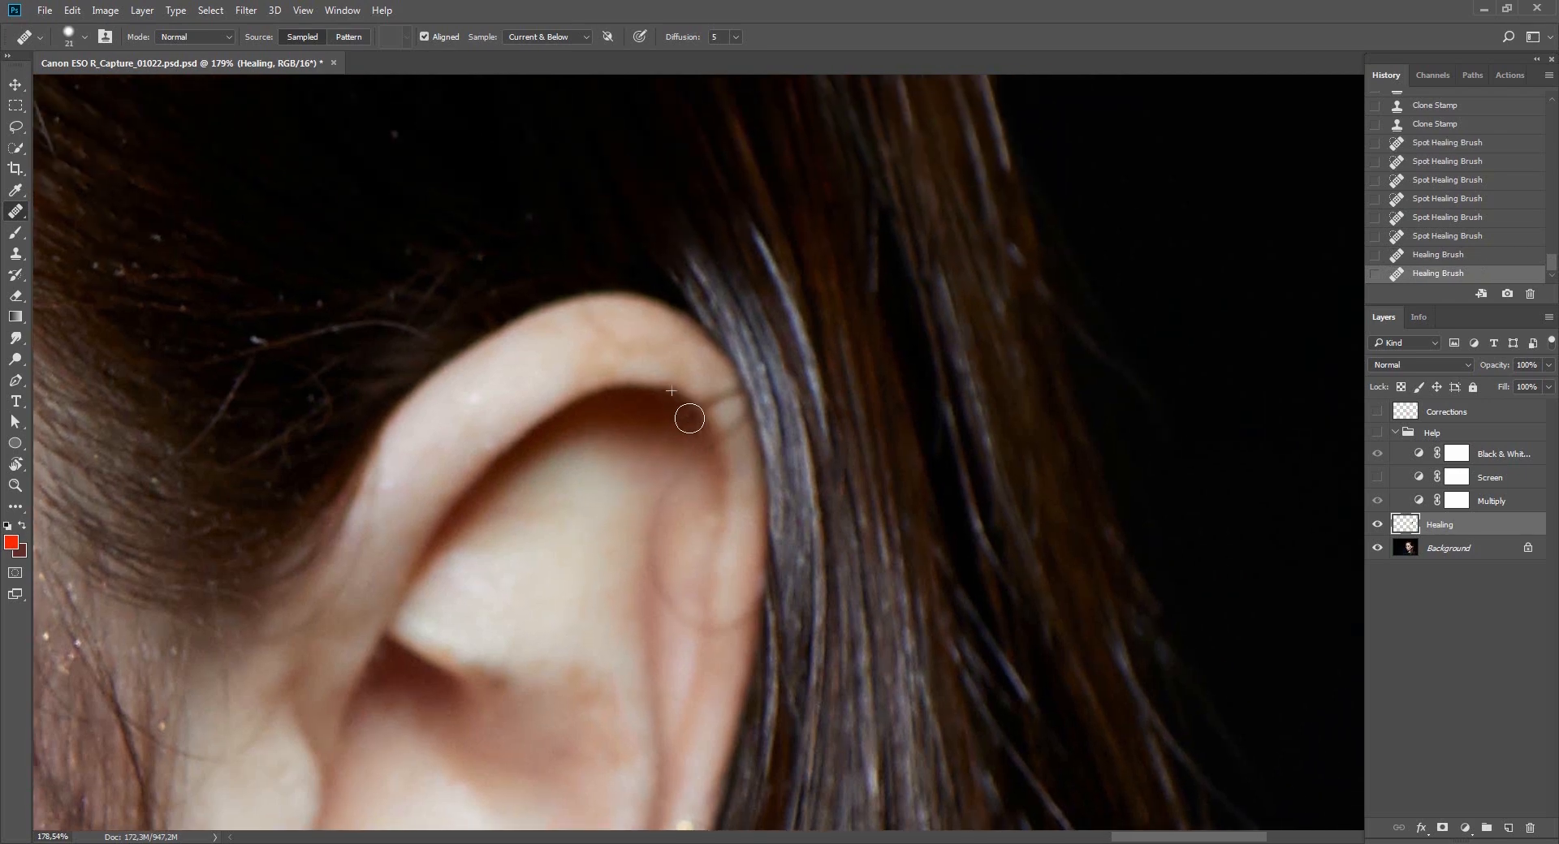
mouse_move(672, 434)
mouse_down()
mouse_move(699, 395)
mouse_move(722, 397)
mouse_move(710, 401)
mouse_up()
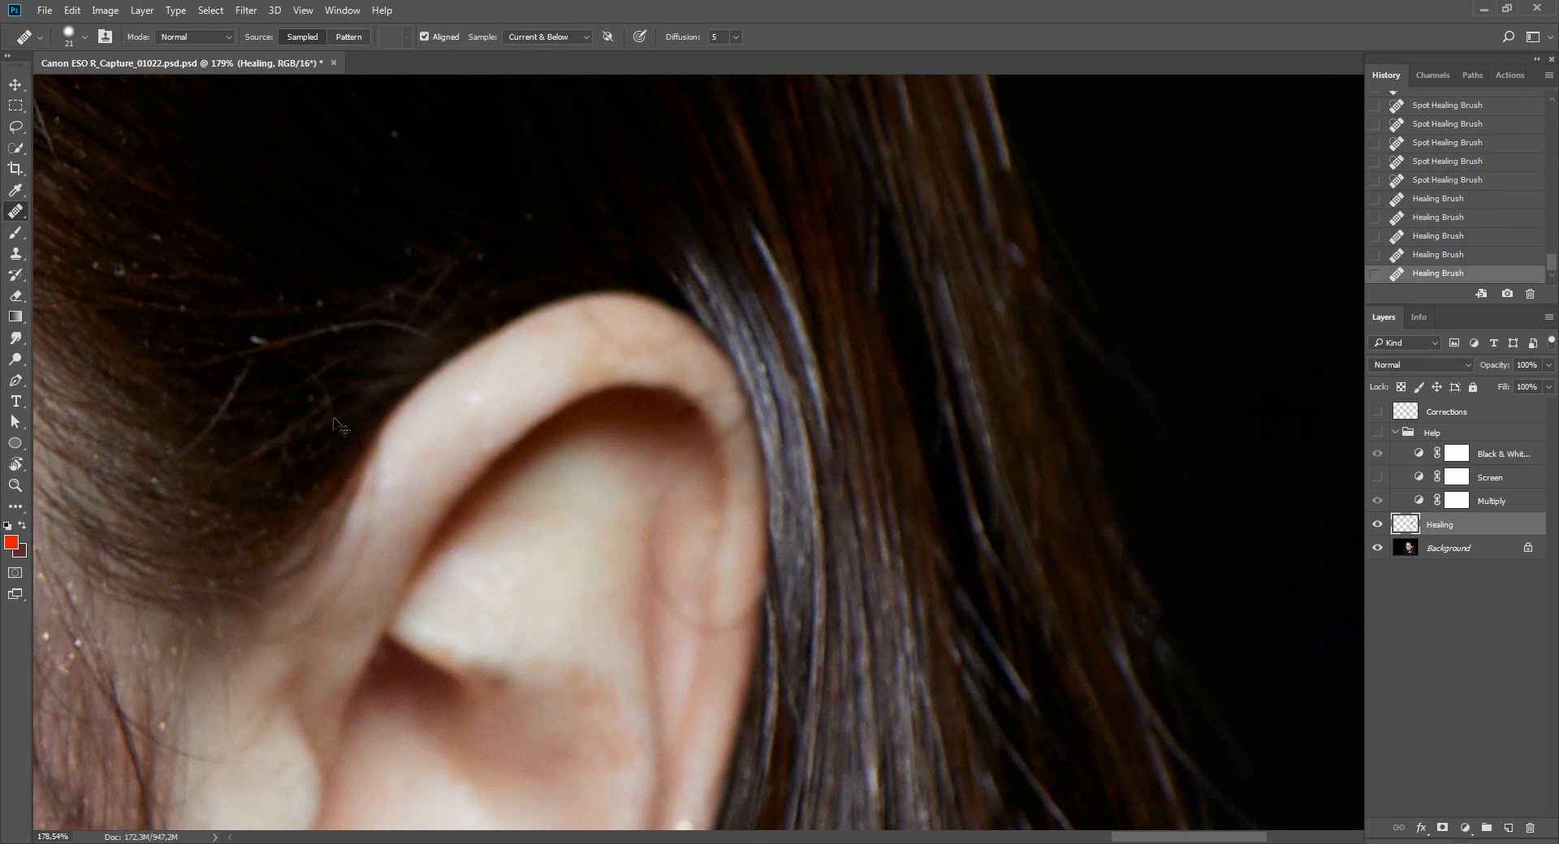
Fade the last Healing Brush stroke on the ear to 50% and switch to the Clone Stamp.
key(ctrl+shift+f)
text(50)
key(Return)
key(s)
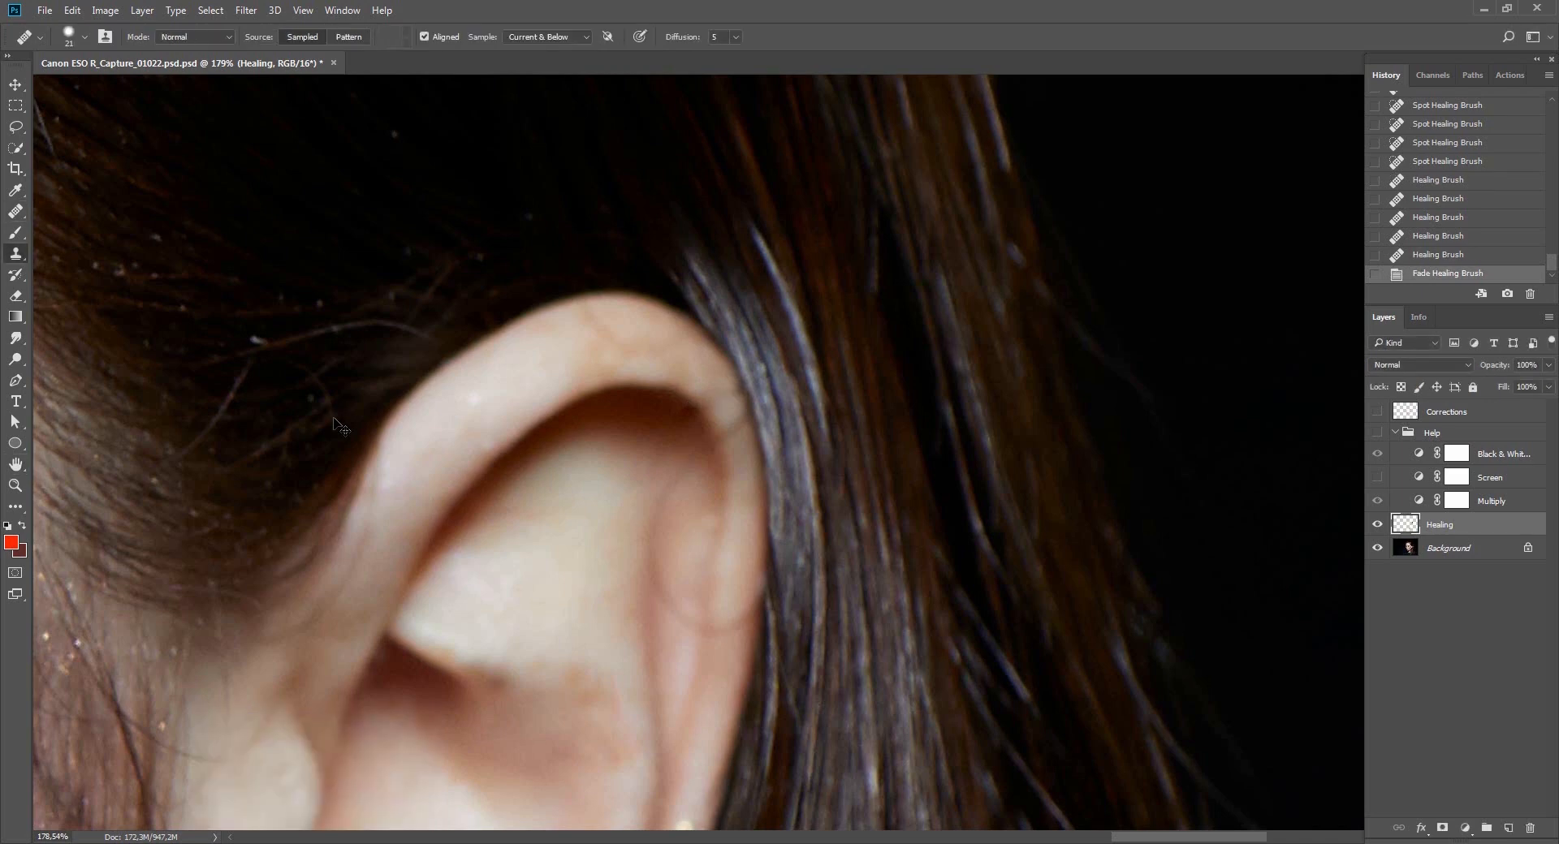
Clone adjacent skin with a 19 px Clone Stamp over the stray hair crossing the ear's upper outer rim and its inner edge.
alt+right_click(716, 308)
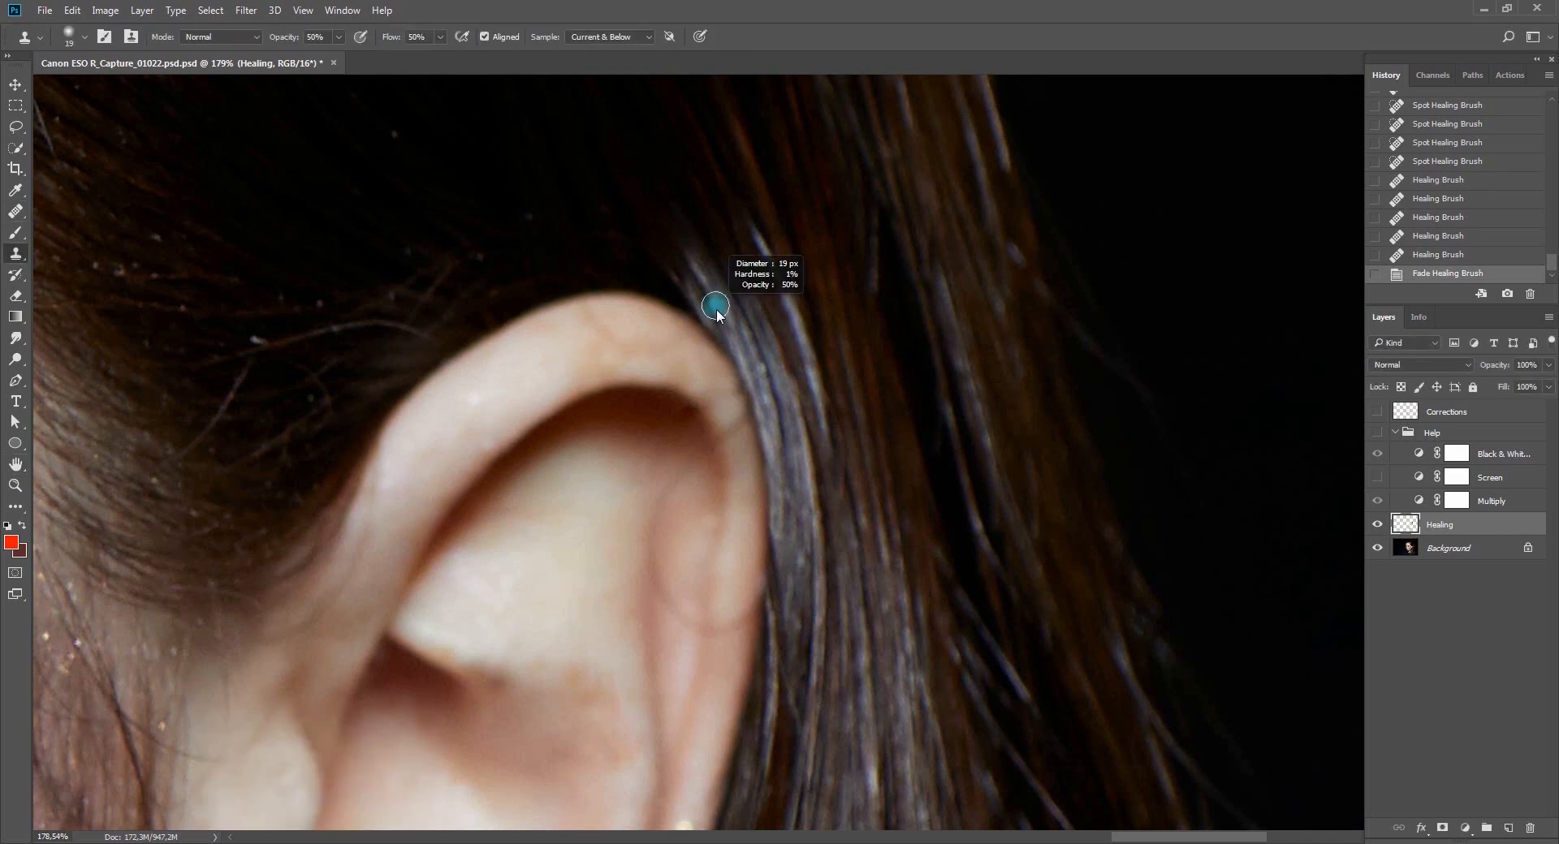
click(686, 408)
click(722, 397)
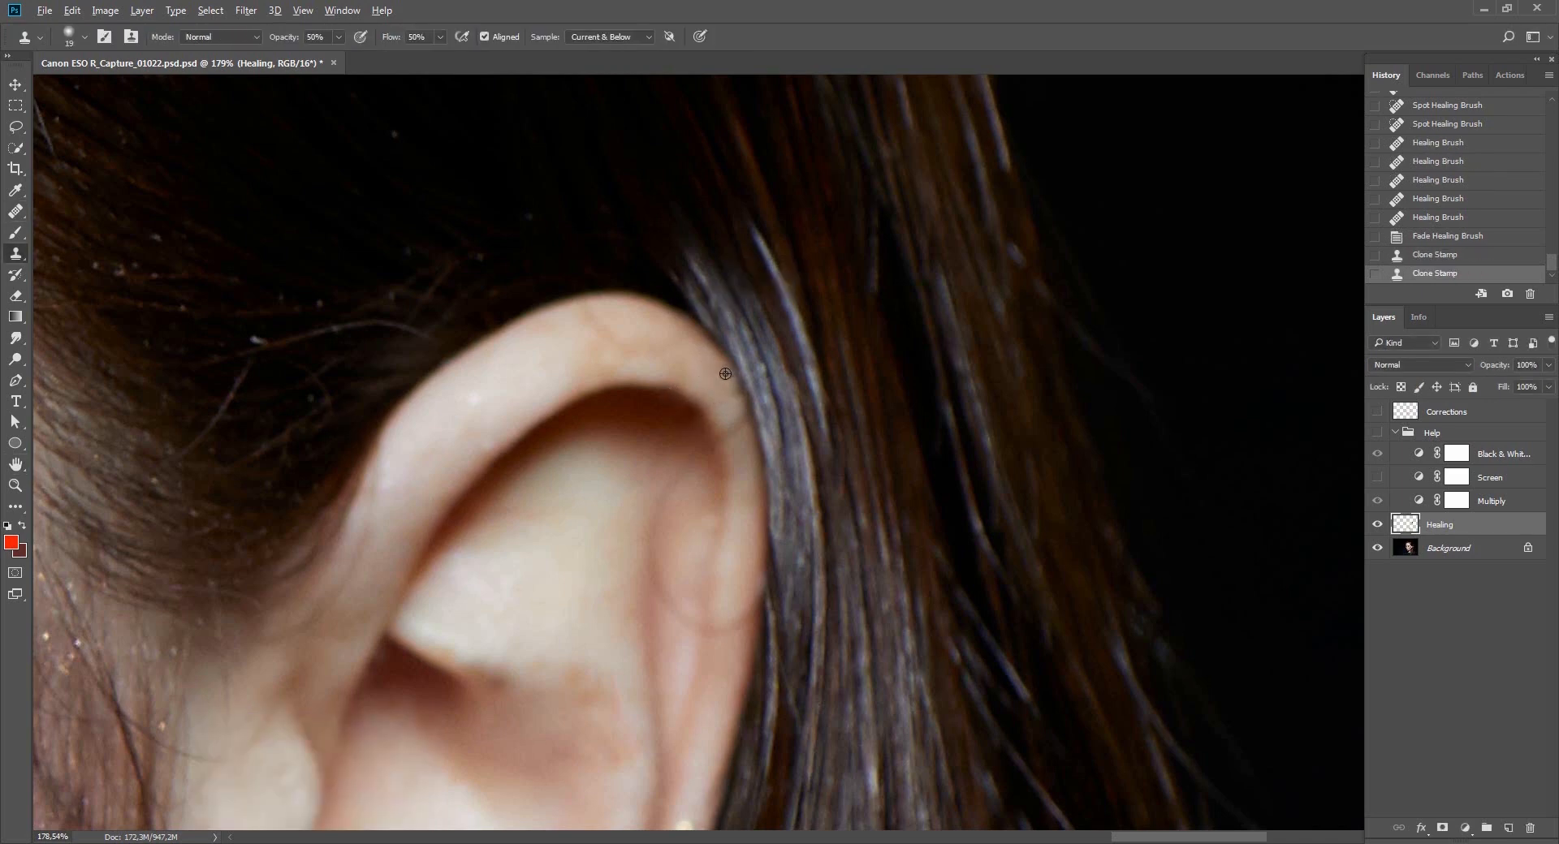
click(727, 387)
click(736, 405)
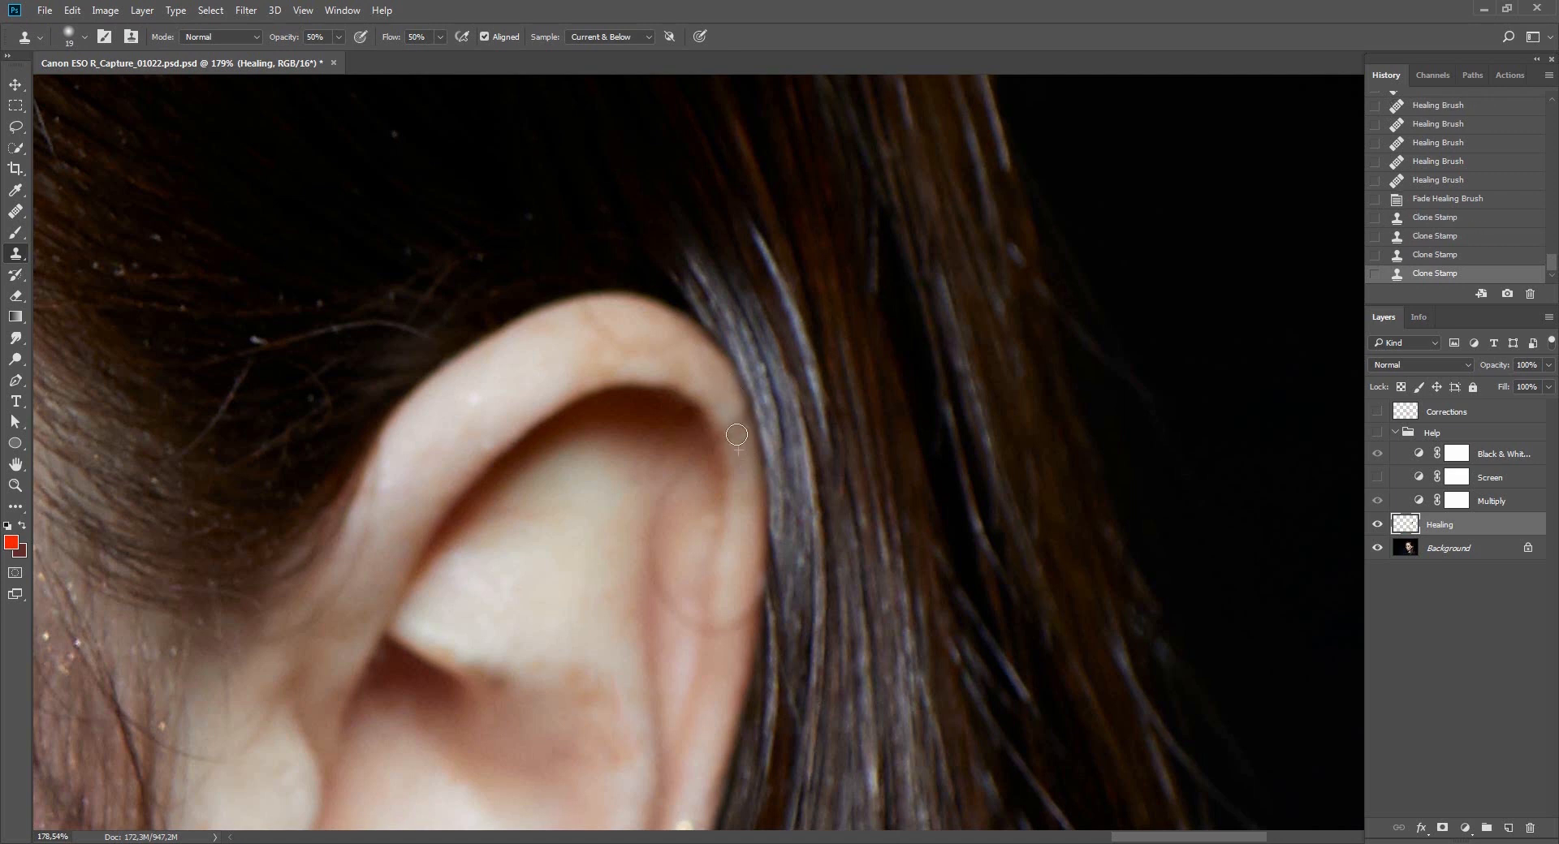
click(738, 441)
click(738, 448)
click(737, 446)
click(714, 459)
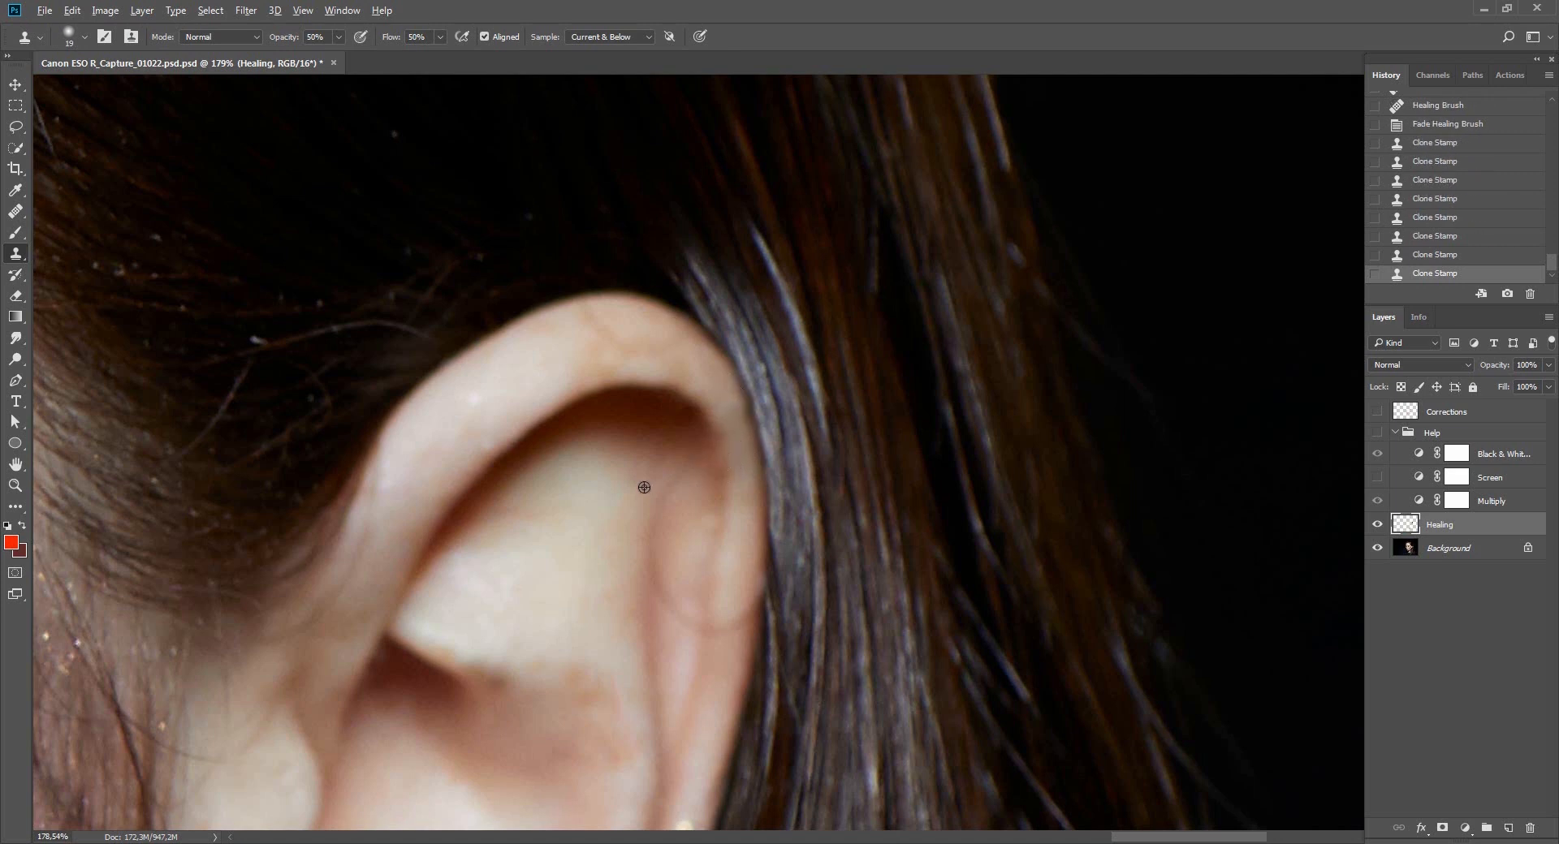
Clone over the fine hair on the ear's inner fold and fade that Clone Stamp stroke to 25%.
click(647, 549)
key(ctrl+shift+f)
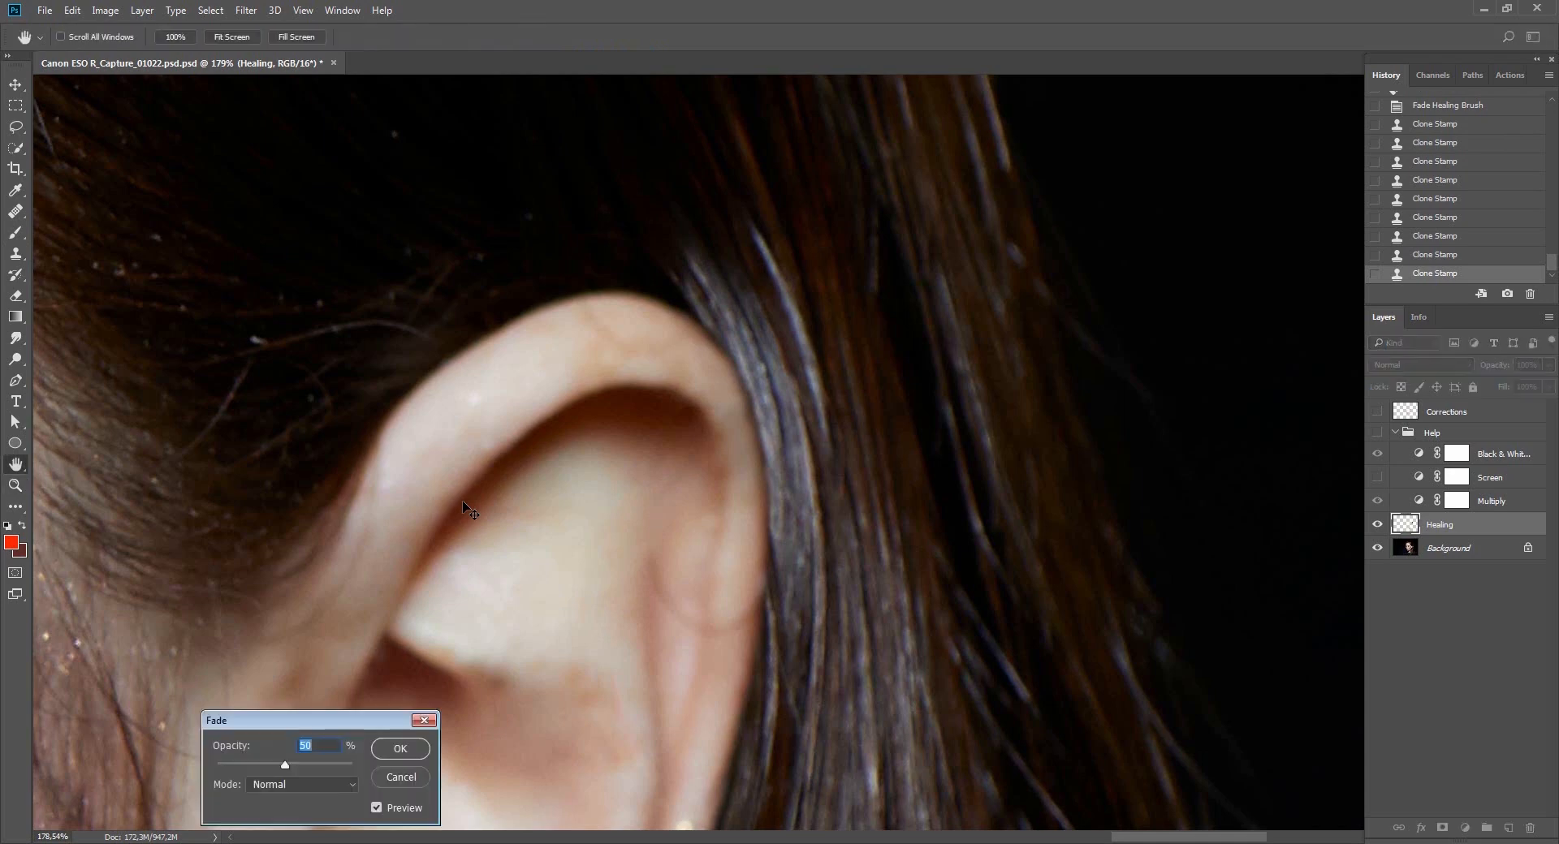
text(25)
key(Return)
Clone over the curved stray hair crossing the middle of the ear's outer rim towards the inner ridge.
key(z)
mouse_move(804, 480)
mouse_down()
mouse_move(755, 463)
mouse_move(738, 279)
mouse_up()
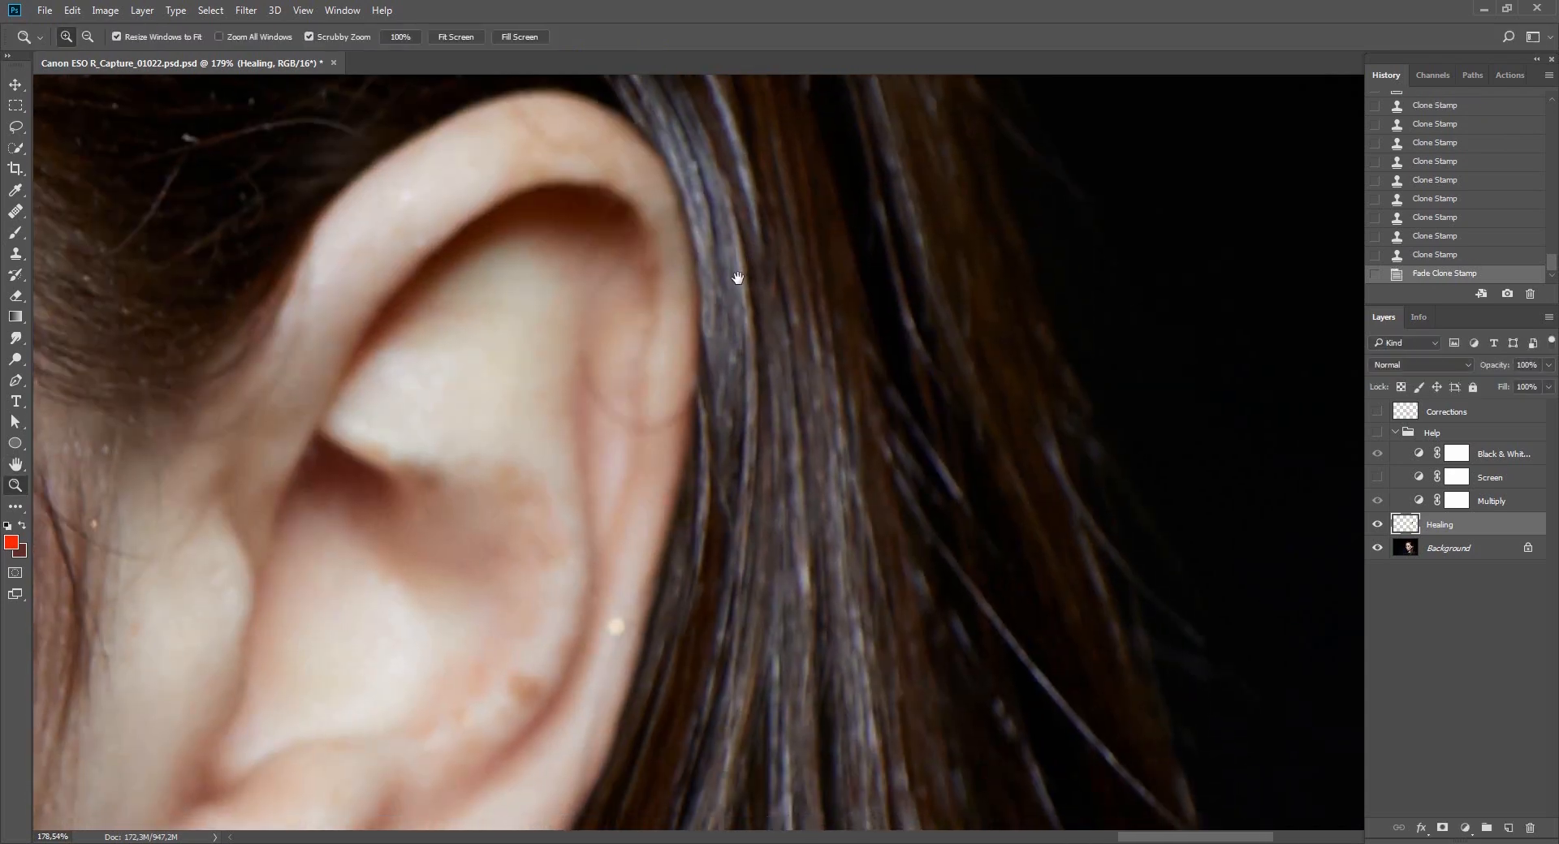
key(s)
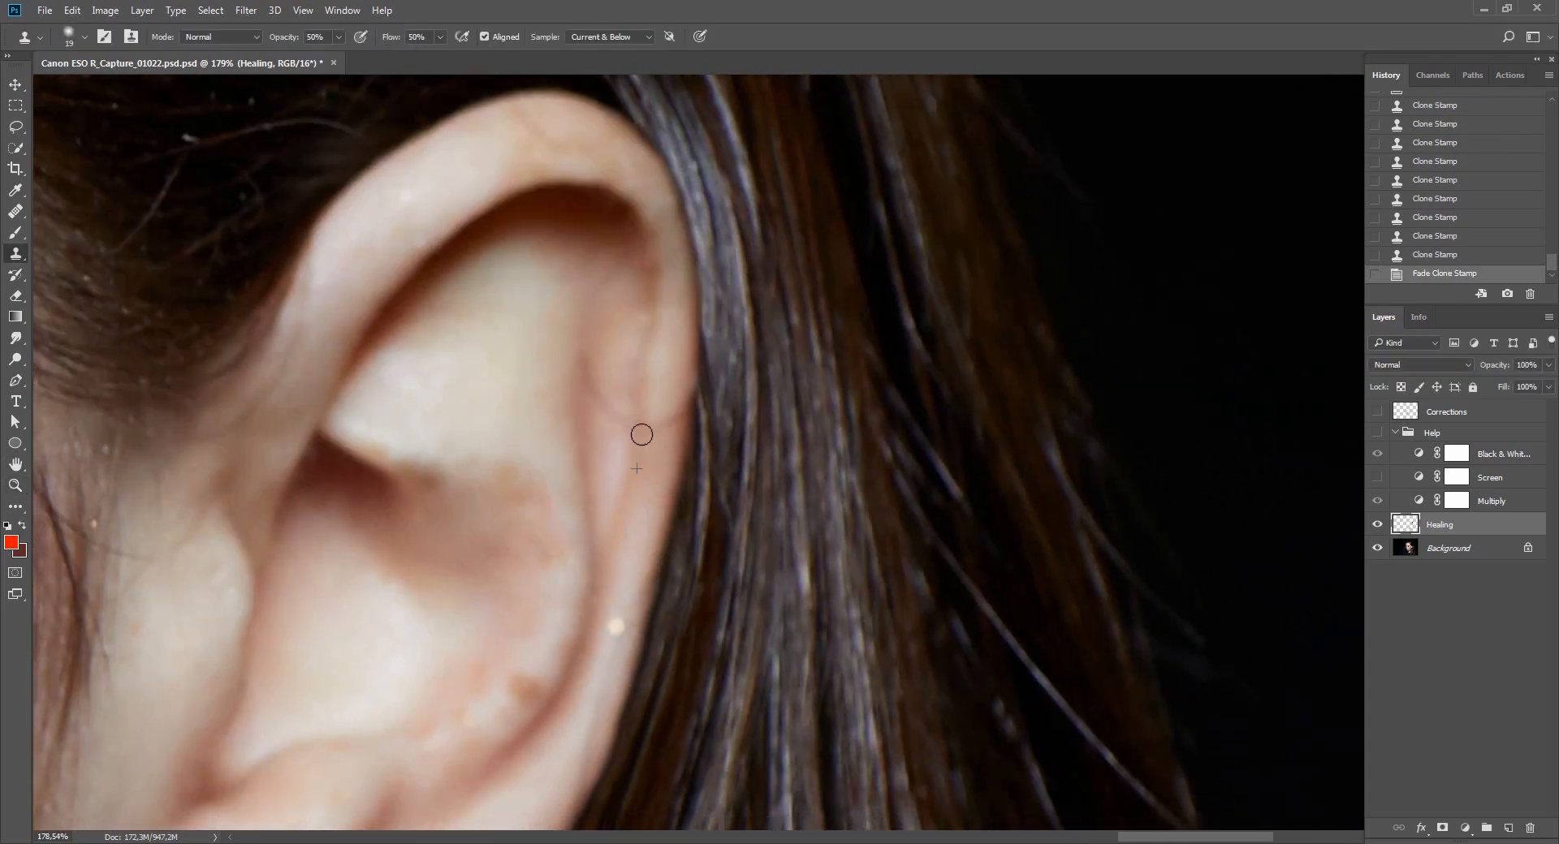
click(679, 411)
click(668, 425)
click(651, 428)
click(611, 417)
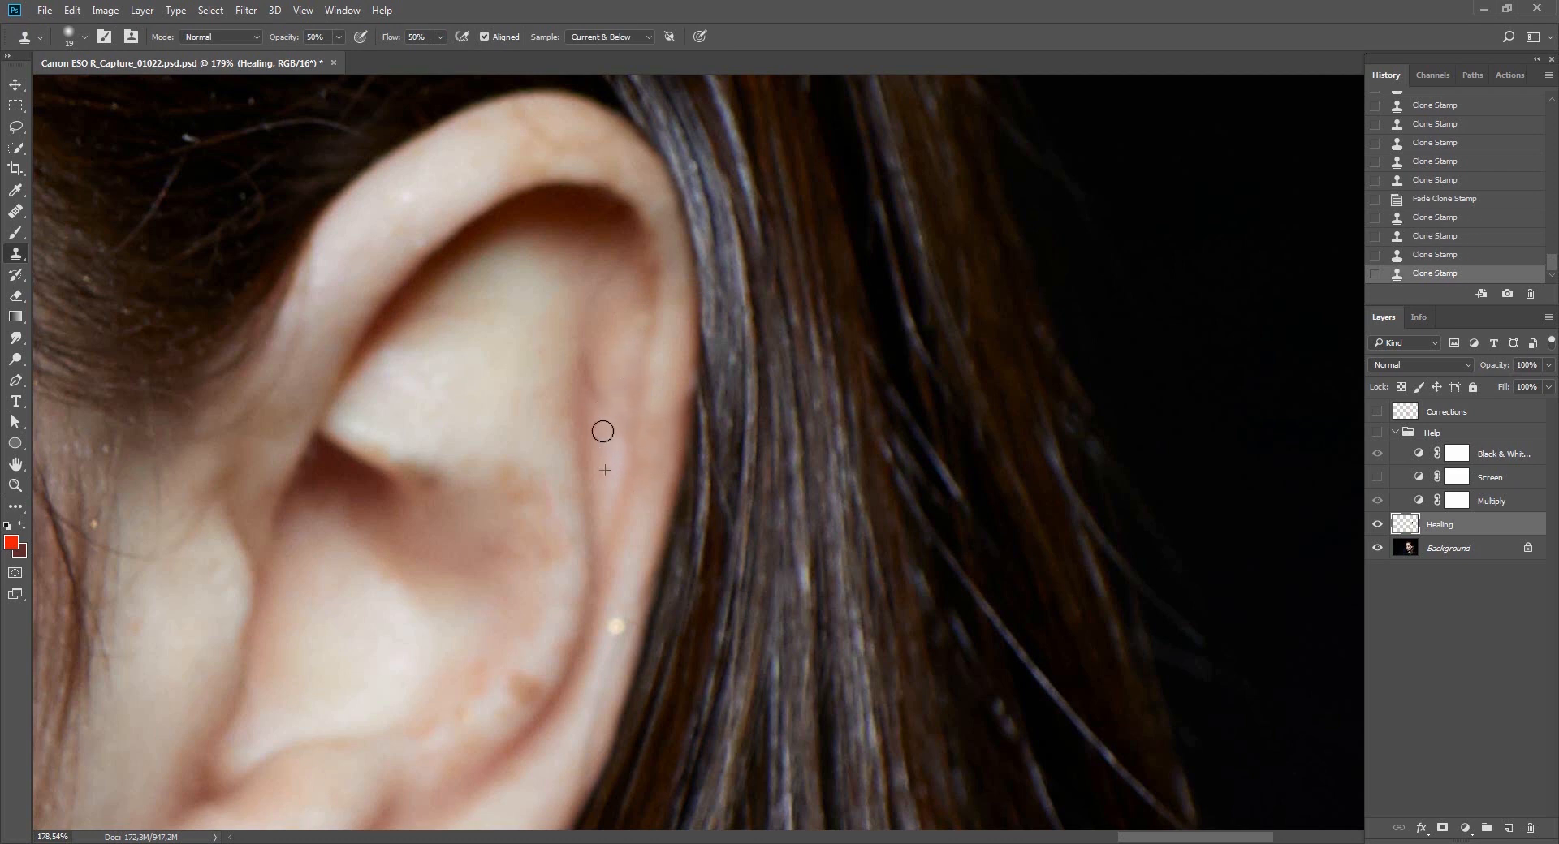
click(603, 431)
Clone away the hair remnants along the ear's inner ridge beside the outer rim.
click(613, 341)
click(612, 383)
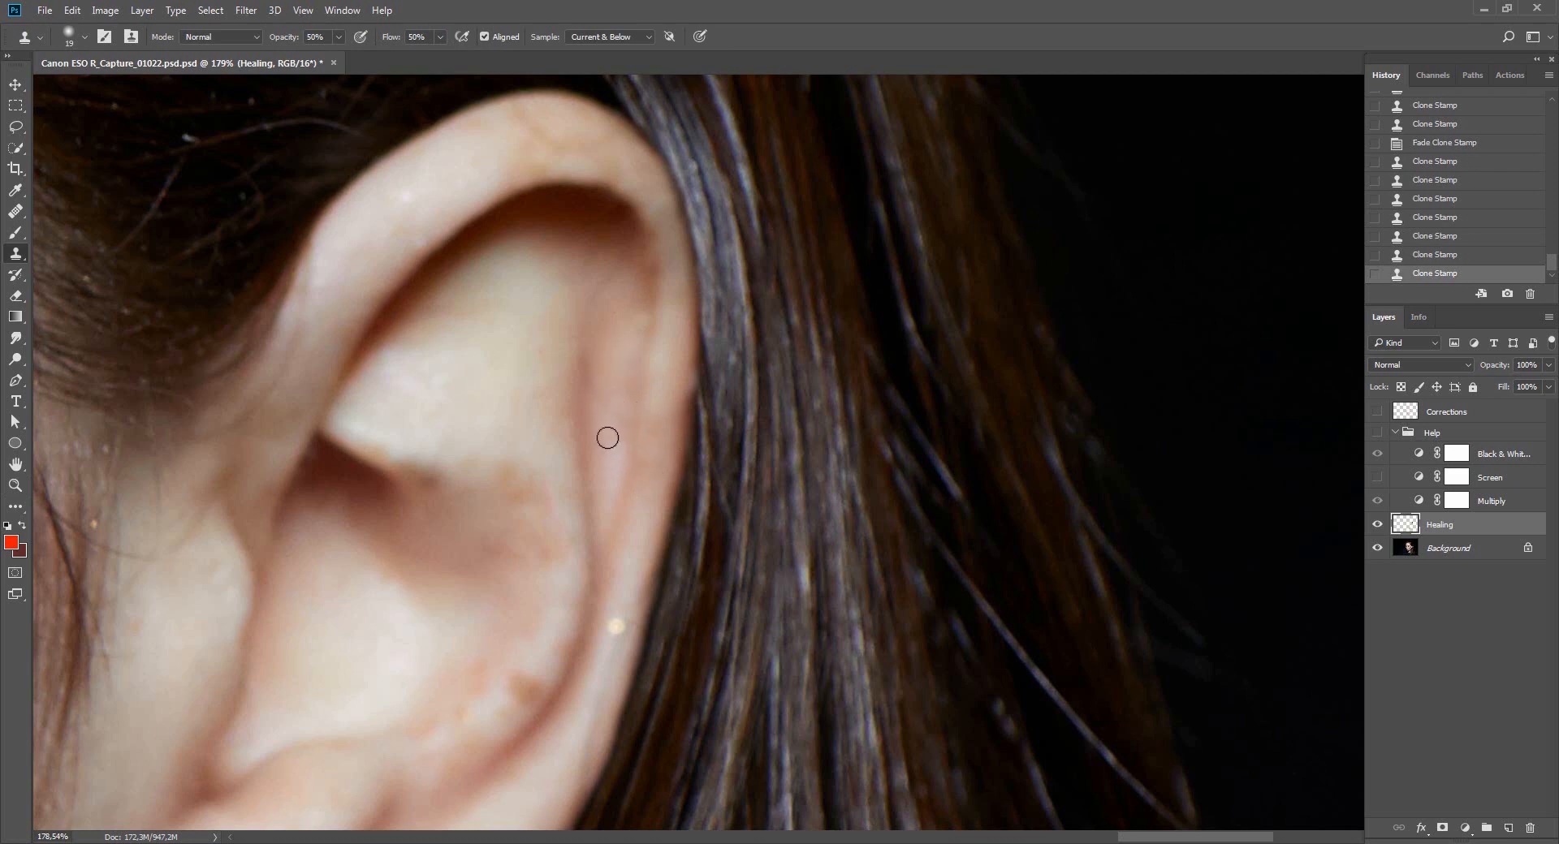
click(606, 422)
click(617, 435)
click(623, 418)
Smooth the outer rim of the ear by cloning skin repeatedly sampled from the rim just above.
alt+click(672, 373)
click(664, 399)
alt+click(670, 351)
click(659, 394)
alt+click(667, 357)
click(662, 407)
click(658, 449)
key(e)
key(alt+e)
drag(724, 423, 523, 411)
mouse_move(830, 390)
mouse_down()
mouse_move(723, 388)
mouse_move(753, 393)
mouse_up()
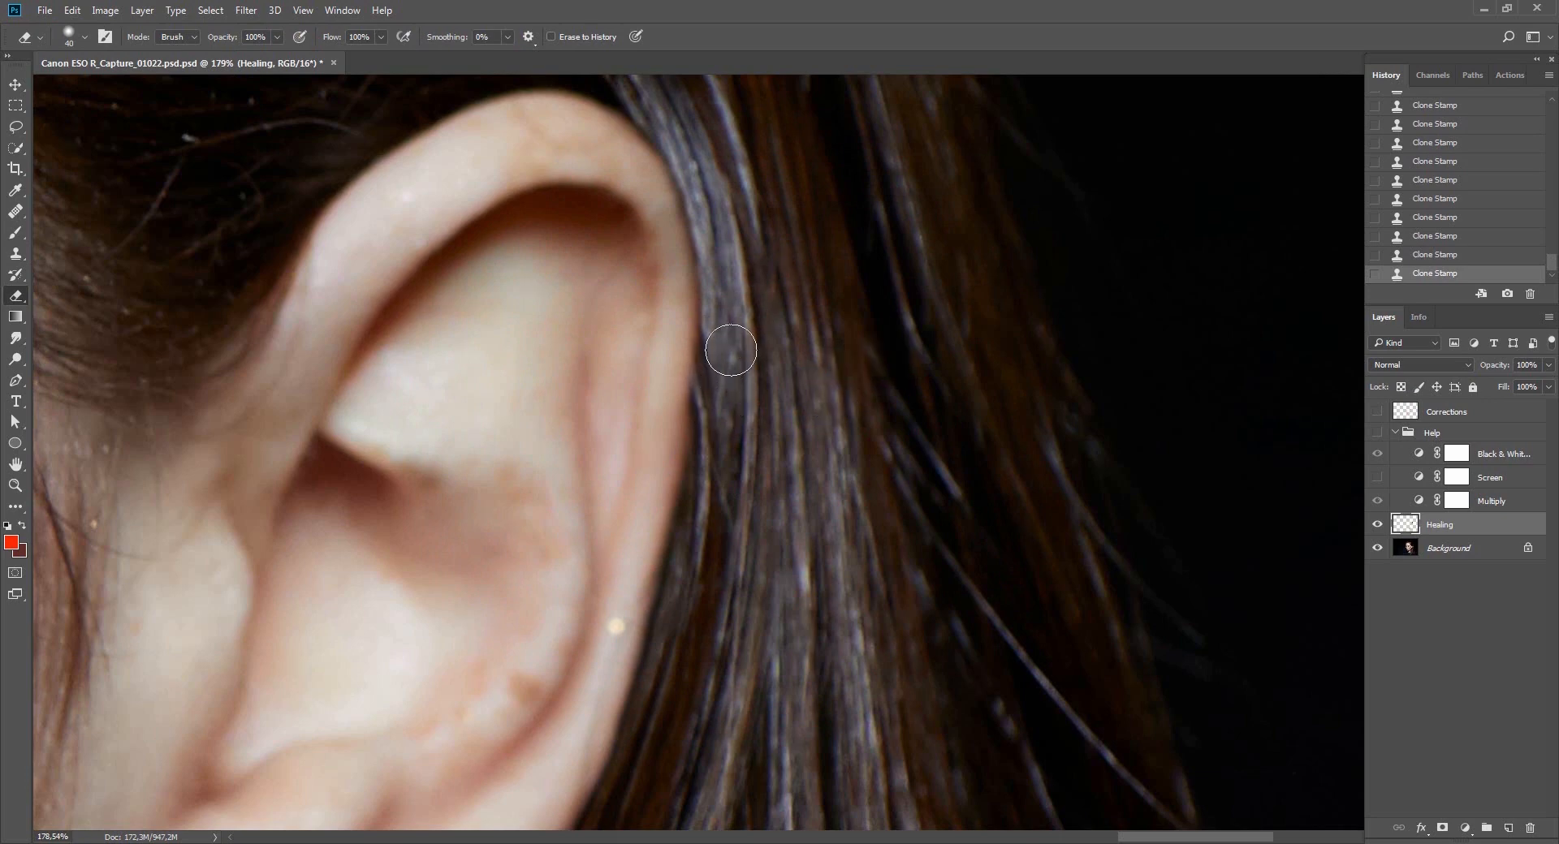
key(s)
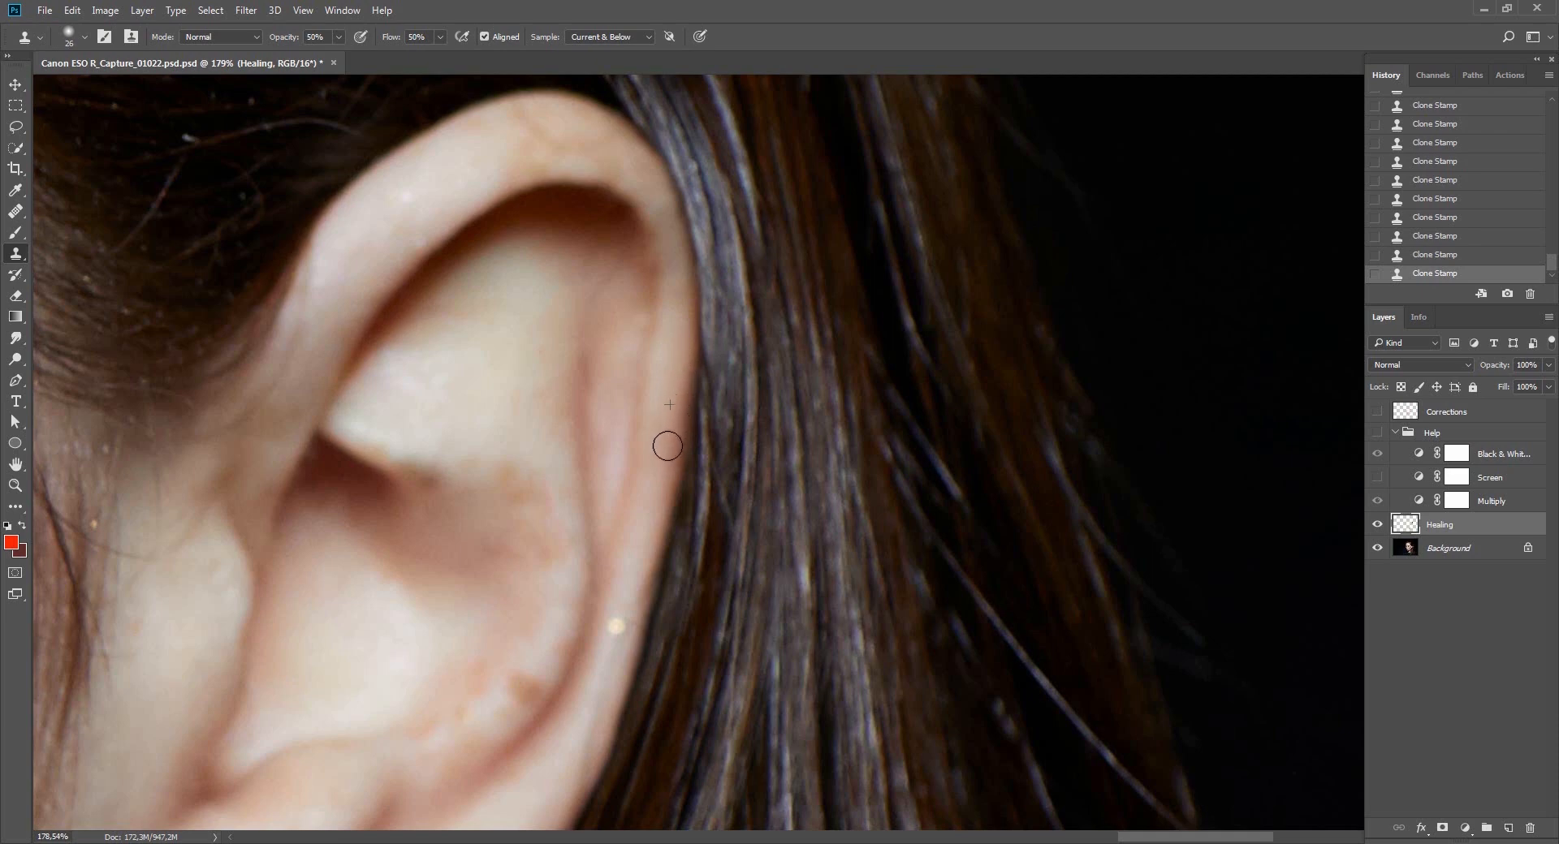
Compare the ear before and after retouching by toggling the Healing layer's visibility.
key(ctrl+space)
mouse_move(711, 436)
mouse_down()
mouse_move(649, 573)
mouse_move(847, 408)
mouse_up()
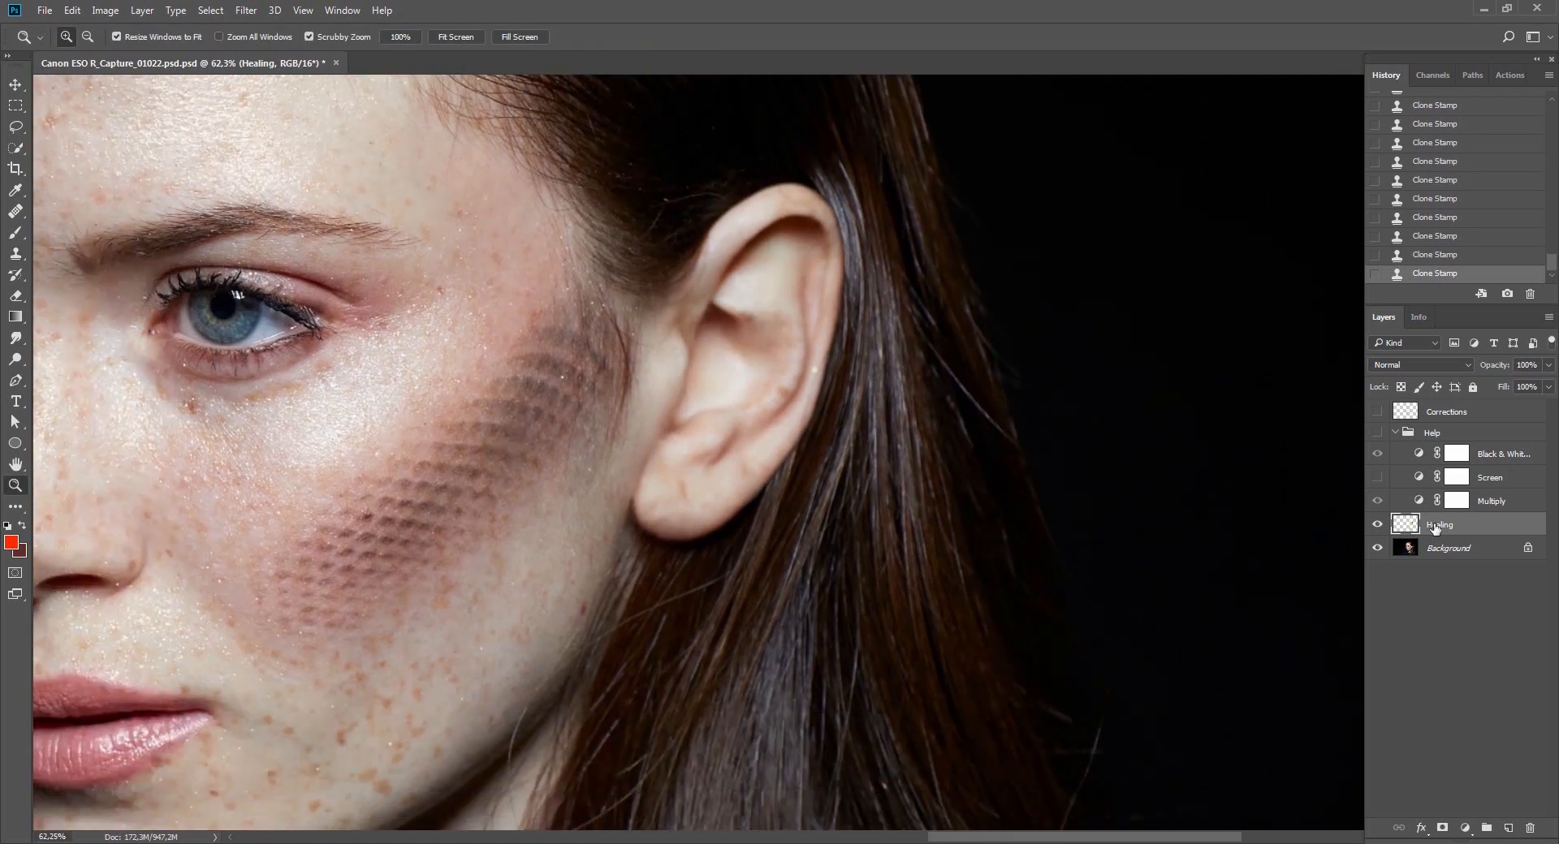
click(1378, 525)
click(1377, 526)
Switch to the Healing Brush and heal small spots on the forehead below and beside the large brown mark.
drag(824, 343, 765, 563)
mouse_move(672, 407)
mouse_down()
mouse_move(730, 524)
mouse_move(756, 318)
mouse_move(704, 558)
mouse_up()
drag(616, 378, 641, 377)
key(j)
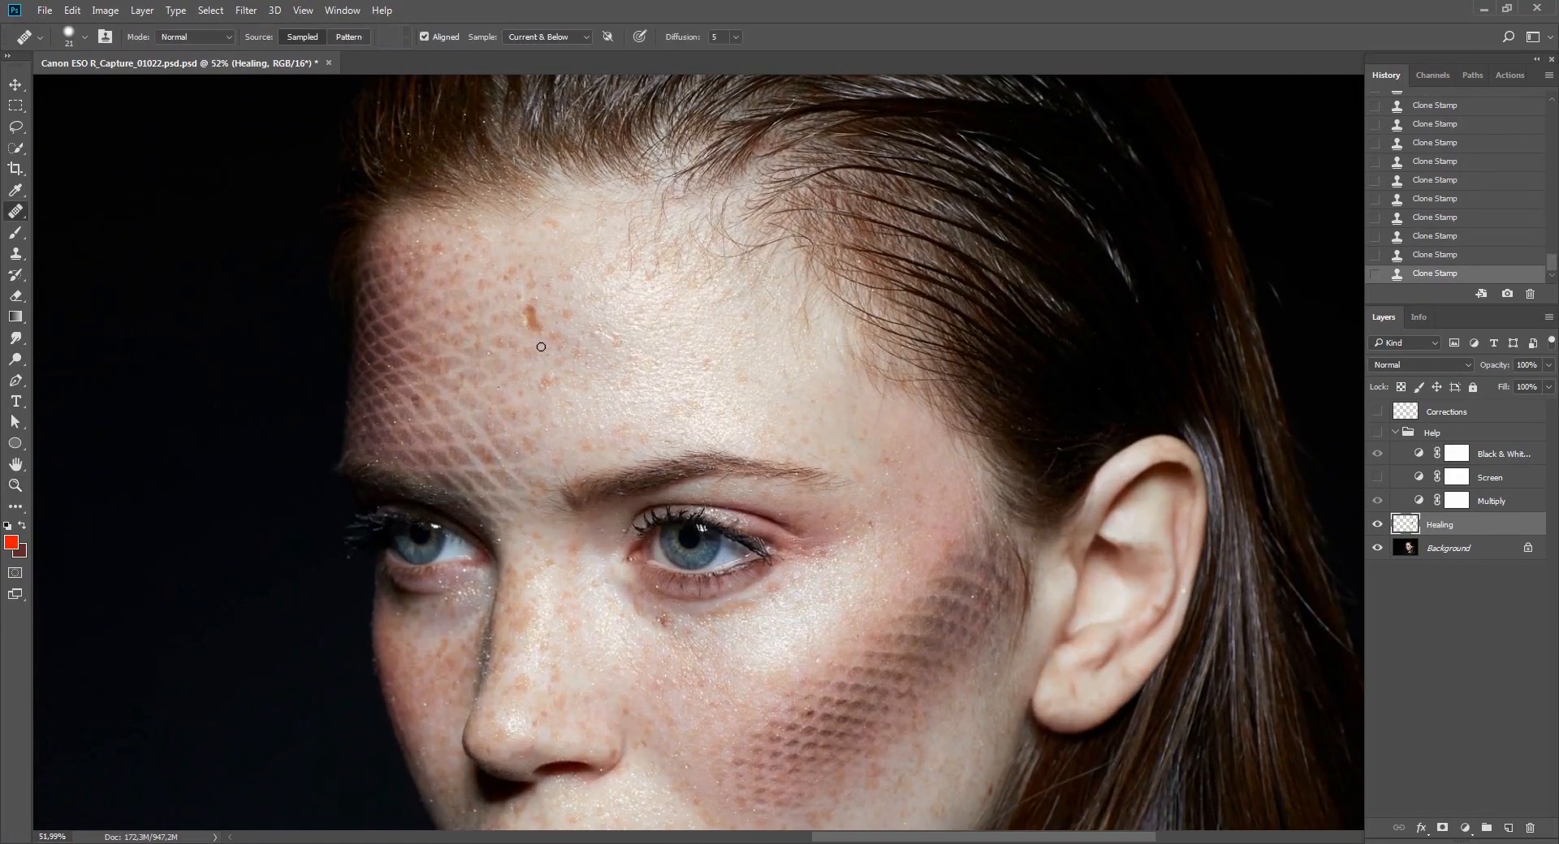
key(z)
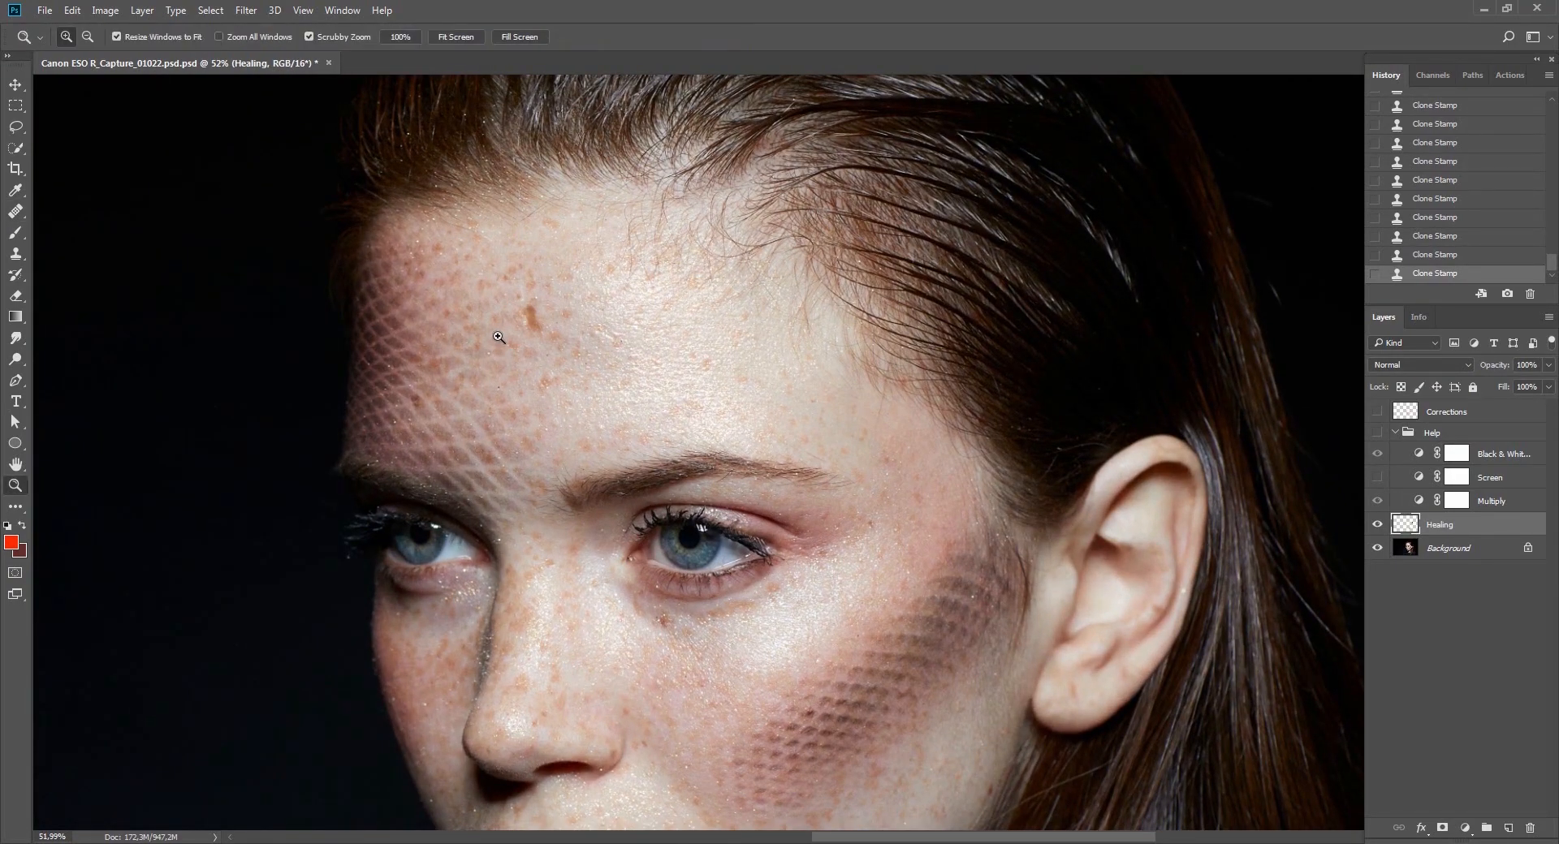
drag(506, 317, 546, 355)
key(j)
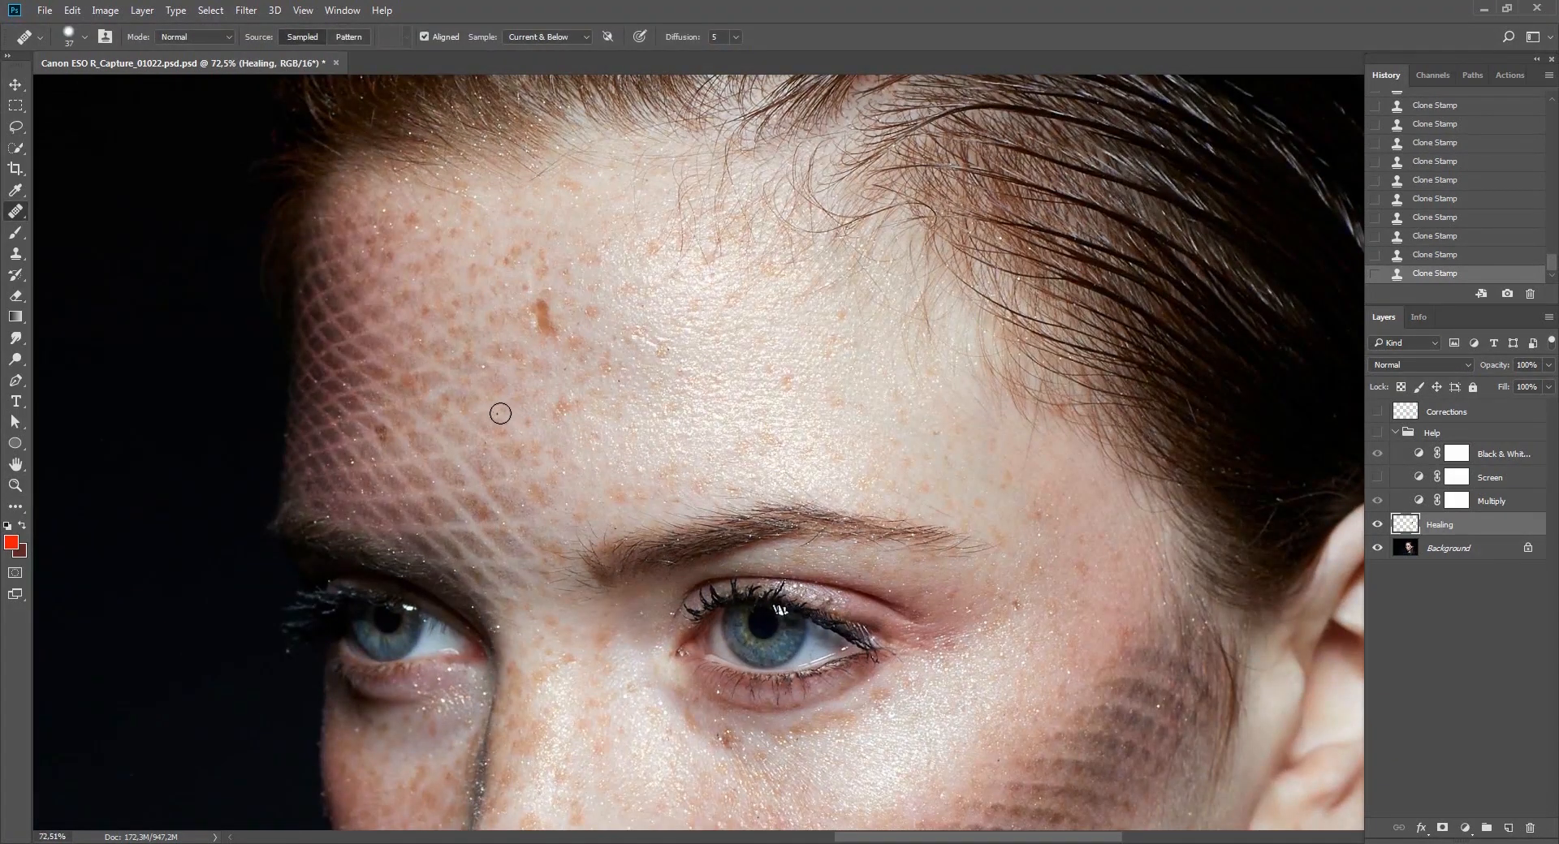
drag(497, 415, 499, 420)
click(566, 371)
click(622, 379)
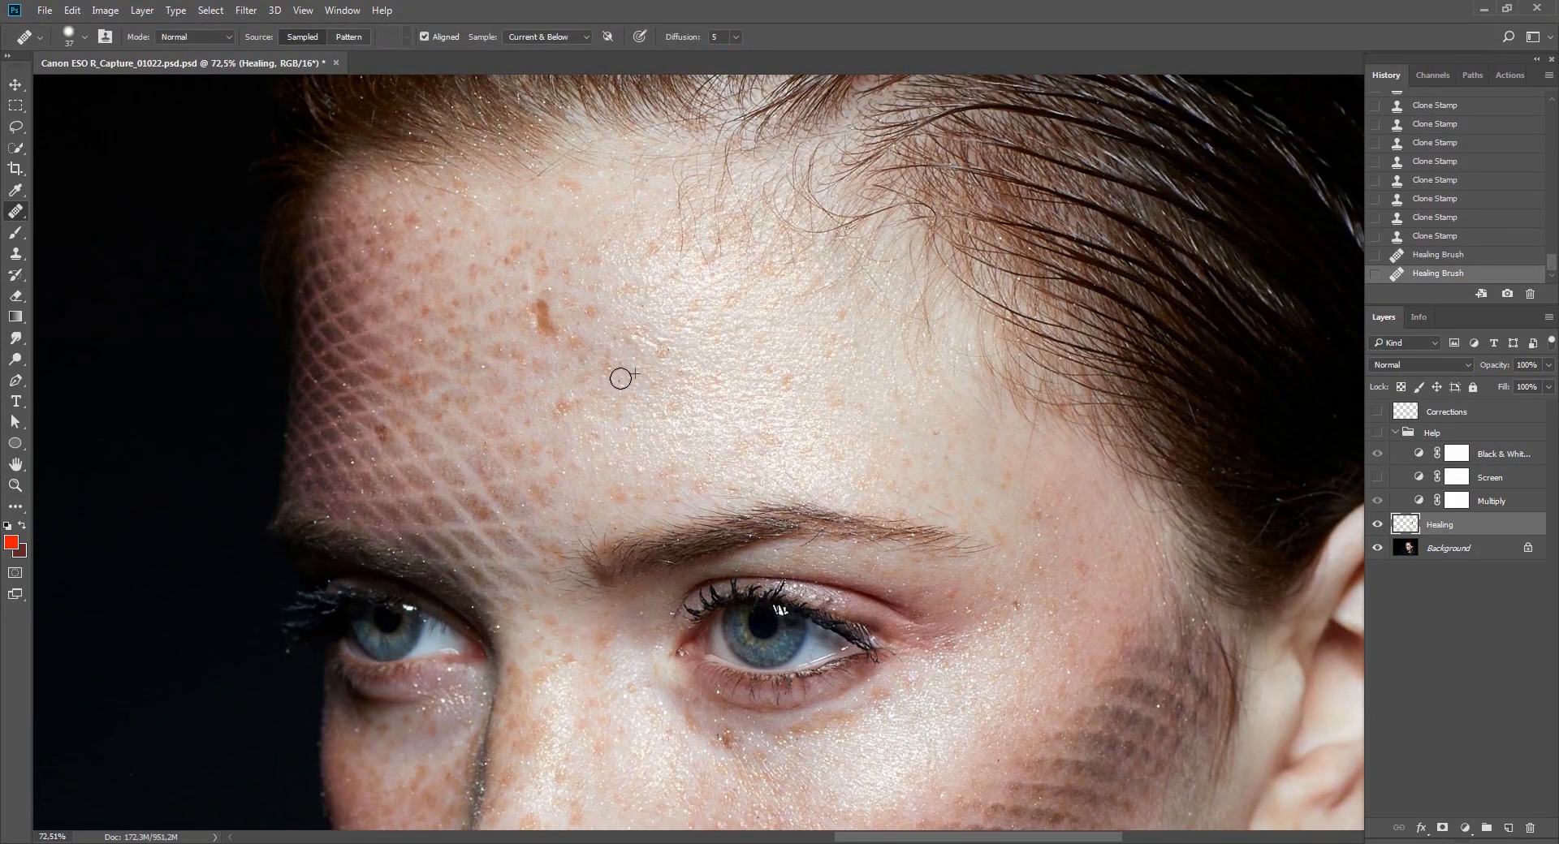
Heal the large elongated brown mark on the forehead with the Healing Brush, sampling from nearby freckled skin.
alt+click(530, 381)
click(560, 350)
alt+click(509, 391)
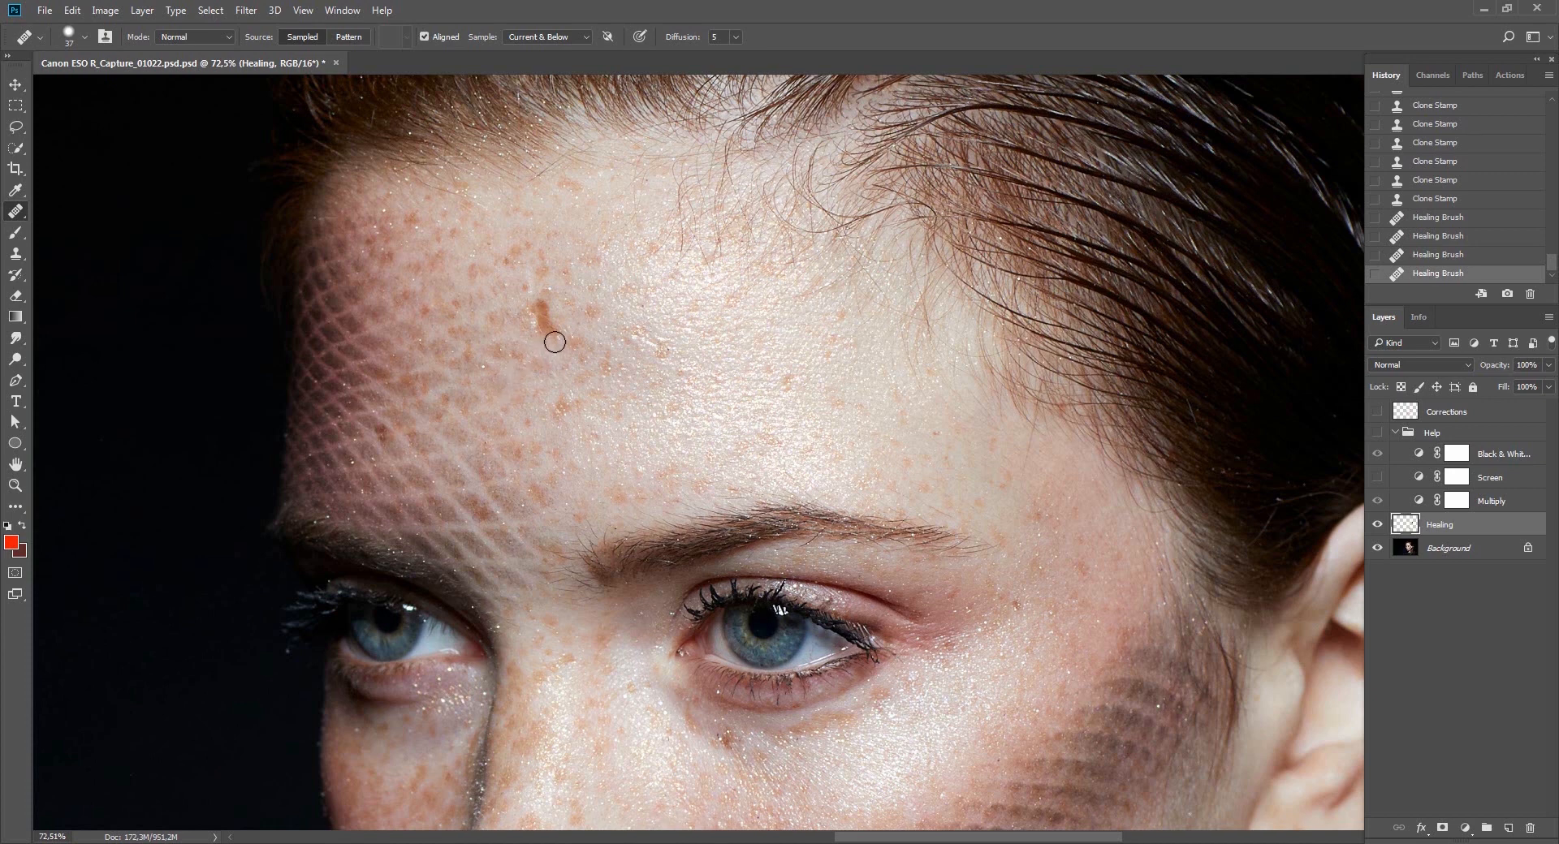
click(555, 334)
alt+click(466, 337)
mouse_move(502, 315)
mouse_down()
mouse_move(532, 306)
mouse_move(554, 331)
mouse_move(534, 332)
mouse_move(505, 285)
mouse_move(542, 338)
mouse_up()
Heal the leftover traces and small spots around the upper end of the forehead mark, resampling from neighbouring skin with a smaller Healing Brush.
alt+click(489, 294)
click(511, 281)
alt+click(500, 322)
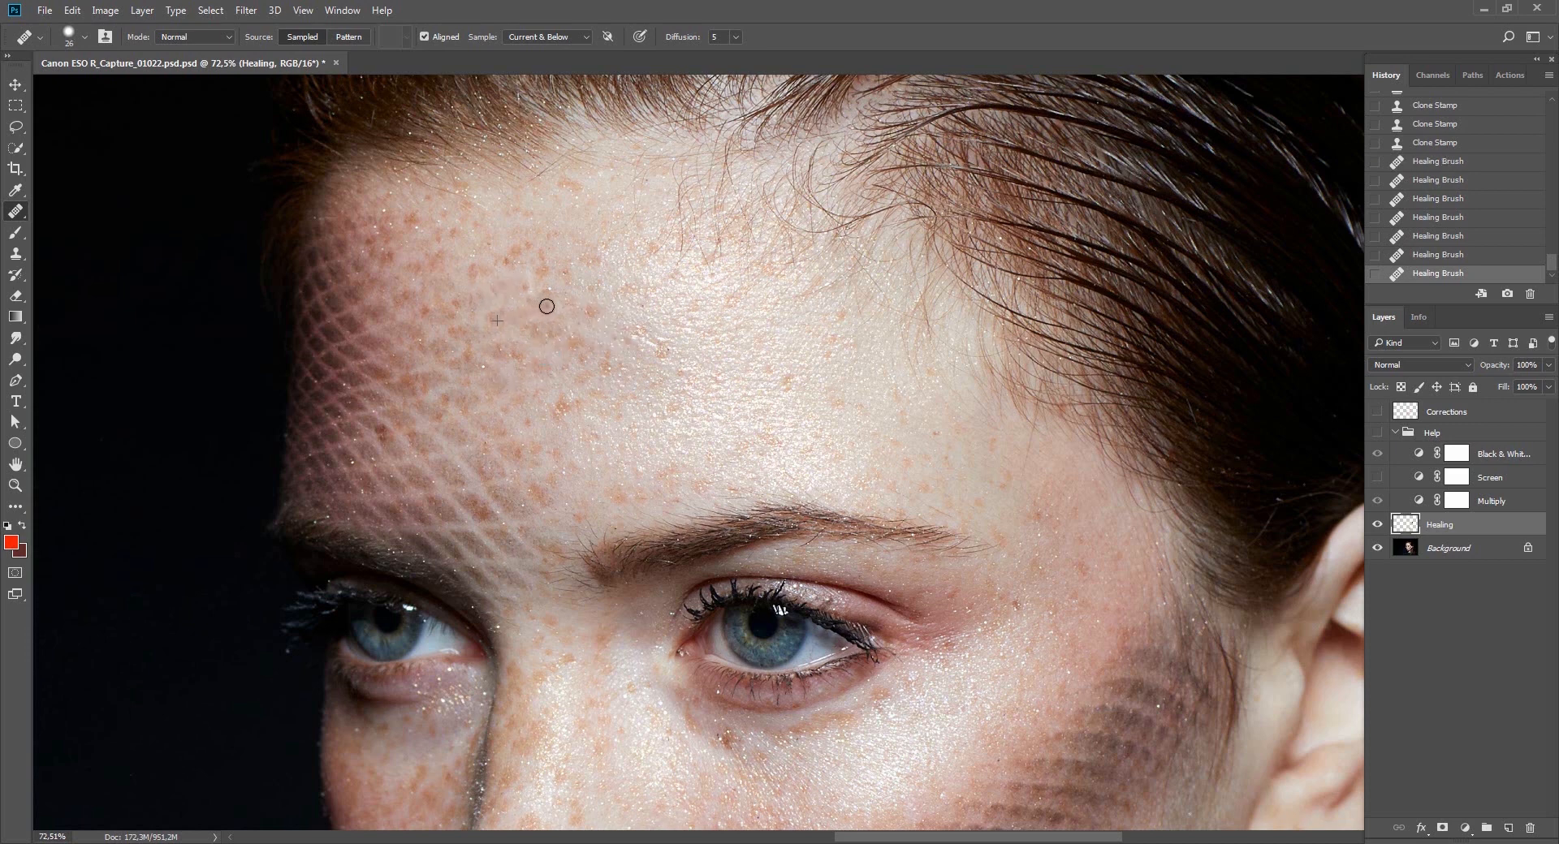
click(547, 306)
alt+click(498, 286)
drag(523, 284, 523, 289)
drag(509, 393, 490, 344)
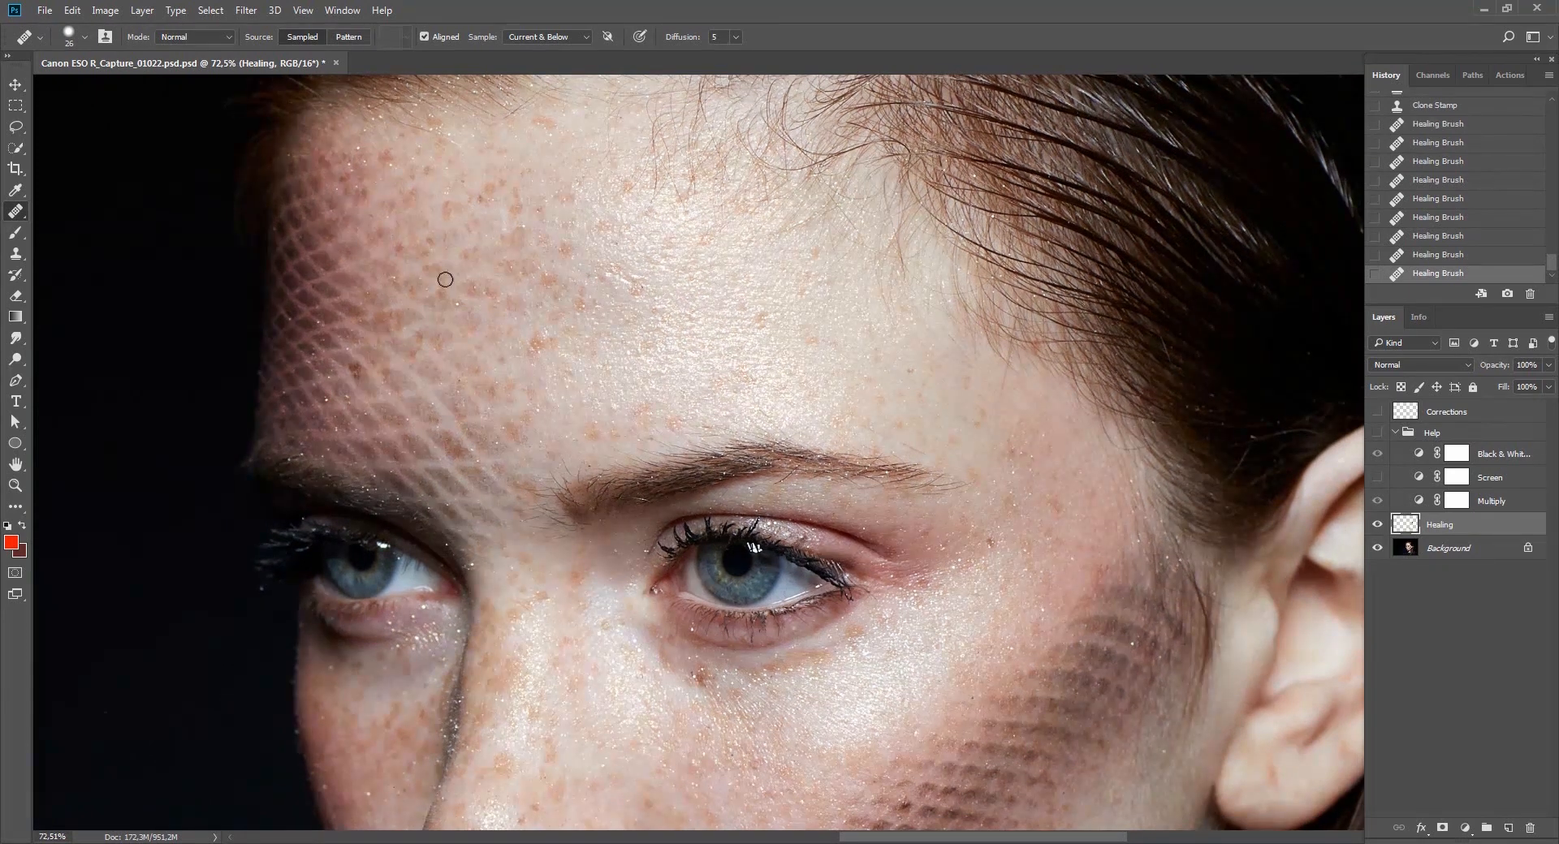
alt+click(478, 222)
click(502, 213)
alt+click(443, 251)
Heal the small blemish on the cheek just above the fishnet makeup and check the jaw and chin for more.
drag(615, 477, 602, 252)
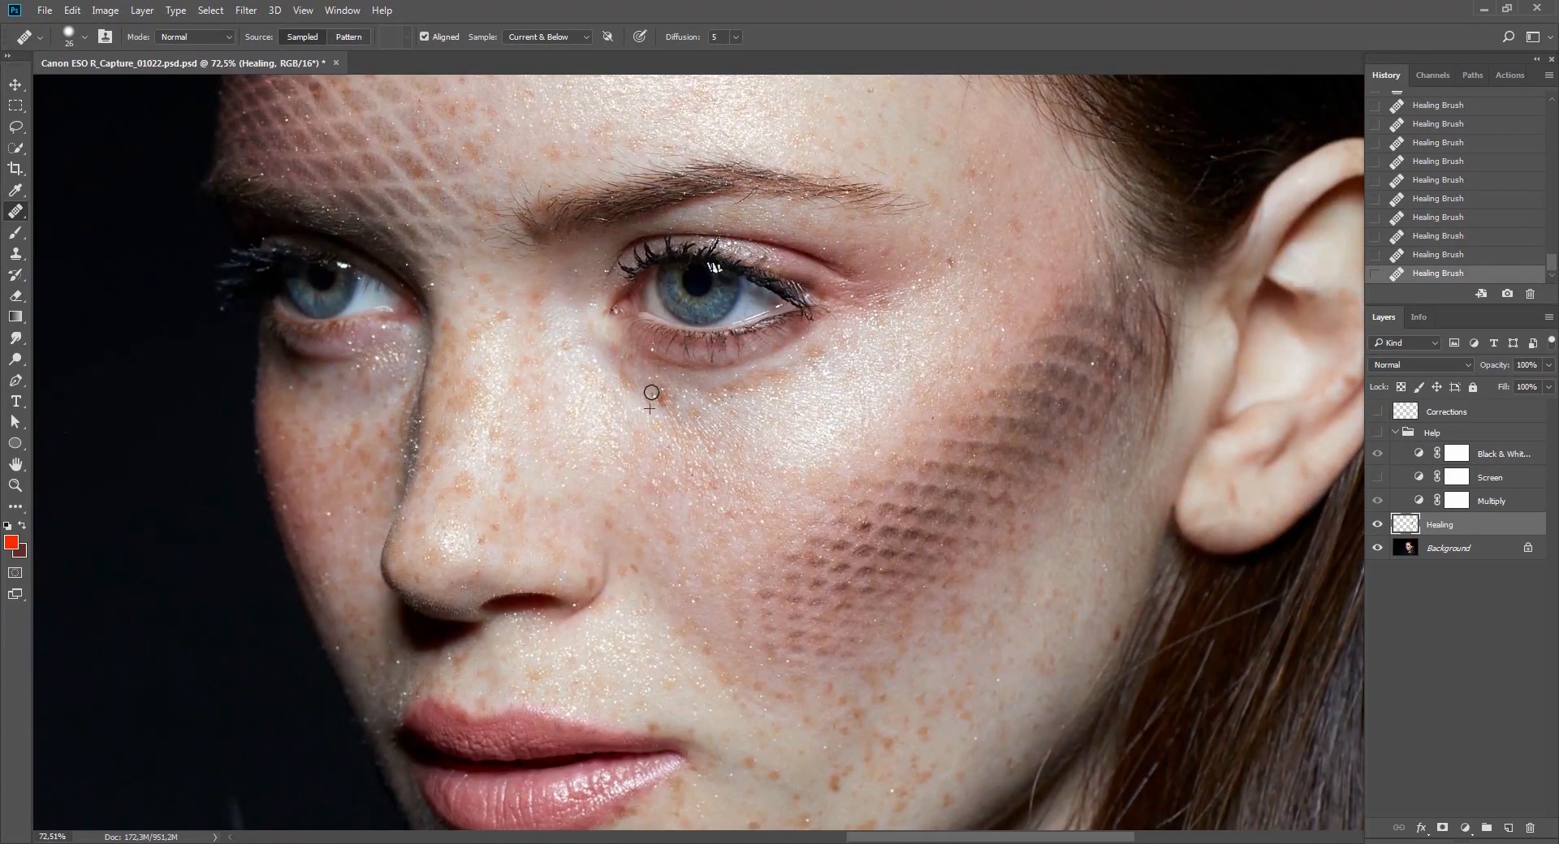
drag(728, 491, 602, 455)
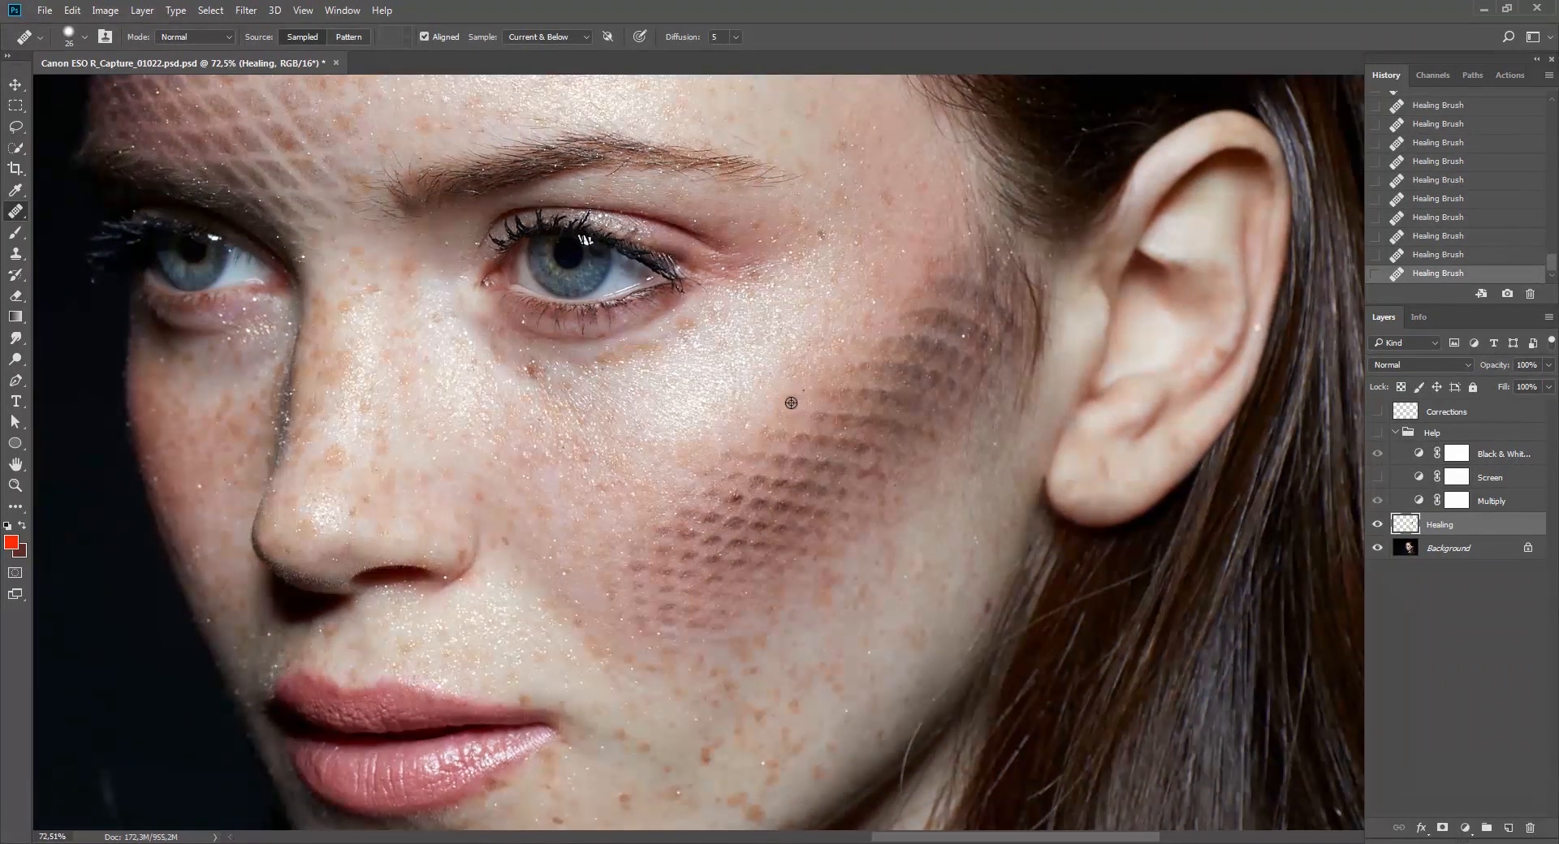
drag(804, 390, 811, 371)
drag(900, 524, 851, 374)
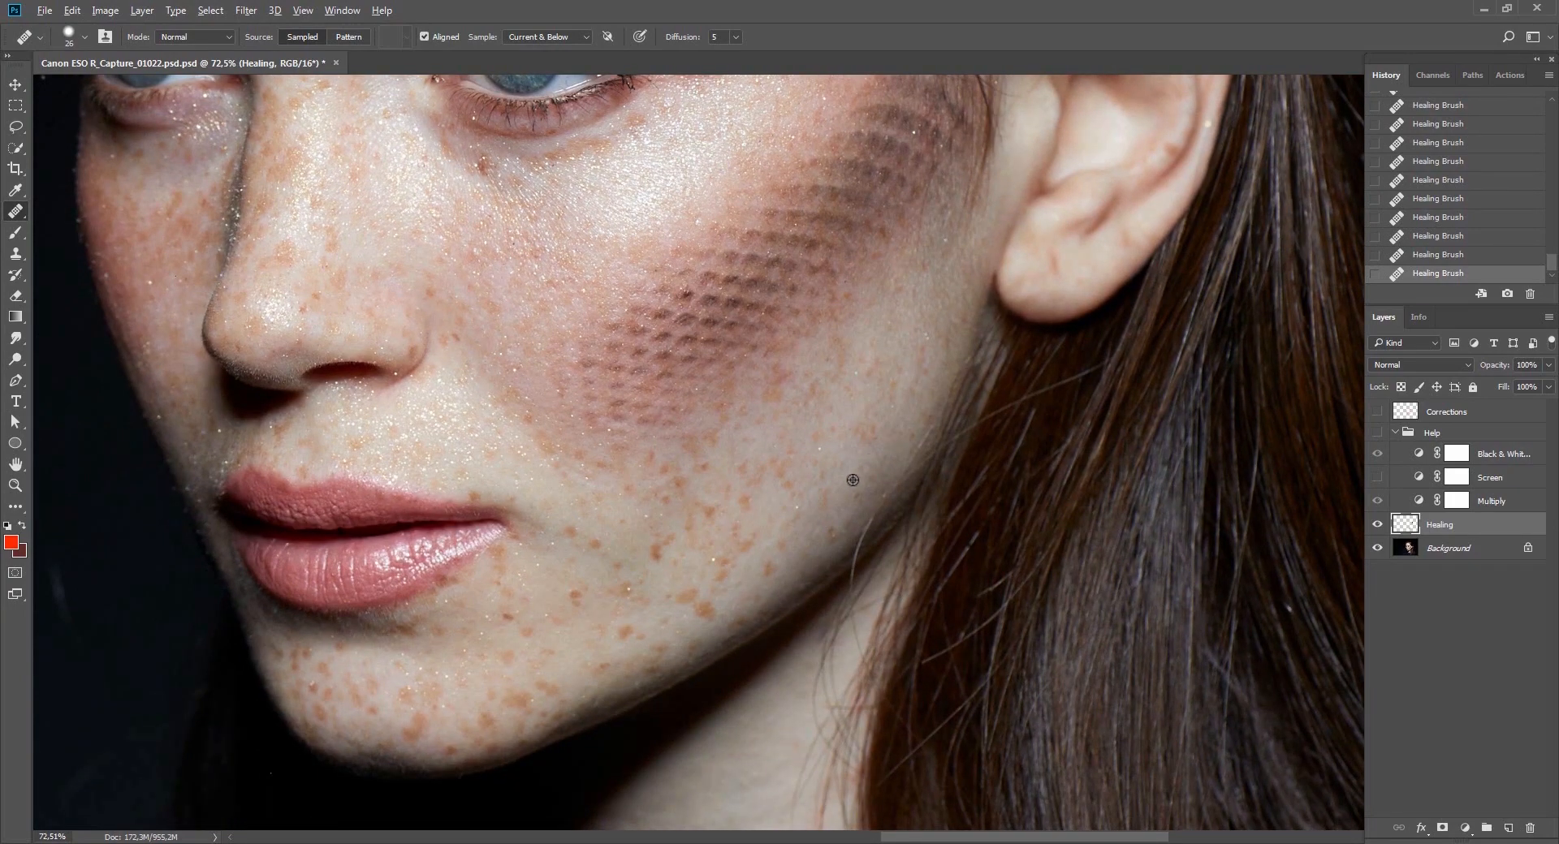
drag(706, 529, 696, 442)
drag(606, 525, 602, 376)
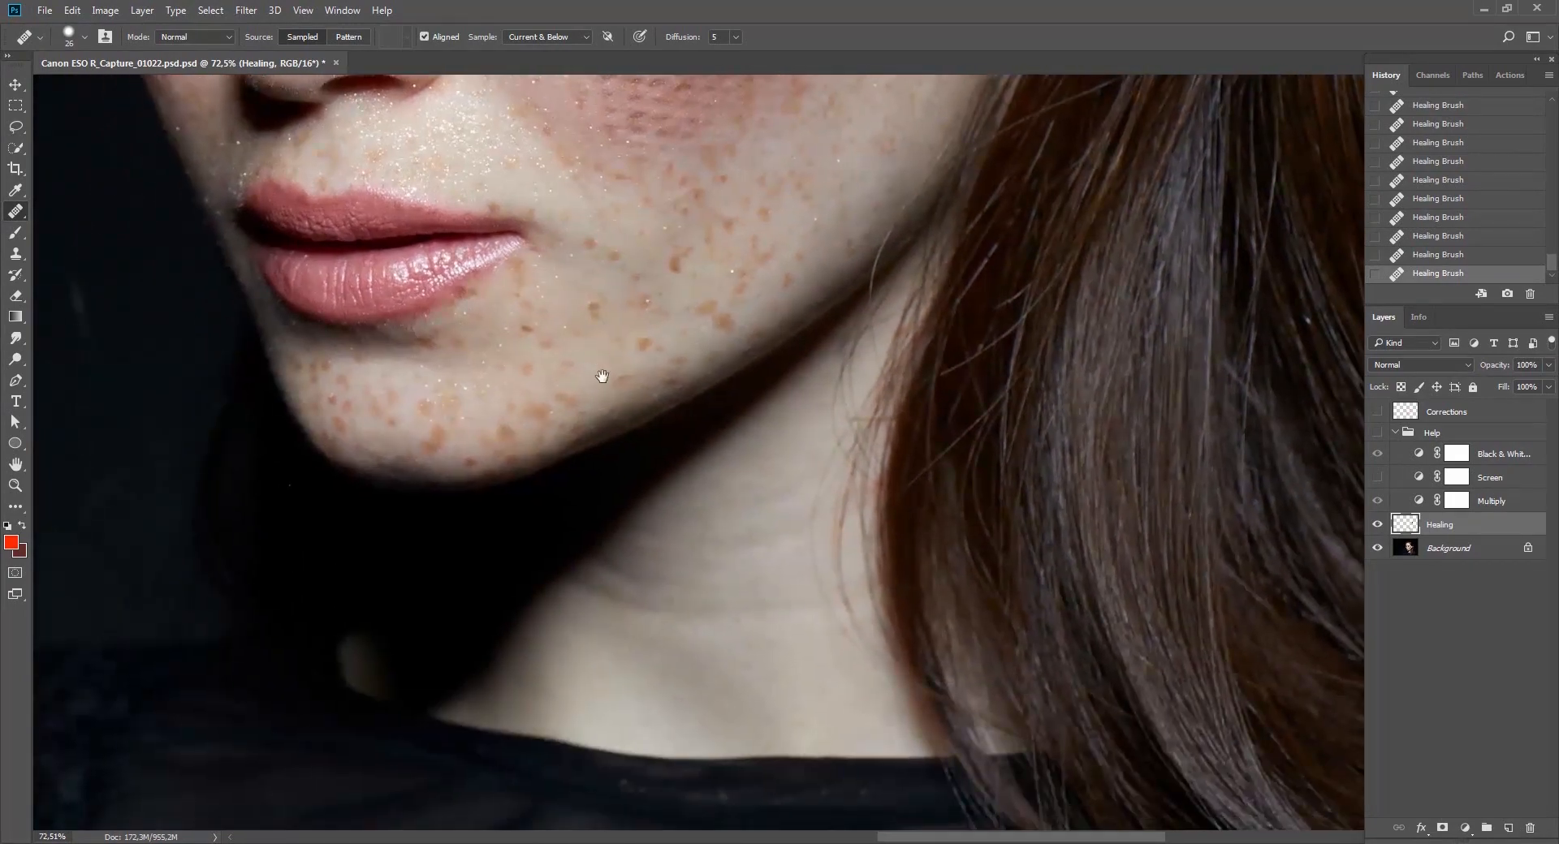
Heal the dark spot inside the fishnet makeup on the forehead above the far eyebrow, sampling just below it.
key(z)
drag(651, 442, 612, 488)
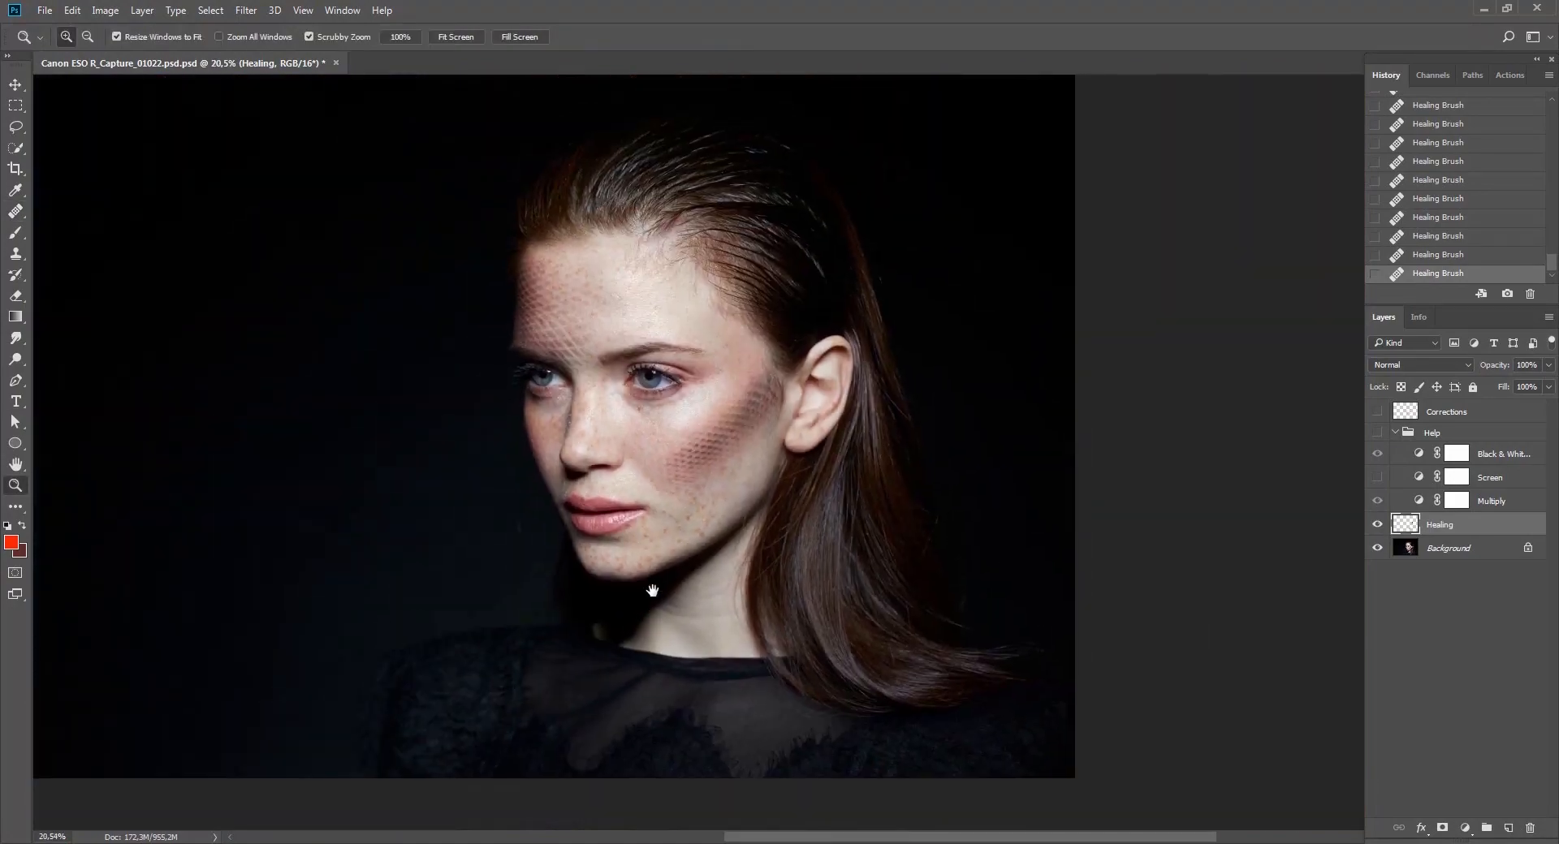
drag(641, 558, 661, 530)
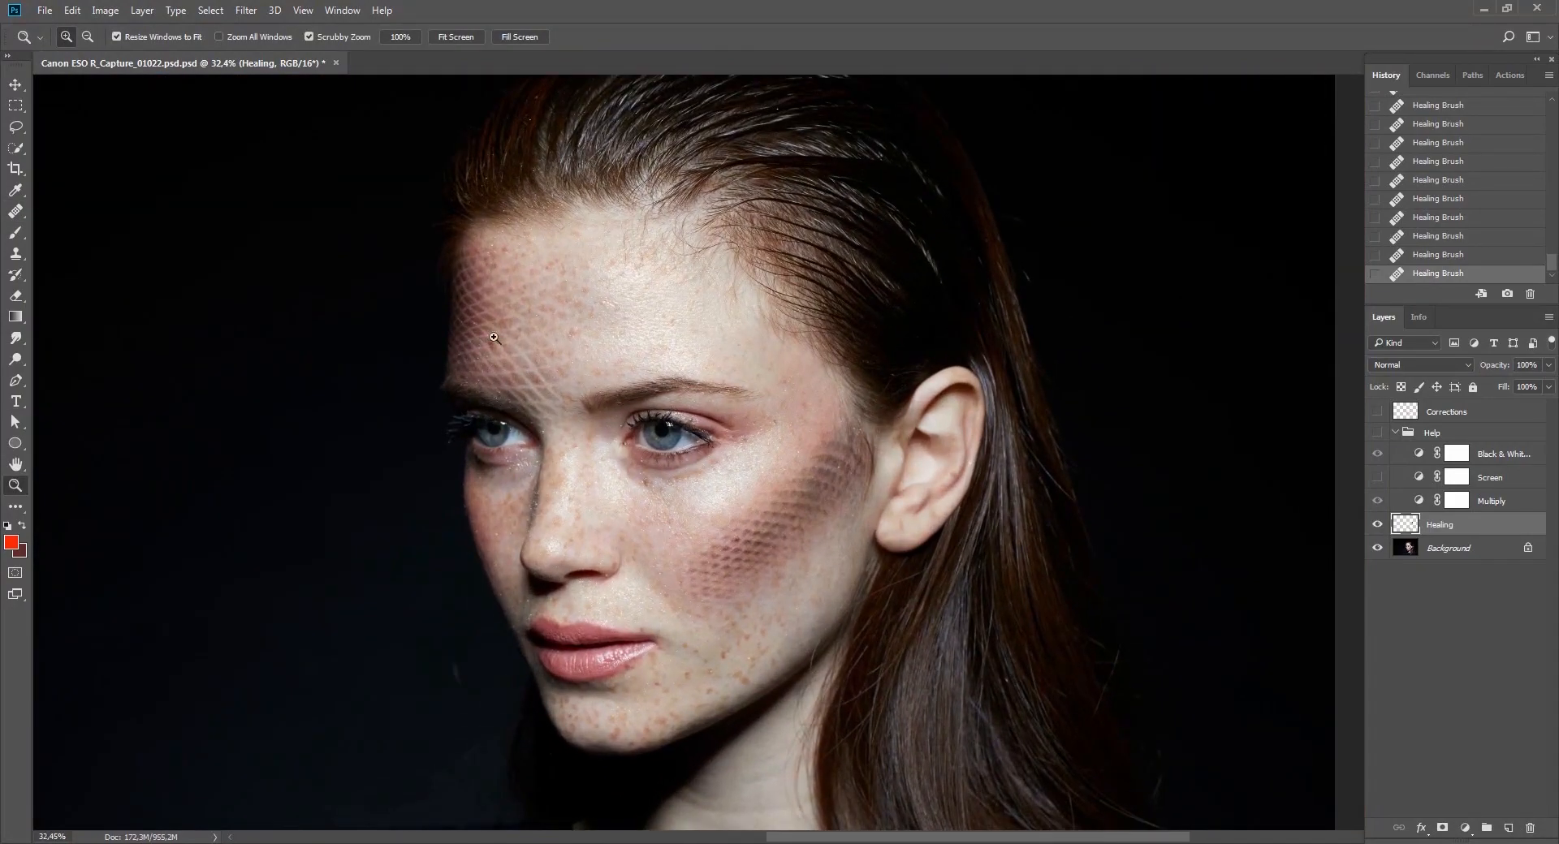
drag(494, 337, 528, 345)
key(j)
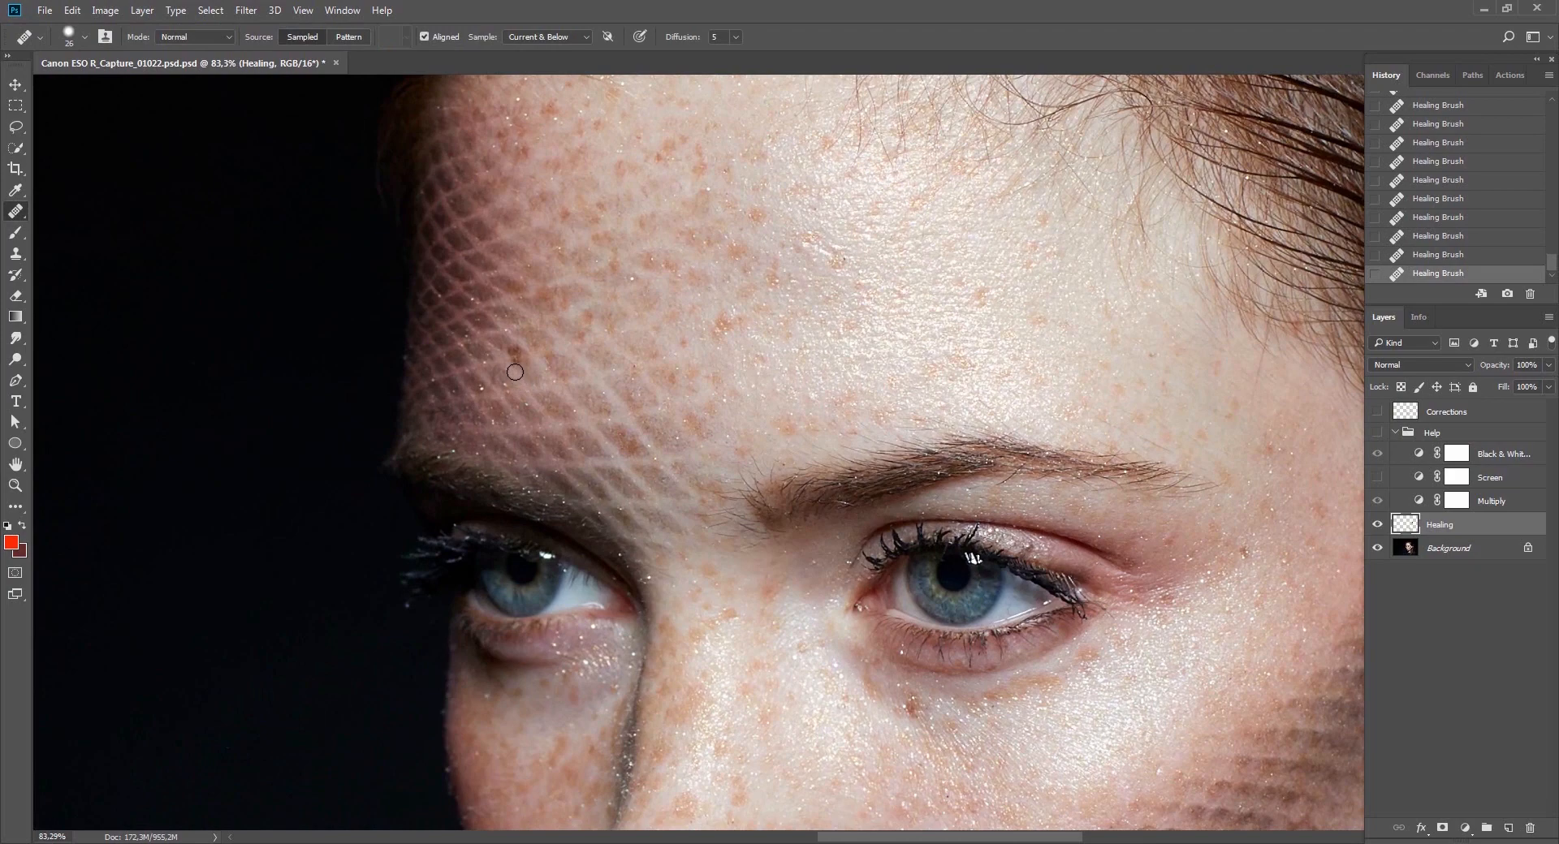
alt+click(541, 407)
drag(530, 370, 536, 378)
Review the healed face, fit the whole portrait in view and turn on the Help group's visibility.
drag(727, 349, 590, 540)
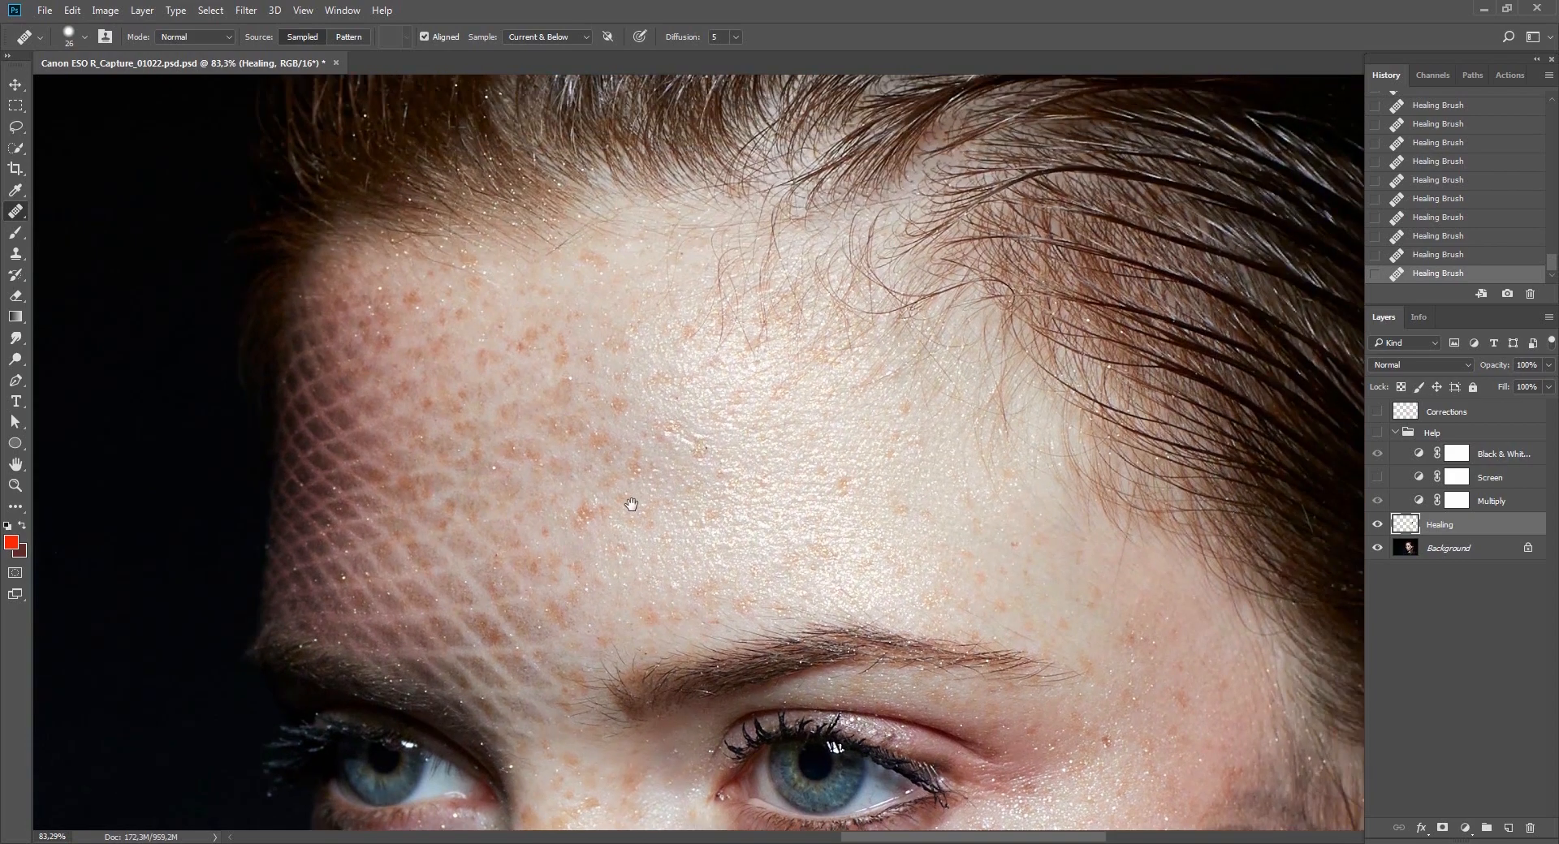
mouse_move(747, 467)
mouse_down()
mouse_move(662, 261)
mouse_move(671, 235)
mouse_up()
drag(715, 447, 707, 244)
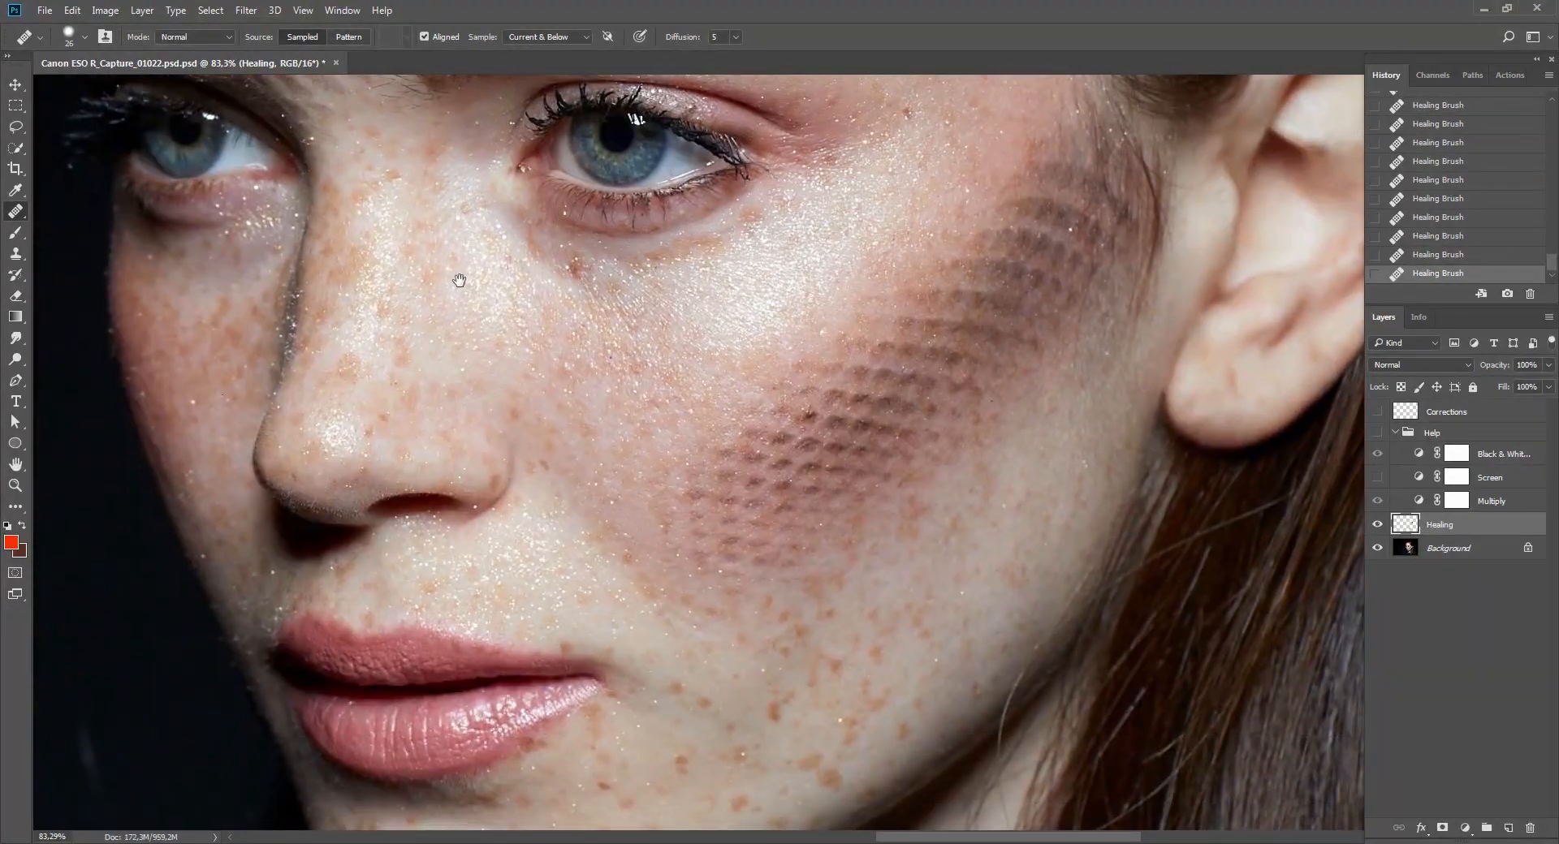
key(ctrl+0)
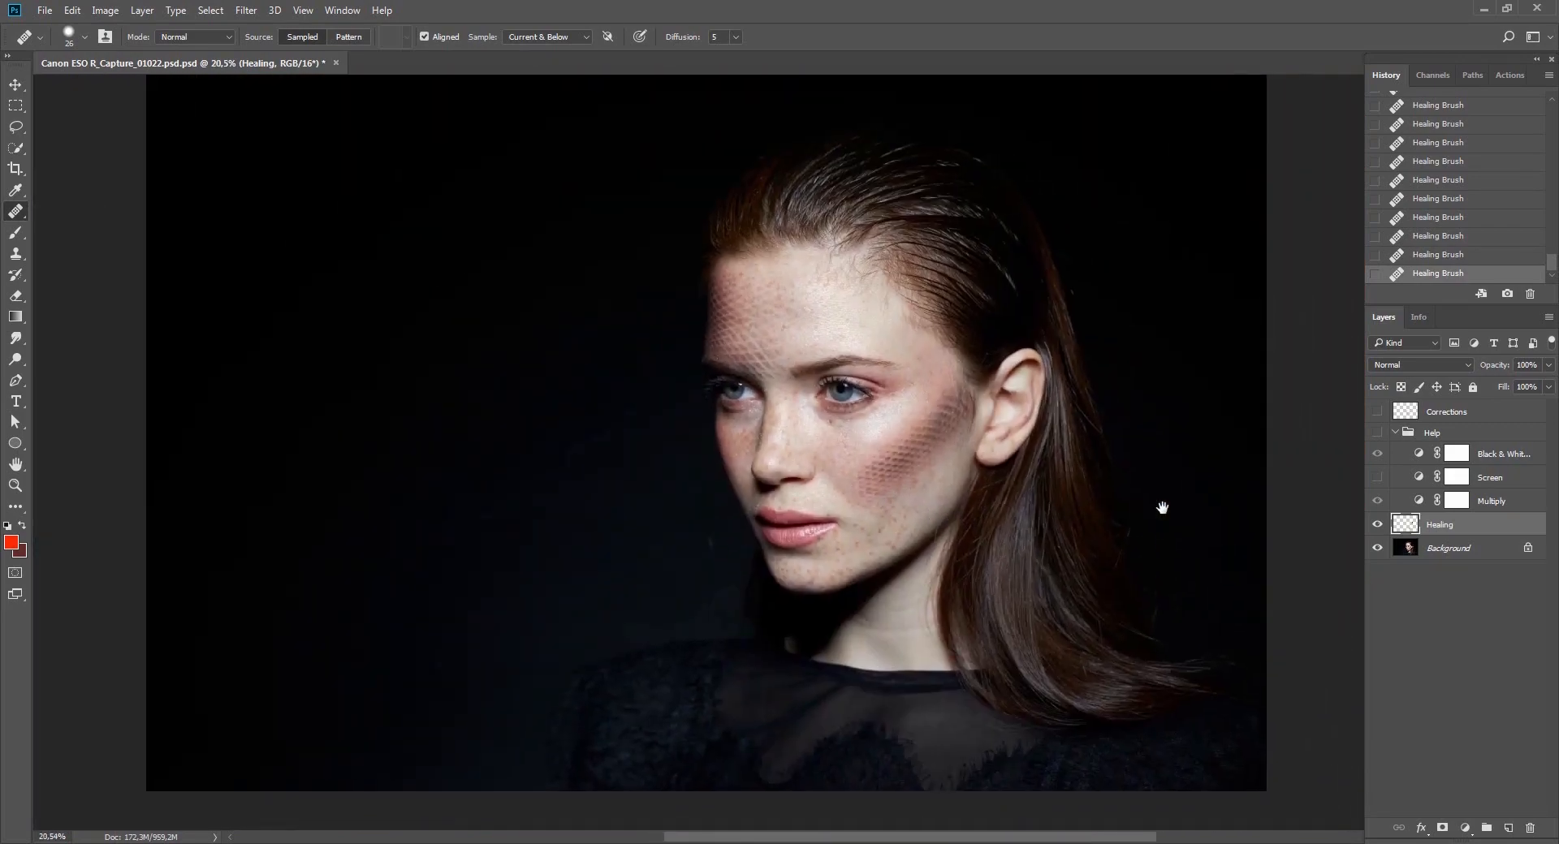
click(1377, 433)
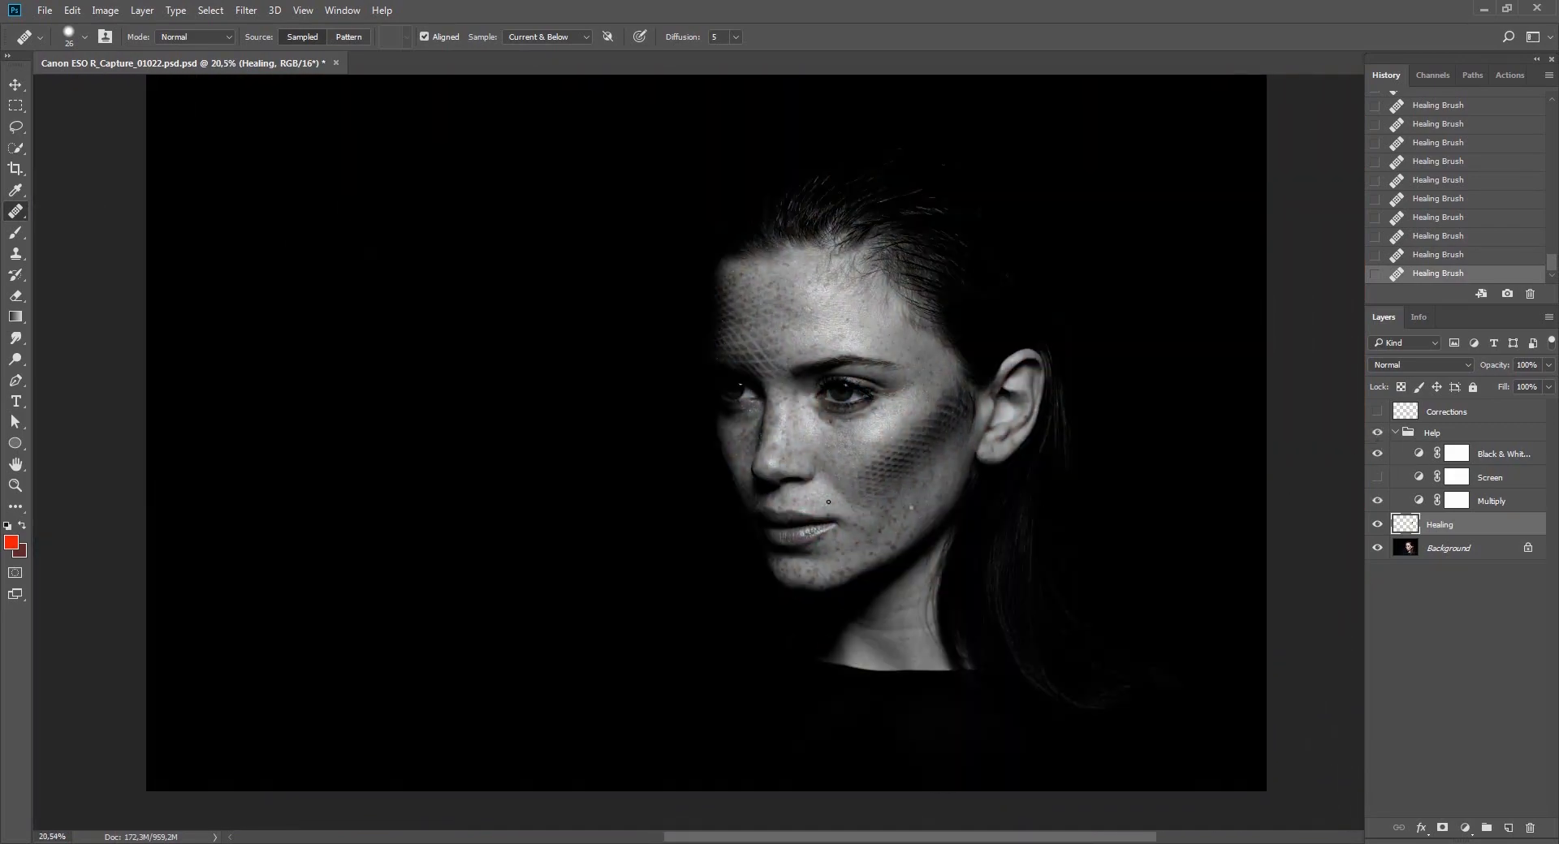
drag(874, 484, 853, 456)
Move the Help group to the top of the layer stack and place the Corrections layer inside it above the Black & White adjustment.
drag(1438, 436, 1433, 406)
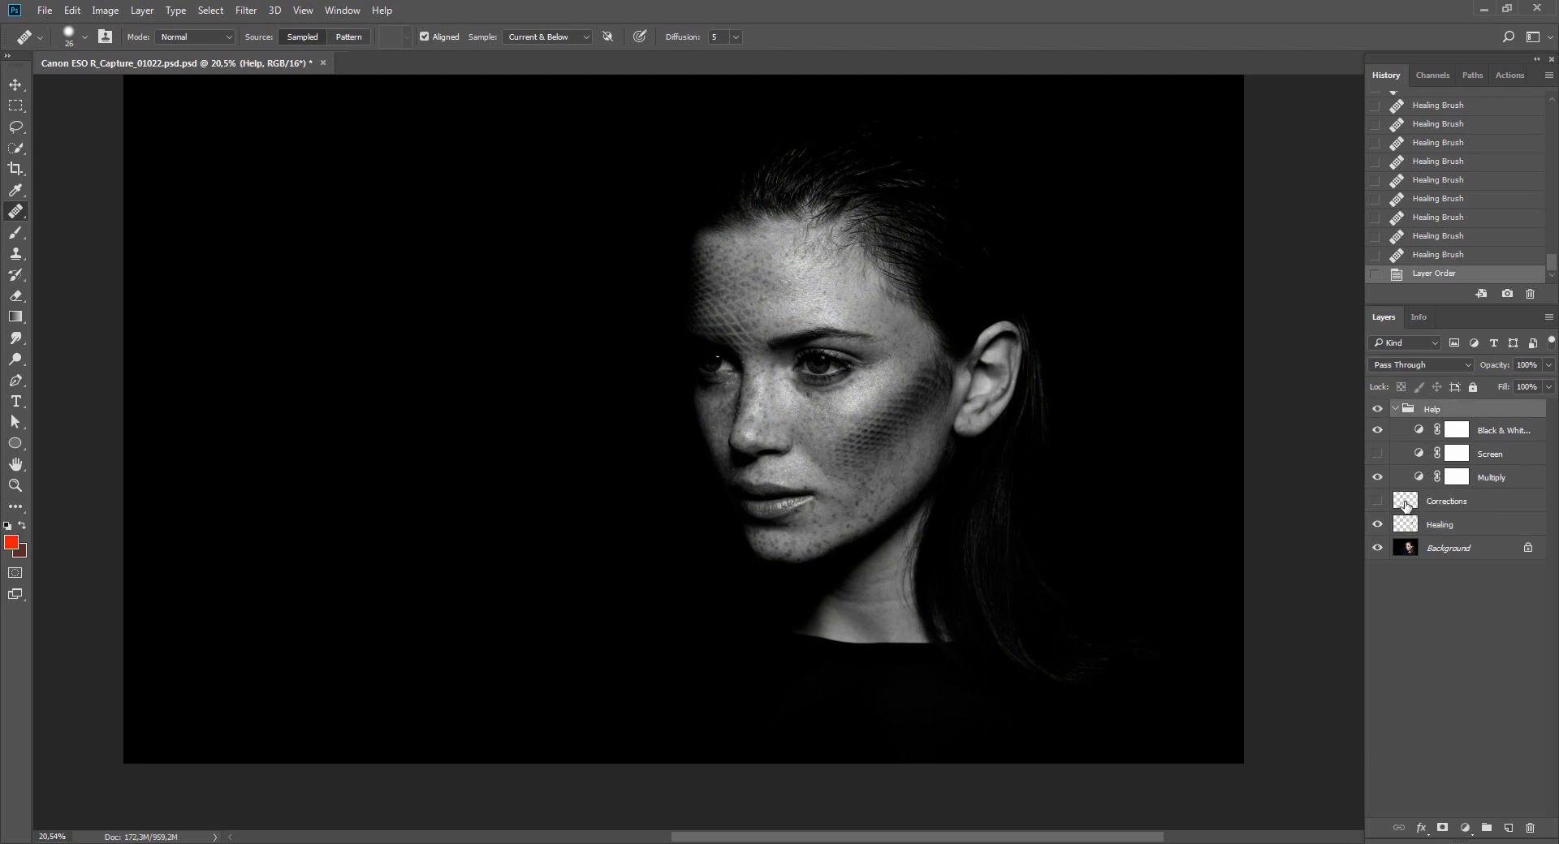
drag(1405, 504, 1410, 429)
mouse_move(985, 504)
mouse_down()
mouse_move(731, 474)
mouse_move(846, 459)
mouse_up()
Create a Dodge and Burn group with inverted Dodge and Burn curves layers and move it above the Healing layer.
key(z)
drag(690, 418, 747, 451)
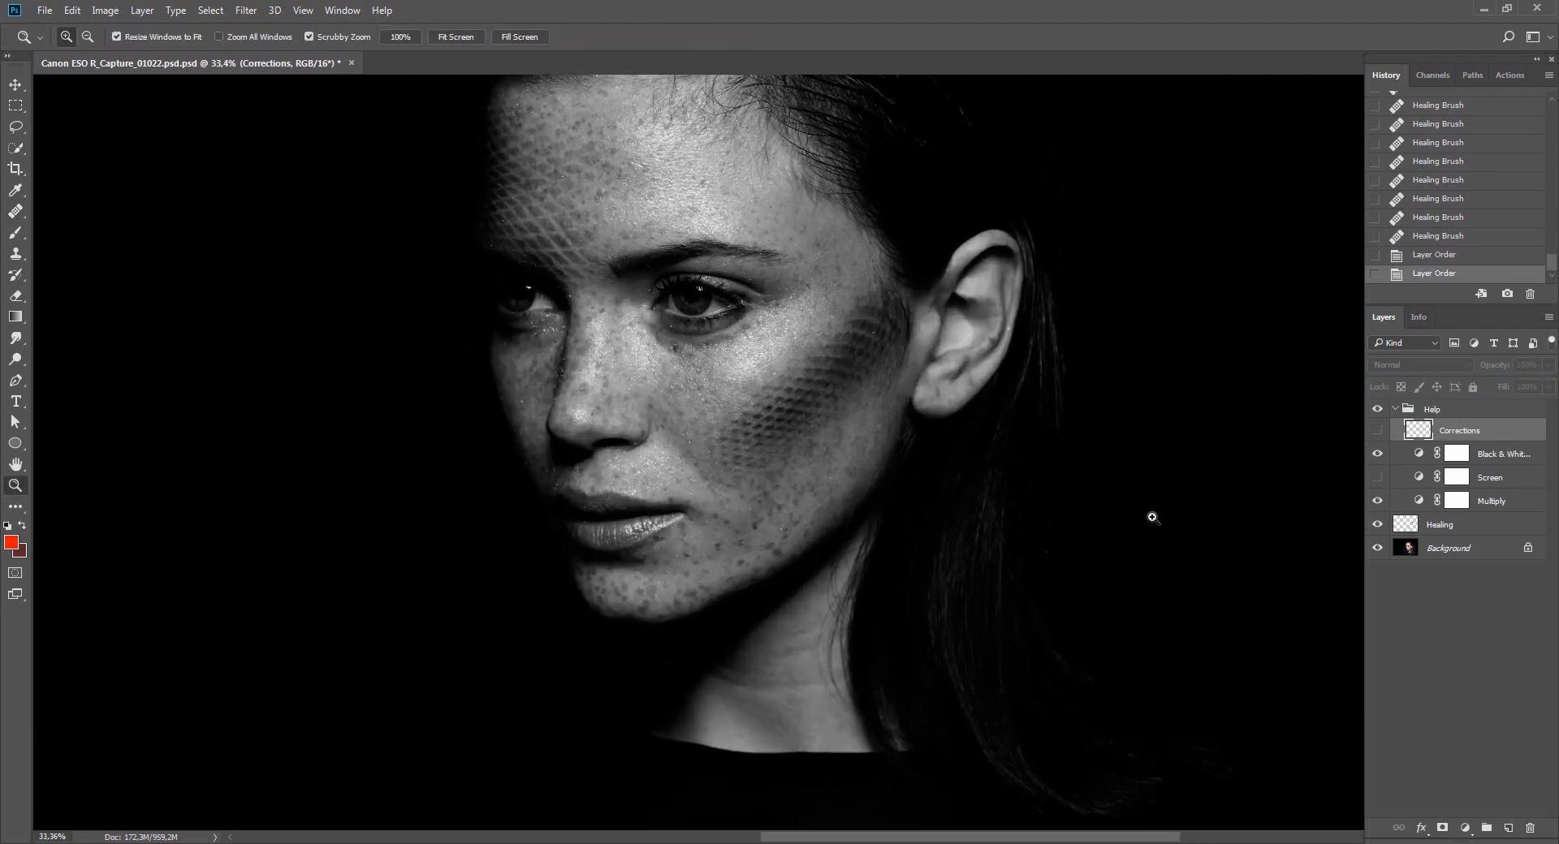
click(1506, 556)
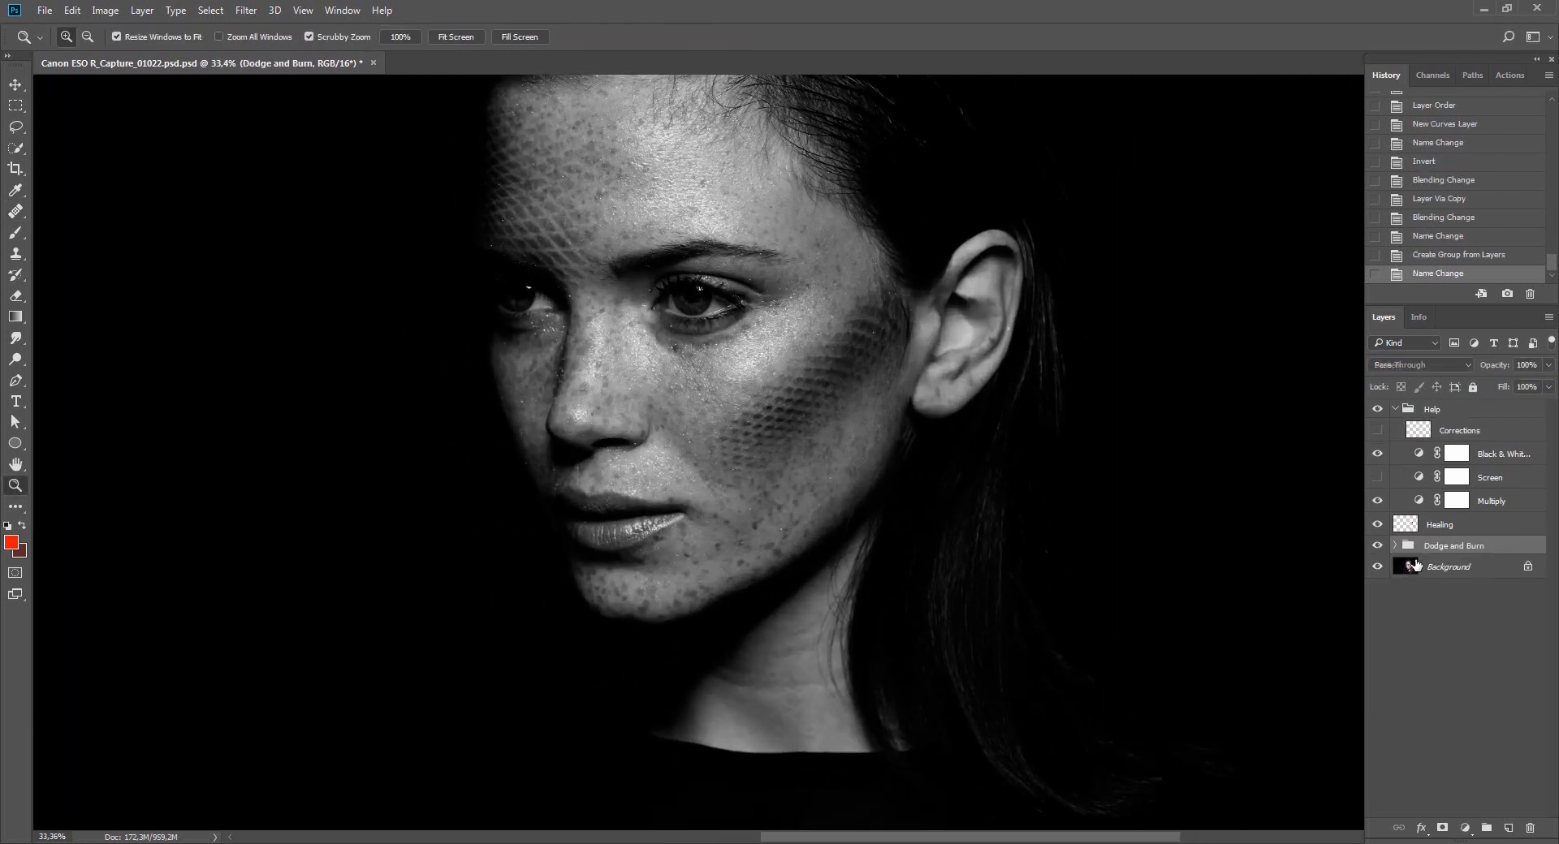
drag(1441, 549, 1434, 515)
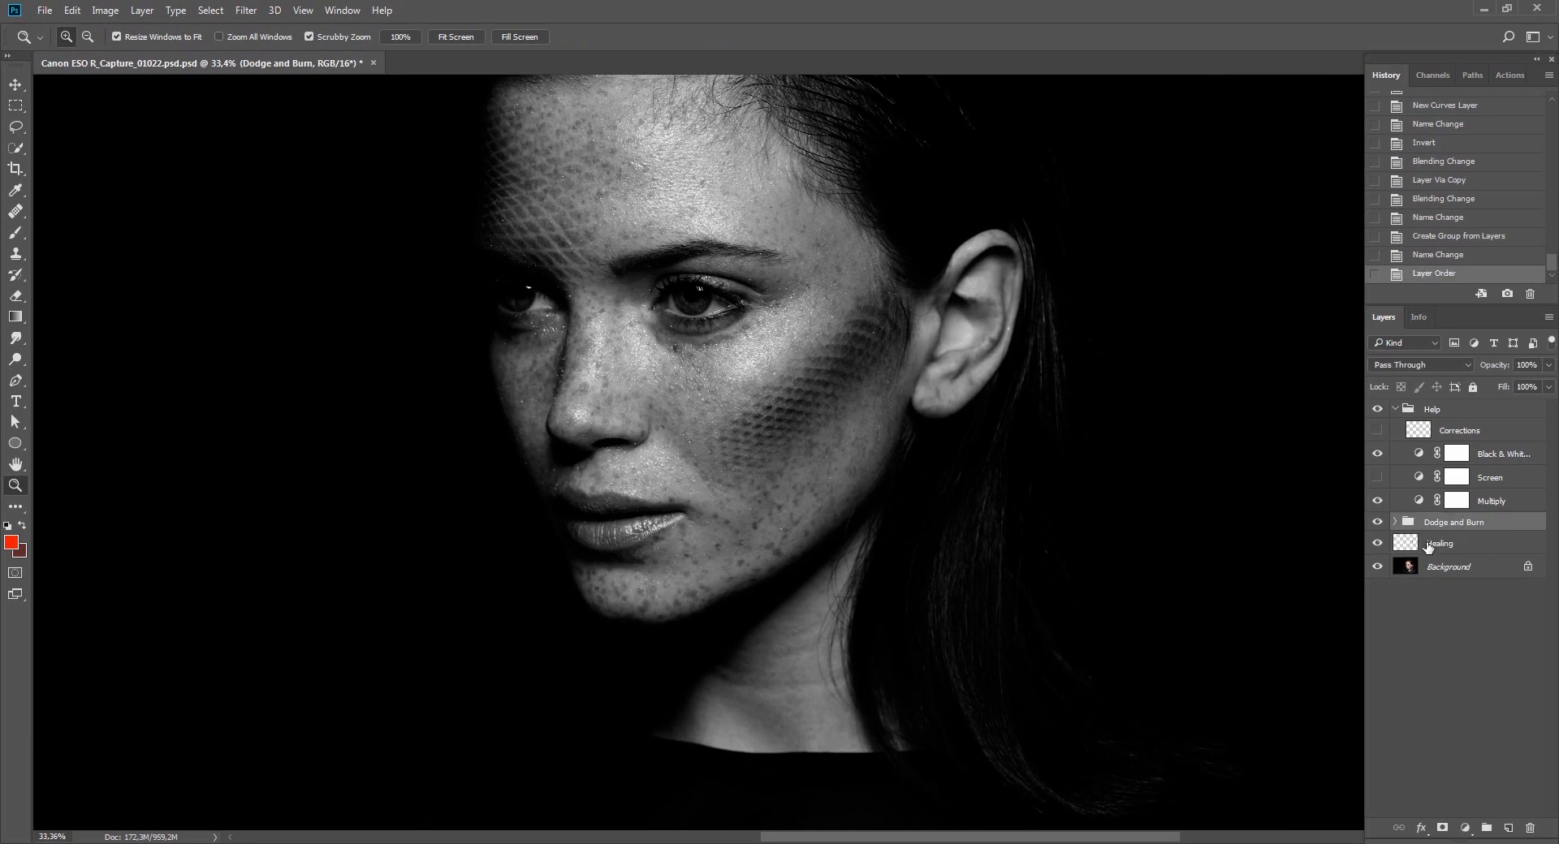
Expand the Dodge and Burn group to show its Burn and Dodge layers and save the document.
key(v)
click(1396, 523)
key(ctrl+s)
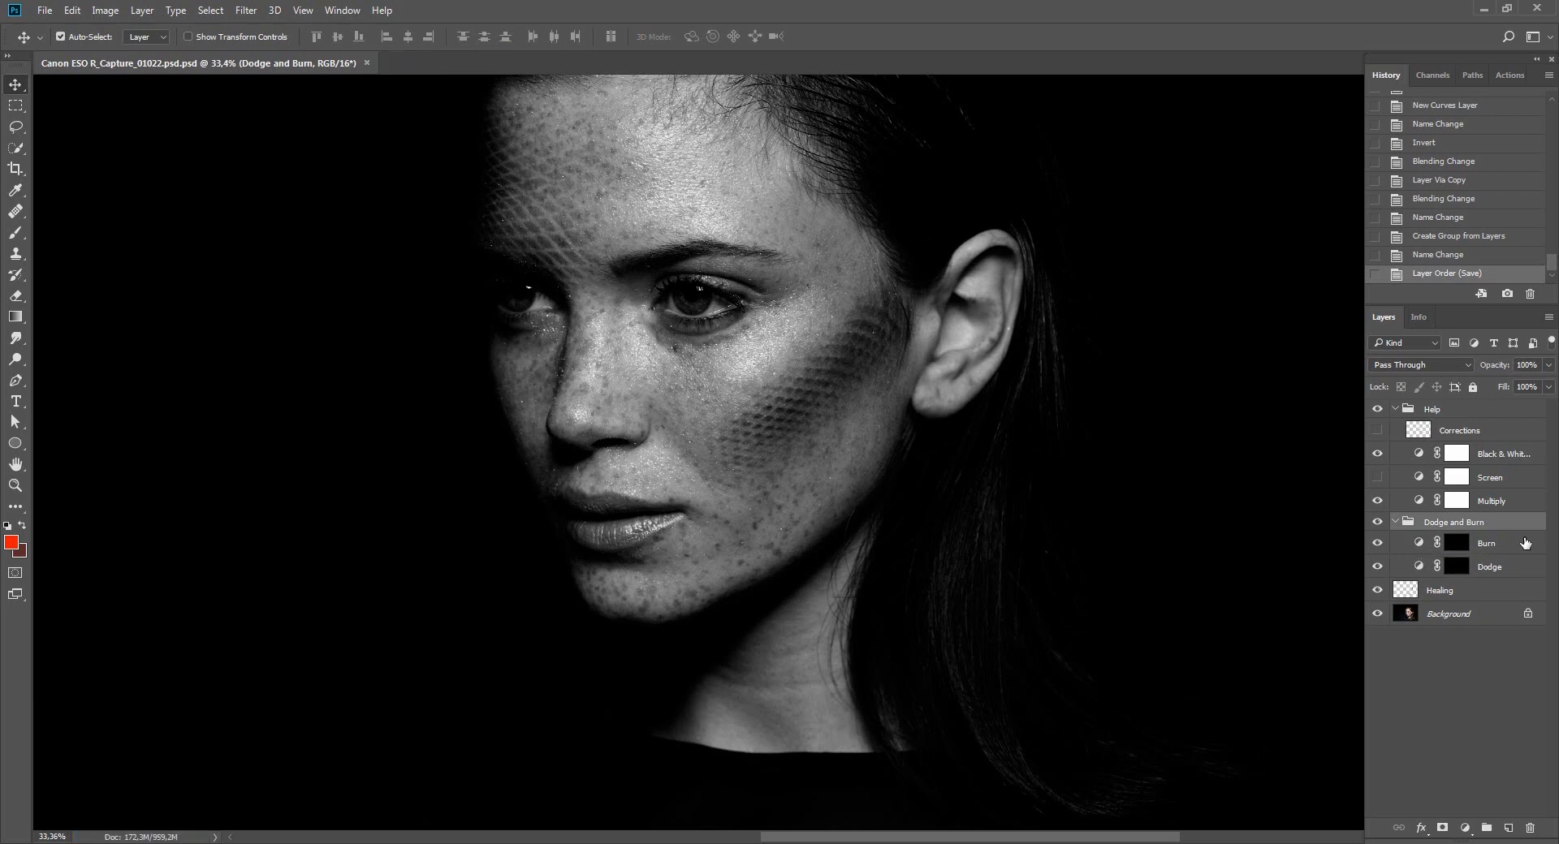
Target the Burn layer's mask with a white 60 px brush at 30% opacity and 2% flow.
click(1456, 545)
key(b)
key(d)
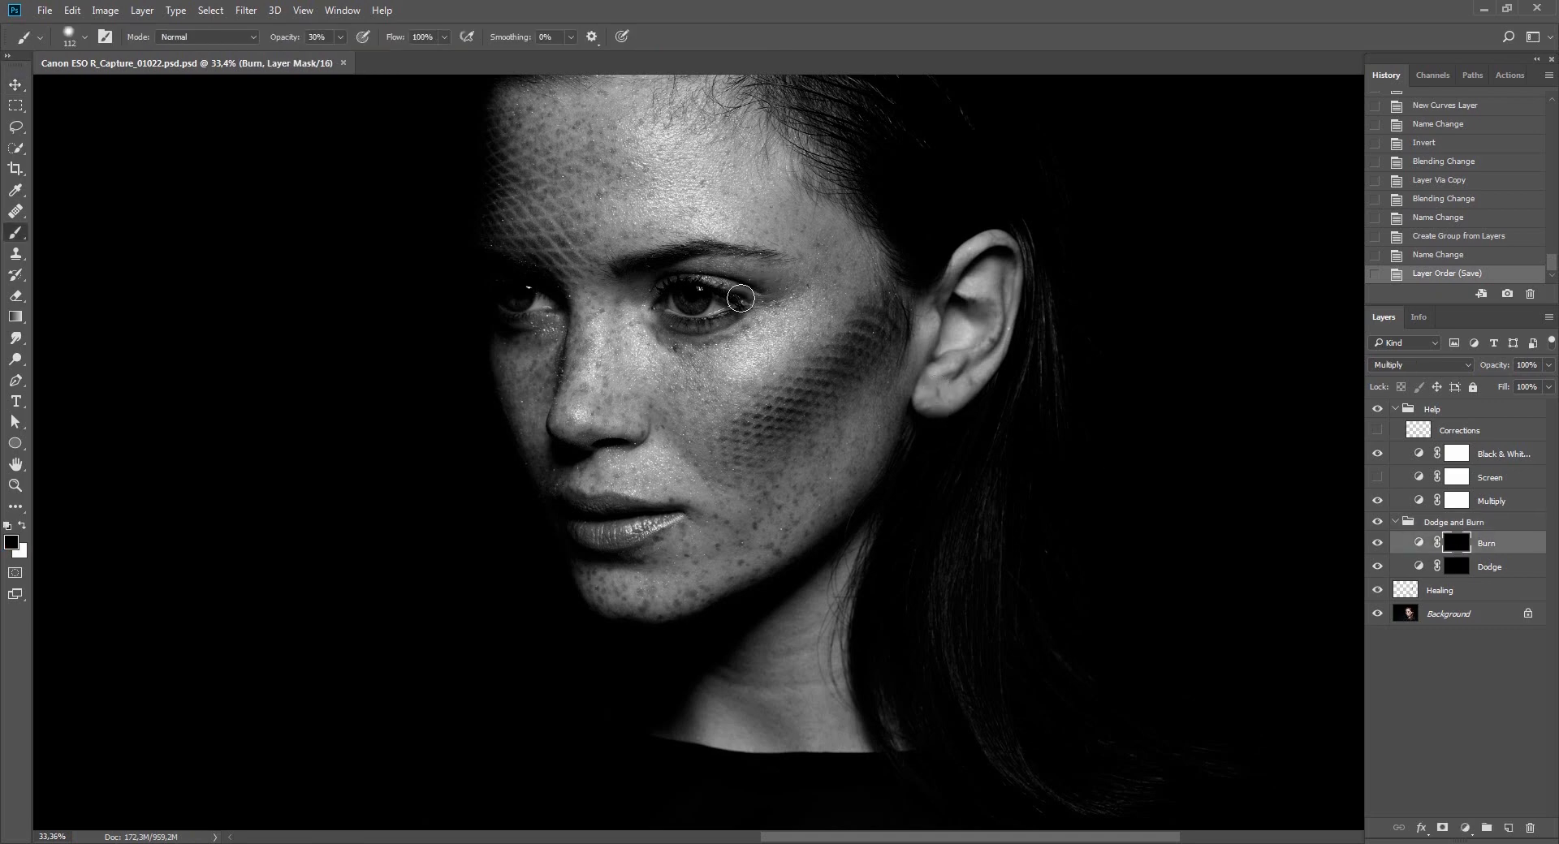
key(z)
drag(827, 341, 772, 344)
key(r)
drag(931, 343, 846, 311)
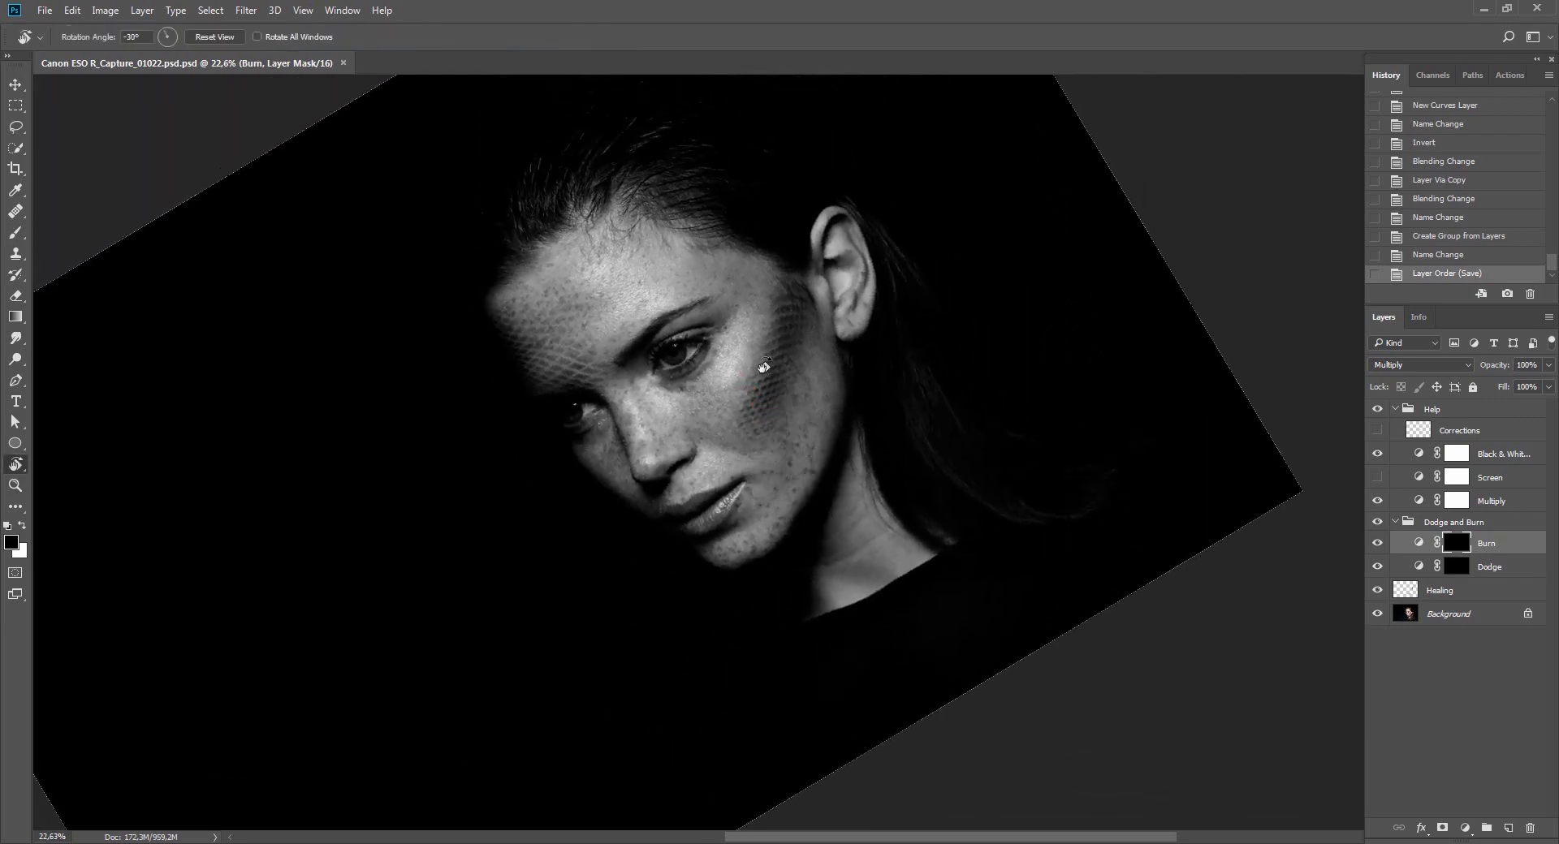
key(z)
mouse_move(763, 368)
mouse_down()
mouse_move(793, 404)
mouse_move(840, 411)
mouse_up()
key(b)
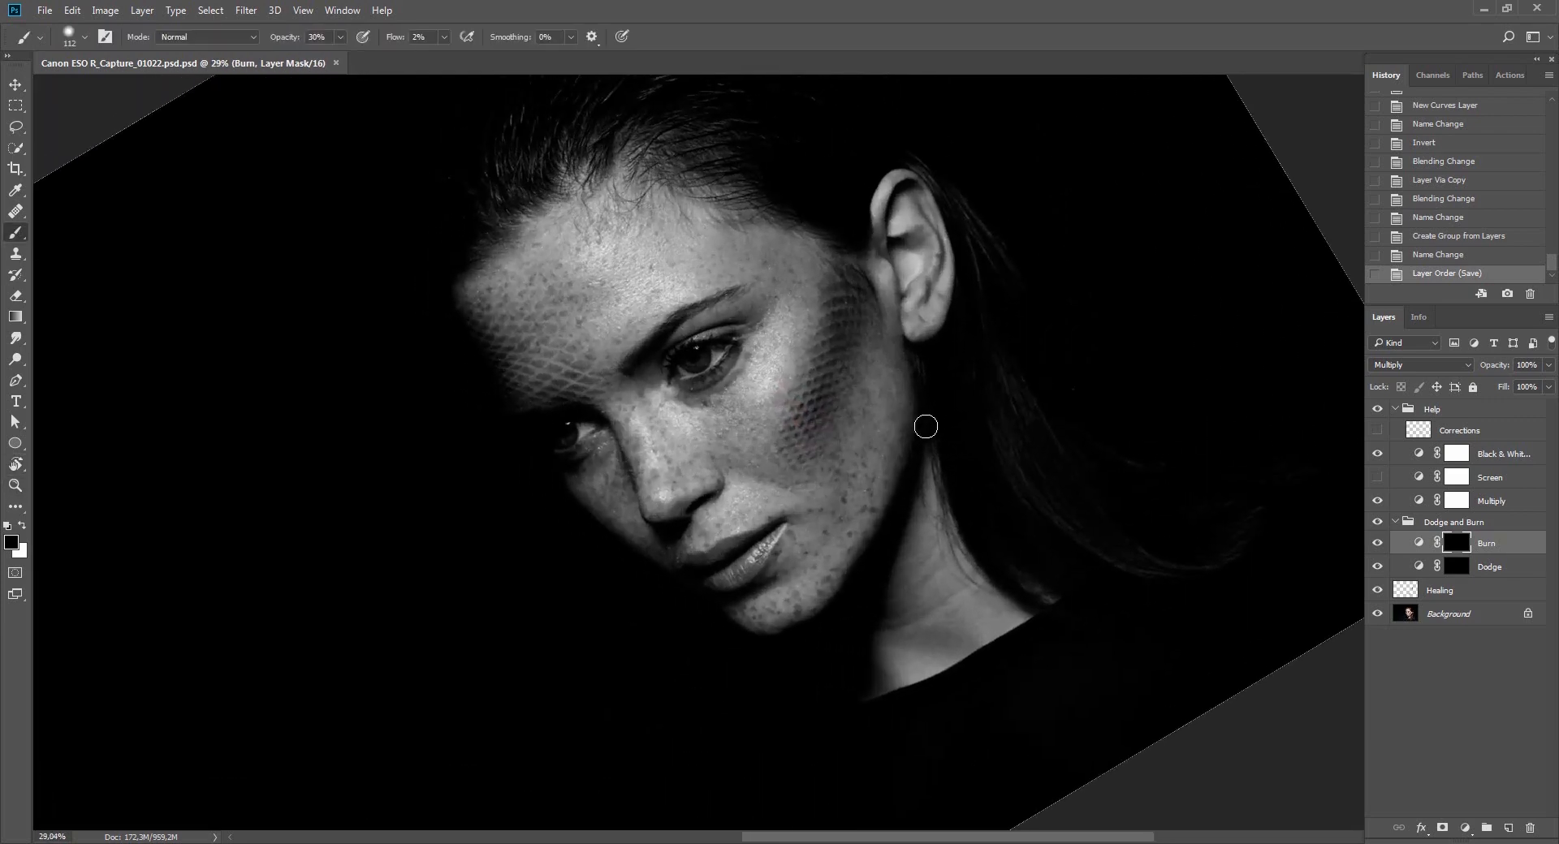
key(bracketleft)
key(bracketleft)
key(bracketleft)
key(r)
drag(1012, 334, 1089, 383)
key(x)
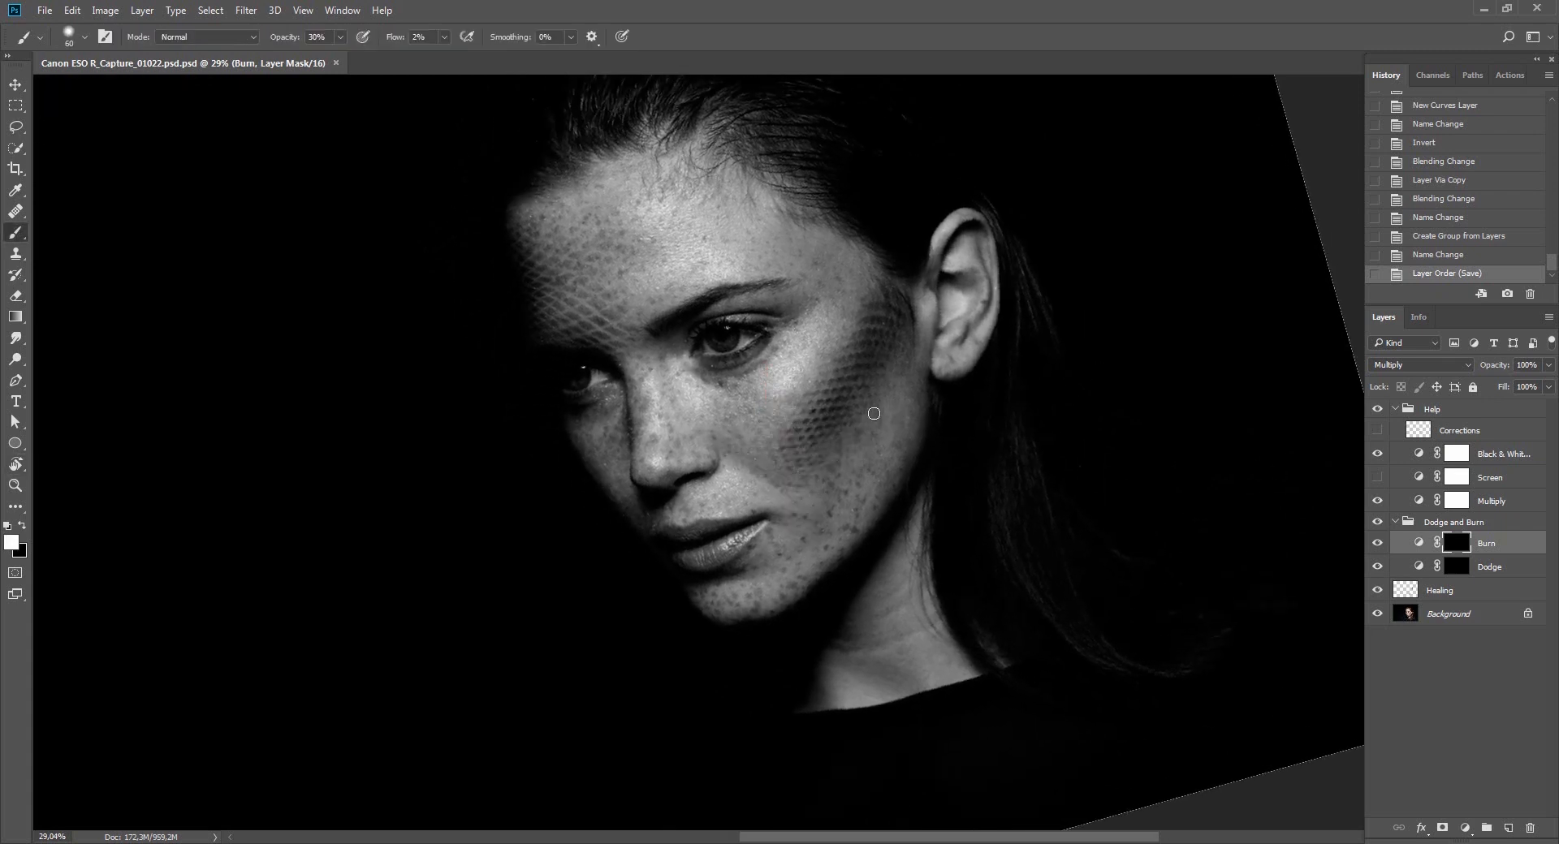
Burn the bright patches between the freckles on the lower cheek, jaw and chin through the Burn mask.
mouse_move(895, 384)
mouse_down()
mouse_move(907, 426)
mouse_move(875, 418)
mouse_up()
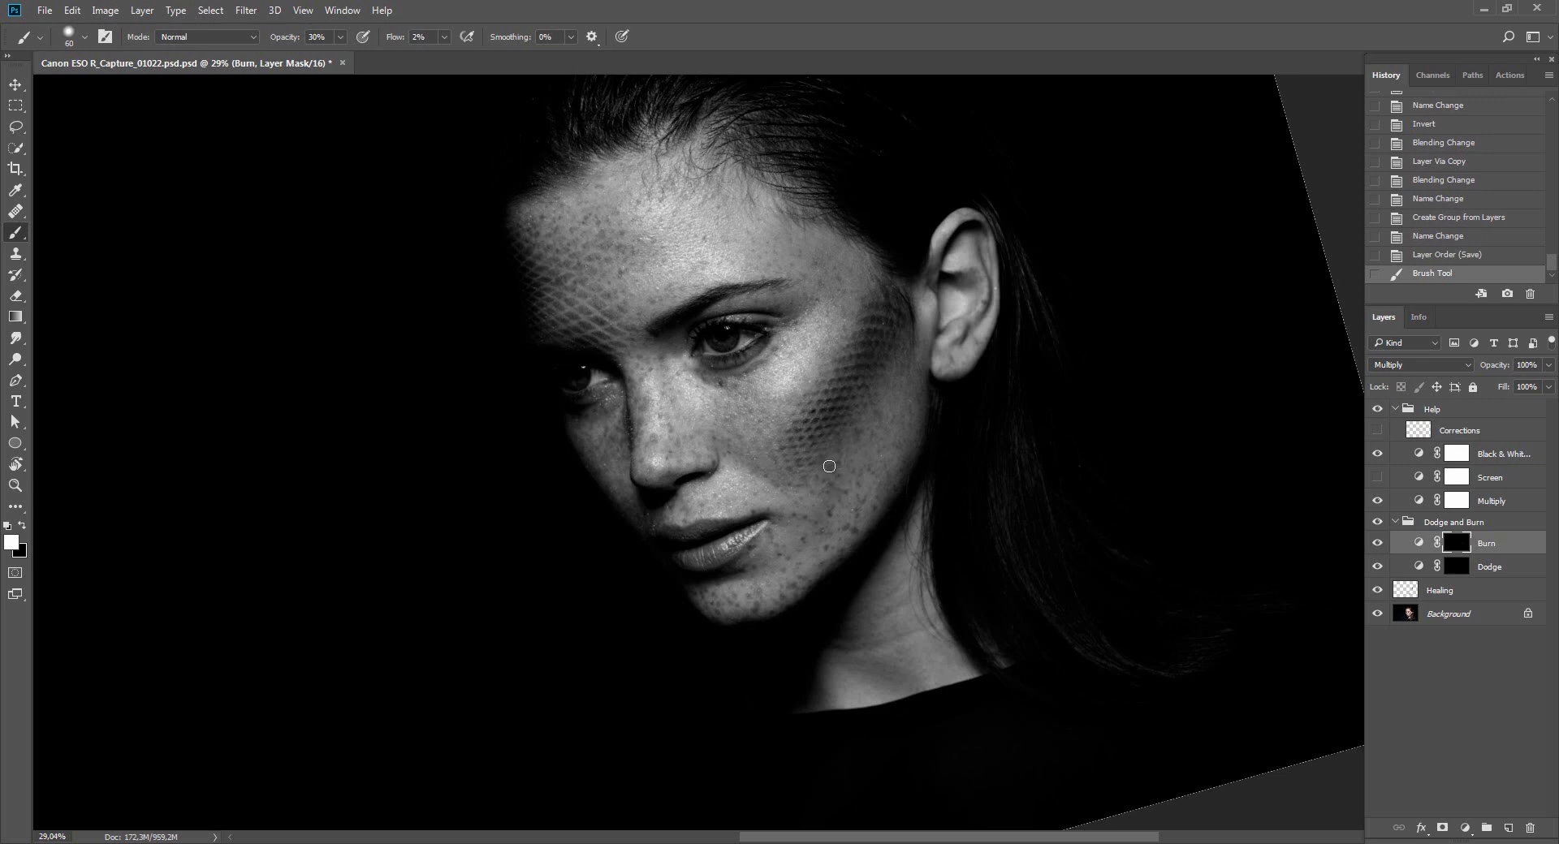
mouse_move(791, 505)
mouse_down()
mouse_move(777, 532)
mouse_move(851, 523)
mouse_up()
drag(770, 602, 812, 568)
mouse_move(844, 528)
mouse_down()
mouse_move(888, 501)
mouse_move(857, 528)
mouse_up()
drag(856, 528, 873, 487)
drag(845, 540, 876, 456)
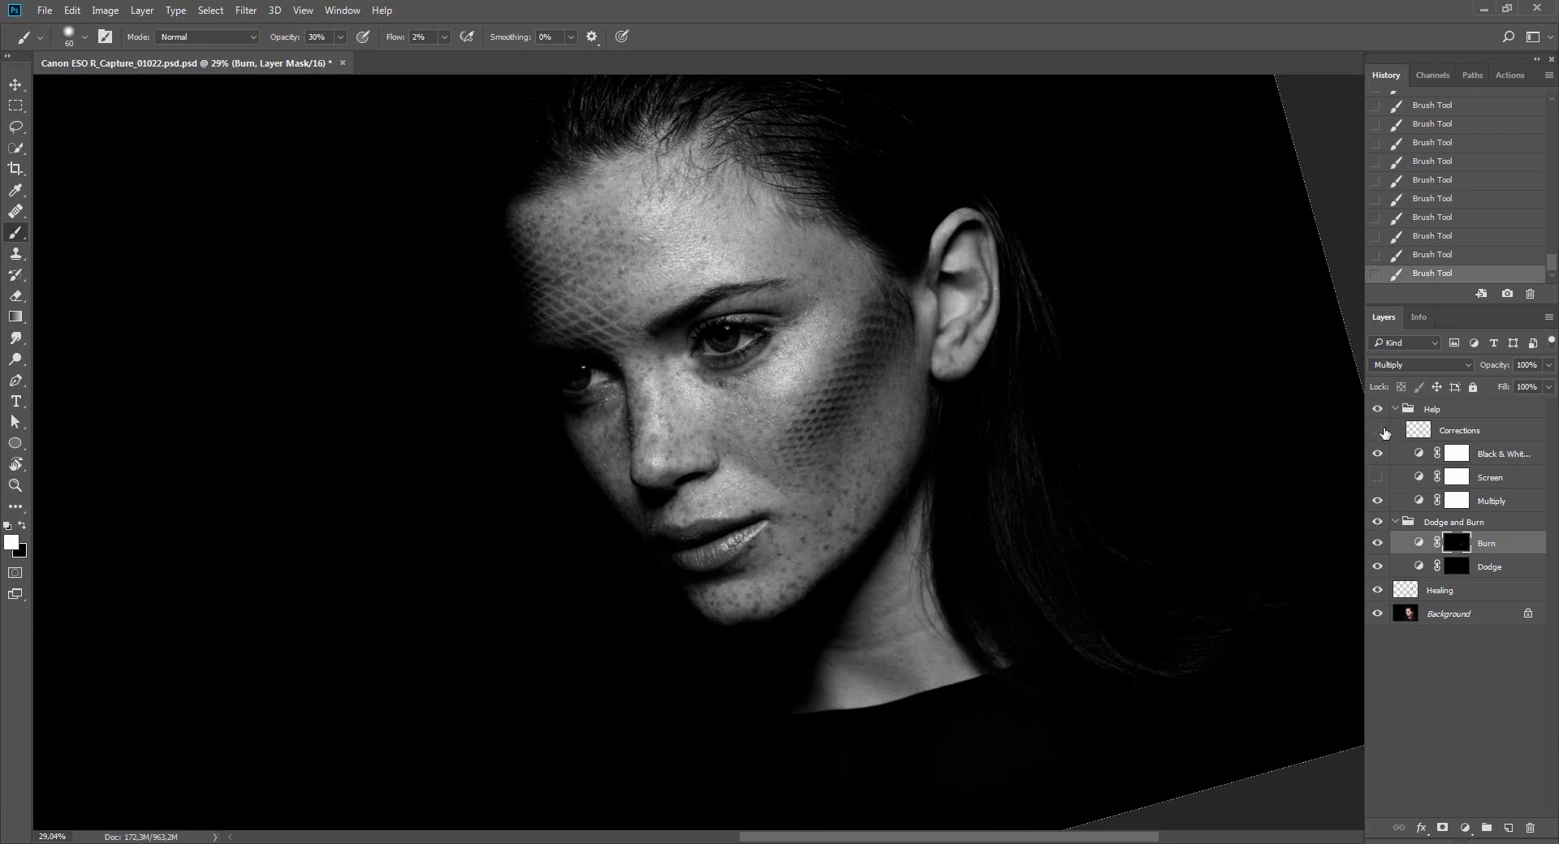
Check the burned skin in colour and upright with the Help group hidden, and show the group again.
click(1378, 409)
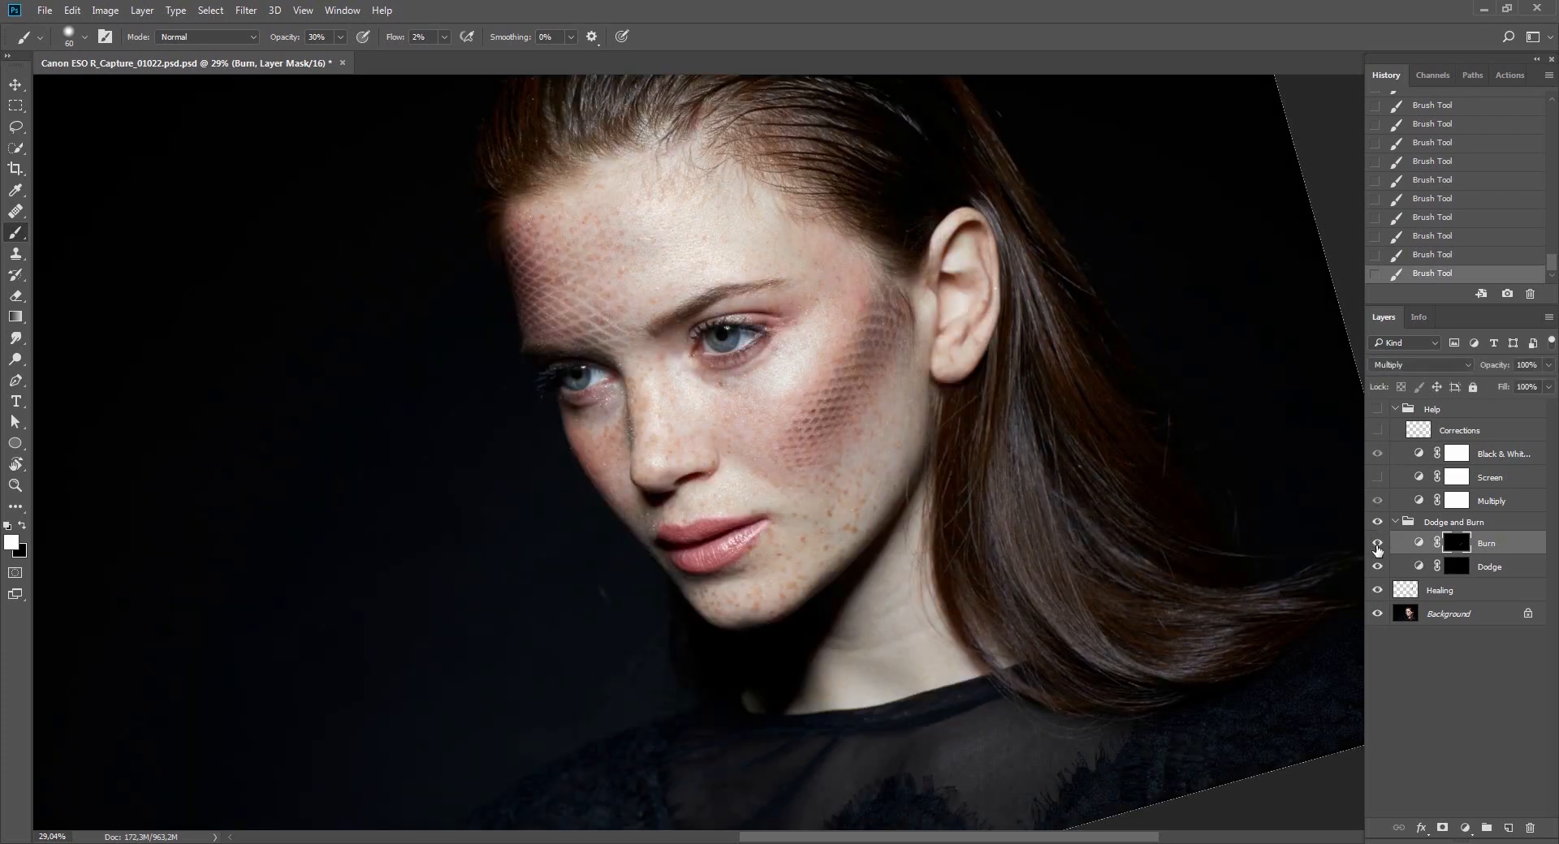
key(Escape)
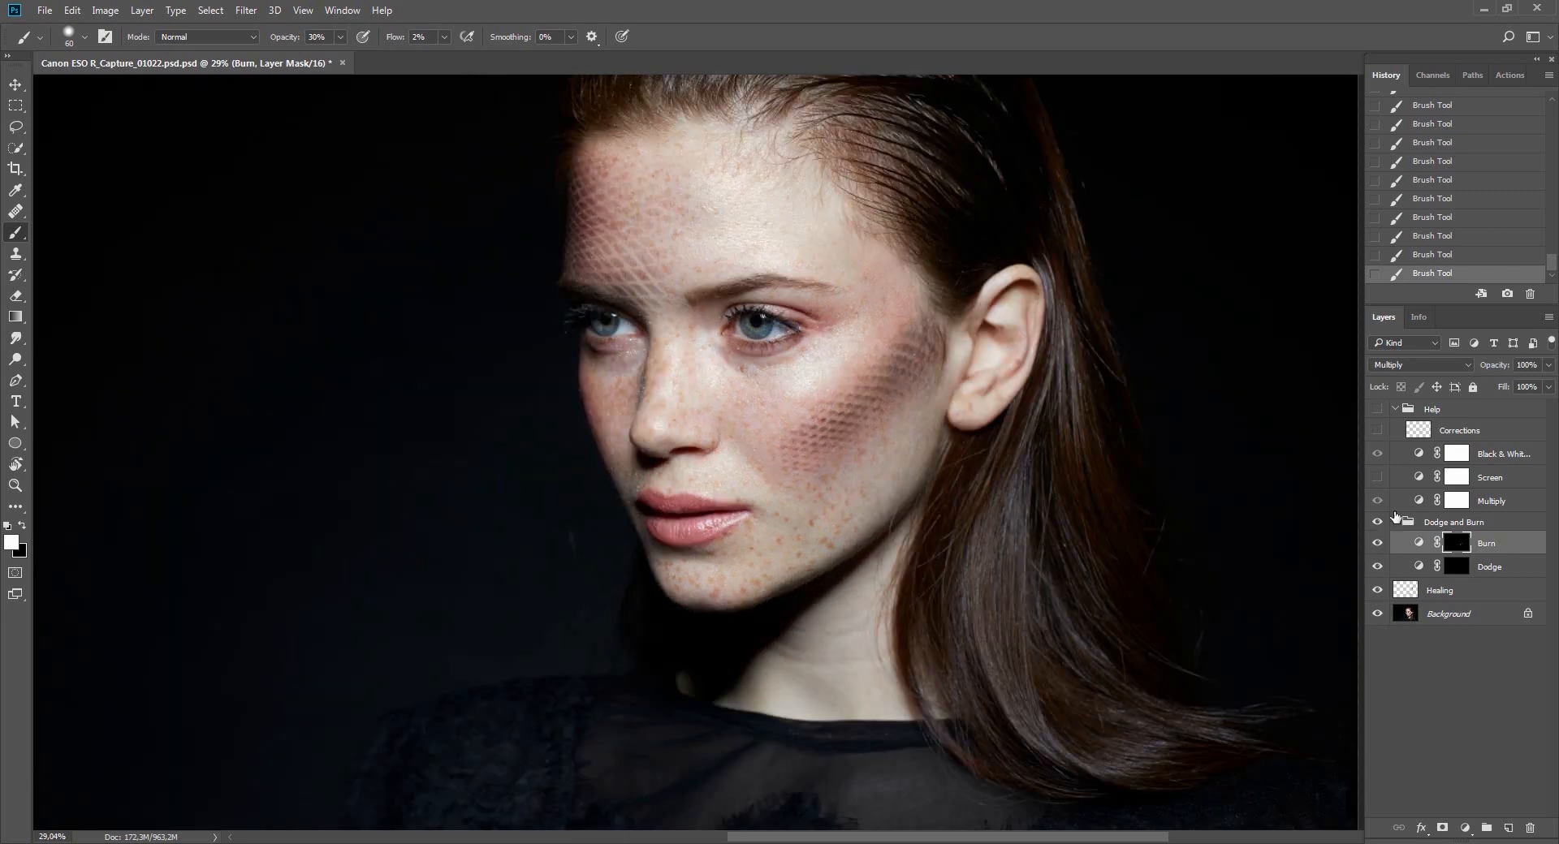
click(1378, 409)
Enlarge the brush to 181 px and lower its flow to 1% for burning the cheek near the jaw.
key(r)
drag(1159, 436, 1046, 290)
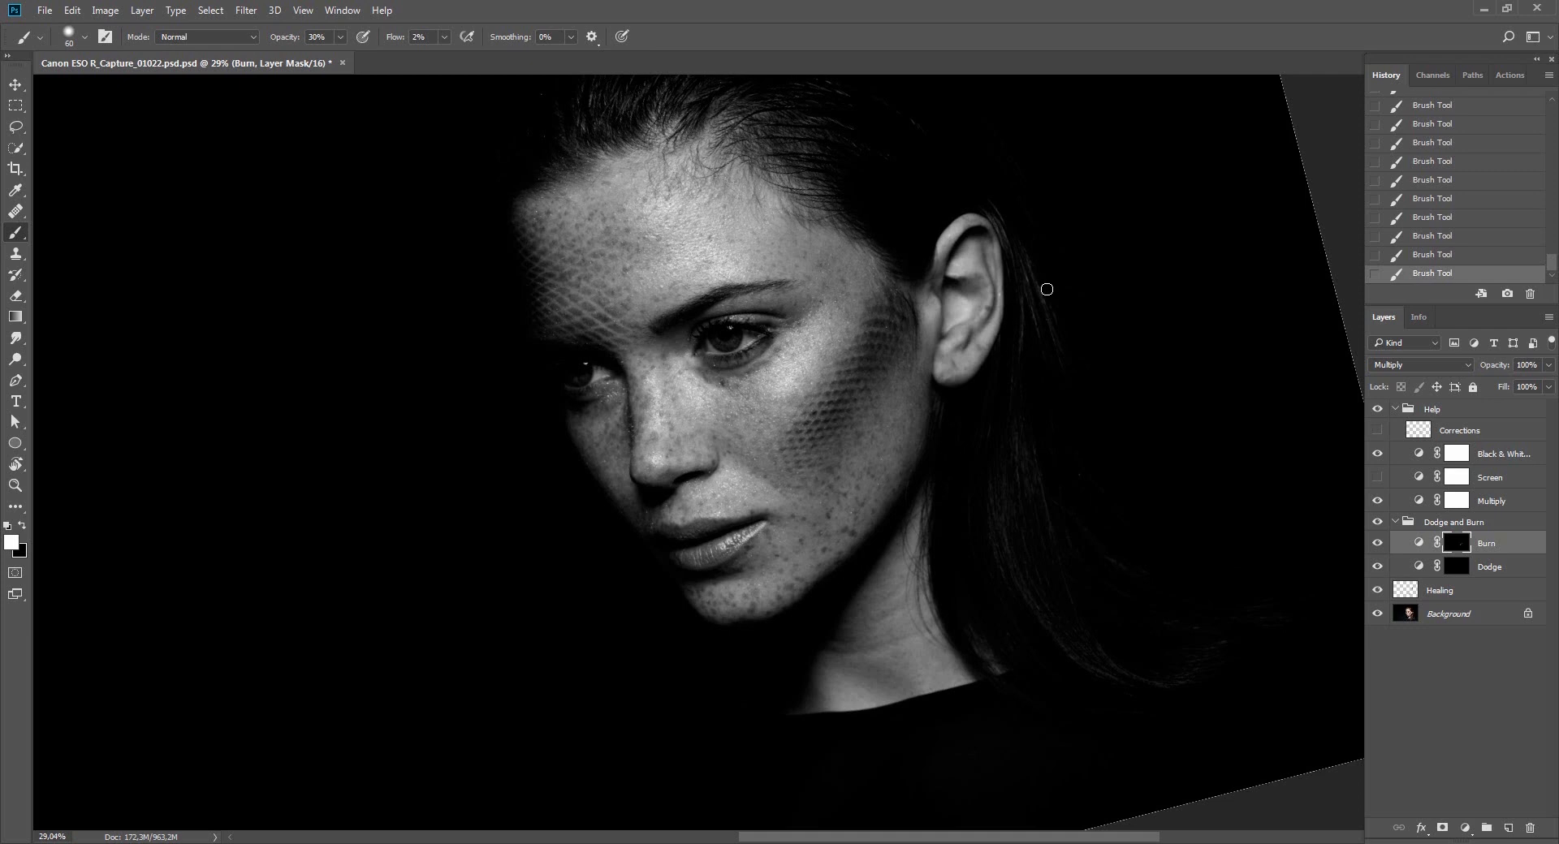
drag(904, 421, 920, 422)
Compare the portrait with and without the Burn layer in colour, and restore the Help group and the Brush tool.
click(1377, 410)
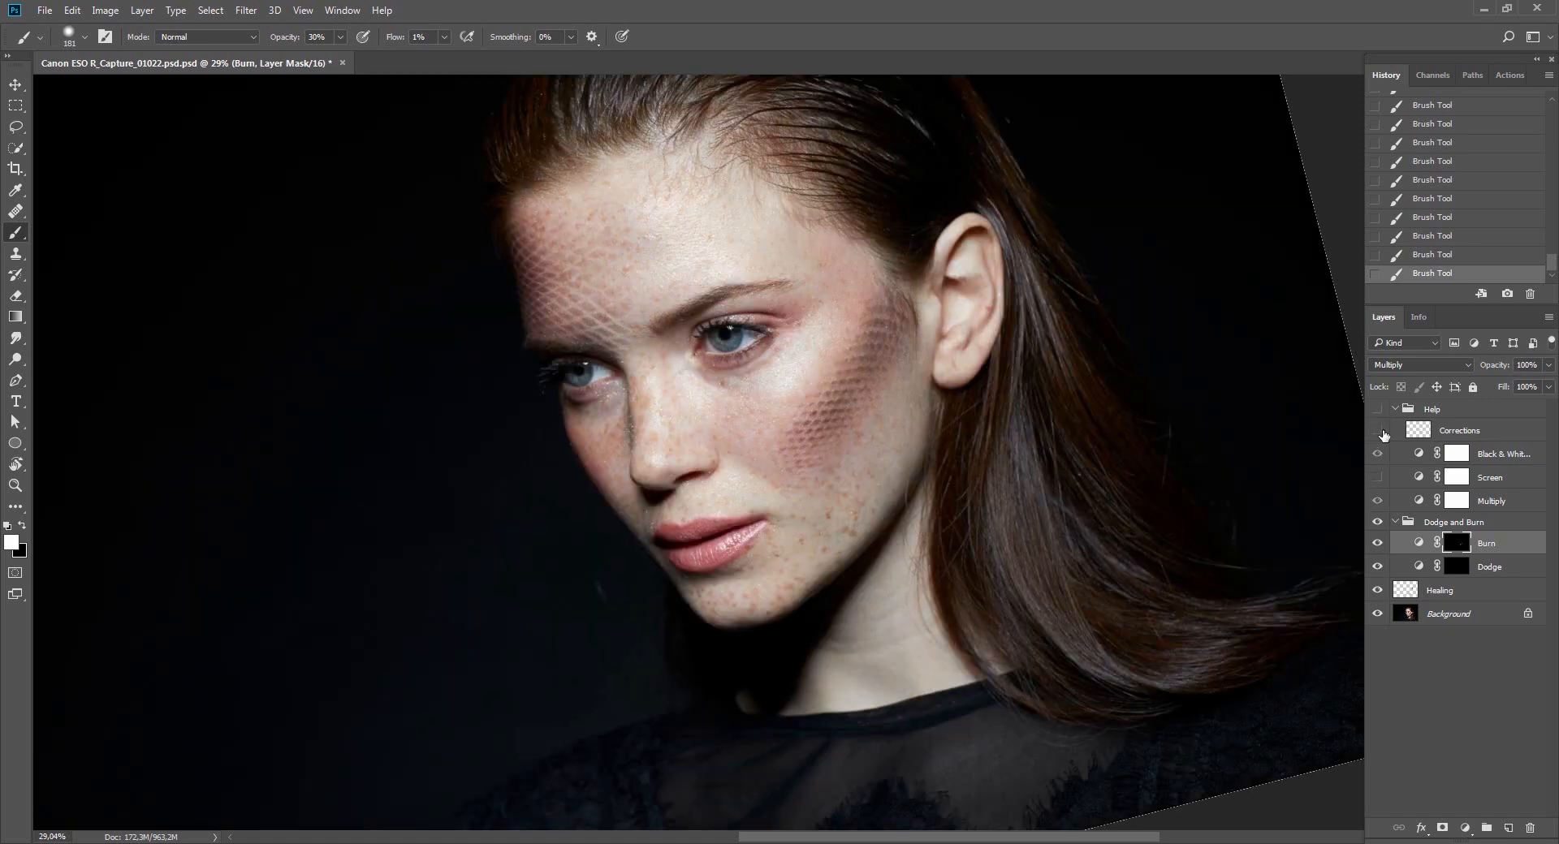
click(1377, 540)
click(1377, 540)
click(1378, 409)
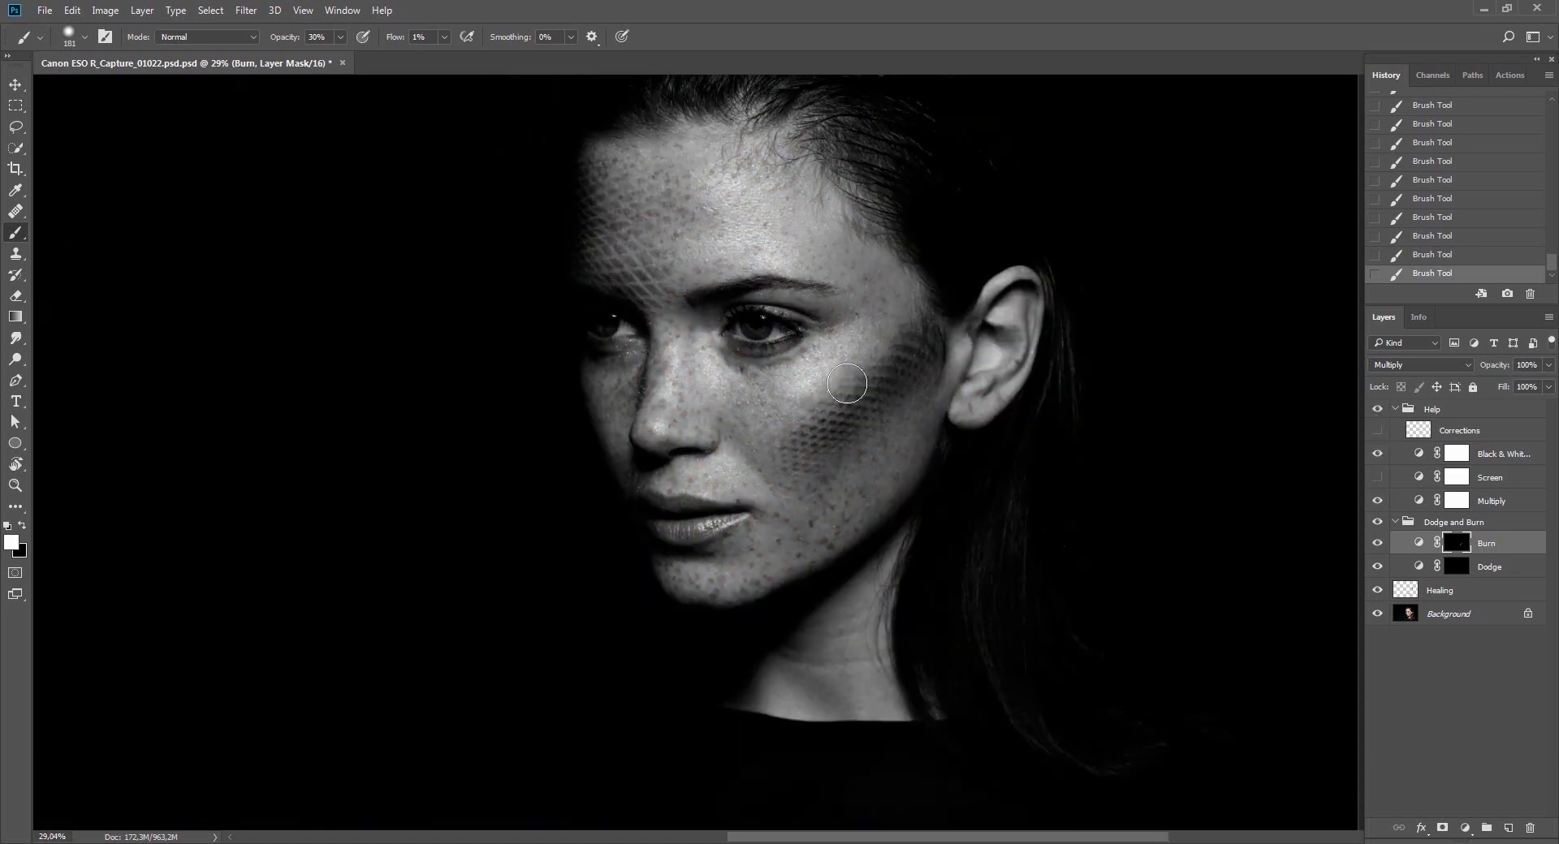
key(r)
drag(715, 171, 890, 236)
key(Escape)
click(1377, 409)
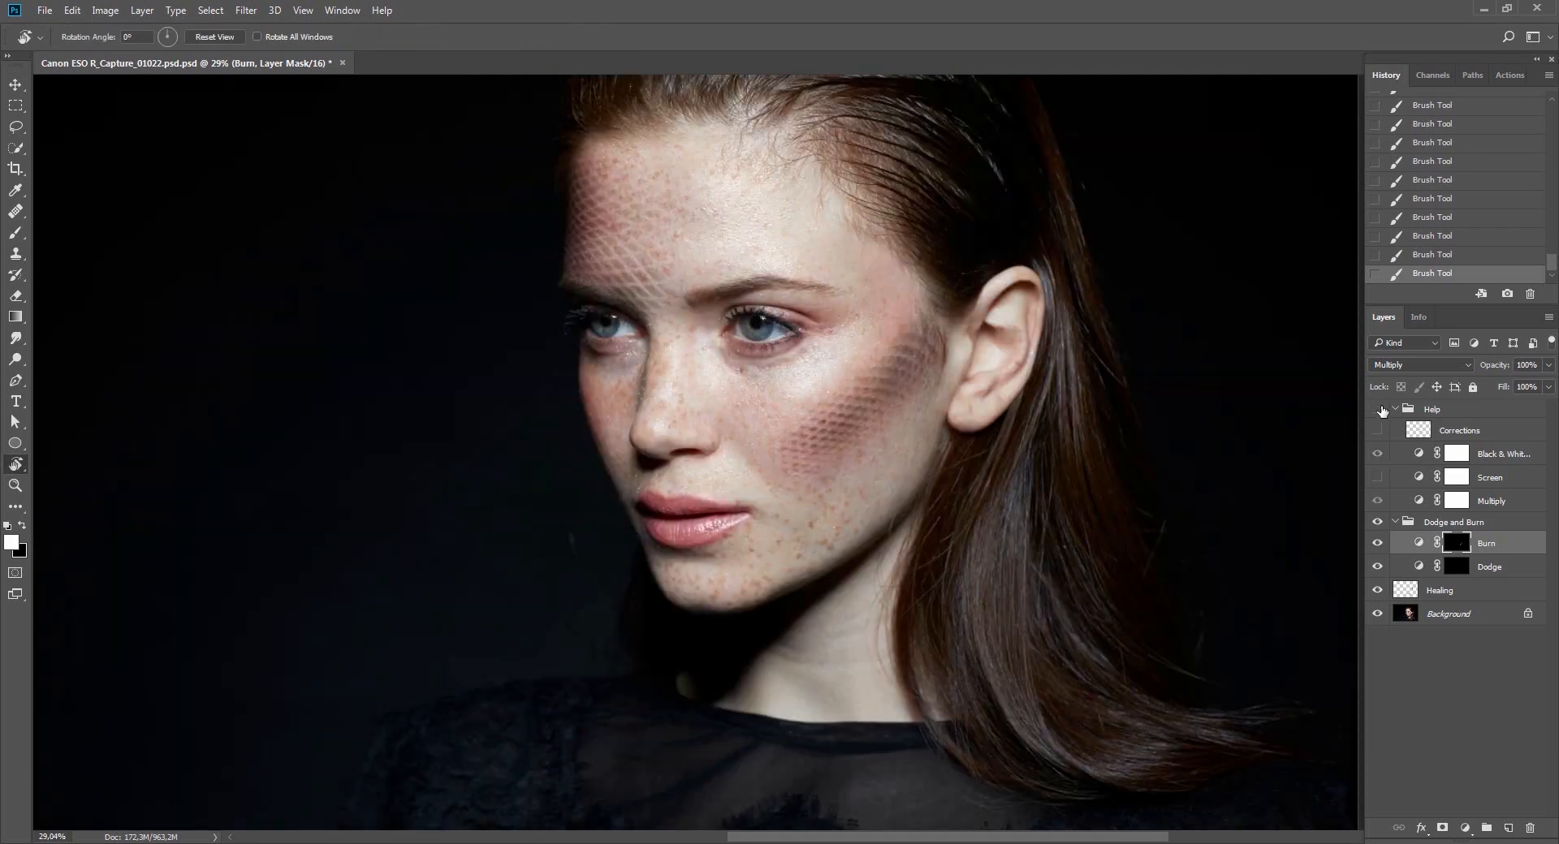
click(1377, 409)
key(b)
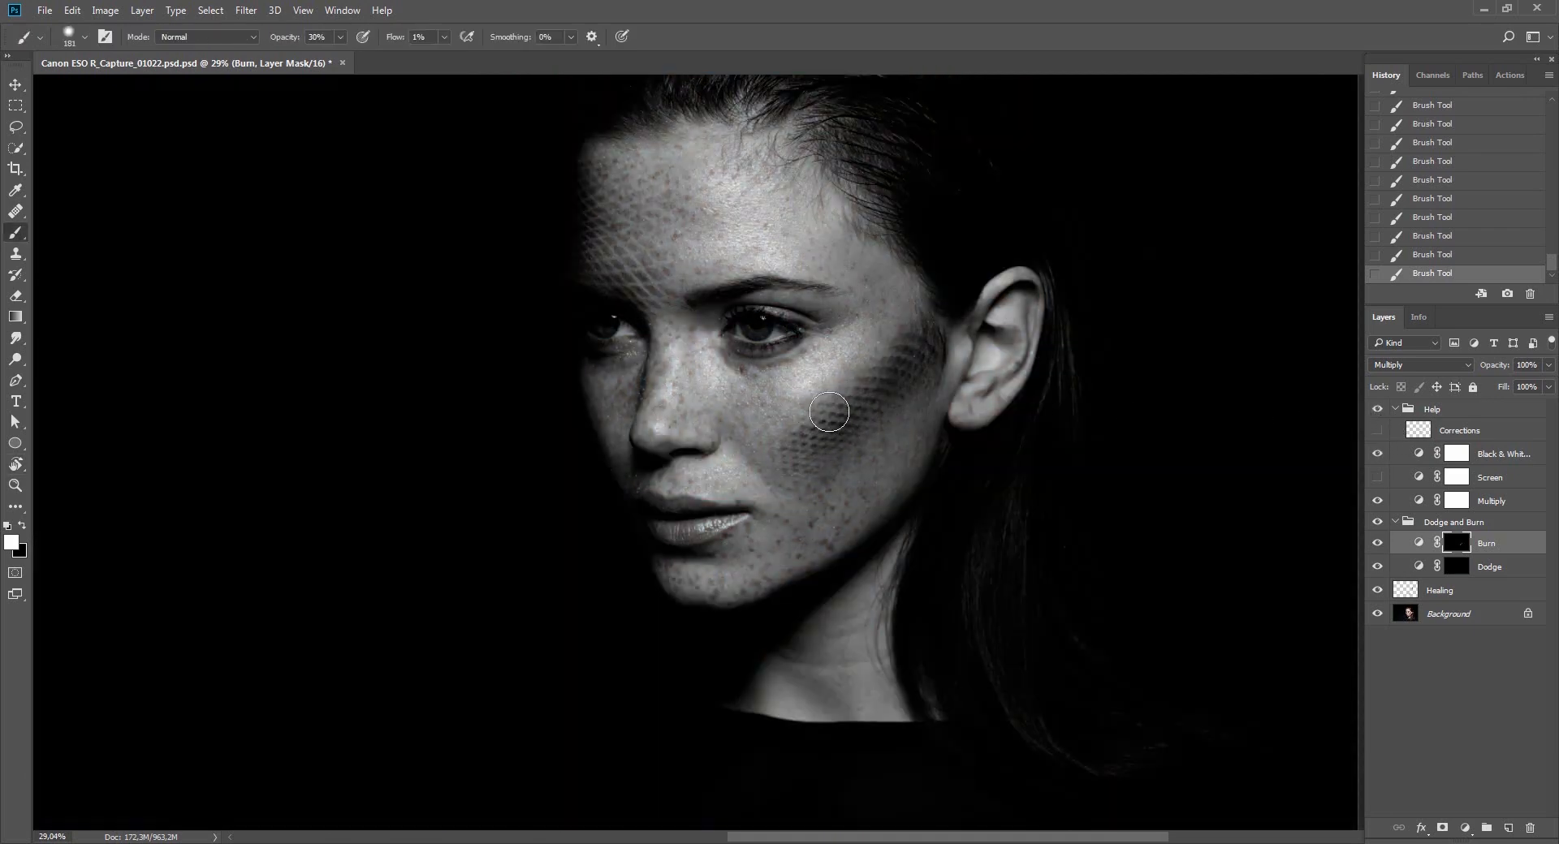
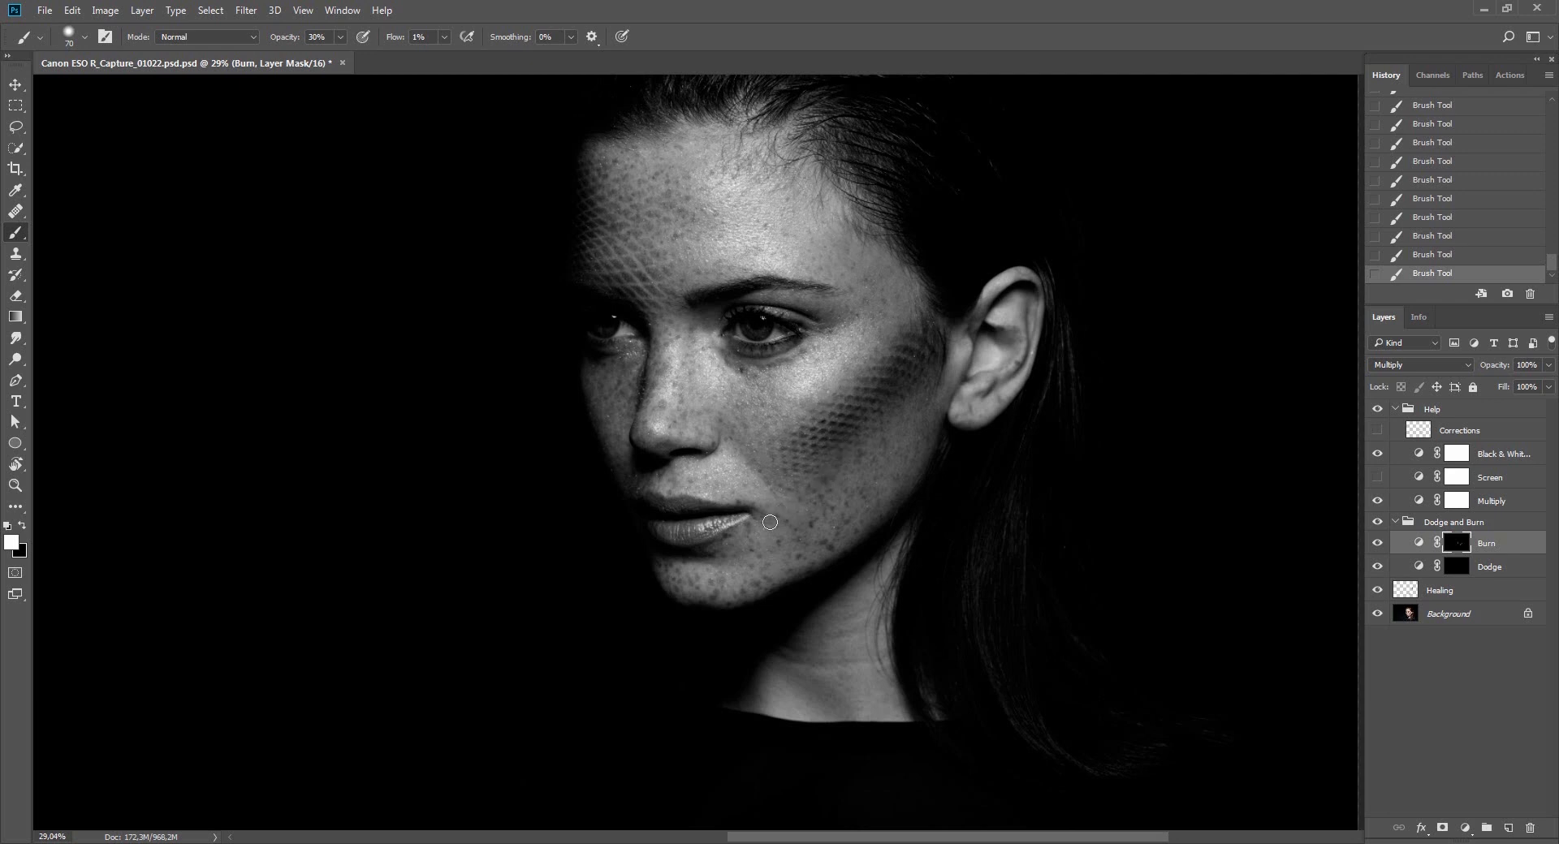
Return to the Burn layer's mask after selecting the Dodge mask and set the brush hardness to 50%.
click(1458, 572)
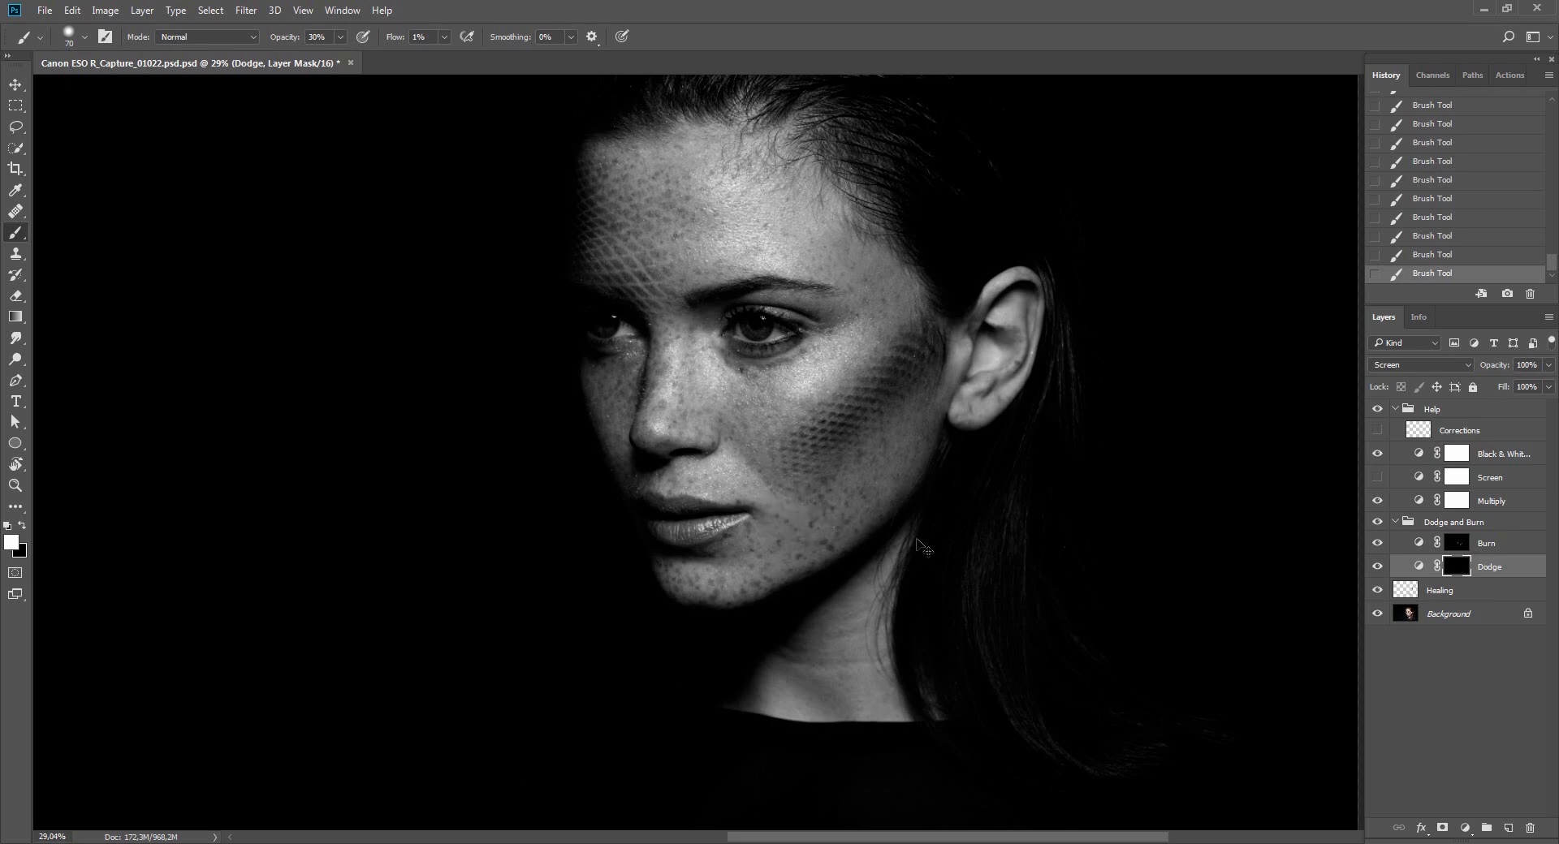
key(r)
drag(922, 515, 797, 243)
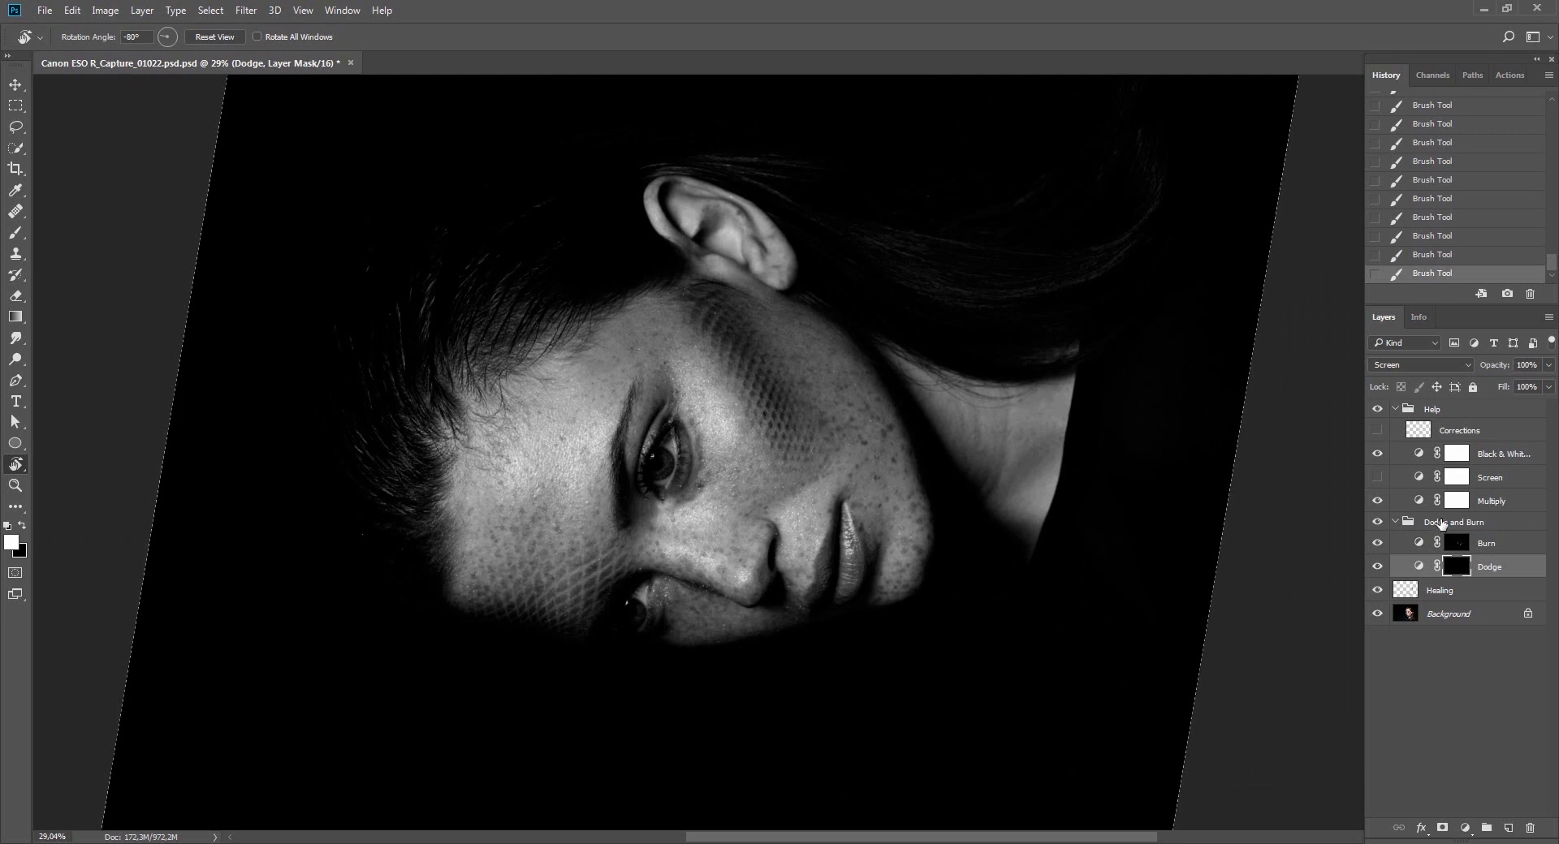
click(1455, 547)
drag(967, 461, 909, 430)
key(b)
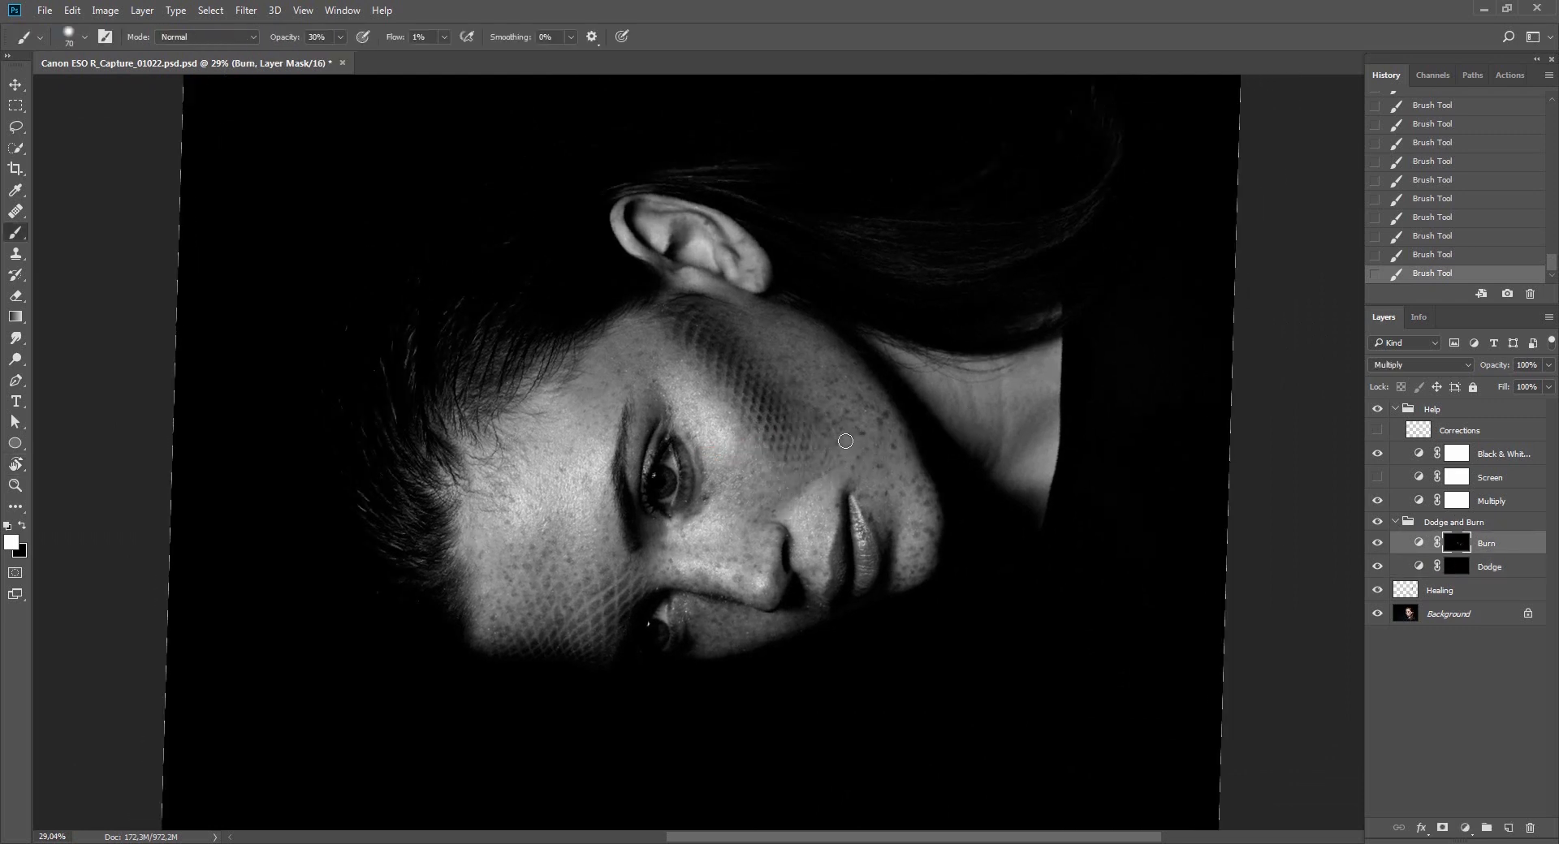
right_click(864, 466)
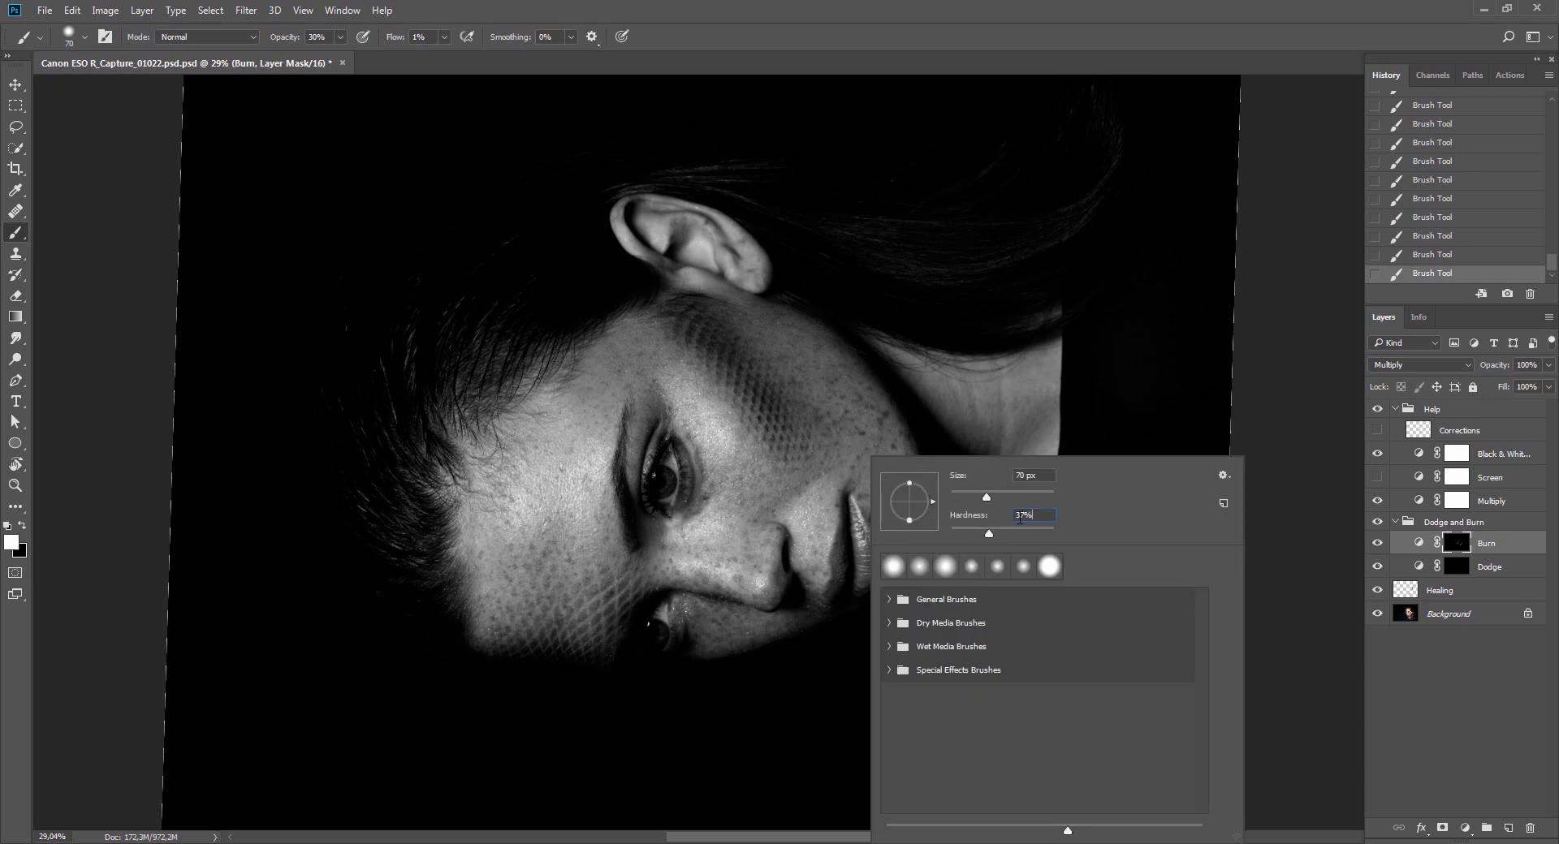
drag(1020, 518, 711, 495)
text(50)
key(Return)
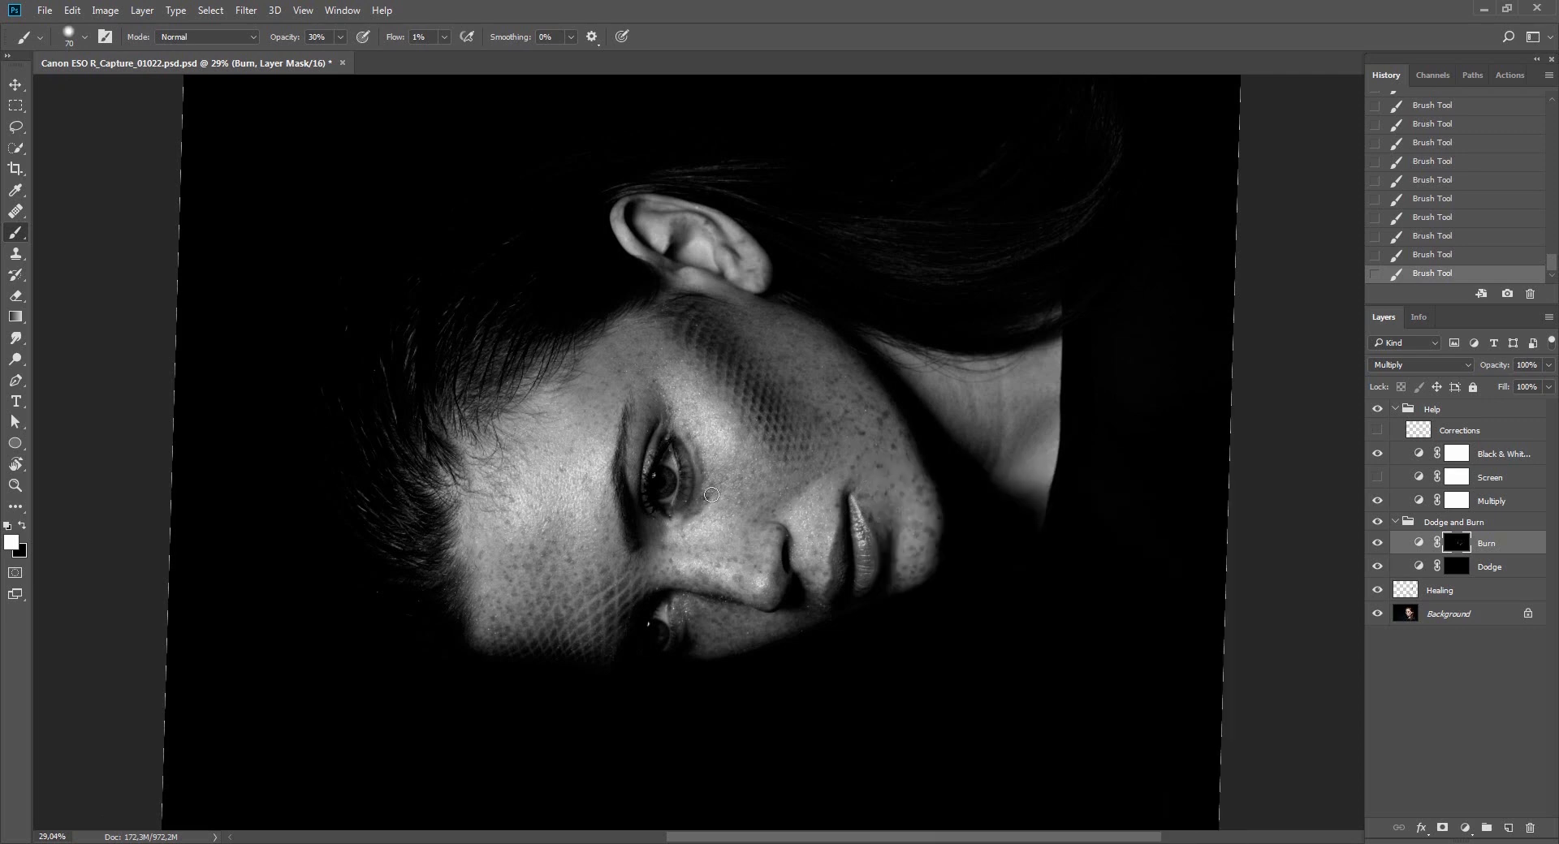
Burn the skin beside the mouth corner and set the brush to 81 px with 25% opacity.
drag(862, 472, 853, 473)
right_click(861, 473)
drag(832, 481, 830, 426)
key(2)
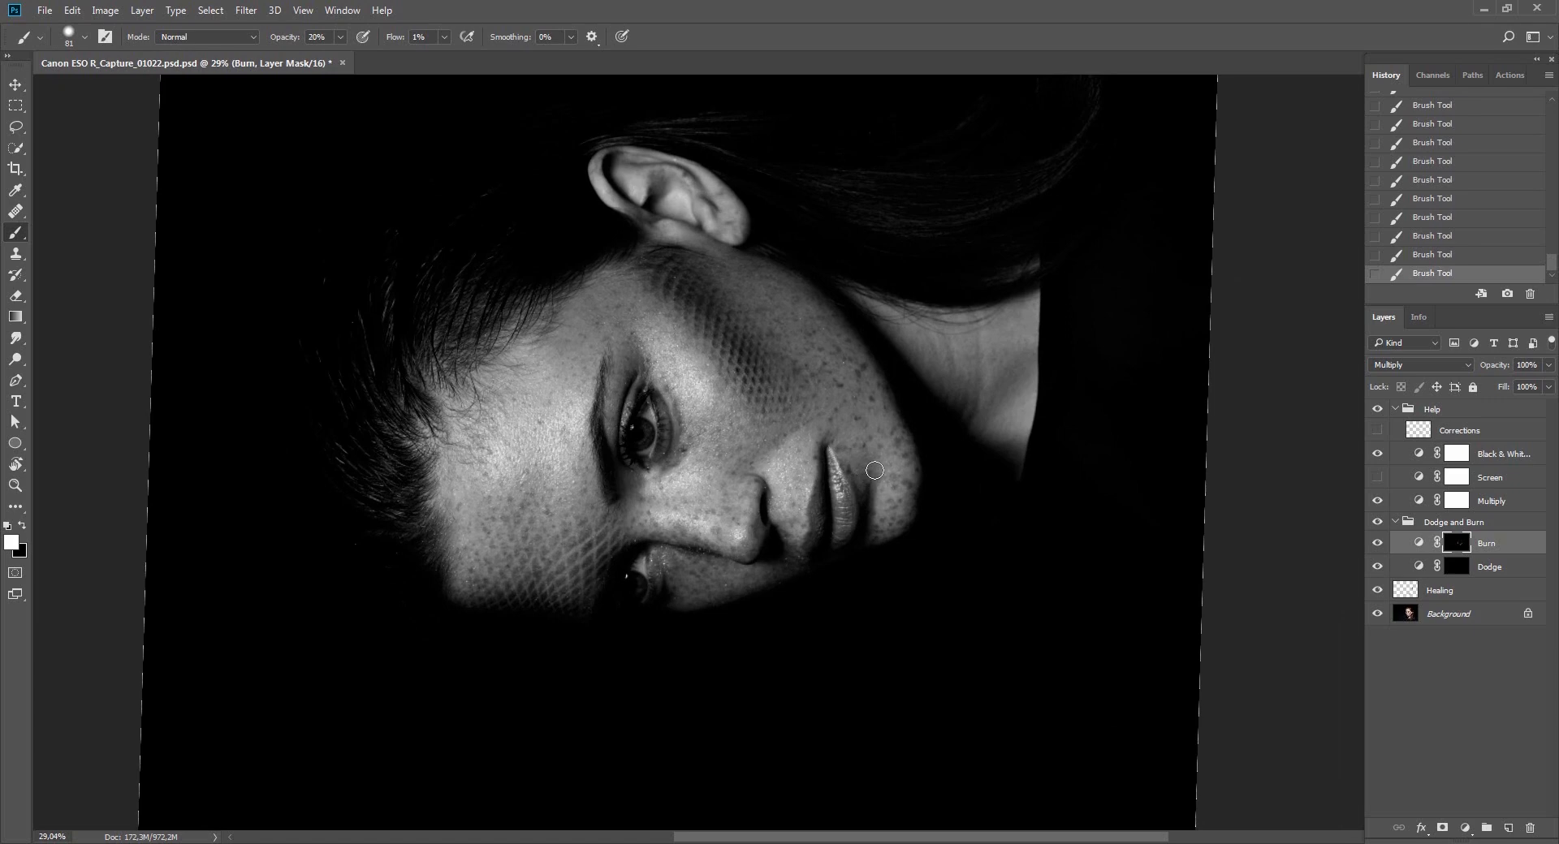
key(5)
key(Escape)
key(r)
mouse_move(986, 440)
mouse_down()
mouse_move(1009, 519)
mouse_move(870, 586)
mouse_up()
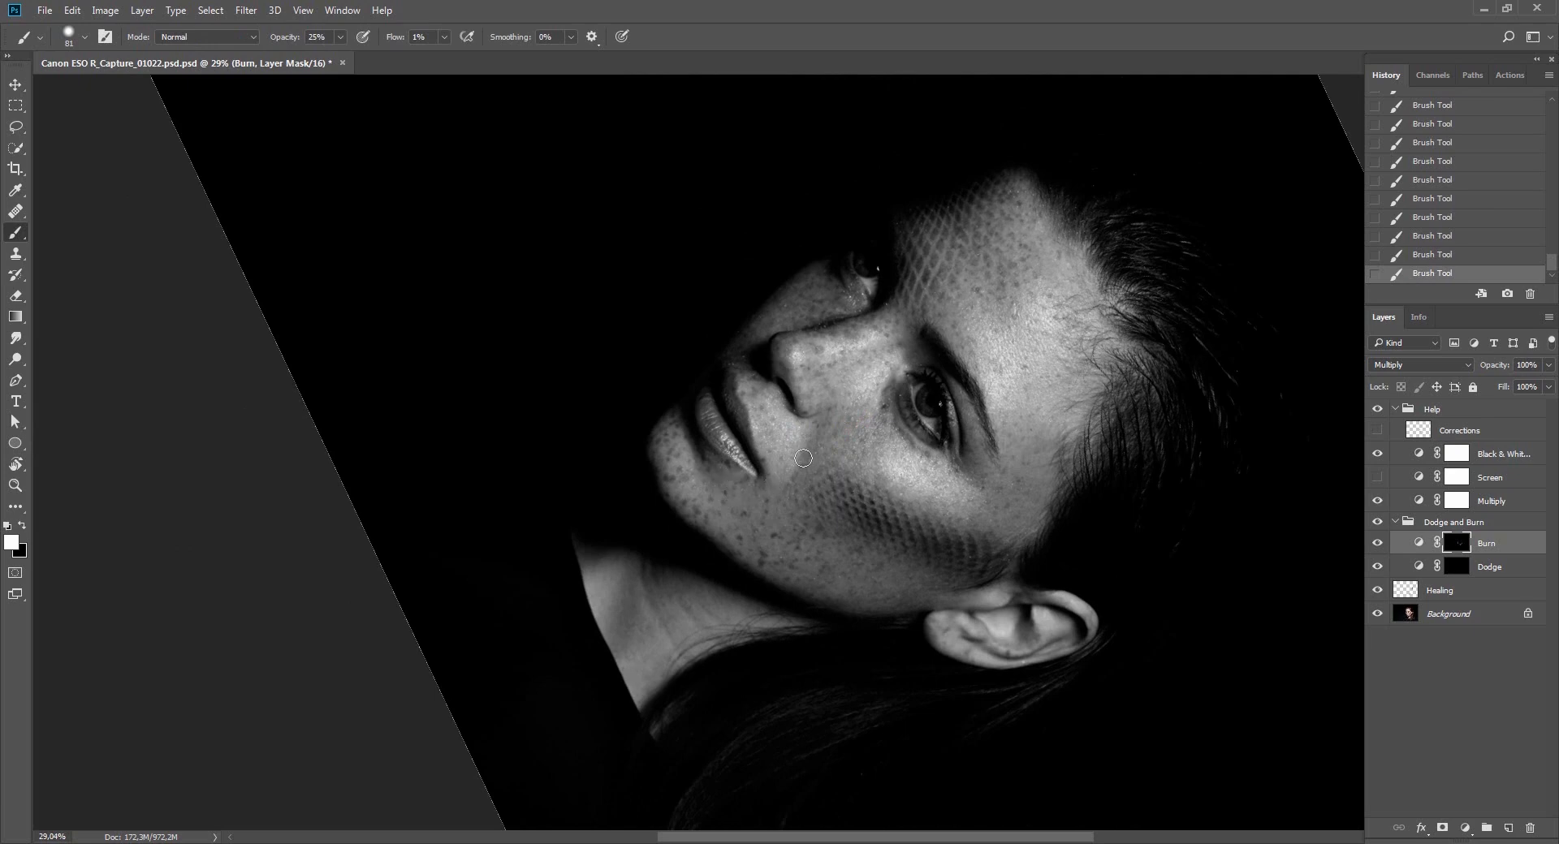
Burn bright areas of the cheek and forehead with a 40 px brush and check the result with the Help group hidden.
key(Escape)
alt+right_click(899, 460)
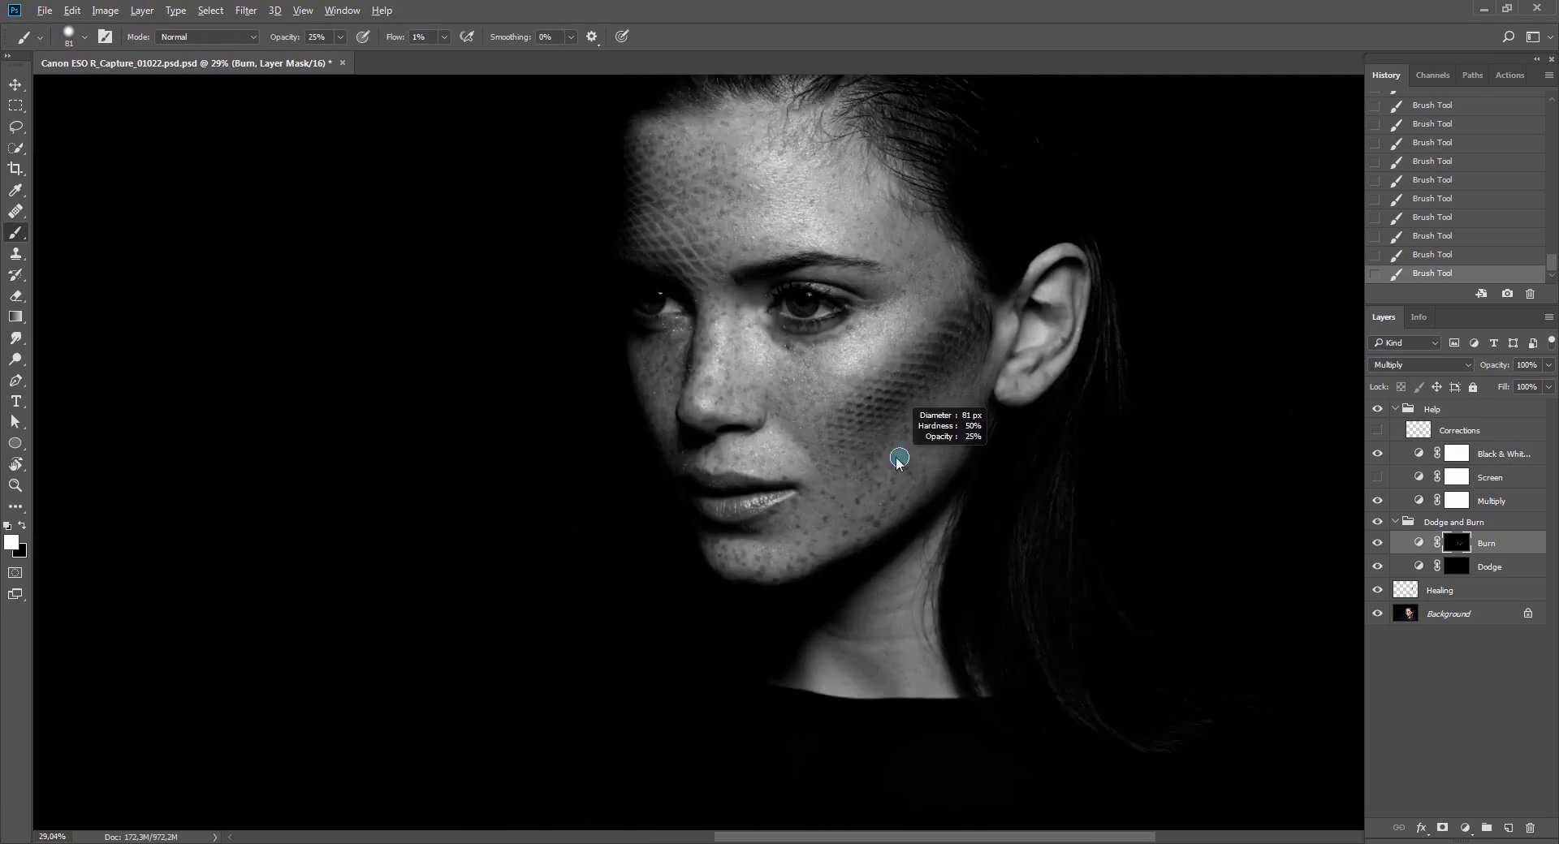
drag(899, 460, 883, 492)
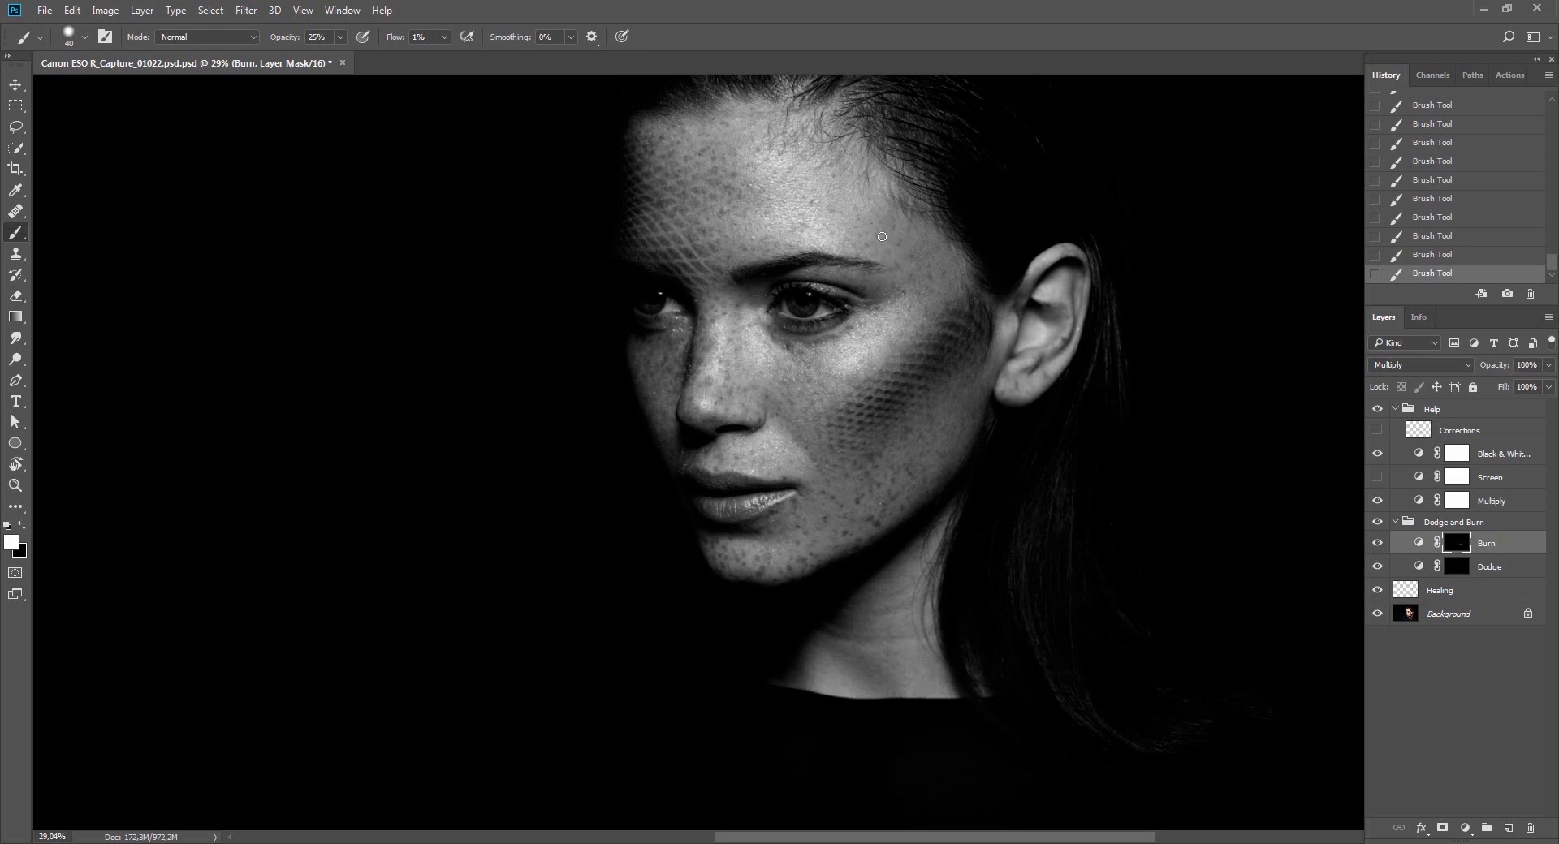
drag(755, 270, 749, 354)
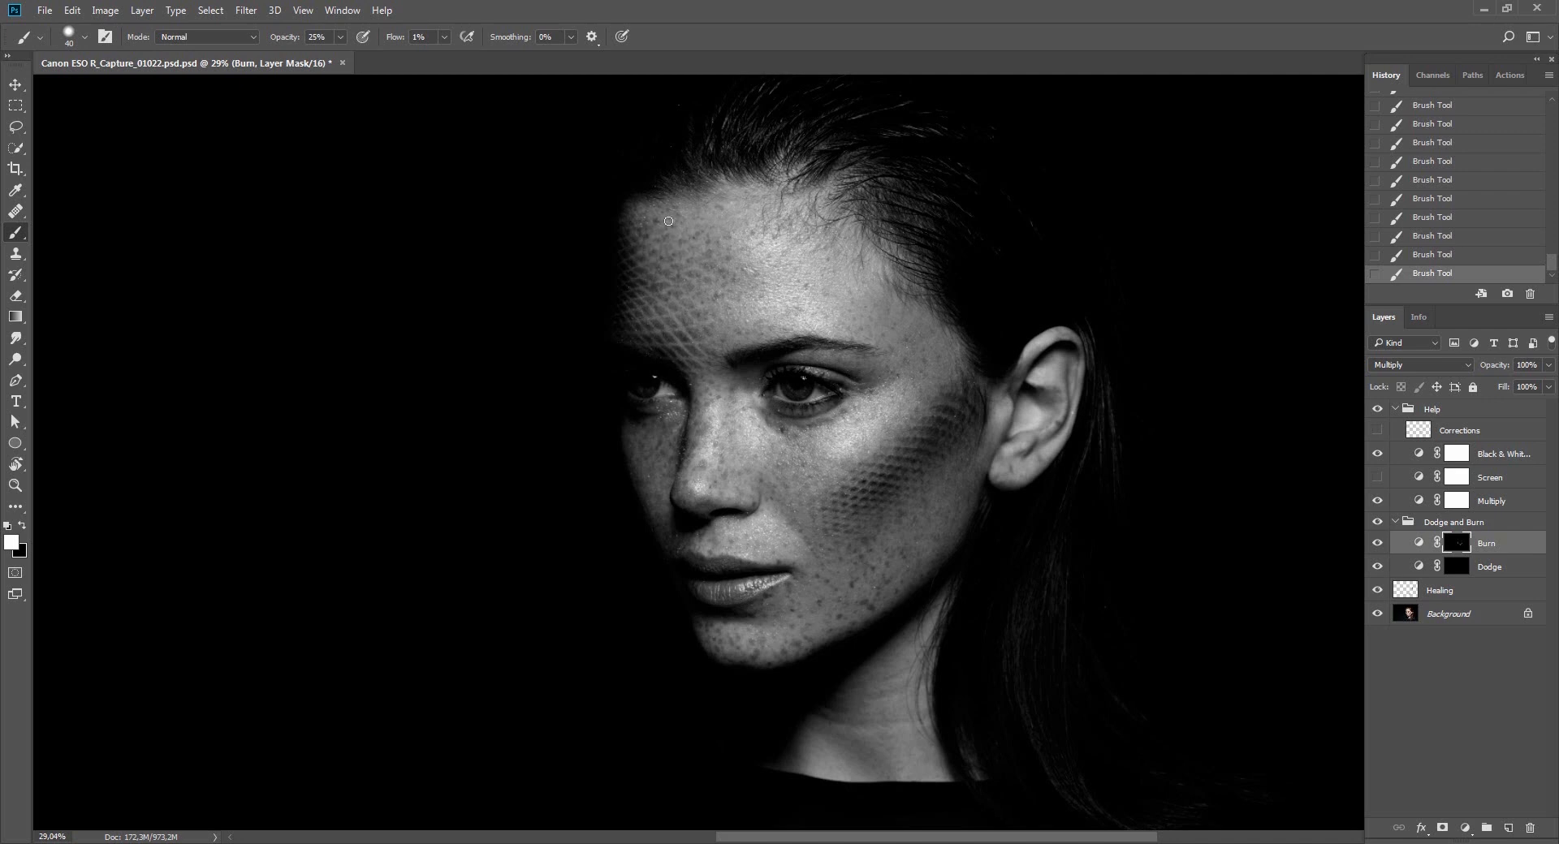
drag(679, 241, 687, 242)
click(1378, 409)
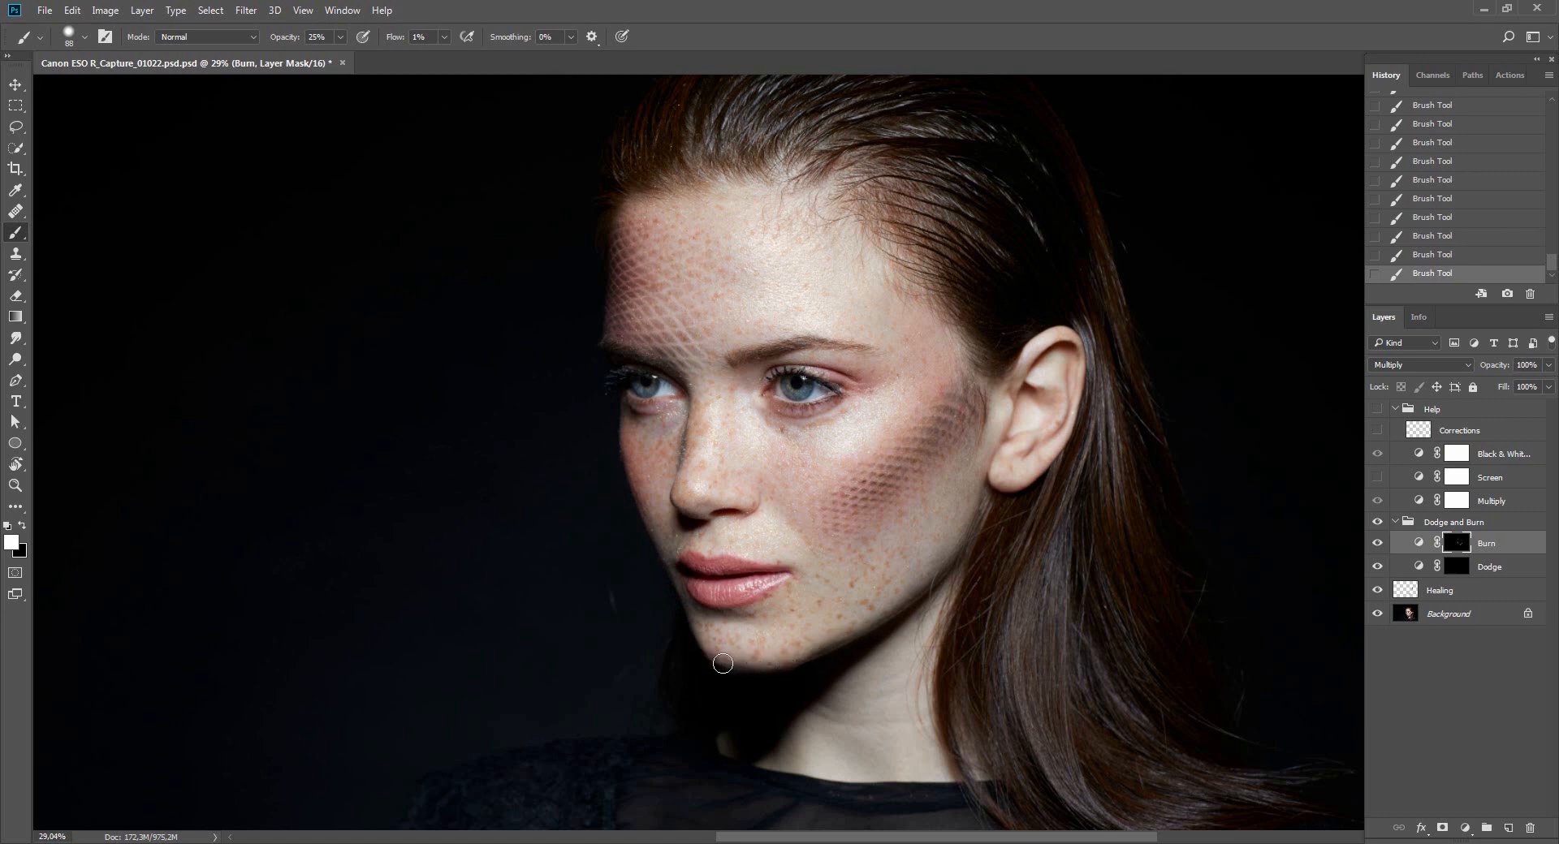
Consult the Corrections marks around the eyebrow, select the Healing layer and hide the marks again.
click(1377, 432)
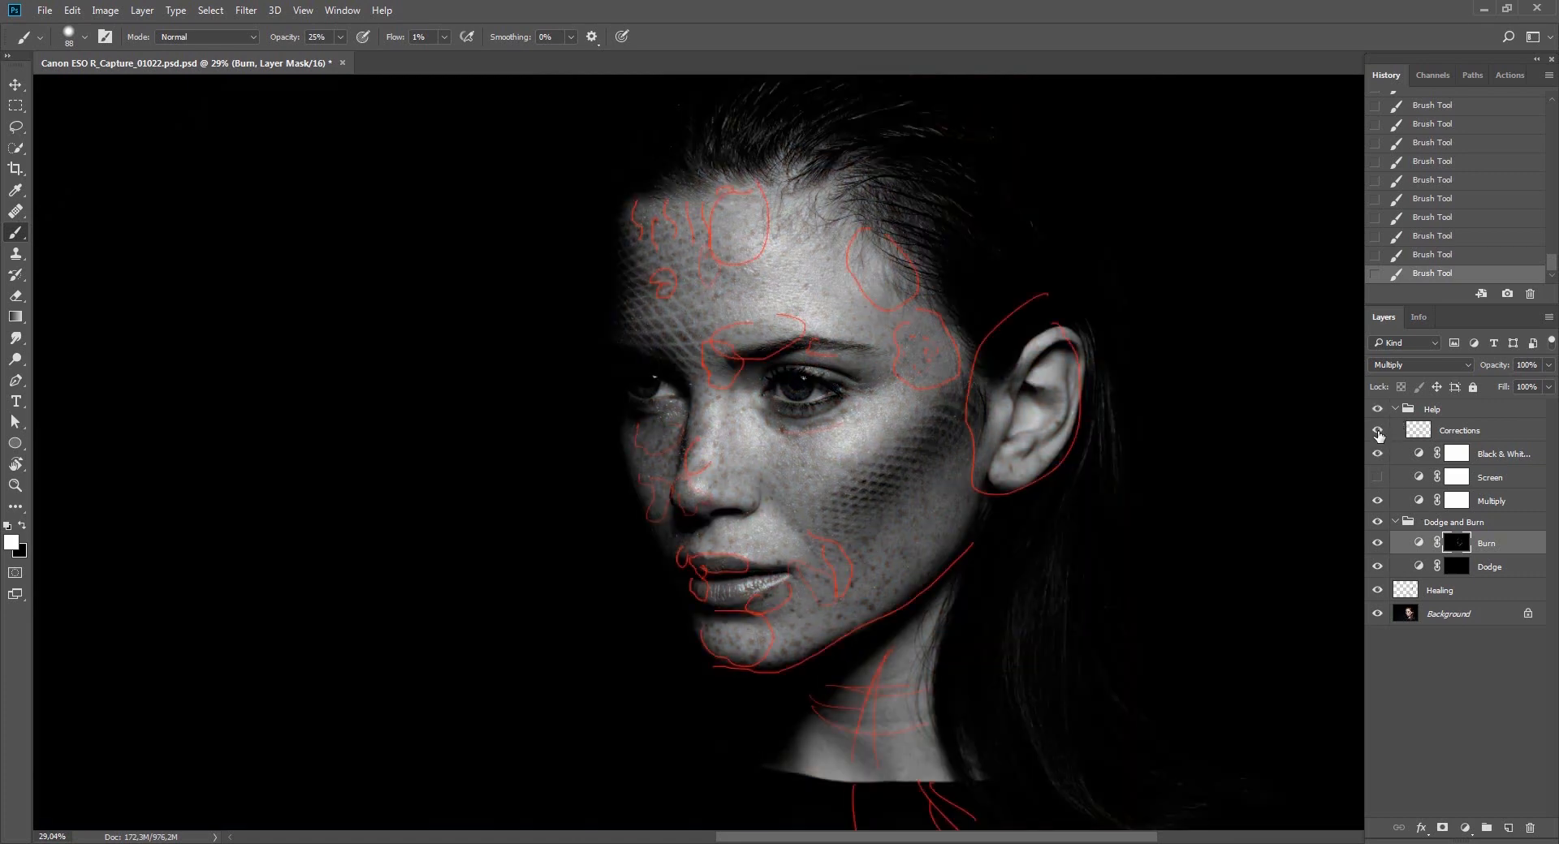
click(1434, 591)
key(z)
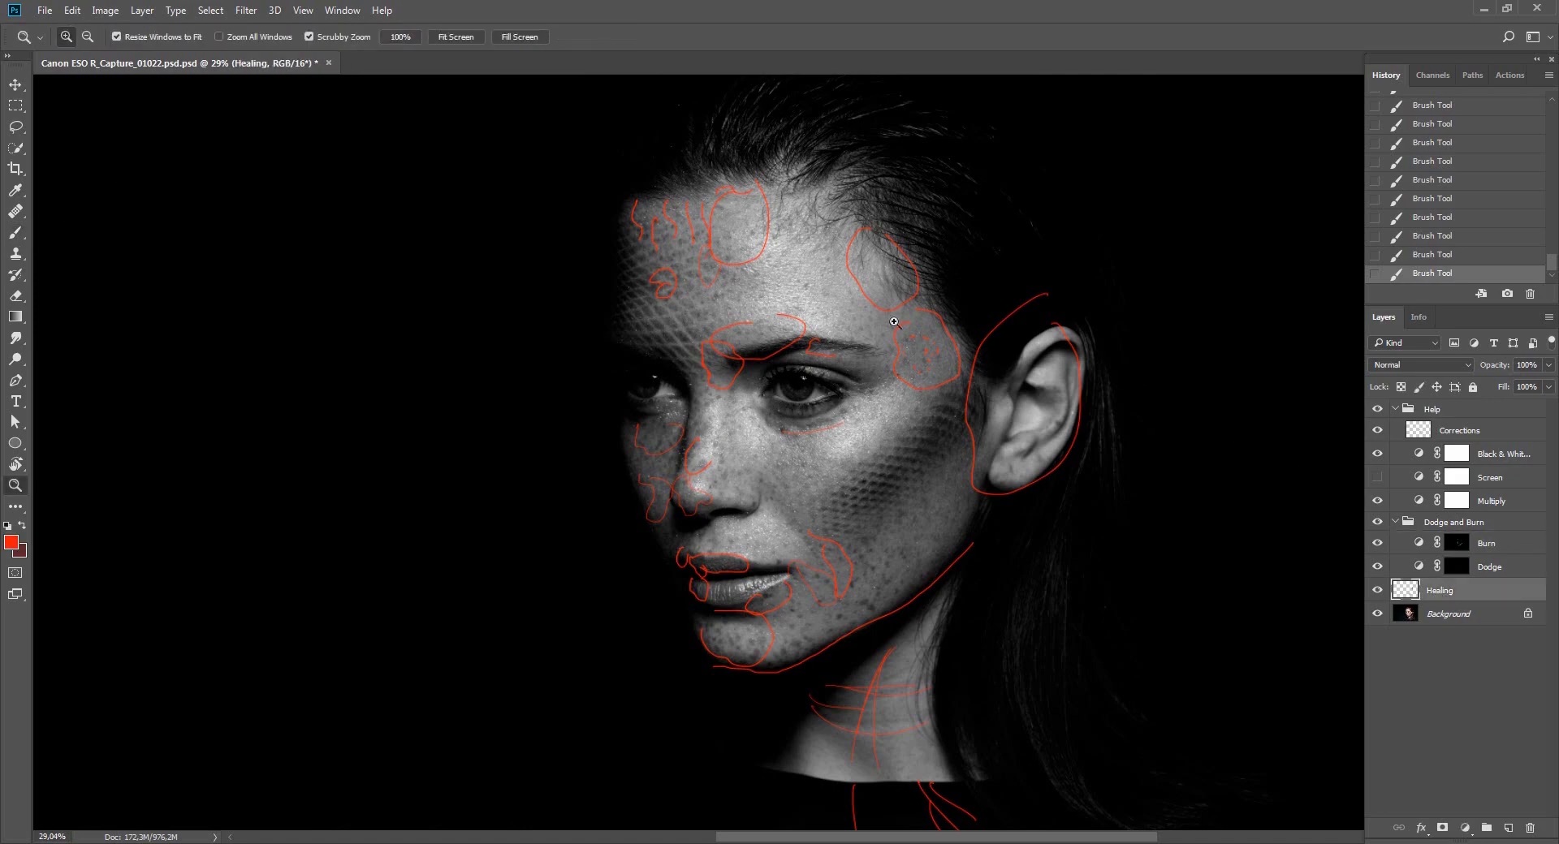
drag(824, 340, 978, 341)
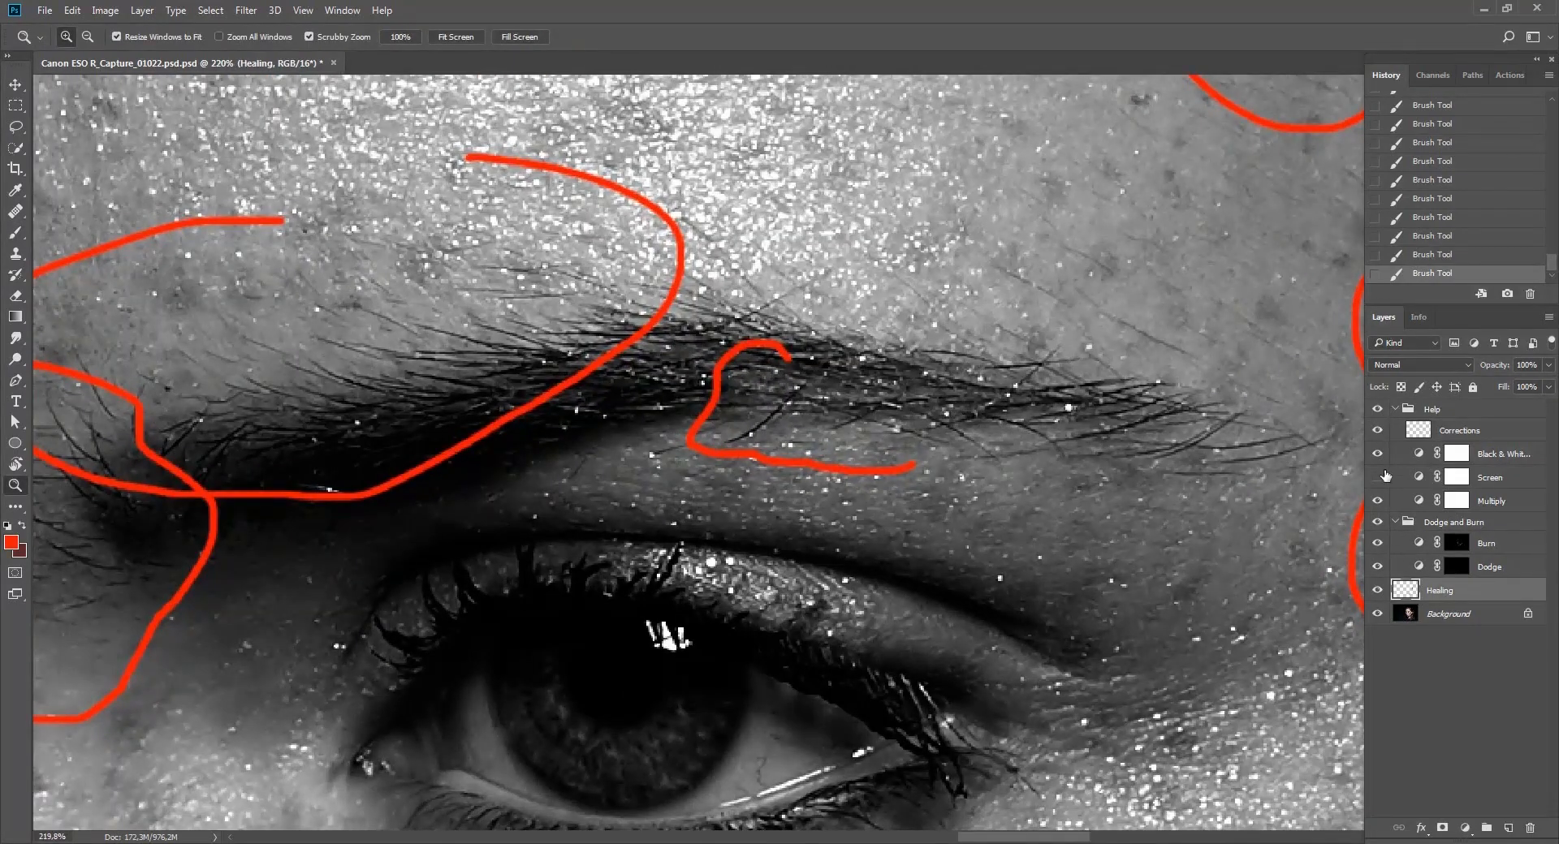
click(1377, 431)
Remove the stray hairs below the eyebrow arch with a small Healing Brush, sampling clean skin beneath the brow.
key(j)
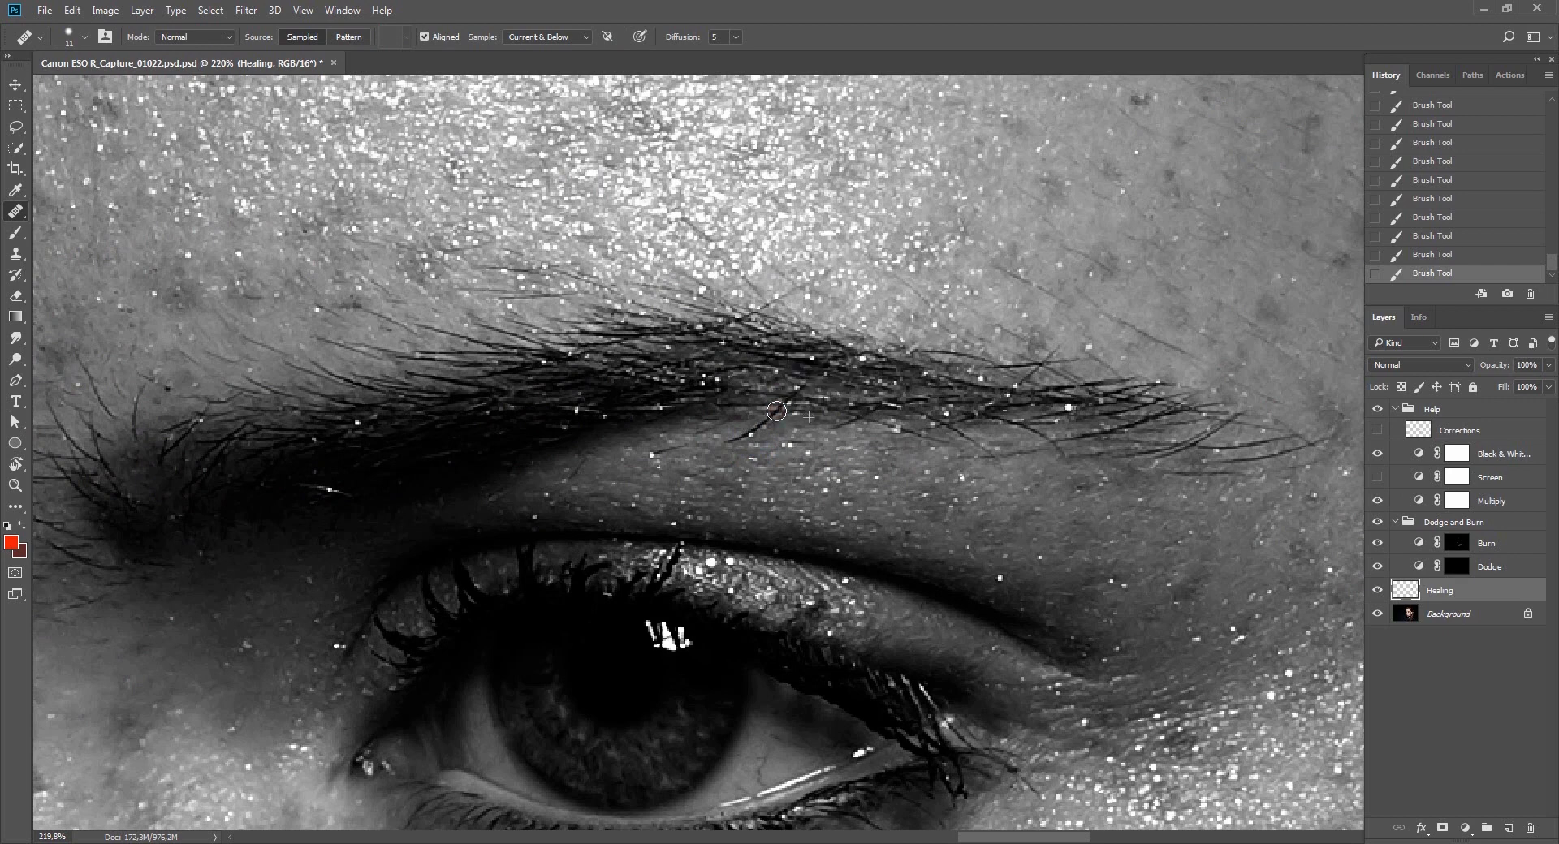
mouse_move(777, 412)
mouse_down()
mouse_move(728, 448)
mouse_move(763, 435)
mouse_up()
alt+click(808, 473)
alt+right_click(797, 464)
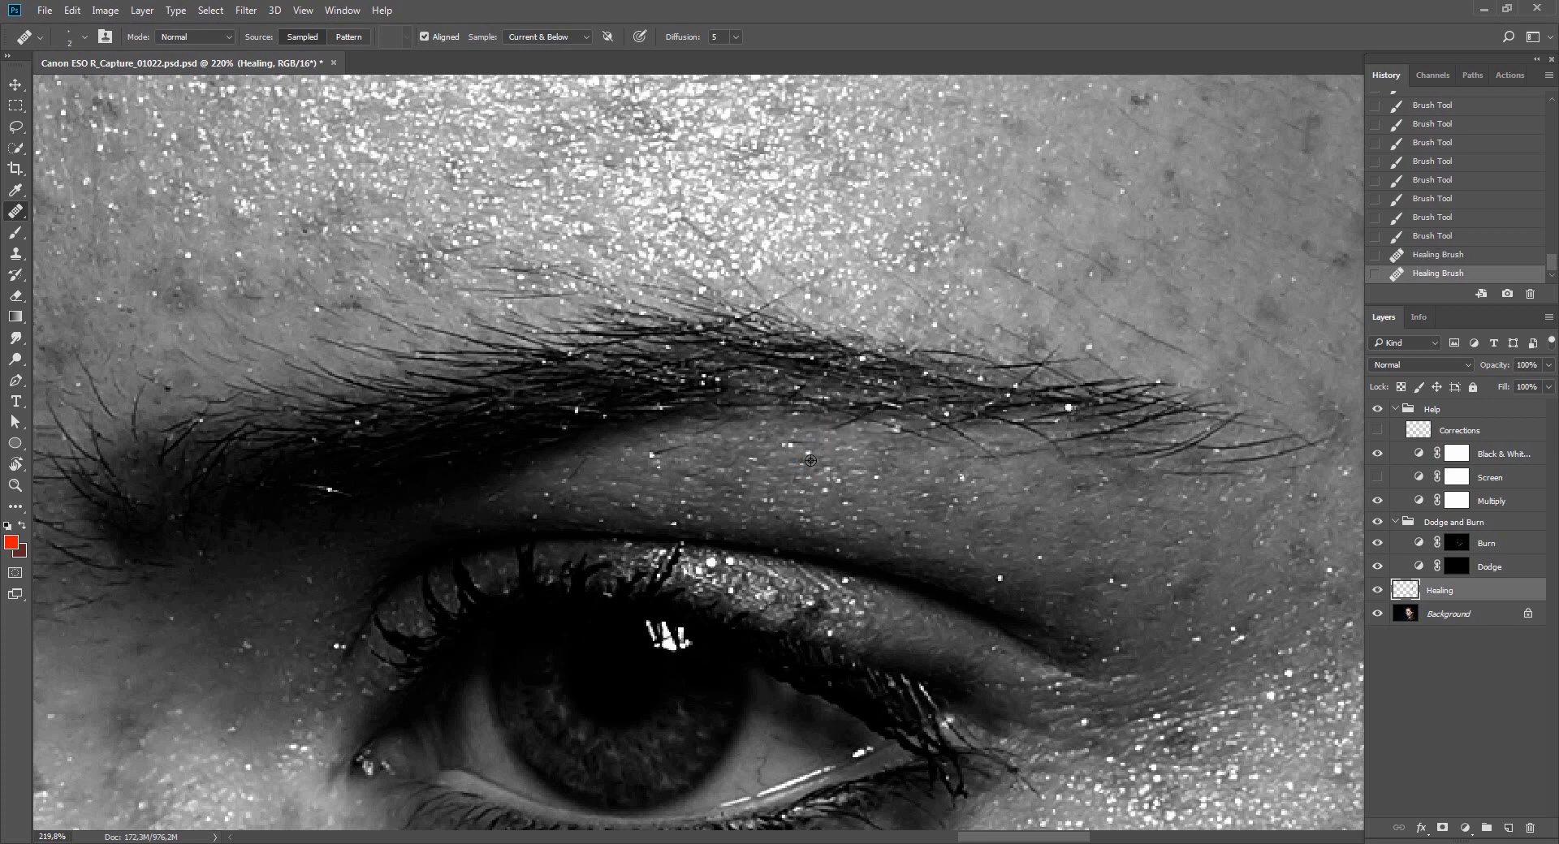
click(769, 438)
key(ctrl+z)
click(767, 441)
click(830, 444)
click(842, 455)
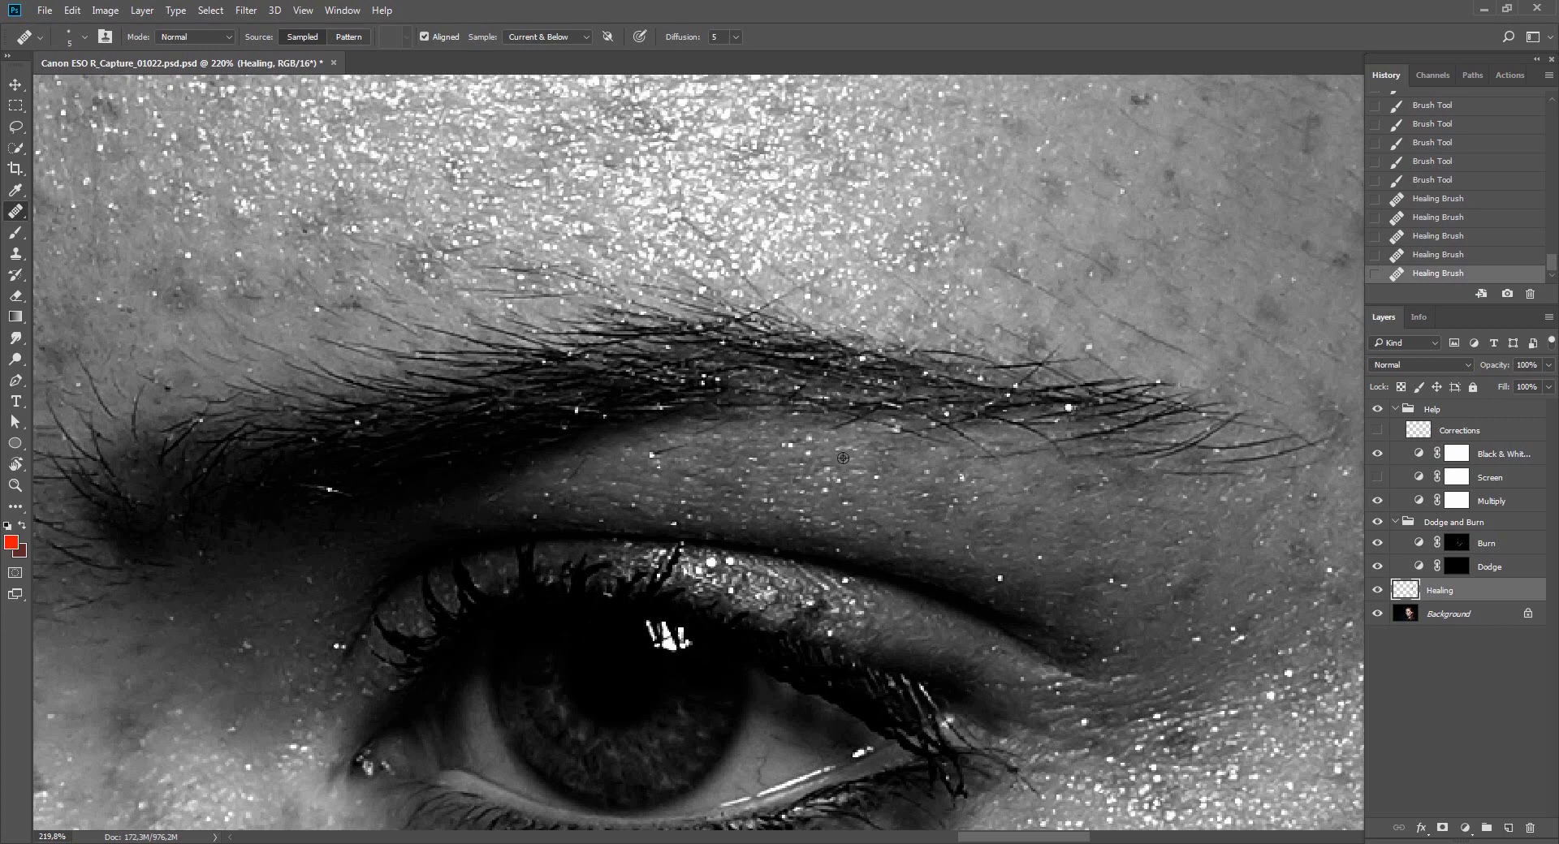
Heal the remaining hair traces and bright specks on the skin between the eyebrow and the eyelid crease.
click(799, 441)
click(806, 447)
click(797, 441)
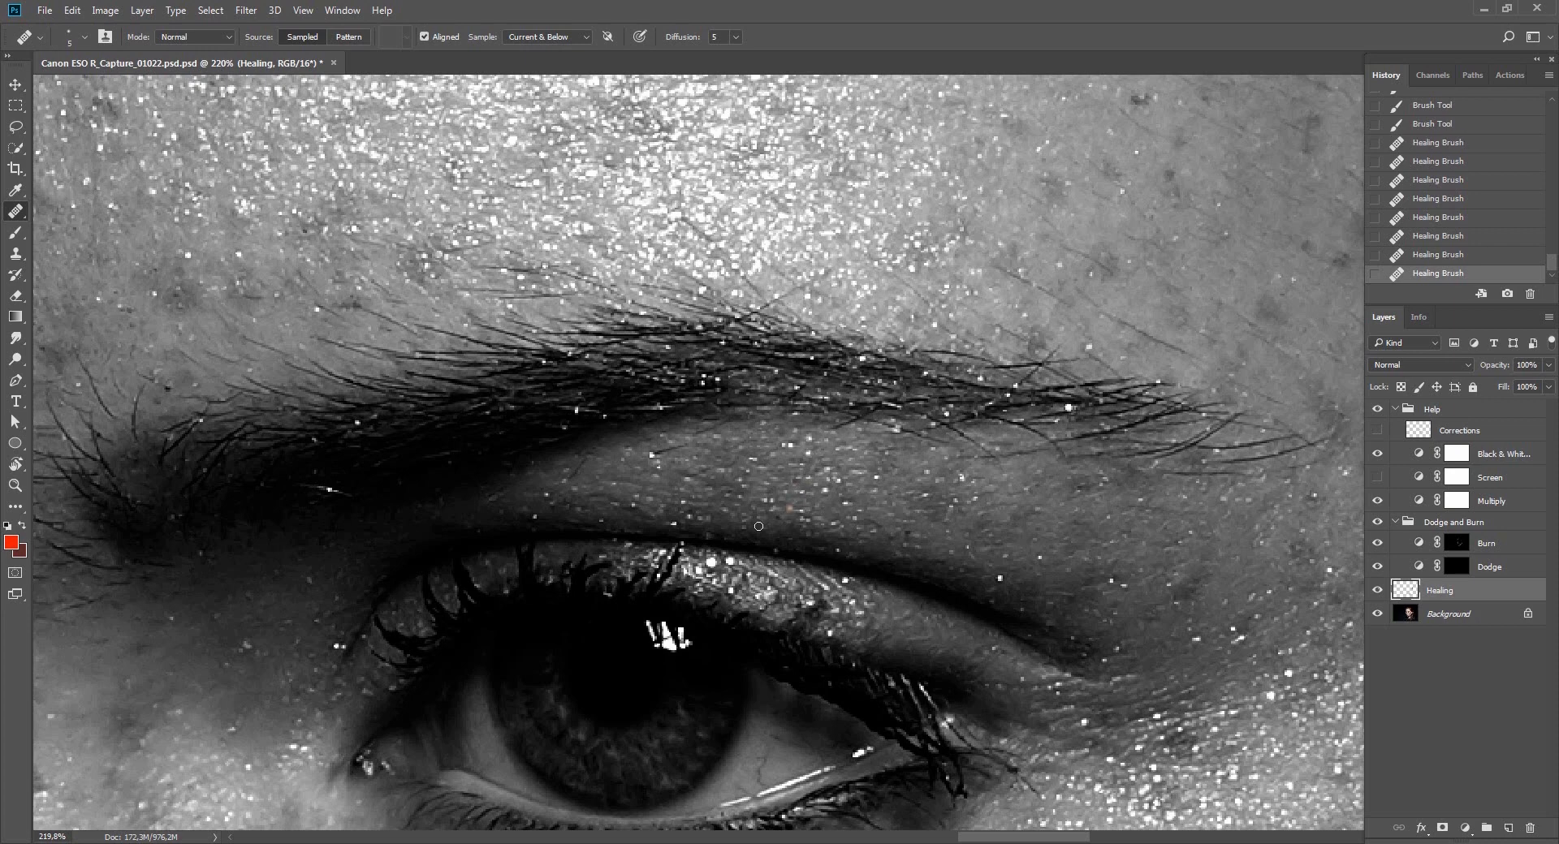
click(658, 454)
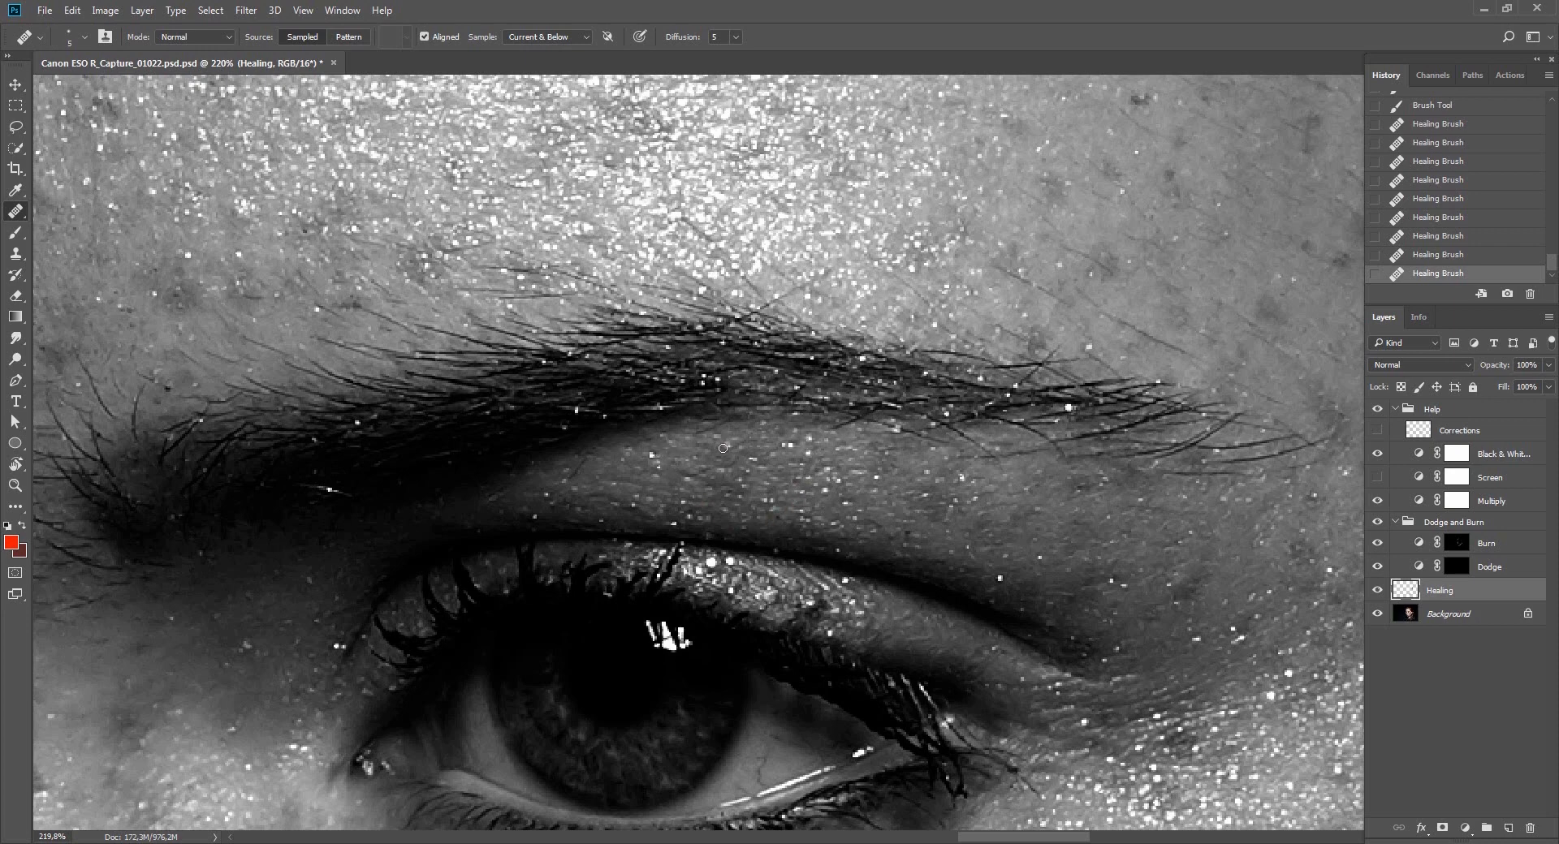
click(592, 471)
drag(645, 480, 623, 455)
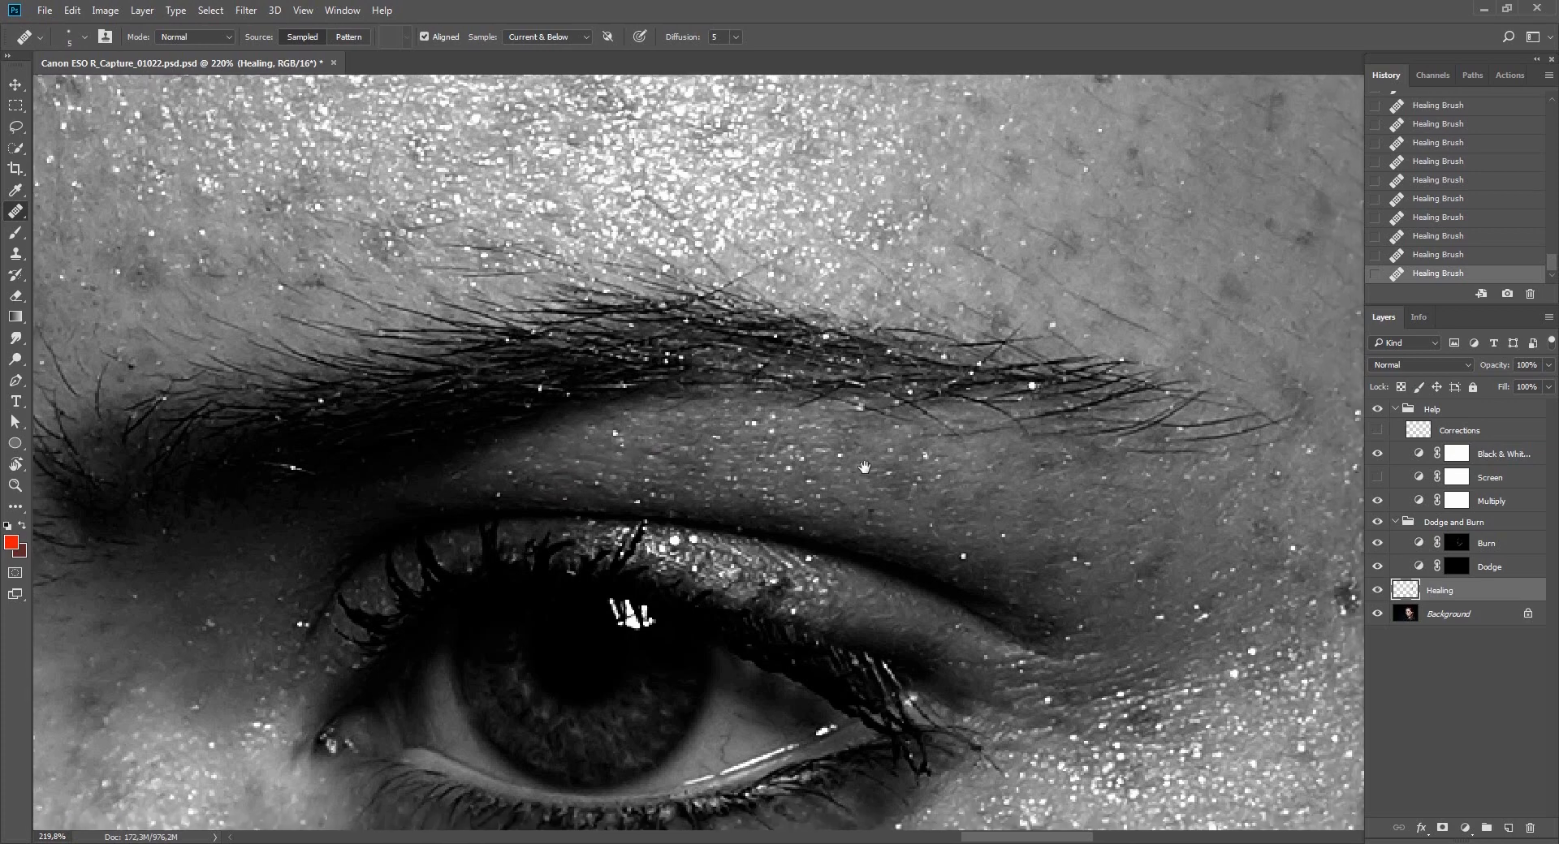
Check the healed skin around the whole eyebrow with the Help group hidden, and show the group again.
drag(865, 467, 670, 436)
key(z)
drag(886, 436, 821, 533)
drag(612, 503, 891, 497)
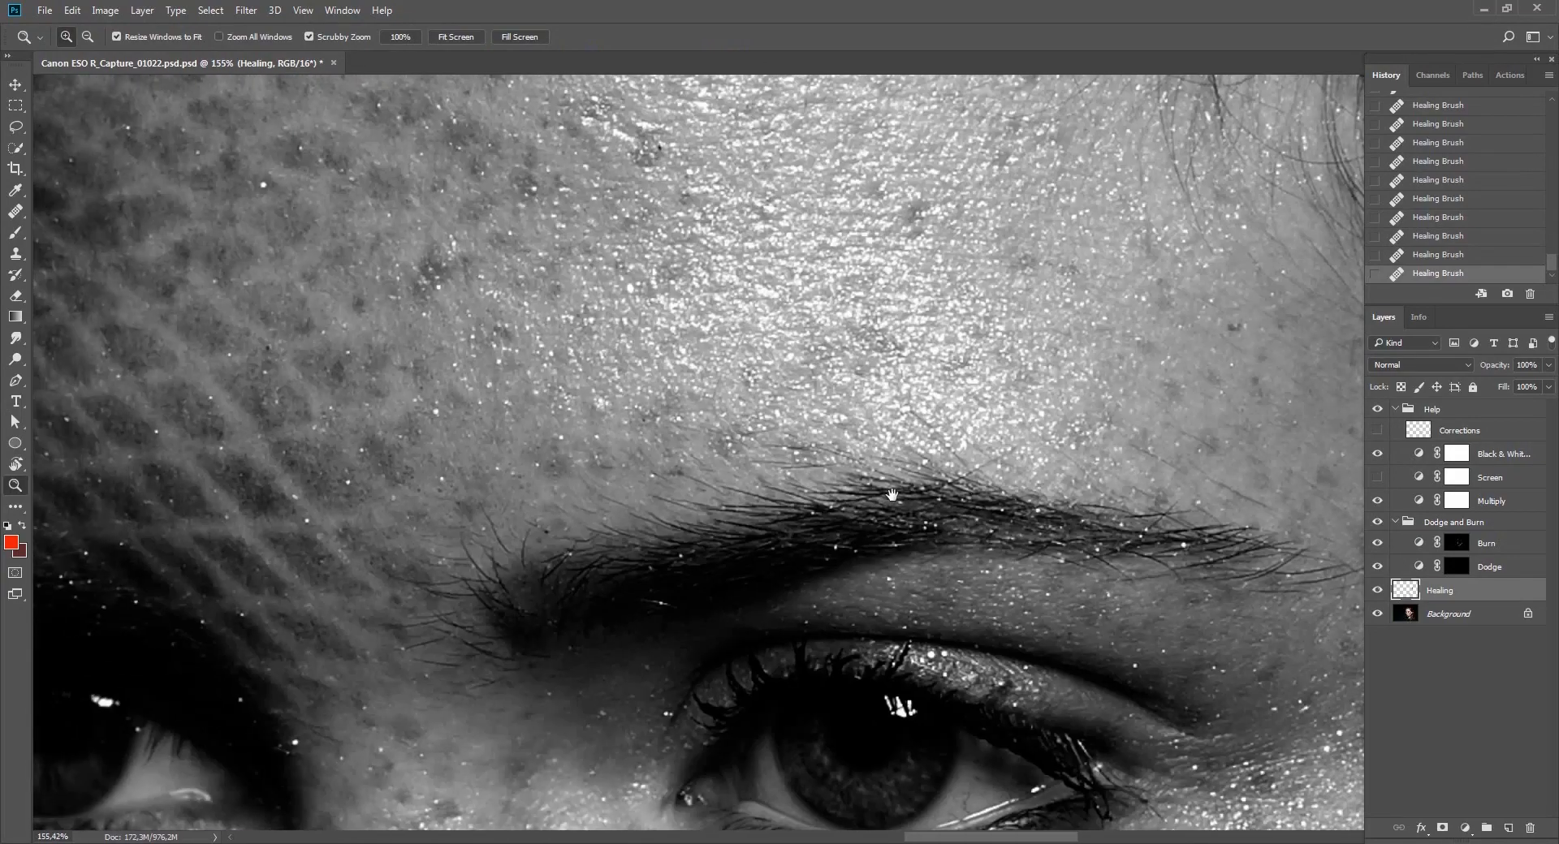
click(1376, 412)
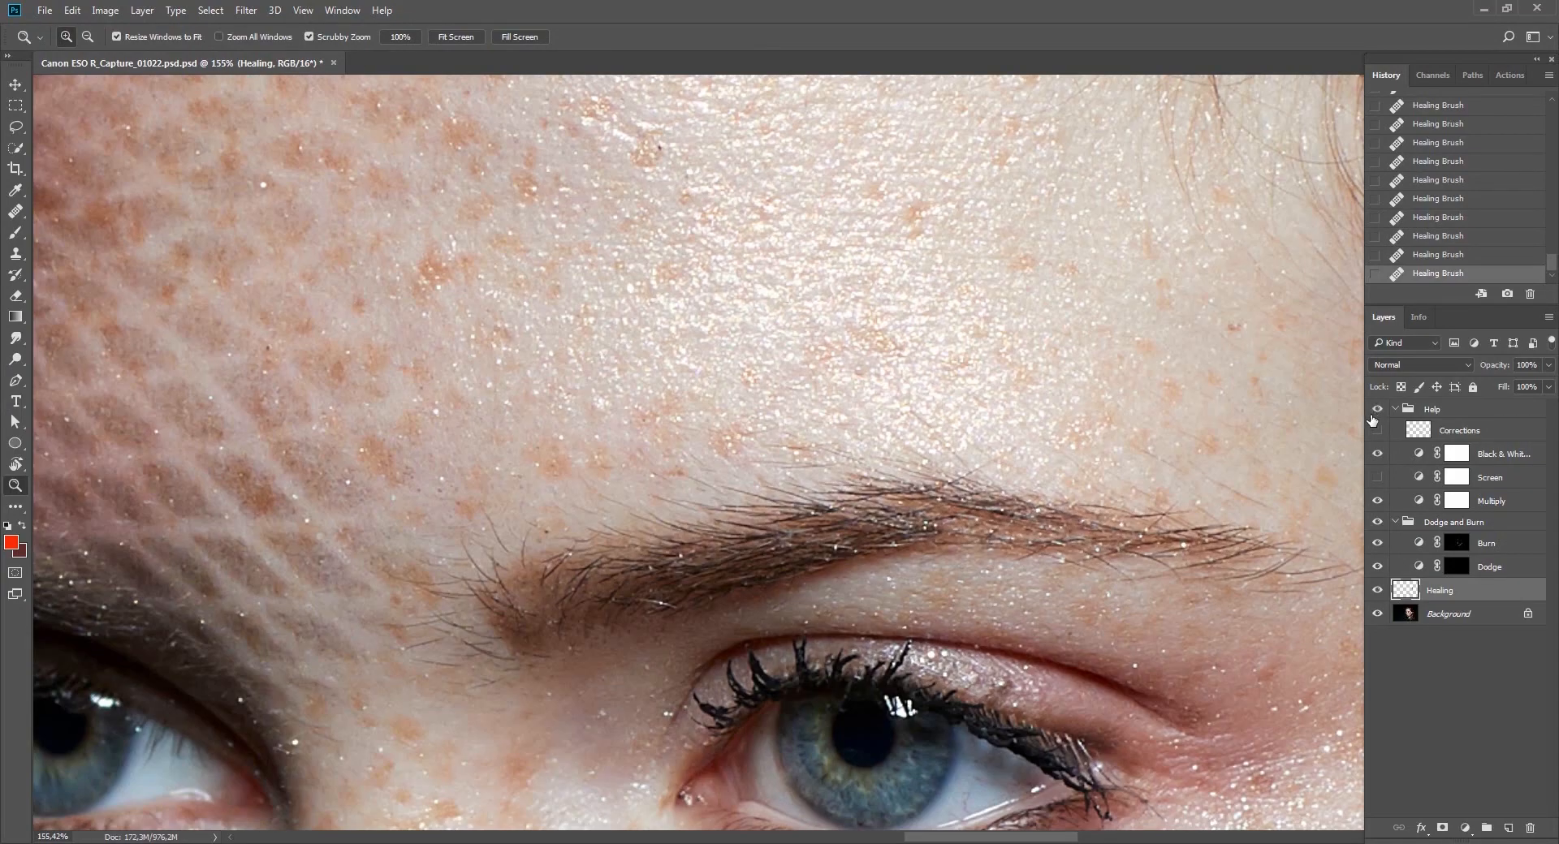
click(1377, 411)
Heal the stray hairs around the eyebrow's inner end with a 10 px Healing Brush, sampling clean skin beside the brow.
key(j)
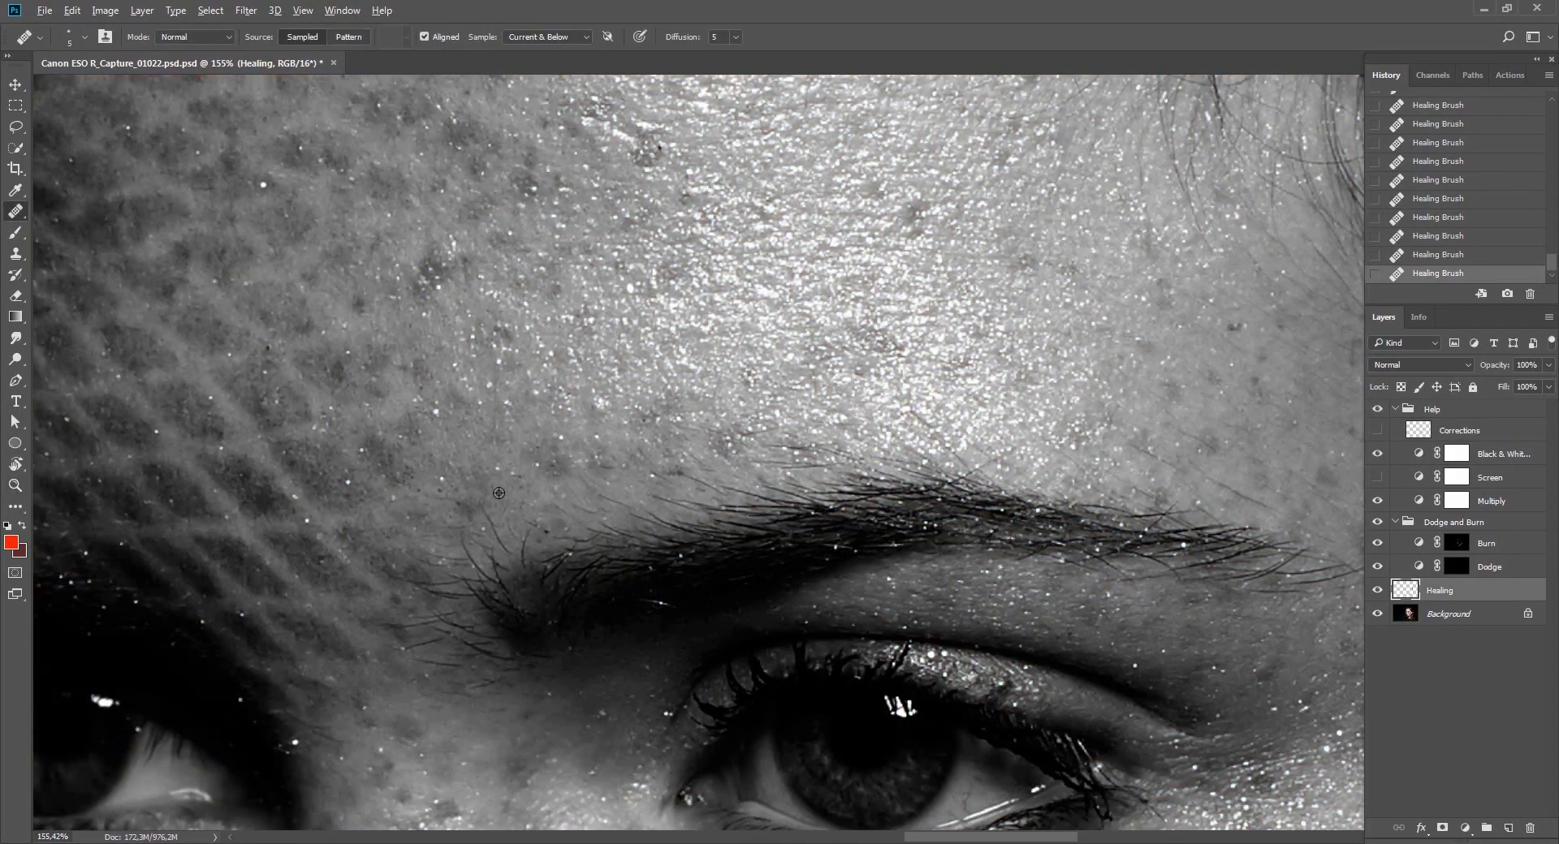
alt+right_click(522, 495)
alt+click(487, 499)
scroll(893, 438, down, 2)
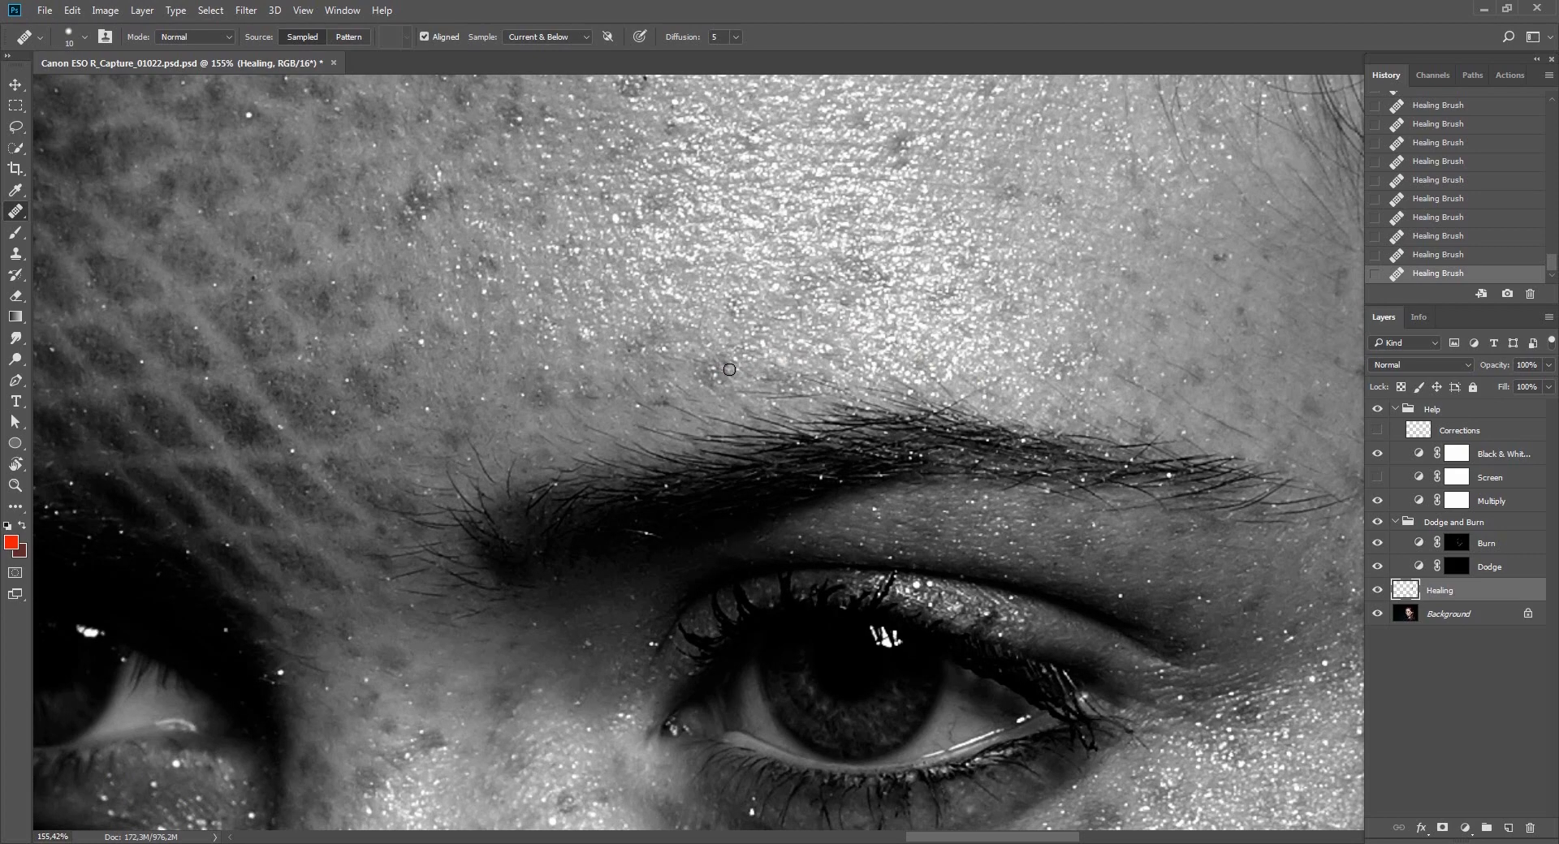
drag(546, 501, 692, 412)
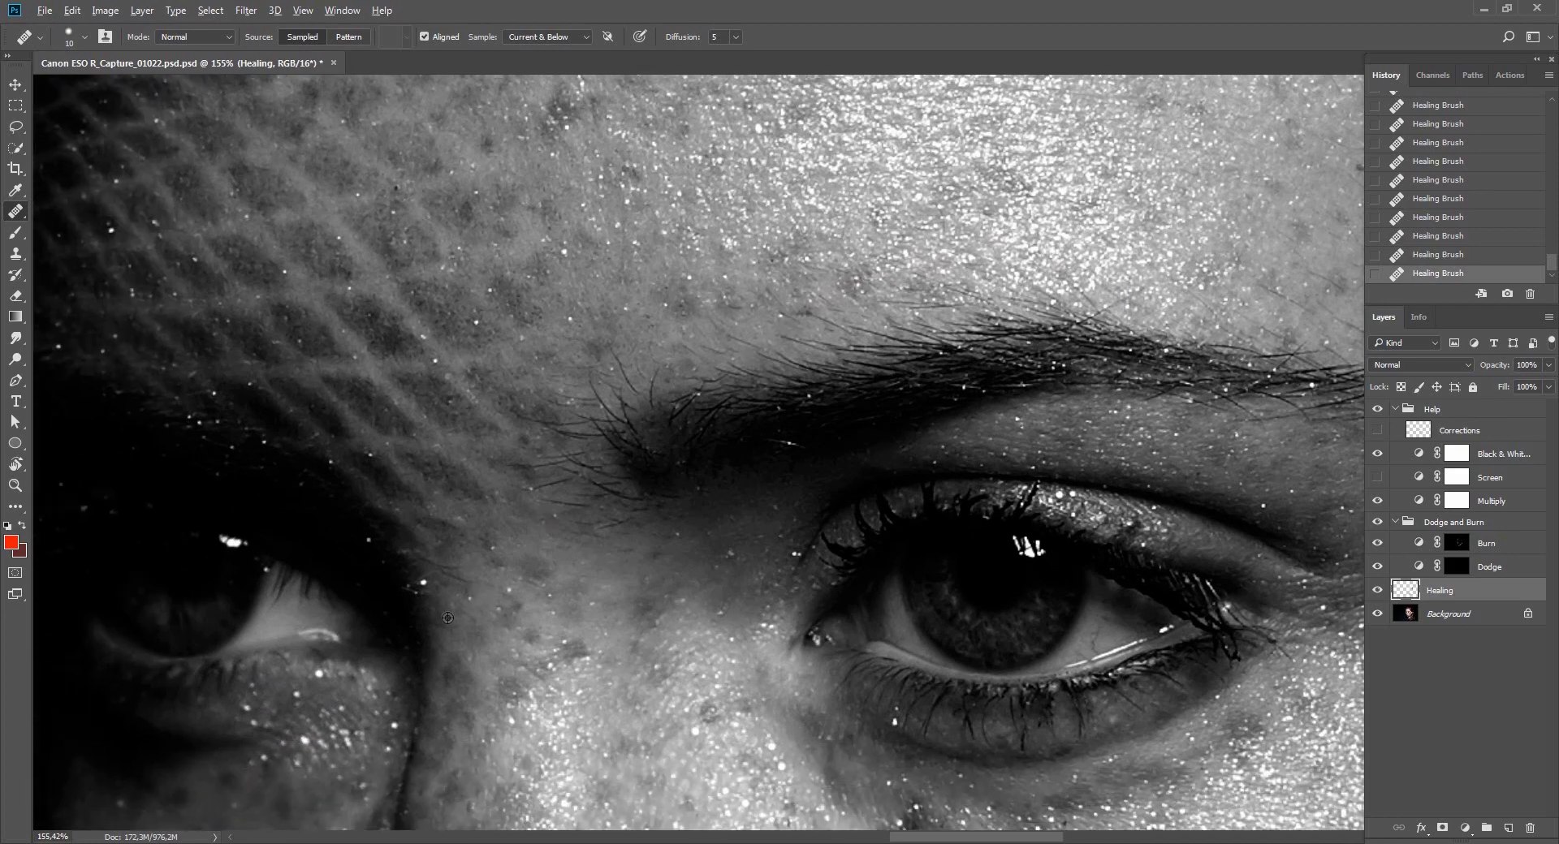
drag(540, 634, 593, 462)
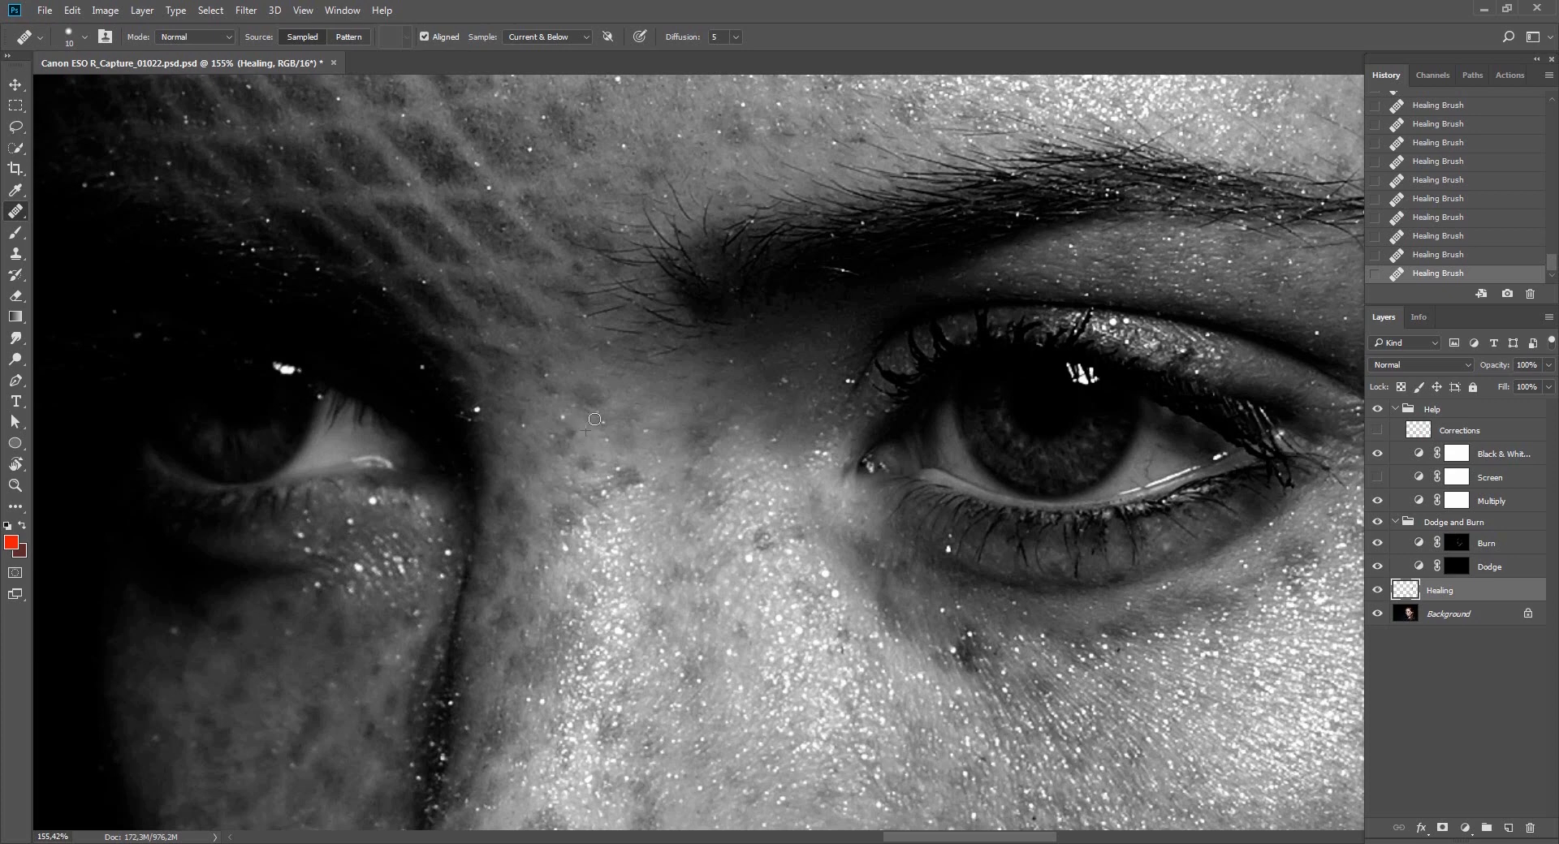
drag(651, 417, 646, 524)
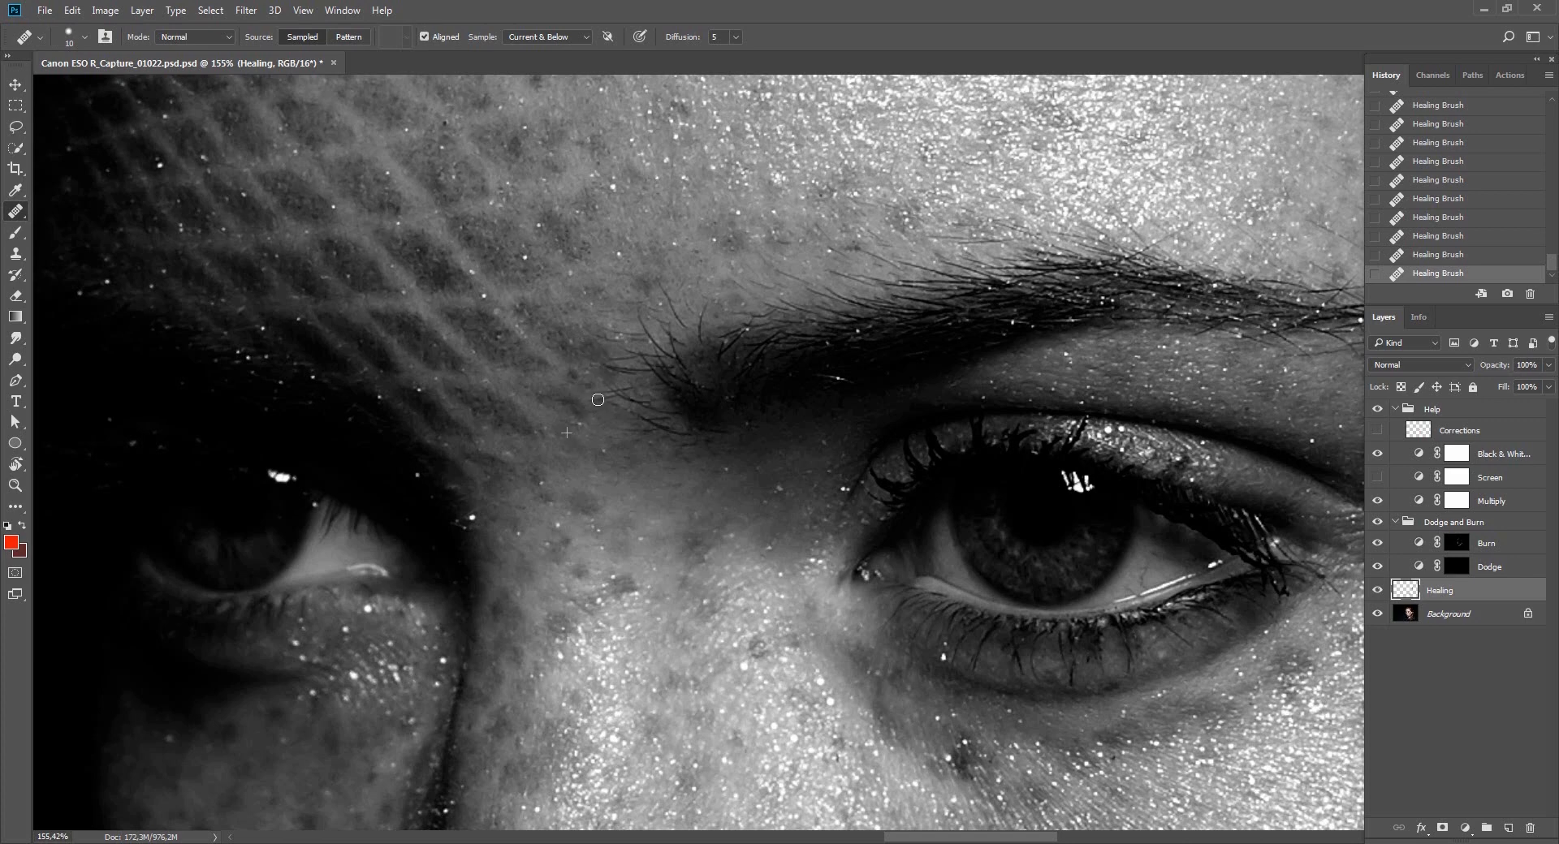
Hide the Help group and fade the last Healing Brush stroke to 75% opacity.
click(1378, 410)
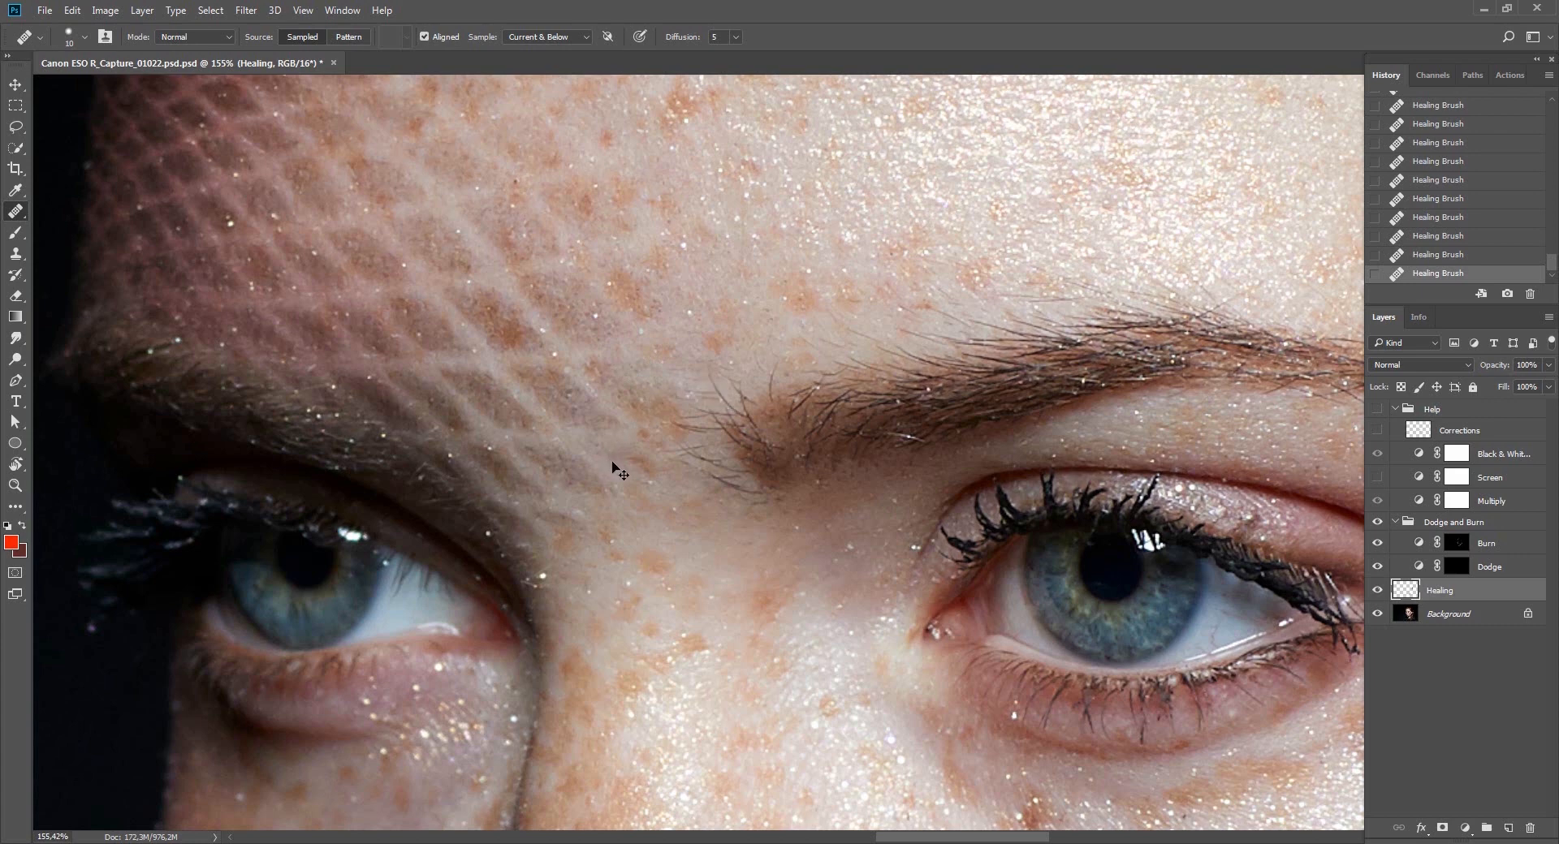
key(ctrl+shift+f)
text(75)
key(Return)
Heal the fine hairs just below the eyebrow's inner end and fade the last stroke to 50% opacity.
click(755, 505)
drag(712, 508, 730, 482)
click(729, 503)
key(ctrl+shift+f)
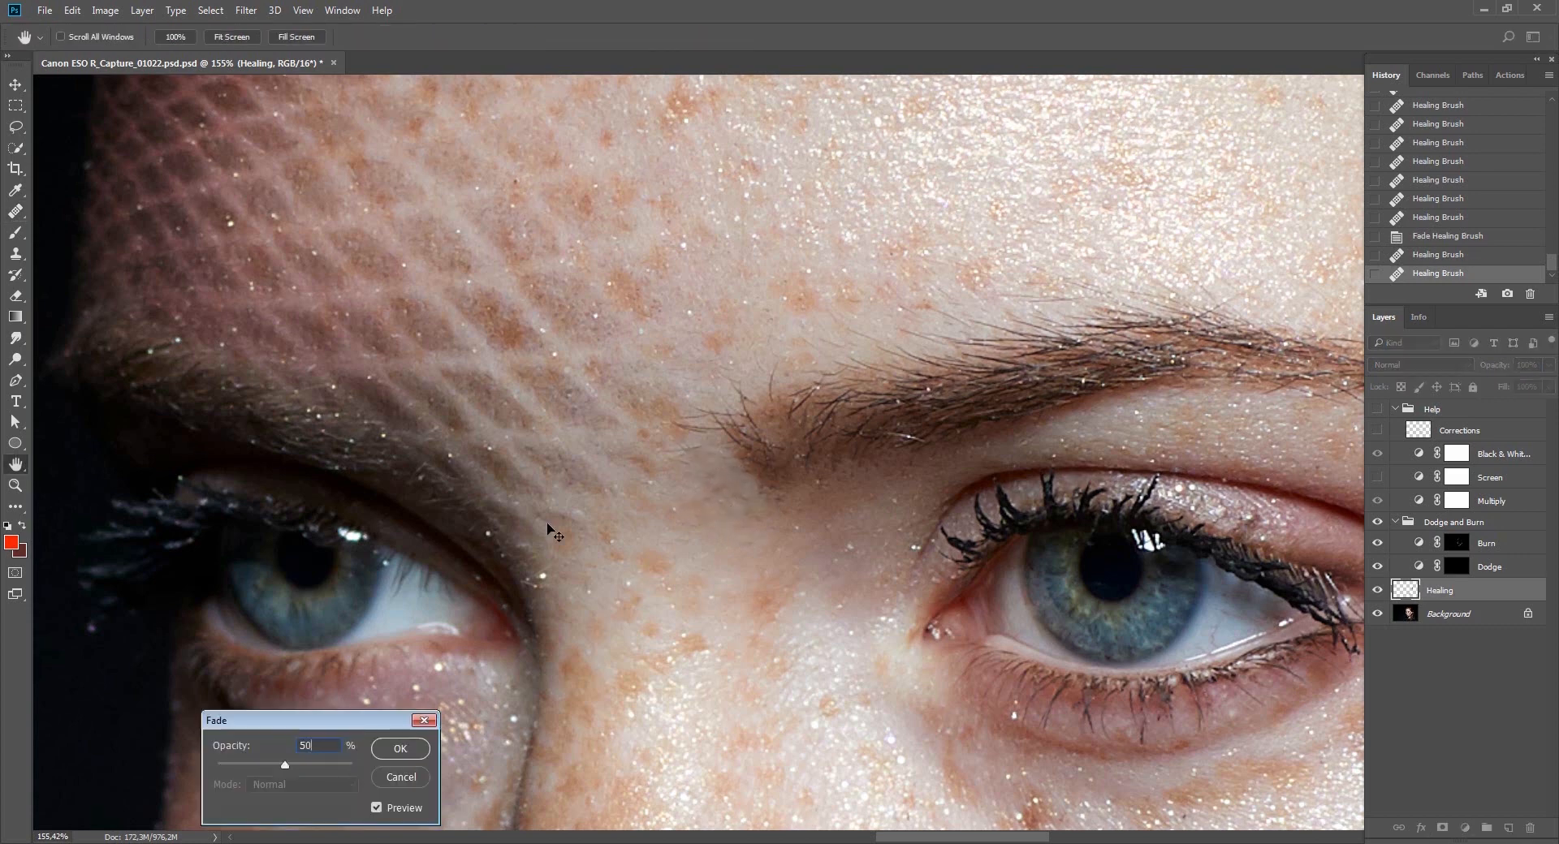
key(Return)
Heal the stray hair traces directly in front of the eyebrow's inner tip, sampling clean skin nearby.
alt+click(654, 434)
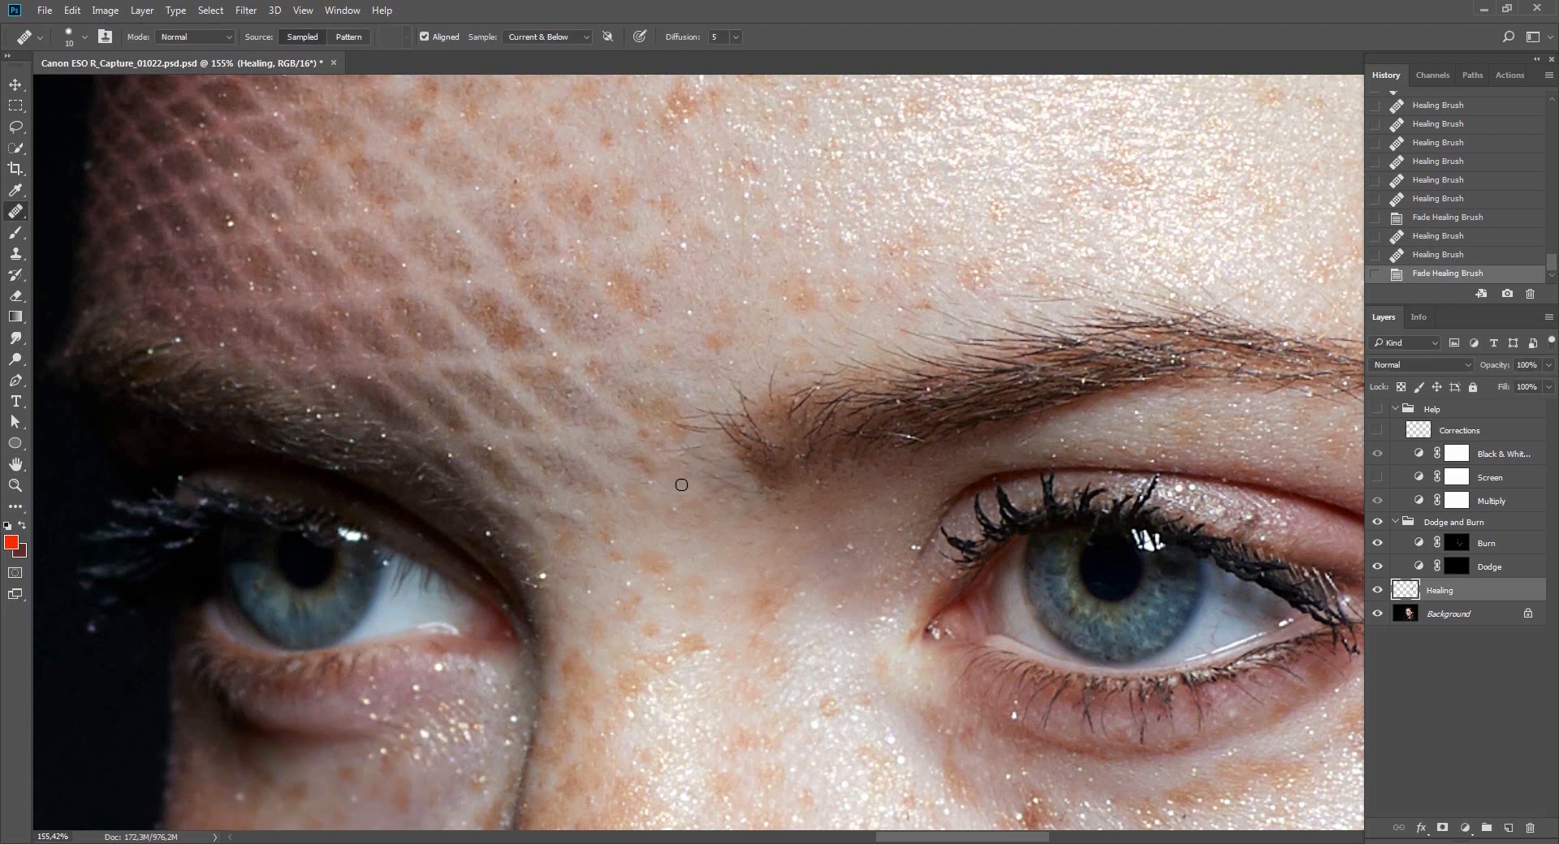
click(695, 446)
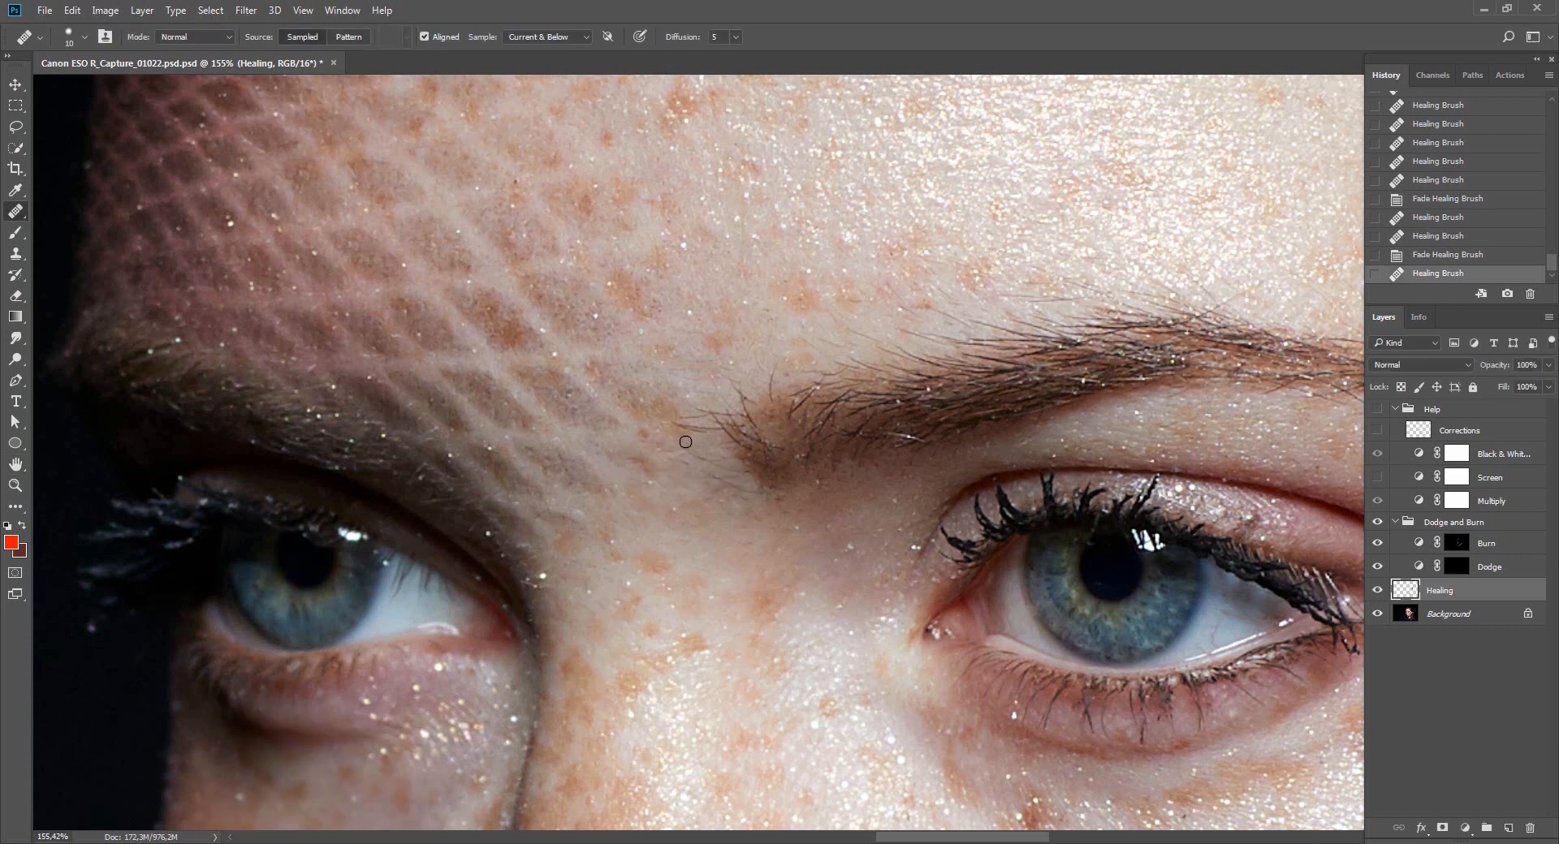
click(684, 446)
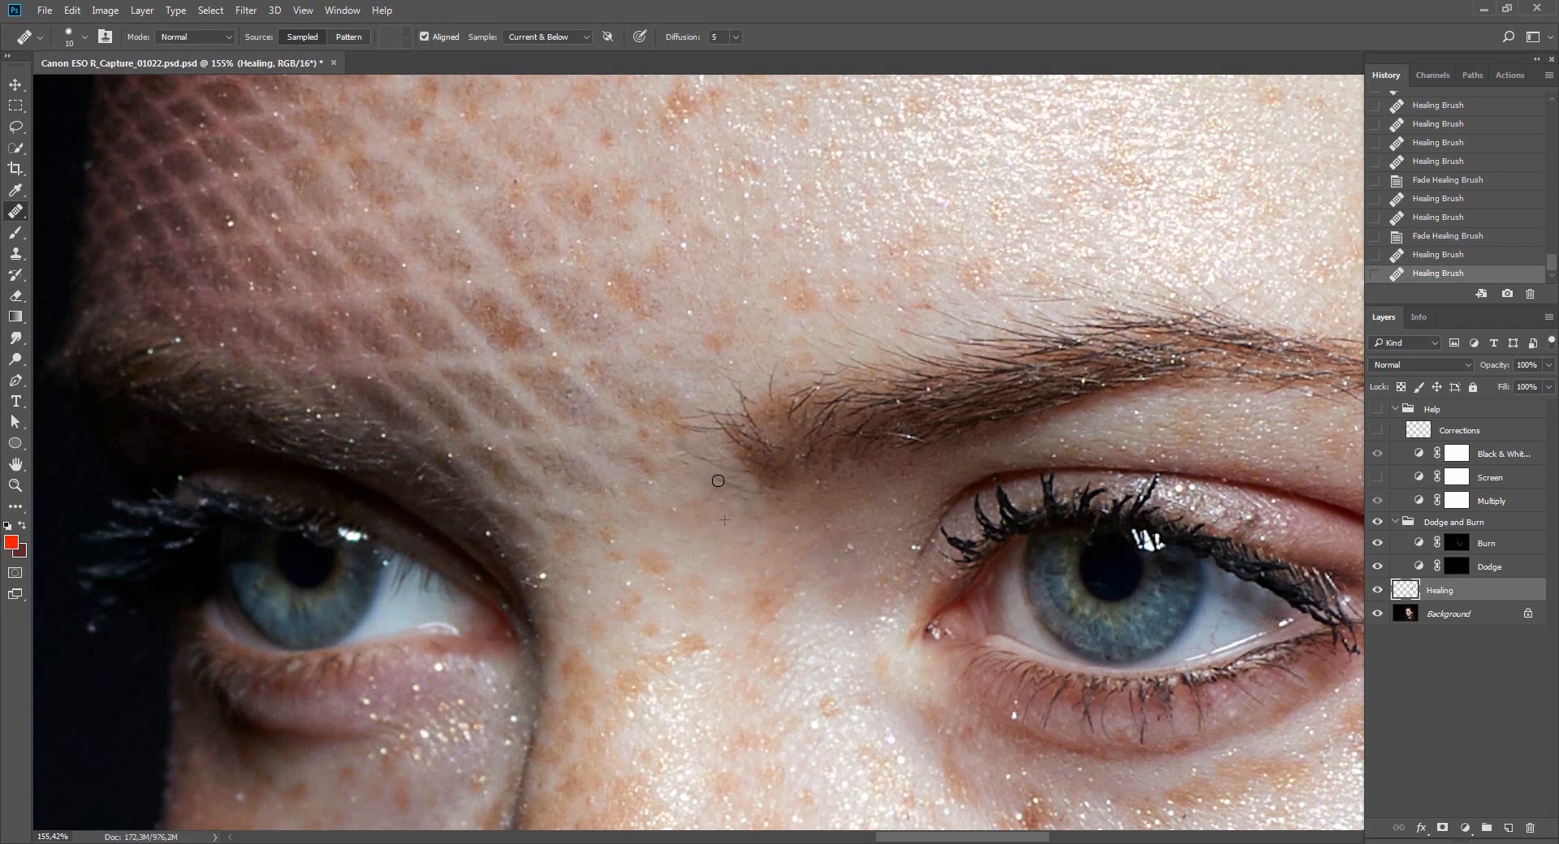
Heal the specks and hair remnants on the skin beneath the eyebrow's inner end, towards the nose bridge.
click(767, 507)
click(770, 524)
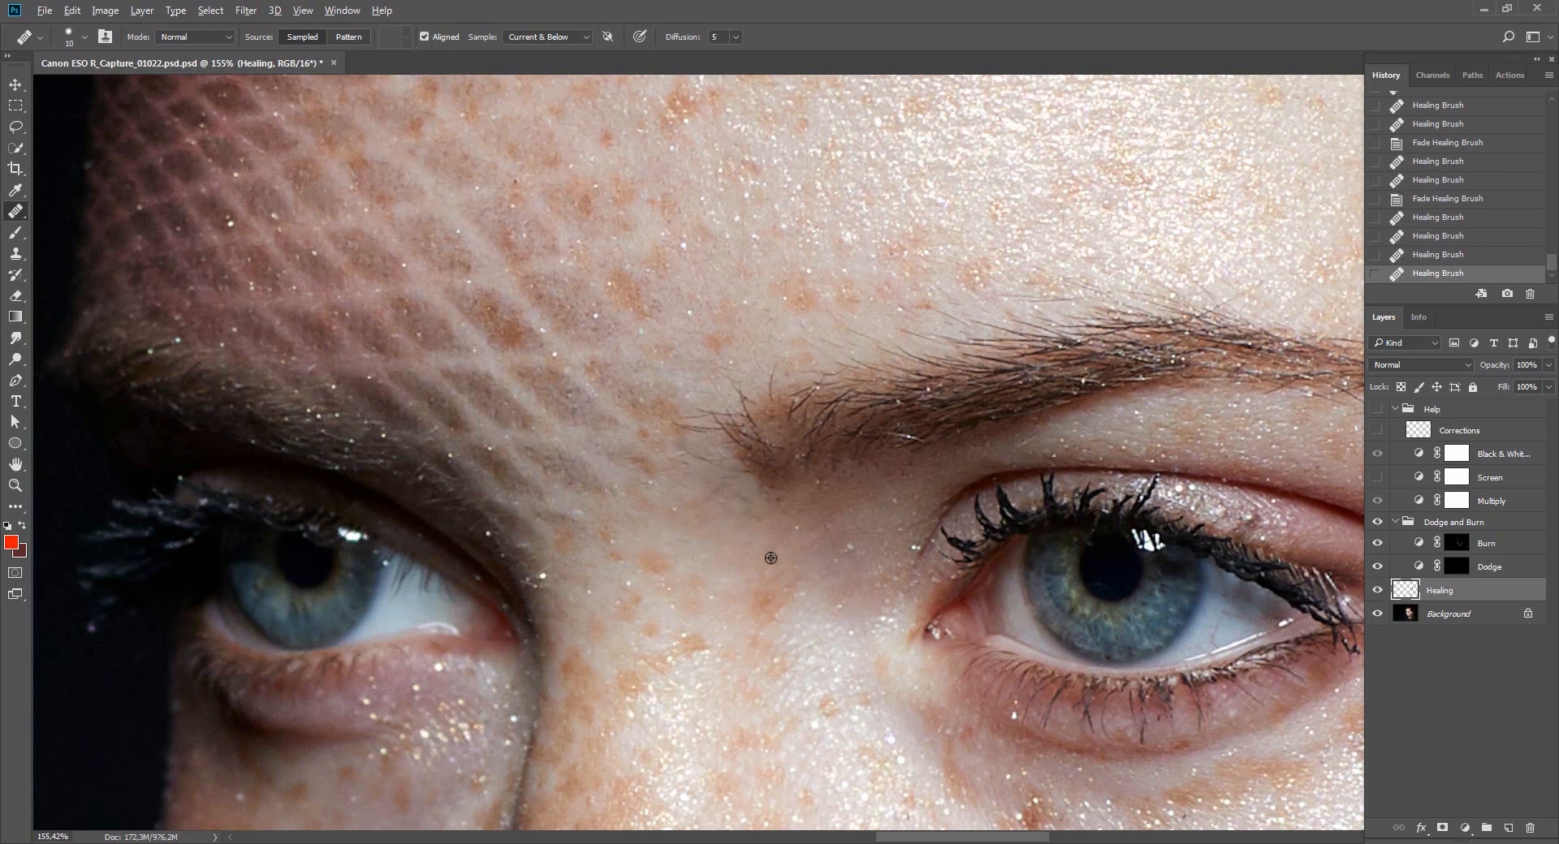
click(780, 531)
click(747, 540)
click(762, 540)
click(769, 534)
click(755, 545)
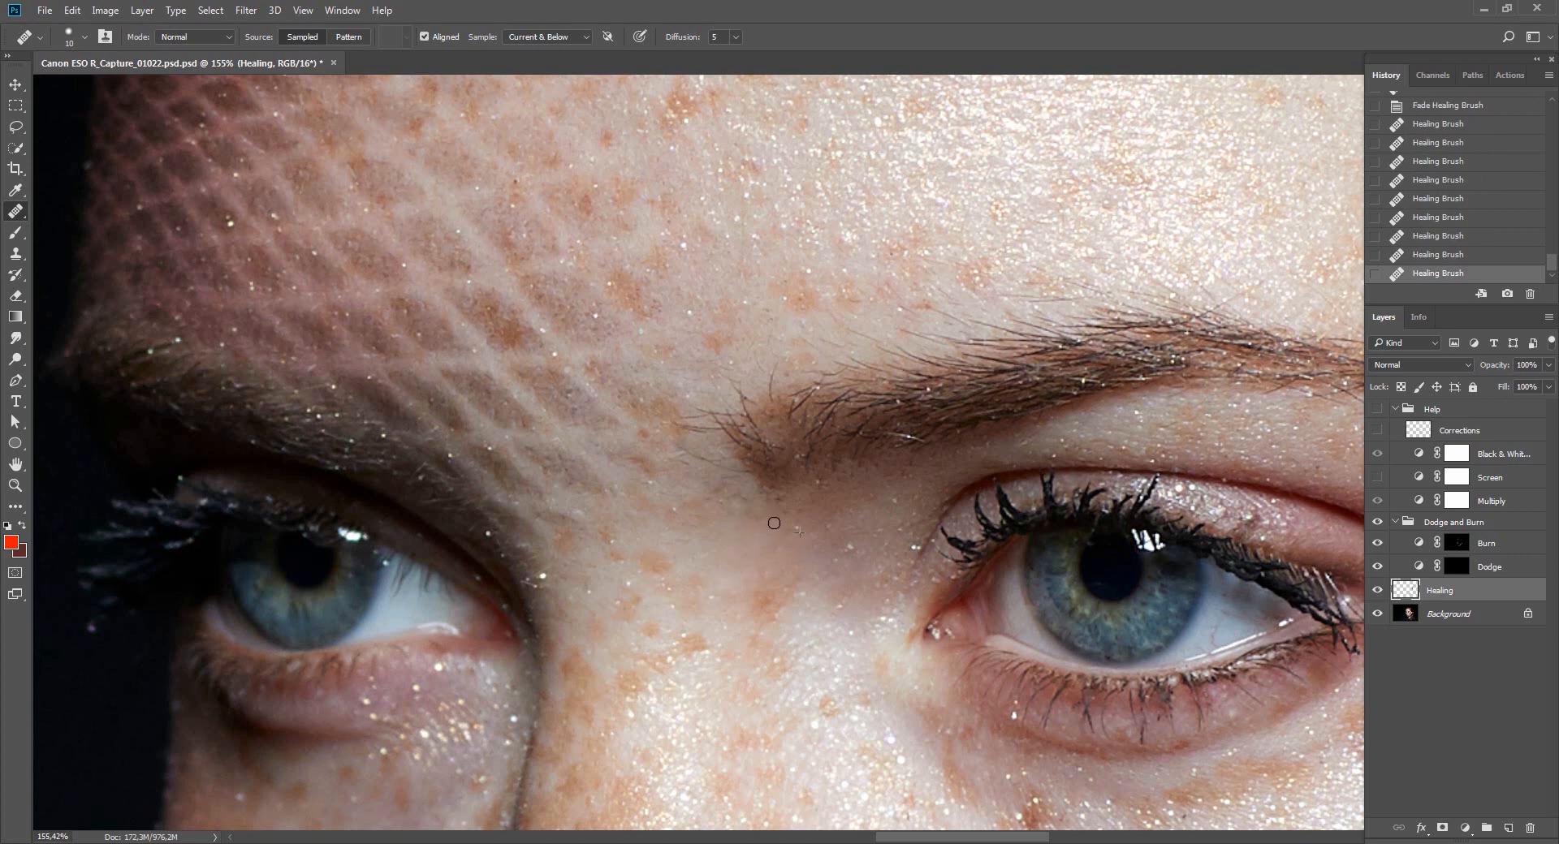
click(775, 524)
drag(828, 573, 774, 533)
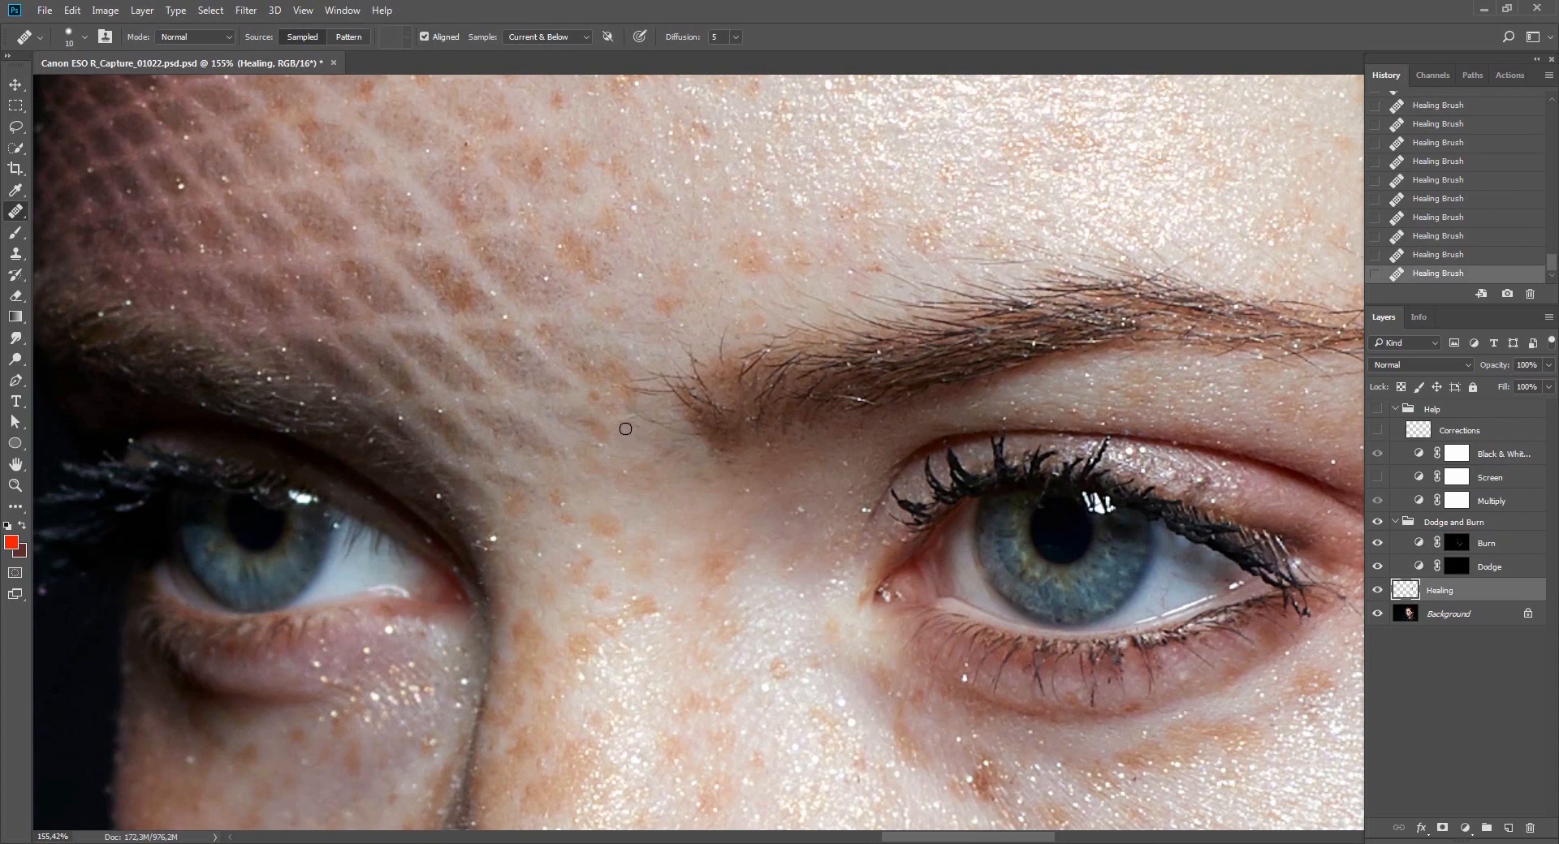
Clean up the hairs protruding between the eyebrow's inner tip and the net pattern, resampling nearby skin for the Healing Brush.
alt+click(643, 441)
drag(634, 412, 707, 453)
alt+click(692, 469)
alt+click(684, 490)
drag(660, 459, 688, 463)
drag(631, 416, 635, 419)
drag(636, 488, 641, 480)
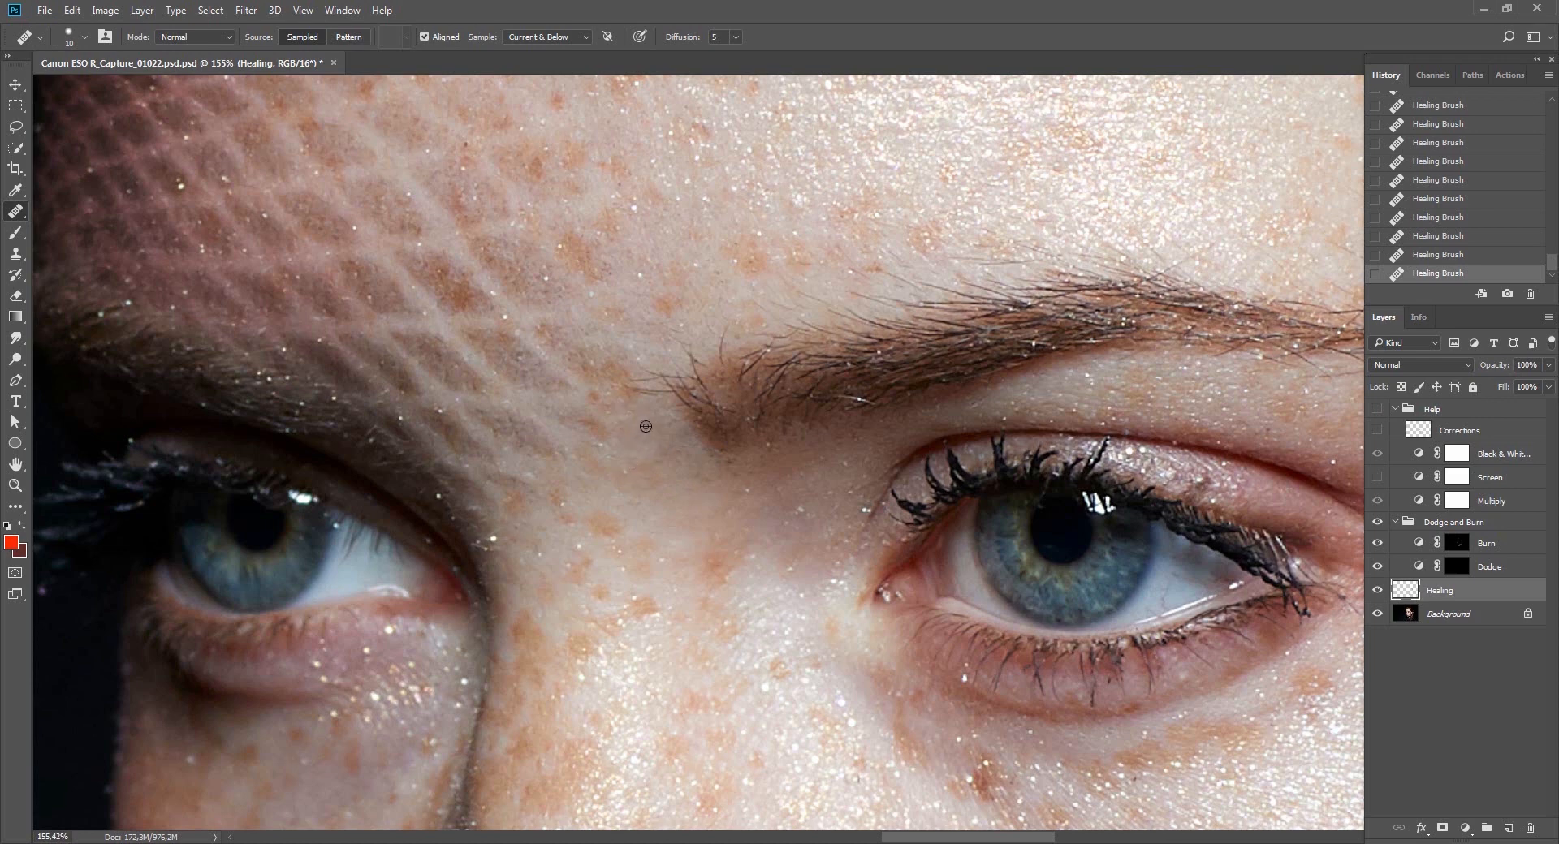
mouse_move(679, 373)
mouse_down()
mouse_move(633, 382)
mouse_move(651, 352)
mouse_move(655, 387)
mouse_move(639, 373)
mouse_move(635, 393)
mouse_move(668, 392)
mouse_move(630, 389)
mouse_up()
alt+click(659, 370)
alt+click(652, 353)
Examine the cleaned inner end of the eyebrow at full-face view and again close up.
key(z)
drag(767, 382, 740, 438)
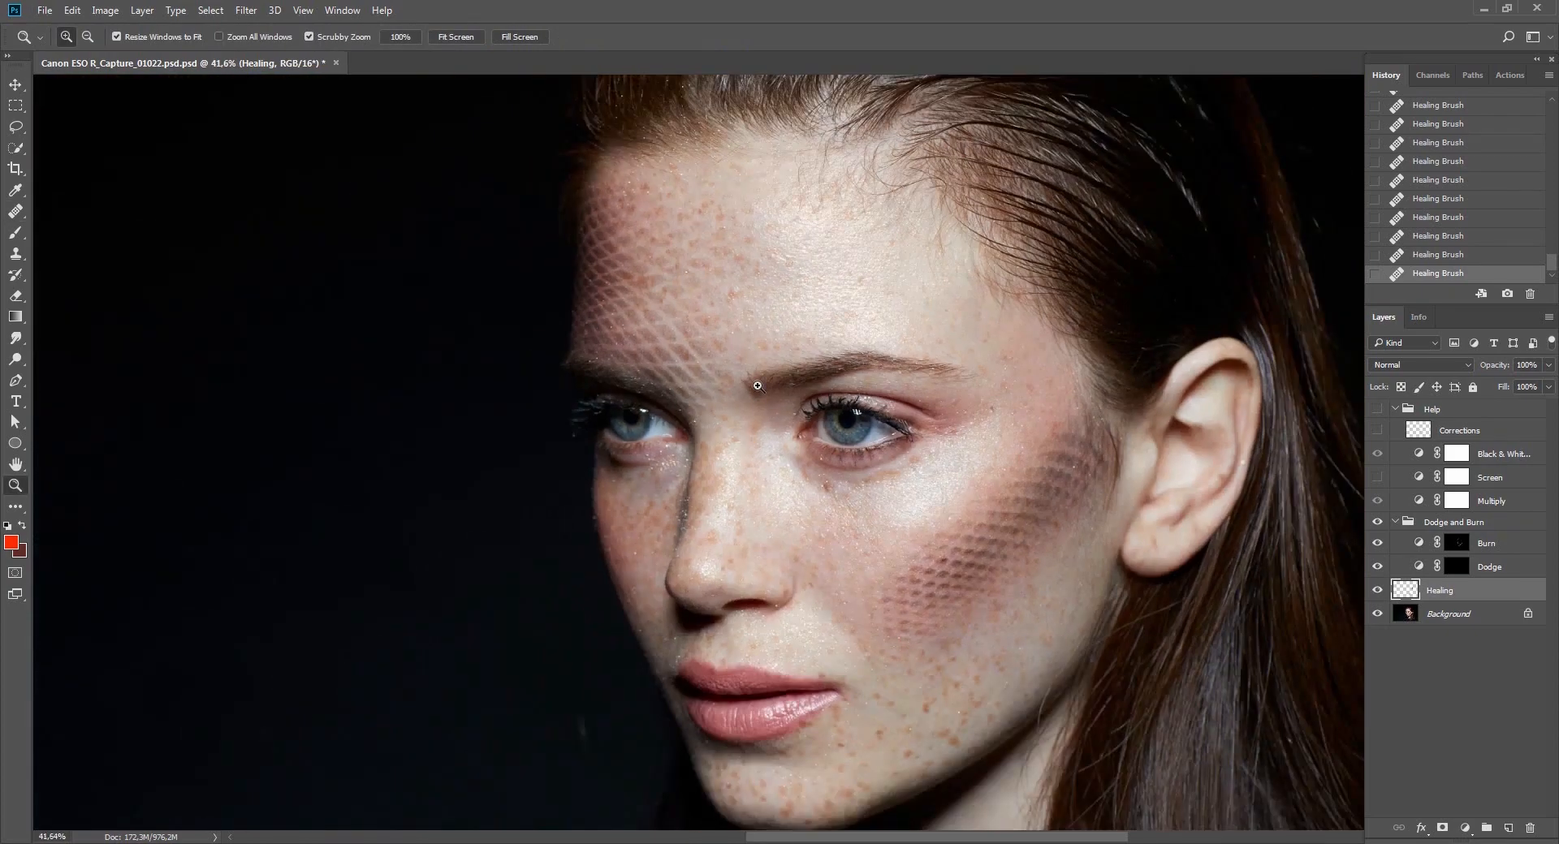
drag(758, 387, 820, 386)
key(j)
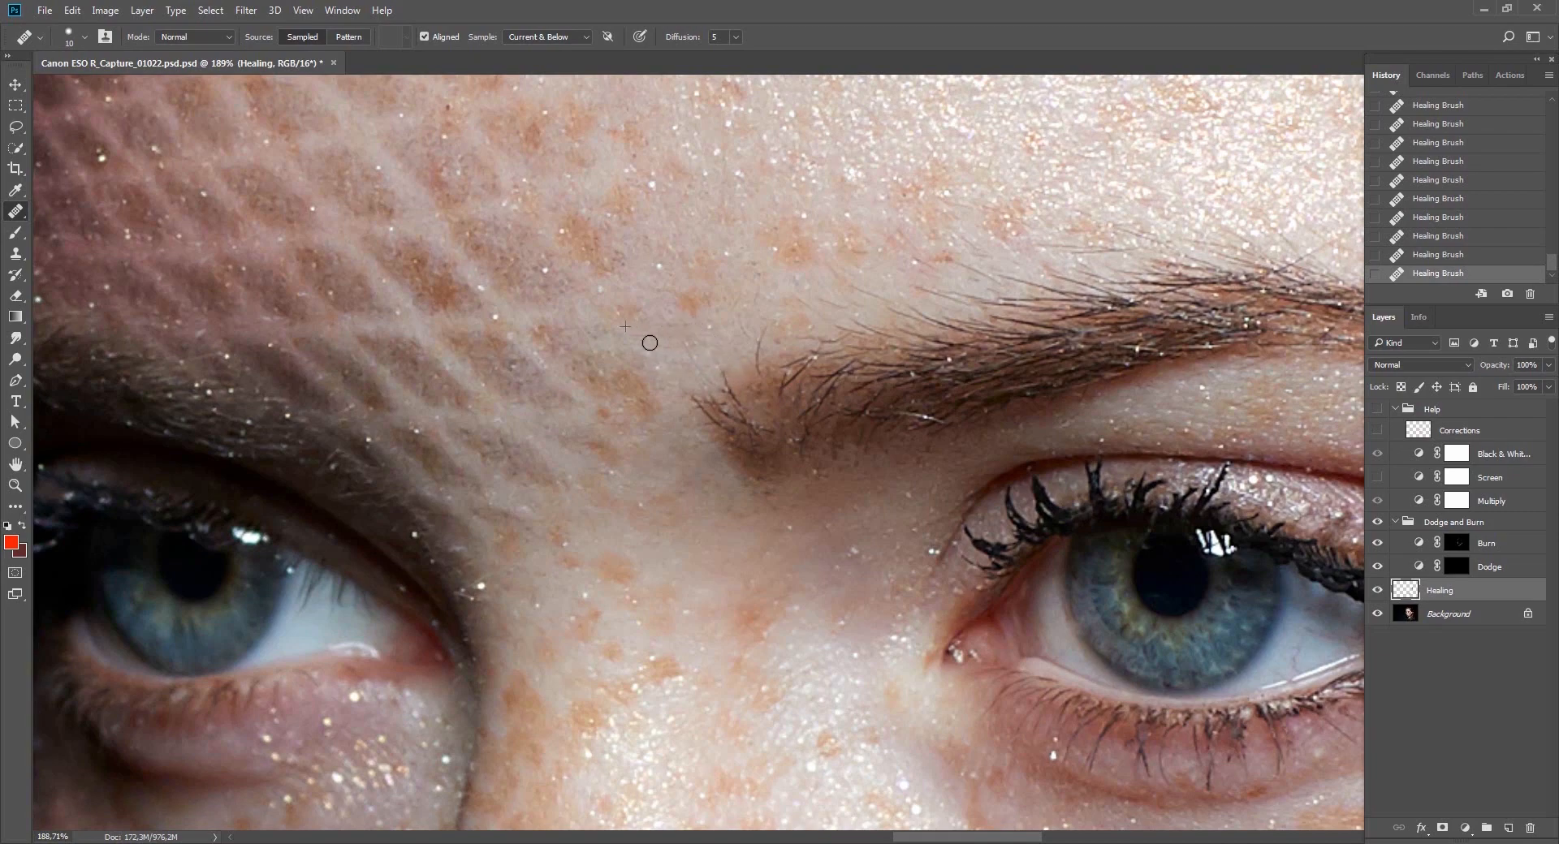
key(z)
drag(745, 377, 707, 409)
drag(726, 344, 757, 366)
key(j)
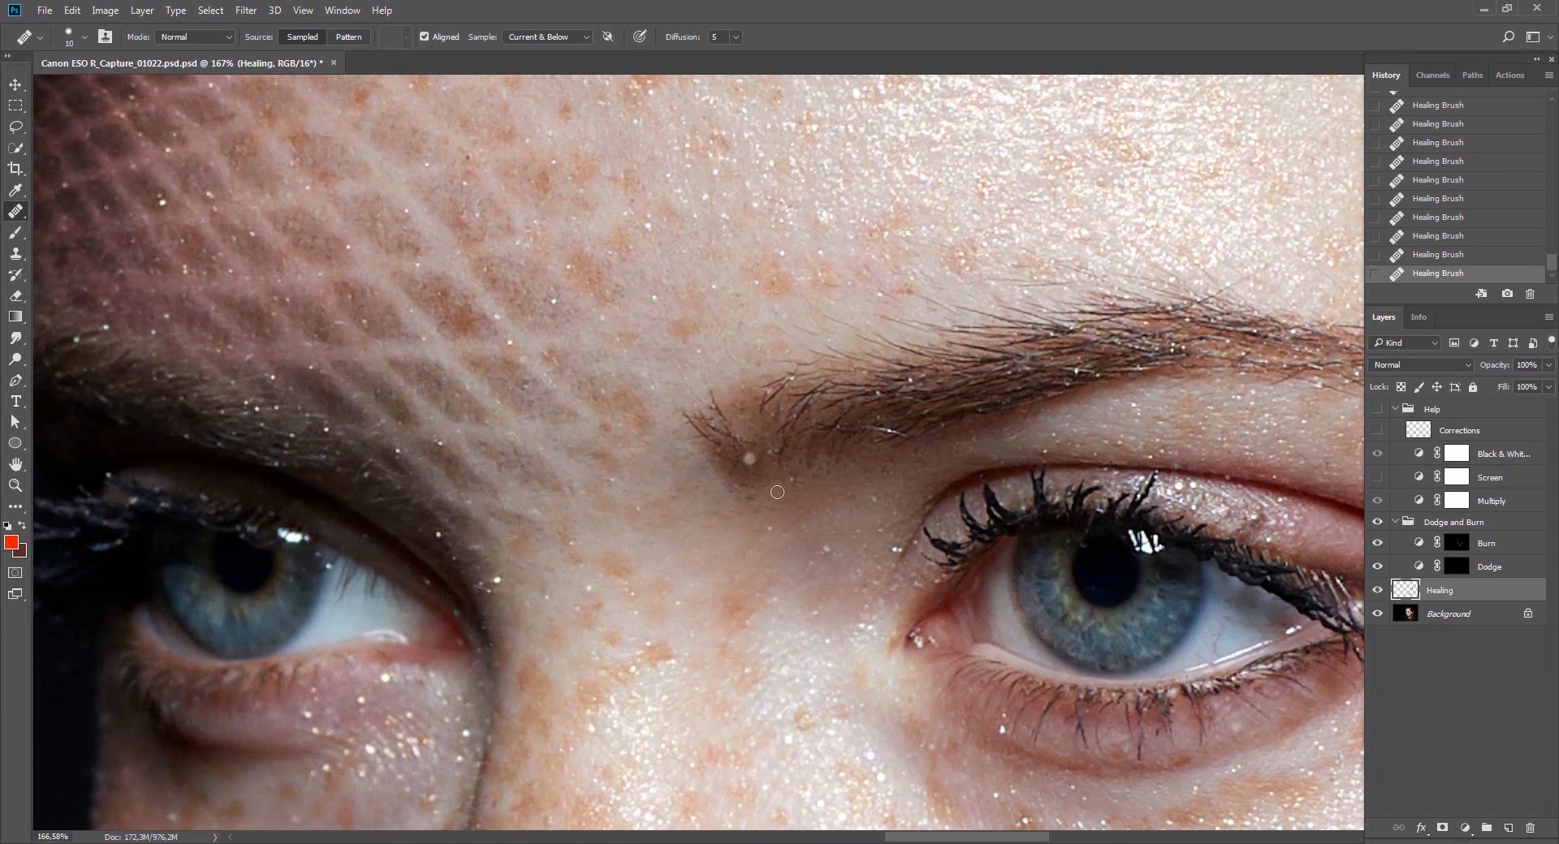
Sample a dark brown hair colour from the eyebrow for the Brush tool.
key(b)
drag(739, 412, 676, 425)
drag(770, 417, 763, 414)
drag(769, 403, 848, 402)
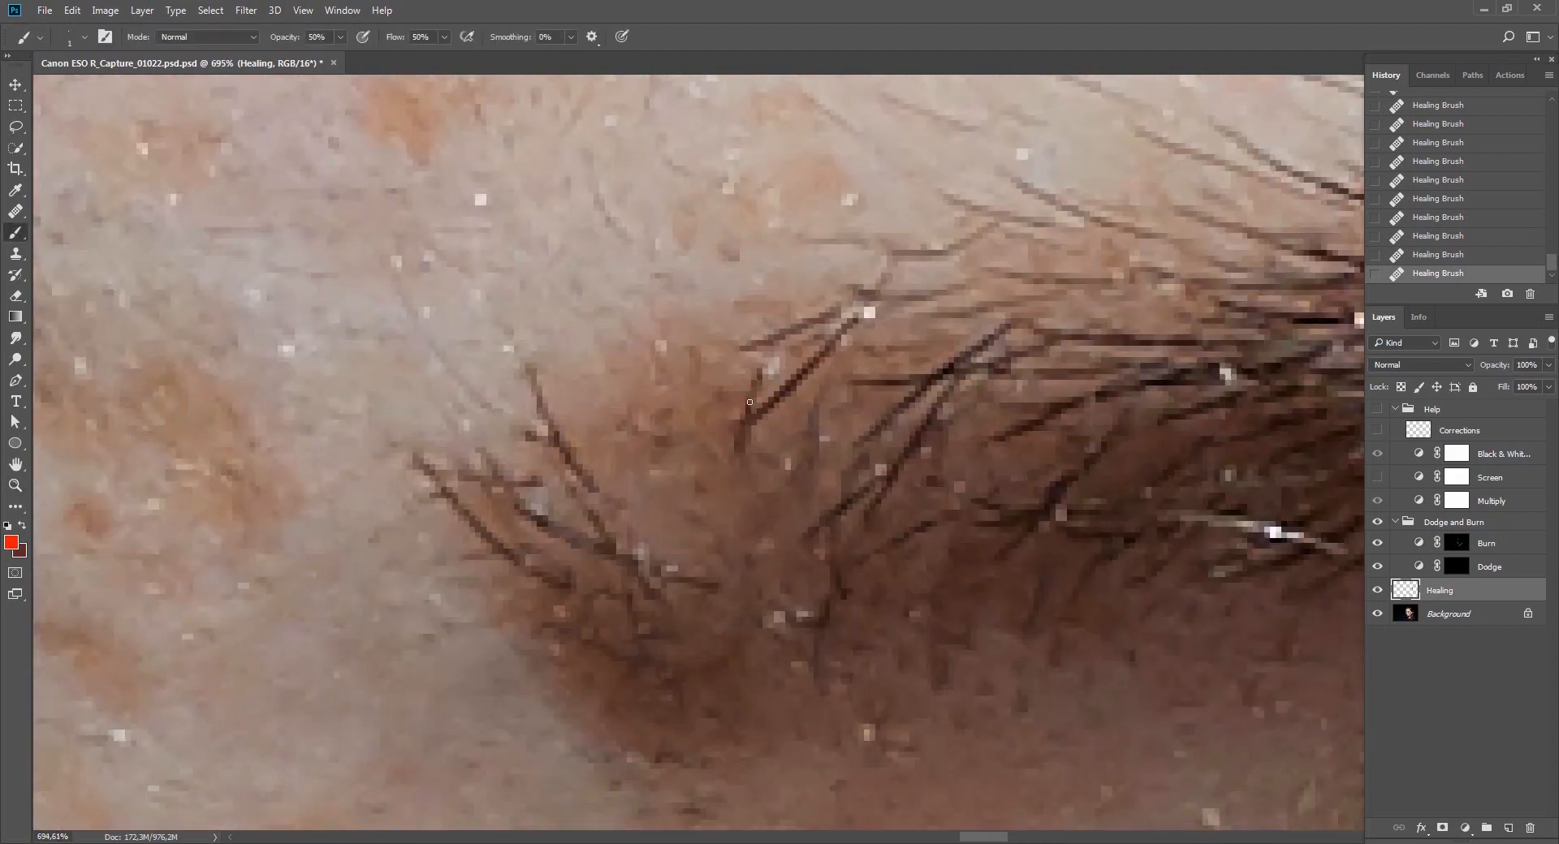
alt+click(1288, 488)
Try to paint short hairs at the eyebrow's inner end on the Healing layer with a 2 px brush, rotating the canvas.
key(z)
drag(1072, 493, 991, 495)
key(r)
drag(1047, 422, 1037, 545)
drag(815, 529, 834, 451)
key(ctrl+z)
drag(812, 520, 830, 481)
drag(819, 536, 839, 503)
mouse_move(832, 543)
mouse_down()
mouse_move(851, 514)
mouse_move(868, 532)
mouse_up()
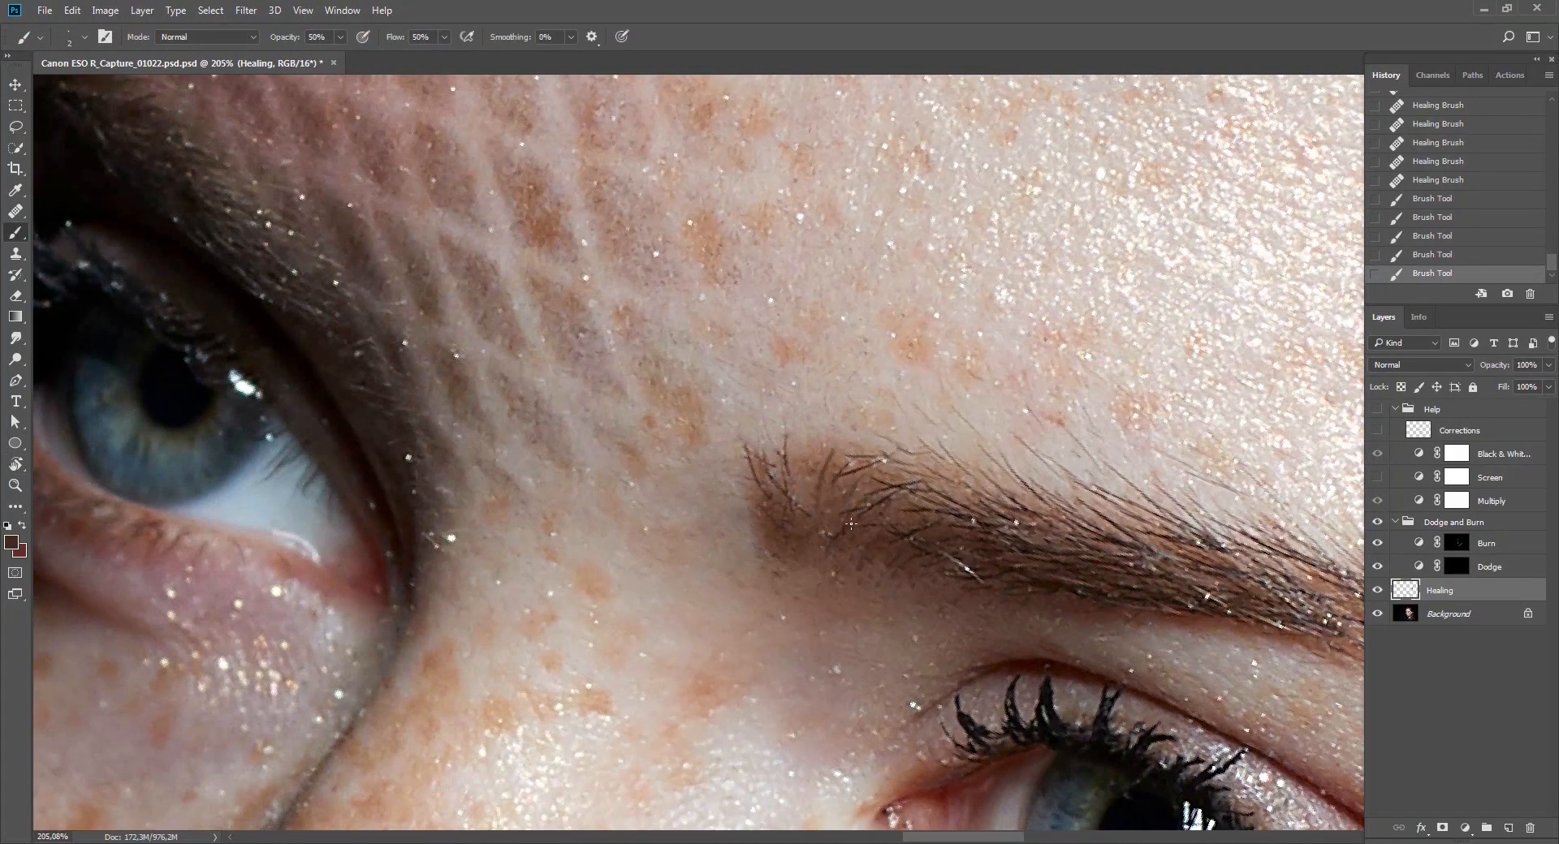
Undo the last four brush strokes at the eyebrow's inner end.
key(Escape)
key(ctrl+z)
key(ctrl+z)
key(ctrl+z)
key(ctrl+z)
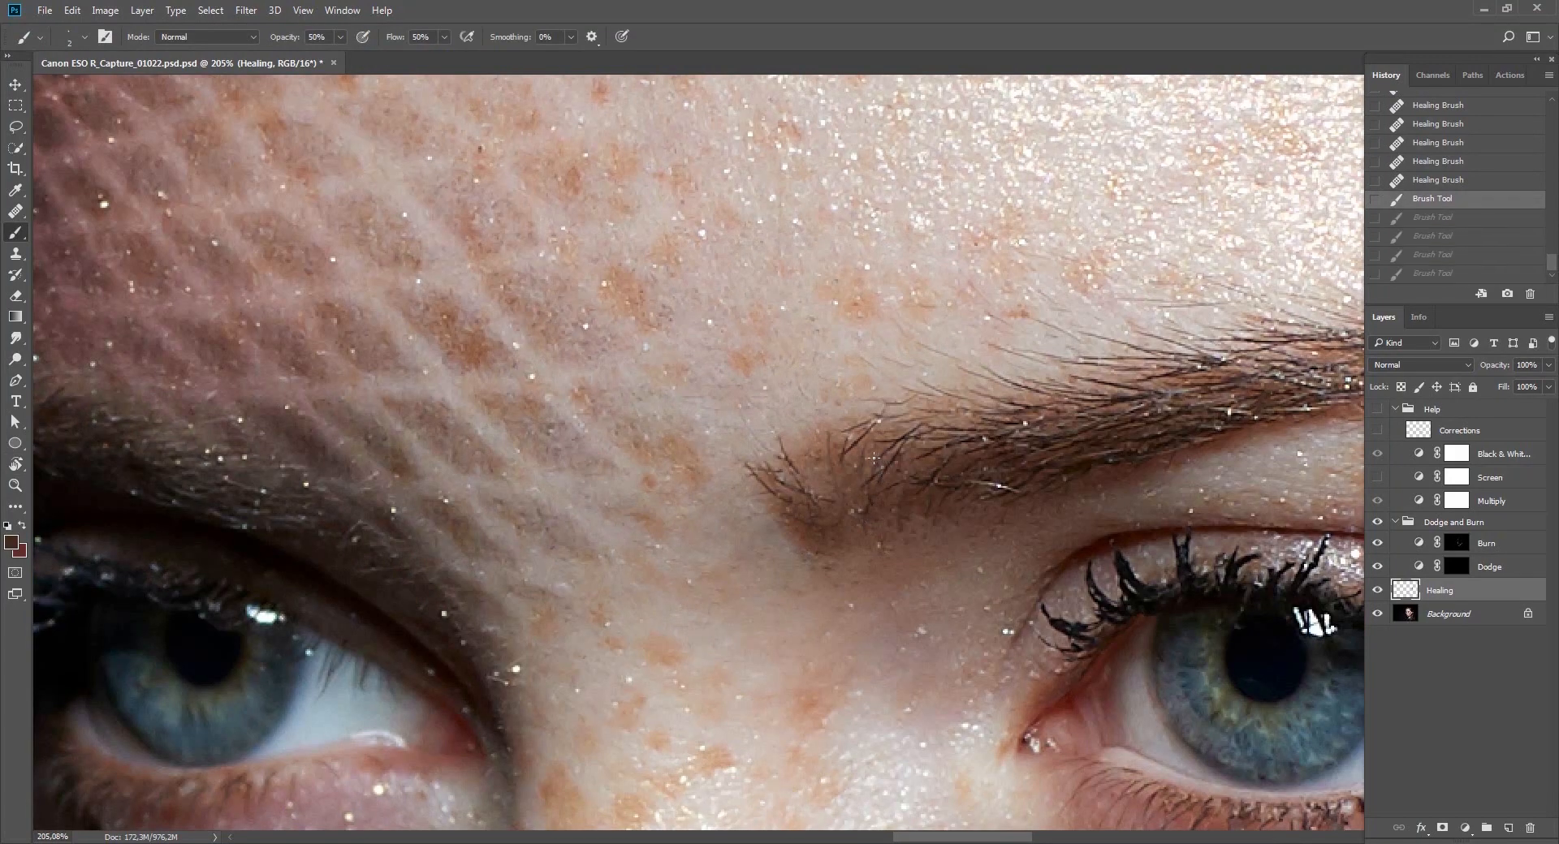
Set the 2 px brush's hardness to 80% and add a new empty layer above the Healing layer.
right_click(884, 464)
text(80)
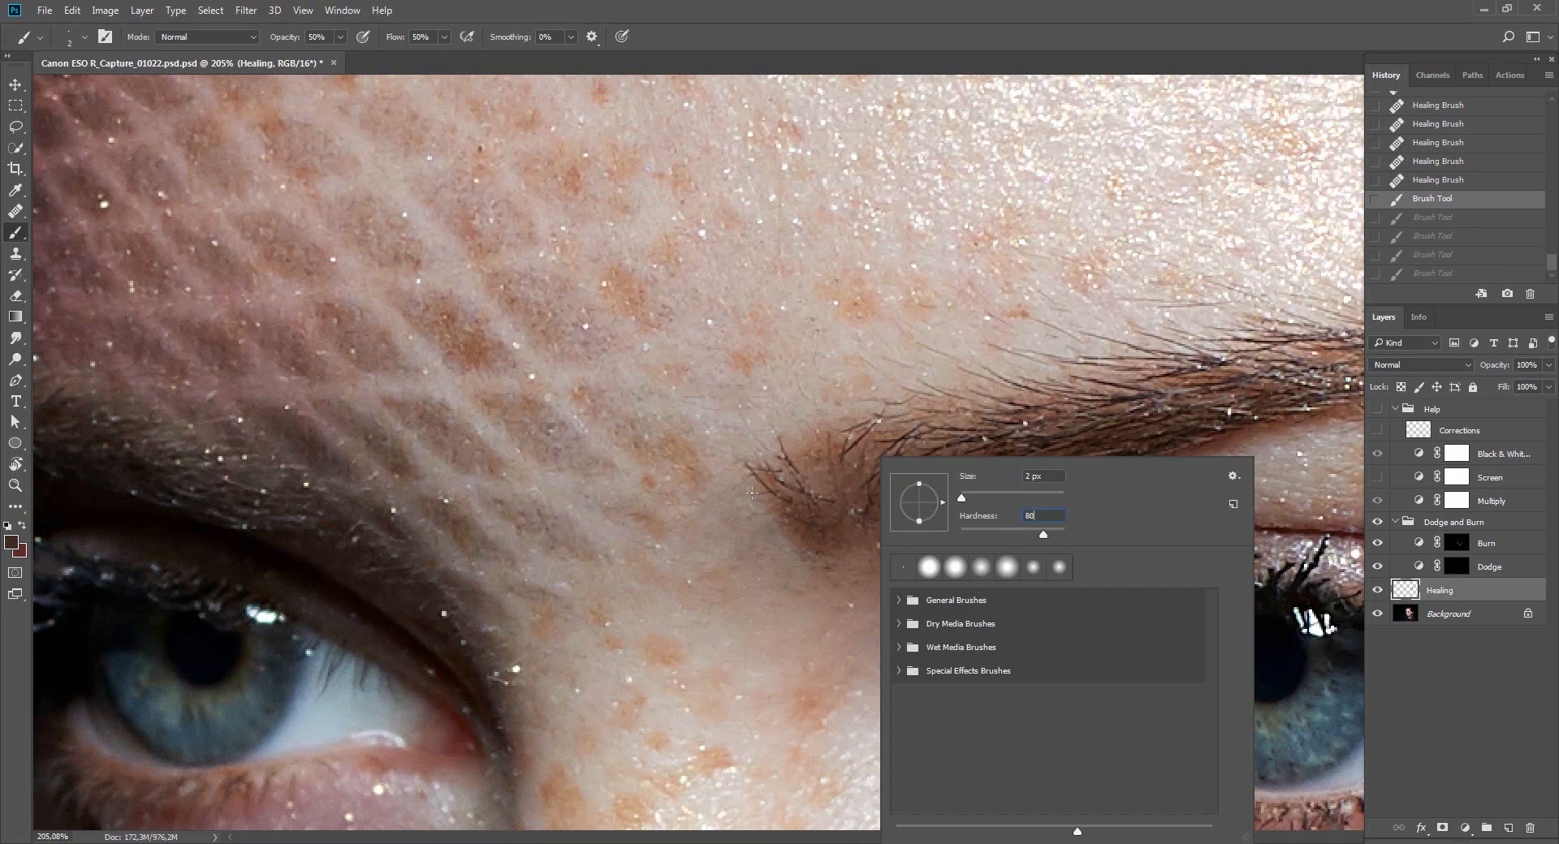
key(Return)
key(r)
drag(901, 597, 928, 240)
drag(941, 380, 925, 349)
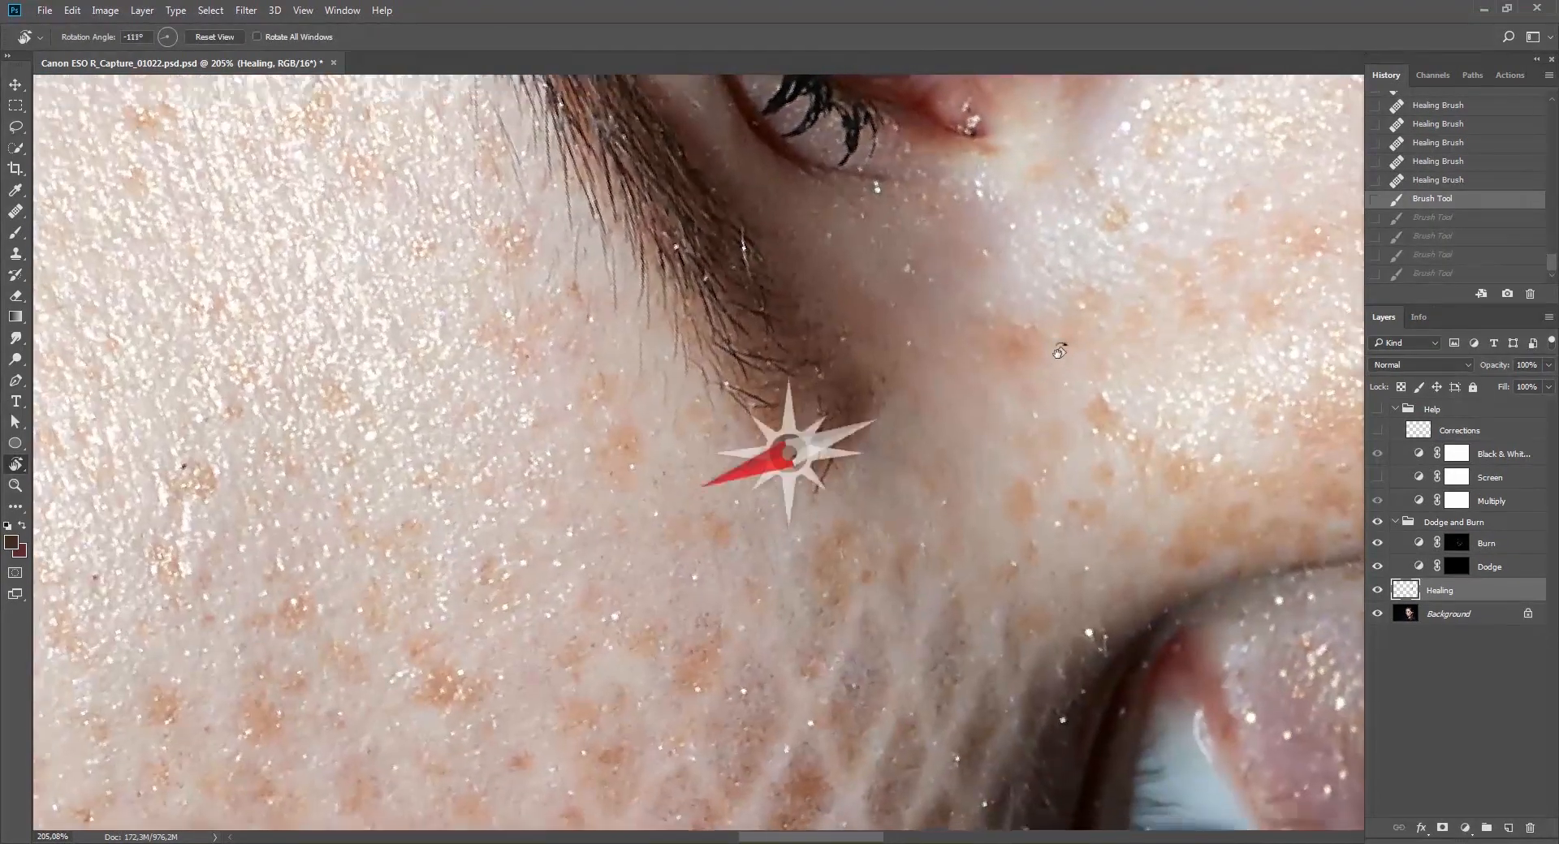
key(b)
click(1510, 828)
Paint short, fine dark hairs along the eyebrow's inner end on Layer 1.
key(r)
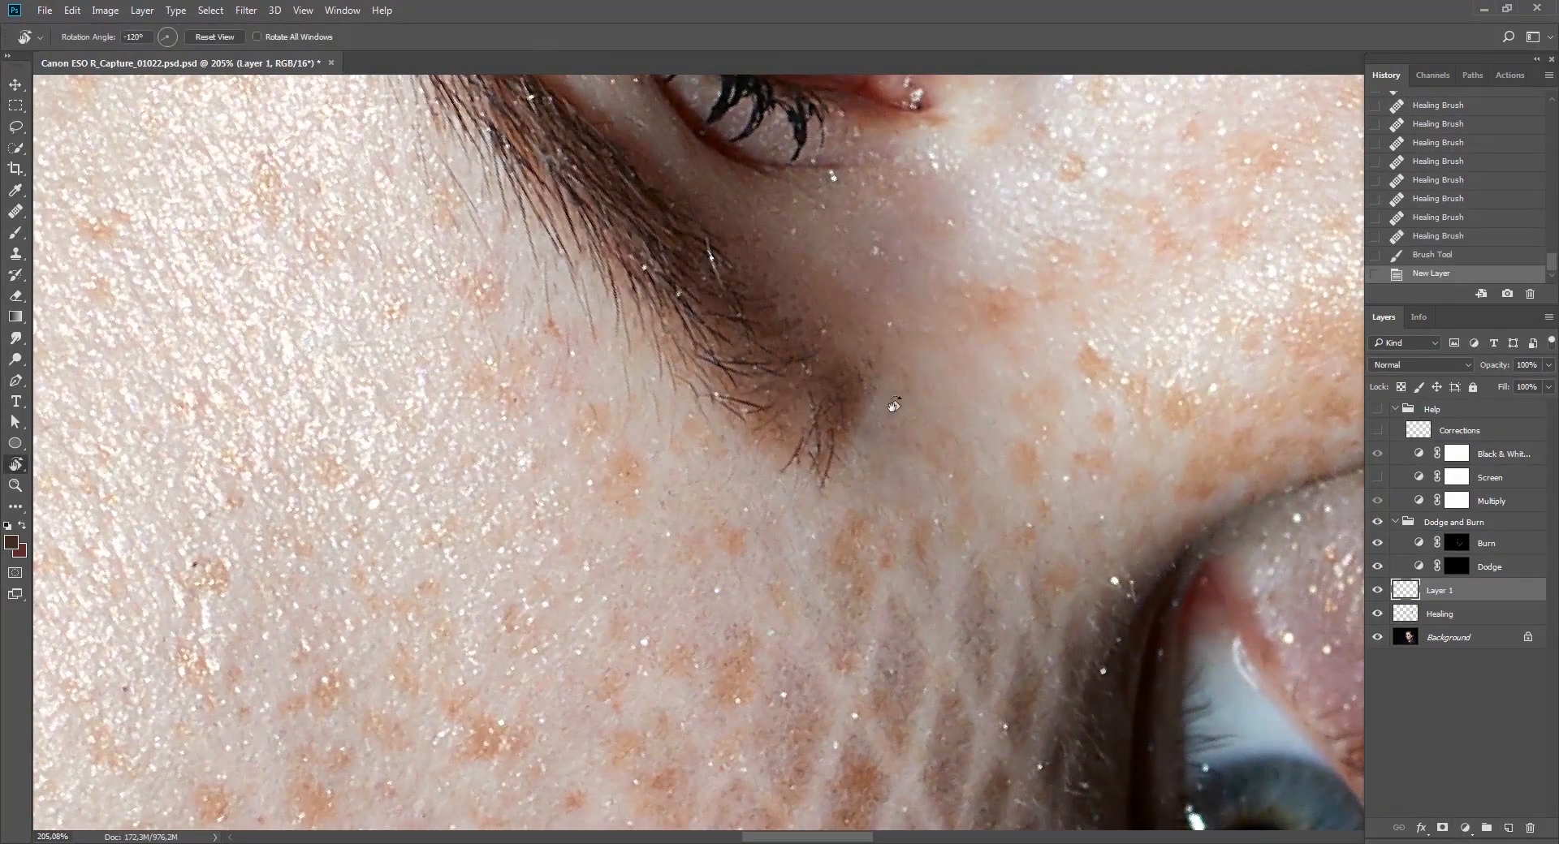
key(b)
mouse_move(894, 403)
mouse_down()
mouse_move(885, 389)
mouse_move(812, 437)
mouse_up()
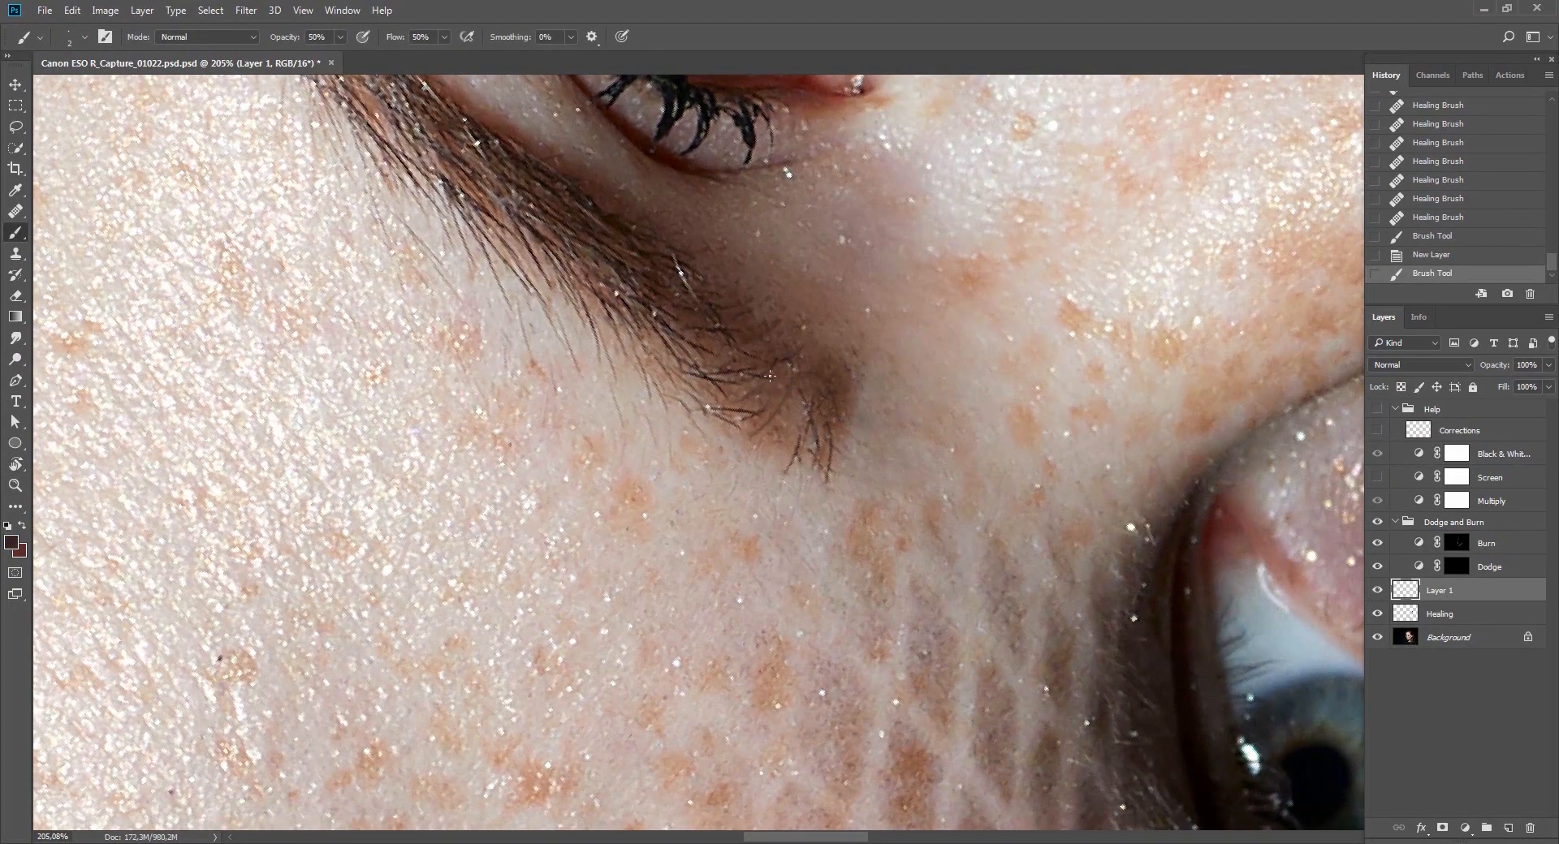
mouse_move(739, 441)
mouse_down()
mouse_move(795, 401)
mouse_move(743, 455)
mouse_up()
drag(791, 406, 775, 426)
drag(783, 403, 763, 435)
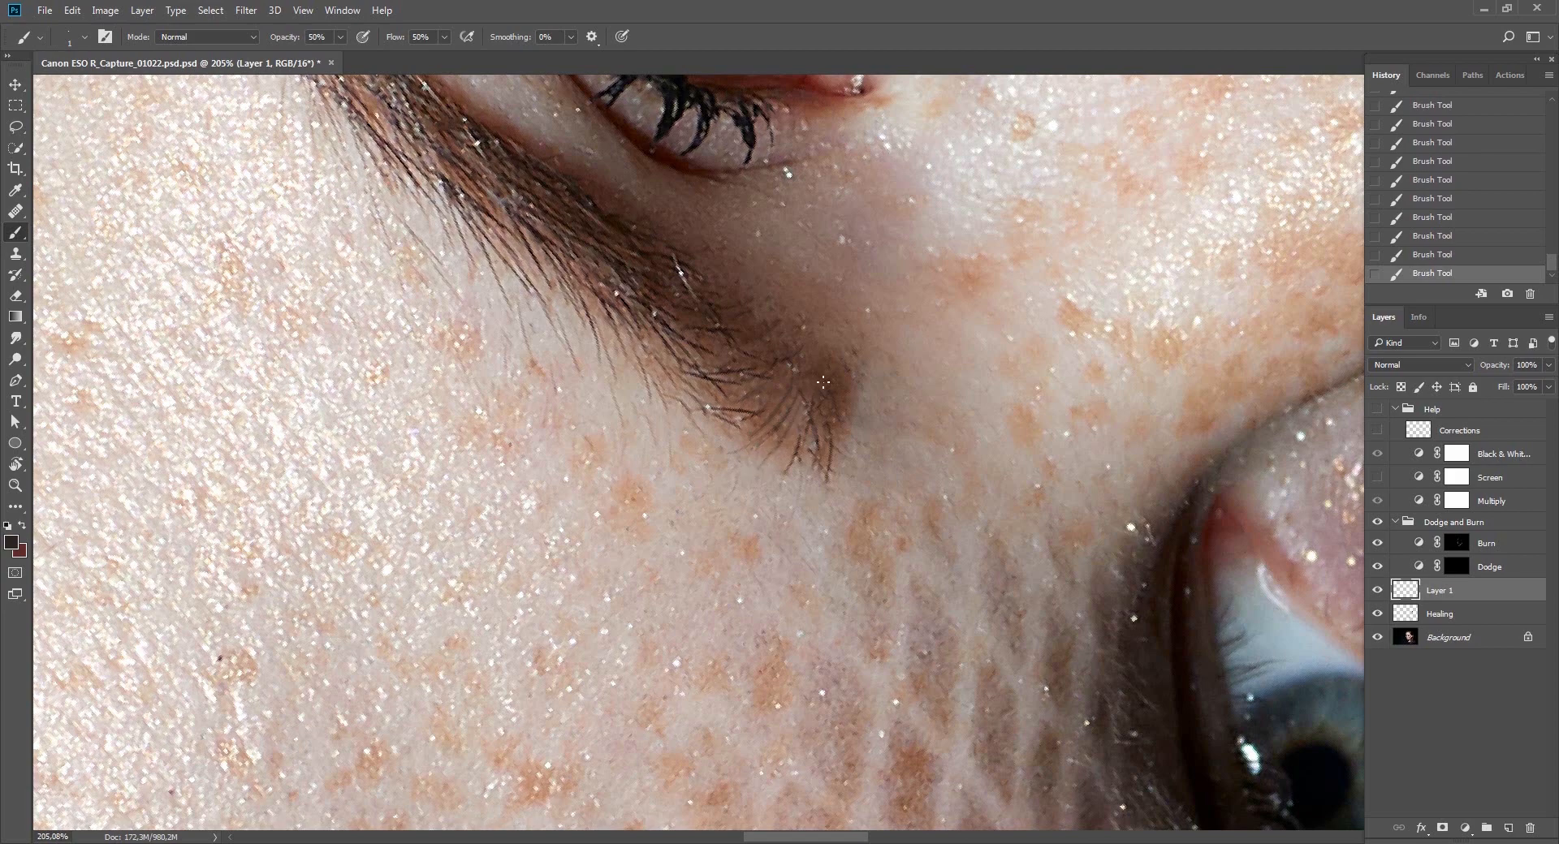
key(Escape)
Sample a reddish brown from the eyebrow and paint additional 1 px hairs at its inner tip, rotating the canvas for direction.
key(r)
drag(654, 396, 836, 325)
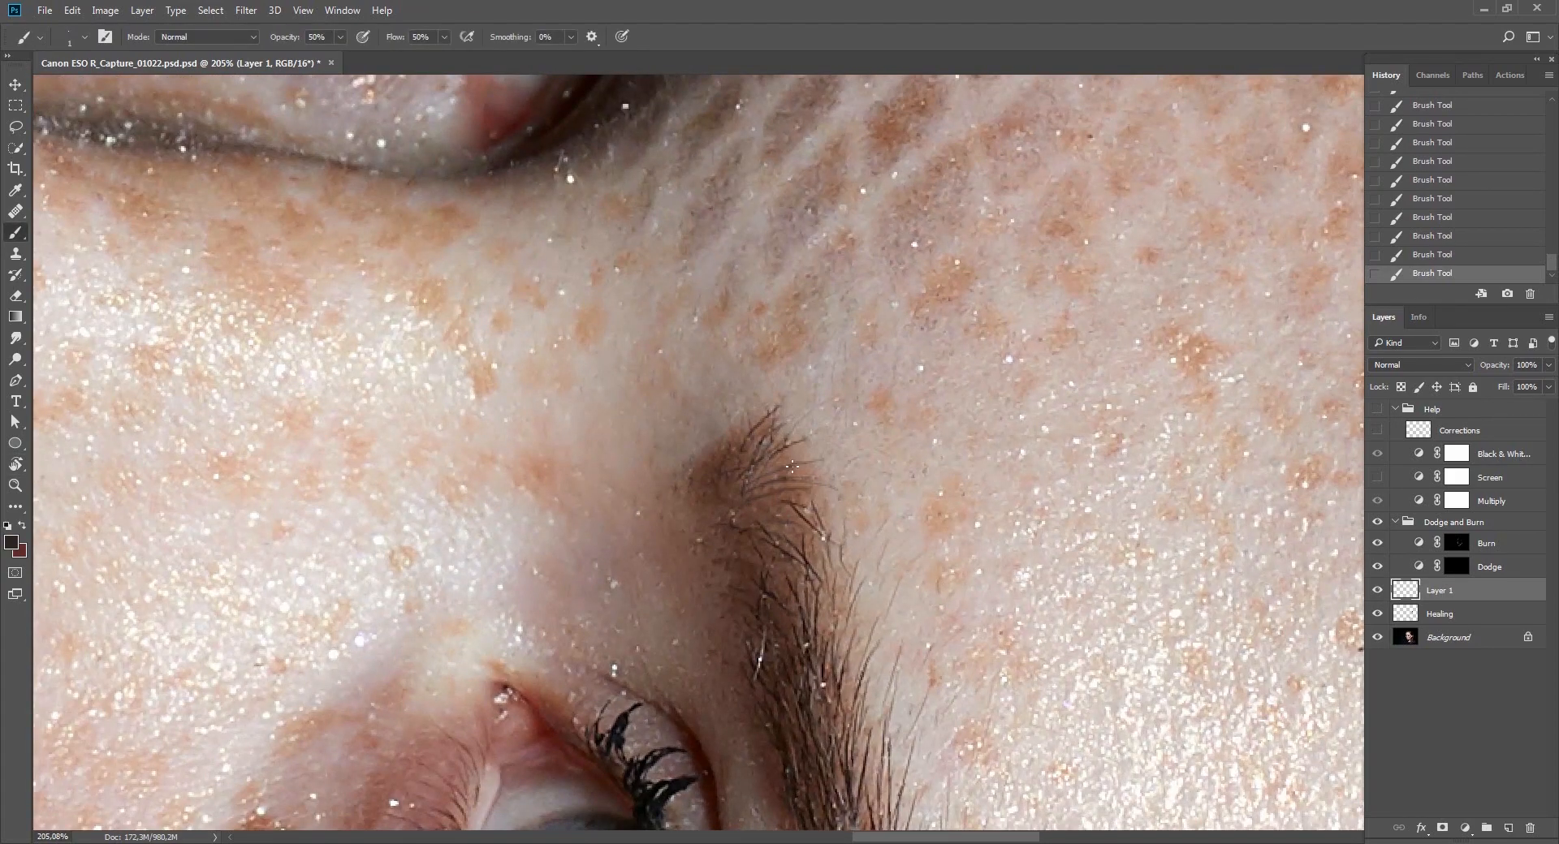
key(r)
drag(978, 637, 966, 262)
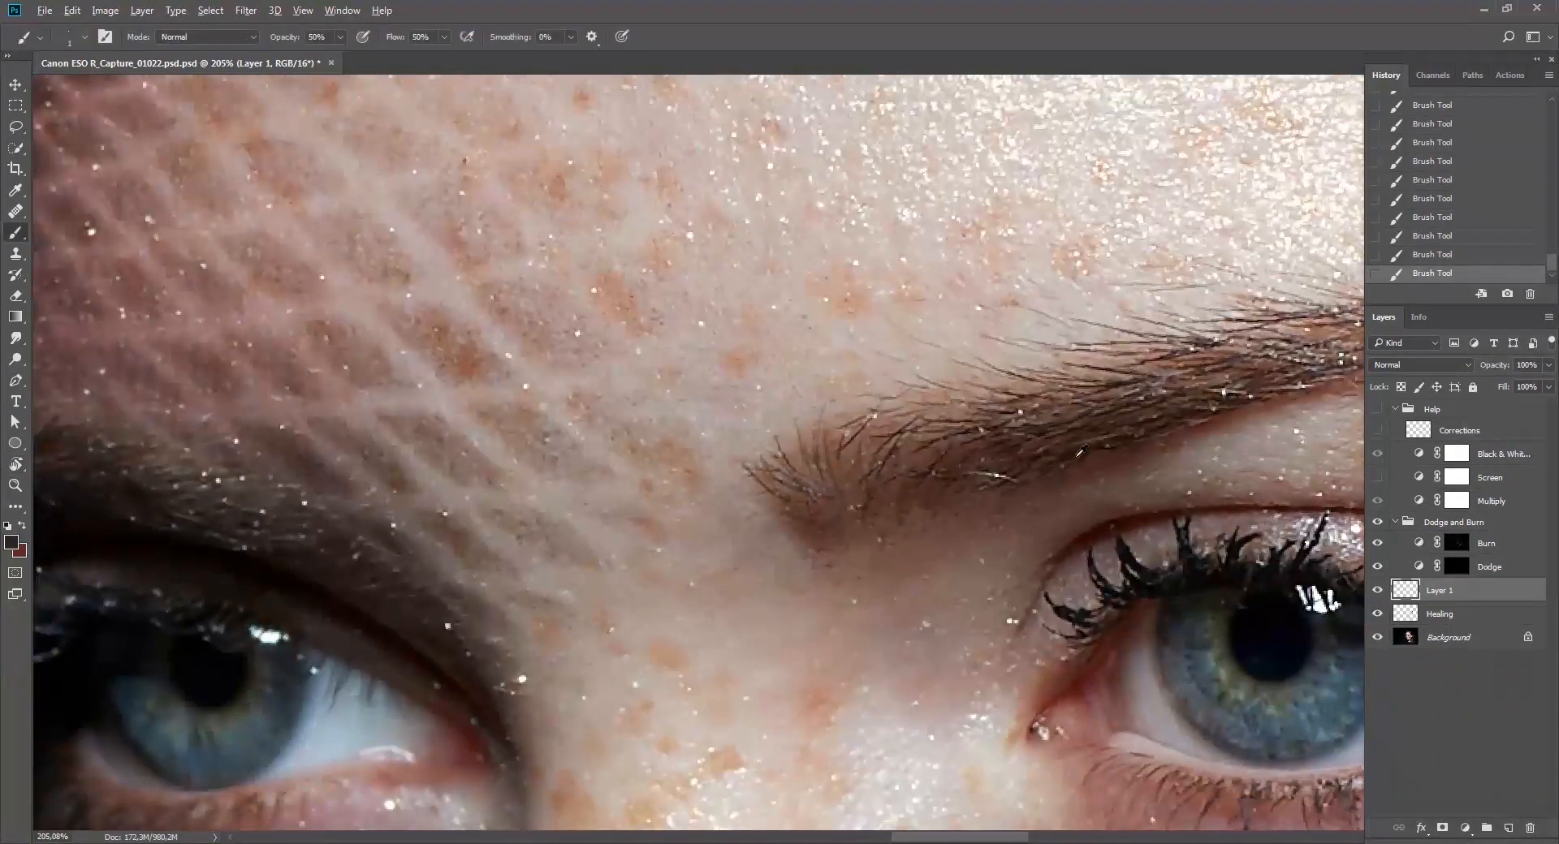
alt+click(1088, 455)
drag(868, 435, 814, 445)
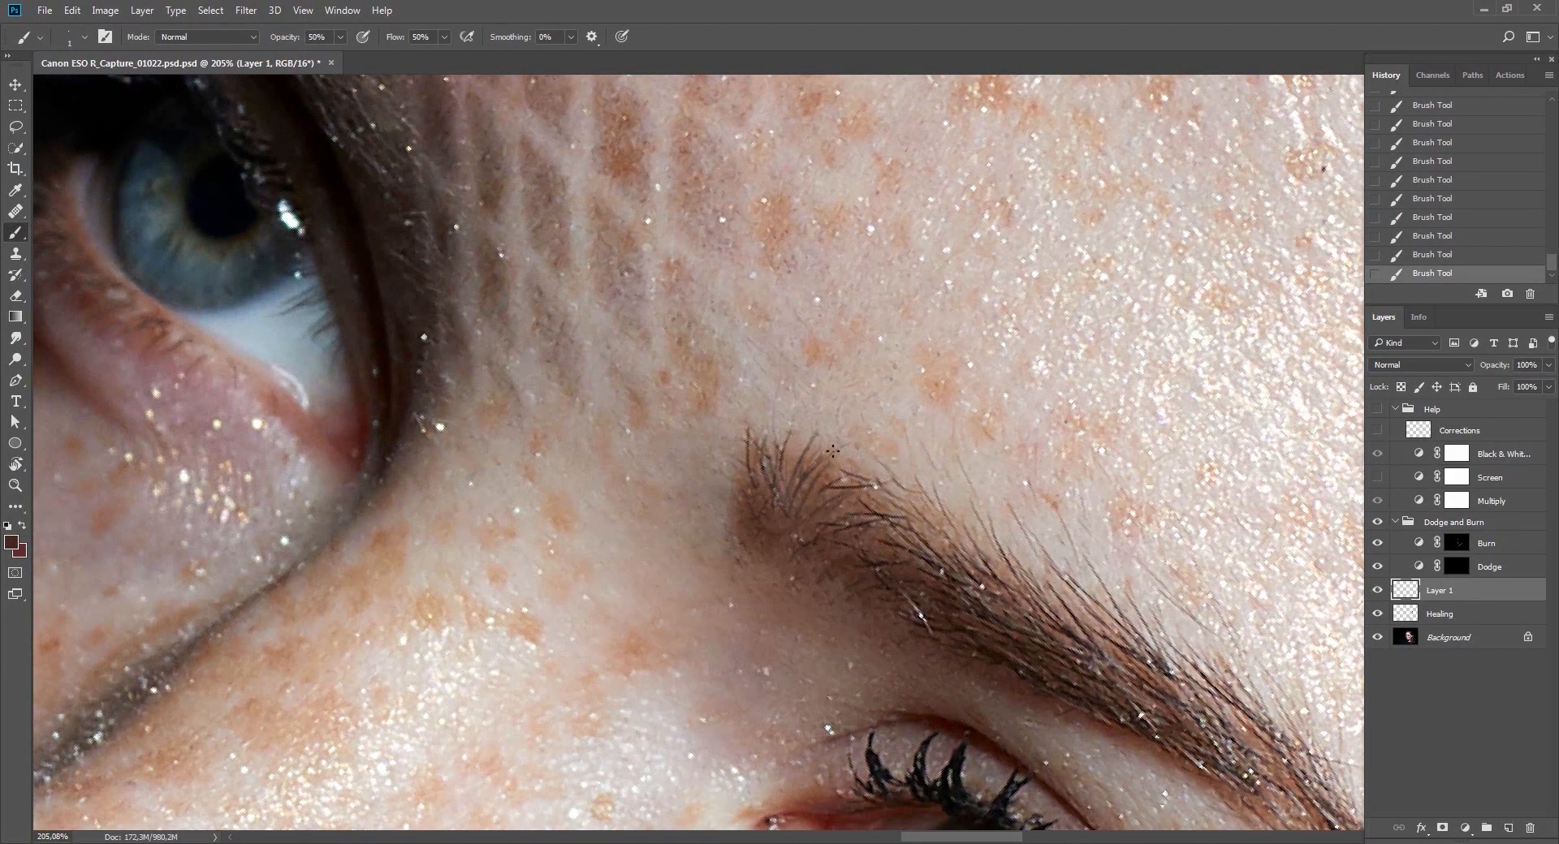
key(r)
drag(833, 450, 778, 435)
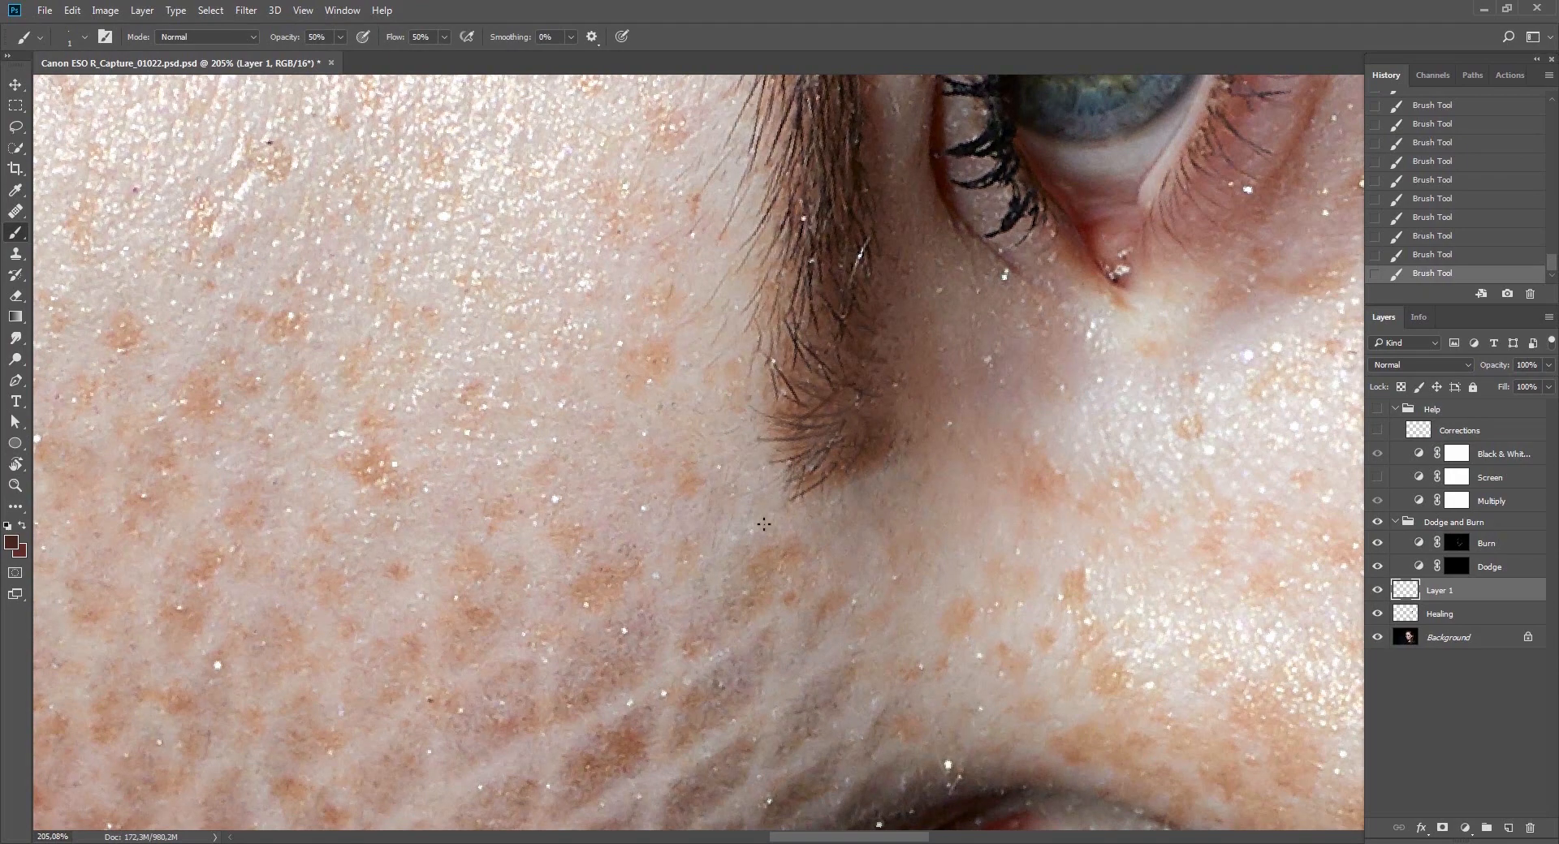
key(Escape)
Erase the unwanted painted hairs around the eyebrow's inner tip on Layer 1 with the Eraser.
key(z)
mouse_move(926, 485)
mouse_down()
mouse_move(852, 513)
mouse_move(962, 520)
mouse_up()
key(e)
mouse_move(840, 428)
mouse_down()
mouse_move(826, 396)
mouse_move(832, 443)
mouse_up()
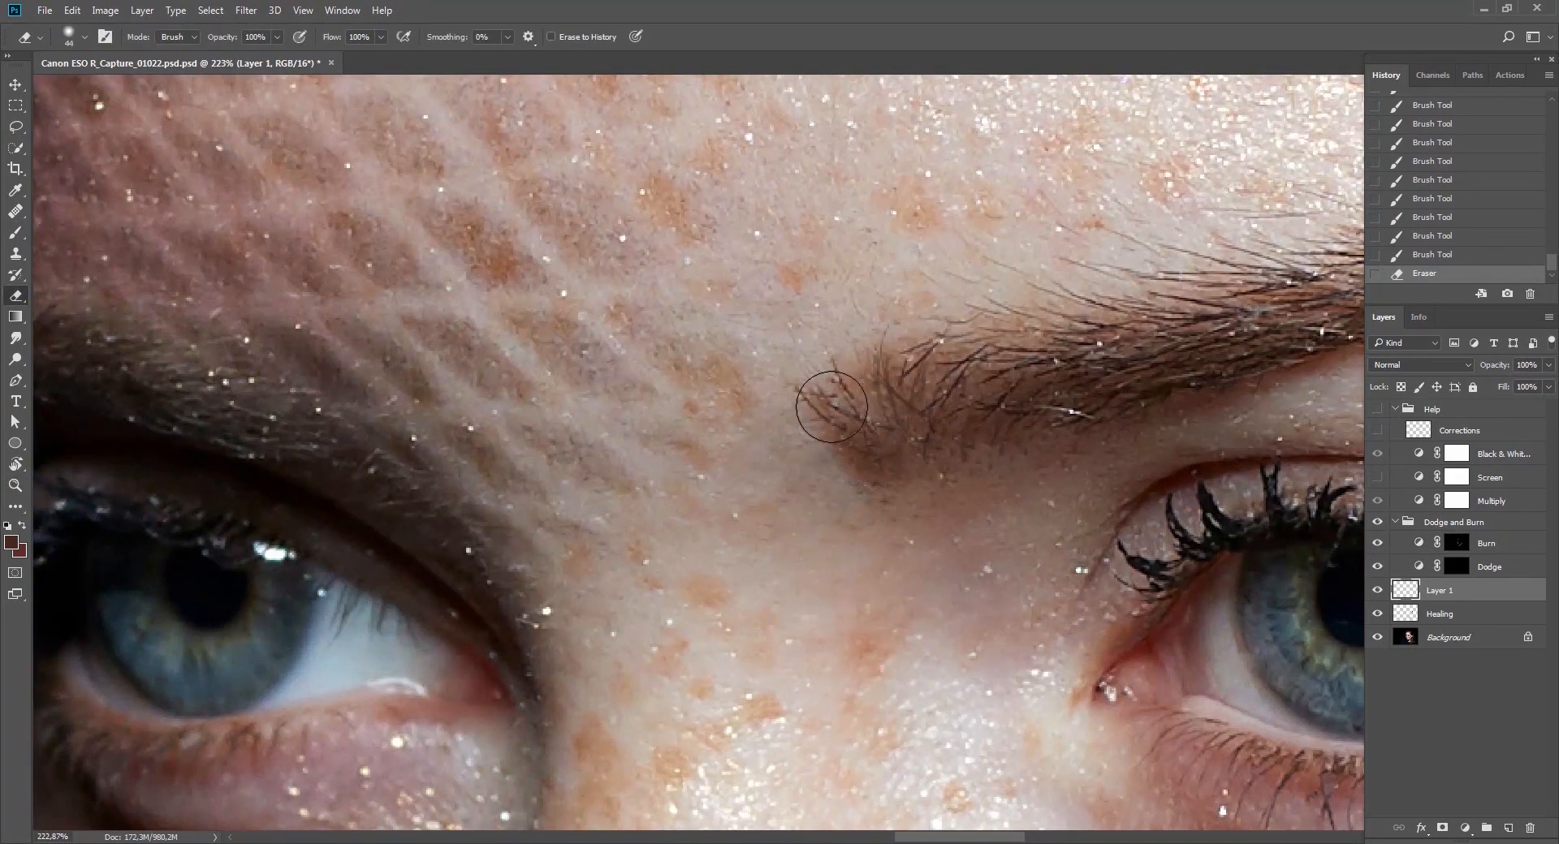
drag(815, 347, 840, 509)
Repaint fine reddish-brown hairs at the eyebrow's inner tip on Layer 1, rotating the canvas to follow the growth direction.
key(r)
drag(1099, 224, 1161, 513)
key(b)
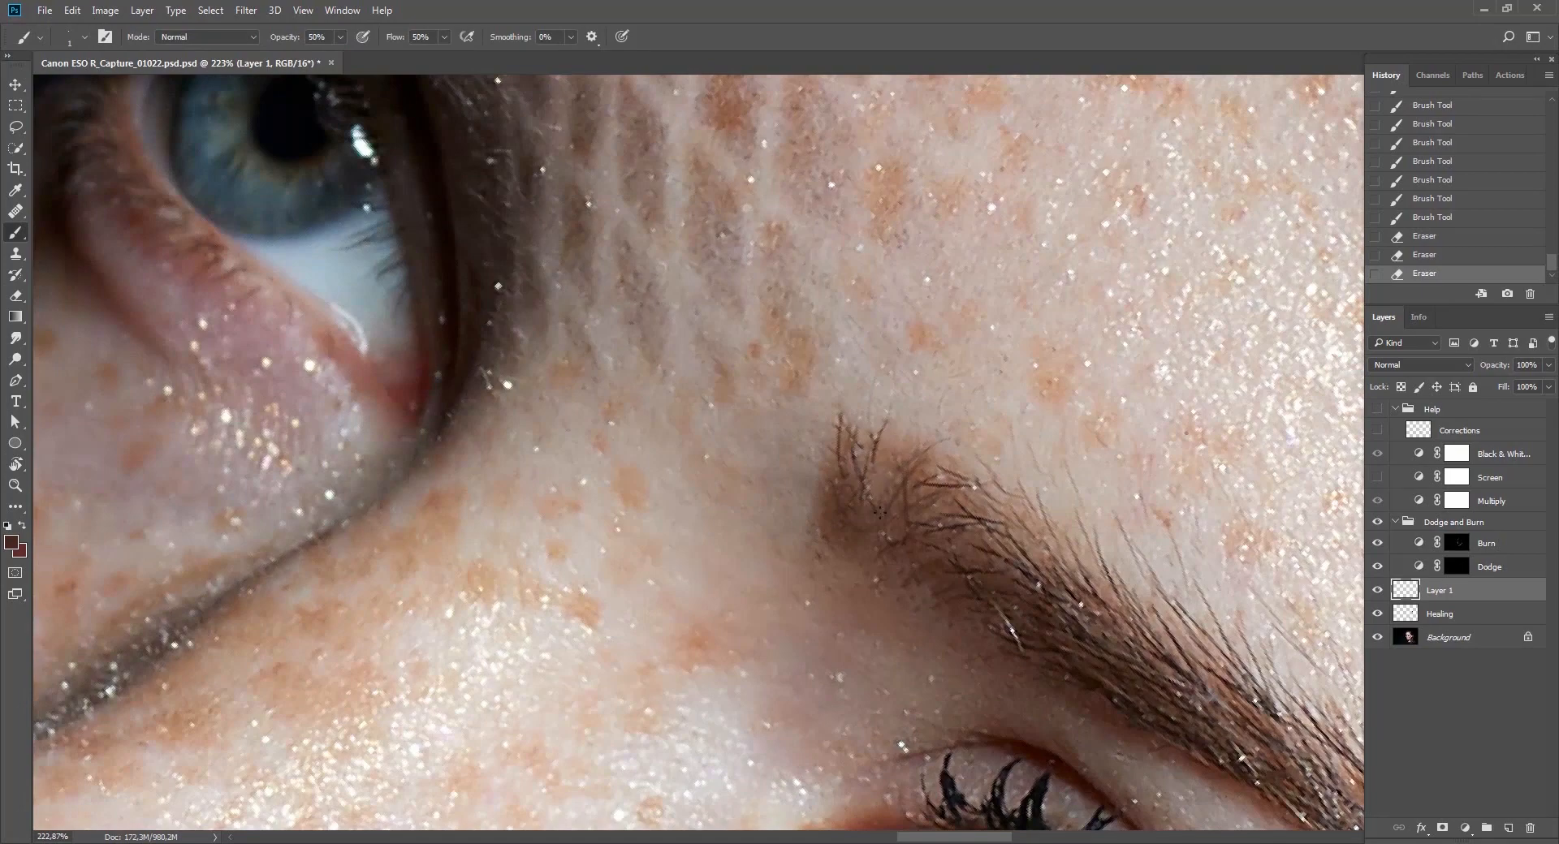
drag(880, 514, 892, 471)
drag(877, 509, 910, 463)
key(r)
drag(992, 417, 981, 525)
key(b)
drag(838, 546, 864, 512)
drag(853, 528, 880, 513)
Compare the eyebrow's inner tip before and after the newest hairs by undoing and redoing the last four strokes.
key(ctrl+alt+z)
key(ctrl+alt+z)
key(ctrl+alt+z)
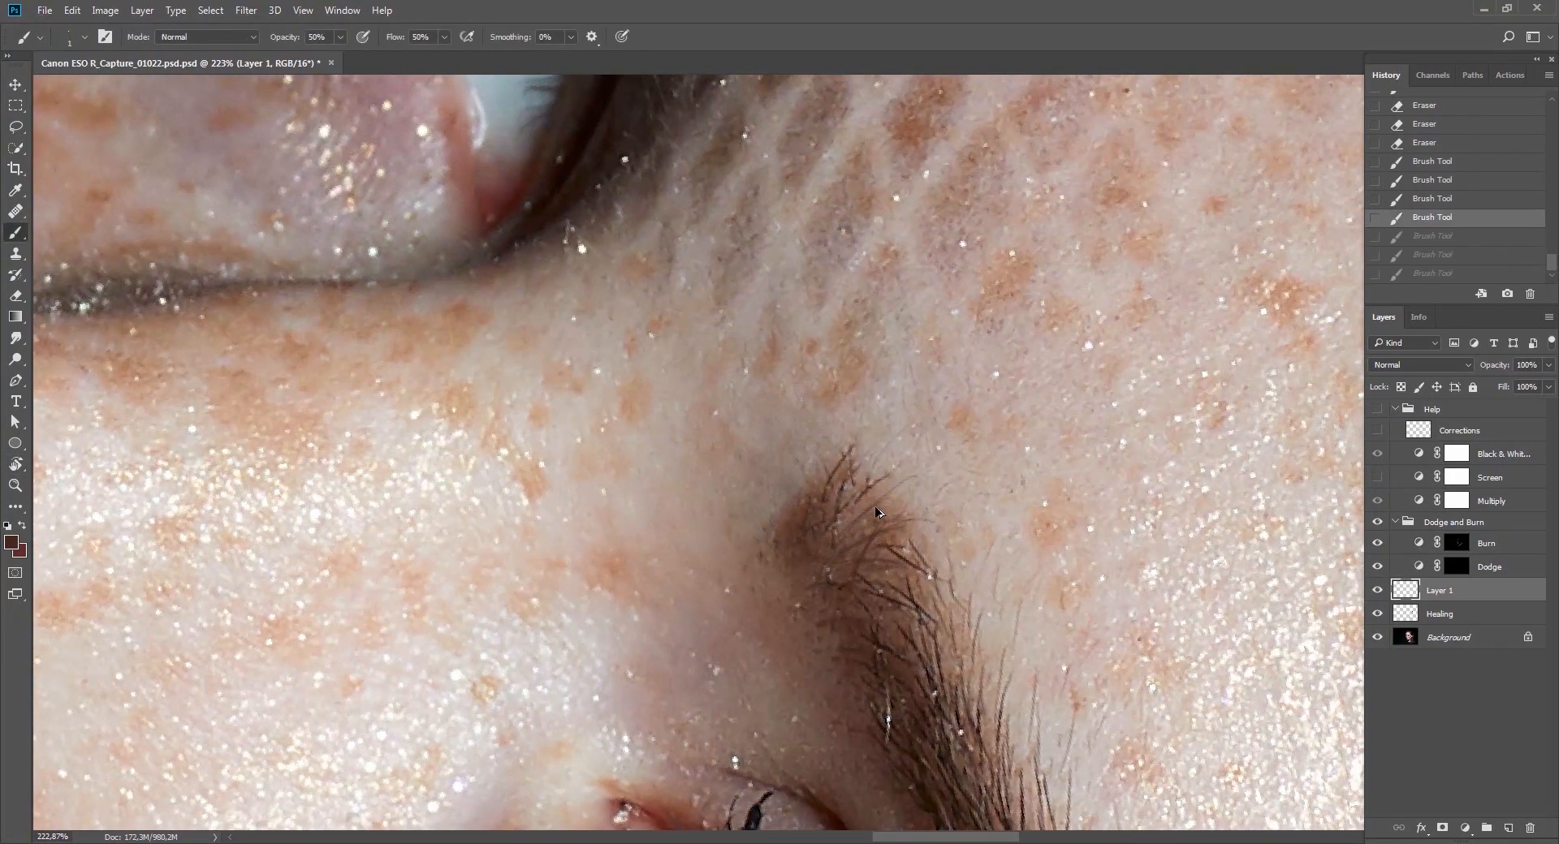
key(ctrl+alt+z)
key(ctrl+shift+z)
key(ctrl+shift+z)
key(ctrl+shift+z)
key(ctrl+shift+z)
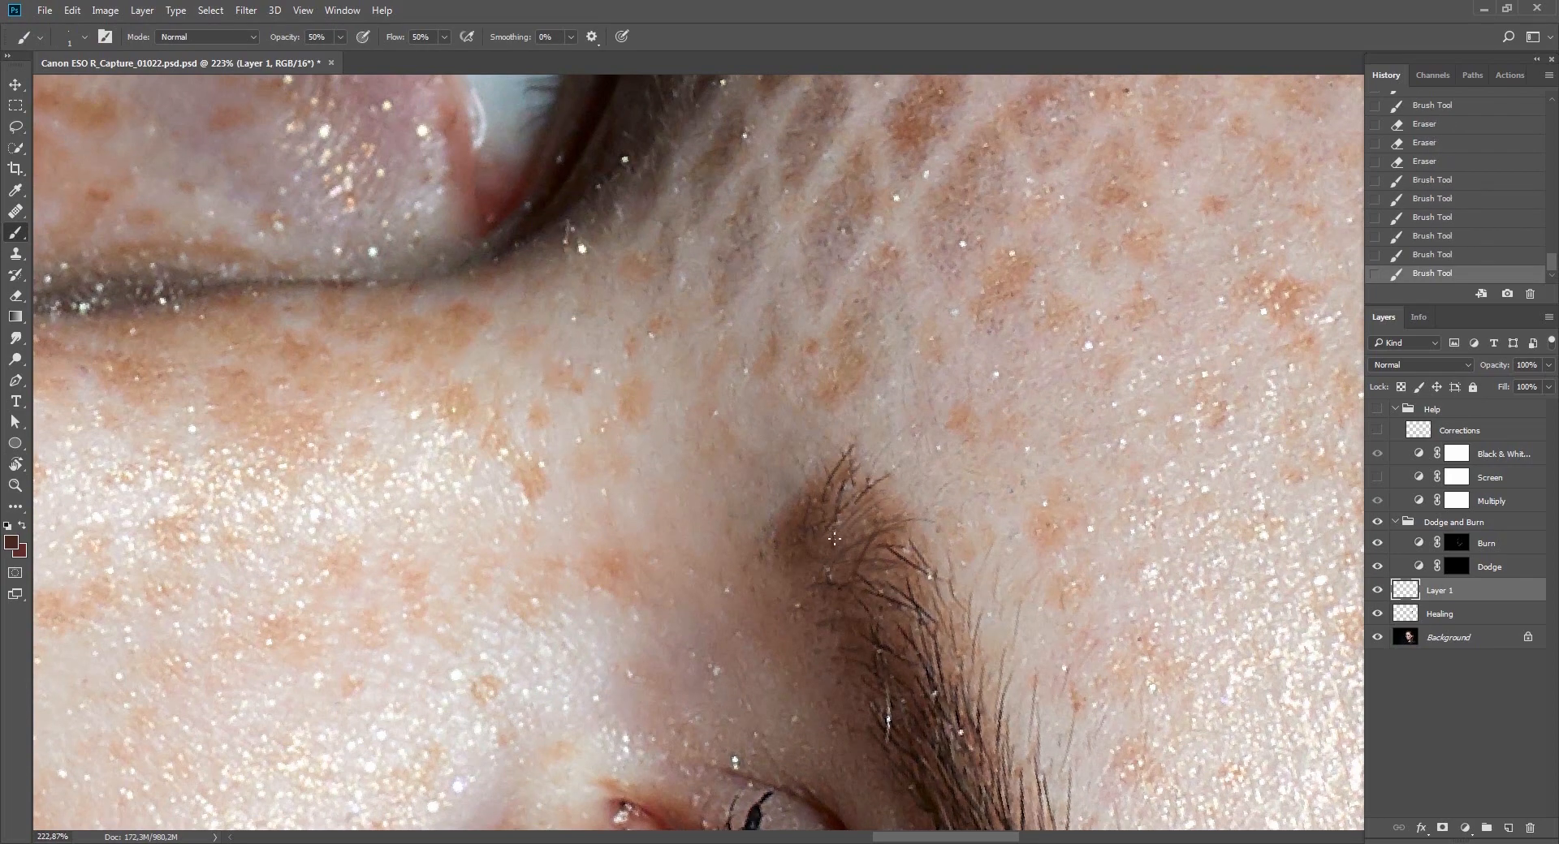
Rotate the canvas, undo the last two hair strokes and paint a fine hair at the eyebrow's inner tip.
key(r)
mouse_move(829, 543)
mouse_down()
mouse_move(948, 214)
mouse_move(712, 347)
mouse_move(719, 375)
mouse_up()
key(b)
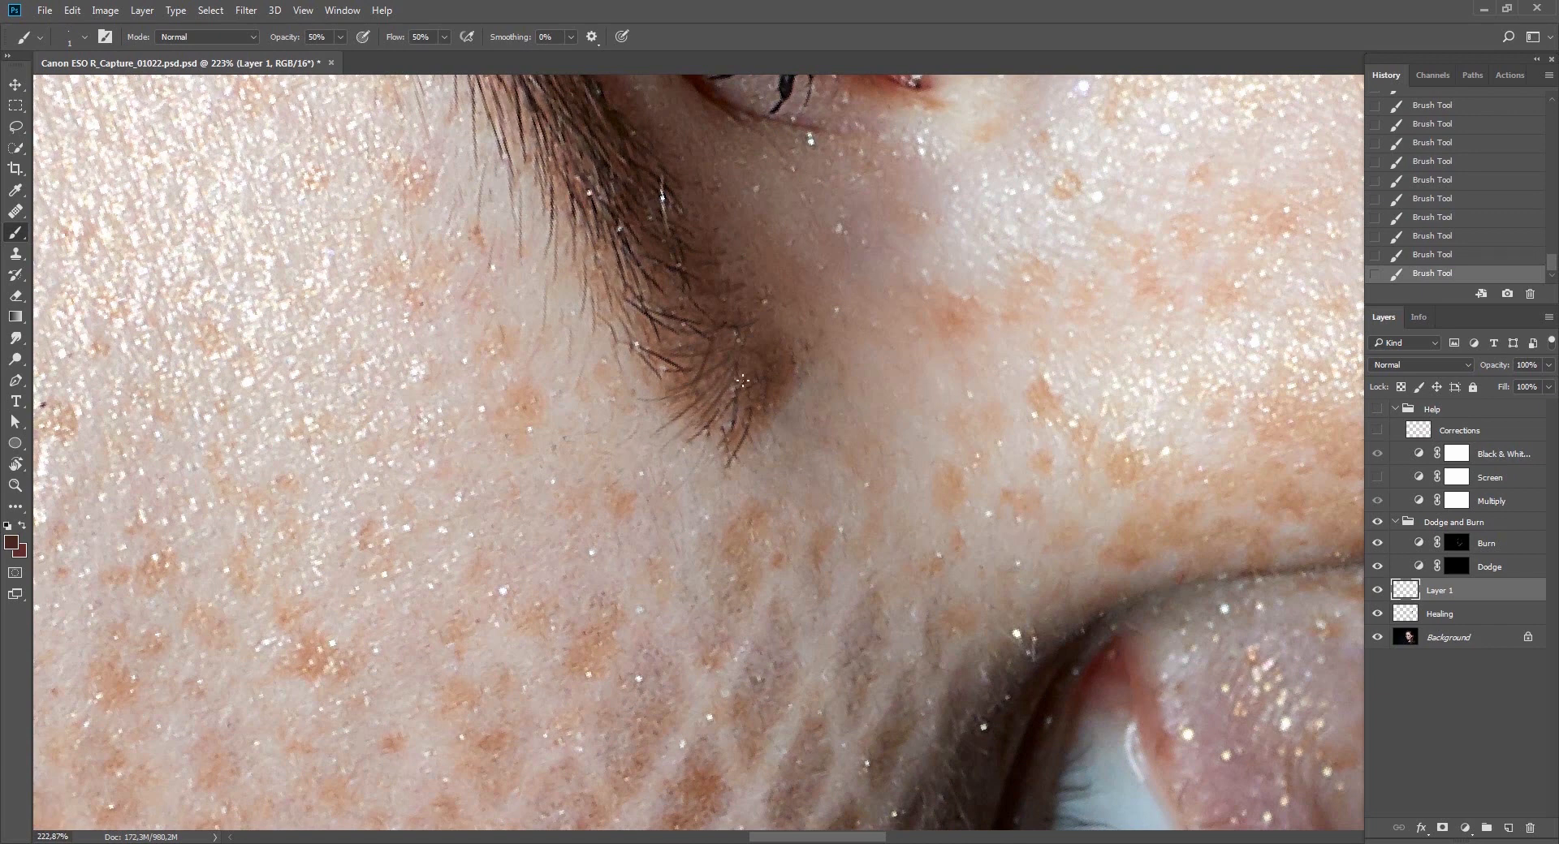
key(ctrl+alt+z)
key(ctrl+alt+z)
drag(719, 403, 679, 434)
Compare the eyebrow's inner tip with and without the latest hairs by undoing and redoing the last three strokes.
key(ctrl+alt+z)
key(ctrl+alt+z)
key(ctrl+alt+z)
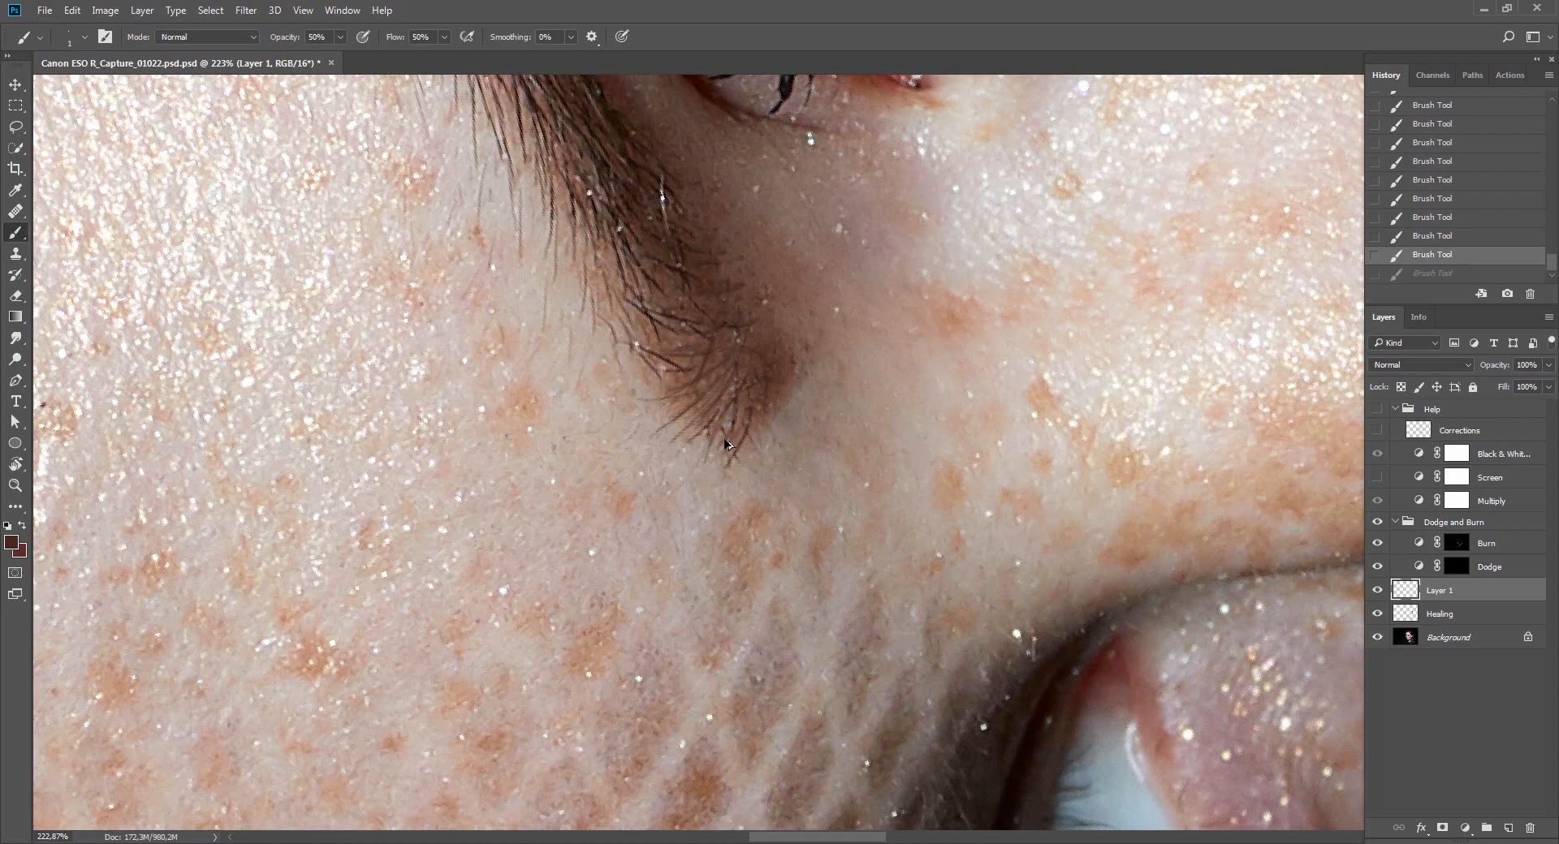
key(ctrl+shift+z)
key(ctrl+shift+z)
key(ctrl+shift+z)
key(Escape)
Review the eyebrow's inner tip against the whole face from several rotations and undo the last painted hair.
key(z)
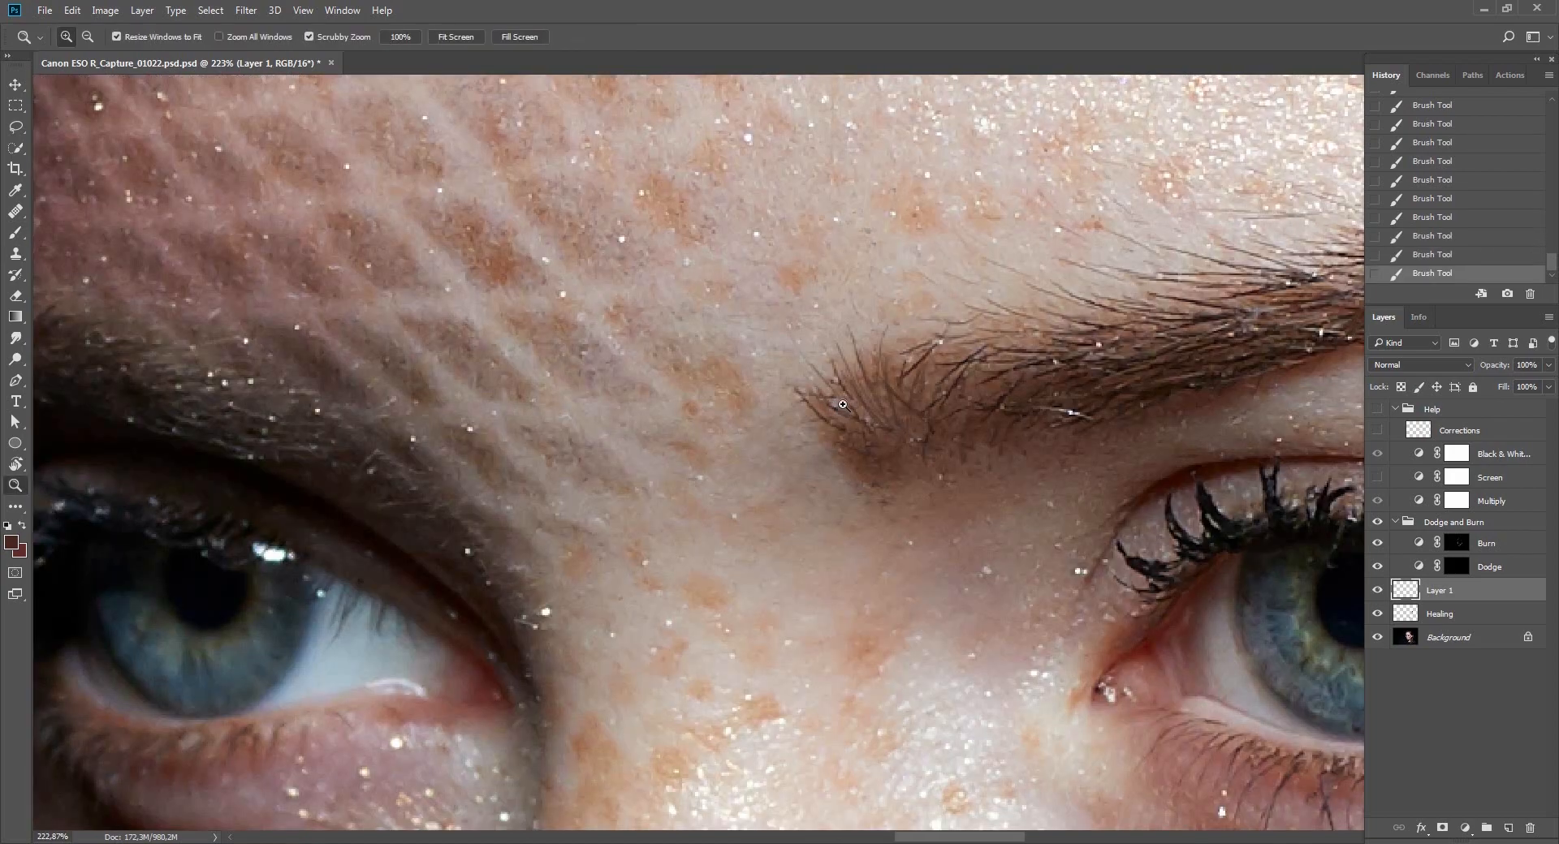
drag(865, 408, 744, 466)
drag(921, 516, 789, 469)
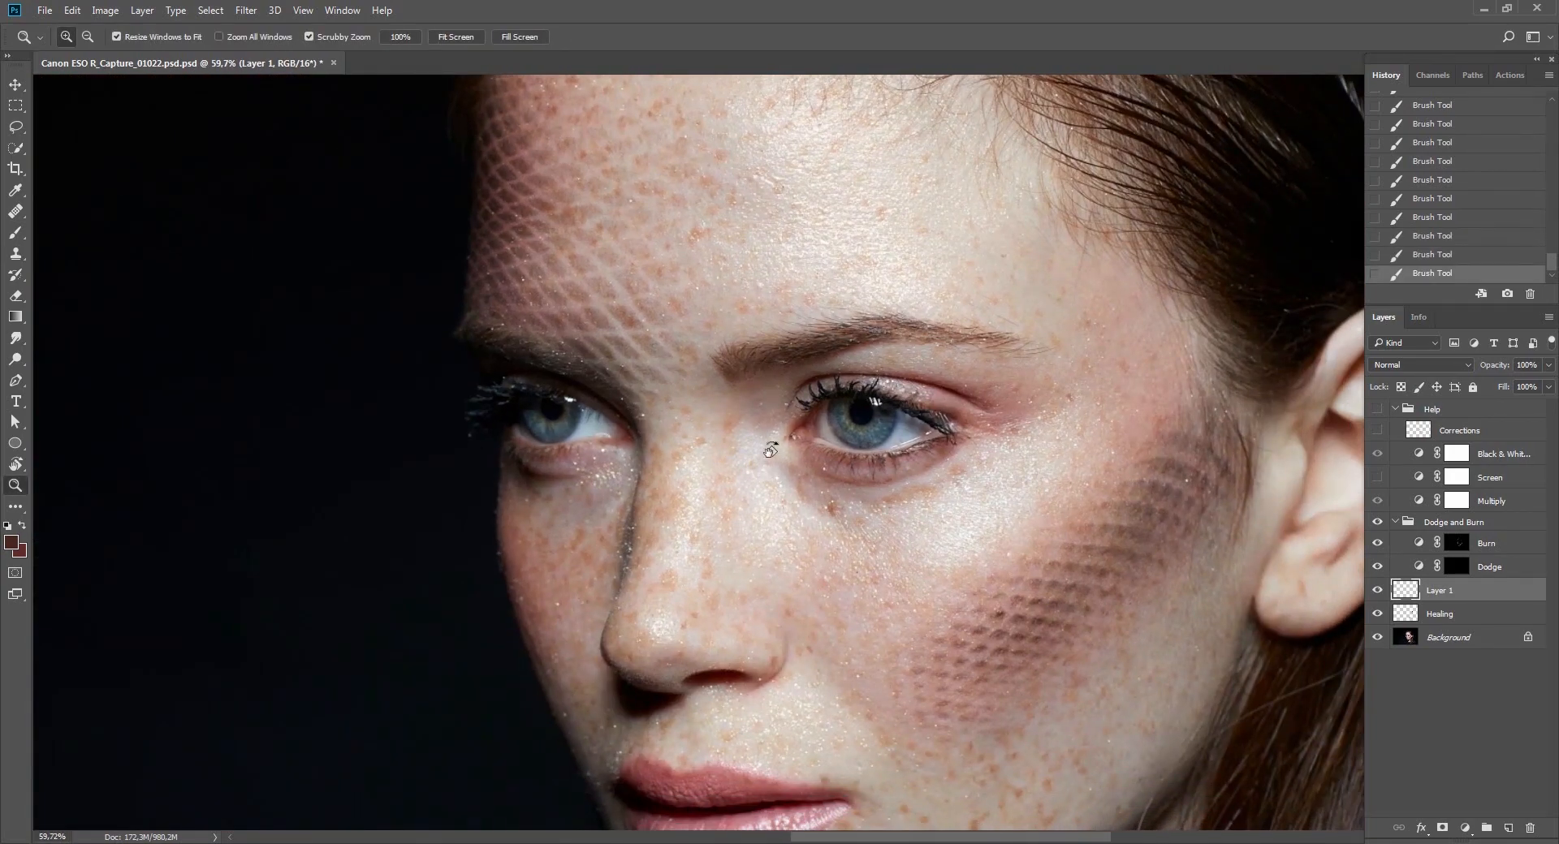
key(r)
drag(617, 309, 851, 148)
key(z)
drag(811, 375, 901, 349)
key(r)
drag(1066, 258, 863, 401)
key(b)
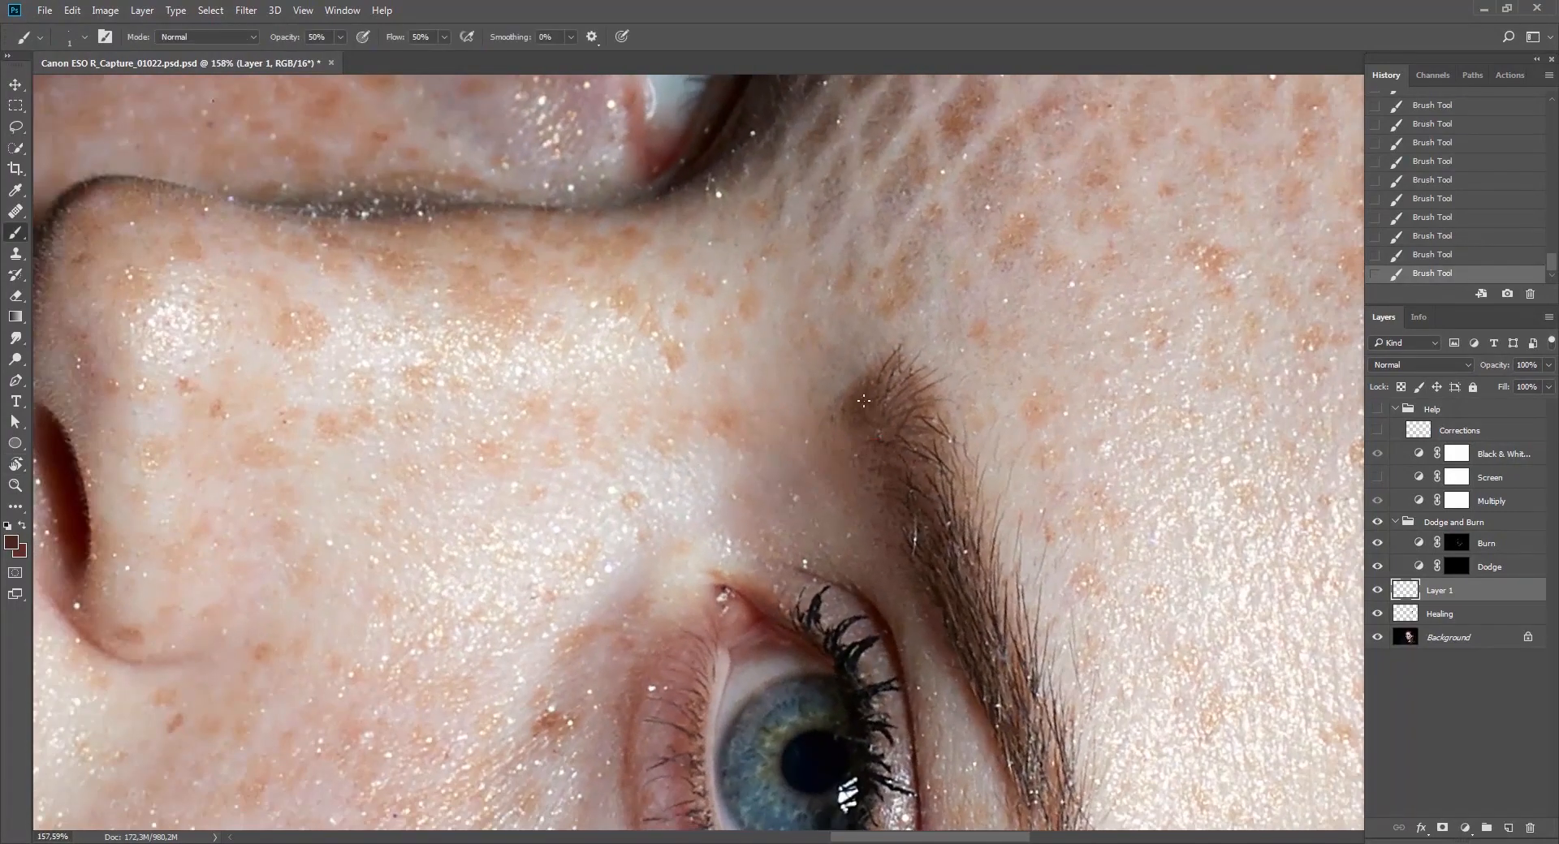
key(ctrl+z)
key(ctrl+z)
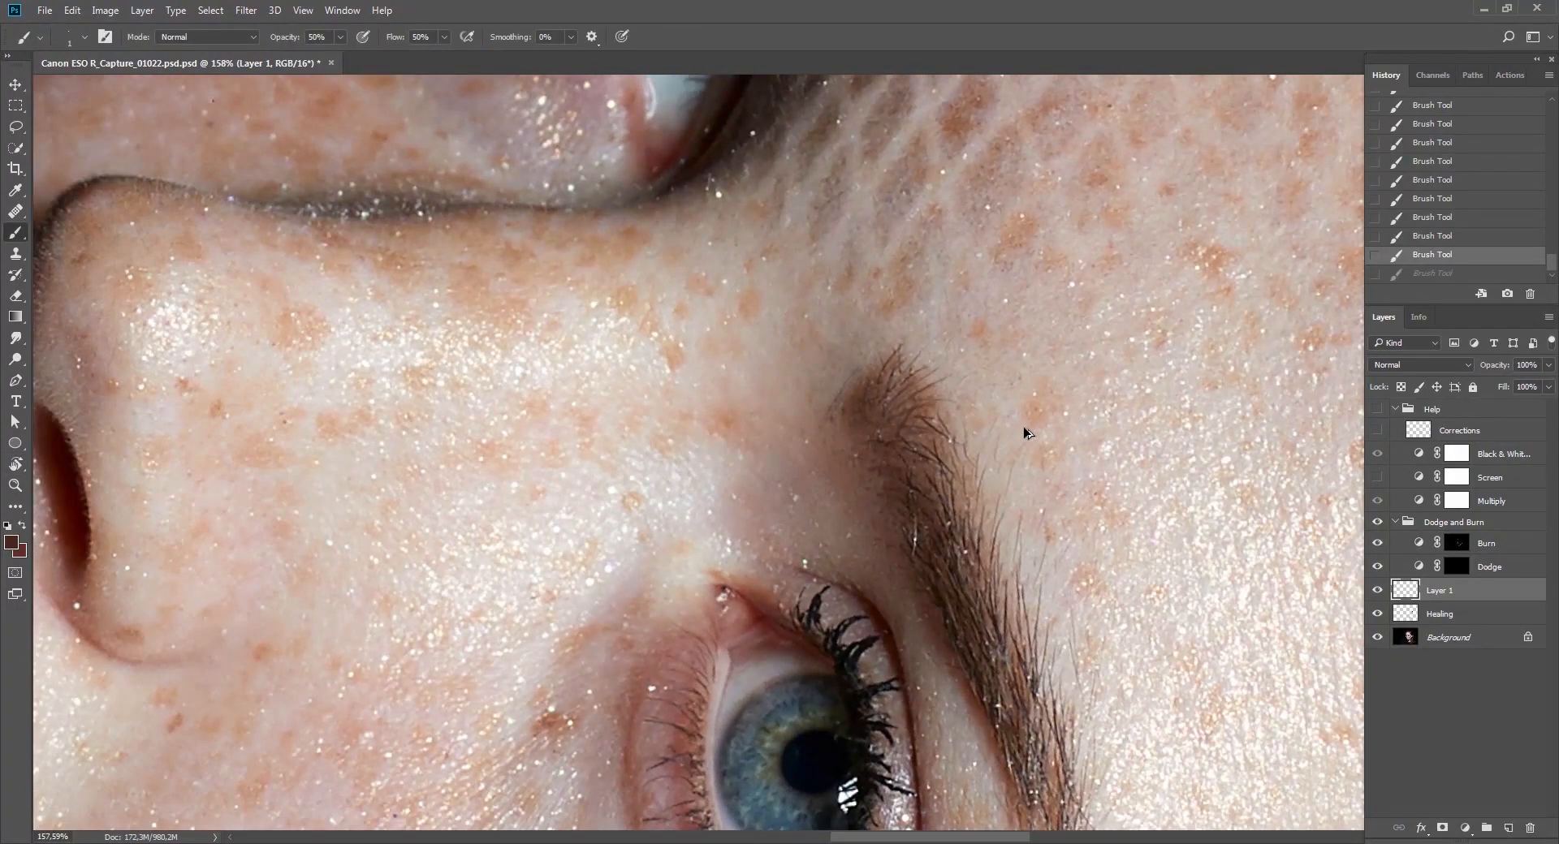
Erase lightly over the painted hairs near the eyebrow's inner tip and fade the eraser stroke to 50% opacity.
key(e)
click(804, 467)
key(ctrl+shift+f)
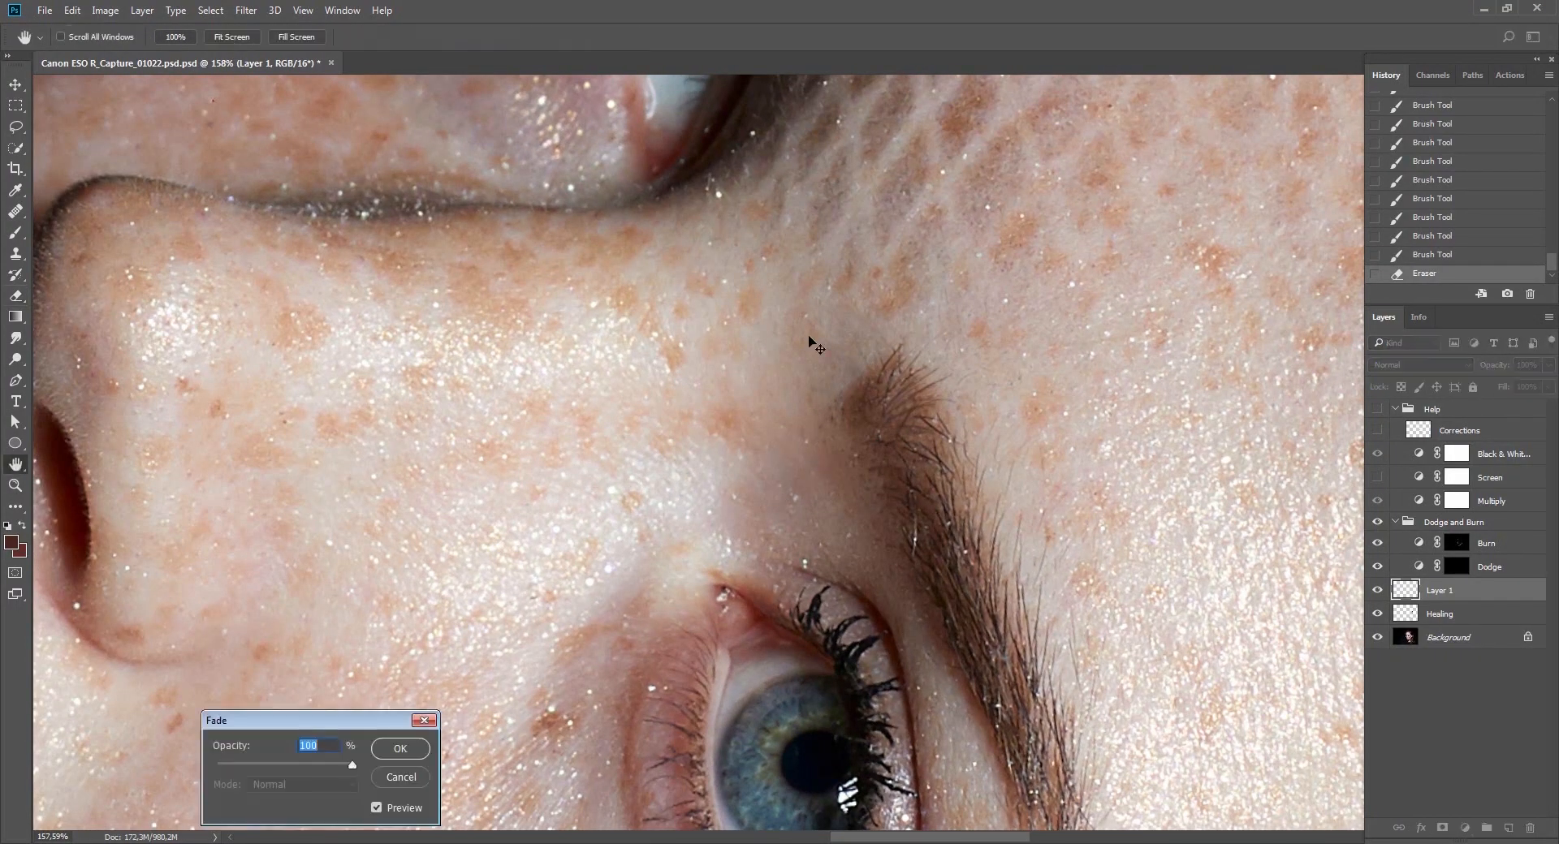
text(50)
key(Return)
Paint two more fine hairs at the eyebrow's inner tip on Layer 1 with the canvas rotated.
key(r)
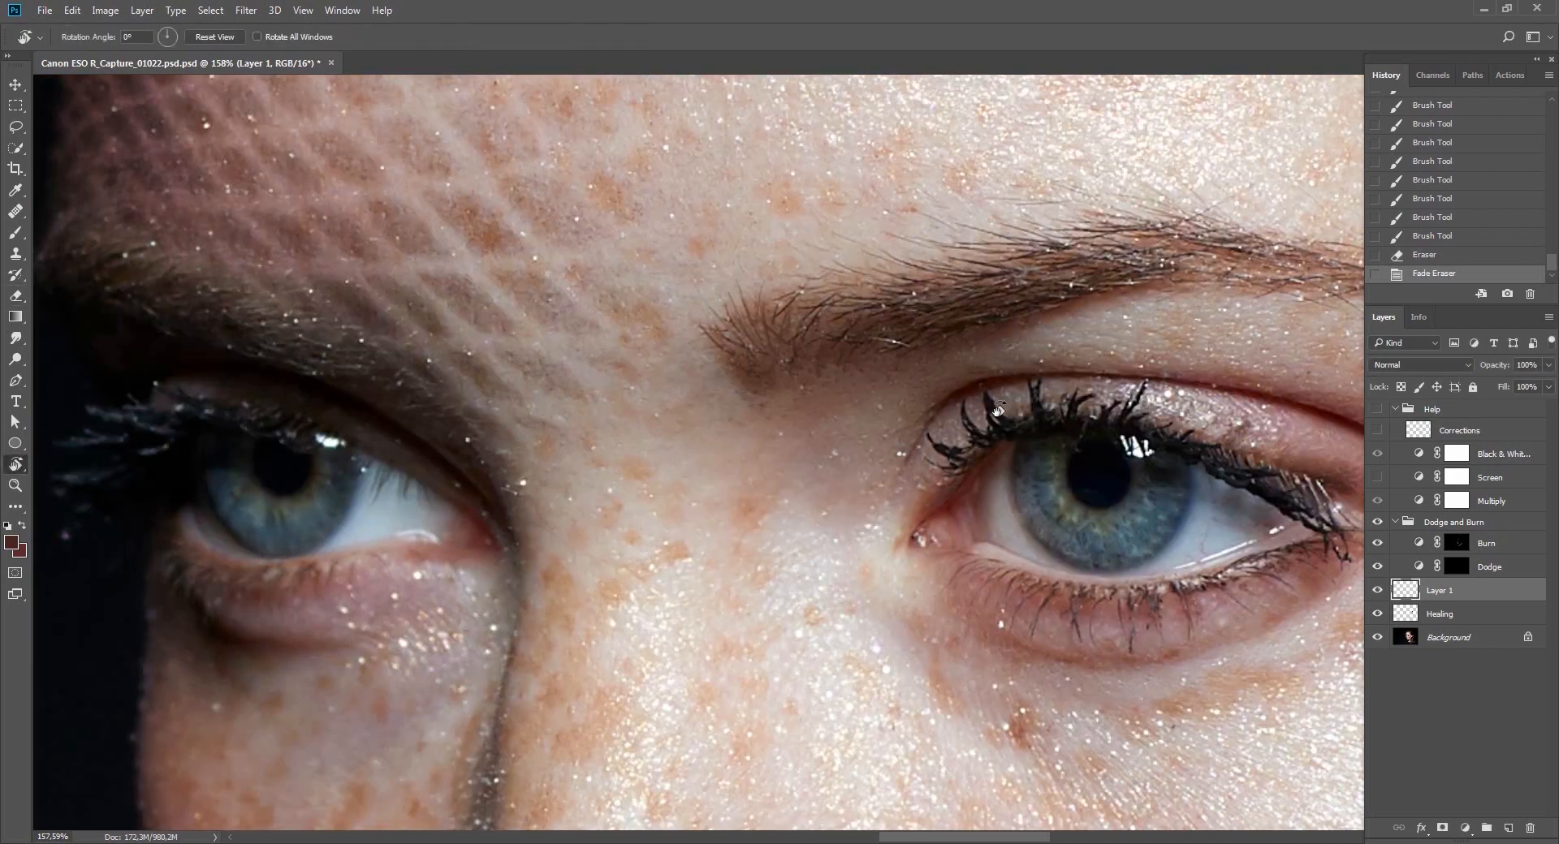
drag(816, 345, 682, 426)
key(b)
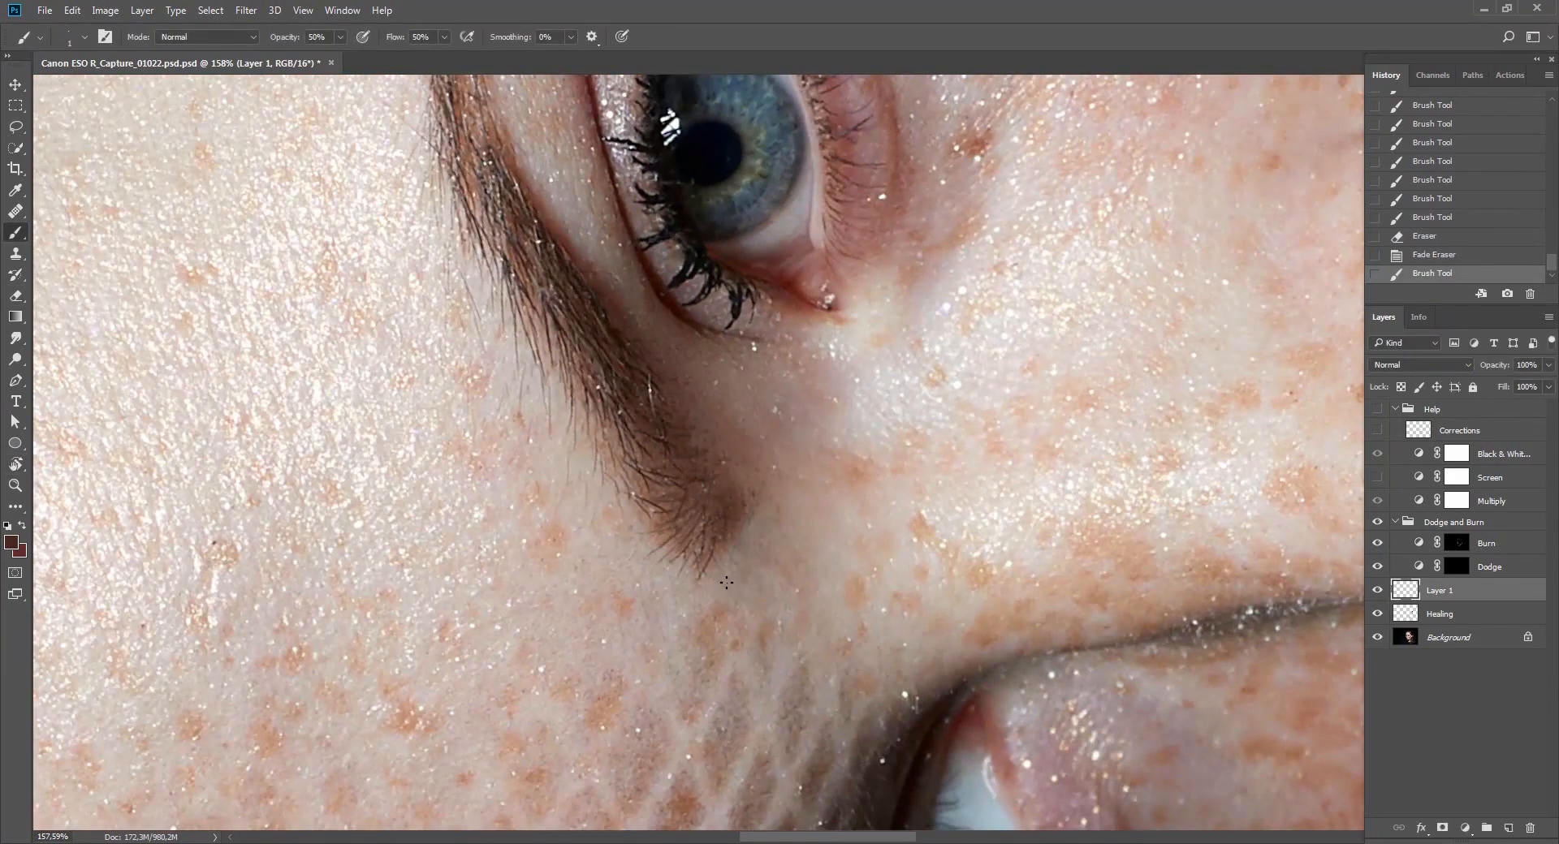
drag(728, 515, 617, 504)
drag(553, 495, 457, 488)
Add 1% Gaussian monochromatic noise to the painted eyebrow hairs on Layer 1.
key(ctrl+0)
drag(833, 492, 713, 411)
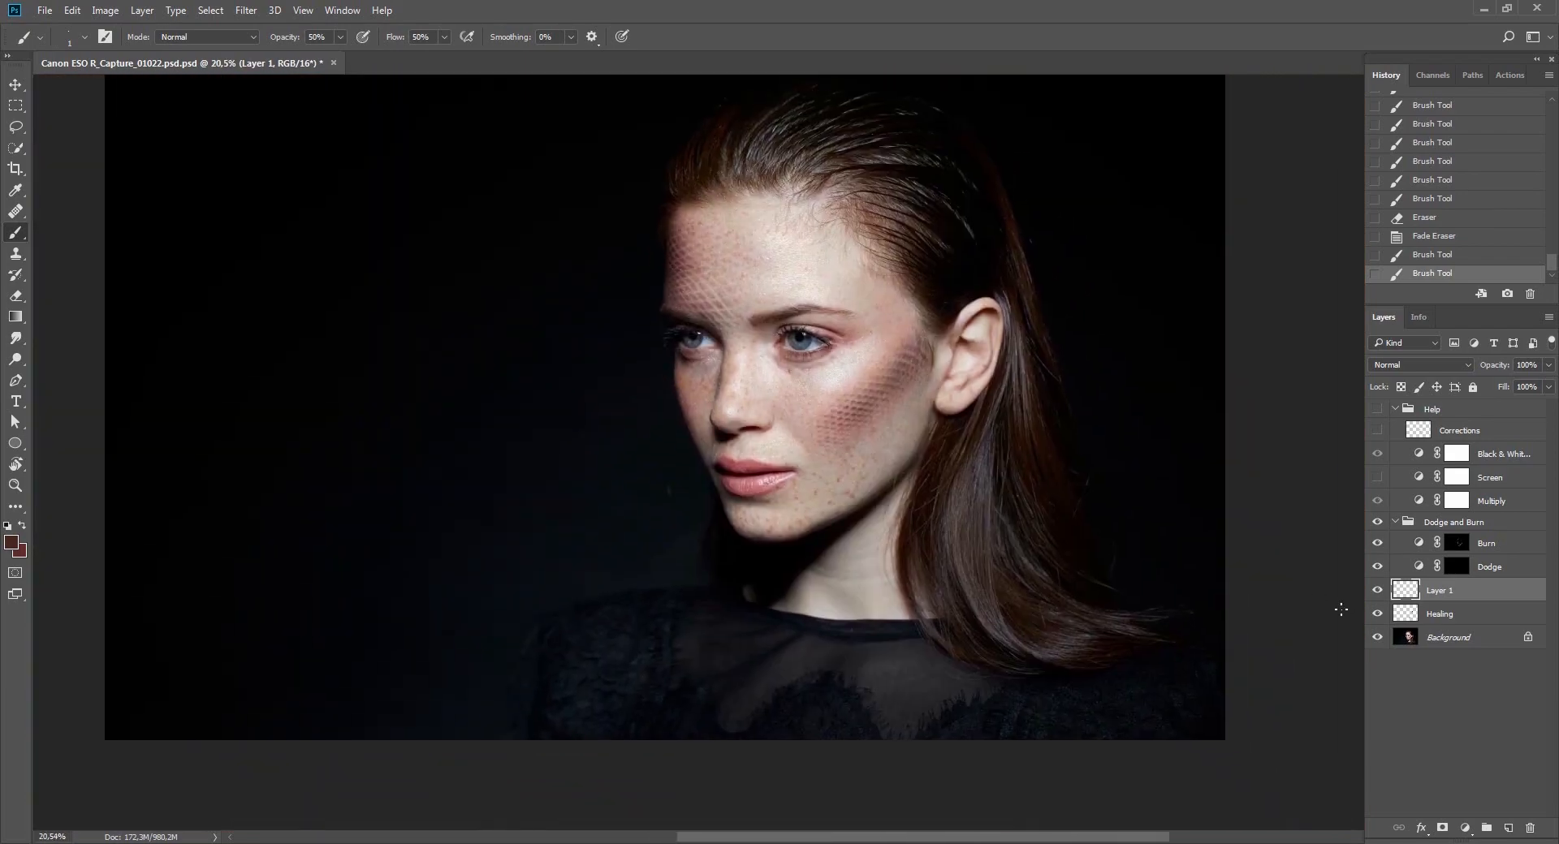
key(z)
drag(783, 302, 812, 305)
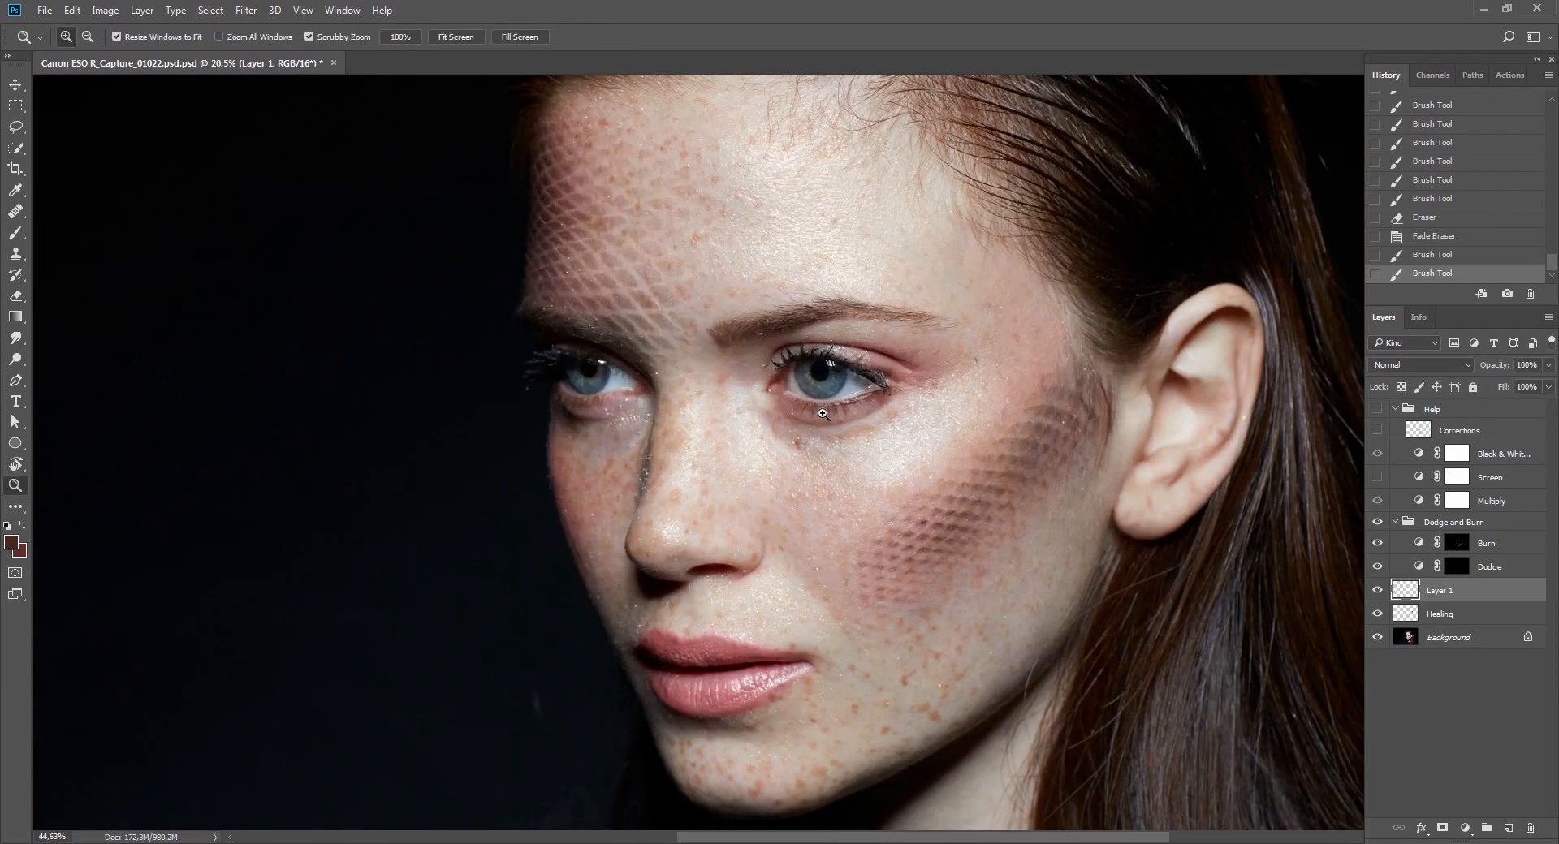
drag(810, 398, 815, 445)
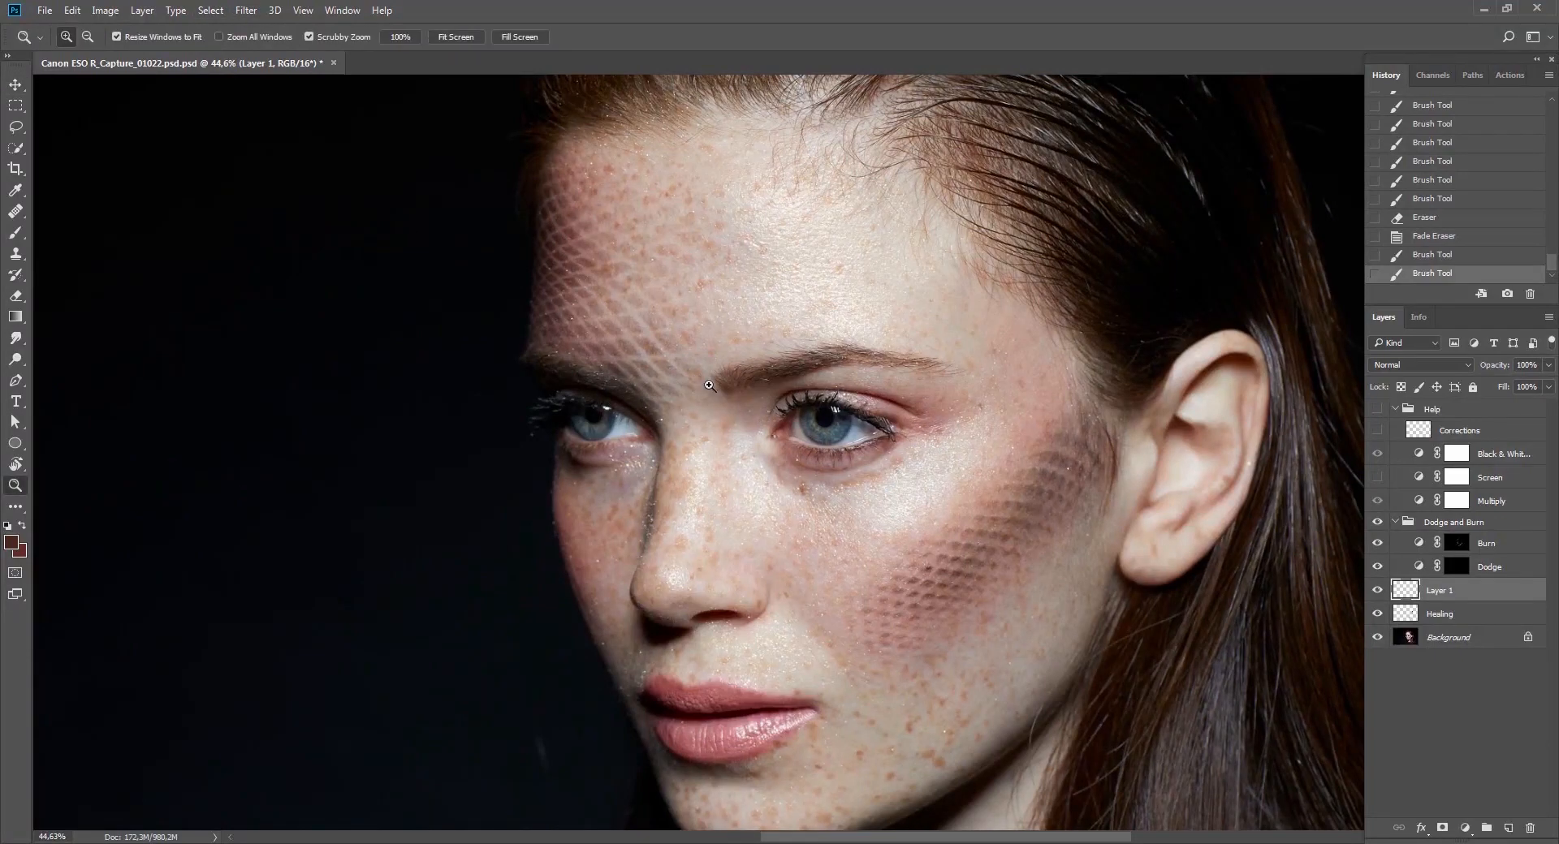
drag(707, 382, 842, 484)
drag(832, 388, 865, 397)
key(v)
click(246, 10)
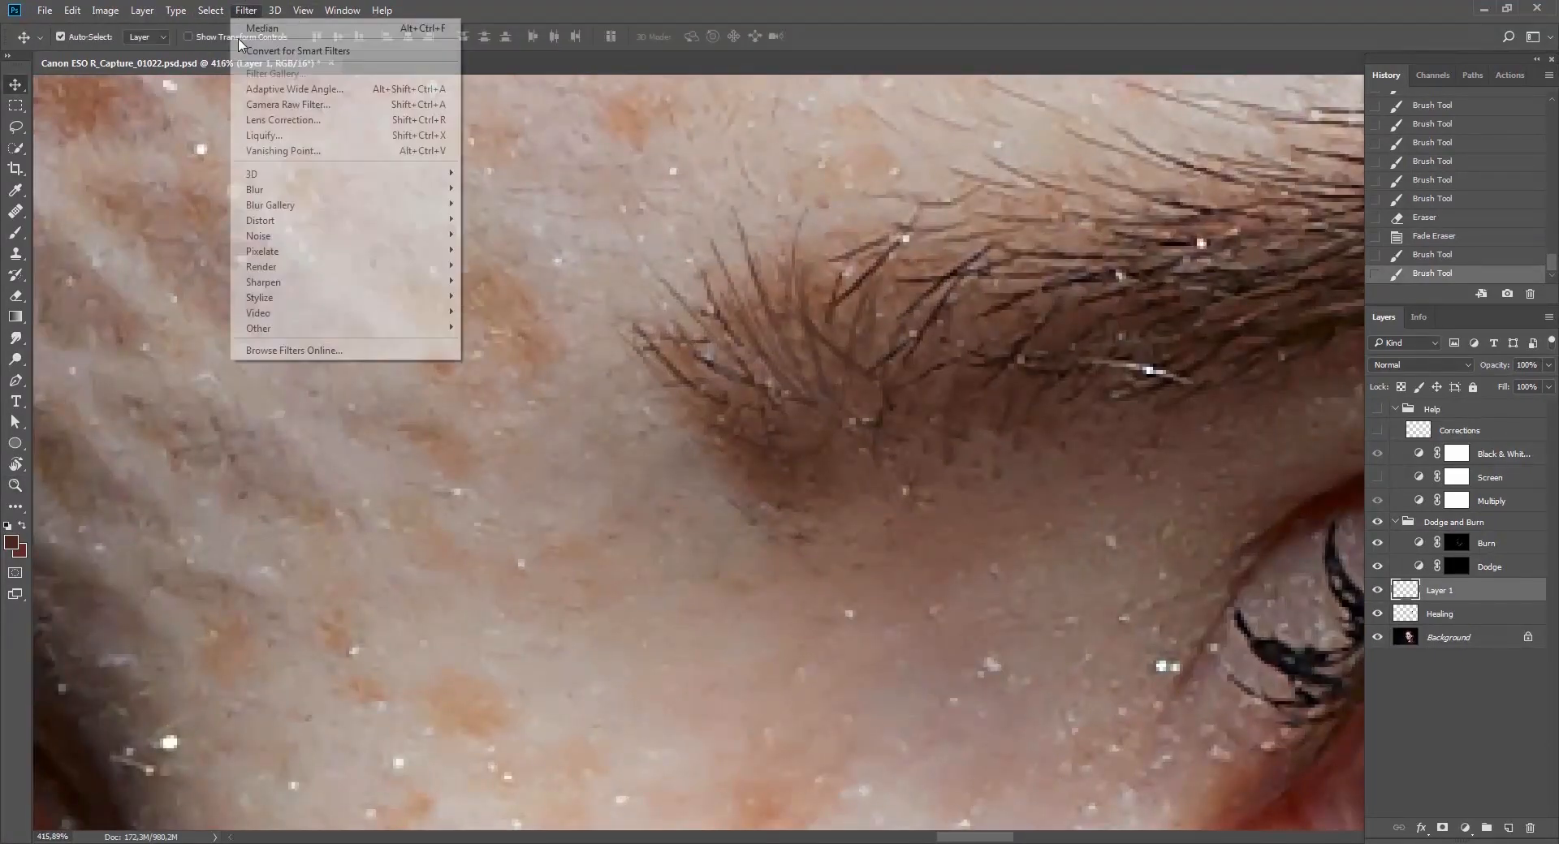
mouse_move(406, 237)
click(497, 235)
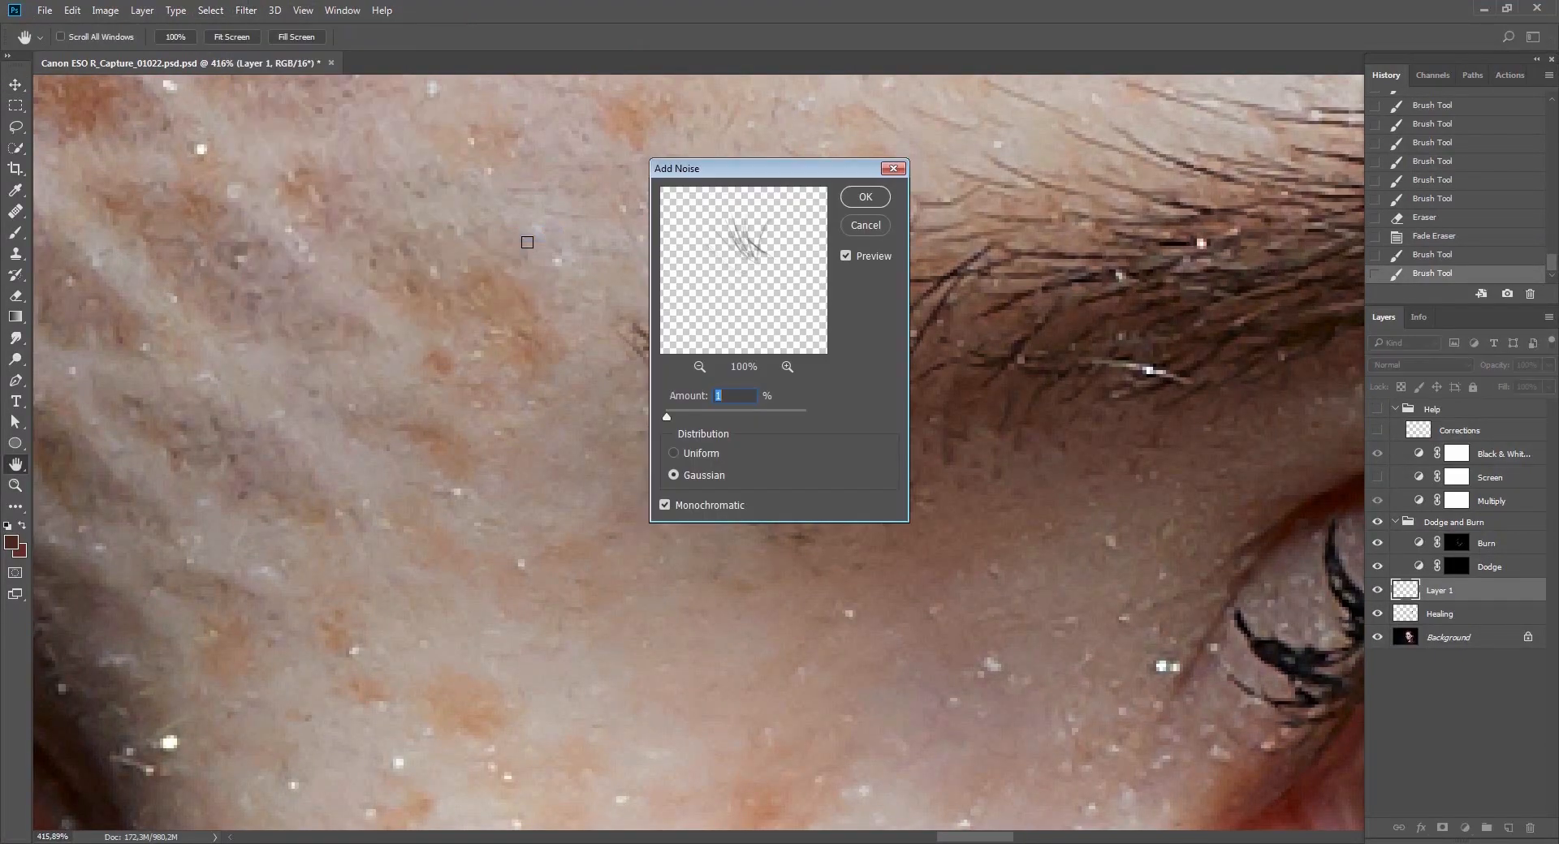
drag(790, 170, 446, 298)
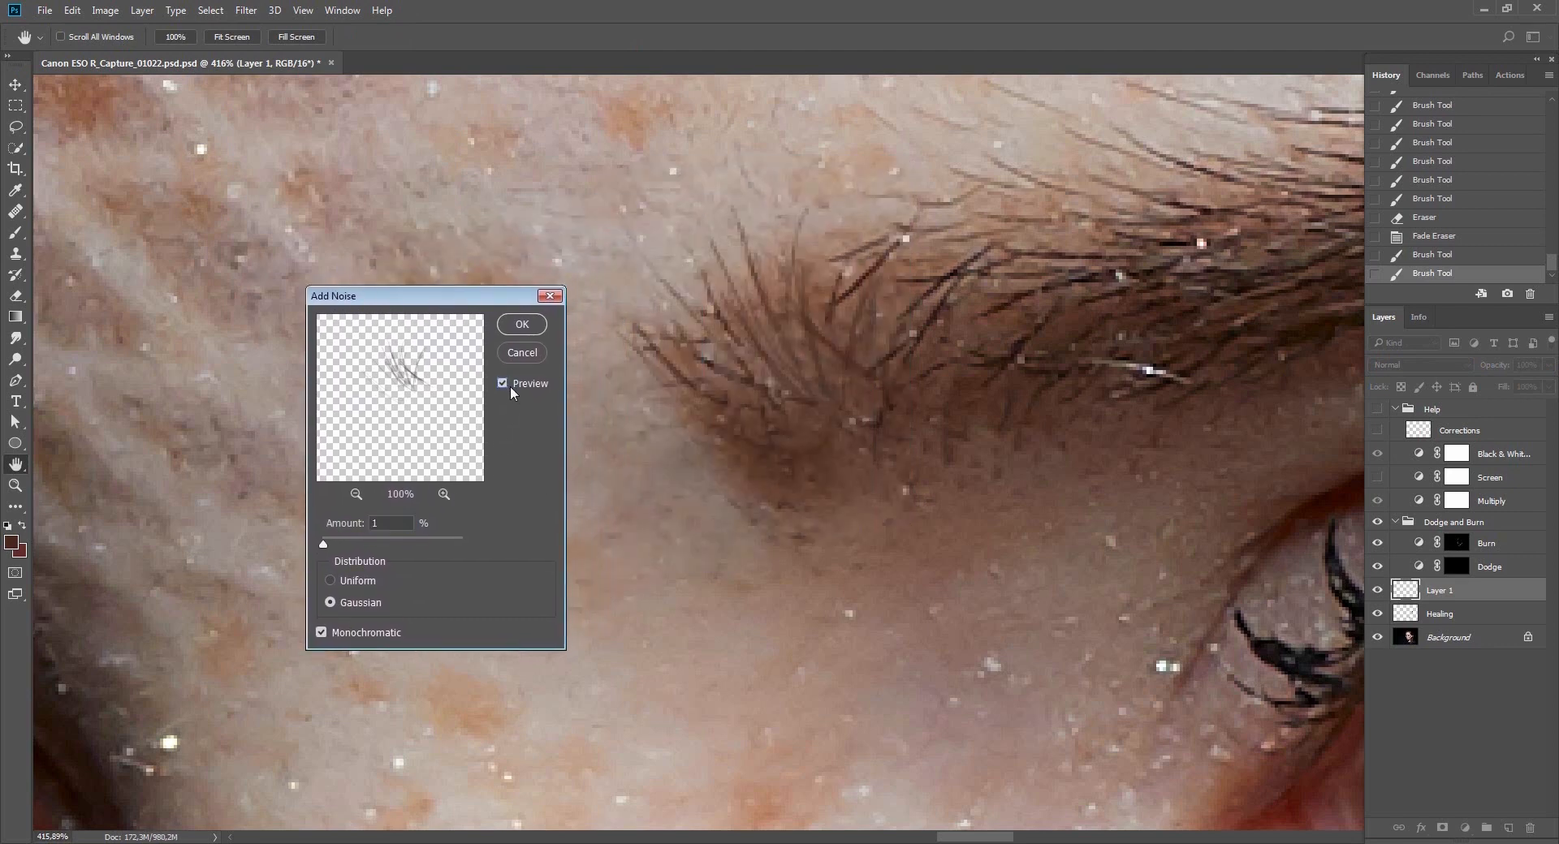
click(523, 327)
Fade the added noise on the eyebrow hairs to 70% opacity.
key(v)
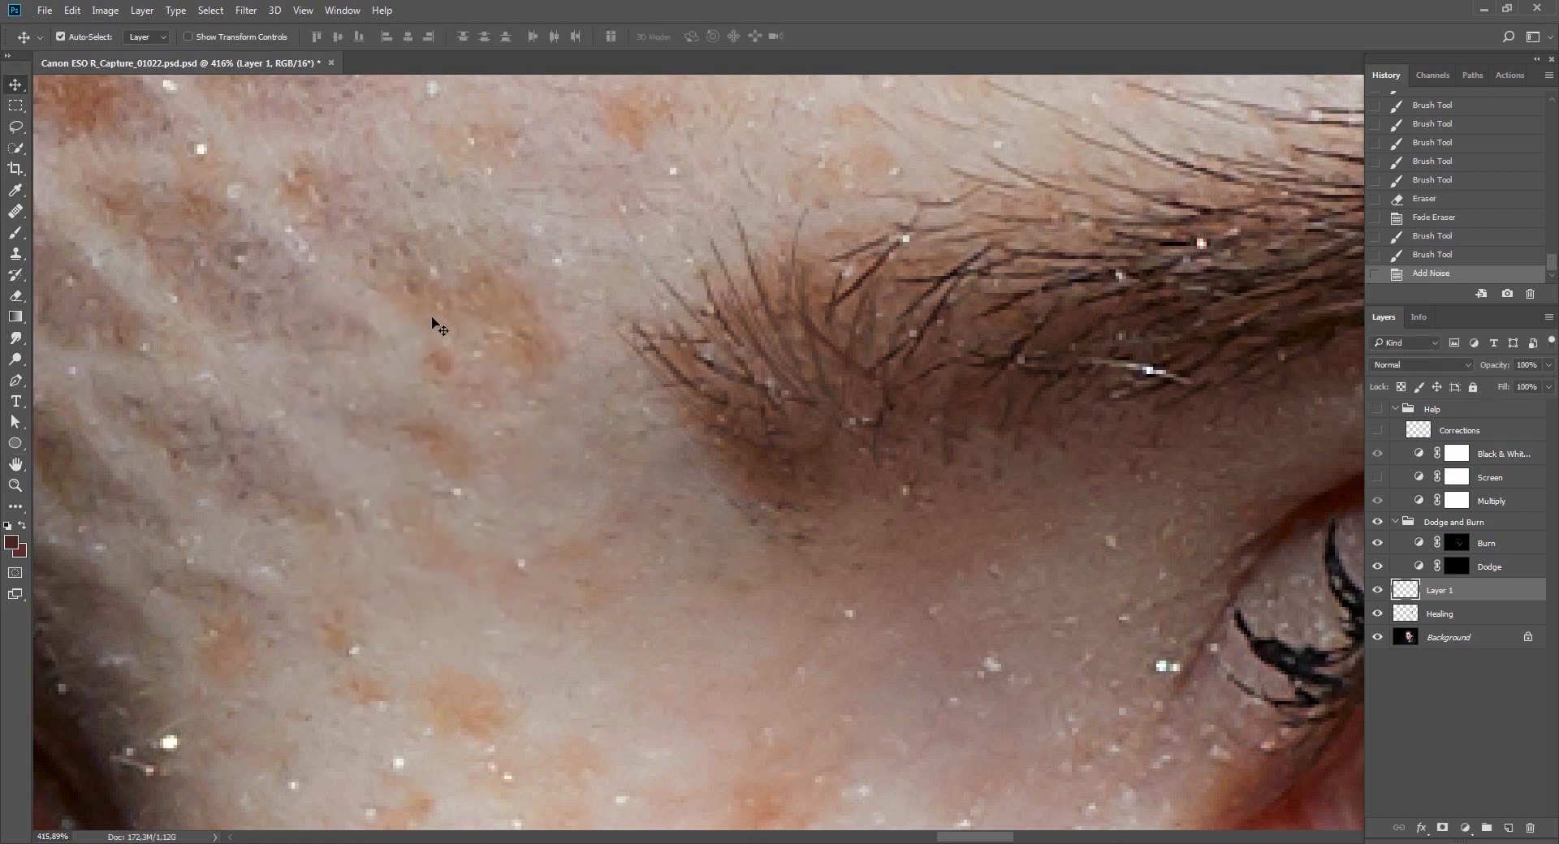
key(ctrl+shift+f)
text(70)
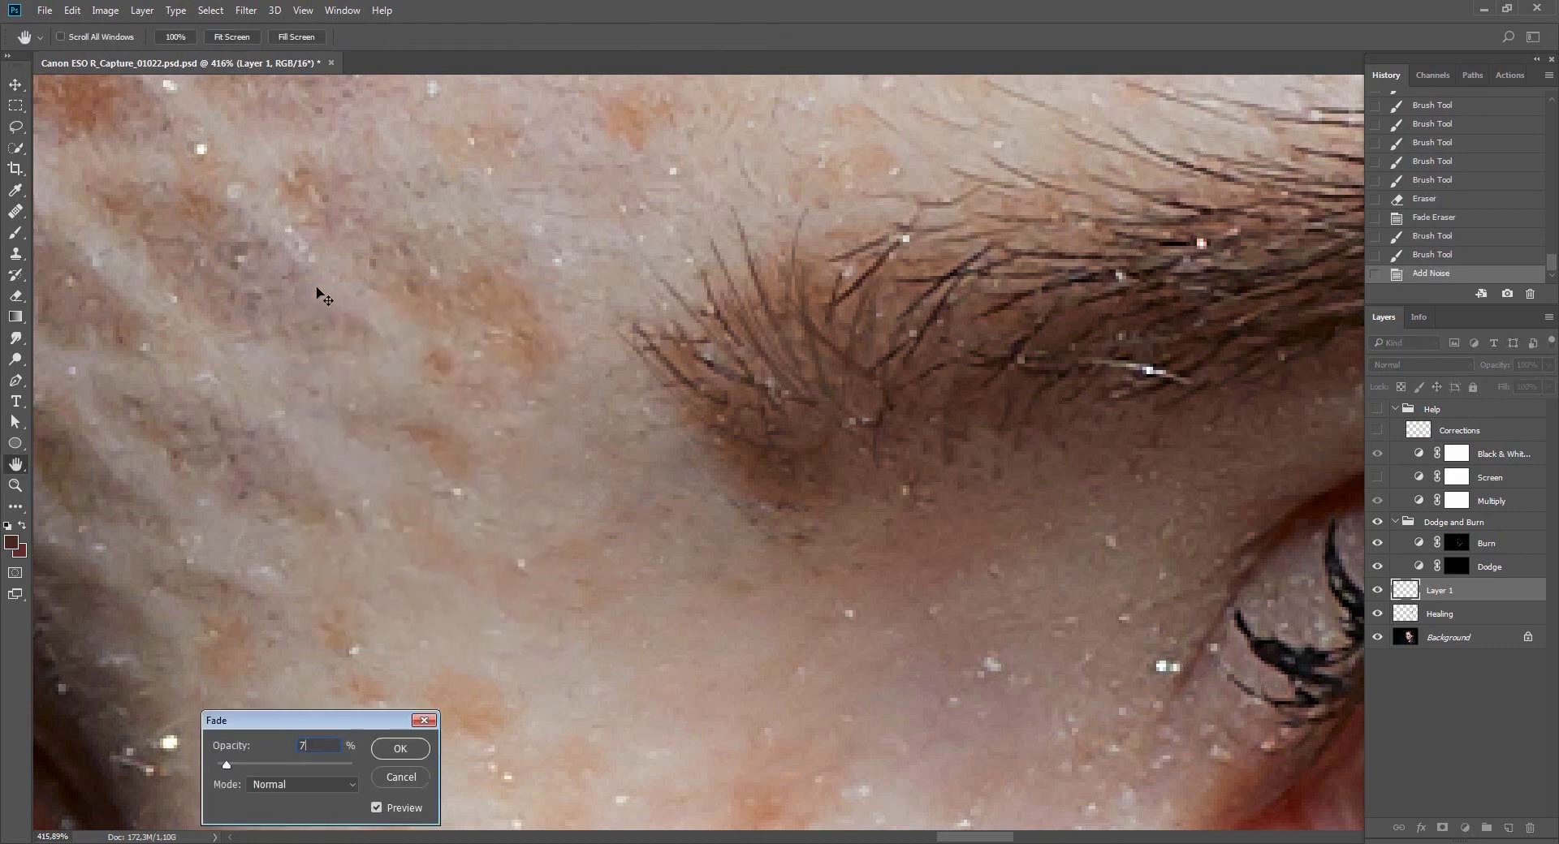
key(Return)
key(ctrl+0)
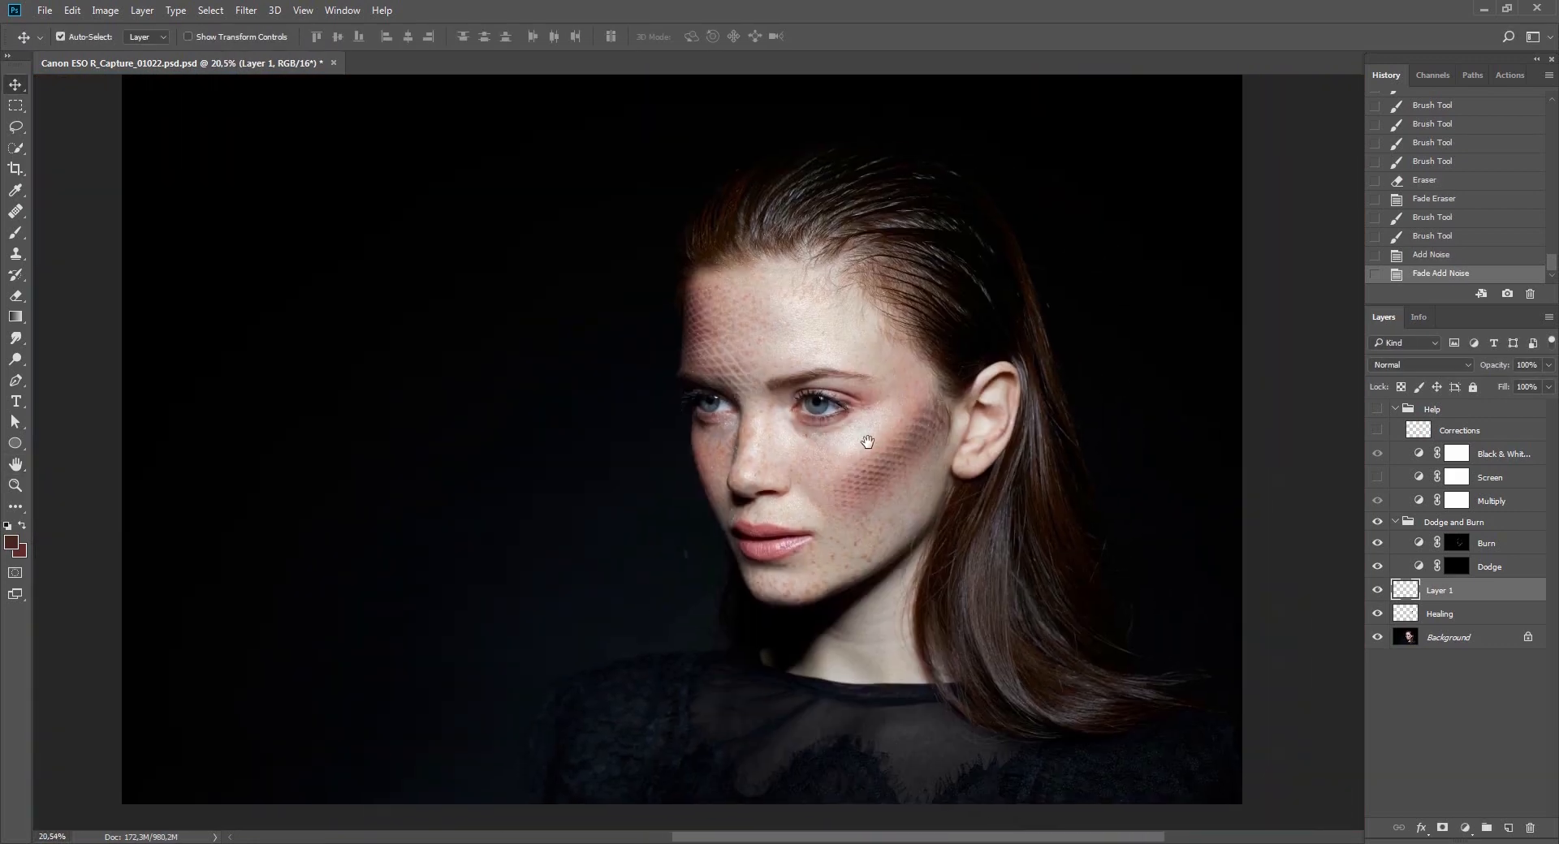
Select the Burn layer mask, set a white brush to 25 px, 30% opacity and 2% flow, and show the Help group.
click(1445, 642)
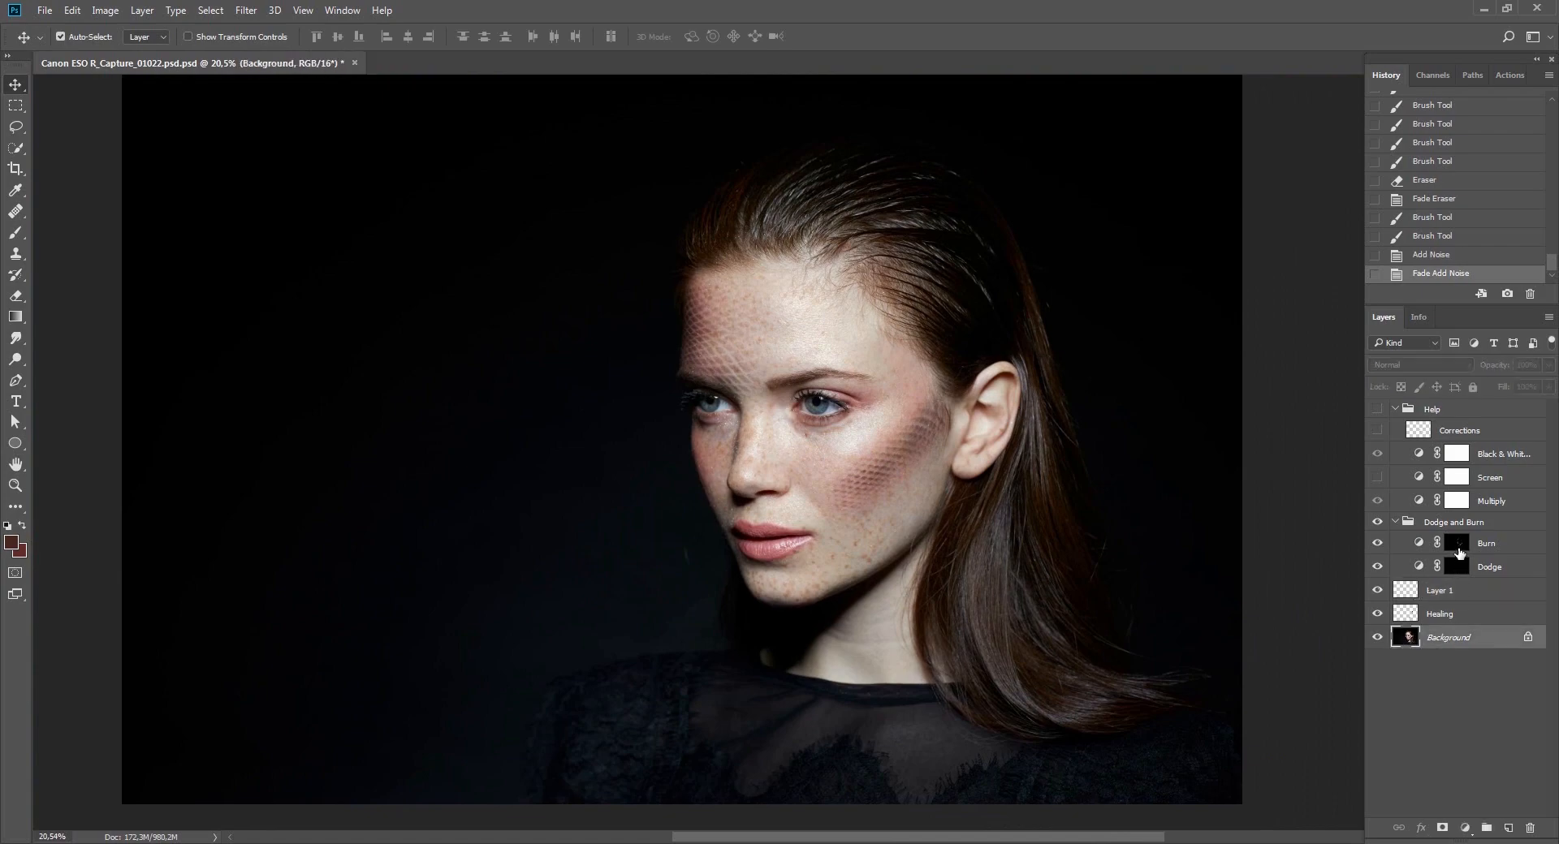
click(1459, 552)
key(z)
drag(887, 432, 1015, 454)
key(r)
mouse_move(1022, 414)
mouse_down()
mouse_move(995, 317)
mouse_move(914, 243)
mouse_up()
drag(942, 418, 1007, 398)
key(b)
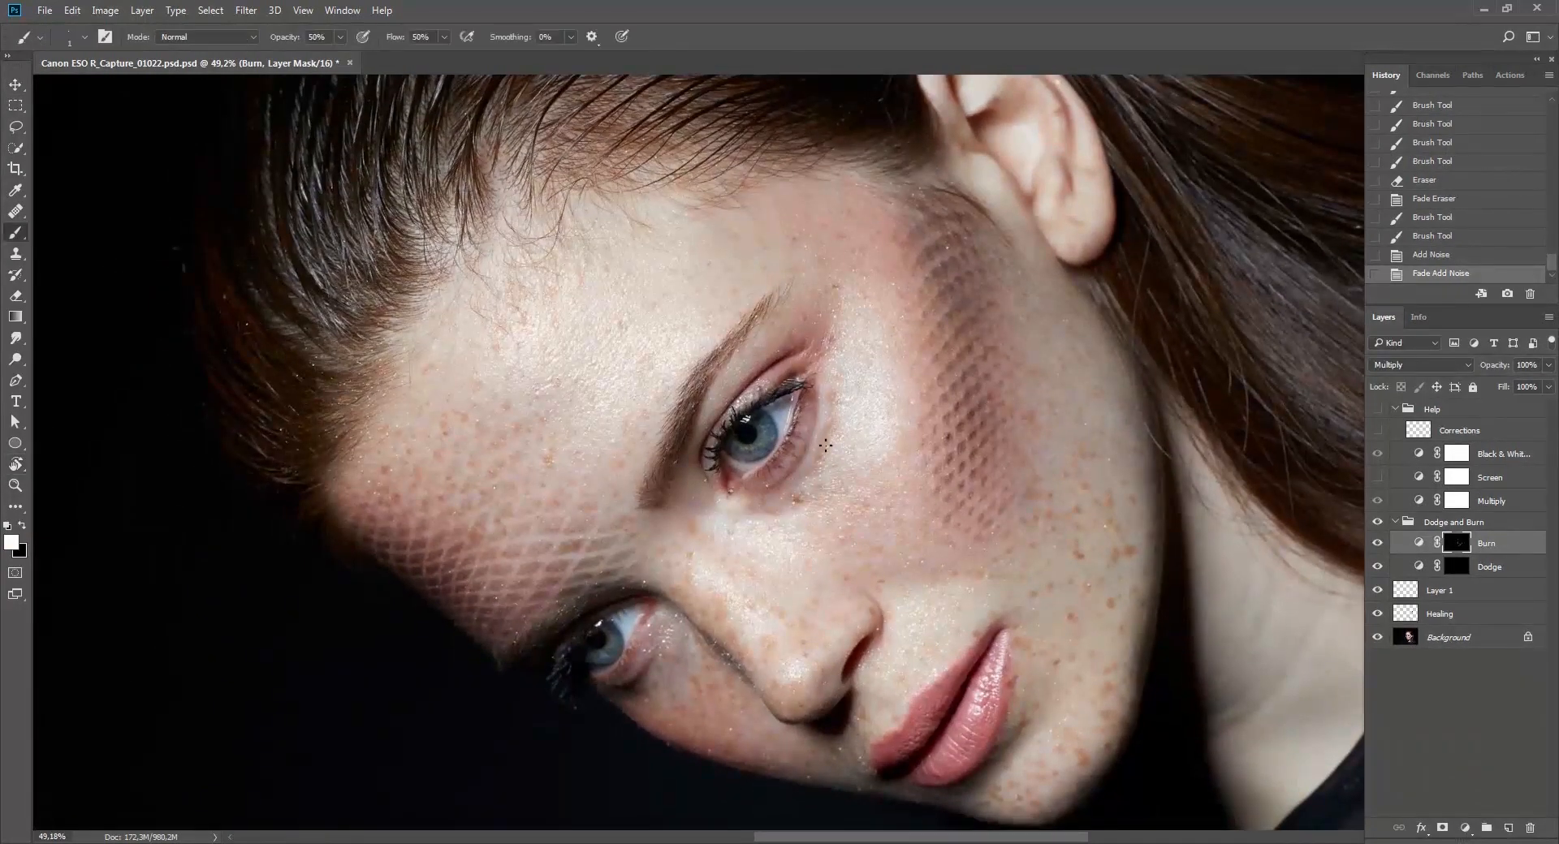
key(bracketright)
key(bracketright)
key(bracketright)
key(bracketright)
key(bracketright)
key(bracketright)
key(bracketright)
key(bracketright)
key(bracketright)
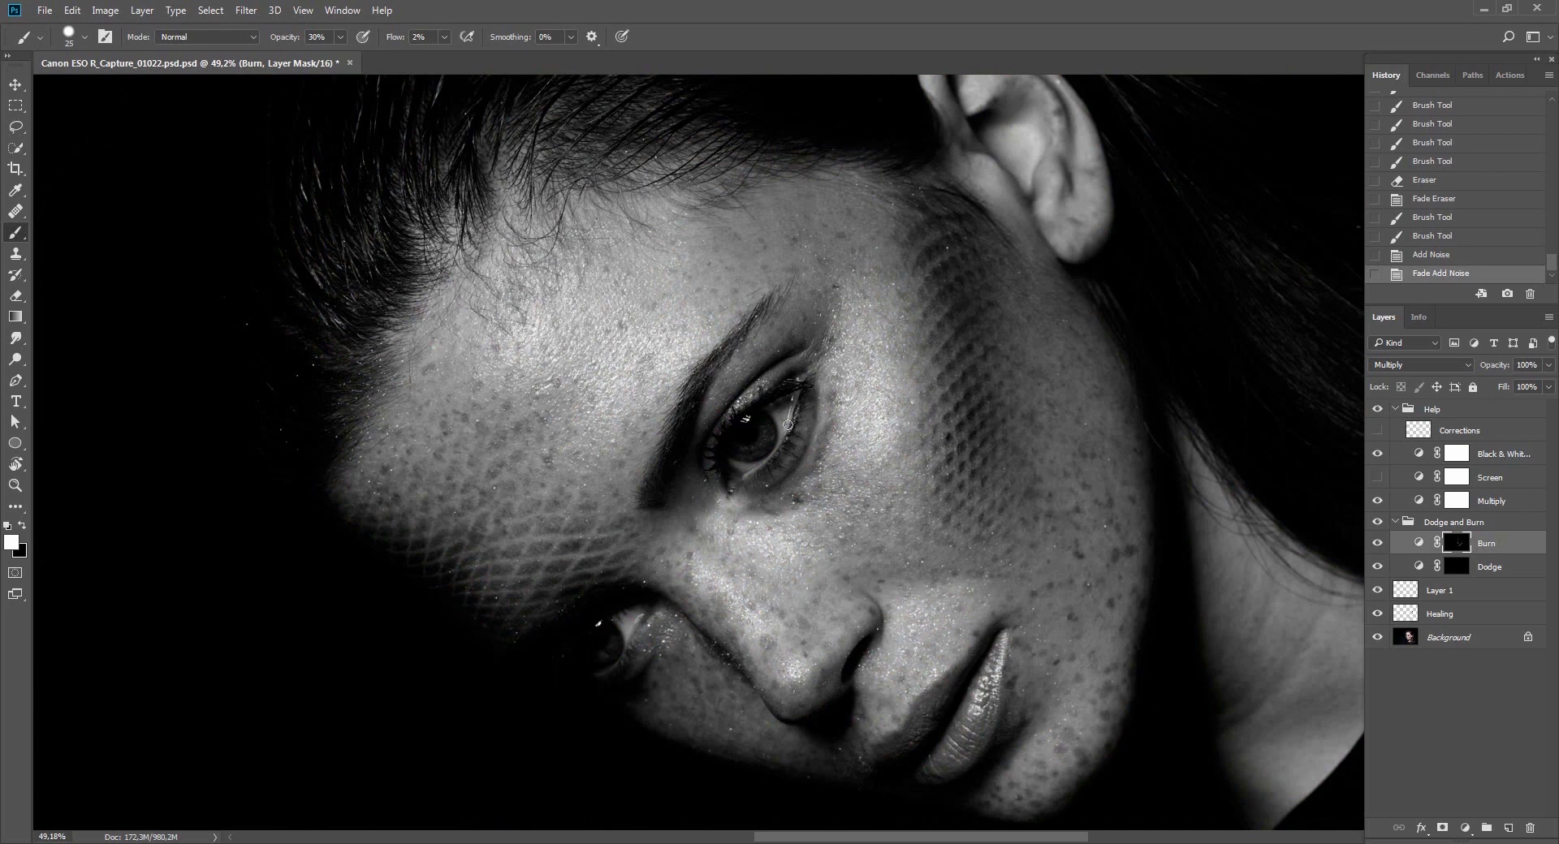
Burn the bright patches beneath and beside the eye on the Burn mask using brushes of 10 to 25 px.
key(bracketleft)
drag(821, 399, 826, 404)
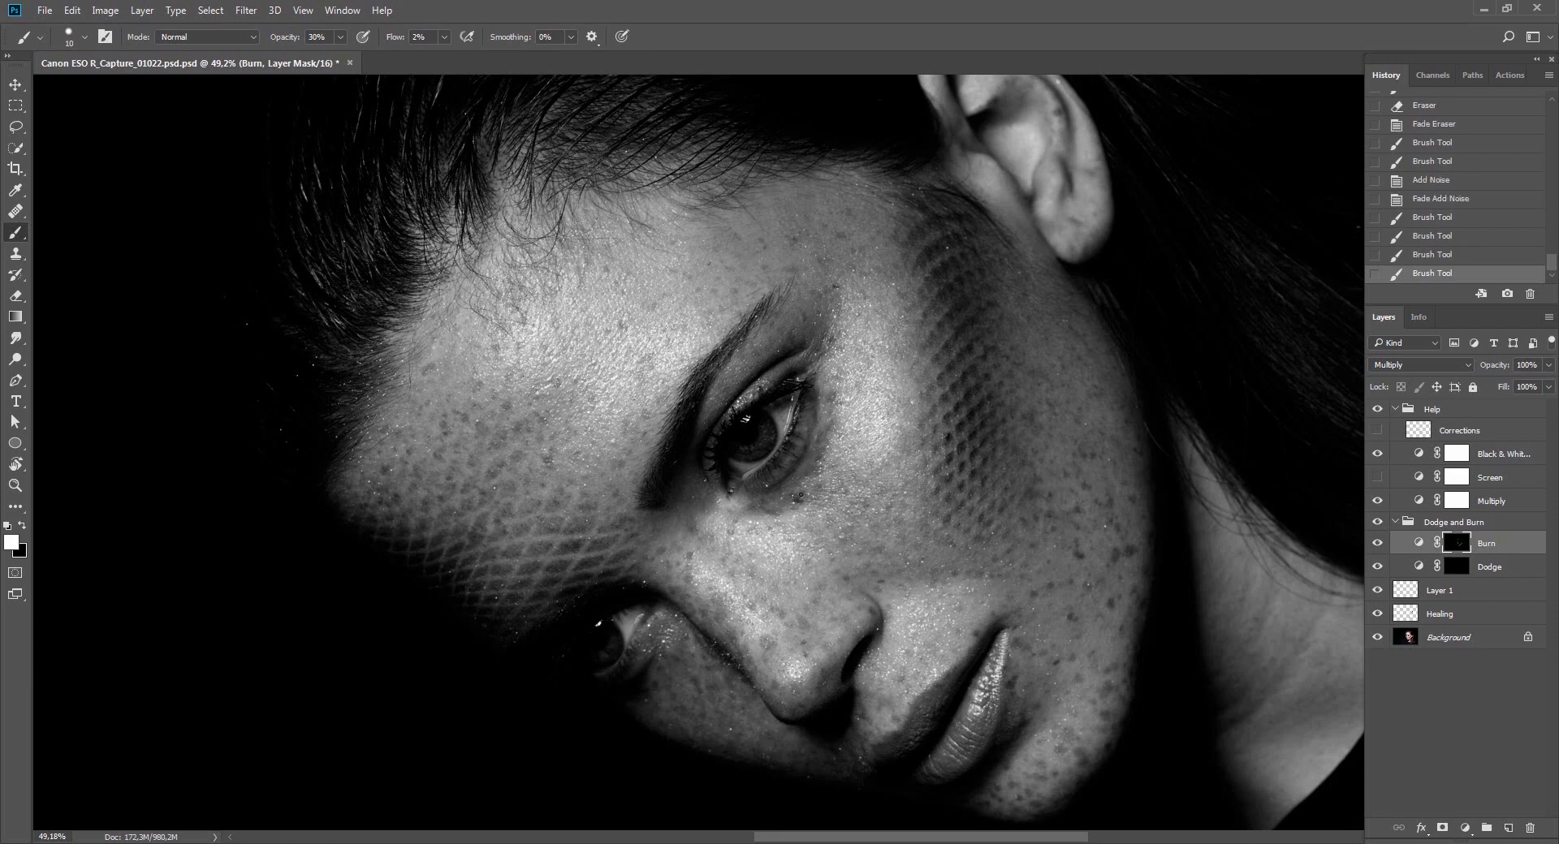
key(r)
mouse_move(875, 432)
mouse_down()
mouse_move(820, 471)
mouse_move(832, 457)
mouse_up()
mouse_move(835, 454)
mouse_down()
mouse_move(845, 442)
mouse_move(815, 405)
mouse_up()
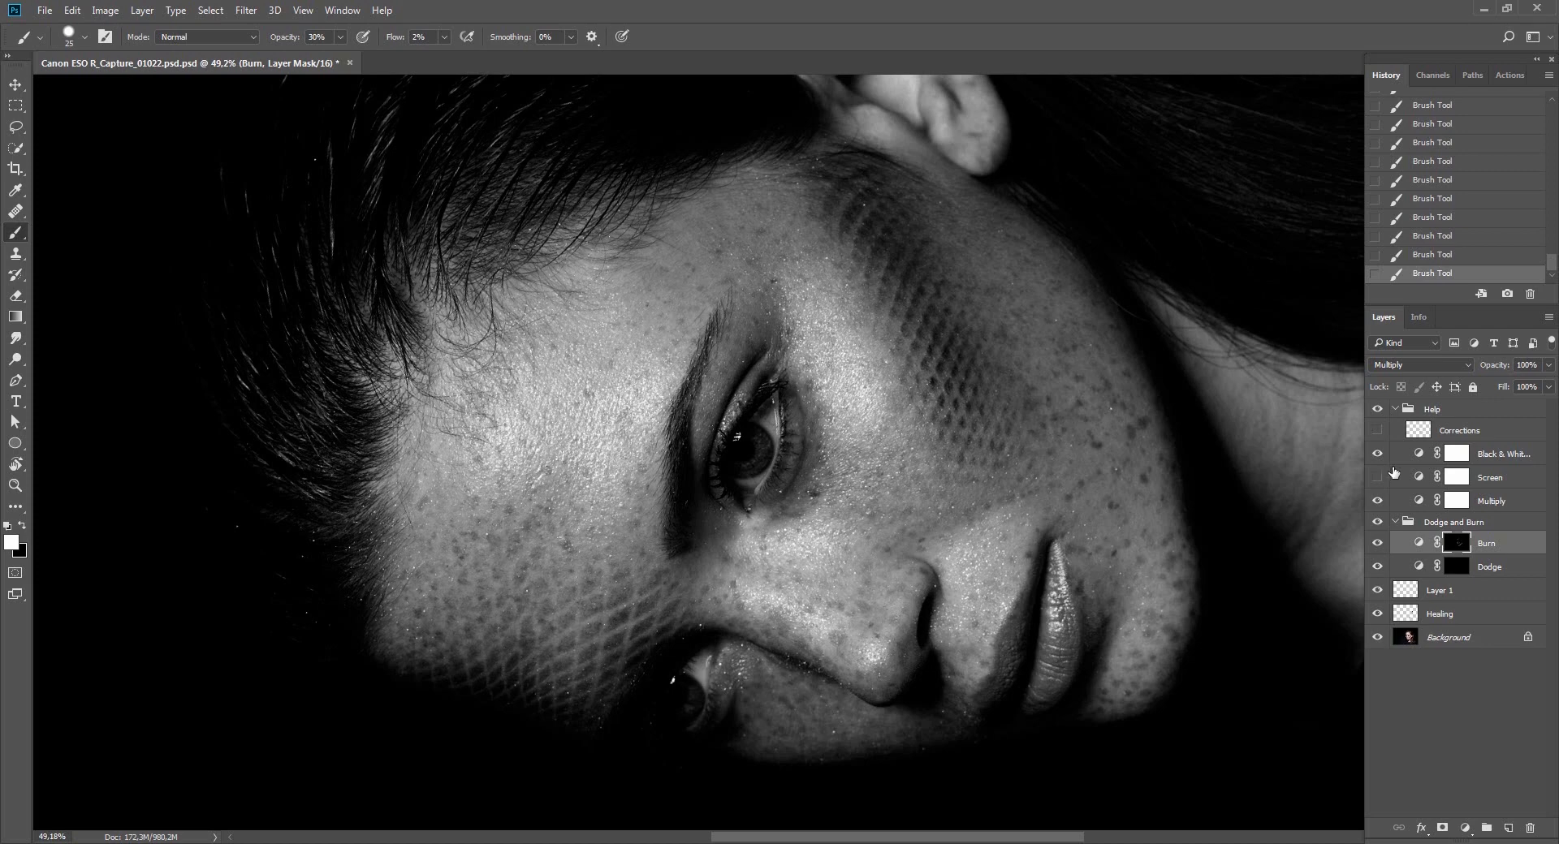
Check the burned eye area in colour at different canvas rotations and undo the last burn stroke.
key(r)
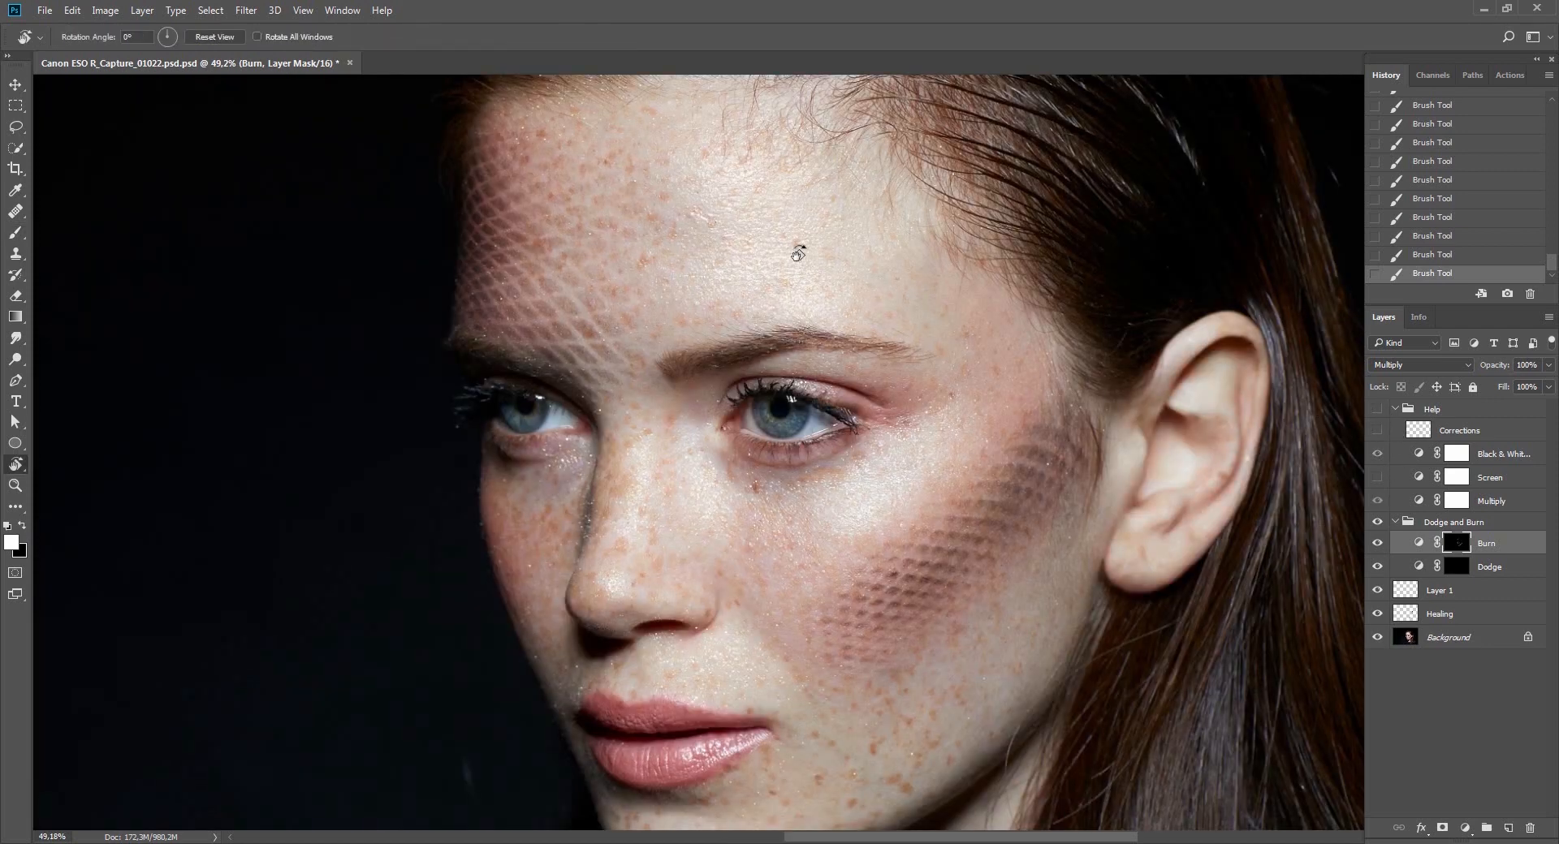
drag(800, 254, 923, 532)
key(b)
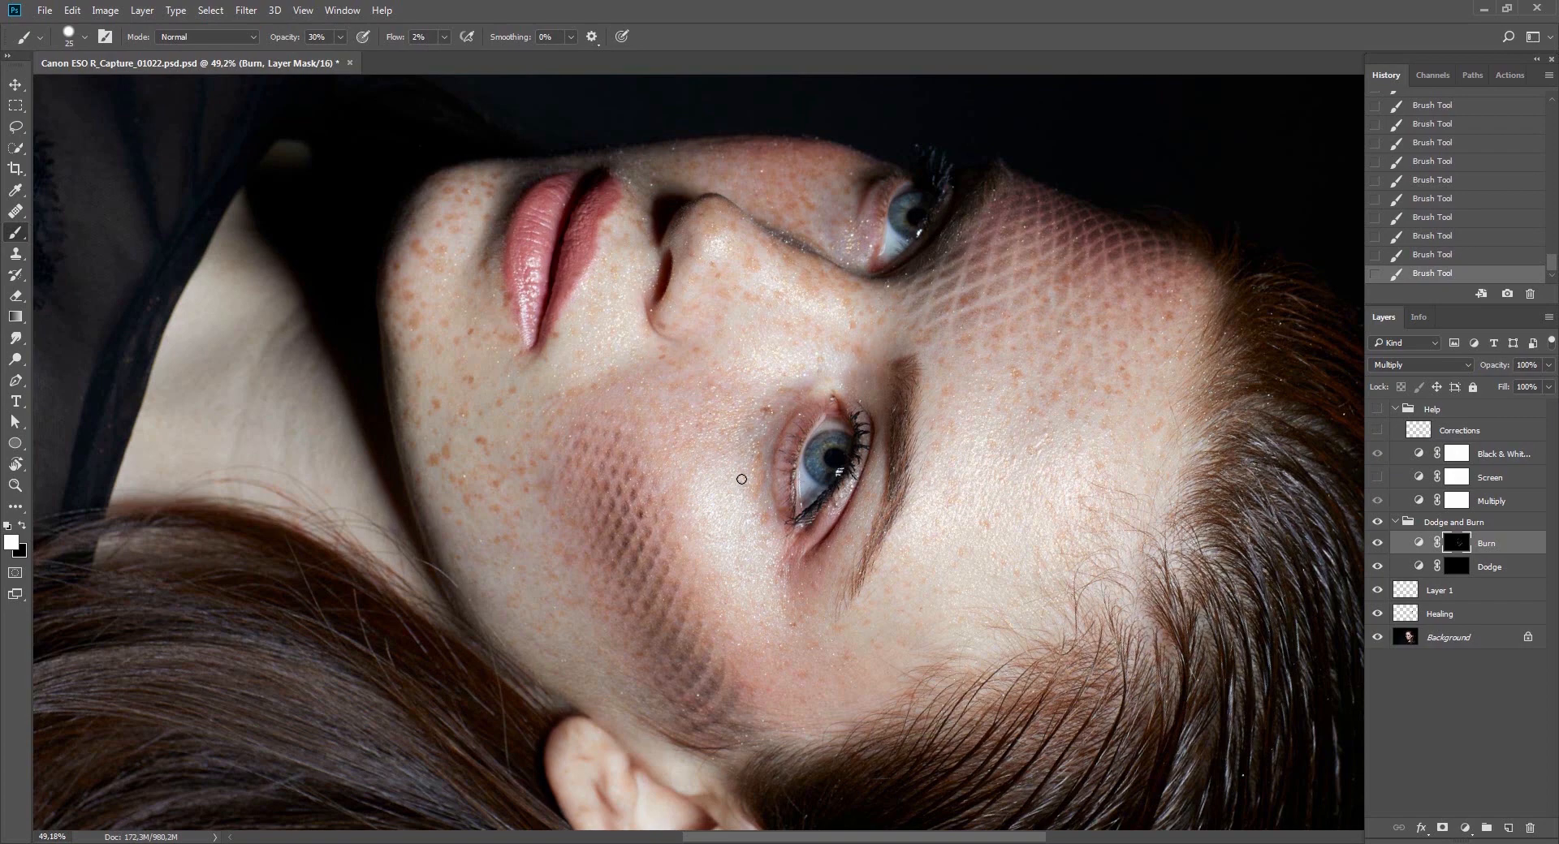
key(r)
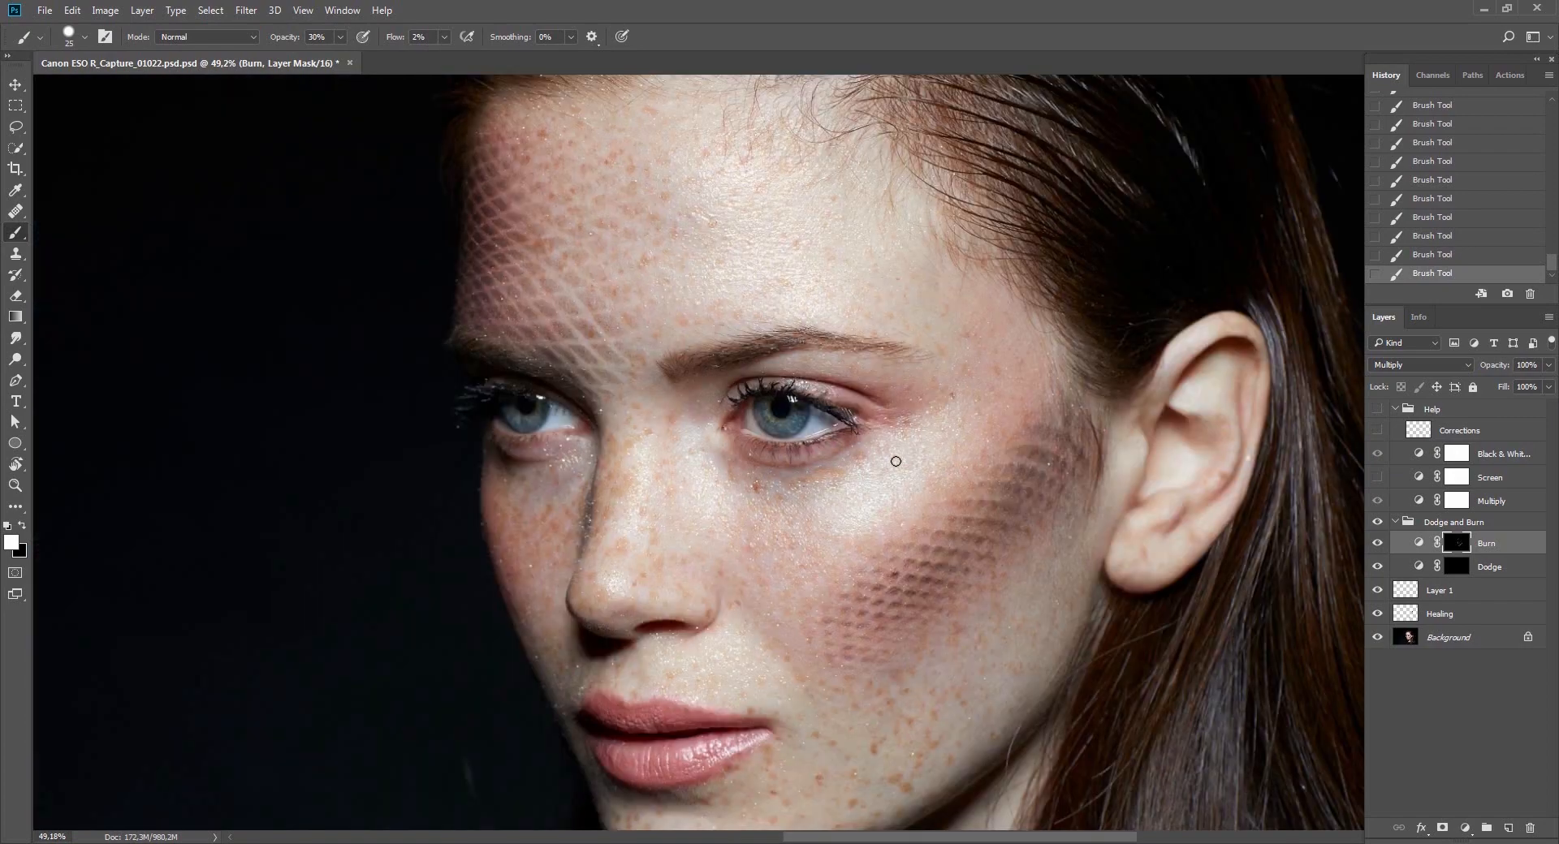
mouse_move(894, 459)
mouse_down()
mouse_move(1040, 431)
mouse_move(893, 280)
mouse_up()
key(b)
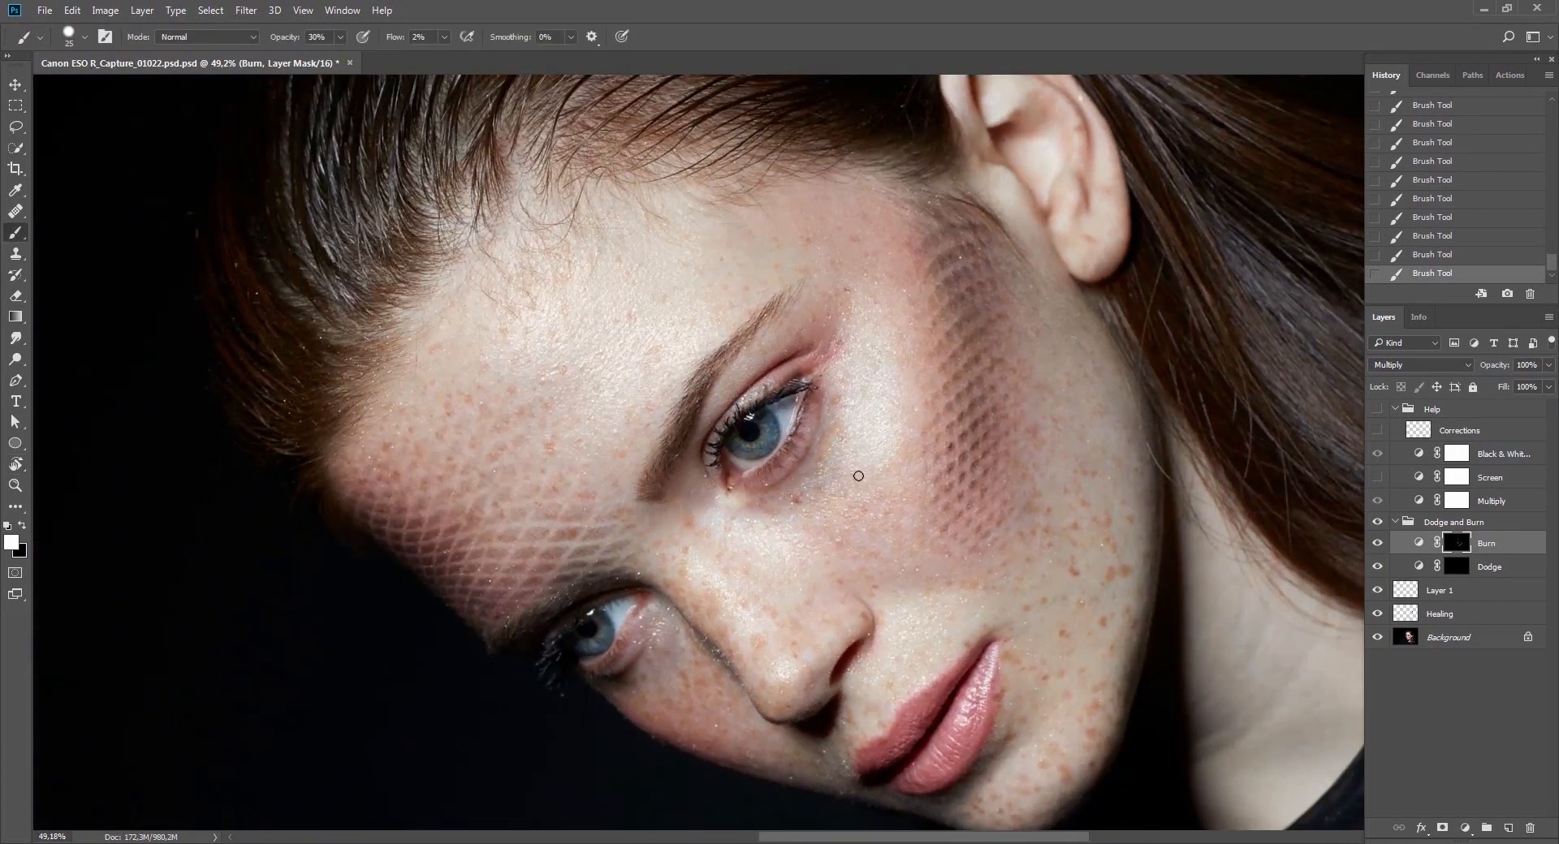
key(ctrl+z)
Dodge the dark patches beneath the eye and near its outer corner on the Dodge mask, checking with the Help group.
key(r)
drag(950, 447, 934, 367)
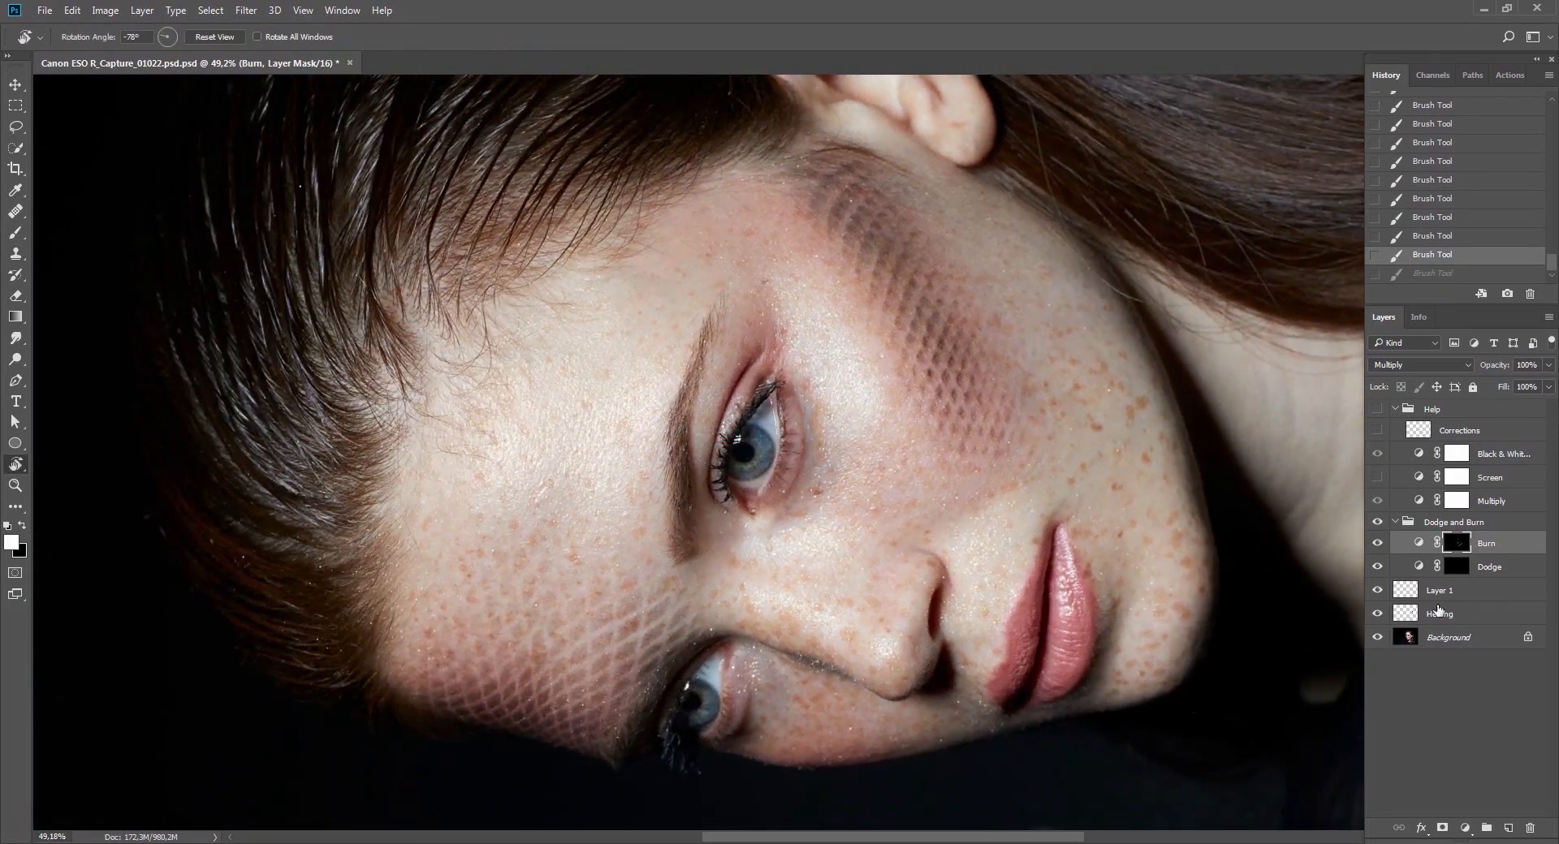
key(alt+[)
key(b)
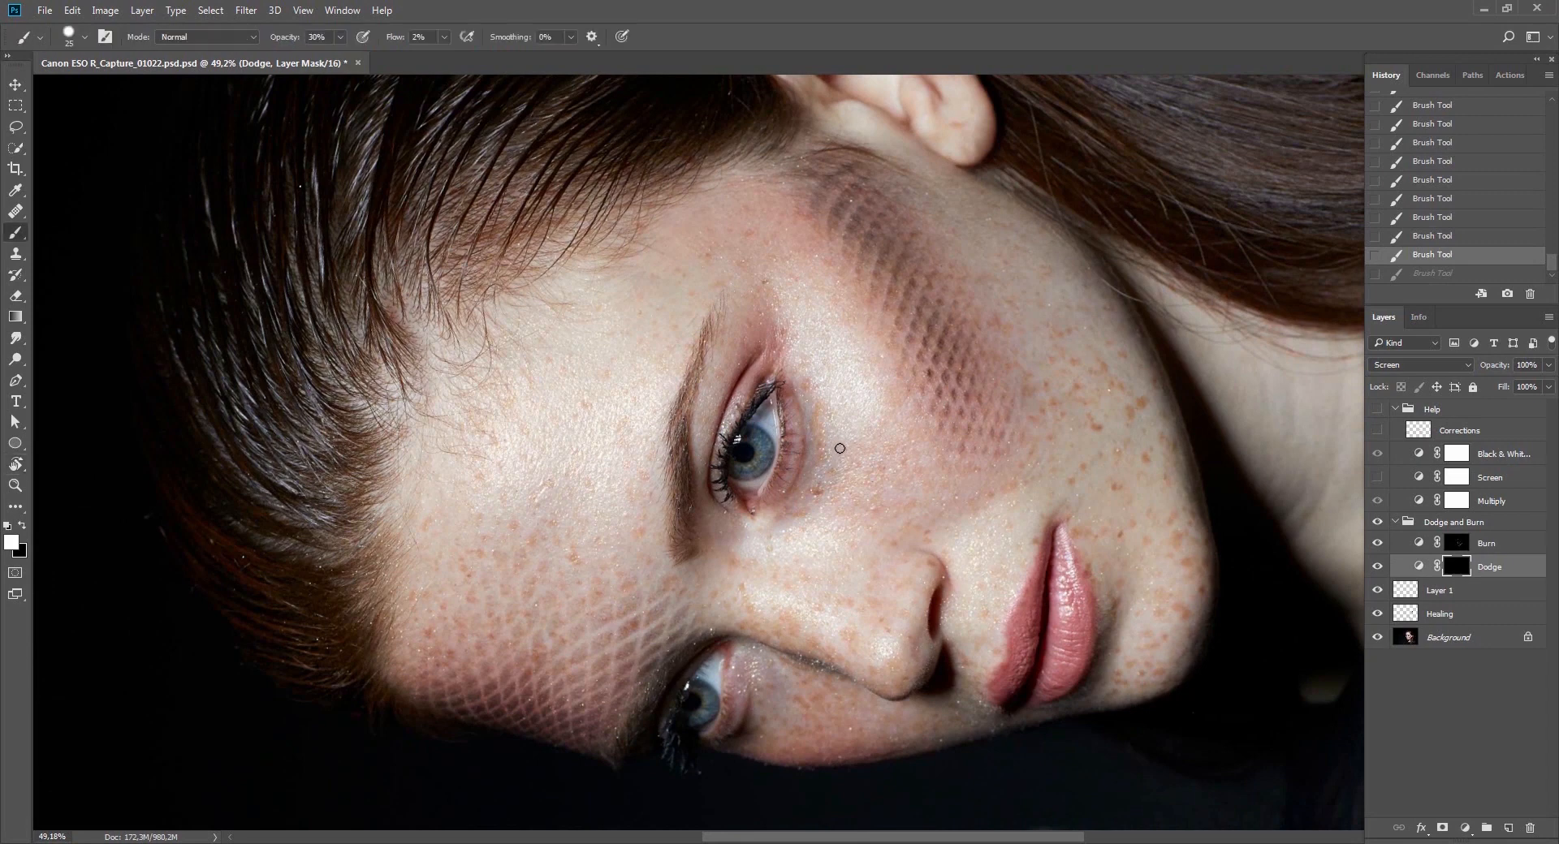
drag(836, 445, 849, 438)
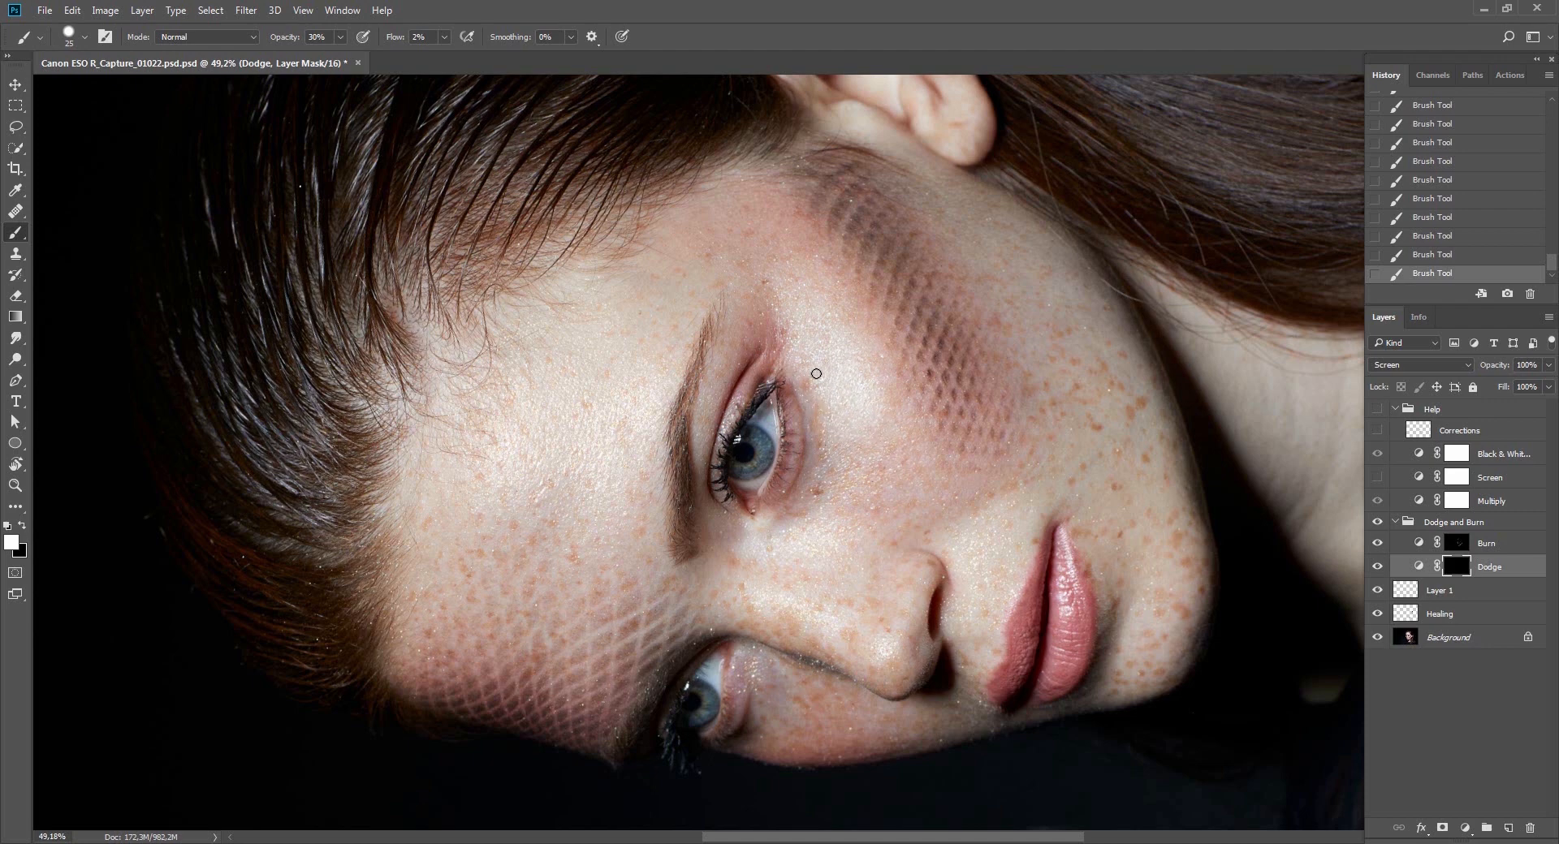
drag(817, 374, 825, 376)
click(1377, 409)
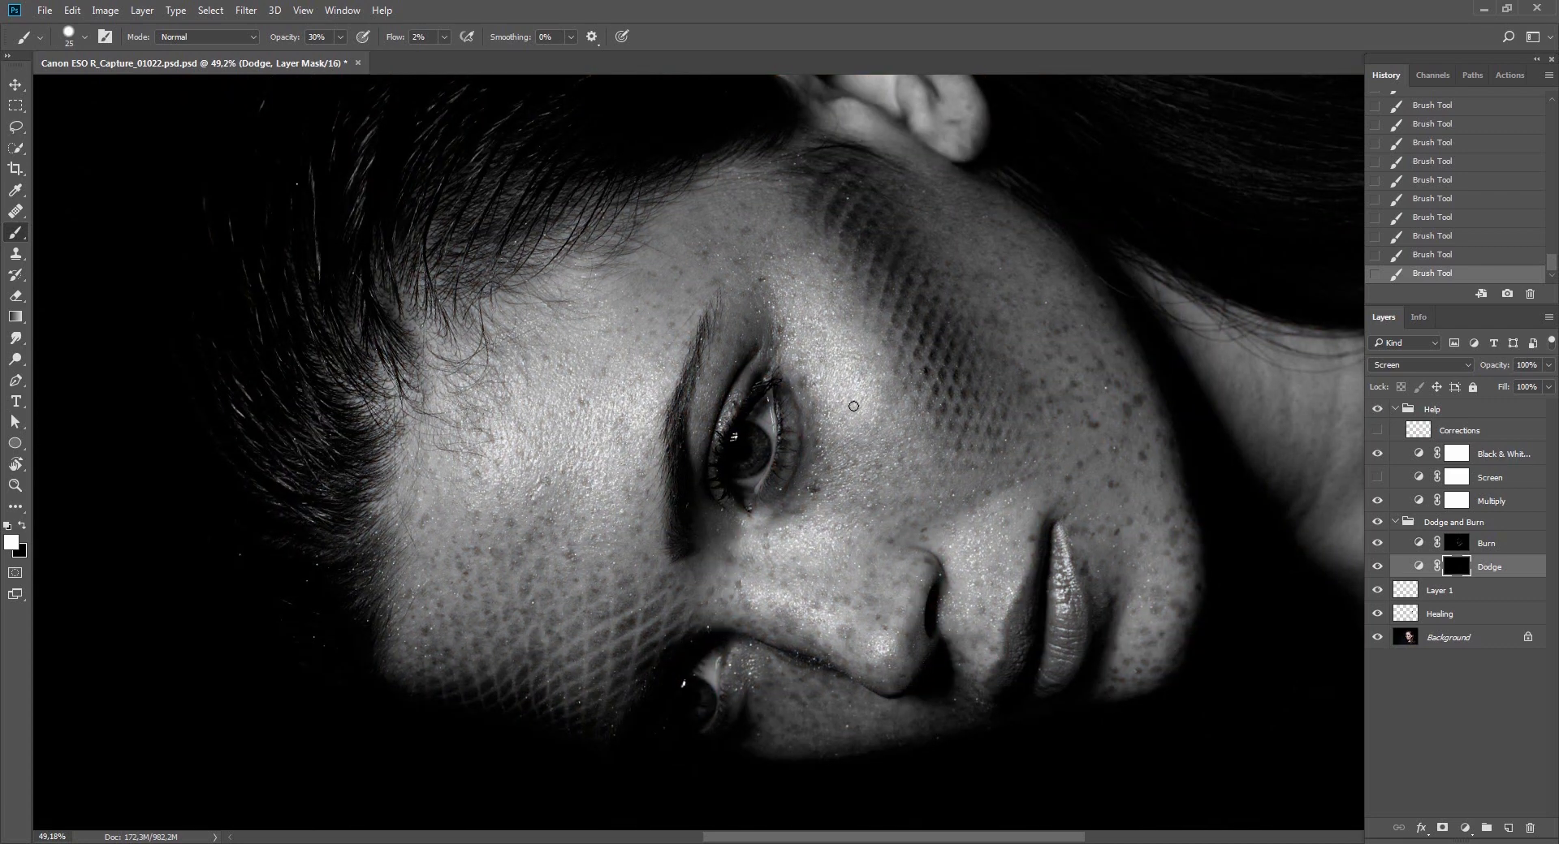
scroll(857, 425, down, 1)
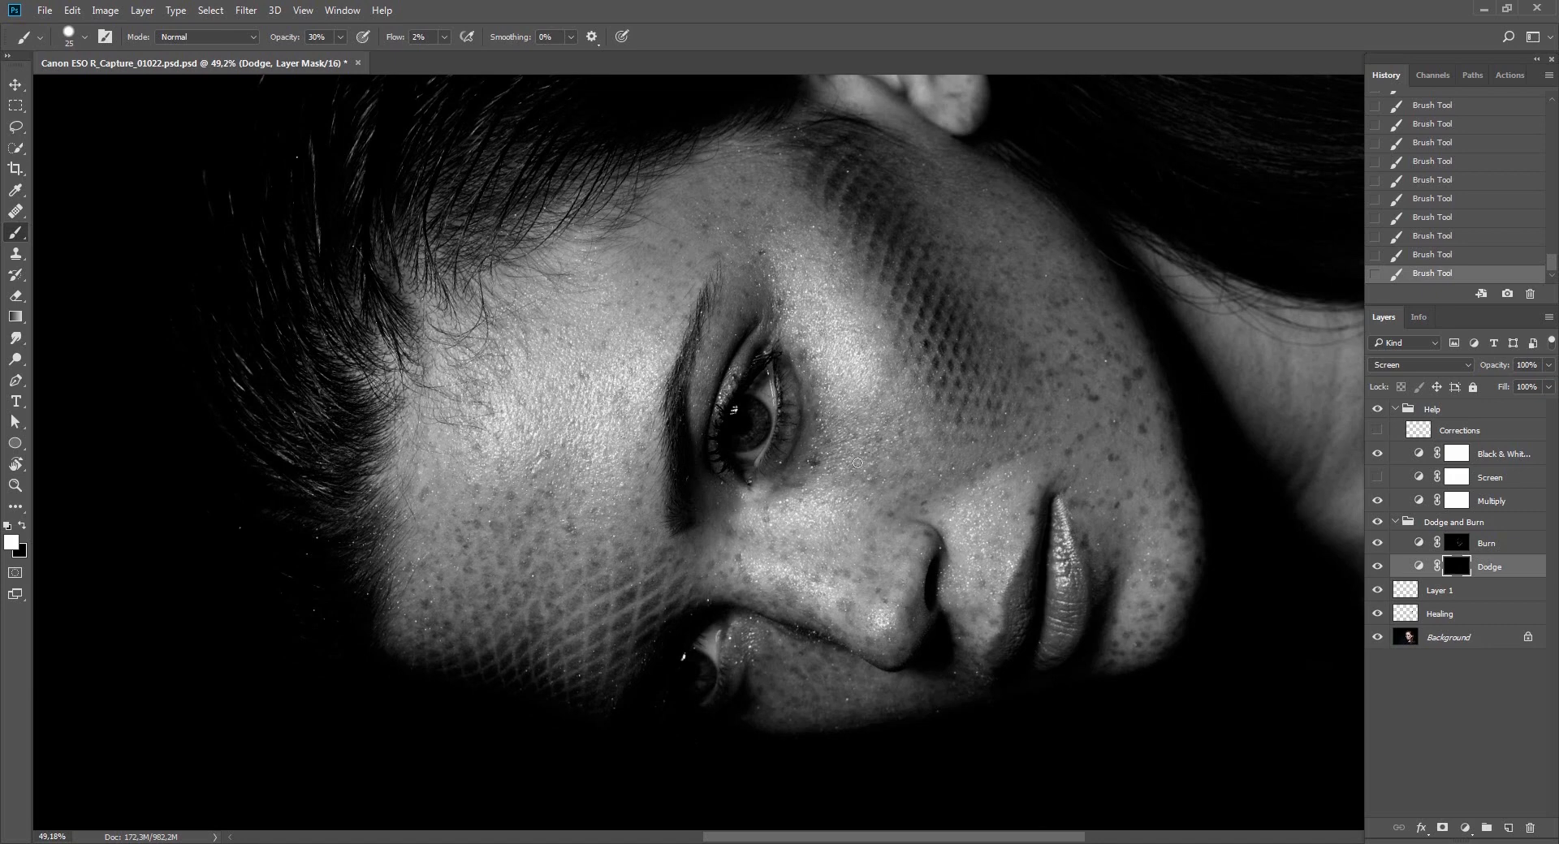
key(Escape)
click(1377, 410)
Examine the retouched under-eye area and cheek in colour at different zoom levels and canvas rotations.
key(z)
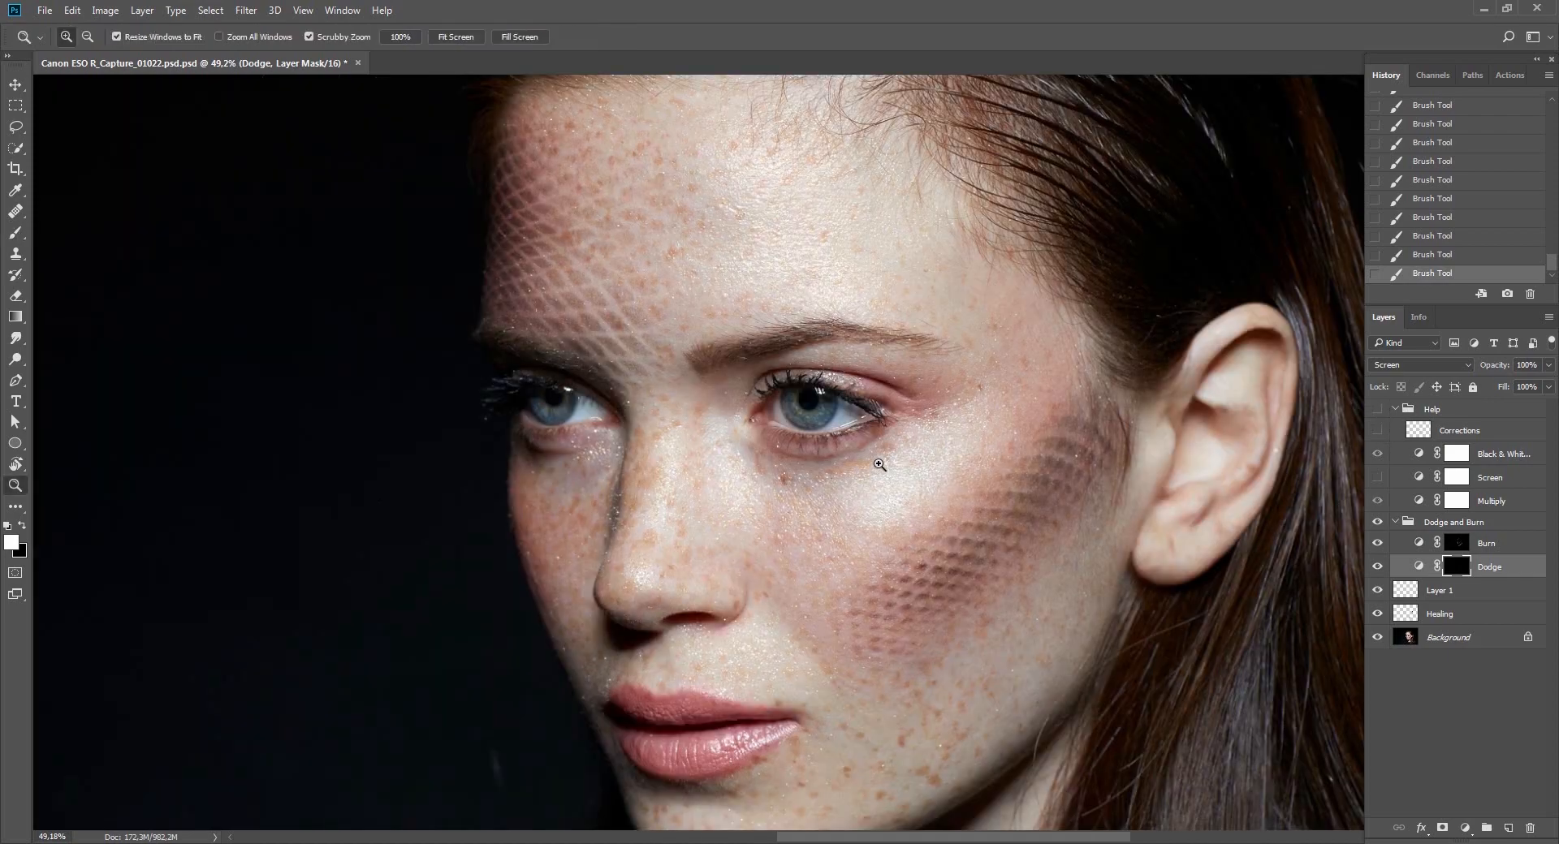
drag(880, 465, 786, 505)
key(r)
drag(981, 312, 876, 684)
key(z)
drag(762, 518, 878, 521)
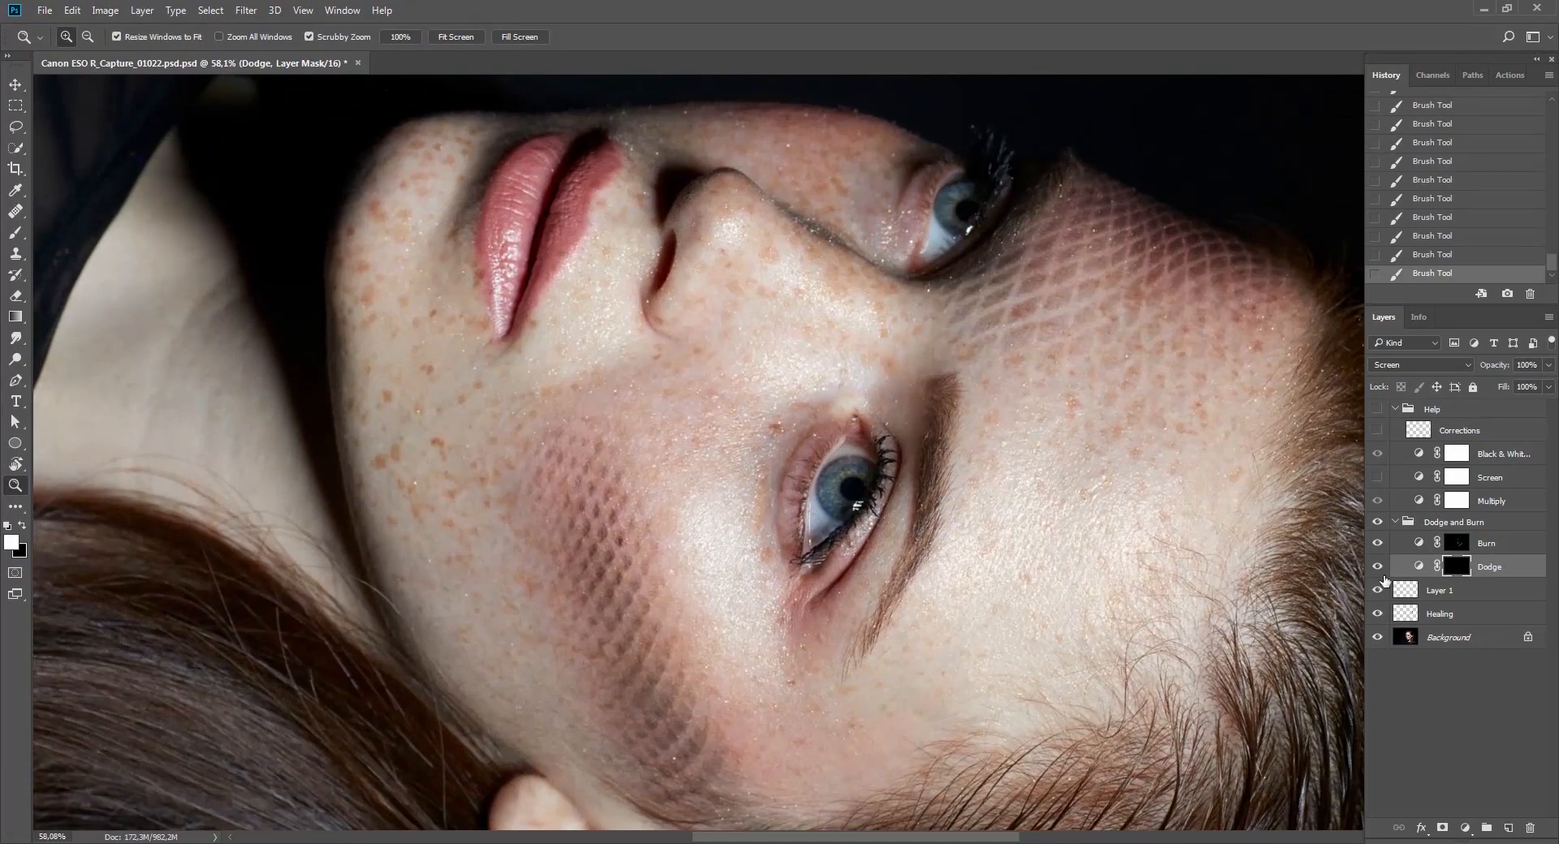
key(r)
mouse_move(884, 575)
mouse_down()
mouse_move(943, 514)
mouse_move(849, 258)
mouse_up()
key(b)
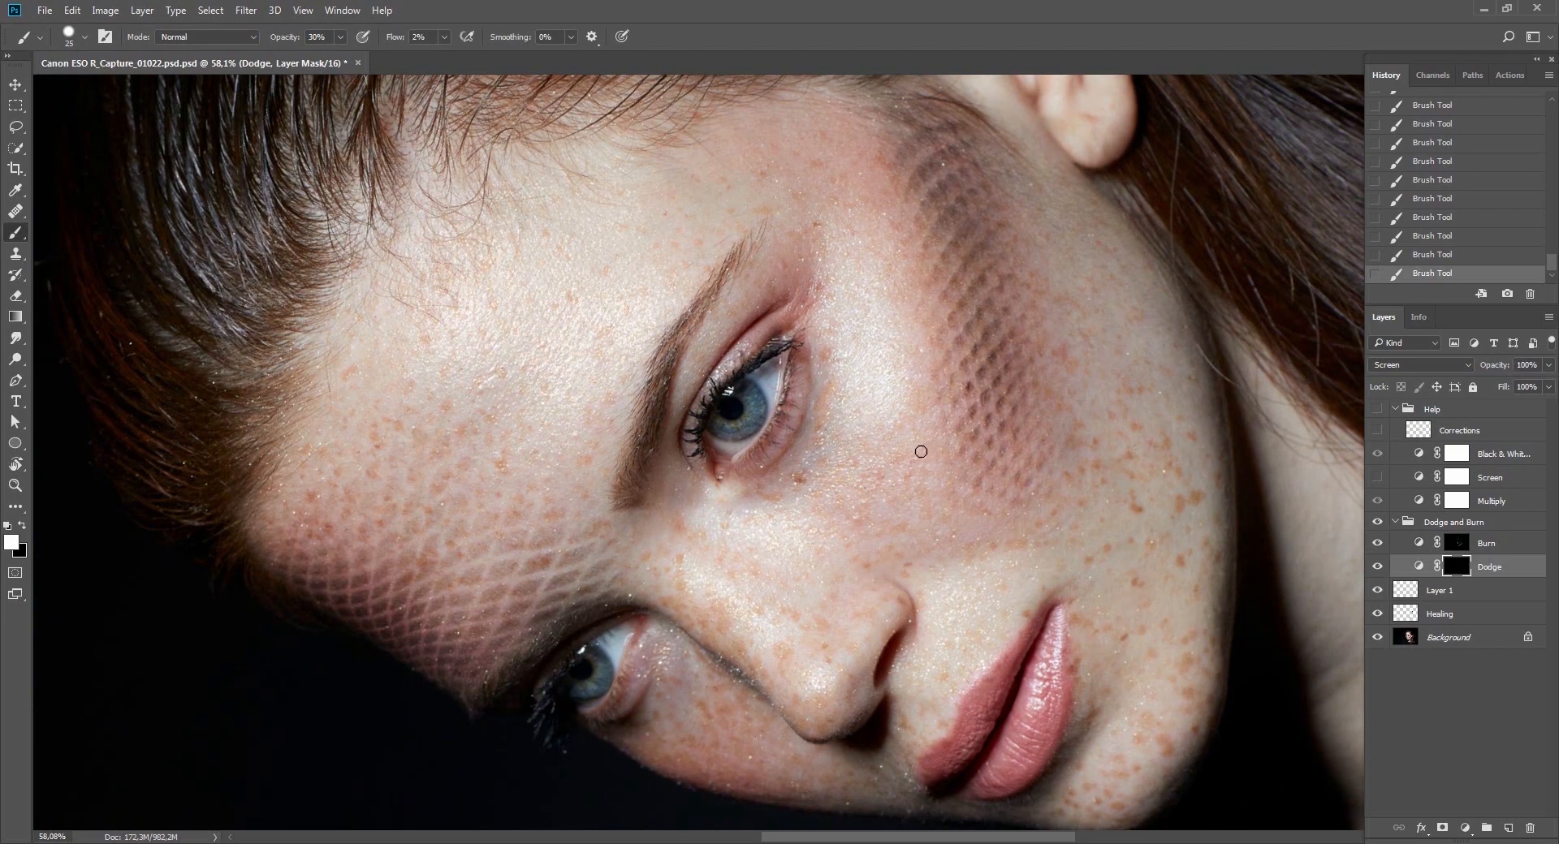
Examine the face in colour and in black and white with the Help group, at different zoom levels and canvas rotations.
click(1377, 409)
key(r)
drag(1210, 276, 1178, 581)
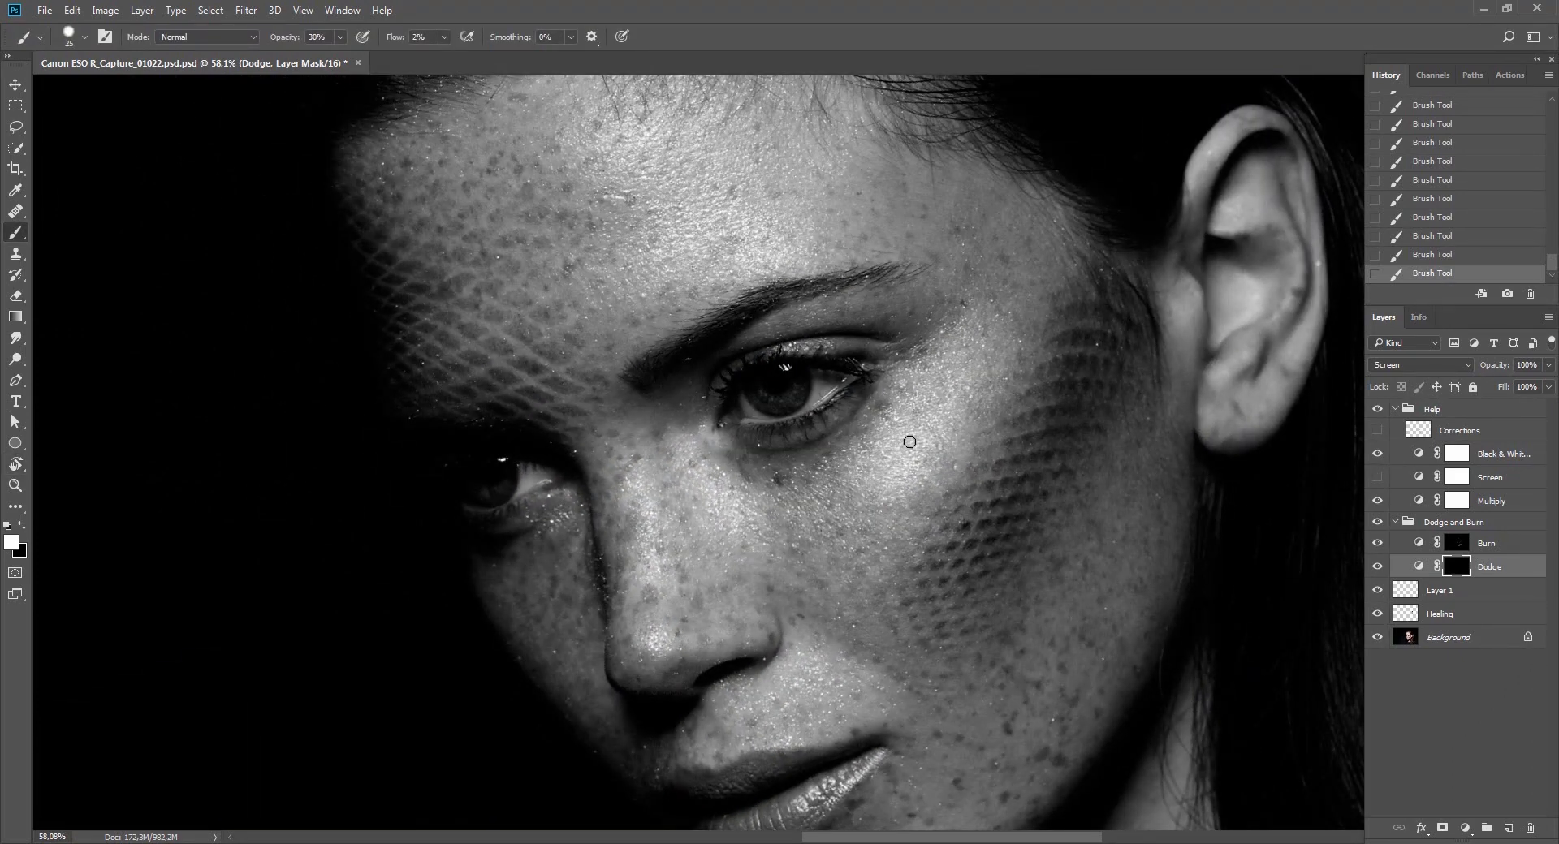
click(1377, 409)
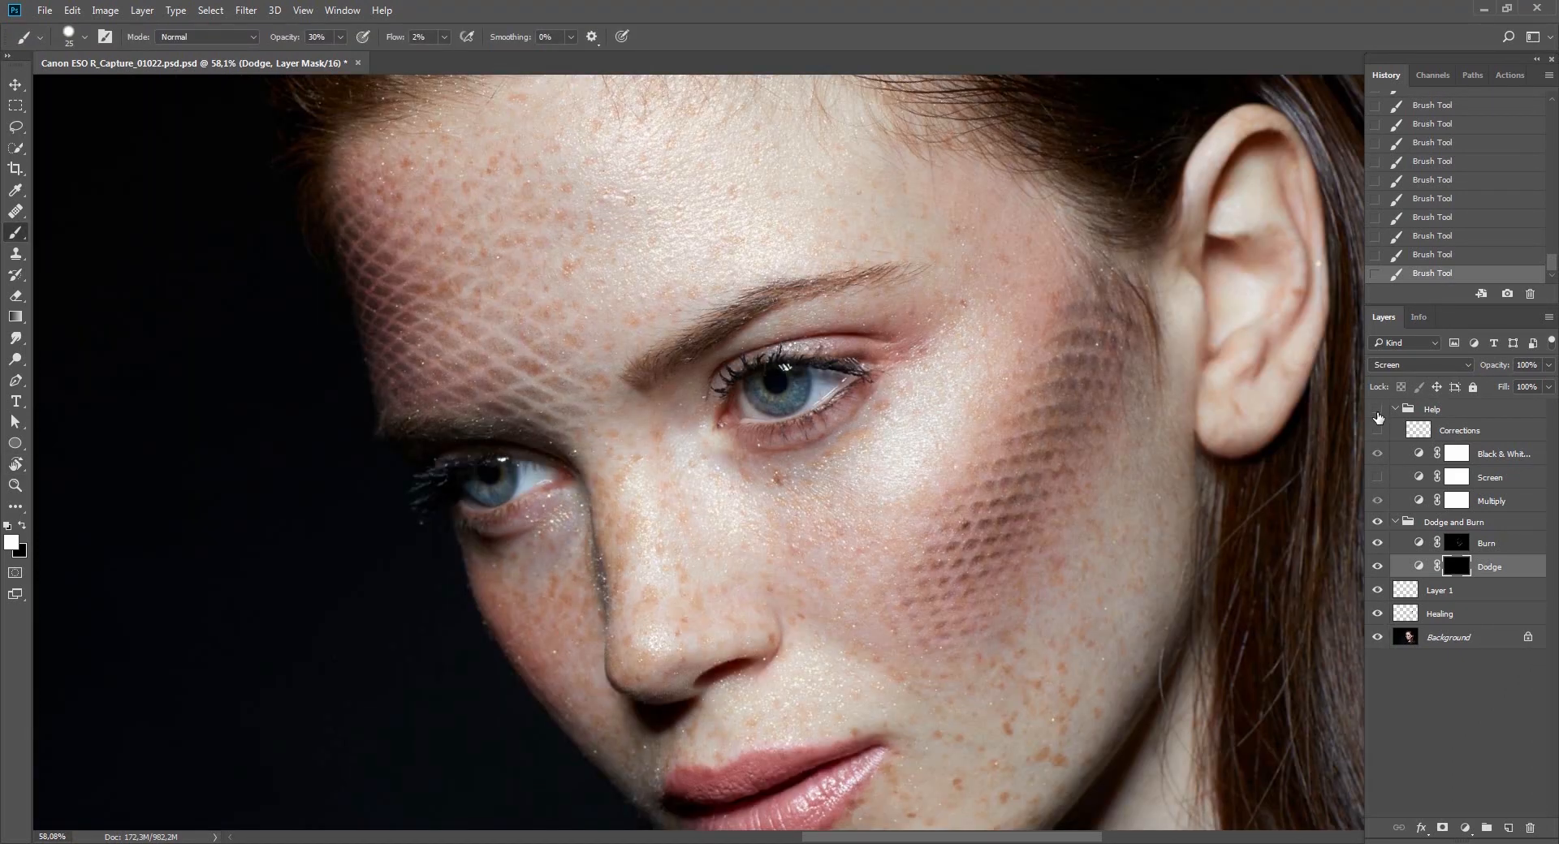
click(1377, 410)
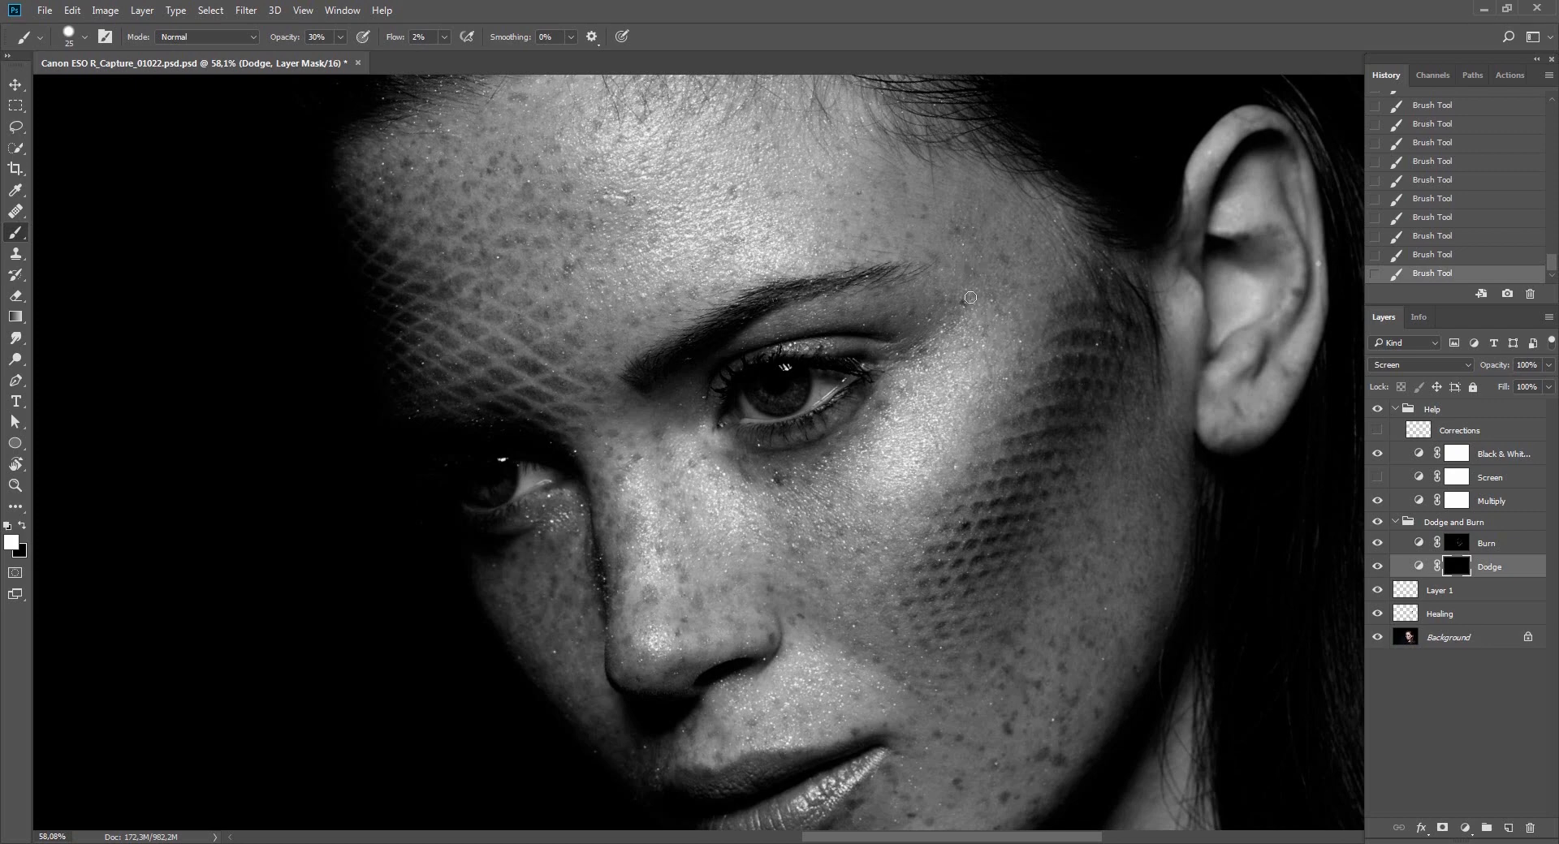
key(Escape)
key(z)
mouse_move(1025, 450)
mouse_down()
mouse_move(960, 501)
mouse_move(820, 514)
mouse_up()
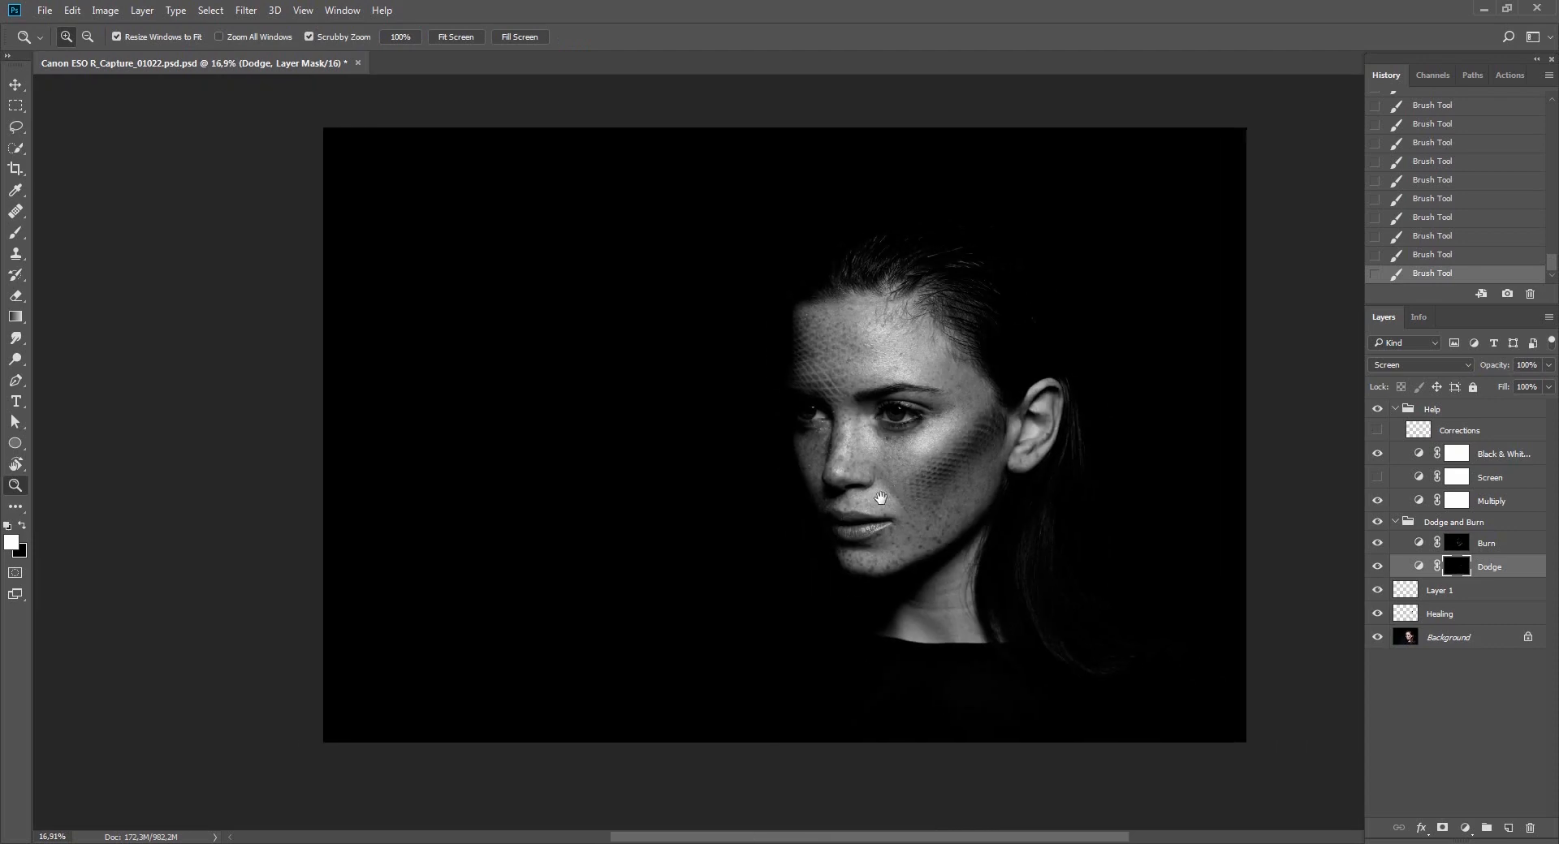
drag(917, 452, 1017, 445)
key(r)
mouse_move(1019, 440)
mouse_down()
mouse_move(1006, 592)
mouse_move(816, 690)
mouse_up()
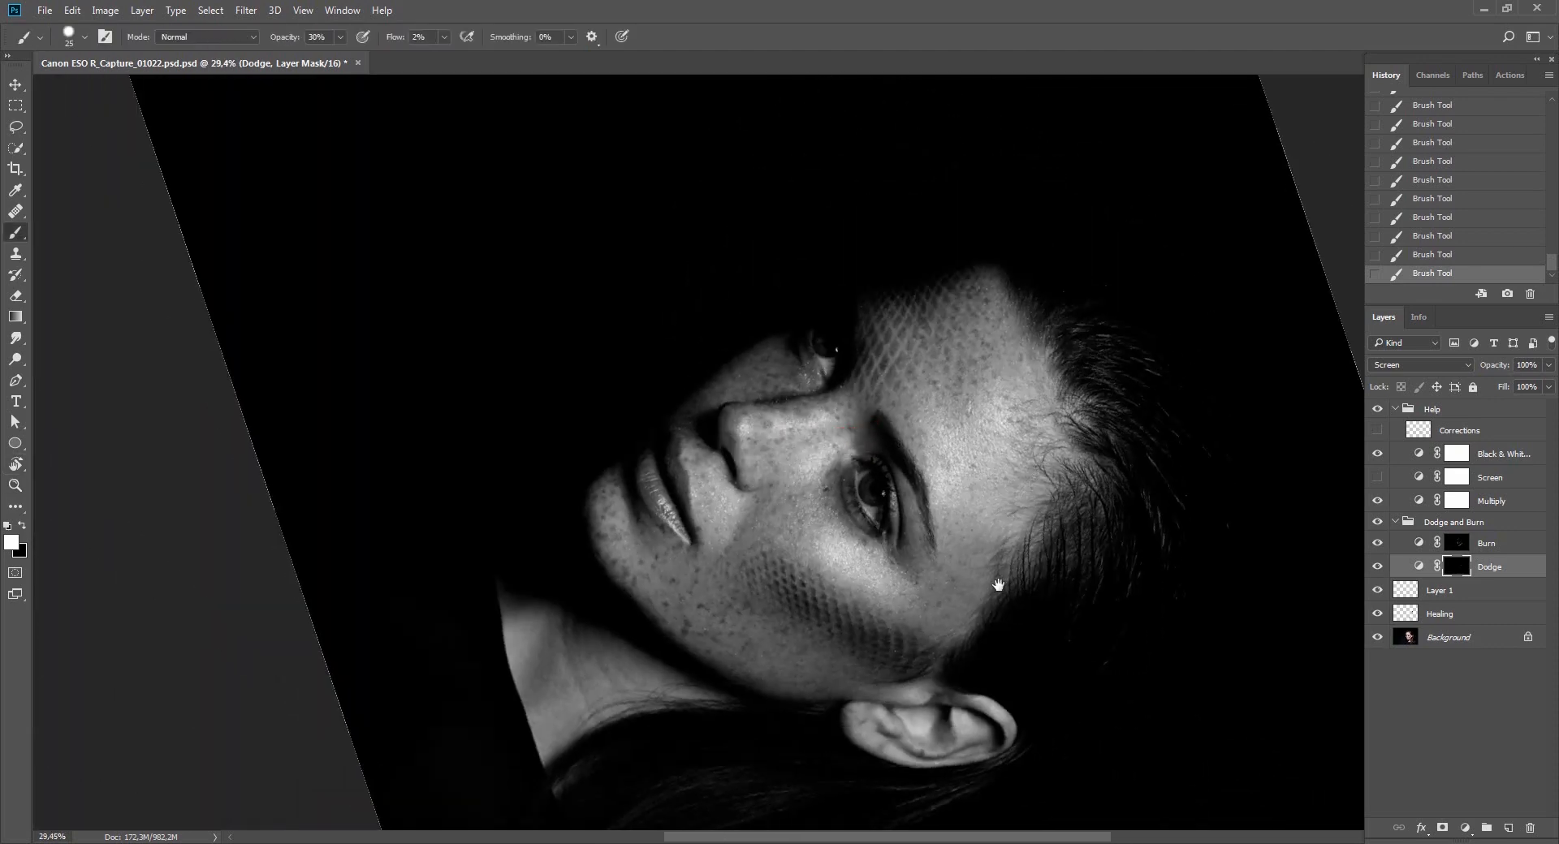
drag(999, 585, 888, 446)
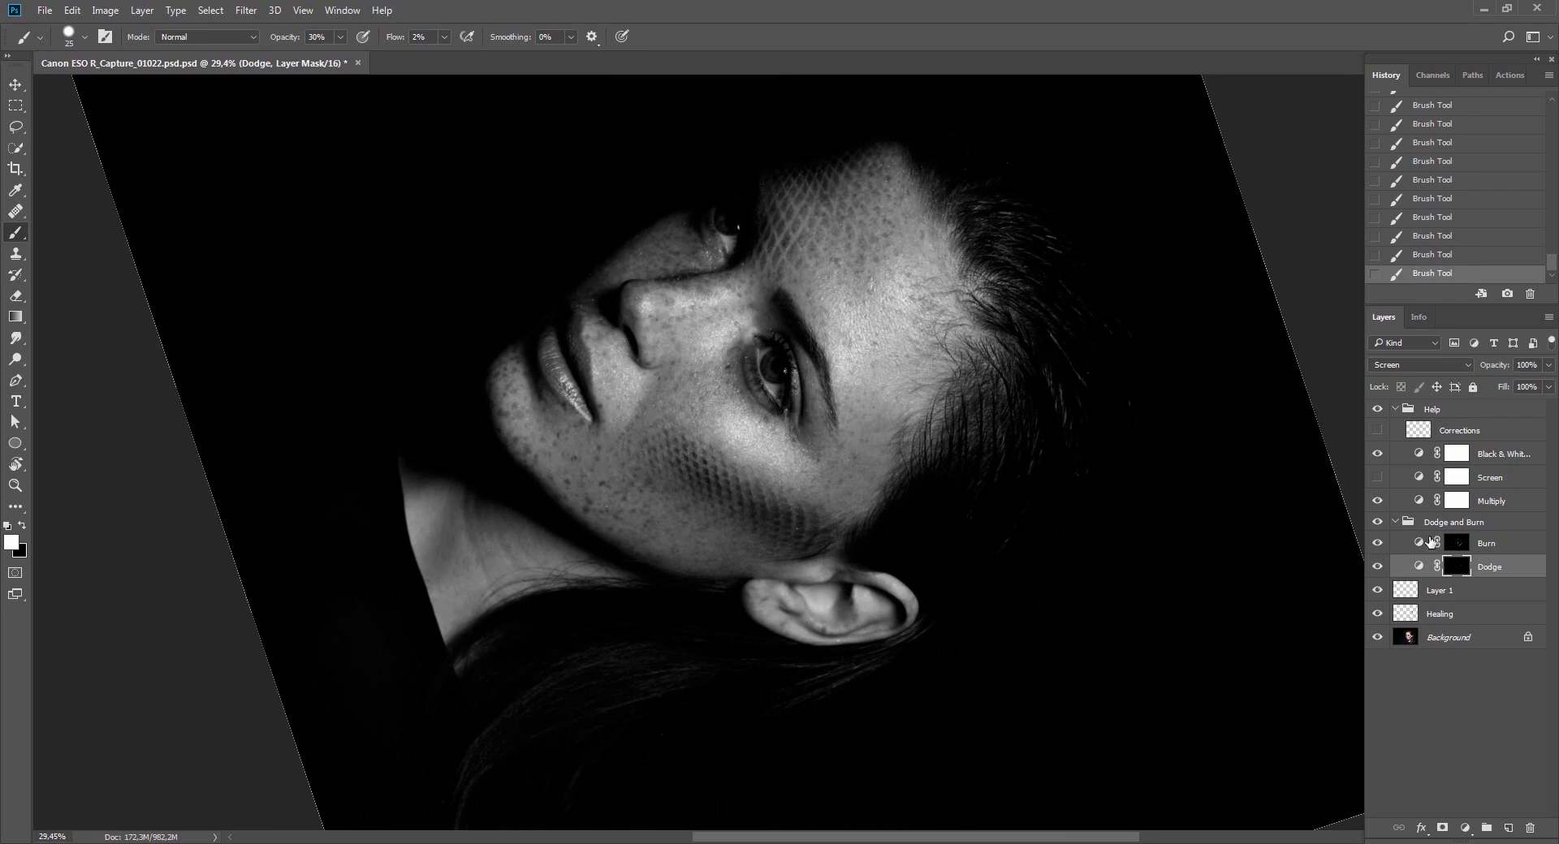
Inspect the portrait with the Burn mask active at different rotations, view the mask alone, and compare the Dodge and Burn group off and on.
click(1431, 543)
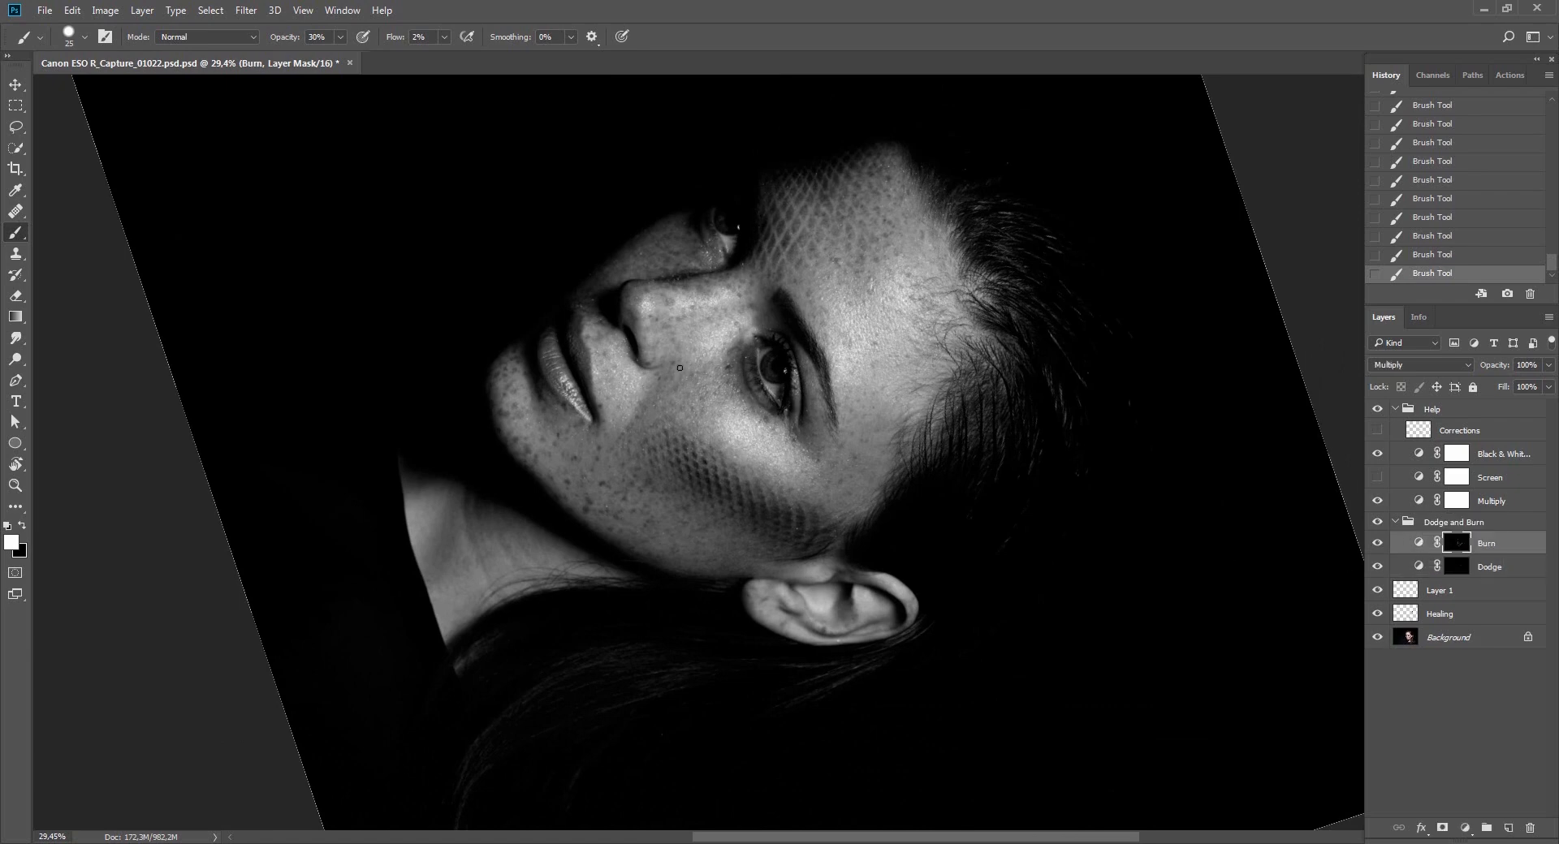
drag(740, 380, 597, 388)
key(r)
drag(909, 386, 812, 323)
drag(678, 471, 881, 521)
key(Escape)
drag(740, 515, 752, 515)
key(b)
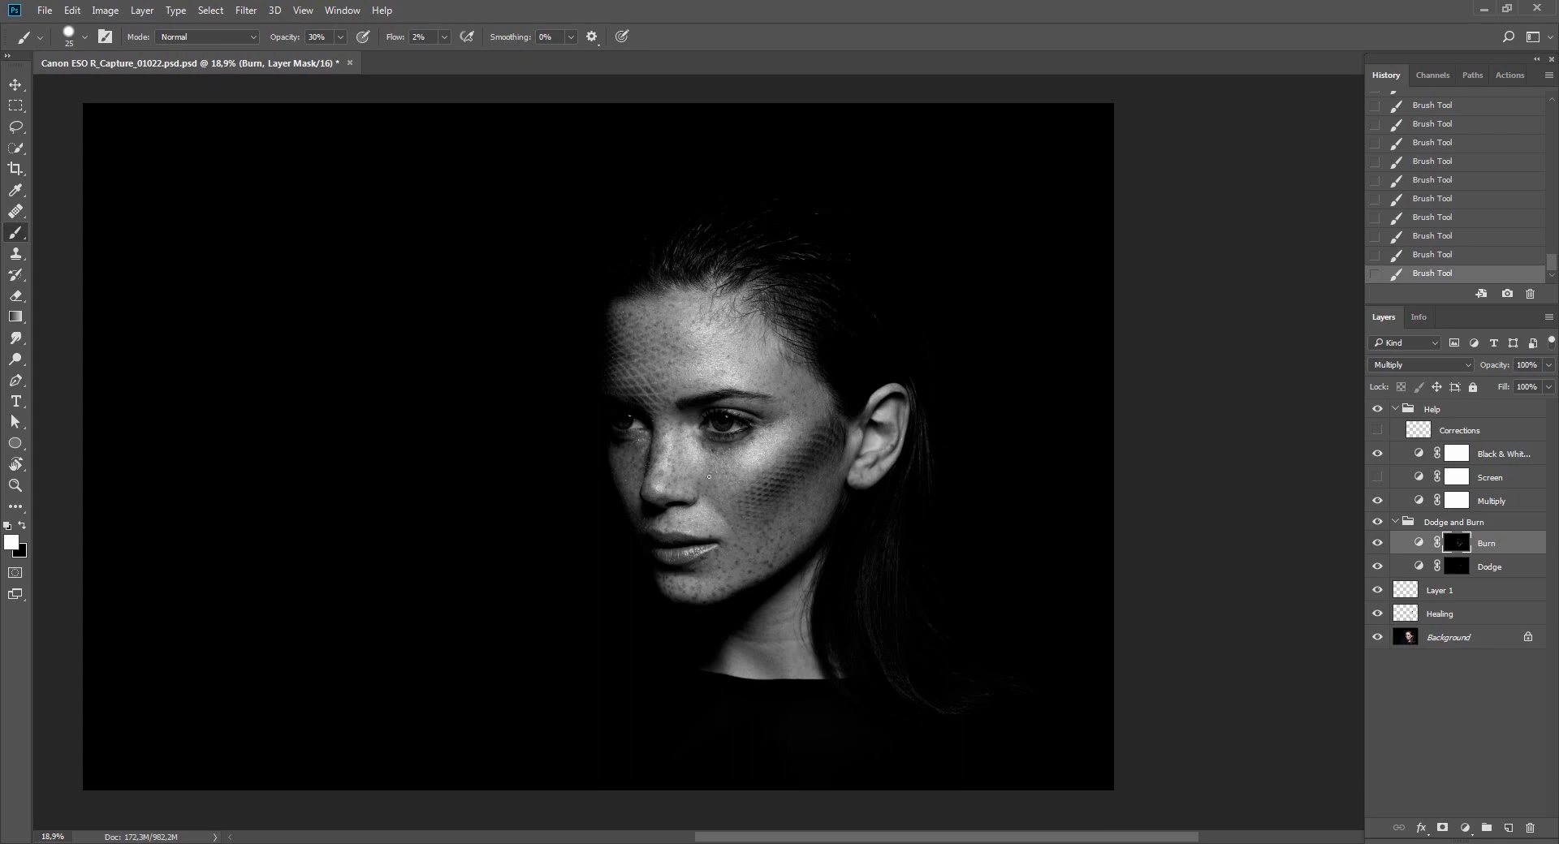
mouse_move(768, 546)
mouse_down()
mouse_move(898, 452)
mouse_move(863, 455)
mouse_up()
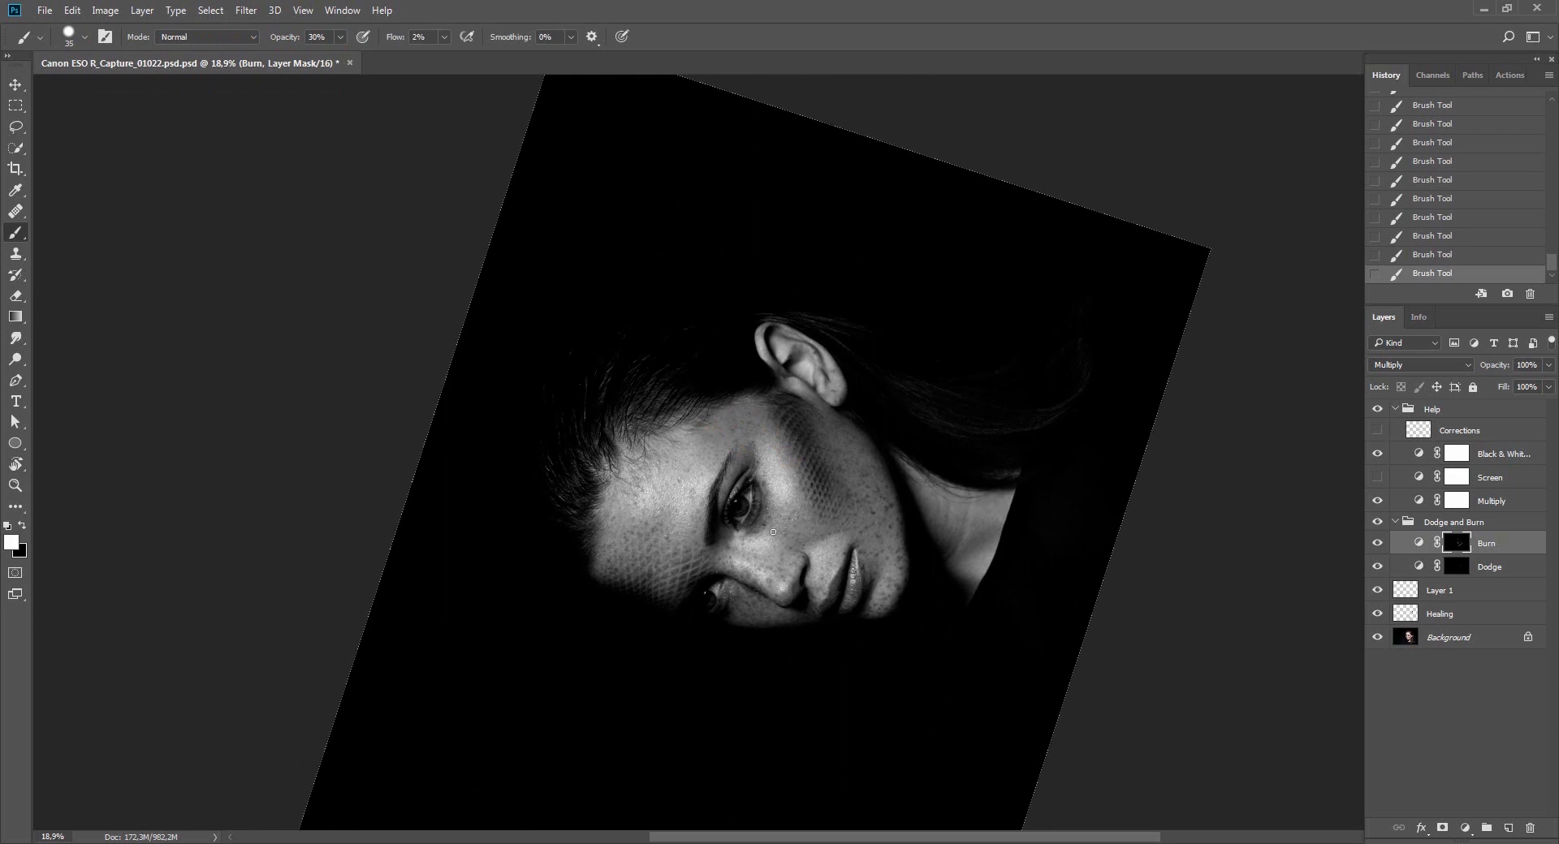
key(Escape)
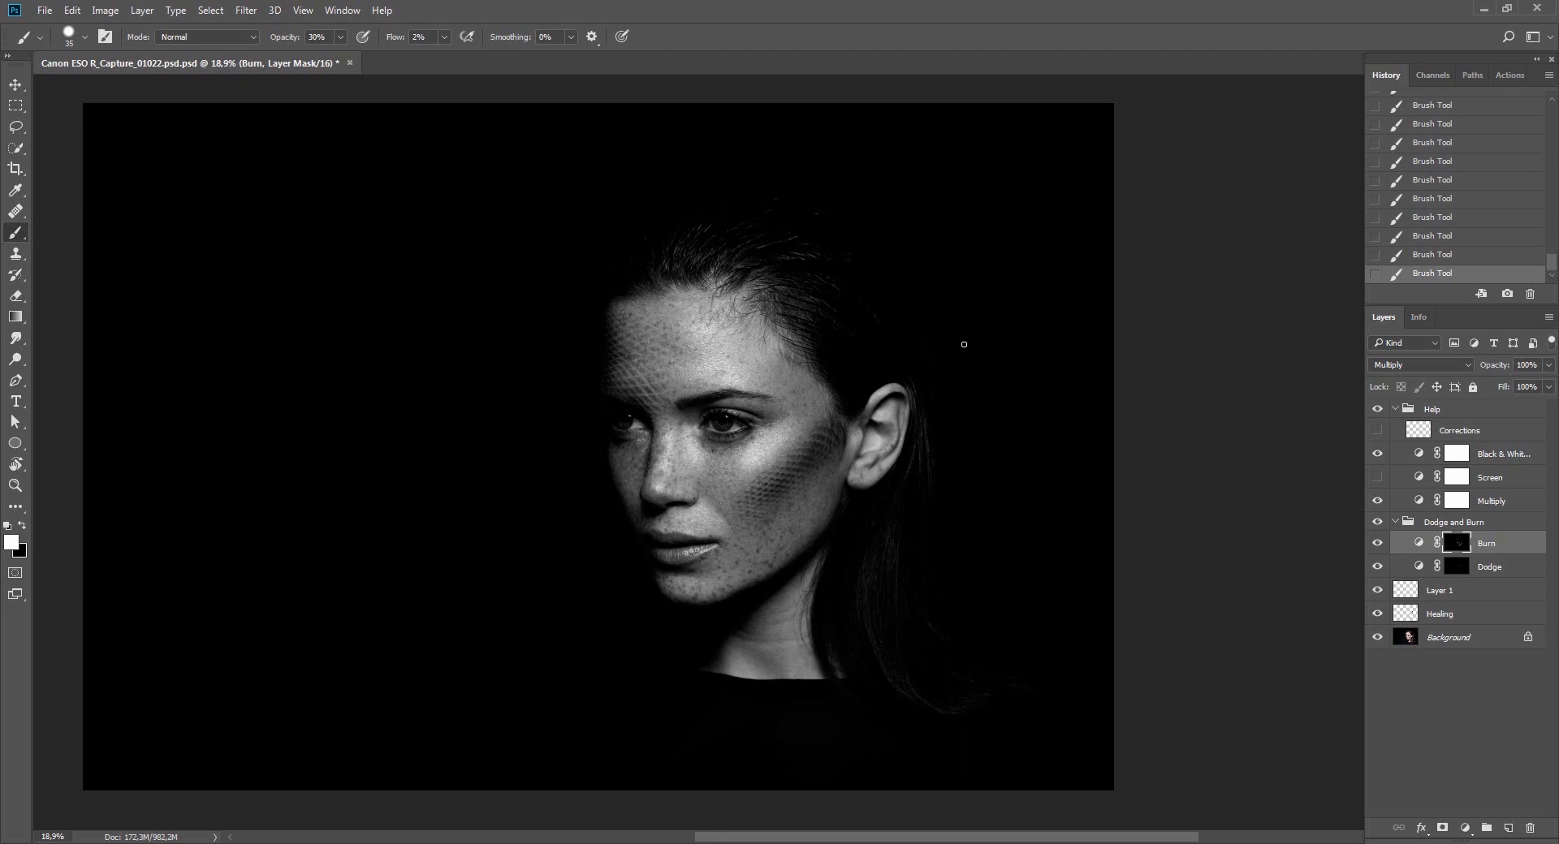
alt+click(1456, 543)
alt+click(1456, 543)
click(1383, 524)
click(1383, 524)
Set the brush hardness to 50%.
right_click(841, 450)
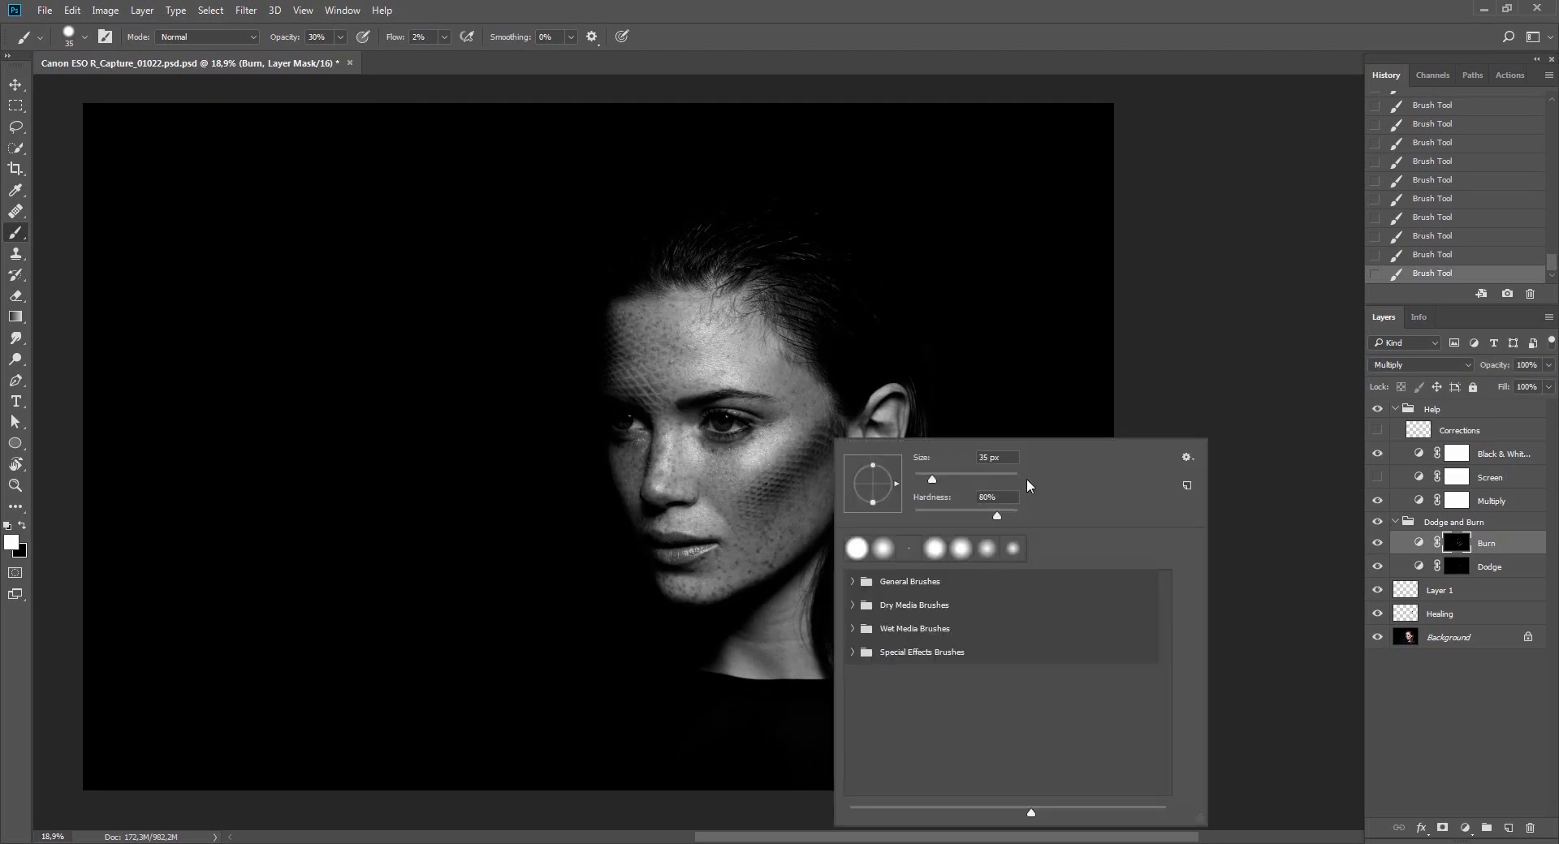
text(50)
key(Return)
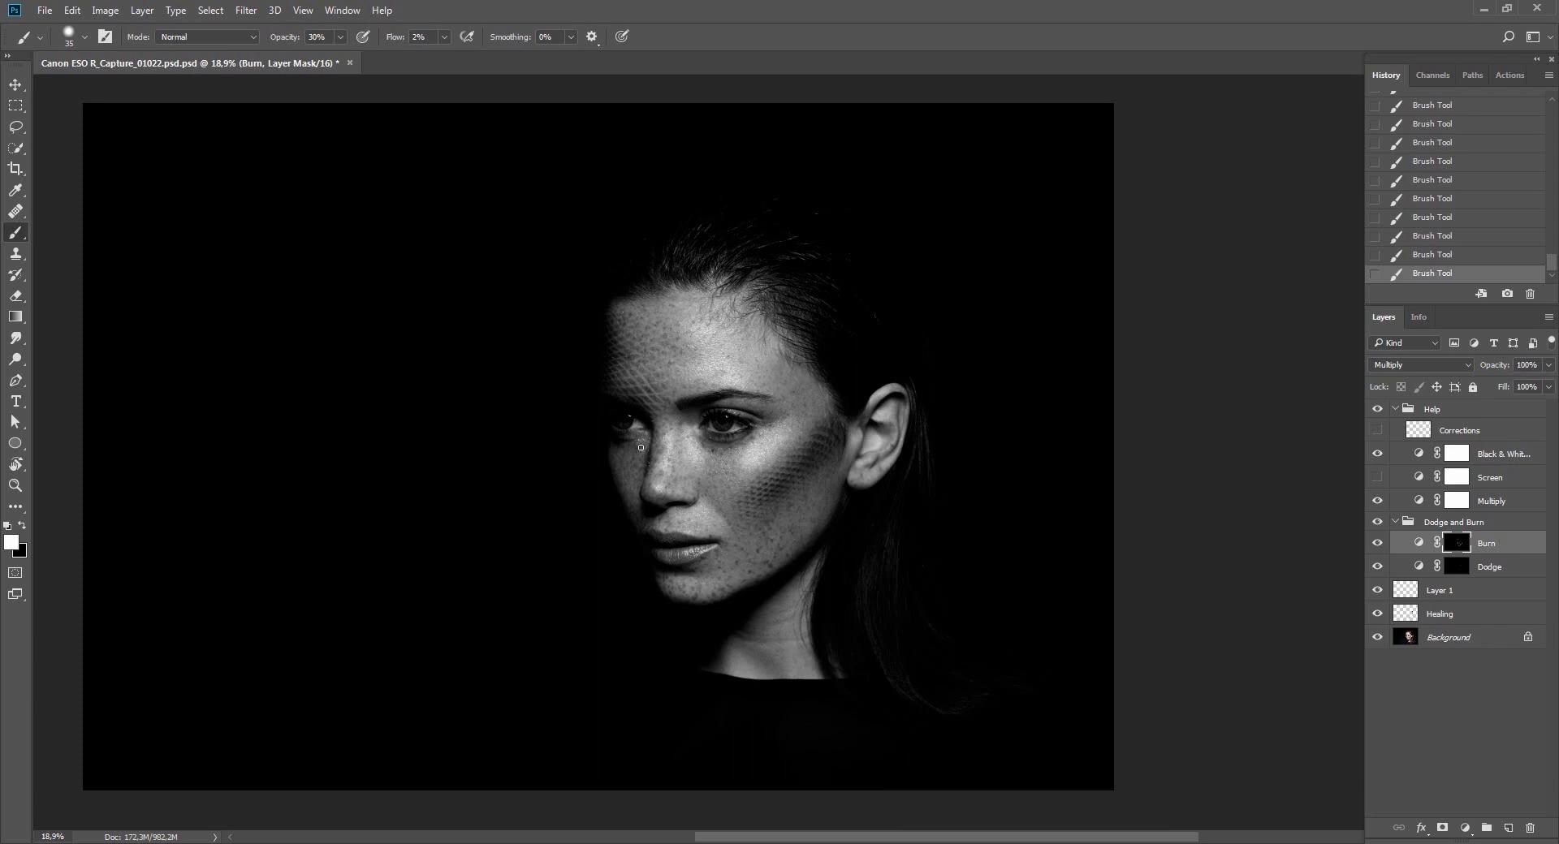
Compare the portrait in colour with the Dodge and Burn group off and on, viewing it at different canvas rotations.
key(r)
drag(820, 503, 825, 417)
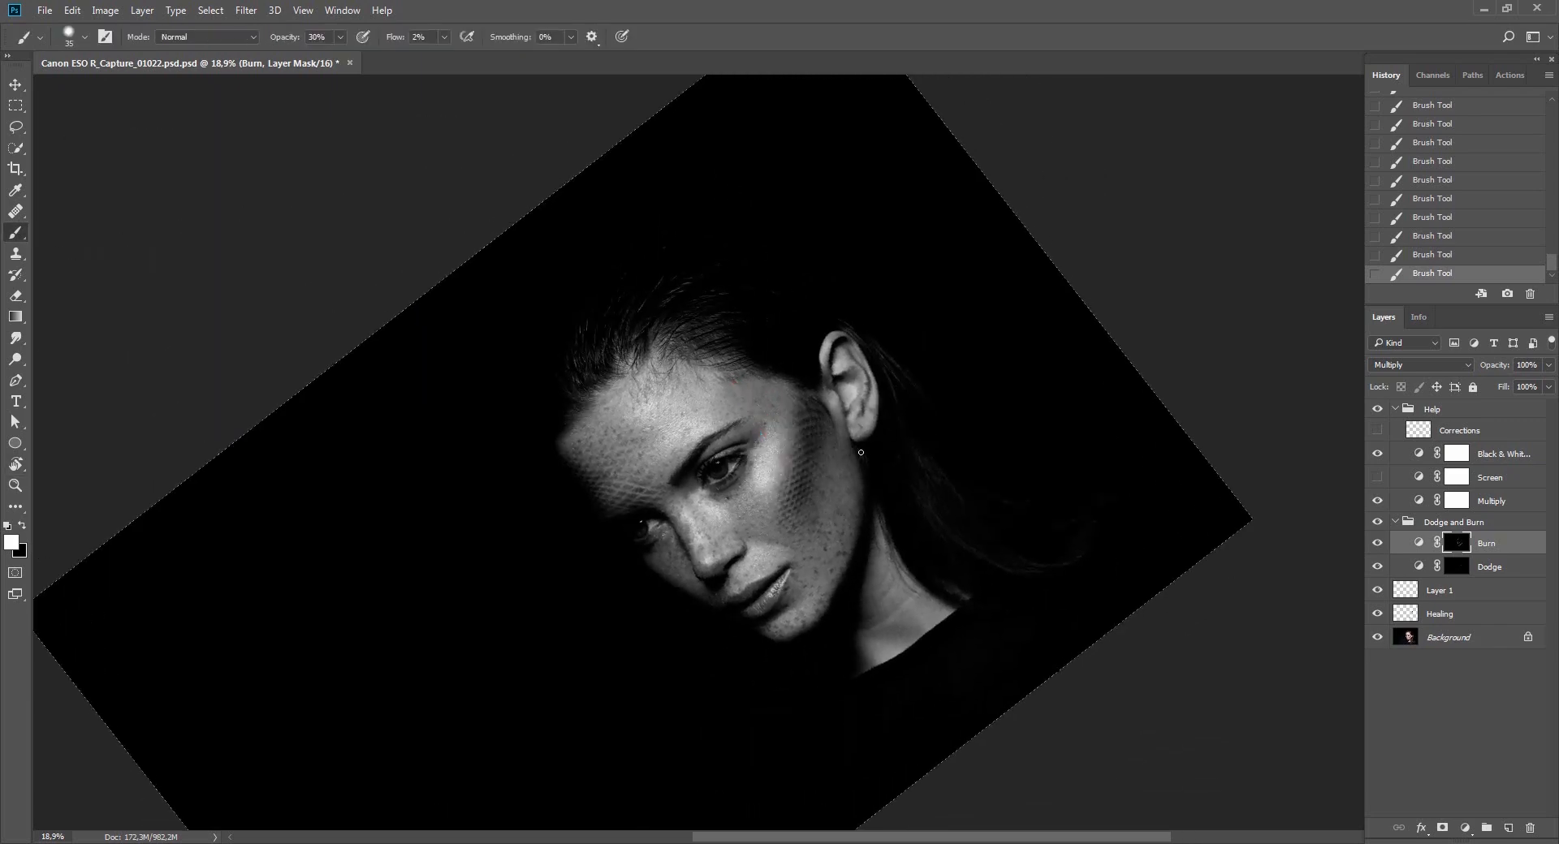
key(Escape)
click(1377, 409)
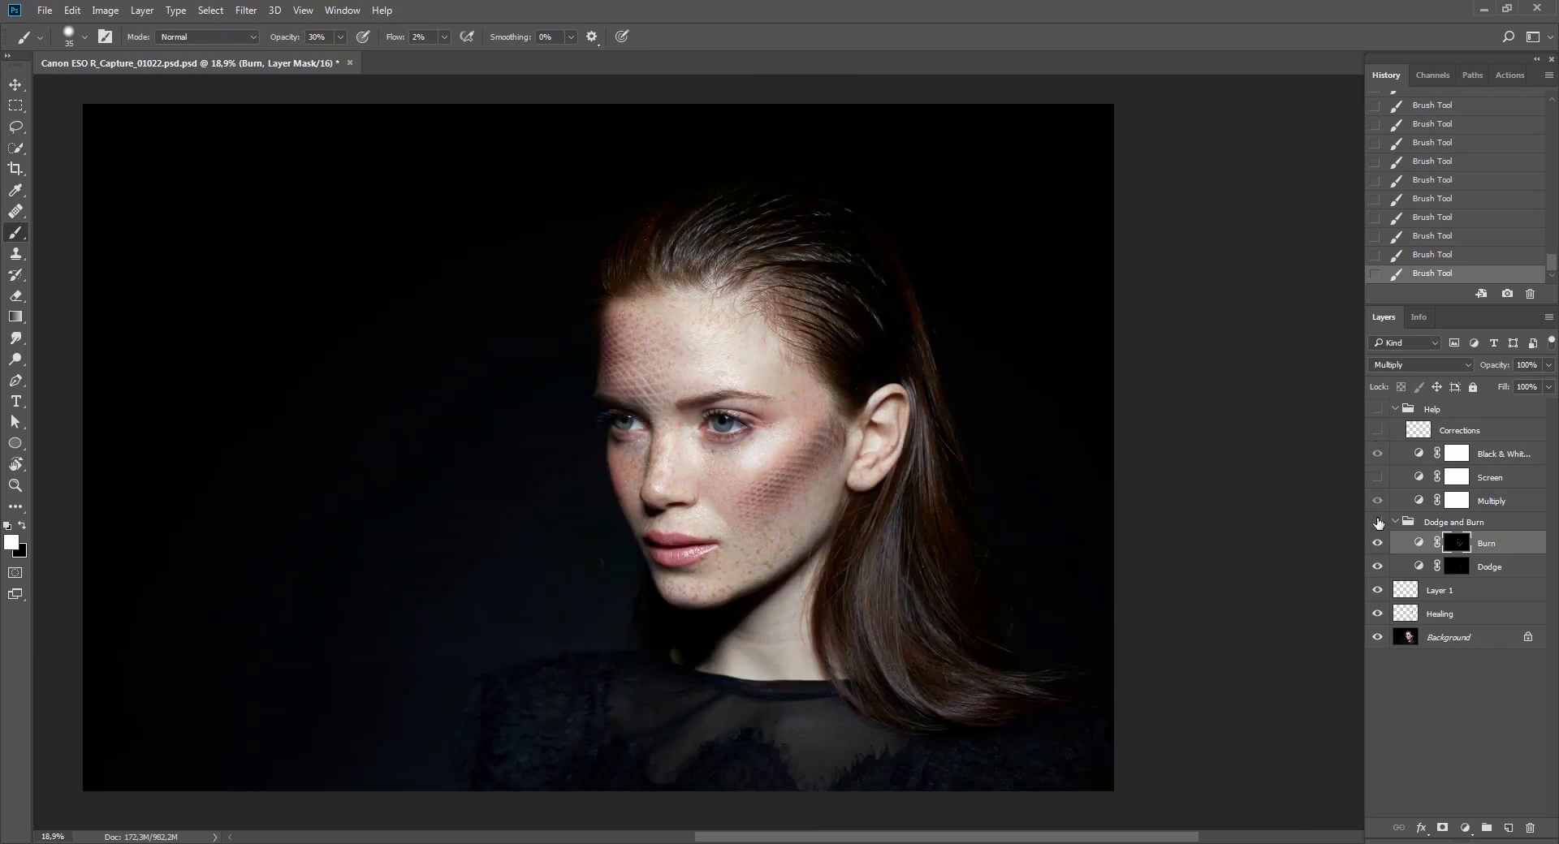
click(1377, 522)
click(1377, 522)
click(1377, 522)
click(1377, 522)
key(r)
mouse_move(1020, 387)
mouse_down()
mouse_move(990, 580)
mouse_move(1064, 578)
mouse_up()
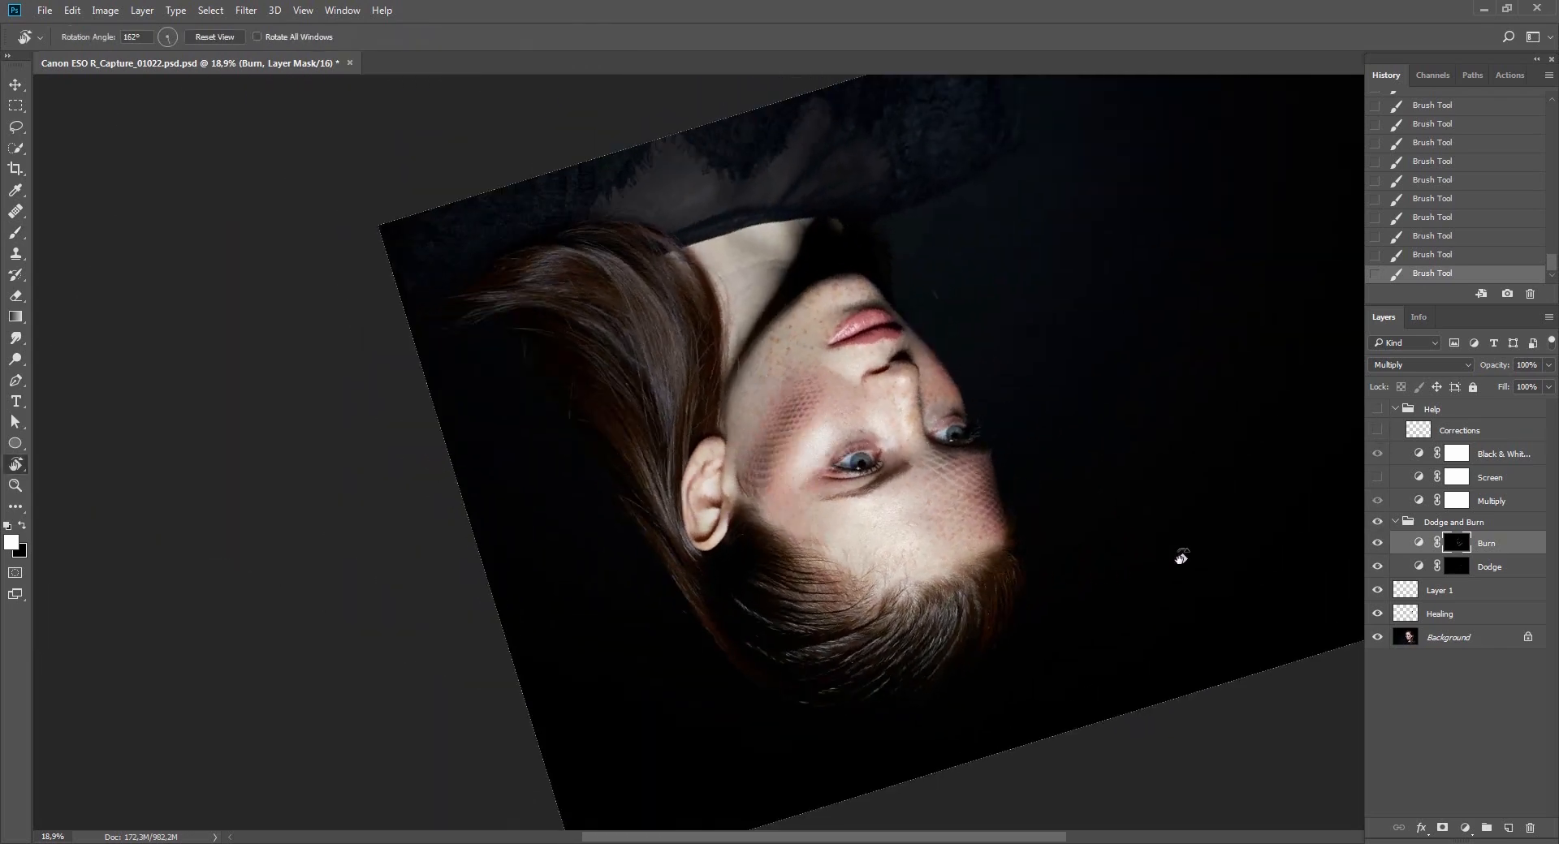
Activate the Dodge mask, check the portrait at different rotations, and fade the last brush stroke to 10% opacity.
click(1462, 569)
drag(1159, 367, 983, 367)
key(b)
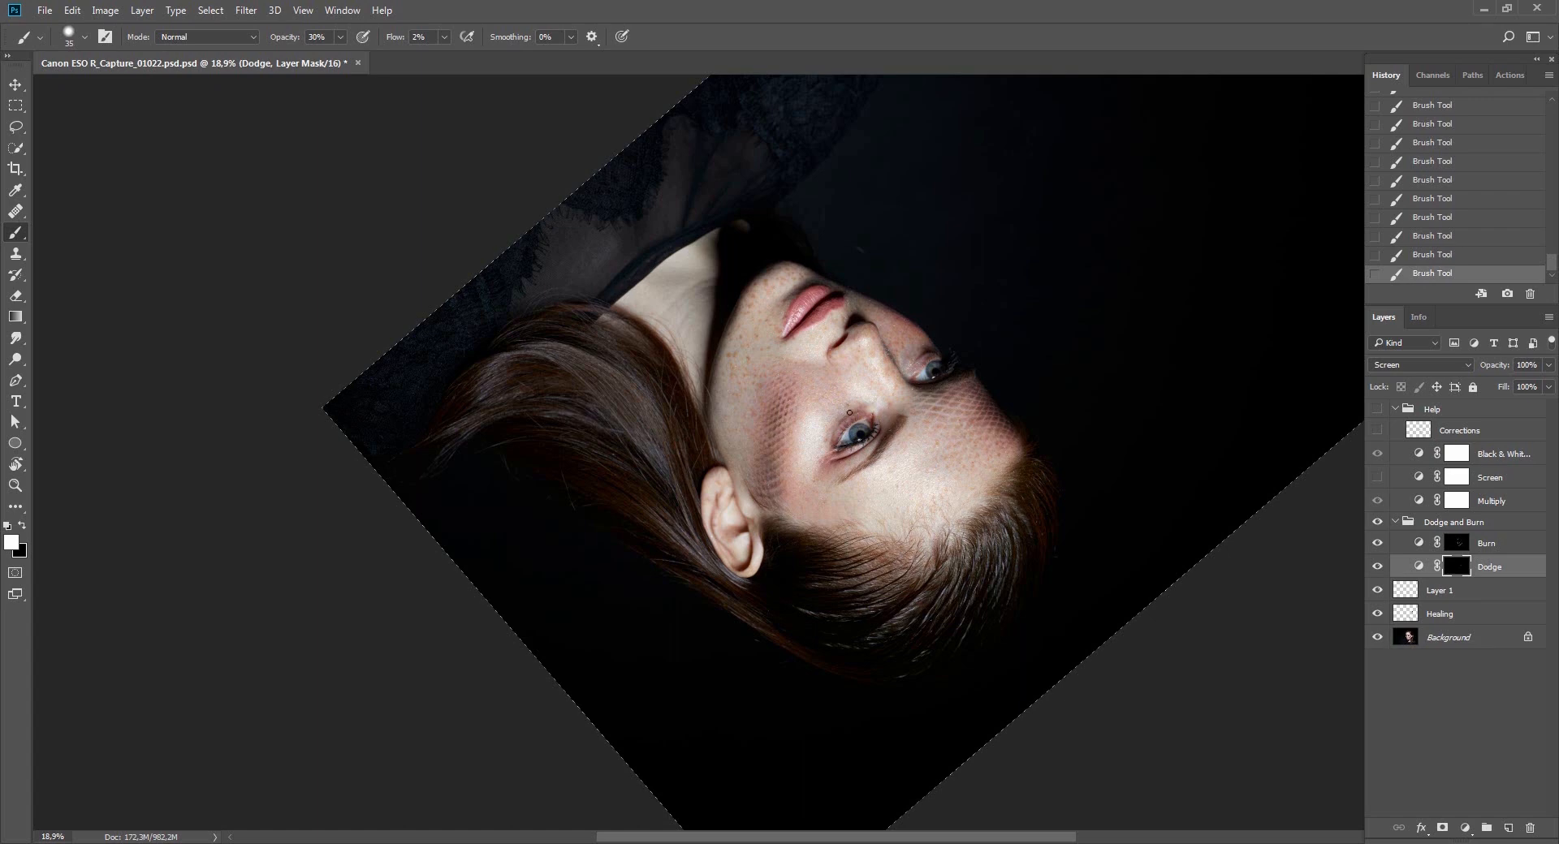
key(Escape)
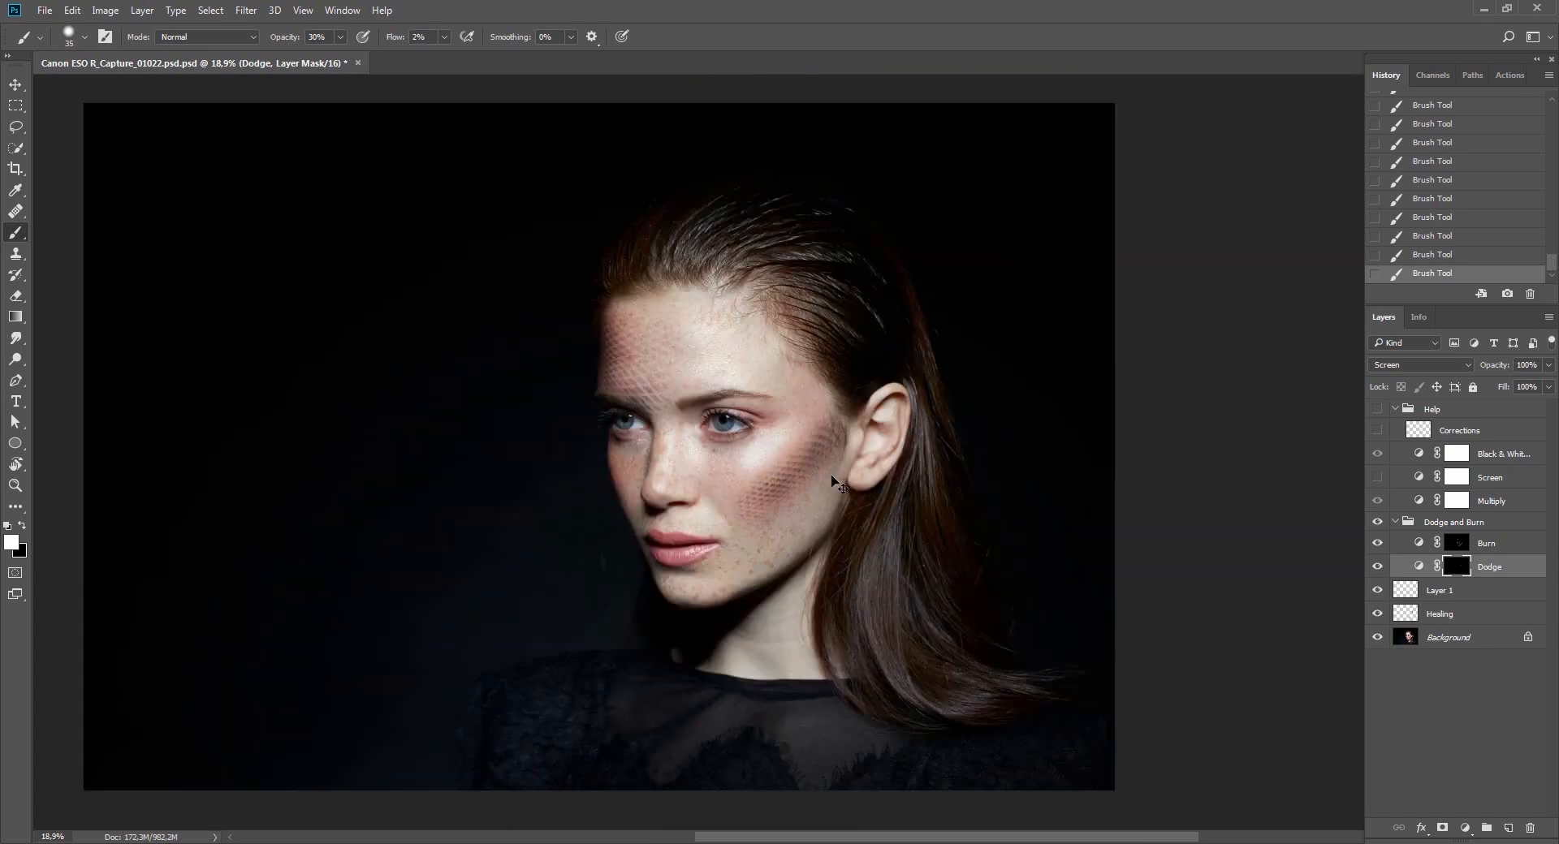
key(r)
drag(905, 531, 942, 438)
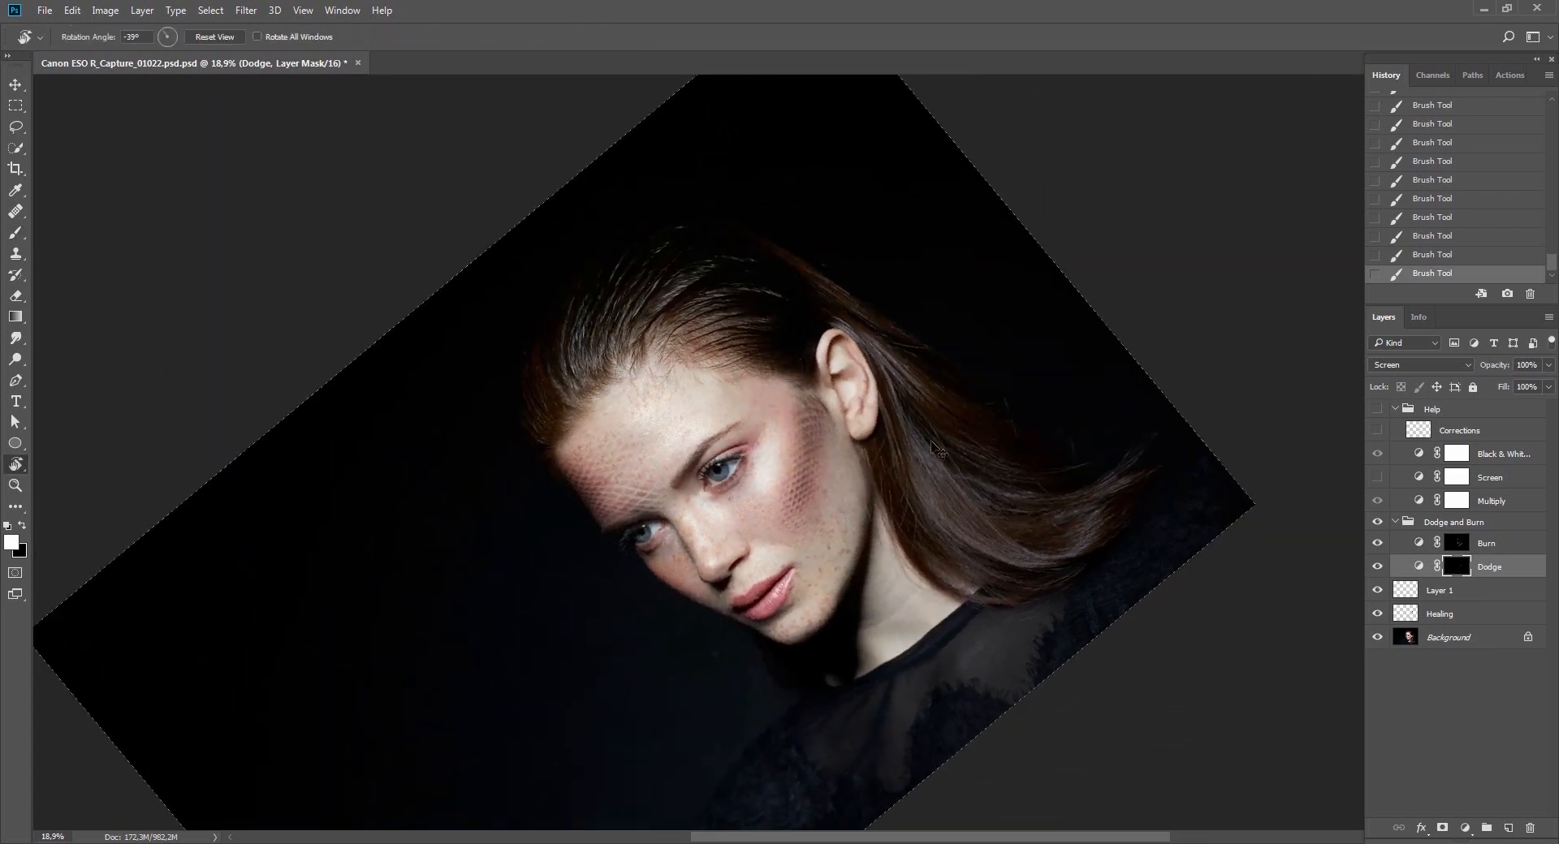
key(ctrl+shift+f)
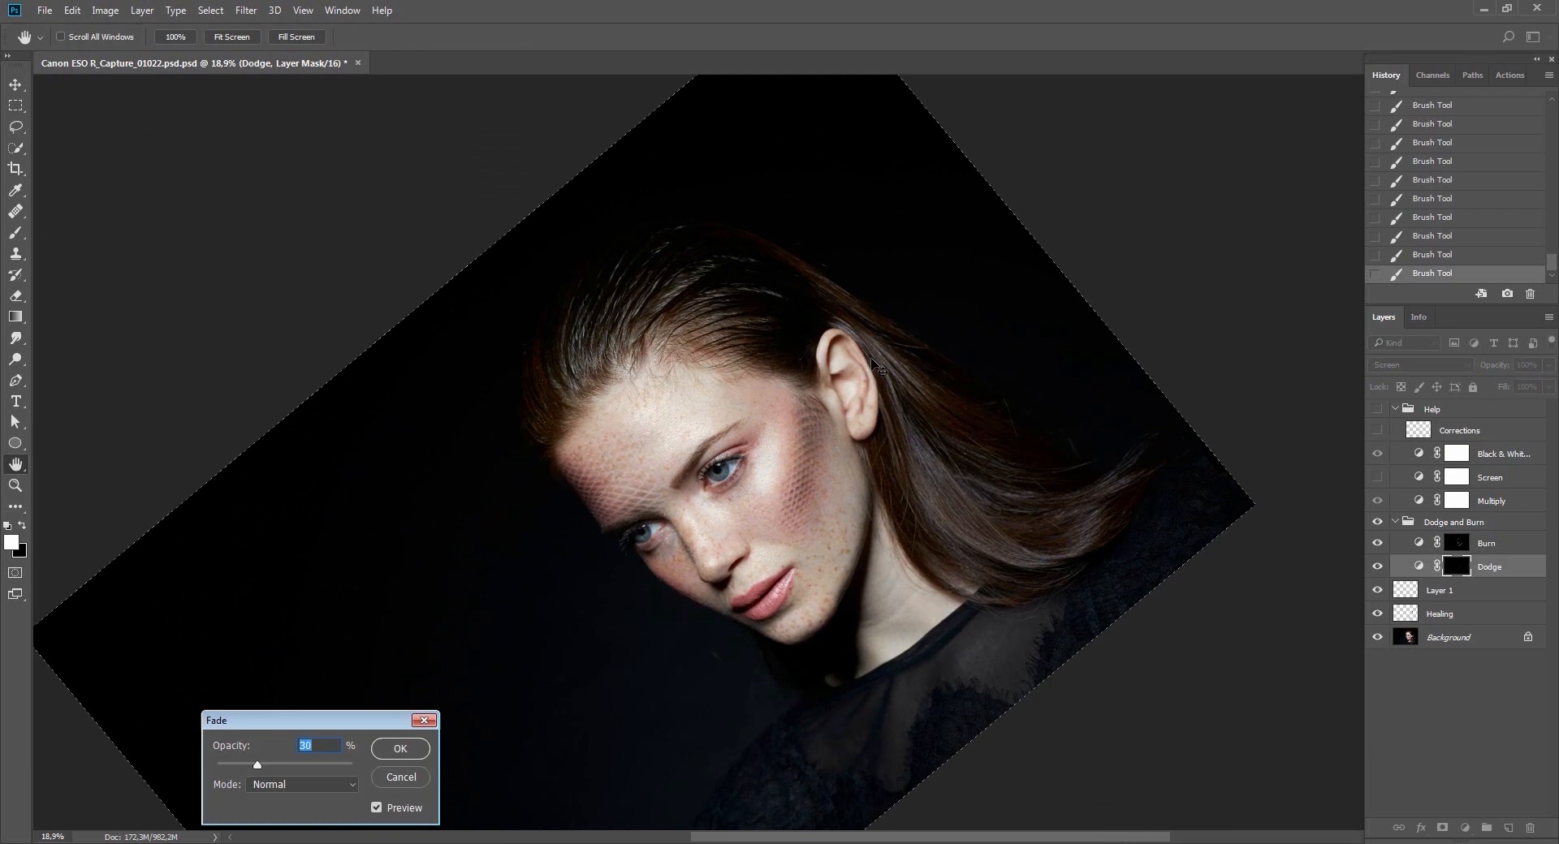
text(10)
key(Return)
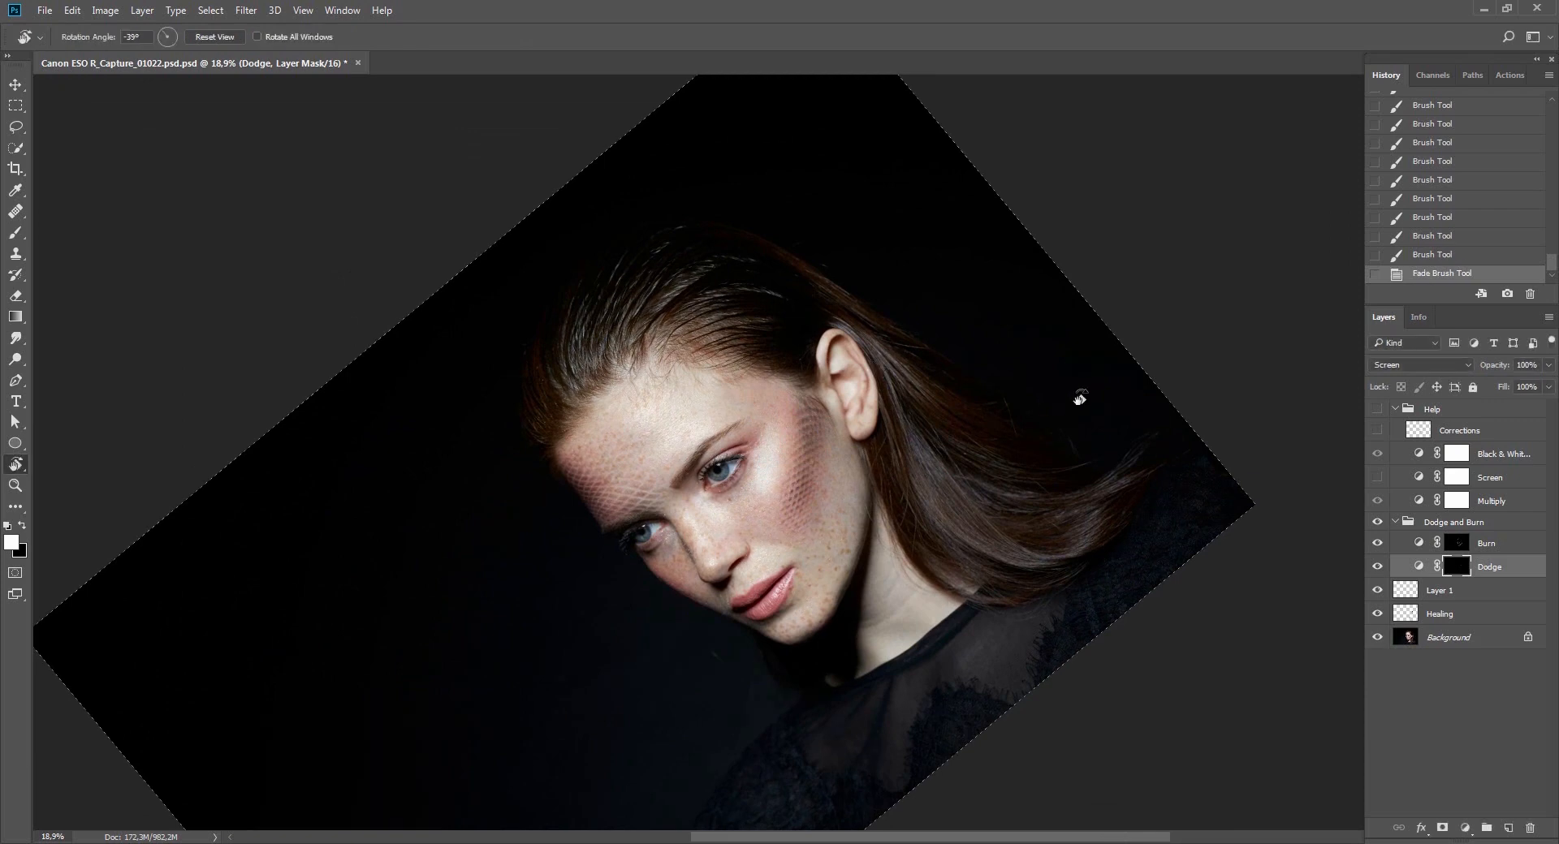
Review the face against the Corrections layer's markings in the Help group, and resize the brush to about 55 px.
mouse_move(1080, 398)
mouse_down()
mouse_move(784, 459)
mouse_move(985, 490)
mouse_move(993, 384)
mouse_up()
key(z)
click(1377, 410)
key(b)
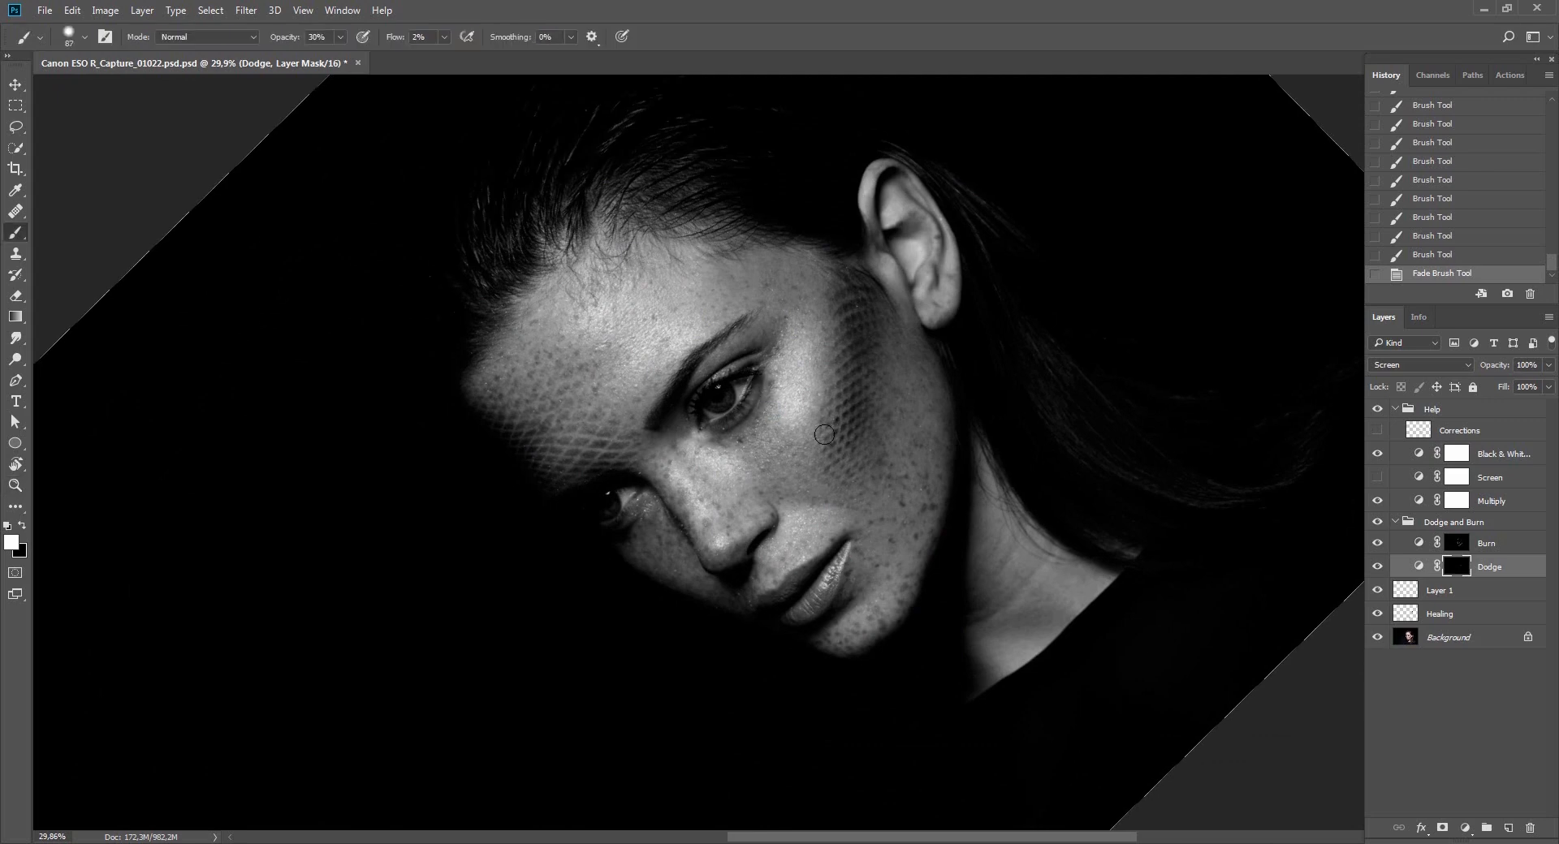
click(1378, 429)
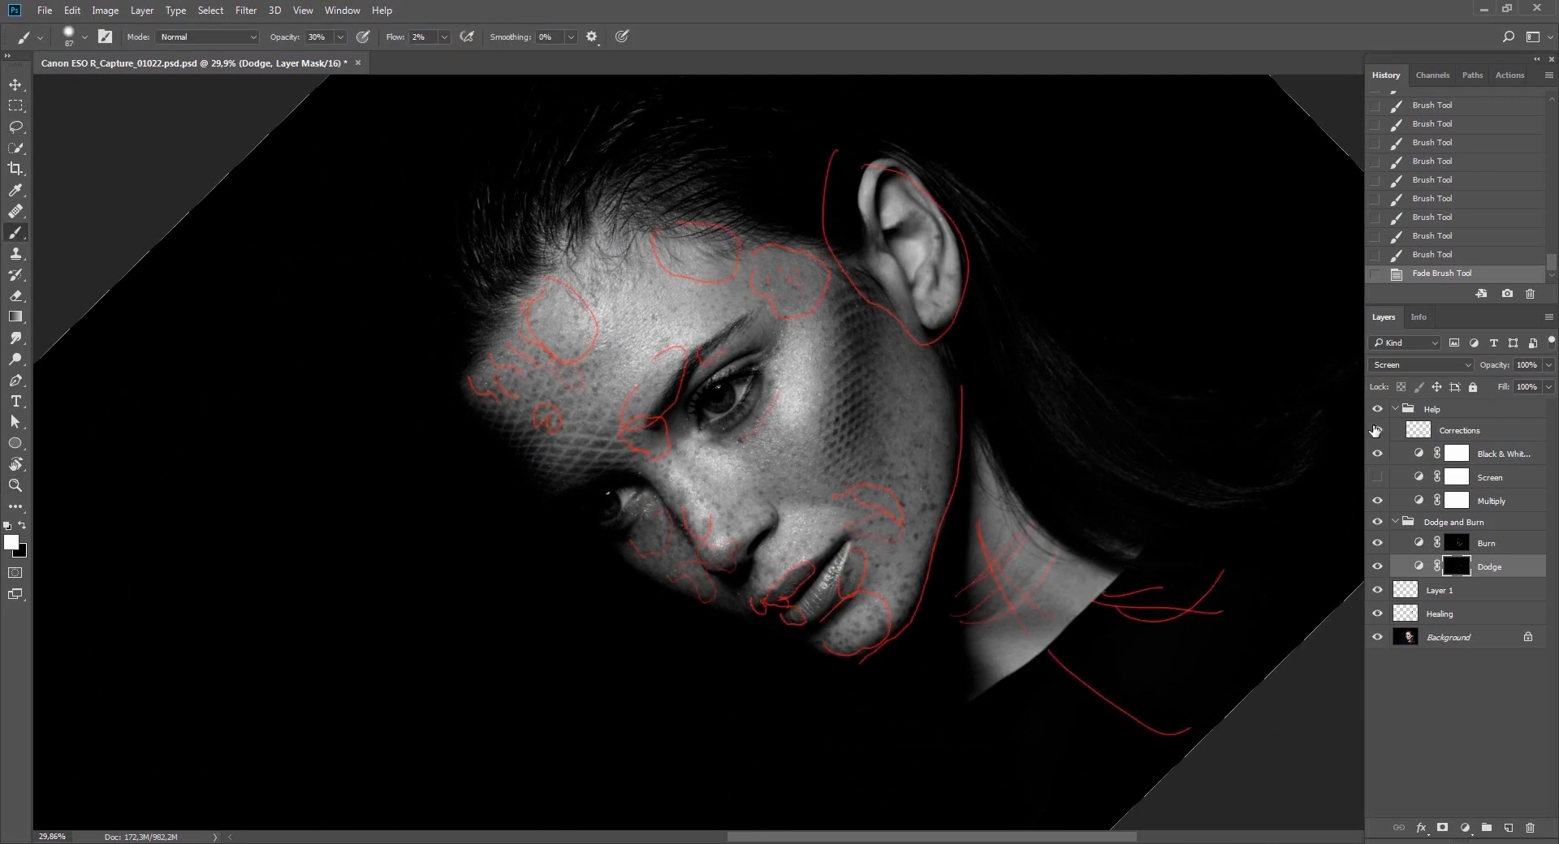
click(1377, 429)
click(1378, 409)
drag(869, 438, 859, 439)
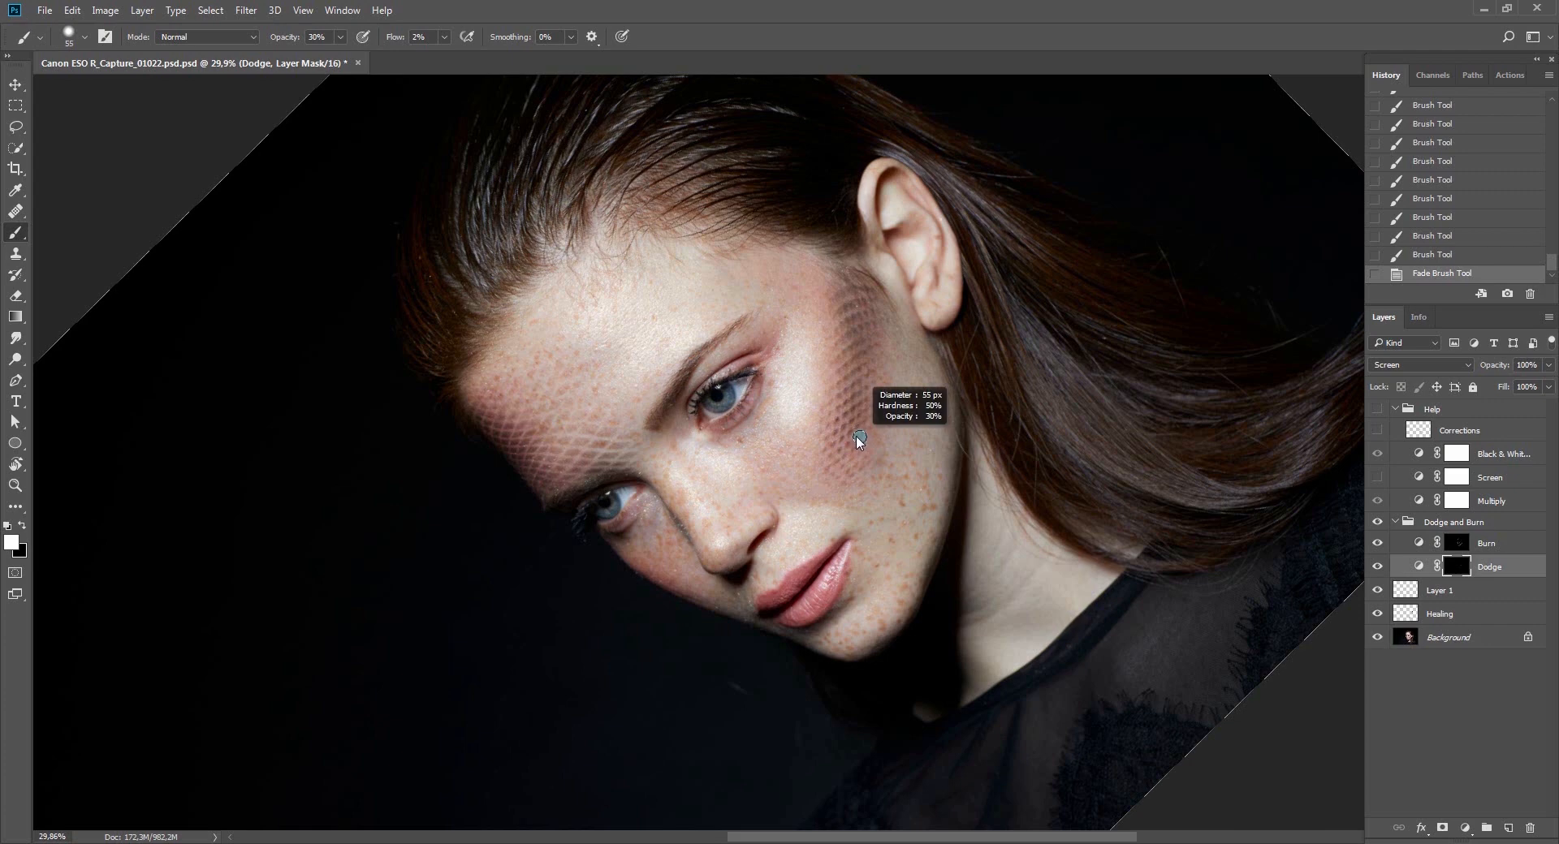
View Layer 1 on its own to check its contents, and merge it down into the Healing layer.
key(z)
drag(760, 382, 851, 430)
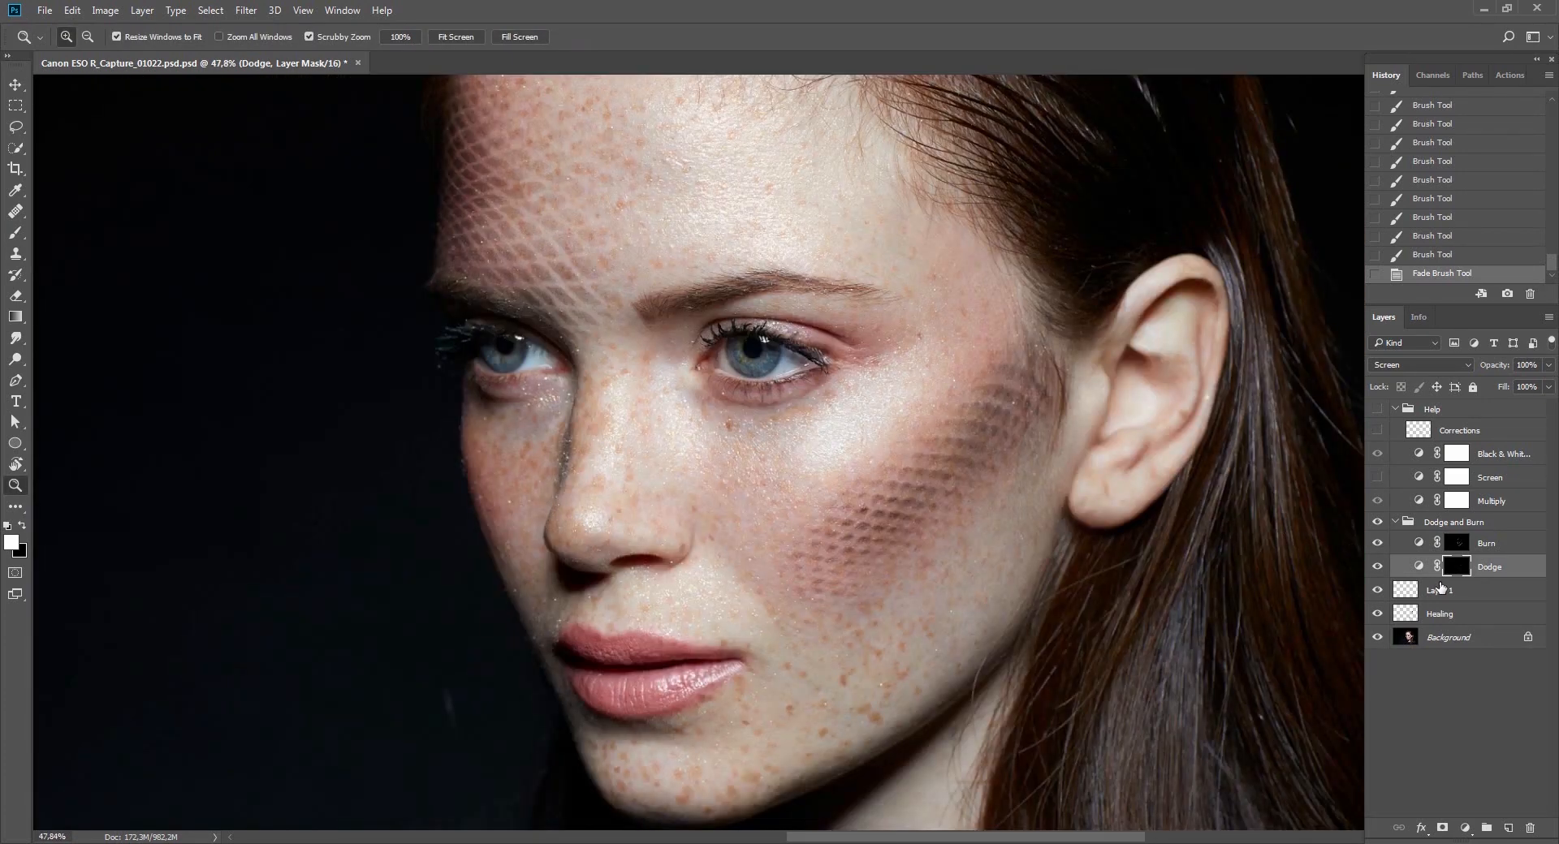
click(1442, 591)
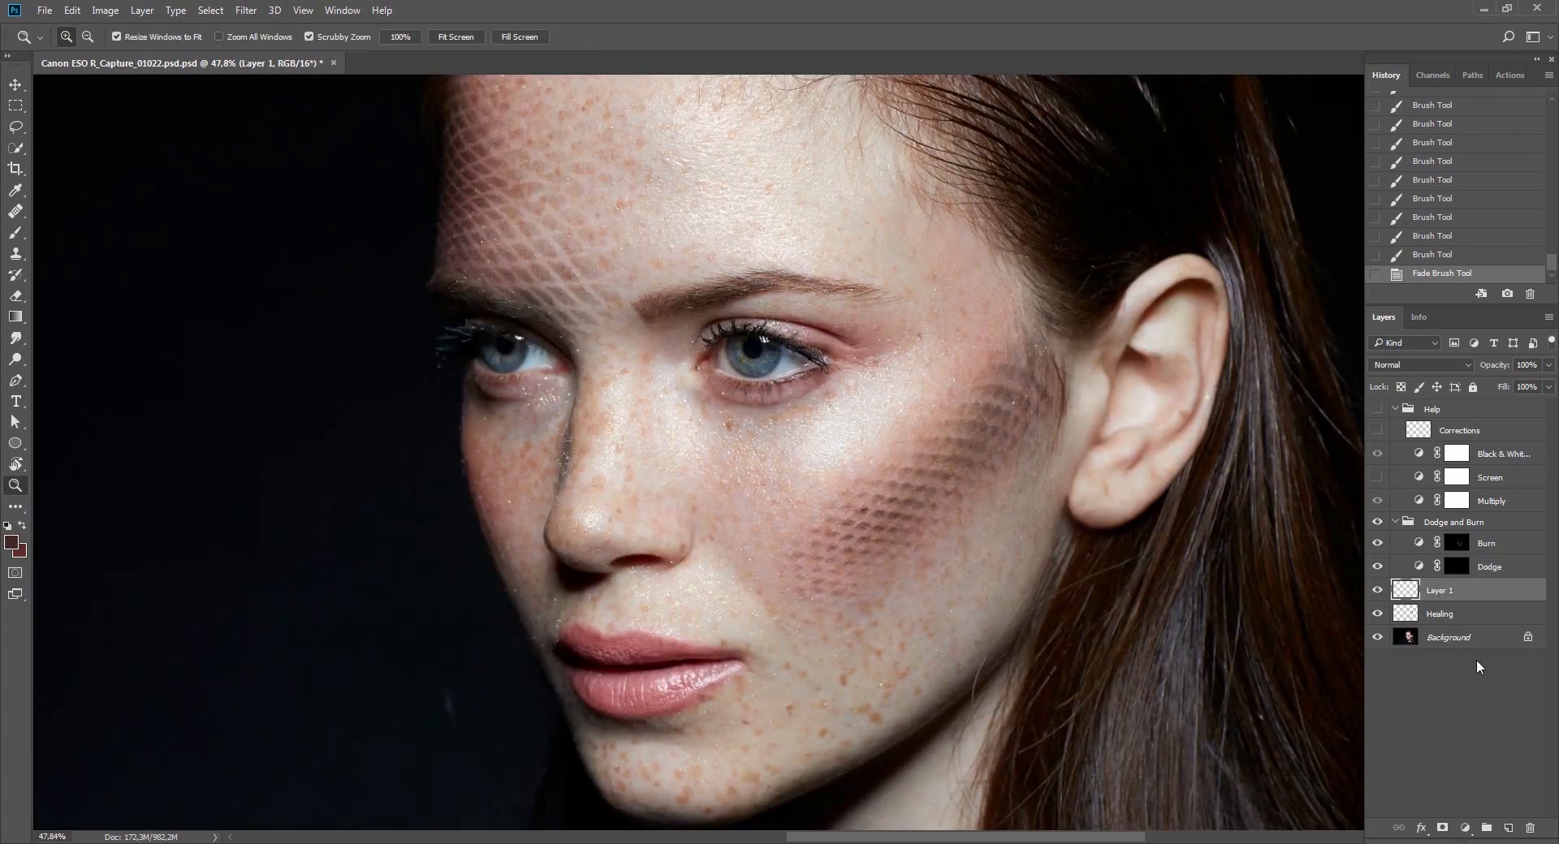
alt+click(1378, 592)
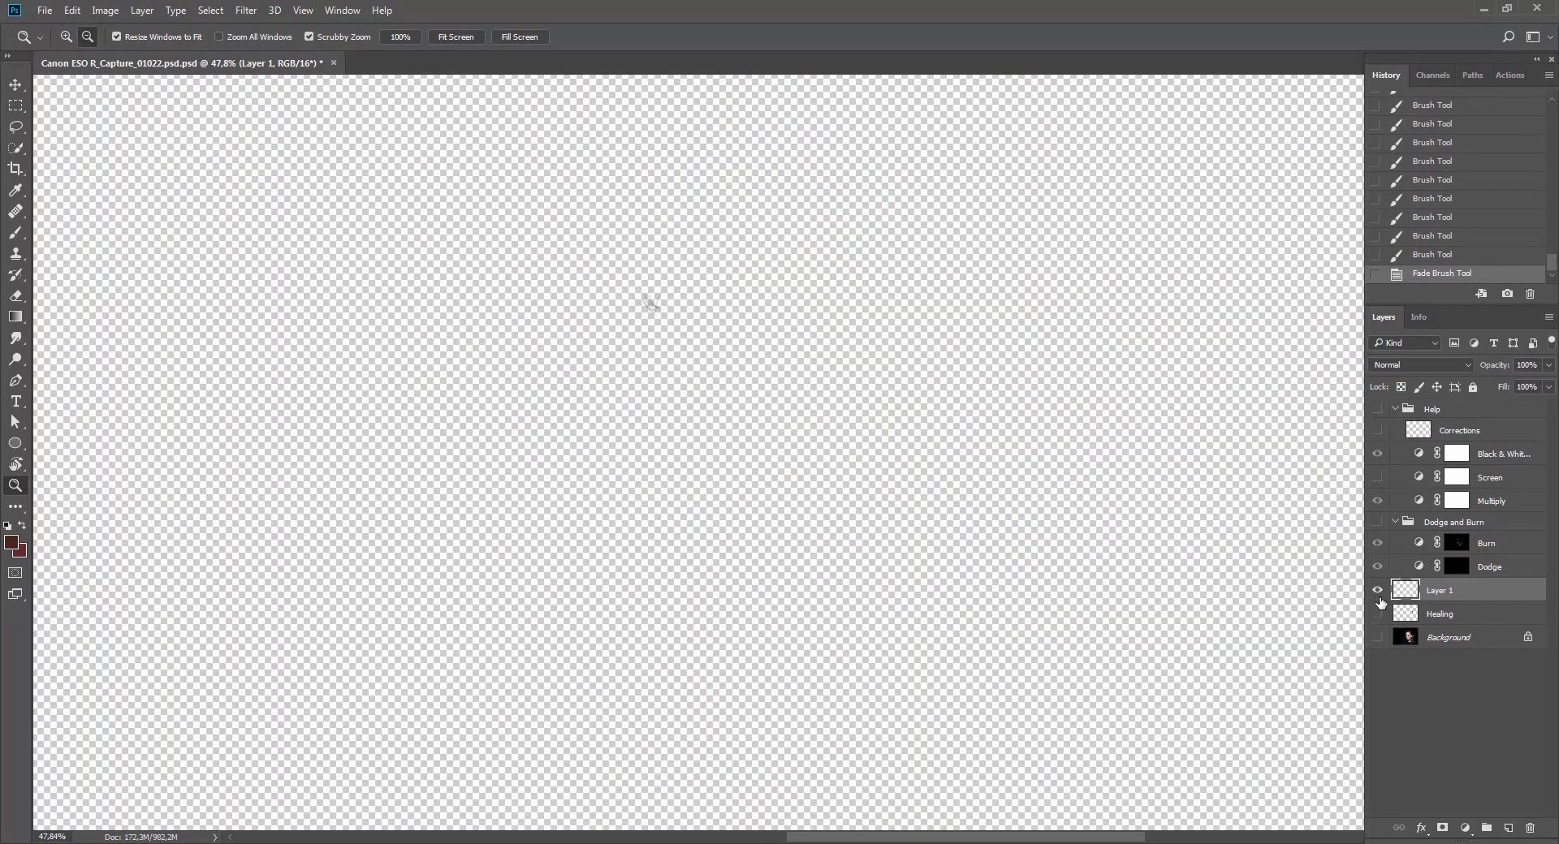
alt+click(1379, 593)
key(ctrl+e)
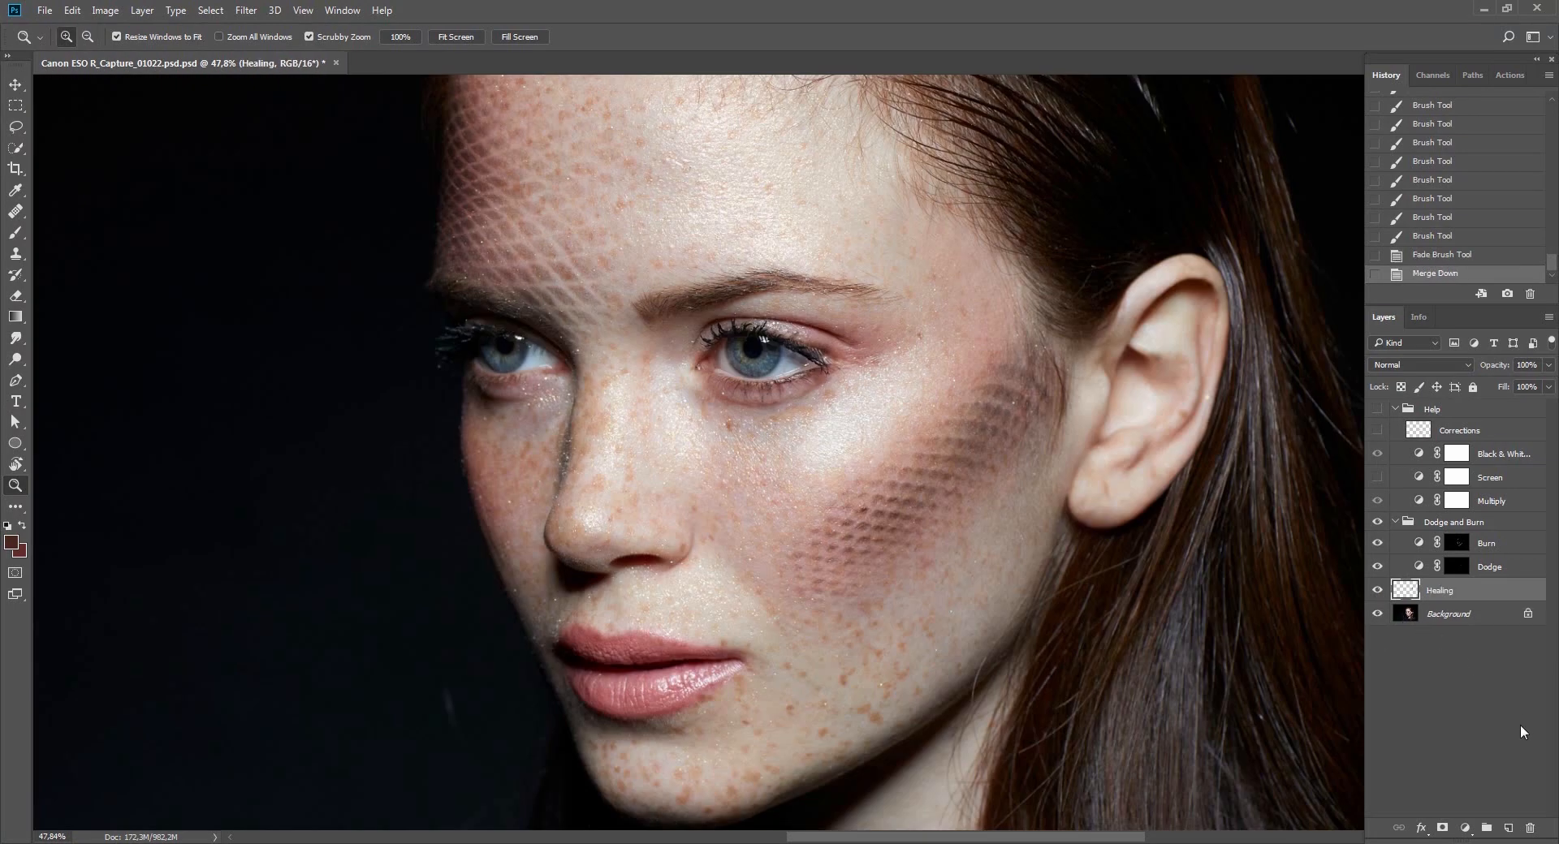
Create a new layer above Healing, set its blend mode to Color and name it Color.
click(1508, 829)
click(1417, 365)
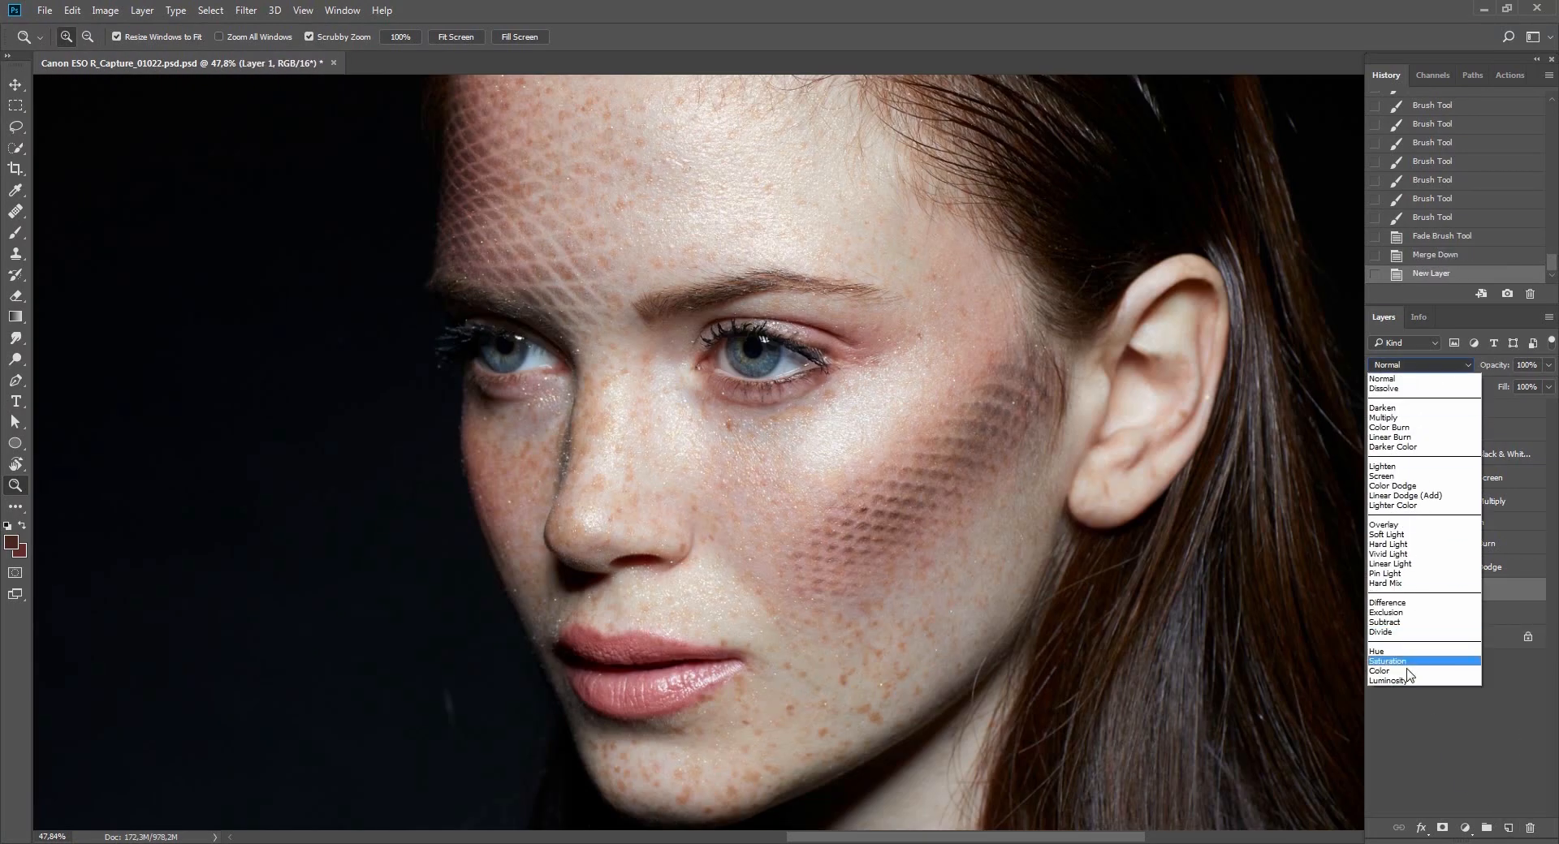
click(1404, 672)
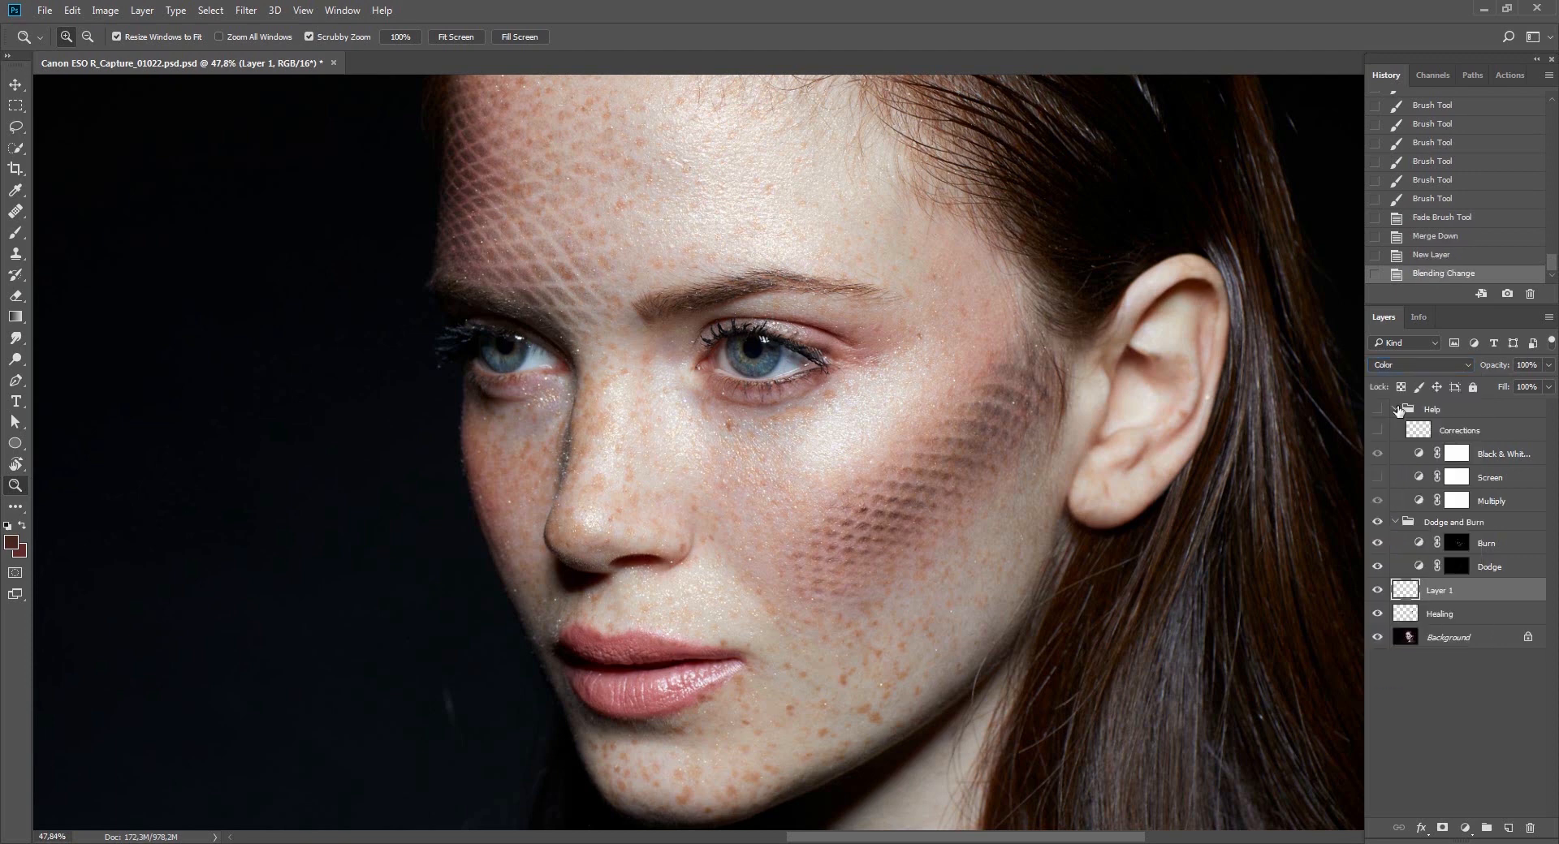
double_click(1435, 600)
key(Escape)
double_click(1438, 593)
text(Cllor)
key(Return)
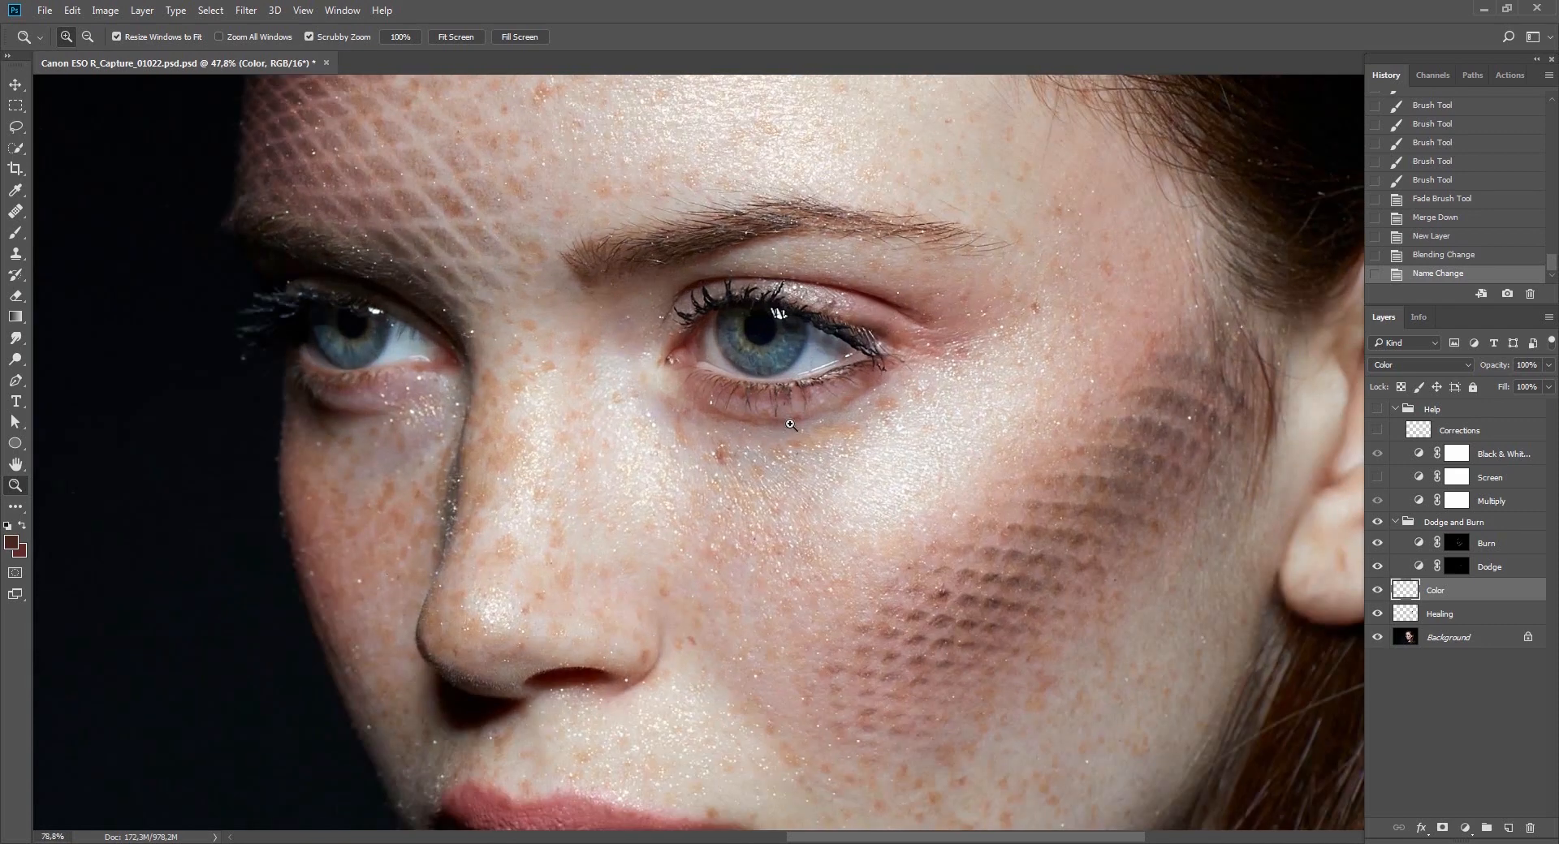
Clone clean cheek colour over the discoloured skin beneath the eye with a 30 px Clone Stamp at 50% opacity and flow.
scroll(742, 376, up, 3)
key(s)
alt+right_click(838, 460)
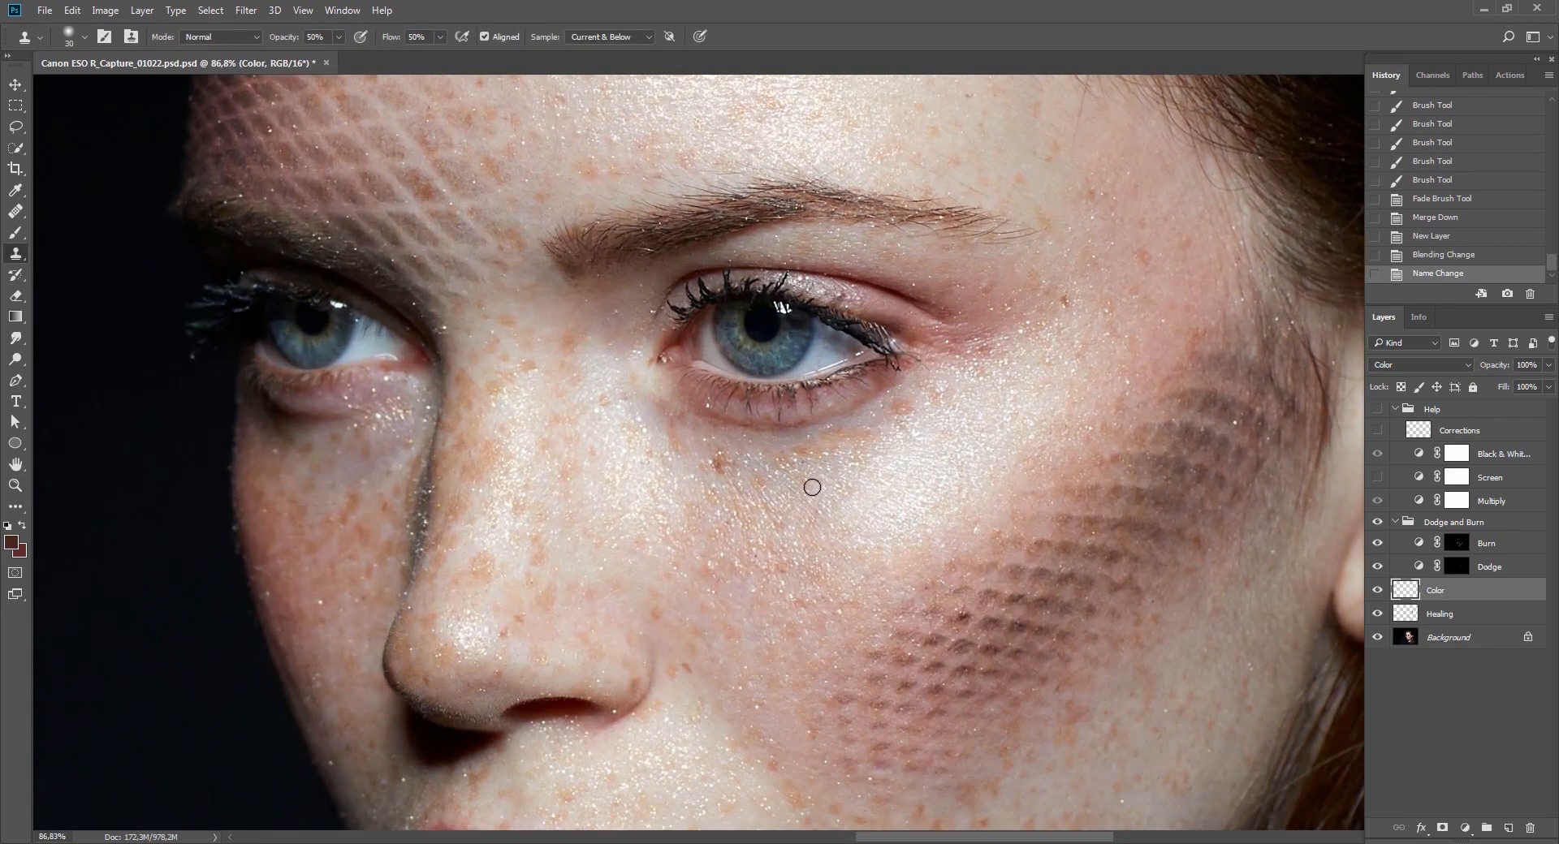
alt+click(820, 497)
mouse_move(797, 459)
mouse_down()
mouse_move(843, 432)
mouse_move(866, 443)
mouse_move(903, 407)
mouse_move(905, 435)
mouse_move(738, 472)
mouse_up()
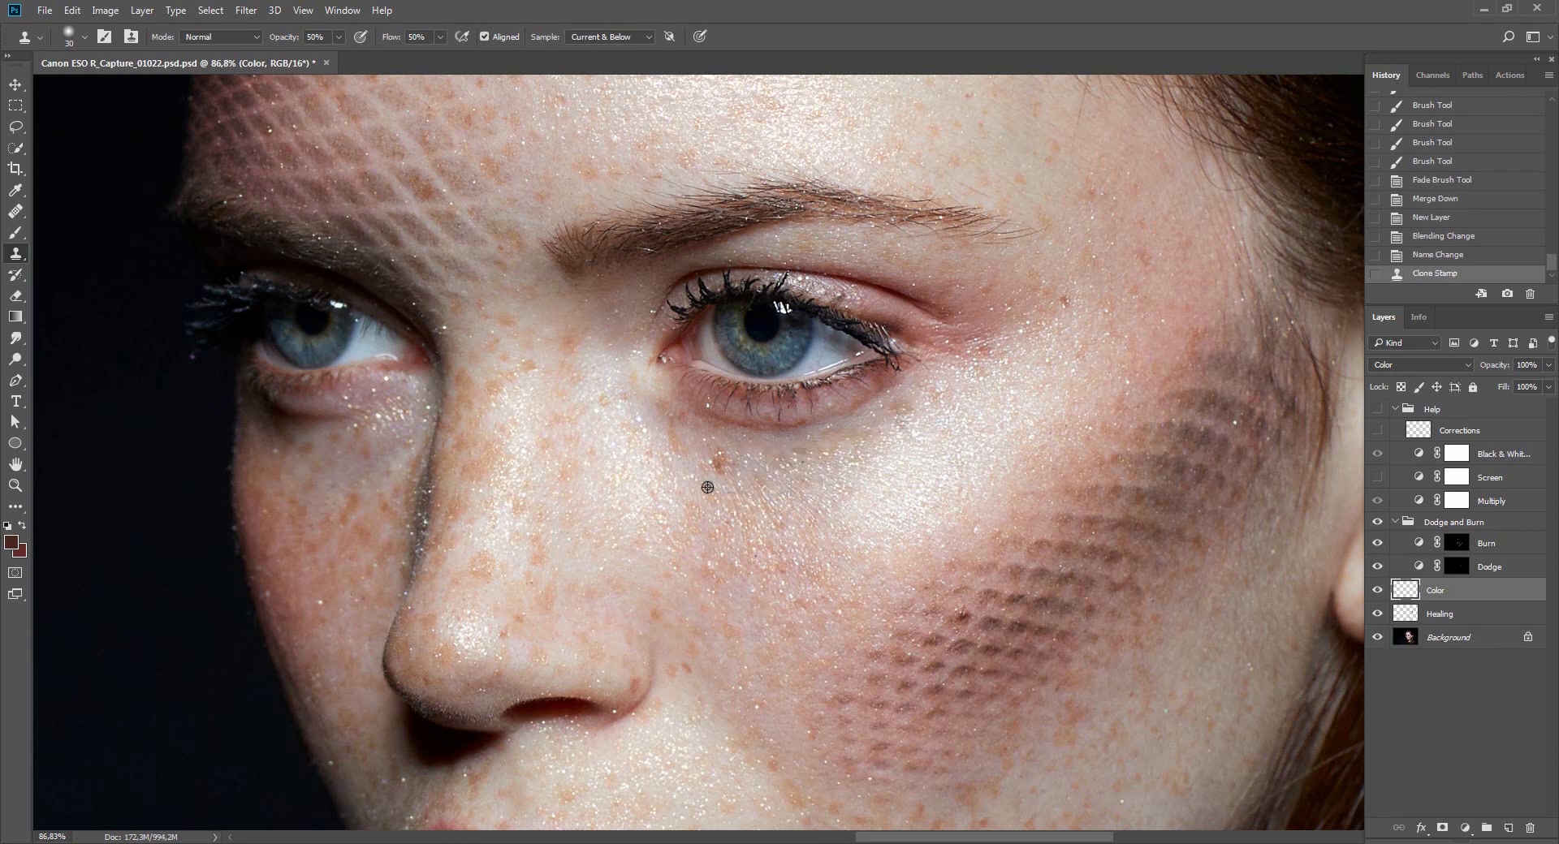
alt+click(872, 492)
mouse_move(720, 455)
mouse_down()
mouse_move(710, 463)
mouse_move(739, 459)
mouse_up()
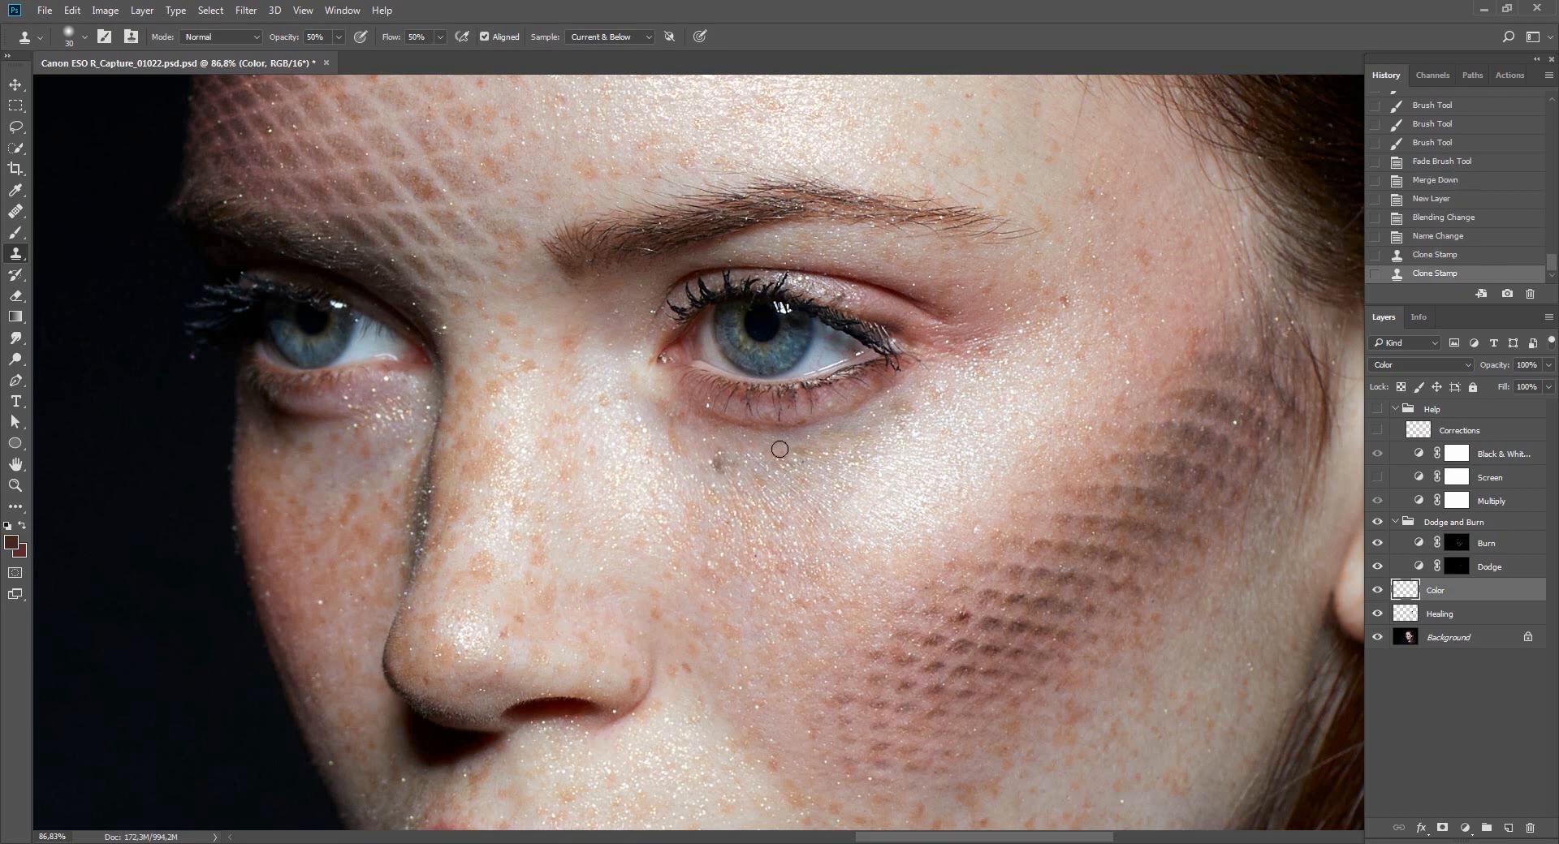
Fade the last clone stroke and clone skin colour onto the area between the nose and the inner eye corner.
key(ctrl+shift+f)
key(Return)
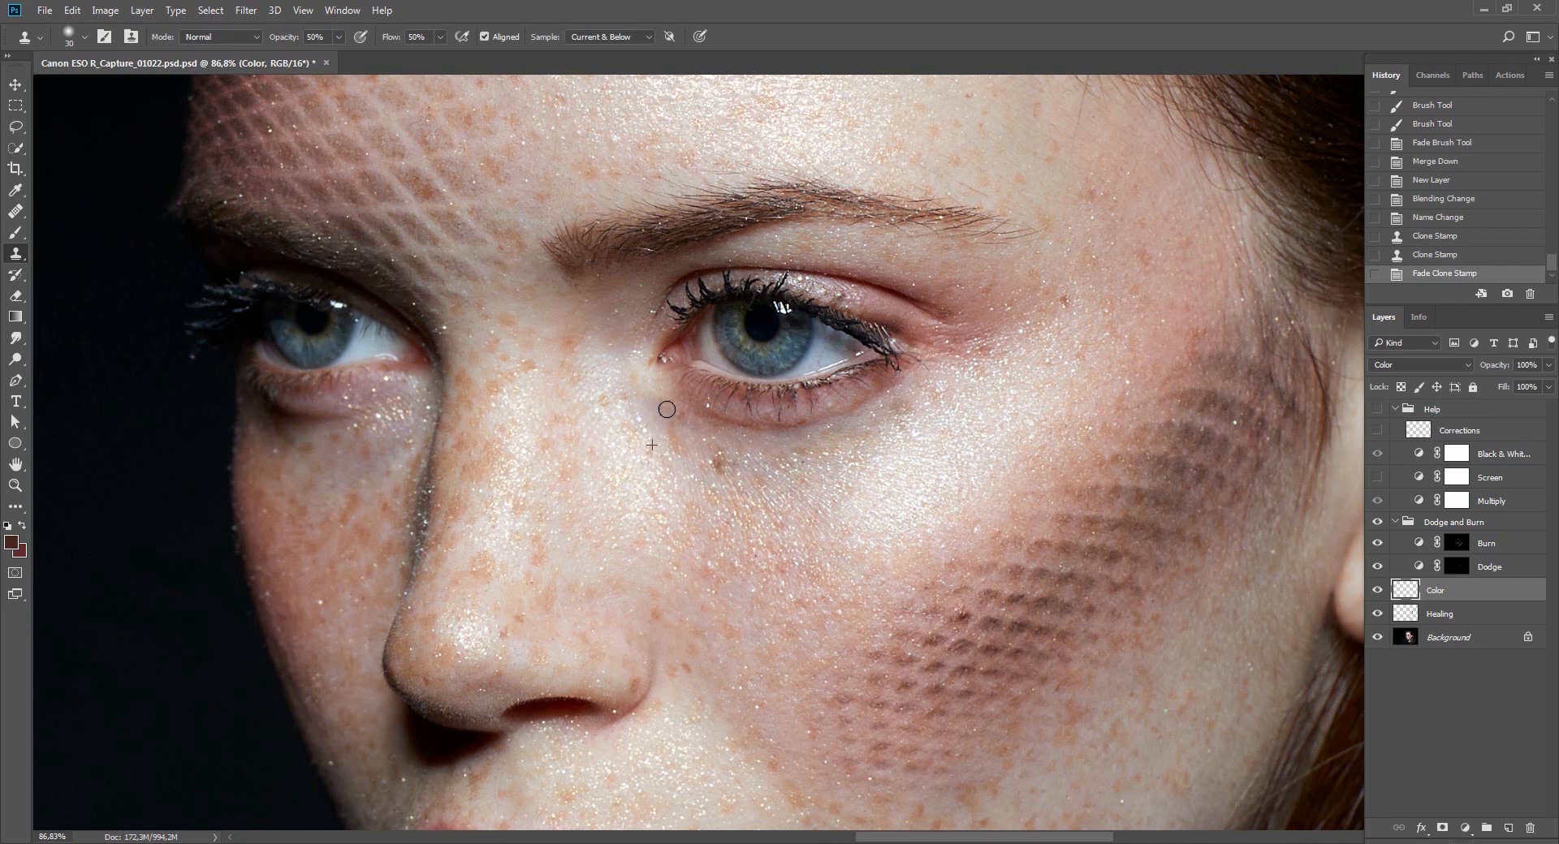
click(676, 493)
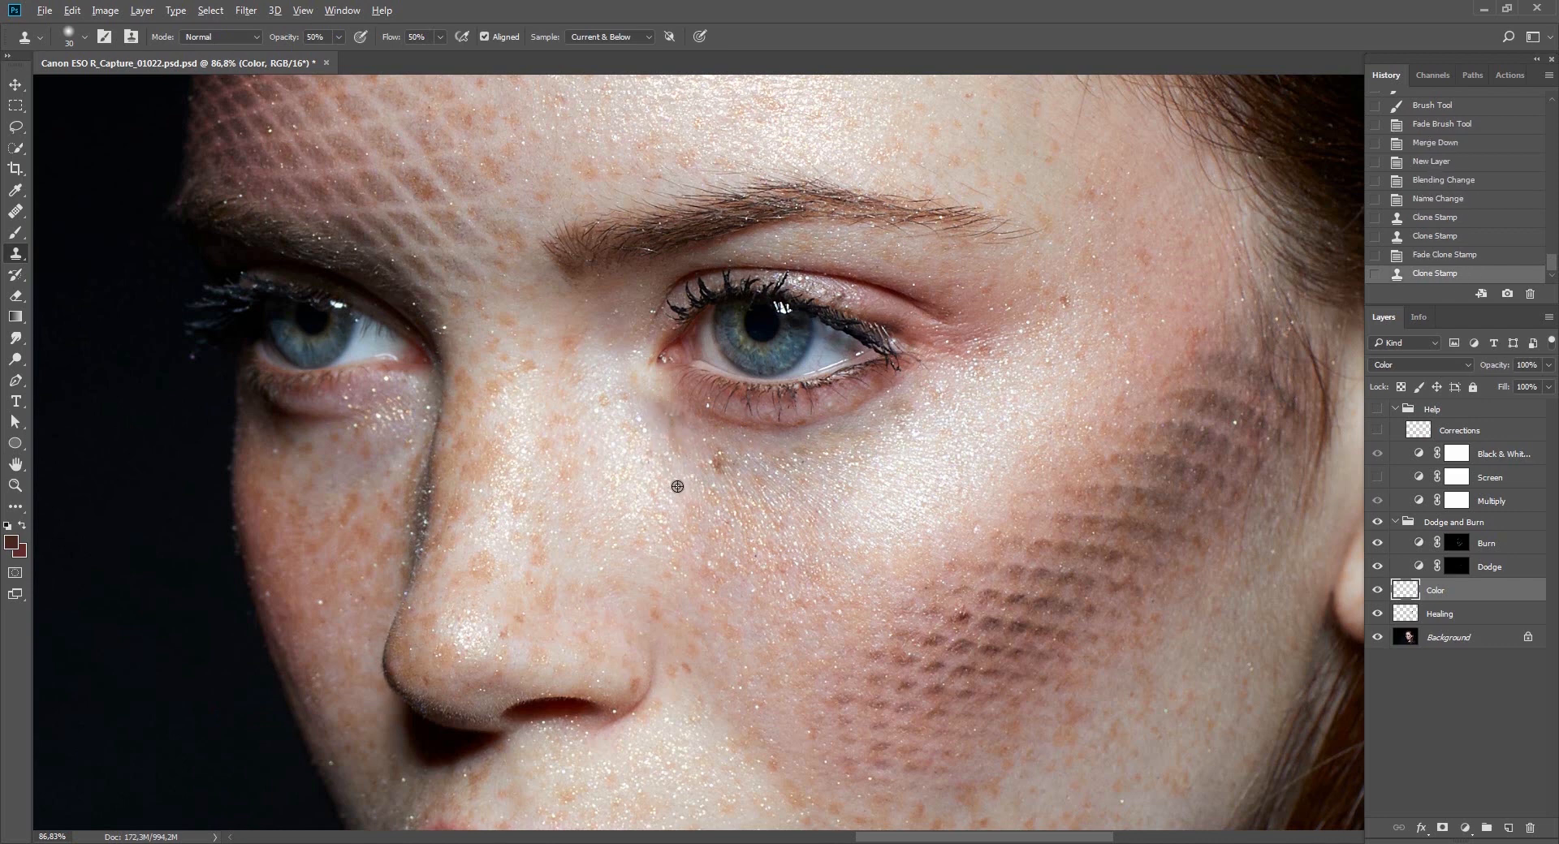
Clone colour from the bright cheek onto the cheek beside the nose with a 118 px Clone Stamp, and fade the stroke to 1% opacity.
alt+right_click(823, 505)
alt+right_click(877, 504)
alt+right_click(892, 499)
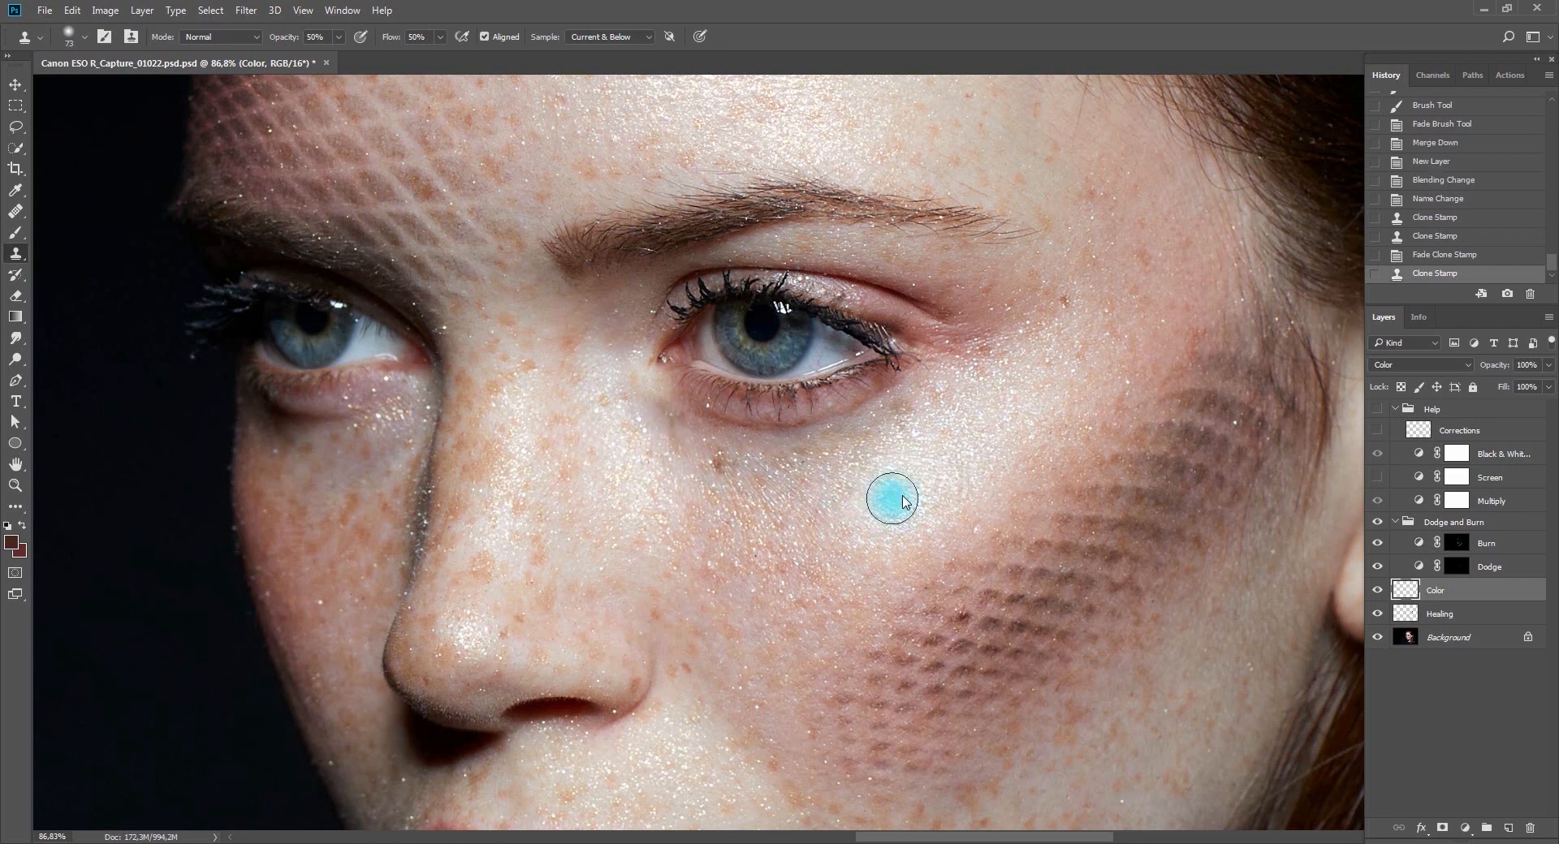
alt+click(892, 488)
mouse_move(701, 533)
mouse_down()
mouse_move(794, 493)
mouse_move(733, 580)
mouse_up()
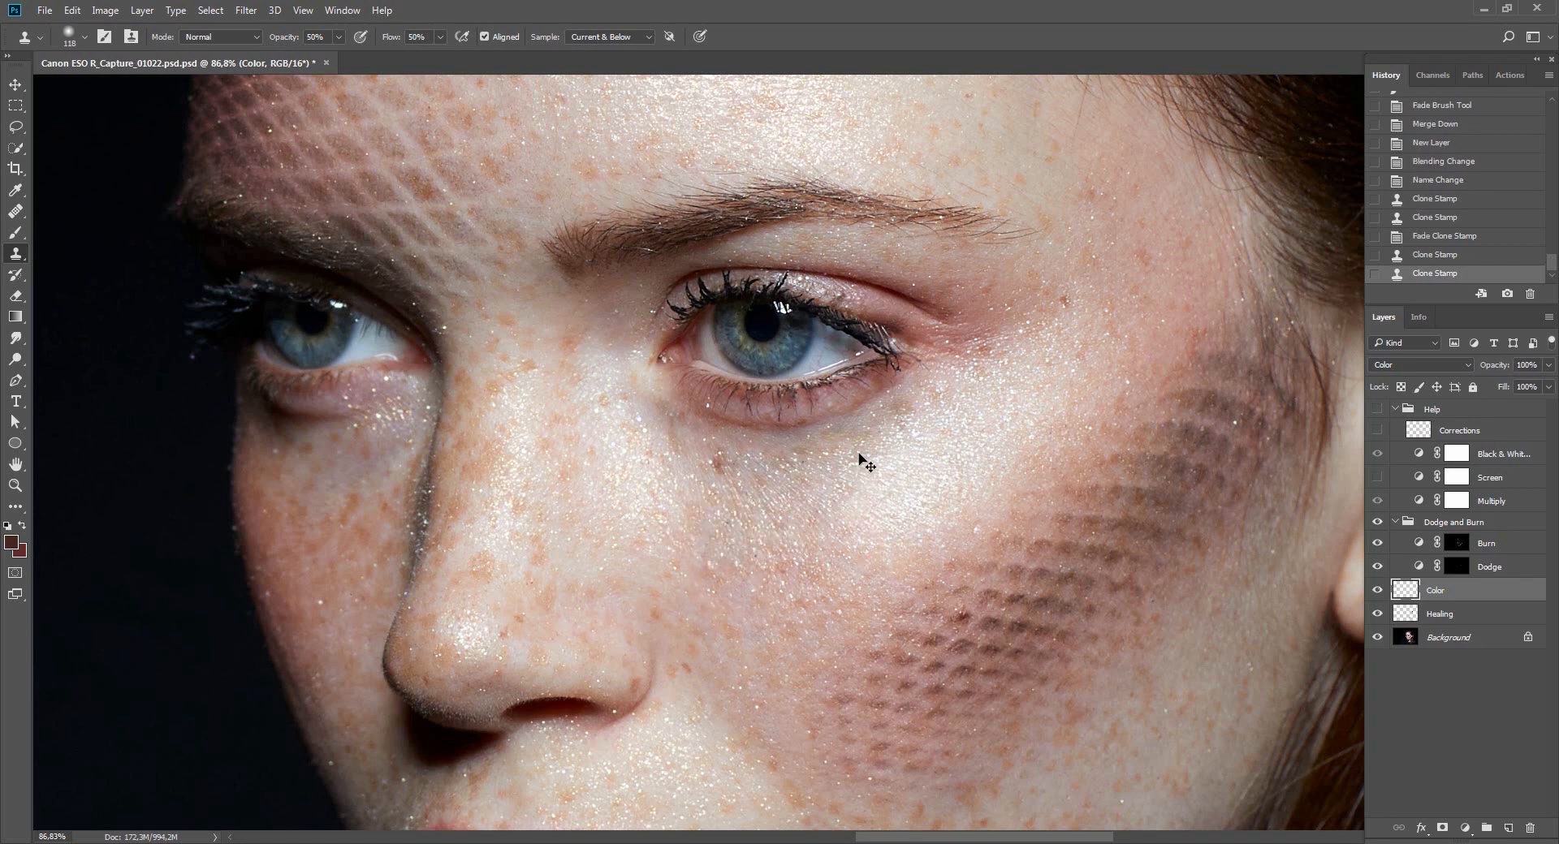
key(ctrl+shift+f)
text(01)
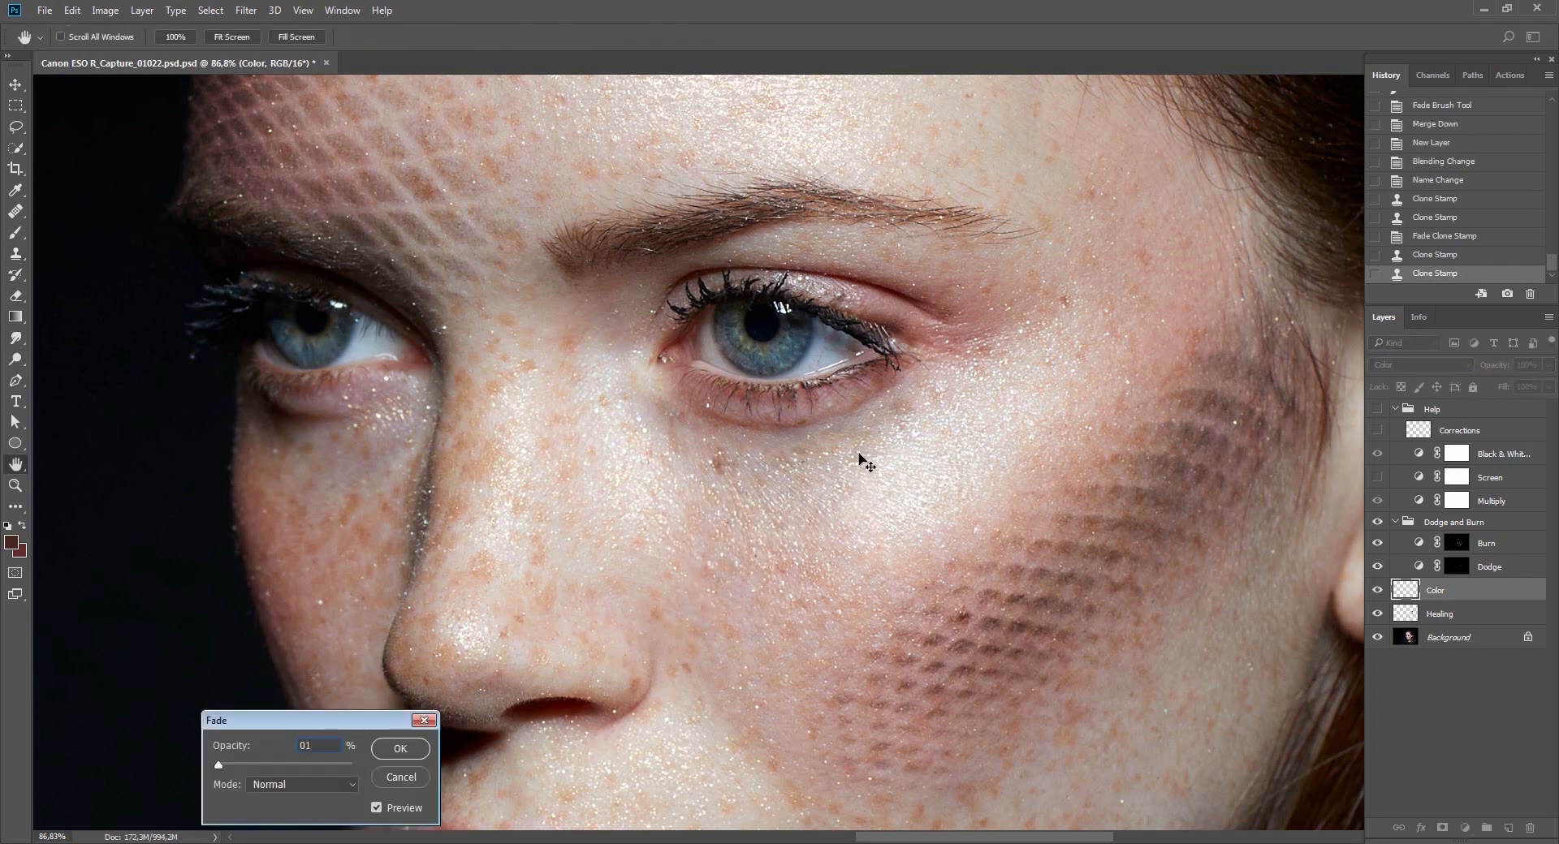
key(Return)
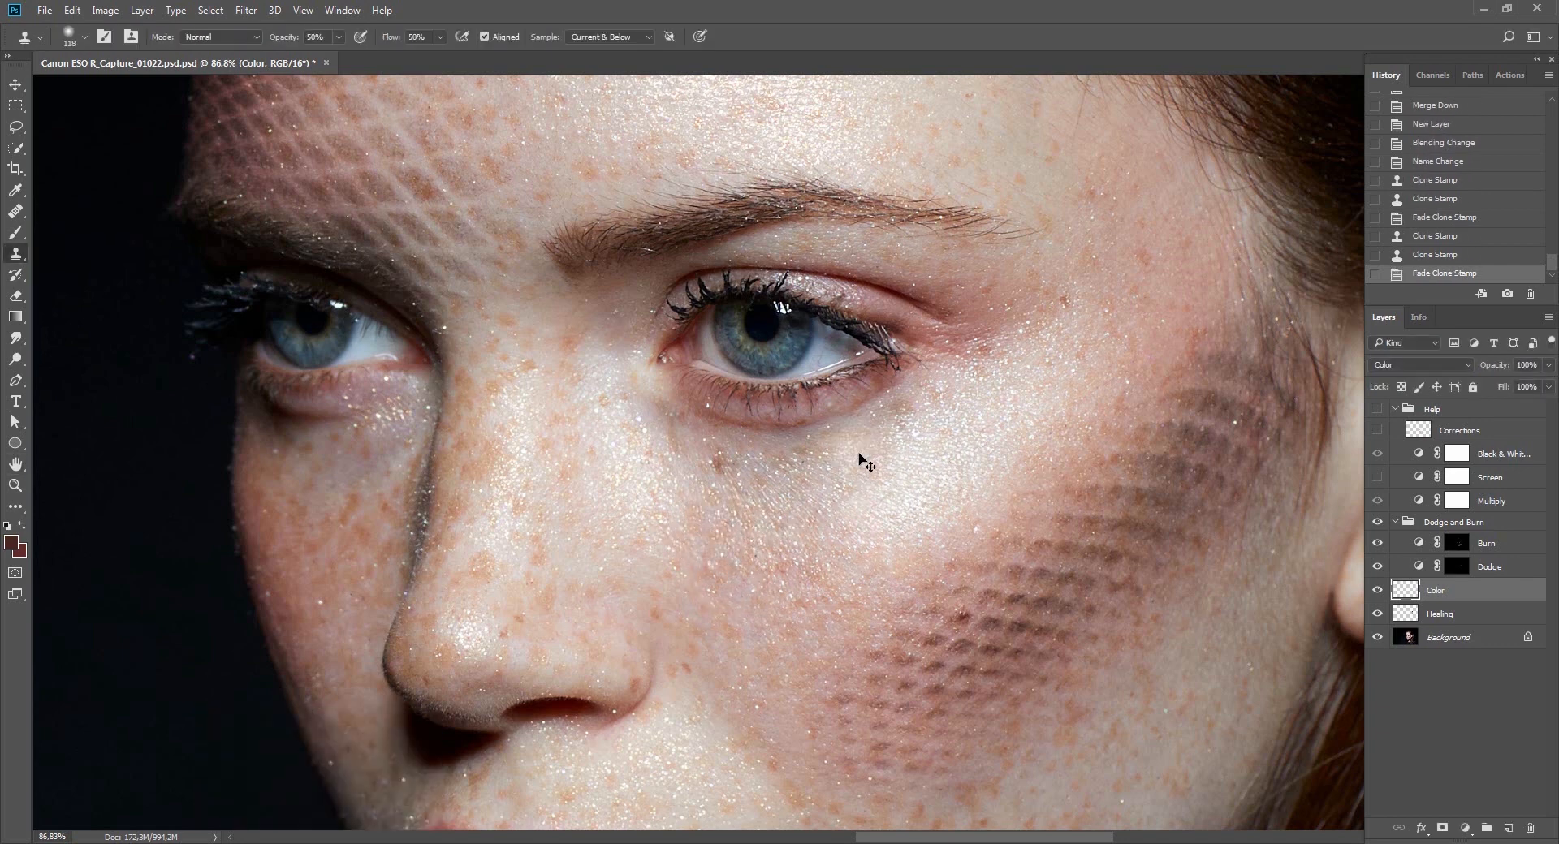
Show the Help group and burn the bright cheek area below the outer eye corner on the Burn mask with a smaller brush.
mouse_move(919, 449)
mouse_down()
mouse_move(875, 528)
mouse_move(1007, 393)
mouse_move(1153, 396)
mouse_up()
key(r)
click(1377, 410)
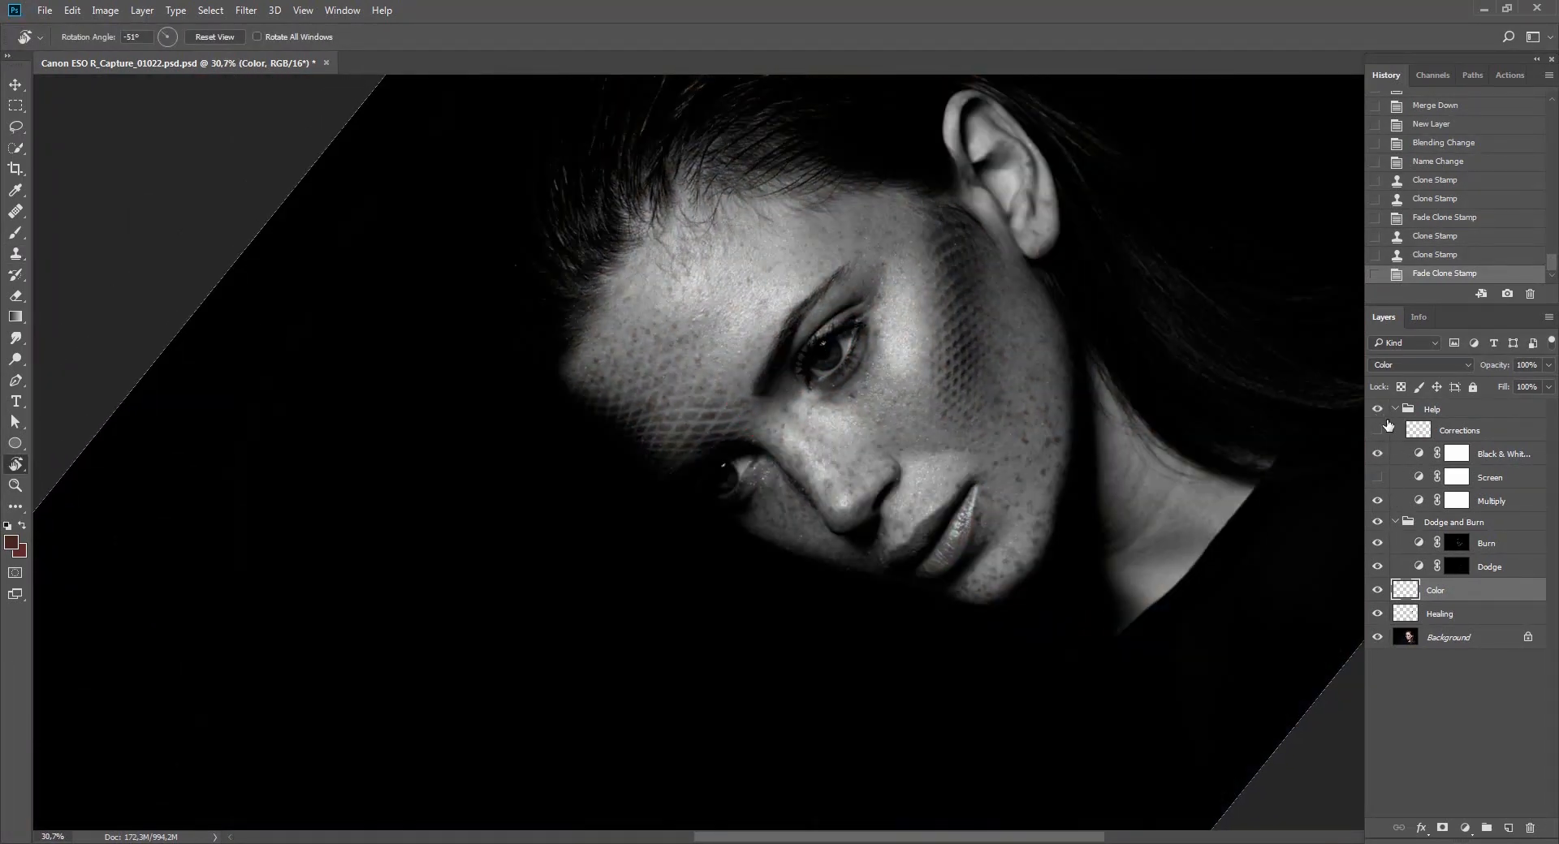
click(1456, 544)
mouse_move(1048, 268)
mouse_down()
mouse_move(928, 354)
mouse_move(977, 352)
mouse_up()
key(b)
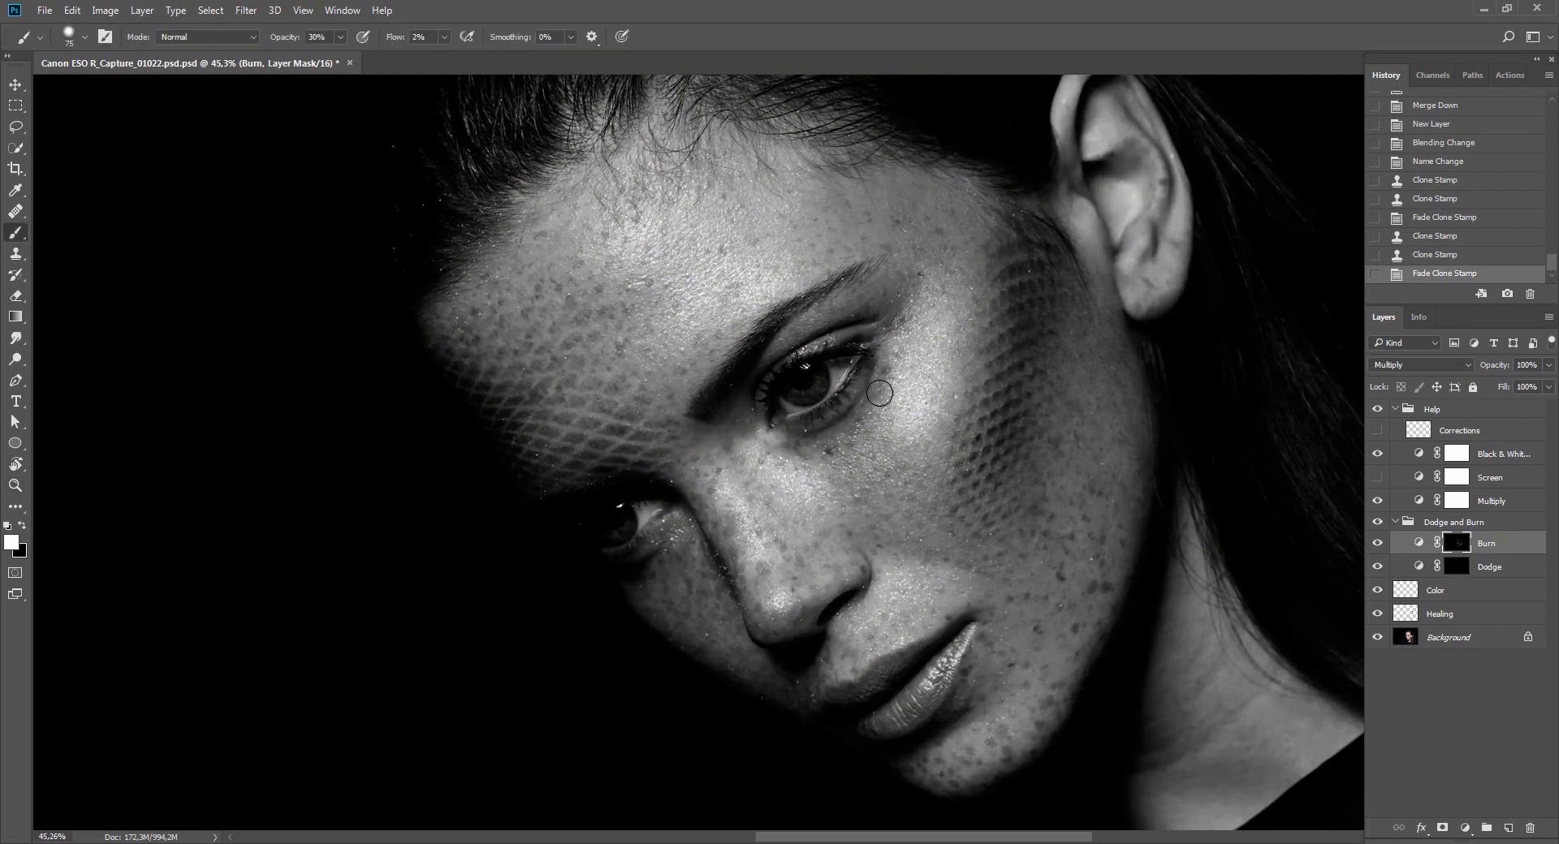
key(bracketleft)
key(bracketleft)
key(bracketleft)
key(bracketleft)
mouse_move(877, 413)
mouse_down()
mouse_move(870, 443)
mouse_move(889, 463)
mouse_move(870, 475)
mouse_up()
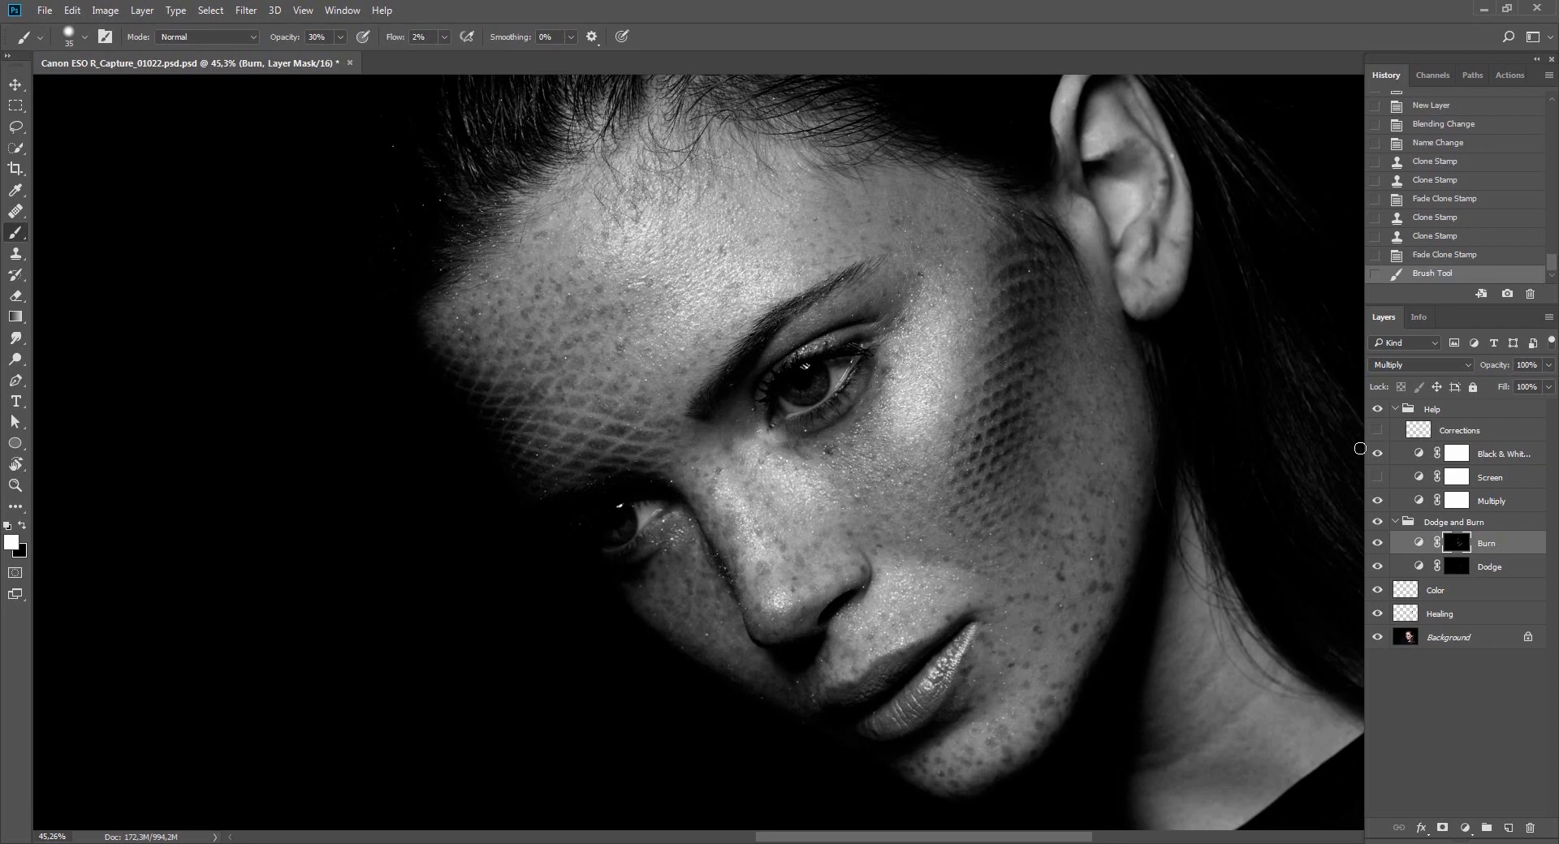
Hide the Help group and burn the skin at the outer eye corner and under the eye with a 25 px brush.
click(1378, 411)
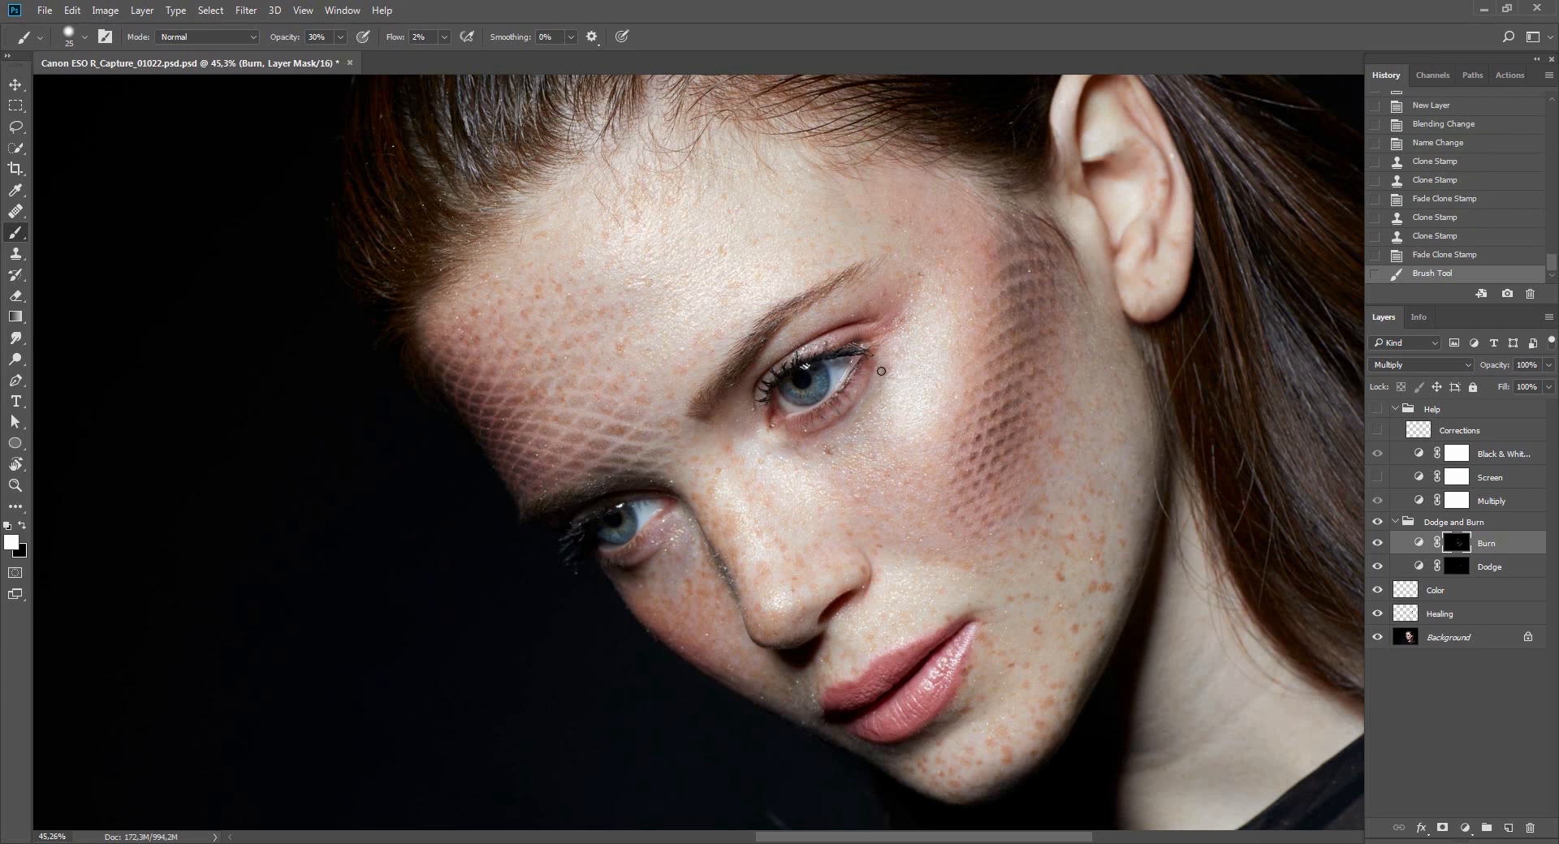
drag(881, 371, 851, 415)
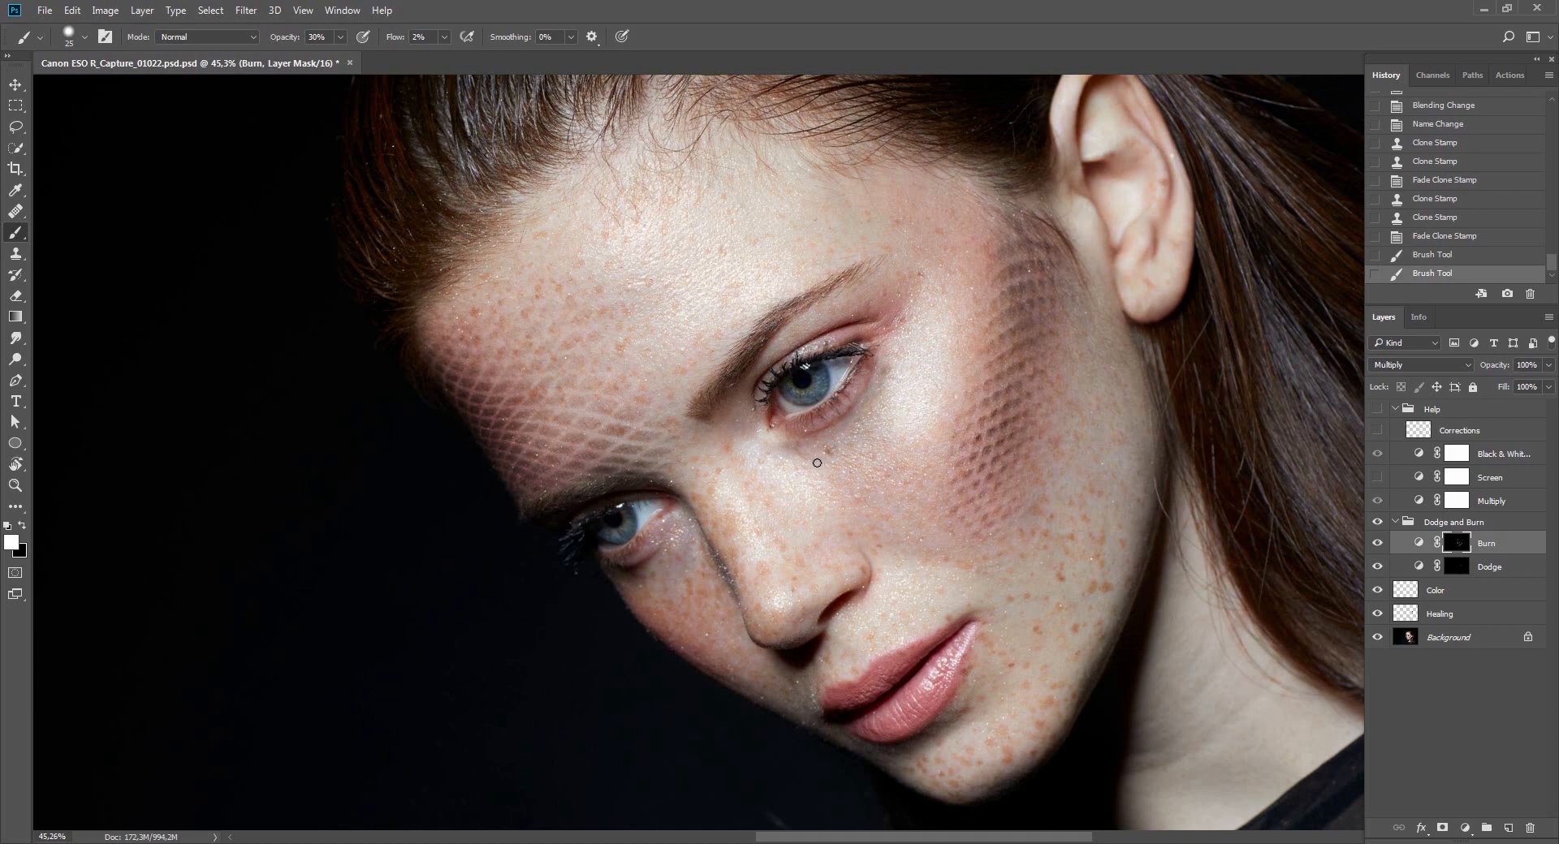
drag(821, 461, 843, 442)
key(Escape)
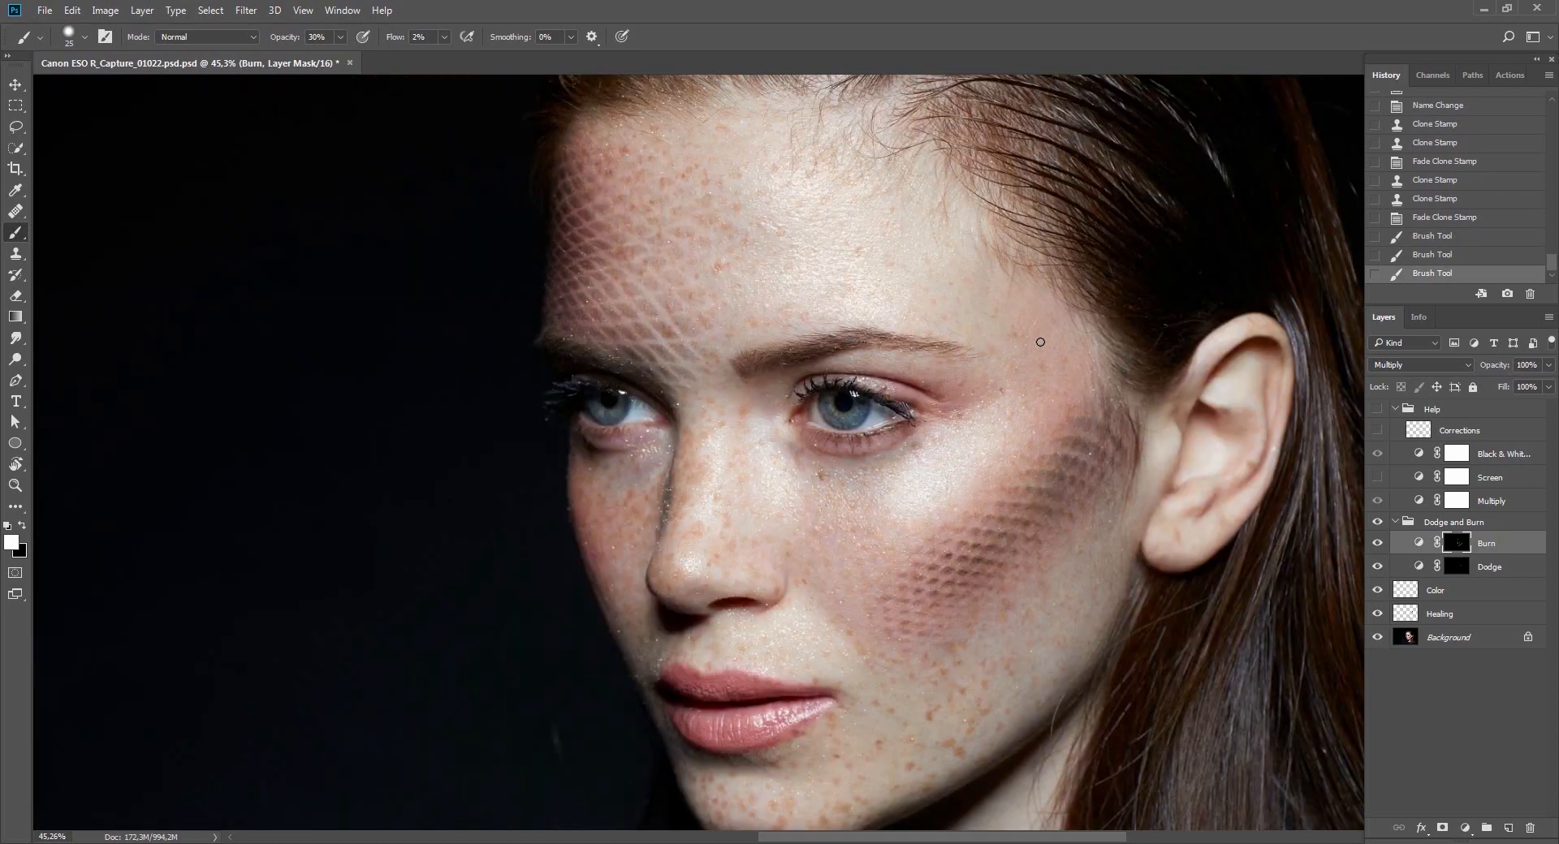
Lighten the cheek below the eye on the Dodge mask with a 25 px brush, and apply a fade at 30% opacity.
key(r)
mouse_move(971, 333)
mouse_down()
mouse_move(964, 586)
mouse_move(815, 585)
mouse_up()
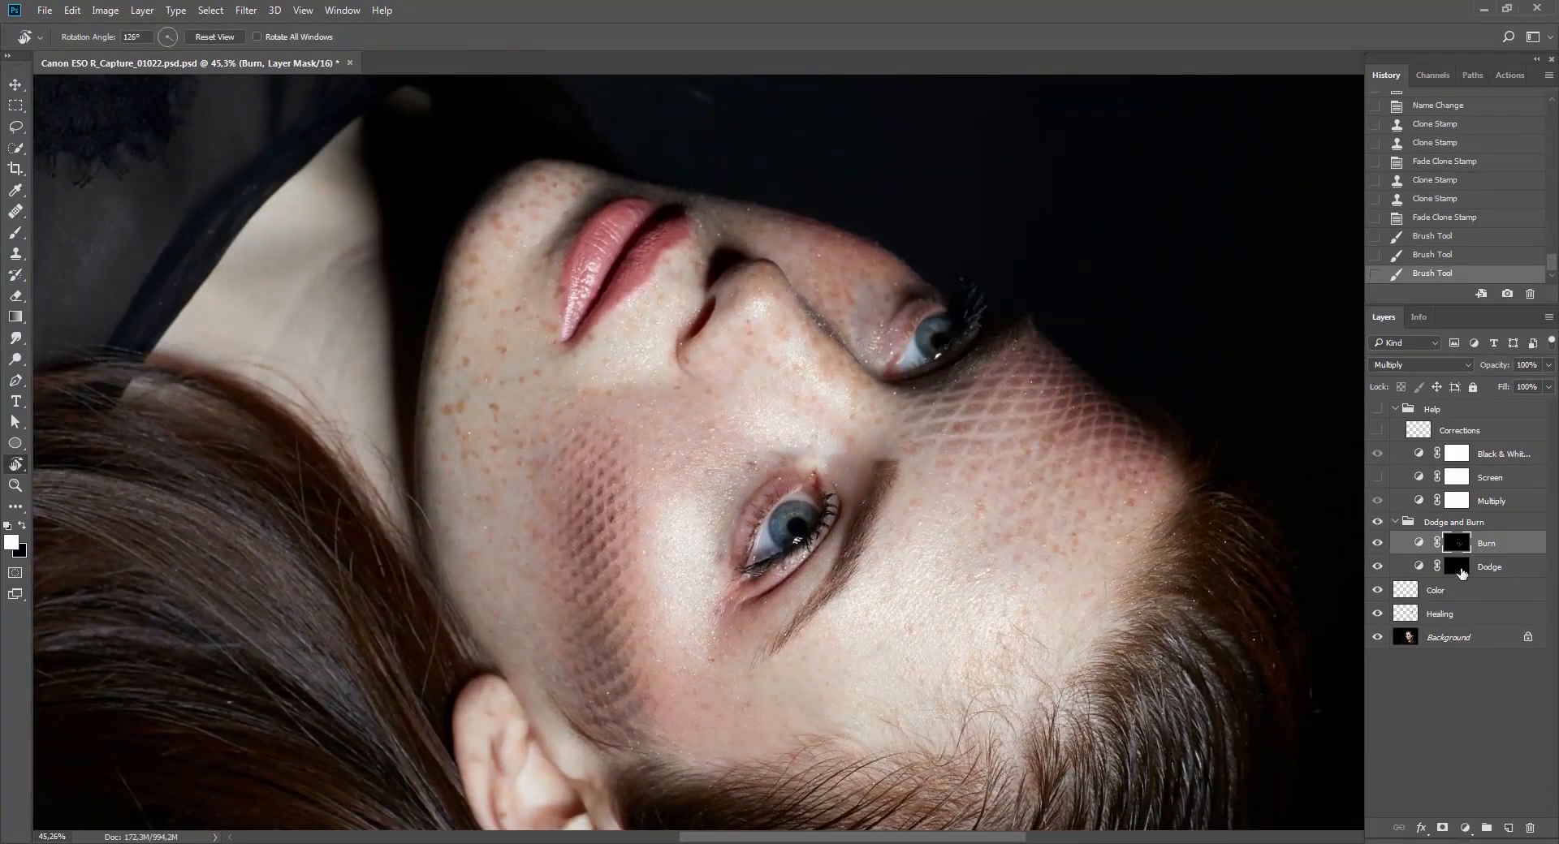
click(1459, 568)
key(b)
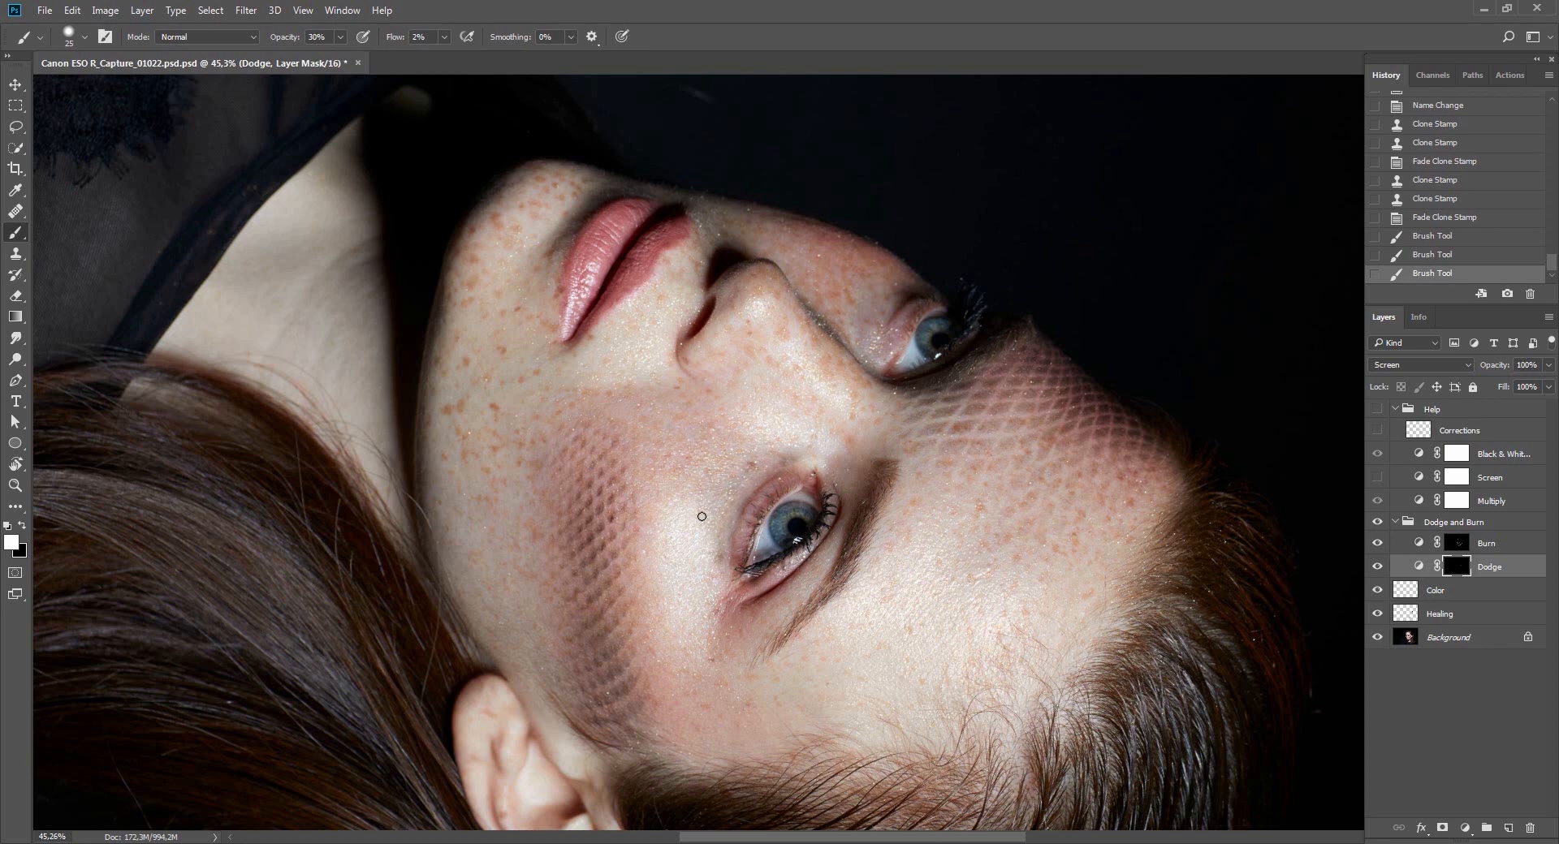
key(Escape)
key(ctrl+space)
mouse_move(951, 489)
mouse_down()
mouse_move(894, 525)
mouse_move(958, 512)
mouse_up()
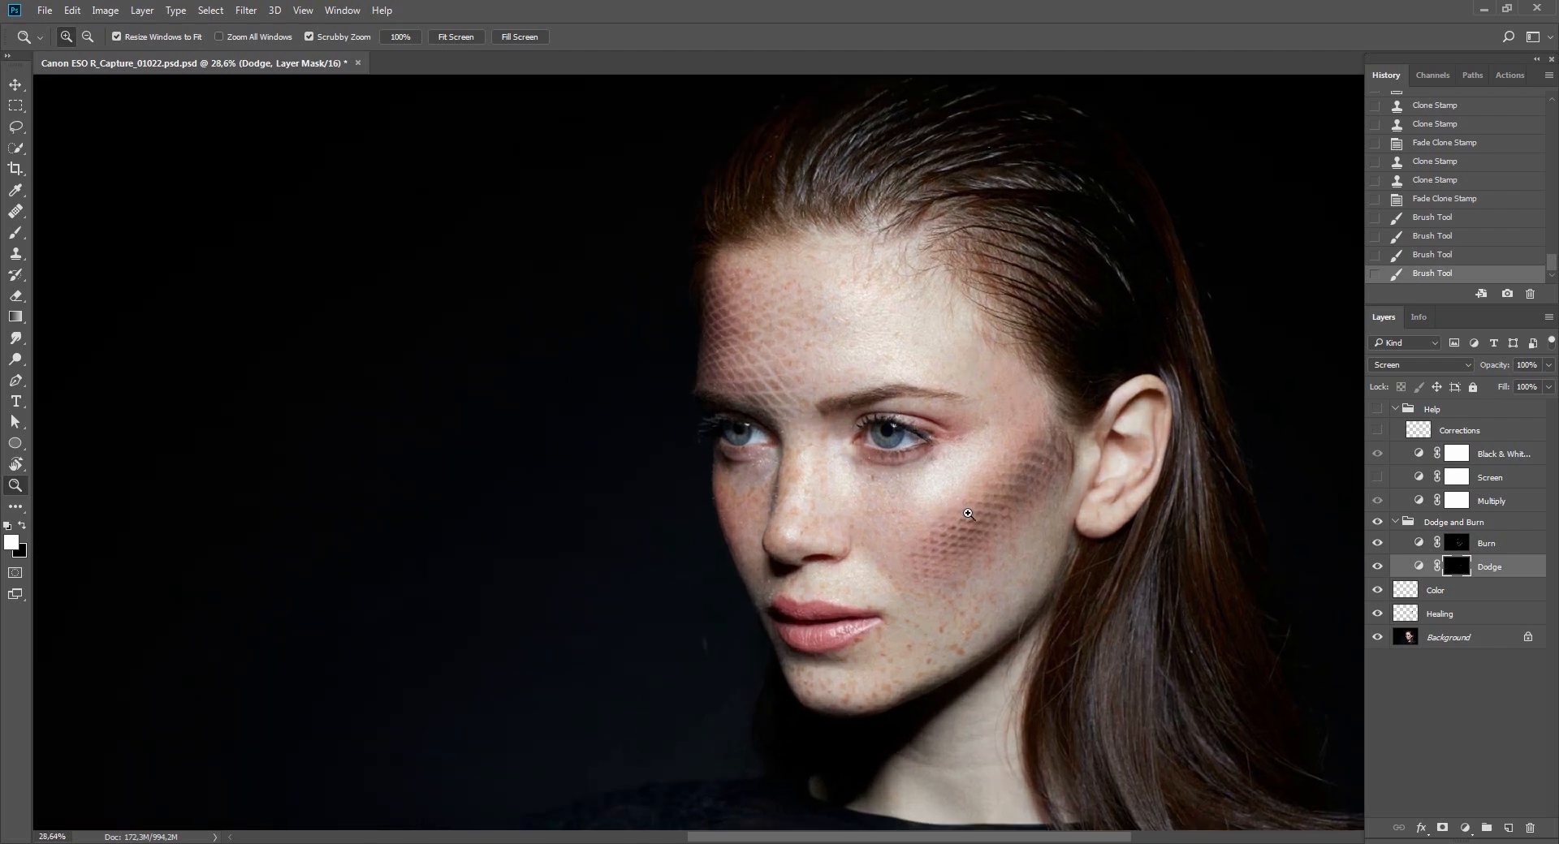
key(ctrl+shift+f)
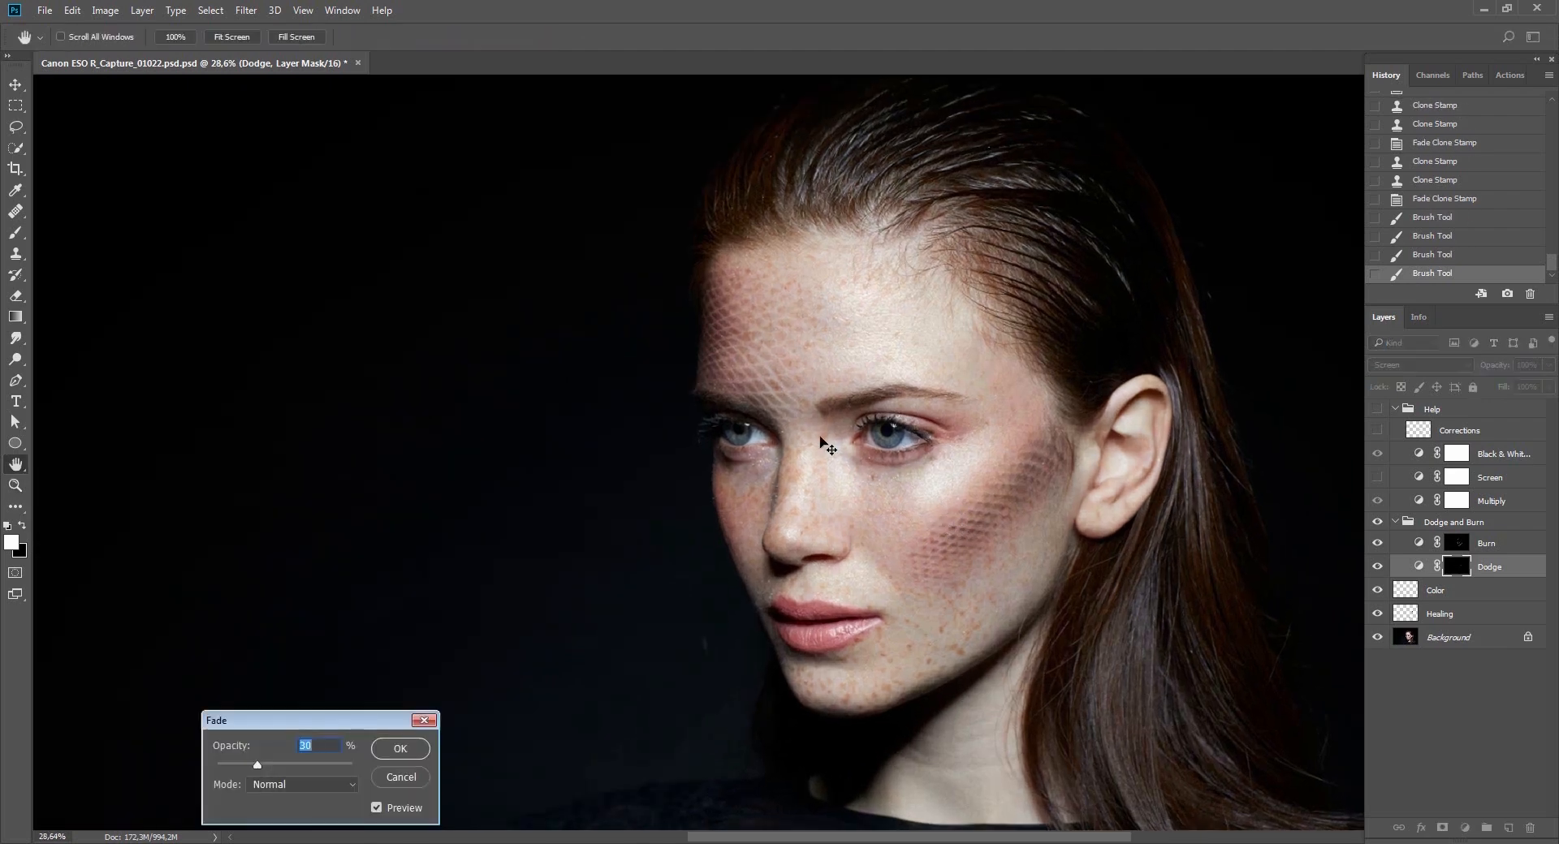
key(Return)
Dodge a small area of the cheek beneath the eye with the 25 px brush.
key(r)
drag(822, 443, 809, 372)
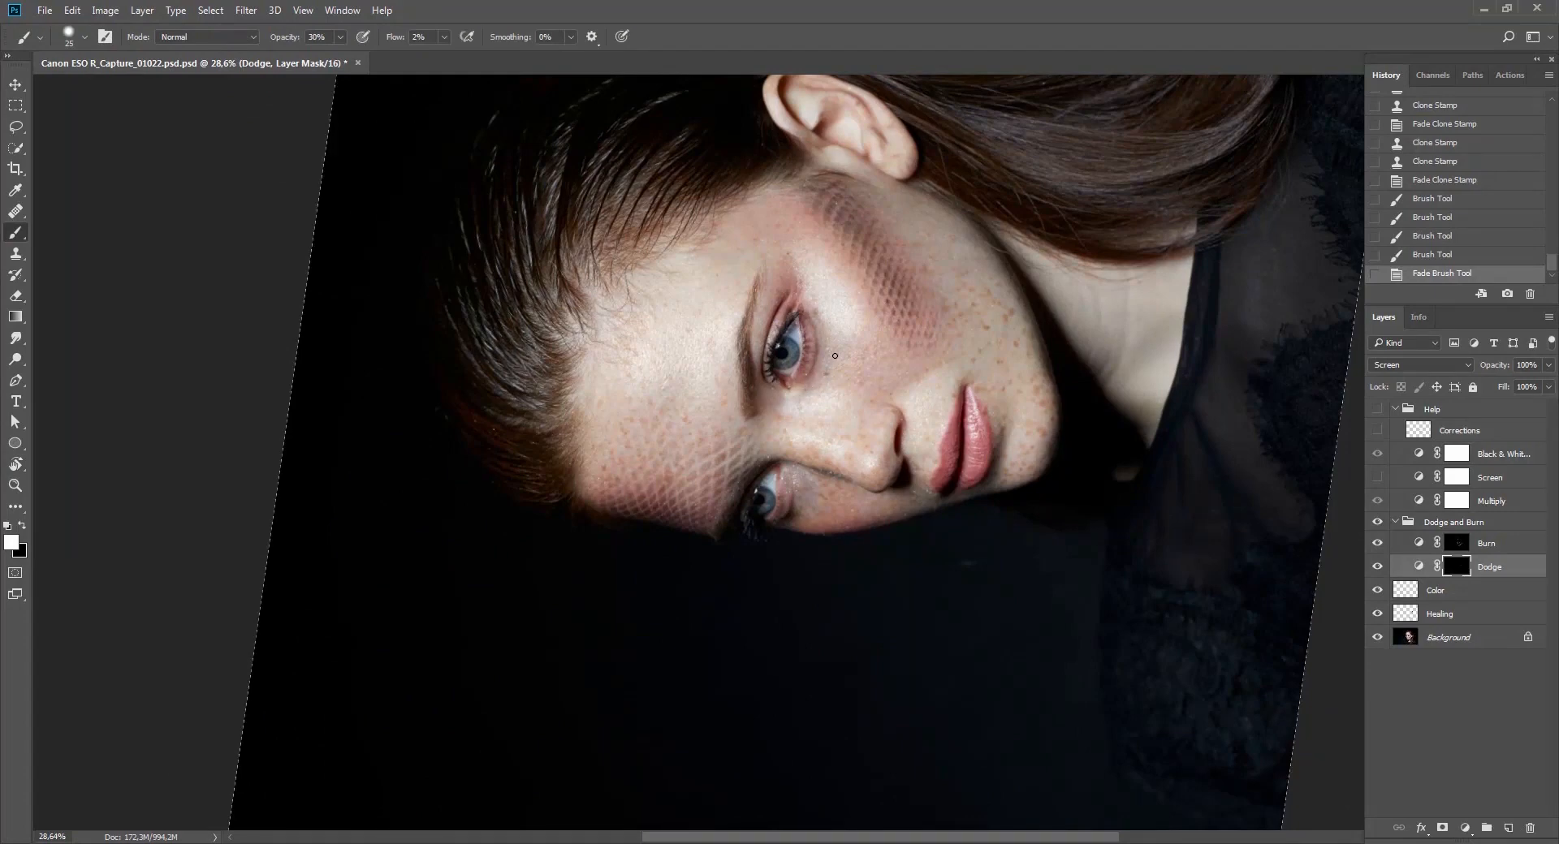
drag(853, 349, 859, 358)
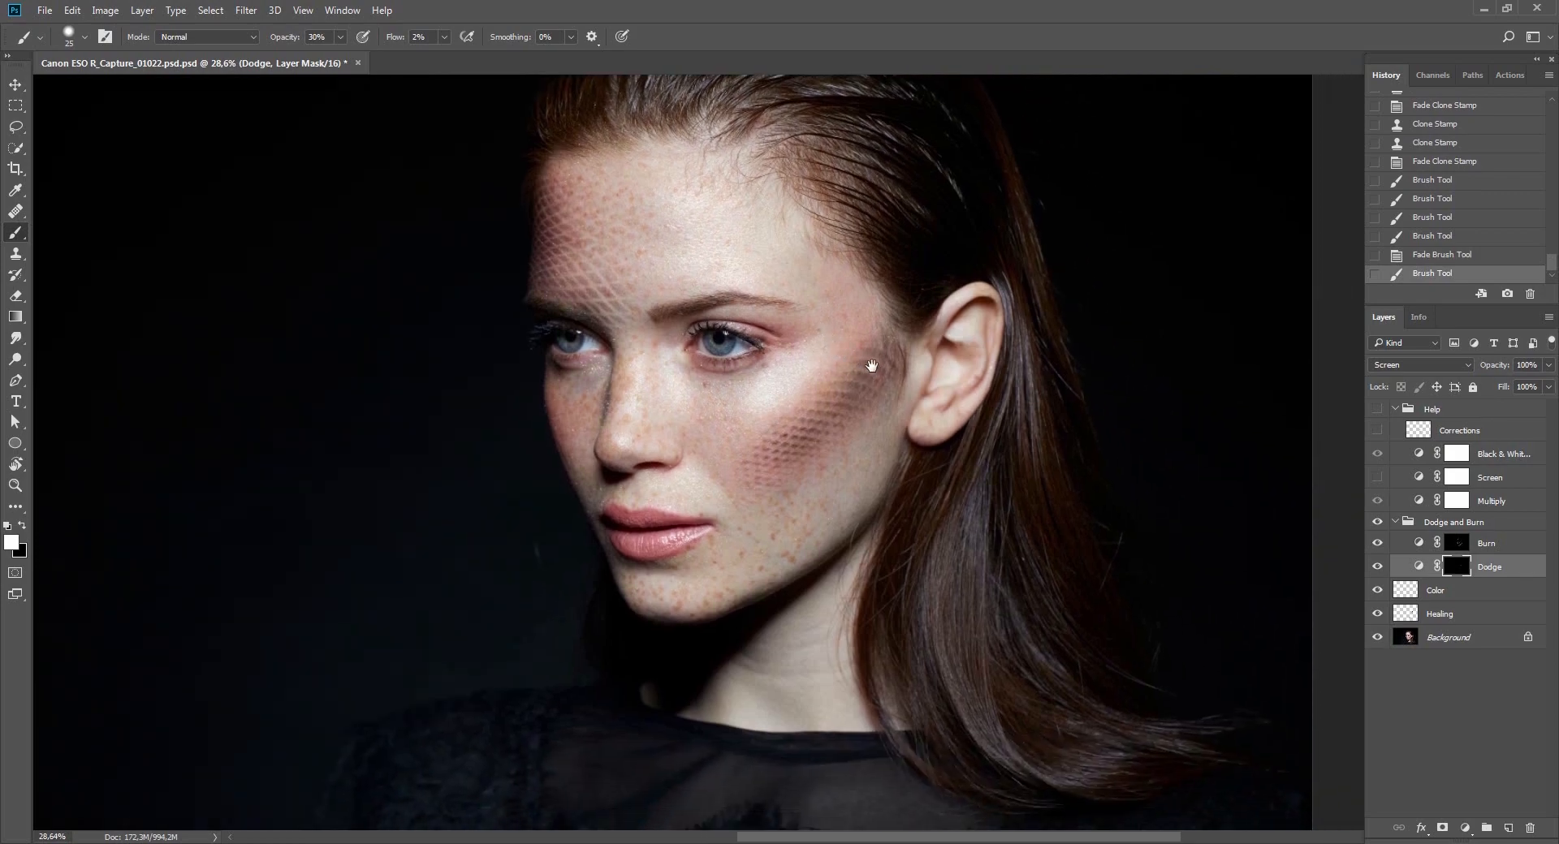
Burn the bright cheek highlight on the Burn mask with a 45 px brush, checking it in black and white with the Help group.
key(r)
mouse_move(1108, 418)
mouse_down()
mouse_move(1071, 587)
mouse_move(1096, 446)
mouse_move(1024, 224)
mouse_move(731, 98)
mouse_up()
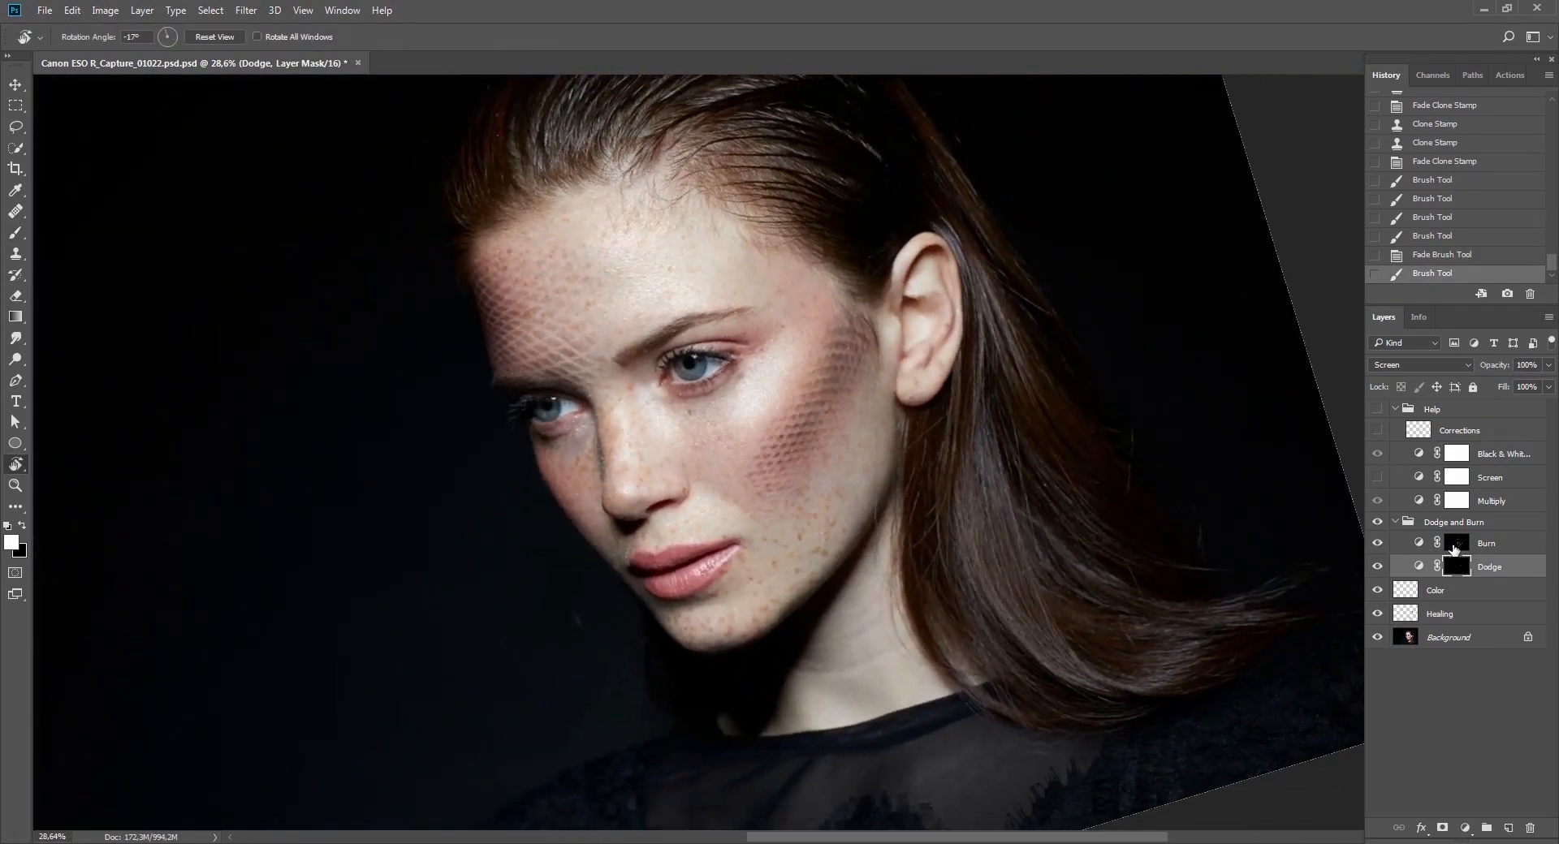
click(1453, 550)
drag(1050, 511, 747, 337)
key(b)
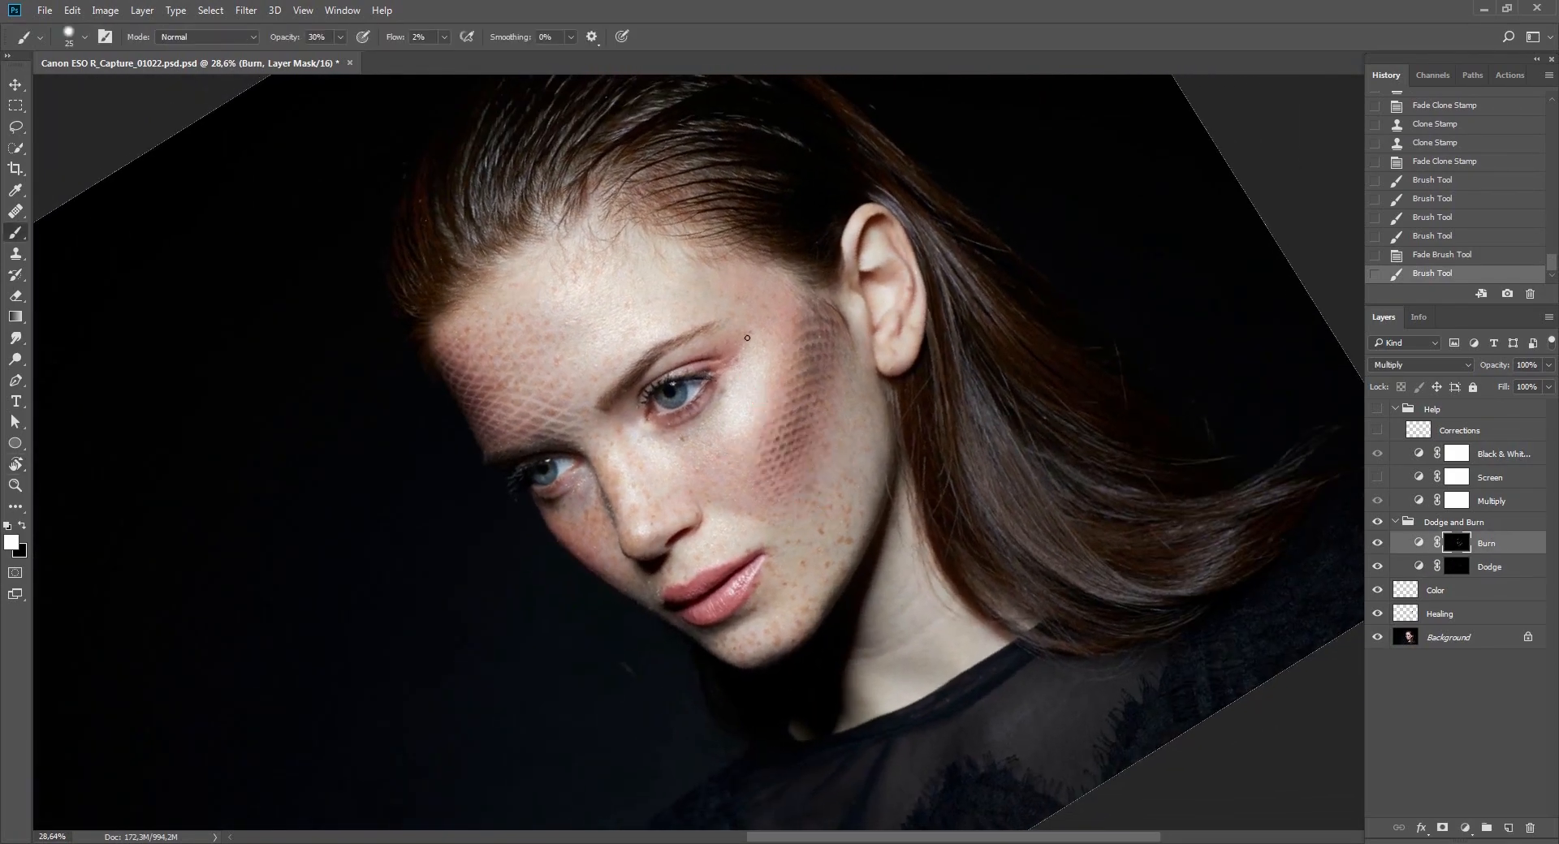
click(1377, 411)
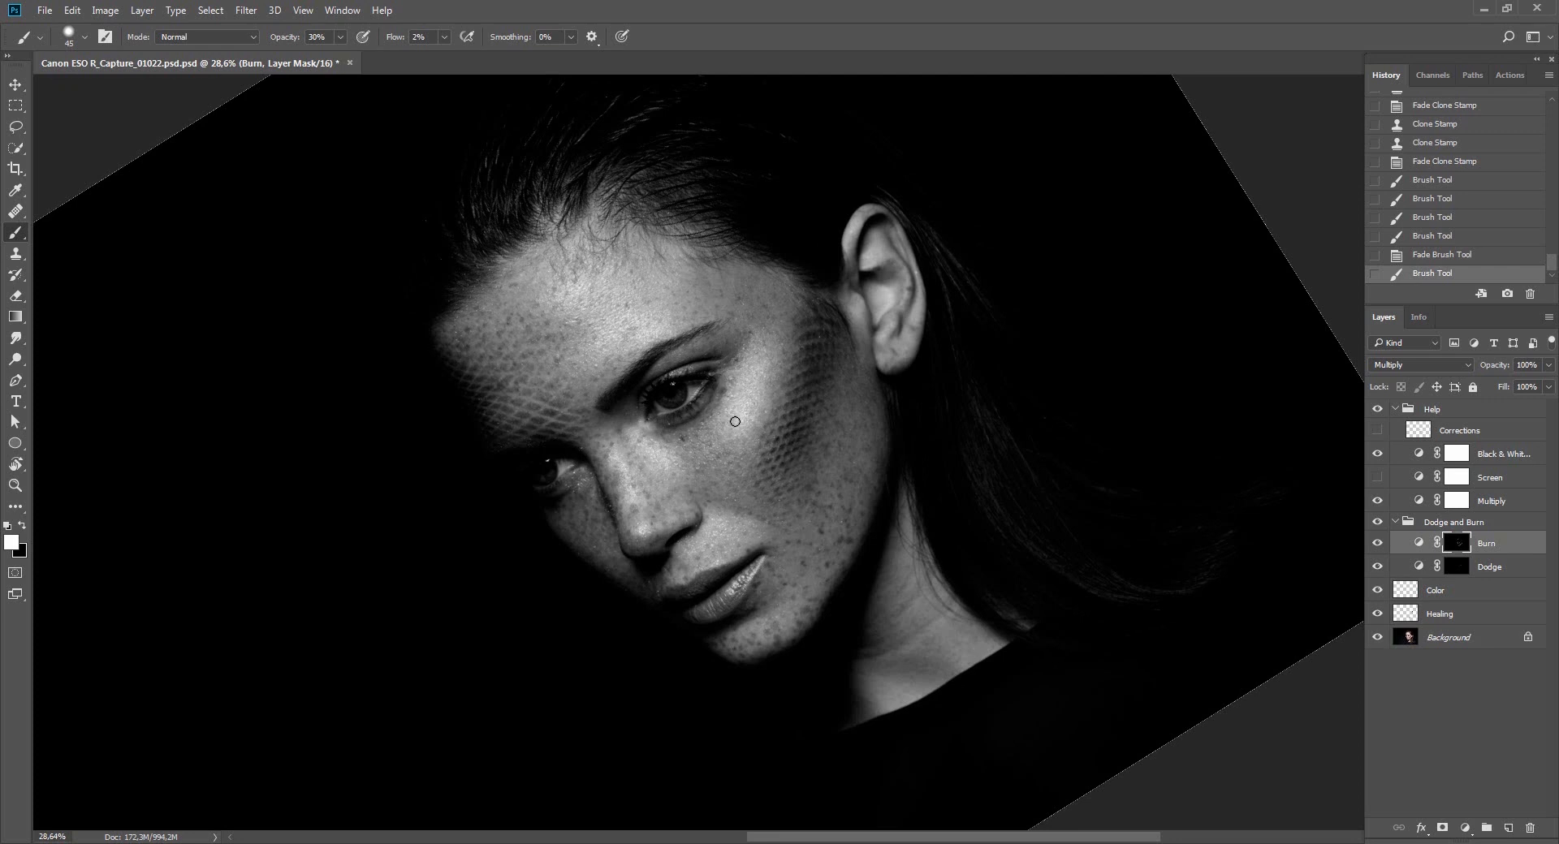
click(735, 421)
click(1382, 414)
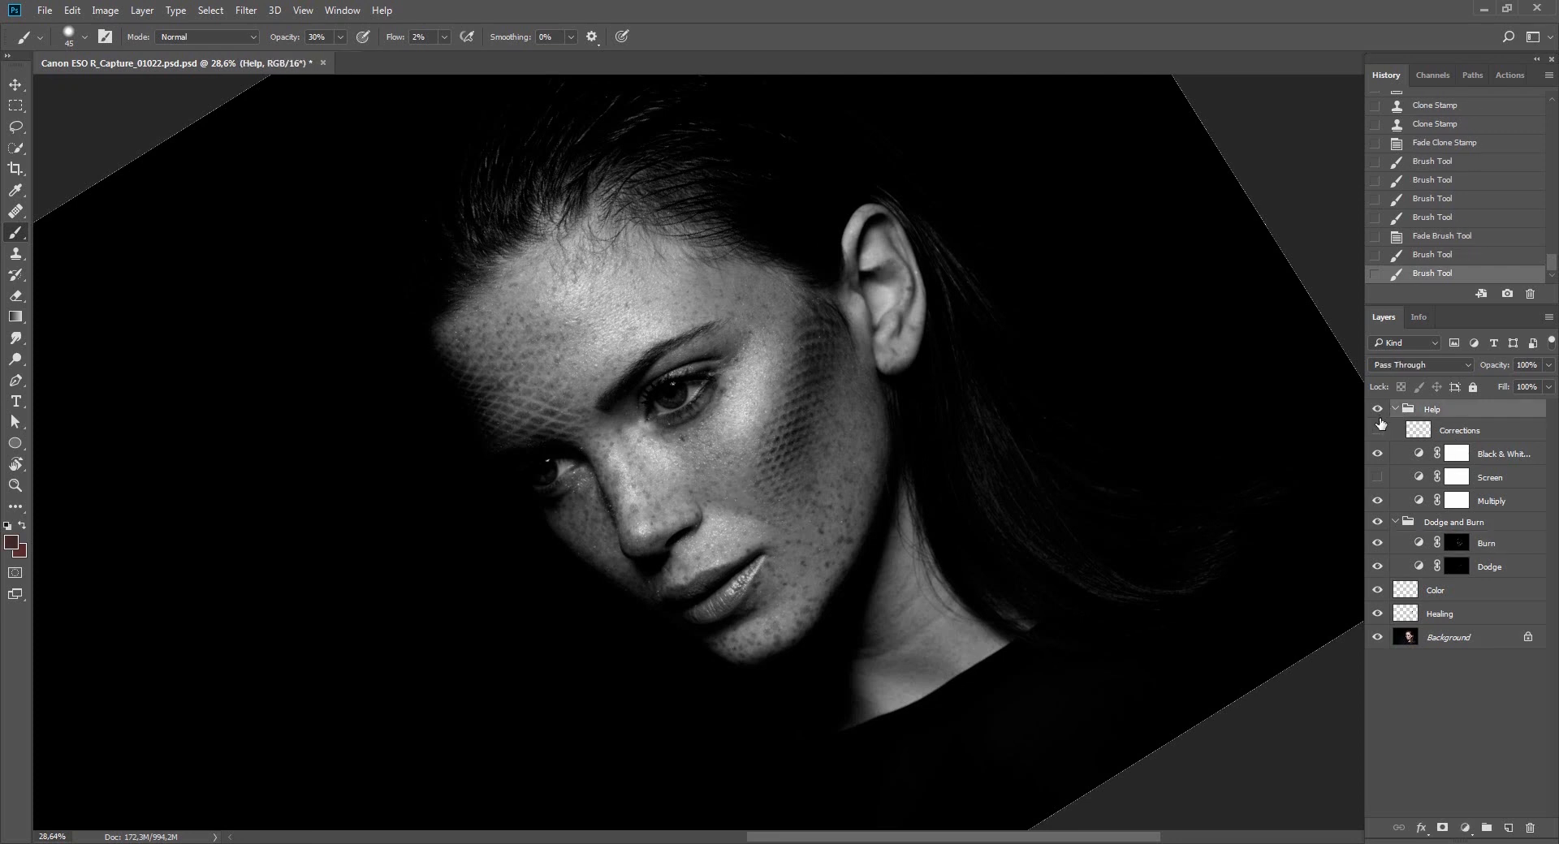
click(1378, 409)
Burn the cheek highlight between the eye and the mesh pattern on the Burn mask with a 121 px brush.
key(r)
mouse_move(731, 361)
mouse_down()
mouse_move(979, 219)
mouse_move(1125, 435)
mouse_move(936, 679)
mouse_up()
key(b)
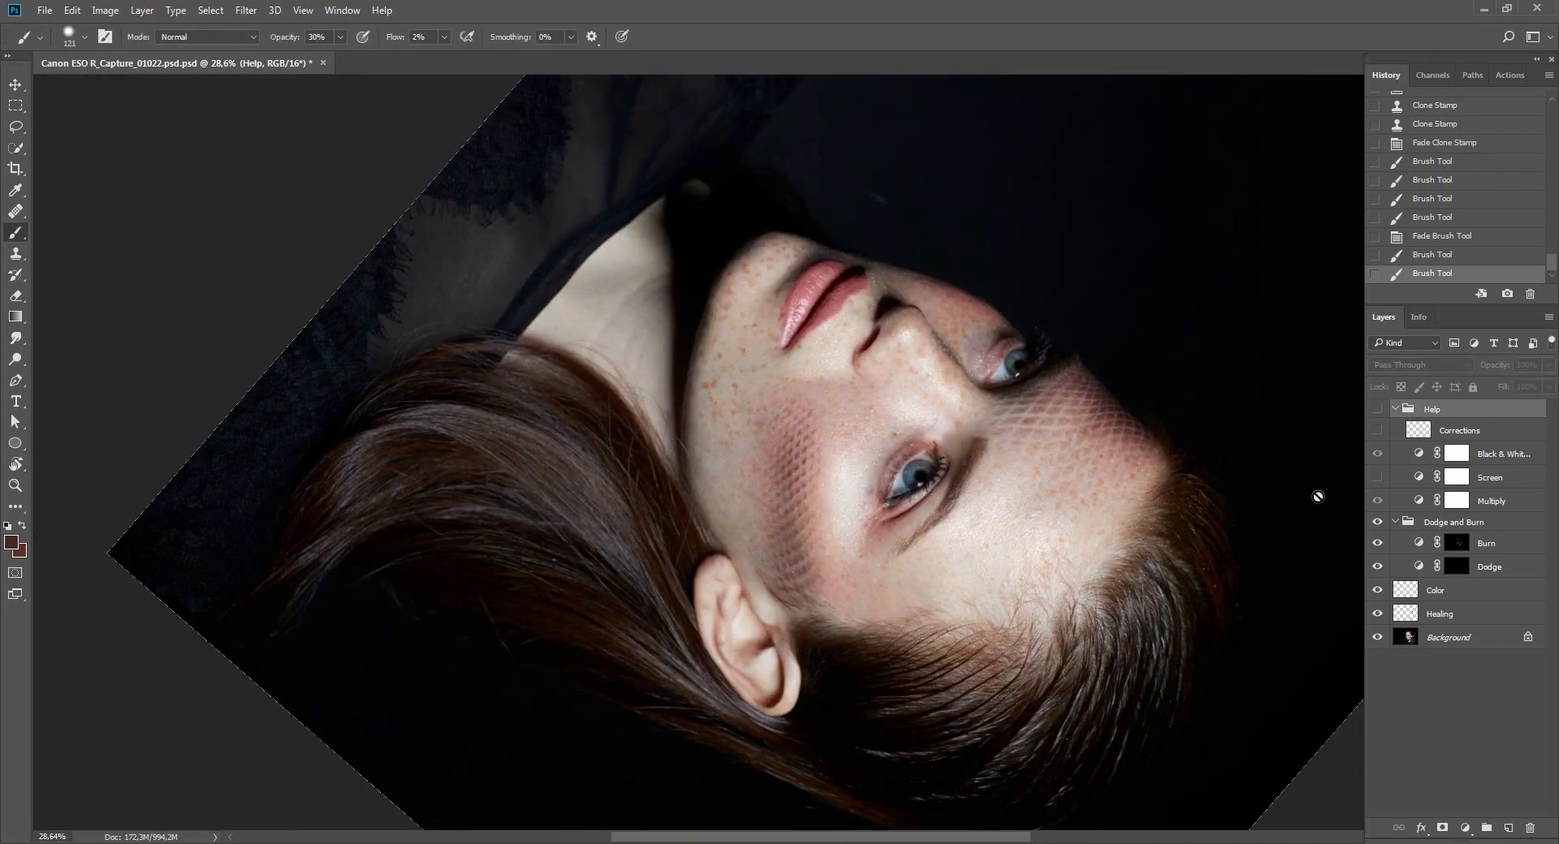
click(1455, 549)
mouse_move(1073, 314)
mouse_down()
mouse_move(877, 266)
mouse_move(907, 298)
mouse_up()
key(r)
key(b)
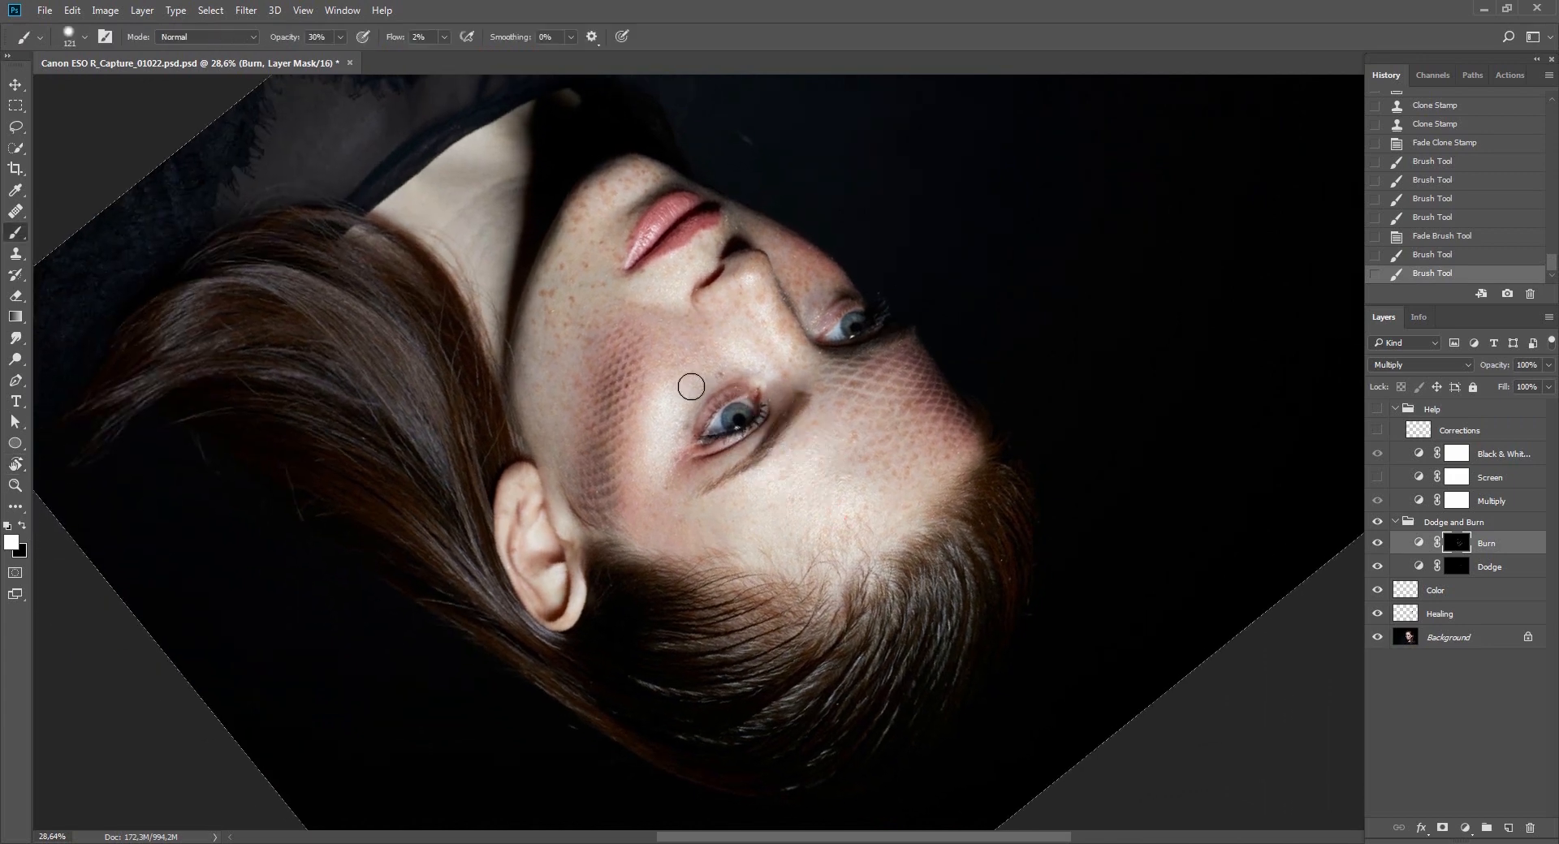
mouse_move(691, 386)
mouse_down()
mouse_move(680, 470)
mouse_move(729, 340)
mouse_up()
key(r)
key(Escape)
key(b)
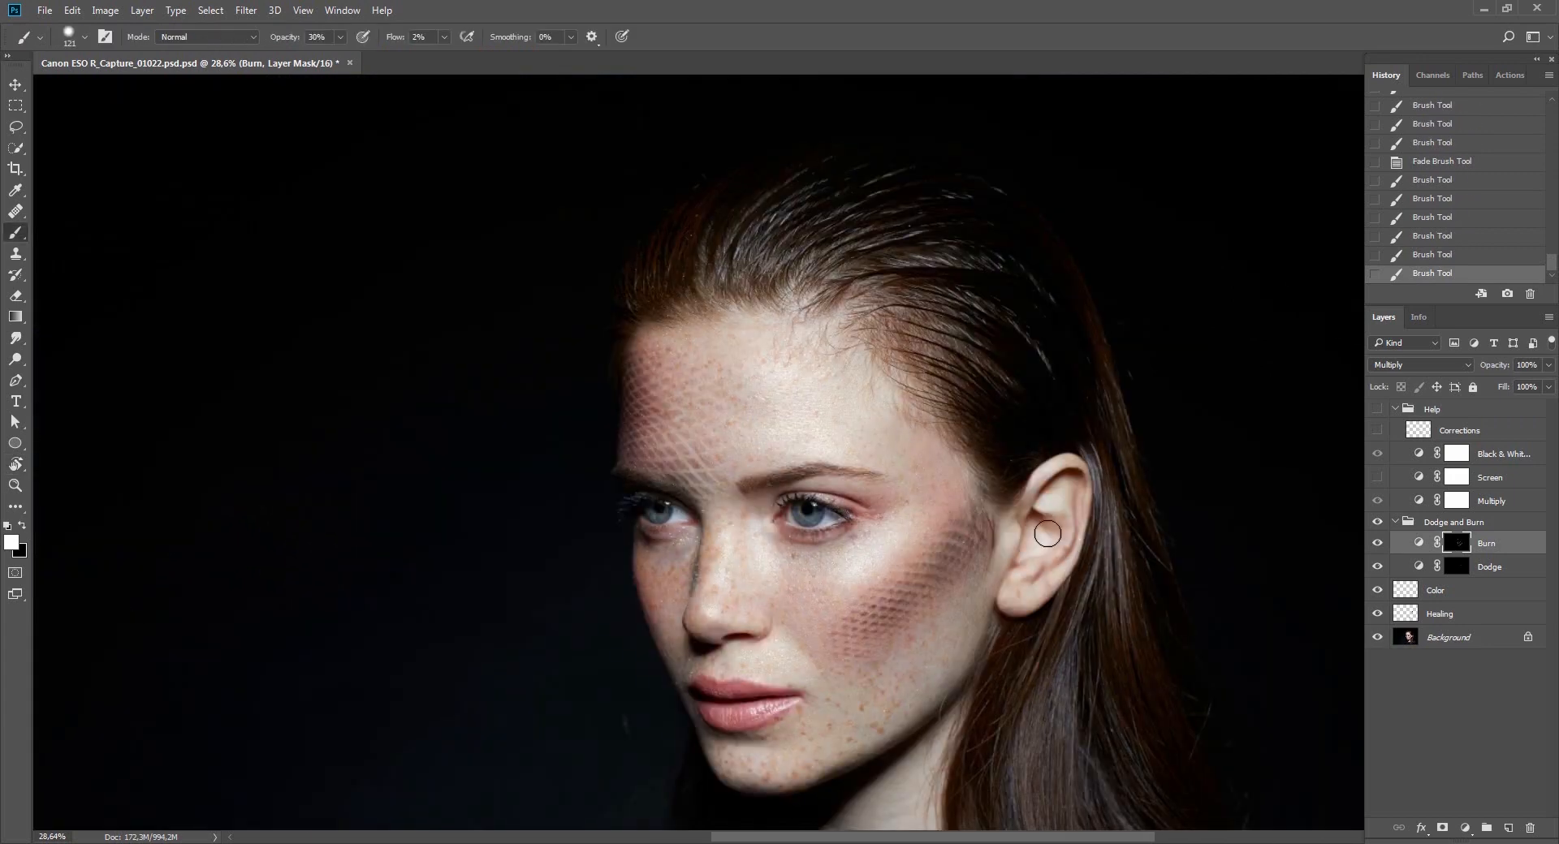
Darken the cheek along the inner edge of the mesh pattern with the 121 px brush, and undo the last stroke.
scroll(1048, 534, down, 5)
key(r)
mouse_move(1106, 352)
mouse_down()
mouse_move(1226, 355)
mouse_move(926, 418)
mouse_up()
key(b)
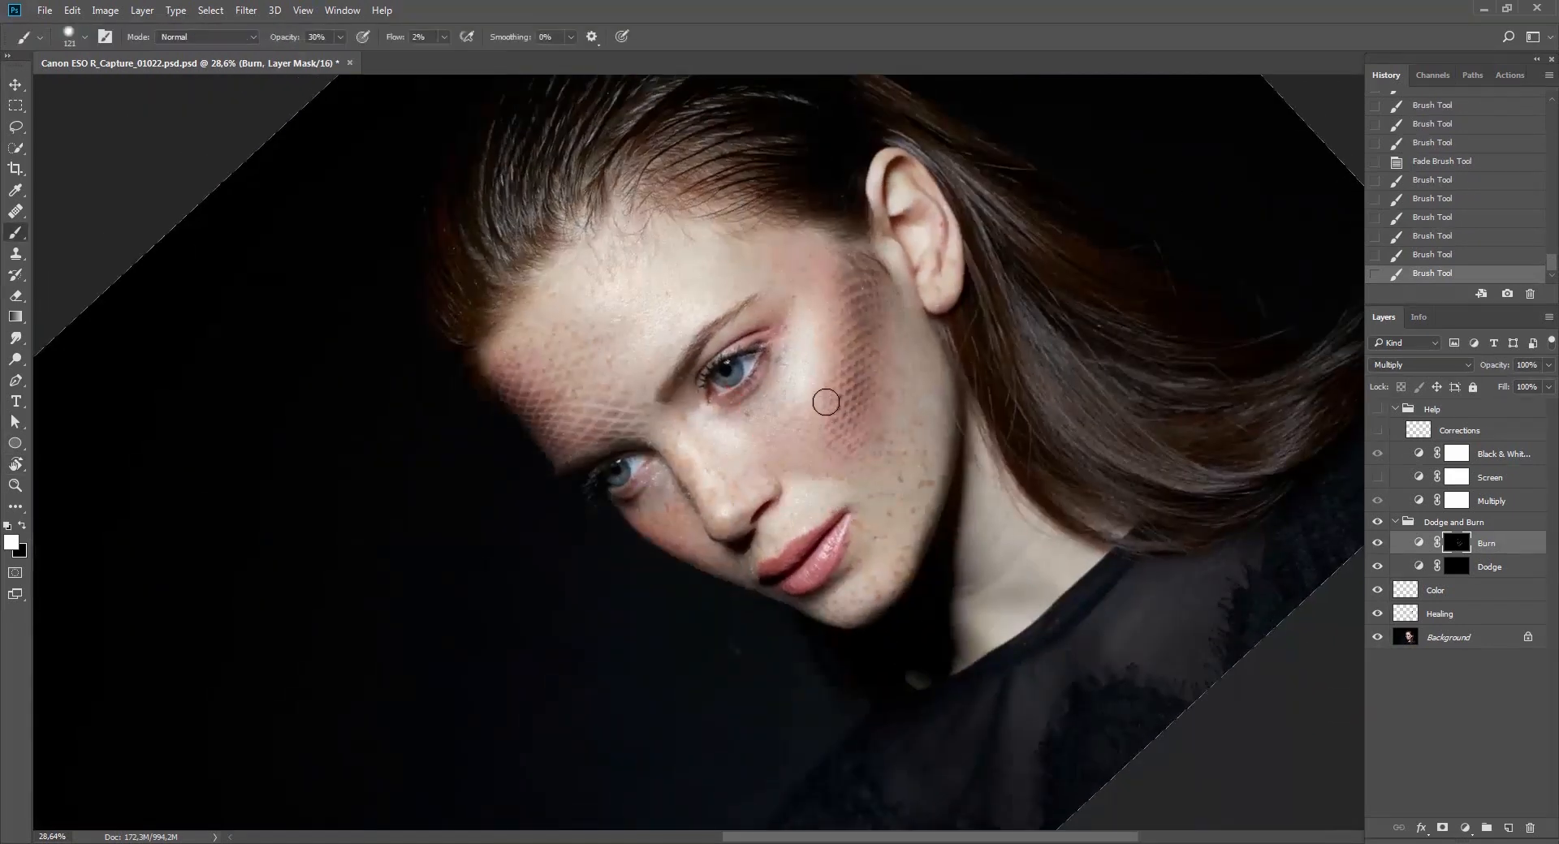
drag(826, 402, 800, 448)
mouse_move(792, 346)
mouse_down()
mouse_move(751, 447)
mouse_move(789, 422)
mouse_move(831, 341)
mouse_move(969, 404)
mouse_up()
key(ctrl+z)
Dodge the dark spot near the outer eye corner and the adjacent cheek on the Dodge mask with a 13 px brush.
key(z)
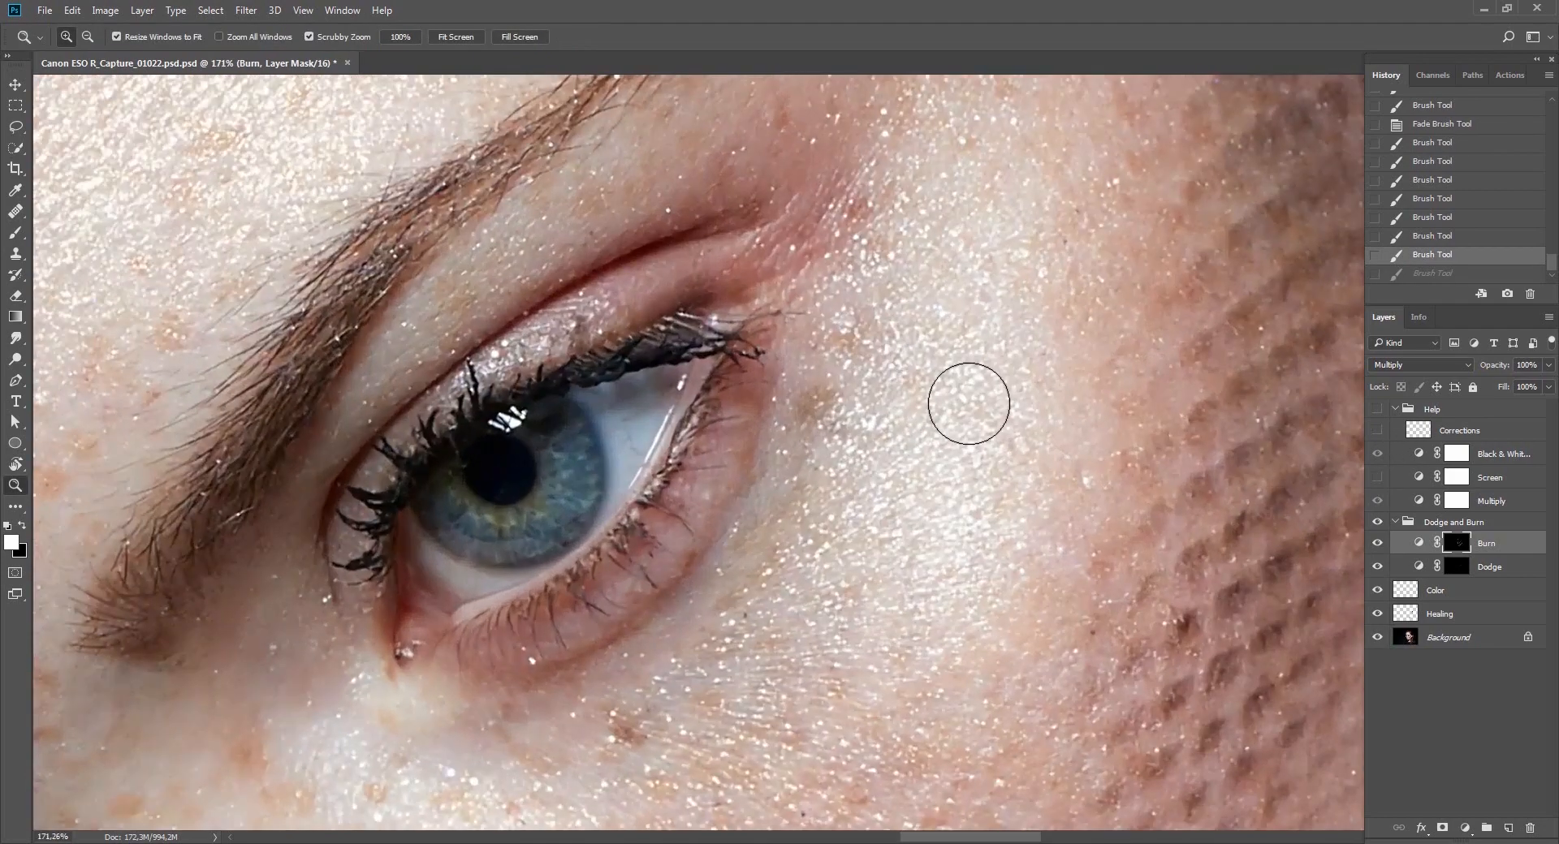
key(b)
click(1402, 564)
drag(875, 410, 838, 418)
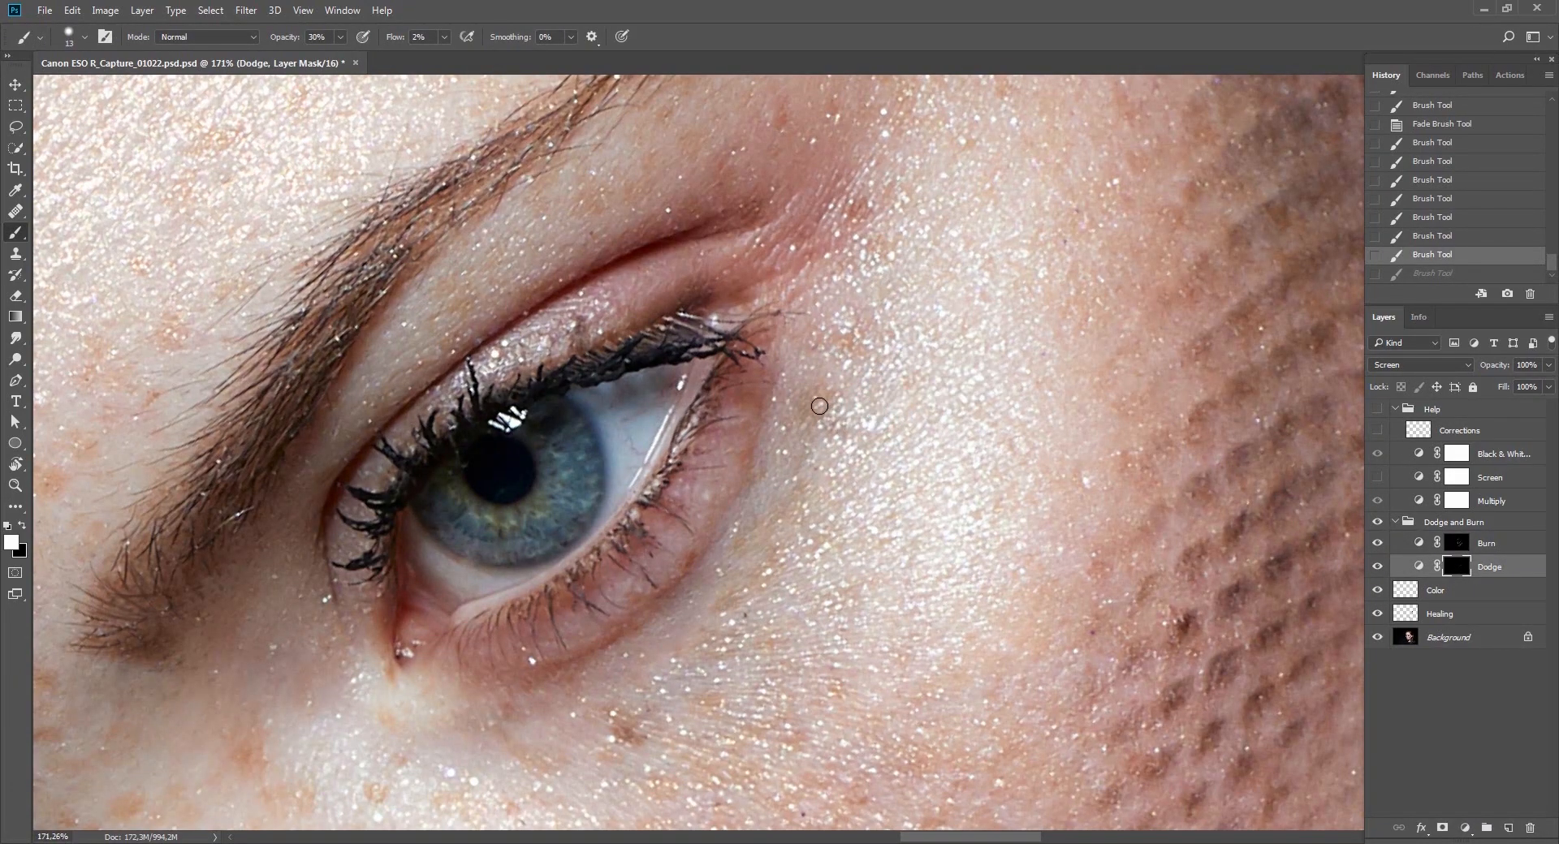
click(819, 406)
key(ctrl+0)
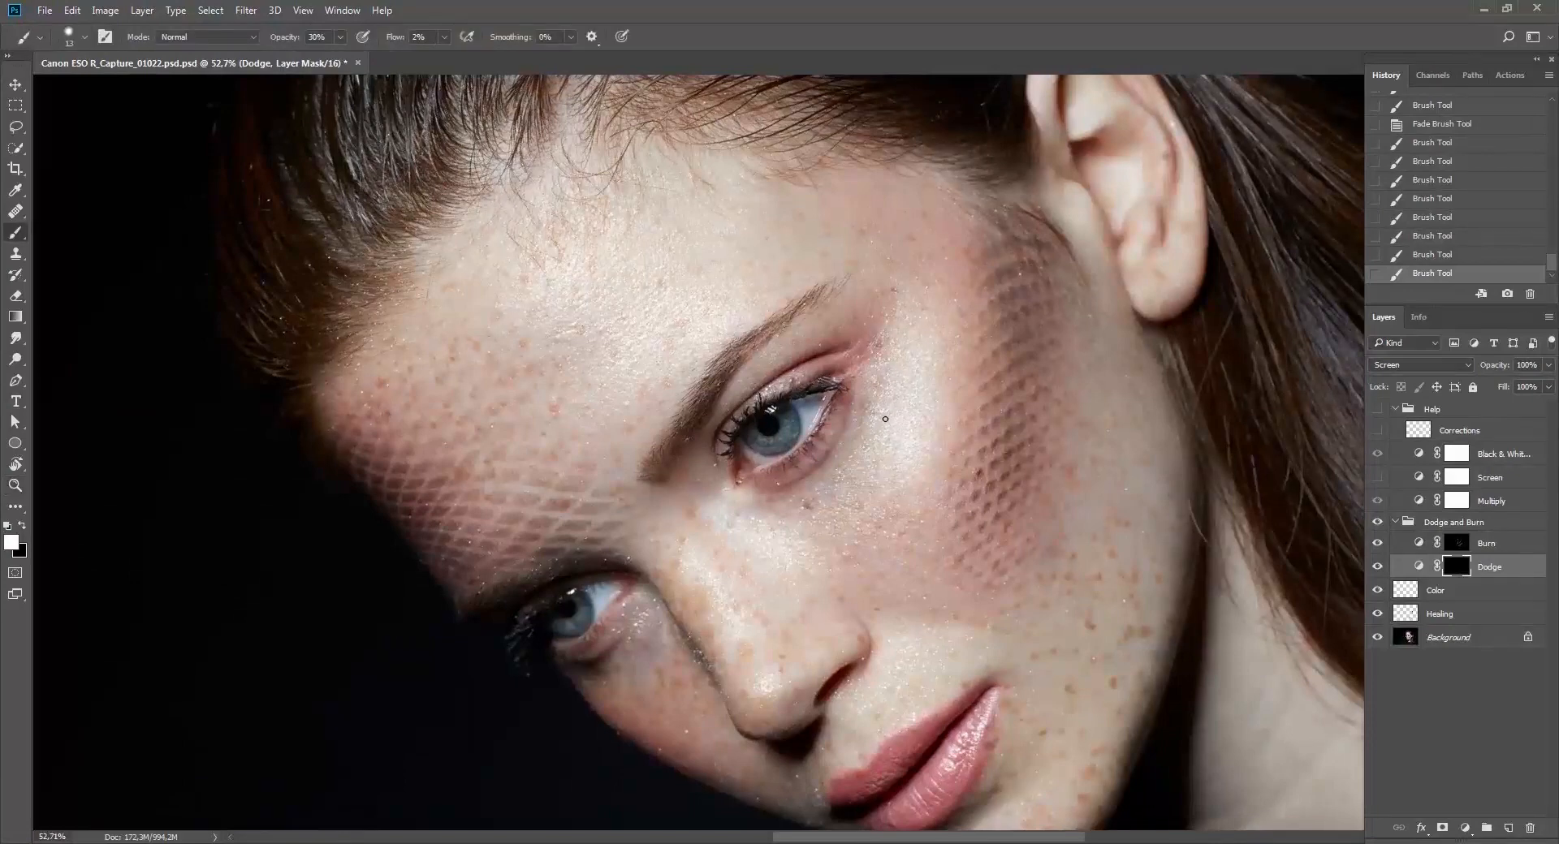
mouse_move(885, 419)
mouse_down()
mouse_move(903, 355)
mouse_move(922, 416)
mouse_up()
key(Escape)
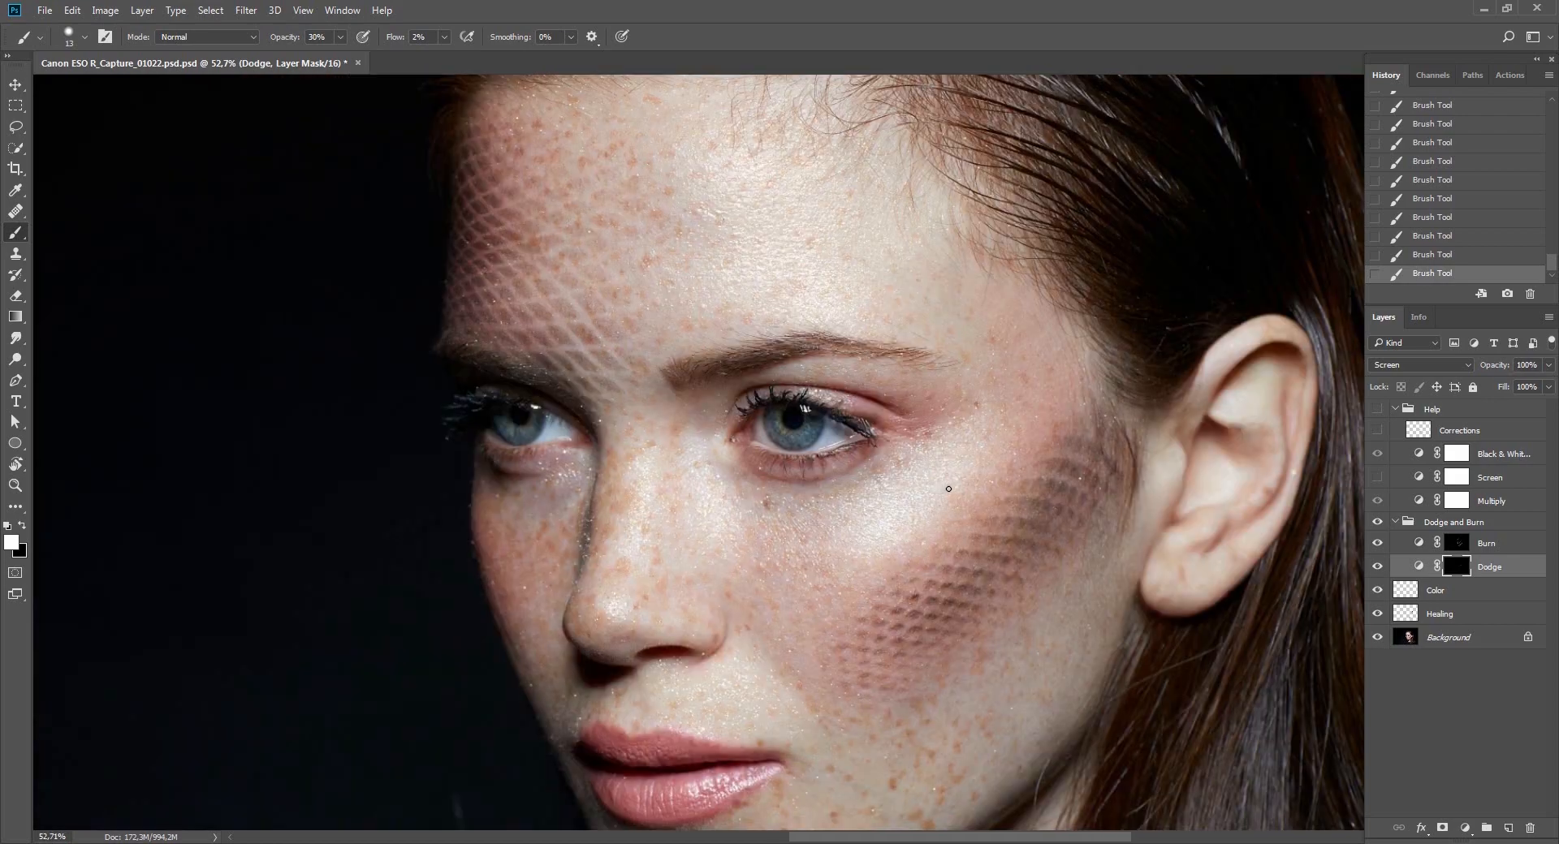
Examine the facial tones at different view rotations and in black and white with the Help group shown and the Burn mask selected.
key(z)
drag(987, 479, 766, 425)
key(r)
drag(1047, 319, 690, 755)
key(z)
drag(804, 548, 877, 544)
key(r)
drag(1015, 723, 1355, 464)
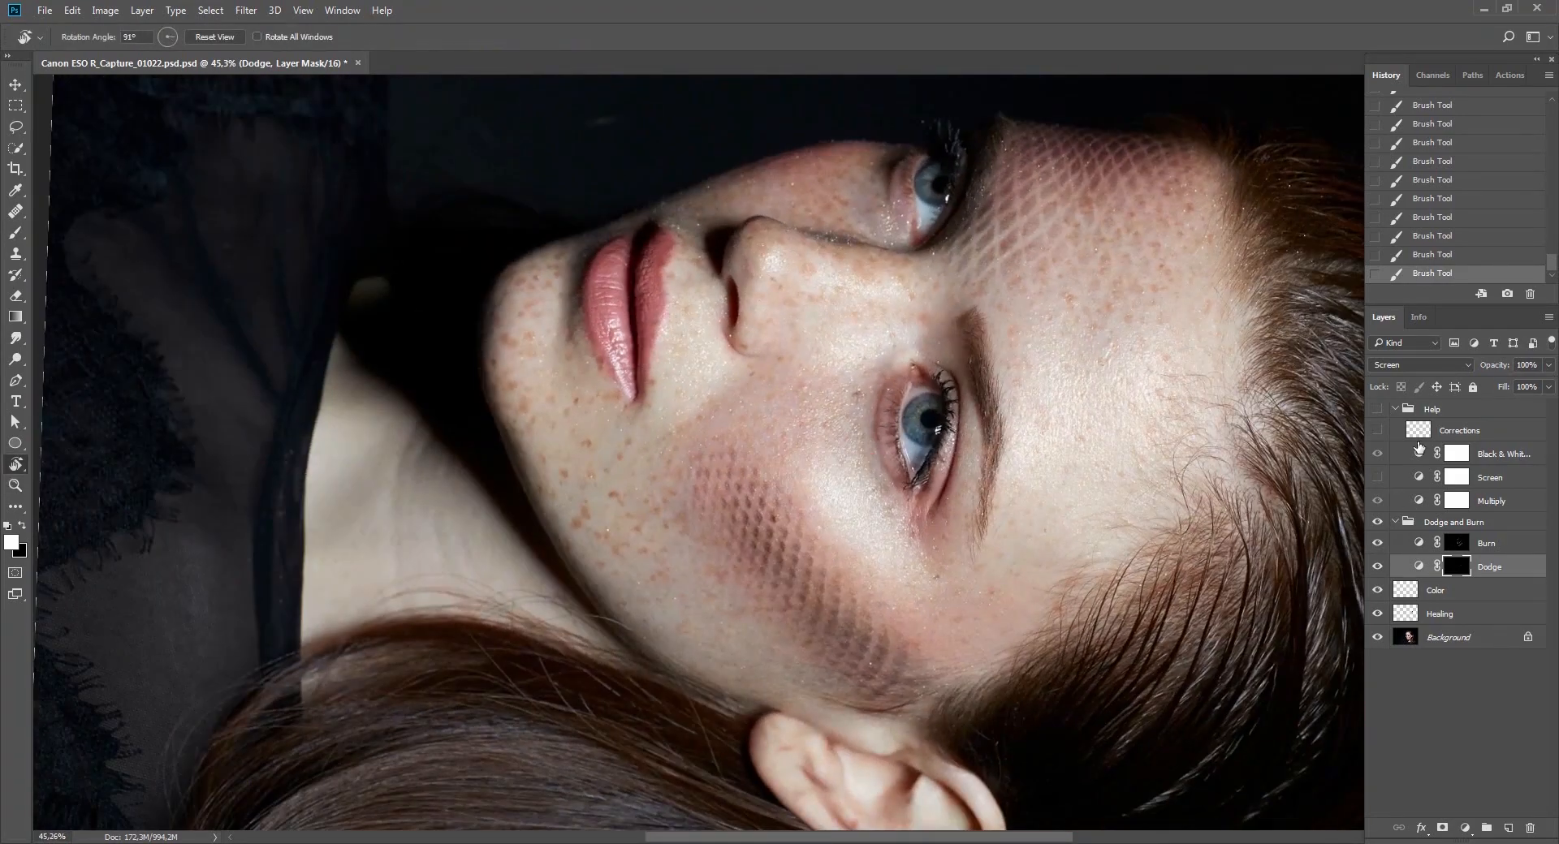
click(1377, 409)
click(1486, 543)
key(b)
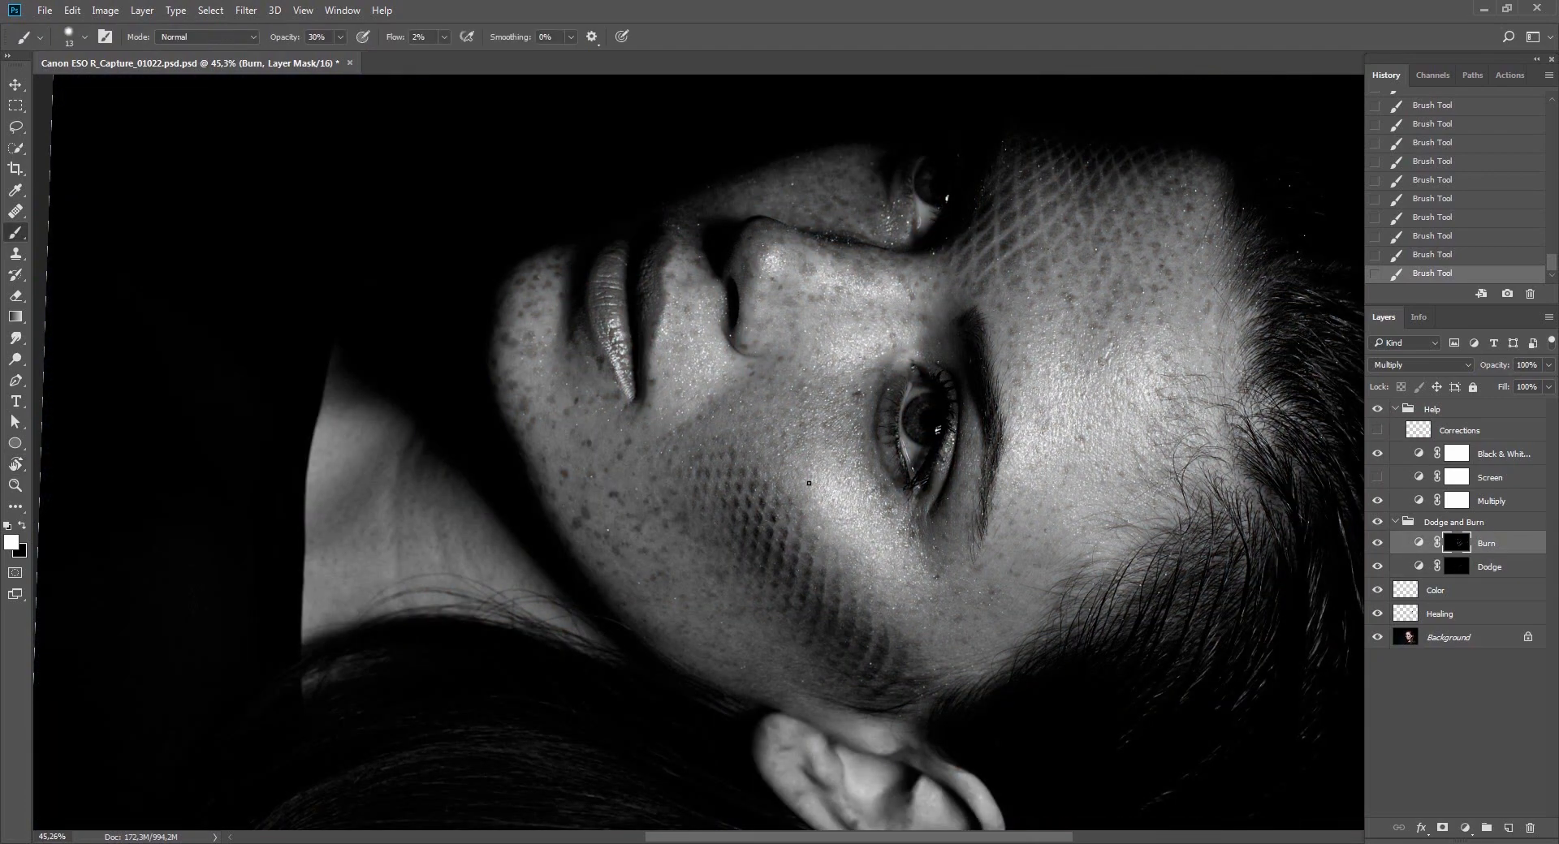
key(Escape)
key(z)
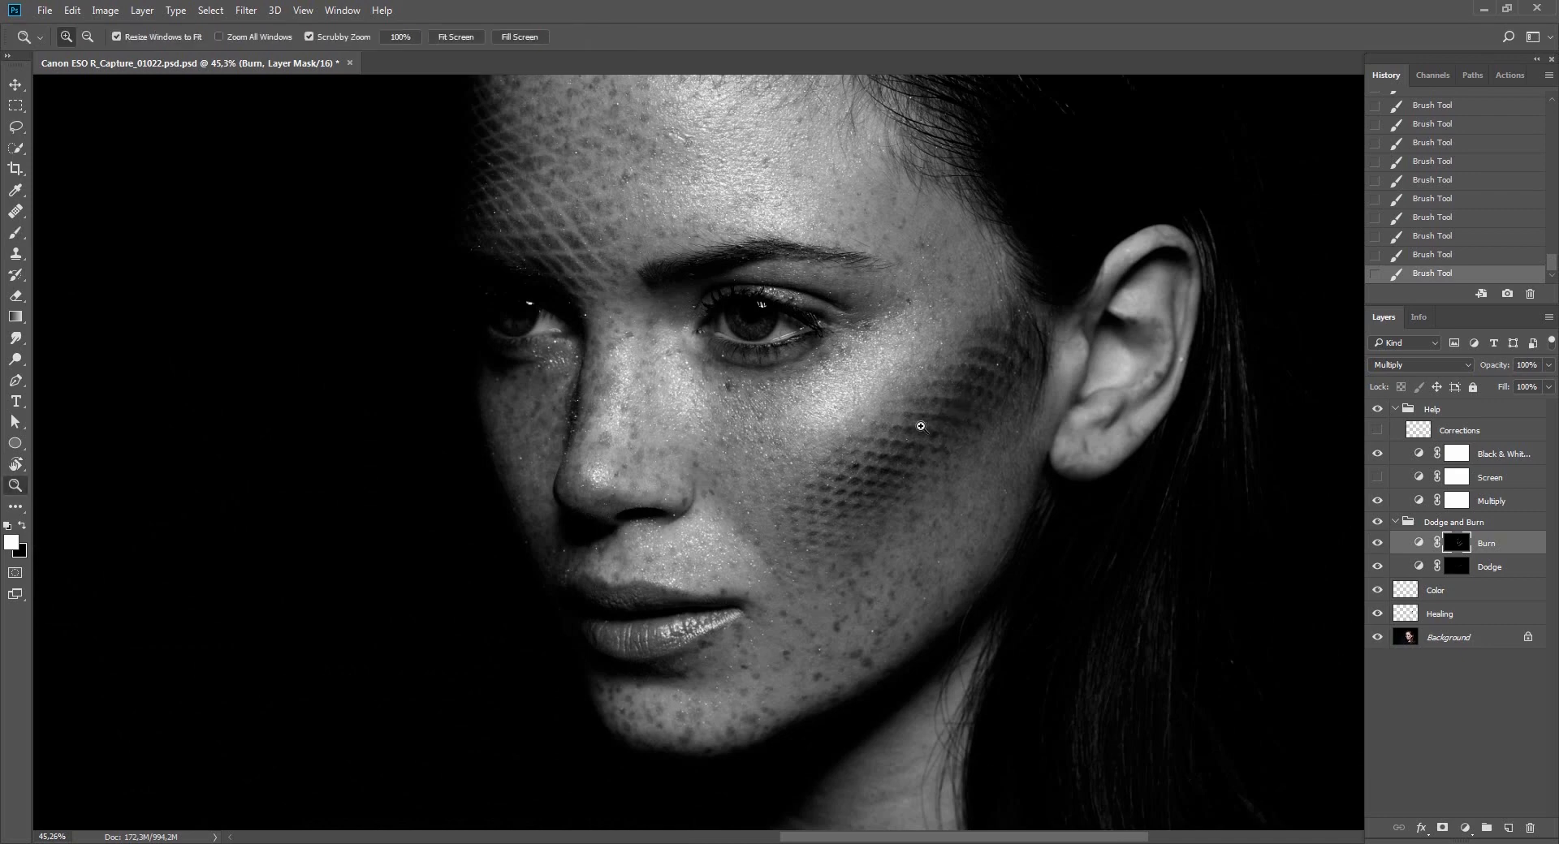
Hide the Help group and compare the portrait with and without the Dodge and Burn group.
drag(961, 436, 908, 443)
click(1378, 410)
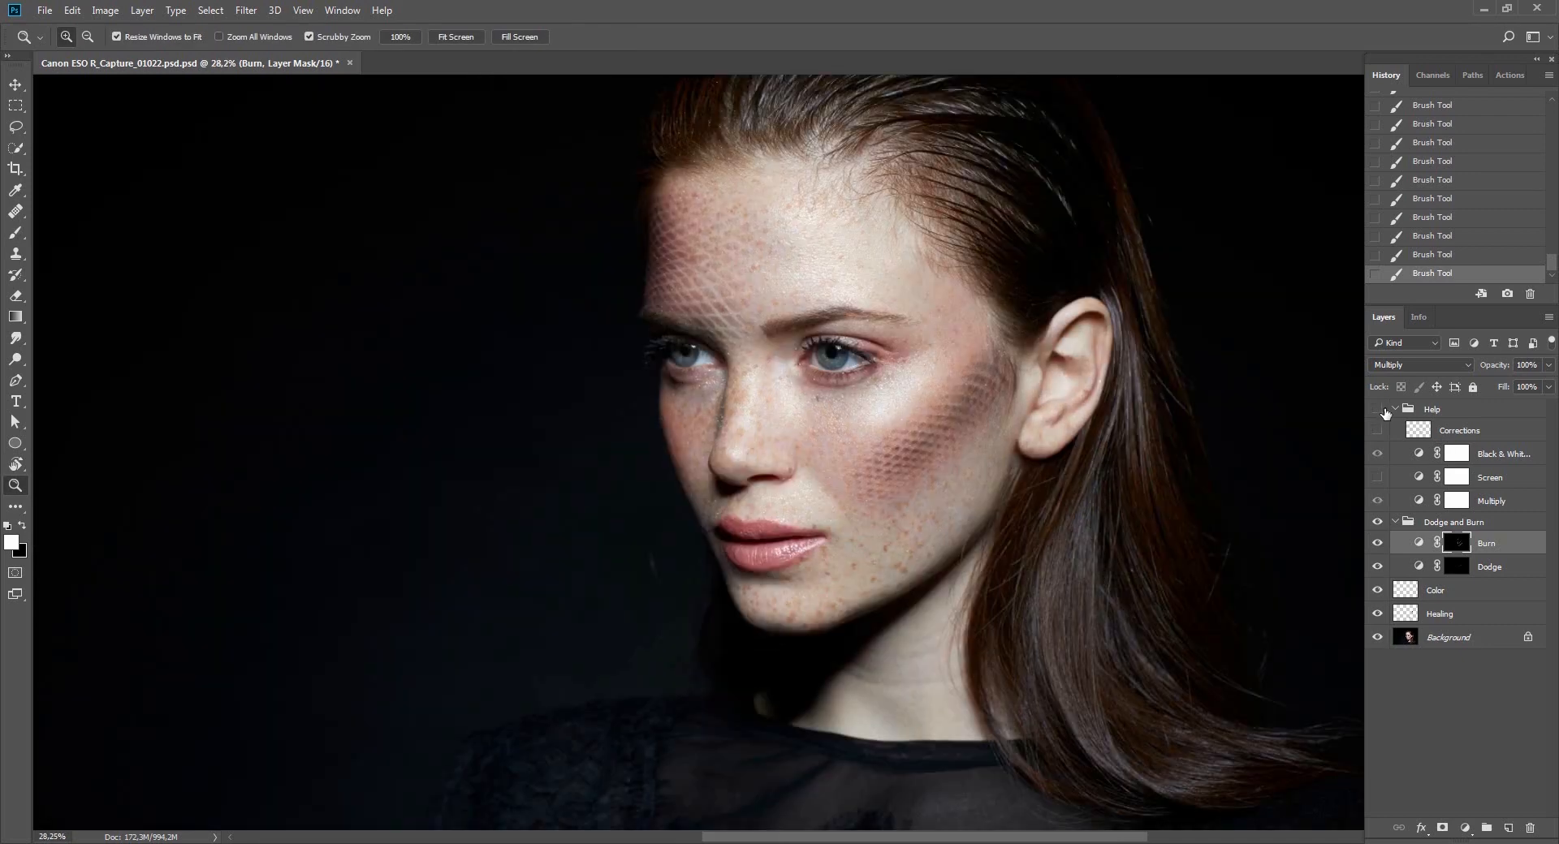
click(1379, 522)
click(1379, 522)
Examine the portrait's tonal transitions in colour at different view rotations and zoom levels.
key(r)
drag(1299, 519, 1086, 609)
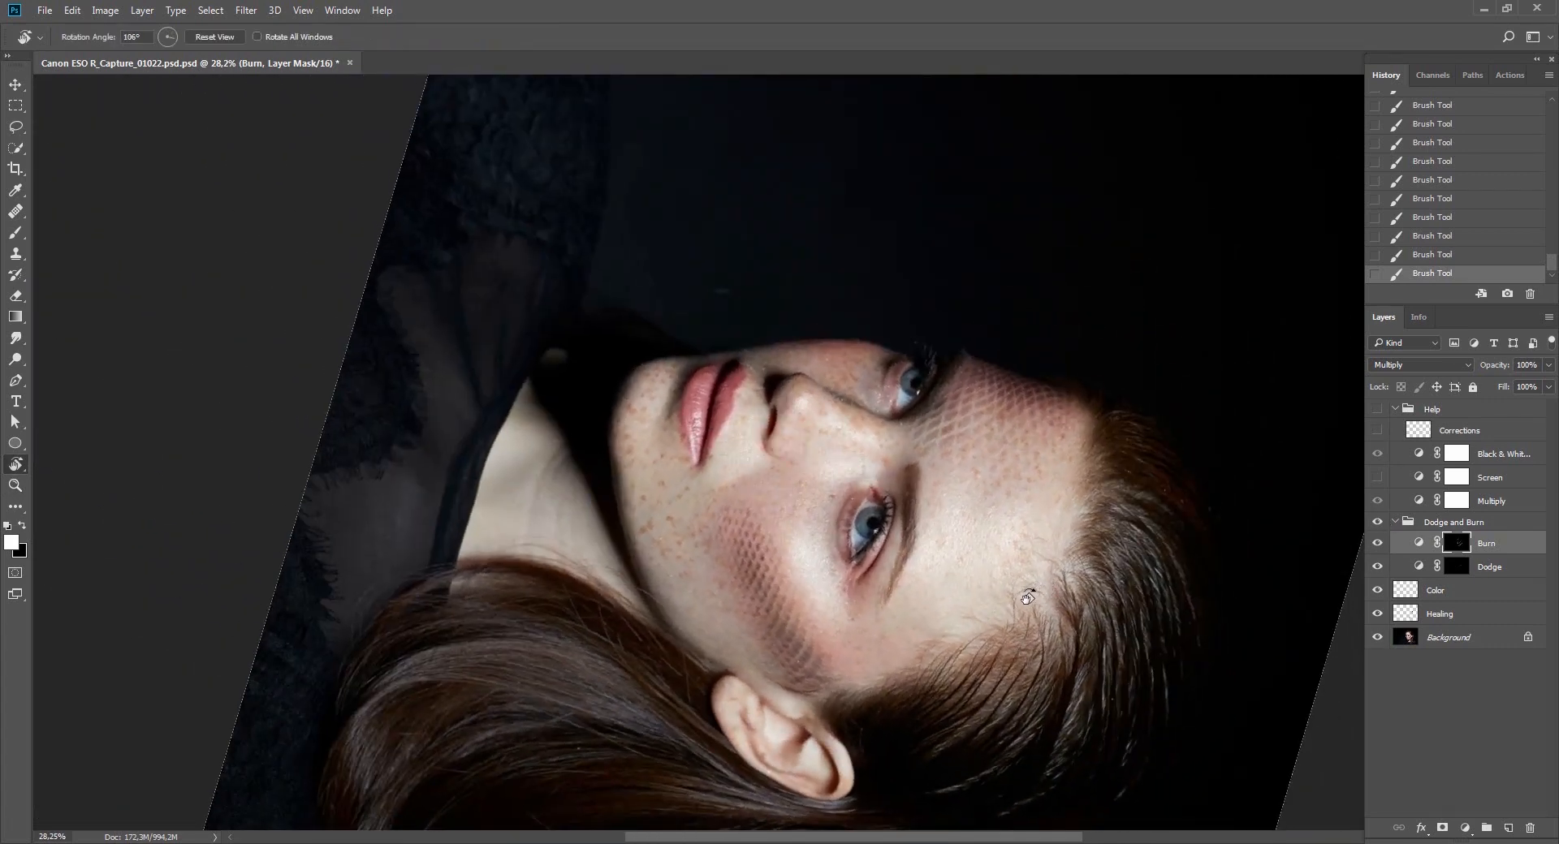
drag(1161, 571, 649, 144)
drag(823, 427, 890, 439)
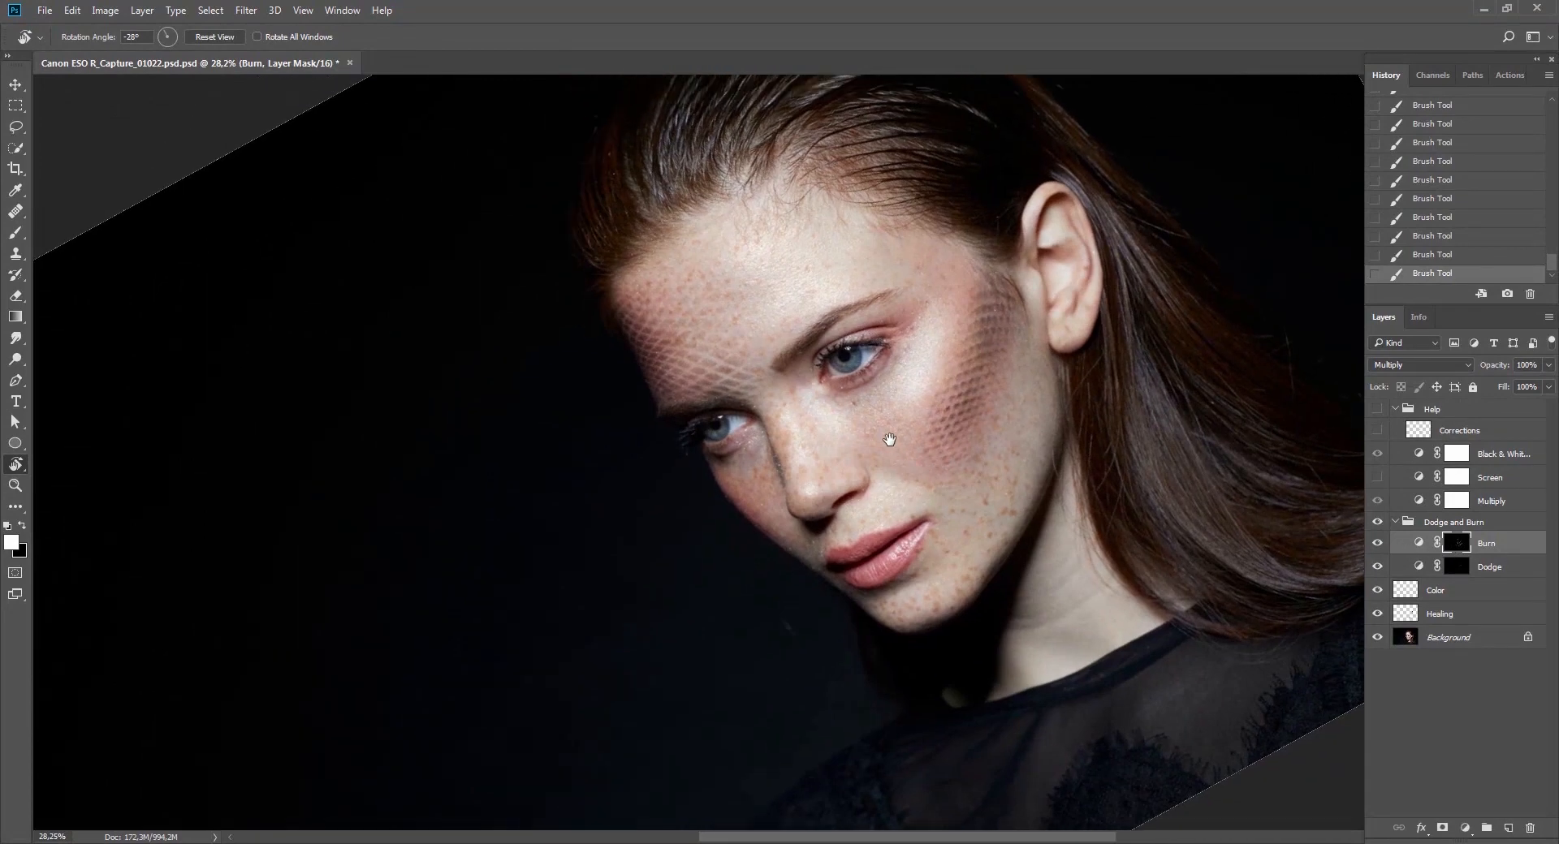
key(b)
drag(764, 436, 802, 461)
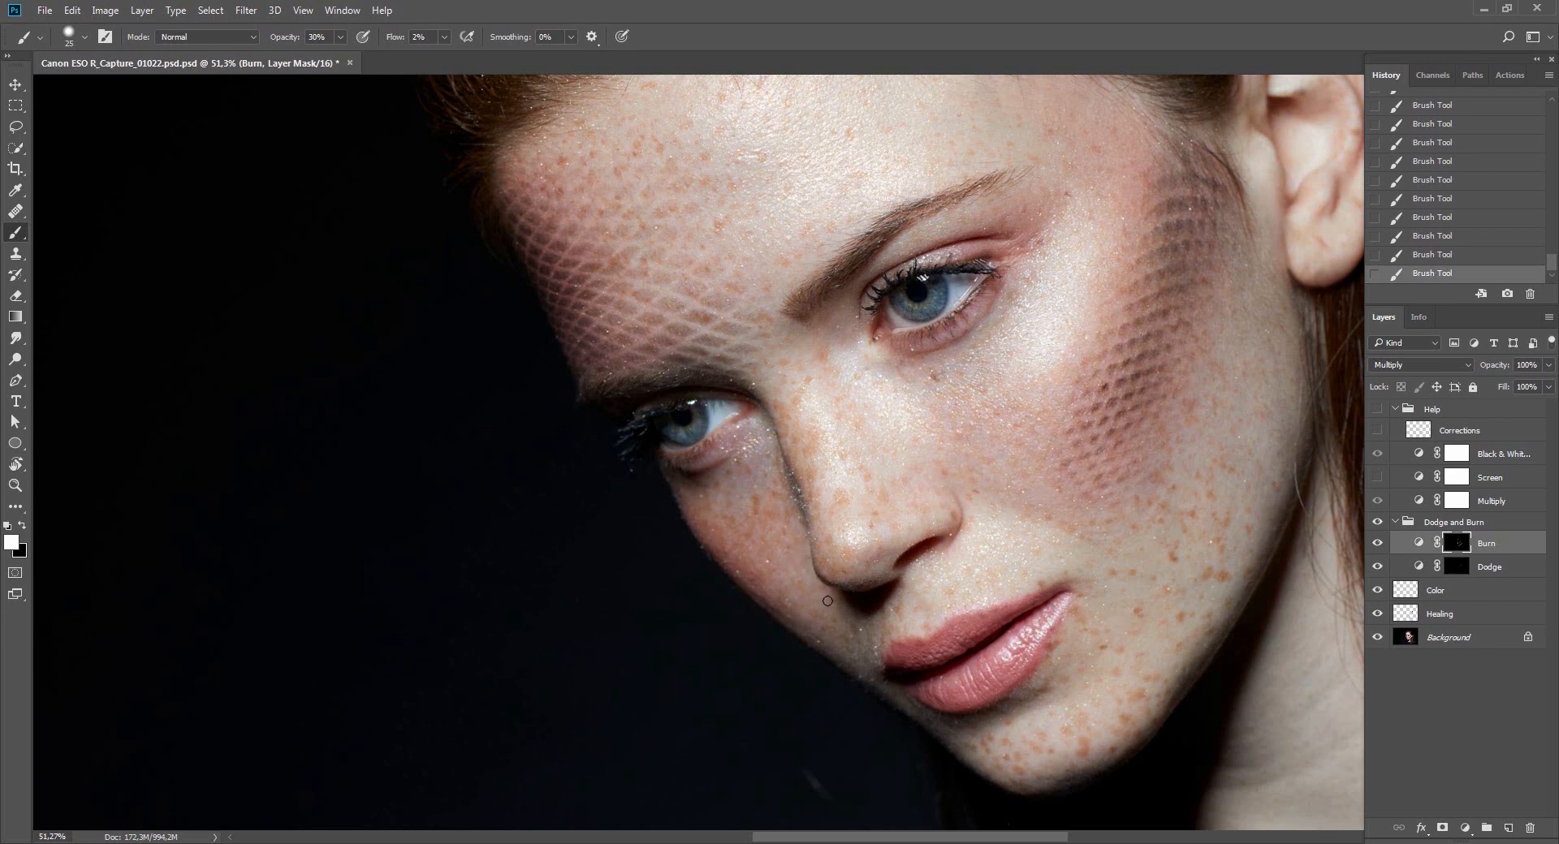
key(Escape)
key(z)
drag(830, 513, 767, 507)
key(r)
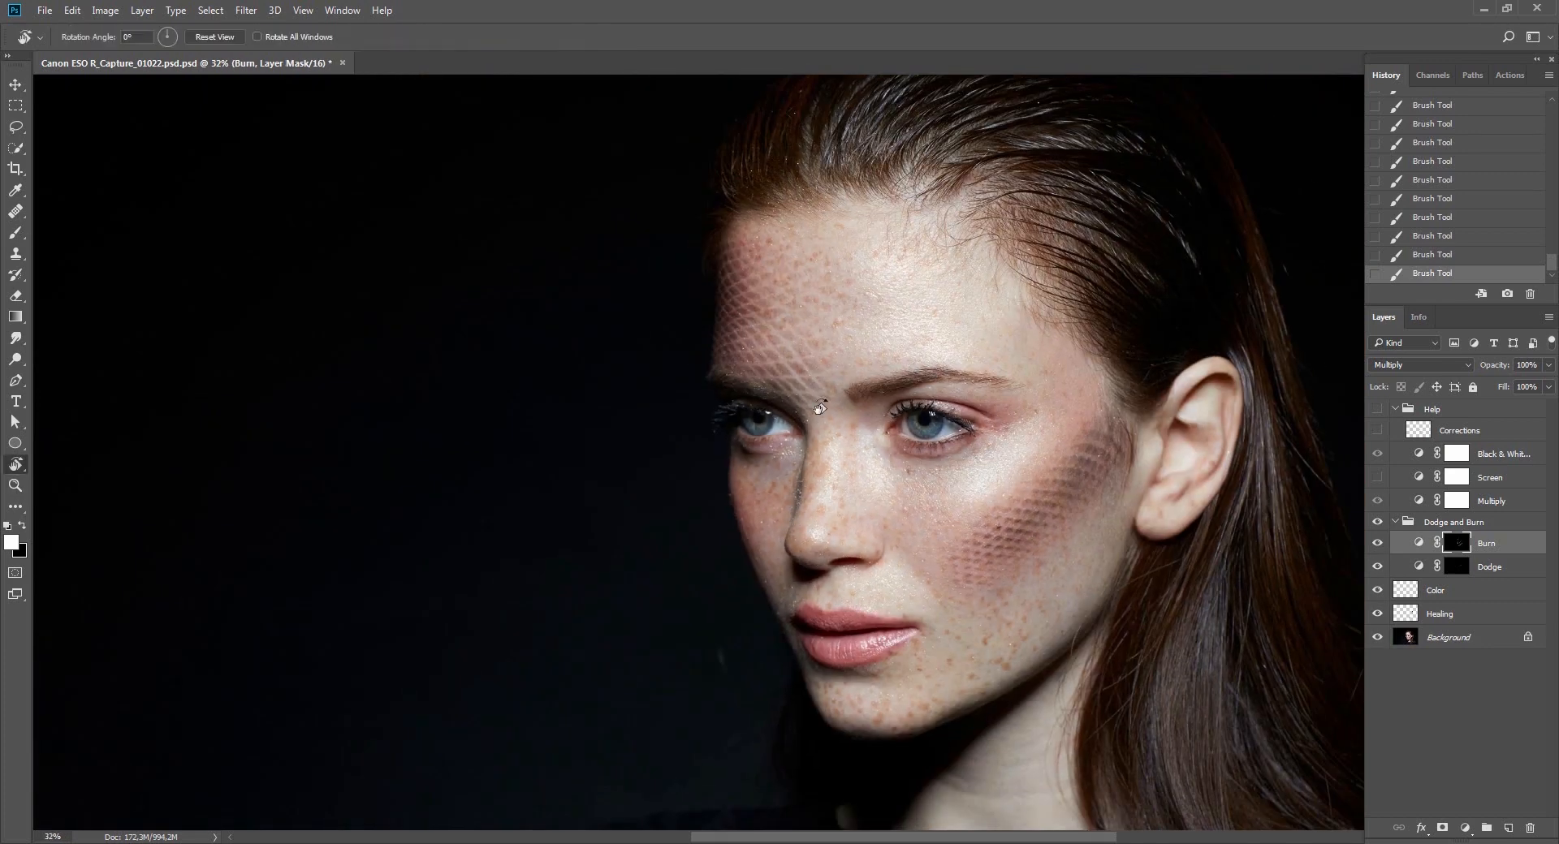
mouse_move(767, 374)
mouse_down()
mouse_move(854, 471)
mouse_move(840, 481)
mouse_up()
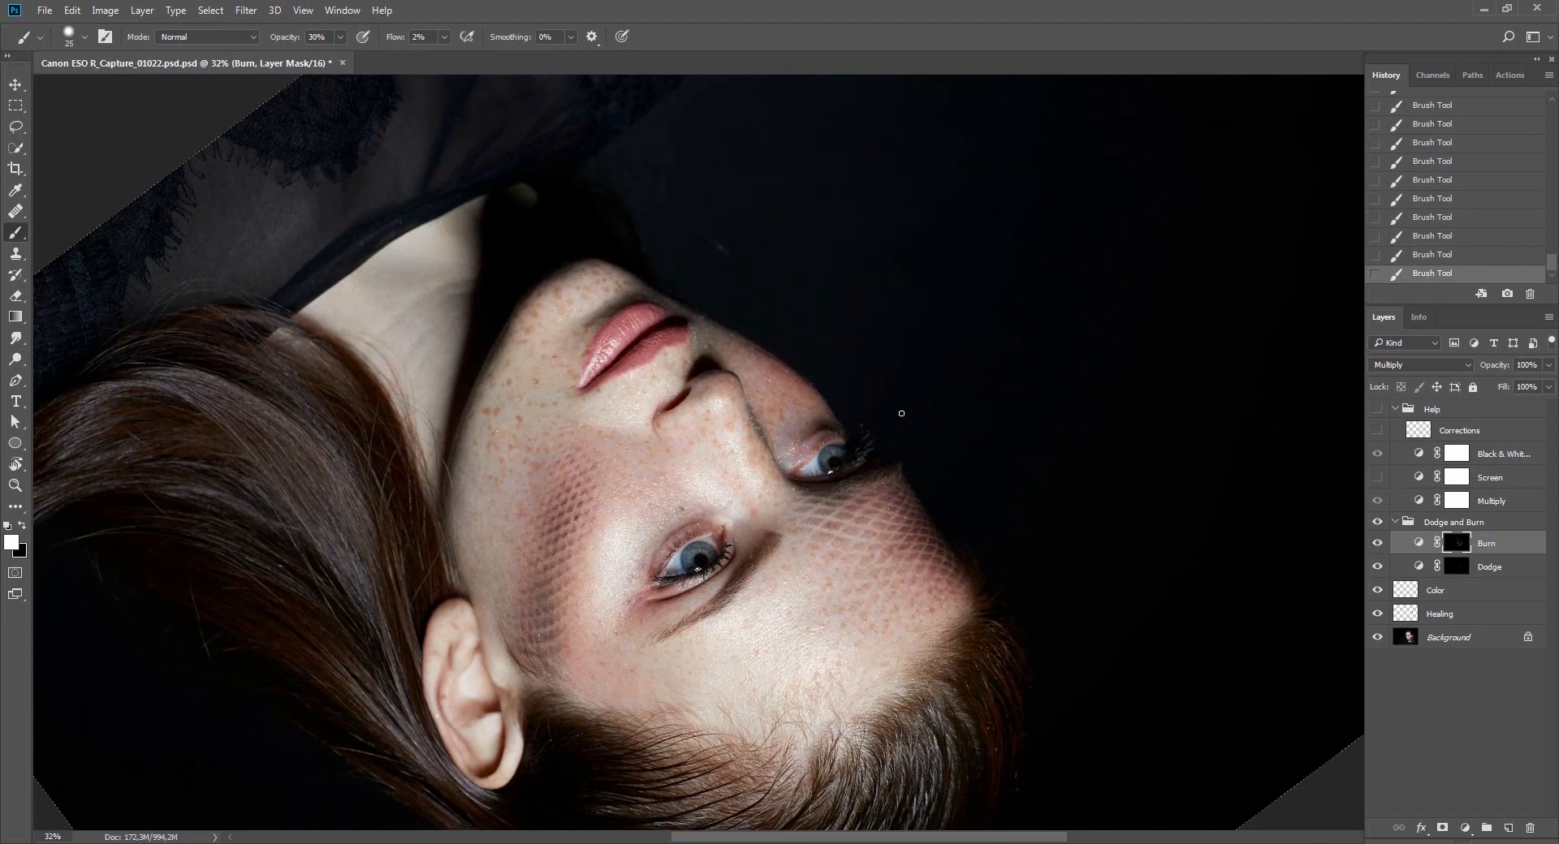
key(Escape)
key(r)
drag(898, 497, 855, 389)
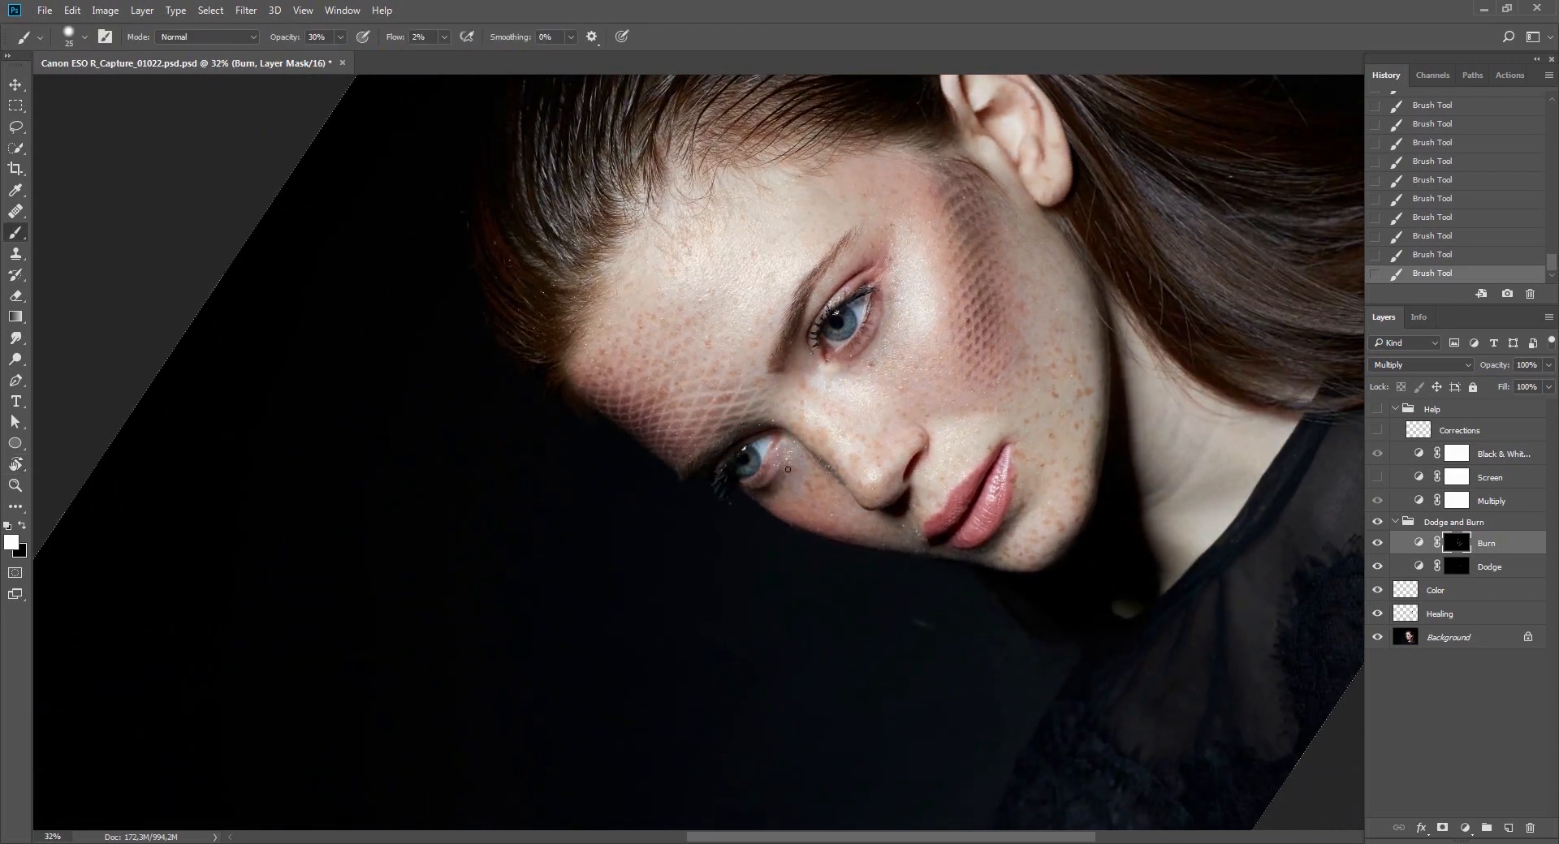
Burn the small area beneath the far eye on the Burn mask with a 25 px brush.
drag(781, 489, 790, 488)
key(space)
drag(1076, 444, 957, 503)
key(Escape)
key(z)
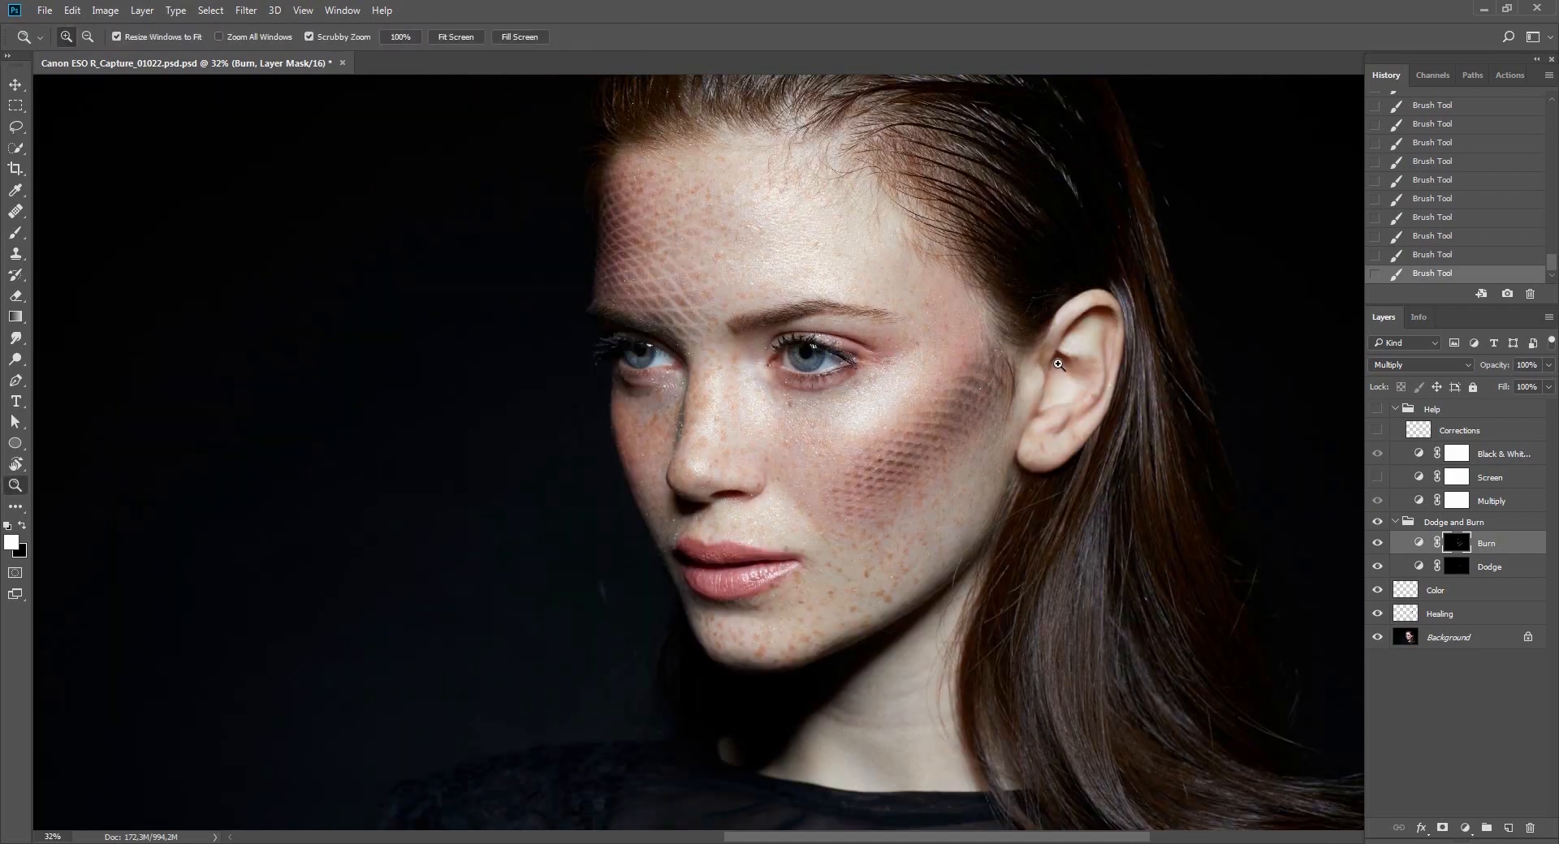
drag(1043, 363, 1015, 390)
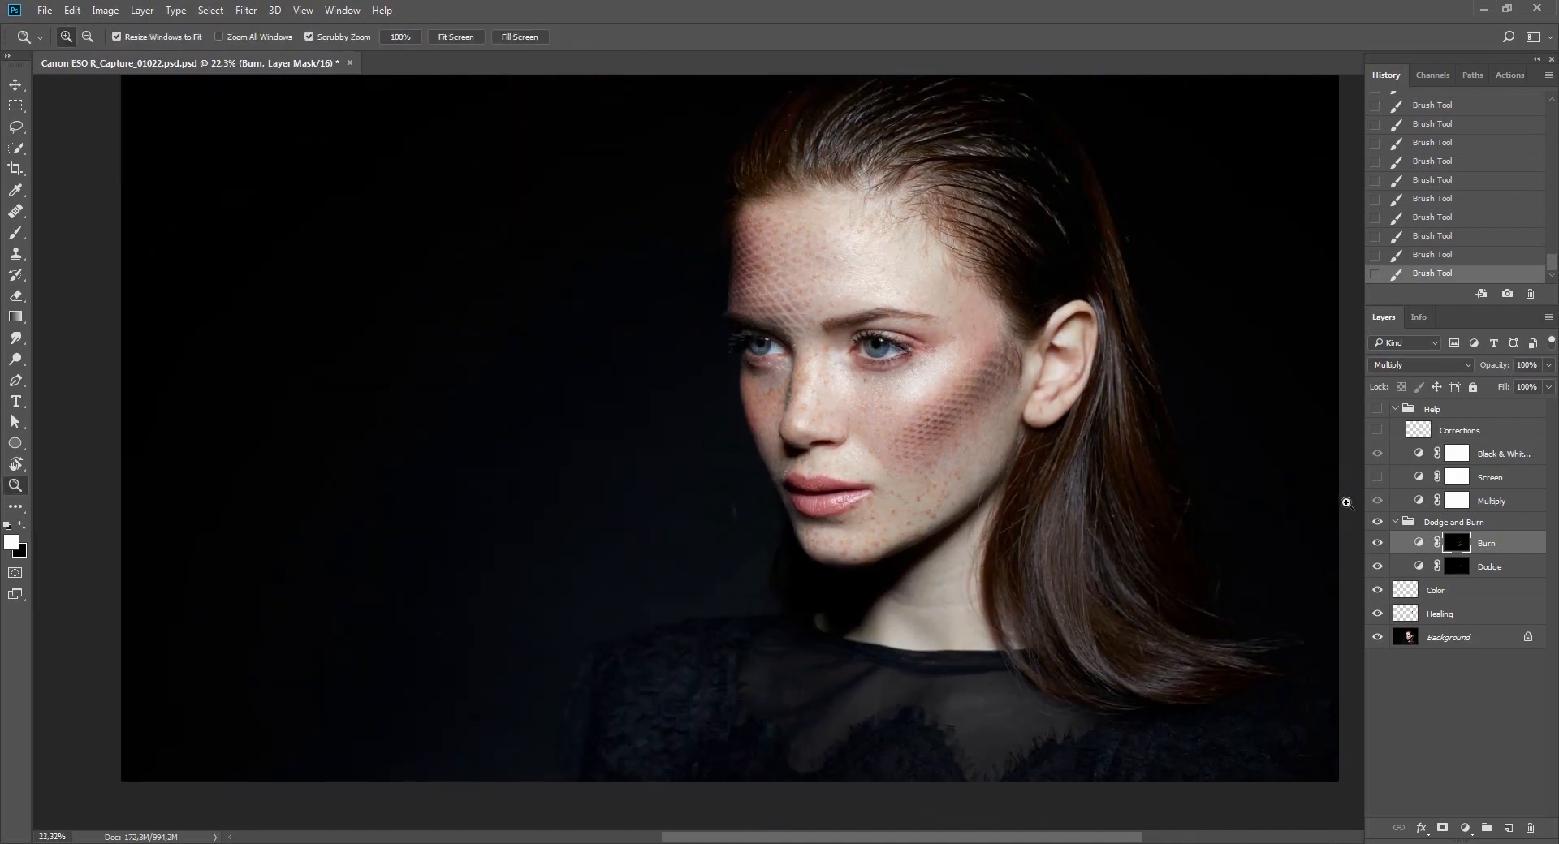
Compare the retouched portrait with the original by repeatedly isolating the Background layer and restoring the retouching layers.
click(1380, 412)
click(1380, 413)
alt+click(1378, 640)
alt+click(1377, 645)
alt+click(1377, 646)
alt+click(1377, 646)
alt+click(1376, 644)
alt+click(1377, 643)
alt+click(1377, 642)
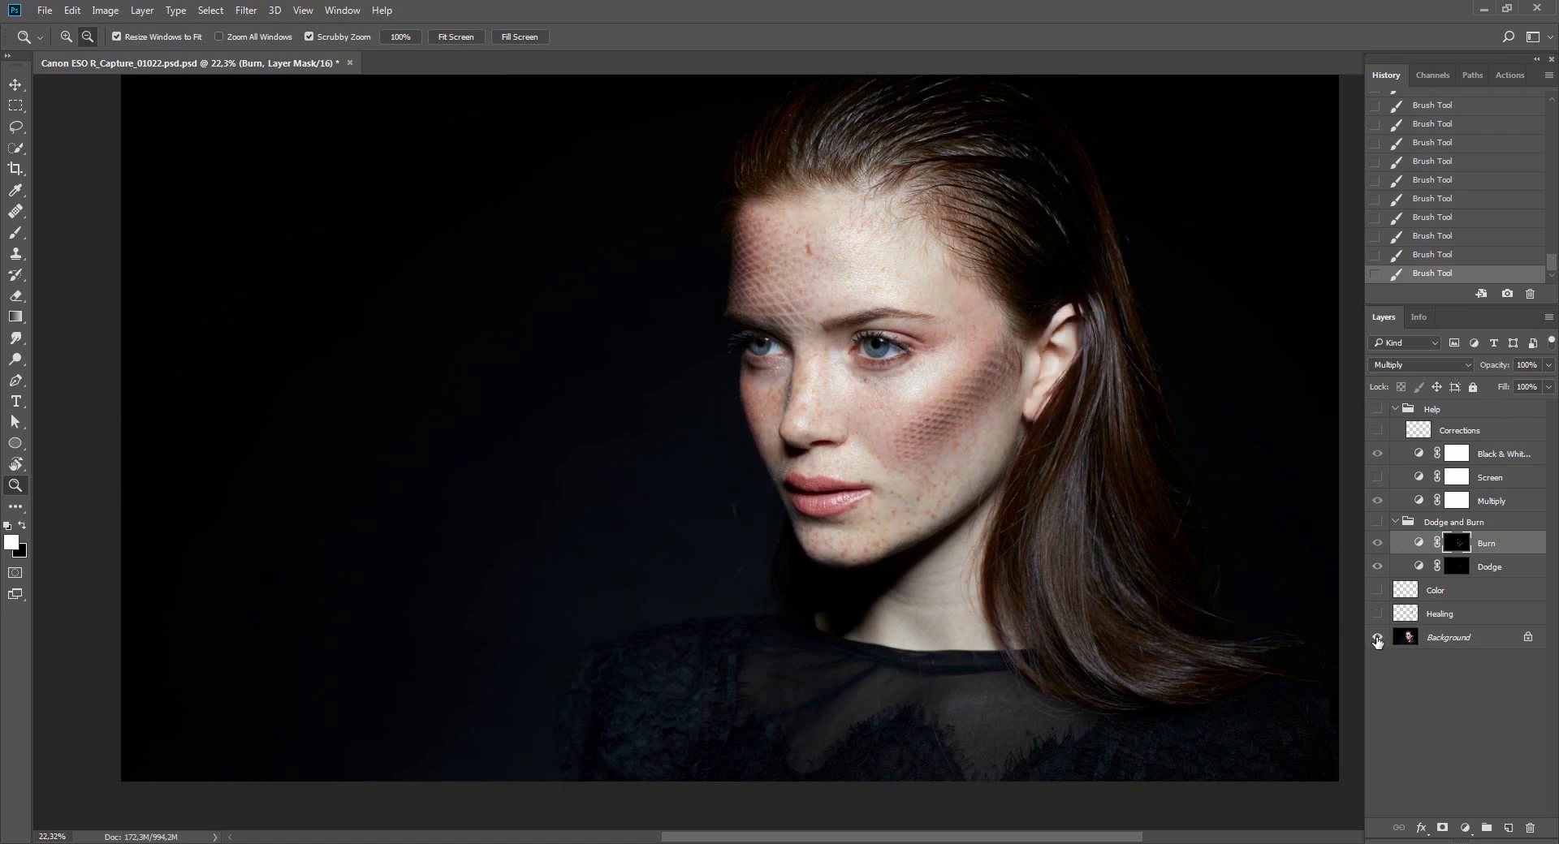
alt+click(1378, 641)
Show the Help group and fade the last brush stroke on the Burn mask to 50%.
click(1379, 412)
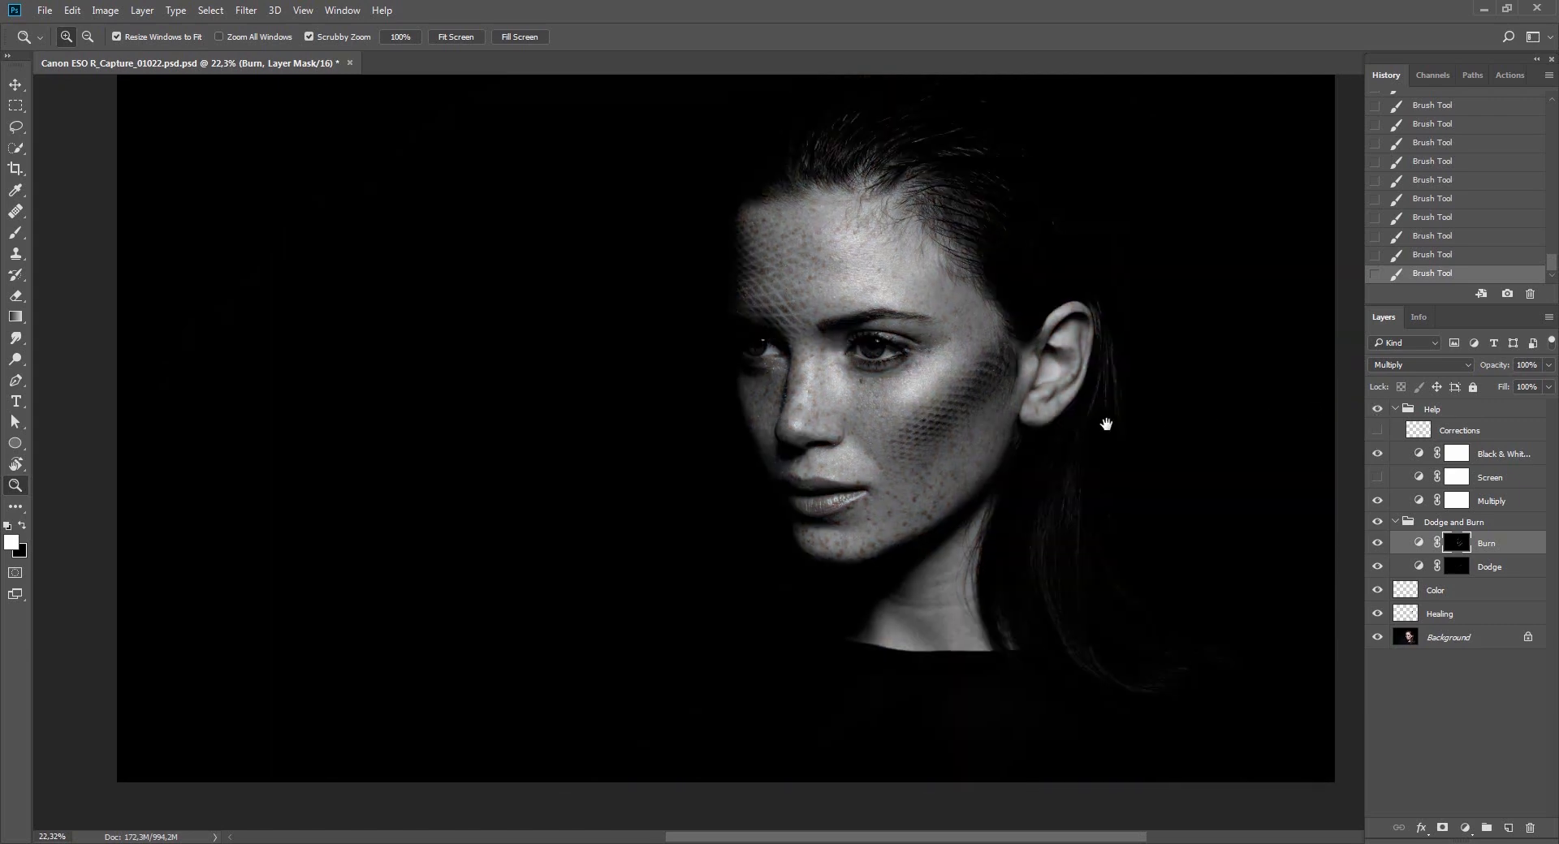
scroll(1103, 422, right, 1)
key(b)
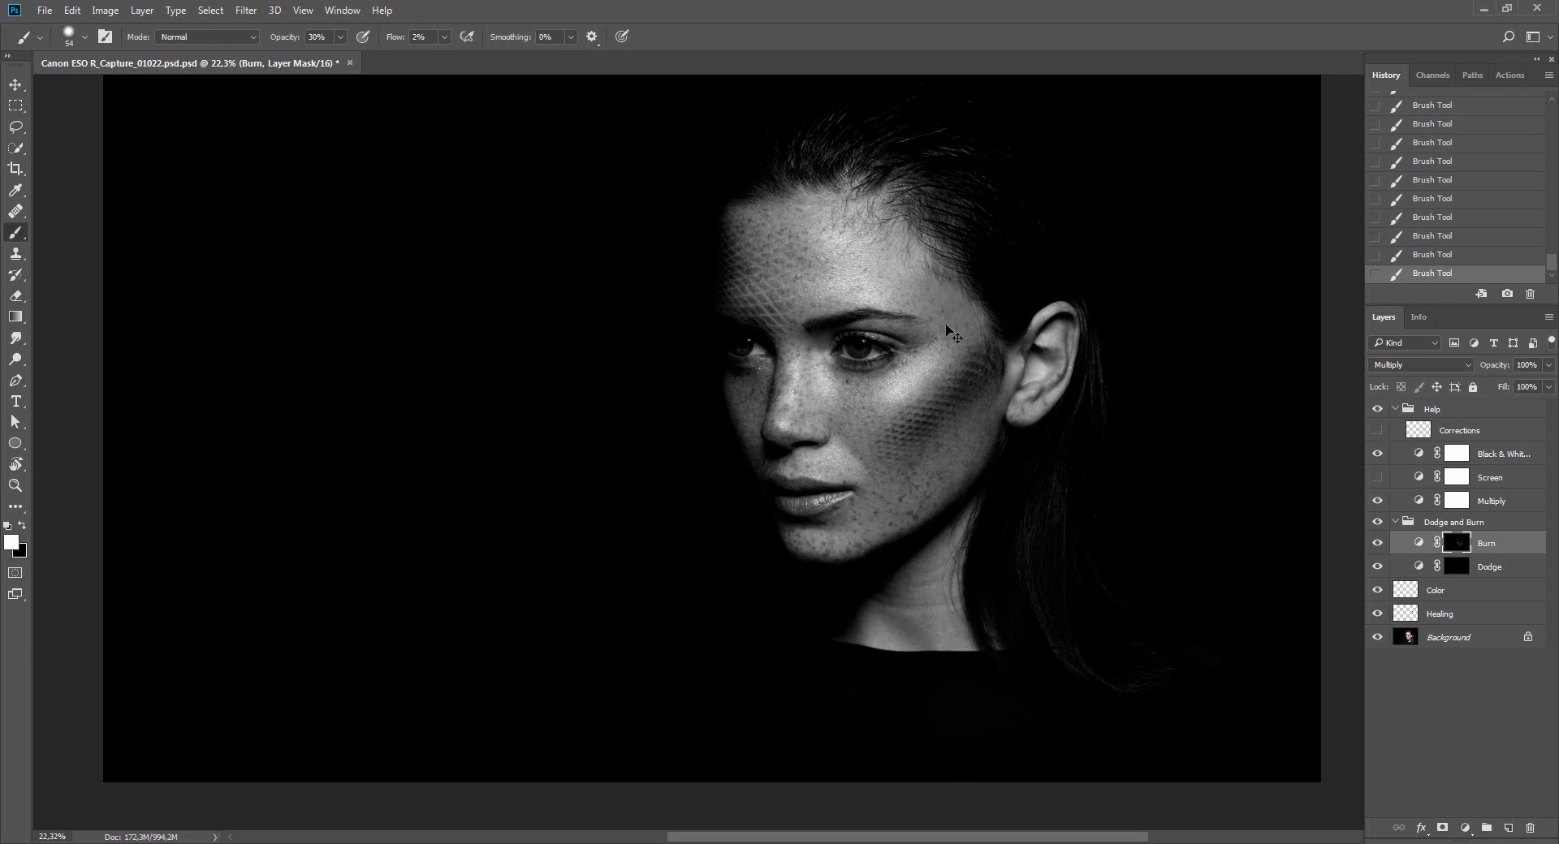
key(ctrl+shift+f)
text(50)
key(Return)
scroll(857, 188, up, 3)
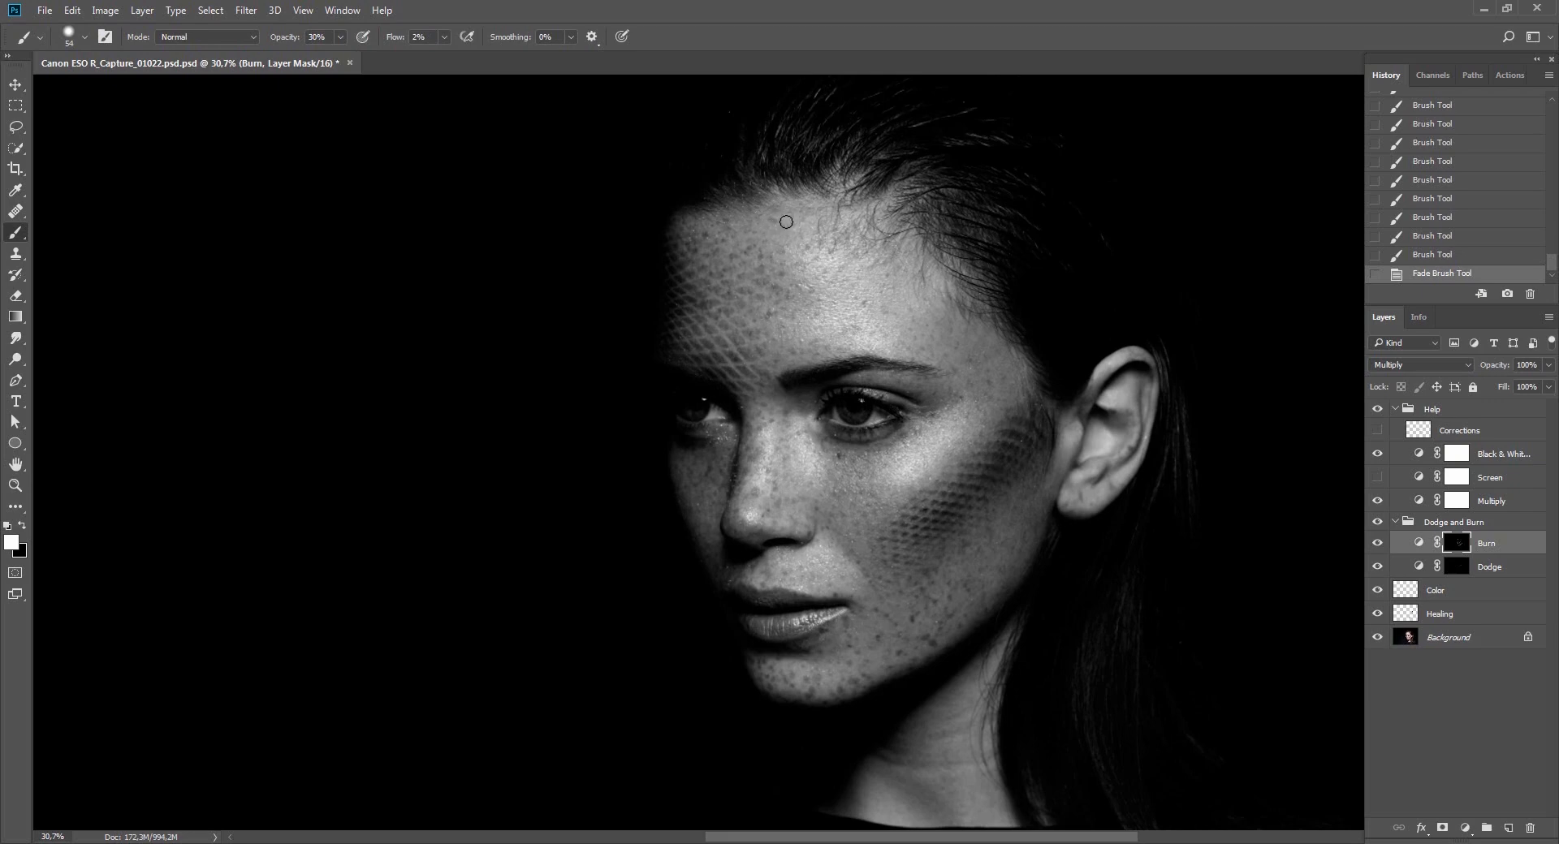
Burn the bright upper forehead, the area between the brows and the nose bridge with a brush around 50 px.
mouse_move(813, 201)
mouse_down()
mouse_move(856, 178)
mouse_move(873, 193)
mouse_move(850, 226)
mouse_move(902, 185)
mouse_move(911, 256)
mouse_move(934, 298)
mouse_move(951, 292)
mouse_move(935, 270)
mouse_move(940, 307)
mouse_move(911, 310)
mouse_move(941, 273)
mouse_up()
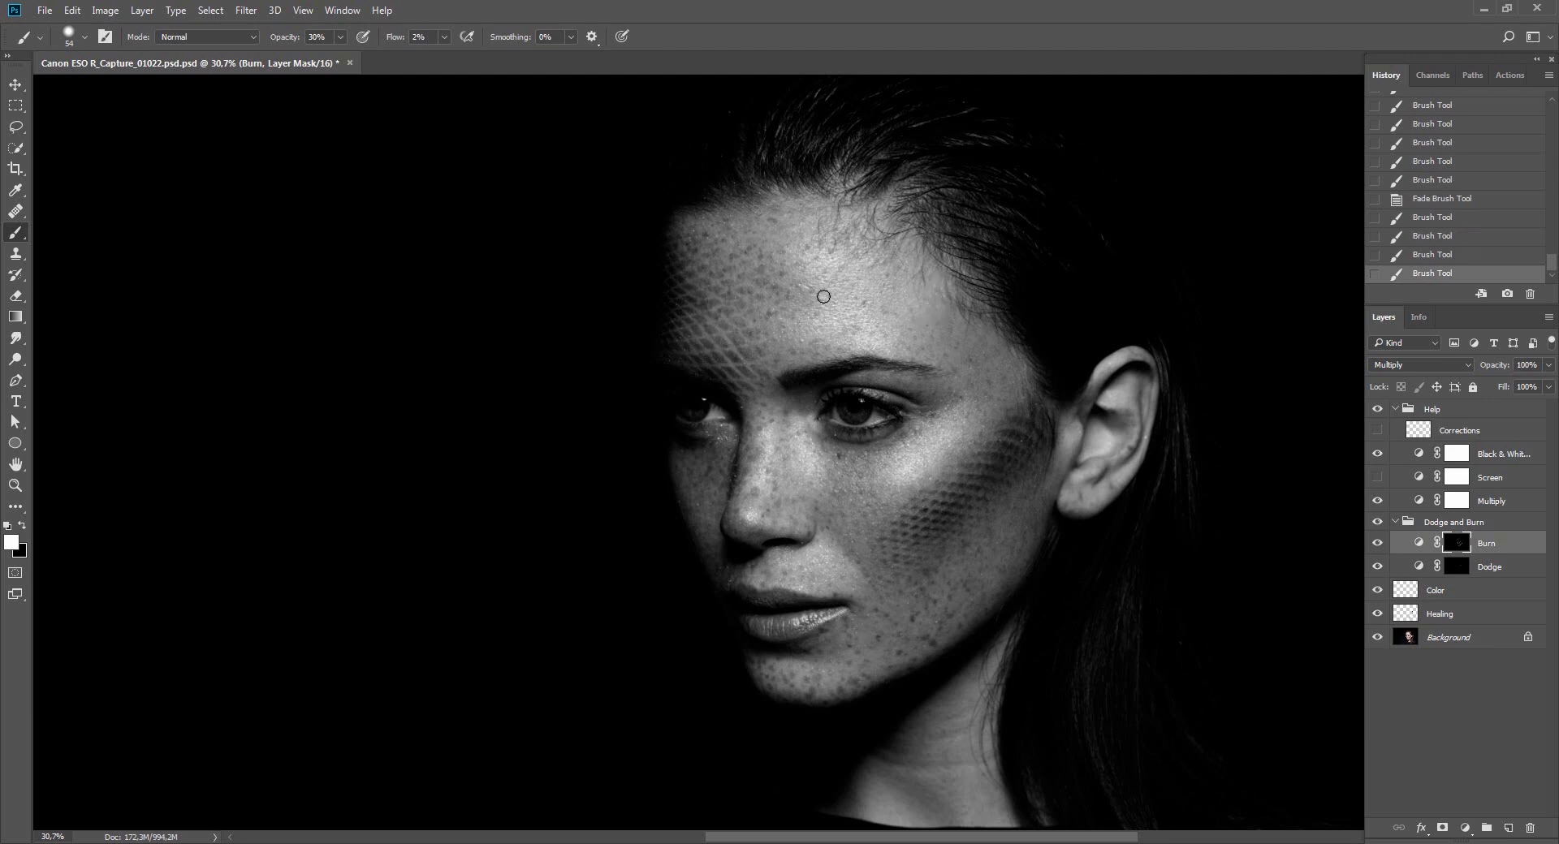
mouse_move(789, 379)
mouse_down()
mouse_move(868, 351)
mouse_move(806, 363)
mouse_up()
drag(796, 367, 773, 373)
mouse_move(762, 407)
mouse_down()
mouse_move(765, 430)
mouse_move(752, 420)
mouse_move(715, 482)
mouse_up()
key(bracketright)
key(bracketright)
key(bracketright)
key(bracketleft)
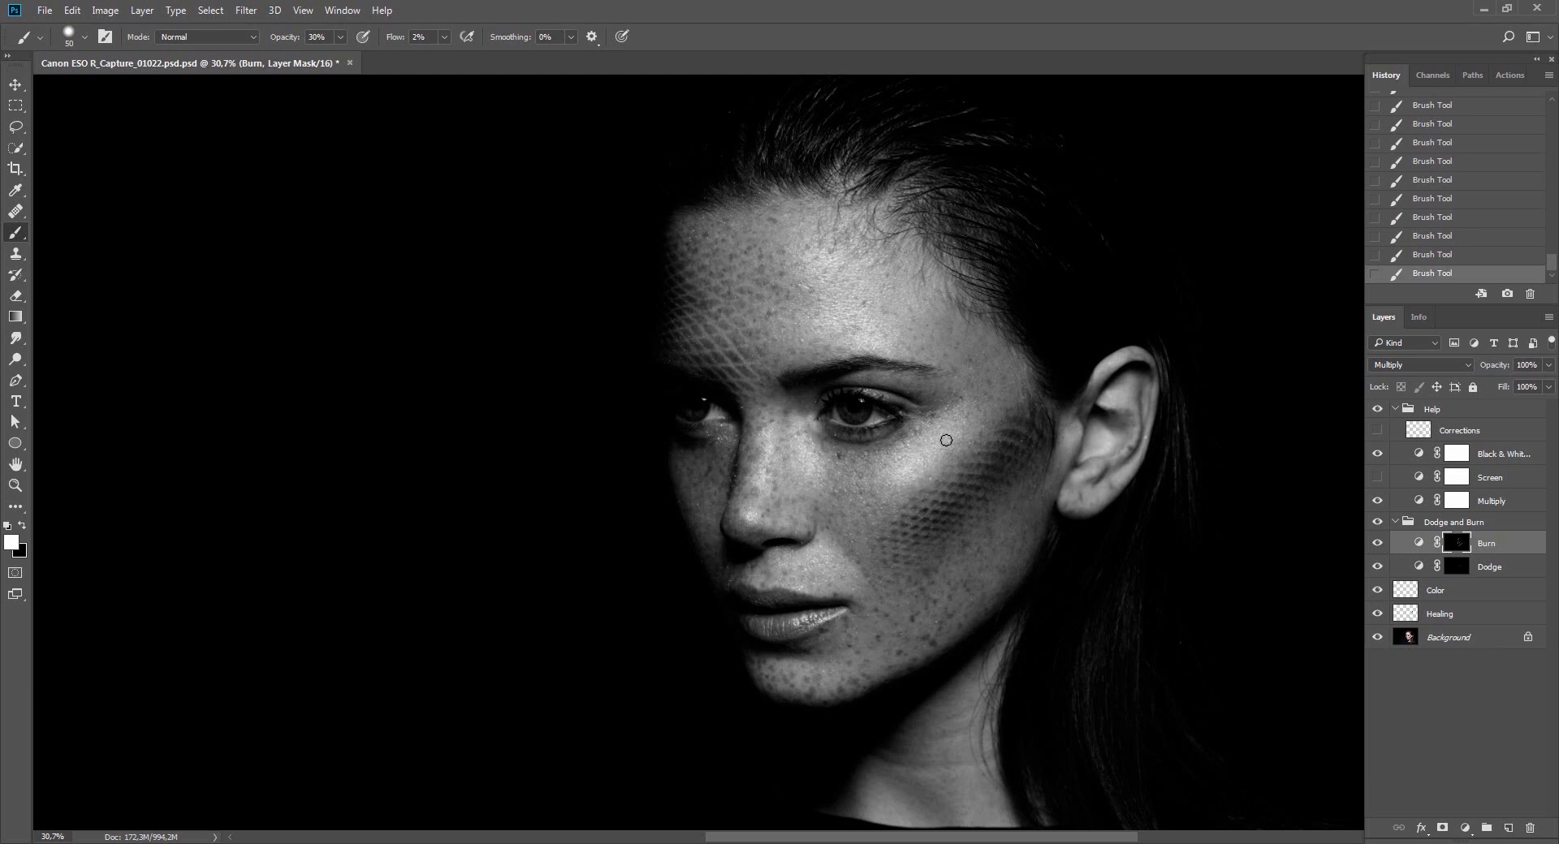
key(bracketleft)
Check the face in a rotated view and fade the last Burn brush stroke to 20%.
key(r)
drag(1034, 658, 883, 207)
key(ctrl+shift+f)
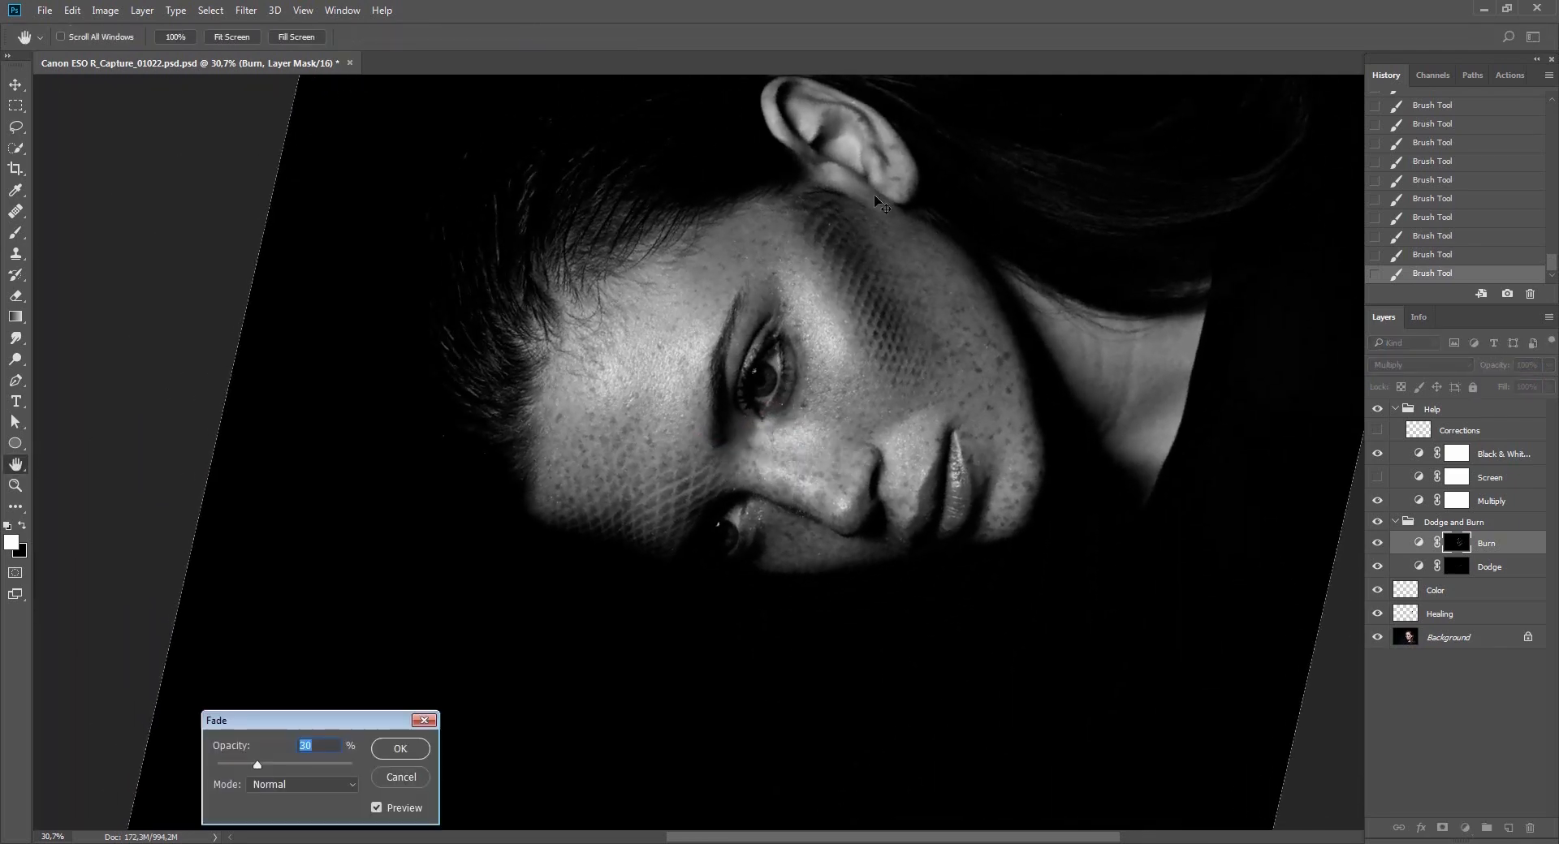
text(20)
key(Return)
mouse_move(1117, 426)
mouse_down()
mouse_move(1067, 535)
mouse_move(1012, 531)
mouse_up()
key(b)
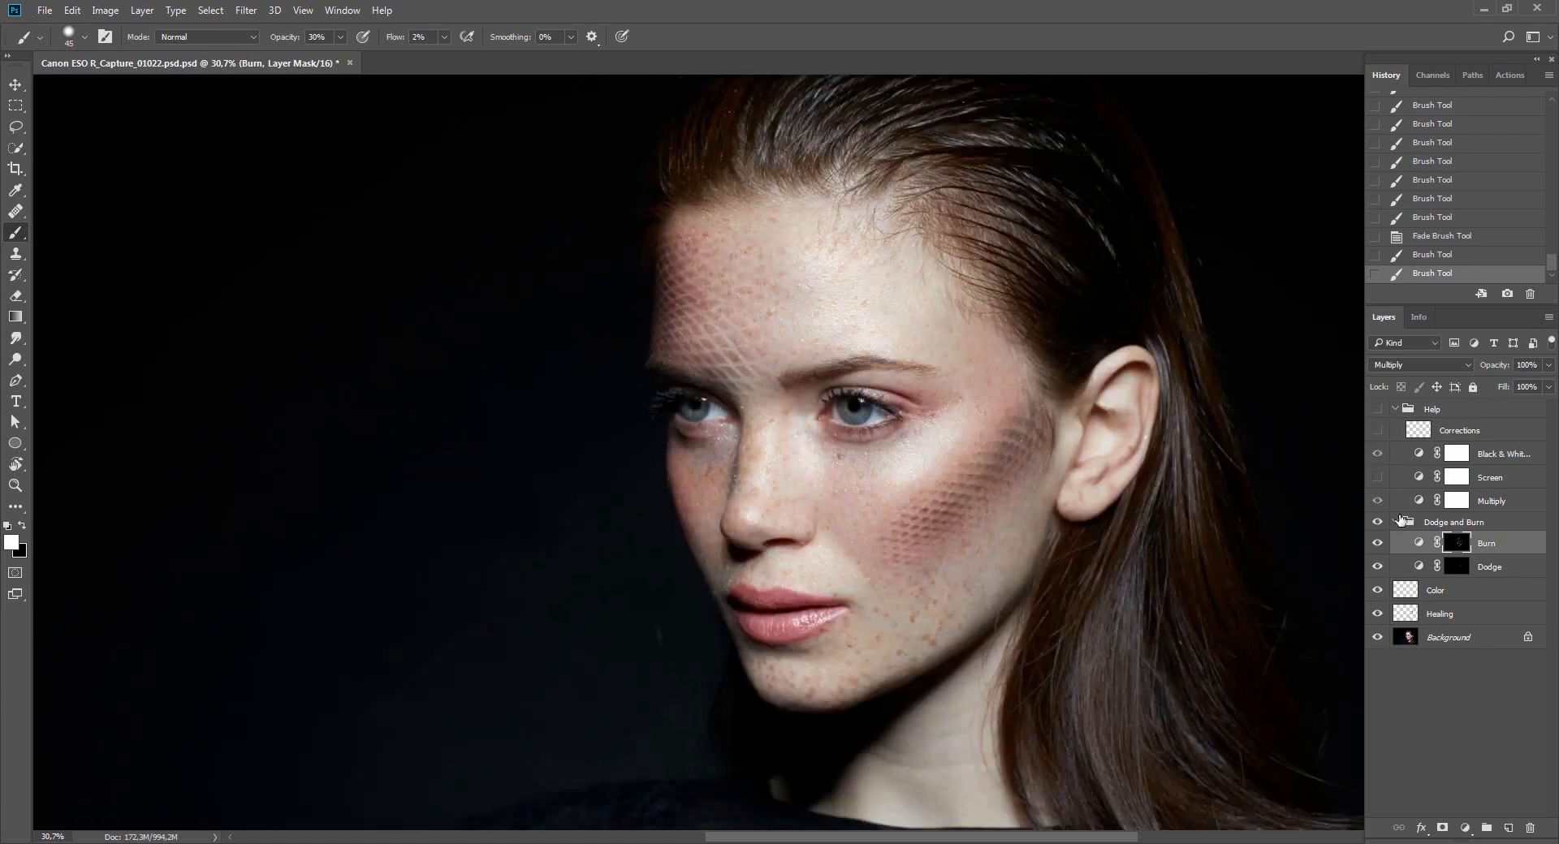
Compare the portrait with and without the Dodge and Burn group, and show the Help group again.
click(1379, 524)
mouse_move(1163, 560)
mouse_down()
mouse_move(997, 352)
mouse_move(1103, 266)
mouse_move(974, 163)
mouse_up()
key(r)
click(1377, 409)
Burn bright spots on the neck in a rotated view with a 30 px brush.
drag(1120, 454, 908, 486)
key(b)
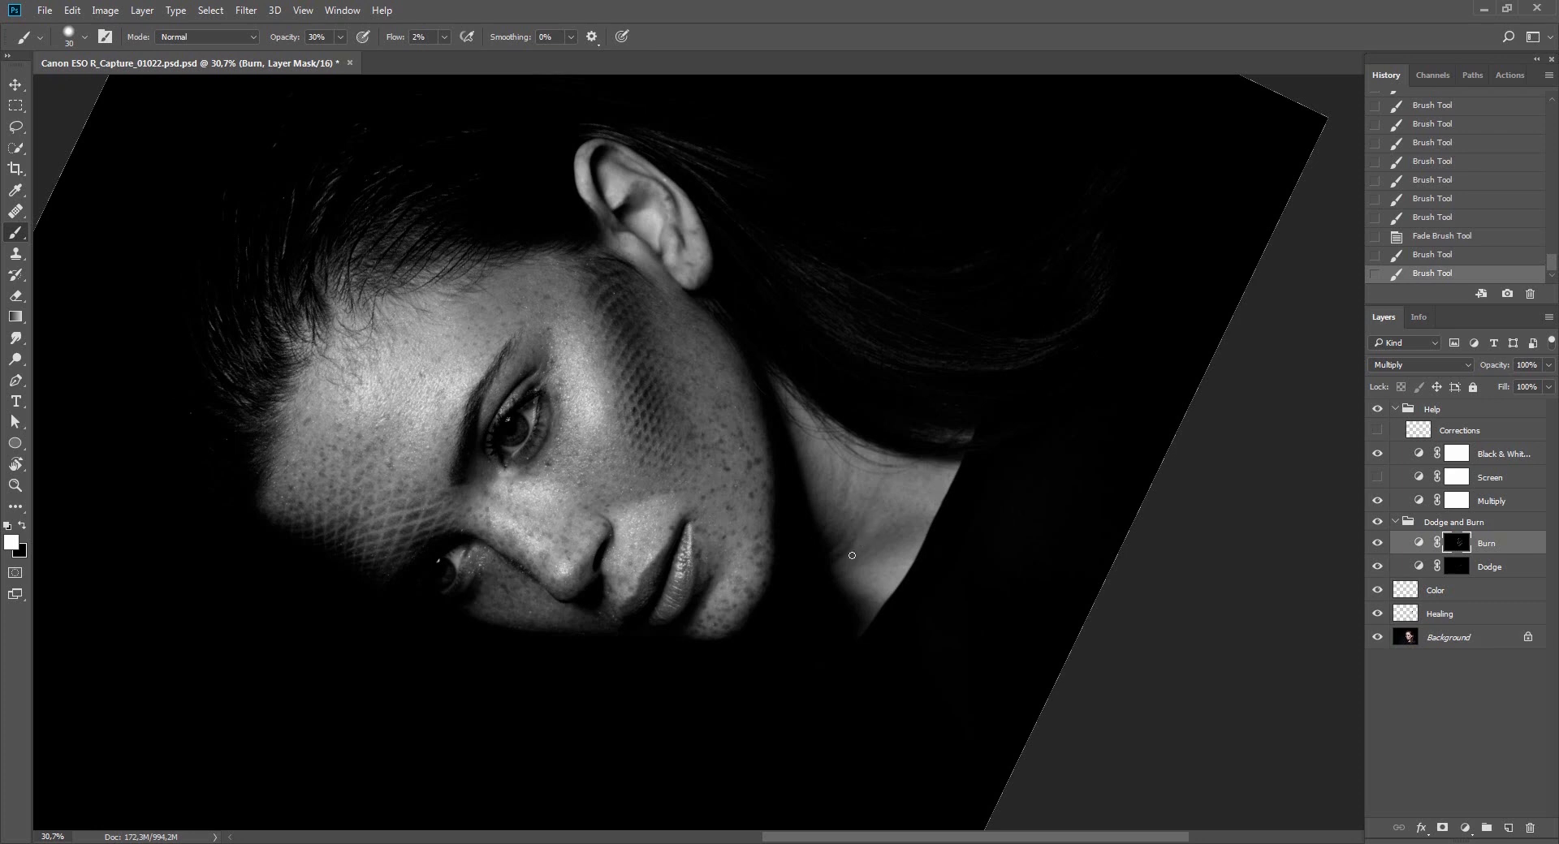
drag(871, 534, 865, 504)
click(847, 509)
Hide the Multiply helper layer and darken the uneven bright patches on the neck with the 30 px brush.
click(1377, 454)
click(1377, 453)
click(1377, 501)
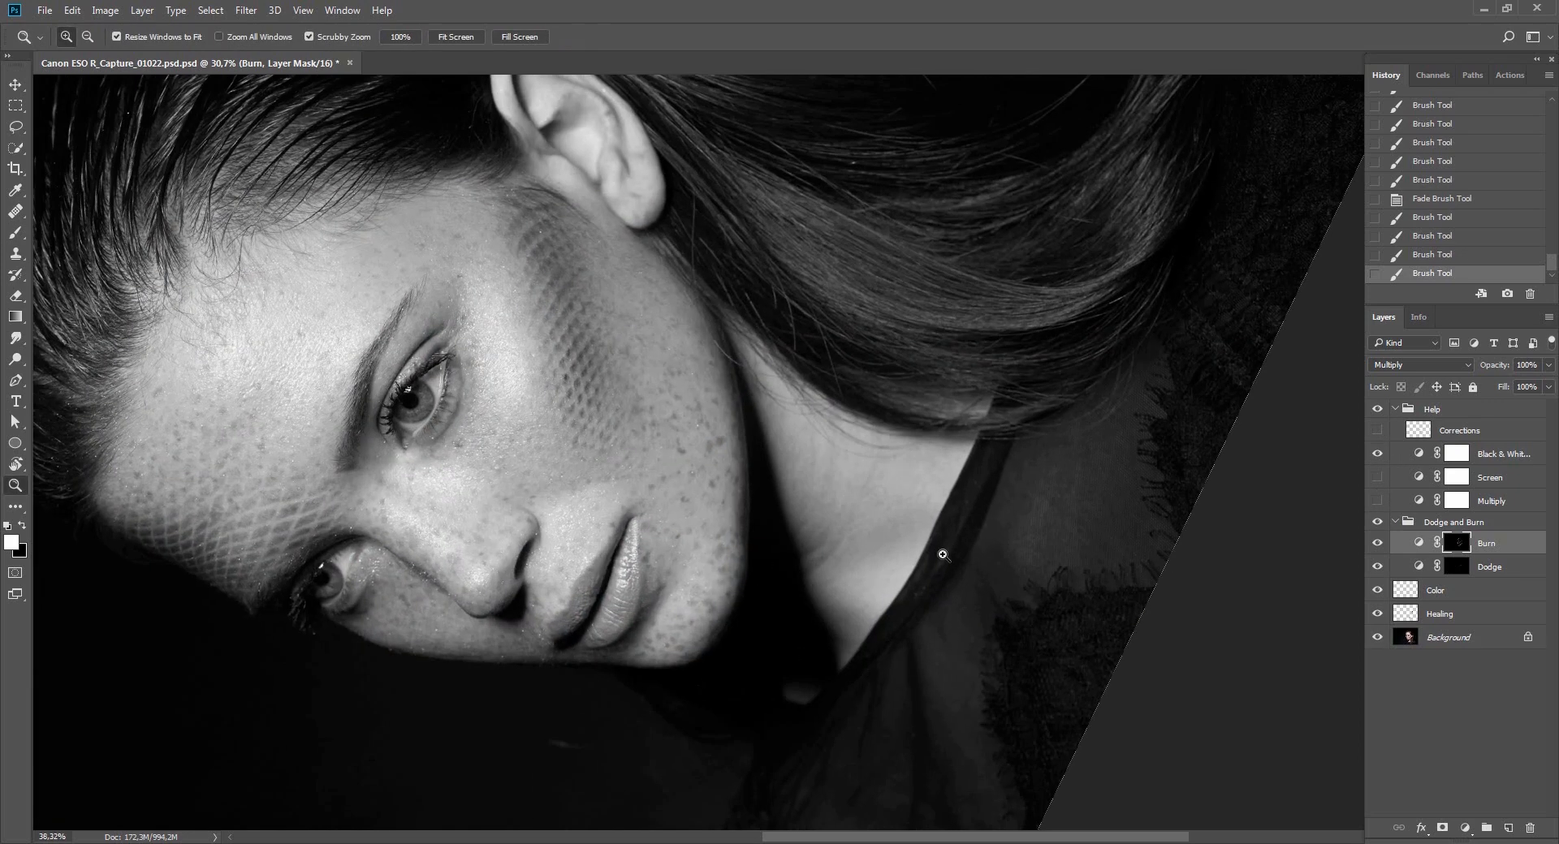
click(904, 553)
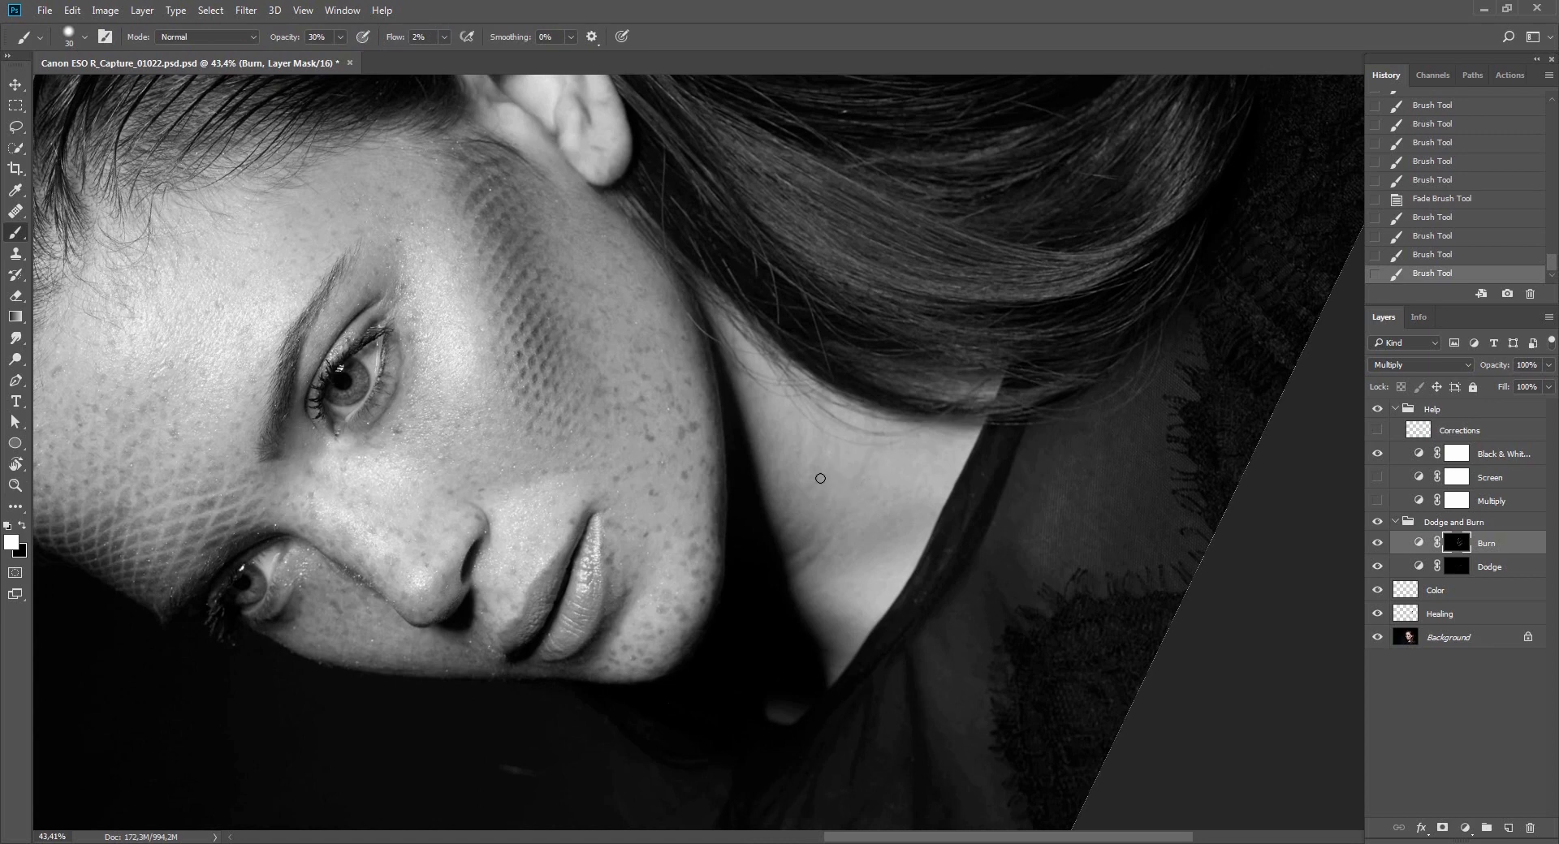
drag(838, 455, 794, 579)
drag(827, 551, 801, 581)
mouse_move(825, 559)
mouse_down()
mouse_move(805, 583)
mouse_move(784, 575)
mouse_up()
drag(852, 474, 829, 519)
mouse_move(849, 439)
mouse_down()
mouse_move(841, 494)
mouse_move(848, 485)
mouse_up()
mouse_move(842, 430)
mouse_down()
mouse_move(847, 467)
mouse_move(822, 463)
mouse_move(814, 422)
mouse_move(800, 479)
mouse_move(806, 414)
mouse_move(806, 490)
mouse_move(835, 432)
mouse_move(814, 489)
mouse_up()
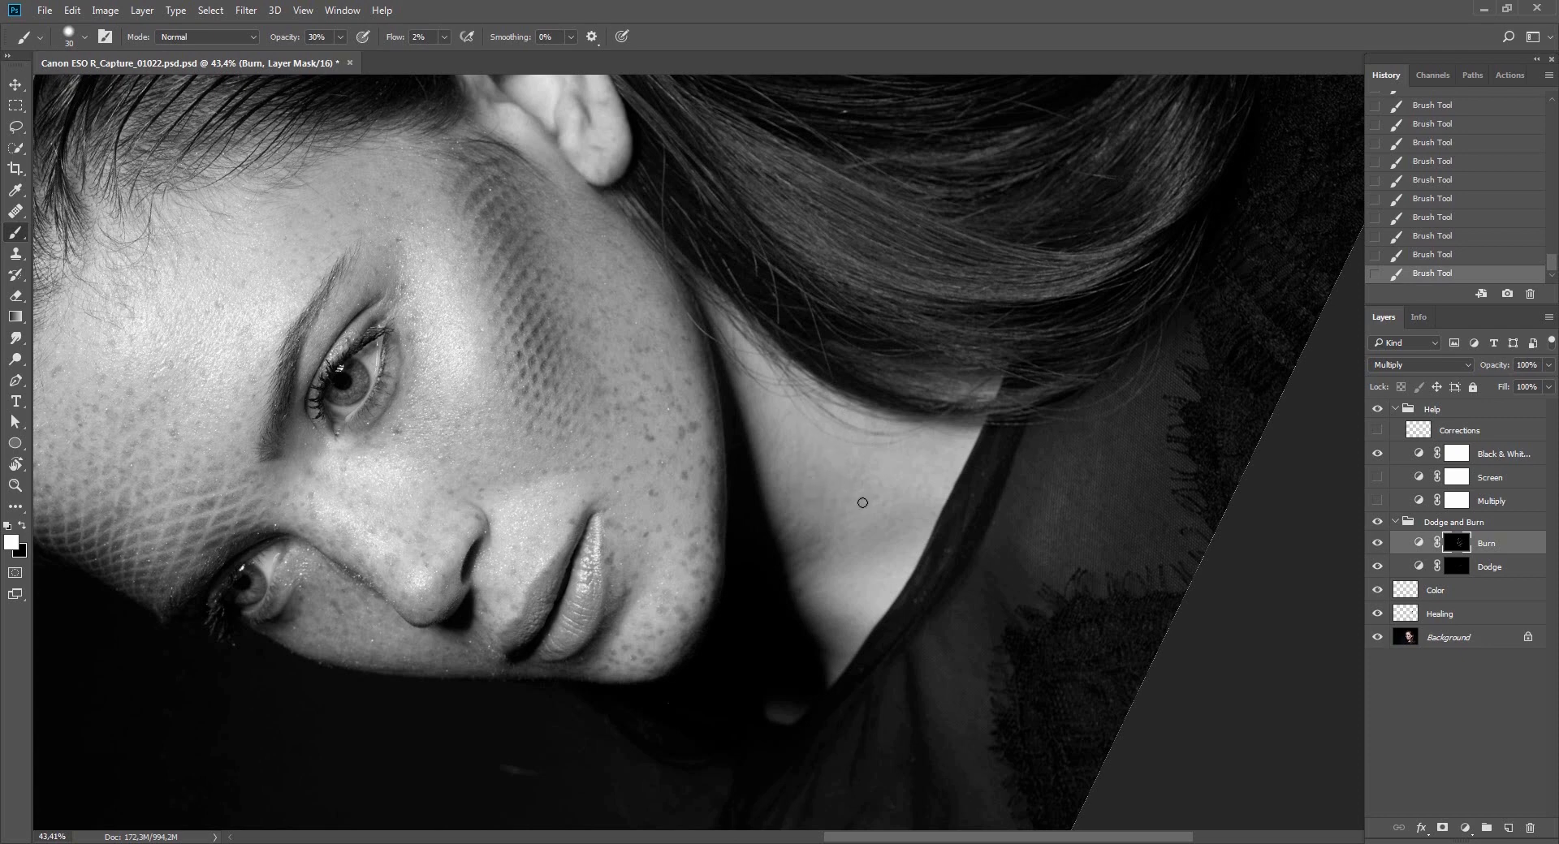
Rotate the view upside down and burn the remaining light patch in the middle of the neck.
mouse_move(905, 382)
mouse_down()
mouse_move(592, 730)
mouse_move(316, 597)
mouse_up()
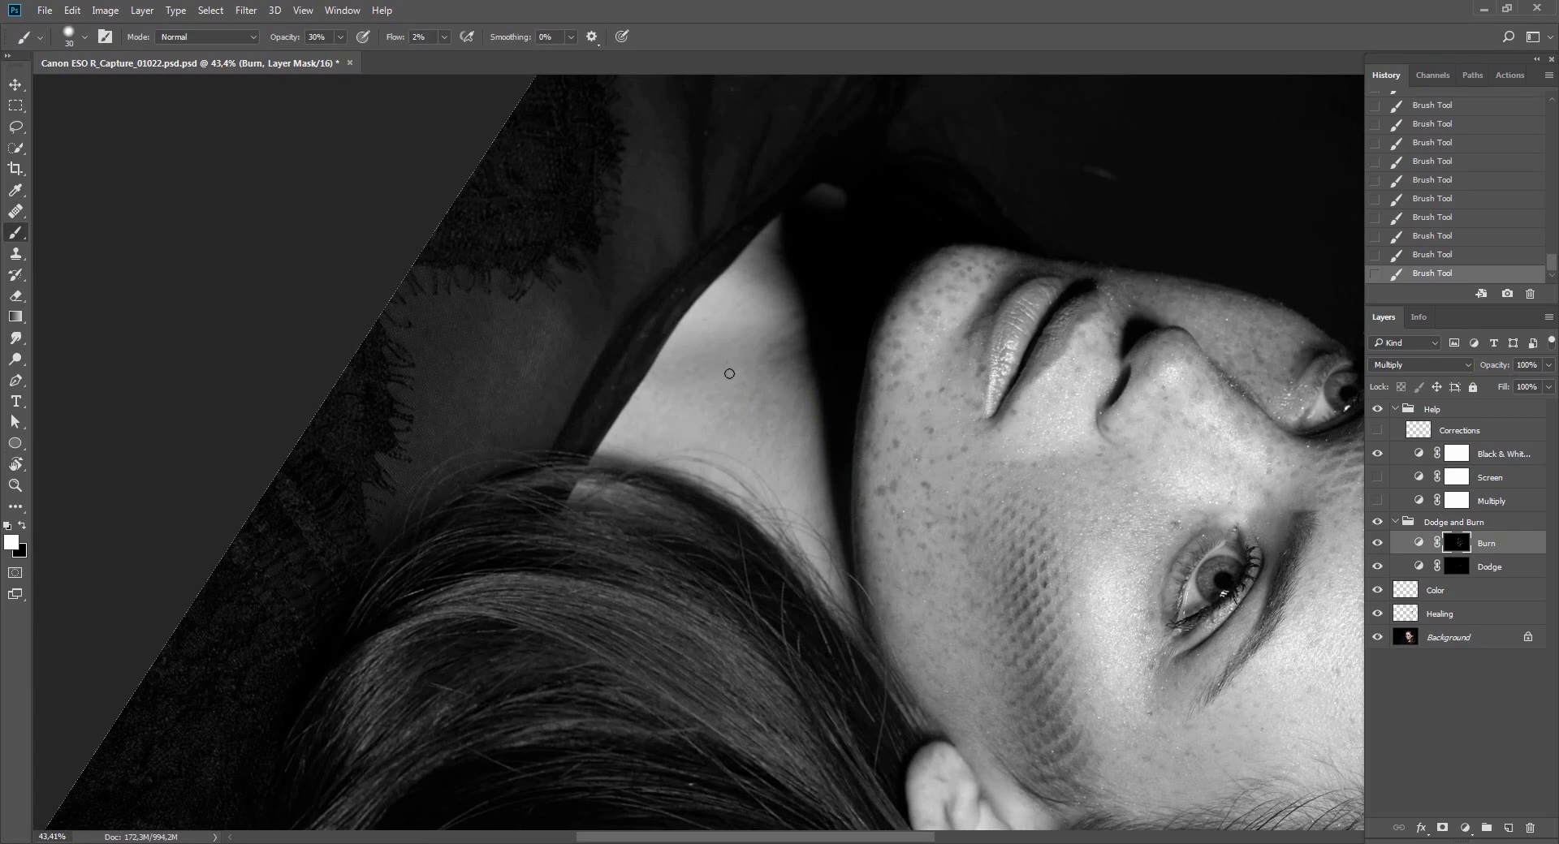
drag(734, 424, 739, 420)
key(r)
mouse_move(808, 440)
mouse_down()
mouse_move(1044, 452)
mouse_move(1208, 261)
mouse_move(1045, 220)
mouse_move(808, 579)
mouse_up()
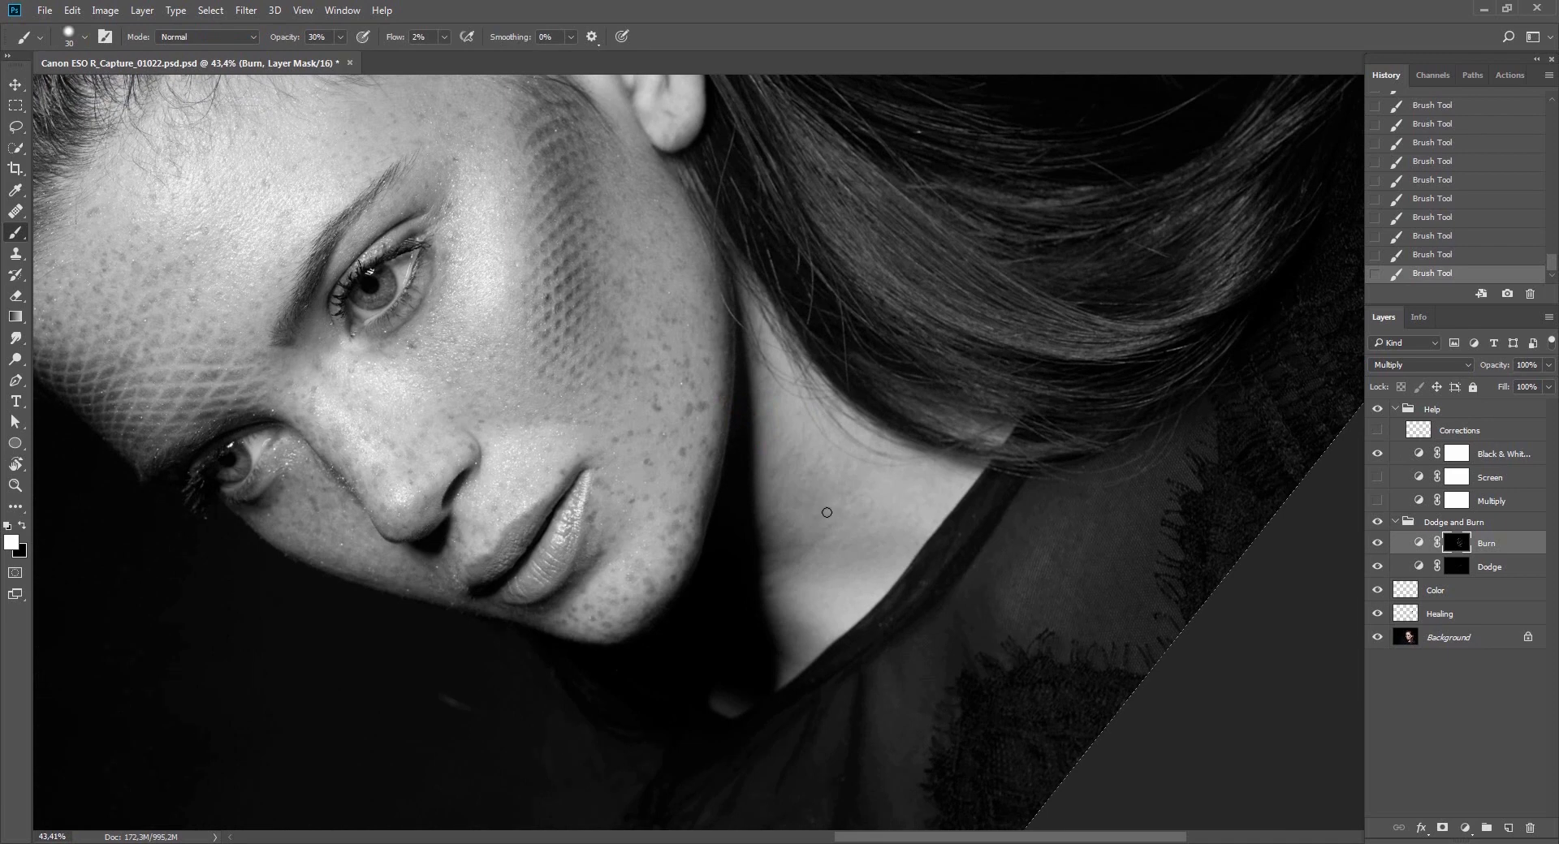
Select the Dodge mask, check the neck against the Corrections markings, and view the portrait in colour.
click(1462, 567)
click(1378, 431)
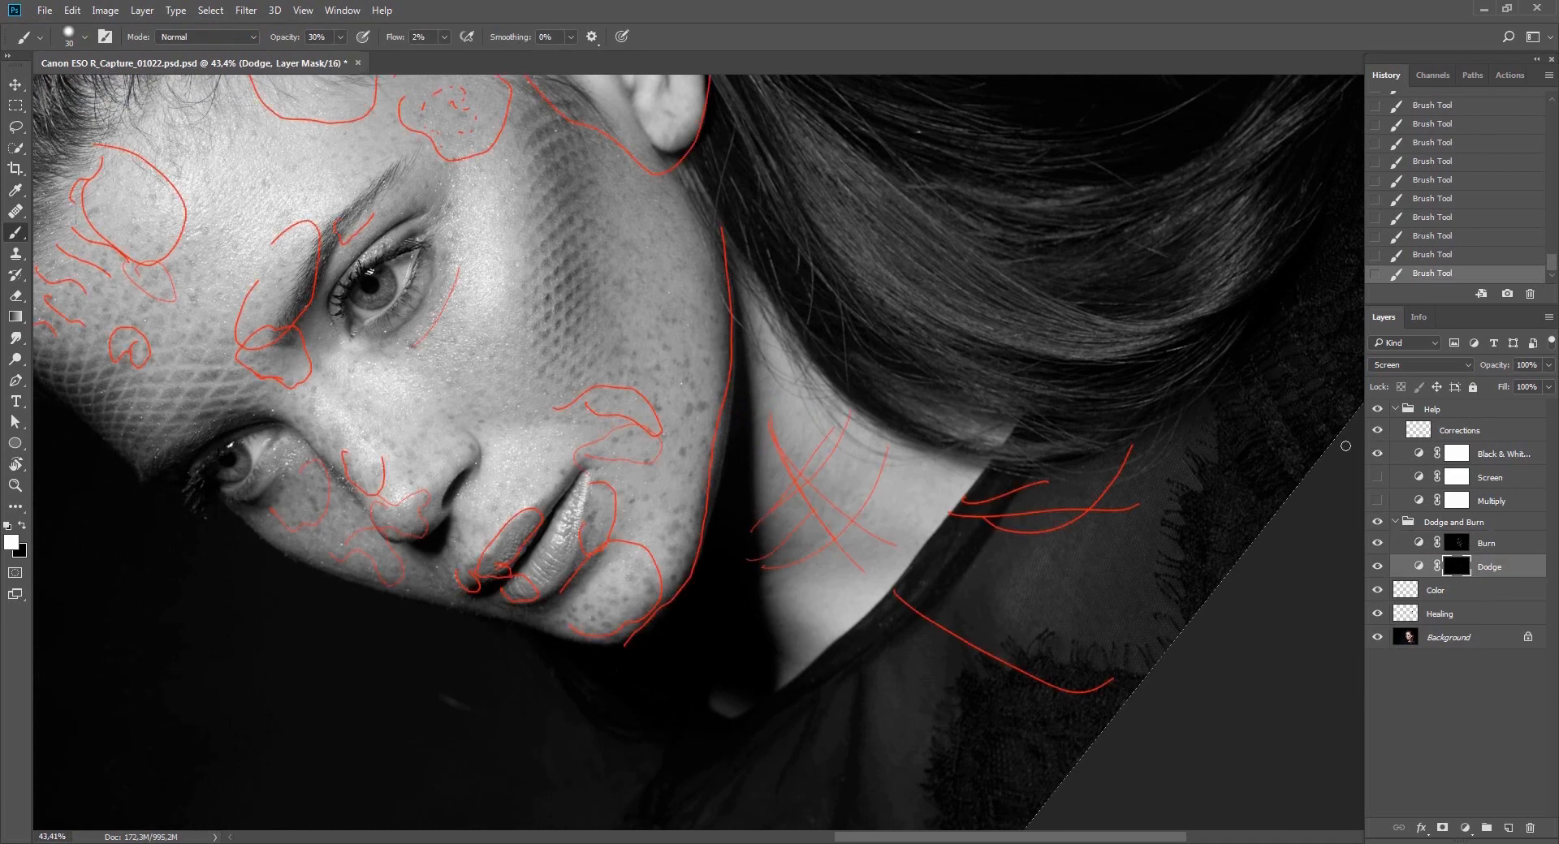
click(1378, 431)
click(1378, 409)
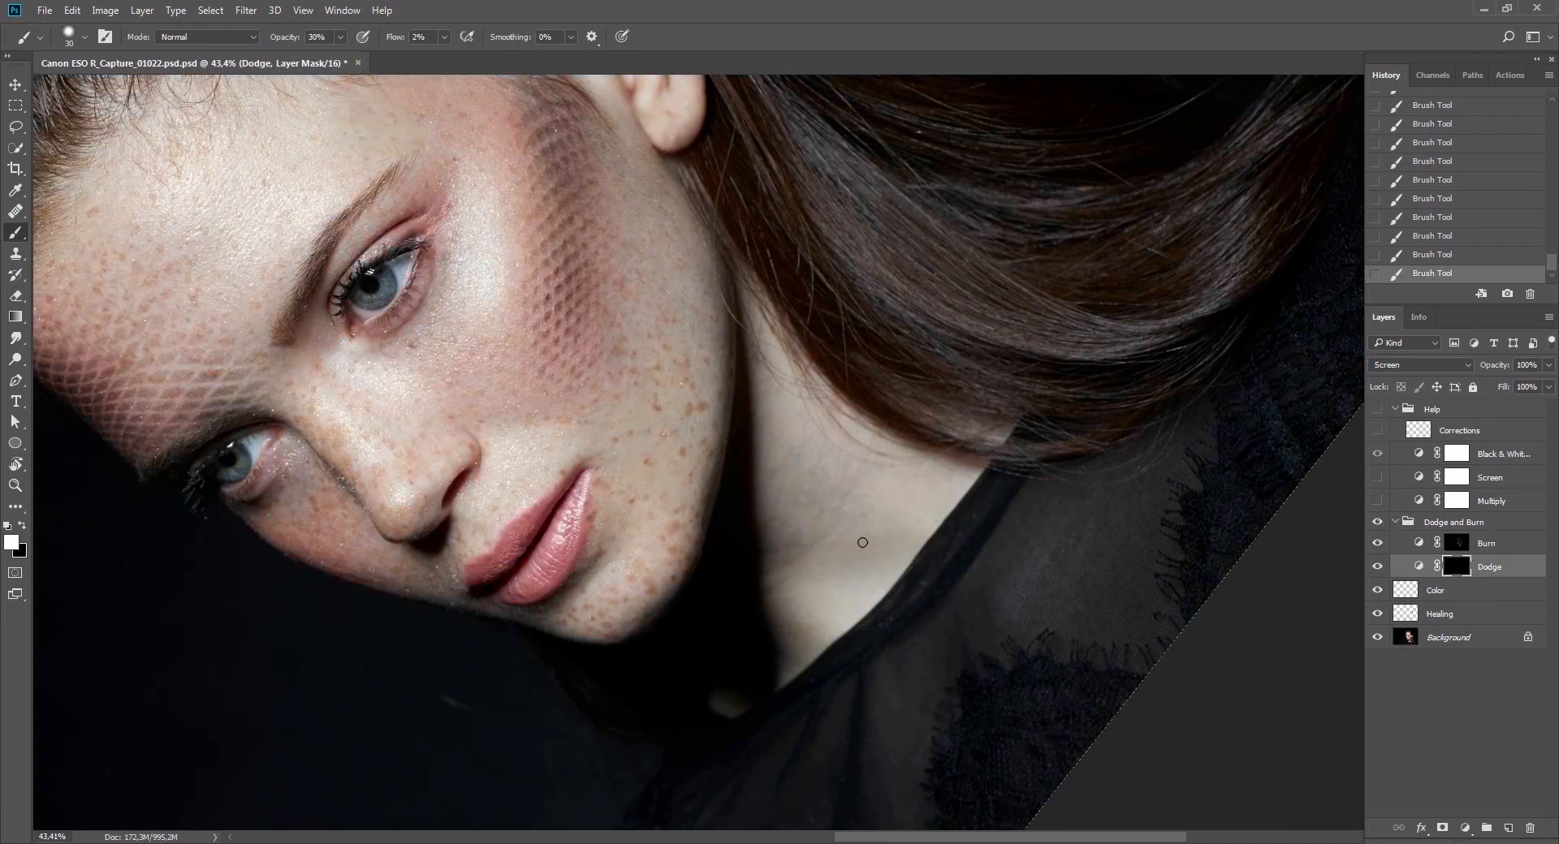
Show the Help group with both its Screen and Multiply layers visible, and select the Burn layer.
click(1377, 409)
click(1378, 478)
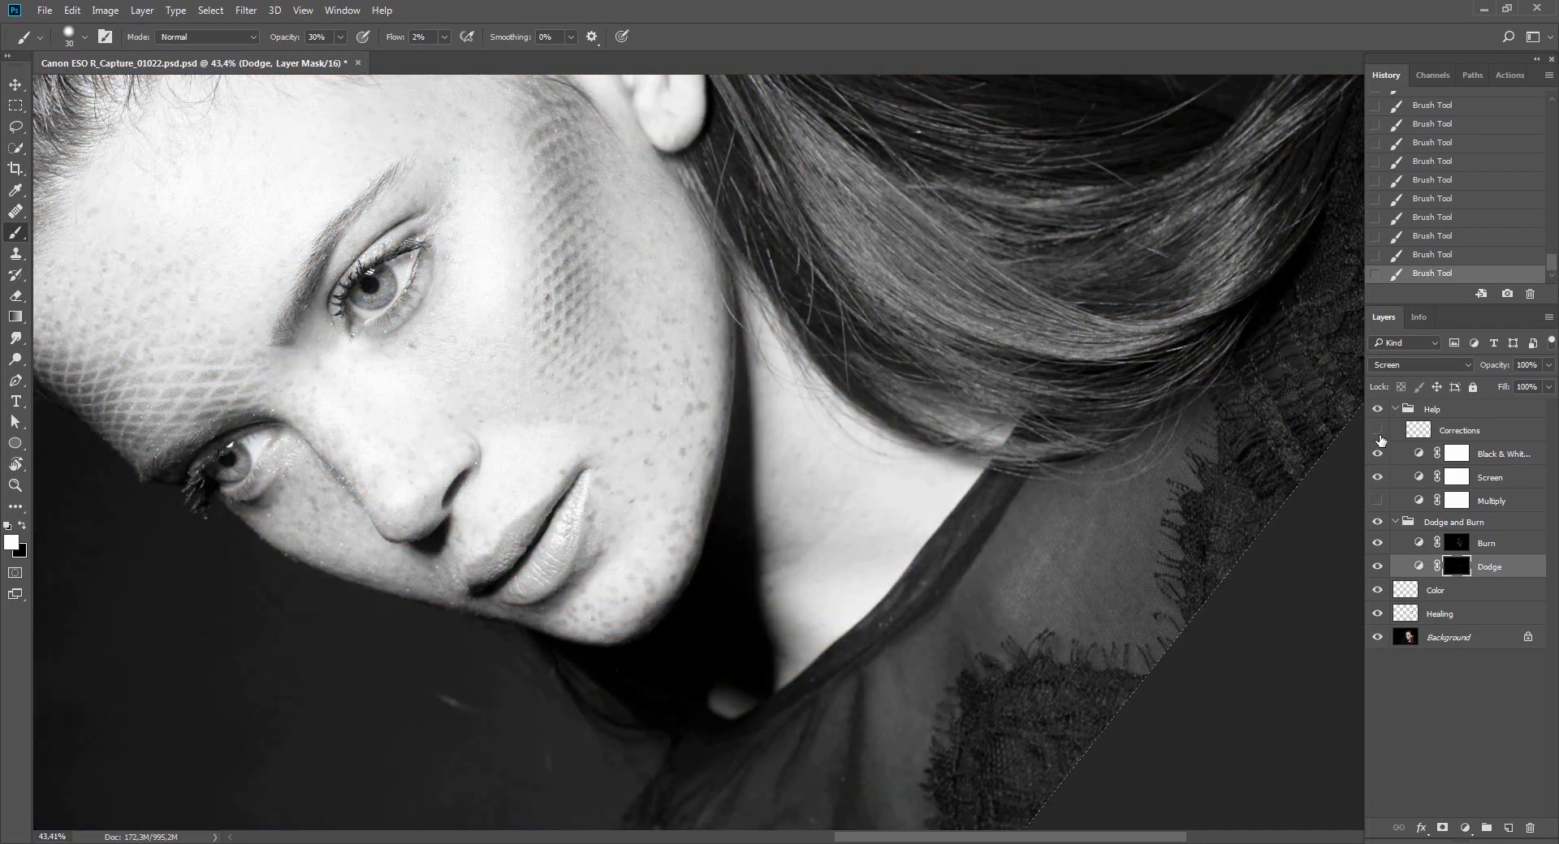
click(1378, 501)
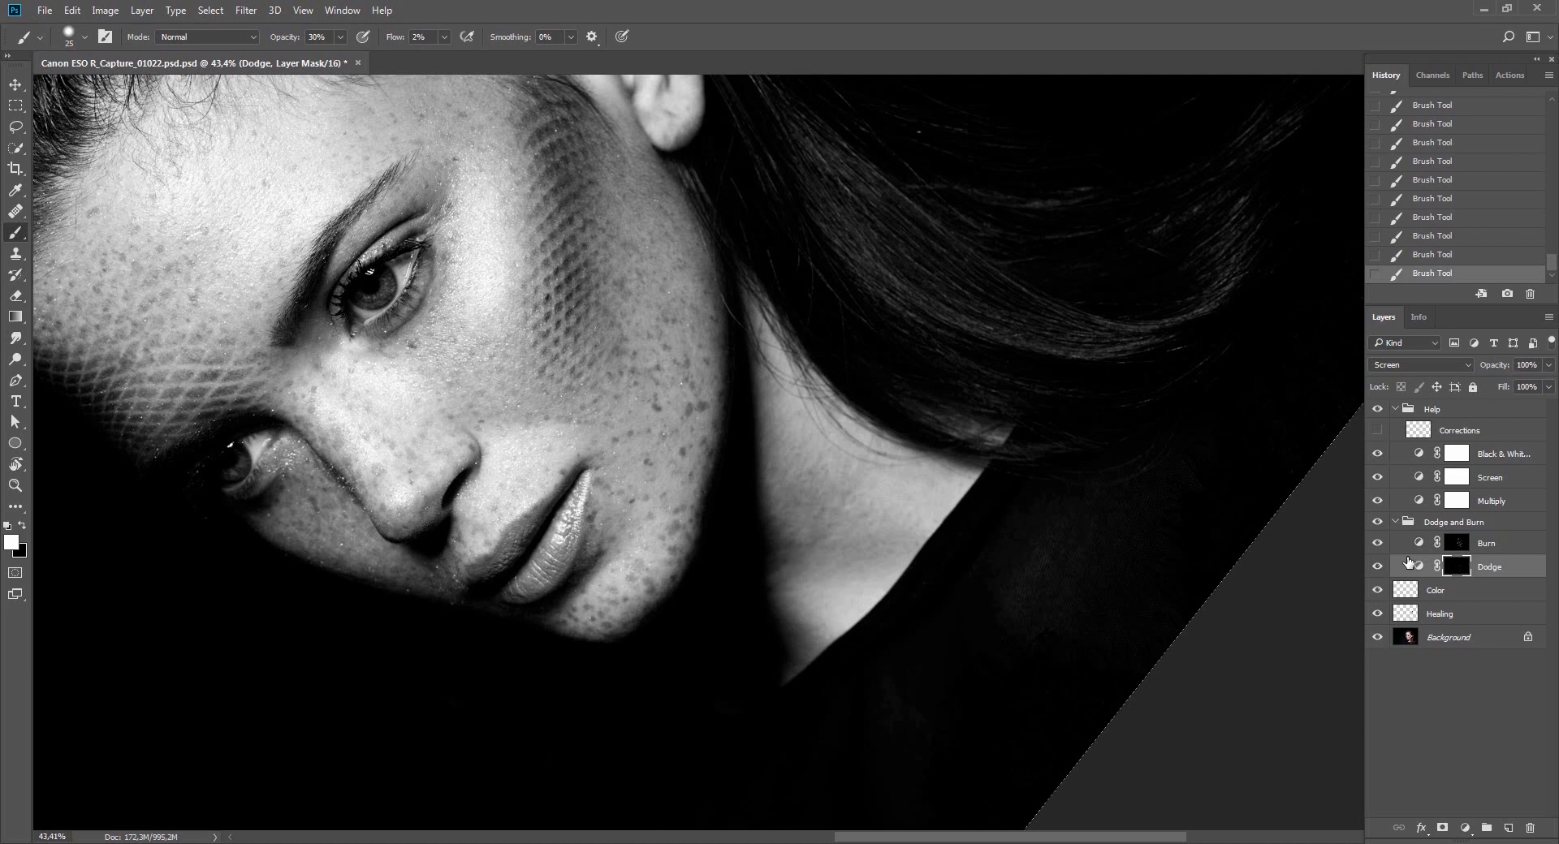
click(1409, 544)
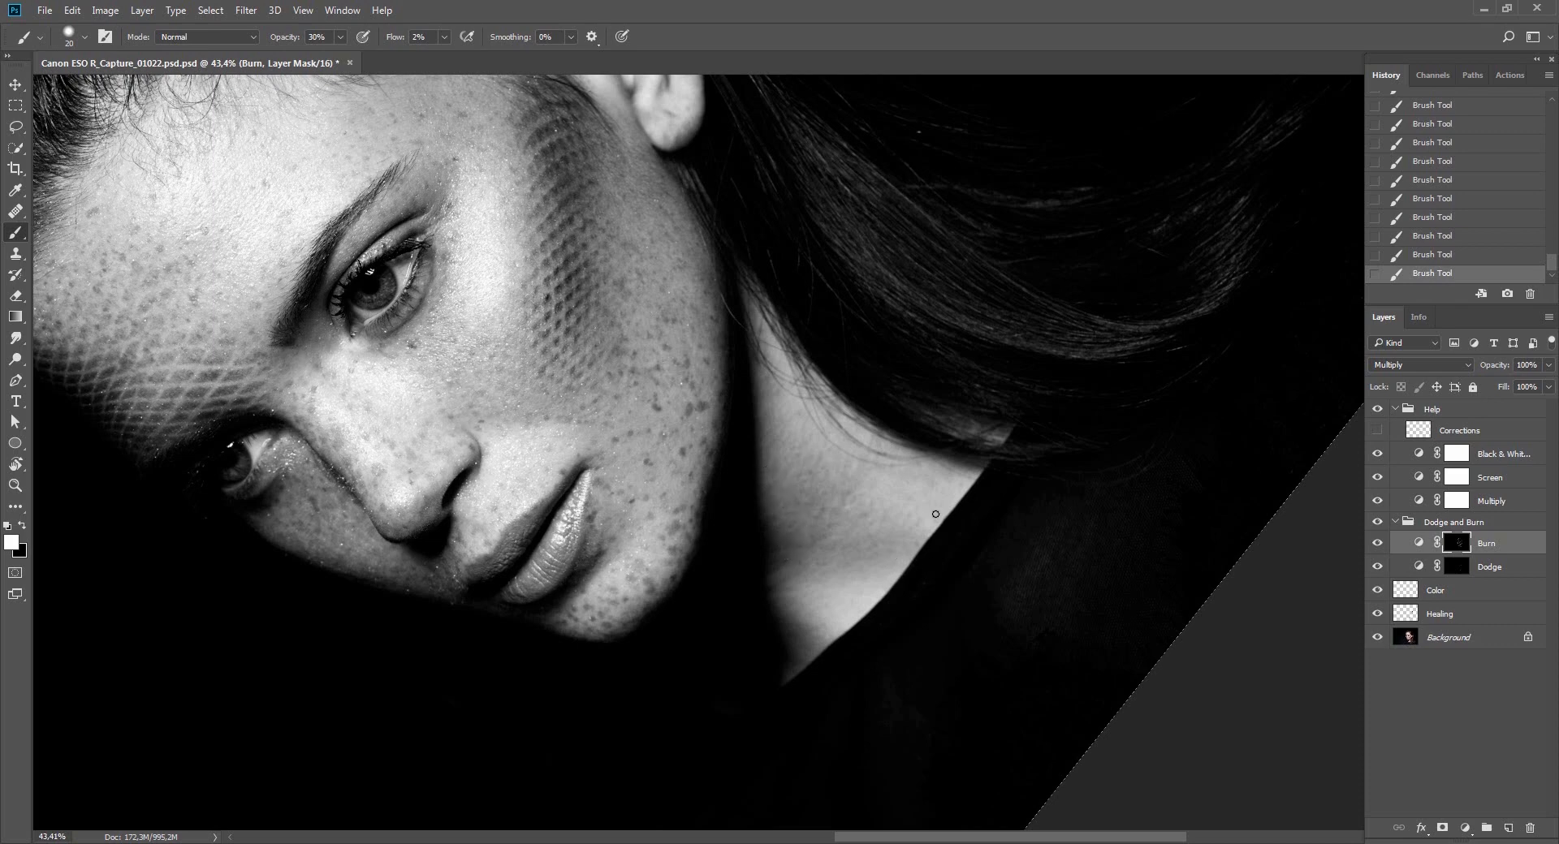
Paint on the Dodge layer mask to lighten the neck, undo a stroke, and fade the brushwork to 10% opacity.
click(1457, 566)
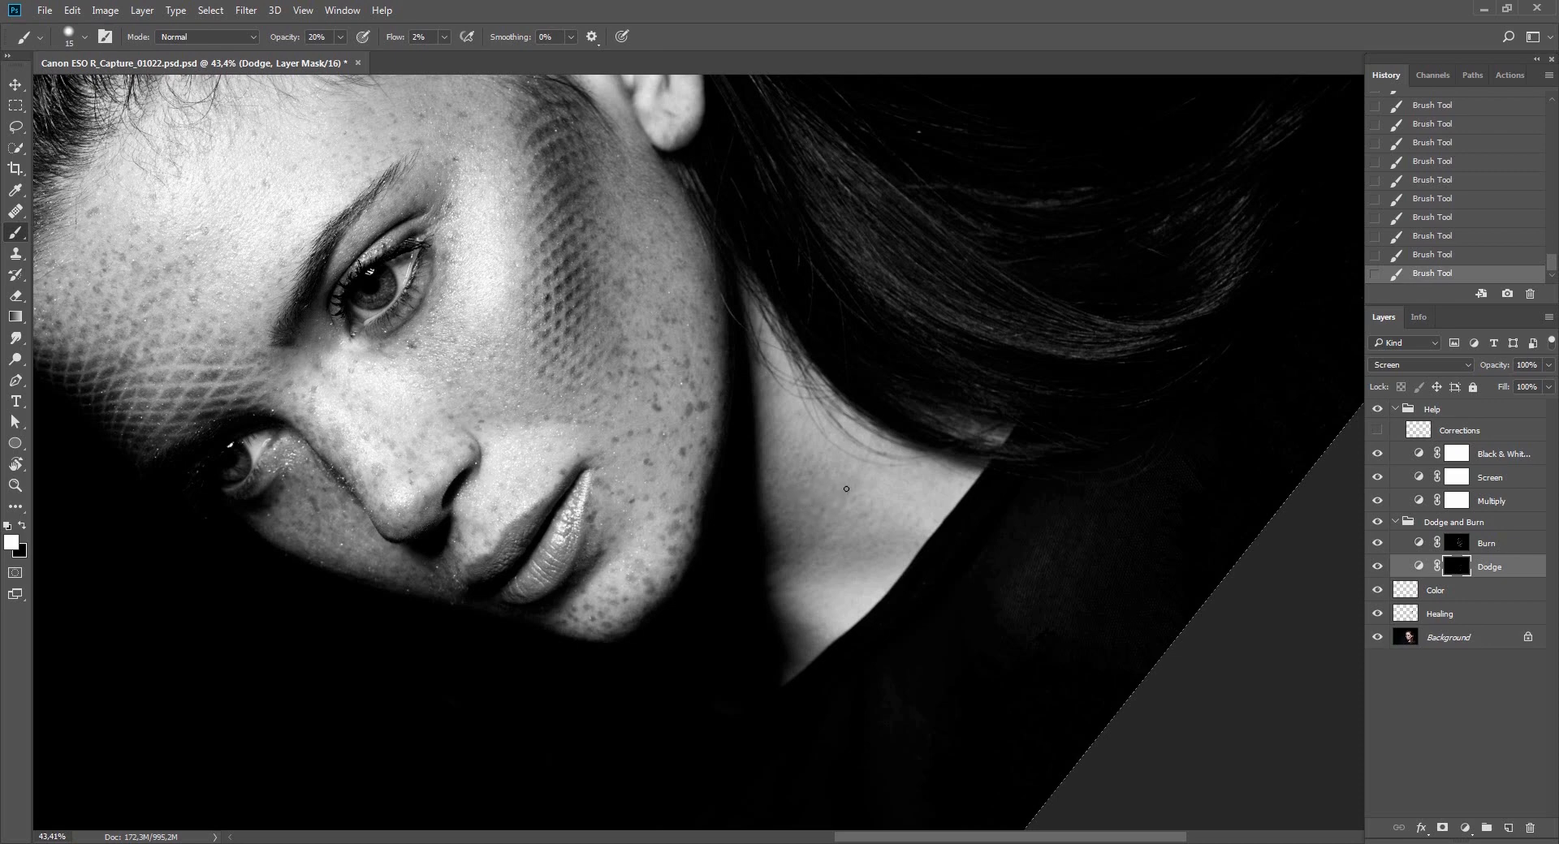
key(ctrl+z)
key(ctrl+shift+f)
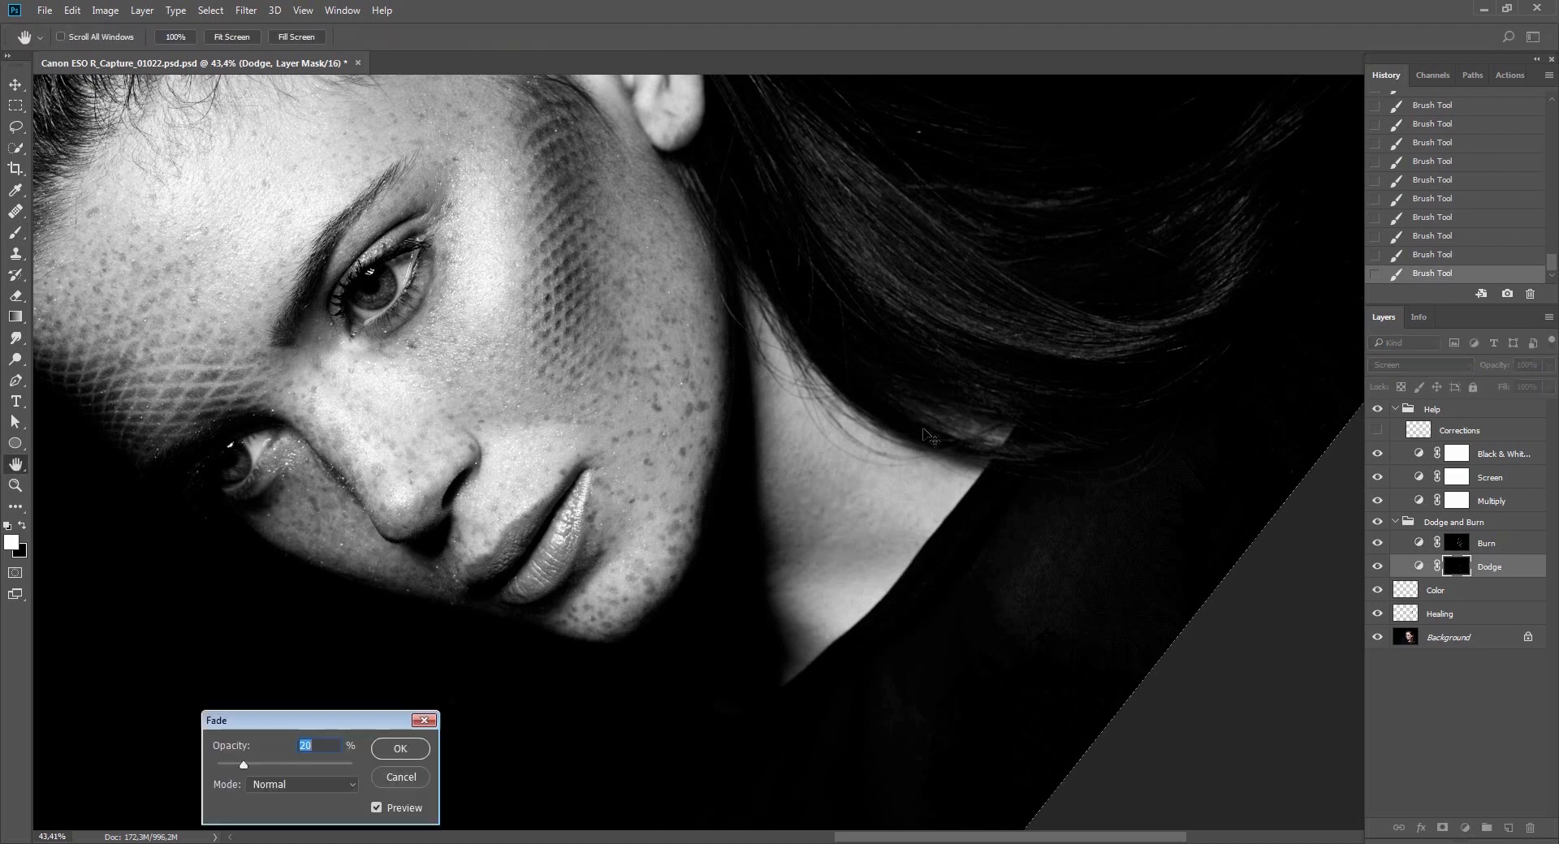
key(Return)
key(ctrl+shift+f)
text(10)
key(Return)
key(Escape)
Brighten the remaining darker patches of the neck on the Dodge layer mask with a 15 px brush.
mouse_move(935, 411)
mouse_down()
mouse_move(828, 710)
mouse_move(759, 371)
mouse_move(713, 456)
mouse_move(720, 426)
mouse_up()
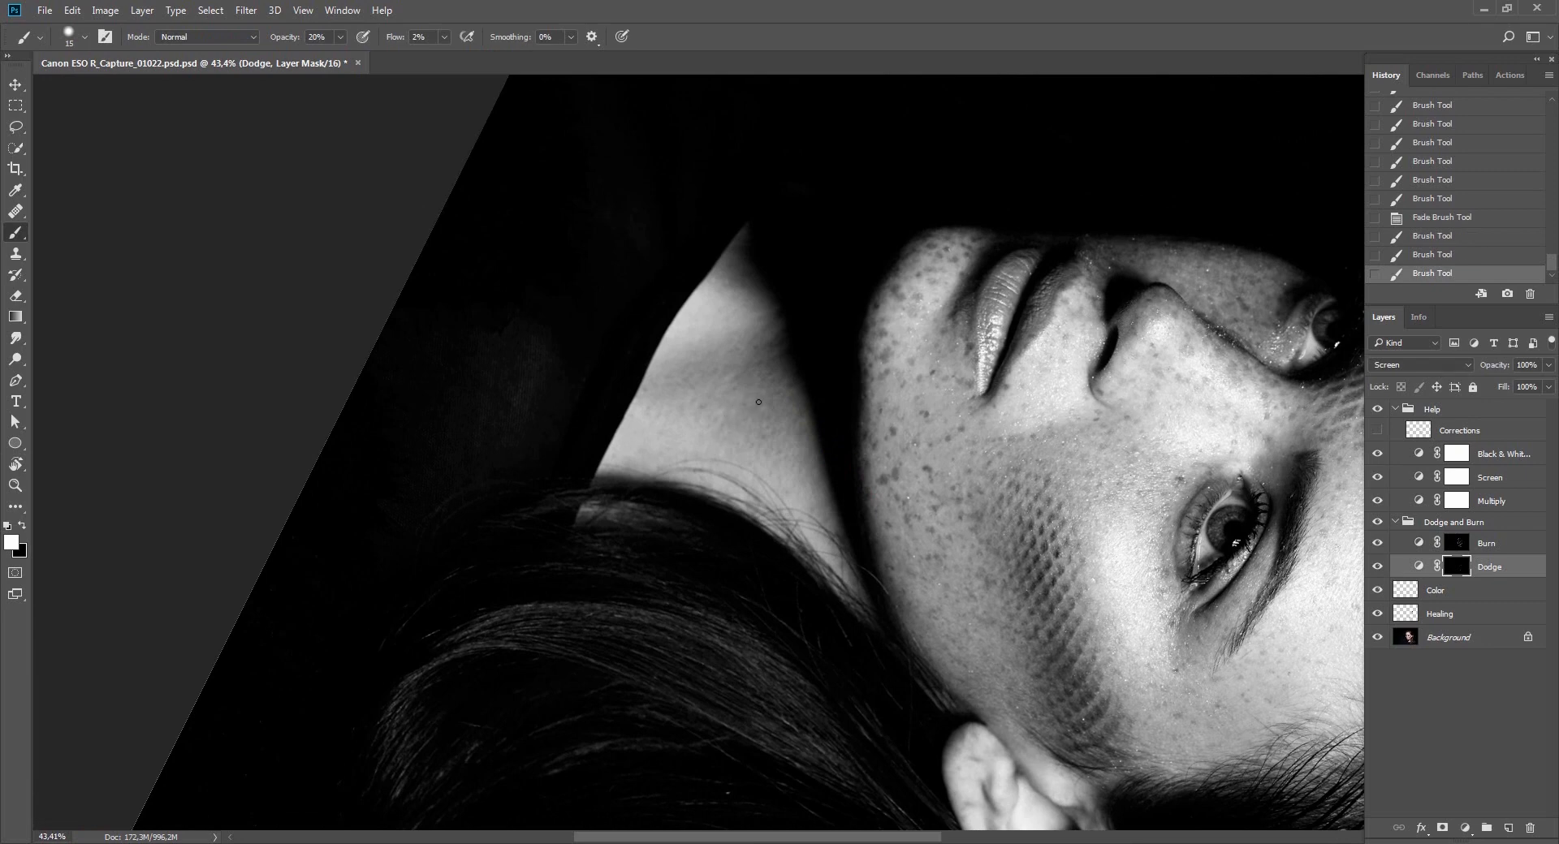
drag(771, 406, 778, 404)
mouse_move(779, 403)
mouse_down()
mouse_move(762, 356)
mouse_move(775, 360)
mouse_move(704, 378)
mouse_up()
key(r)
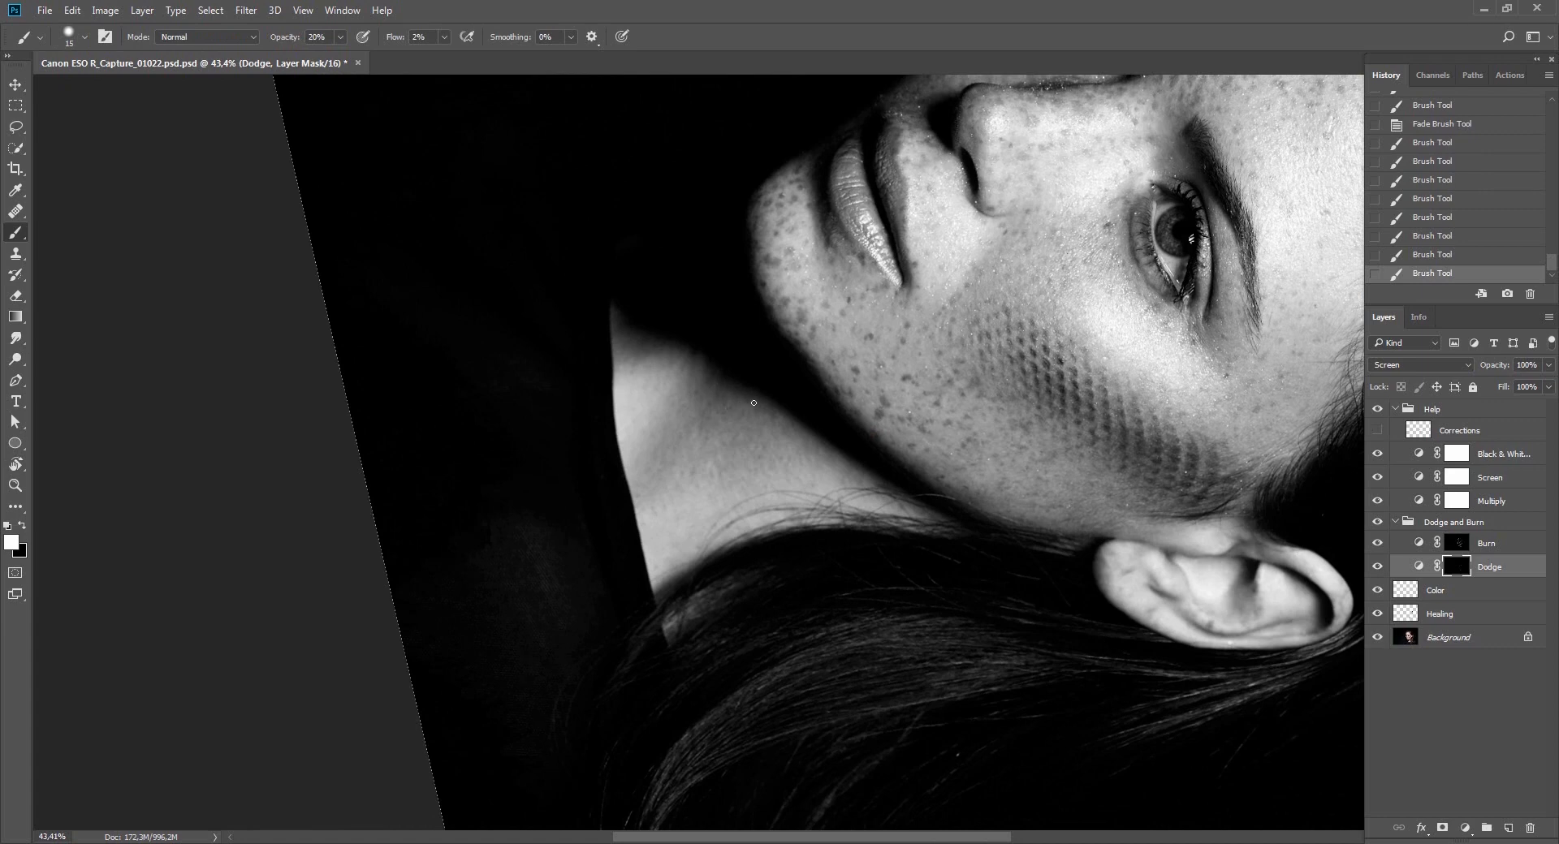
drag(774, 426, 733, 444)
key(Escape)
Hide the Help group to check the whole retouched portrait in colour.
key(ctrl+0)
key(z)
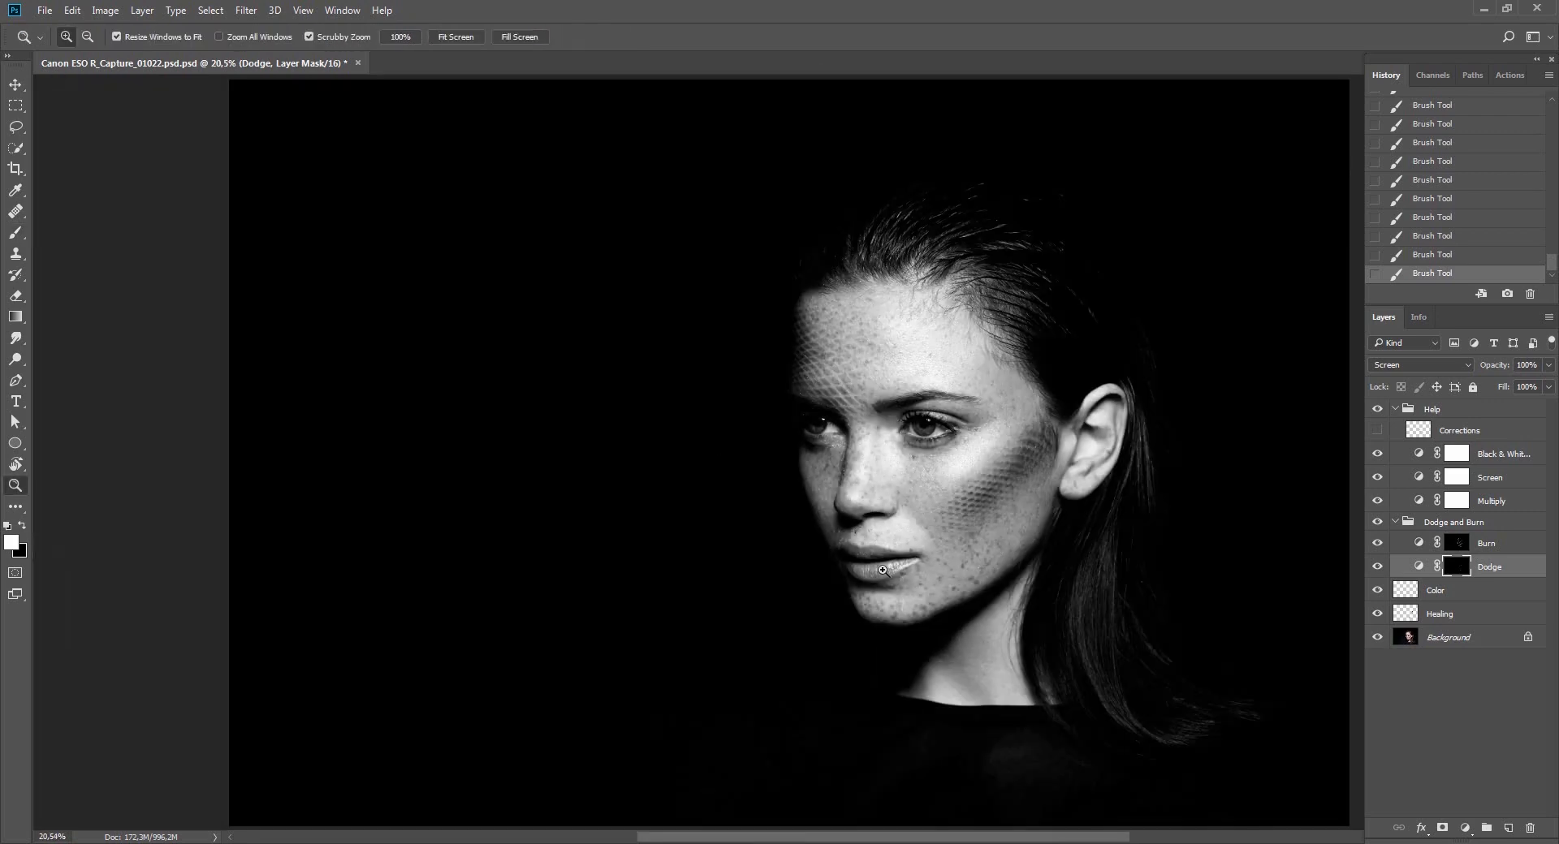
drag(1068, 563, 1037, 560)
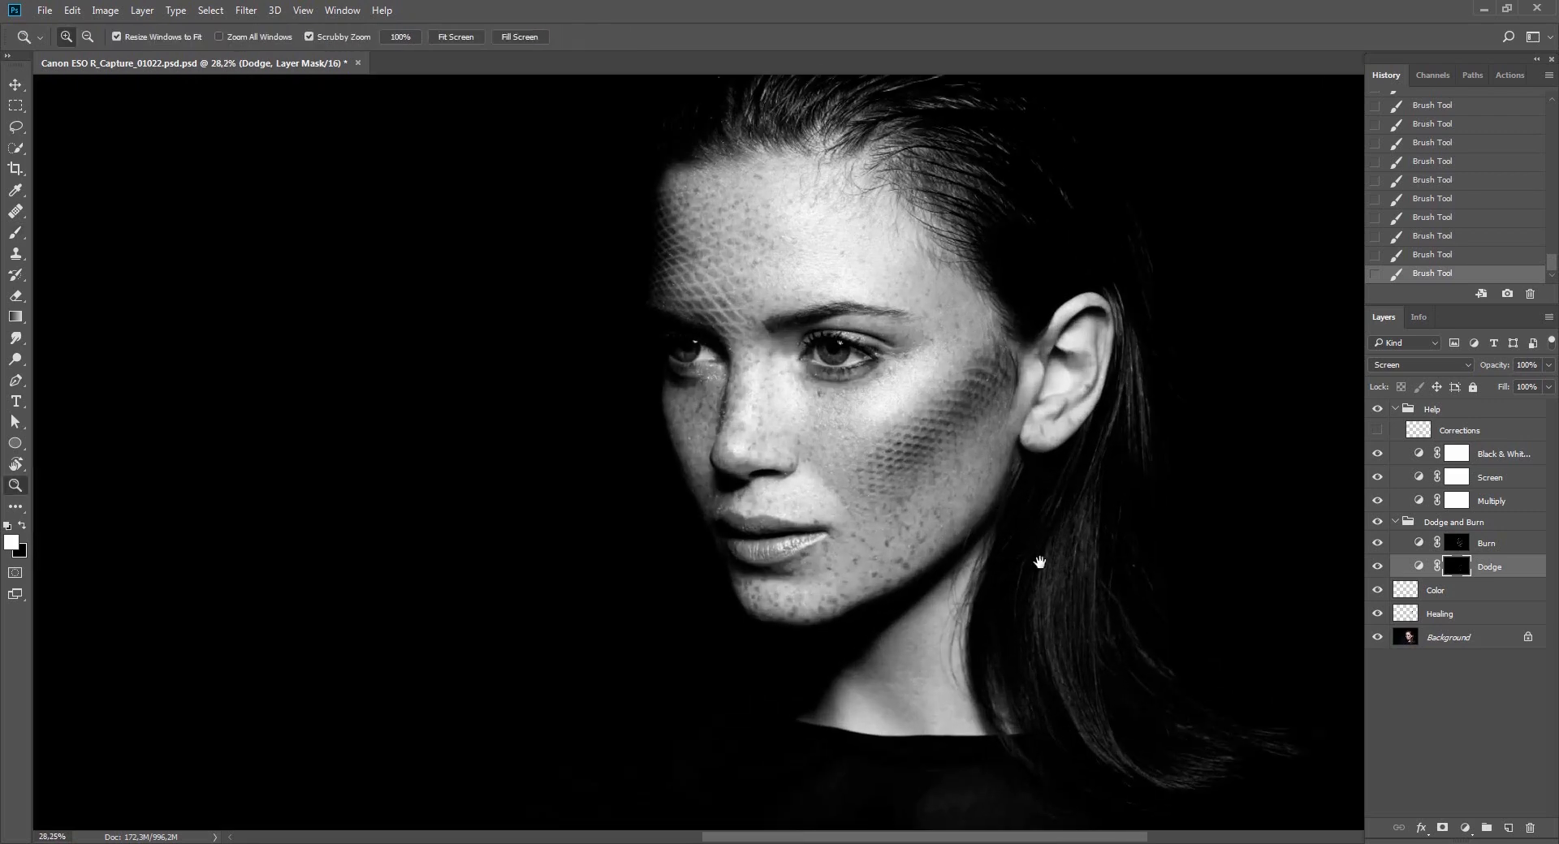
key(r)
drag(1295, 560, 1401, 465)
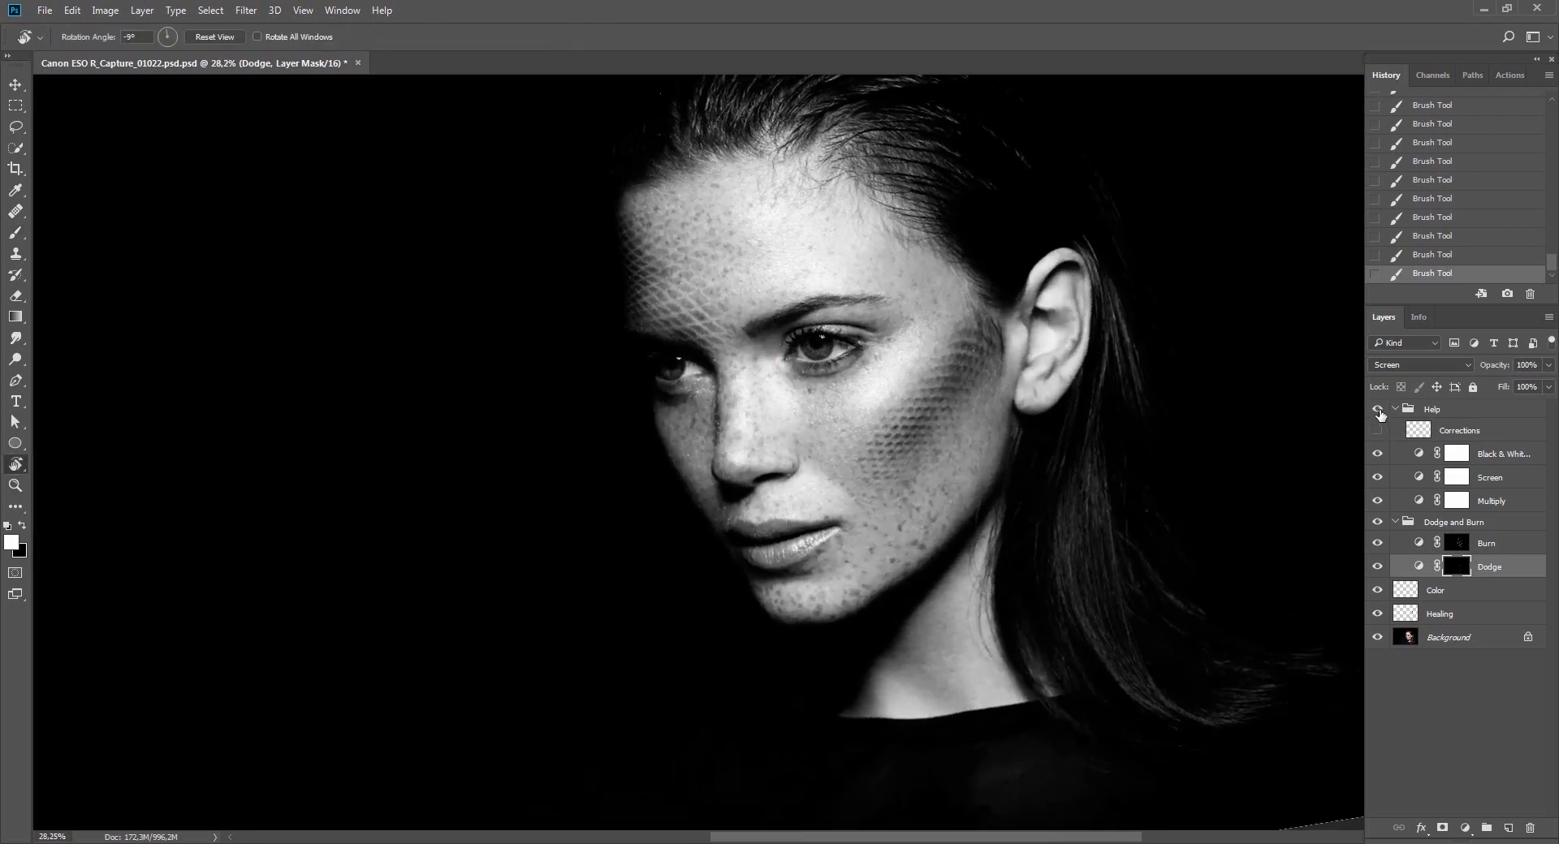
click(1378, 410)
drag(1201, 546, 1187, 329)
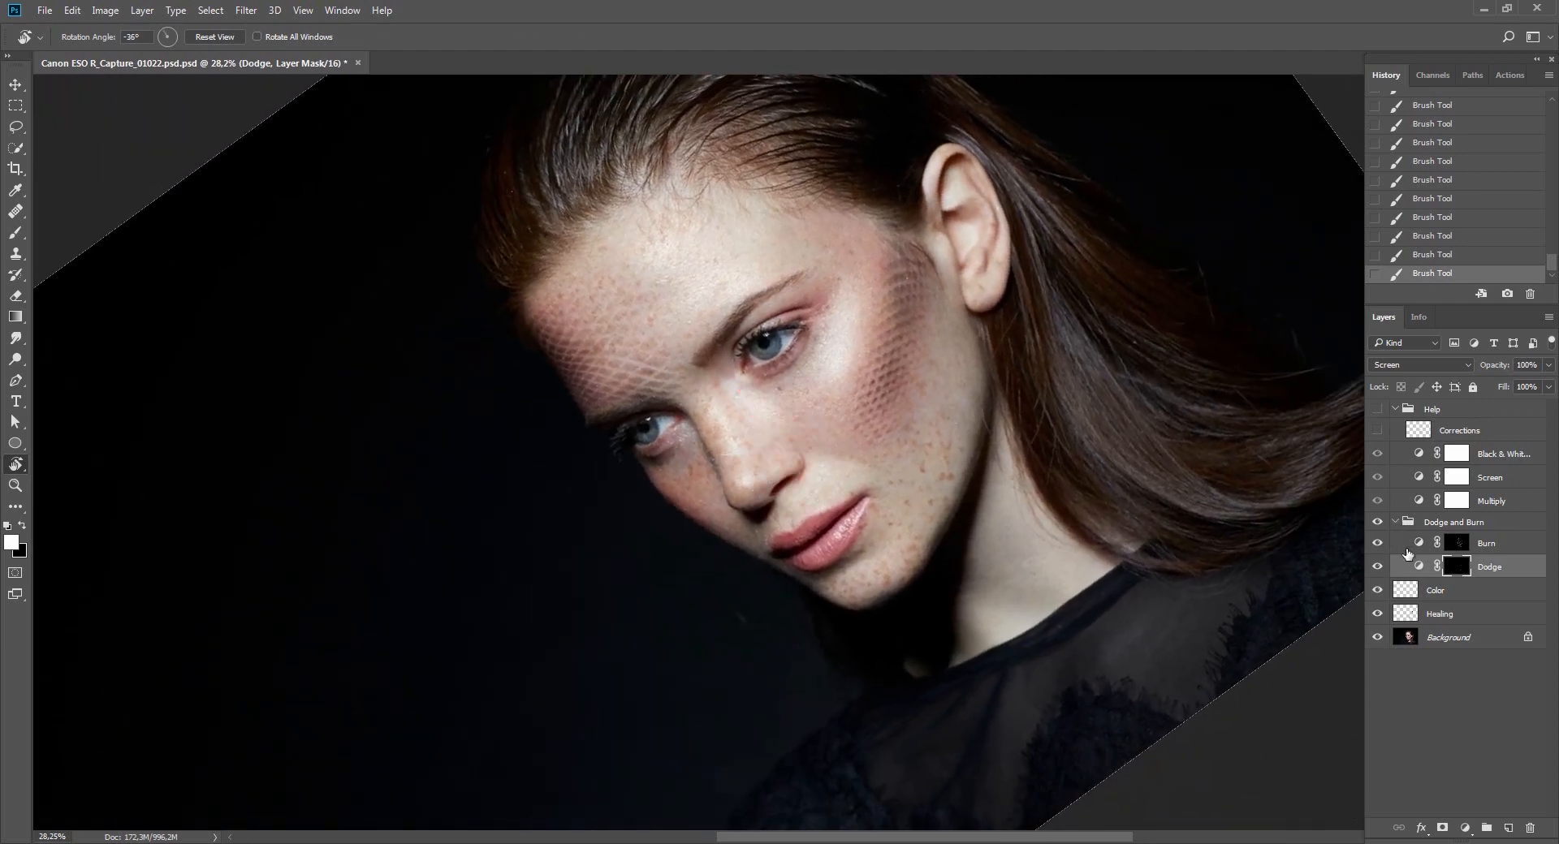
Show the Help group again and continue darkening on the Burn layer mask with a 50 px brush.
click(1456, 543)
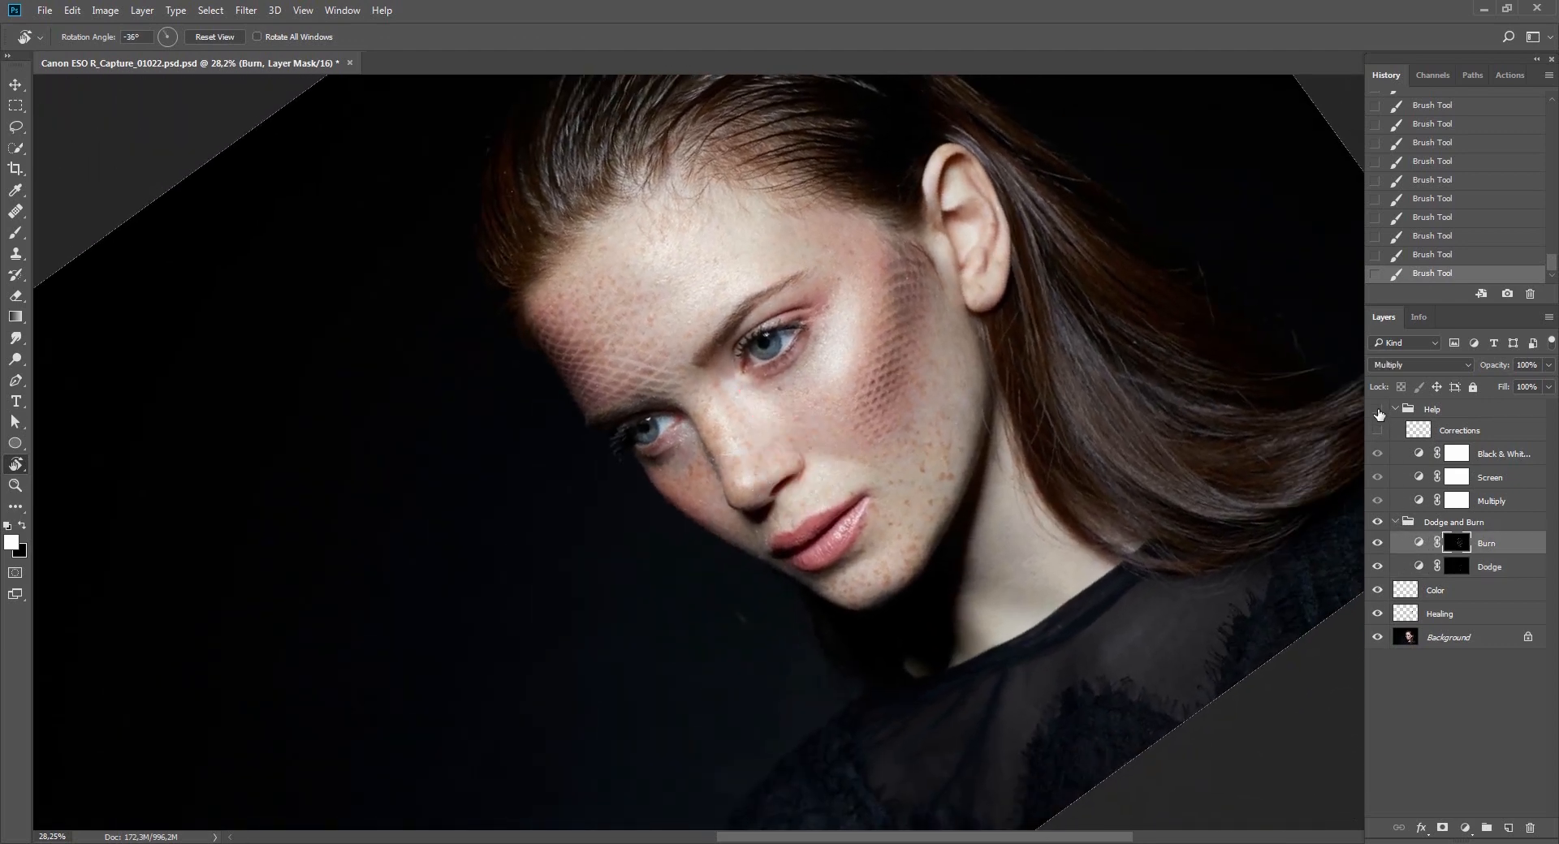
click(1378, 410)
key(b)
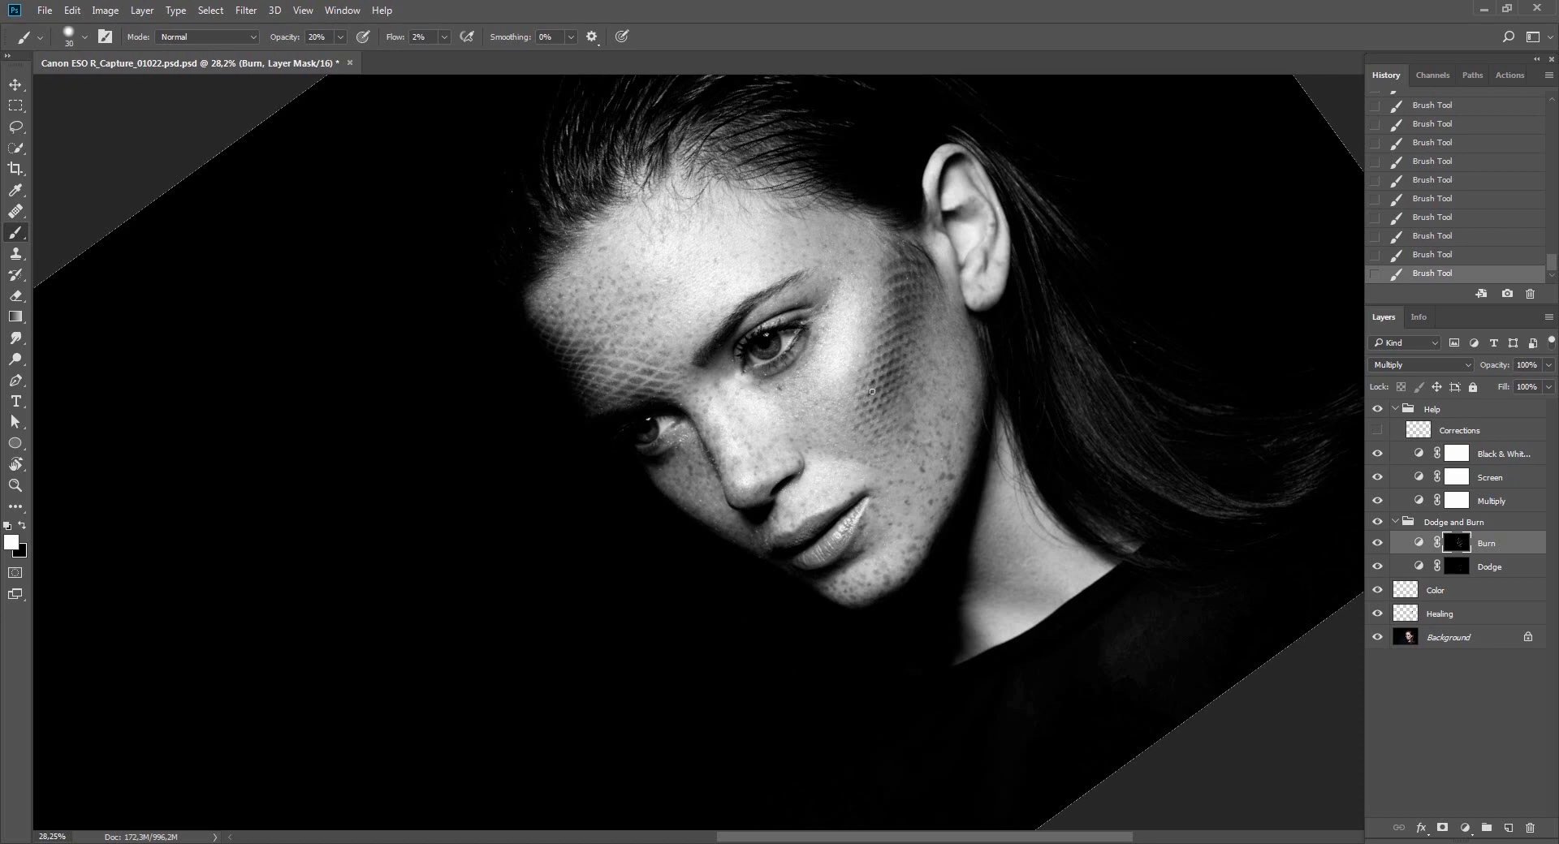
key(bracketright)
key(Escape)
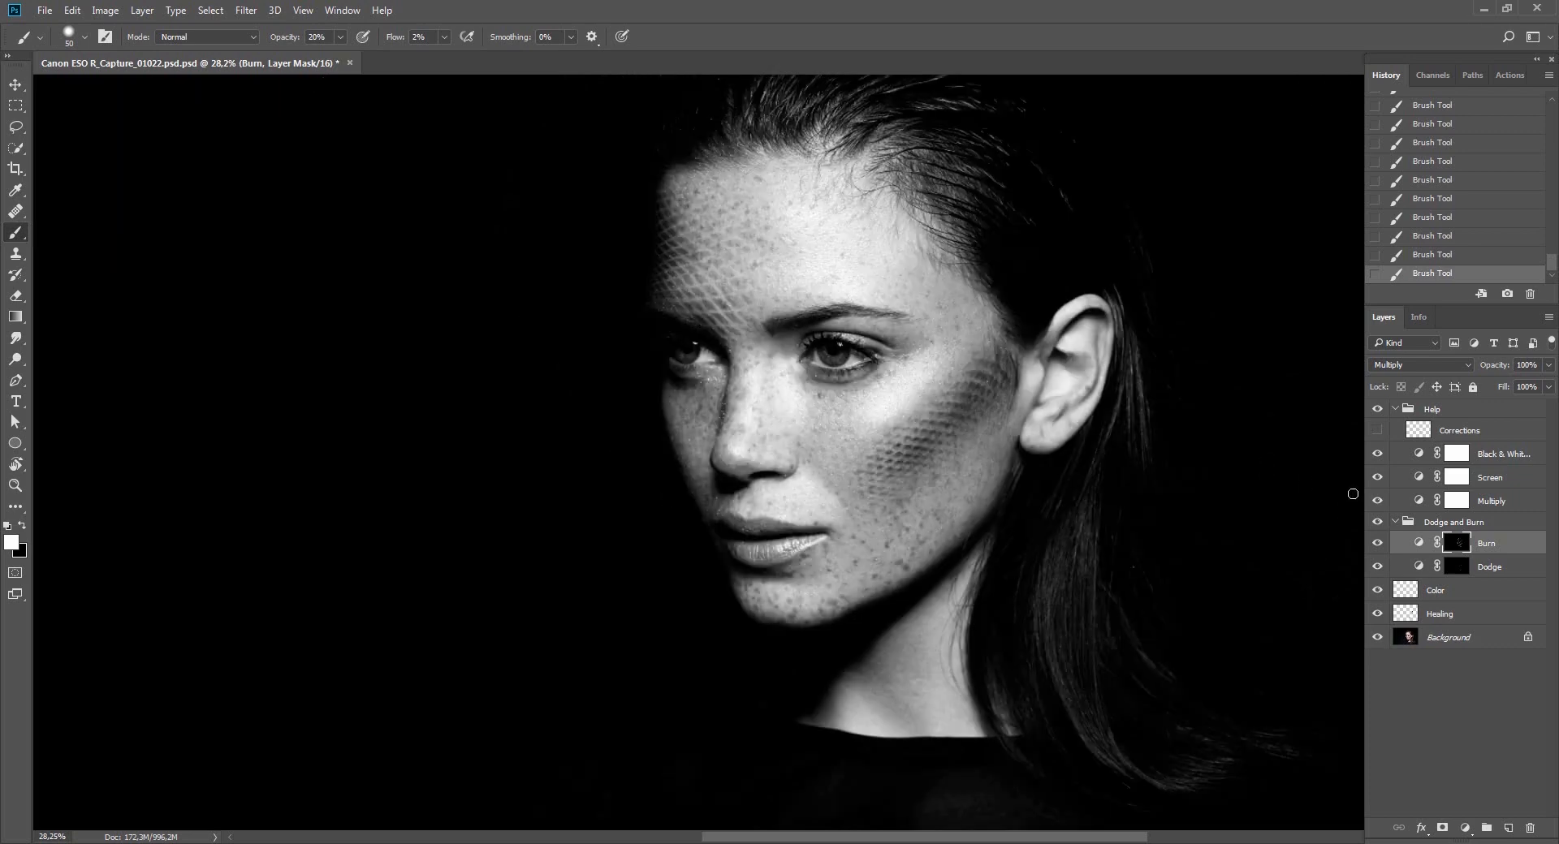
Compare the original Background with the retouched portrait in colour, then show the Help group again.
click(1378, 409)
click(1396, 409)
alt+click(1378, 545)
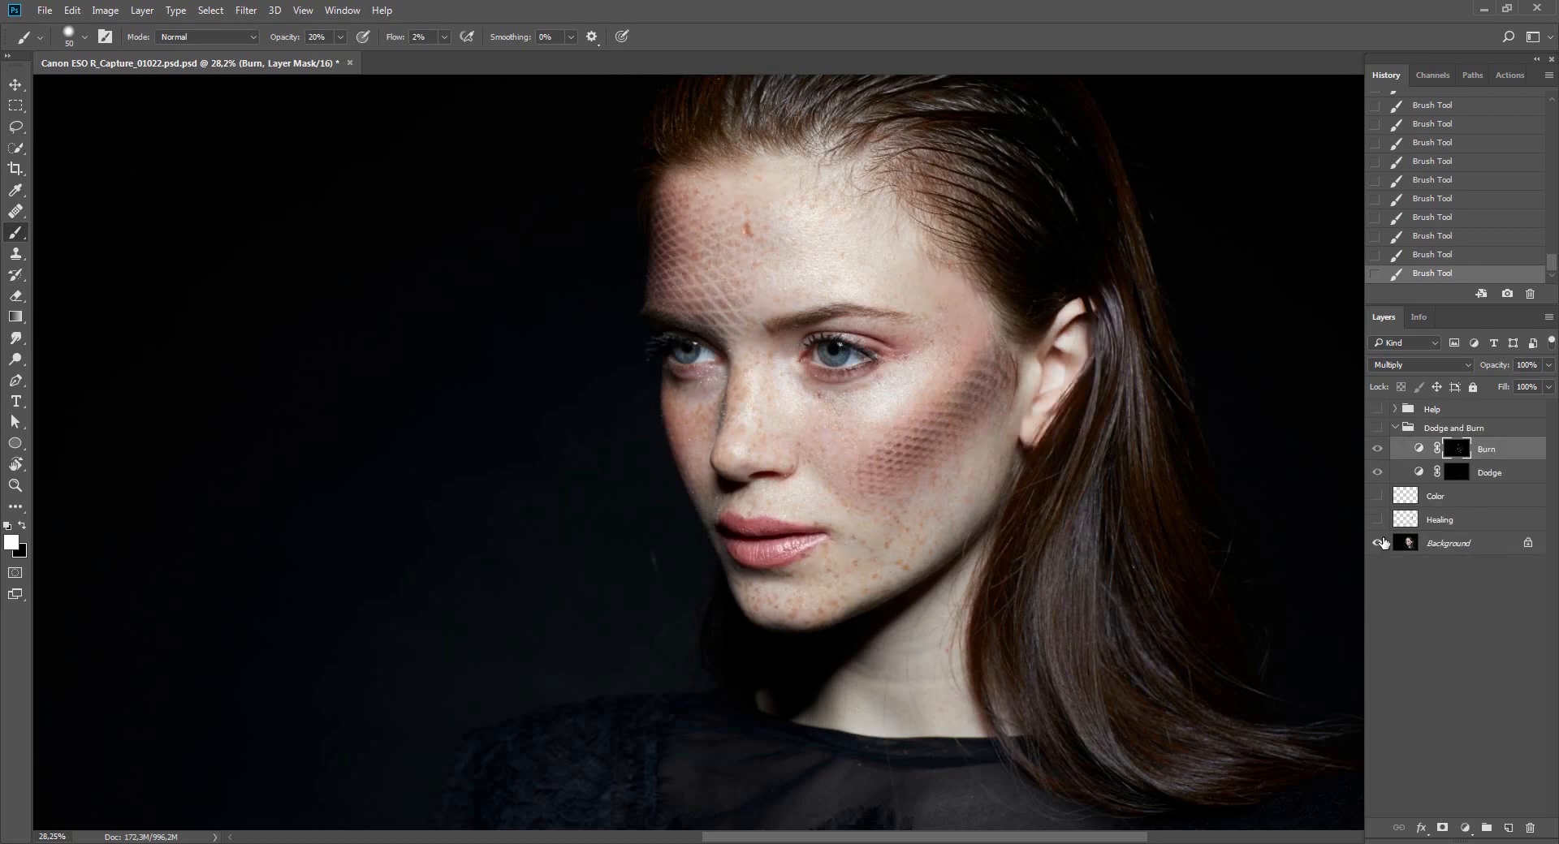
alt+click(1378, 544)
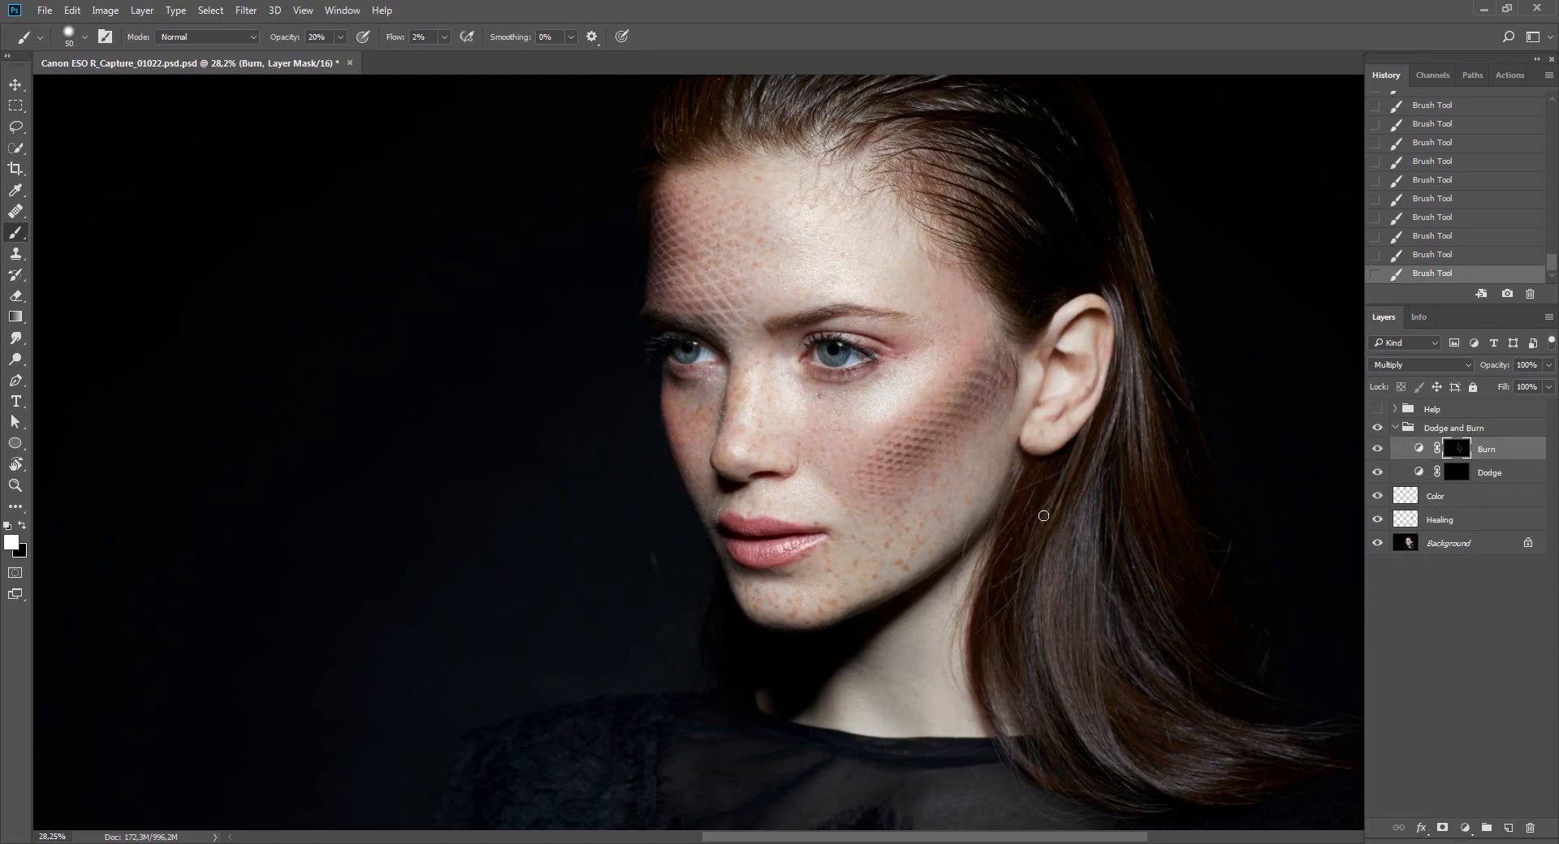
key(r)
mouse_move(1183, 399)
mouse_down()
mouse_move(1068, 636)
mouse_move(1088, 658)
mouse_up()
key(b)
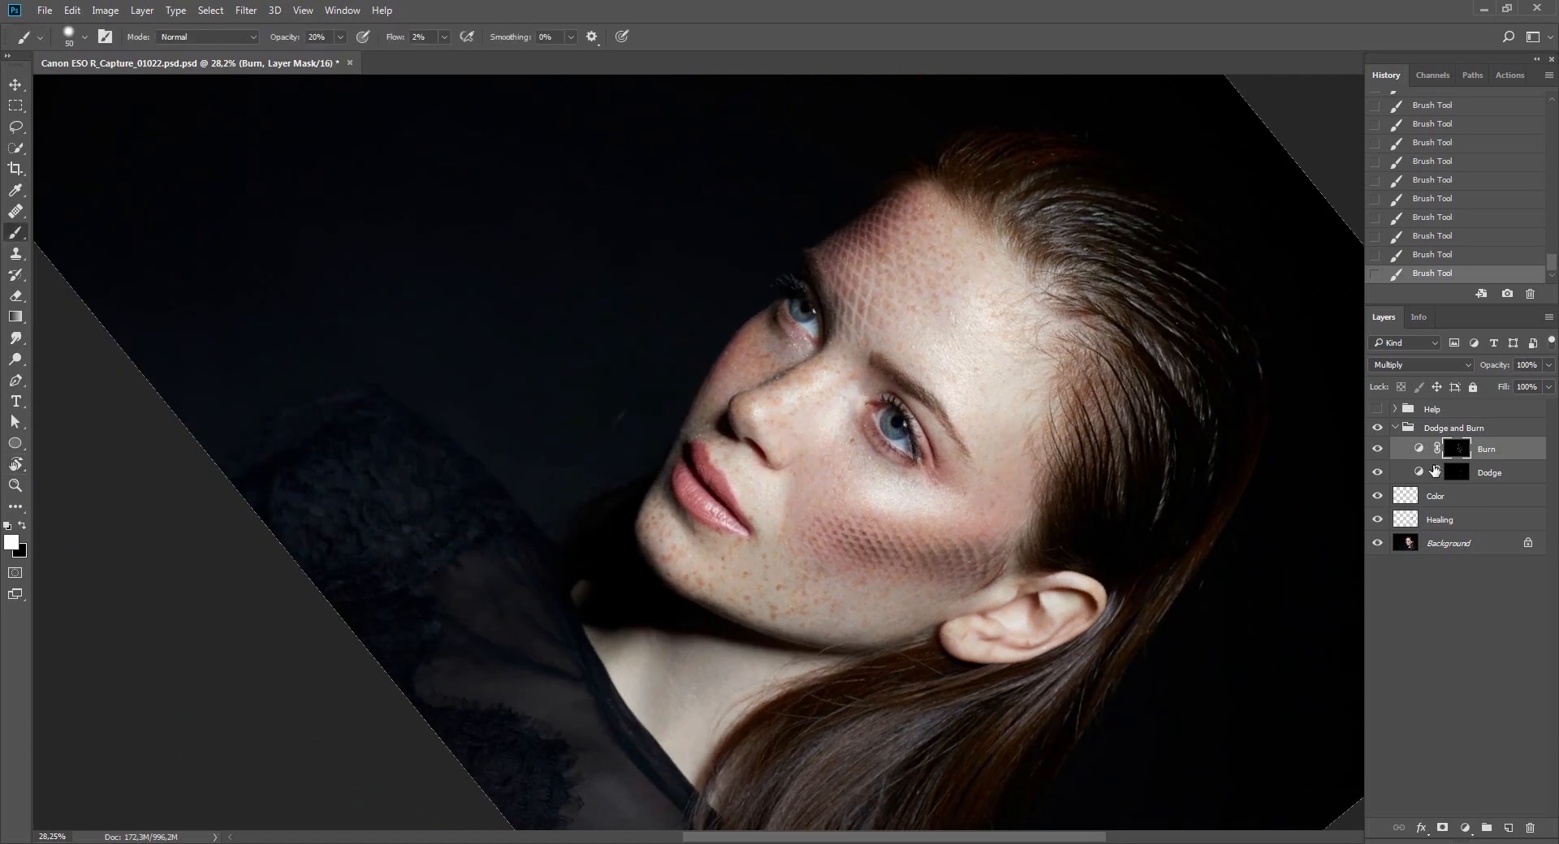
click(1377, 409)
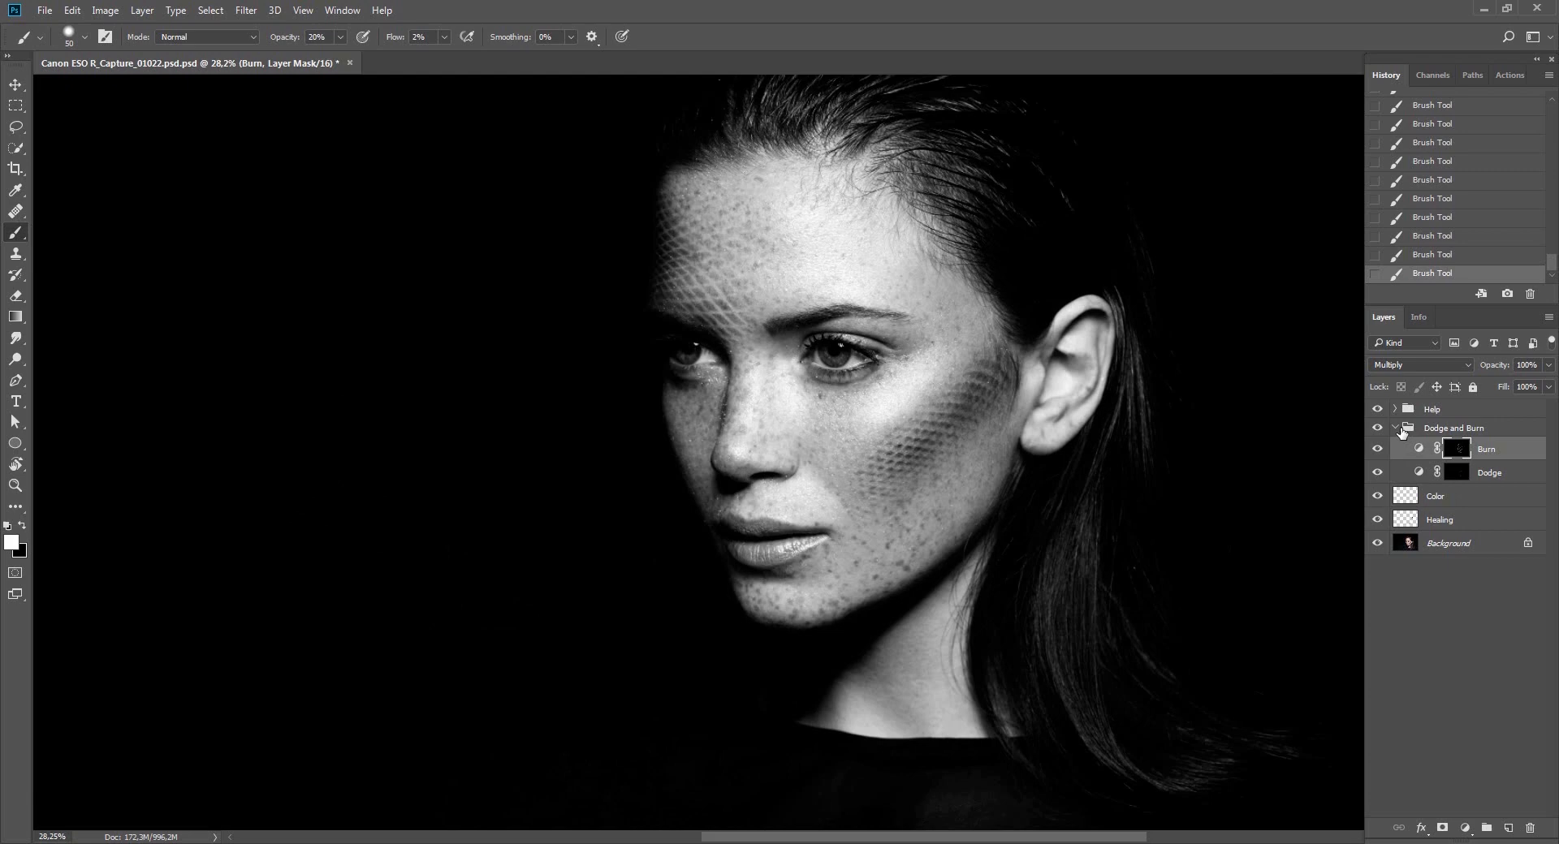
Collapse the Dodge and Burn group and hide the Help group.
click(1395, 428)
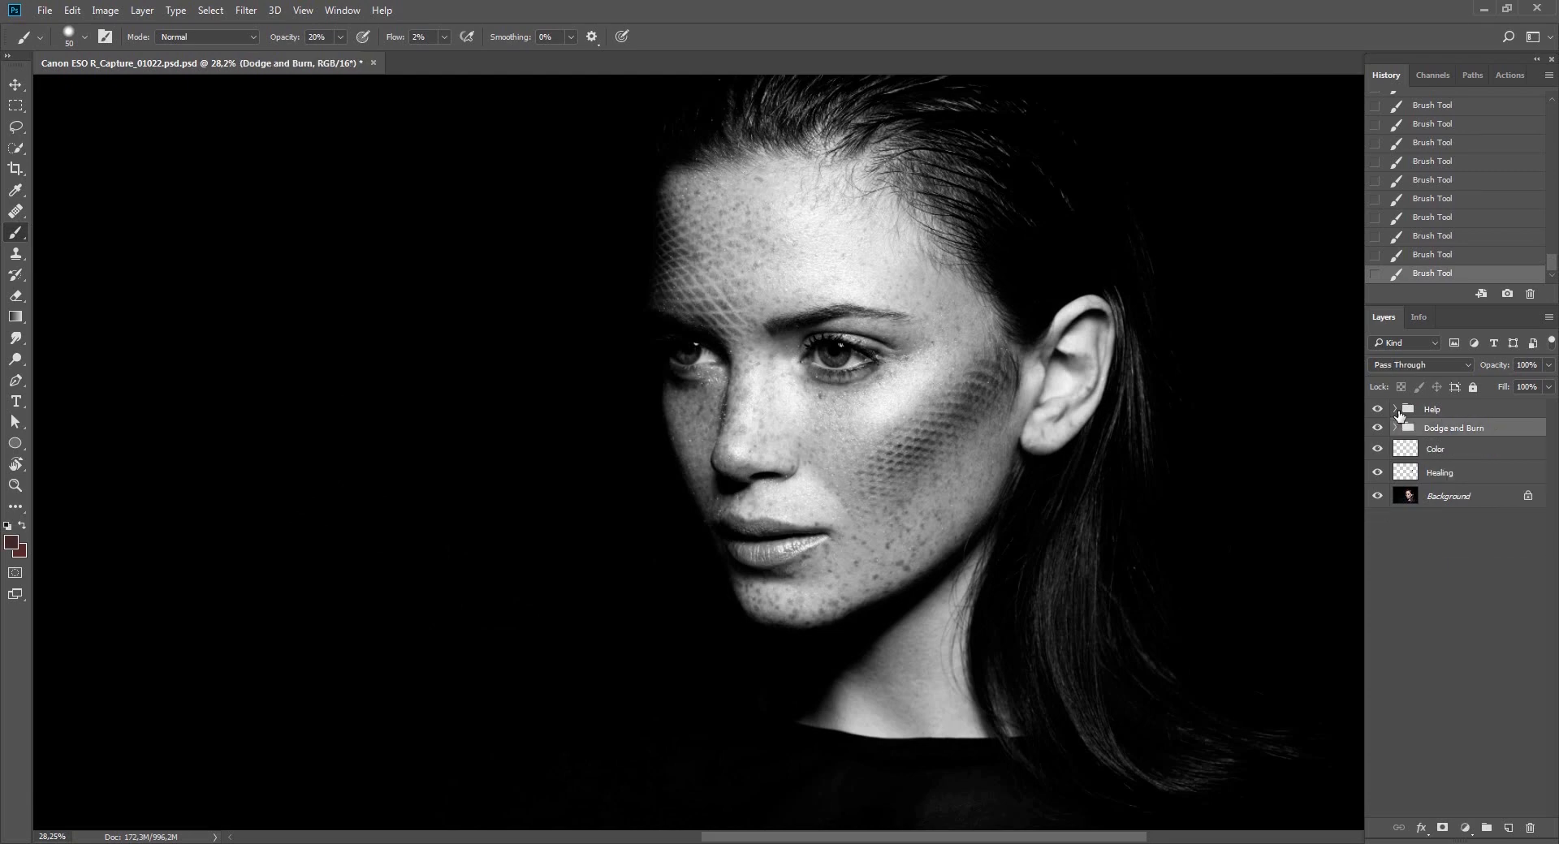
click(1395, 409)
click(1378, 410)
click(1395, 409)
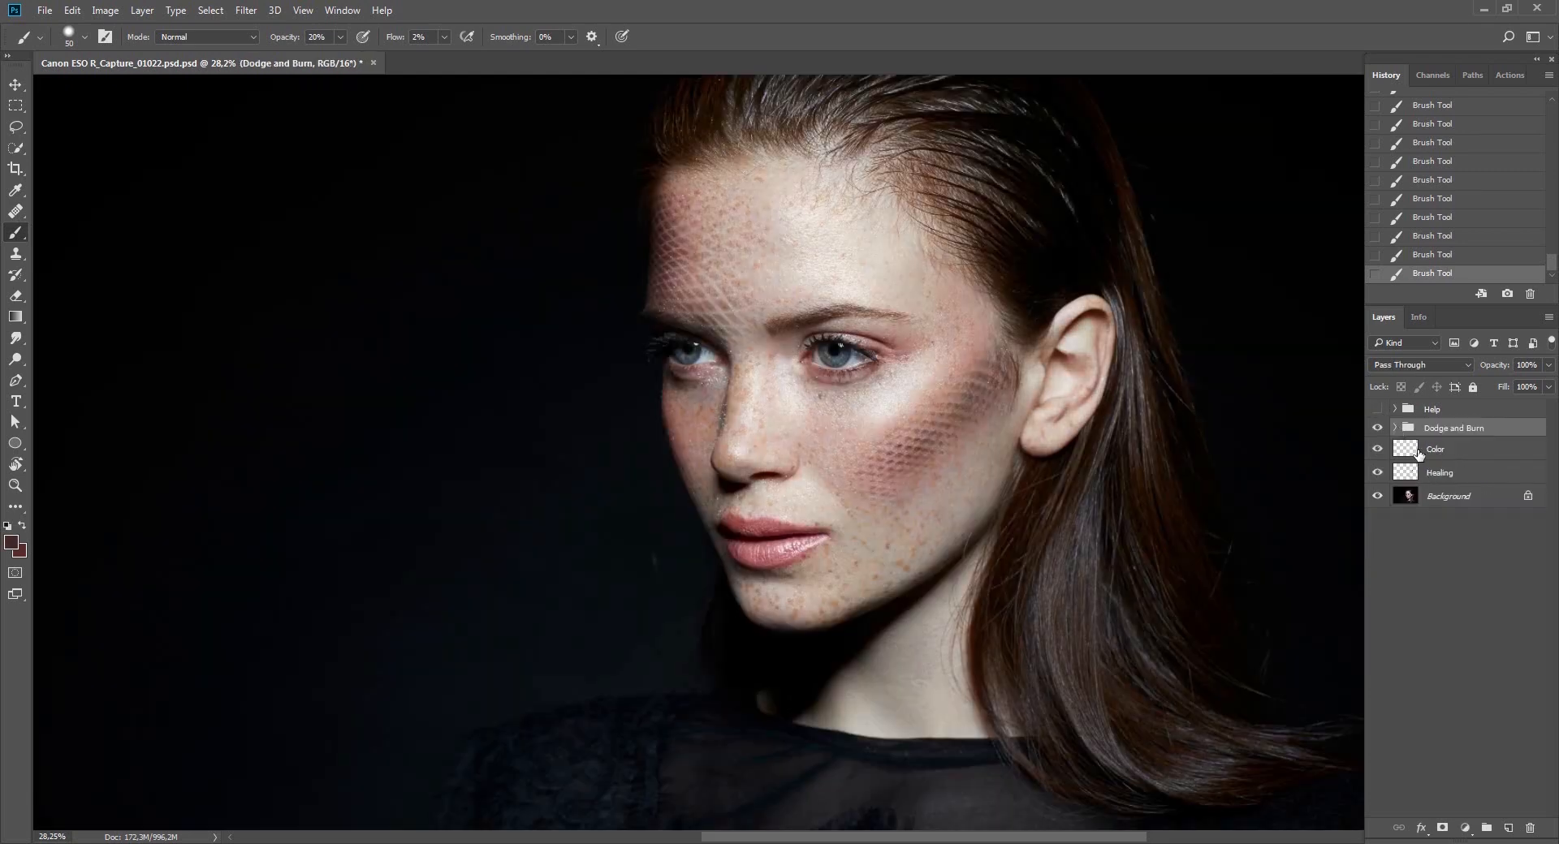
Stamp the visible layers into a new layer and apply Unsharp Mask with amount 70%, radius 70 pixels and threshold 1.
key(ctrl+shift+alt+e)
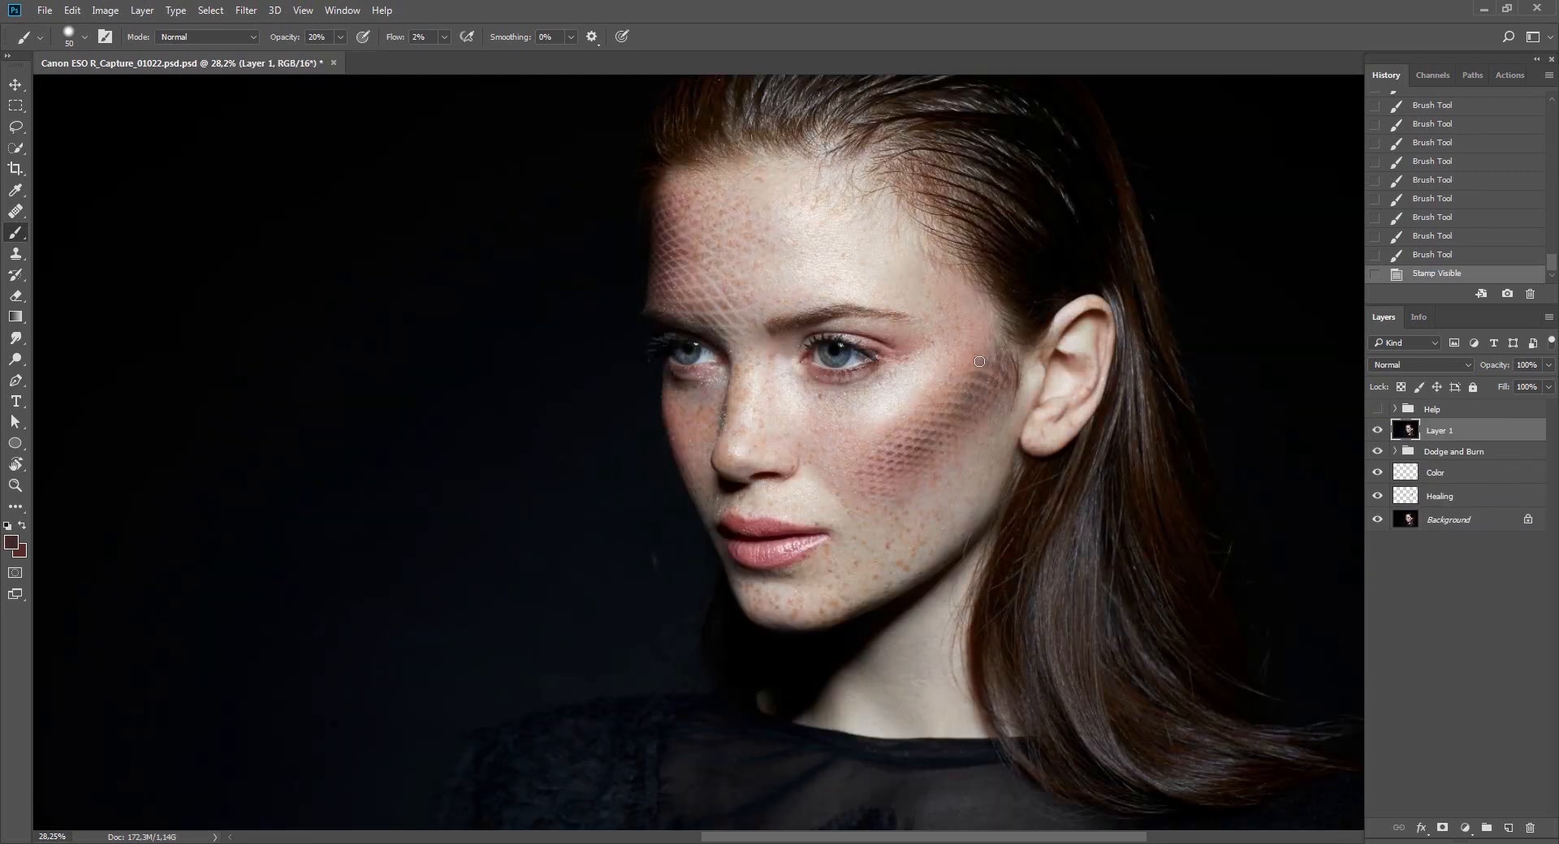
key(ctrl+alt+f)
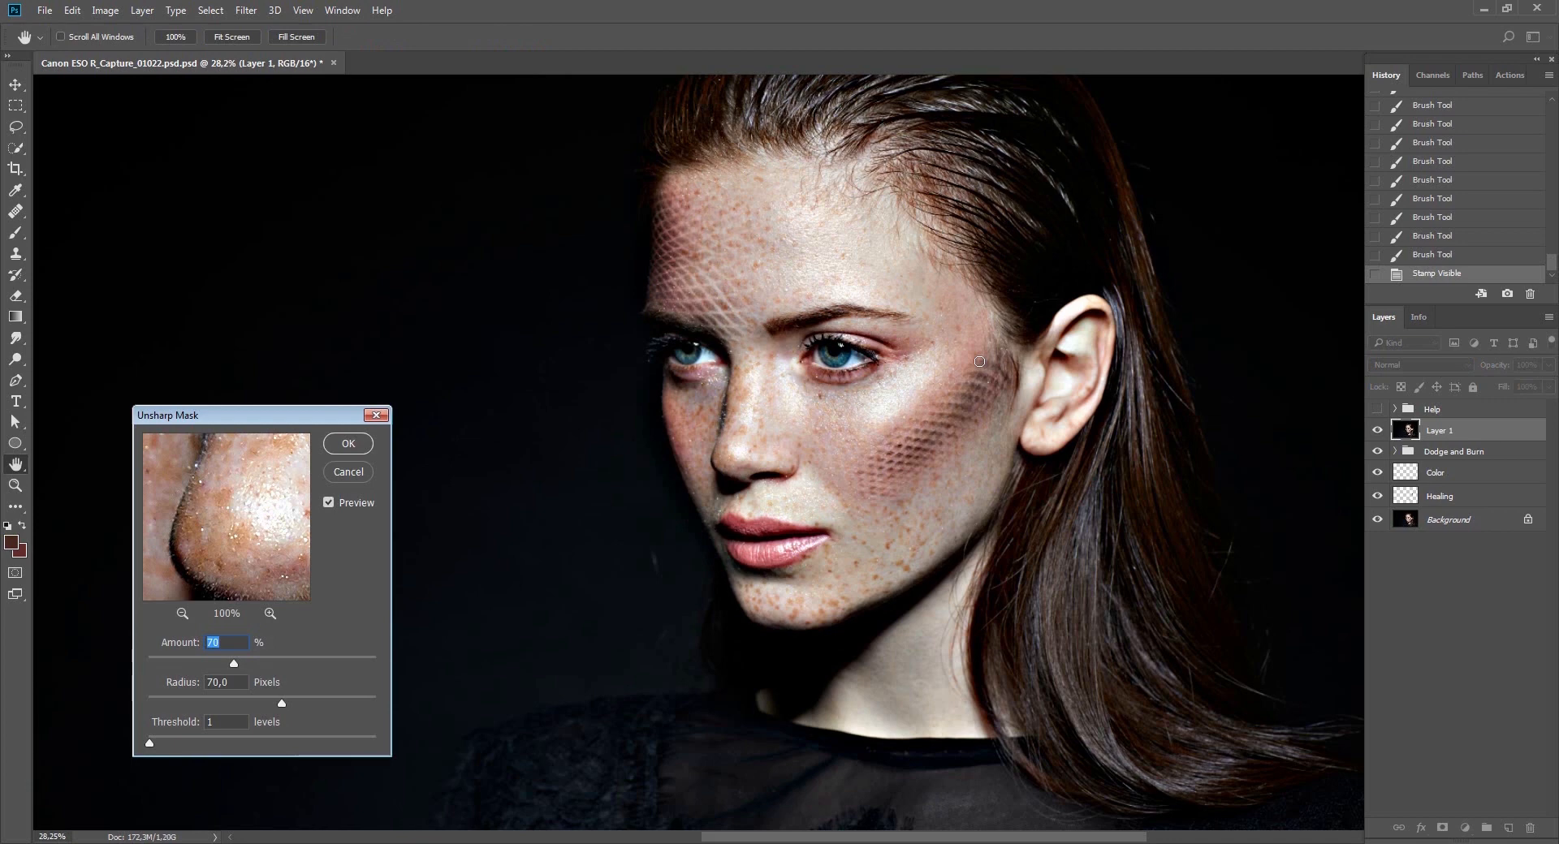
key(Return)
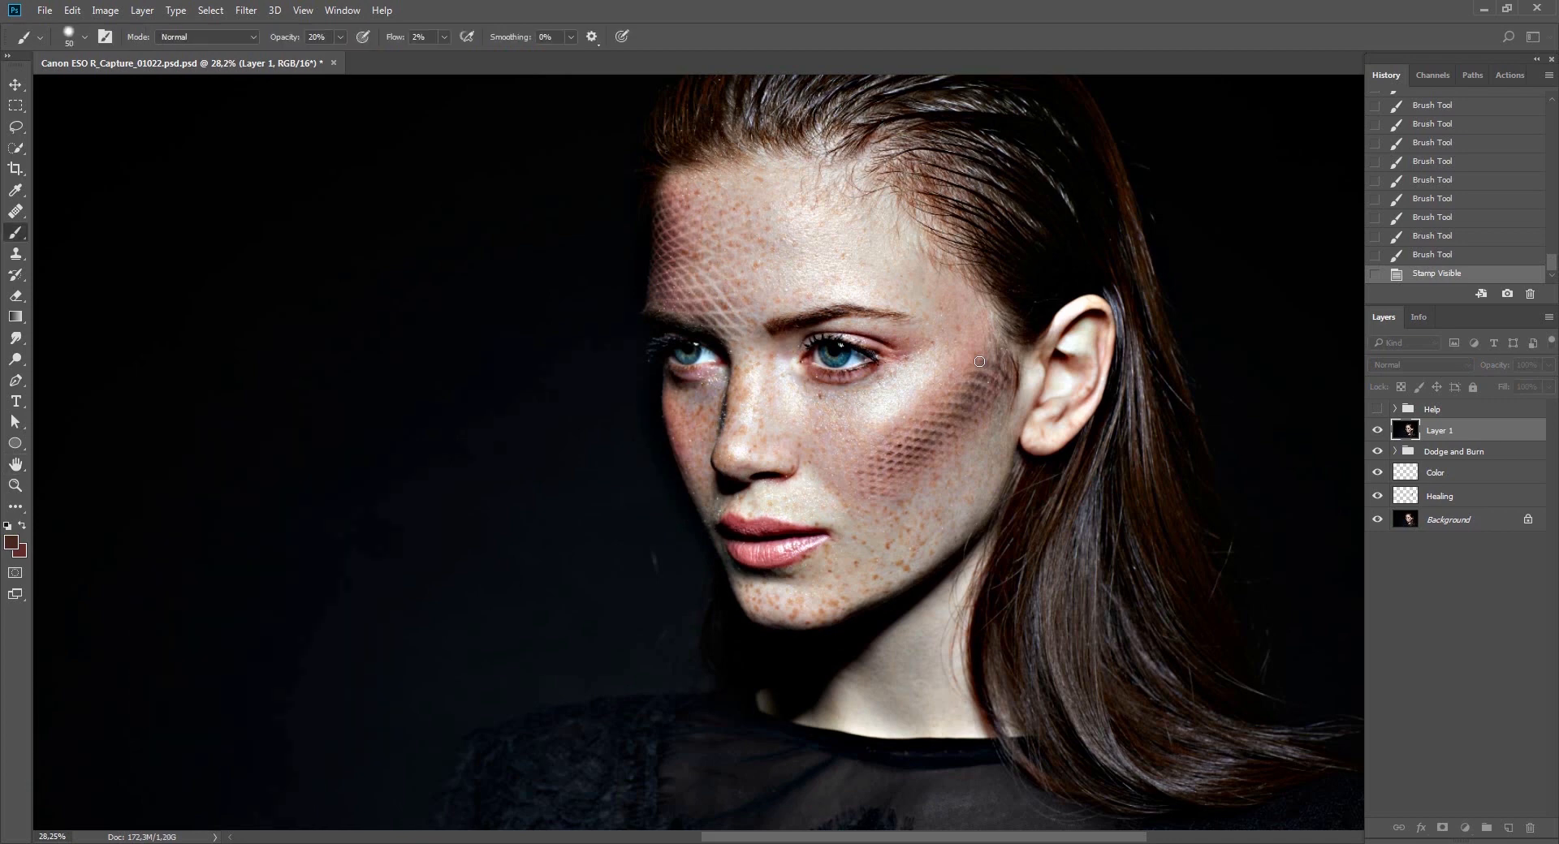
Create a second Dodge and Burn group above the sharpened layer and show the Help group.
click(1461, 520)
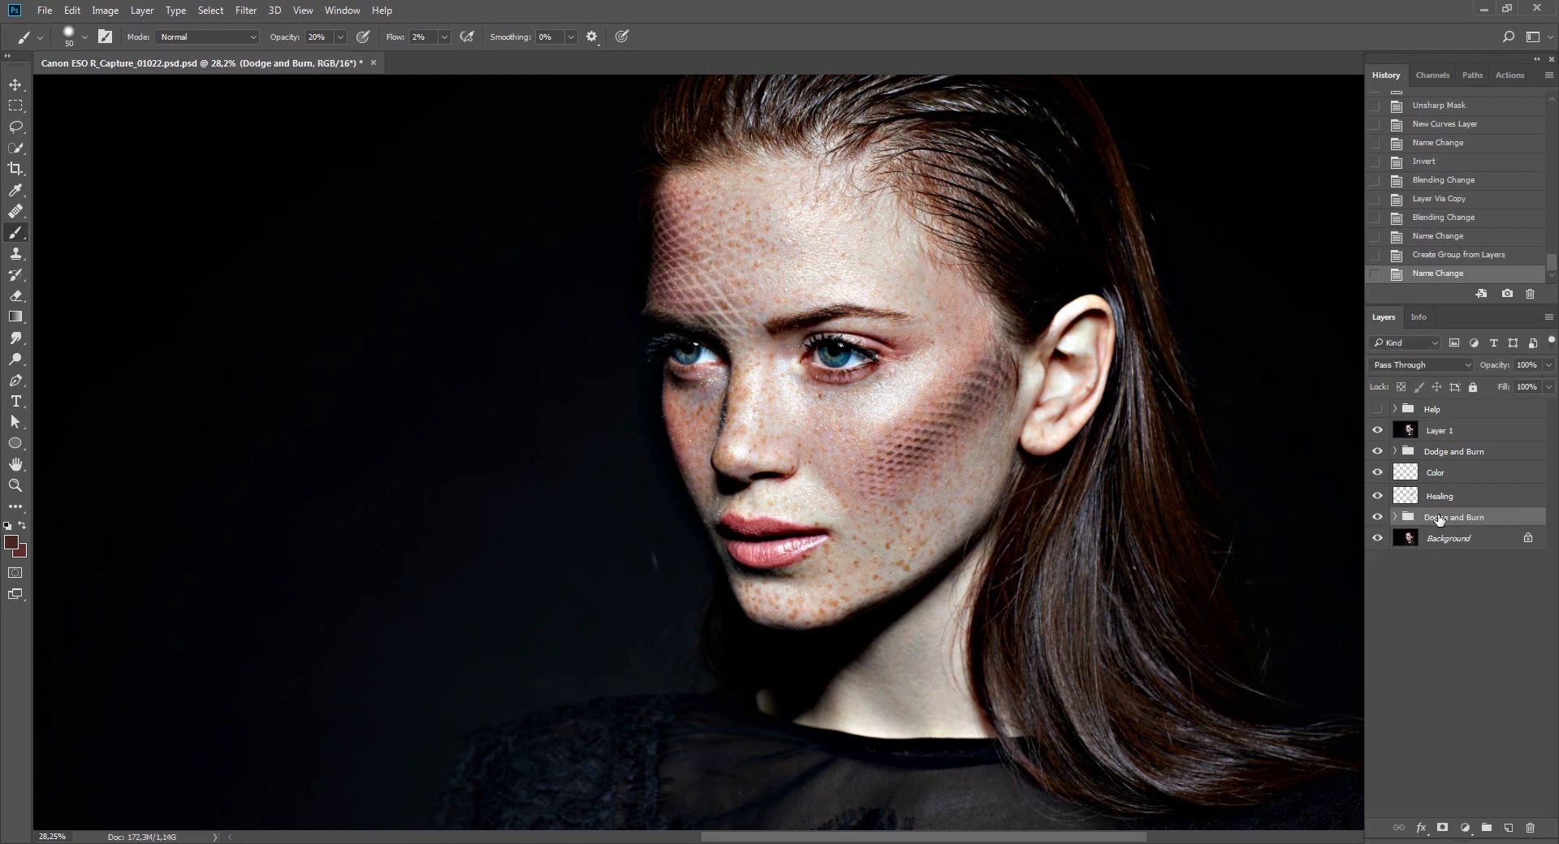
click(1378, 410)
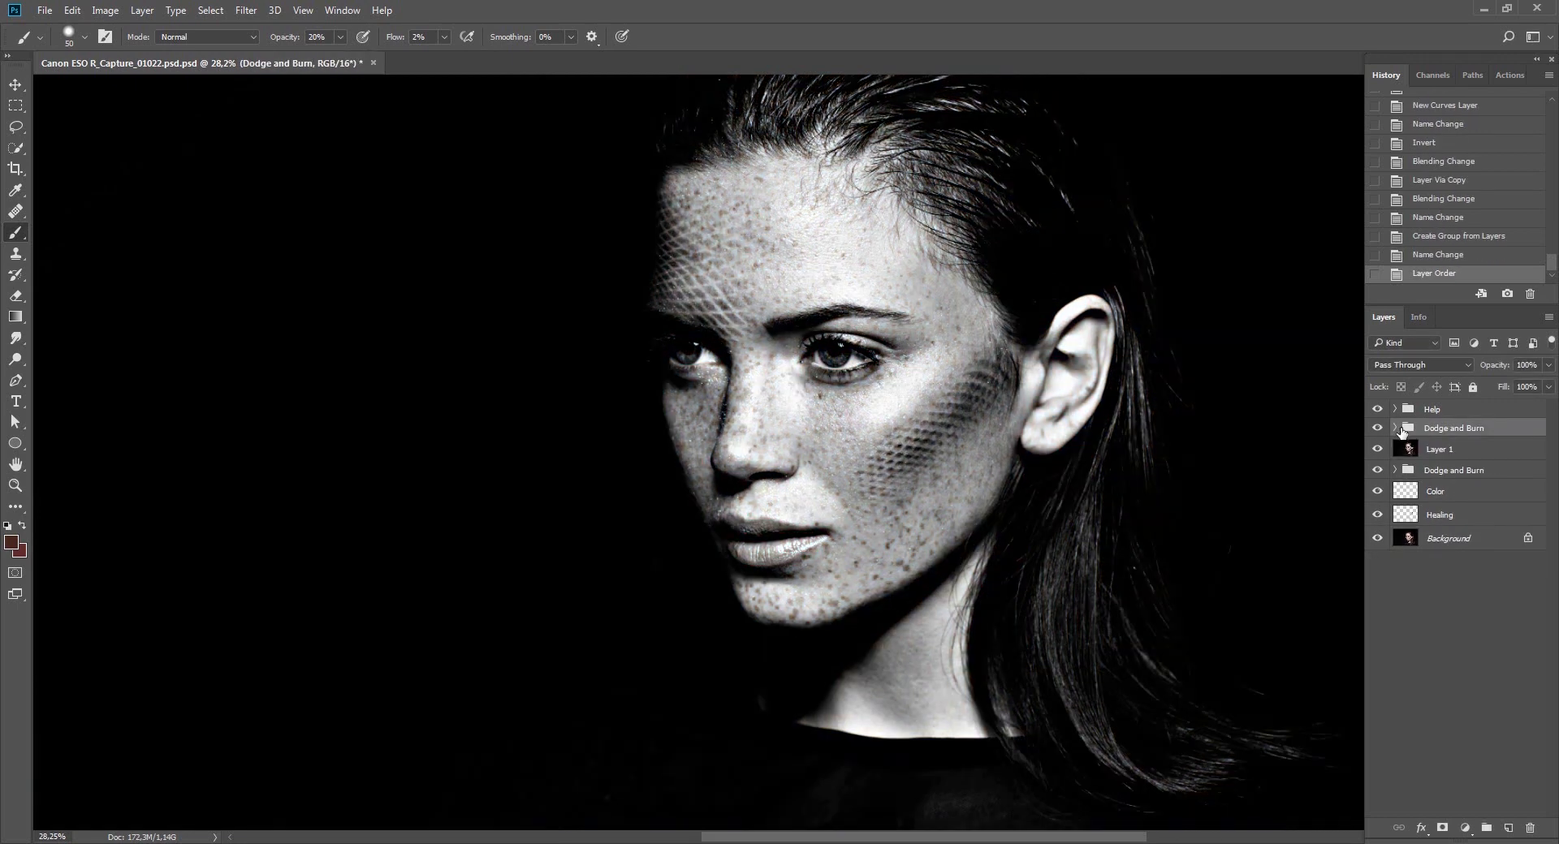
key(v)
Hide the Screen adjustment layer inside the Help group.
click(1395, 410)
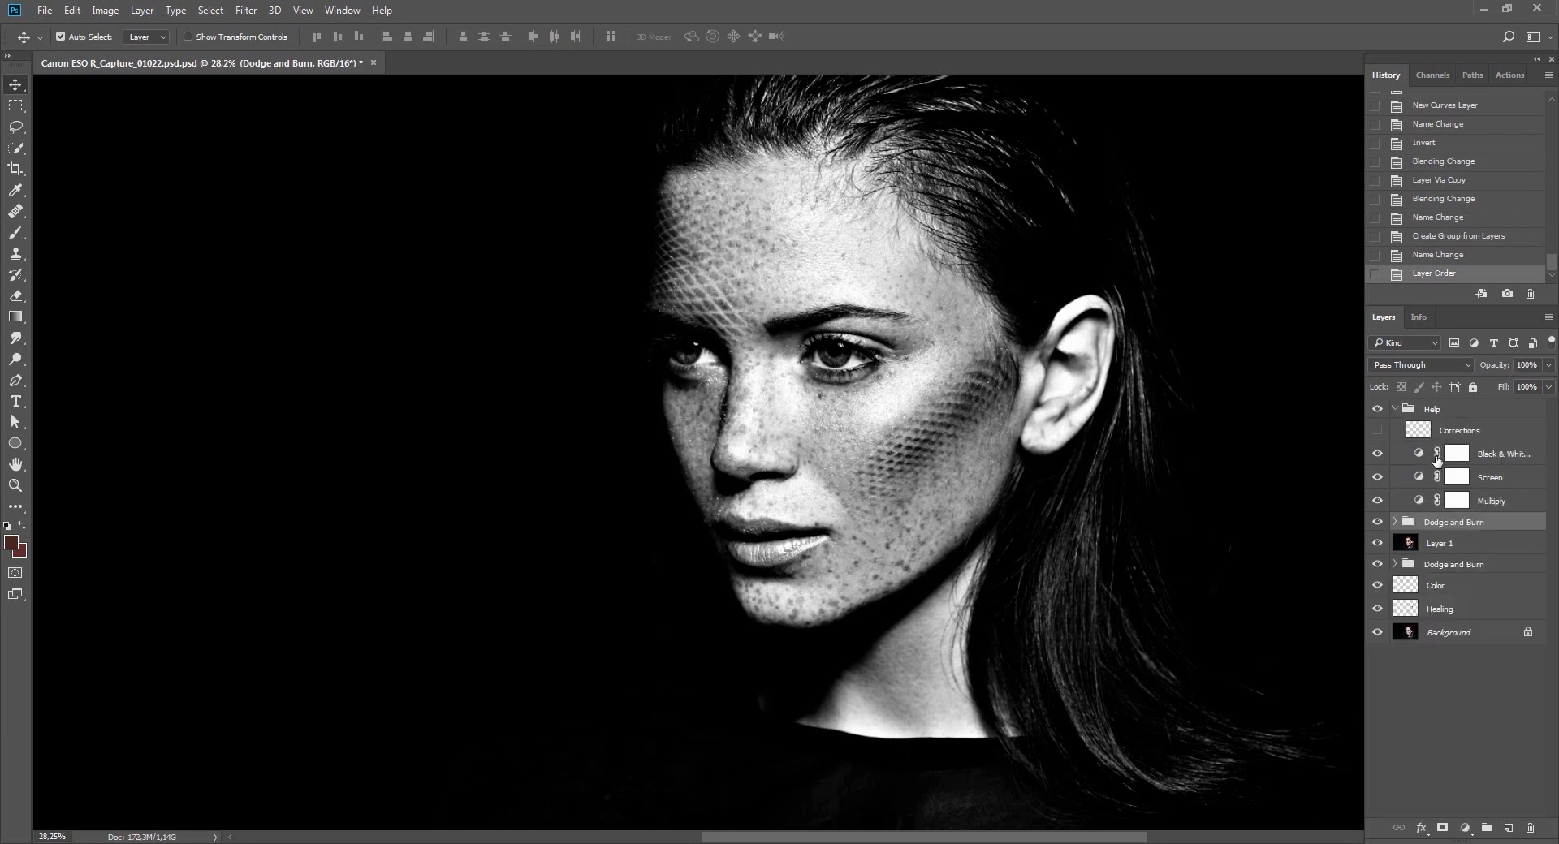
click(1409, 480)
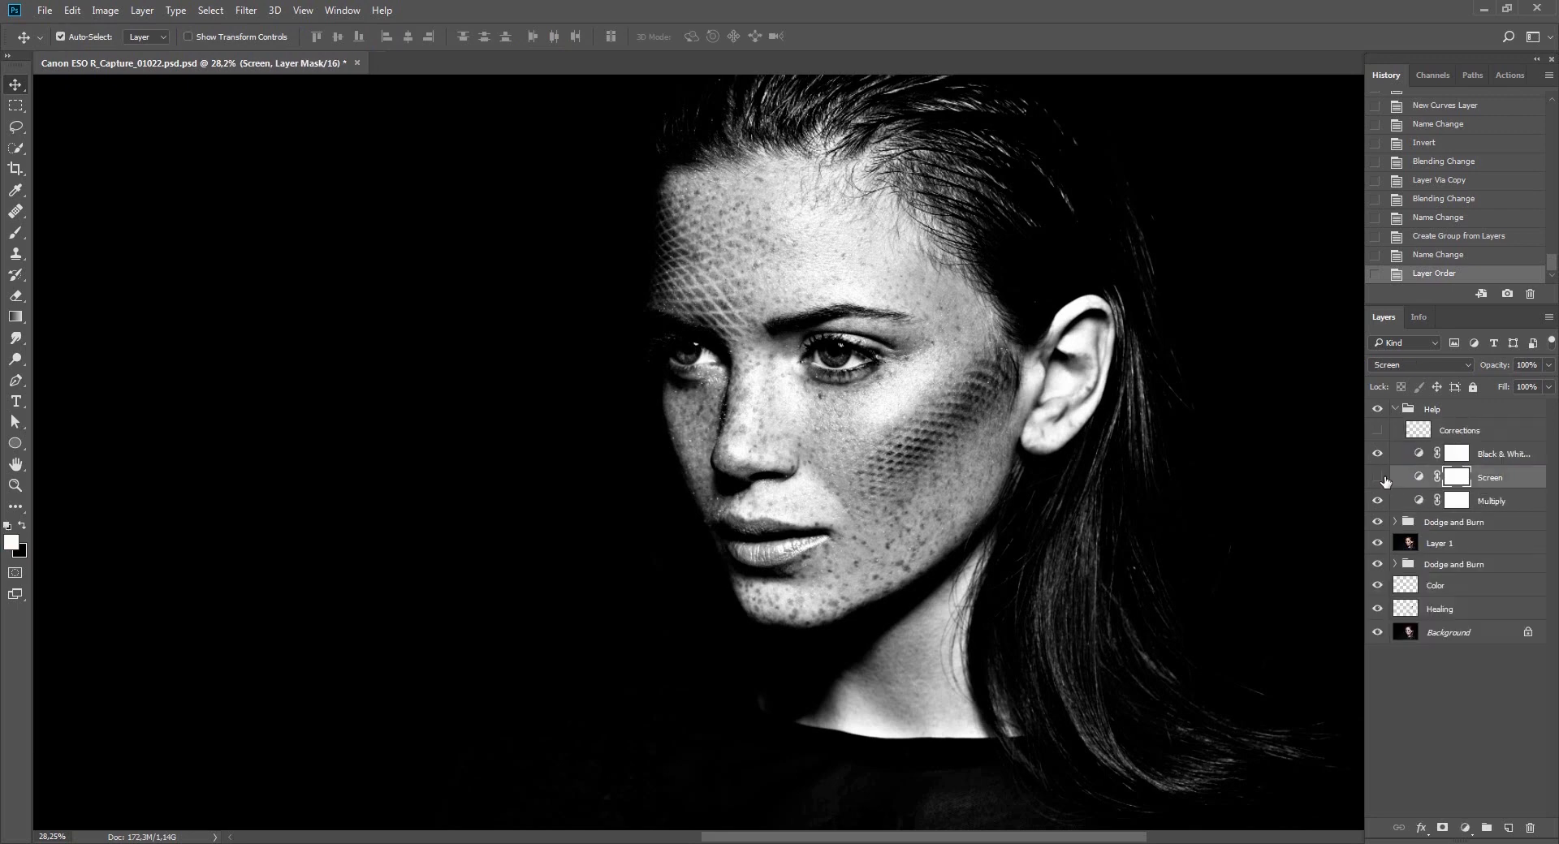
click(1378, 477)
Darken uneven areas of the forehead and face on the new Burn layer mask with a 50 px brush at 15% opacity.
click(1396, 522)
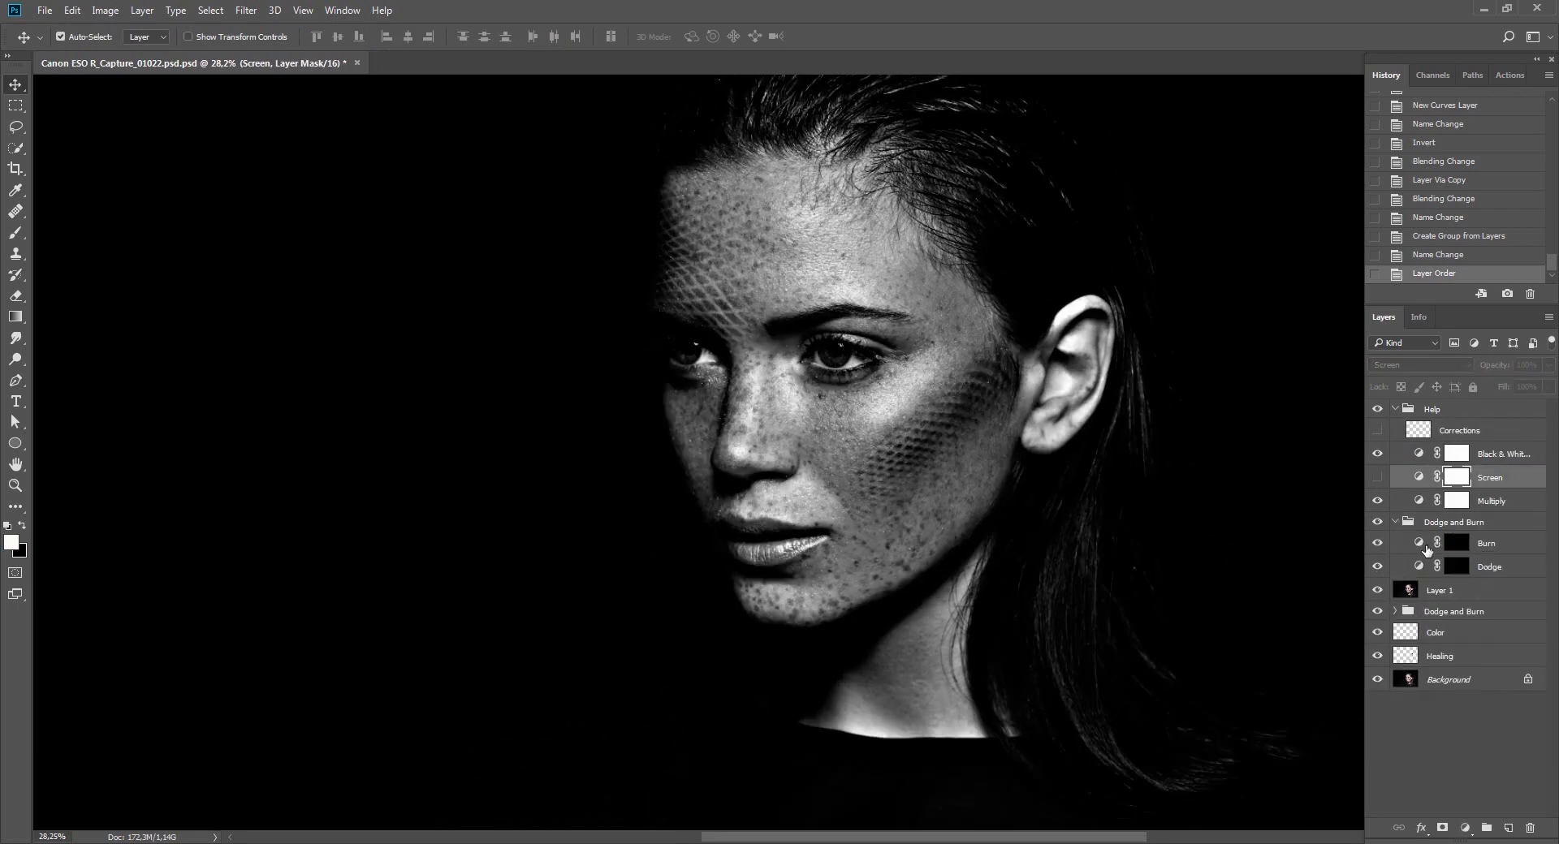
click(1461, 546)
key(r)
drag(1184, 491, 1031, 276)
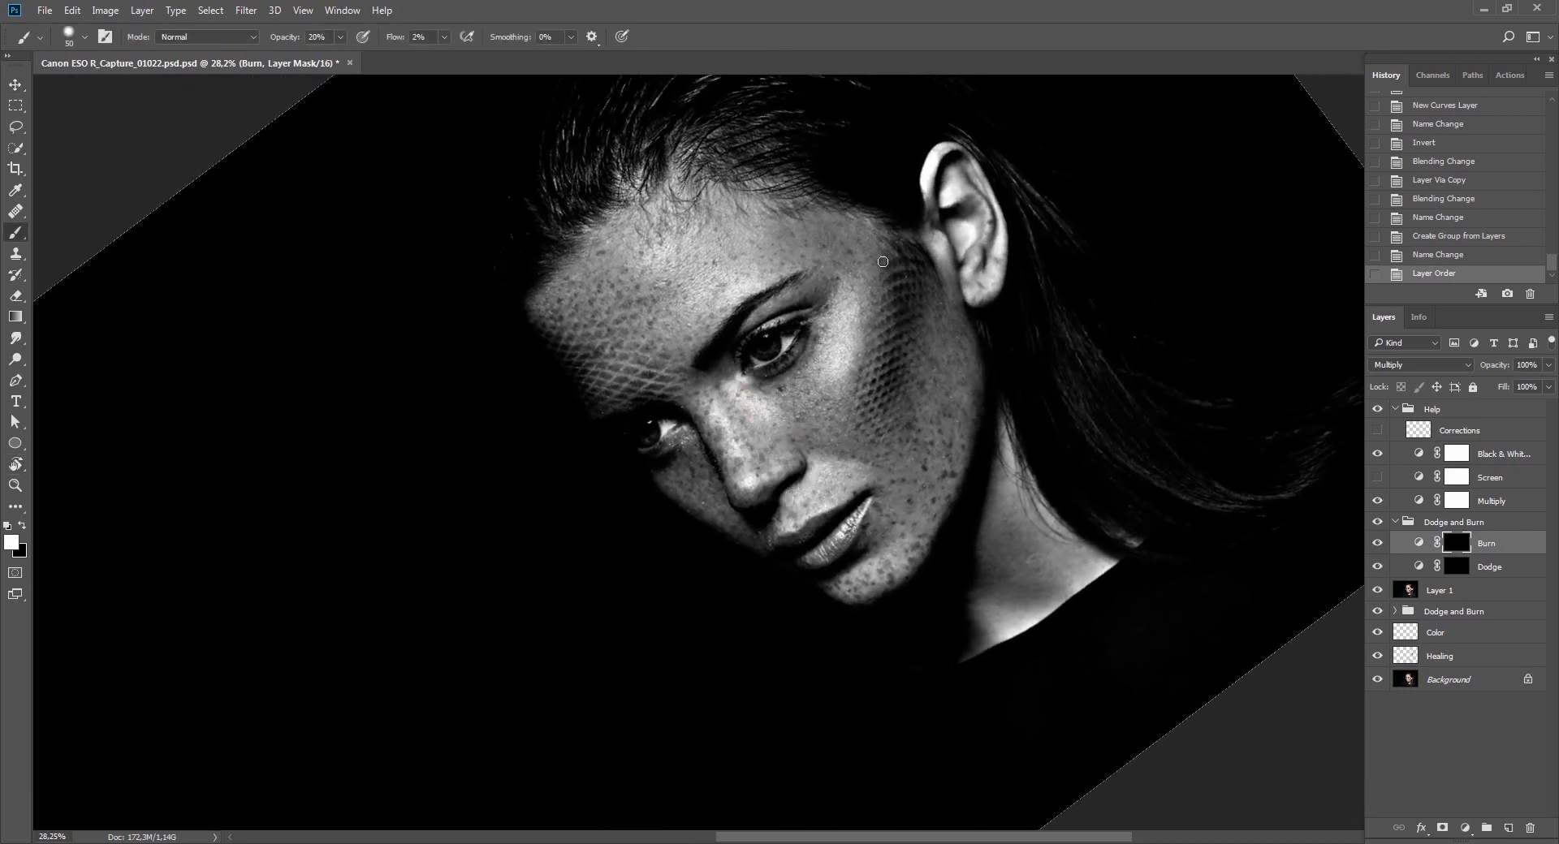
key(r)
drag(834, 255, 873, 265)
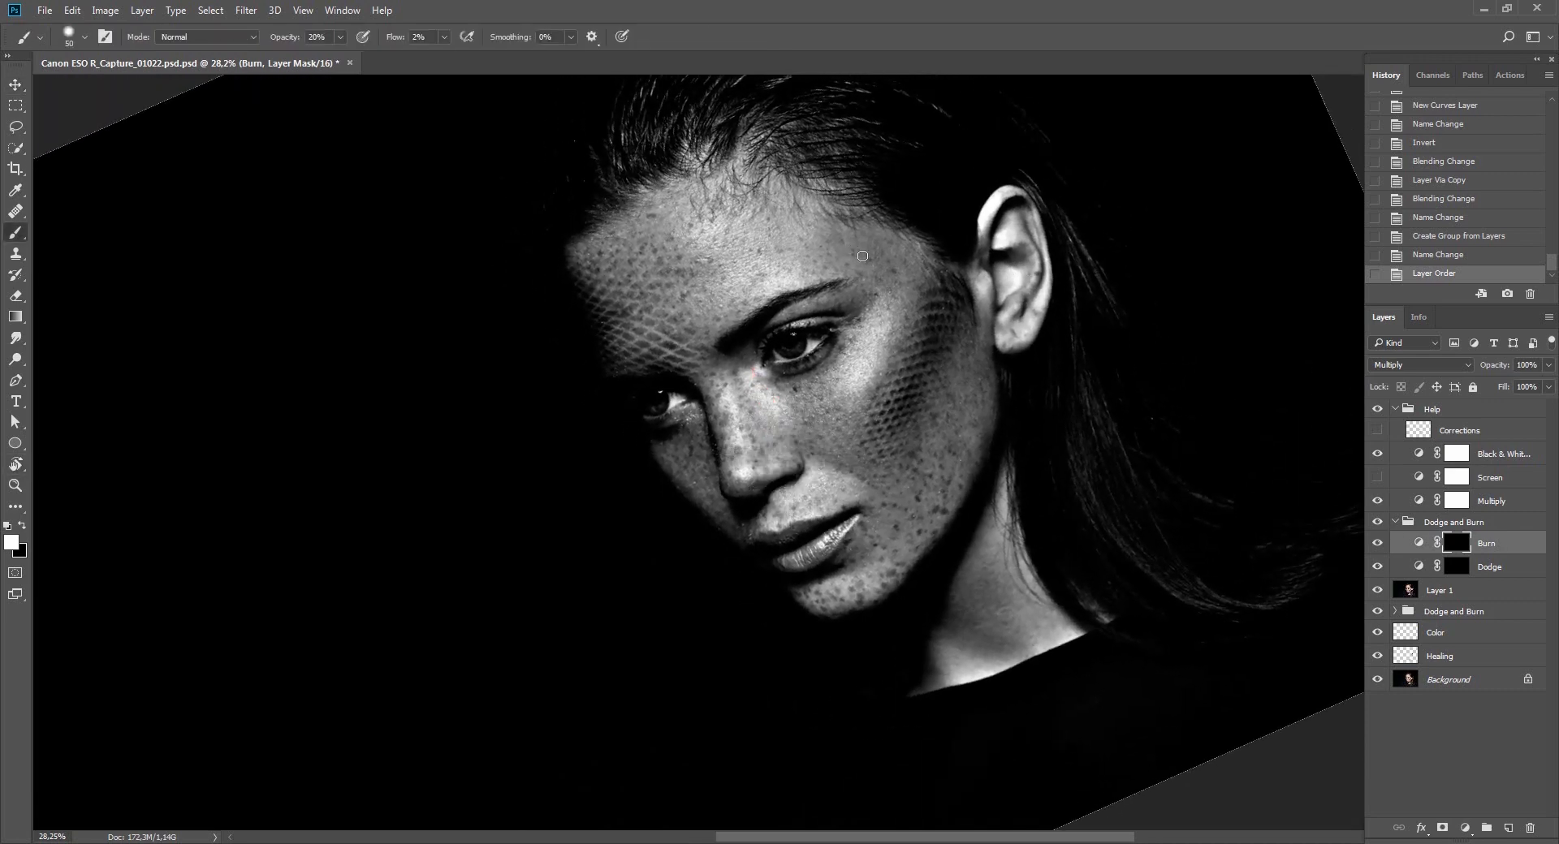
key(1)
key(5)
mouse_move(649, 211)
mouse_down()
mouse_move(631, 299)
mouse_move(711, 300)
mouse_up()
mouse_move(734, 295)
mouse_down()
mouse_move(775, 283)
mouse_move(727, 284)
mouse_up()
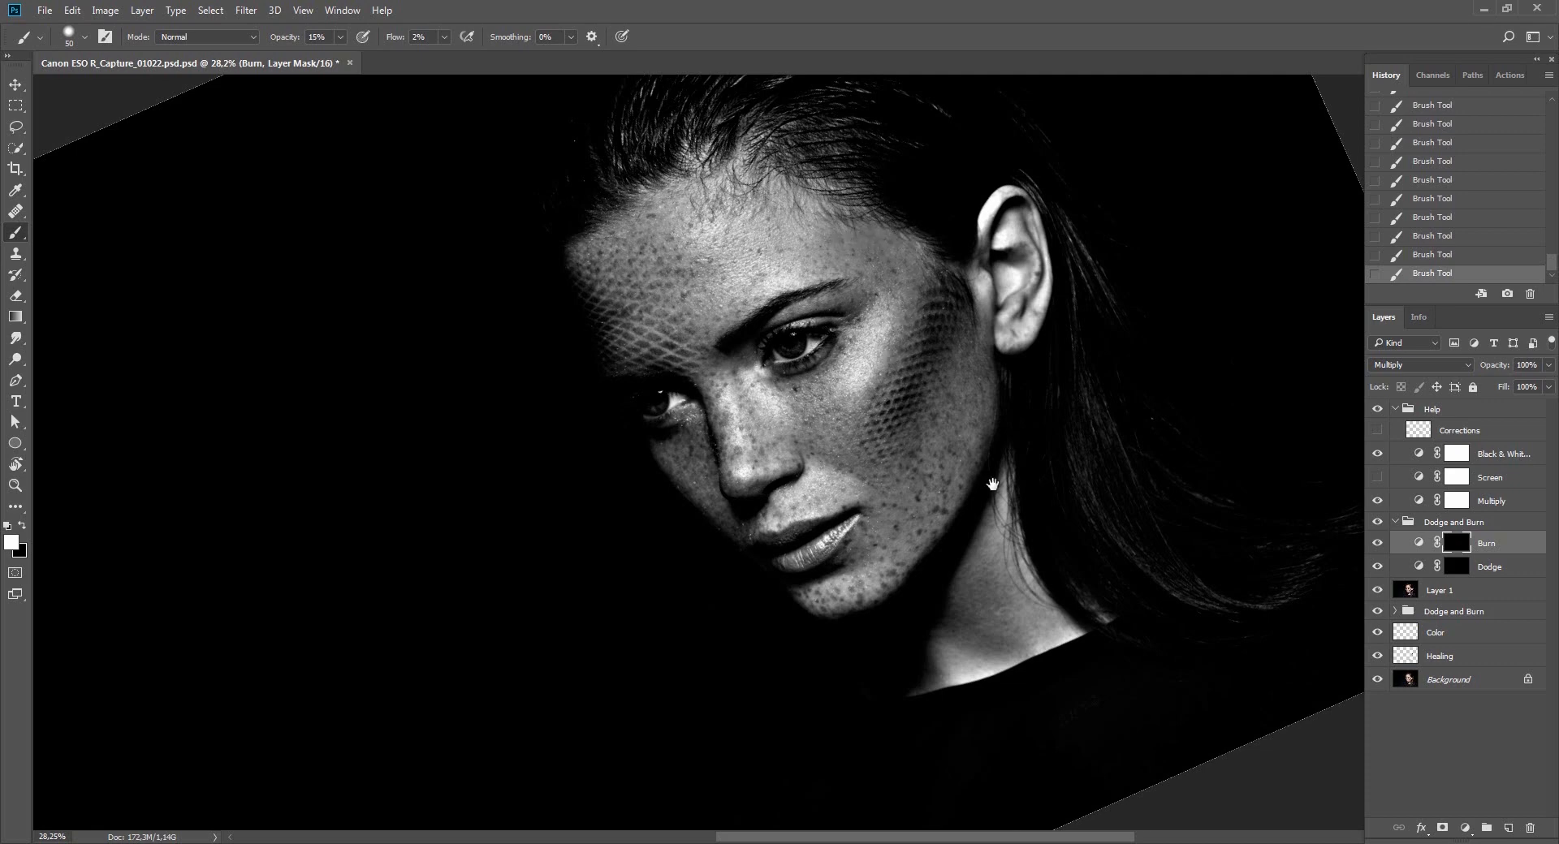
drag(993, 486, 970, 471)
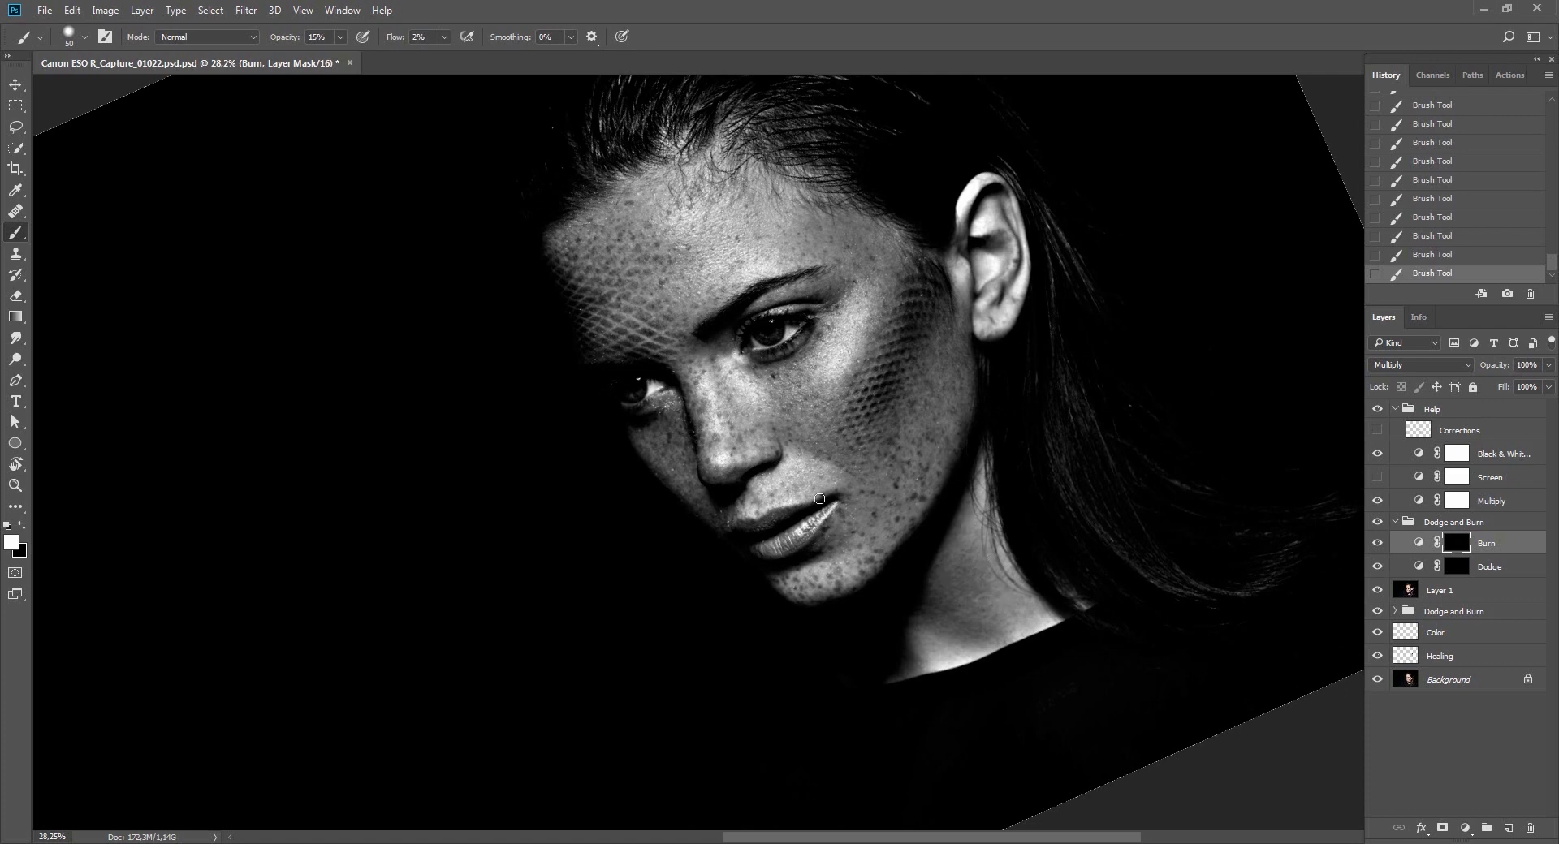
Even out the facial shading by painting alternately on the new Dodge and Burn masks at 15% opacity.
click(1457, 567)
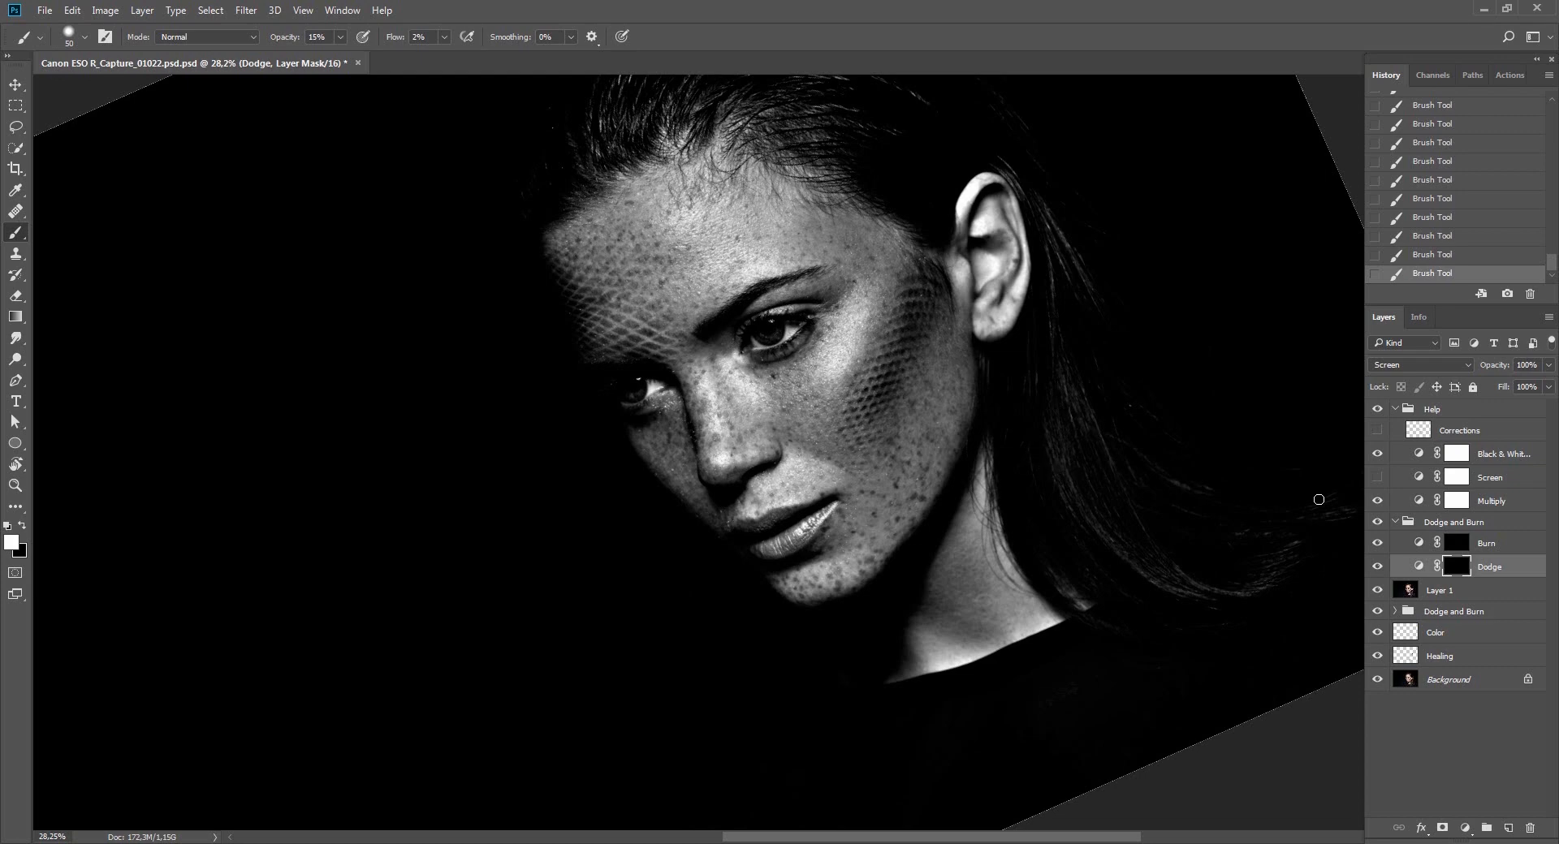
click(1419, 544)
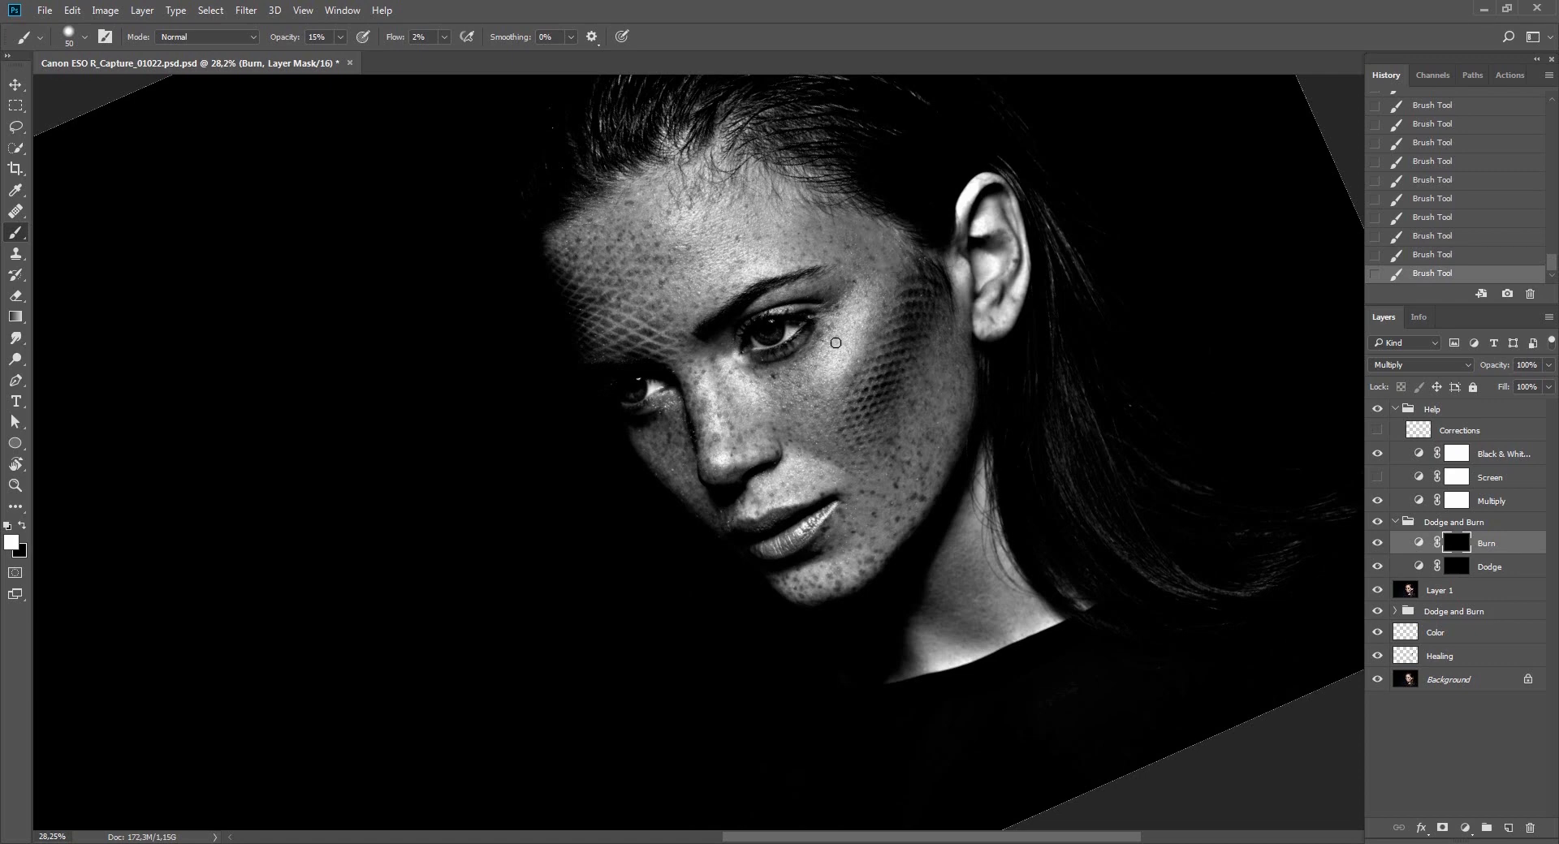
click(1458, 569)
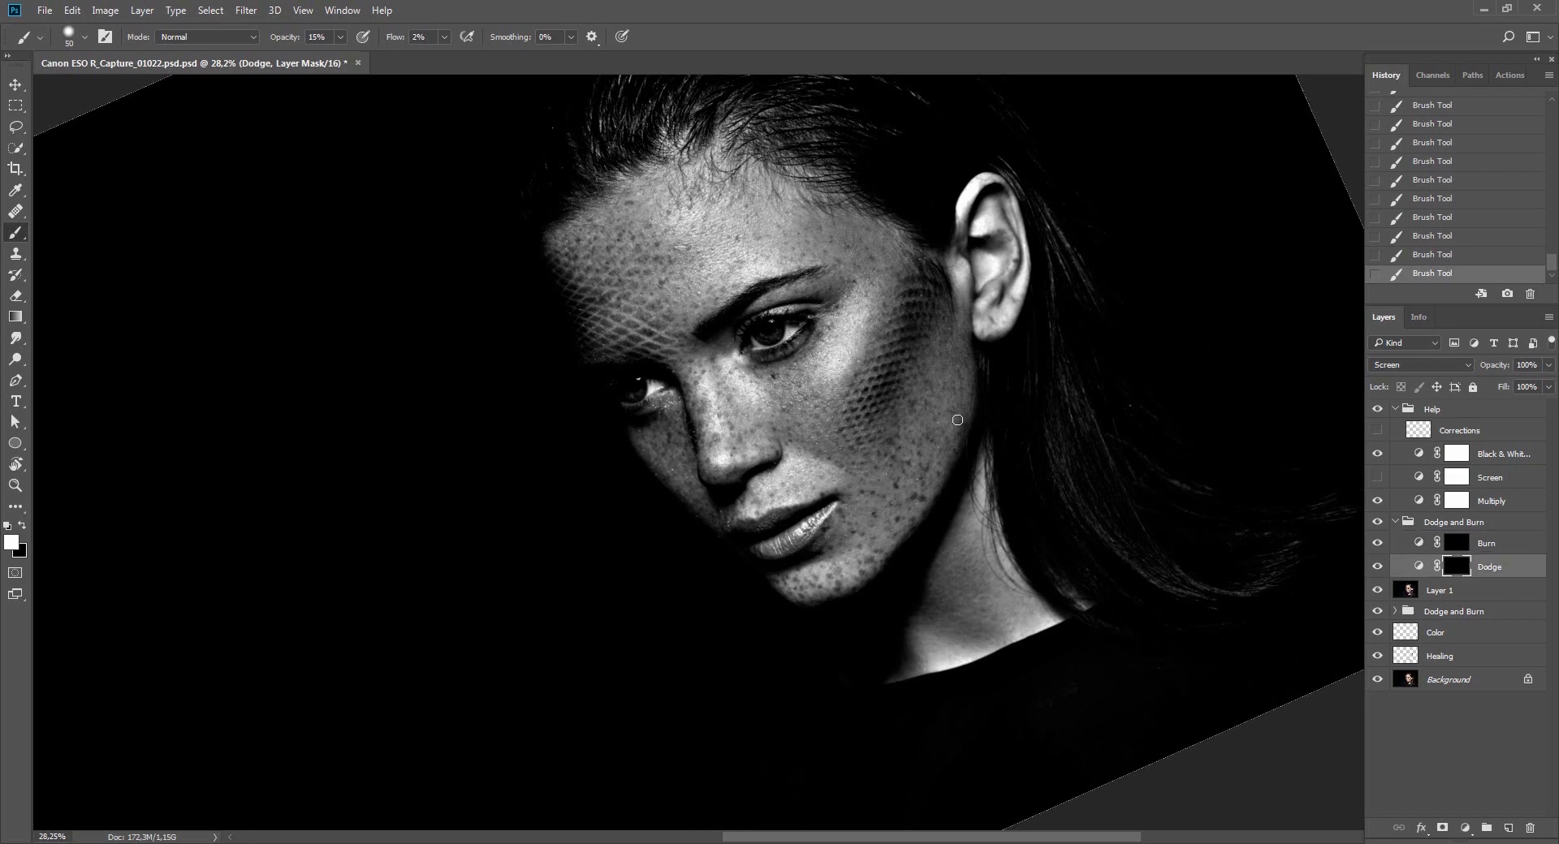
key(r)
mouse_move(1195, 317)
mouse_down()
mouse_move(820, 479)
mouse_move(801, 507)
mouse_up()
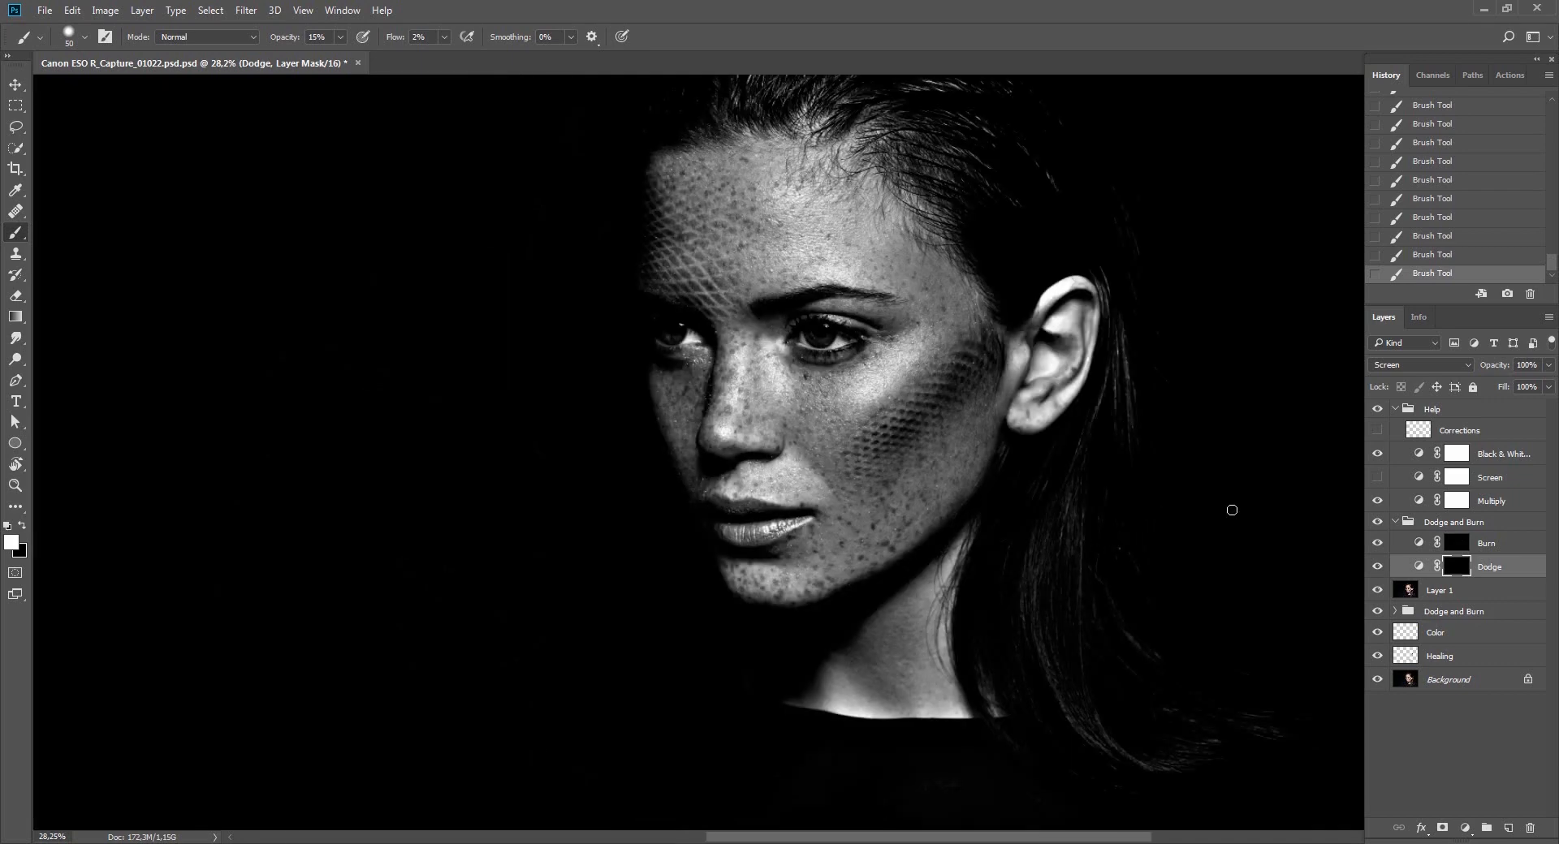
drag(1232, 511, 1137, 203)
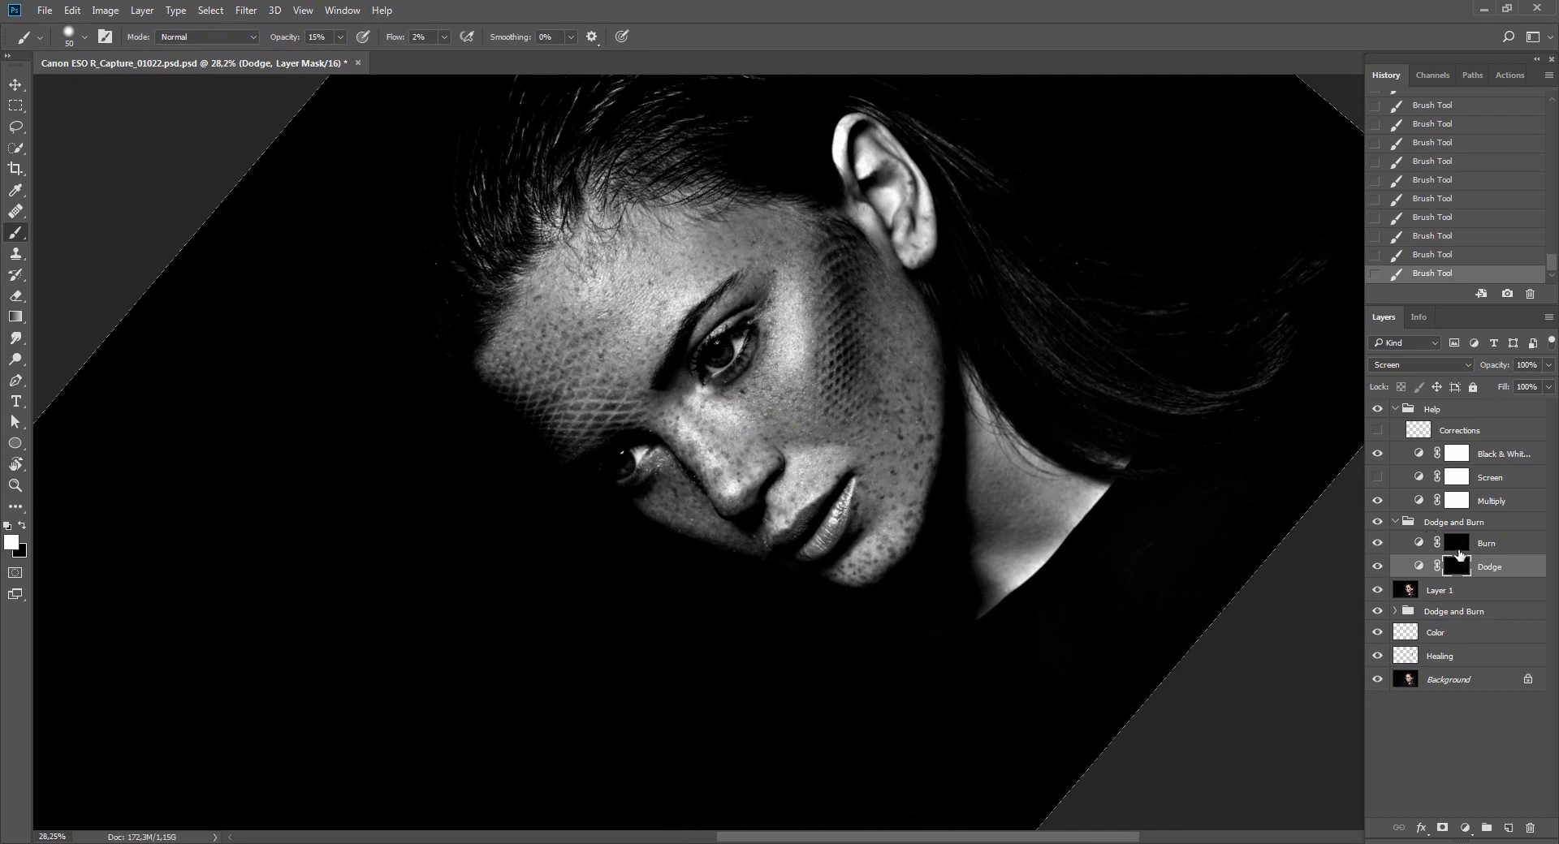
click(1471, 543)
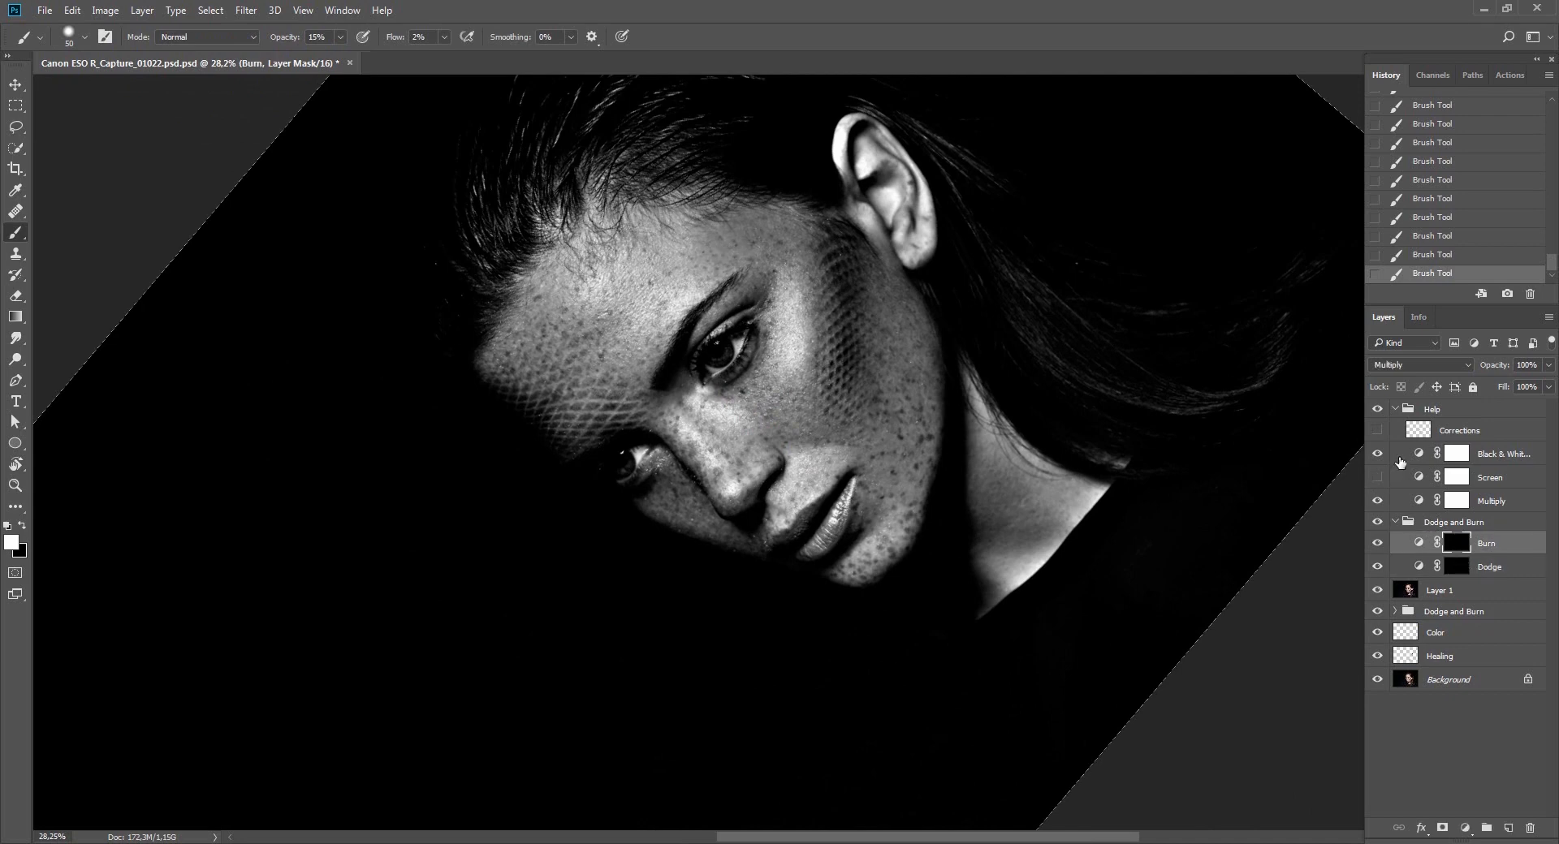
Darken uneven tones on the lower cheek on the Burn layer mask with a soft 134 px brush at 15% opacity.
key(Escape)
click(1379, 410)
click(1382, 410)
key(r)
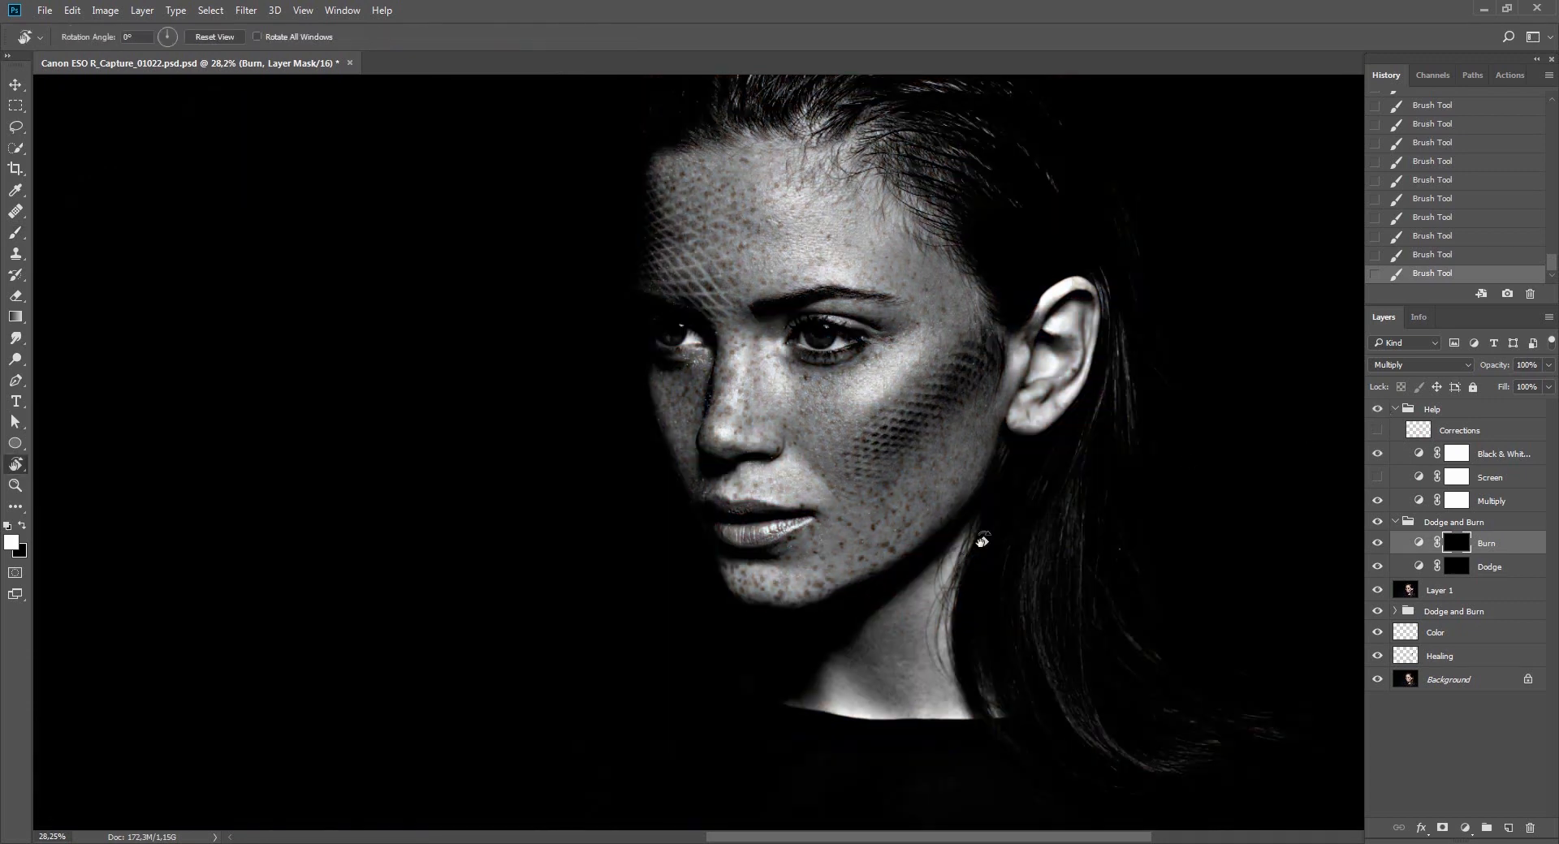
drag(982, 539, 877, 334)
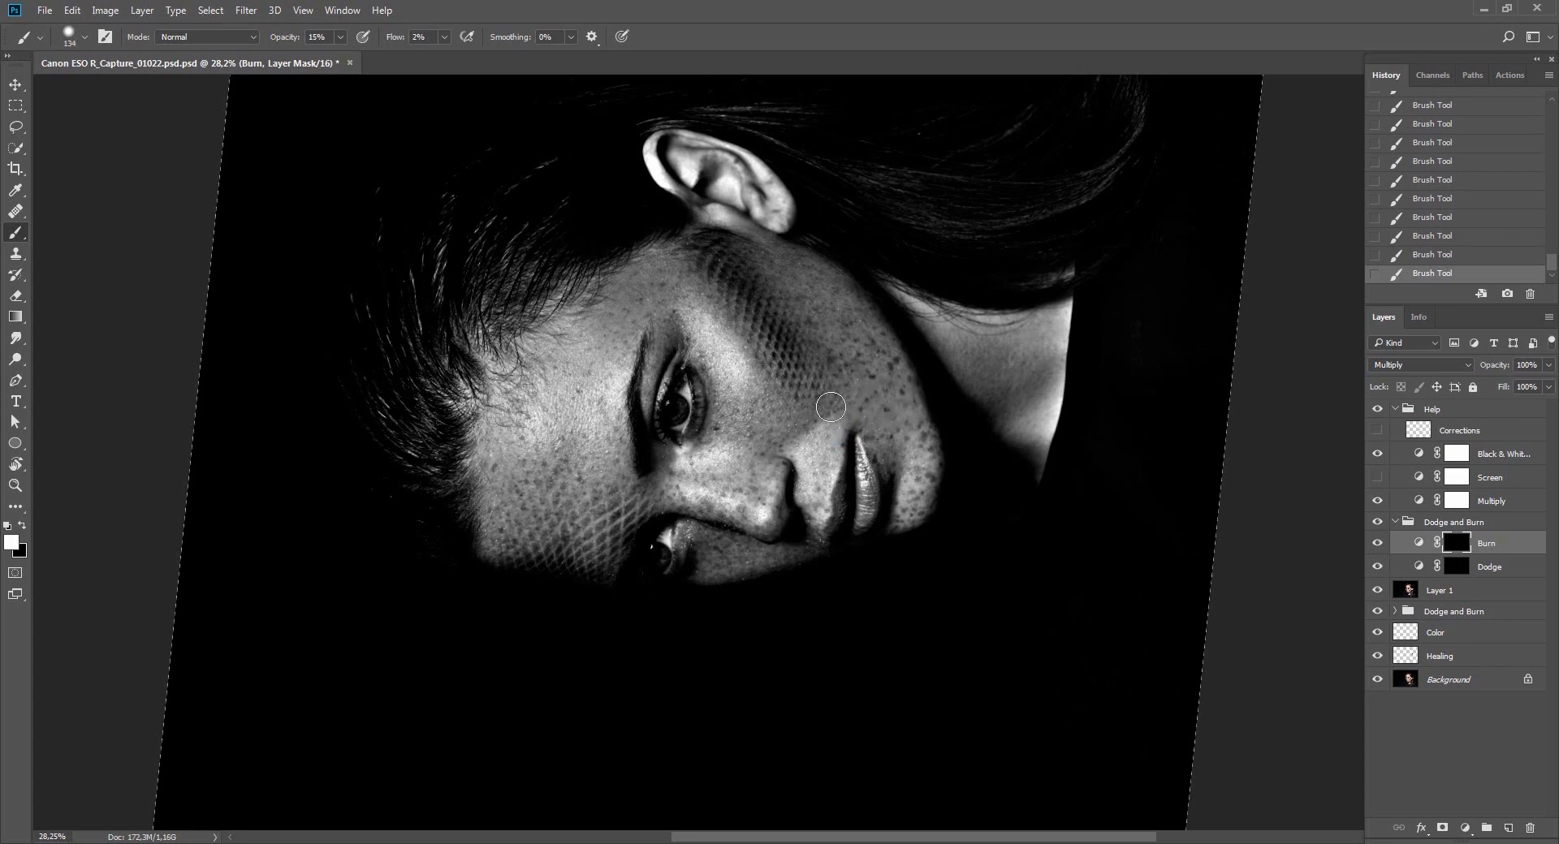
drag(819, 404, 810, 404)
right_click(814, 404)
key(Return)
key(bracketright)
key(bracketright)
key(bracketright)
key(bracketright)
key(bracketright)
key(bracketright)
key(bracketright)
key(Escape)
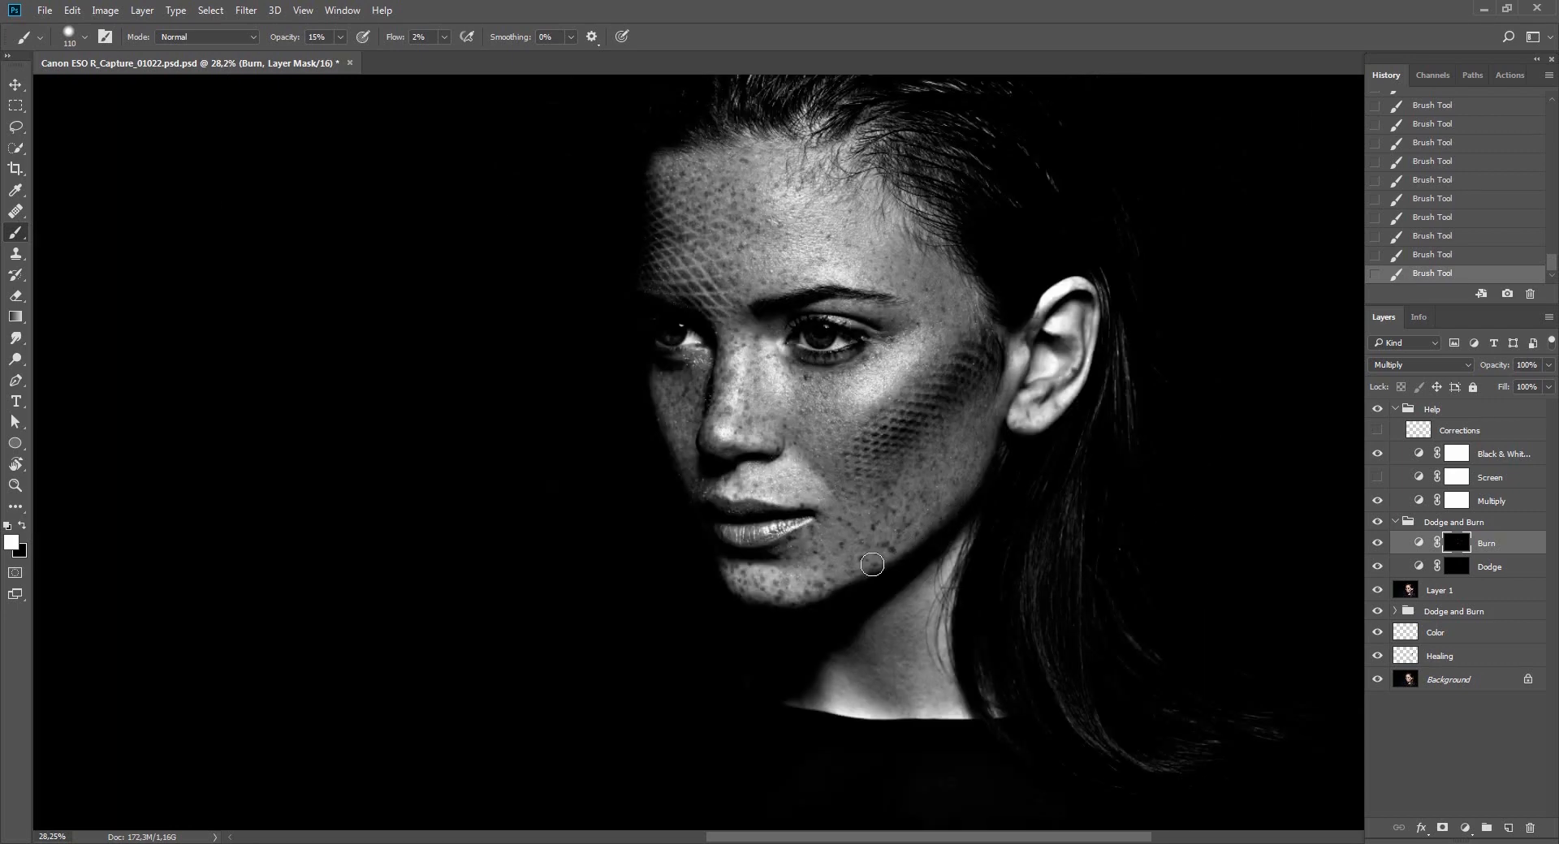
Darken the jawline and the adjoining neck area on the Burn layer mask with a 110 px brush at 15% opacity.
drag(942, 504, 1006, 507)
drag(852, 584, 866, 573)
drag(1010, 479, 995, 480)
Hide the Help group and delete the sharpened Layer 1.
click(1378, 409)
click(1439, 596)
key(v)
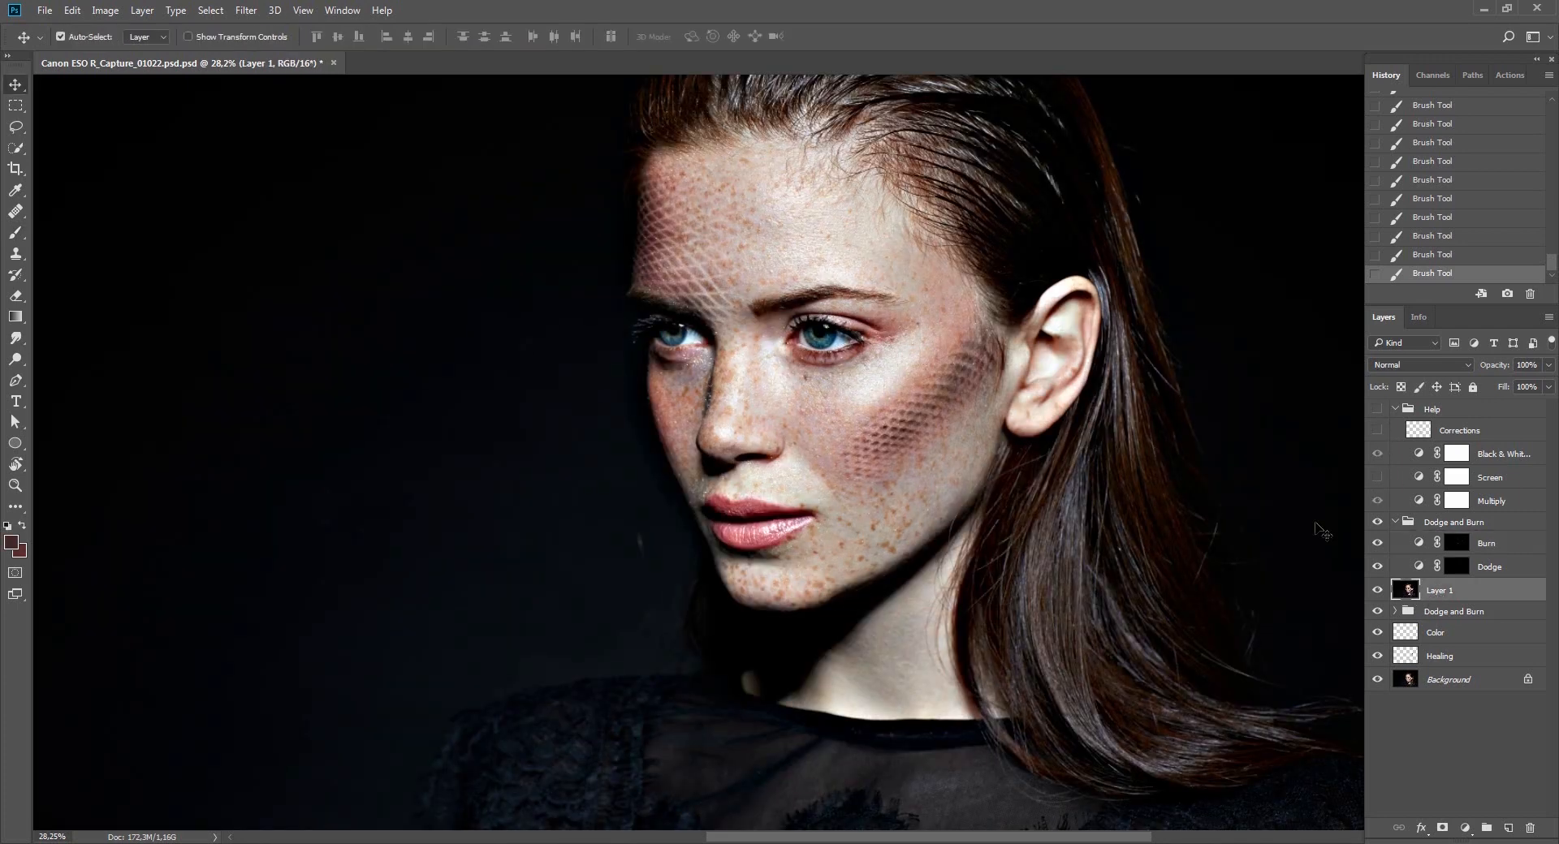
key(Delete)
Set the opacity of the upper Dodge and Burn group to 40%.
click(1417, 524)
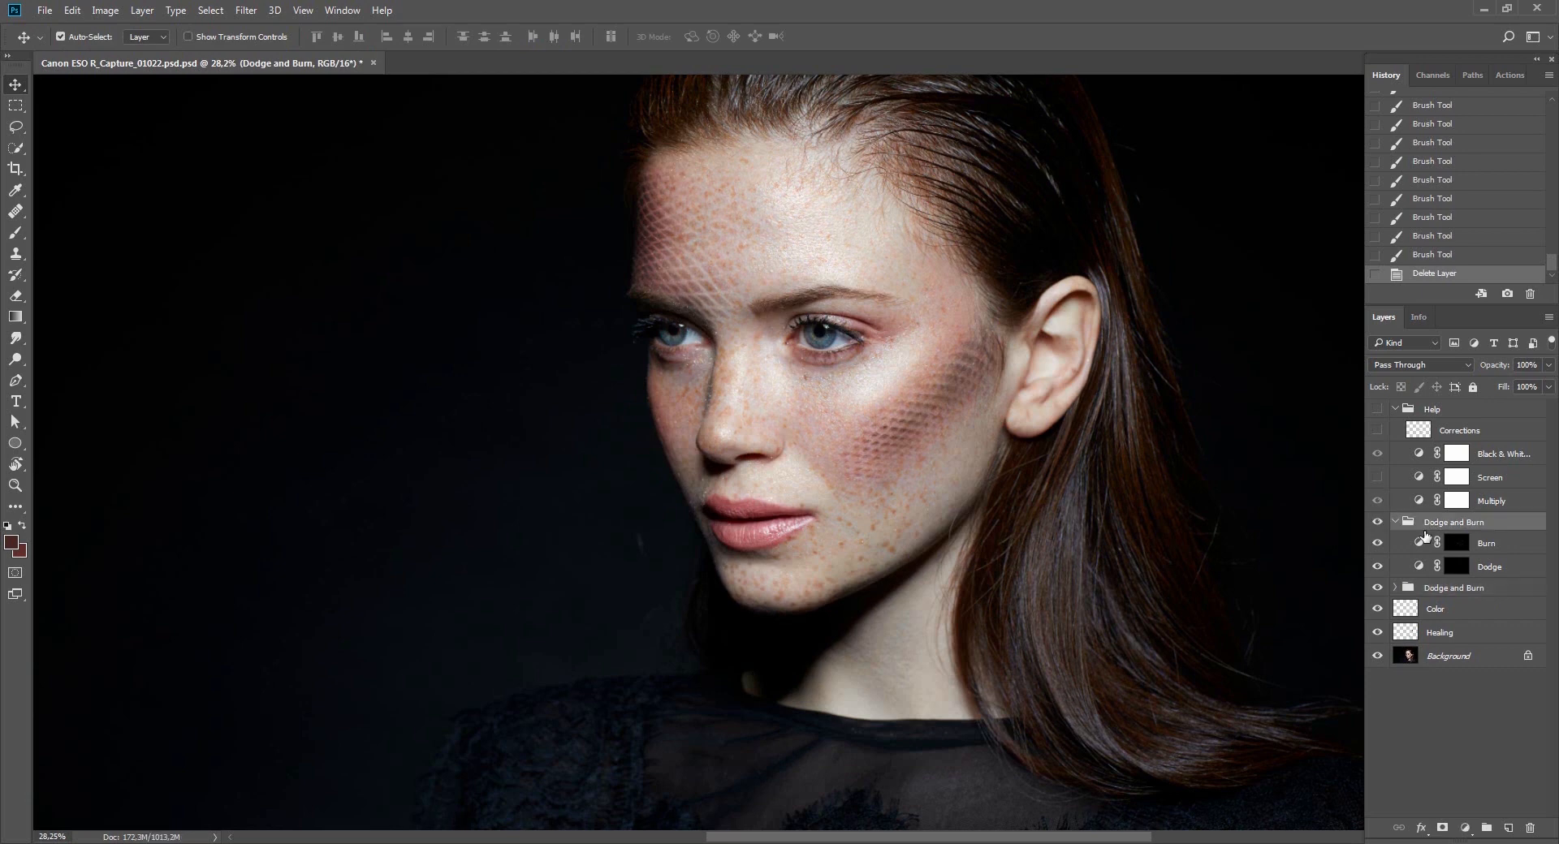
key(4)
drag(1047, 475, 957, 421)
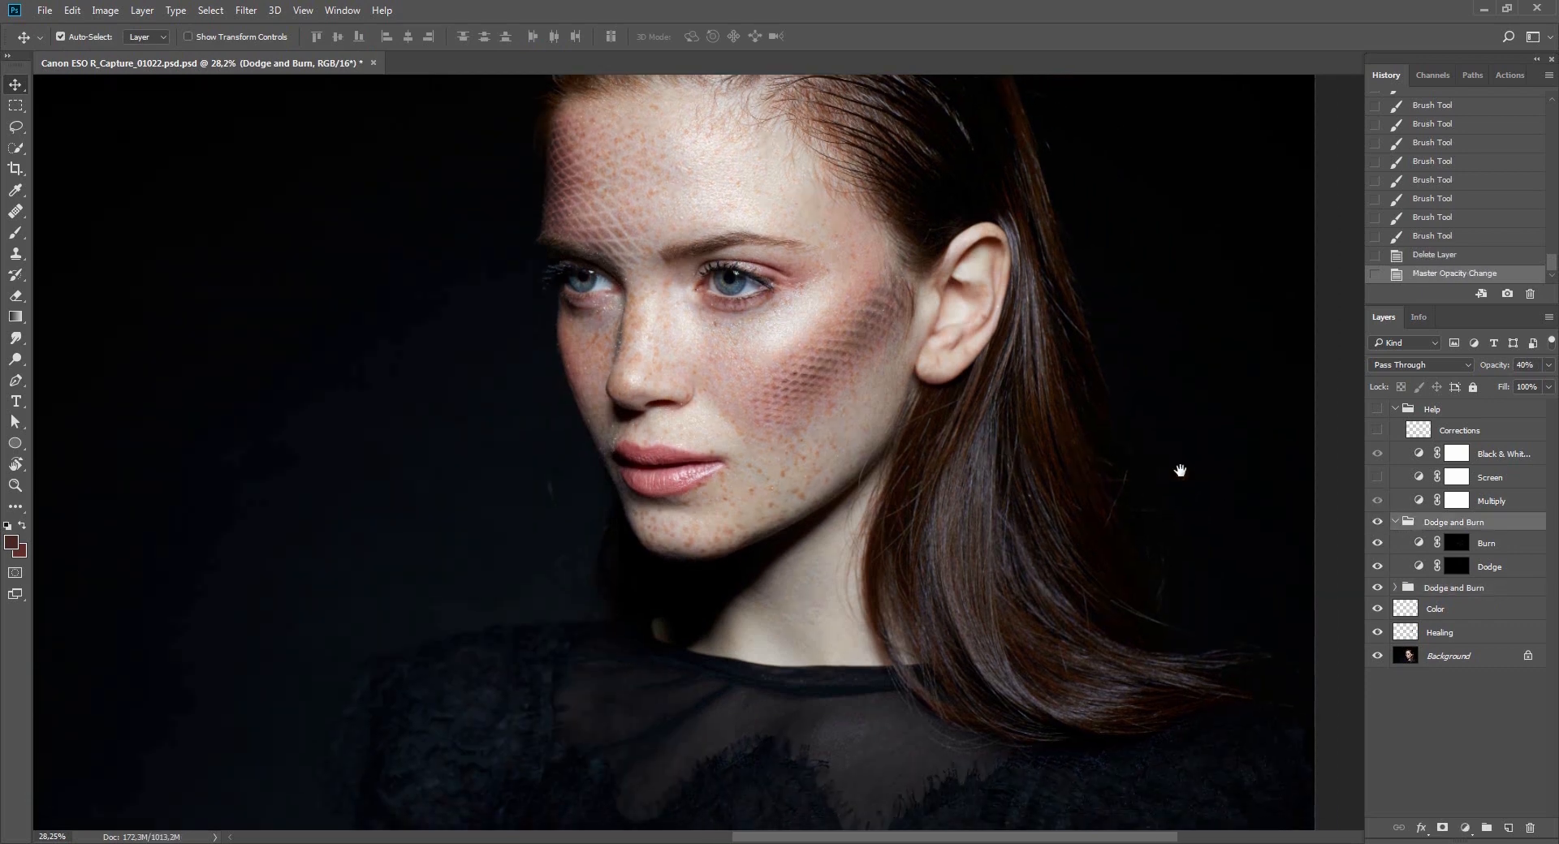
Show the Help group and darken the earlobe on the upper Burn mask with a 189 px brush at 15% opacity.
click(1379, 410)
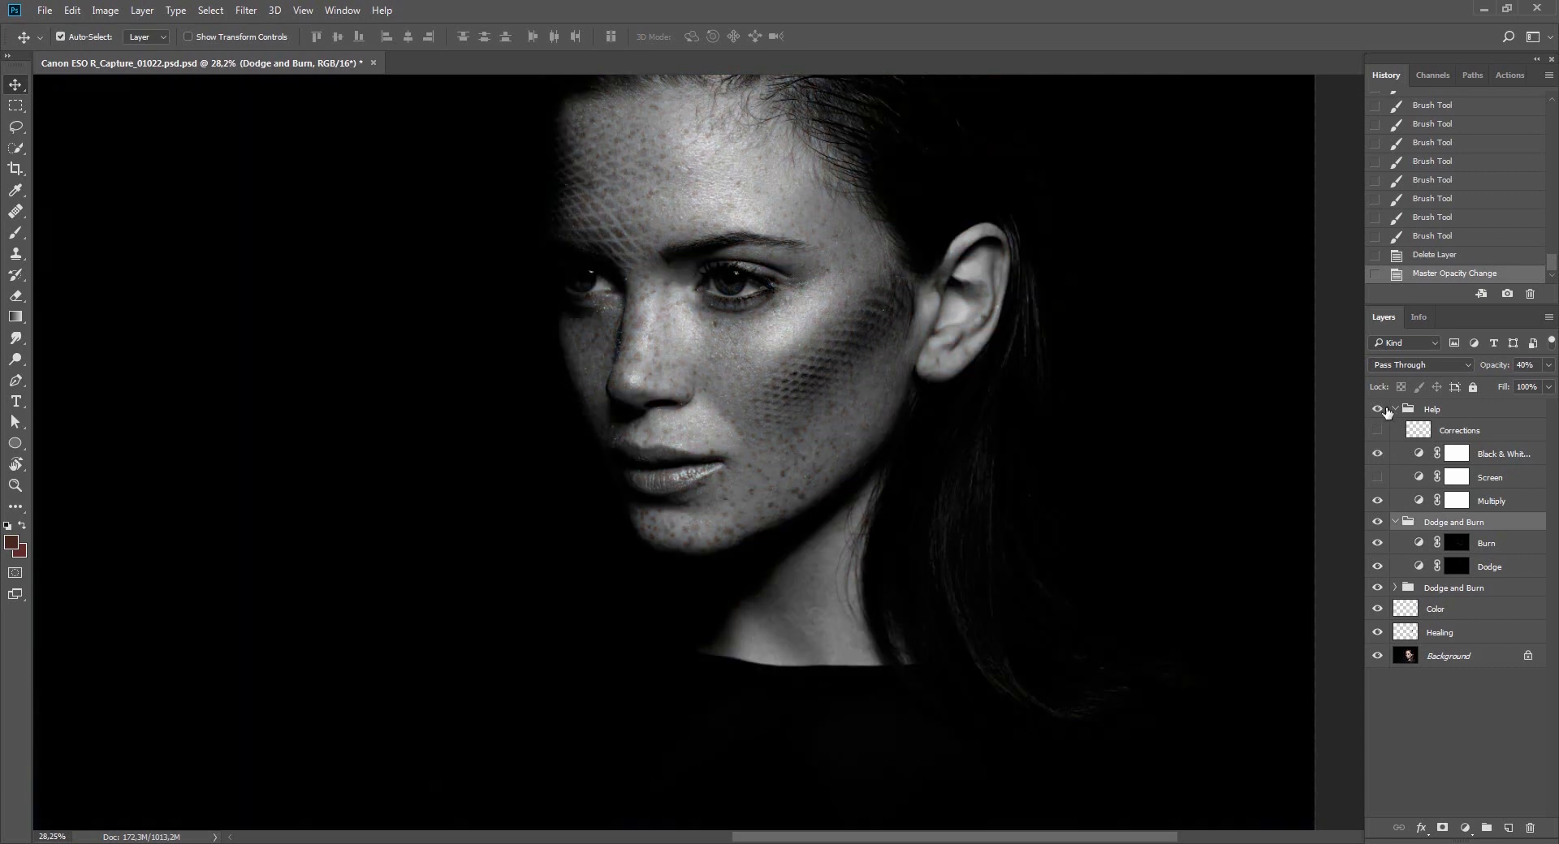
click(1457, 543)
key(d)
key(z)
drag(924, 327, 1039, 341)
key(b)
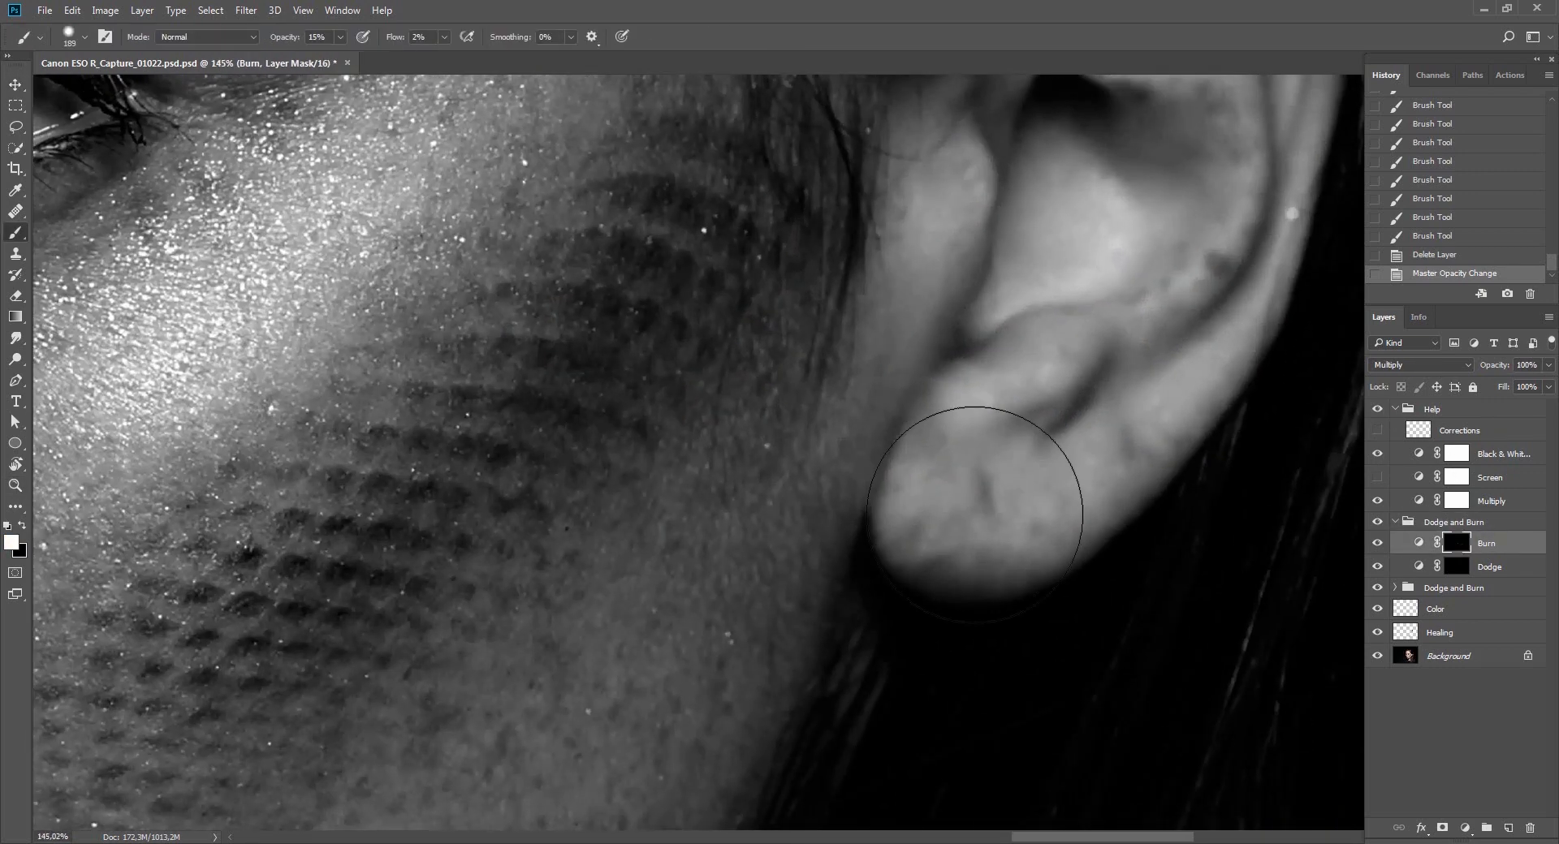
mouse_move(968, 510)
mouse_down()
mouse_move(851, 502)
mouse_move(934, 540)
mouse_move(997, 546)
mouse_move(942, 561)
mouse_move(845, 507)
mouse_move(939, 501)
mouse_up()
Darken the edge of the earlobe on the upper Burn mask with a 22 px brush at 30% opacity and 2% flow.
key(5)
key(shift+2)
key(z)
key(b)
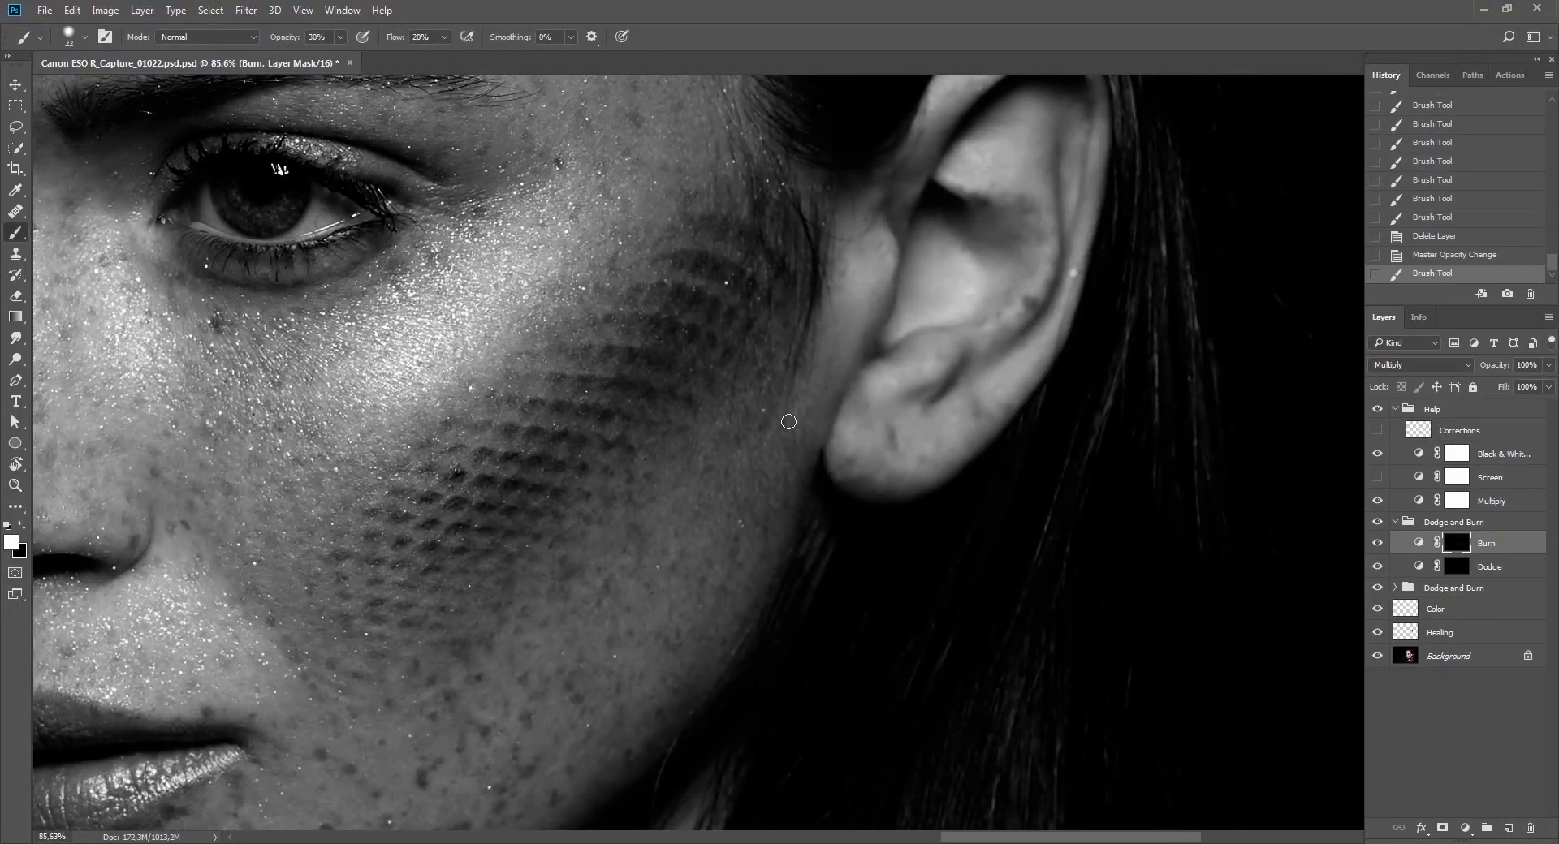
key(r)
drag(788, 422, 808, 496)
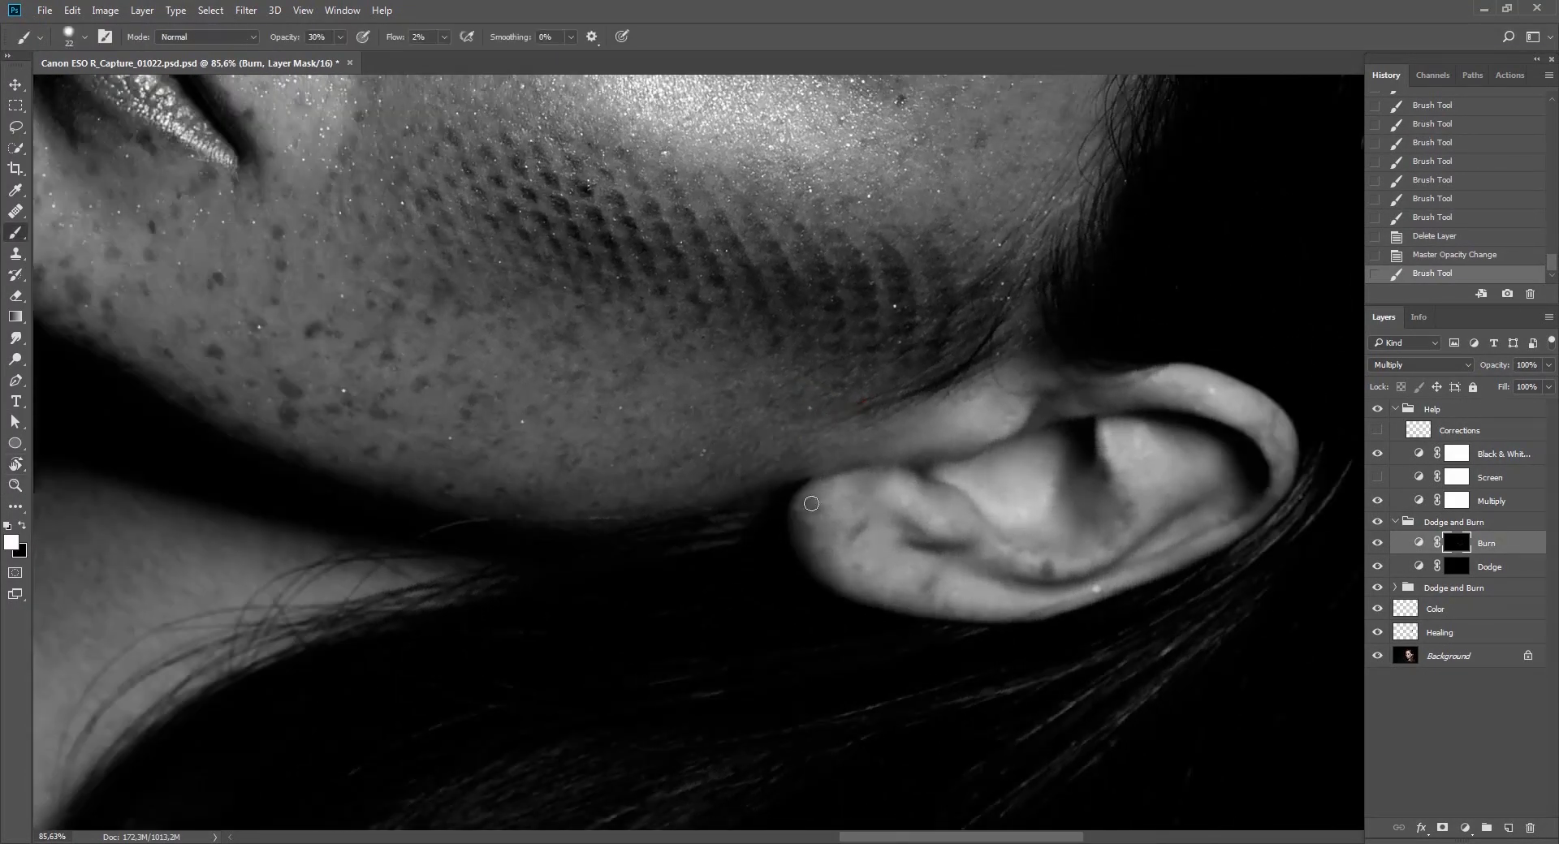
click(794, 505)
click(794, 506)
click(795, 506)
click(794, 520)
click(797, 499)
click(800, 487)
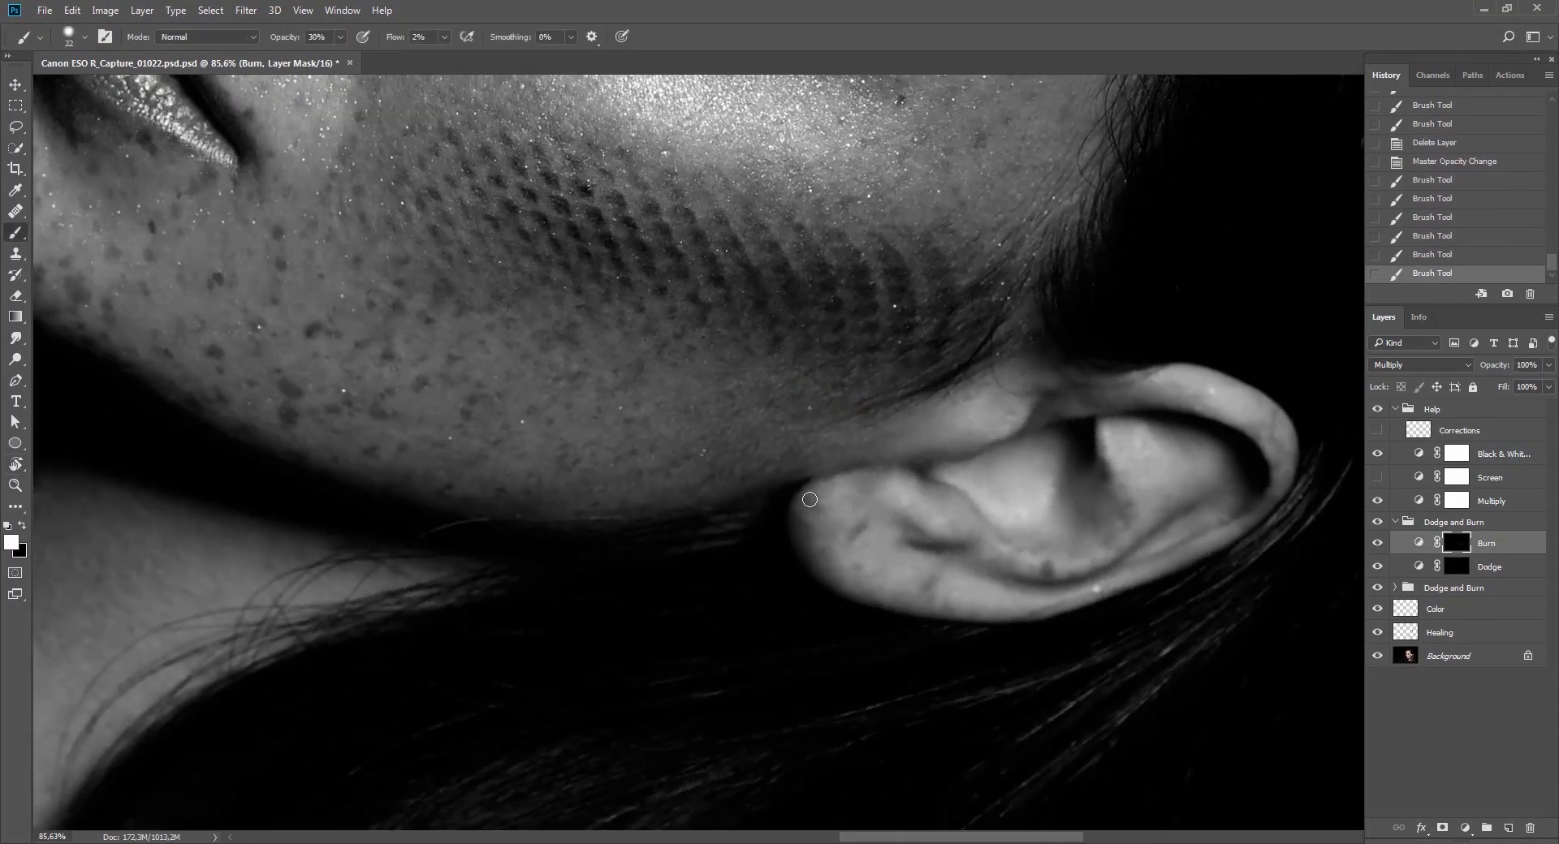
click(795, 503)
click(793, 515)
click(794, 521)
click(795, 527)
key(ctrl+0)
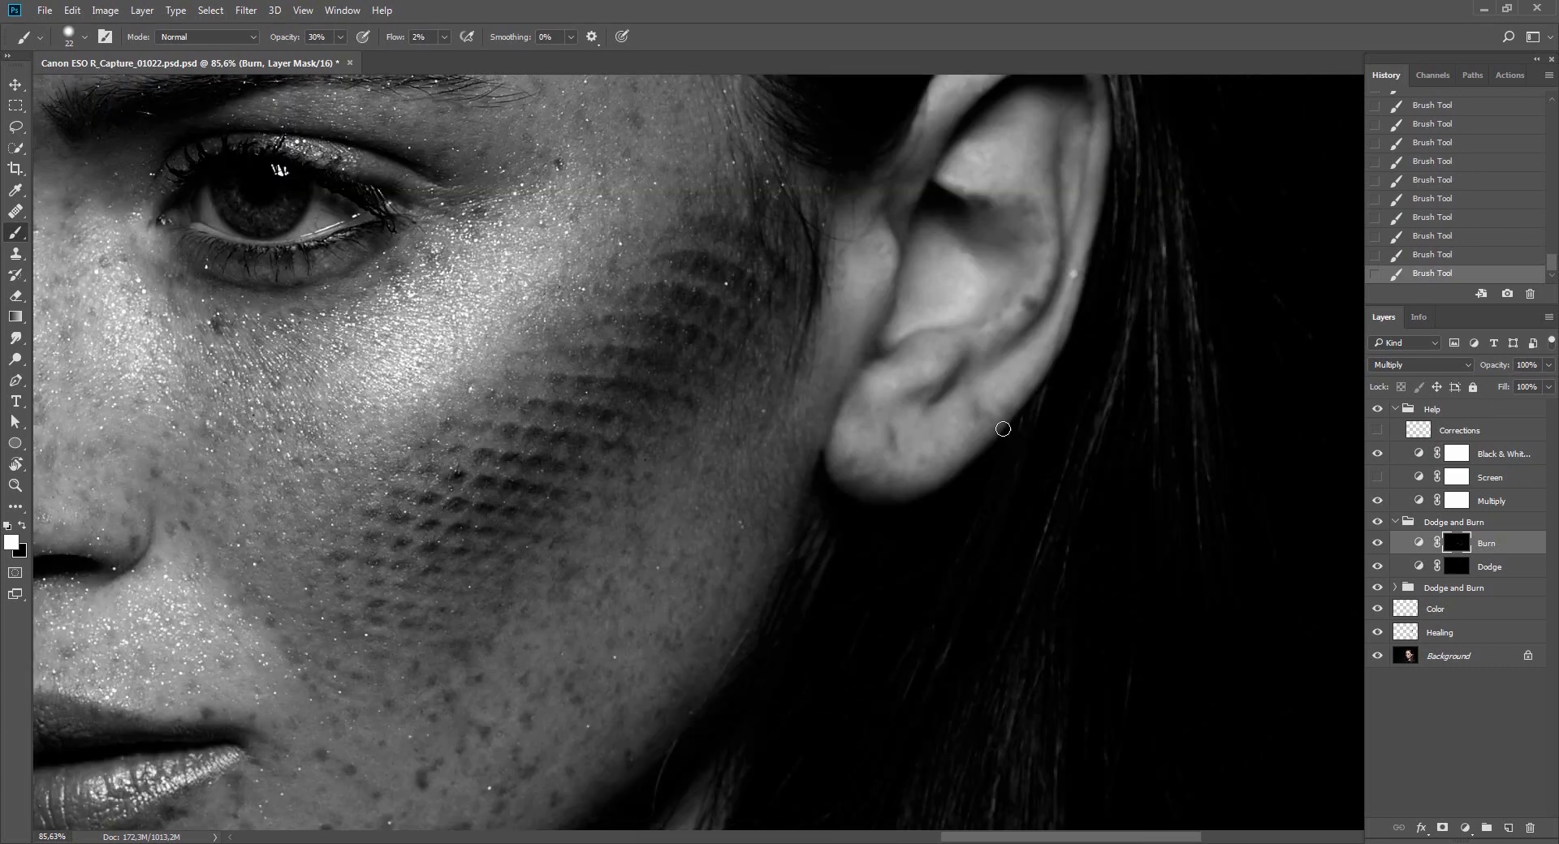
Even out the tones of the ear by alternating between the upper Dodge and Burn masks with a 22 px brush at 30% opacity.
key(r)
drag(1104, 503, 1112, 460)
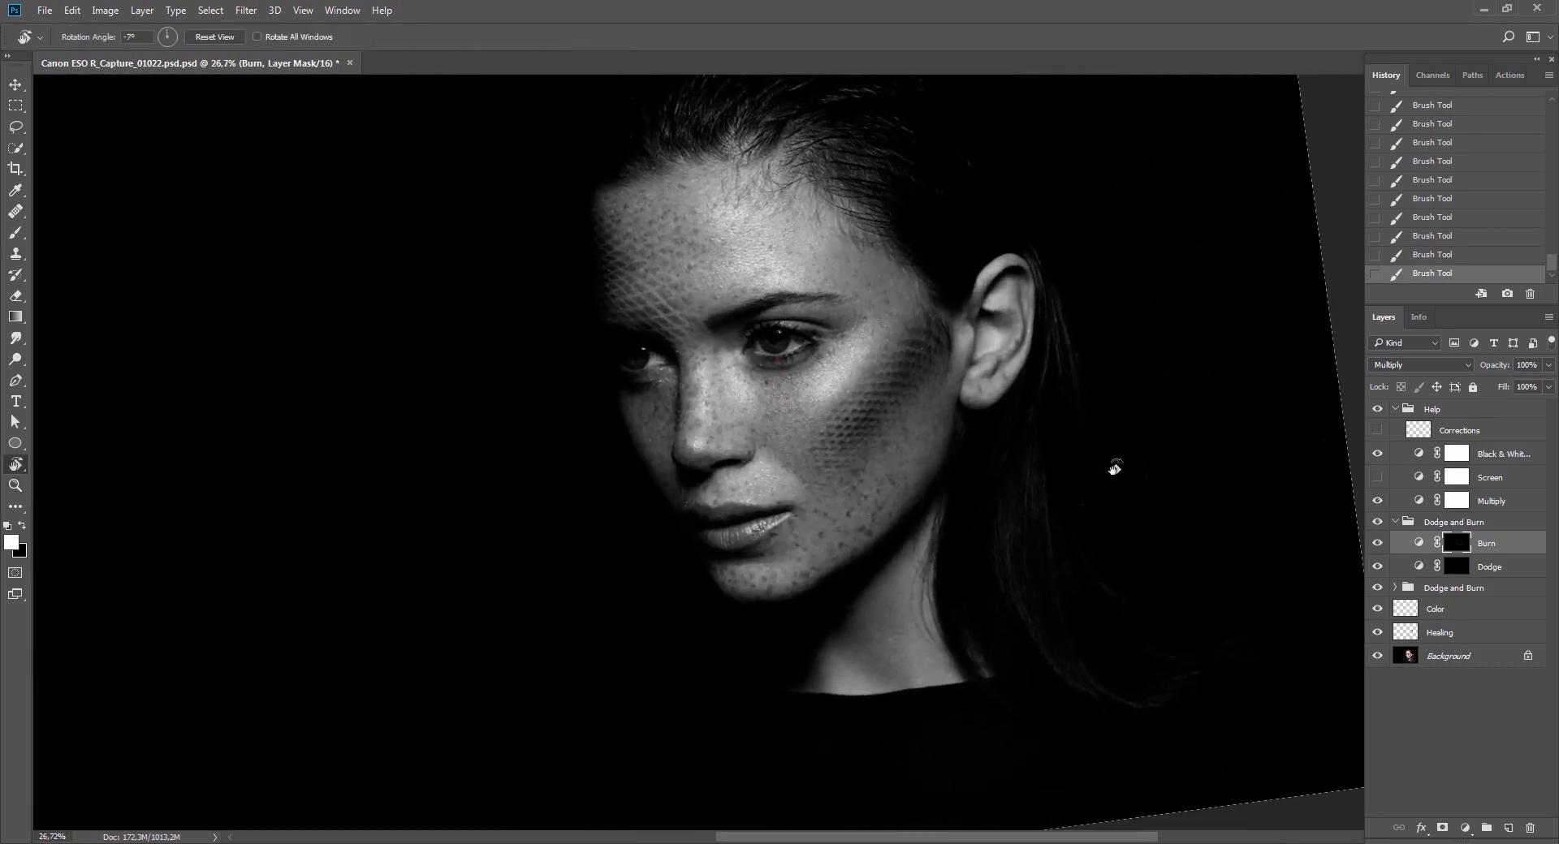
key(Escape)
key(z)
drag(1076, 305, 1092, 307)
key(b)
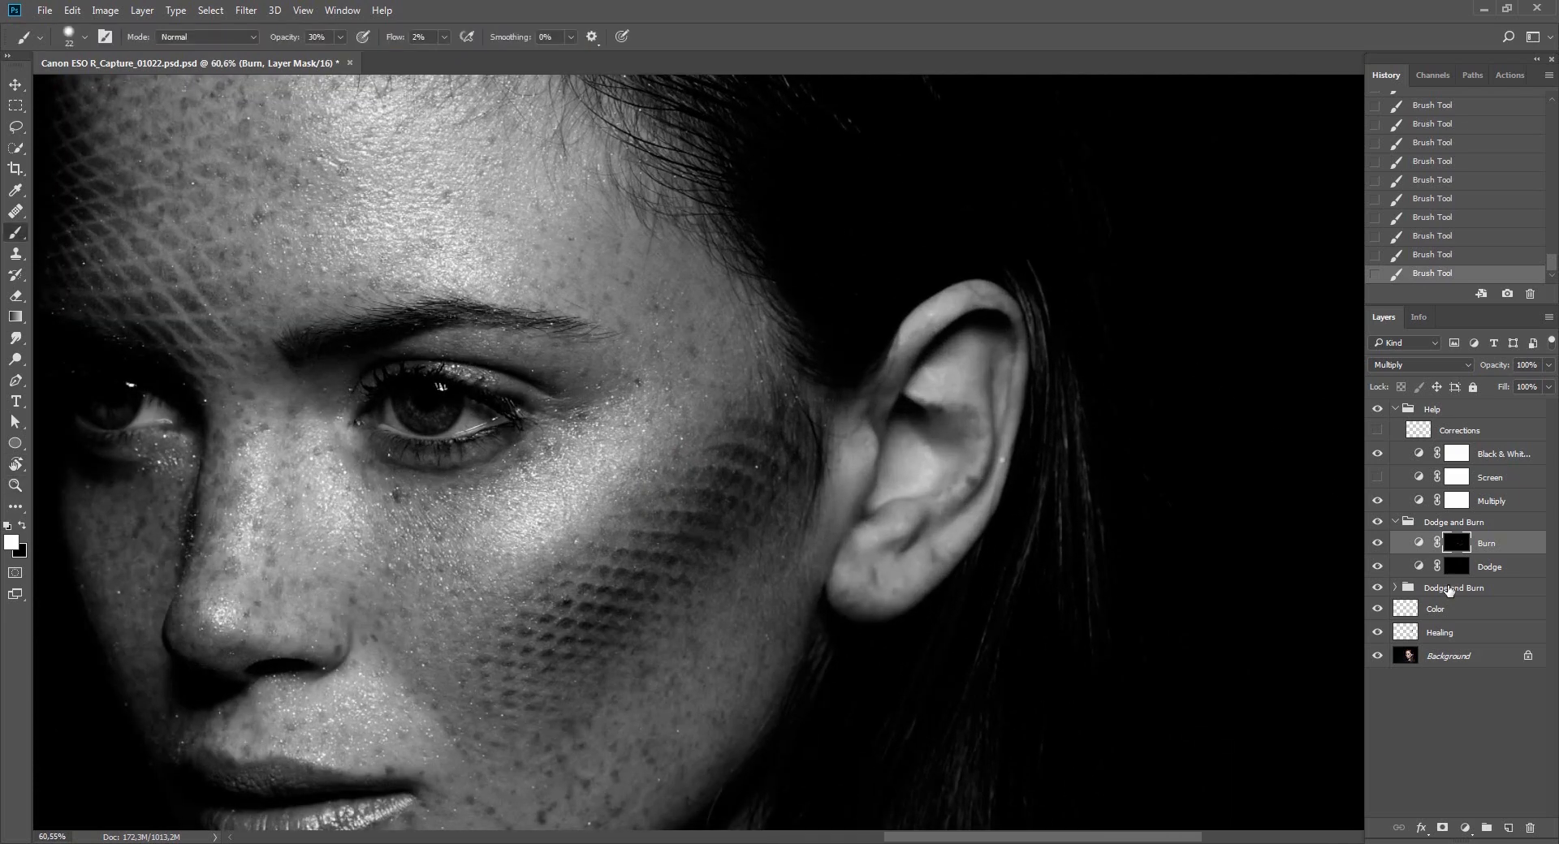
click(1457, 569)
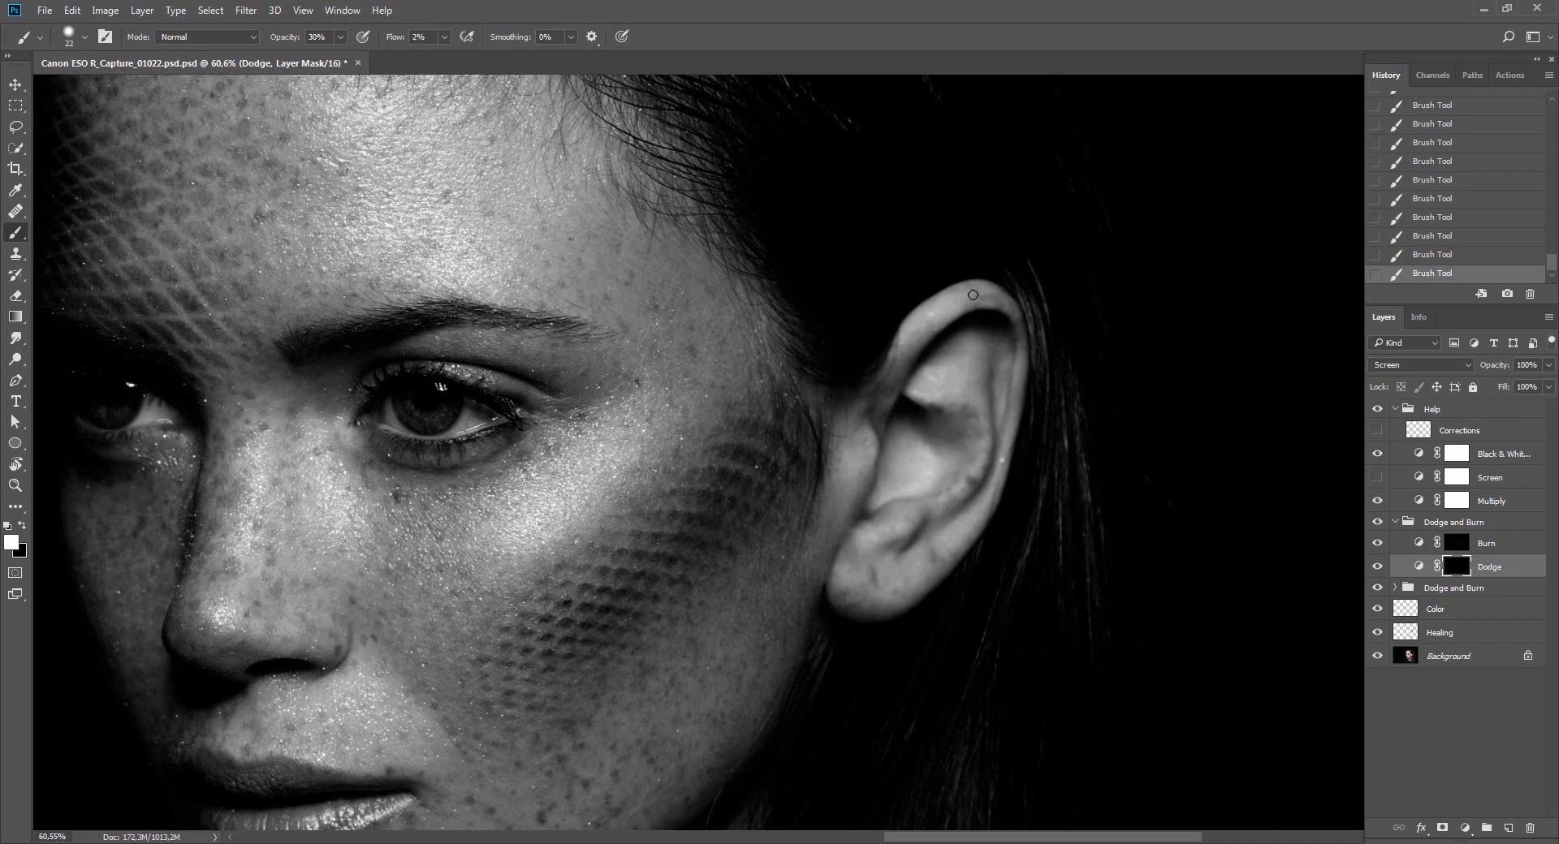
click(1455, 549)
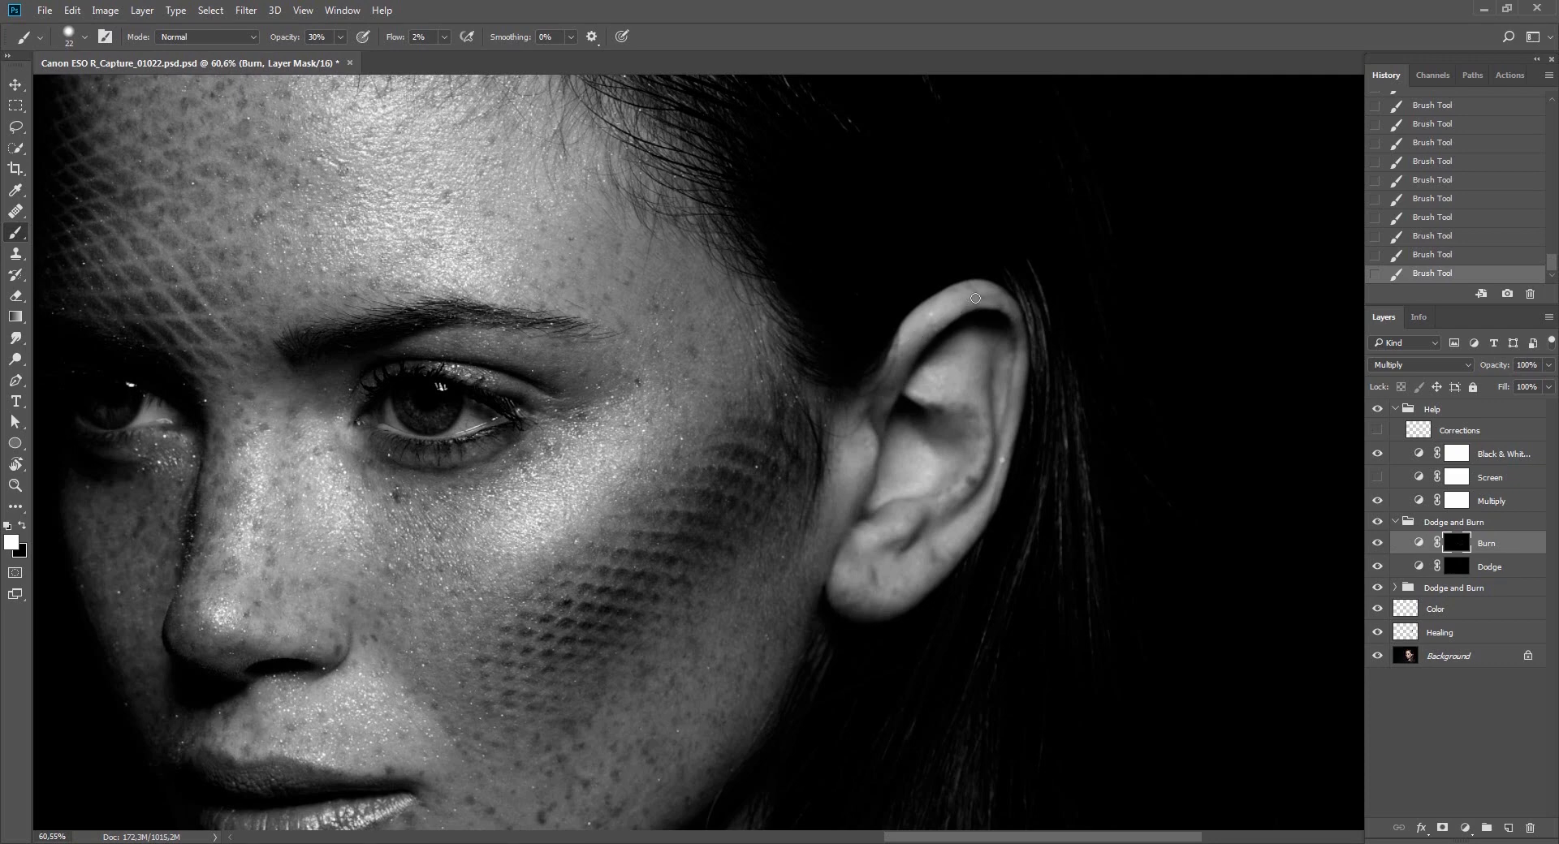
click(1458, 564)
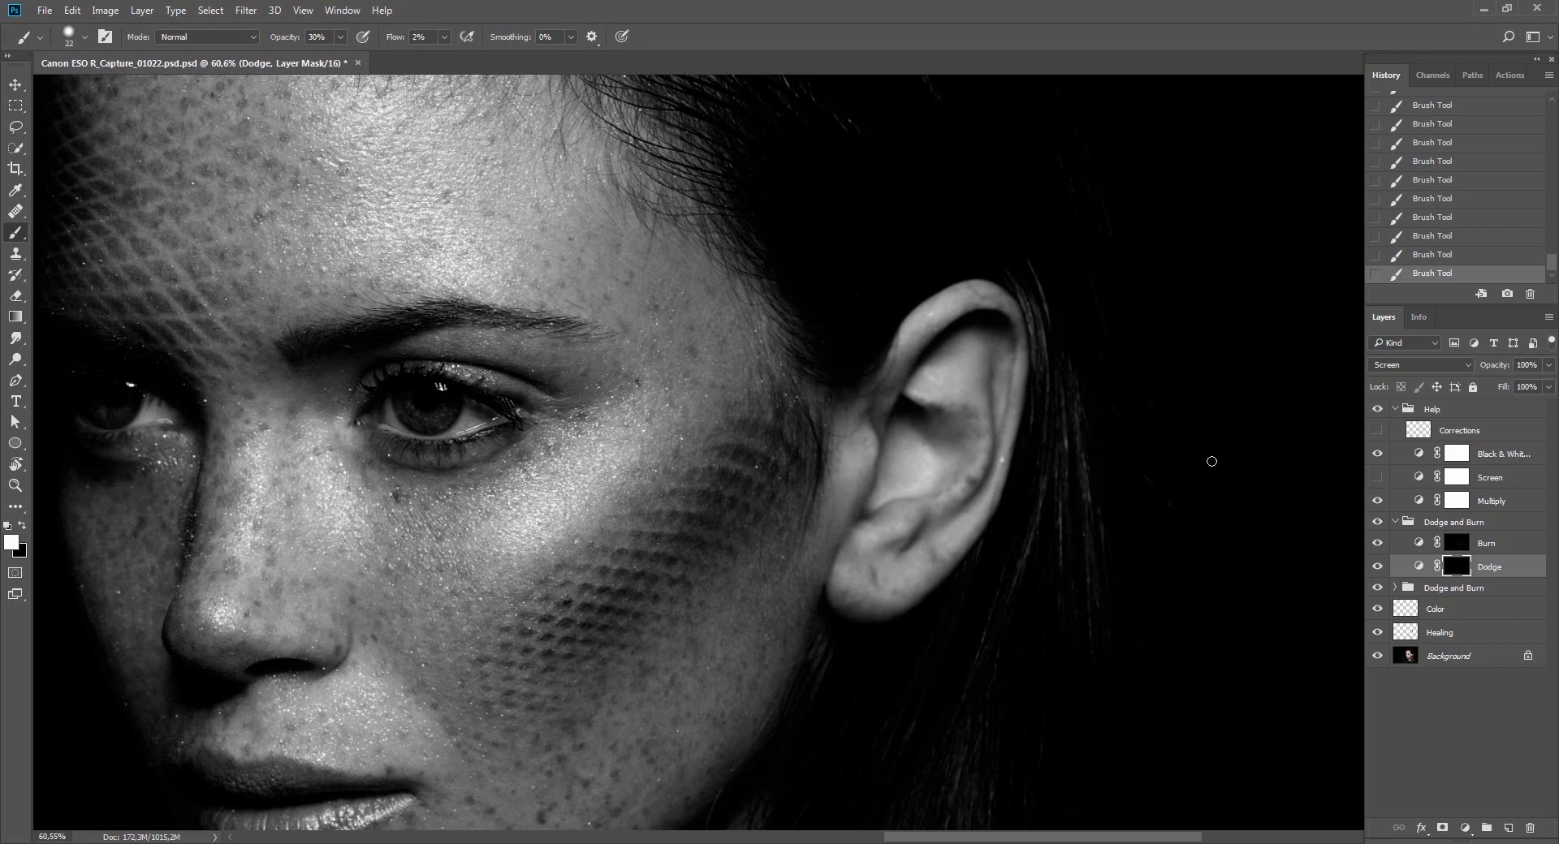
click(1454, 545)
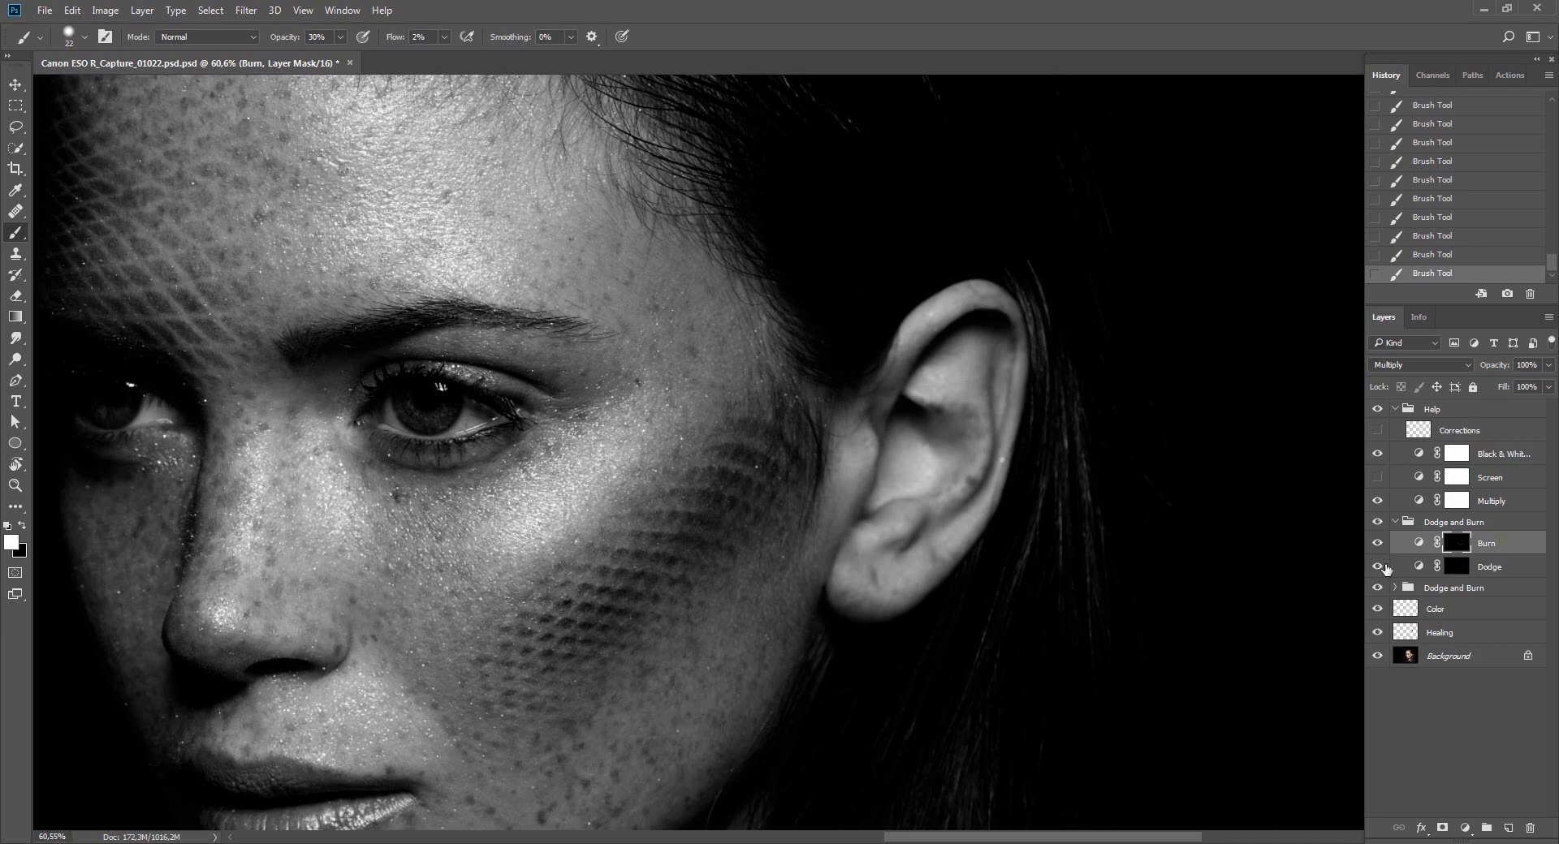
Refine the upper ear rim on the Dodge mask with a 15 px brush at 30% opacity and rotate the canvas for the remaining strokes.
key(alt+bracketleft)
key(bracketleft)
key(bracketleft)
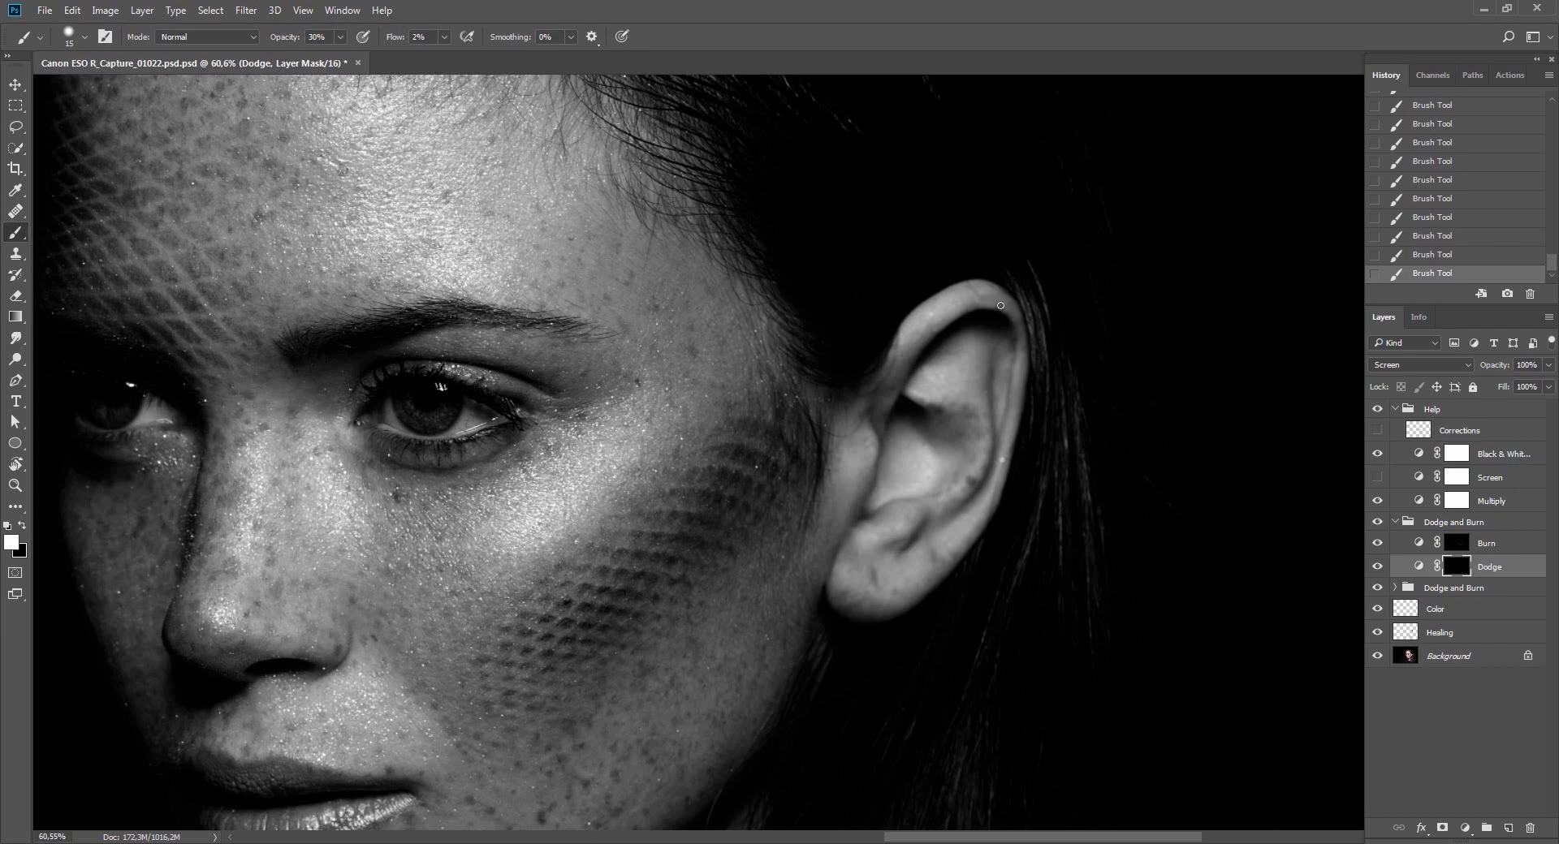
key(x)
click(1455, 544)
key(r)
mouse_move(1153, 390)
mouse_down()
mouse_move(1088, 236)
mouse_move(934, 97)
mouse_up()
key(b)
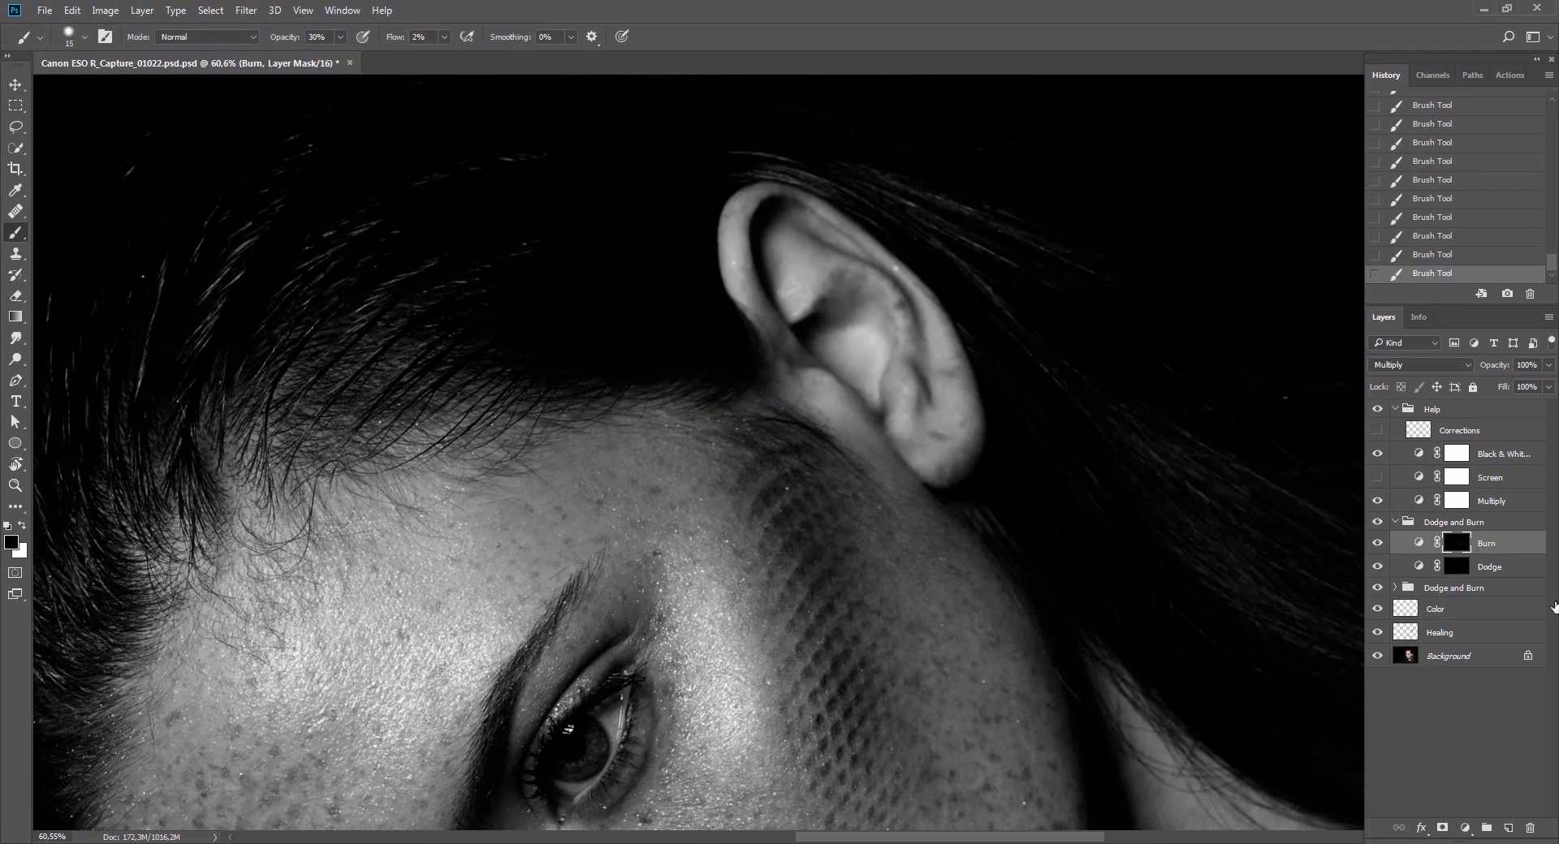
key(x)
Lighten the outer rim of the ear on the upper Dodge mask with a 15 px brush, undoing the accidental layer reordering.
drag(1466, 572, 1391, 573)
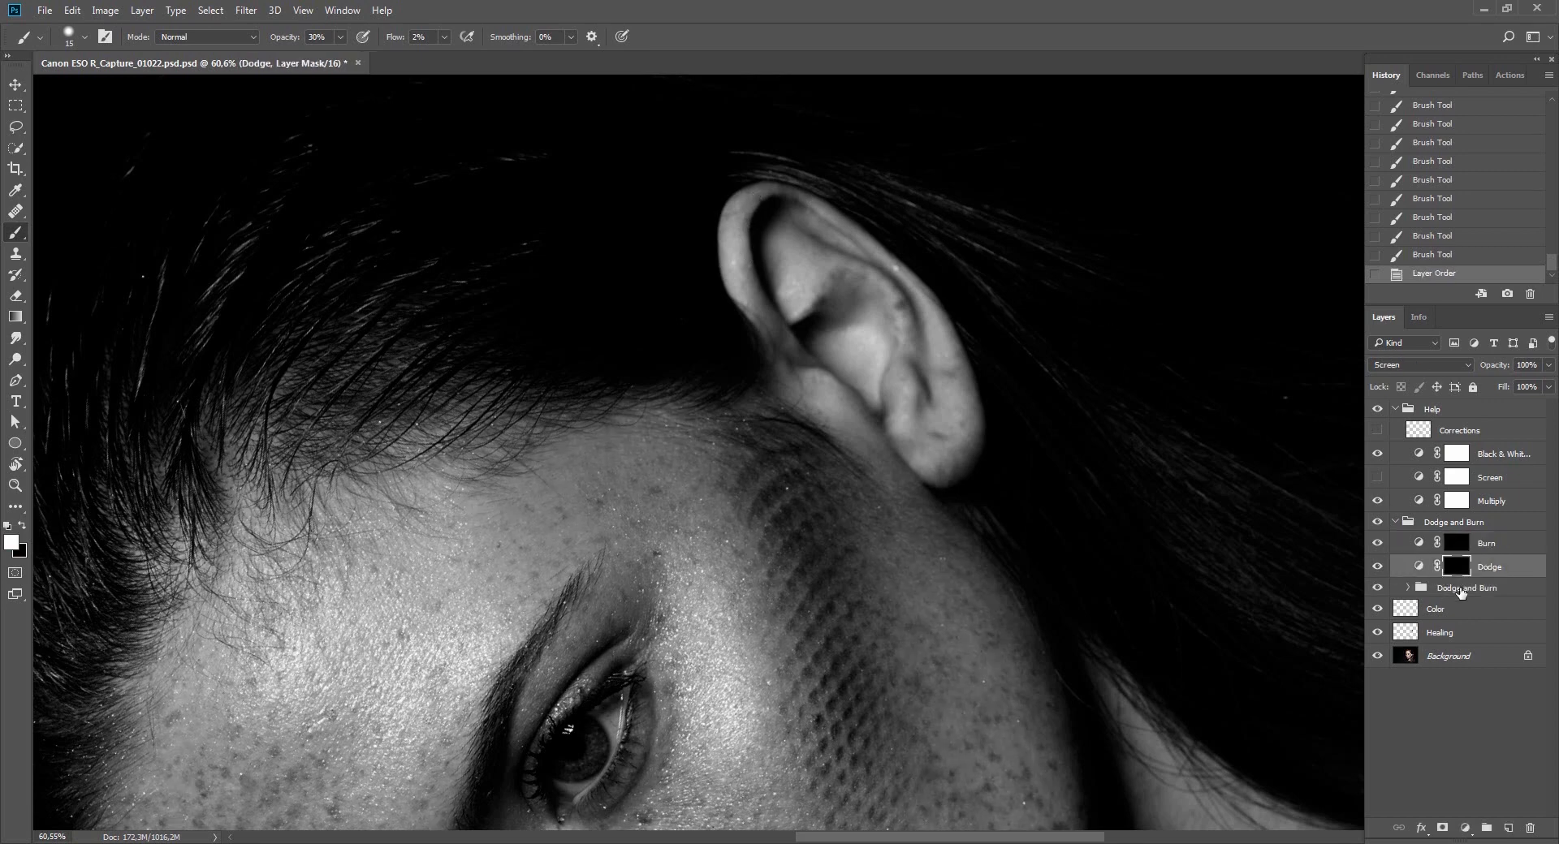
key(ctrl+z)
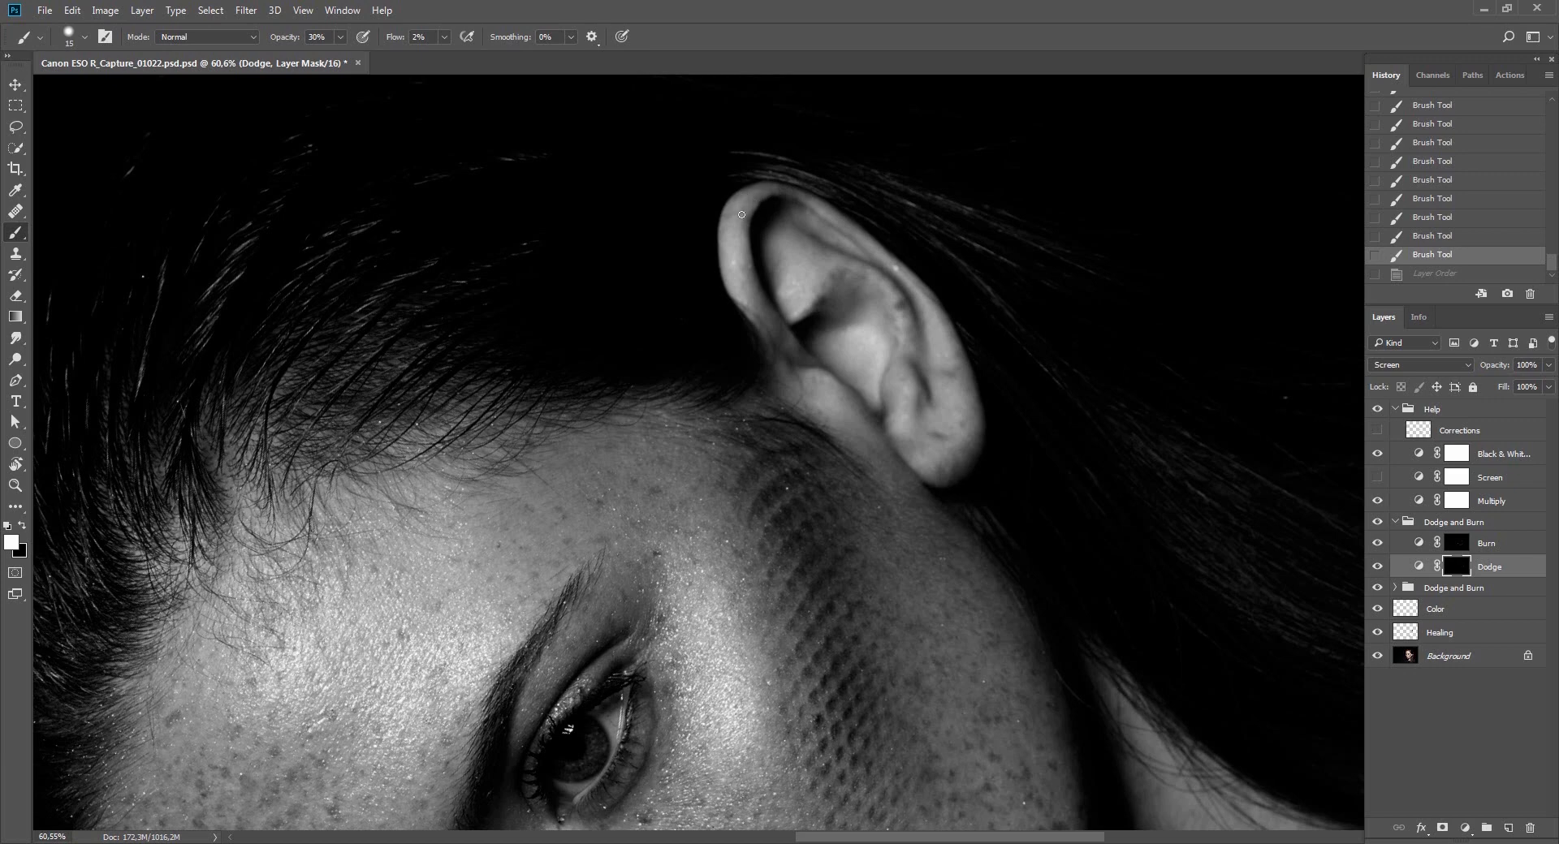
drag(741, 214, 733, 231)
drag(923, 371, 954, 476)
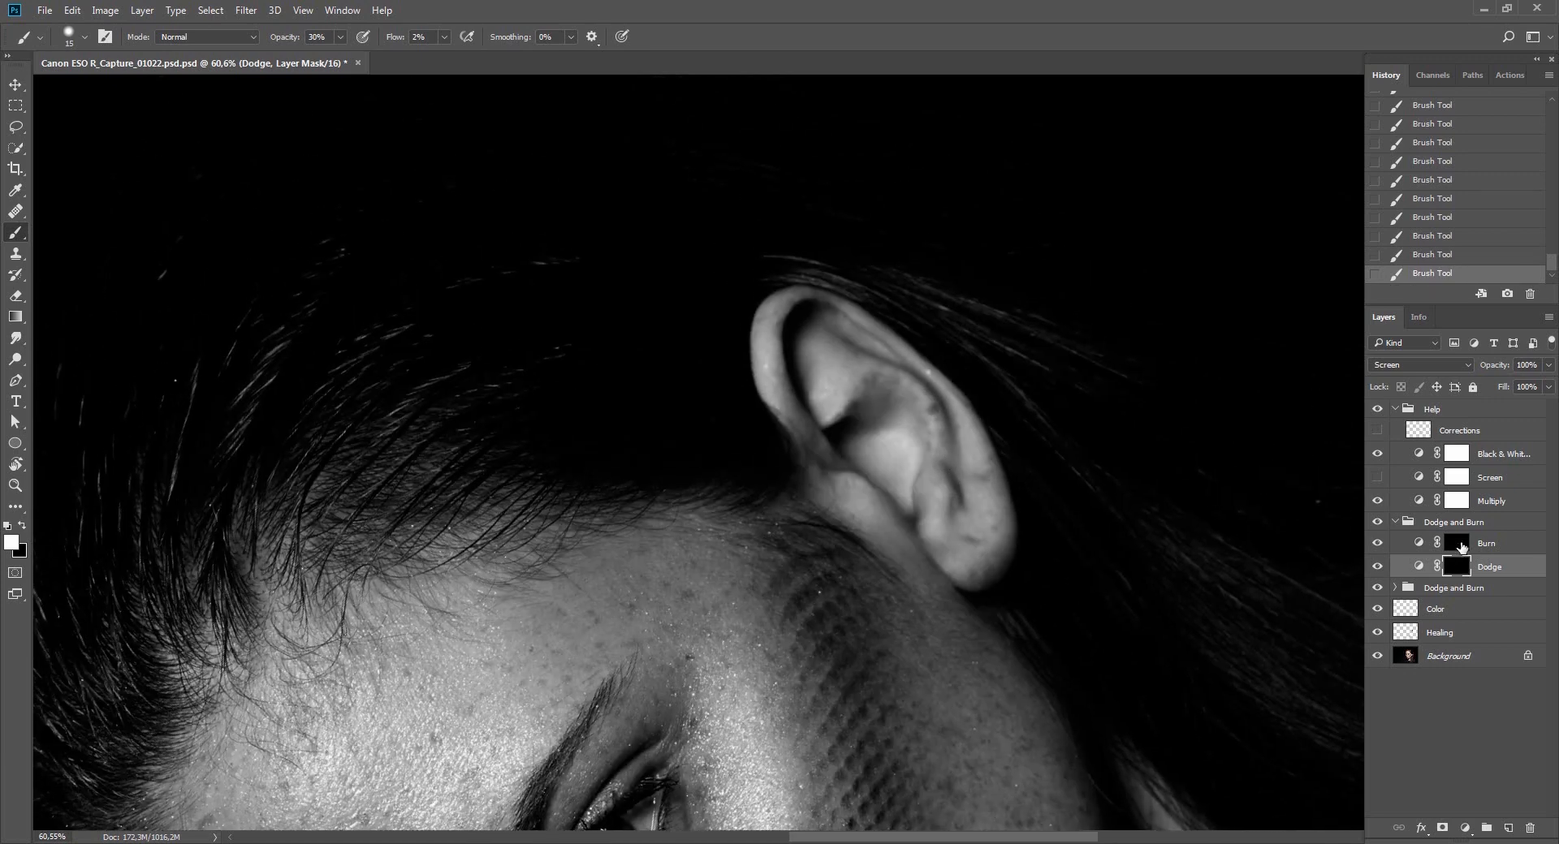
Unlink the upper Burn layer's mask and darken the ear rim on it with a 15 px brush at 30% opacity.
click(1437, 544)
click(1457, 543)
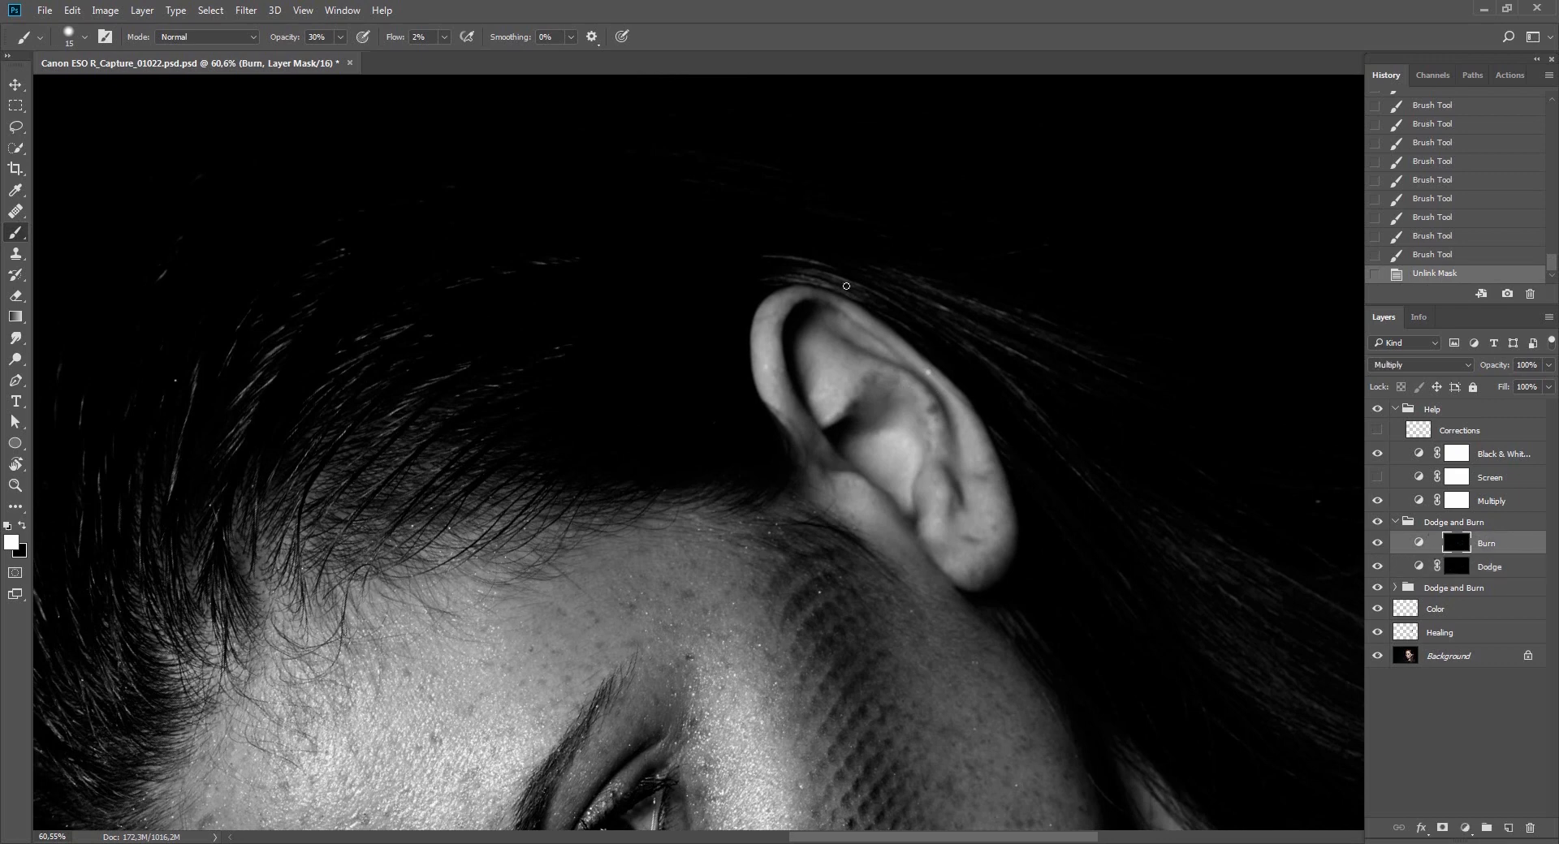
click(773, 324)
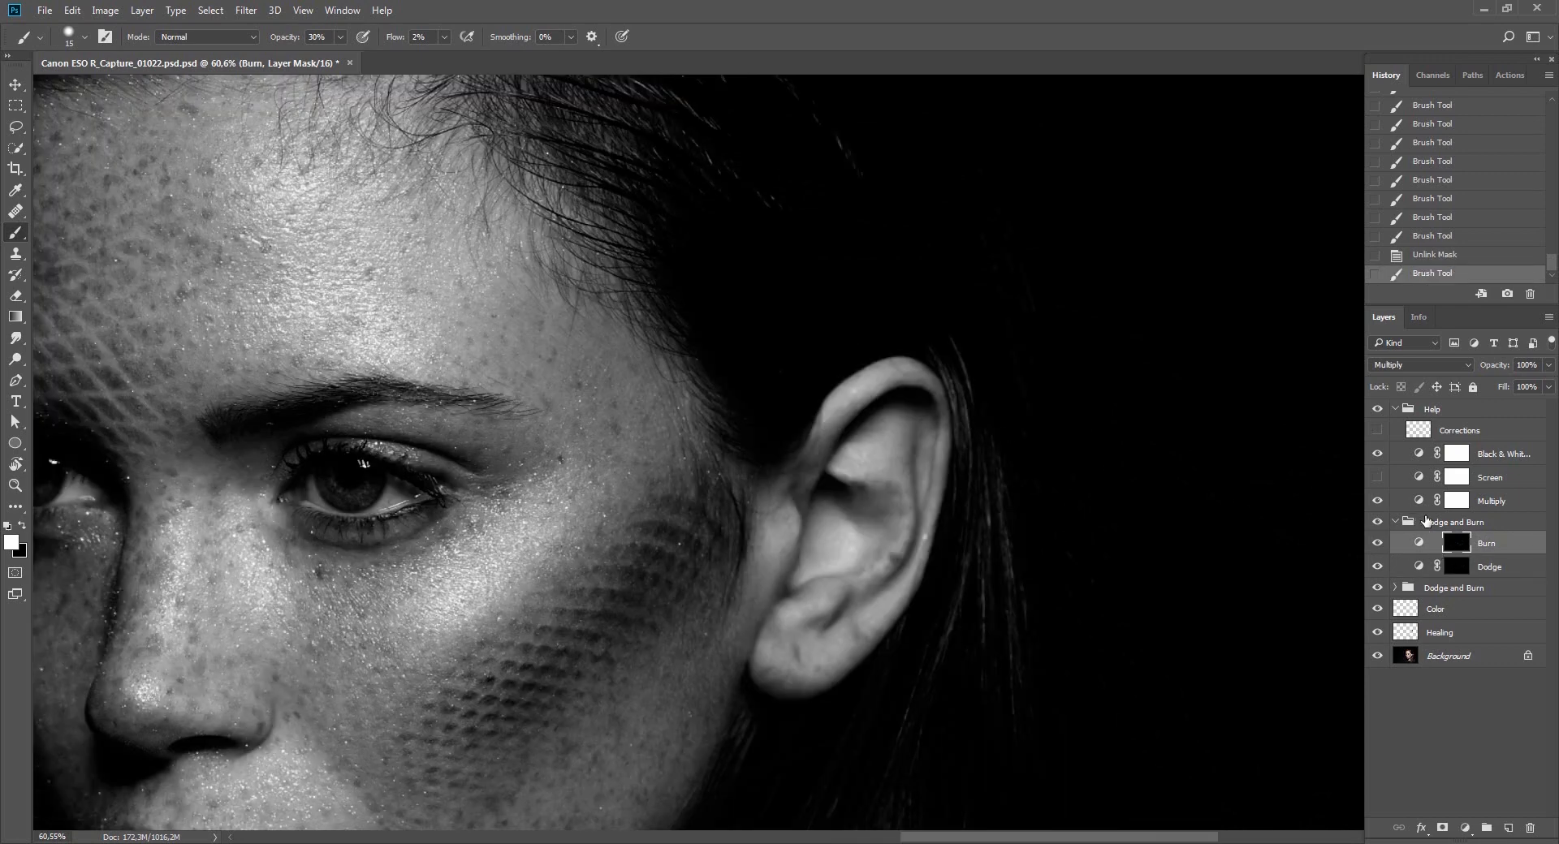
click(1441, 524)
click(1453, 543)
Hide and collapse the Help group with the whole portrait in view.
key(z)
mouse_move(1079, 400)
mouse_down()
mouse_move(969, 480)
mouse_move(866, 457)
mouse_move(924, 549)
mouse_up()
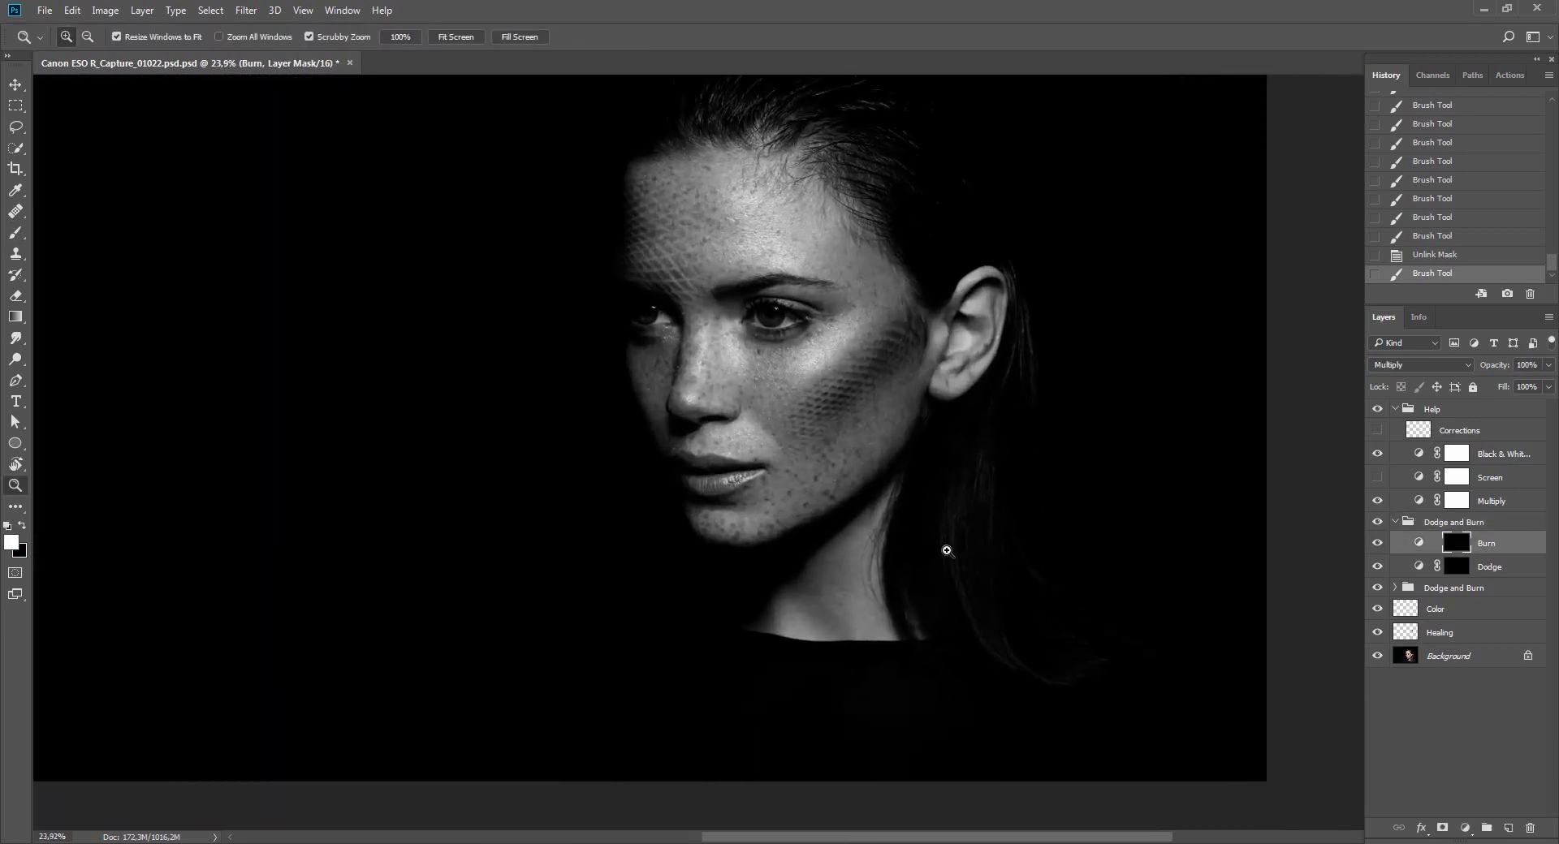
click(1377, 409)
click(1395, 409)
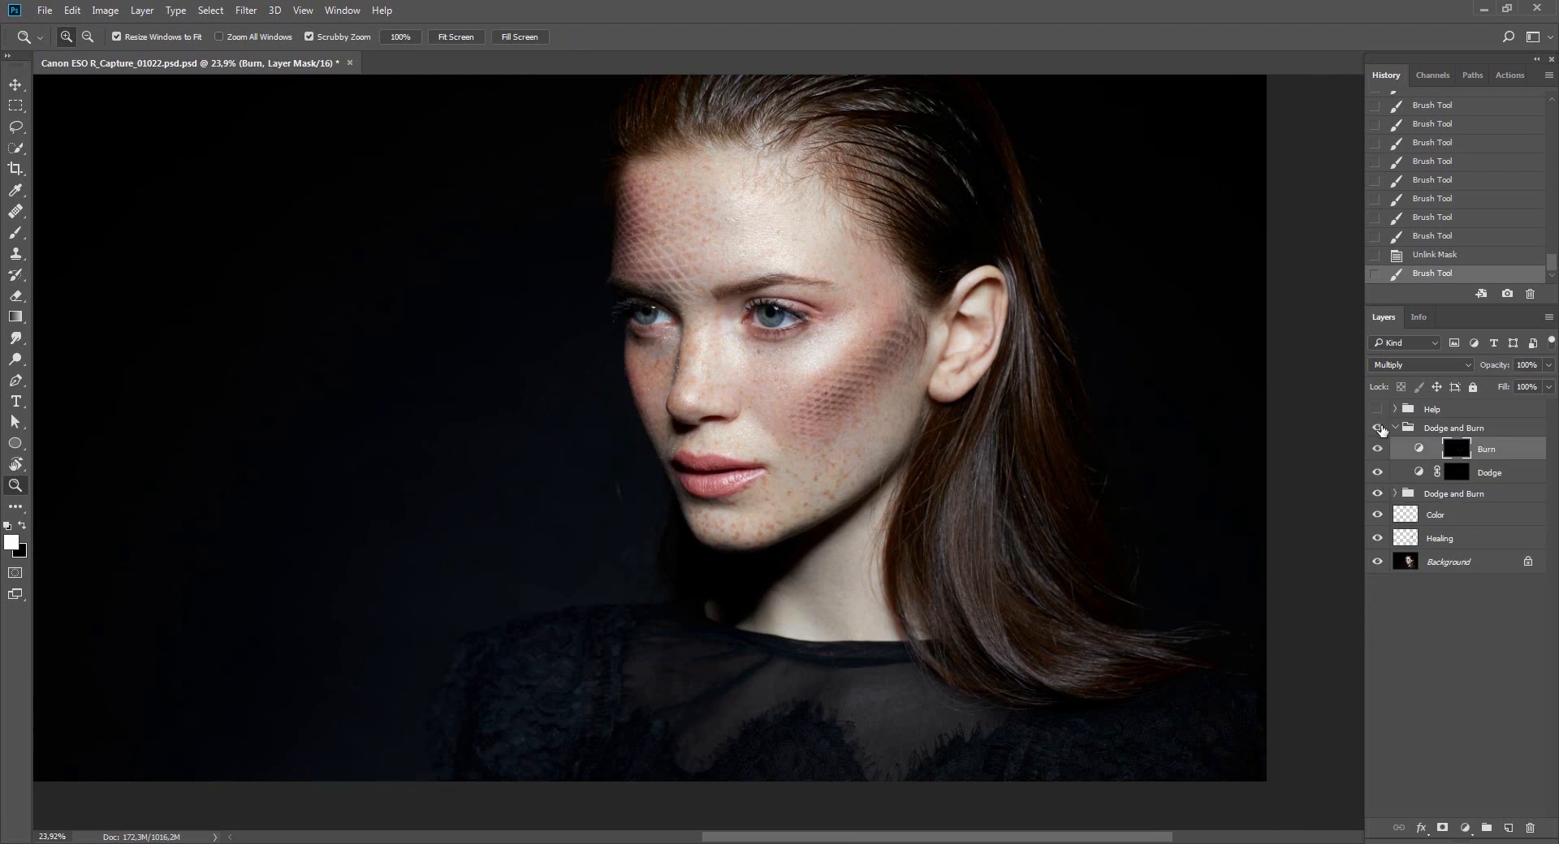
Compare the retouched portrait with the original by toggling all layers except Background.
alt+click(1377, 562)
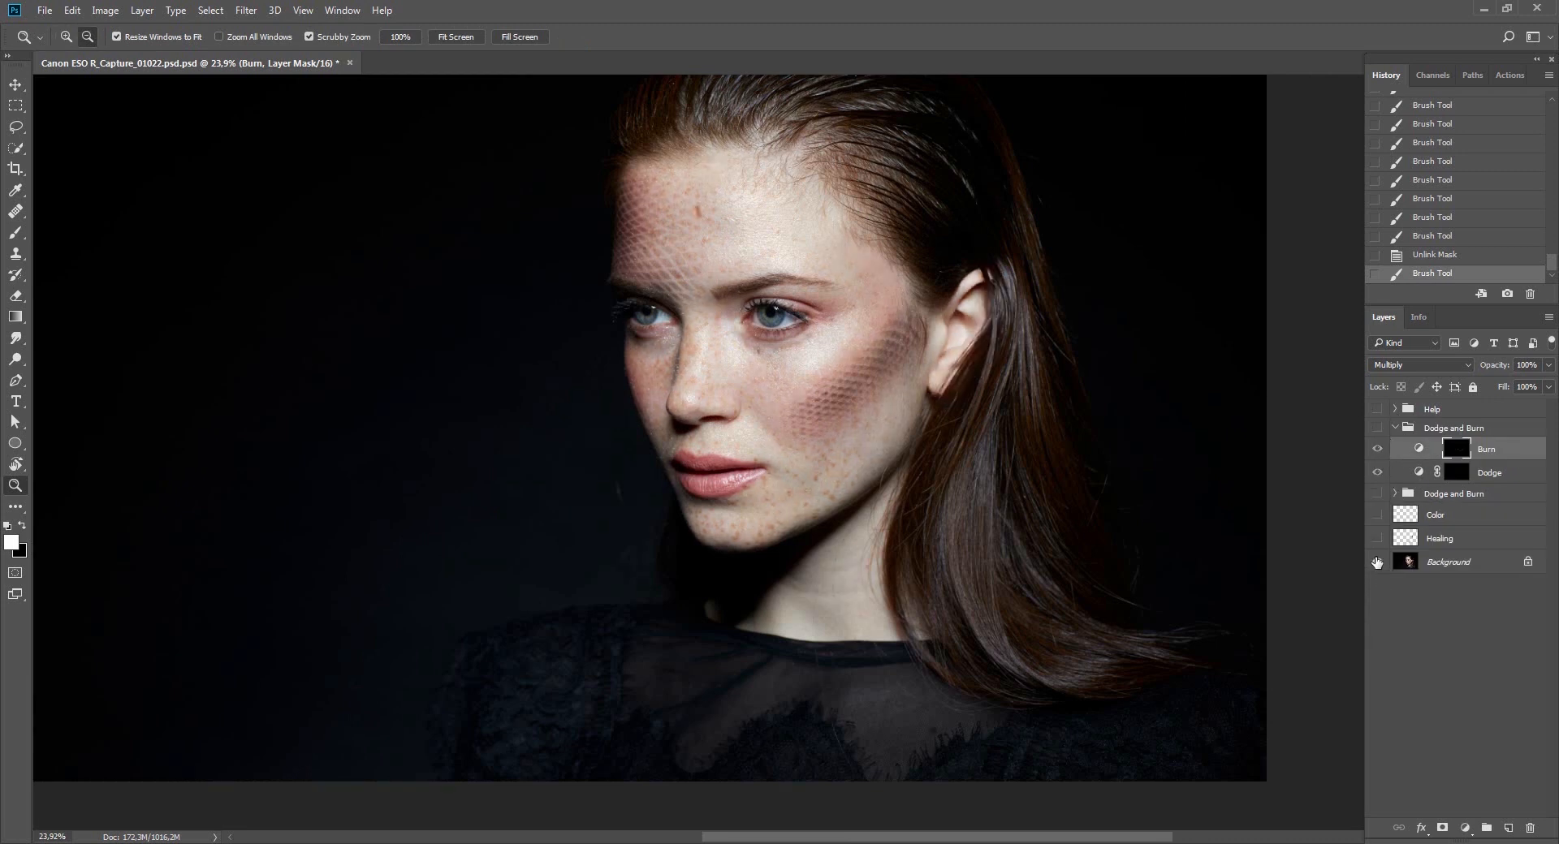
alt+click(1377, 562)
alt+click(1377, 563)
alt+click(1377, 564)
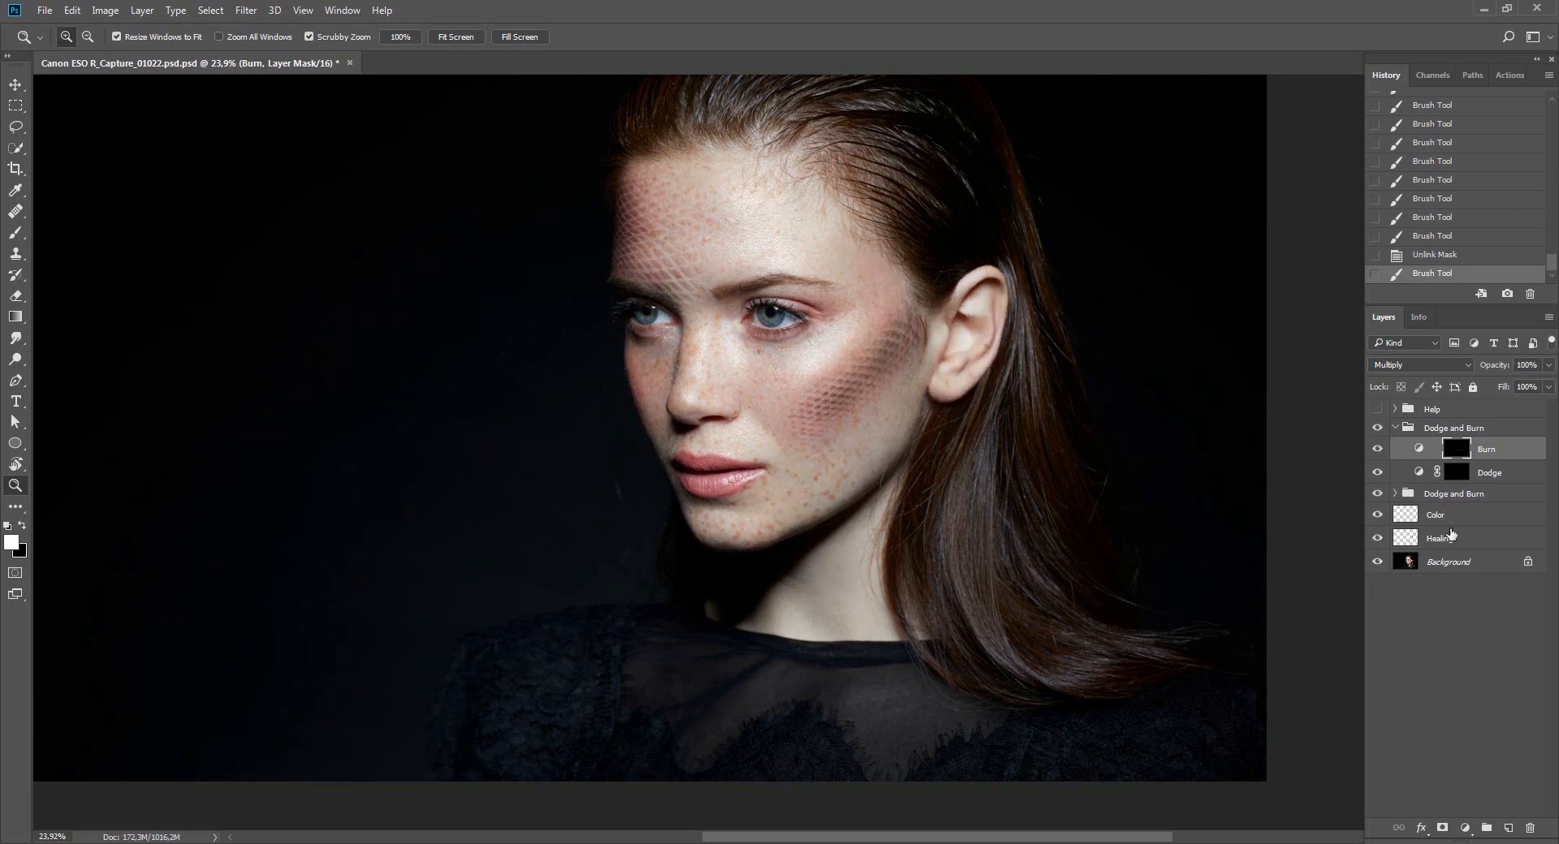
Collapse the upper Dodge and Burn group and save the document.
click(1396, 435)
click(1397, 430)
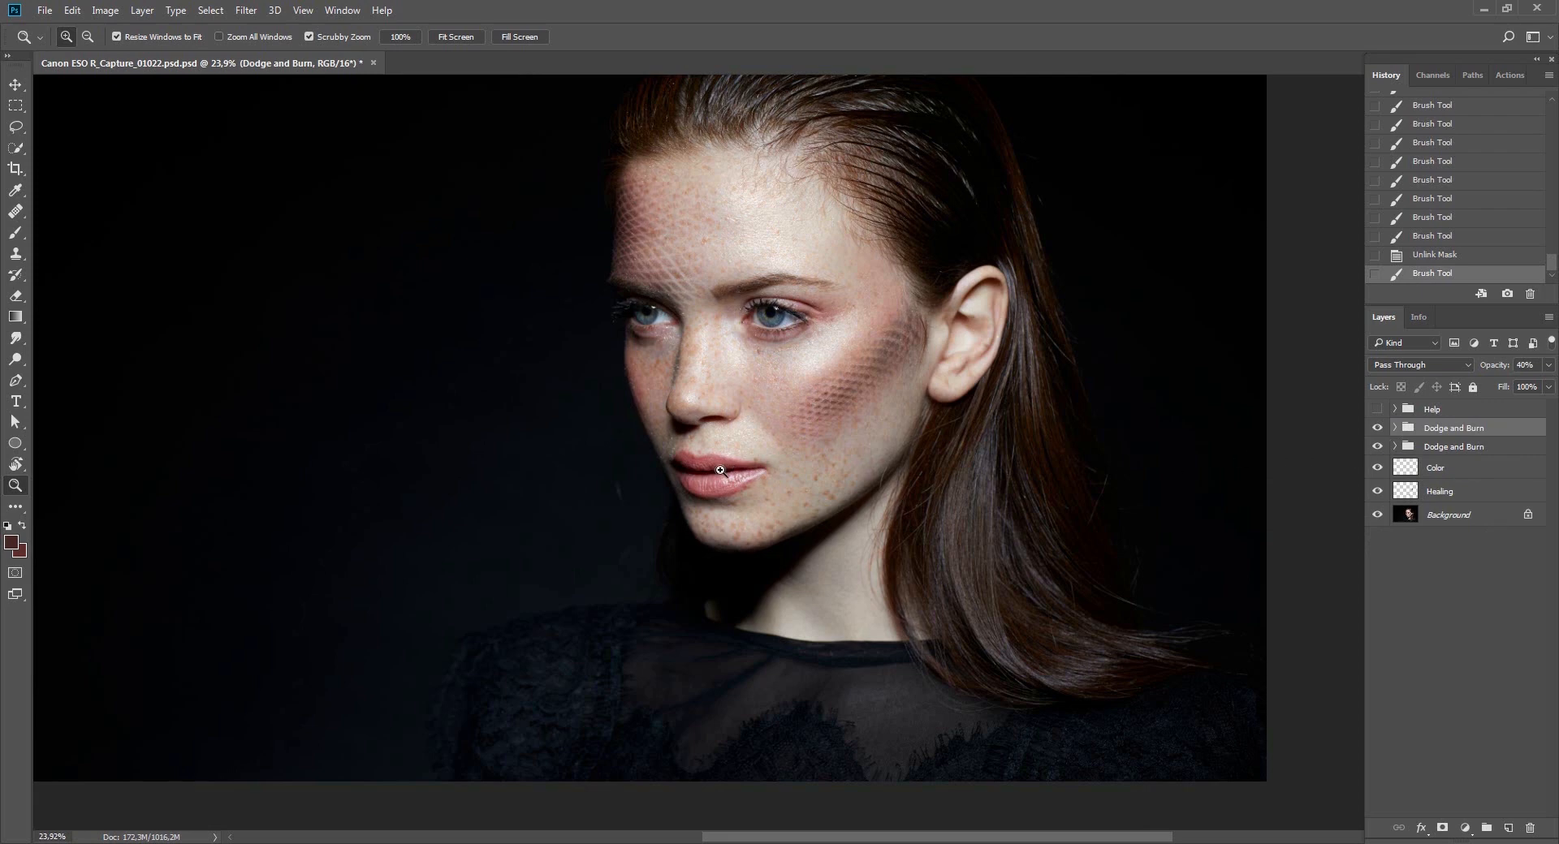
key(ctrl+s)
Show the Help group and darken bright spots around the nearer eye on the lower group's Burn mask with a 15 px brush at 50% opacity.
drag(813, 309, 1358, 522)
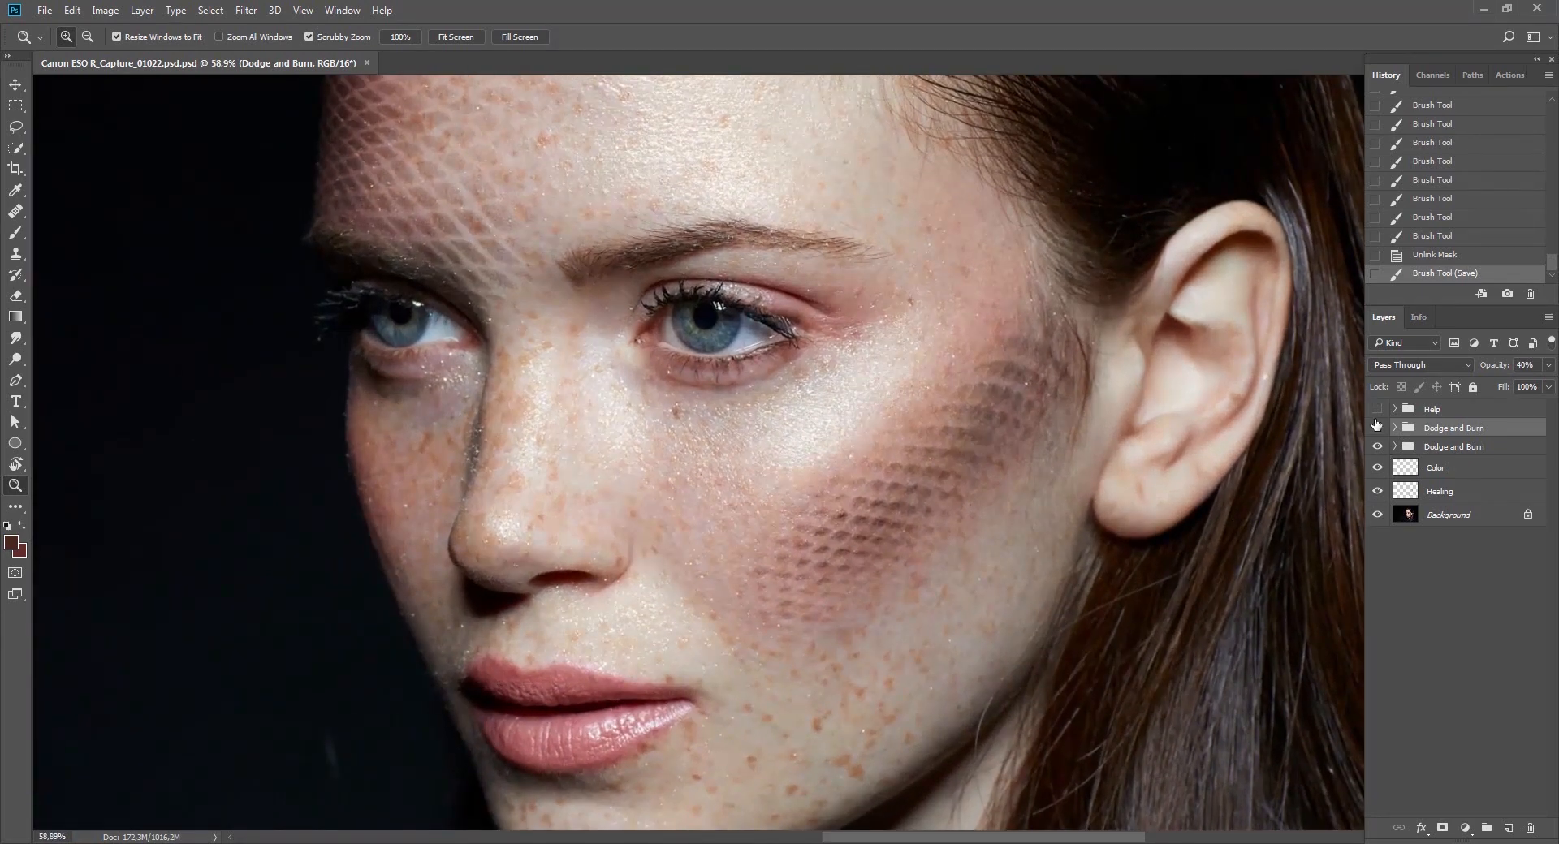
click(1378, 409)
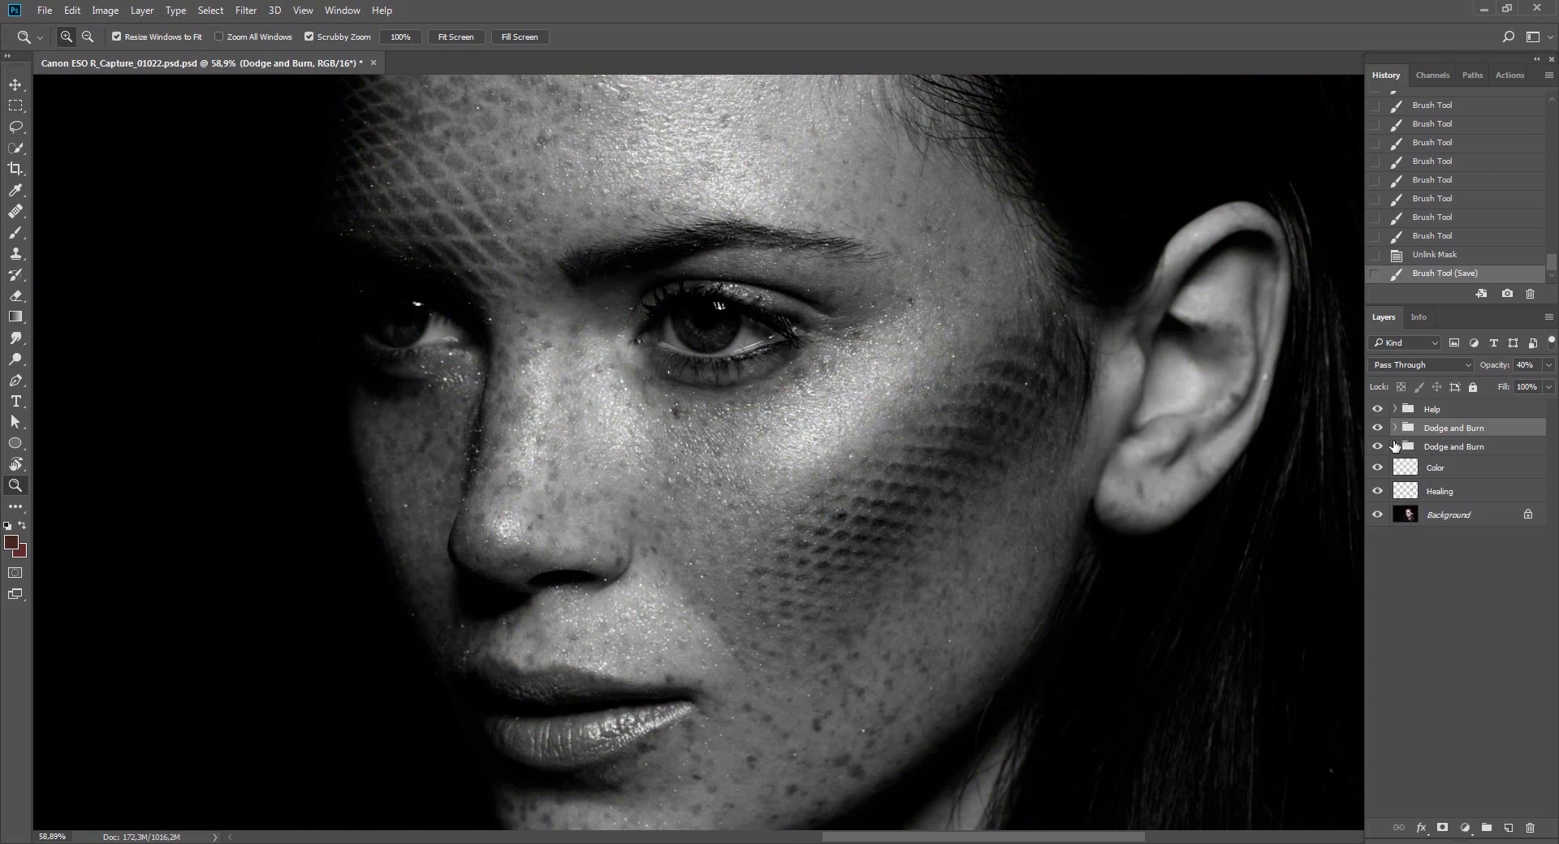
click(1395, 447)
click(1423, 471)
key(r)
drag(1048, 497, 984, 392)
key(b)
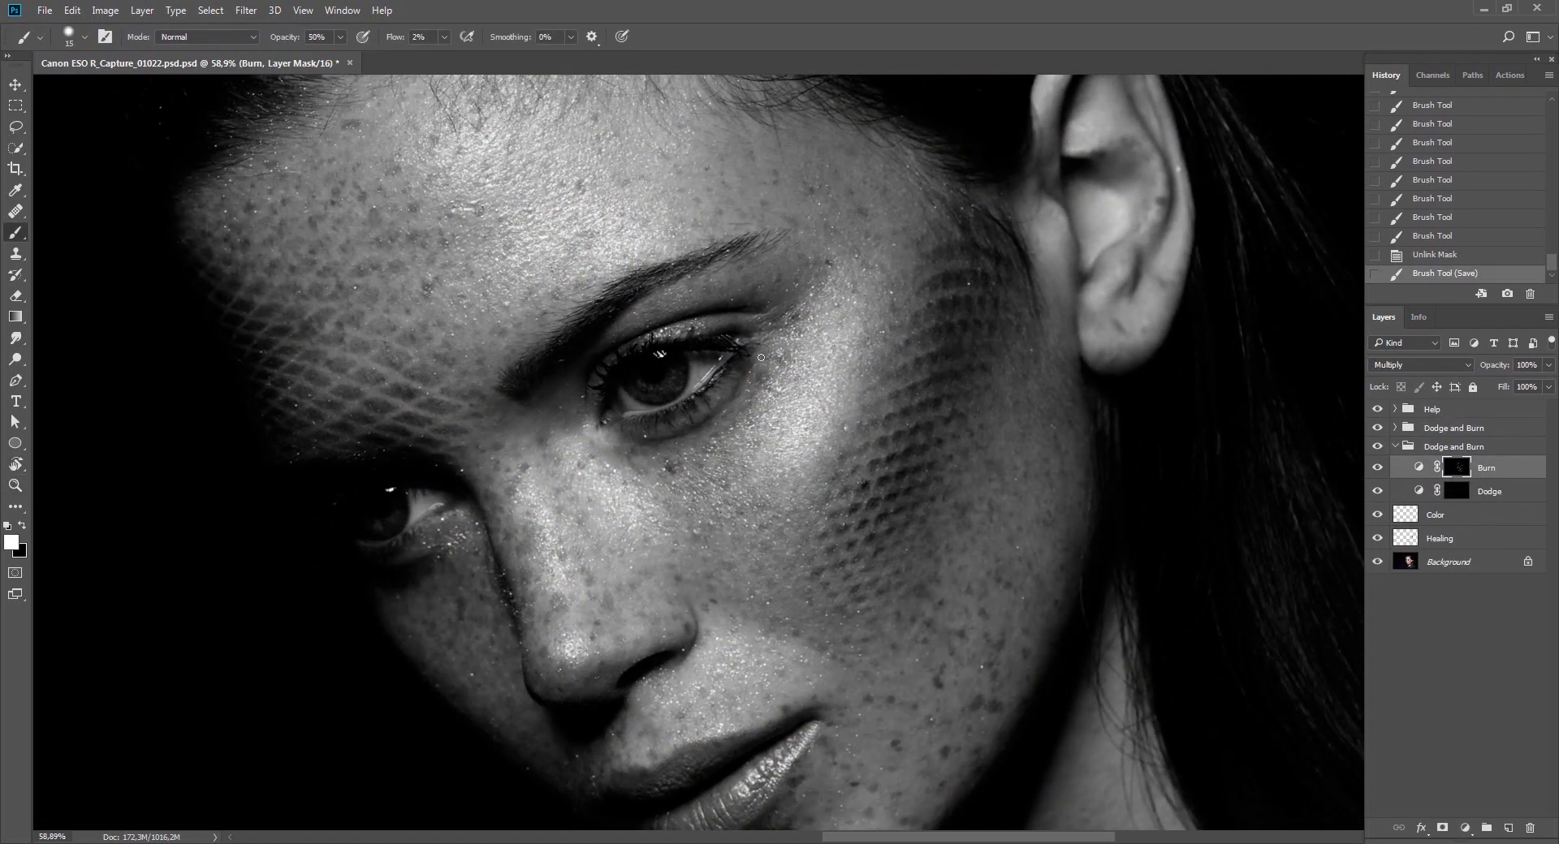
drag(758, 361, 763, 359)
drag(722, 417, 726, 422)
key(Escape)
Darken one more spot just below the nearer eye on the same Burn mask at 50% opacity and hide the Help group.
key(z)
mouse_move(849, 443)
mouse_down()
mouse_move(804, 487)
mouse_move(846, 419)
mouse_up()
key(b)
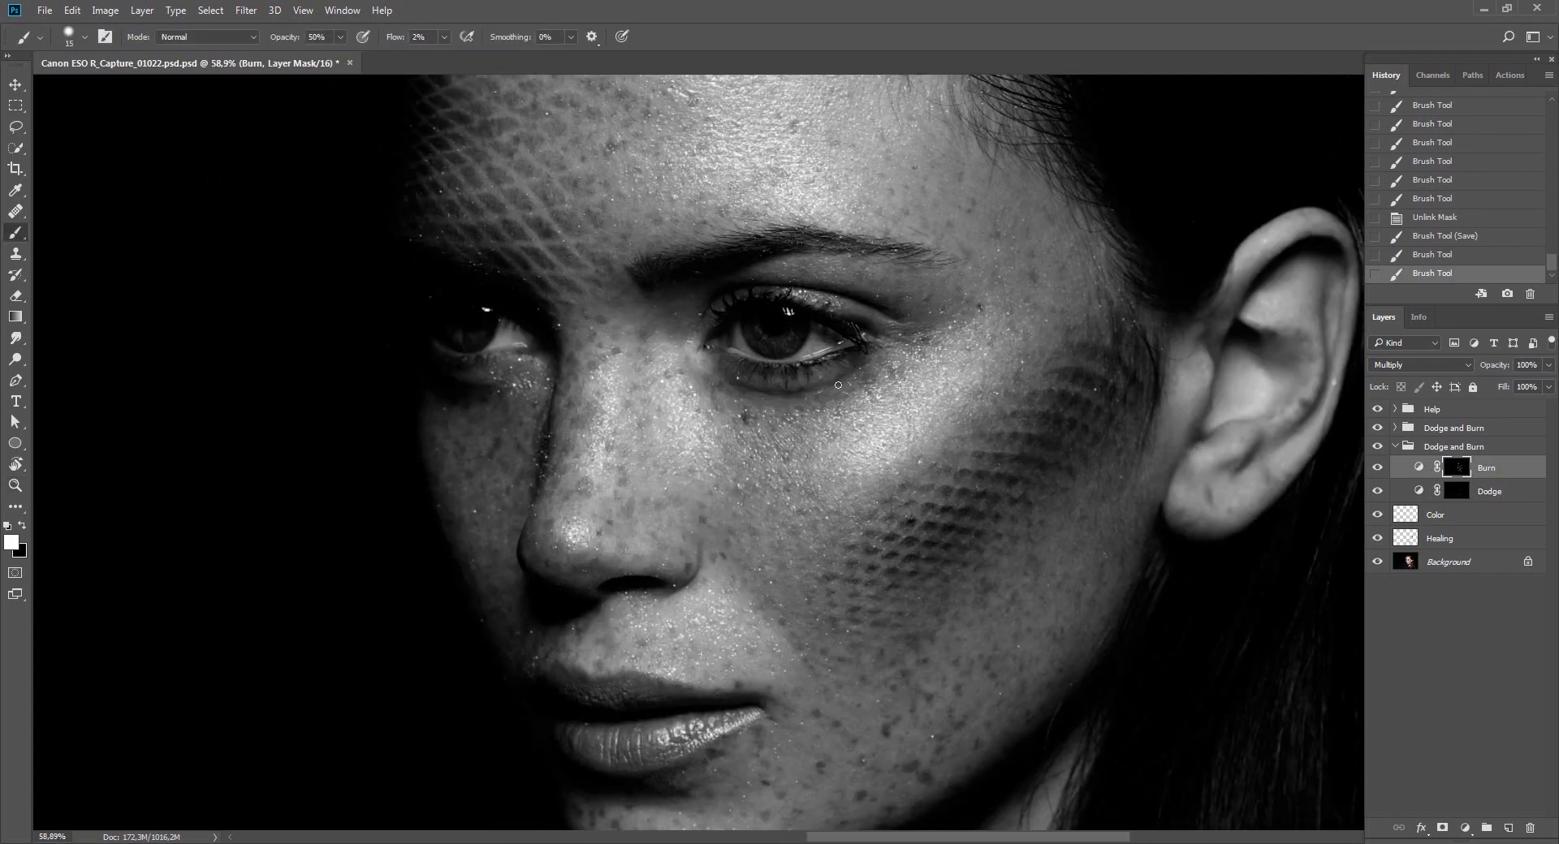
click(838, 384)
click(1377, 410)
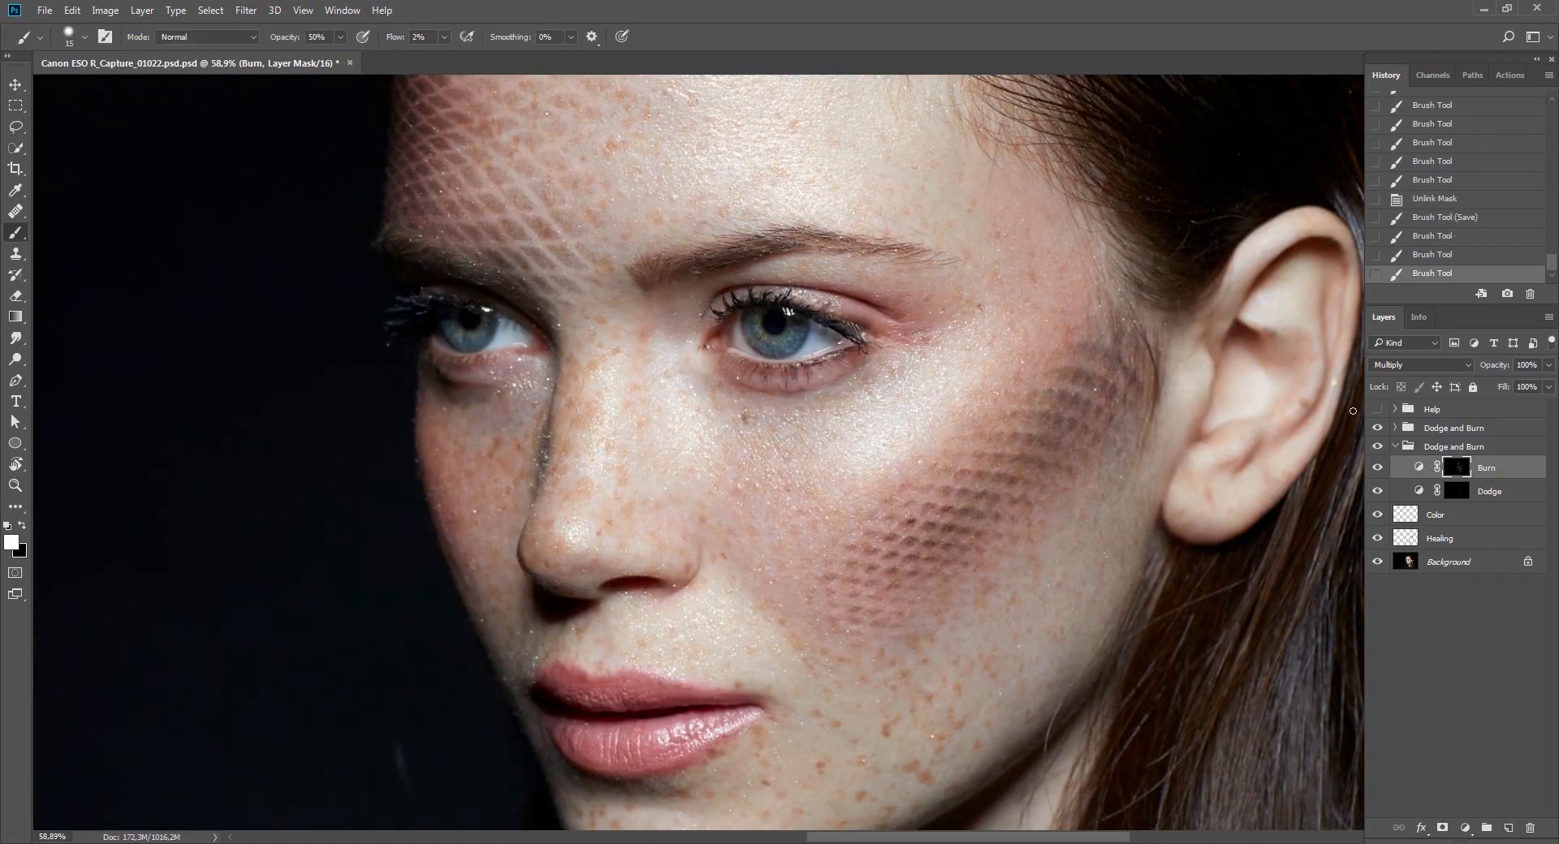
Inspect the lower group's Burn mask on its own and return to the image view.
alt+click(1457, 467)
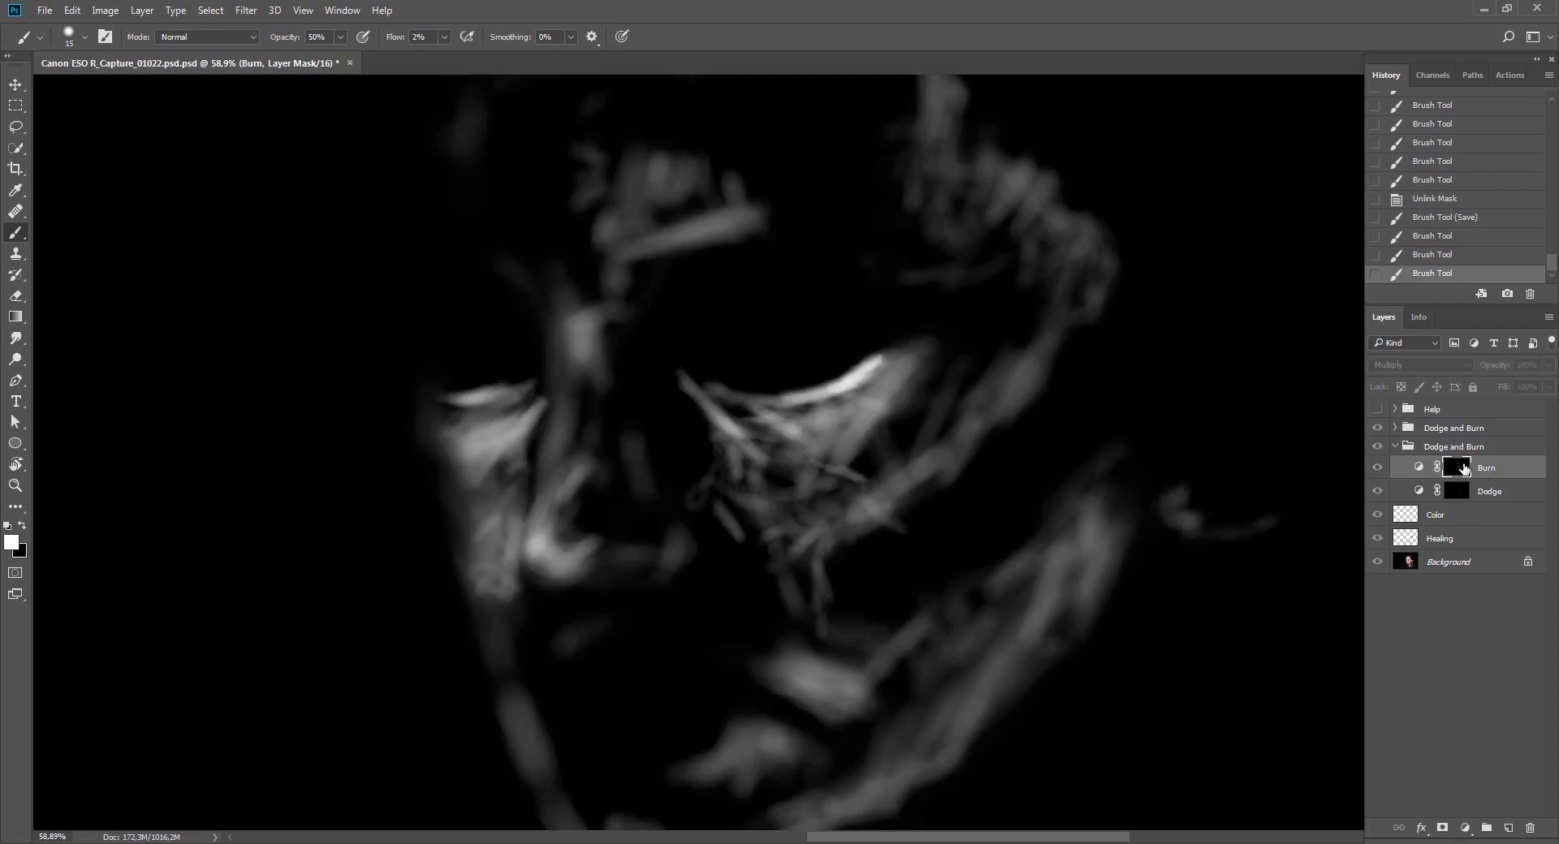
alt+click(1459, 469)
Darken bright spots on the lips on the lower group's Burn mask with a 15 px brush at 20% opacity.
drag(919, 506, 1040, 438)
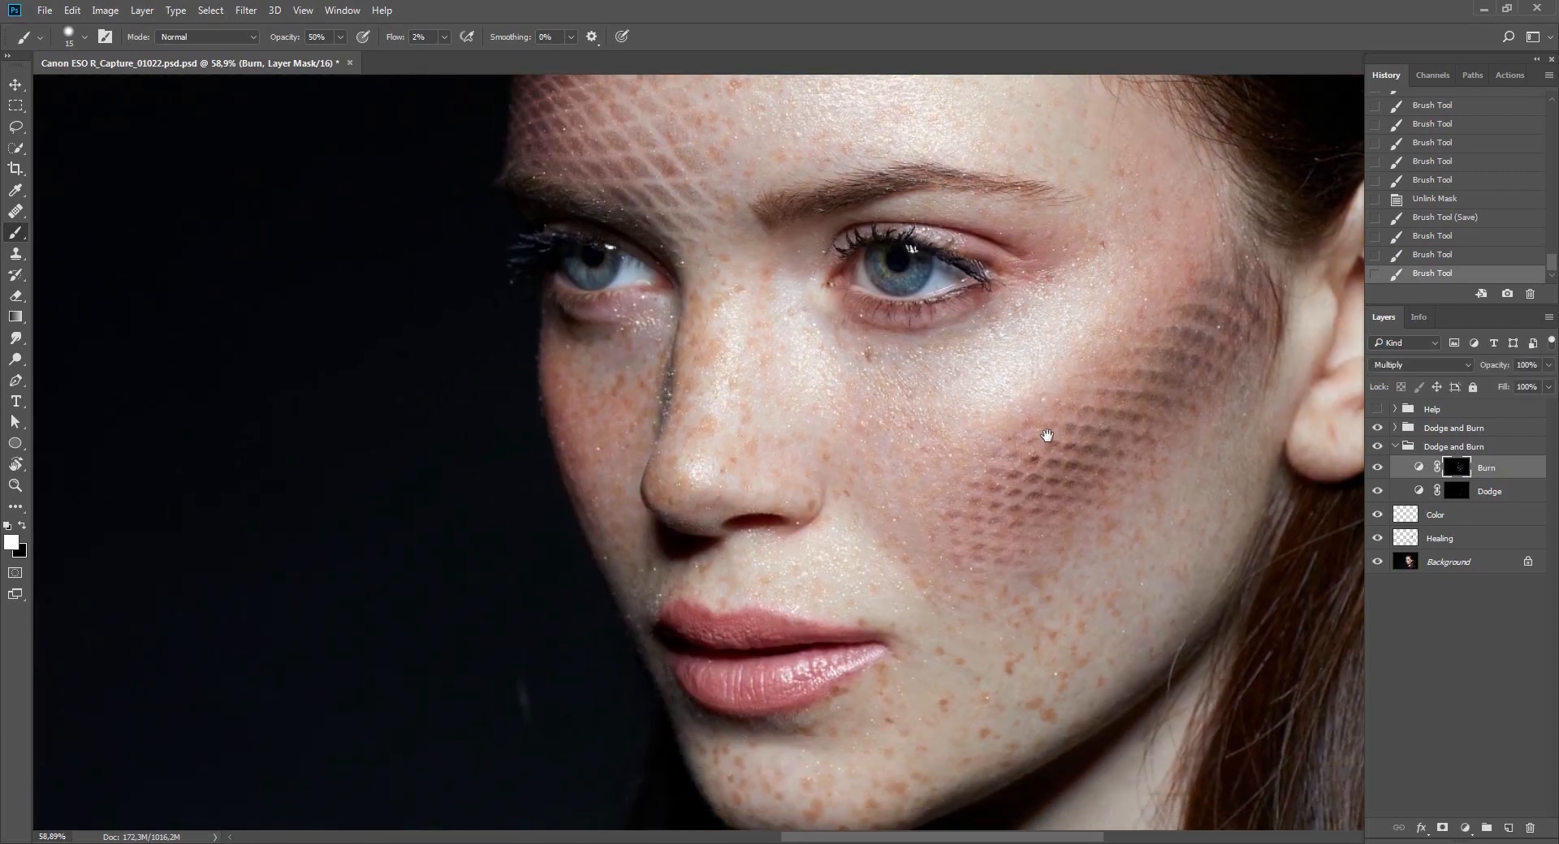
key(r)
drag(858, 527, 926, 247)
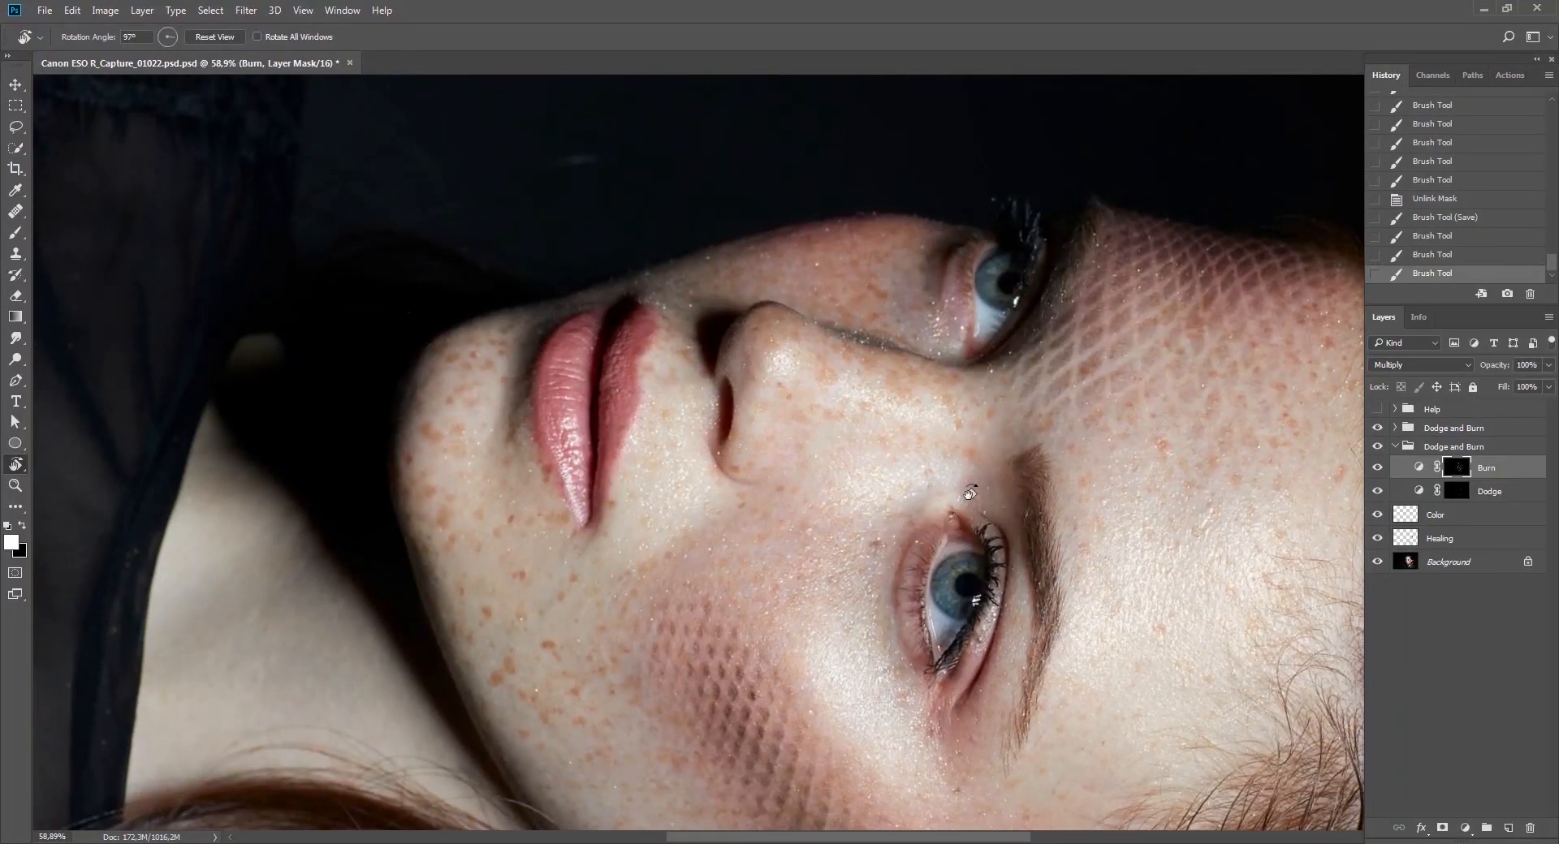
drag(1124, 460, 1043, 244)
drag(761, 422, 867, 373)
key(z)
drag(665, 470, 695, 476)
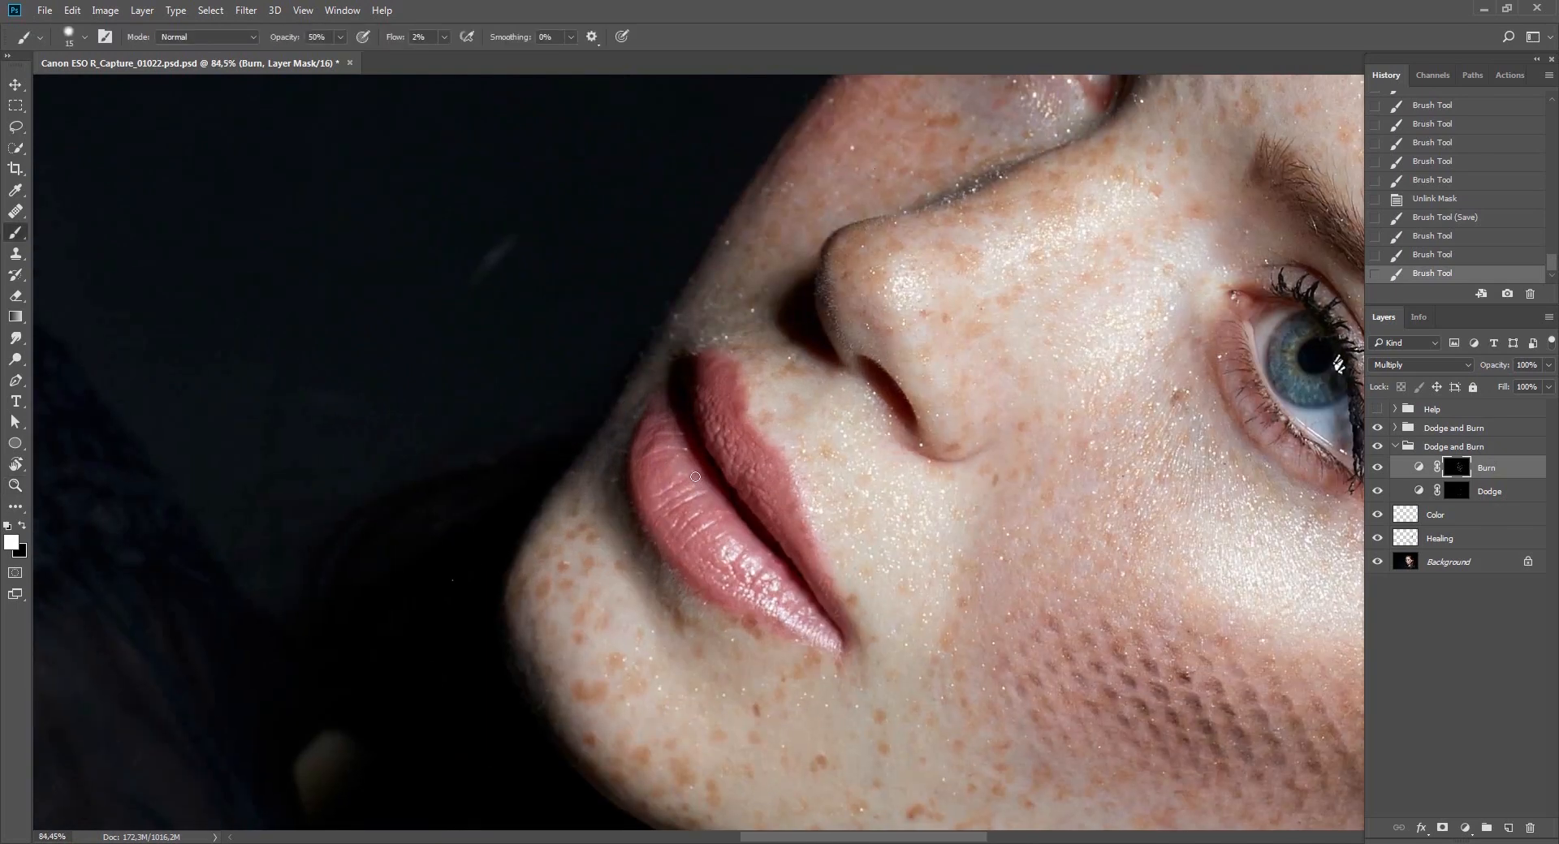
key(b)
drag(706, 370, 722, 361)
key(2)
mouse_move(669, 414)
mouse_down()
mouse_move(632, 417)
mouse_move(654, 379)
mouse_move(632, 447)
mouse_move(960, 393)
mouse_up()
key(r)
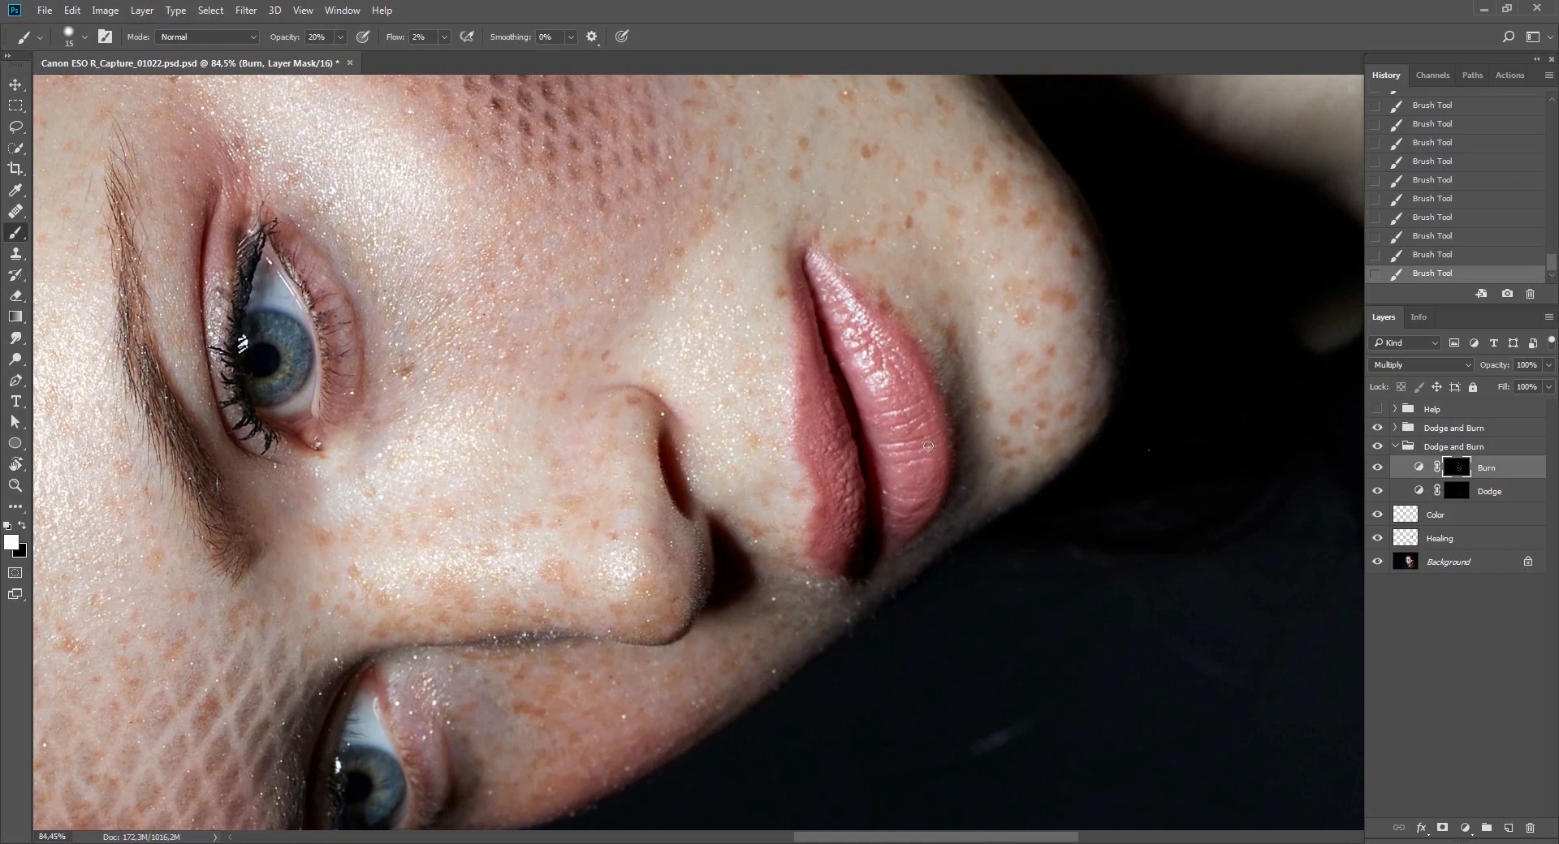
Show and expand the Help group and set its Multiply layer's opacity to 51%.
click(1377, 409)
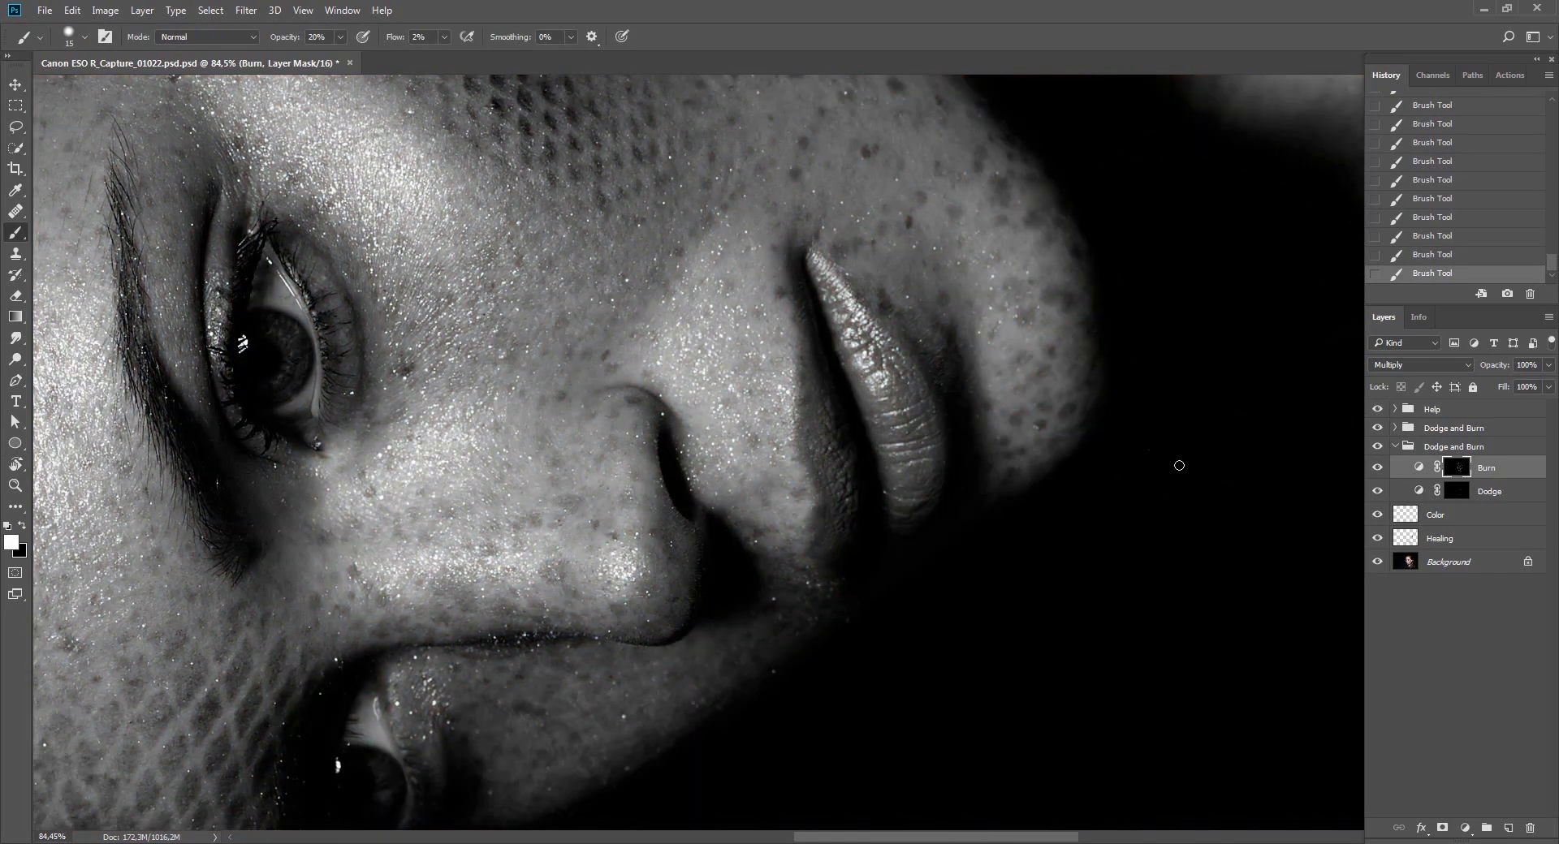
click(1395, 410)
click(1377, 502)
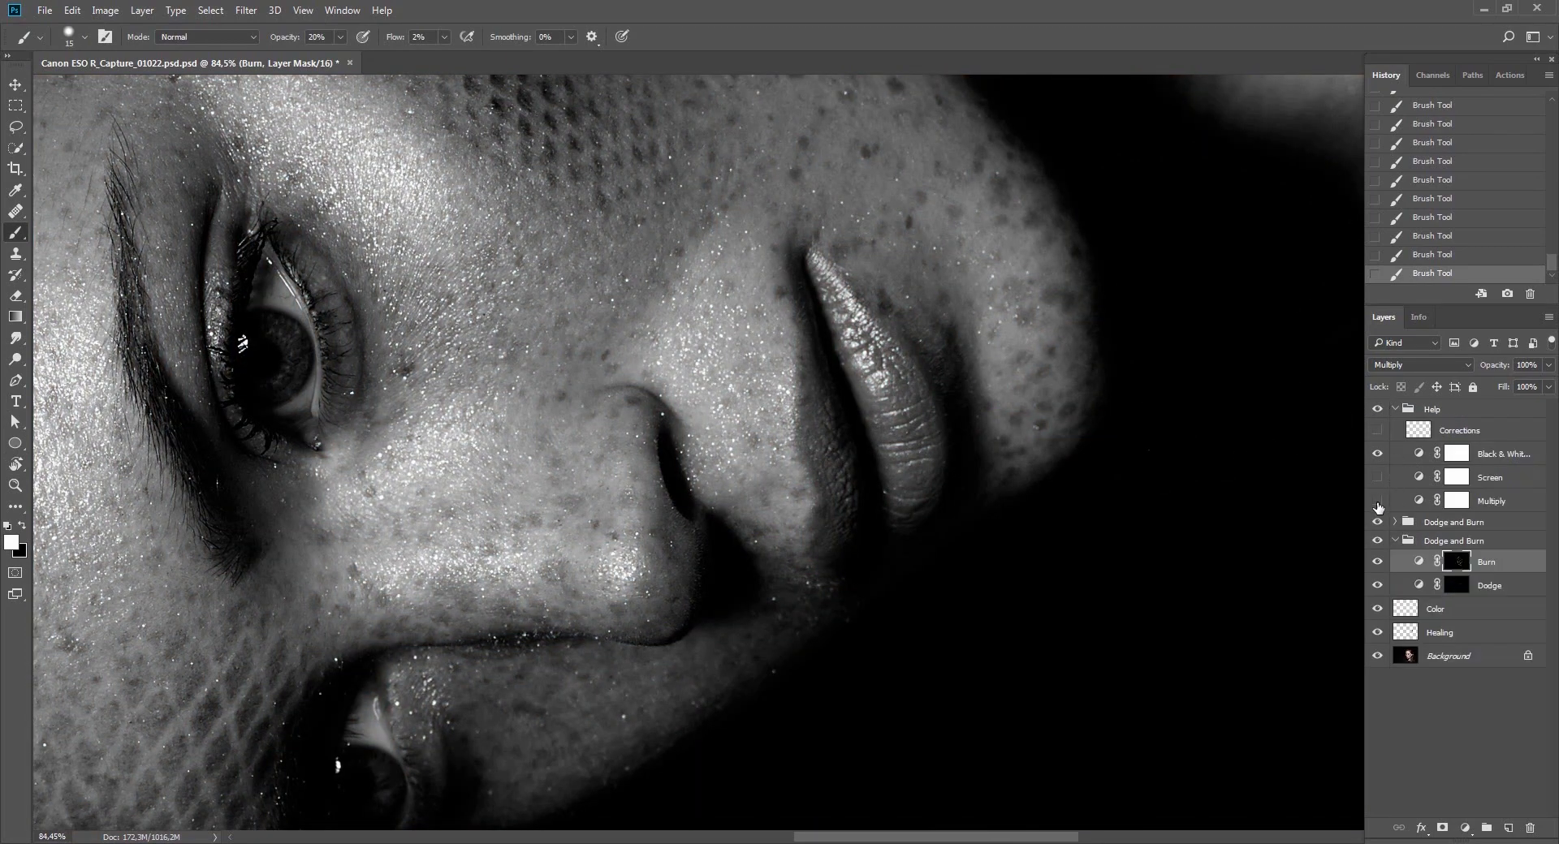
click(1377, 502)
click(1478, 501)
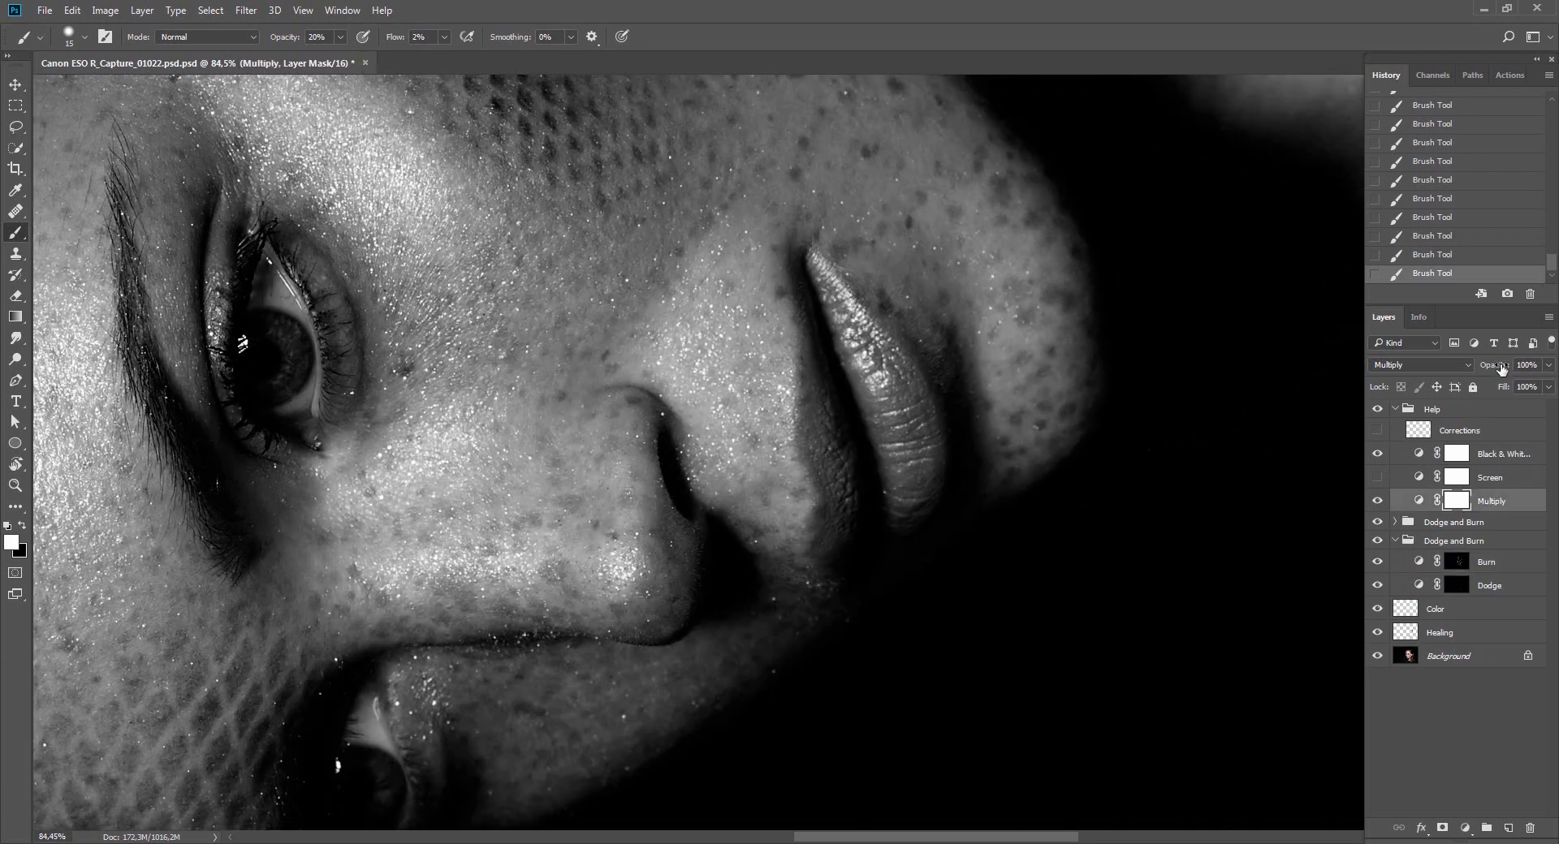
key(v)
drag(1502, 367, 1461, 366)
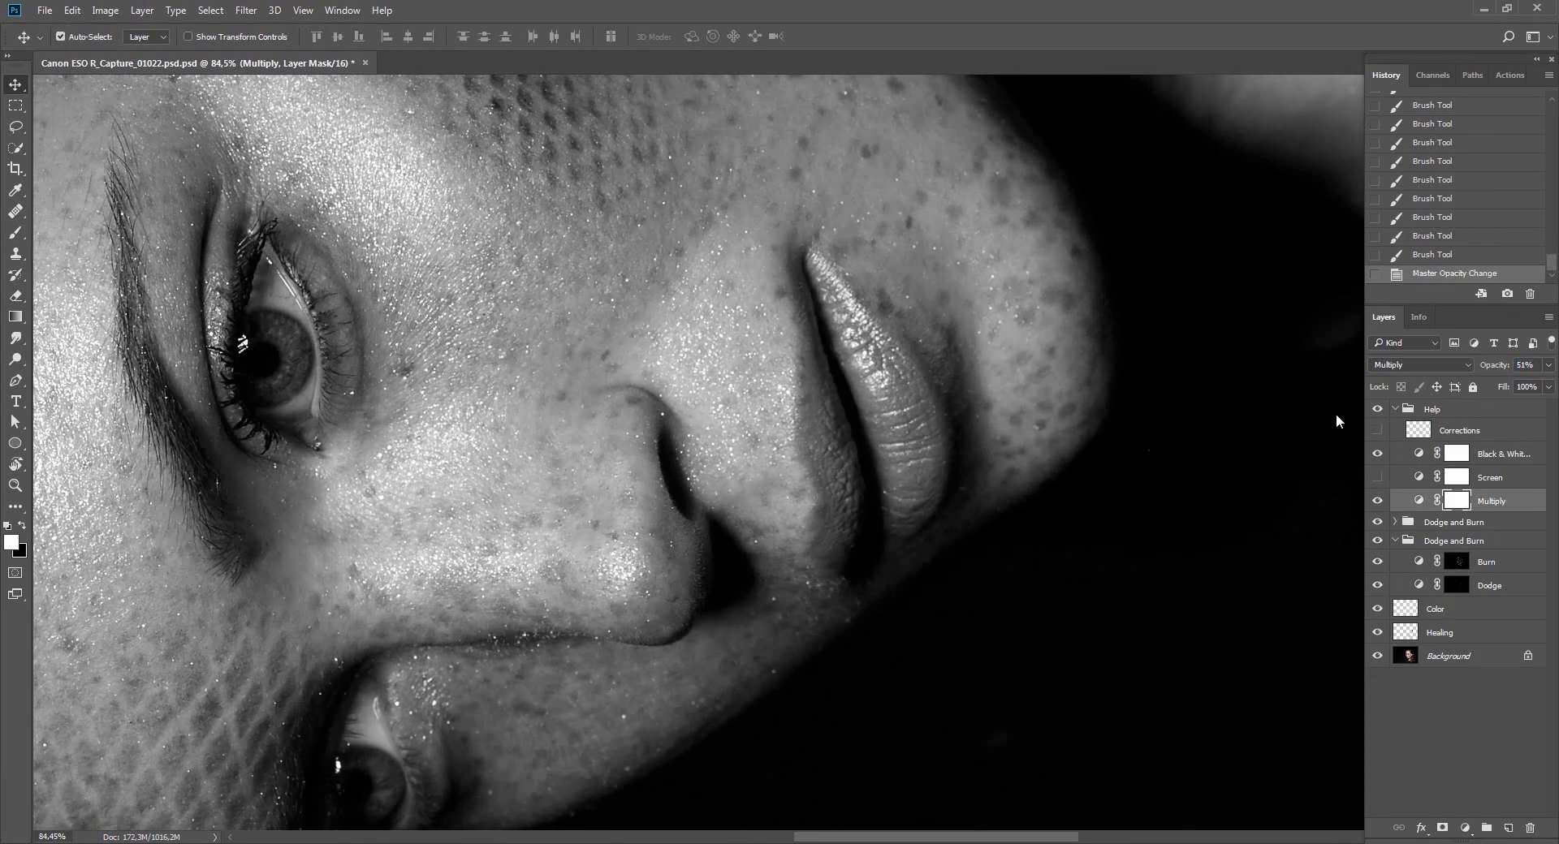
Try to darken spots on the lower lip with the 20% opacity brush on the Help group's Multiply mask.
key(b)
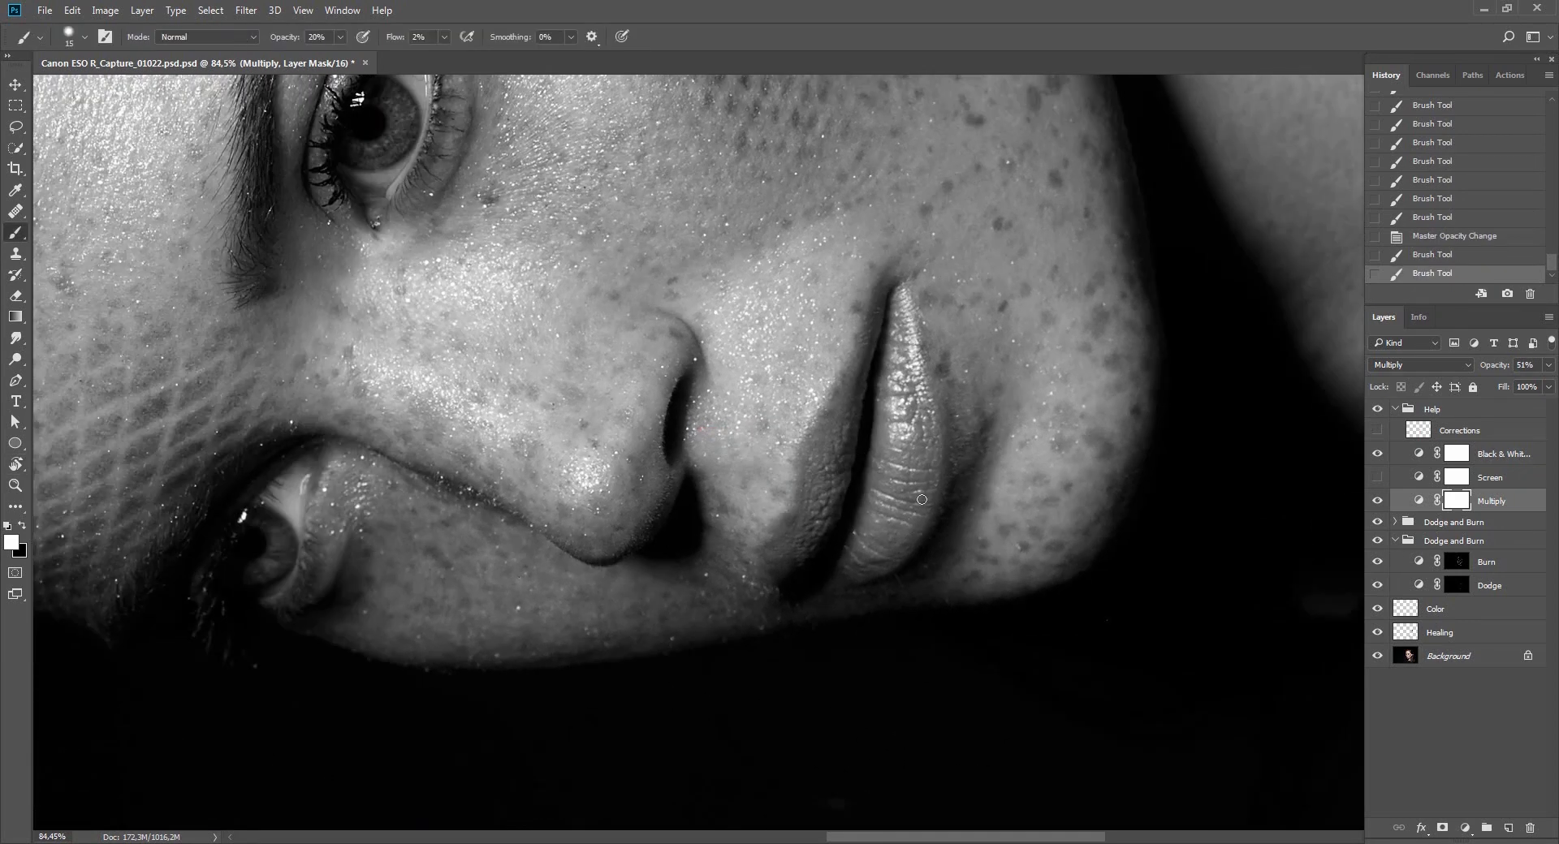
click(911, 549)
click(901, 568)
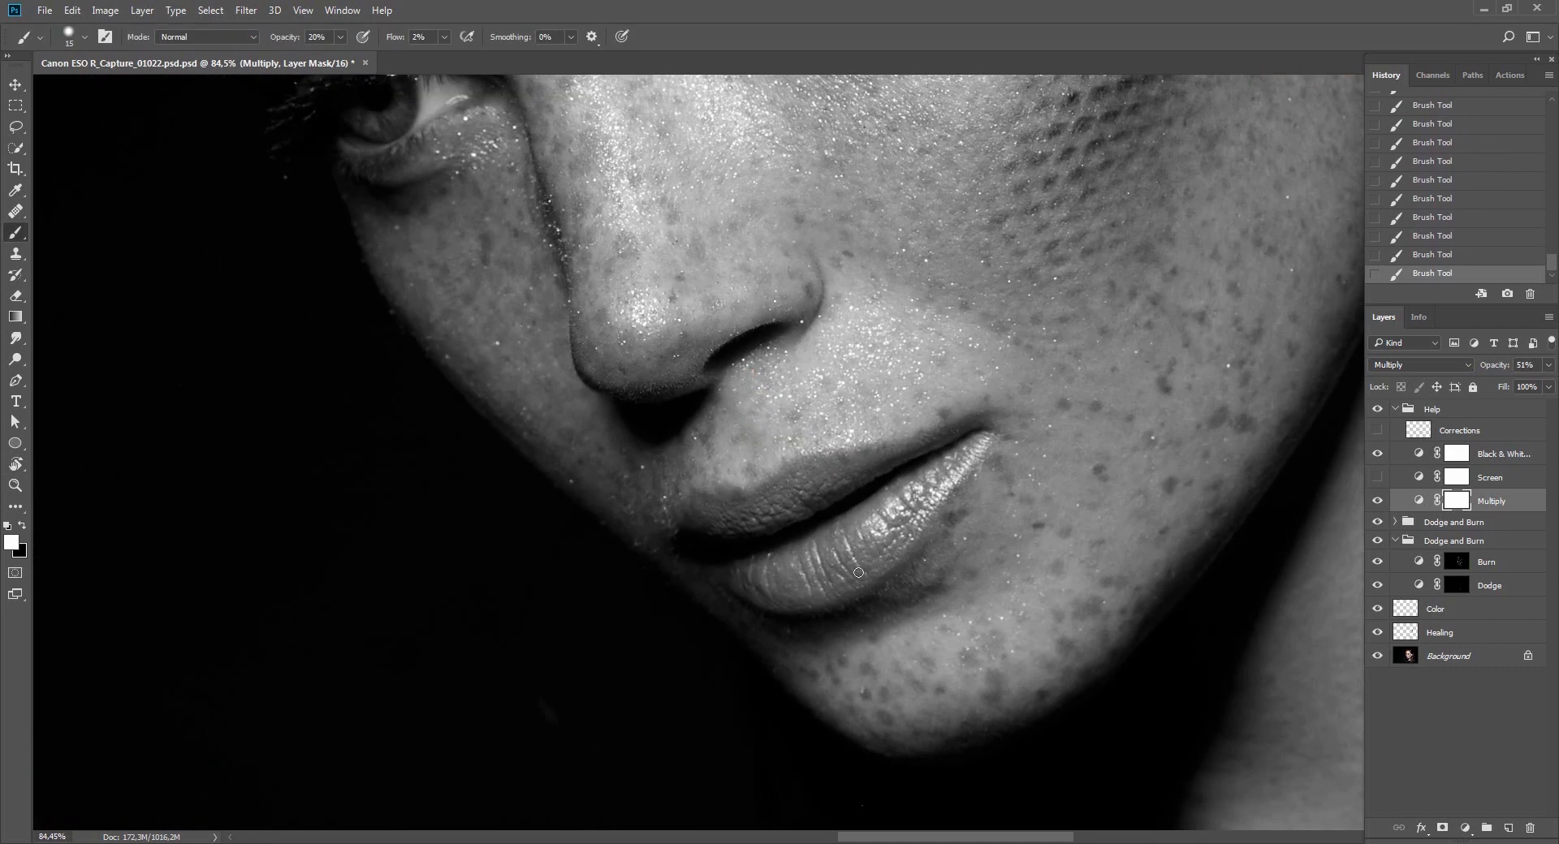
Darken bright areas of the lips on the lower group's Burn mask at 20% opacity in the black-and-white helper view.
key(r)
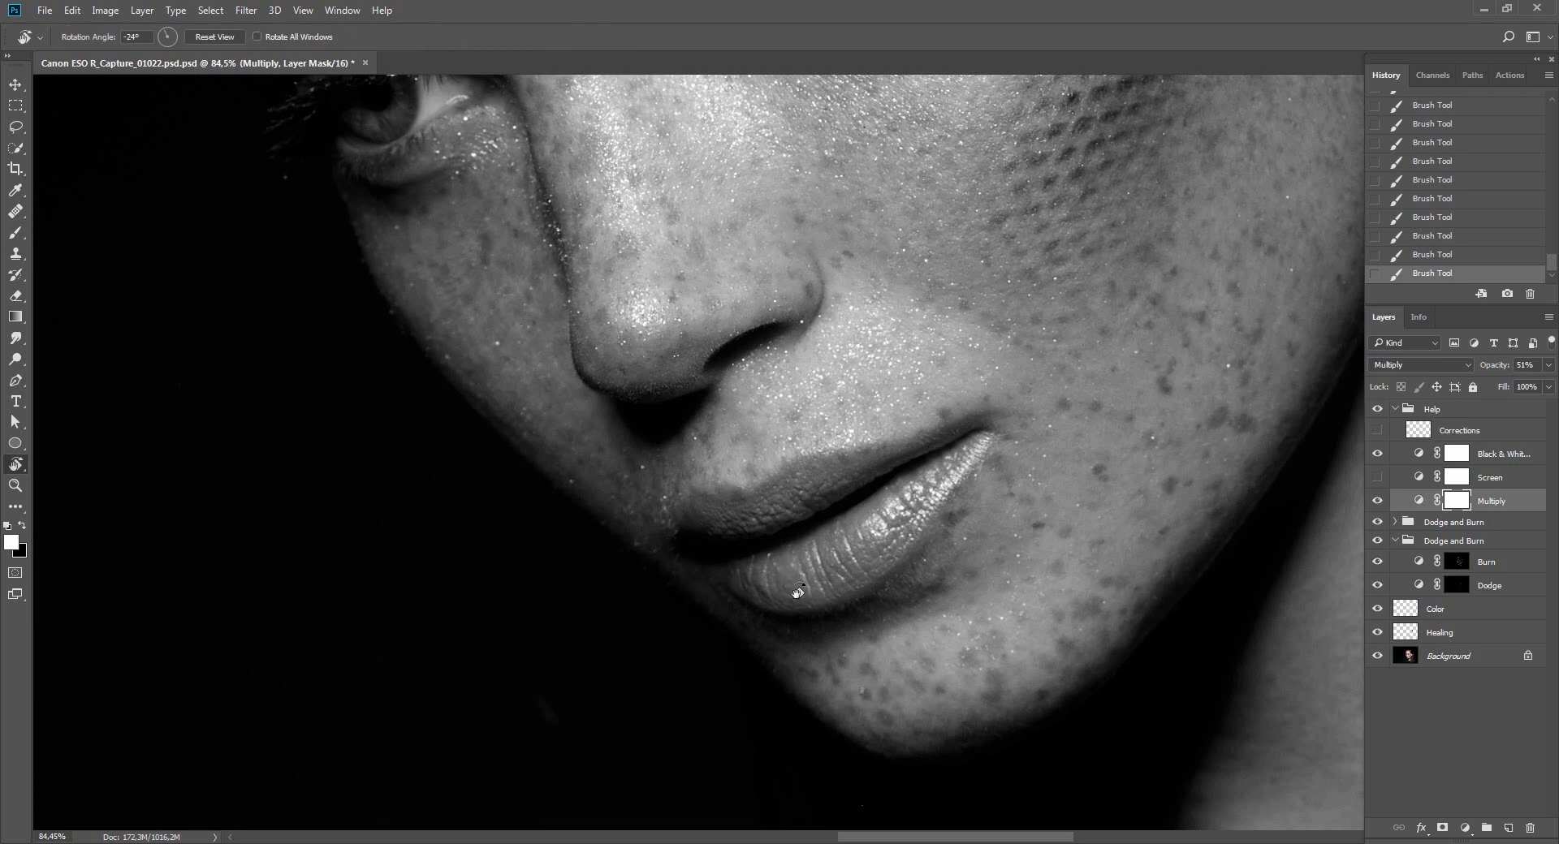
drag(1099, 661, 1234, 496)
click(1463, 560)
mouse_move(1226, 398)
mouse_down()
mouse_move(1017, 592)
mouse_move(670, 562)
mouse_move(682, 519)
mouse_up()
key(b)
key(r)
drag(771, 349, 636, 393)
key(b)
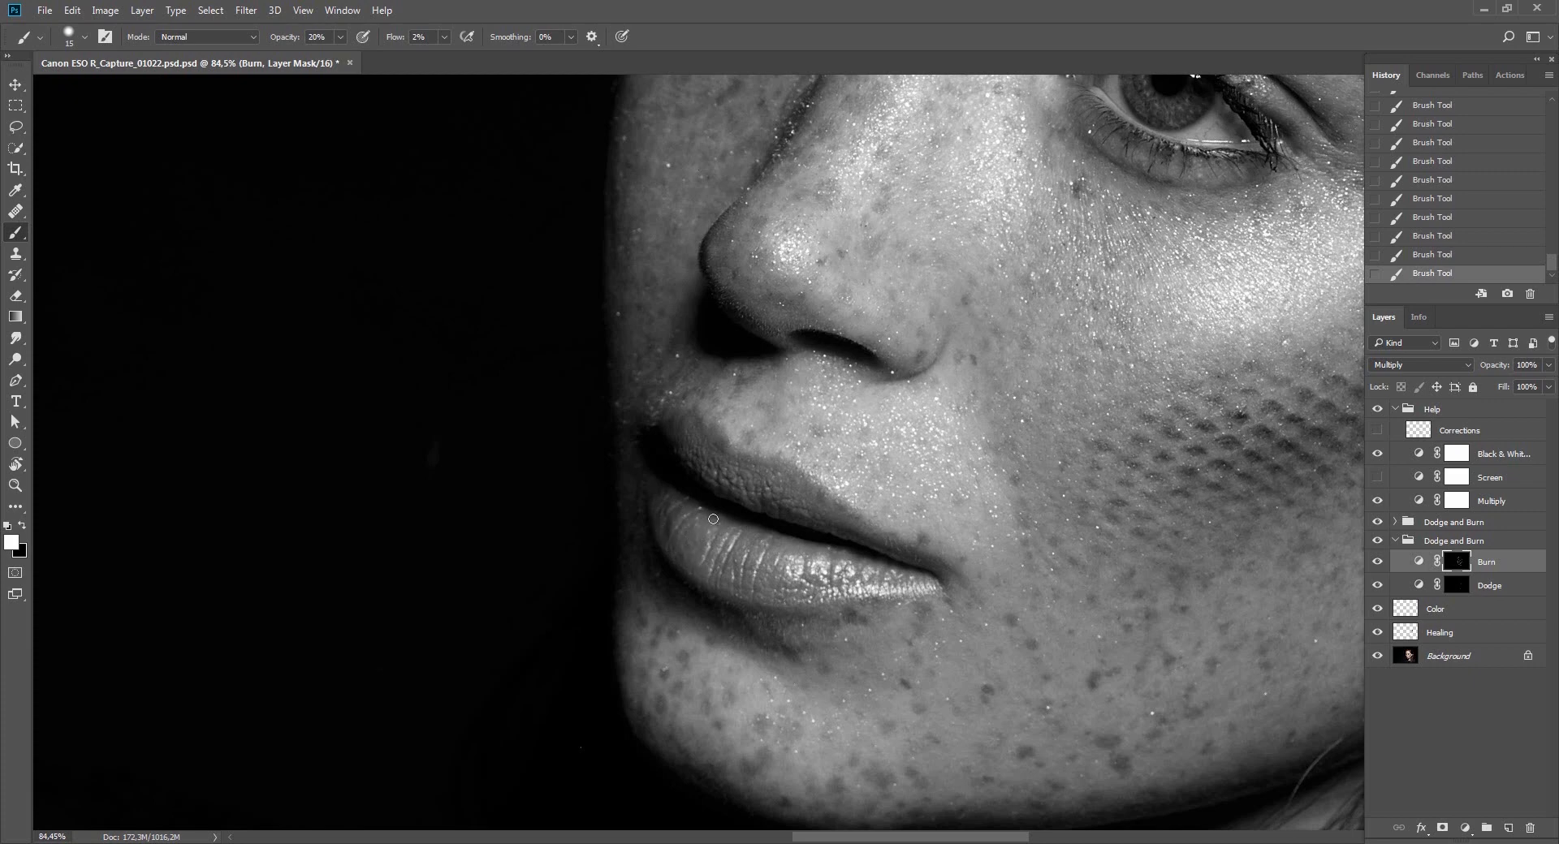
key(r)
mouse_move(915, 682)
mouse_down()
mouse_move(1009, 215)
mouse_move(977, 190)
mouse_up()
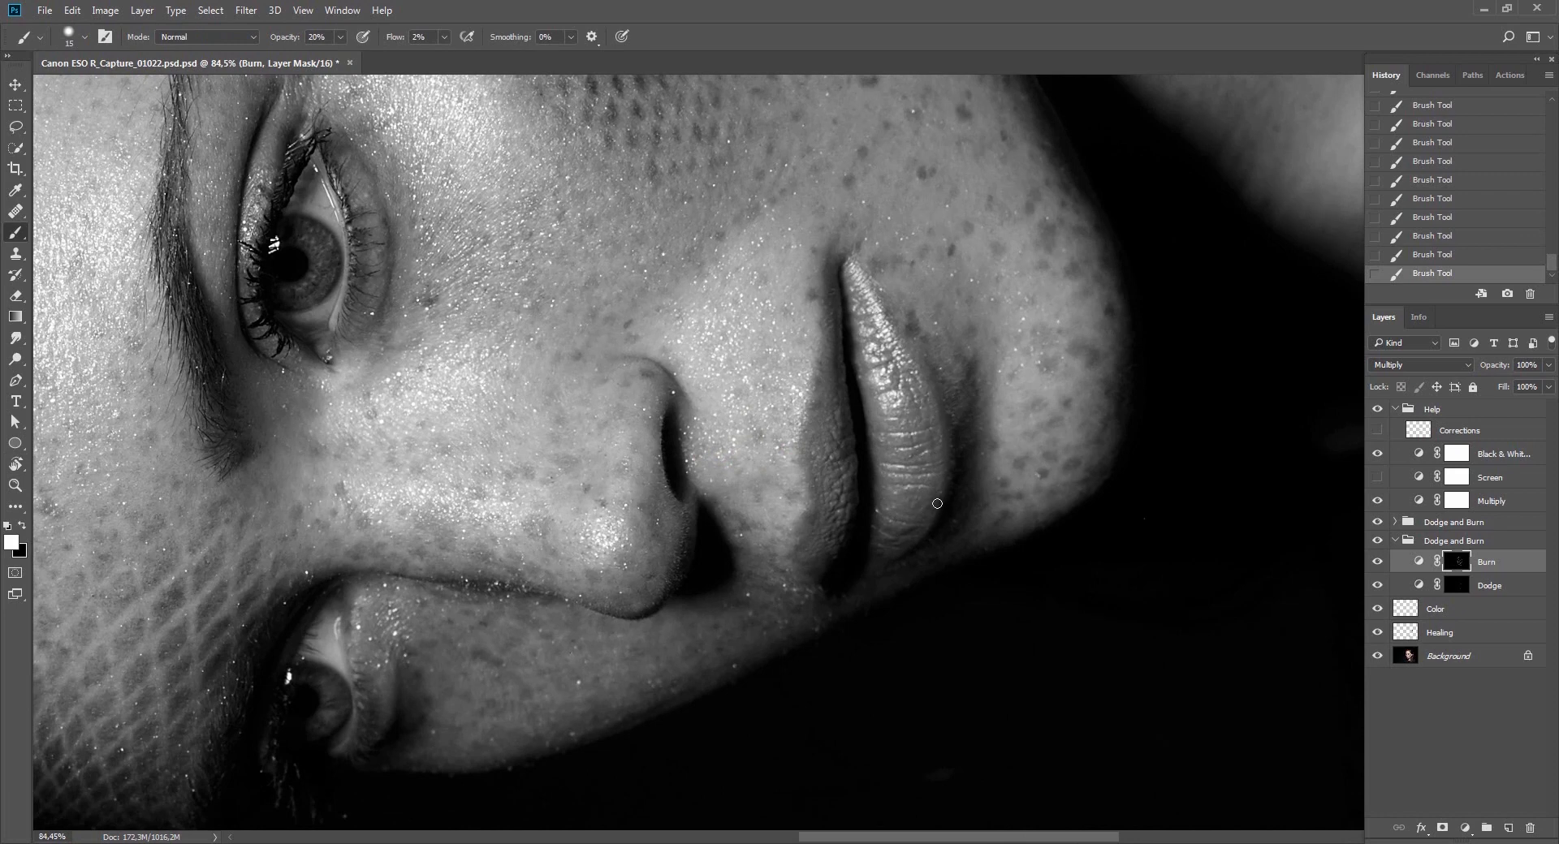
Brighten dark spots around the lips on the lower group's Dodge mask with a smaller brush, fading a stroke to 10%.
click(1471, 584)
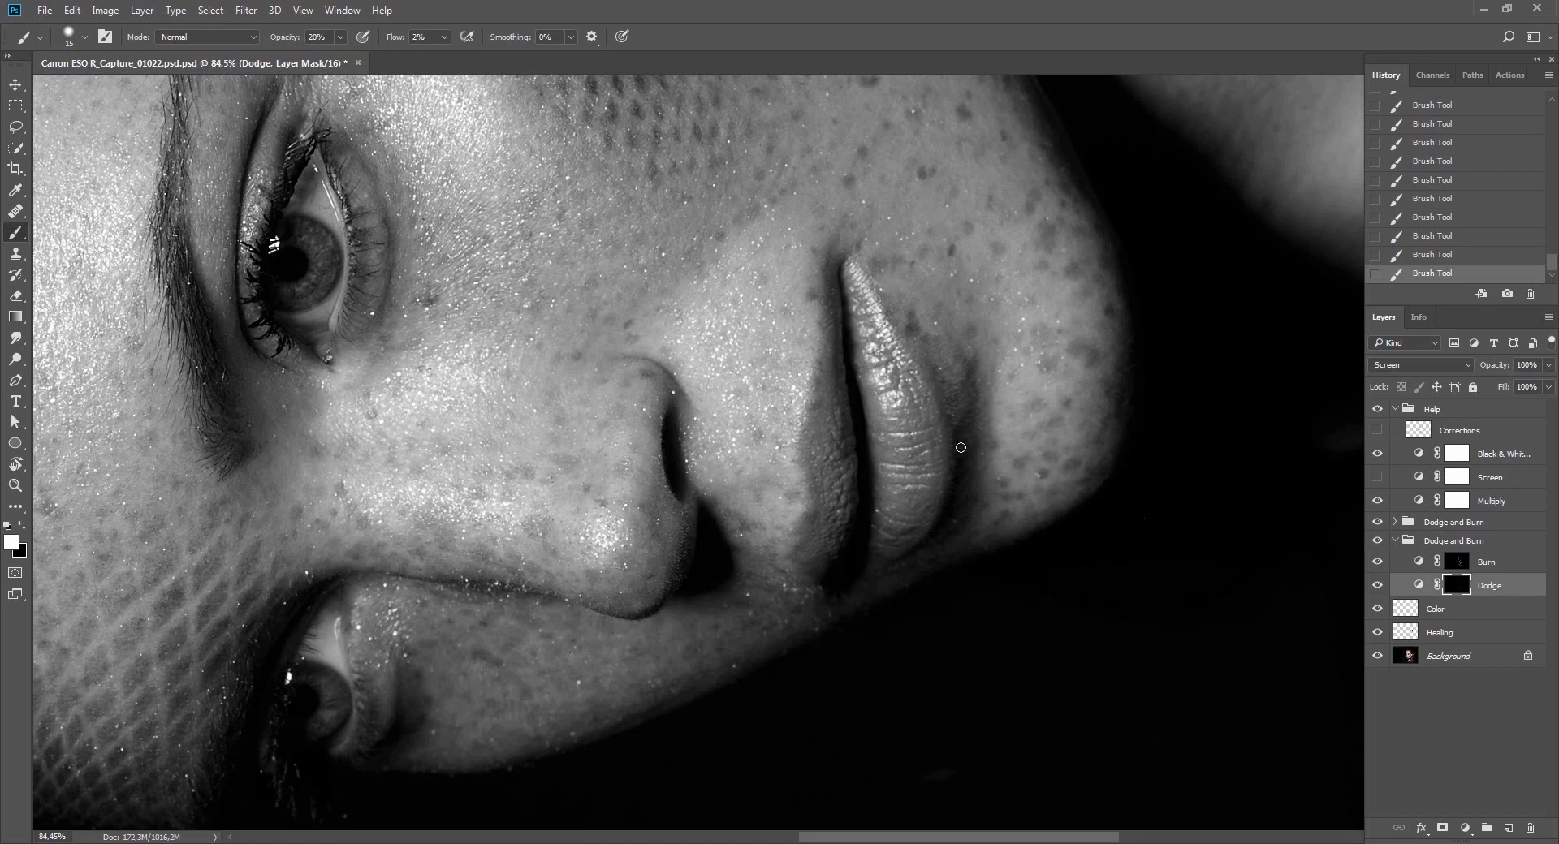
key(bracketleft)
key(bracketleft)
key(ctrl+shift+f)
text(10)
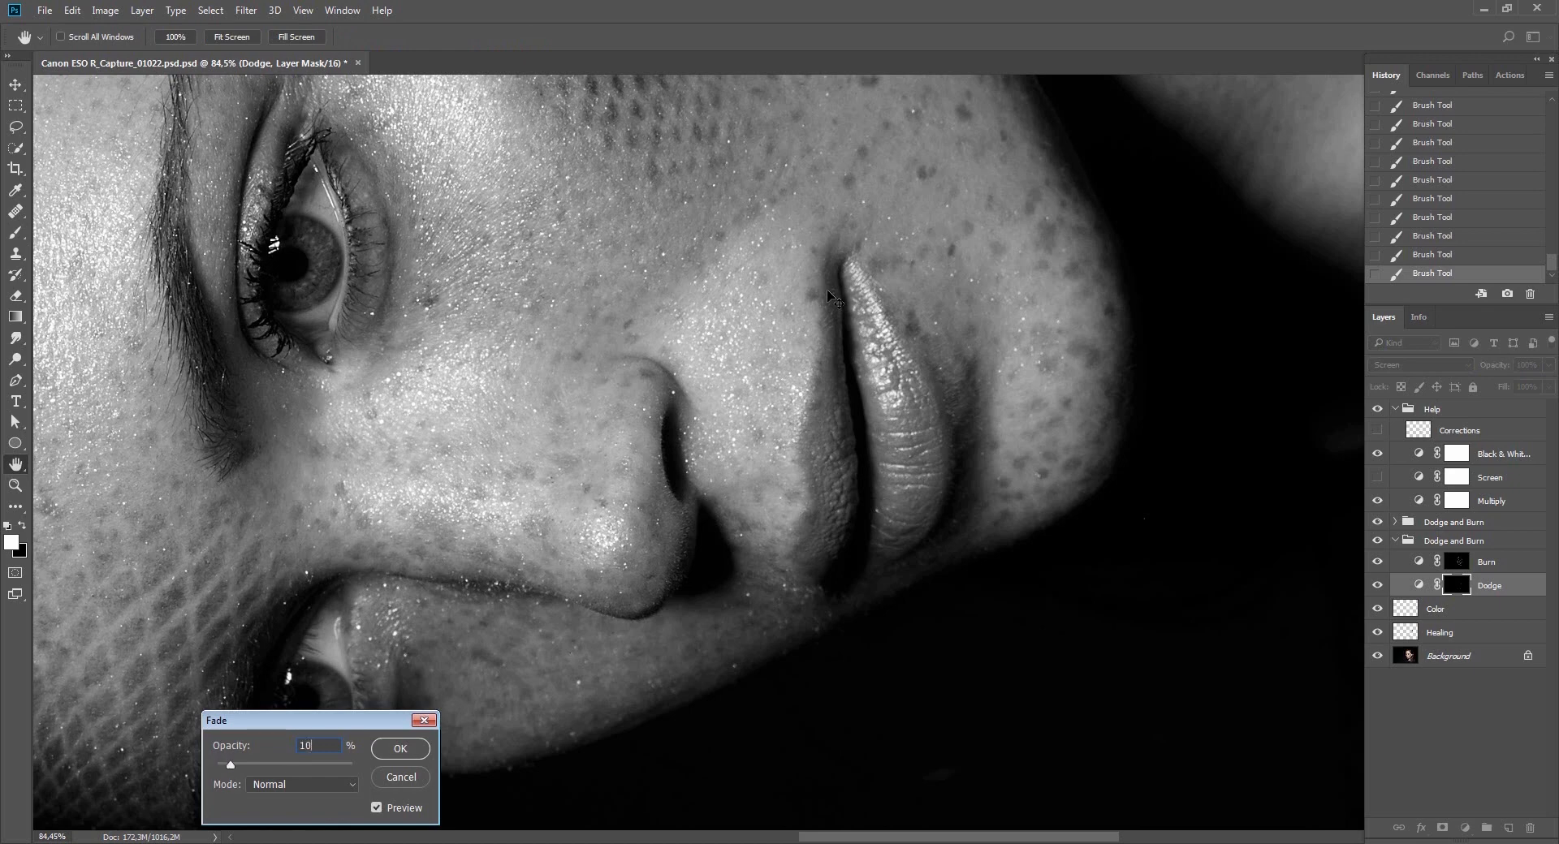
key(Return)
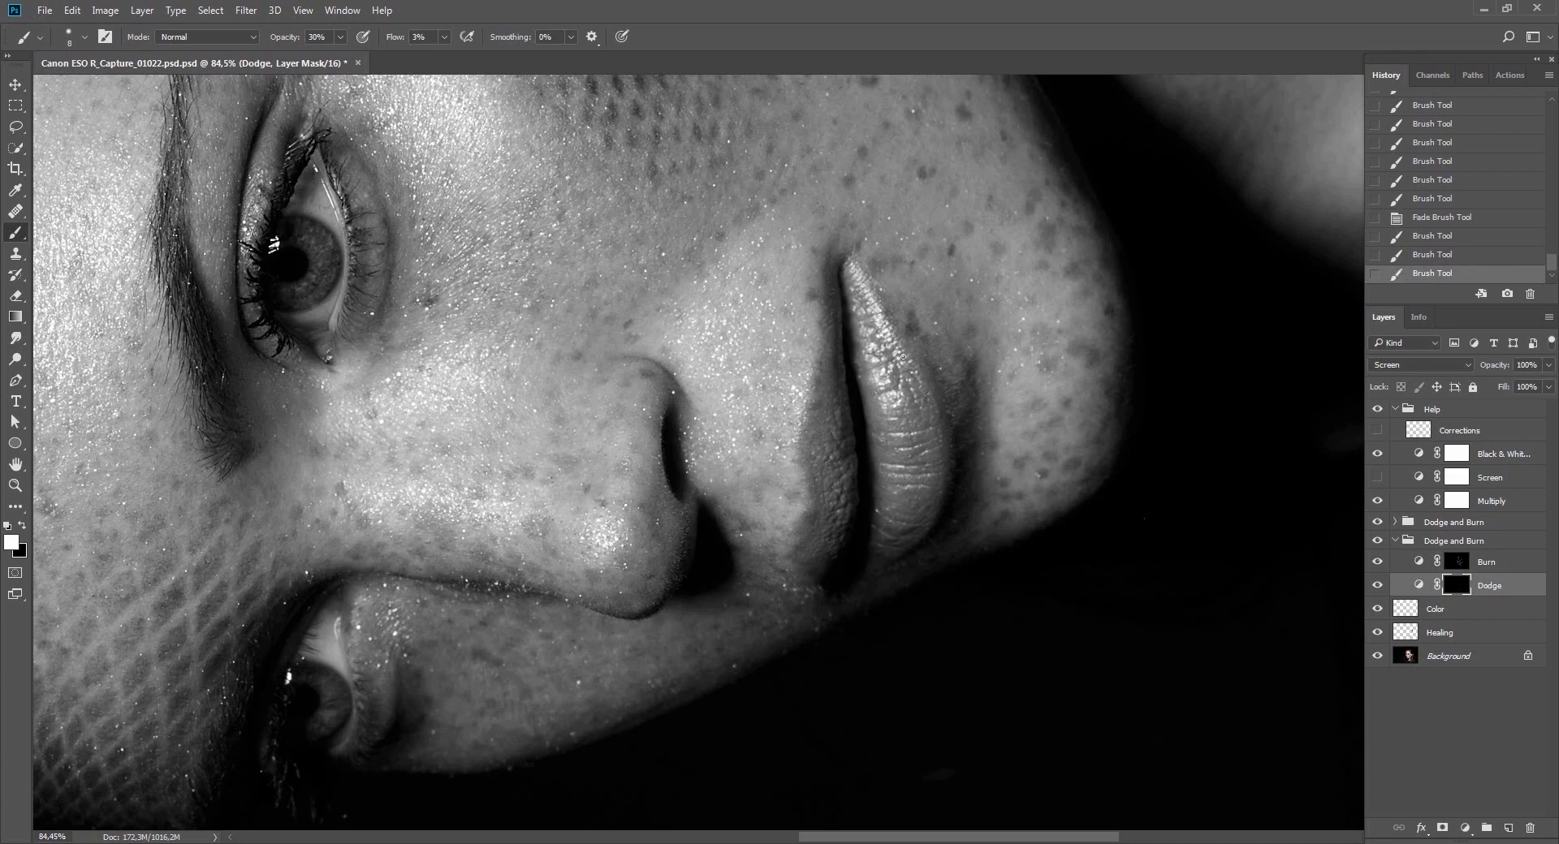
click(1417, 586)
Even out the lips on the lower group's Burn mask with a brush at 30% opacity and 3% flow.
click(1456, 561)
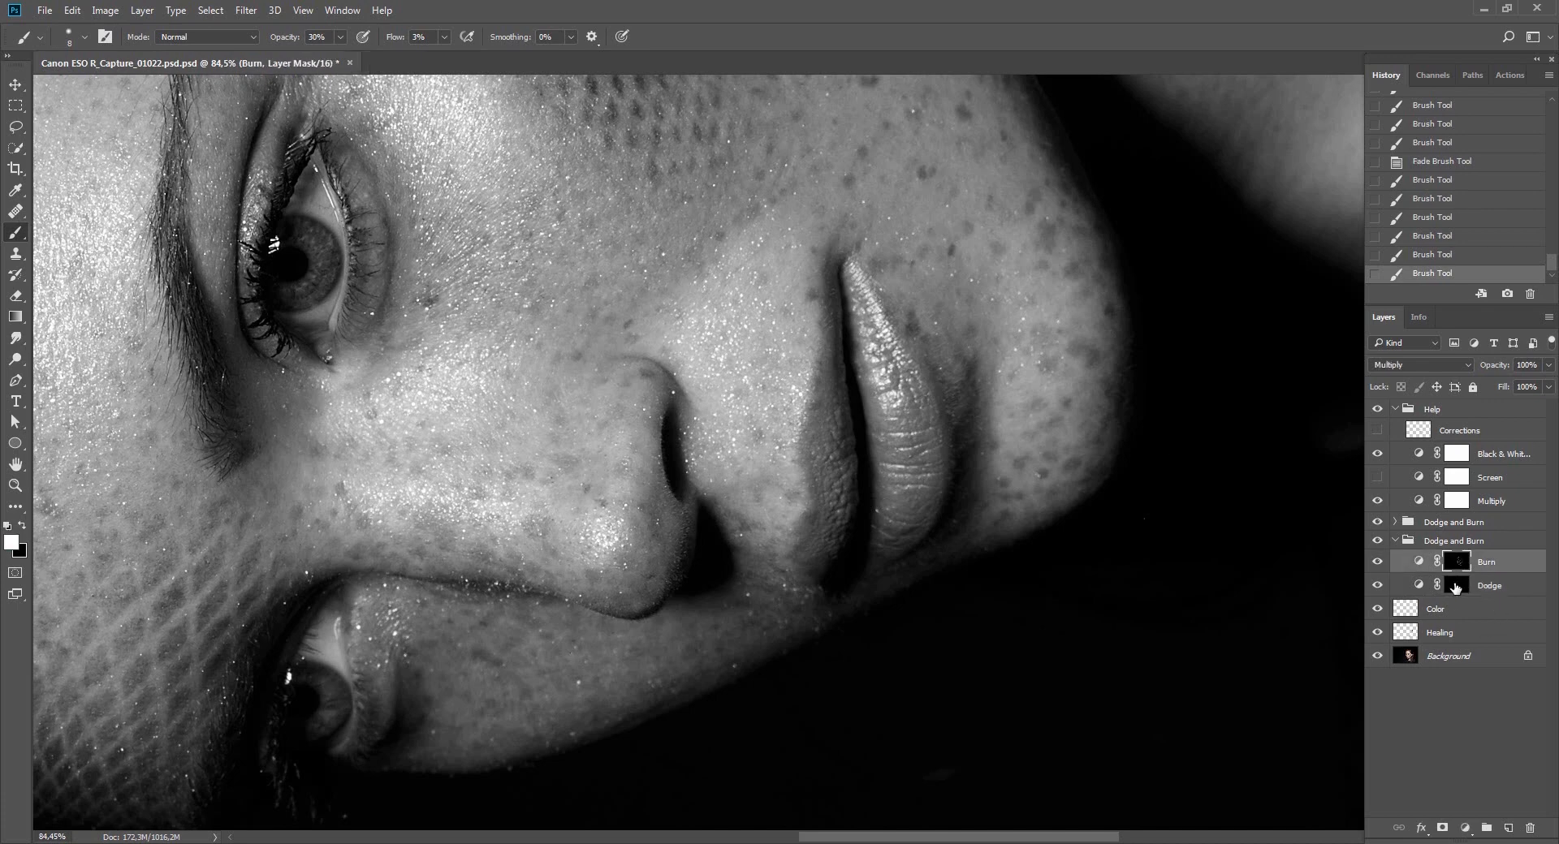
key(r)
drag(1172, 539, 938, 473)
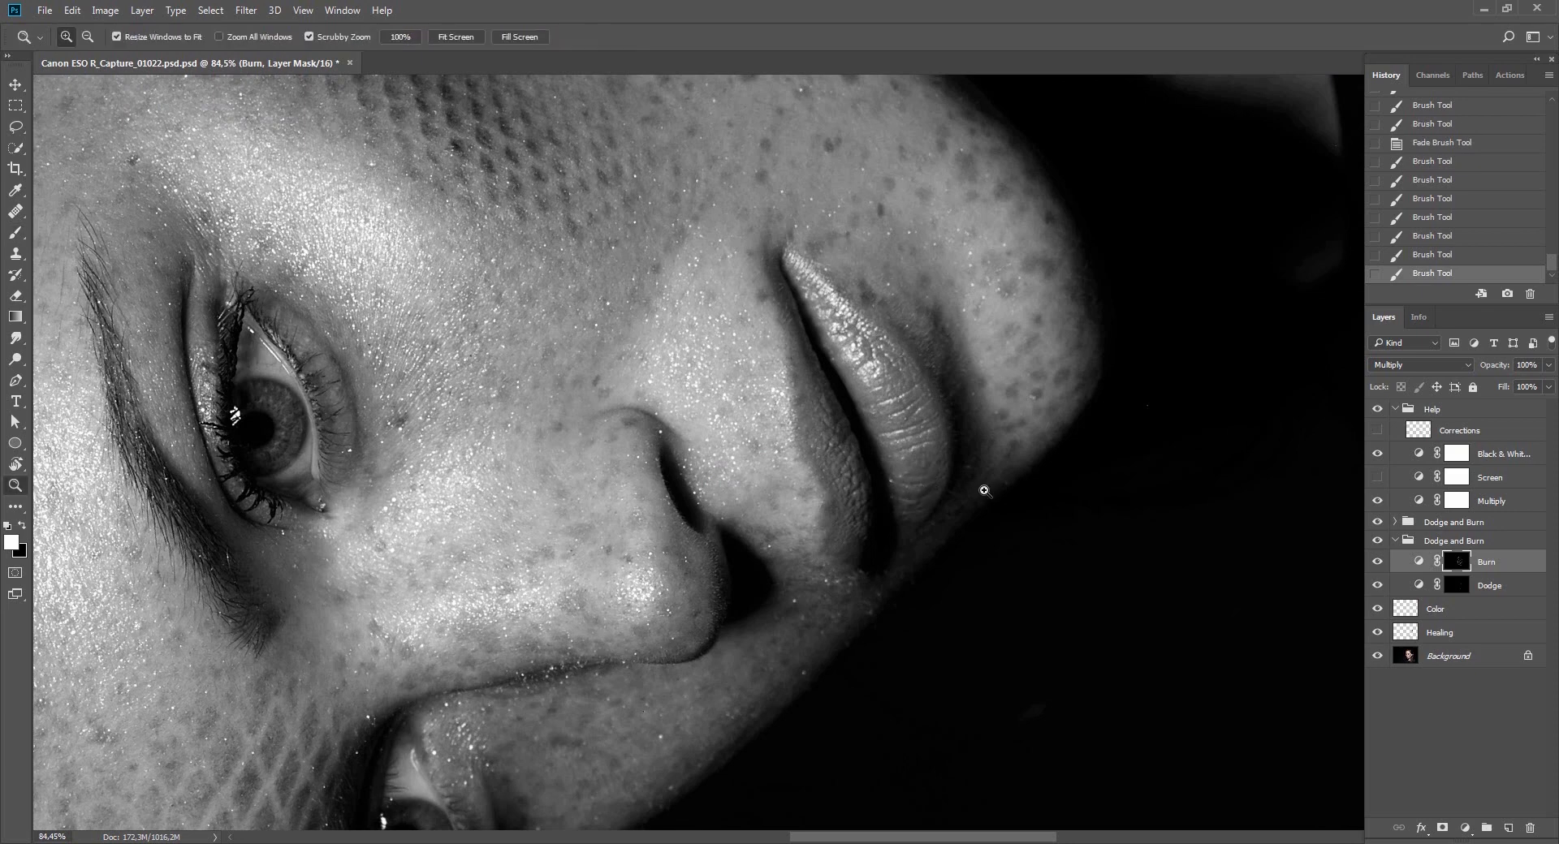
key(r)
mouse_move(1226, 410)
mouse_down()
mouse_move(711, 721)
mouse_move(515, 646)
mouse_move(681, 485)
mouse_up()
key(b)
mouse_move(686, 474)
mouse_down()
mouse_move(698, 484)
mouse_move(753, 378)
mouse_up()
key(r)
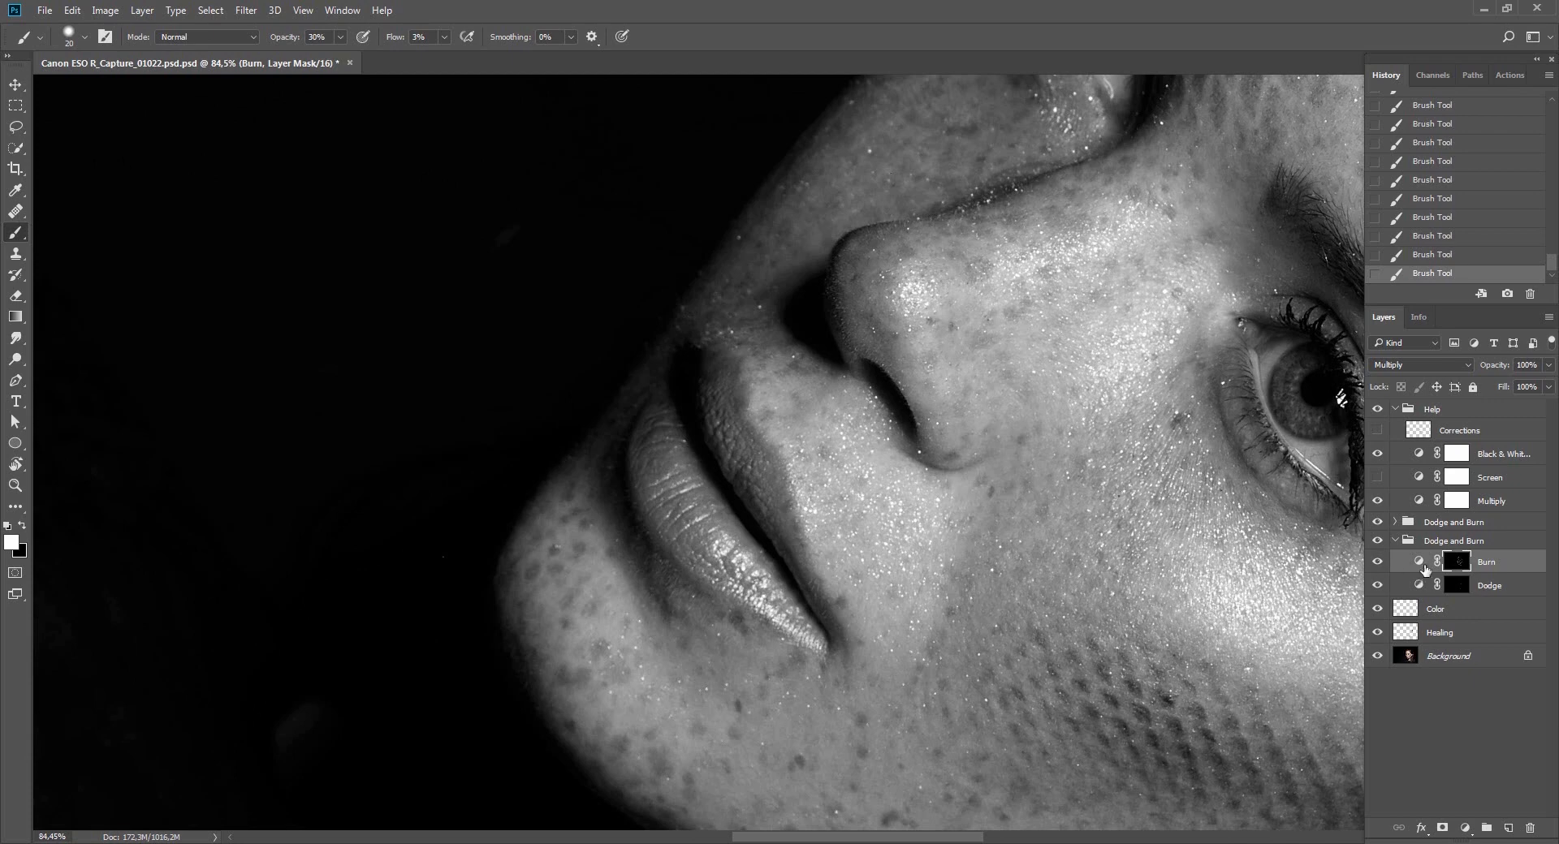
Hide the Help group, fade the last Burn stroke and darken the upper lip with a 20 px brush at 20% opacity.
click(1378, 410)
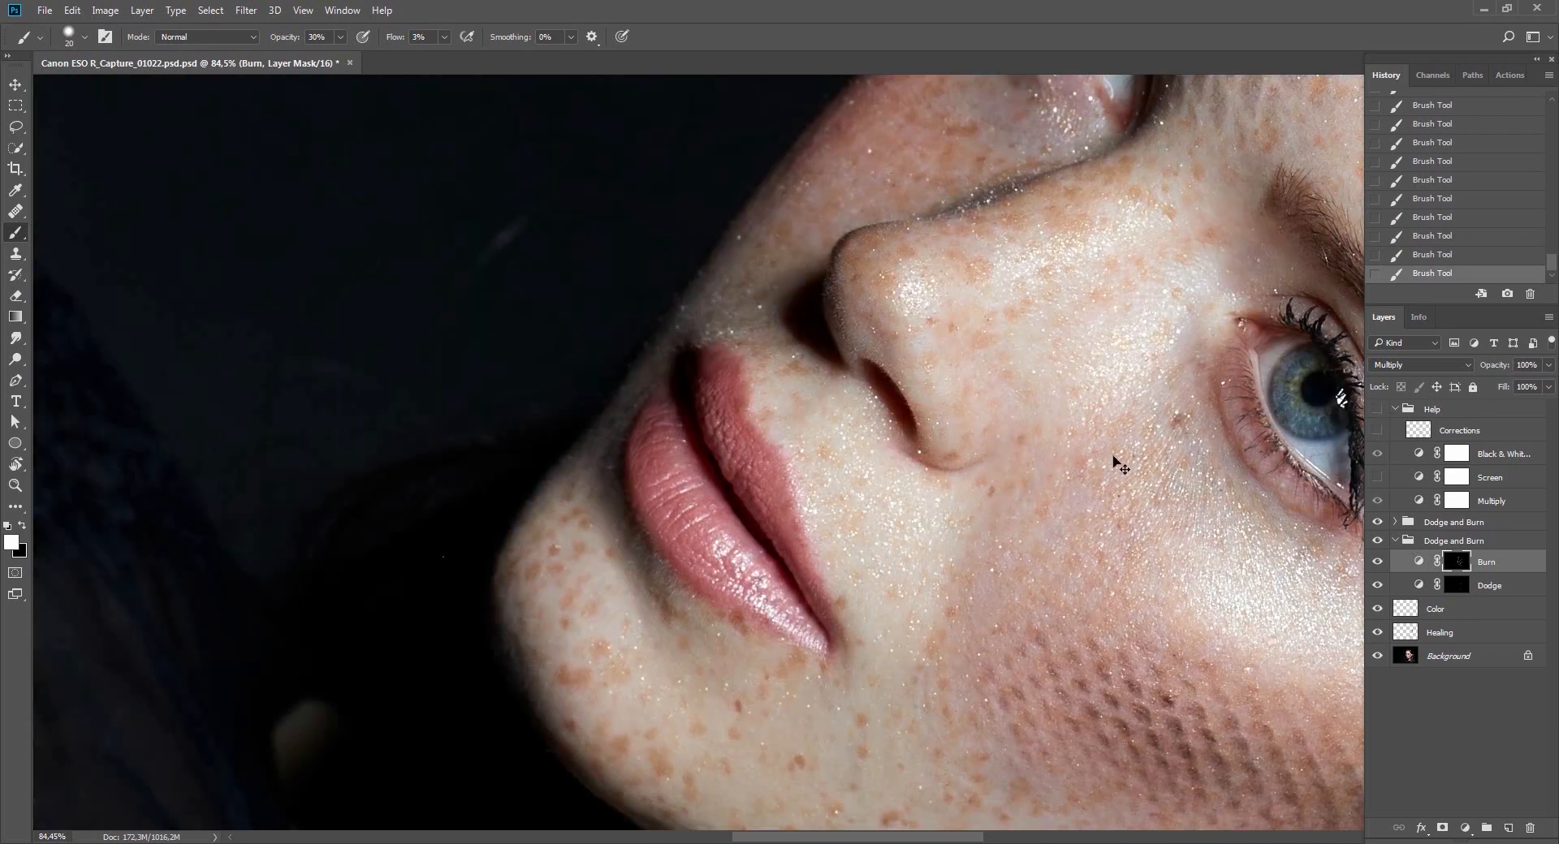
key(ctrl+shift+f)
key(Return)
mouse_move(734, 487)
mouse_down()
mouse_move(738, 507)
mouse_move(724, 467)
mouse_up()
drag(804, 601, 768, 522)
mouse_move(723, 464)
mouse_down()
mouse_move(726, 443)
mouse_move(824, 552)
mouse_move(884, 559)
mouse_move(849, 527)
mouse_move(894, 534)
mouse_move(849, 554)
mouse_move(840, 578)
mouse_move(773, 593)
mouse_move(870, 596)
mouse_move(811, 600)
mouse_up()
key(r)
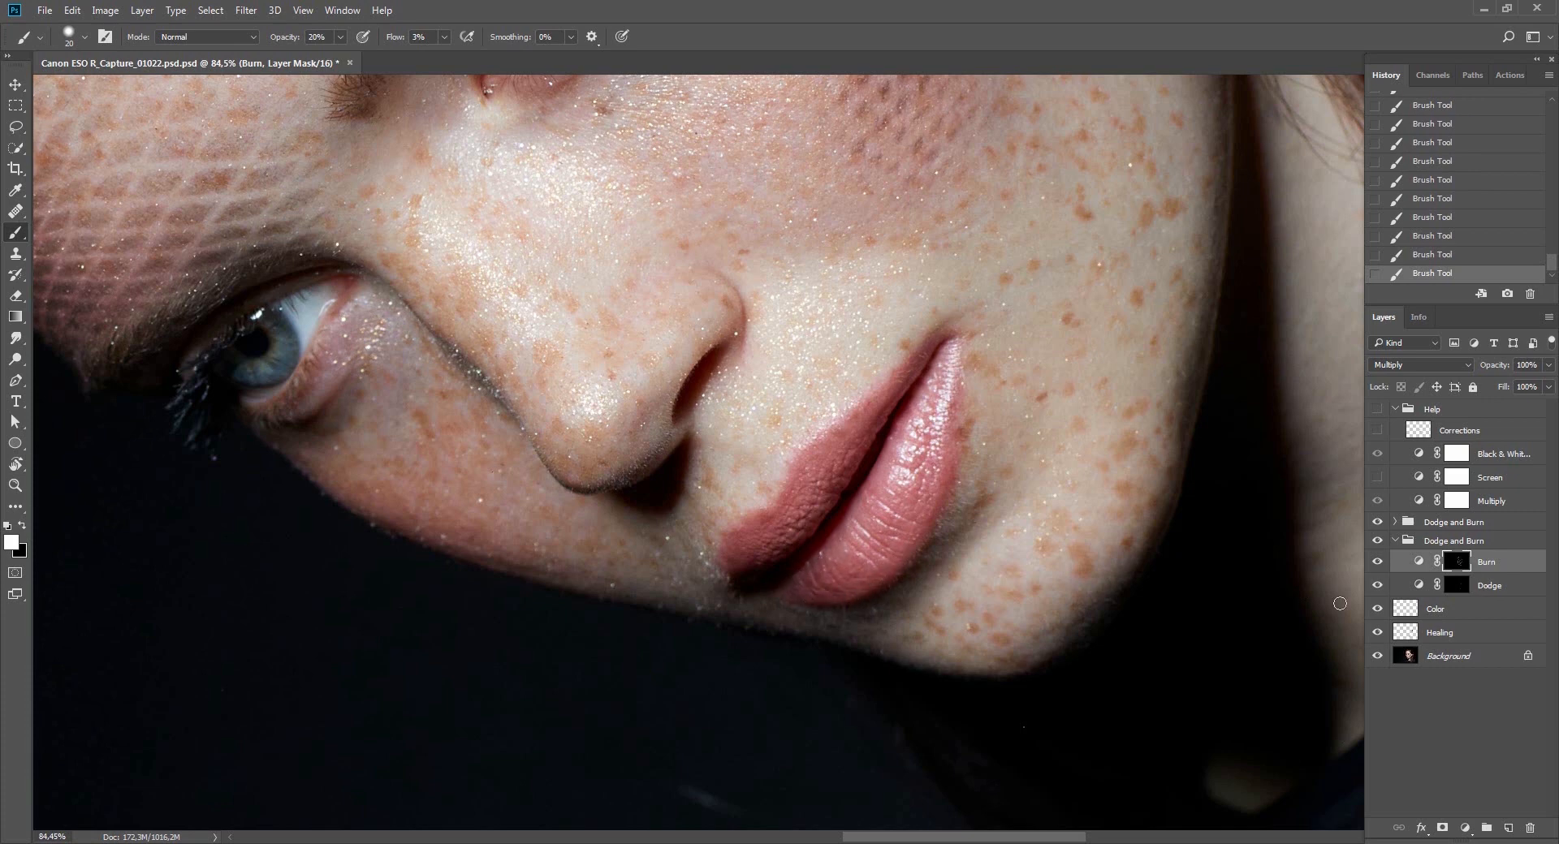
Compare the lips and face before and after by toggling the lower group's Burn layer.
click(1378, 561)
click(1378, 562)
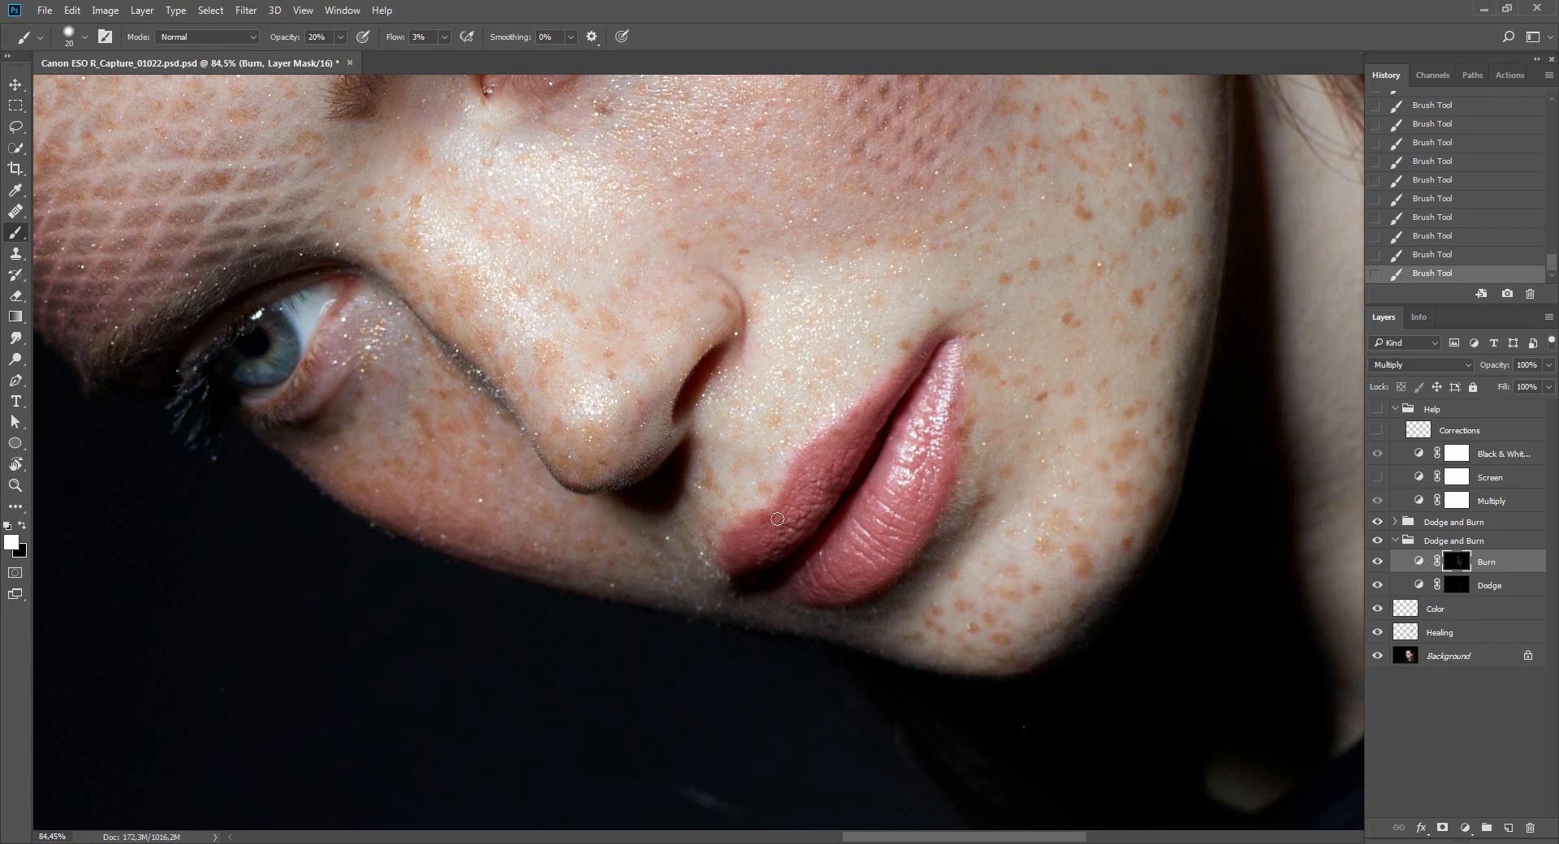
scroll(870, 480, down, 5)
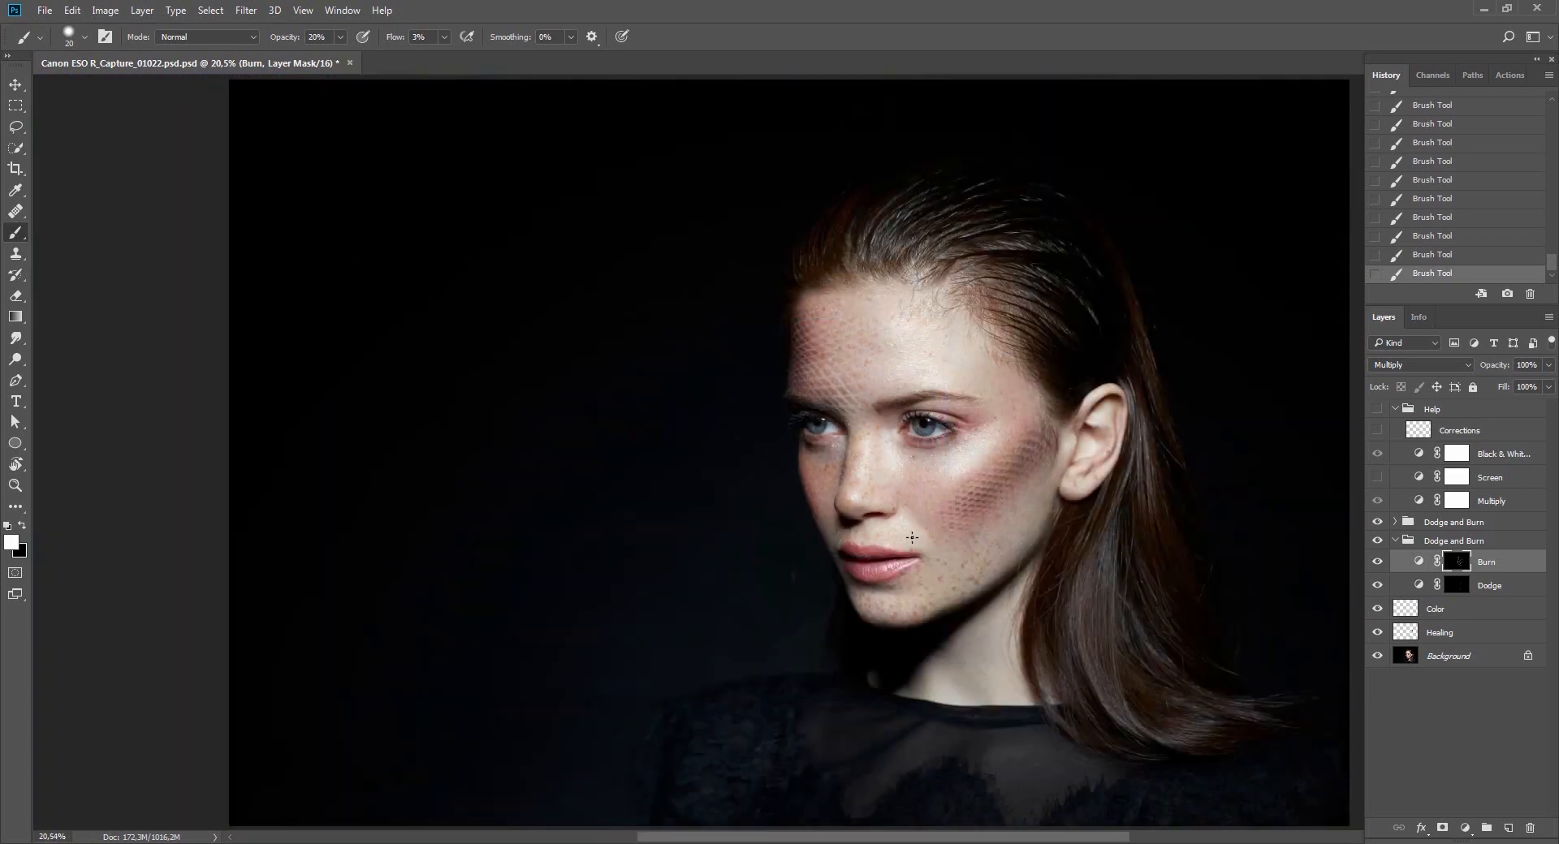
scroll(863, 485, up, 5)
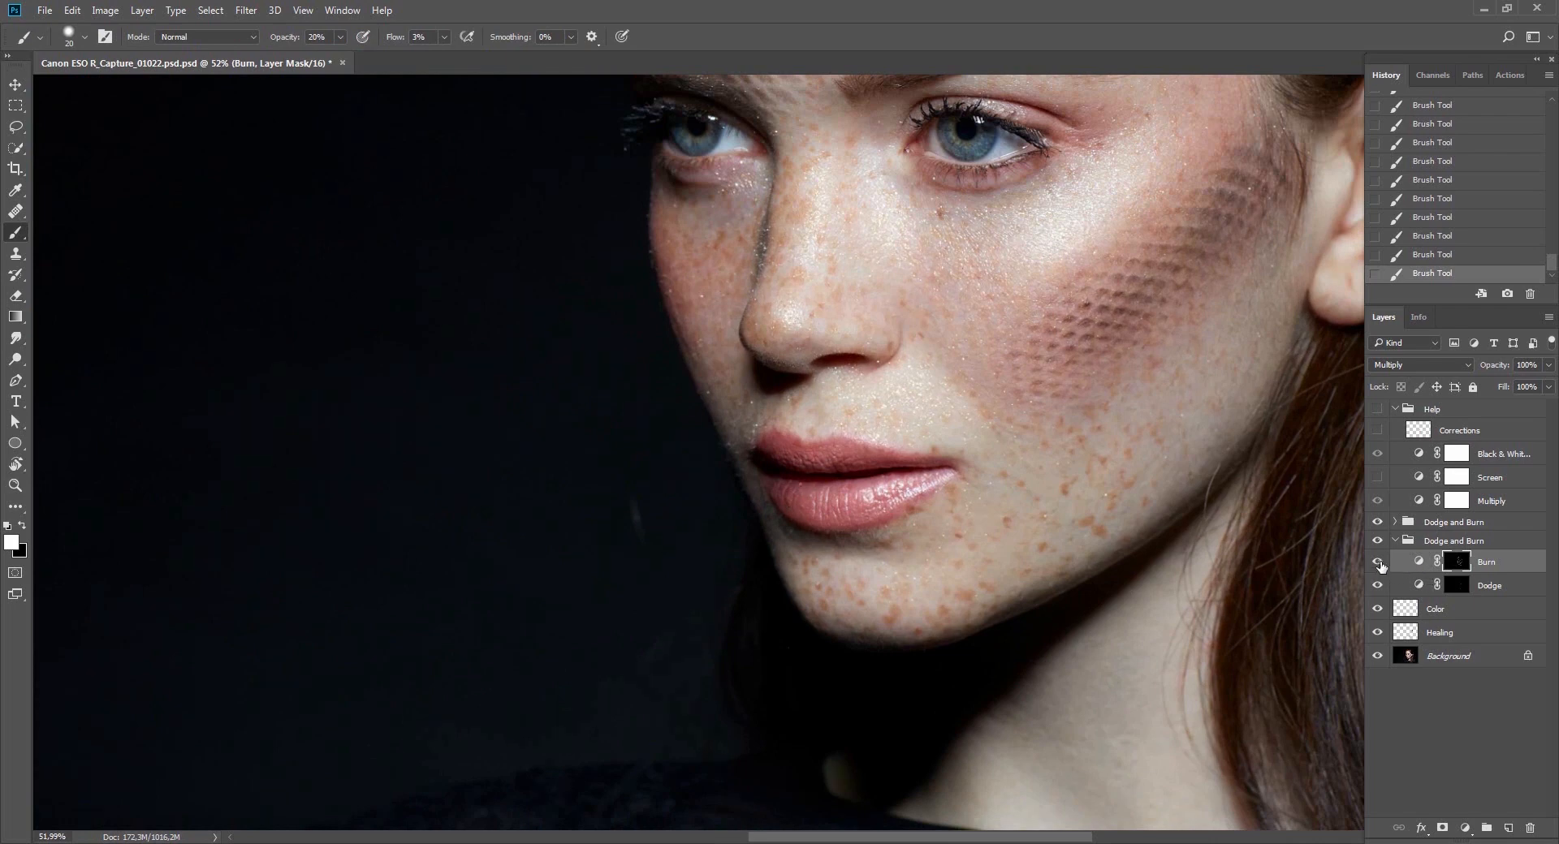
click(1378, 562)
click(1378, 562)
click(1378, 562)
click(1378, 562)
click(1378, 562)
click(1378, 562)
drag(938, 541, 626, 464)
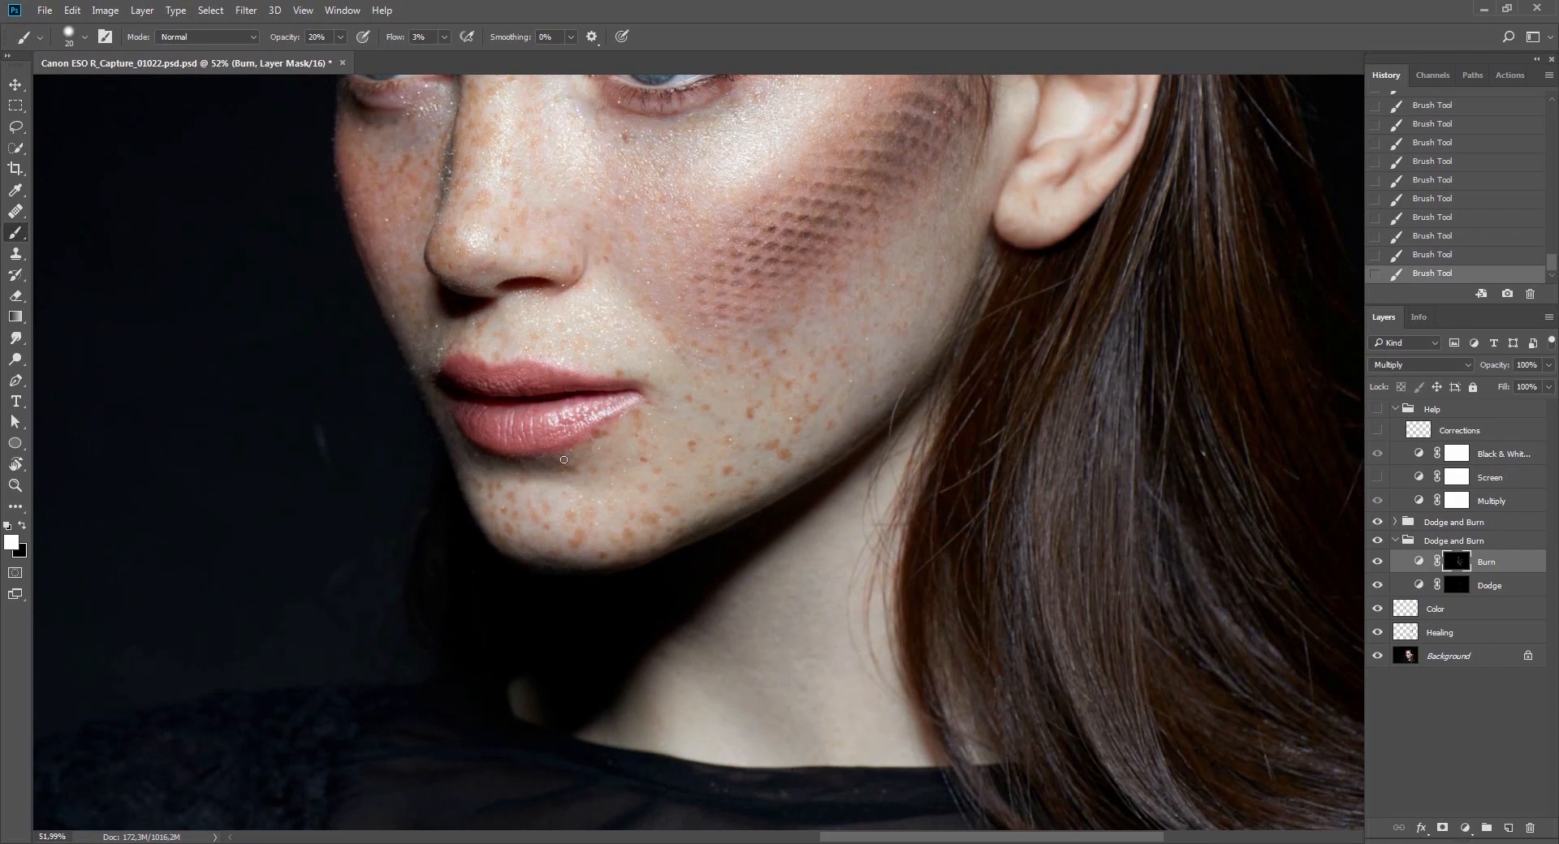
Collapse the lower Dodge and Burn group and stamp all visible layers into a new layer above the upper group.
scroll(651, 432, down, 4)
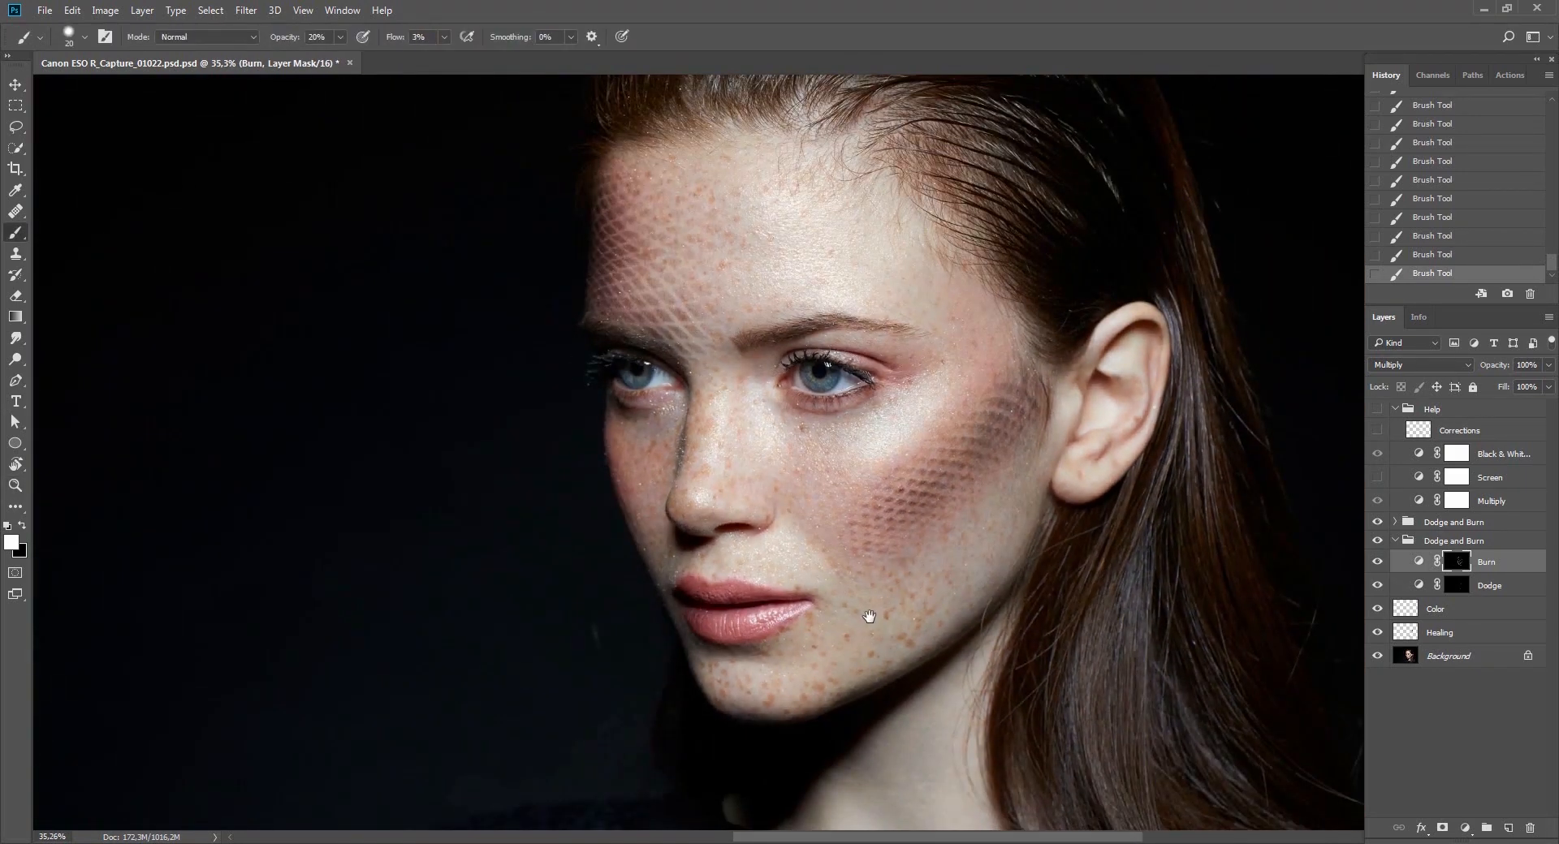
drag(869, 617, 882, 598)
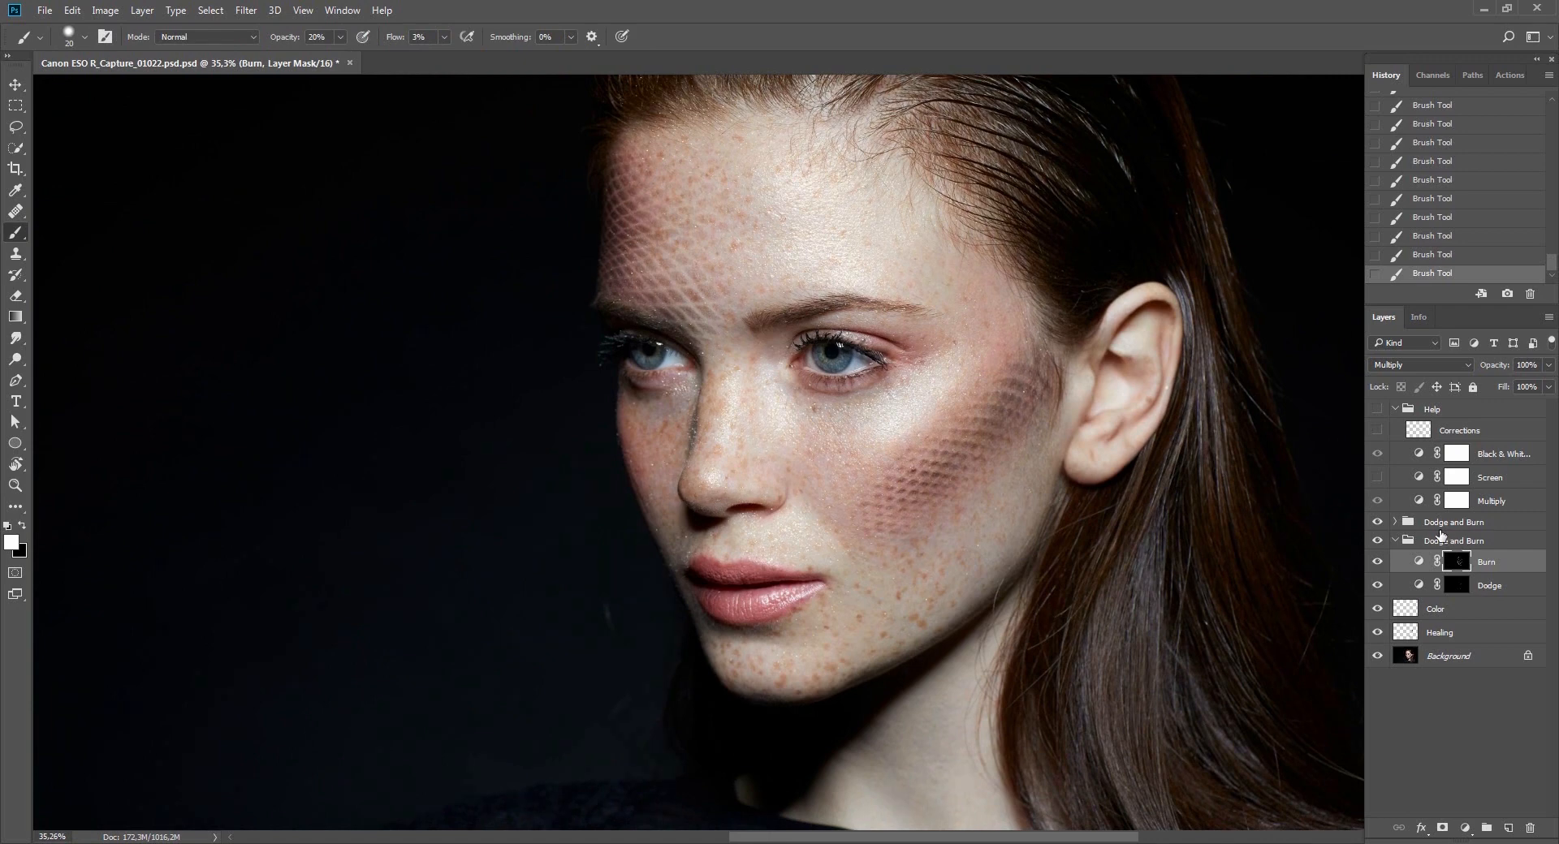
click(1395, 541)
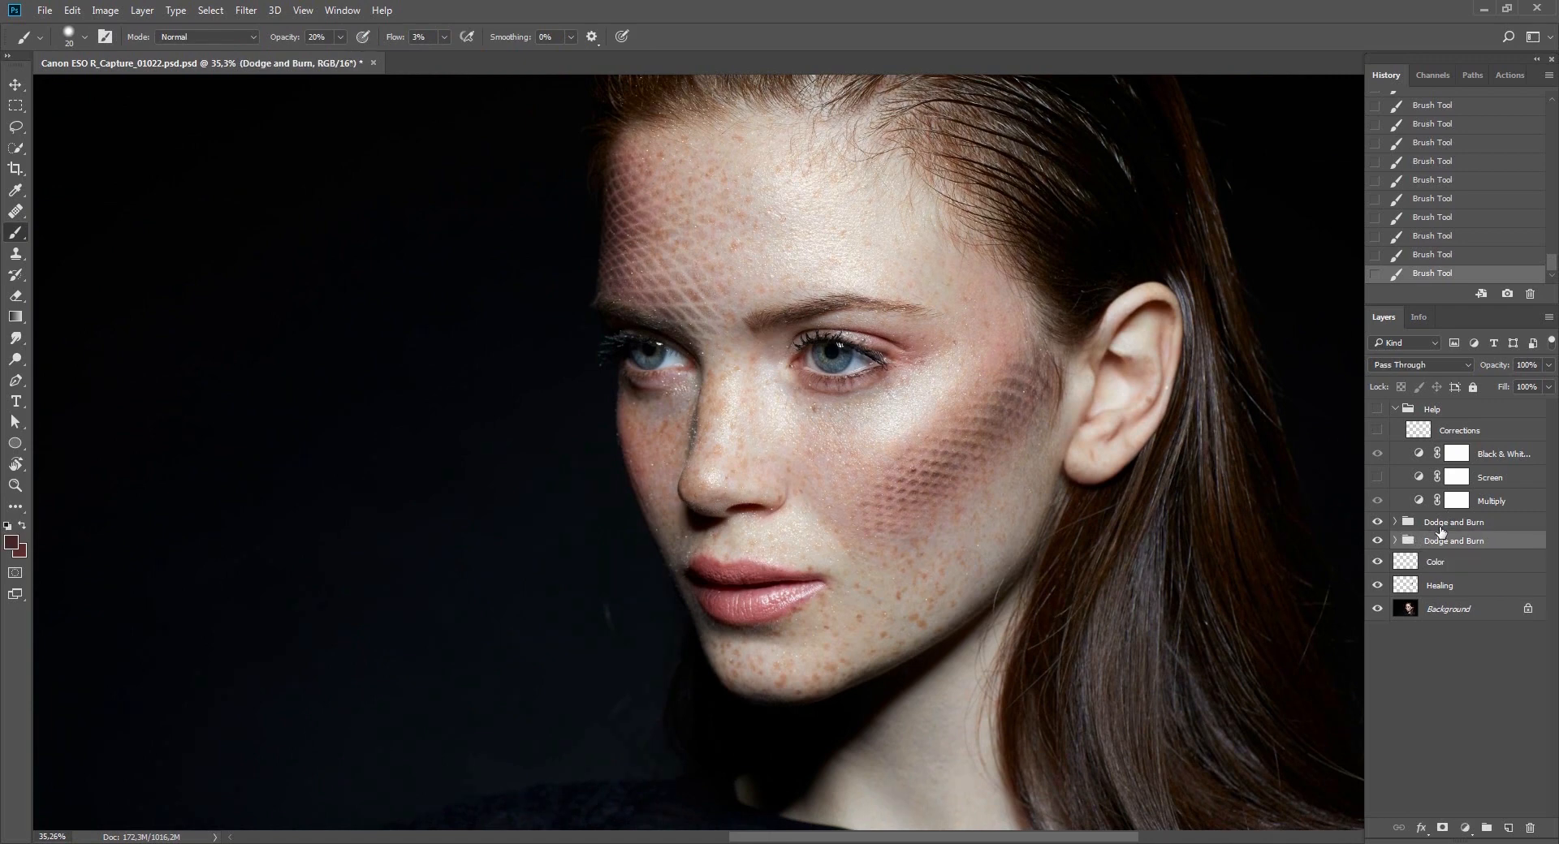
click(1442, 527)
scroll(966, 537, right, 1)
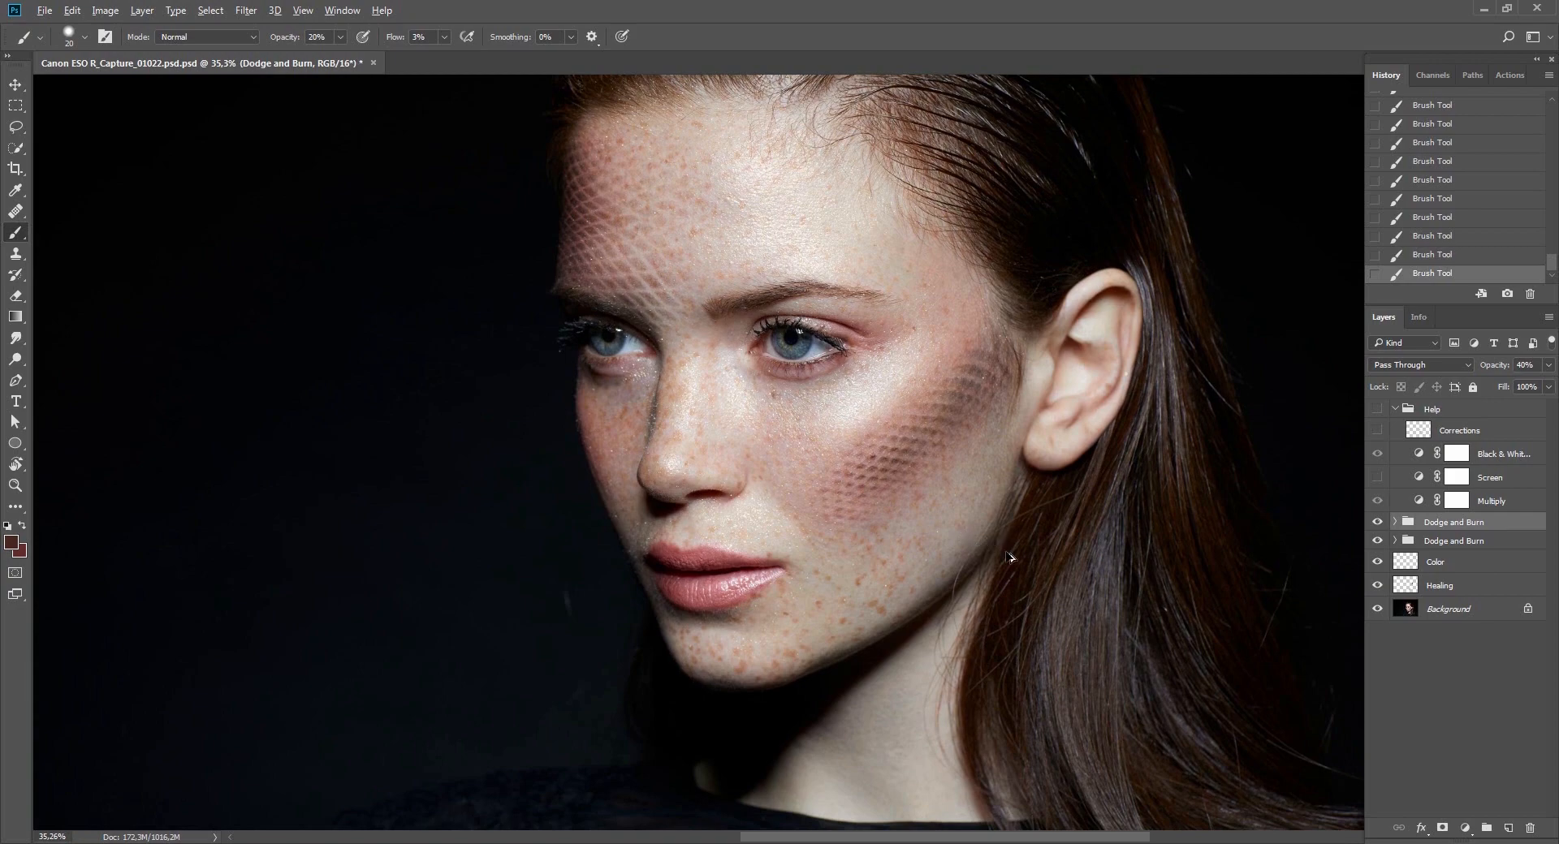
key(ctrl+shift+alt+e)
Examine the stamped layer close up around the nose and mouth, and across the whole portrait.
key(z)
drag(965, 529, 870, 522)
drag(755, 504, 849, 499)
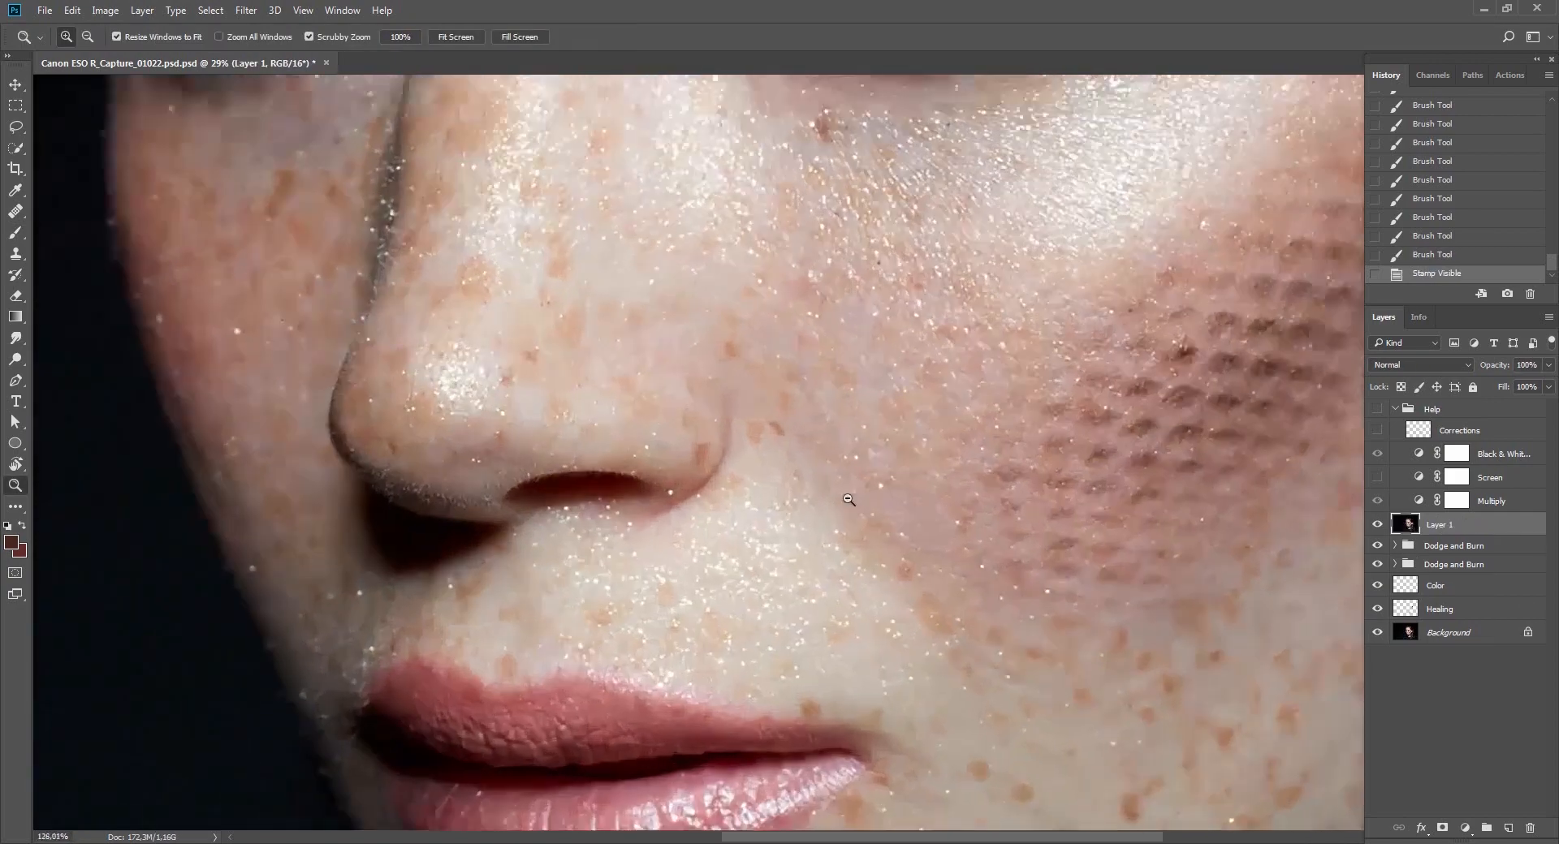
alt+click(848, 499)
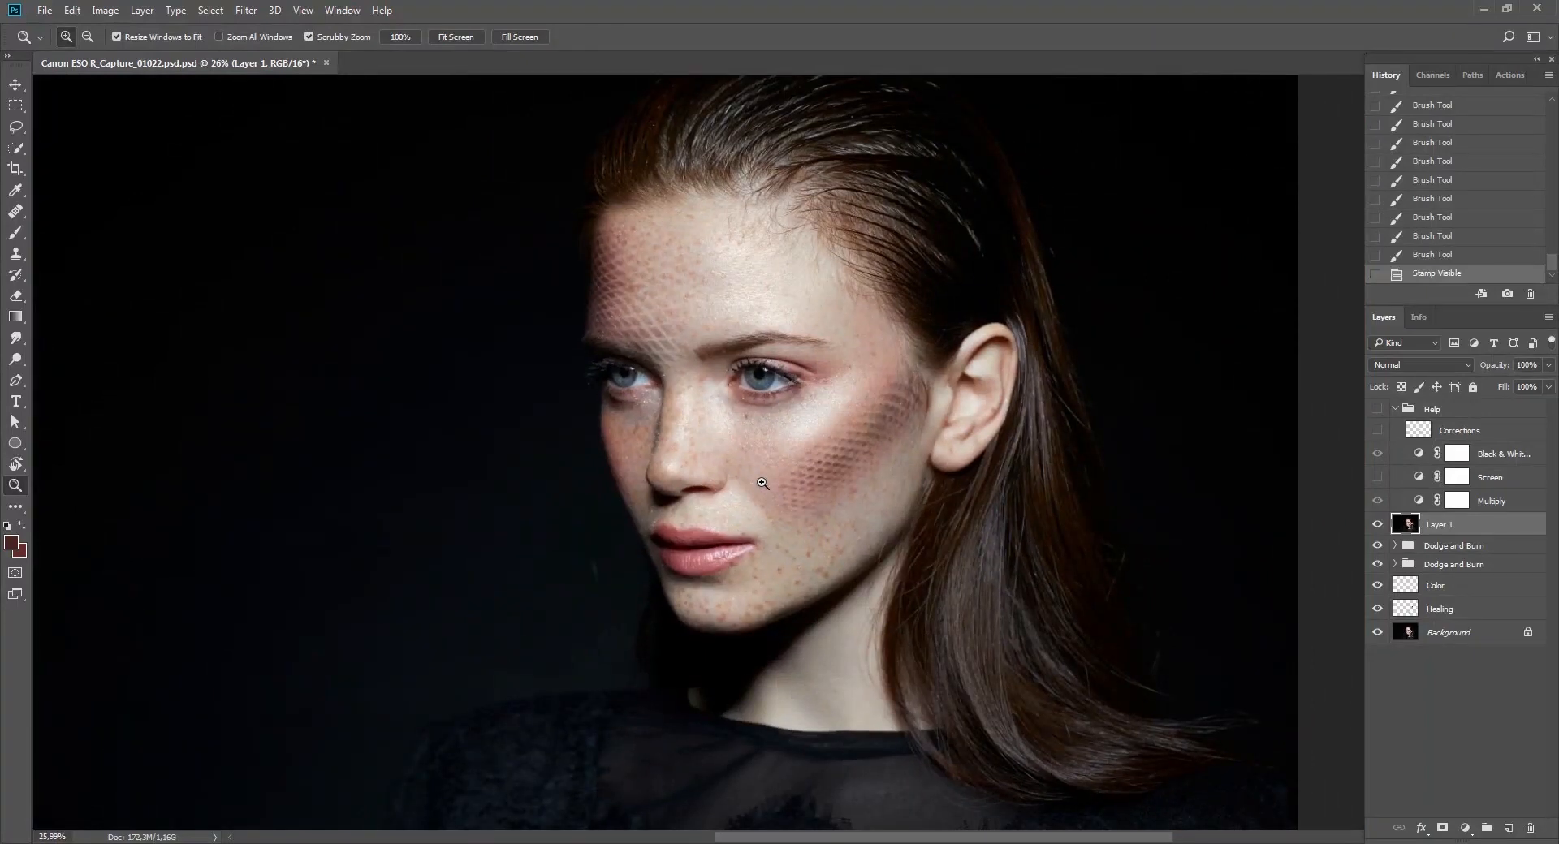
drag(985, 550, 961, 537)
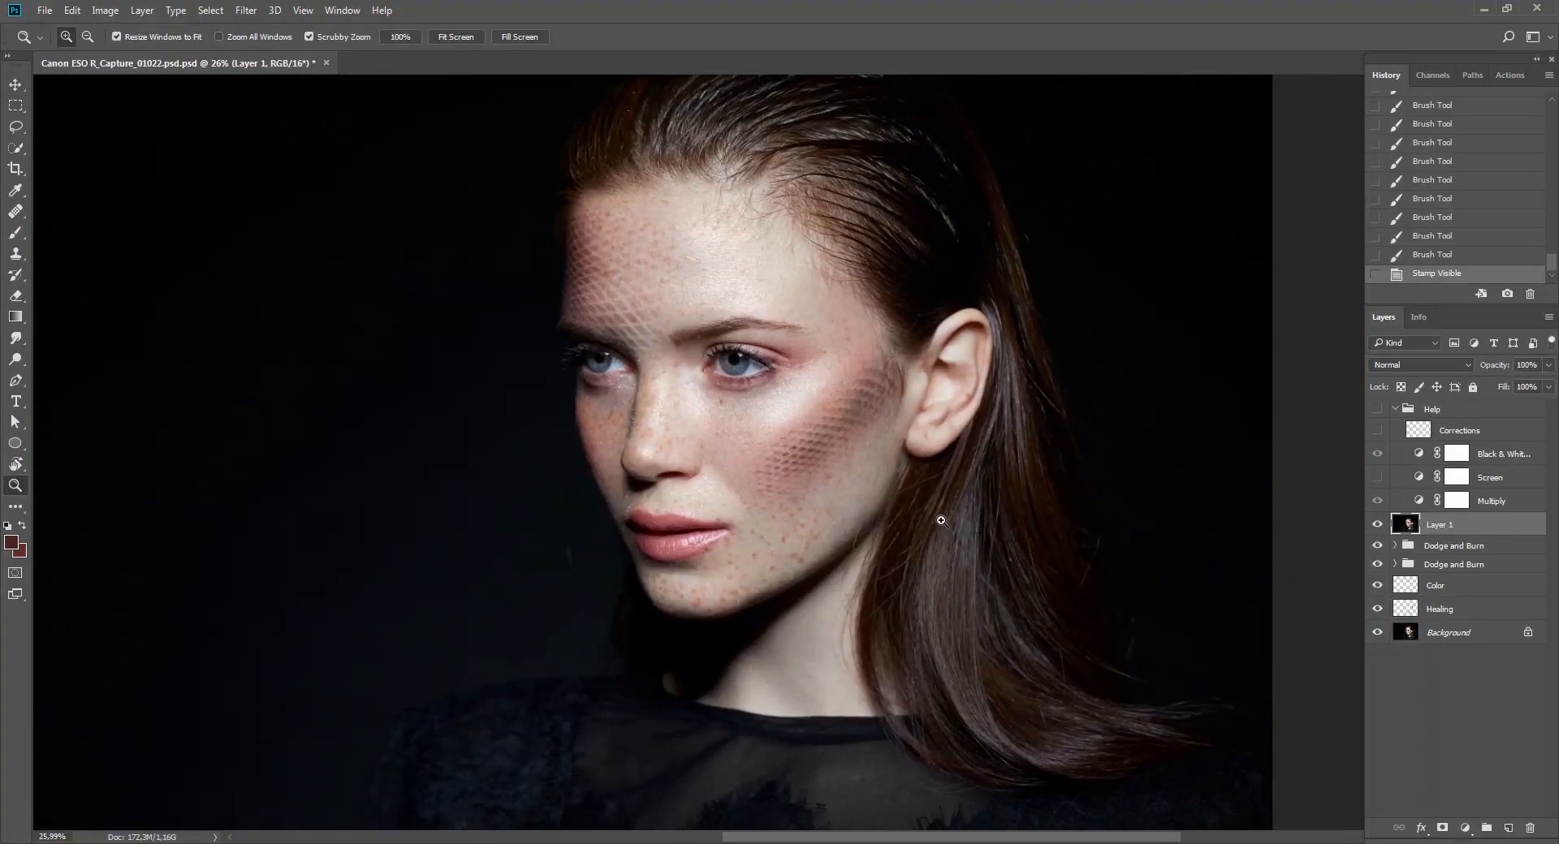
drag(845, 506, 846, 498)
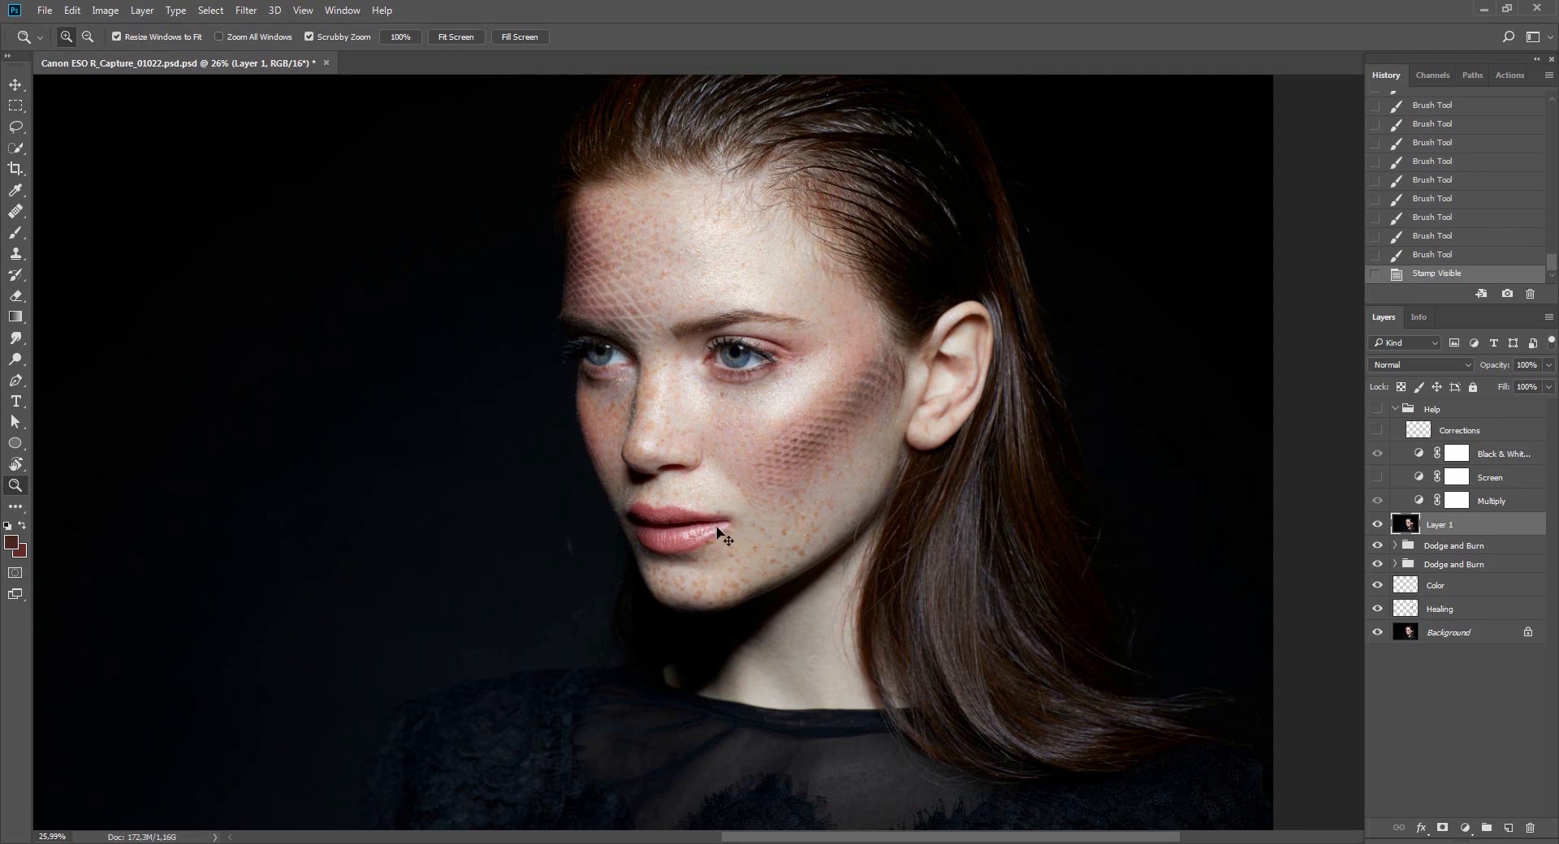
key(v)
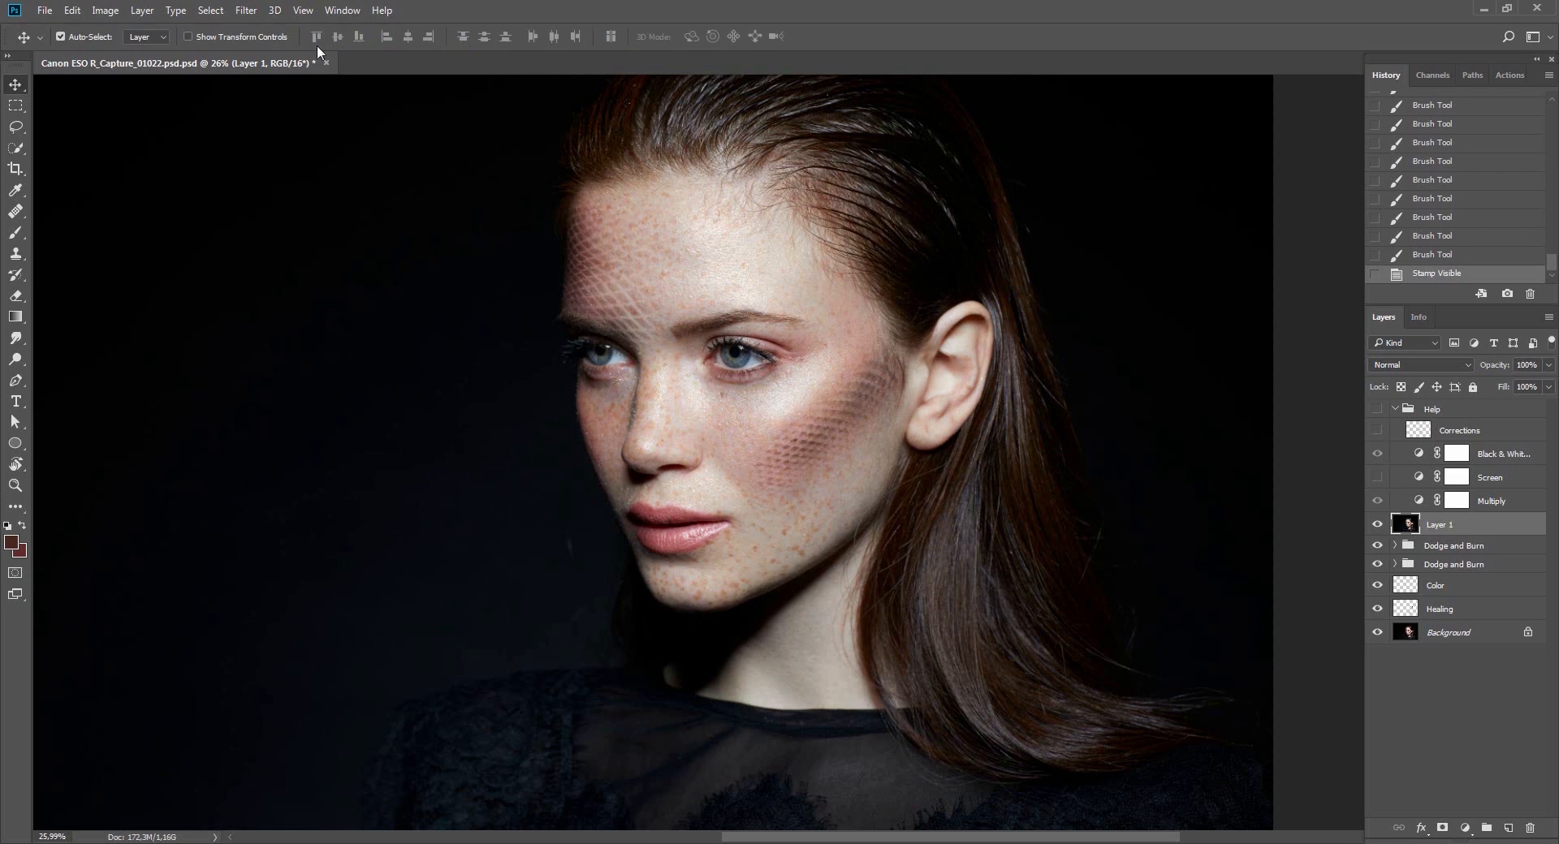
Open a Curves adjustment on the stamped layer and darken it with an RGB point at input 63, output 69.
click(105, 10)
mouse_move(243, 54)
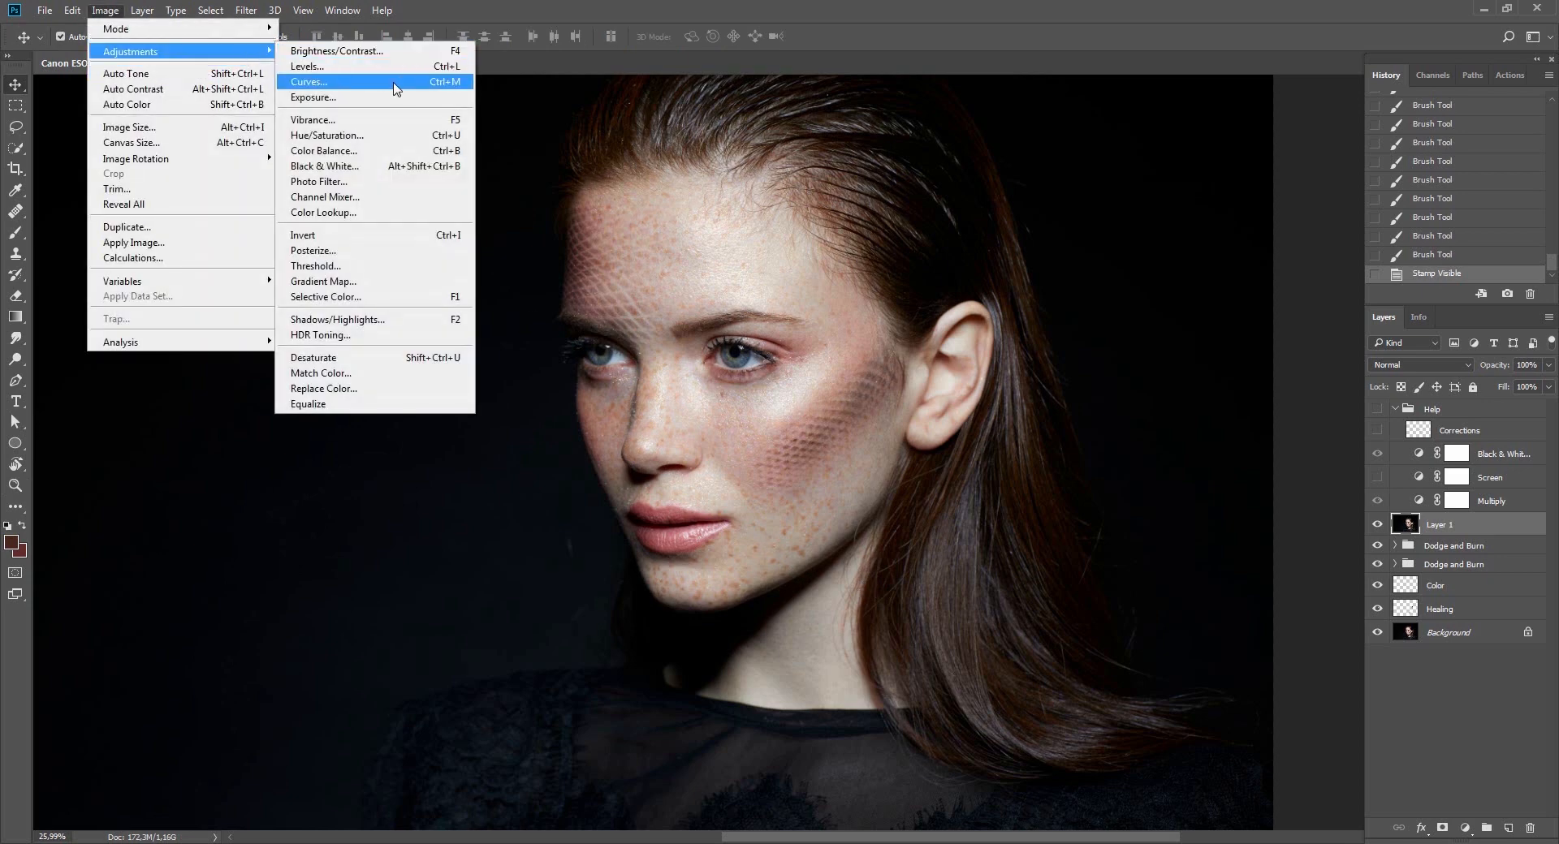
click(385, 84)
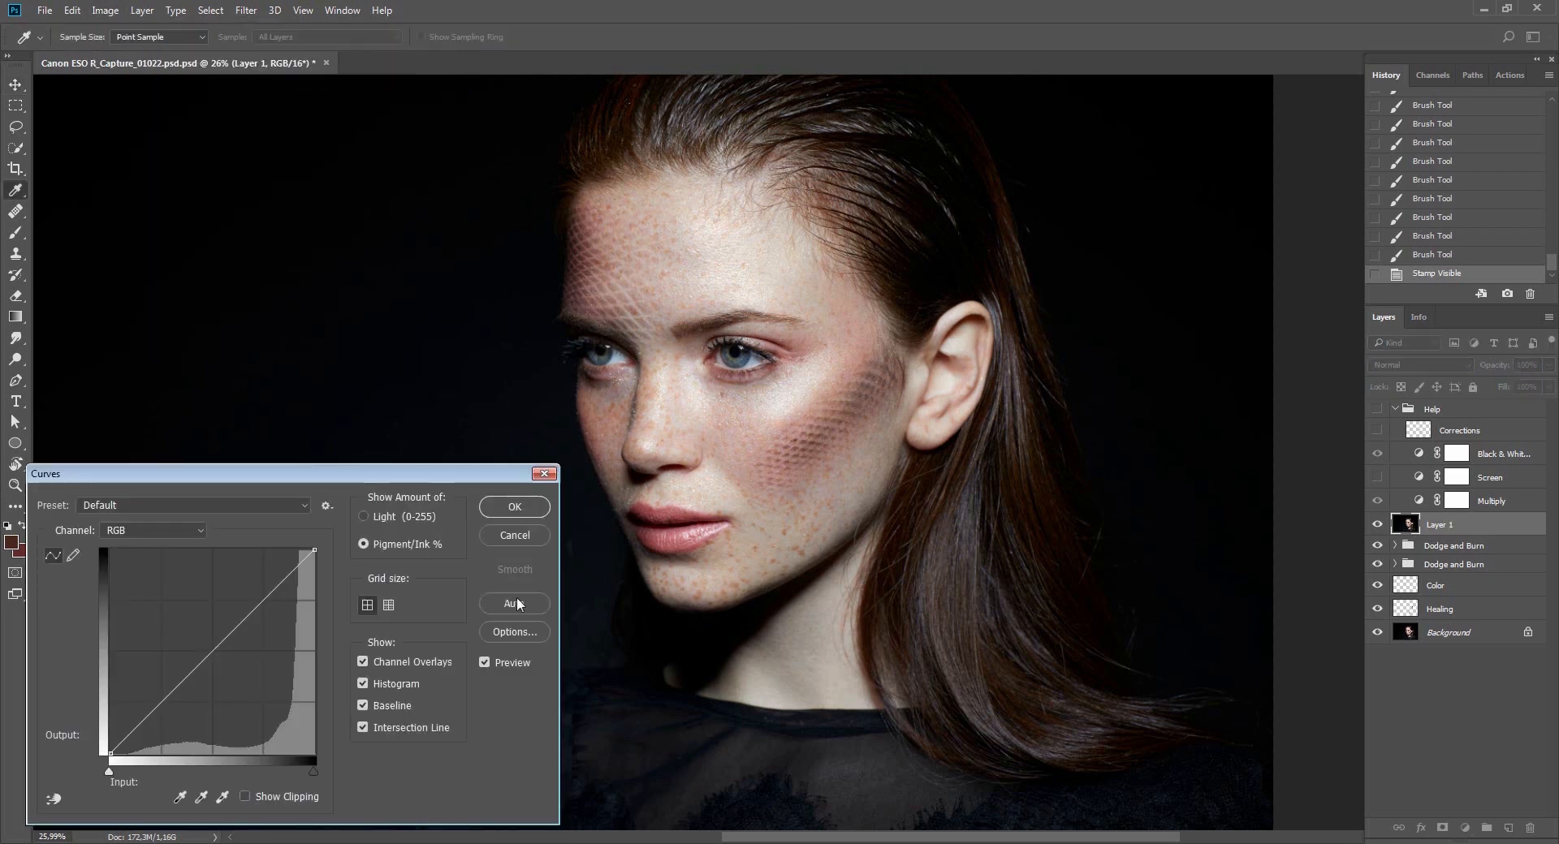
drag(236, 628, 238, 612)
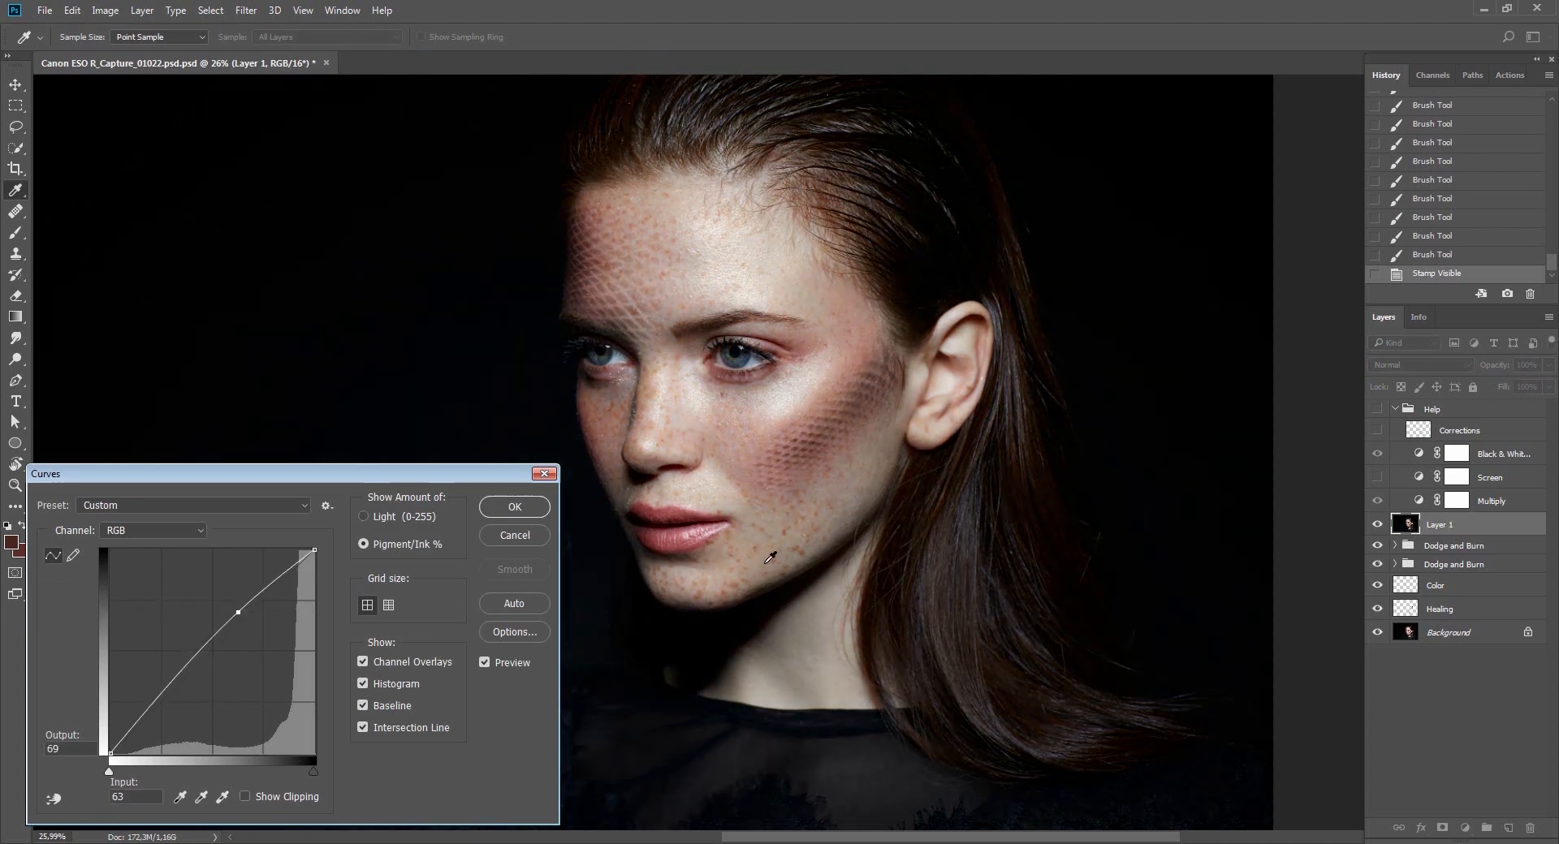
Place channel curve points from the cheek skin, set green to input 40, output 41 and blue to input 46, output 44, and apply Curves.
click(797, 516)
key(alt+5)
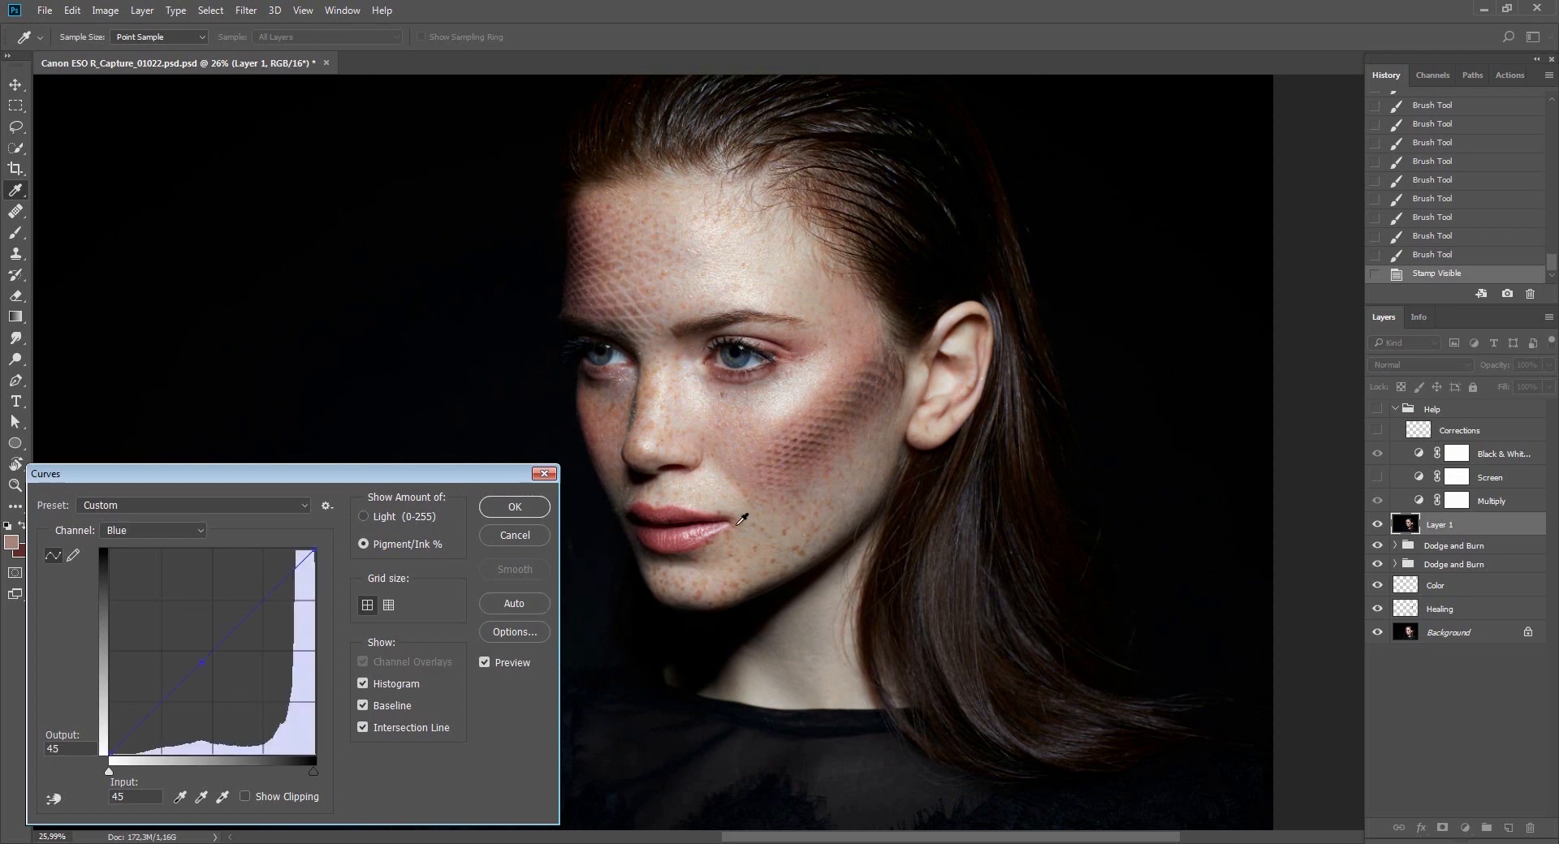
key(alt+4)
key(alt+5)
key(alt+4)
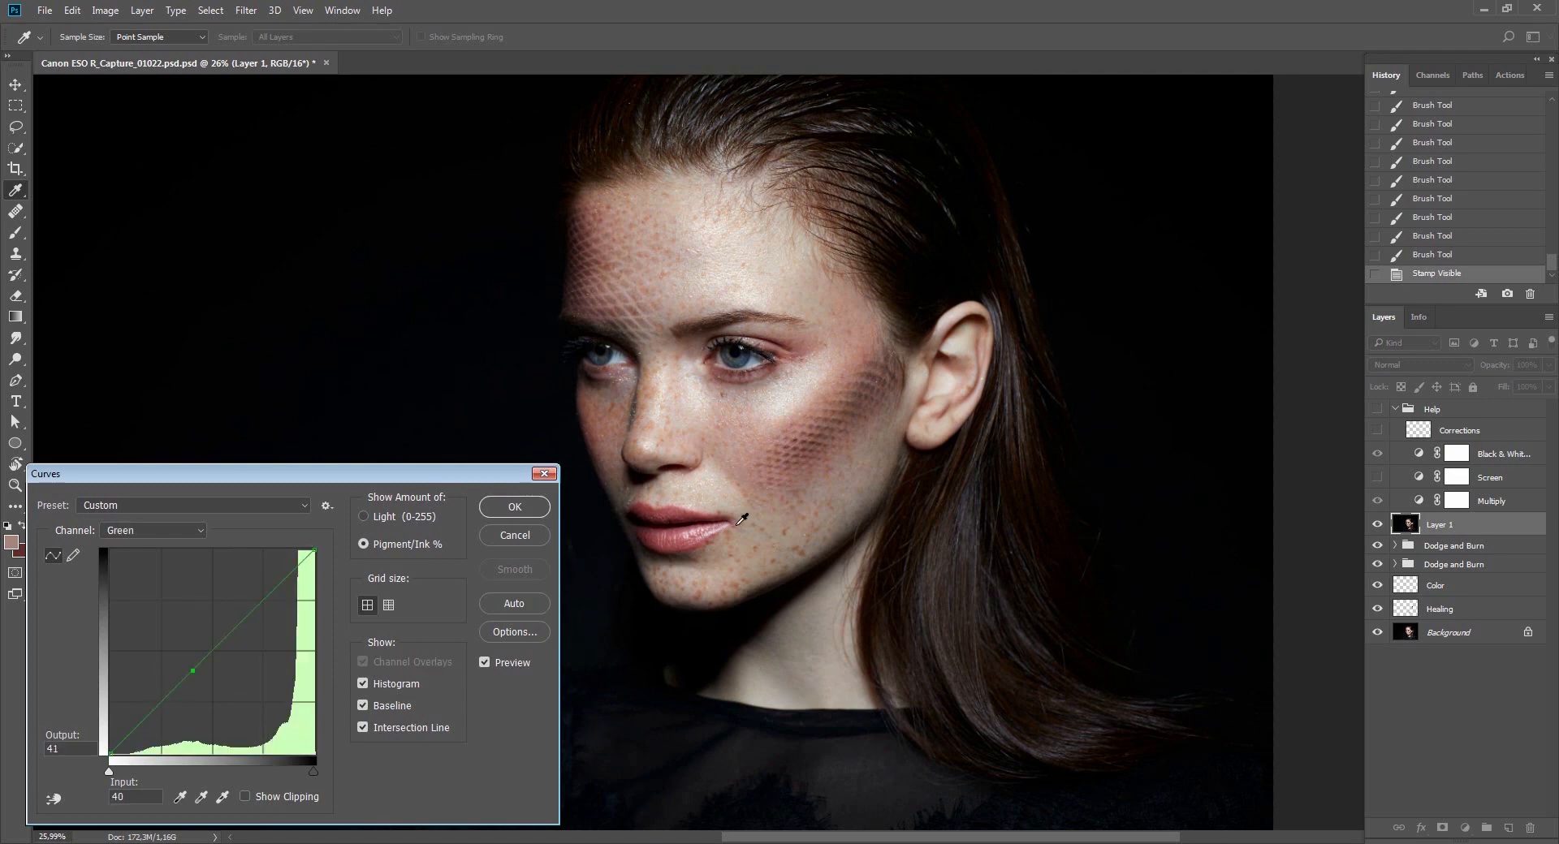
key(alt+3)
key(alt+4)
key(alt+5)
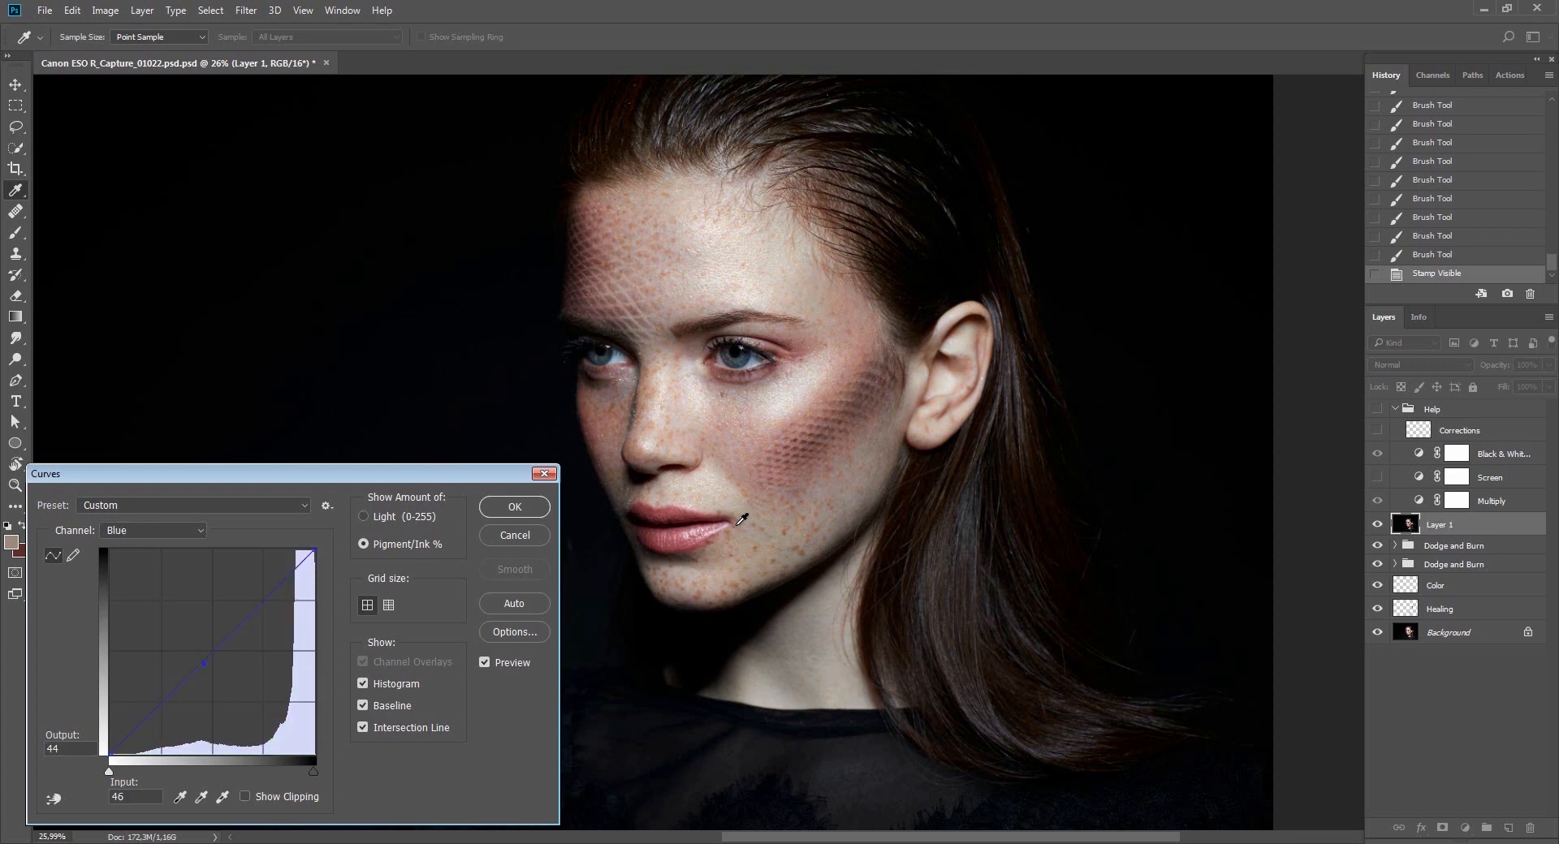
key(Return)
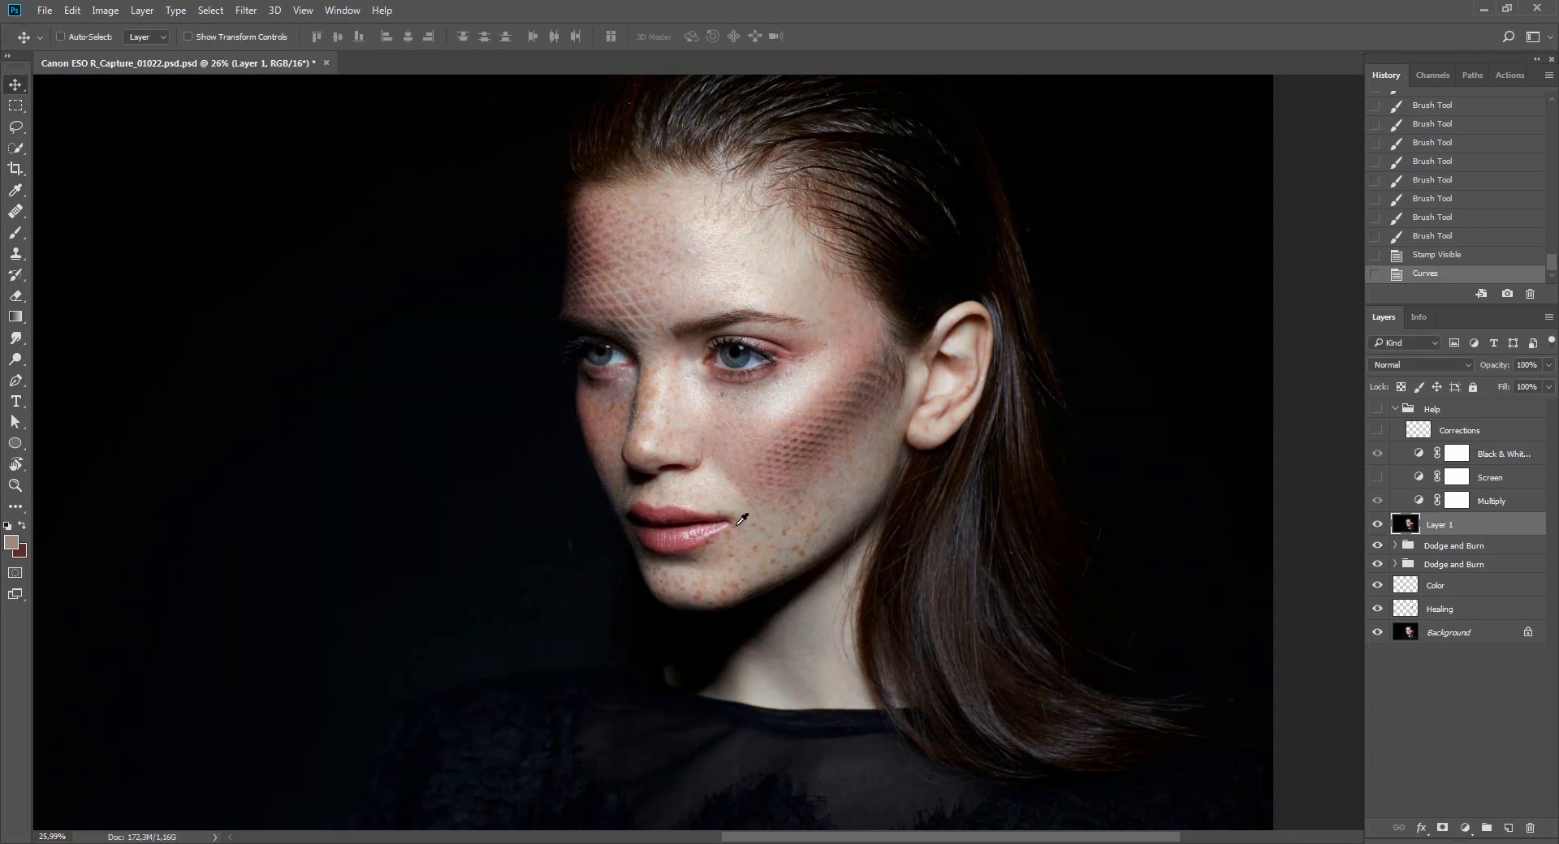
Compare the portrait before and after the Curves adjustment by undoing and redoing it.
key(ctrl+z)
key(ctrl+z)
key(ctrl+z)
key(ctrl+z)
key(ctrl+z)
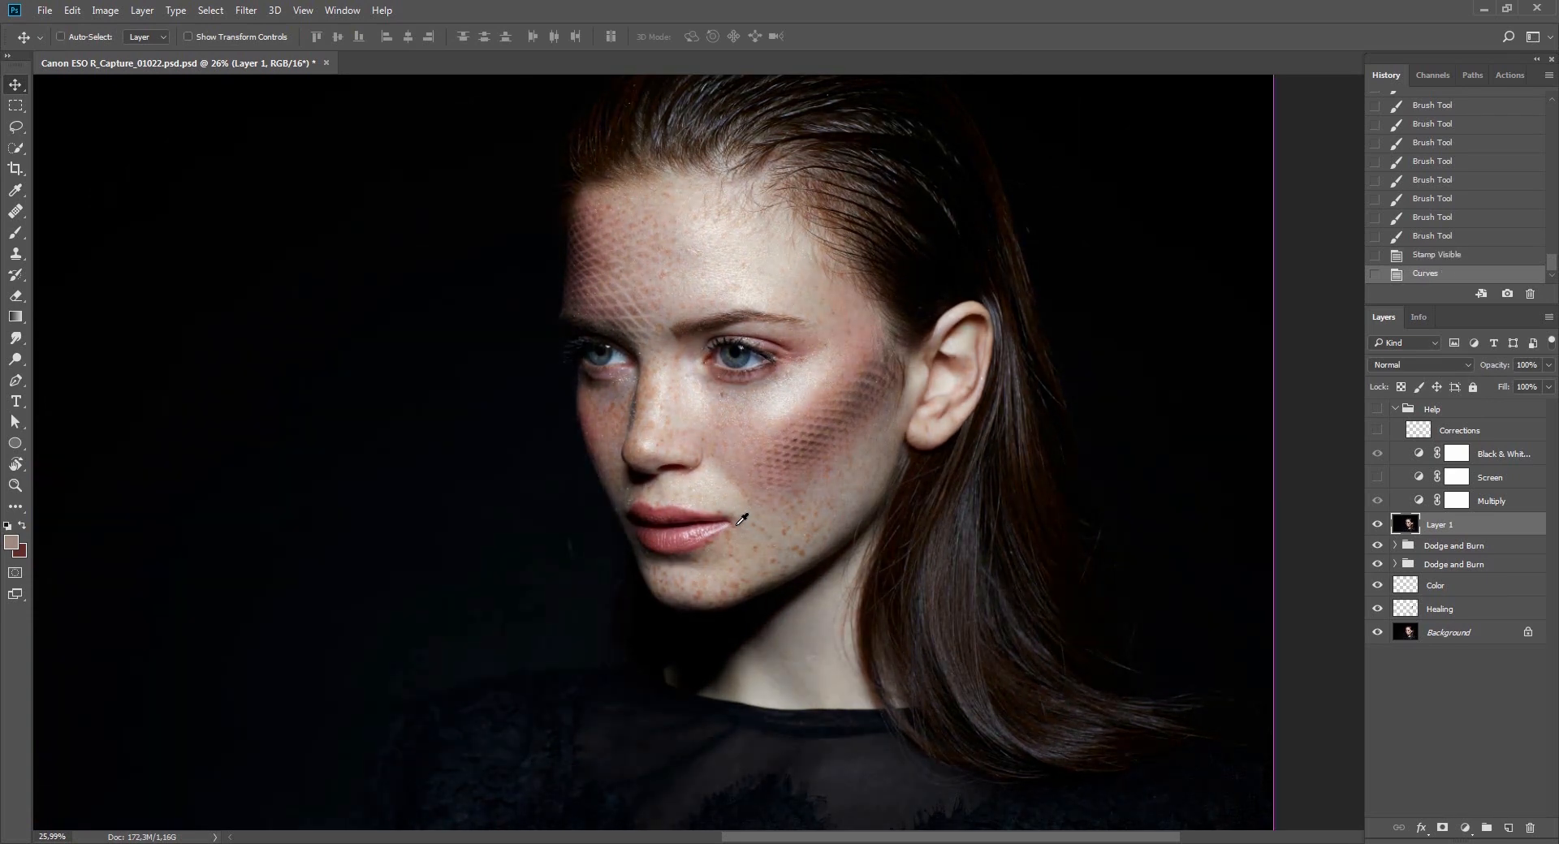
Open a second Curves adjustment and fine-tune the highlight end points per channel, setting the red one to output 1 at input 0.
key(ctrl+0)
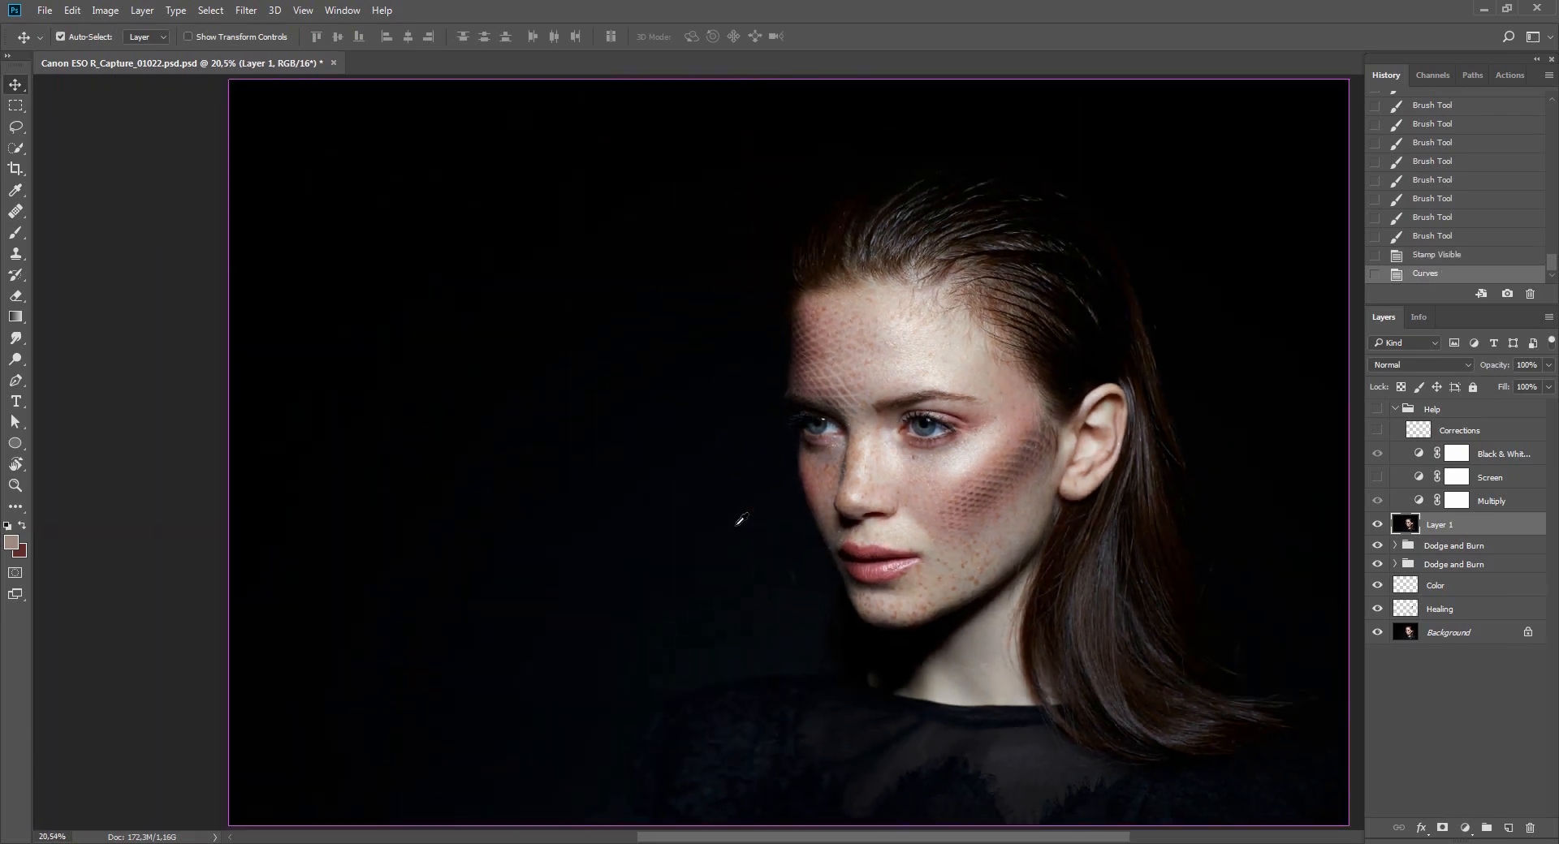
drag(801, 513, 605, 488)
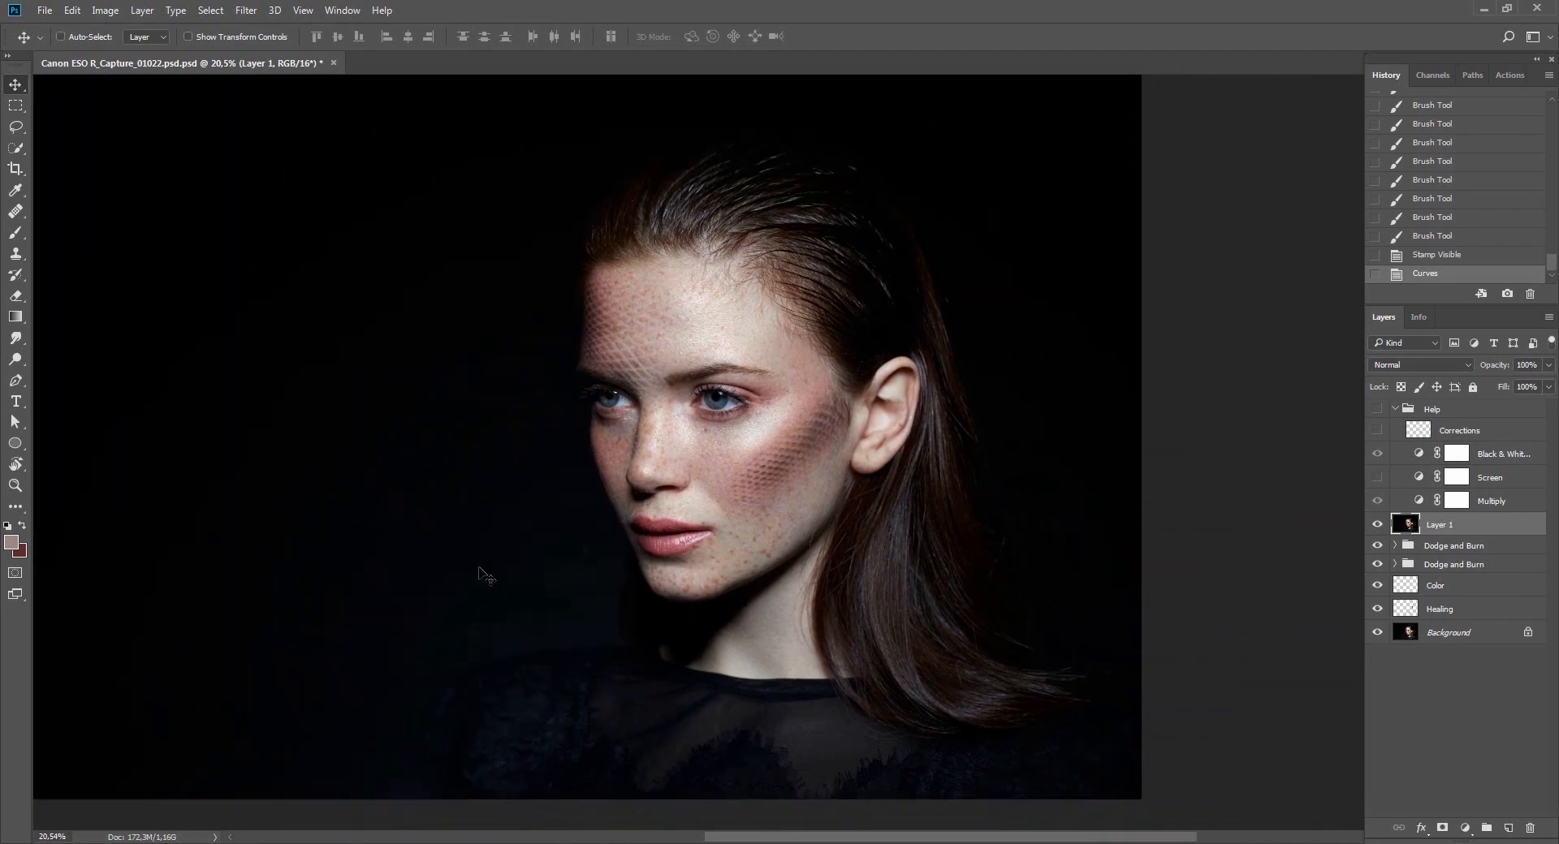
click(116, 9)
mouse_move(195, 51)
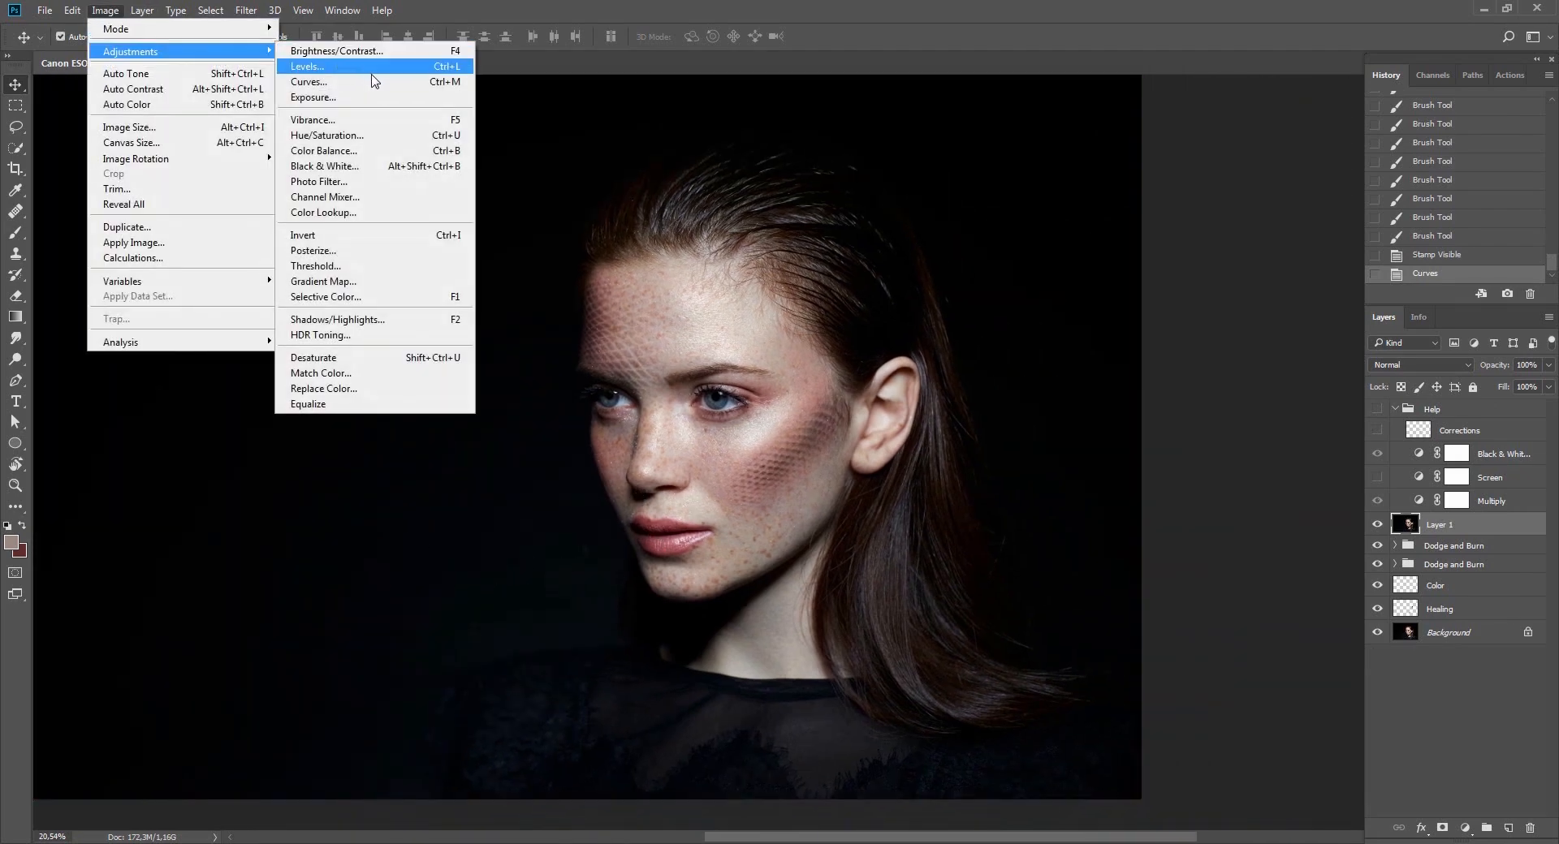
click(387, 82)
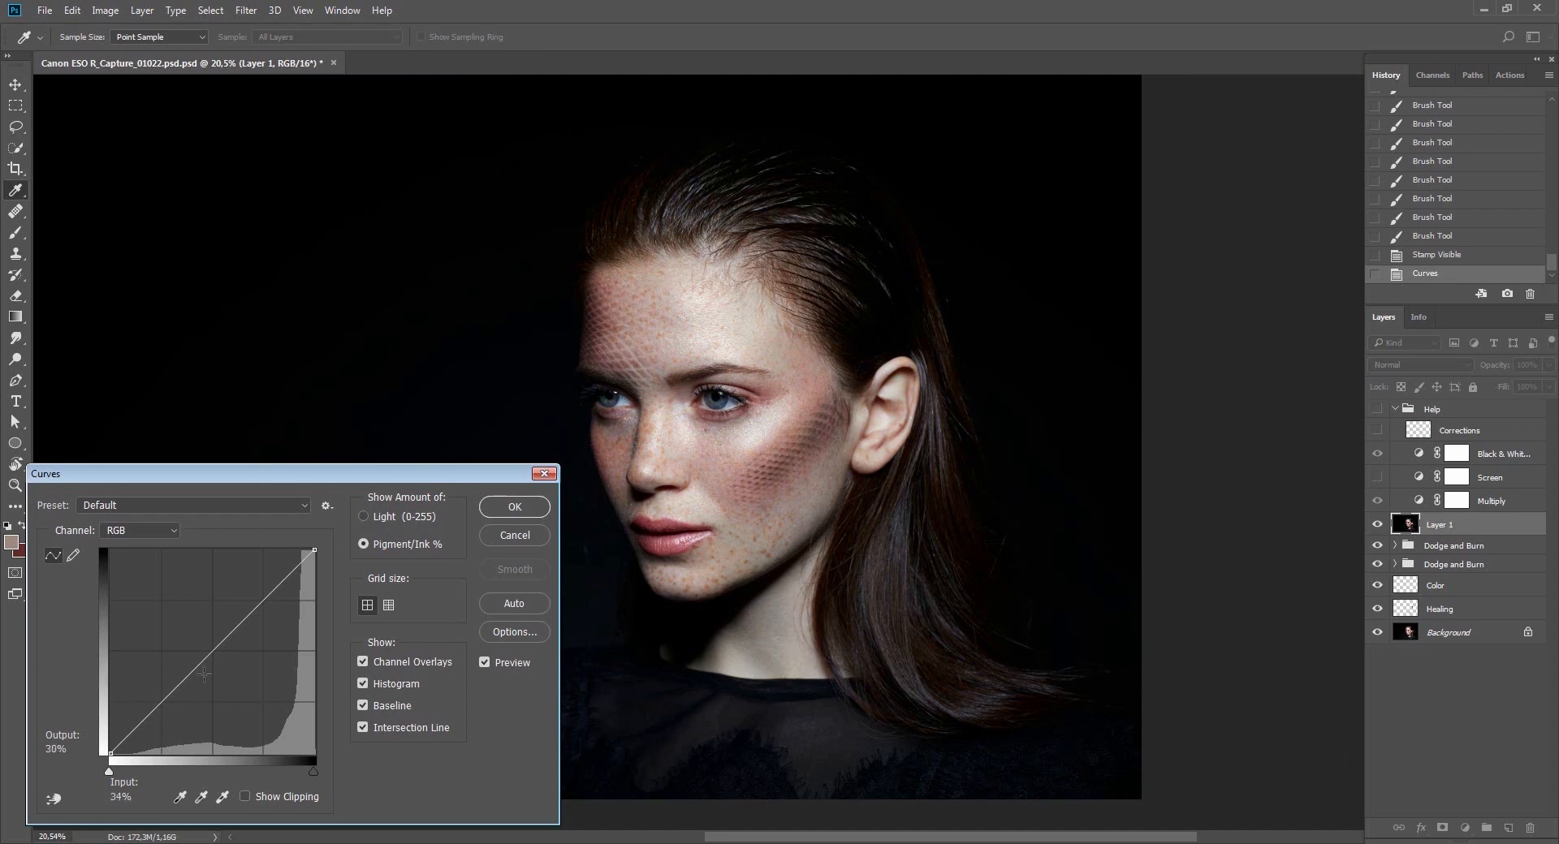
click(111, 752)
key(alt+5)
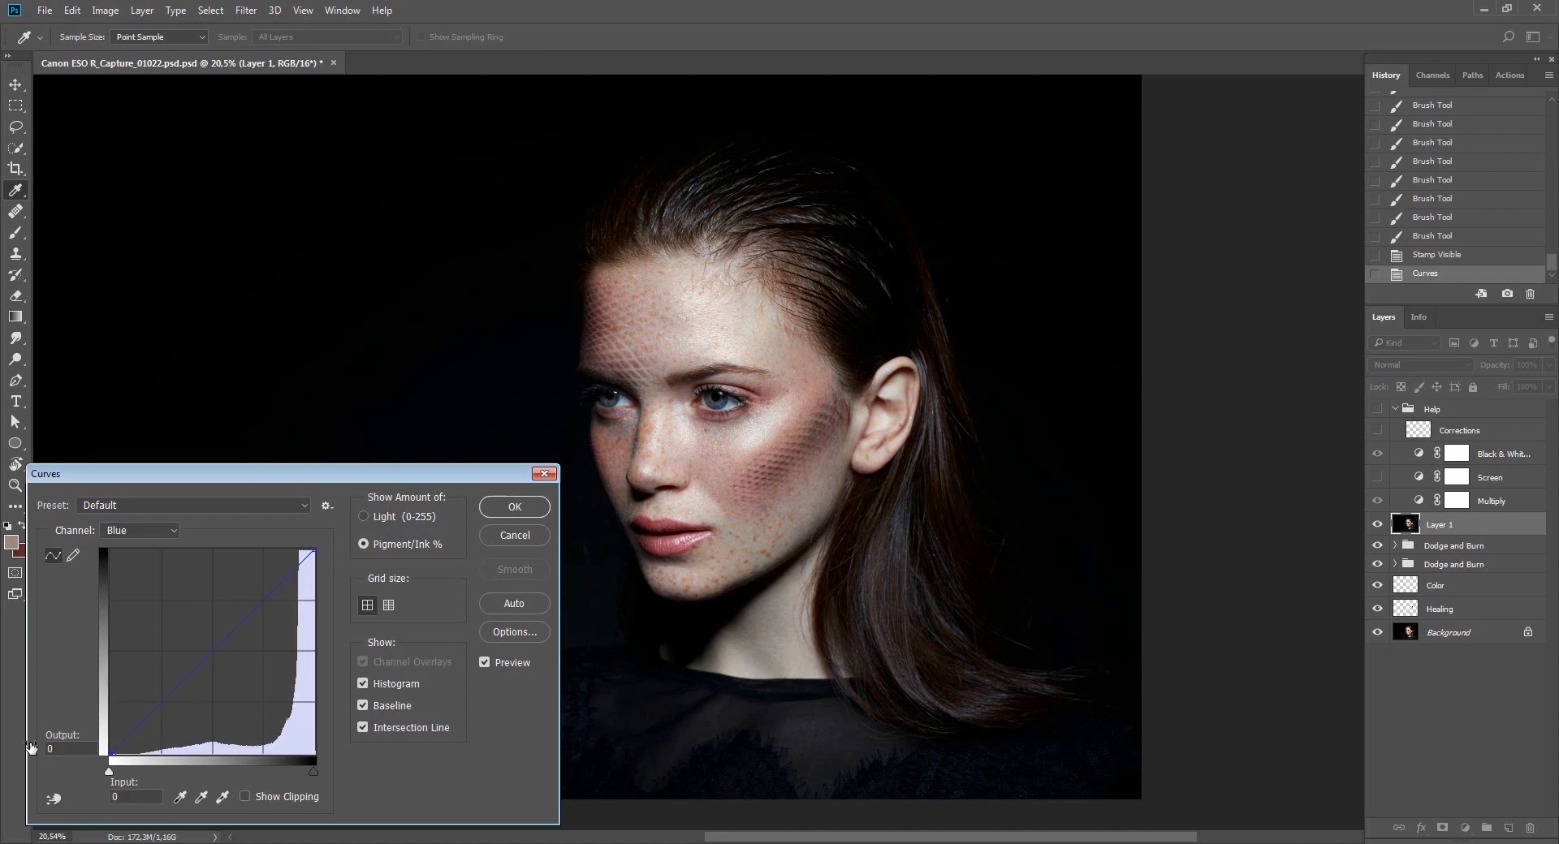
key(shift+Right)
key(alt+3)
key(alt+4)
key(alt+5)
key(alt+4)
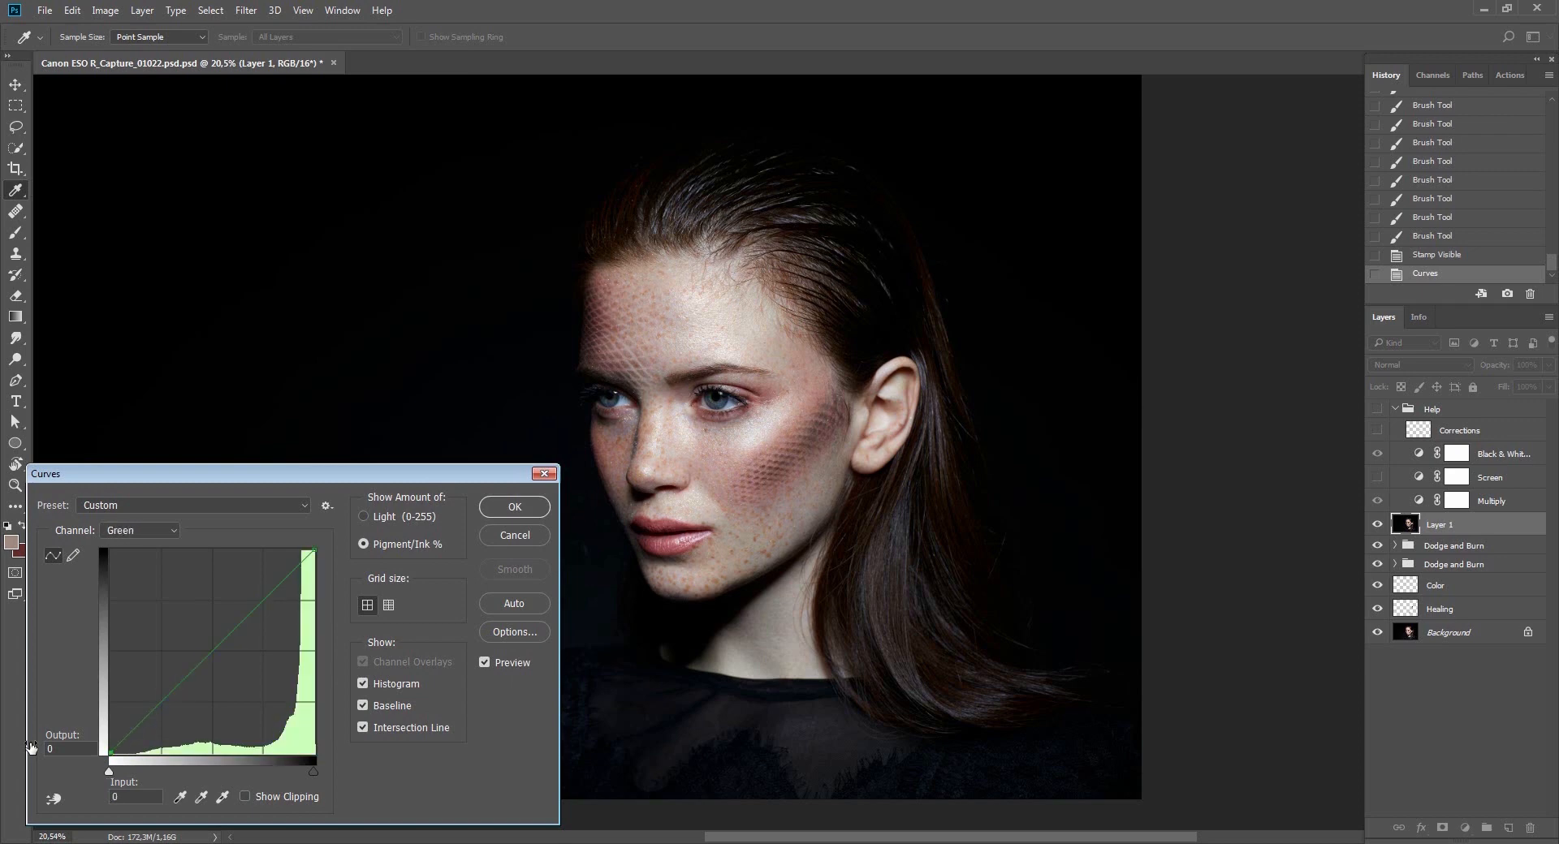
key(alt+3)
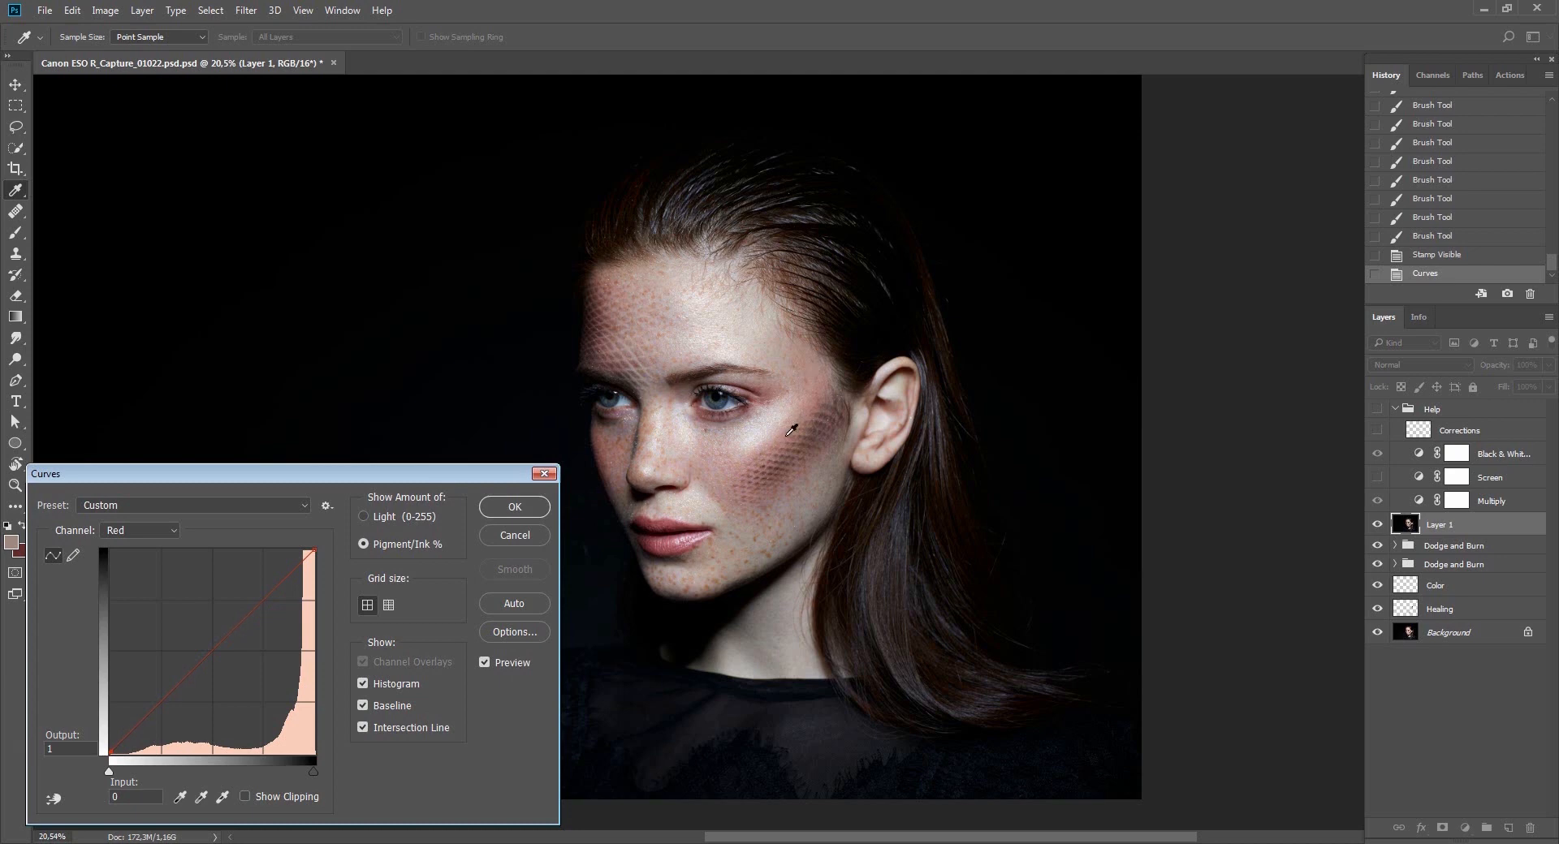
Balance the skin midtones with channel points from the cheek, setting red to input 38, output 39 and green to 51, and apply Curves.
key(alt+5)
key(alt+4)
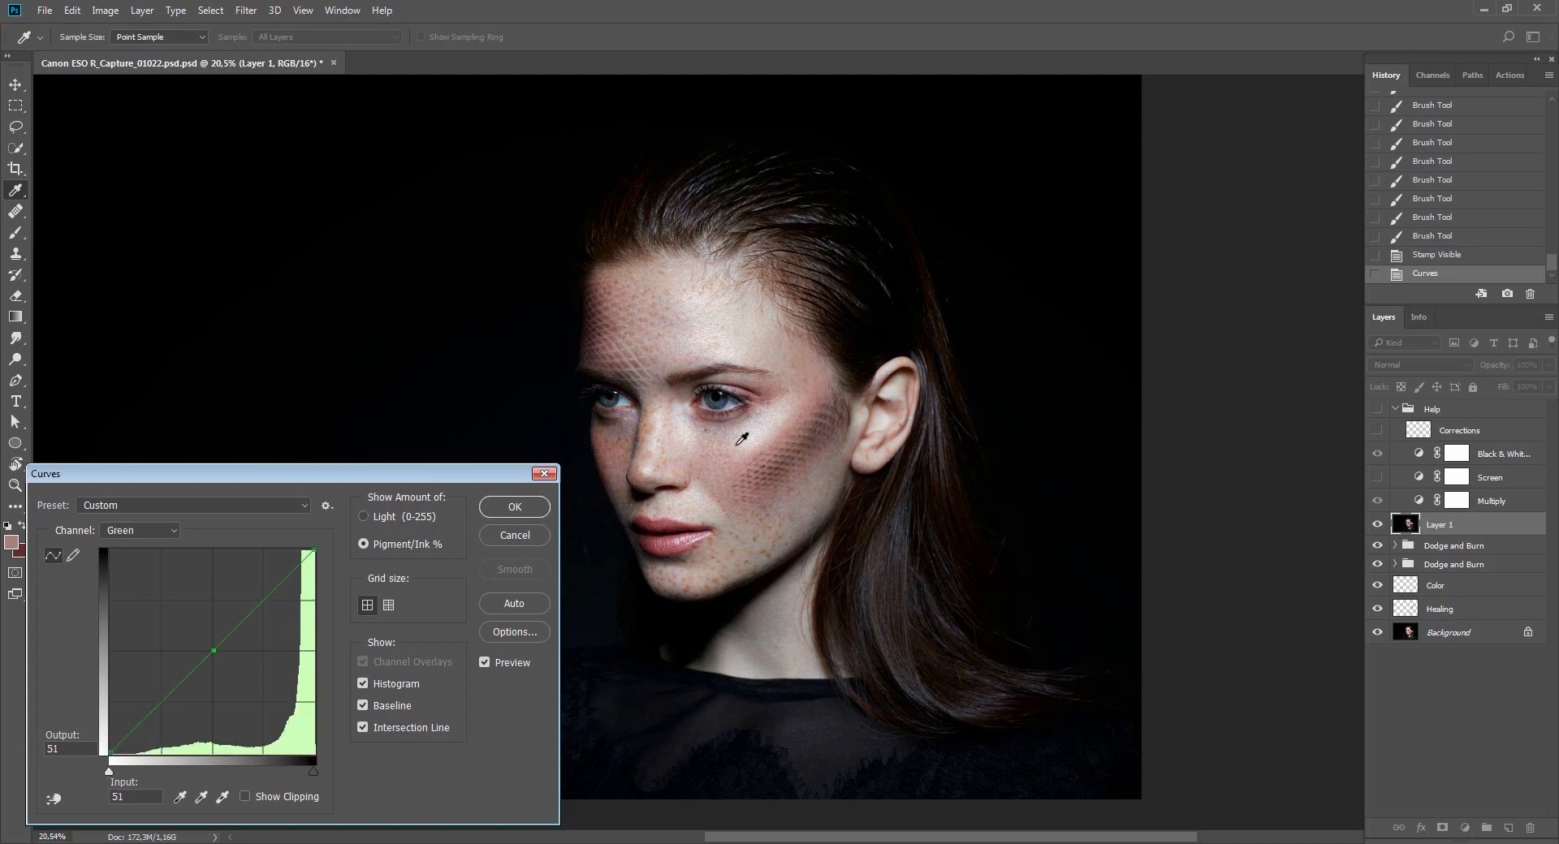
key(alt+3)
key(alt+5)
key(alt+4)
key(alt+5)
key(alt+3)
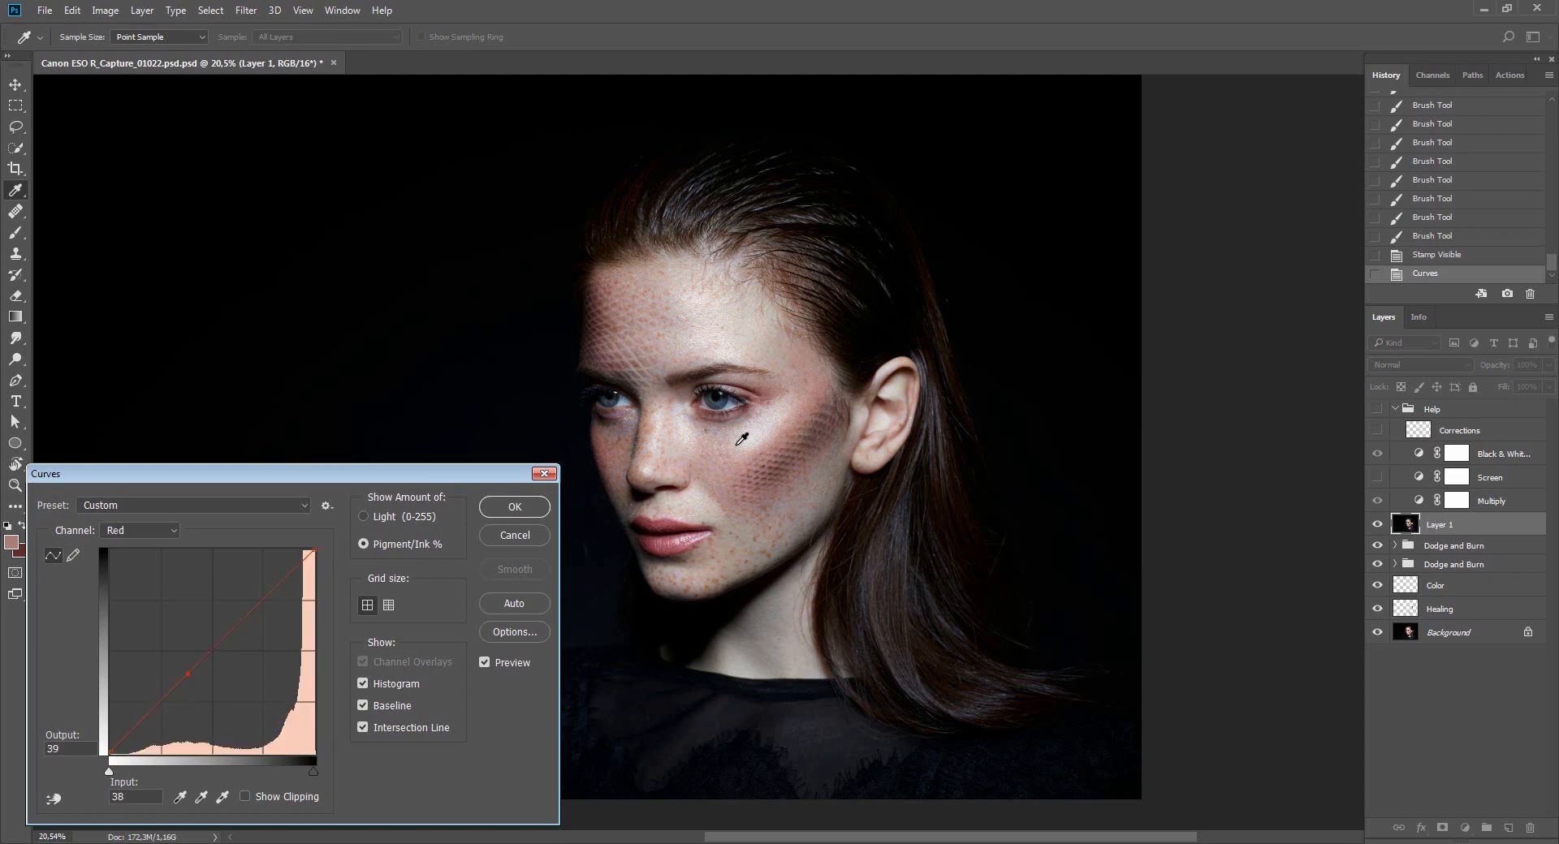
key(alt+4)
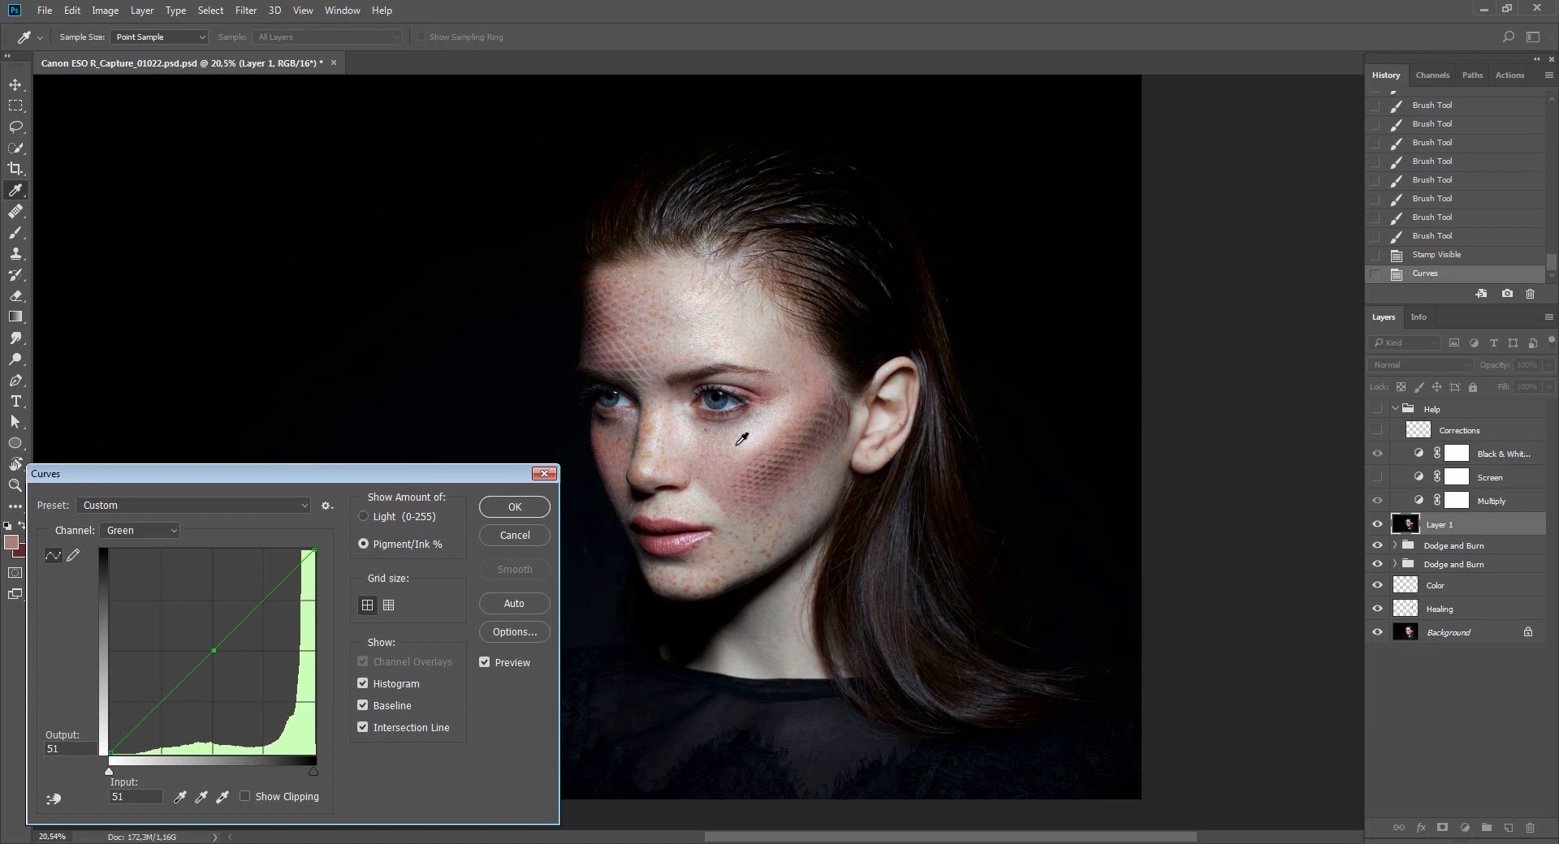
key(alt+5)
key(Escape)
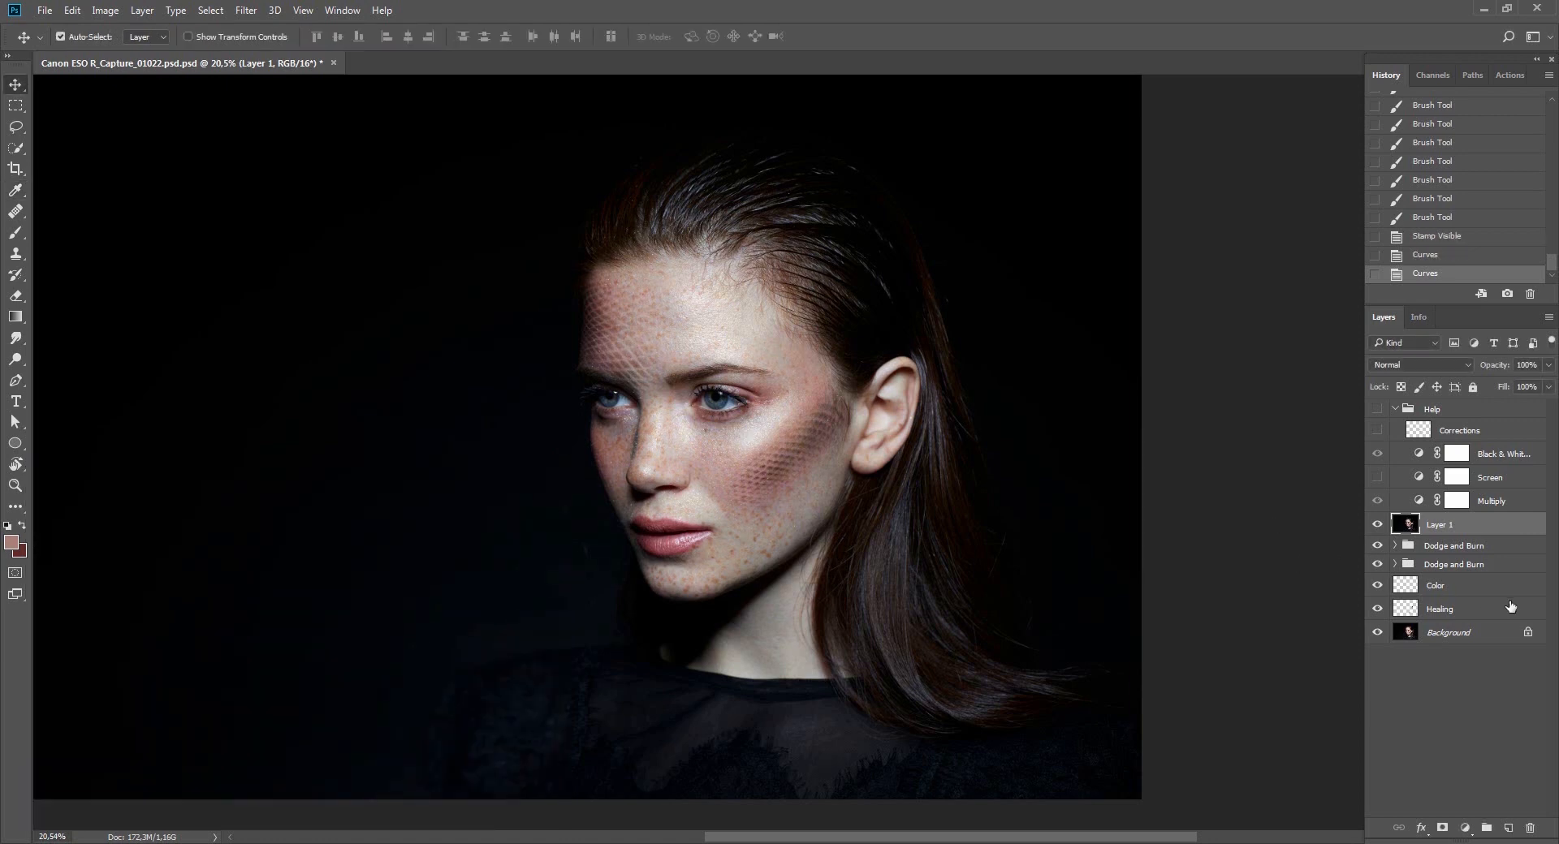
Compare the portrait with and without the colour-adjusted Layer 1, and examine the face more closely.
click(1375, 526)
click(1375, 526)
key(z)
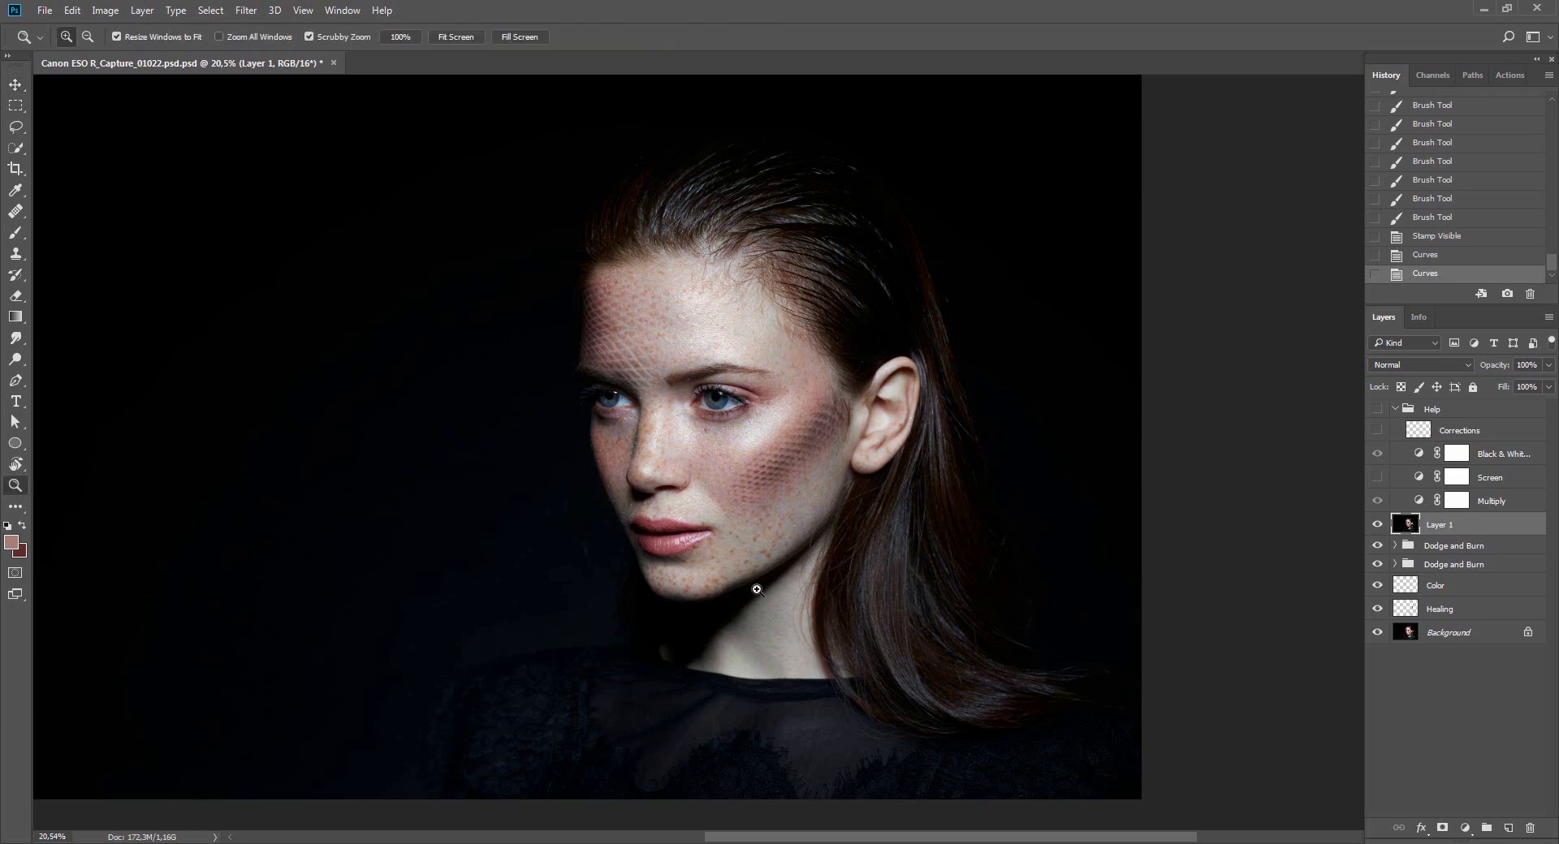
drag(756, 592, 800, 660)
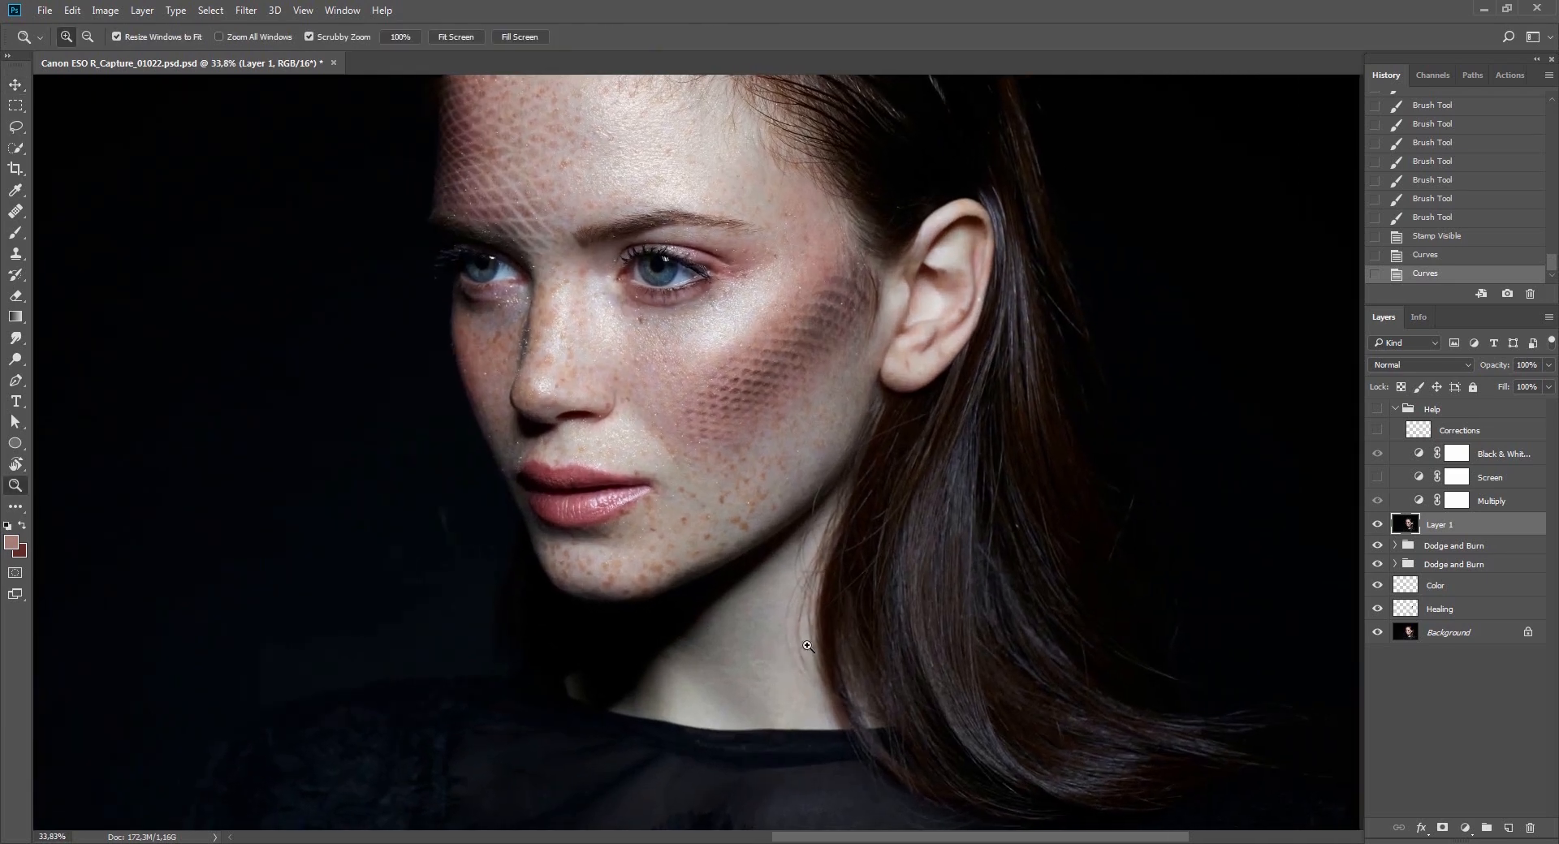
Open a Color Range selection, set it to Reds and inspect the freckles around the mouth and cheek at 100%.
key(v)
click(248, 11)
mouse_move(213, 16)
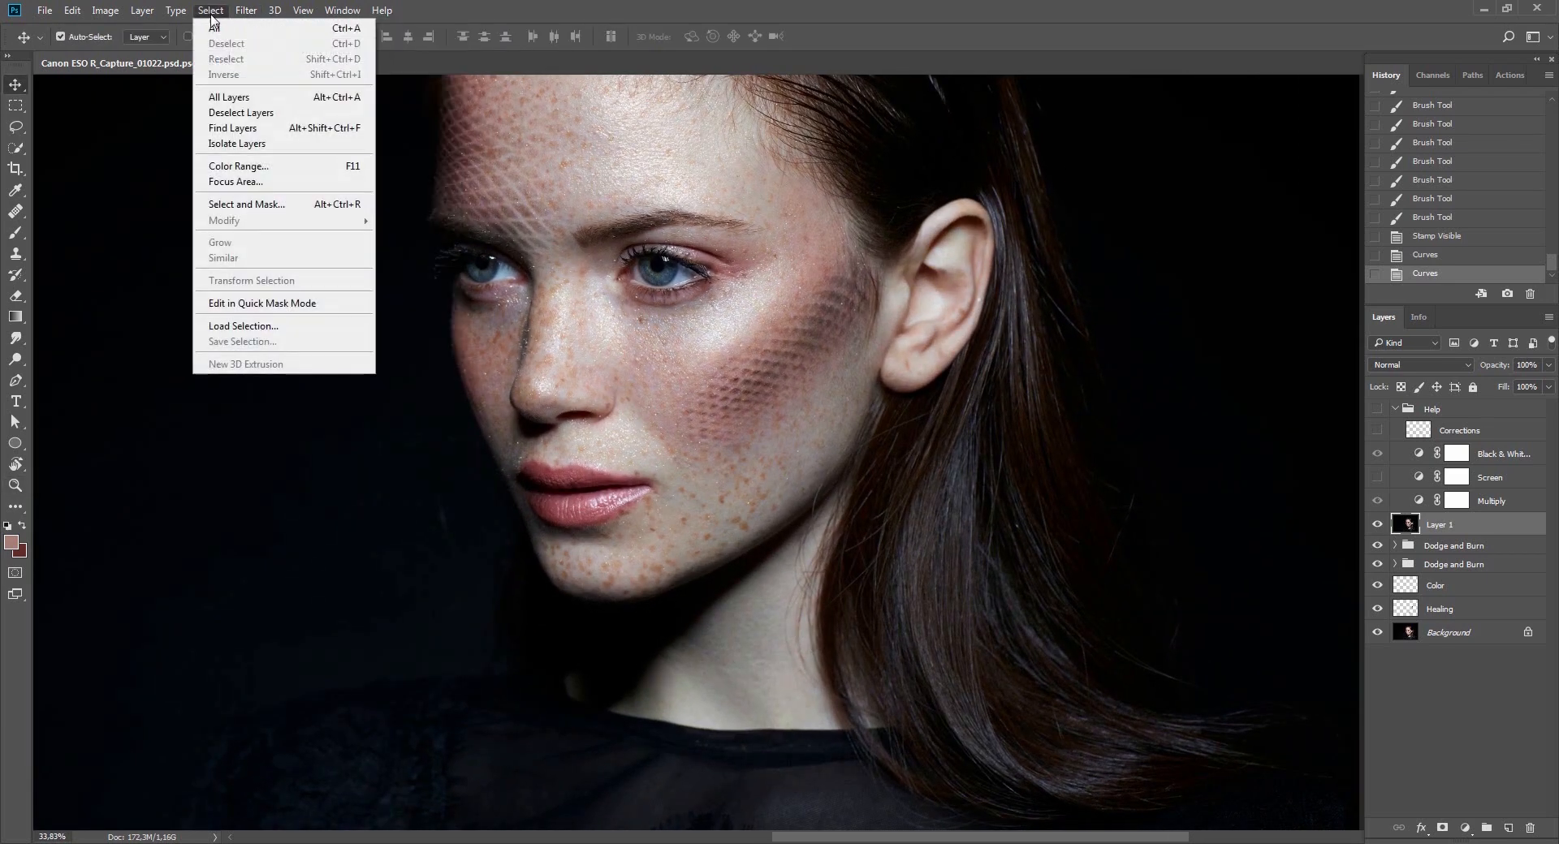
click(237, 166)
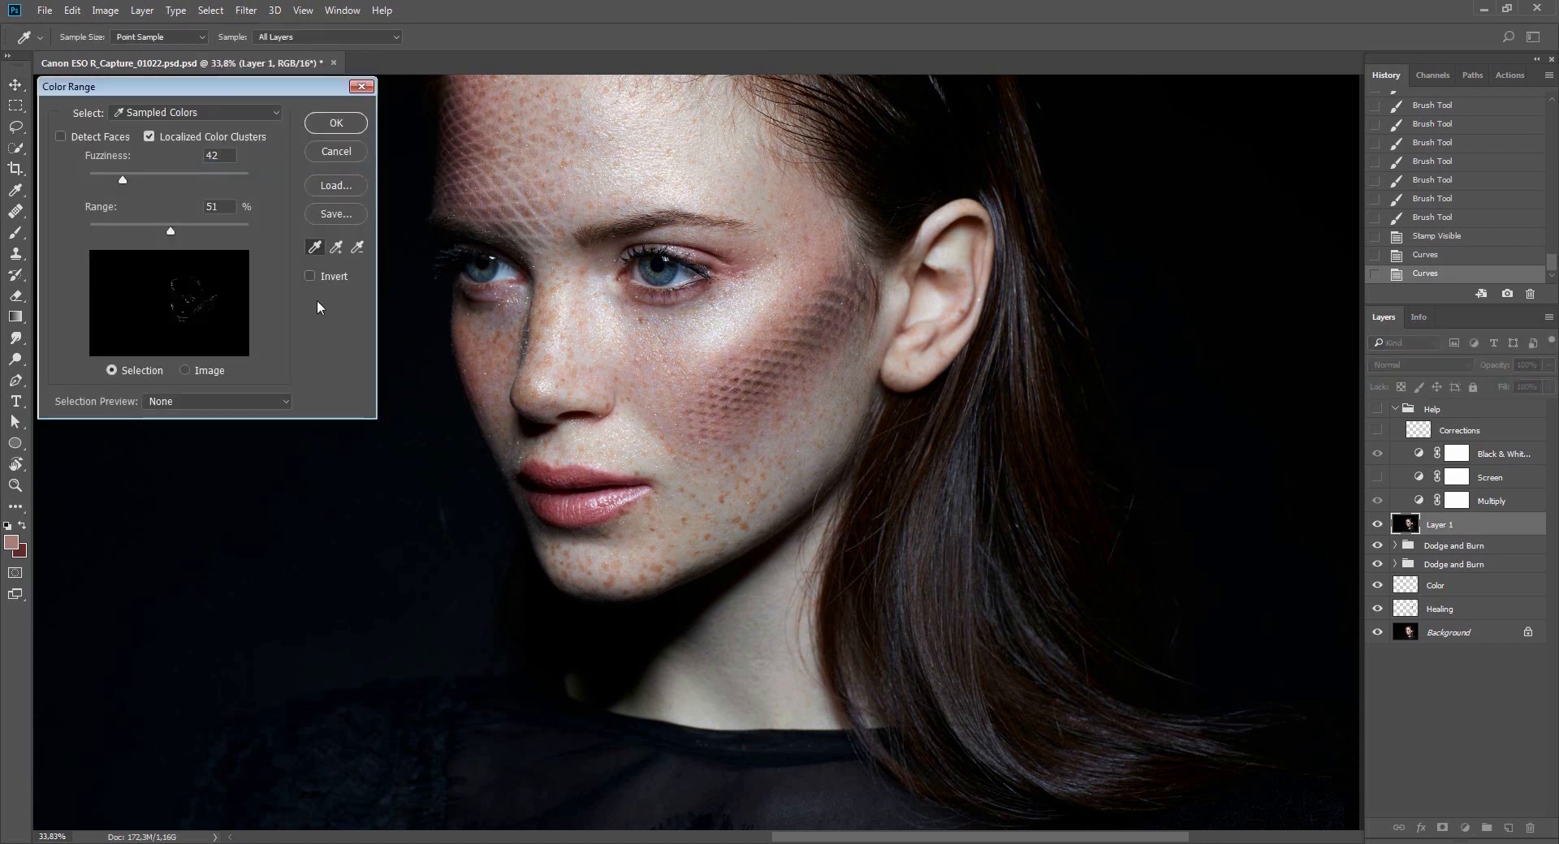
click(206, 116)
click(203, 130)
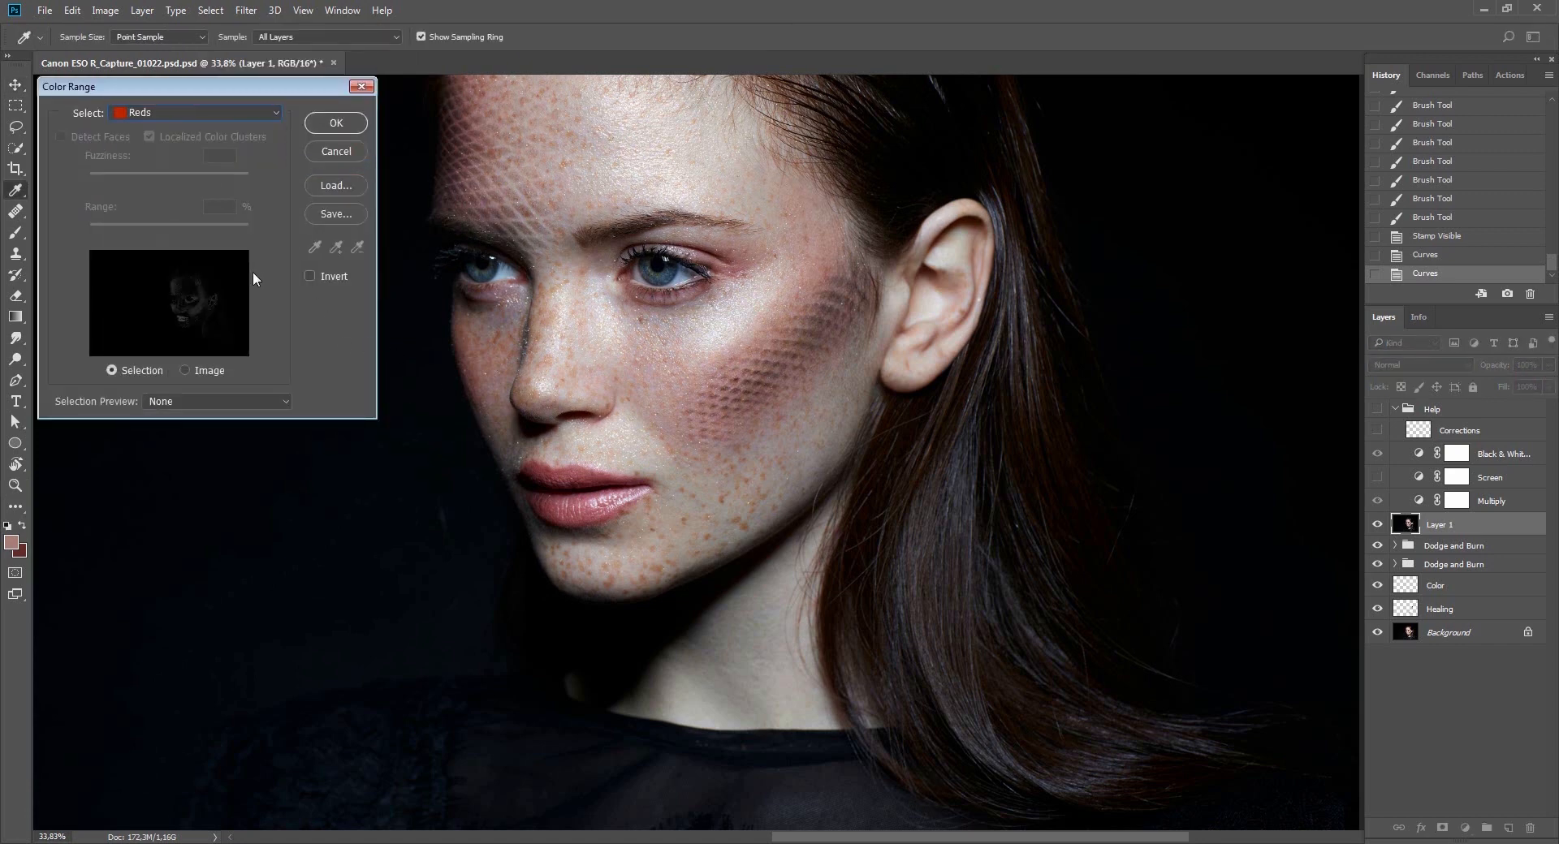
key(ctrl+plus)
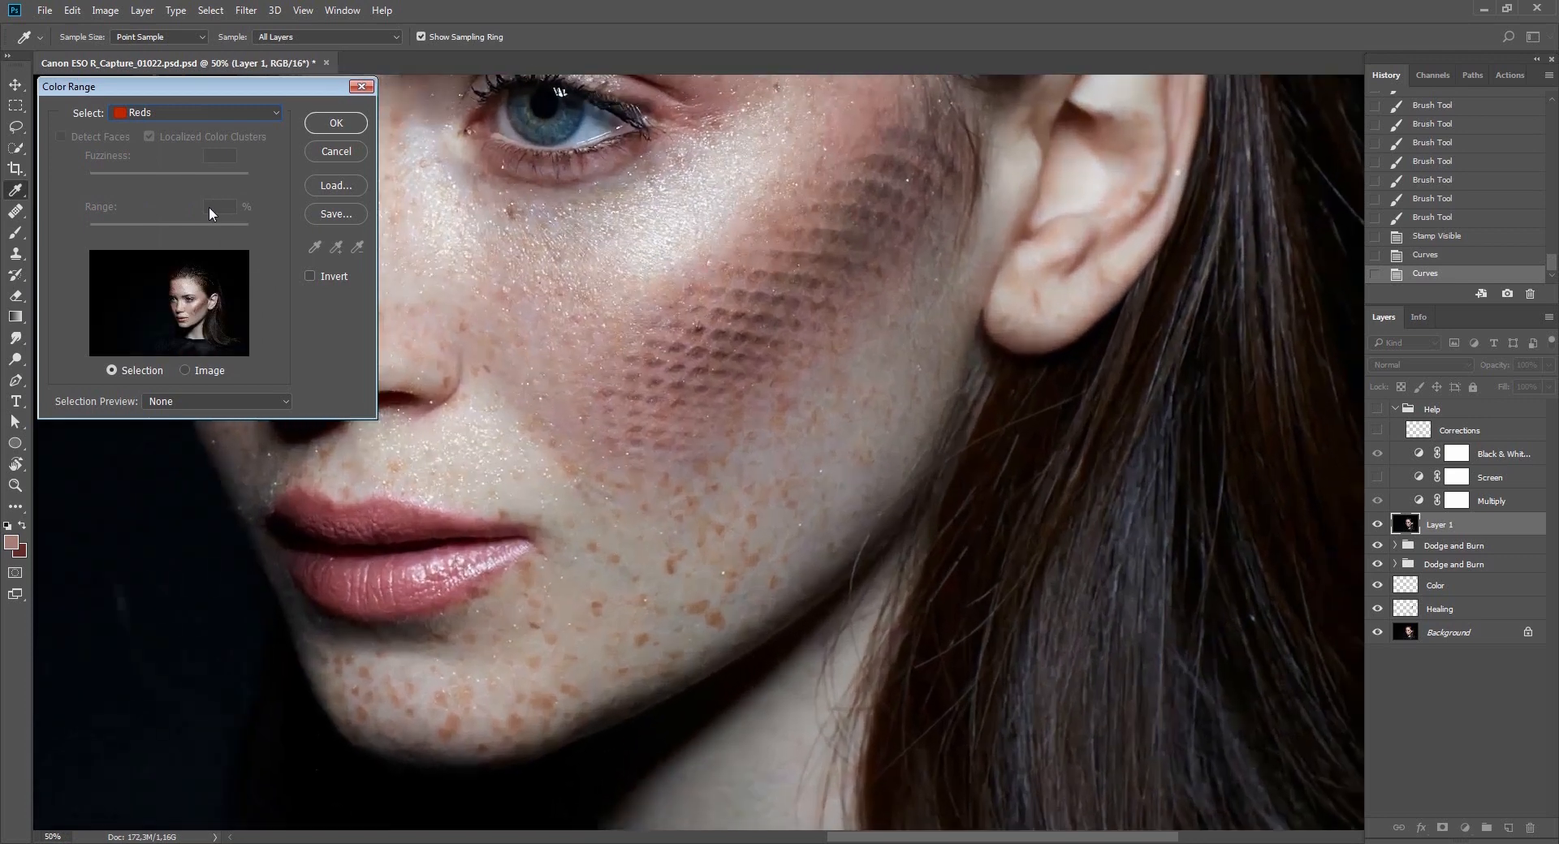
key(ctrl+plus)
key(ctrl+plus)
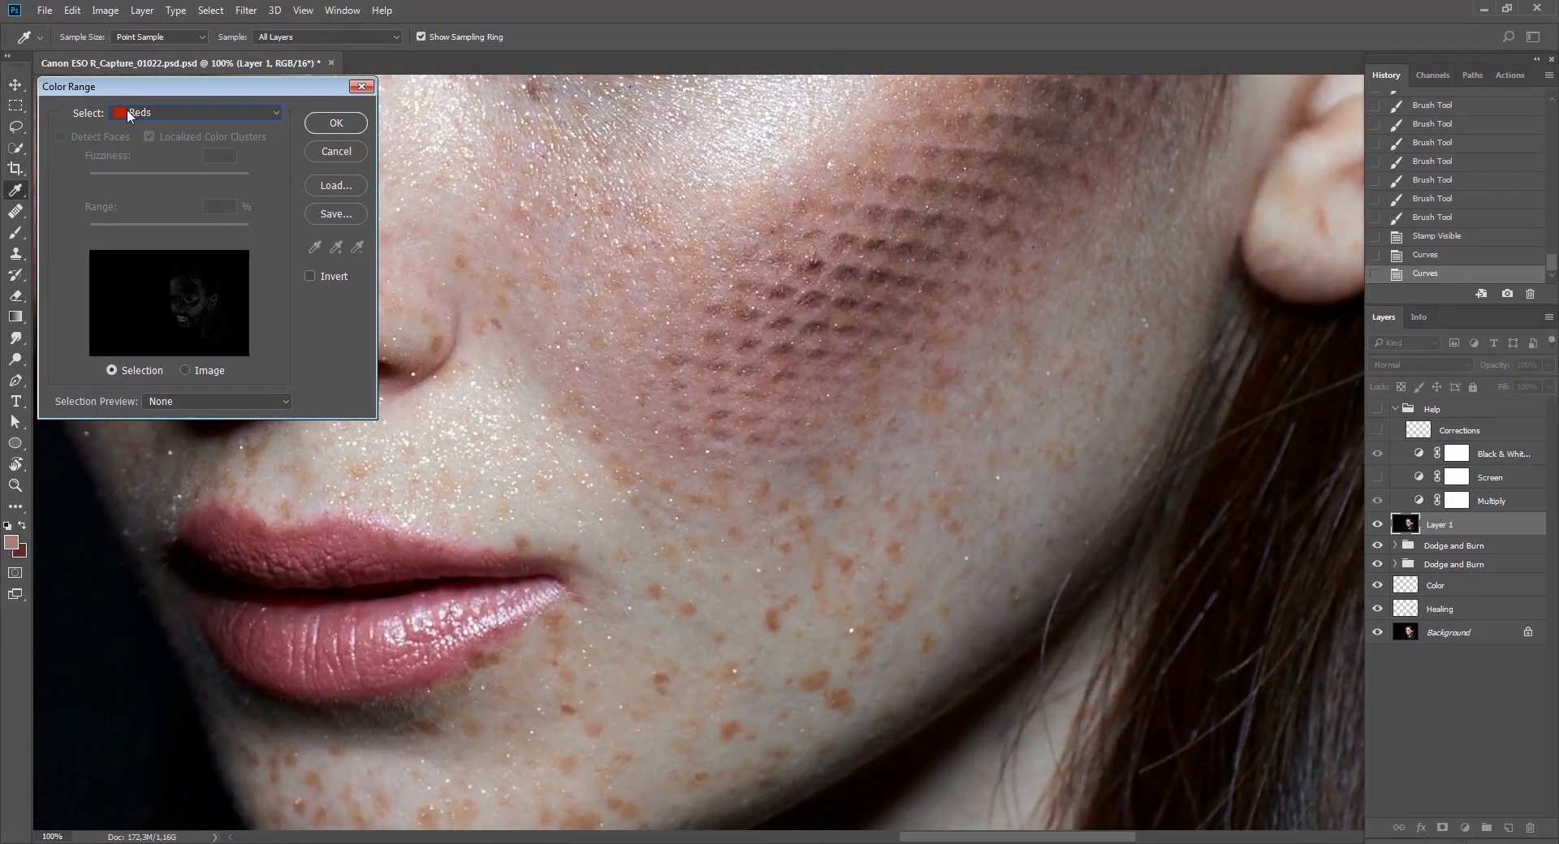
Preview the Shadows, Midtones and Reds ranges in the Color Range selection.
click(129, 114)
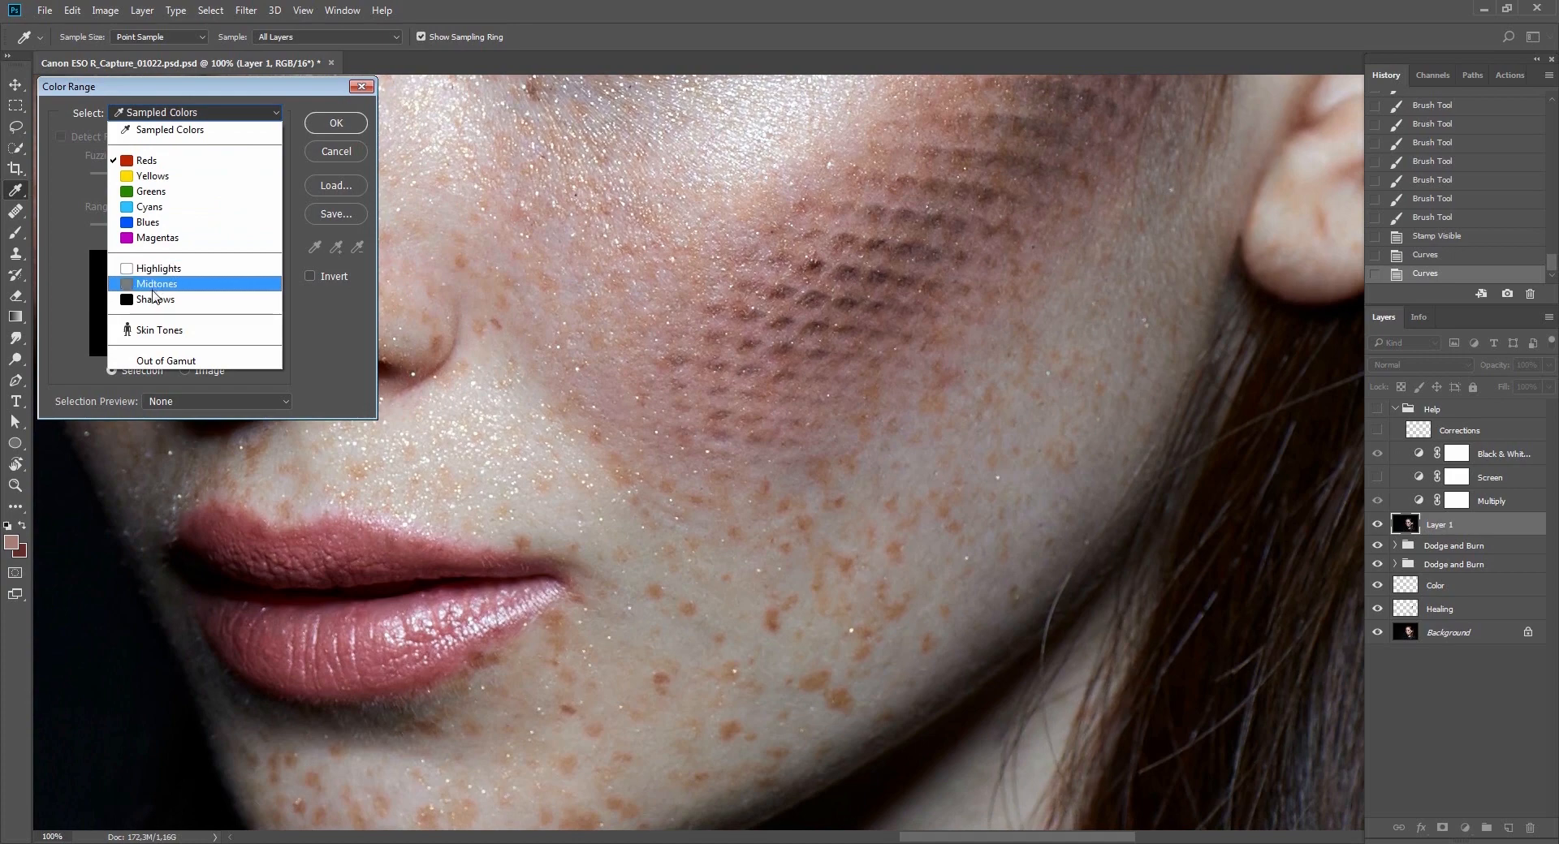
click(148, 300)
click(167, 114)
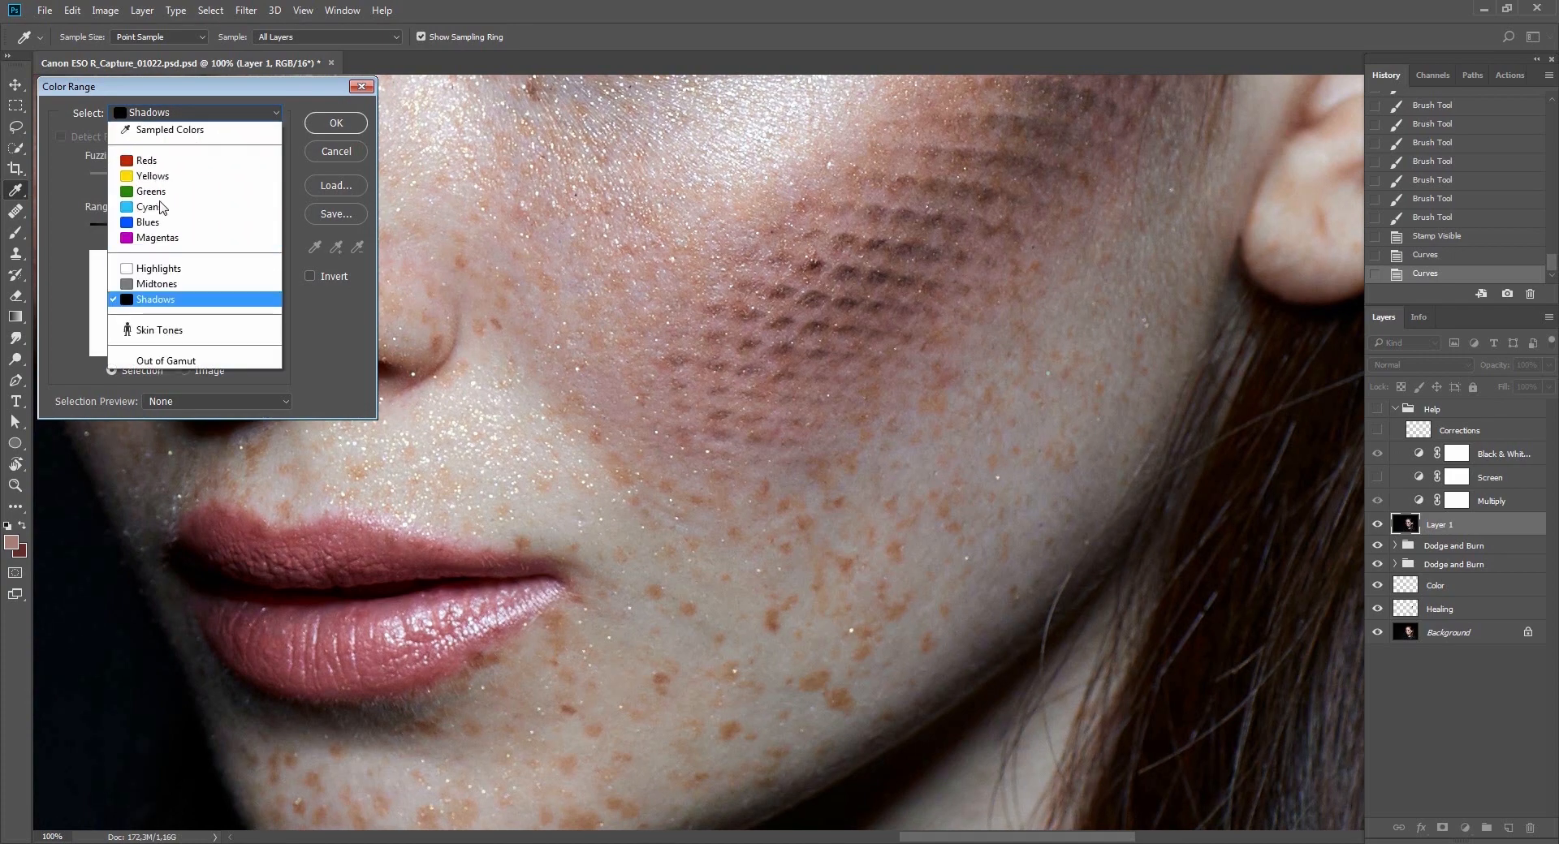
click(167, 285)
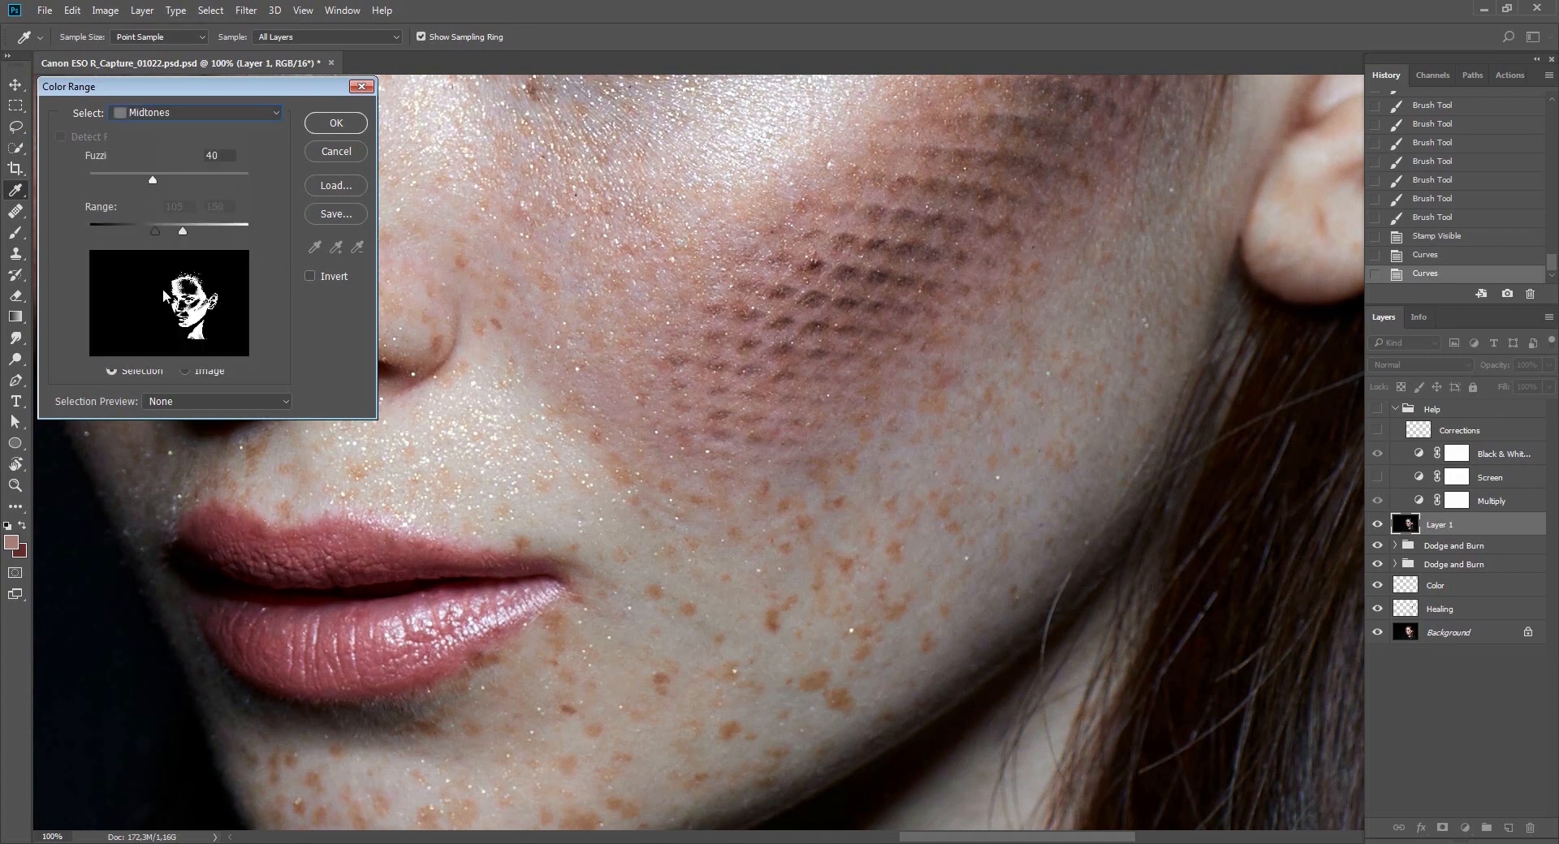
click(186, 120)
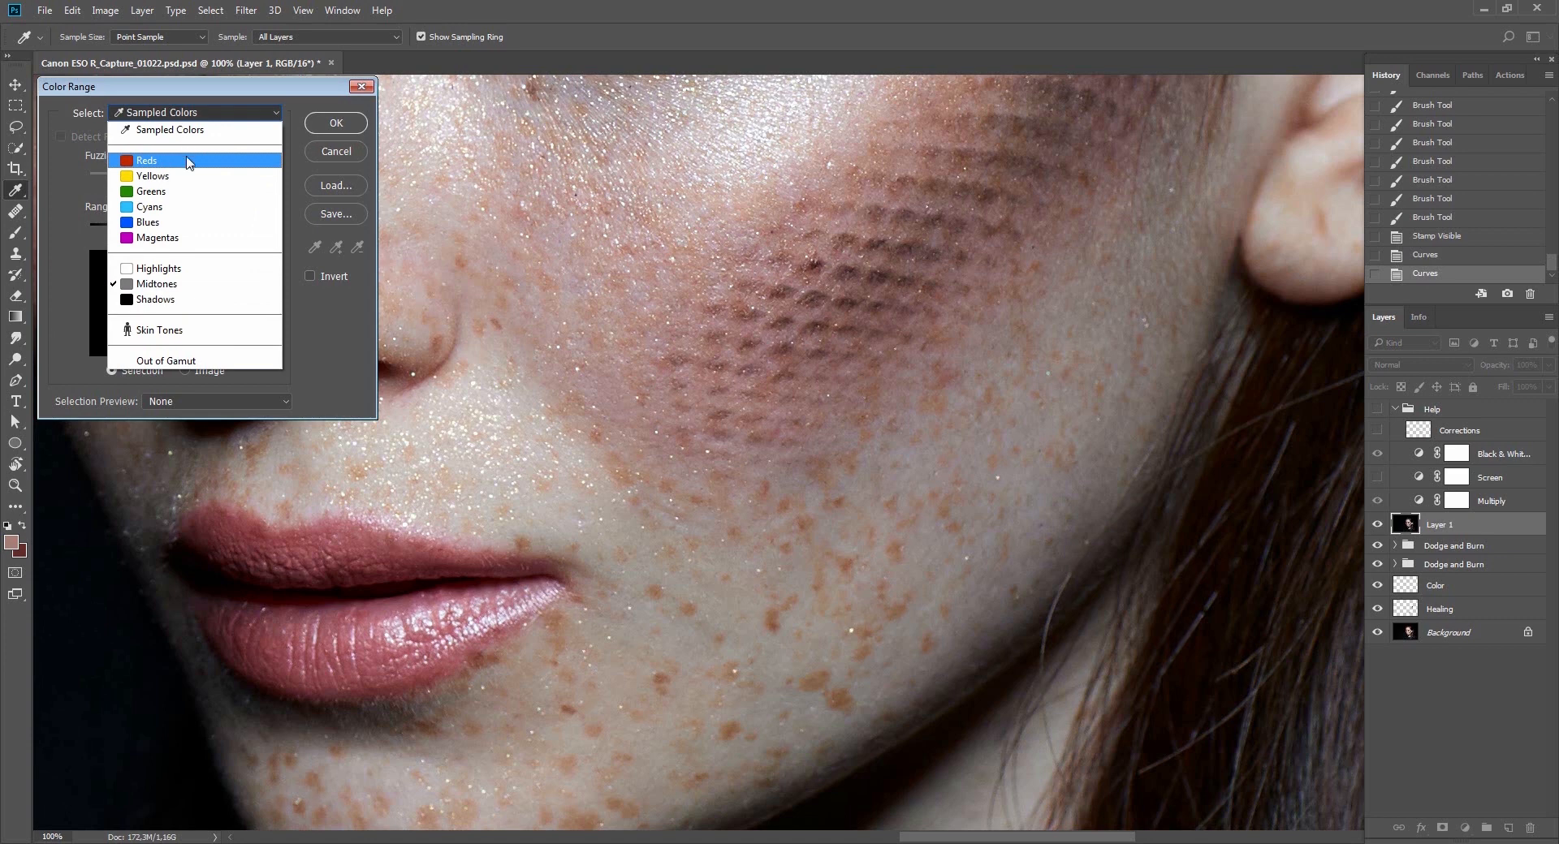
click(186, 161)
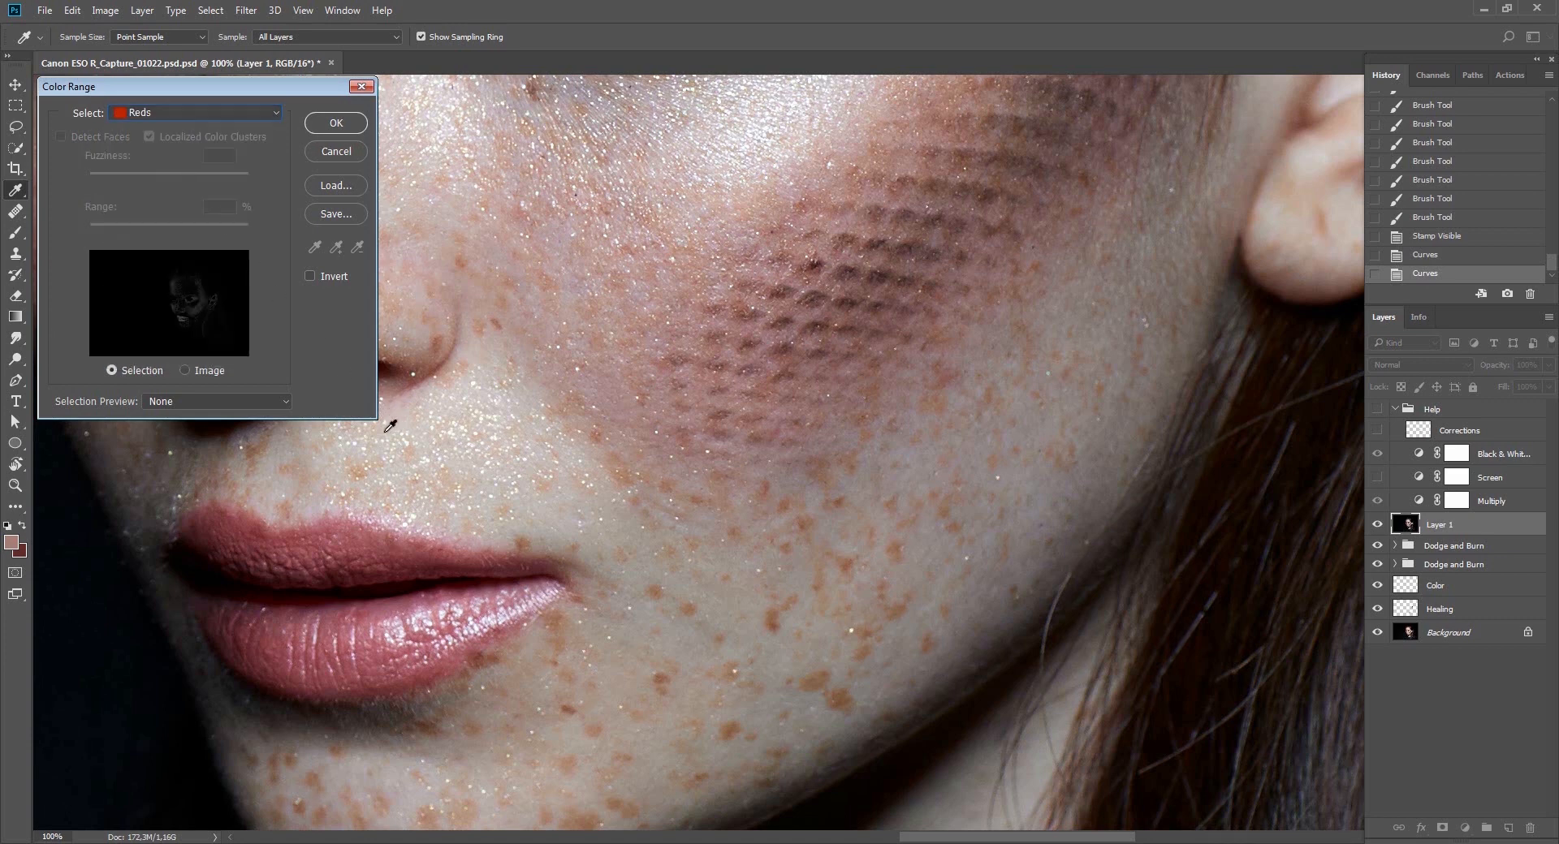
Switch Color Range to Sampled Colors, sample the cheek and chin freckles, and subtract the skin tone beside the textured cheek makeup.
click(163, 114)
click(162, 128)
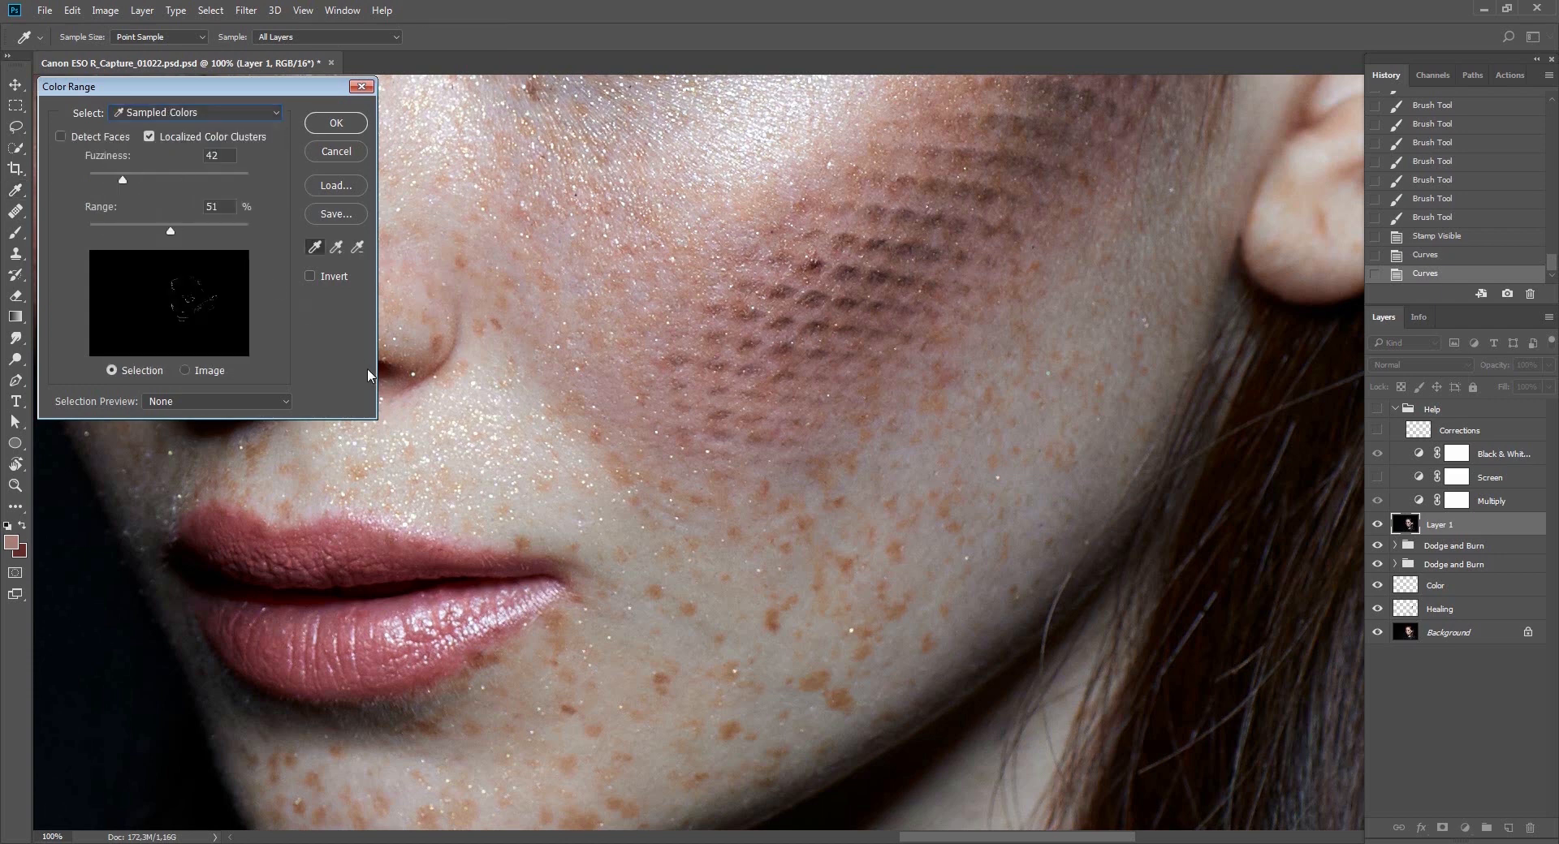
click(660, 681)
click(839, 687)
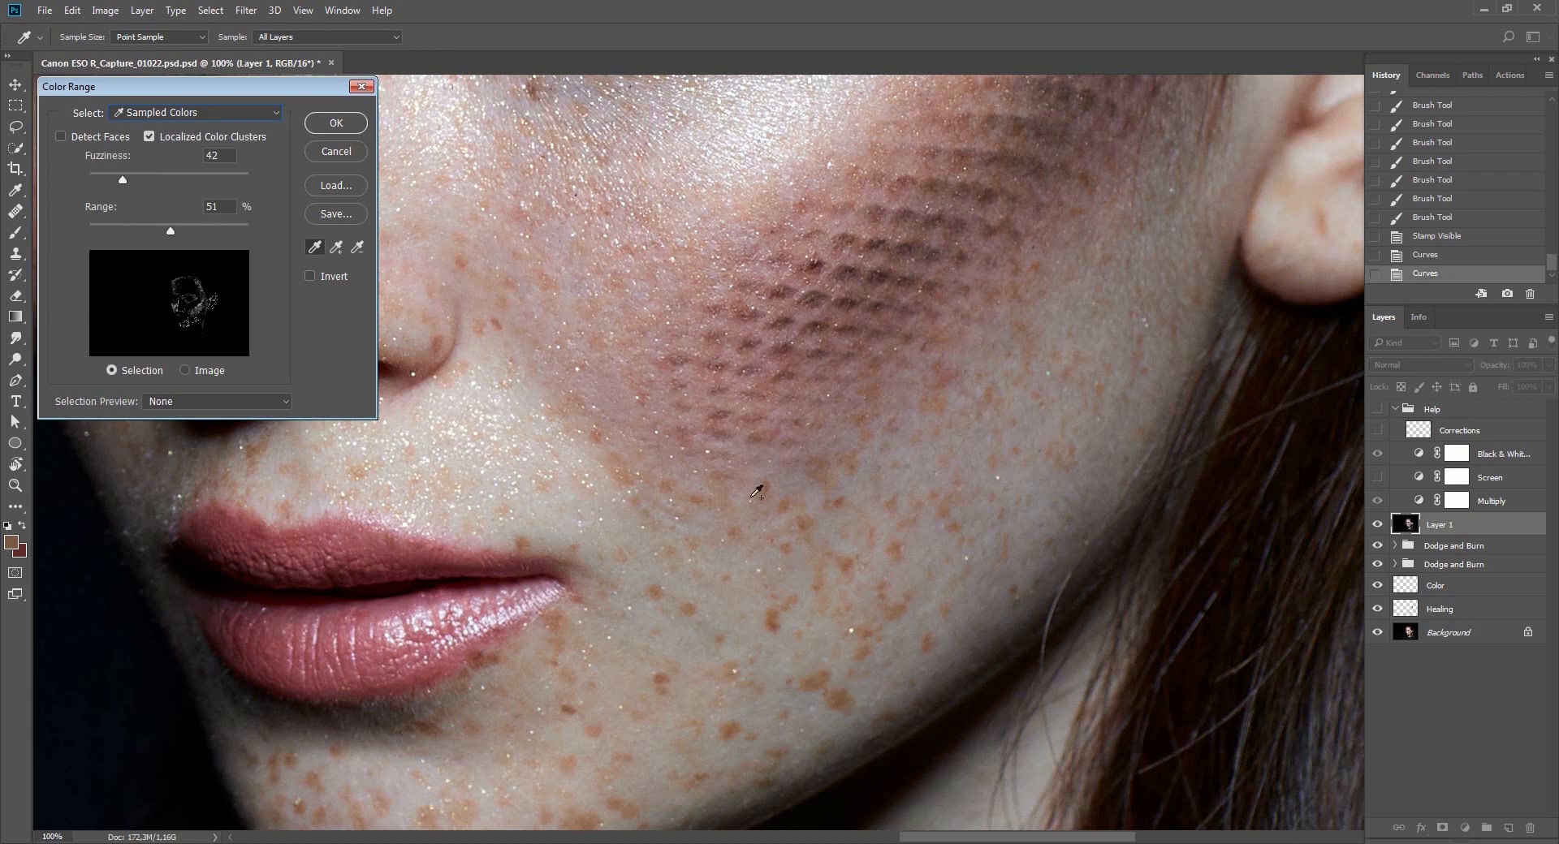
click(944, 400)
key(alt)
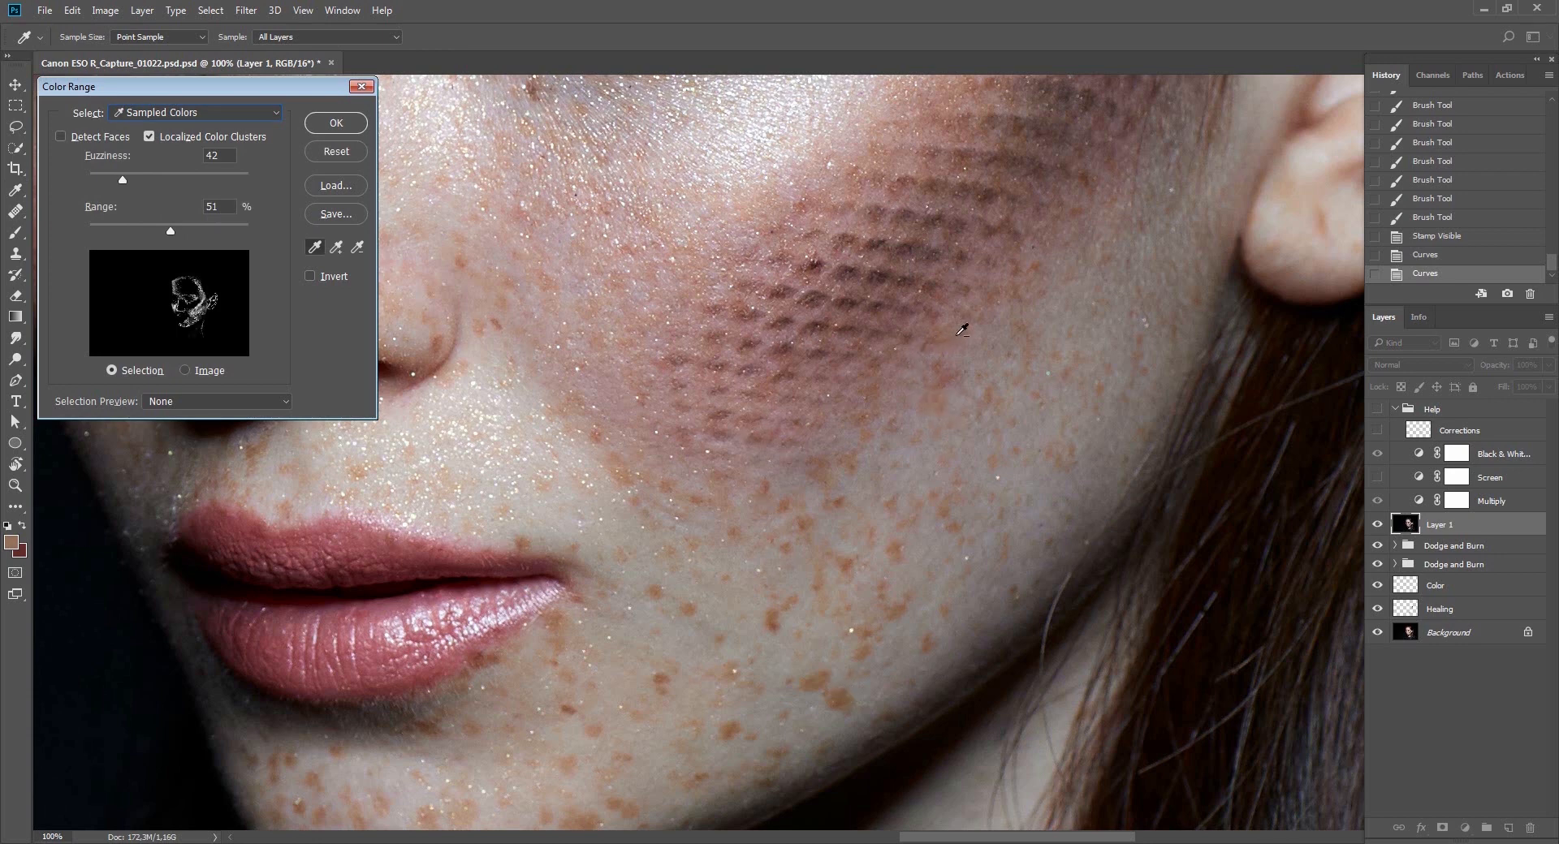
alt+click(965, 337)
Subtract the skin tone beside the nose and the upper lip colour from the Color Range sample.
drag(685, 431, 777, 393)
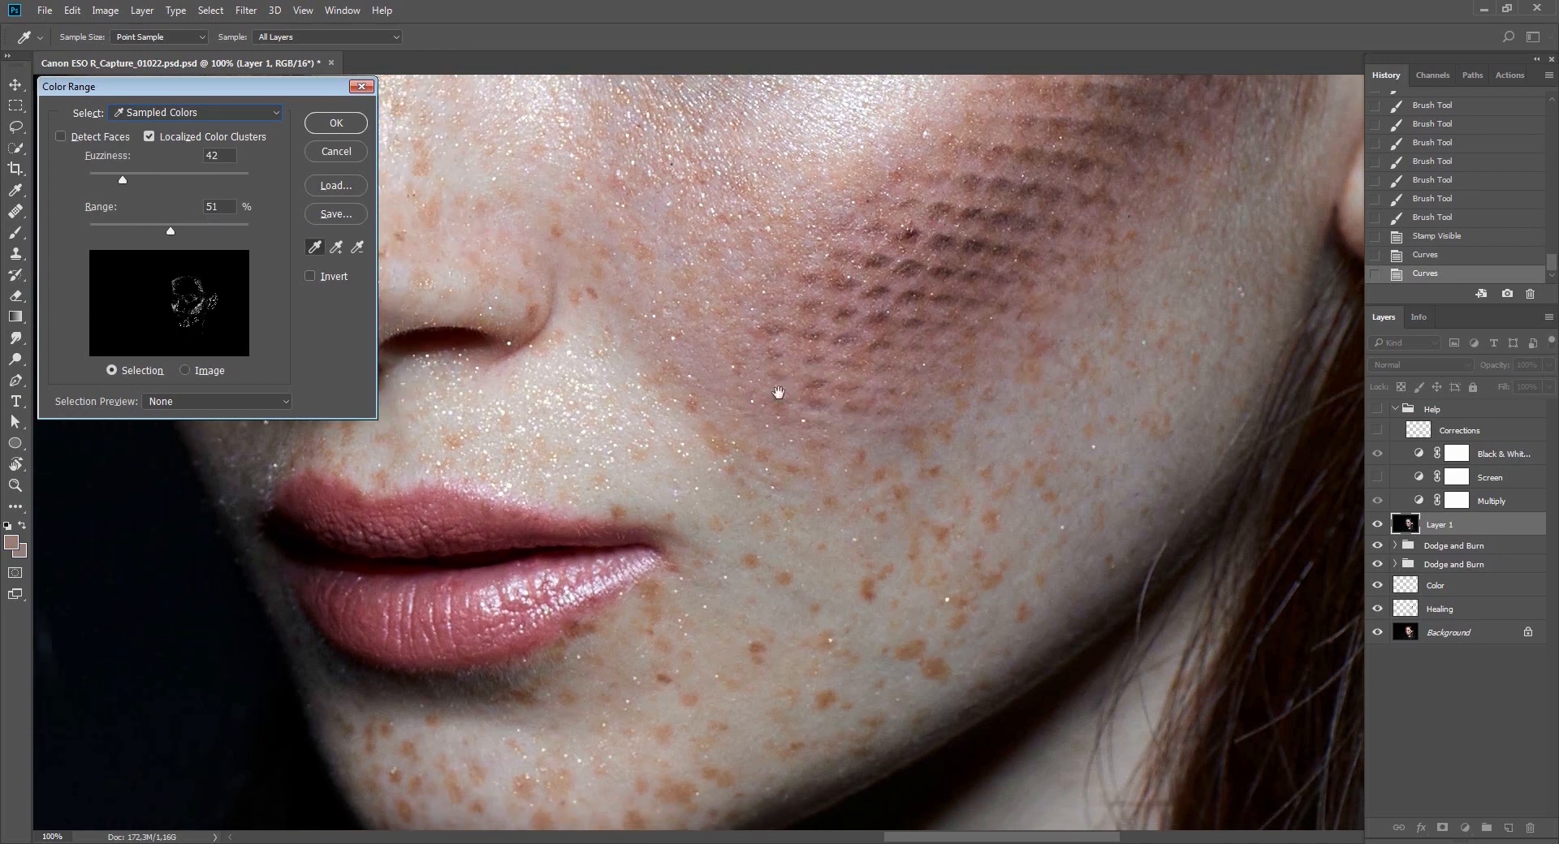
alt+click(561, 441)
drag(746, 312, 760, 326)
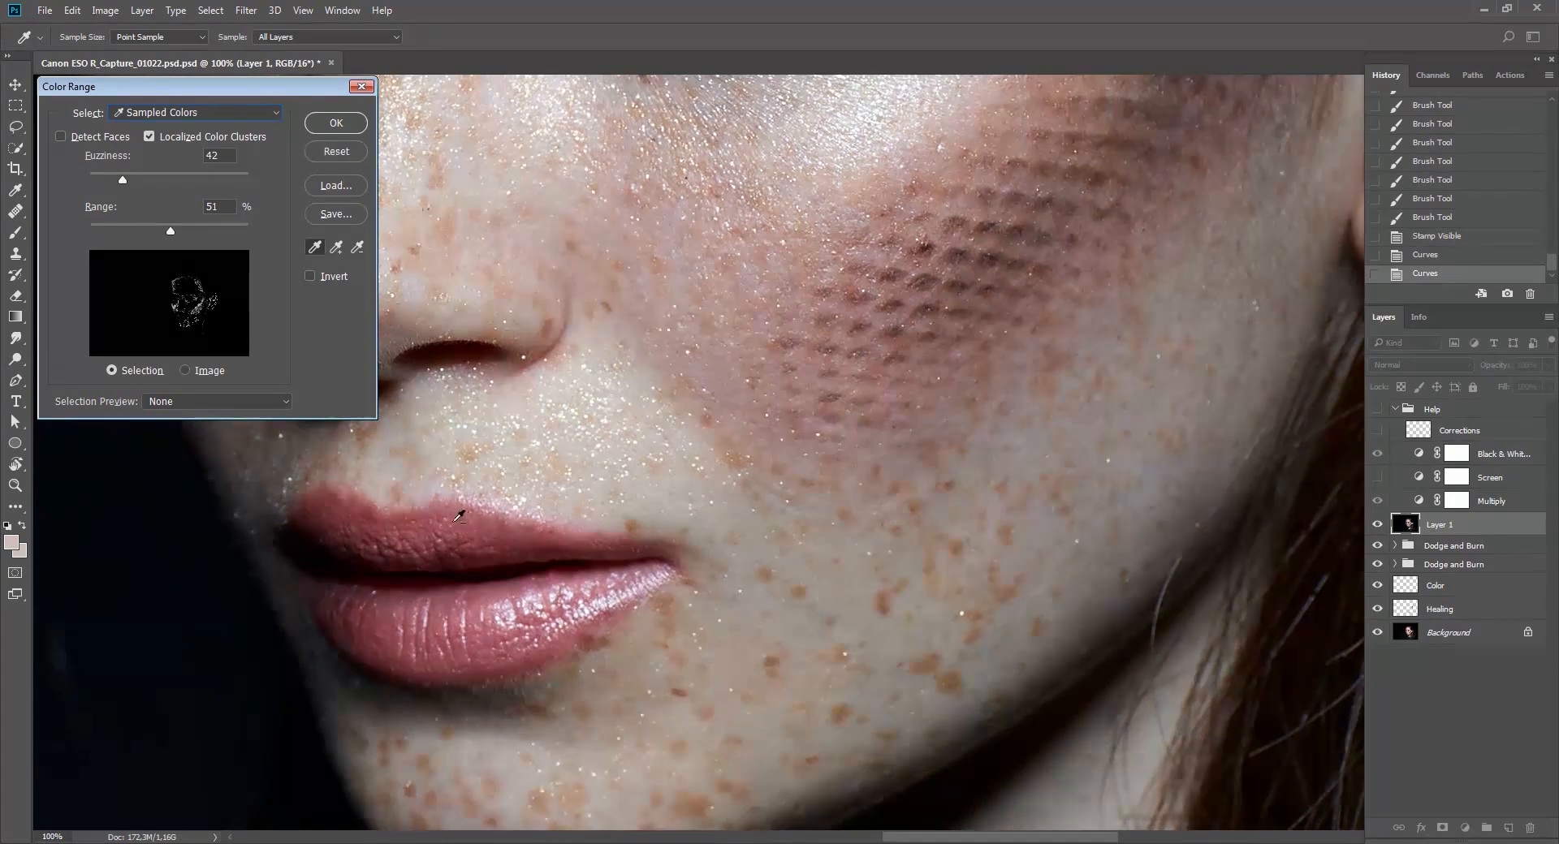
alt+click(466, 541)
Add a reddish forehead freckle to the Color Range sample and subtract the skin tone in the shaded part of the forehead.
drag(747, 497, 649, 722)
drag(776, 446, 697, 609)
drag(799, 581, 860, 738)
drag(629, 480, 888, 609)
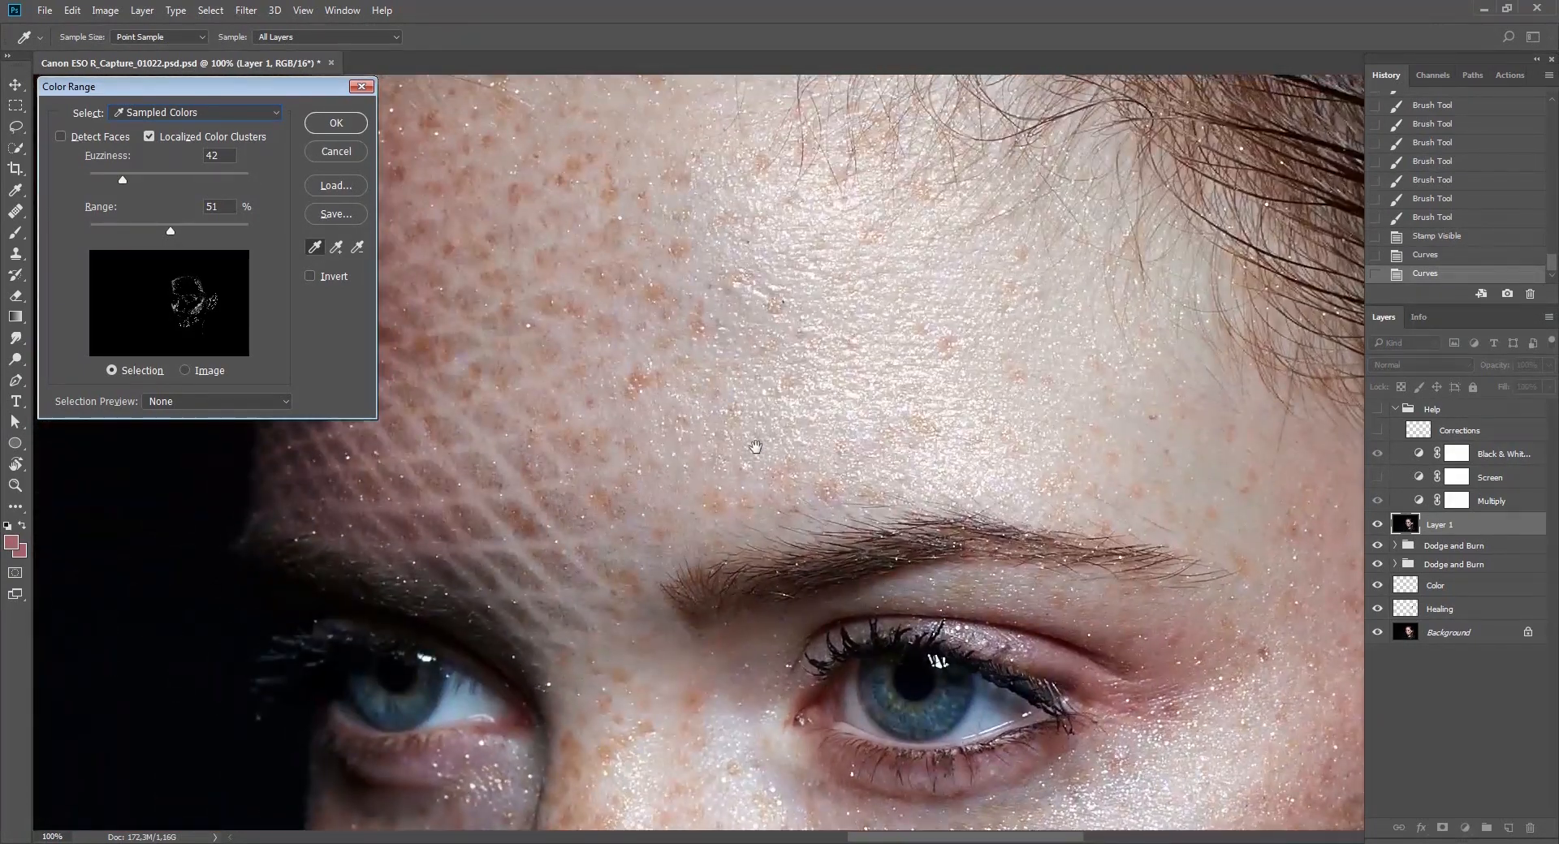
shift+click(642, 386)
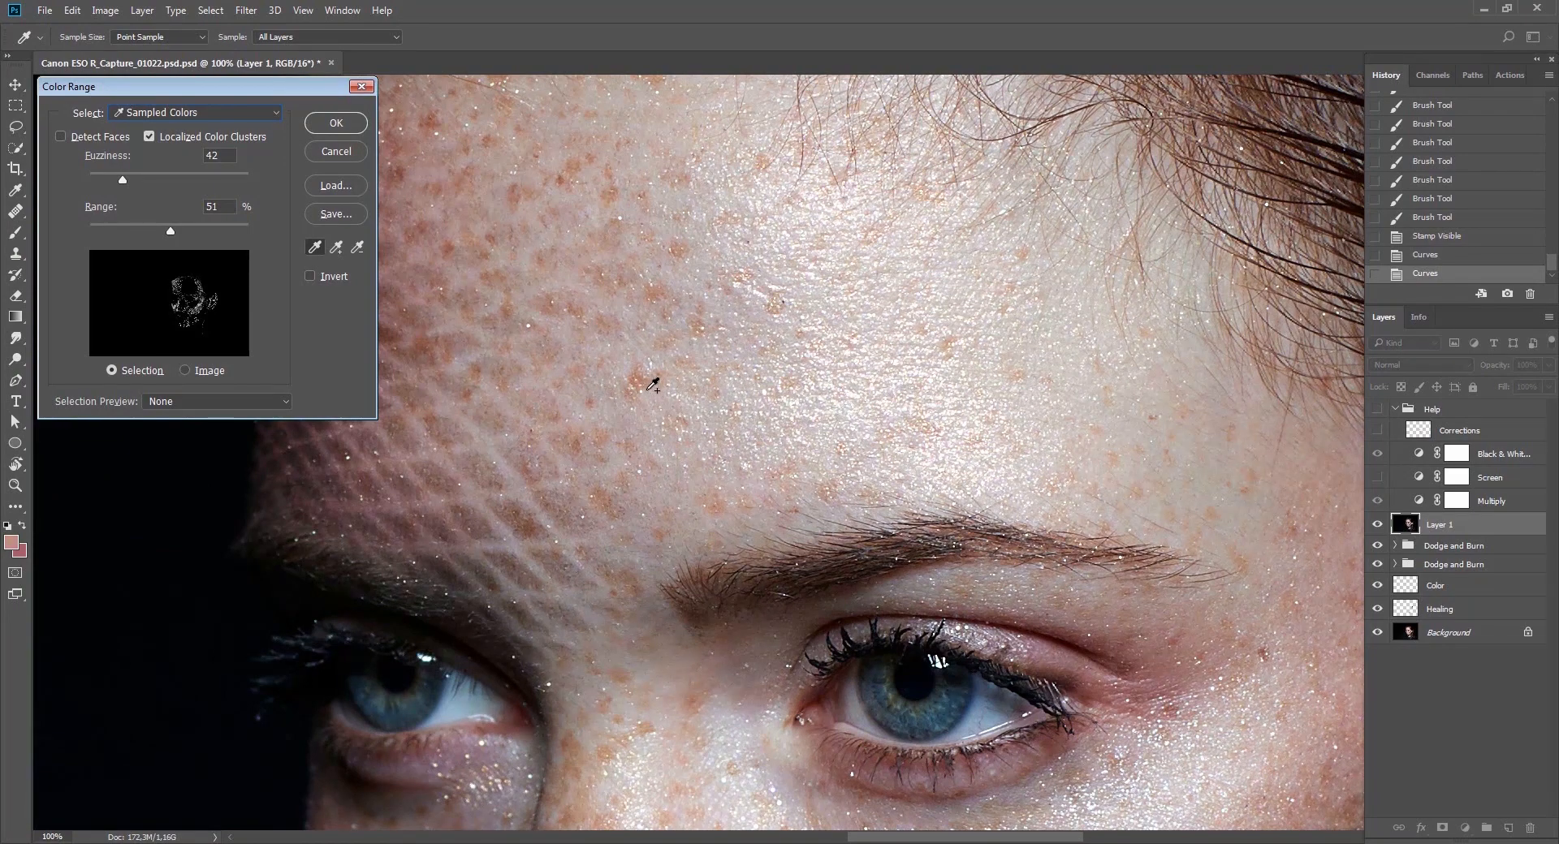
alt+click(455, 344)
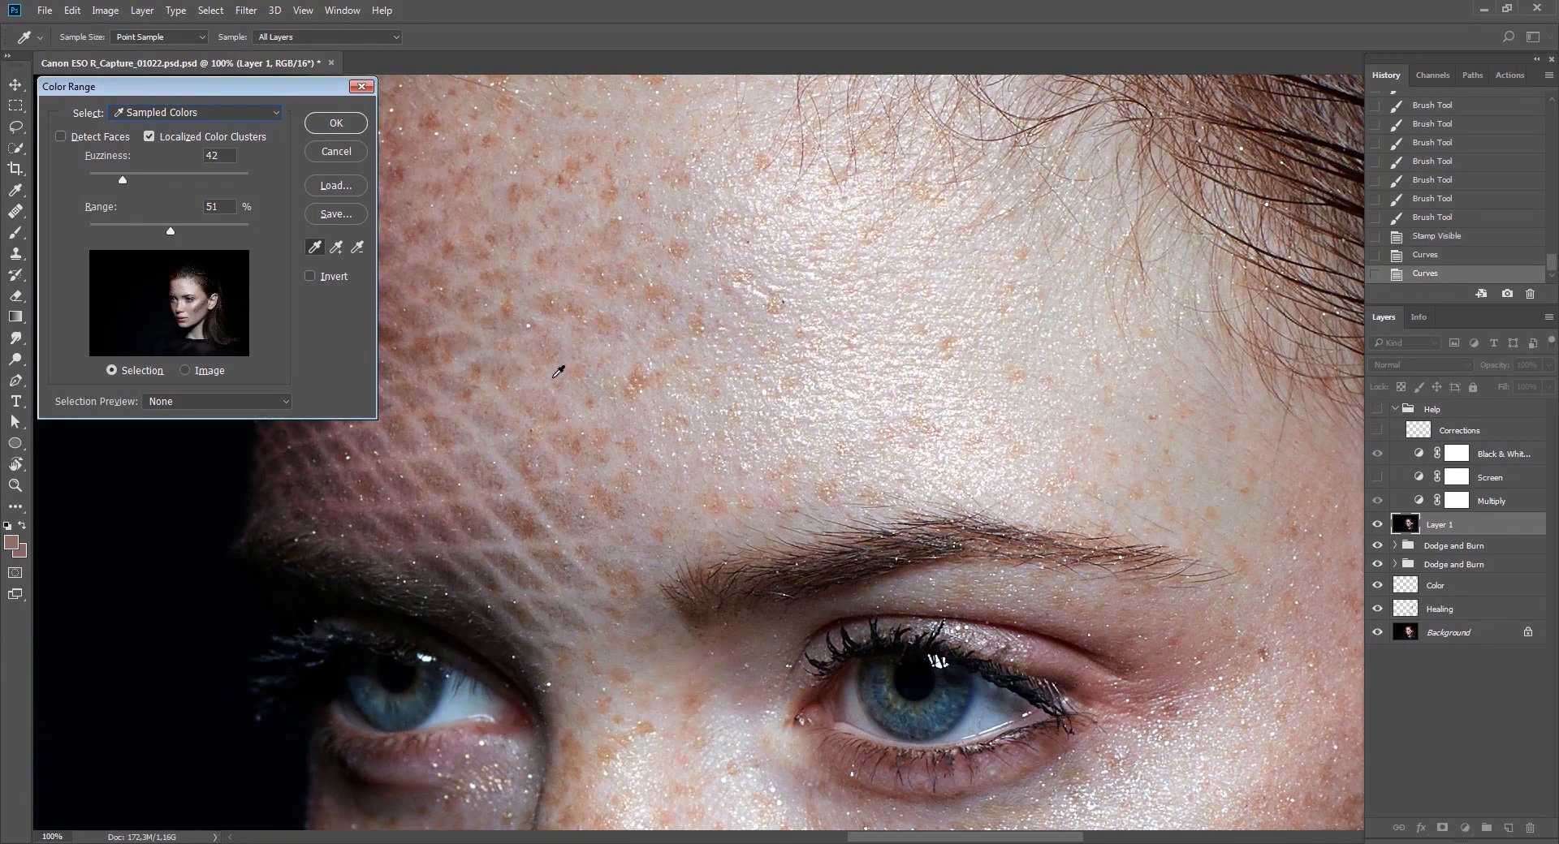
Exclude the bright highlight tones in the middle of the forehead from the Color Range sample.
drag(634, 451, 572, 409)
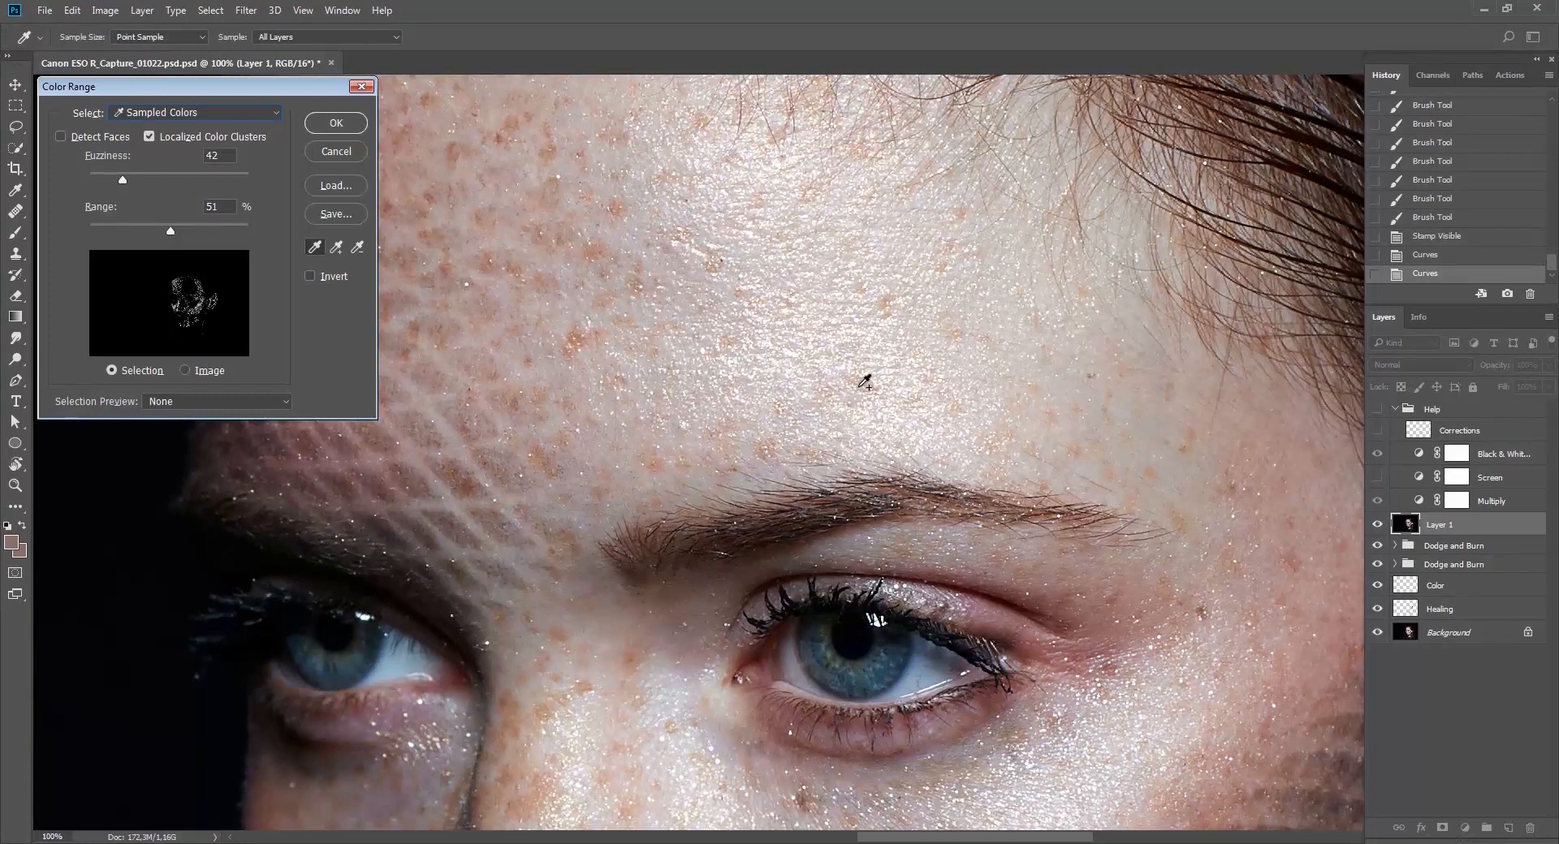
click(861, 387)
alt+click(891, 360)
key(ctrl)
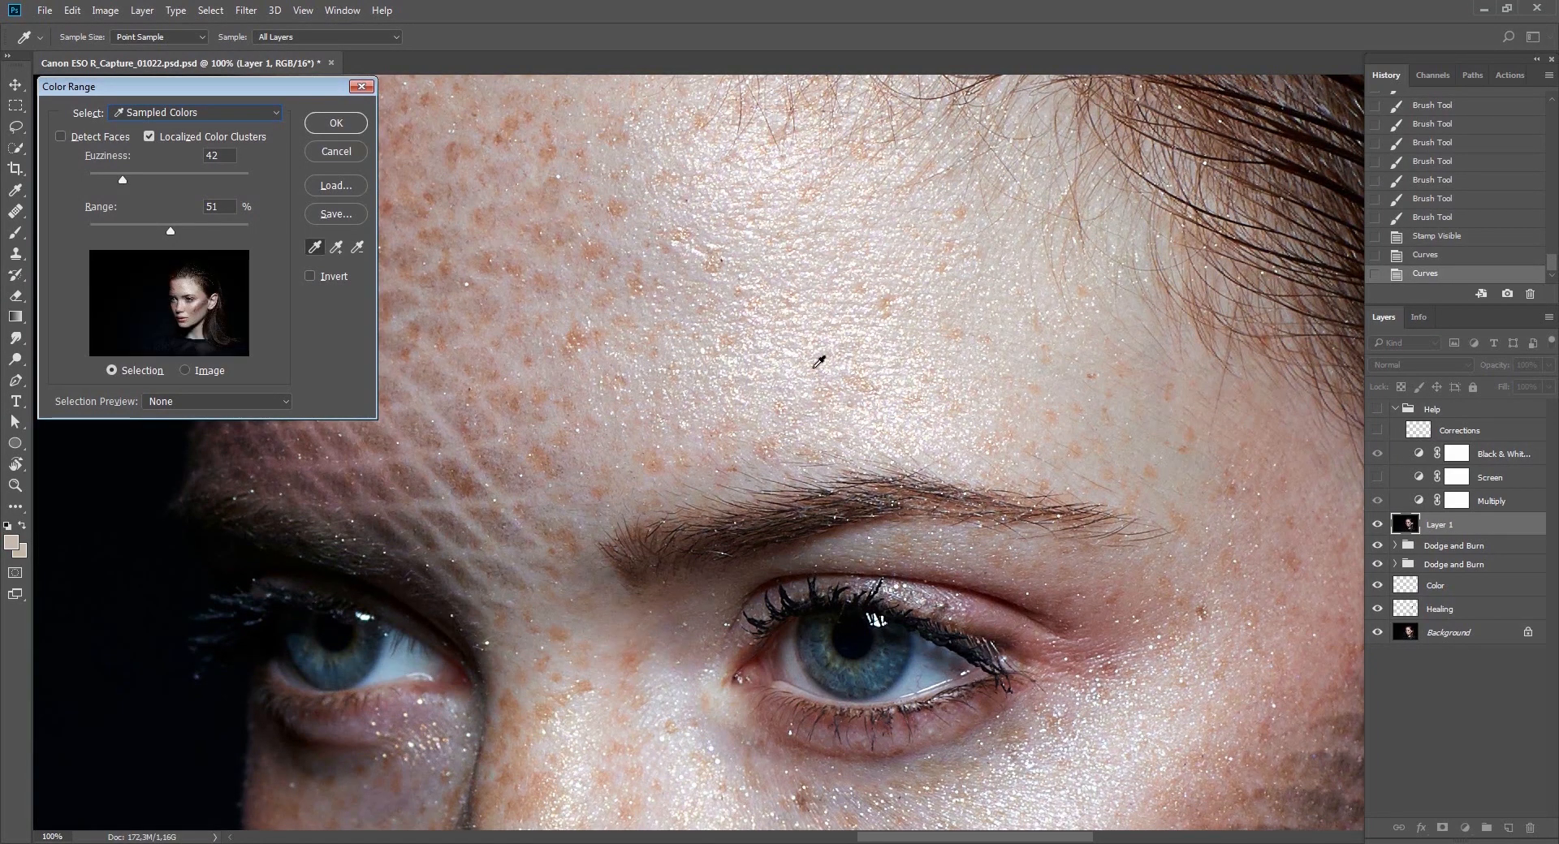
Sample a freckle on the lower cheek and apply the Color Range selection.
scroll(828, 355, down, 10)
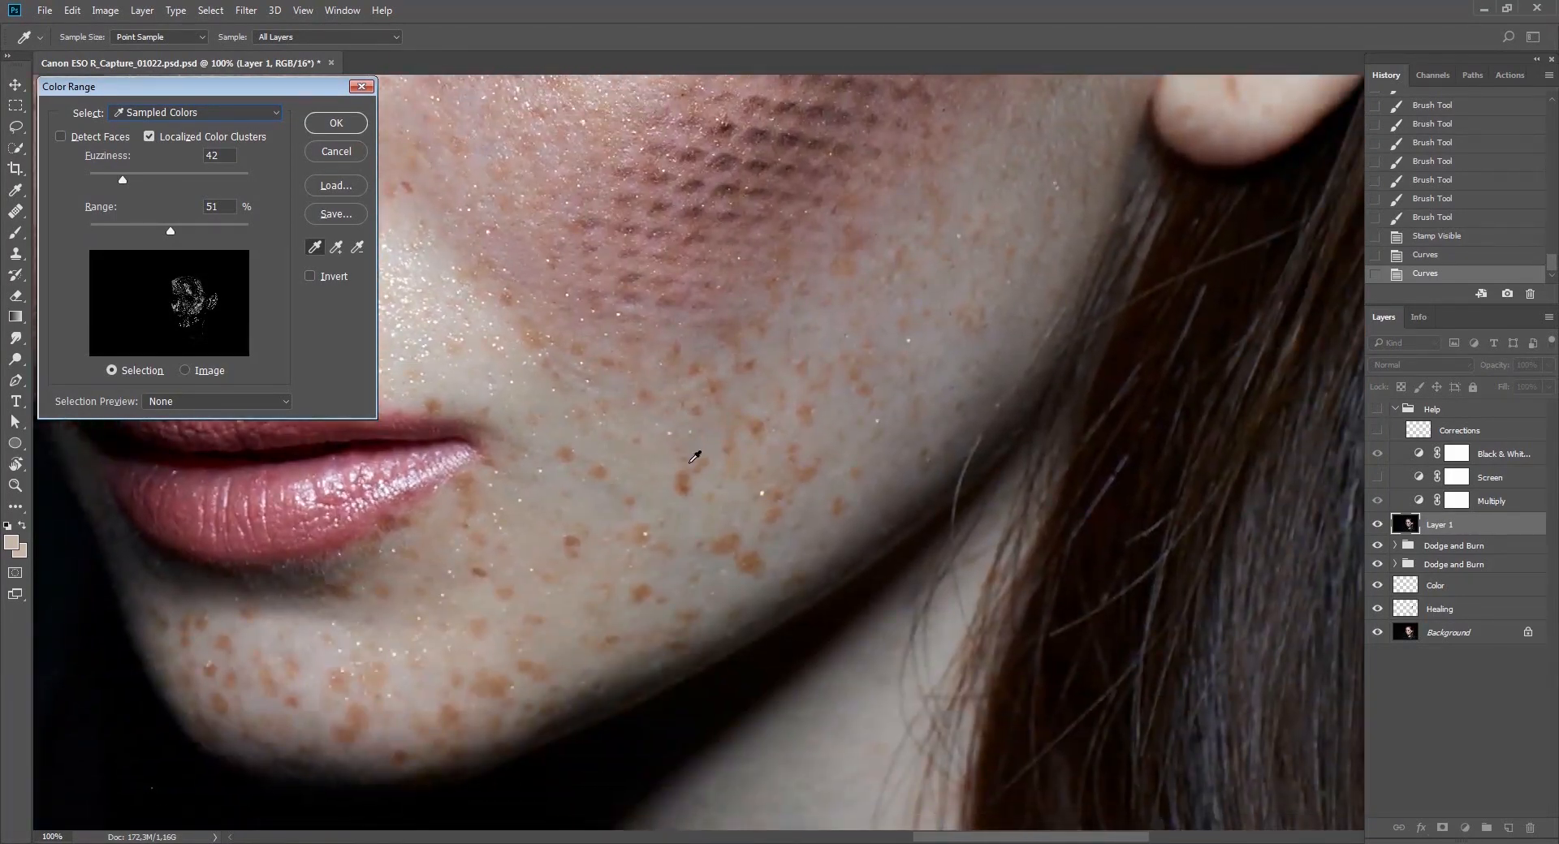
click(694, 471)
click(691, 483)
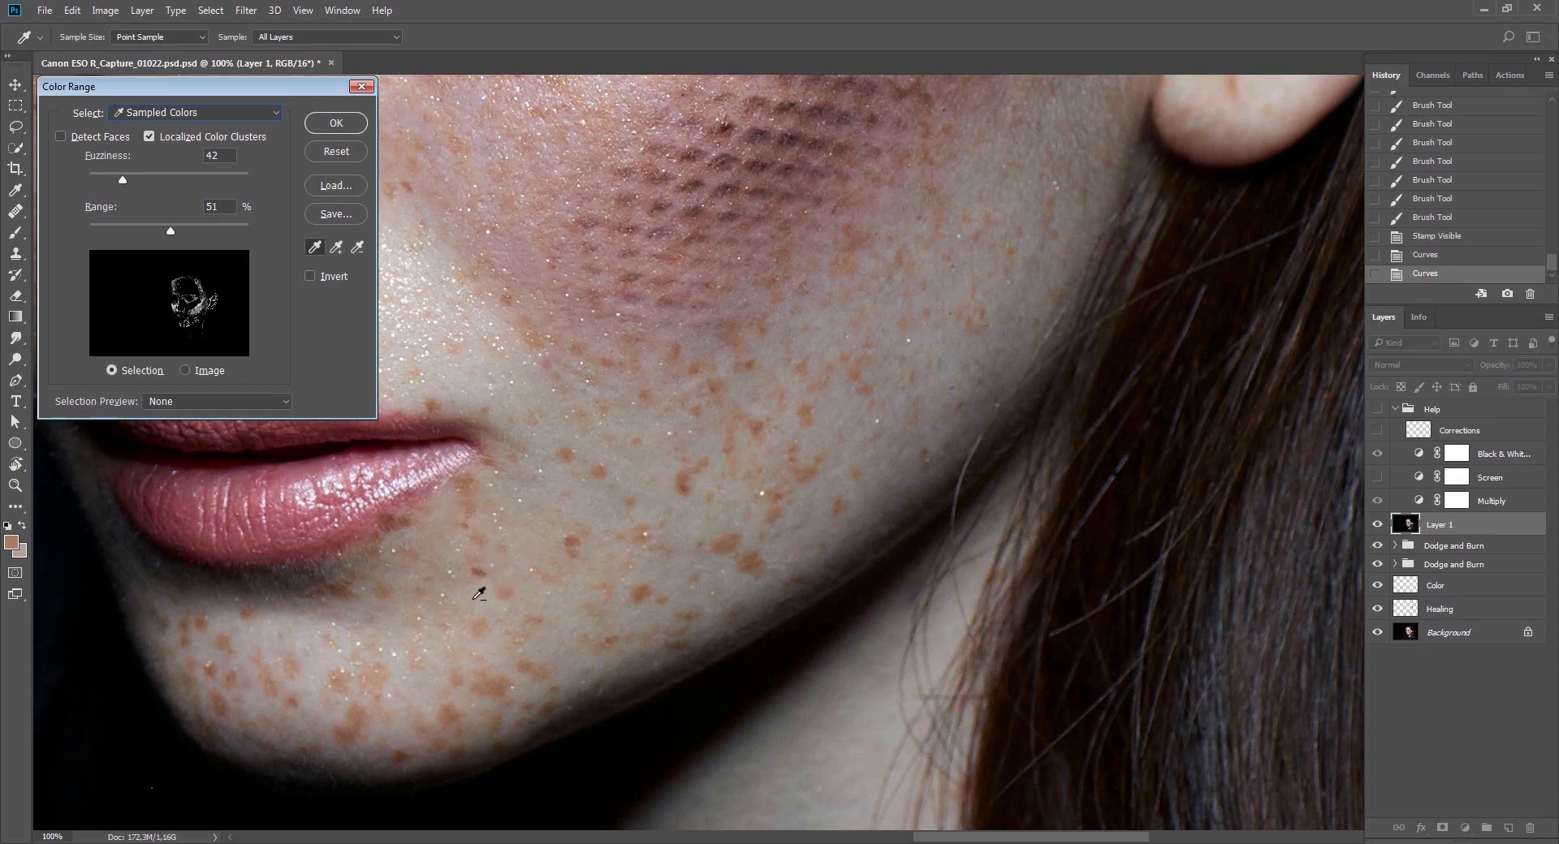
drag(678, 435, 731, 609)
drag(713, 446, 779, 743)
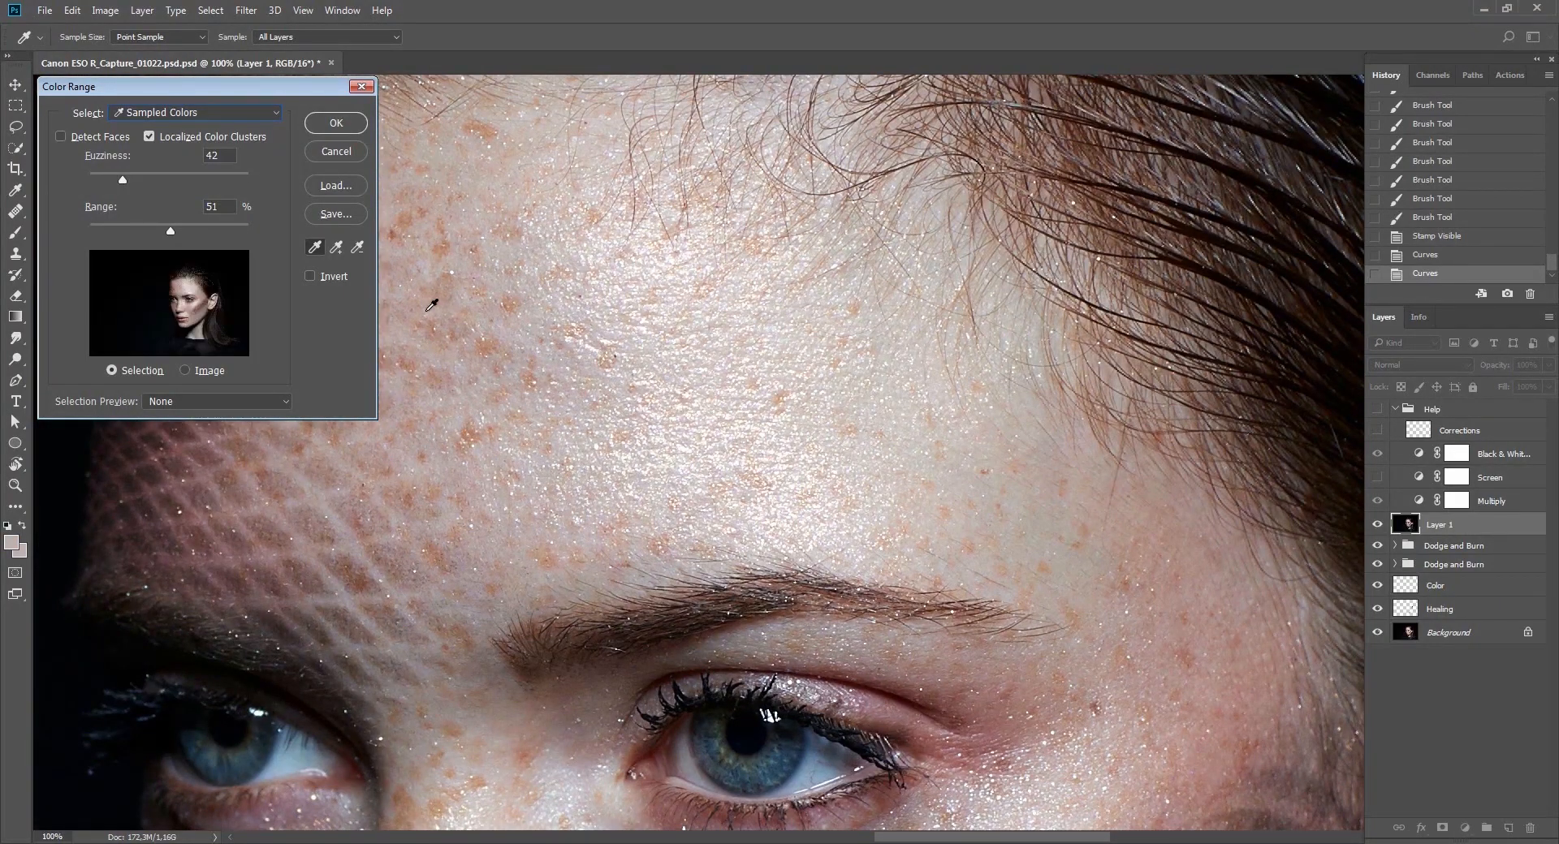
key(ctrl+minus)
key(ctrl+minus)
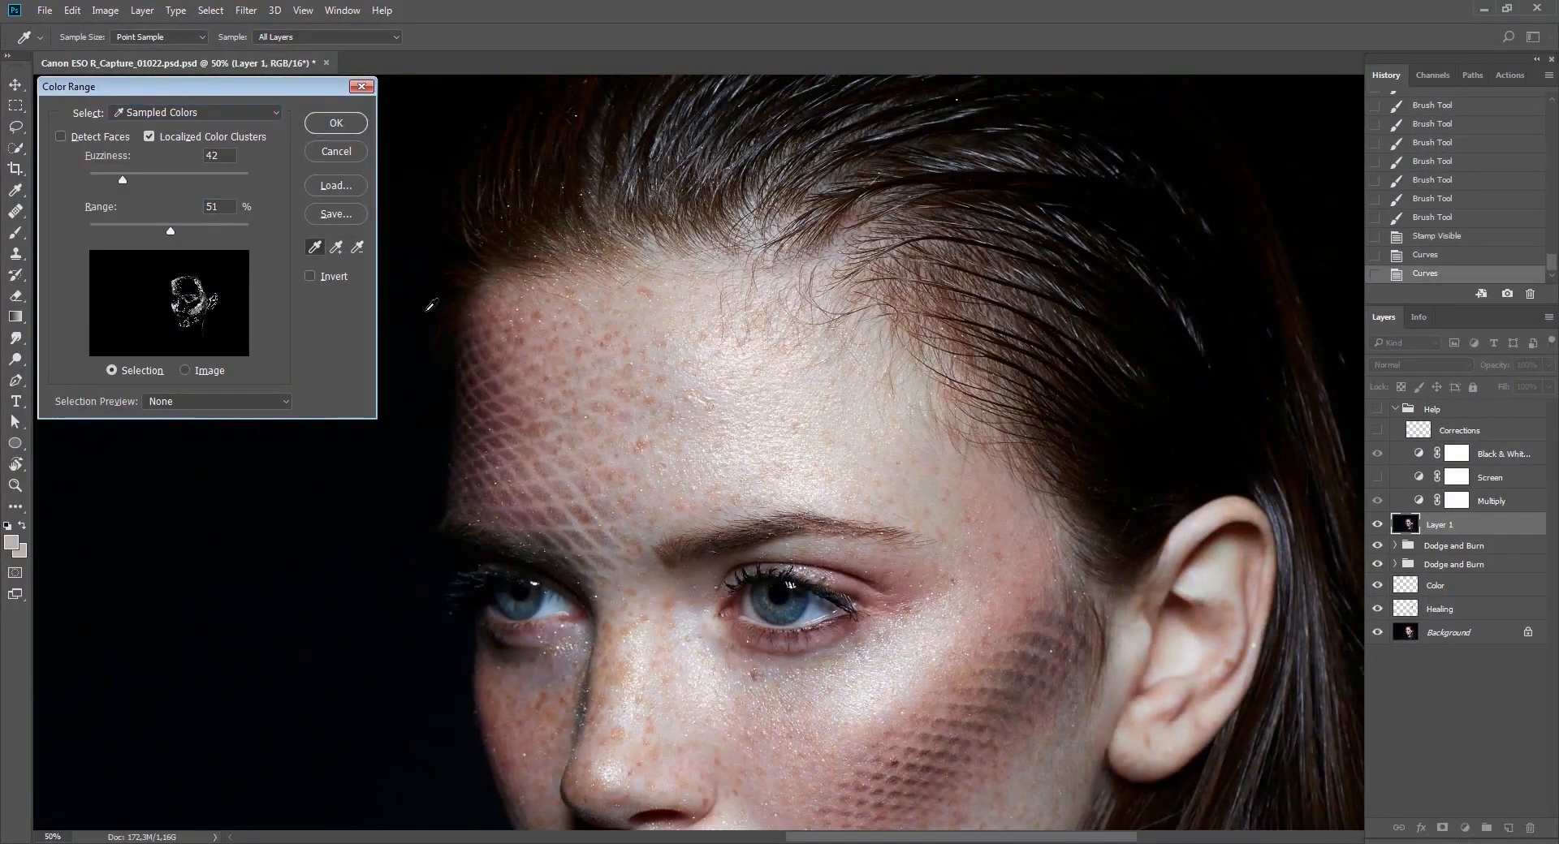
key(Return)
Inspect the freckle selection as a Quick Mask overlay and feather it by 0.1 pixels.
drag(934, 780, 801, 520)
key(q)
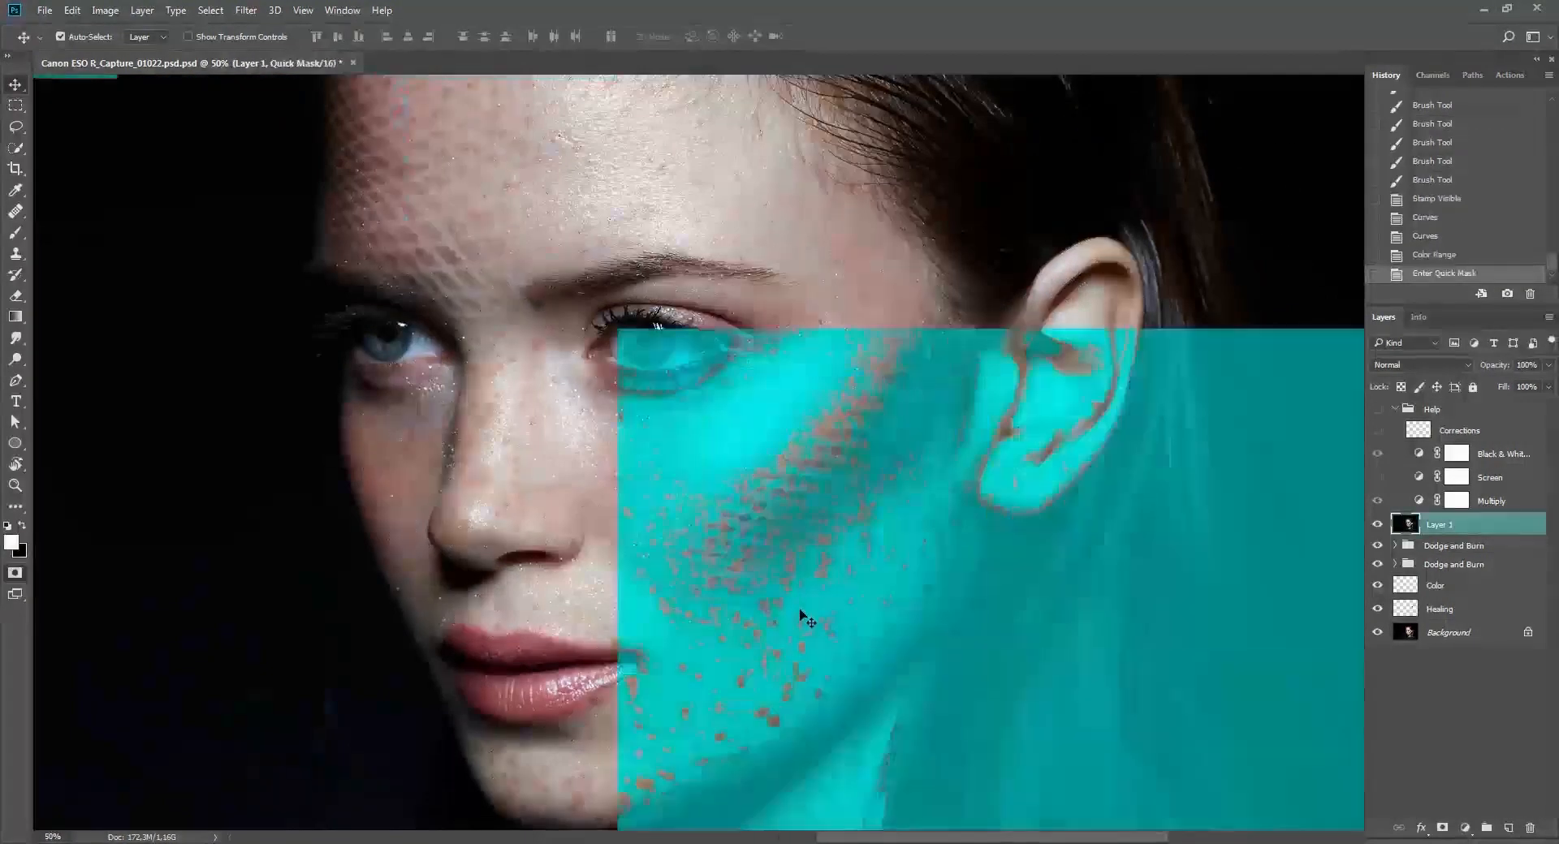
drag(700, 402, 724, 355)
key(q)
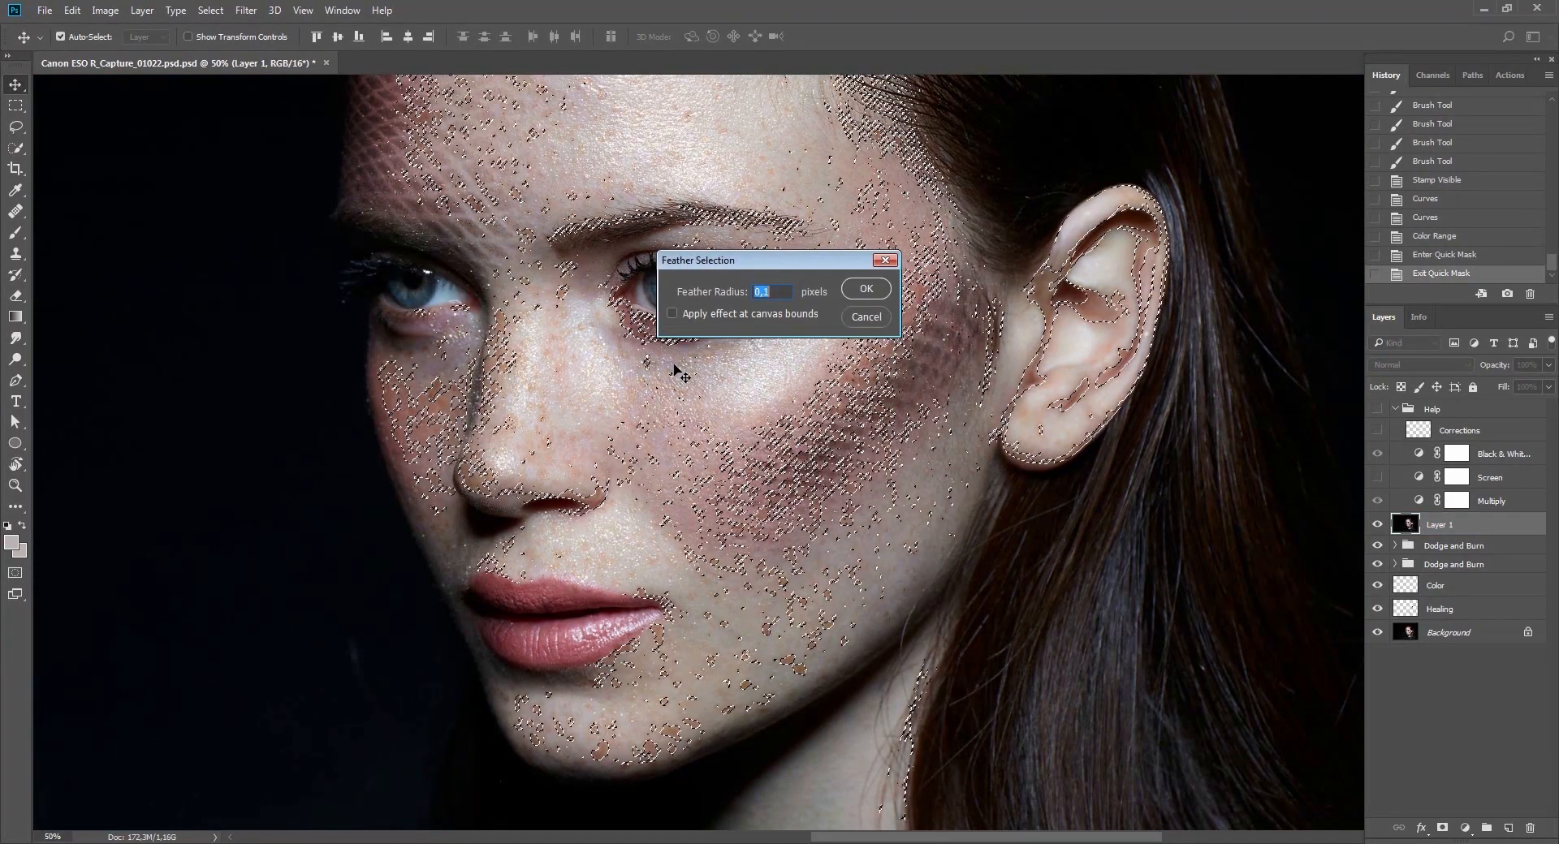
key(Return)
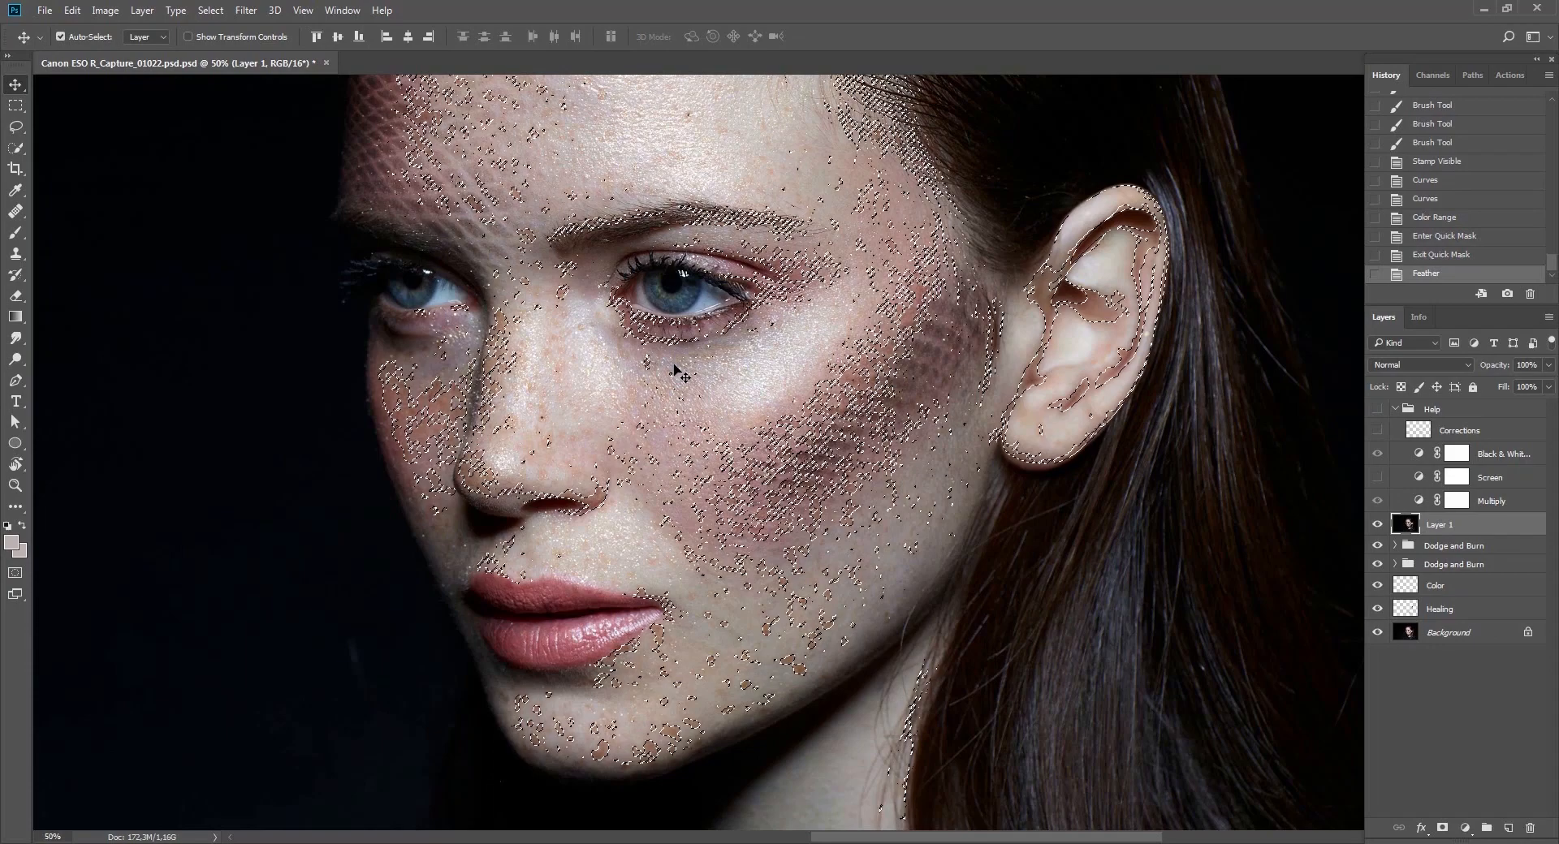
Save the feathered freckle selection as a new alpha channel, view that channel and return to Layer 1.
click(1430, 75)
drag(1553, 157, 1546, 261)
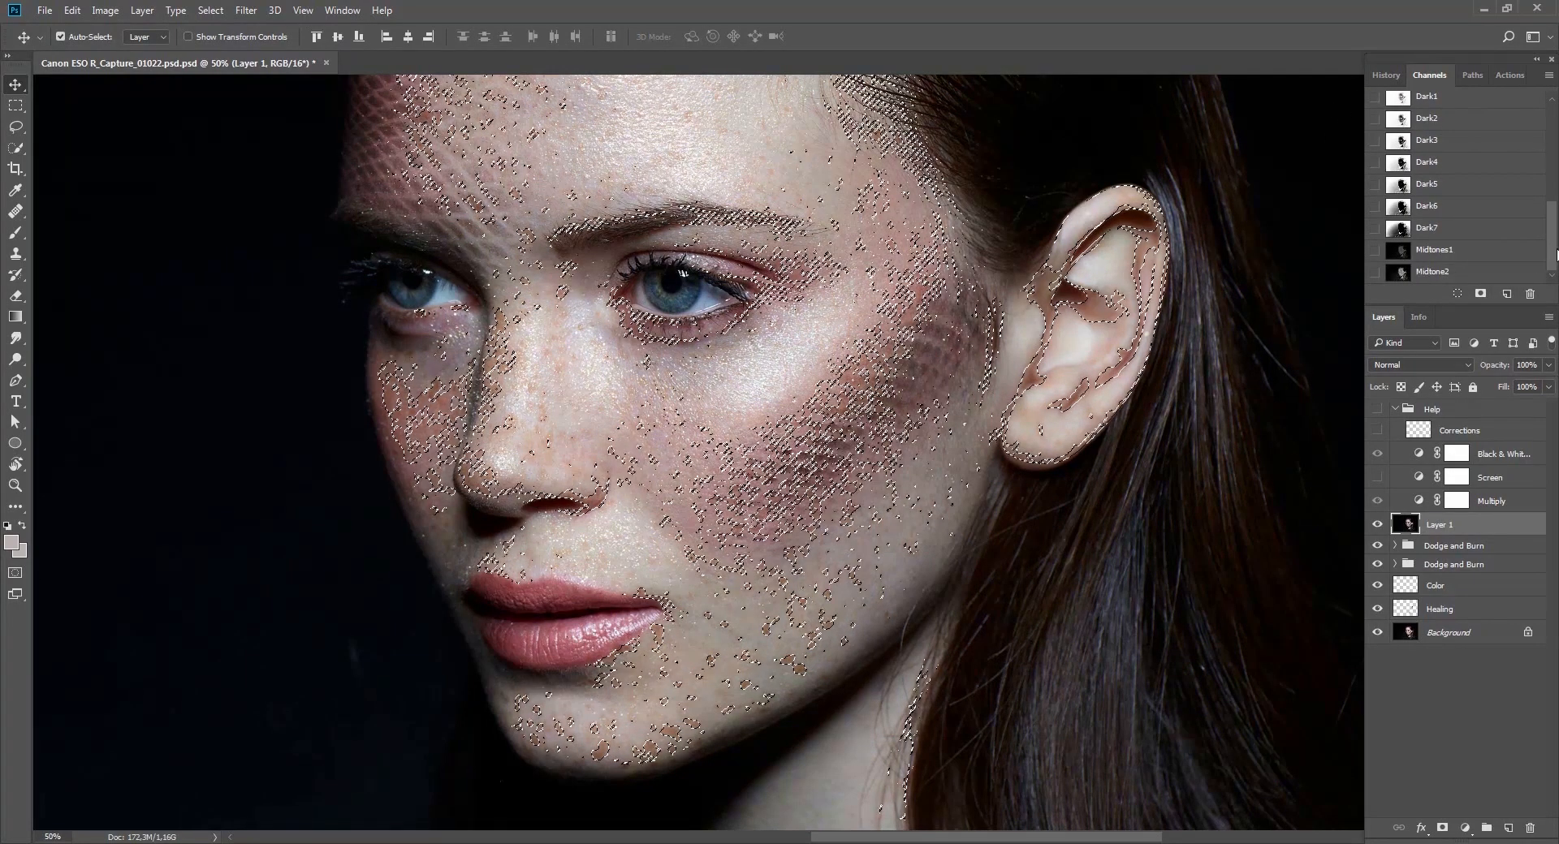
click(1480, 295)
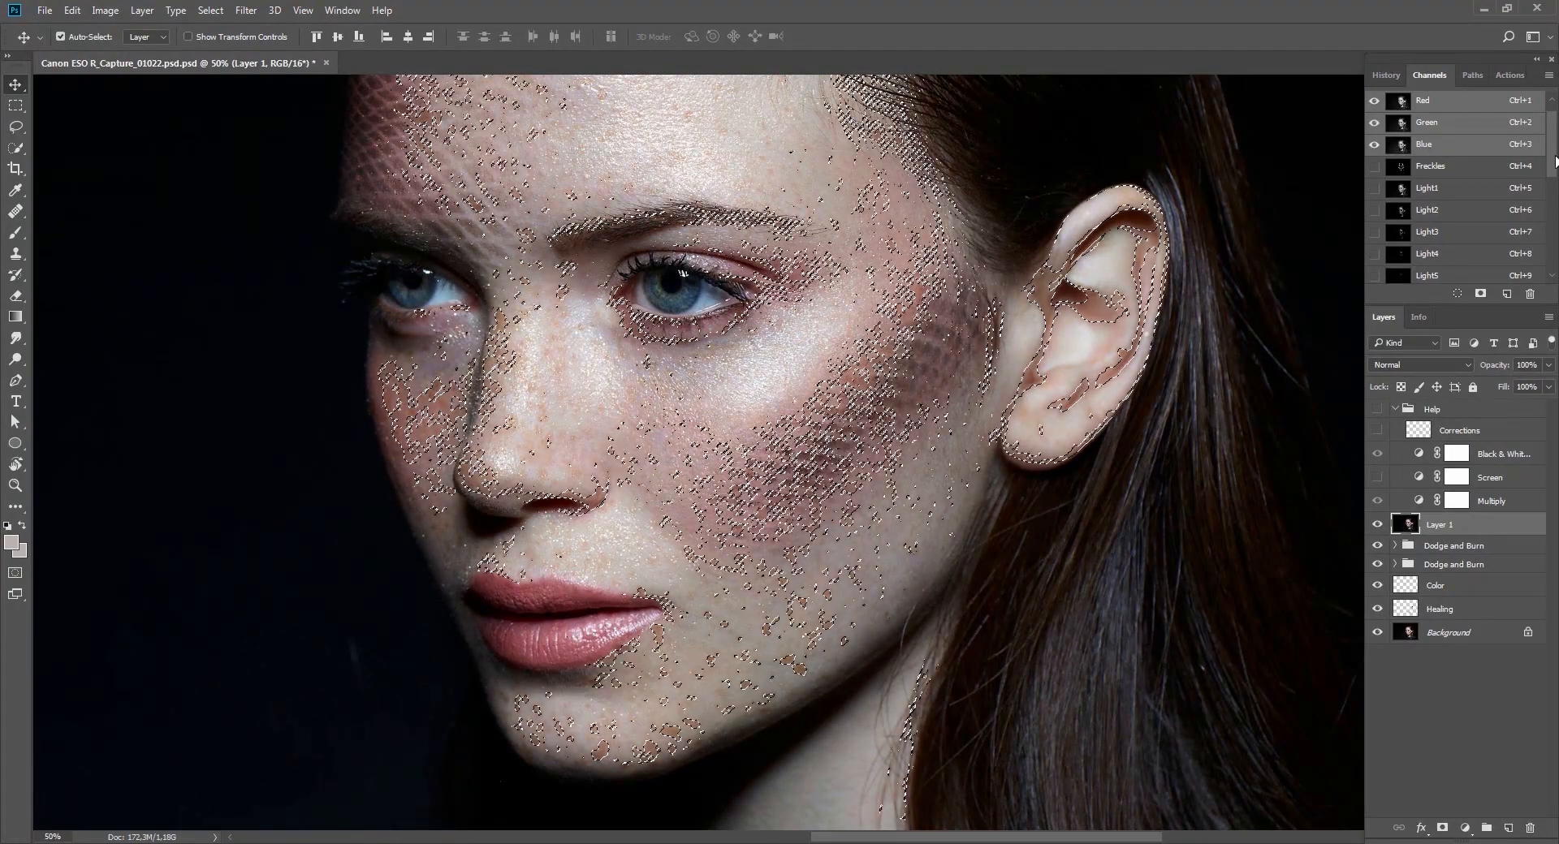
drag(1555, 161, 1552, 262)
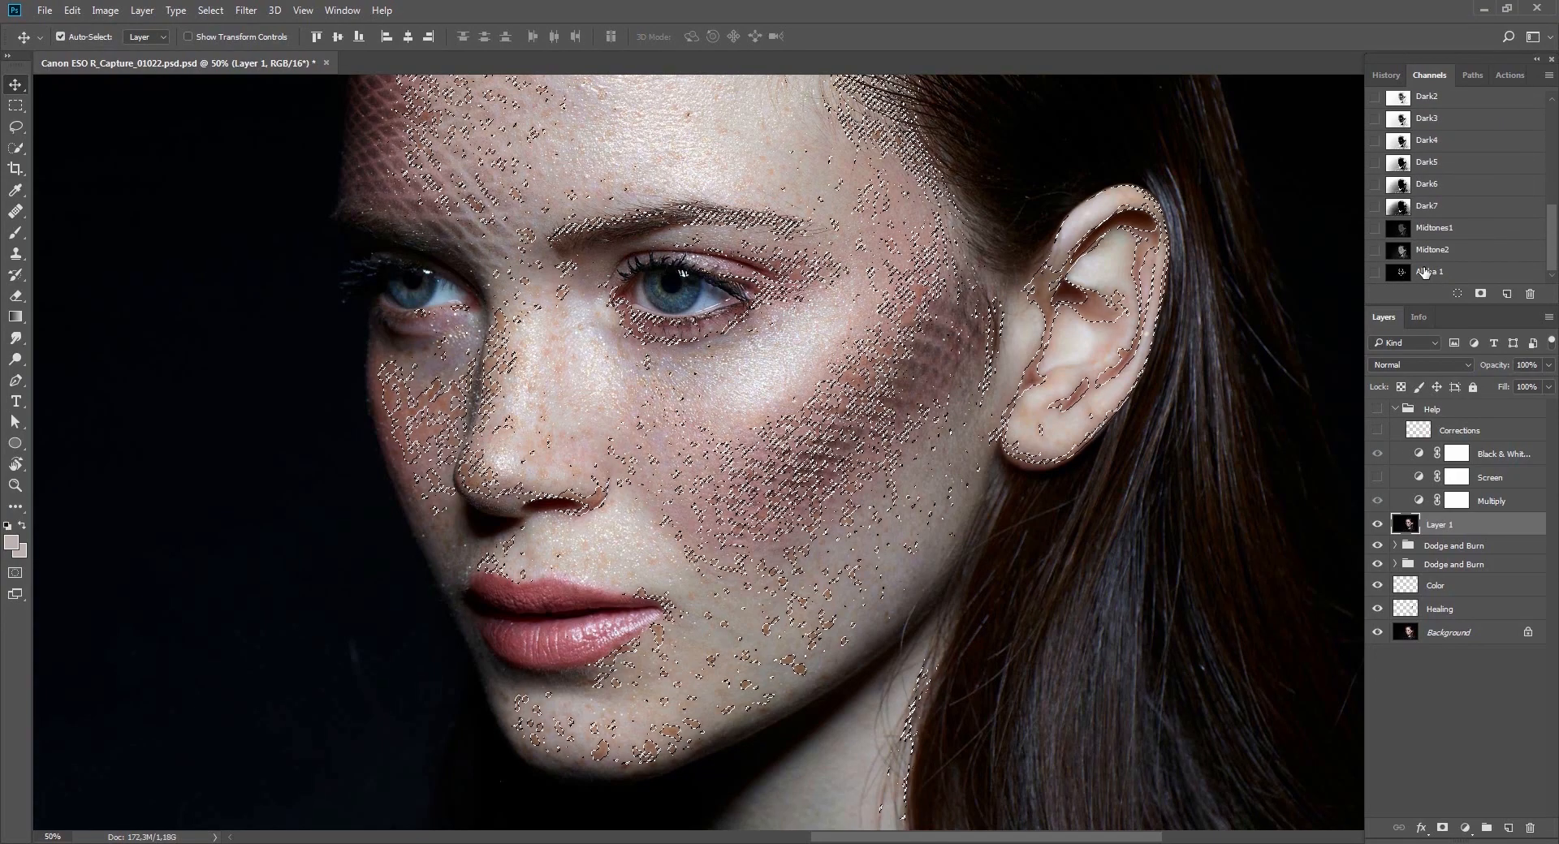
click(1401, 275)
ctrl+click(1400, 274)
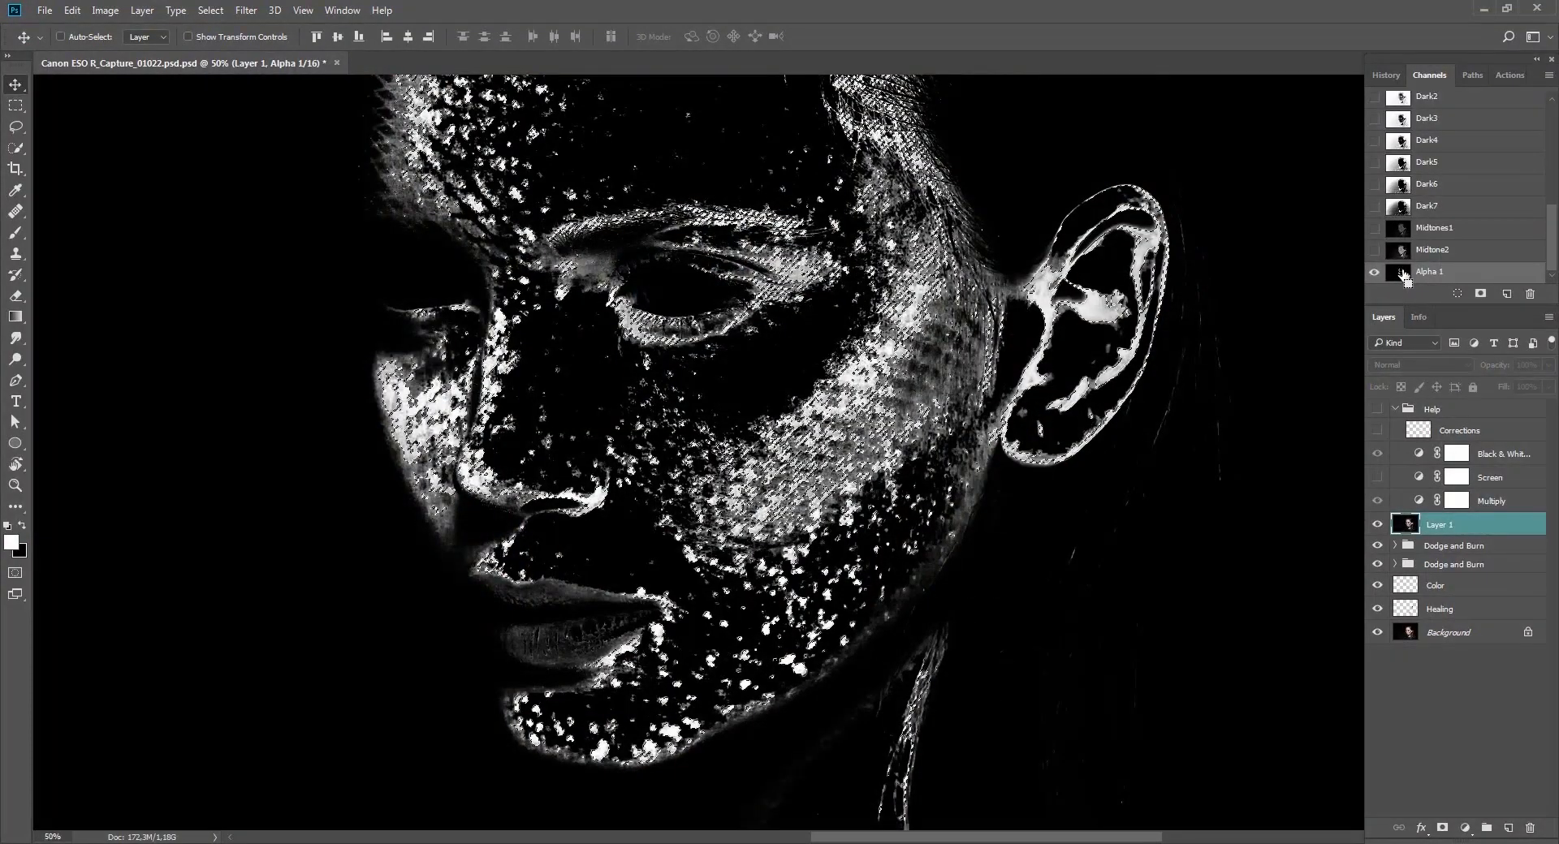
click(1403, 527)
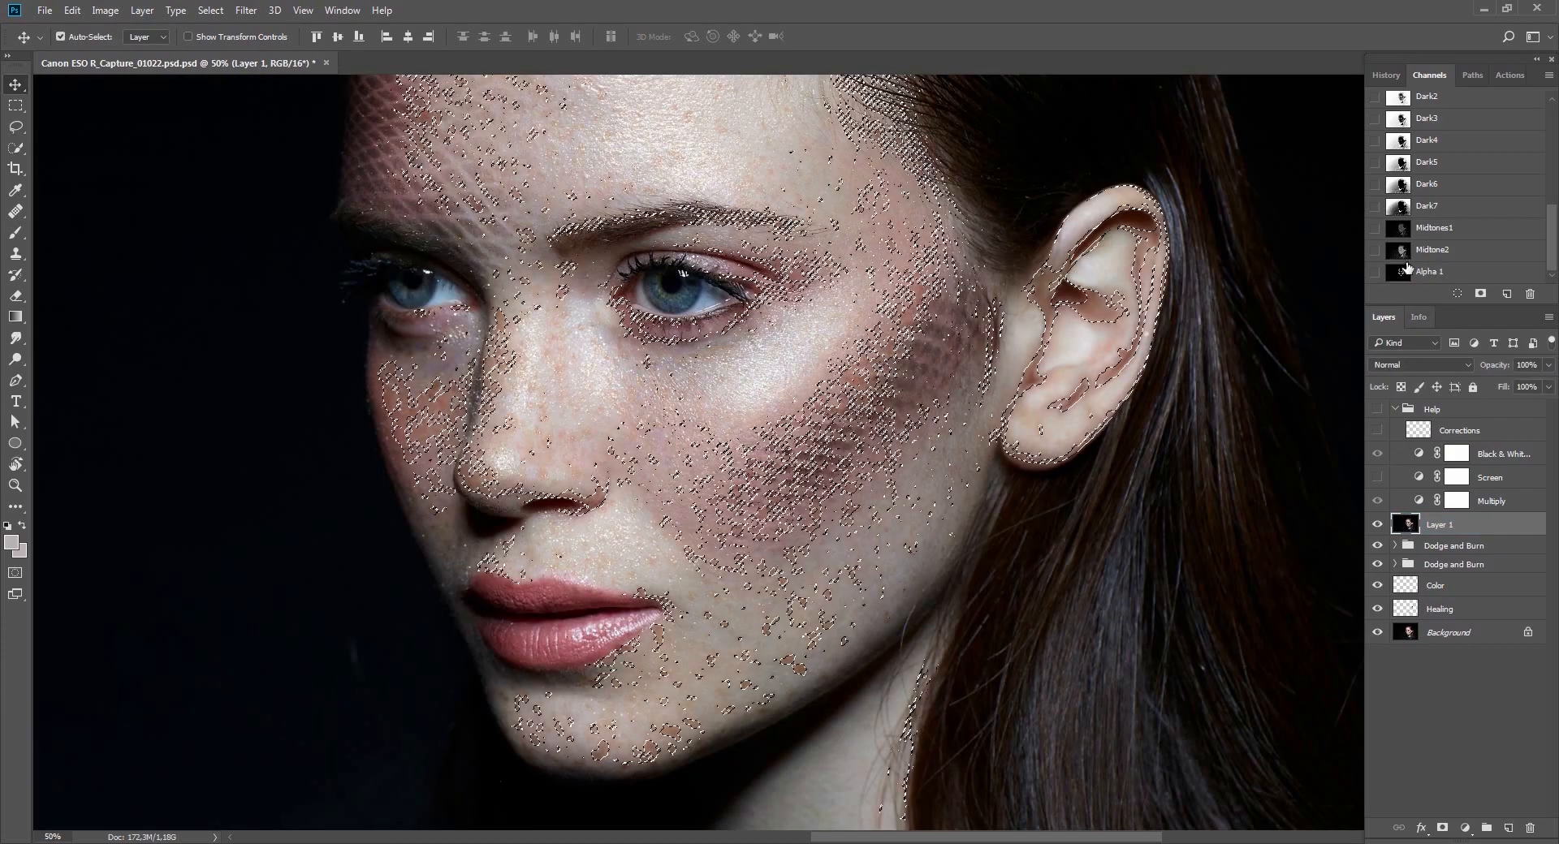
Check the freckle coverage once more with Quick Mask and feather the selection again.
key(q)
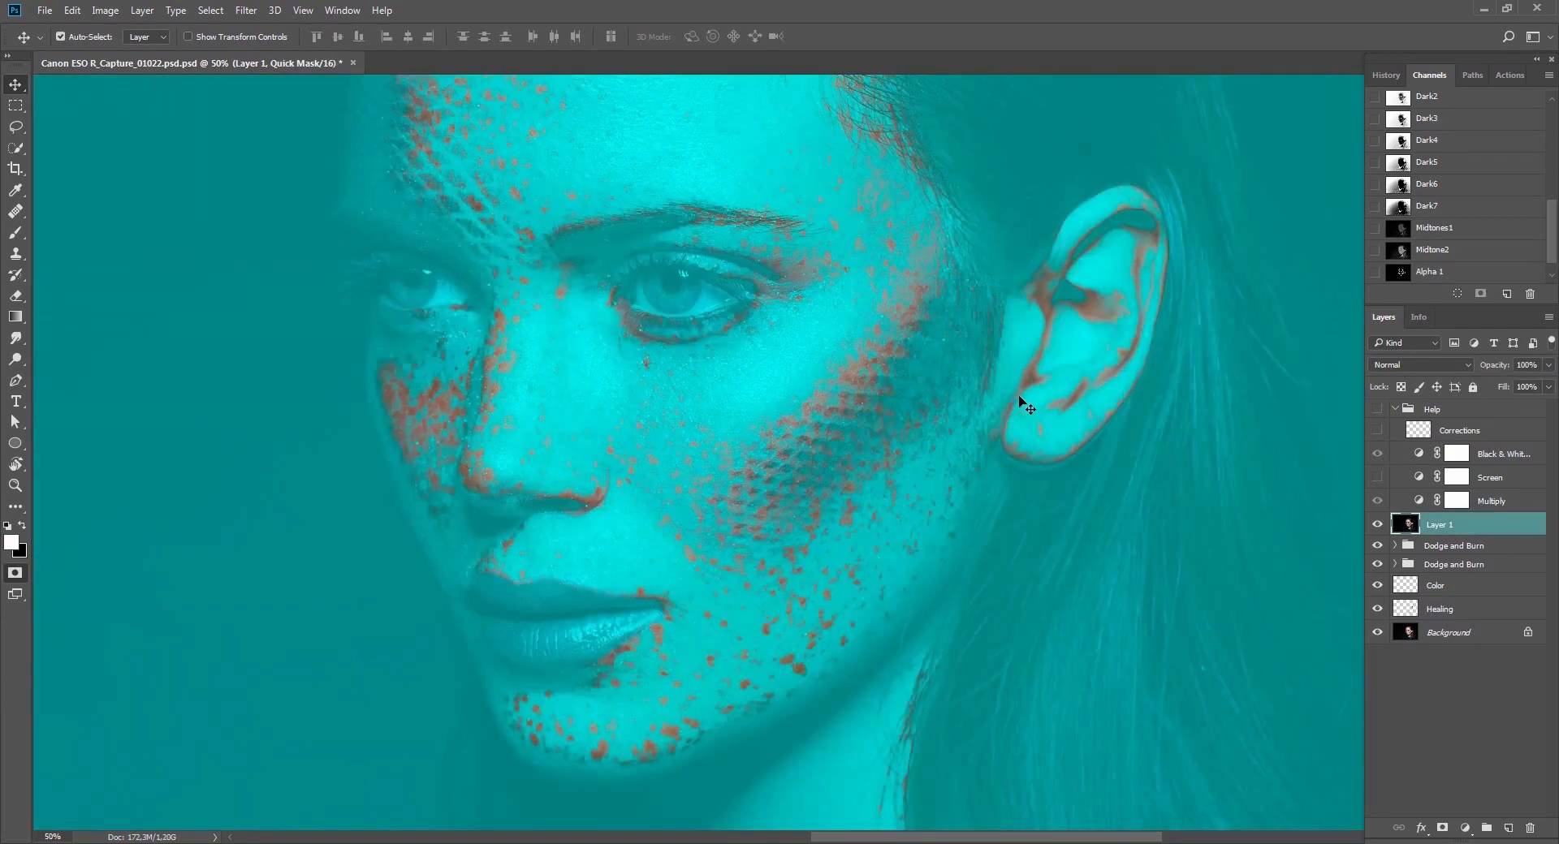
key(q)
key(shift+F6)
key(Return)
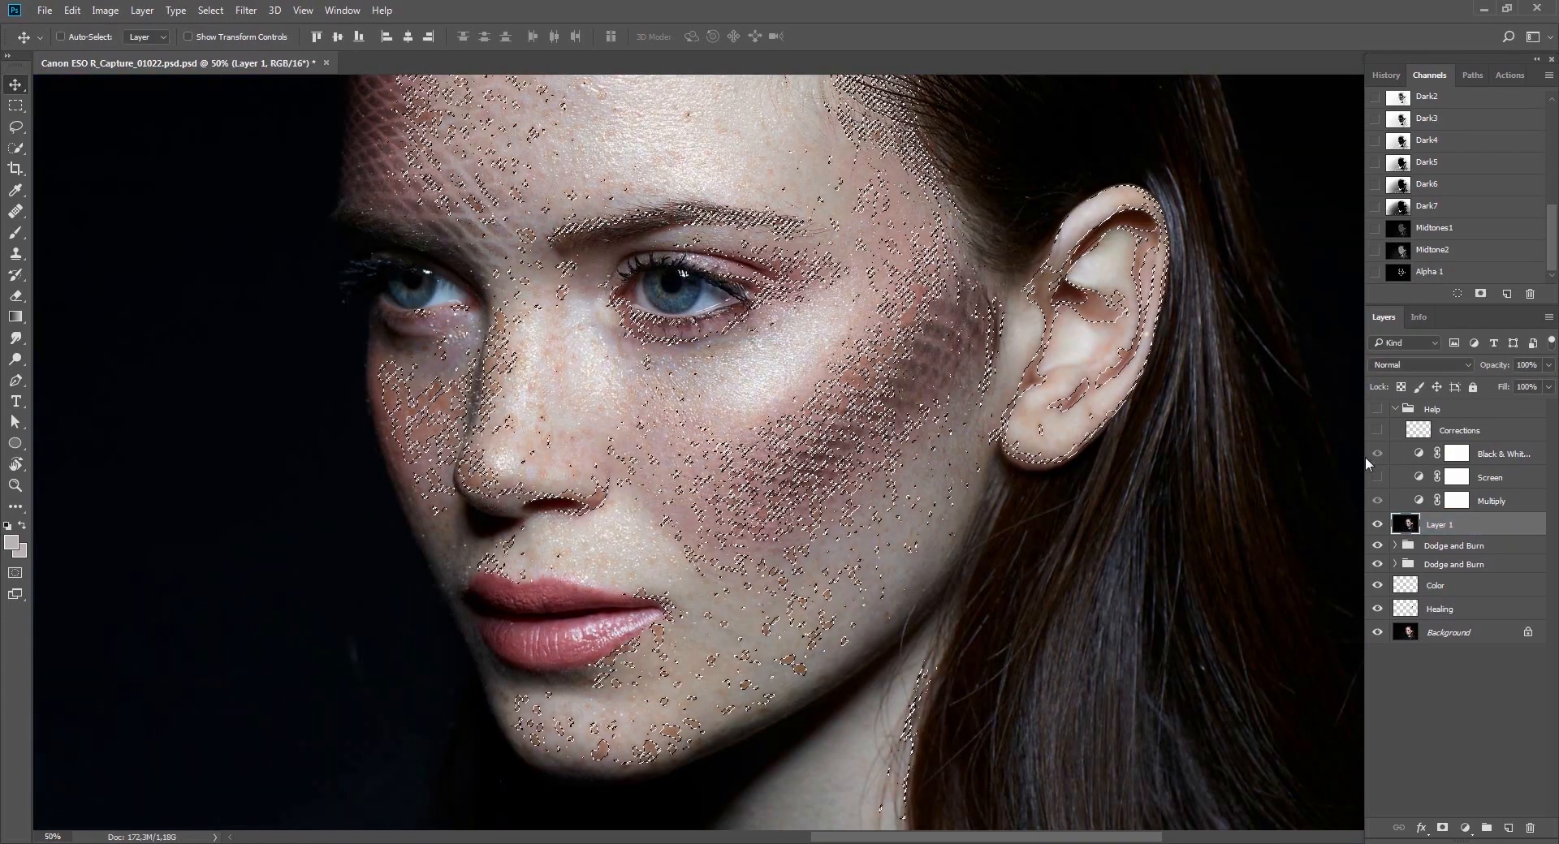
Copy the selected freckles from Layer 1 to a new layer and view that layer on its own.
key(ctrl+j)
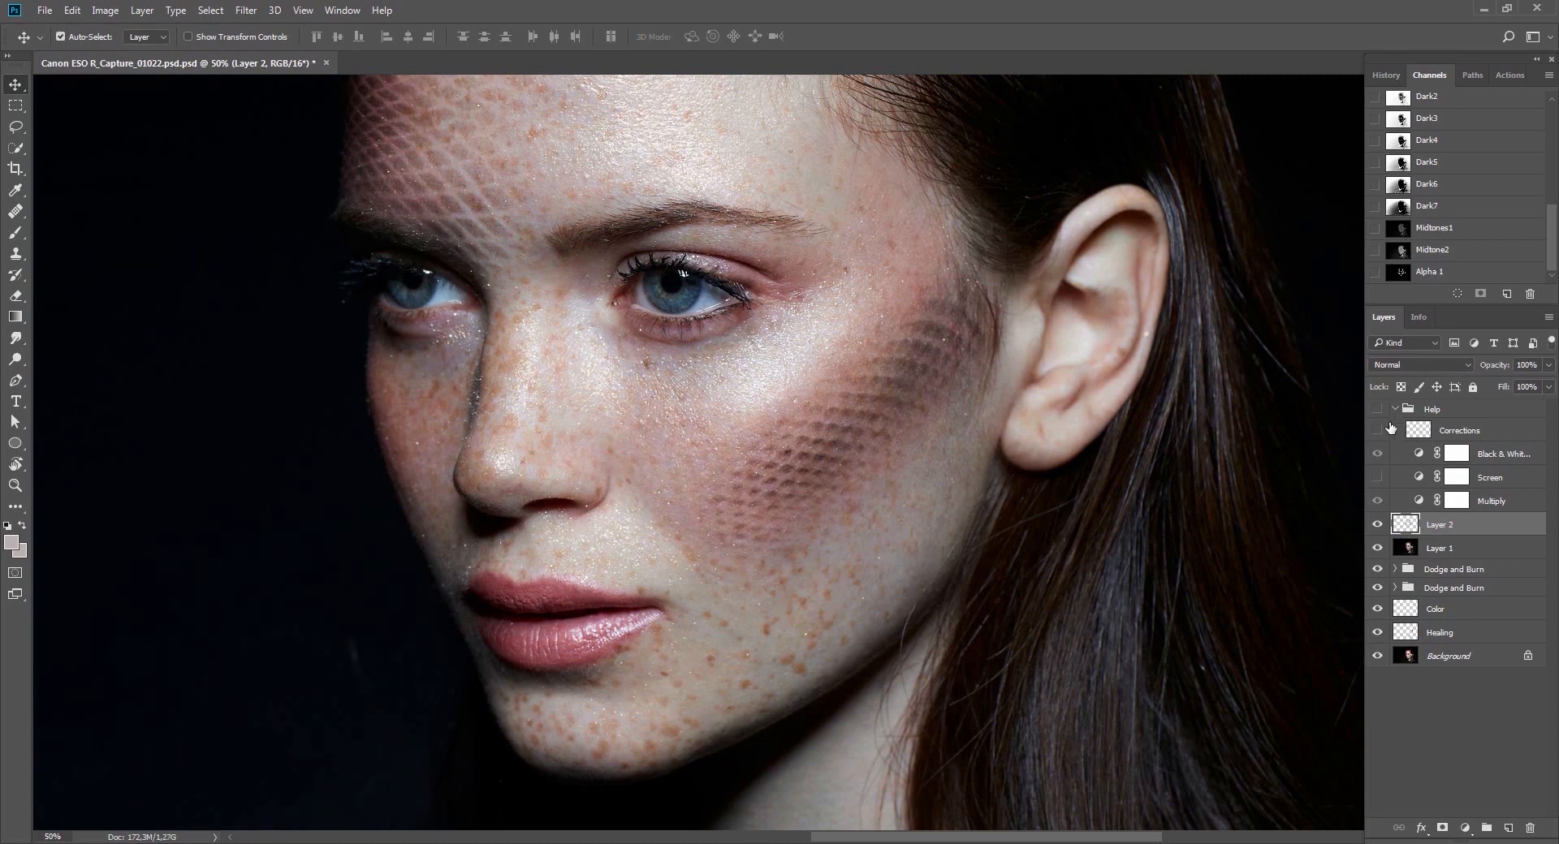
alt+click(1377, 525)
alt+click(1377, 524)
Create Layer 3 directly above Layer 1 in Soft Light mode, filled with 50% gray.
scroll(861, 551, right, 3)
click(1433, 554)
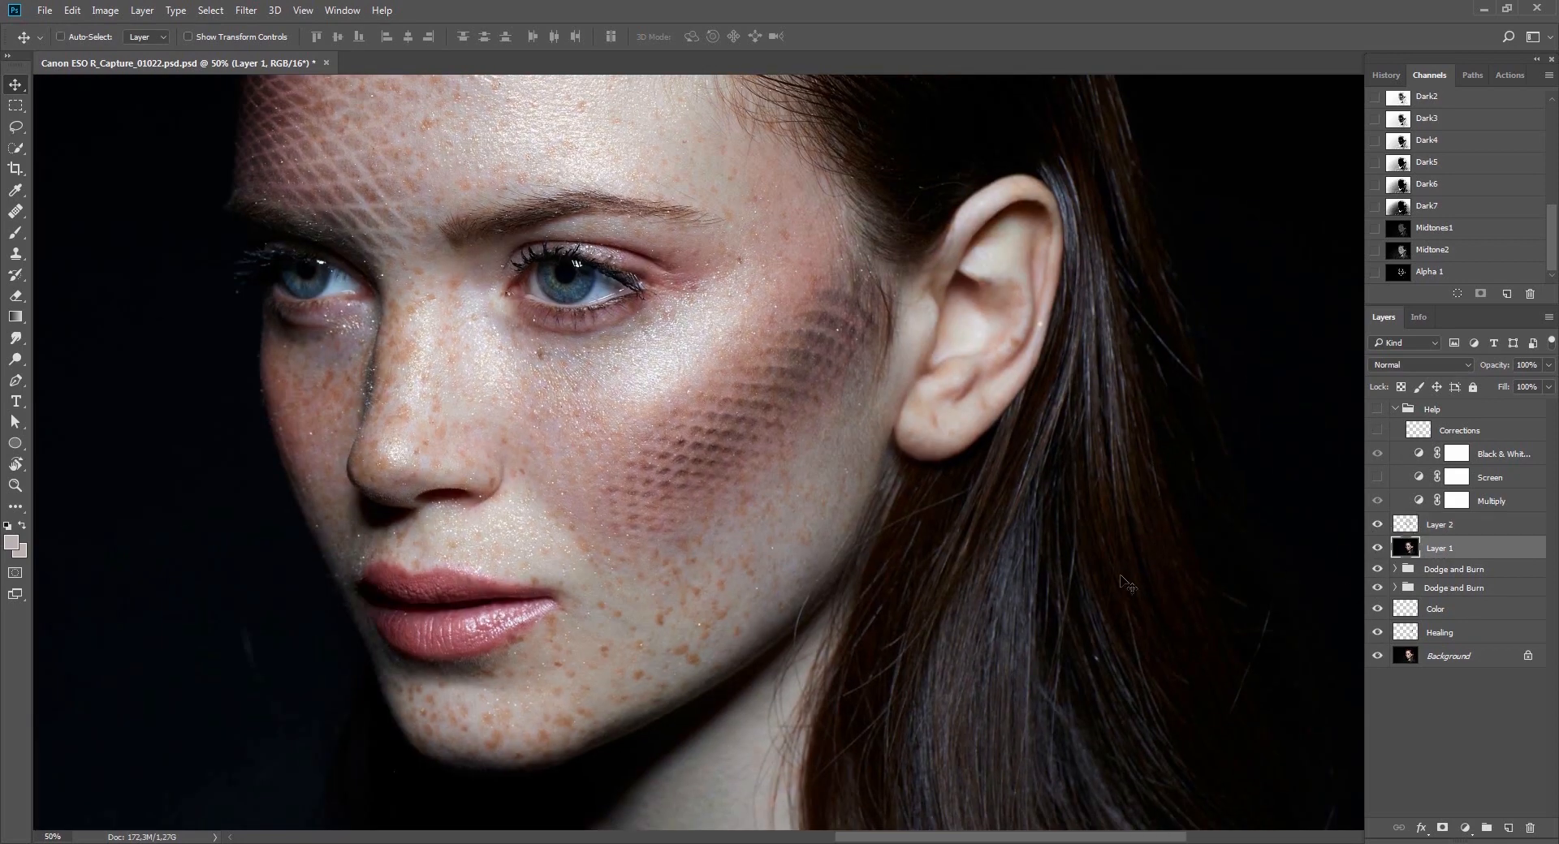
key(ctrl+shift+n)
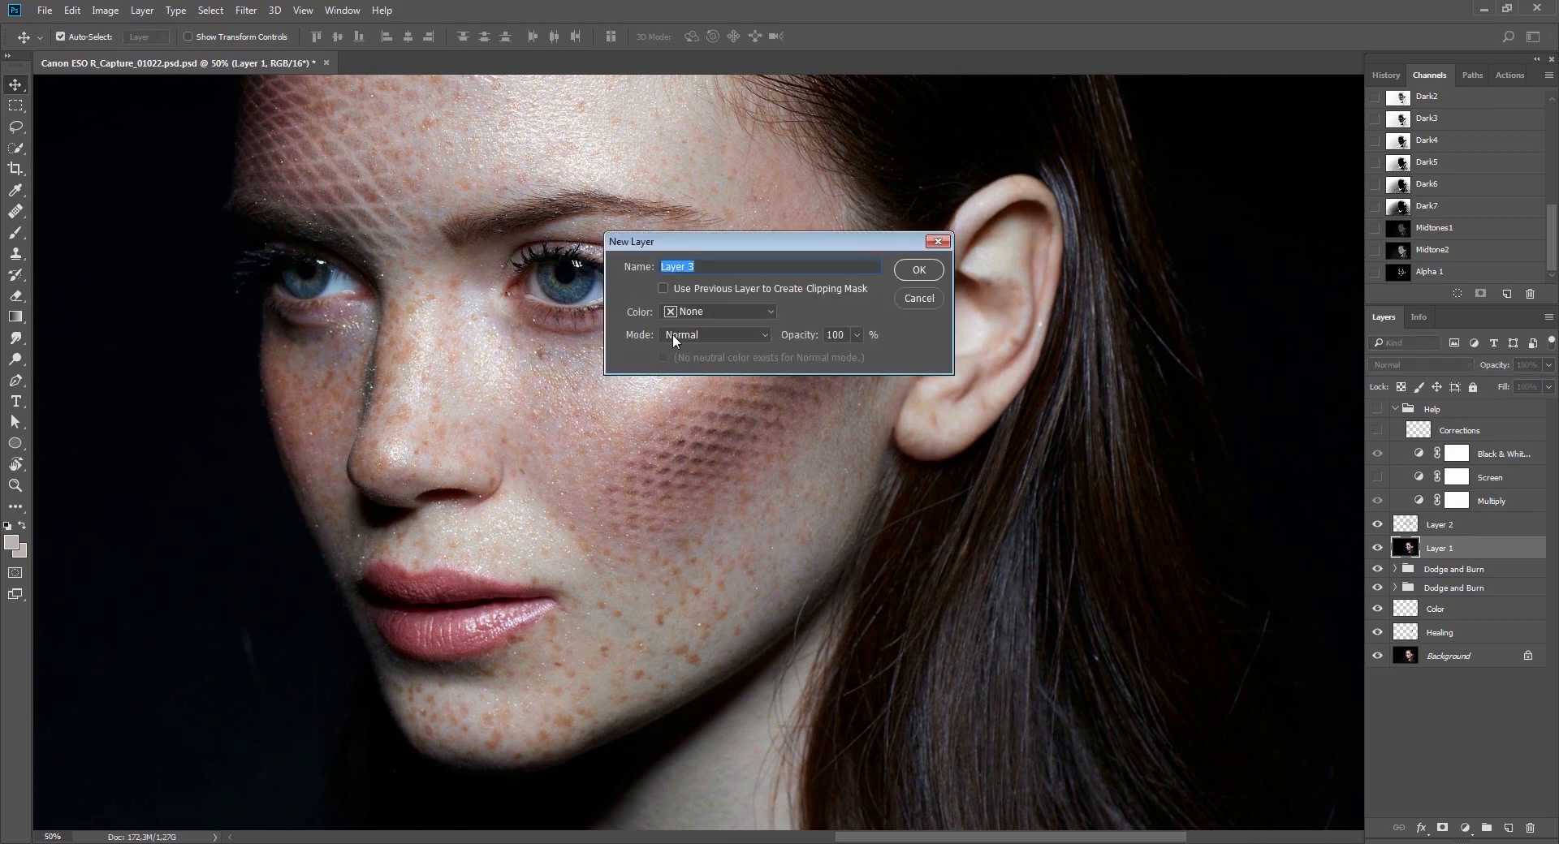
click(673, 339)
click(685, 499)
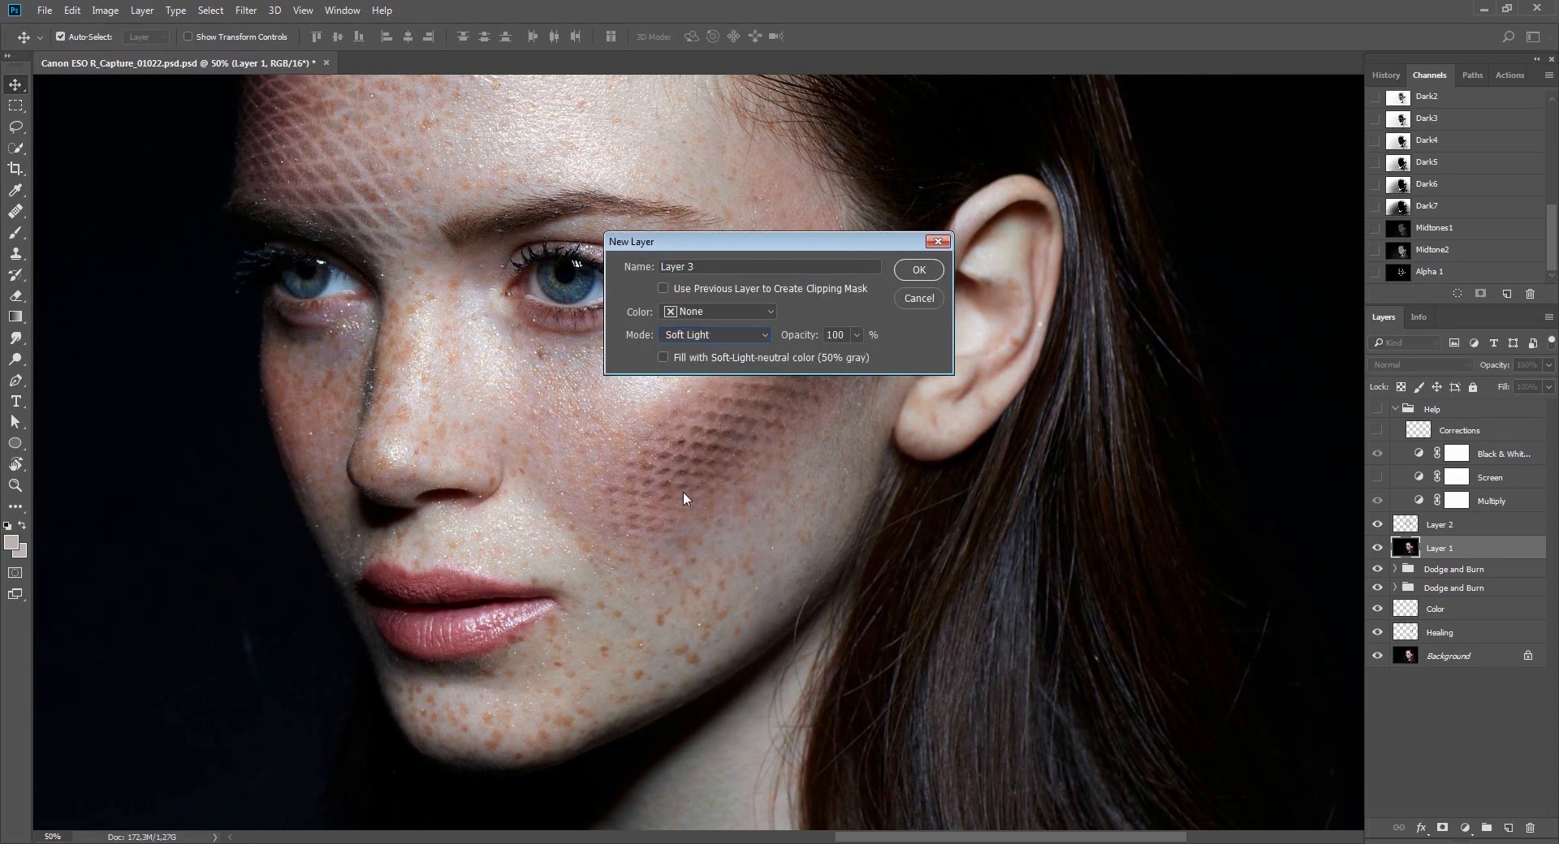
click(684, 358)
click(919, 270)
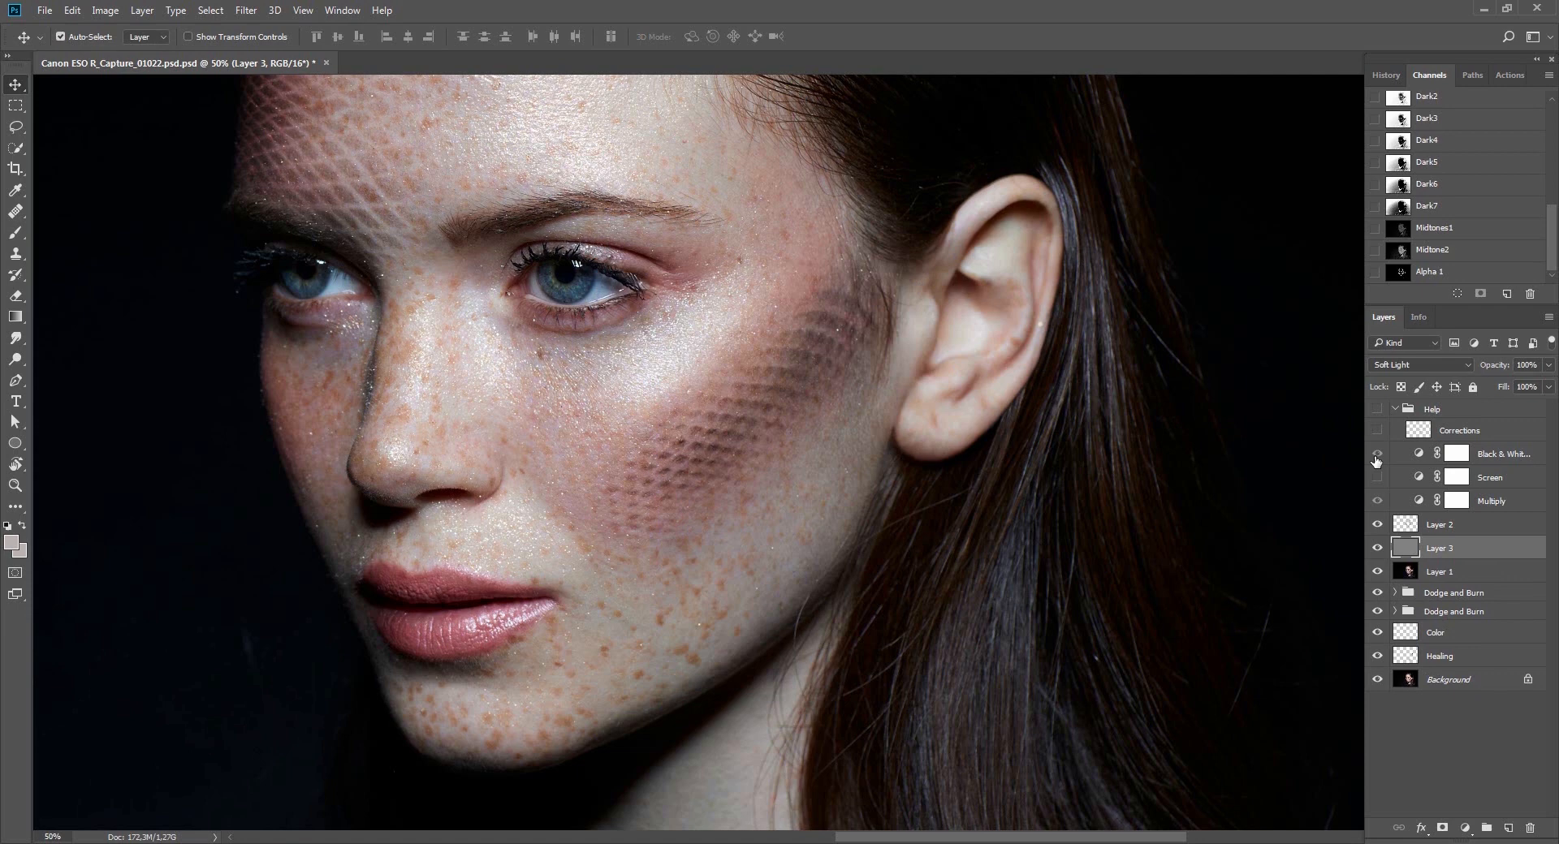
Set the gray layer to Normal, examine the isolated freckles against it and hide the gray layer.
click(1398, 365)
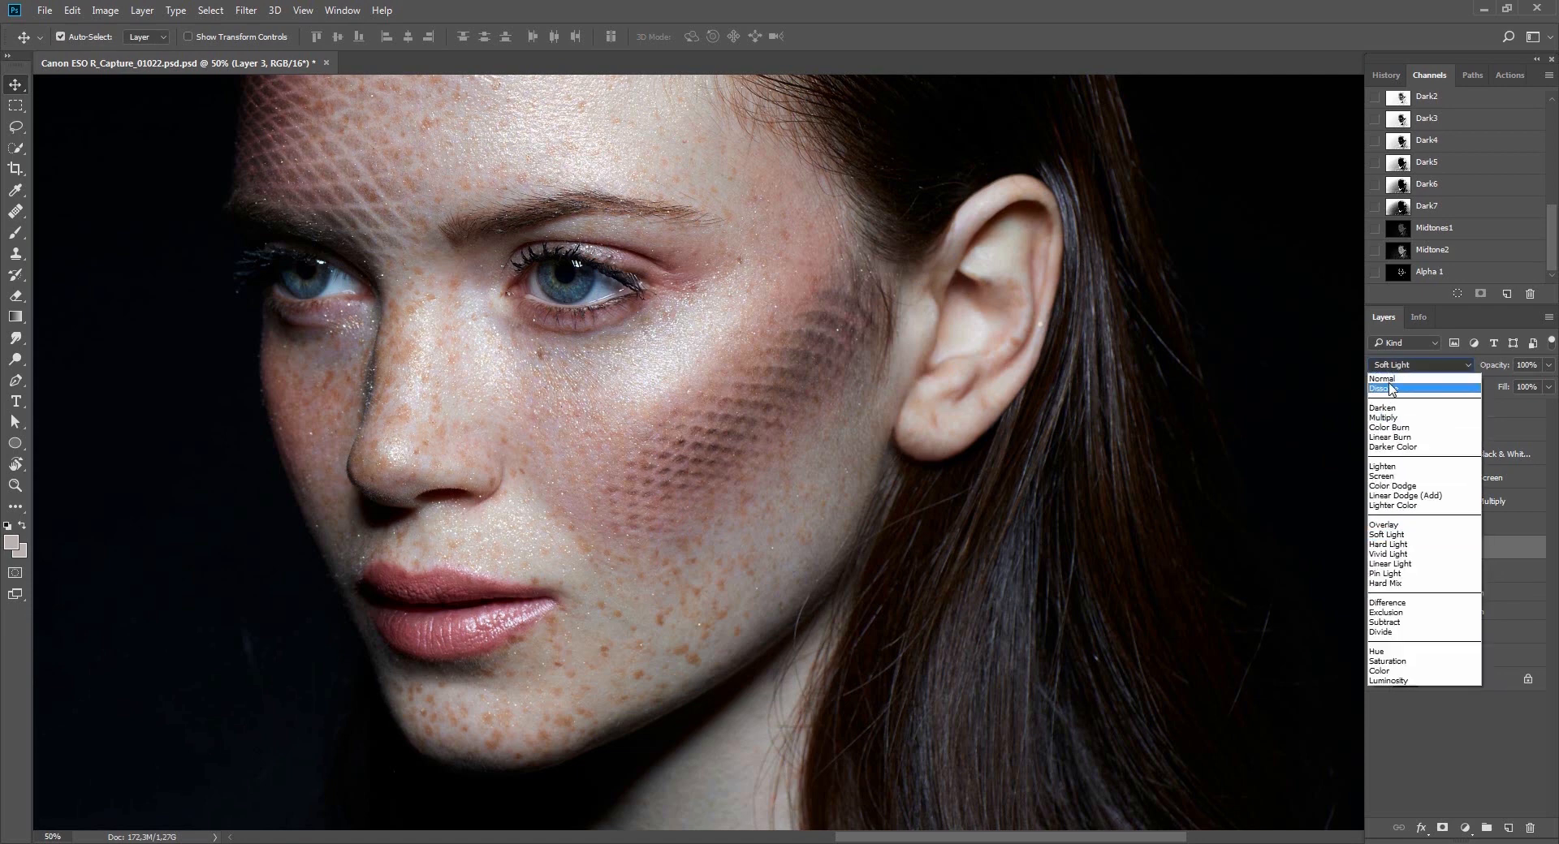
click(1386, 375)
key(z)
scroll(765, 435, down, 3)
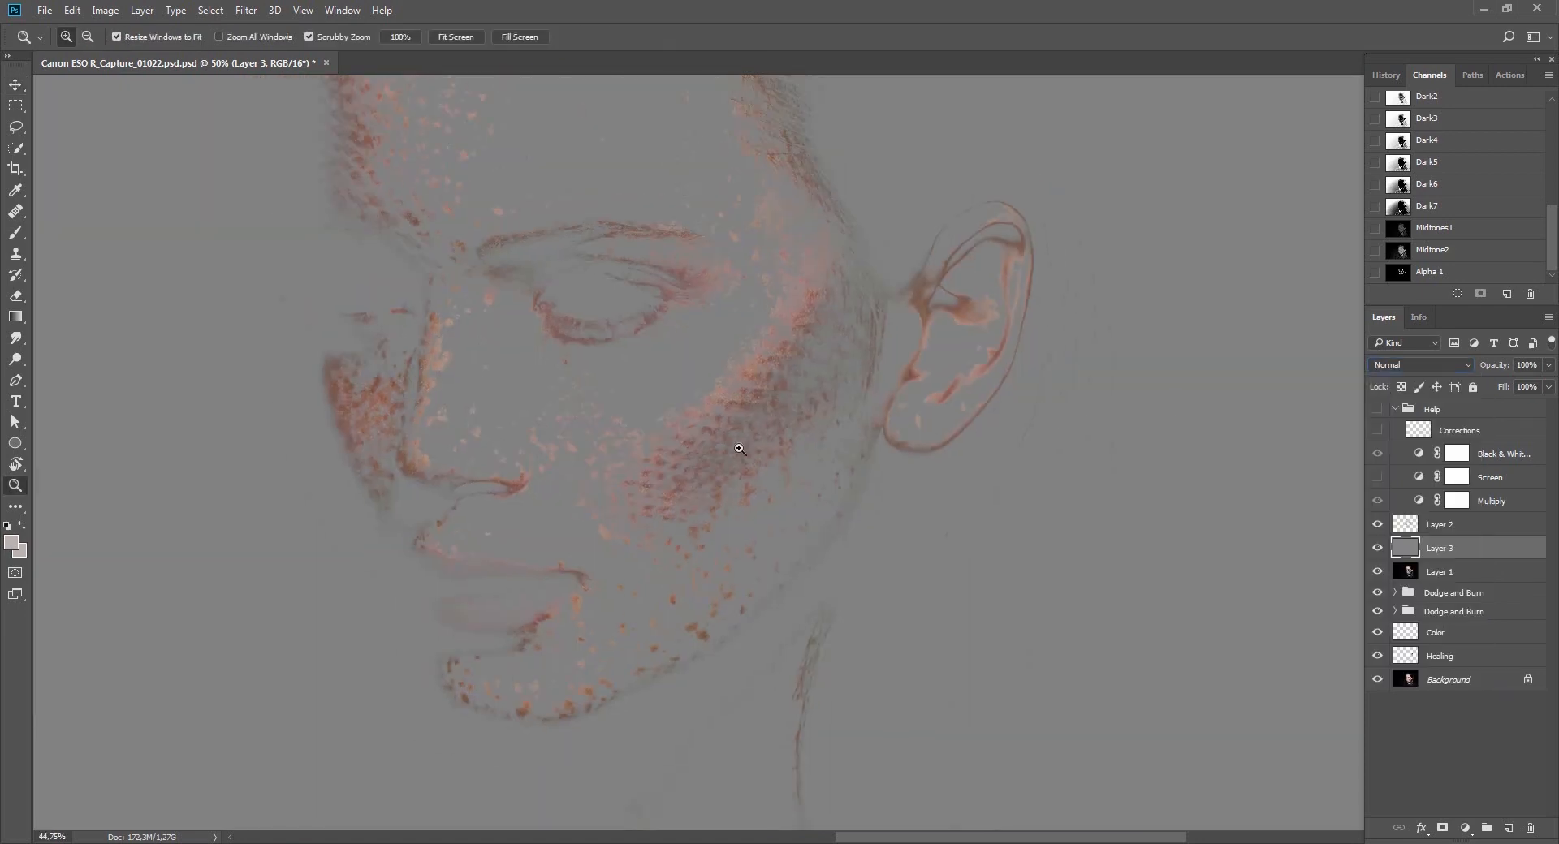
drag(773, 485, 781, 533)
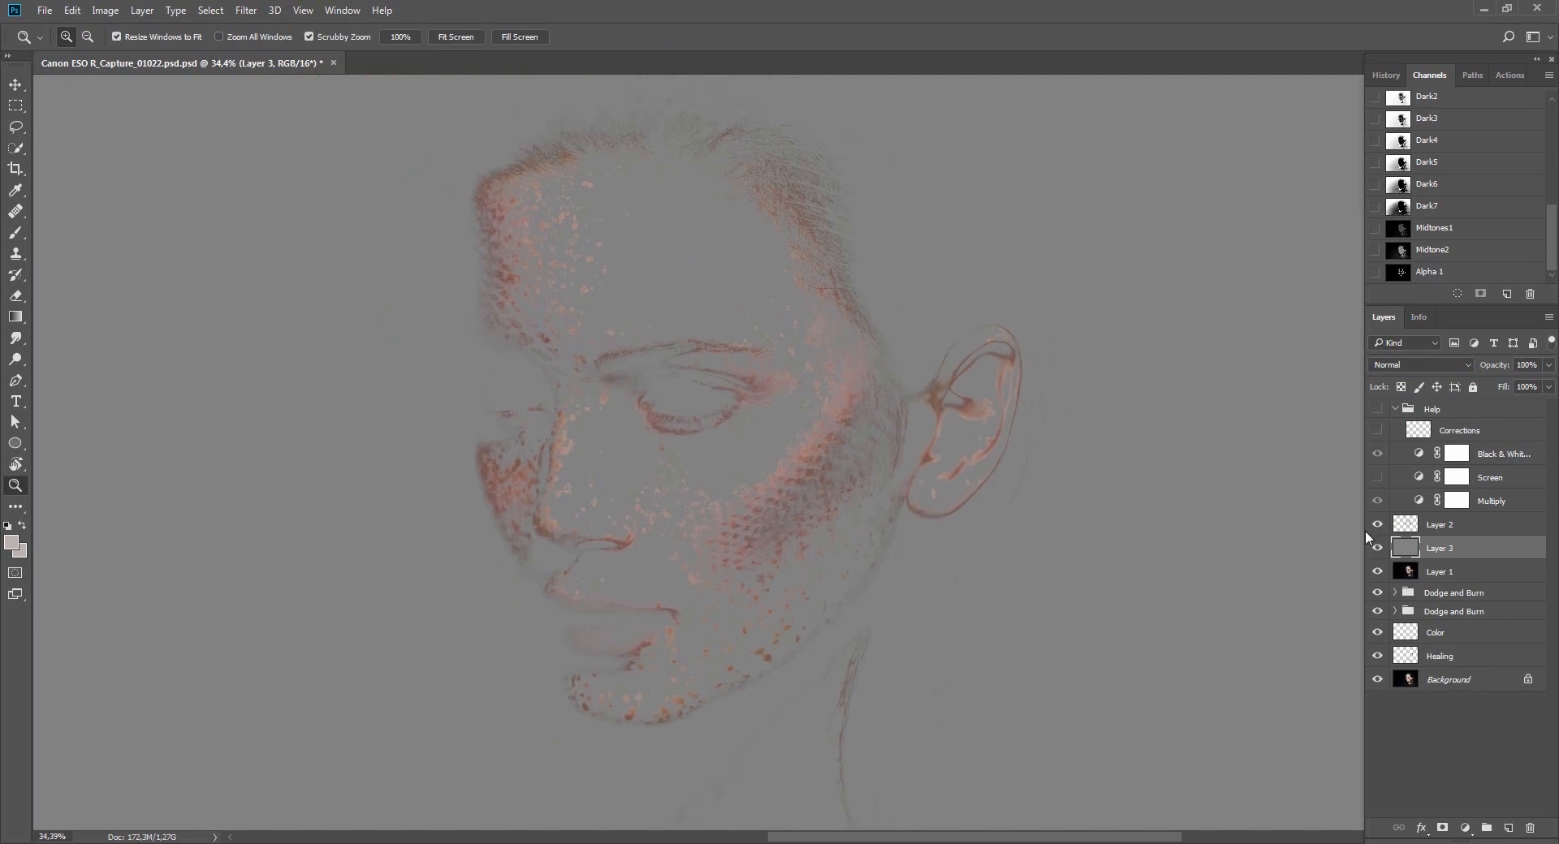
click(1378, 548)
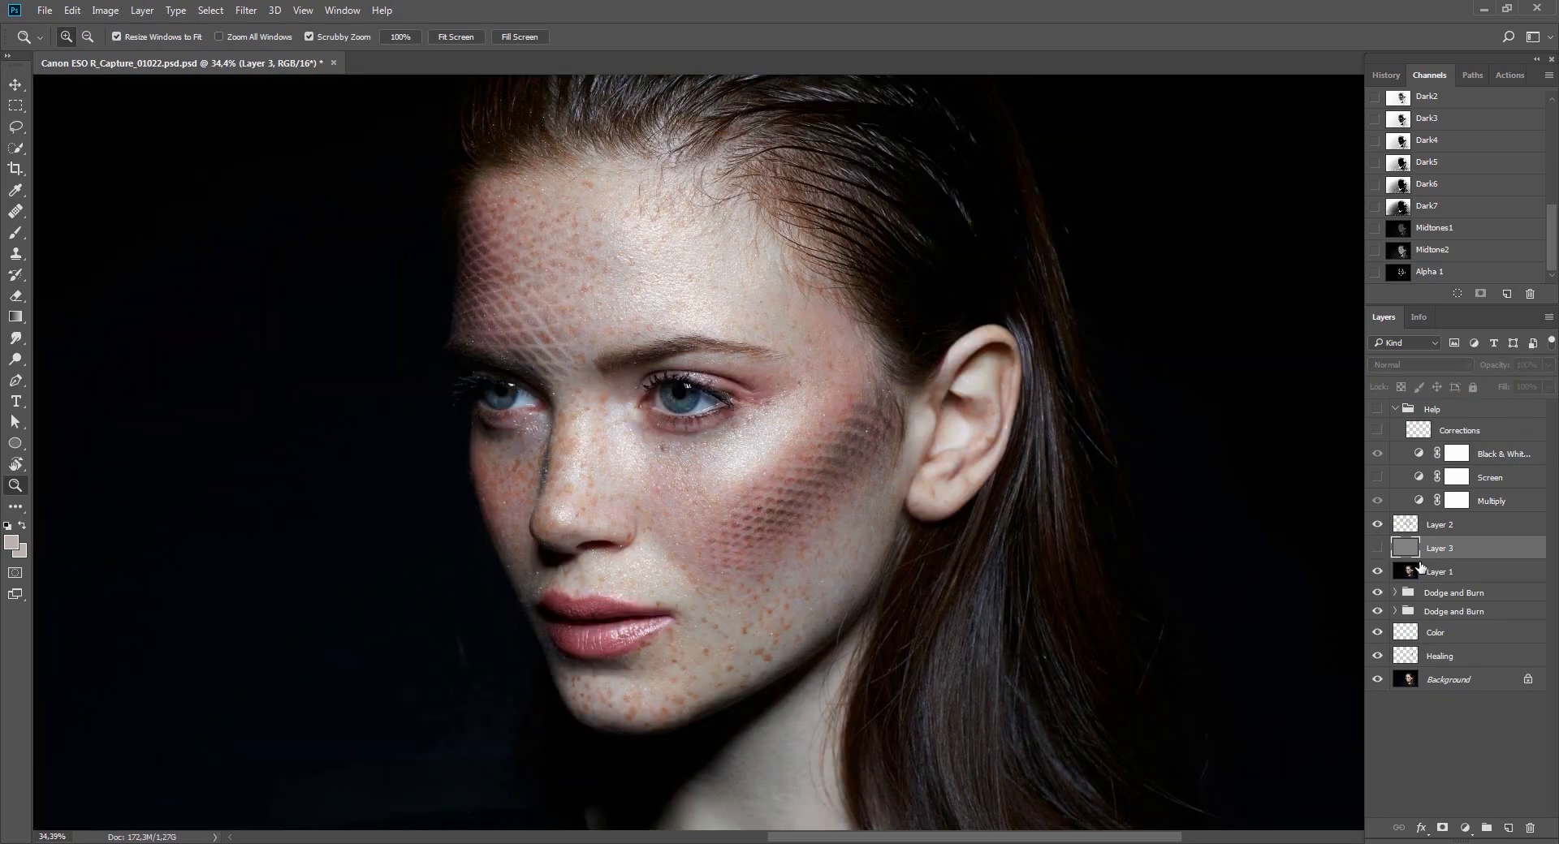
Open Curves on the isolated freckles in Layer 2 and adjust the RGB curve's midtone point, comparing it with the preview off.
click(1378, 524)
click(1437, 528)
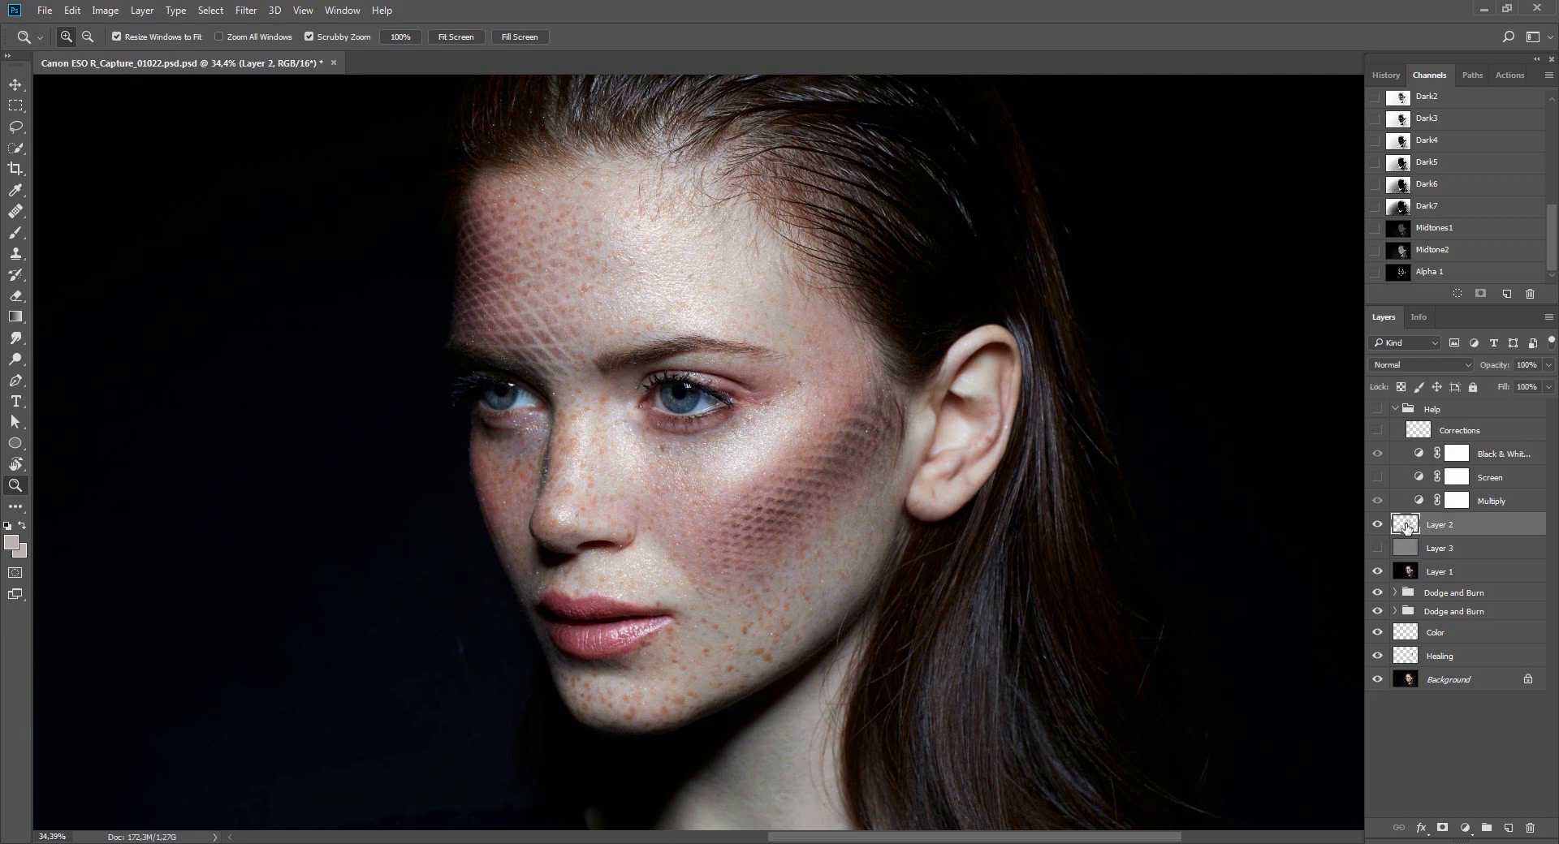
click(110, 9)
mouse_move(154, 52)
click(305, 88)
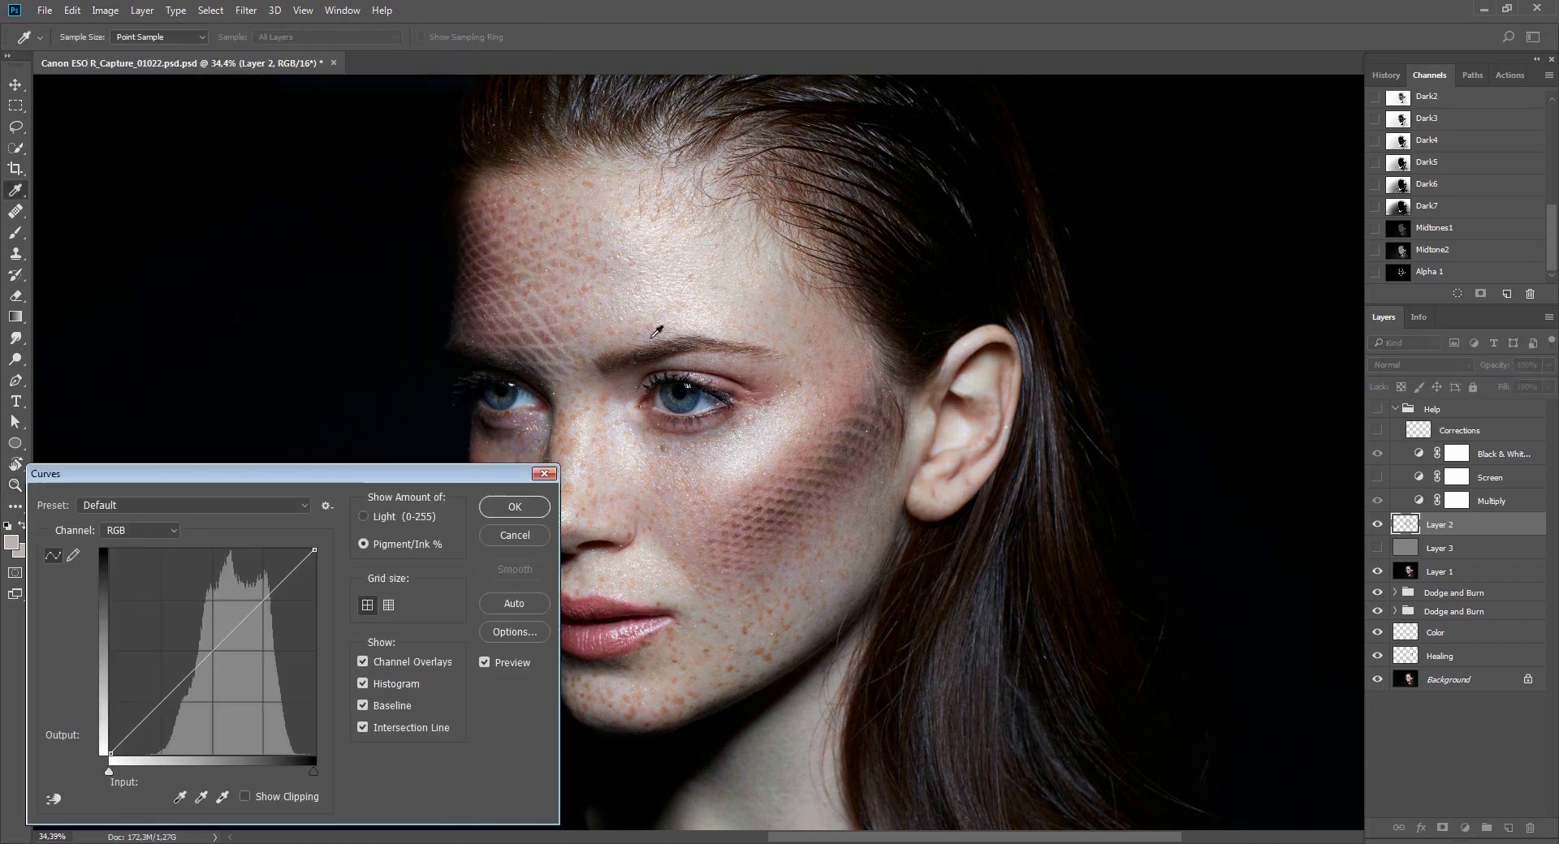
mouse_move(221, 638)
mouse_down()
mouse_move(221, 603)
mouse_move(227, 647)
mouse_move(220, 635)
mouse_up()
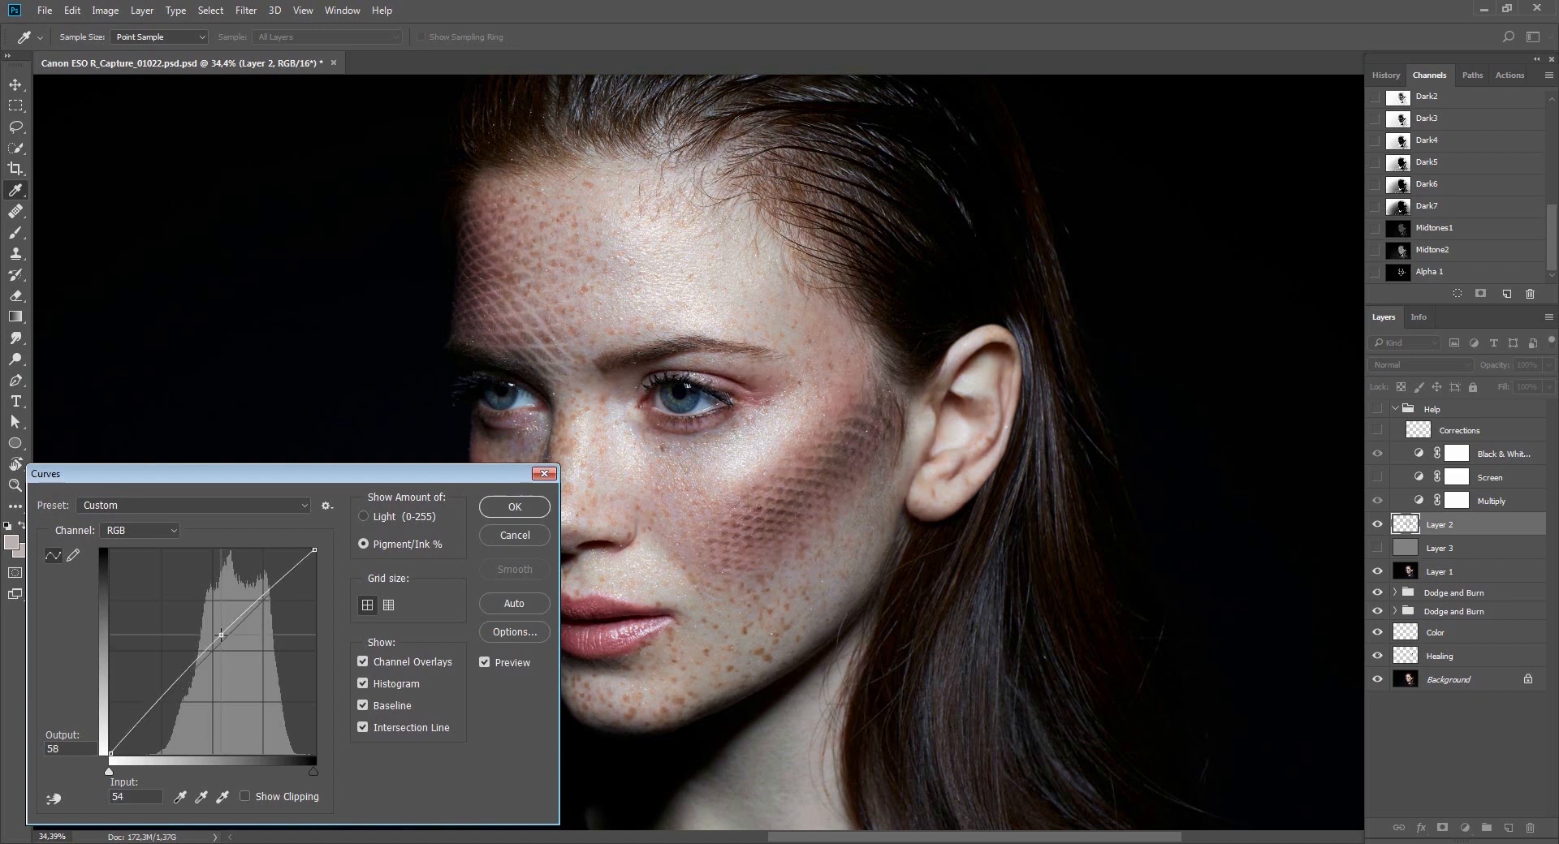
click(487, 662)
drag(221, 635, 217, 648)
Set the Red curve point to input 52, output 55, apply the Curves adjustment to the freckles and fade it to 85%.
key(alt+3)
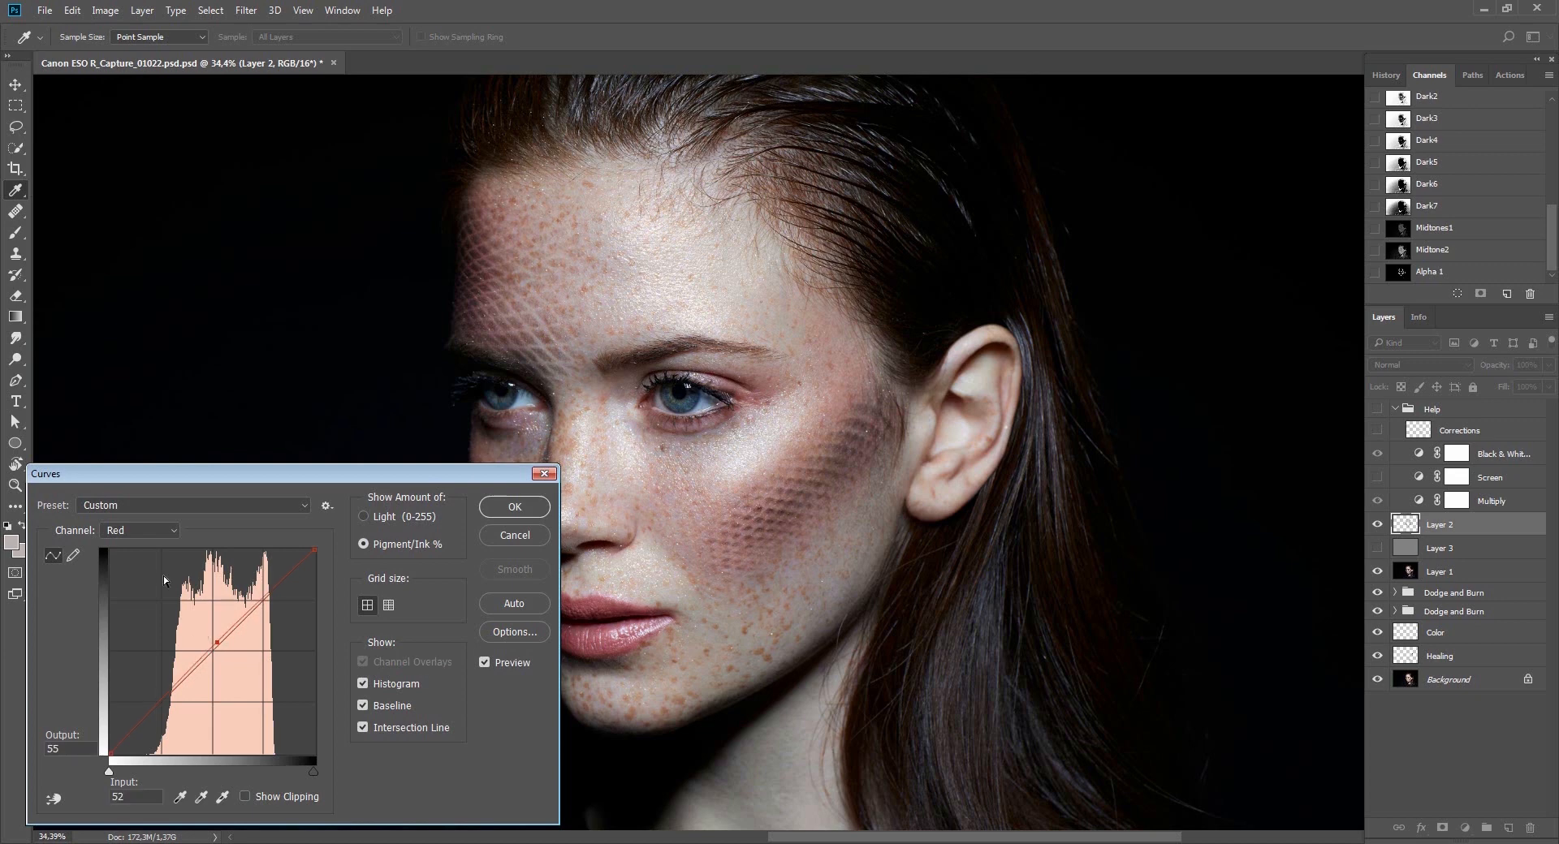
key(alt+5)
key(alt+4)
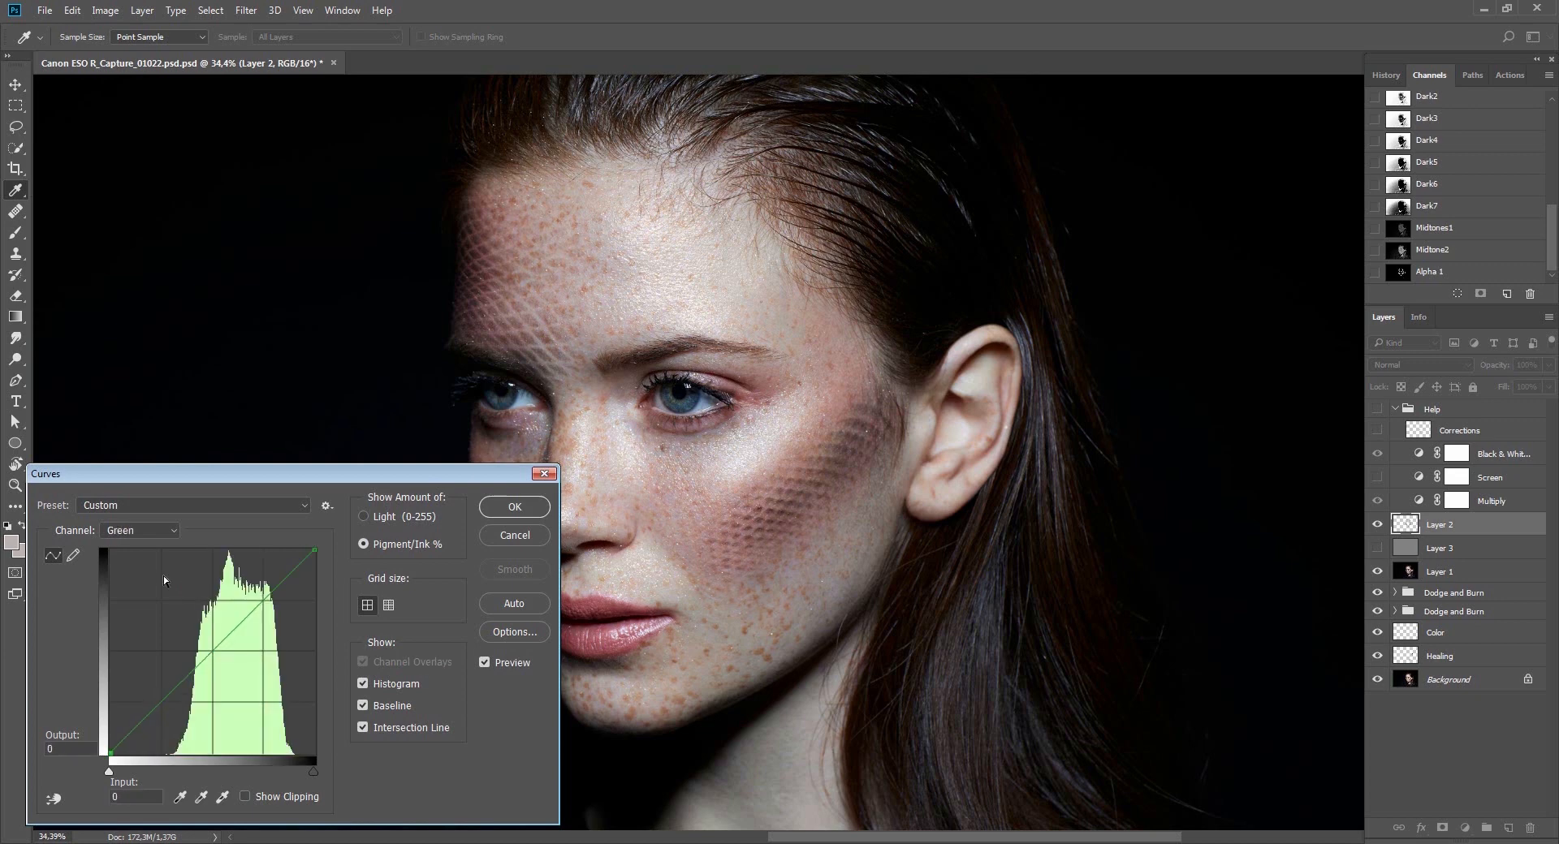
key(alt+3)
key(Return)
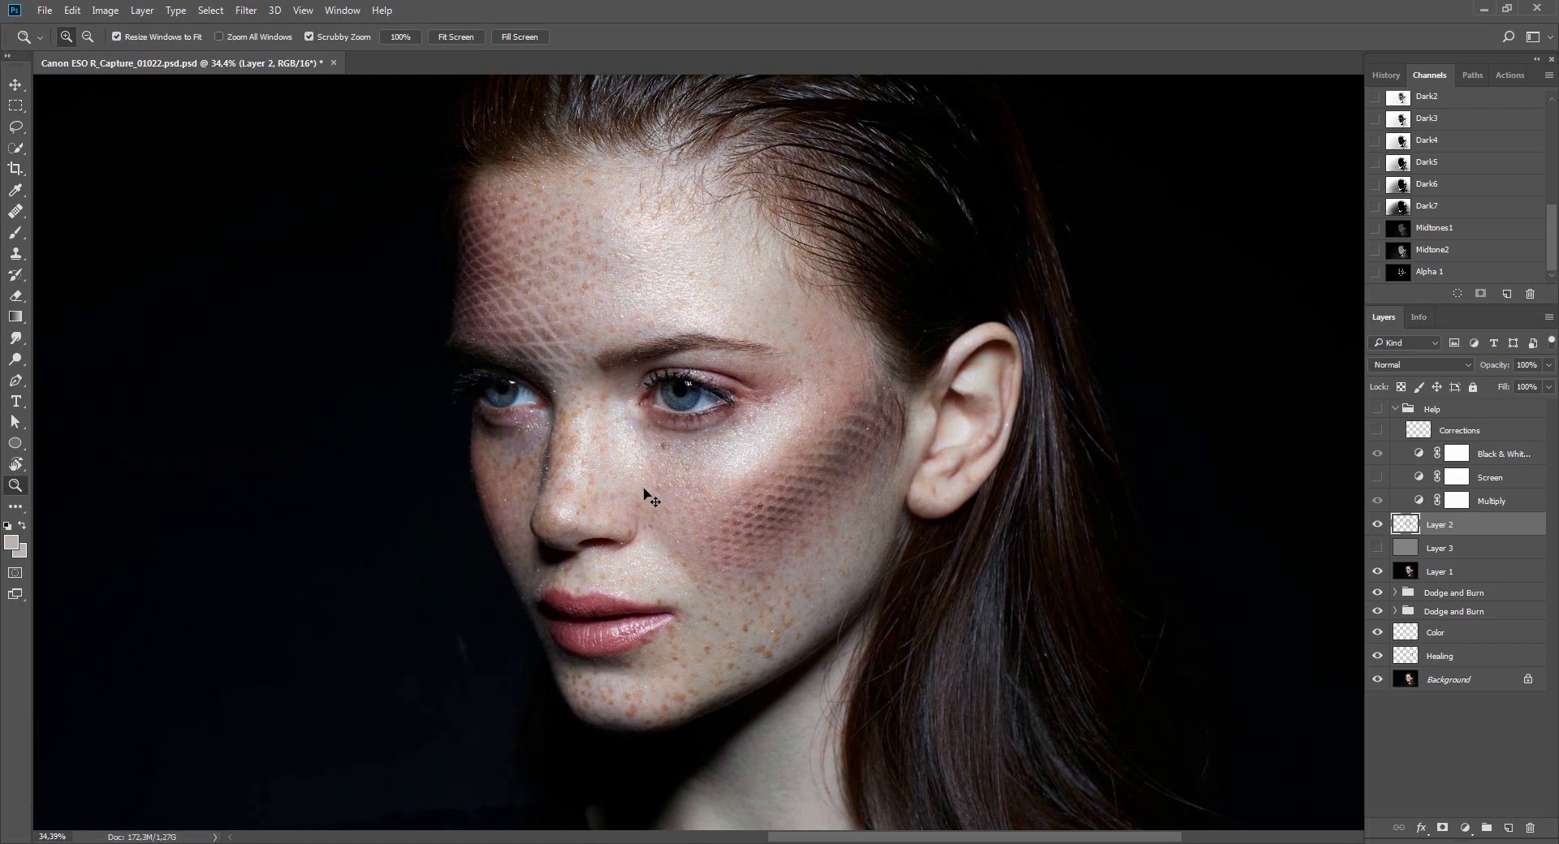
key(ctrl+shift+f)
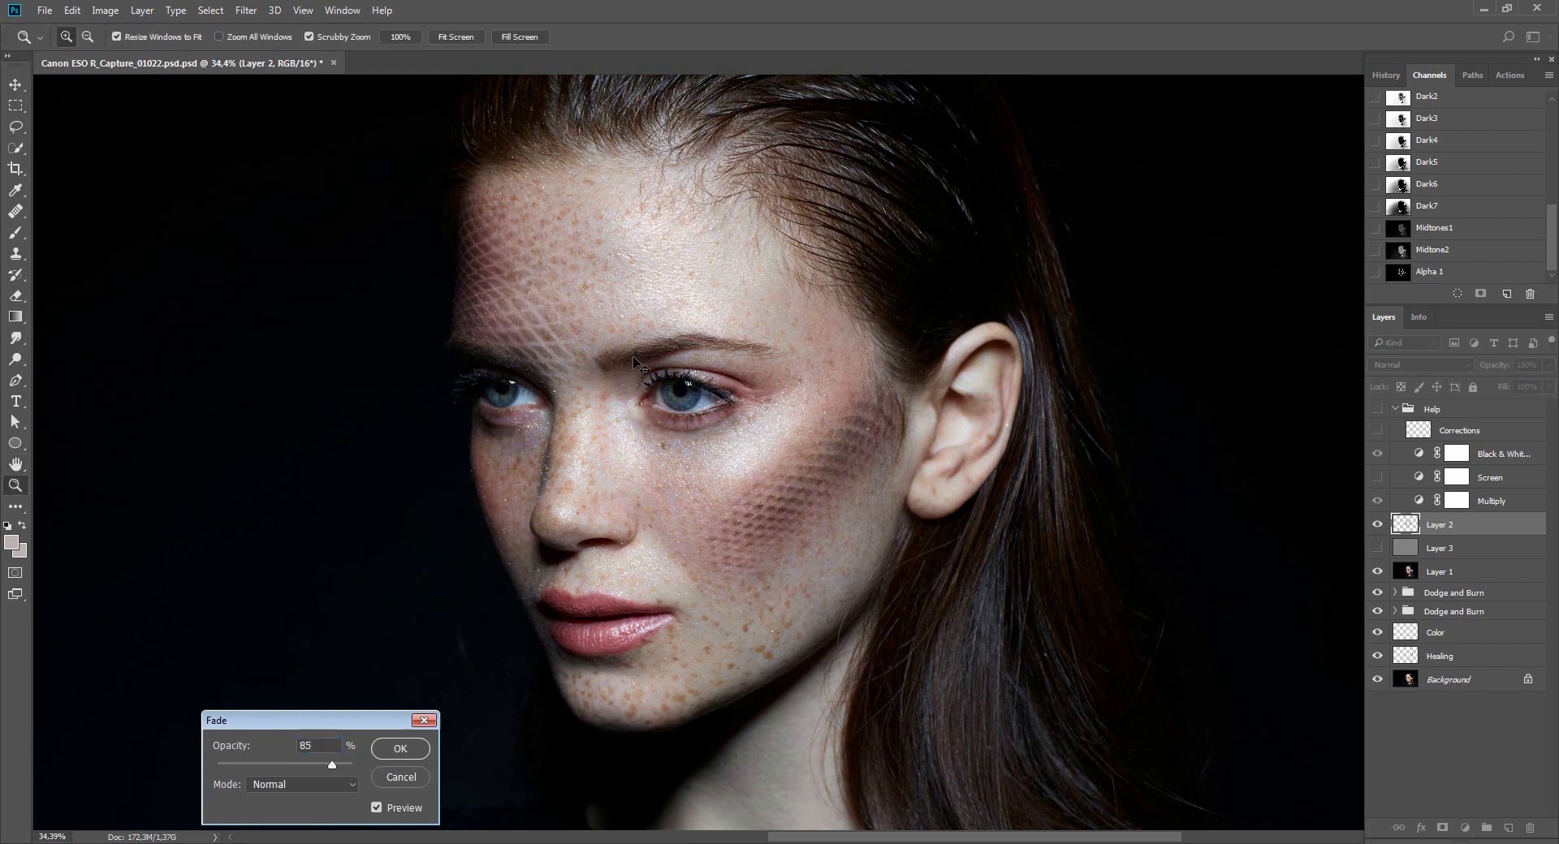
key(Escape)
Move Layer 2 below the gray Layer 3, merge it into Layer 1 and compare the result with Layer 1 hidden.
drag(1419, 525, 1398, 560)
key(ctrl+e)
click(1381, 551)
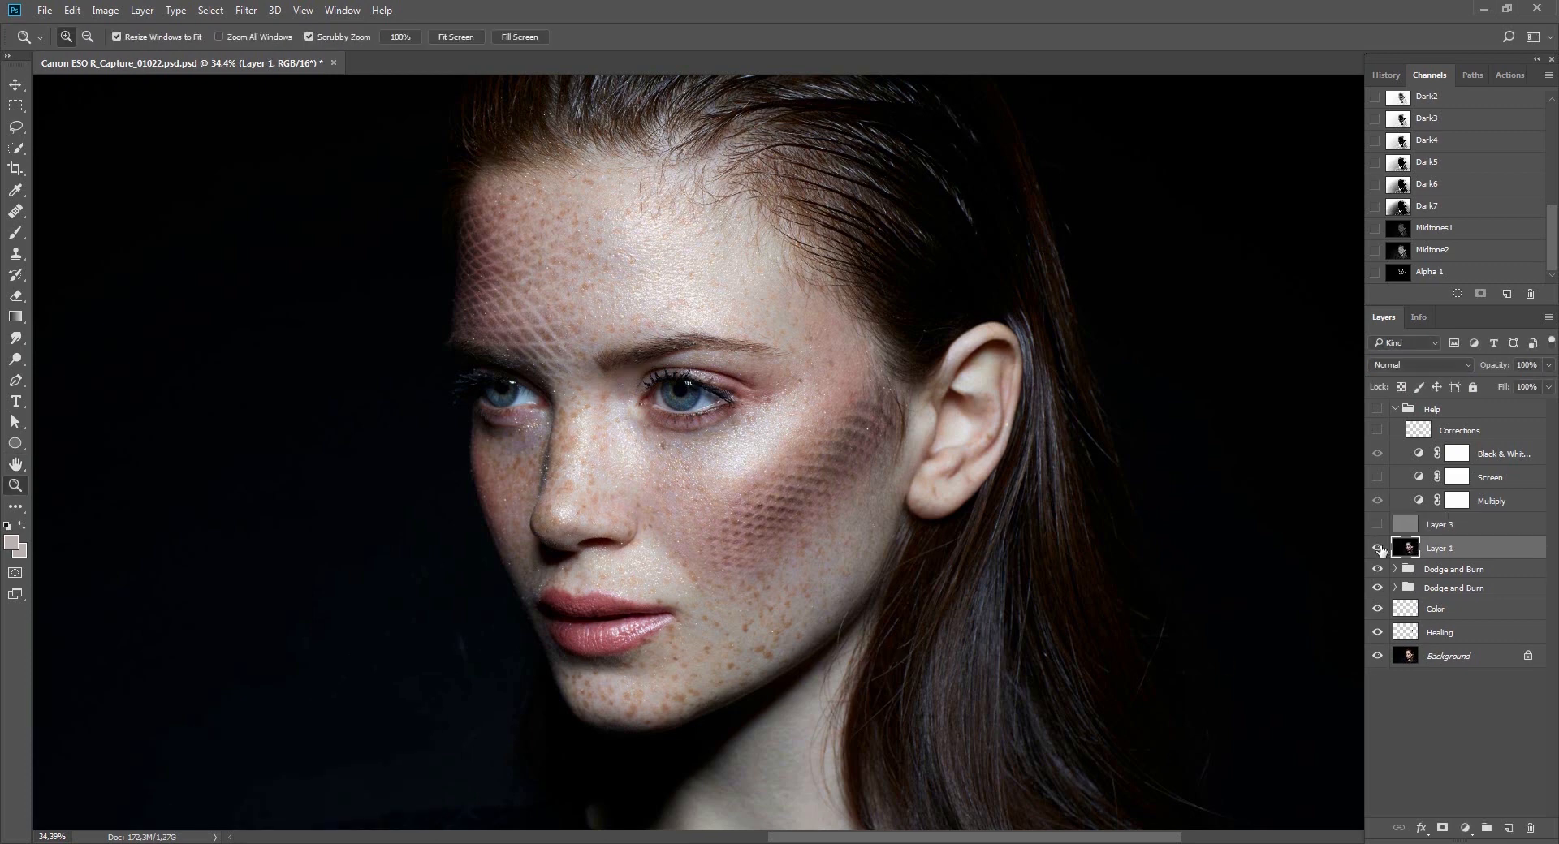
click(1380, 552)
click(1381, 551)
click(1381, 551)
drag(850, 497, 834, 537)
key(alt+i)
key(j)
key(w)
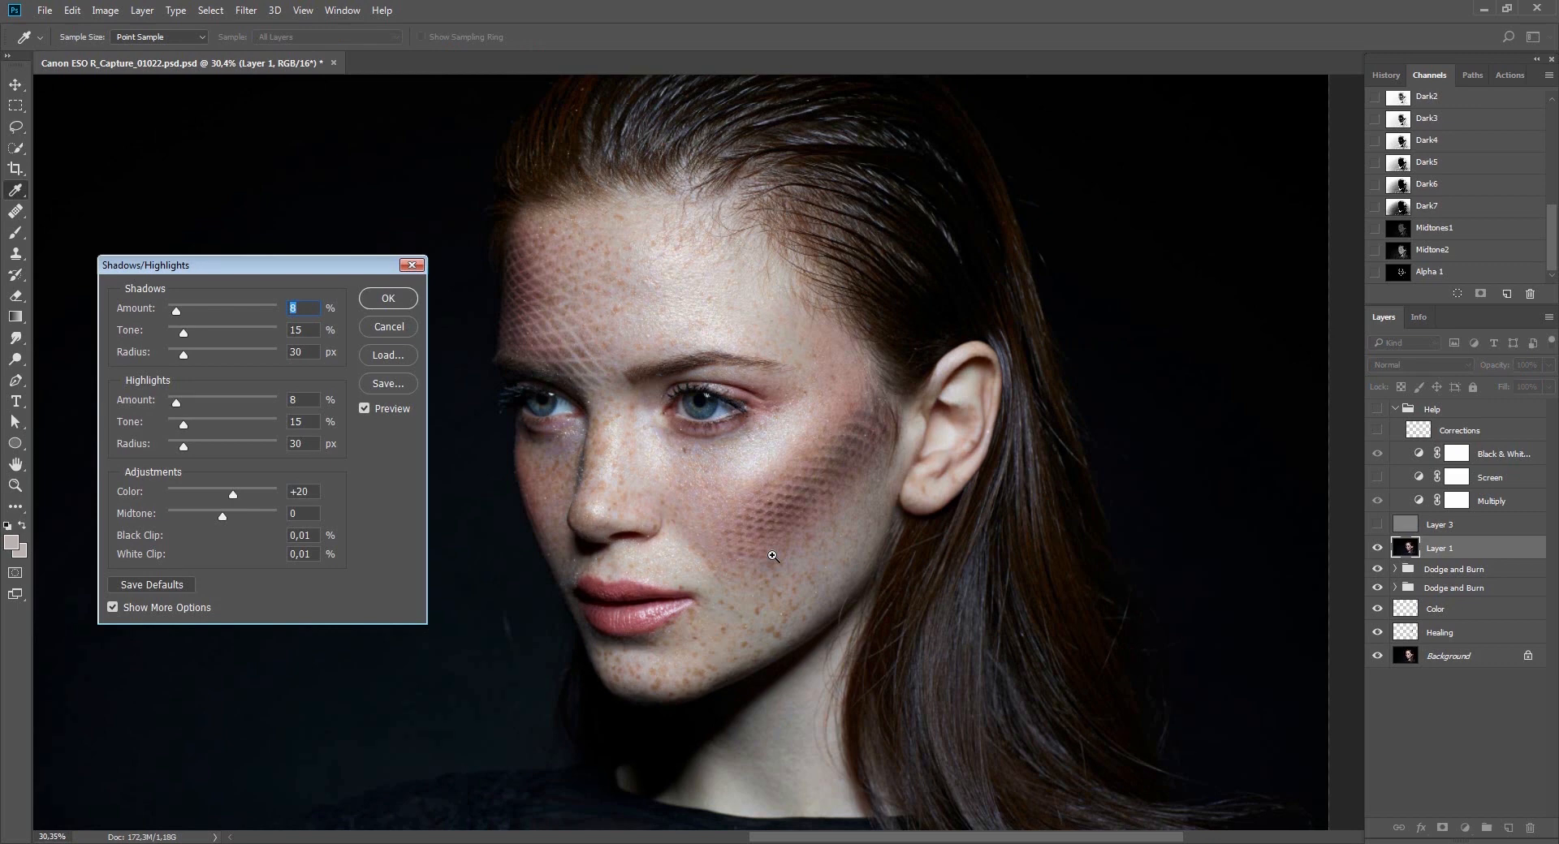
key(Return)
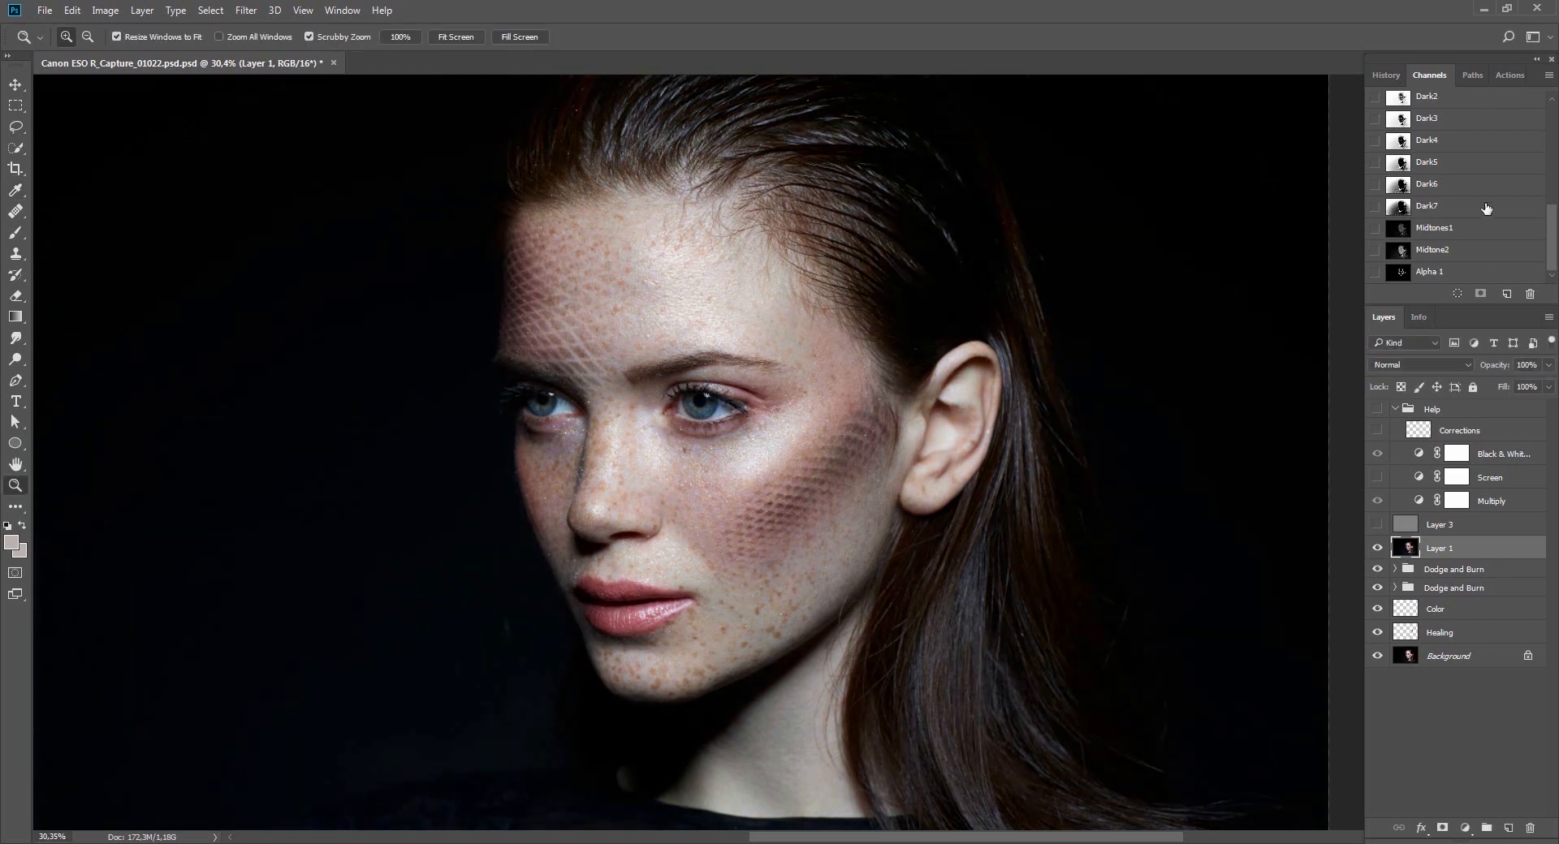
Show the document history, lasso the lower cheek, jaw and neck on Layer 1 and copy that area to a new layer.
click(1386, 75)
drag(953, 477, 967, 398)
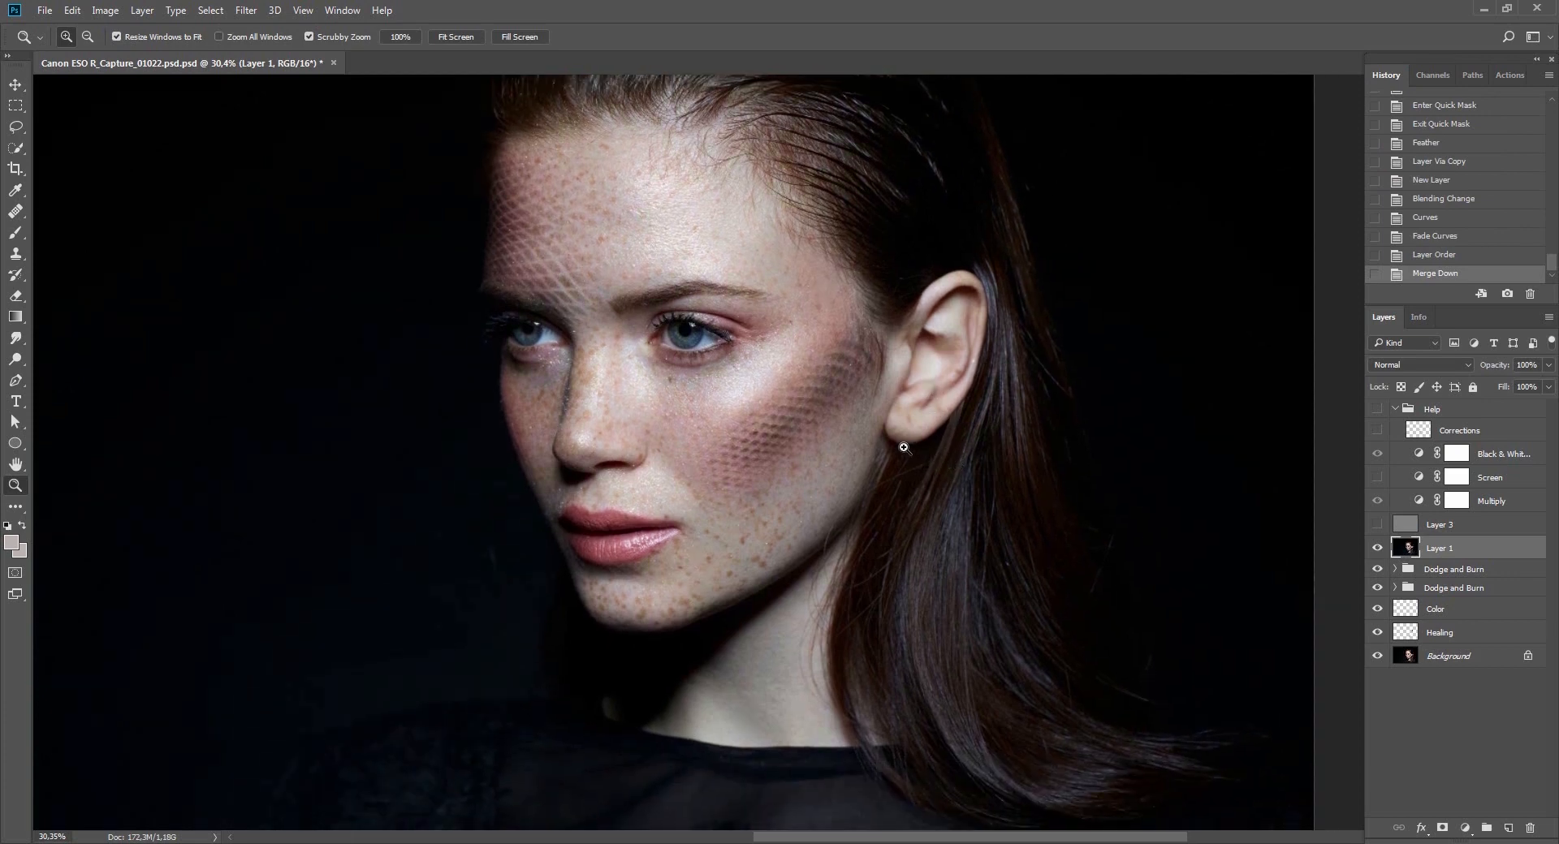
key(l)
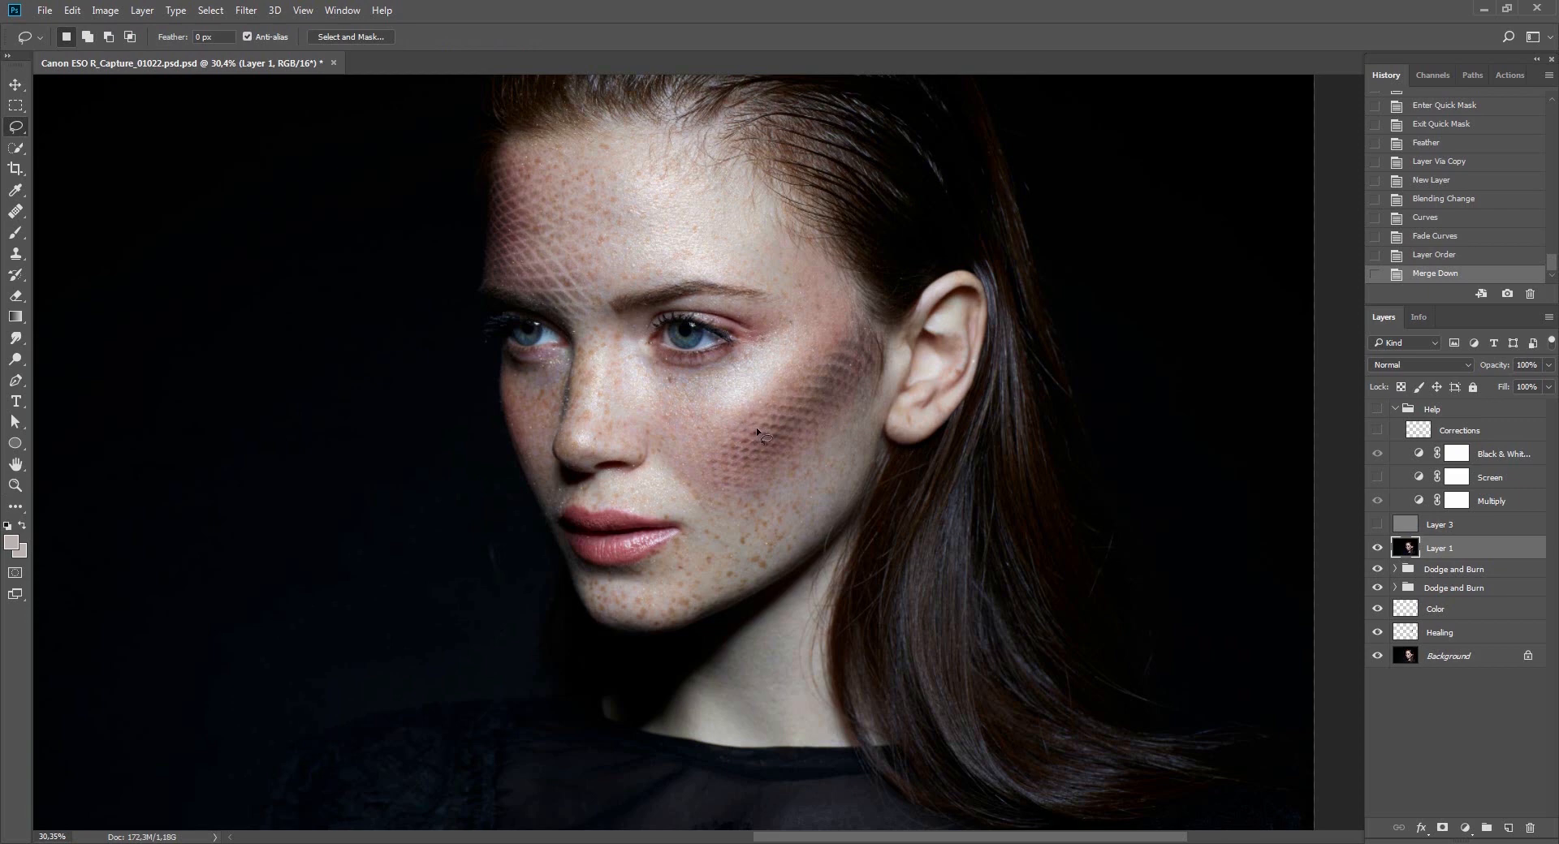
mouse_move(757, 431)
mouse_down()
mouse_move(728, 500)
mouse_move(633, 585)
mouse_move(613, 661)
mouse_move(657, 770)
mouse_move(935, 775)
mouse_move(907, 564)
mouse_move(925, 444)
mouse_move(907, 380)
mouse_move(738, 448)
mouse_move(801, 463)
mouse_up()
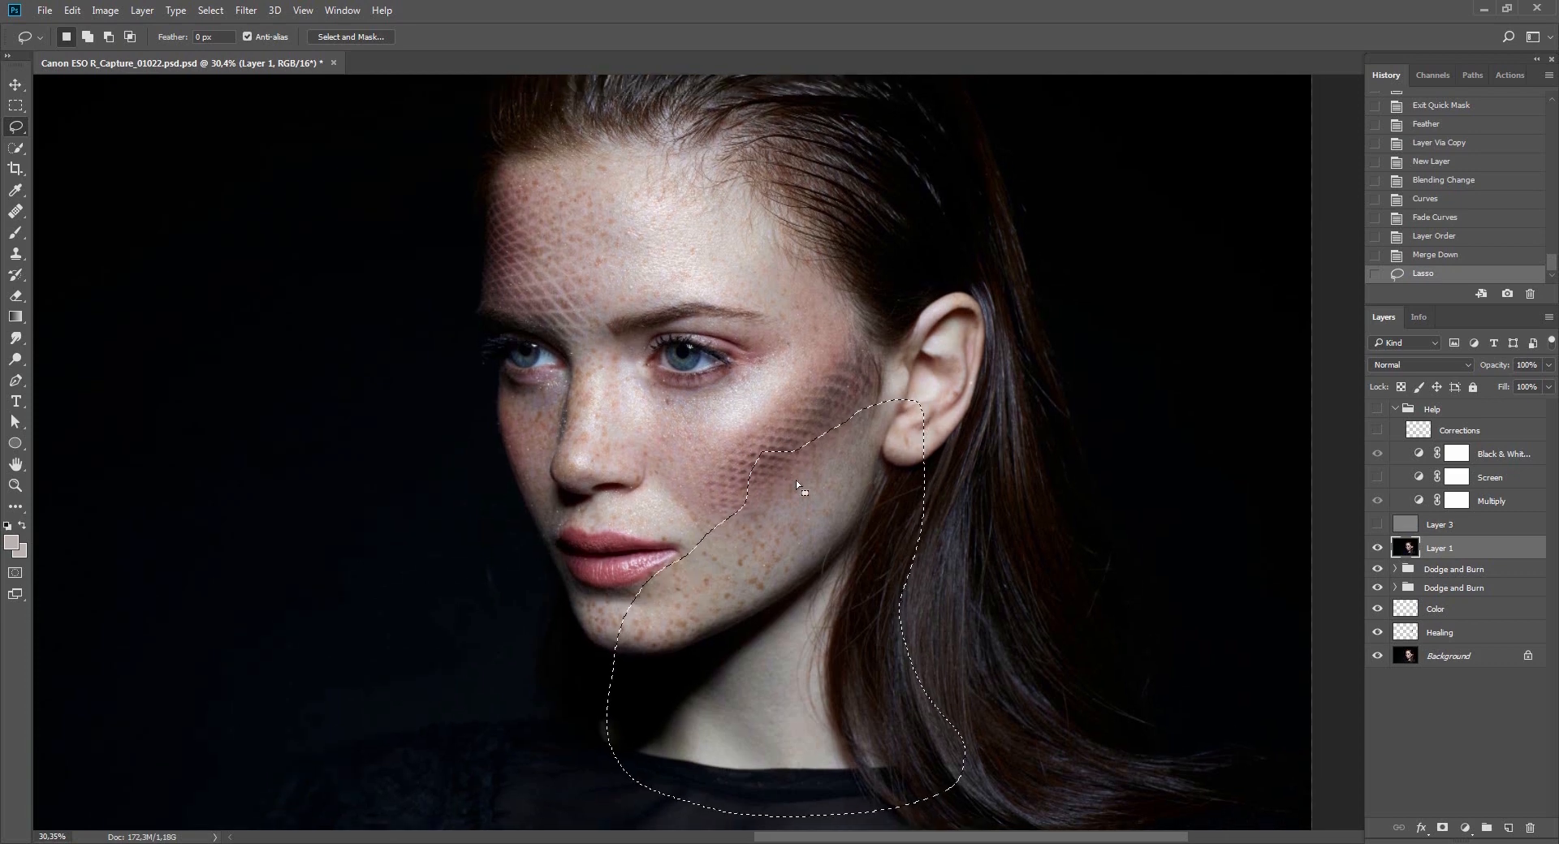
key(ctrl+j)
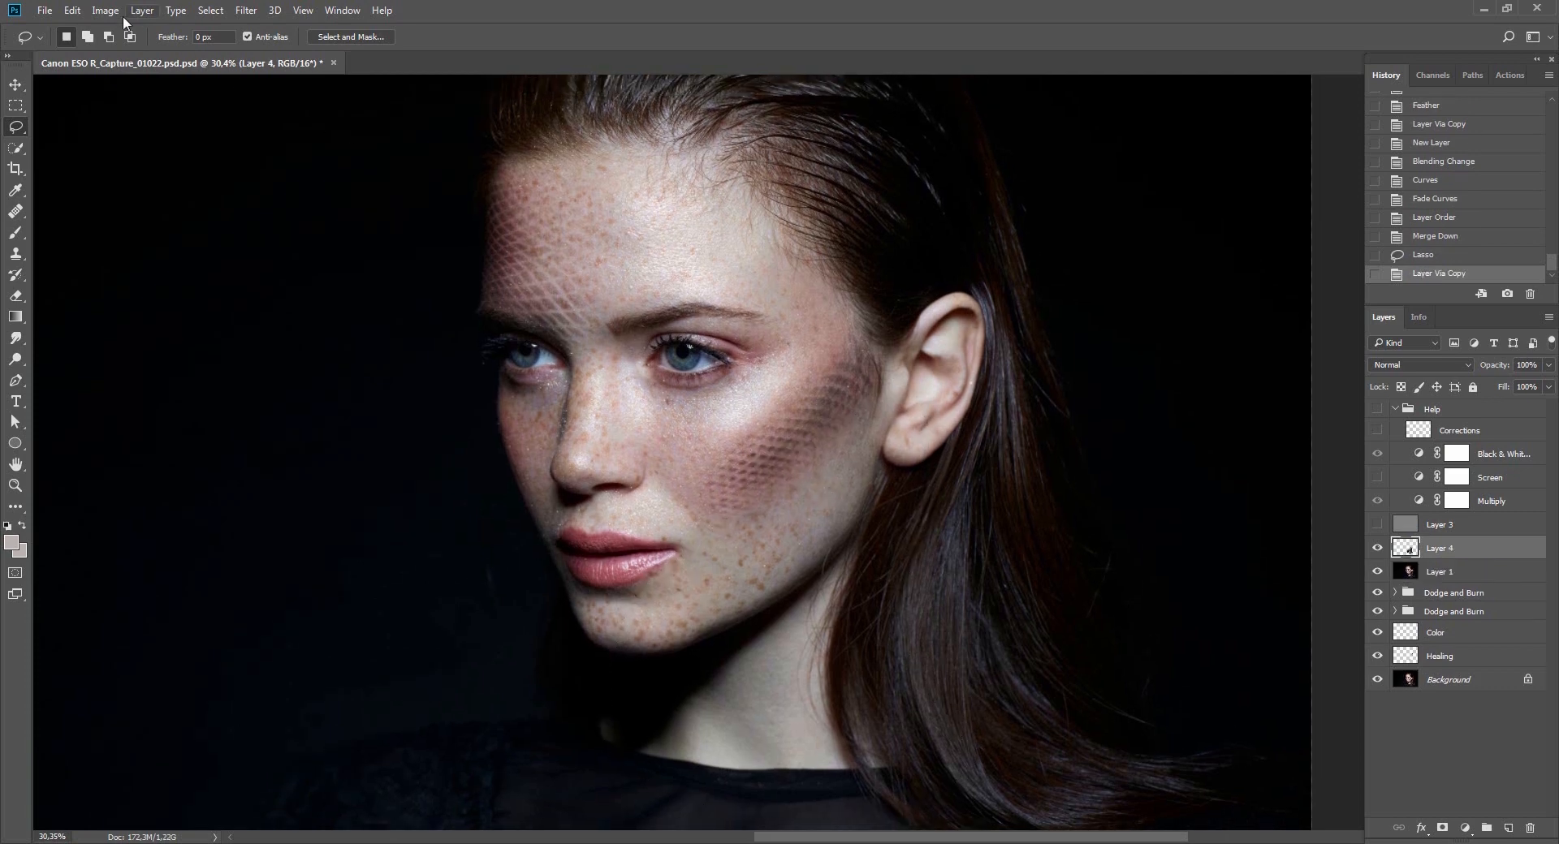
Open Curves on Layer 4 and add midtone points to the RGB, Green and Blue curves, with Green at input 51, output 52.
click(107, 11)
mouse_move(146, 56)
click(325, 84)
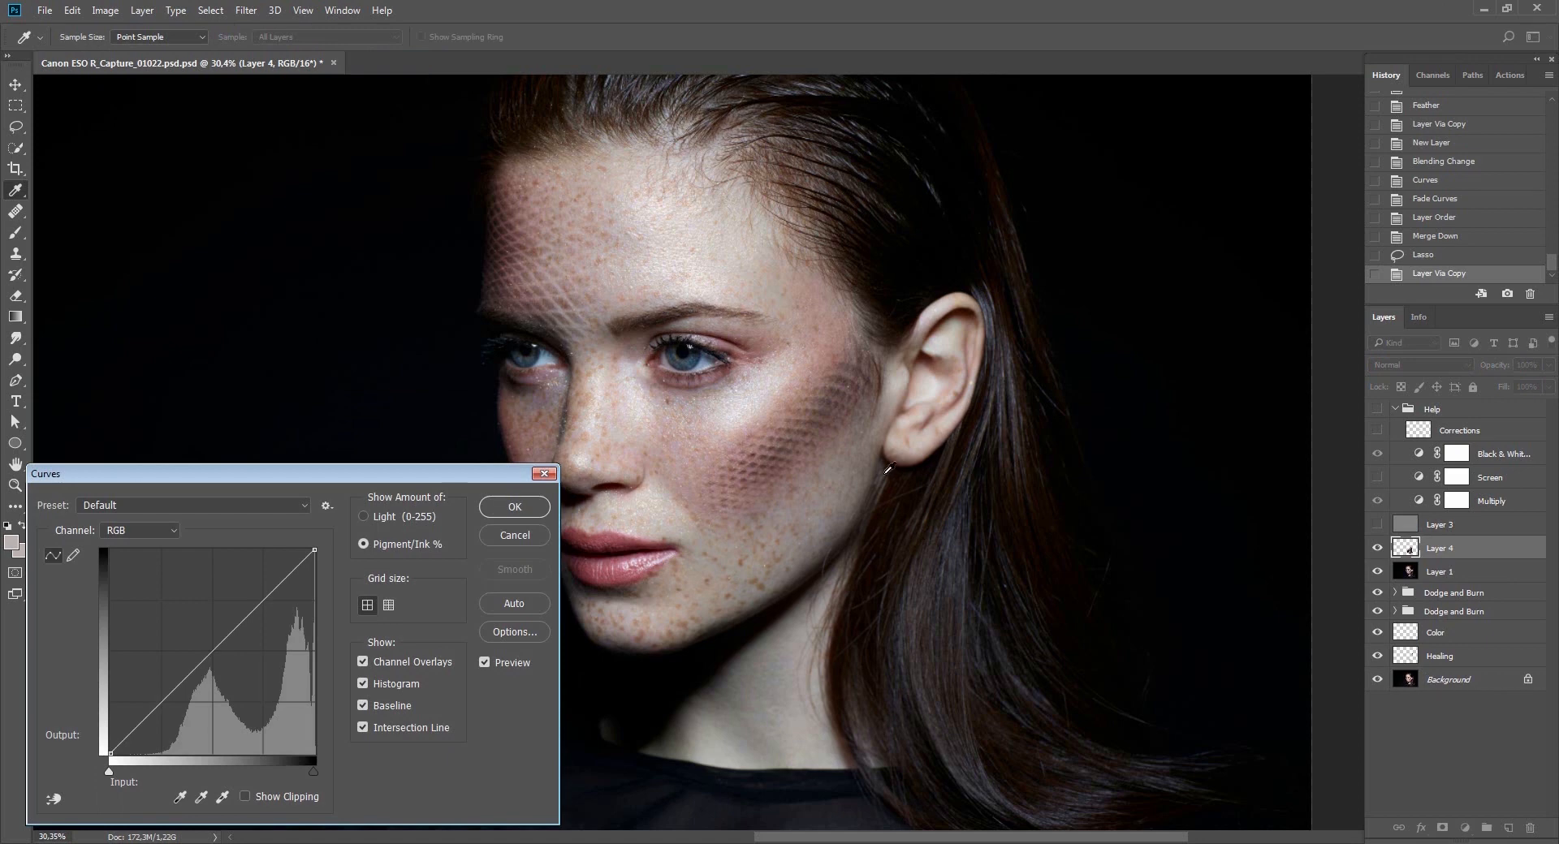
ctrl+click(829, 497)
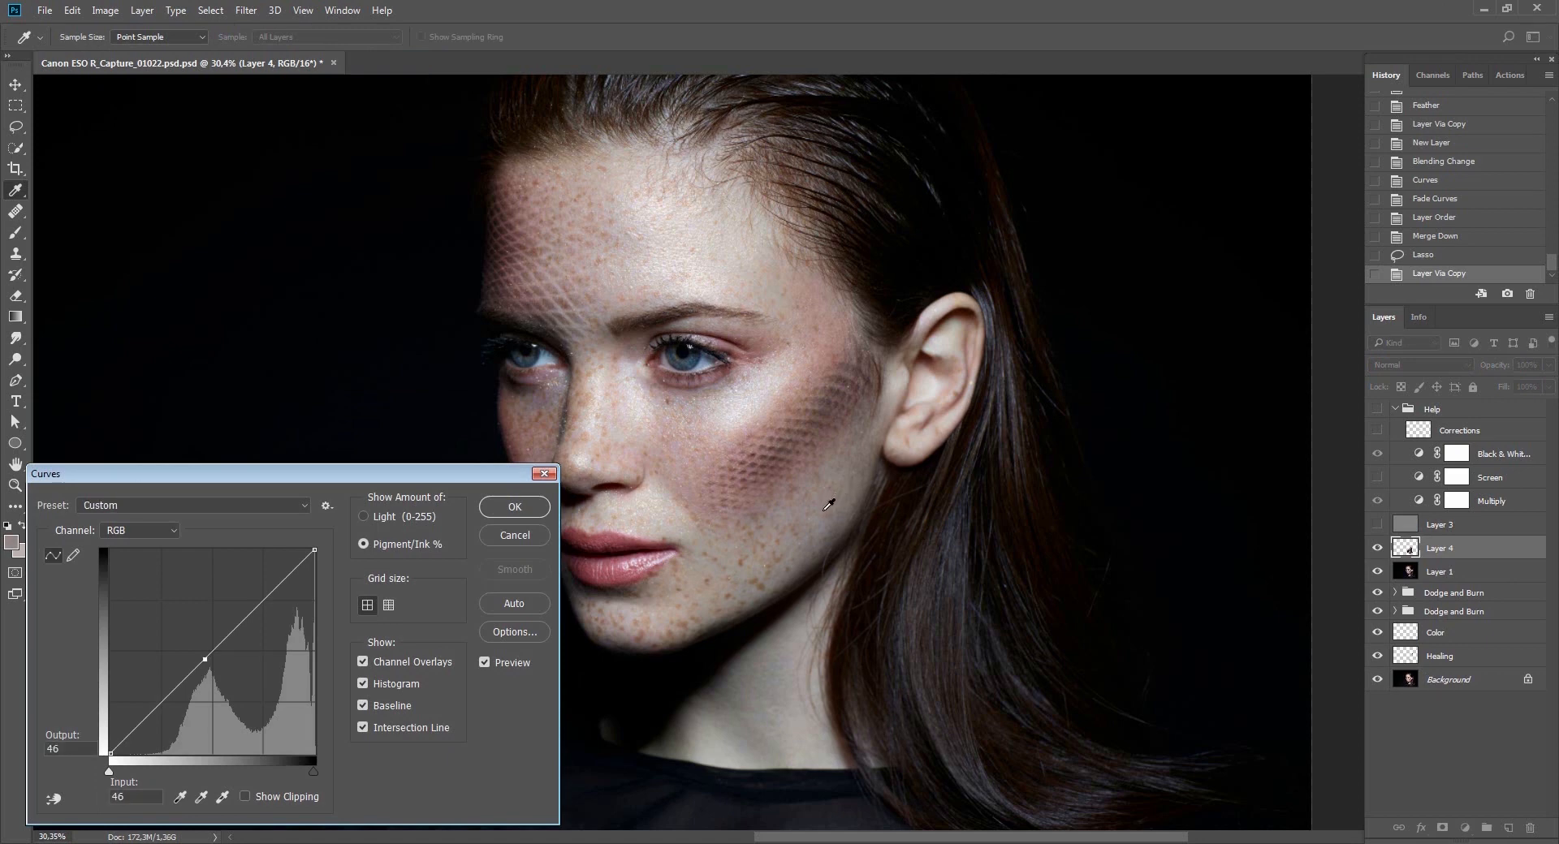
key(alt+4)
ctrl+click(689, 443)
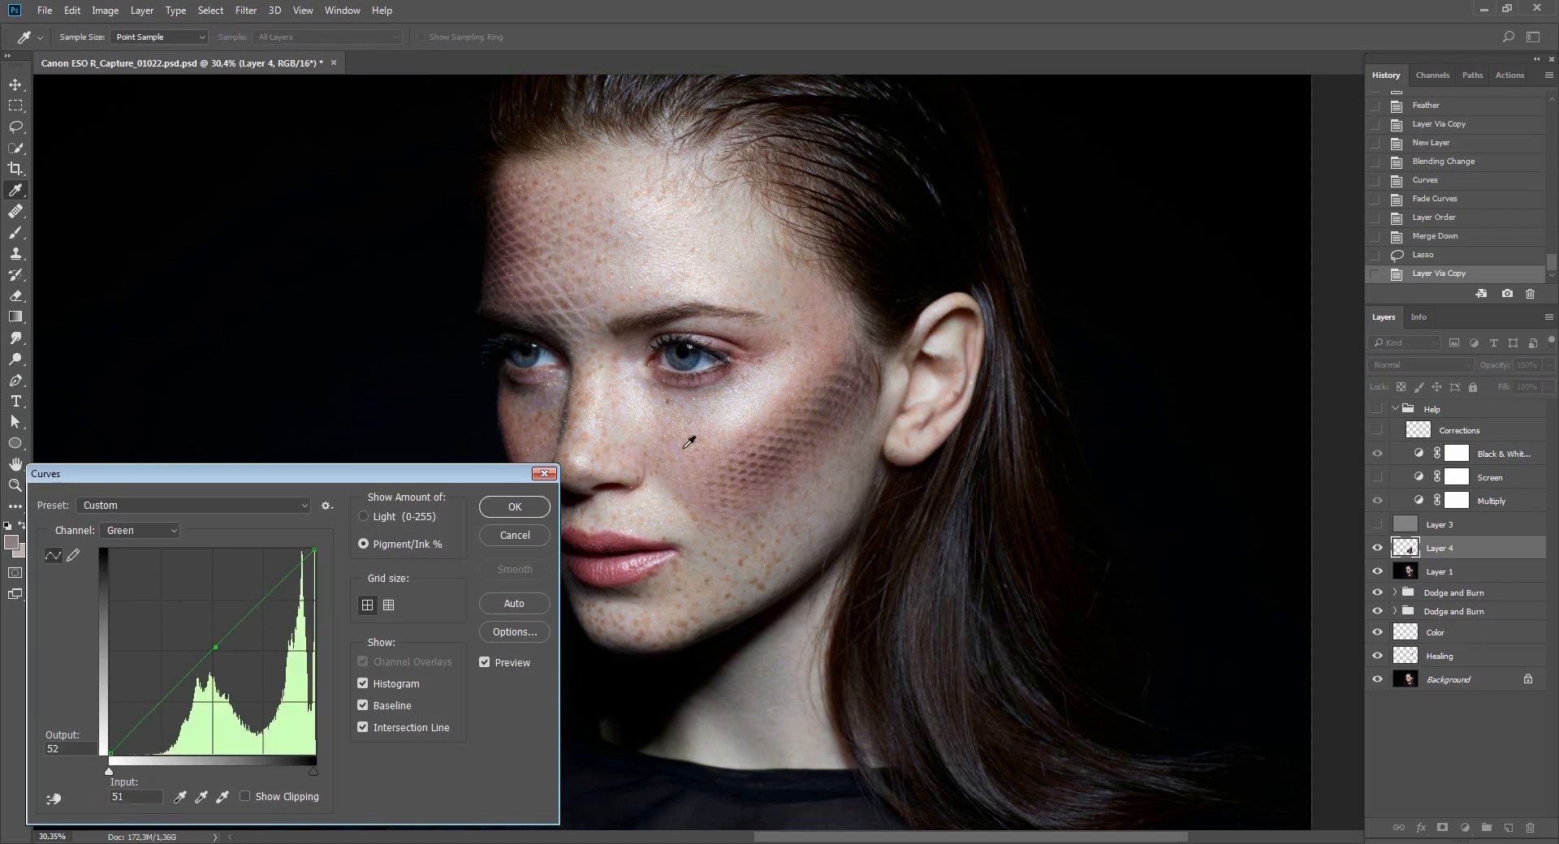
key(alt+5)
ctrl+click(688, 442)
key(alt+3)
key(alt+5)
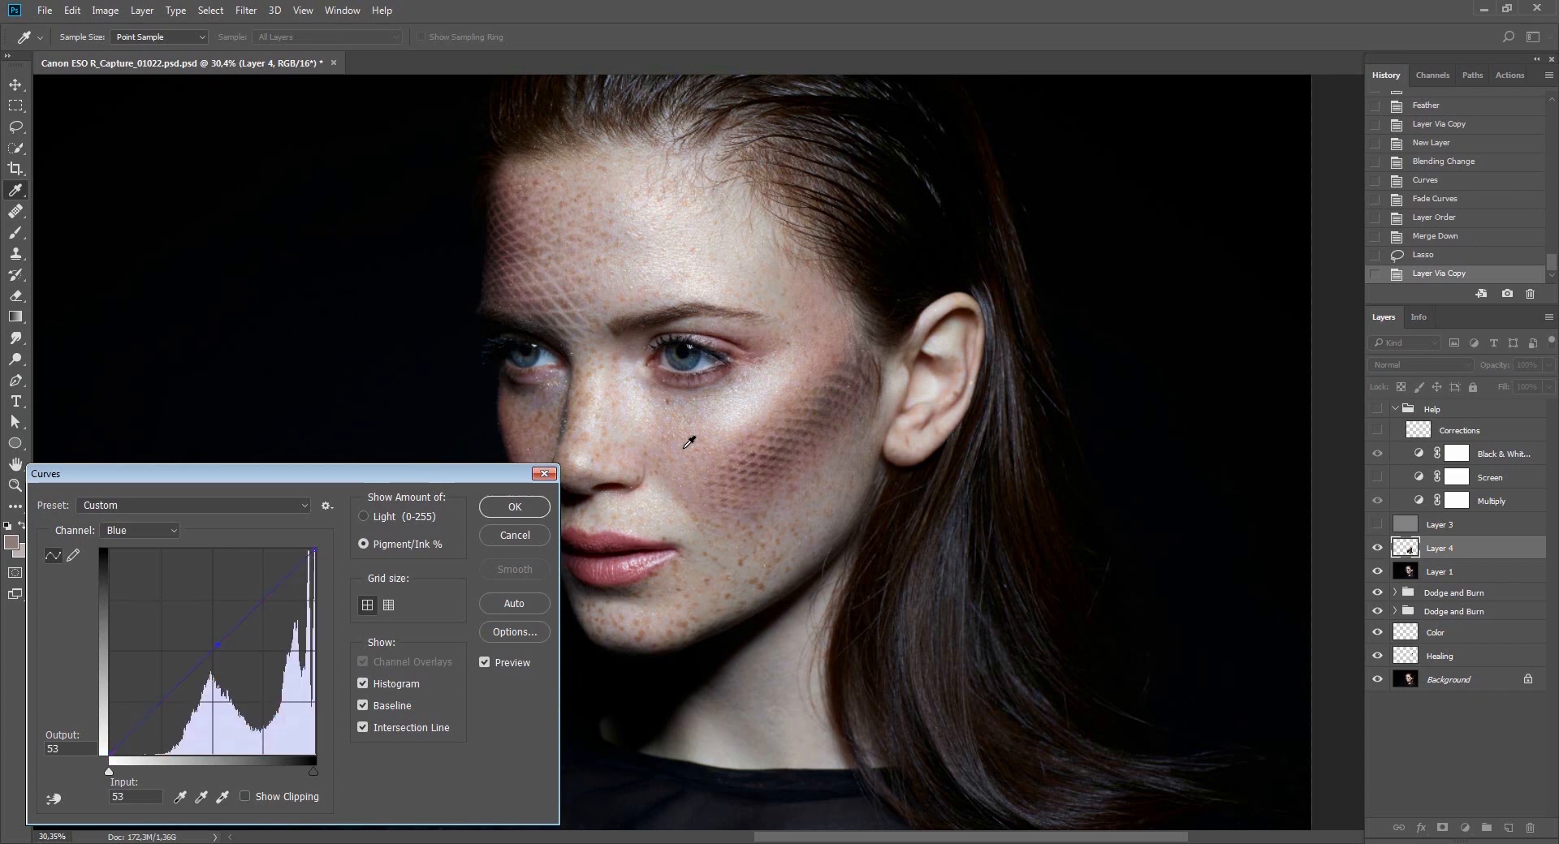
Fine-tune the Red, Green and Blue curve points for the copied jaw and neck area and apply the Curves adjustment.
key(alt+4)
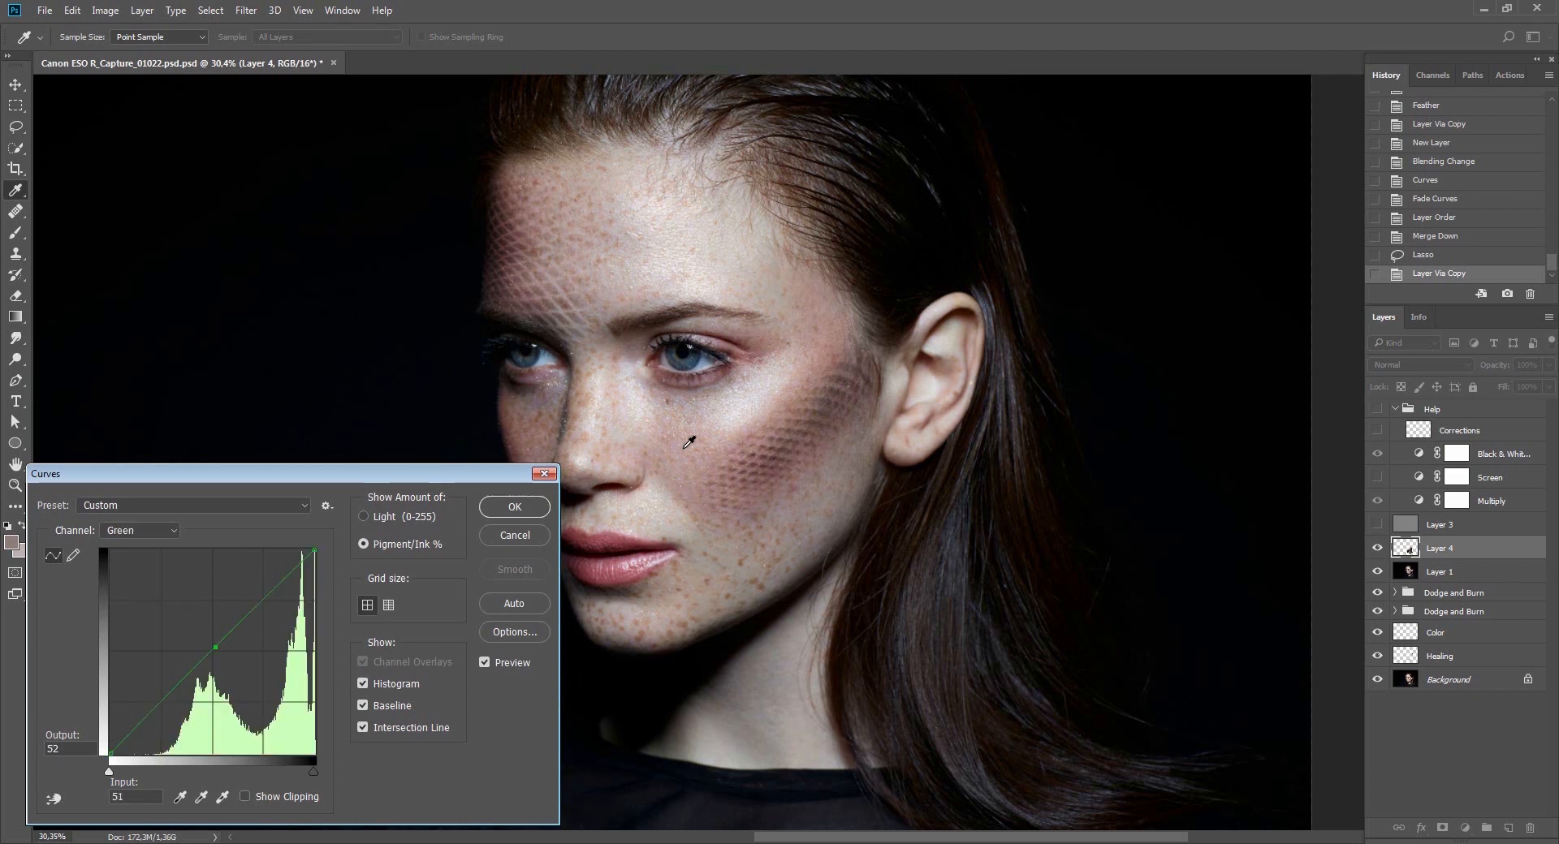
key(alt+3)
ctrl+click(688, 442)
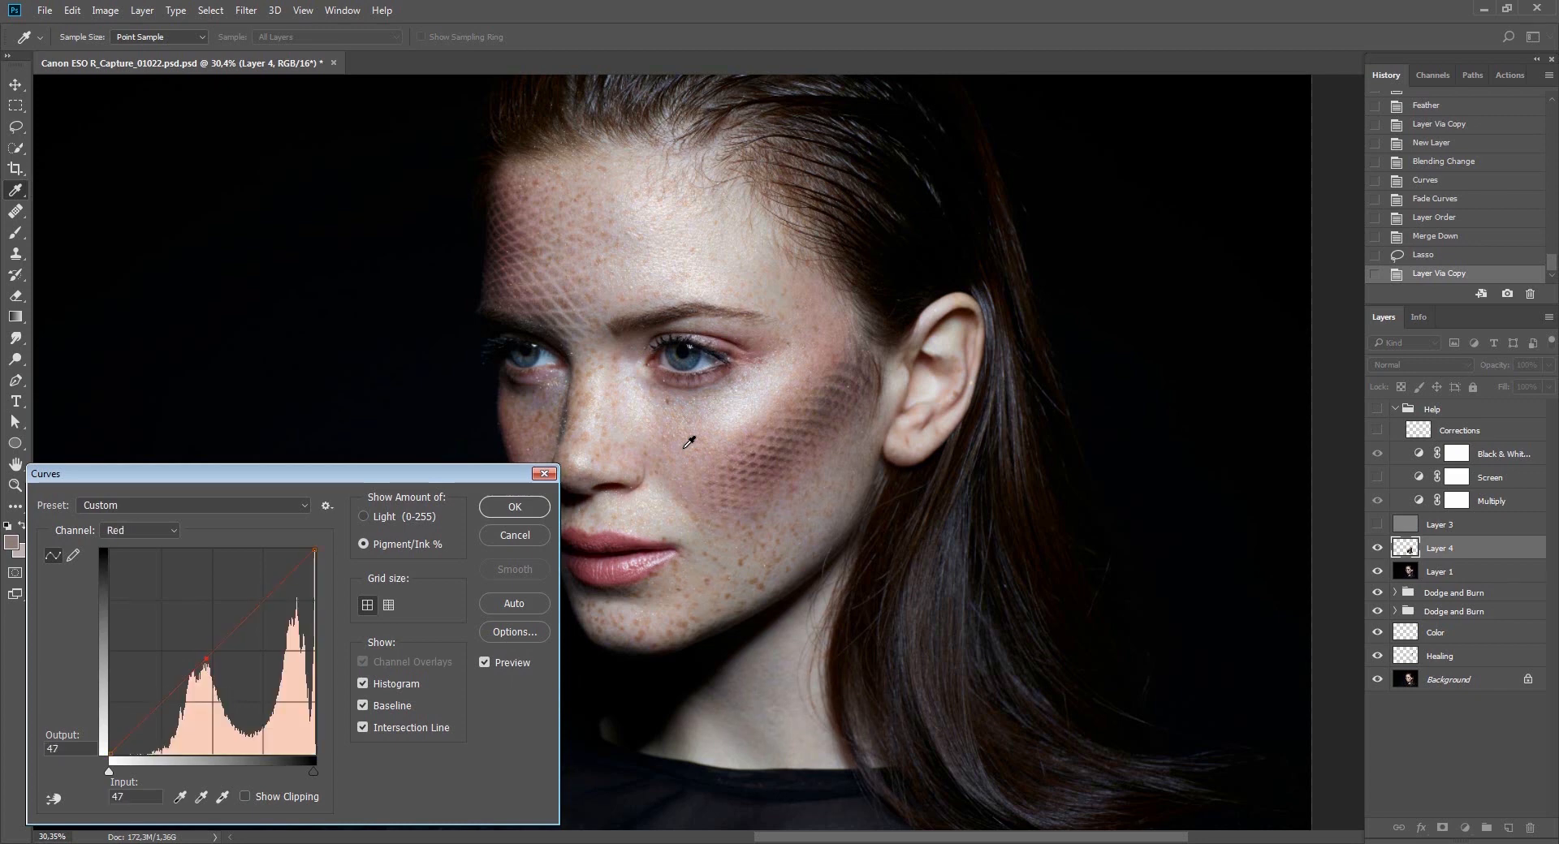
key(alt+4)
ctrl+click(689, 442)
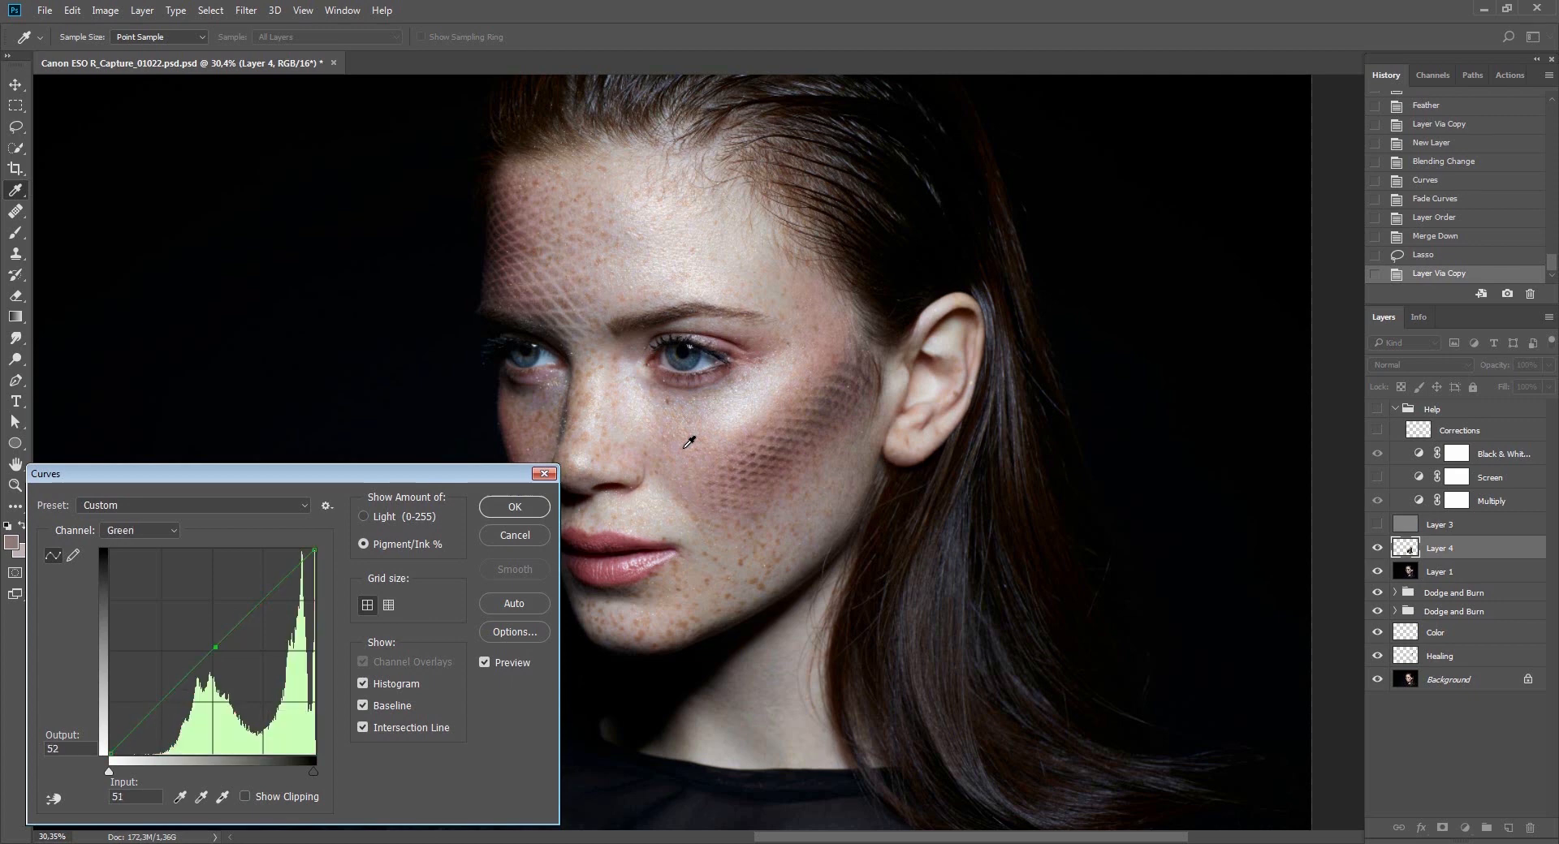
key(alt+5)
ctrl+click(688, 443)
key(Return)
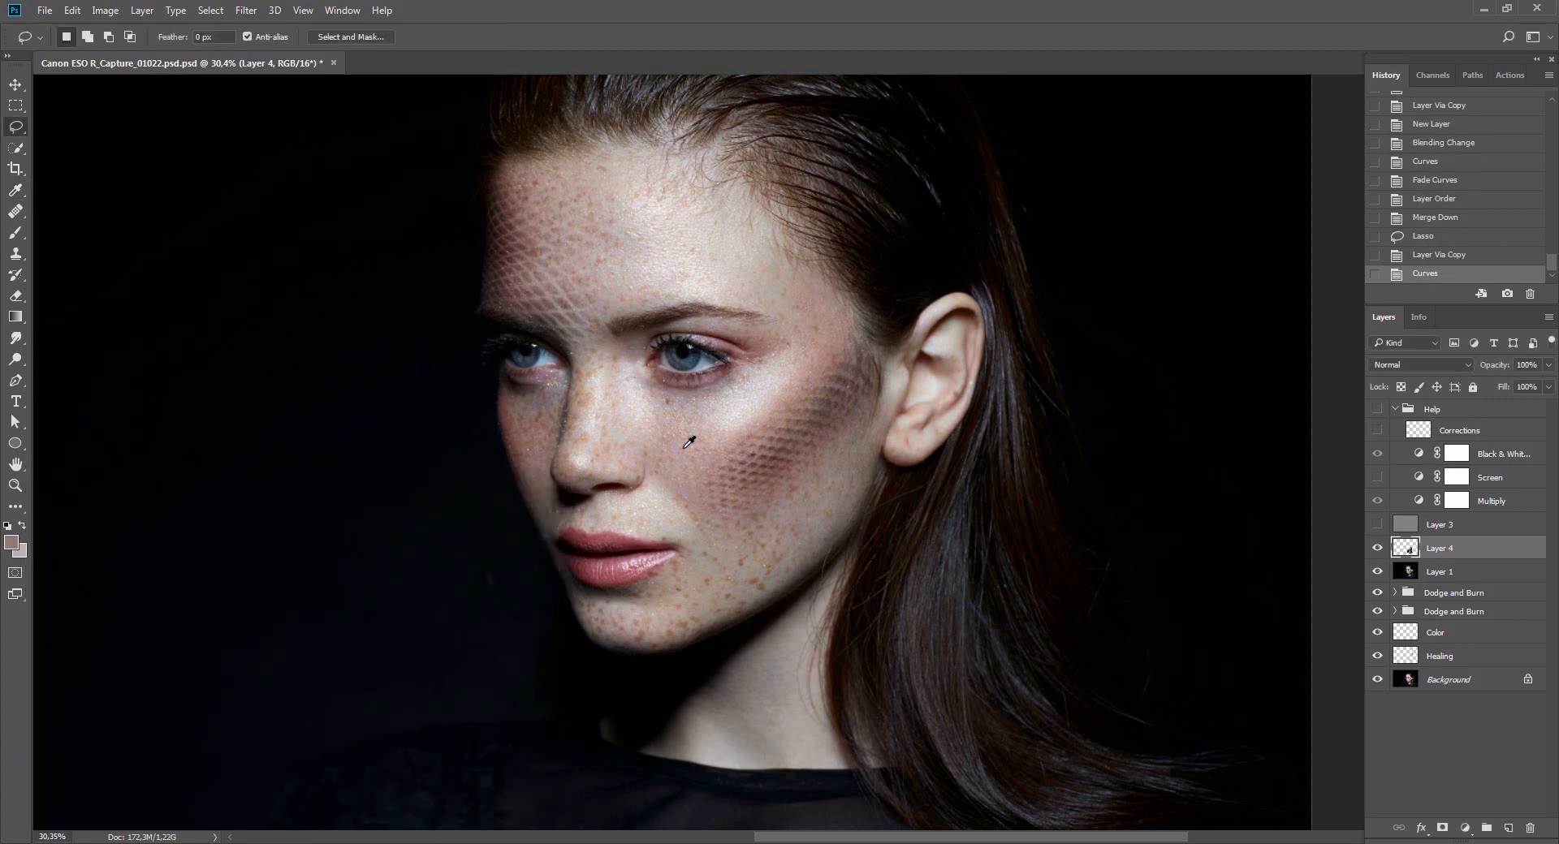
Add a black mask to Layer 4 and set up a soft brush with 50% opacity and 50% flow.
click(1438, 808)
click(1442, 552)
alt+click(1443, 828)
key(b)
mouse_move(810, 485)
mouse_down()
mouse_move(840, 482)
mouse_move(792, 538)
mouse_move(845, 474)
mouse_move(785, 561)
mouse_move(848, 467)
mouse_move(832, 486)
mouse_up()
key(5)
key(shift+5)
Paint white on Layer 4's mask over the jaw and neck, and compare the correction with the mask disabled.
mouse_move(706, 563)
mouse_down()
mouse_move(714, 539)
mouse_move(739, 572)
mouse_up()
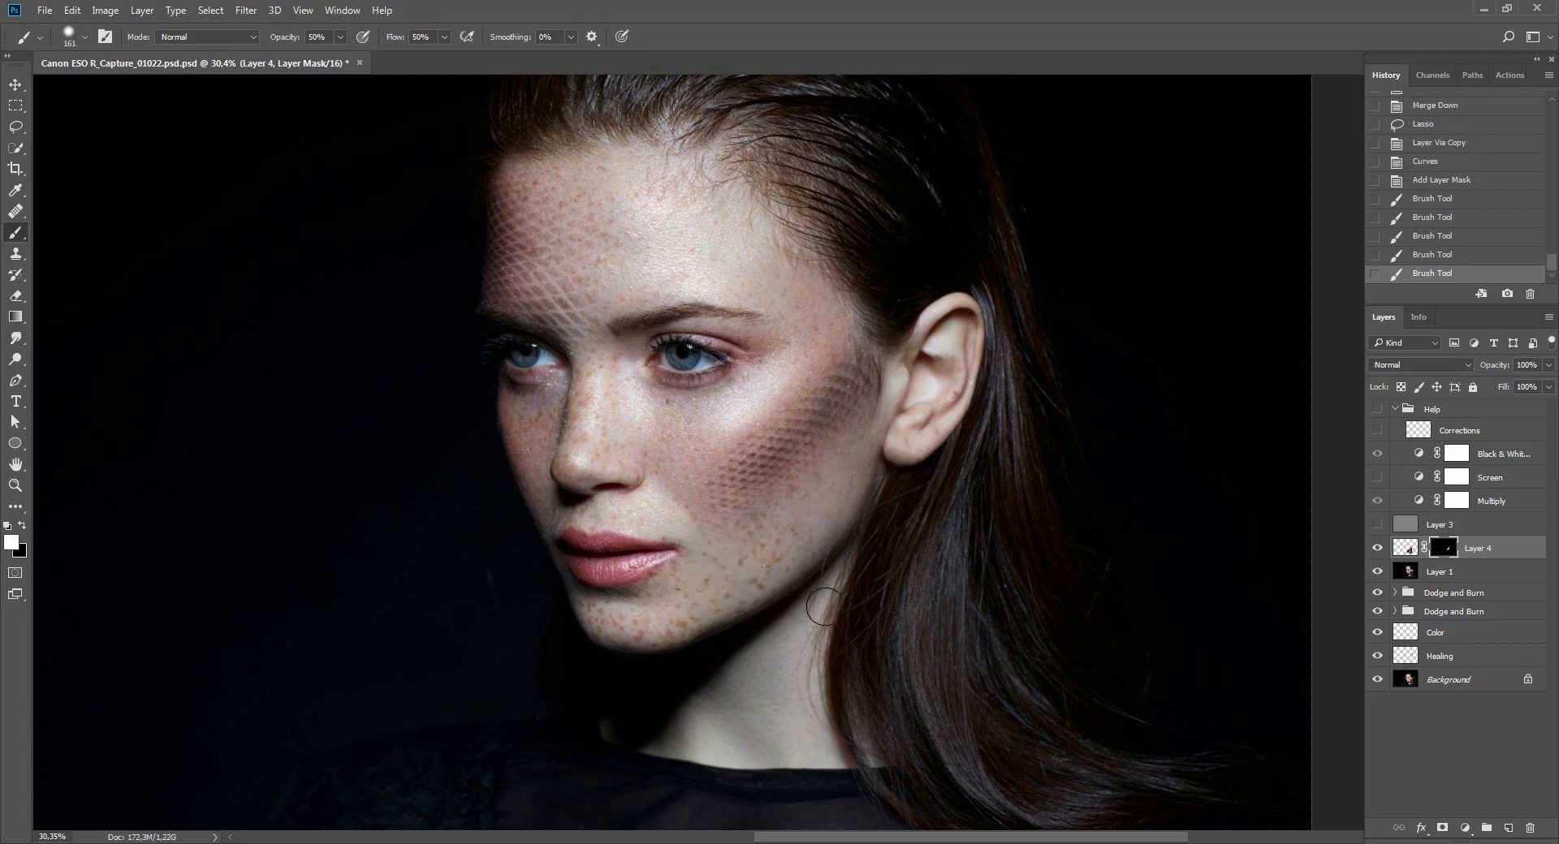
mouse_move(744, 712)
mouse_down()
mouse_move(780, 712)
mouse_move(716, 729)
mouse_up()
drag(806, 674, 801, 579)
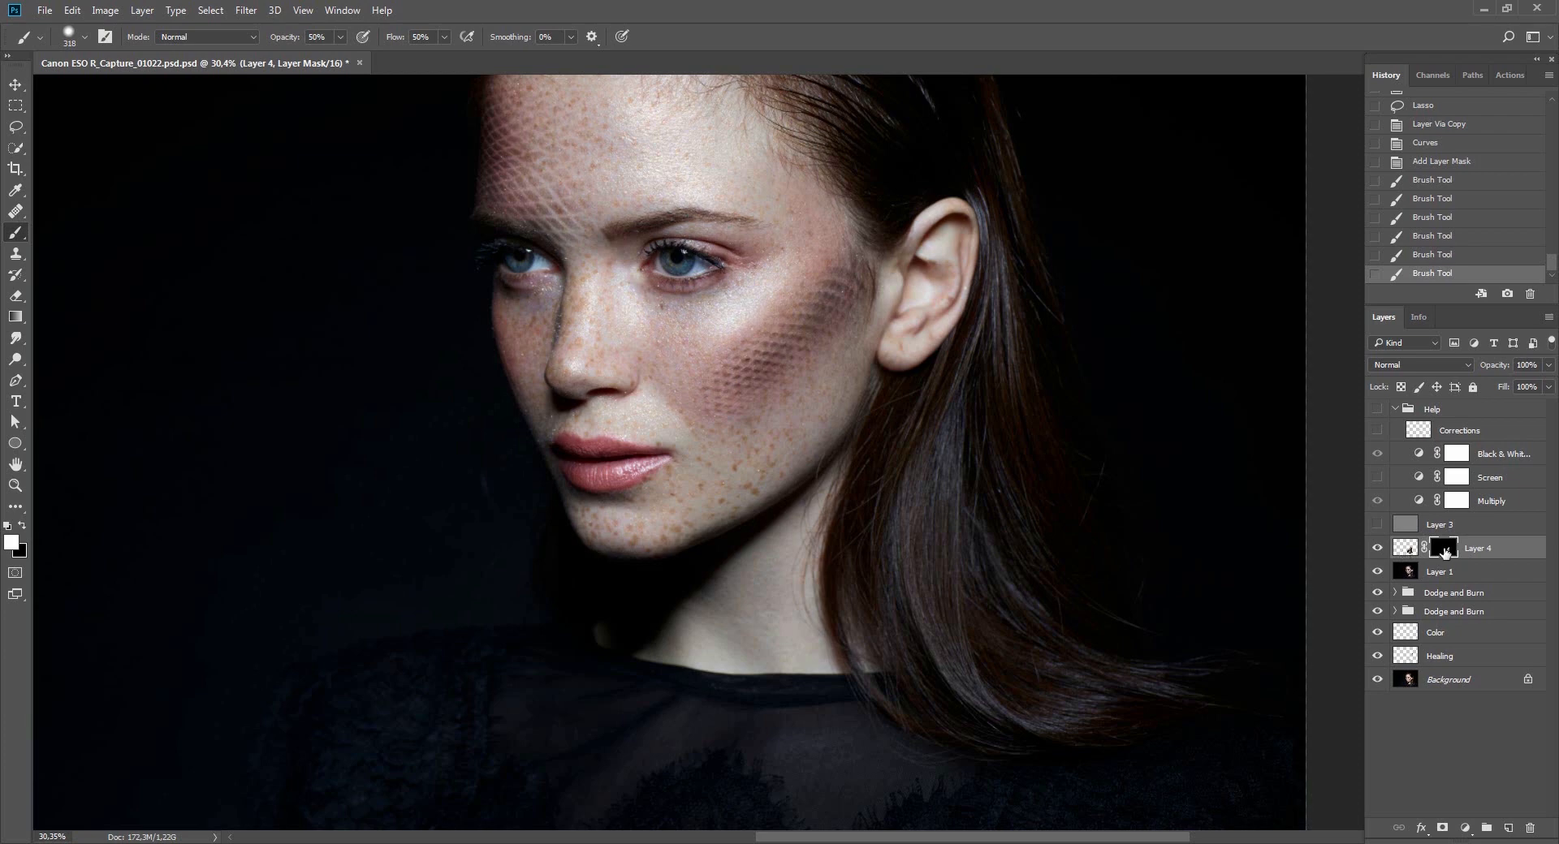
shift+click(1445, 550)
alt+click(1379, 549)
alt+click(1379, 549)
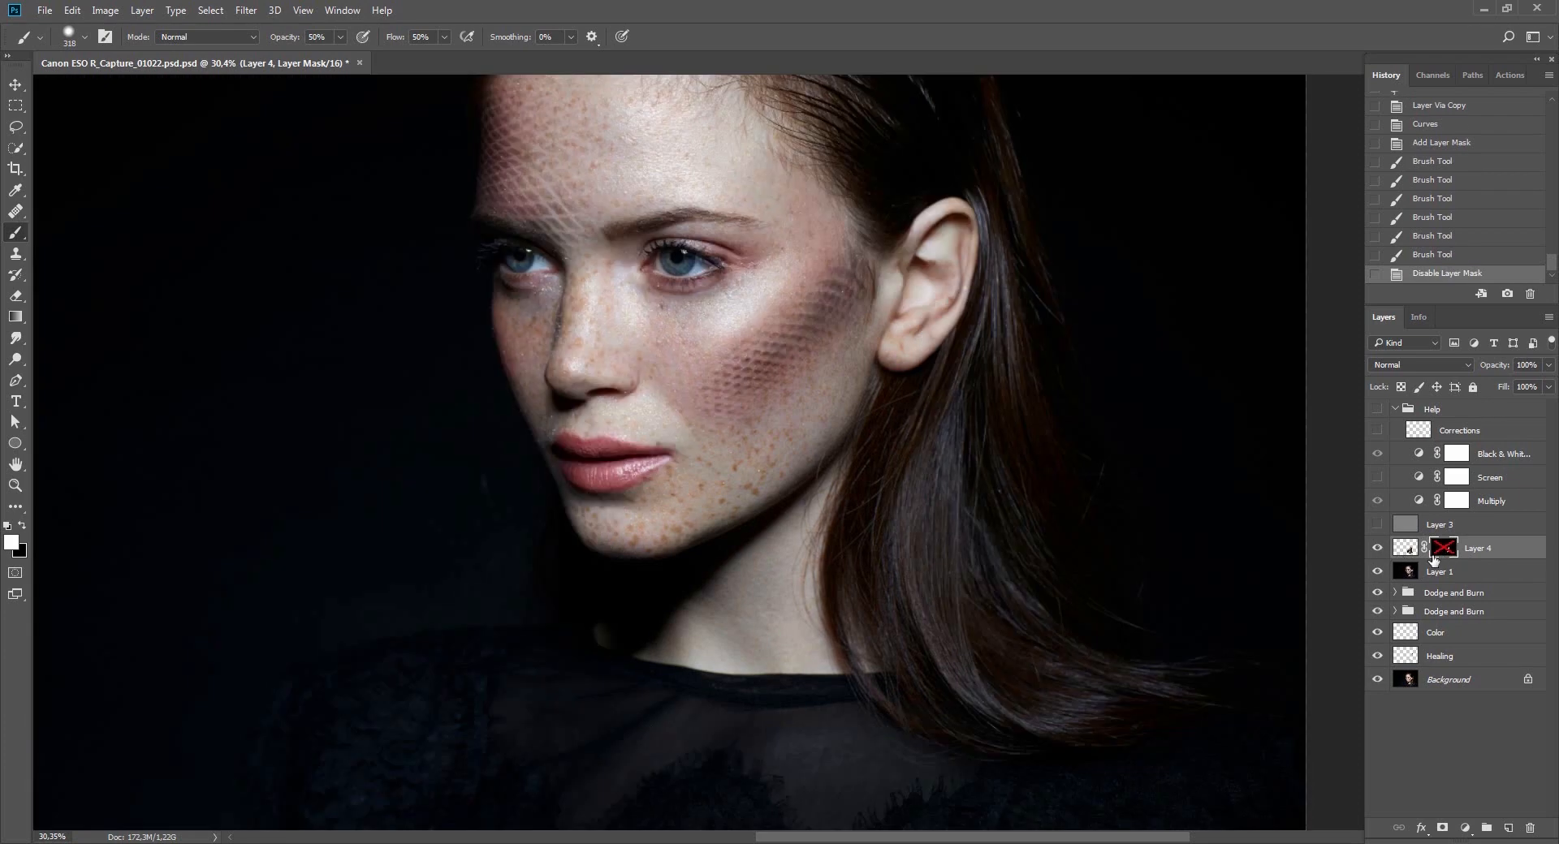
shift+click(1444, 554)
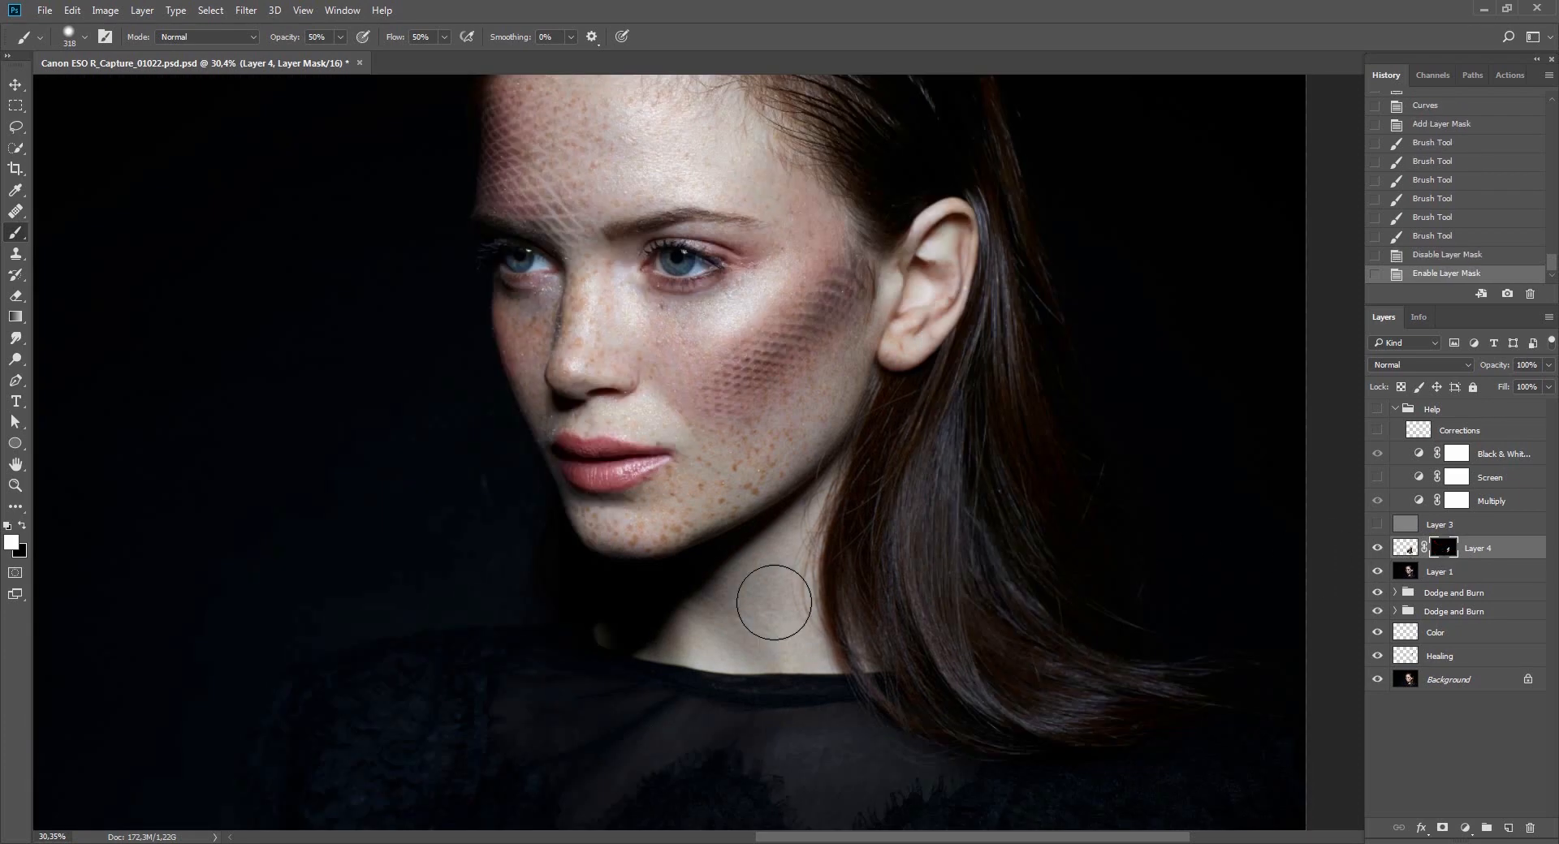
Reduce the brush to 256 px and paint more white on the mask over the neck, up to below the ear.
key(bracketleft)
drag(787, 562, 820, 520)
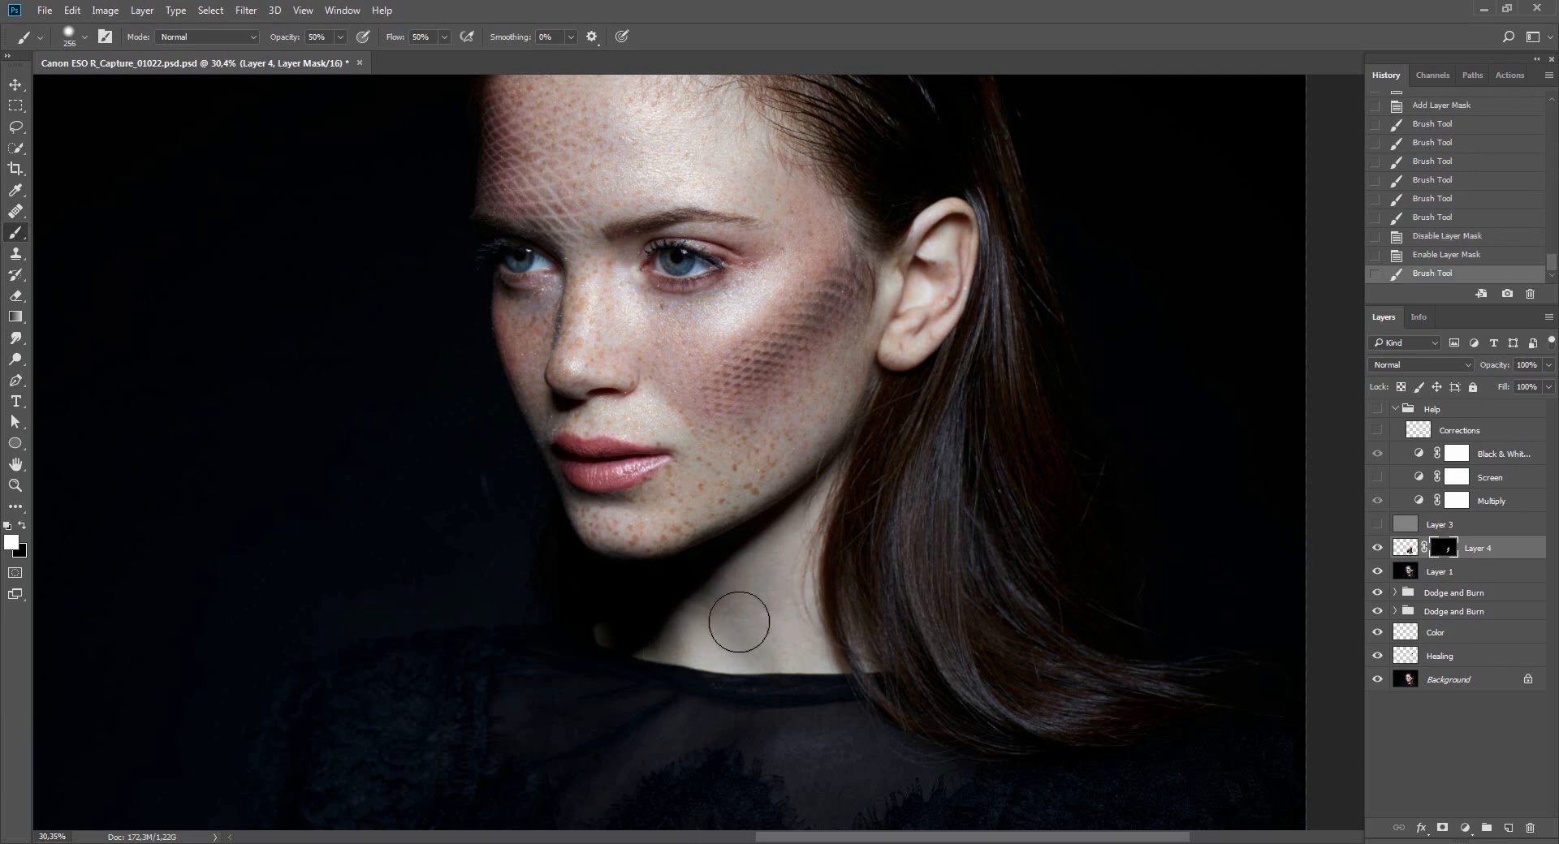
drag(731, 619, 721, 641)
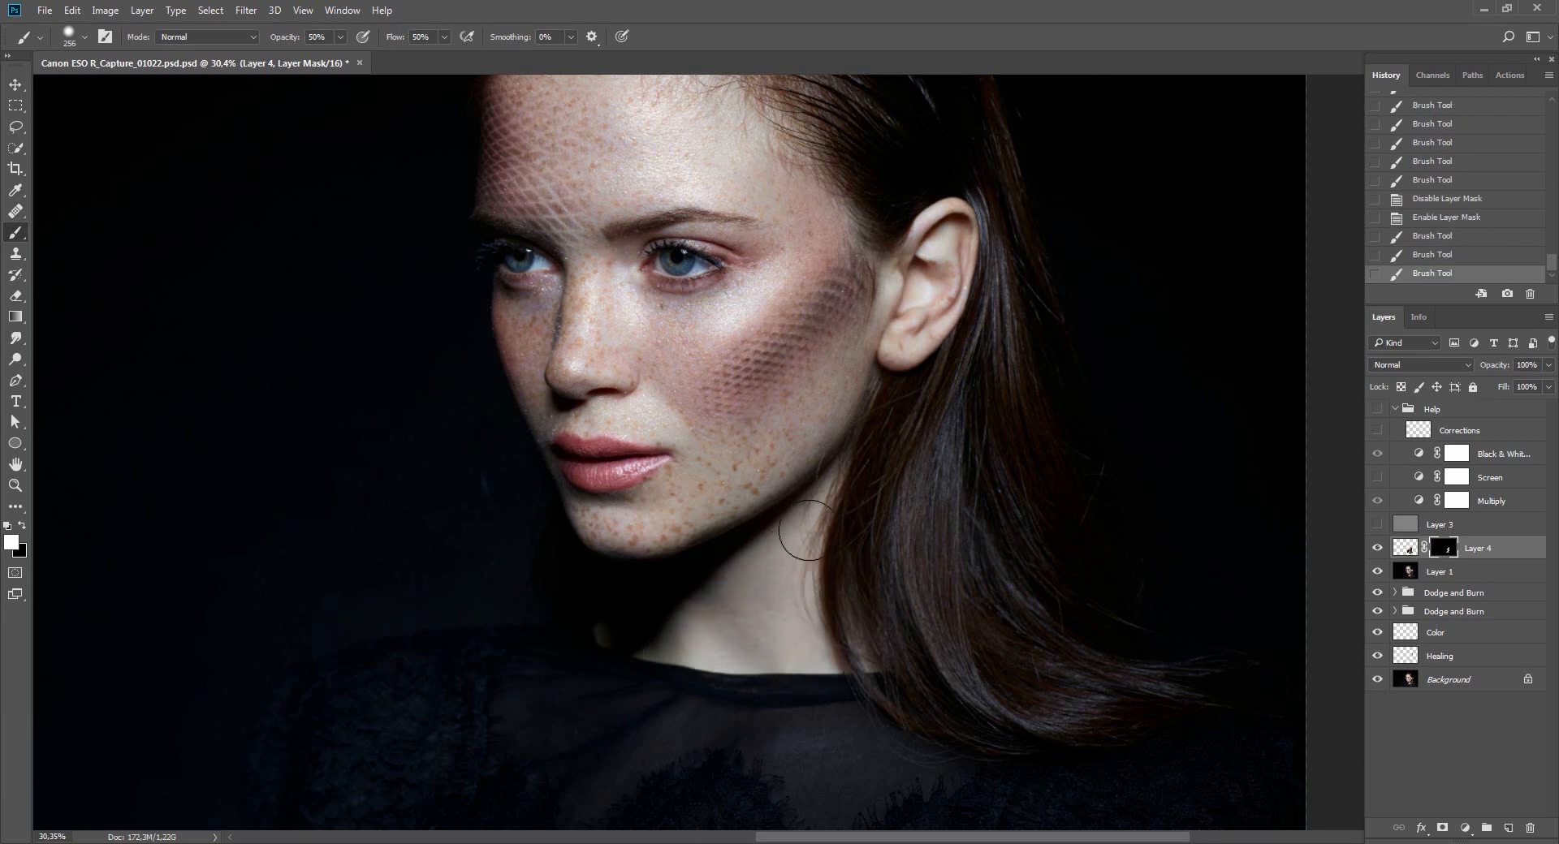
drag(808, 533, 816, 521)
mouse_move(726, 622)
mouse_down()
mouse_move(827, 478)
mouse_move(763, 610)
mouse_move(808, 644)
mouse_move(708, 634)
mouse_move(812, 526)
mouse_move(714, 634)
mouse_up()
Set the brush opacity to 60% and refine the mask with black along the neckline and white on the neck.
key(6)
key(x)
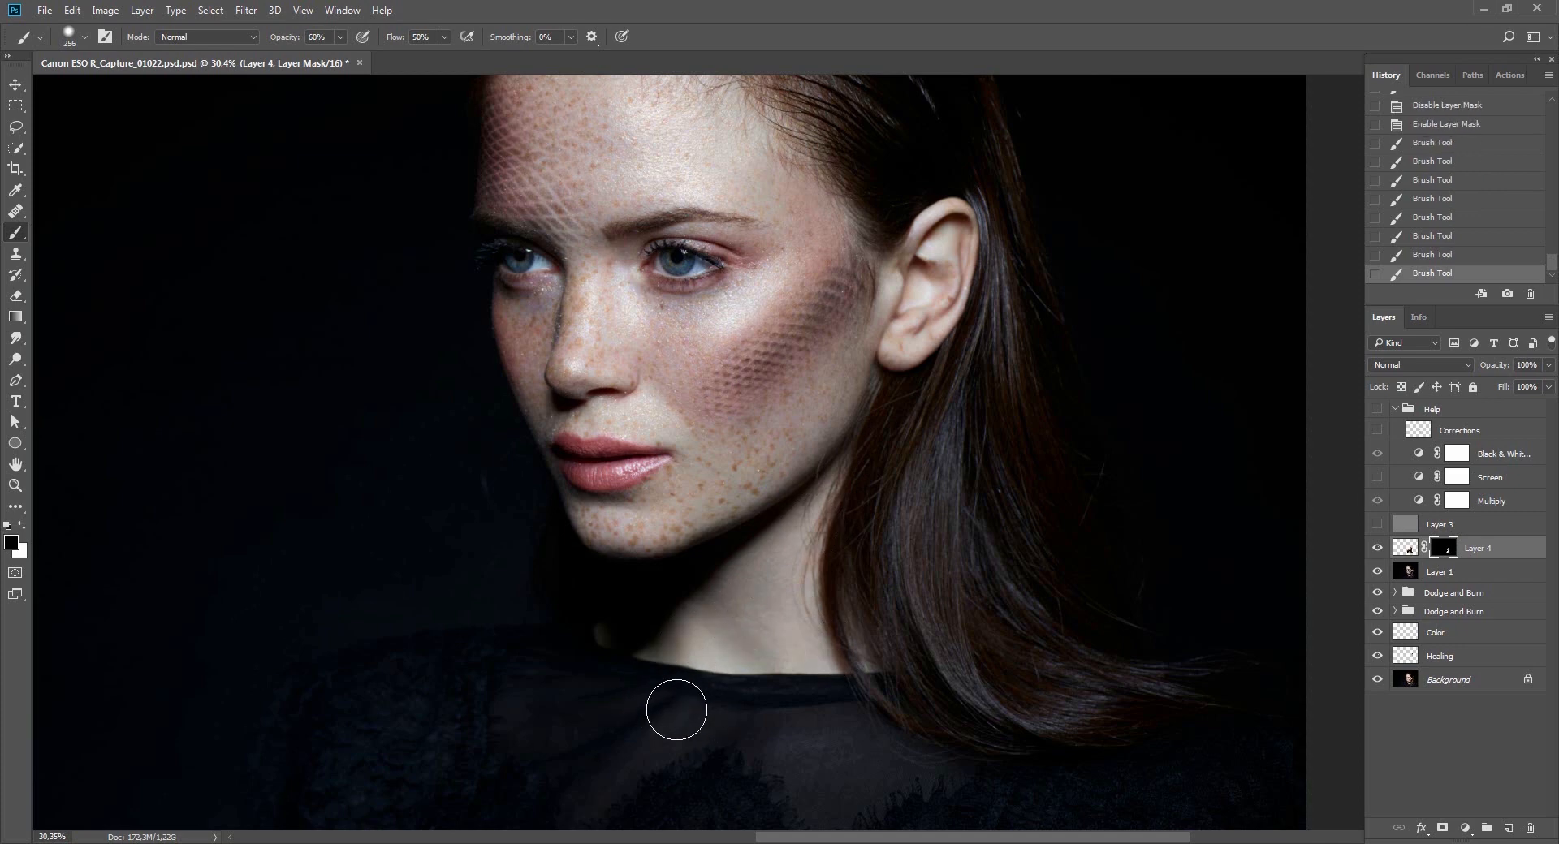
drag(672, 694, 644, 696)
key(x)
drag(784, 619, 801, 630)
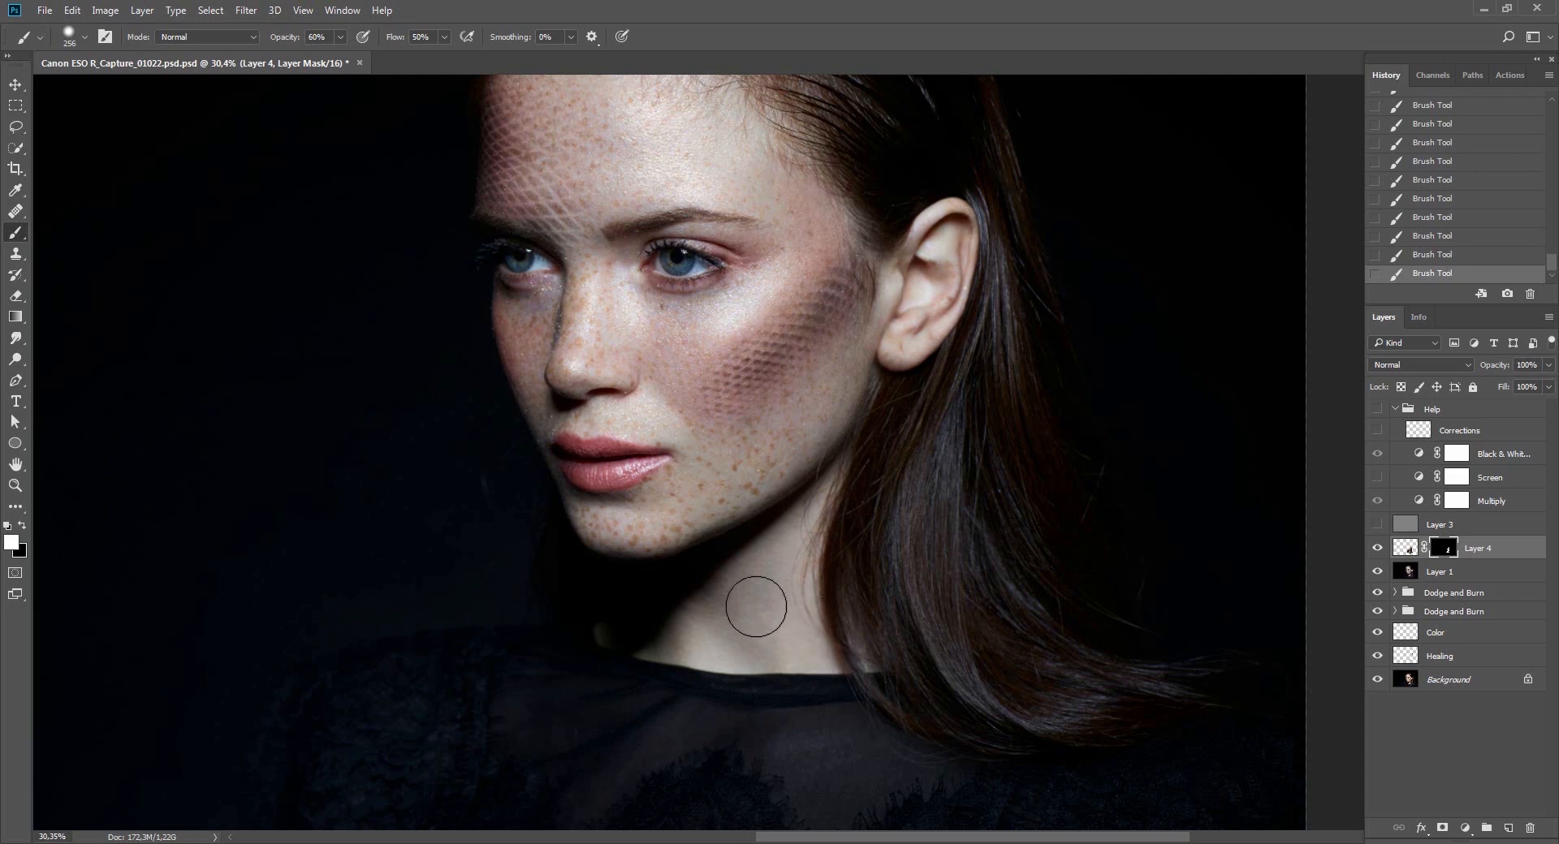
drag(819, 561, 806, 613)
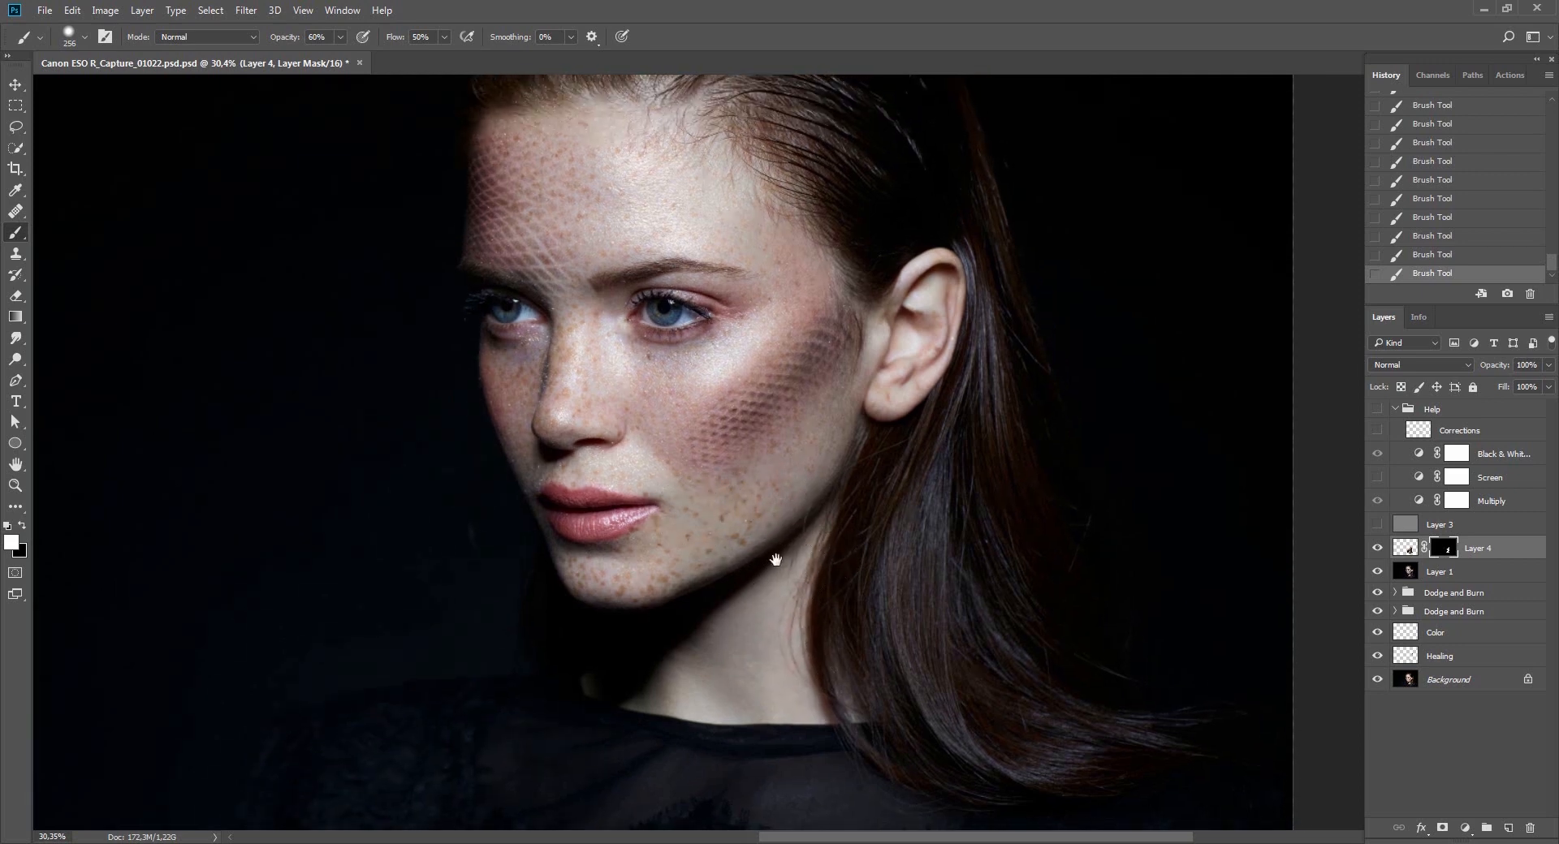
Compare Layer 4 with its mask on and off and viewed on its own, leaving the mask enabled.
alt+right_click(723, 461)
shift+click(1442, 550)
shift+click(1442, 552)
shift+click(1442, 552)
alt+click(1378, 549)
alt+click(1379, 551)
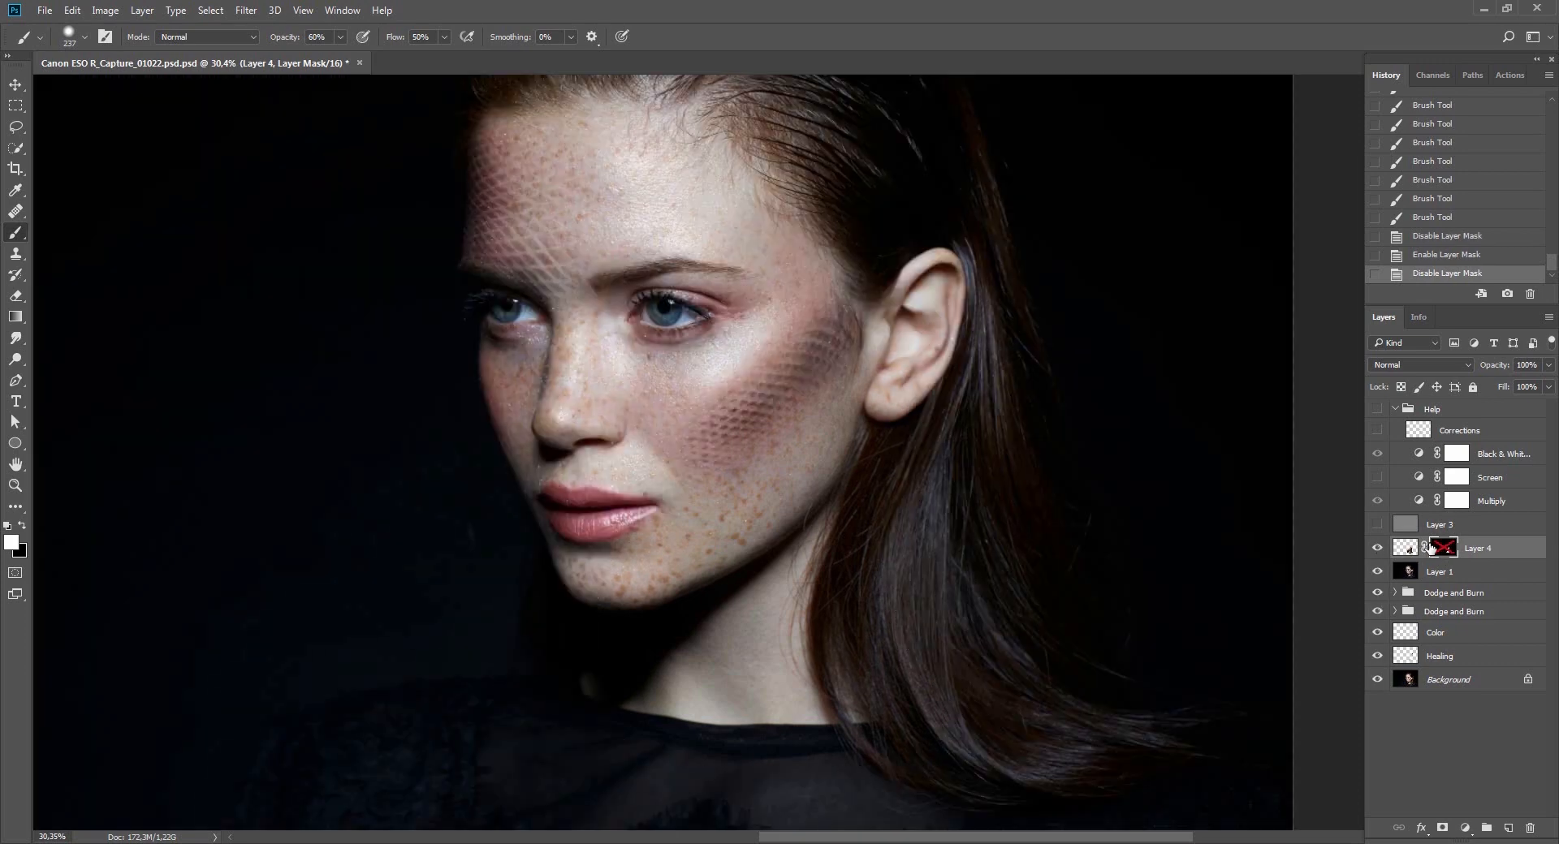
shift+click(1442, 551)
Paint black on Layer 4's mask over the textured cheek patch, beside the mouth and below the chin.
key(x)
drag(799, 380, 849, 353)
mouse_move(760, 435)
mouse_down()
mouse_move(753, 333)
mouse_move(773, 329)
mouse_up()
drag(725, 430, 804, 354)
drag(663, 456, 638, 463)
mouse_move(597, 554)
mouse_down()
mouse_move(595, 622)
mouse_move(674, 597)
mouse_move(620, 585)
mouse_move(707, 565)
mouse_move(592, 577)
mouse_move(614, 595)
mouse_move(601, 611)
mouse_move(663, 582)
mouse_move(626, 657)
mouse_move(758, 621)
mouse_move(744, 651)
mouse_move(630, 686)
mouse_move(591, 738)
mouse_up()
Set the brush opacity to 40%, paint black on the mask over the lower neck and compare with Layer 4 hidden.
key(x)
key(x)
key(4)
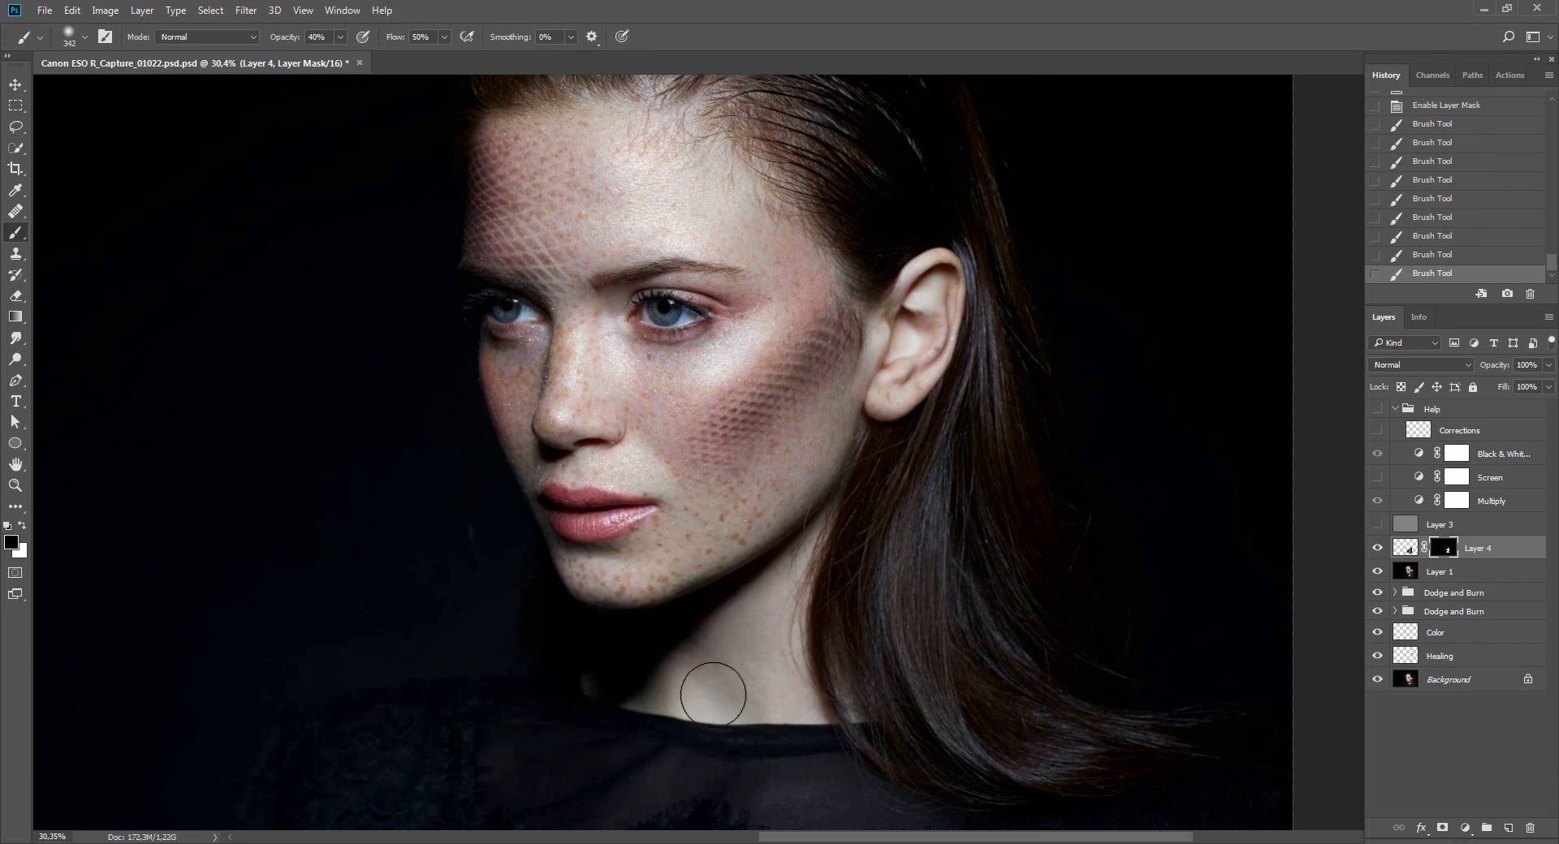
drag(714, 696, 733, 665)
key(x)
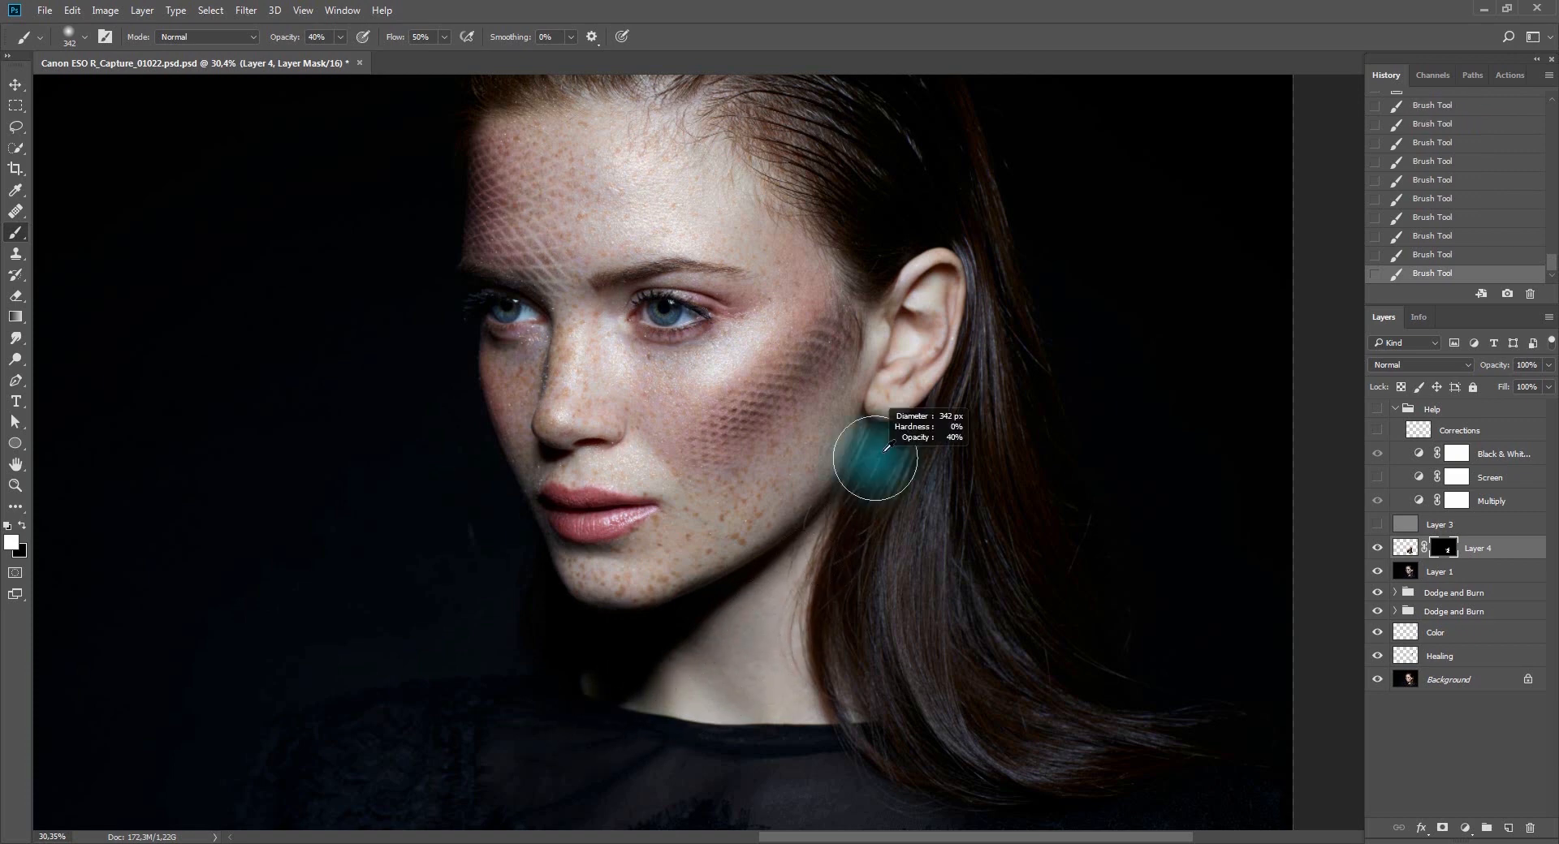
key(v)
click(1378, 549)
click(1378, 549)
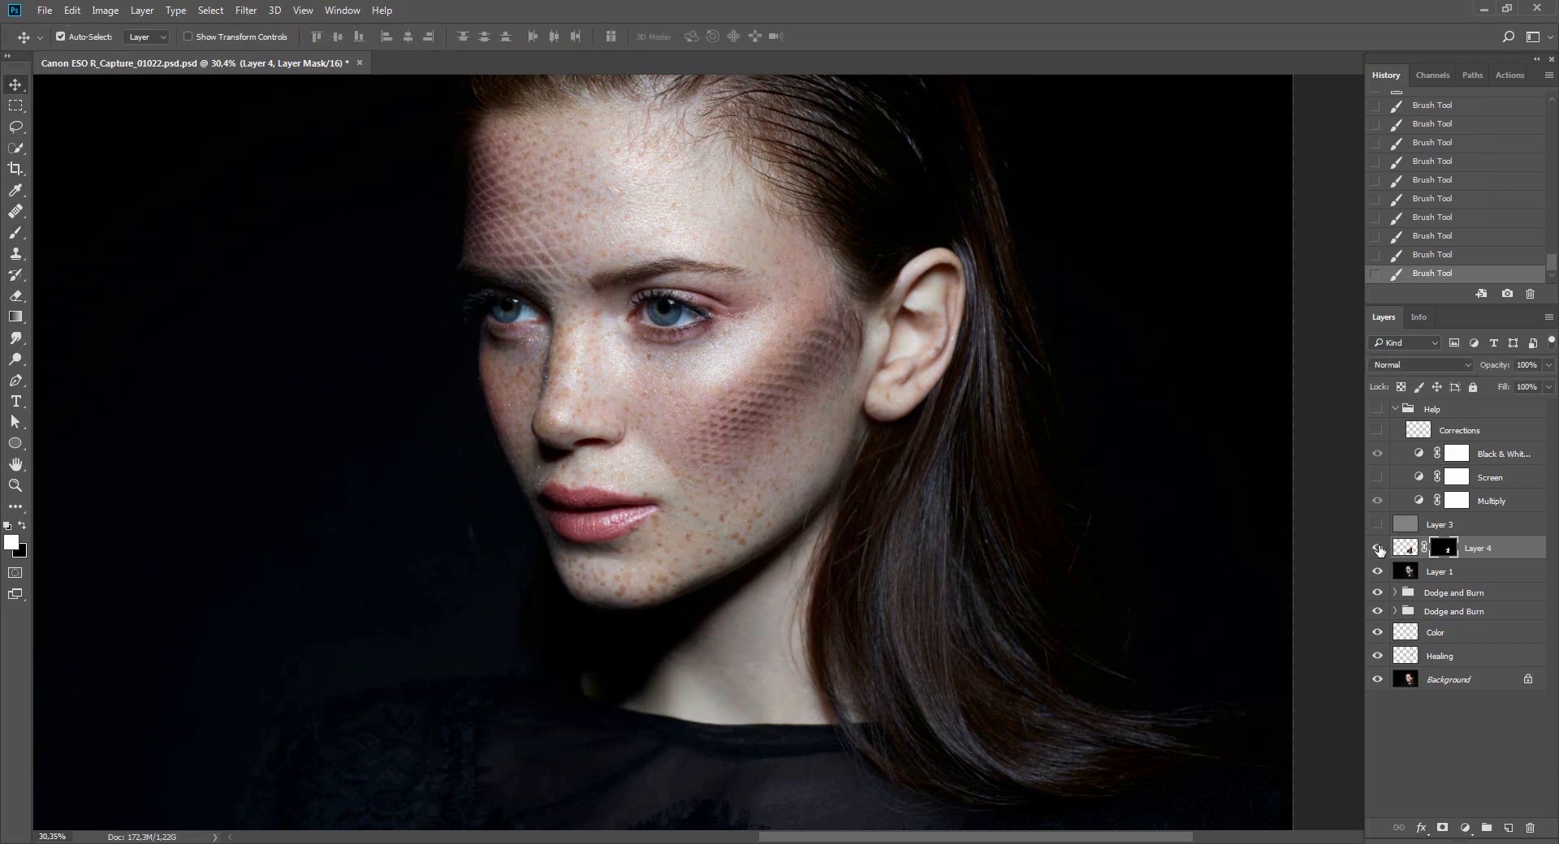
Compare the portrait with Layer 4 hidden and shown, and merge Layer 4 down into Layer 1.
click(1378, 549)
click(1378, 549)
drag(988, 535, 1022, 544)
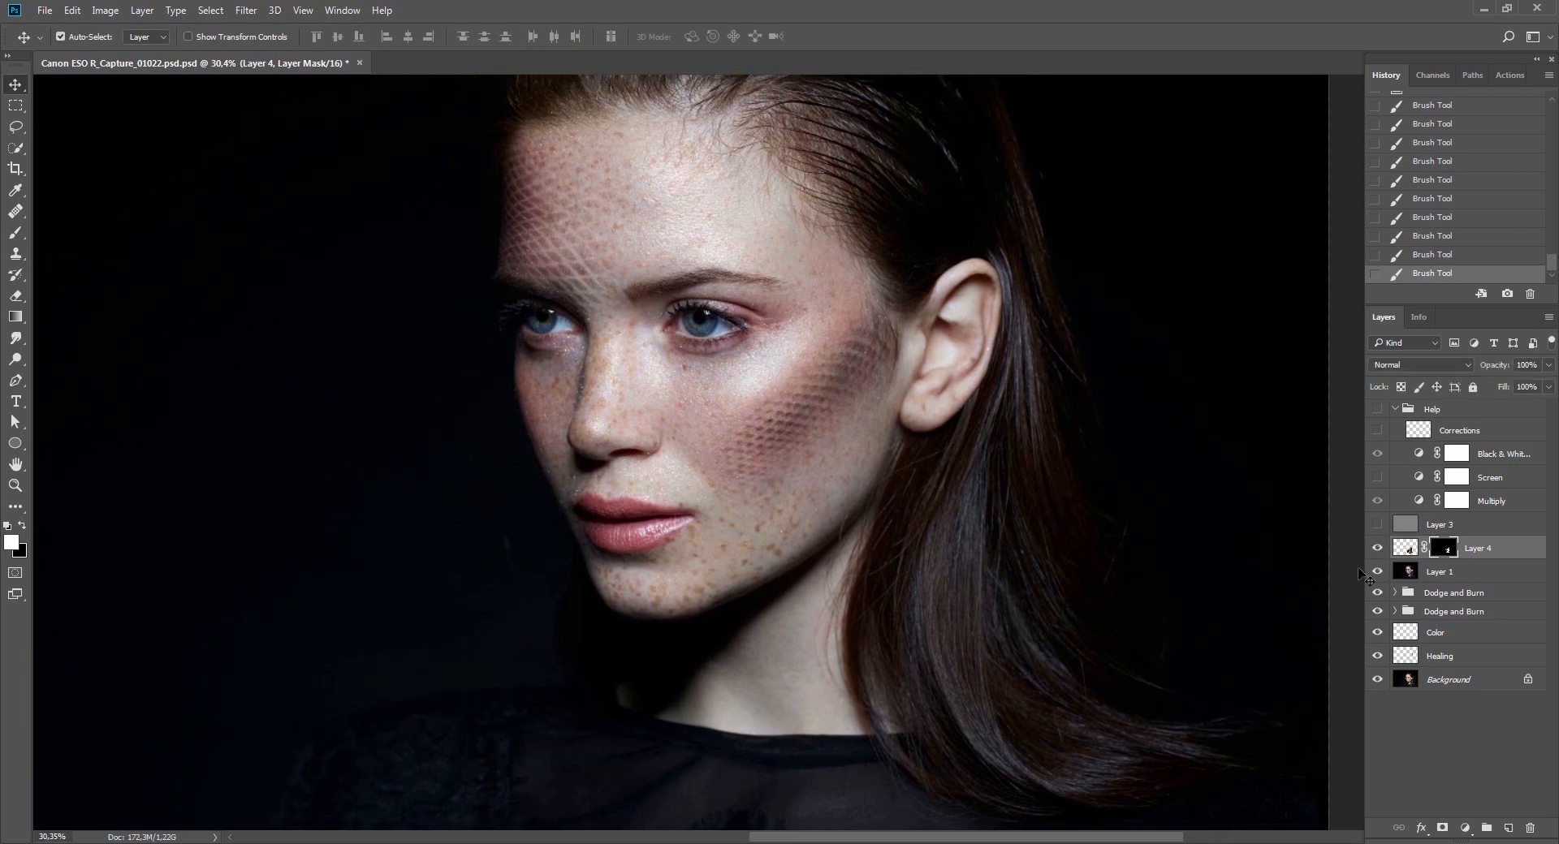
click(1377, 554)
click(1378, 554)
click(1377, 554)
click(1377, 554)
key(ctrl+e)
click(1378, 553)
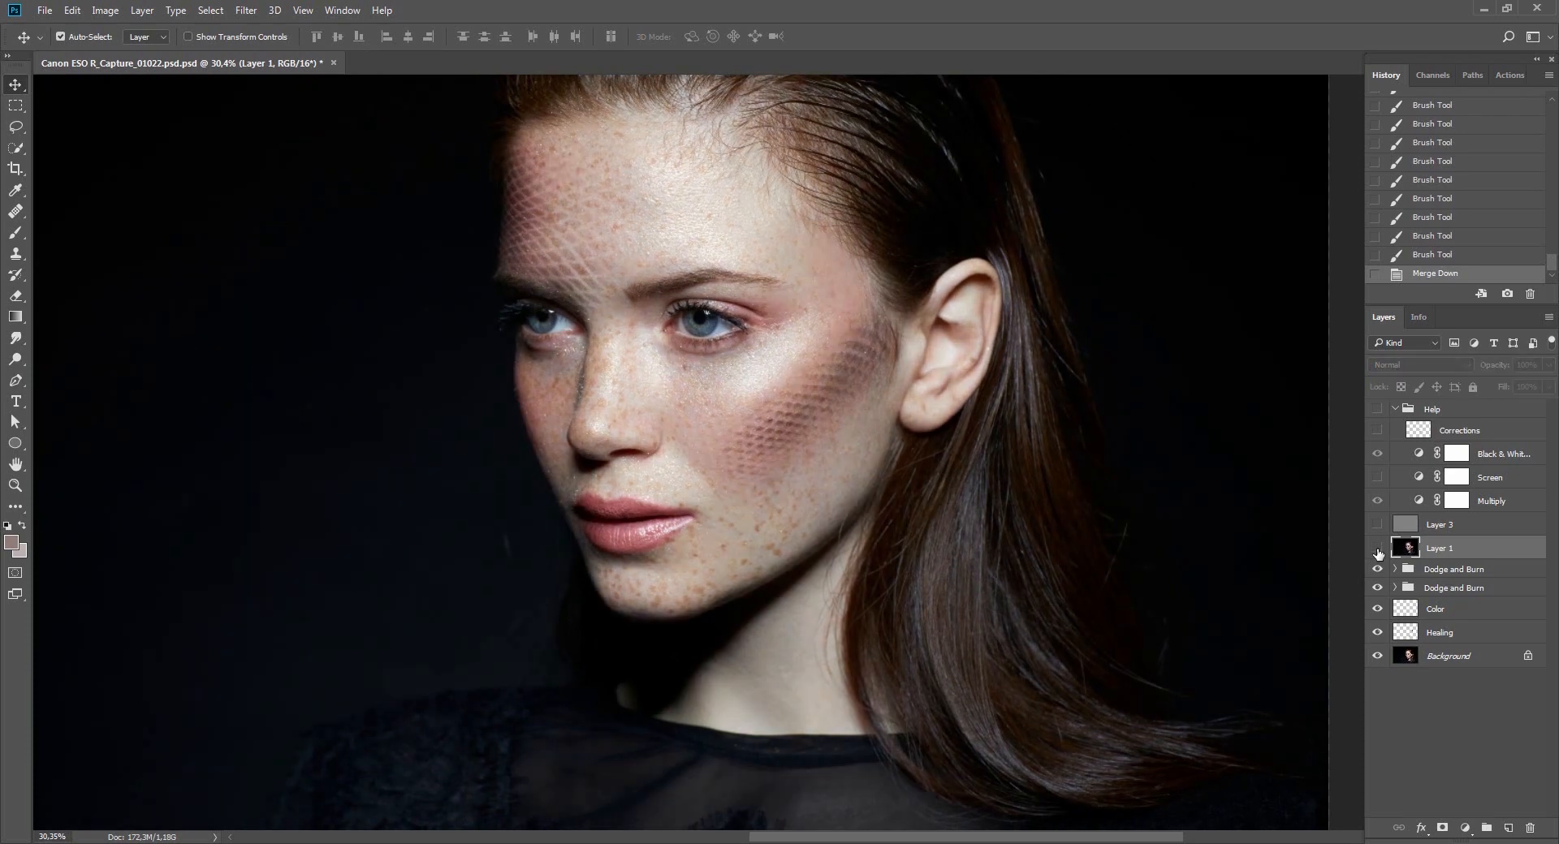
click(1378, 554)
Duplicate Layer 1 and, in Curves, set the output at input 0 to 1 for Green and 2 for Blue.
drag(967, 492, 924, 518)
drag(924, 518, 860, 527)
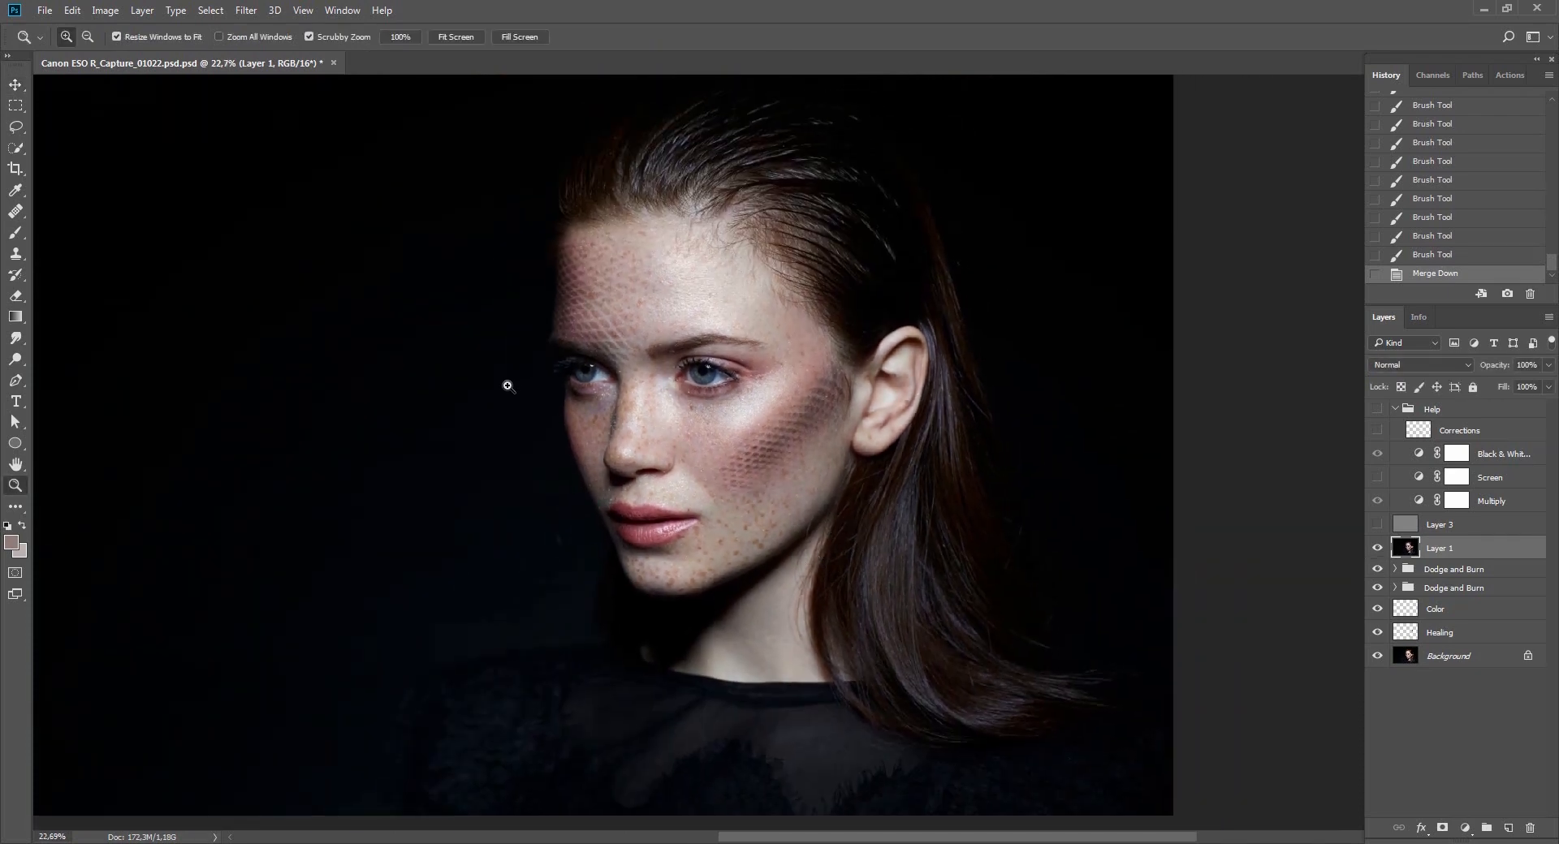
key(ctrl+j)
click(106, 10)
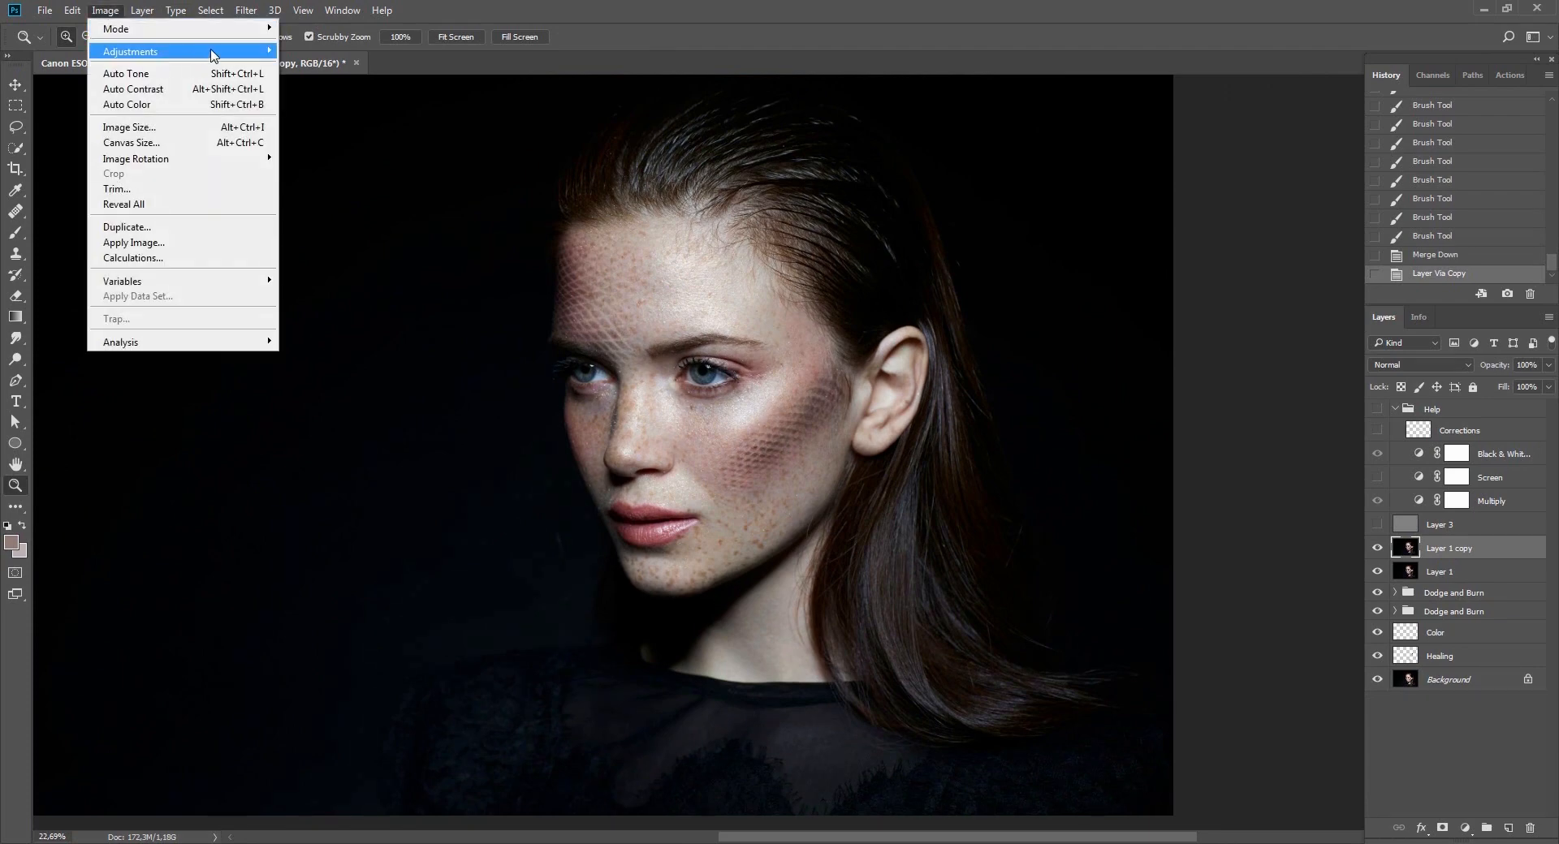
mouse_move(214, 55)
click(361, 82)
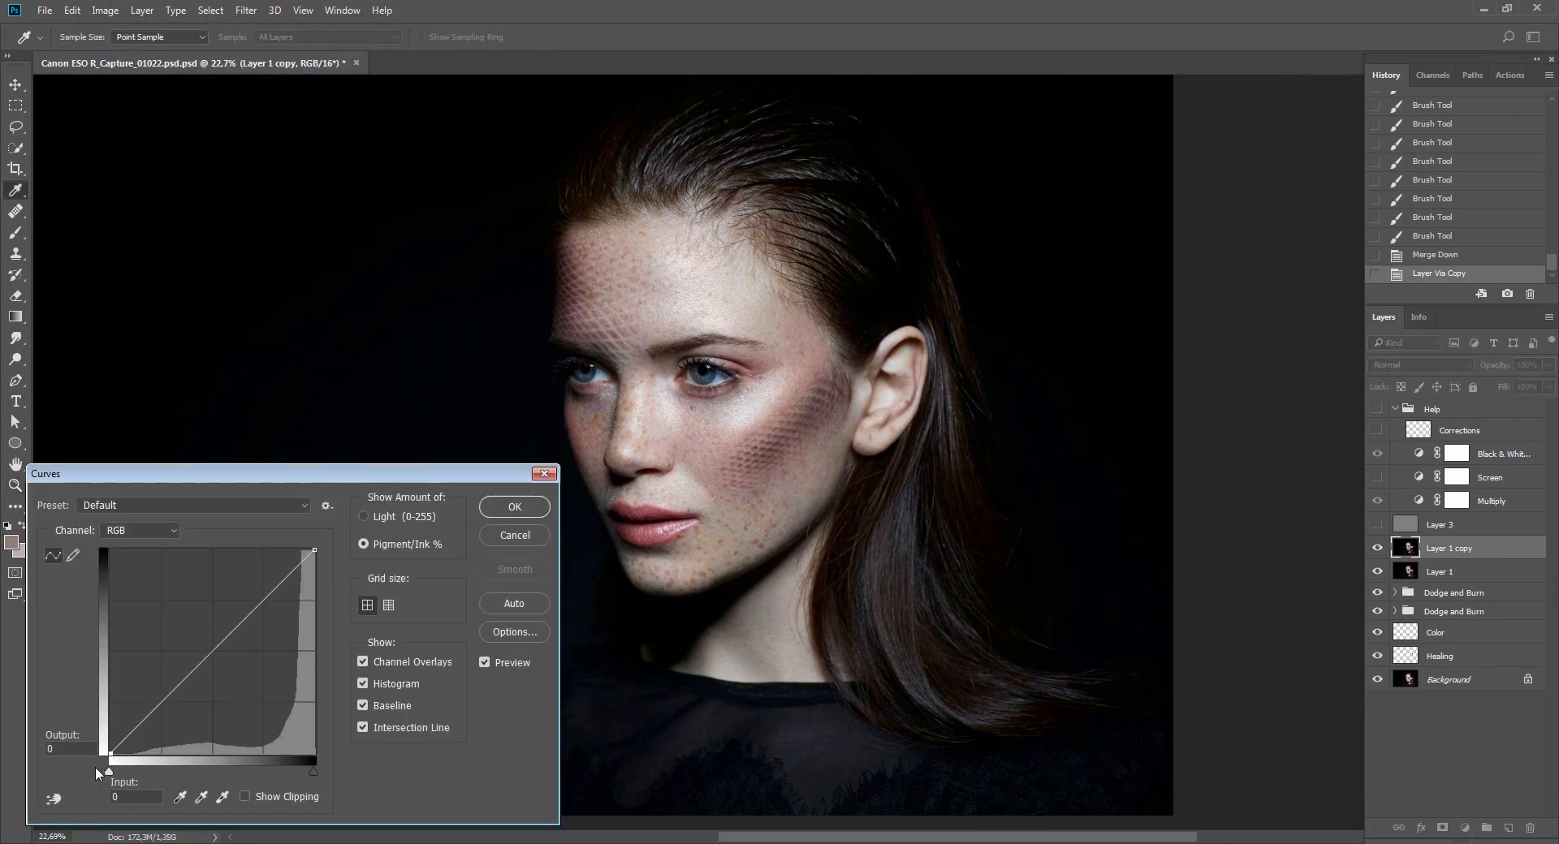
key(alt+3)
key(alt+4)
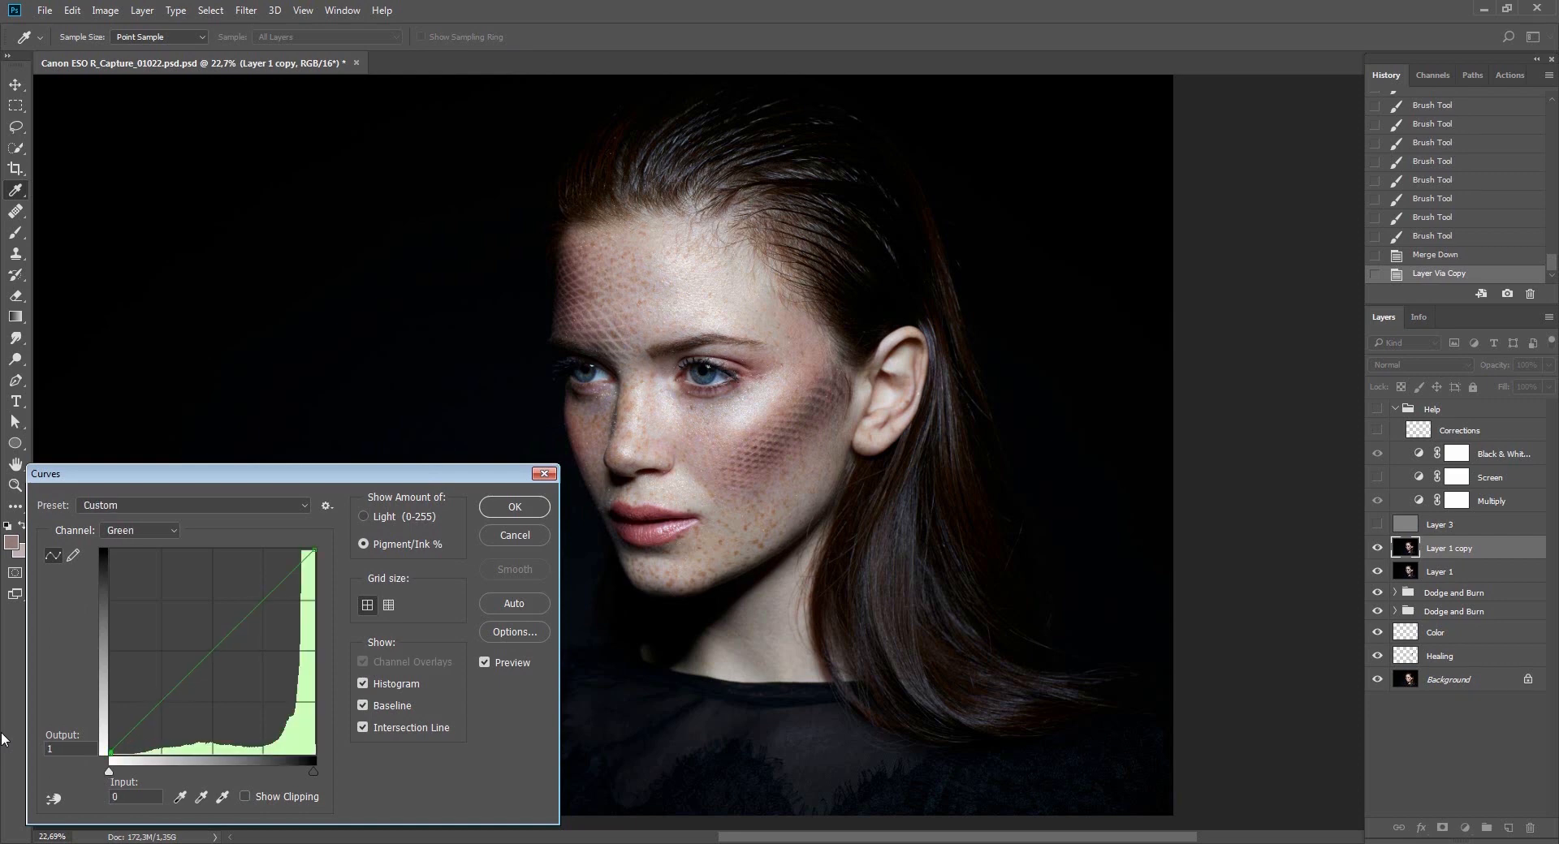
key(alt+5)
key(alt+3)
key(alt+4)
key(alt+5)
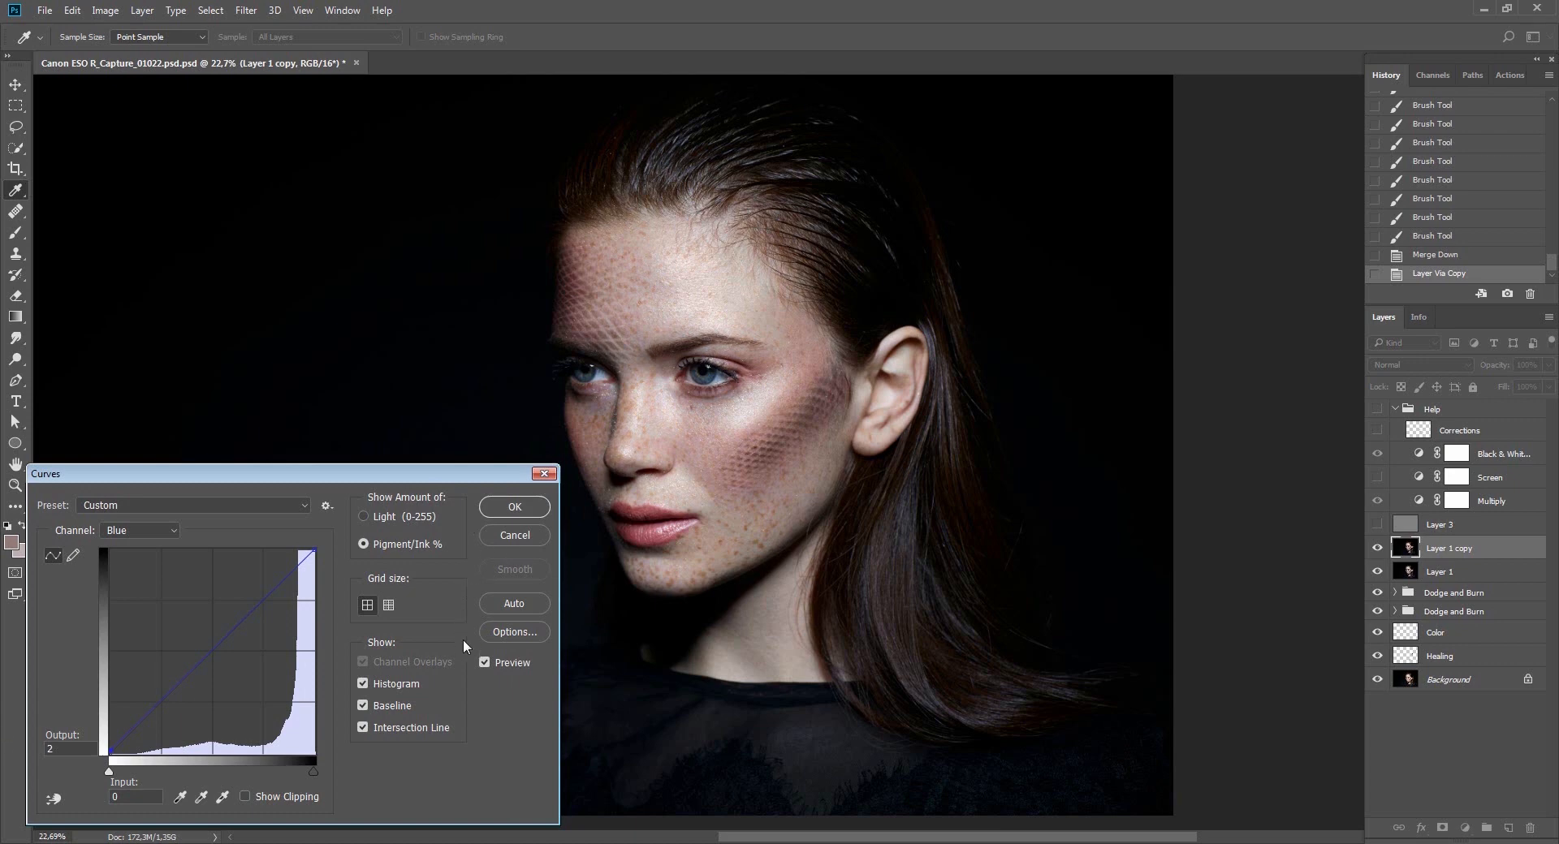
Compare the Curves preview on and off, and add a Red curve point with input 55 and output 56.
click(489, 668)
click(488, 669)
click(752, 448)
key(alt+4)
key(alt+3)
key(alt+2)
key(alt+3)
key(alt+5)
key(alt+3)
key(Up)
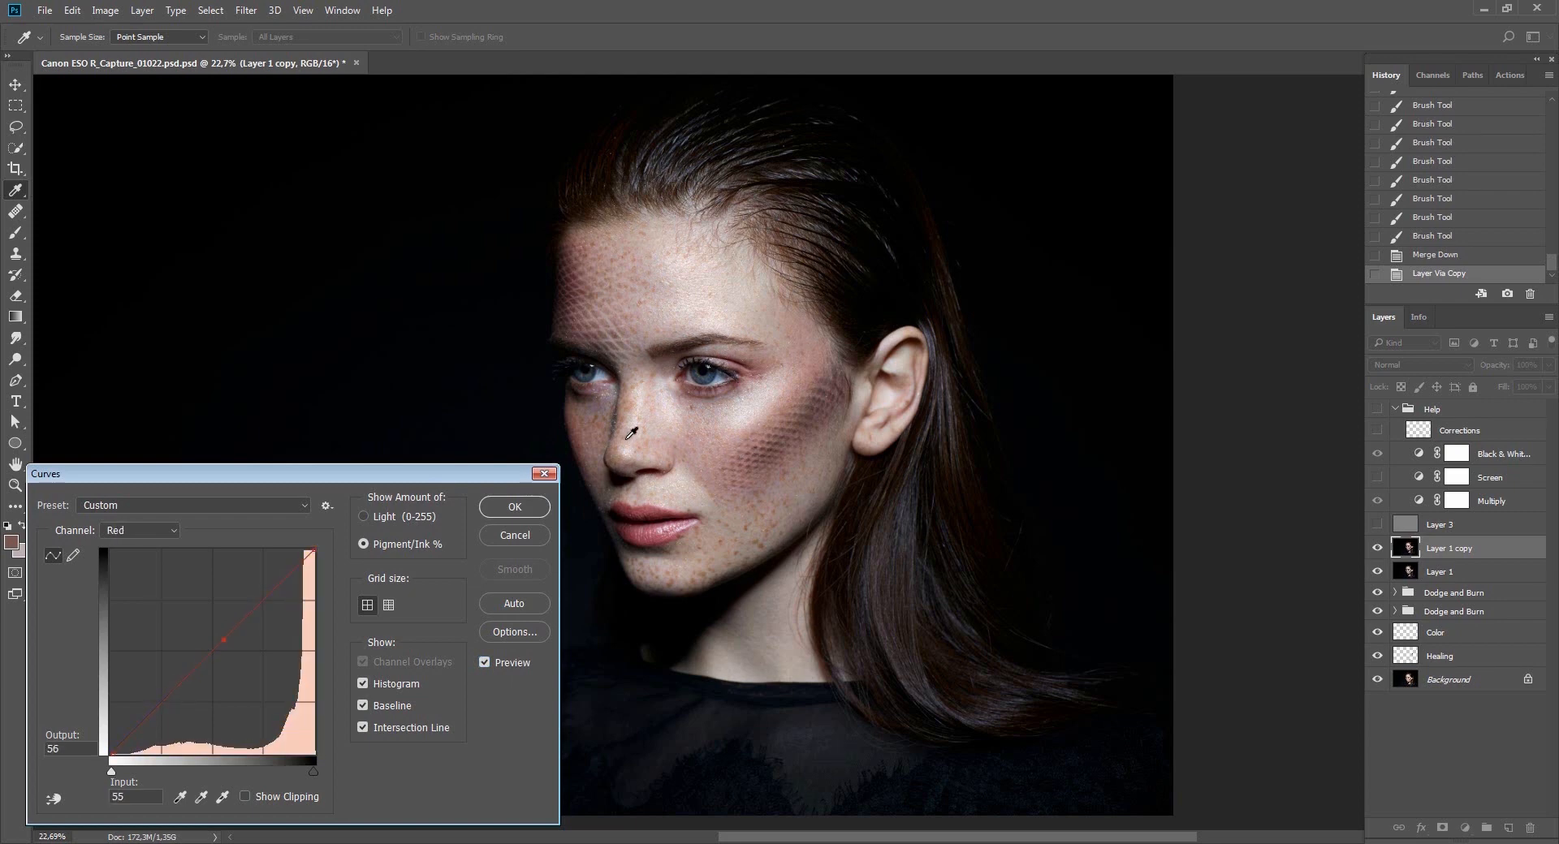
Sample the skin for the Blue curve, set Green's output at input 0 to 2, and apply the Curves adjustment.
key(alt+4)
key(alt+5)
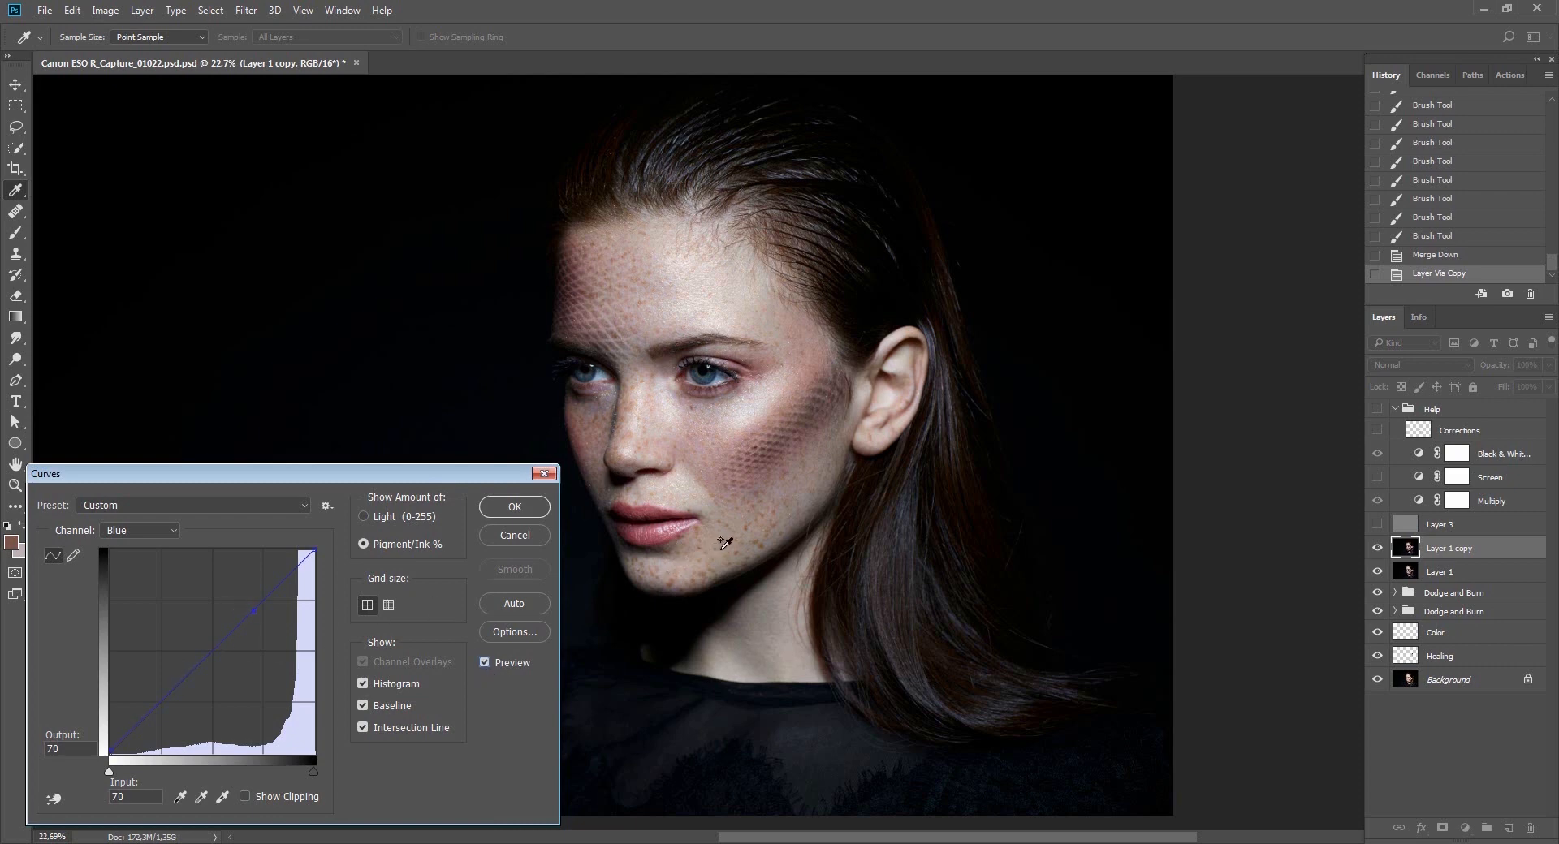
ctrl+click(696, 545)
key(alt+2)
key(alt+3)
key(alt+4)
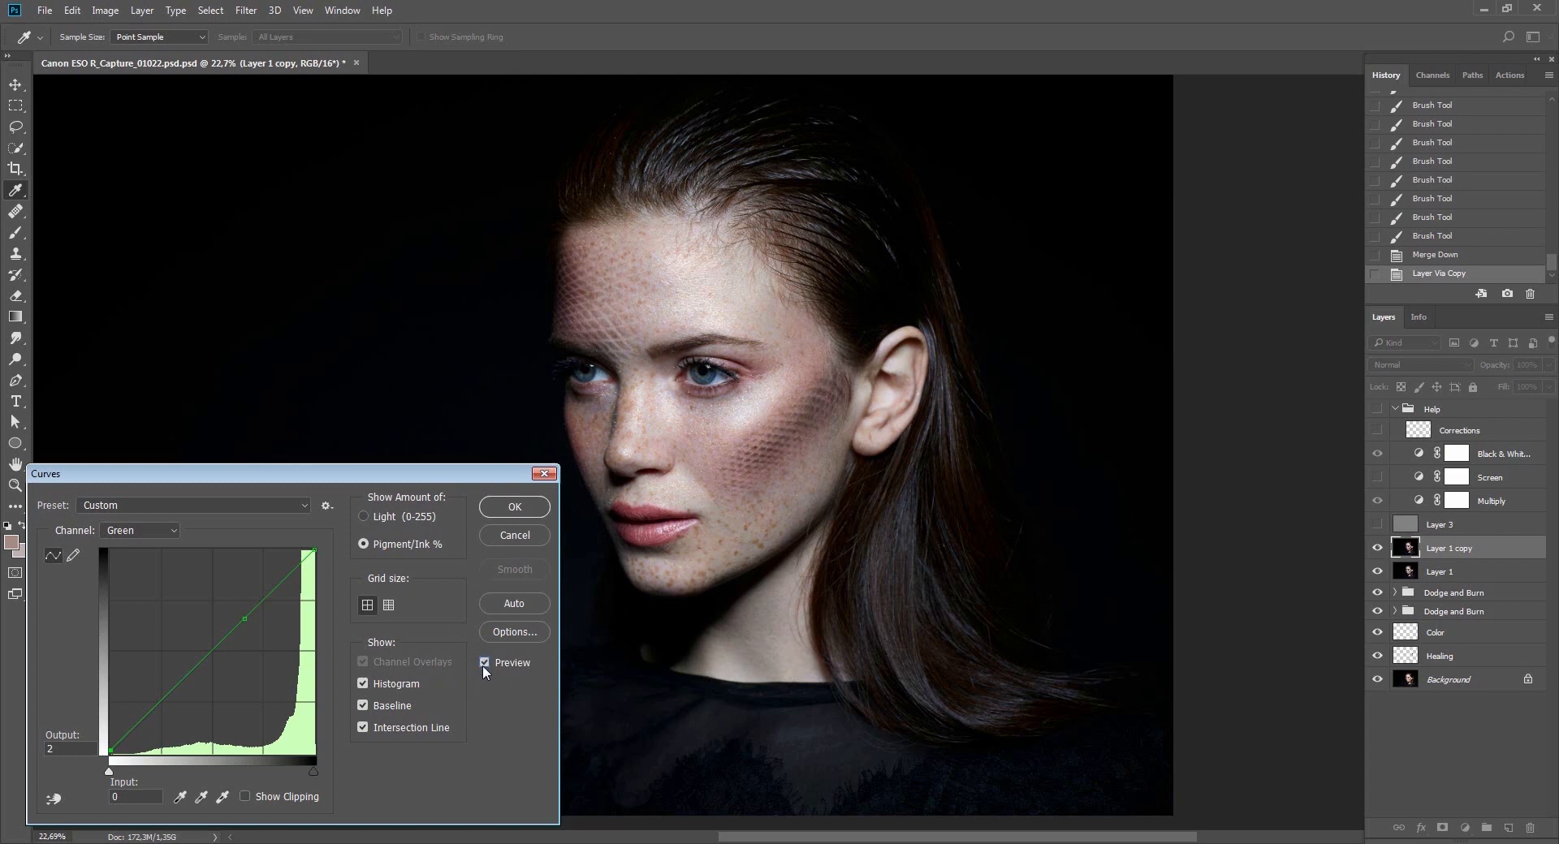
click(514, 508)
Compare the Layer 1 copy before and after the Curves adjustment.
key(z)
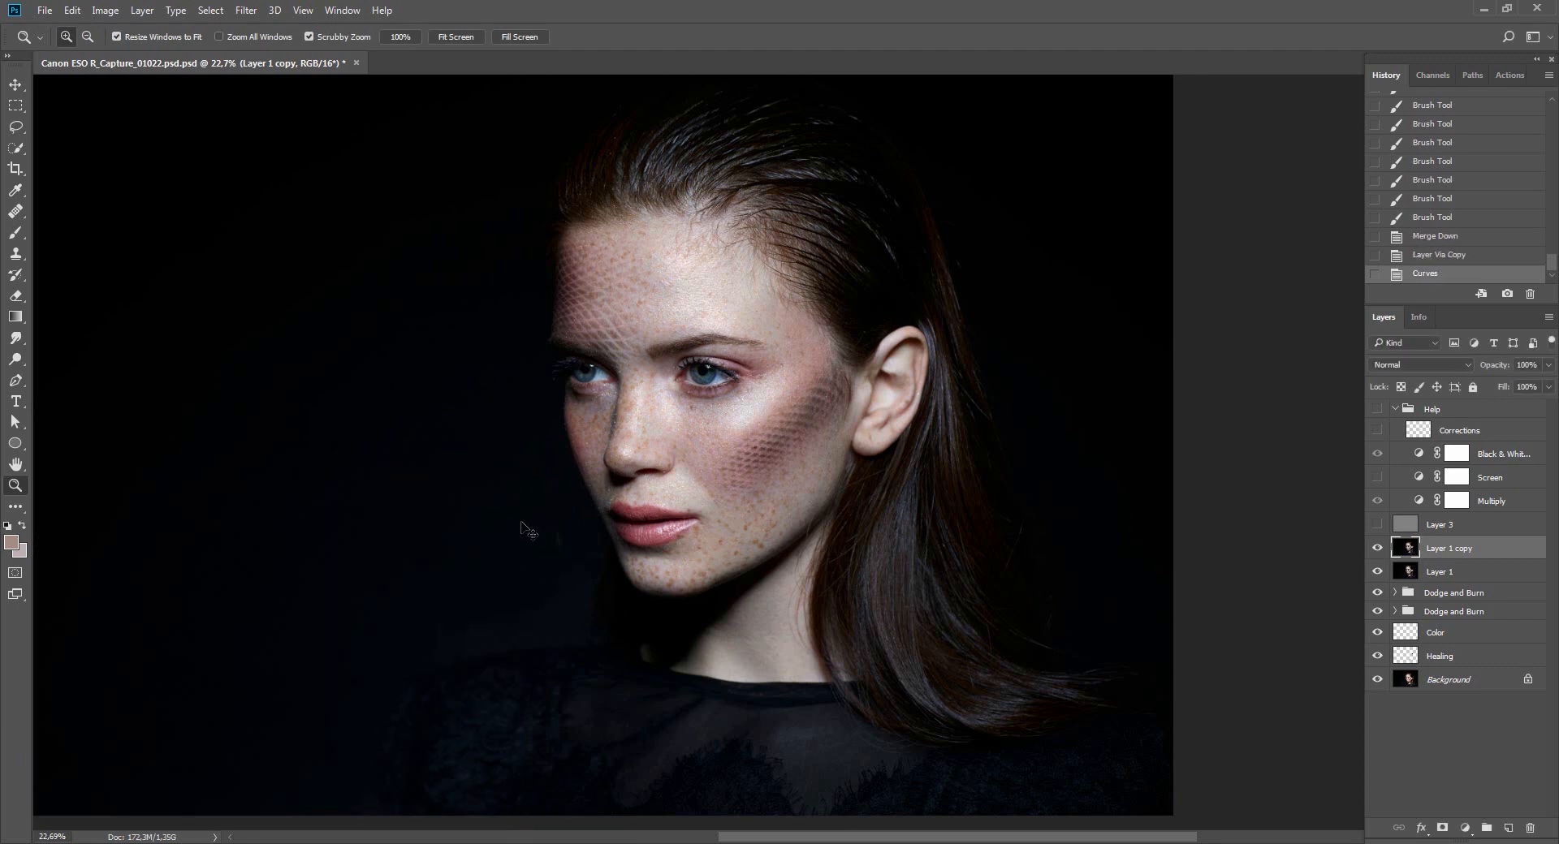
key(ctrl+z)
key(ctrl+z)
key(ctrl+z)
key(ctrl+z)
Apply Selective Color to the Layer 1 copy, reducing the cyan in the Reds.
key(alt+i)
key(j)
key(s)
key(Tab)
key(Tab)
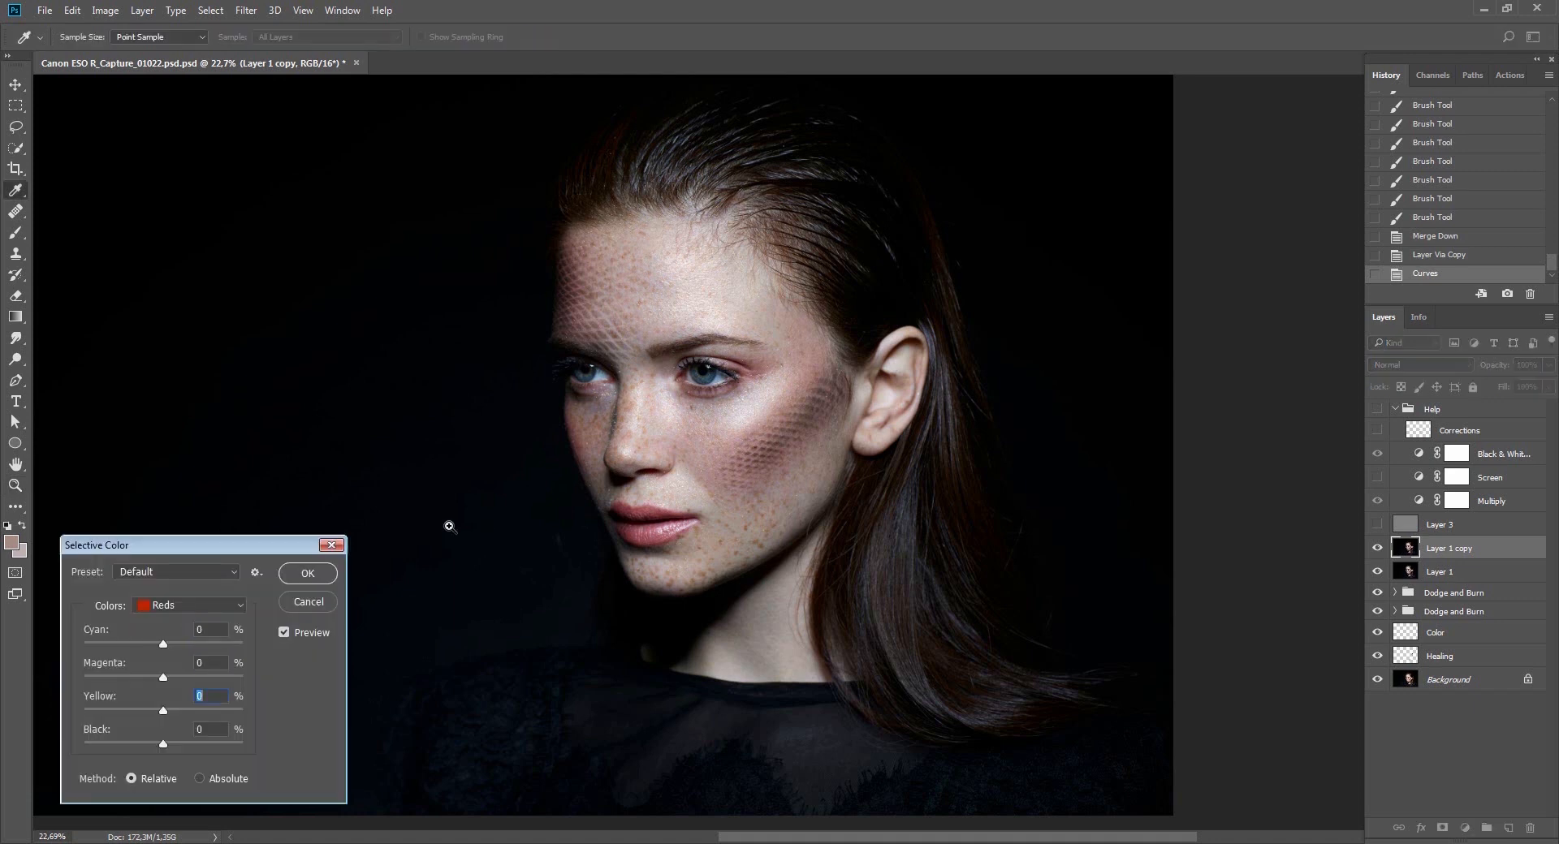
key(shift+Tab)
key(shift+Down)
key(shift+Up)
key(shift+Tab)
key(shift+Down)
key(z)
key(Return)
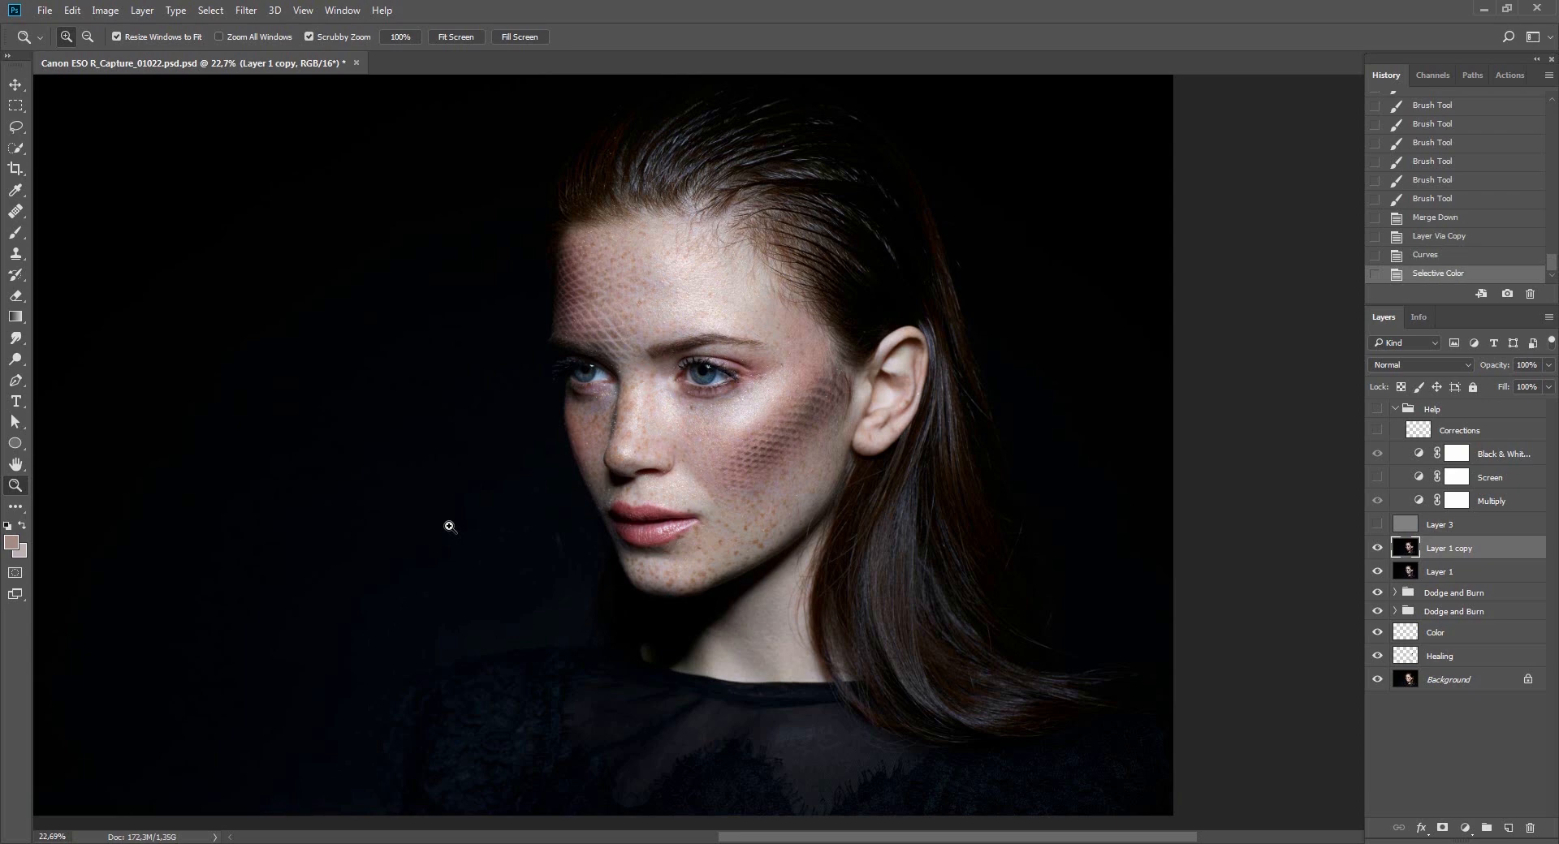
Fade the Selective Color adjustment to 25% opacity.
key(ctrl+shift+f)
text(25)
key(Return)
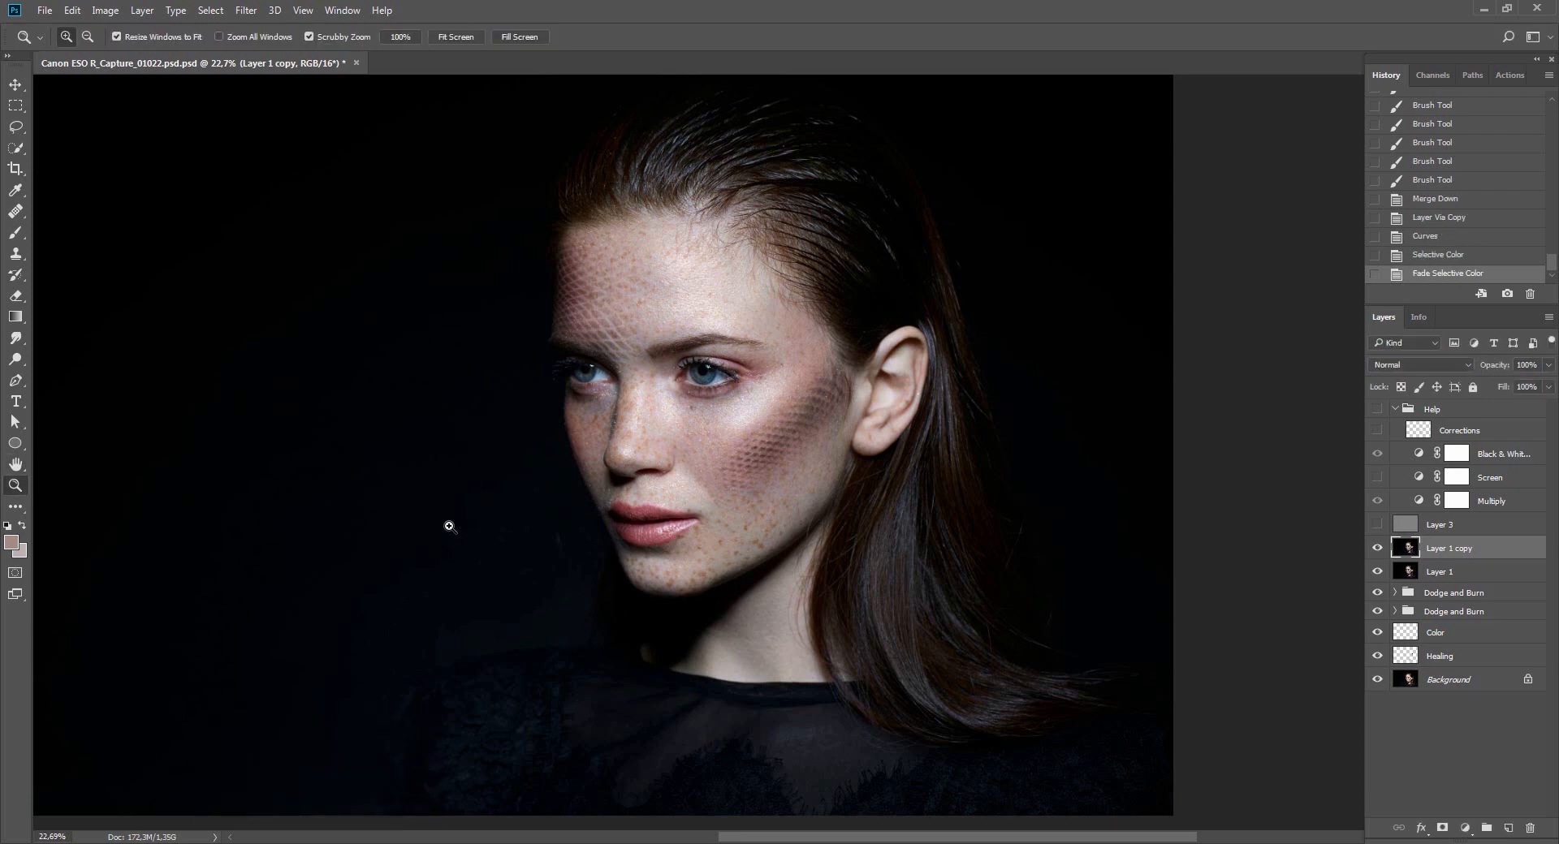
In Color Balance, shift the midtones slightly towards blue and set the highlights' Cyan–Red level to -4.
key(ctrl+b)
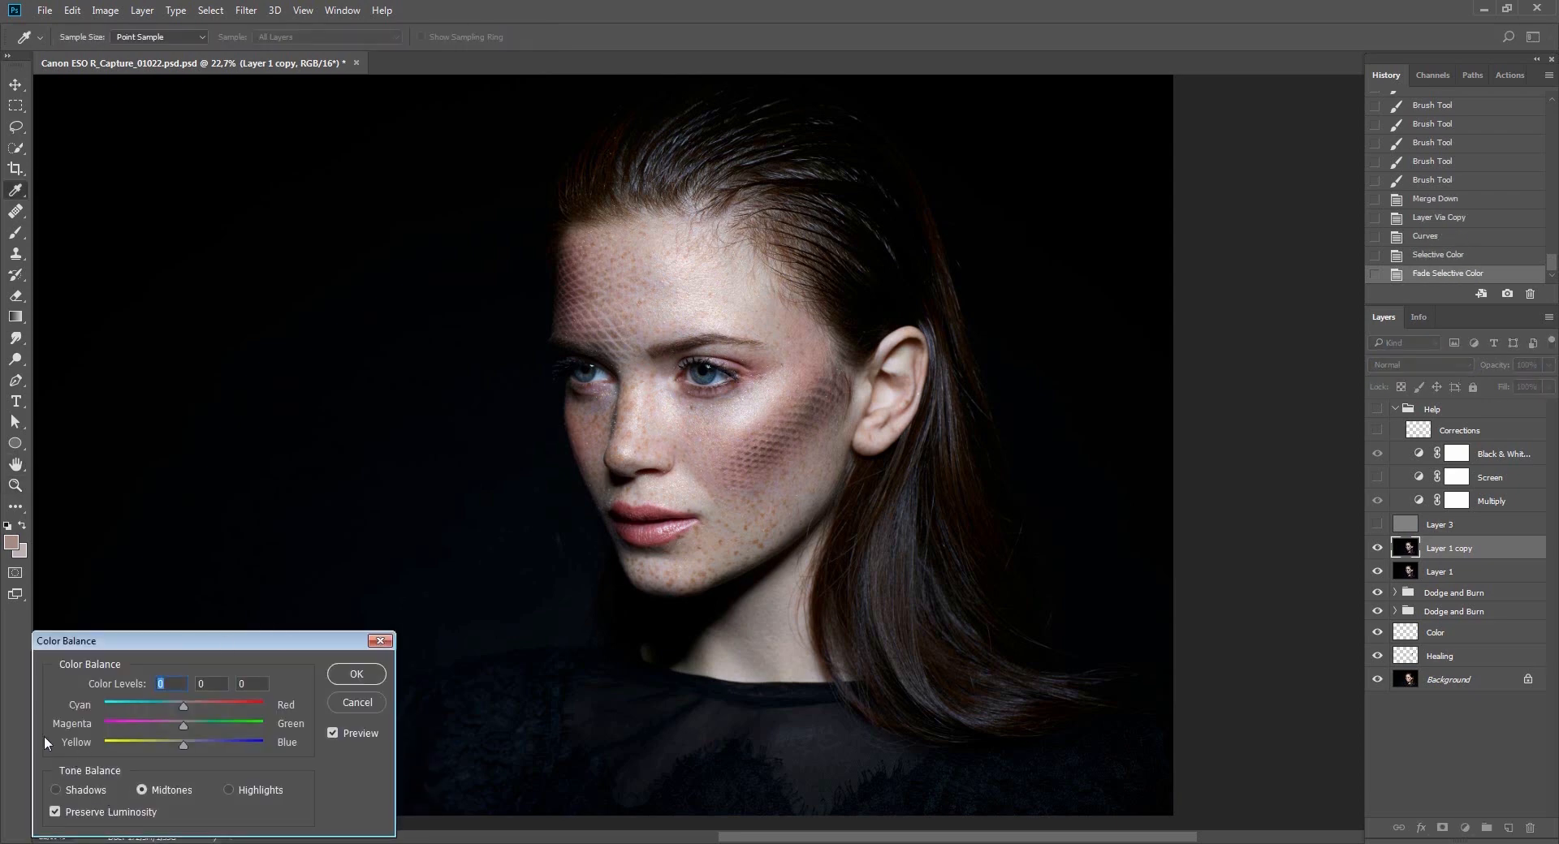
key(Tab)
key(Tab)
key(Up)
key(Up)
key(Up)
click(254, 792)
click(170, 681)
key(Down)
key(Down)
click(83, 789)
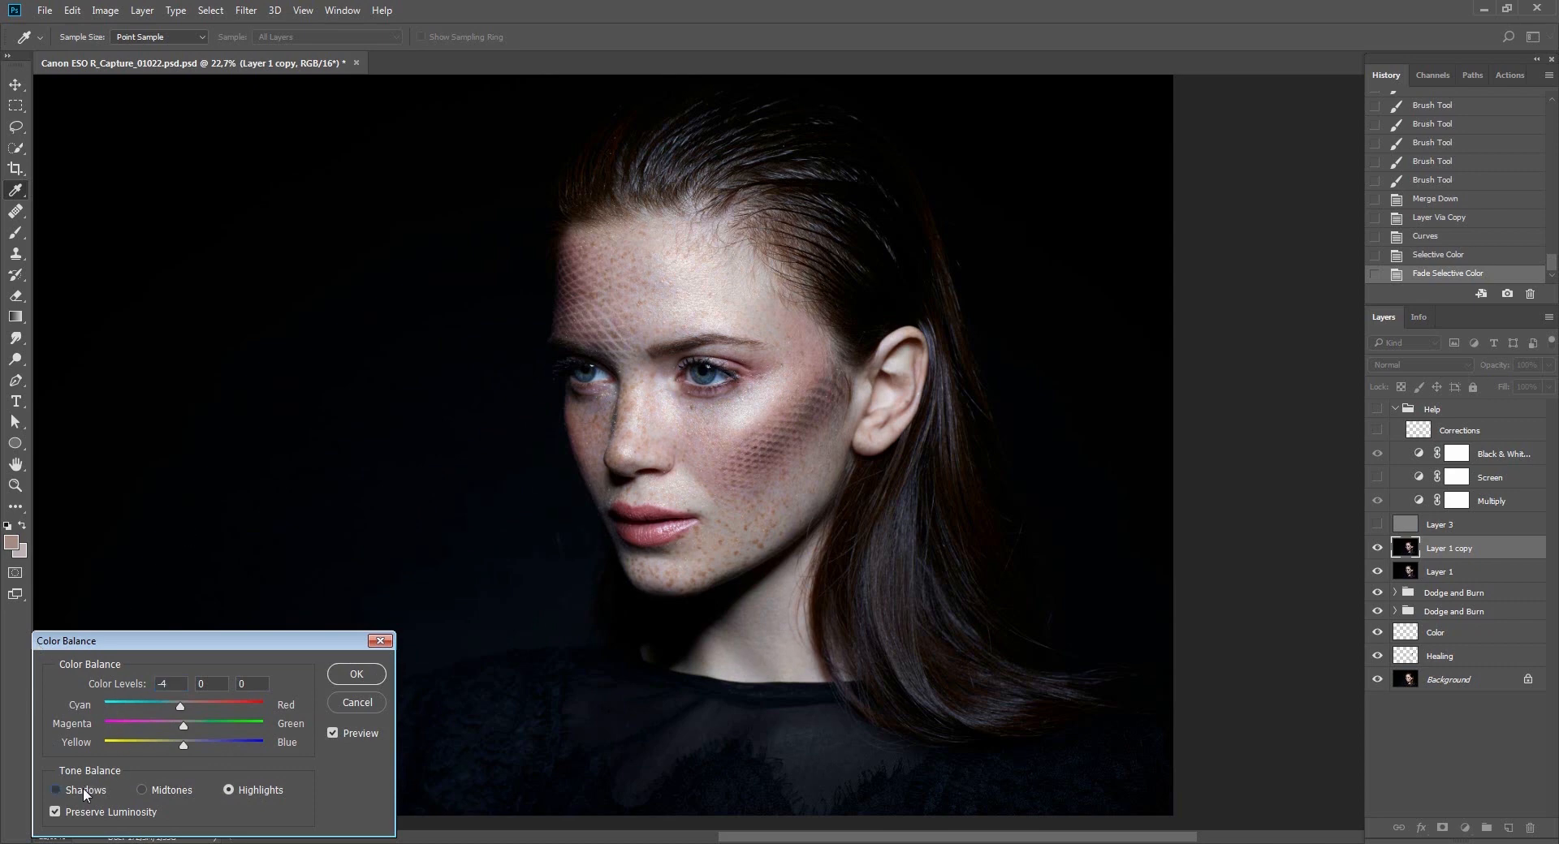
Shift the Color Balance shadows towards cyan and slightly towards blue, and compare the preview on and off.
click(178, 684)
key(Down)
key(Down)
key(shift+Down)
key(Tab)
key(Tab)
key(Up)
key(shift+Tab)
key(shift+Tab)
click(332, 734)
click(333, 734)
Set the midtones' Cyan–Red level to -1 and Magenta–Green level to -2, and apply the Color Balance.
click(187, 791)
double_click(210, 685)
key(shift+Tab)
text(-1)
key(Tab)
text(-2)
key(Tab)
key(Return)
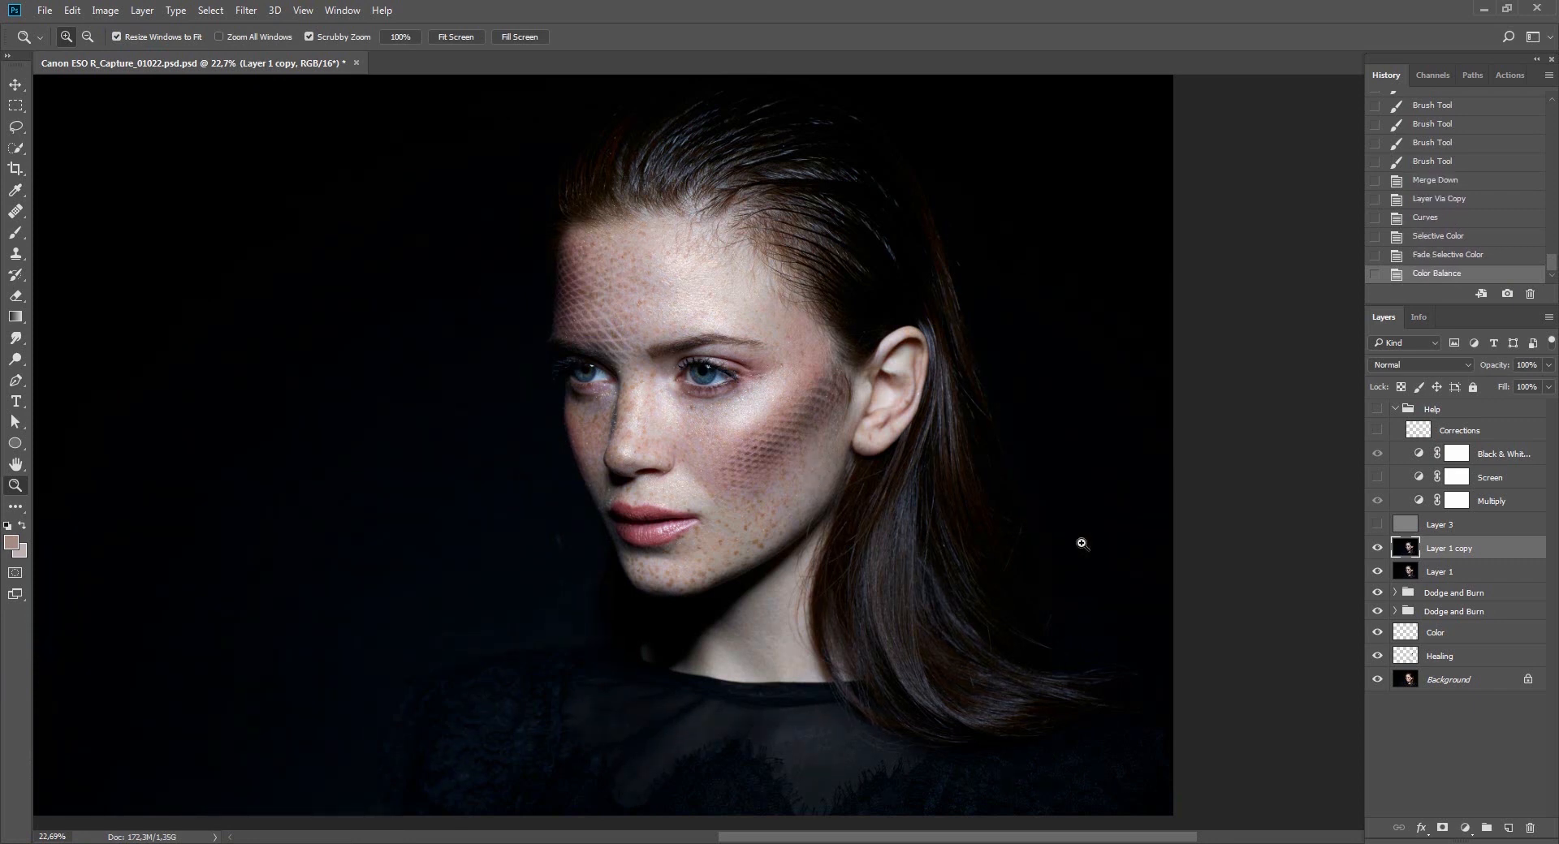
Compare the retouched portrait with the Background layer viewed on its own.
alt+click(1377, 679)
alt+click(1378, 682)
alt+click(845, 482)
click(841, 484)
alt+click(1377, 680)
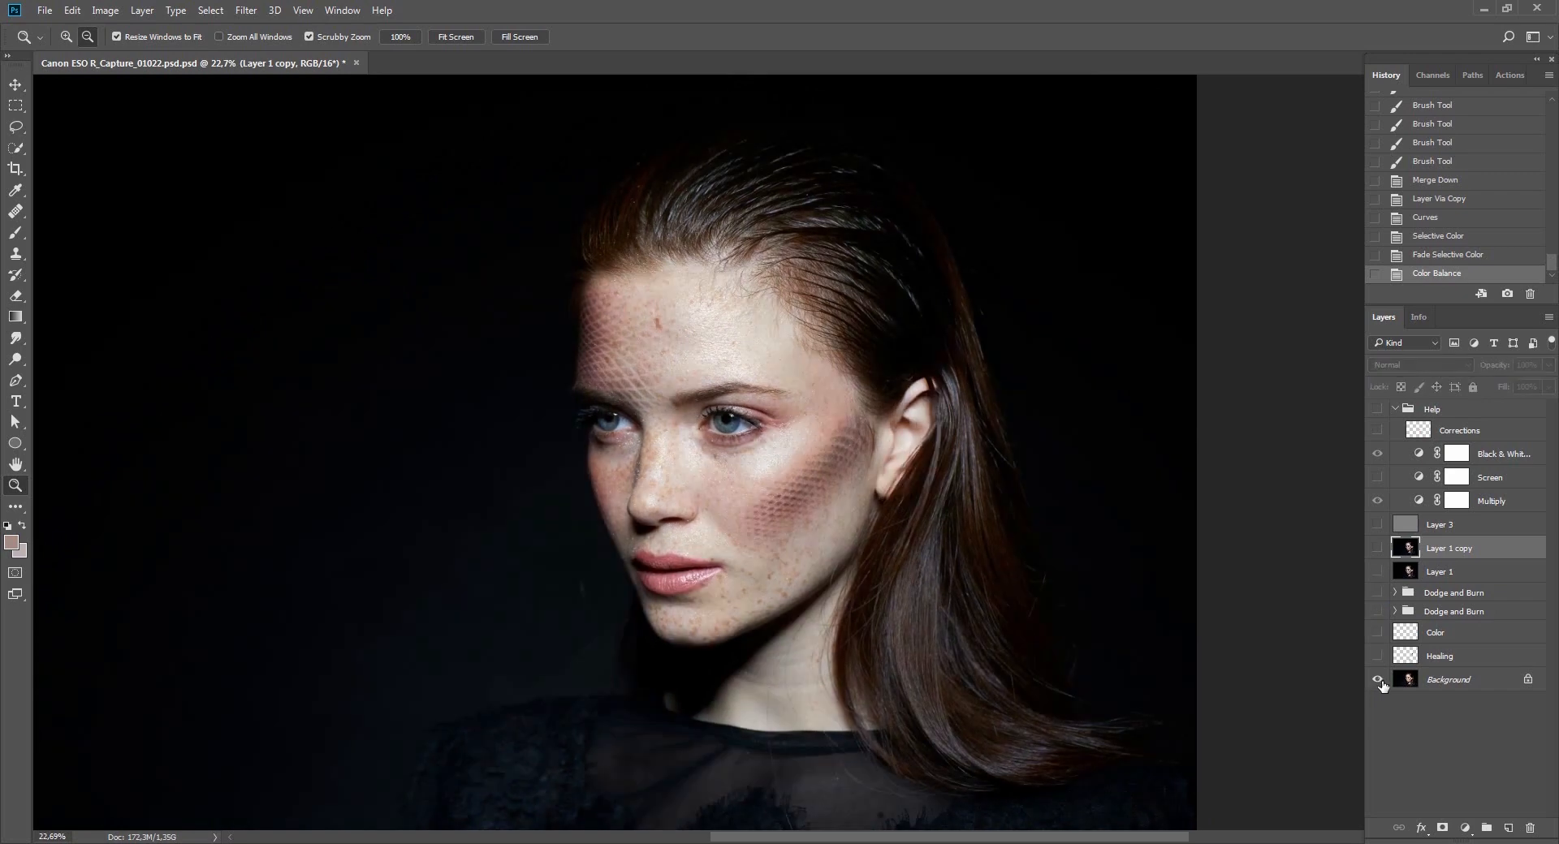
alt+click(1380, 685)
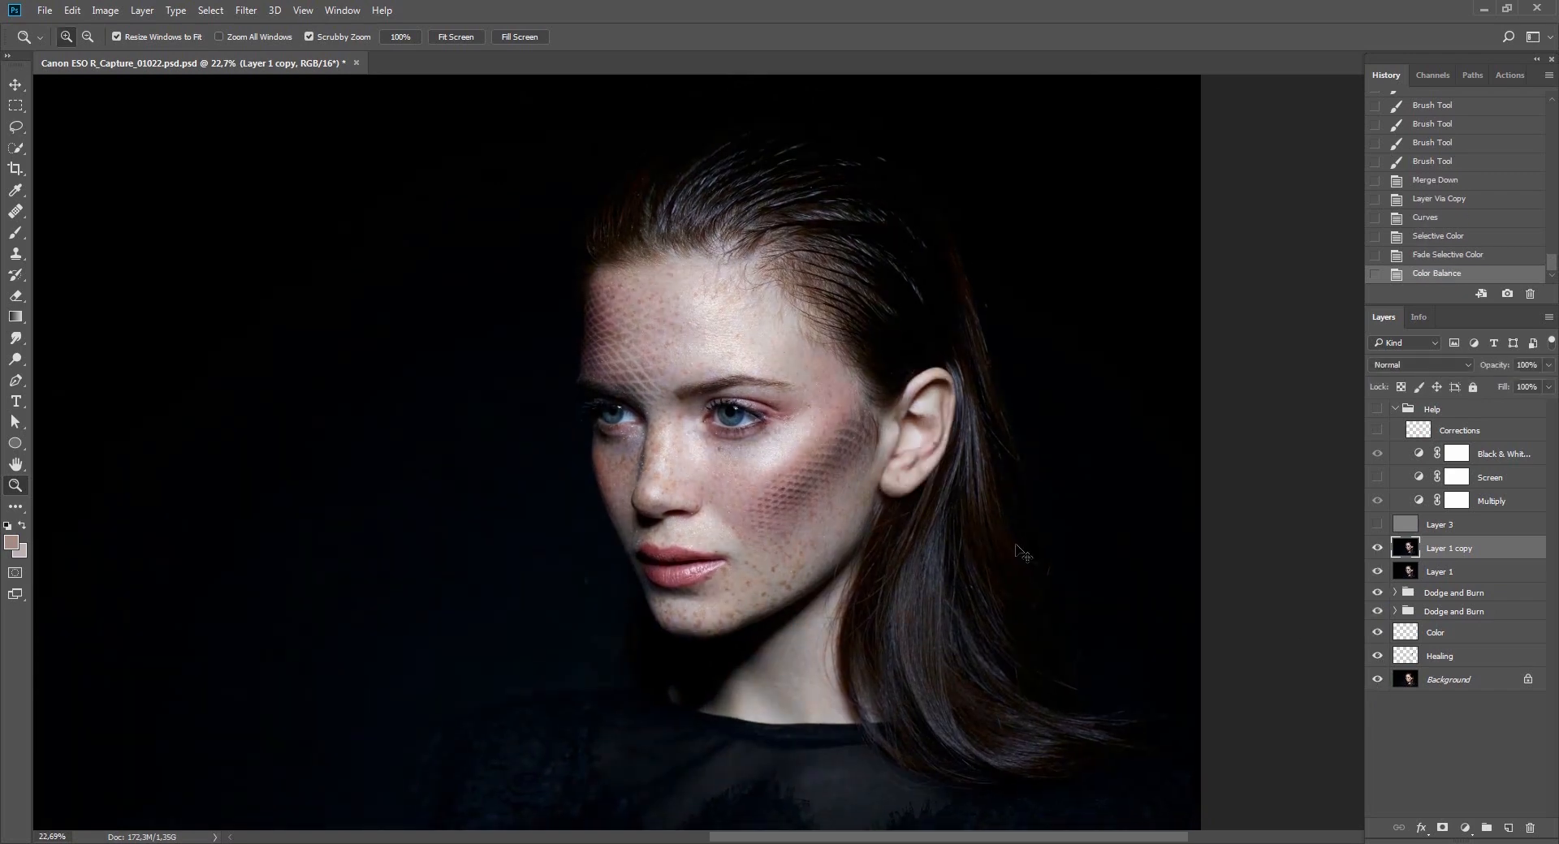
Fade the Color Balance adjustment to 50% opacity and compare the portrait with the original Background.
key(ctrl+shift+f)
text(50)
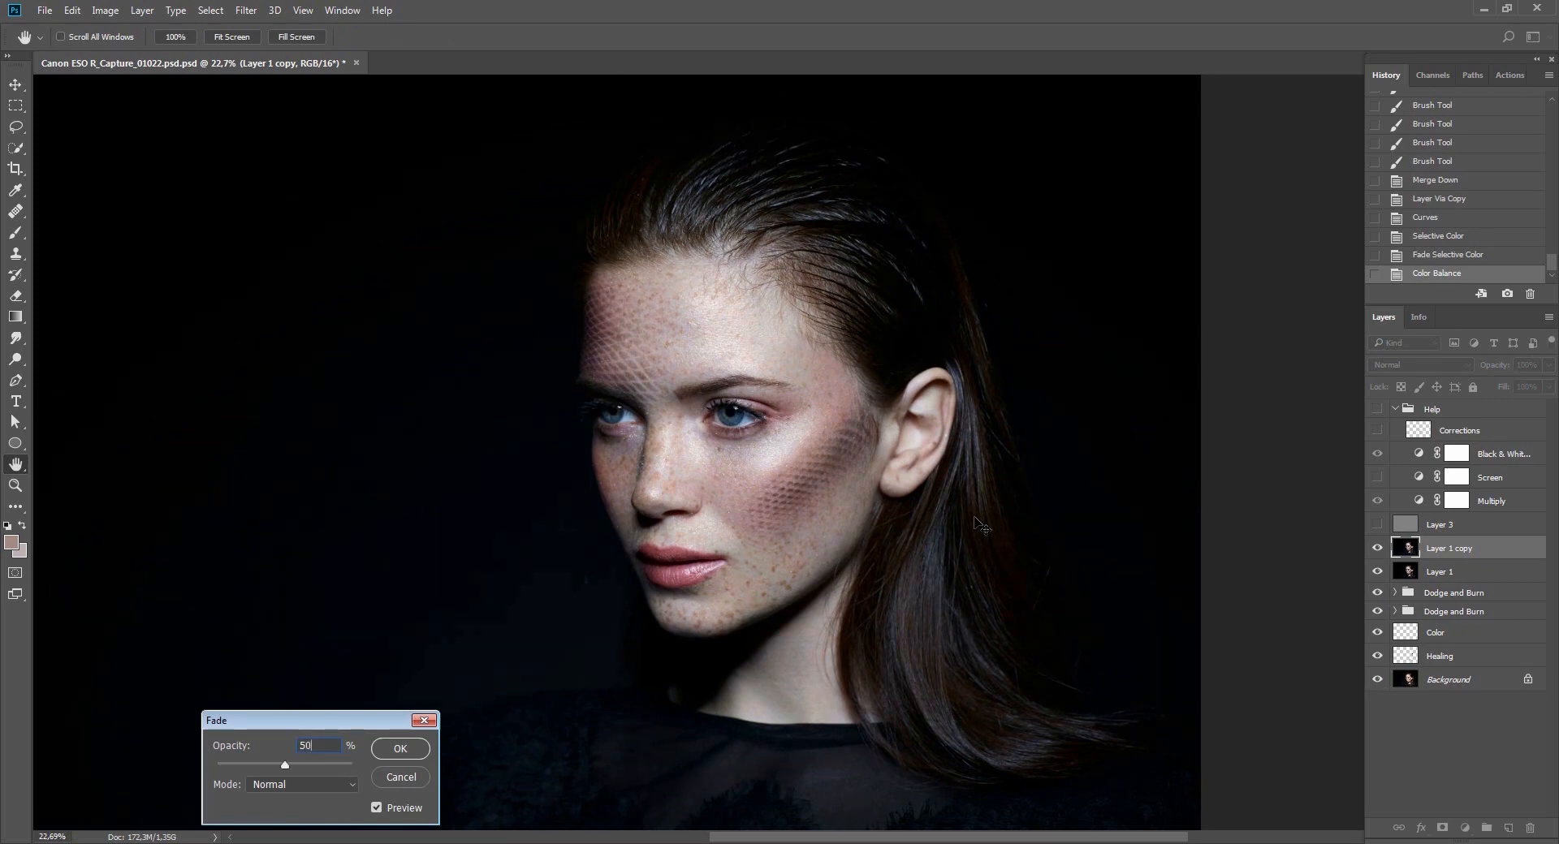
key(Return)
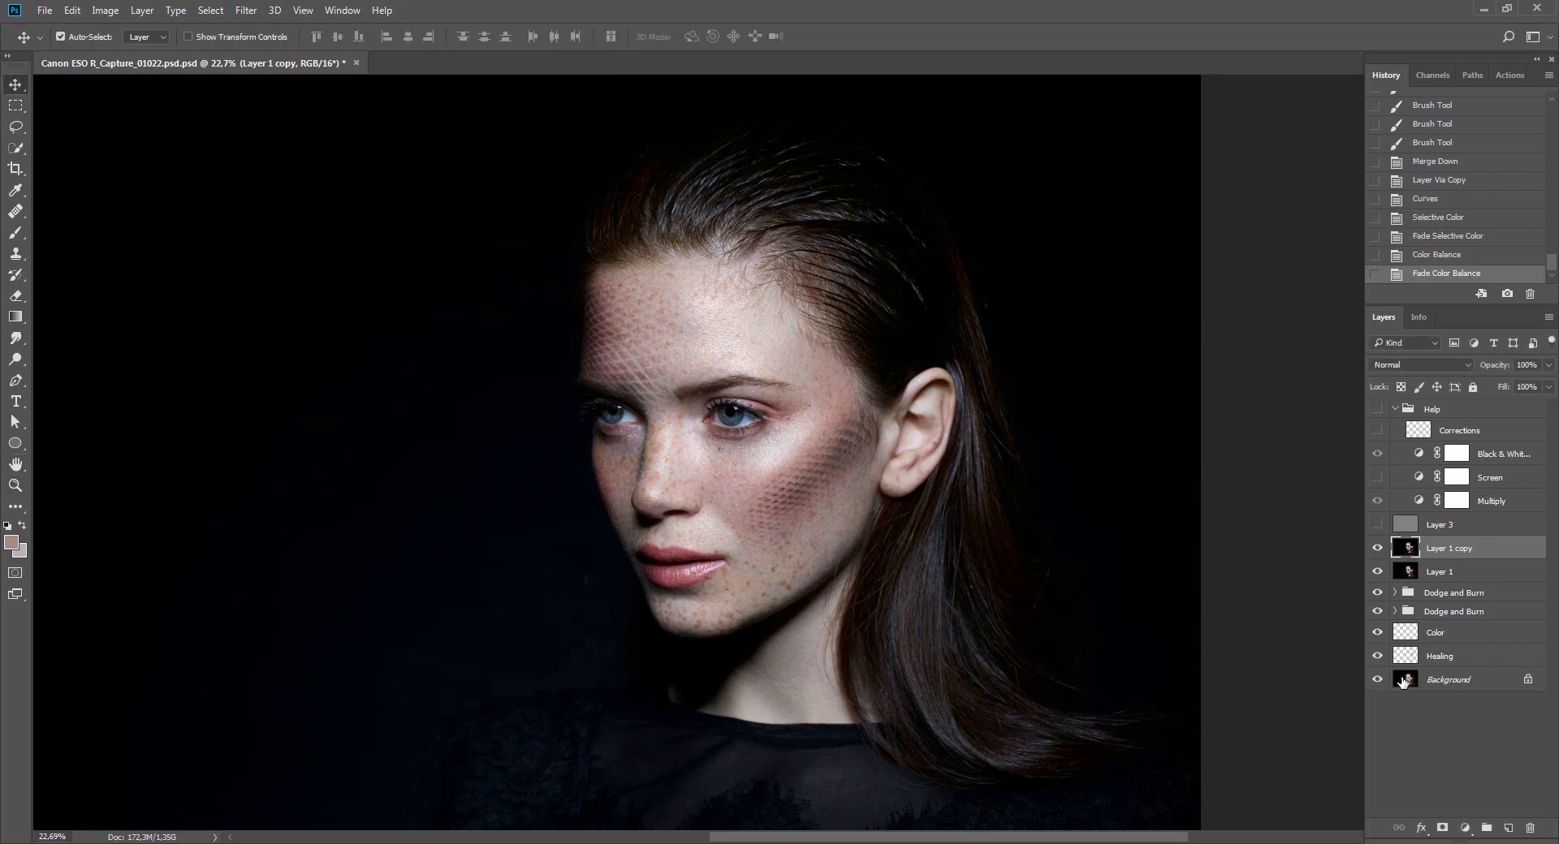
alt+click(1378, 682)
alt+click(1378, 683)
drag(828, 543, 791, 516)
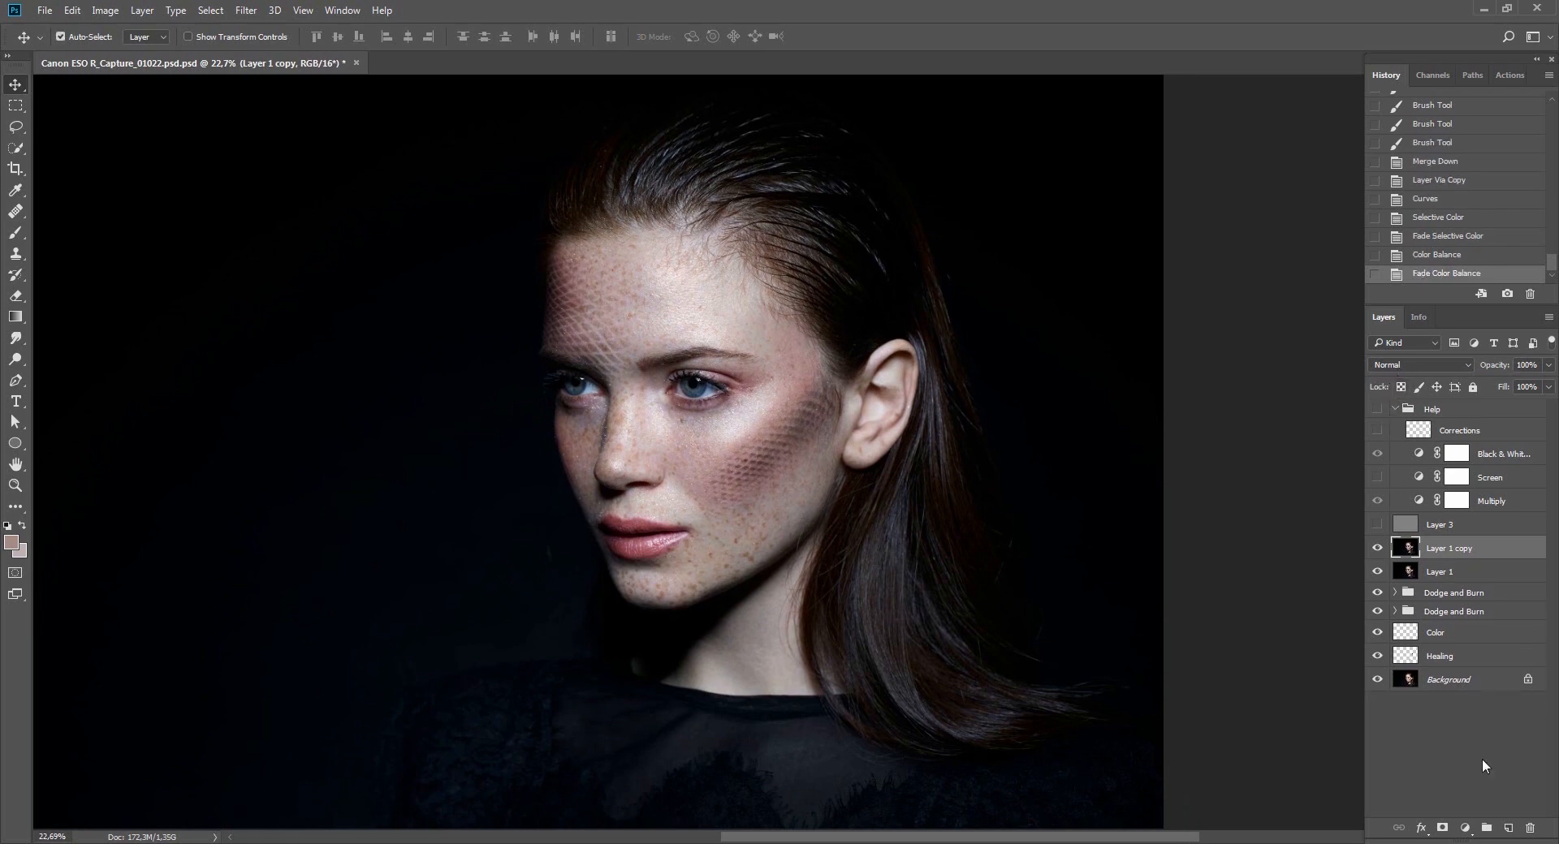
Add a Black & White adjustment layer above the Layer 1 copy in Multiply mode with 50% opacity and 55% fill.
click(1465, 829)
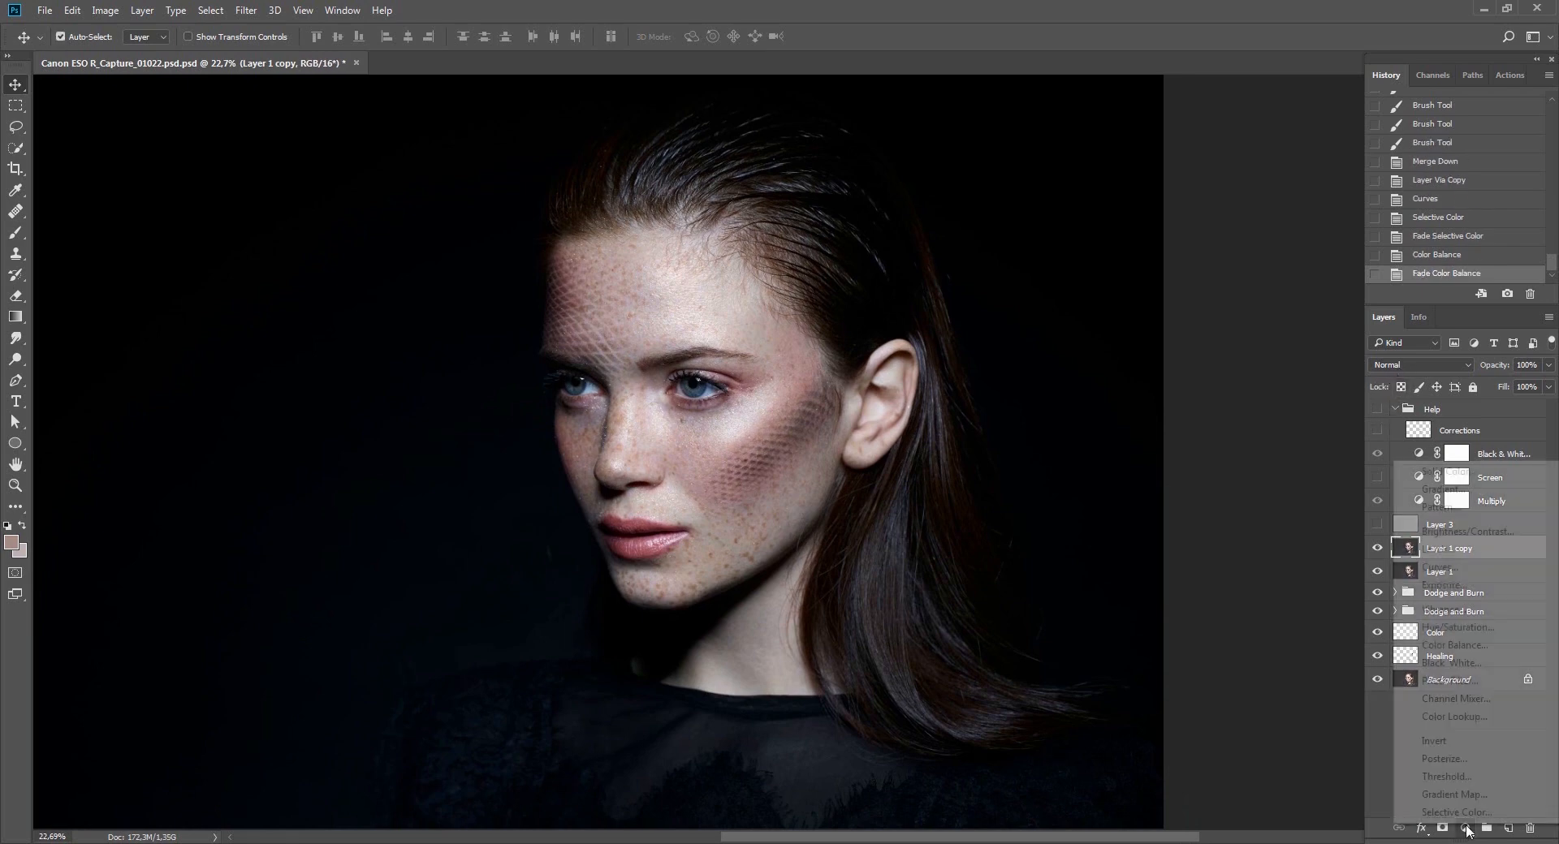
click(1452, 662)
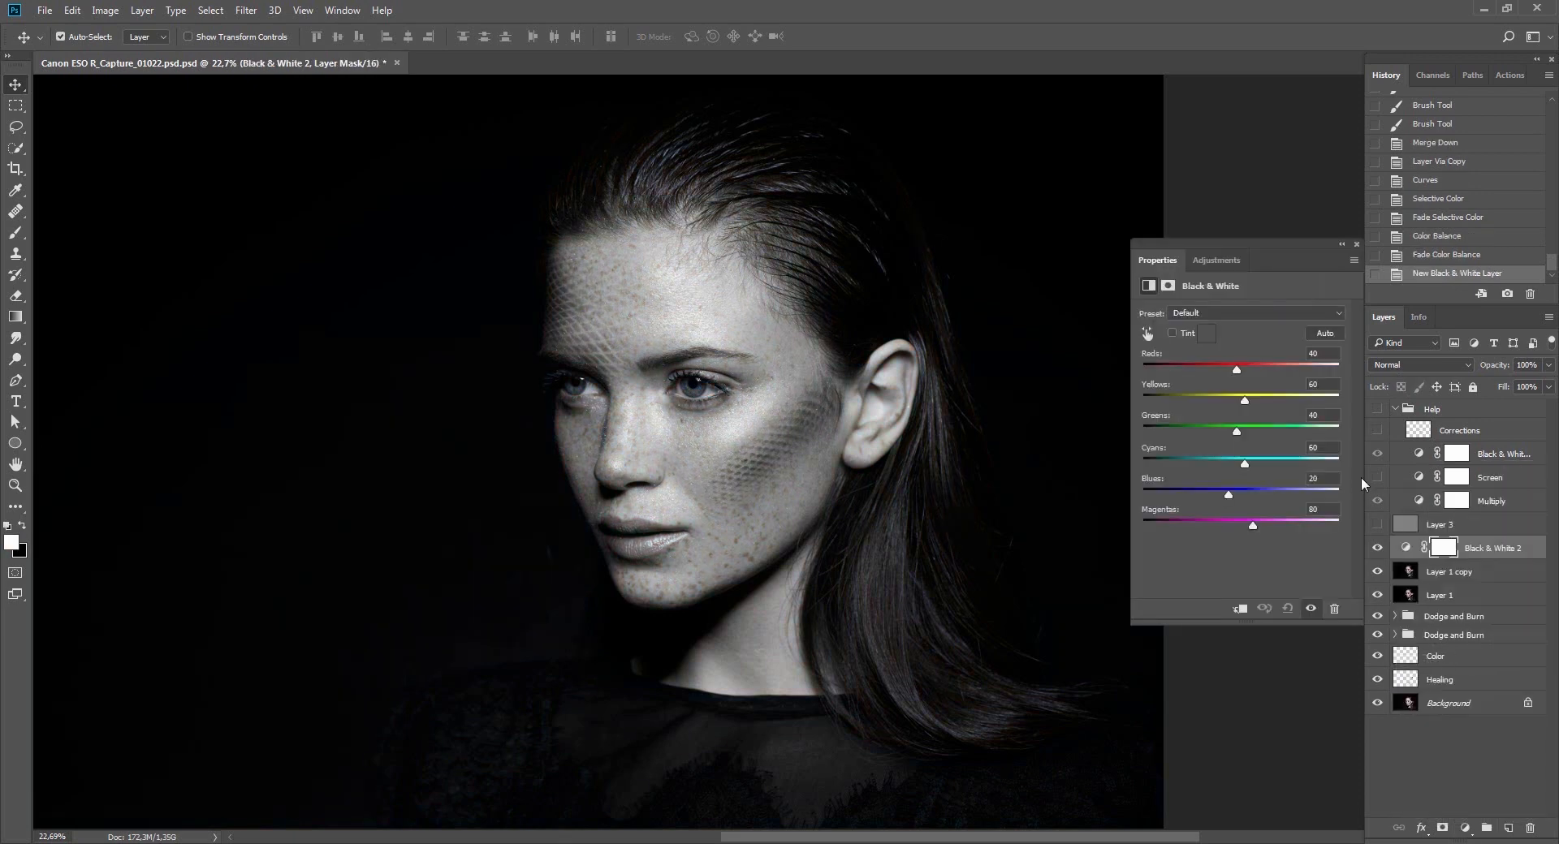
click(1421, 364)
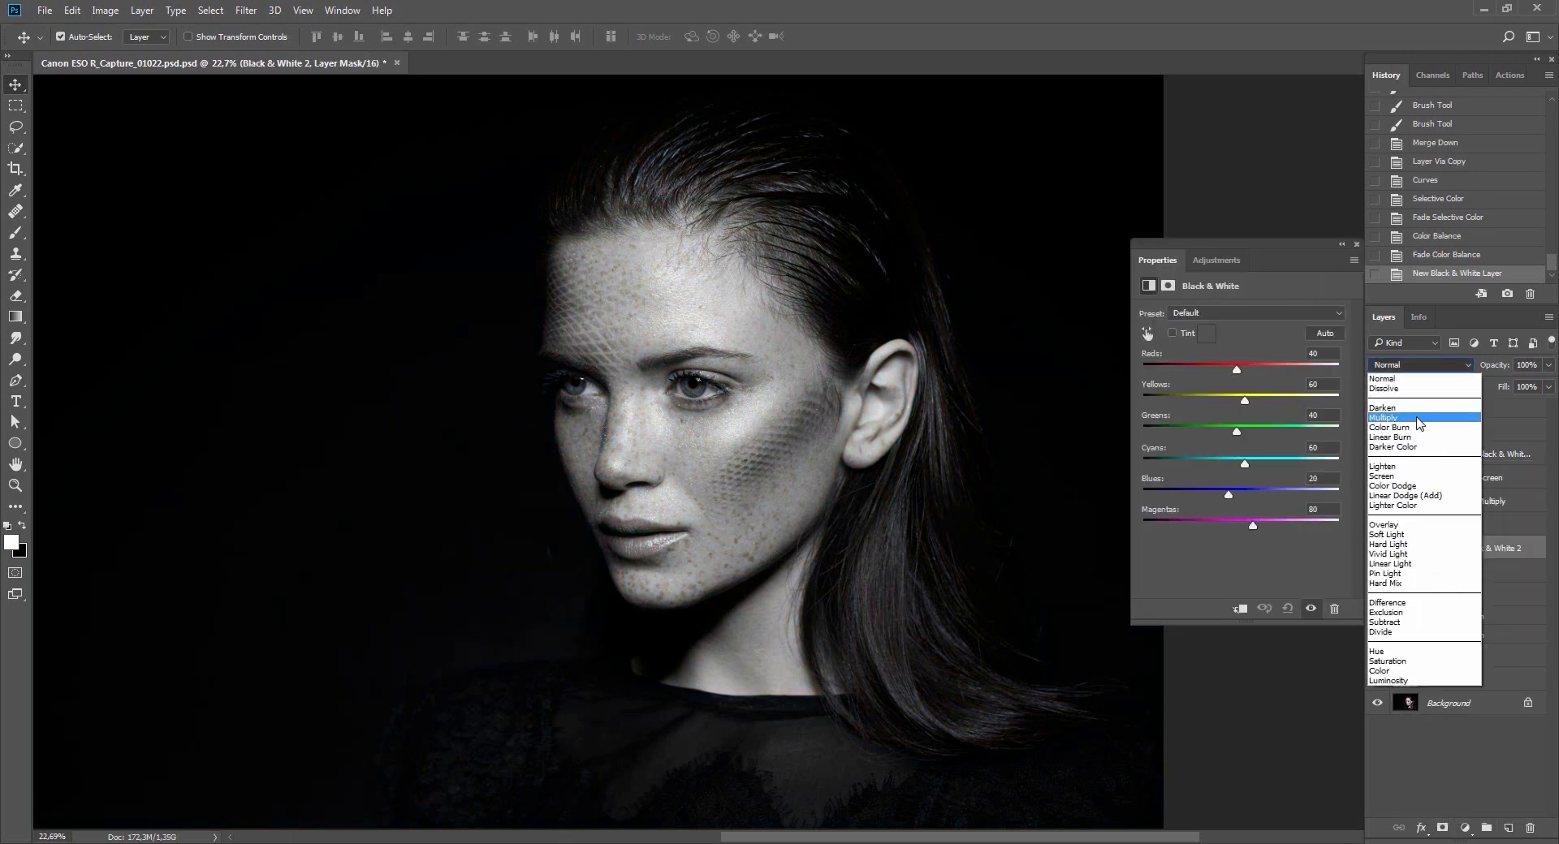
click(1414, 428)
key(5)
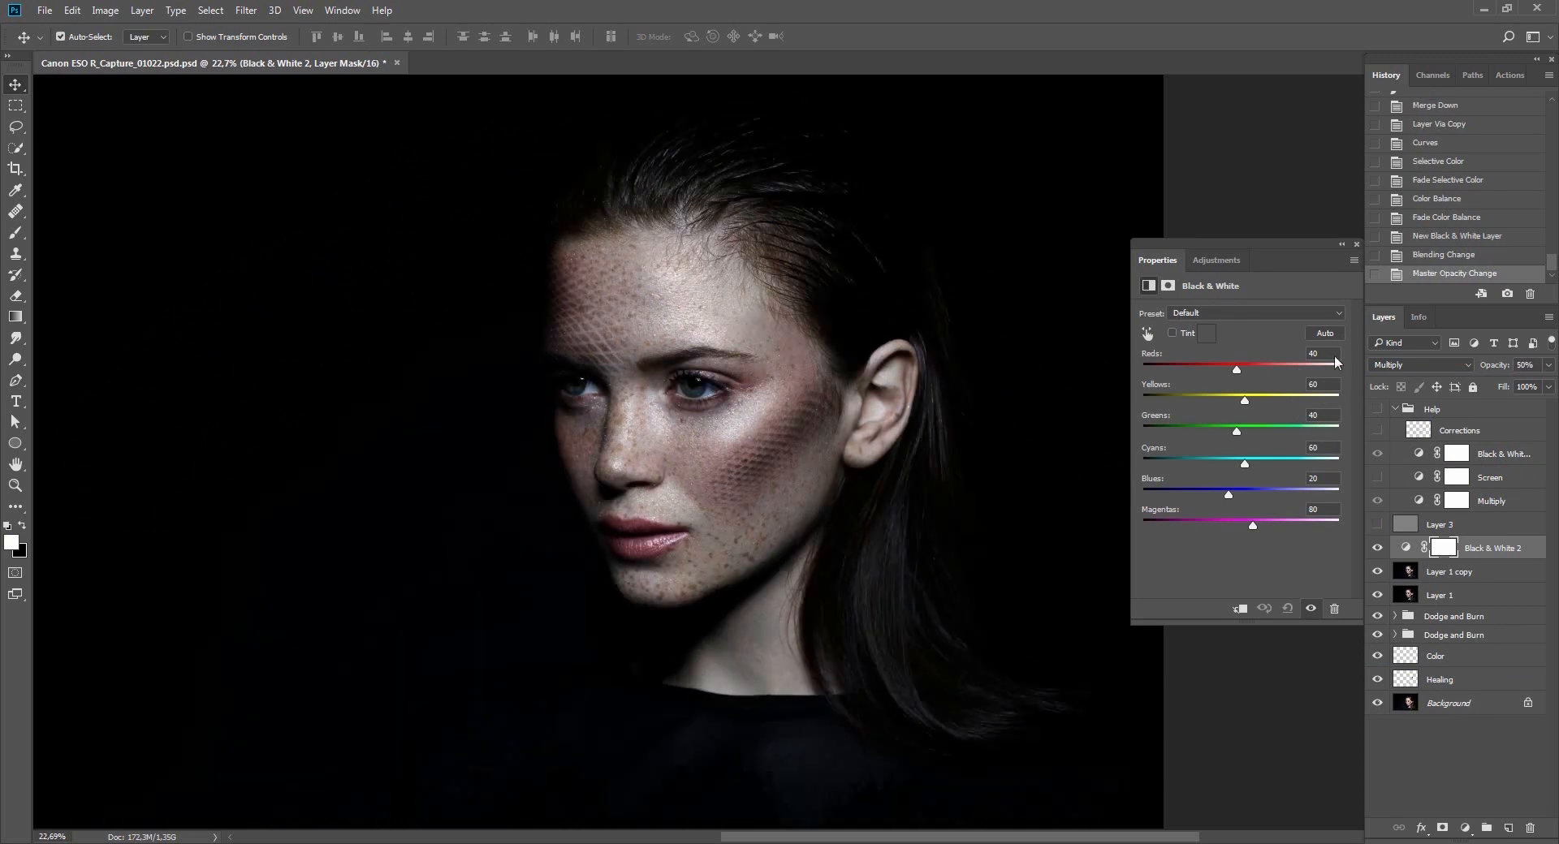
click(1355, 243)
key(5)
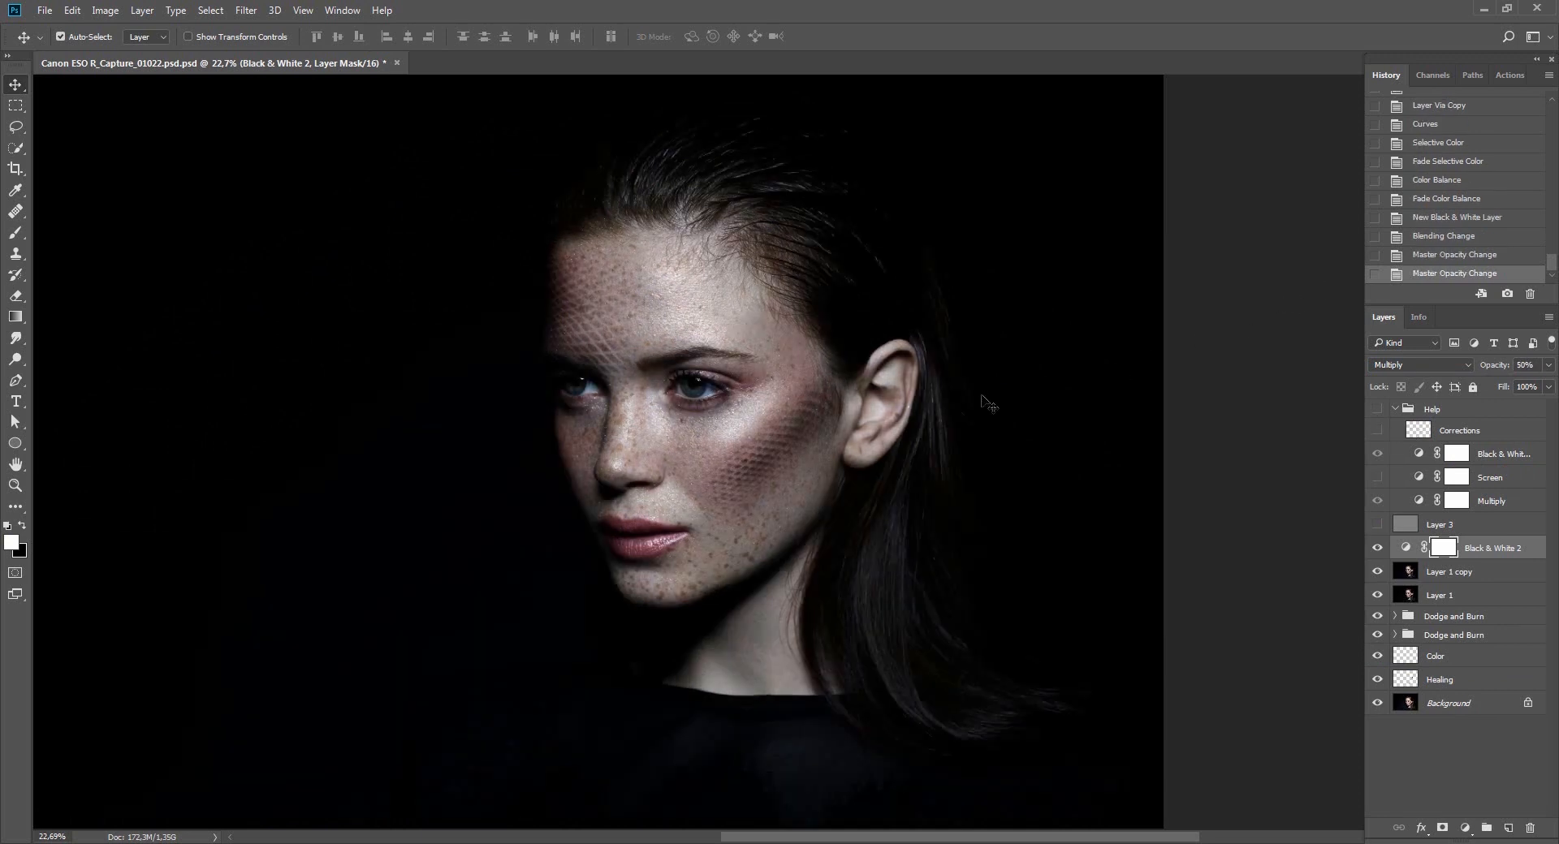
key(shift+5)
key(shift+5)
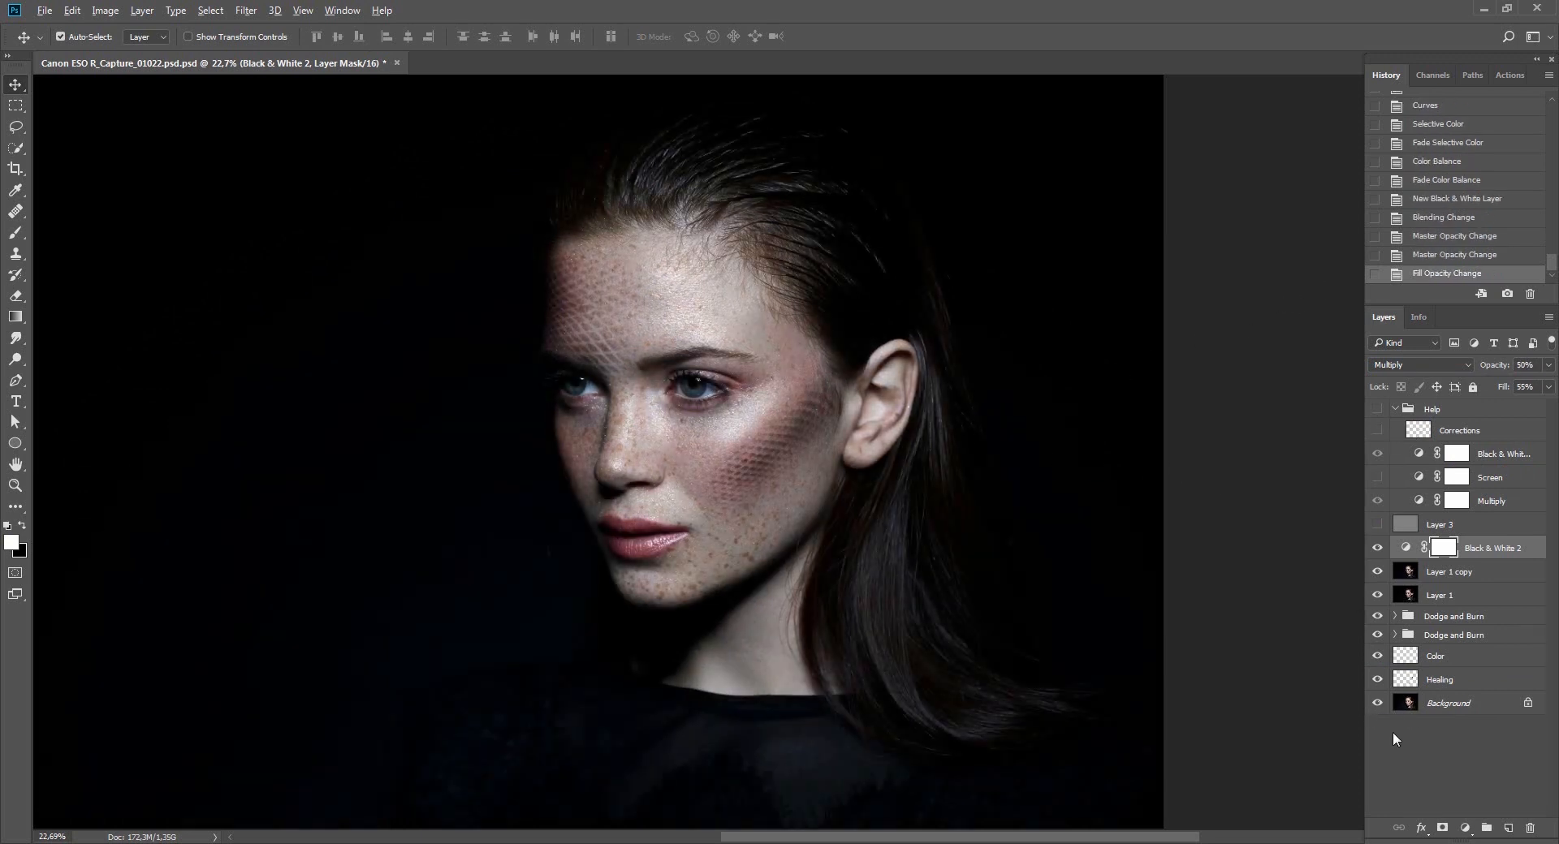
Compare the portrait with the Black & White 2 layer hidden and shown.
click(1378, 703)
click(1378, 703)
key(r)
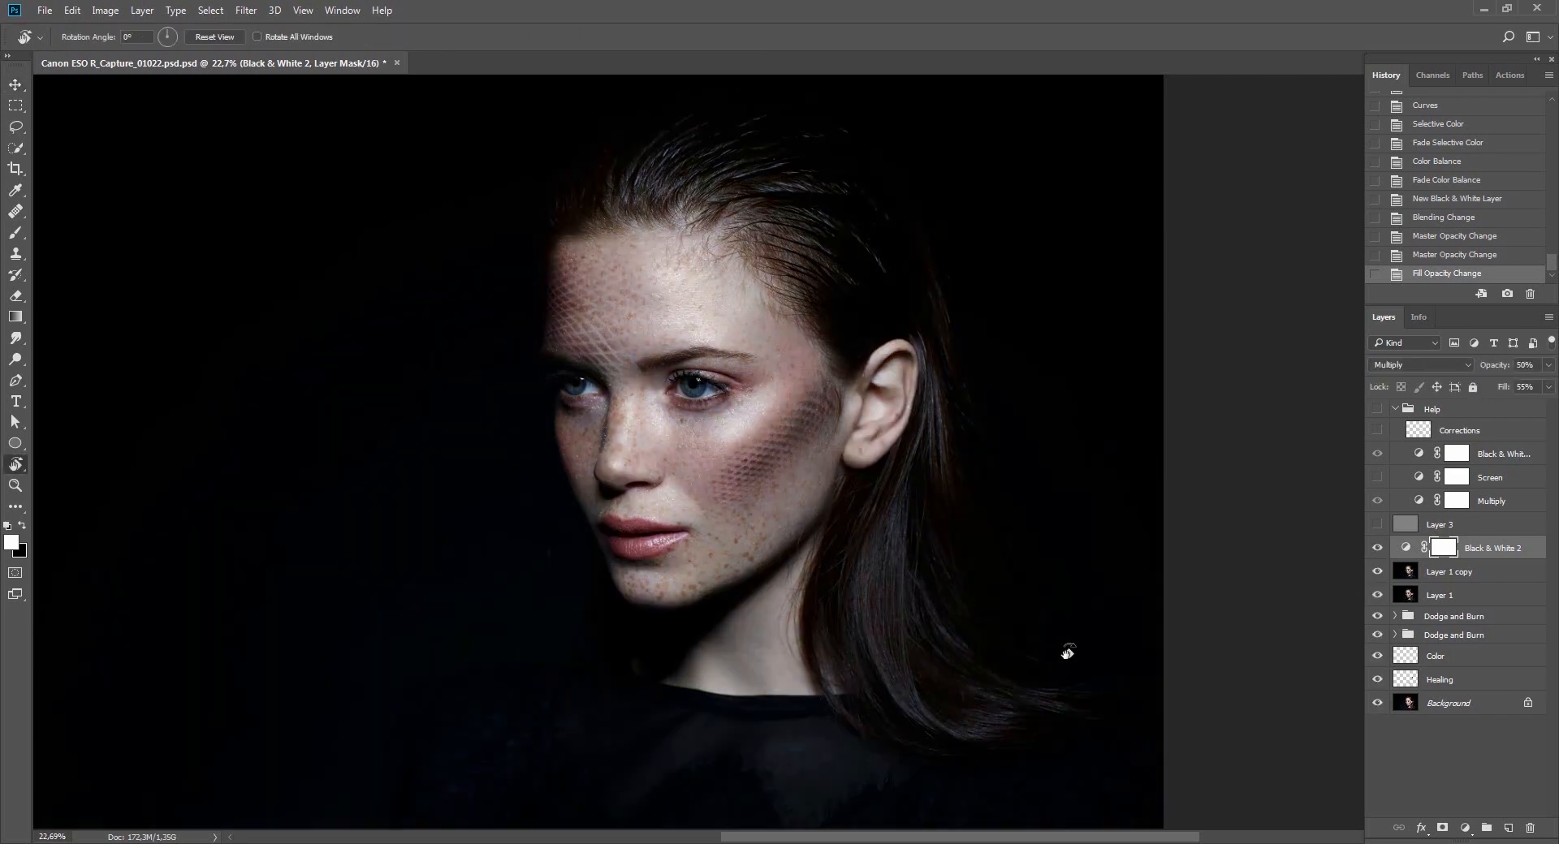
click(1379, 549)
click(1379, 550)
drag(1050, 595, 1058, 557)
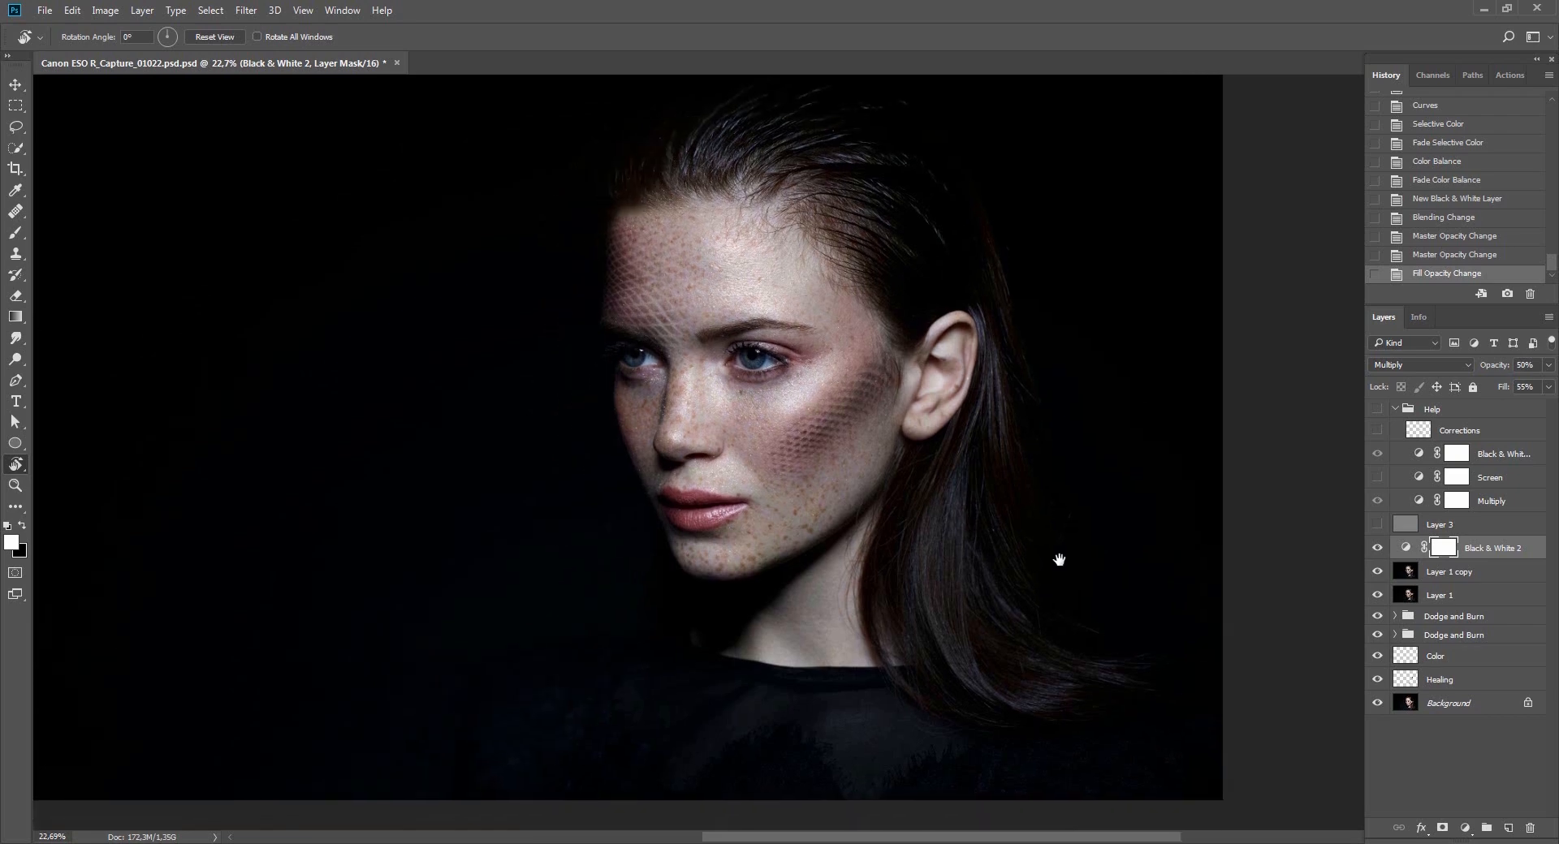
click(1378, 551)
click(1378, 551)
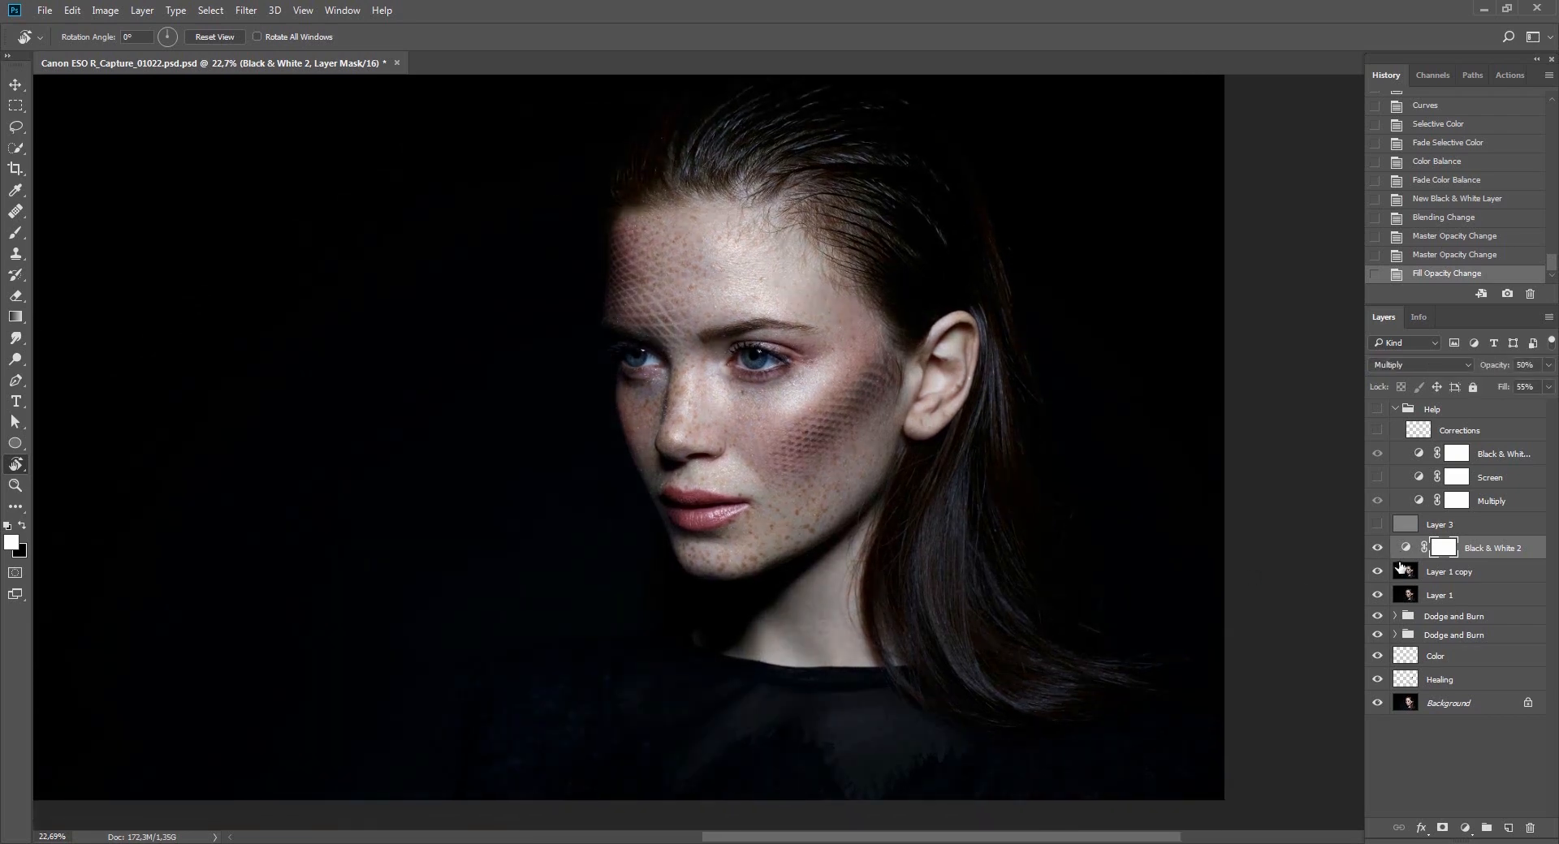
Set the Black & White 2 layer's opacity and fill both to 33%.
key(v)
drag(1501, 367, 1481, 367)
key(4)
key(shift+3)
key(3)
key(3)
key(shift+3)
key(shift+3)
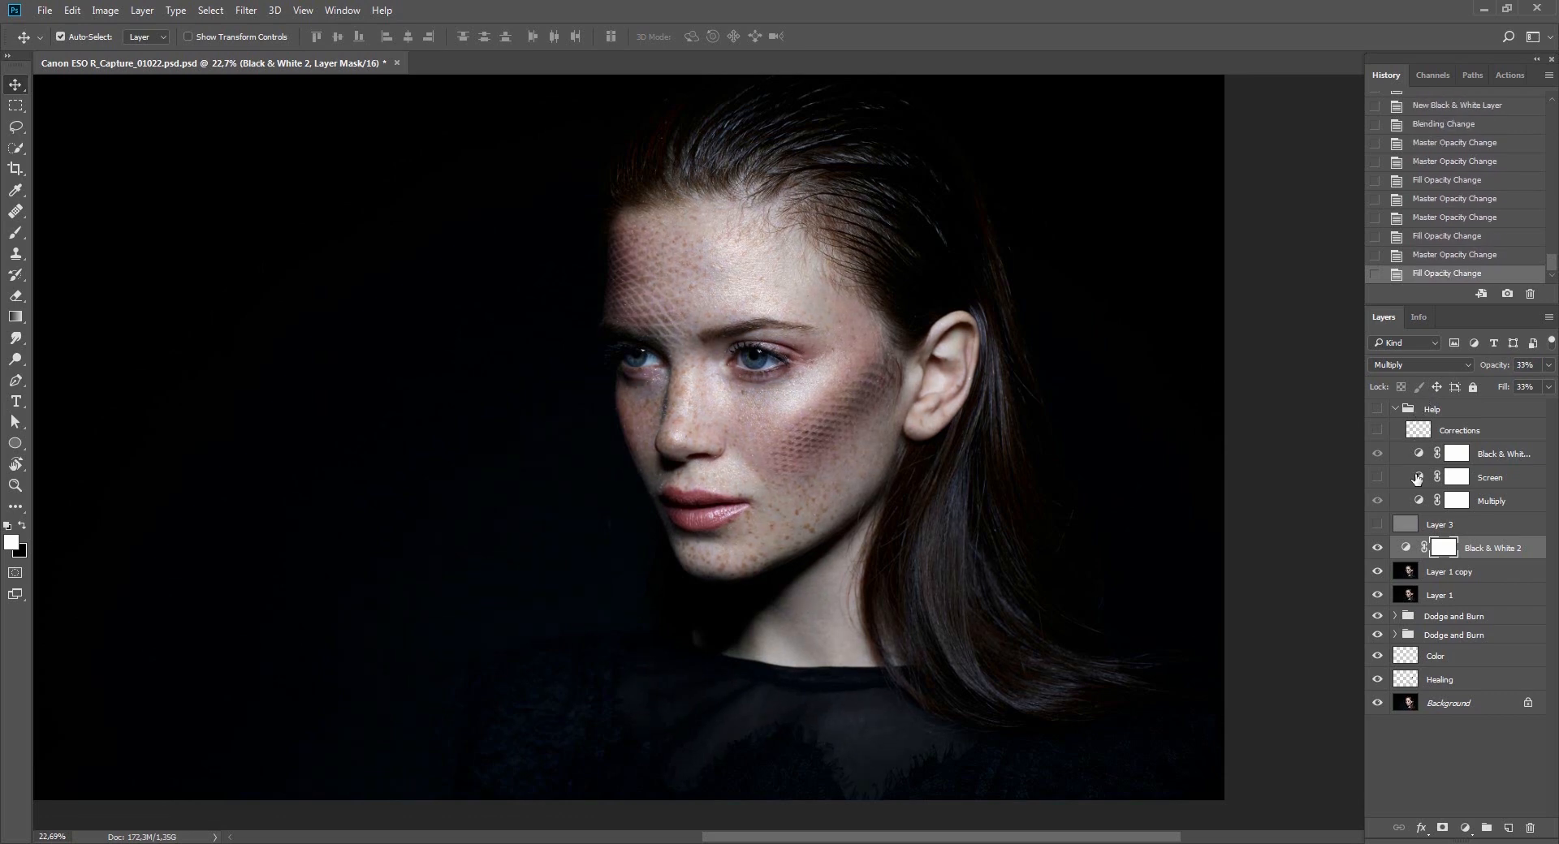
Check the effect of the Black & White 2 layer and merge it down into the Layer 1 copy.
click(1378, 548)
click(1378, 549)
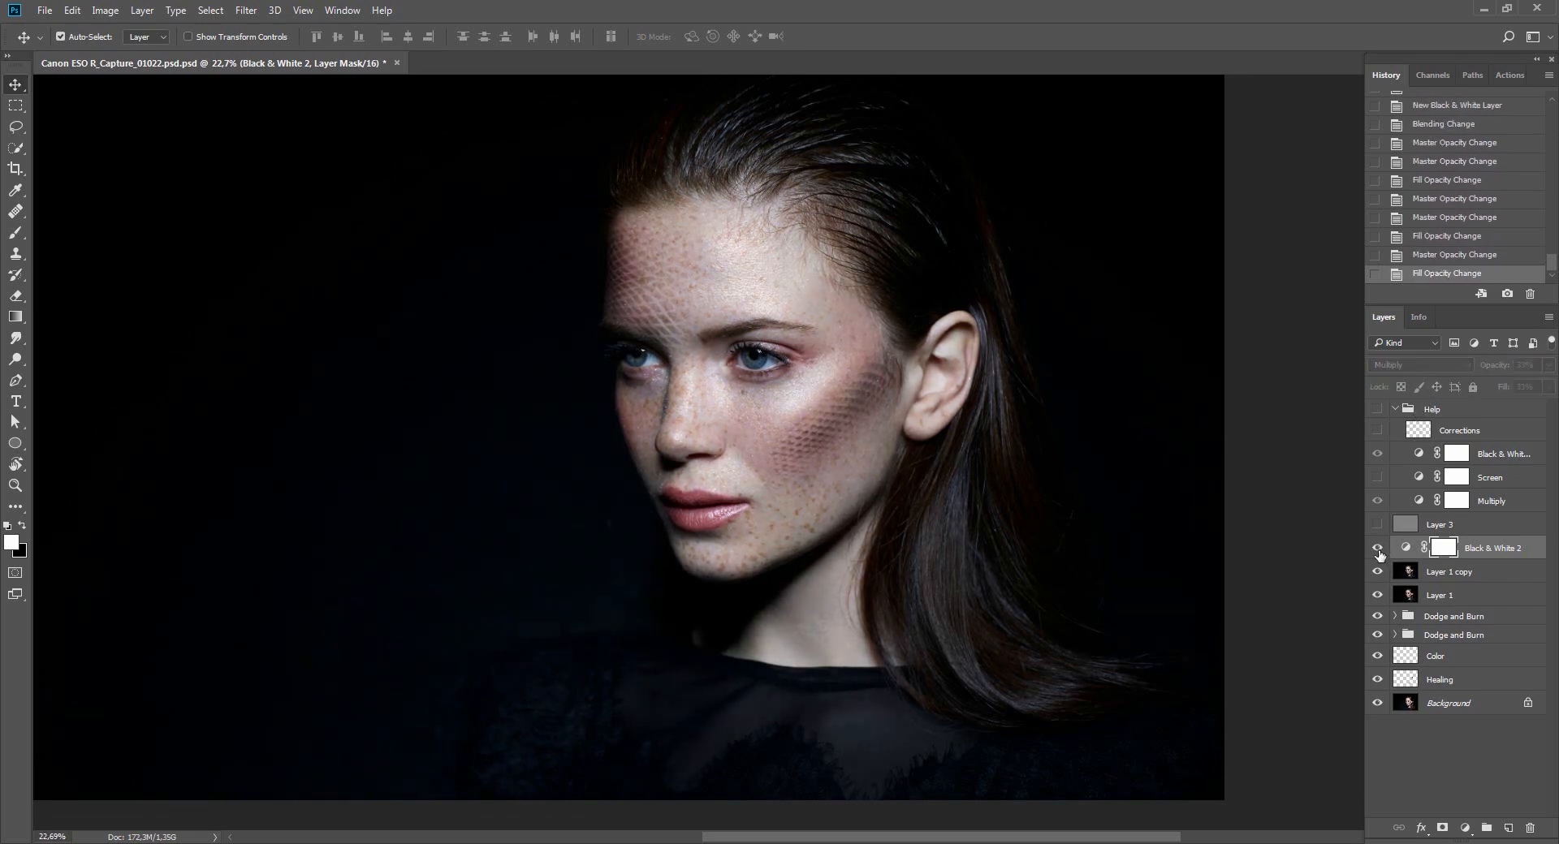
key(ctrl+e)
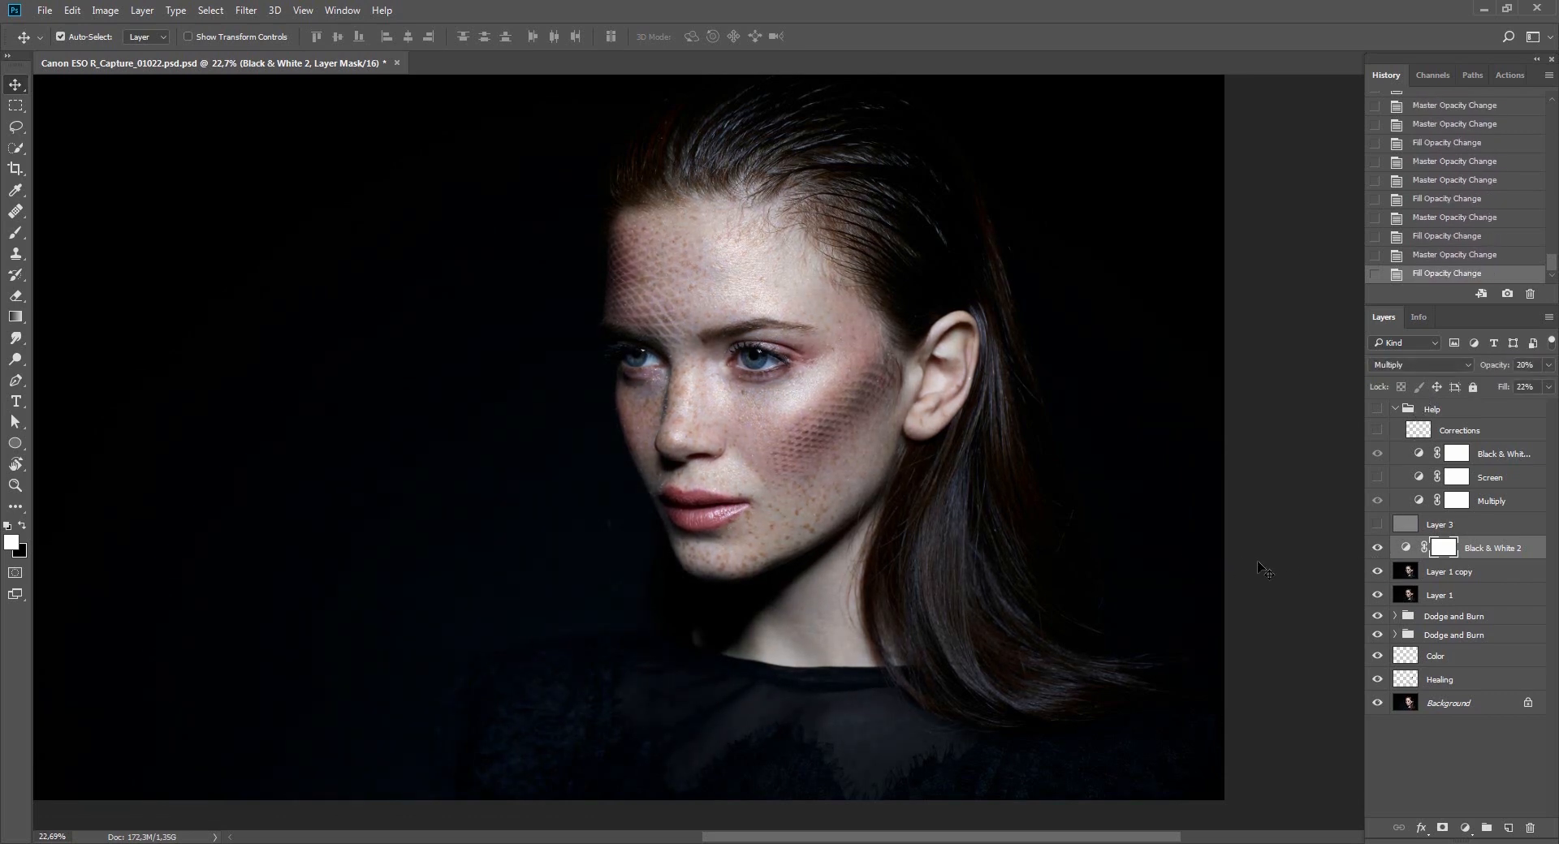
click(1378, 550)
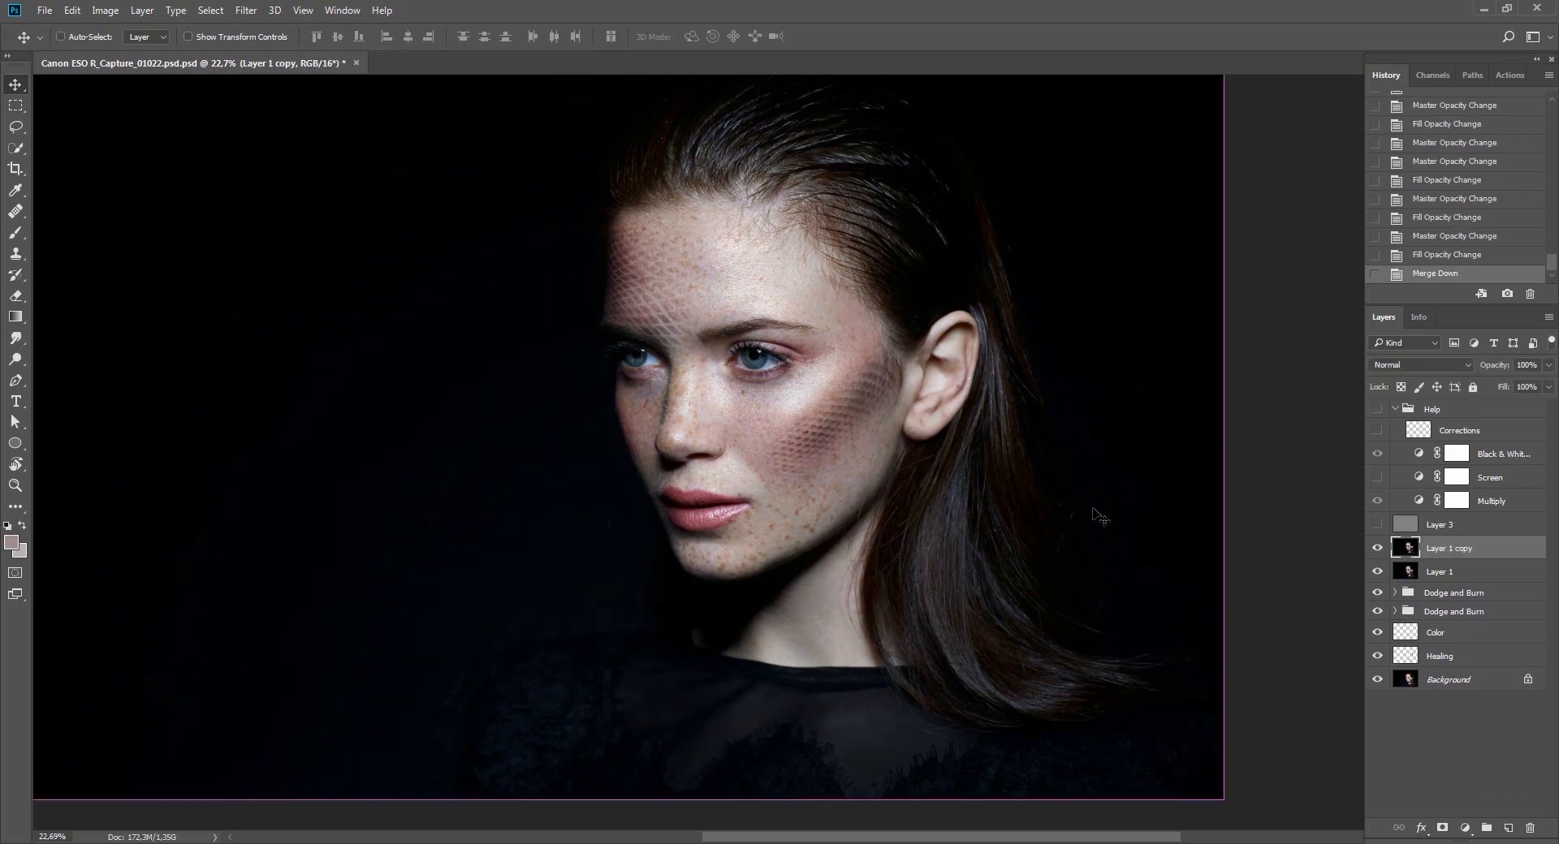
Start a Curves adjustment on the Layer 1 copy, setting the green channel's light-skin point to output 39 and the blue one to 37.
click(105, 10)
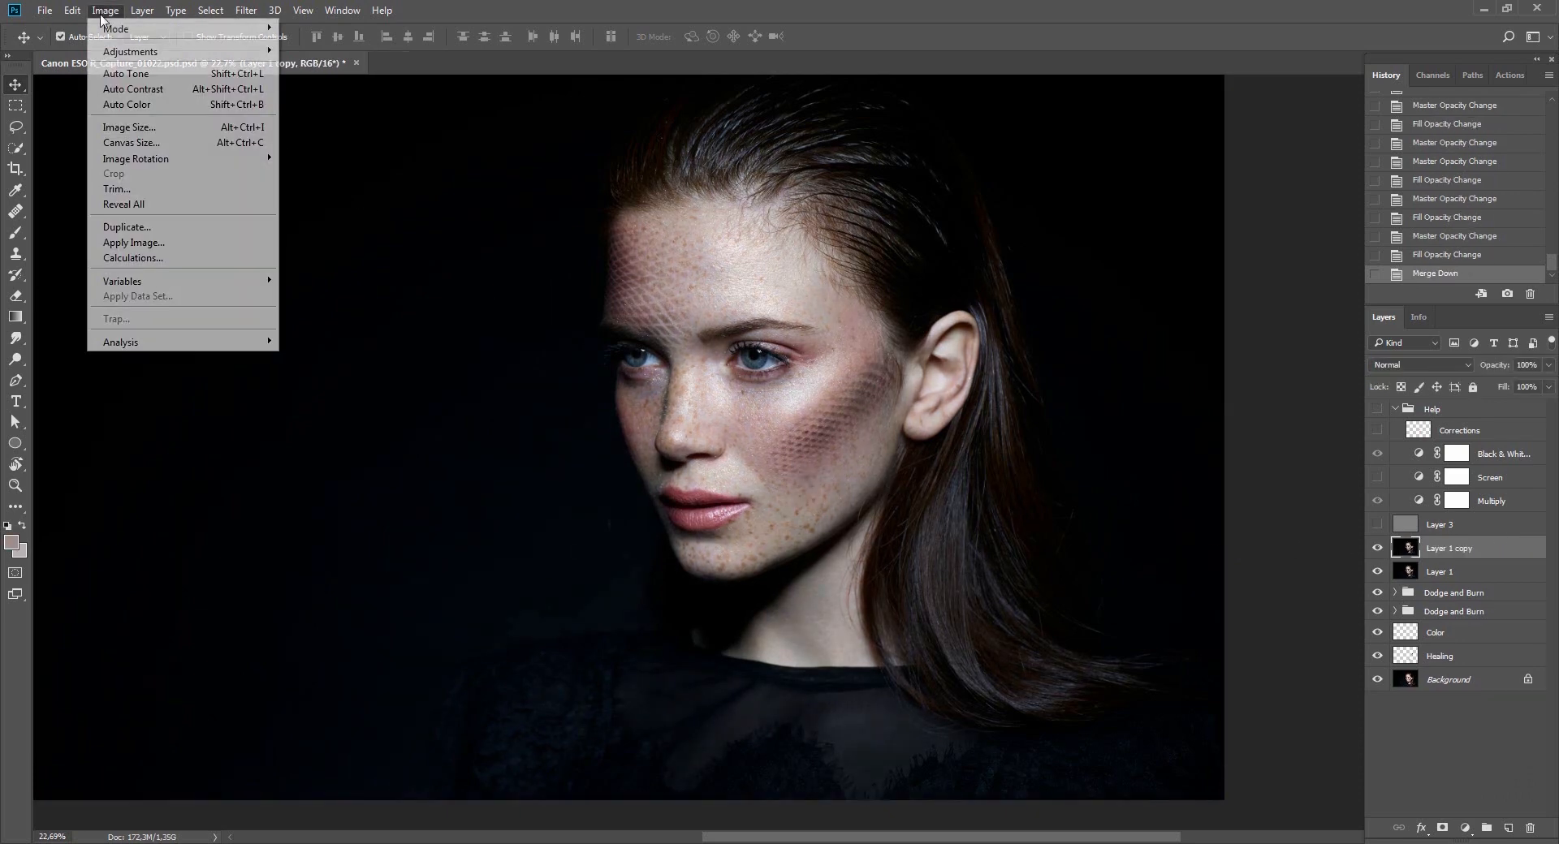
mouse_move(186, 52)
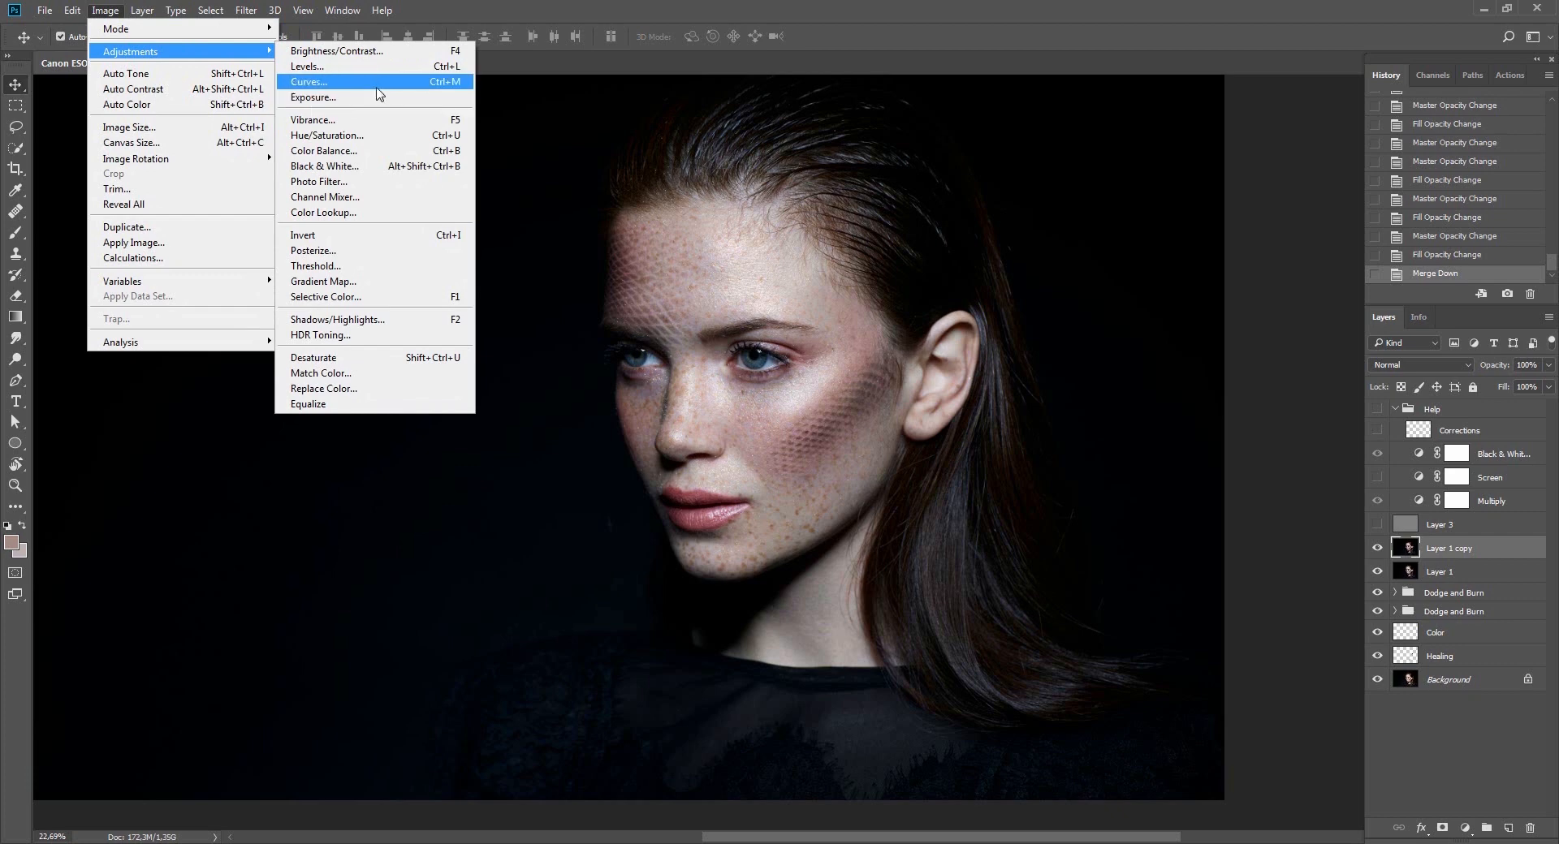
click(358, 82)
key(alt+5)
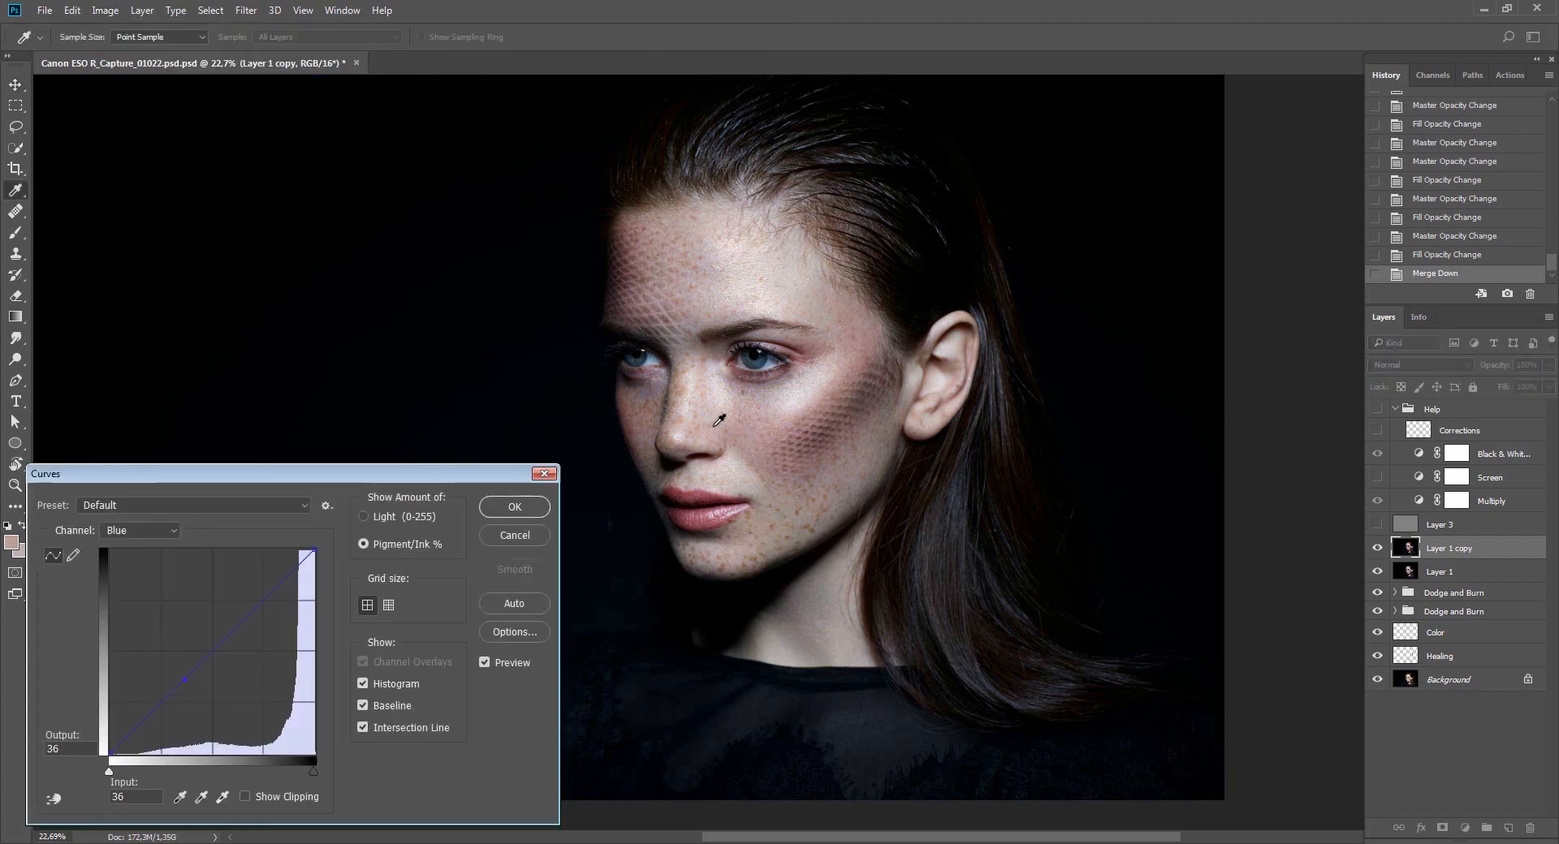
key(alt+4)
key(alt+3)
key(alt+4)
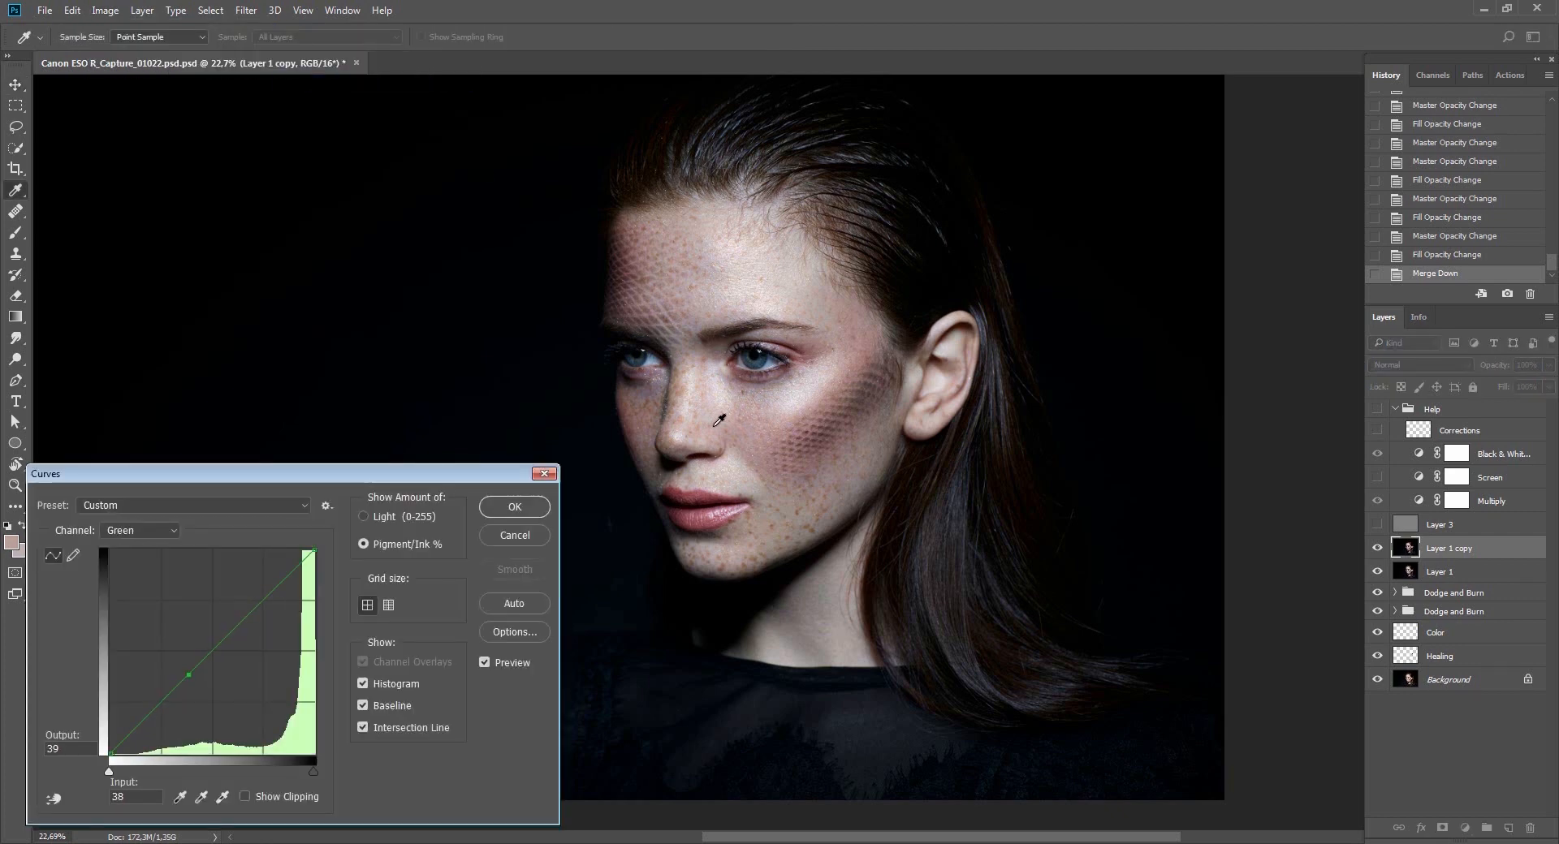
key(alt+5)
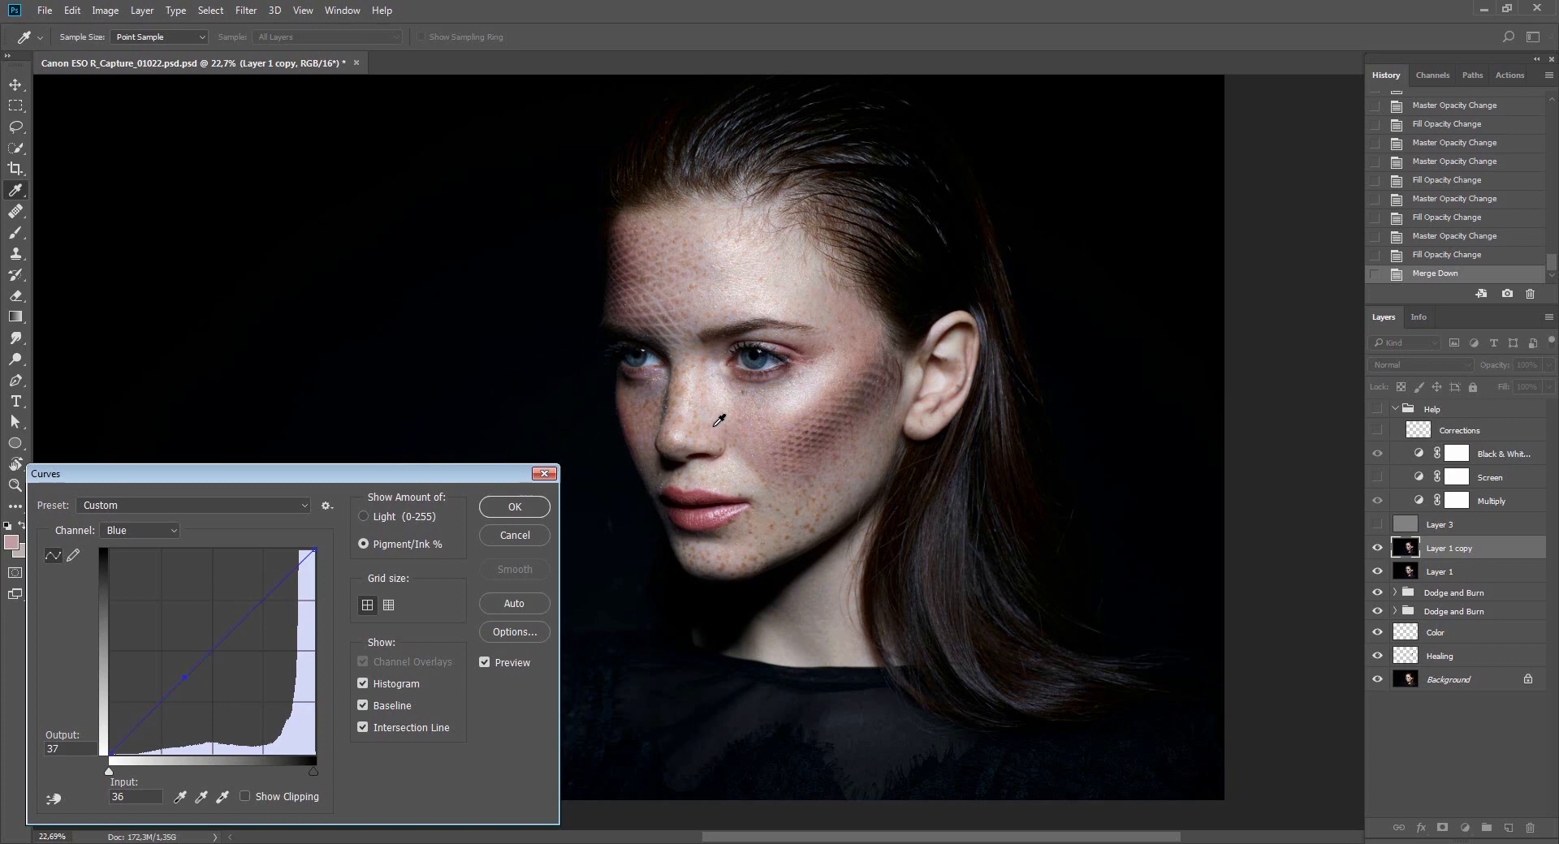
Fine-tune the channel curves by setting the green channel's light-skin point to output 40, and apply the Curves adjustment.
key(alt+3)
key(alt+4)
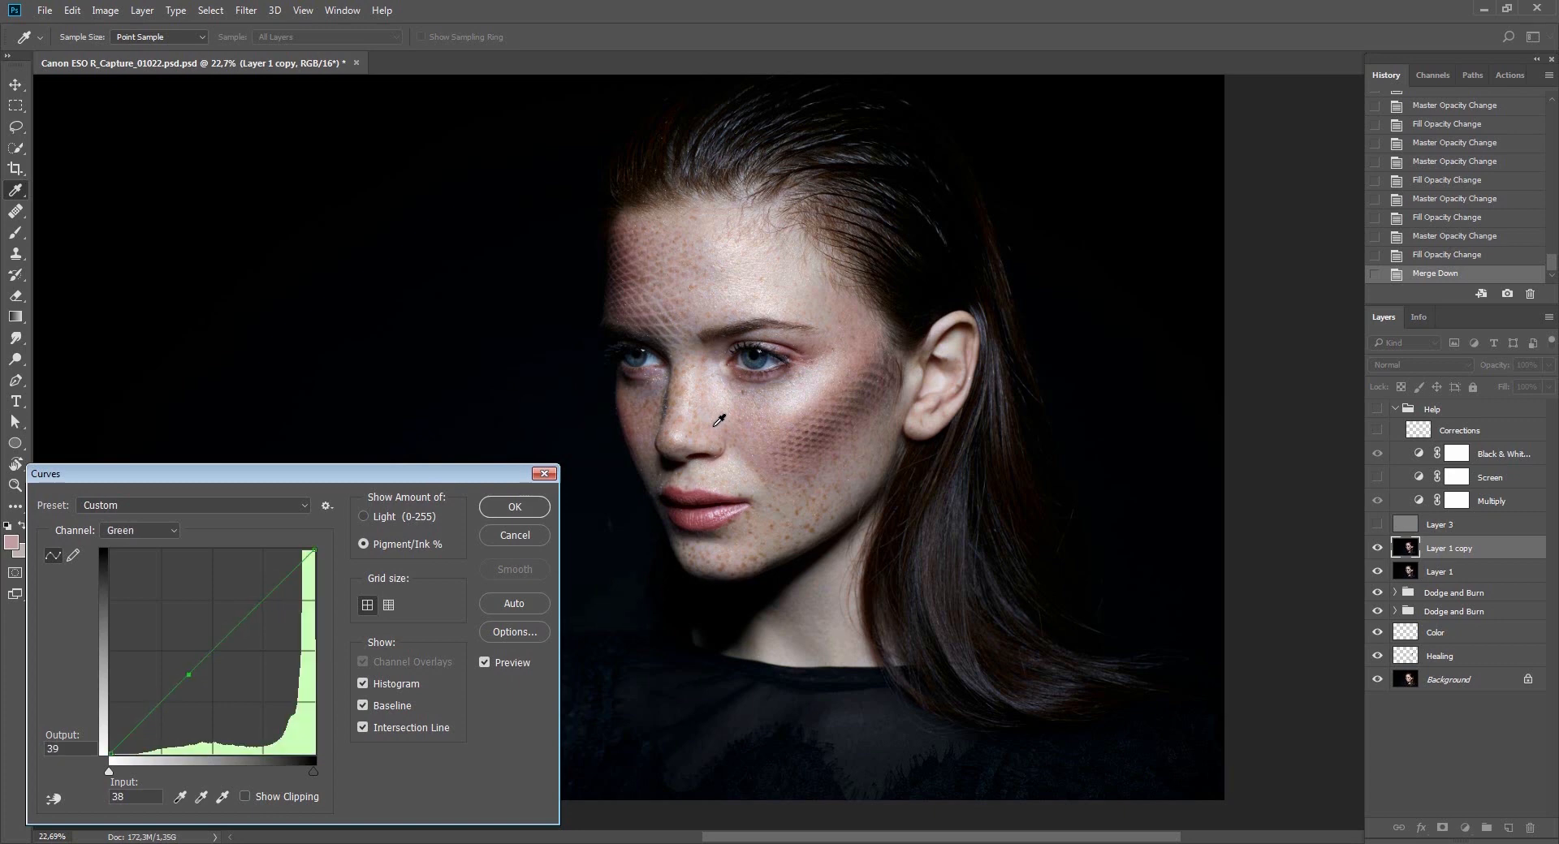
key(alt+5)
key(alt+3)
key(alt+5)
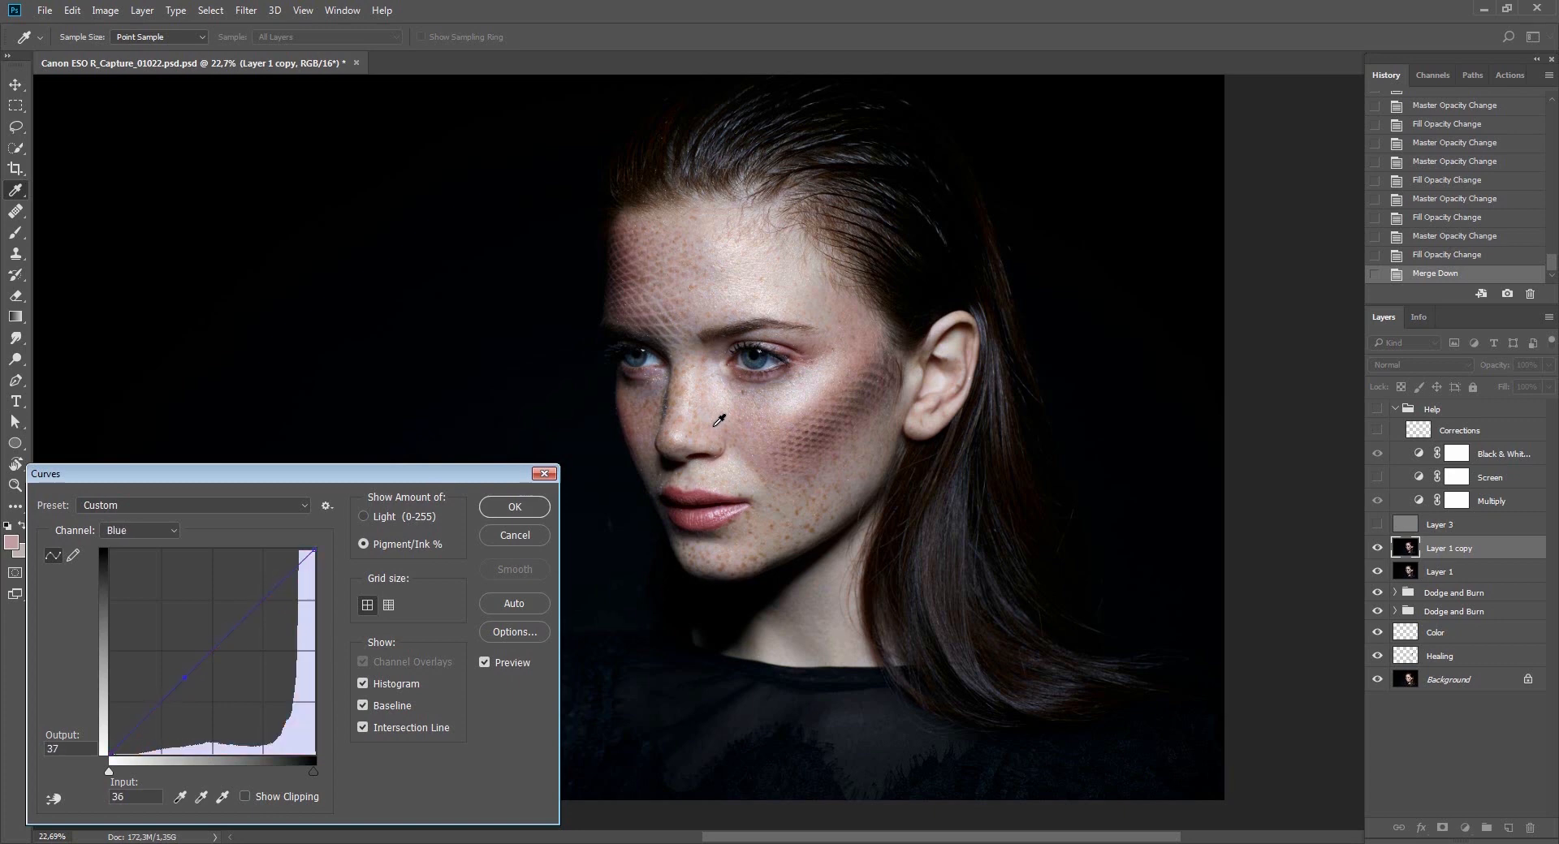
key(alt+4)
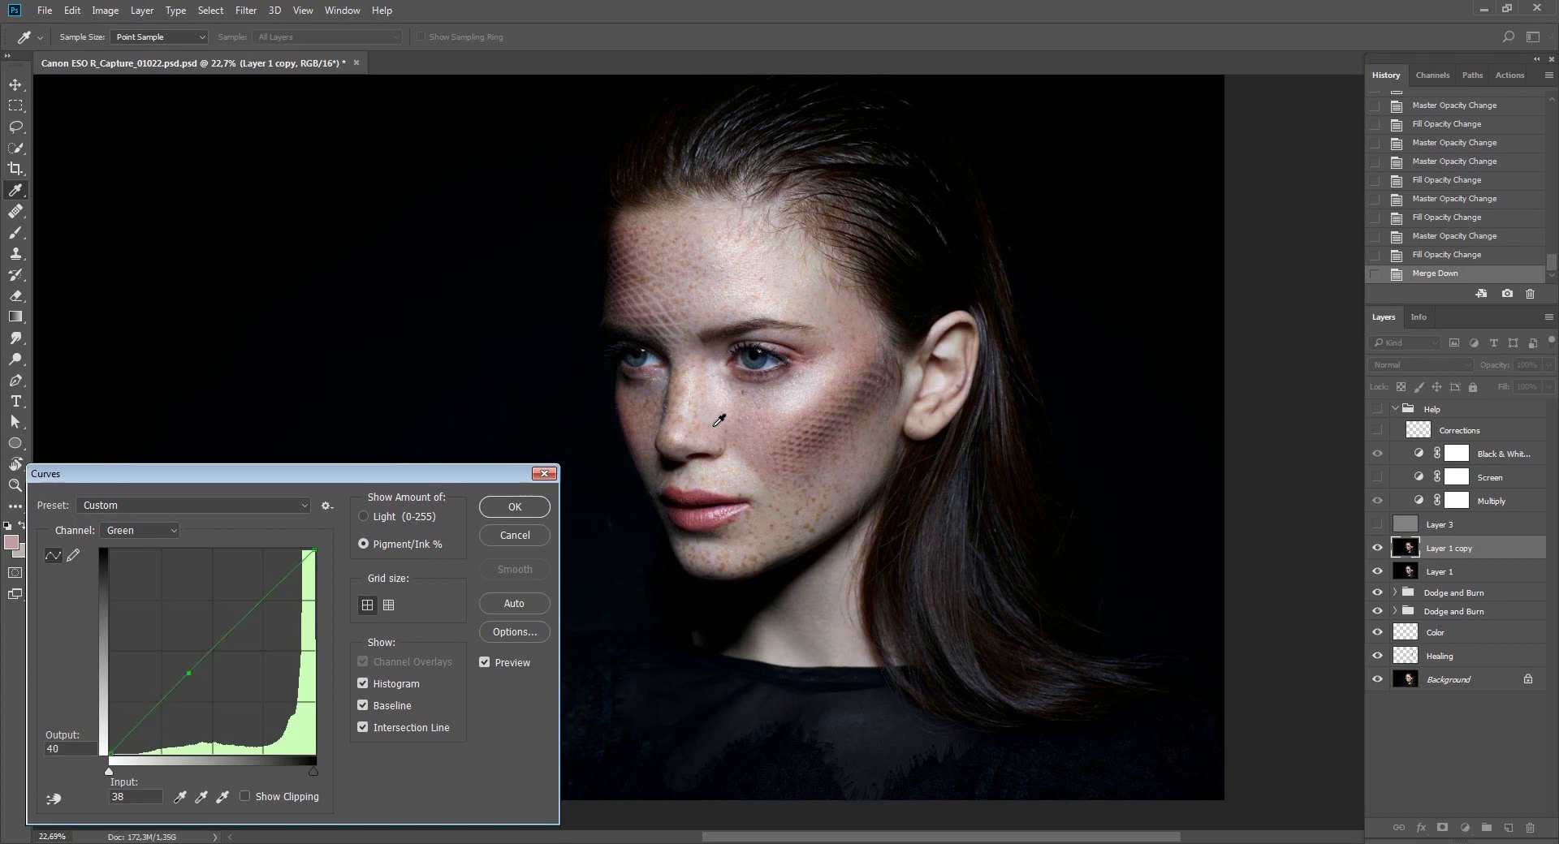
key(Return)
key(v)
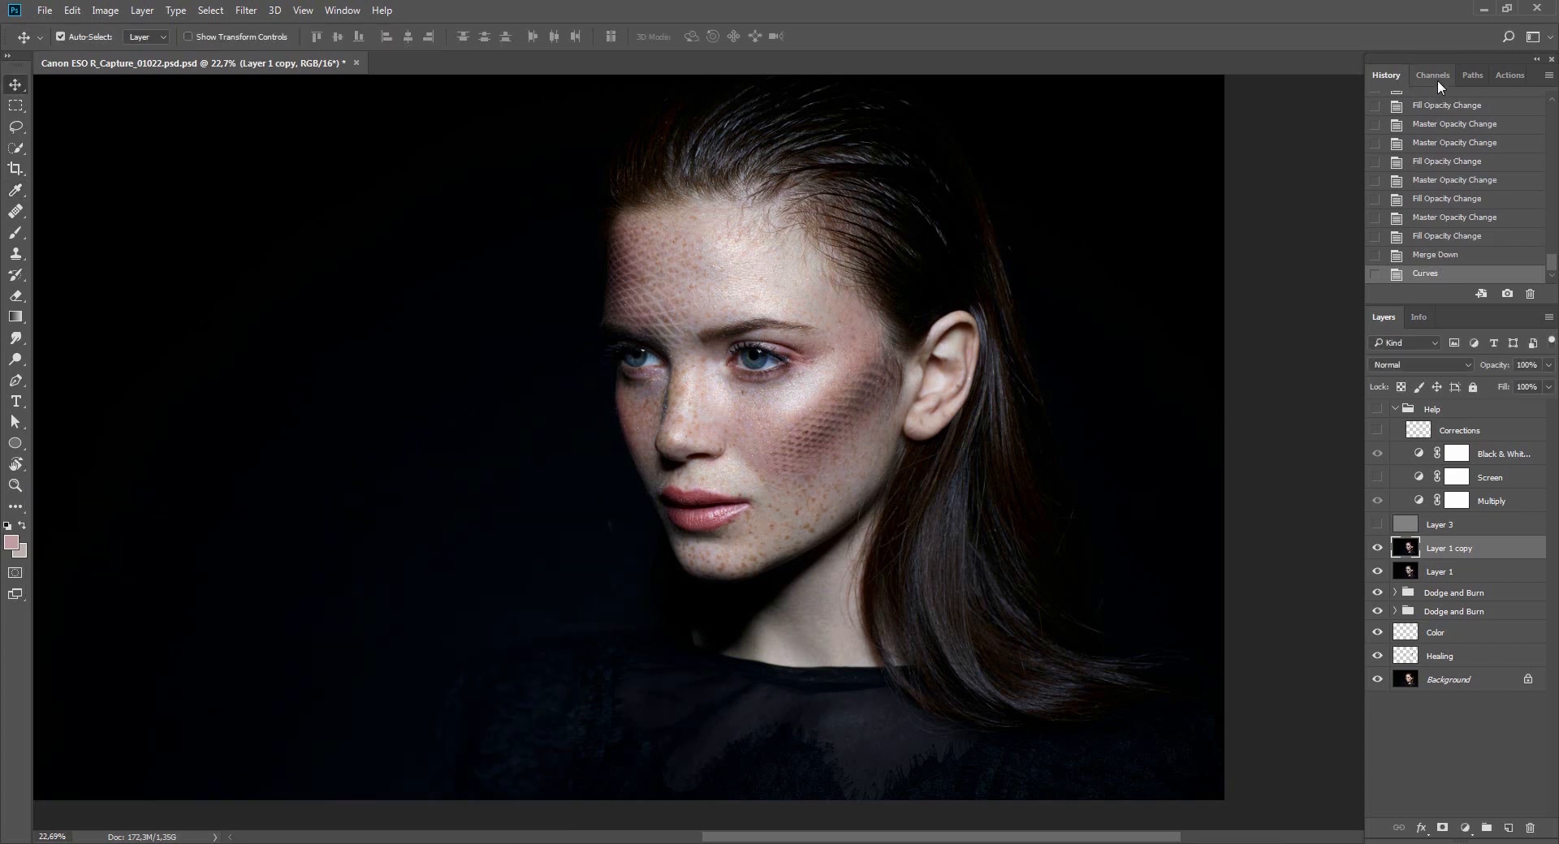
Combine the Freckles and Alpha 1 channel selections and copy that area of the Layer 1 copy to a new layer in Multiply mode.
click(1444, 75)
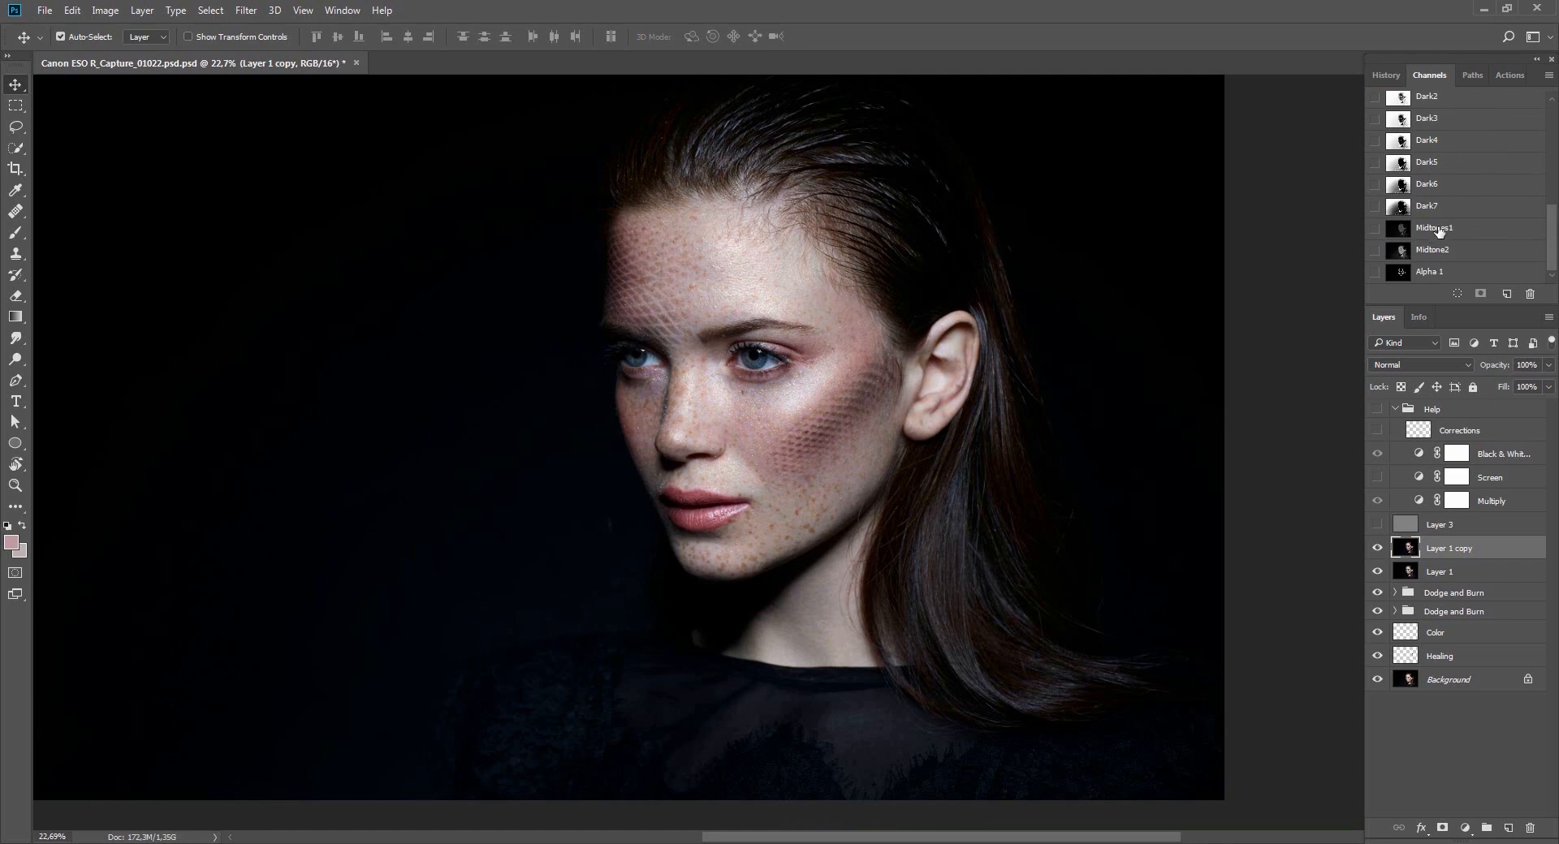
ctrl+click(1399, 273)
key(ctrl+d)
scroll(1525, 235, up, 10)
ctrl+click(1409, 195)
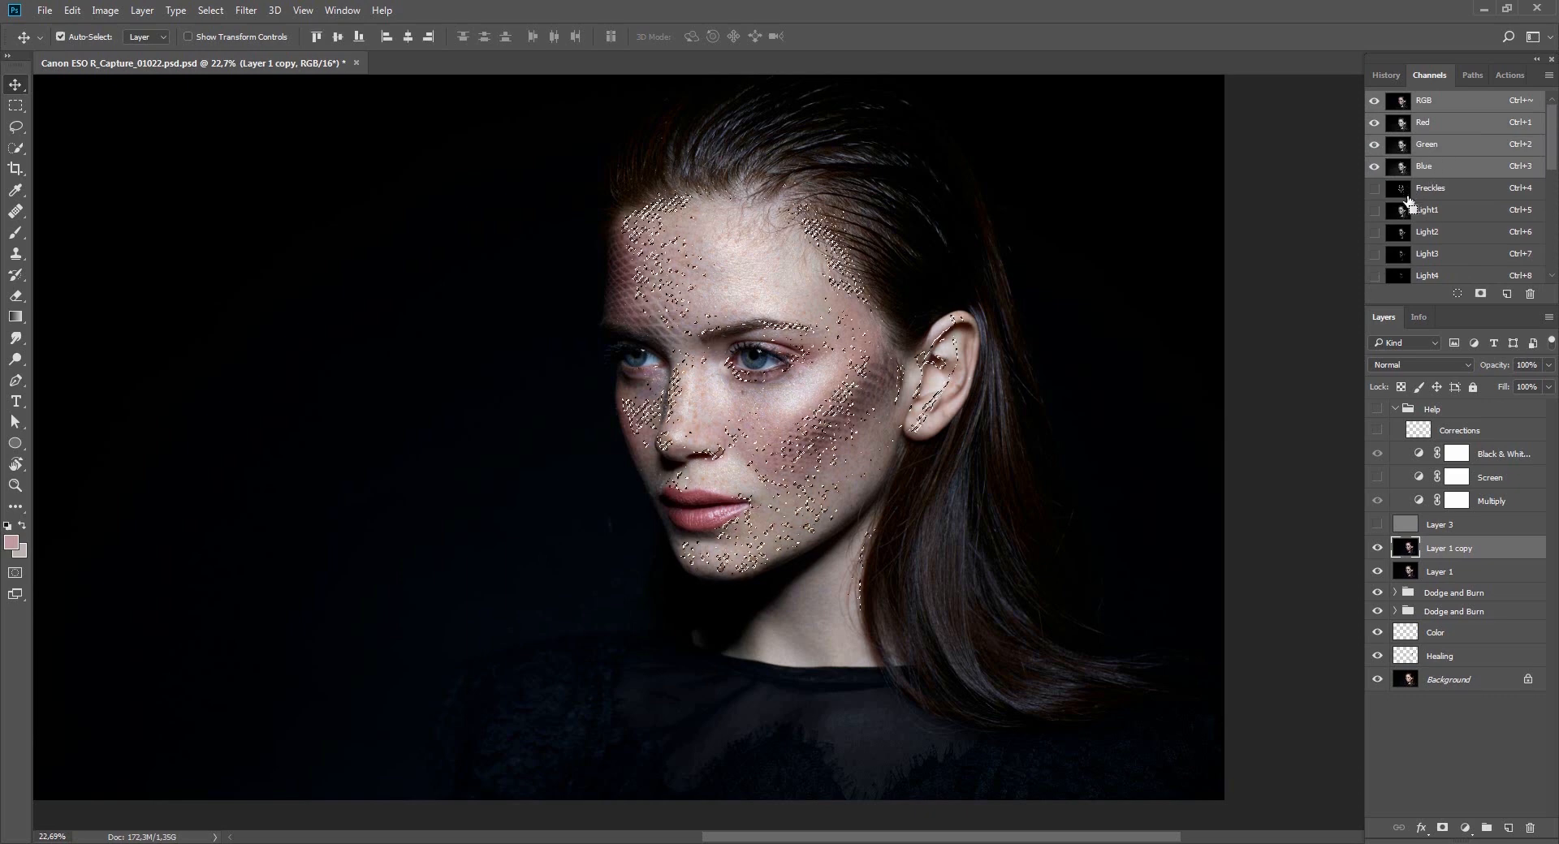
scroll(1545, 271, down, 10)
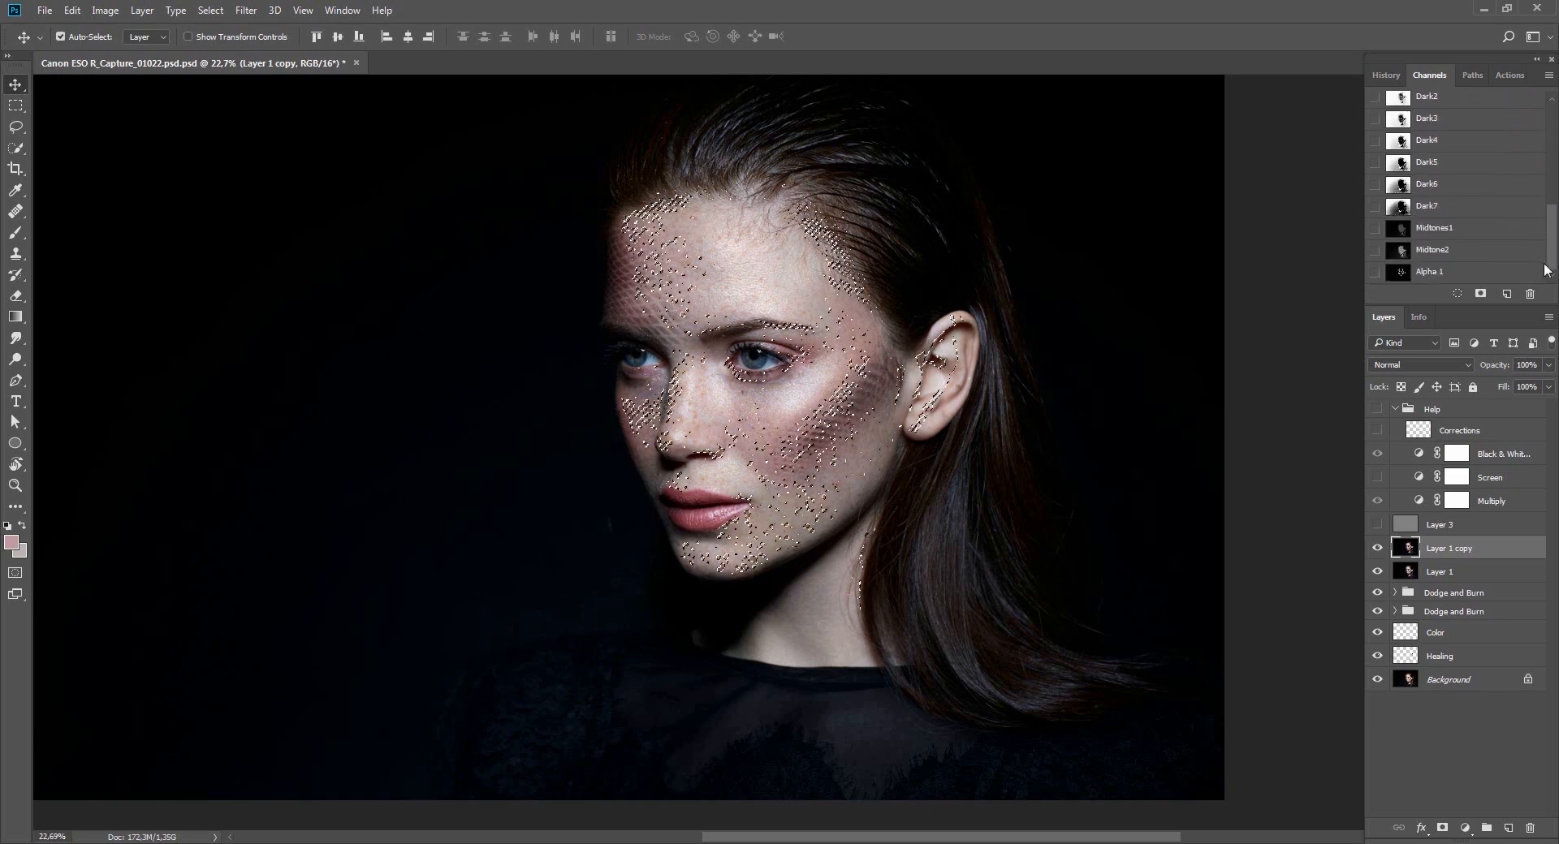
ctrl+alt+shift+click(1401, 275)
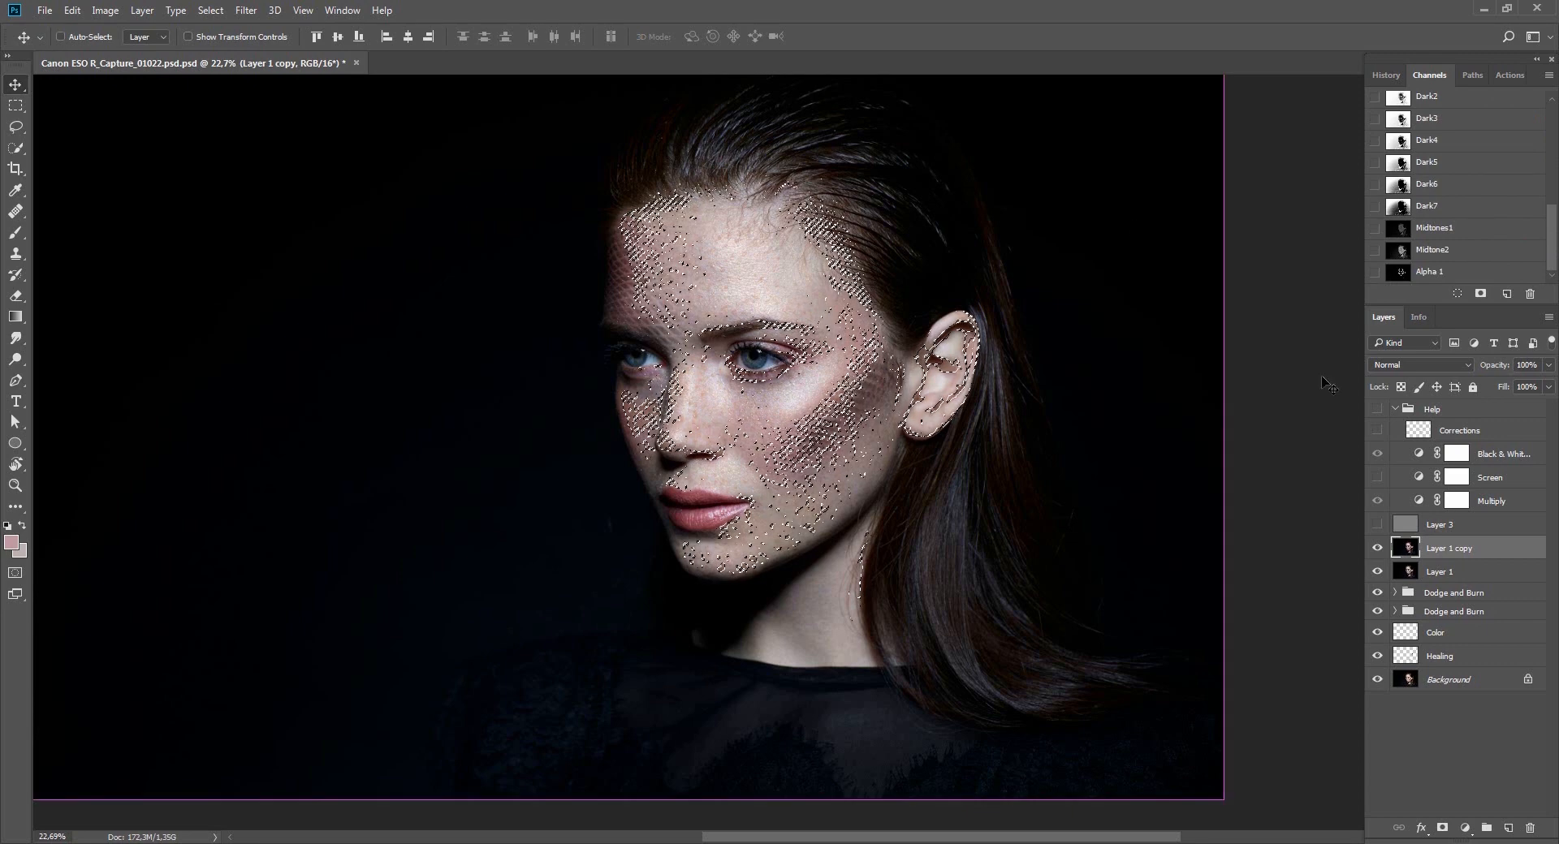
key(ctrl+j)
click(1402, 367)
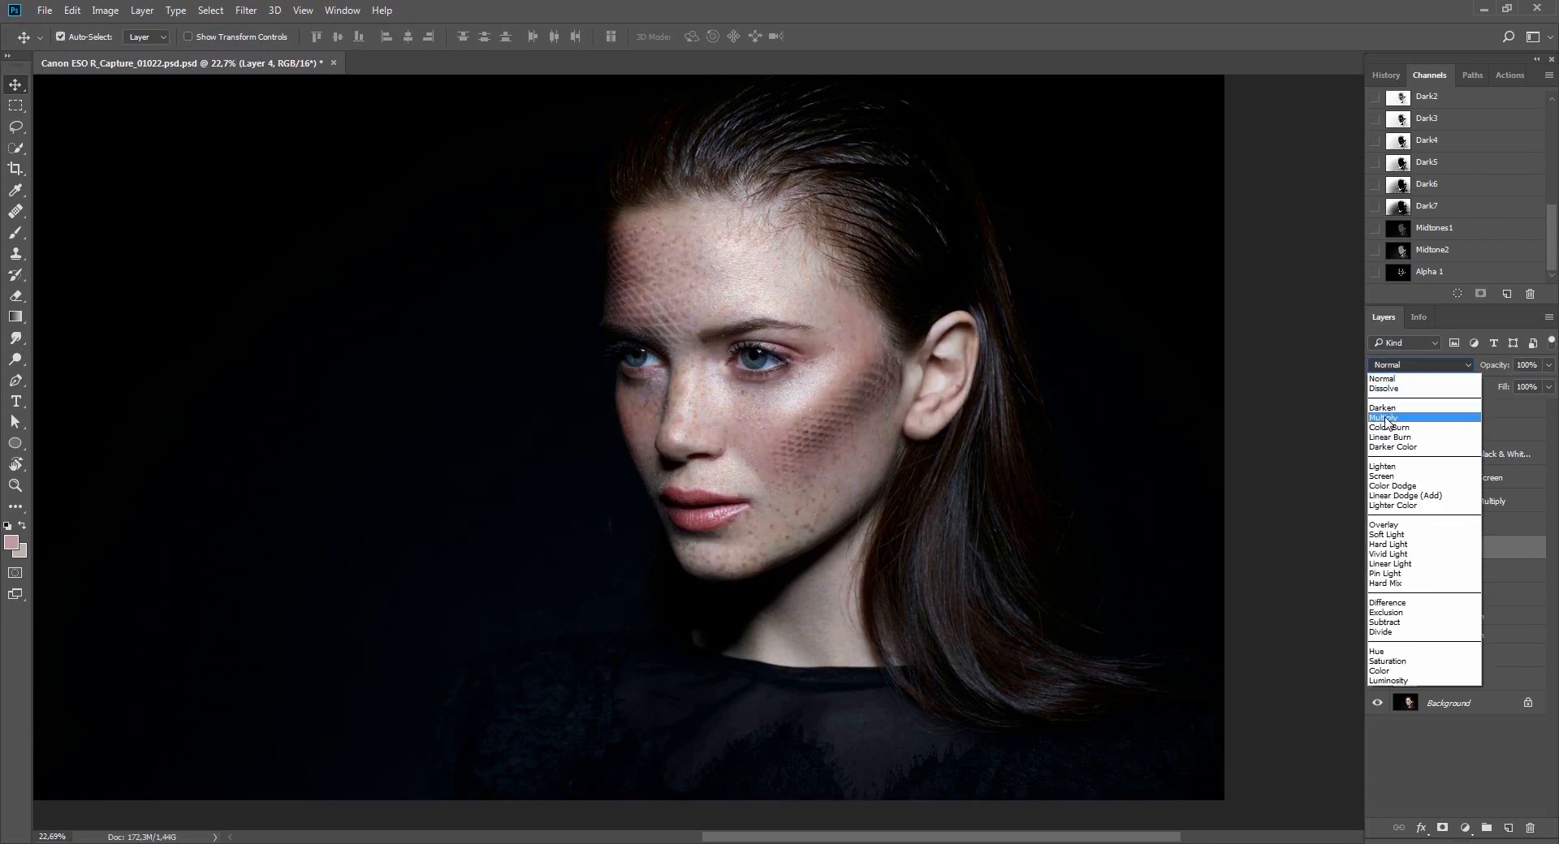
click(1386, 418)
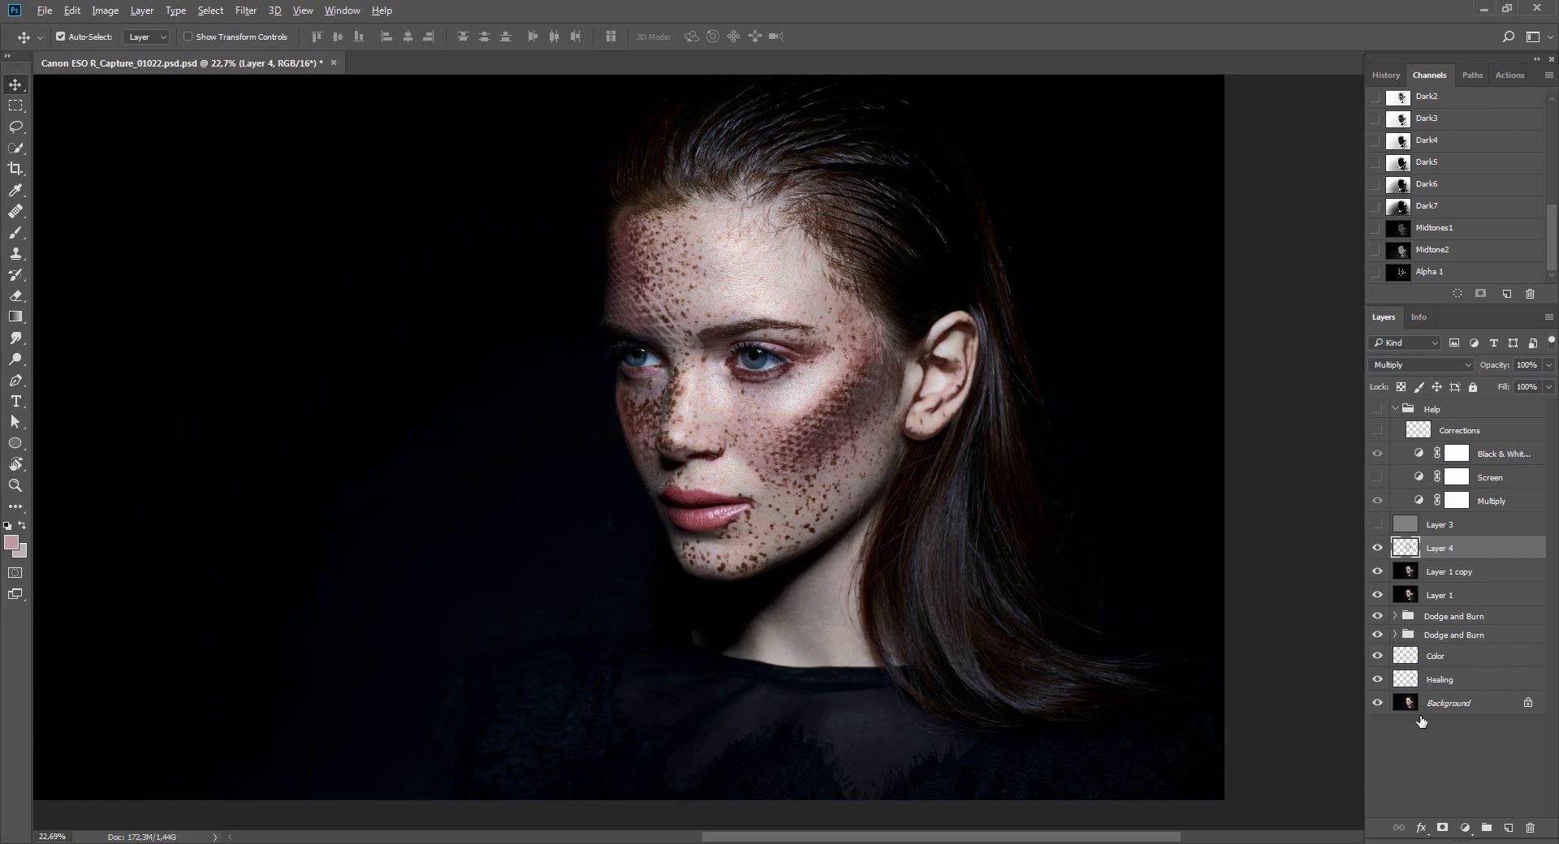
Add a black mask to Layer 4 and paint white on it under the eye with a soft brush at 50% opacity.
alt+click(1440, 827)
key(d)
key(b)
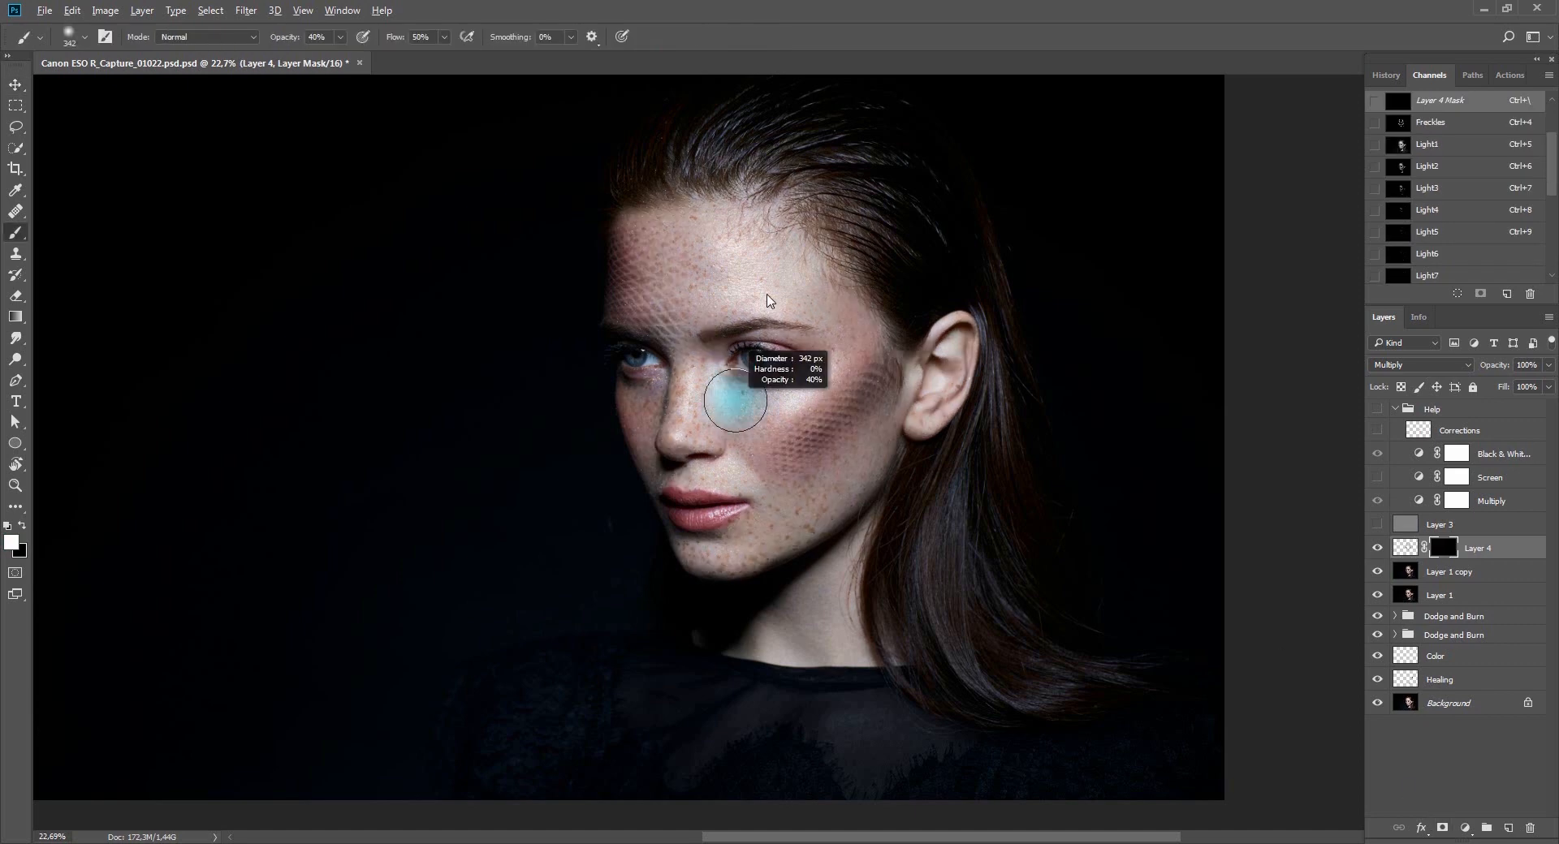
key(5)
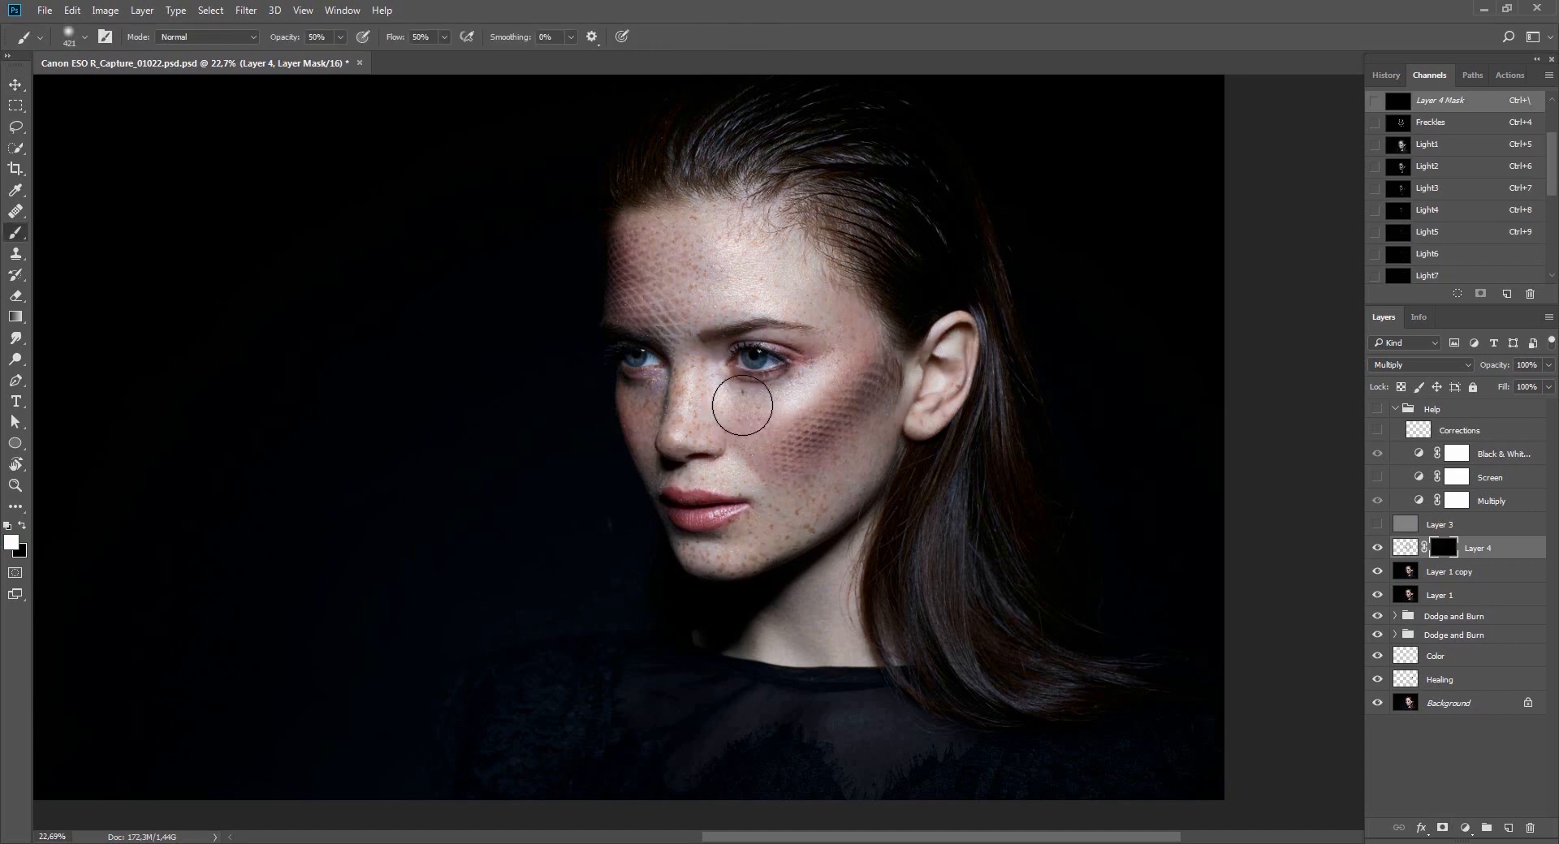
mouse_move(741, 404)
mouse_down()
mouse_move(764, 477)
mouse_move(747, 455)
mouse_up()
Paint the forehead freckles into the Layer 4 mask at 30% brush opacity and fade the last stroke to 15%.
key(3)
alt+right_click(761, 459)
alt+right_click(722, 279)
drag(668, 233, 667, 228)
key(ctrl+shift+f)
text(15)
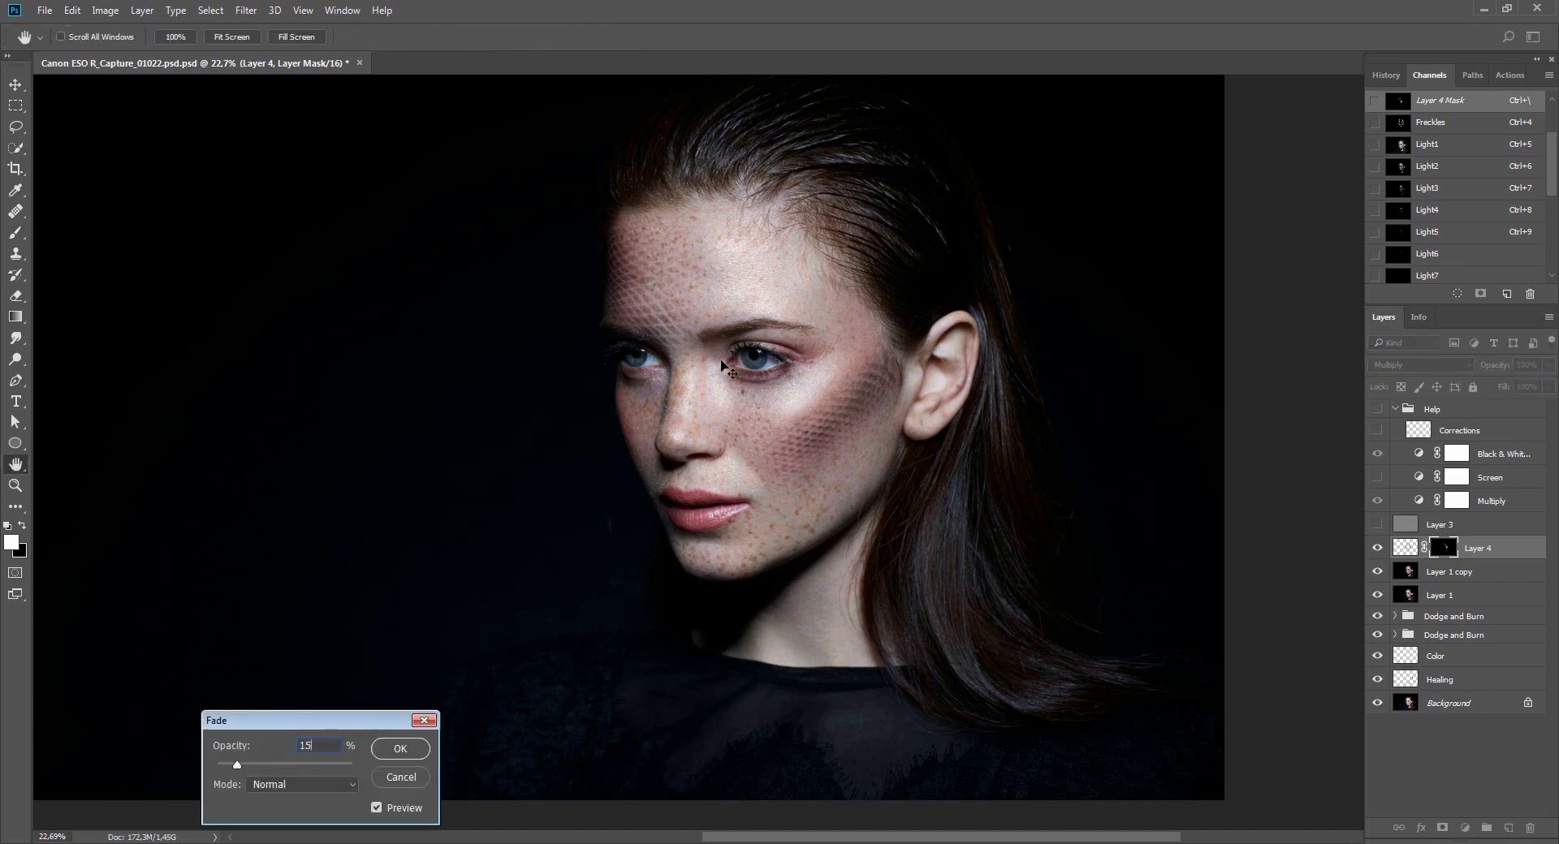
key(Return)
Compare the face with Layer 4 hidden and shown, and lower the layer's opacity and fill to 40%.
key(ctrl+space)
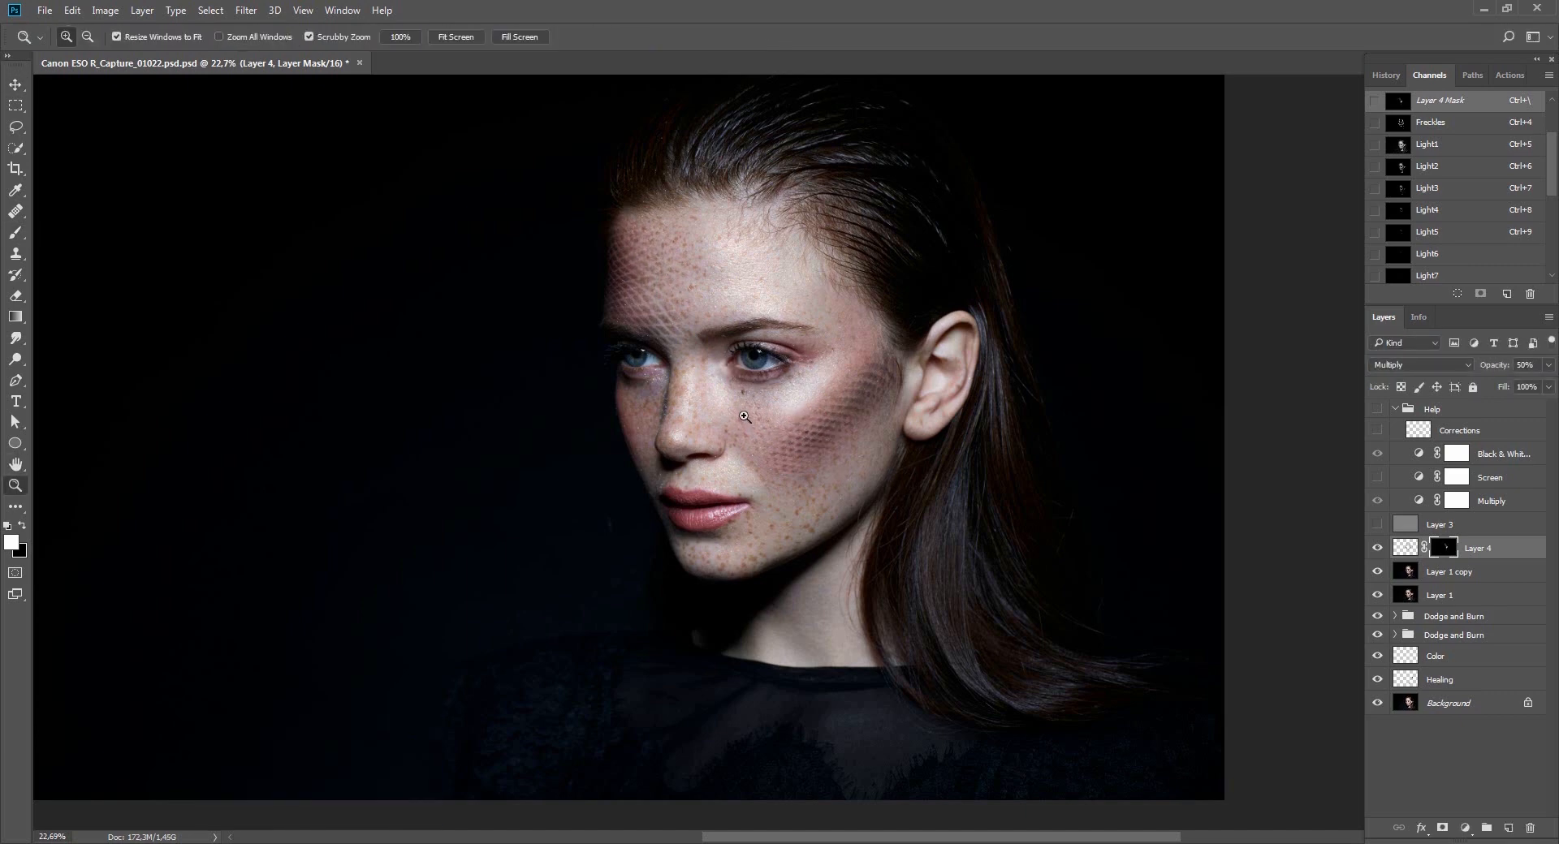
drag(737, 416, 802, 467)
drag(805, 472, 765, 455)
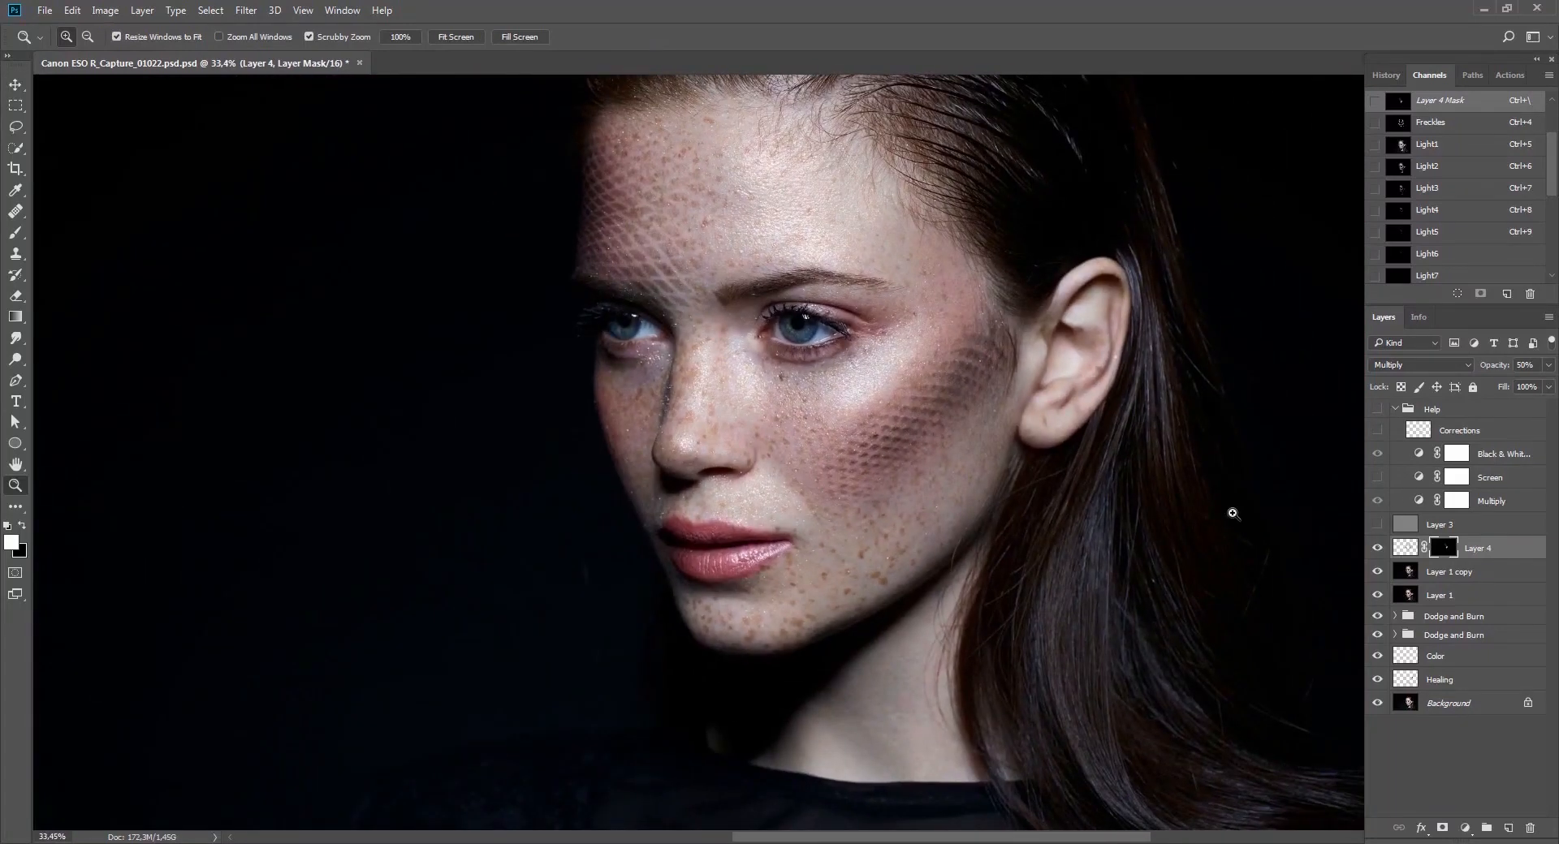
click(1377, 550)
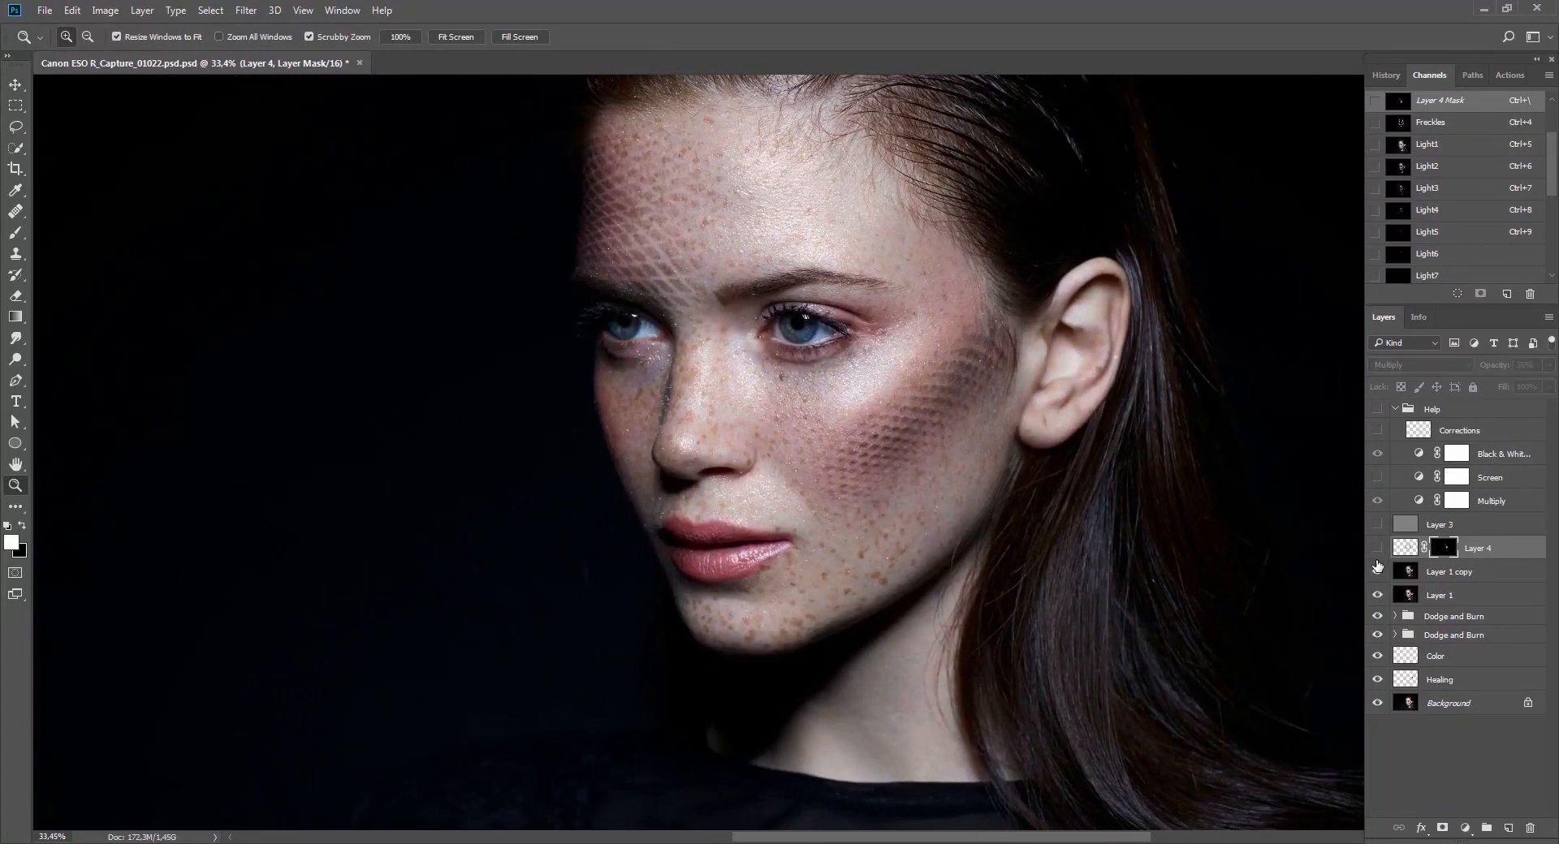
click(1377, 550)
drag(903, 488, 850, 522)
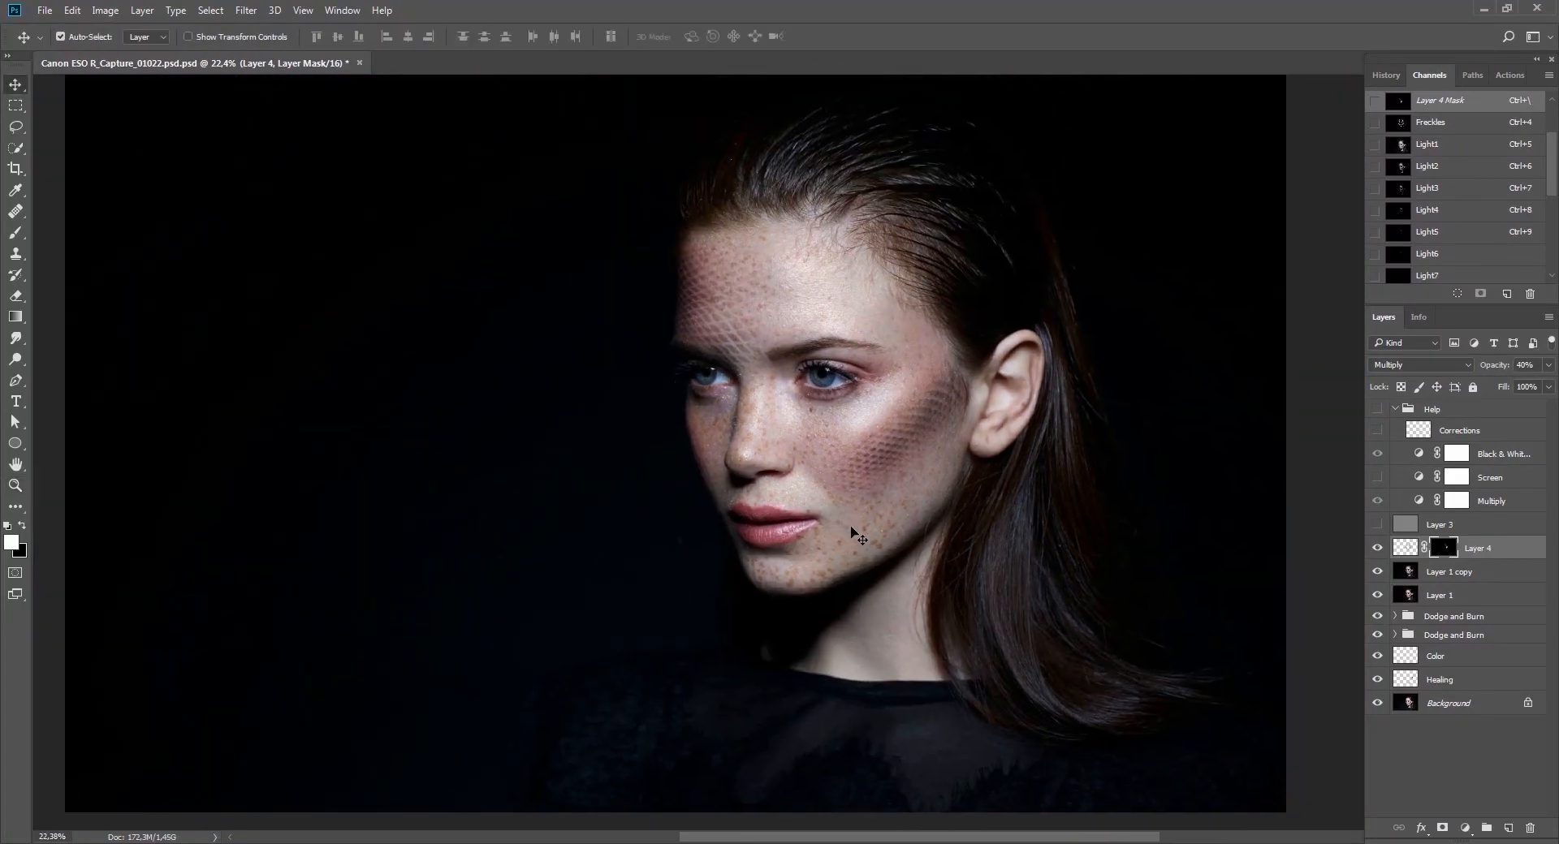
key(4)
key(shift+4)
Delete Layer 4 and try a Shadows/Highlights adjustment on the Layer 1 copy.
key(Delete)
click(1378, 550)
scroll(1037, 515, right, 2)
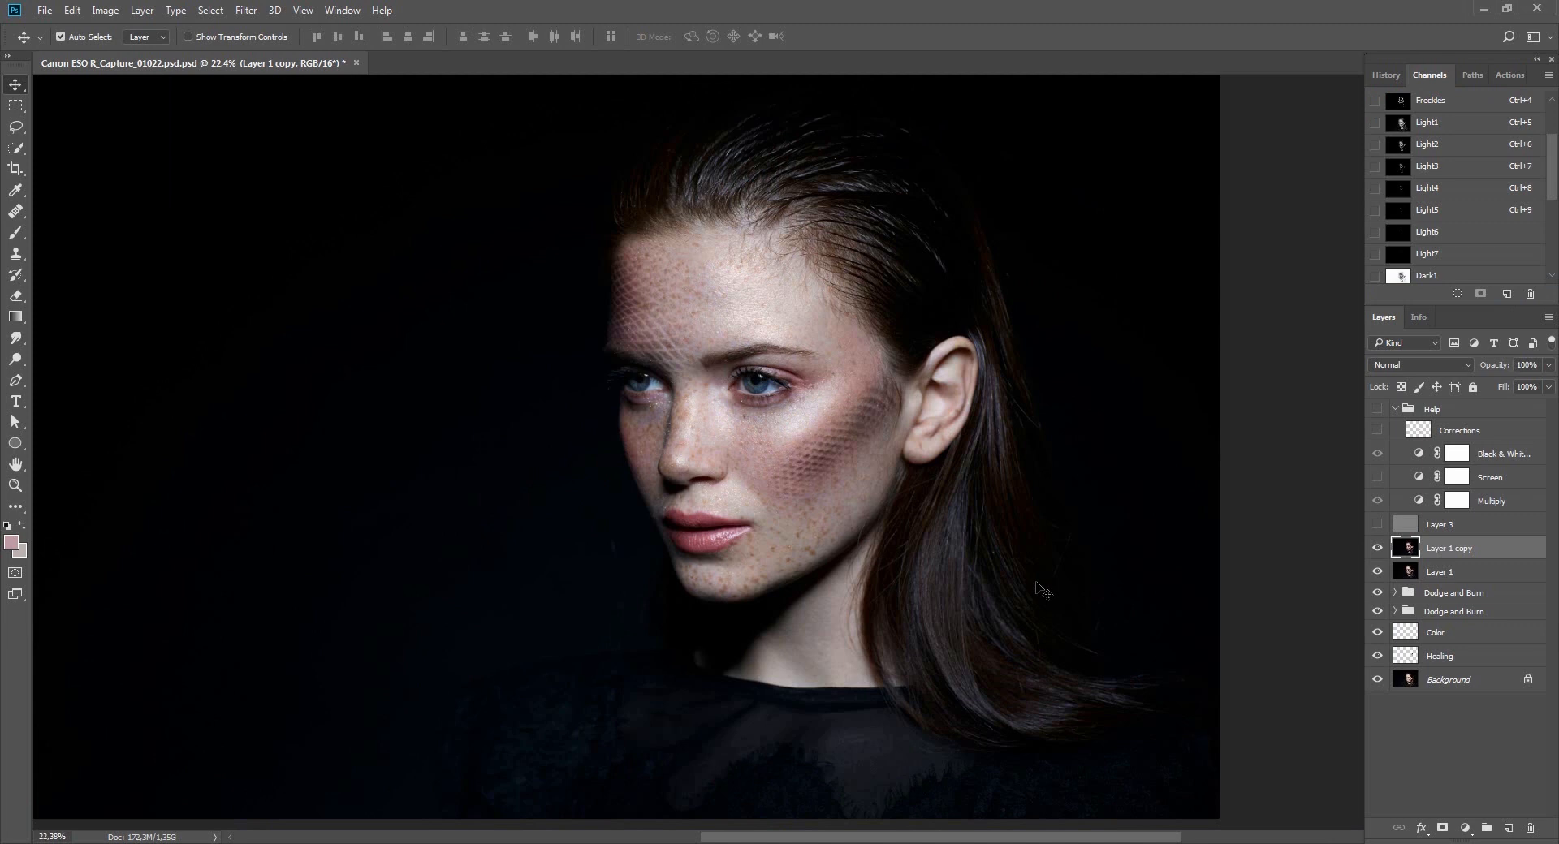
key(ctrl+h)
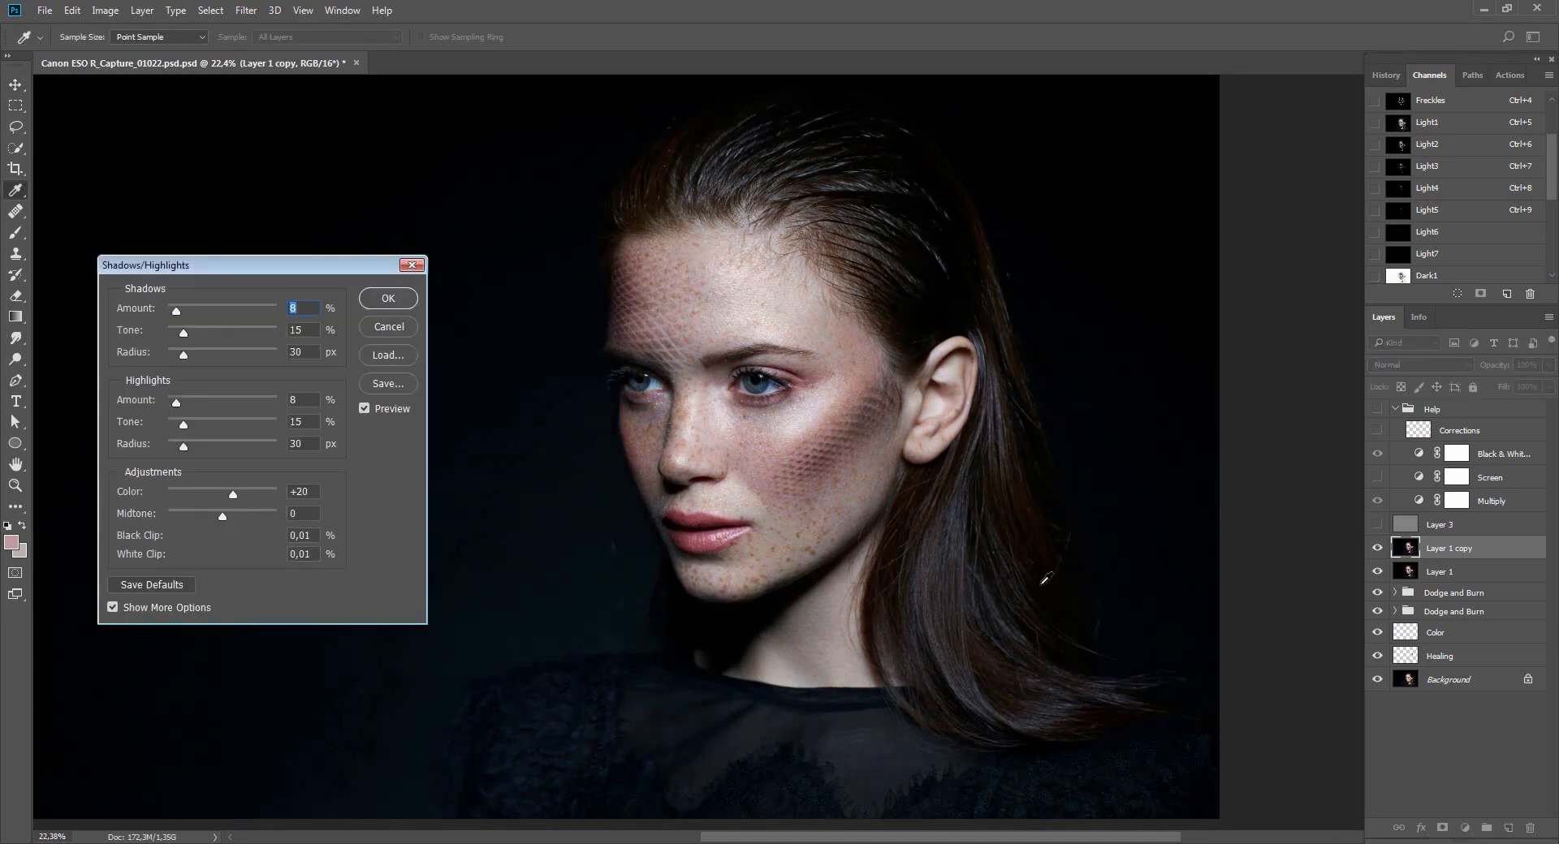
key(Escape)
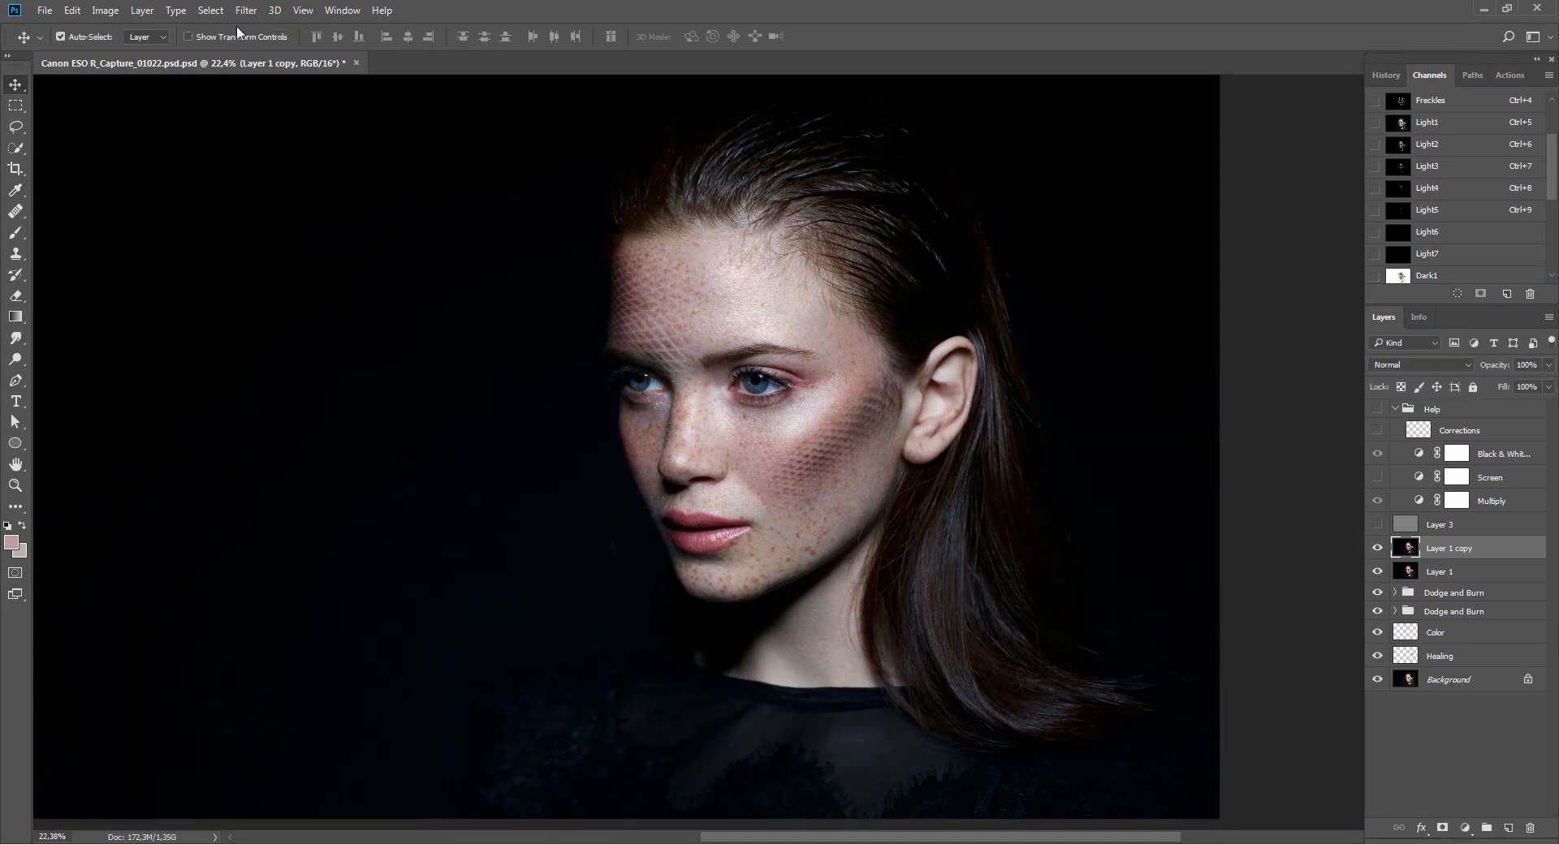
Start a Curves adjustment on the Layer 1 copy and shift the highlight end points of the red, green and blue channels.
click(107, 11)
mouse_move(157, 58)
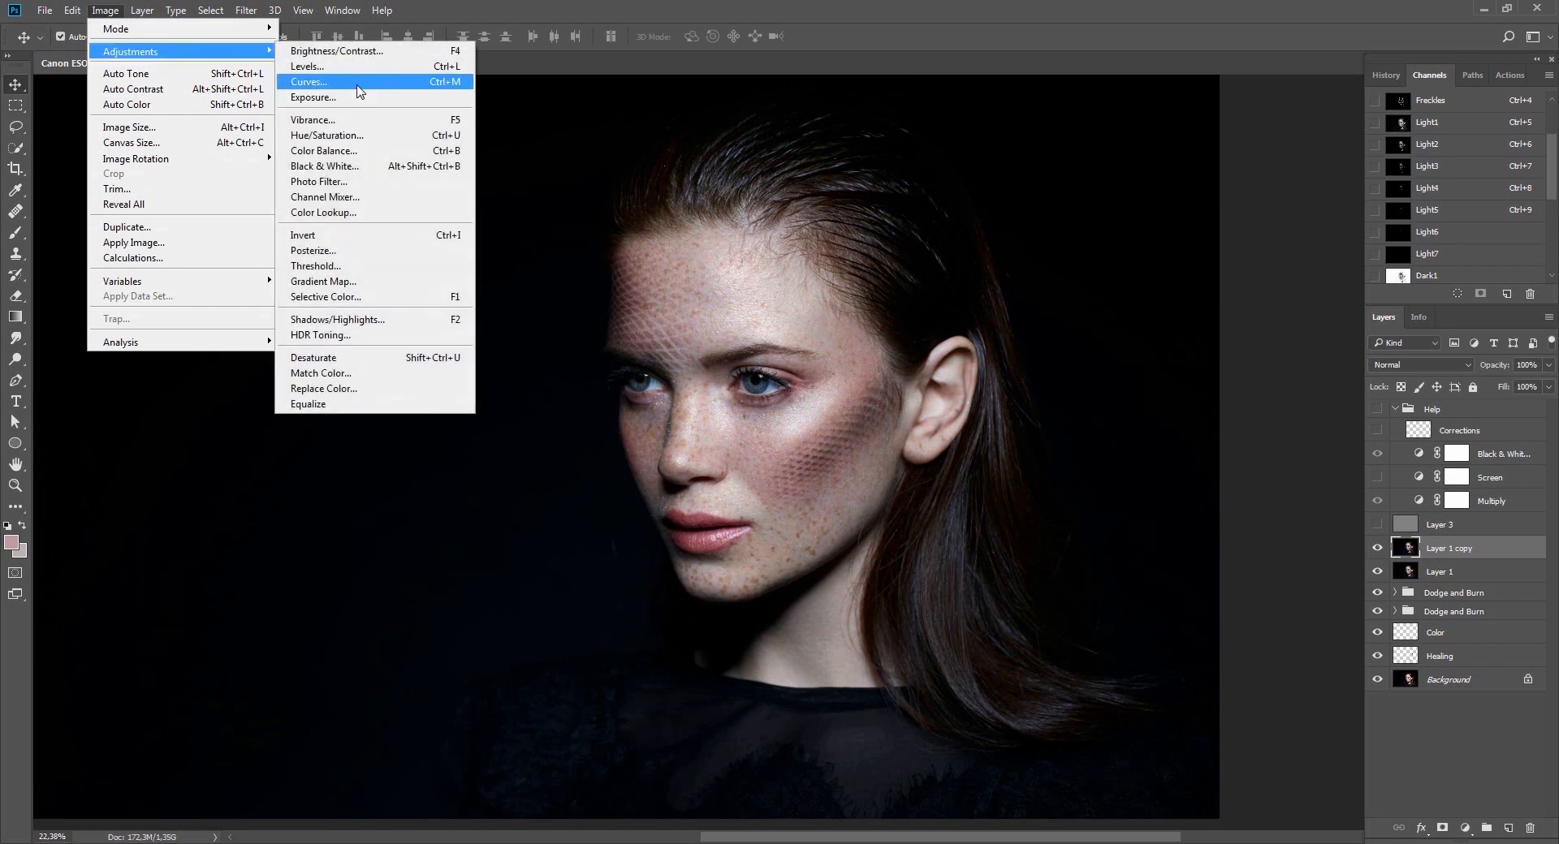
click(341, 82)
click(112, 755)
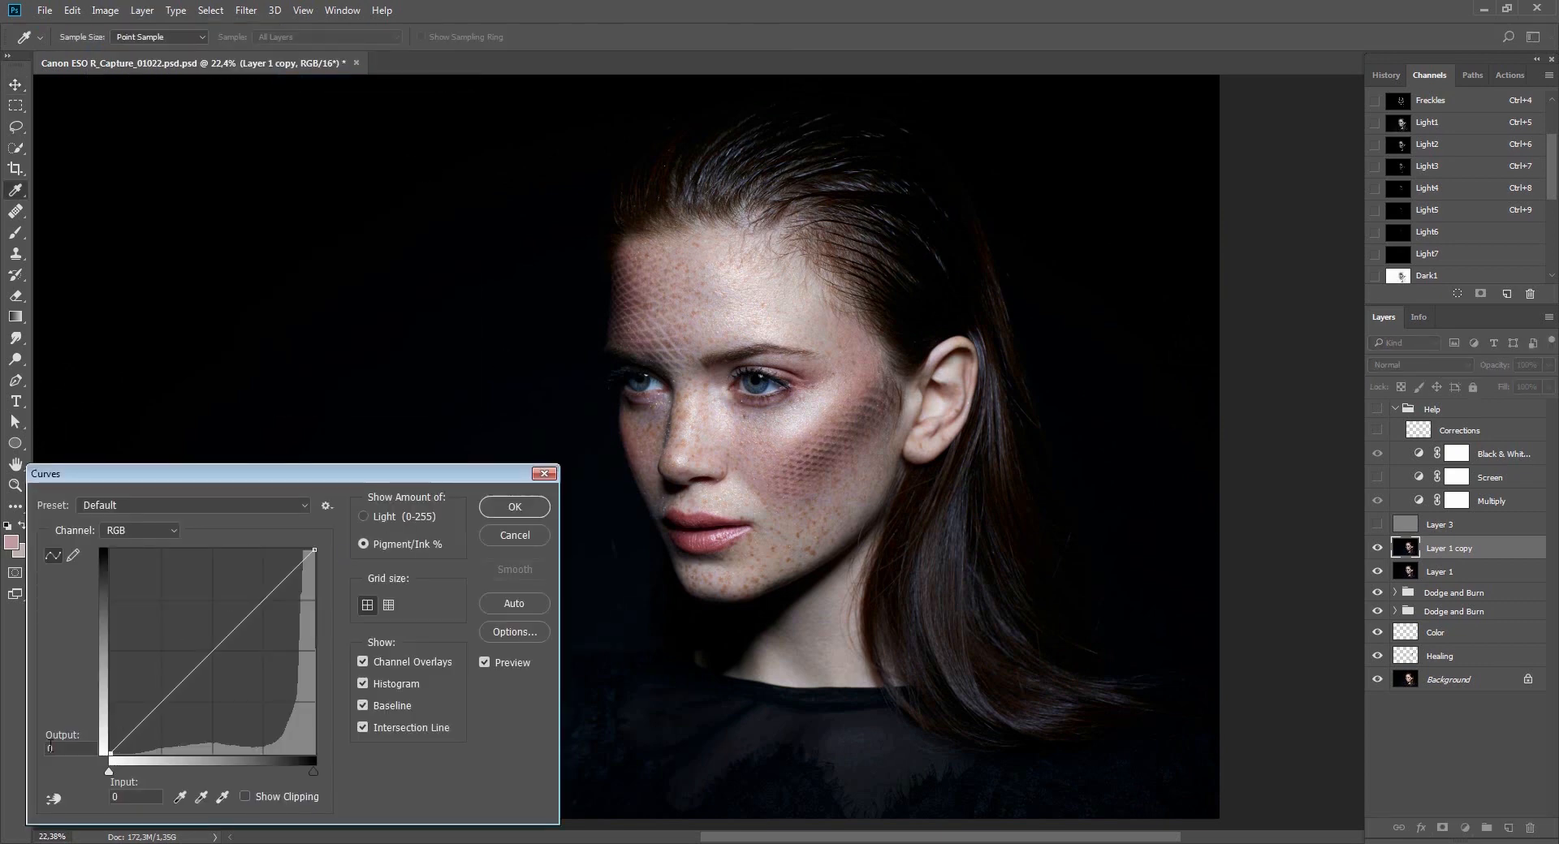
key(alt+3)
key(alt+4)
key(alt+5)
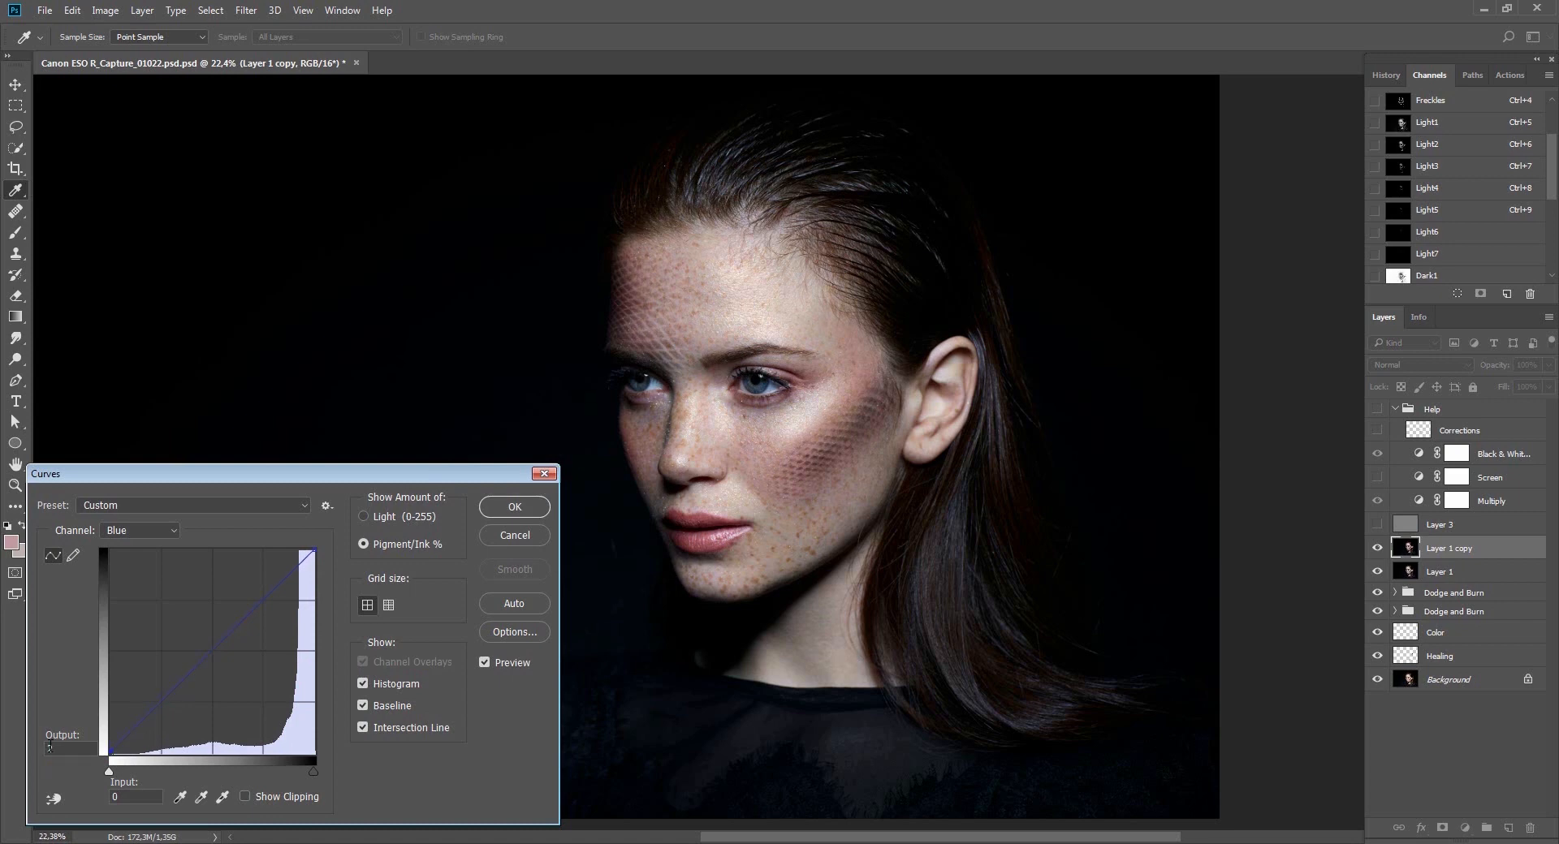
Add curve points from the textured cheek area, set the red point's output to 69, fine-tune green and blue, and apply the Curves.
ctrl+click(868, 421)
key(alt+4)
key(alt+3)
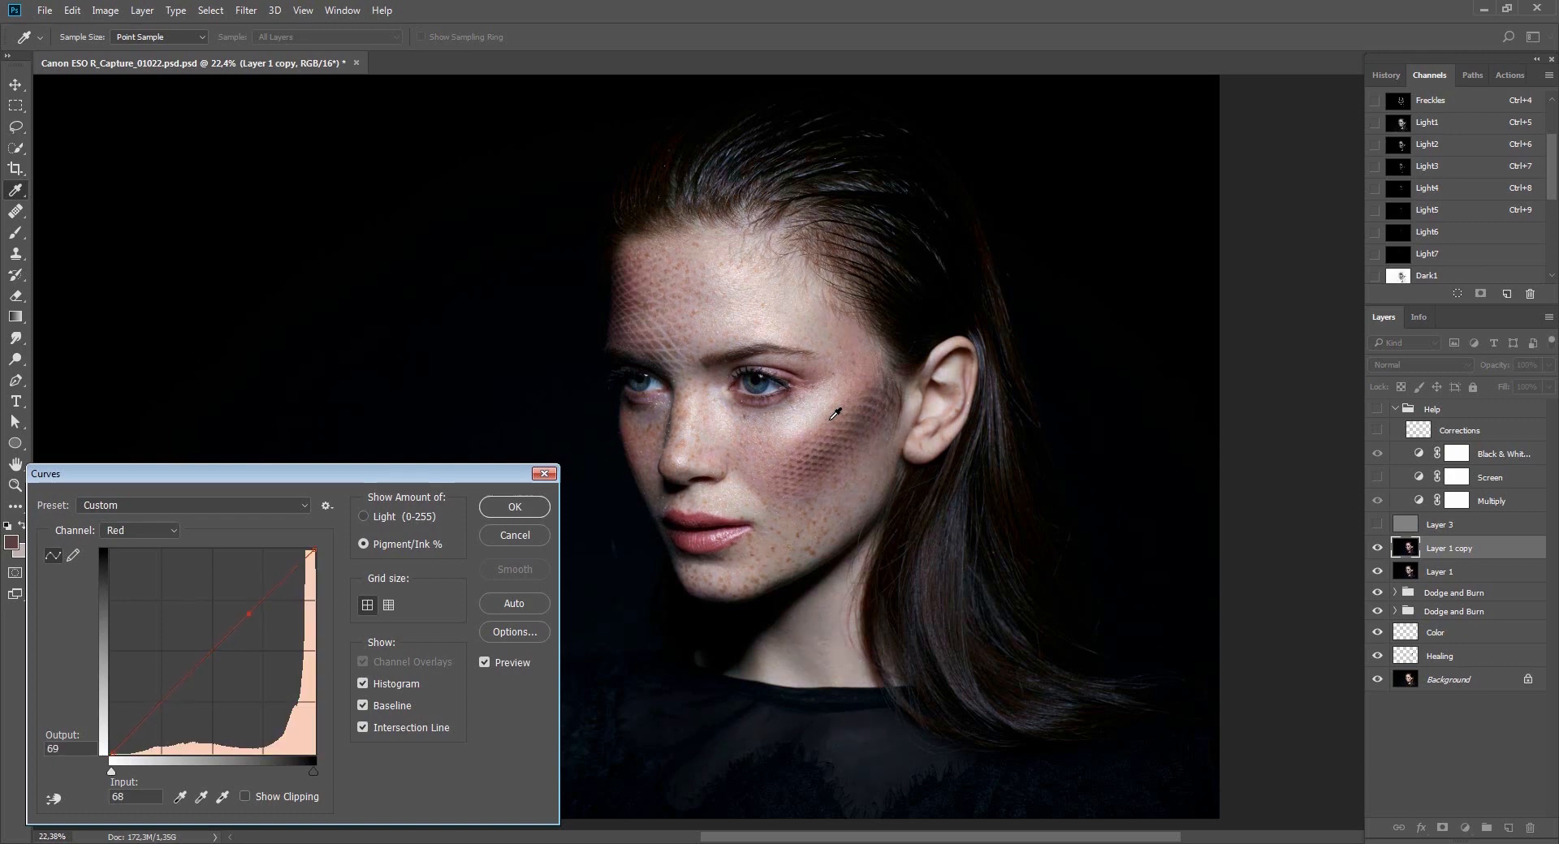
key(alt+5)
key(alt+4)
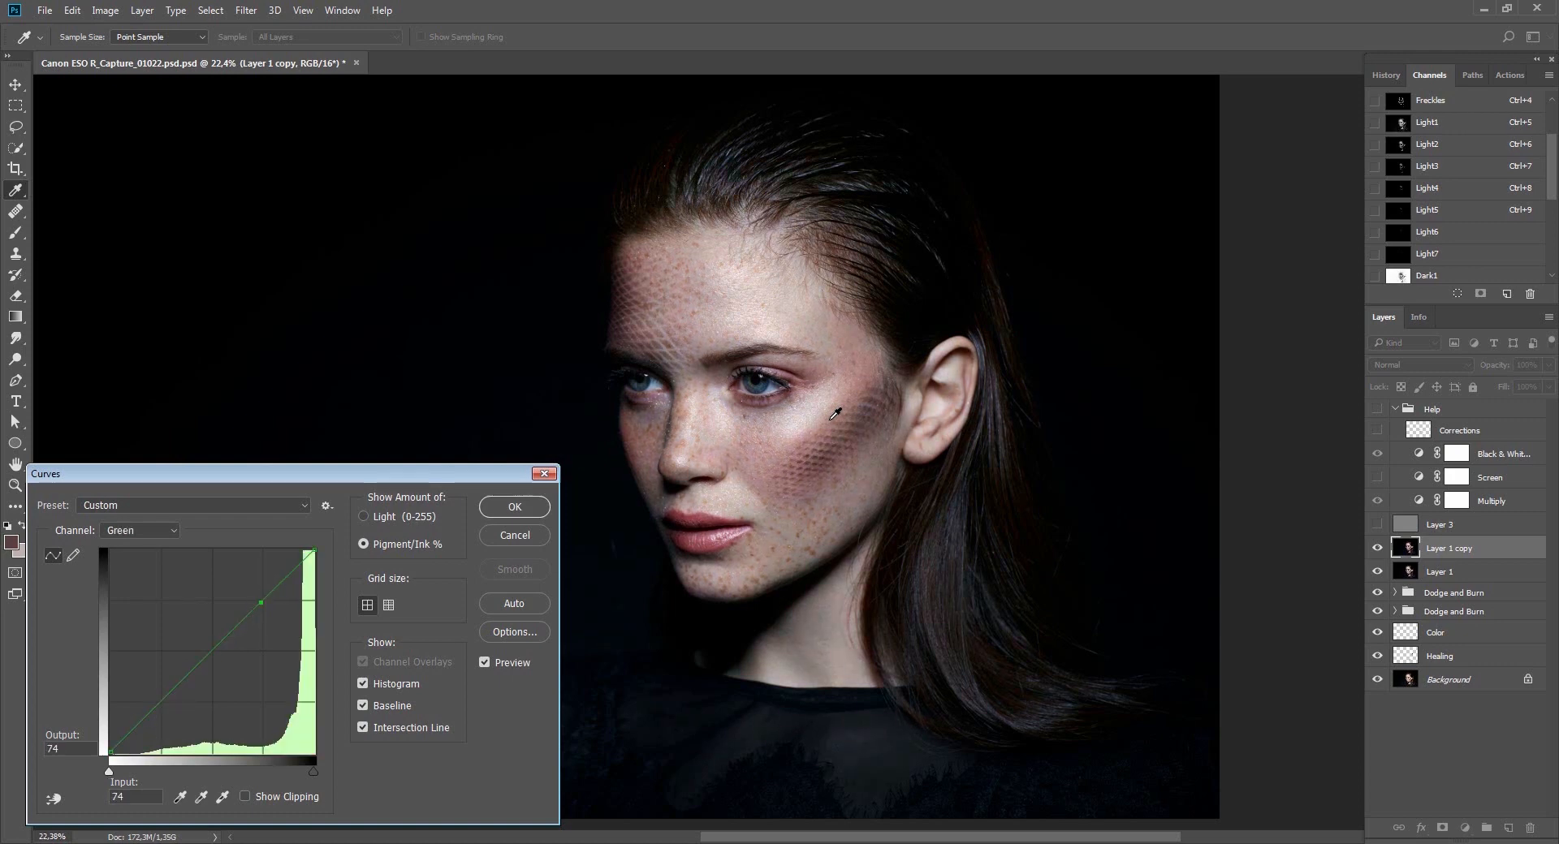
key(alt+5)
key(alt+4)
key(alt+5)
key(Up)
key(alt+3)
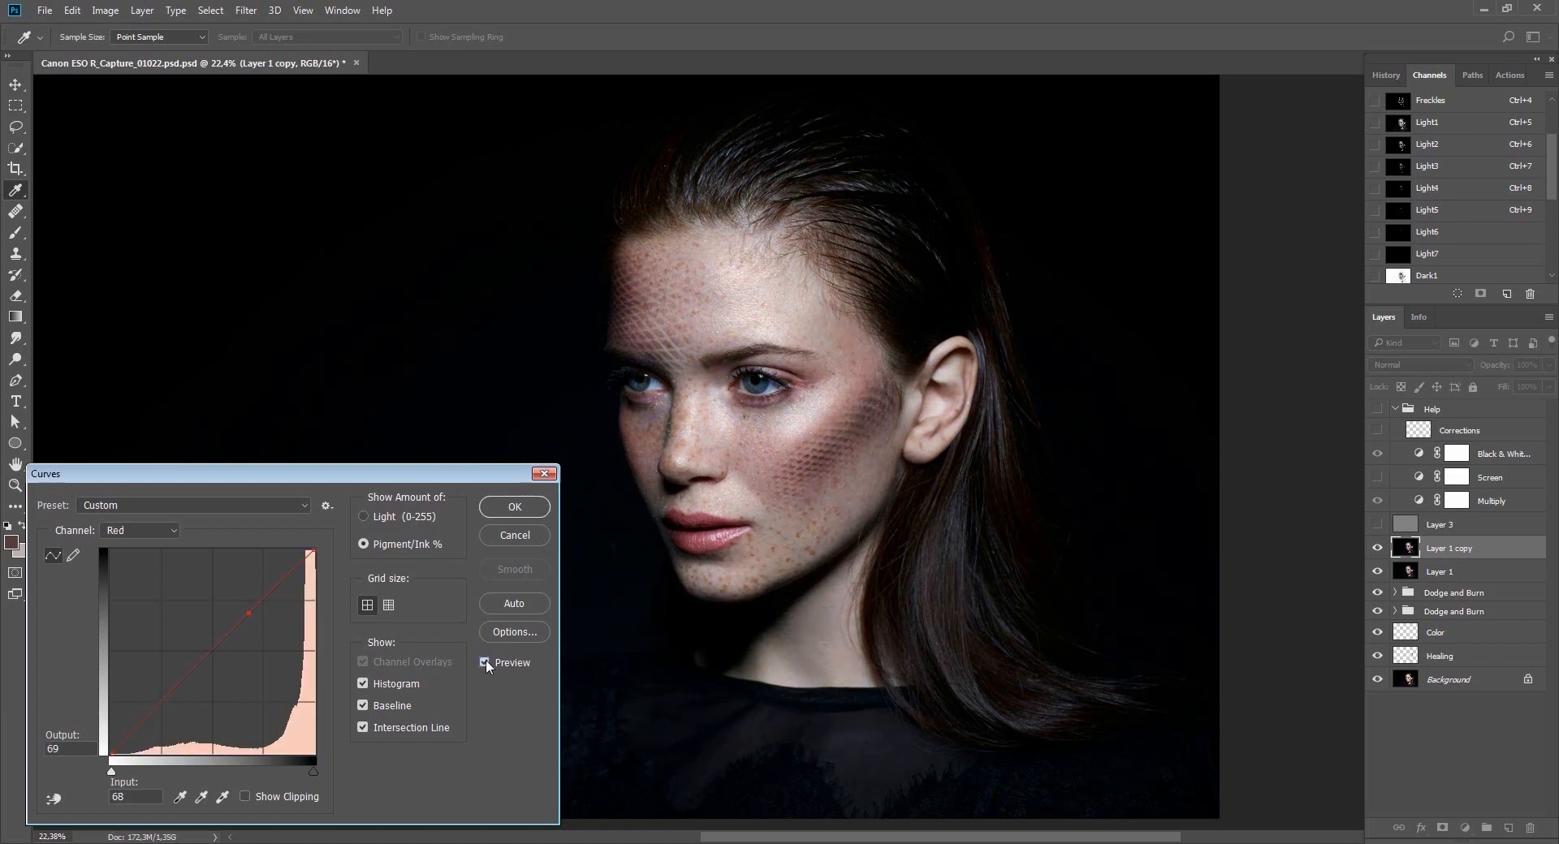
click(515, 510)
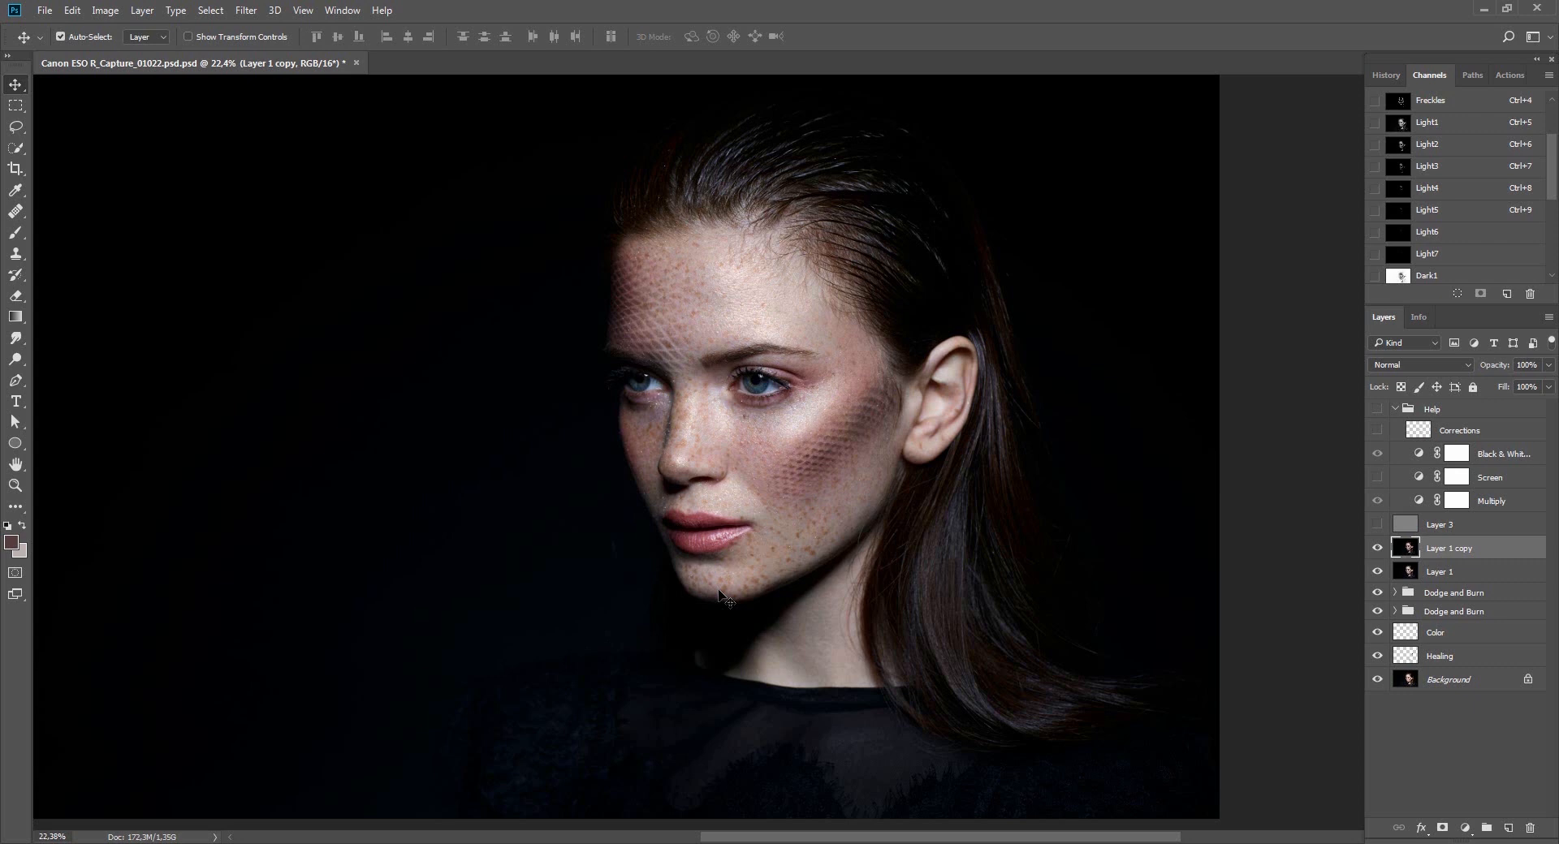
Duplicate Layer 1 copy and apply a Vibrance adjustment to the duplicate with vibrance 80 and saturation -20.
key(ctrl+j)
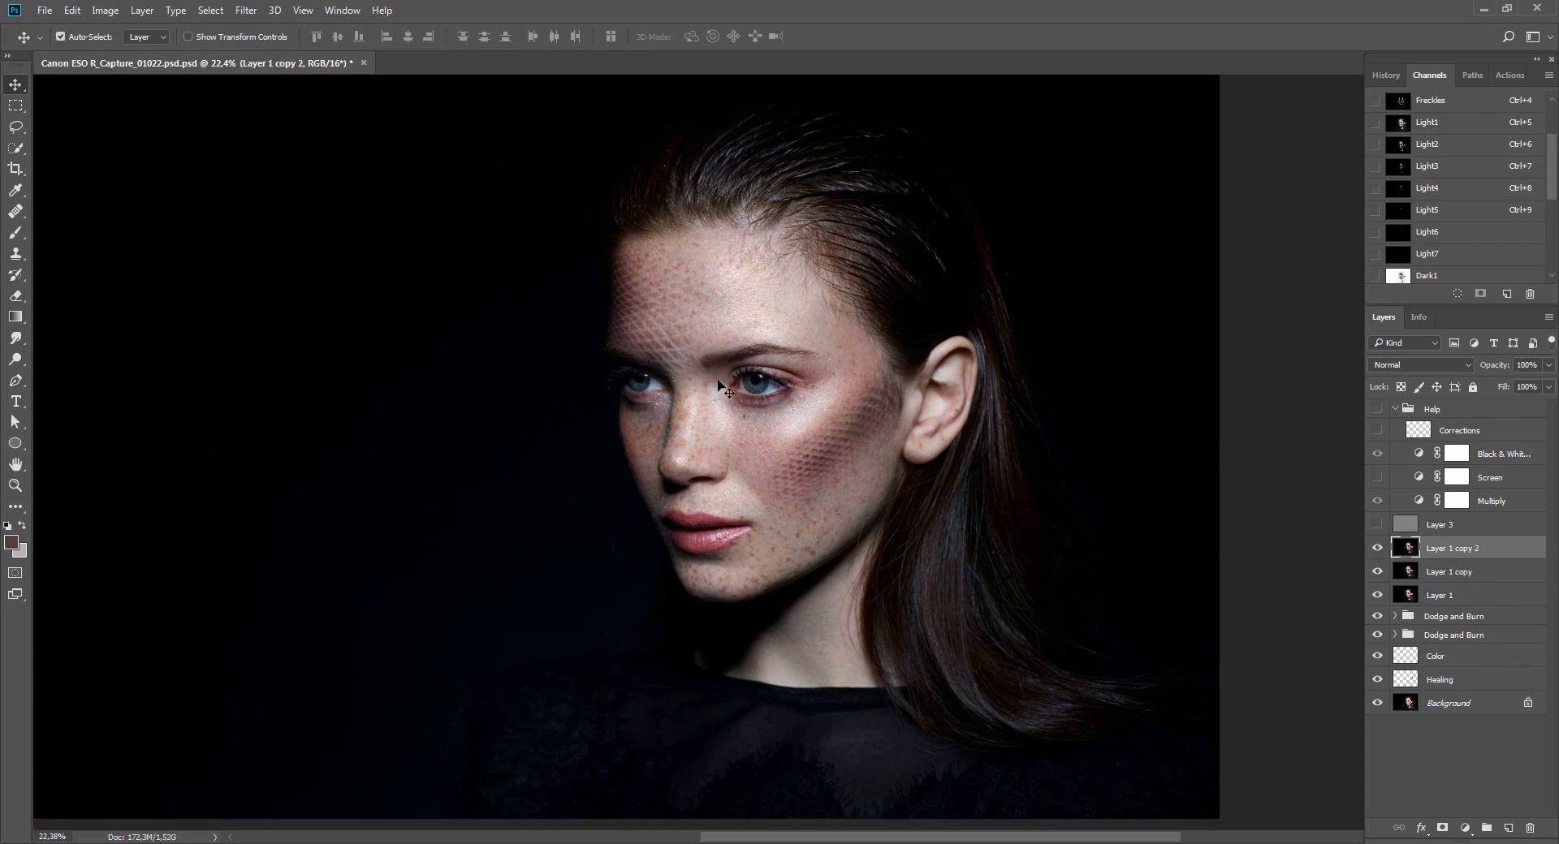
key(alt+i)
text(jv)
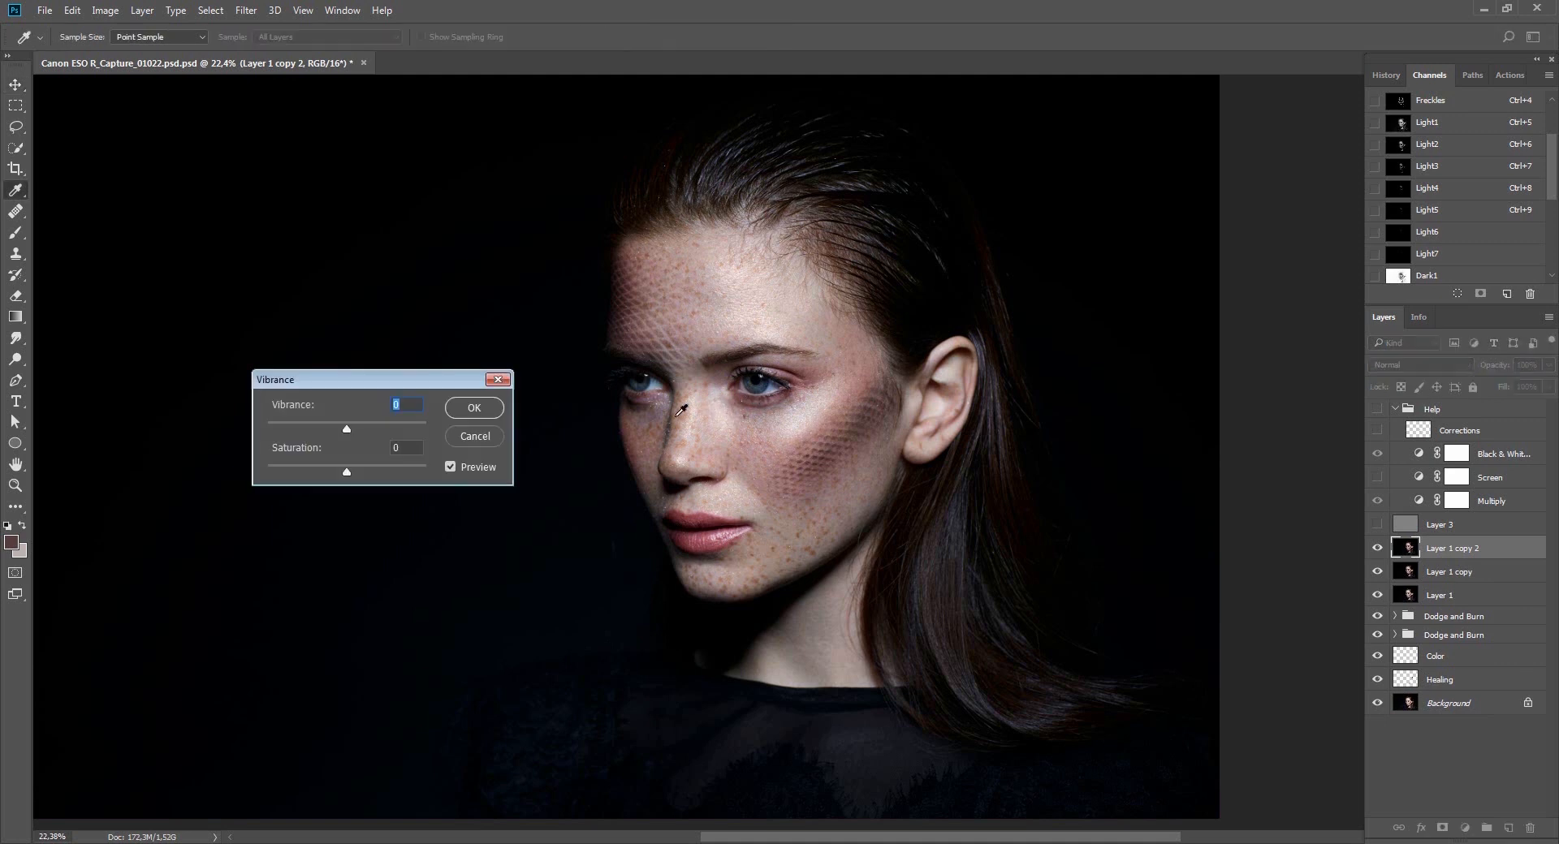
text(80-8)
key(Down)
key(Down)
key(Down)
key(Down)
key(Down)
key(Down)
key(Down)
key(Down)
key(Down)
key(Down)
click(461, 467)
click(468, 468)
click(474, 476)
click(475, 476)
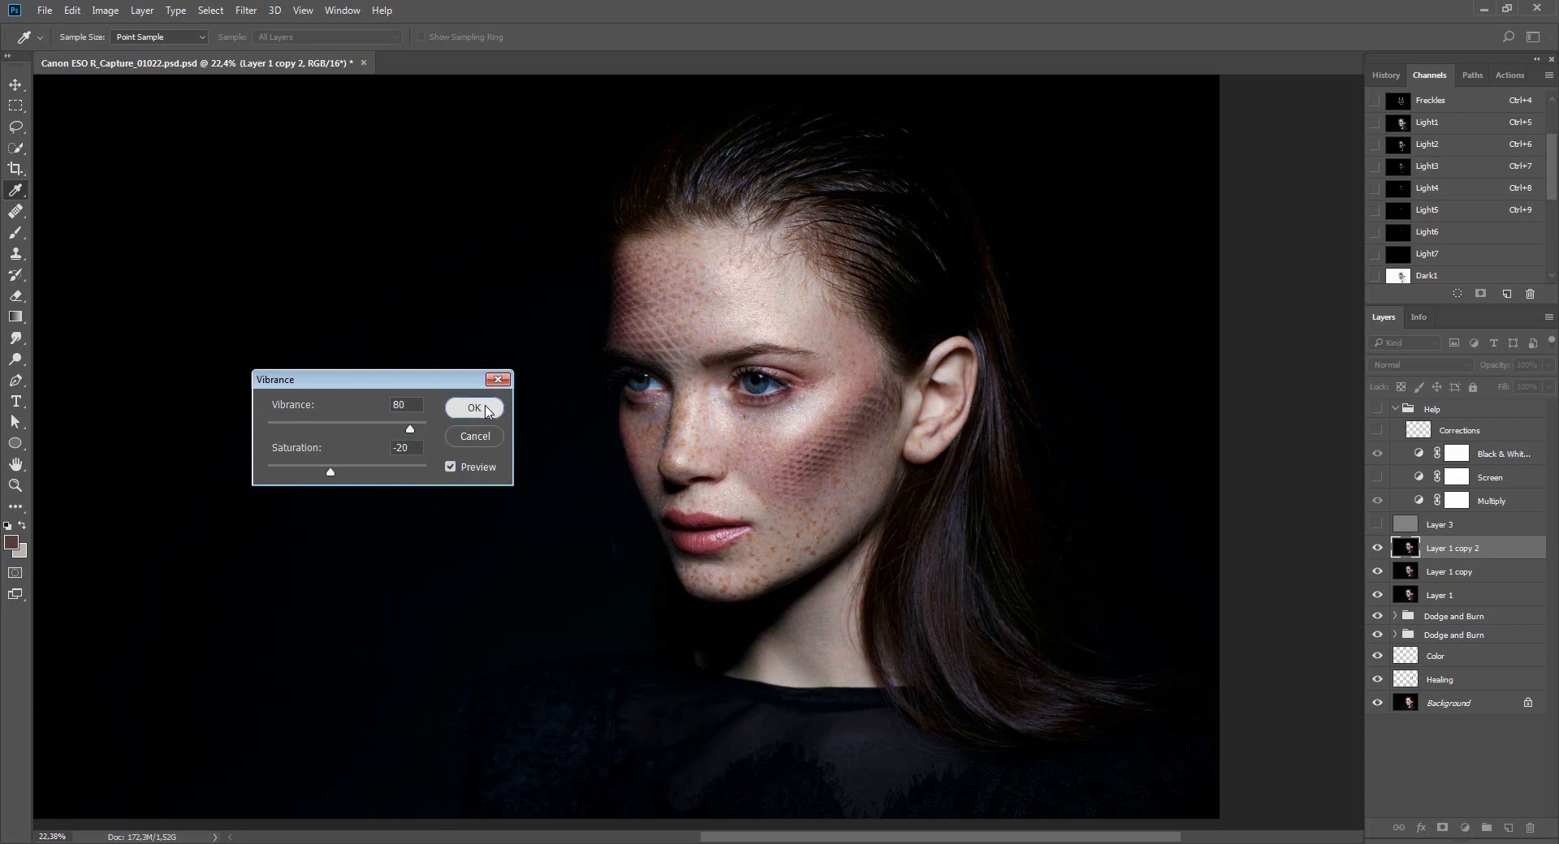
click(476, 411)
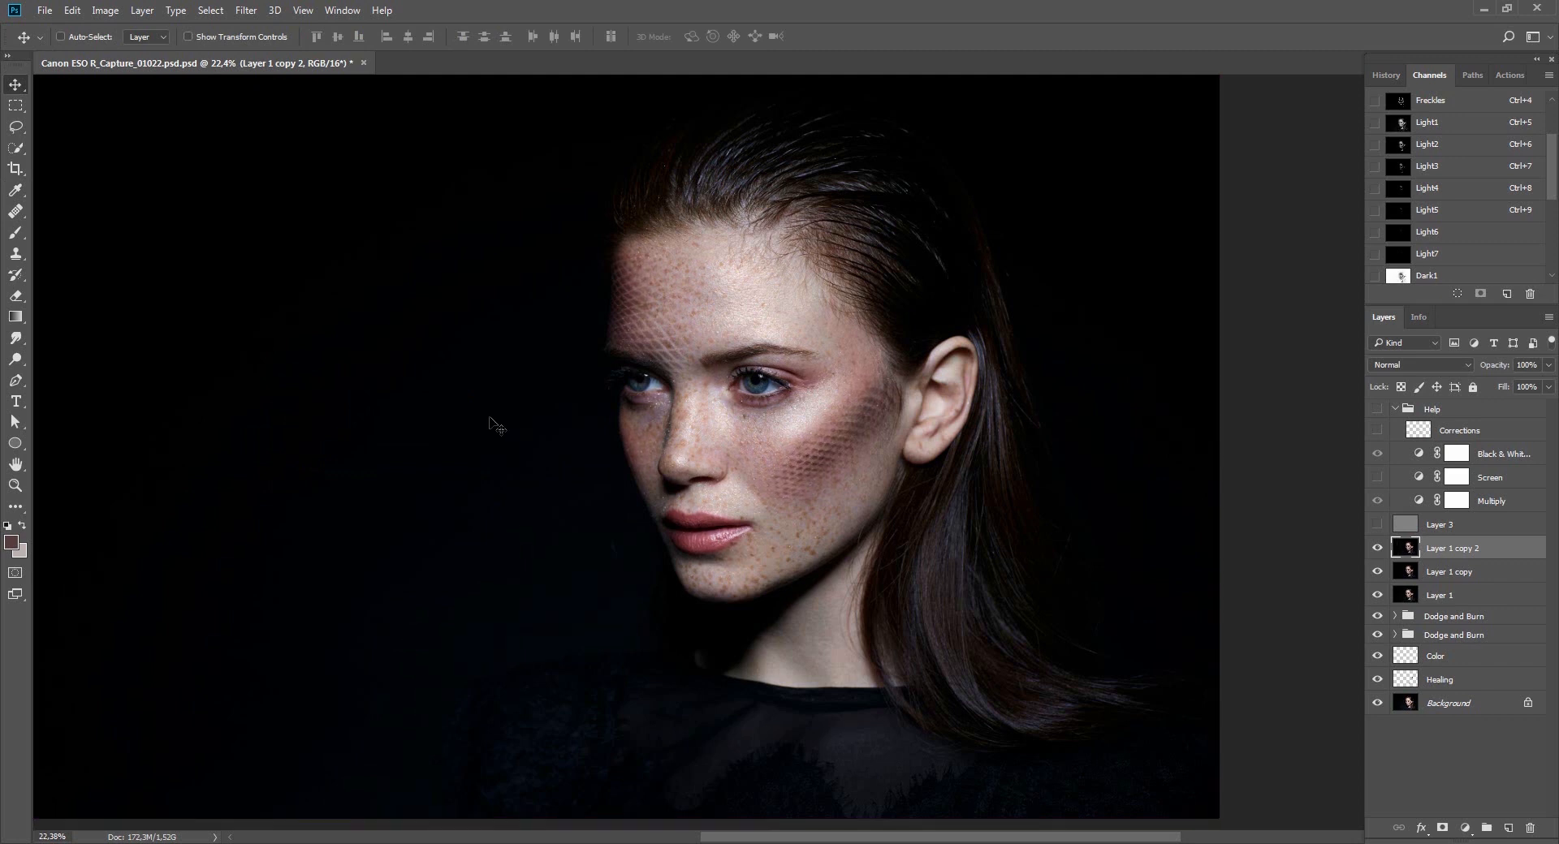
Apply a Hue/Saturation adjustment to the Reds of Layer 1 copy 2 with saturation +10 and lightness -20.
key(ctrl+u)
key(alt+3)
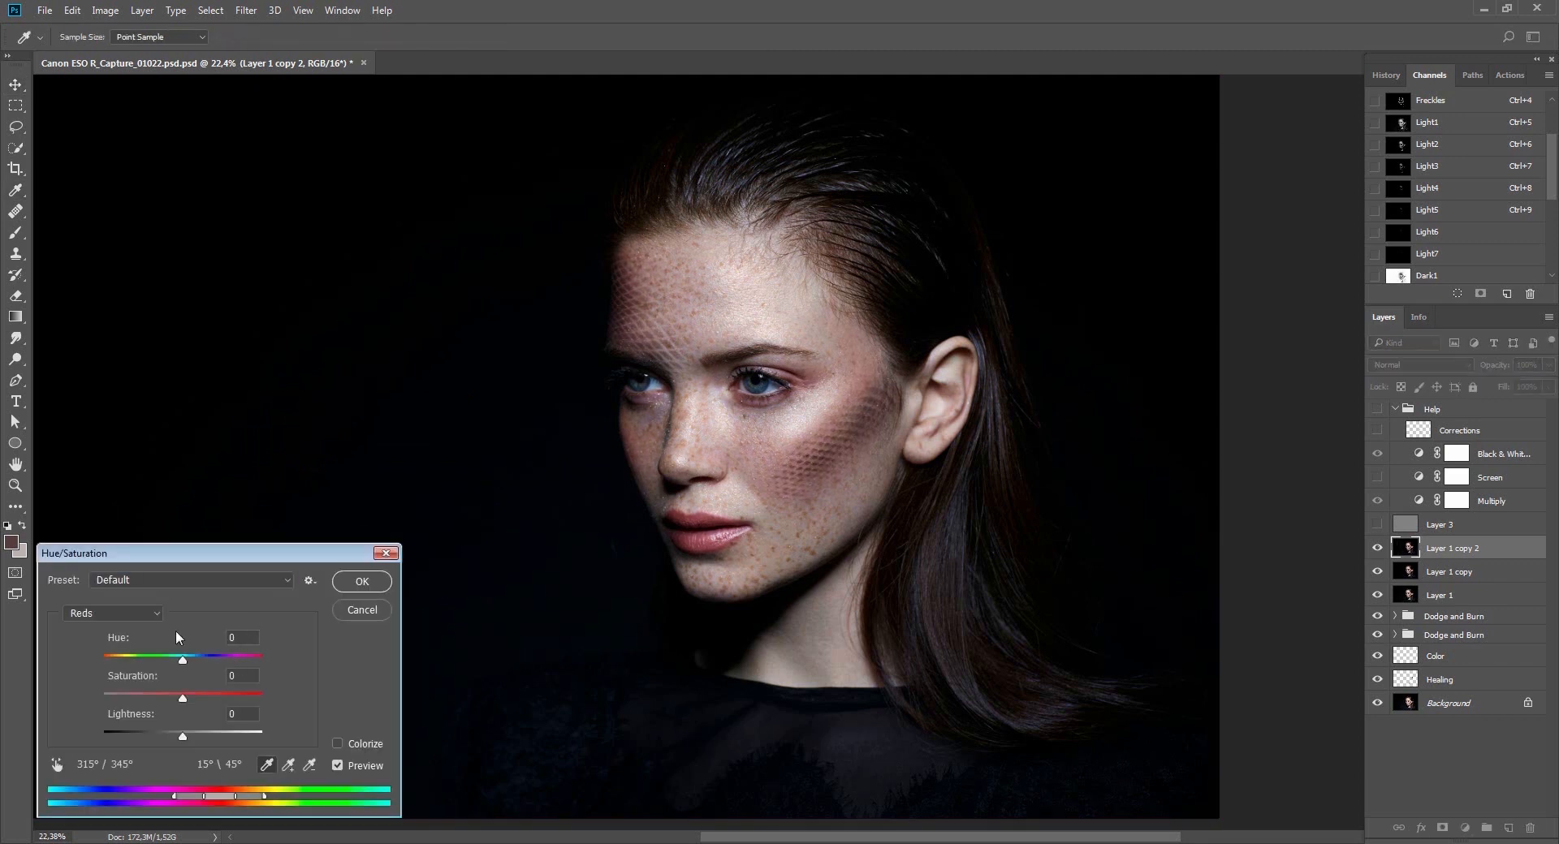
key(Tab)
key(shift+Up)
key(Tab)
key(Tab)
key(shift+Tab)
key(shift+Down)
key(shift+Down)
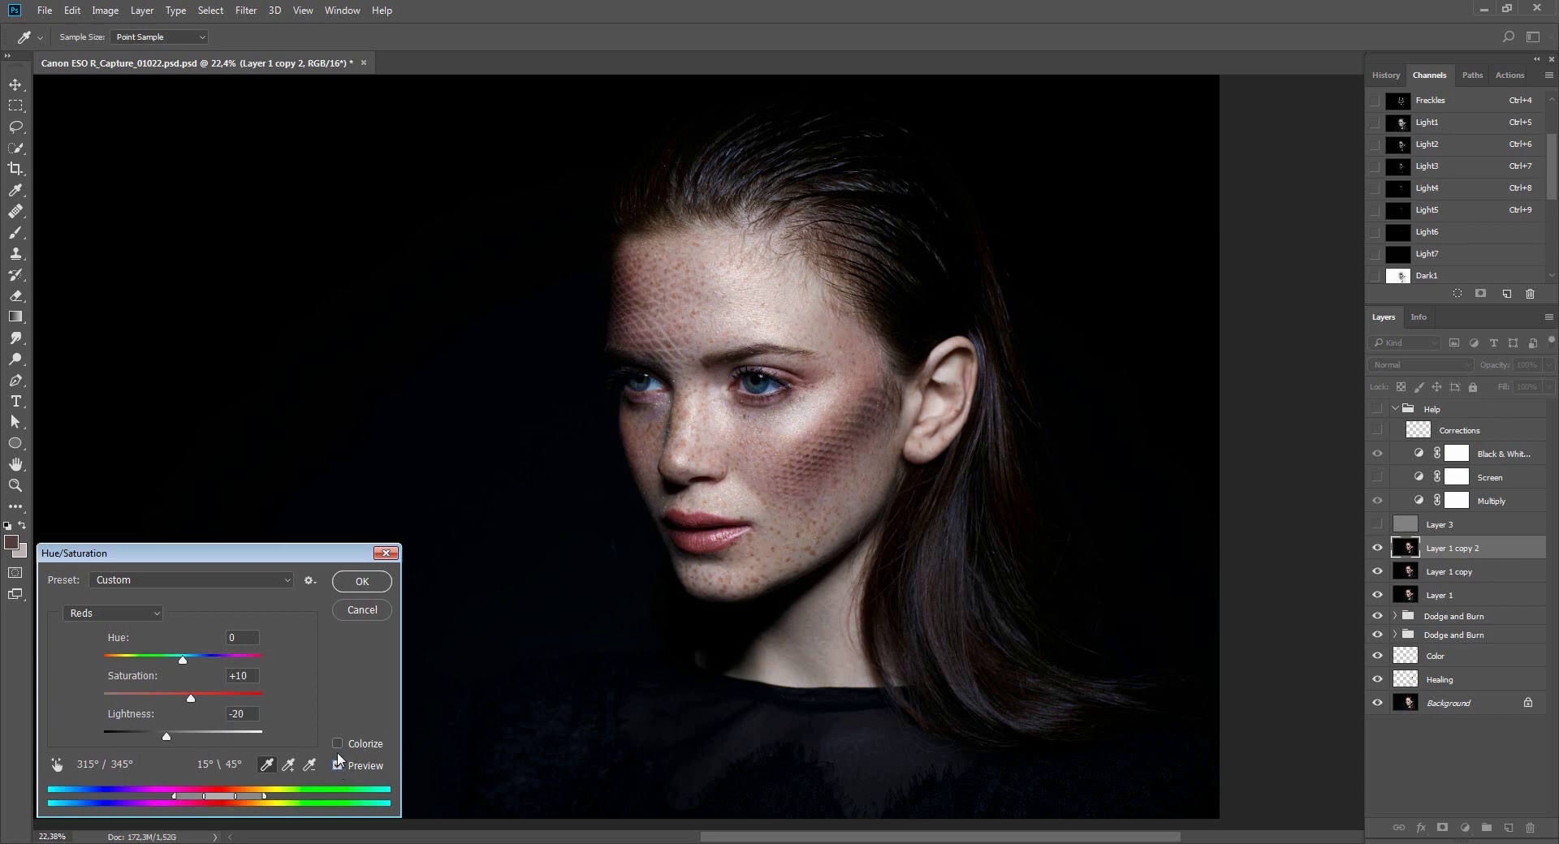
click(357, 582)
key(v)
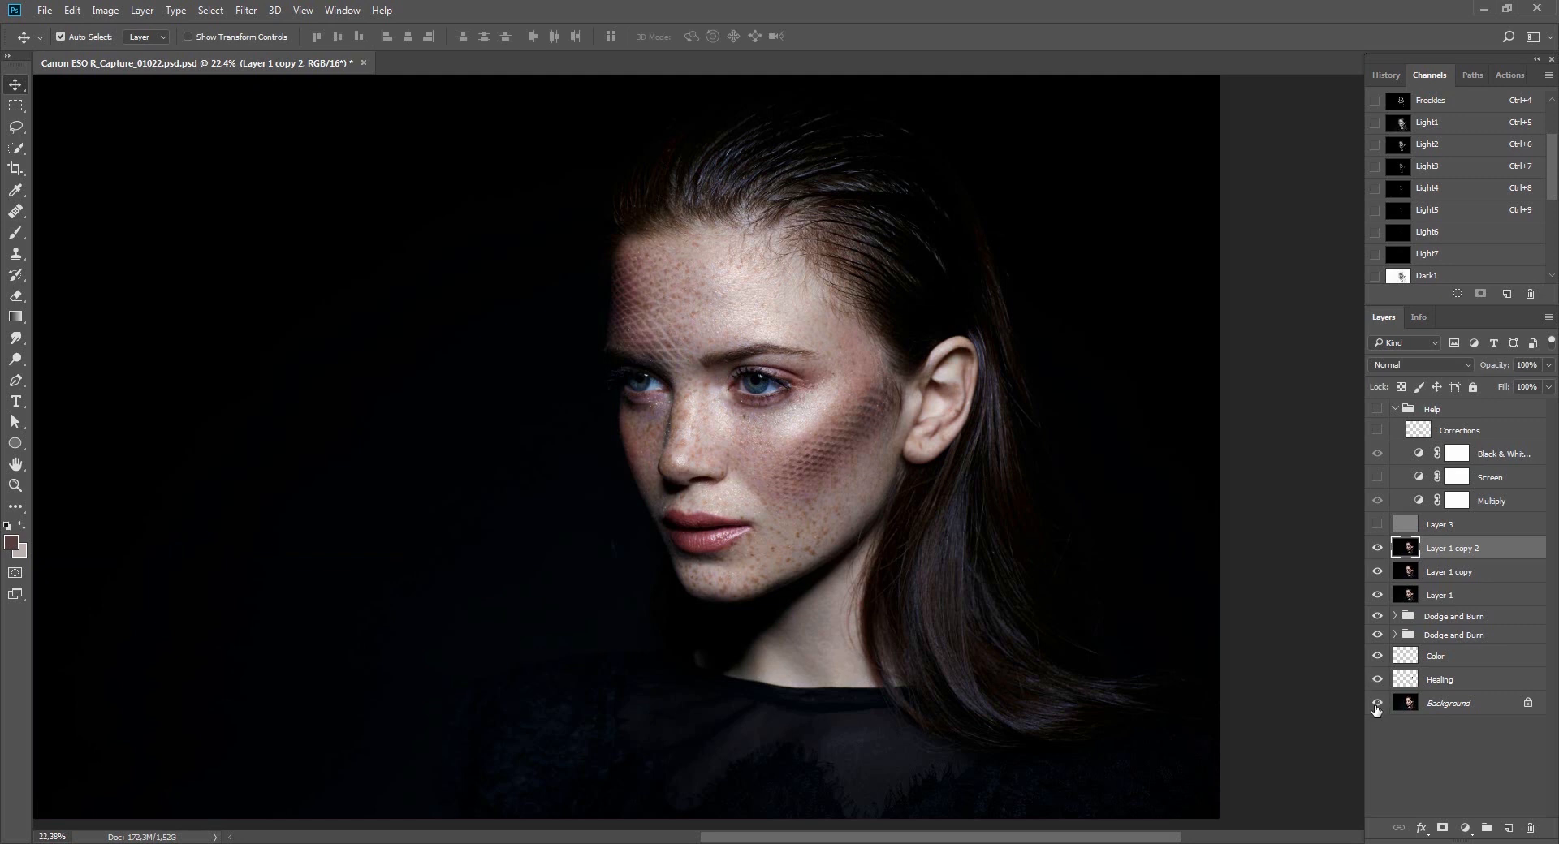
Compare the portrait with Layer 1 copy 2 hidden and shown, delete that layer, and check Layer 1 copy the same way.
click(1398, 703)
click(1393, 554)
click(1376, 551)
click(1376, 553)
key(Delete)
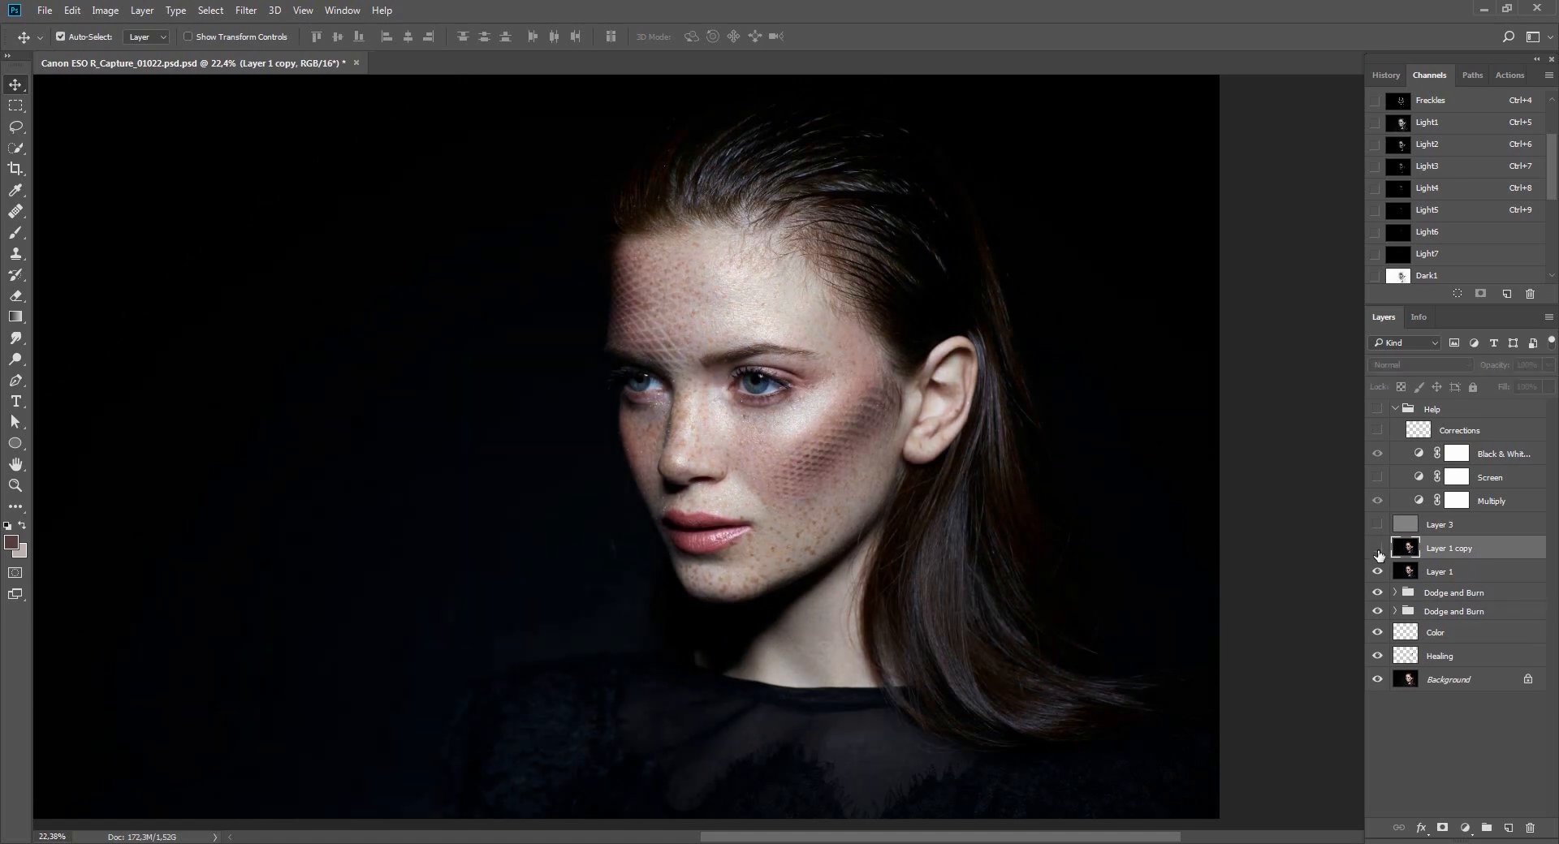
click(1378, 549)
click(1377, 549)
Apply a Color Balance adjustment to Layer 1 copy, fine-tuning the highlights and the midtones.
key(ctrl+b)
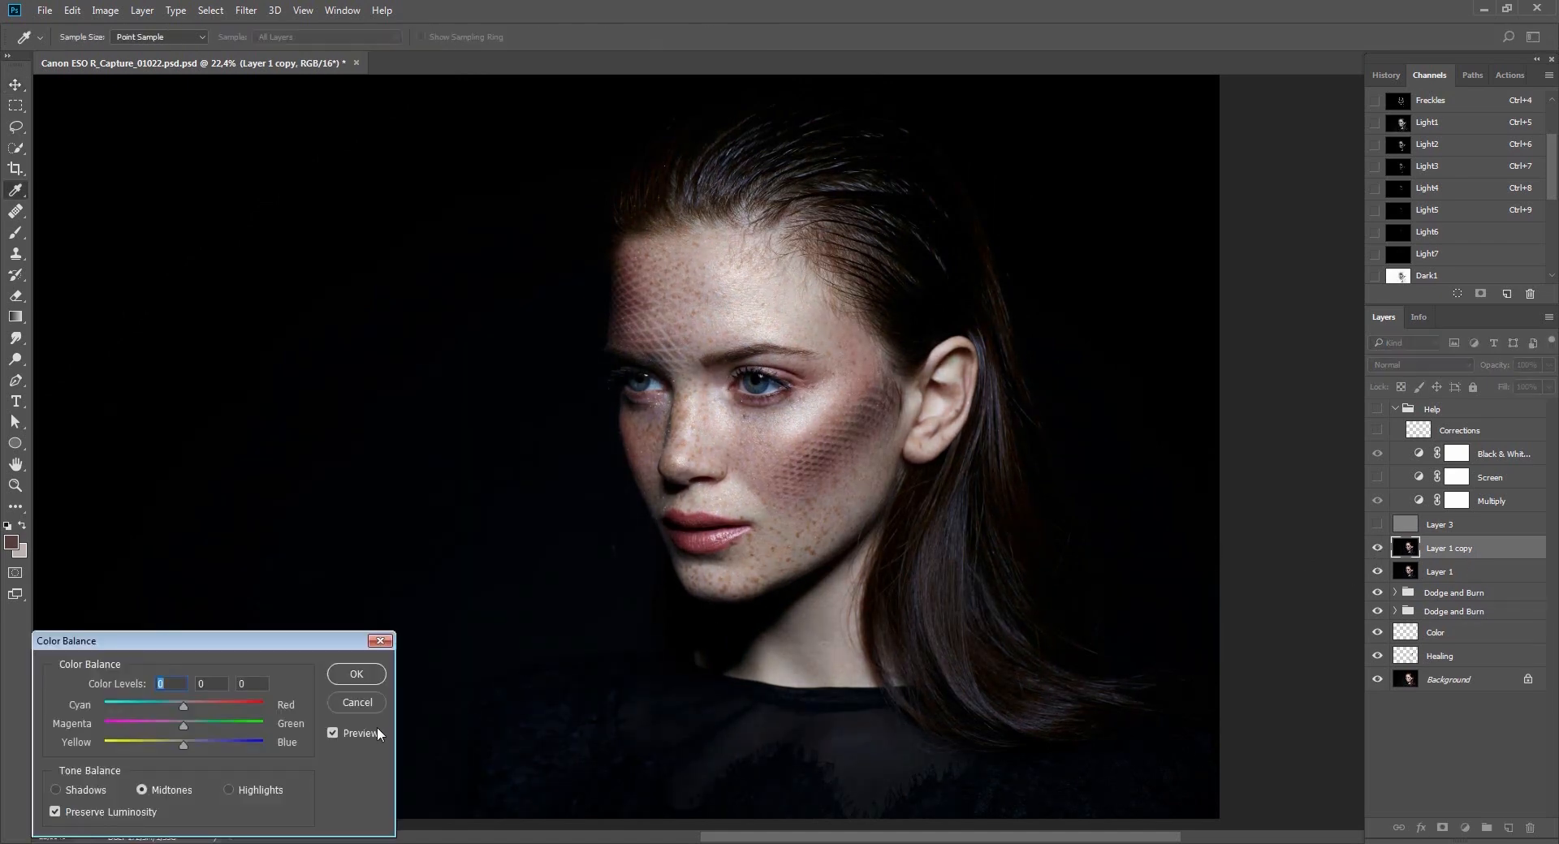
click(230, 791)
key(Tab)
key(Tab)
key(Down)
key(Down)
click(154, 703)
click(145, 790)
drag(250, 684, 0, 635)
key(shift+Tab)
key(Down)
key(shift+Tab)
click(332, 734)
click(362, 667)
key(v)
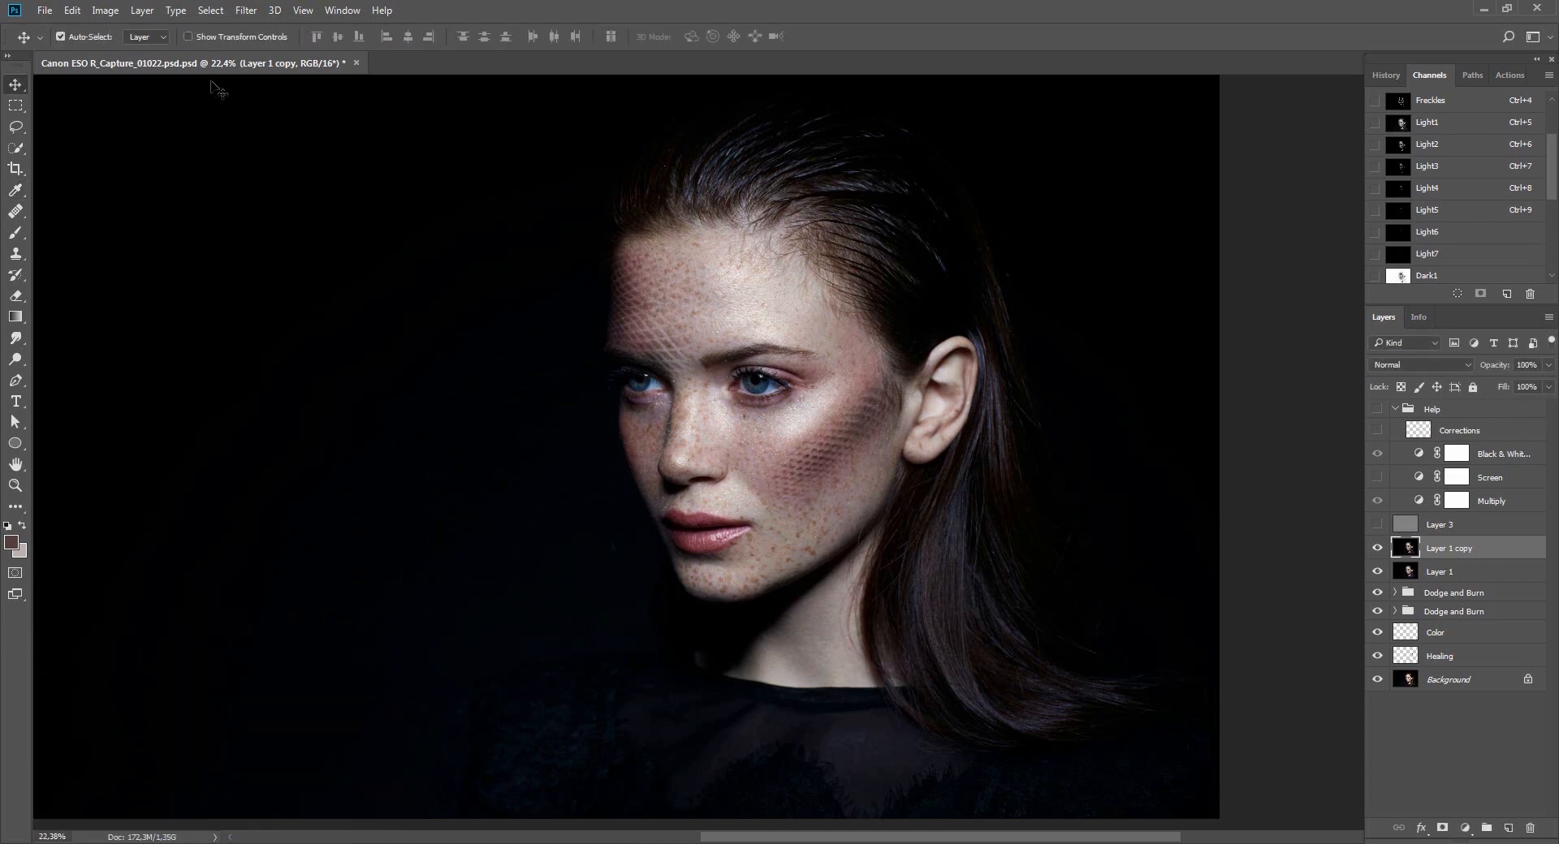
Select skin tones with Color Range sampled from the face, feather the selection by 5 pixels, and copy it to a new layer.
click(210, 11)
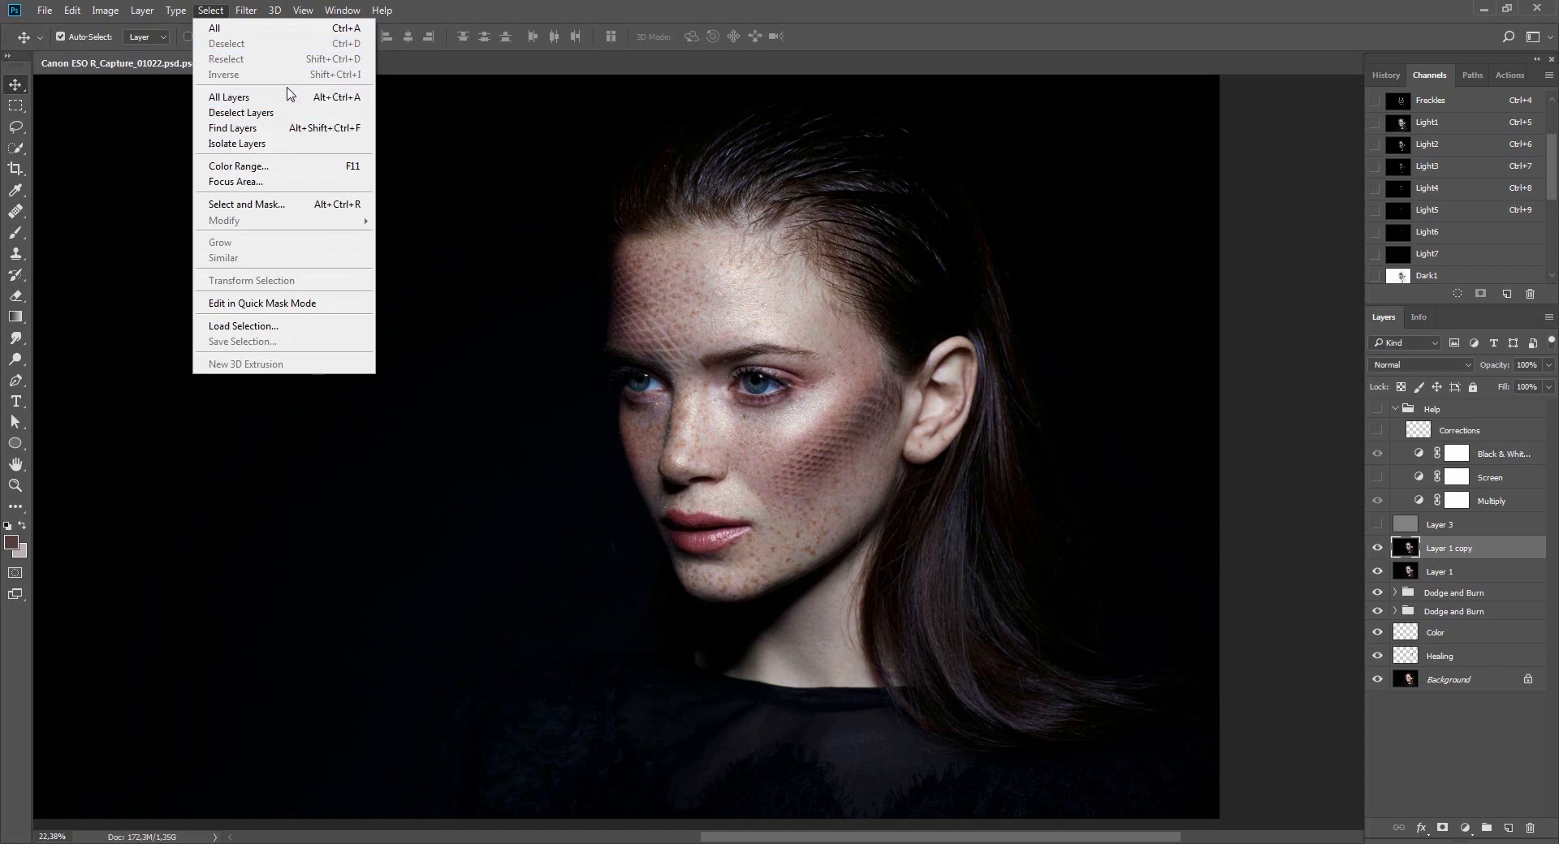
click(293, 167)
click(776, 559)
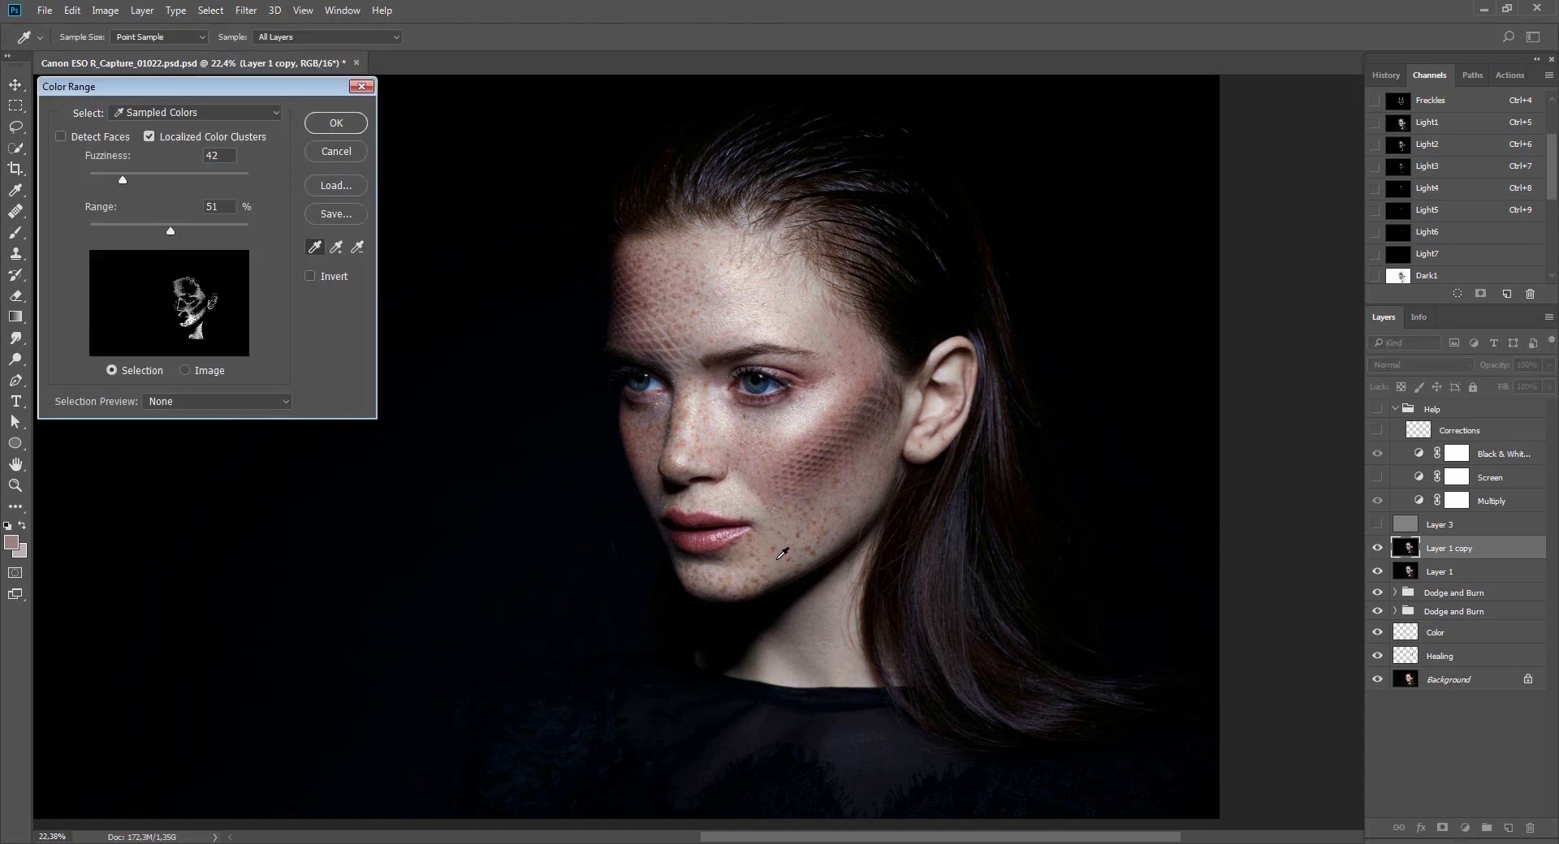
alt+click(861, 356)
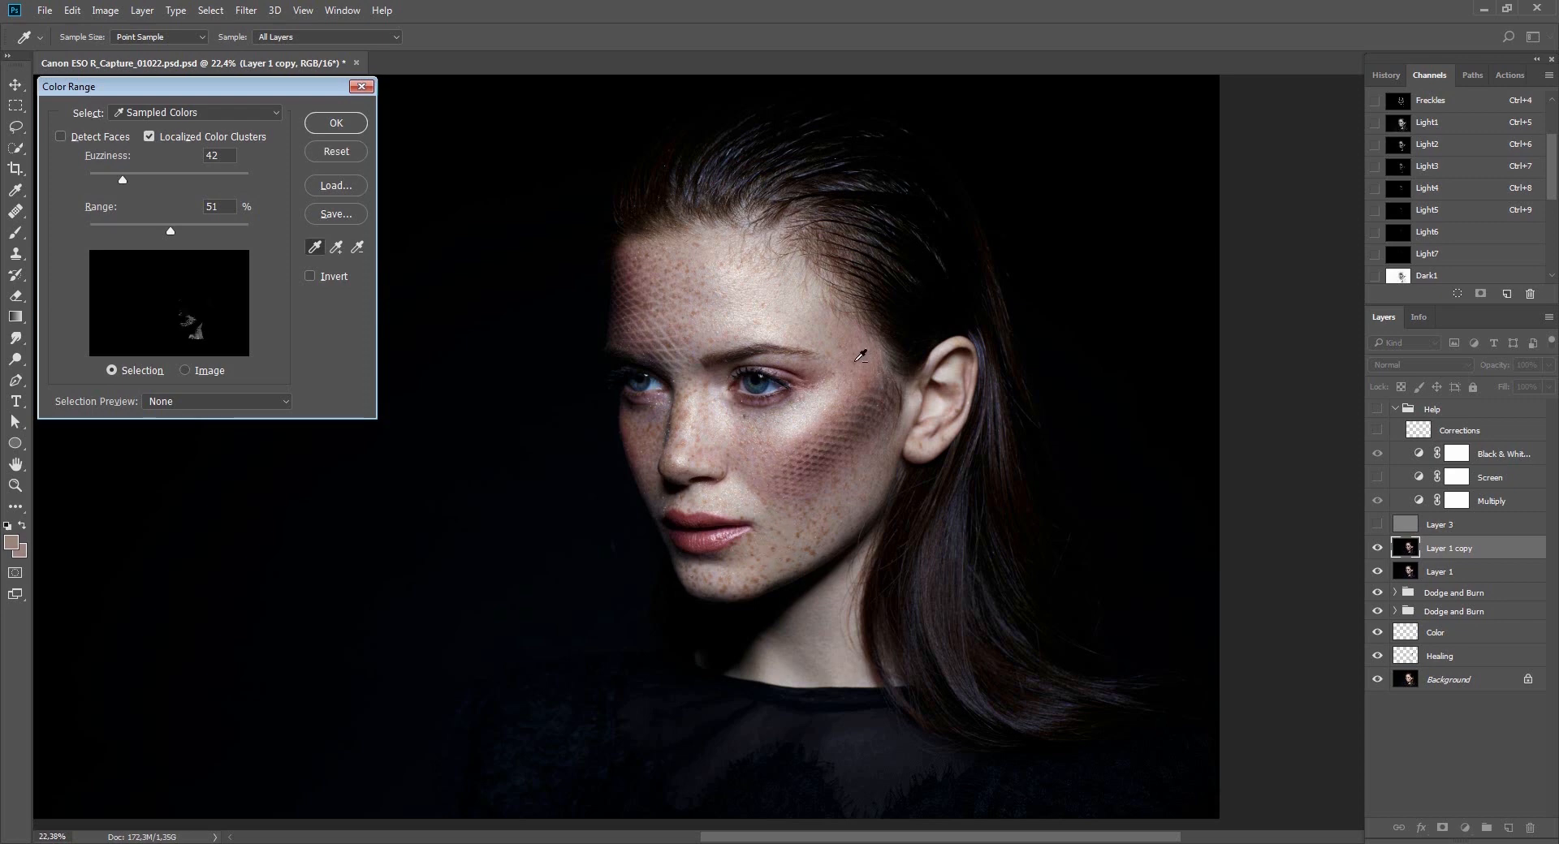
key(Return)
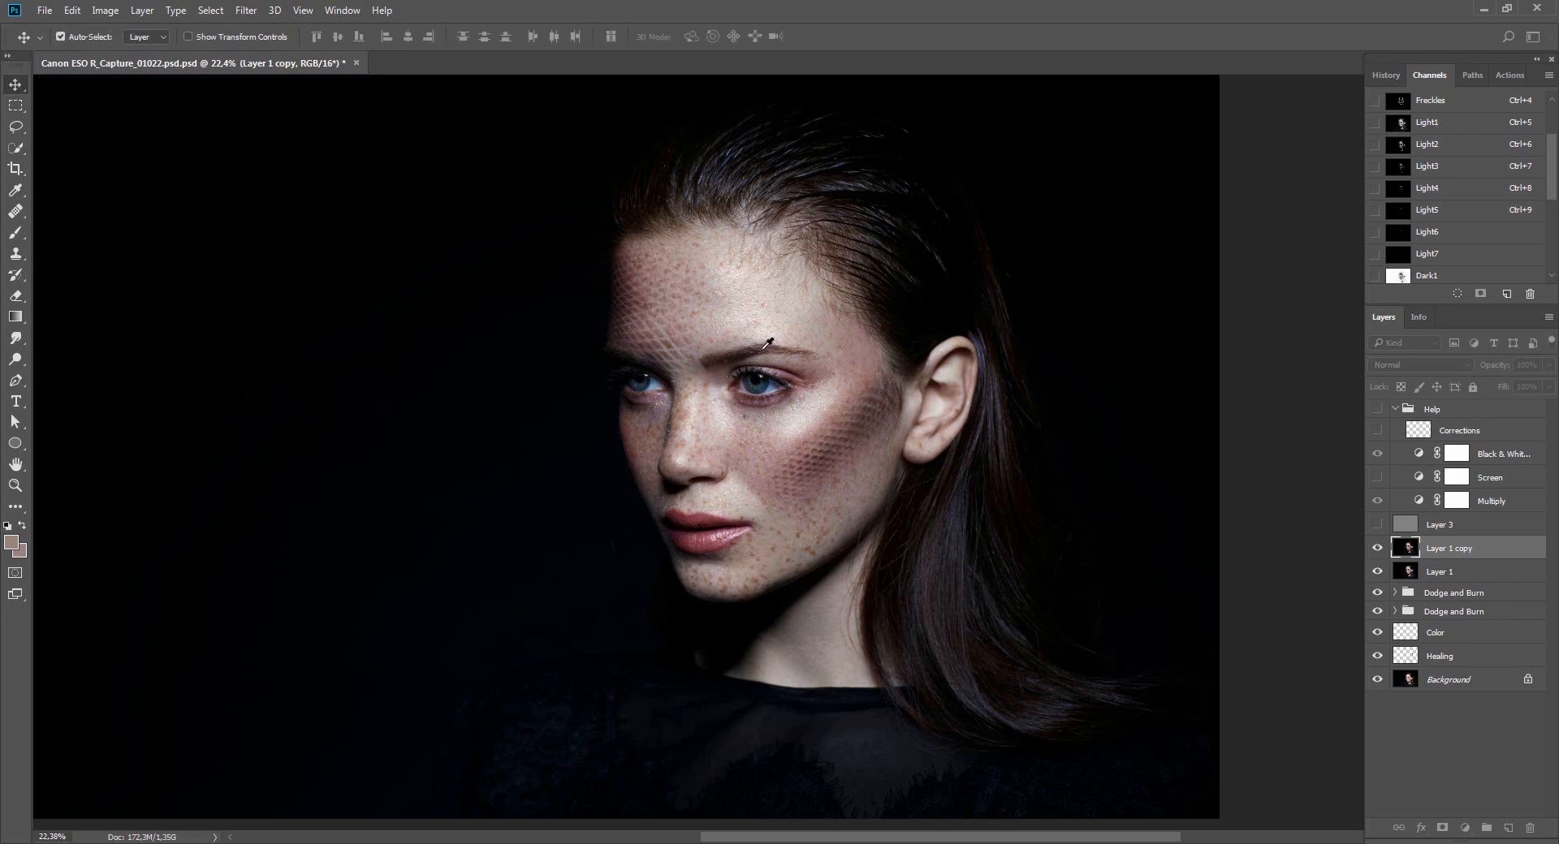
key(shift+F6)
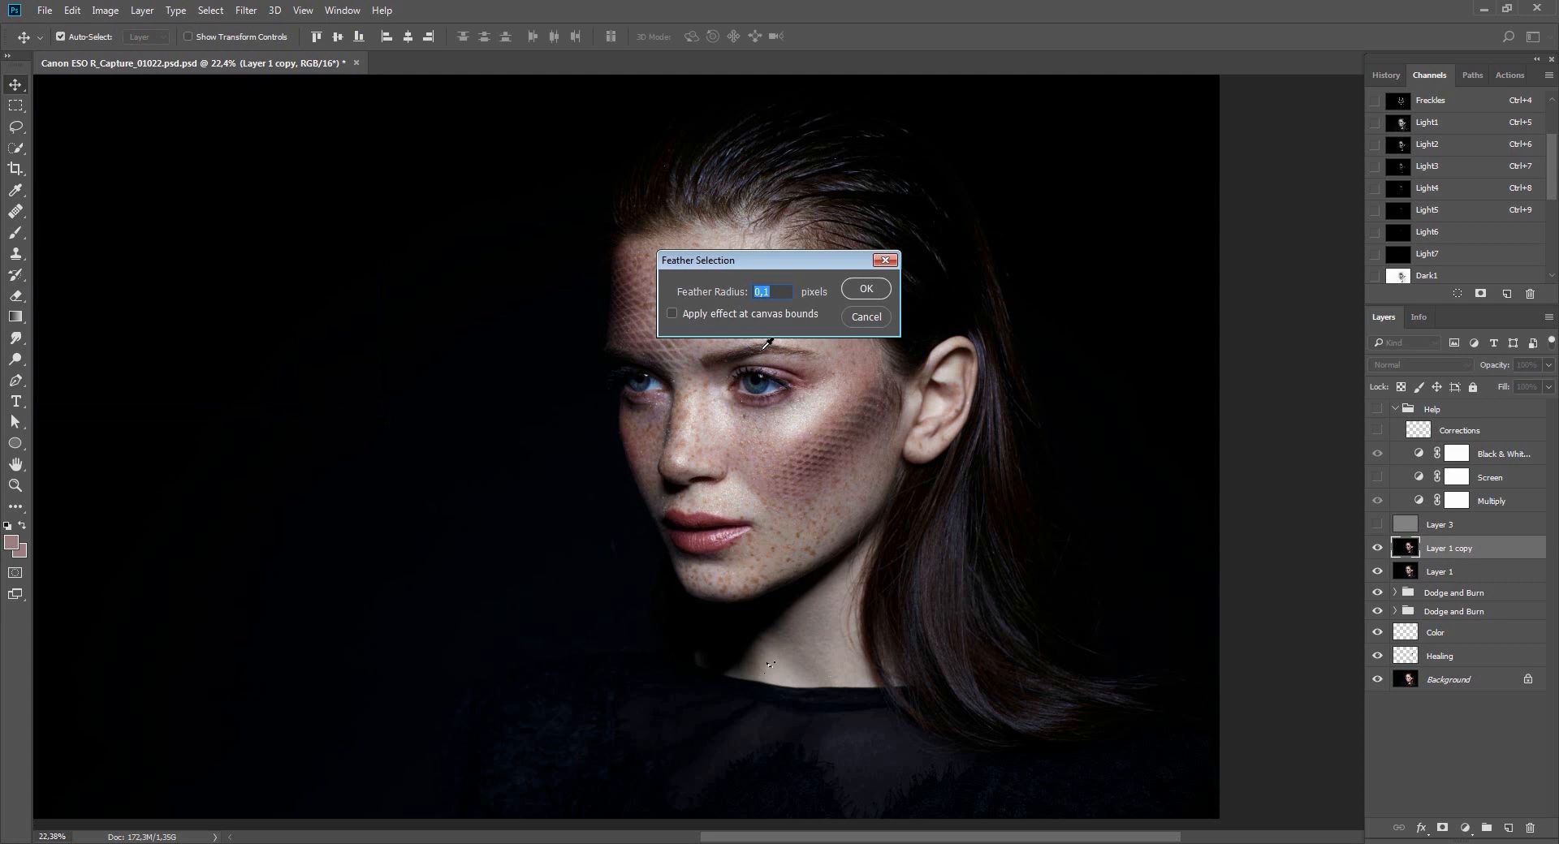
text(5)
key(Return)
key(ctrl+j)
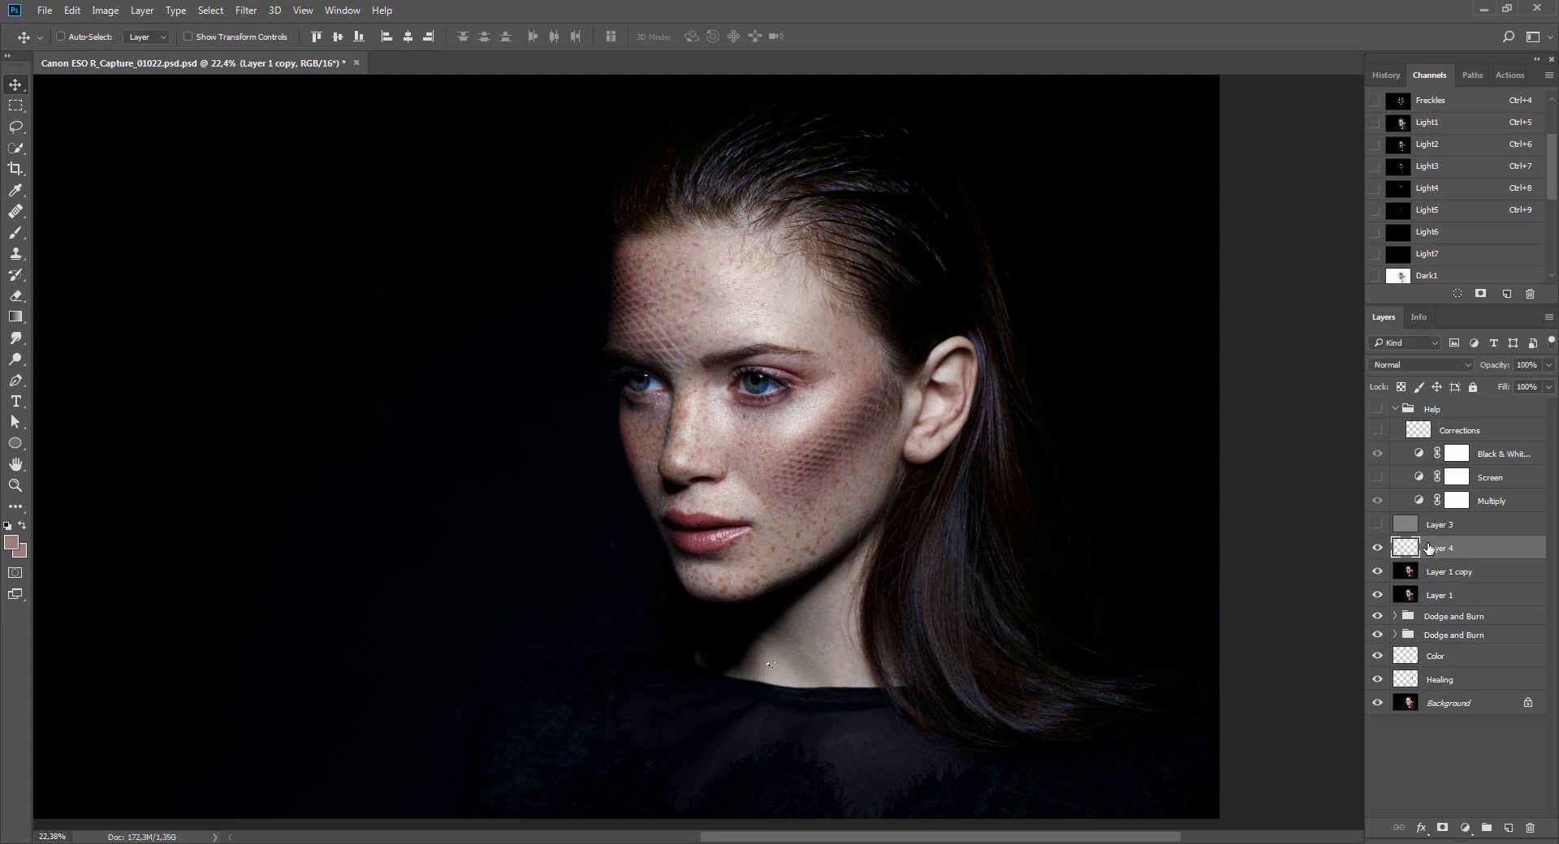
Move Layer 3 below Layer 4, show it briefly to inspect the copied skin areas, and hide it again with Layer 4 active.
drag(1429, 524, 1433, 560)
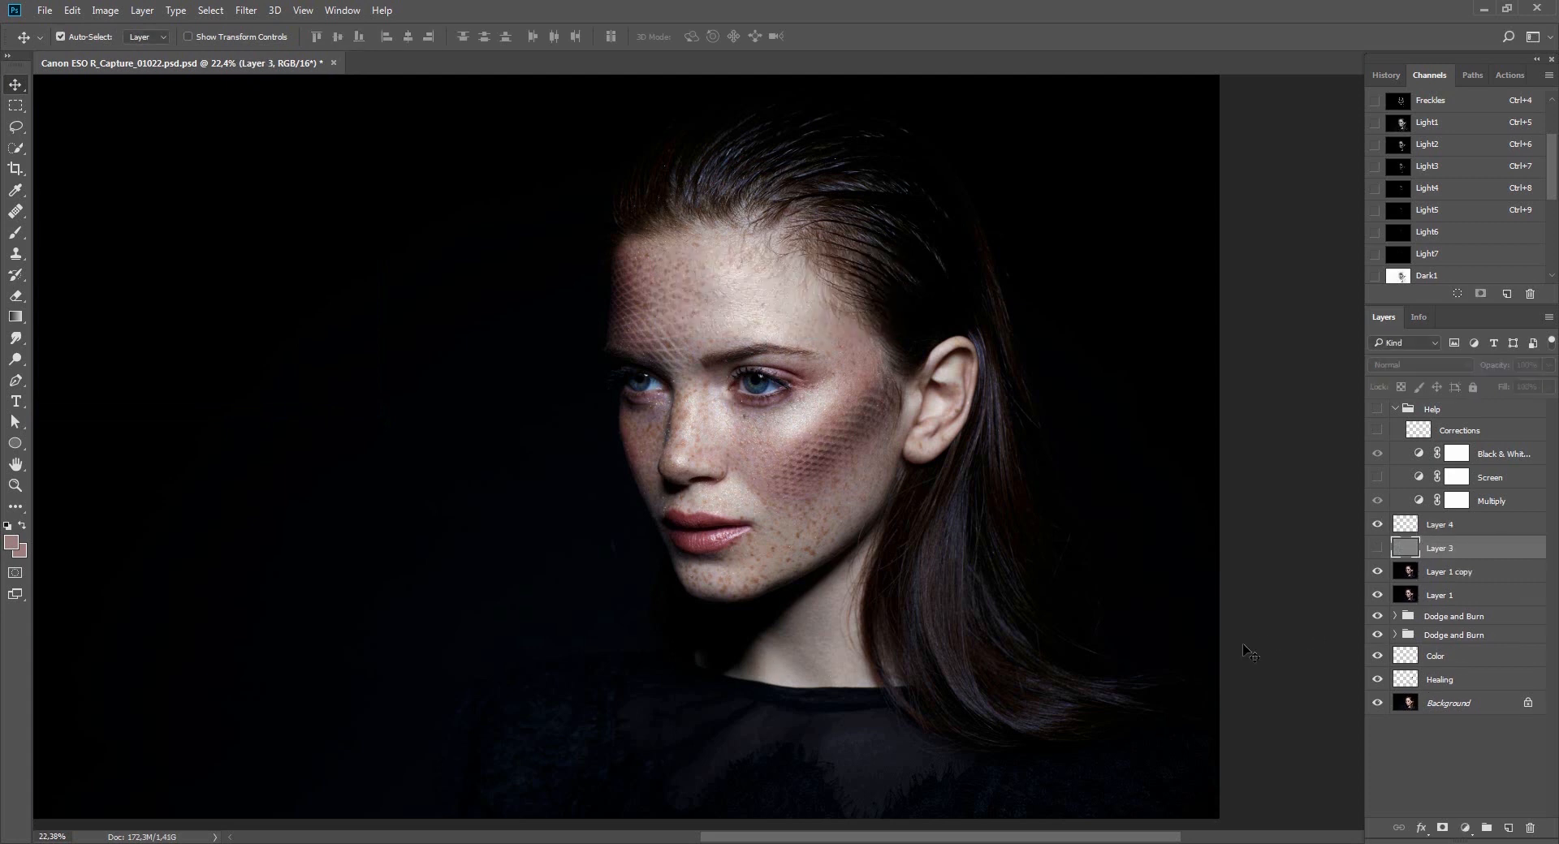
click(1376, 549)
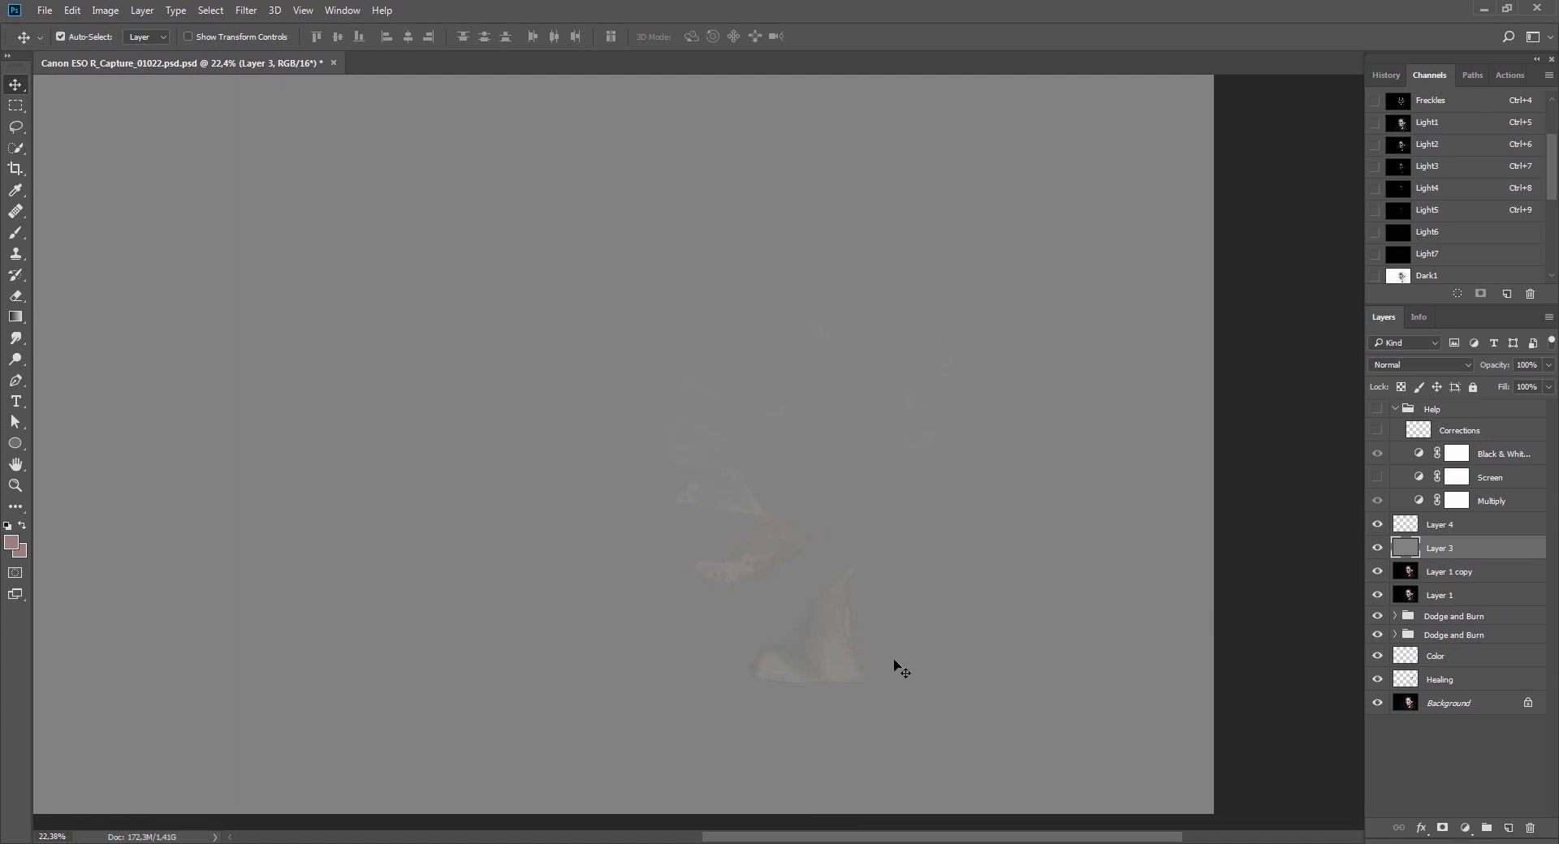
click(1384, 528)
click(1378, 549)
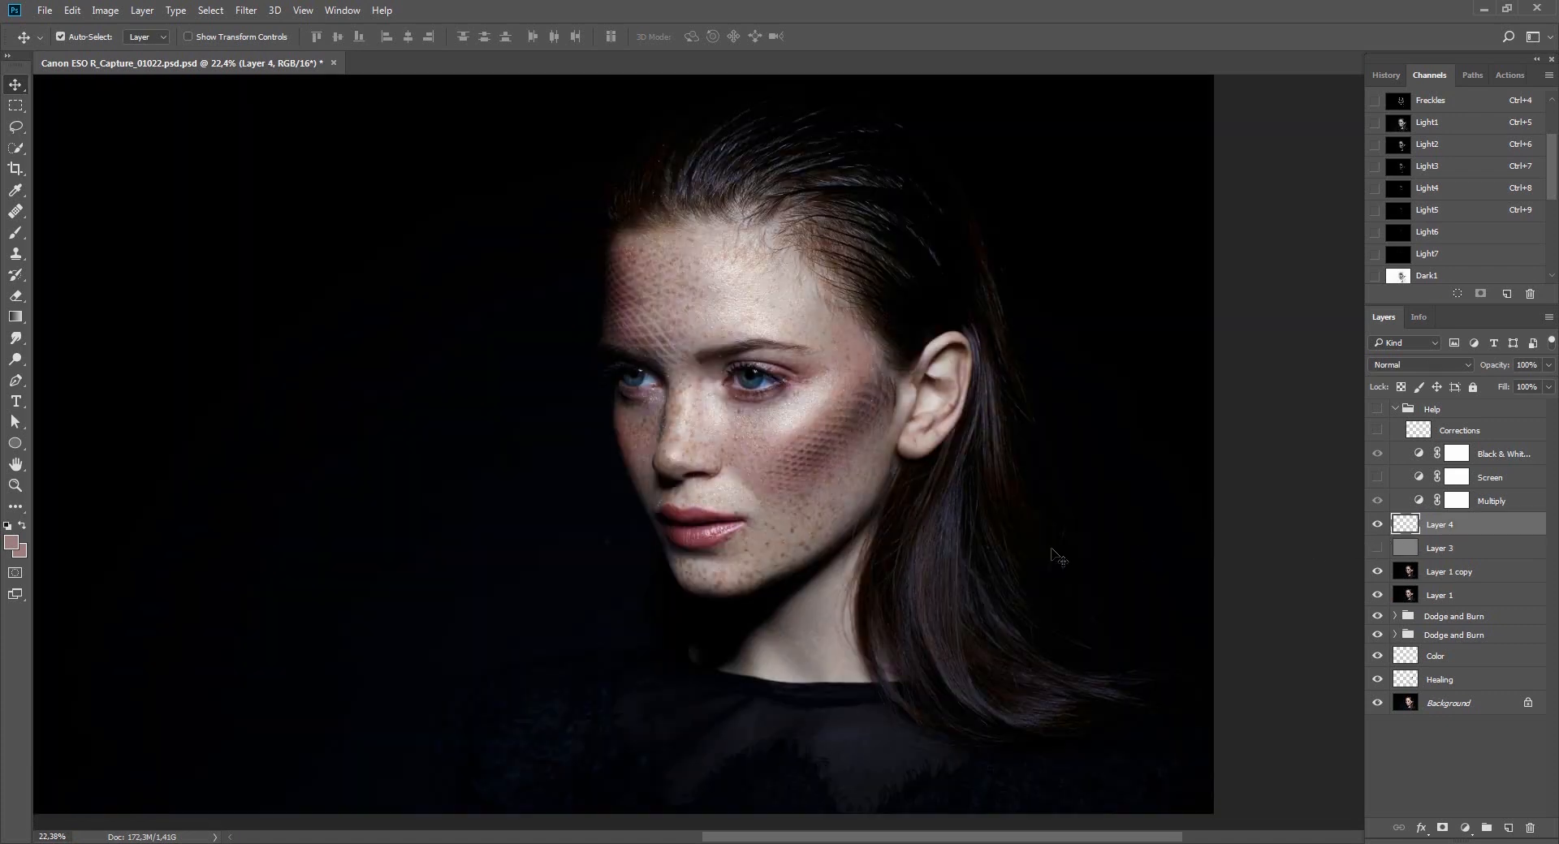
Start a Curves adjustment on Layer 4 and add red, green and blue curve points sampled from the shadow below the chin.
click(105, 9)
mouse_move(130, 51)
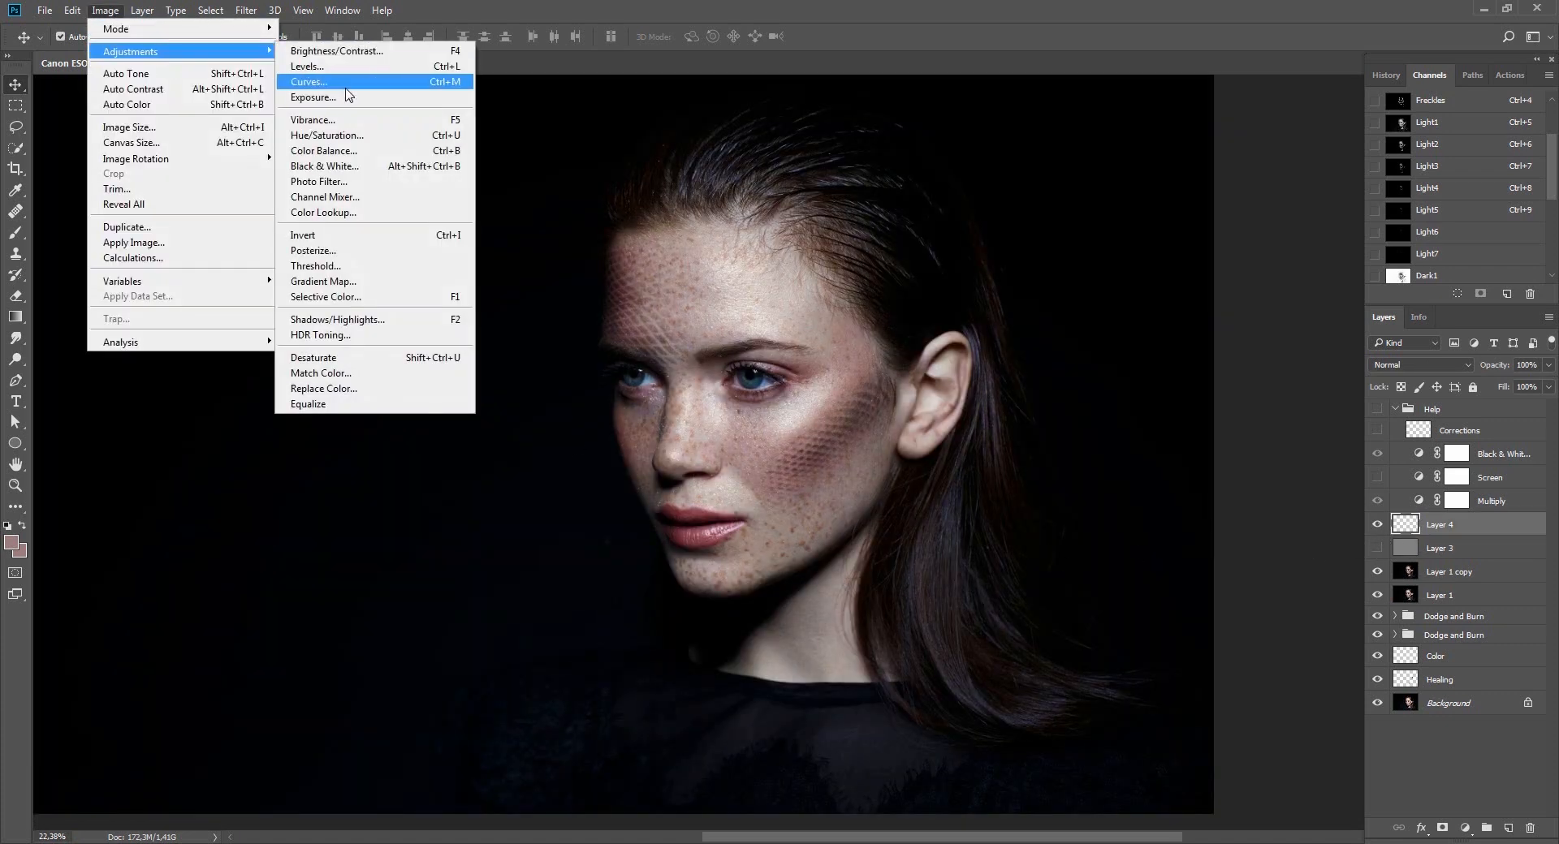
click(309, 81)
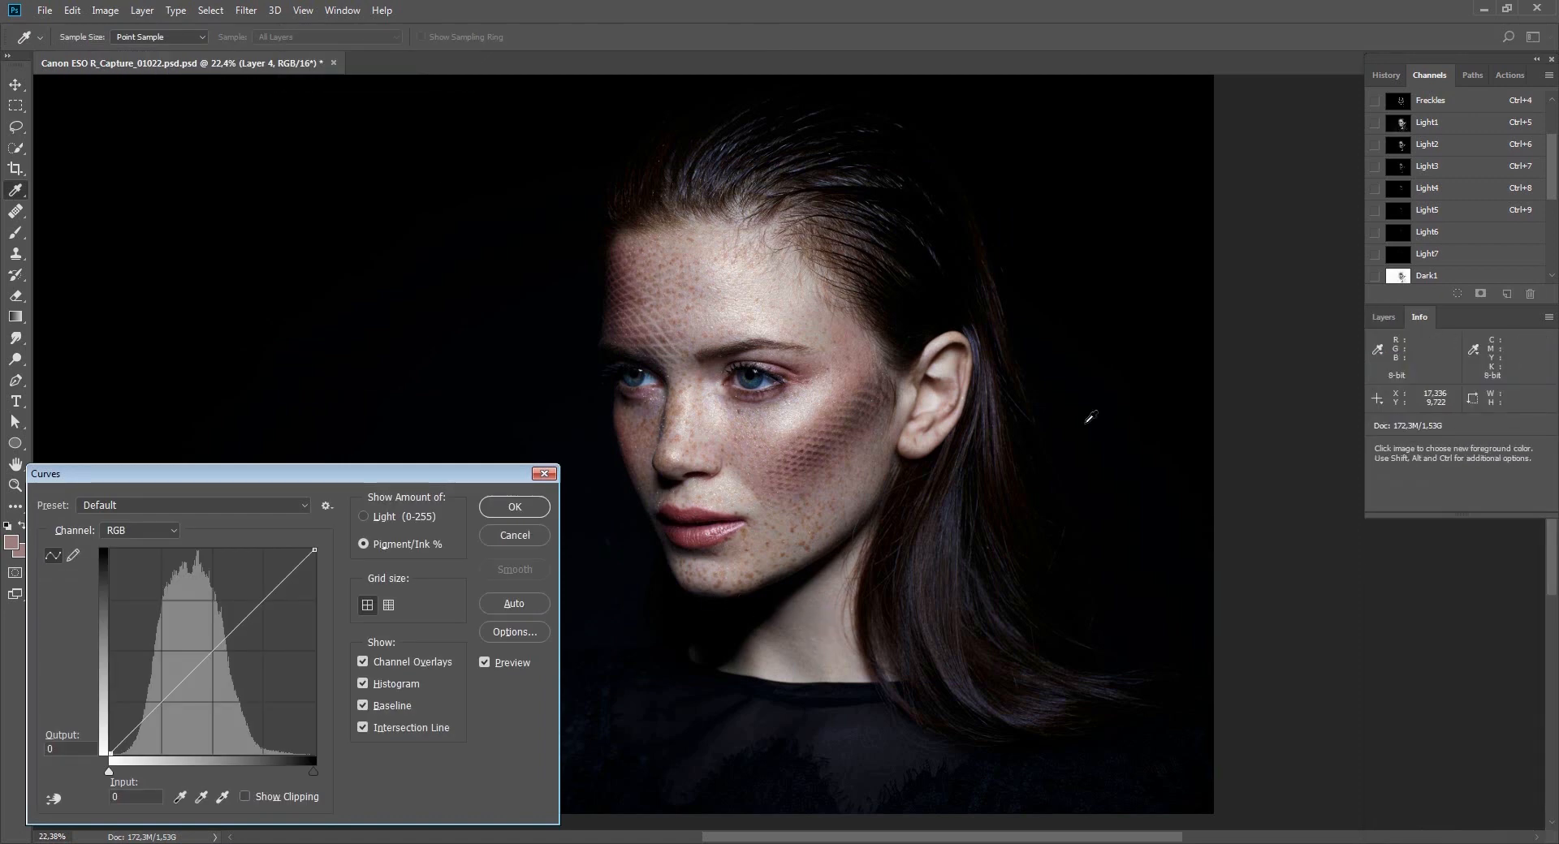
click(1382, 318)
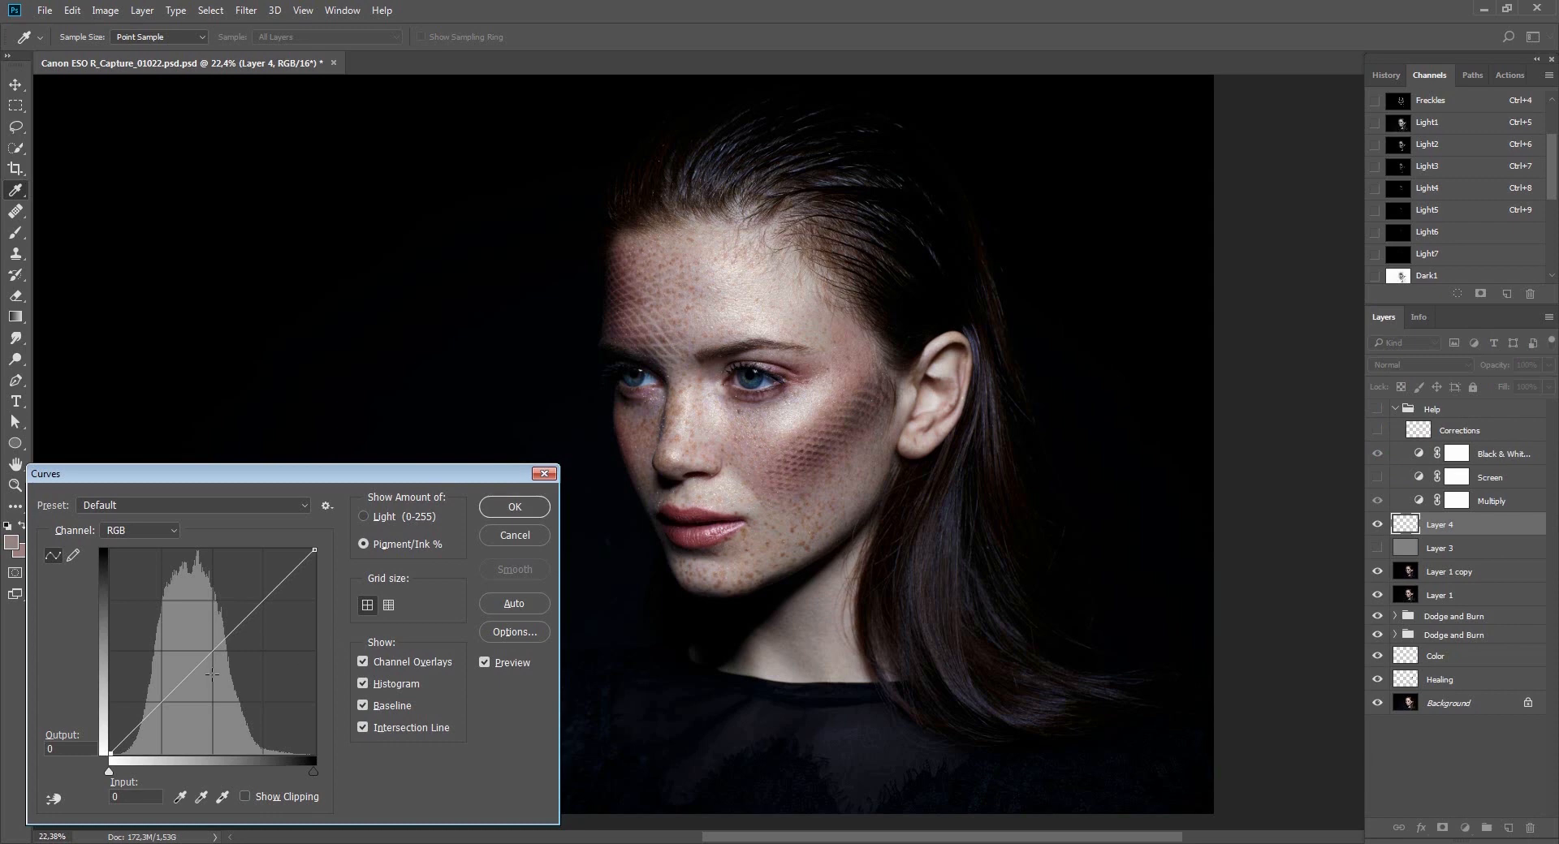
ctrl+shift+click(733, 613)
key(alt+4)
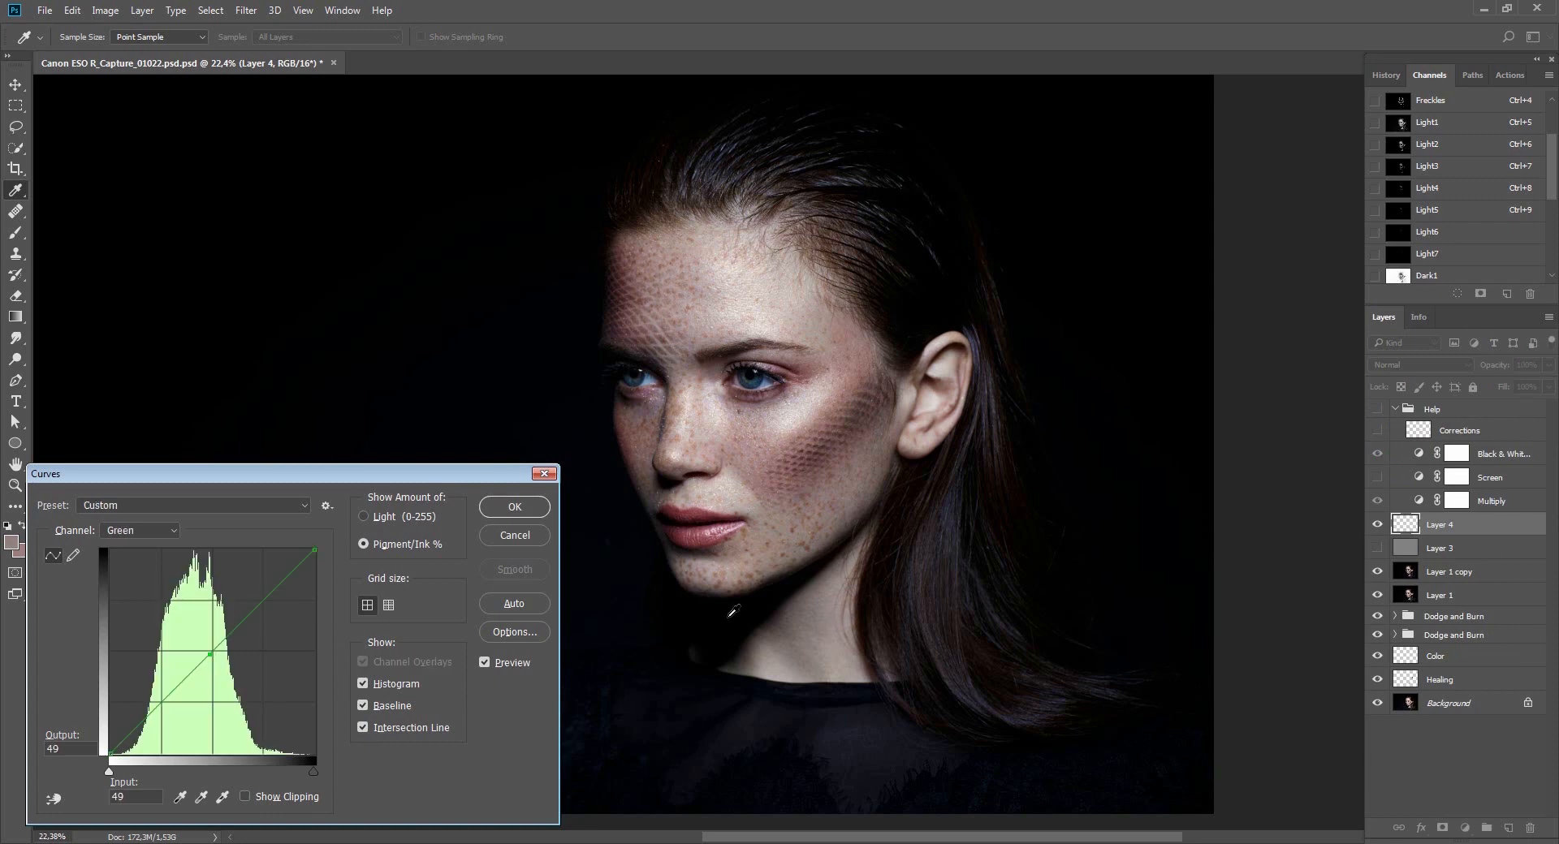
key(alt+5)
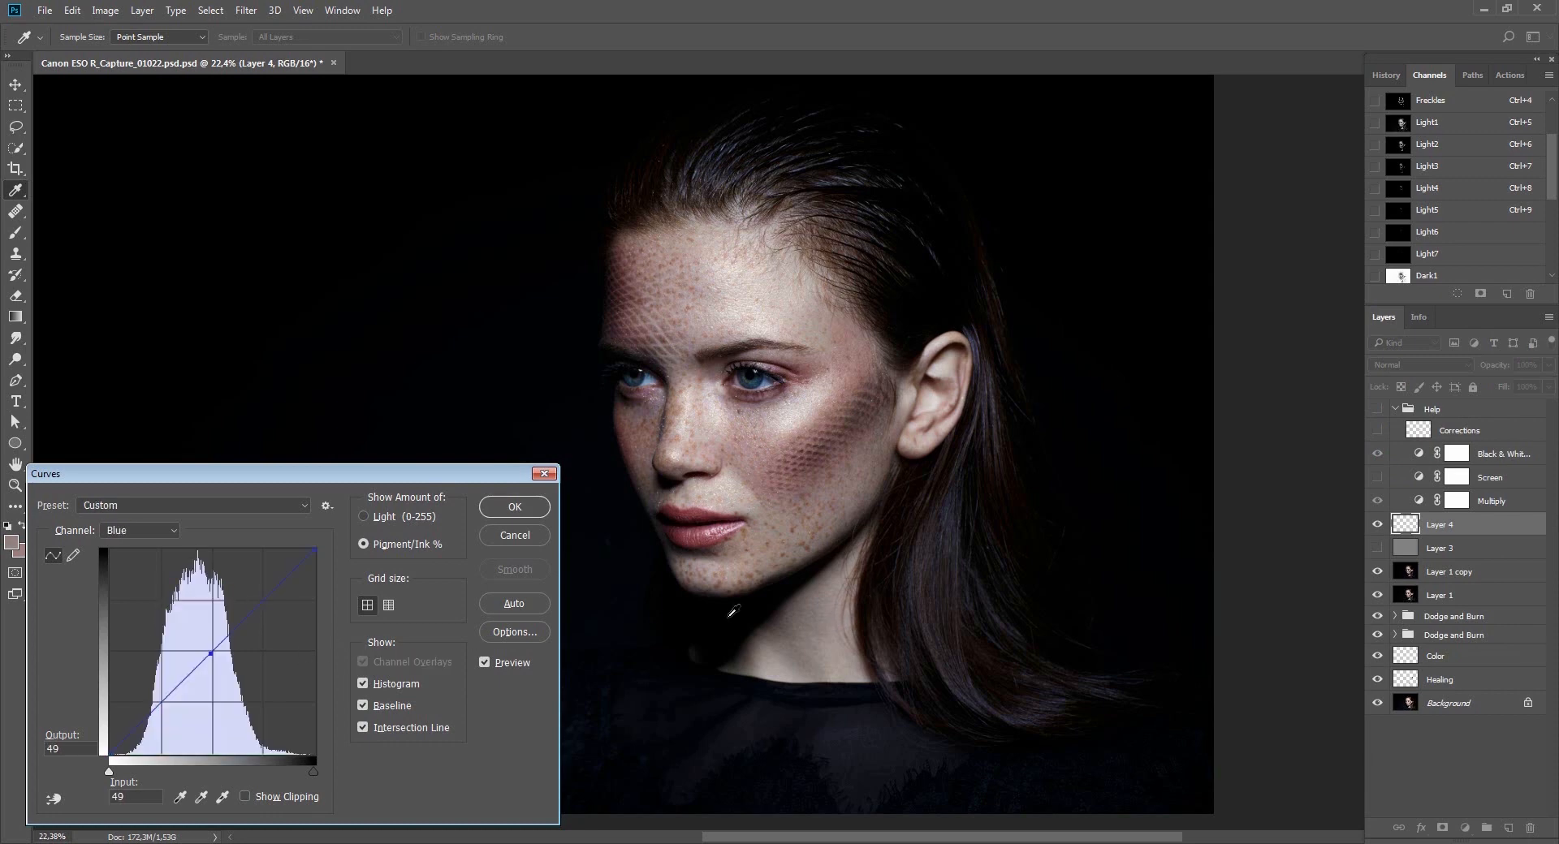
Lower the red curve point's output, set the blue point's output to 50, and apply the Curves to Layer 4.
key(alt+4)
key(alt+3)
key(alt+5)
key(alt+4)
key(alt+3)
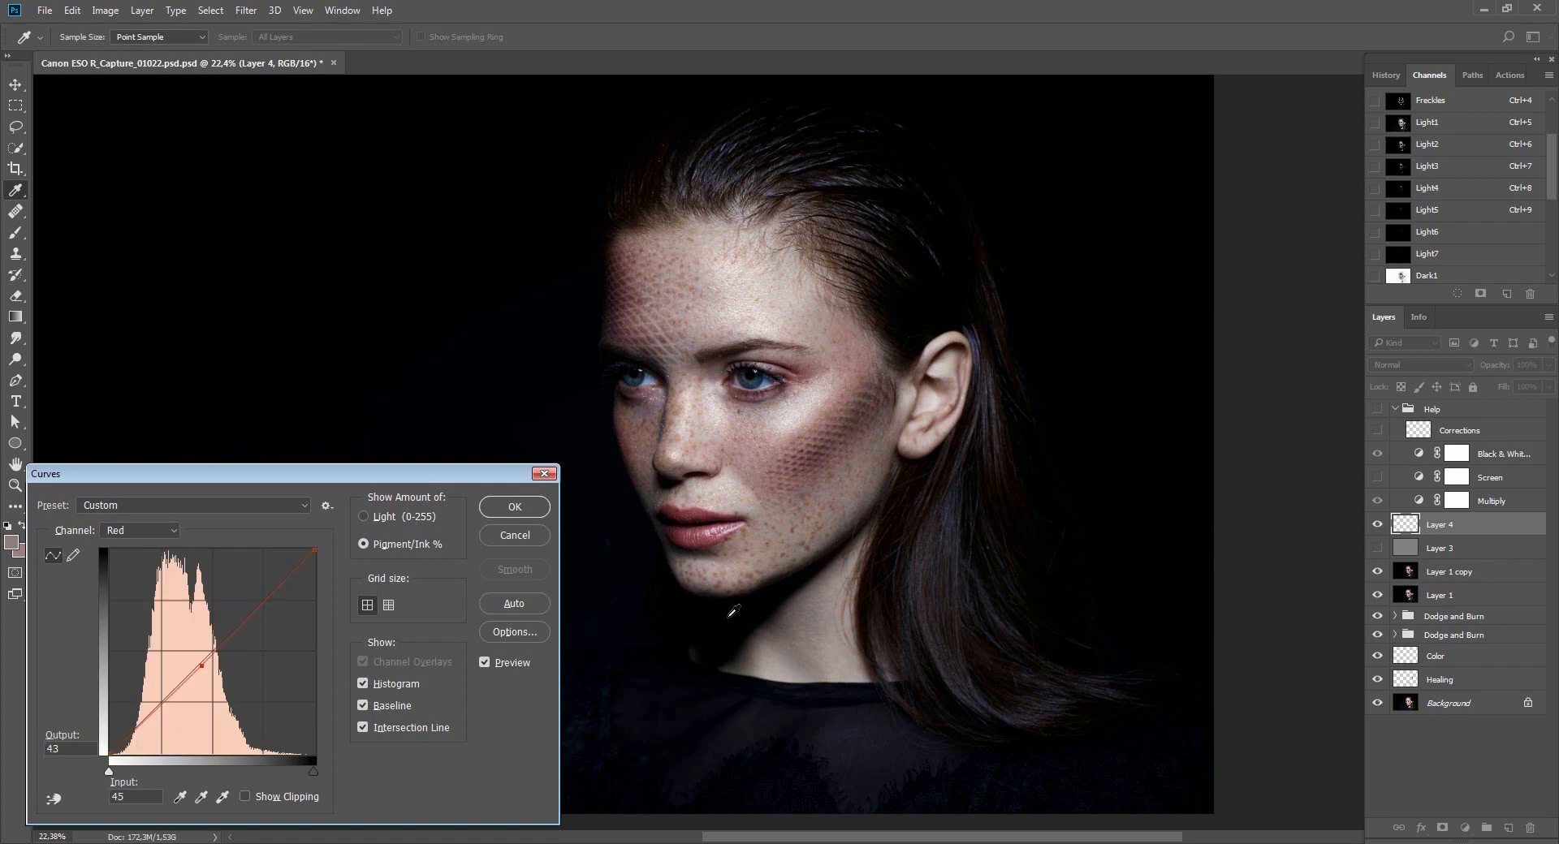
key(Down)
key(Down)
key(Down)
key(Down)
key(Down)
key(alt+5)
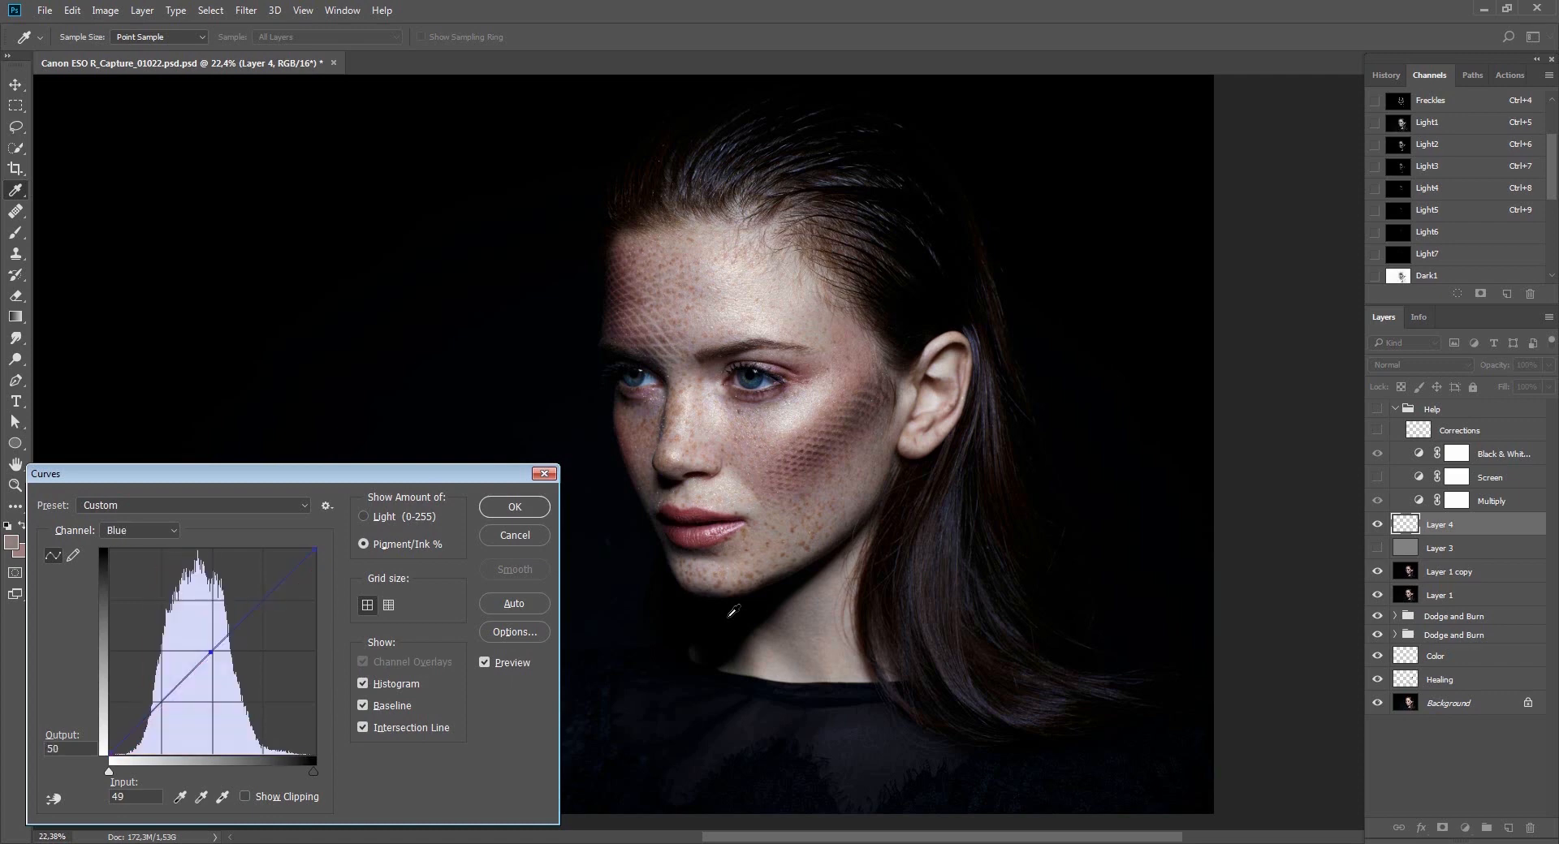
key(alt+4)
key(Return)
key(v)
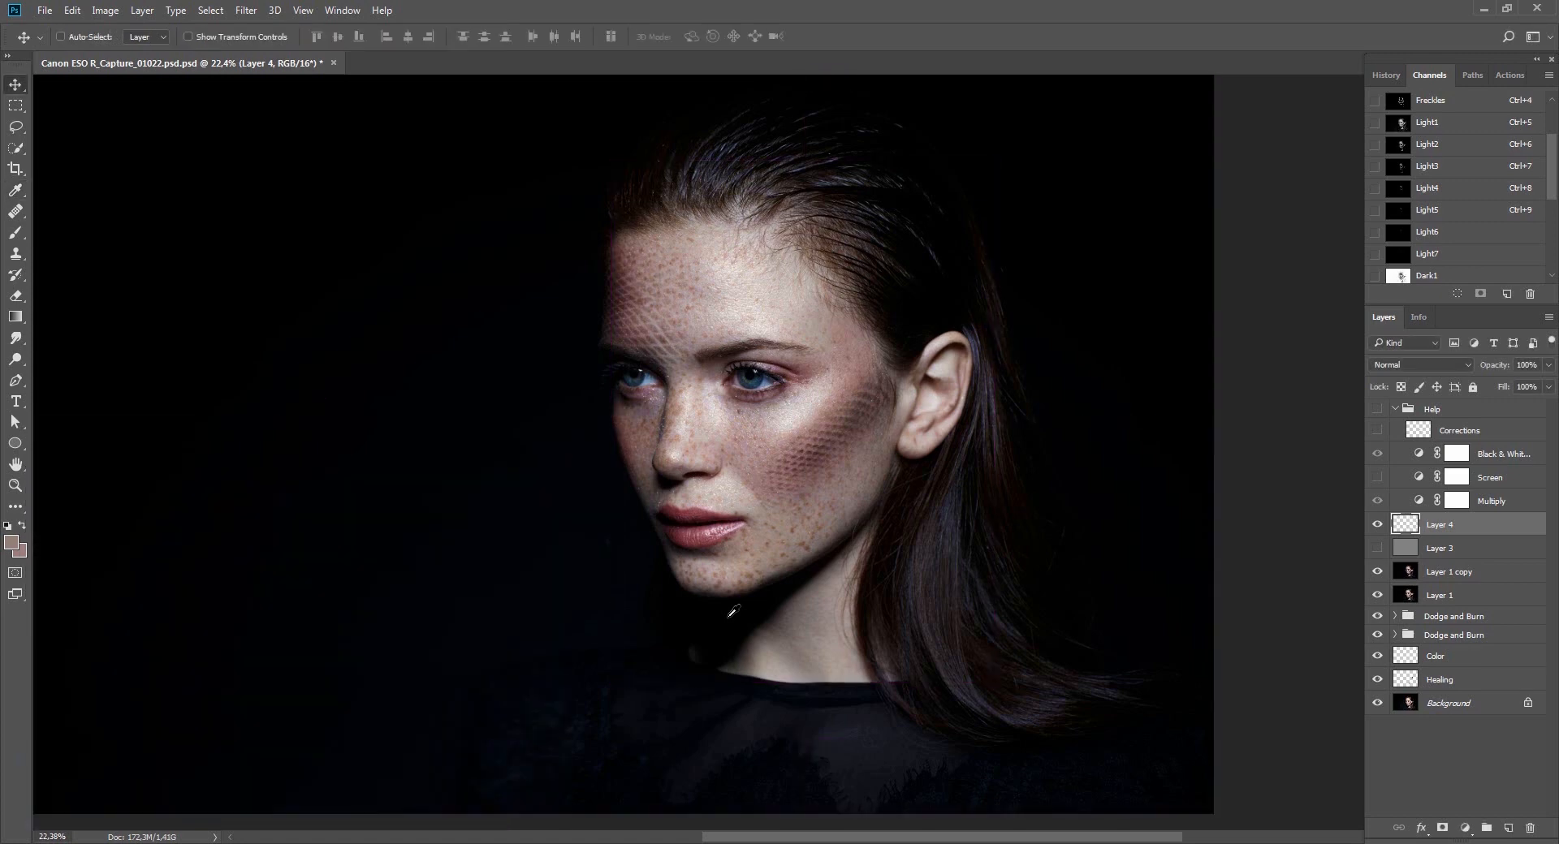
Fade the Curves adjustment on Layer 4 to 30%.
key(ctrl+shift+f)
text(30)
key(Return)
Add a new layer in Color blend mode above Layer 4 and set the Brush to 50% opacity and 50% flow.
click(1510, 828)
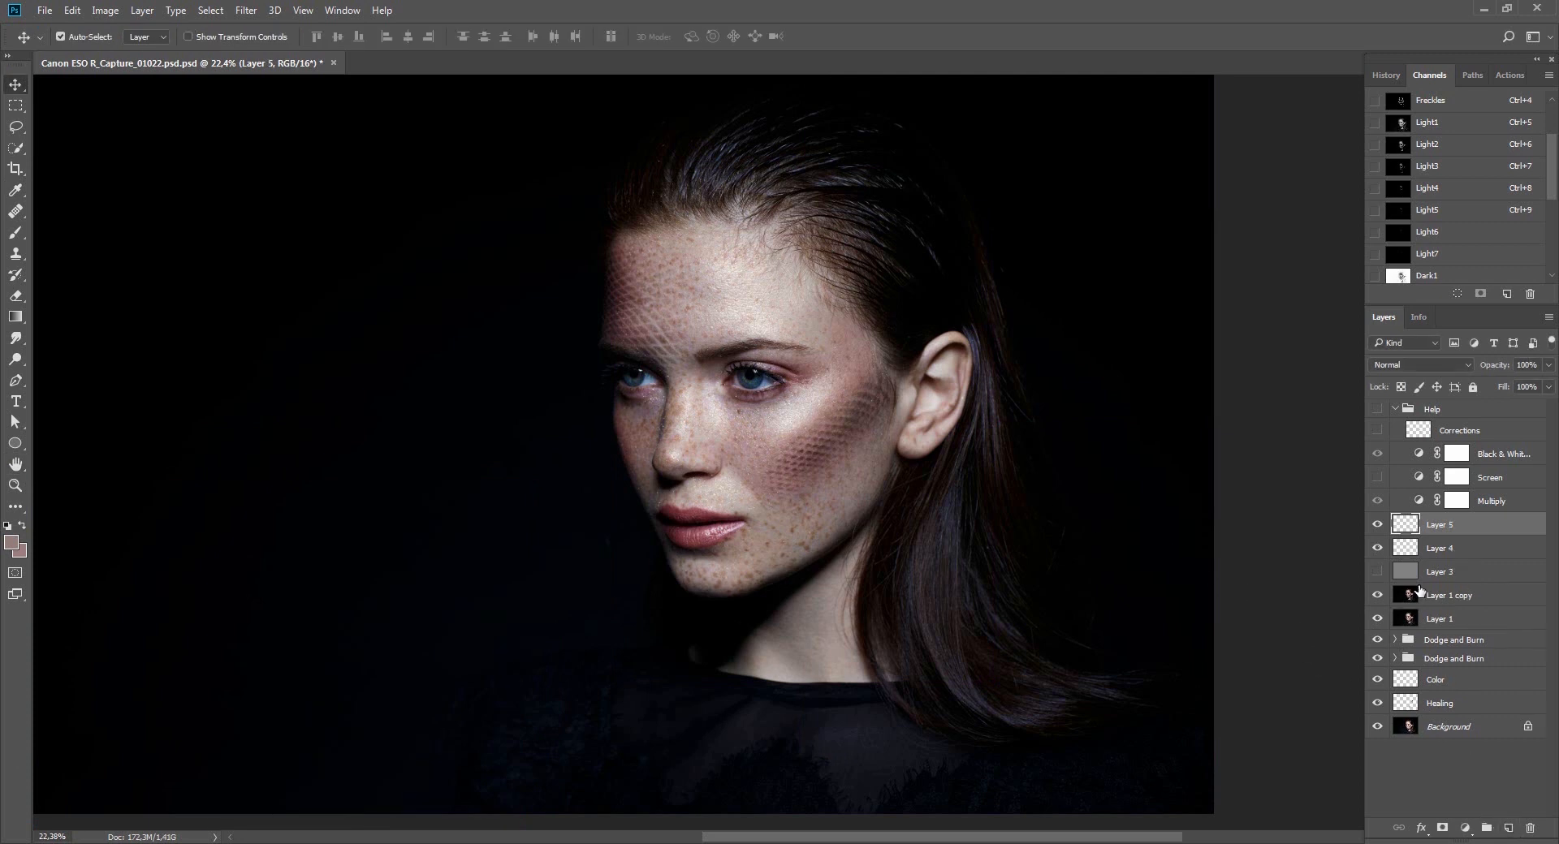
click(1434, 365)
click(1405, 673)
key(b)
mouse_move(792, 521)
mouse_down()
mouse_move(772, 521)
mouse_move(834, 509)
mouse_up()
key(5)
key(shift+5)
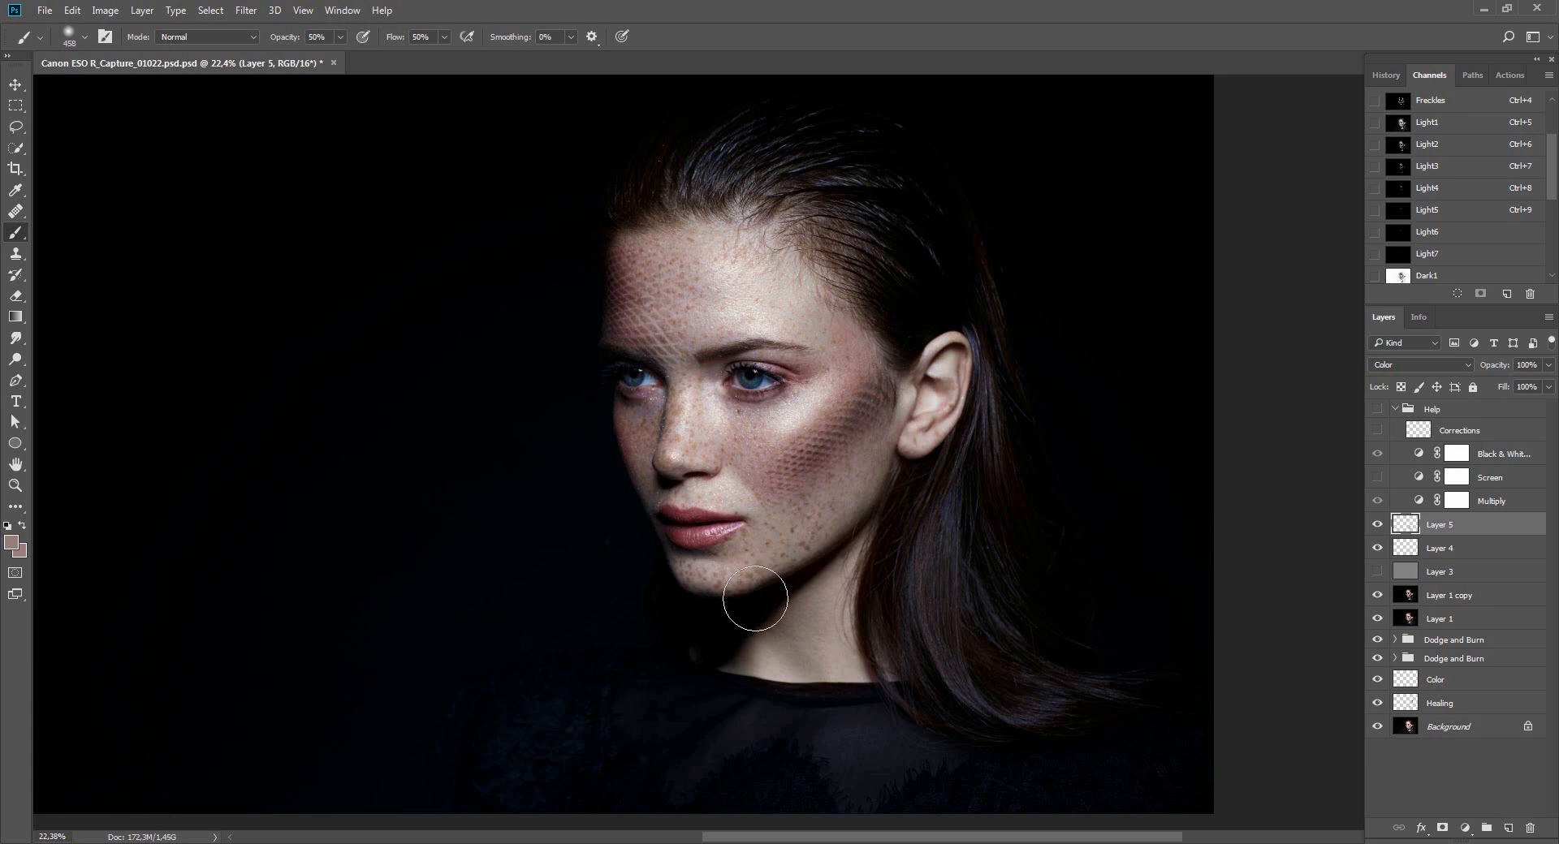
Tint the jaw and cheeks on Layer 5 with a smaller soft brush in sampled skin colour, and erase excess colour on the nose.
key(bracketleft)
key(bracketleft)
key(ctrl+shift+f)
key(Escape)
drag(818, 536, 770, 489)
drag(636, 459, 638, 429)
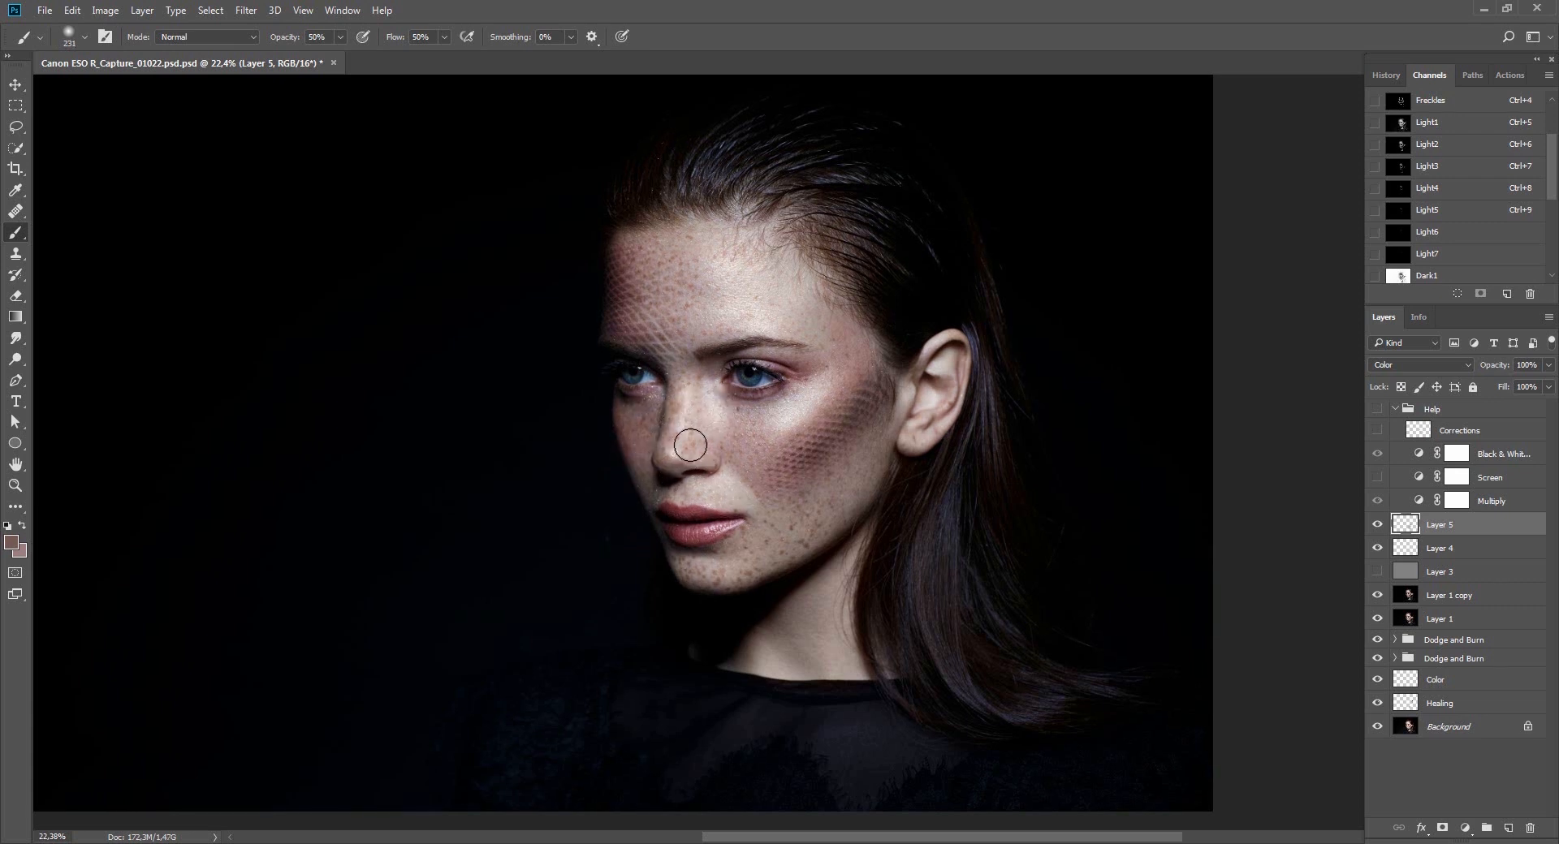
key(e)
drag(681, 429, 682, 422)
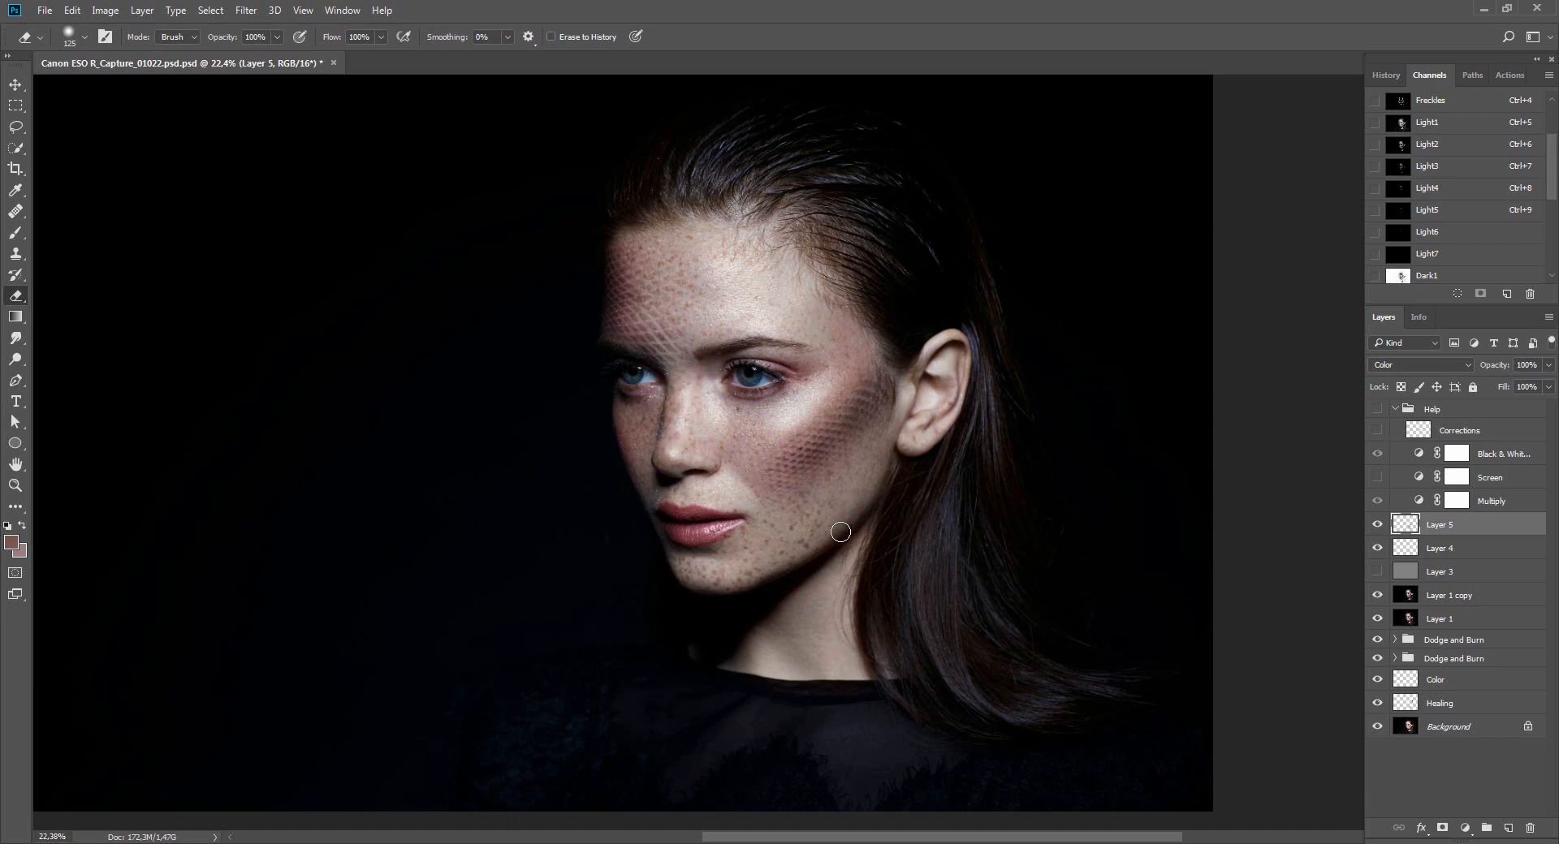
Fade the last brush stroke to 5% and paint skin colour on Layer 5 over the upper cheek beside the ear.
key(b)
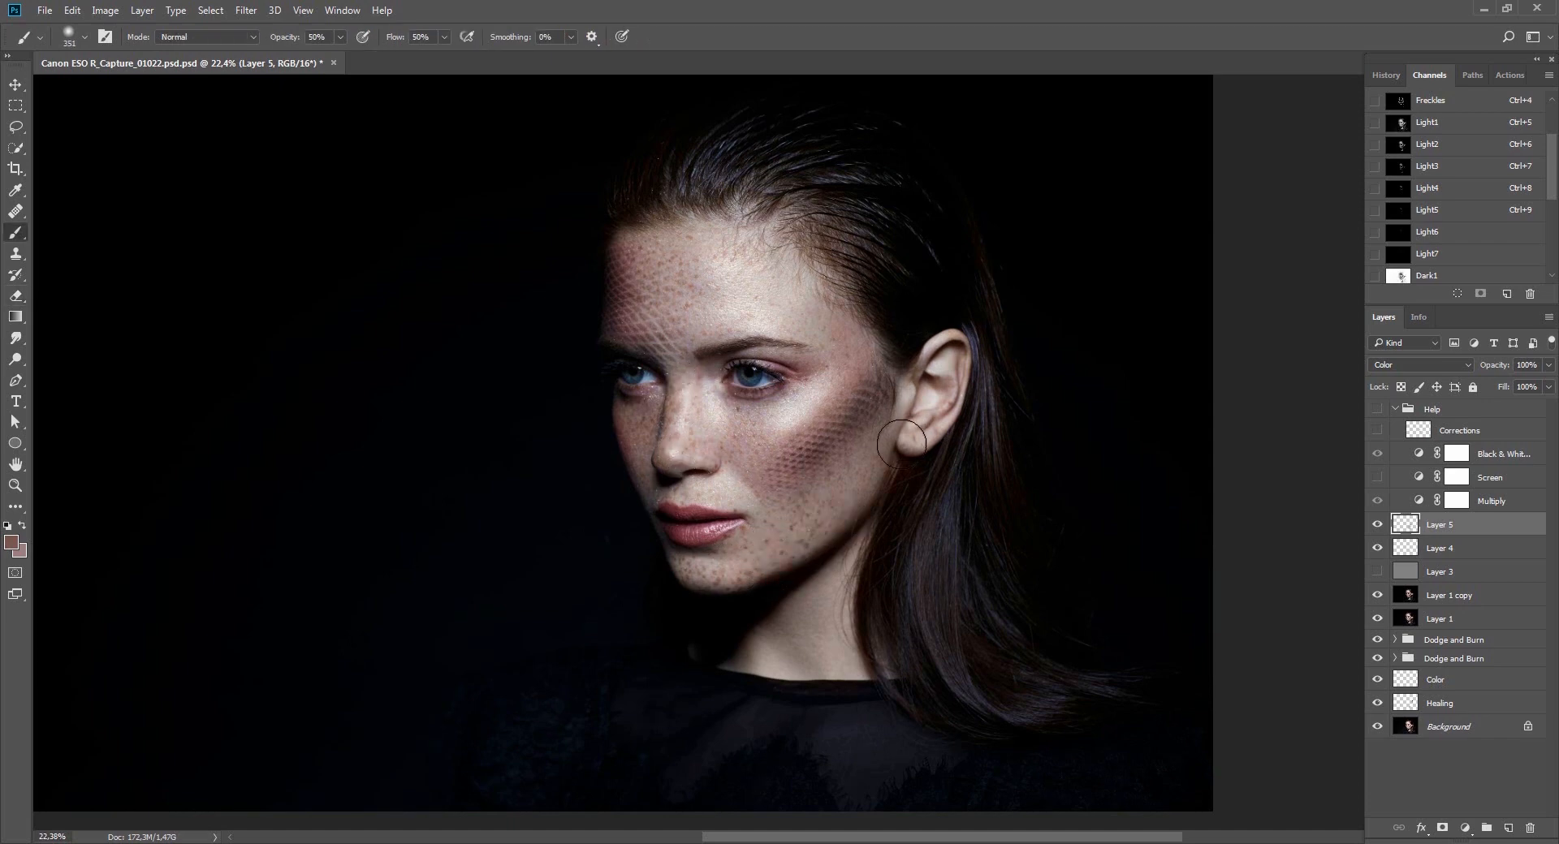
key(ctrl+shift+f)
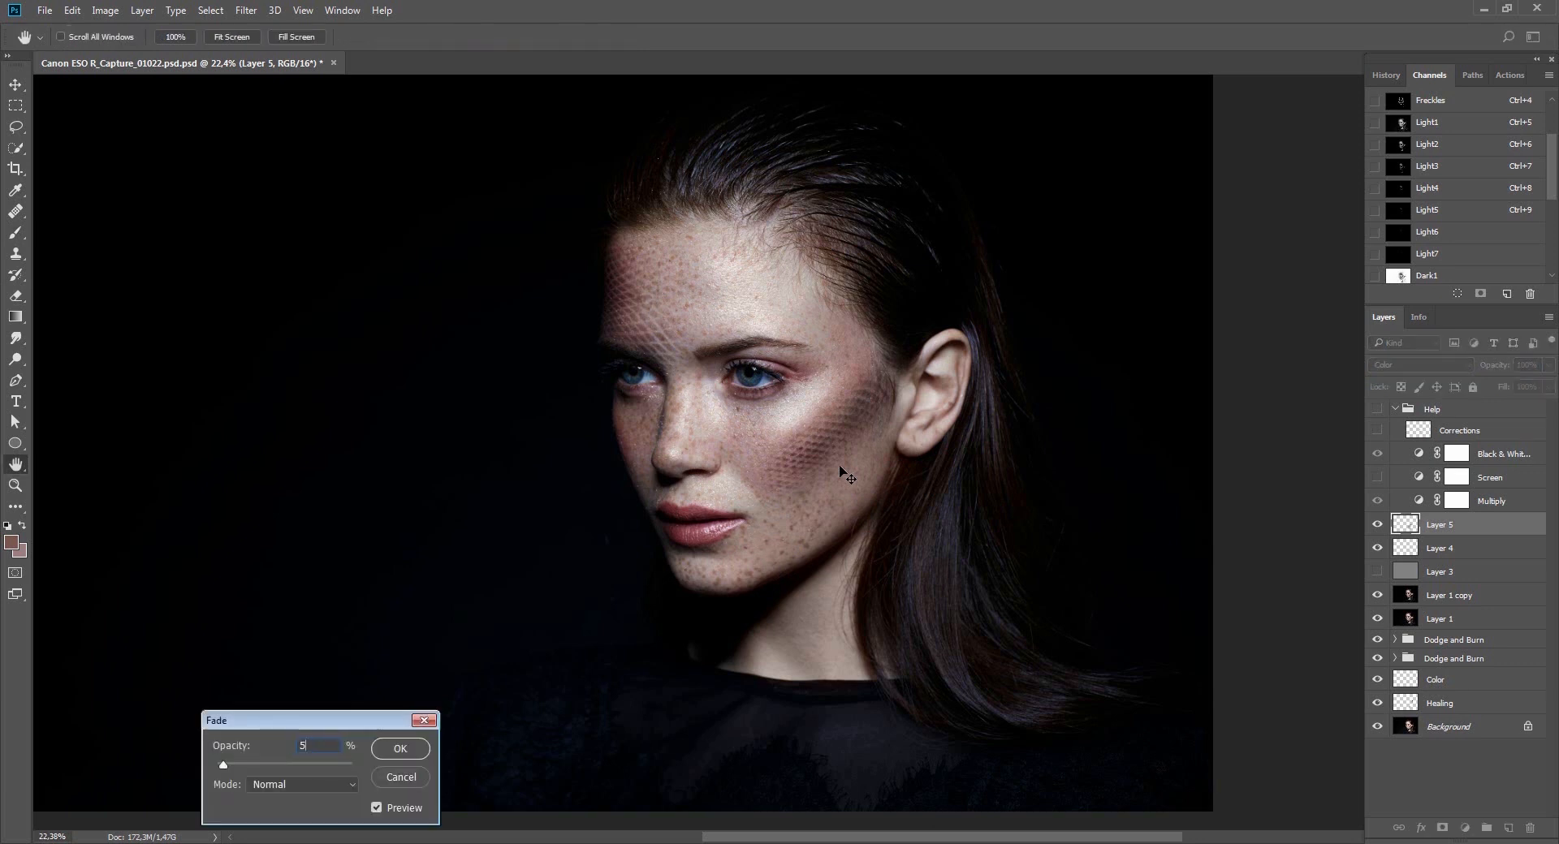
text(5)
key(Return)
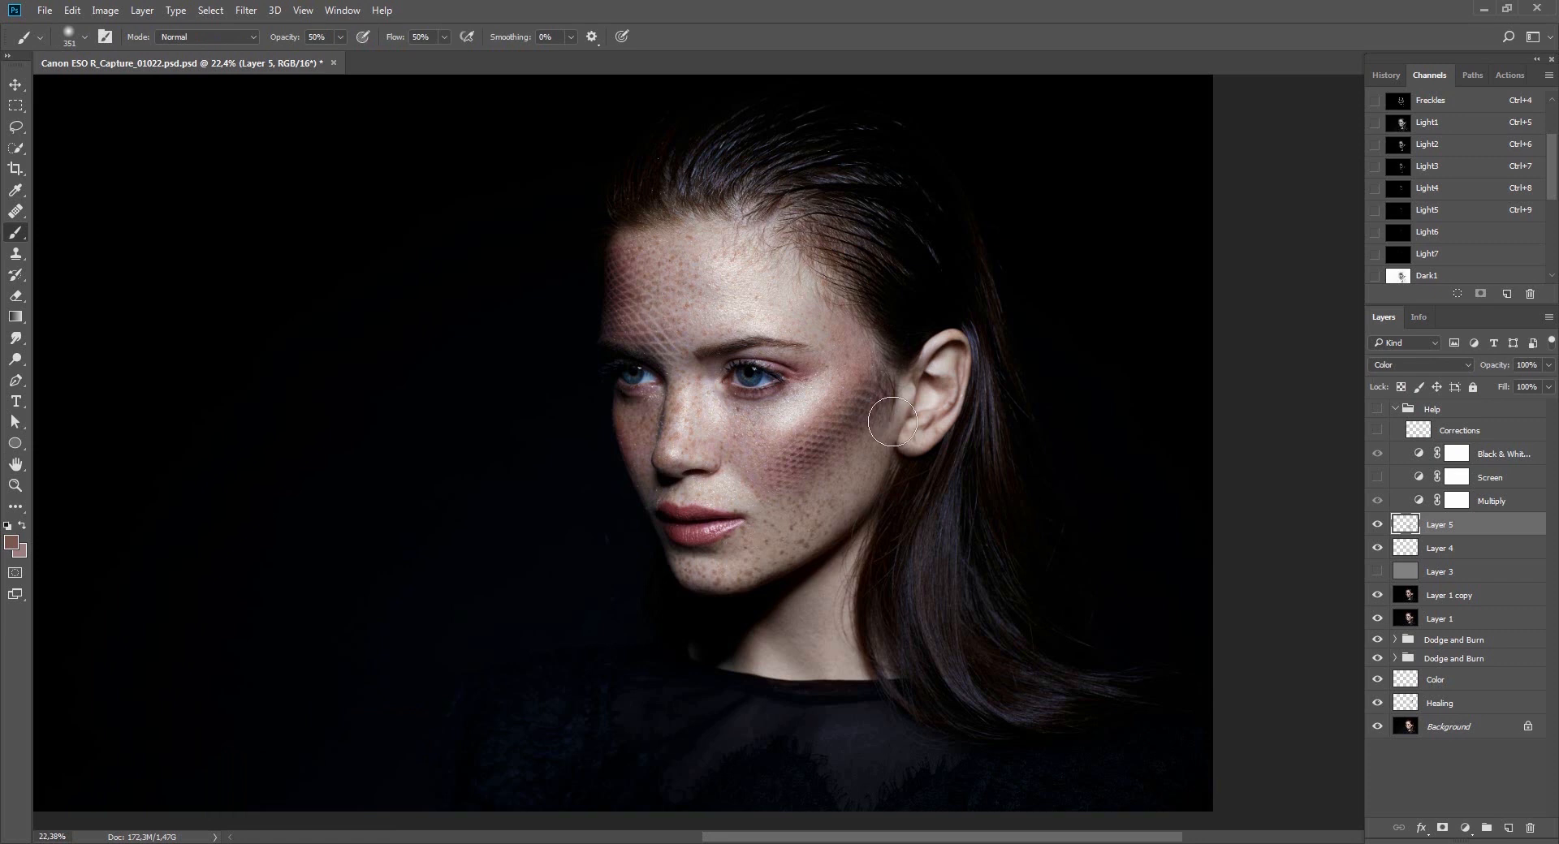
drag(900, 406, 876, 395)
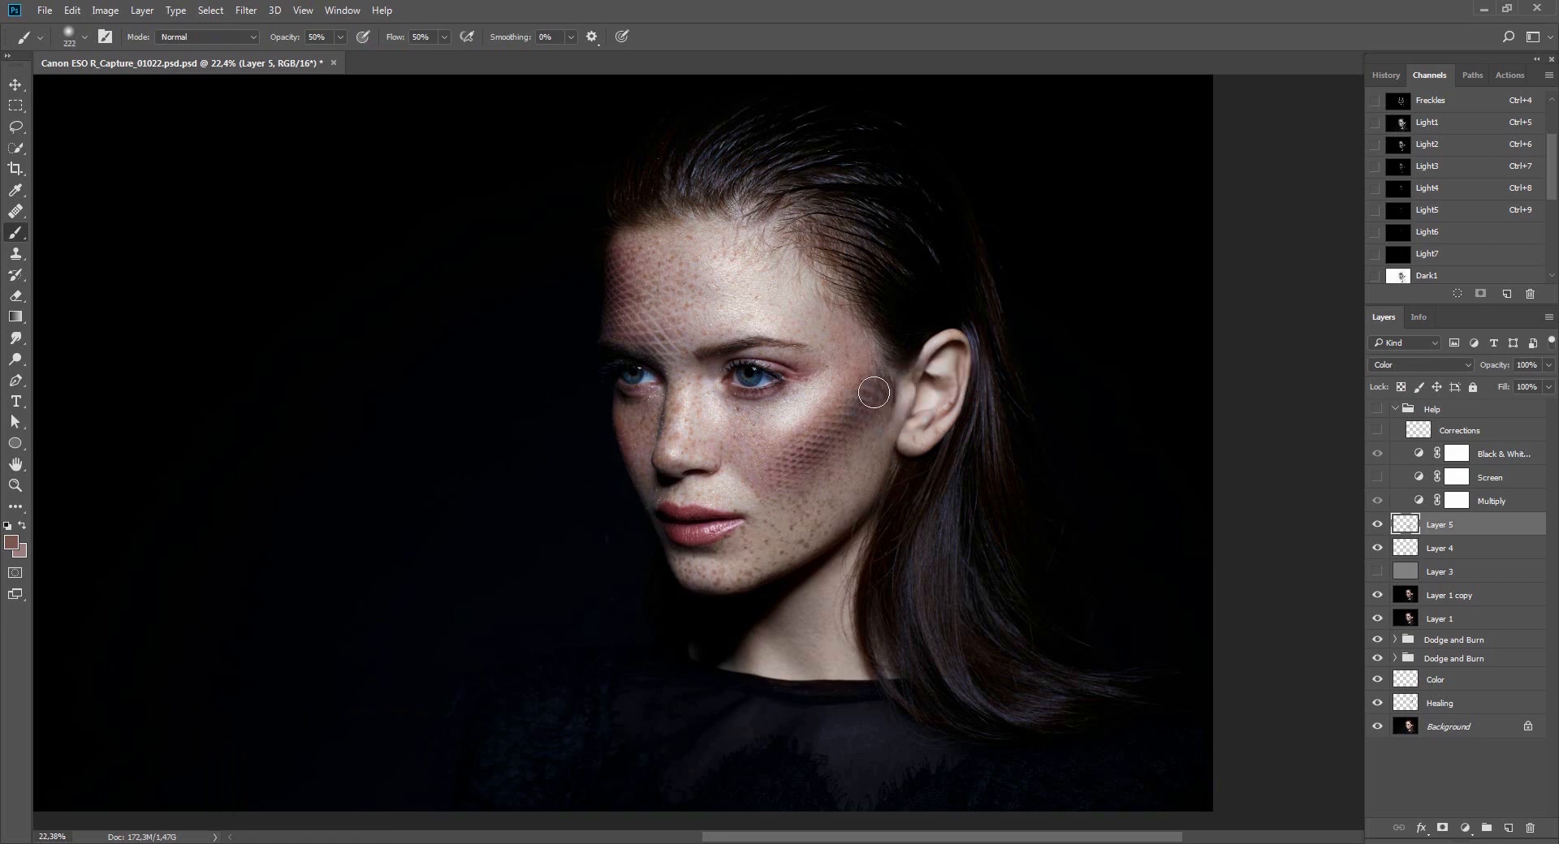
Paint sampled skin colour on Layer 5 between the eyebrow and the temple, and fade the last stroke to 5%.
alt+click(796, 304)
mouse_move(821, 323)
mouse_down()
mouse_move(849, 352)
mouse_move(838, 331)
mouse_up()
mouse_move(847, 390)
mouse_down()
mouse_move(800, 411)
mouse_move(842, 372)
mouse_up()
key(ctrl+shift+f)
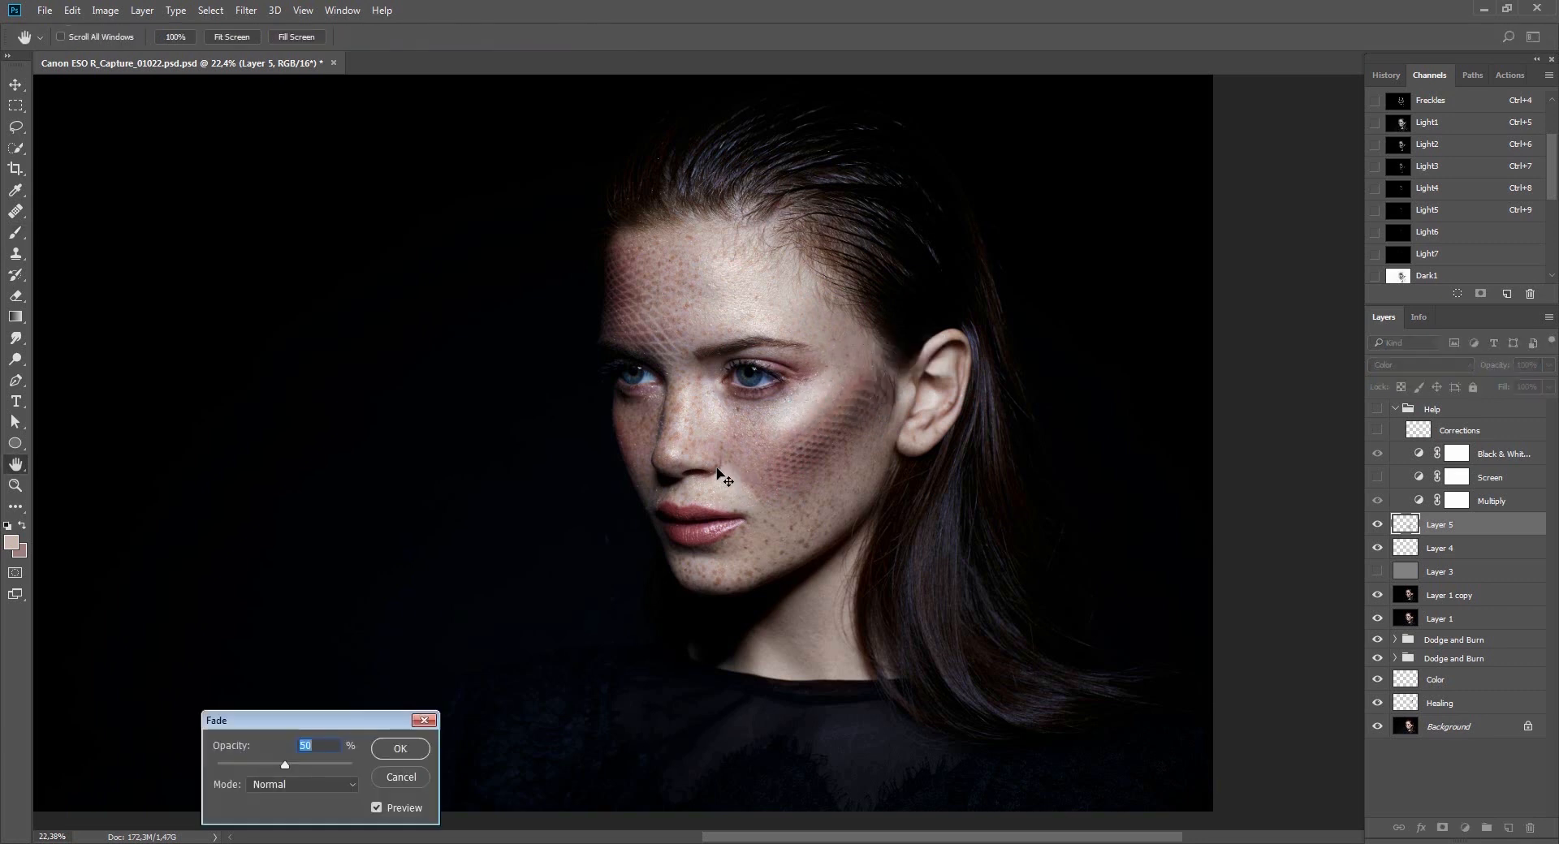
text(5)
key(Return)
Tint the lower cheek on Layer 5 with colour sampled from the ear using a larger soft brush, and fade the stroke to 1%.
right_click(1019, 383)
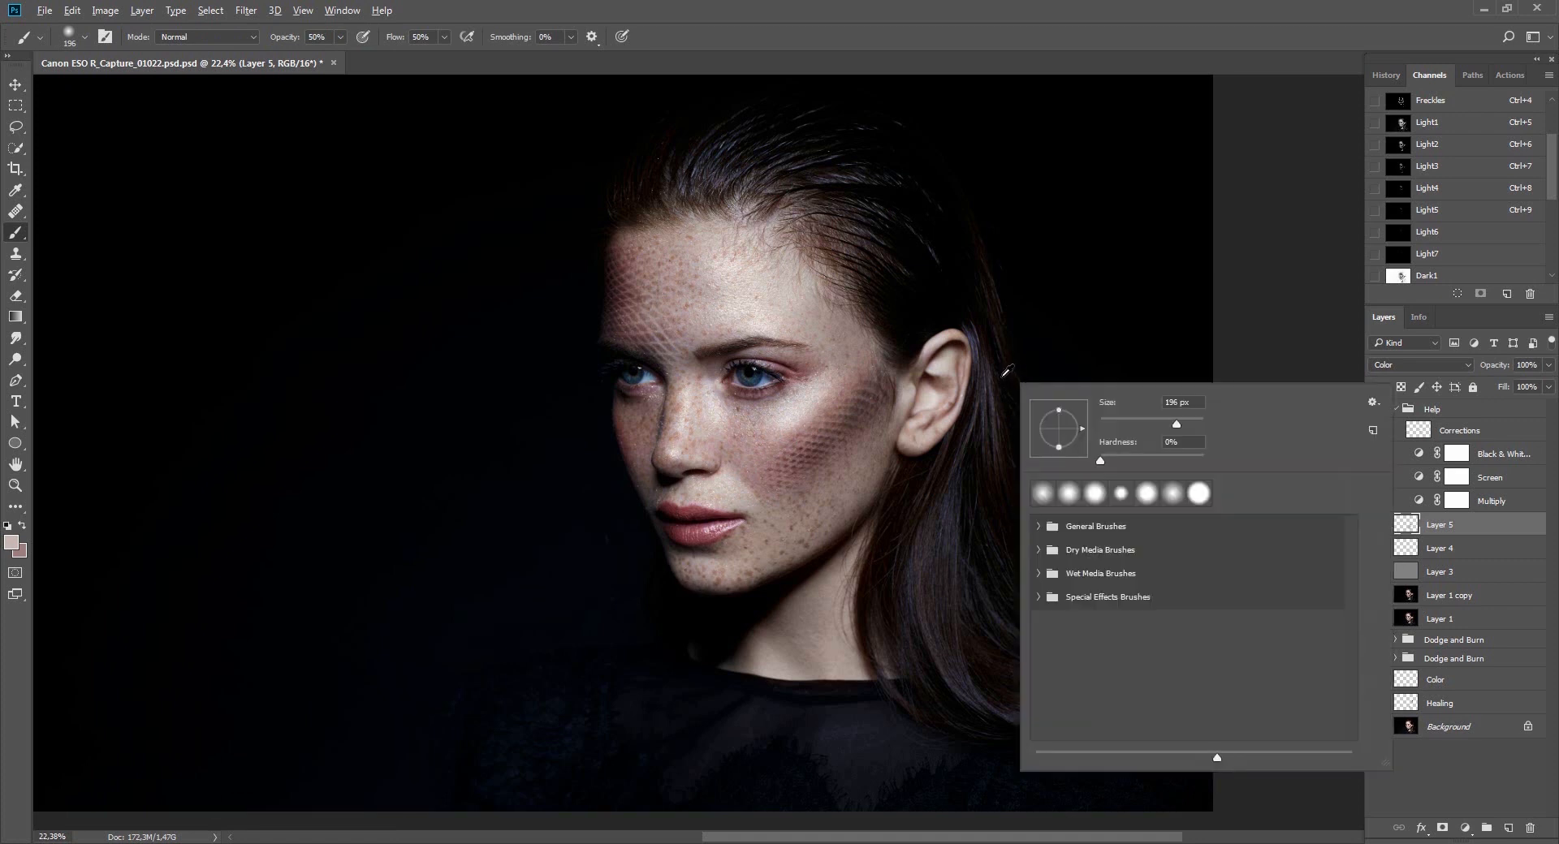
mouse_move(1000, 381)
mouse_down()
mouse_move(950, 380)
mouse_move(920, 413)
mouse_up()
alt+click(966, 374)
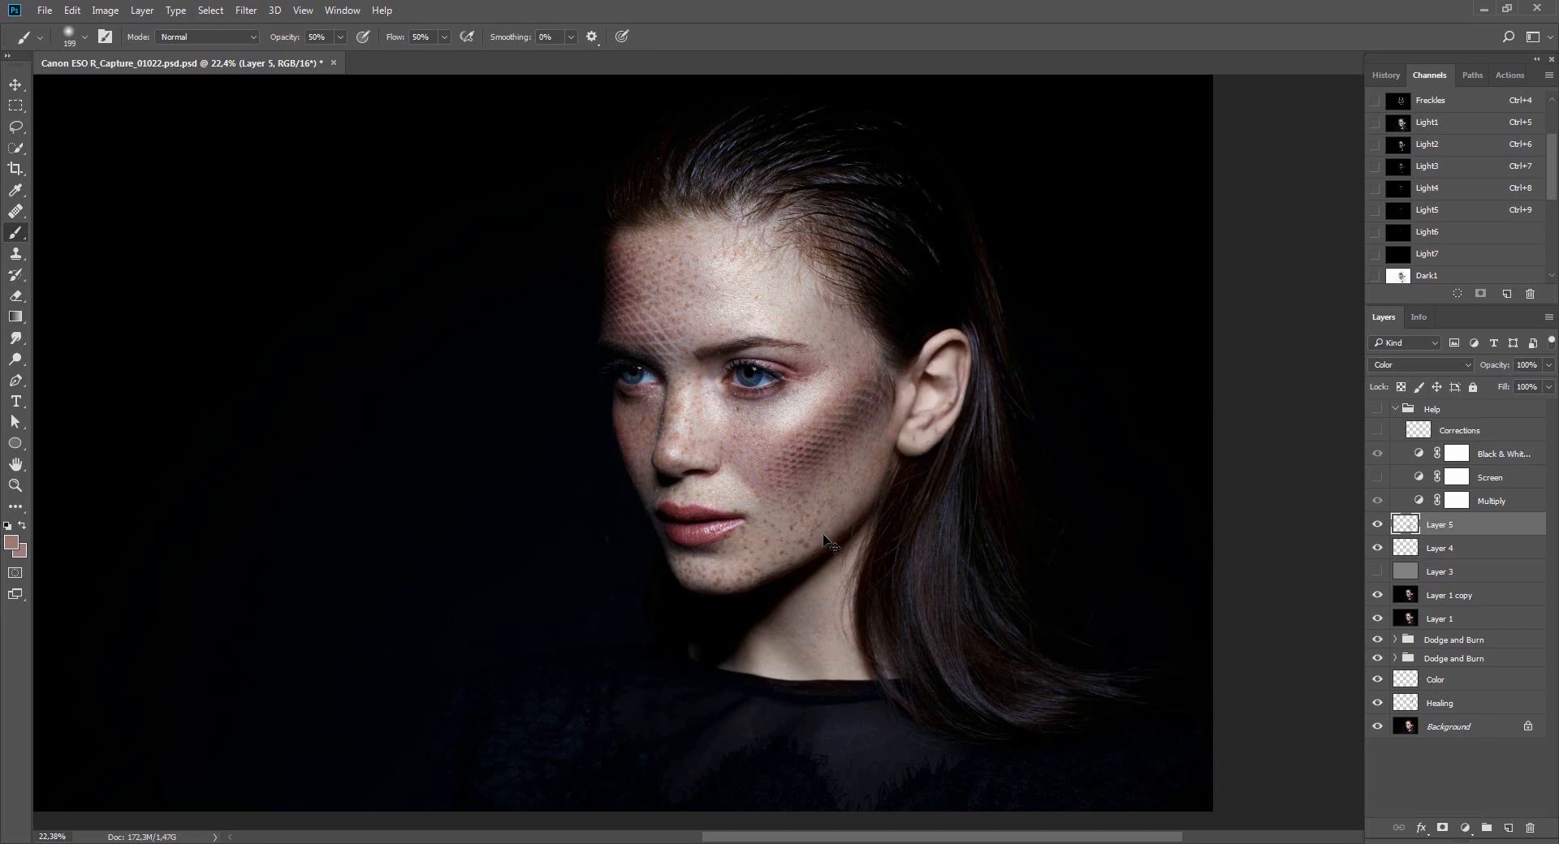
drag(835, 505, 873, 505)
key(ctrl+shift+f)
key(Return)
key(ctrl+shift+f)
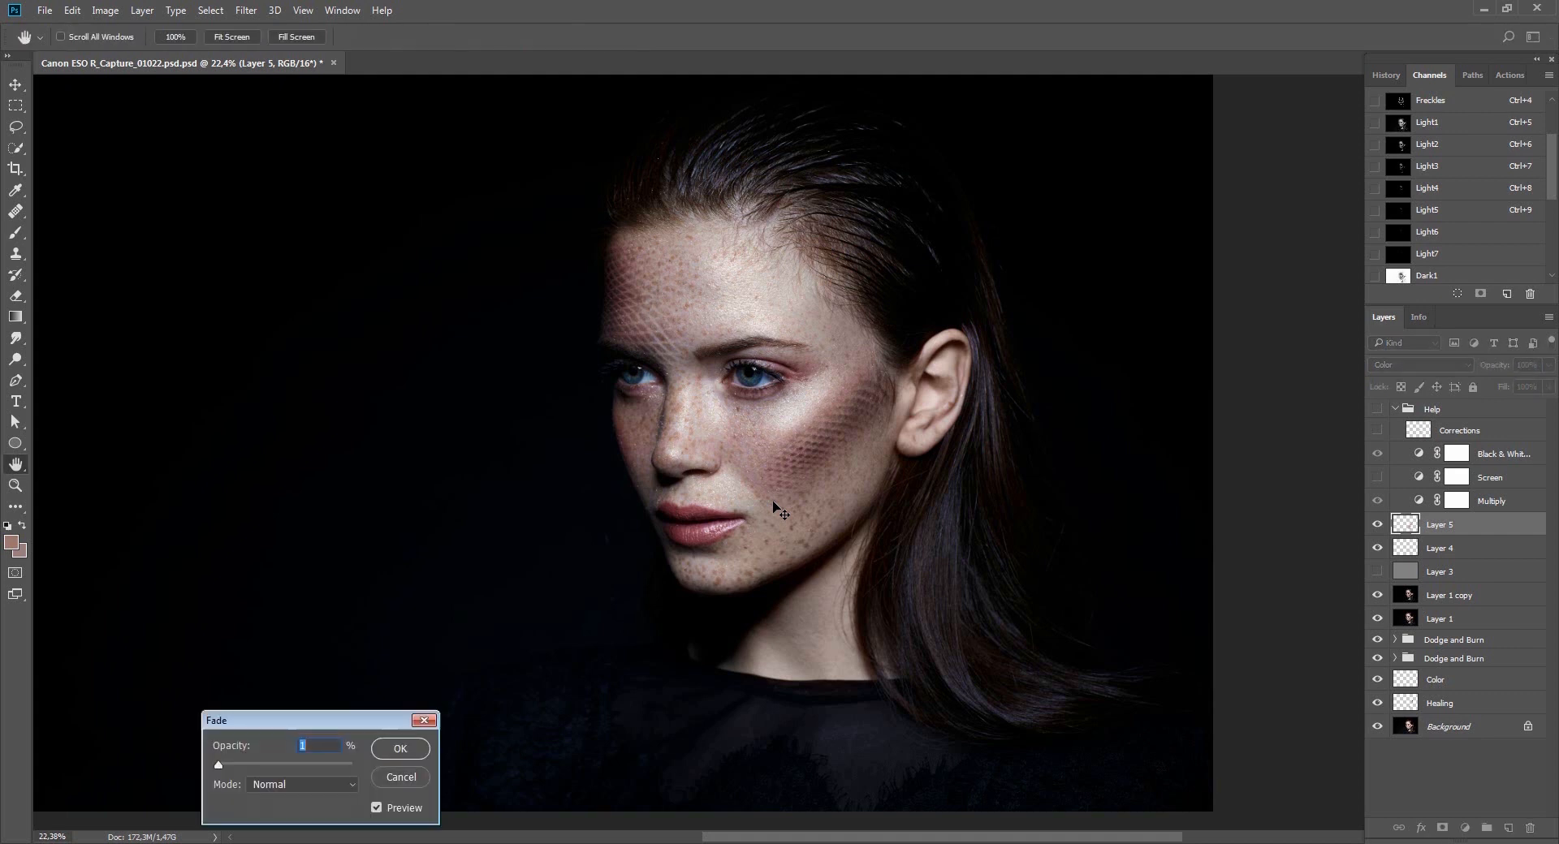
key(Return)
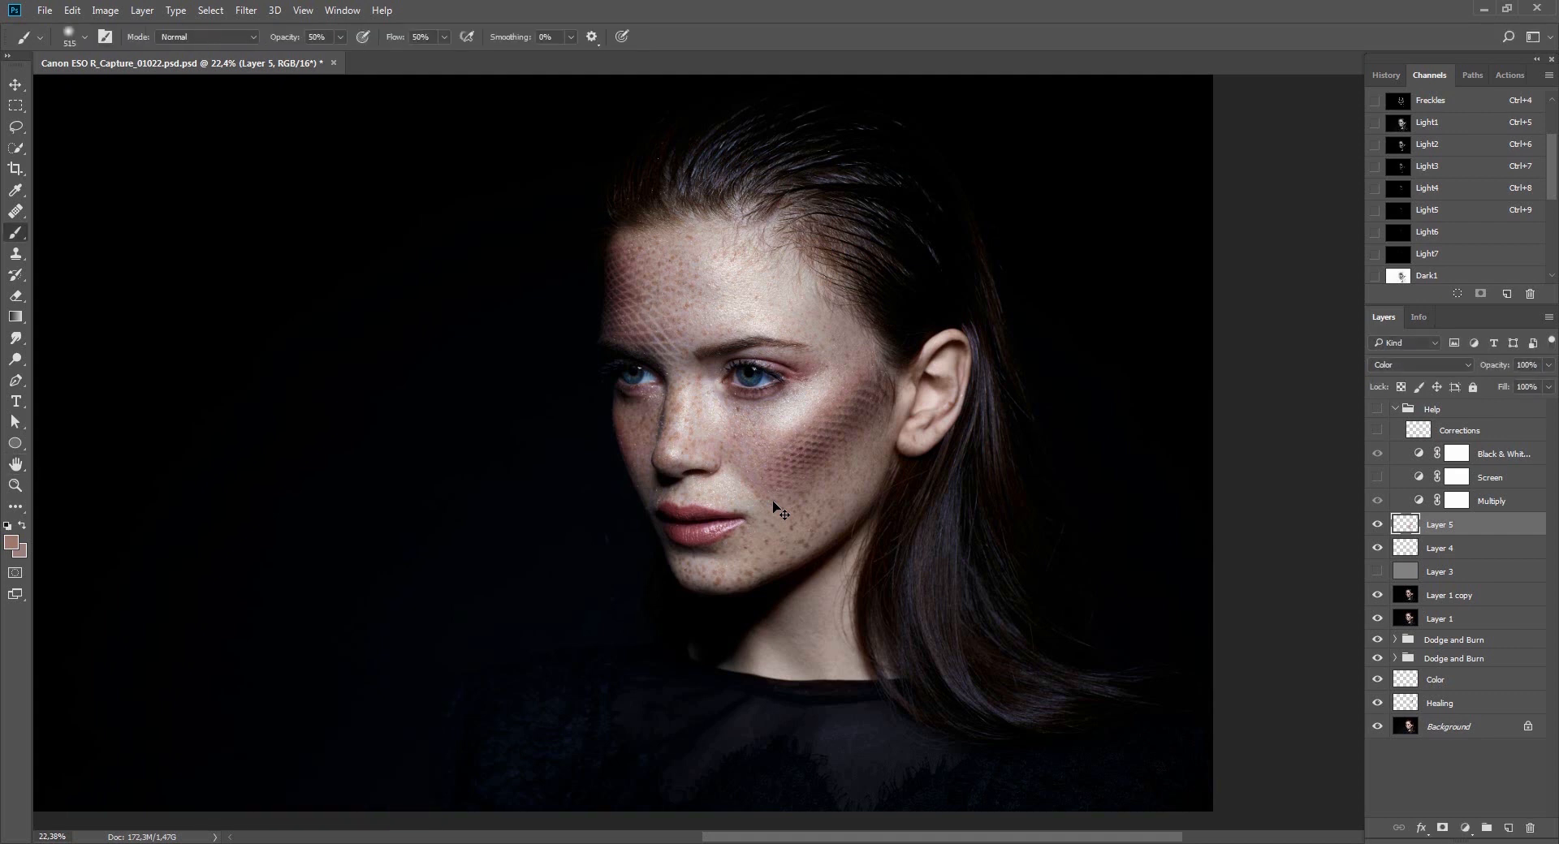
drag(735, 436, 698, 436)
Compare the retouch with the original and merge Layer 5, Layer 4, Layer 3 and Layer 1 copy into one layer.
alt+click(1379, 729)
alt+click(1378, 728)
key(v)
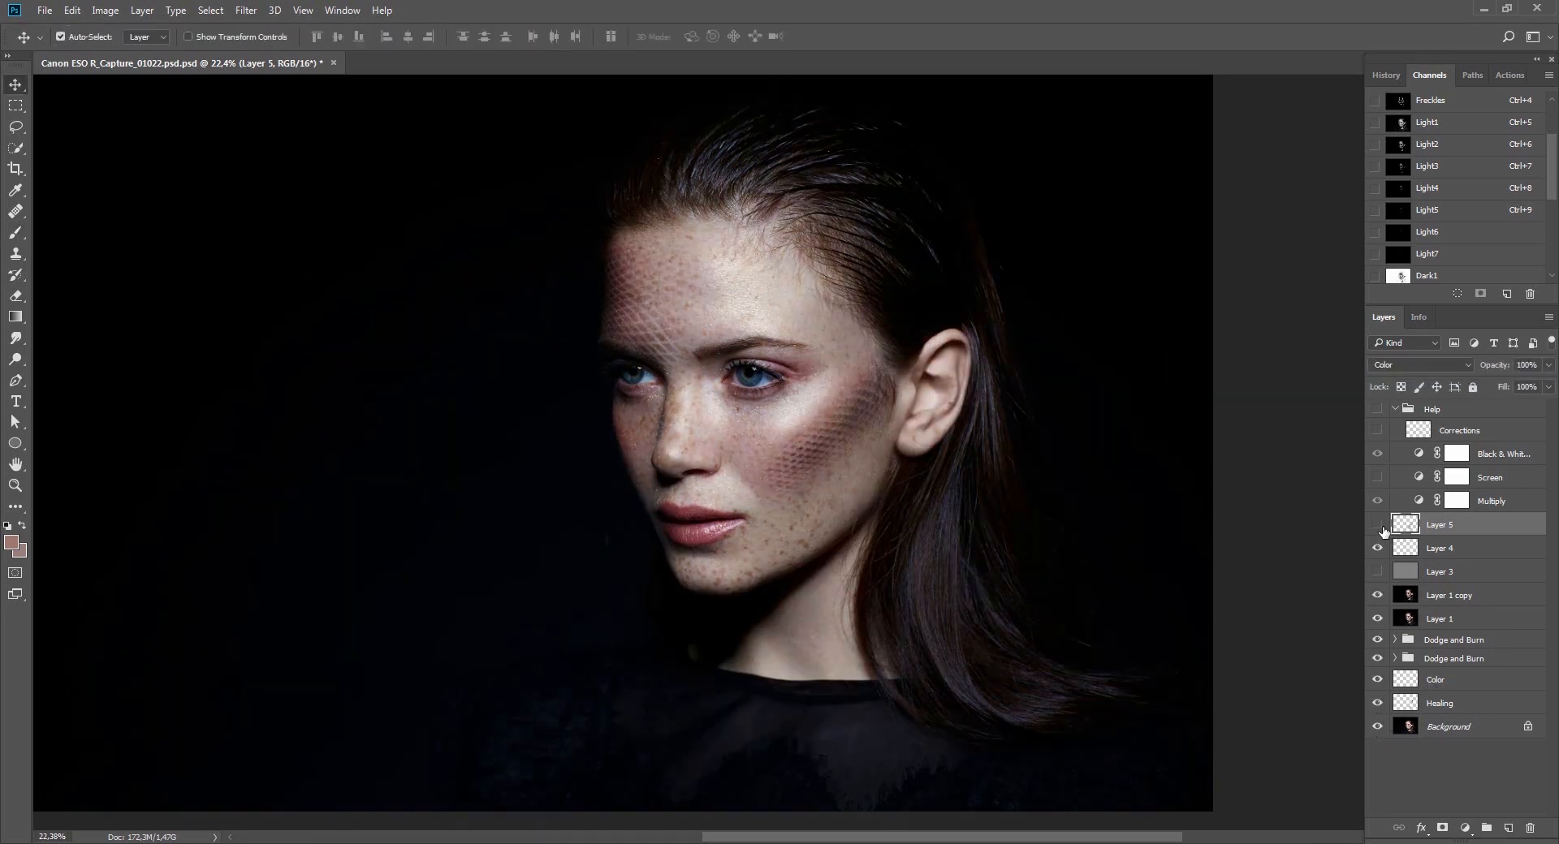
click(1379, 527)
click(1377, 525)
shift+click(1399, 593)
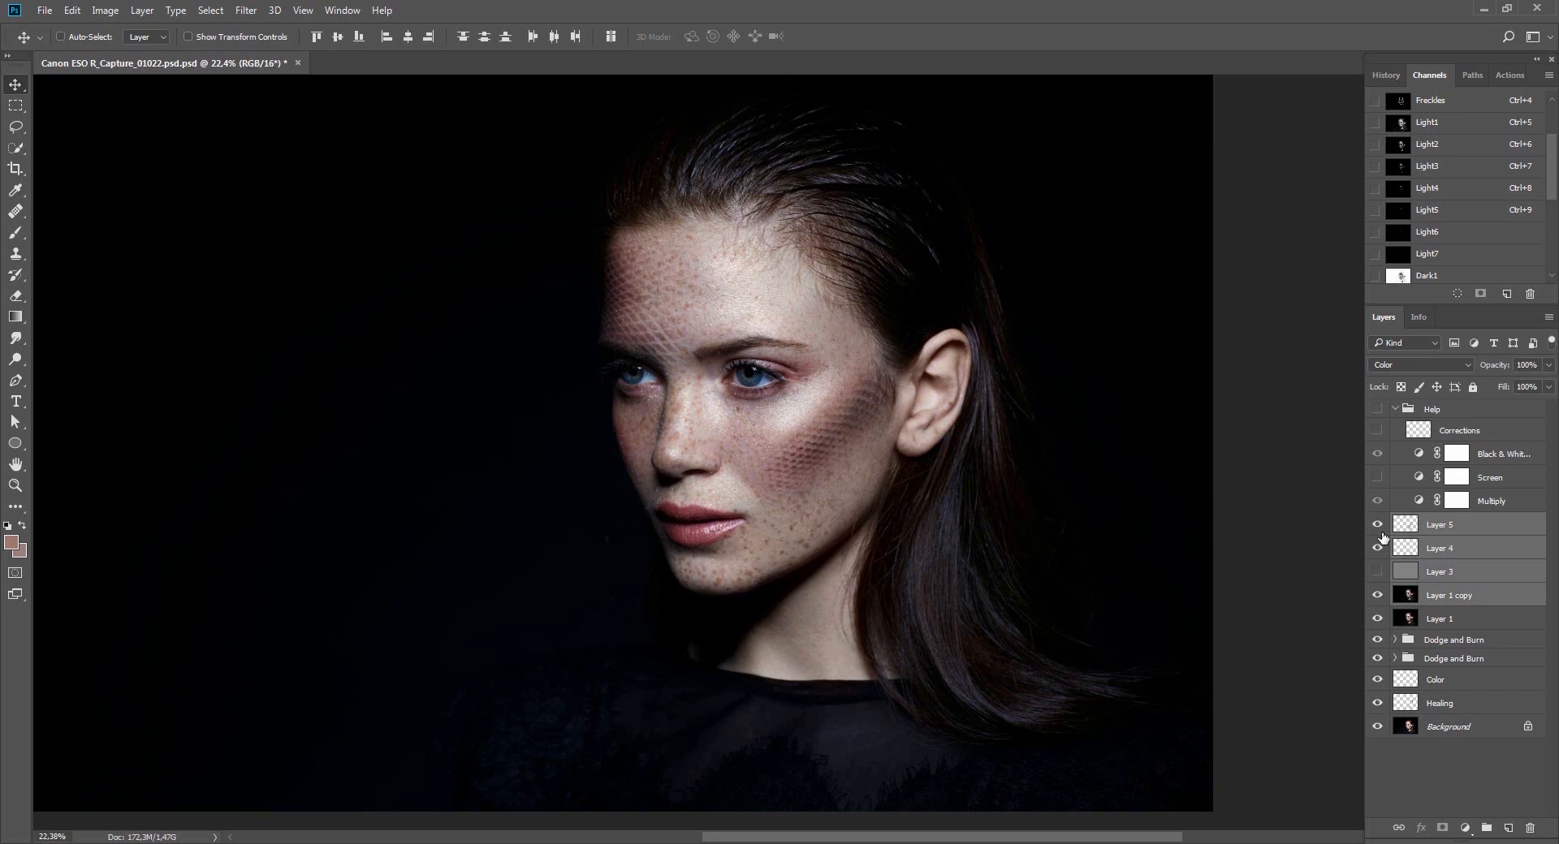
key(ctrl+e)
click(1378, 525)
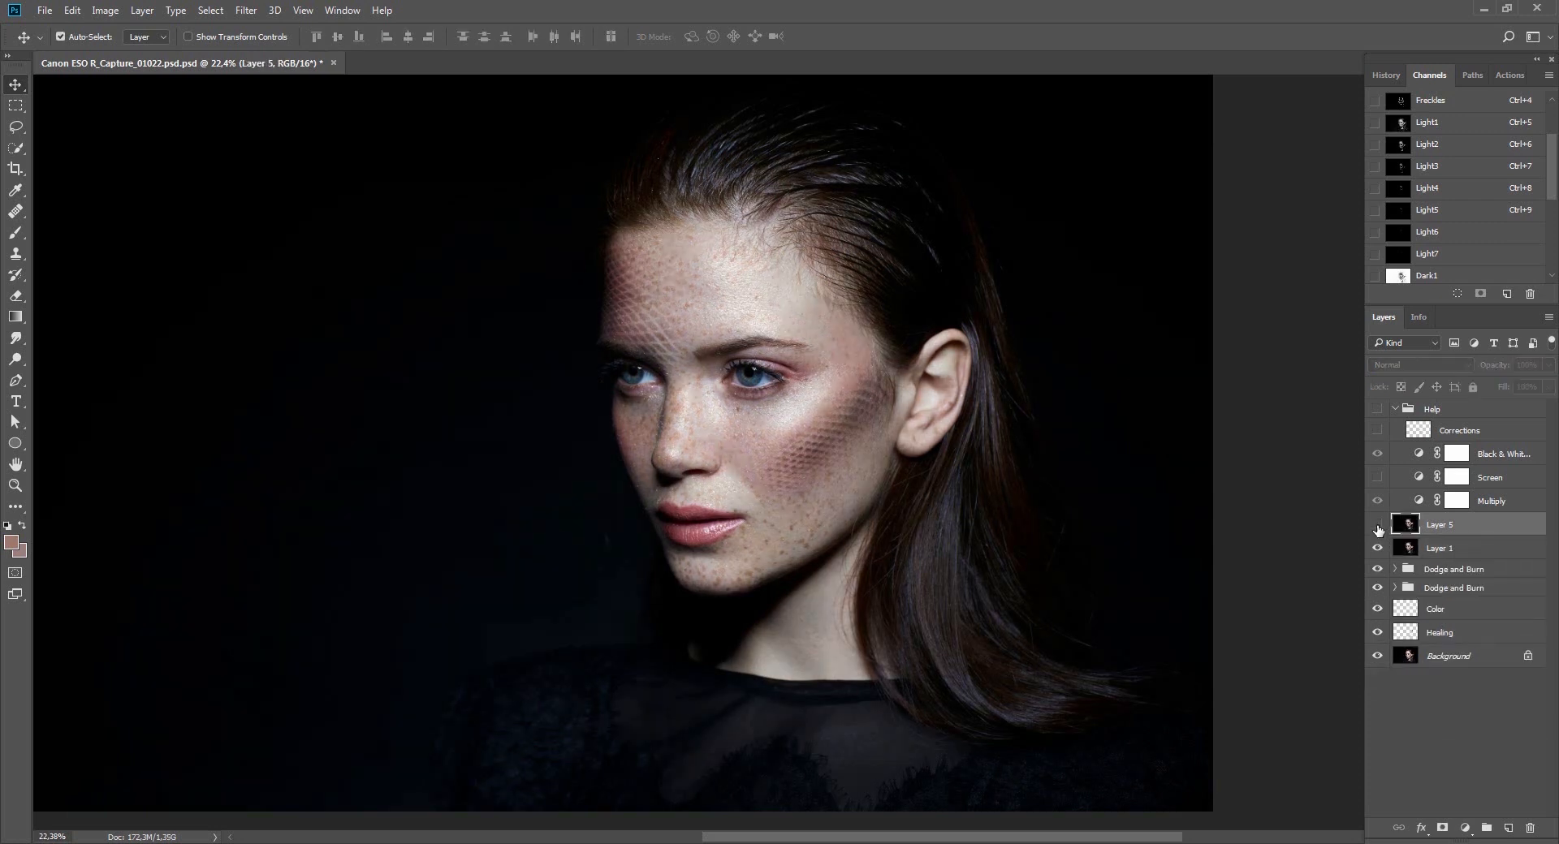
click(1378, 526)
Duplicate the merged Layer 5, raise the copy's Vibrance to 80 and hide the copy behind a black layer mask.
key(ctrl+j)
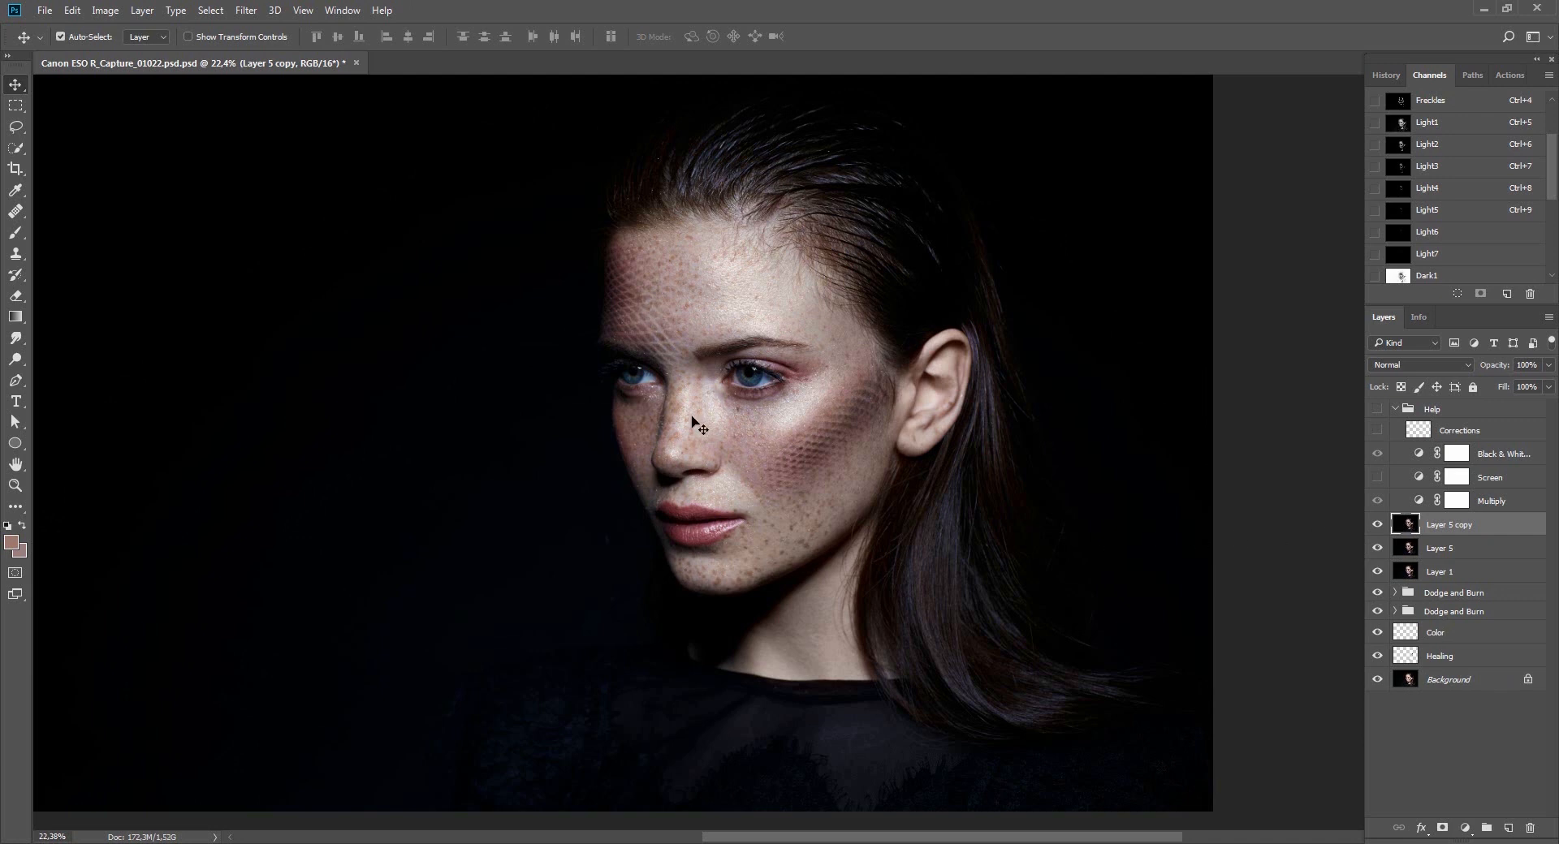
key(ctrl+shift+v)
text(80)
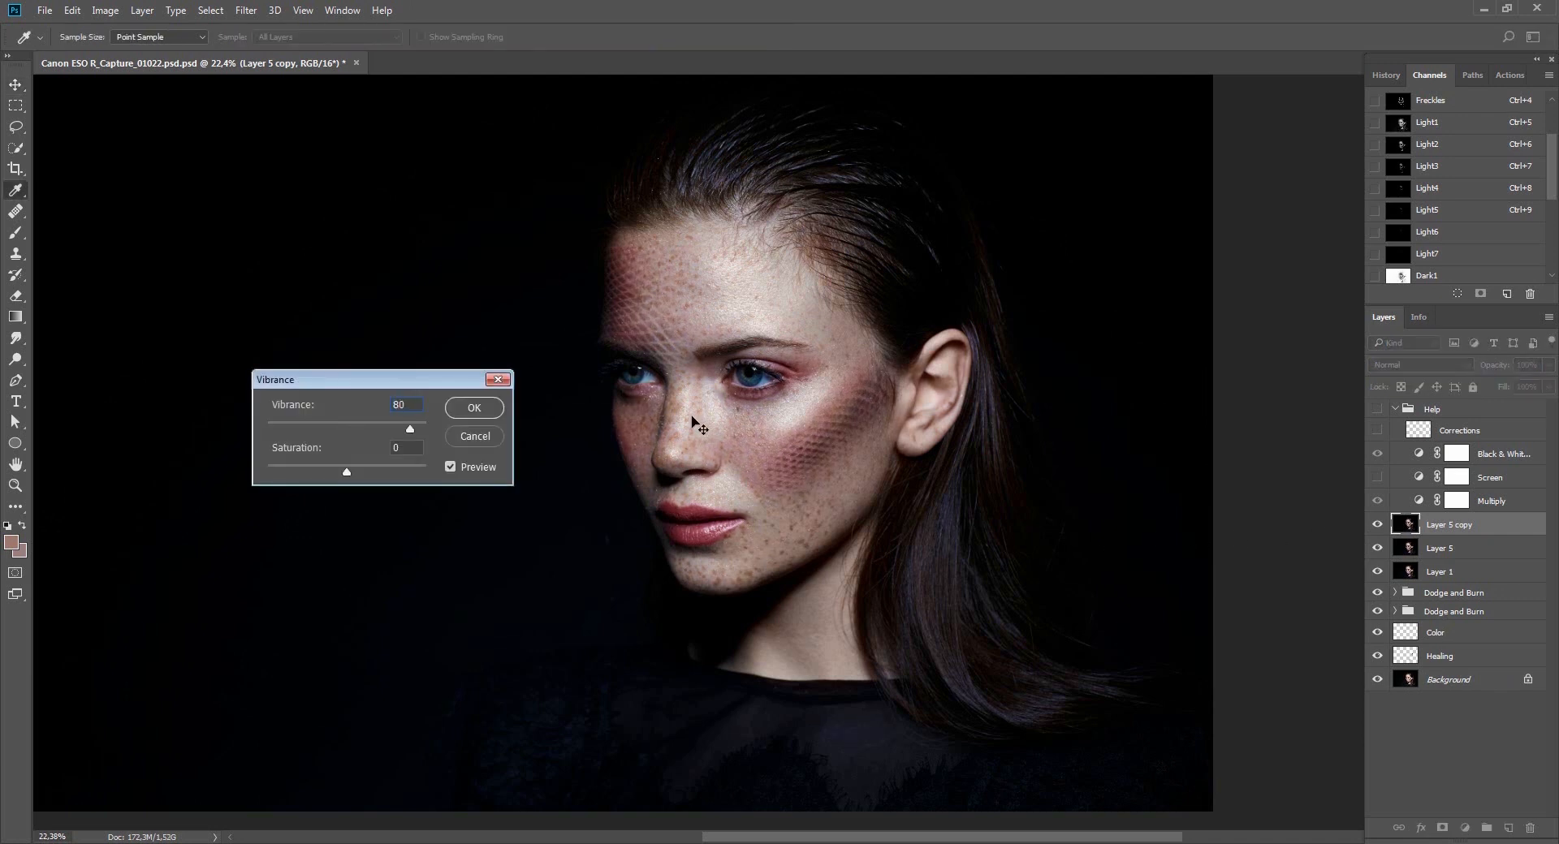
key(Return)
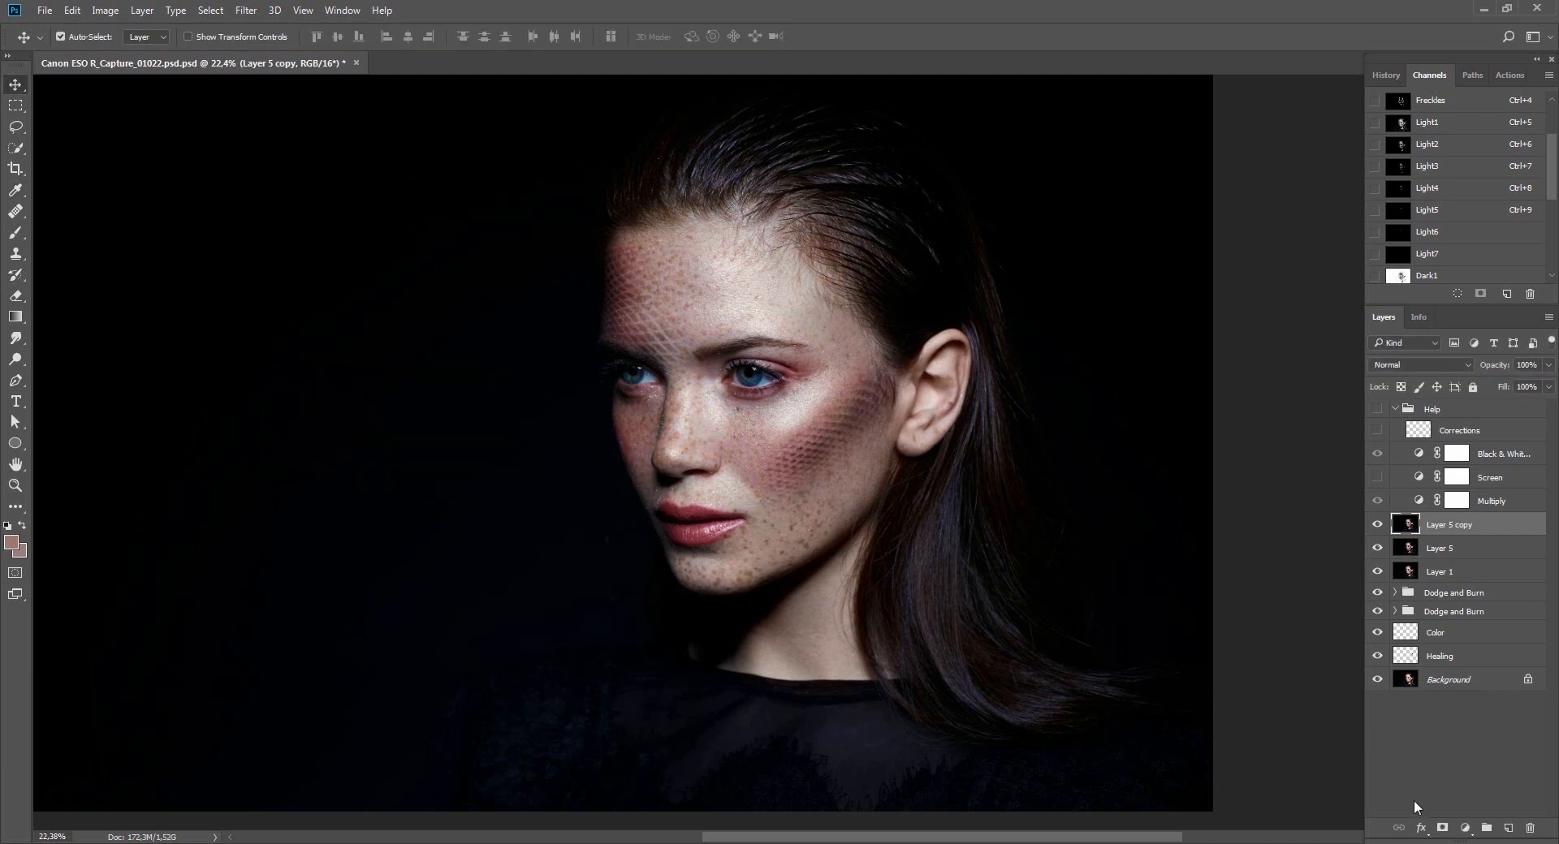
alt+click(1443, 829)
Paint the vibrance boost into the mask along the cheek and jaw with the Brush at 30% opacity and 30% flow.
key(b)
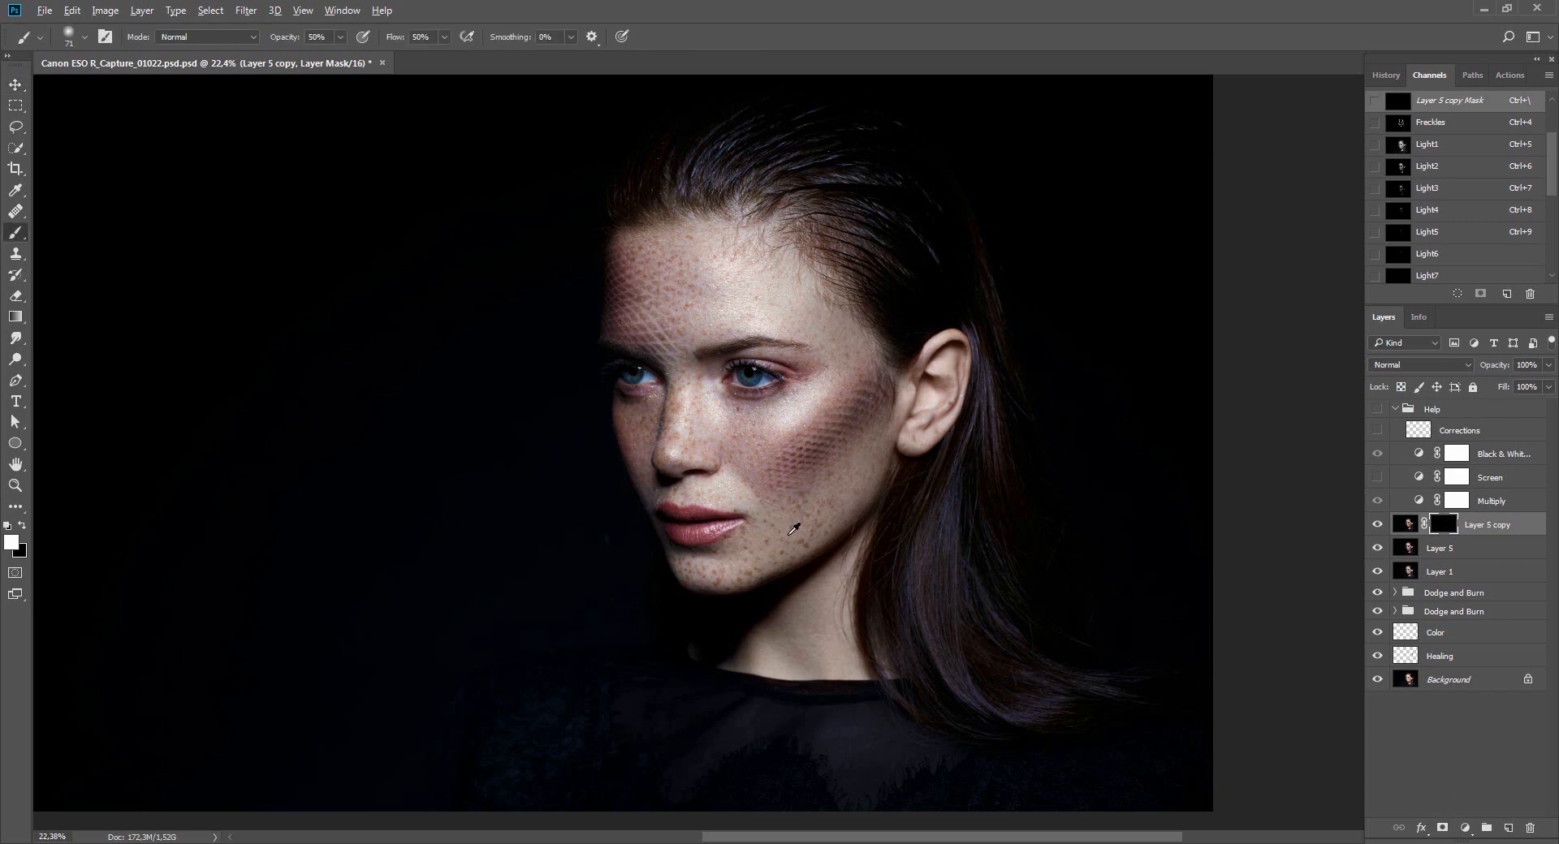
drag(794, 529, 812, 528)
key(x)
key(3)
key(shift+3)
drag(868, 471, 873, 469)
key(d)
mouse_move(715, 578)
mouse_down()
mouse_move(757, 570)
mouse_move(739, 574)
mouse_move(889, 427)
mouse_up()
key(])
drag(820, 509, 879, 478)
key(x)
Compare the image with and without Layer 5 copy, set its opacity to 70% and merge it into Layer 5.
key(z)
mouse_move(878, 730)
mouse_down()
mouse_move(964, 703)
mouse_move(883, 724)
mouse_up()
click(1379, 526)
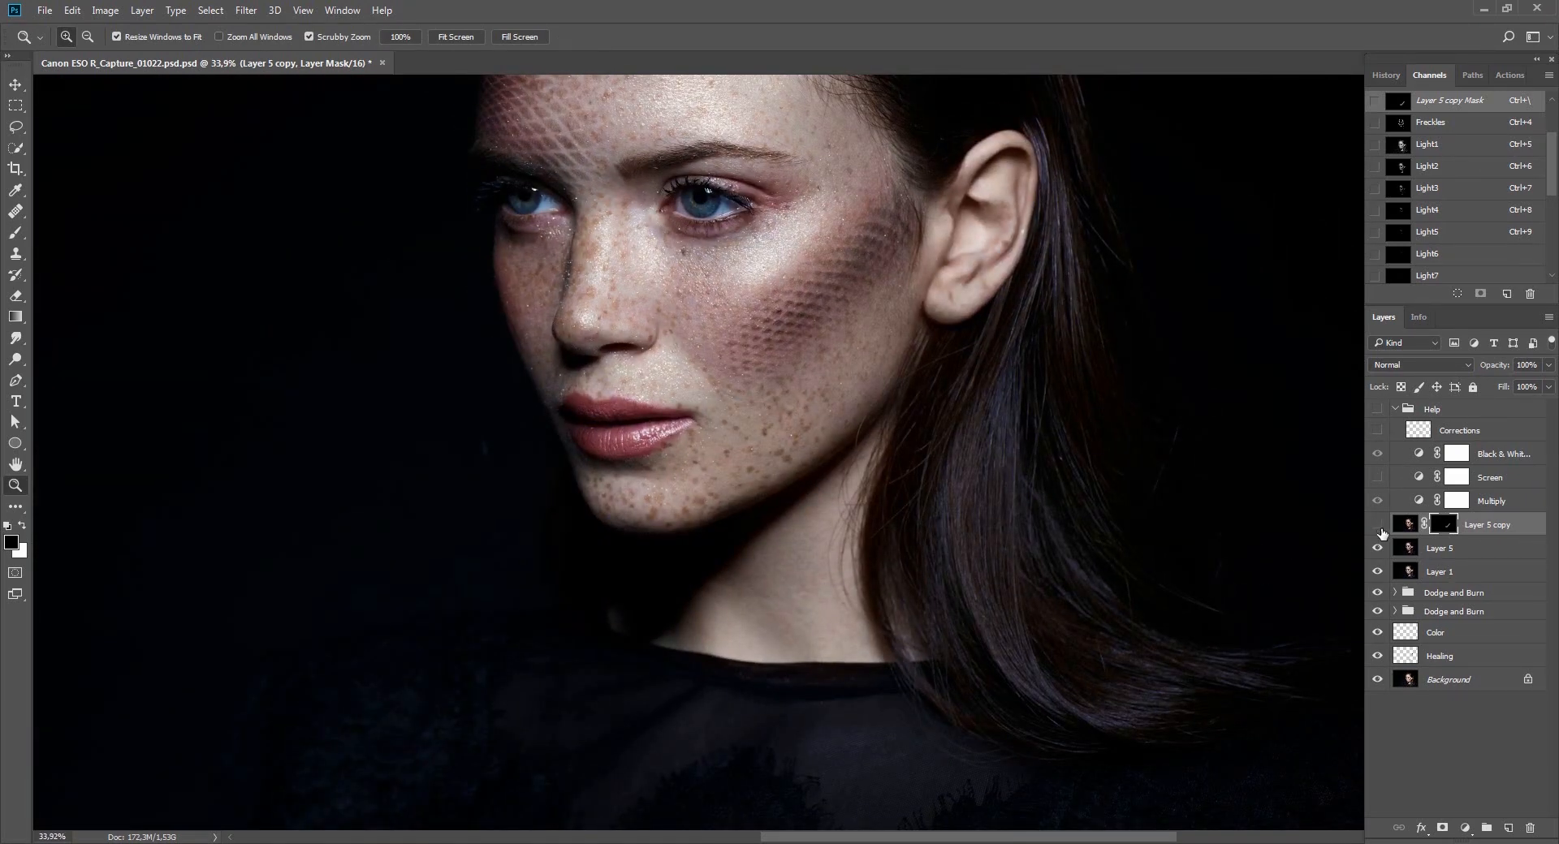
click(1381, 531)
click(1381, 531)
click(1382, 530)
key(v)
key(7)
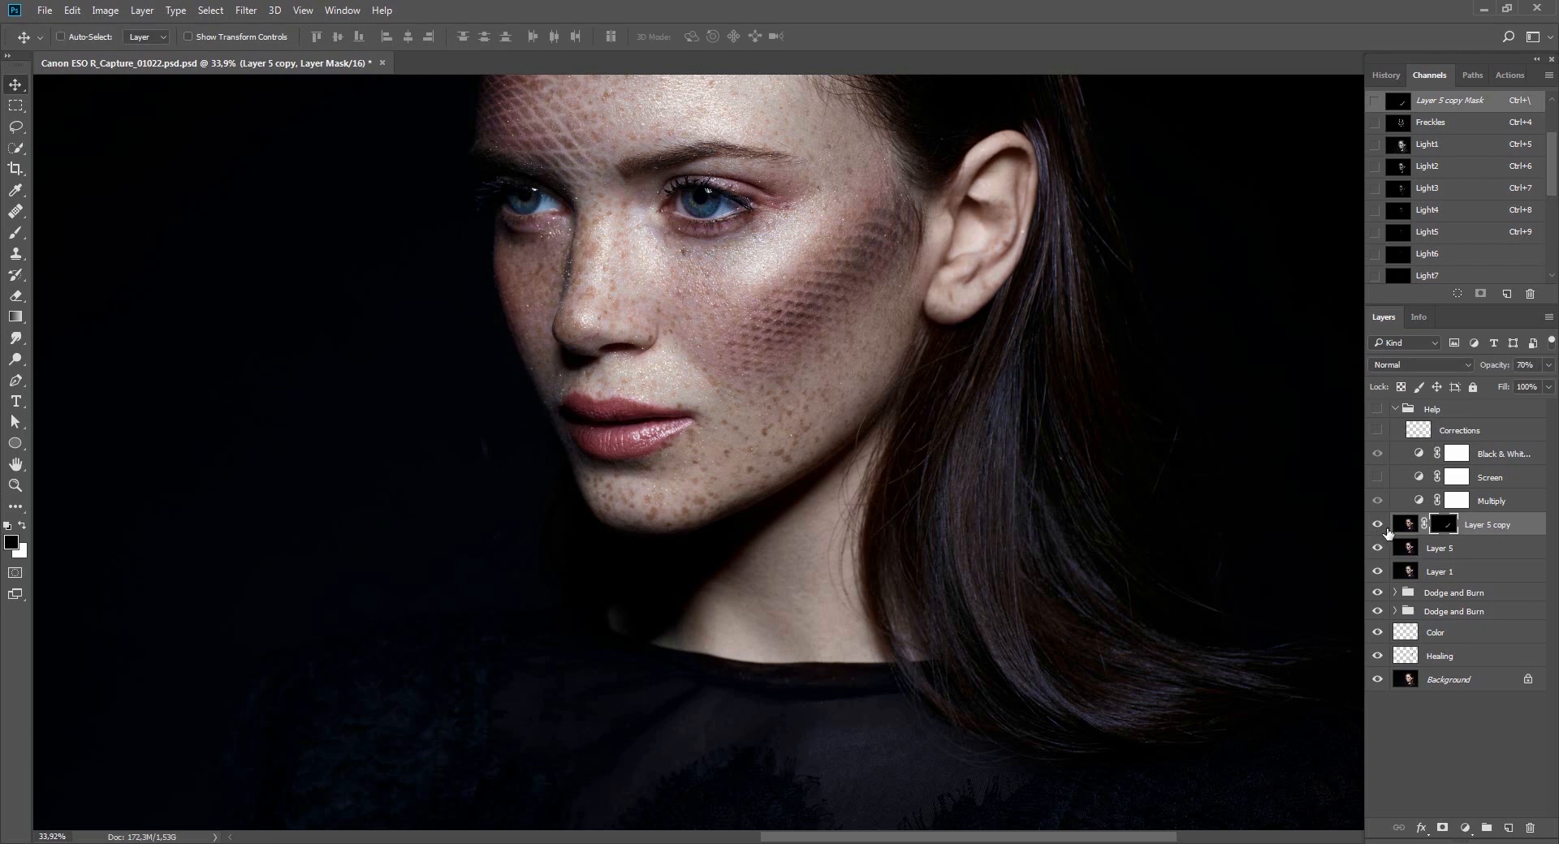
key(ctrl+e)
click(1378, 530)
click(1378, 530)
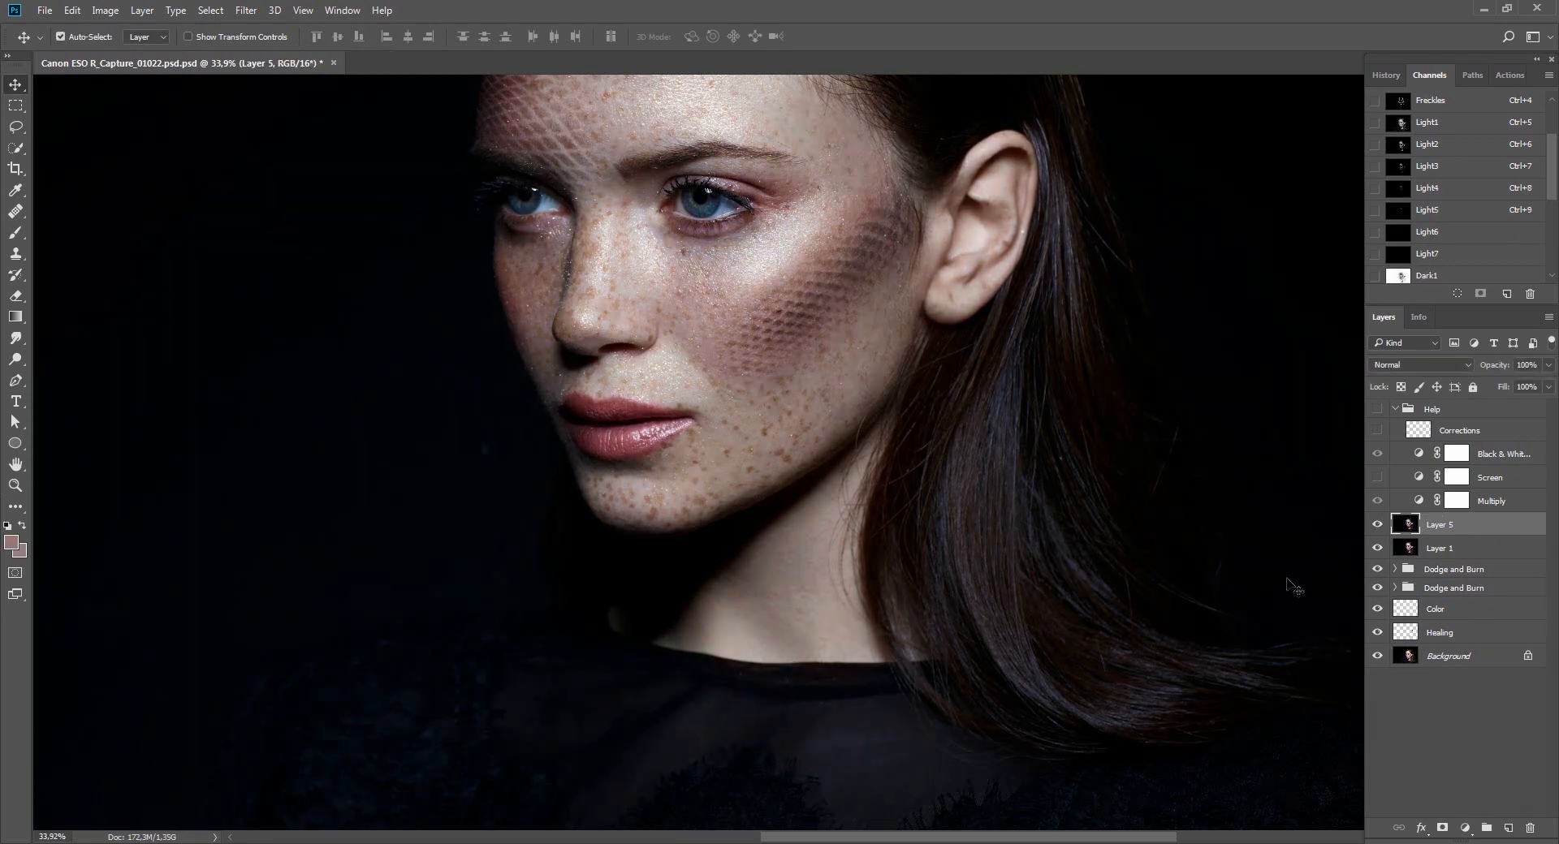
Add a new layer above Layer 5 in Color blend mode.
click(1506, 828)
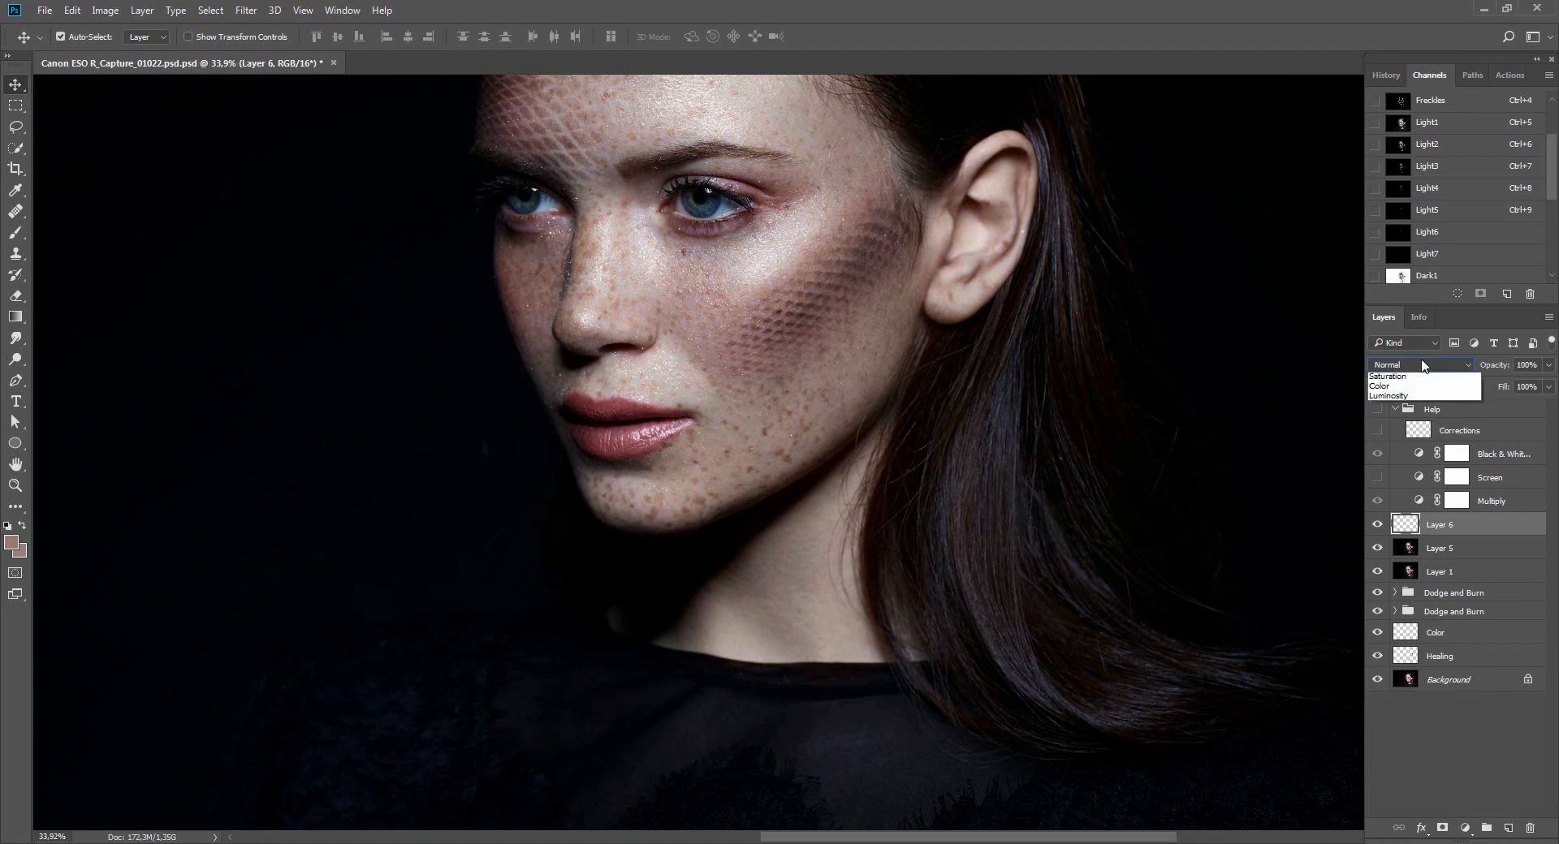
click(1421, 365)
click(1392, 672)
Tint the blouse fabric around the neckline on Layer 6 with sampled dark tones, and compare the result with the Background.
scroll(1107, 463, down, 3)
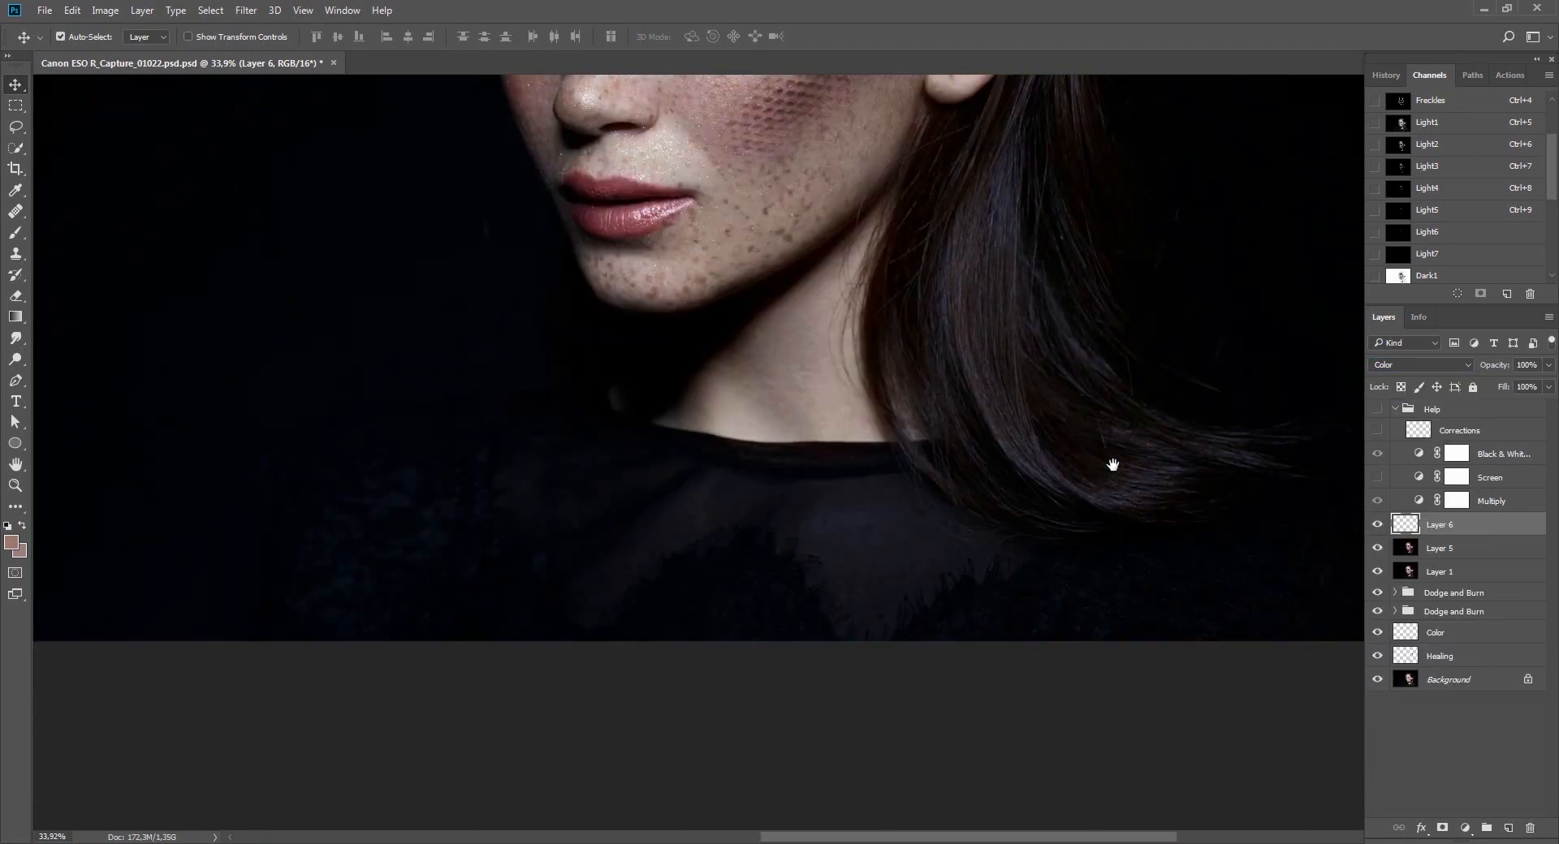
key(r)
drag(1099, 575, 1050, 329)
key(b)
alt+click(847, 449)
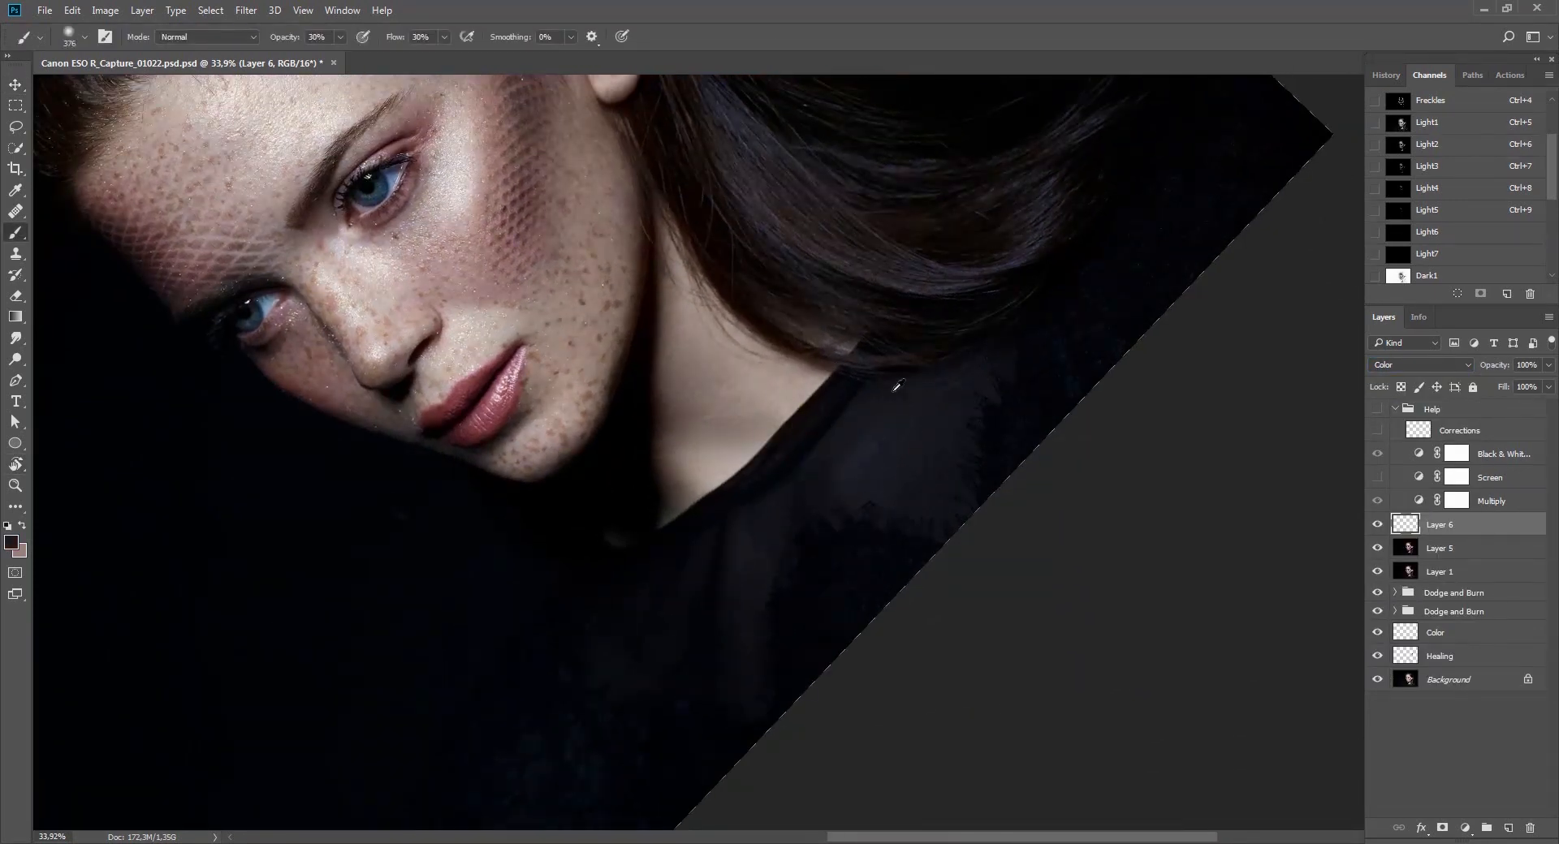
alt+click(920, 450)
drag(875, 435, 845, 437)
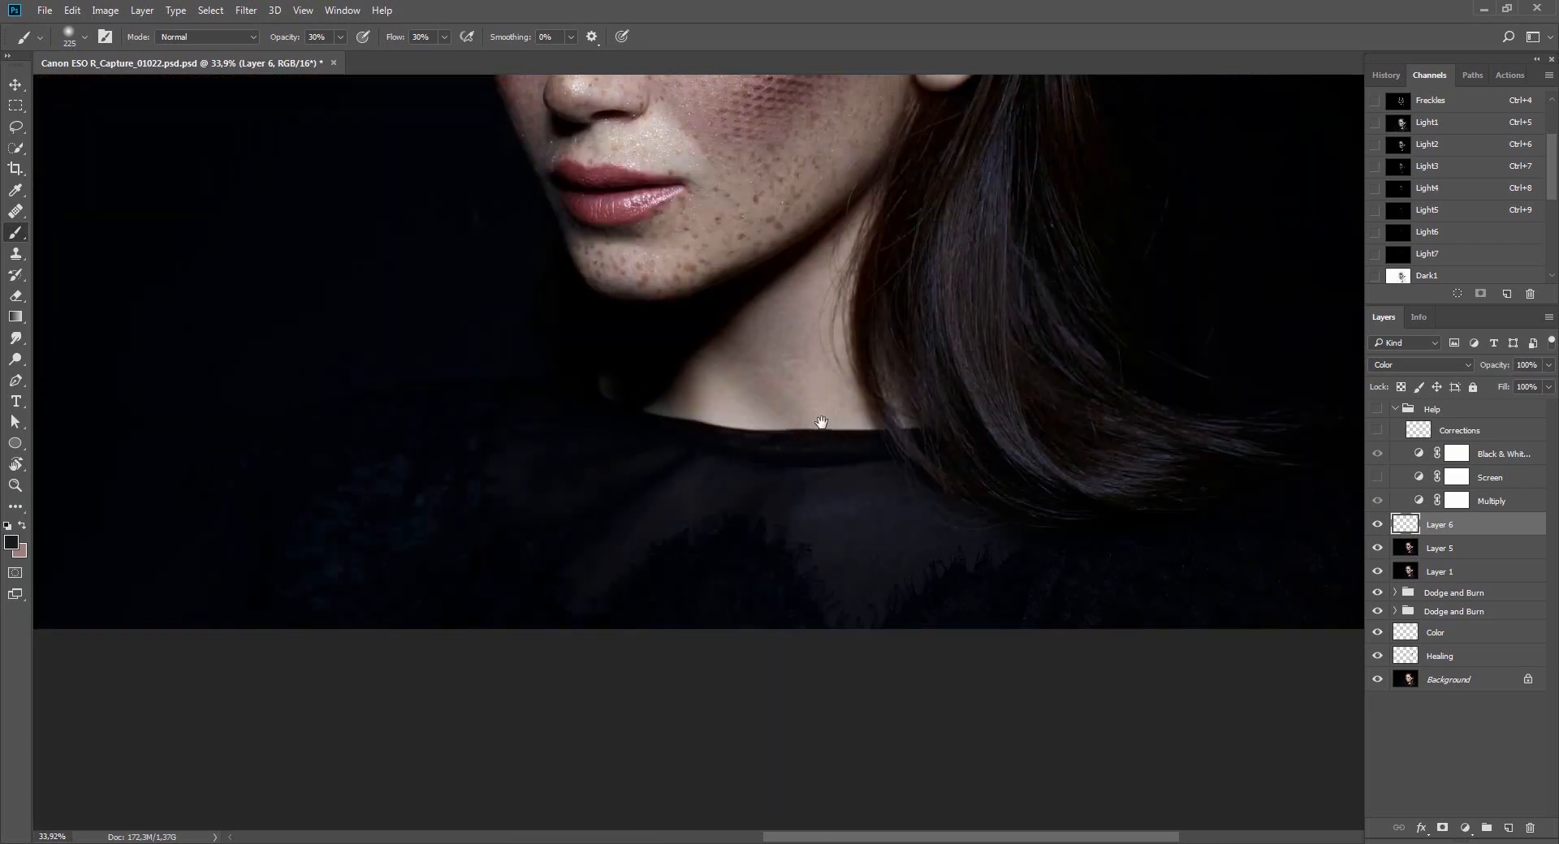
drag(810, 418, 801, 529)
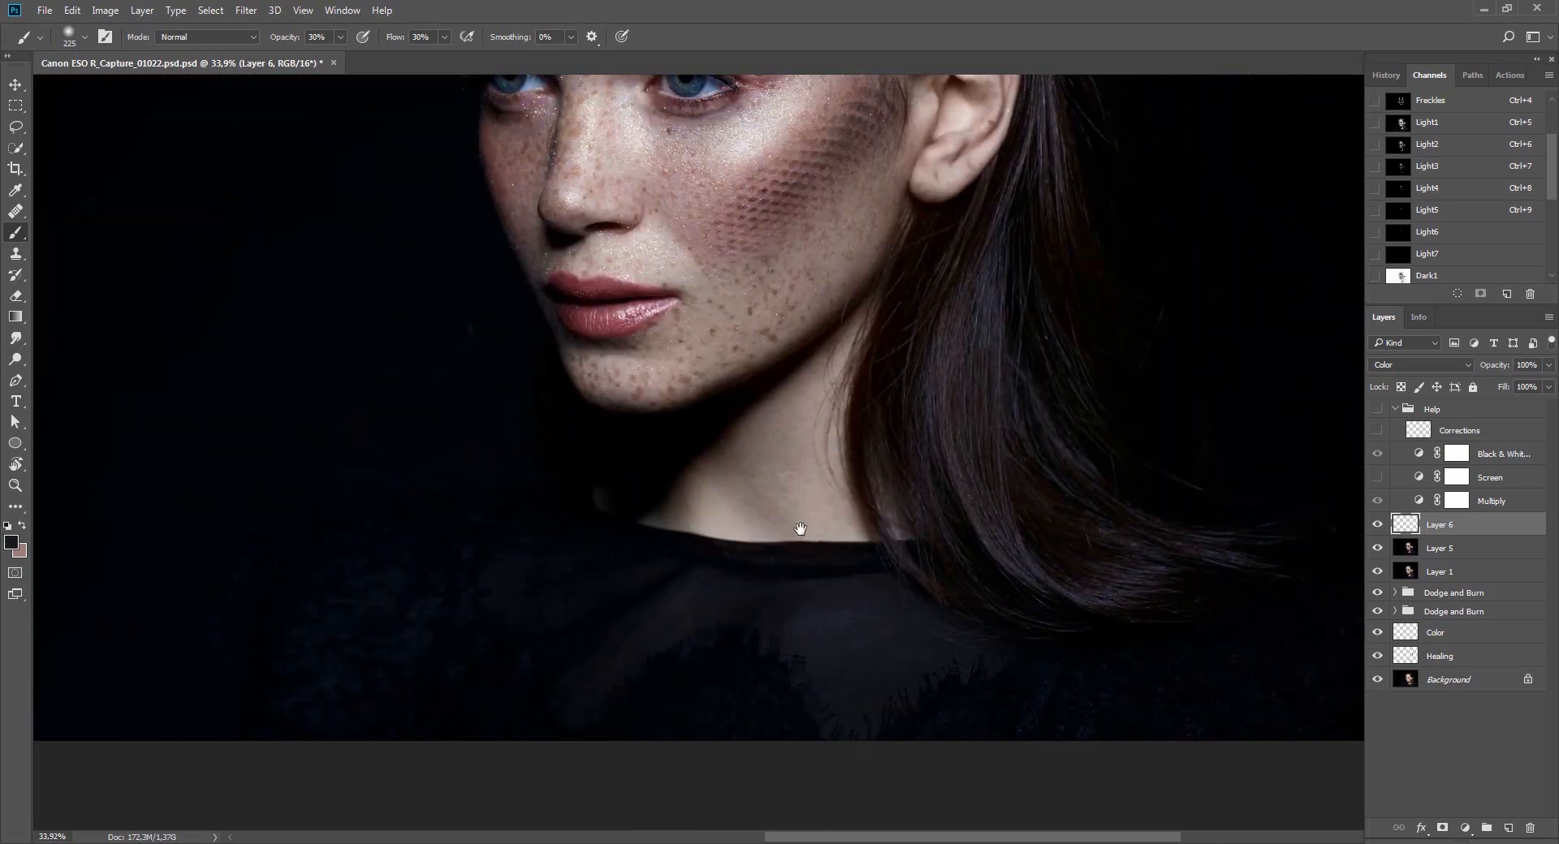
drag(707, 589, 804, 617)
drag(663, 502, 616, 505)
click(1378, 696)
alt+click(1377, 690)
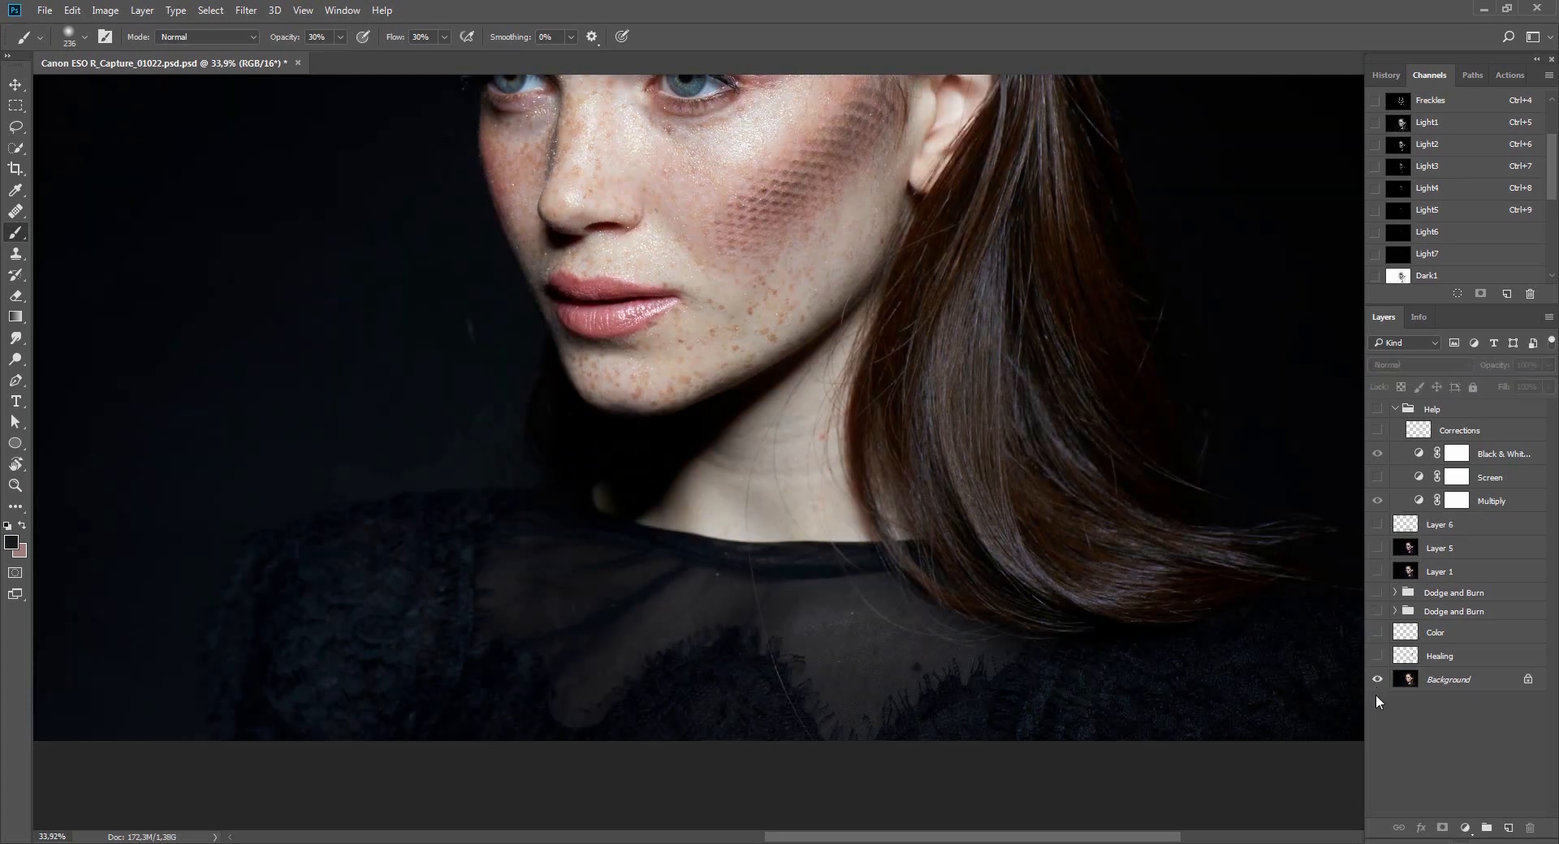
alt+click(1377, 682)
Paint over the light spot in the neck shadow on Layer 6 with a smaller brush, and fade the stroke to 7%.
key(z)
mouse_move(964, 480)
mouse_down()
mouse_move(911, 608)
mouse_move(946, 502)
mouse_move(884, 485)
mouse_up()
key(b)
drag(967, 326, 1006, 320)
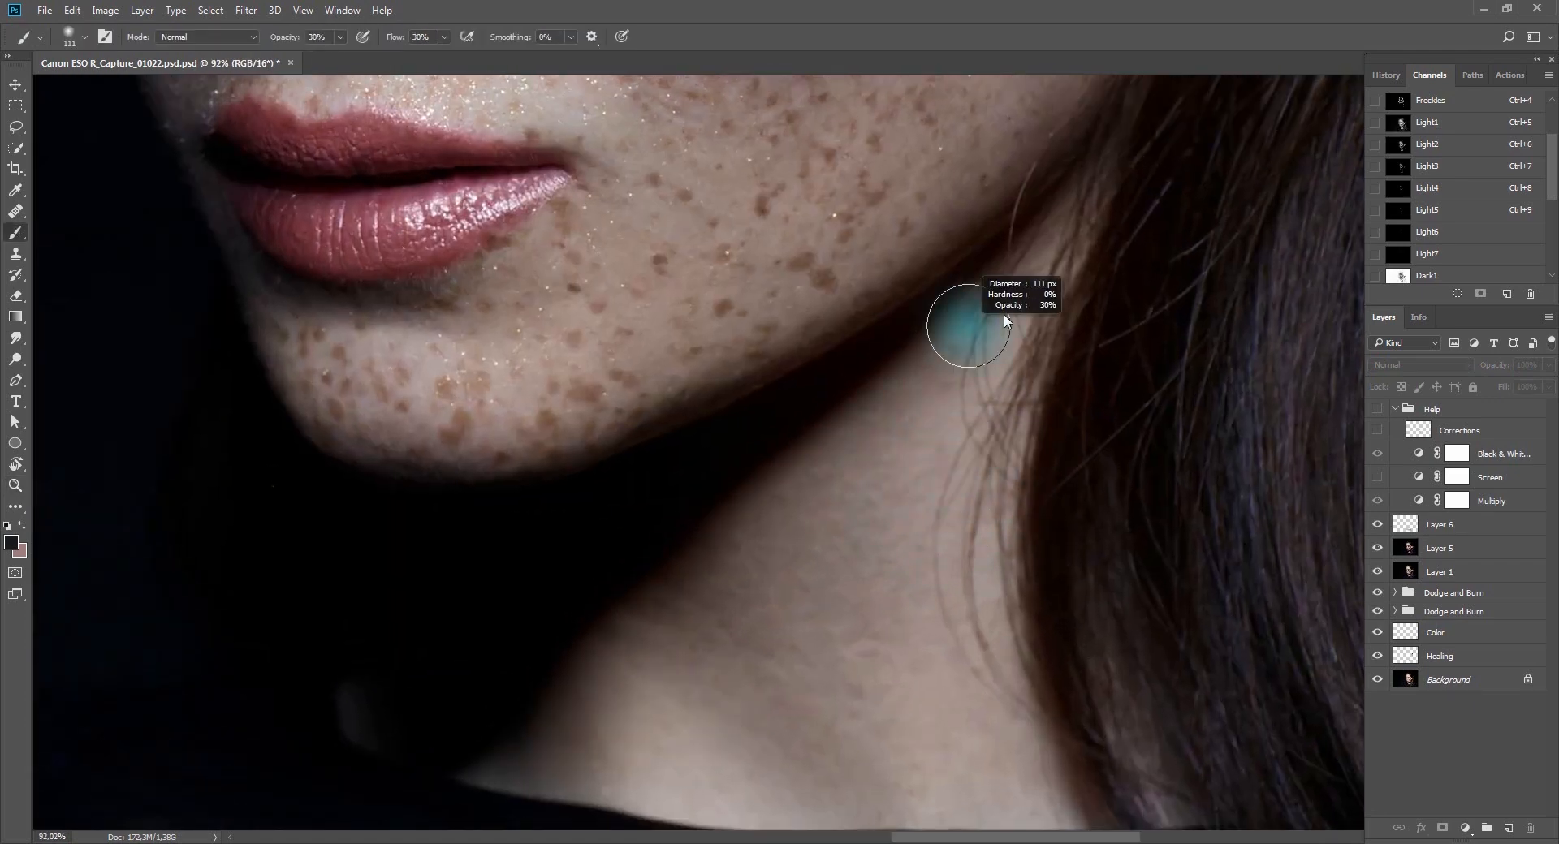
click(1405, 526)
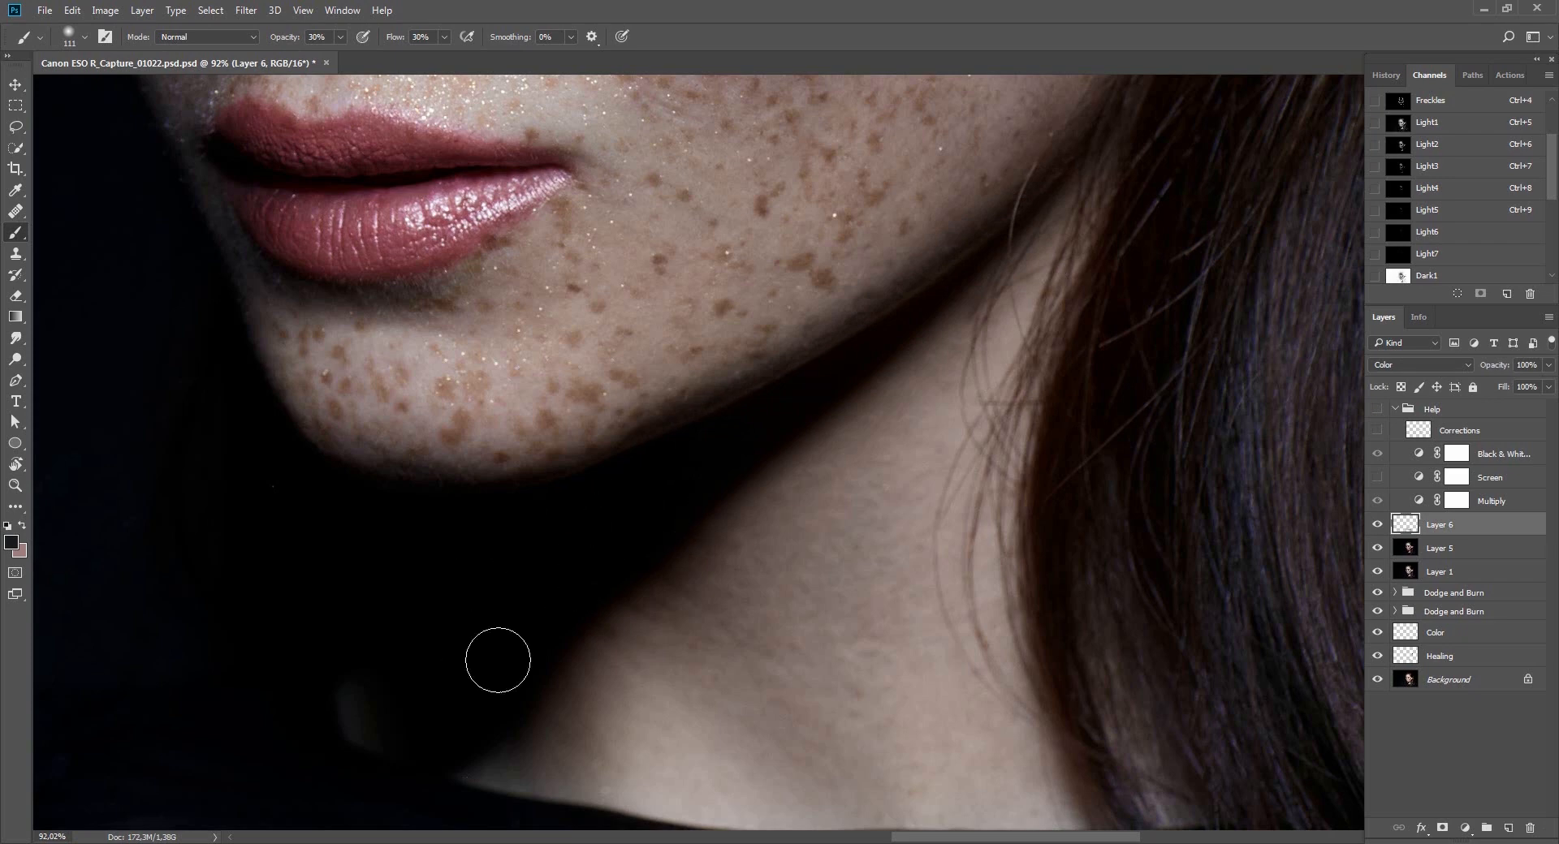
key(ctrl+shift+f)
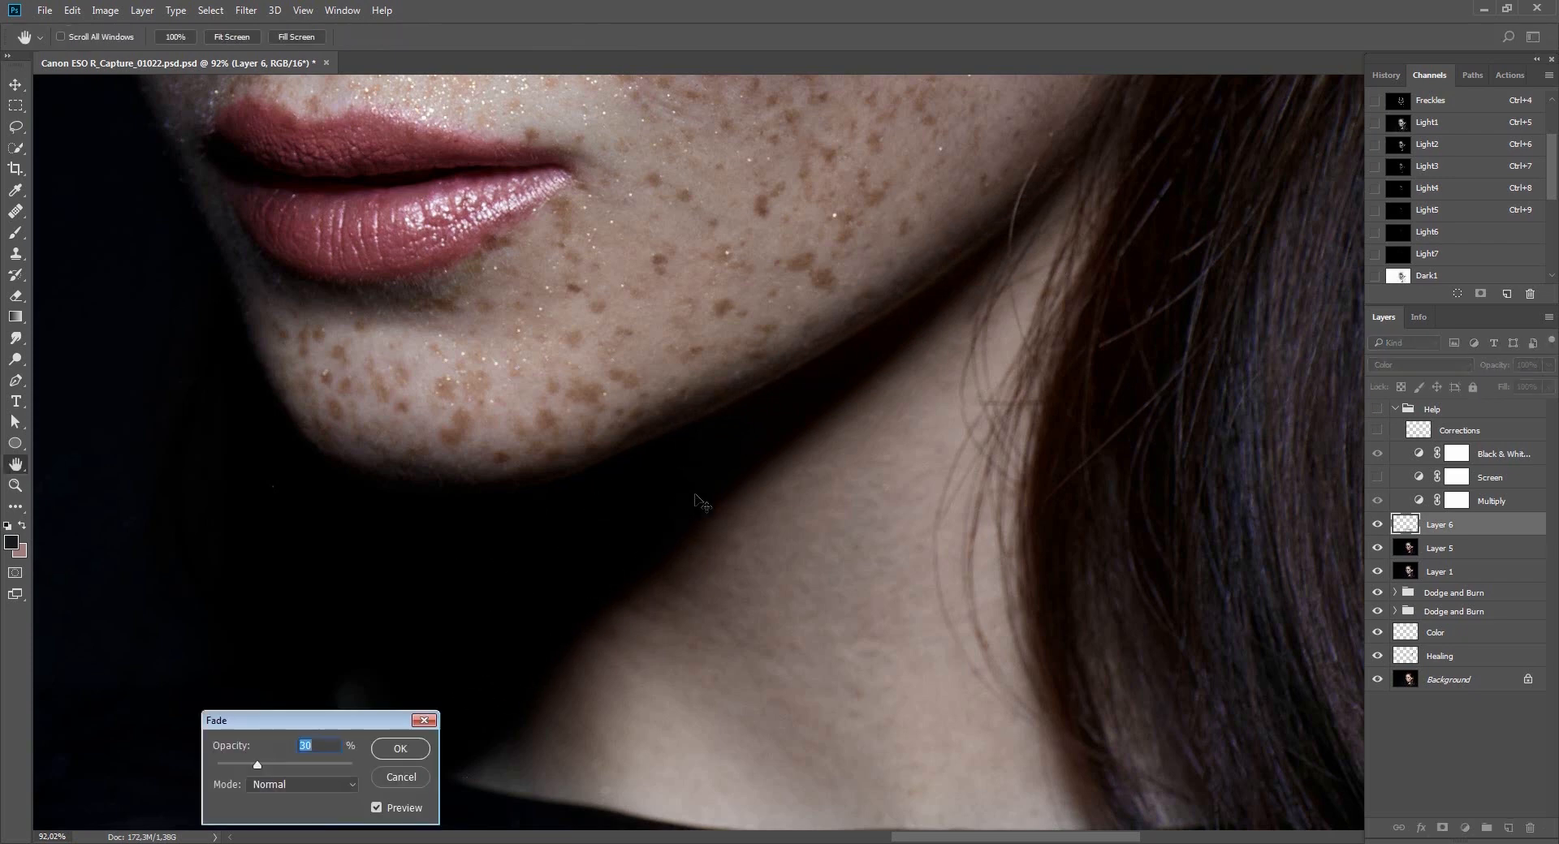
text(7)
key(Return)
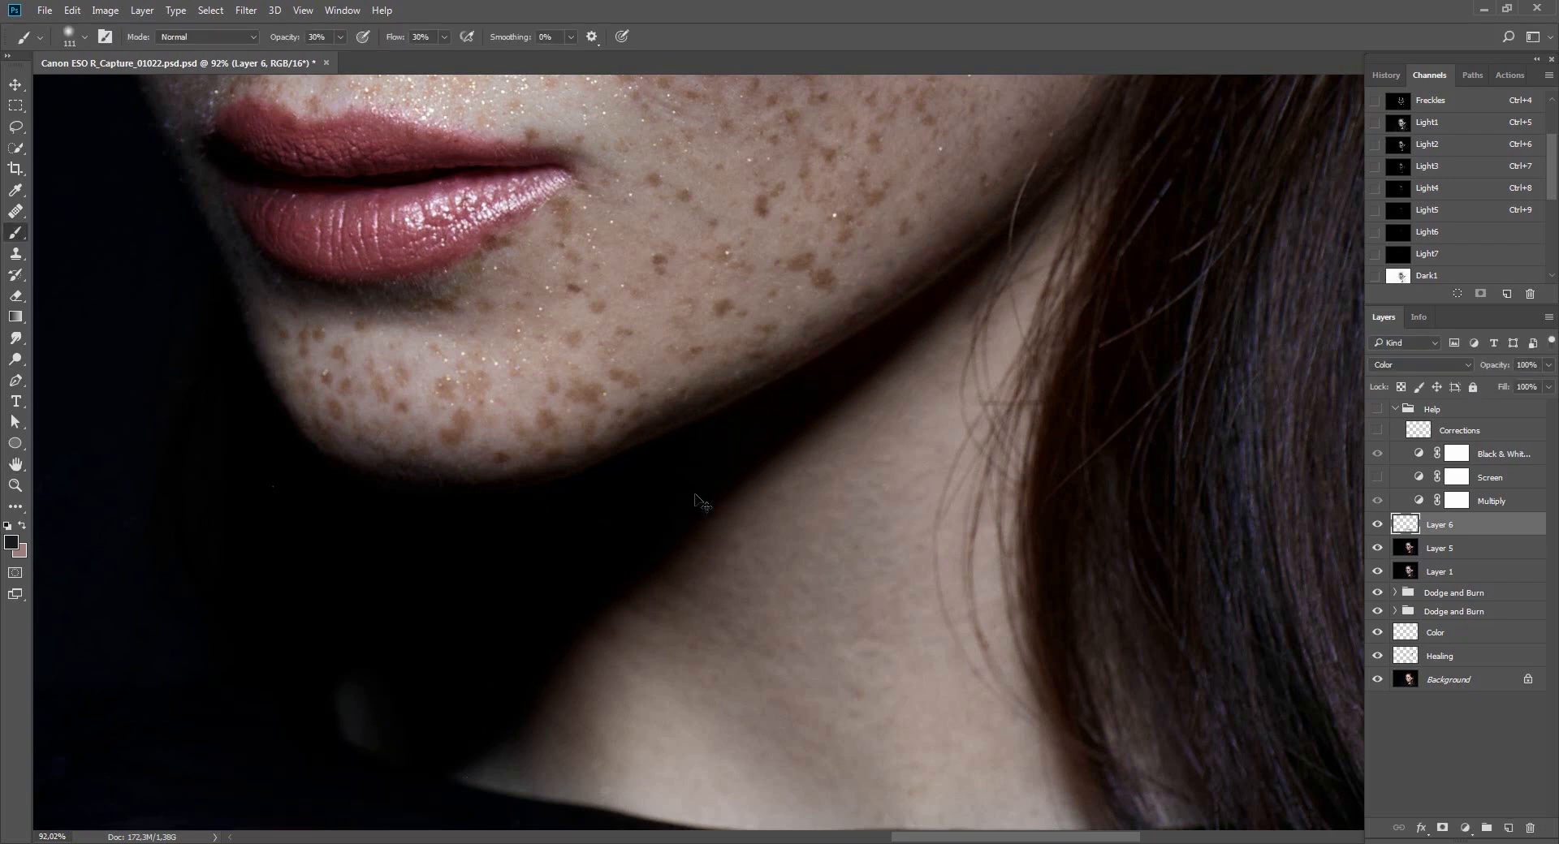
Merge Layer 6 down into Layer 5.
key(ctrl+0)
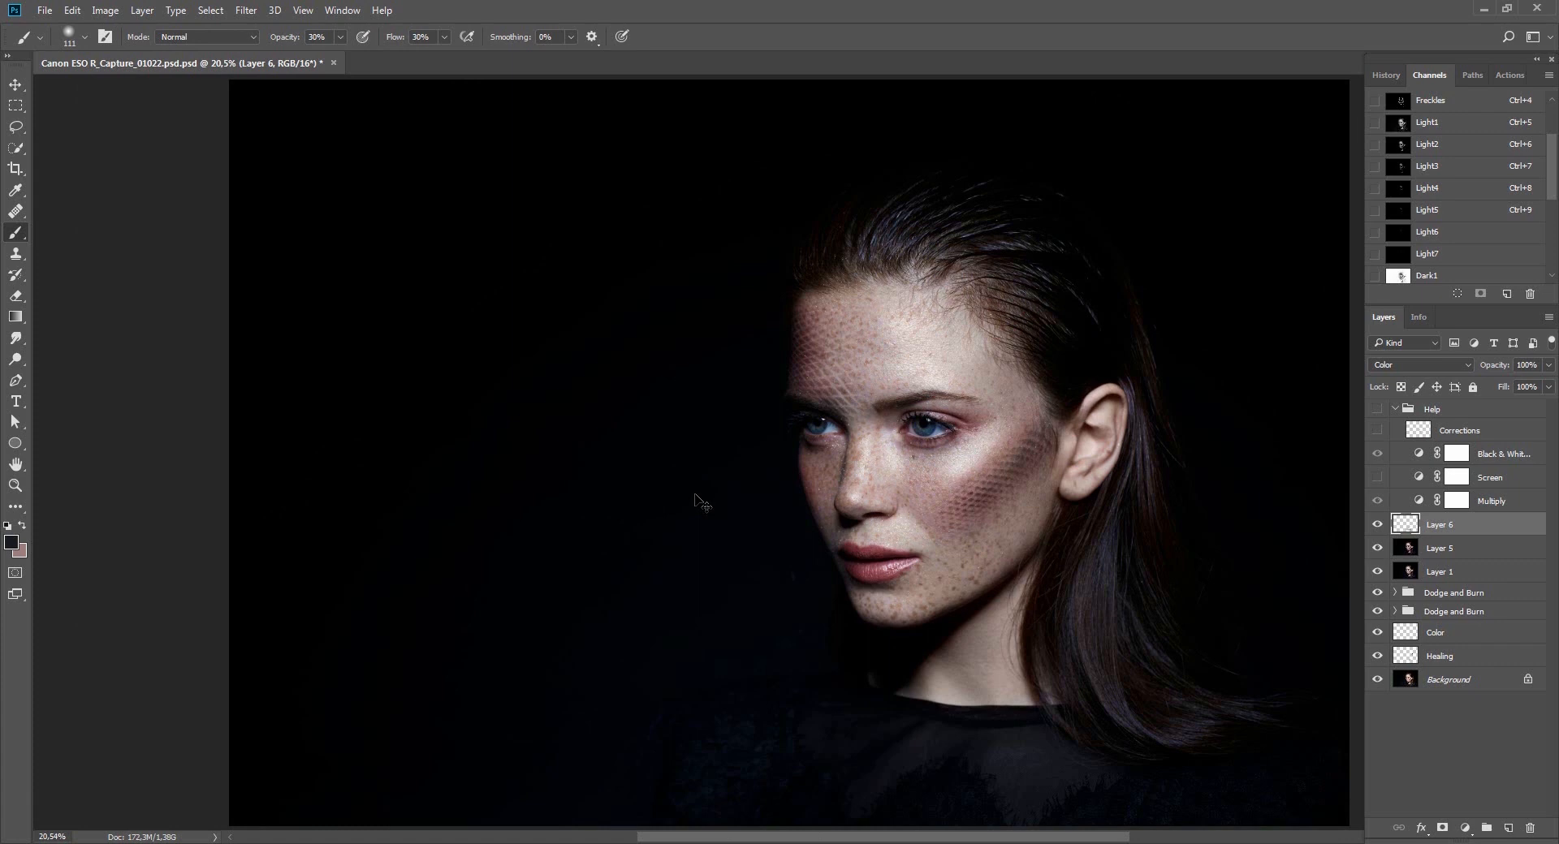
drag(928, 455, 875, 425)
key(ctrl+e)
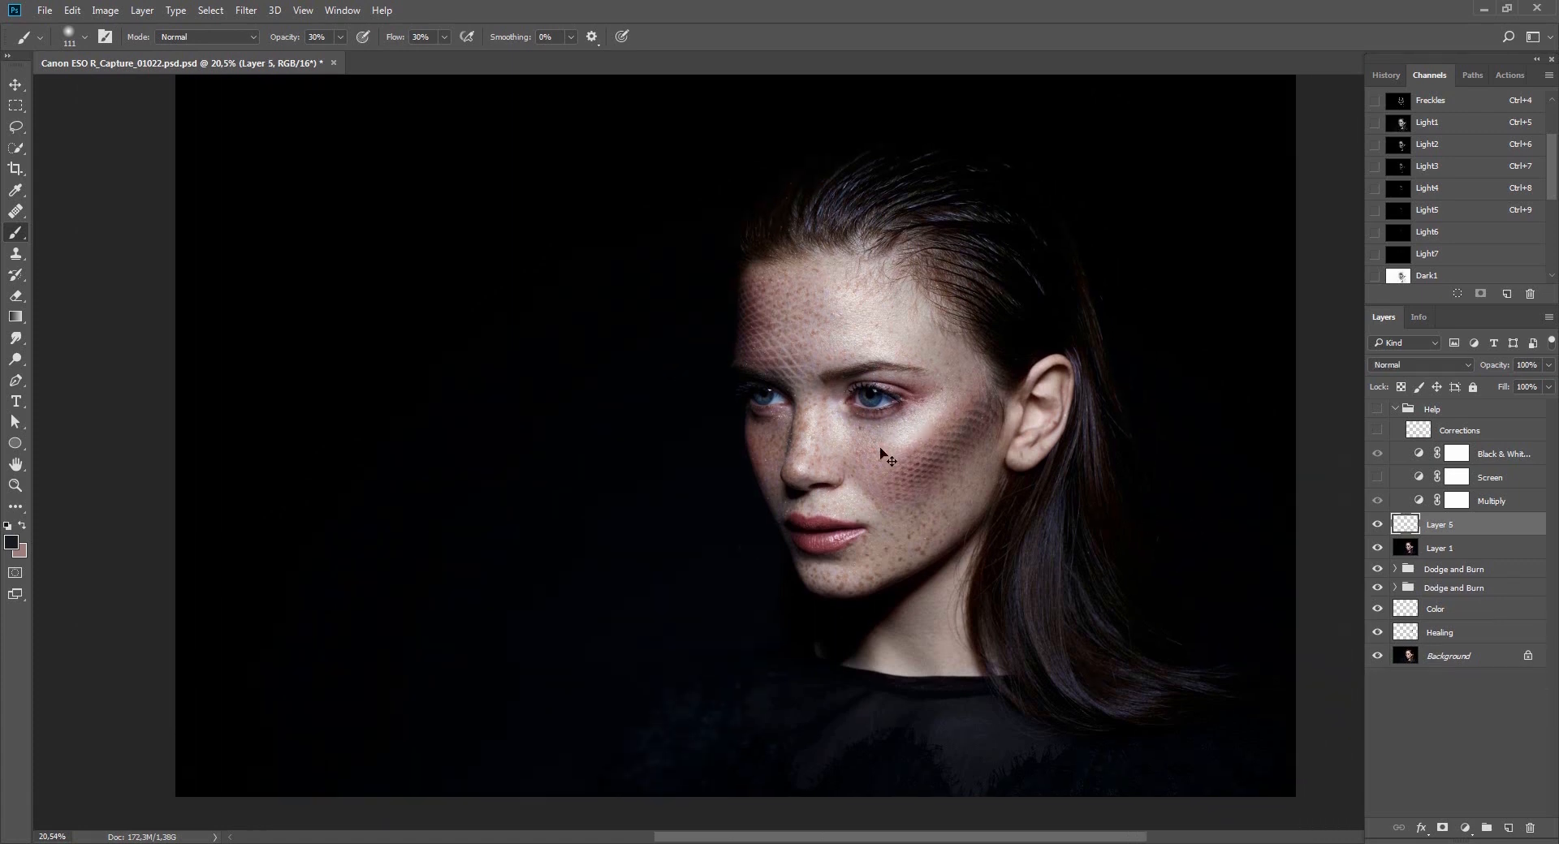
Adjust the Yellows of Layer 5 with Hue/Saturation, shifting the hue towards red and reducing the saturation.
key(ctrl+u)
key(alt+4)
key(shift+Down)
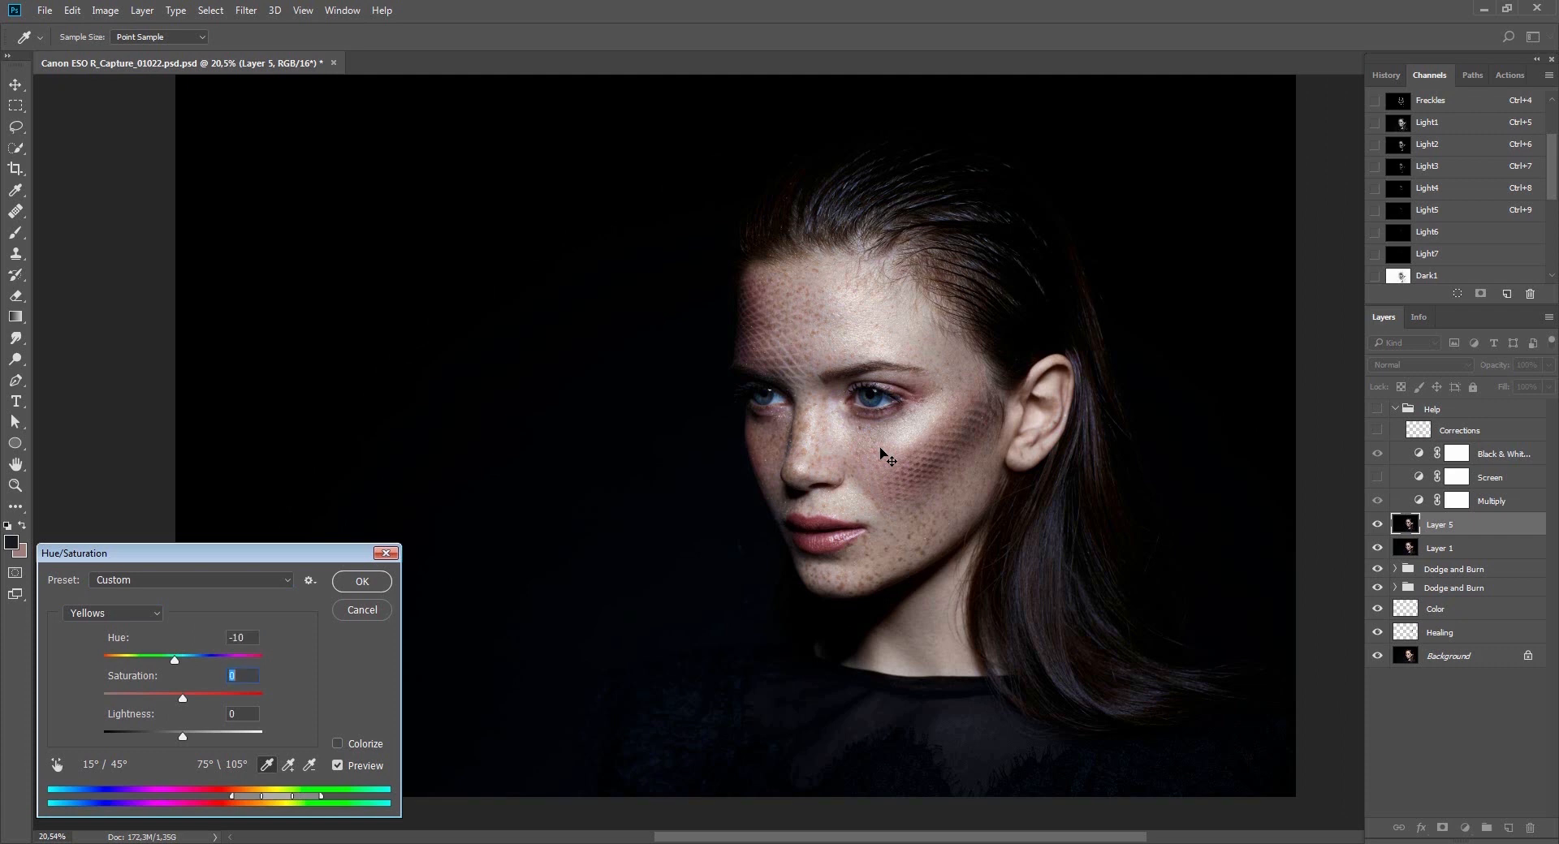
key(shift+Tab)
key(shift+Down)
key(shift+Up)
drag(222, 697, 196, 695)
drag(167, 662, 142, 661)
click(338, 766)
click(362, 578)
Fade the Hue/Saturation adjustment to 40%, refine the fade to 35%, and compare the image with Layer 5 hidden and shown.
key(z)
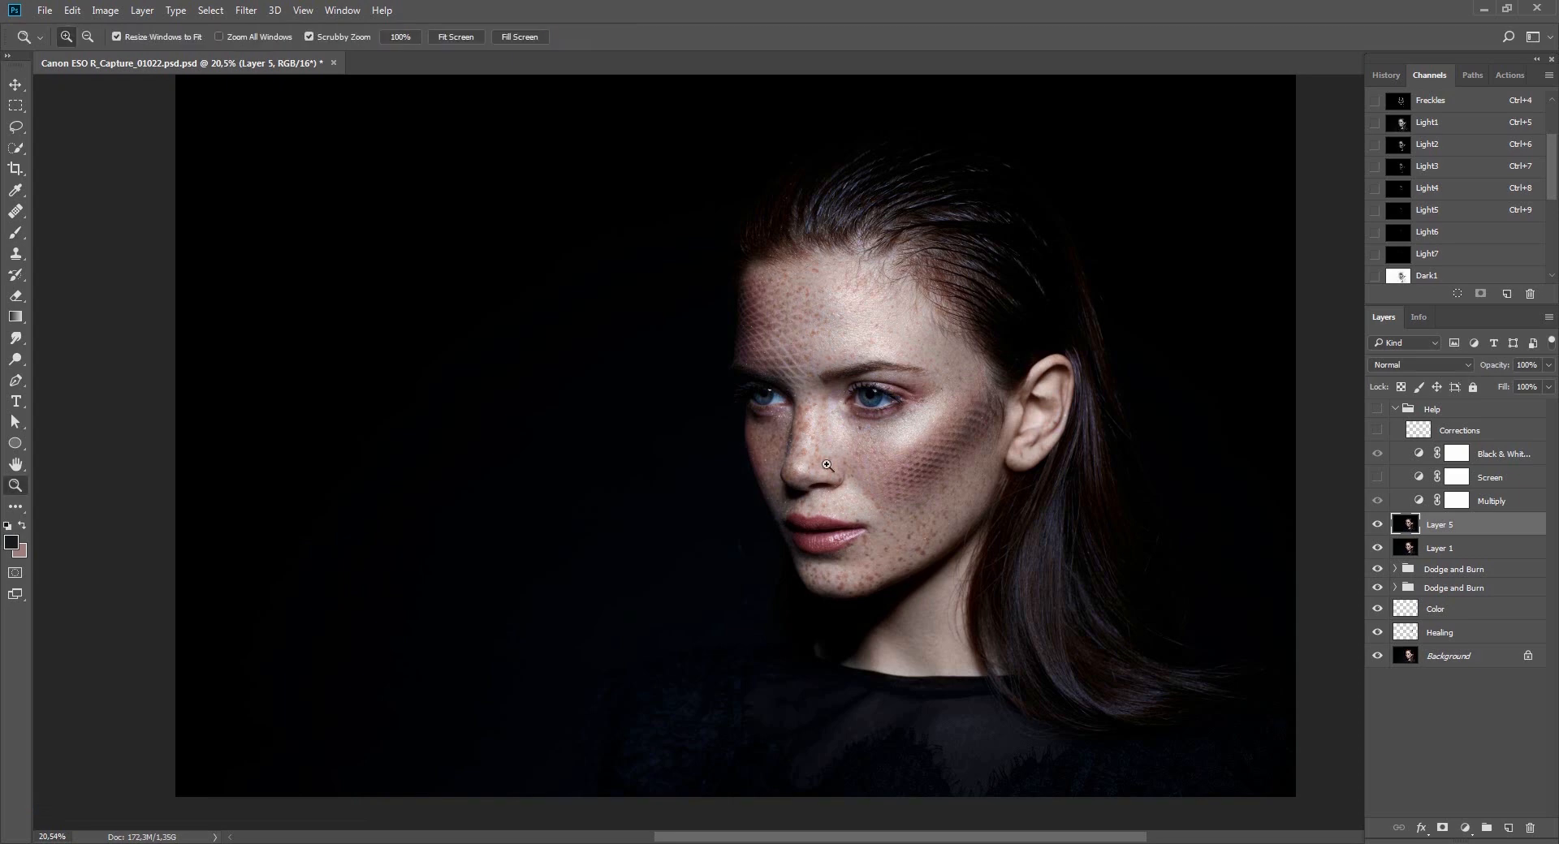
drag(827, 465, 894, 514)
drag(997, 598, 825, 598)
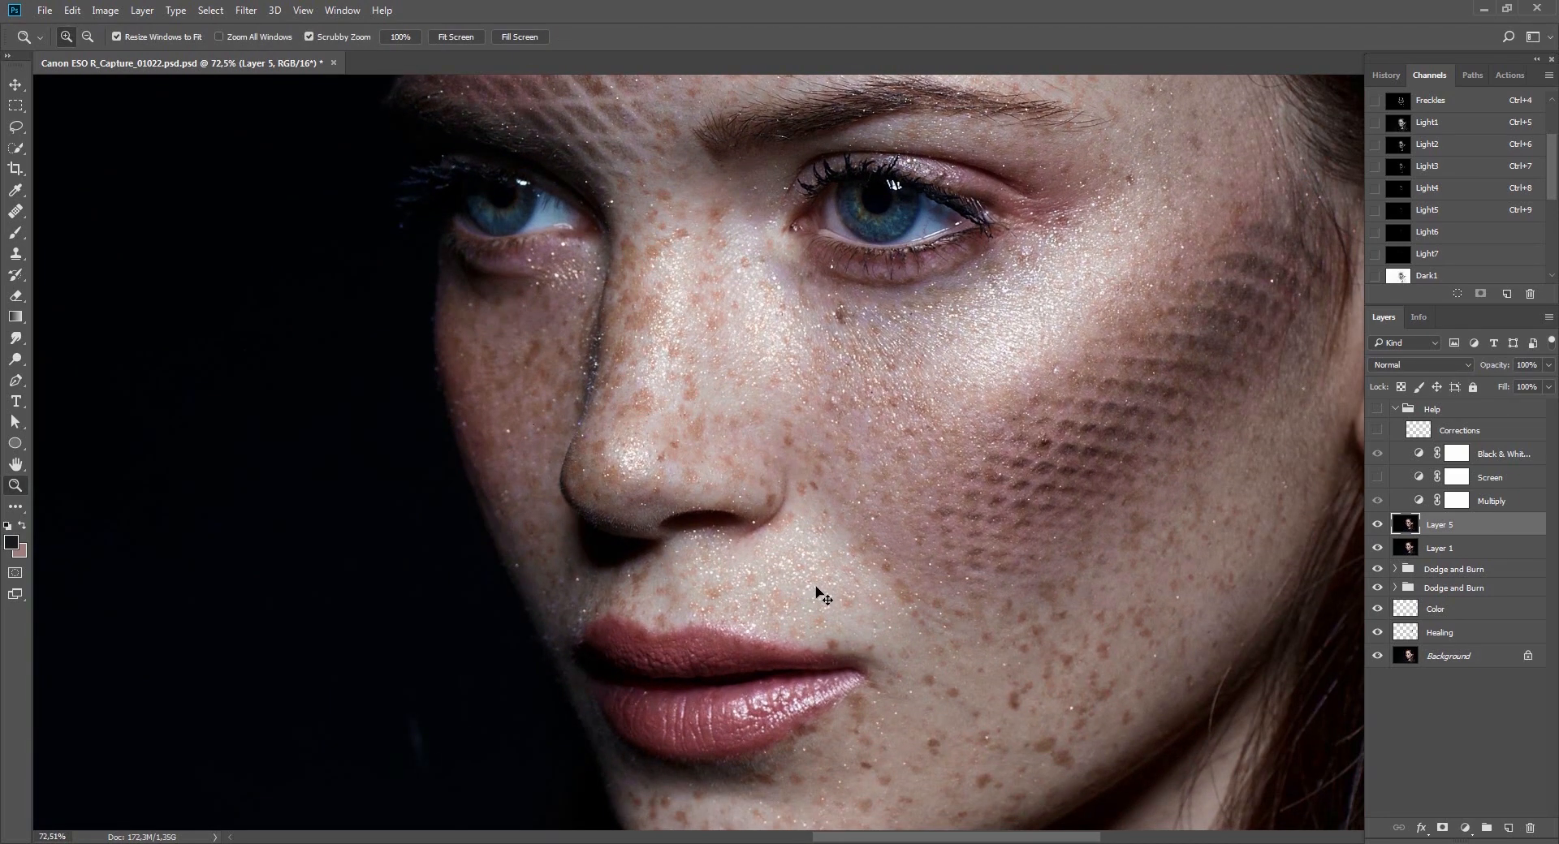
key(ctrl+shift+f)
text(40)
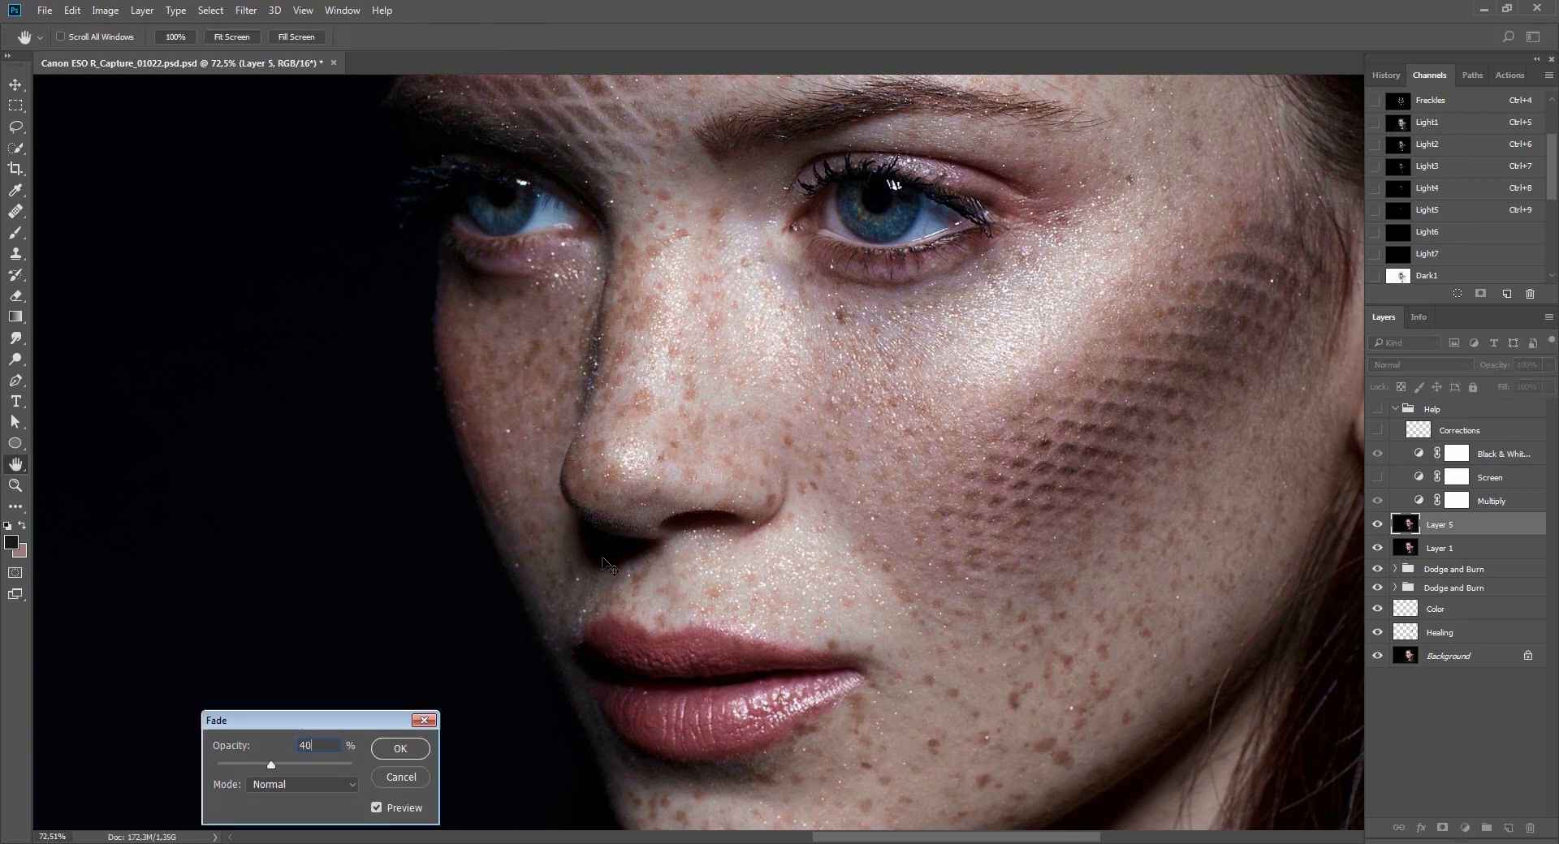
key(Return)
key(ctrl+shift+f)
text(35)
key(Return)
key(ctrl+0)
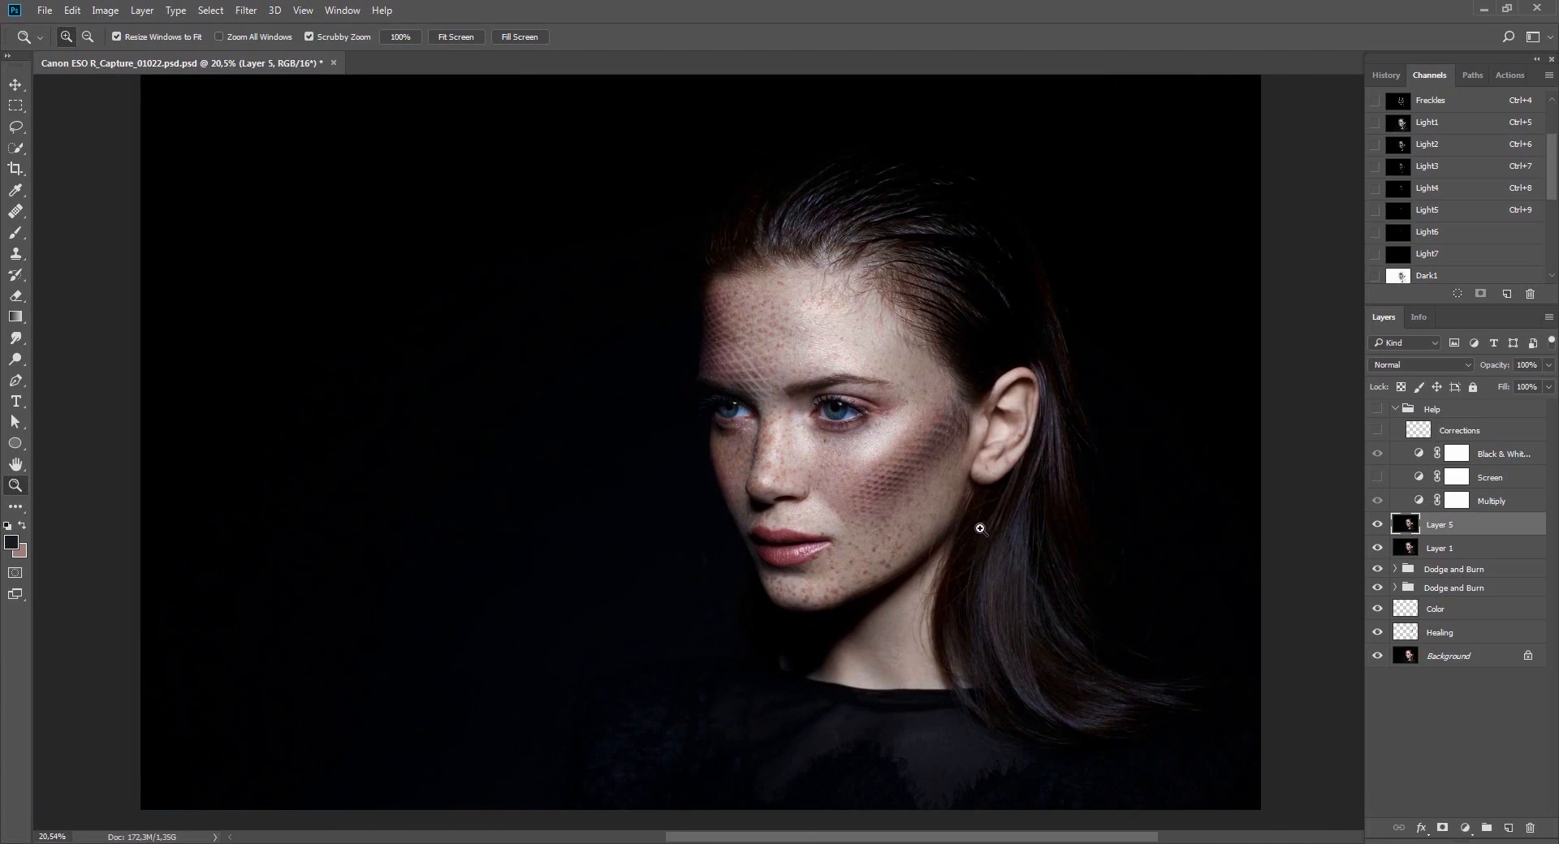
click(1378, 530)
click(1378, 532)
Load the Light3 channel as a selection and add a Curves adjustment layer masked by it above Layer 5.
click(1401, 146)
click(1400, 167)
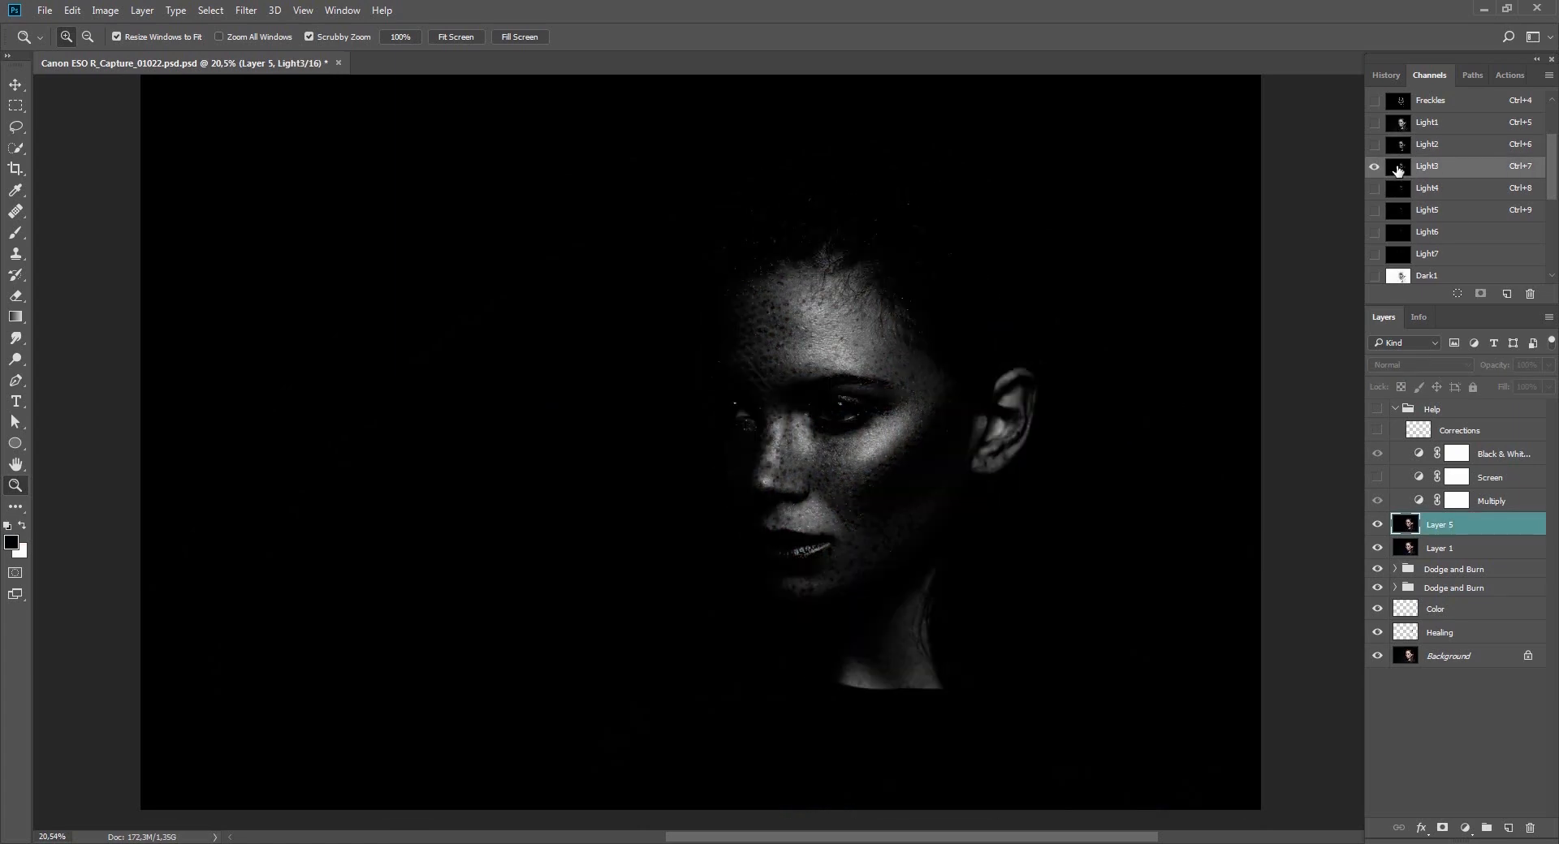
ctrl+click(1399, 169)
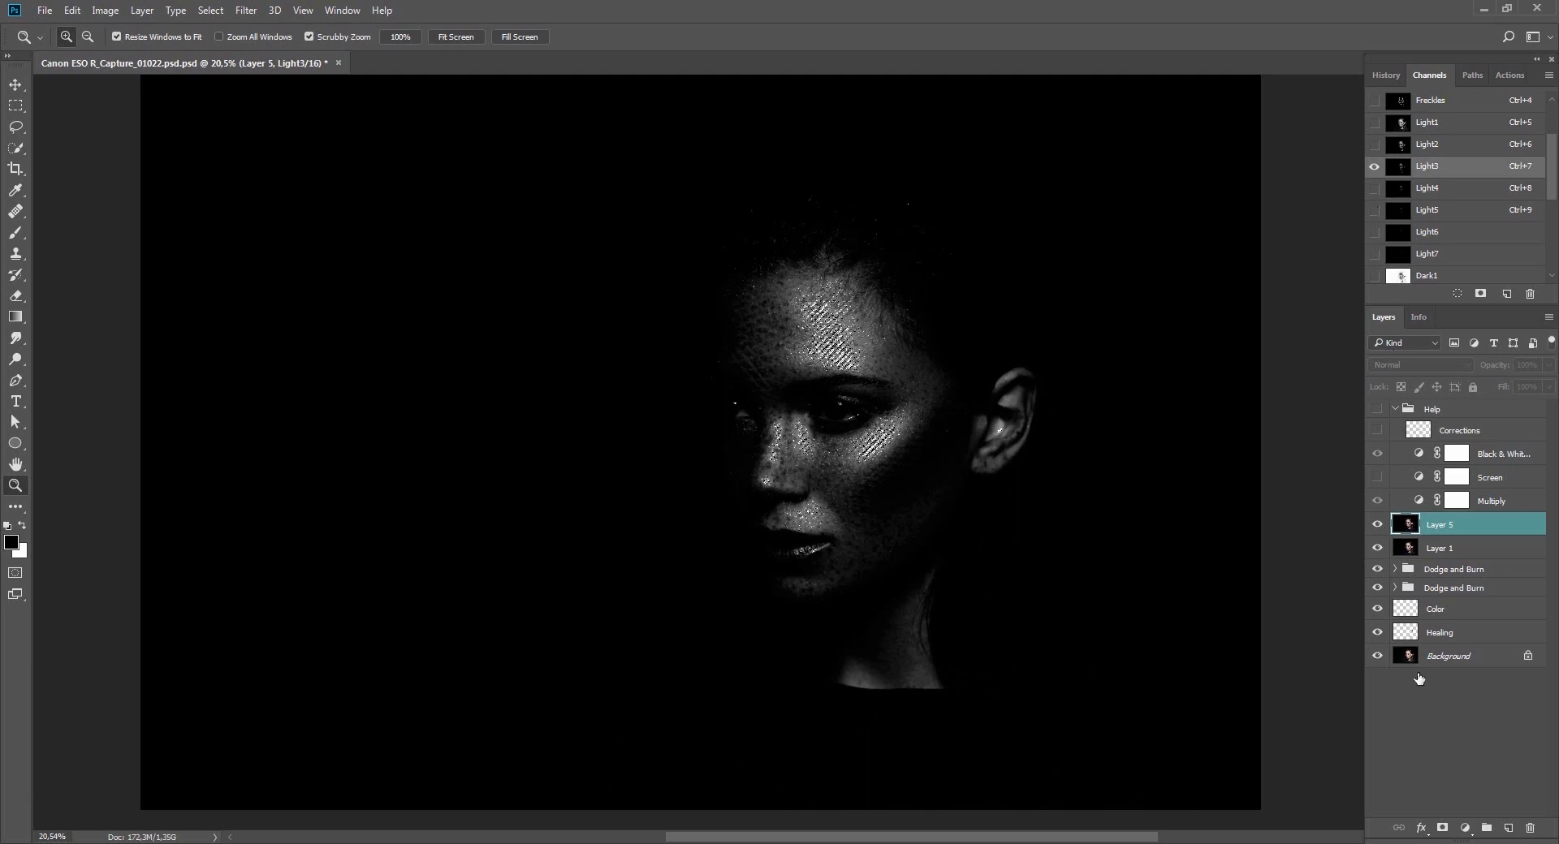
click(1464, 828)
click(1447, 572)
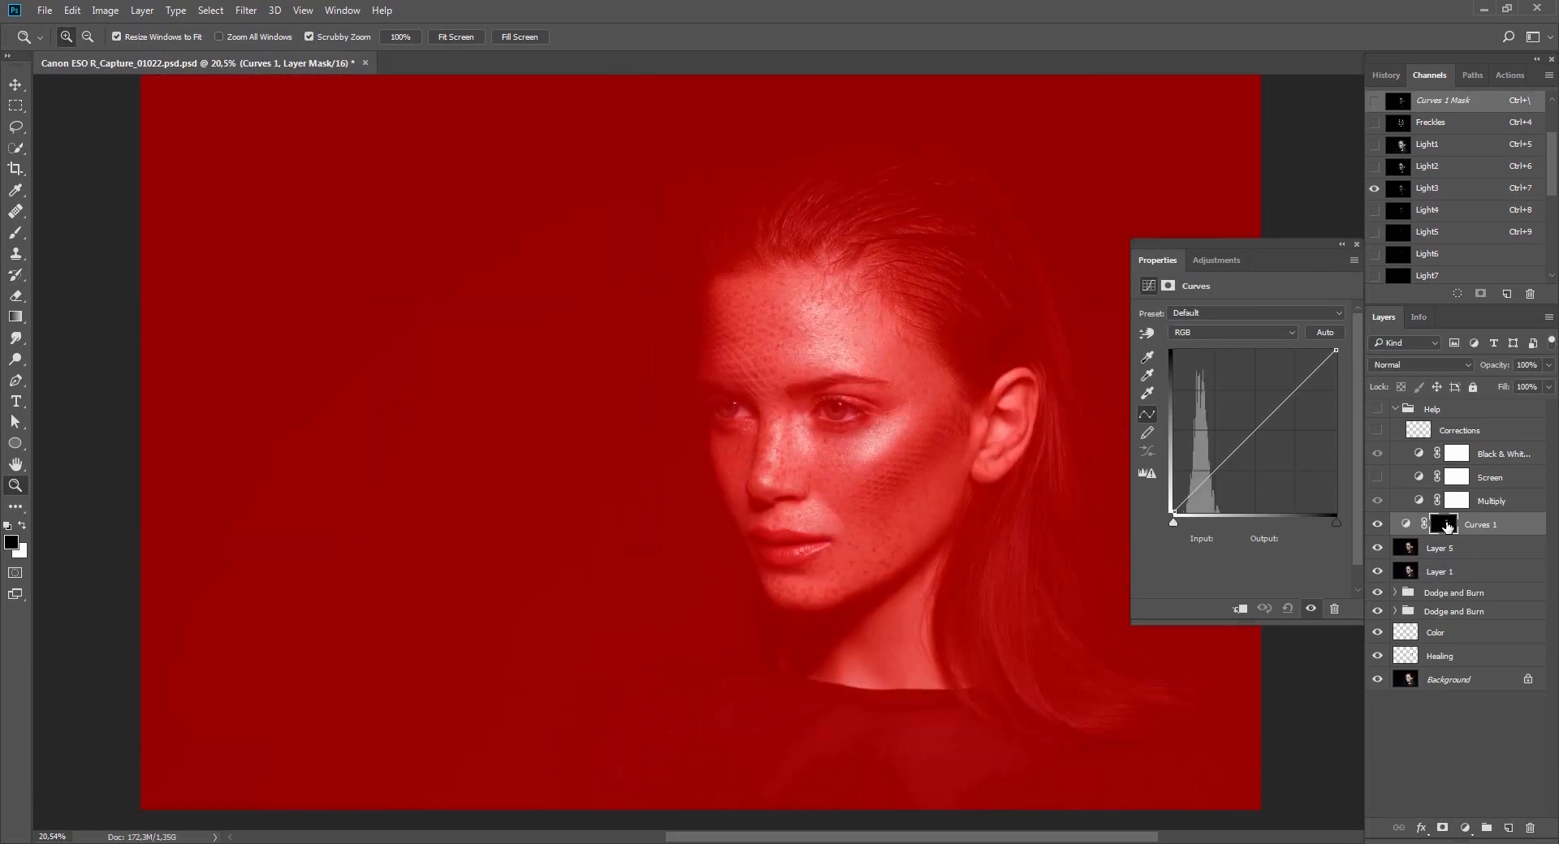
Hide the red mask overlay and set the Curves 1 adjustment layer's blending mode to Screen.
click(1445, 525)
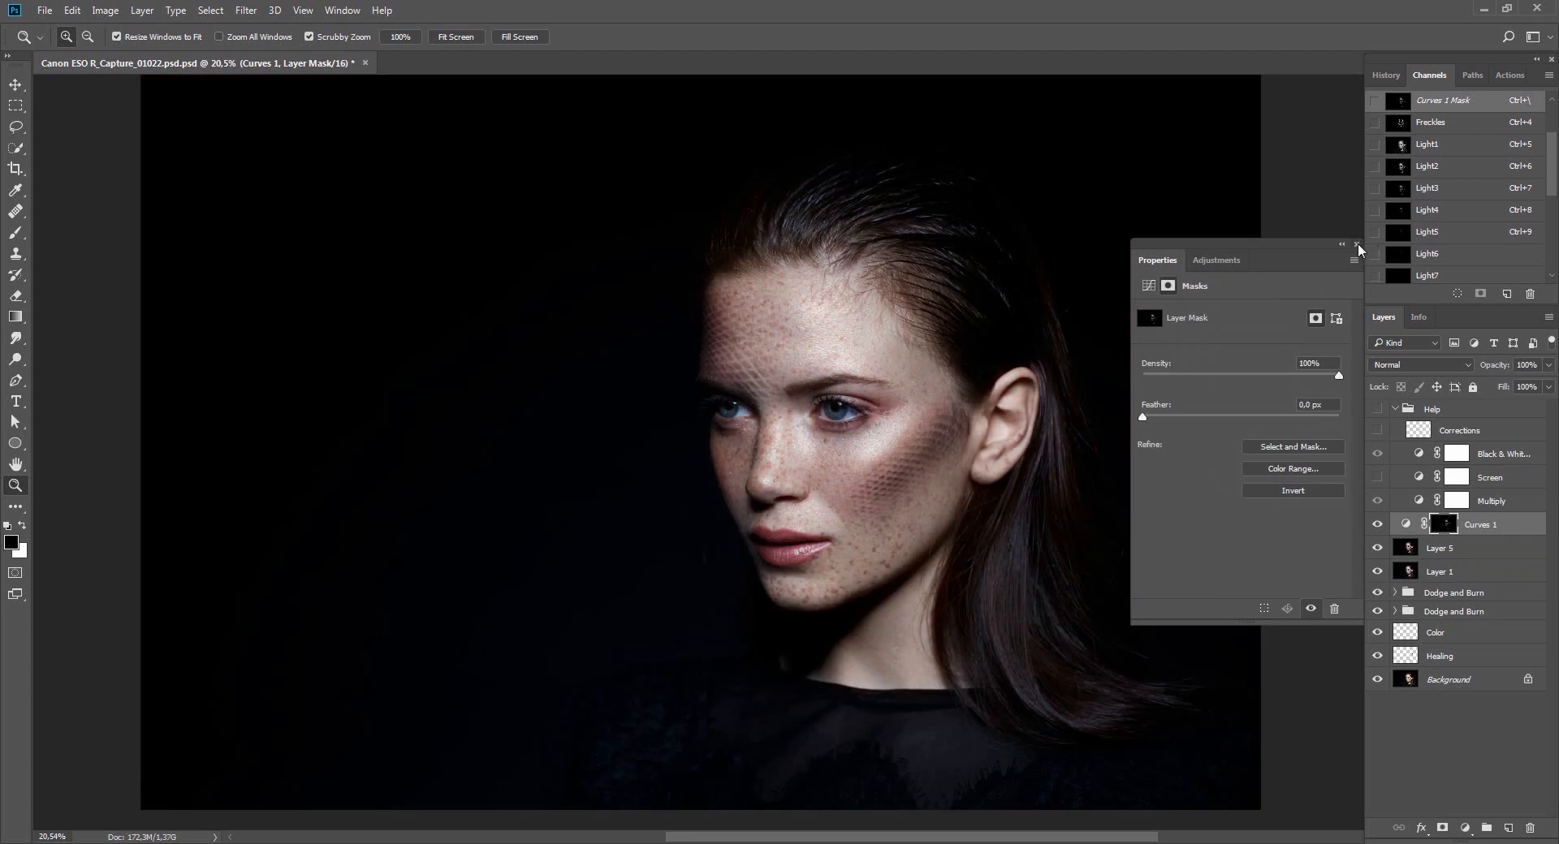
click(1357, 245)
key(v)
click(1417, 365)
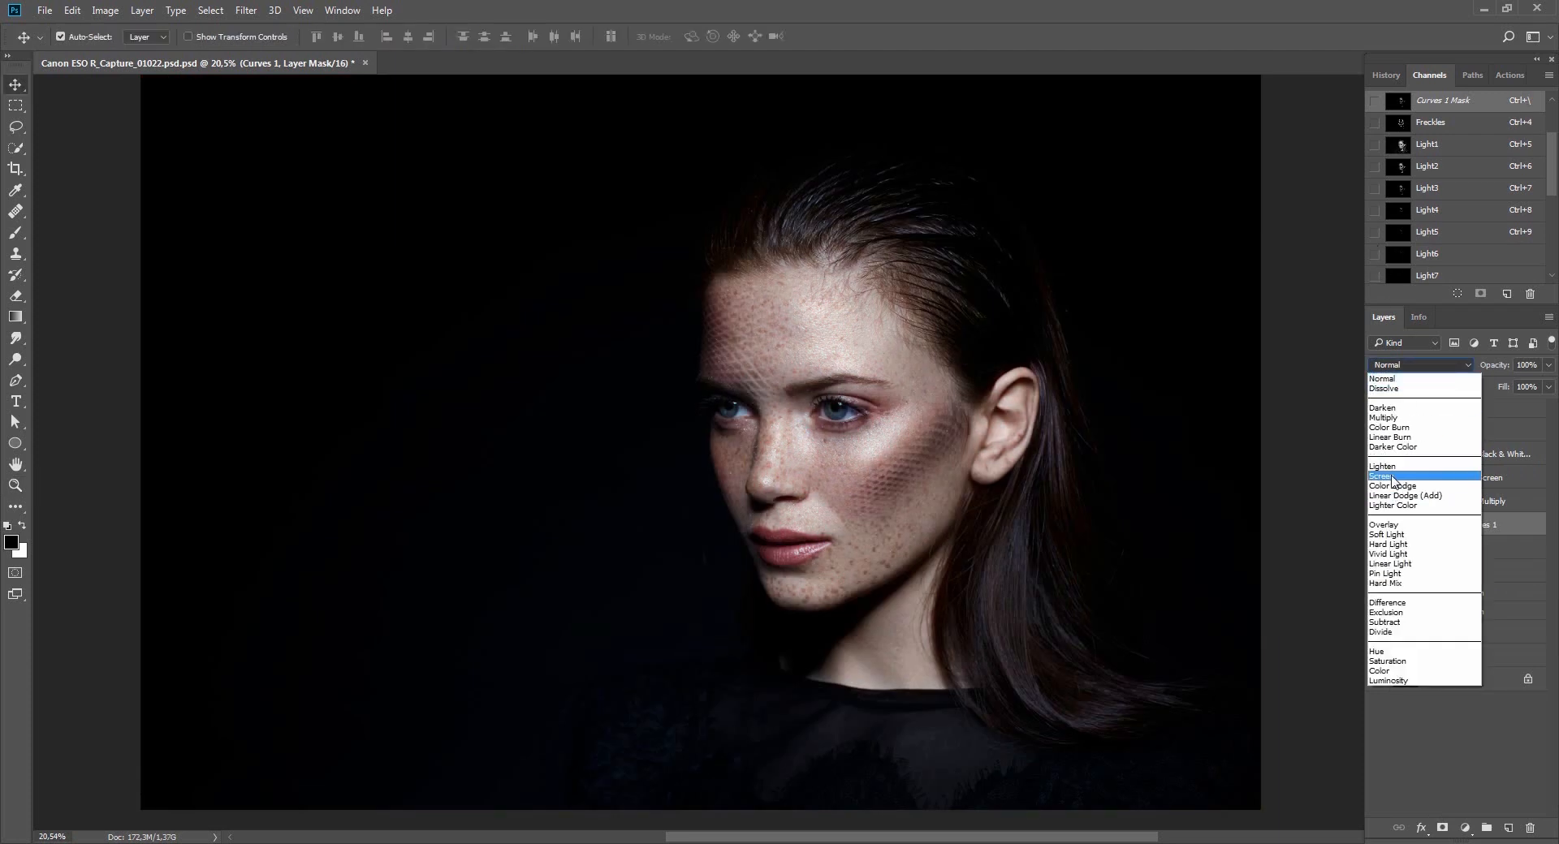
click(1393, 478)
scroll(1160, 518, right, 2)
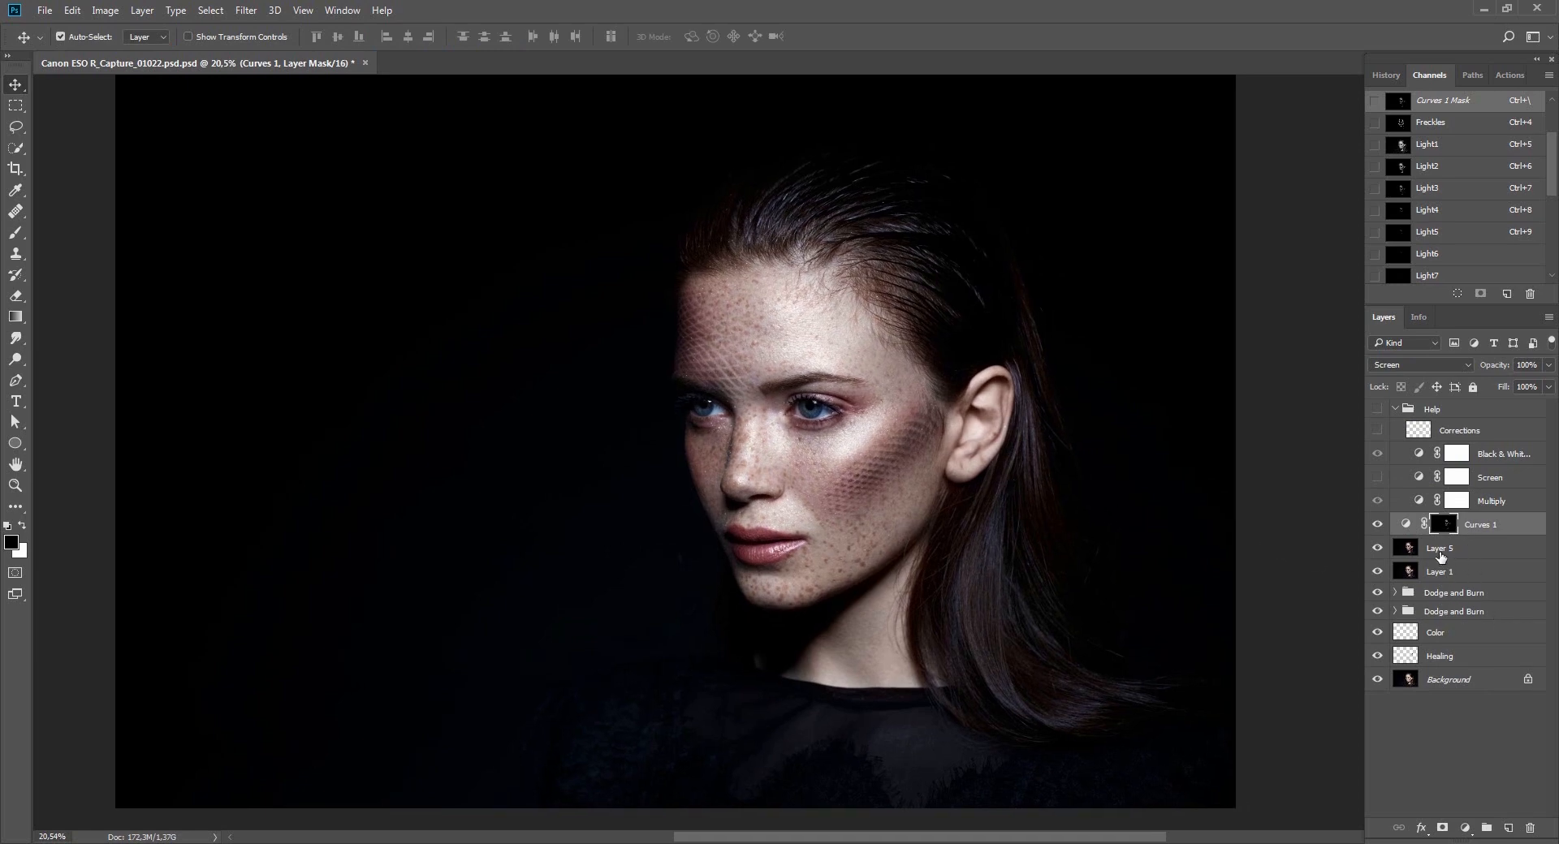
Load the Curves 1 mask as a selection, invert it, and add a second Curves adjustment layer masked by it above Layer 5.
click(1441, 553)
mouse_move(1548, 160)
mouse_down()
mouse_move(1549, 172)
mouse_move(1549, 147)
mouse_up()
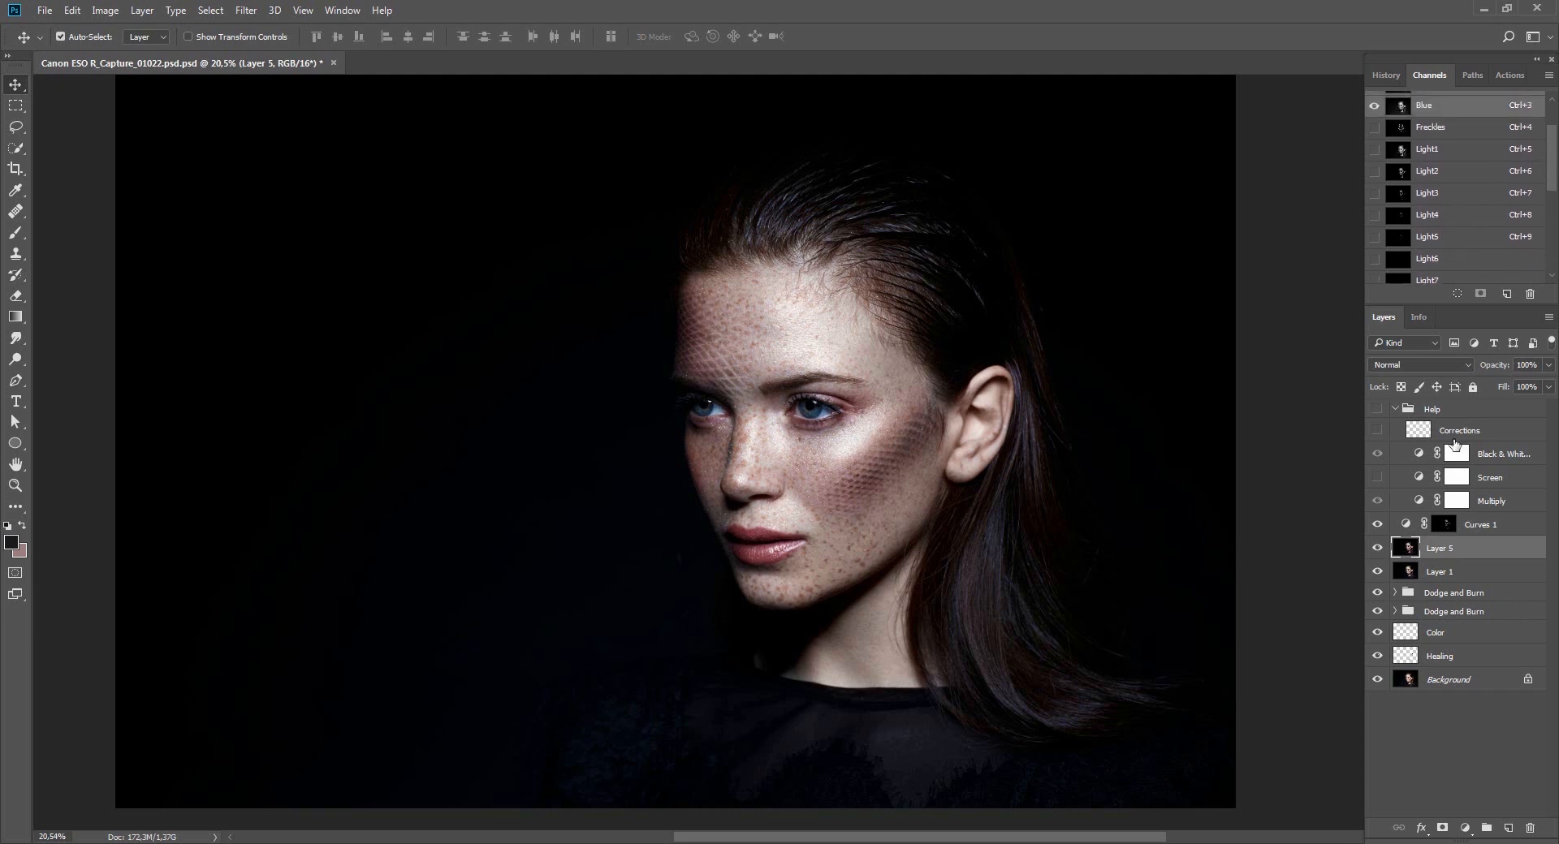
ctrl+click(1451, 530)
click(1465, 829)
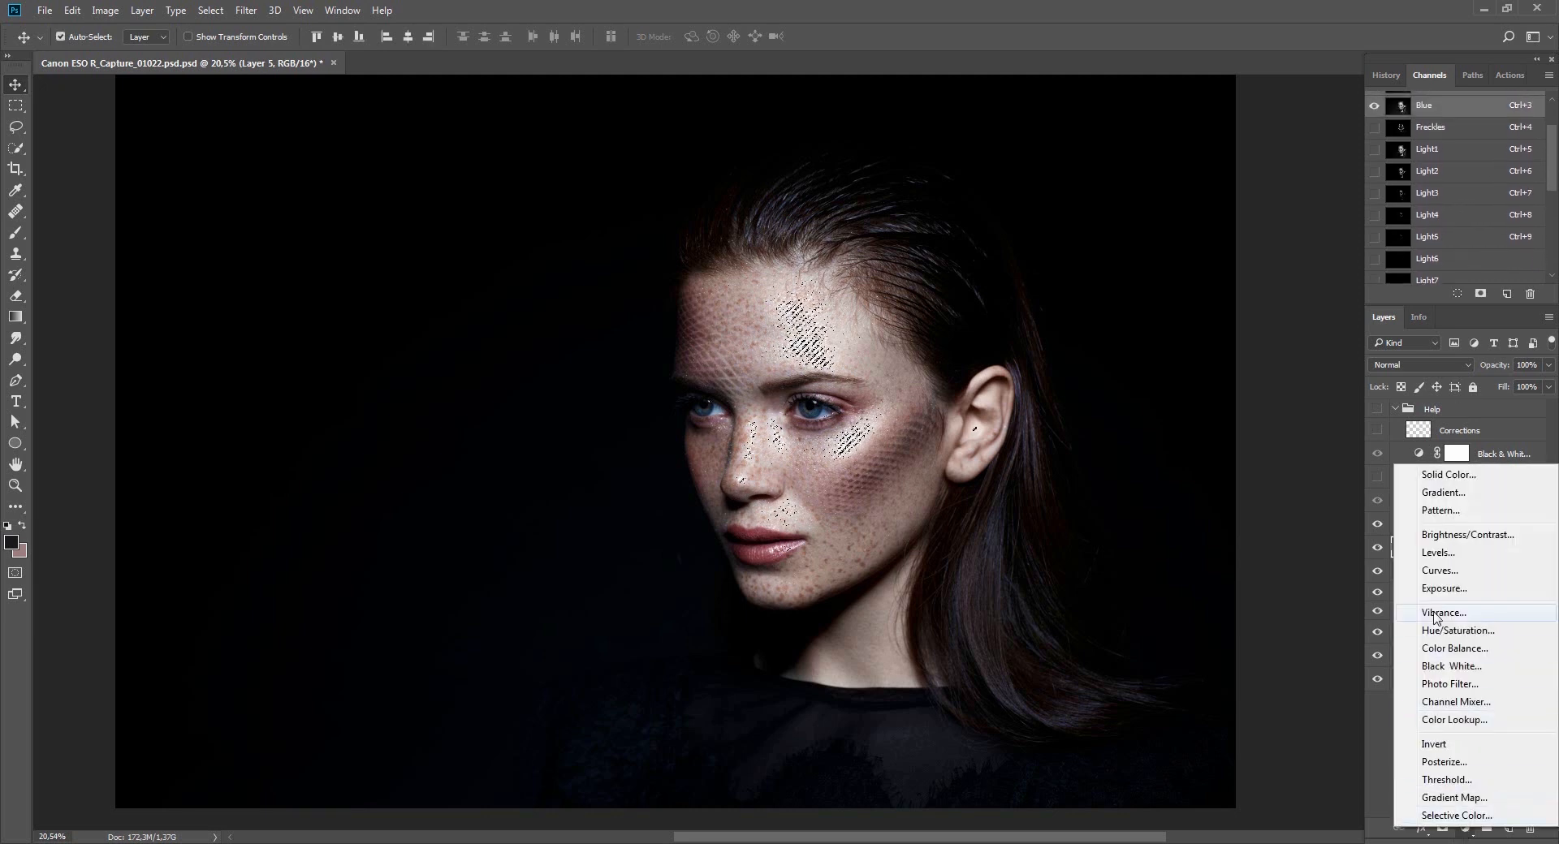
key(Escape)
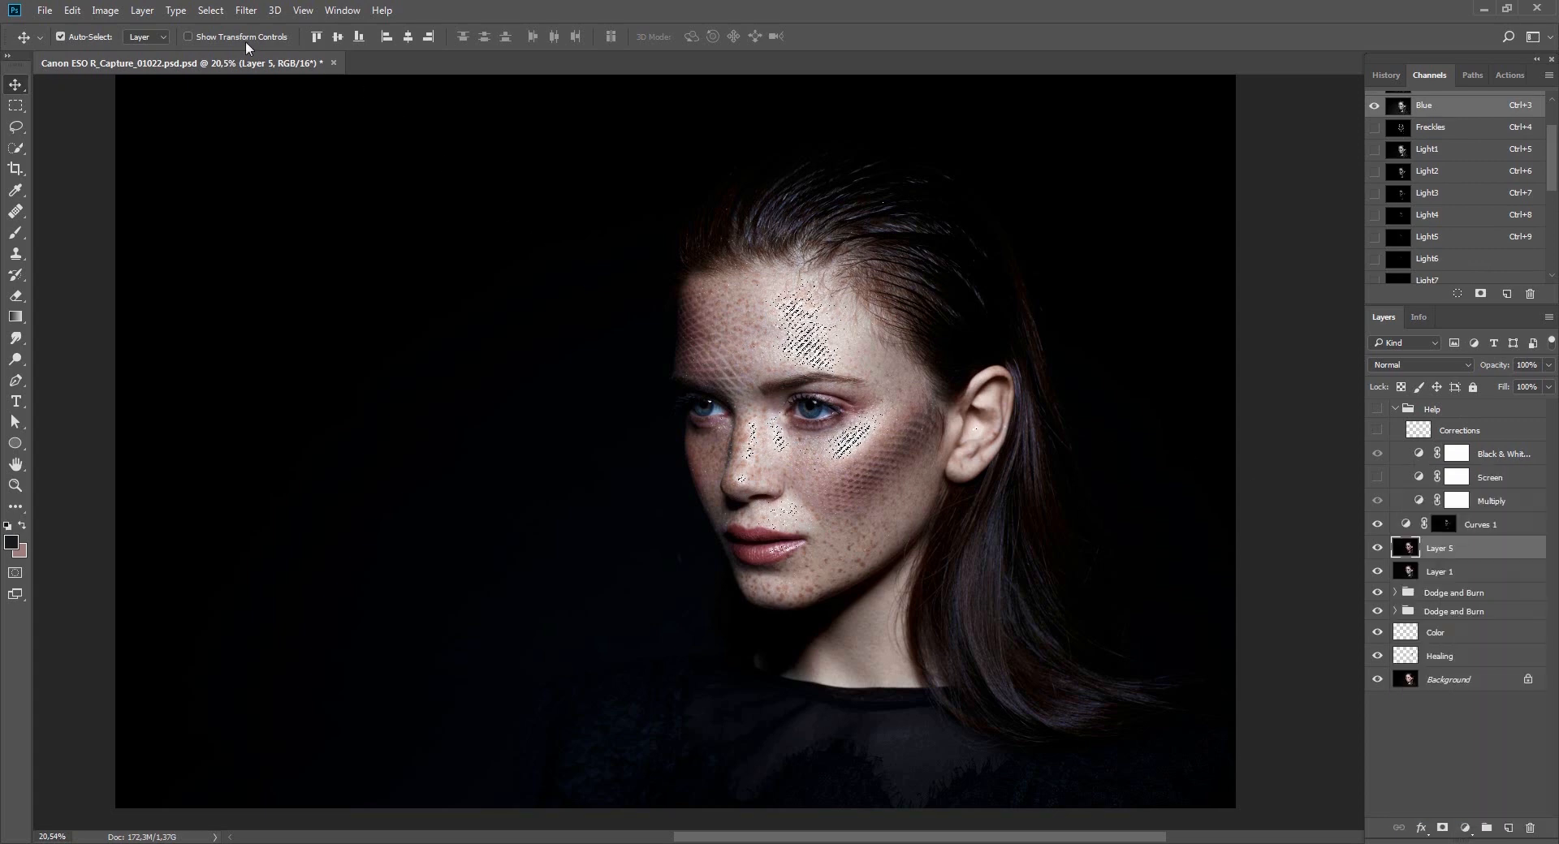
click(211, 10)
click(237, 71)
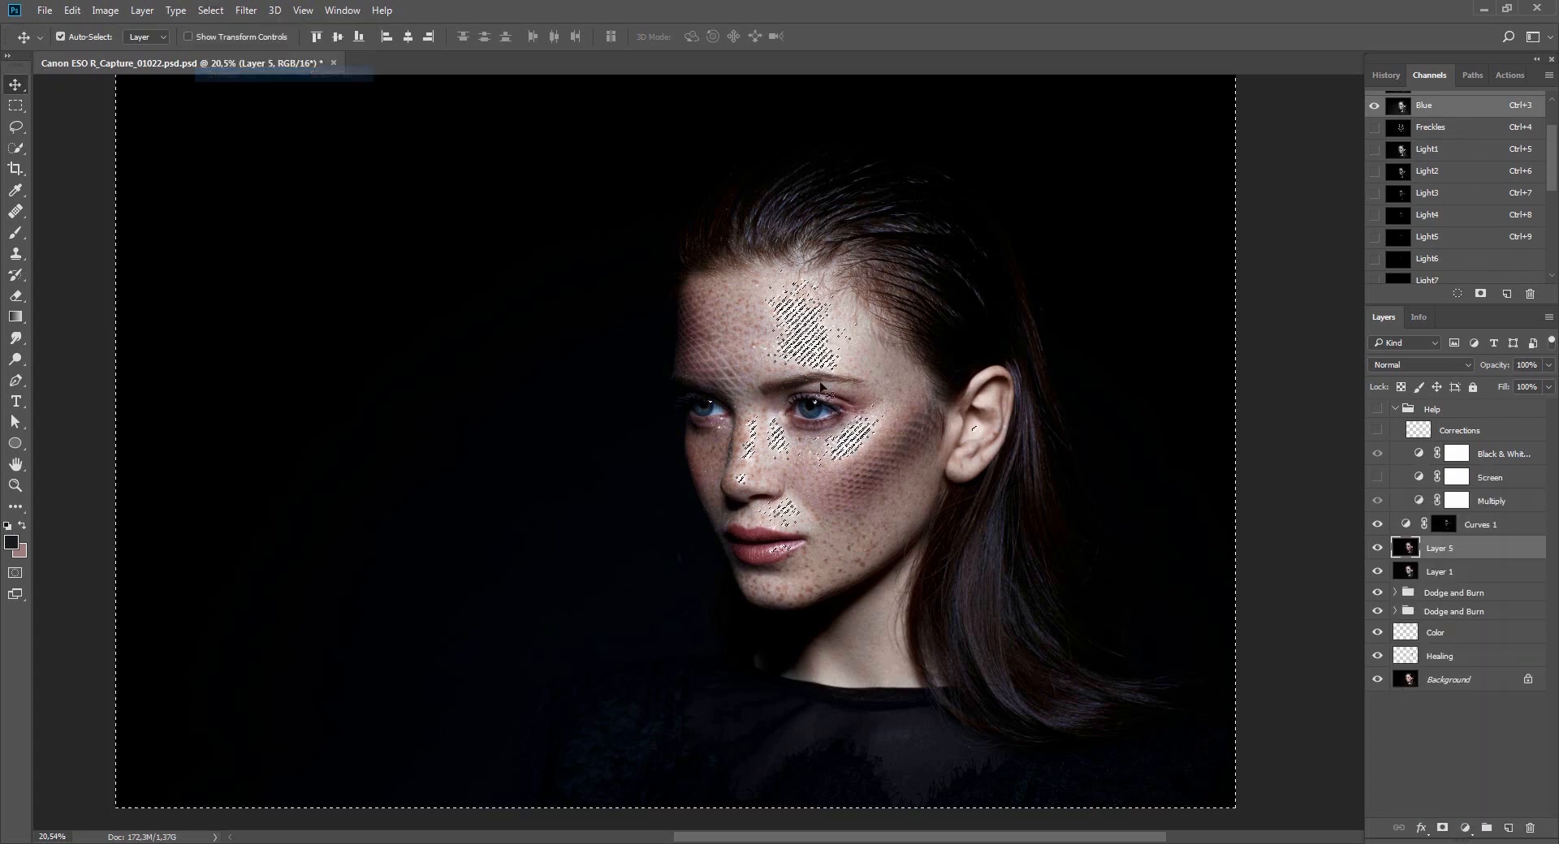
click(1465, 828)
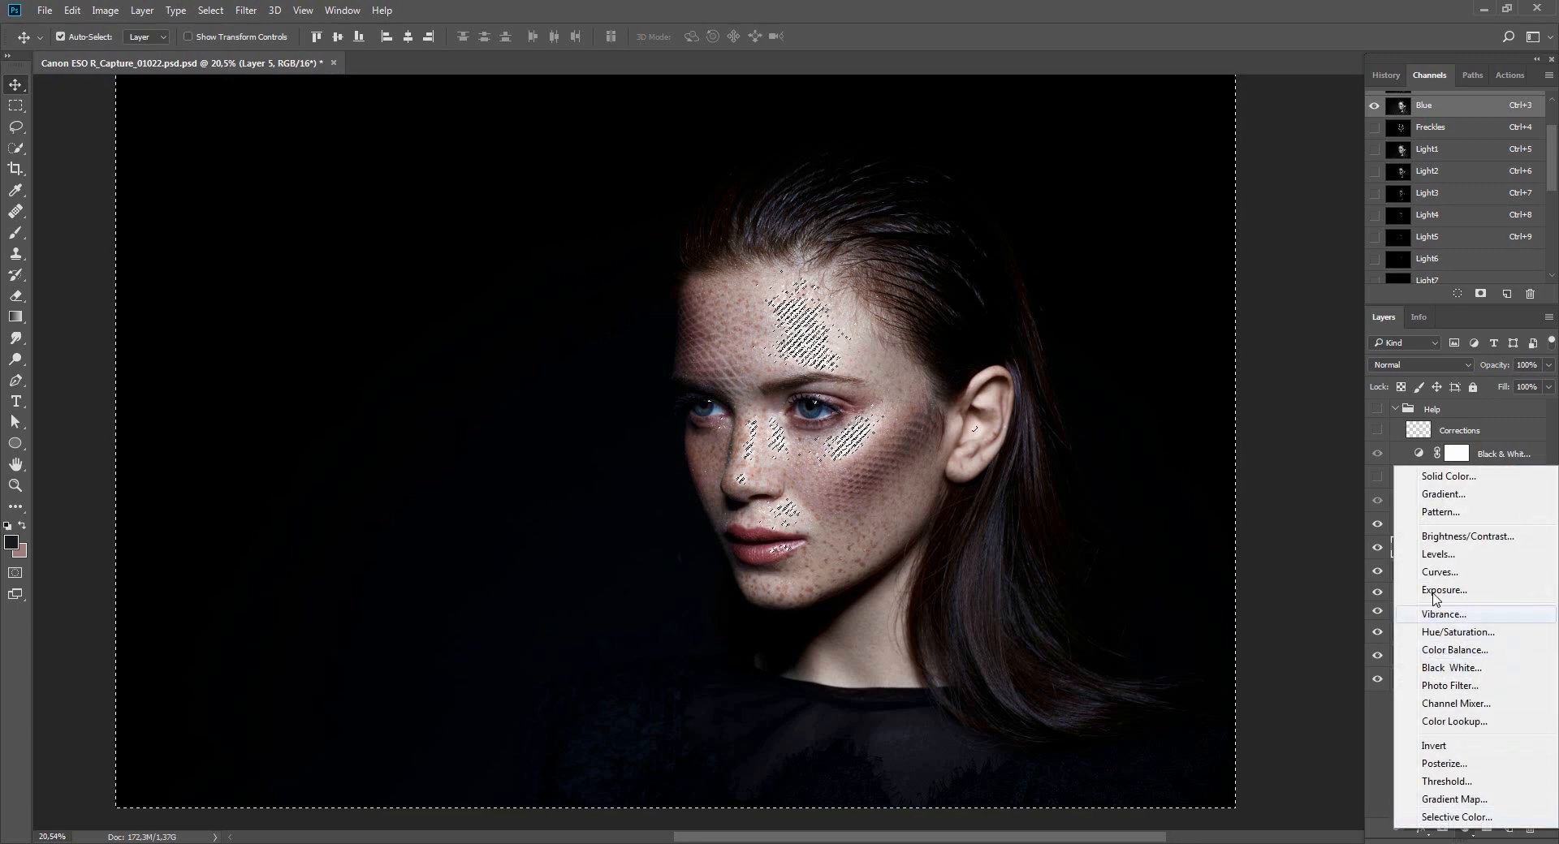
click(1439, 571)
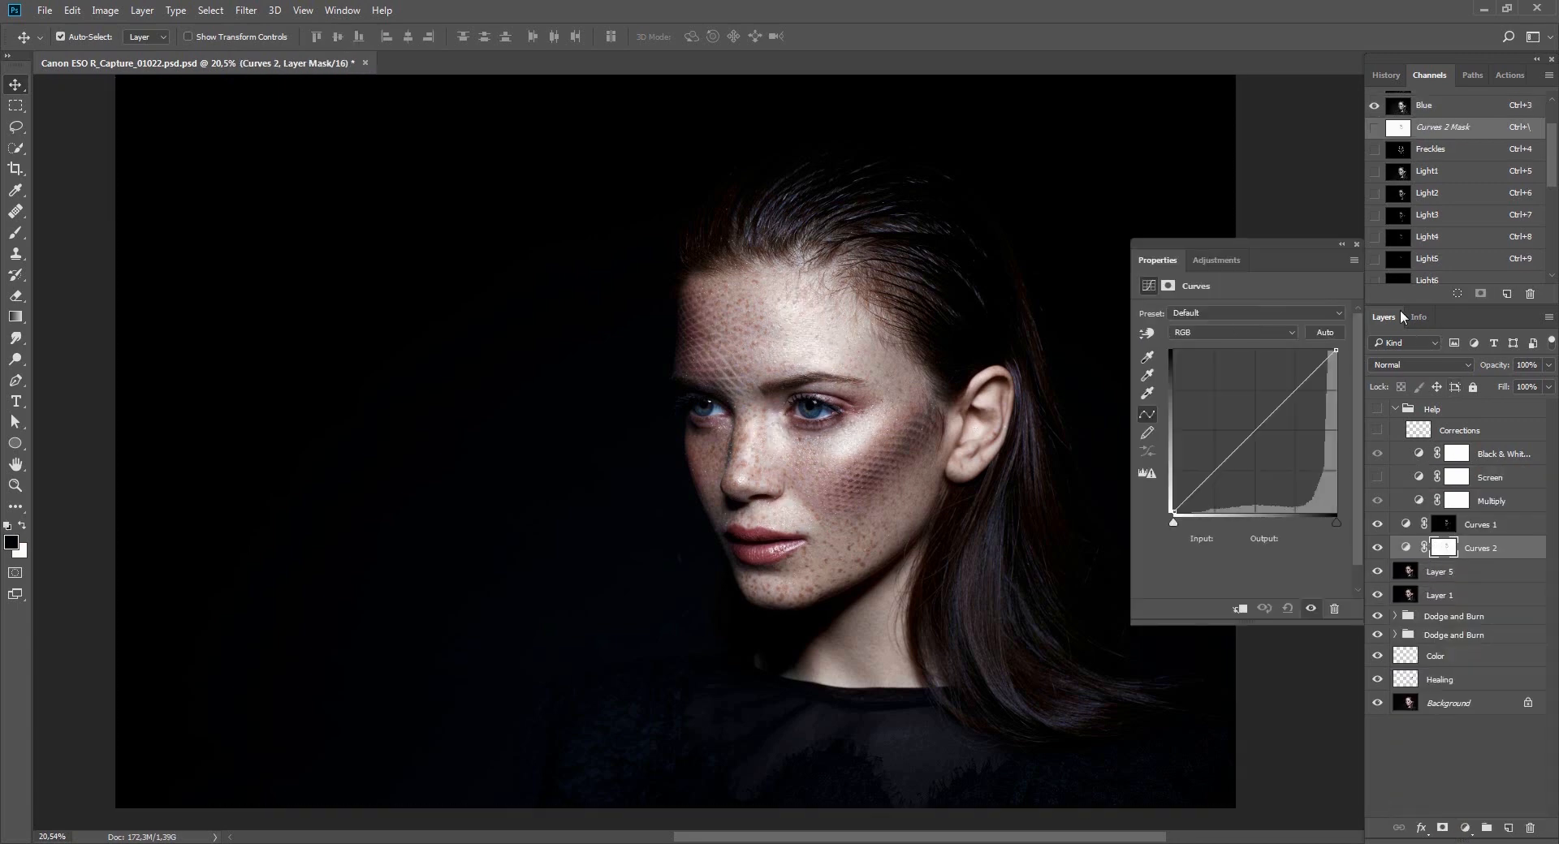
click(1355, 245)
Set the Curves 2 layer to 50% opacity and the Multiply blending mode.
key(5)
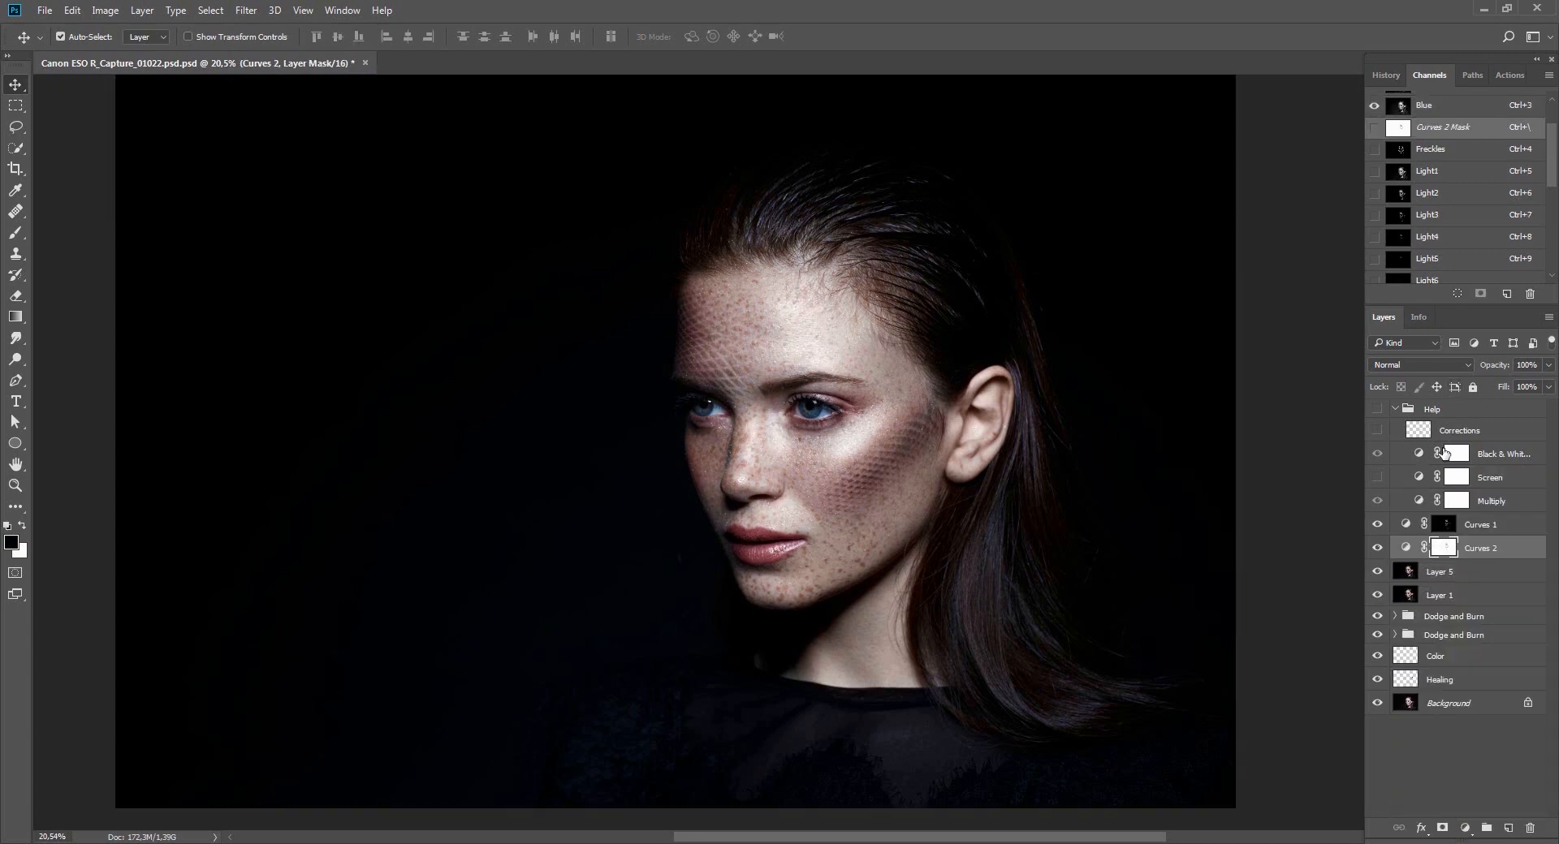
click(1427, 364)
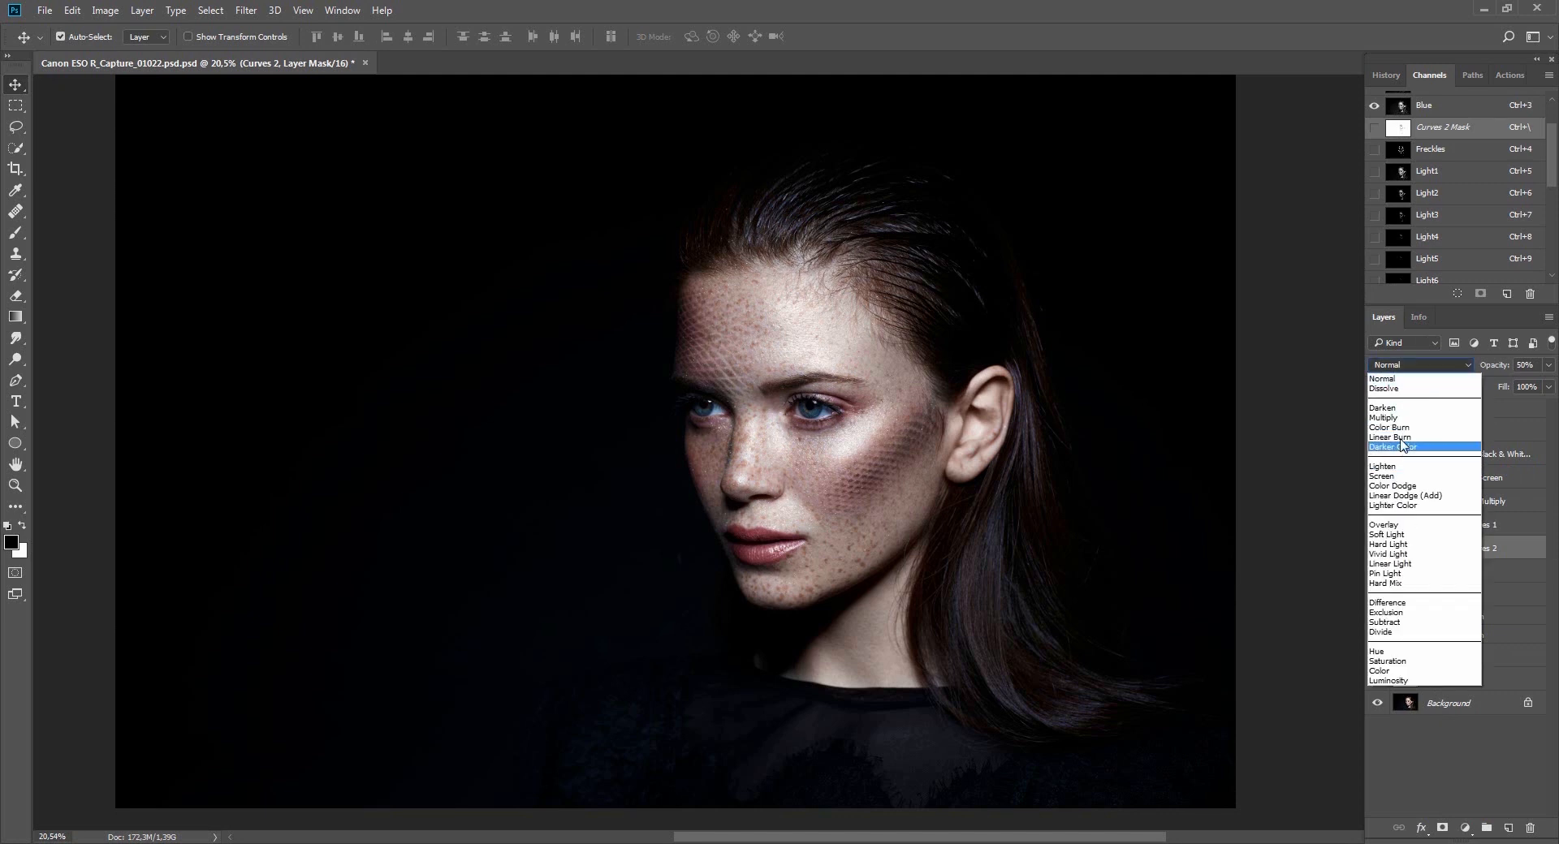
click(1408, 426)
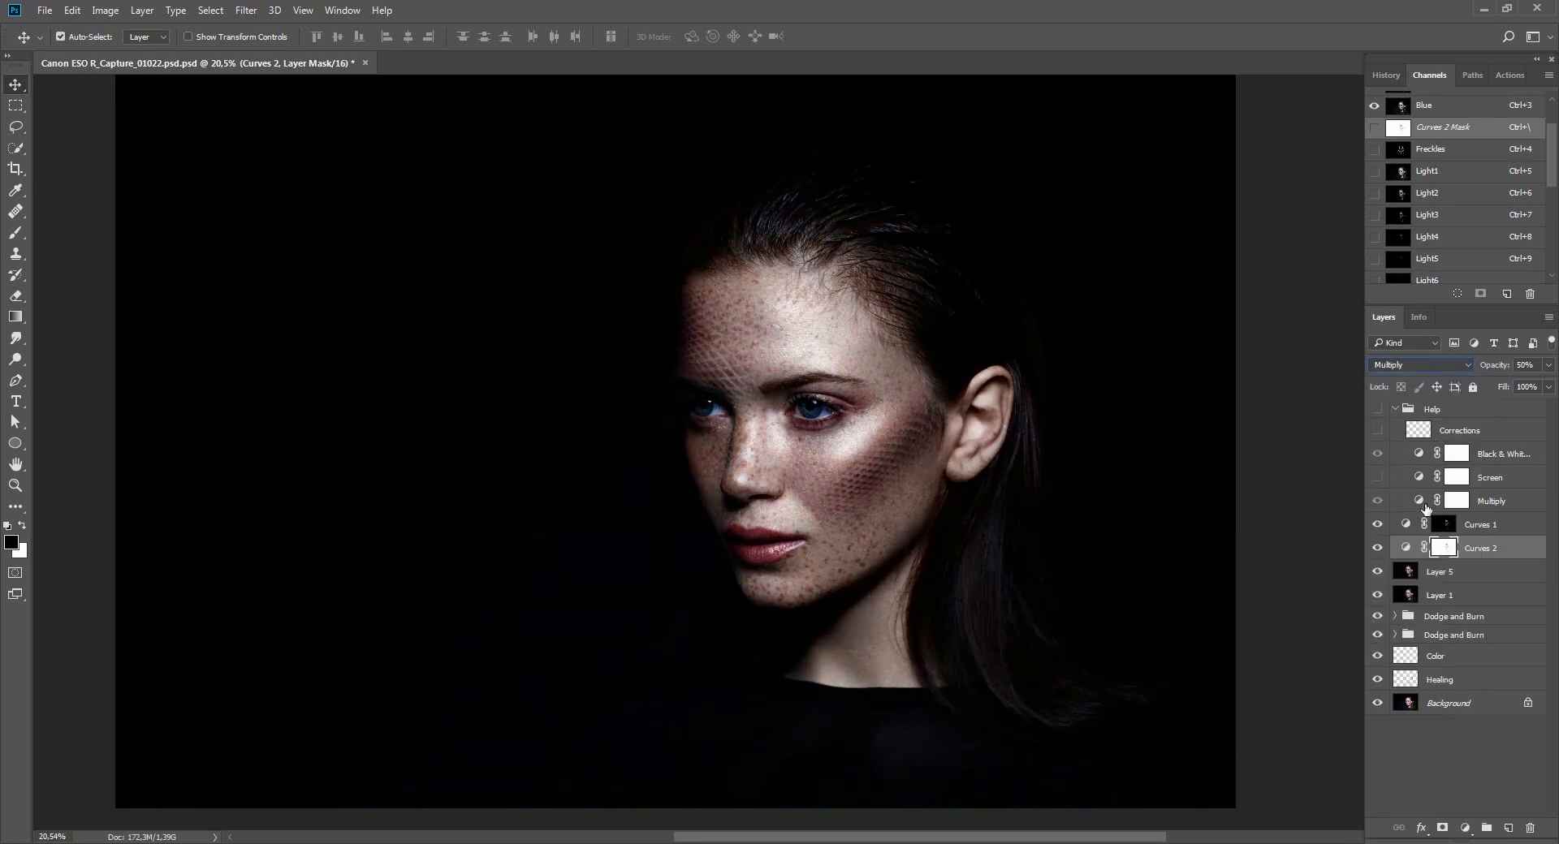
Reduce both the opacity and the fill of the Curves 2 layer to 22%.
click(1426, 530)
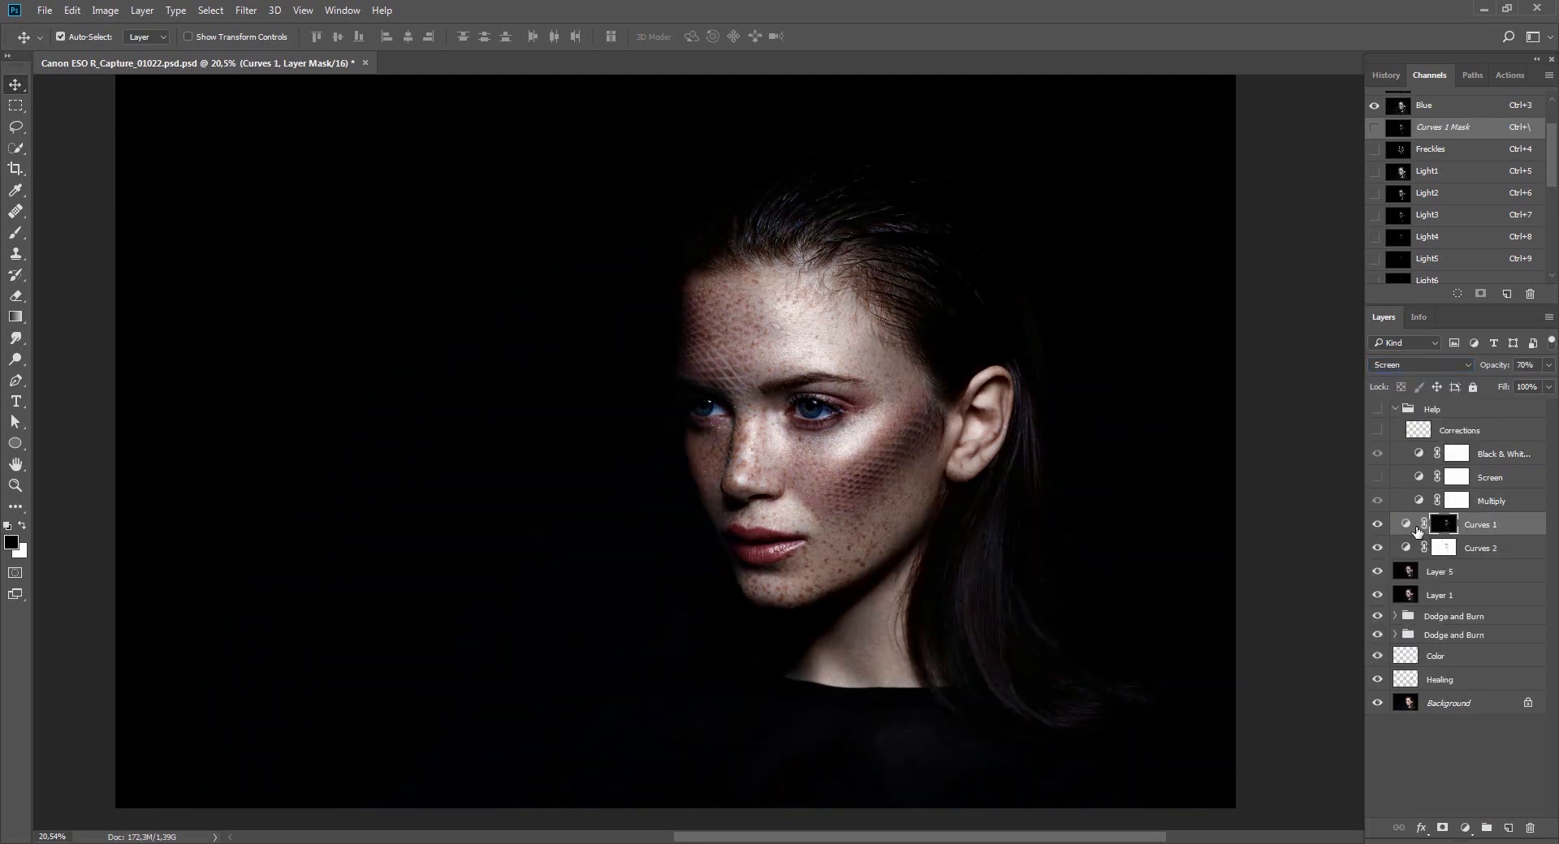
click(1406, 542)
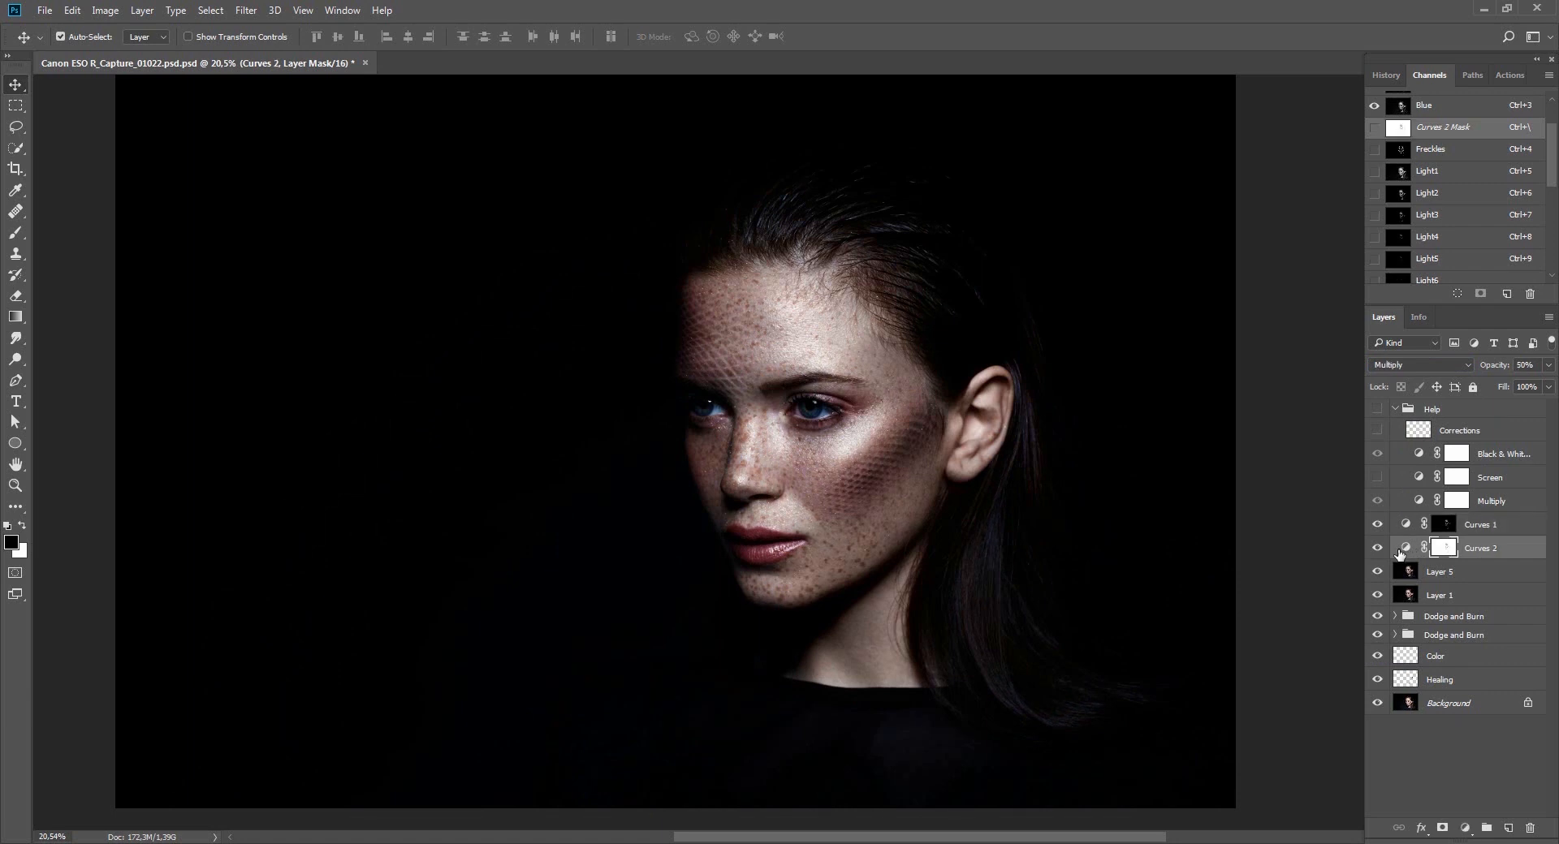
key(3)
key(shift+3)
key(shift+3)
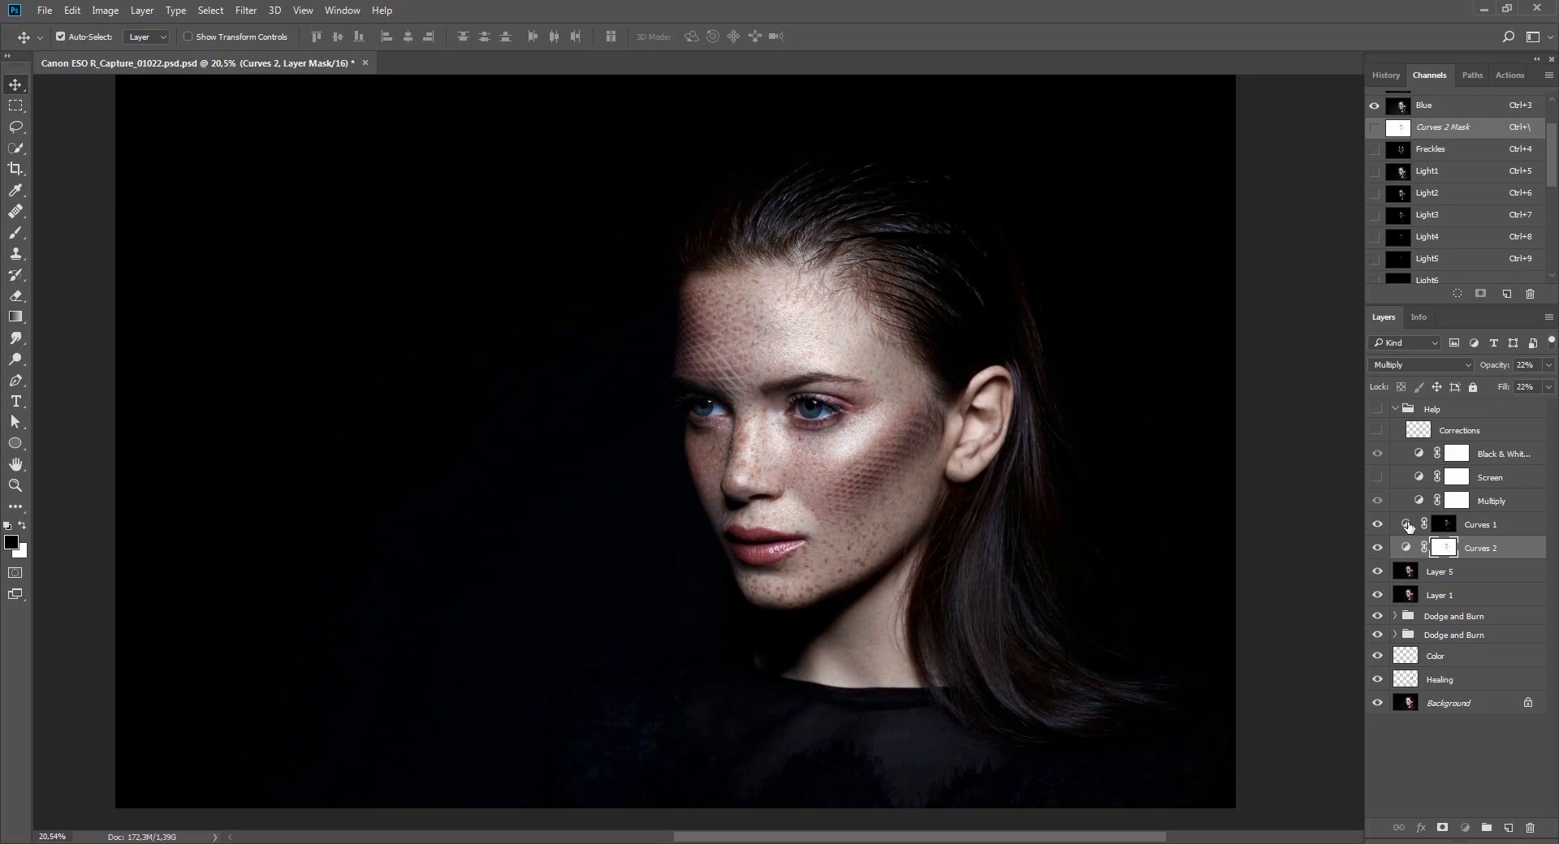
Set the Curves 1 layer's opacity to 30% and fill to 33%, comparing the image with the layer hidden and shown.
click(1395, 525)
click(1377, 526)
click(1377, 526)
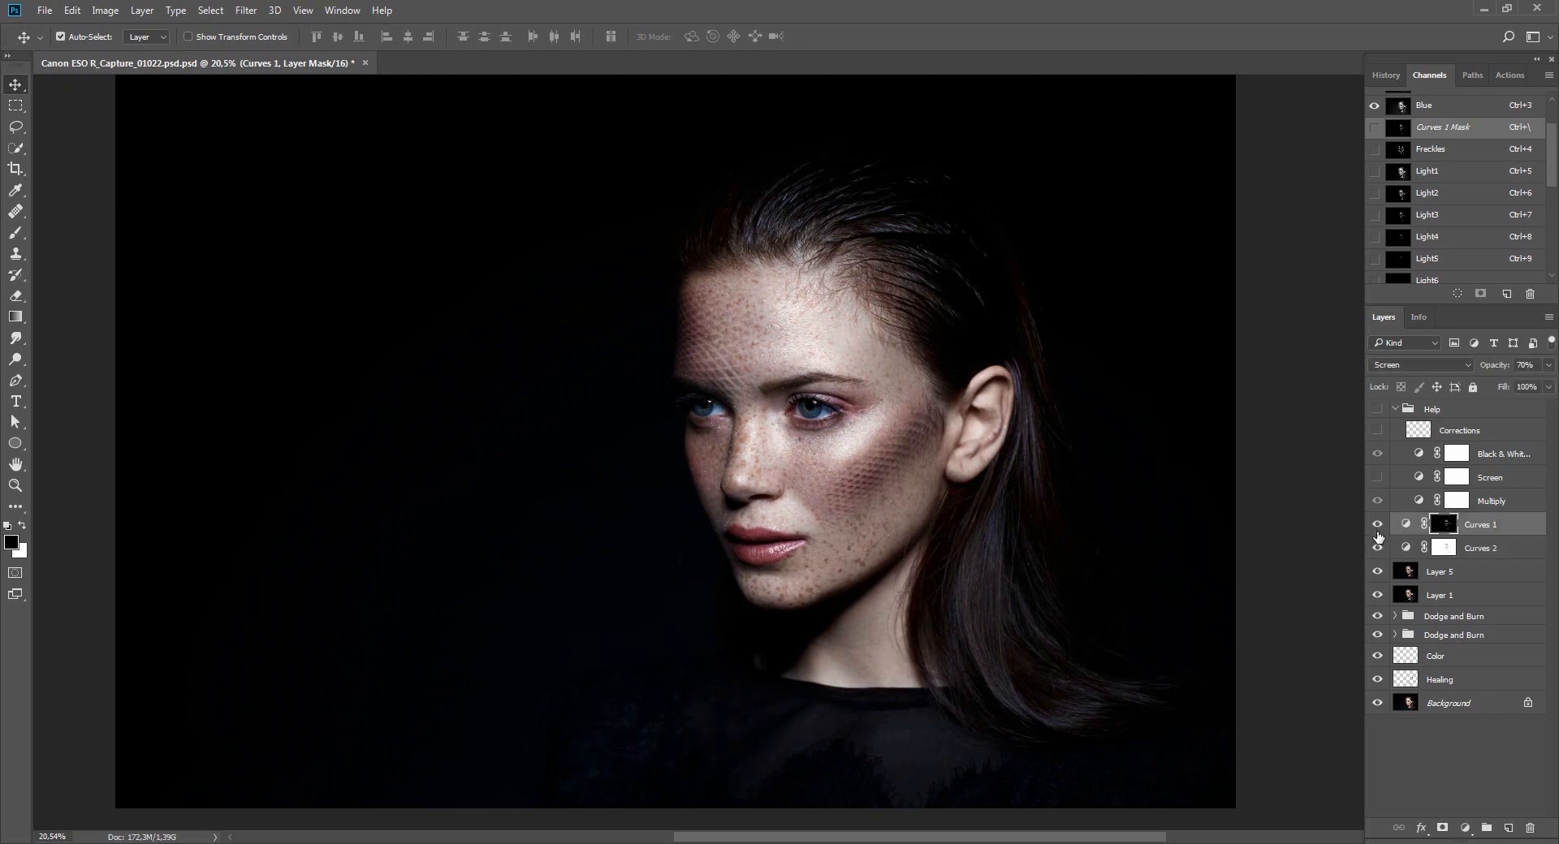
key(3)
key(shift+3)
click(1379, 532)
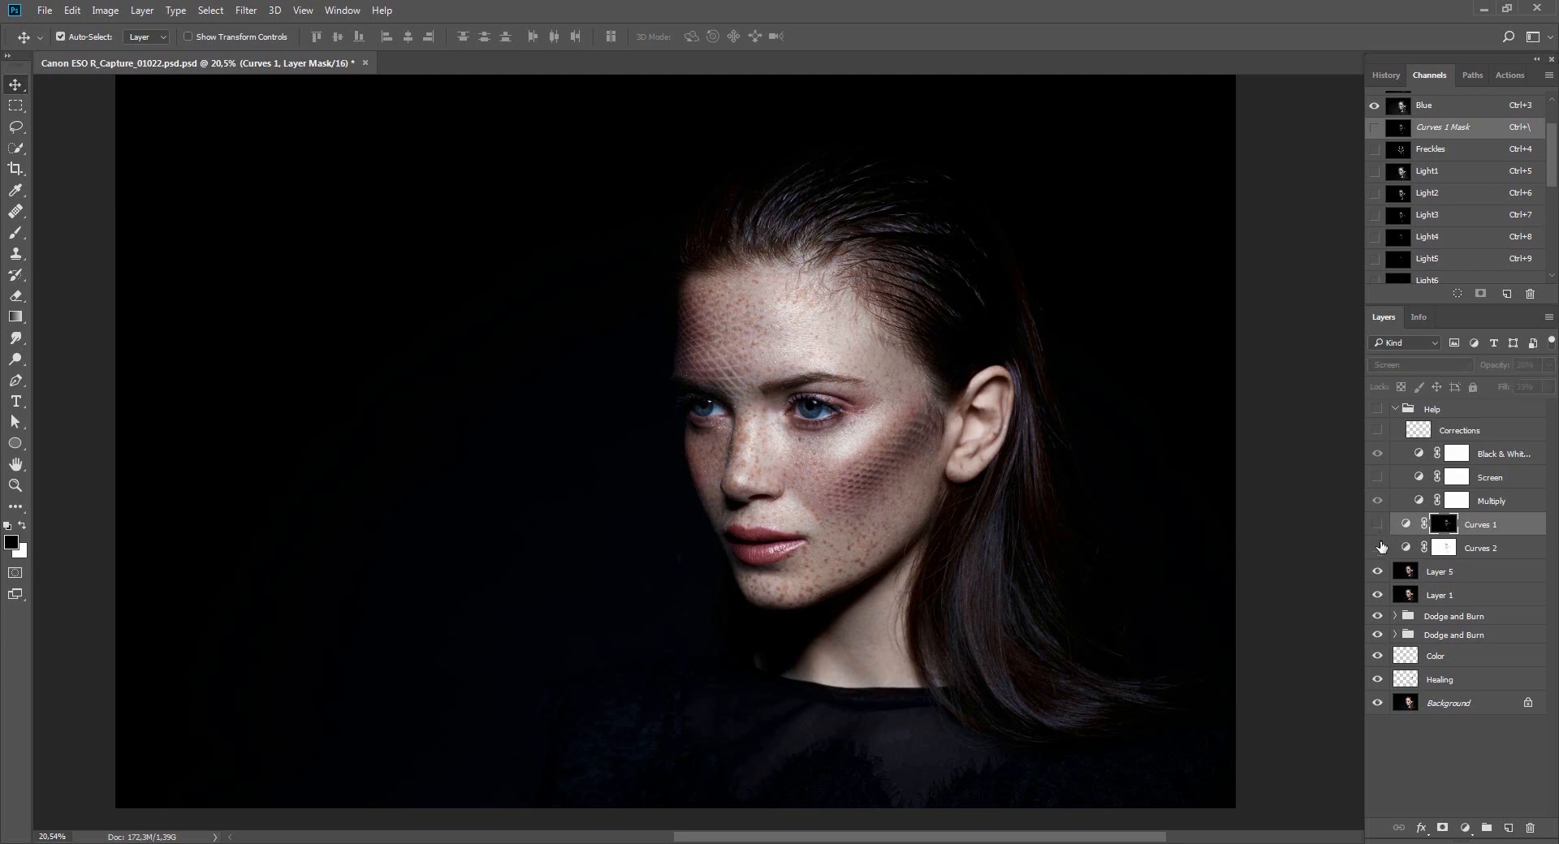
click(1378, 529)
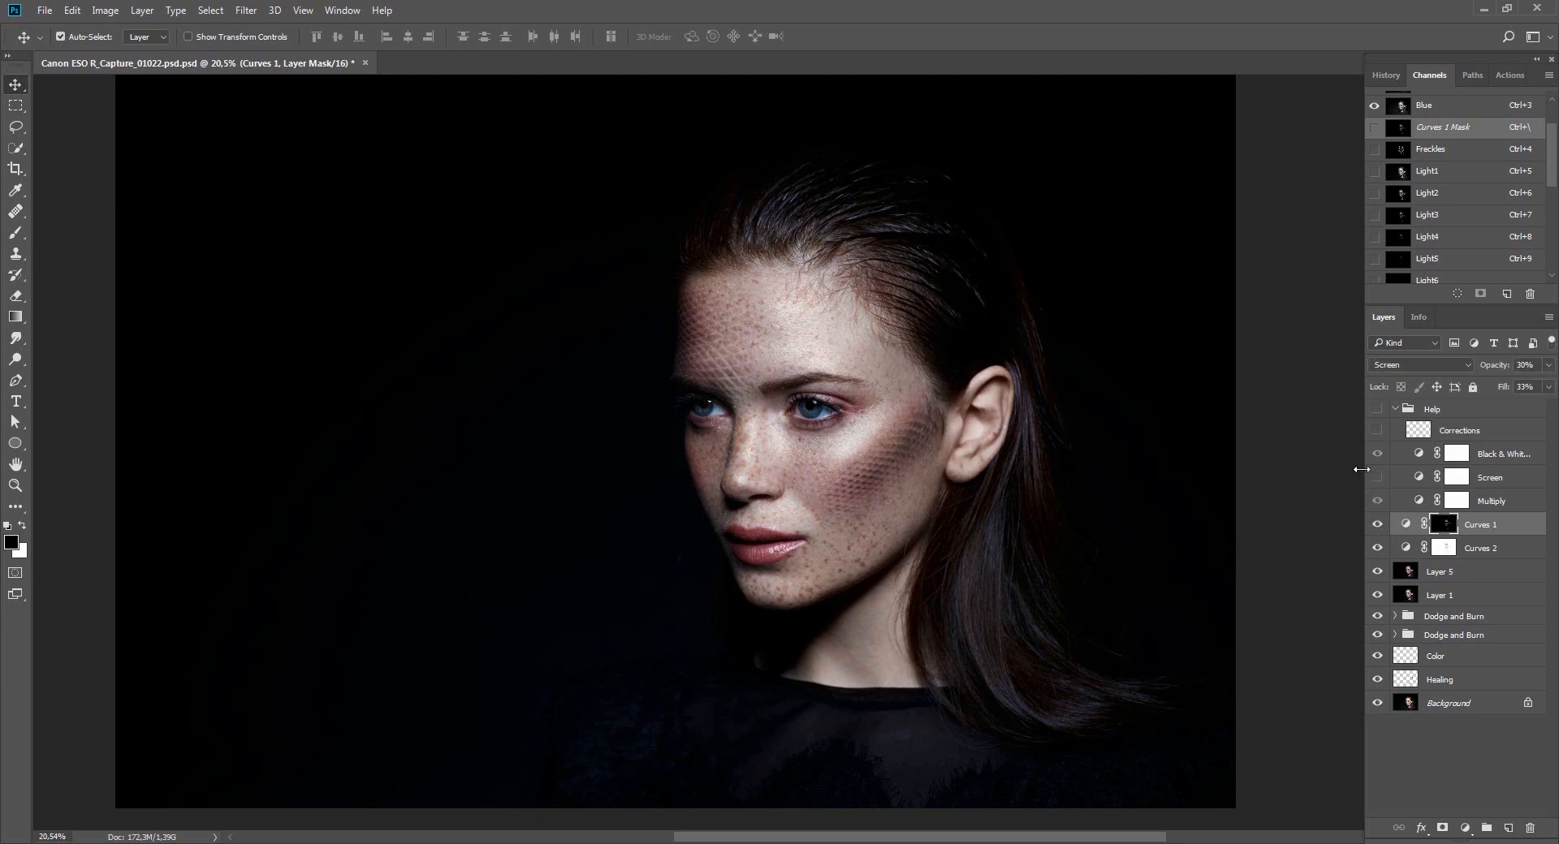
Create a new Dodge and Burn group, place it between Curves 2 and Layer 5, and open it to select the Burn layer's mask.
key(z)
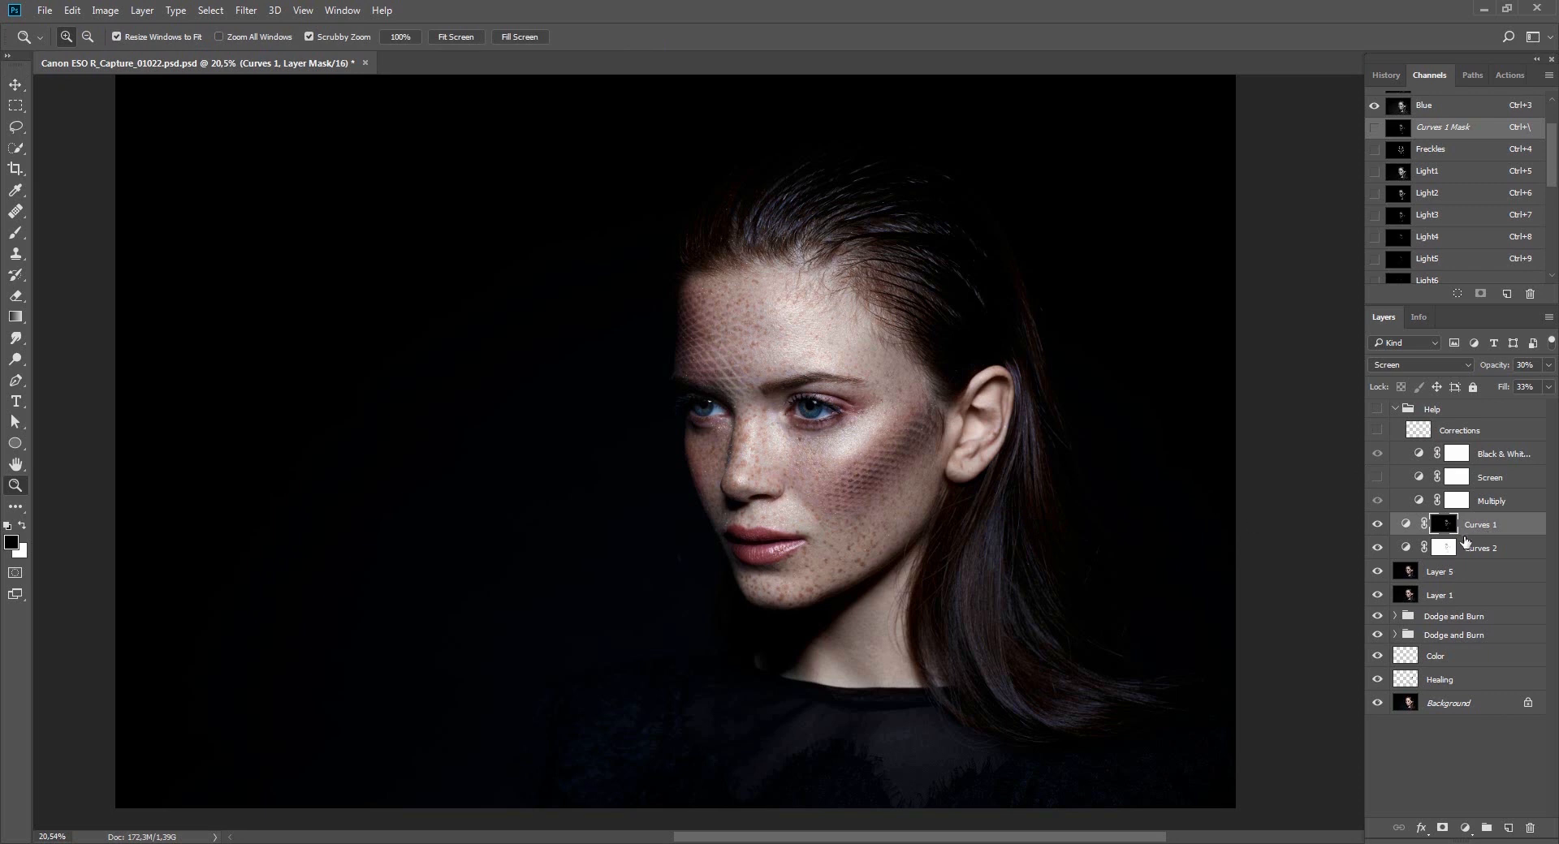
click(1459, 708)
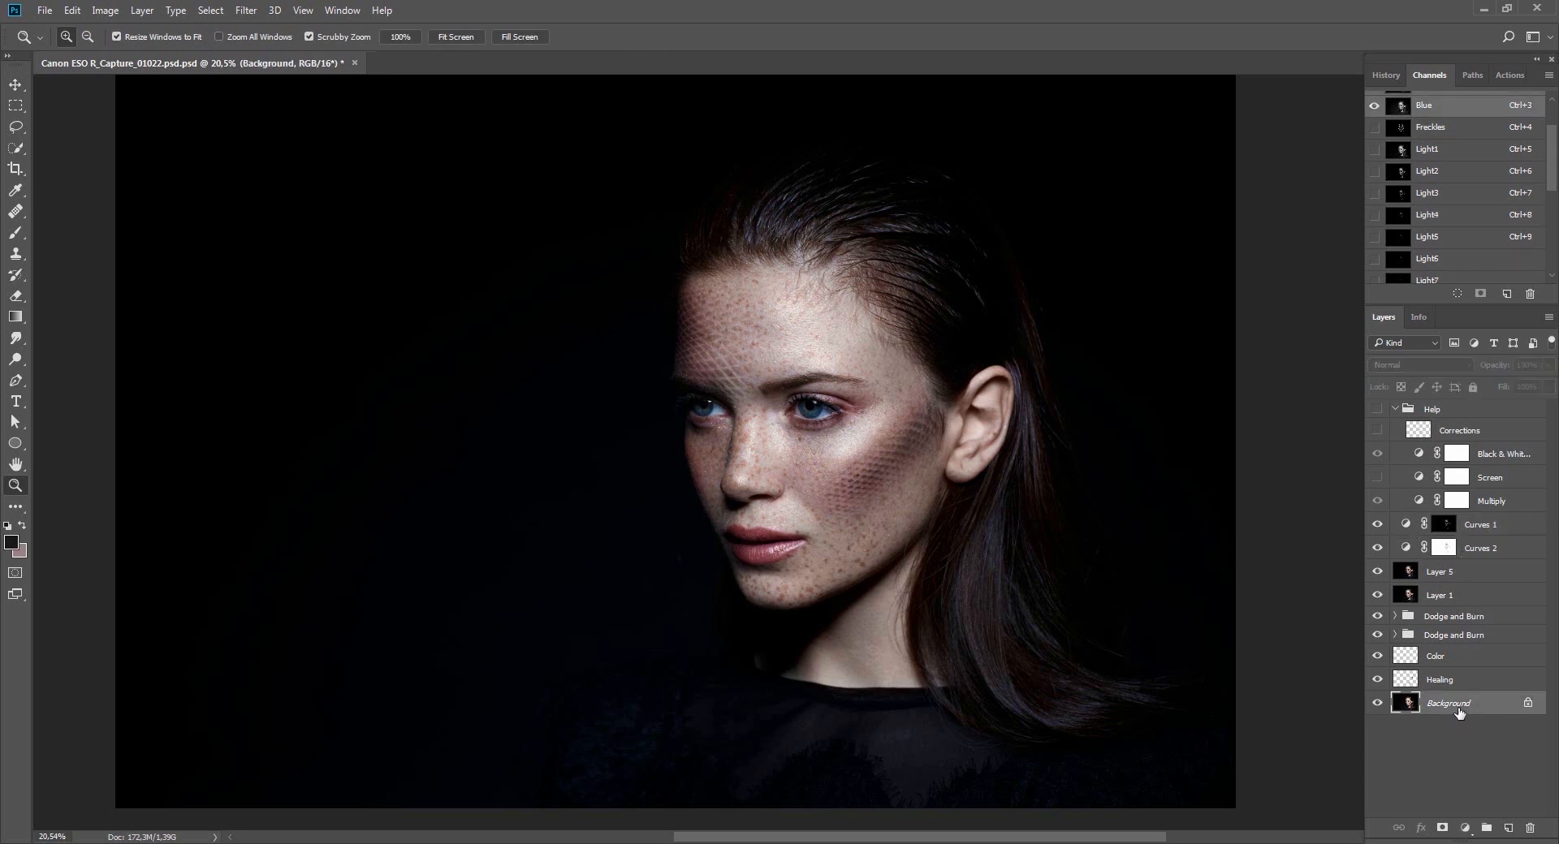
key(F2)
drag(1461, 704, 1475, 567)
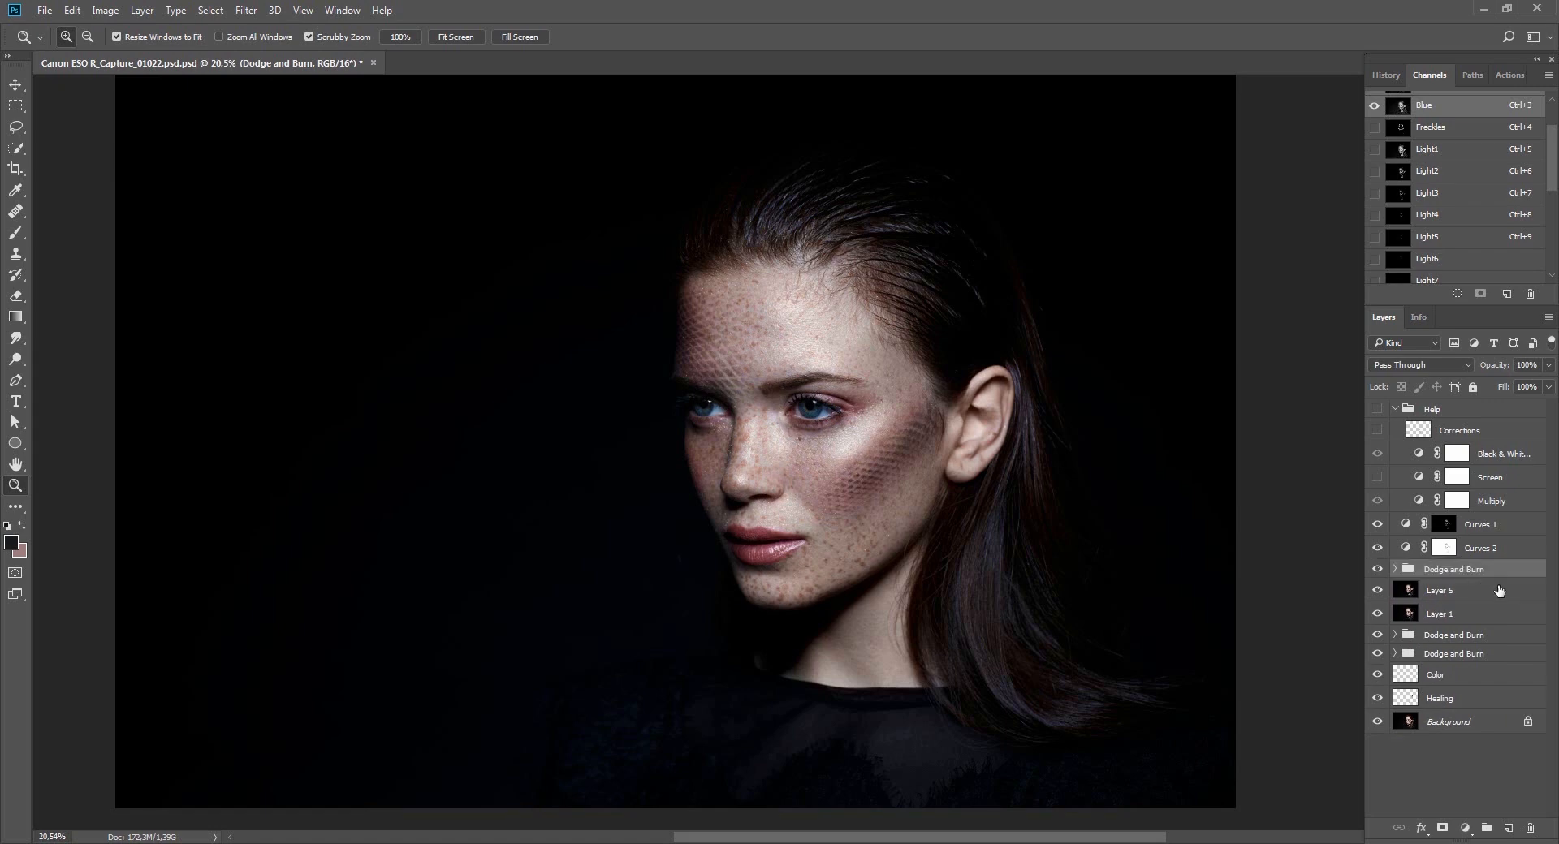
click(1395, 569)
click(1456, 590)
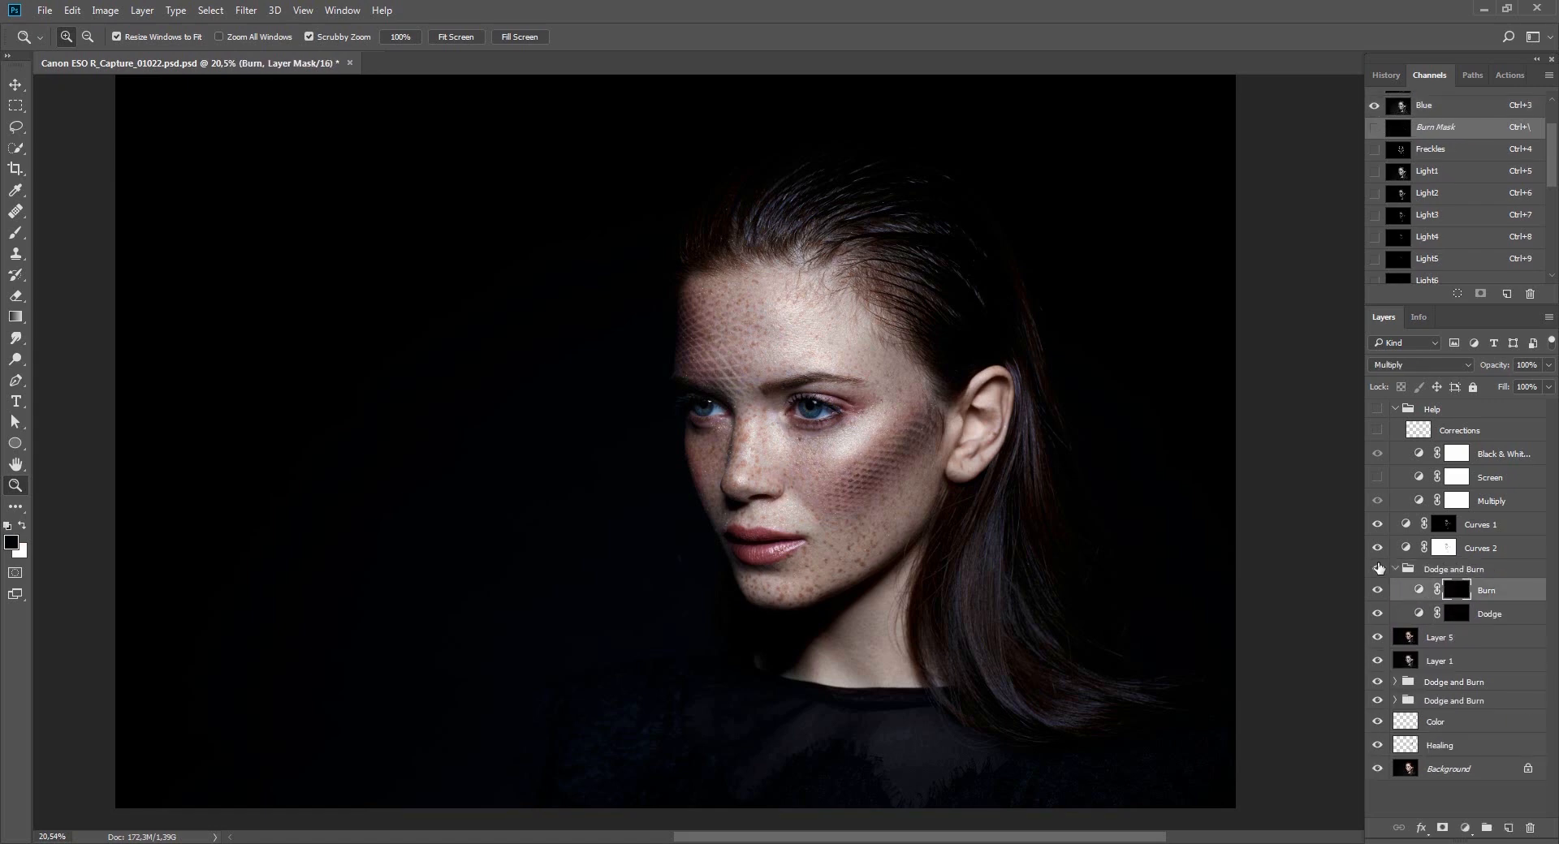
Try burning the shadowed far cheek by painting white on the Burn mask with the brush in Divide mode.
key(r)
mouse_move(909, 154)
mouse_down()
mouse_move(1063, 231)
mouse_move(1128, 358)
mouse_up()
key(b)
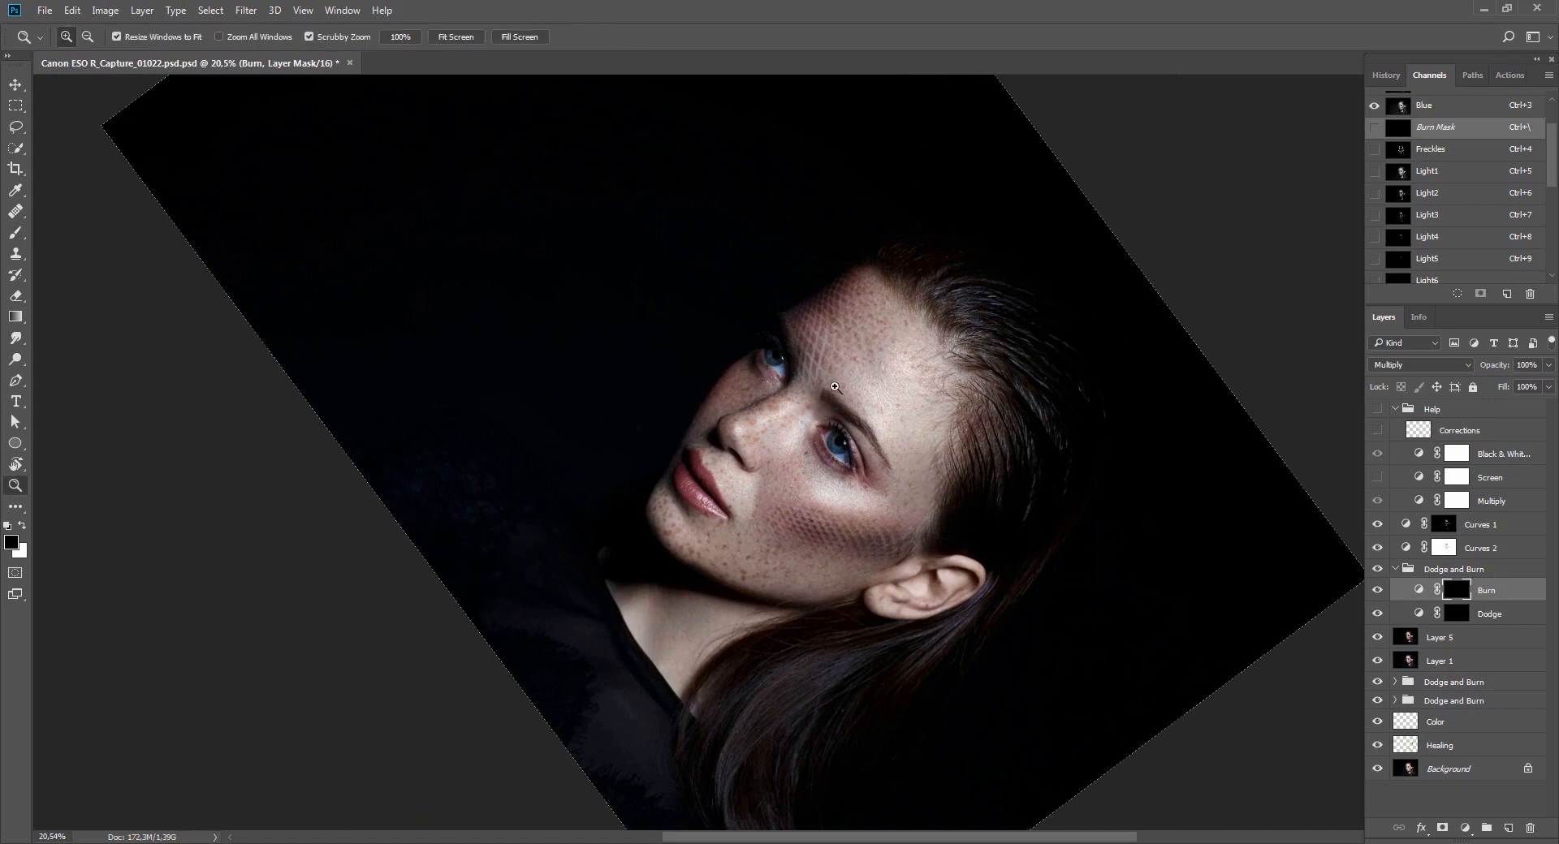
ctrl+click(760, 365)
key(x)
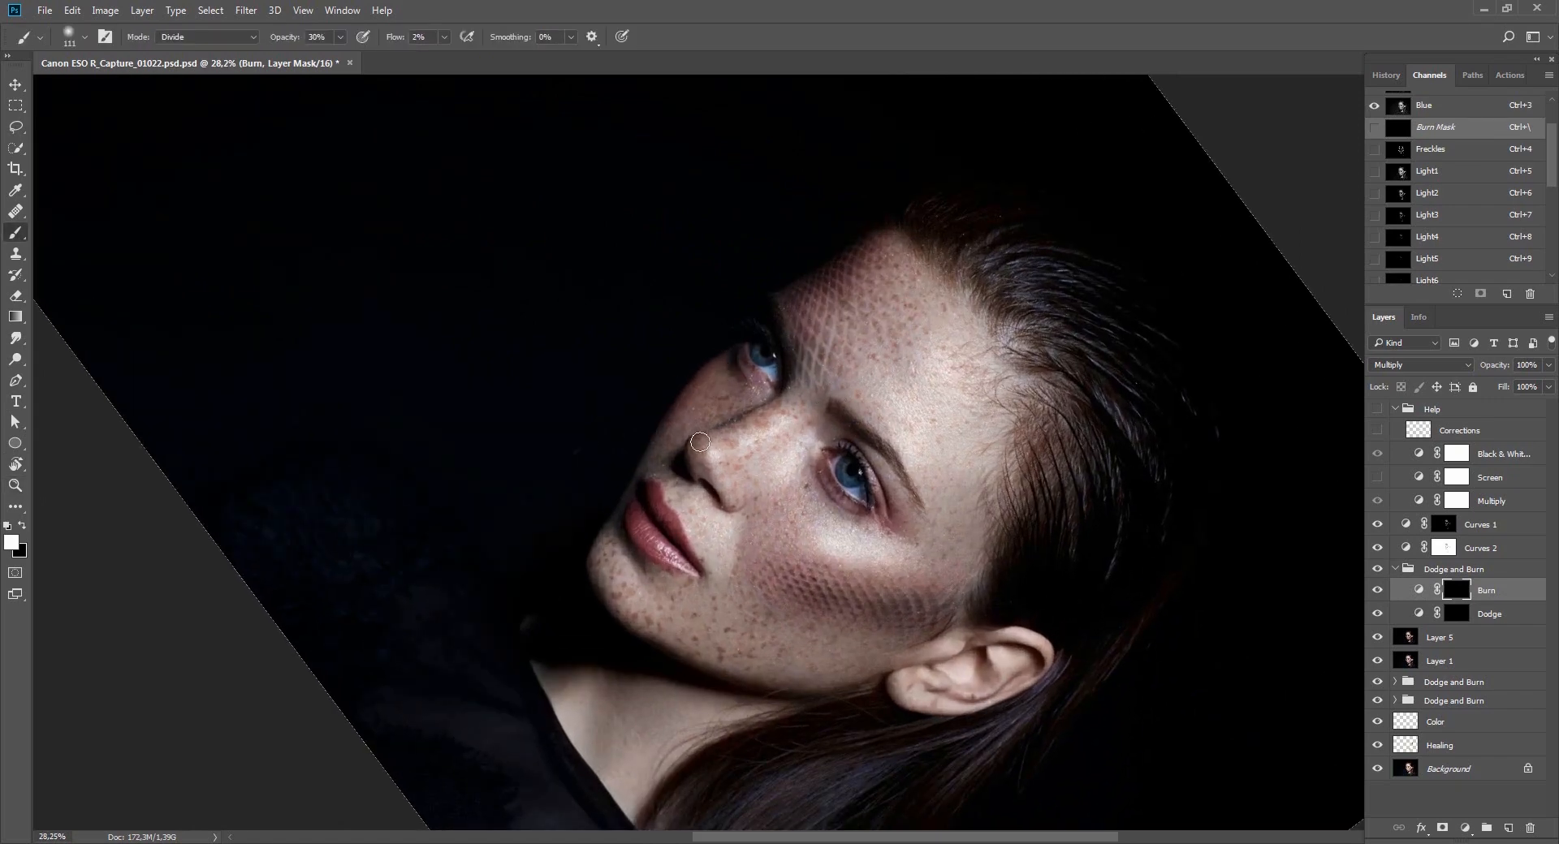
drag(844, 465, 867, 453)
click(1386, 75)
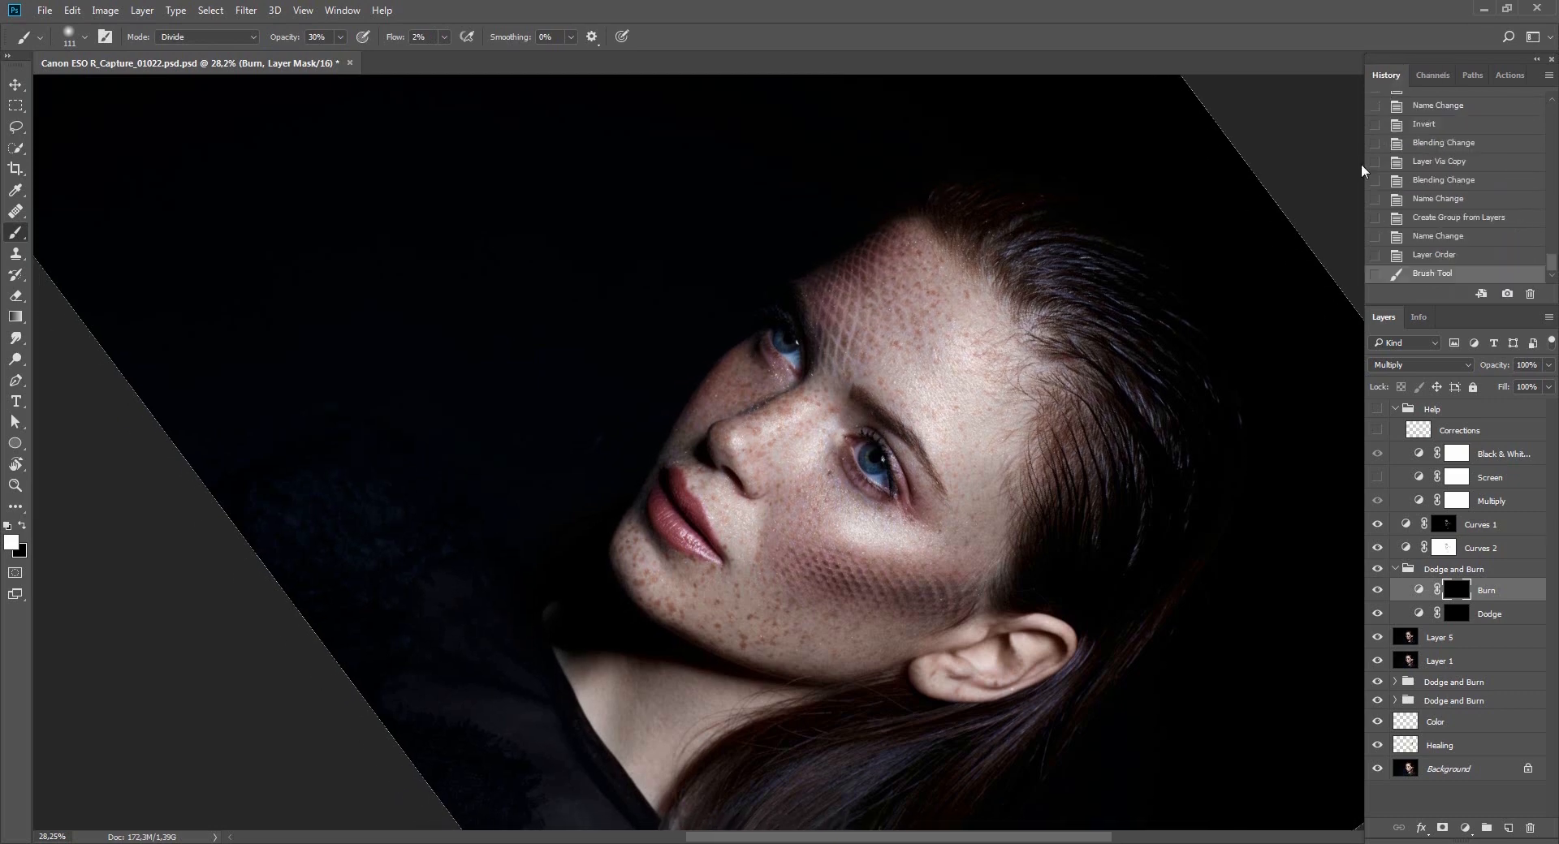
click(702, 418)
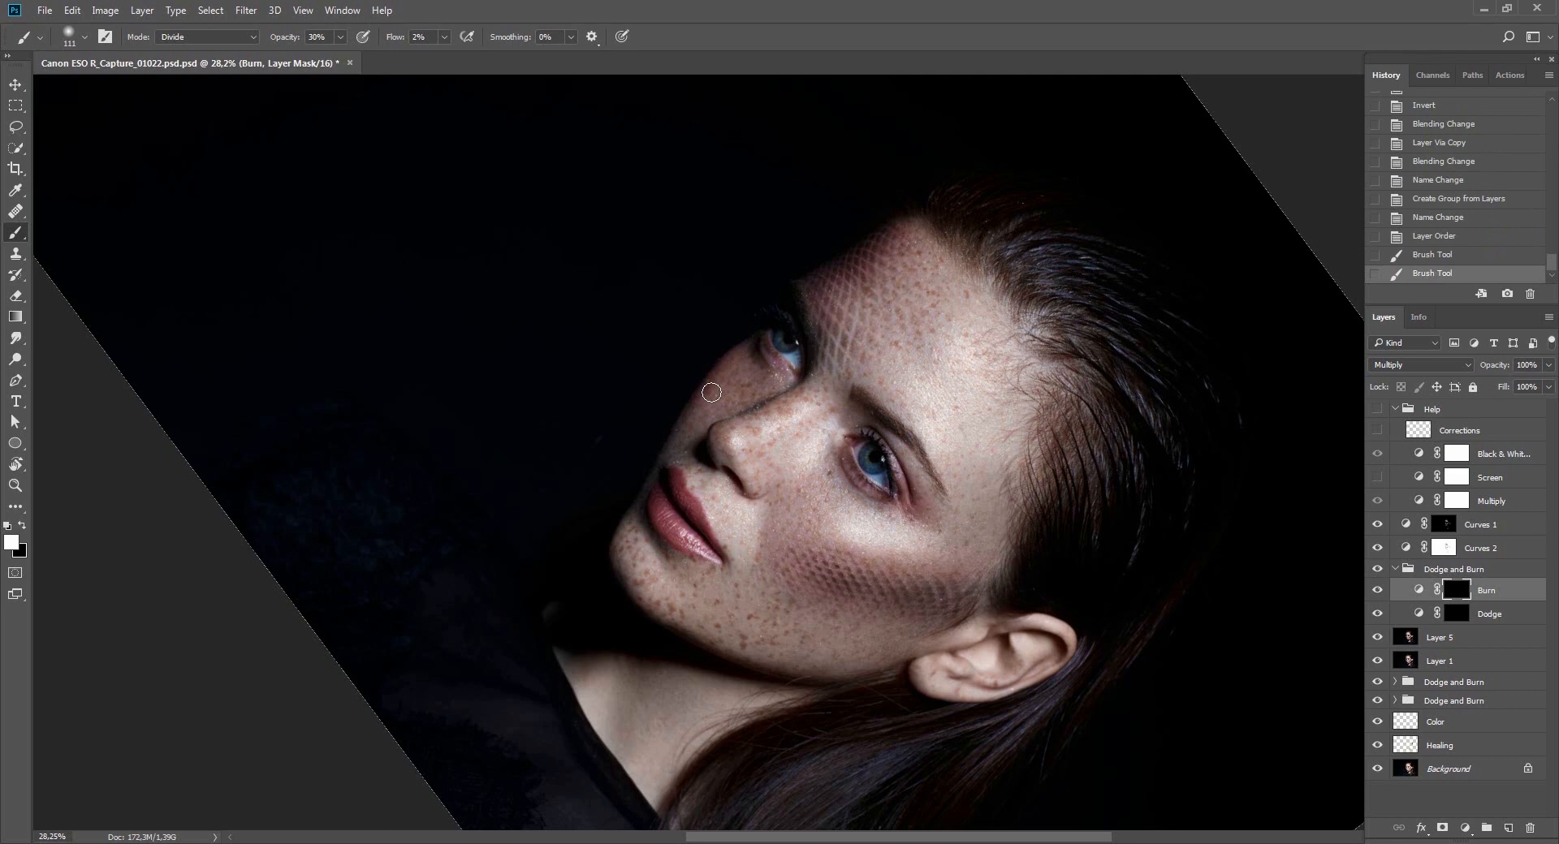
drag(711, 392, 718, 388)
Revert the document to the Layer Order history state and set the brush's blending mode to Normal.
click(1431, 236)
click(207, 37)
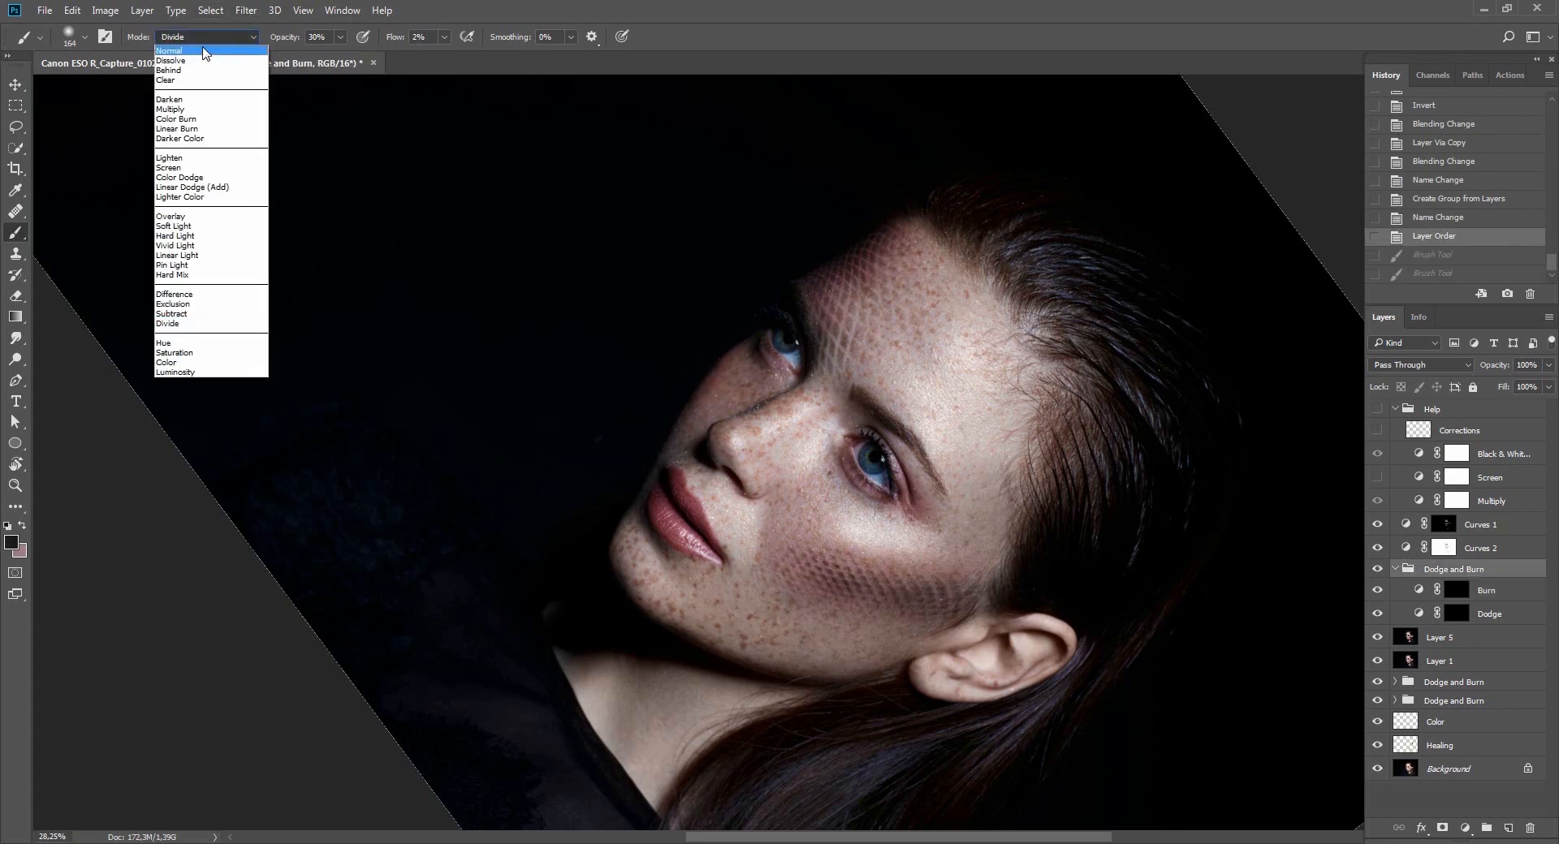
click(187, 49)
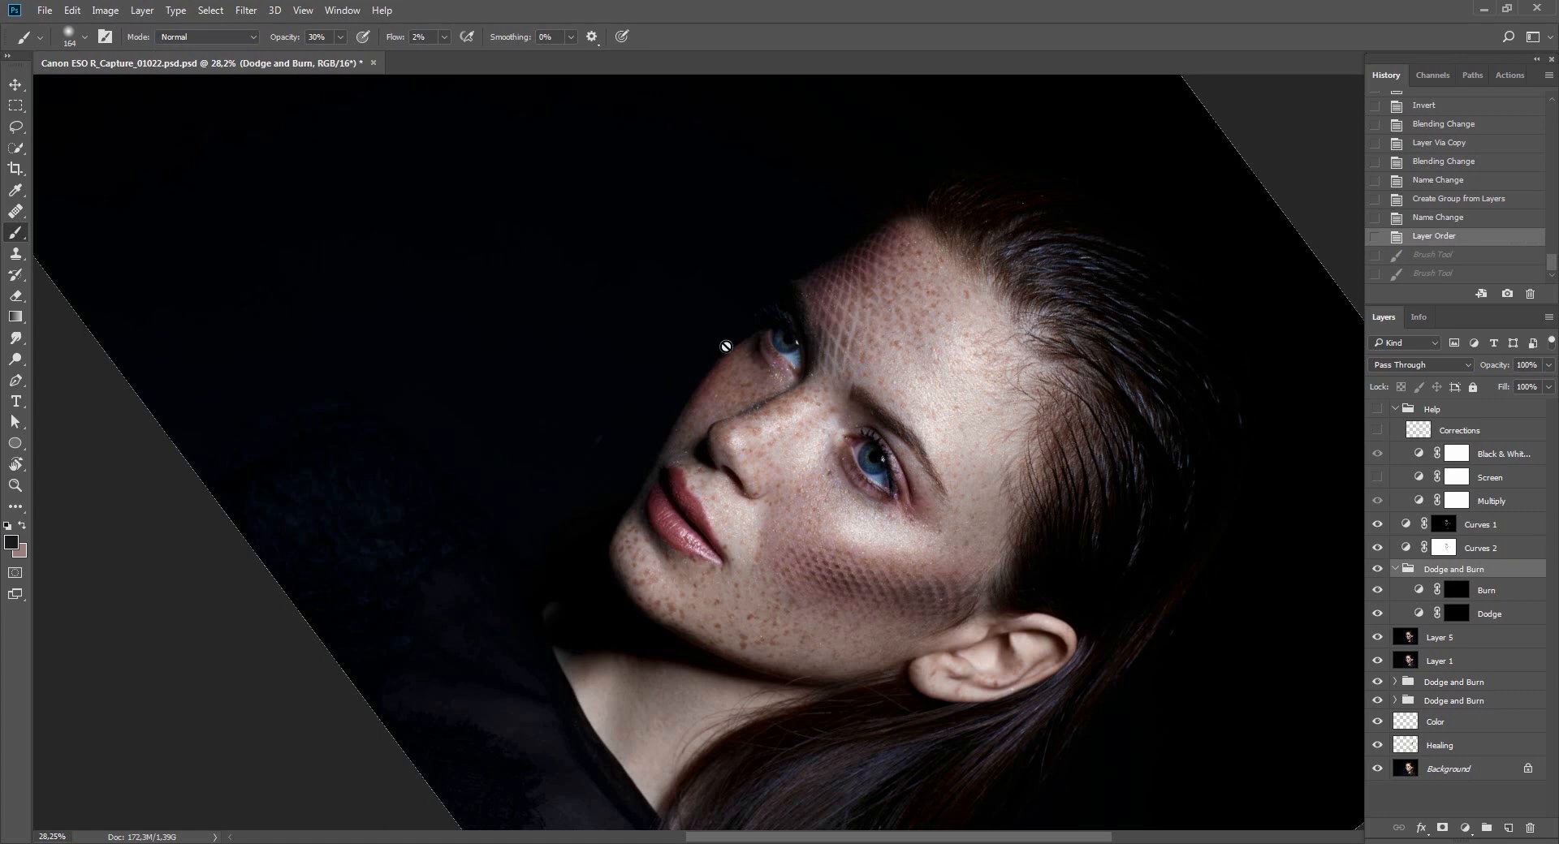
Burn the shadowed far side of the face, the mouth area and the jawline by painting white on the Burn mask at 30% opacity, 2% flow.
click(1455, 592)
key(d)
mouse_move(698, 403)
mouse_down()
mouse_move(754, 342)
mouse_move(657, 452)
mouse_move(724, 359)
mouse_move(648, 479)
mouse_move(730, 365)
mouse_move(616, 552)
mouse_move(626, 501)
mouse_move(616, 573)
mouse_move(645, 617)
mouse_move(737, 686)
mouse_move(649, 608)
mouse_move(755, 685)
mouse_move(746, 672)
mouse_move(881, 688)
mouse_move(736, 647)
mouse_move(997, 652)
mouse_move(609, 576)
mouse_move(644, 626)
mouse_move(625, 523)
mouse_move(666, 591)
mouse_move(623, 503)
mouse_up()
key(r)
mouse_move(649, 641)
mouse_down()
mouse_move(1085, 233)
mouse_move(1093, 248)
mouse_up()
mouse_move(934, 513)
mouse_down()
mouse_move(814, 556)
mouse_move(910, 514)
mouse_up()
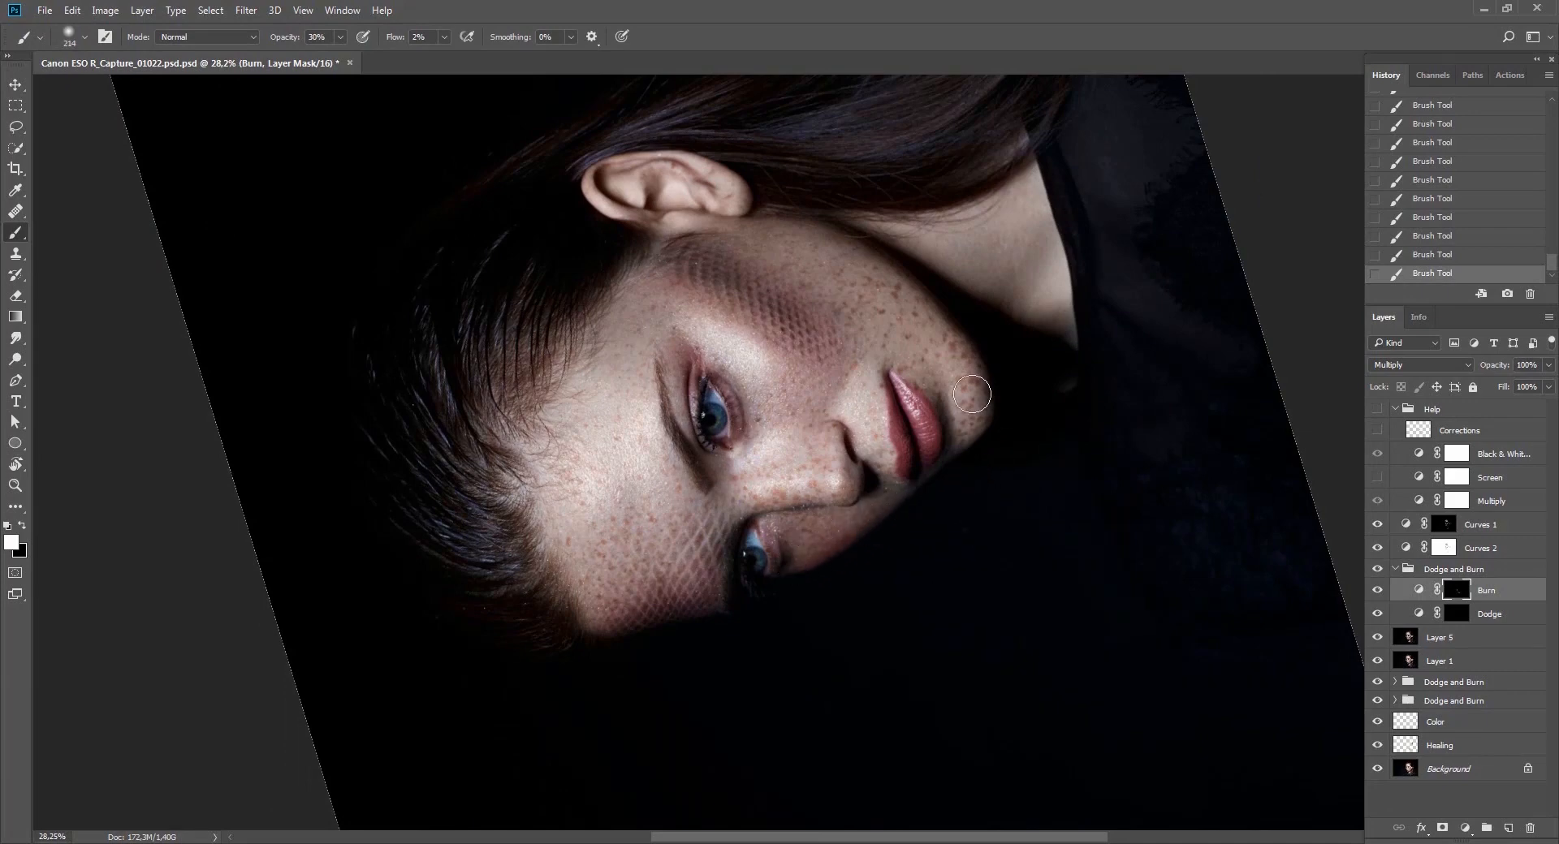
mouse_move(876, 265)
mouse_down()
mouse_move(918, 358)
mouse_move(895, 293)
mouse_move(963, 339)
mouse_move(846, 270)
mouse_up()
key(r)
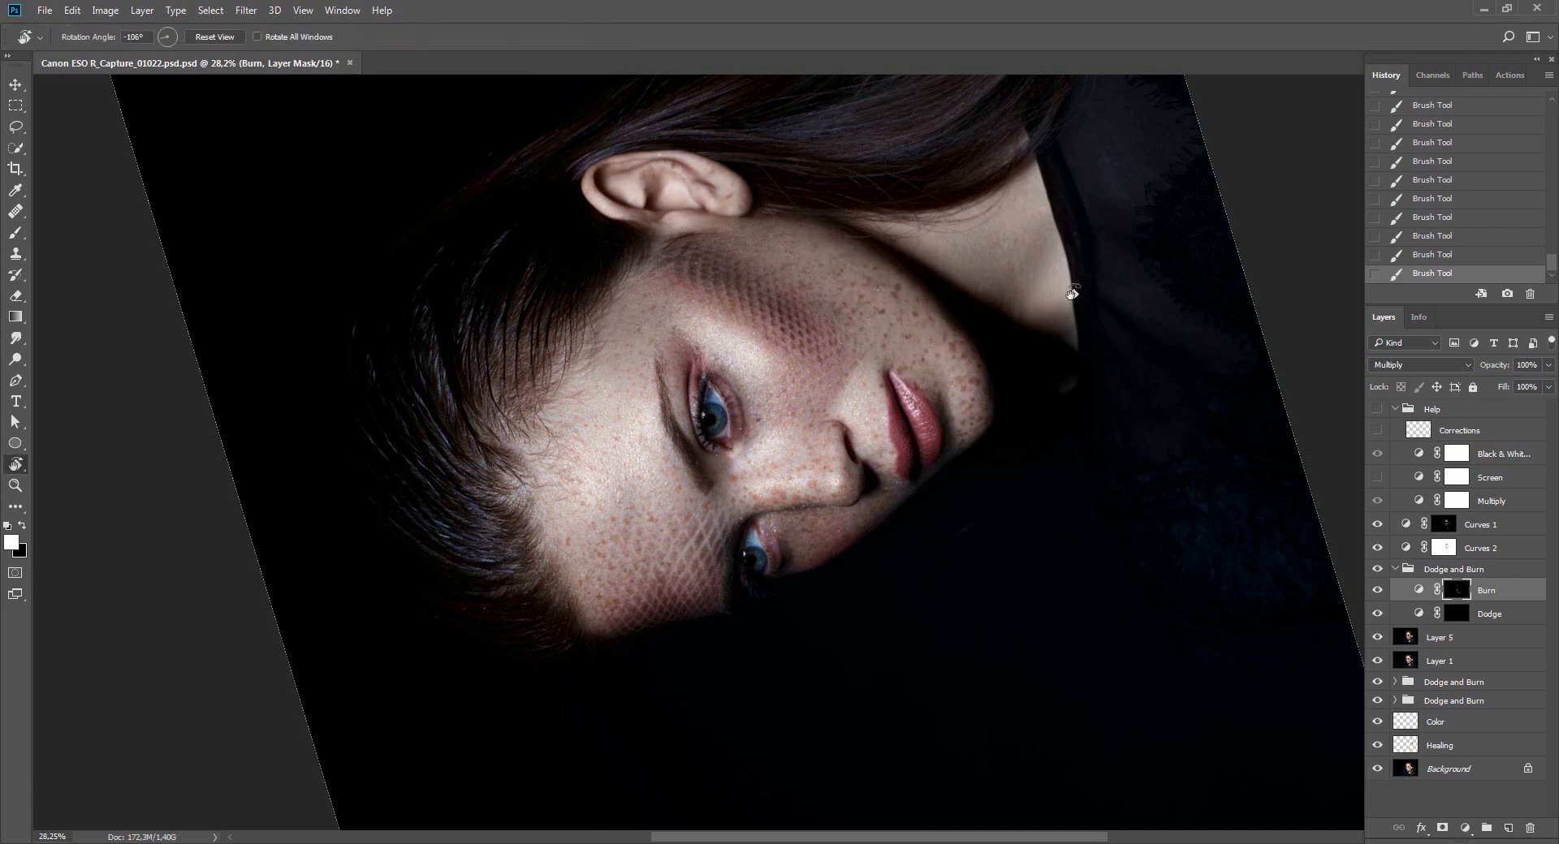
drag(1069, 293, 580, 376)
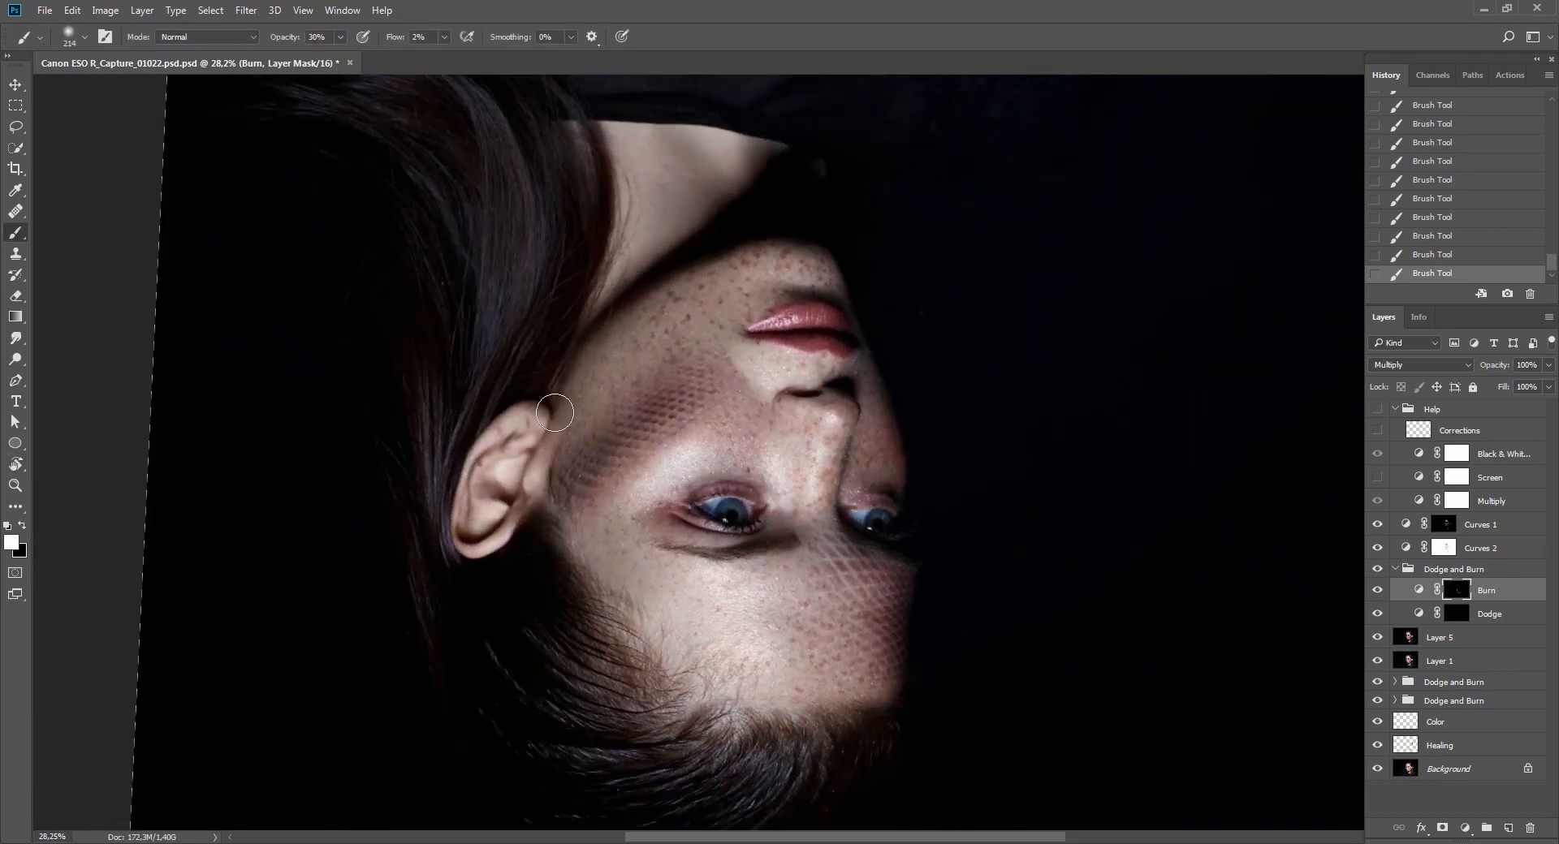
Reset the canvas rotation and inspect the whole portrait at different magnifications.
click(1462, 662)
click(1455, 614)
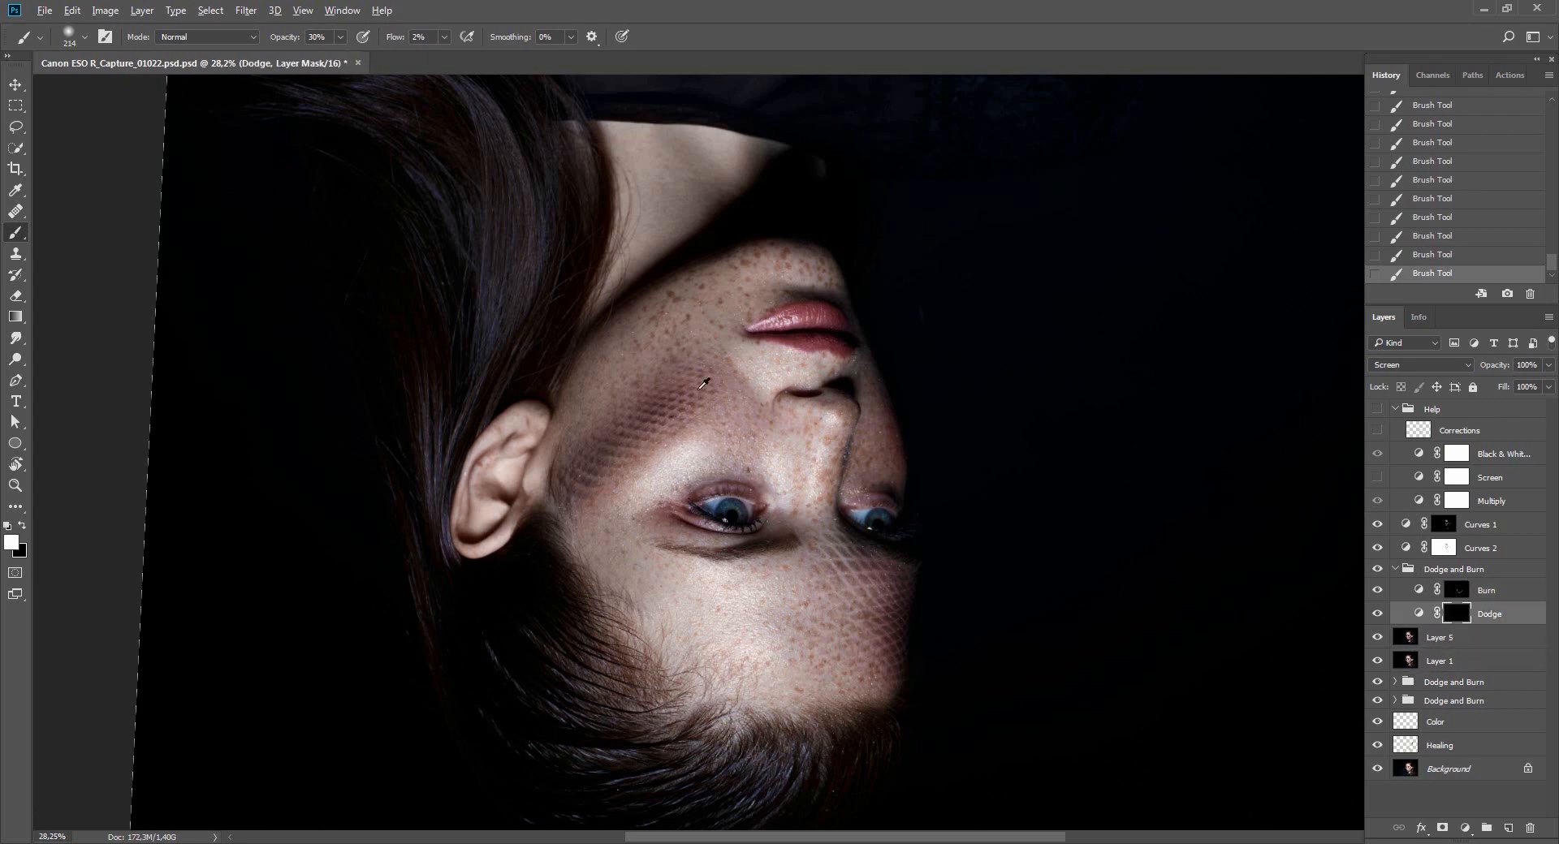
alt+right_click(646, 369)
click(1456, 591)
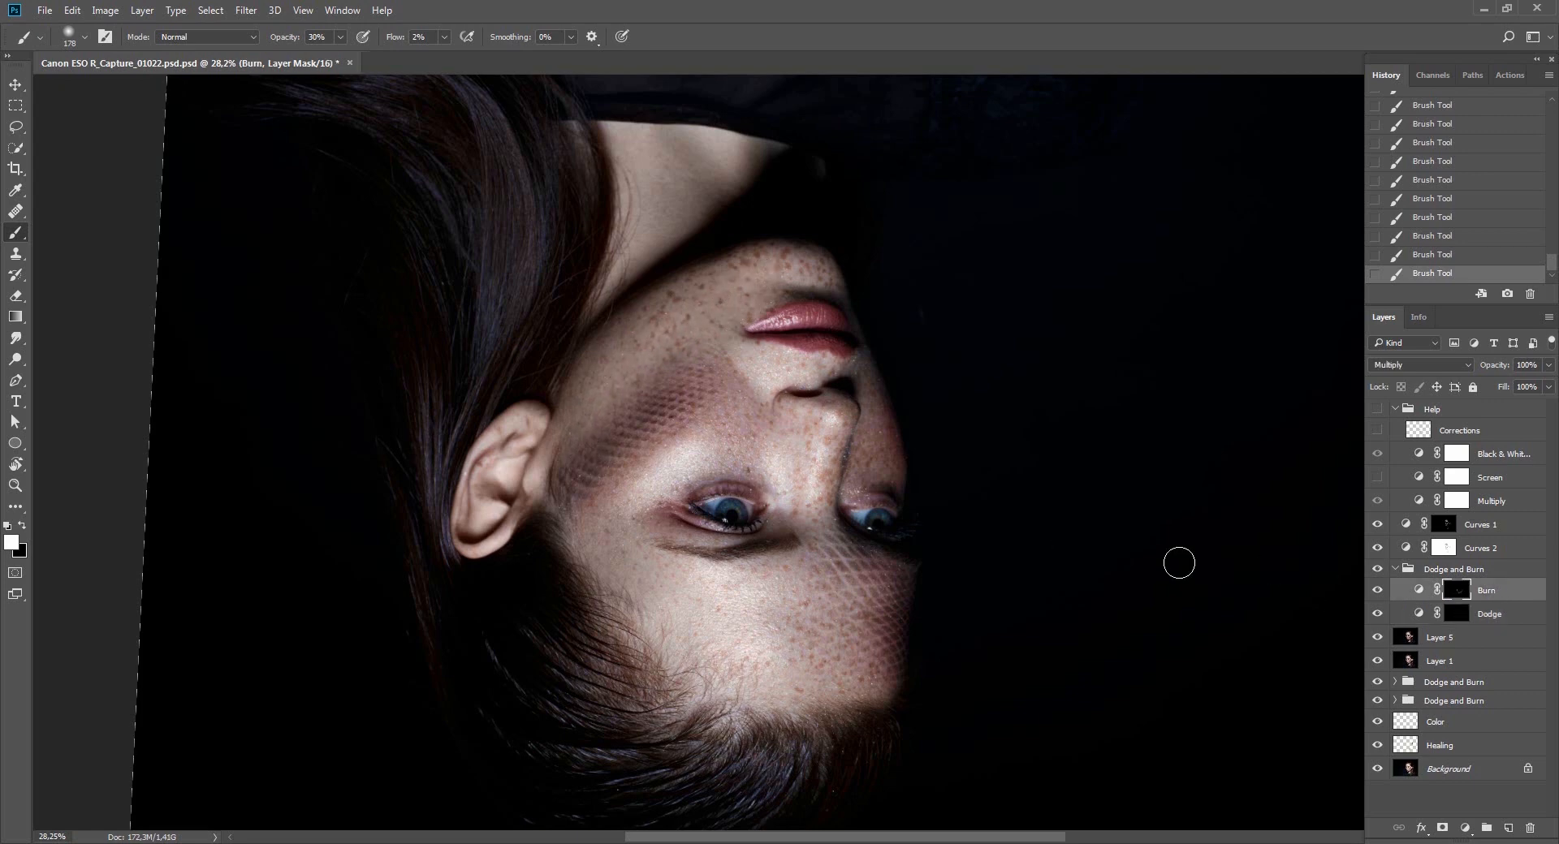
key(Escape)
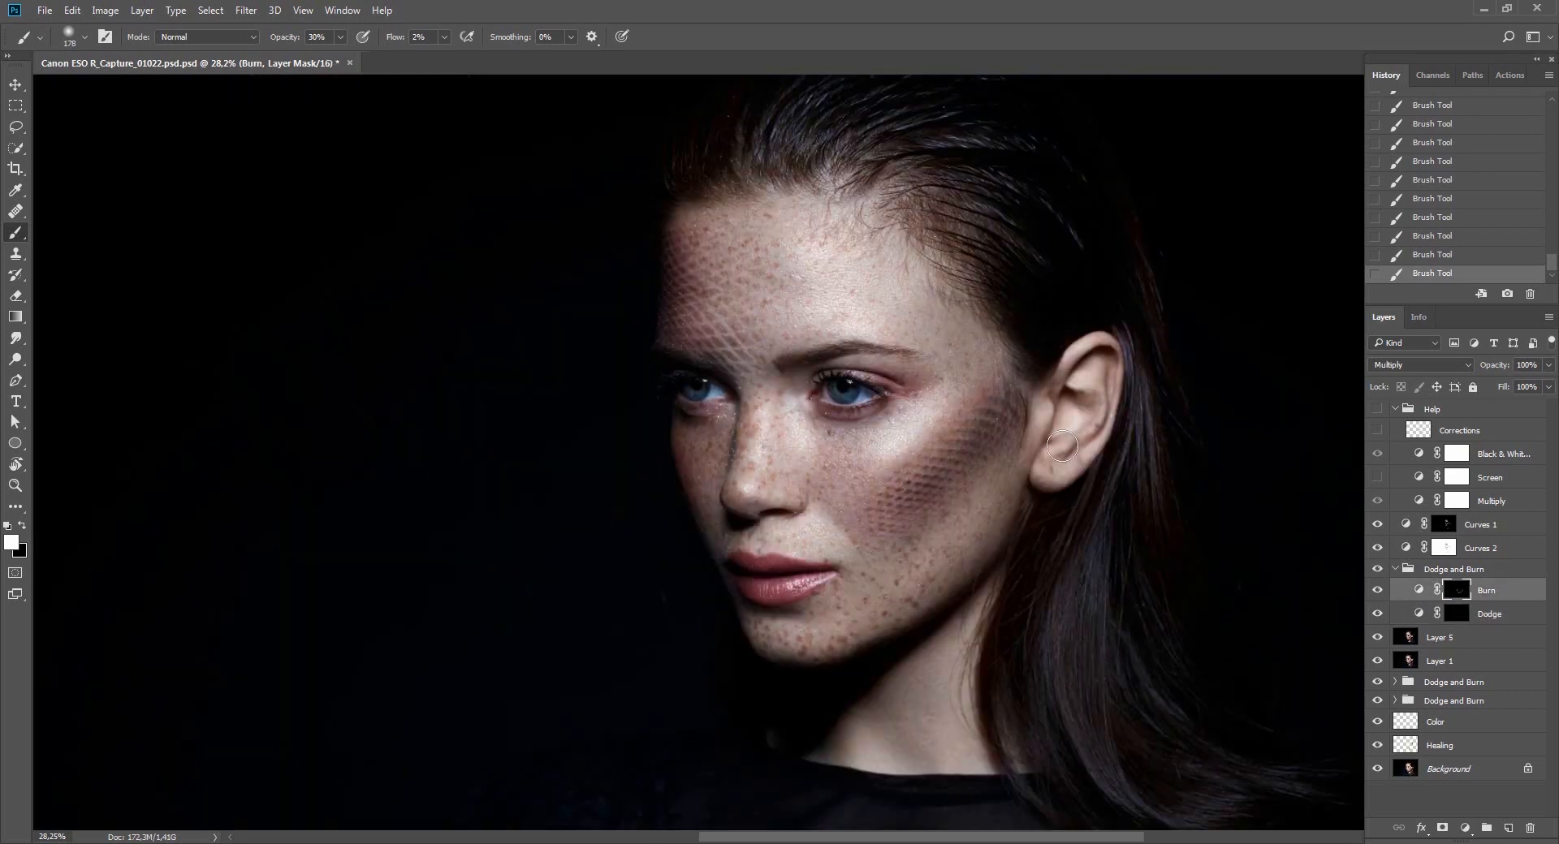
key(z)
drag(1076, 463, 1007, 528)
drag(1076, 569, 1111, 575)
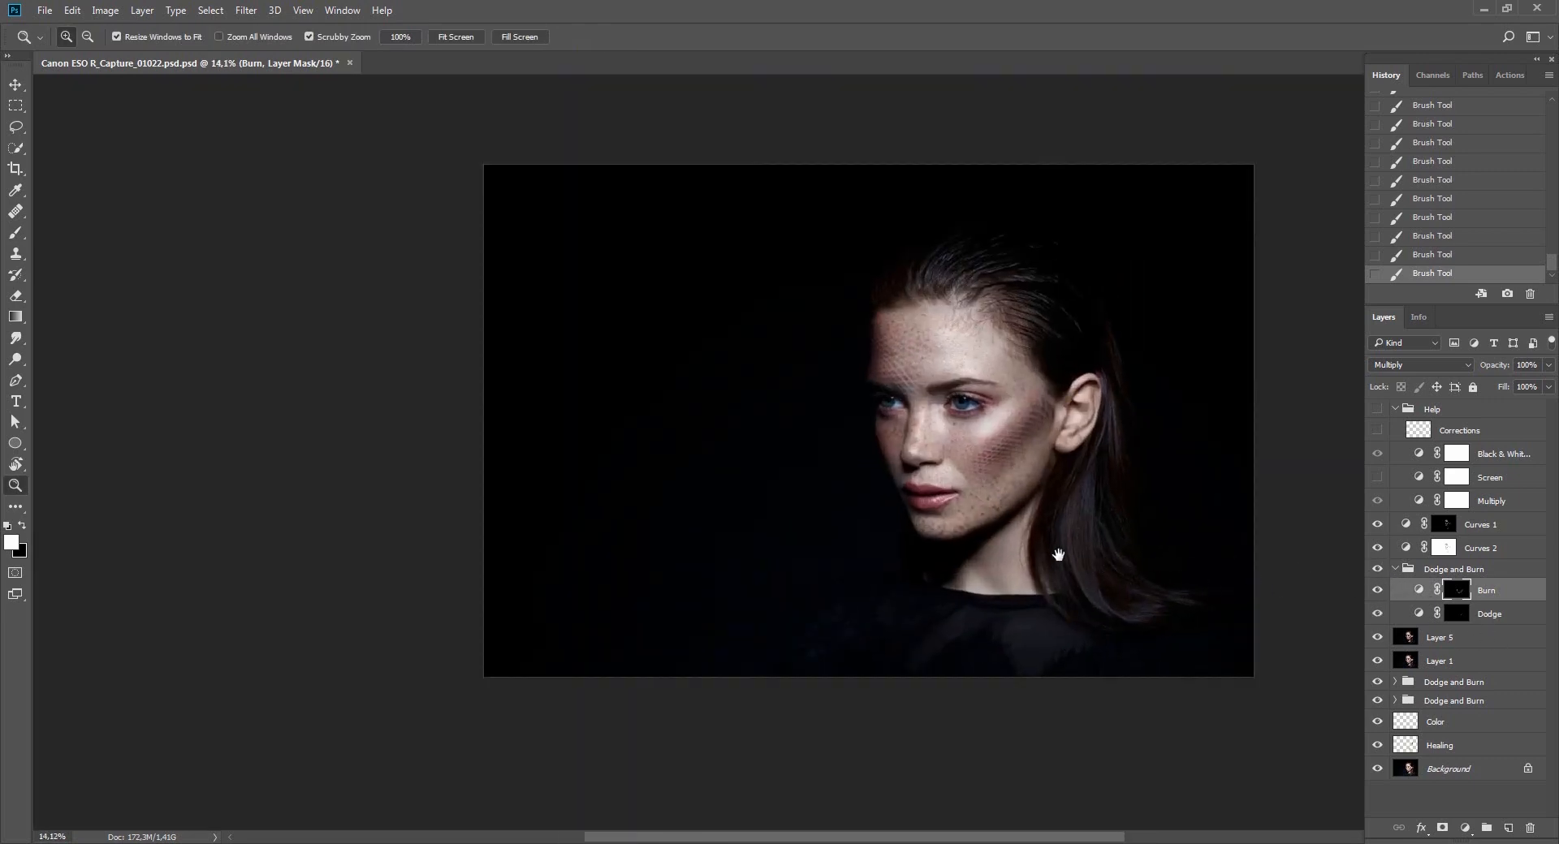
mouse_move(1053, 556)
mouse_down()
mouse_move(1002, 490)
mouse_move(1044, 497)
mouse_up()
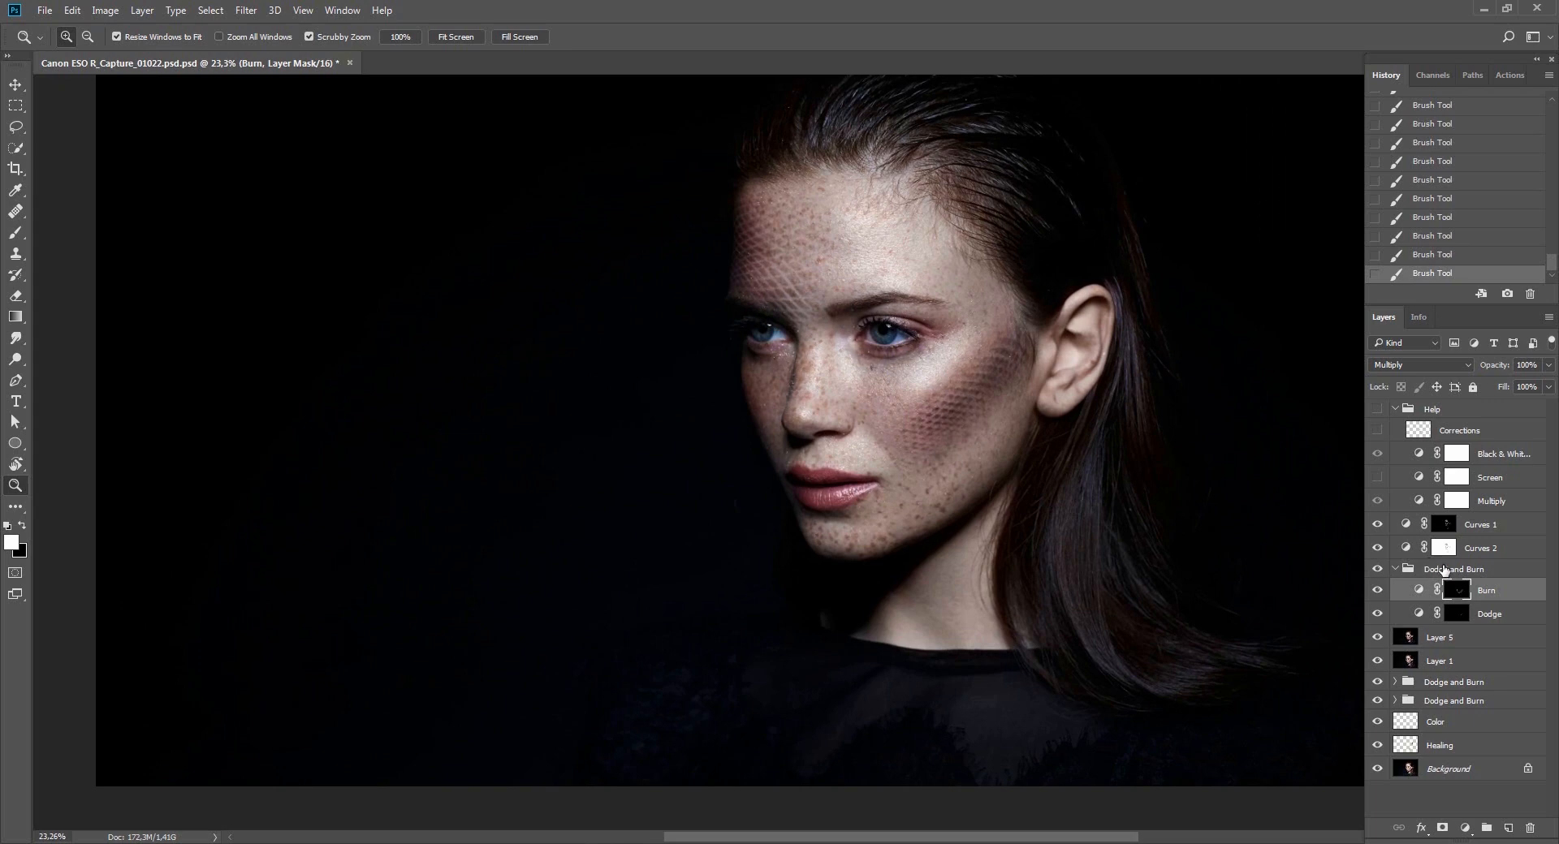
Add a layer mask to the expanded Dodge and Burn group and set up a black brush for painting on it.
click(1454, 569)
click(1442, 829)
key(b)
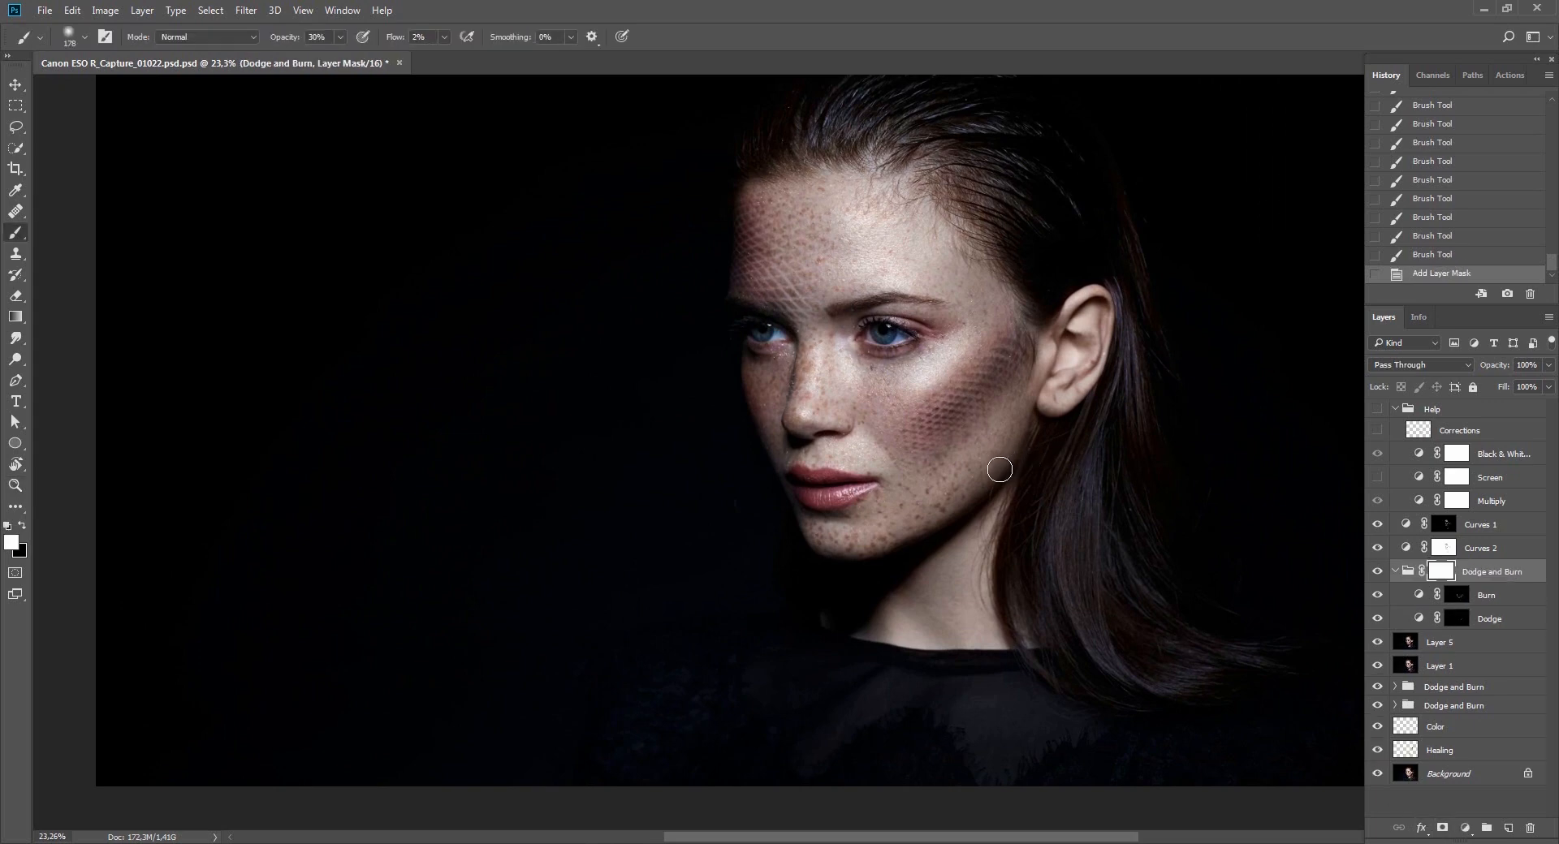
alt+right_click(954, 451)
key(x)
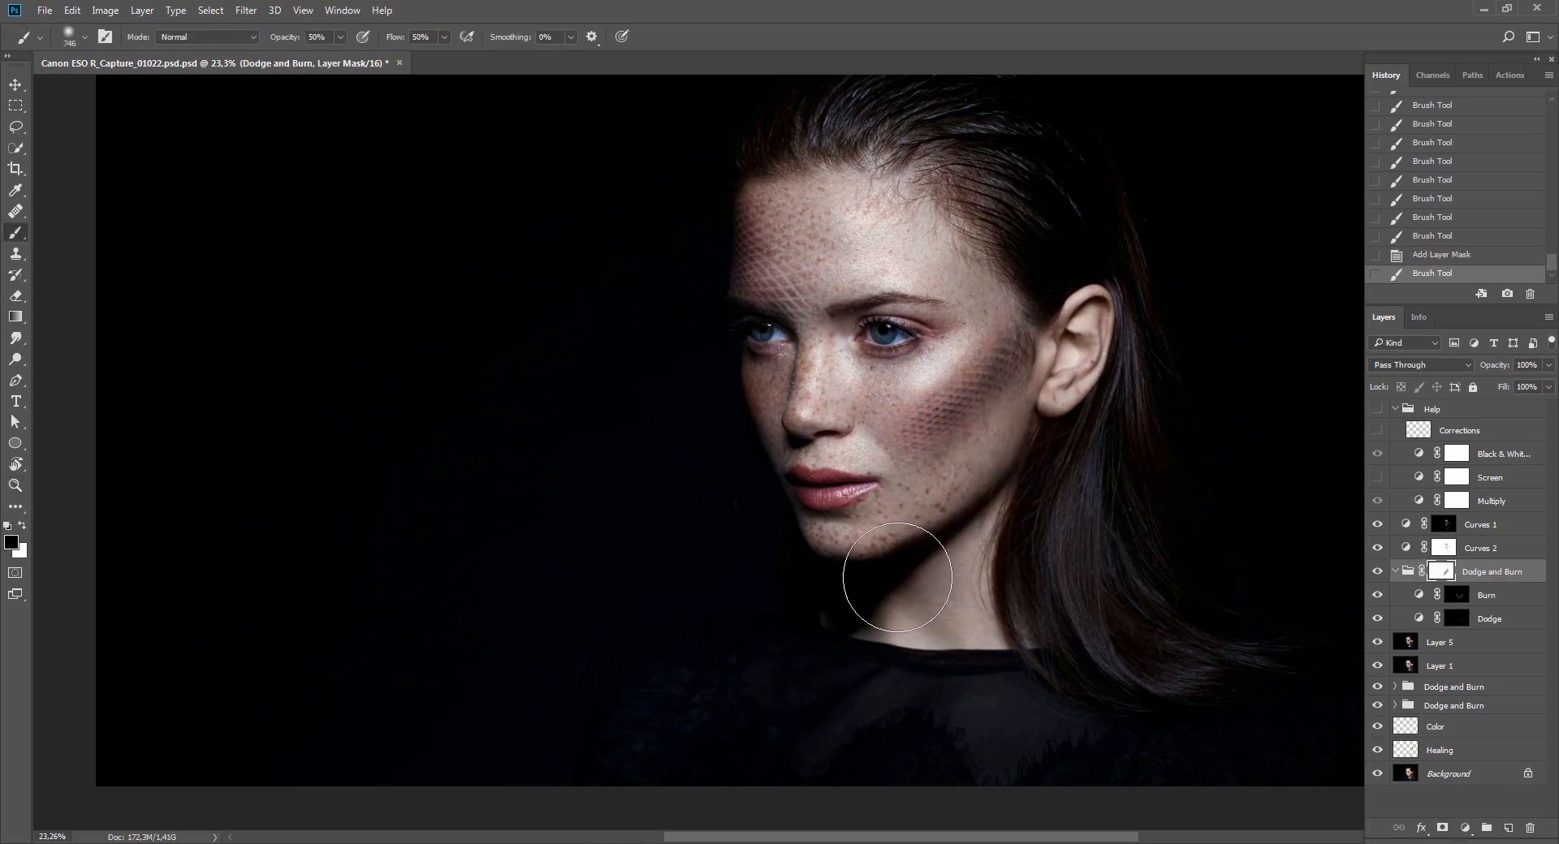
Paint black on the group's mask over the jawline and cheek, using a 463 px brush at 20% opacity and 20% flow.
alt+right_click(1057, 467)
key(2)
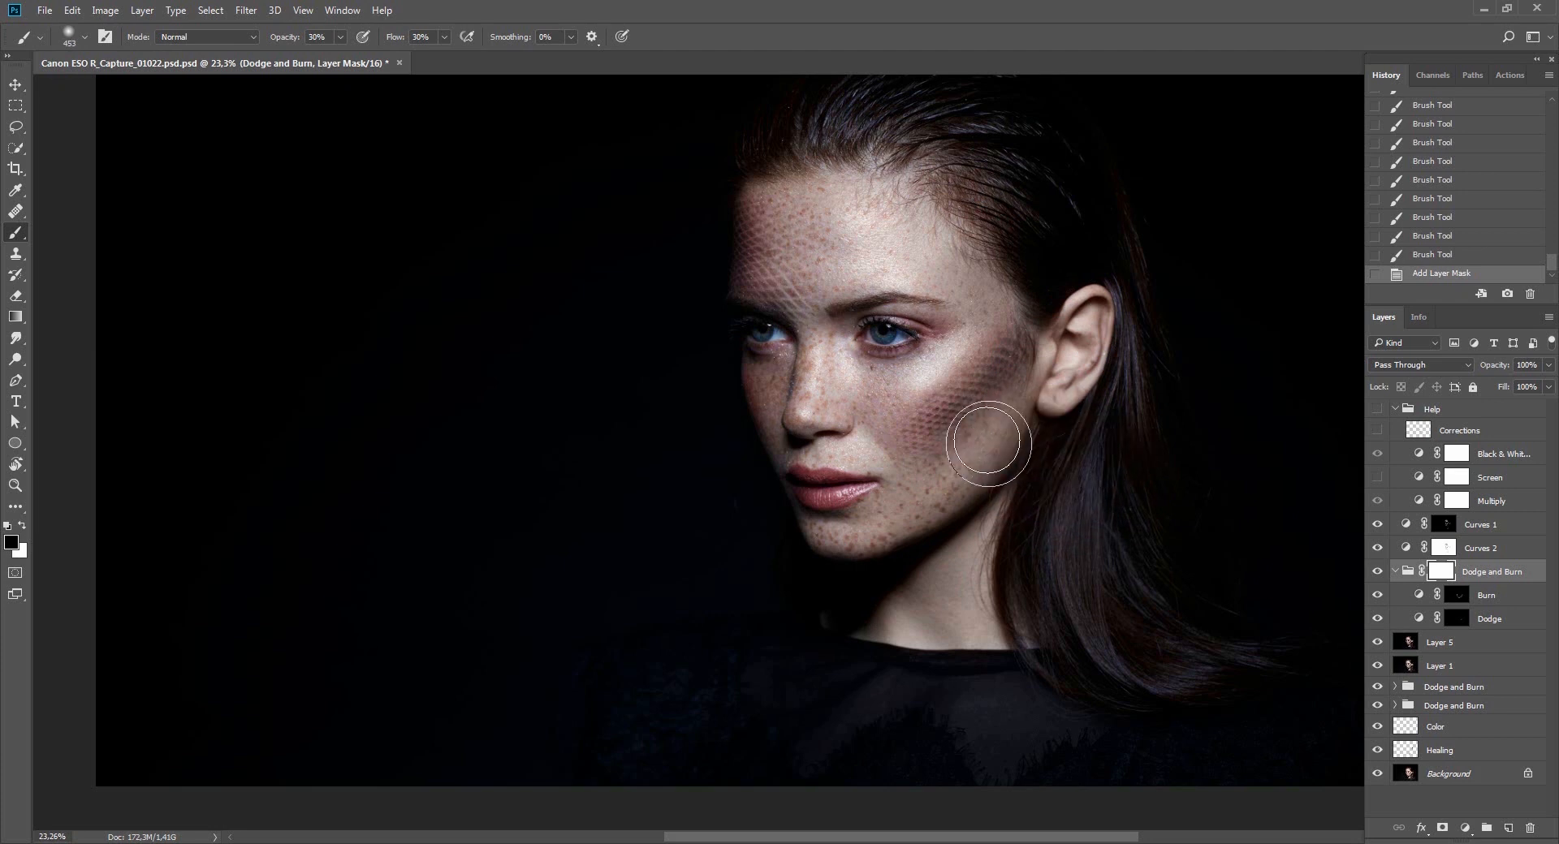
key(shift+2)
mouse_move(890, 546)
mouse_down()
mouse_move(1030, 388)
mouse_move(896, 553)
mouse_up()
drag(896, 553, 1044, 381)
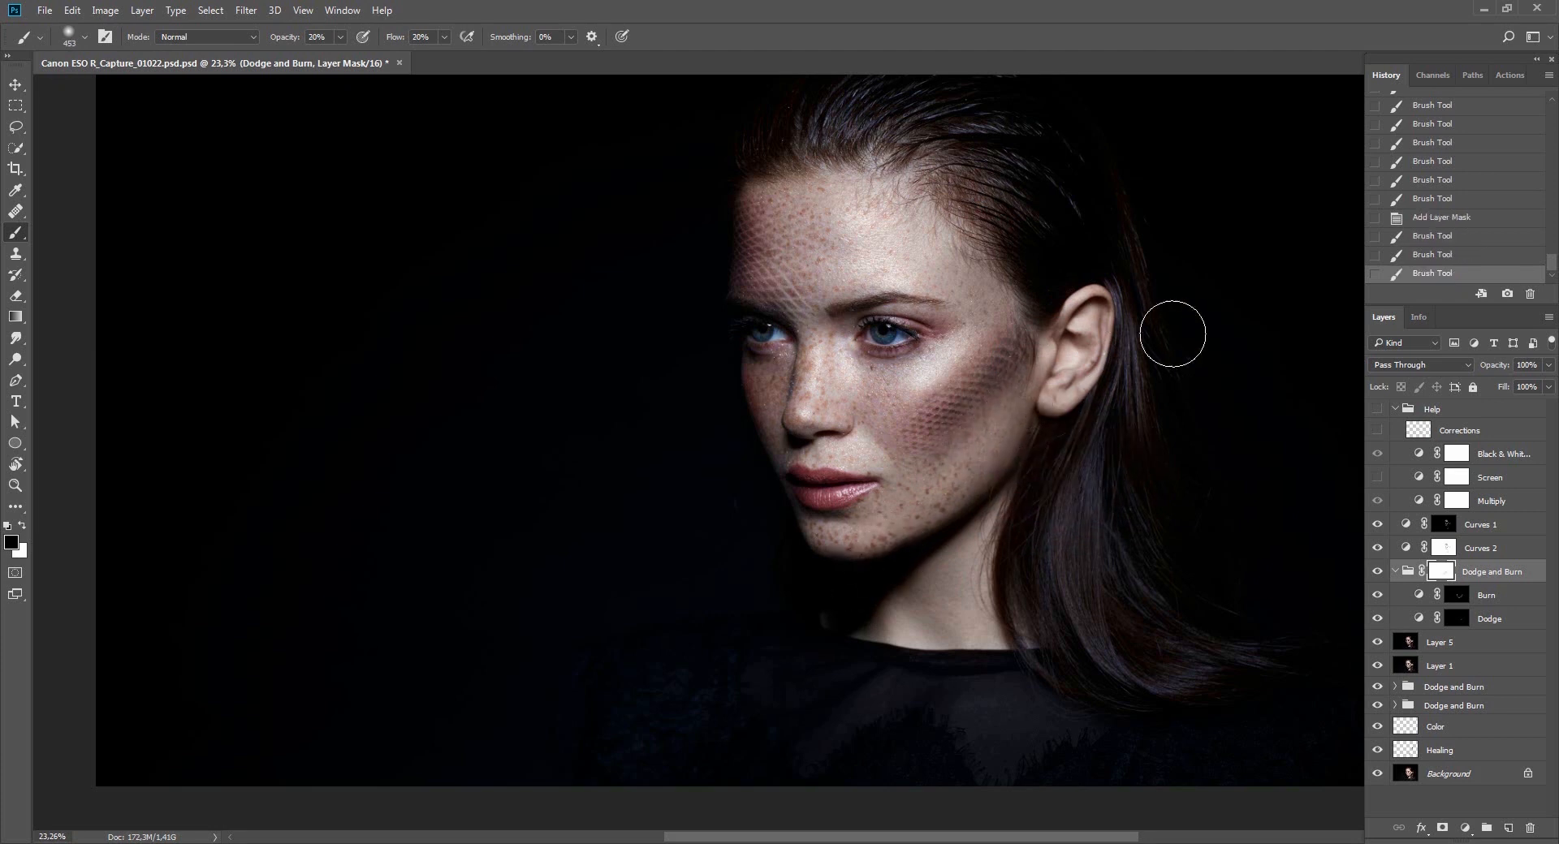
Compare the portrait with the masked Dodge and Burn group hidden and shown, and check it in a rotated view.
click(1376, 576)
click(1377, 575)
click(1376, 576)
click(1377, 578)
drag(1190, 574, 1137, 549)
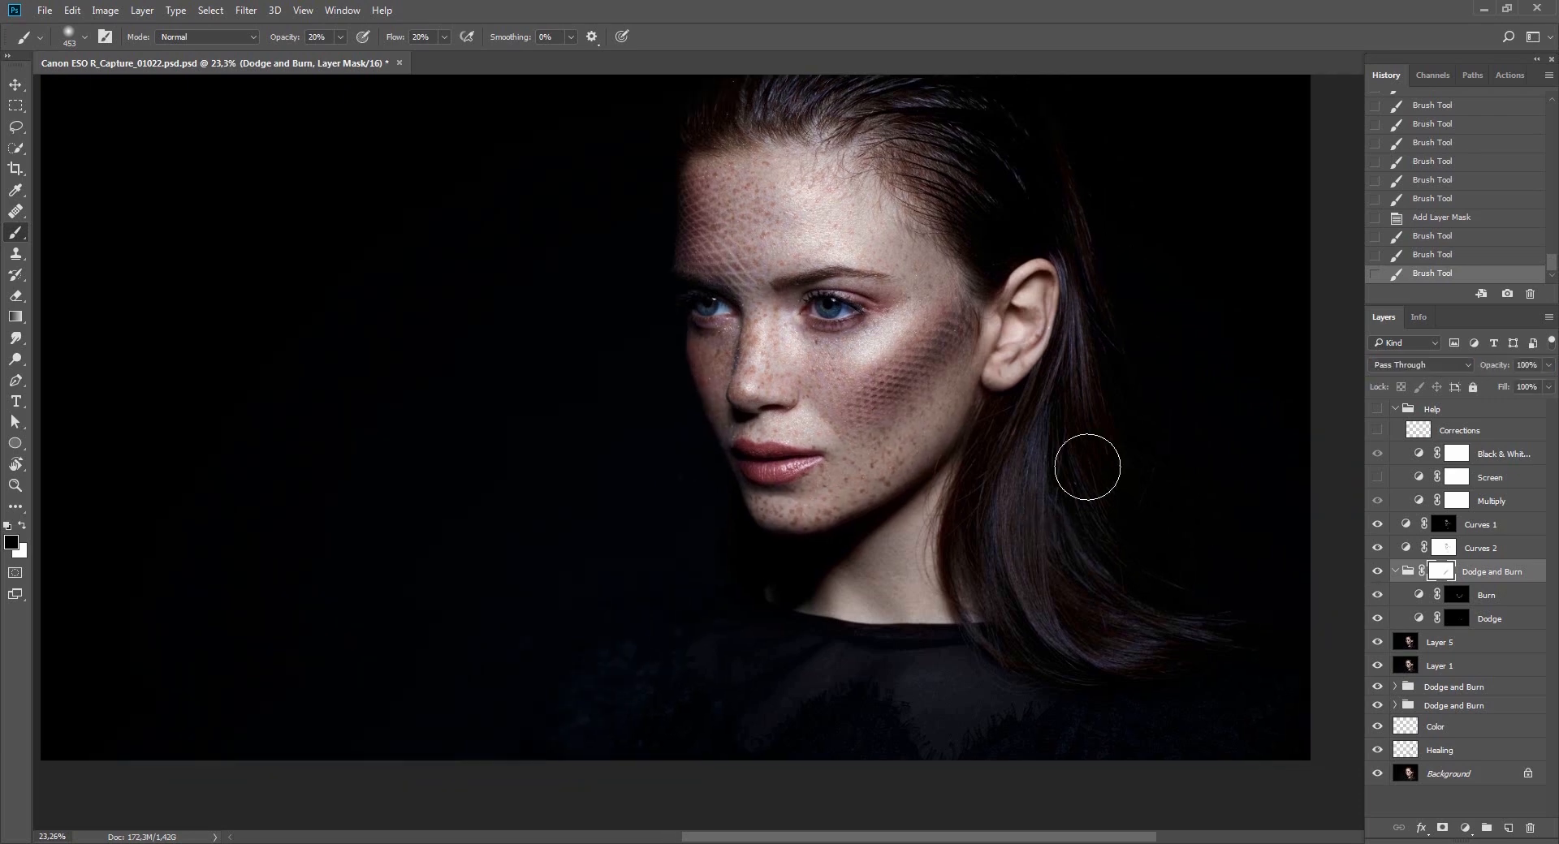
key(r)
drag(1088, 467, 1158, 583)
drag(1126, 670, 1093, 721)
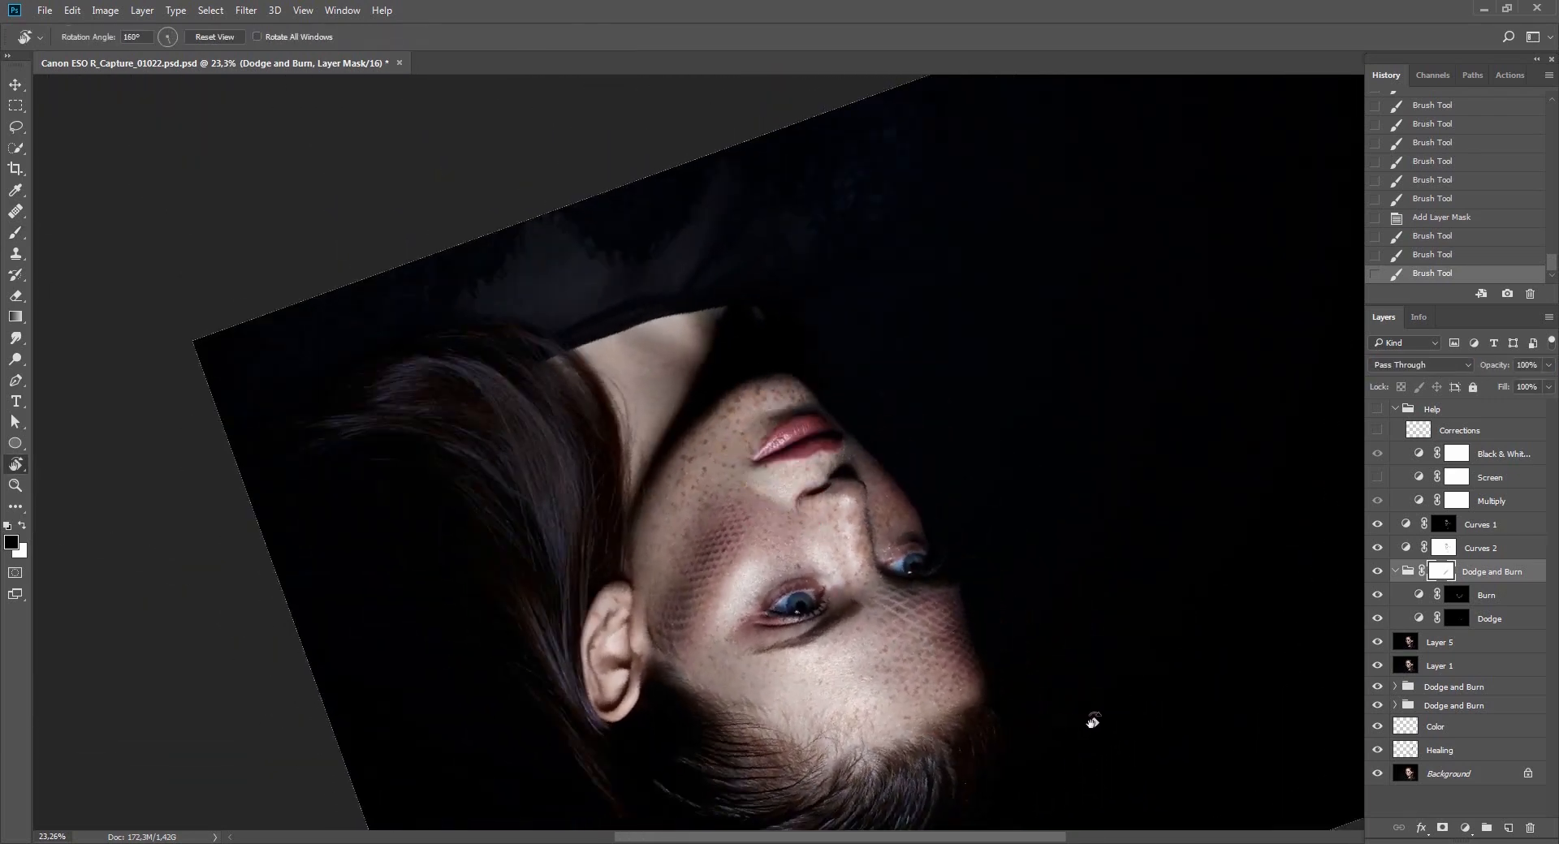
key(Escape)
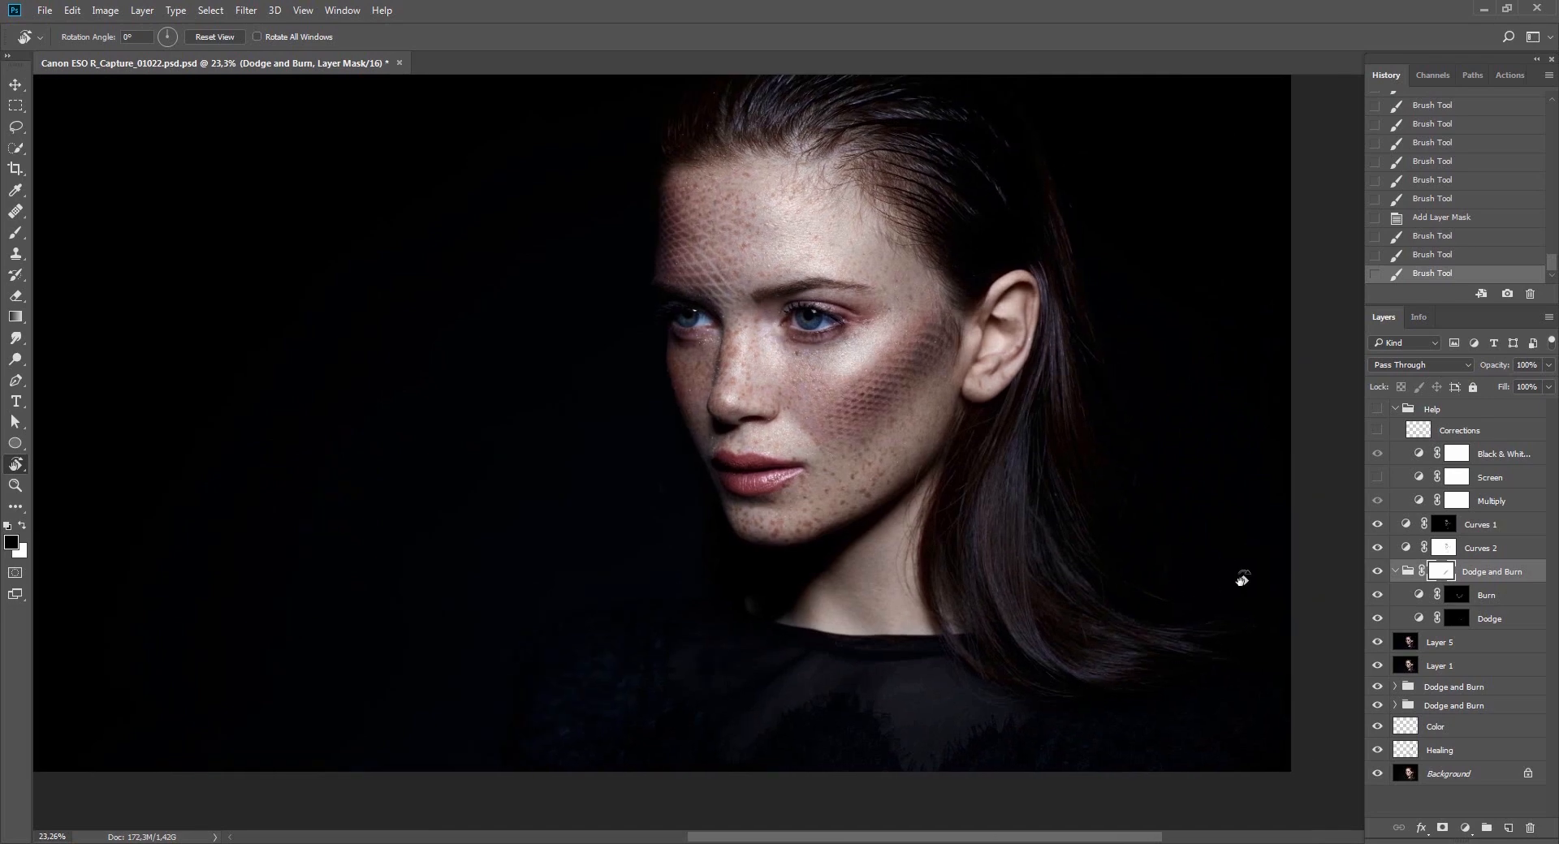
Compare the retouched portrait with the original Background layer alone, and with the masked Dodge and Burn group hidden.
key(v)
alt+click(1379, 776)
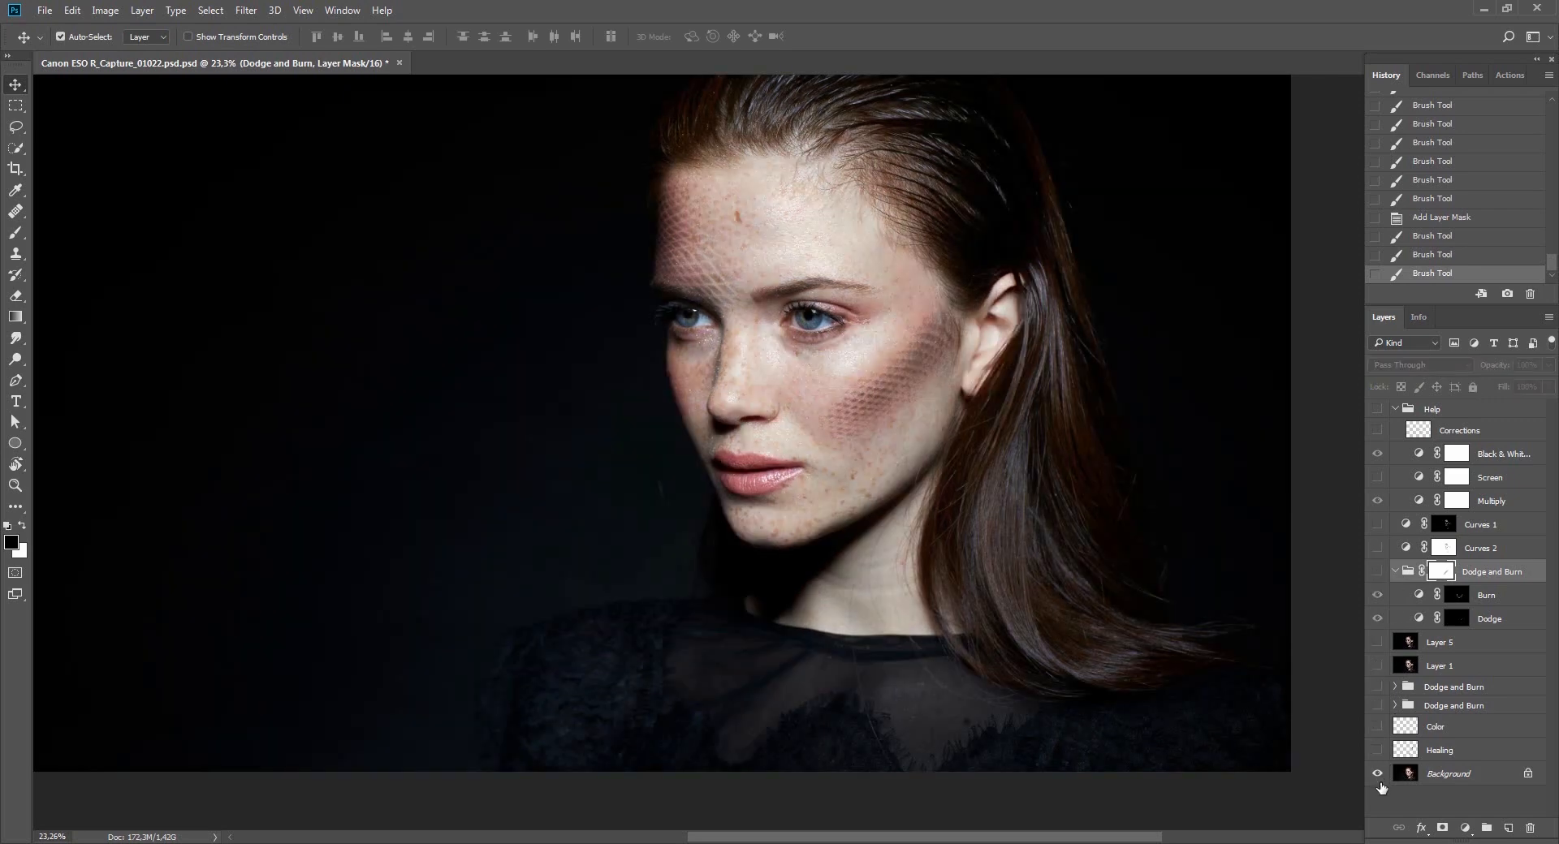
alt+click(1378, 775)
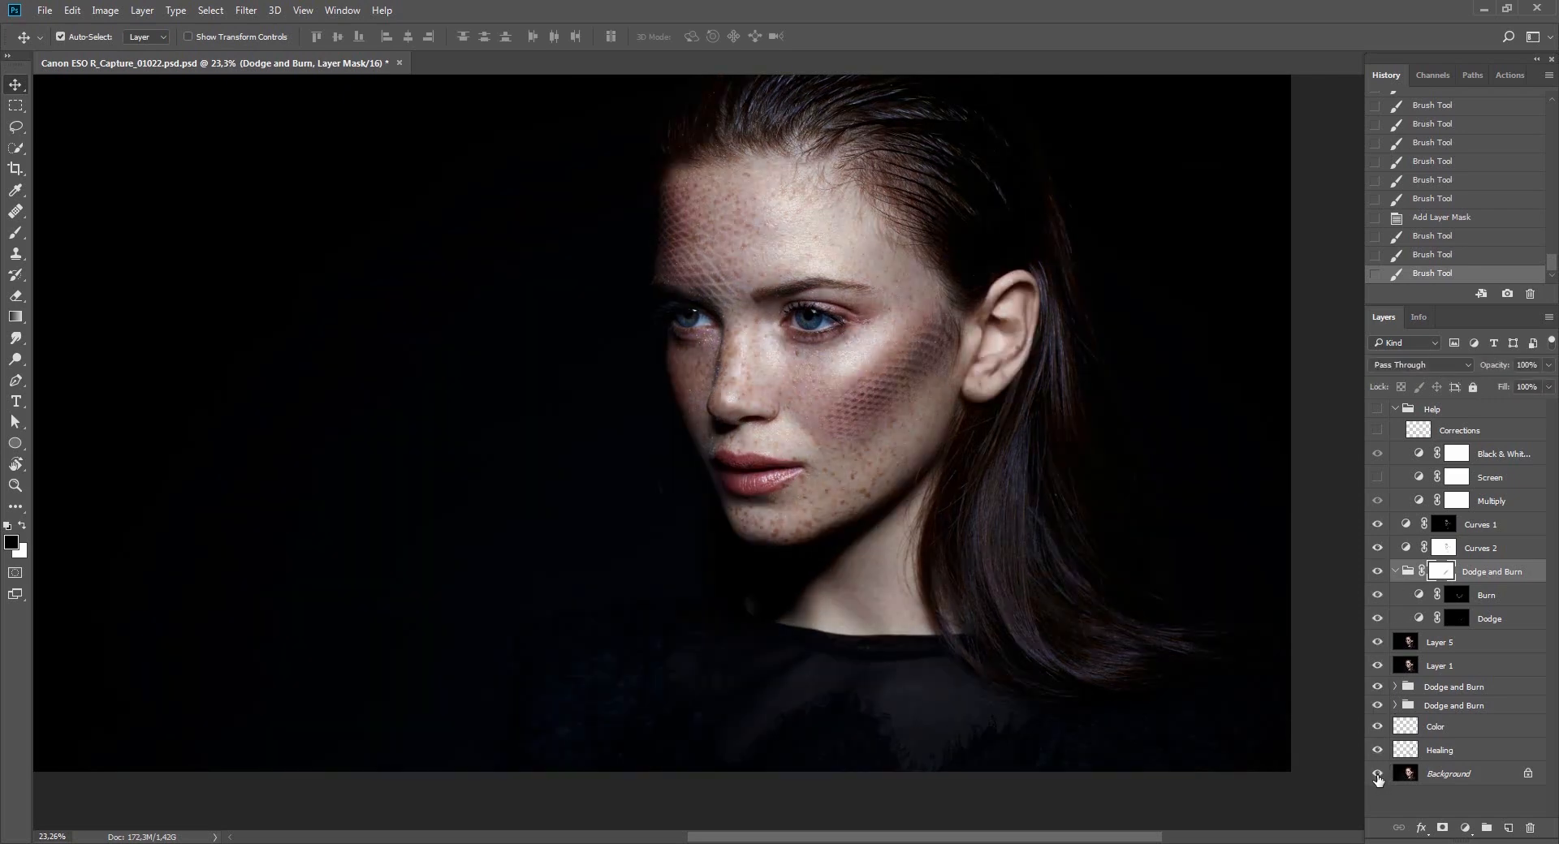
alt+click(1377, 776)
alt+click(1377, 775)
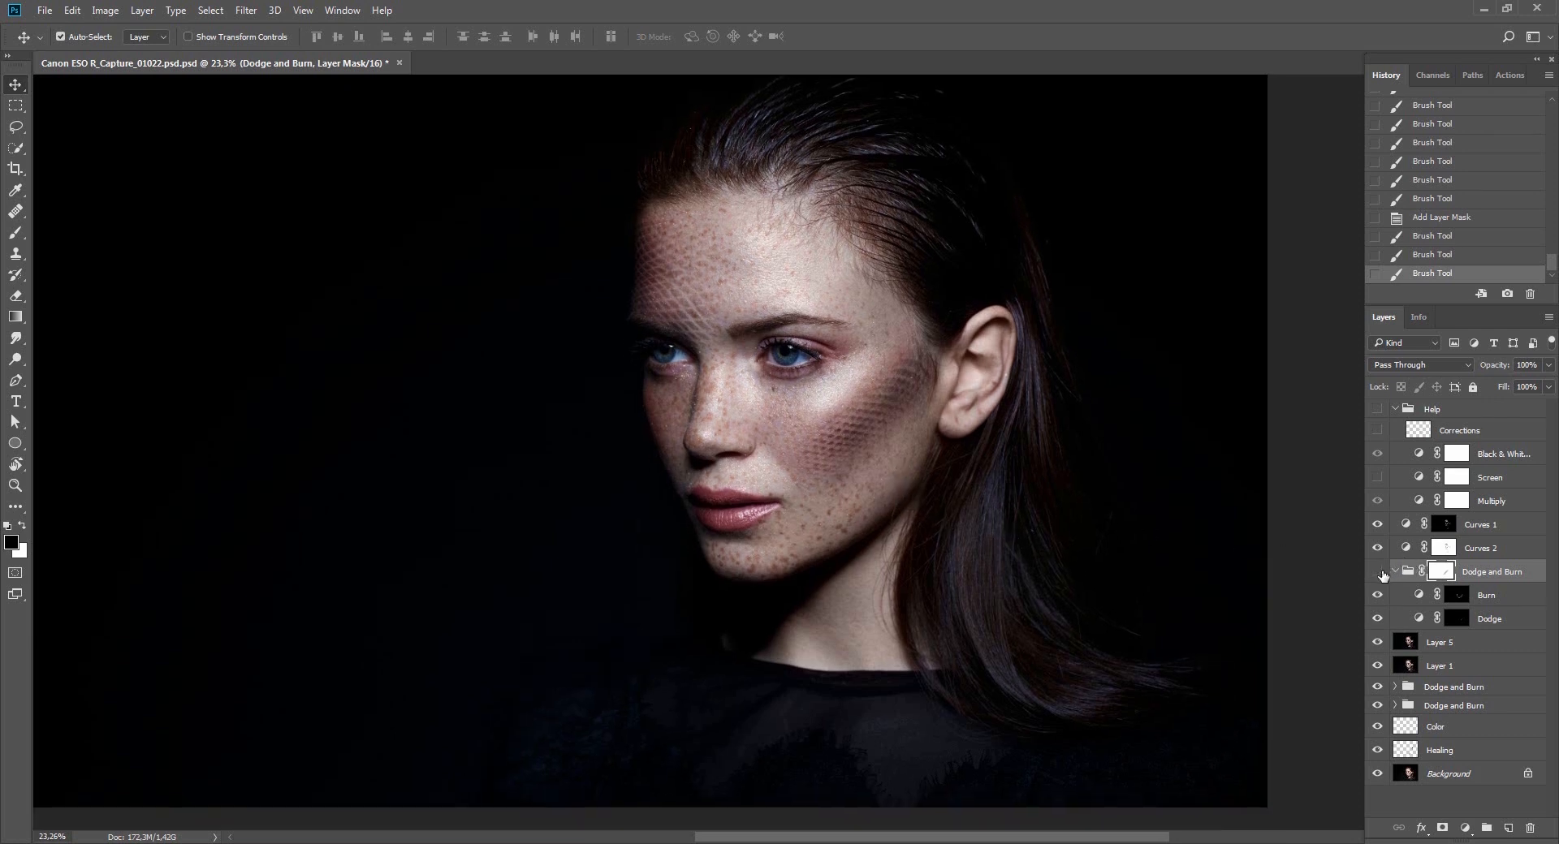
click(1378, 573)
Paint black on the Burn mask around the nostril with a 60 px brush, working in a tilted, enlarged view.
key(r)
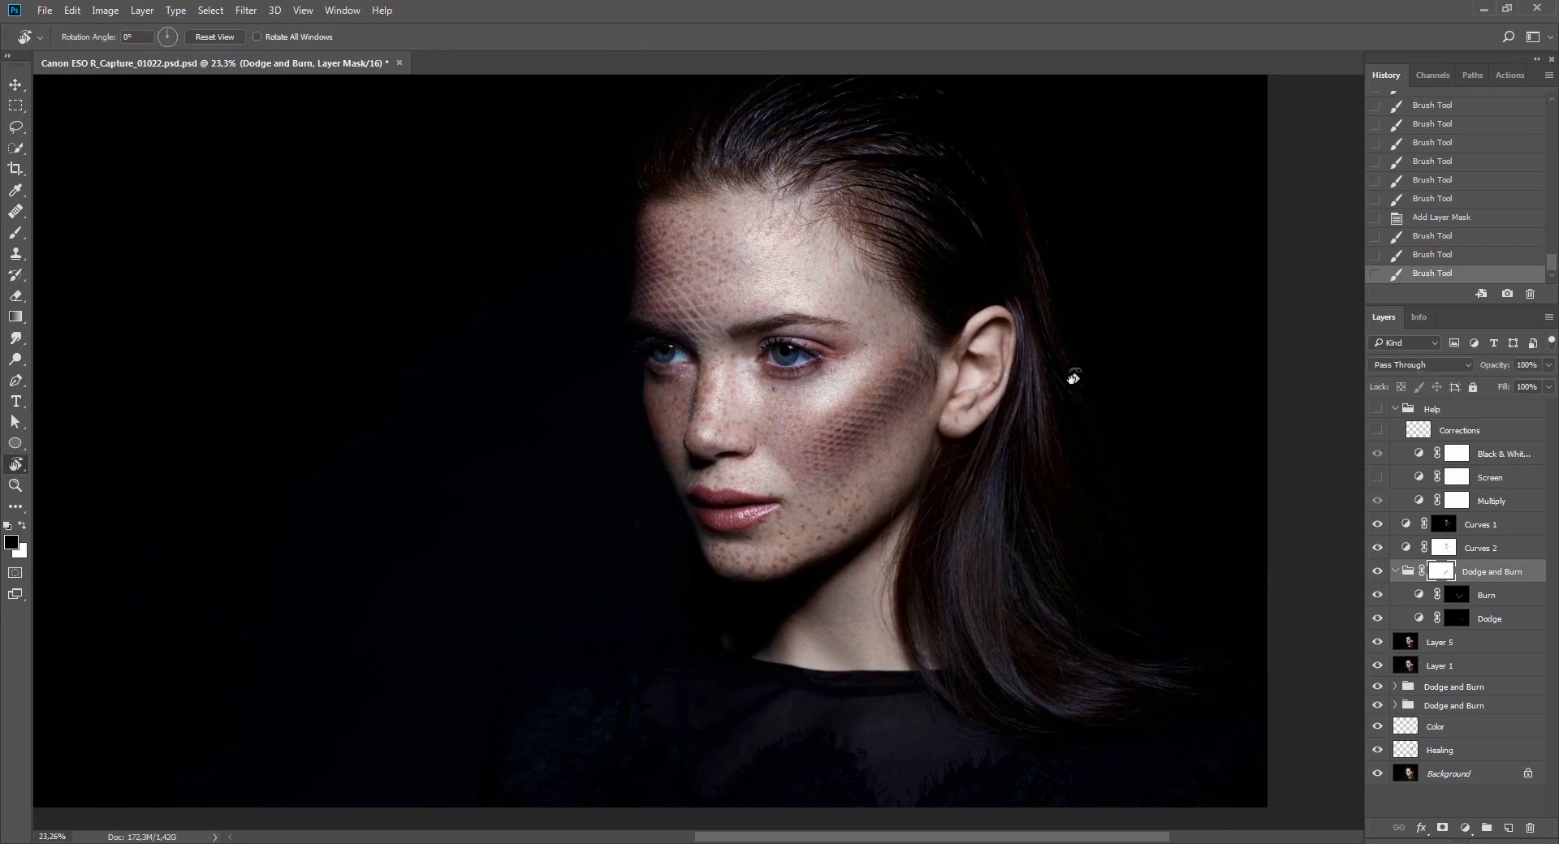
drag(1072, 376, 1240, 407)
click(1450, 593)
mouse_move(1206, 174)
mouse_down()
mouse_move(1266, 275)
mouse_move(1279, 383)
mouse_up()
key(z)
drag(808, 276, 849, 282)
key(b)
drag(839, 380, 898, 427)
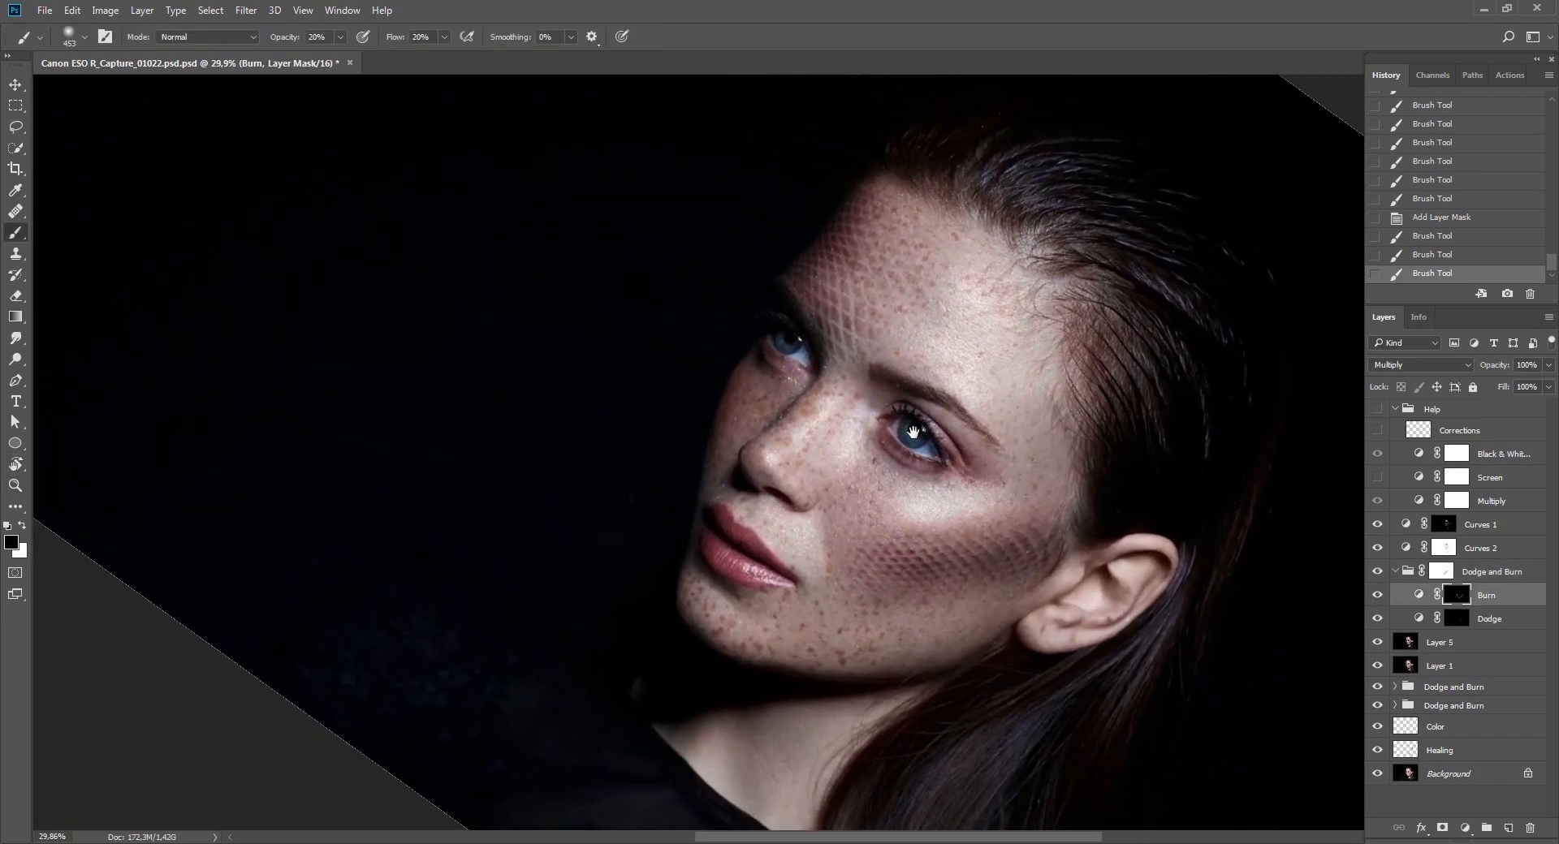
key(r)
drag(1020, 383, 1009, 345)
key(b)
key(bracketleft)
key(bracketleft)
key(bracketleft)
key(bracketleft)
key(bracketleft)
key(bracketleft)
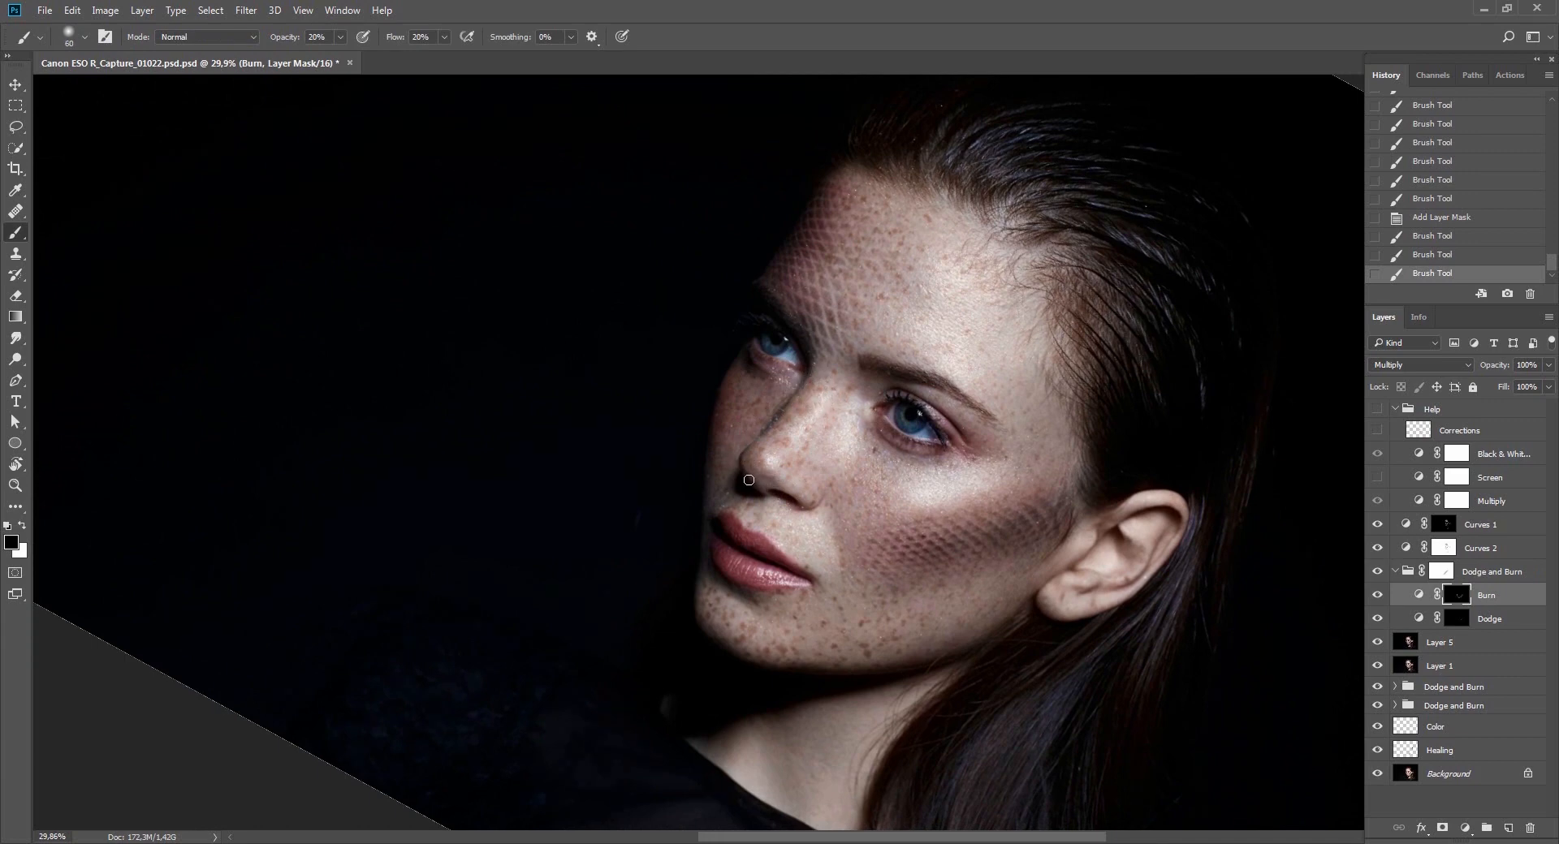
drag(747, 465, 782, 514)
Paint white on the Burn mask to deepen the shadow side of the nose, from the nostril up to the inner brow.
key(x)
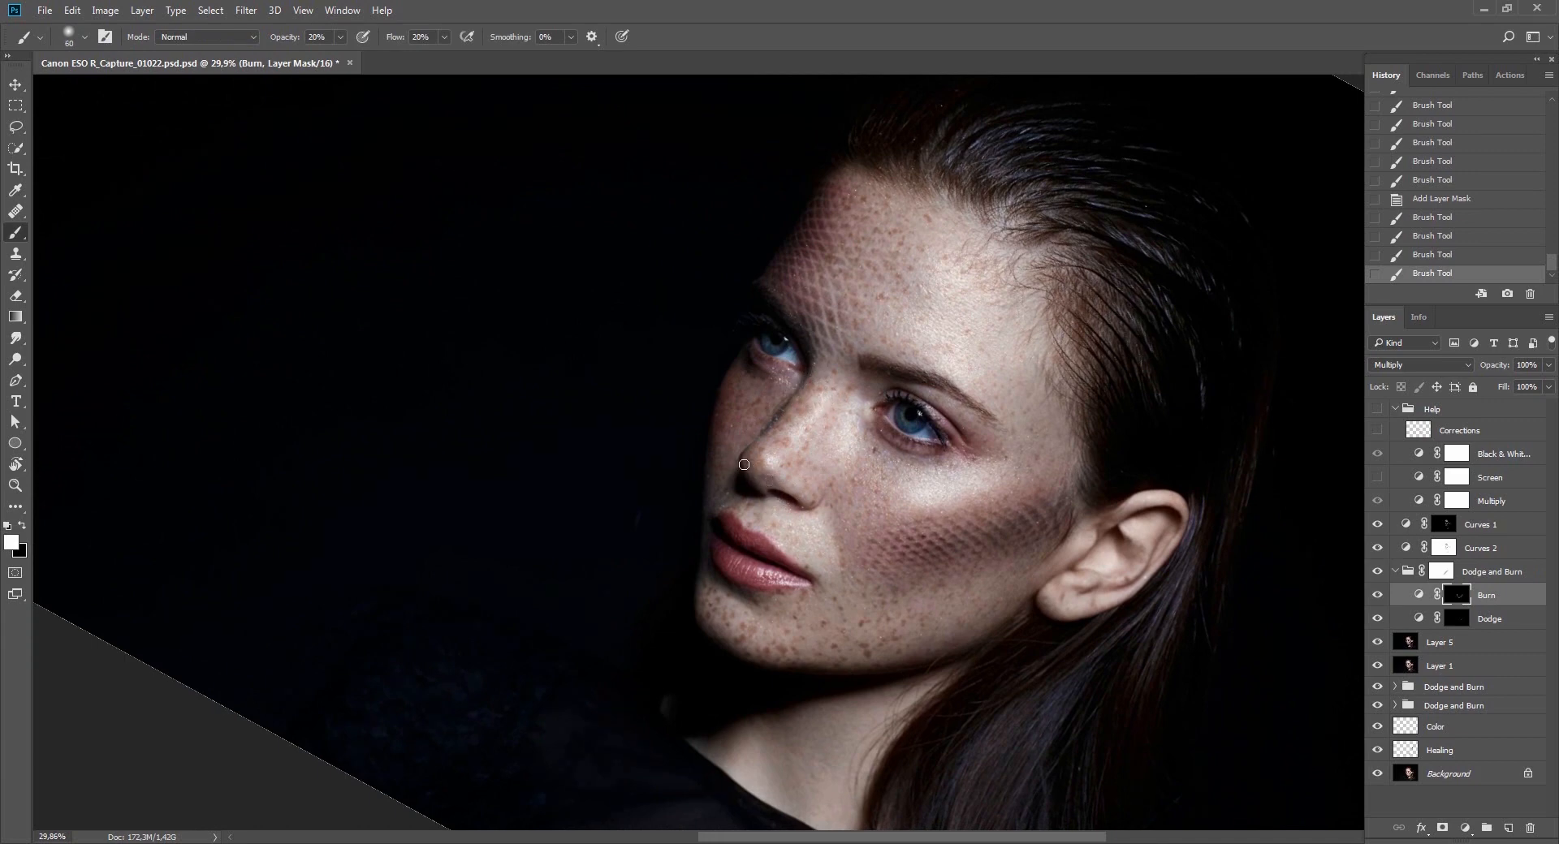
drag(743, 460, 770, 433)
drag(762, 443, 812, 349)
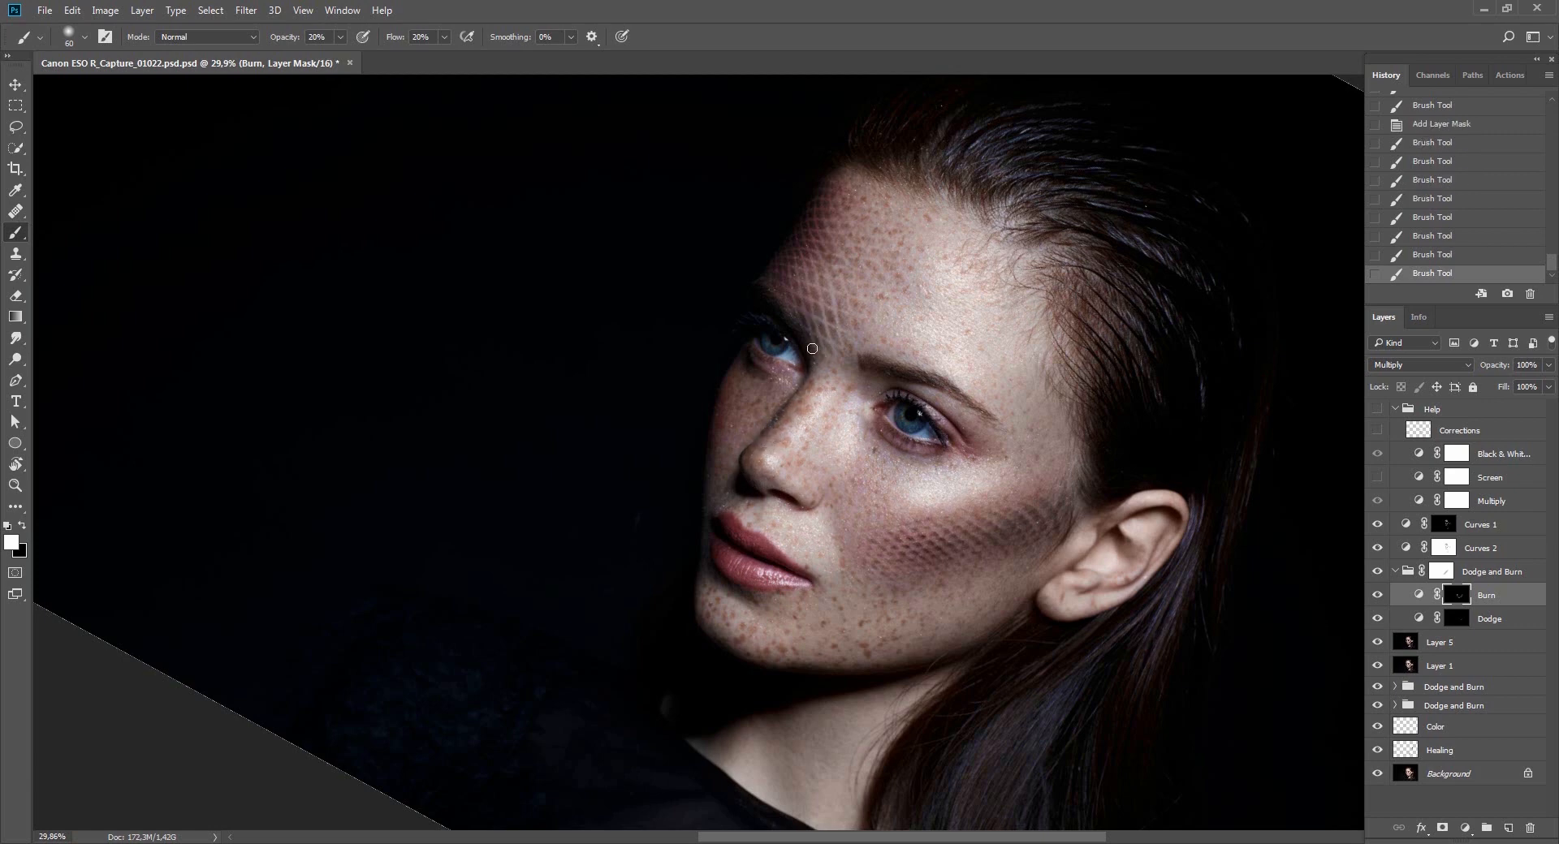
drag(763, 448, 768, 497)
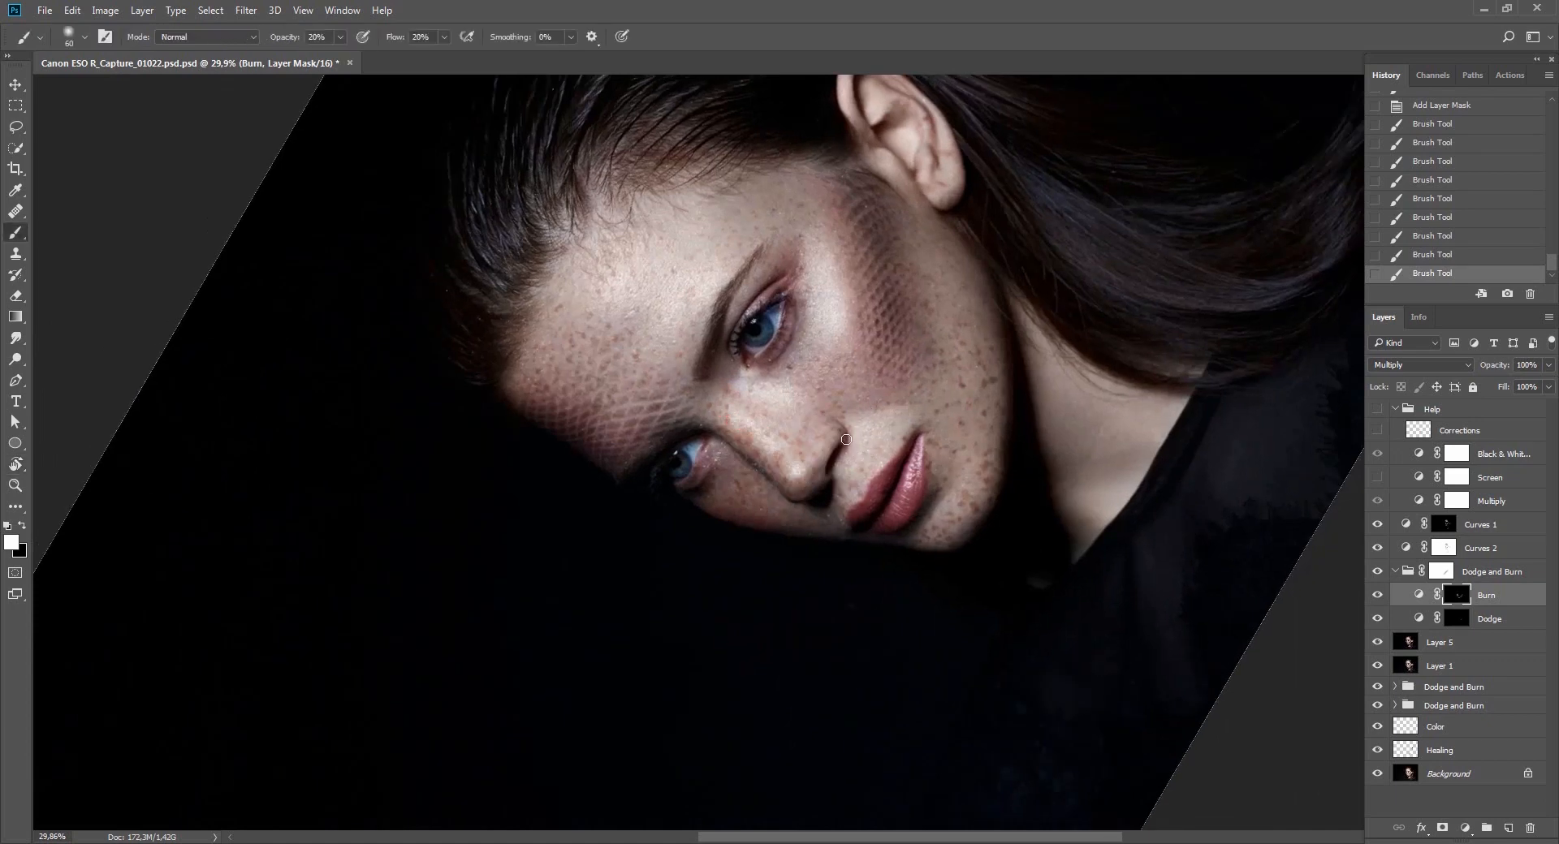
drag(834, 484, 836, 503)
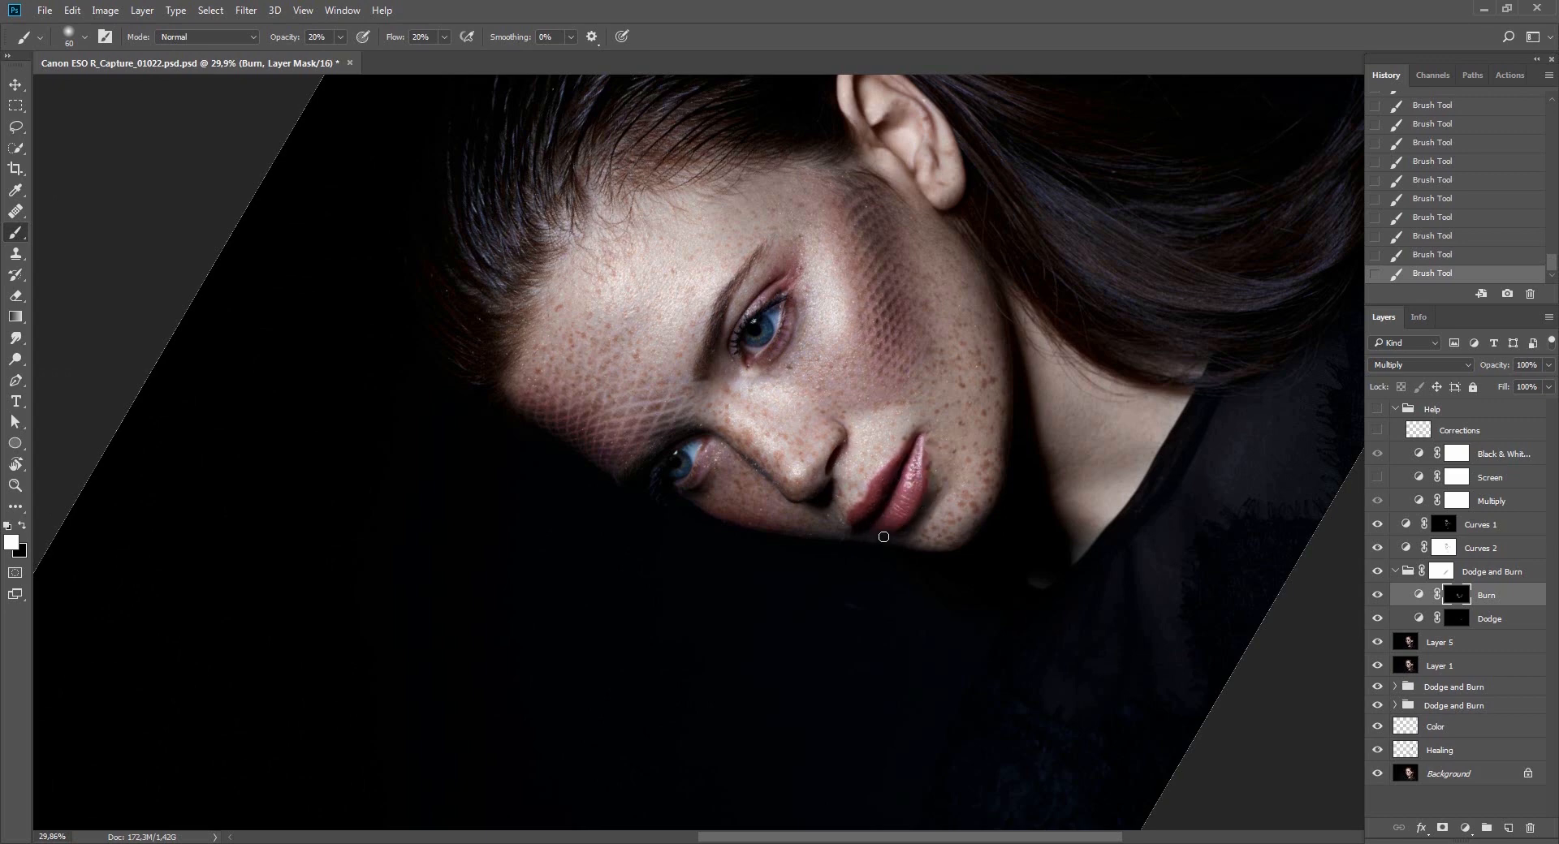
Fade the last burn stroke to 10% opacity.
key(r)
drag(1002, 452, 871, 514)
key(ctrl+shift+f)
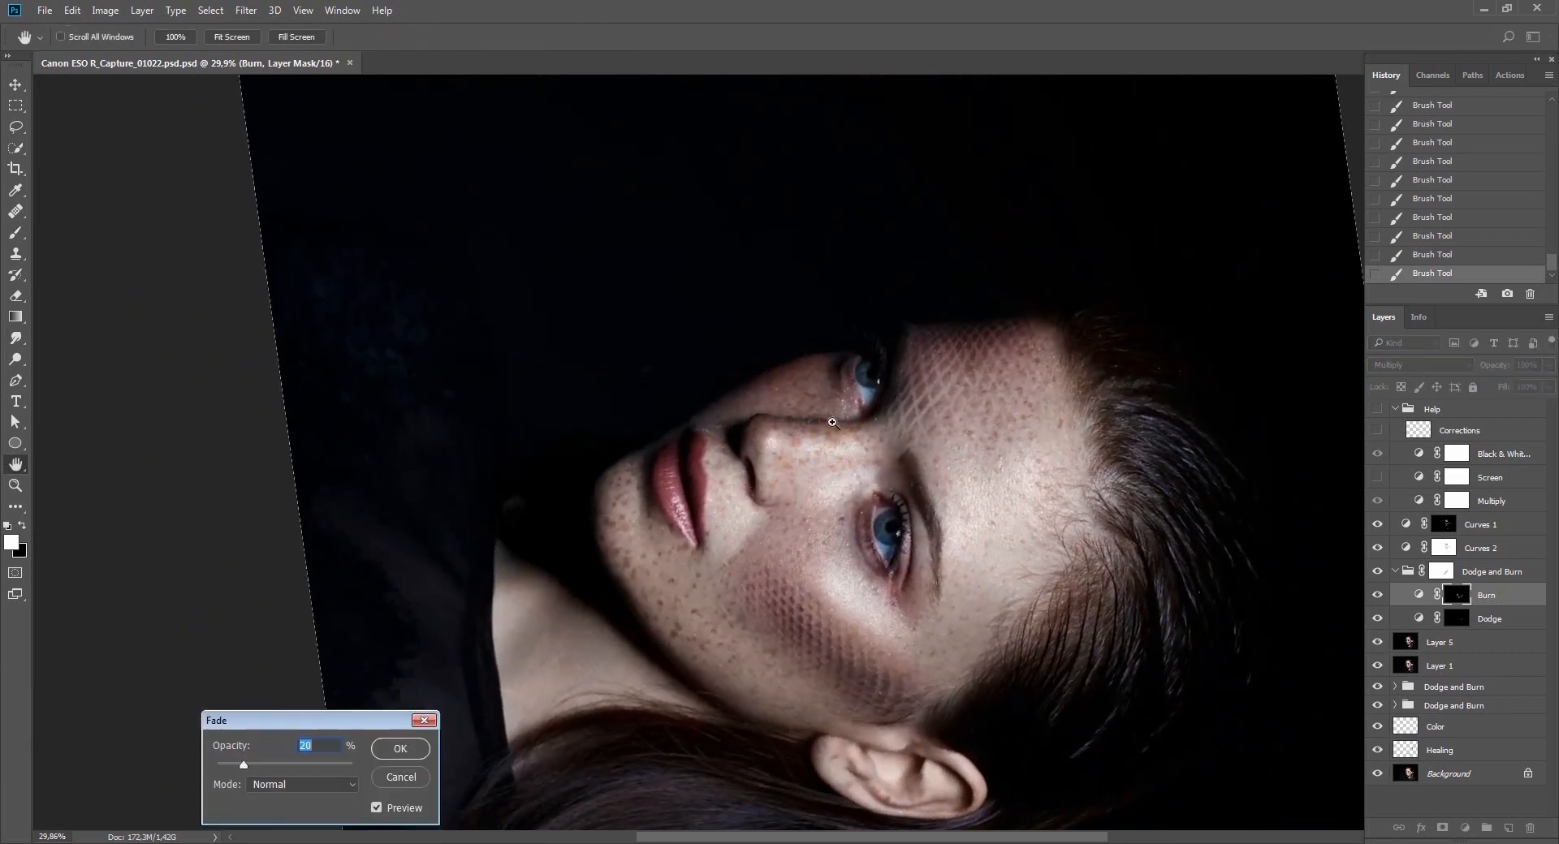
text(10)
key(Return)
Burn more around the nose with a brush enlarged to 146 px, check the upright view, and fade the last stroke.
drag(806, 409, 725, 294)
key(b)
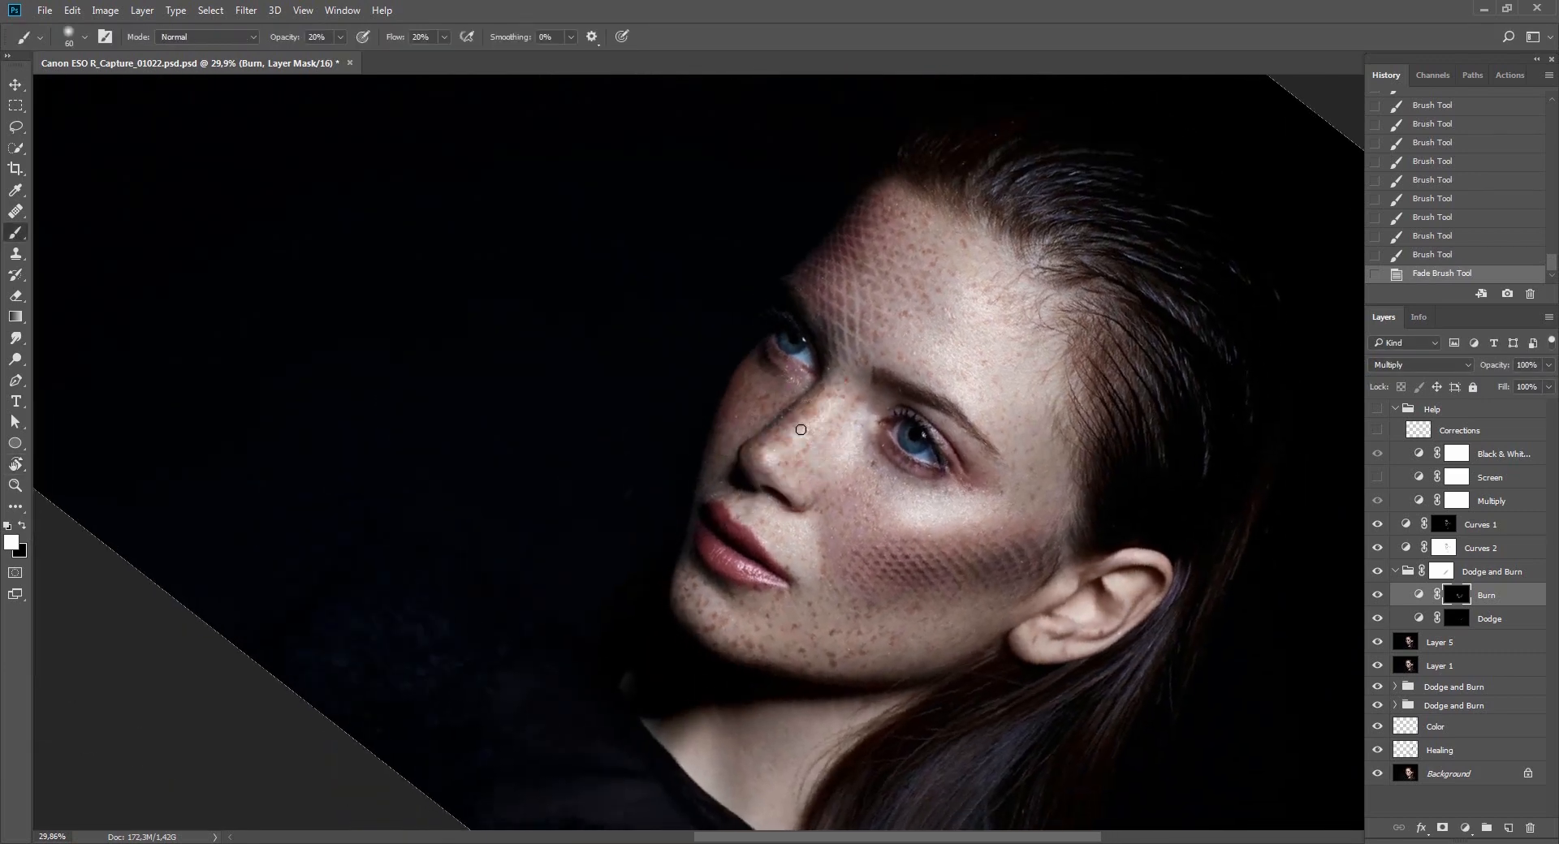
drag(834, 436, 820, 503)
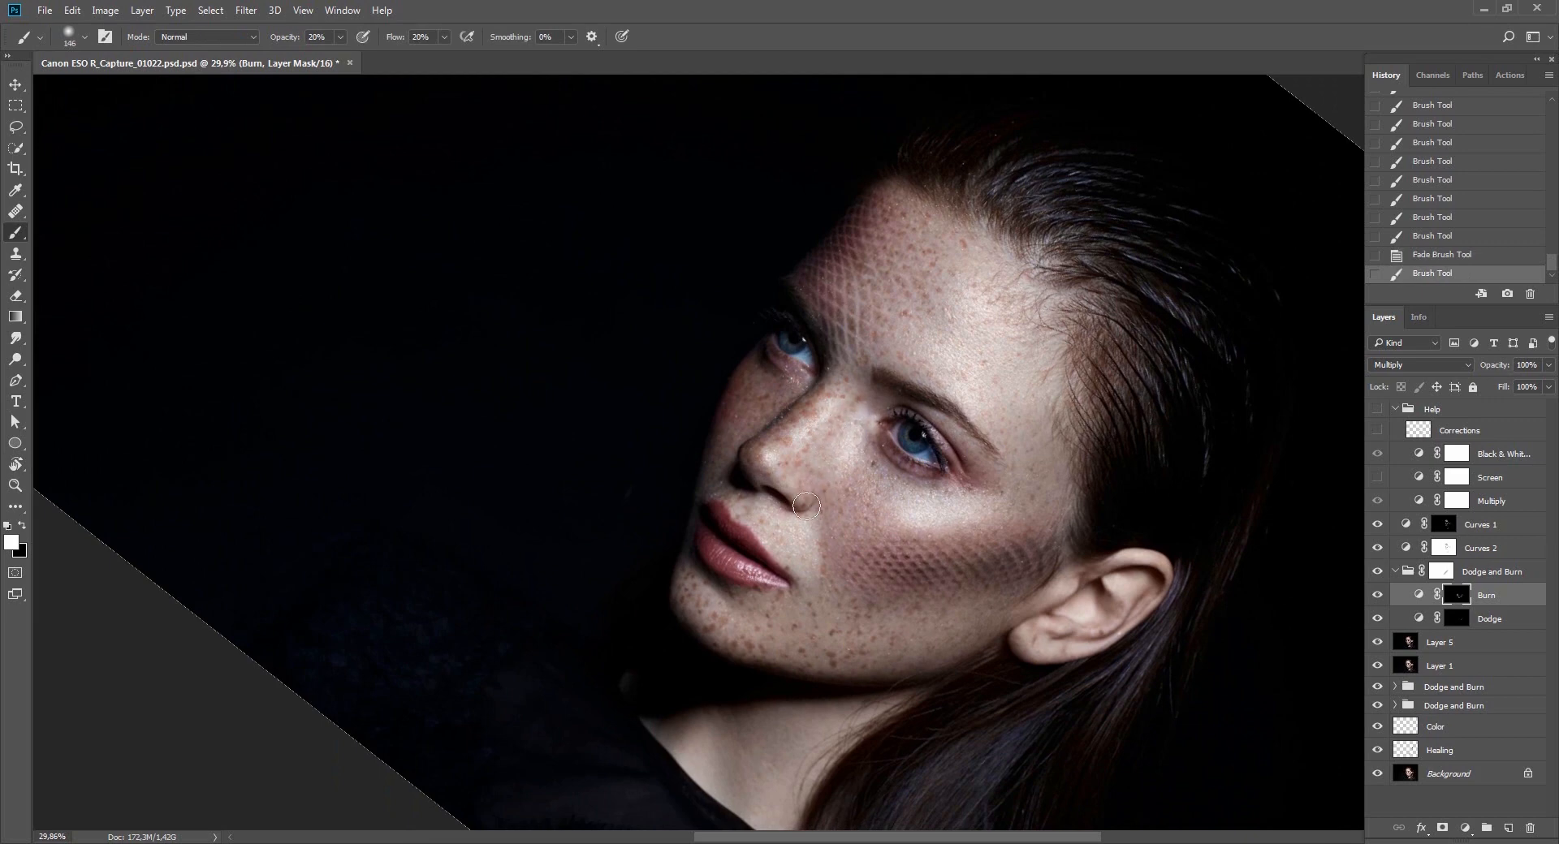
key(r)
mouse_move(998, 536)
mouse_down()
mouse_move(981, 326)
mouse_move(786, 331)
mouse_up()
key(b)
drag(871, 360, 870, 343)
key(Escape)
key(ctrl+shift+f)
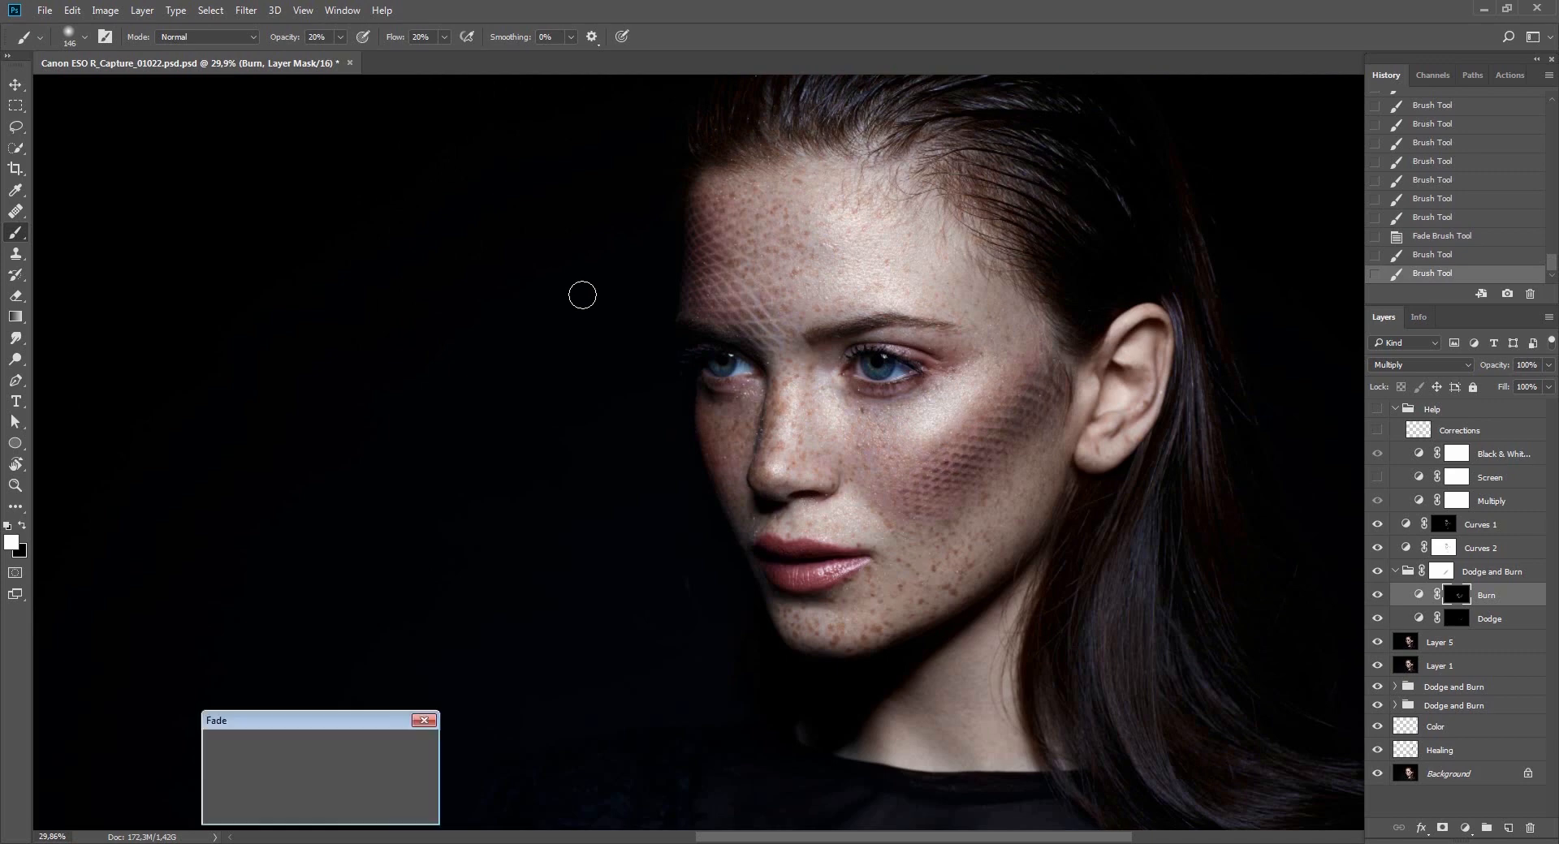
key(Return)
Burn the shadow side of the nose with the stroke faded to 10%, and darken the shadowed edge of the forehead.
drag(963, 674, 785, 519)
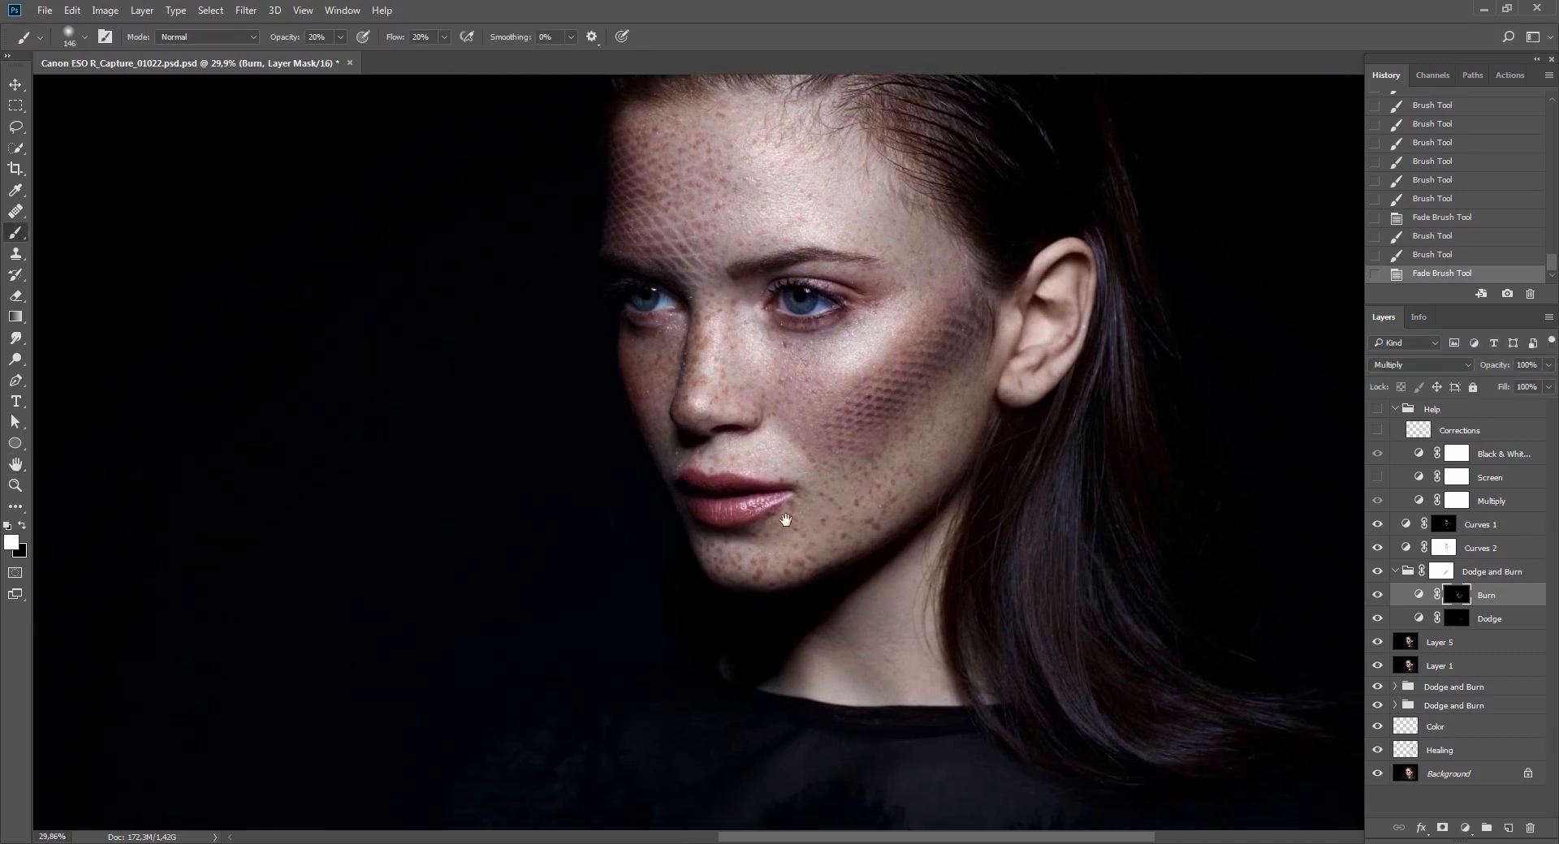
click(679, 428)
key(ctrl+shift+f)
text(10)
key(Return)
drag(682, 324, 686, 411)
drag(630, 210, 629, 205)
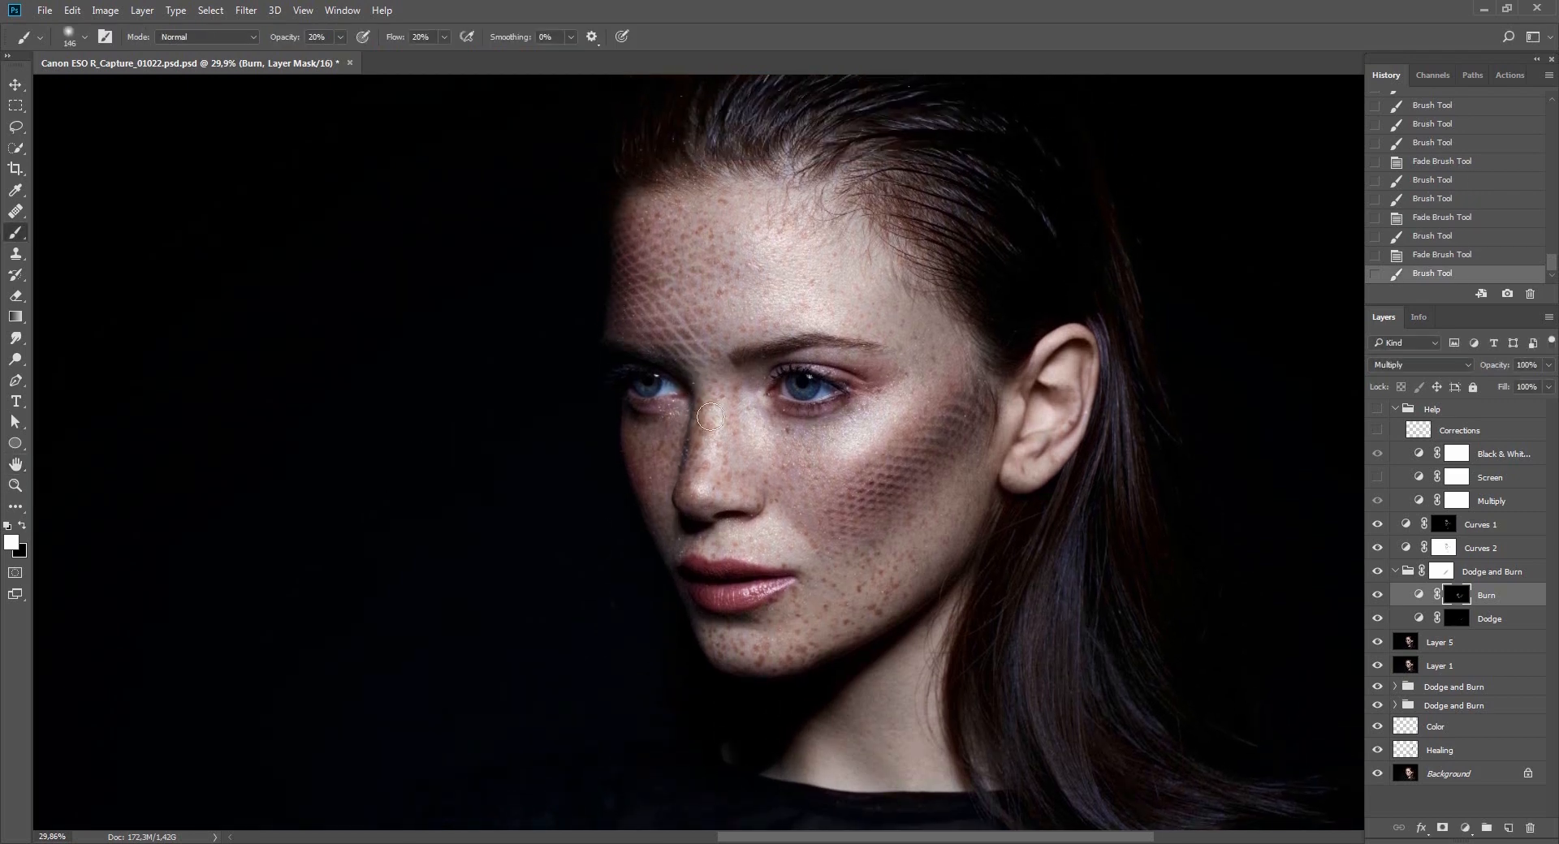
drag(758, 426, 754, 382)
Create a new layer above Layer 5 and paint a tone sampled below the eye between the brows with a 155 px brush.
click(1459, 649)
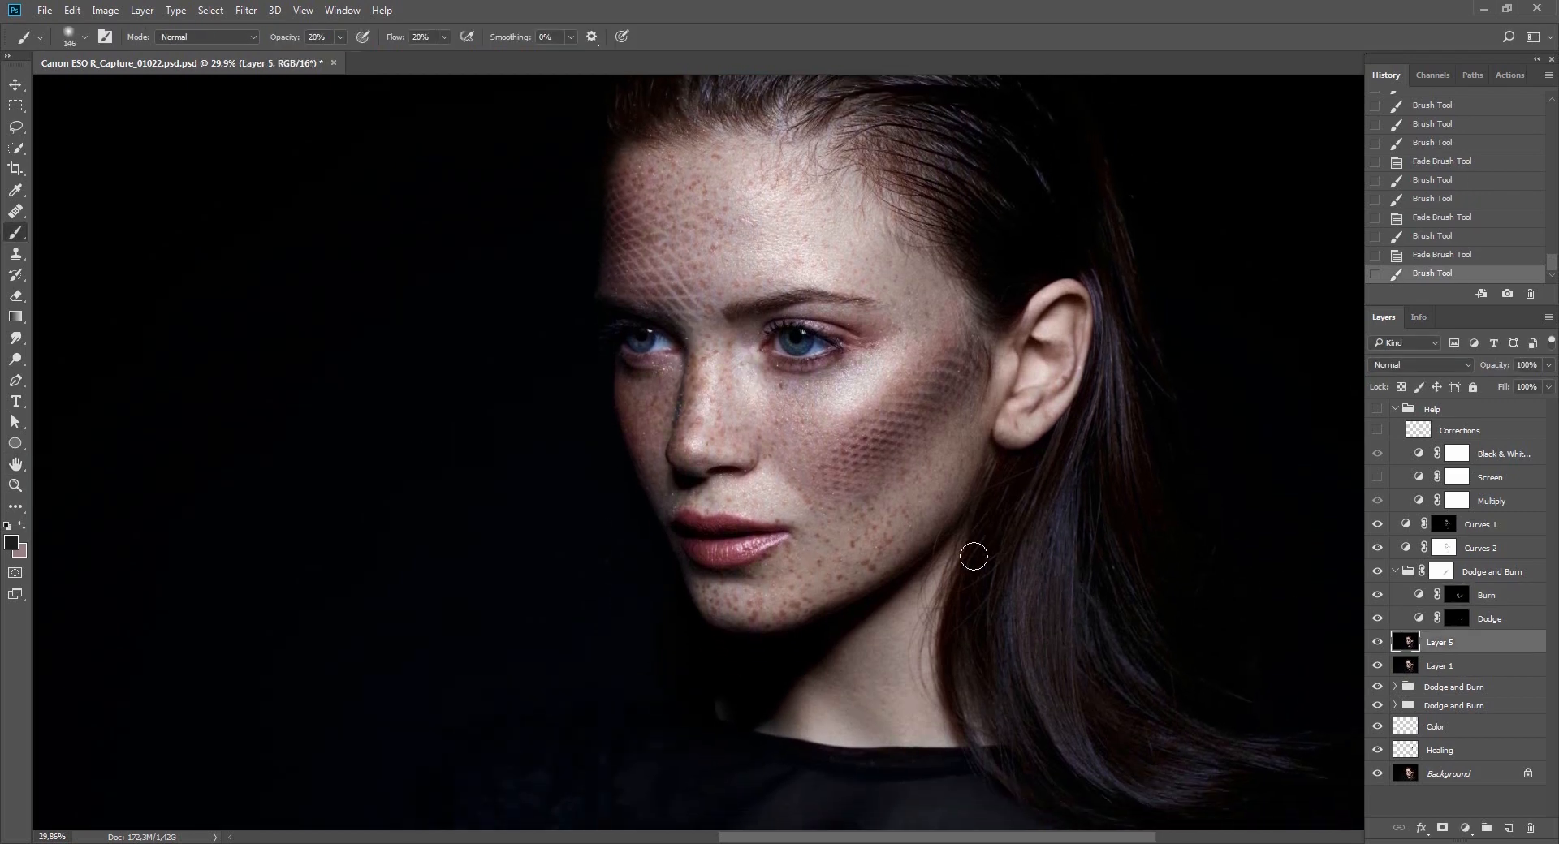
key(z)
drag(663, 231, 708, 244)
key(s)
key(b)
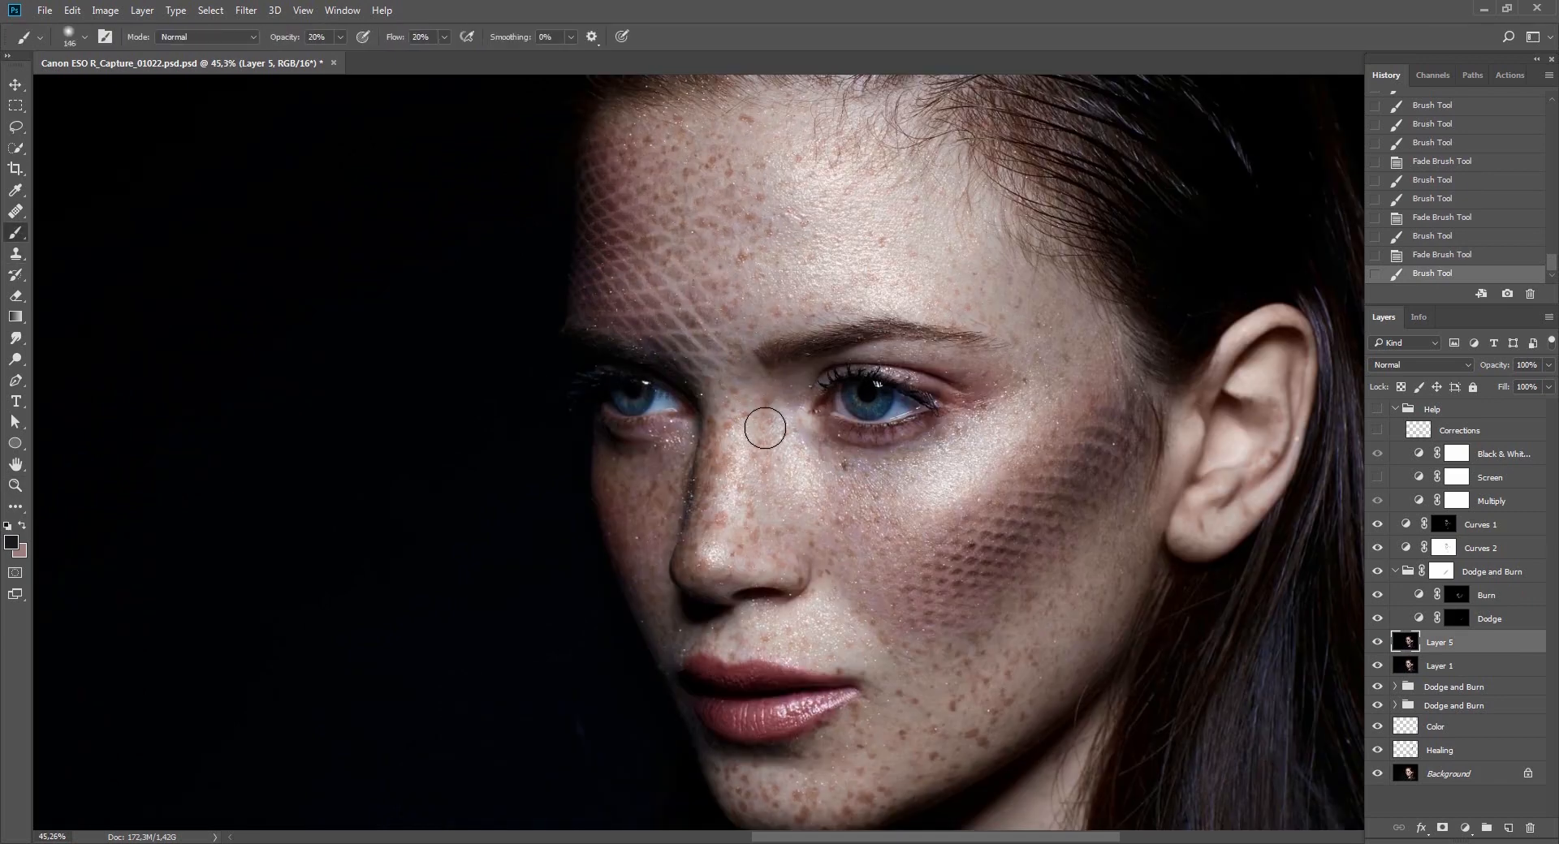
key(ctrl+alt+shift+n)
alt+click(878, 450)
drag(874, 455, 870, 455)
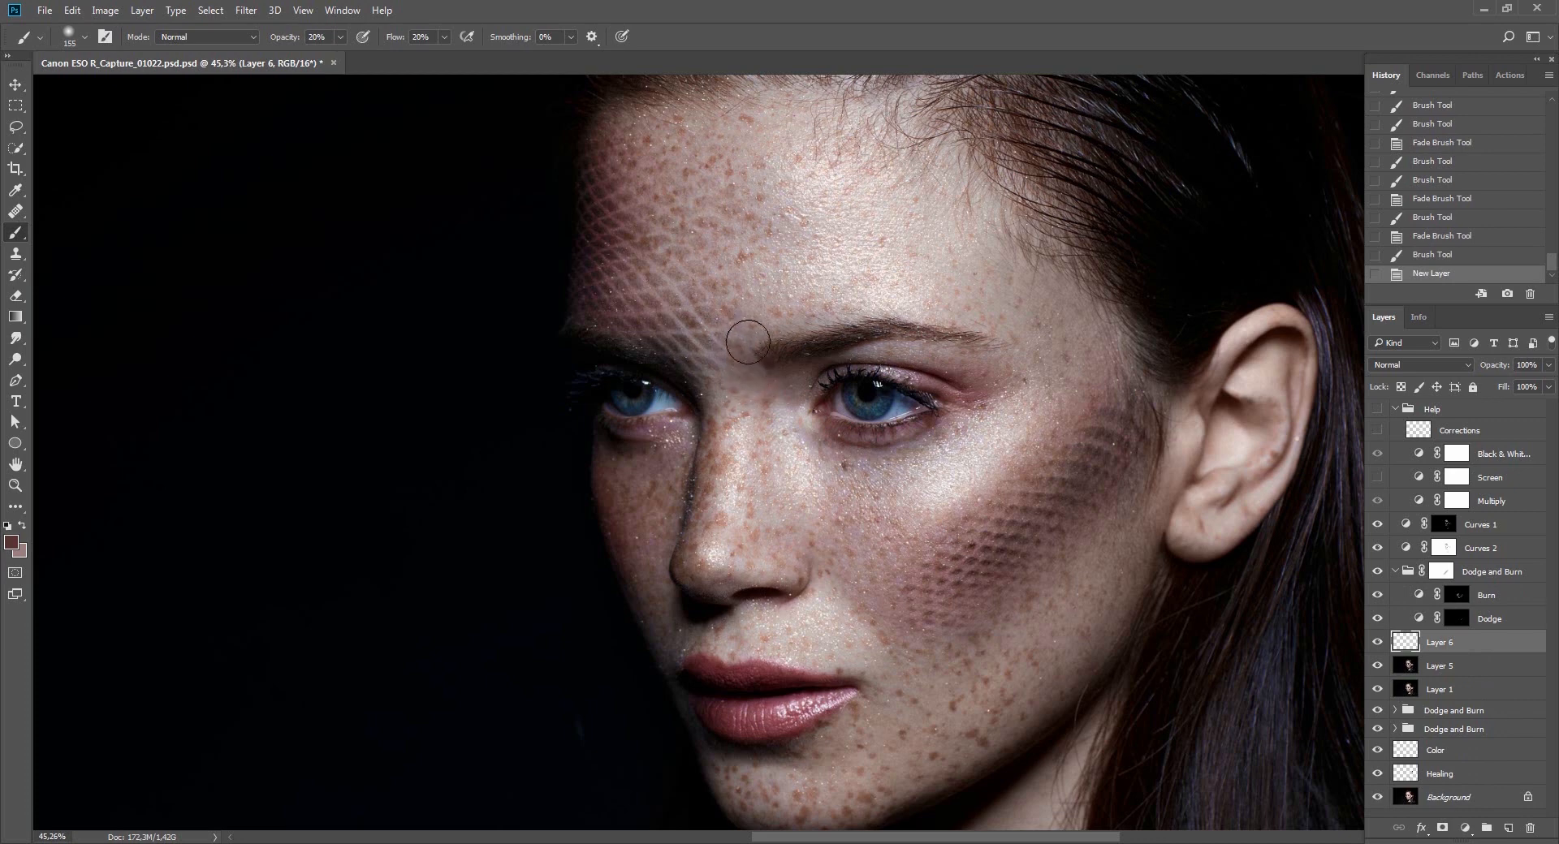
mouse_move(705, 349)
mouse_down()
mouse_move(748, 320)
mouse_move(747, 350)
mouse_move(796, 400)
mouse_up()
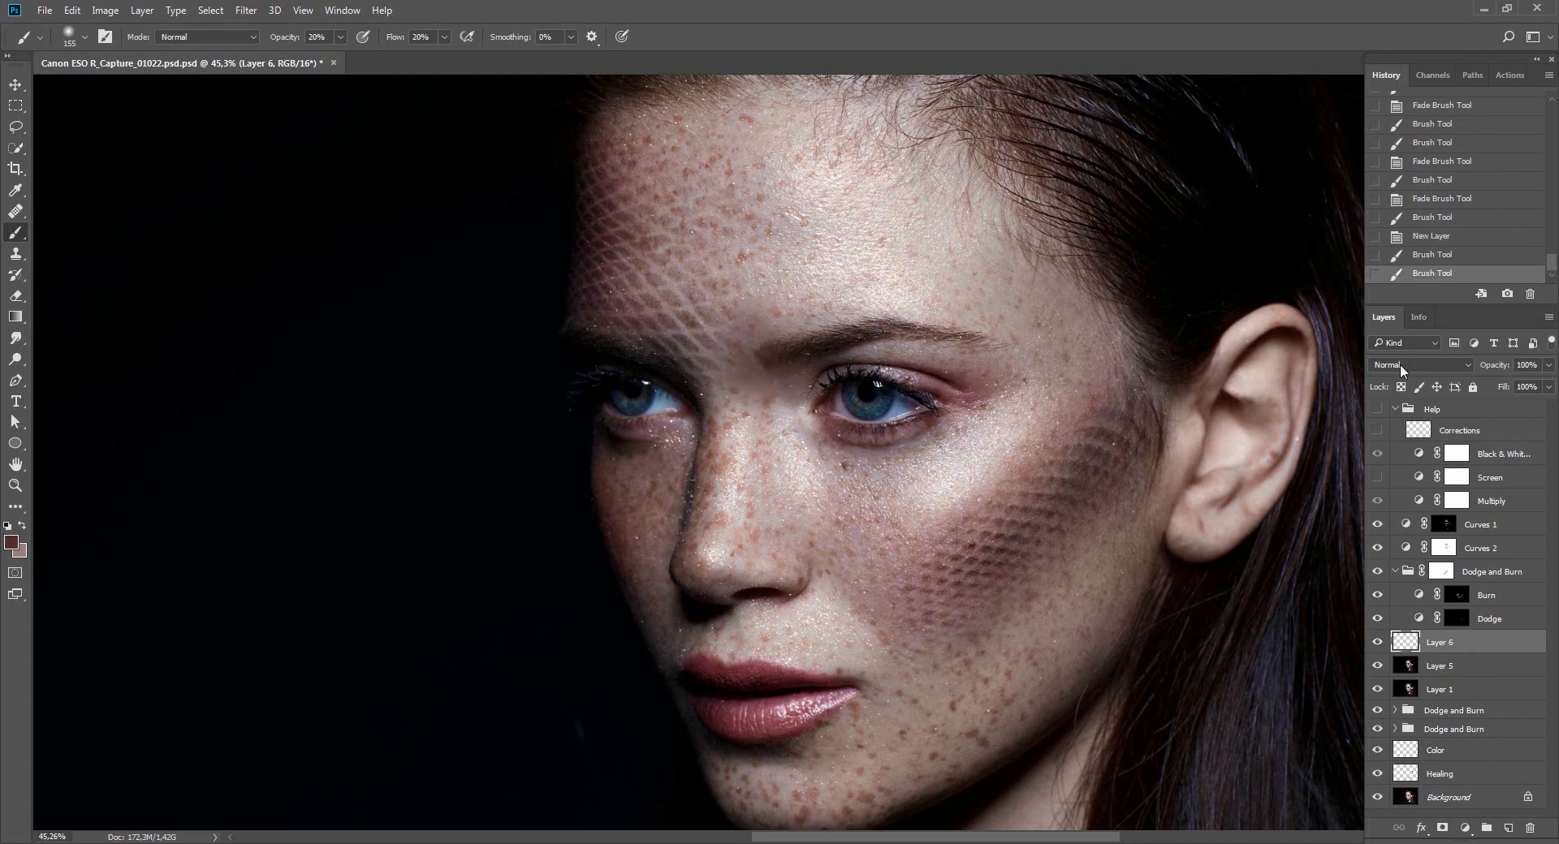
Set the new layer's blend mode to Color and paint the sampled tone over the patterned lower forehead and under-eye area.
click(1400, 364)
click(1401, 677)
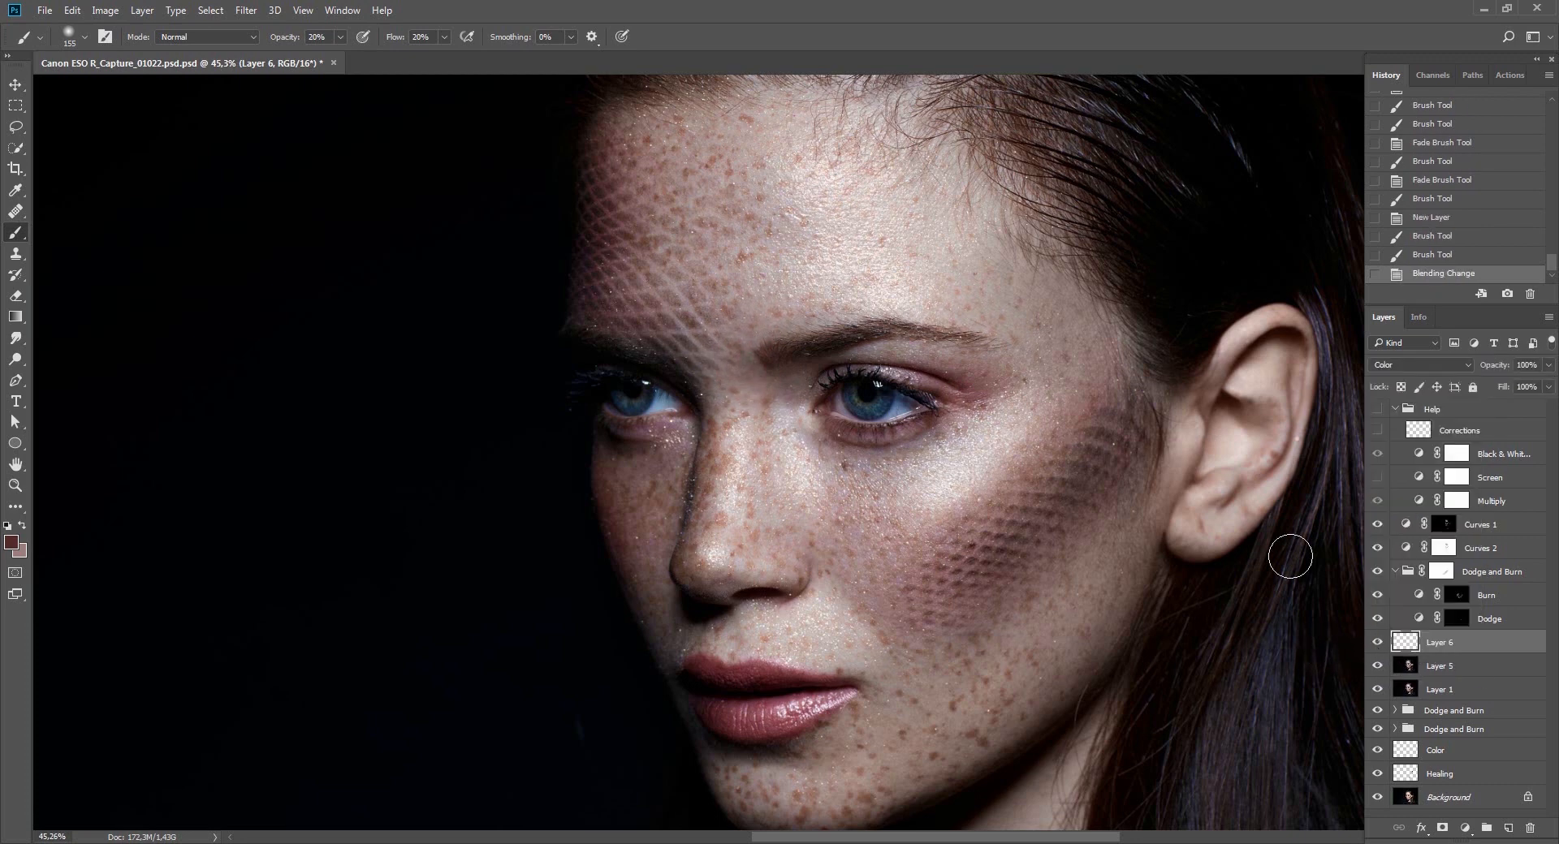
drag(671, 294, 690, 313)
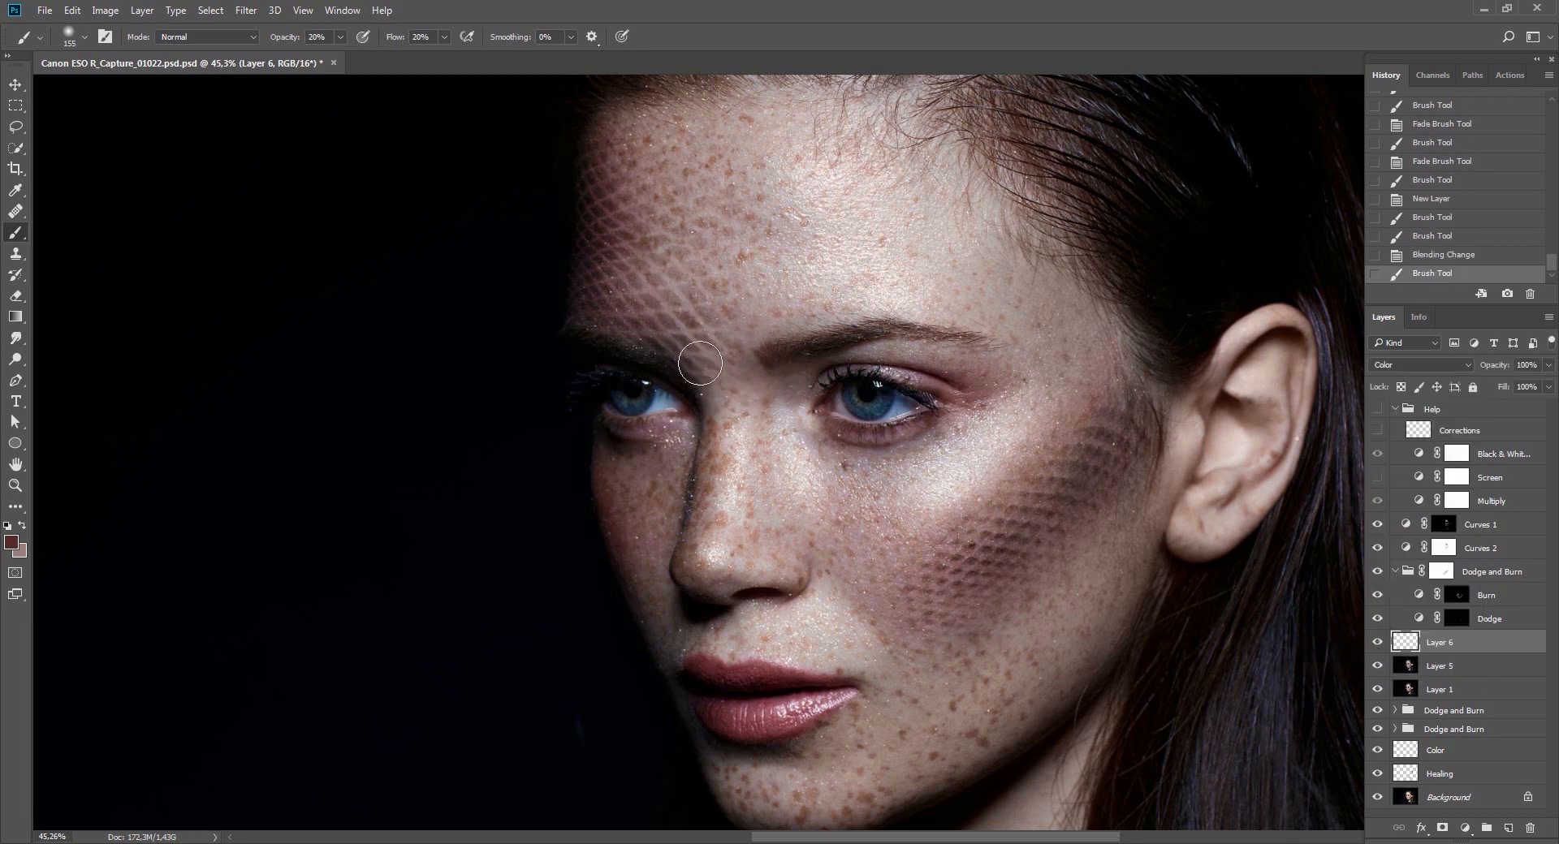
drag(804, 451, 885, 479)
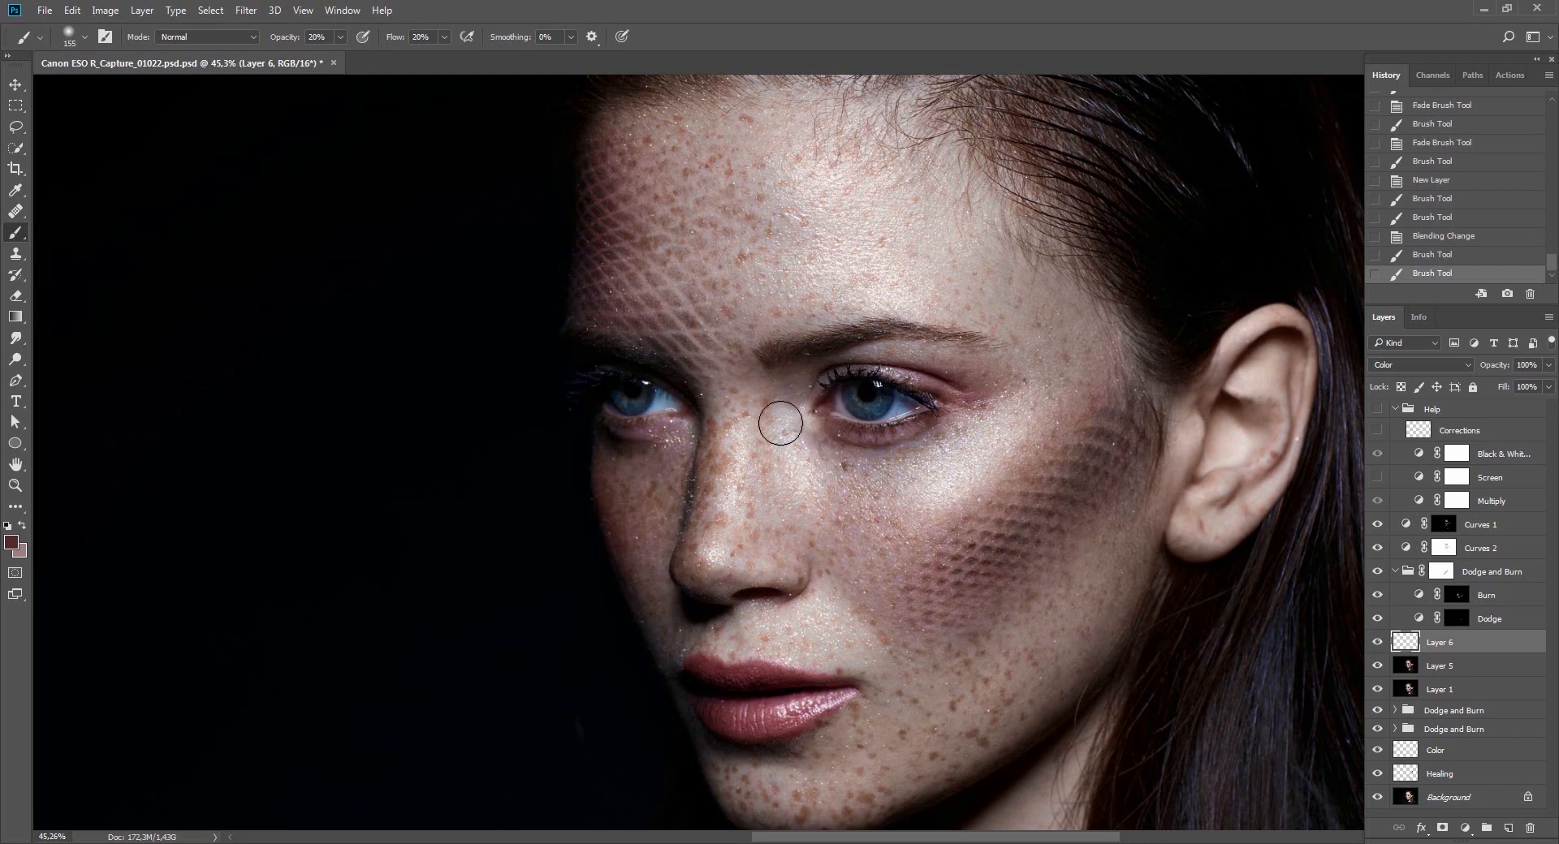
Even out the skin color between the brows and along the nose bridge with tones sampled from the surrounding skin.
alt+click(809, 289)
mouse_move(787, 305)
mouse_down()
mouse_move(639, 343)
mouse_move(879, 290)
mouse_move(712, 353)
mouse_move(780, 439)
mouse_up()
alt+click(748, 449)
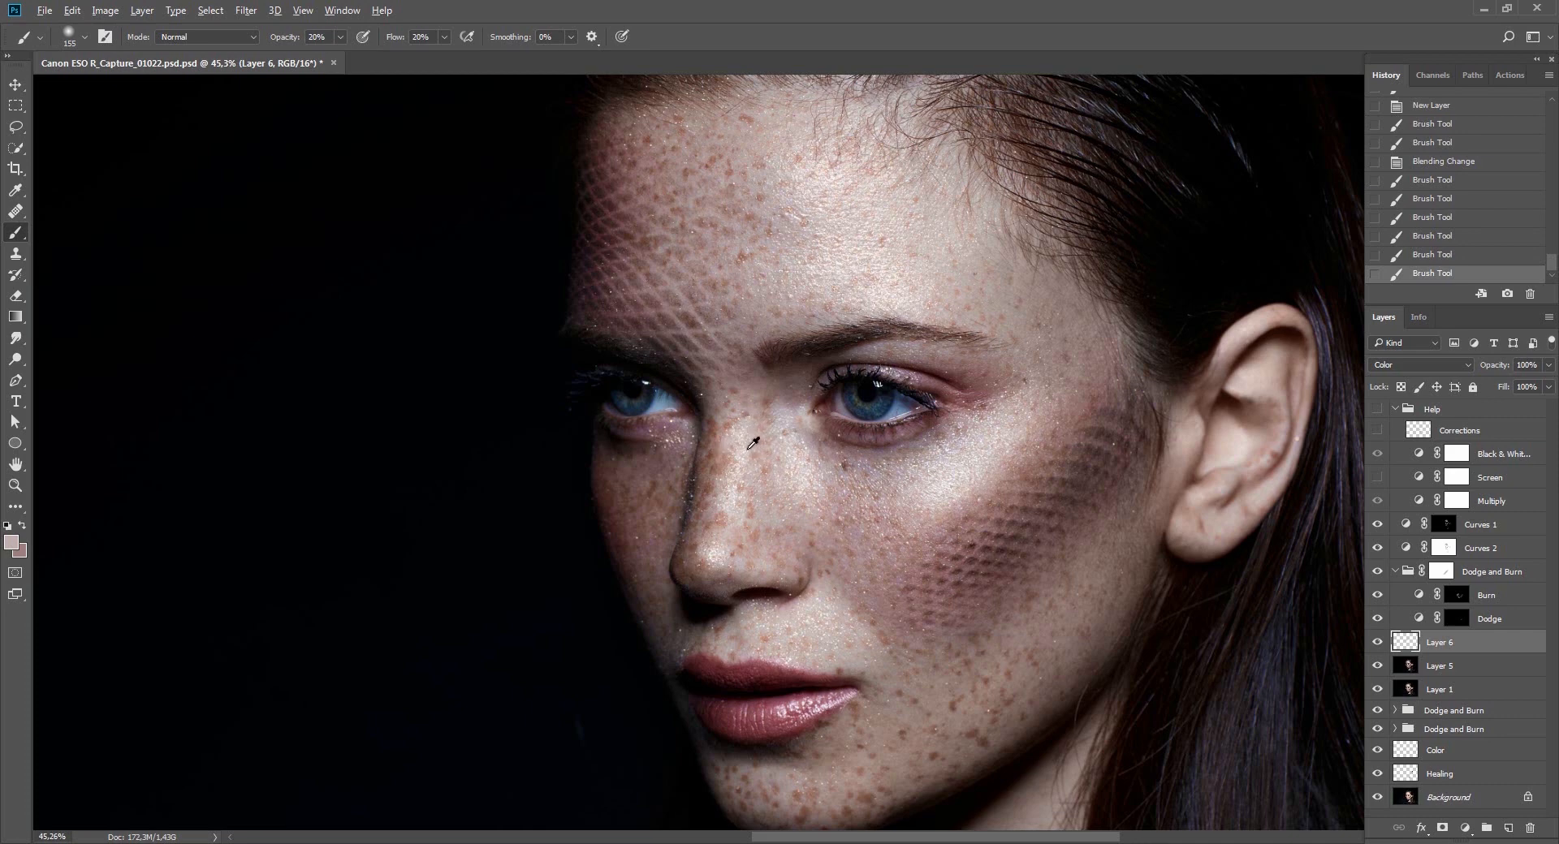
alt+click(736, 373)
drag(737, 375, 721, 469)
alt+click(735, 475)
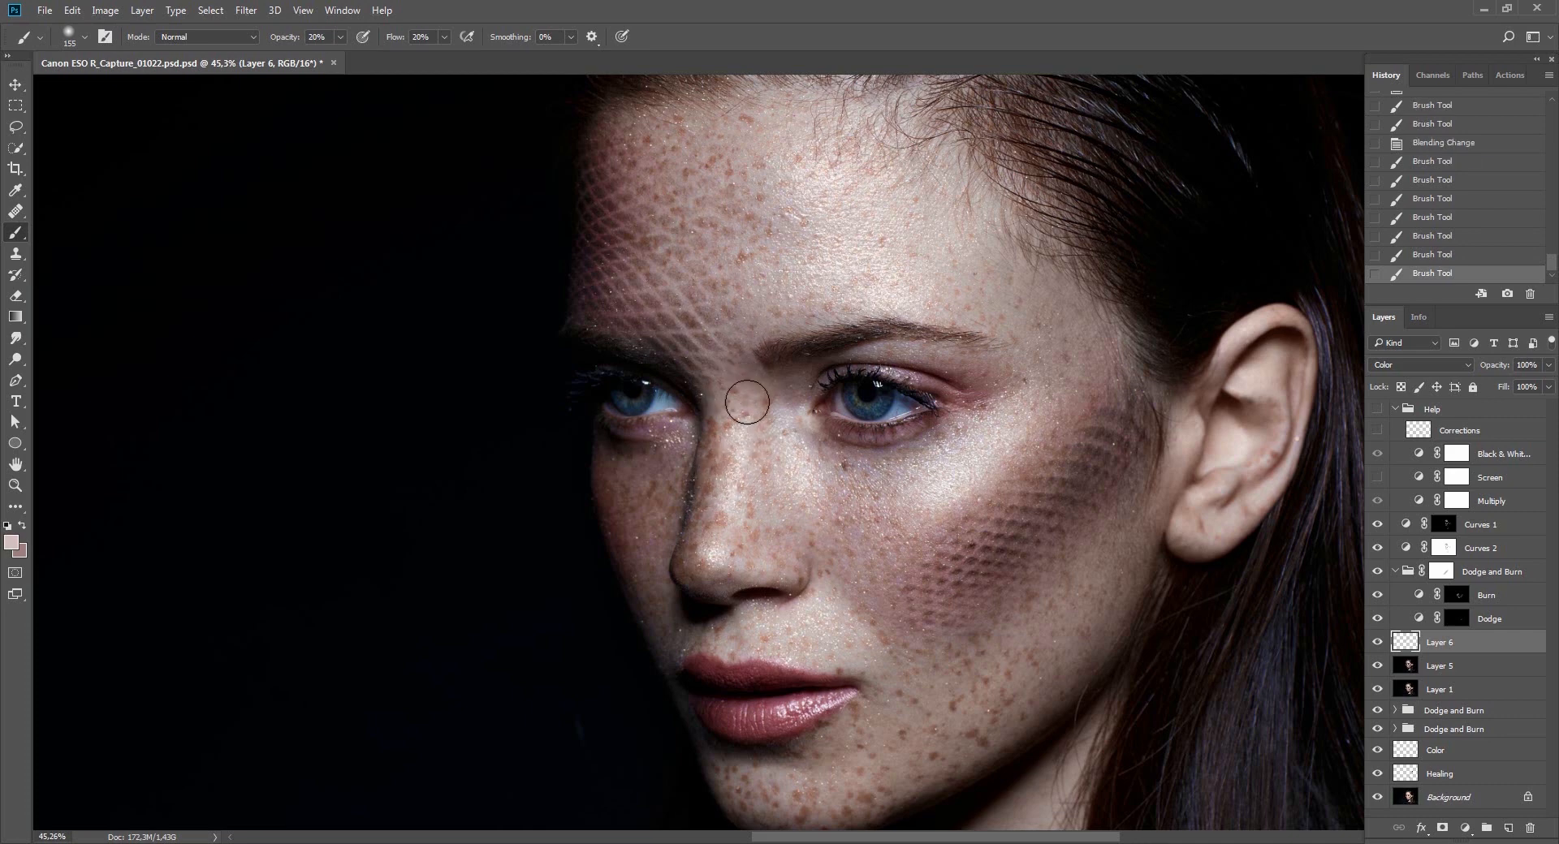
drag(747, 402, 759, 374)
Compare the face with and without the color layer and set its opacity to 71%.
key(v)
click(1376, 642)
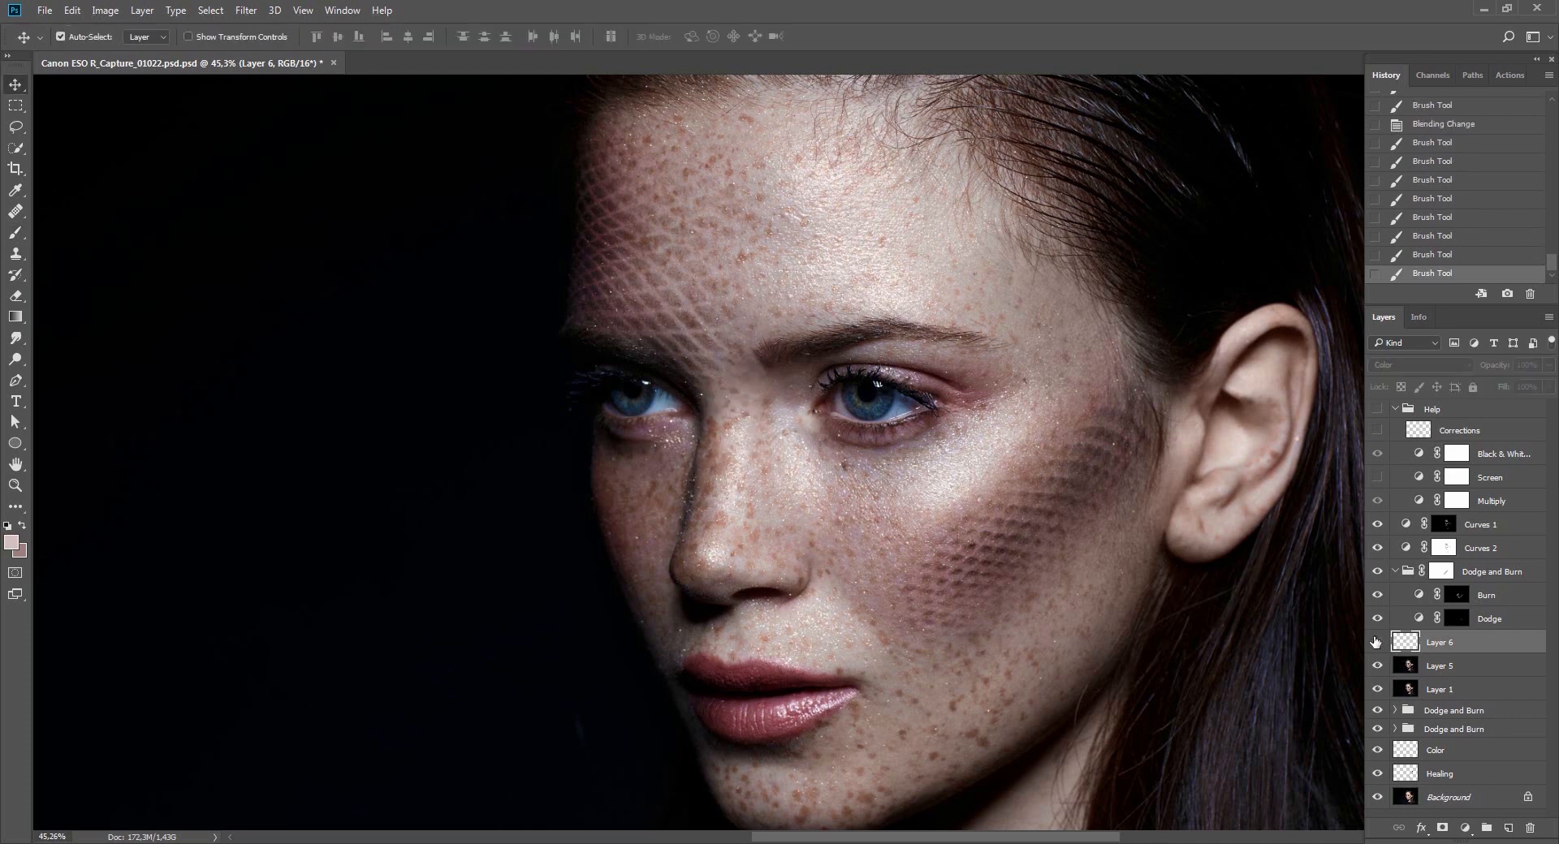
click(1375, 642)
key(6)
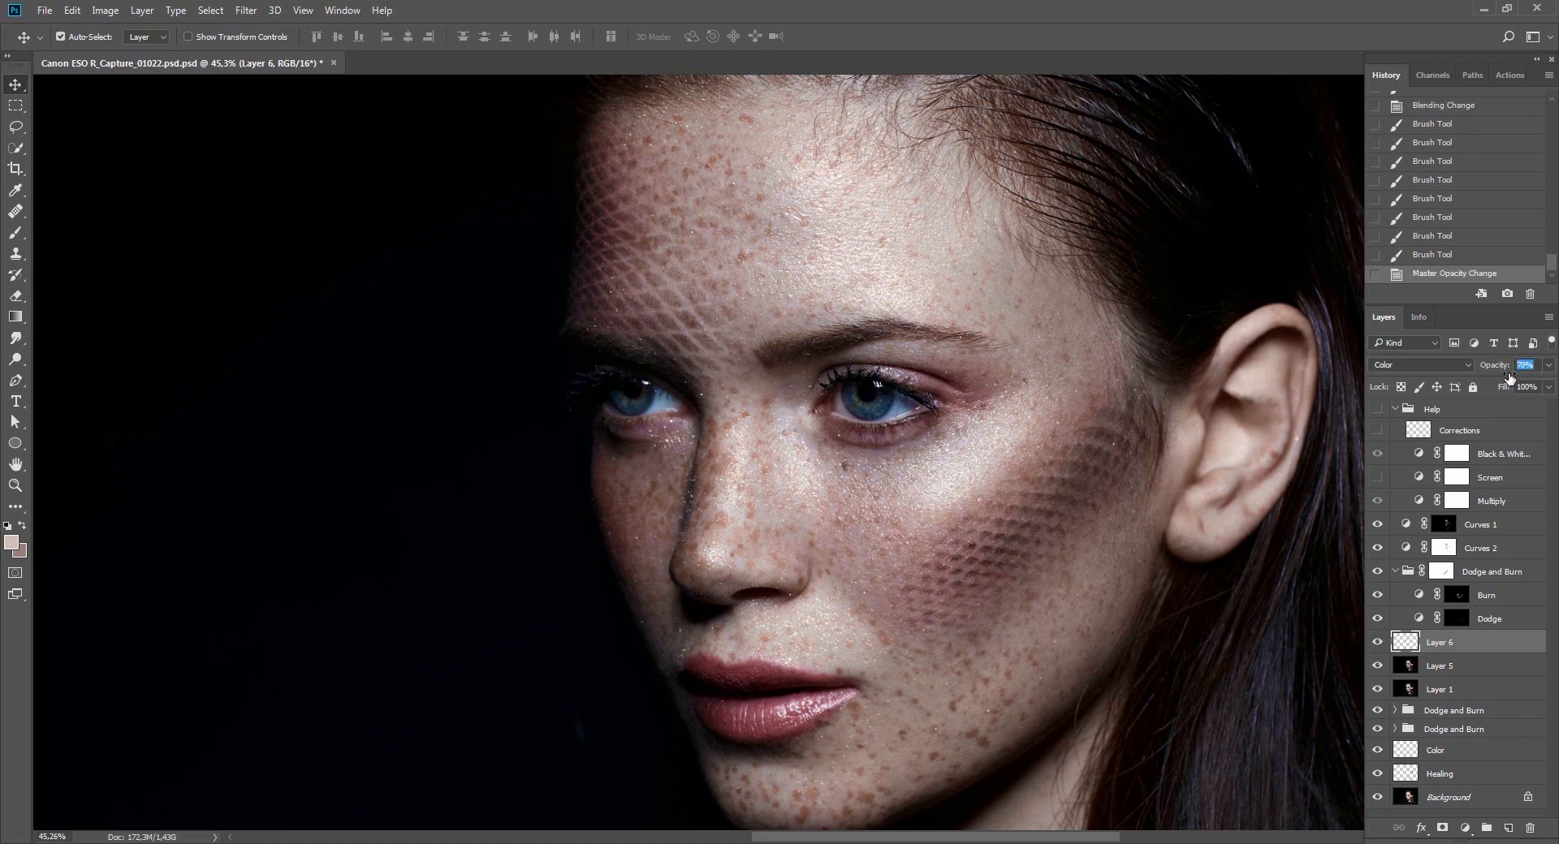
drag(1510, 378, 1510, 380)
key(ctrl+e)
key(z)
key(ctrl+0)
drag(1025, 531, 873, 515)
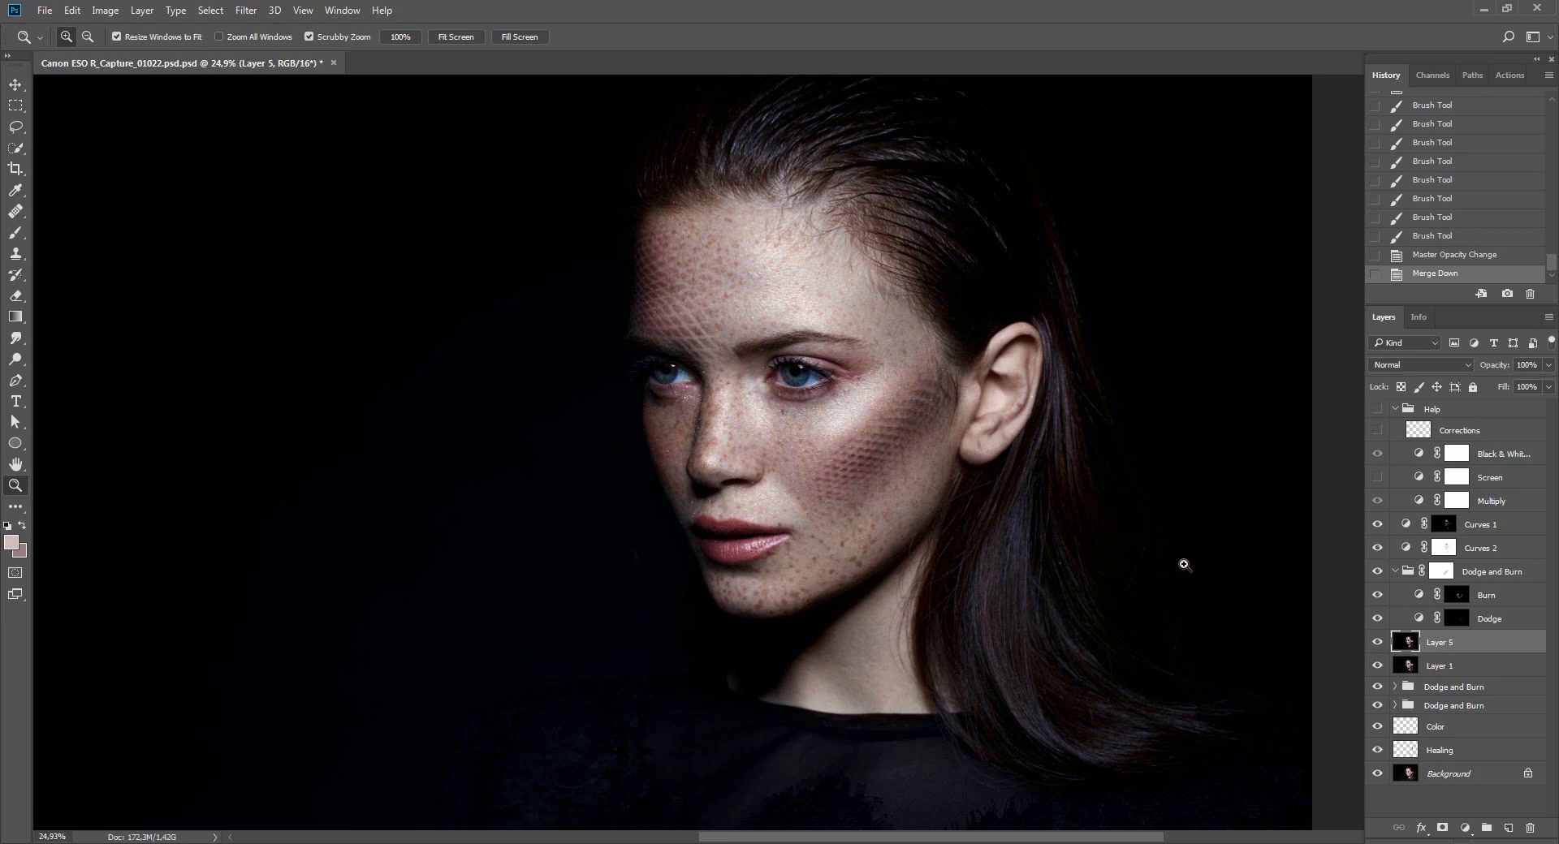
key(ctrl+z)
Paint a tone sampled from the patterned cheek beside the mouth with a 213 px brush, and merge the color layer into Layer 5.
key(b)
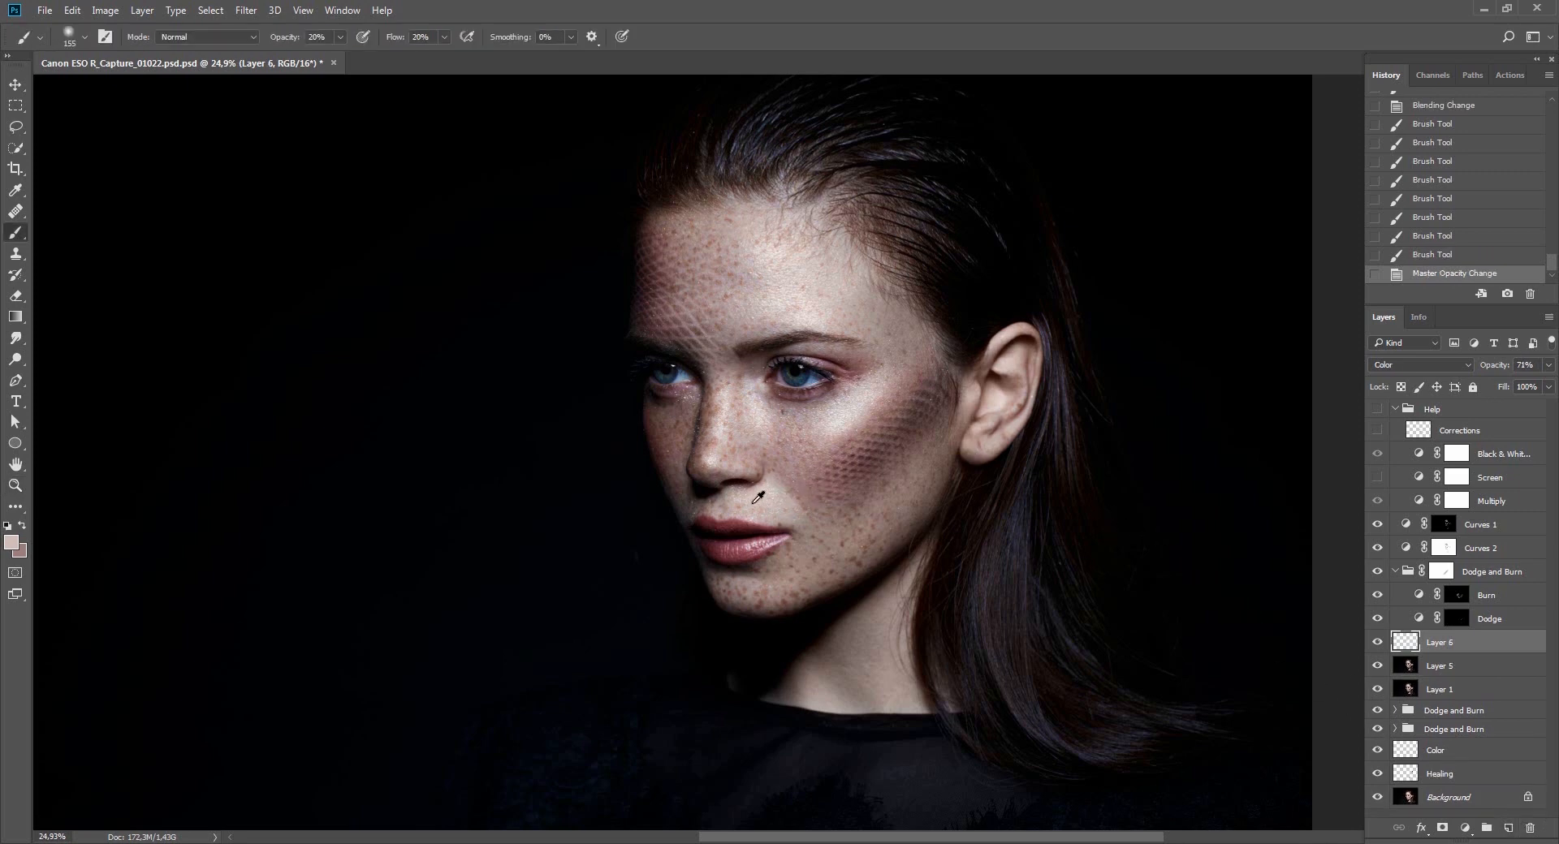
alt+click(846, 472)
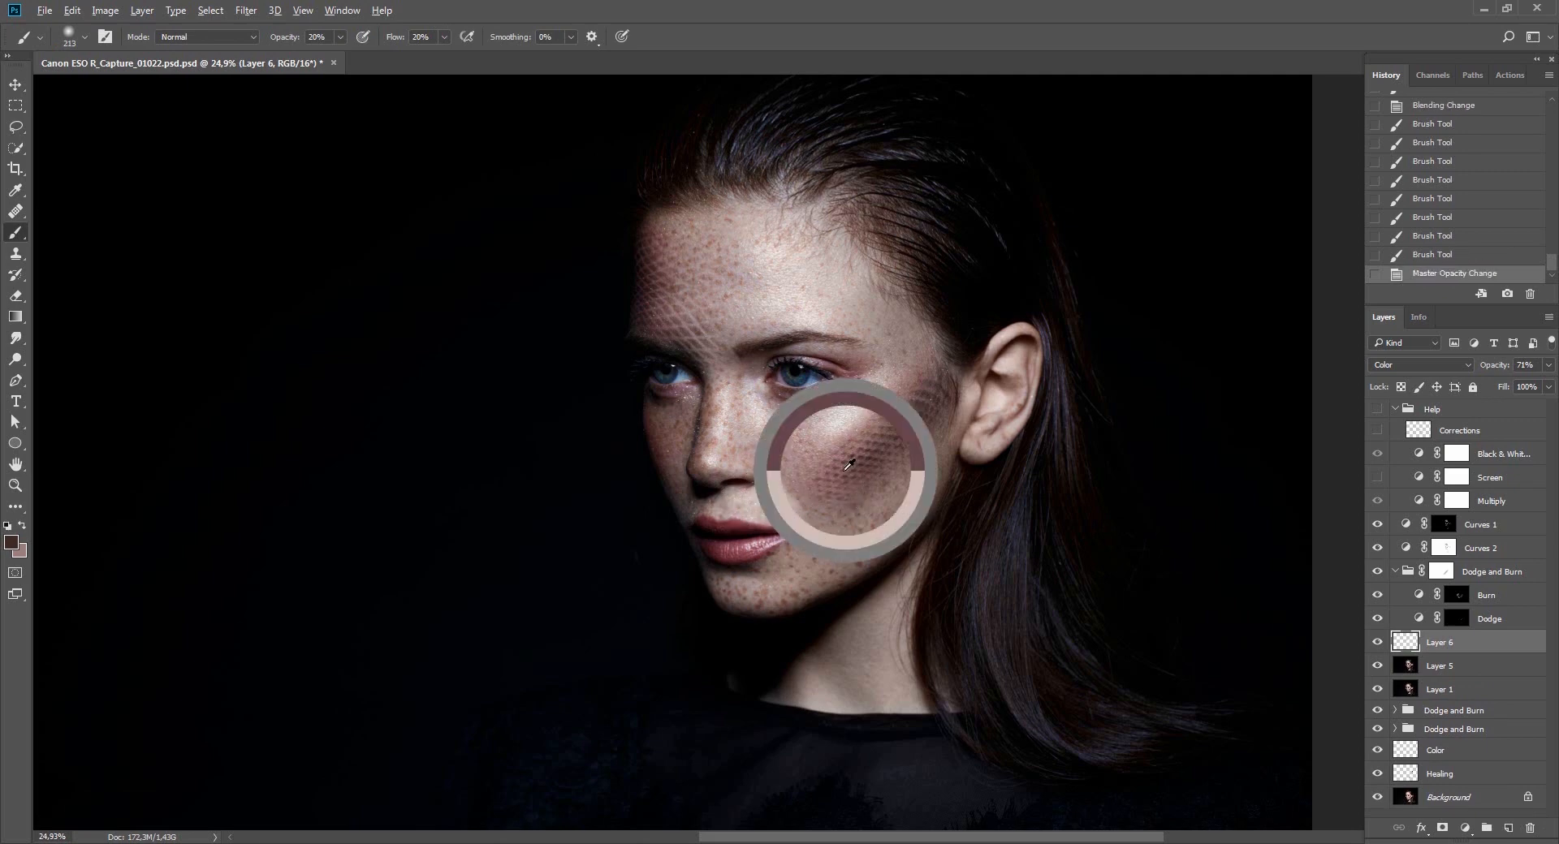
mouse_move(833, 554)
mouse_down()
mouse_move(864, 574)
mouse_move(808, 545)
mouse_move(802, 513)
mouse_move(720, 502)
mouse_move(806, 522)
mouse_up()
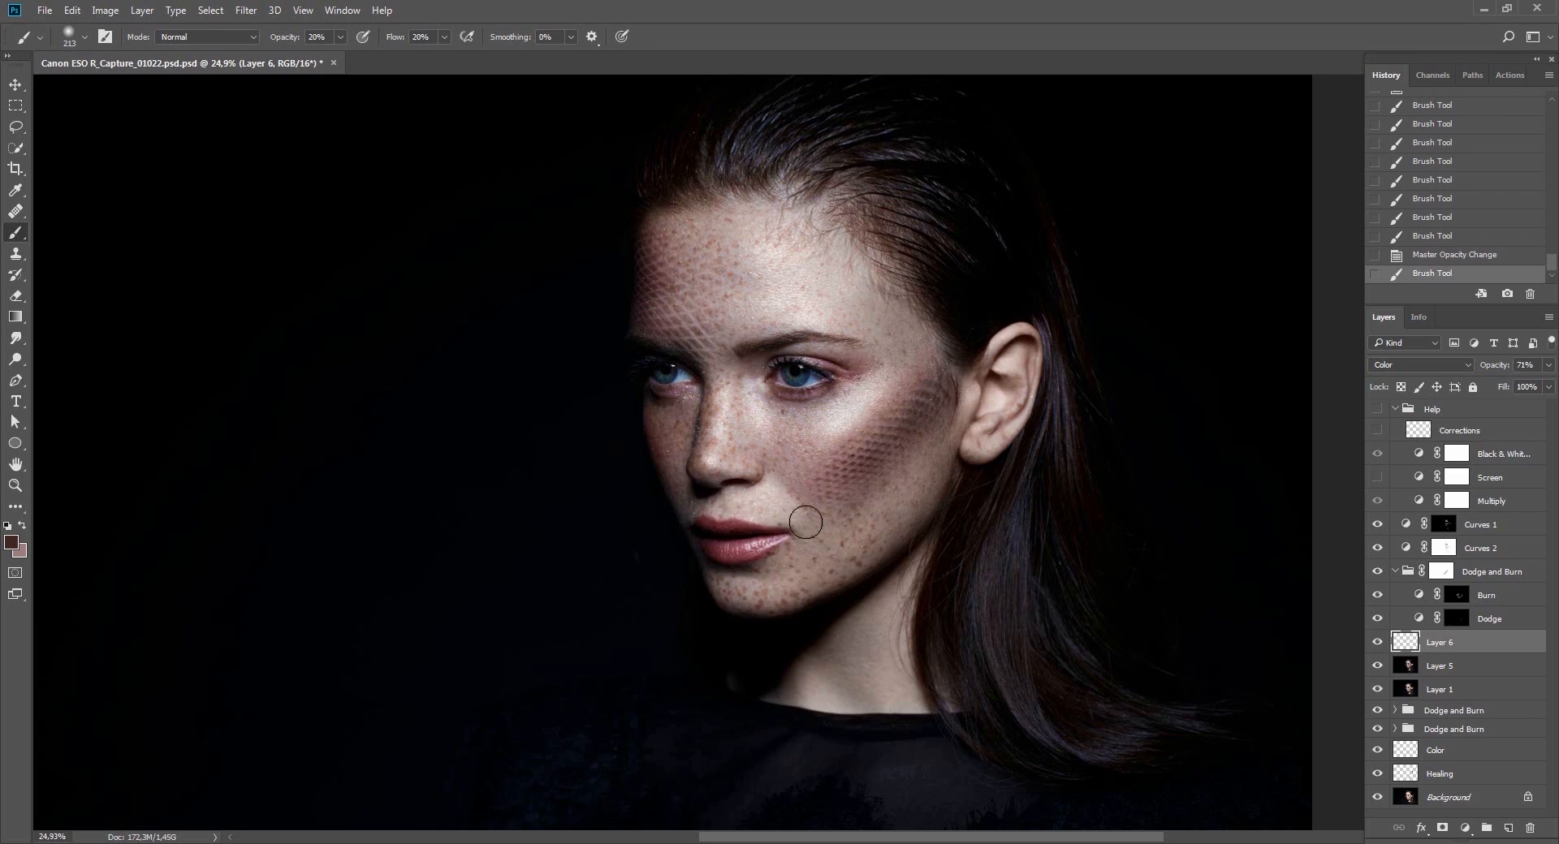
click(1378, 641)
click(1378, 643)
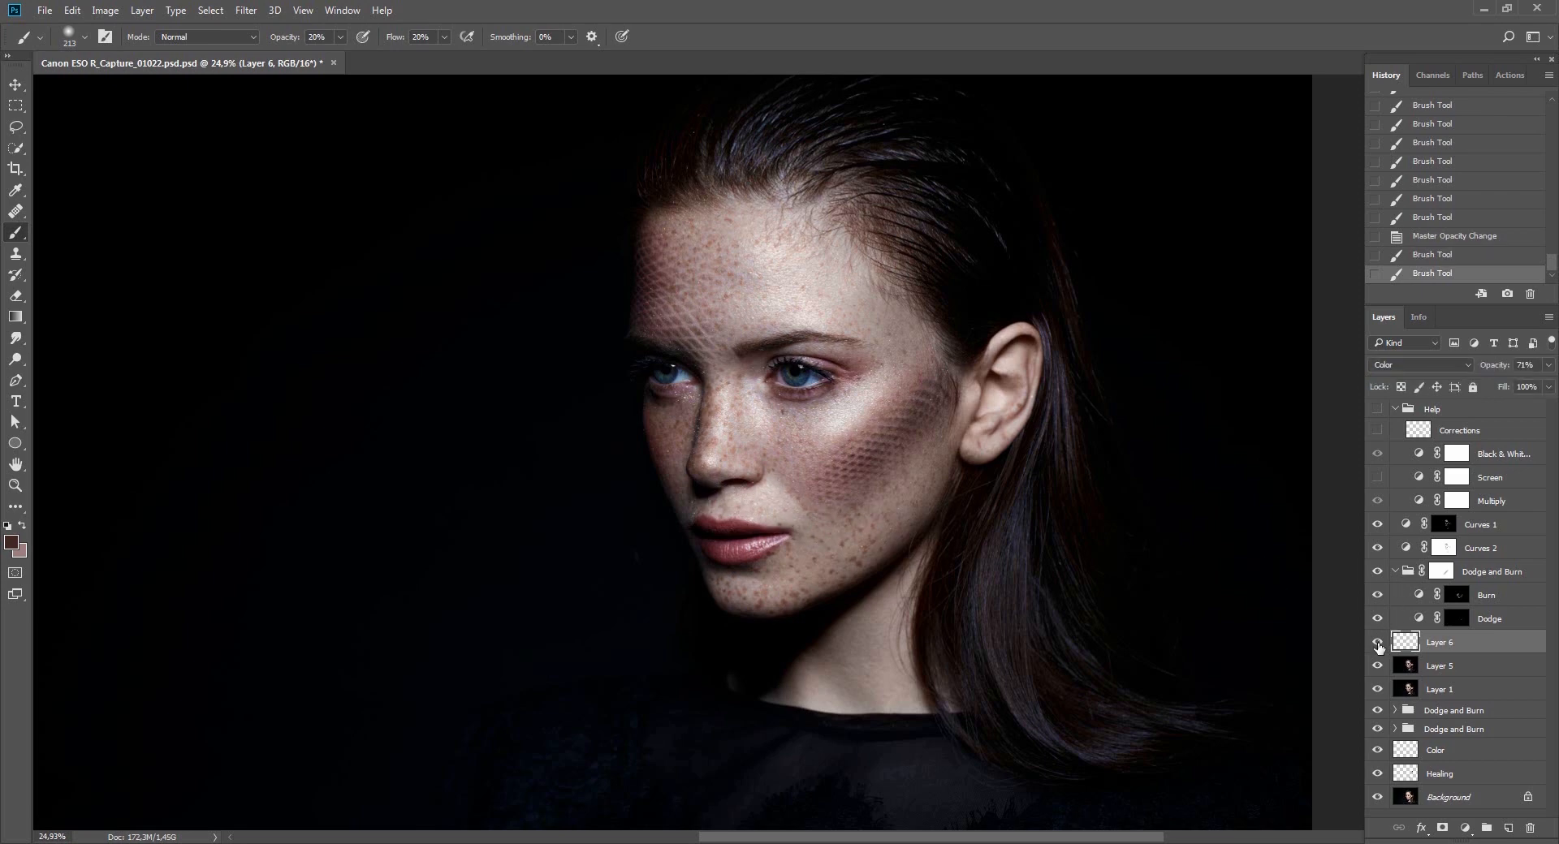
key(ctrl+e)
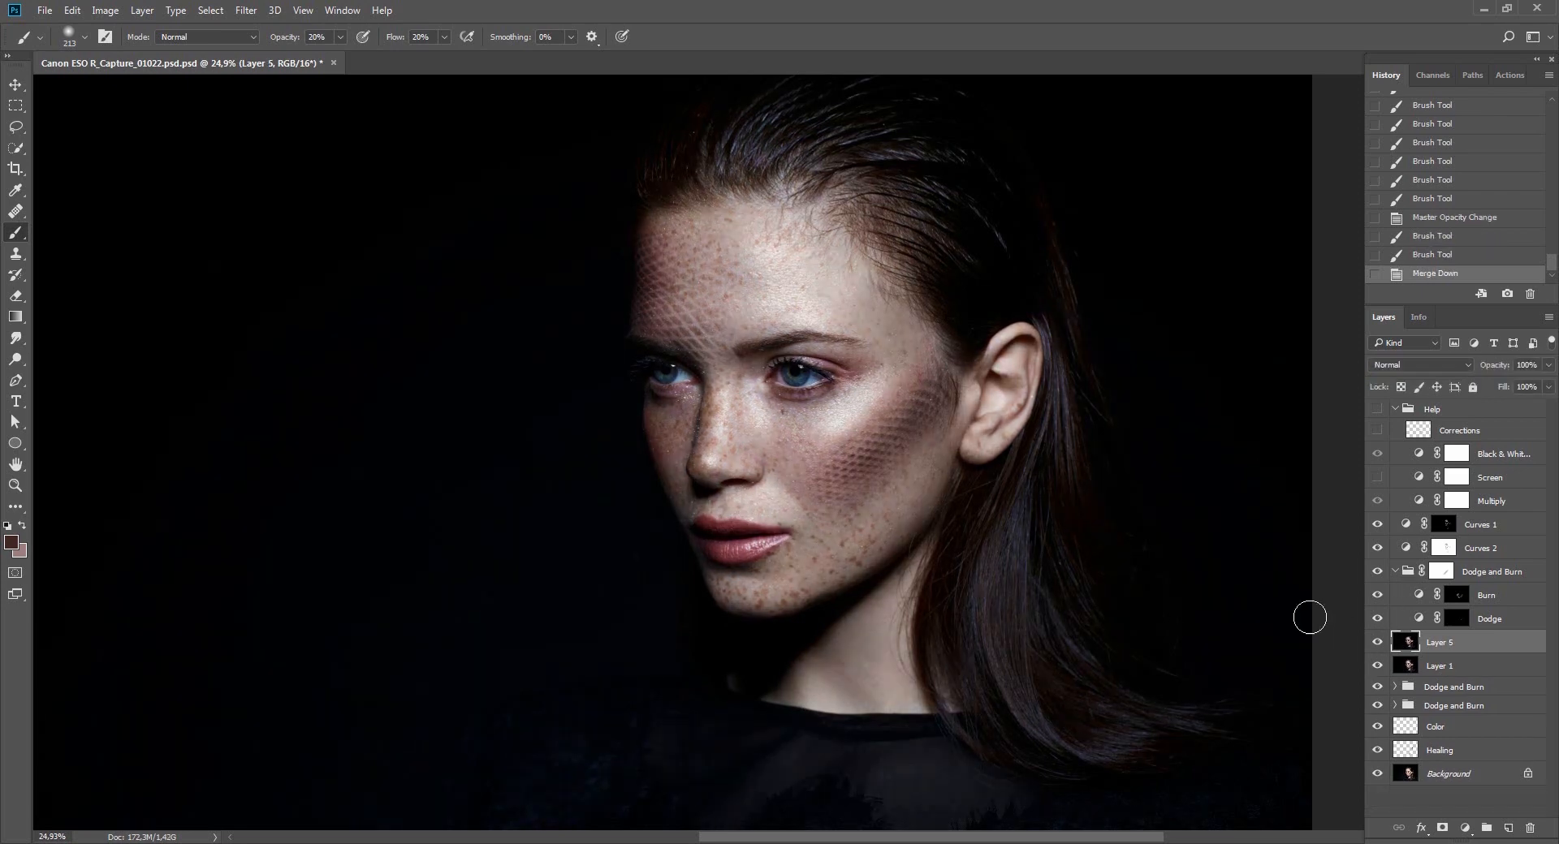
Apply Color Balance to Layer 5 with the highlights at -3 cyan-red and +2 yellow-blue.
key(ctrl+b)
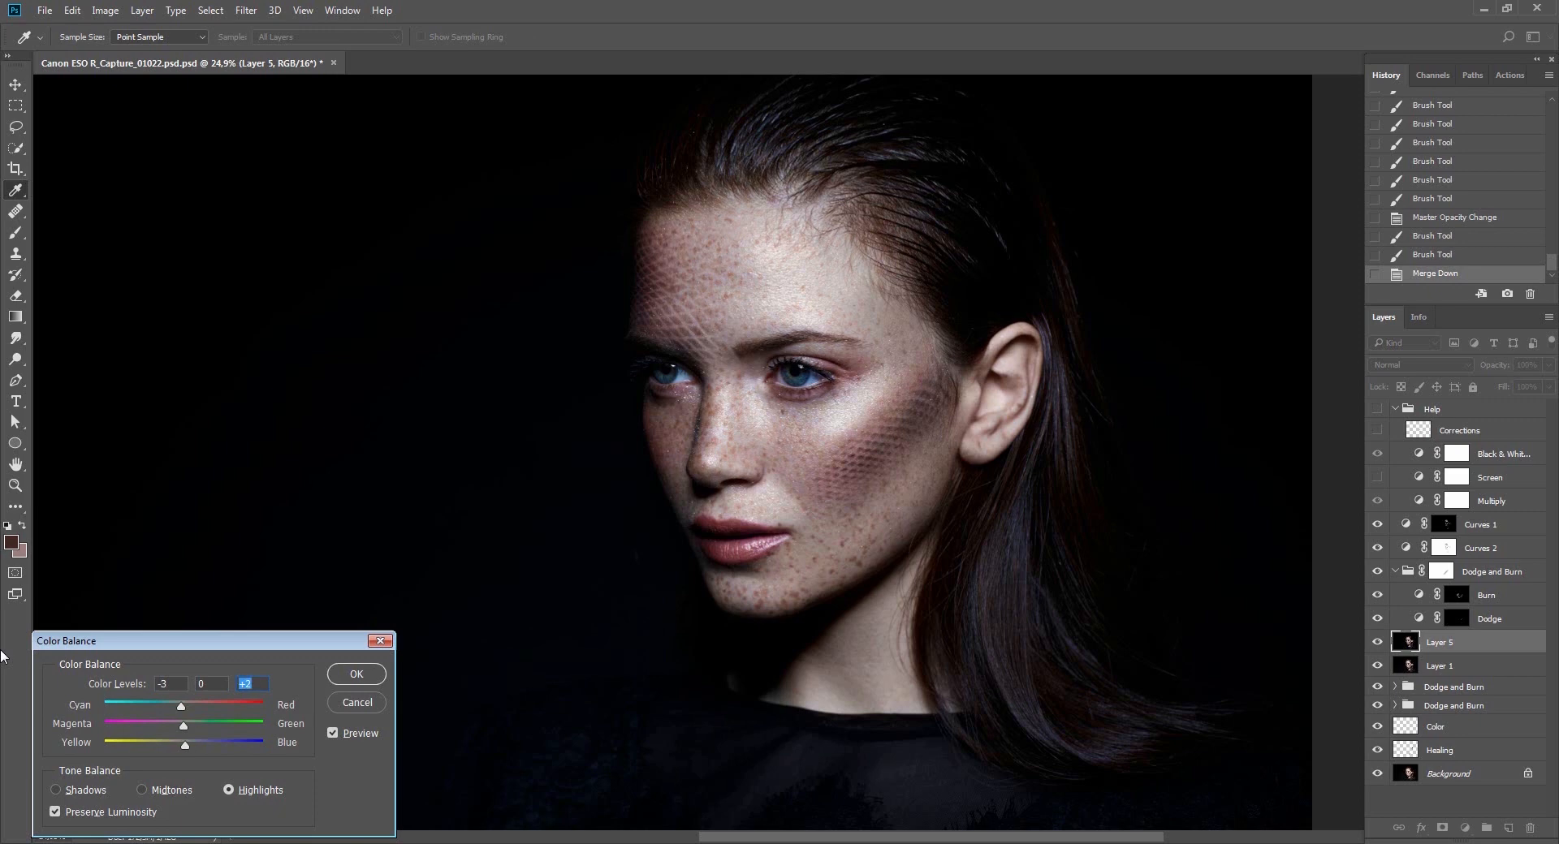
key(Return)
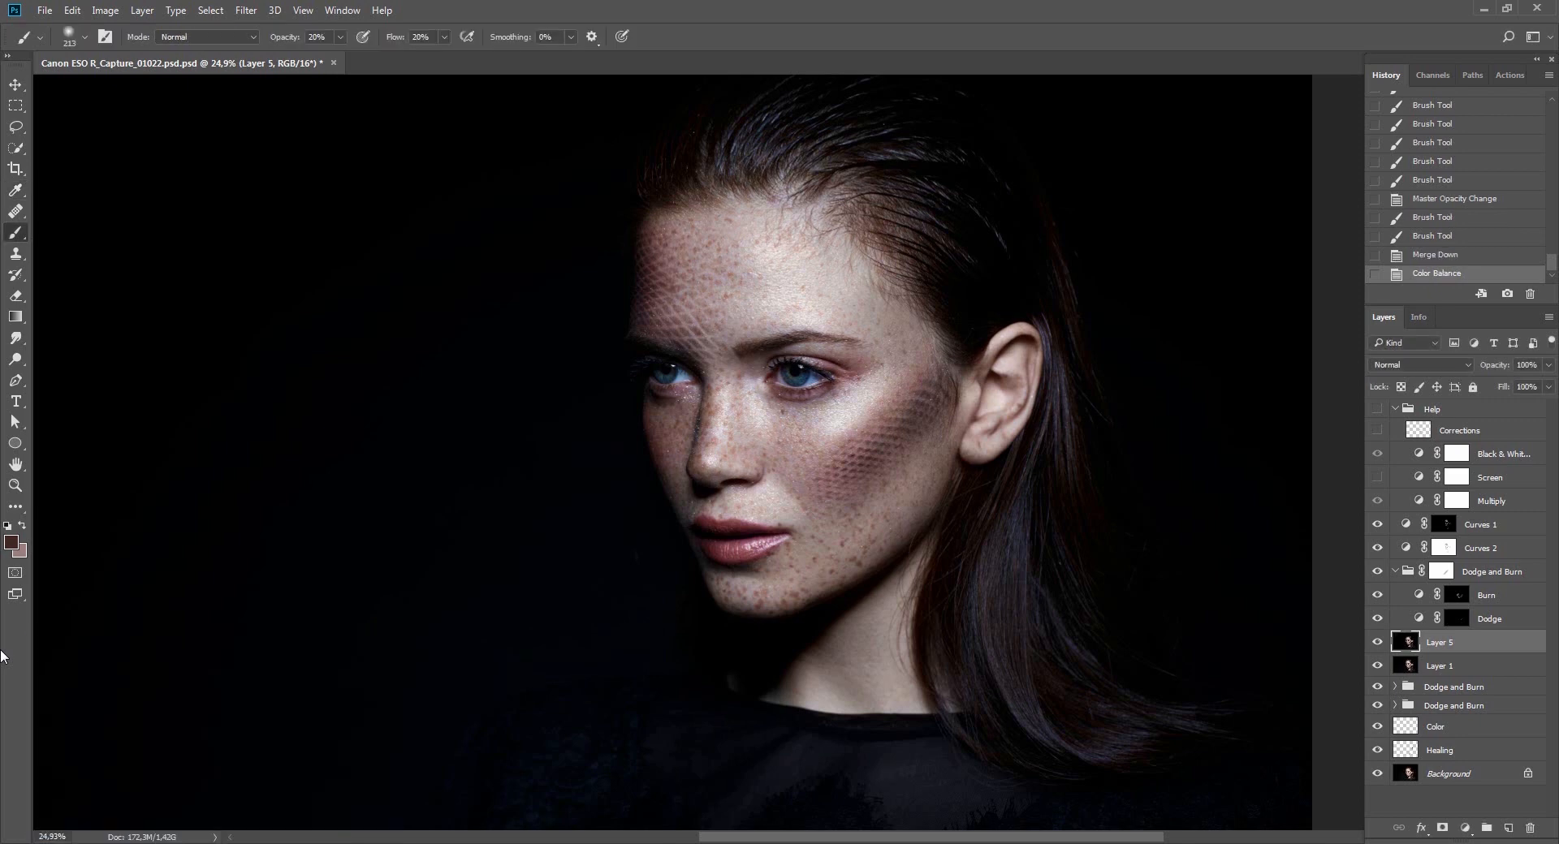
key(ctrl+minus)
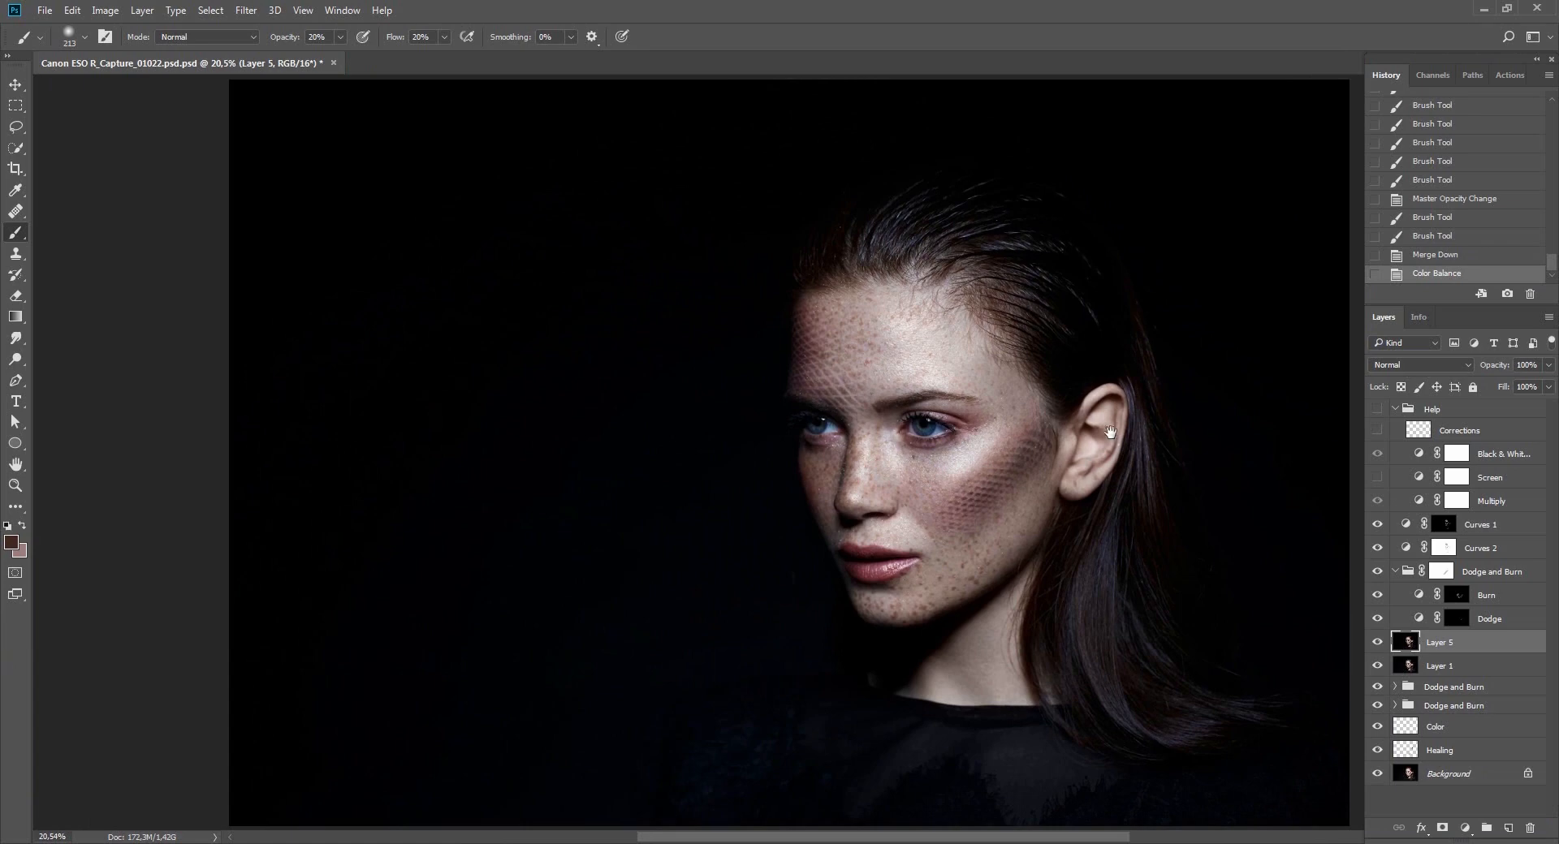
Copy a lassoed area around the eyes onto a new layer, and try Shadows/Highlights on it before cancelling.
drag(1090, 433, 996, 421)
drag(840, 468, 893, 466)
key(l)
mouse_move(646, 313)
mouse_down()
mouse_move(470, 338)
mouse_move(893, 528)
mouse_move(829, 315)
mouse_up()
key(ctrl+j)
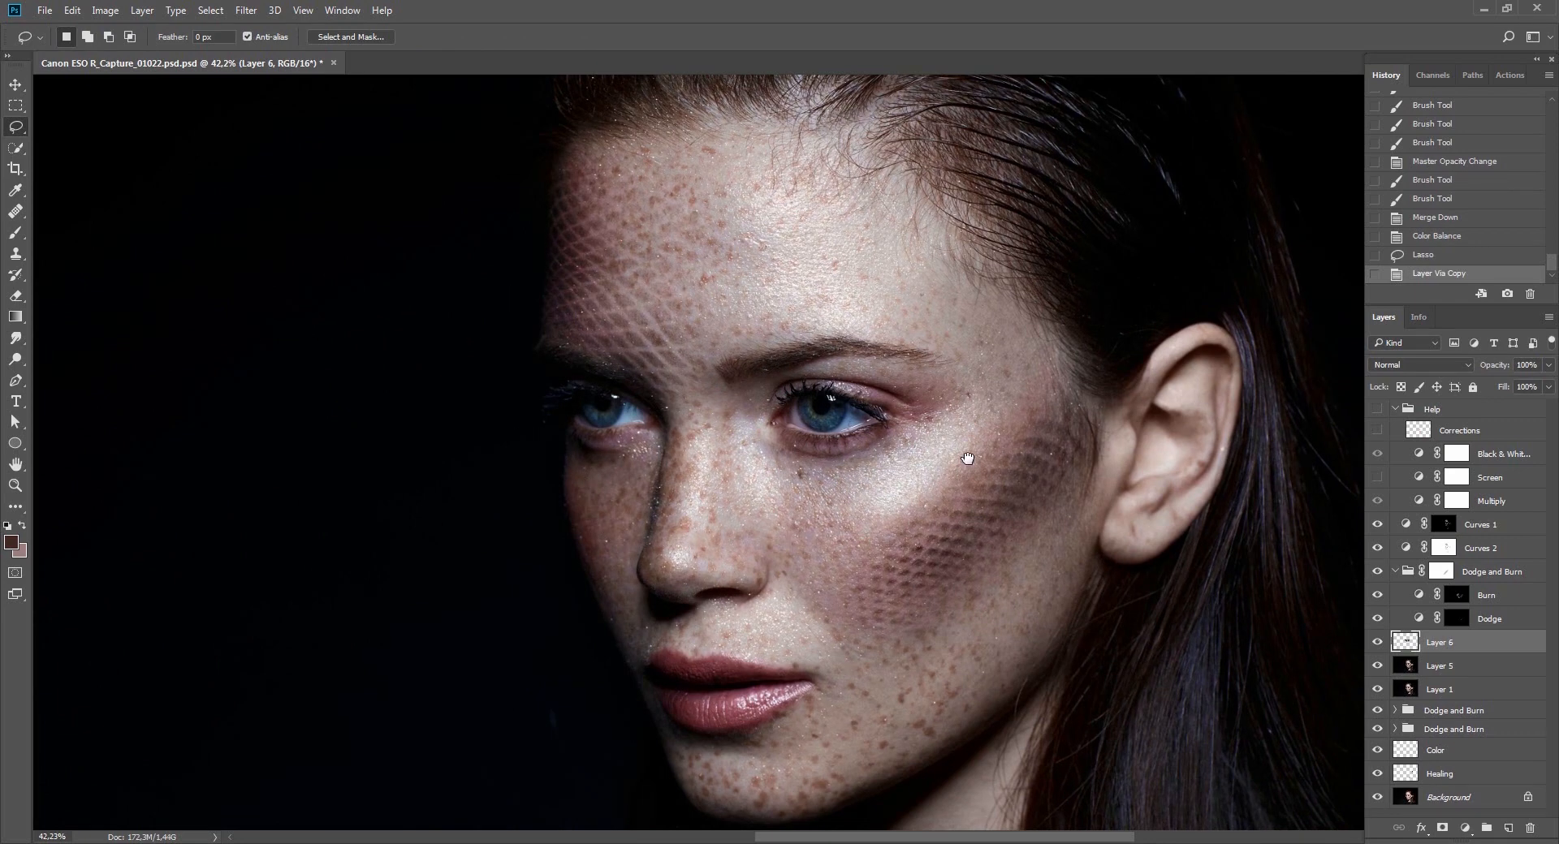
key(ctrl+alt+shift+s)
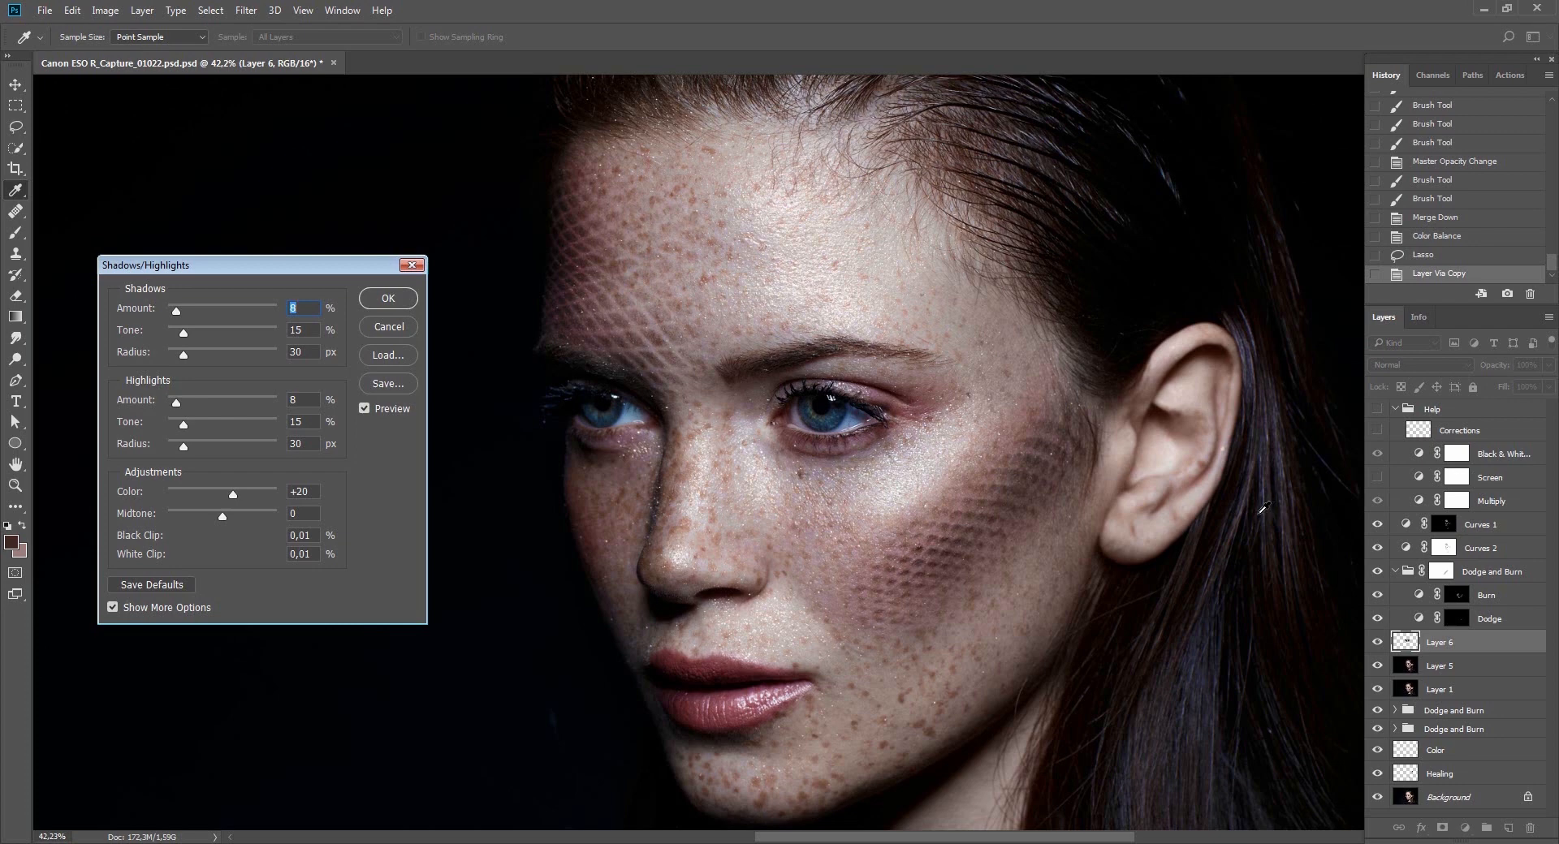
key(Escape)
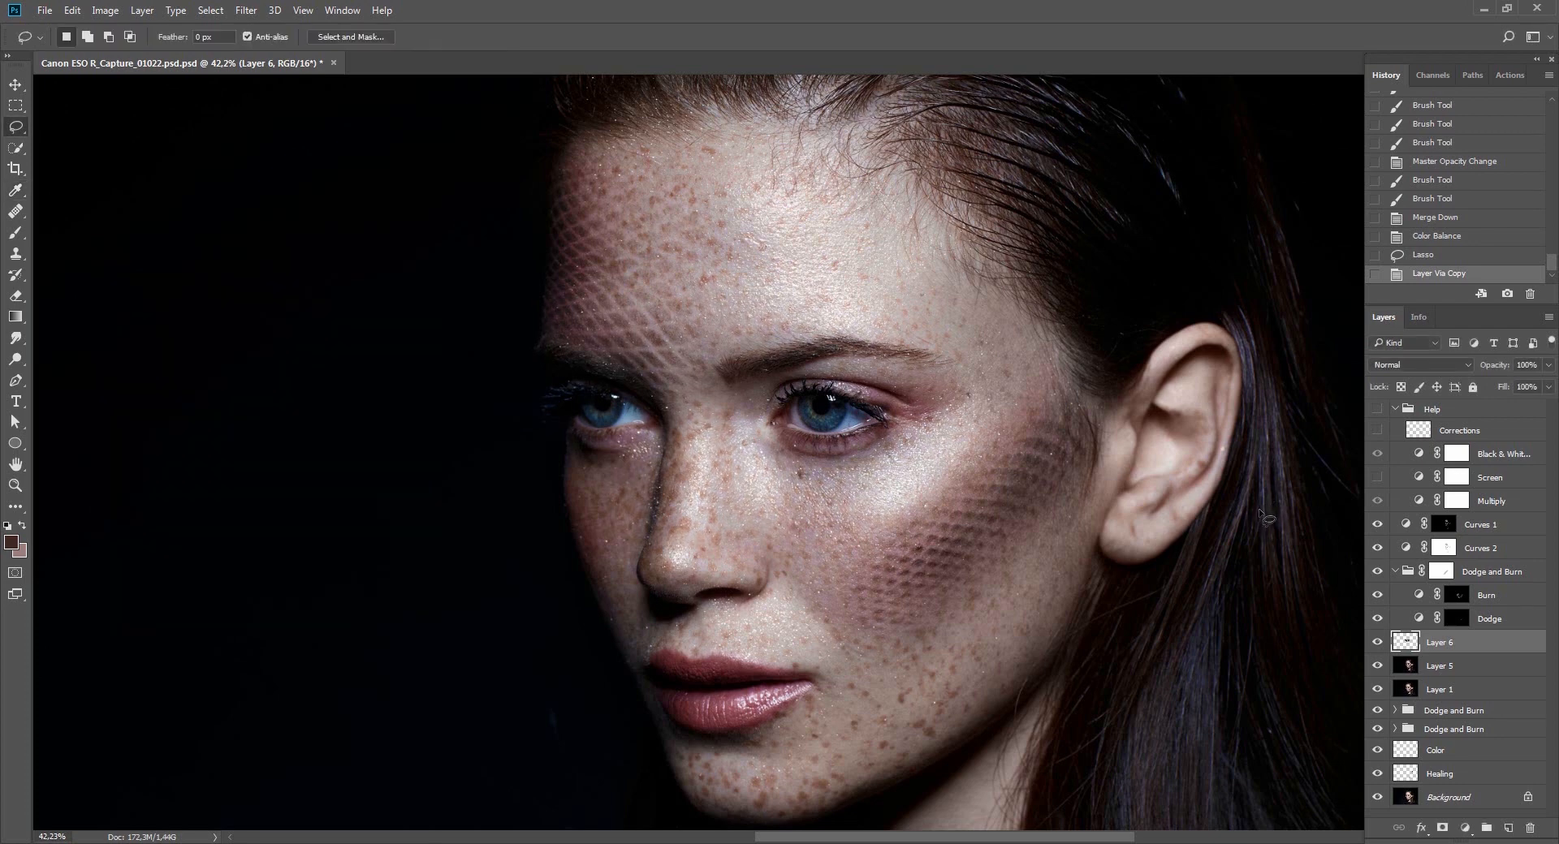
Lighten and desaturate the blues sampled from the iris with Hue/Saturation, and compare the eyes before and after.
key(ctrl+u)
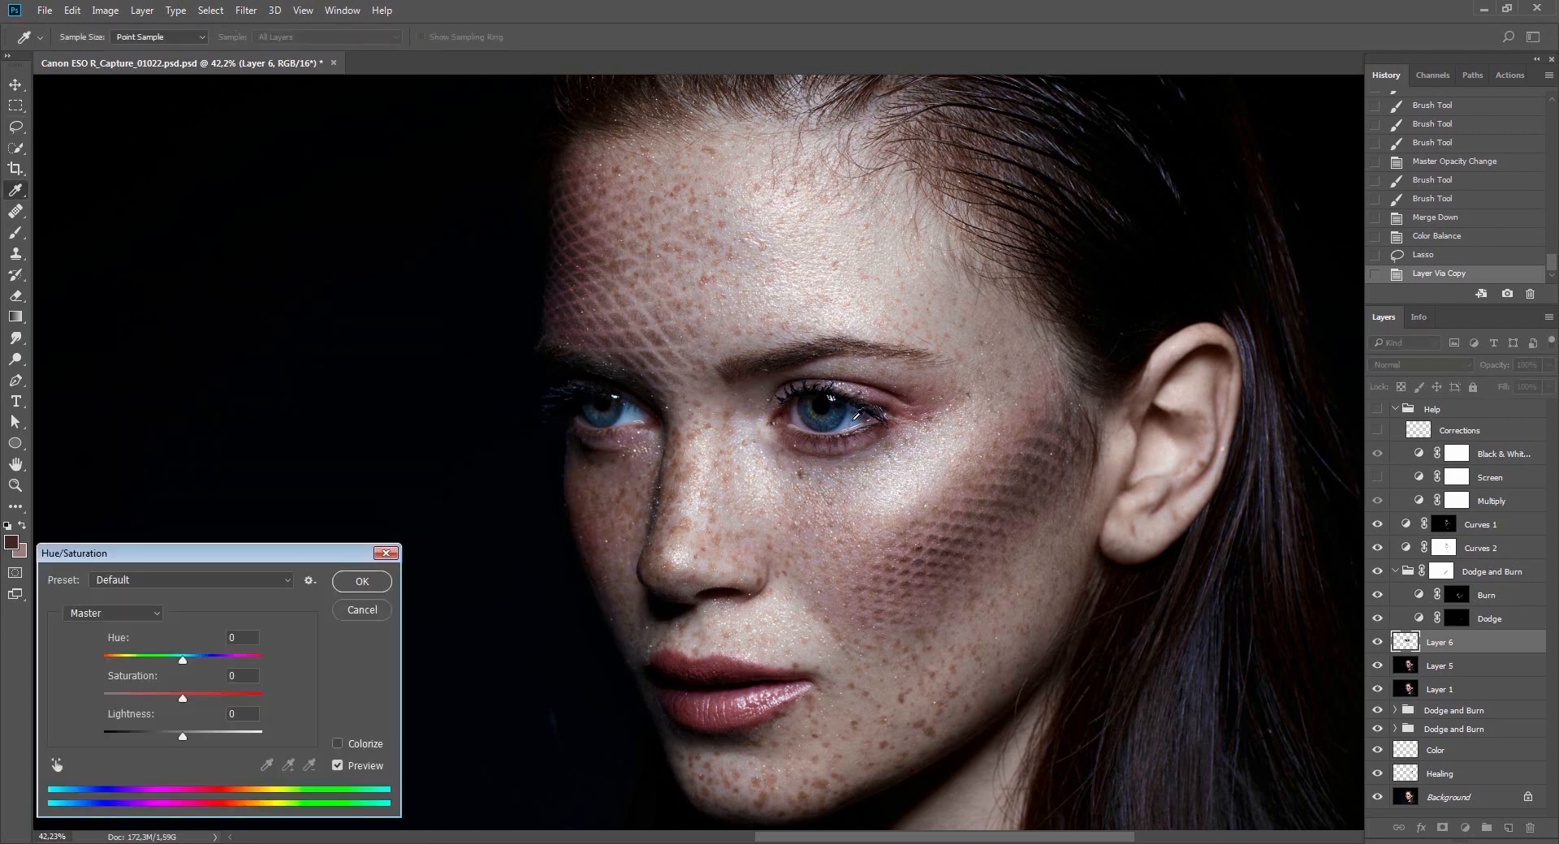
click(853, 424)
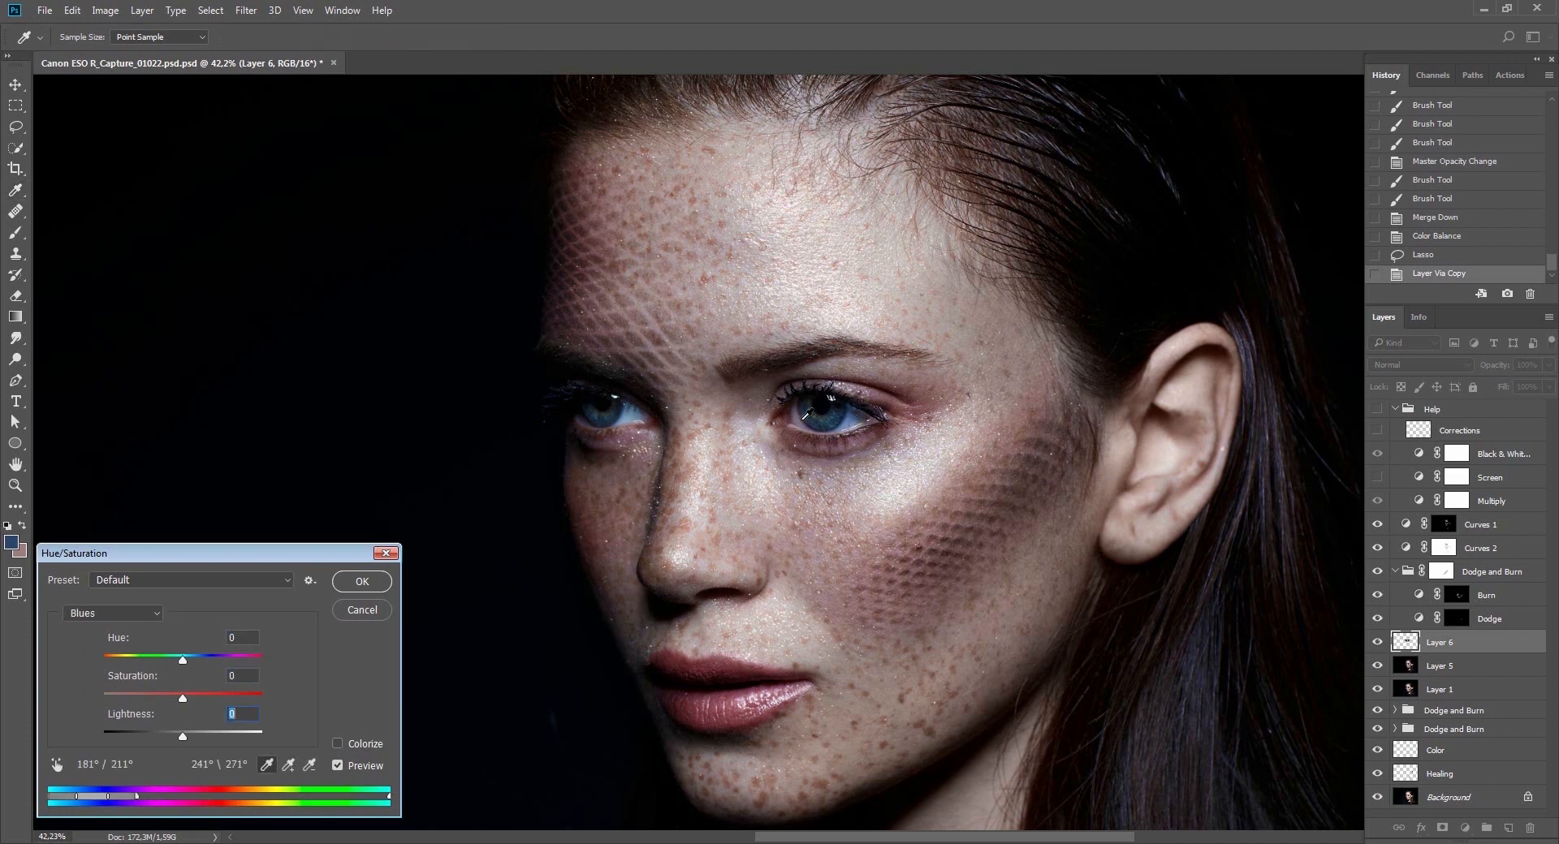
key(shift+Up)
key(shift+Up)
key(Up)
key(shift+Tab)
key(shift+Down)
key(Return)
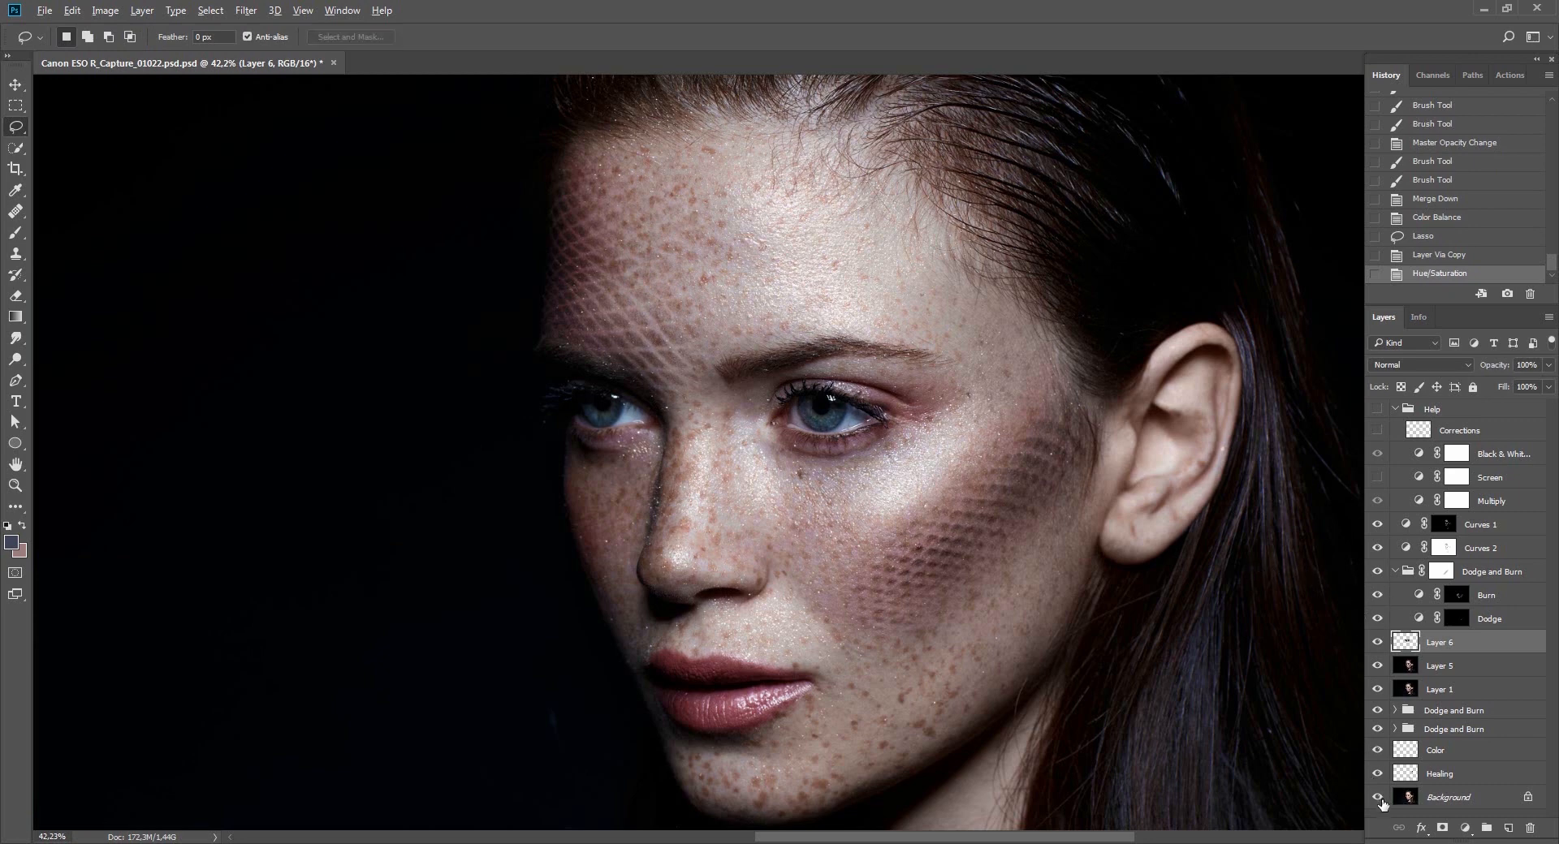
key(ctrl+z)
key(ctrl+z)
Hide the adjusted eye layer behind a black mask and reveal the near eye with a 97 px white brush at 100% opacity.
alt+click(1442, 828)
key(d)
key(b)
scroll(832, 396, up, 5)
mouse_move(892, 470)
mouse_down()
mouse_move(842, 473)
mouse_move(896, 478)
mouse_move(920, 433)
mouse_move(903, 476)
mouse_move(938, 470)
mouse_move(918, 456)
mouse_move(977, 461)
mouse_move(895, 391)
mouse_move(949, 458)
mouse_up()
key(0)
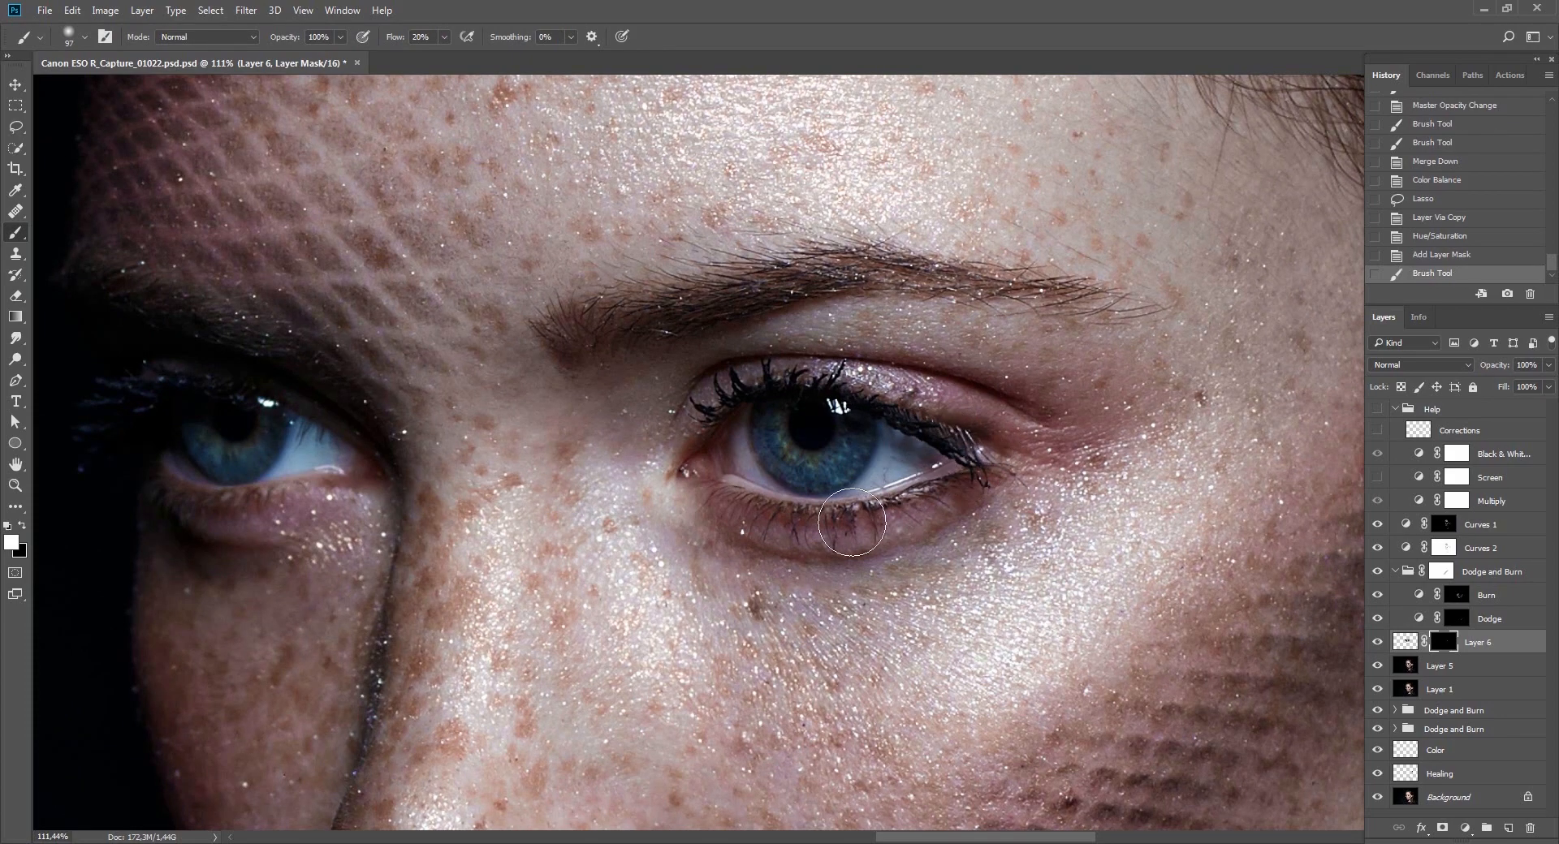
drag(765, 531, 766, 486)
Paint the mask over the lids and lower lash areas of both eyes with the brush at 50% opacity.
key(5)
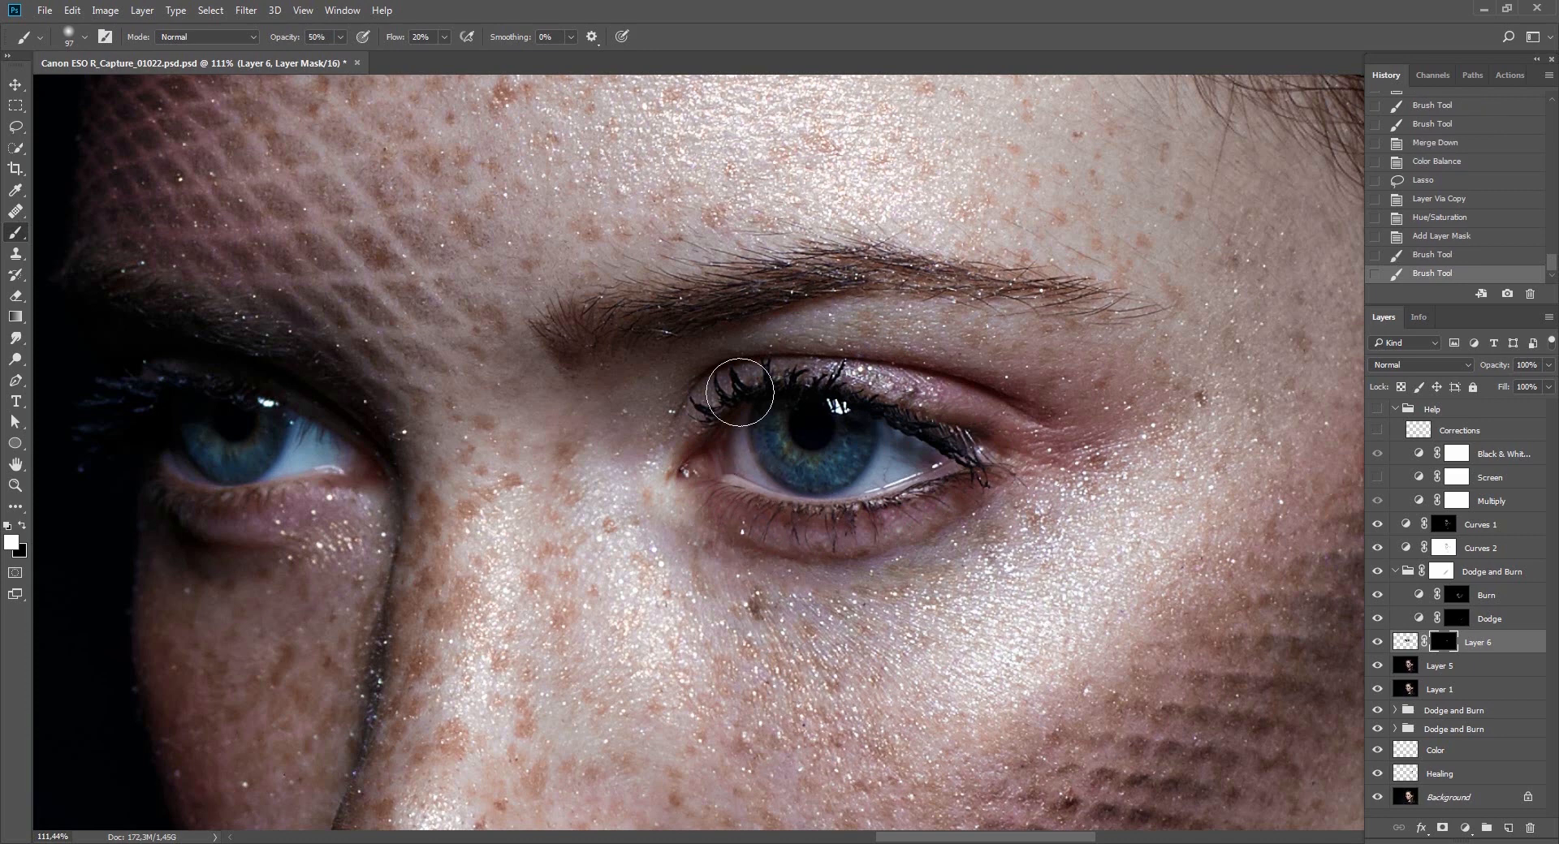
mouse_move(740, 394)
mouse_down()
mouse_move(936, 430)
mouse_move(845, 481)
mouse_up()
drag(697, 518, 1049, 507)
mouse_move(629, 436)
mouse_down()
mouse_move(682, 411)
mouse_move(629, 511)
mouse_up()
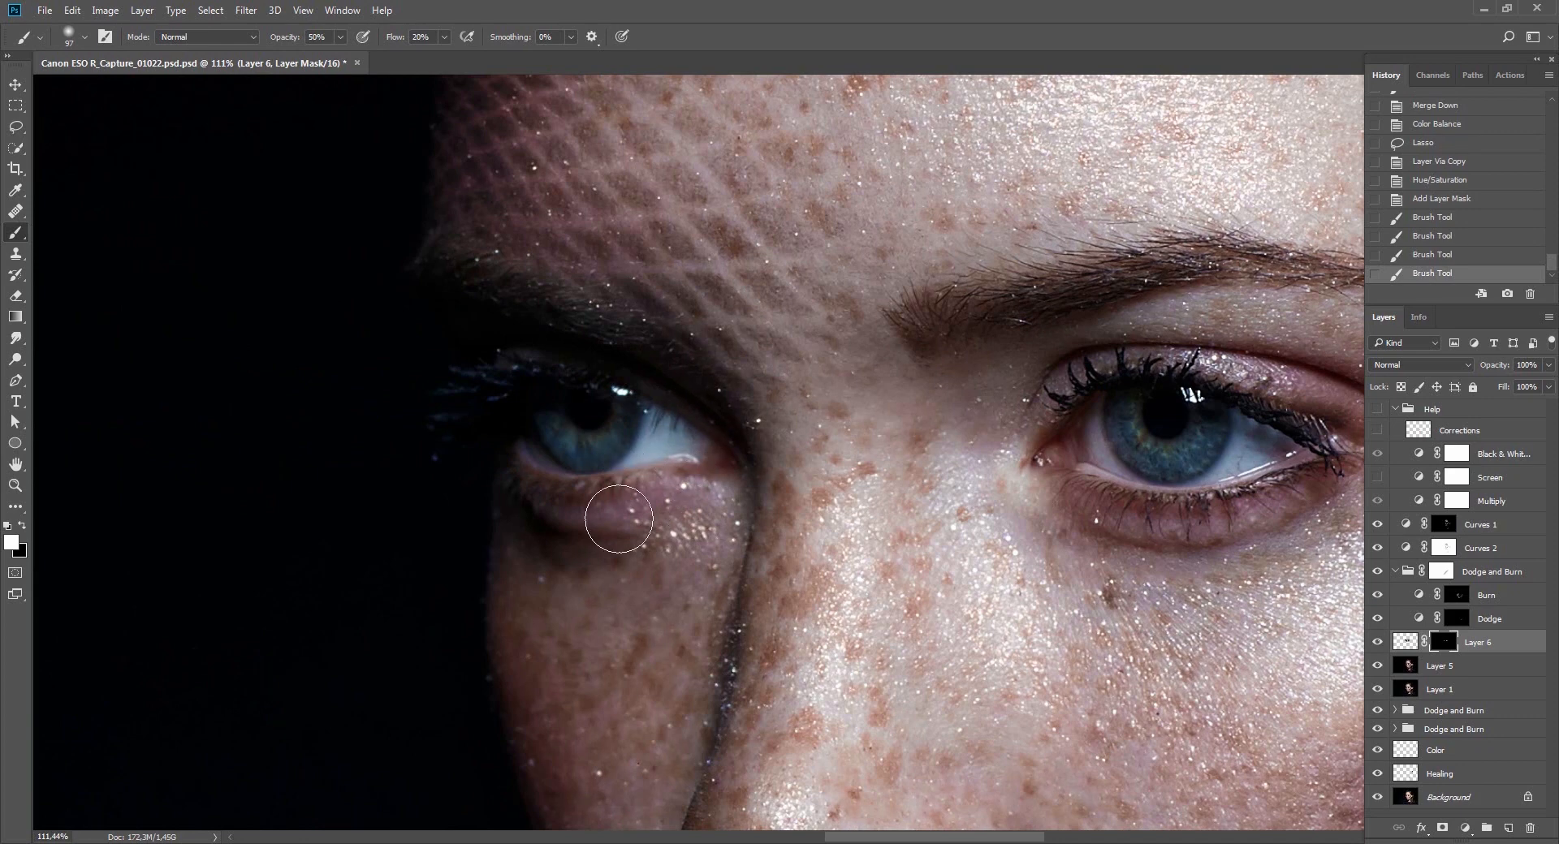
mouse_move(561, 353)
mouse_down()
mouse_move(461, 278)
mouse_move(629, 342)
mouse_move(613, 358)
mouse_up()
drag(916, 557, 609, 517)
mouse_move(867, 440)
mouse_down()
mouse_move(888, 417)
mouse_move(838, 435)
mouse_up()
drag(924, 470, 843, 503)
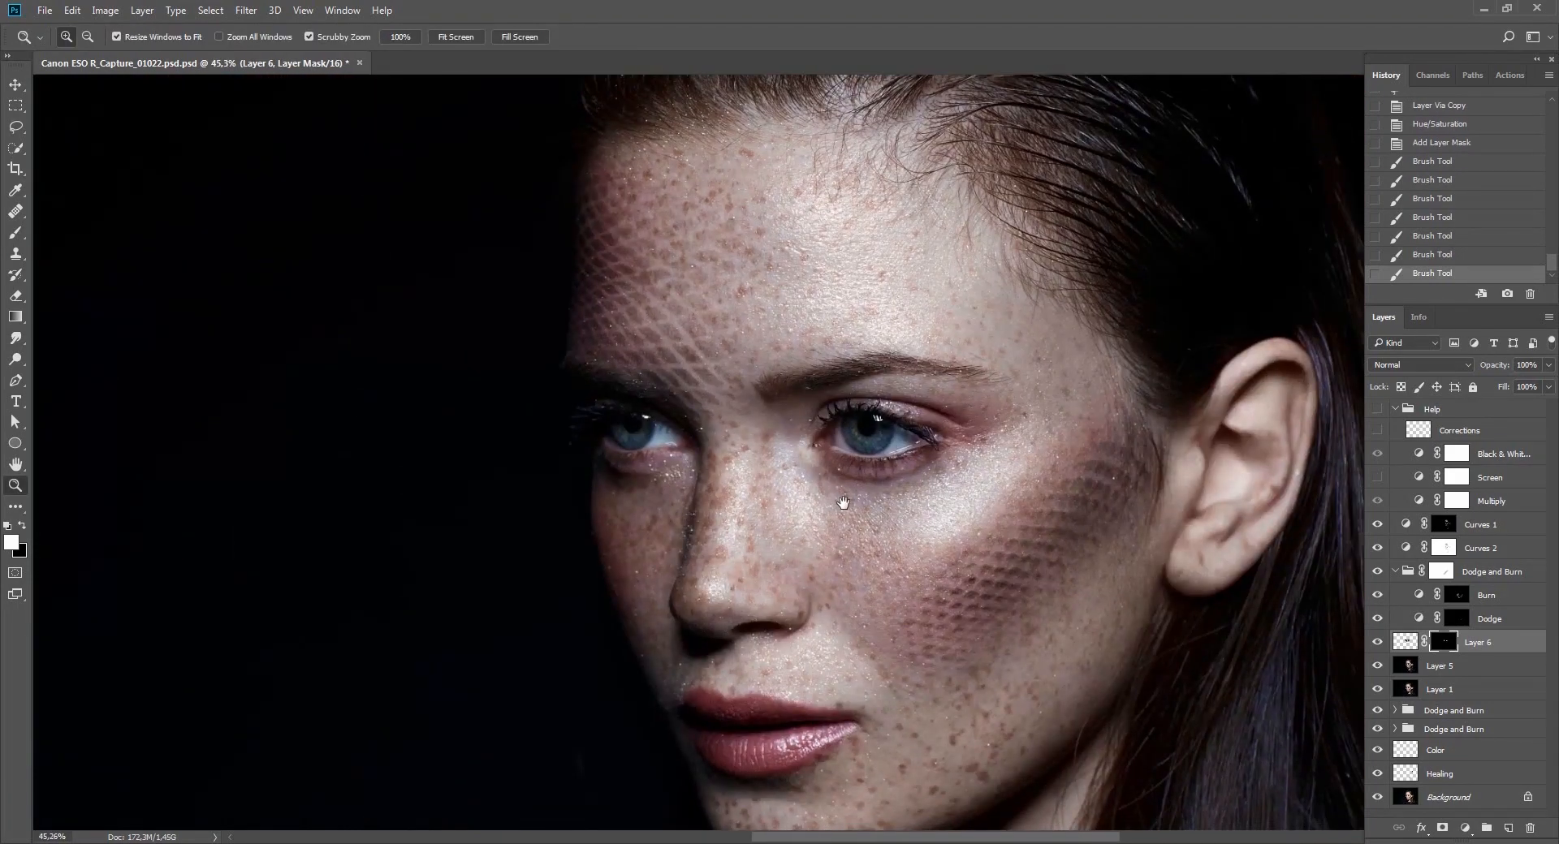
Merge the masked eye layer into Layer 5 and compare the portrait with Layer 5 hidden and shown.
click(1377, 642)
key(ctrl+e)
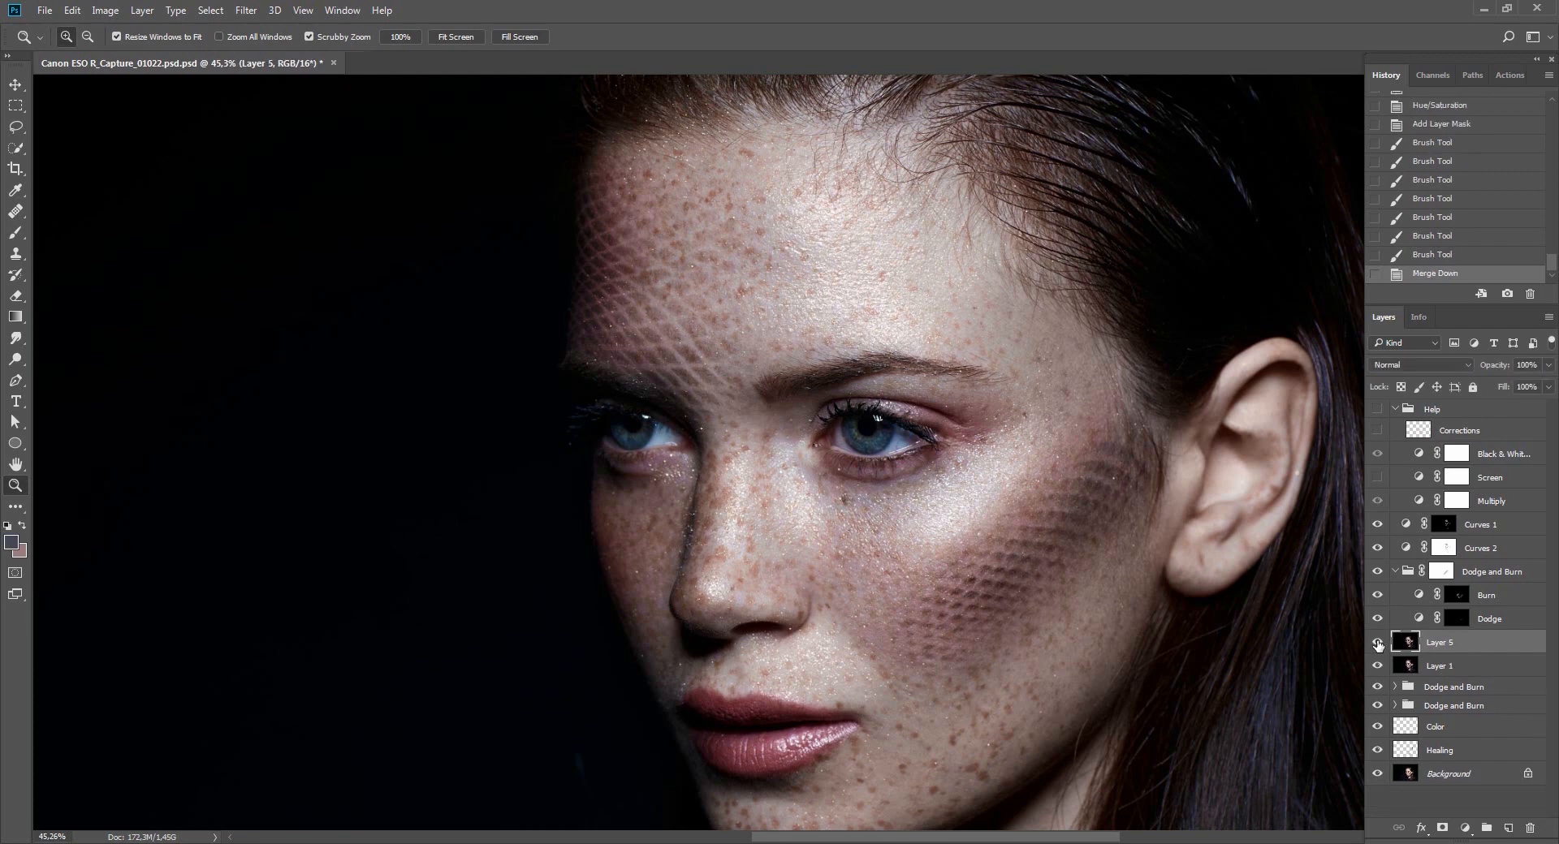
click(1377, 642)
click(1377, 642)
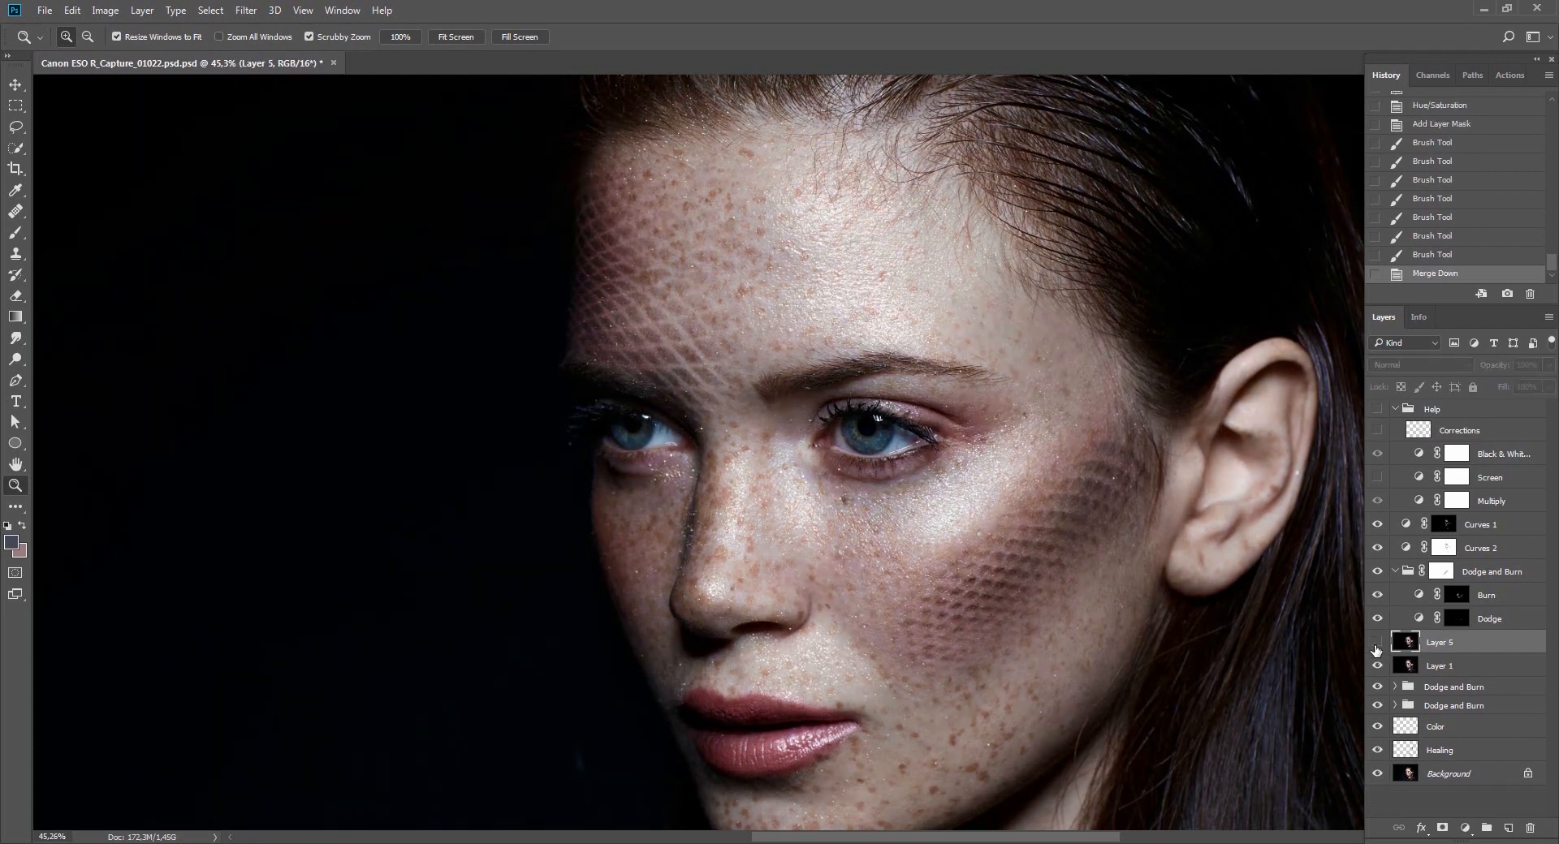
click(1377, 643)
click(1375, 644)
Lasso both eyes on Layer 5 and copy them onto a new layer.
drag(871, 432, 934, 434)
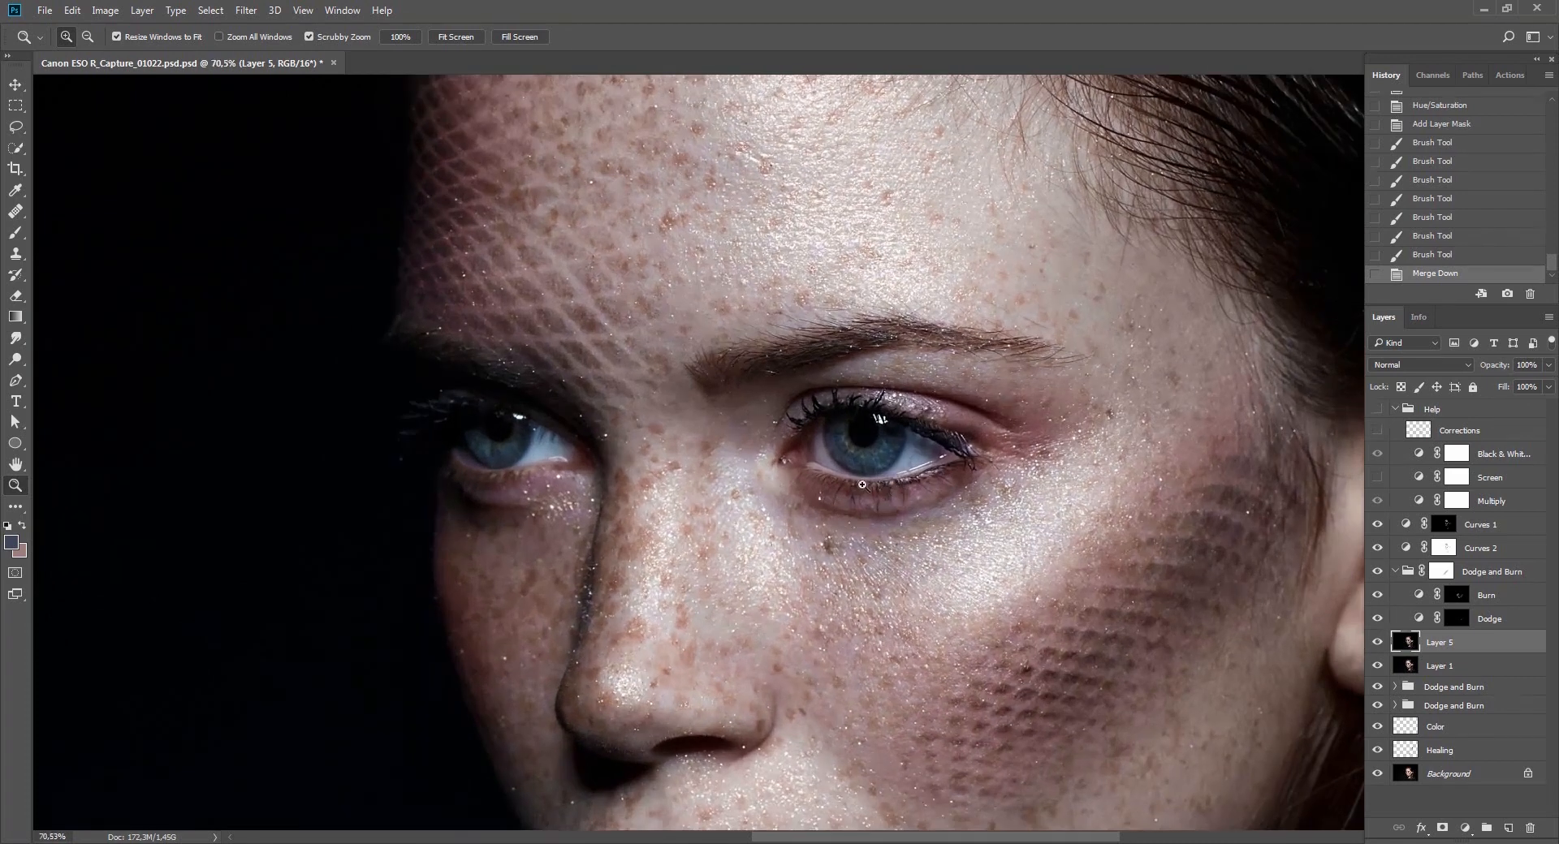
key(l)
mouse_move(786, 370)
mouse_down()
mouse_move(707, 432)
mouse_move(843, 545)
mouse_move(1050, 463)
mouse_move(778, 363)
mouse_up()
mouse_move(619, 420)
shift+mouse_down()
mouse_move(487, 524)
mouse_move(491, 334)
mouse_move(450, 355)
shift+mouse_up()
key(ctrl+j)
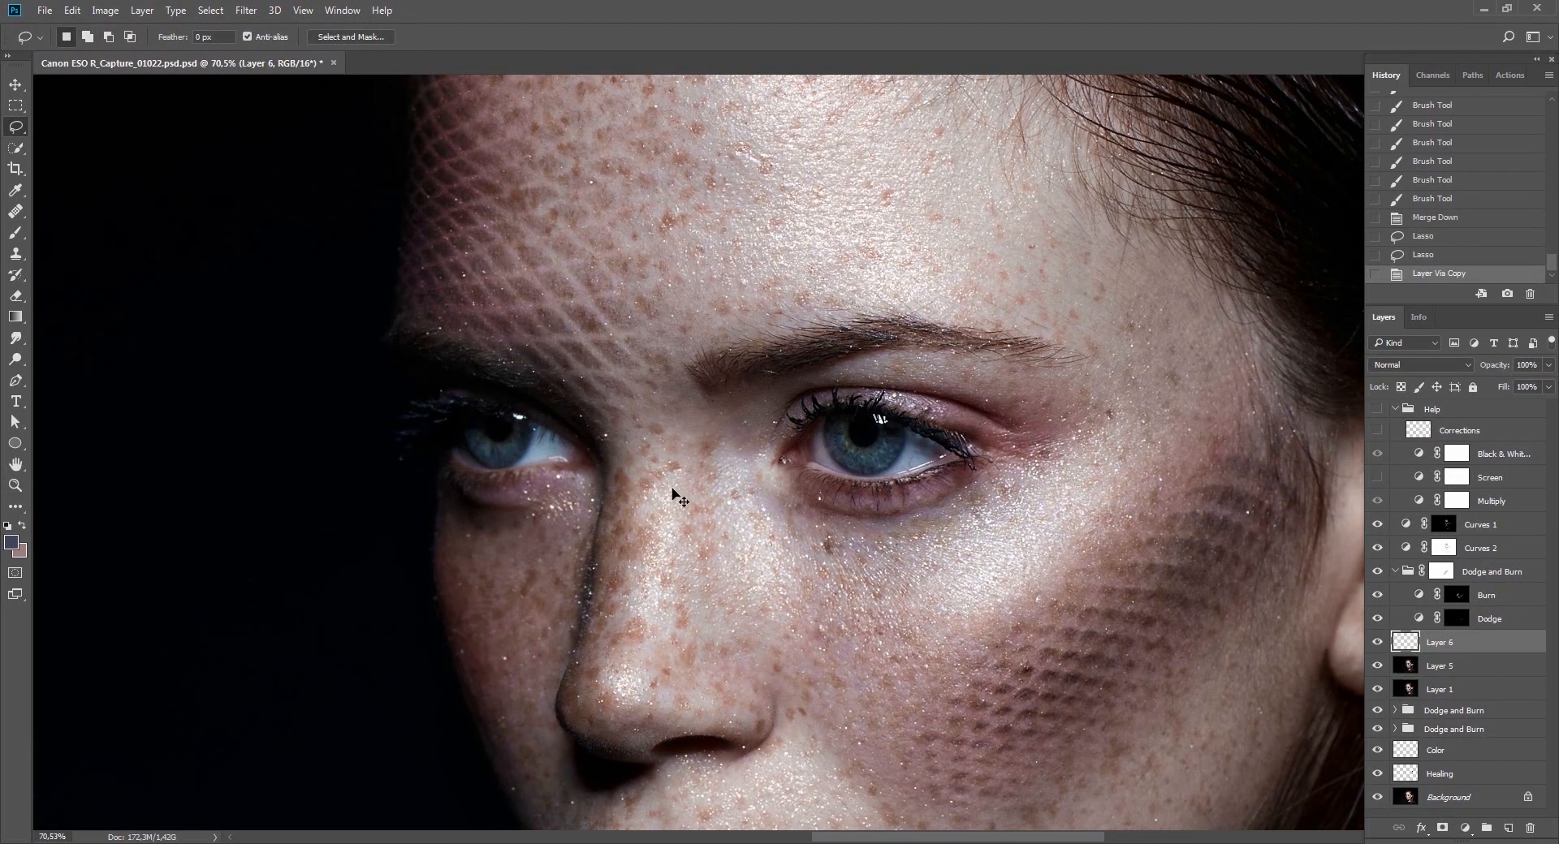
Brighten the copied eyes with Levels, raising the midtone to 1.2 and lowering the white input level.
key(ctrl+l)
key(Tab)
key(Tab)
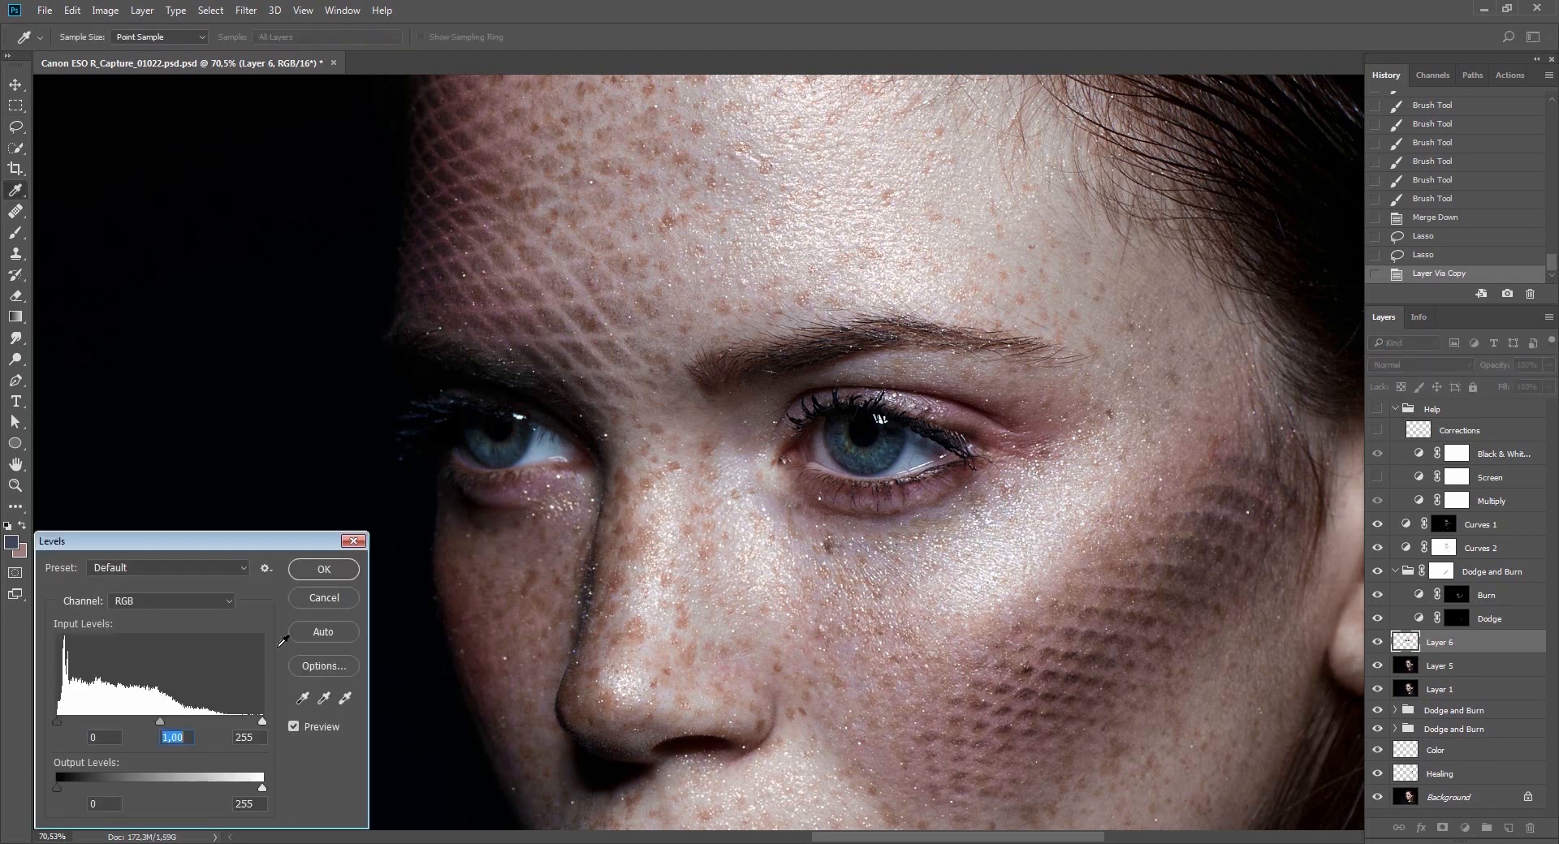
key(shift+Up)
key(Tab)
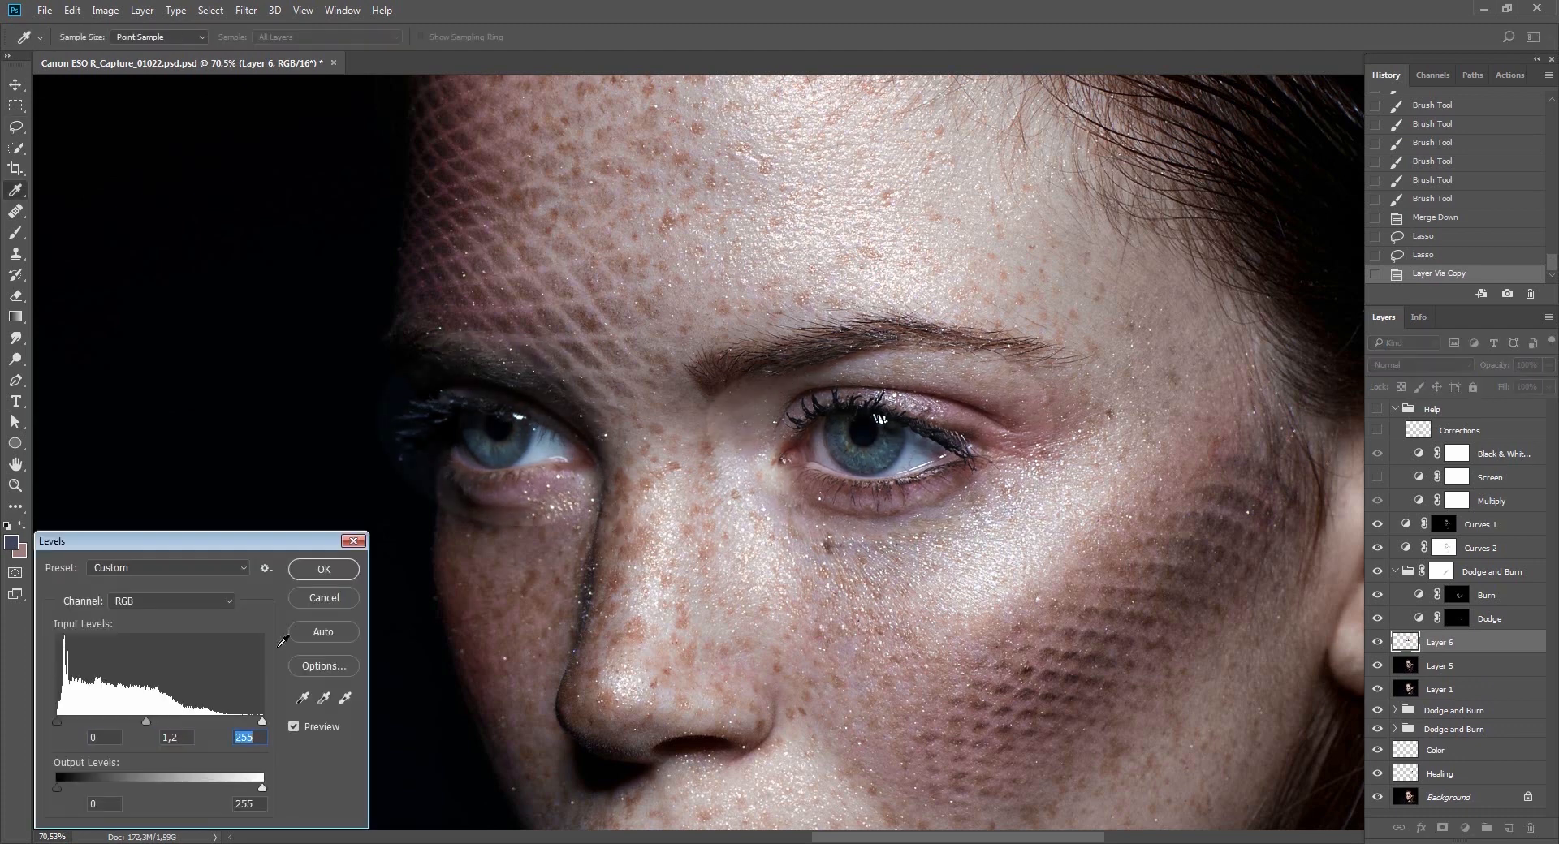
key(shift+Down)
key(Return)
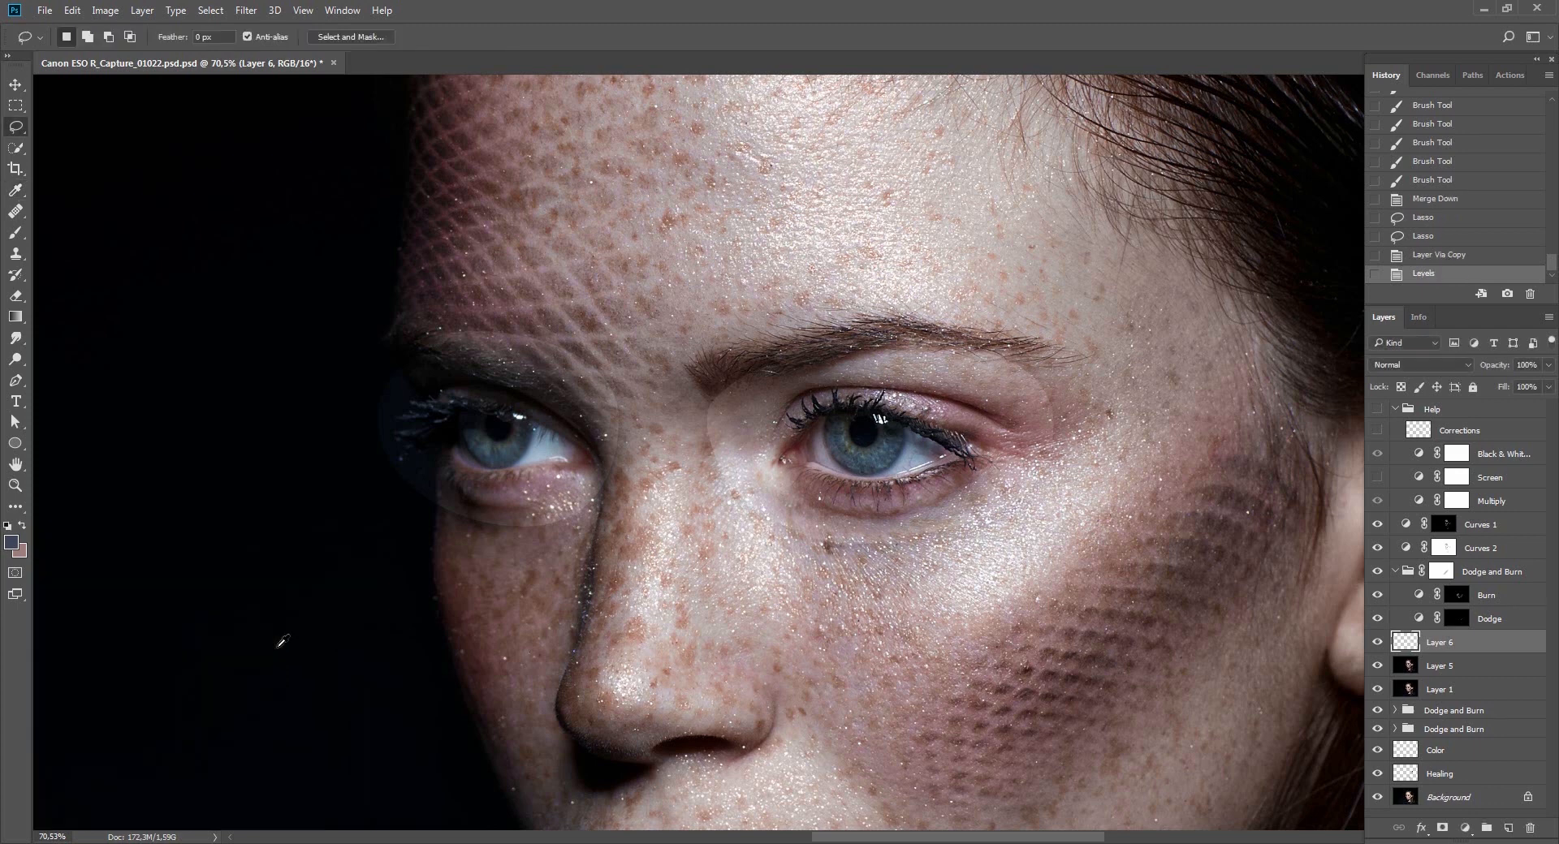
Hide the brightened eye layer behind a black mask, ready the brush at 50% opacity and 40% flow, and save the document.
alt+click(1442, 828)
key(b)
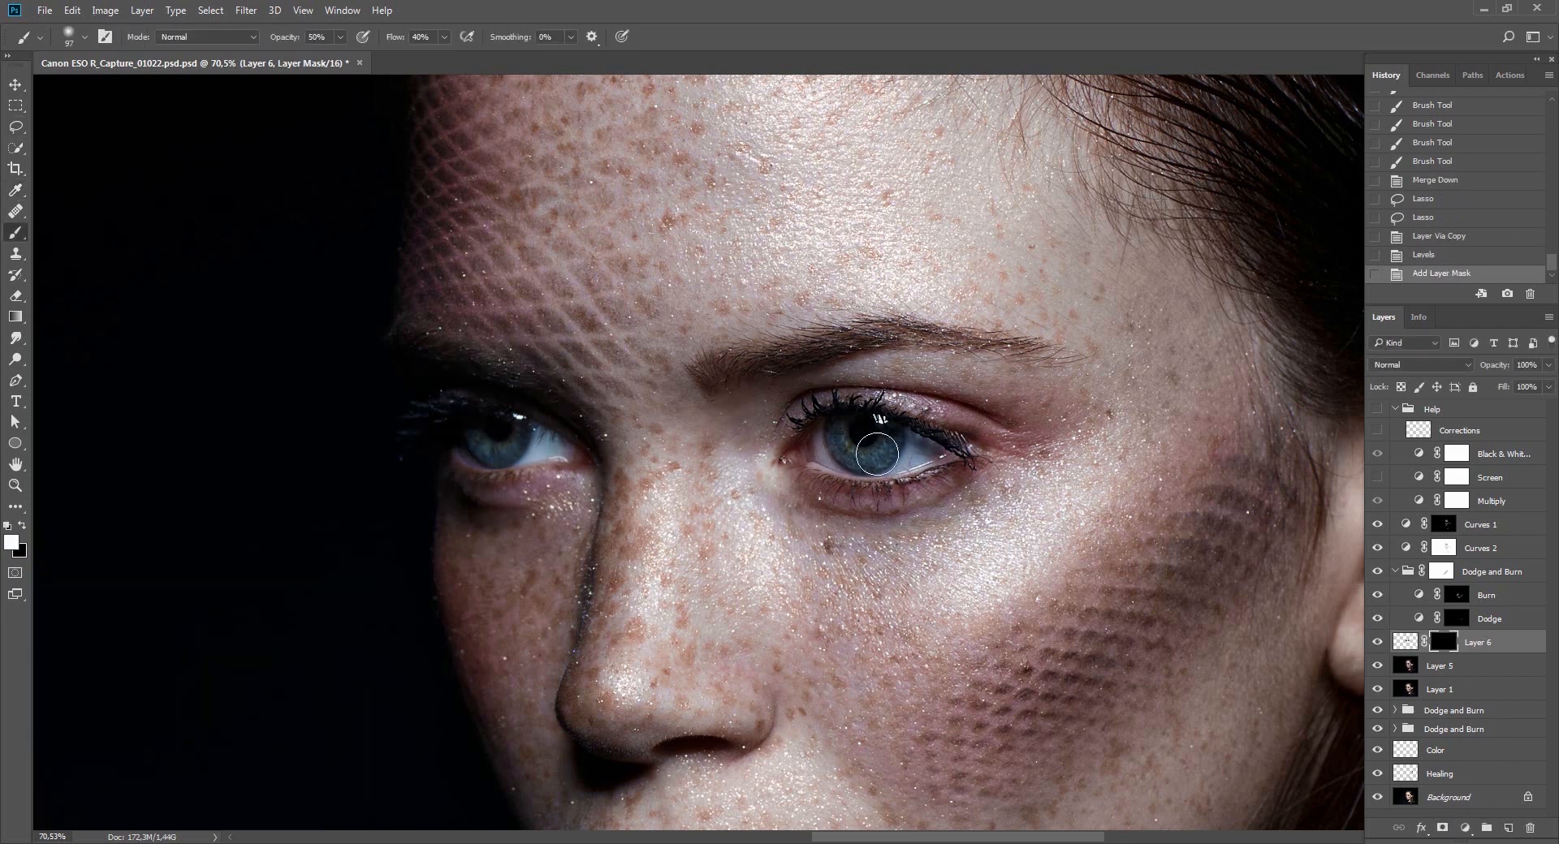
alt+right_click(872, 452)
key(ctrl+s)
Paint white on the mask over the irises to reveal the Levels brightening.
alt+right_click(862, 451)
mouse_move(846, 481)
mouse_down()
mouse_move(873, 436)
mouse_move(851, 467)
mouse_move(865, 441)
mouse_move(872, 463)
mouse_up()
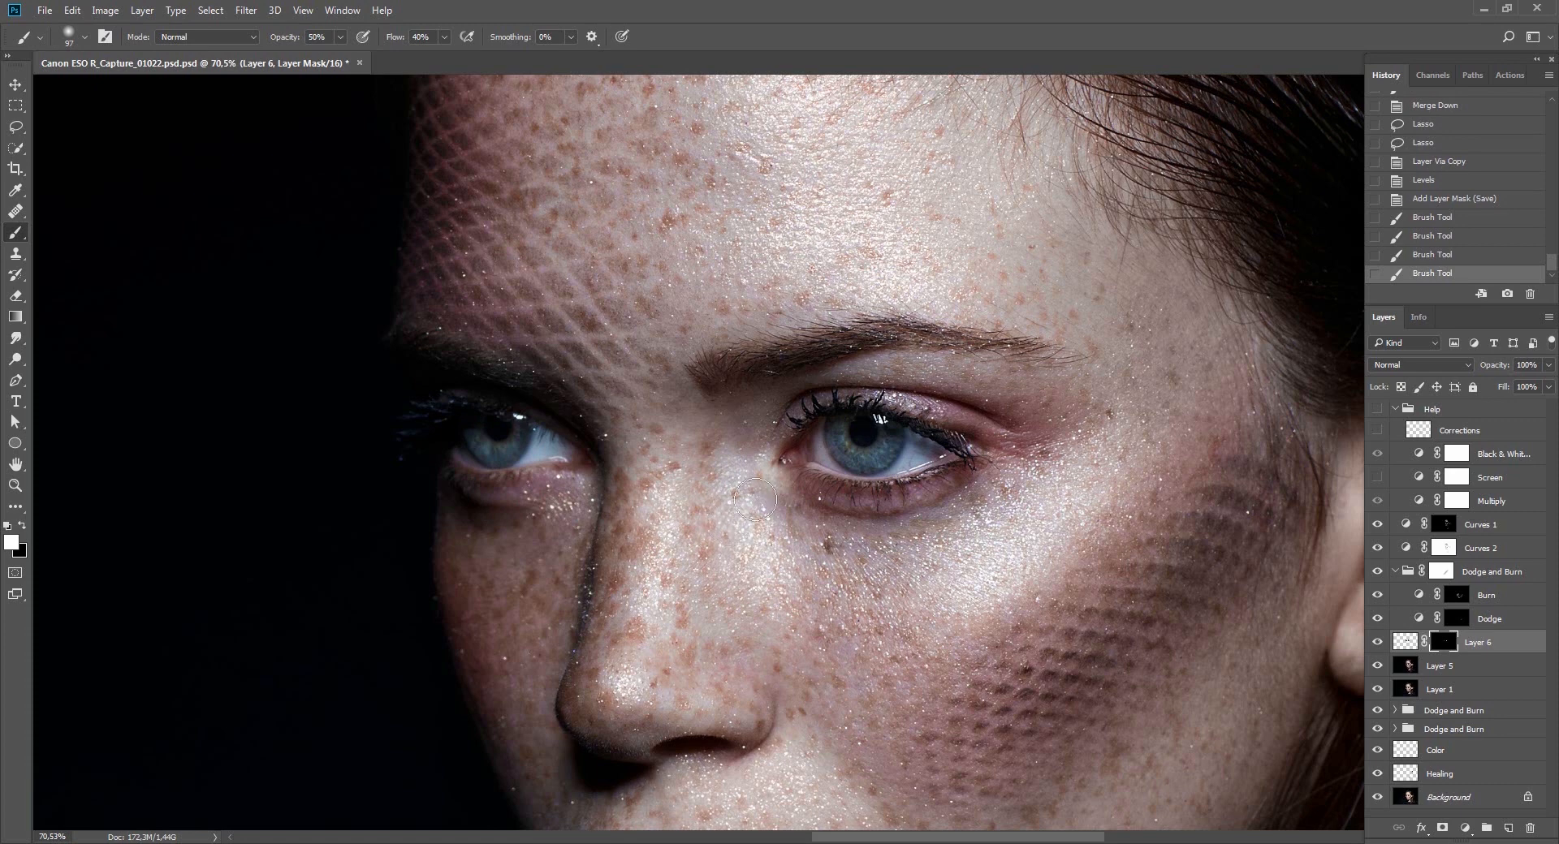
drag(736, 503, 737, 472)
mouse_move(771, 451)
mouse_down()
mouse_move(819, 426)
mouse_move(746, 455)
mouse_up()
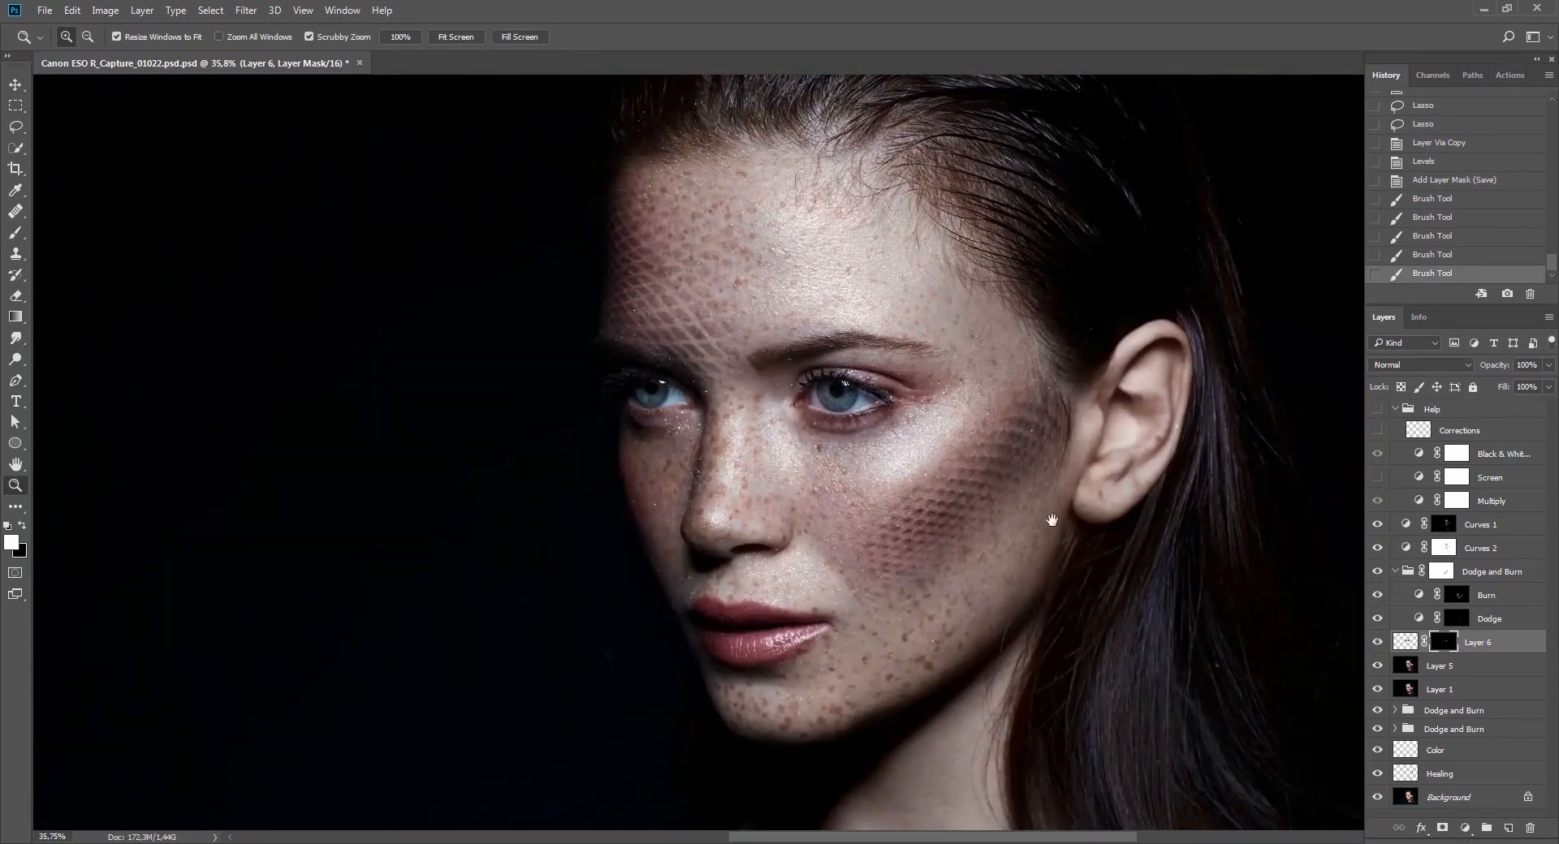
Compare the eyes with and without the brightening layer and set its opacity to 70%.
click(1377, 642)
click(1377, 642)
key(v)
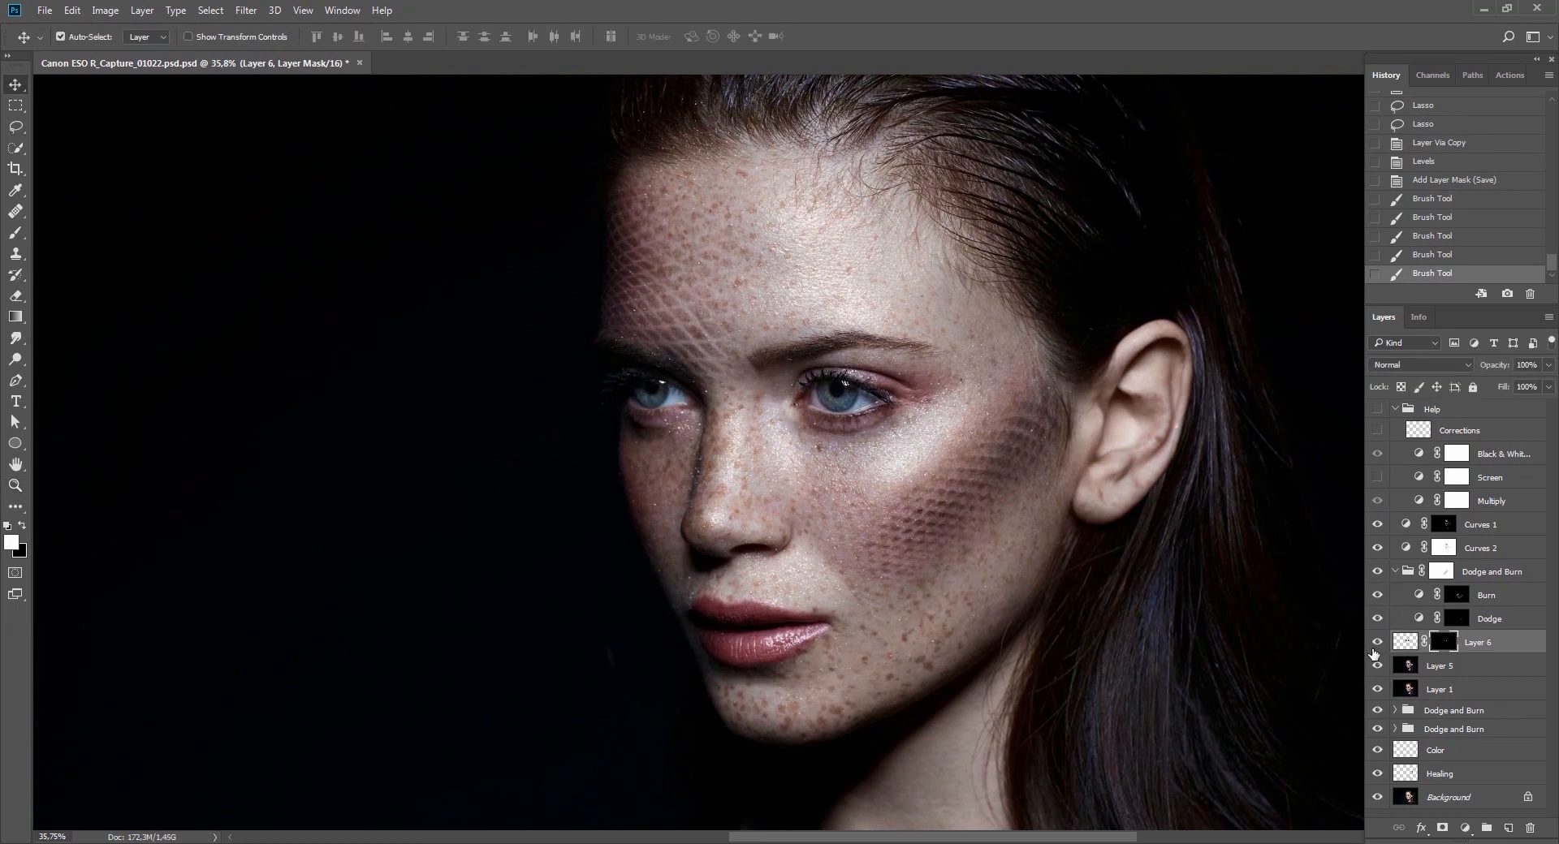
key(7)
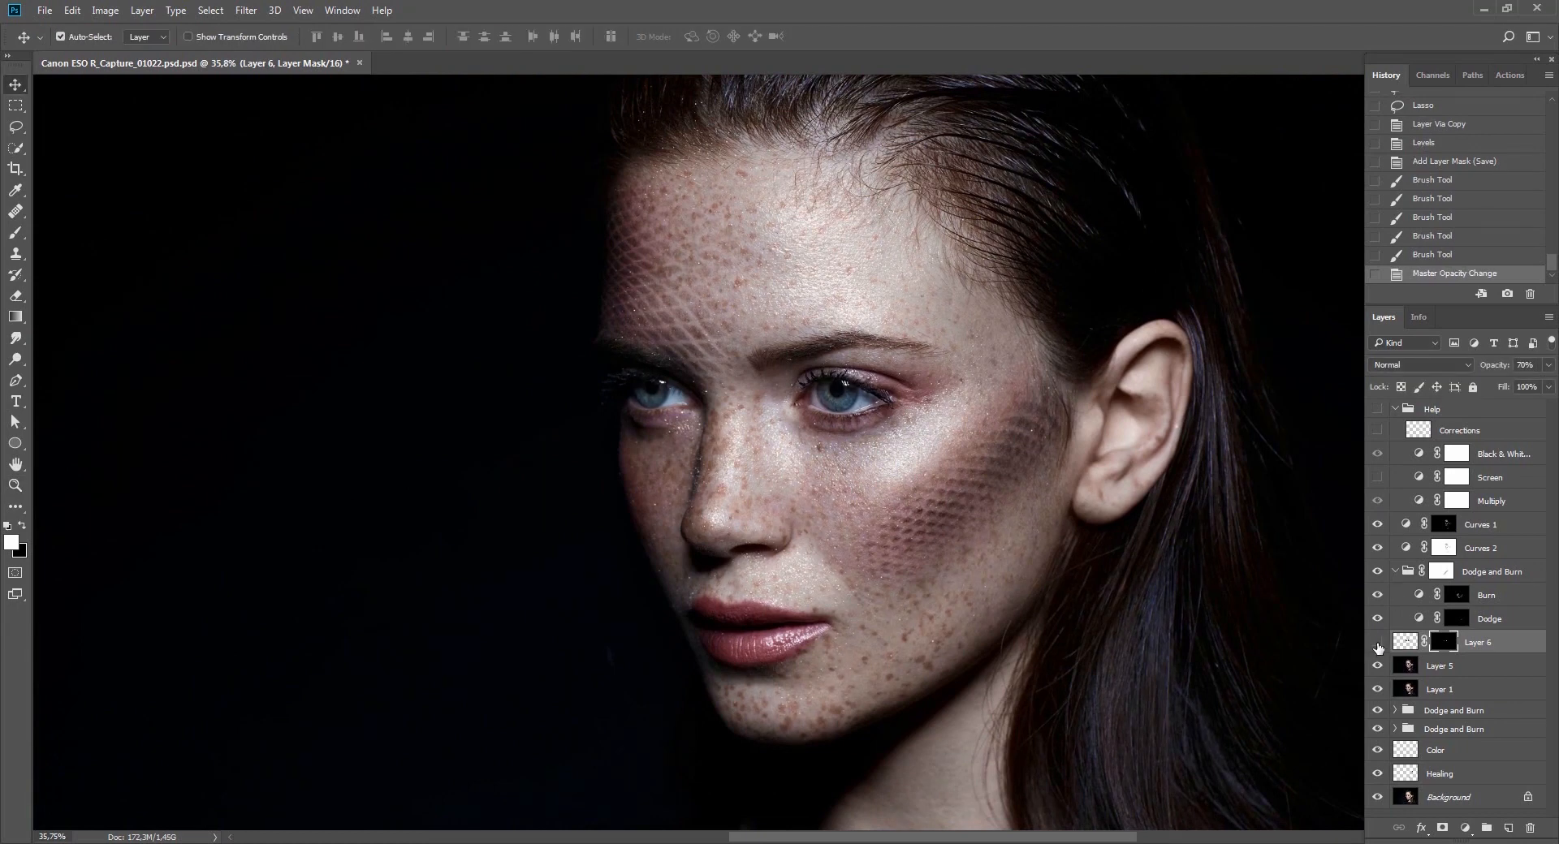
Merge the brightened eye layer down into Layer 5 and check the eyes up close.
key(ctrl)
key(ctrl+e)
key(z)
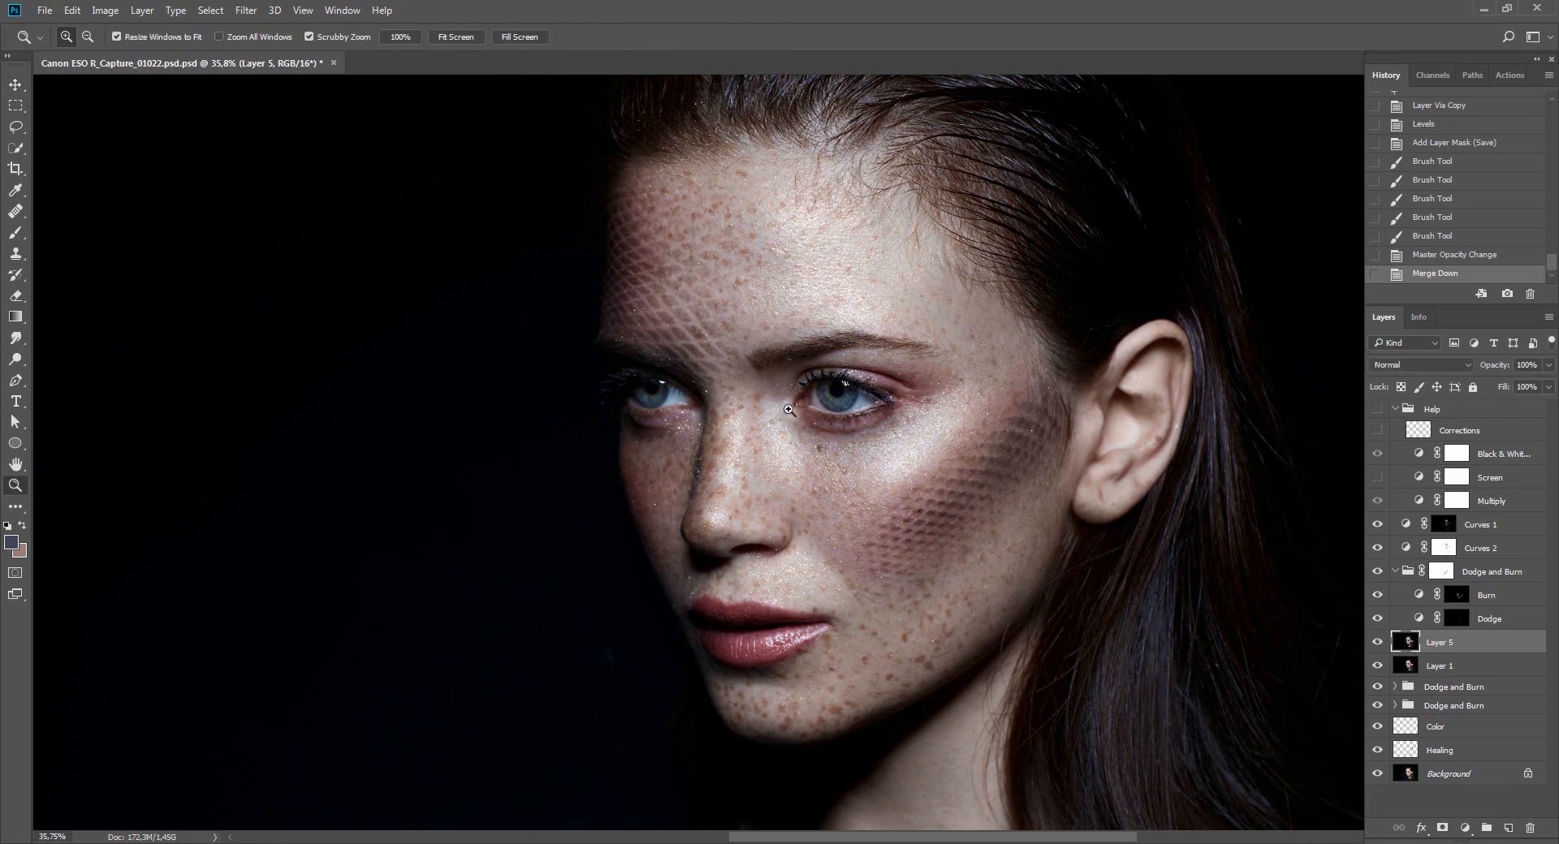
drag(790, 411, 896, 511)
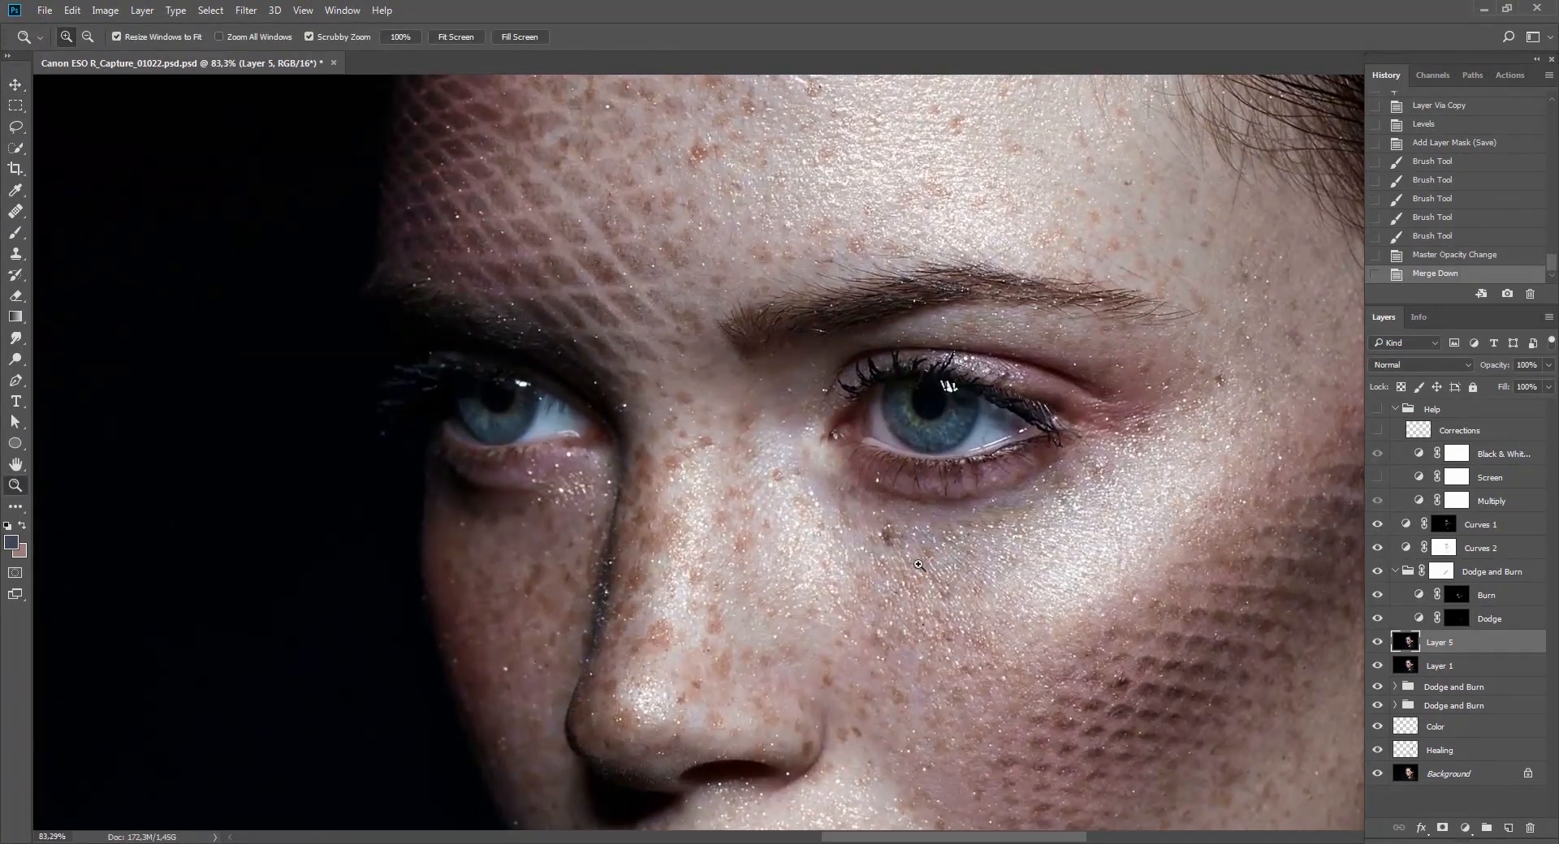
drag(1031, 485, 919, 501)
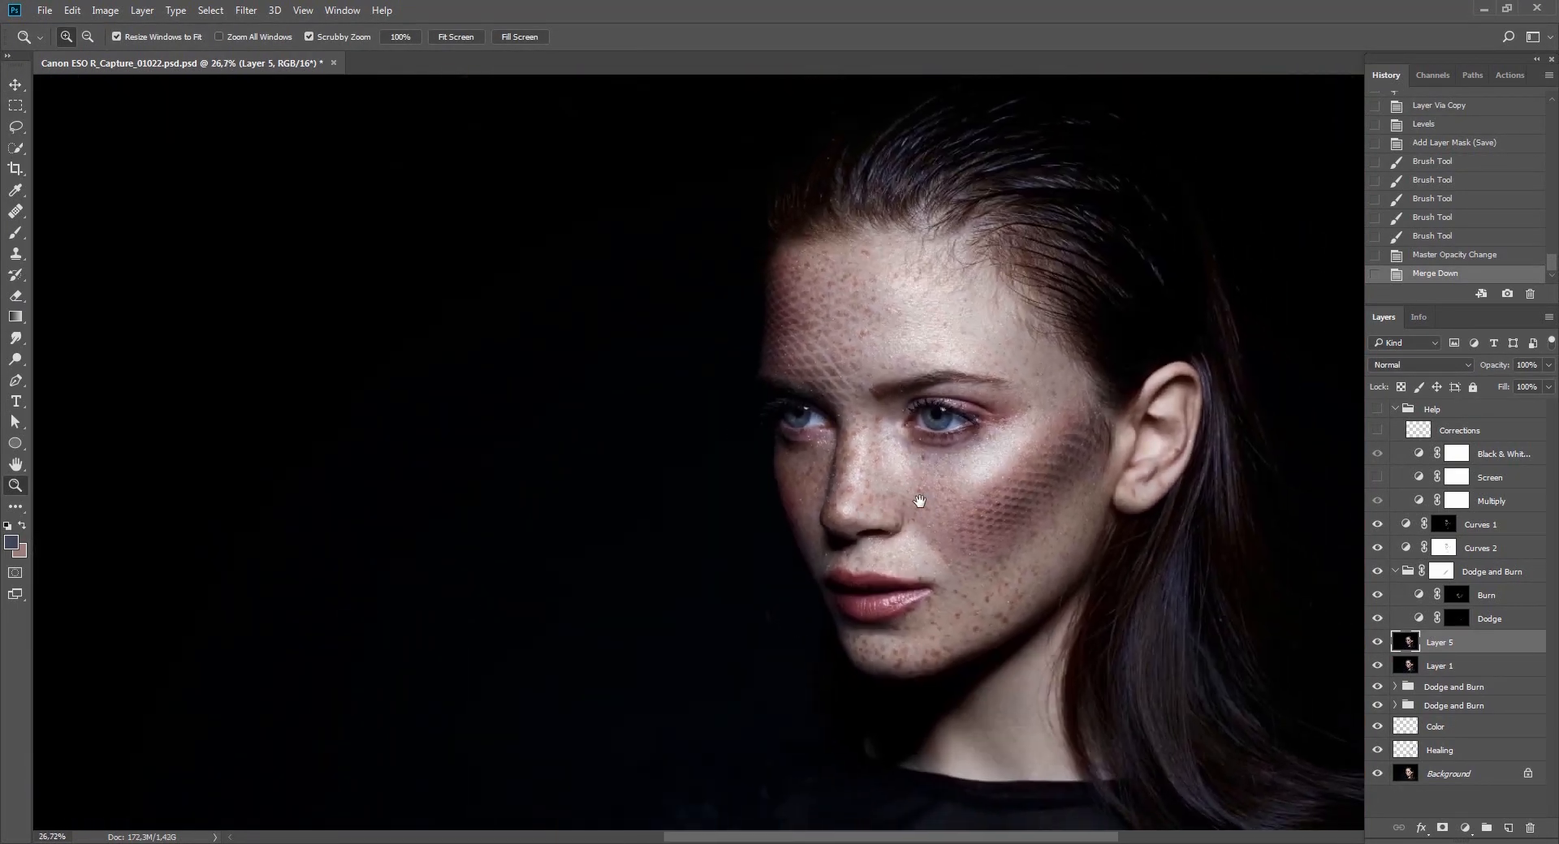
Apply a Vibrance adjustment of 5 to Layer 5 and fade it to 50% opacity.
key(ctrl+alt+v)
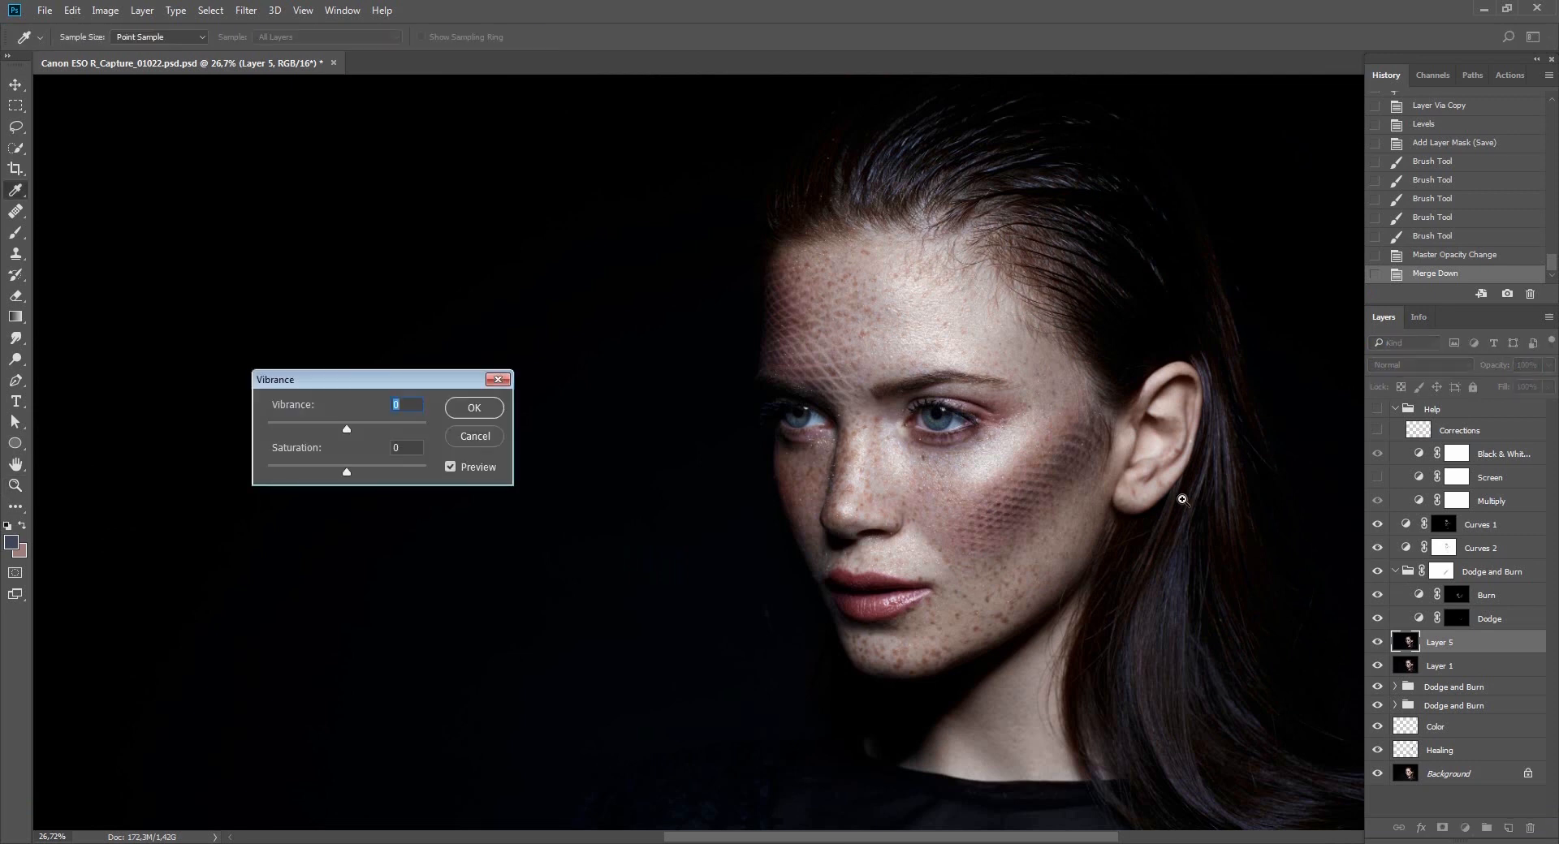
text(5)
key(Return)
key(z)
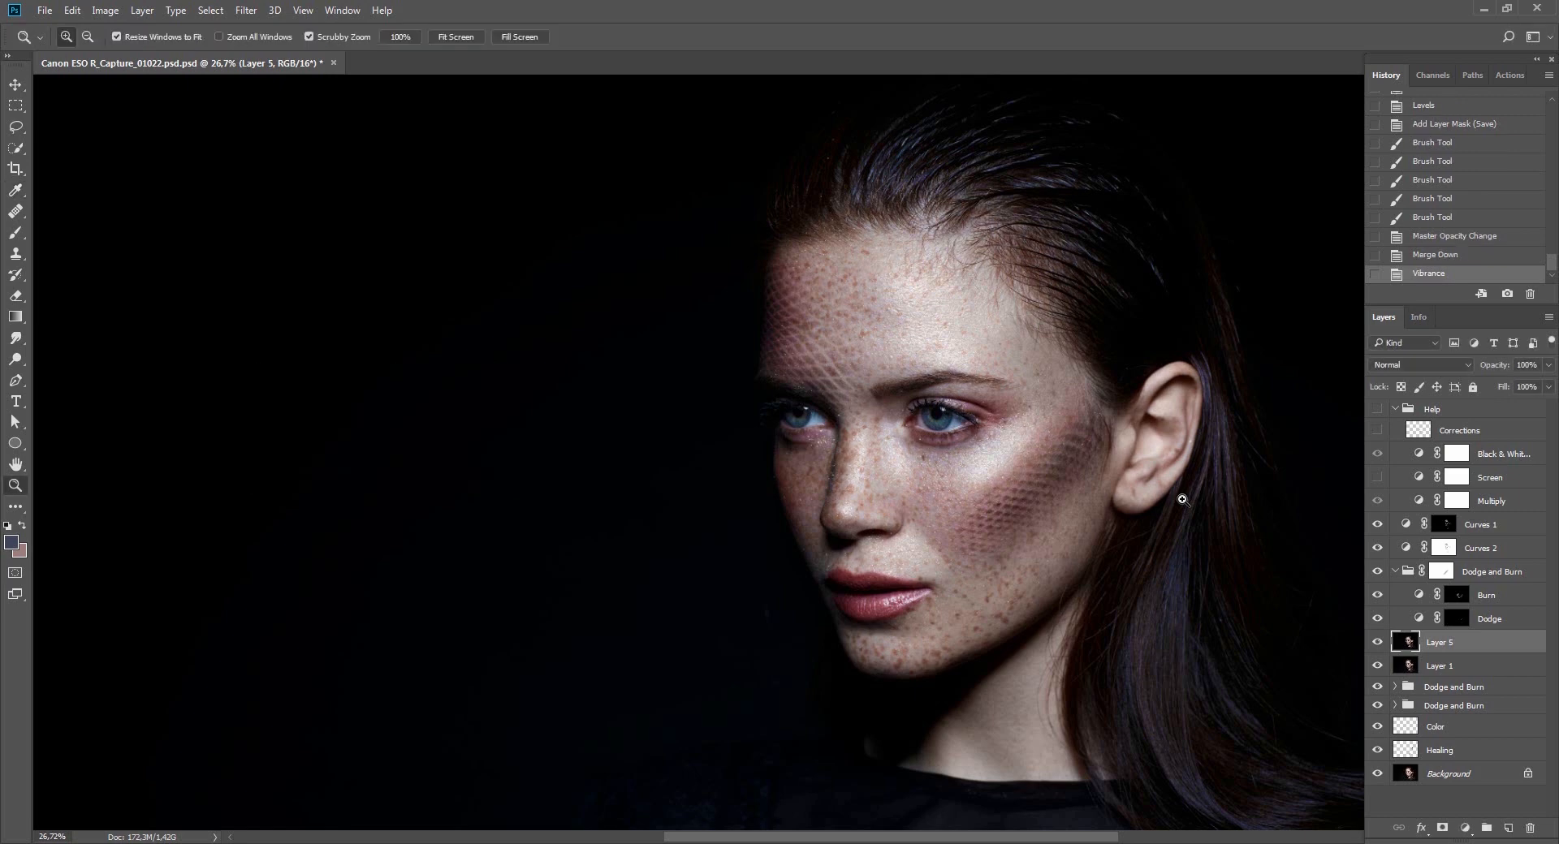
key(ctrl+shift+f)
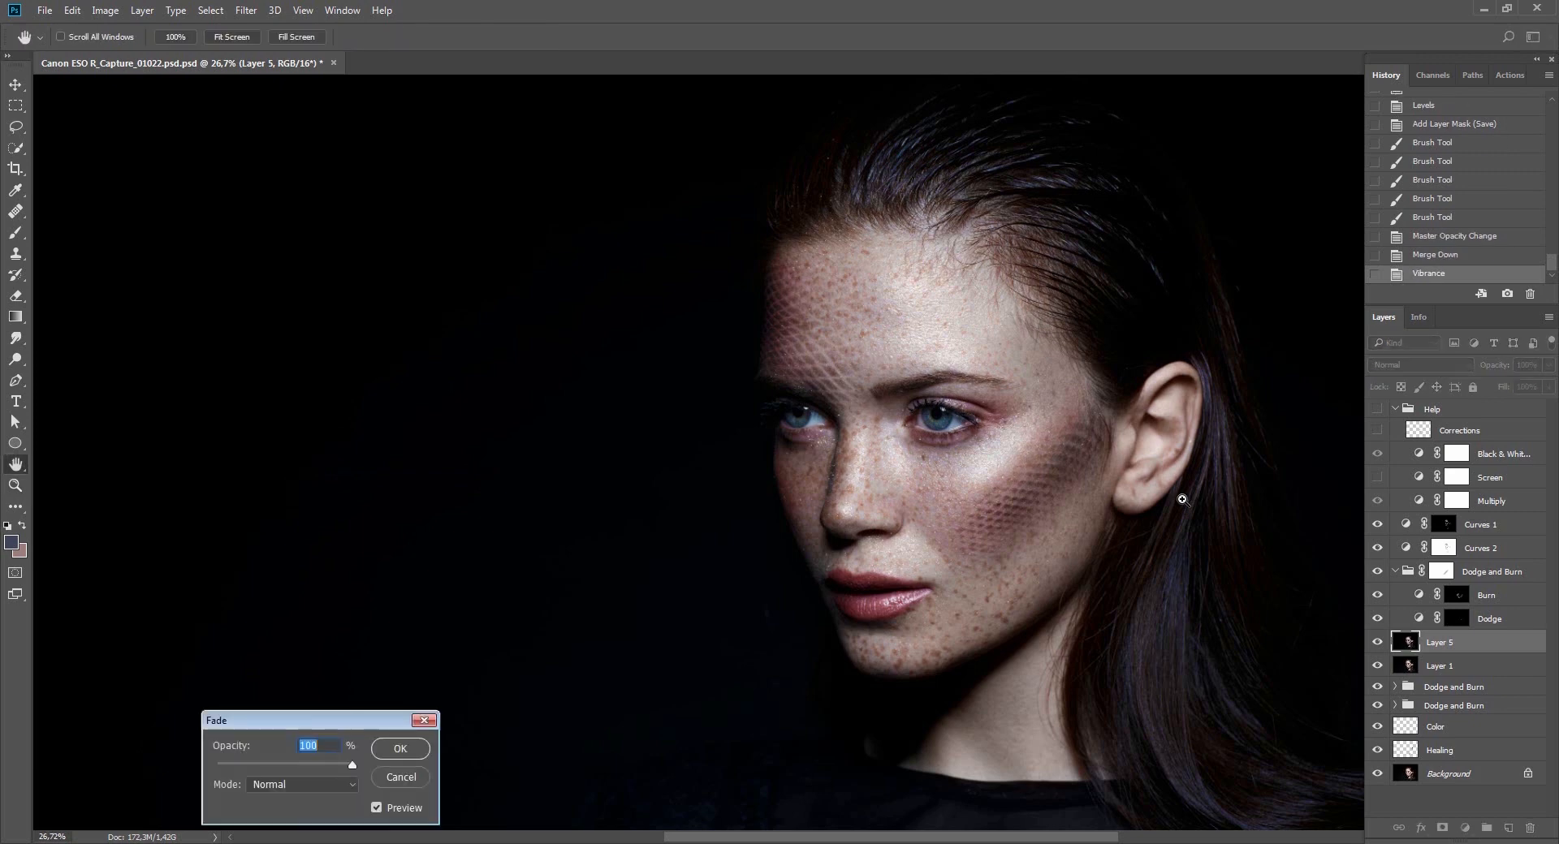
text(50)
key(Return)
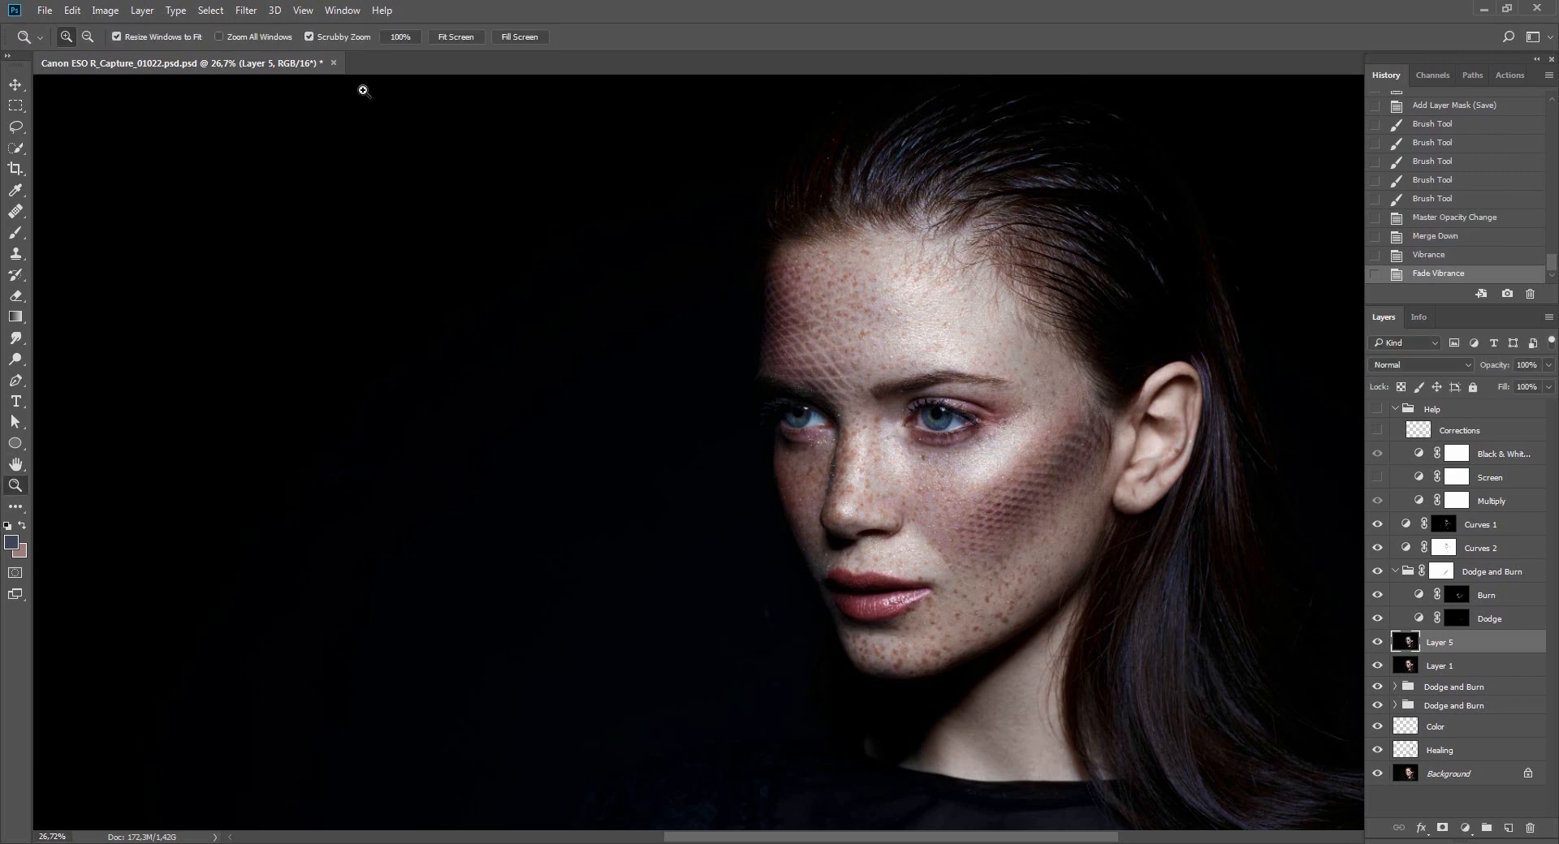
Start a Curves adjustment on Layer 5, add points for the forehead highlight in each channel, and set the green point's output to 28.
click(105, 11)
mouse_move(199, 54)
click(375, 82)
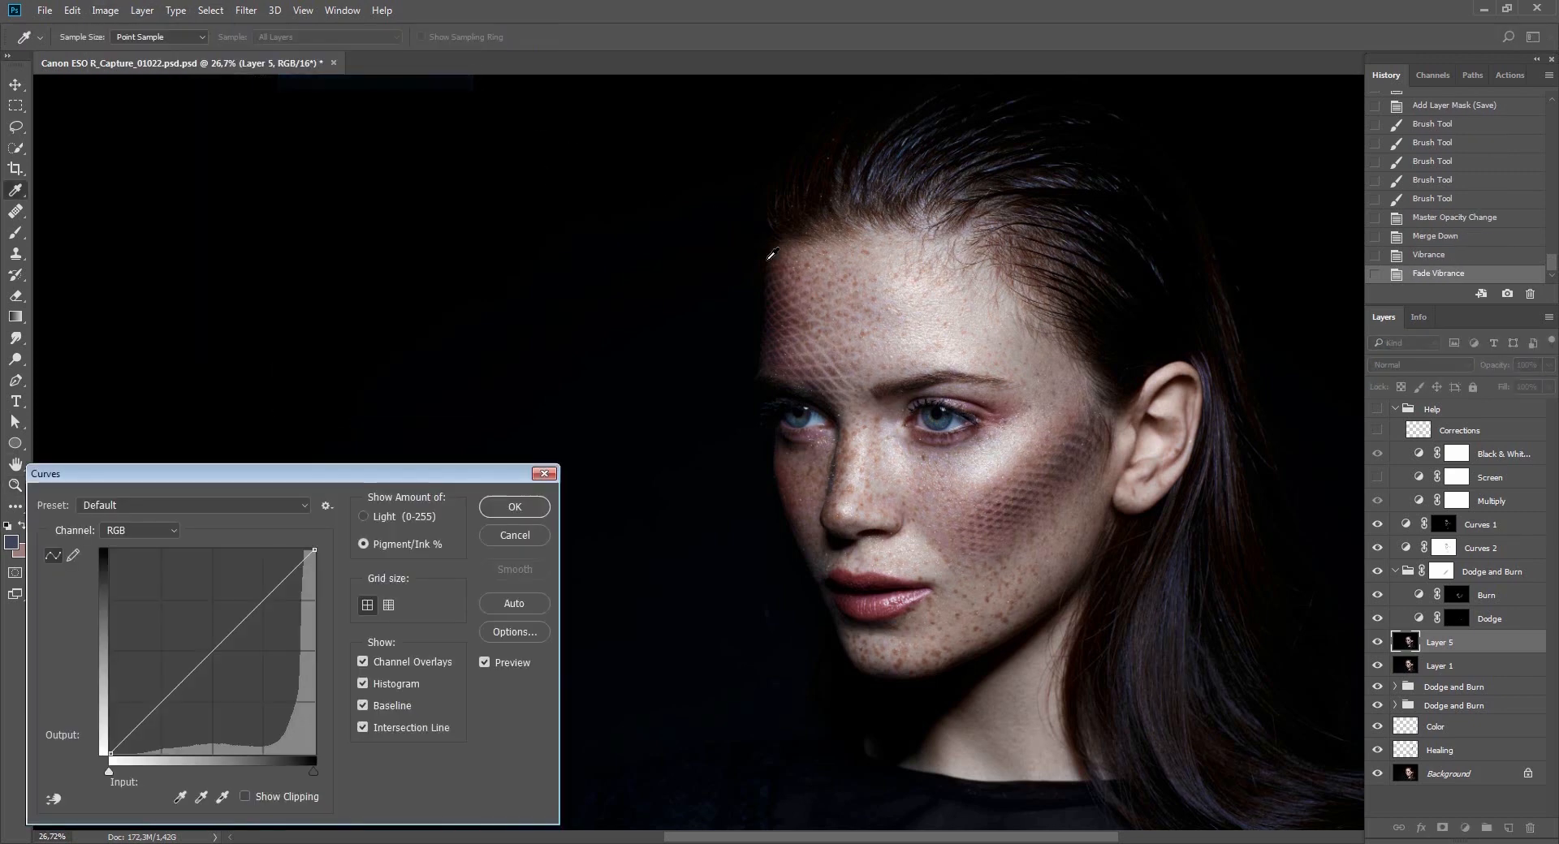
ctrl+shift+click(928, 305)
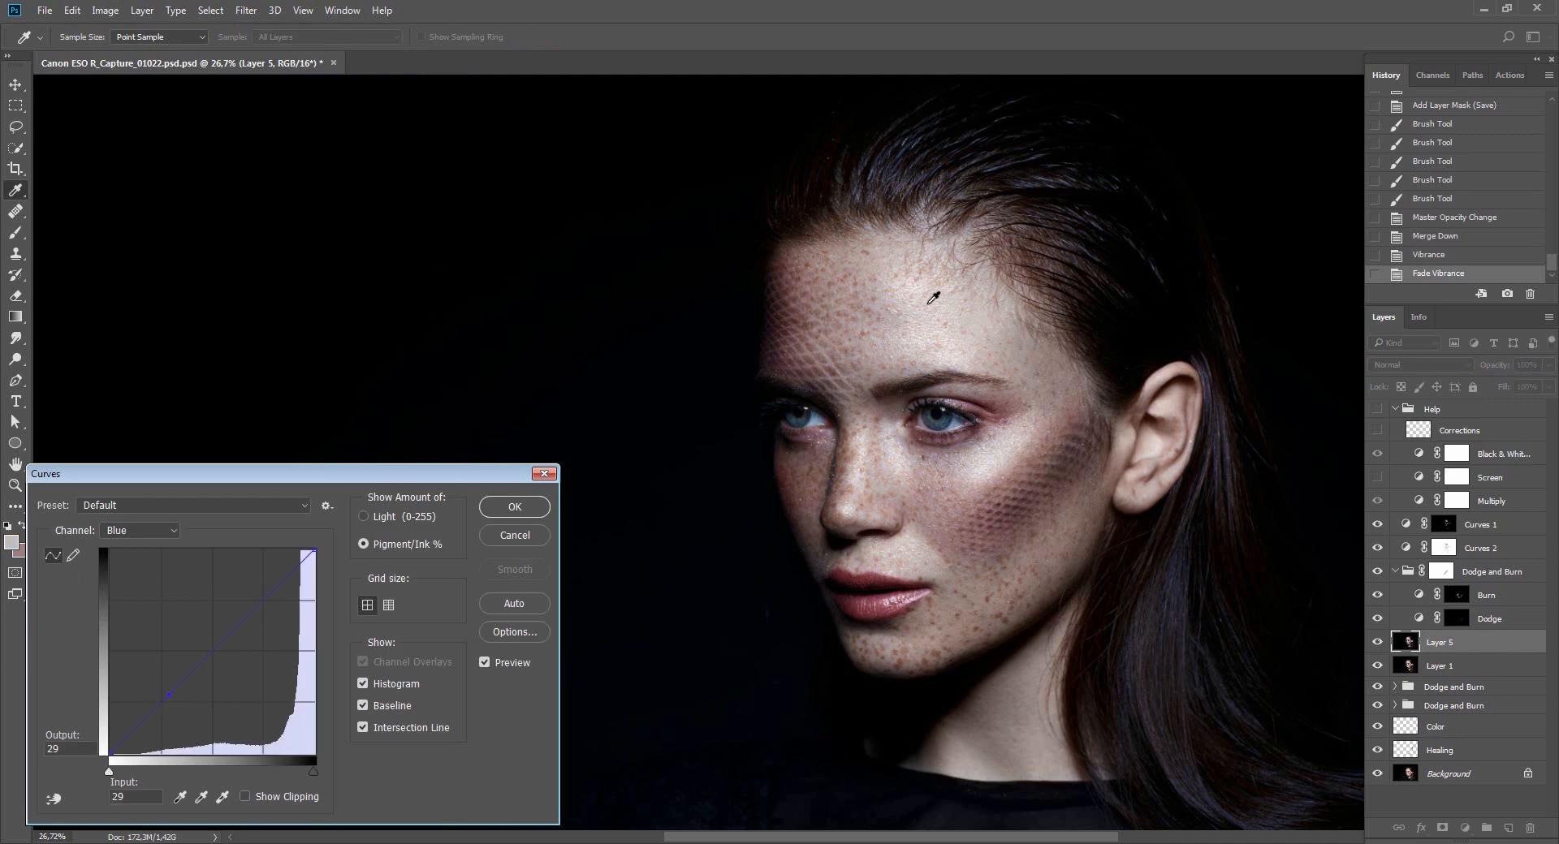
key(alt+4)
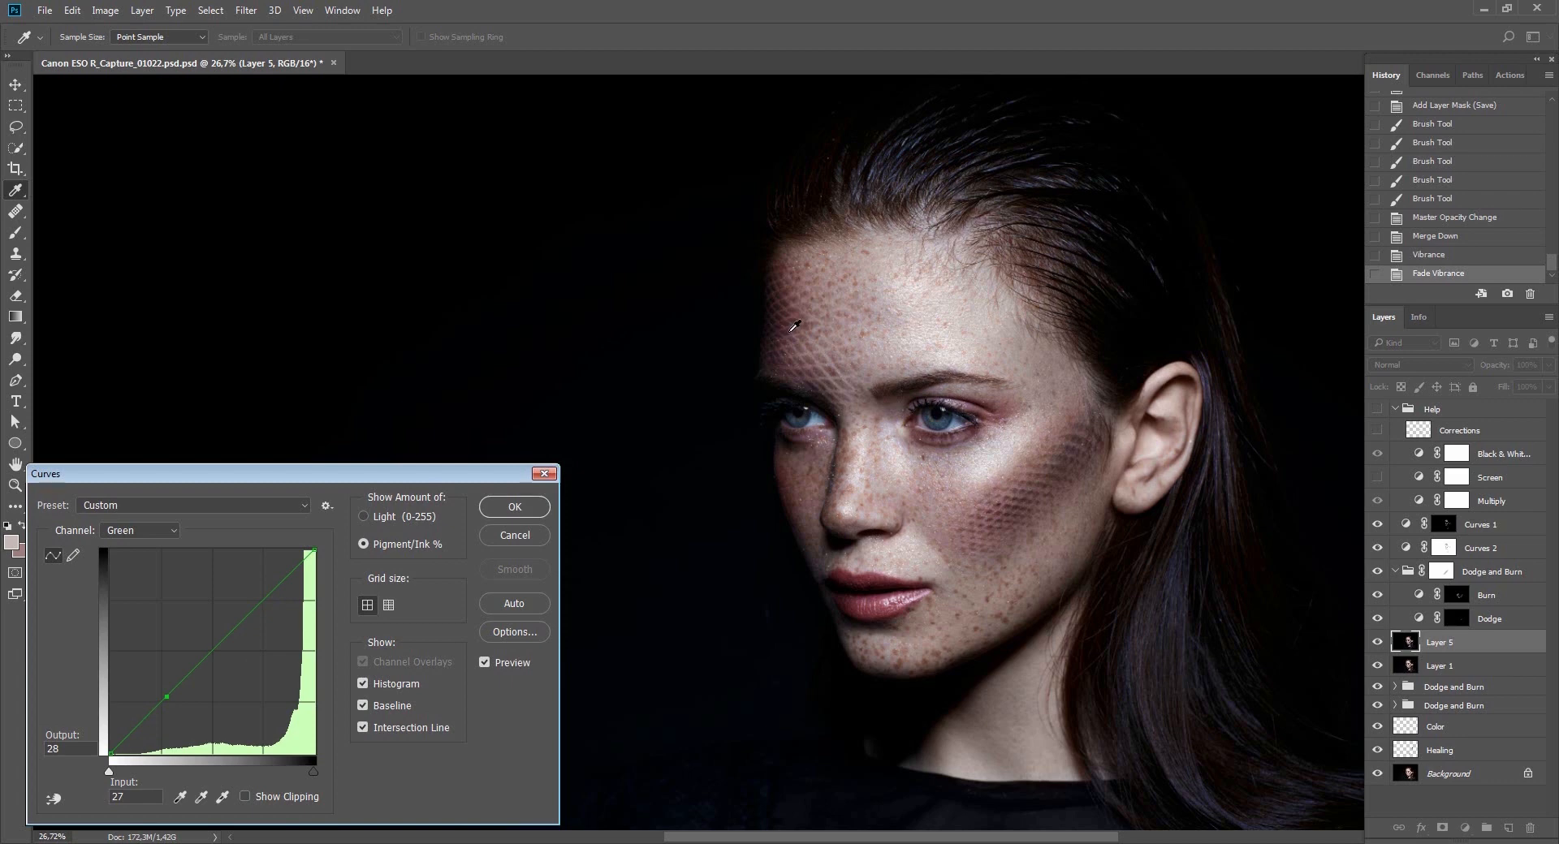
Add curve points for the shadowed forehead skin, set the blue output to 72 and the red output to 65, and apply the Curves.
ctrl+shift+click(795, 326)
key(alt+3)
key(alt+5)
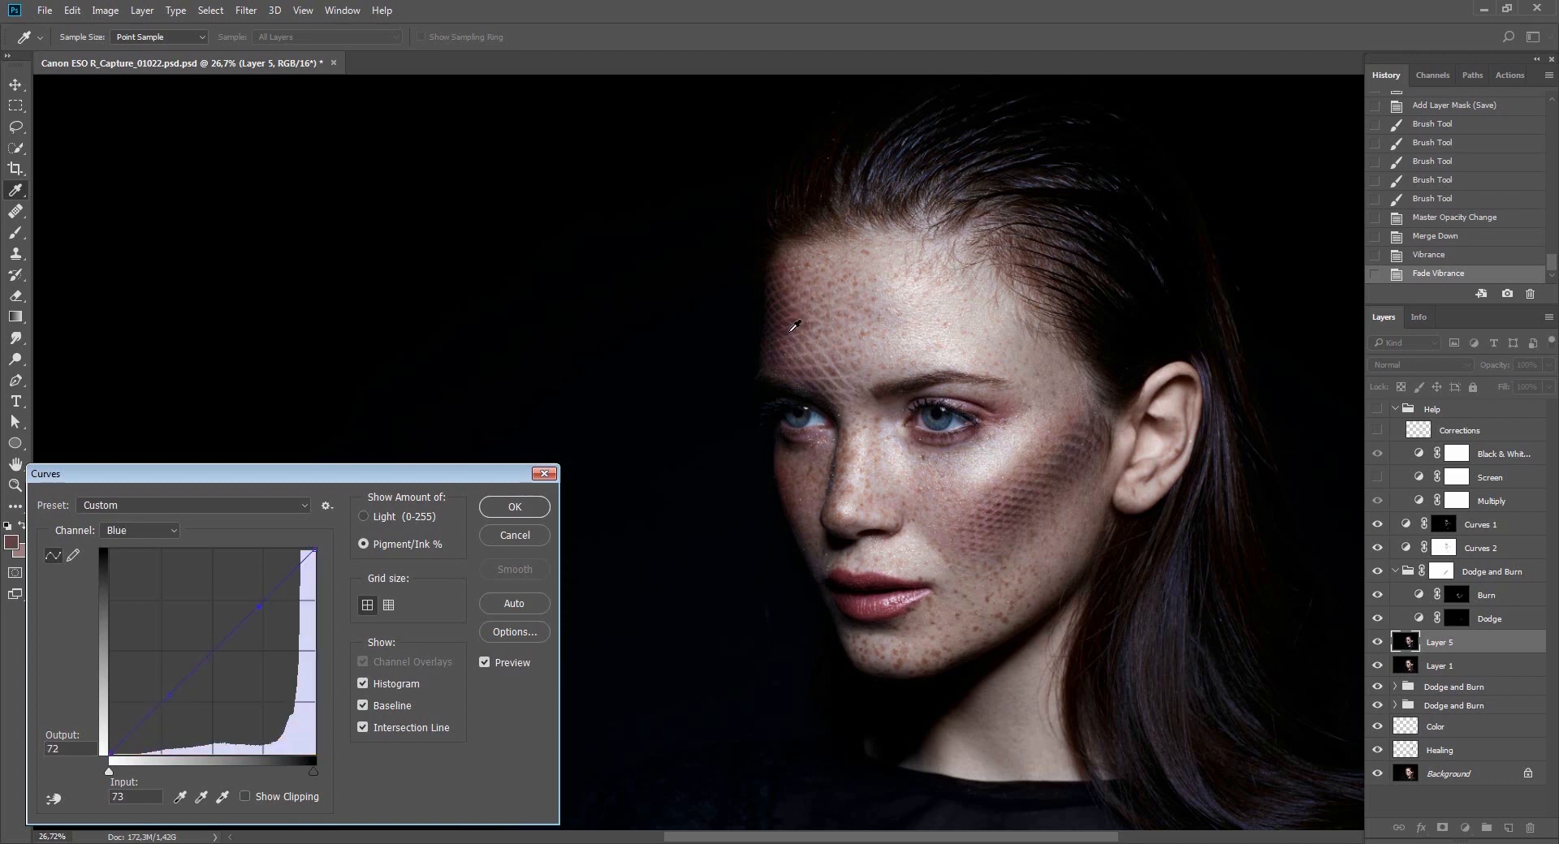
key(alt+3)
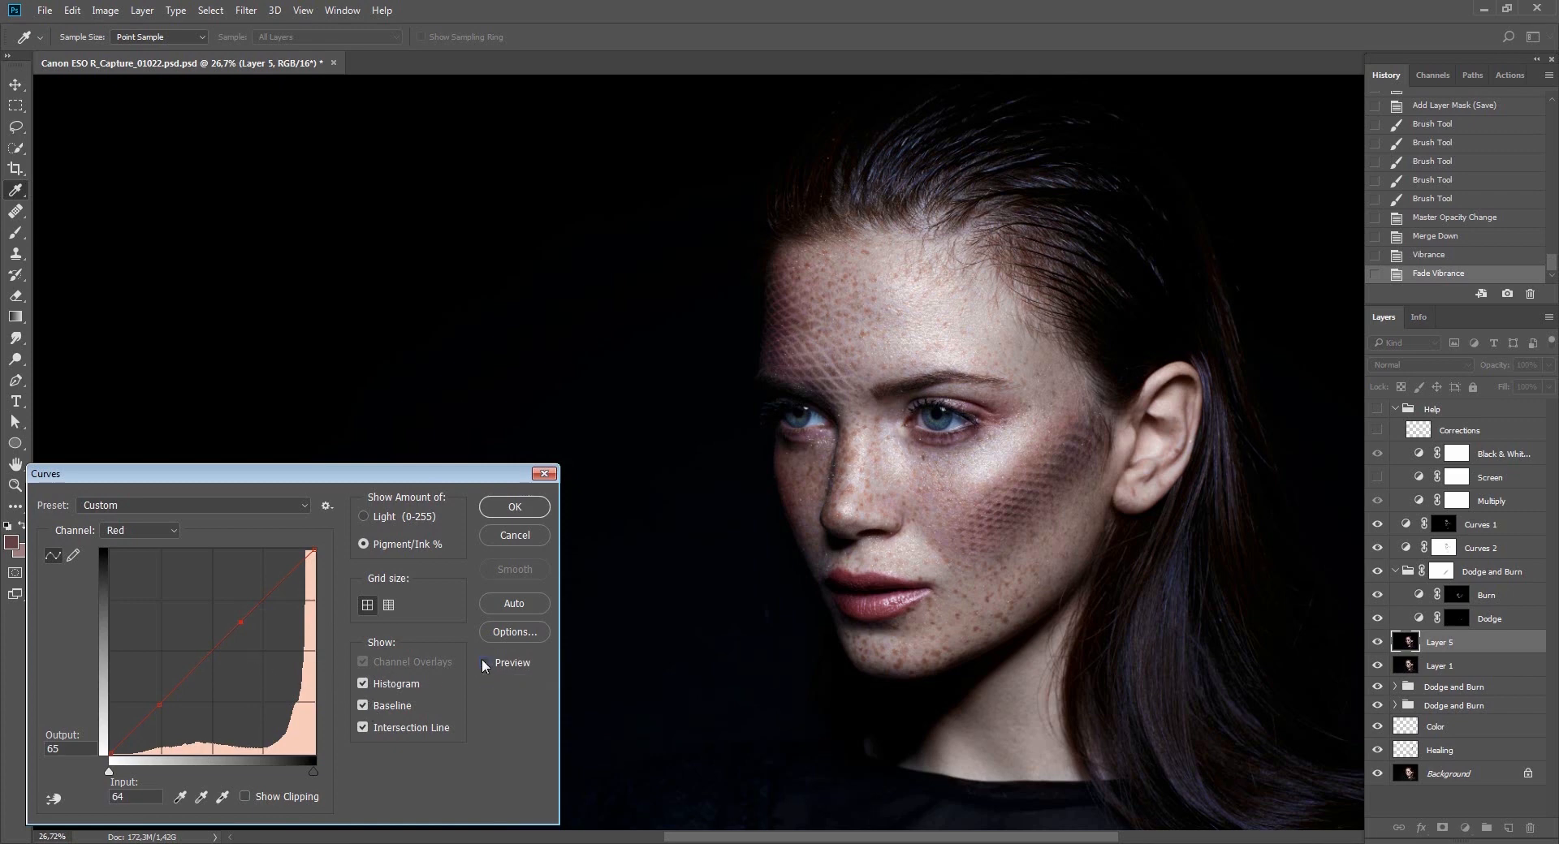
click(519, 514)
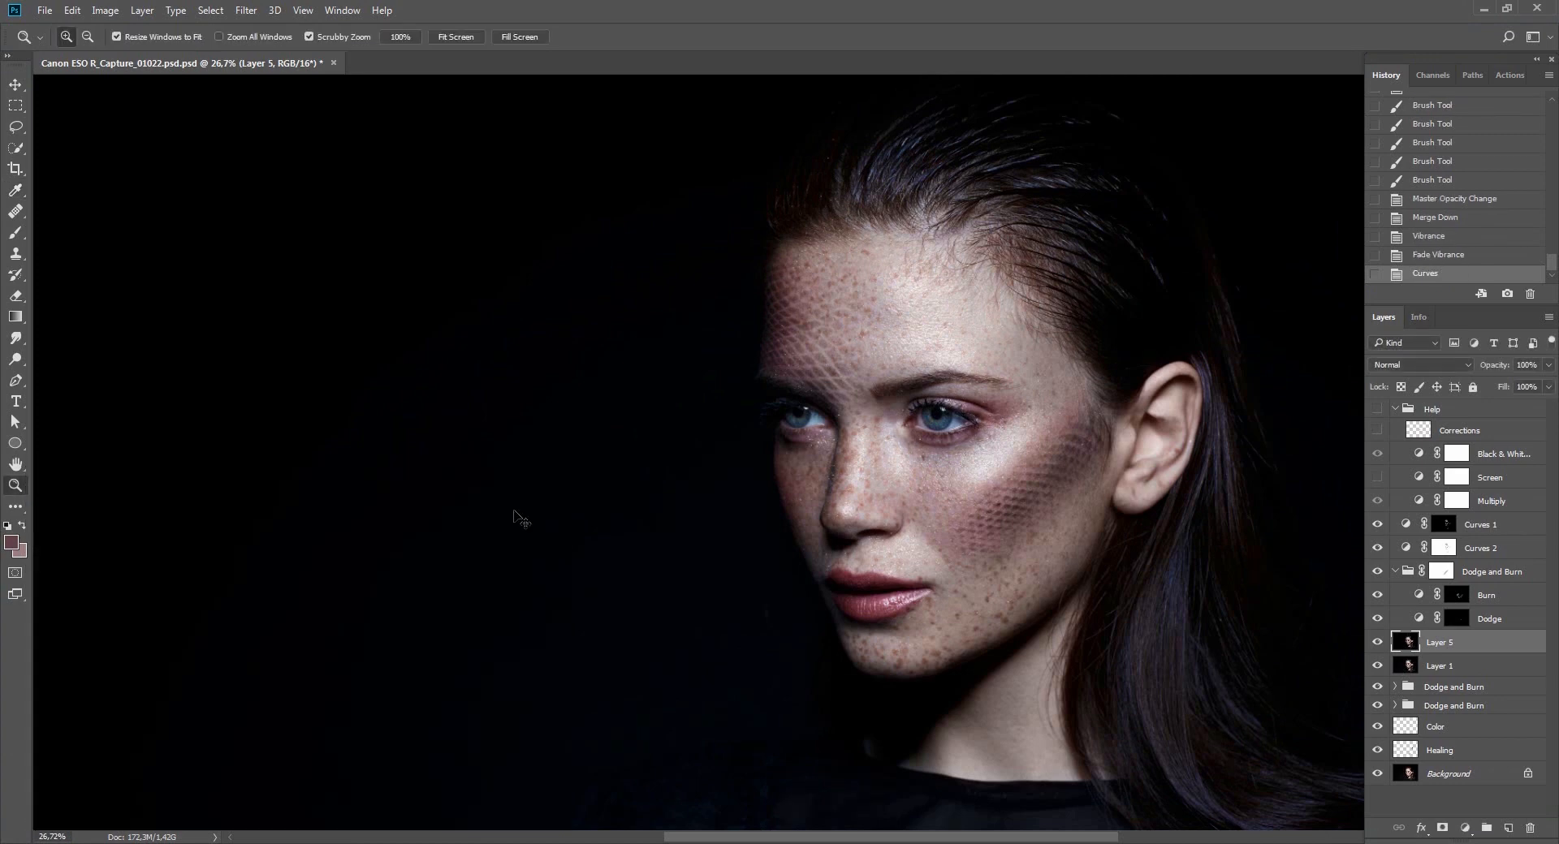
Fade the Curves adjustment to 40% opacity and view the whole portrait.
key(ctrl+shift+f)
text(40)
key(Return)
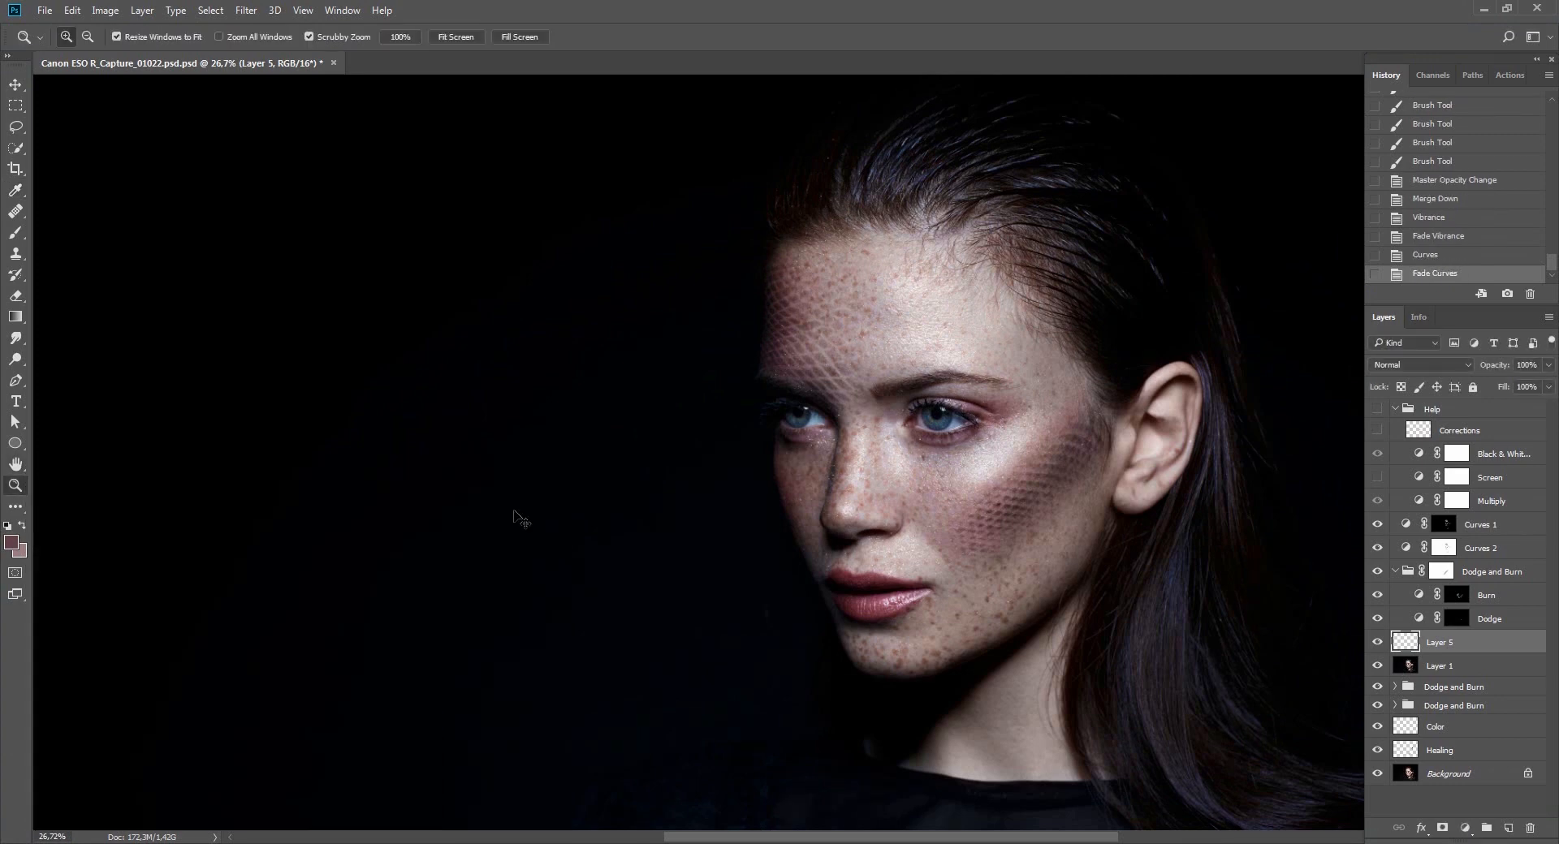
key(ctrl+0)
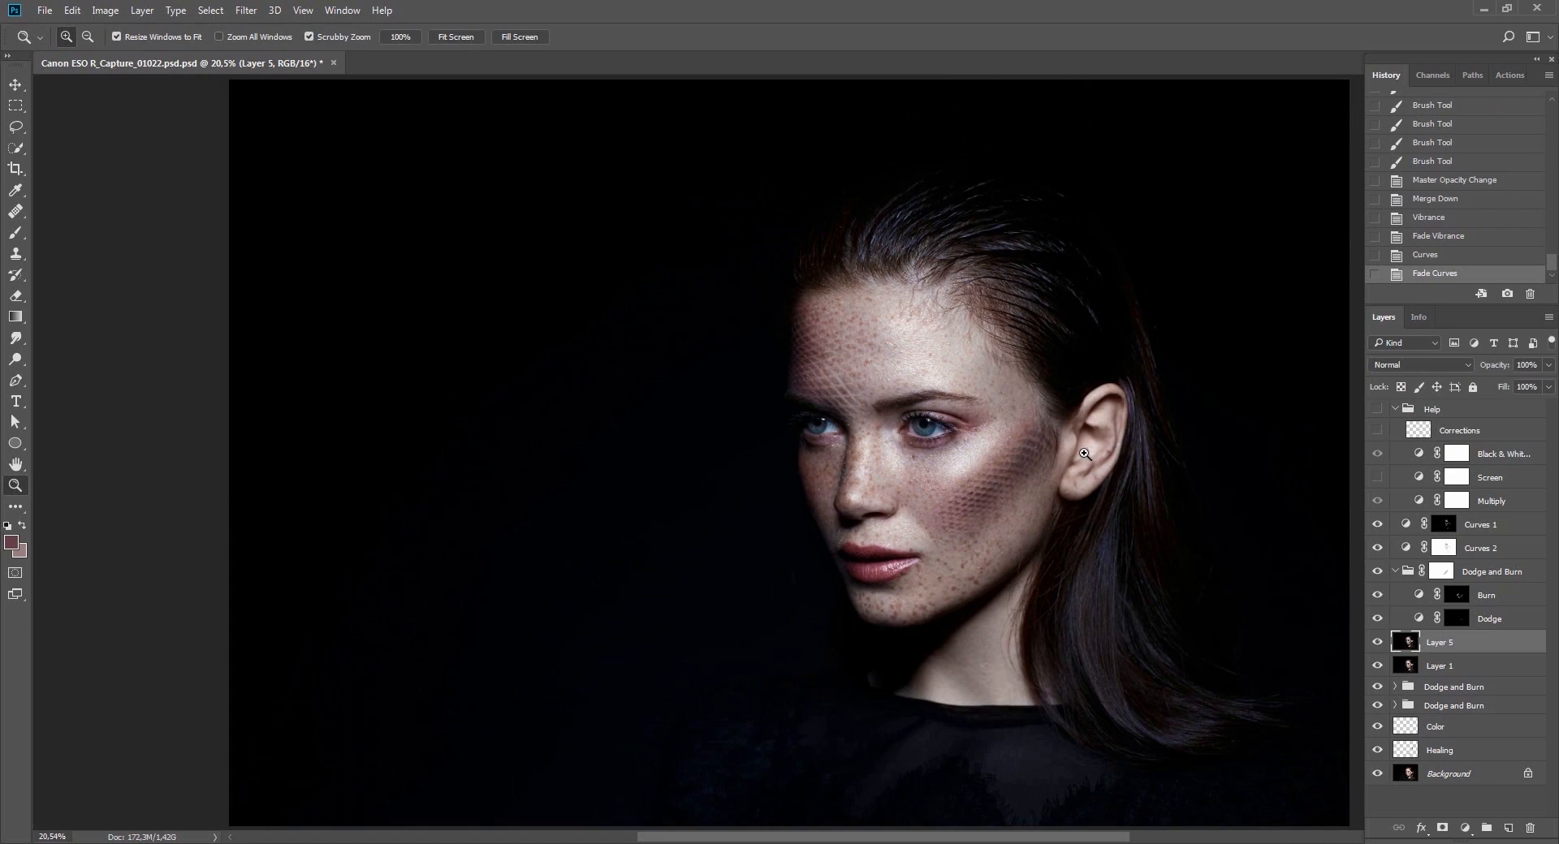
key(v)
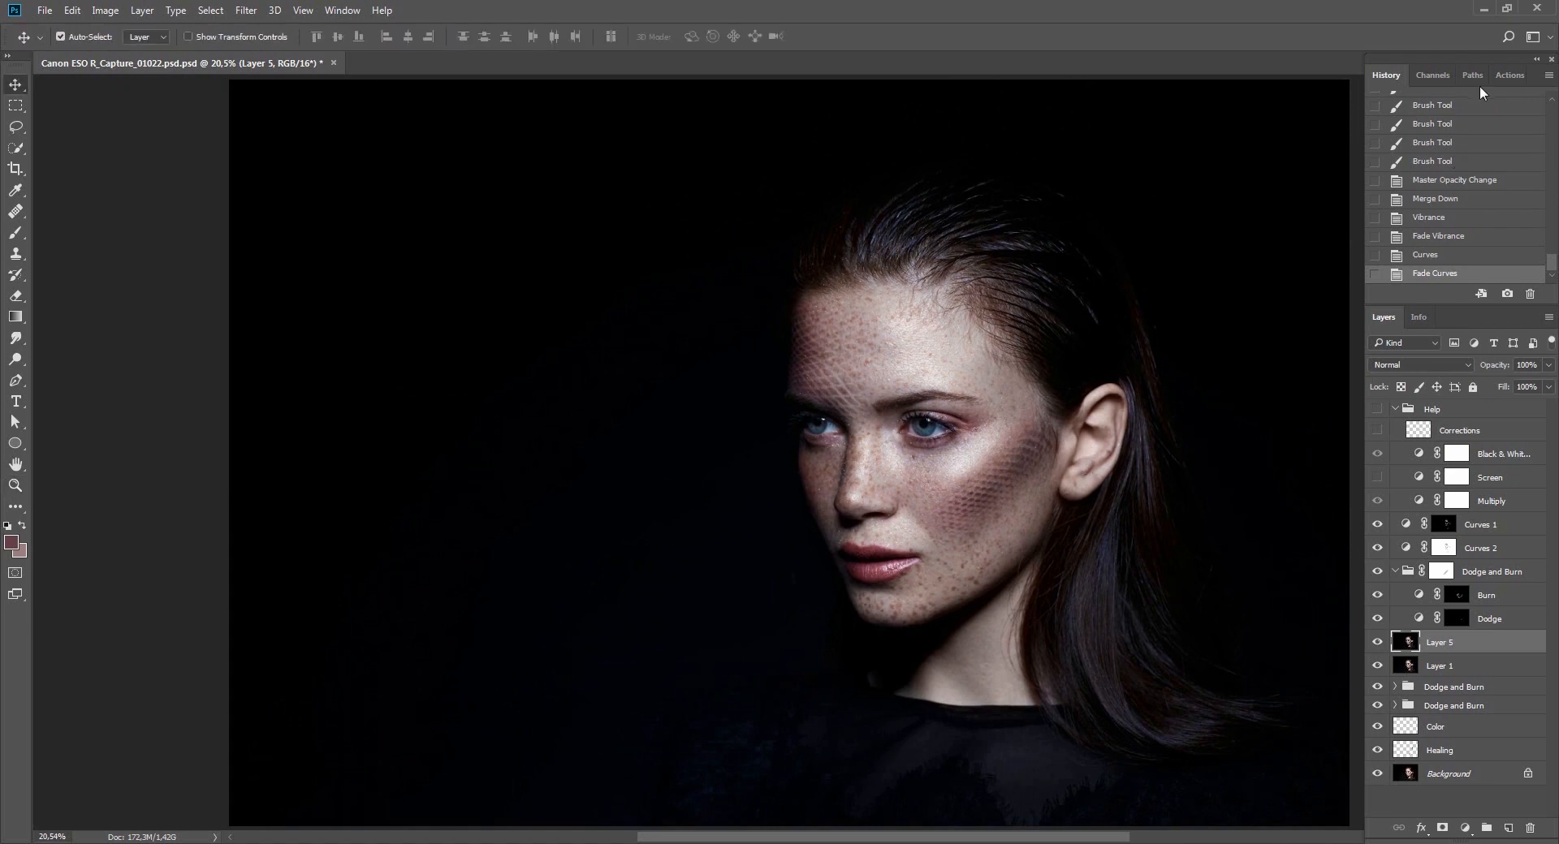
click(1433, 75)
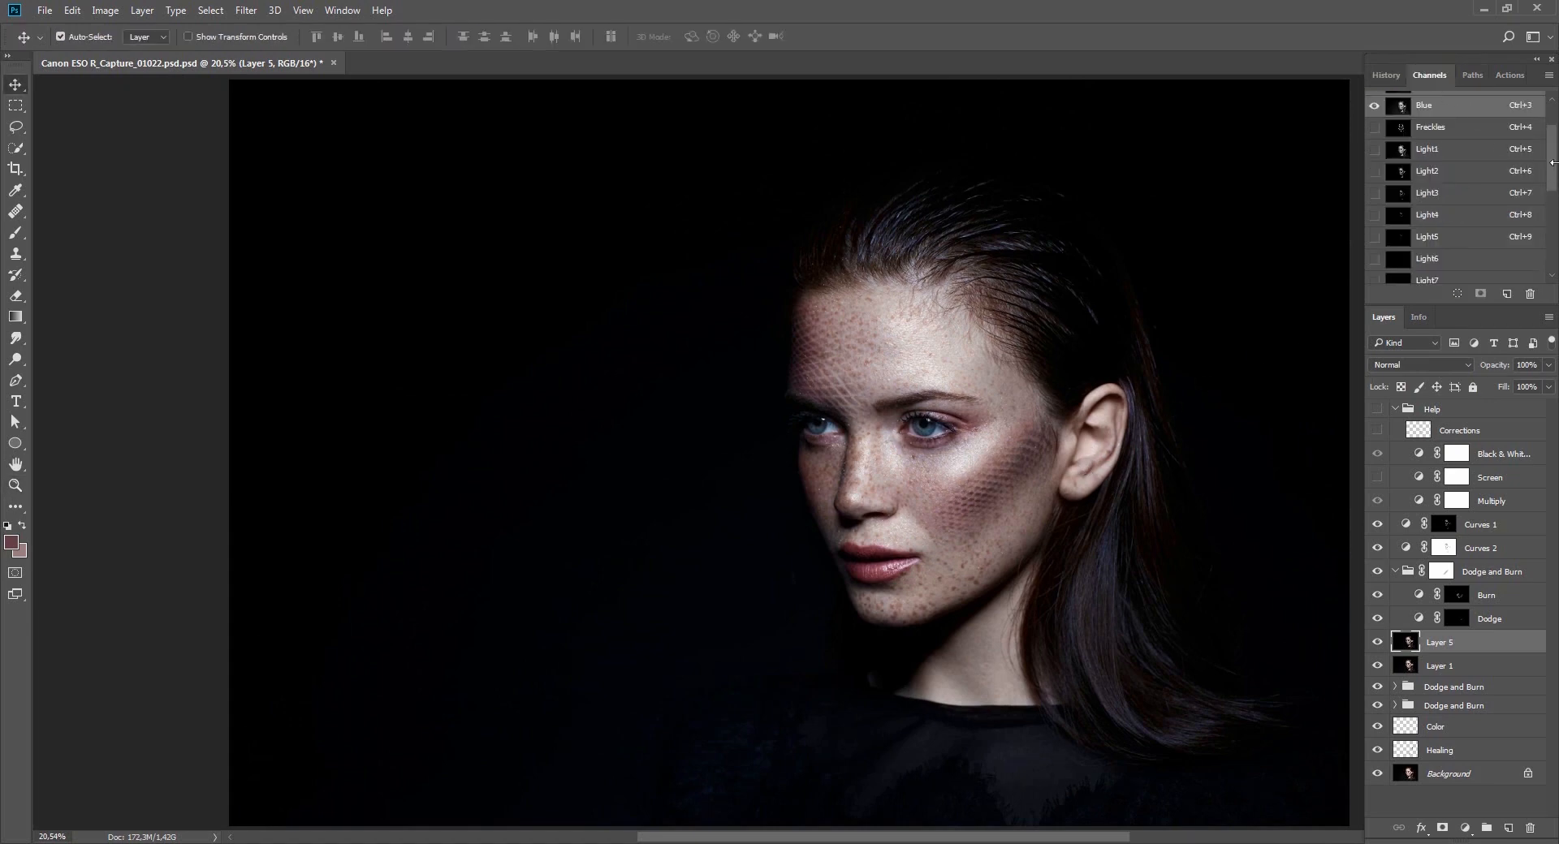
click(1398, 193)
ctrl+click(1401, 195)
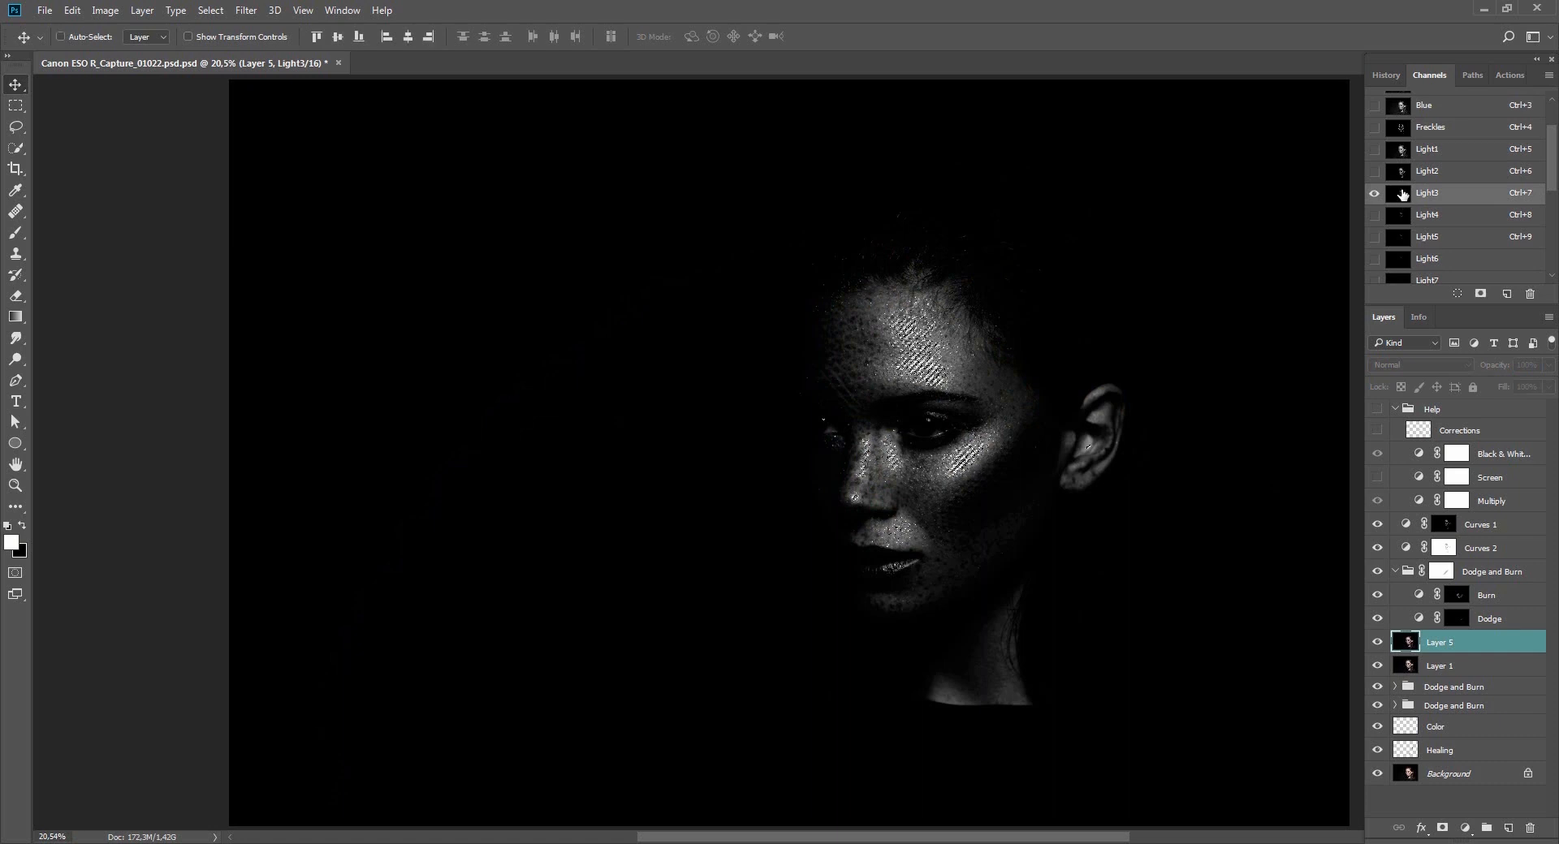
click(1403, 172)
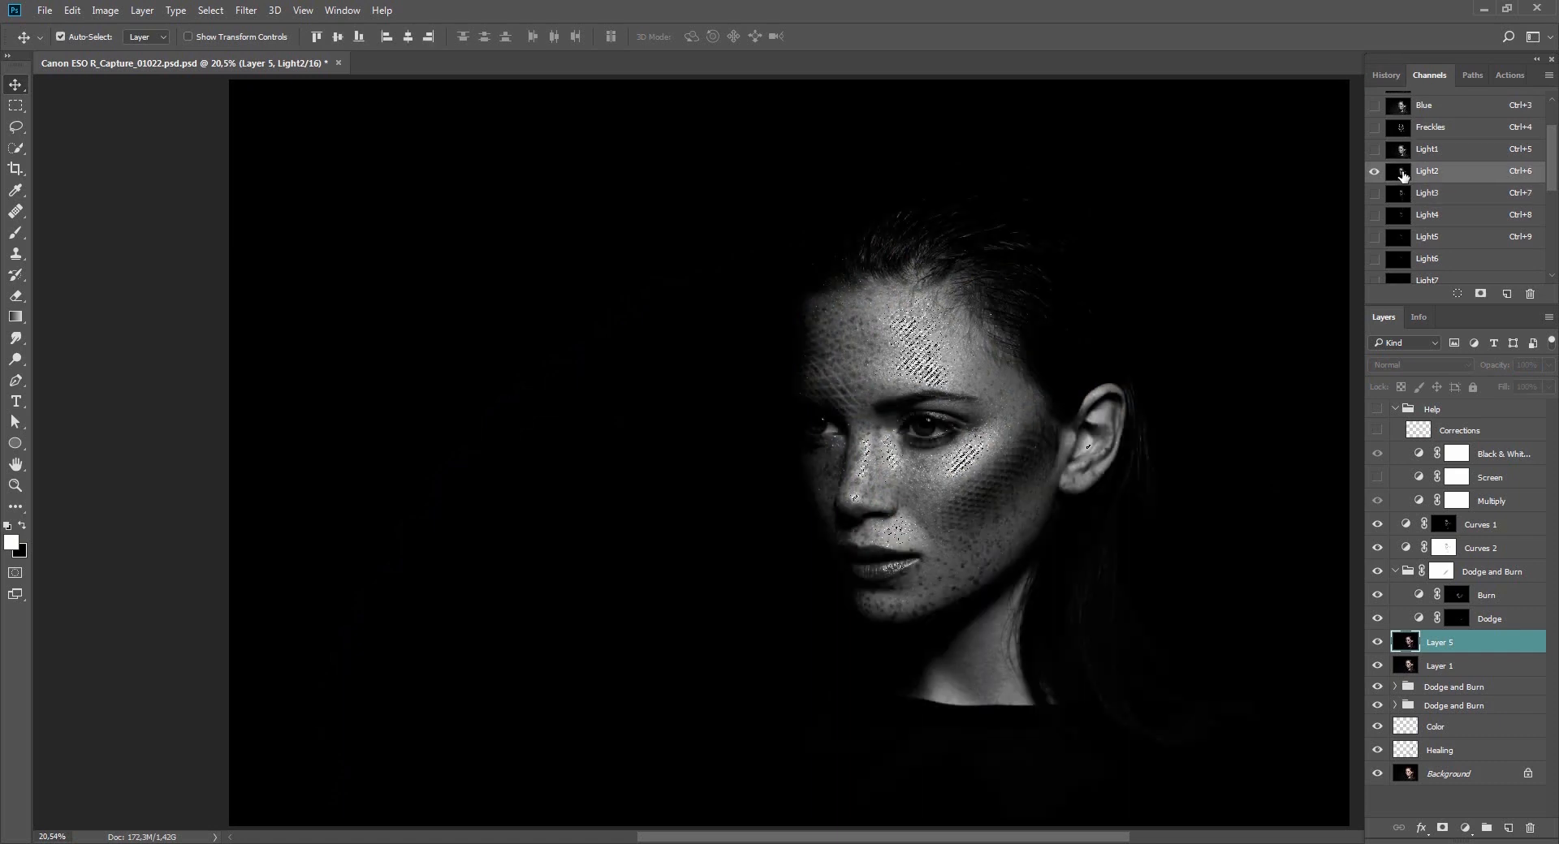
click(1403, 195)
click(1402, 214)
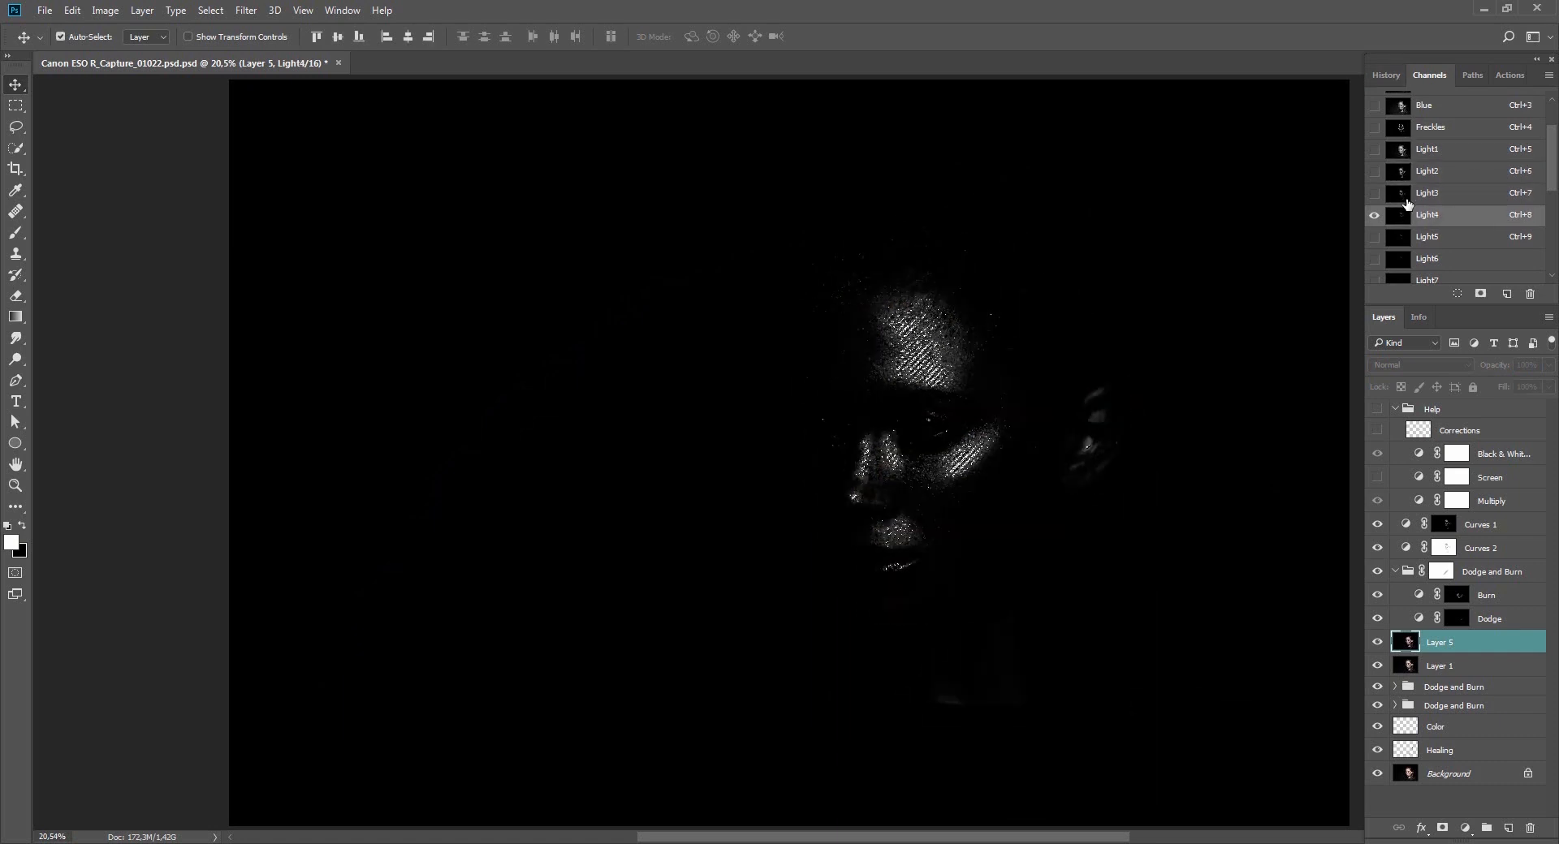
click(1401, 195)
click(1384, 76)
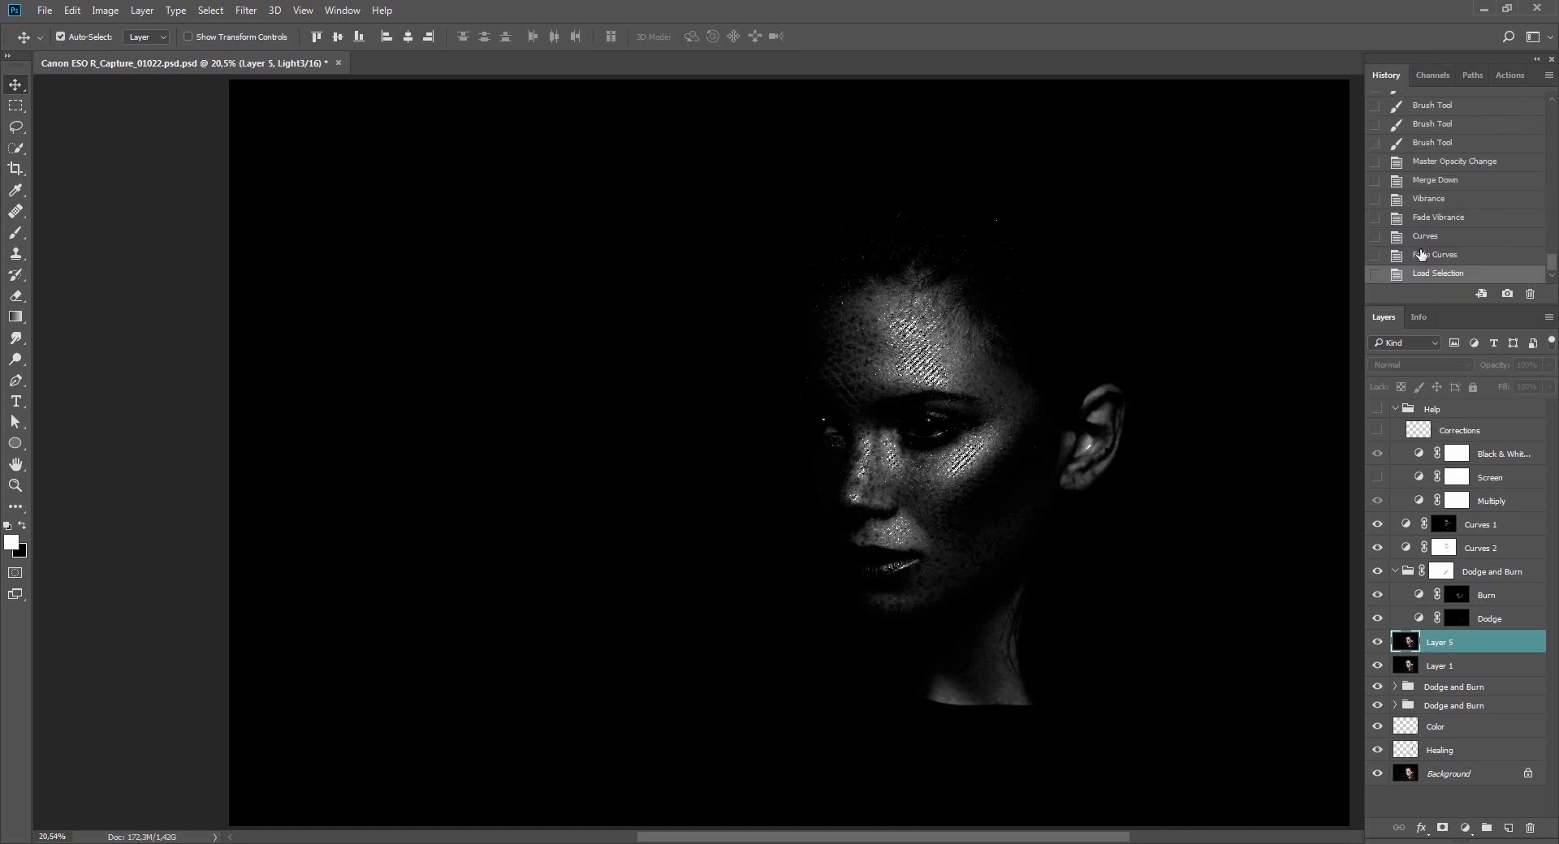
key(shift+F6)
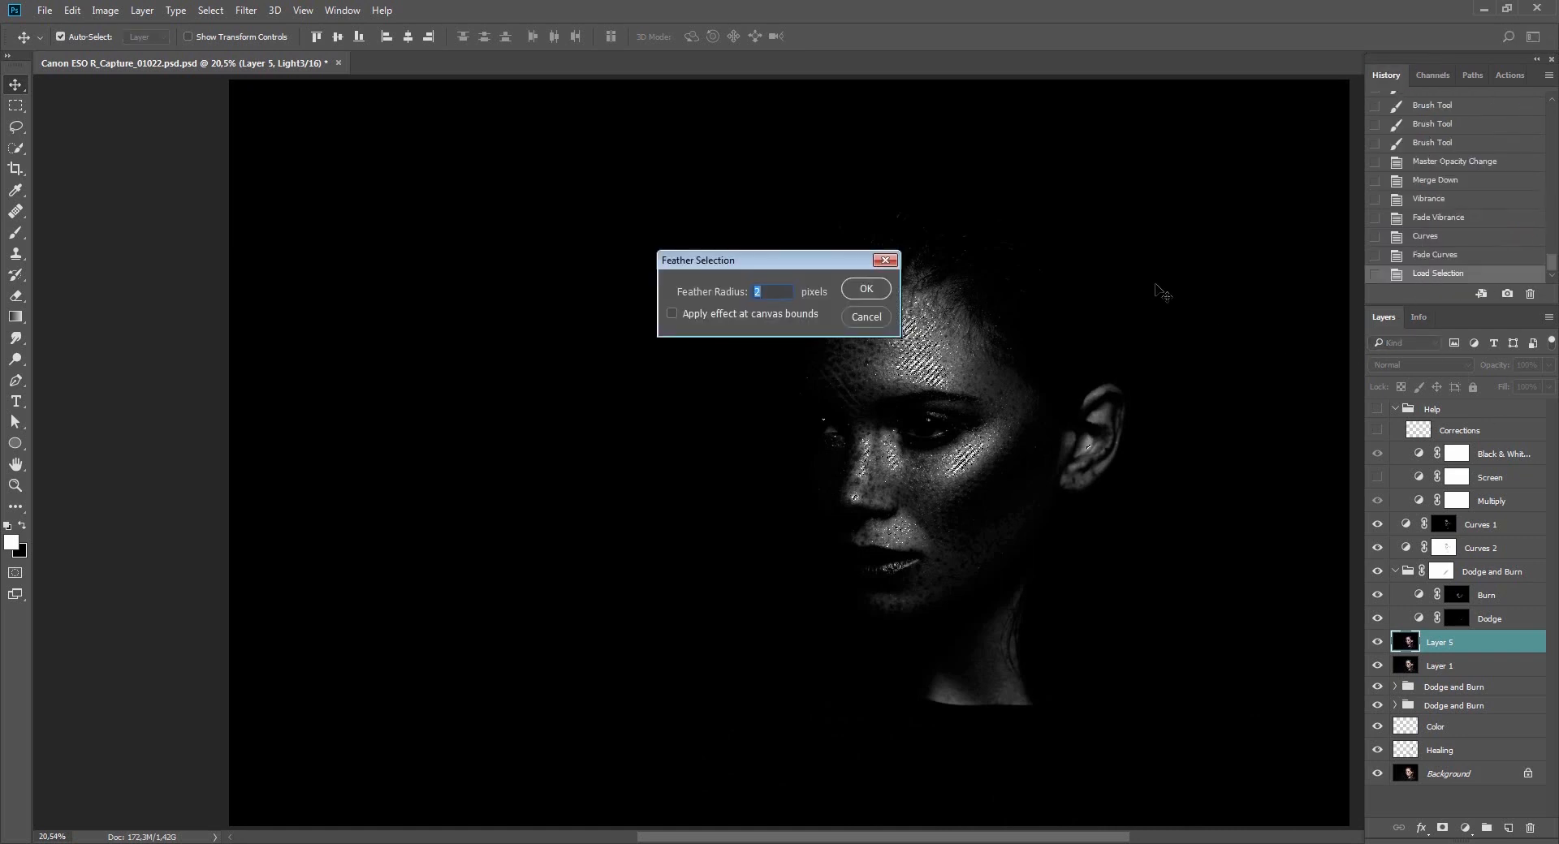
key(Return)
click(1465, 828)
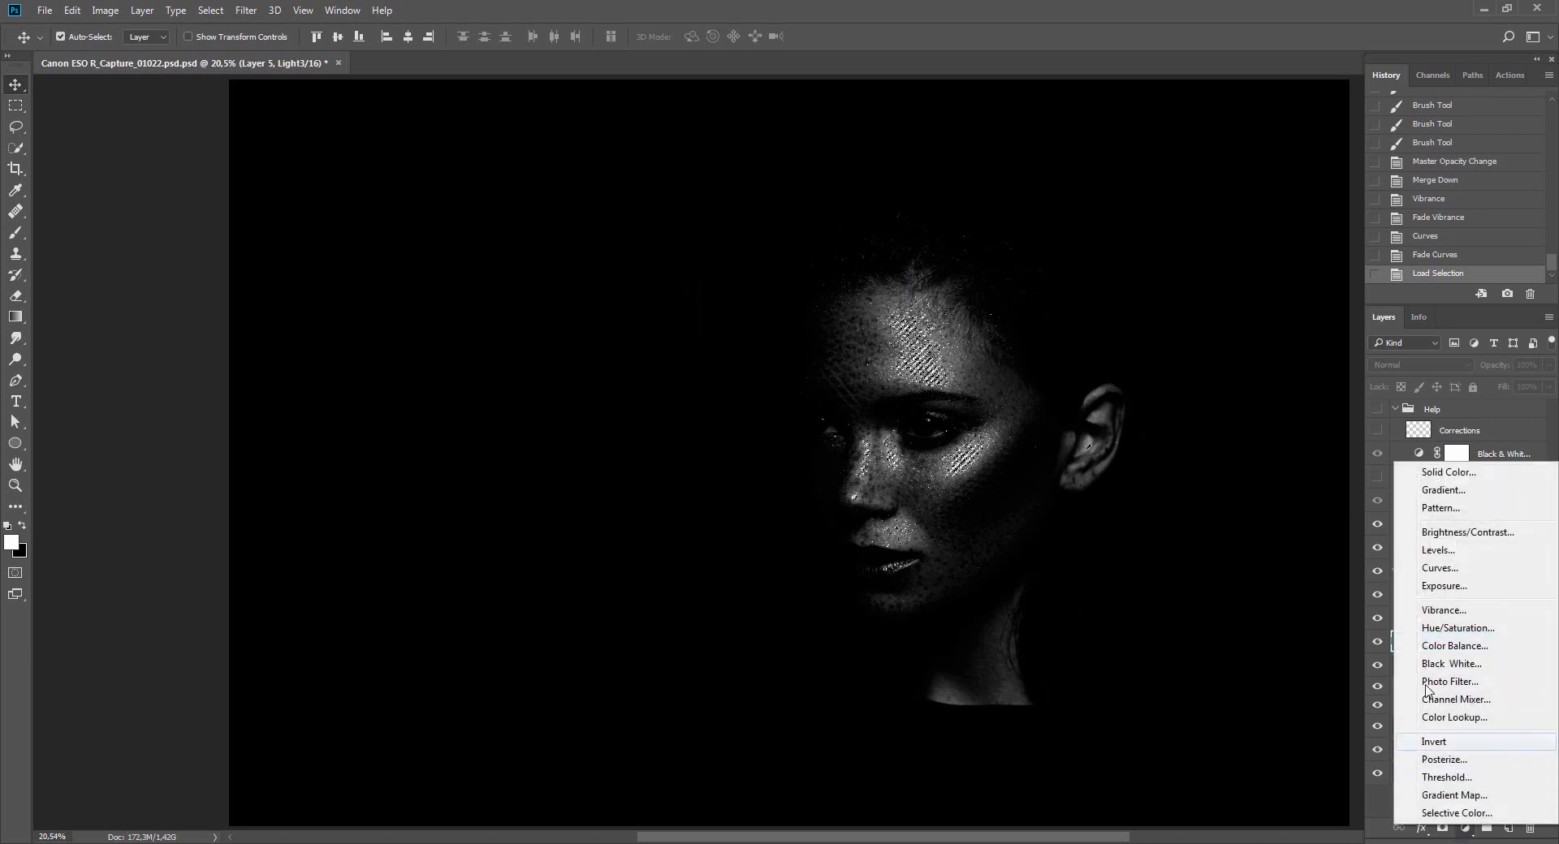
click(1436, 574)
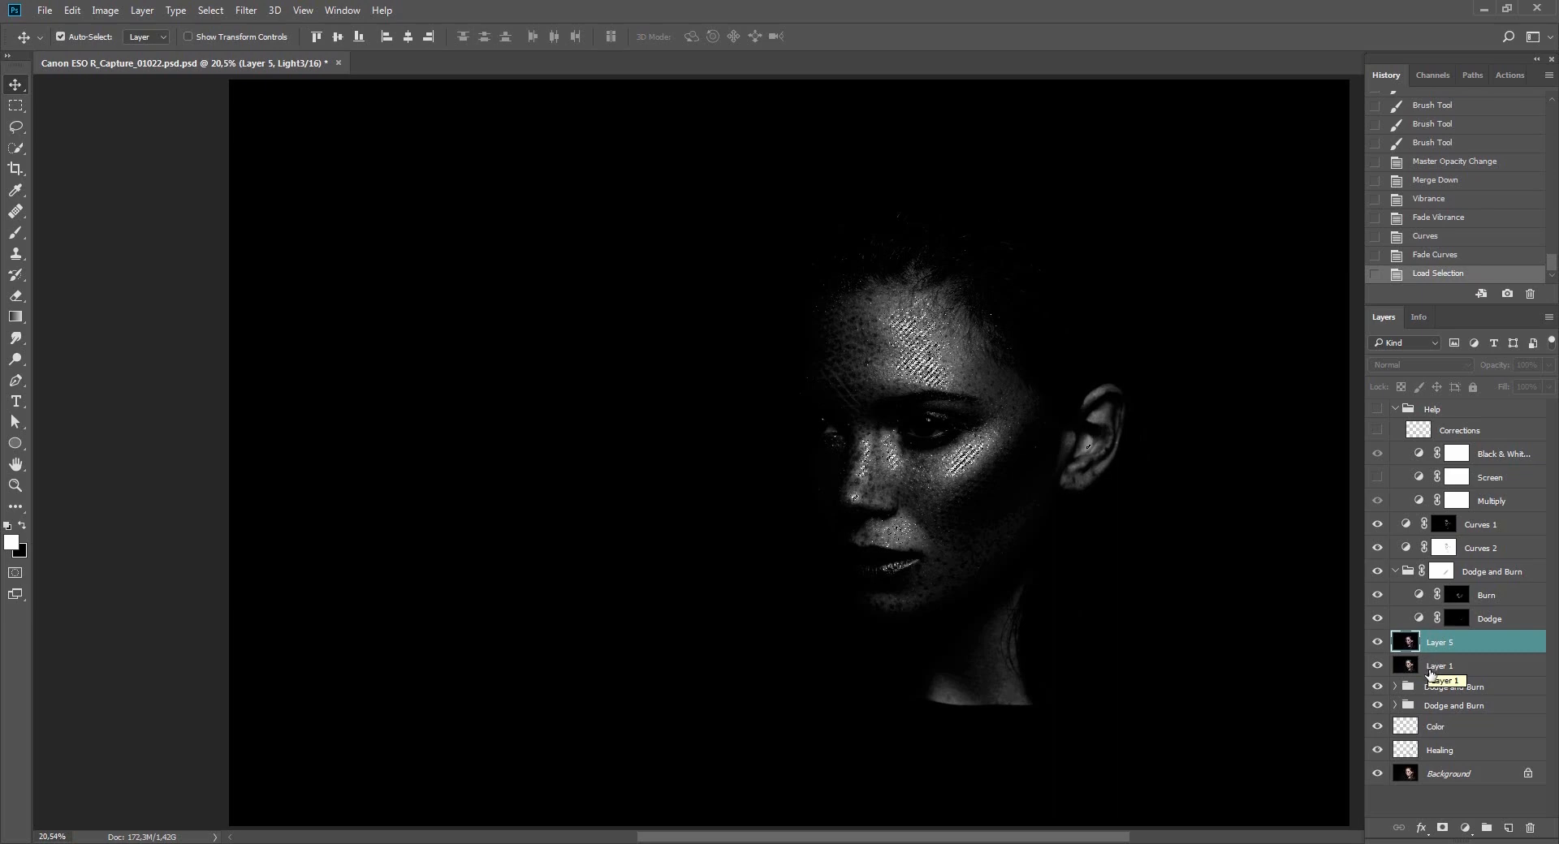
key(ctrl+d)
Create a new Dodge and Burn group with inverted curves layers and place it directly above Layer 5.
click(1441, 777)
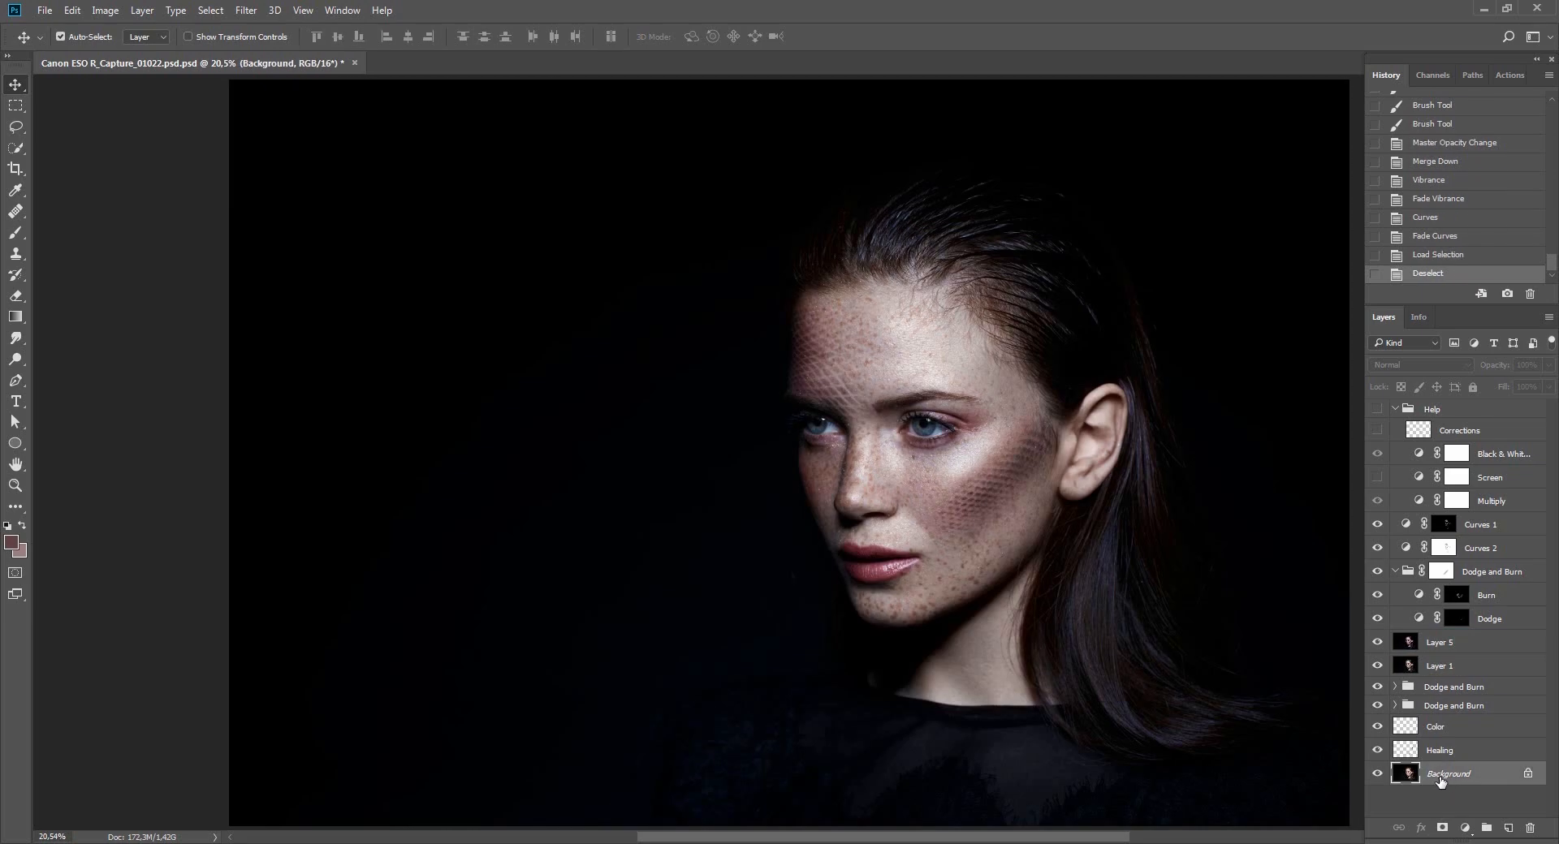
key(F2)
drag(1442, 774, 1446, 632)
click(1395, 640)
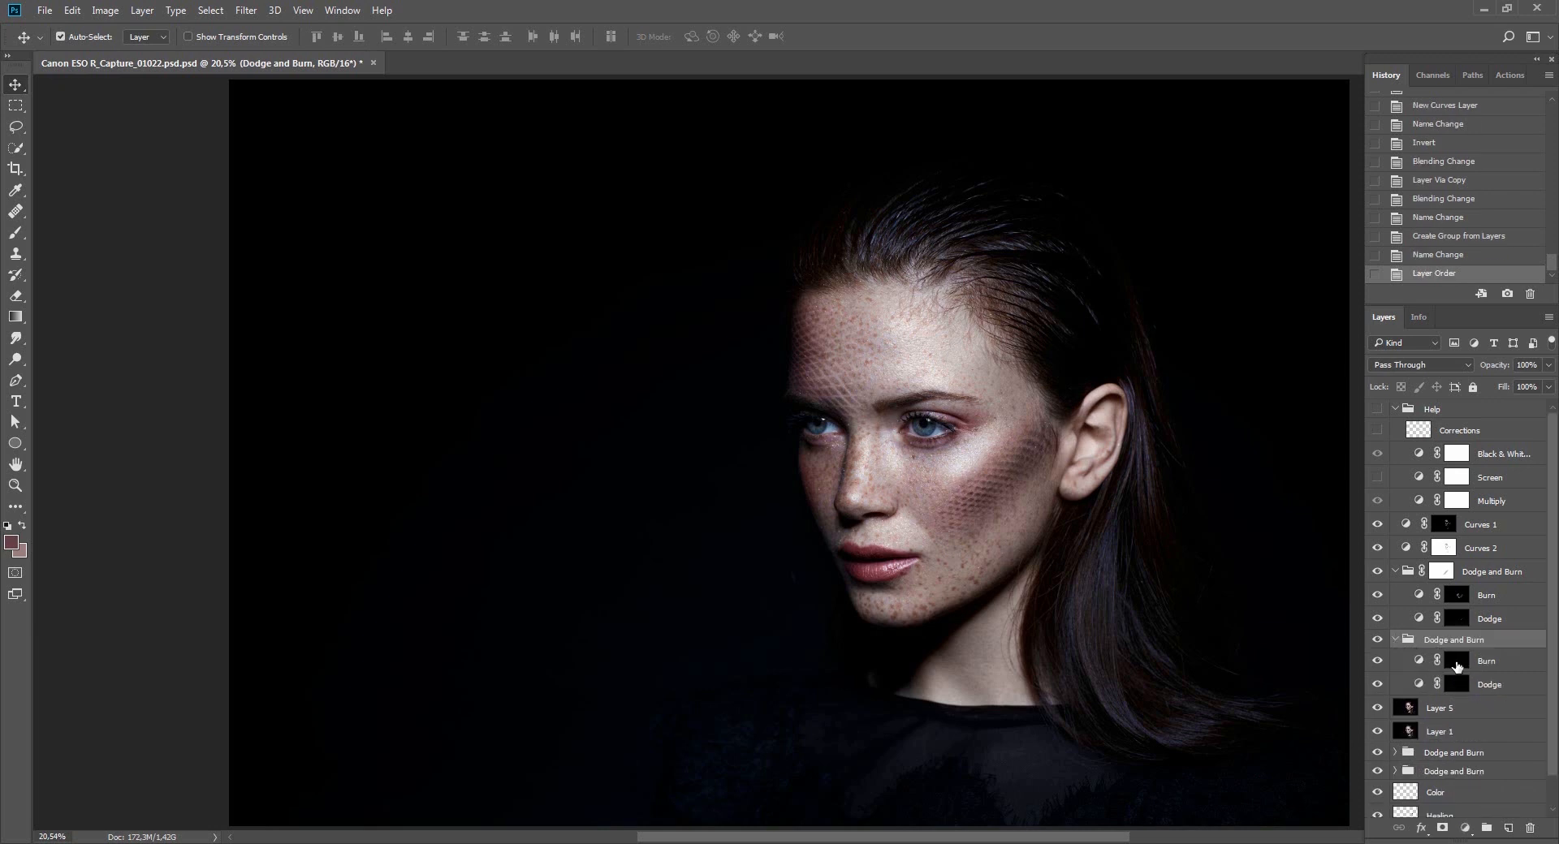
Load the Light3 channel as a selection feathered by 0.7 pixels and ready the new Dodge layer's mask for painting with white.
click(1456, 684)
key(d)
key(b)
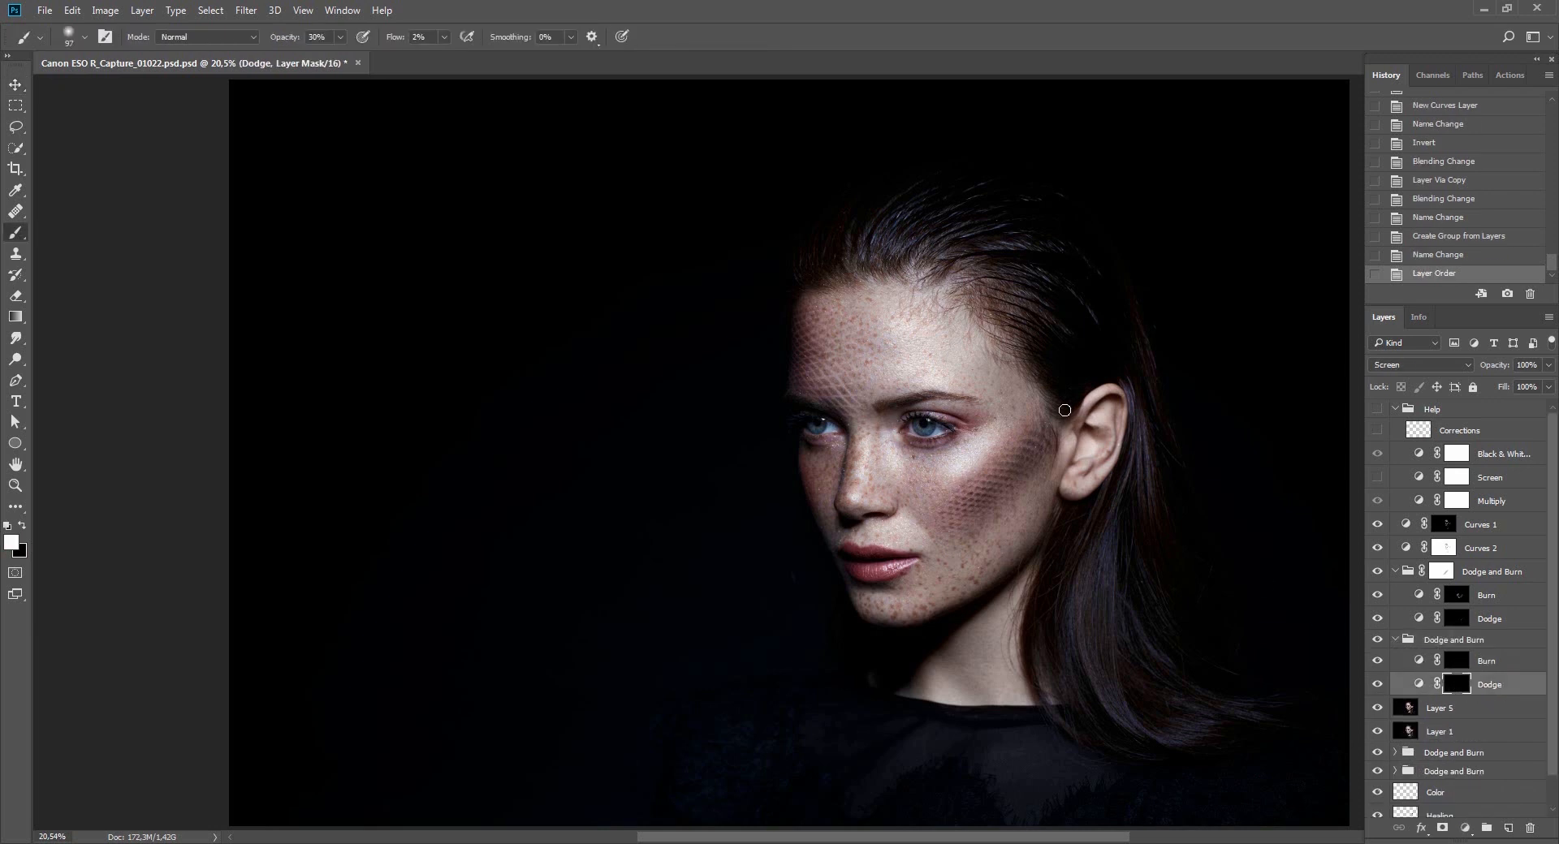
click(1431, 75)
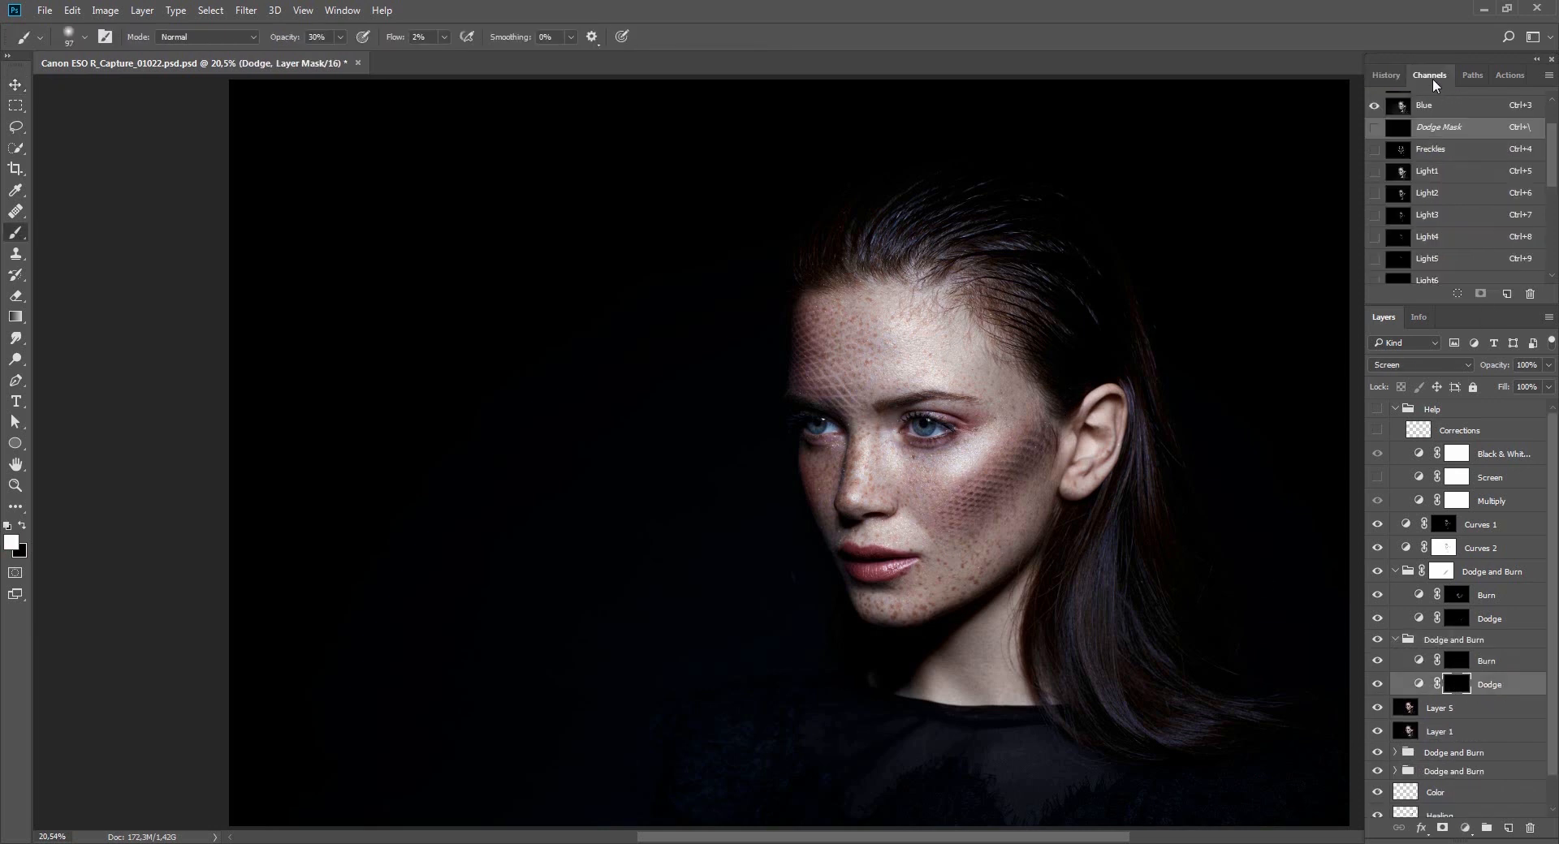
click(1404, 199)
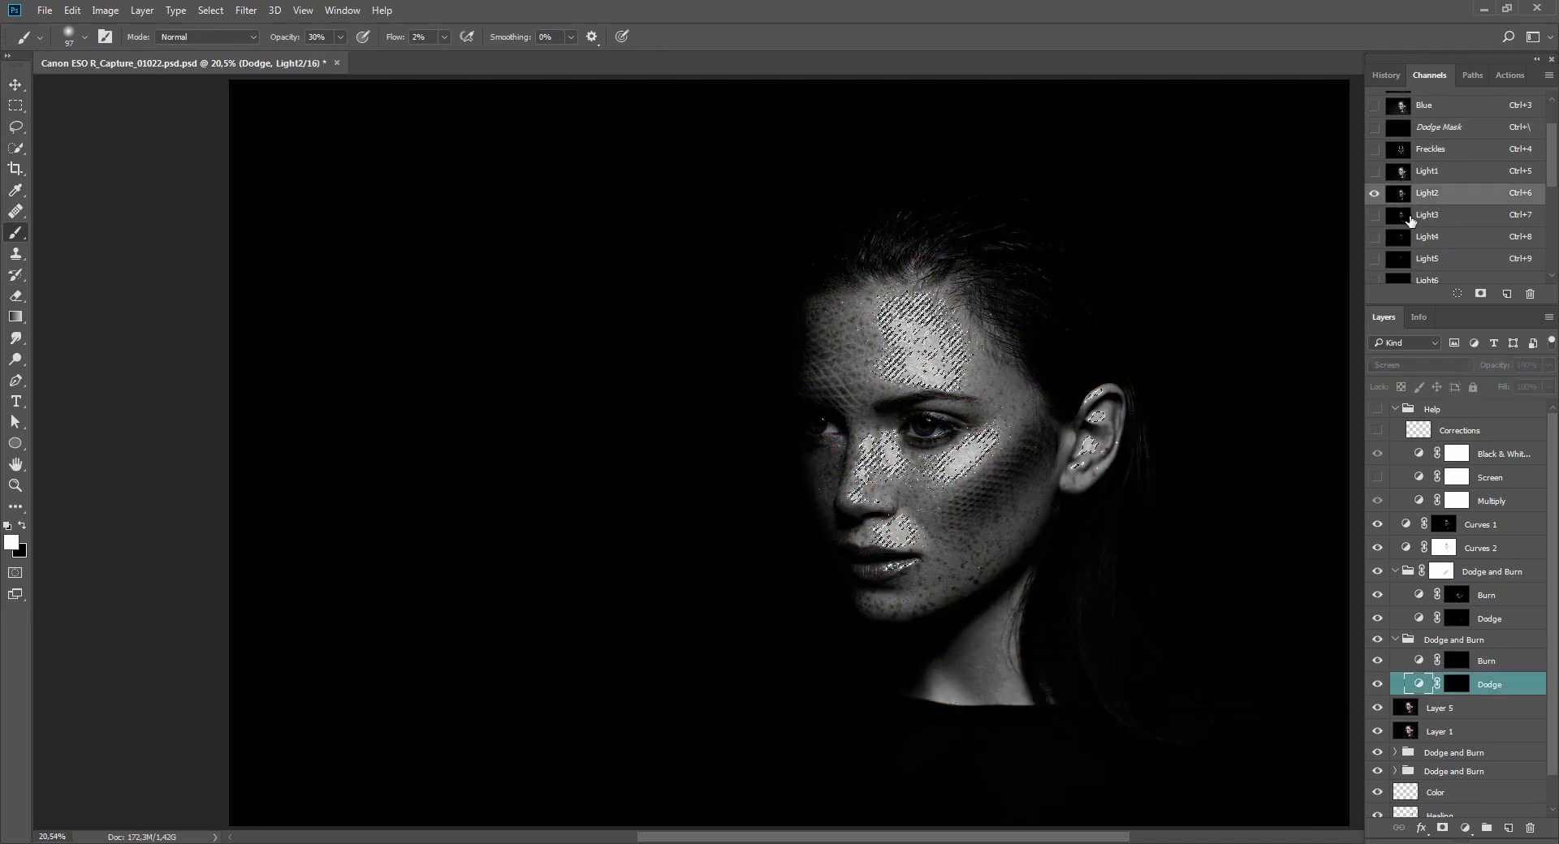
click(1409, 218)
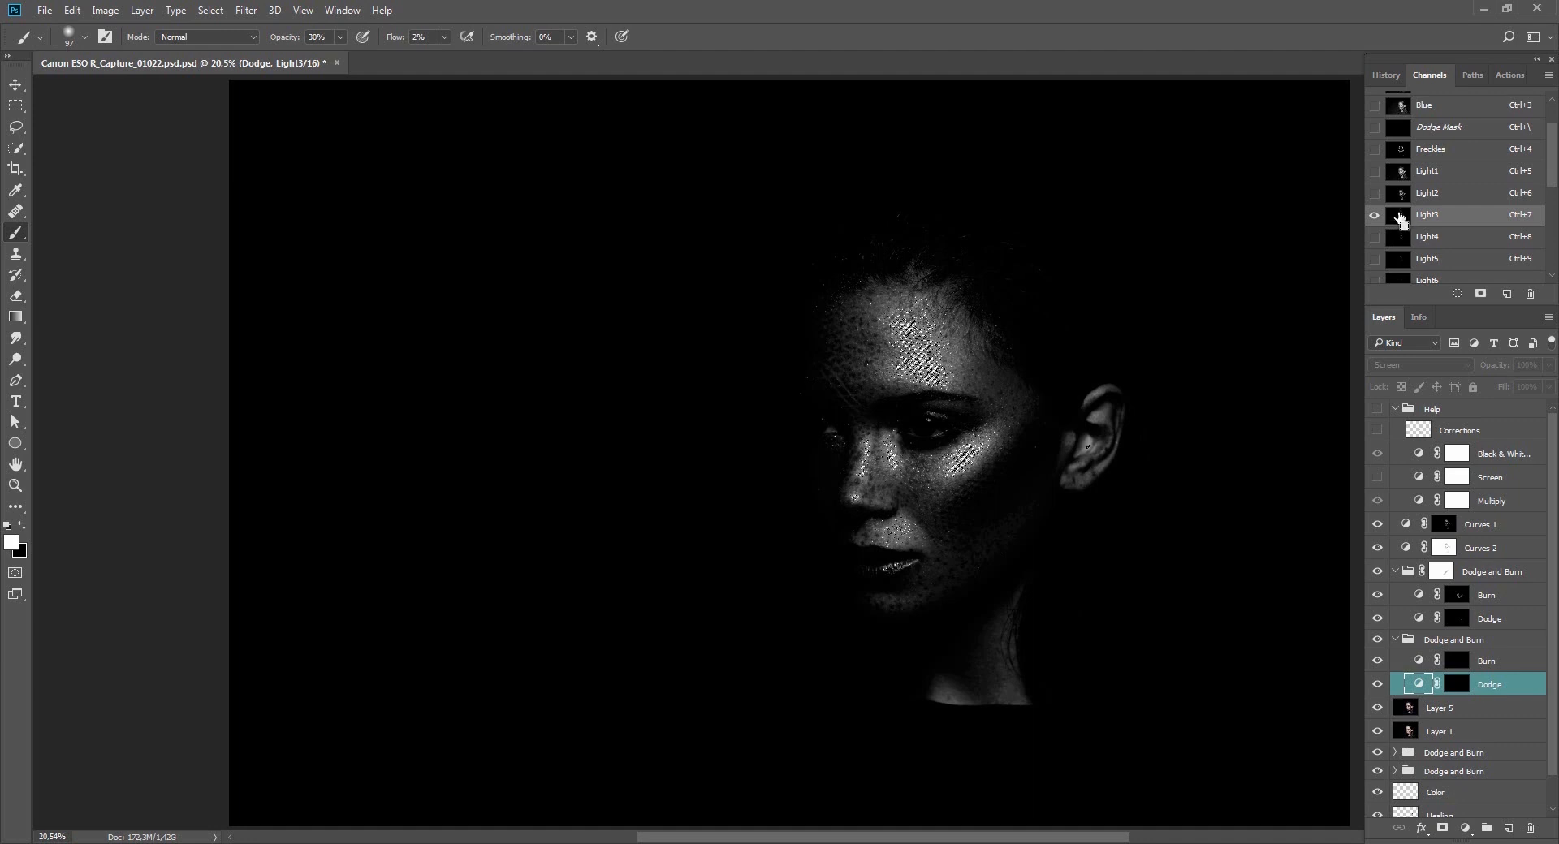
click(1404, 205)
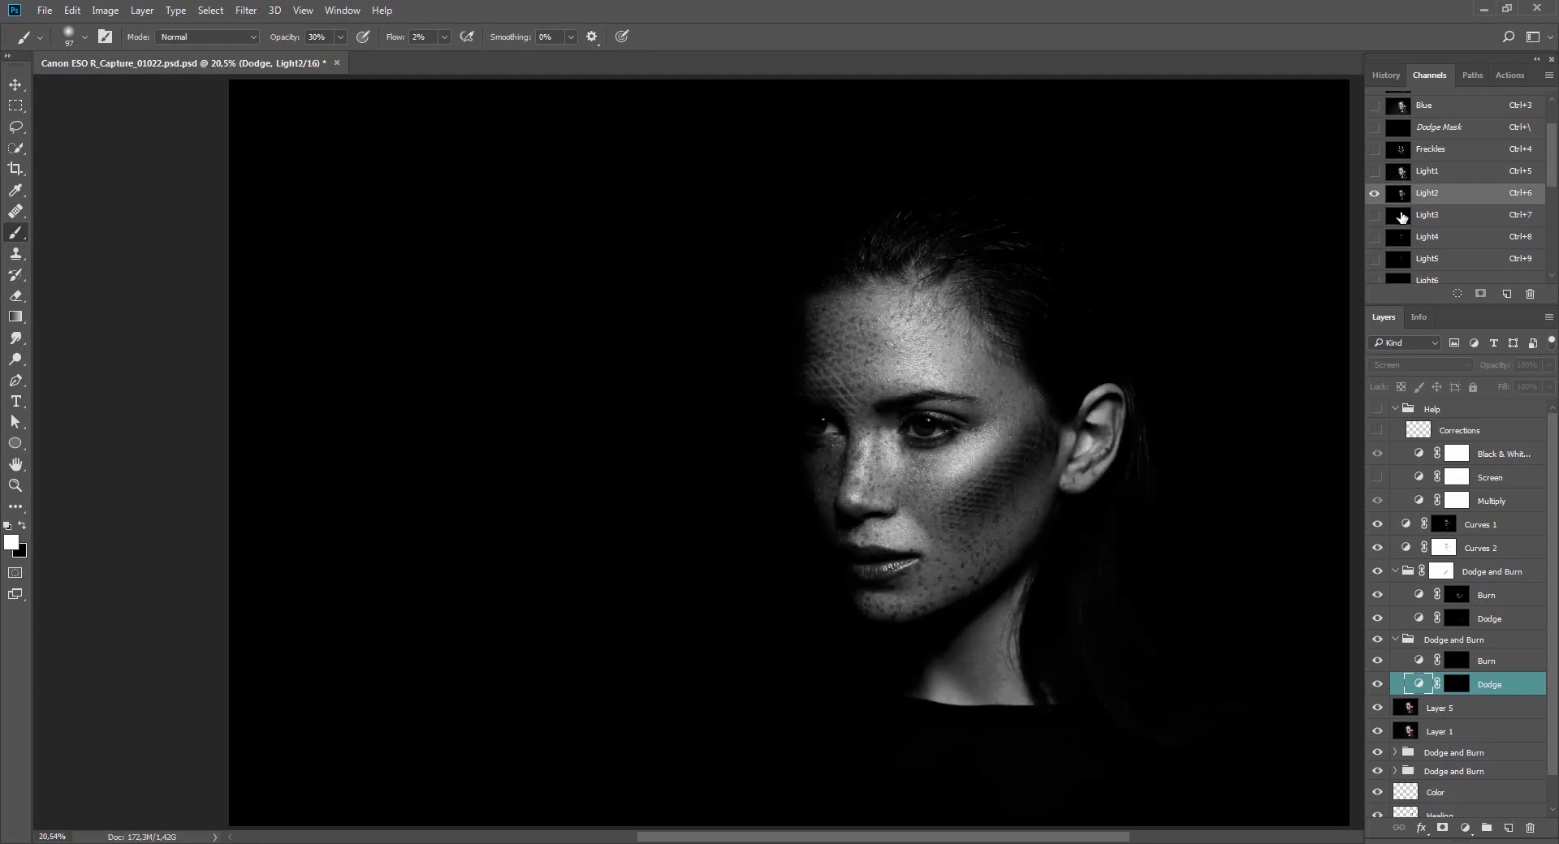
click(1402, 217)
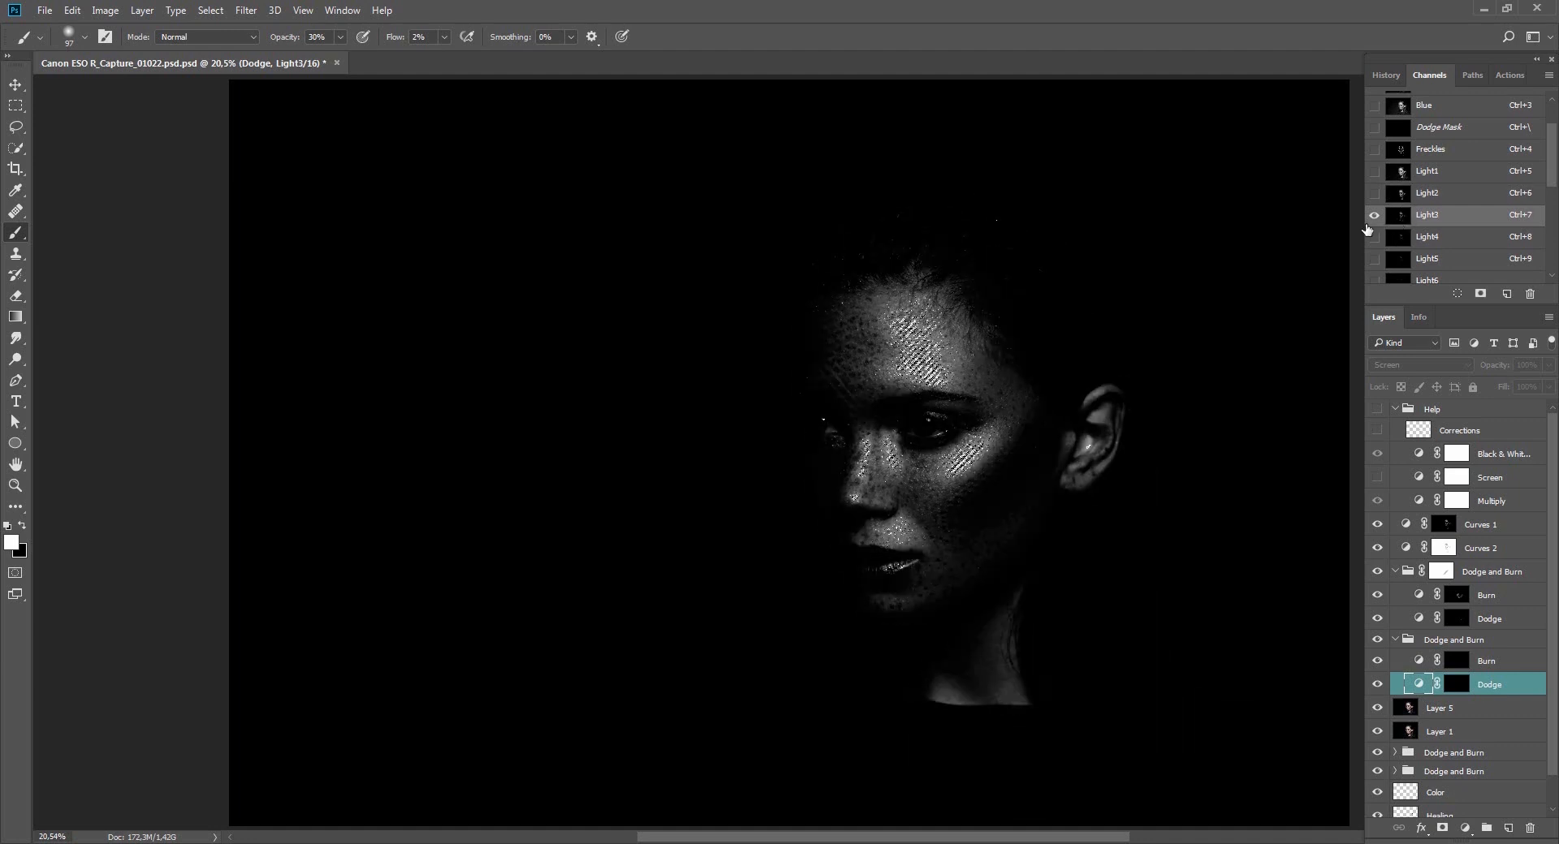
key(shift+F6)
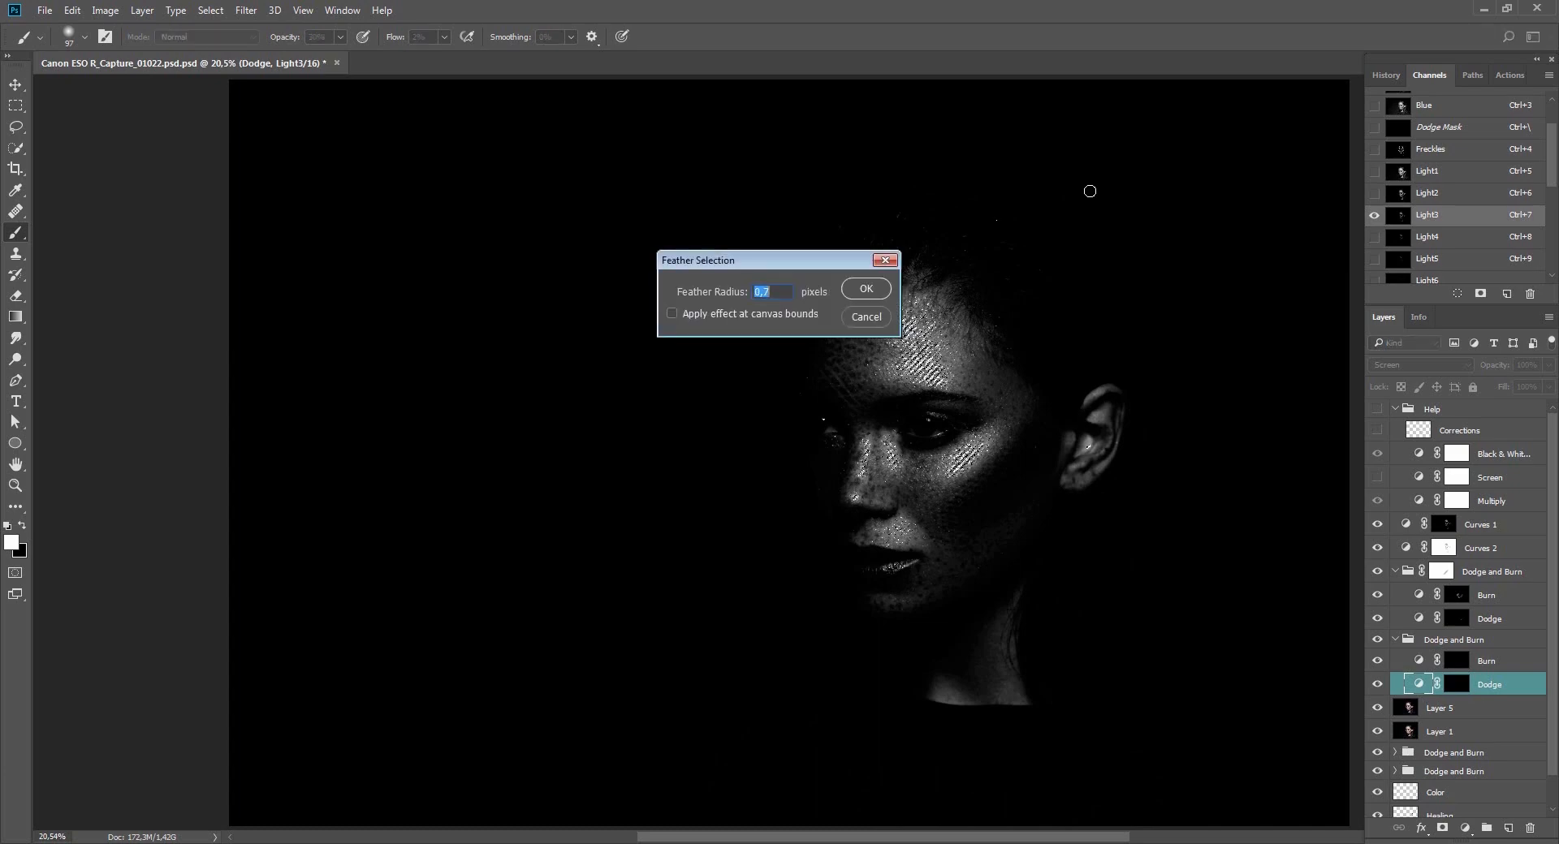
key(Return)
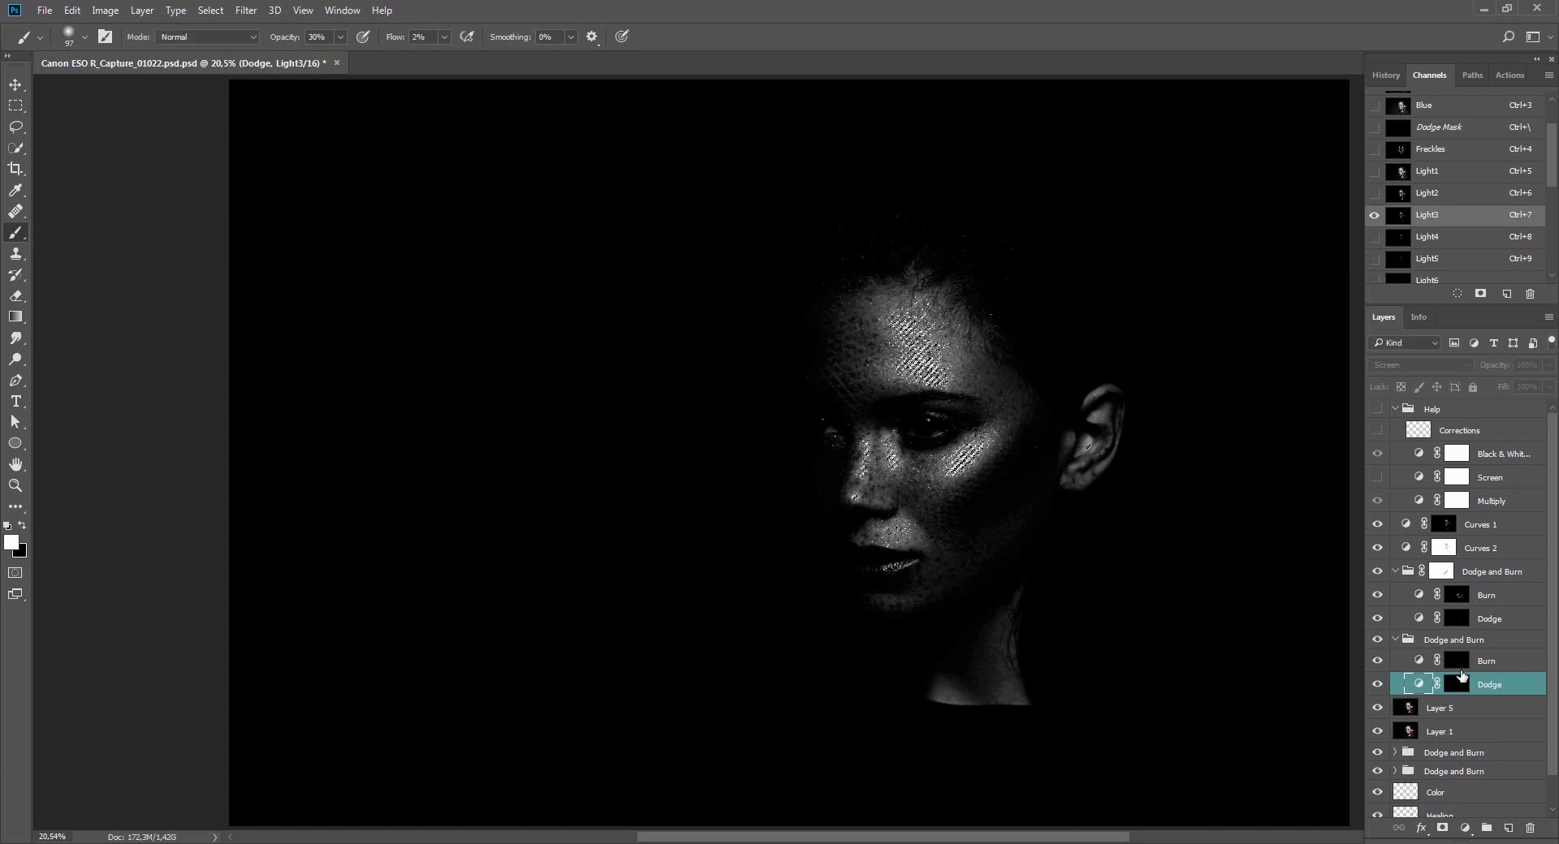
key(ctrl+backslash)
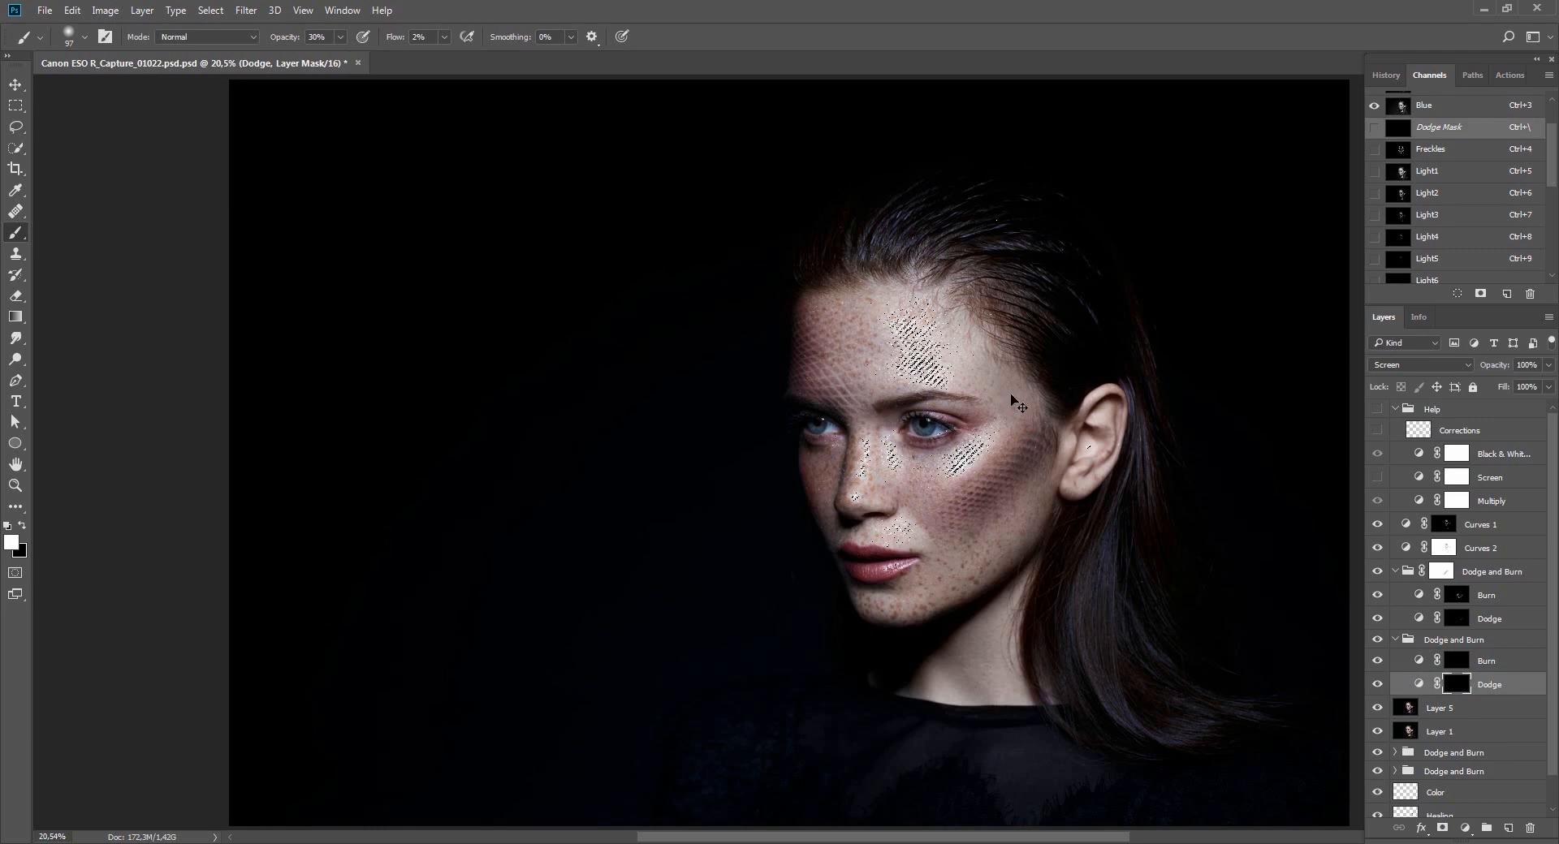
Hide the selection edges and paint the forehead highlights white in the new Dodge layer's mask, with the face rotated for comfortable strokes.
key(ctrl+h)
key(r)
mouse_move(1027, 397)
mouse_down()
mouse_move(771, 238)
mouse_move(800, 240)
mouse_up()
key(z)
key(b)
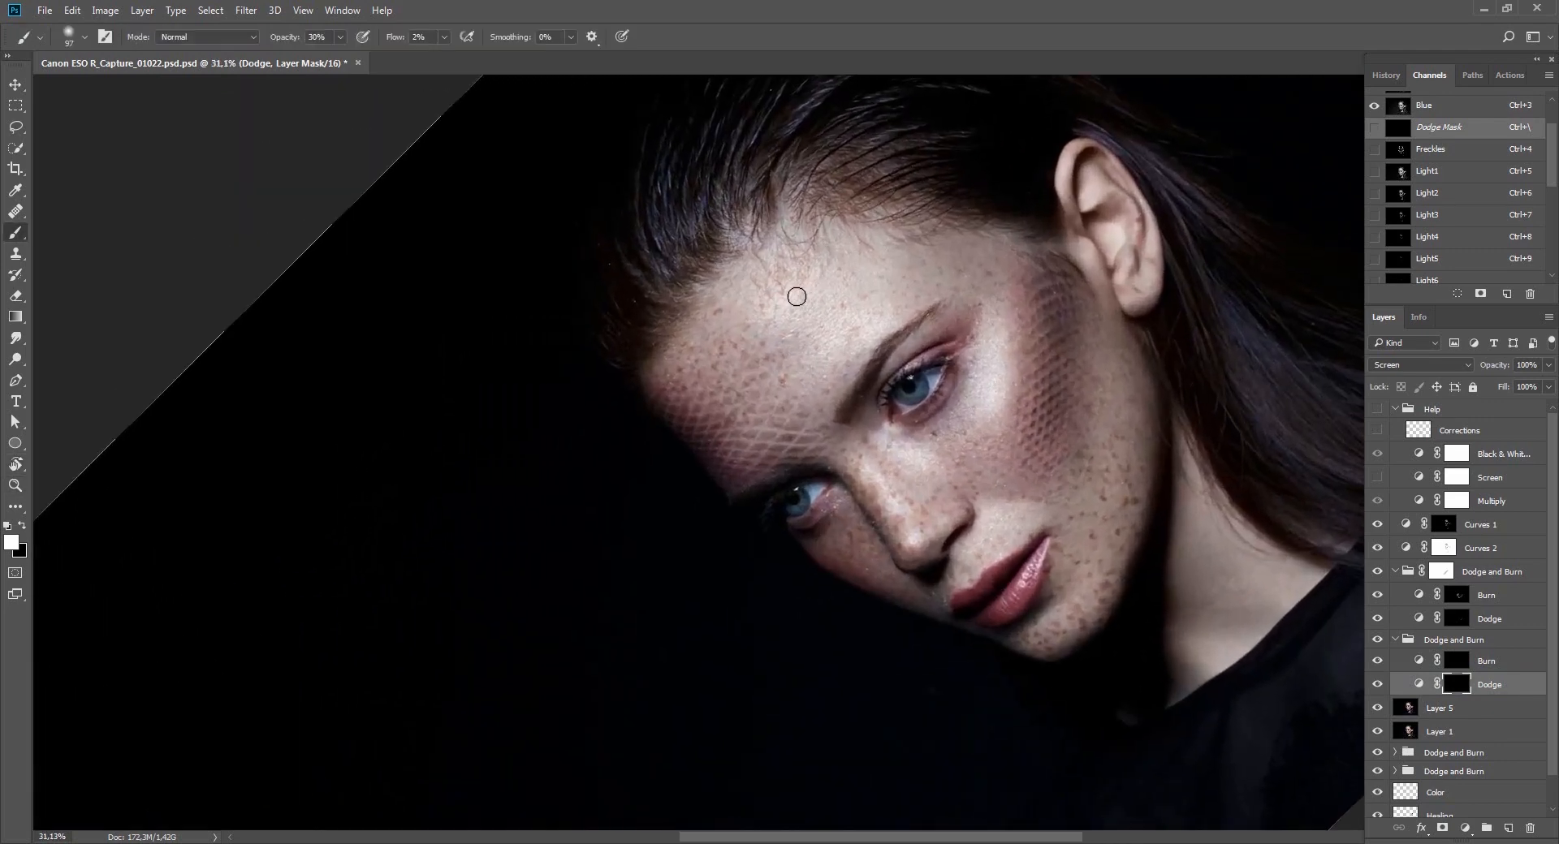
right_click(792, 311)
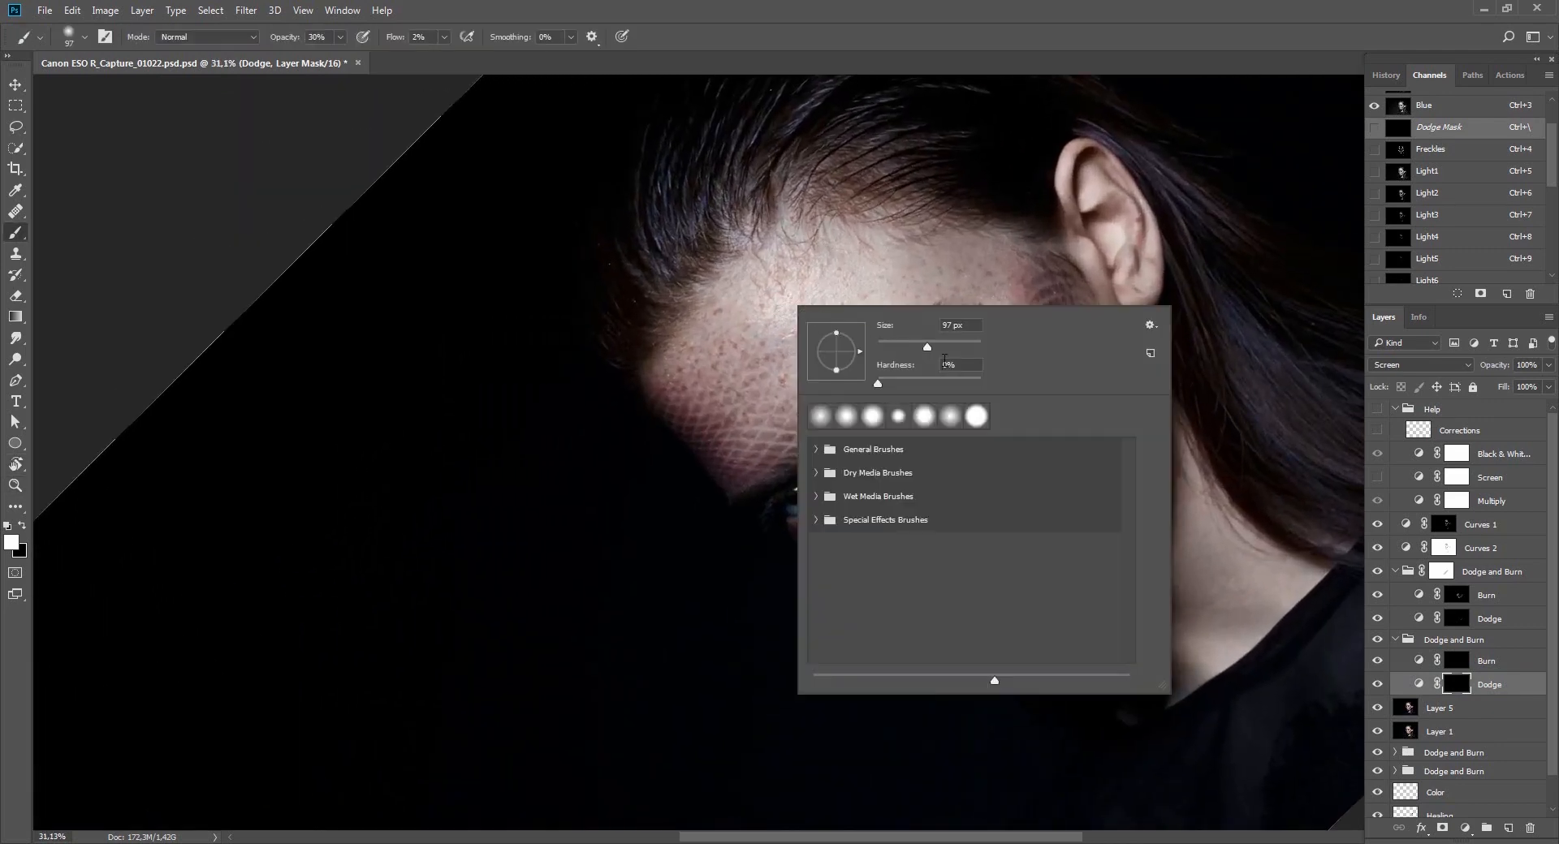
text(50)
key(Return)
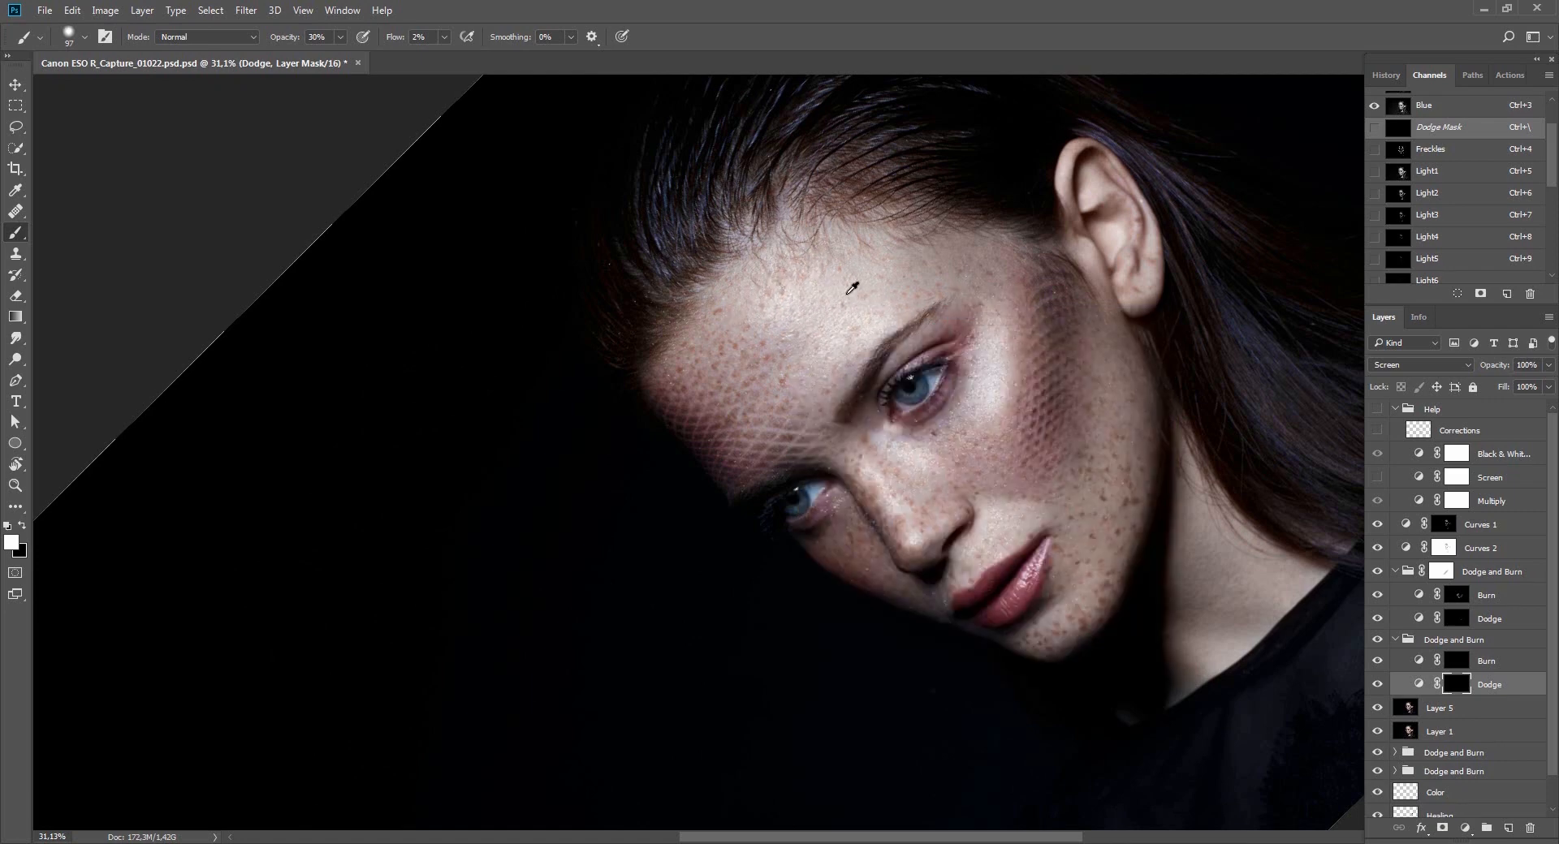
drag(828, 287, 852, 289)
drag(842, 341, 825, 298)
drag(863, 381, 802, 336)
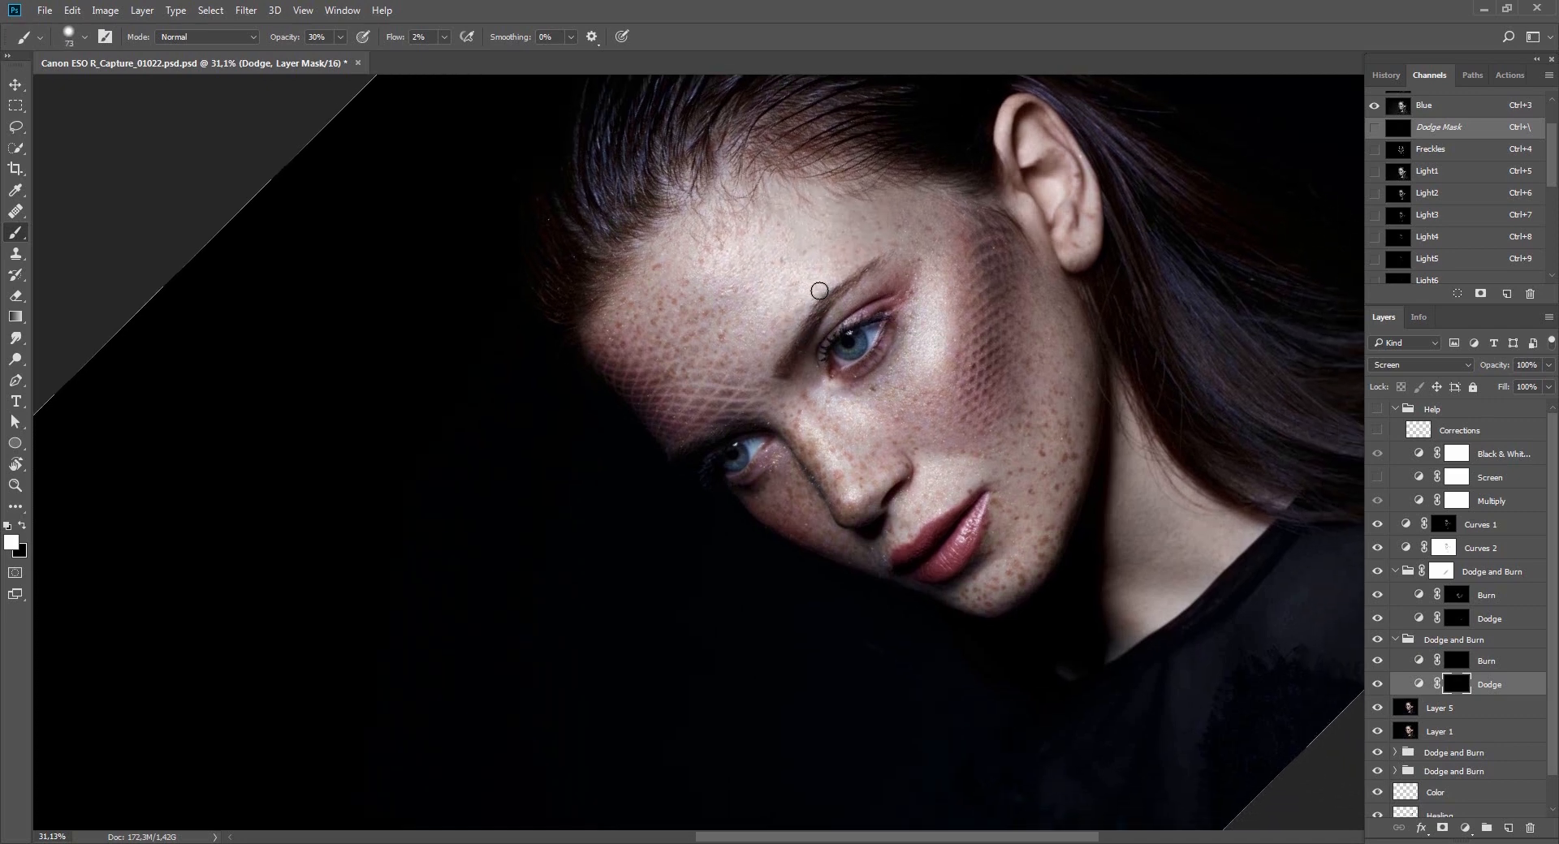
Set the brush flow to 20% and dodge the cheekbone highlight beneath the eye.
key(shift+2)
mouse_move(937, 335)
mouse_down()
mouse_move(925, 368)
mouse_move(924, 320)
mouse_up()
key(r)
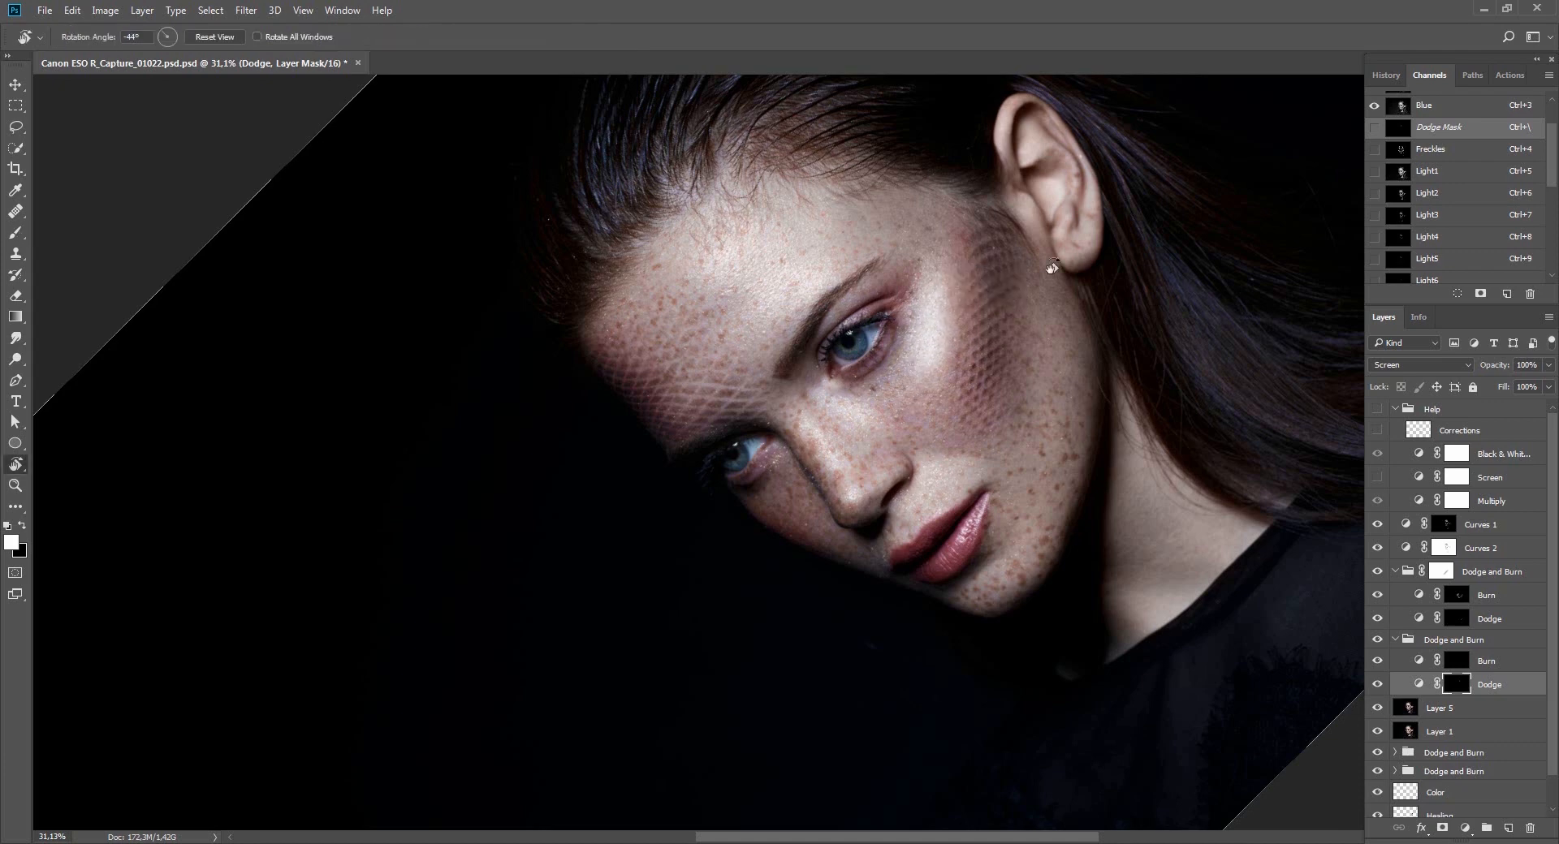
mouse_move(1045, 261)
mouse_down()
mouse_move(808, 426)
mouse_move(778, 523)
mouse_up()
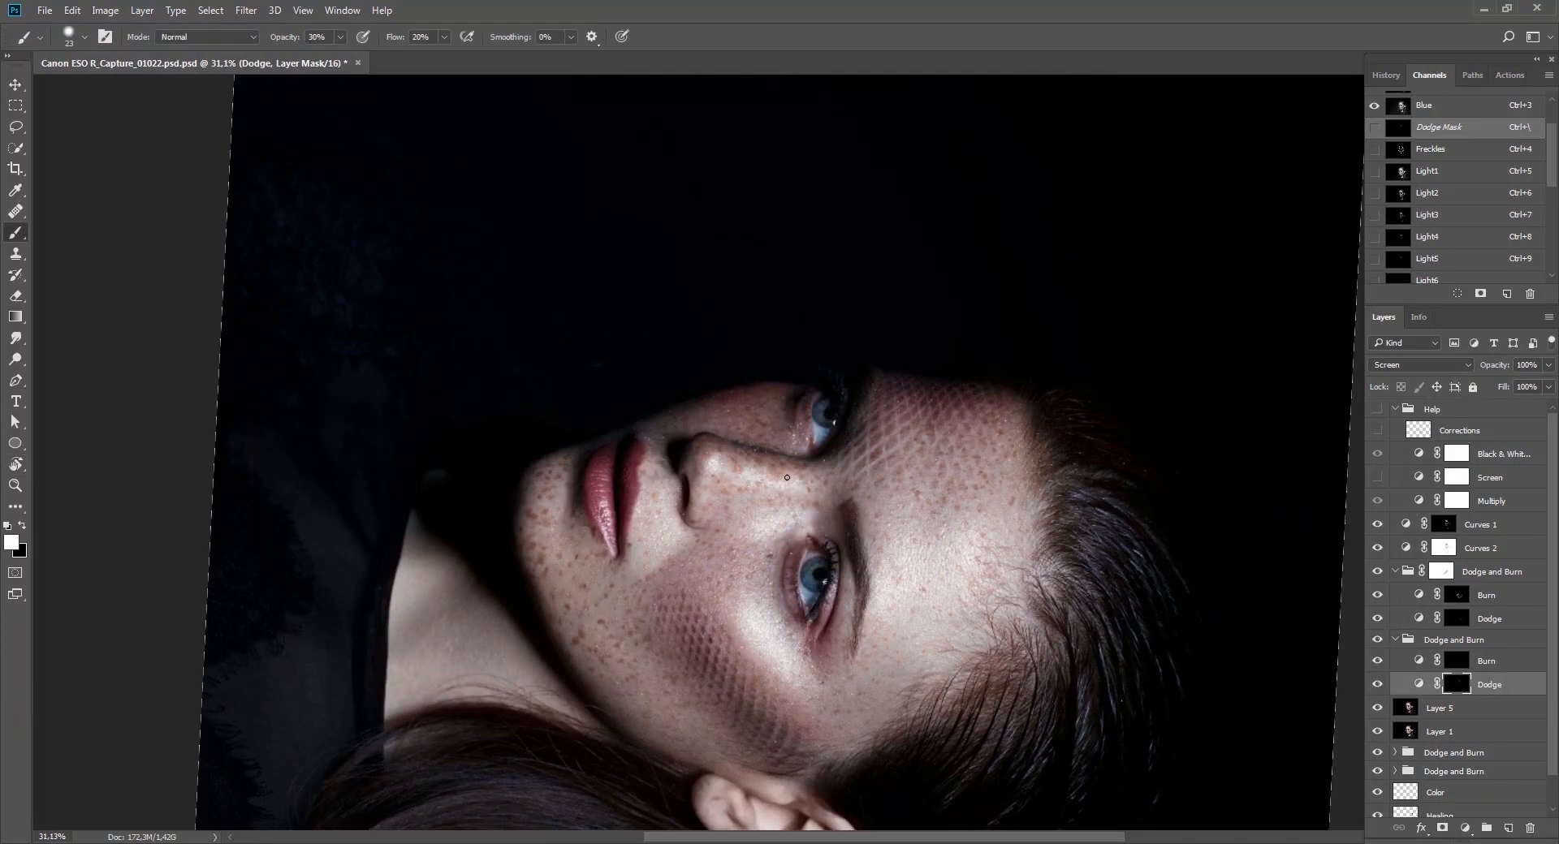
drag(727, 499, 738, 441)
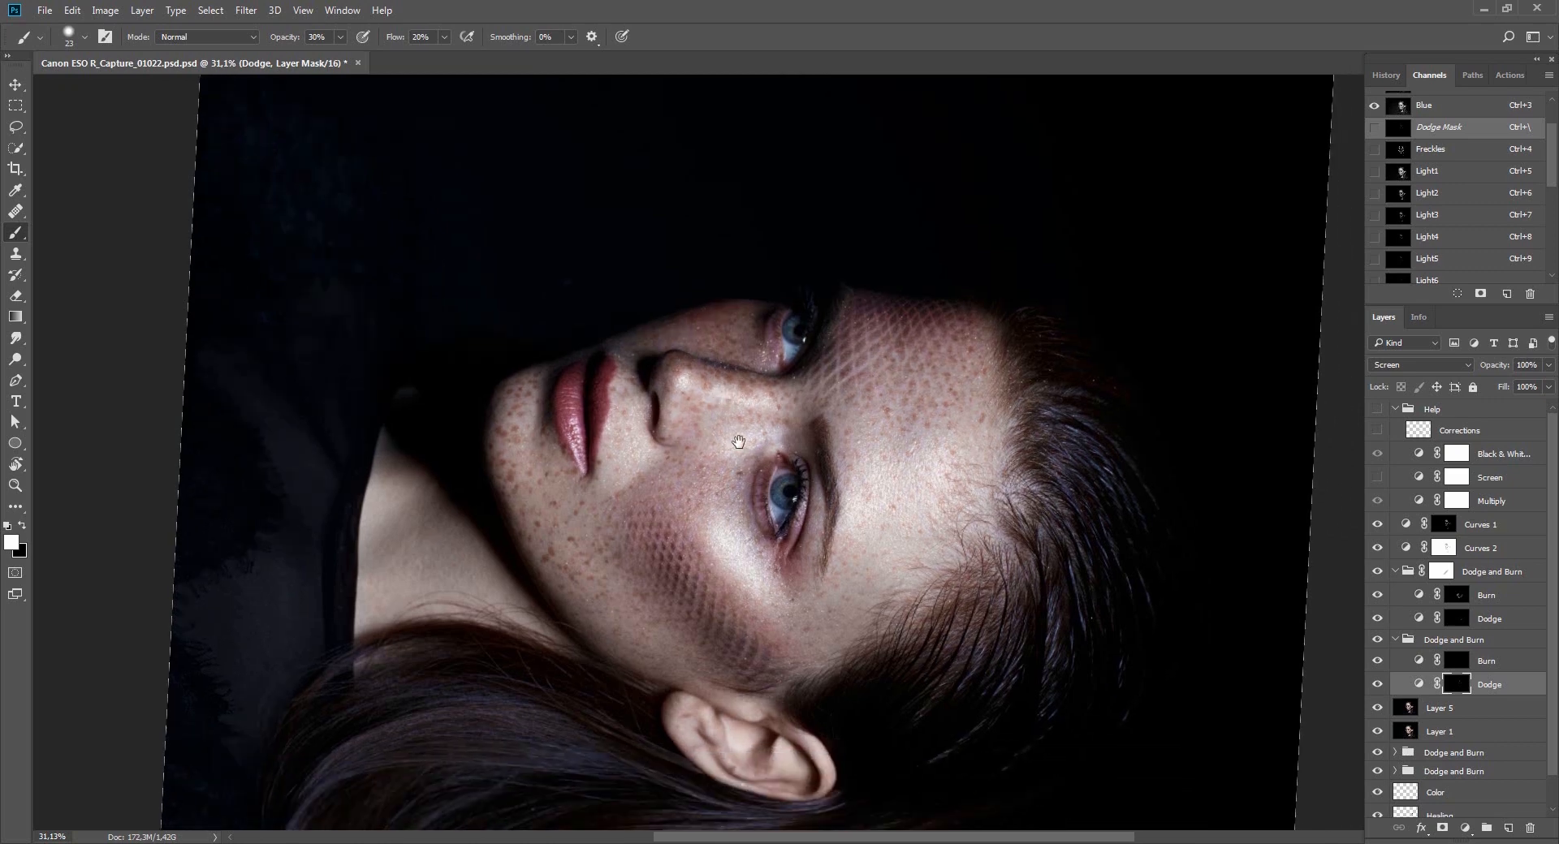
Dodge the small highlights on the nose, above the upper lip and under the eye with a 23-pixel brush.
key(r)
drag(614, 424, 852, 560)
drag(889, 447, 793, 316)
drag(1043, 276, 1087, 418)
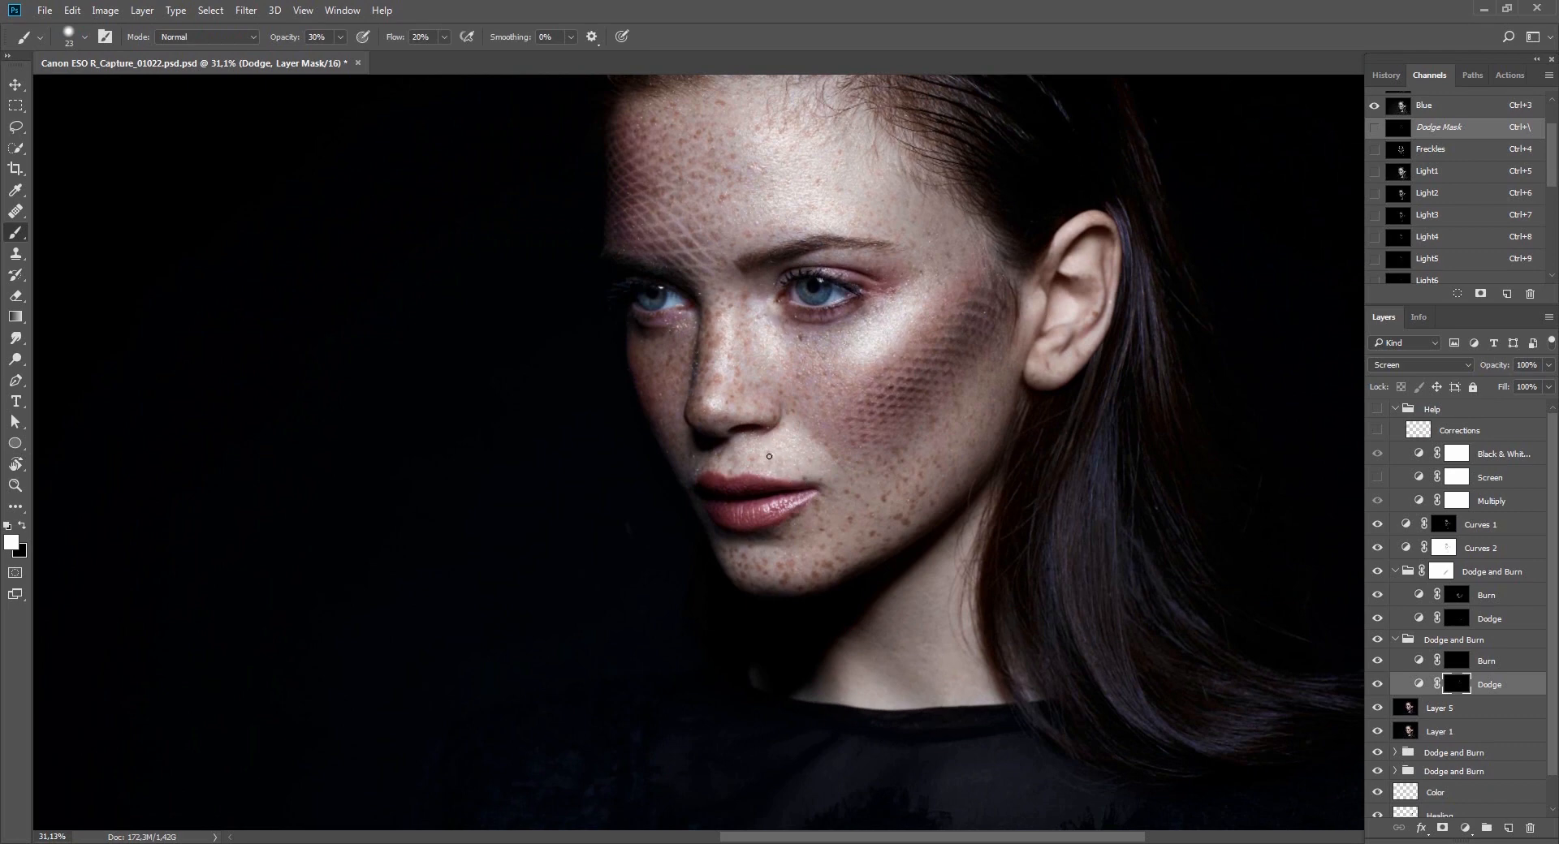
key(r)
drag(928, 374, 909, 423)
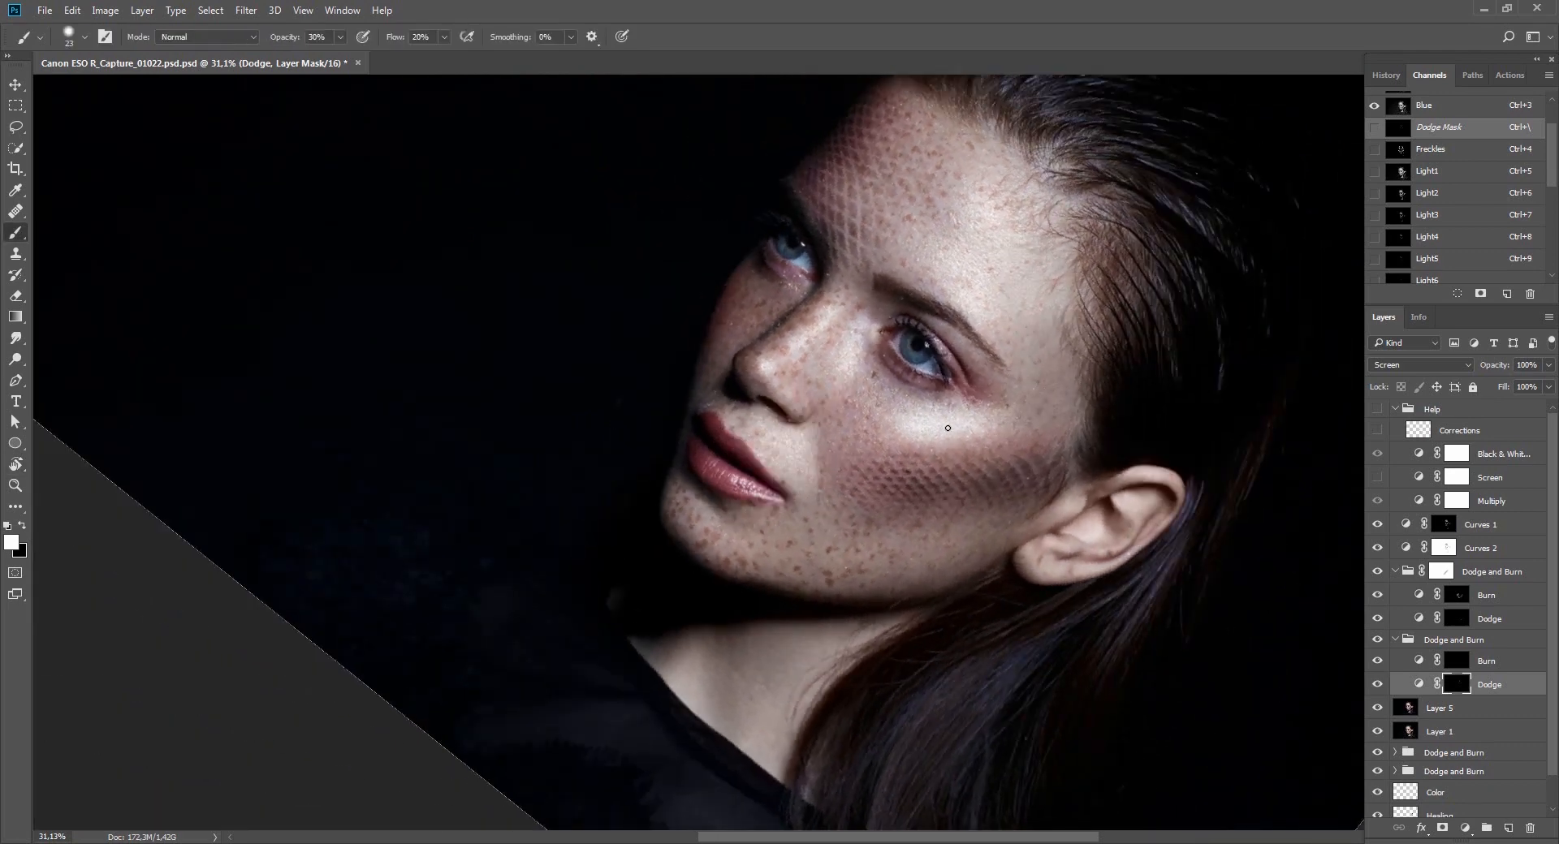
key(r)
mouse_move(1015, 380)
mouse_down()
mouse_move(1002, 149)
mouse_move(849, 107)
mouse_up()
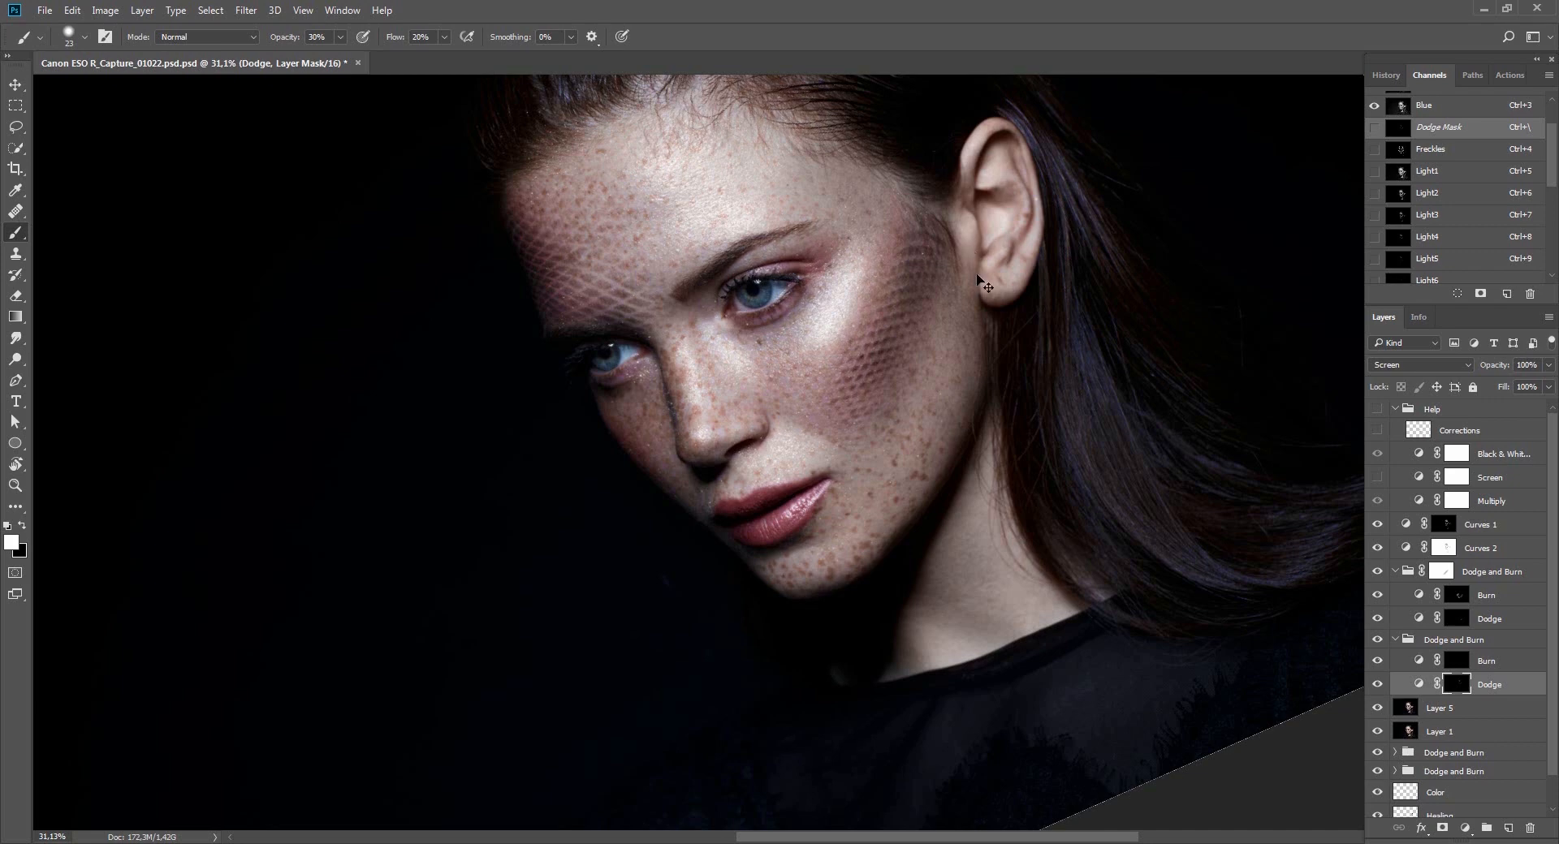
key(Escape)
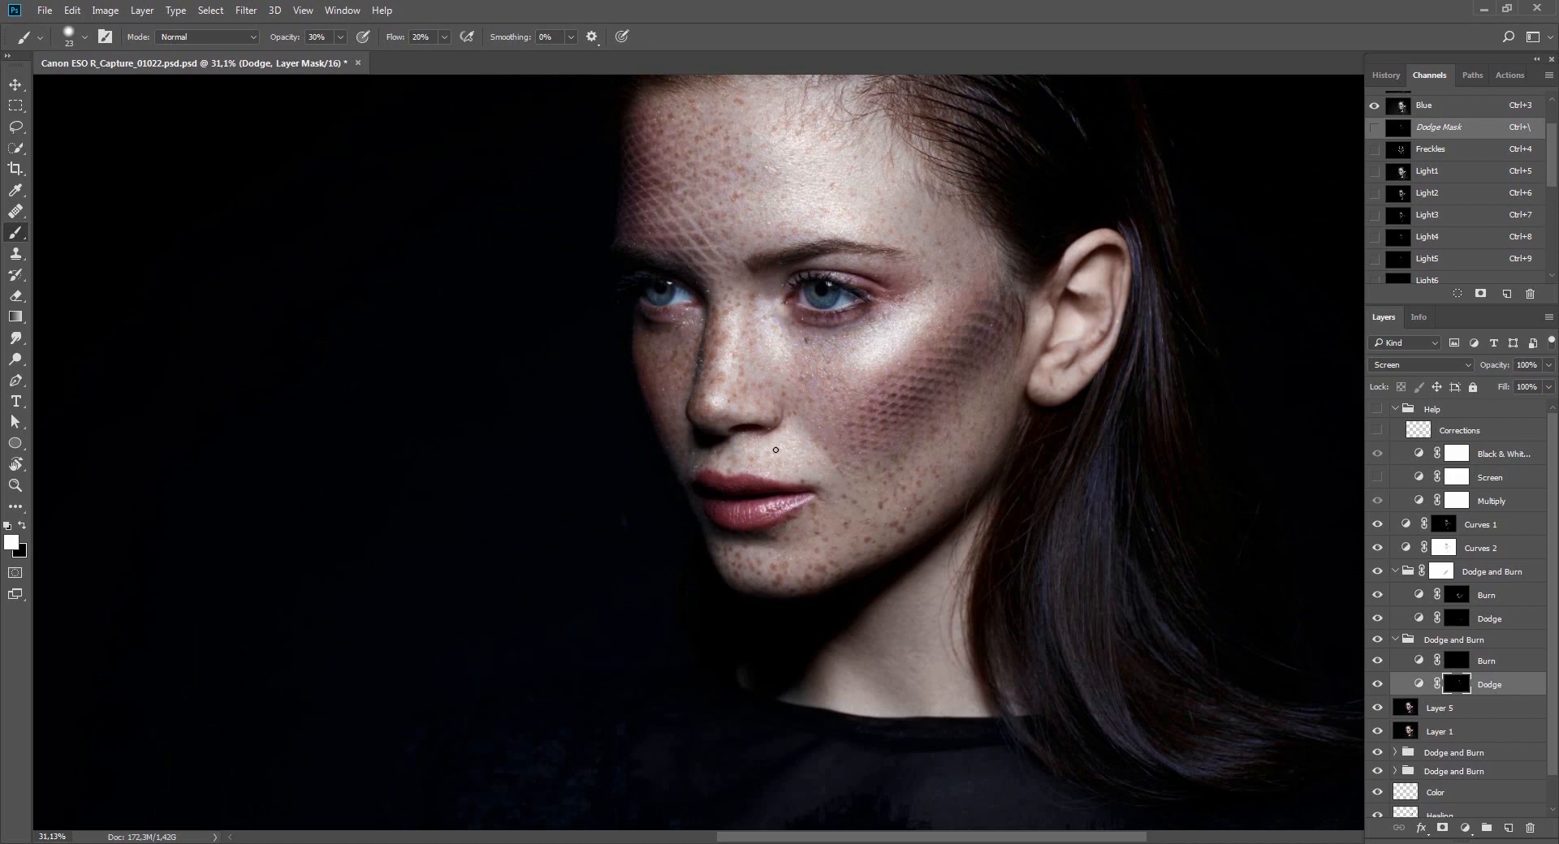
Dodge the facial highlights again with a softer 72-pixel brush and fade the stroke to 50% opacity.
key(z)
drag(1027, 400, 979, 259)
key(r)
key(z)
drag(893, 304, 927, 308)
key(b)
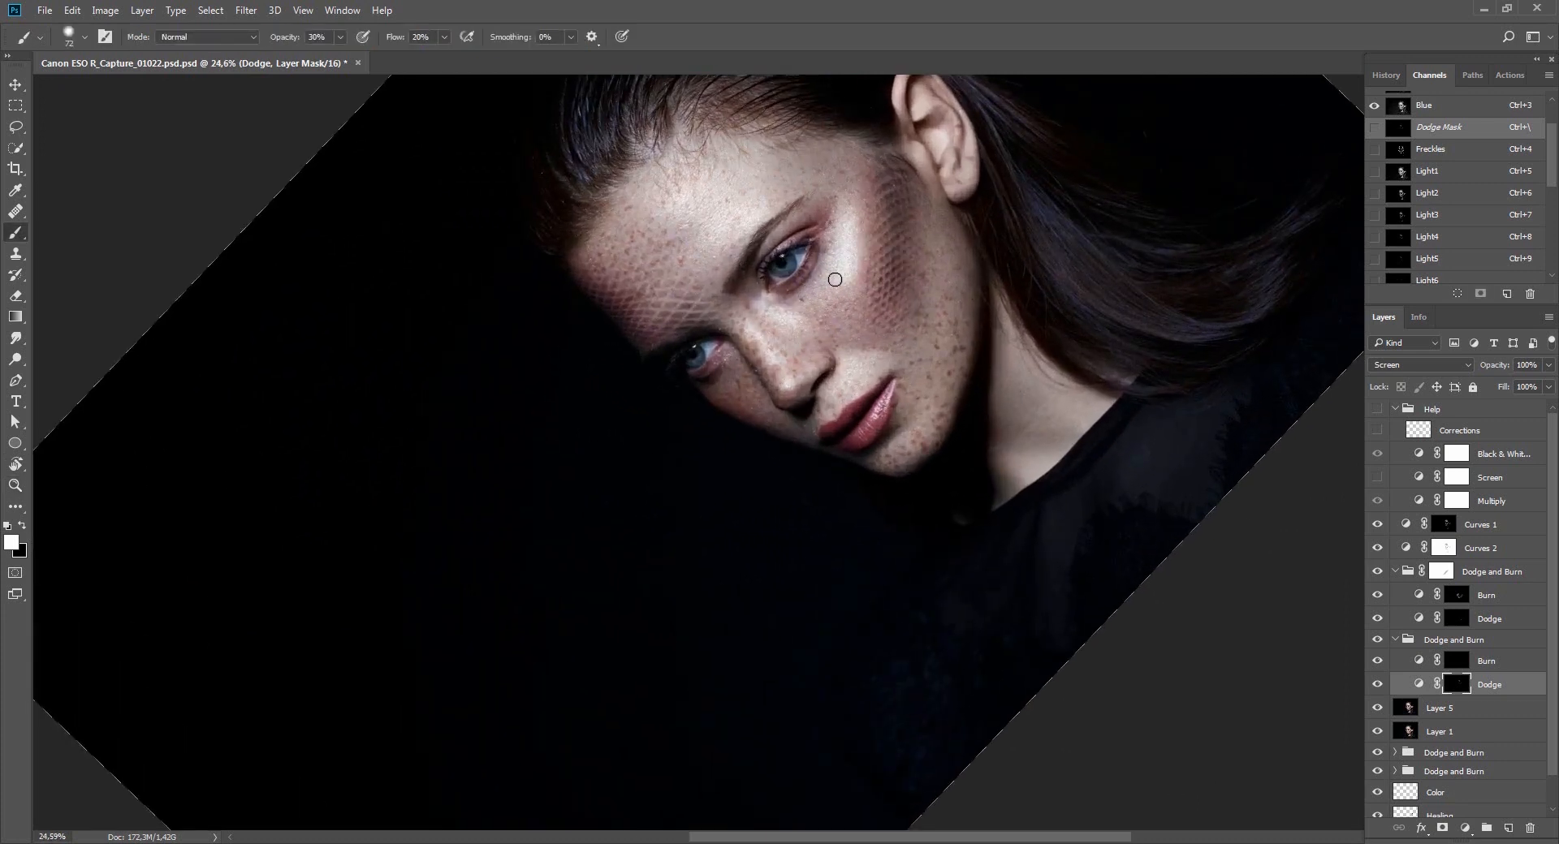
key(ctrl+shift+f)
text(50)
key(Return)
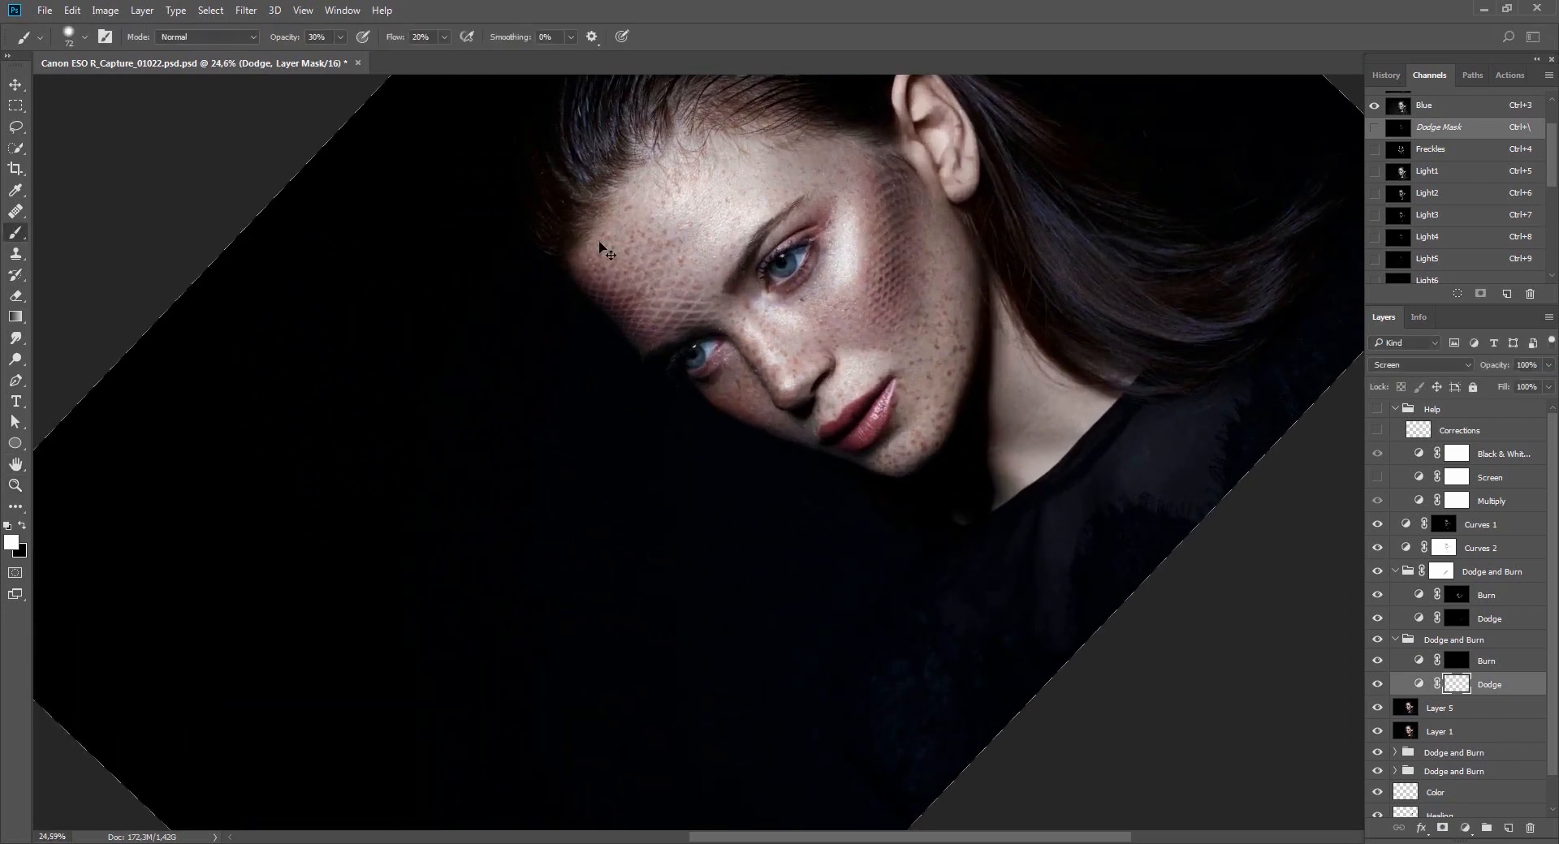
key(Escape)
Return the portrait to its upright view and compare it with and without the new Dodge layer.
mouse_move(1068, 392)
mouse_down()
mouse_move(976, 393)
mouse_move(912, 542)
mouse_move(800, 554)
mouse_up()
key(r)
key(b)
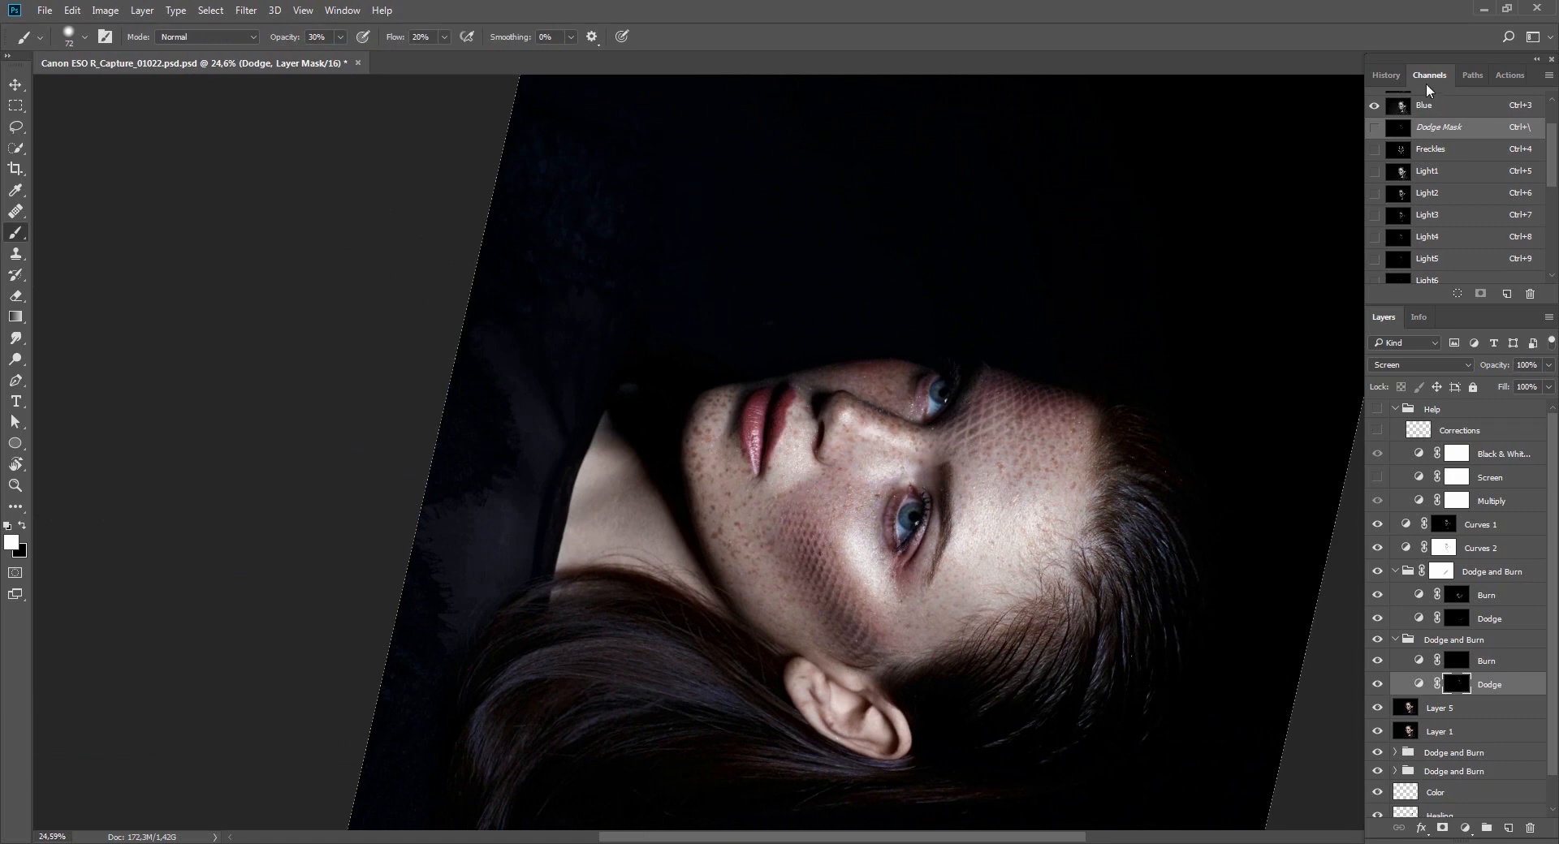
key(r)
key(Escape)
drag(849, 539, 1357, 497)
key(Escape)
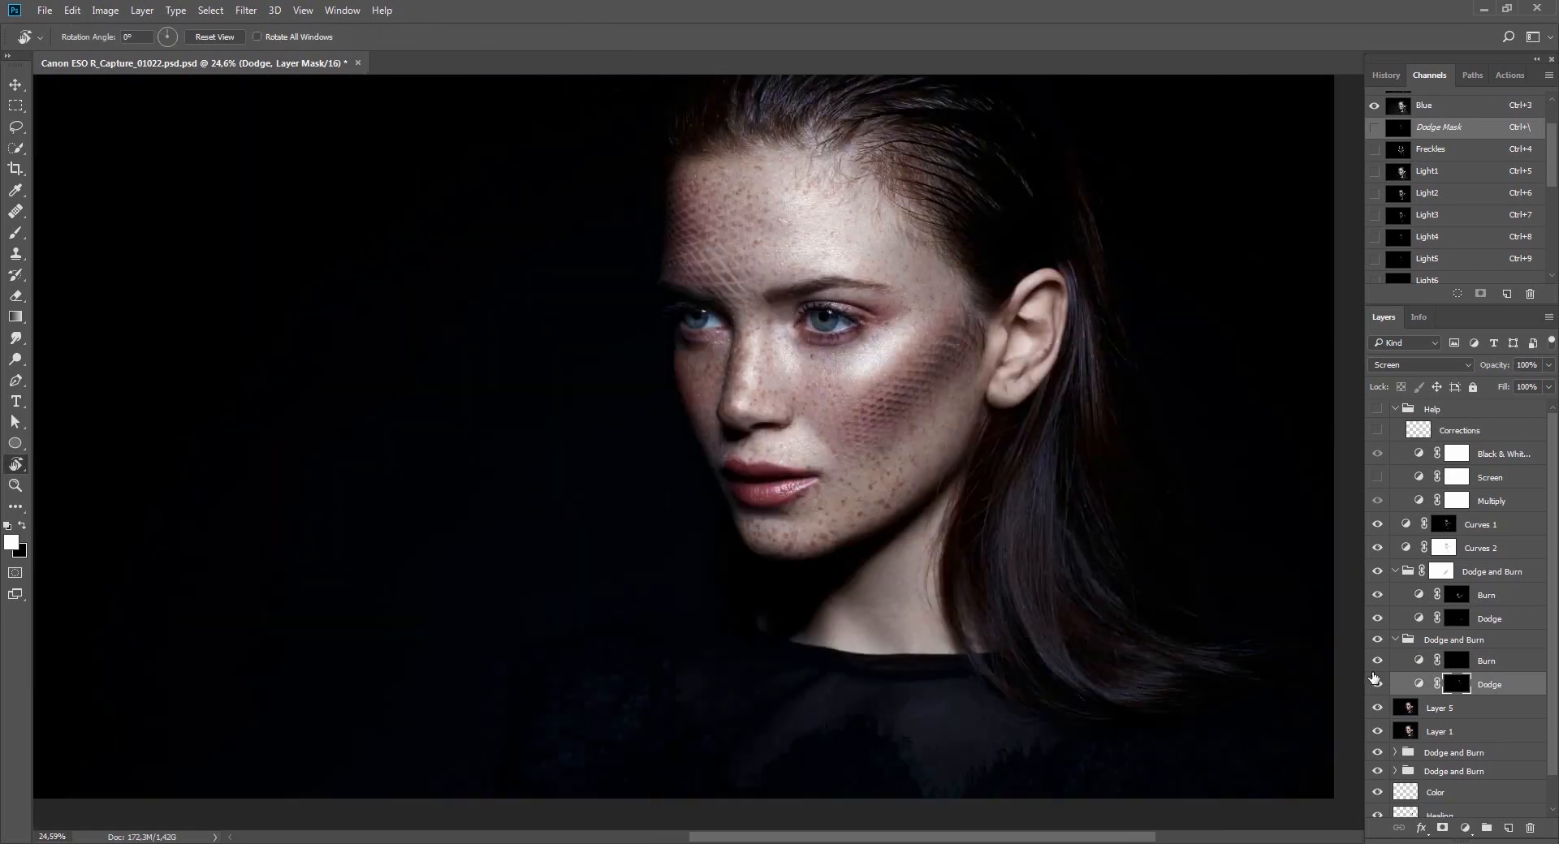
click(1378, 686)
click(1378, 685)
click(1378, 686)
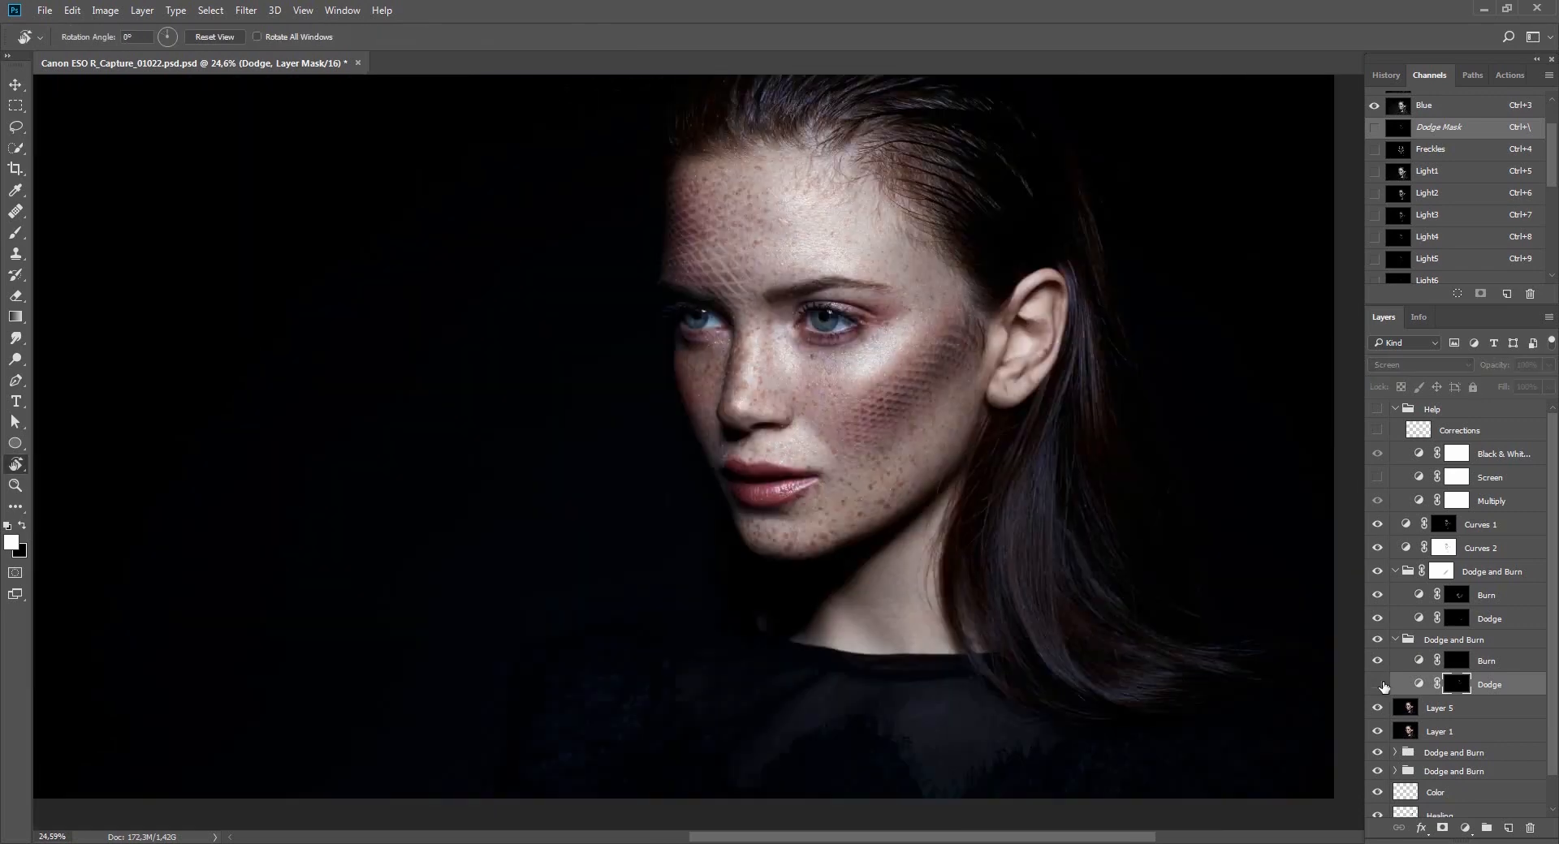
click(1378, 685)
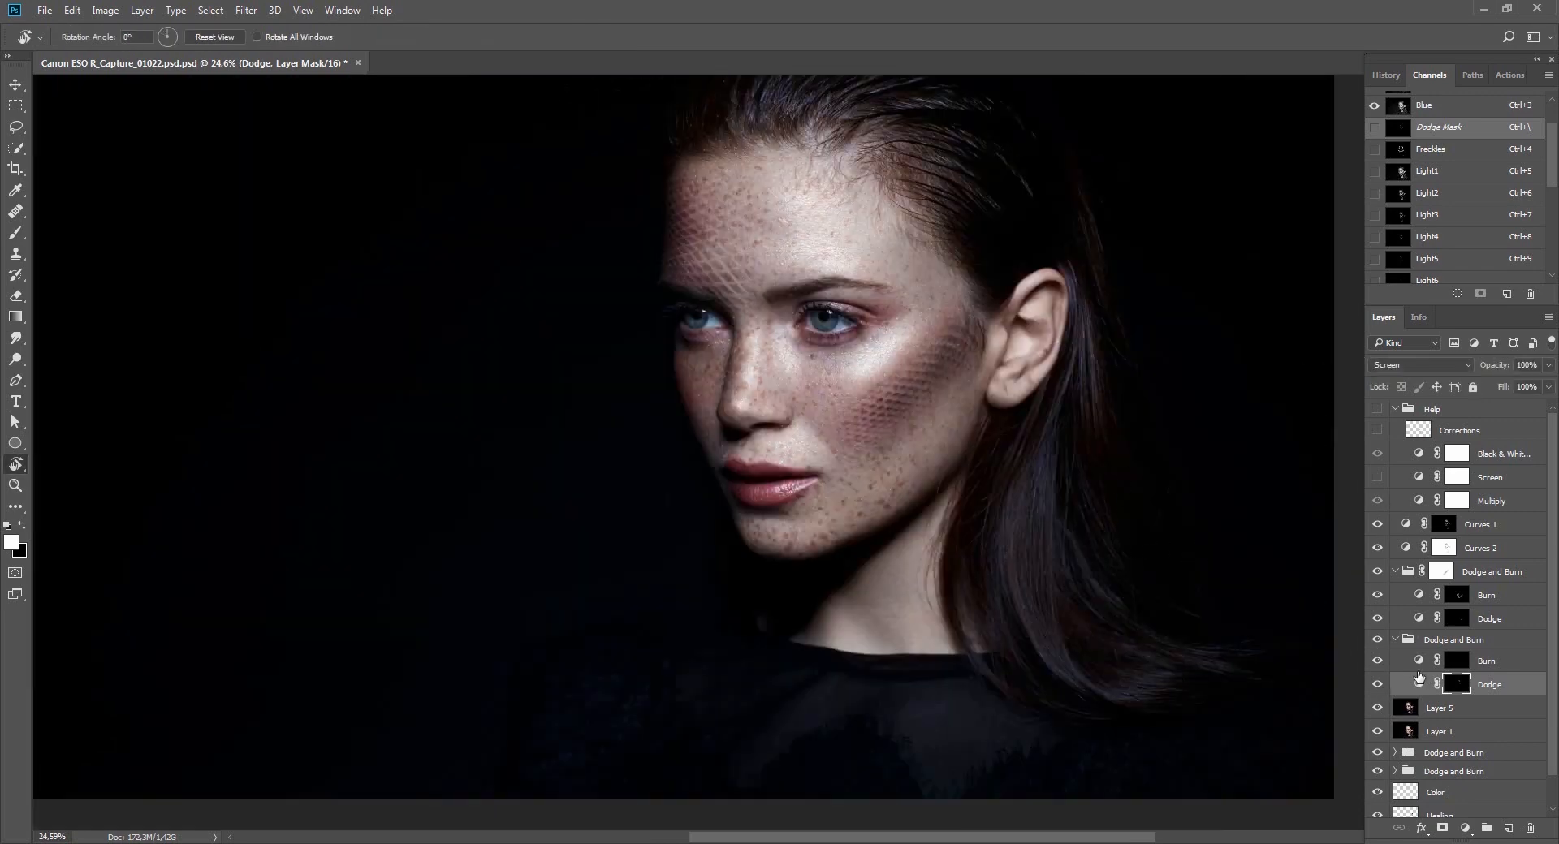
Load the Light3 channel as a selection, invert it and target the new Burn layer's mask.
click(1454, 662)
click(1401, 218)
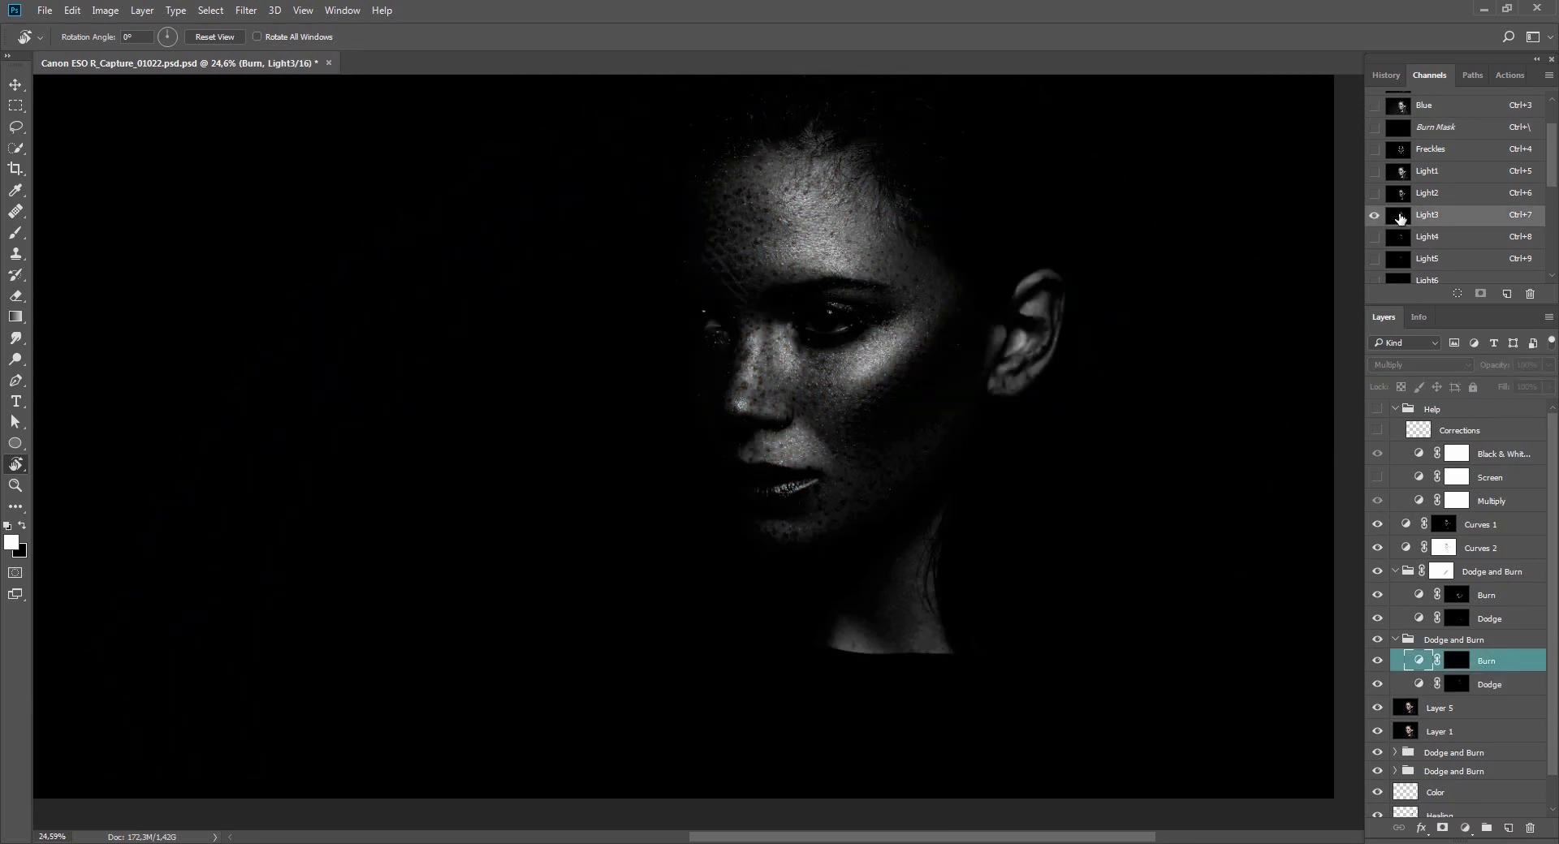
ctrl+click(1400, 218)
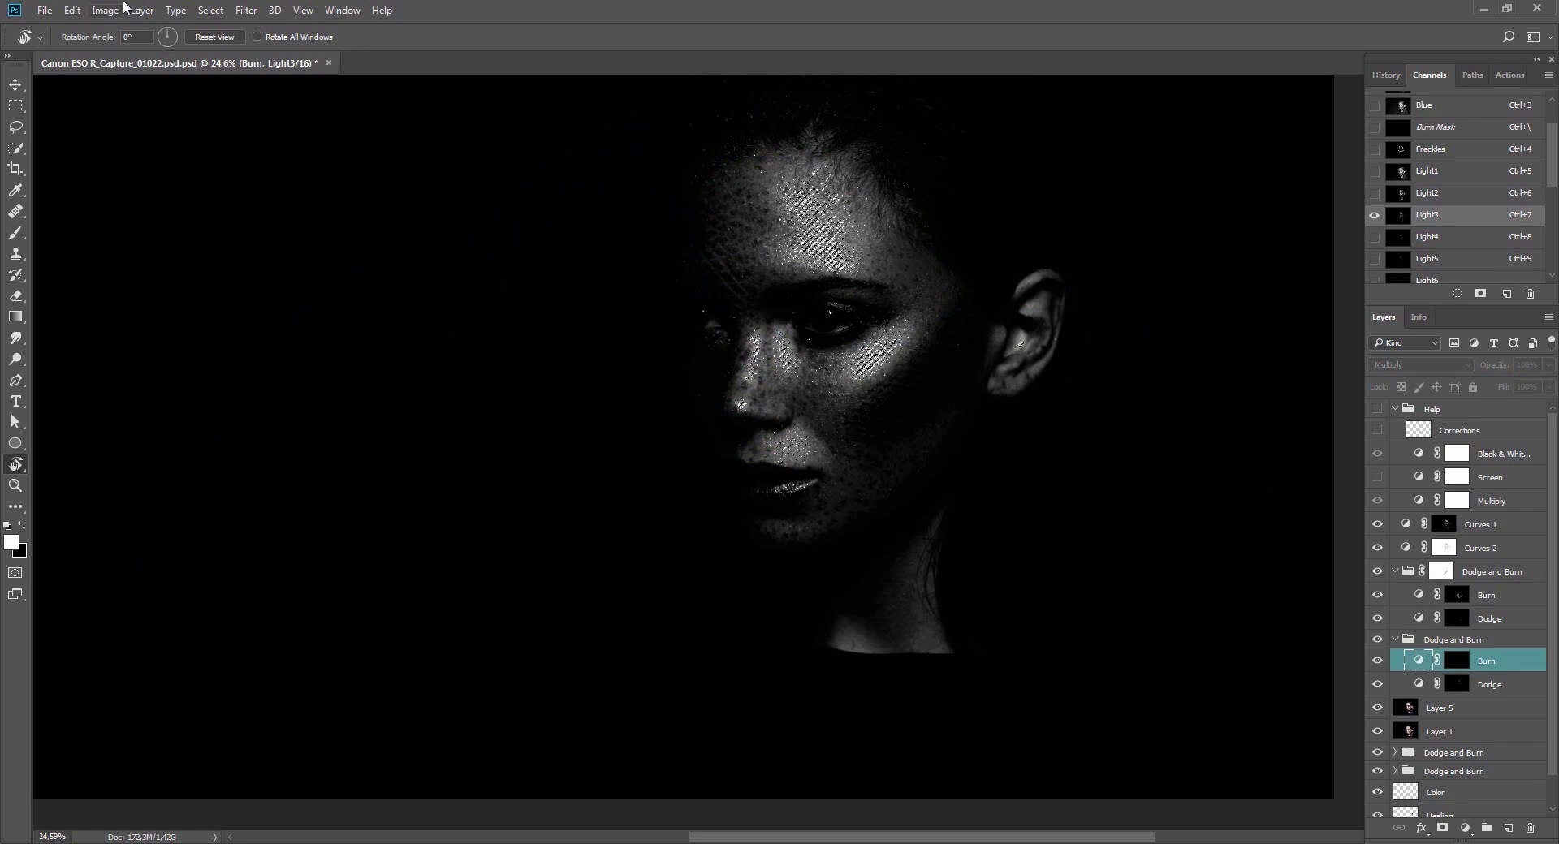
click(210, 9)
click(243, 73)
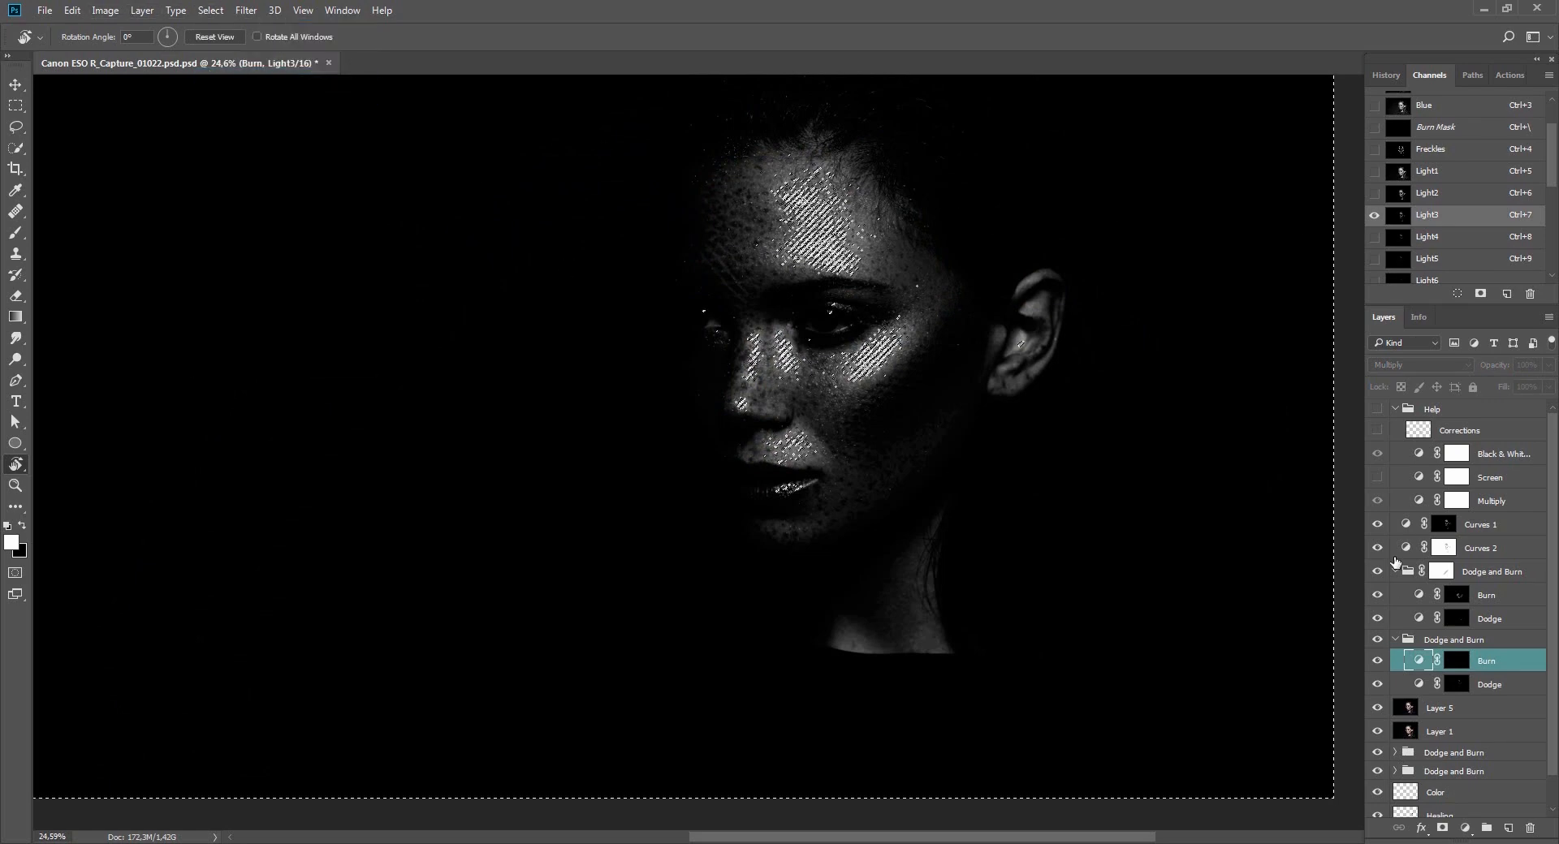
click(1456, 661)
Hide the selection edges, set the brush to 20% opacity and 10% flow, and burn the textured forehead edge and the nose.
mouse_move(1054, 487)
mouse_down()
mouse_move(1078, 300)
mouse_move(1055, 266)
mouse_up()
key(ctrl+h)
key(b)
drag(531, 286, 566, 283)
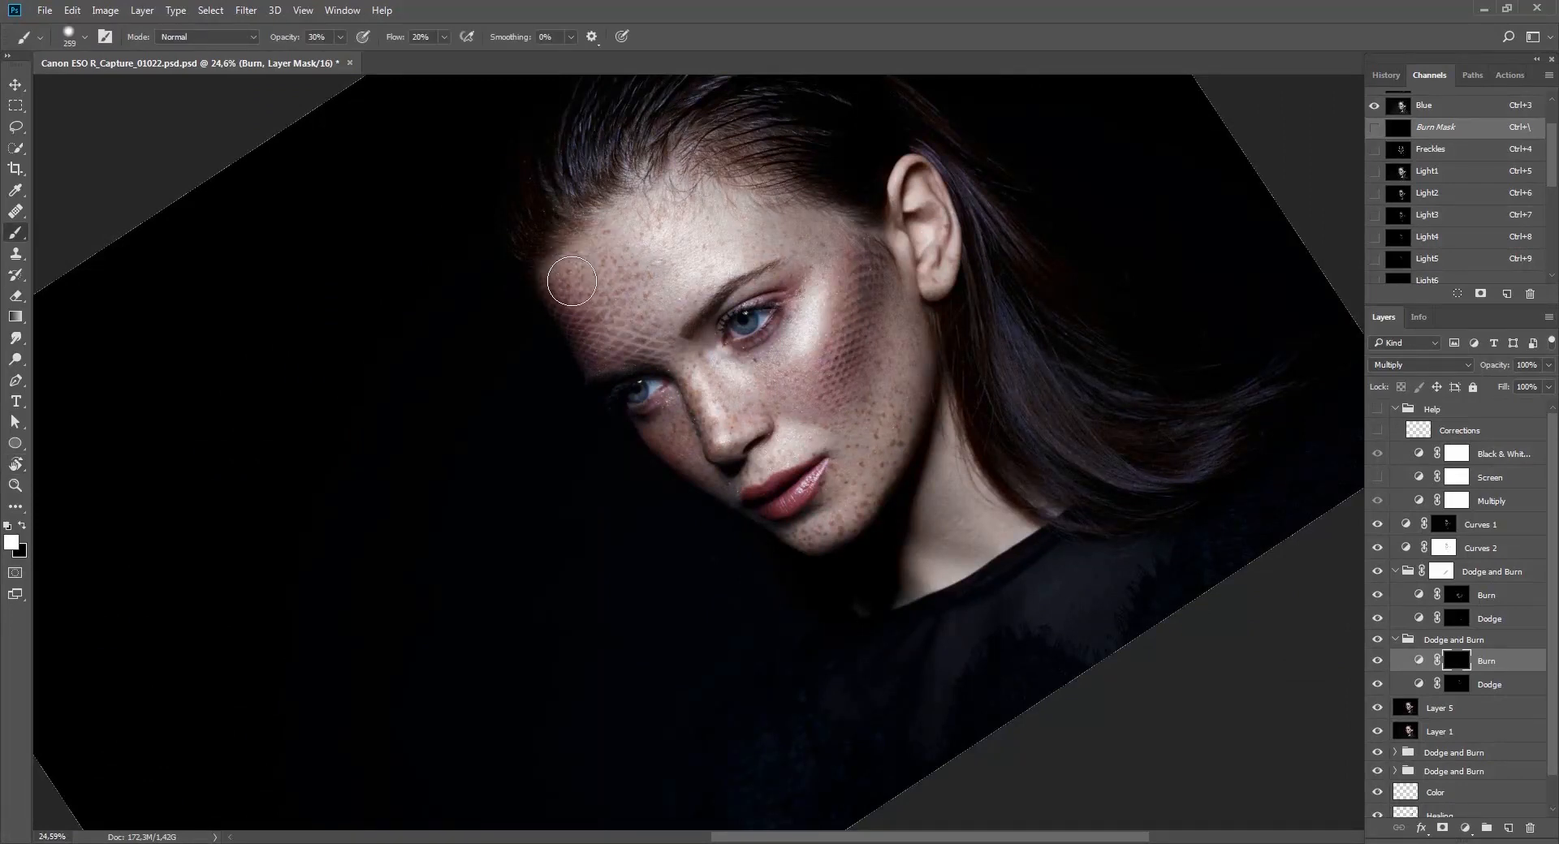
key(2)
key(shift+1)
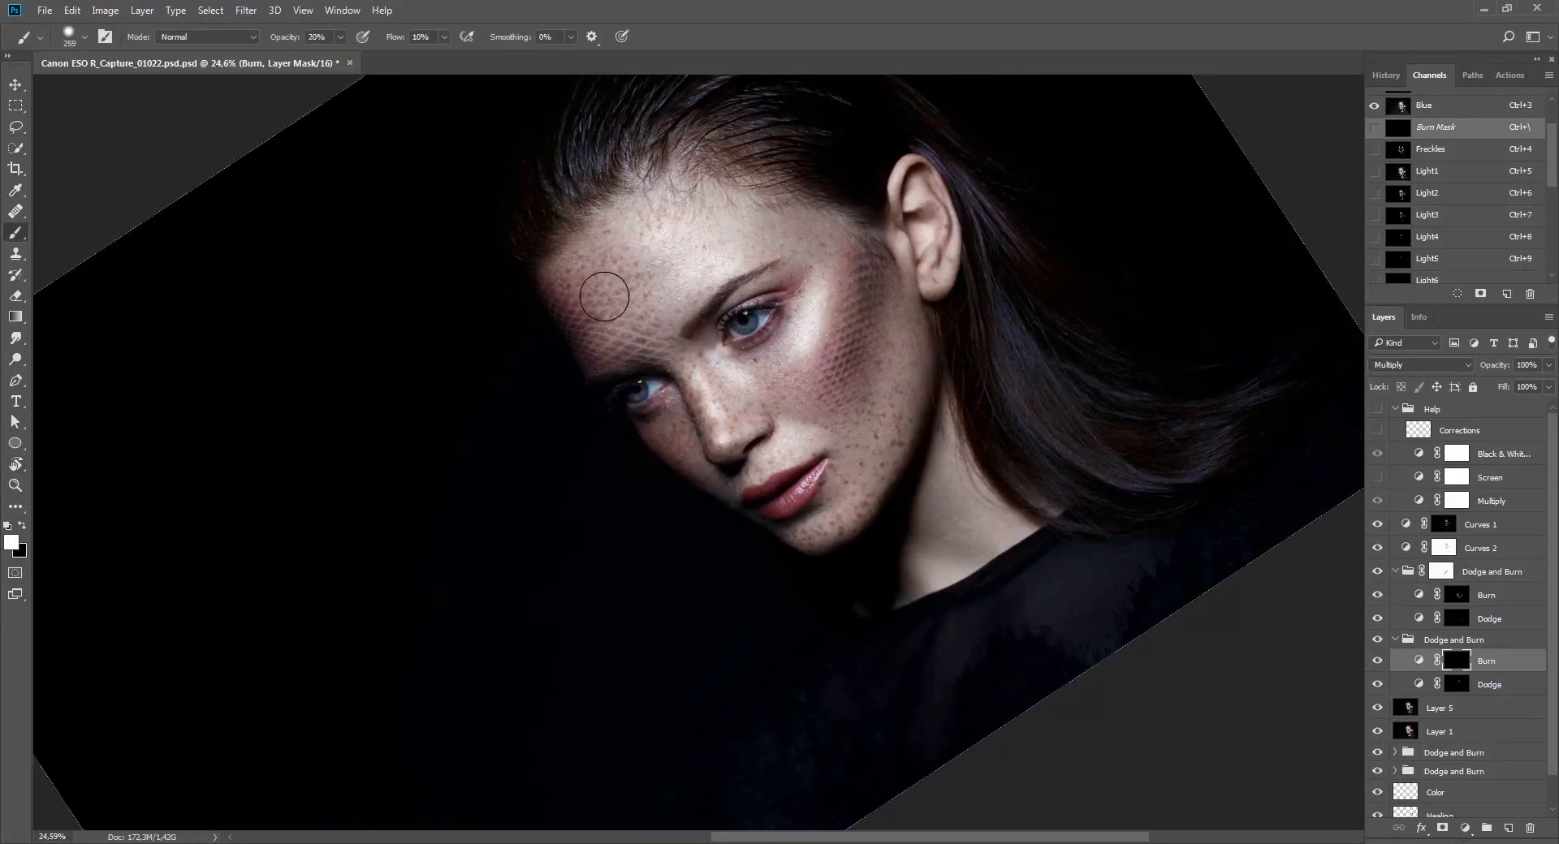
drag(752, 389, 690, 379)
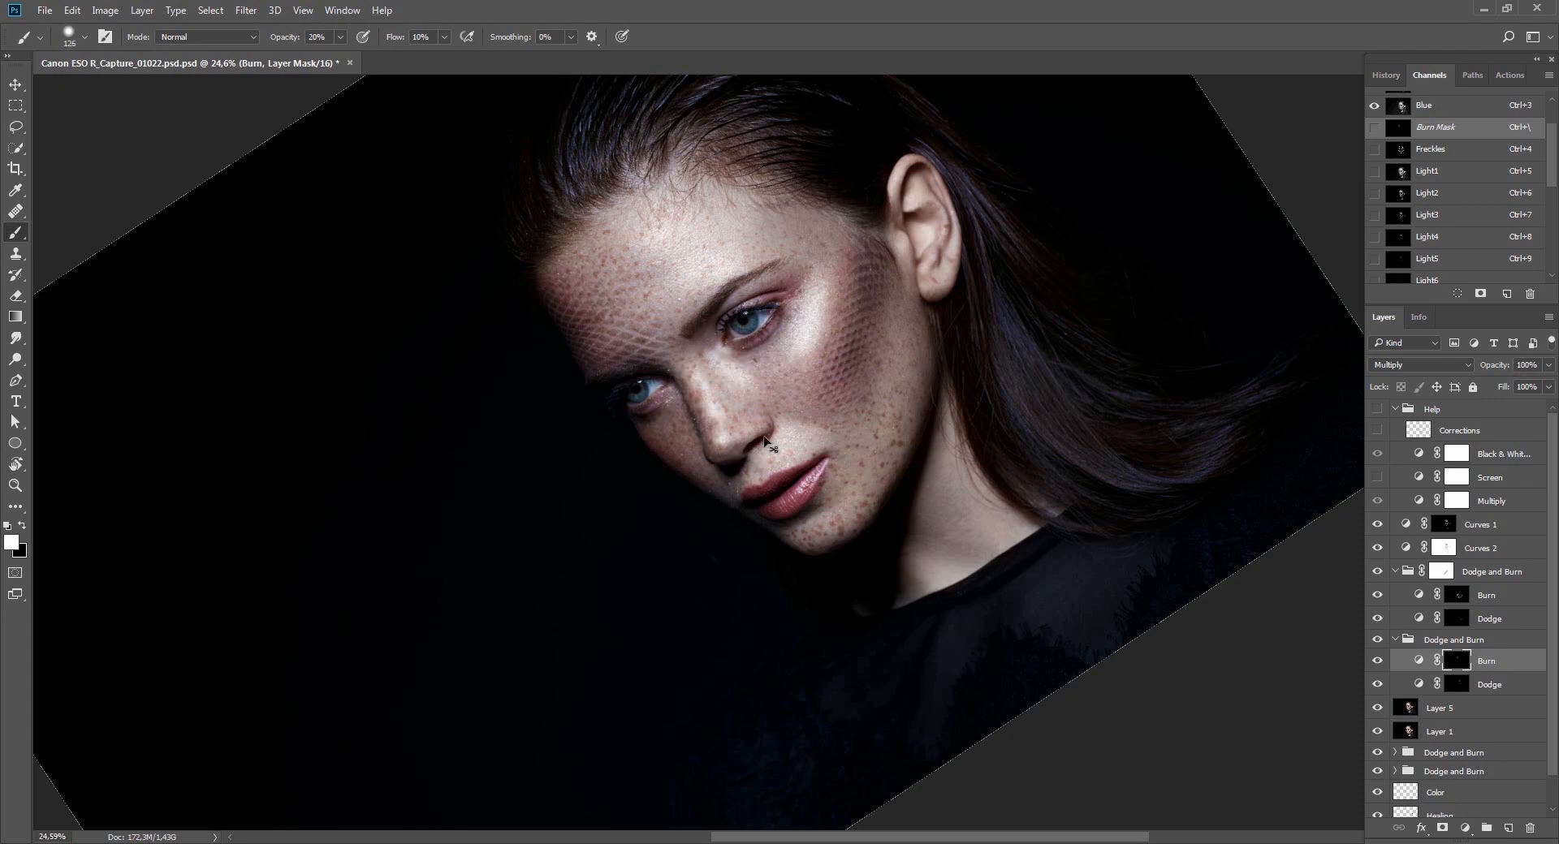
Burn along the textured cheek, fade the stroke and restore the upright view.
mouse_move(877, 297)
mouse_down()
mouse_move(892, 297)
mouse_move(887, 342)
mouse_up()
key(ctrl+shift+f)
text(5)
key(Return)
key(Escape)
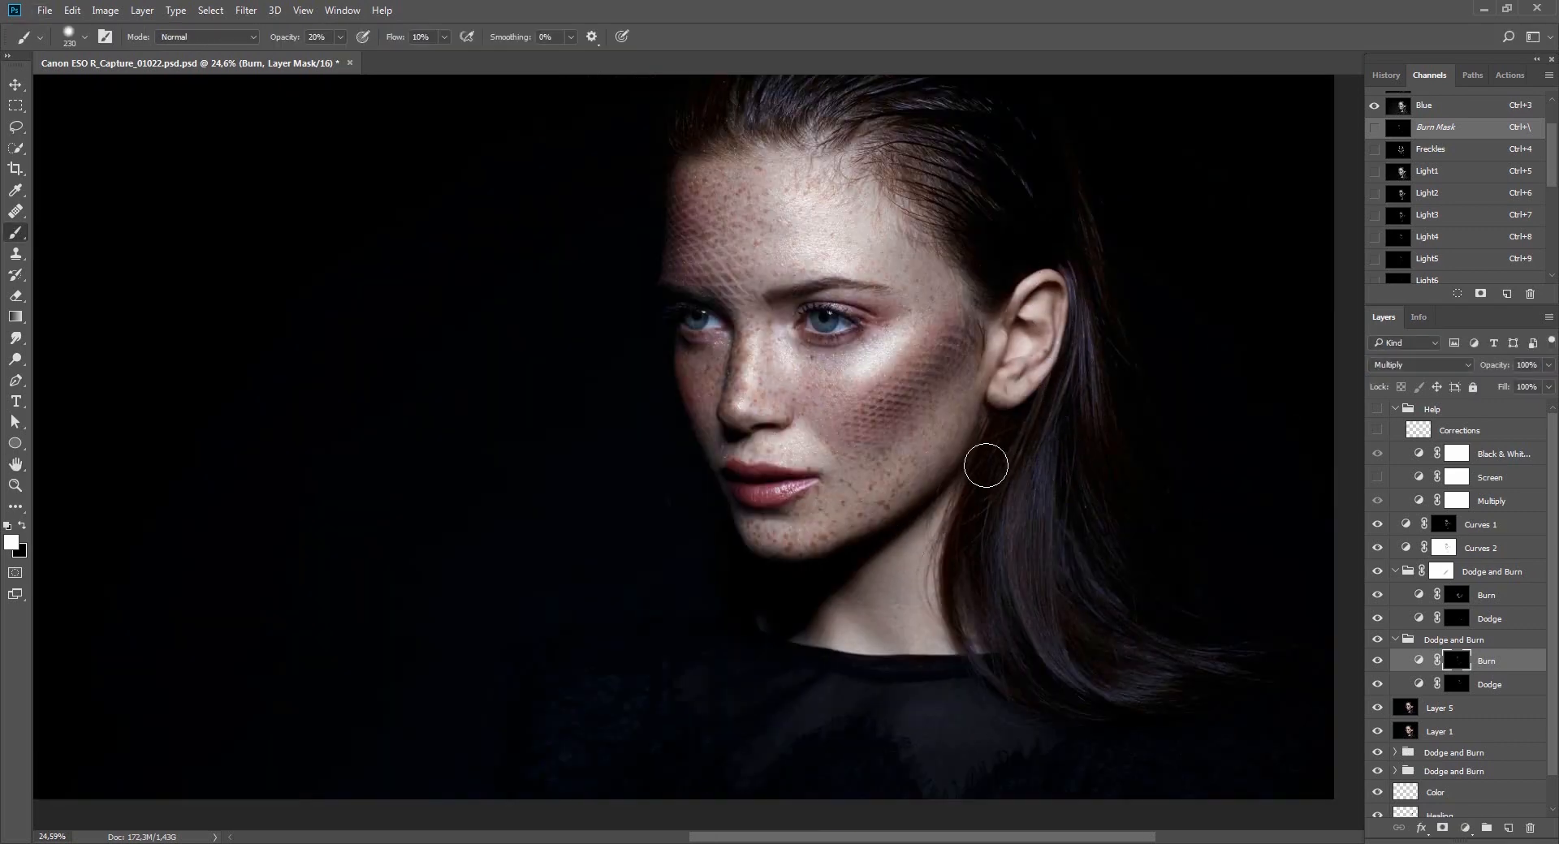
Burn more of the face's shaded areas with a 278-pixel brush, fading each stroke.
alt+drag(1011, 367, 1015, 367)
key(ctrl+shift+f)
key(Return)
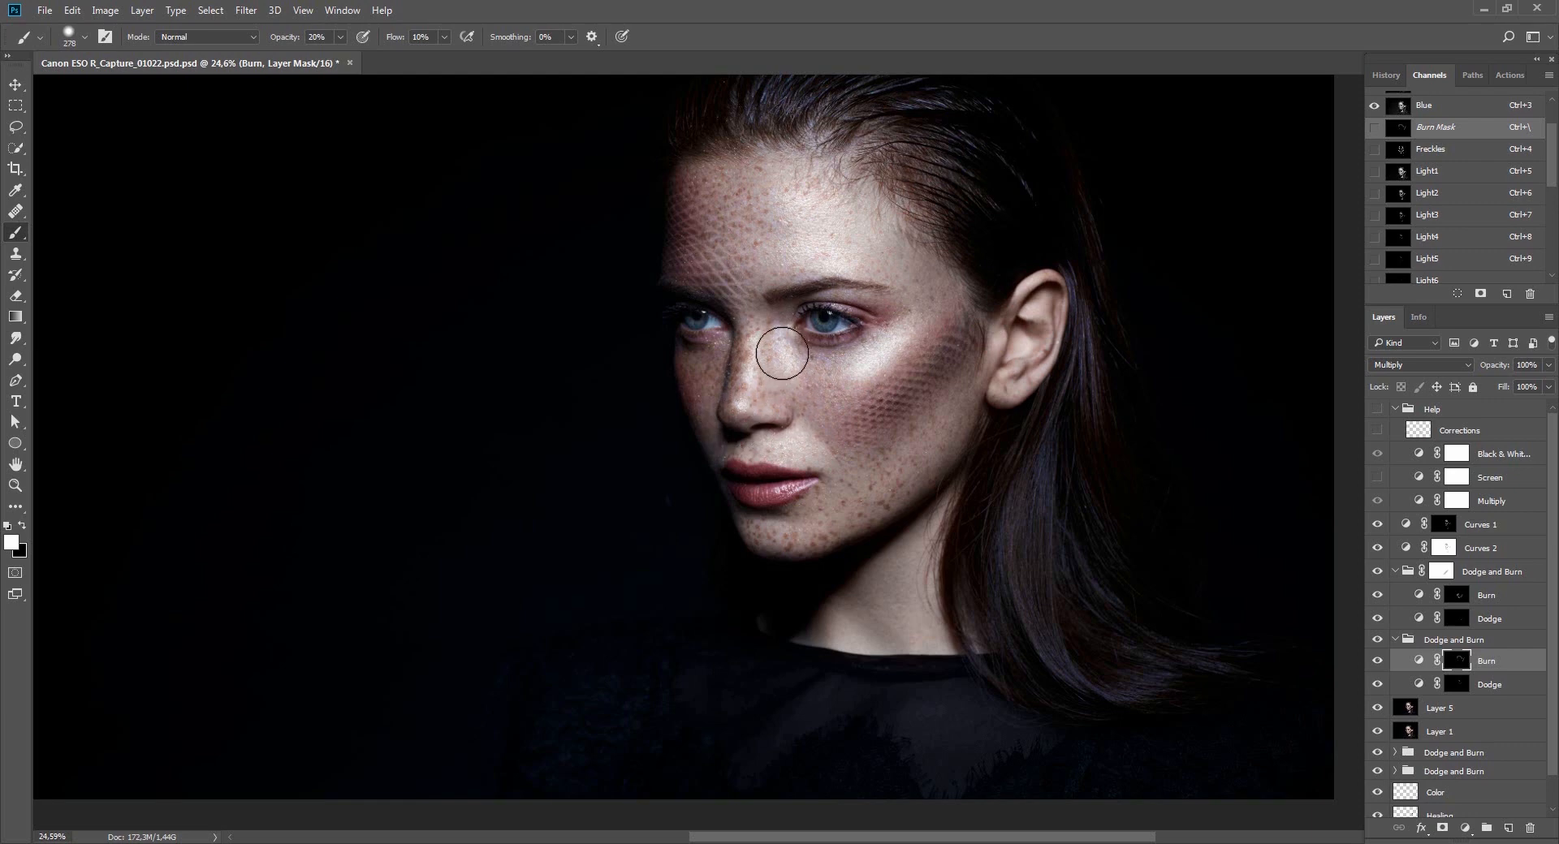
key(ctrl+shift+f)
text(2)
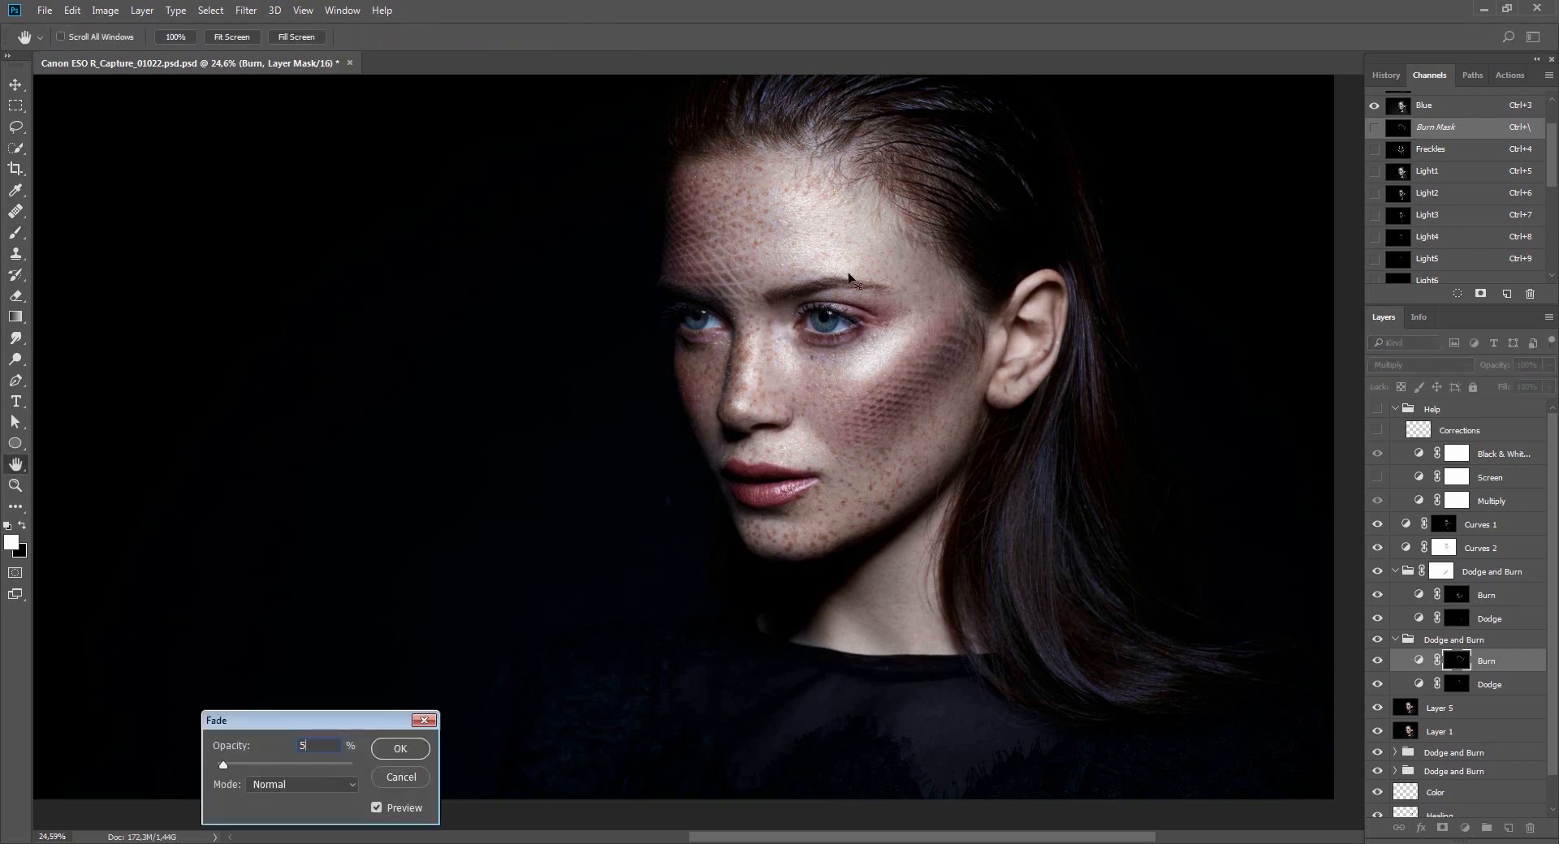
key(Return)
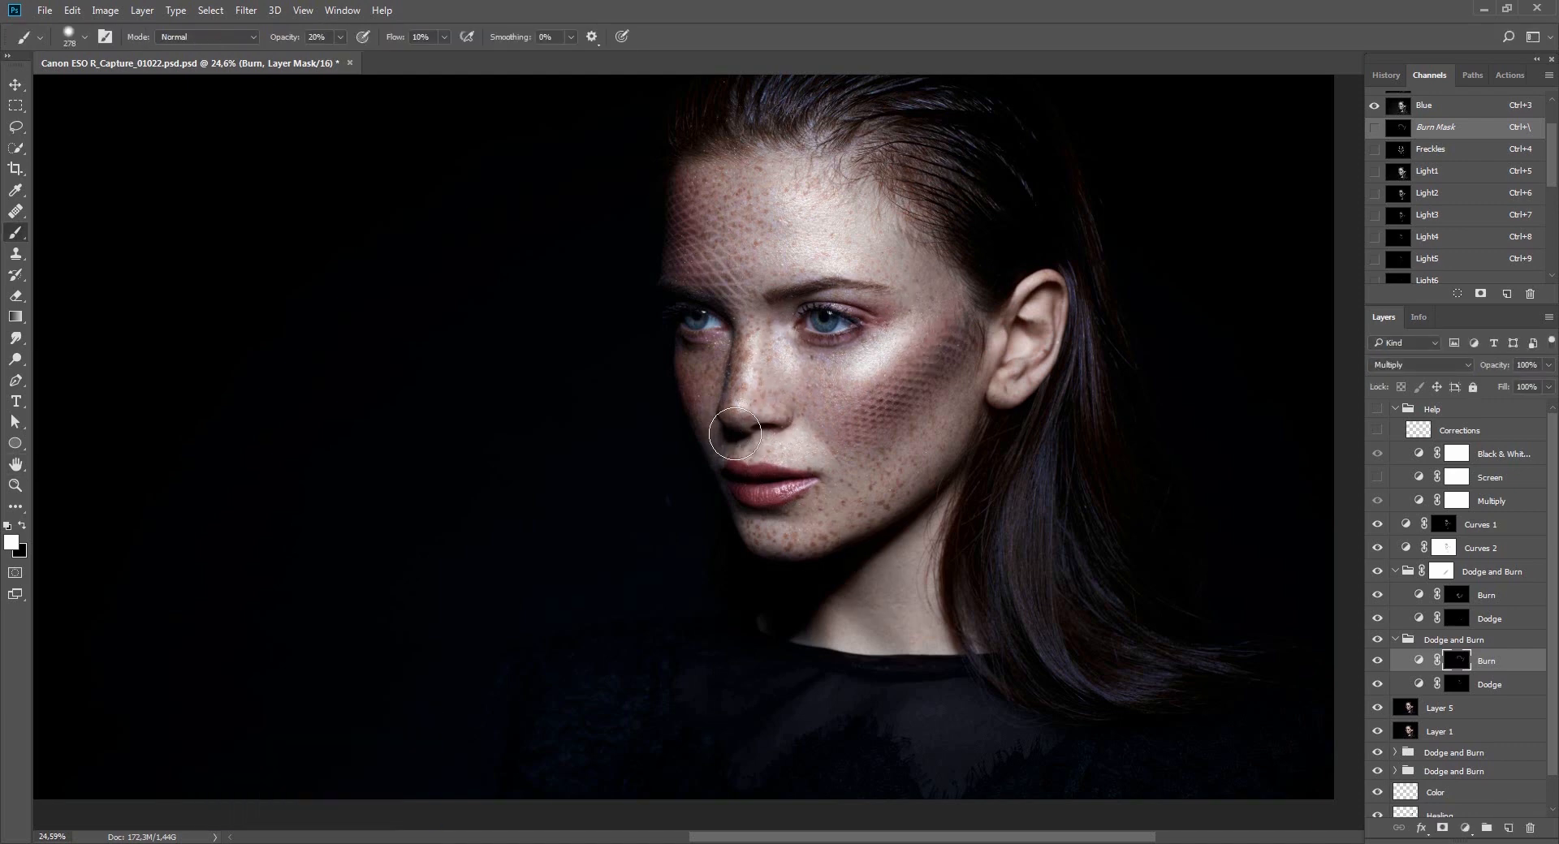
key(ctrl+shift+f)
text(2)
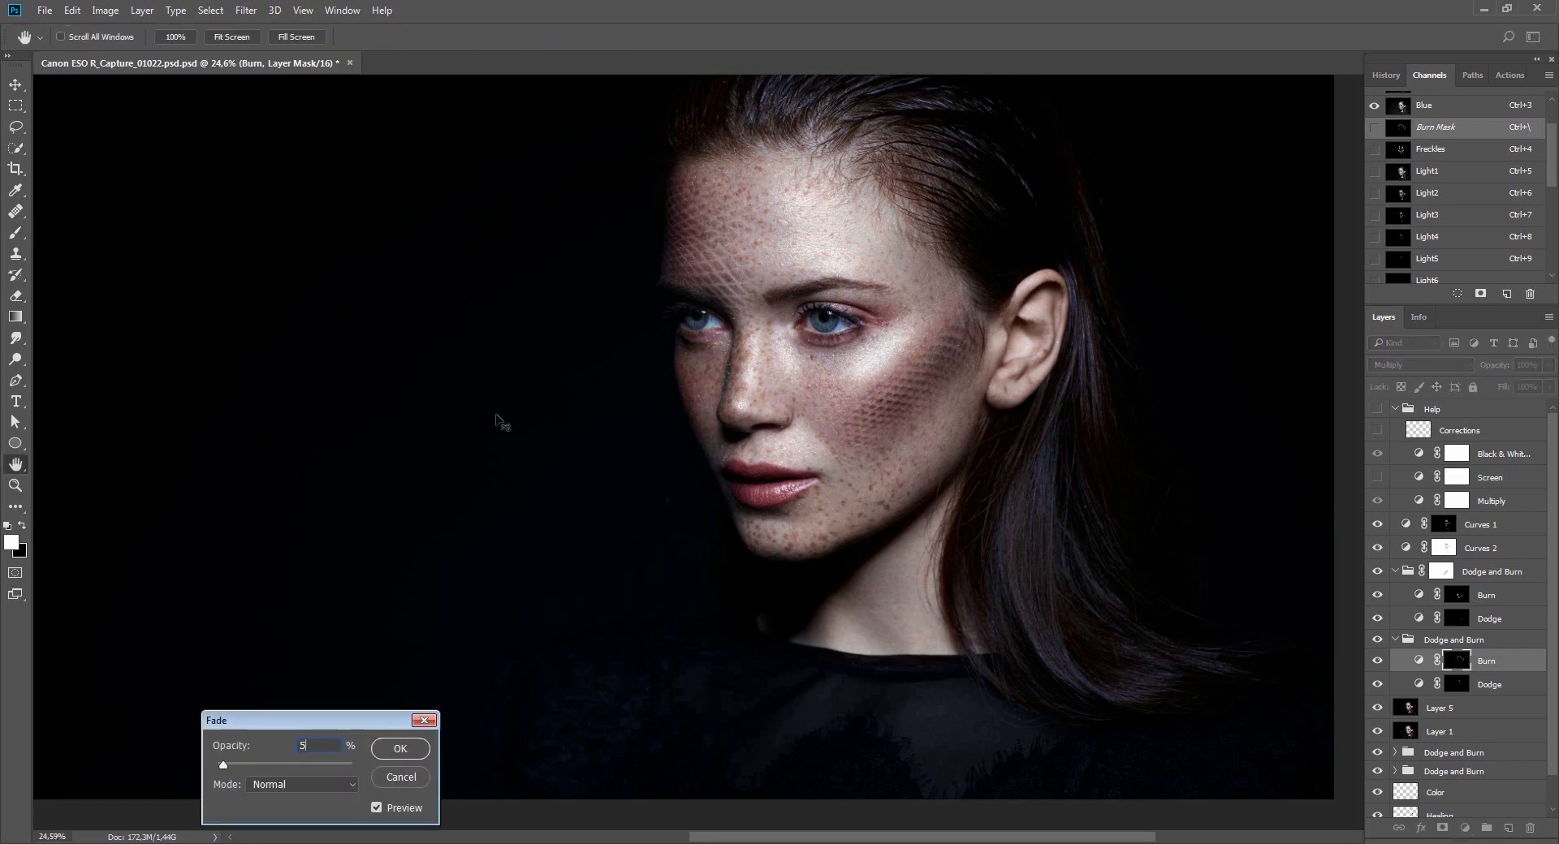
key(Return)
Check the new Dodge and Burn group's effect and merge the group with Layer 5 into one layer.
key(v)
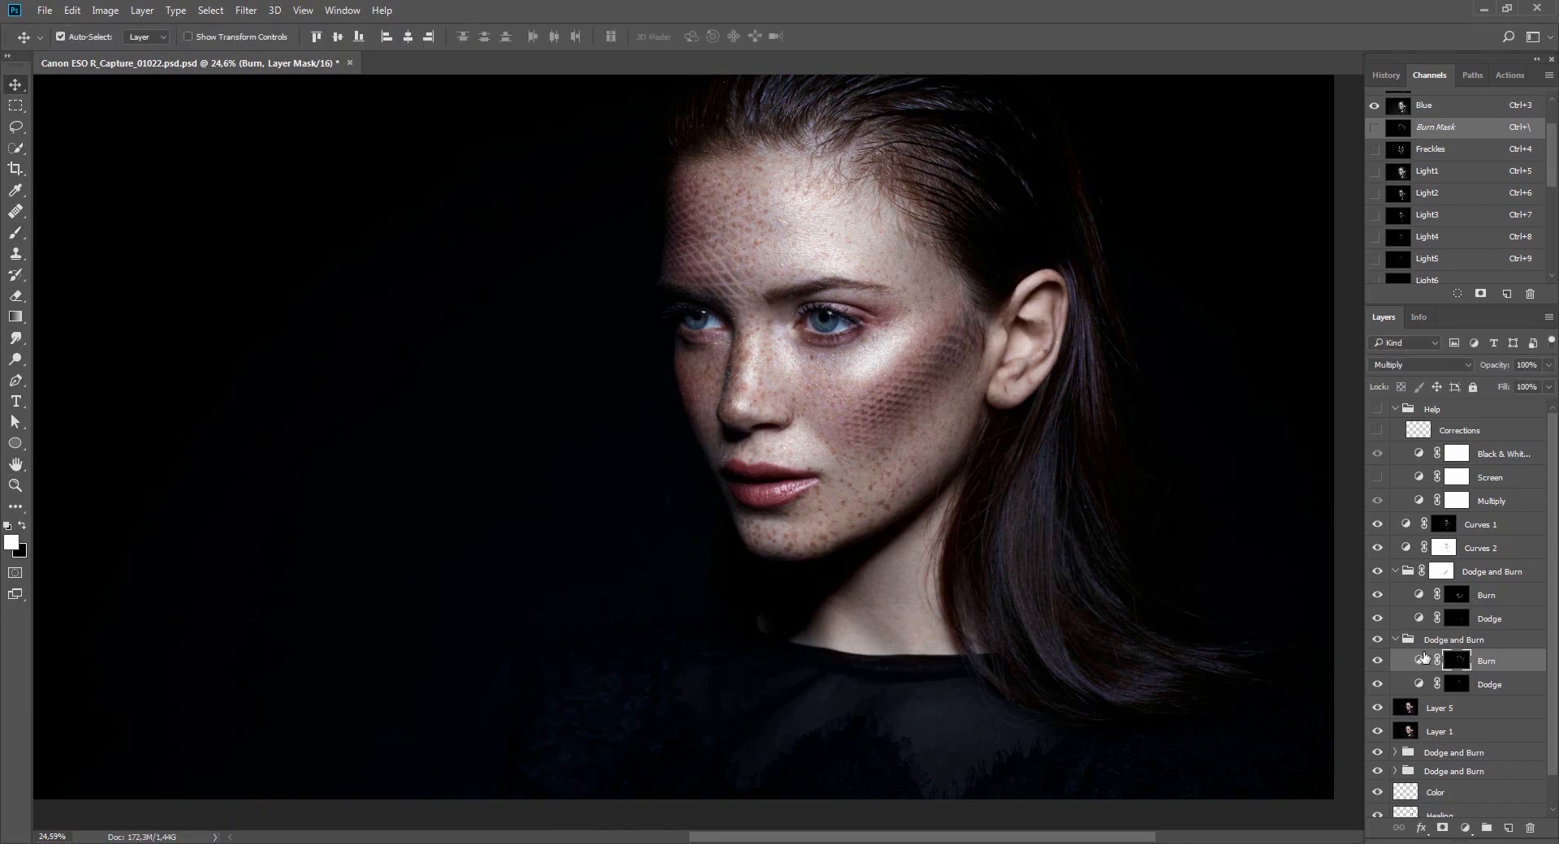
shift+click(1434, 712)
click(1437, 641)
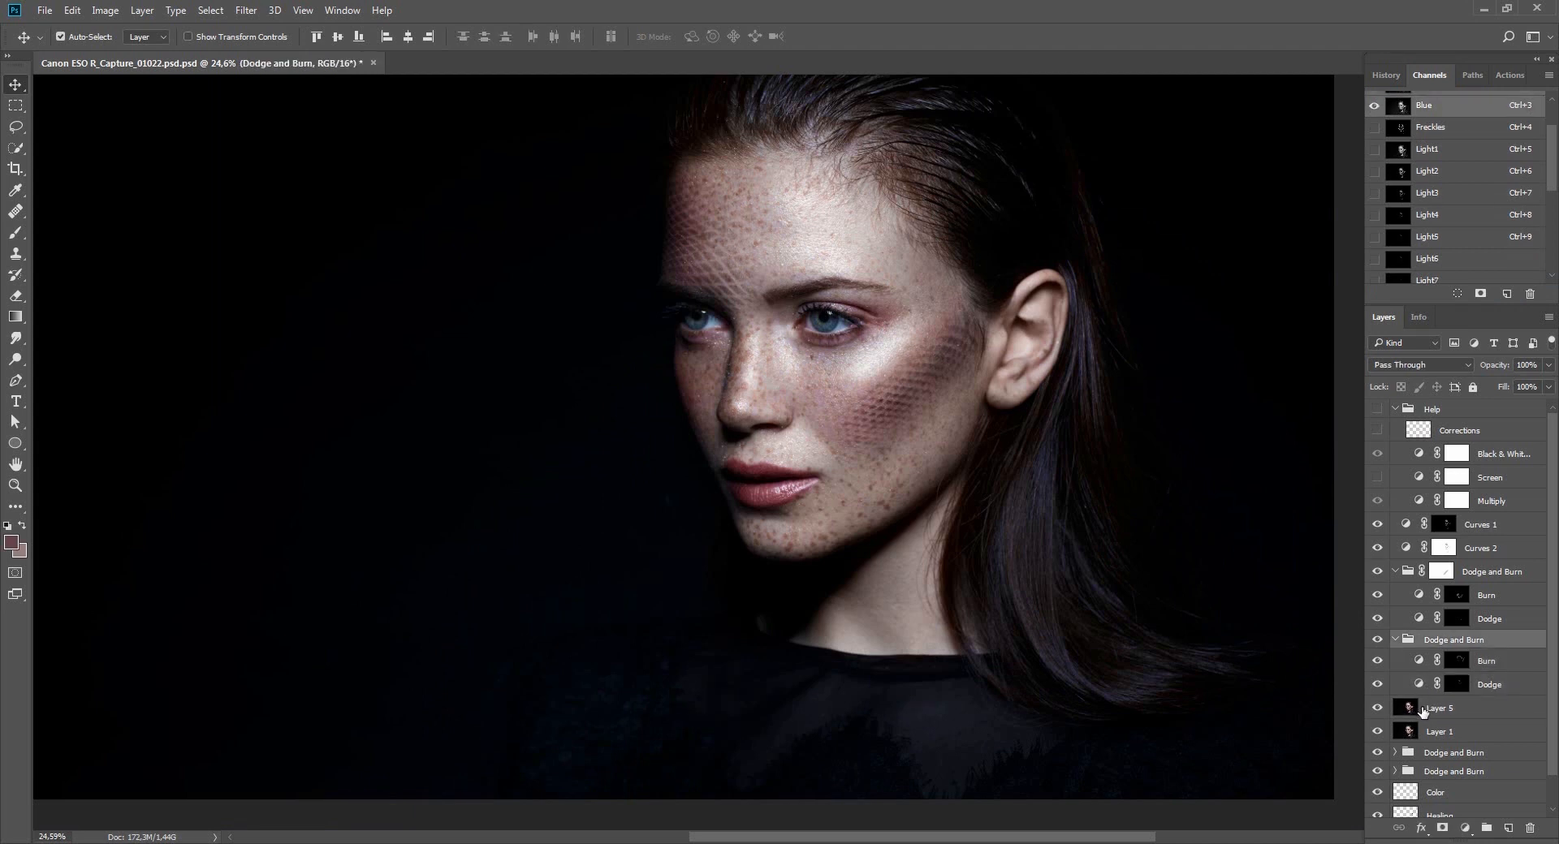
shift+click(1421, 712)
key(e)
click(1378, 640)
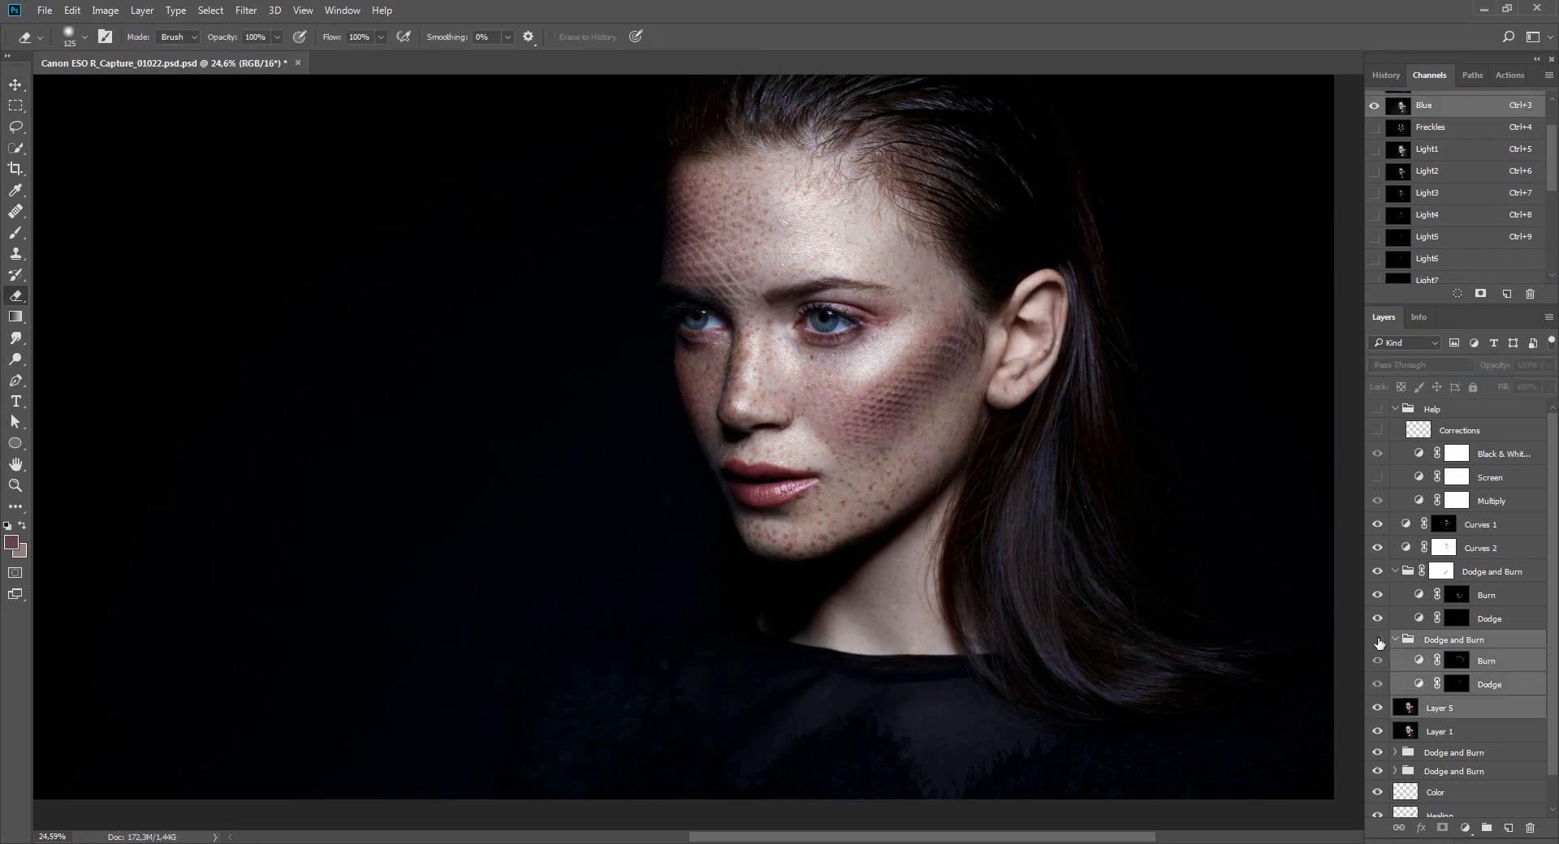
click(1378, 641)
key(ctrl+e)
Compare the portrait with and without the merged Dodge and Burn layer, and against the original Background alone.
click(1378, 644)
click(1378, 644)
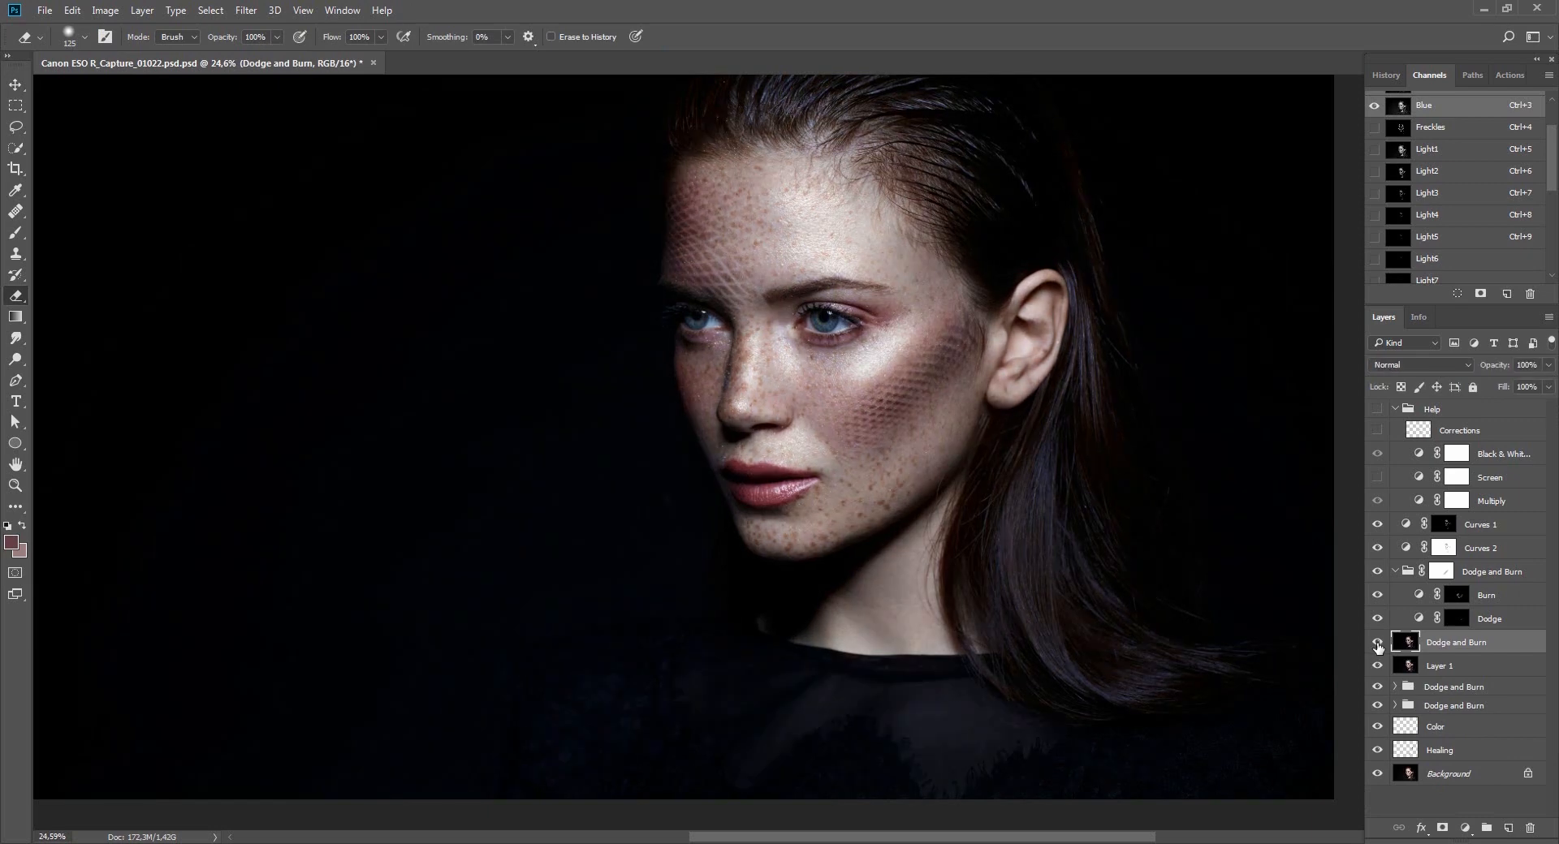
click(1378, 644)
click(1378, 644)
alt+click(1378, 775)
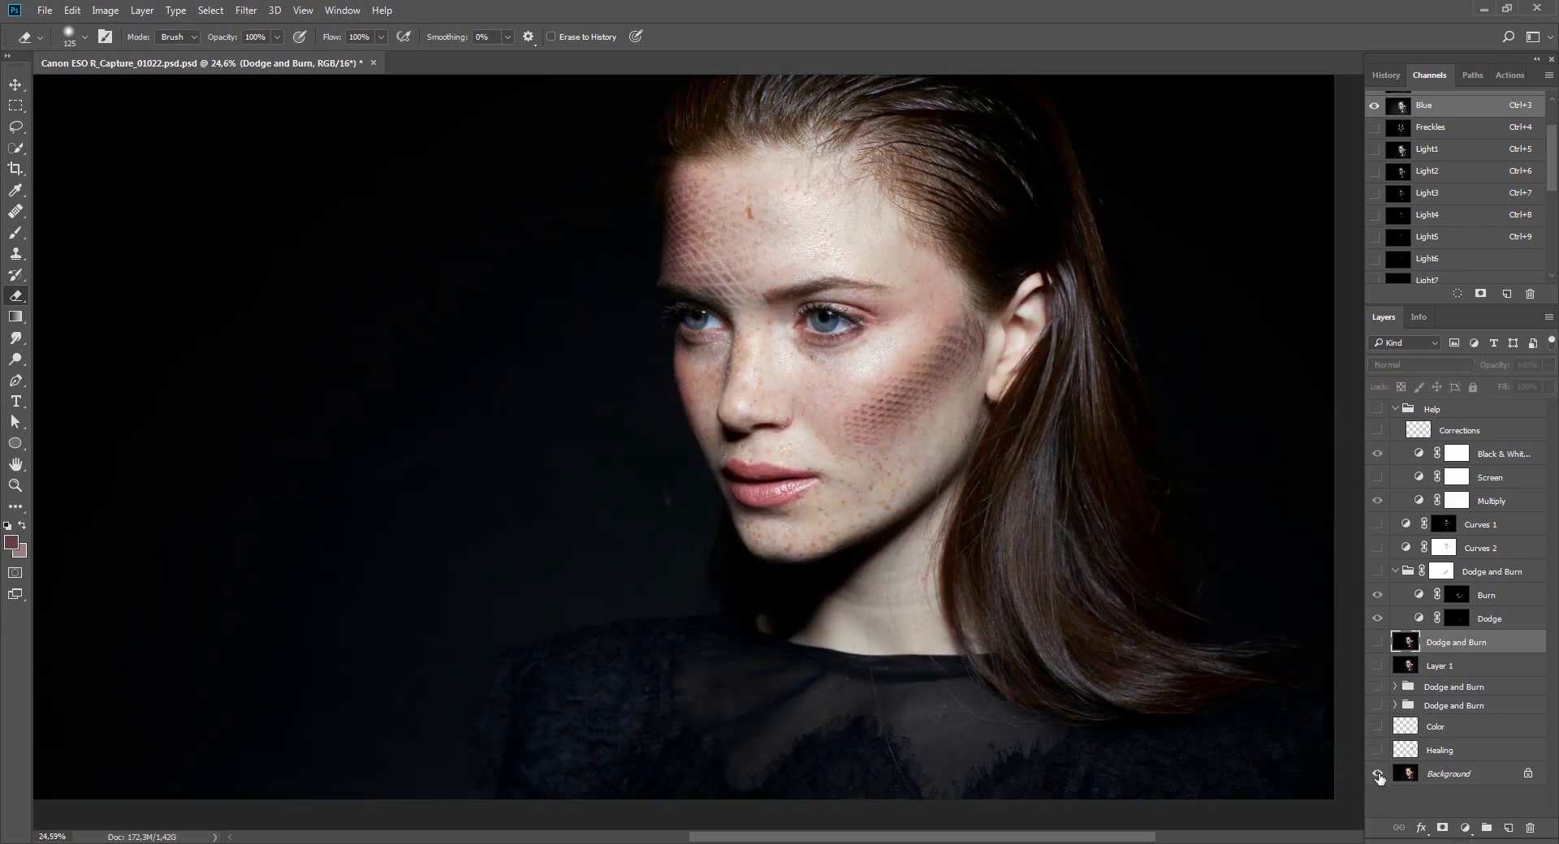
alt+click(1378, 775)
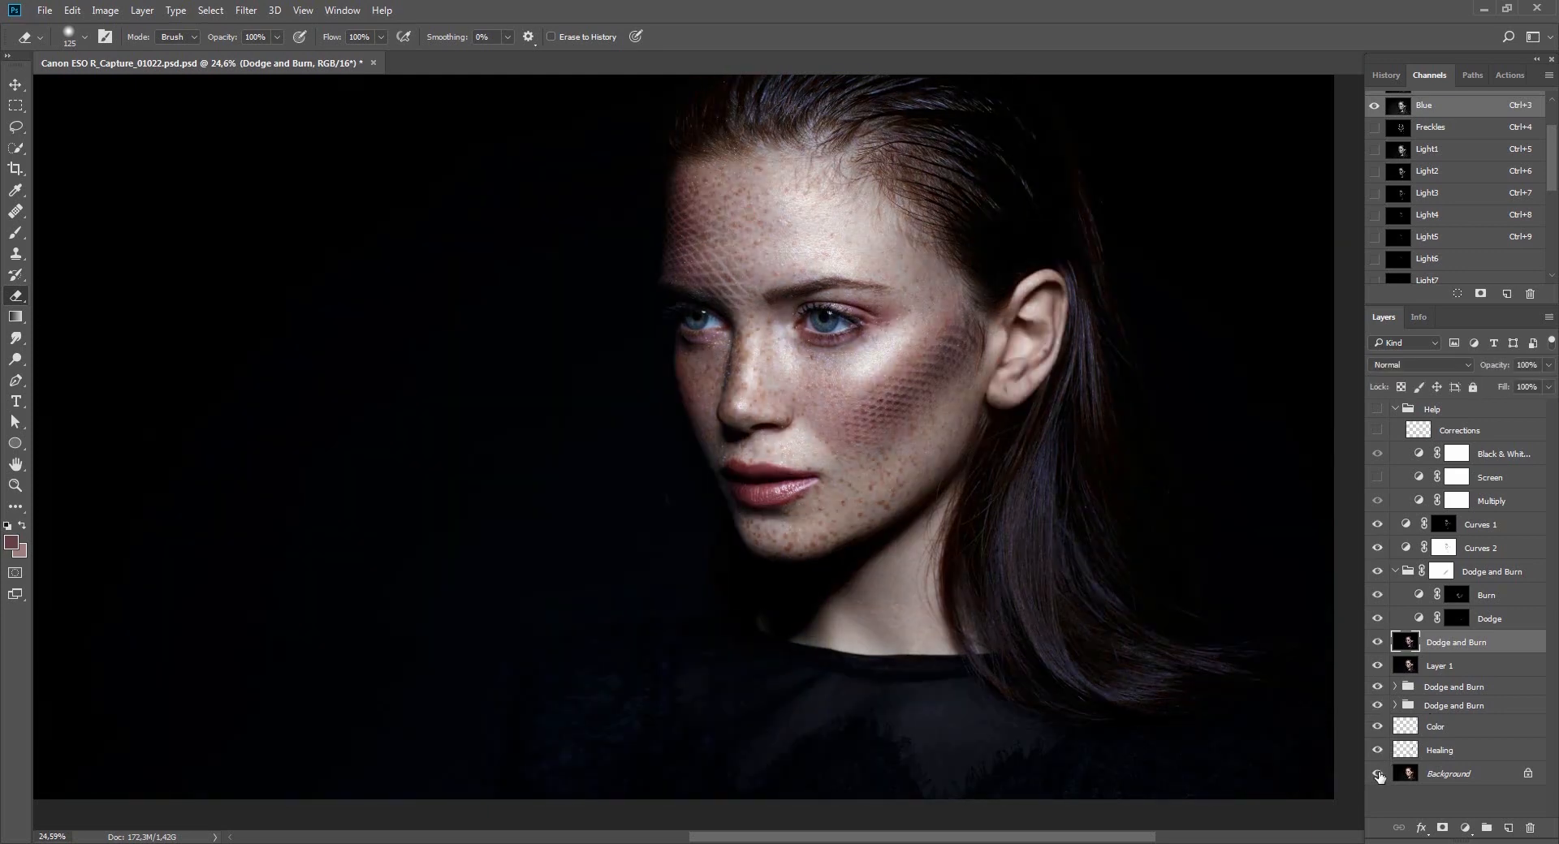
key(v)
alt+click(1378, 775)
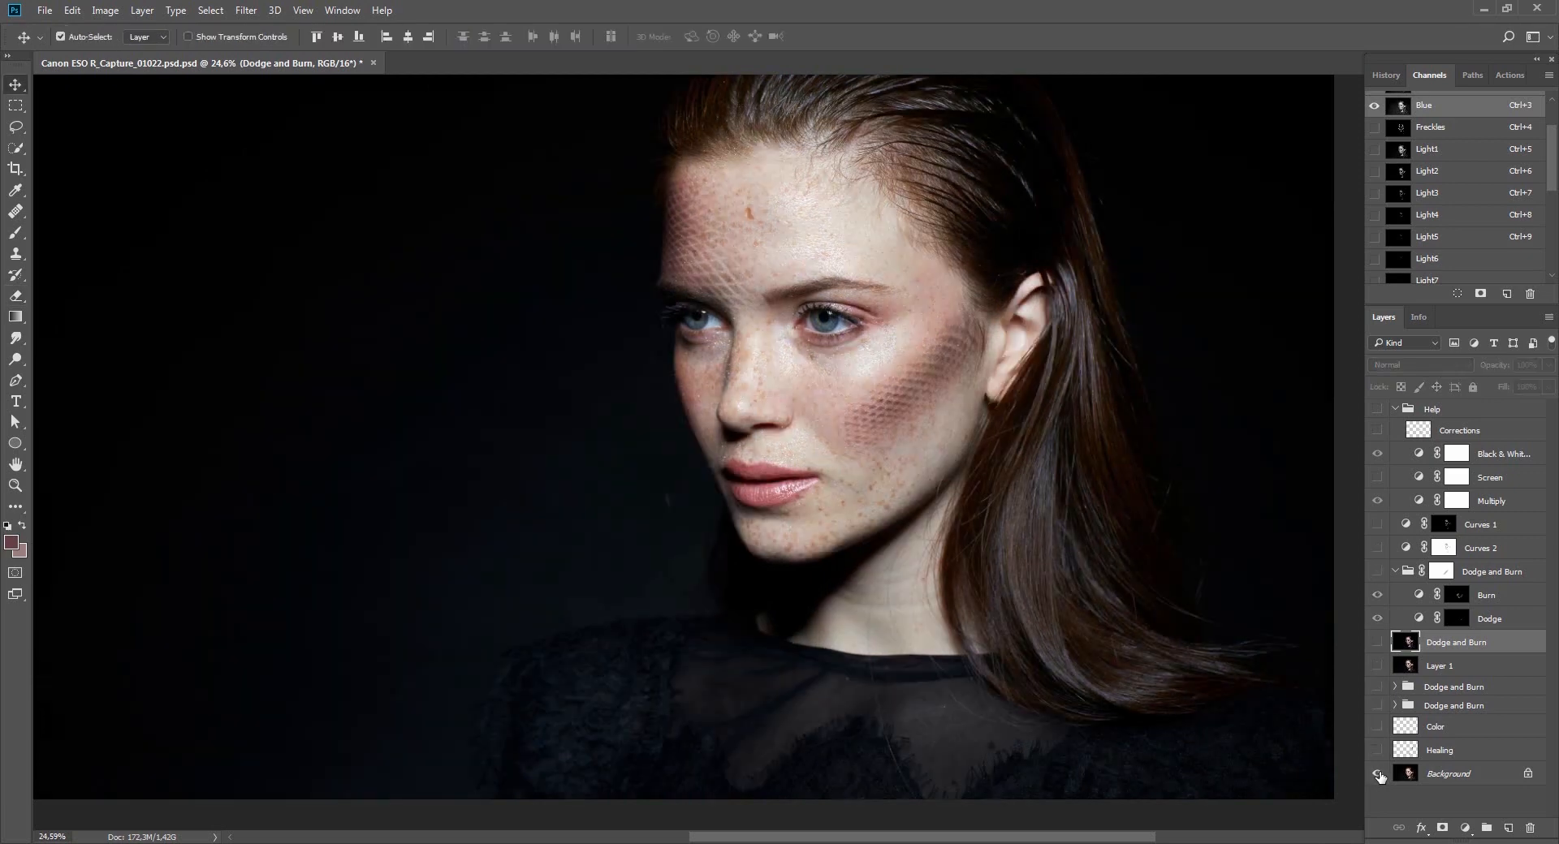
Compare the fully retouched portrait with the original Background layer alone, with the whole image in view.
alt+click(1379, 776)
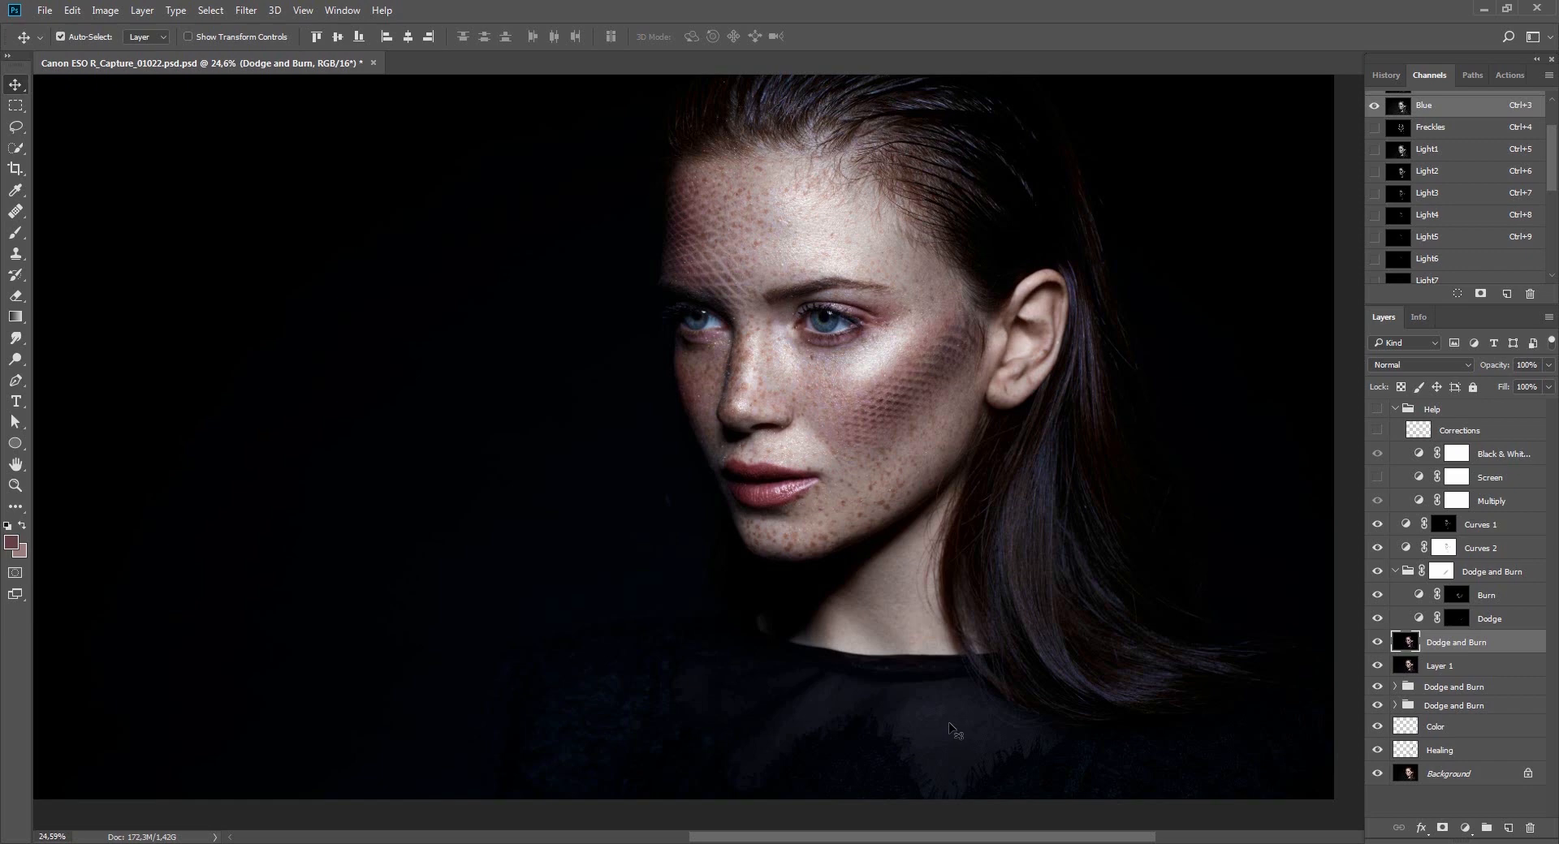
scroll(954, 731, down, 1)
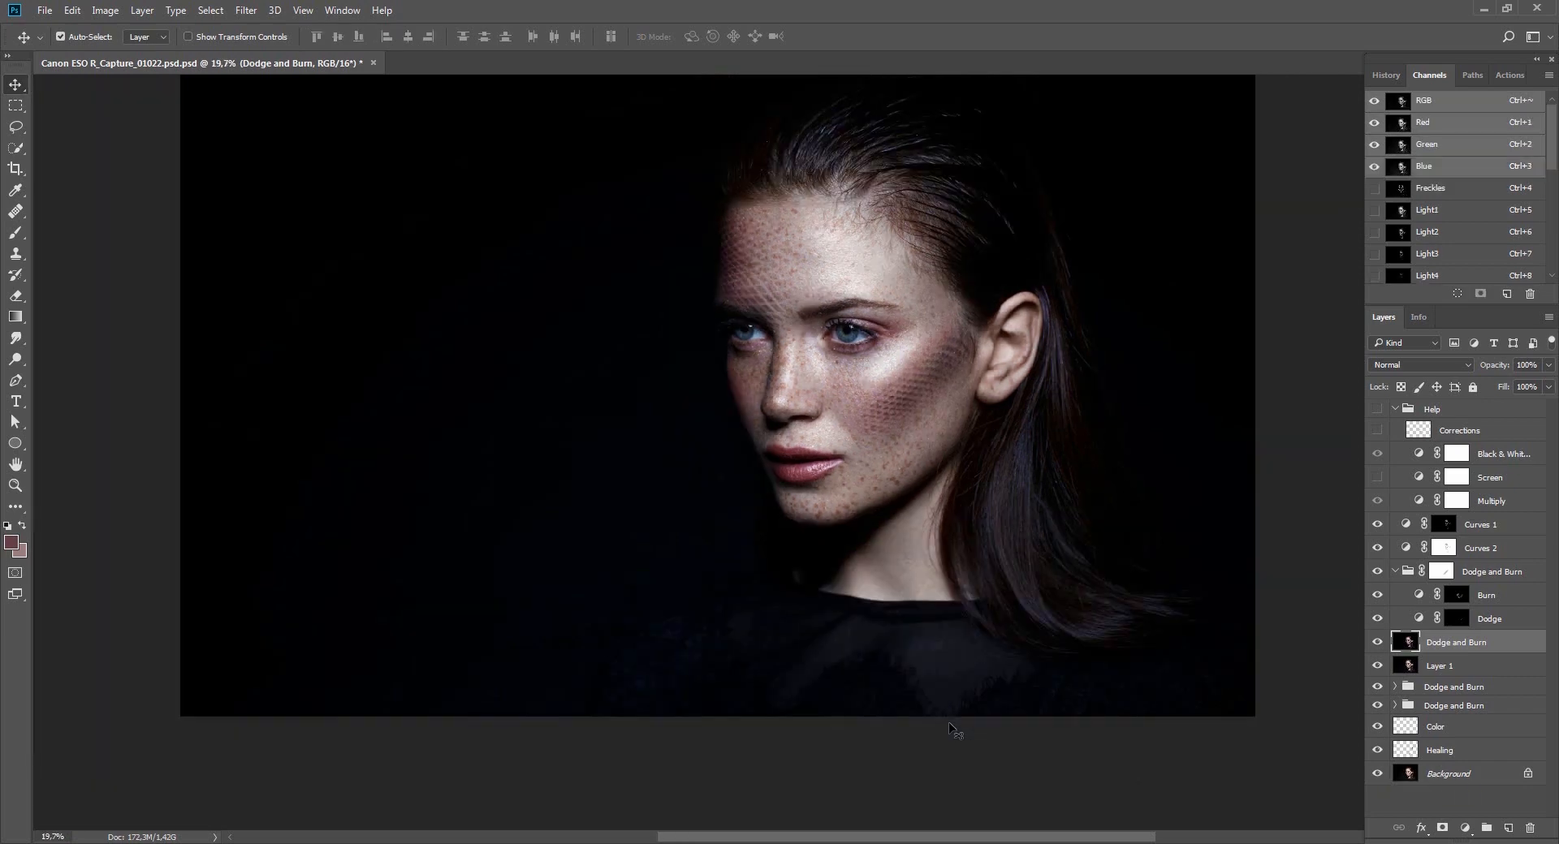
alt+click(1379, 775)
alt+click(1379, 776)
drag(1067, 526, 1026, 546)
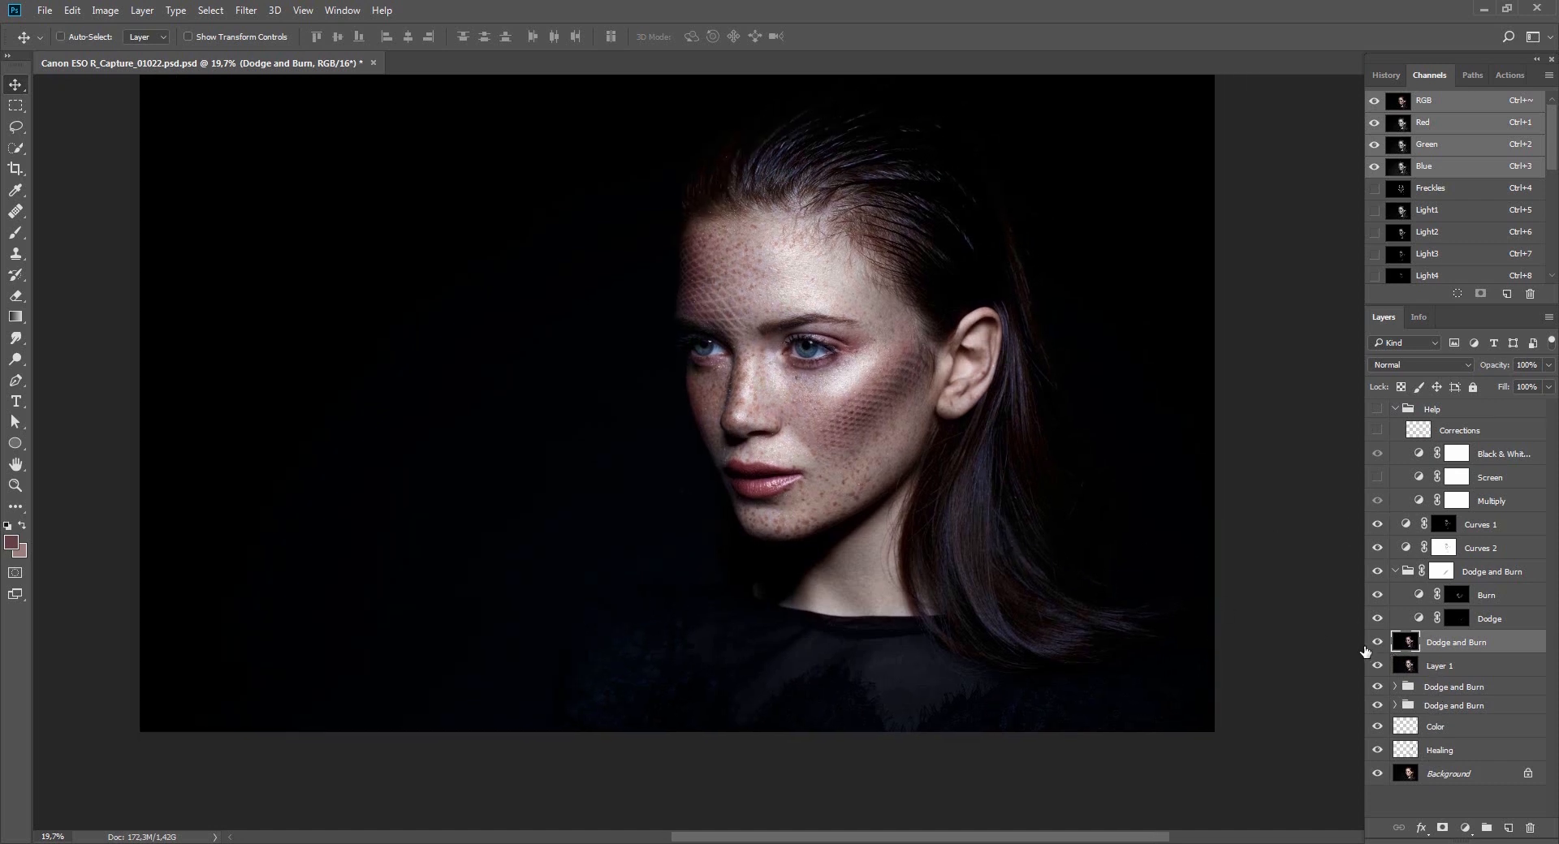
Start a Levels adjustment on the merged Dodge and Burn layer, with midtone input 1.1 and white input 235.
key(ctrl+b)
key(Escape)
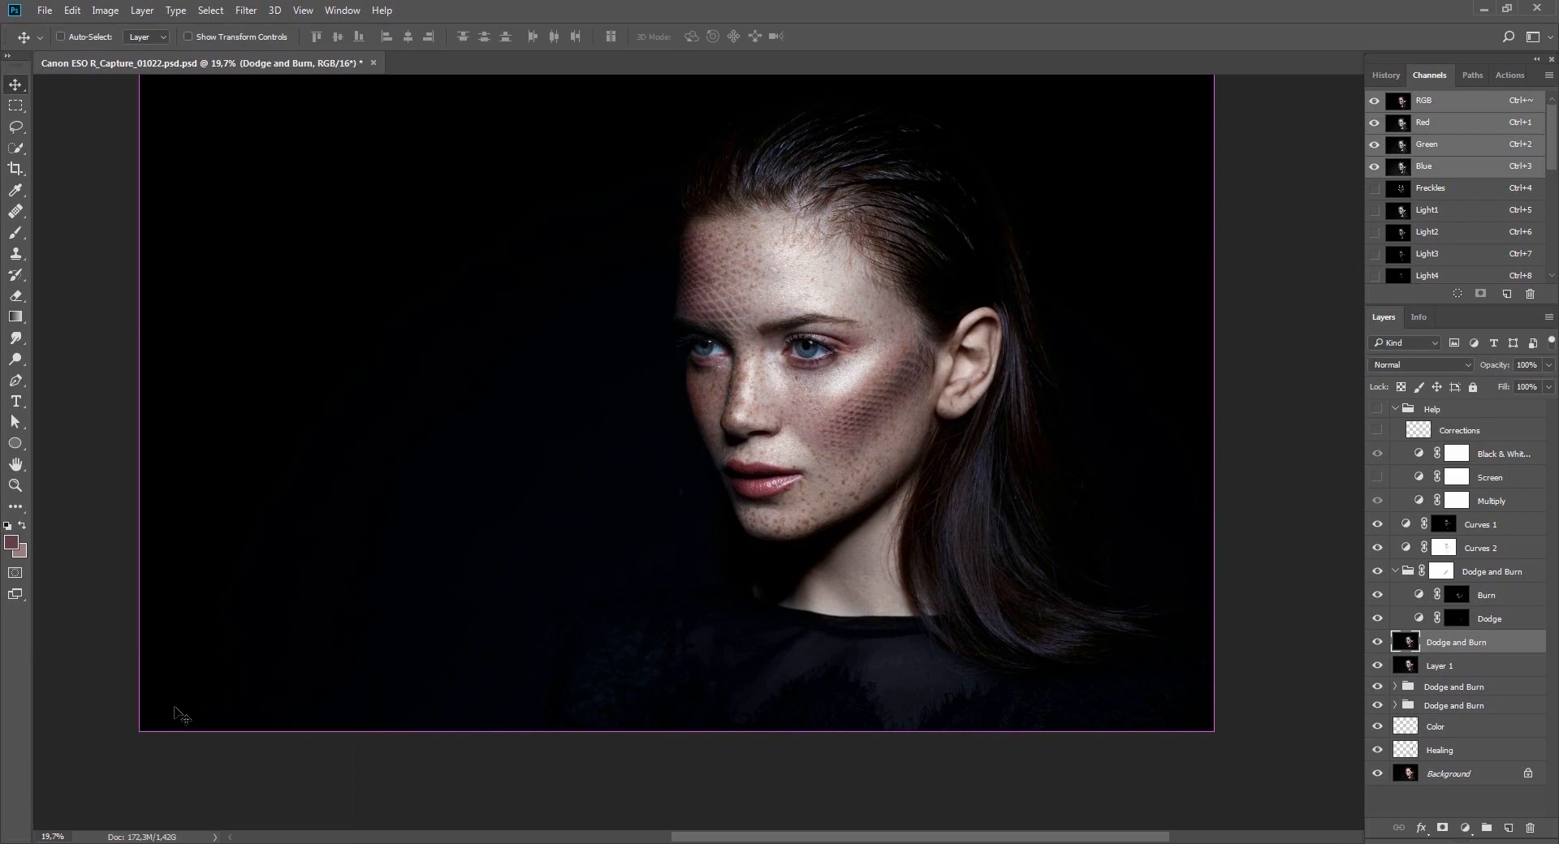
key(ctrl+l)
key(Tab)
key(Tab)
key(shift+Up)
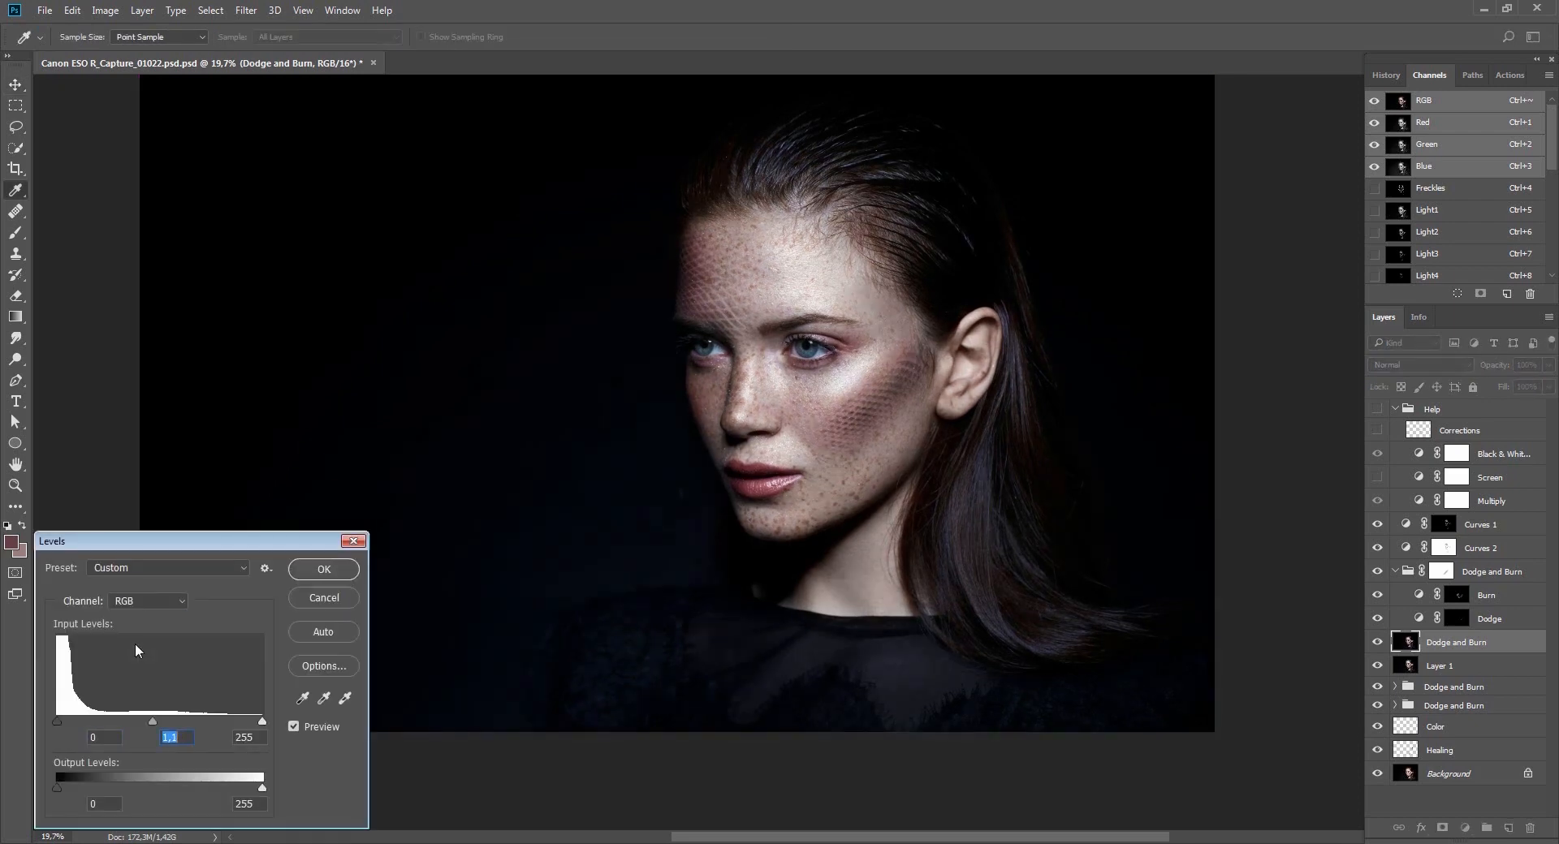
key(shift+Tab)
key(Tab)
key(Tab)
key(shift+Down)
key(shift+Down)
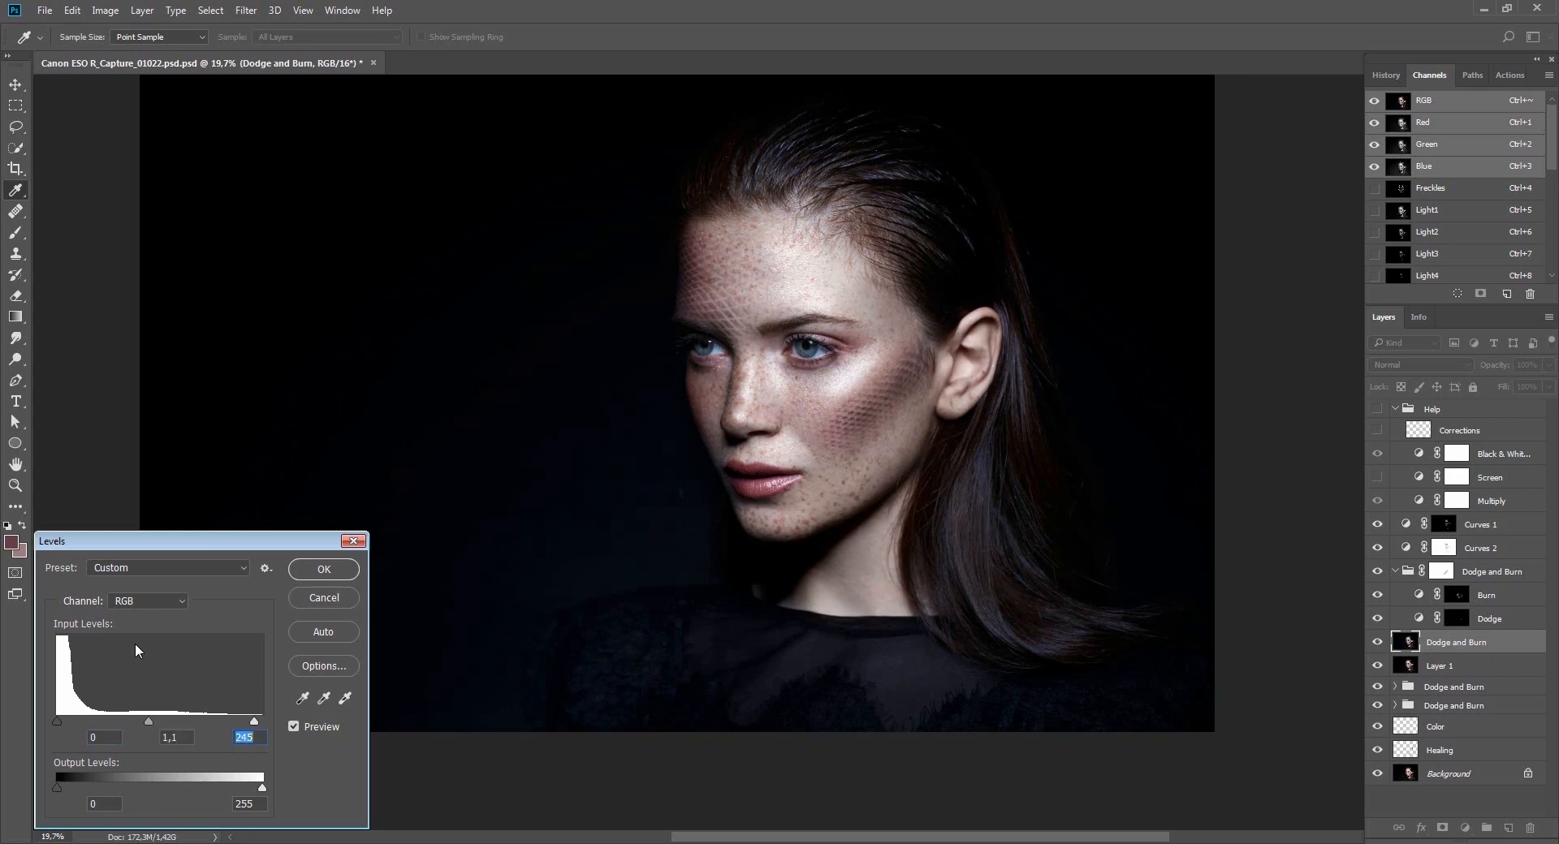
Set the Levels midtone input to 0.96, adjust the black input, and apply the adjustment, comparing before and after.
key(shift+Tab)
key(shift+Down)
key(Down)
key(Down)
key(Down)
key(Down)
key(shift+Tab)
key(shift+Up)
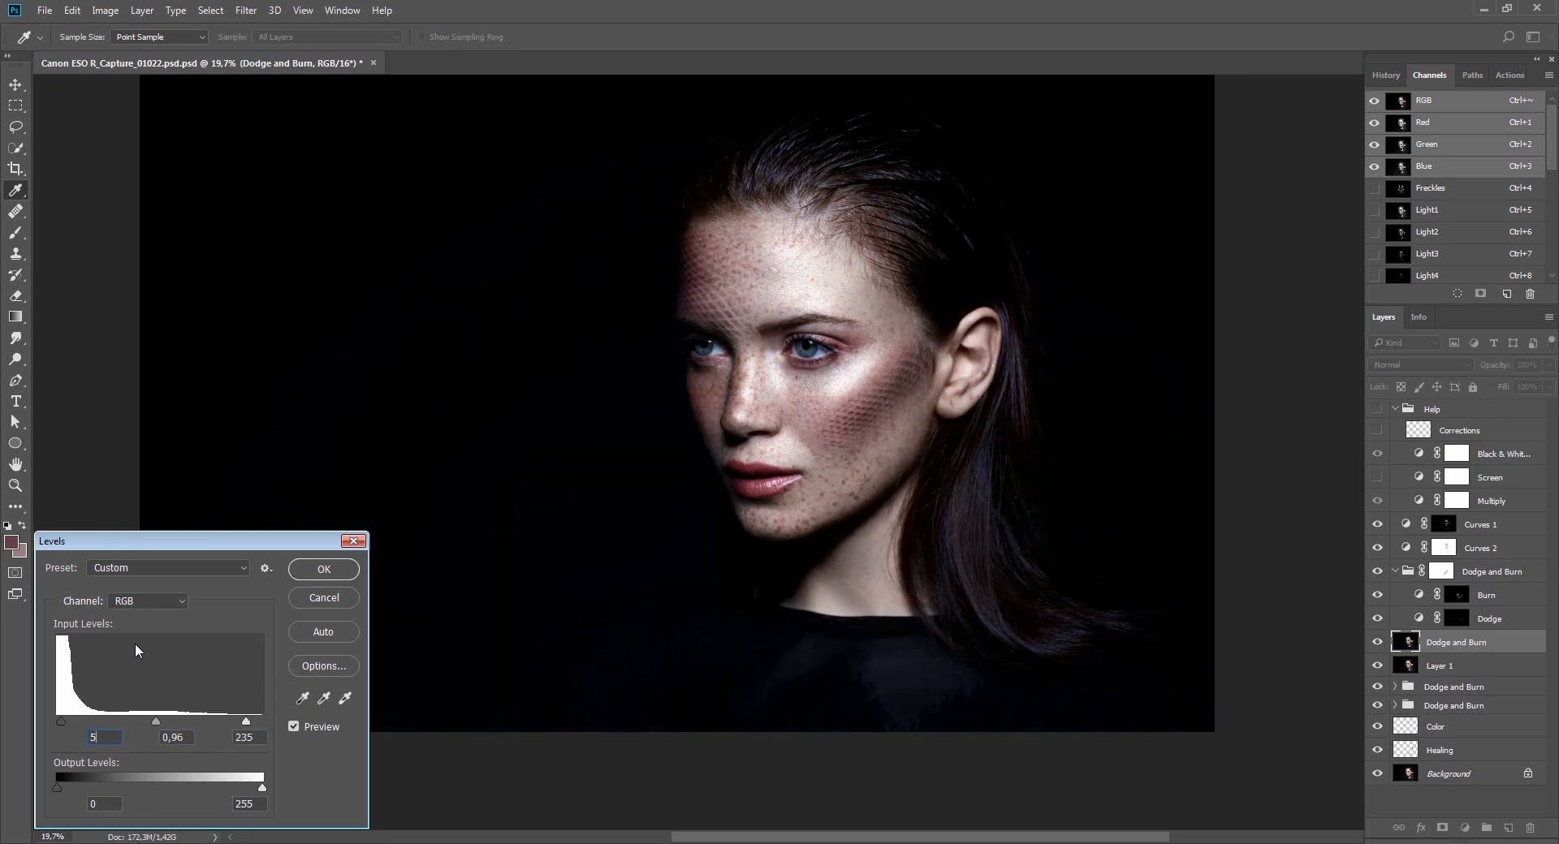
key(Up)
key(Up)
key(Up)
key(Up)
key(Up)
key(shift+Down)
key(shift+Down)
key(Return)
key(ctrl+z)
key(ctrl+z)
key(ctrl+z)
key(ctrl+z)
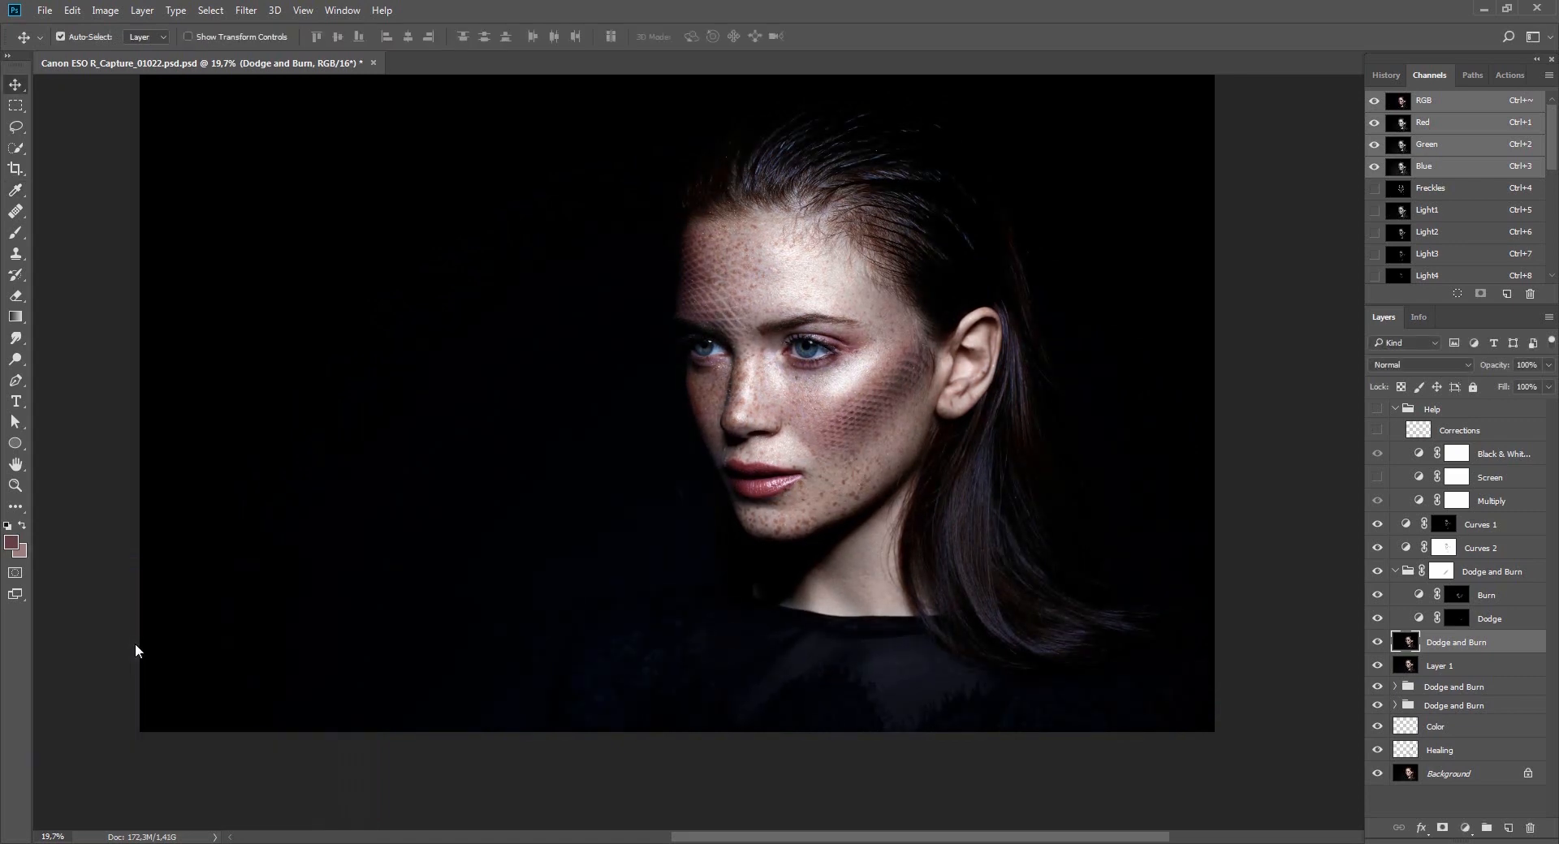
Fade the Levels adjustment on the merged layer, building its opacity up from 0% in coarse increments.
key(ctrl+shift+f)
text(0)
key(shift+Up)
key(shift+Up)
key(shift+Up)
key(shift+Up)
key(Return)
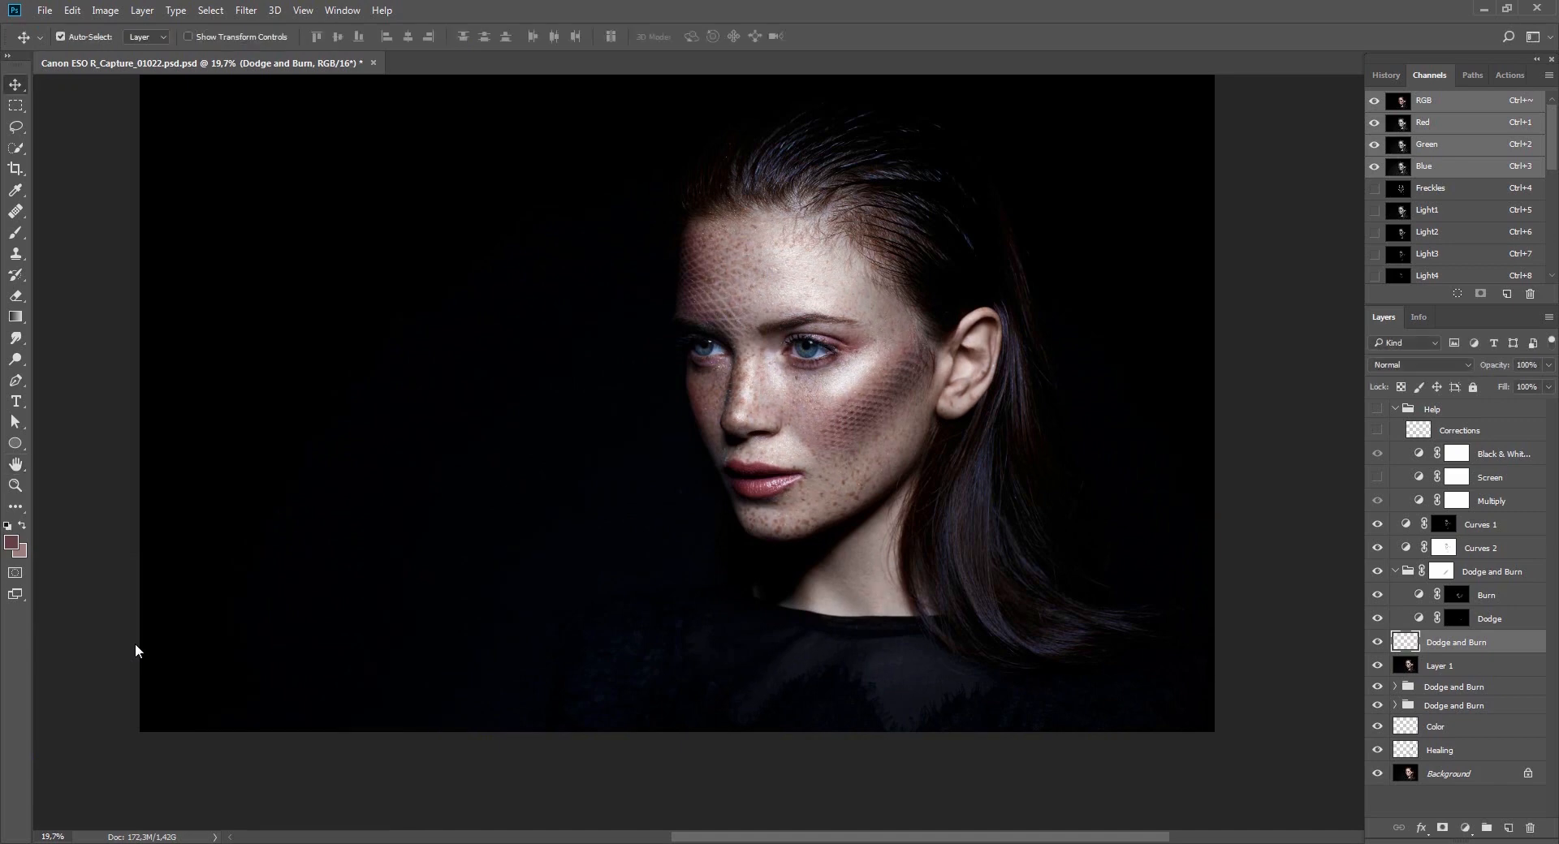
Apply a second Levels adjustment with white input 241 using the clipping preview, and fade it before checking the layer's effect.
key(ctrl+l)
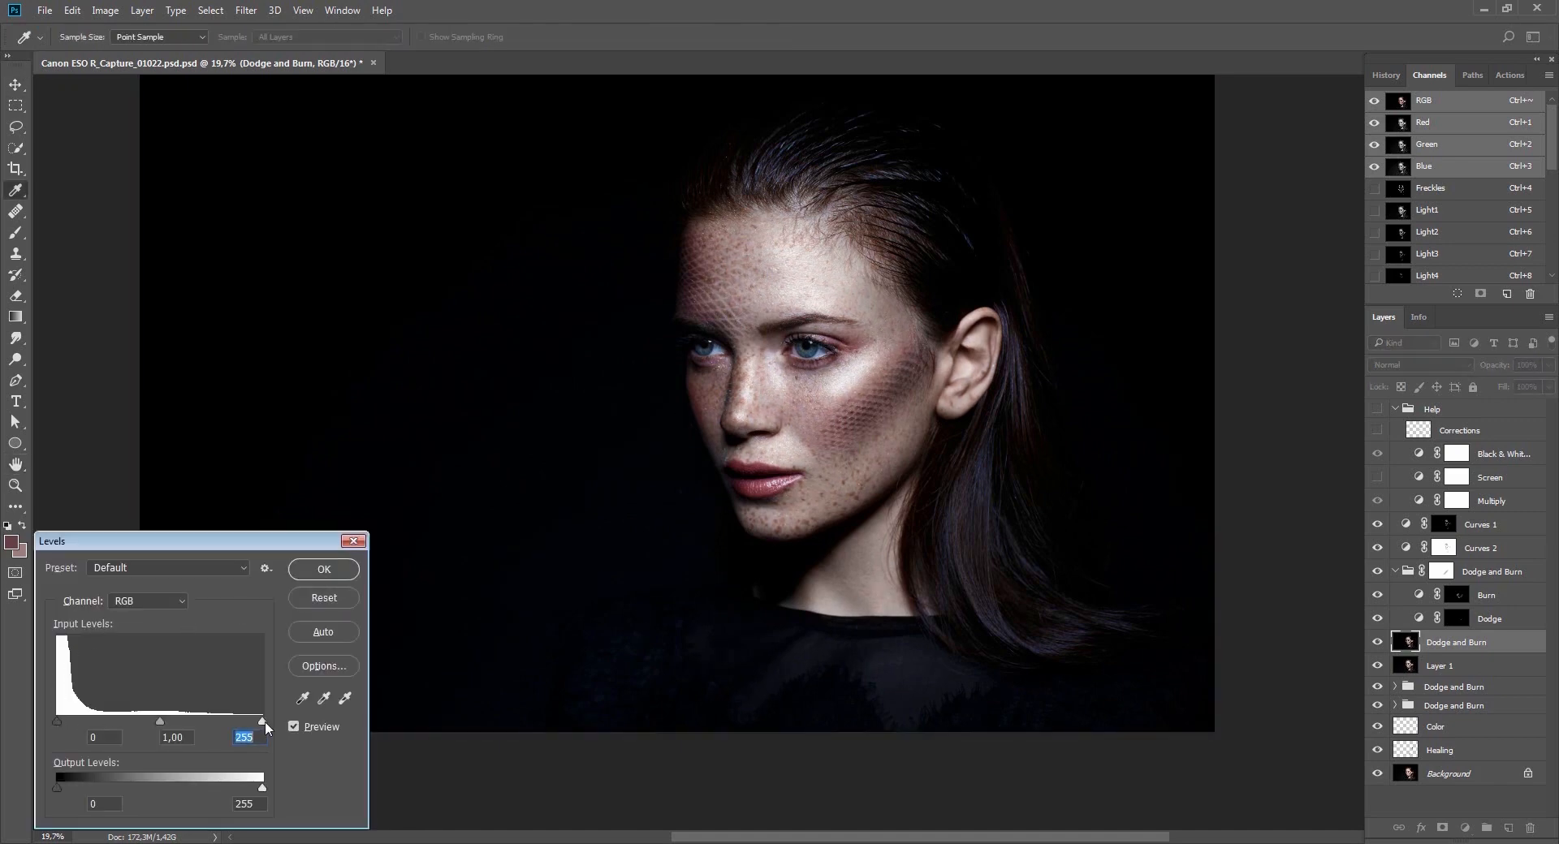
drag(264, 720, 253, 725)
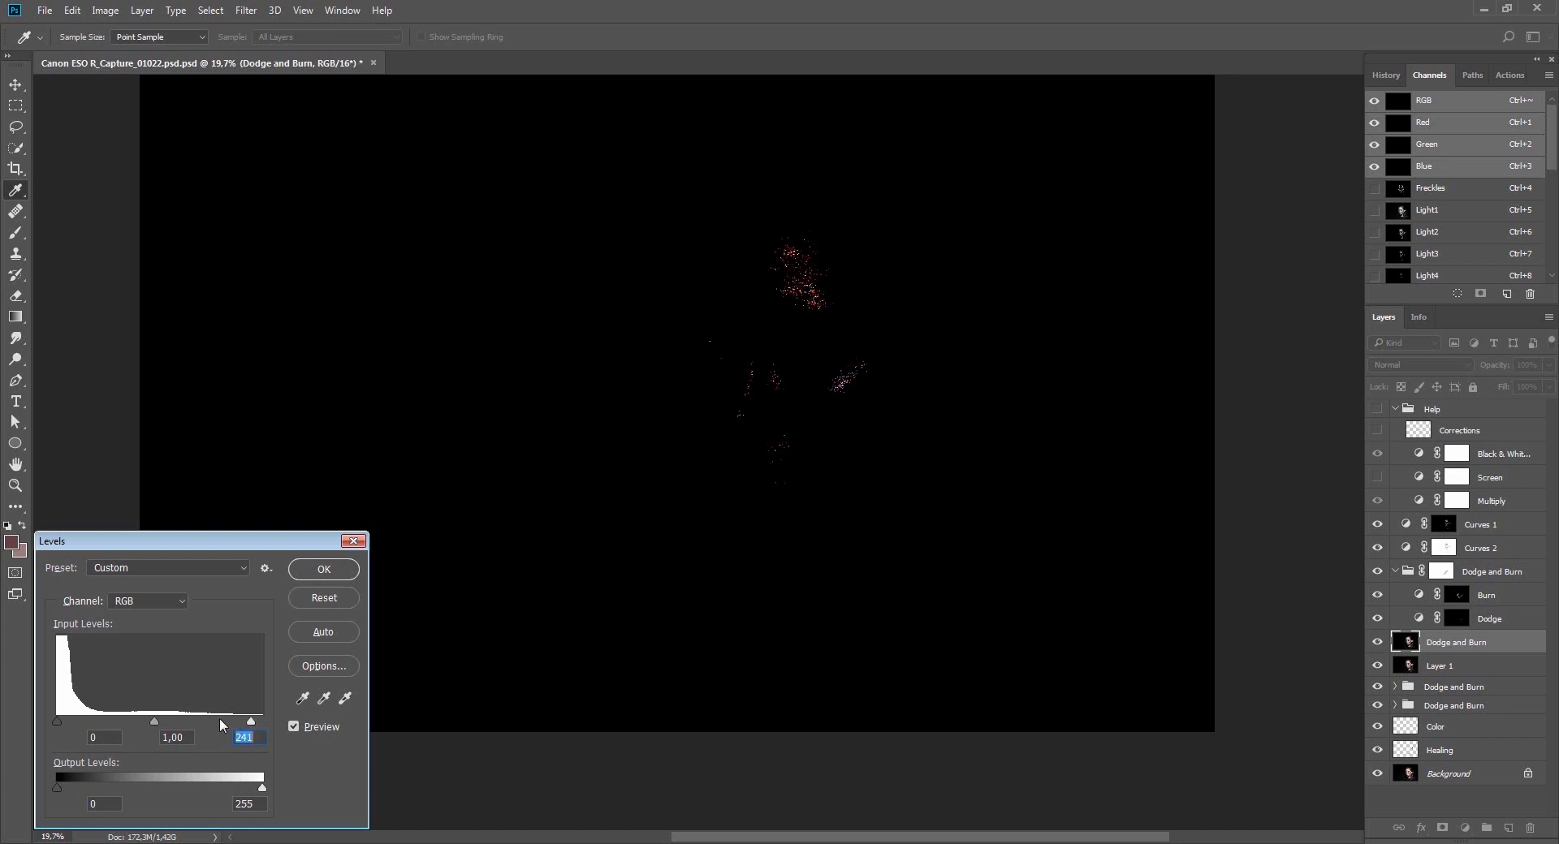
key(Return)
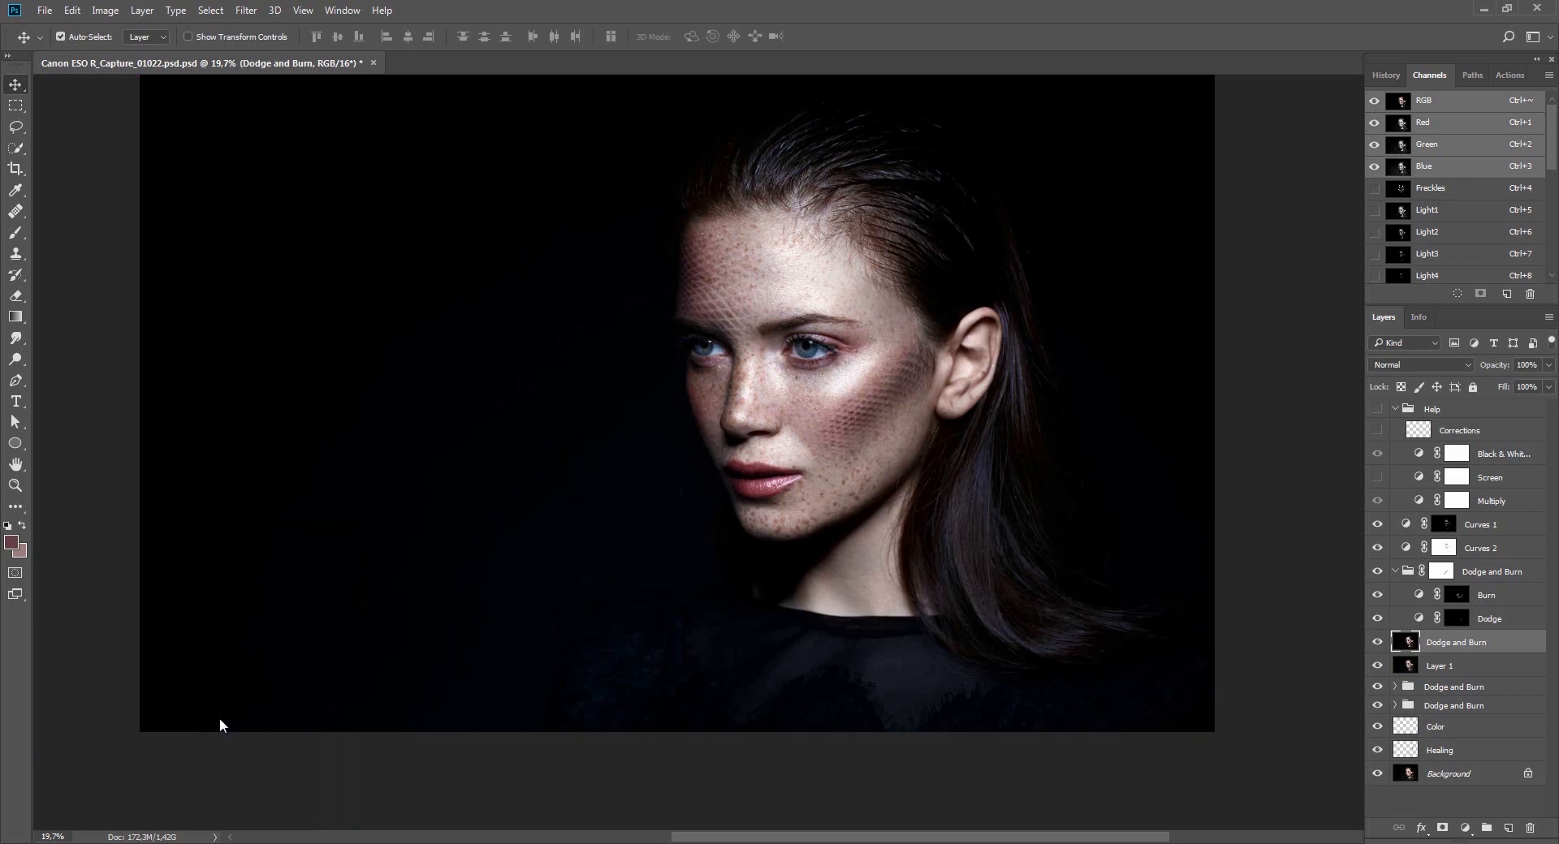
key(ctrl+shift+f)
key(Return)
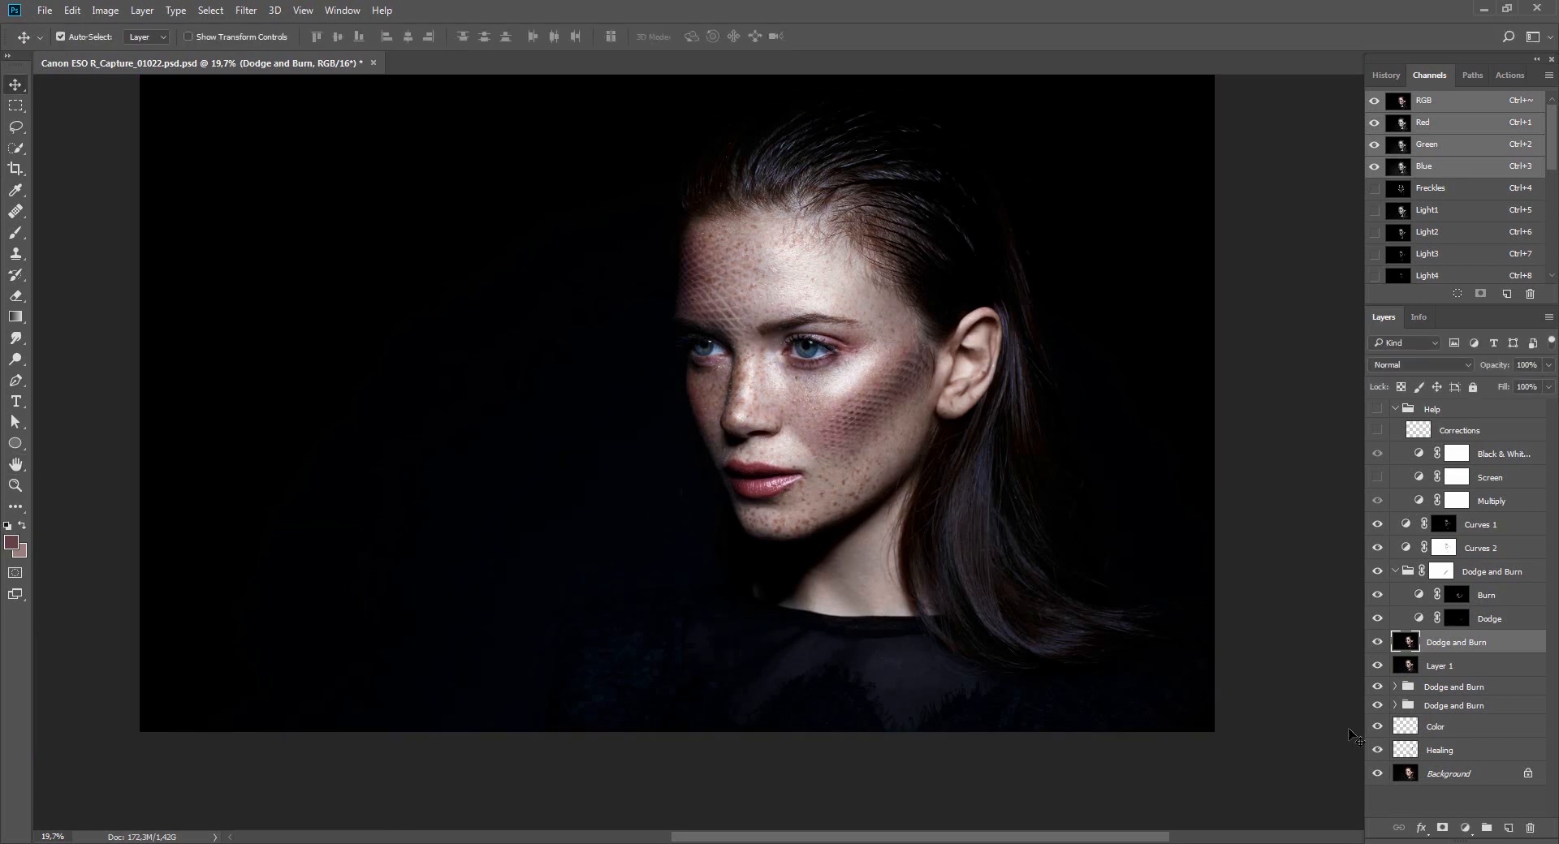
click(1377, 644)
click(1376, 646)
Open Liquify on the merged layer and nudge the nearer eye's upper lid and brow area with a 291-pixel Forward Warp brush.
key(ctrl)
key(shift+ctrl+x)
key(ctrl+plus)
key(ctrl+plus)
key(ctrl+plus)
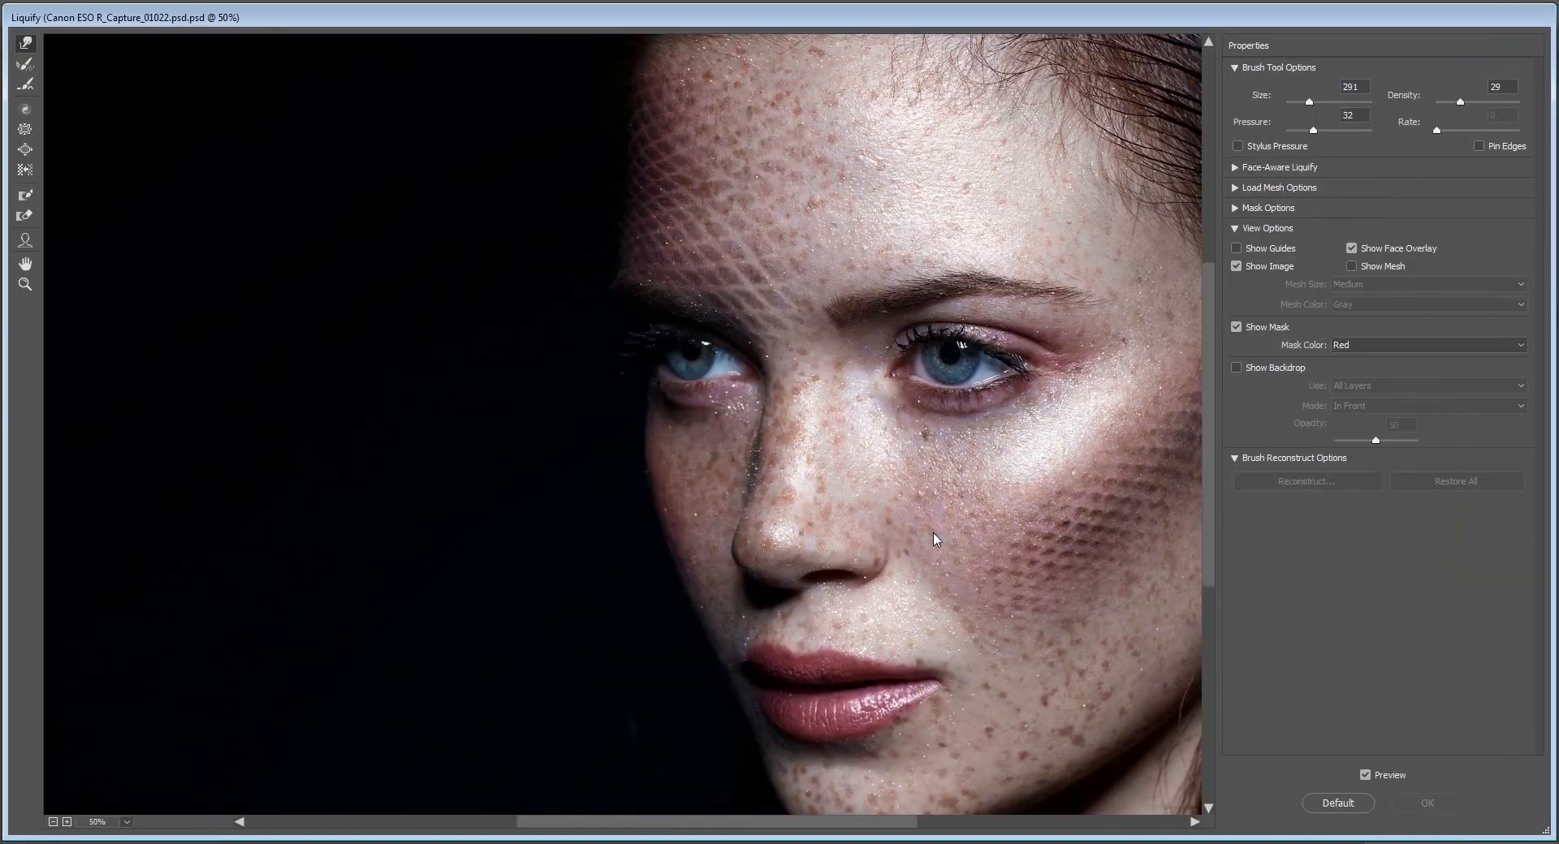
key(ctrl+plus)
mouse_move(891, 487)
mouse_down()
mouse_move(553, 442)
mouse_move(494, 471)
mouse_move(522, 546)
mouse_up()
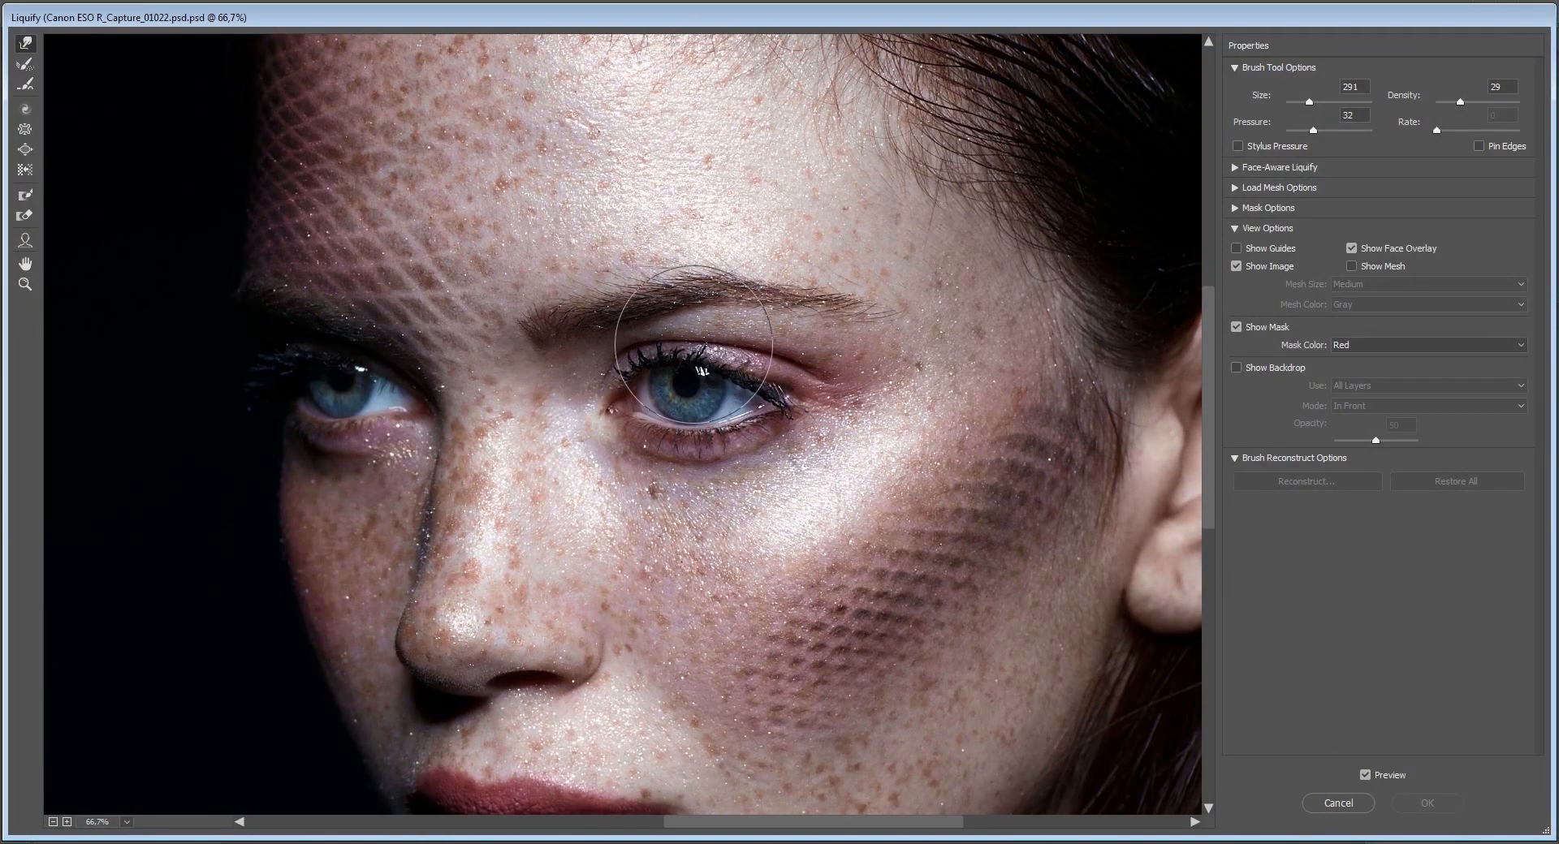
drag(694, 339, 698, 328)
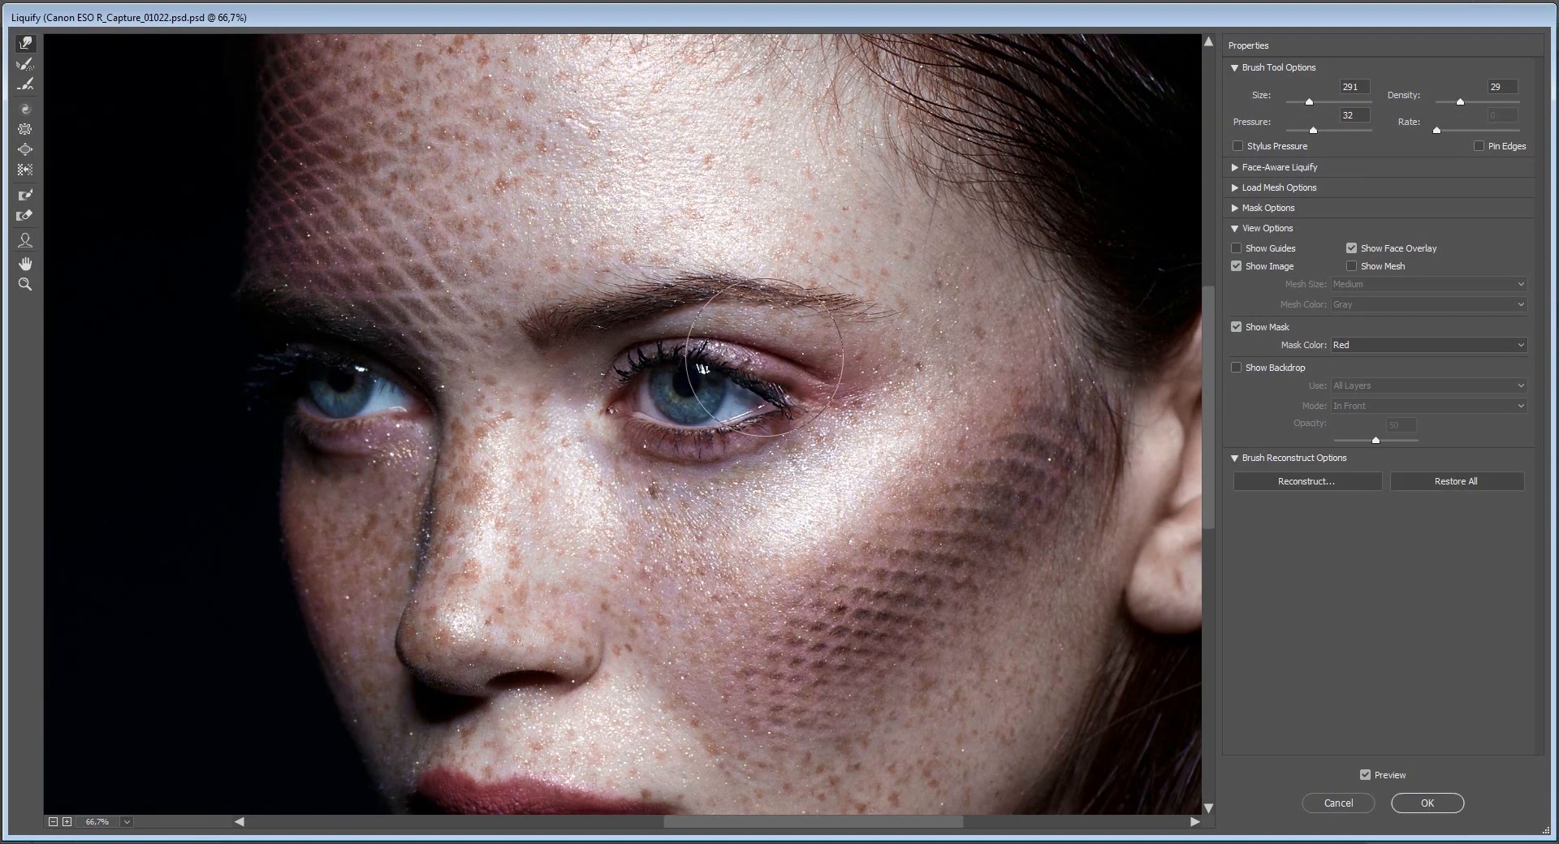
Refine the upper lid and brow of the nearer eye with a 175-pixel Liquify brush.
key(bracketleft)
key(bracketleft)
key(bracketleft)
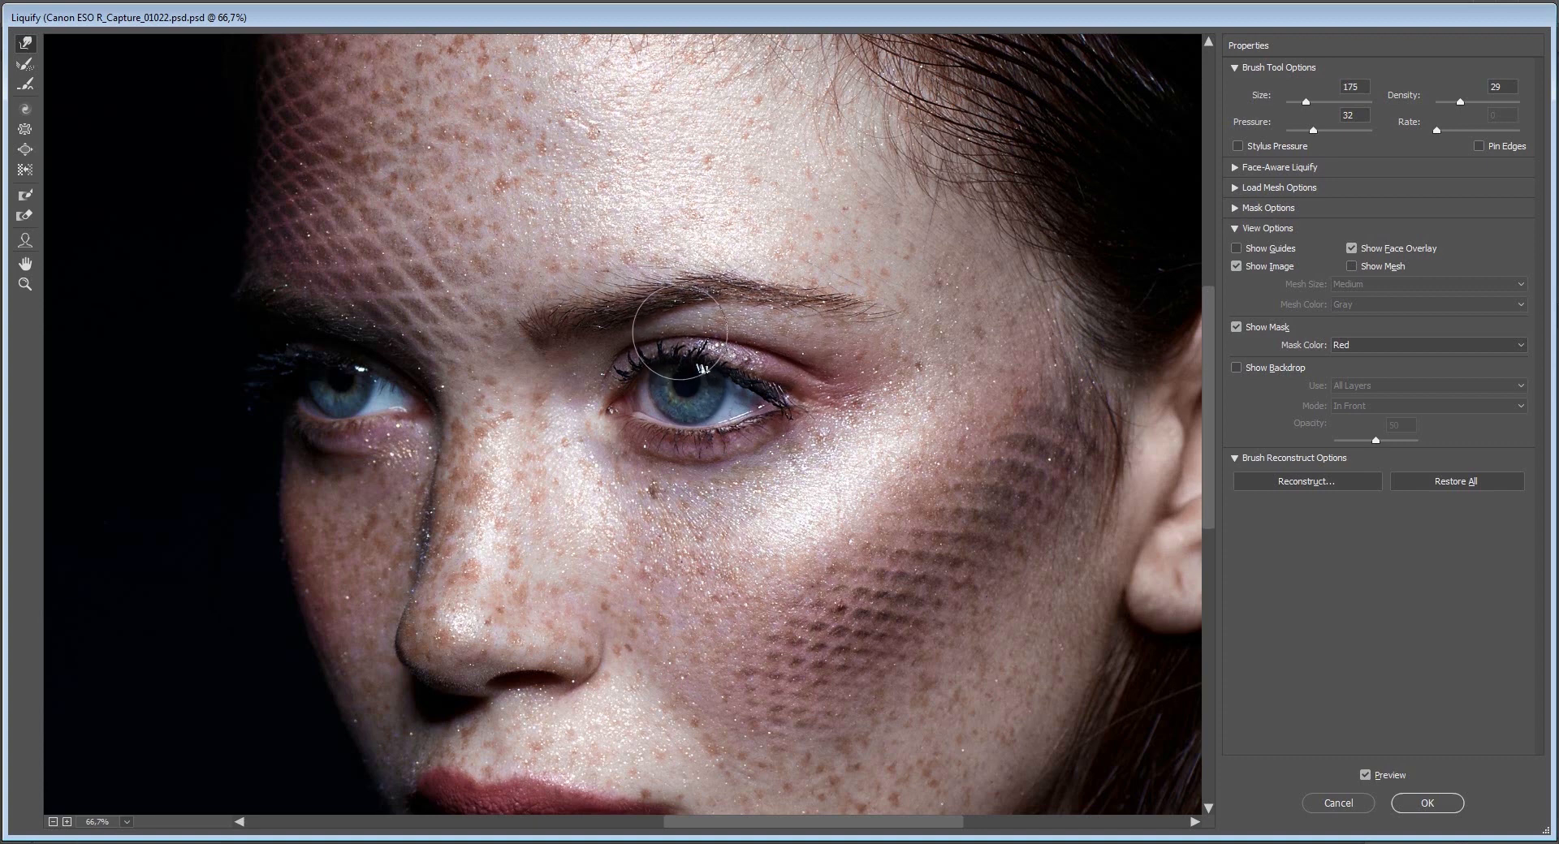
key(bracketleft)
key(bracketleft)
key(bracketright)
key(bracketright)
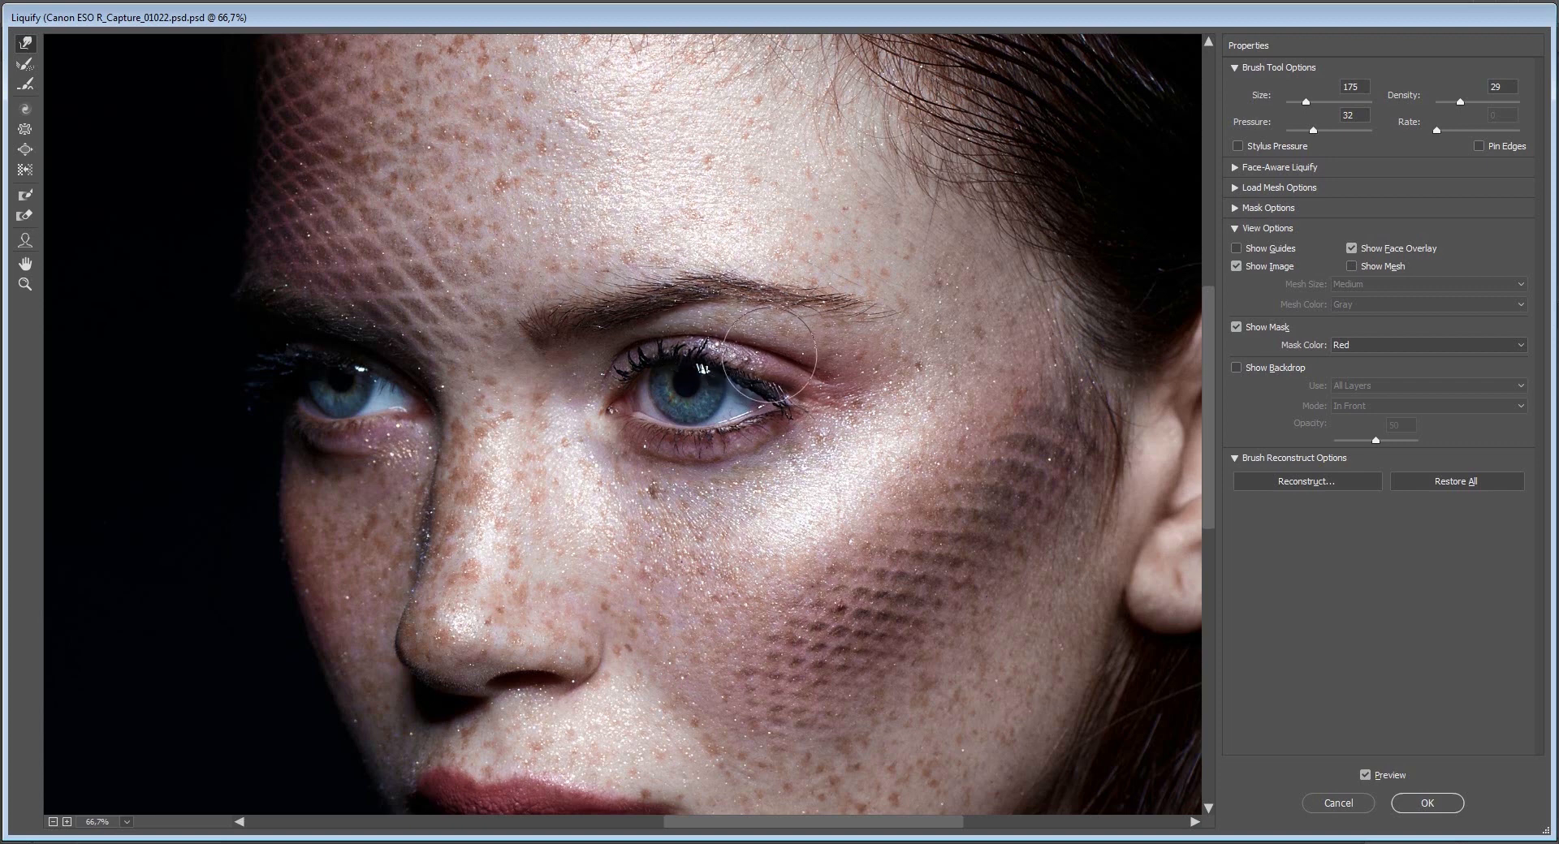
Refine the nearer eyebrow's shape with a 250-pixel Liquify brush and apply the Liquify changes.
key(bracketleft)
key(bracketleft)
key(bracketleft)
key(bracketright)
key(bracketright)
key(bracketright)
key(bracketright)
key(bracketright)
key(bracketright)
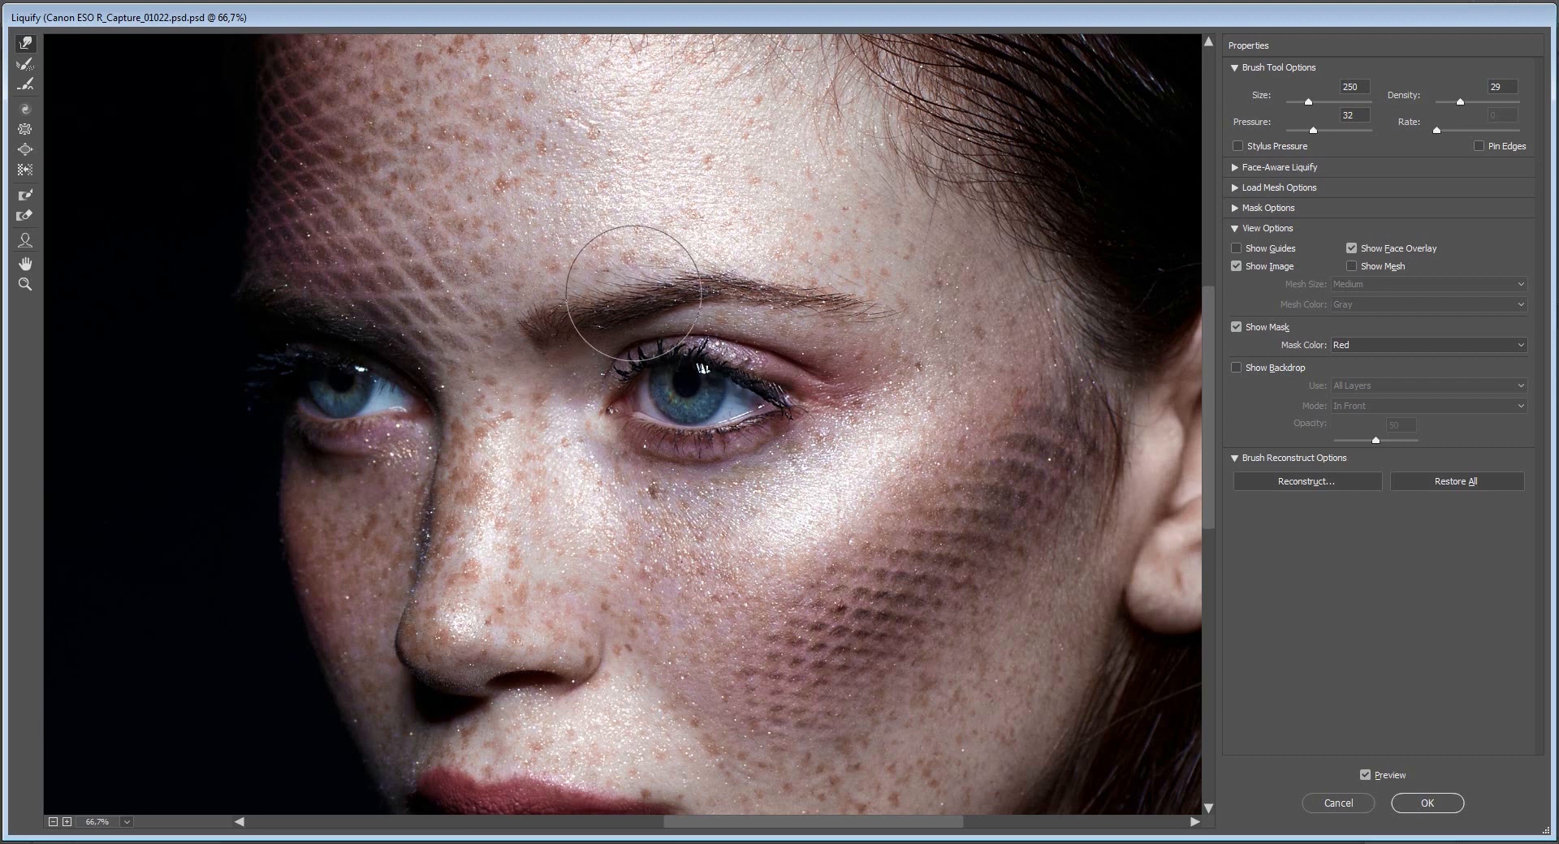
key(Return)
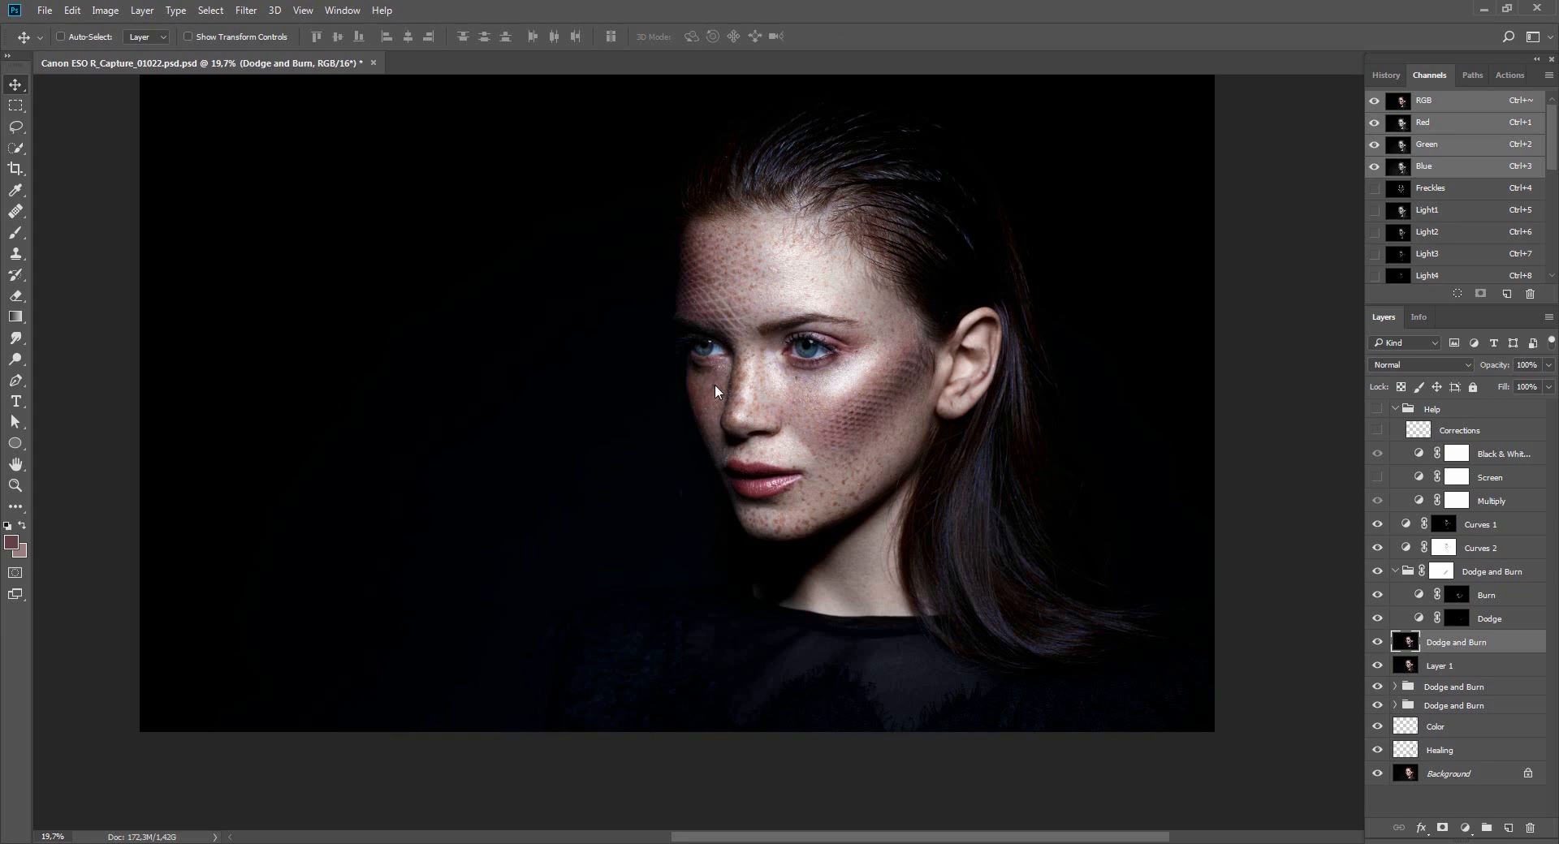
Reopen Liquify, undo a trial 700-pixel push on the jaw, and reshape the jawline with a 400-pixel brush.
key(ctrl+shift+x)
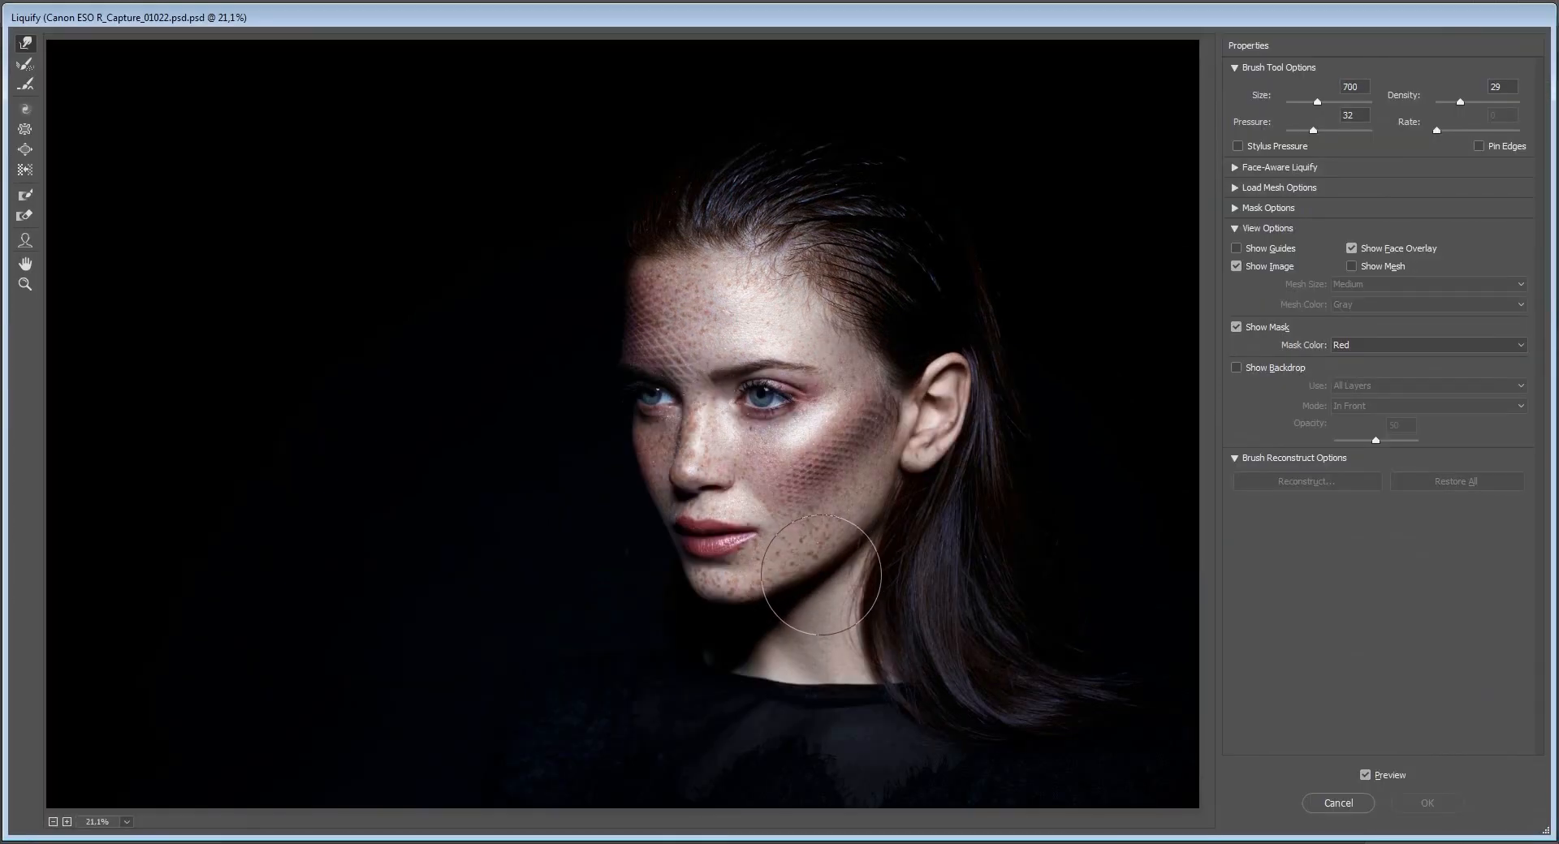
key(bracketright)
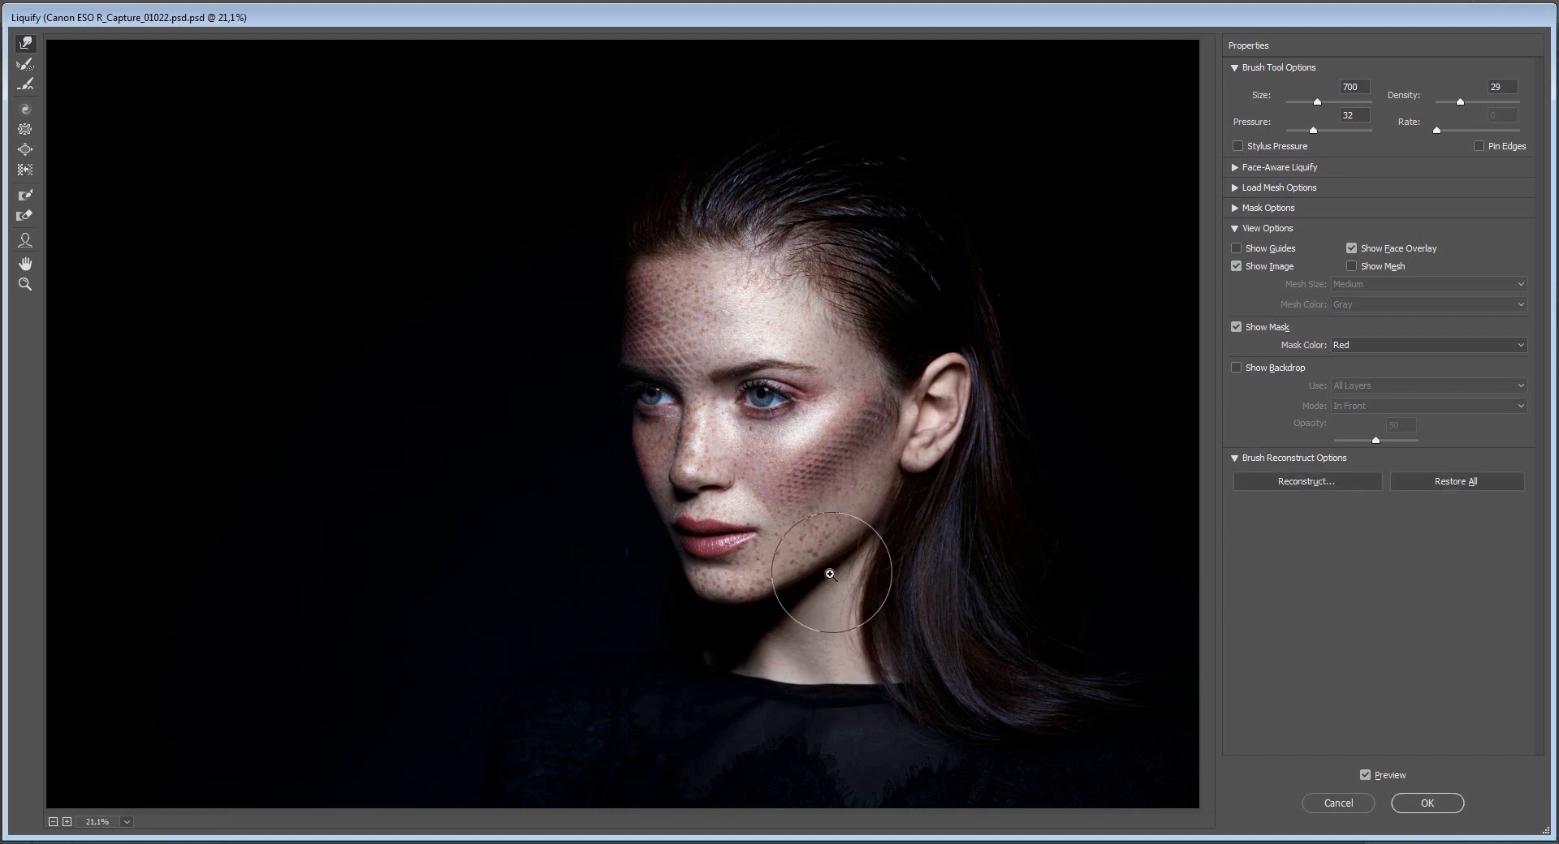
key(z)
key(w)
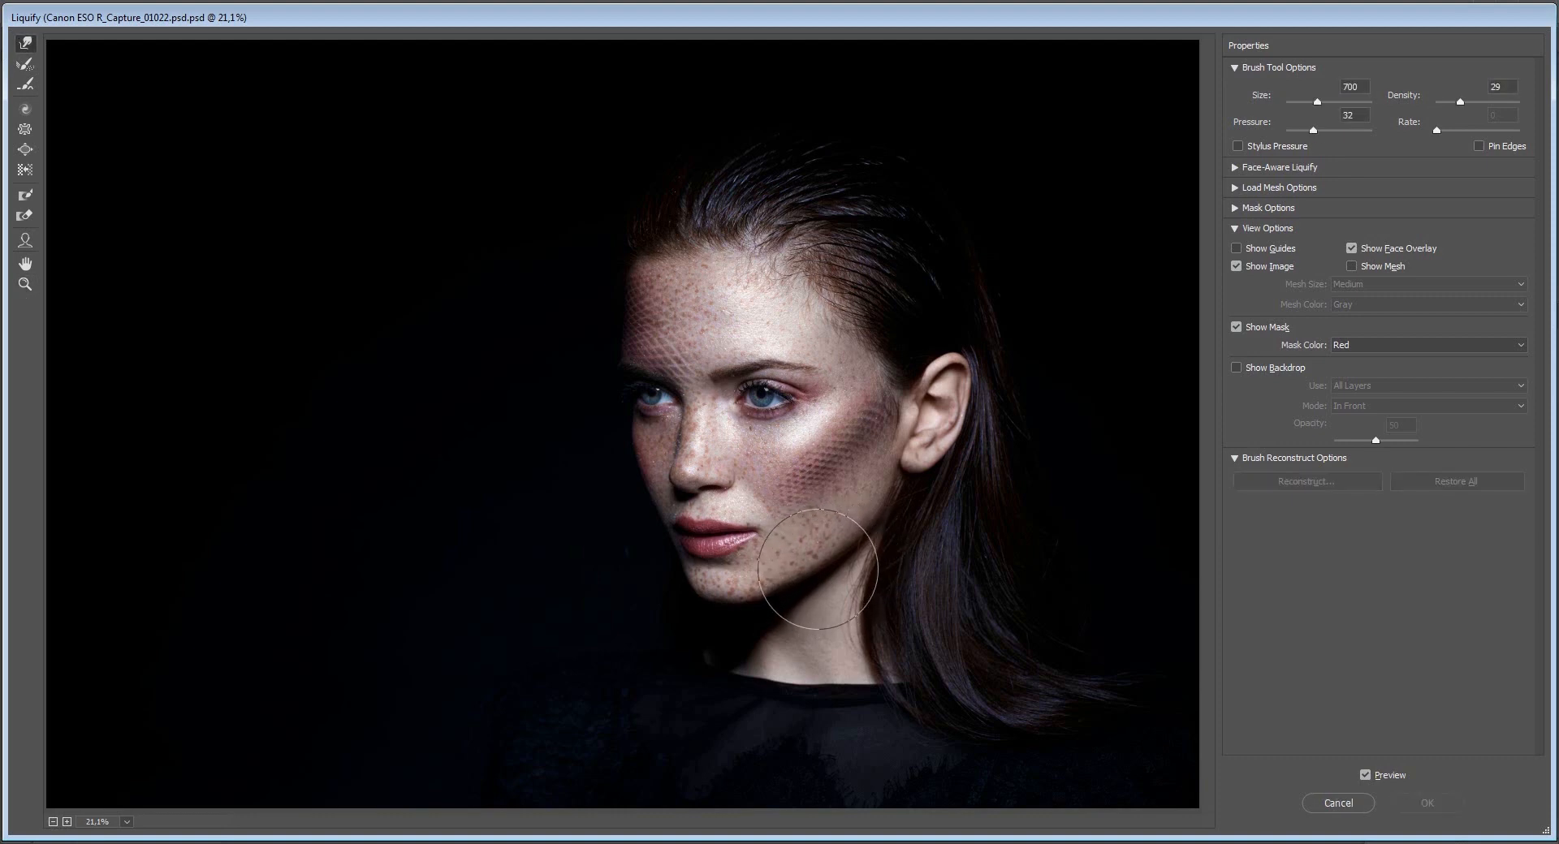
key(bracketleft)
key(bracketleft)
key(bracketleft)
key(bracketleft)
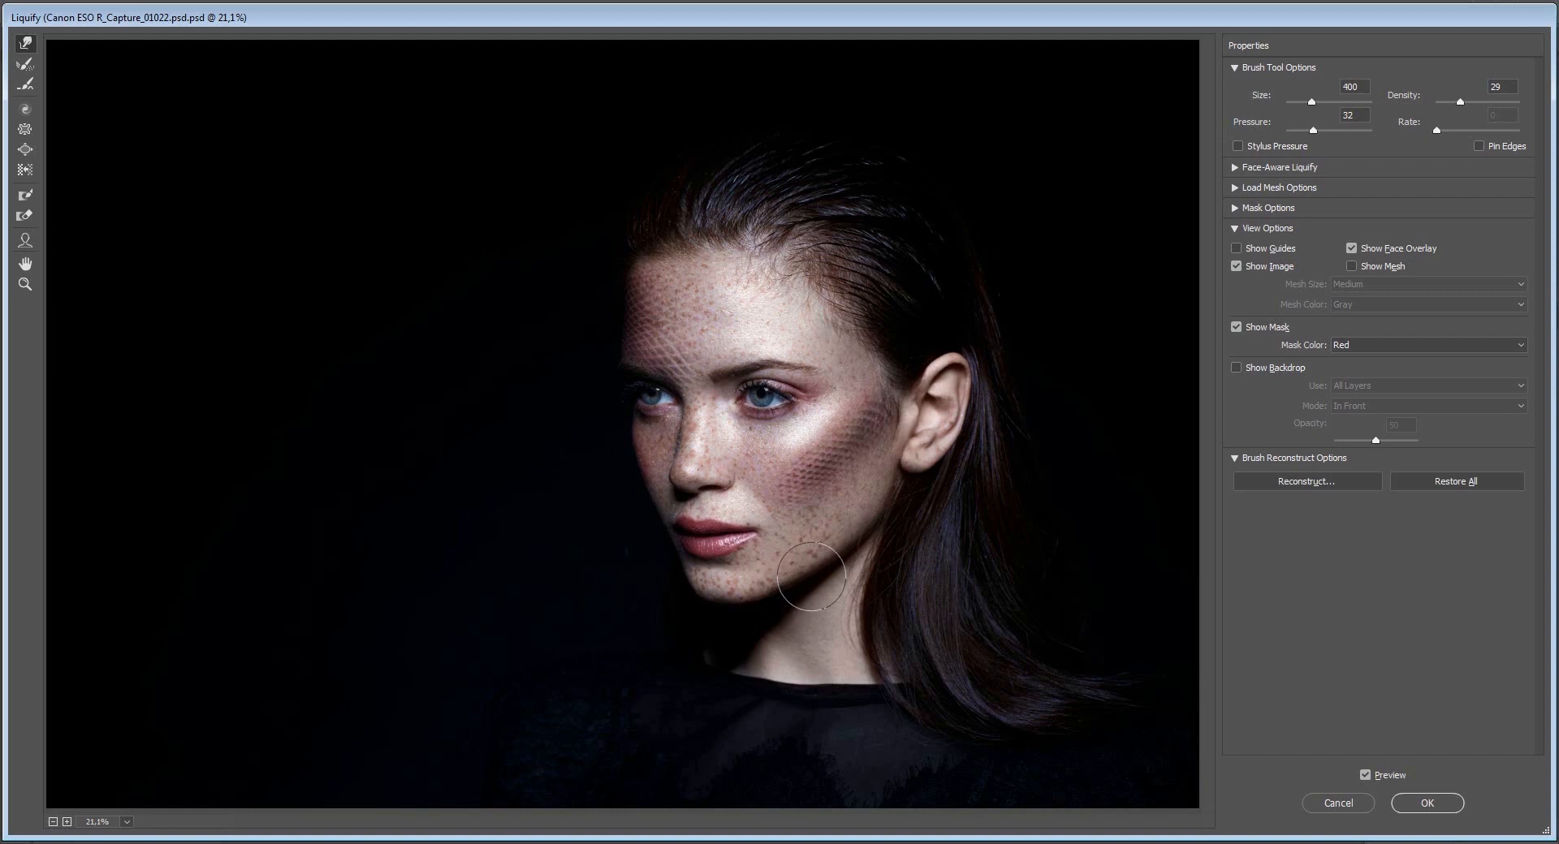
Push the jaw area below the ear into shape with a 900-pixel Liquify brush.
key(bracketright)
key(bracketright)
key(bracketright)
key(bracketright)
key(bracketright)
key(bracketright)
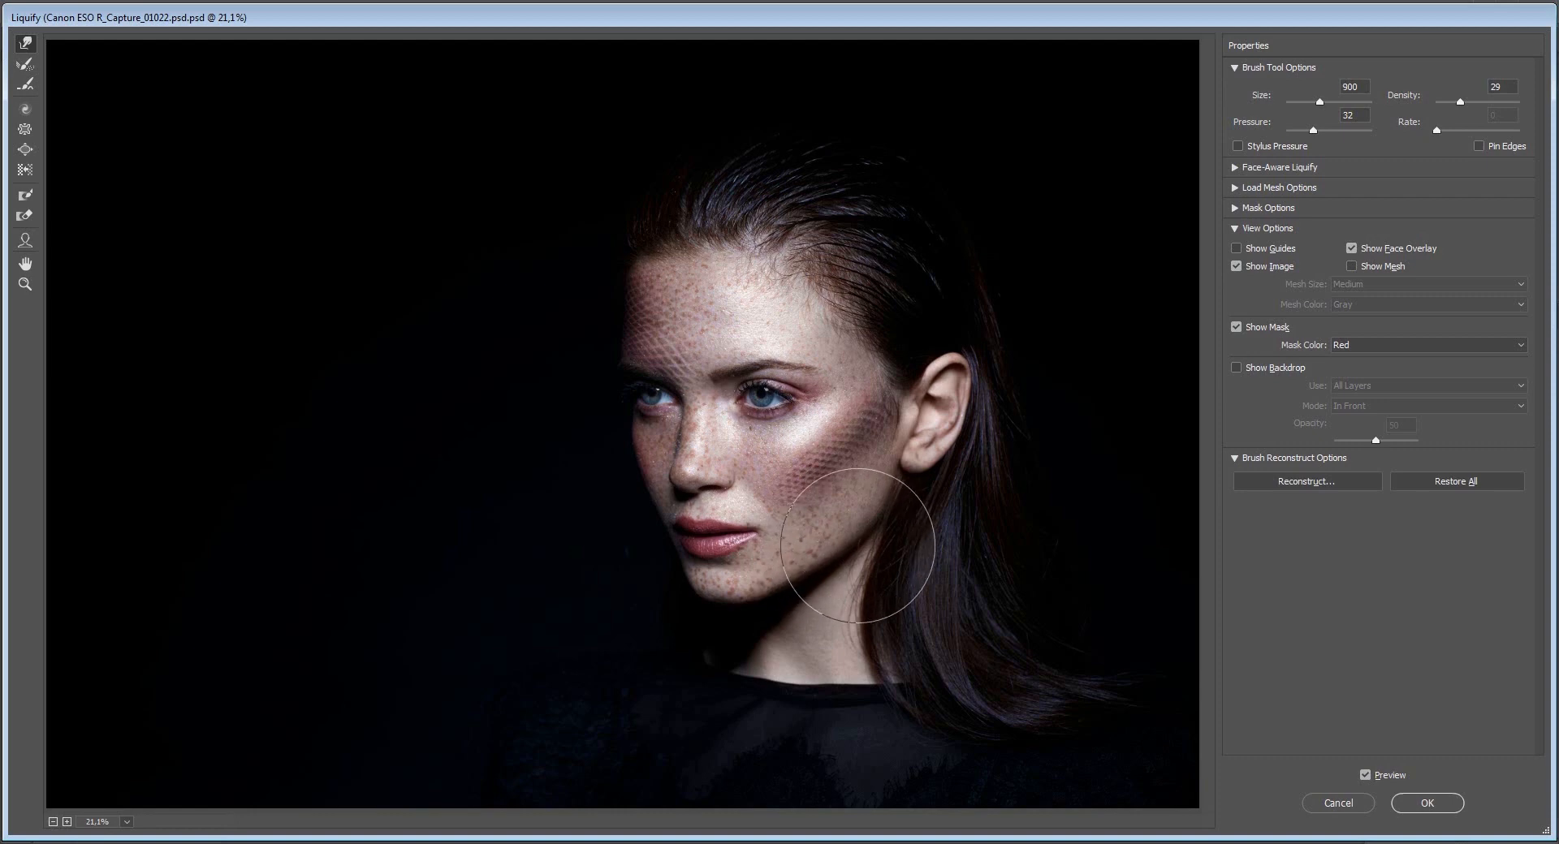
Refine the chin and lower jaw contour starting with a 400-pixel brush, and apply the Liquify changes.
key(bracketleft)
key(bracketleft)
key(bracketleft)
key(bracketleft)
key(bracketleft)
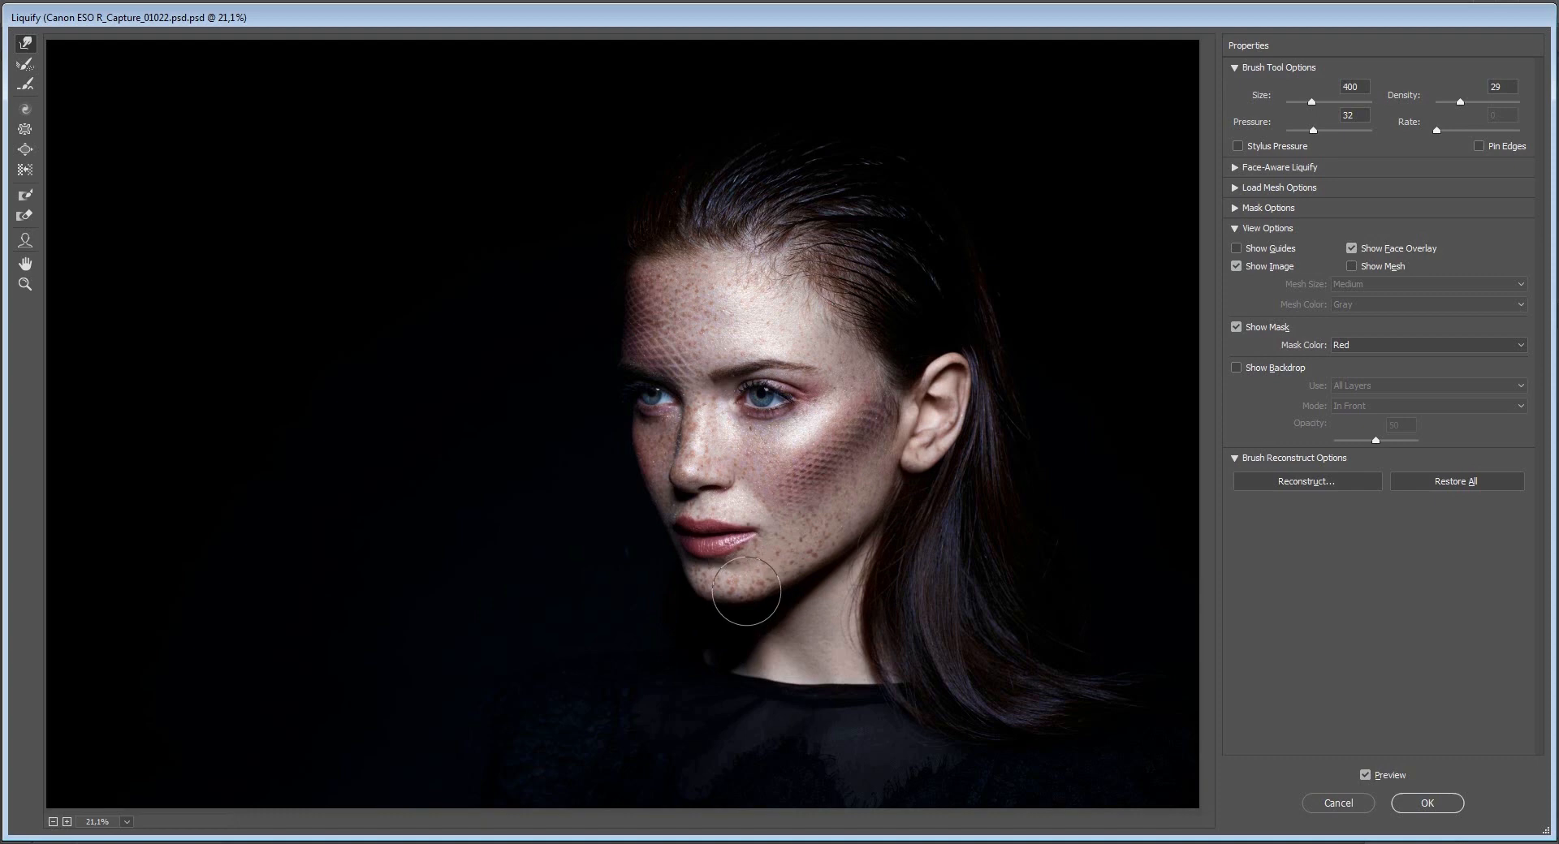
key(bracketleft)
key(bracketleft)
key(bracketright)
key(bracketright)
key(bracketleft)
key(bracketright)
key(bracketright)
key(Return)
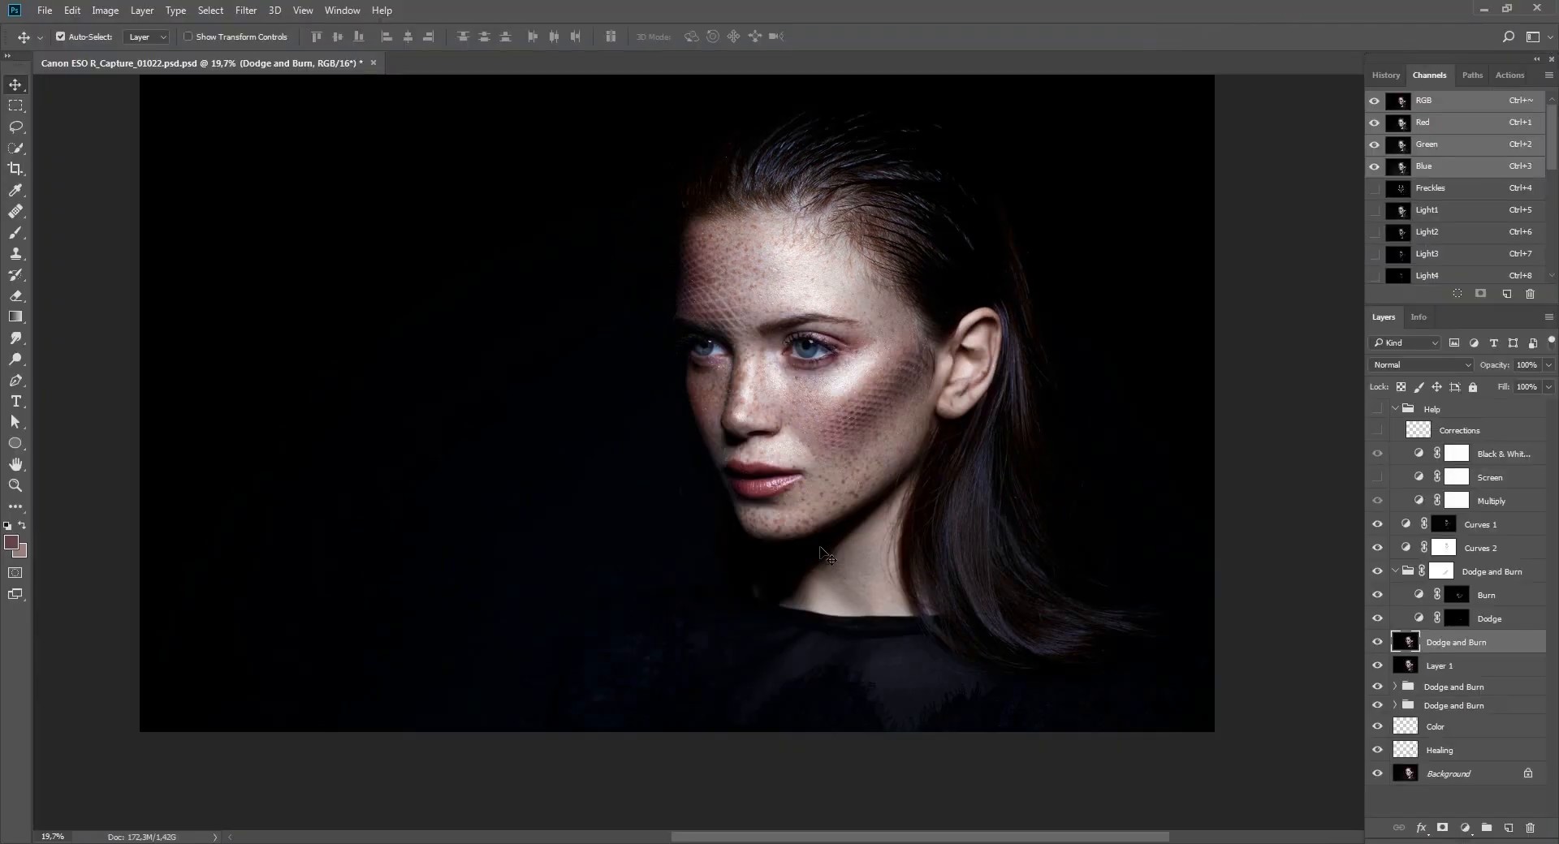
Compare the reshaped portrait with the original Background layer alone.
ctrl+drag(821, 549, 829, 549)
drag(1010, 483, 1051, 555)
alt+click(1378, 774)
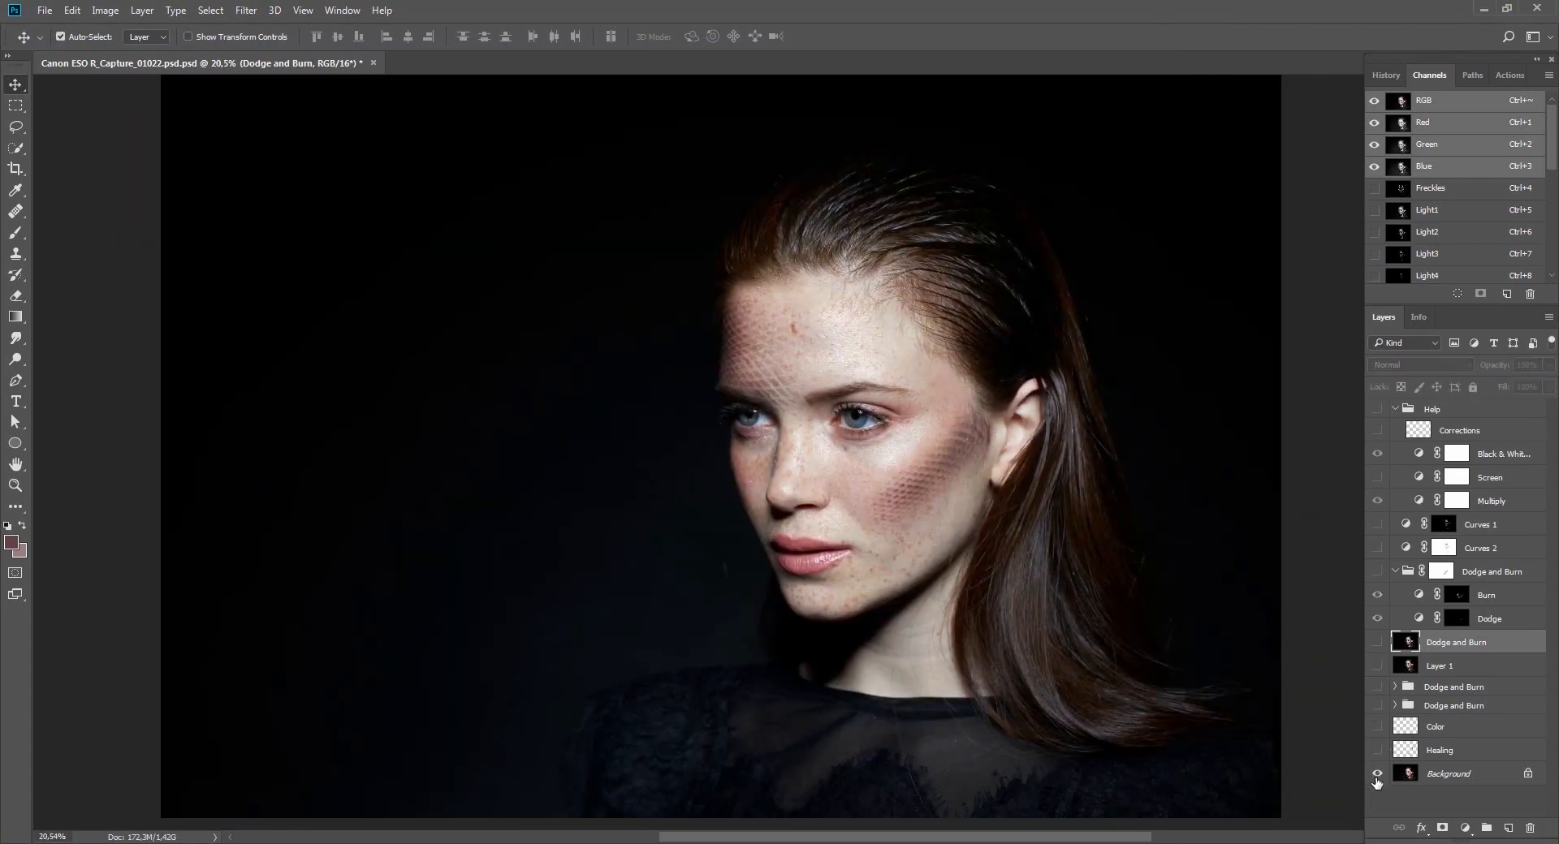
alt+click(1378, 777)
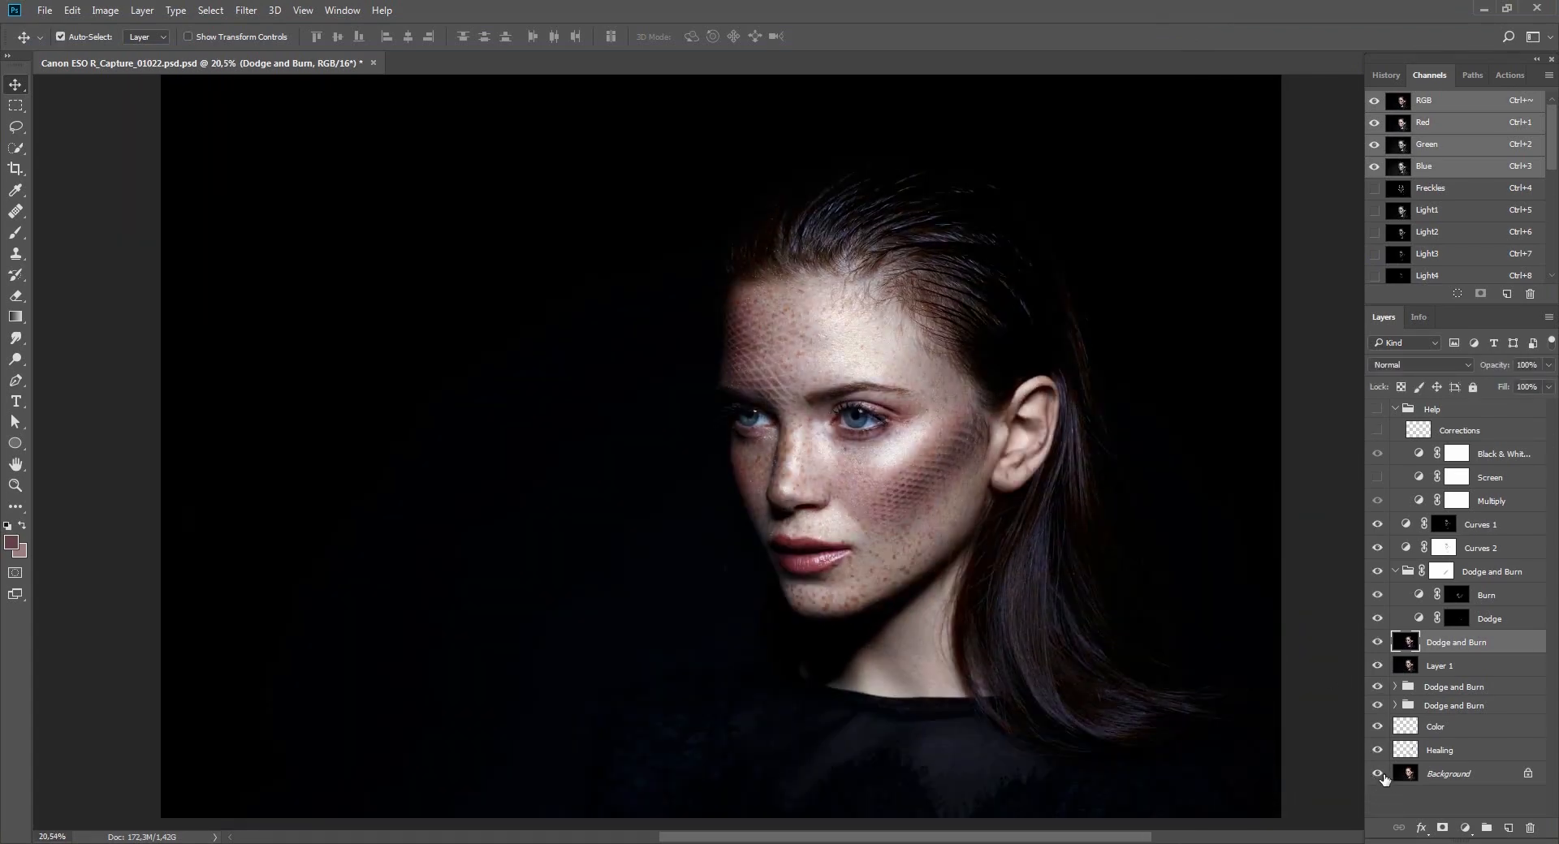
Apply a slight Color Balance shift to the highlights of the merged Dodge and Burn layer.
key(ctrl+b)
click(243, 790)
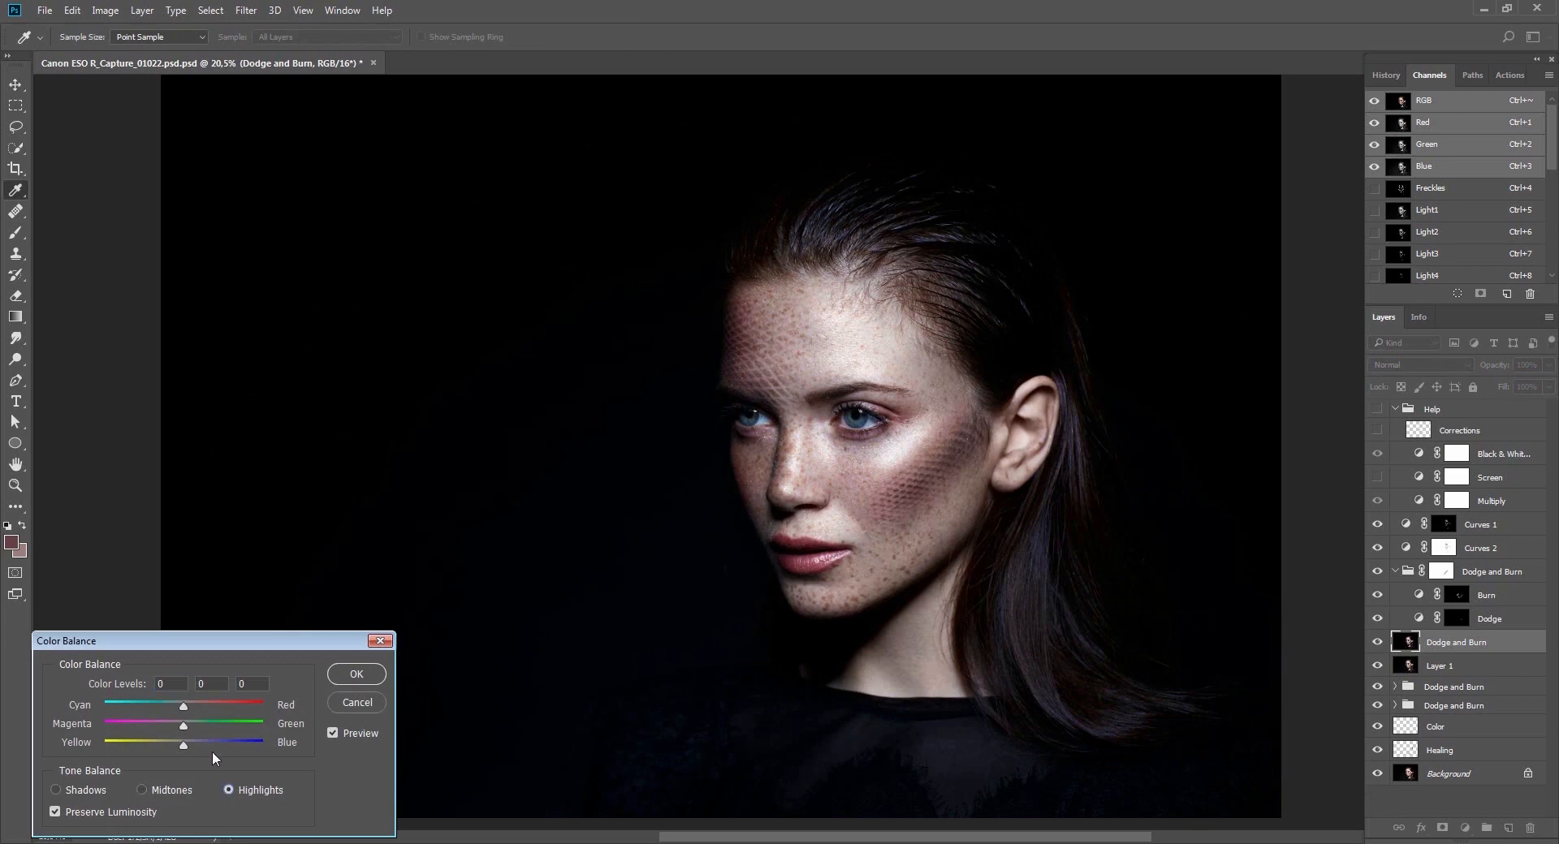
key(Tab)
key(Tab)
key(Tab)
key(Down)
key(Down)
key(Tab)
key(Up)
key(Return)
key(v)
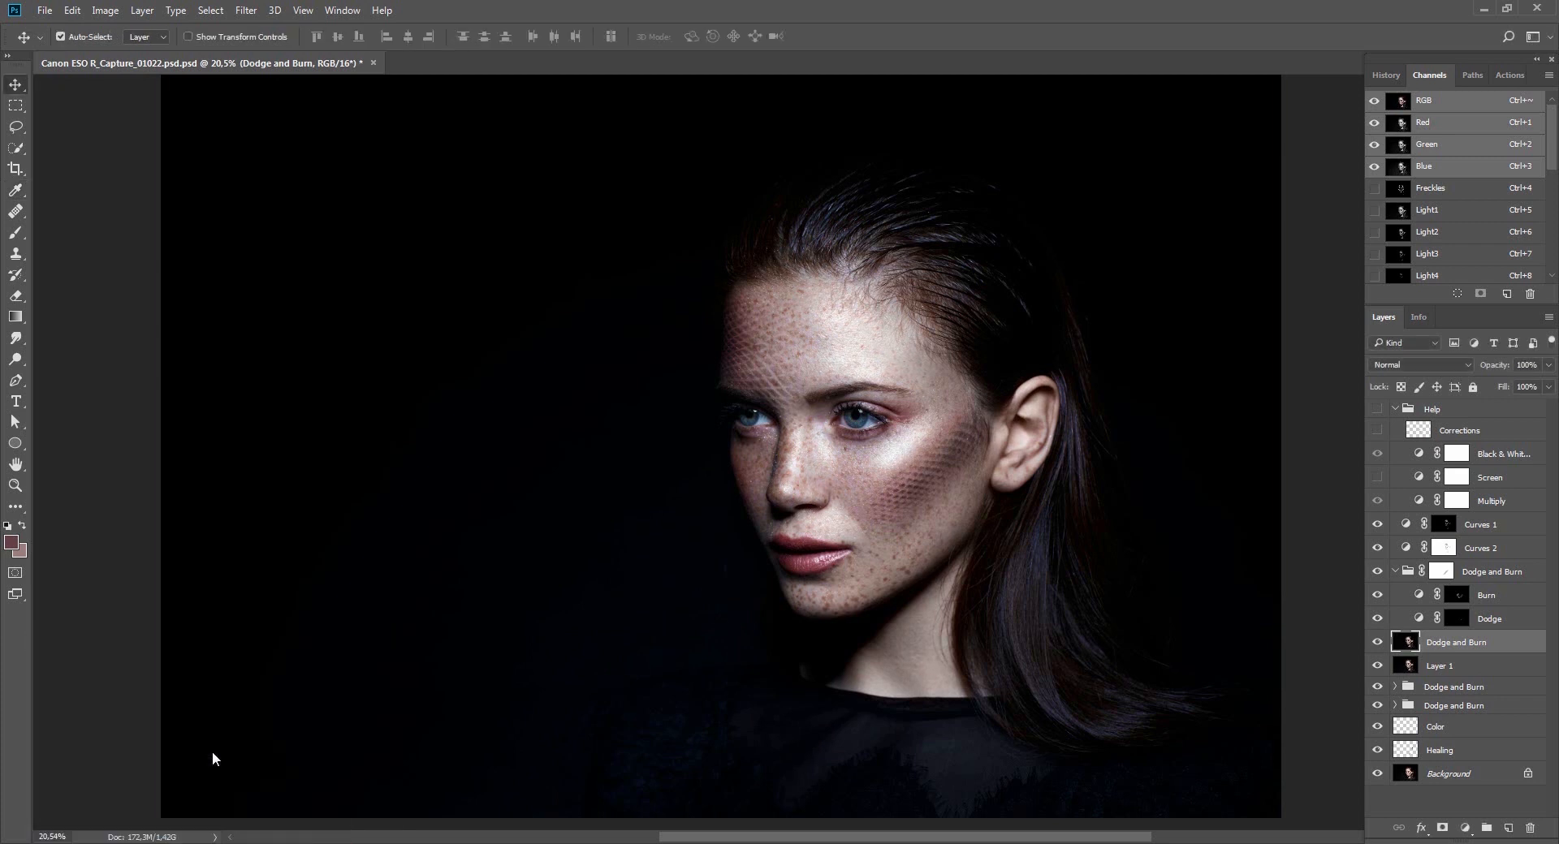
Fade the Color Balance adjustment to 50%.
key(ctrl+shift+f)
text(50)
key(Return)
Create a new Dodge and Burn group, place it above the merged Dodge and Burn layer, and select its Burn mask.
click(1435, 783)
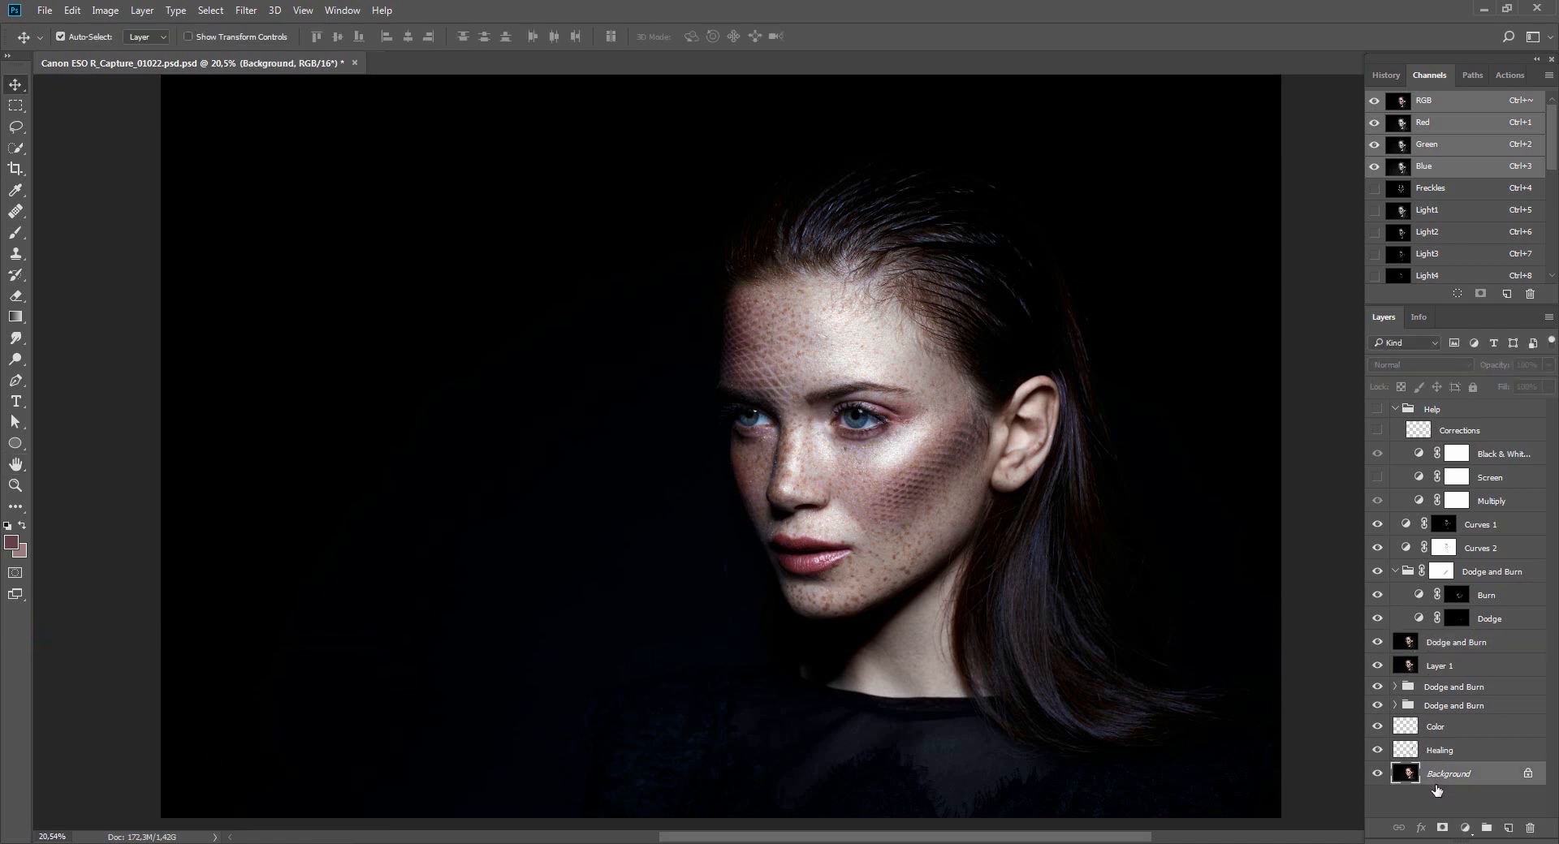
key(F2)
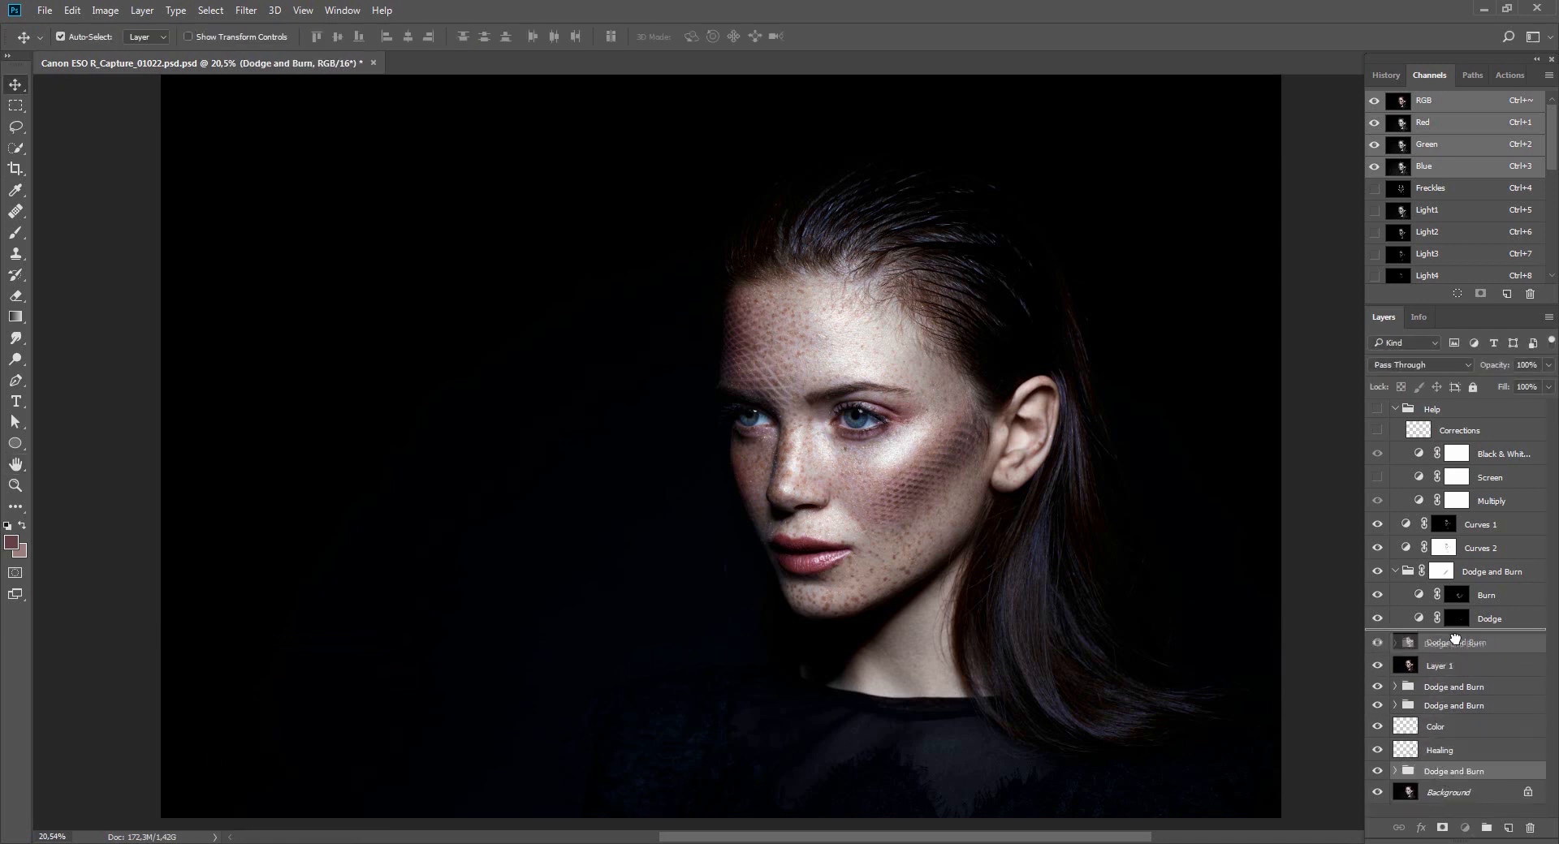
click(1395, 640)
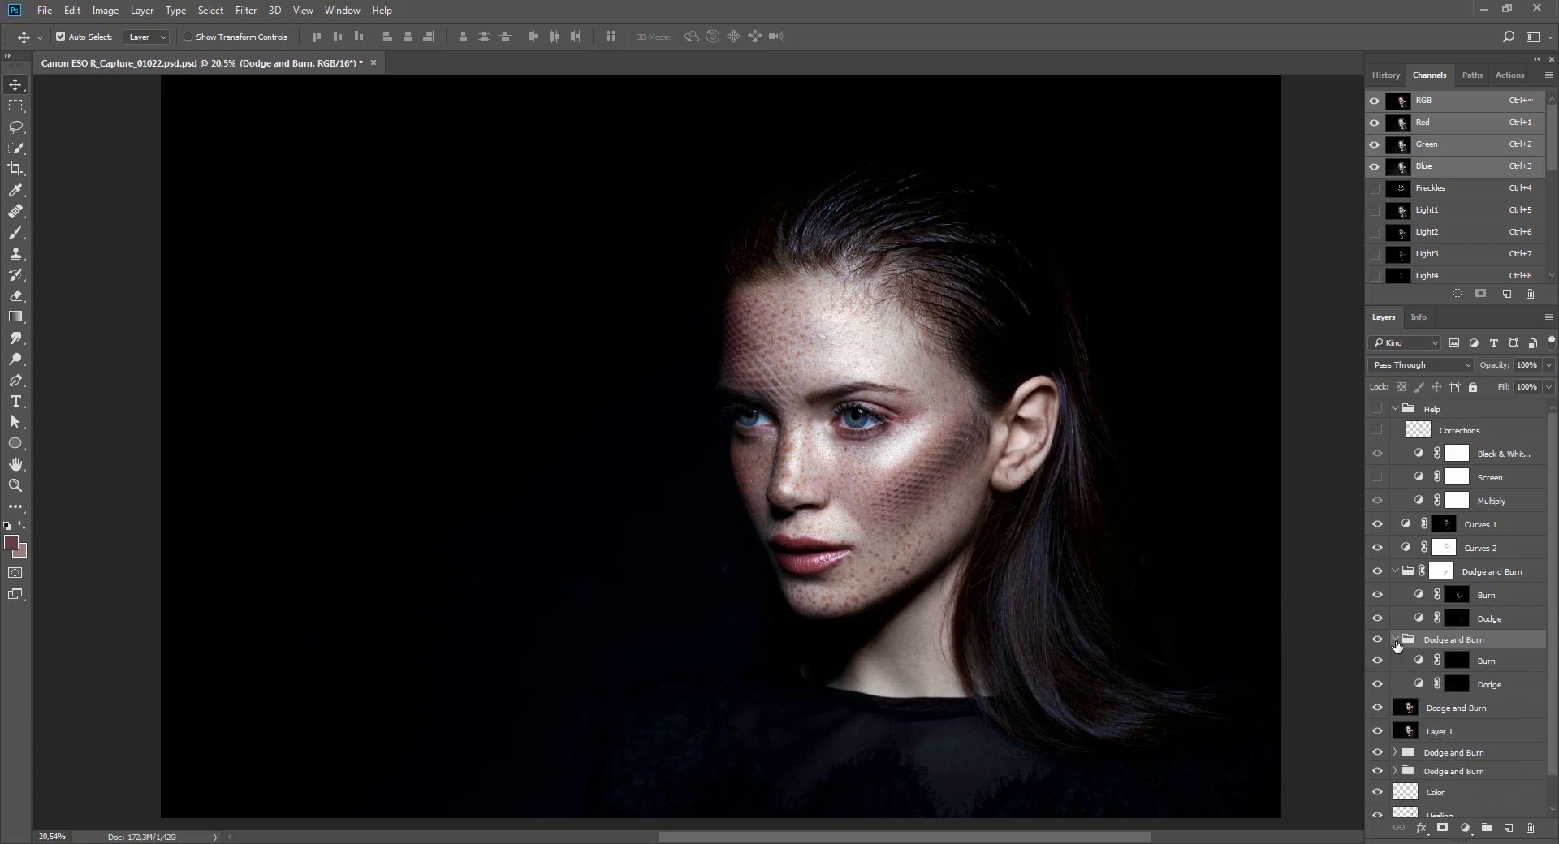
click(1454, 662)
key(z)
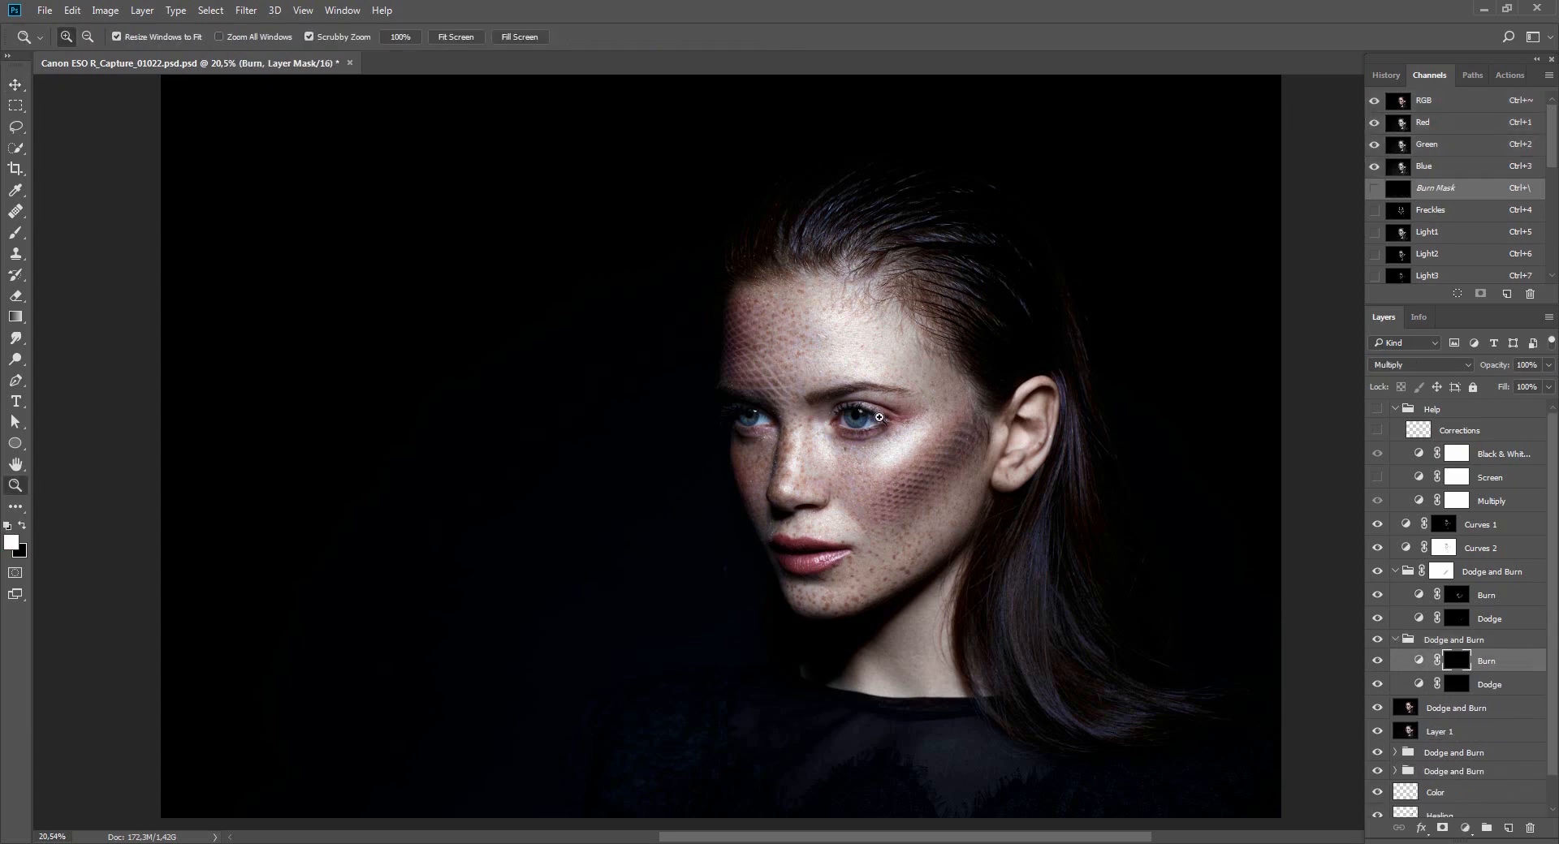
Show the Help group to preview the portrait in black and white, and collapse the group.
drag(881, 418, 978, 501)
key(r)
drag(1080, 455, 1031, 215)
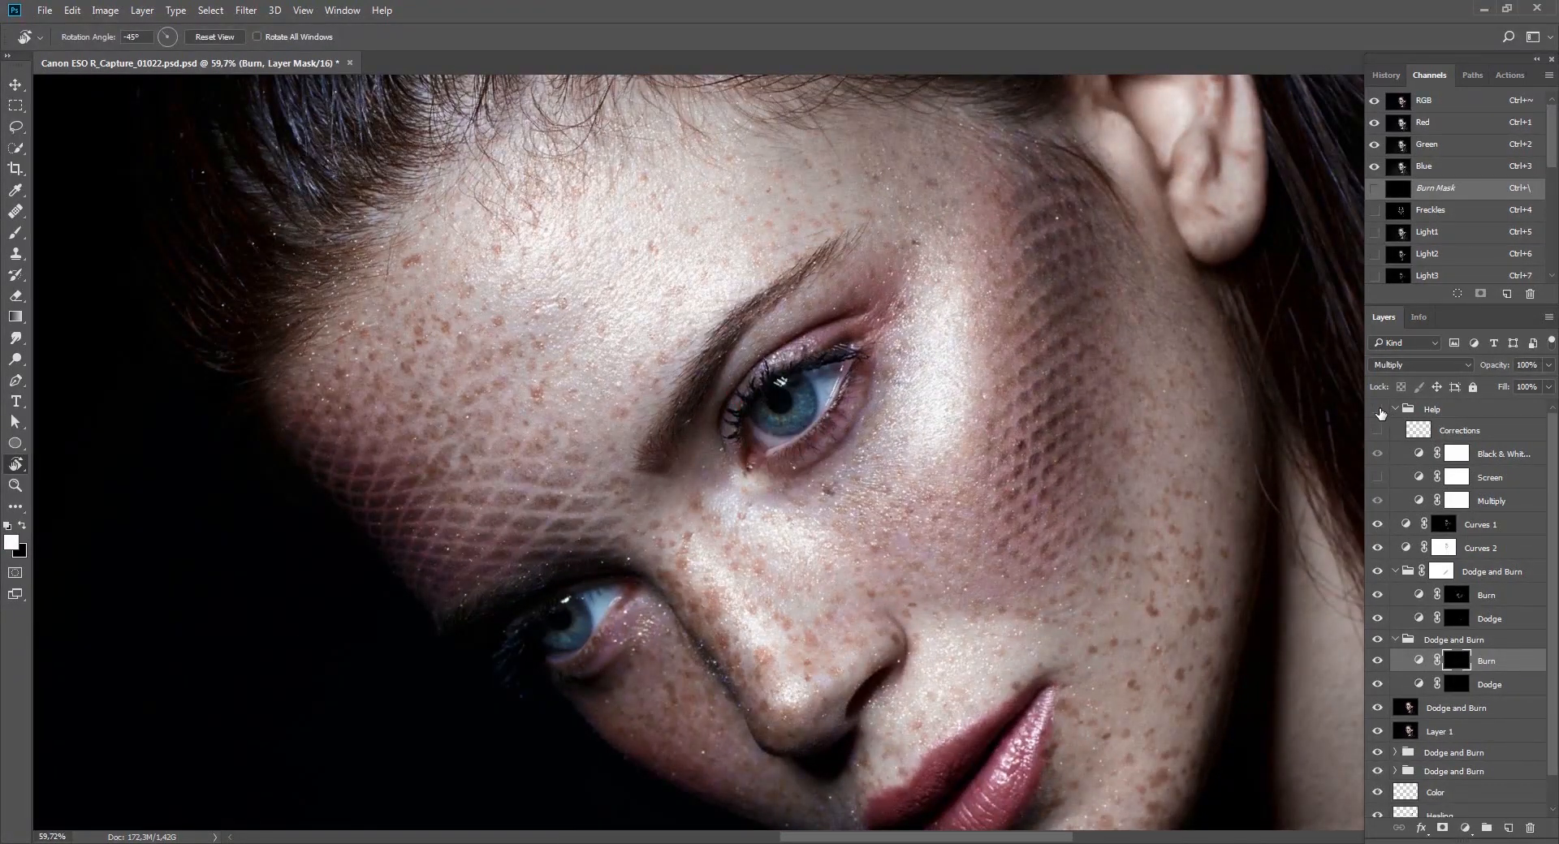
click(1377, 409)
click(1395, 409)
click(787, 442)
key(z)
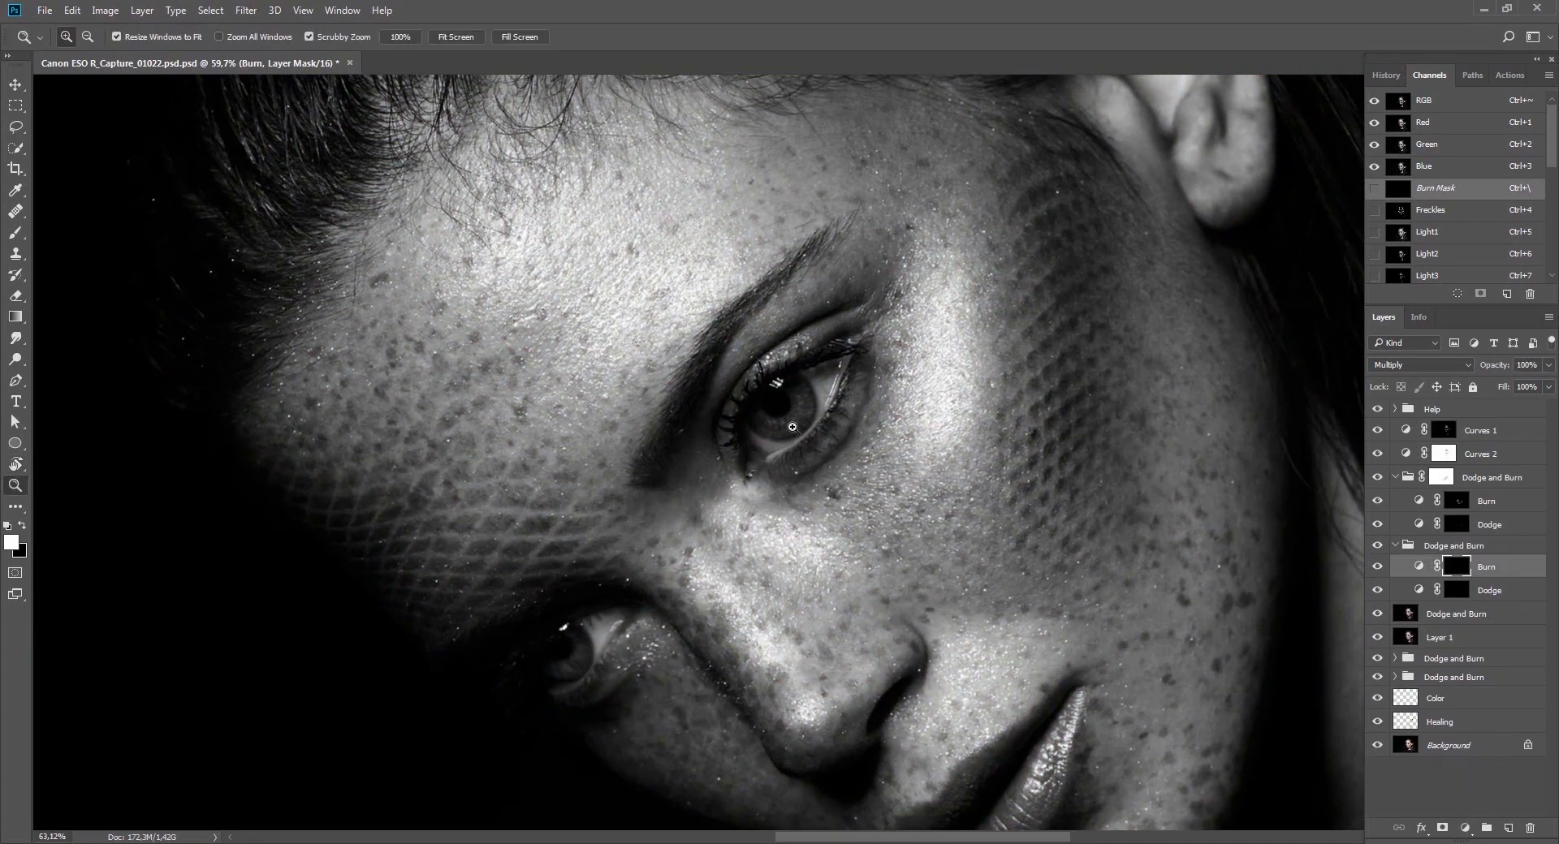
mouse_move(794, 429)
mouse_down()
mouse_move(815, 439)
mouse_move(761, 401)
mouse_move(804, 394)
mouse_move(855, 427)
mouse_move(821, 418)
mouse_up()
Burn the iris of the lit eye on the Burn mask with a small brush at 50% opacity and 10% flow.
key(b)
key(r)
key(z)
key(b)
key(r)
key(b)
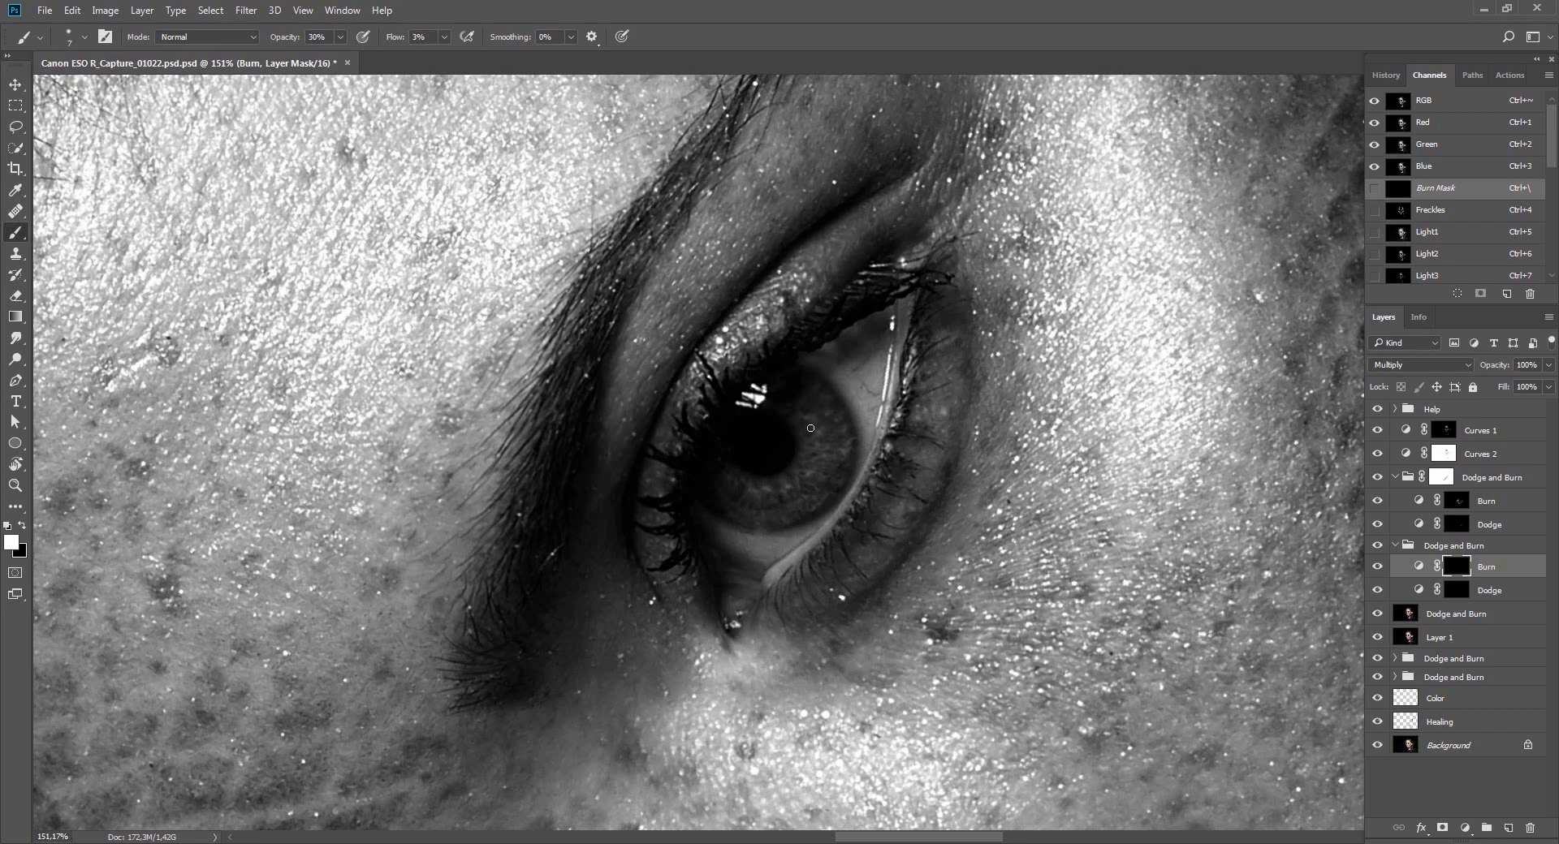
key(5)
key(shift+1)
key(r)
mouse_move(843, 495)
mouse_down()
mouse_move(818, 516)
mouse_move(715, 443)
mouse_move(746, 393)
mouse_up()
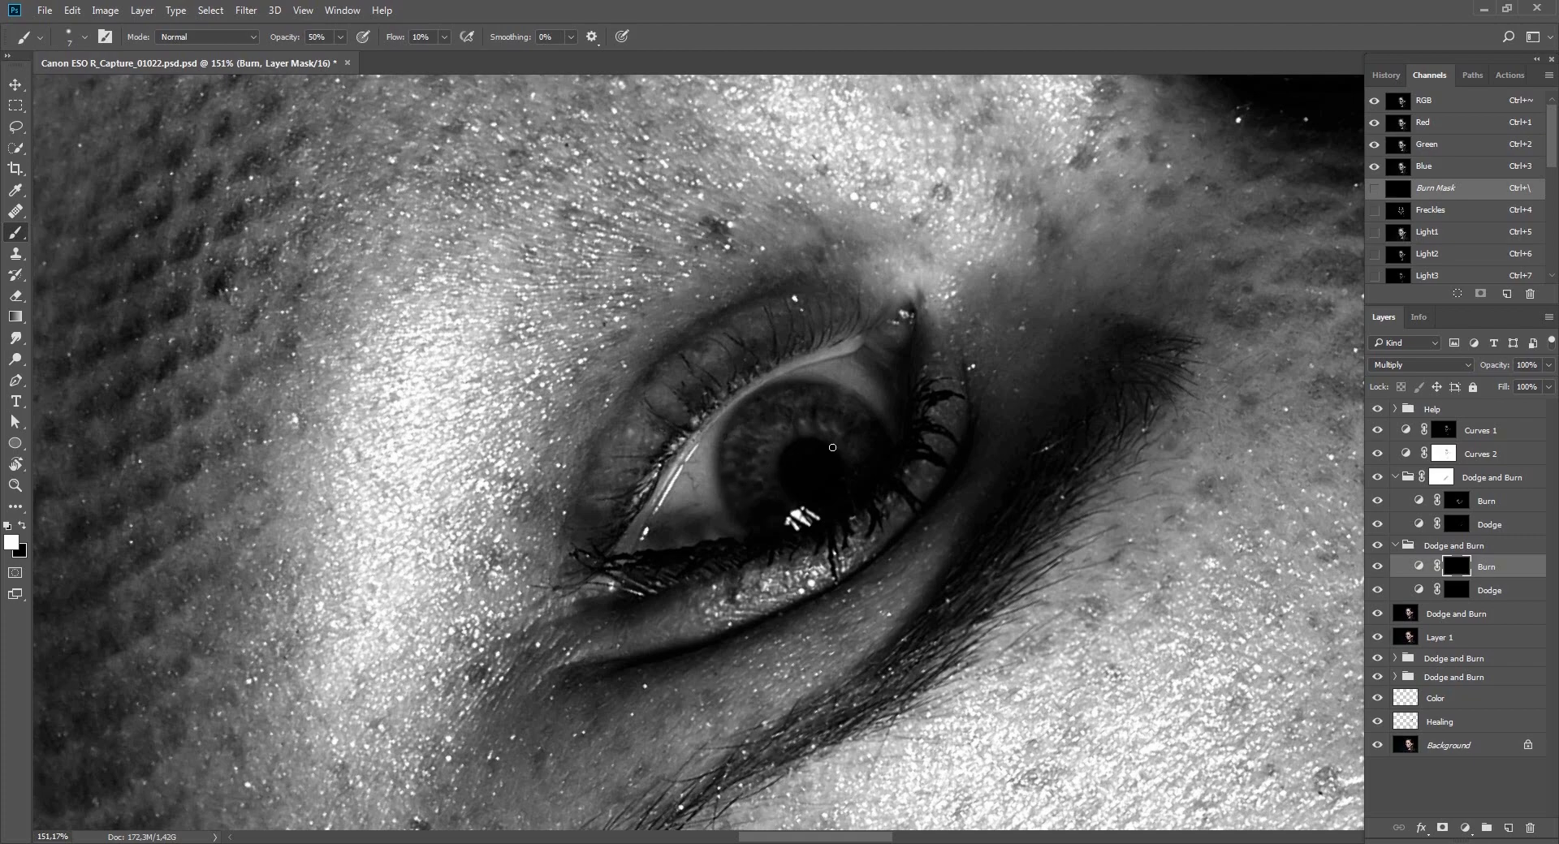
Hide the Multiply layer inside the Help group and collapse the group again.
key(r)
drag(833, 448, 658, 269)
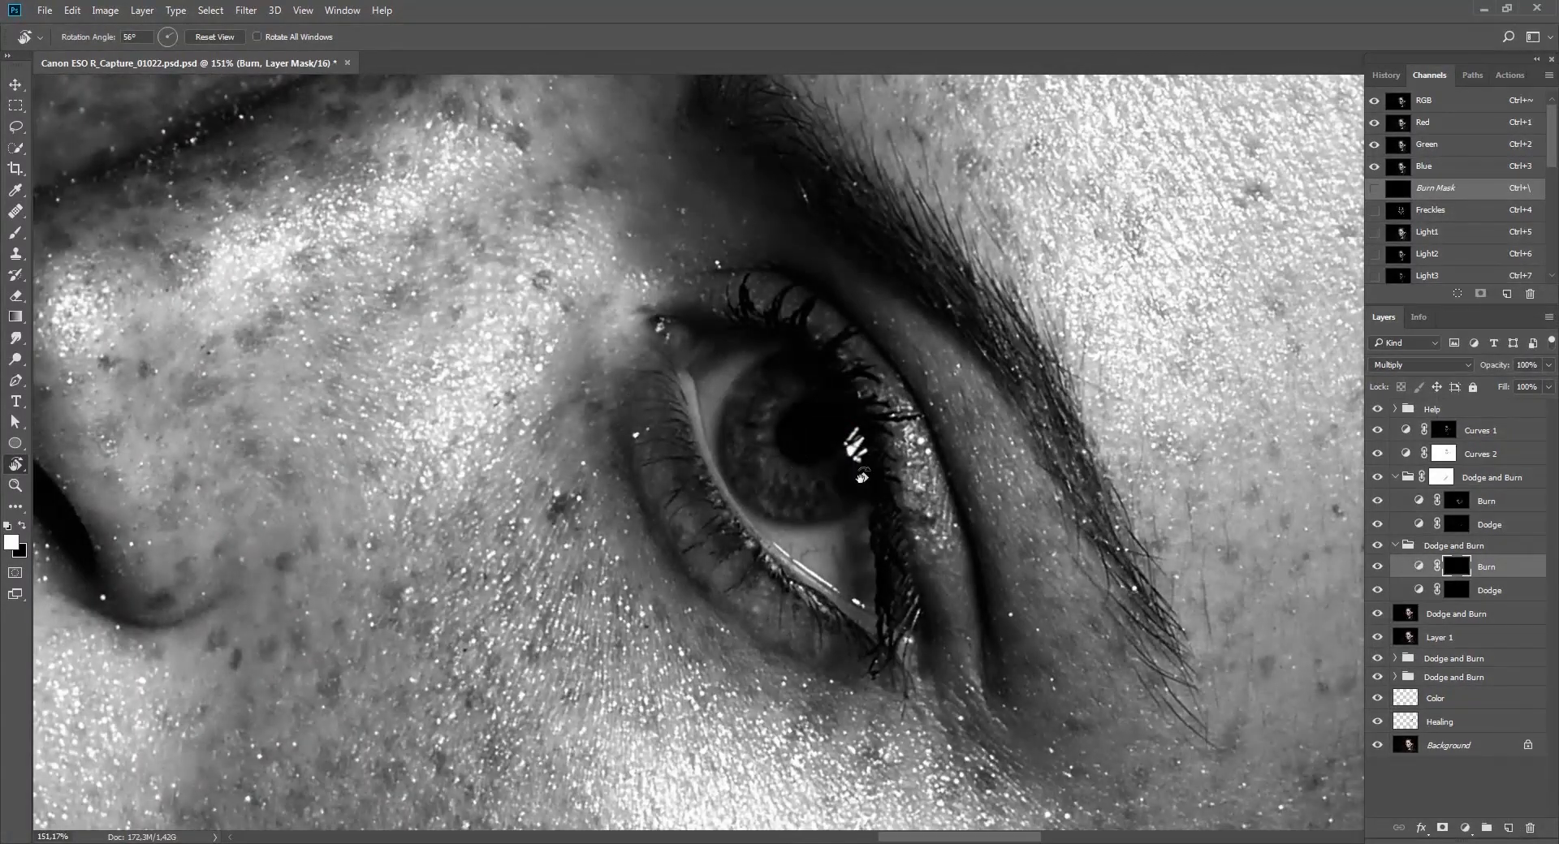
drag(881, 480, 966, 264)
click(1396, 409)
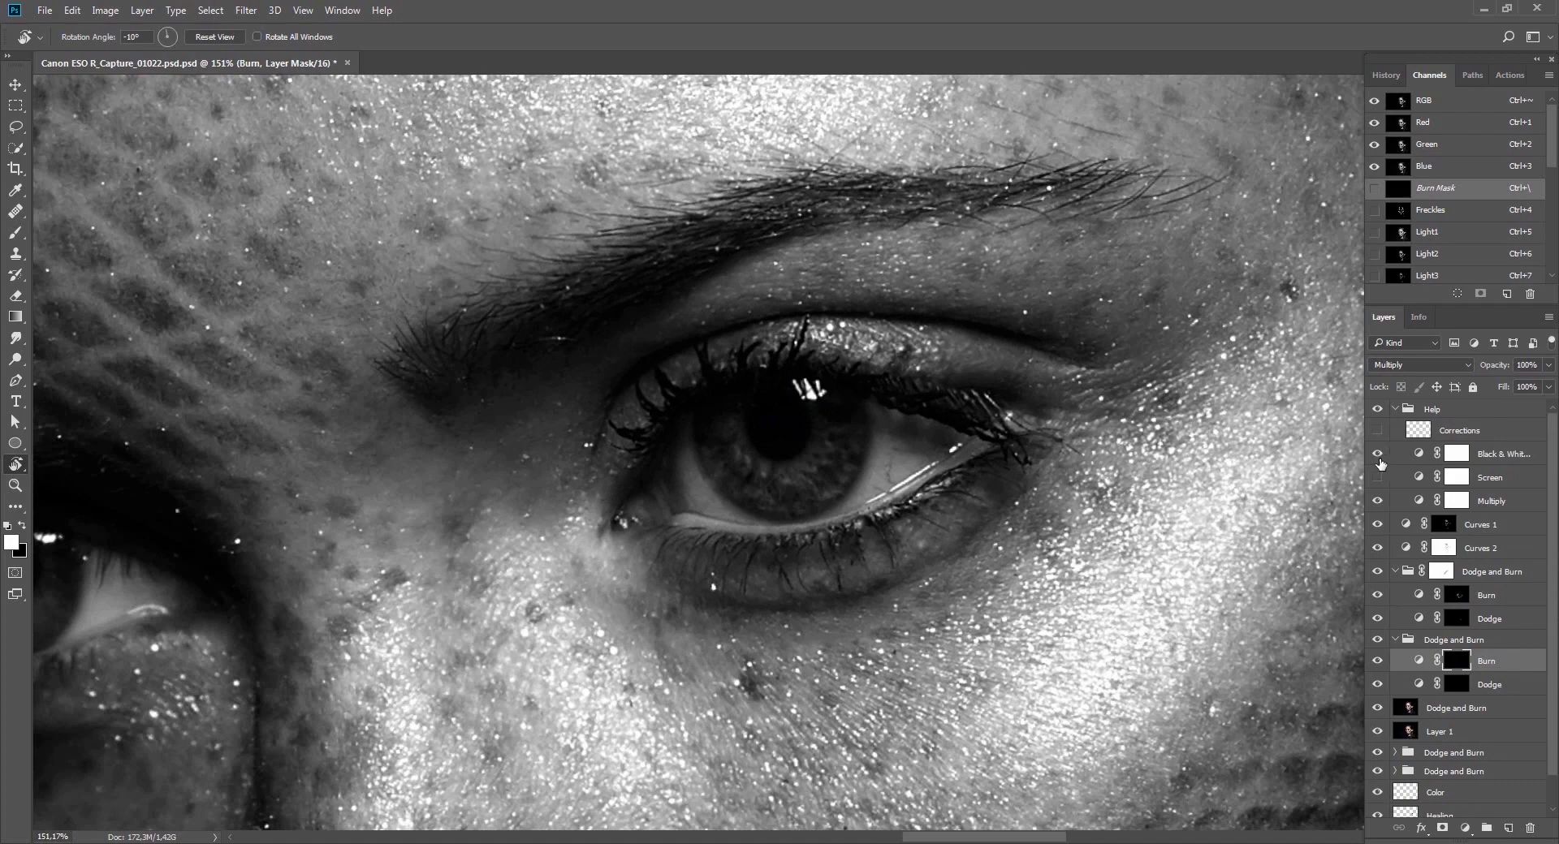
click(1378, 501)
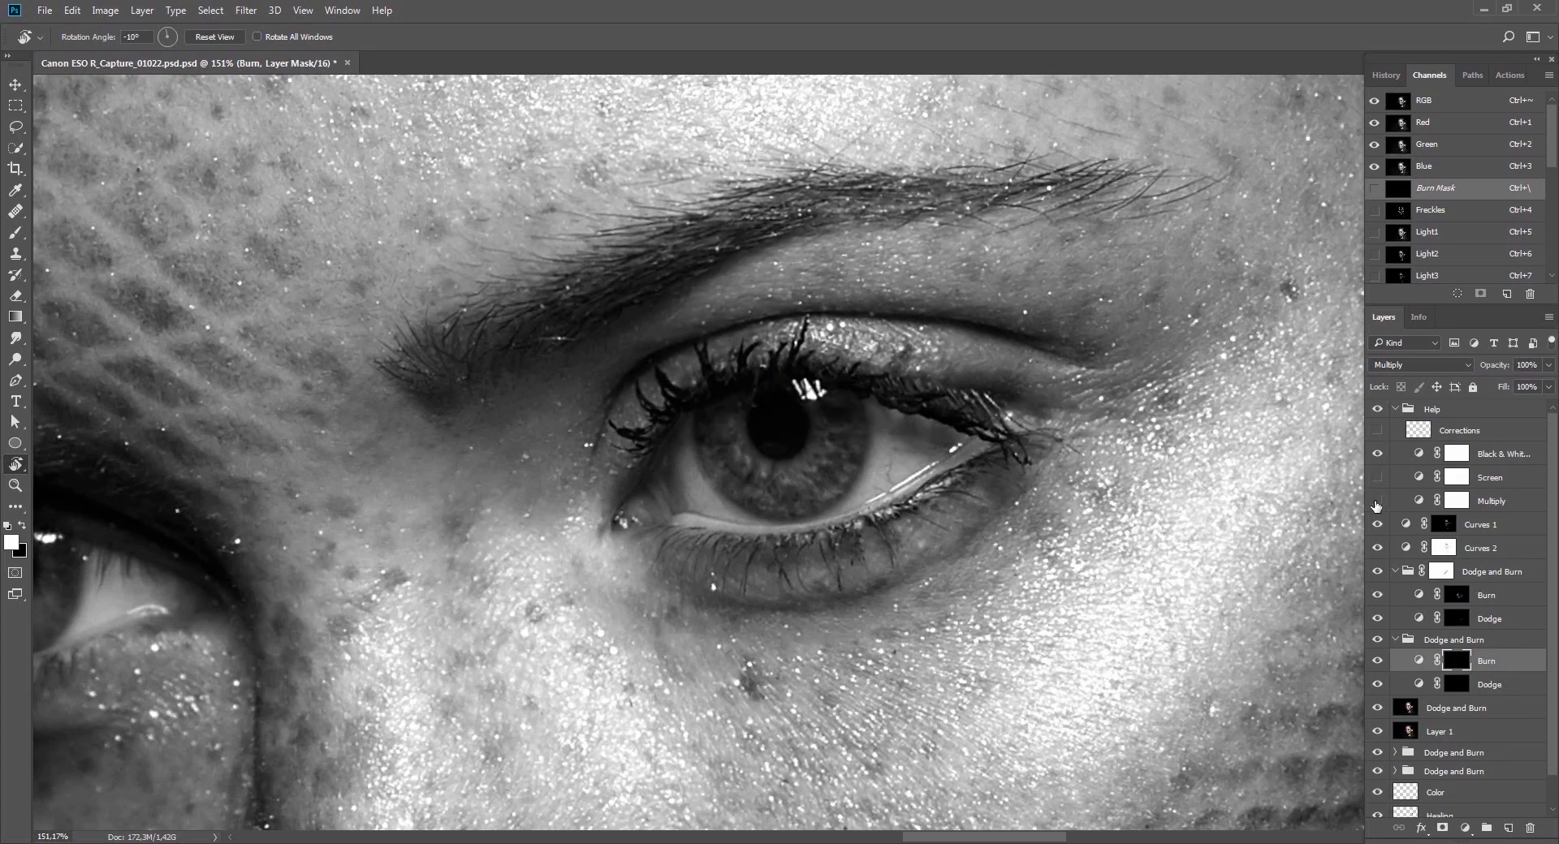
click(1396, 409)
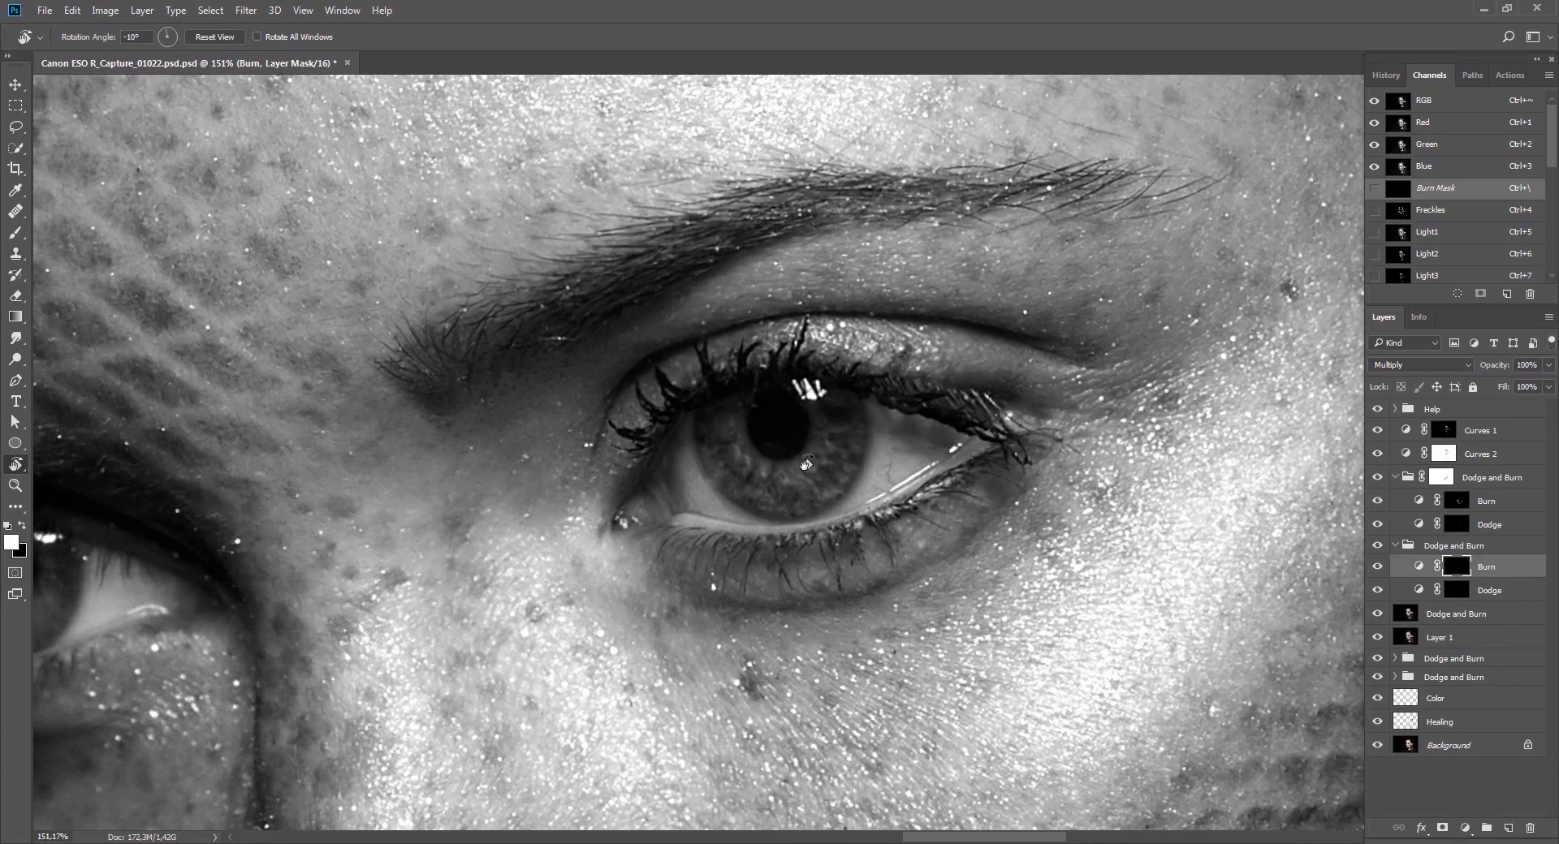
Continue burning the lower edge and contour of the lit eye's iris on the Burn mask.
key(b)
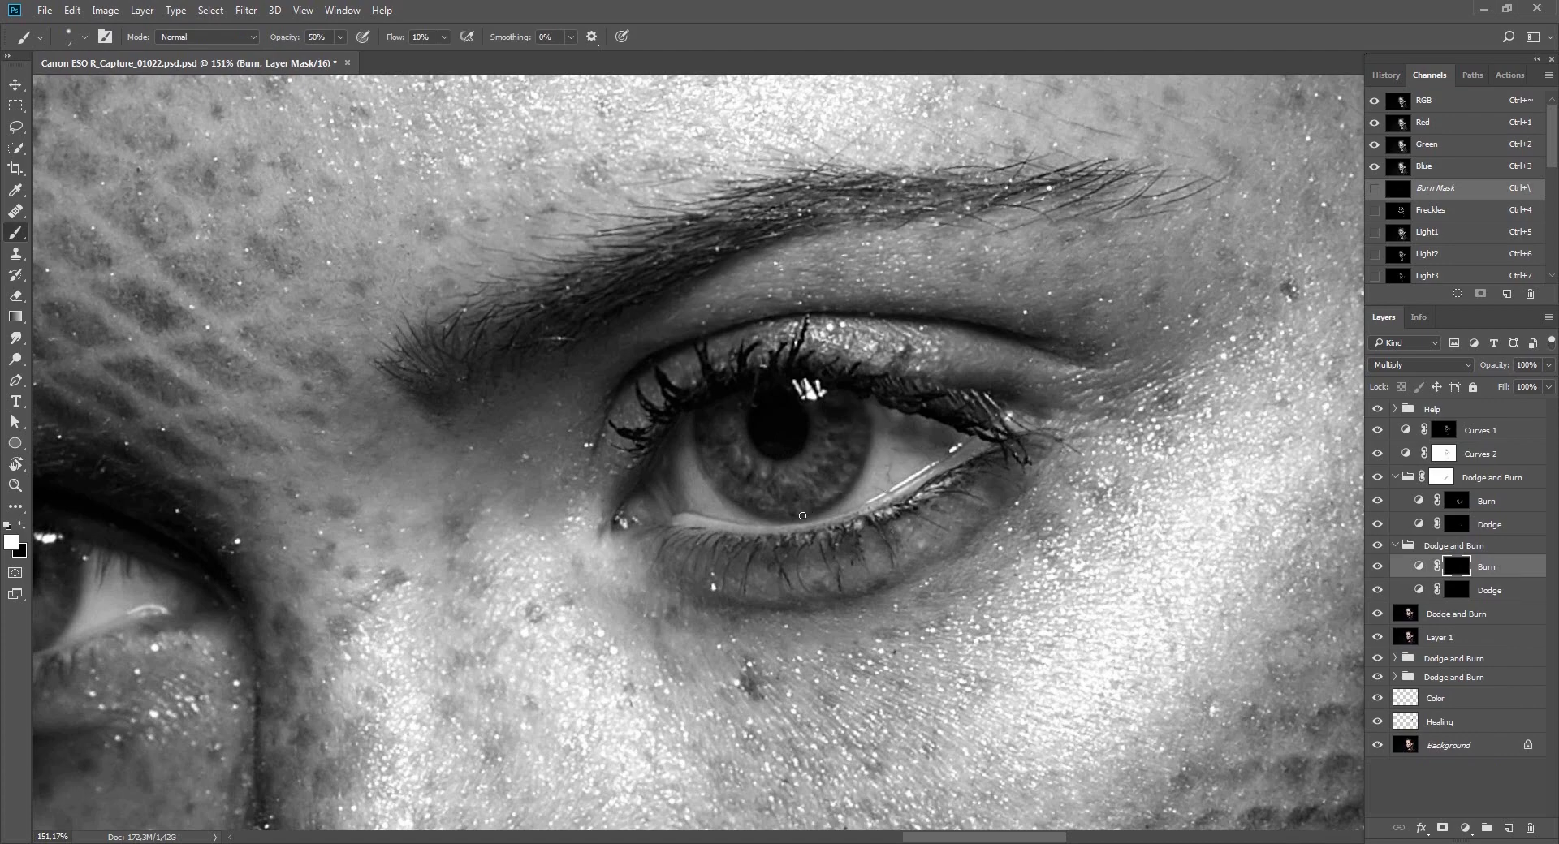
key(r)
drag(778, 485, 815, 365)
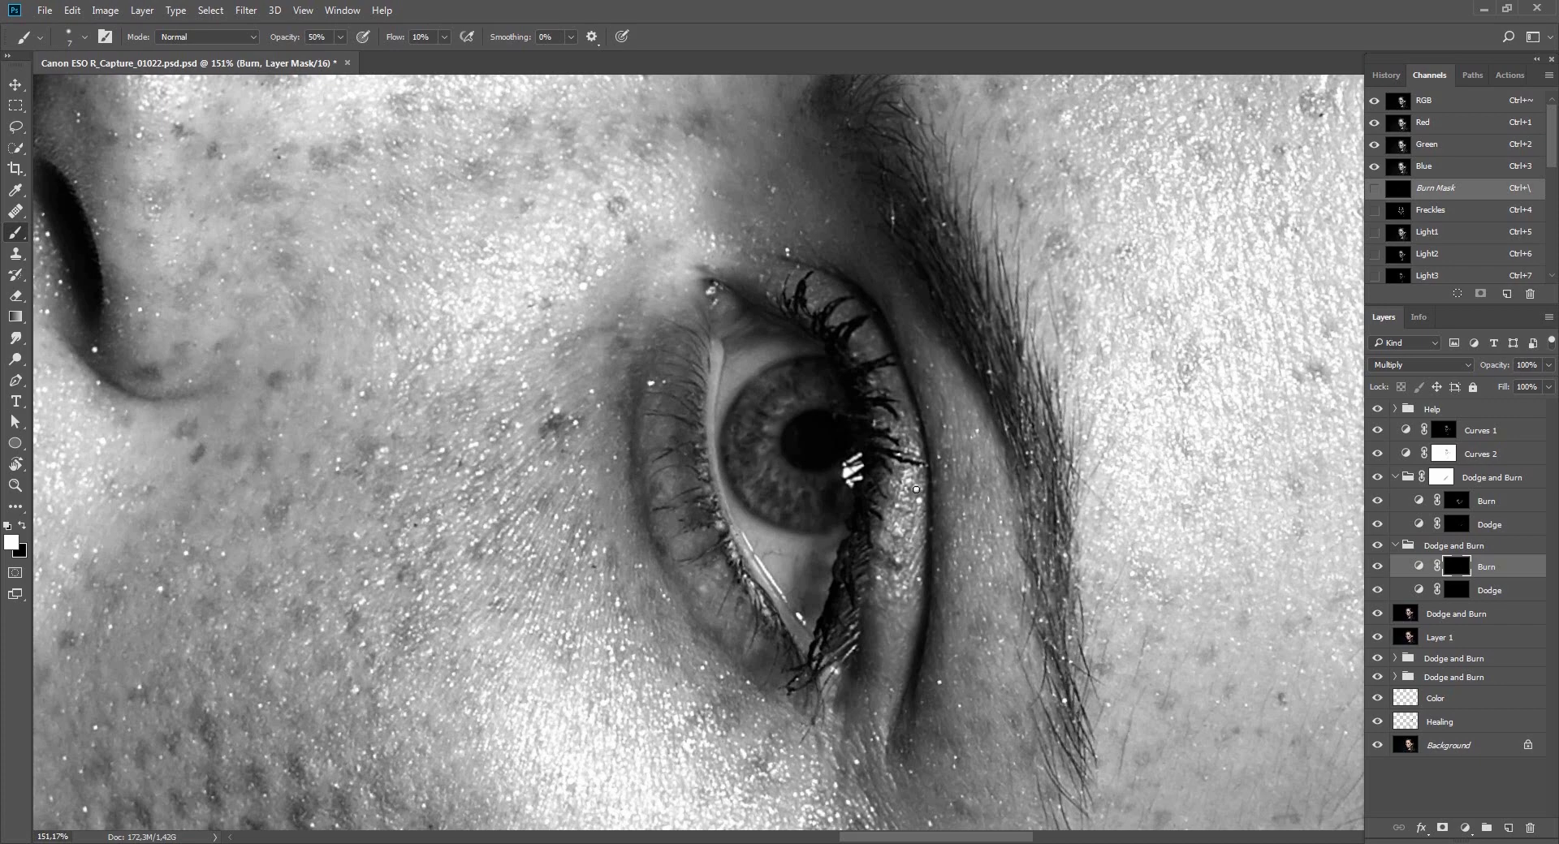
Burn the shadowed eye's iris on the Burn mask, fading a stroke to 10% and using 20% brush opacity.
key(Escape)
key(z)
drag(845, 464, 920, 517)
drag(653, 468, 719, 467)
key(b)
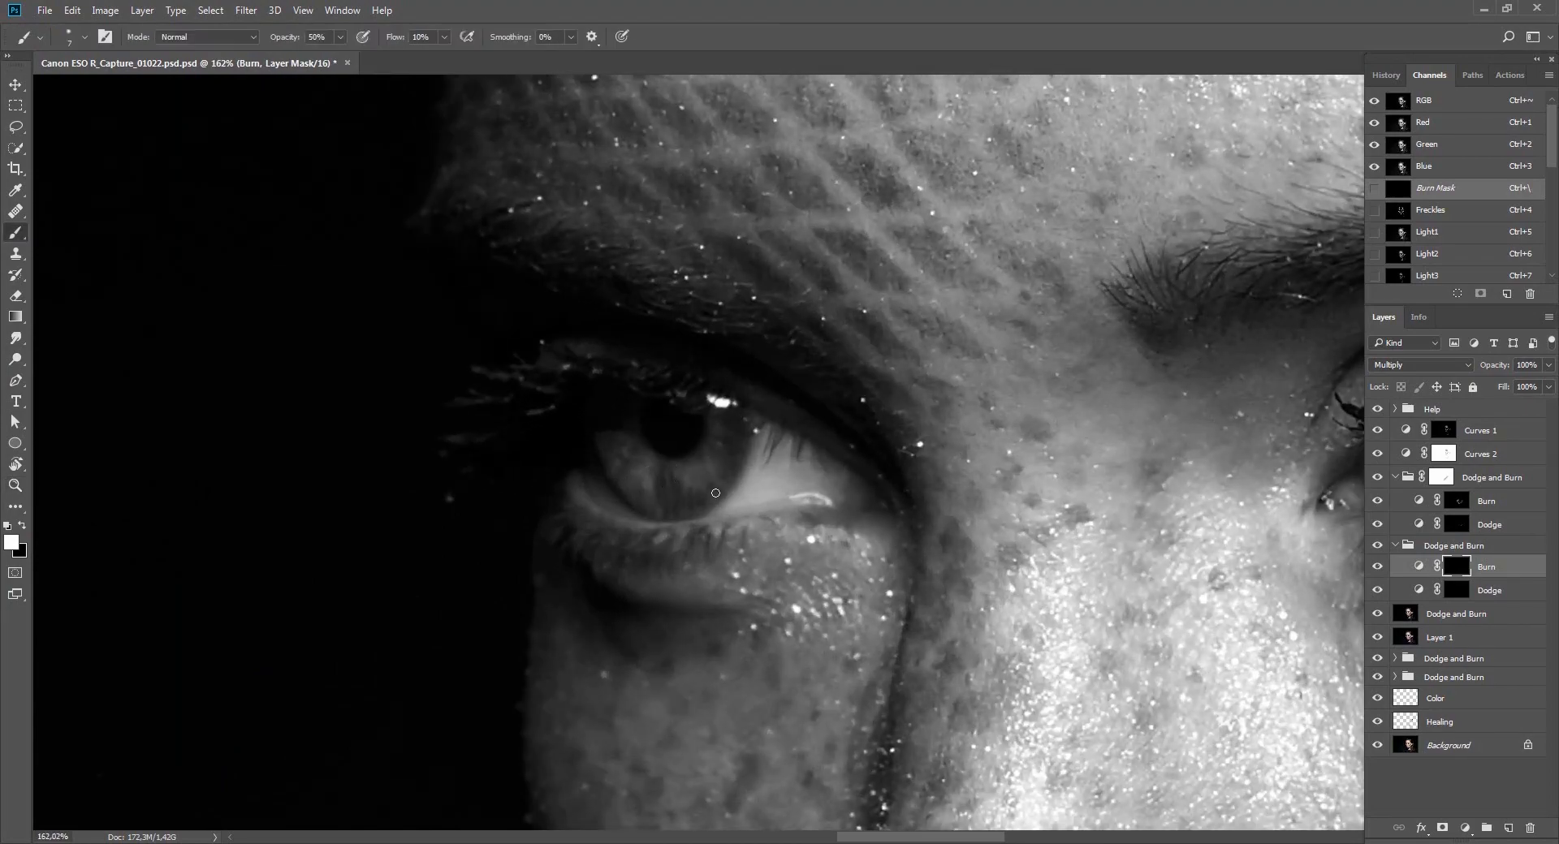
key(ctrl+shift+f)
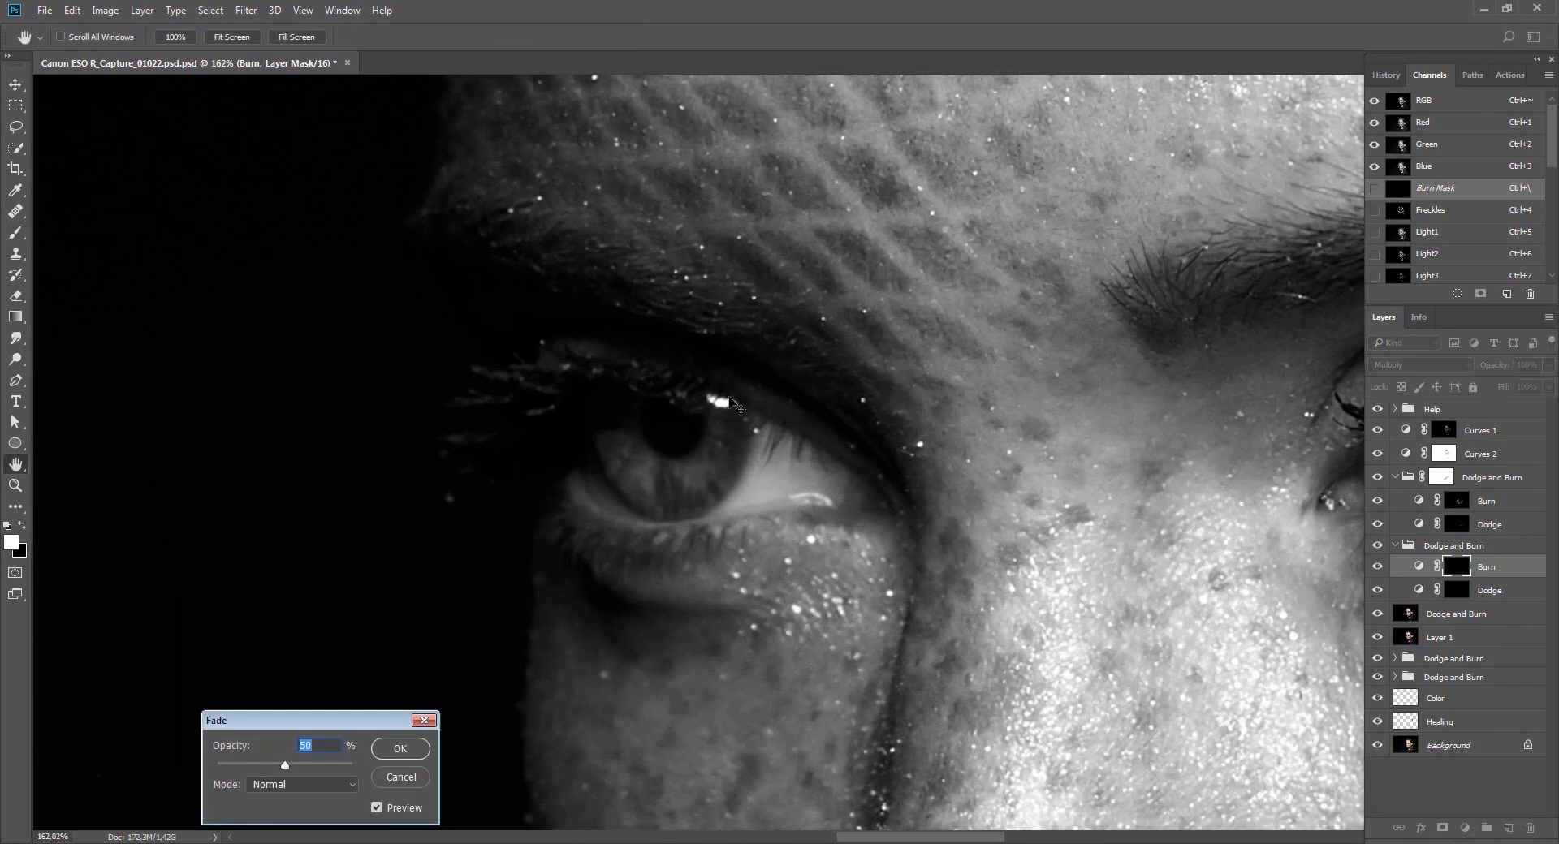
text(10)
key(Return)
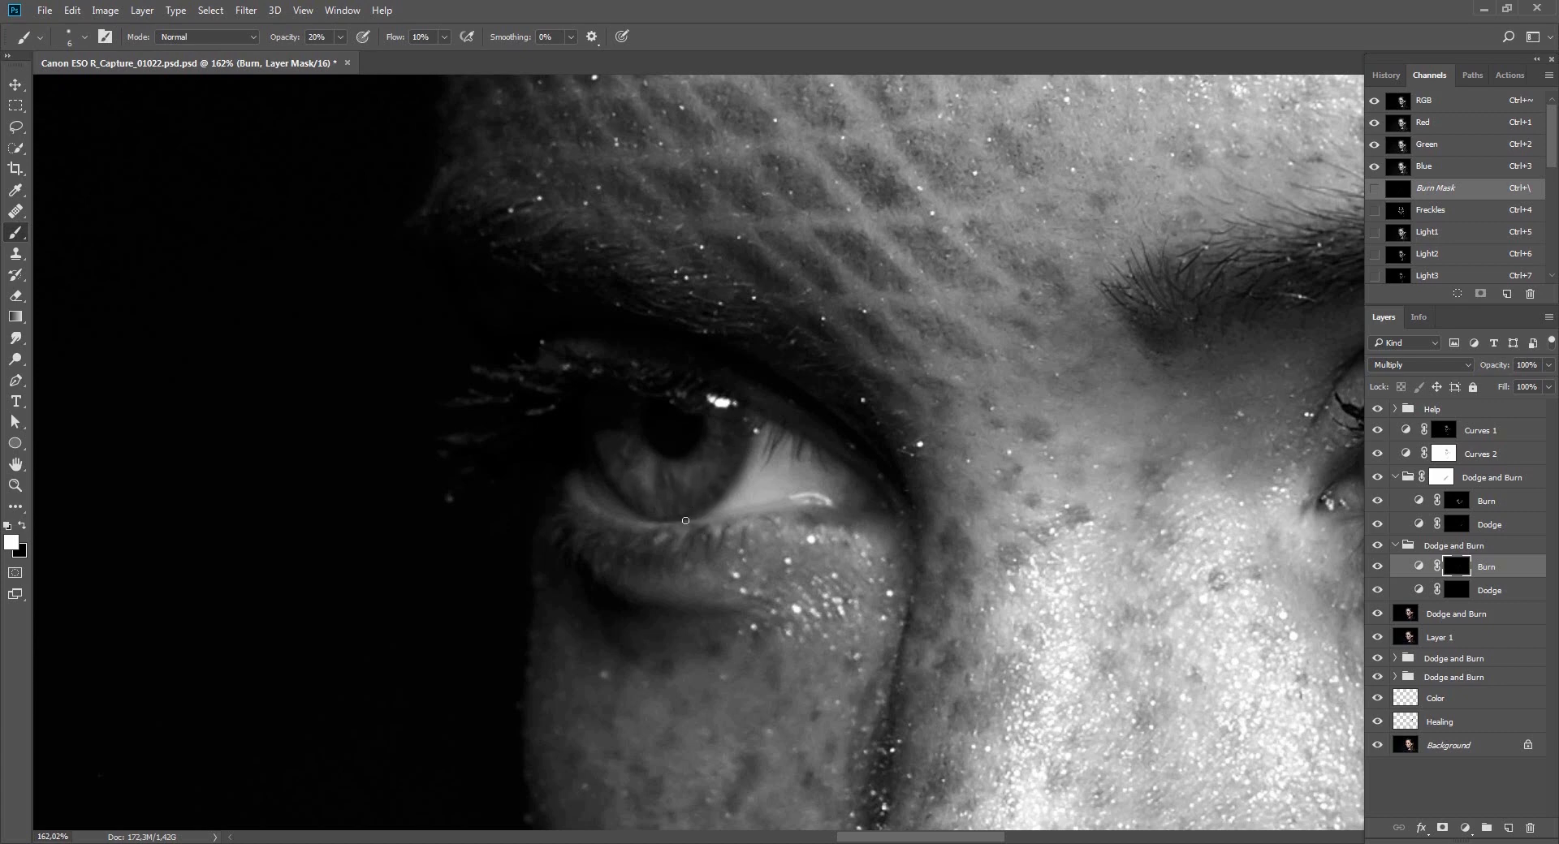
Dodge the iris details of both eyes on the Dodge mask of the lower Dodge and Burn group.
click(1454, 591)
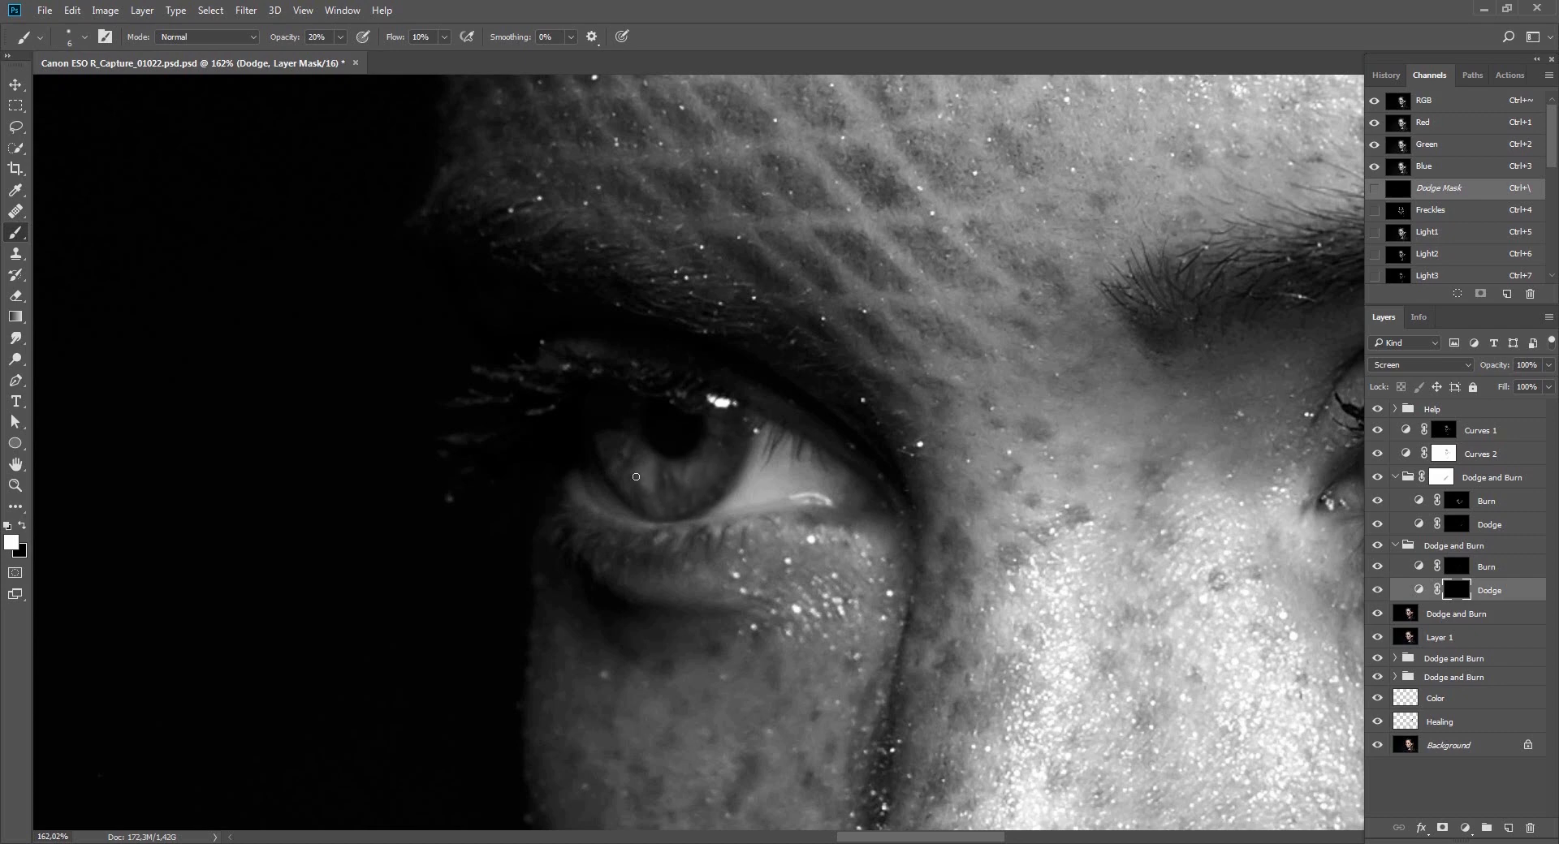
drag(1315, 621, 643, 561)
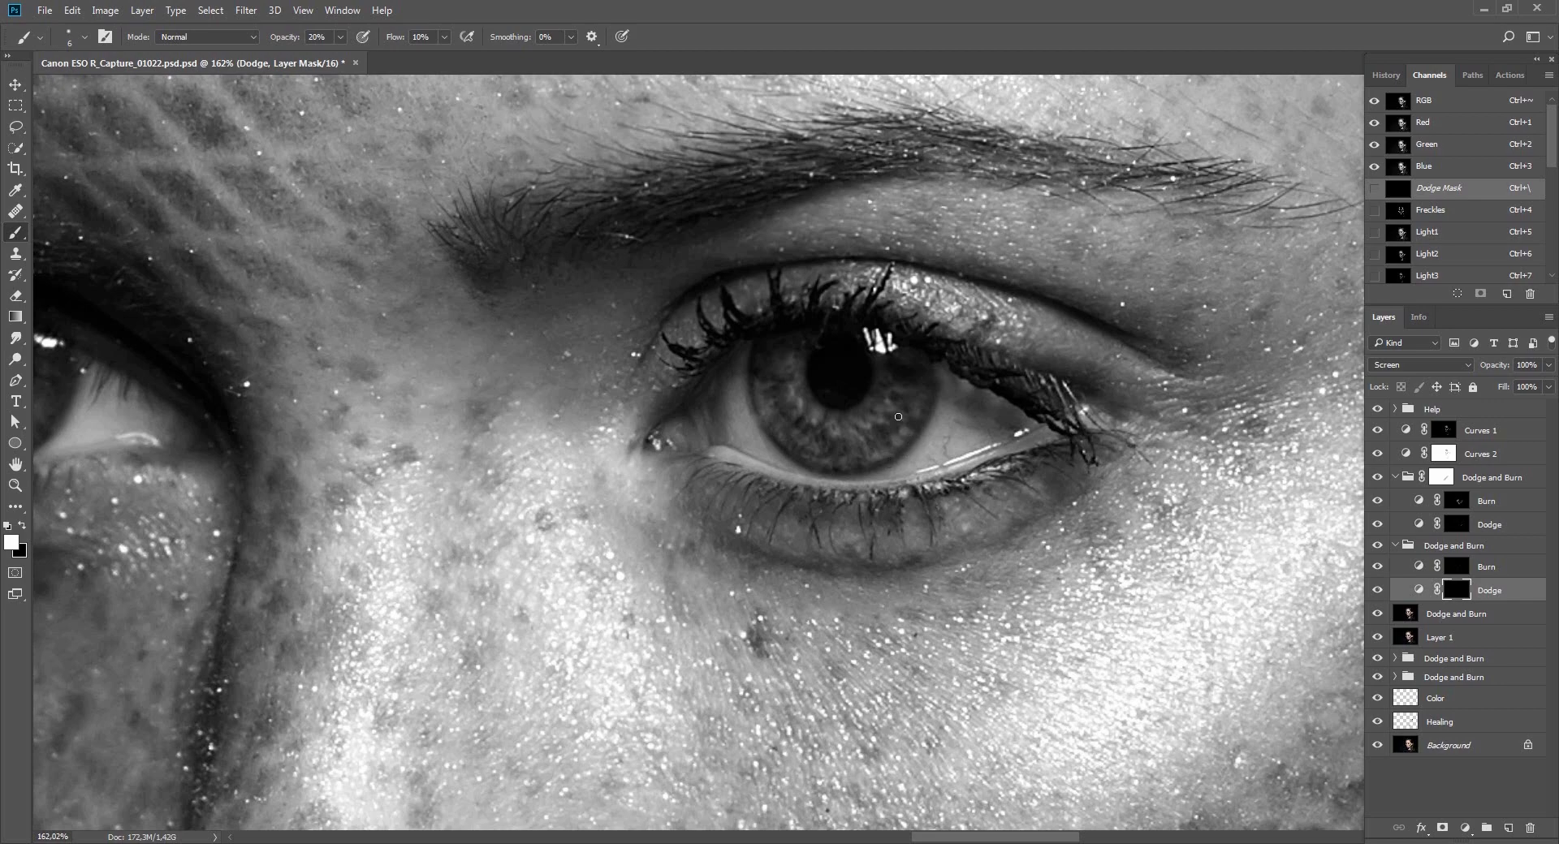
Return to the Burn mask and burn around the lit eye's upper lid and inner lashes, adjusting the brush size.
key(ctrl+space)
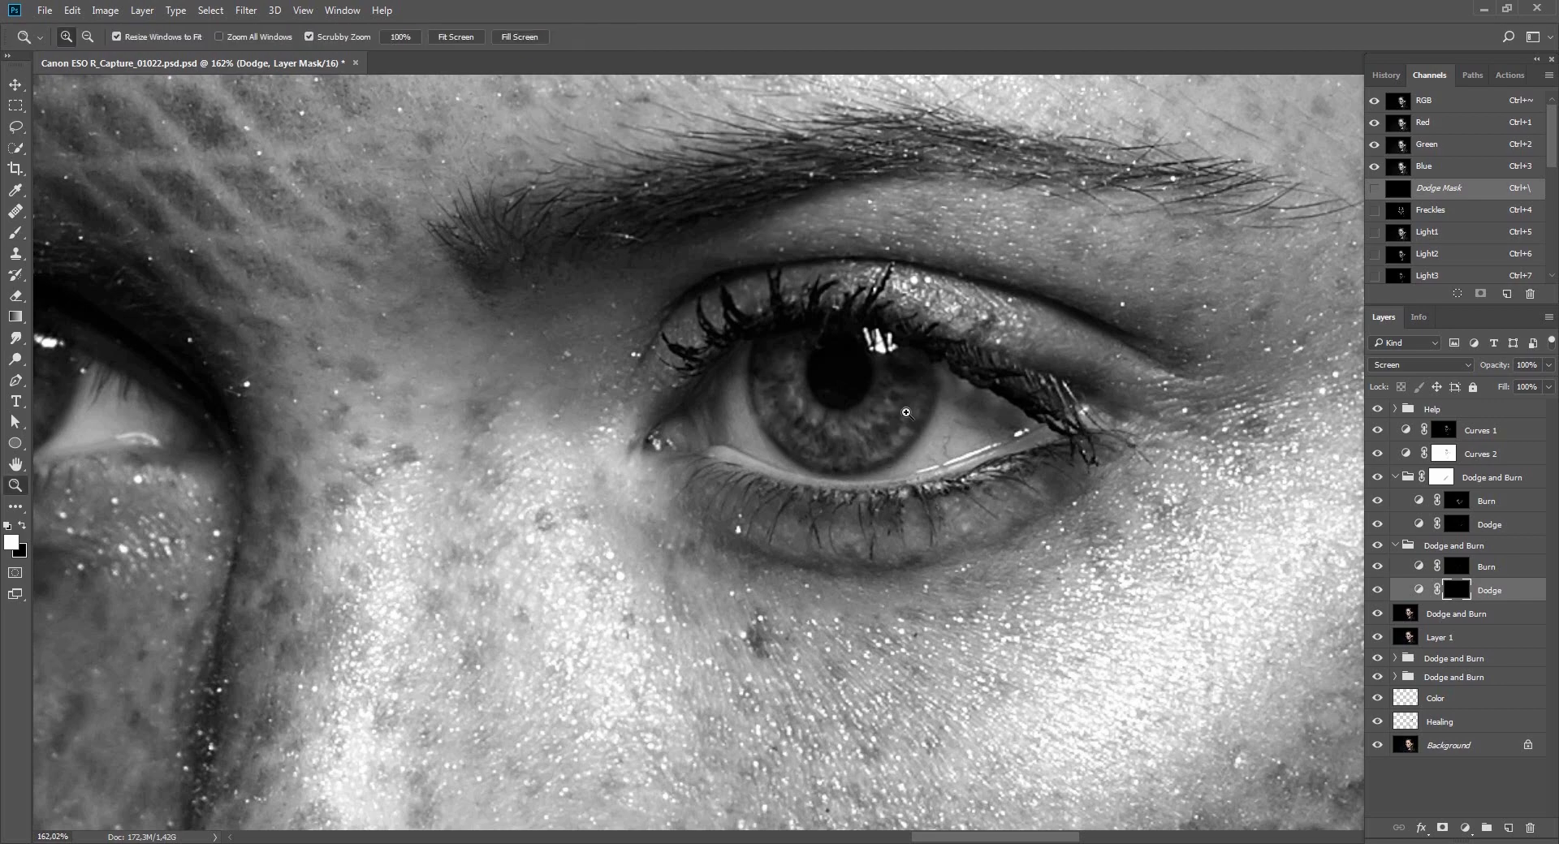
drag(893, 398, 779, 400)
key(r)
drag(1088, 333, 889, 142)
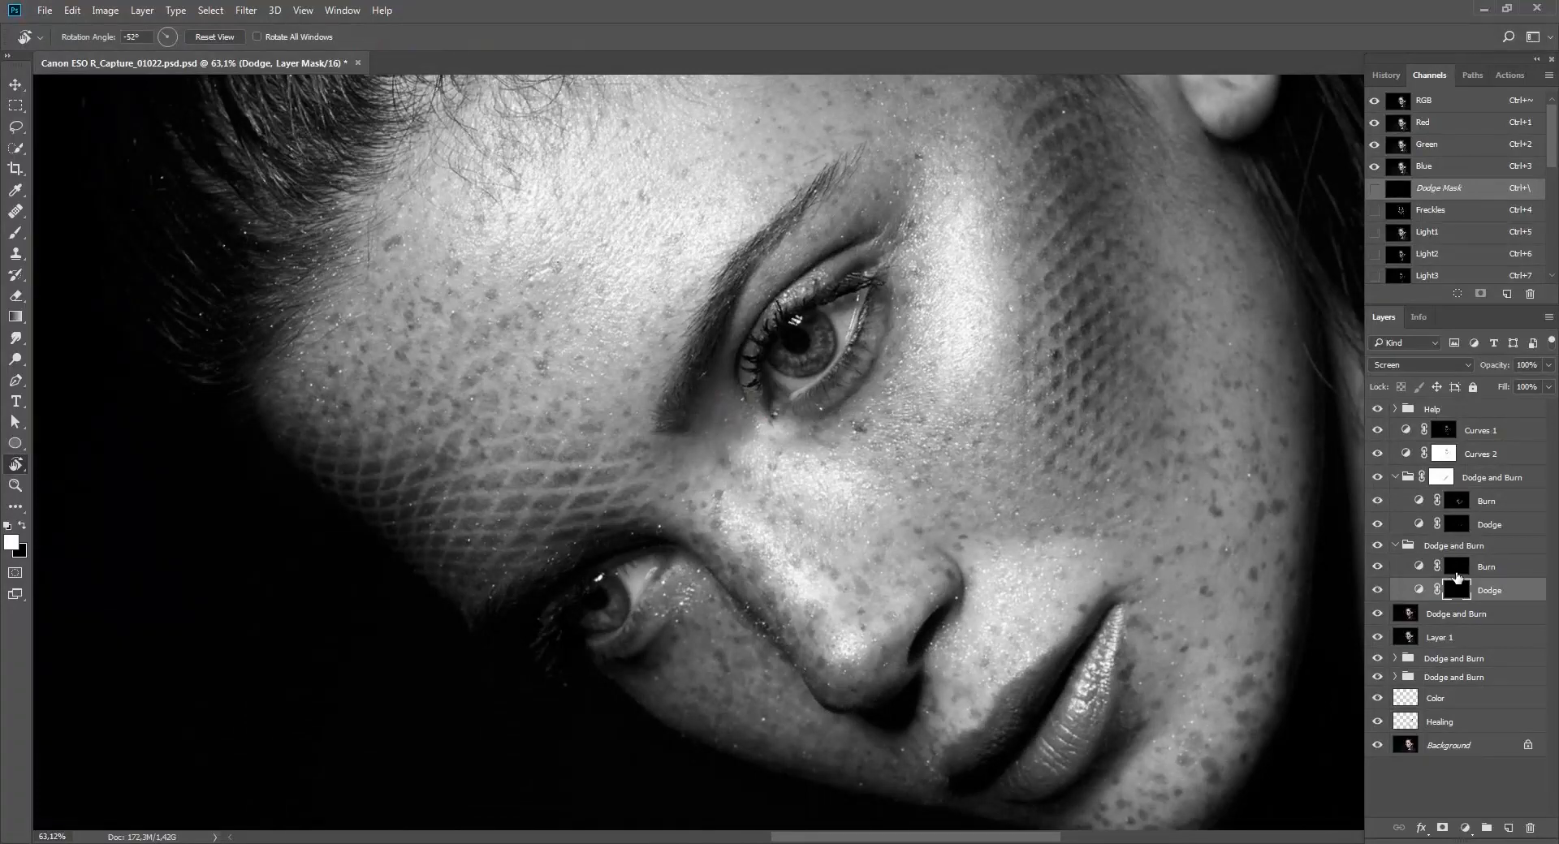
click(1456, 568)
key(space)
drag(1040, 390, 1028, 482)
key(z)
drag(780, 376, 795, 394)
key(b)
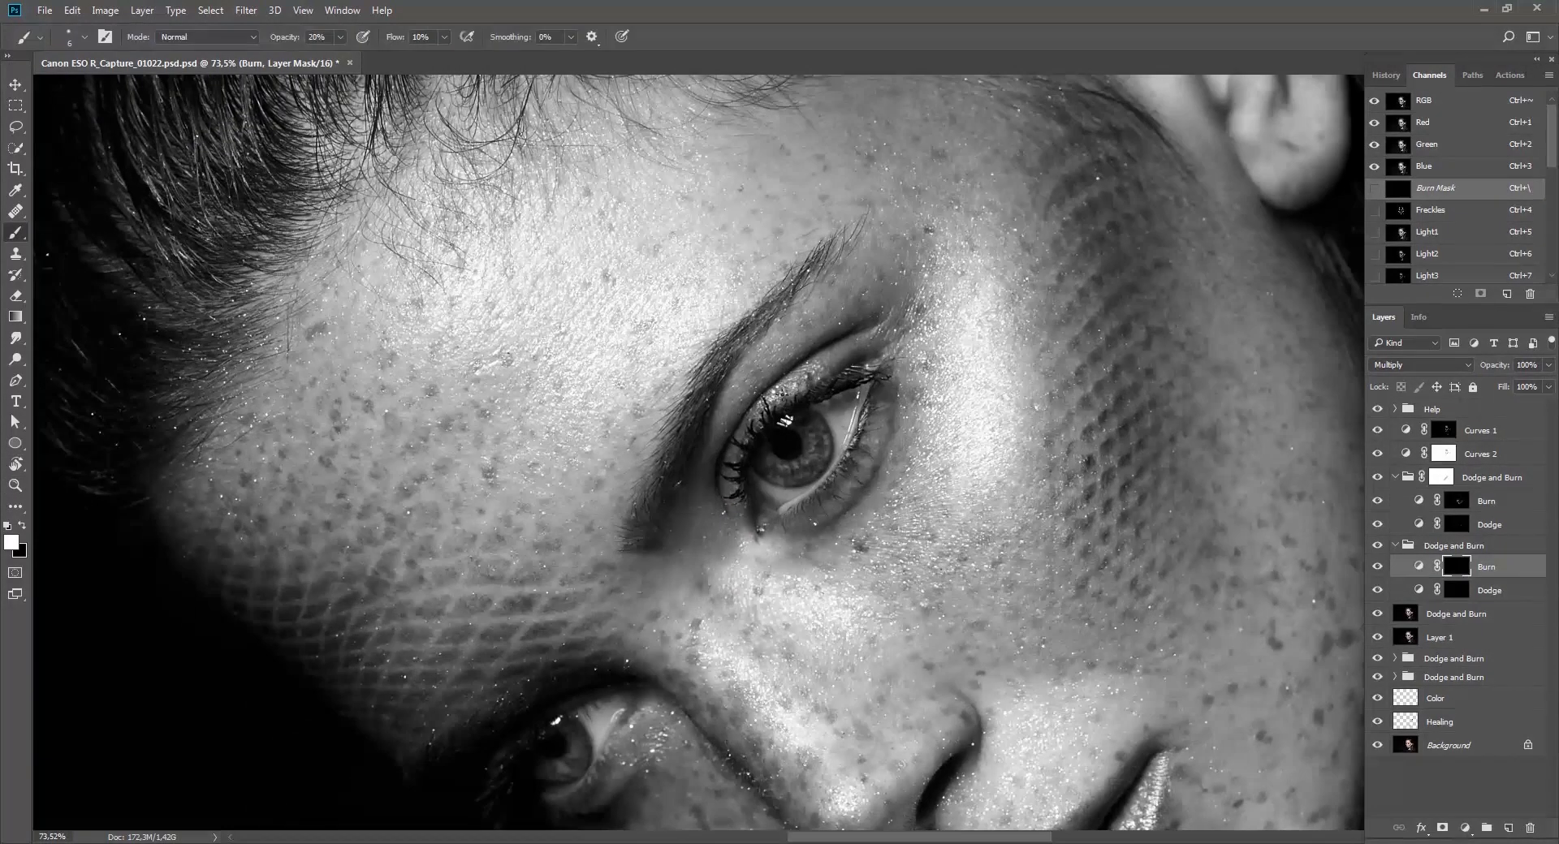
key(bracketright)
key(bracketright)
key(bracketright)
key(bracketright)
key(bracketright)
key(bracketright)
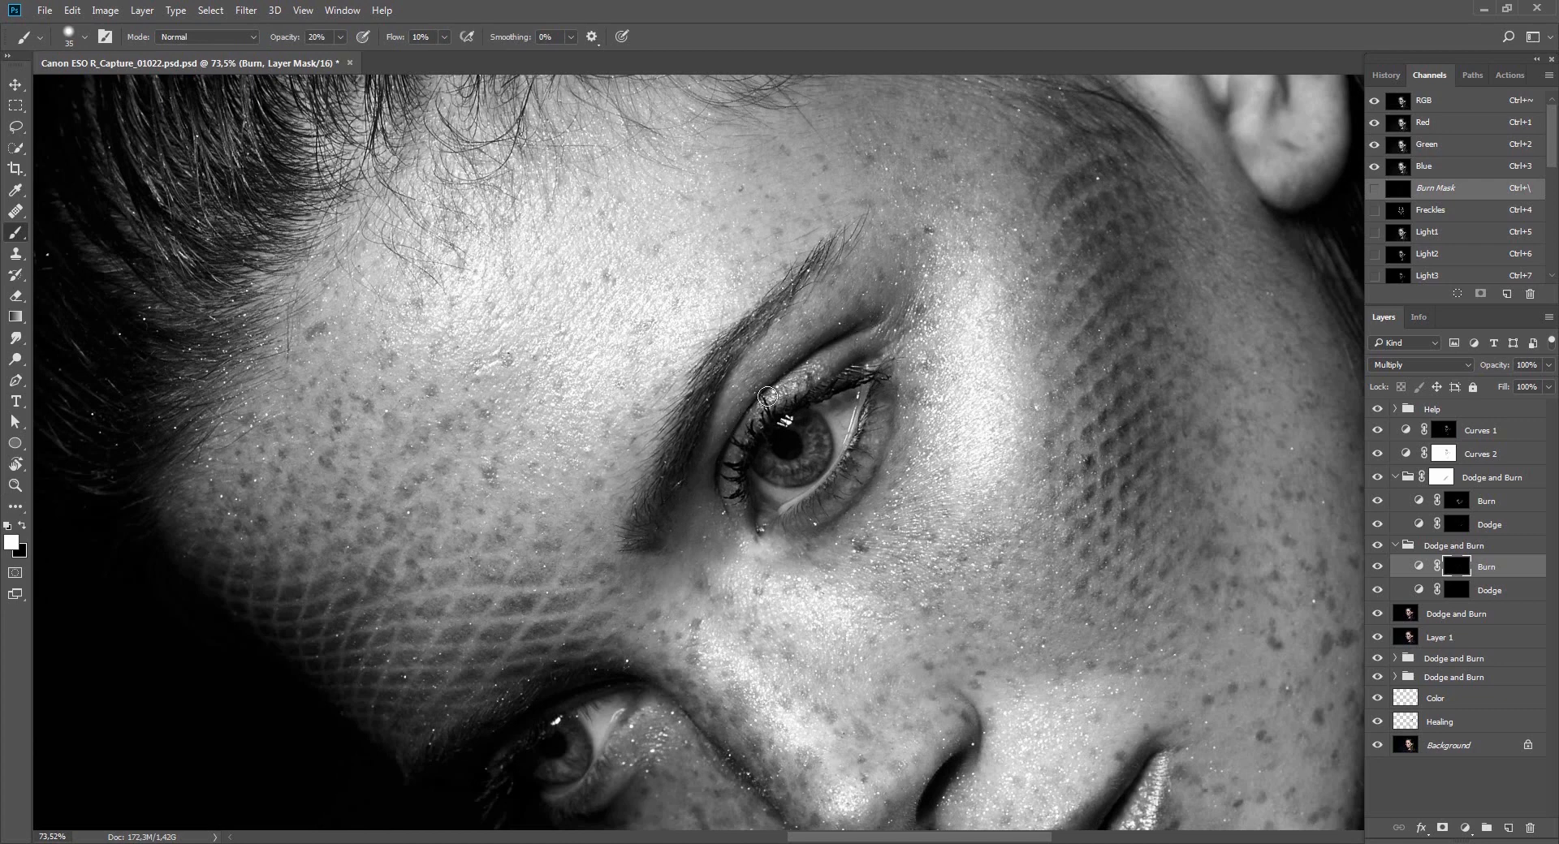
key(bracketleft)
key(bracketleft)
key(bracketleft)
key(bracketleft)
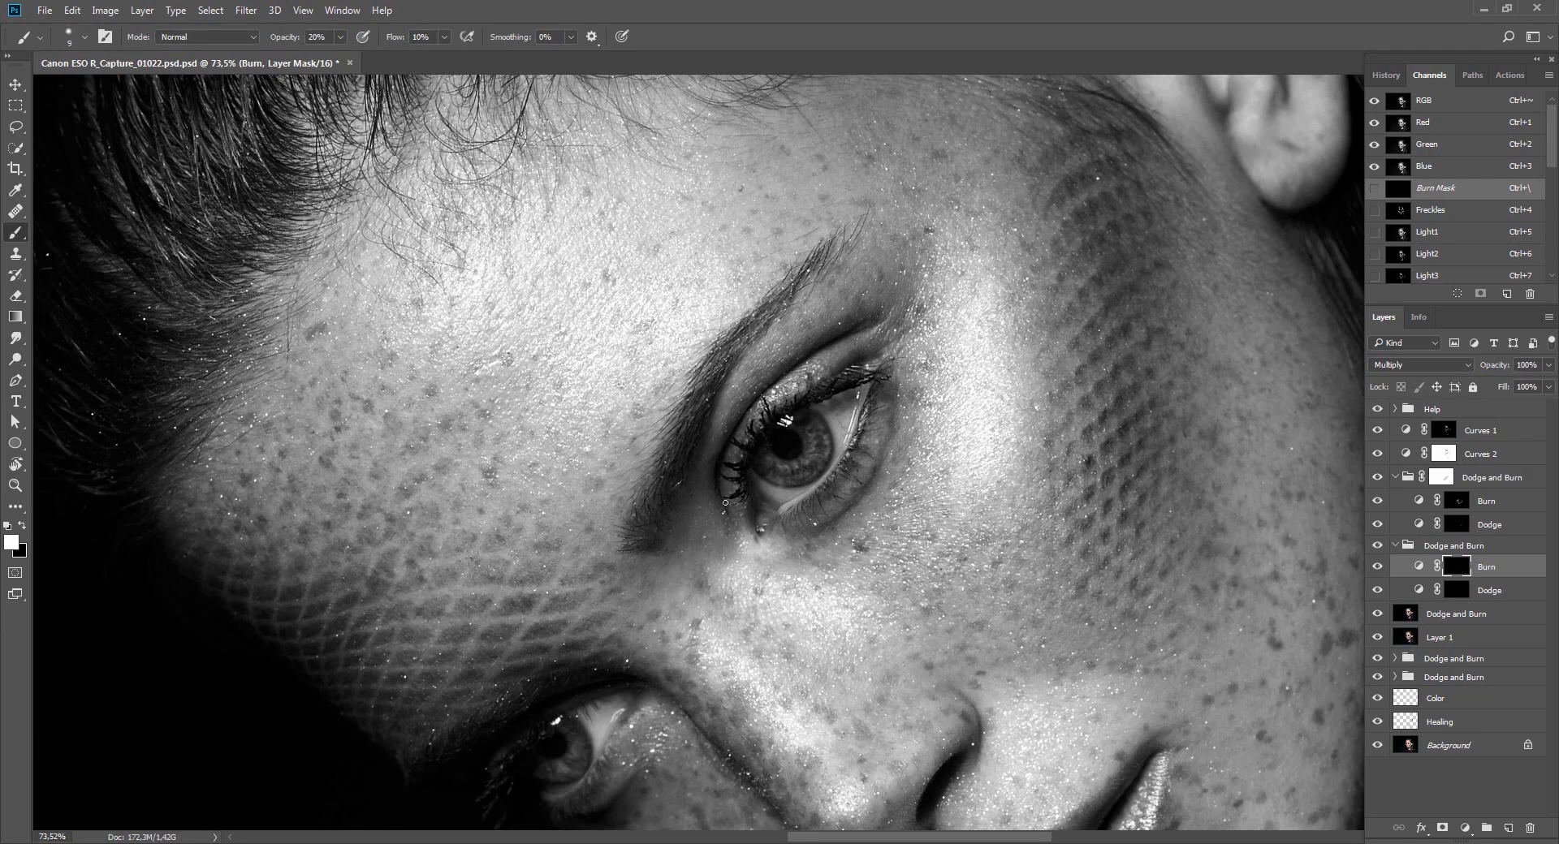
key(bracketright)
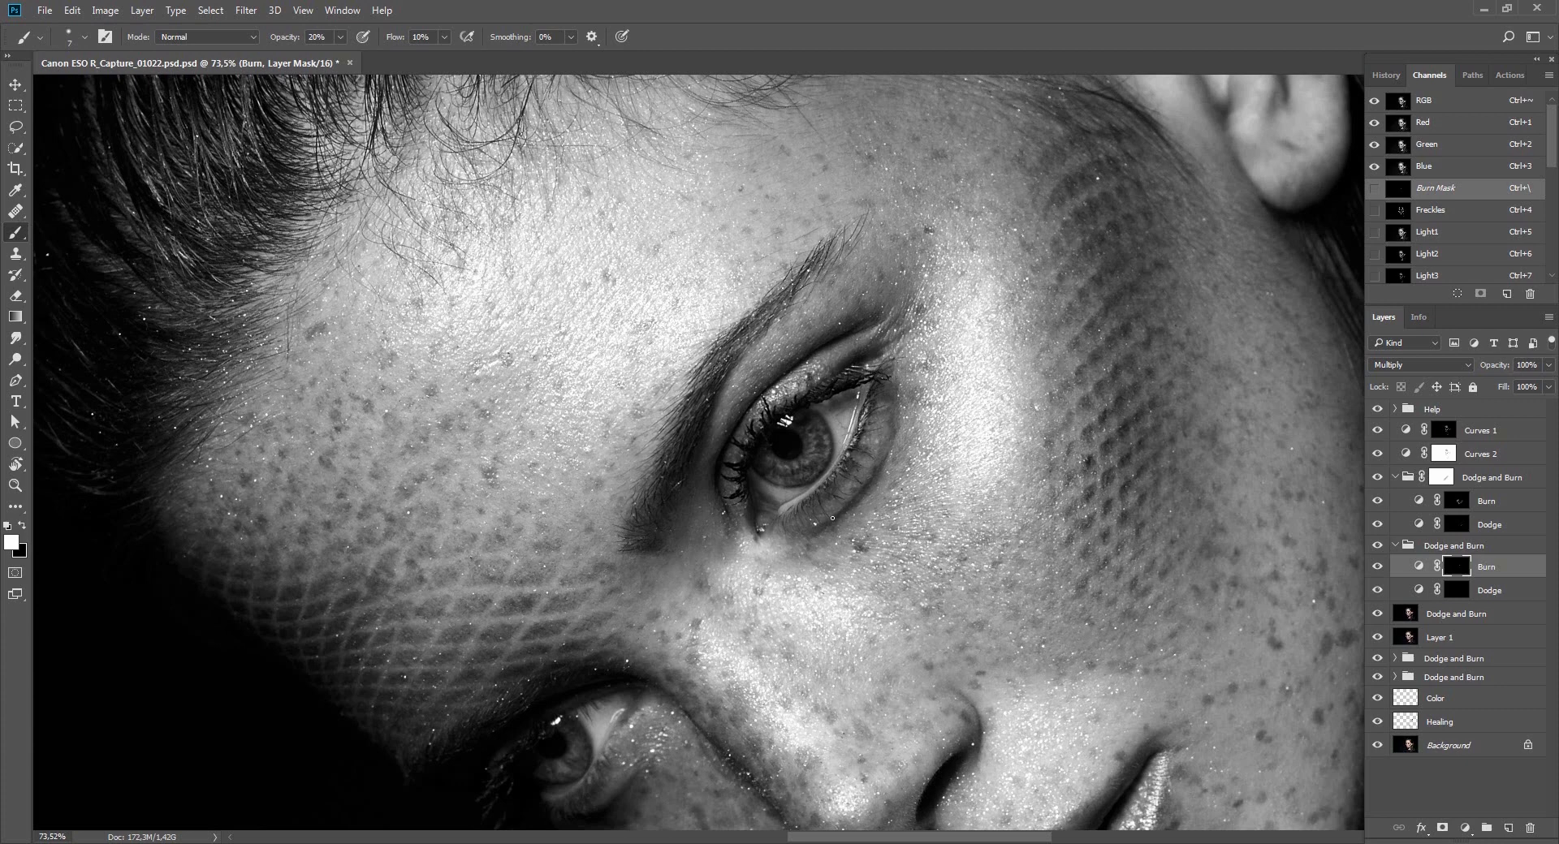
Dodge the skin around the lit eye and inner brow on the Dodge mask at 20% opacity.
click(1458, 592)
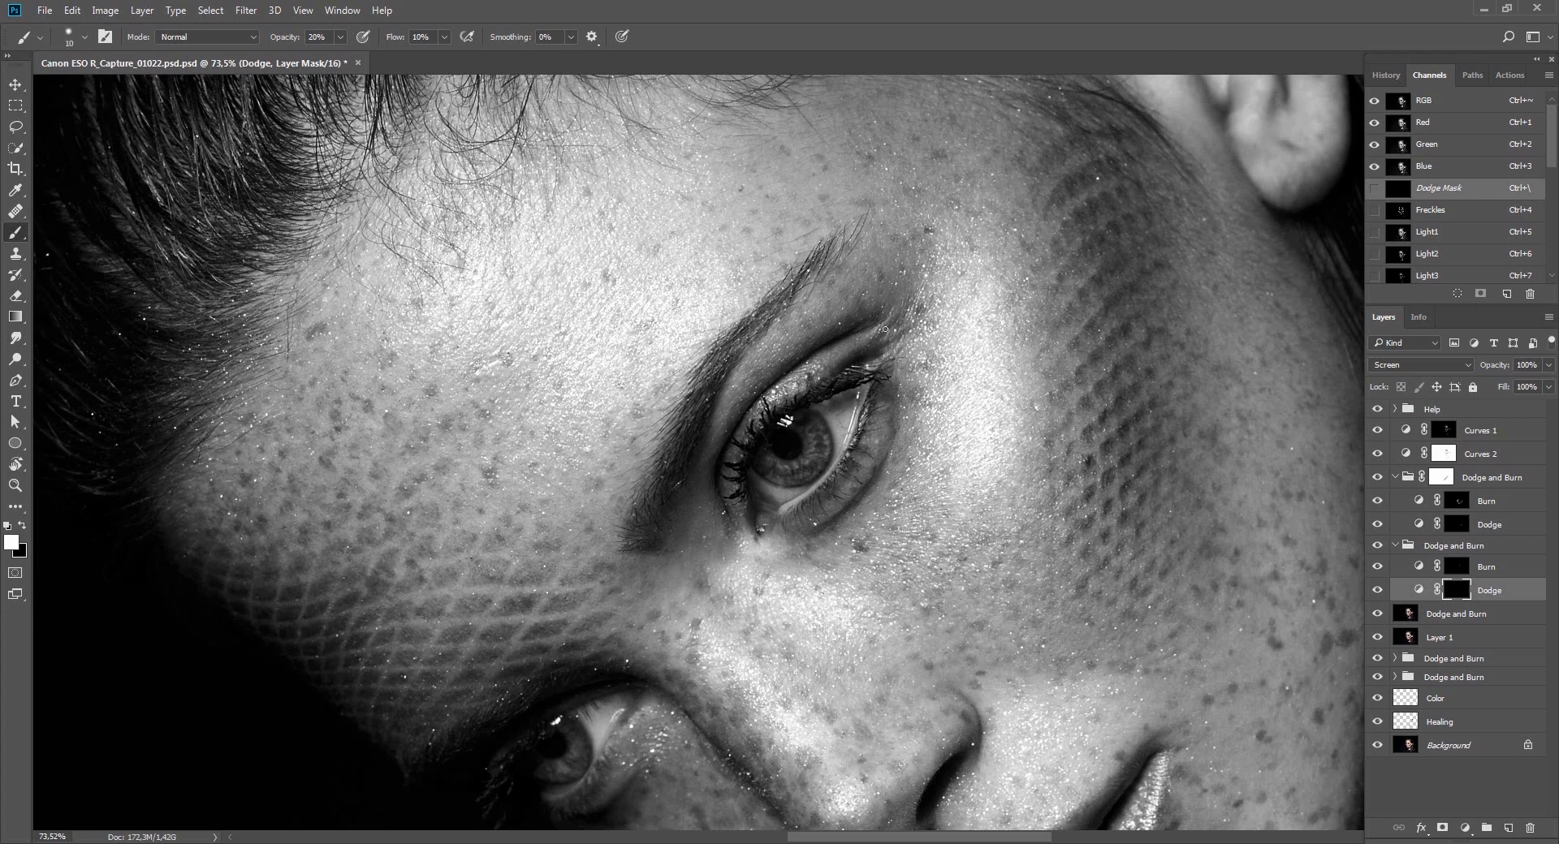
key(r)
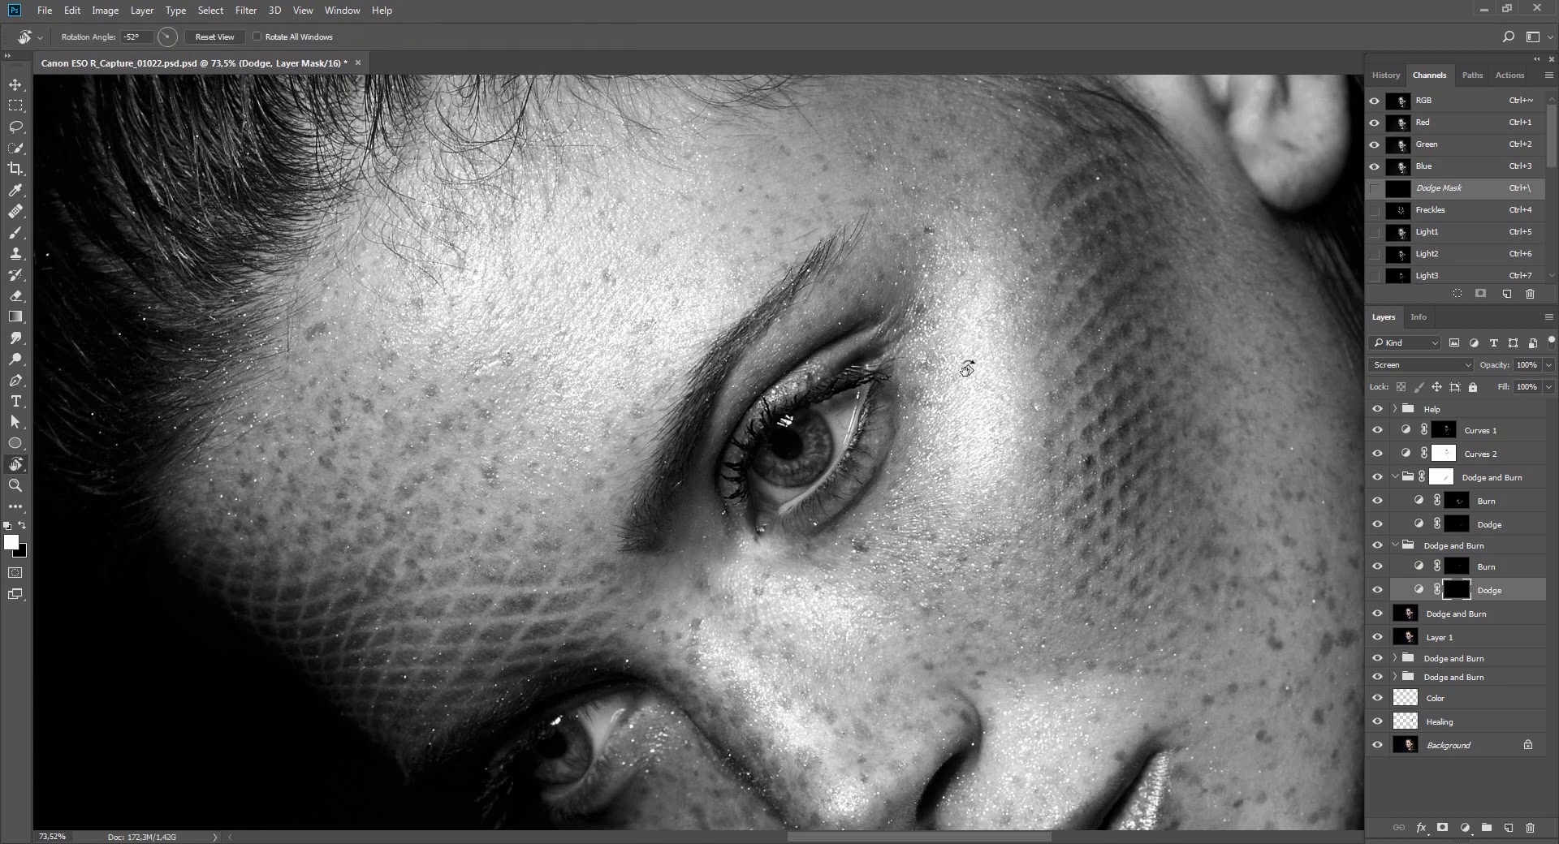
drag(898, 345, 806, 301)
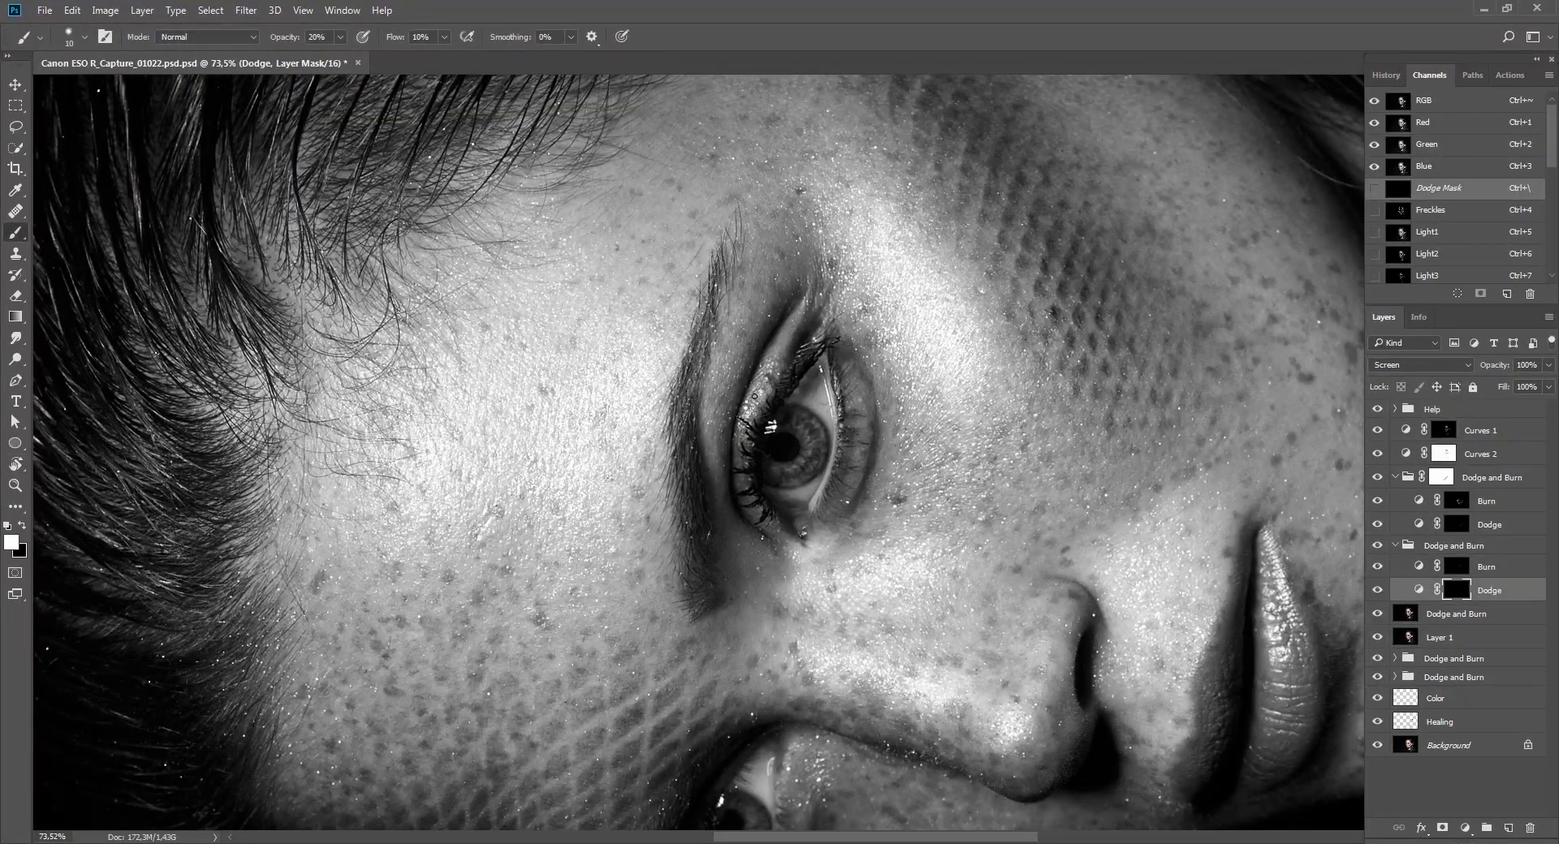
key(r)
mouse_move(754, 396)
mouse_down()
mouse_move(718, 426)
mouse_move(715, 458)
mouse_up()
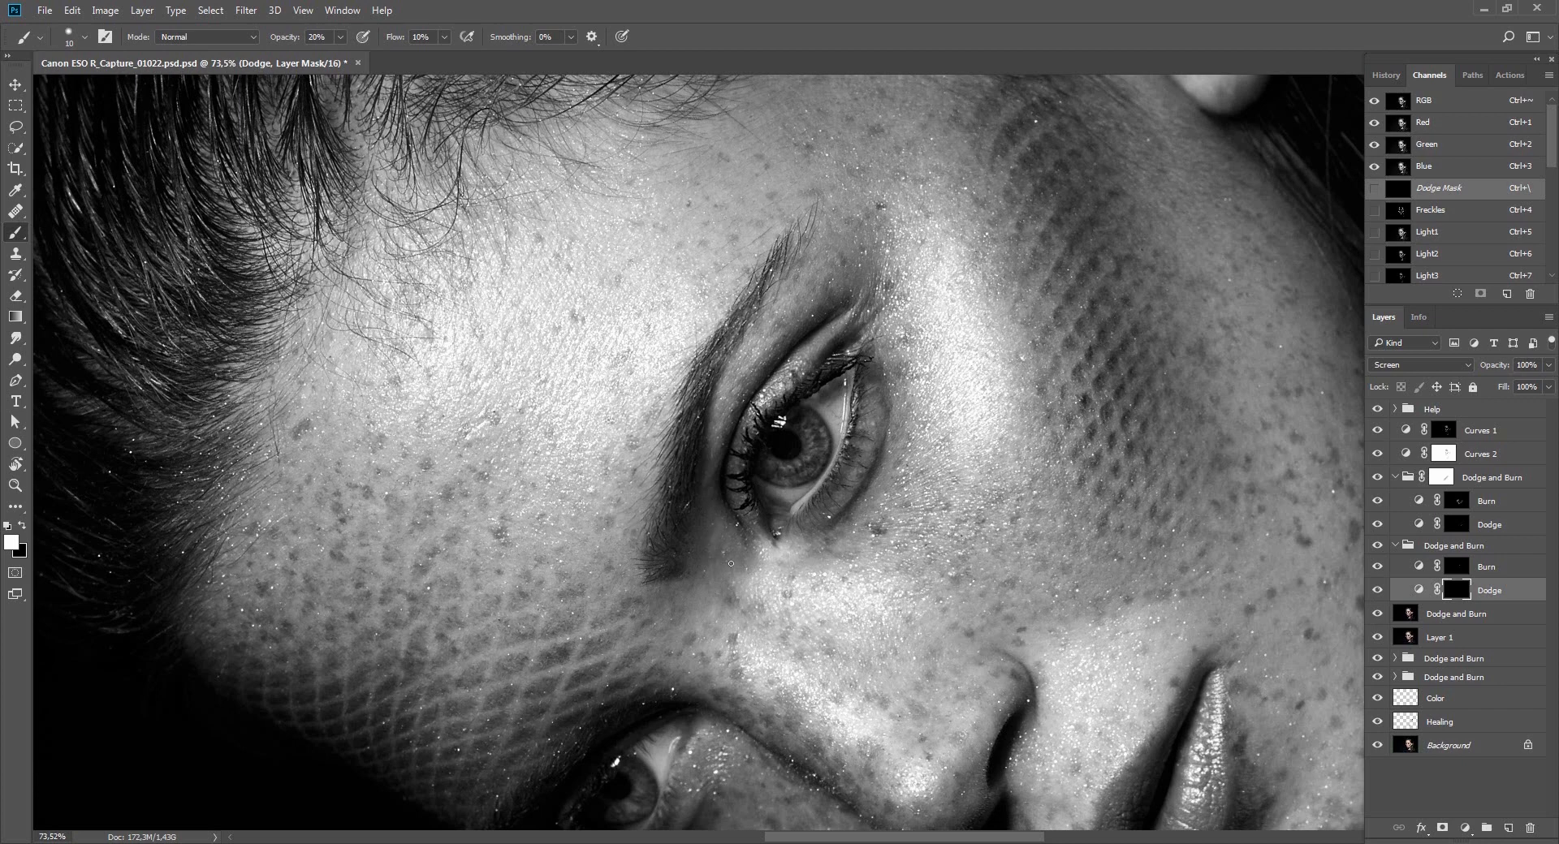
scroll(731, 563, down, 3)
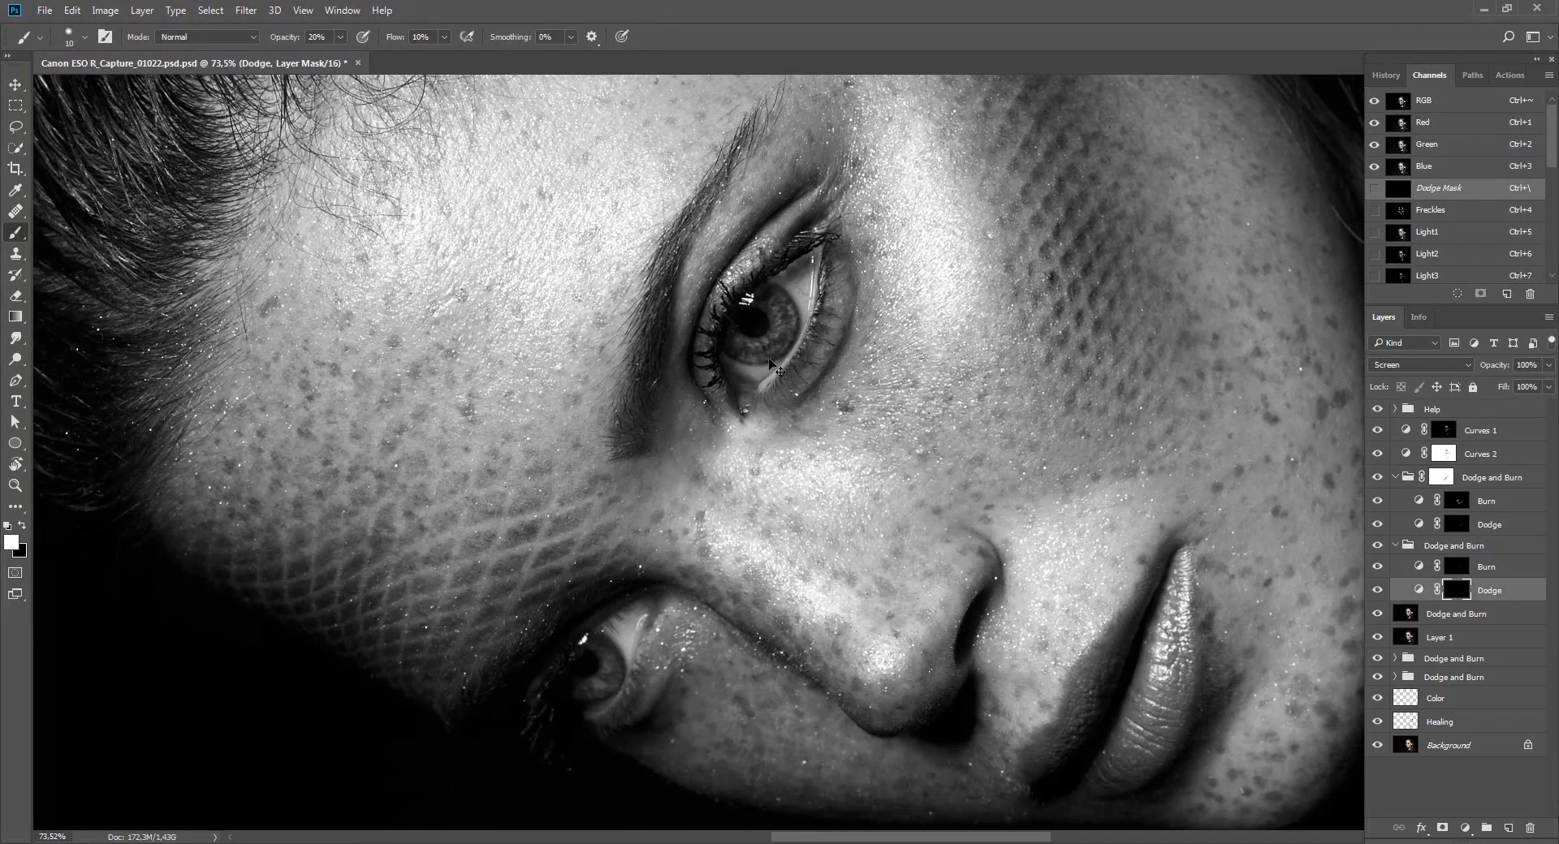
Fade the last dodge stroke to 10% and continue dodging small tonal transitions across the face.
key(ctrl+shift+f)
text(10)
key(Return)
key(r)
mouse_move(1162, 431)
mouse_down()
mouse_move(926, 734)
mouse_move(792, 759)
mouse_up()
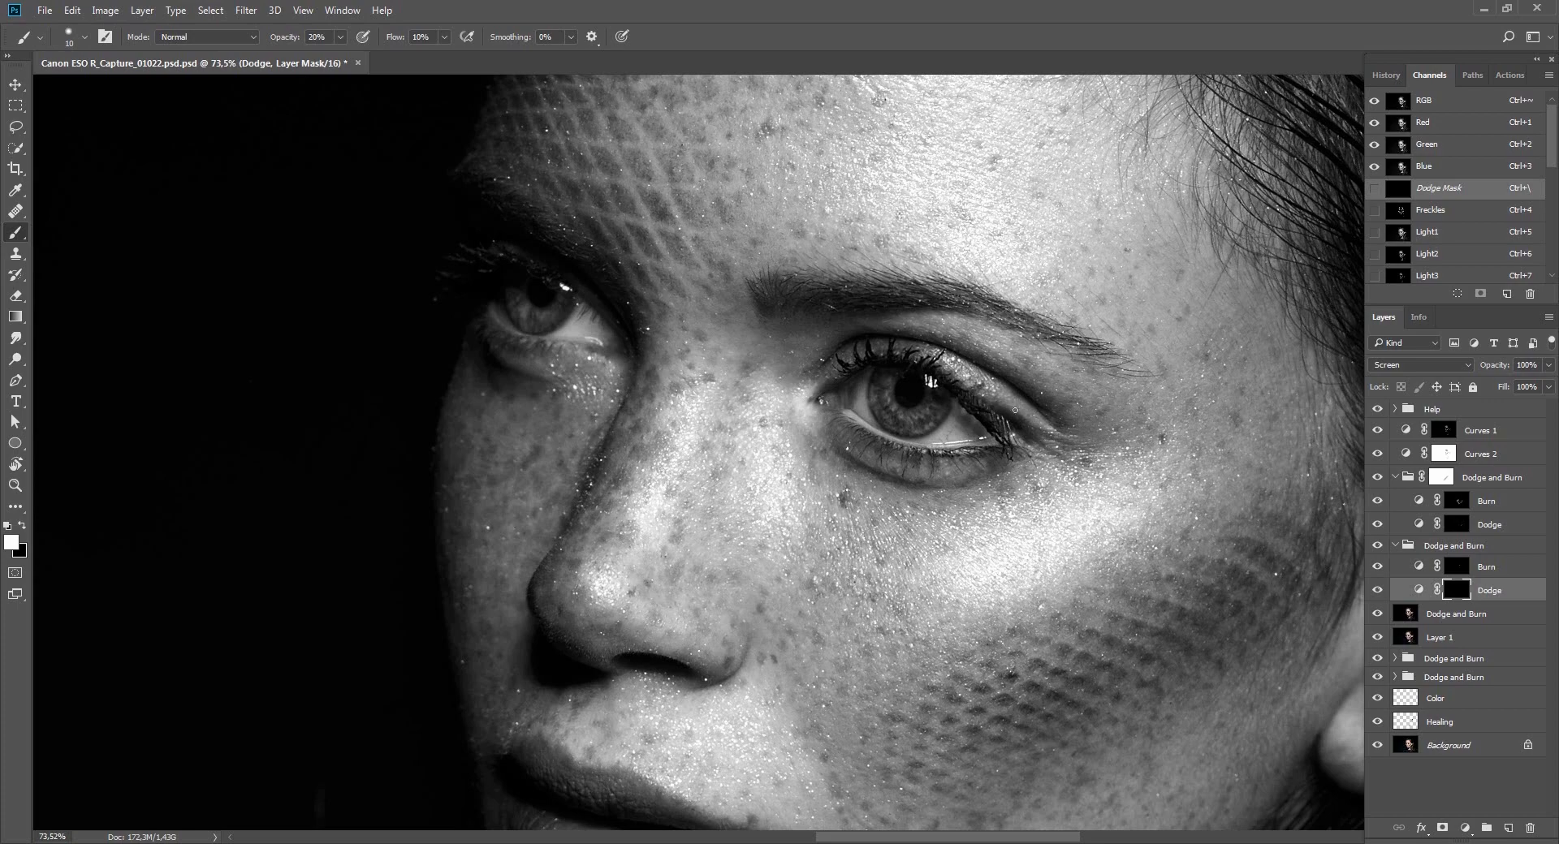
key(r)
drag(1064, 444, 933, 613)
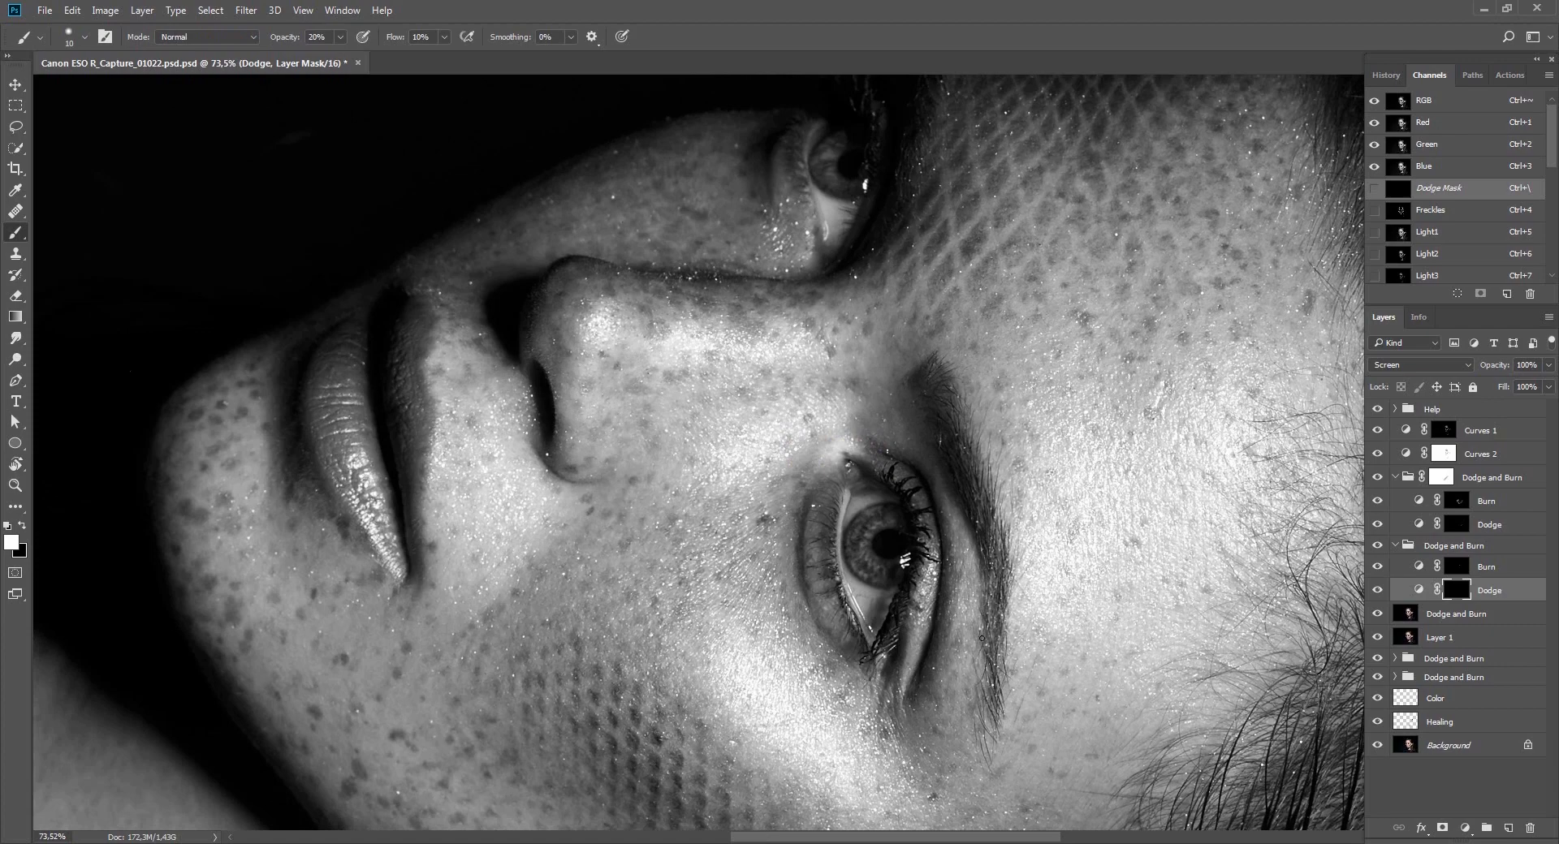
key(r)
mouse_move(1148, 446)
mouse_down()
mouse_move(893, 244)
mouse_move(484, 525)
mouse_up()
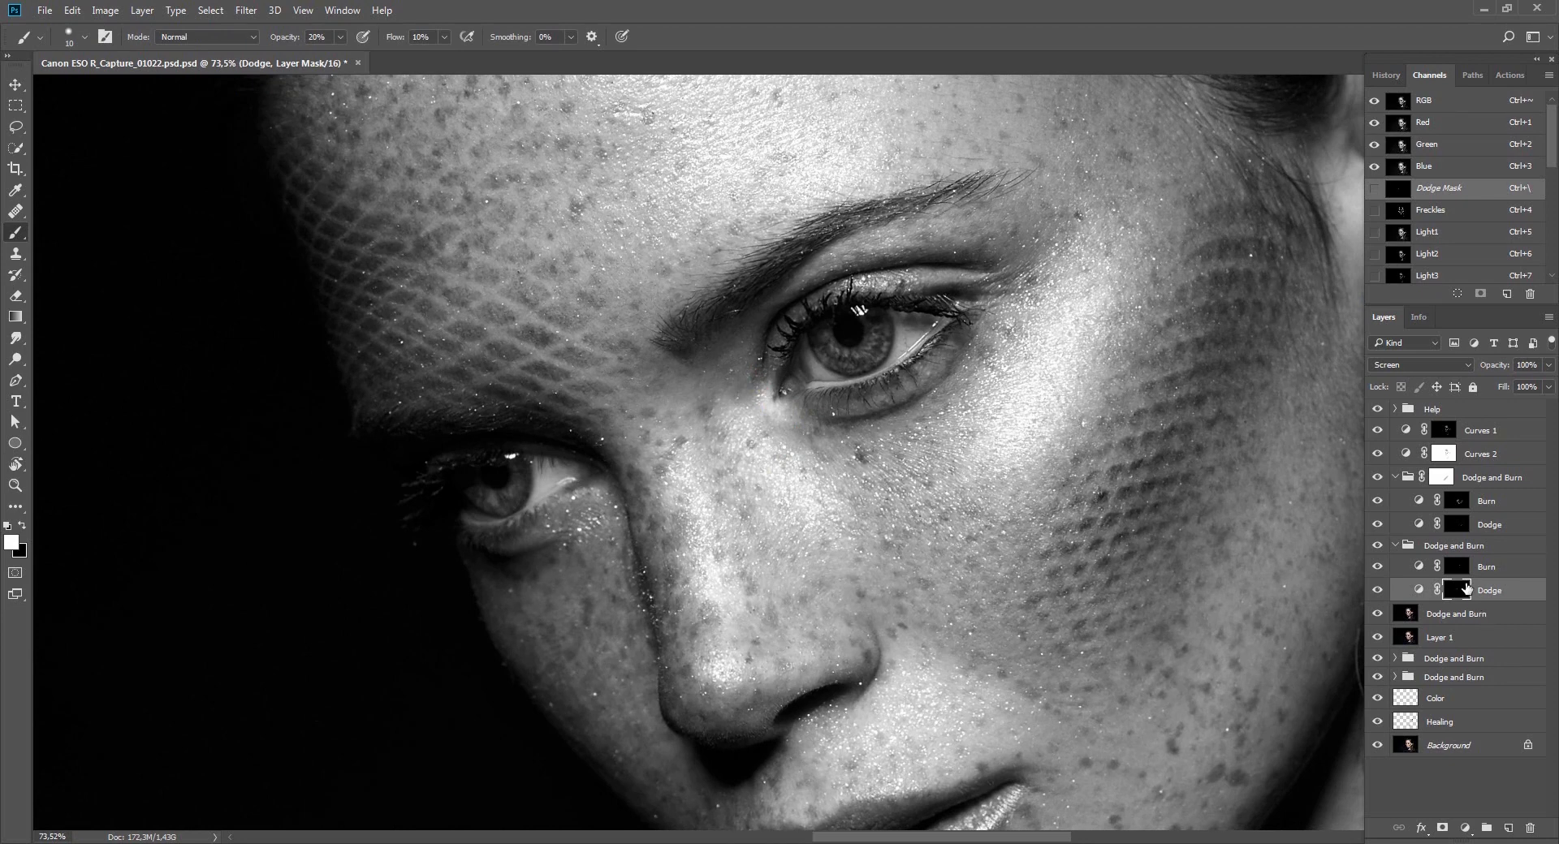
Dodge the lower face and the skin beside the upper lip on the Dodge mask.
click(1461, 568)
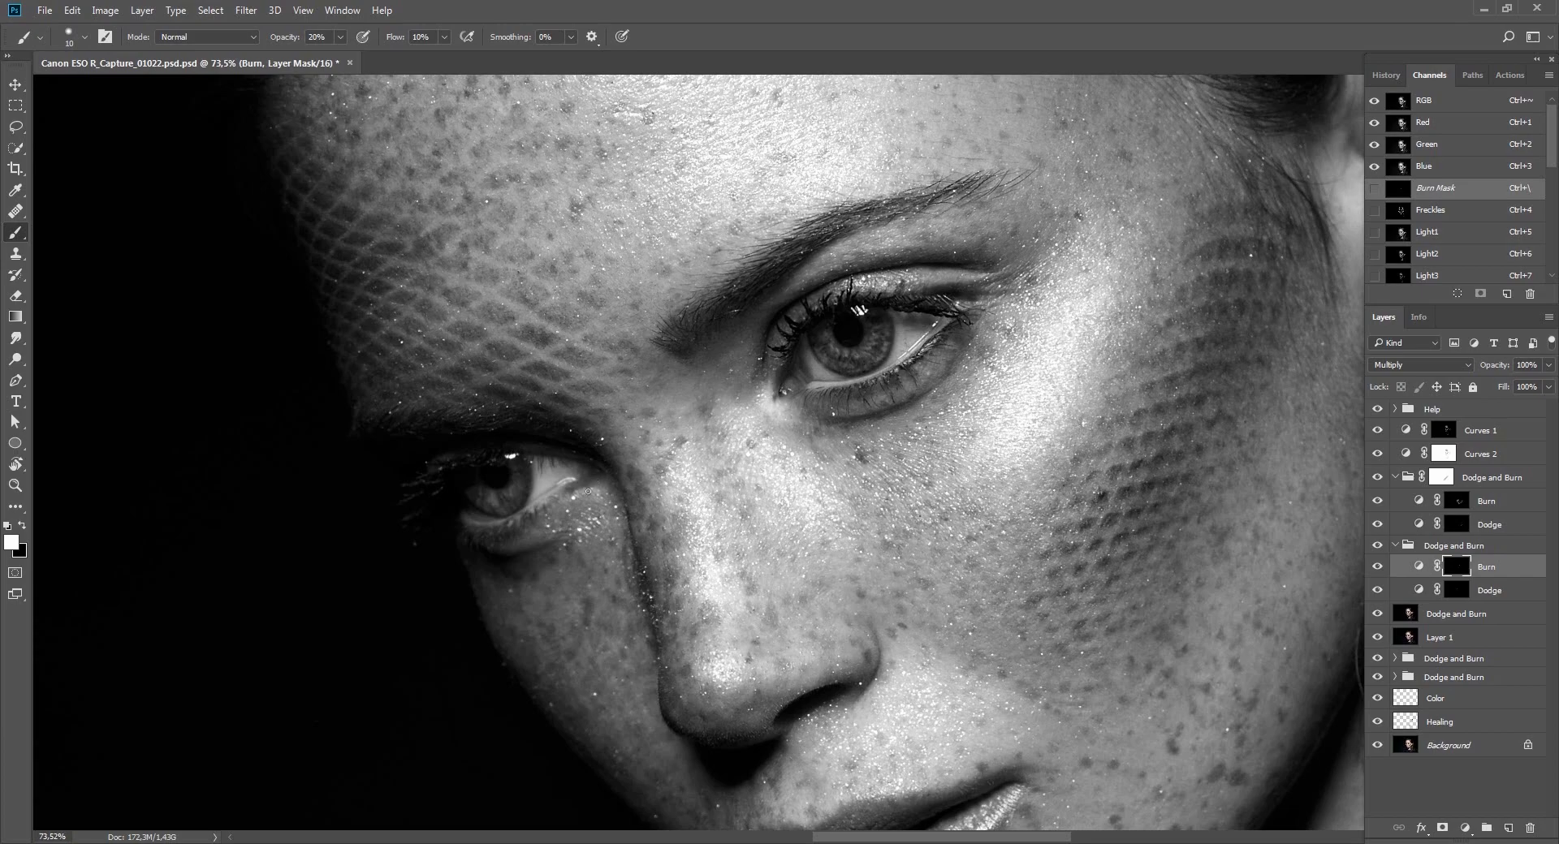
click(1454, 592)
key(r)
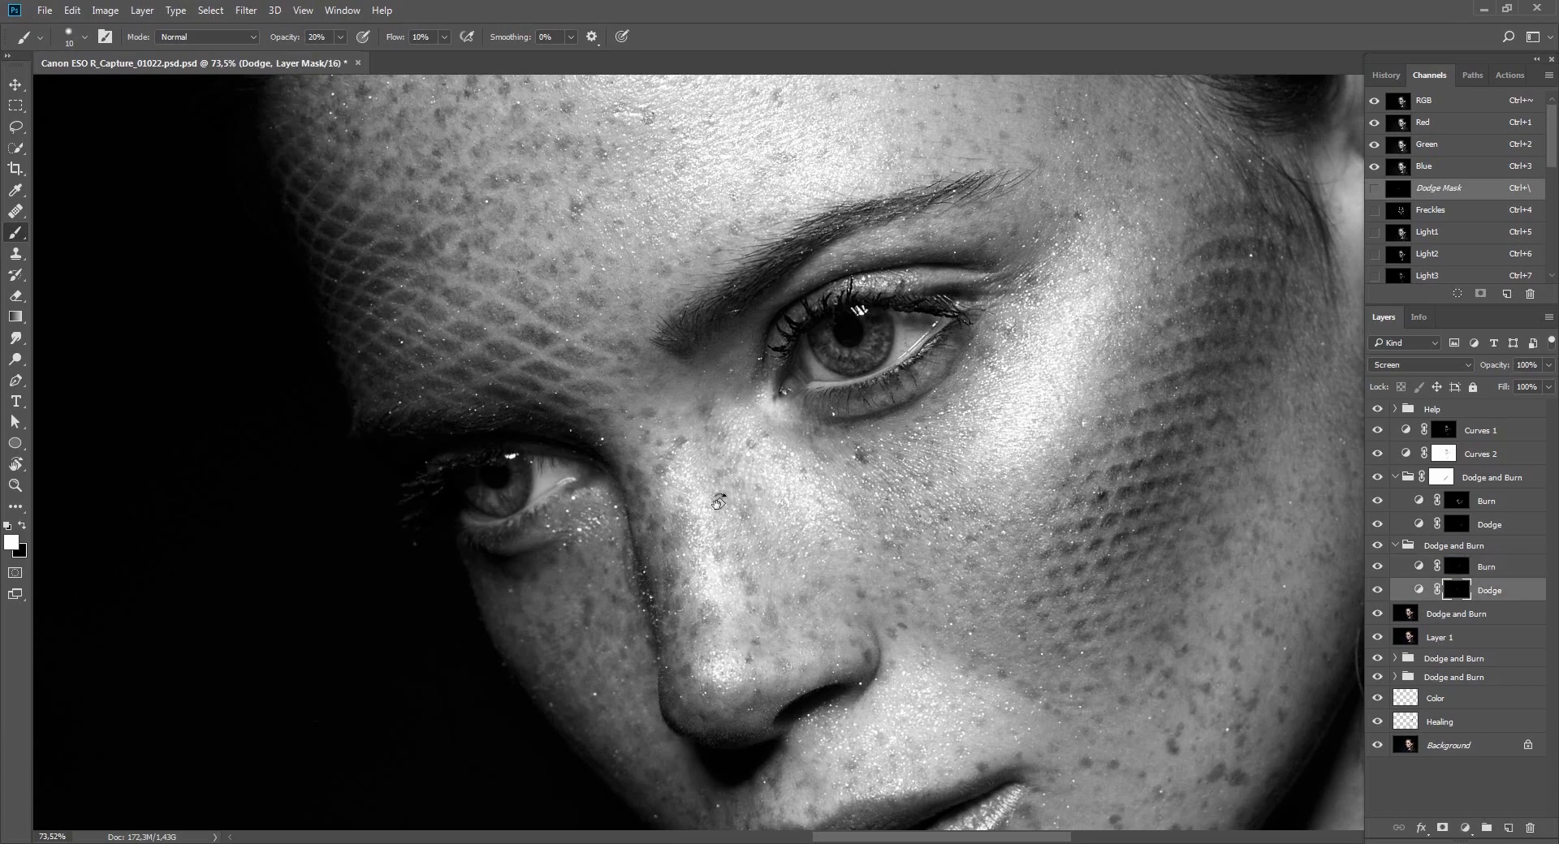
mouse_move(720, 499)
mouse_down()
mouse_move(673, 337)
mouse_move(487, 454)
mouse_move(528, 609)
mouse_move(974, 690)
mouse_move(1264, 609)
mouse_move(963, 440)
mouse_up()
key(b)
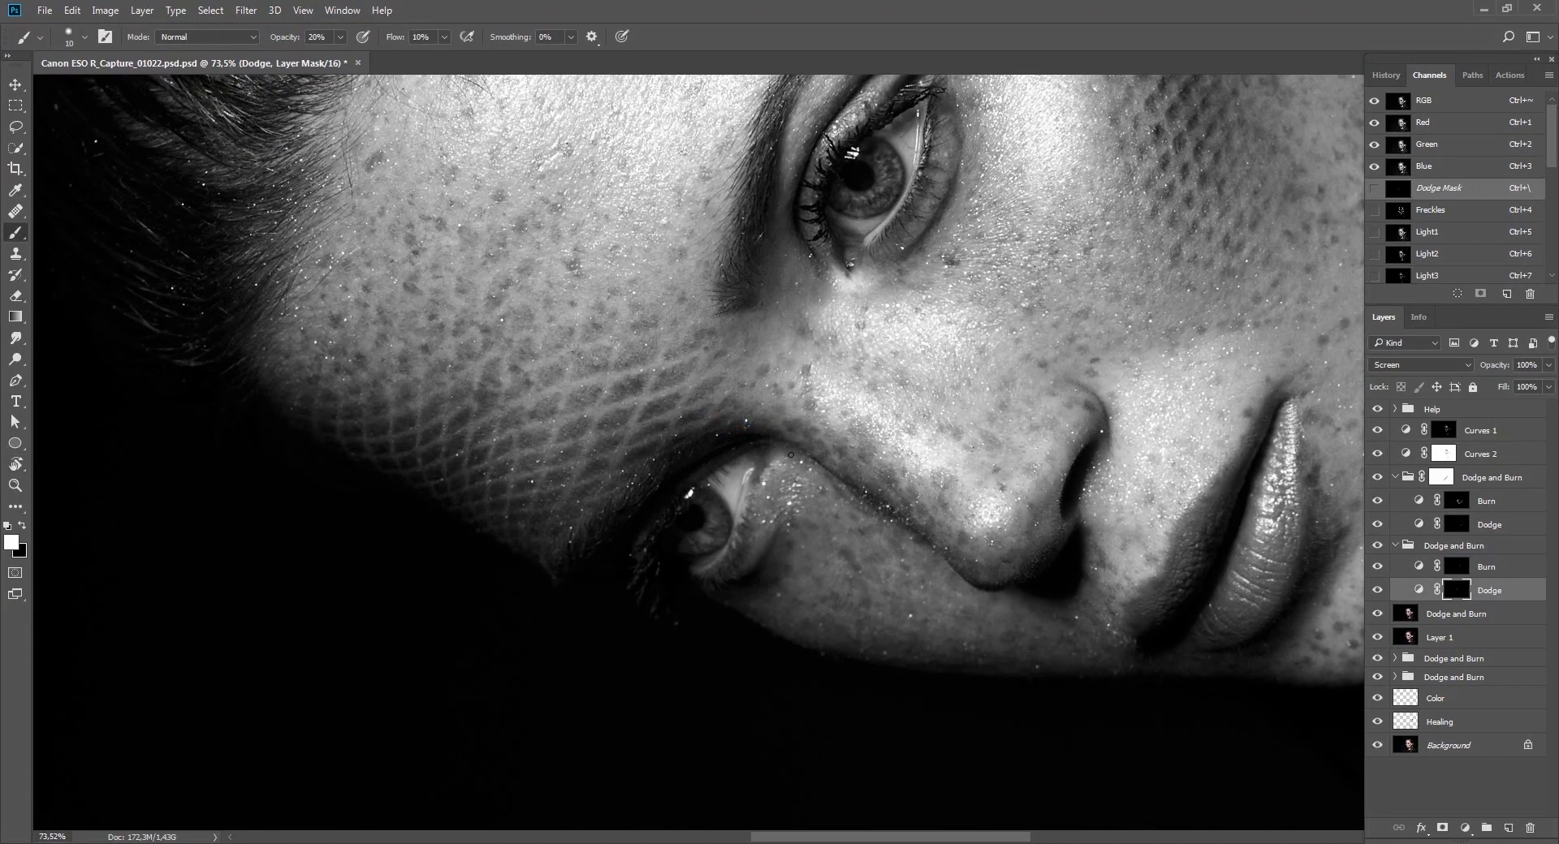
scroll(1186, 558, right, 5)
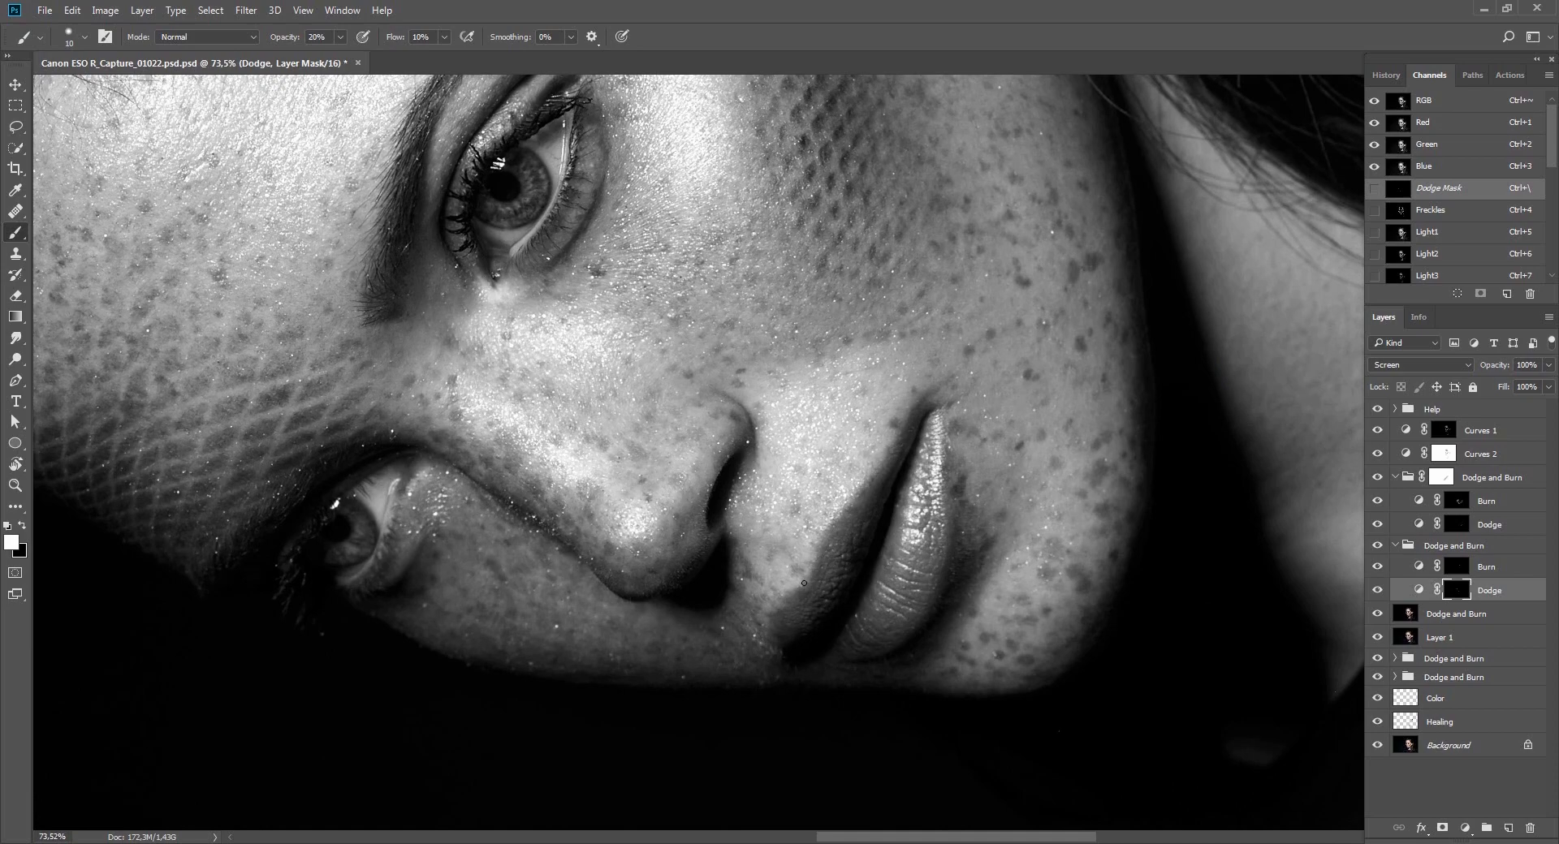
Burn small bright patches around the lit eye's inner corner and brow on the Burn mask at 20% opacity.
click(1418, 566)
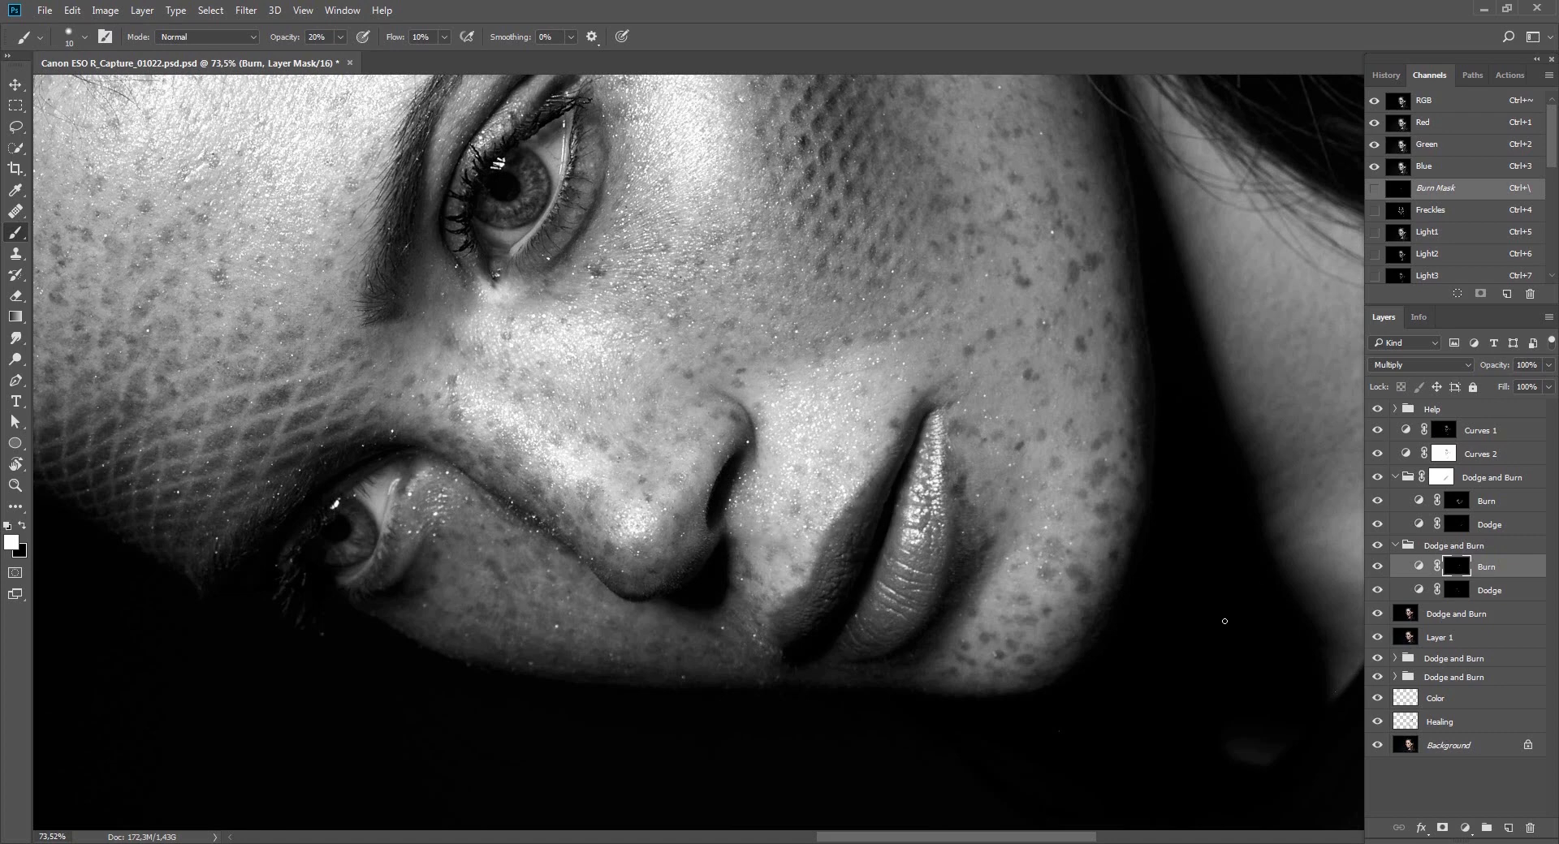
scroll(726, 536, up, 5)
scroll(726, 536, left, 7)
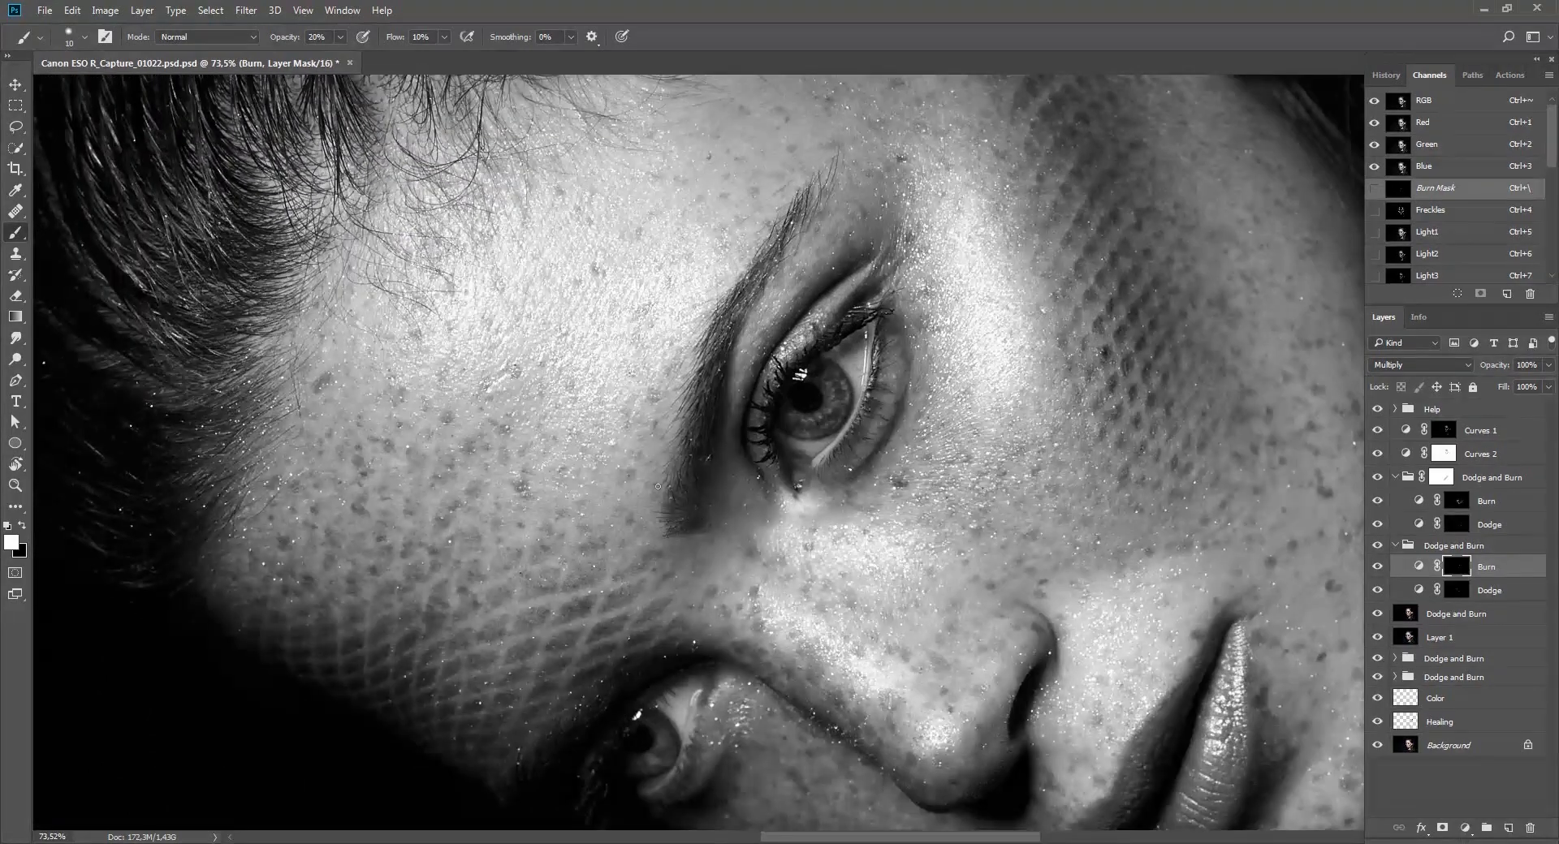
scroll(795, 221, right, 1)
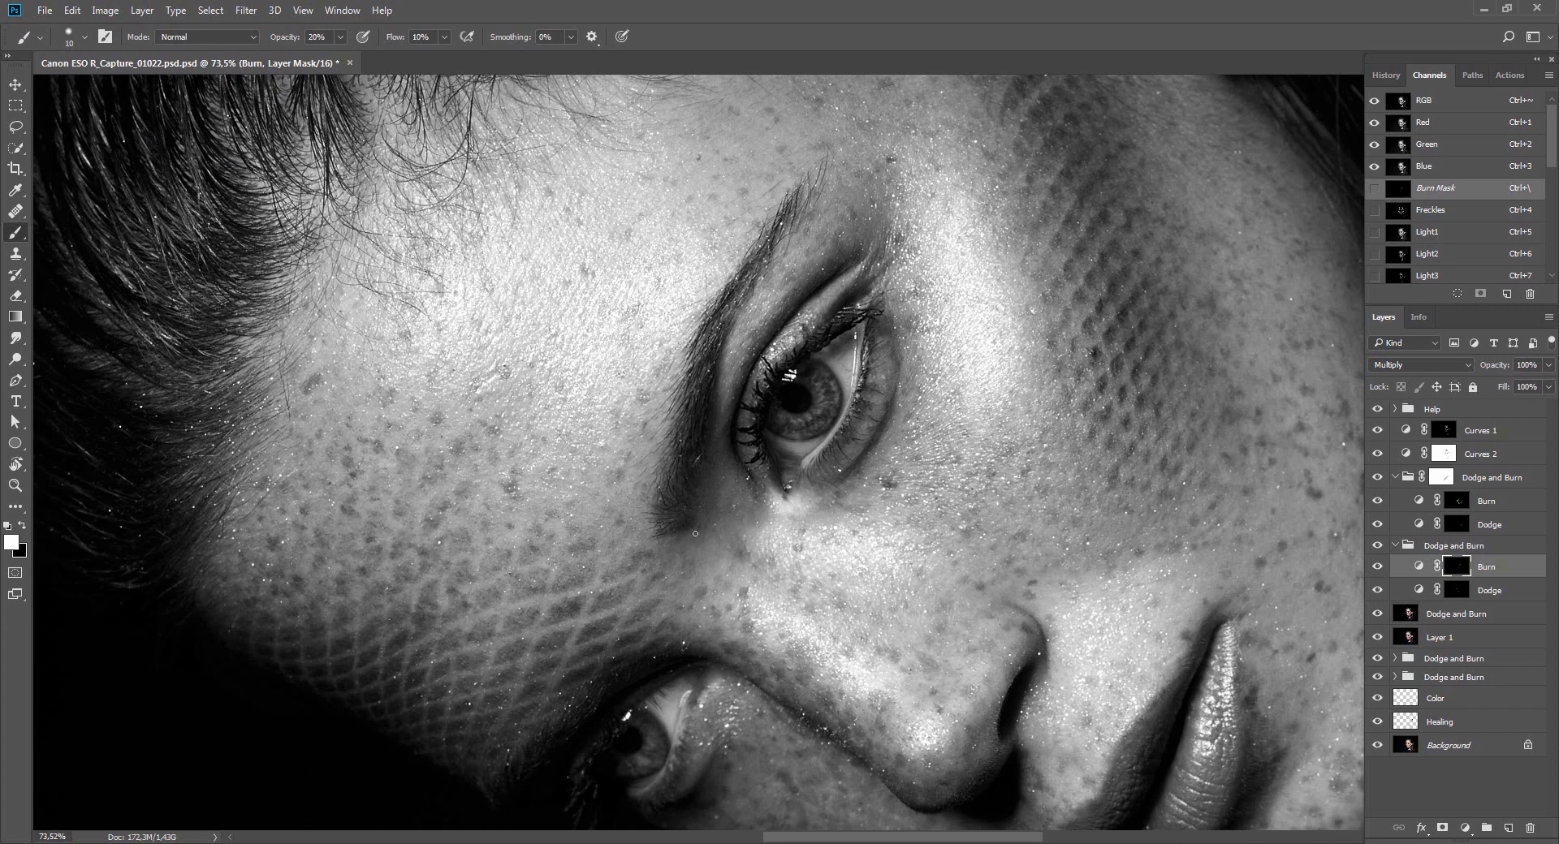
scroll(734, 490, down, 2)
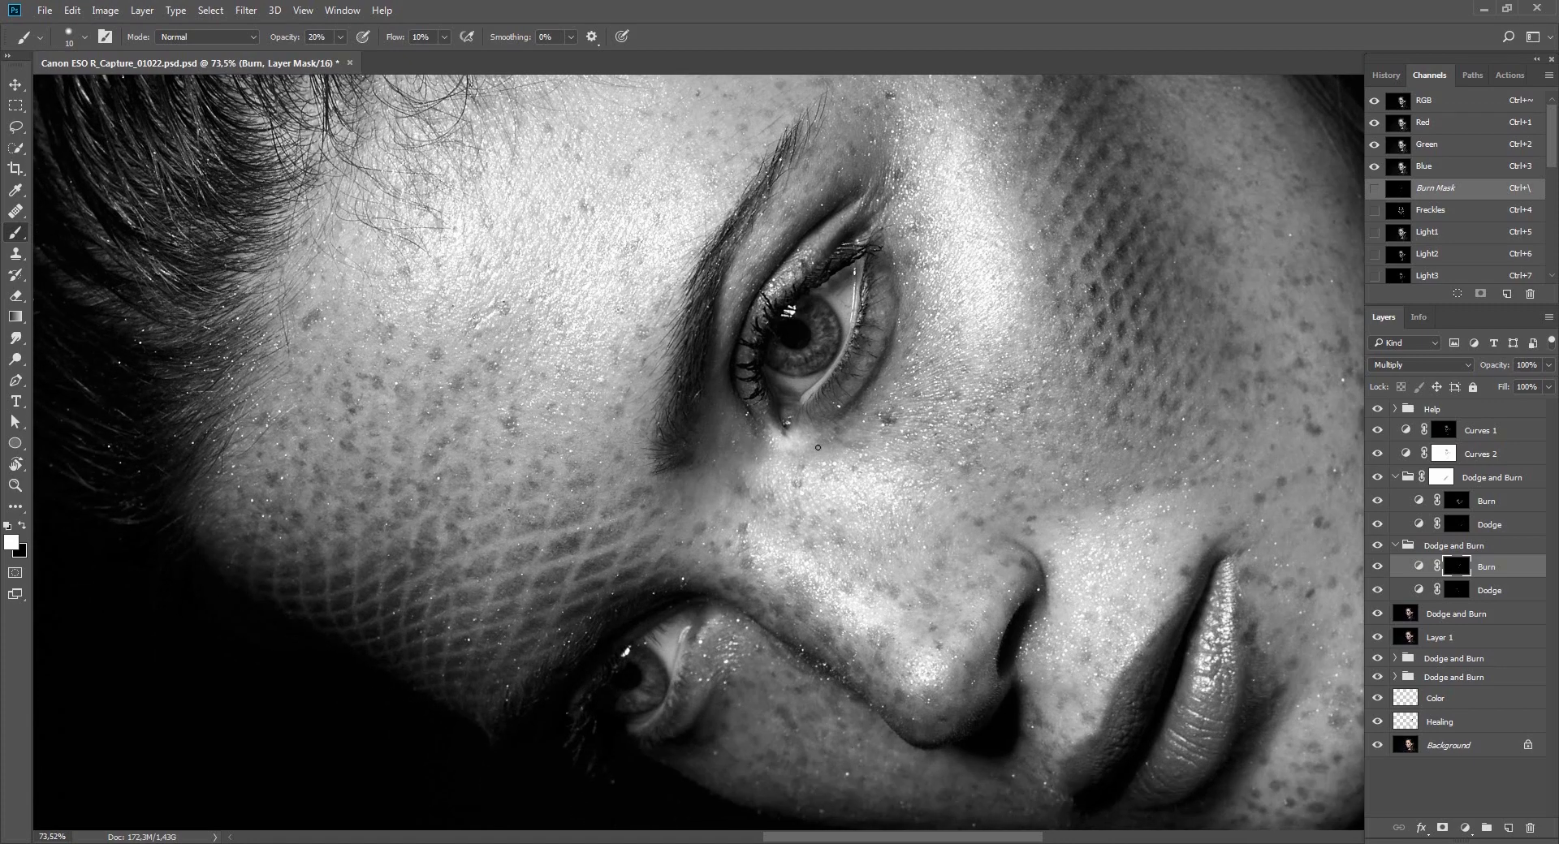
key(r)
drag(1029, 310, 1059, 447)
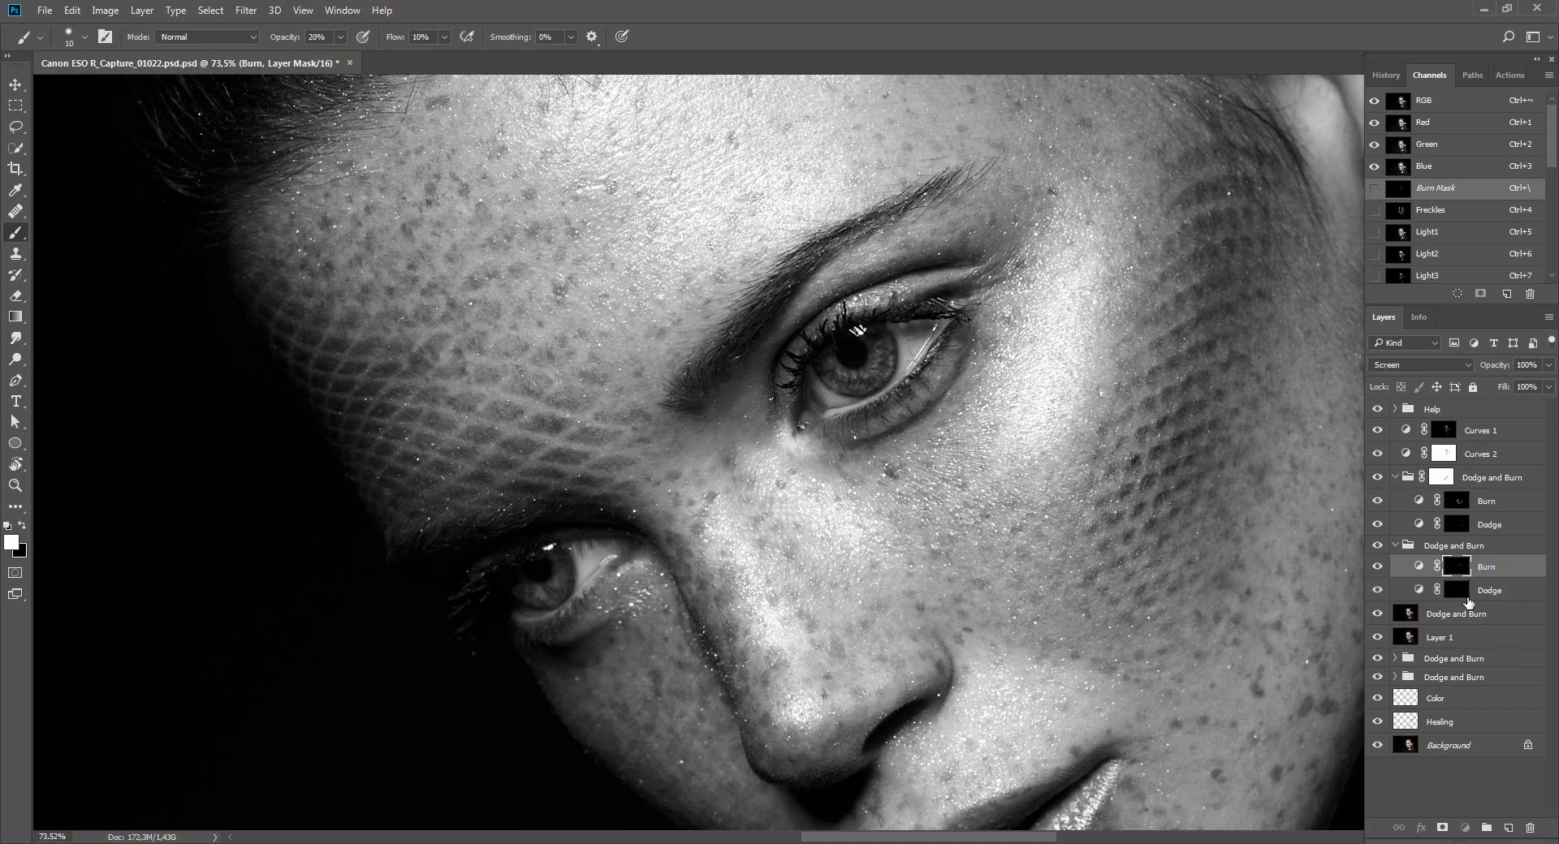
Select the Dodge mask, view the whole face and compare it with the lower Dodge and Burn group off and on.
click(1467, 591)
key(r)
mouse_move(1217, 352)
mouse_down()
mouse_move(1225, 378)
mouse_move(757, 532)
mouse_move(753, 515)
mouse_up()
key(b)
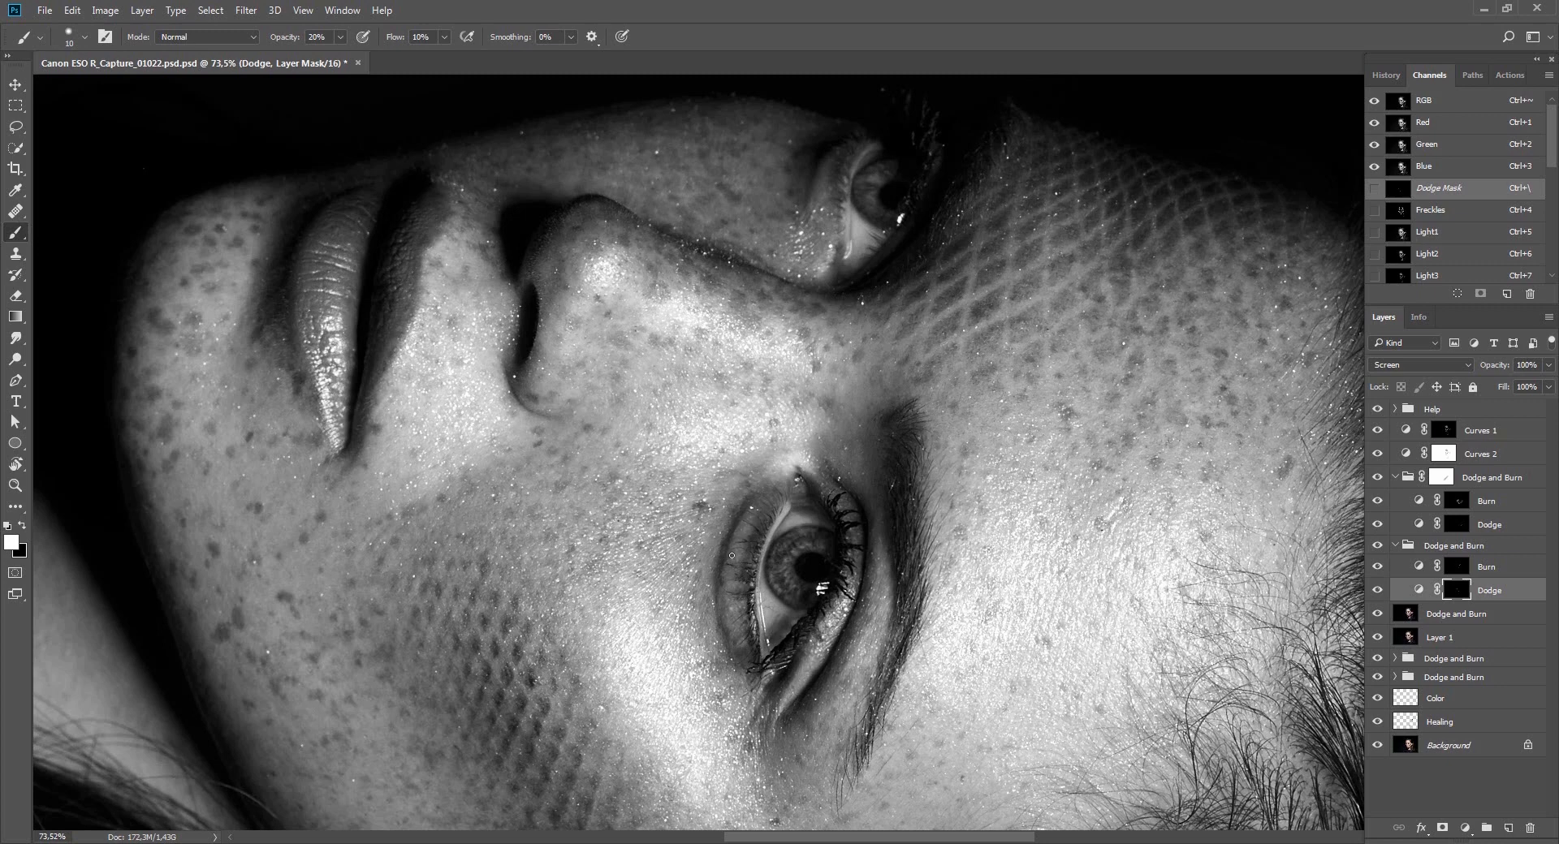
key(Escape)
key(z)
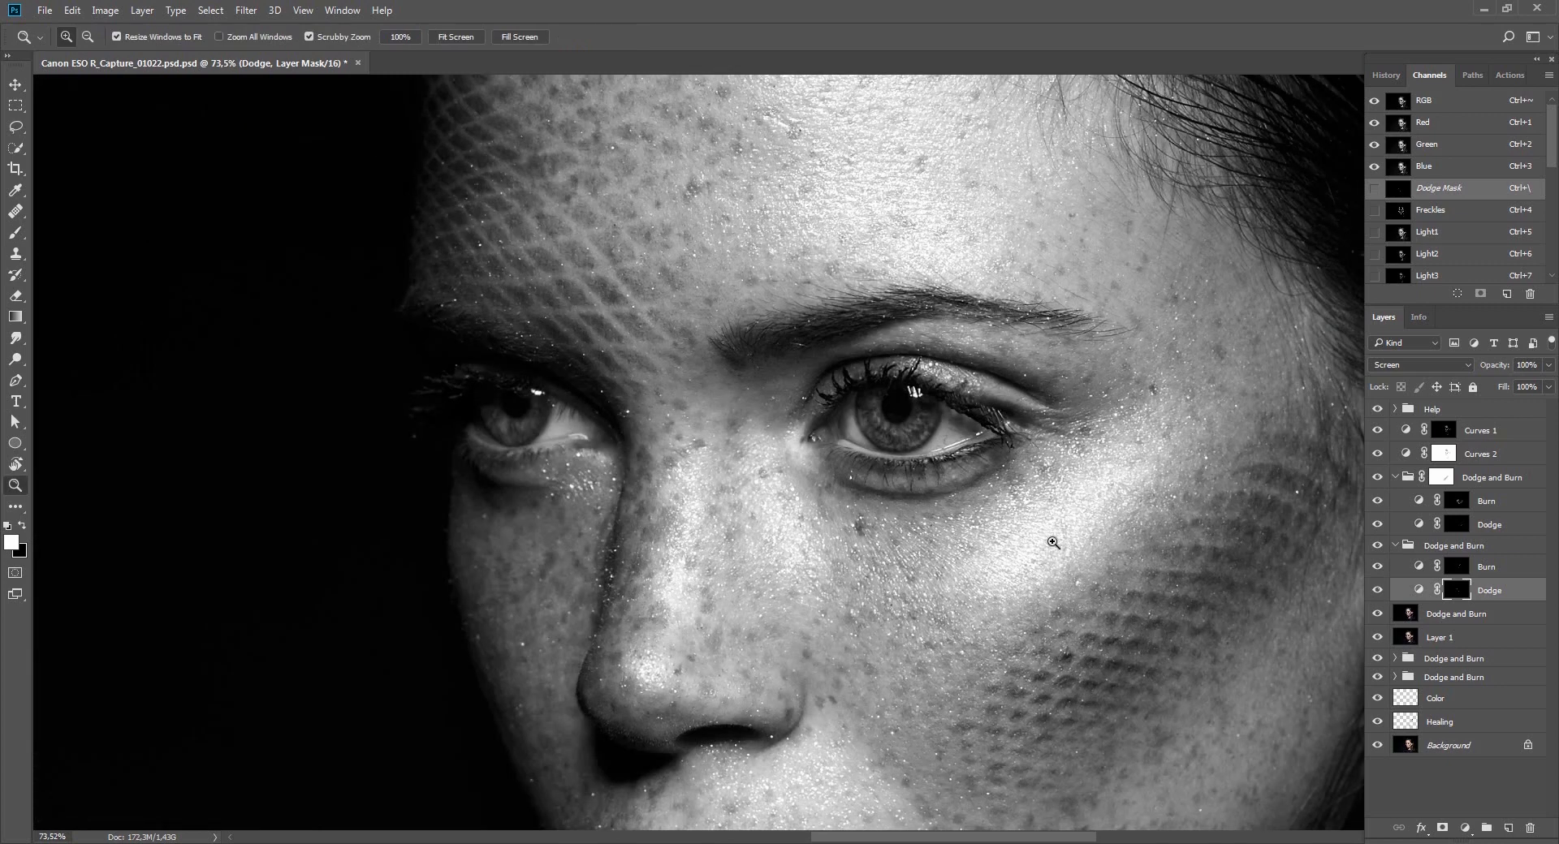
drag(1060, 535, 922, 497)
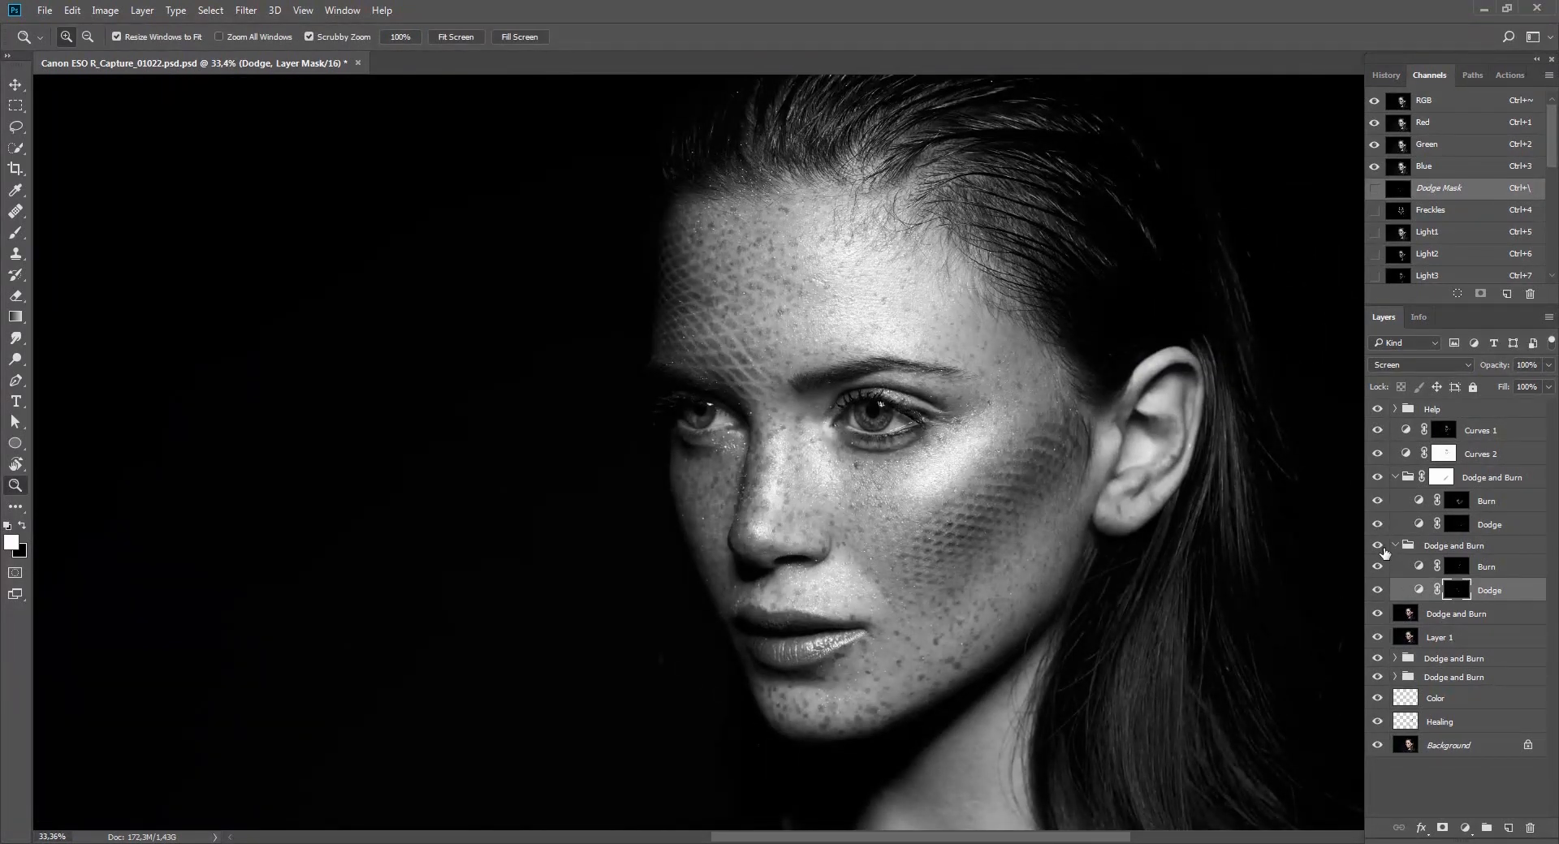
click(1377, 549)
click(1377, 548)
Soften the burning near the lit eye with black on the Burn mask at 50% flow, and fade the stroke to 30%.
key(r)
drag(1287, 533, 985, 262)
key(z)
drag(884, 383, 956, 380)
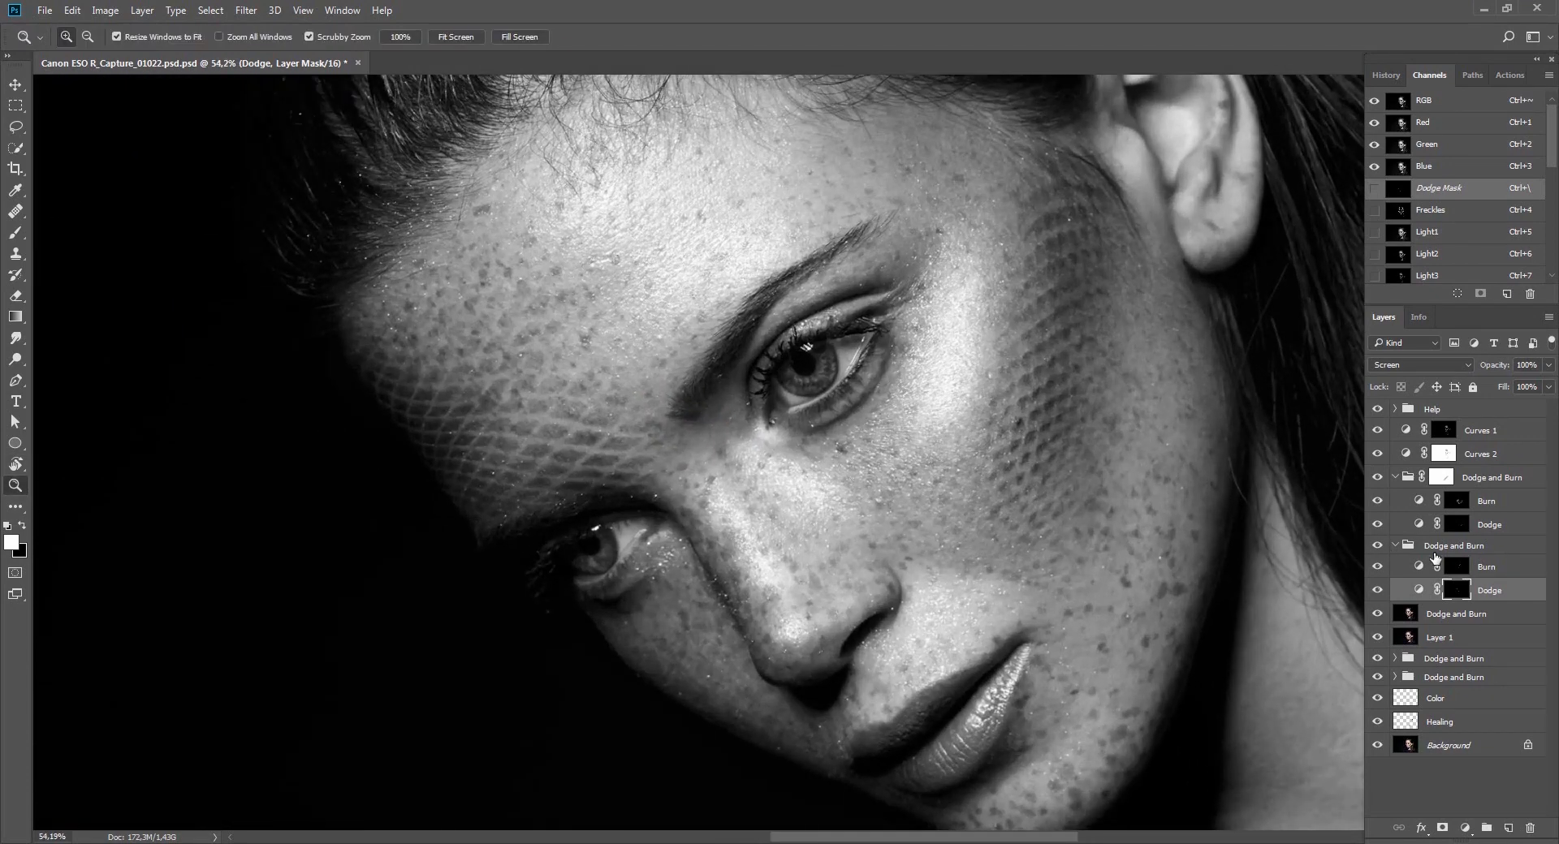
click(1453, 567)
key(b)
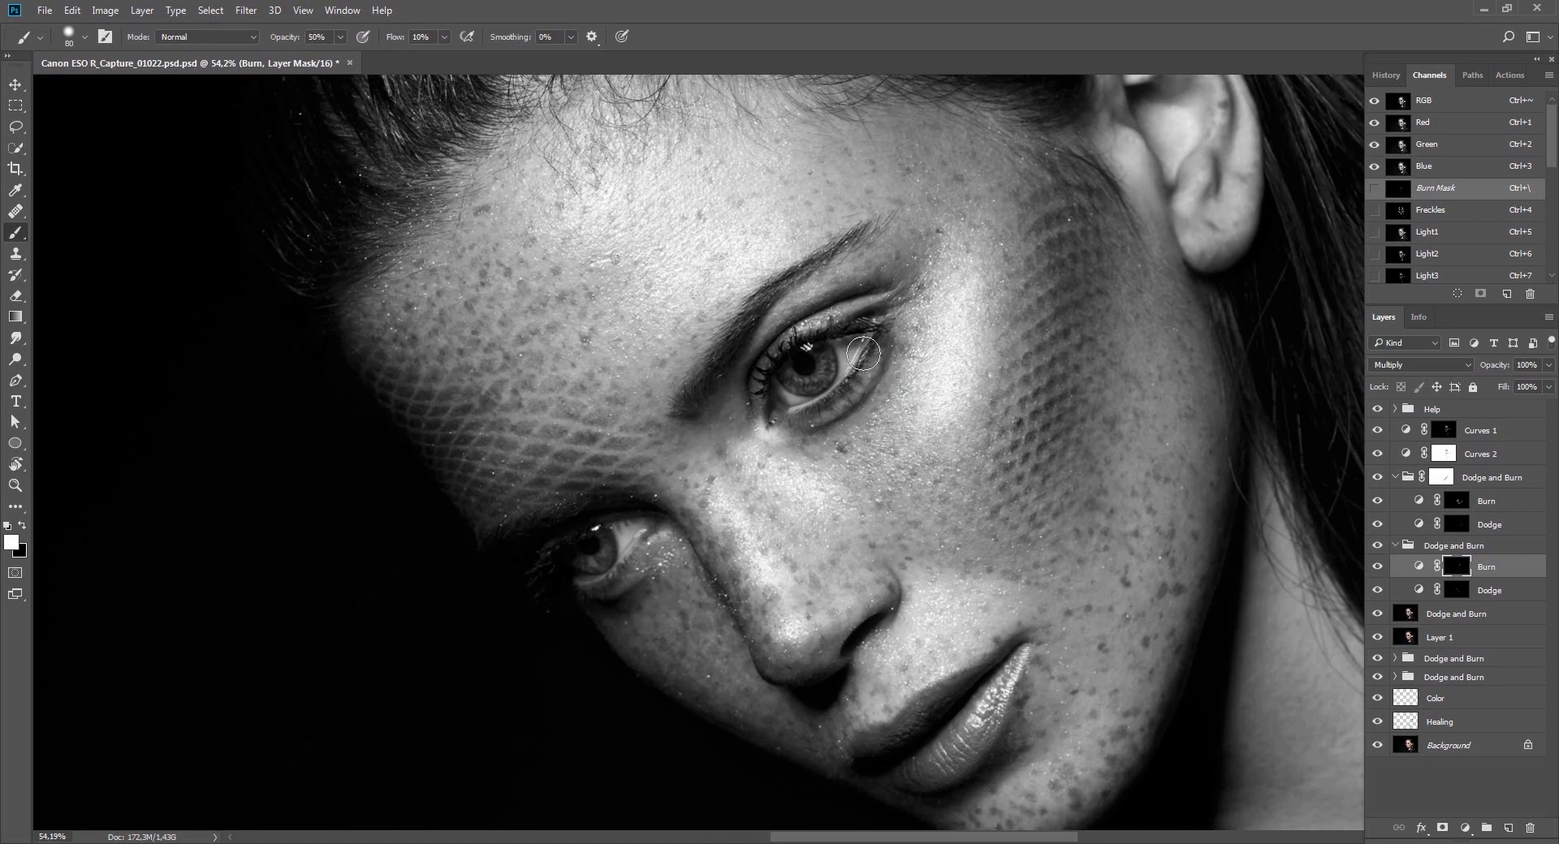
key(x)
key(5)
key(shift+5)
key(ctrl+shift+f)
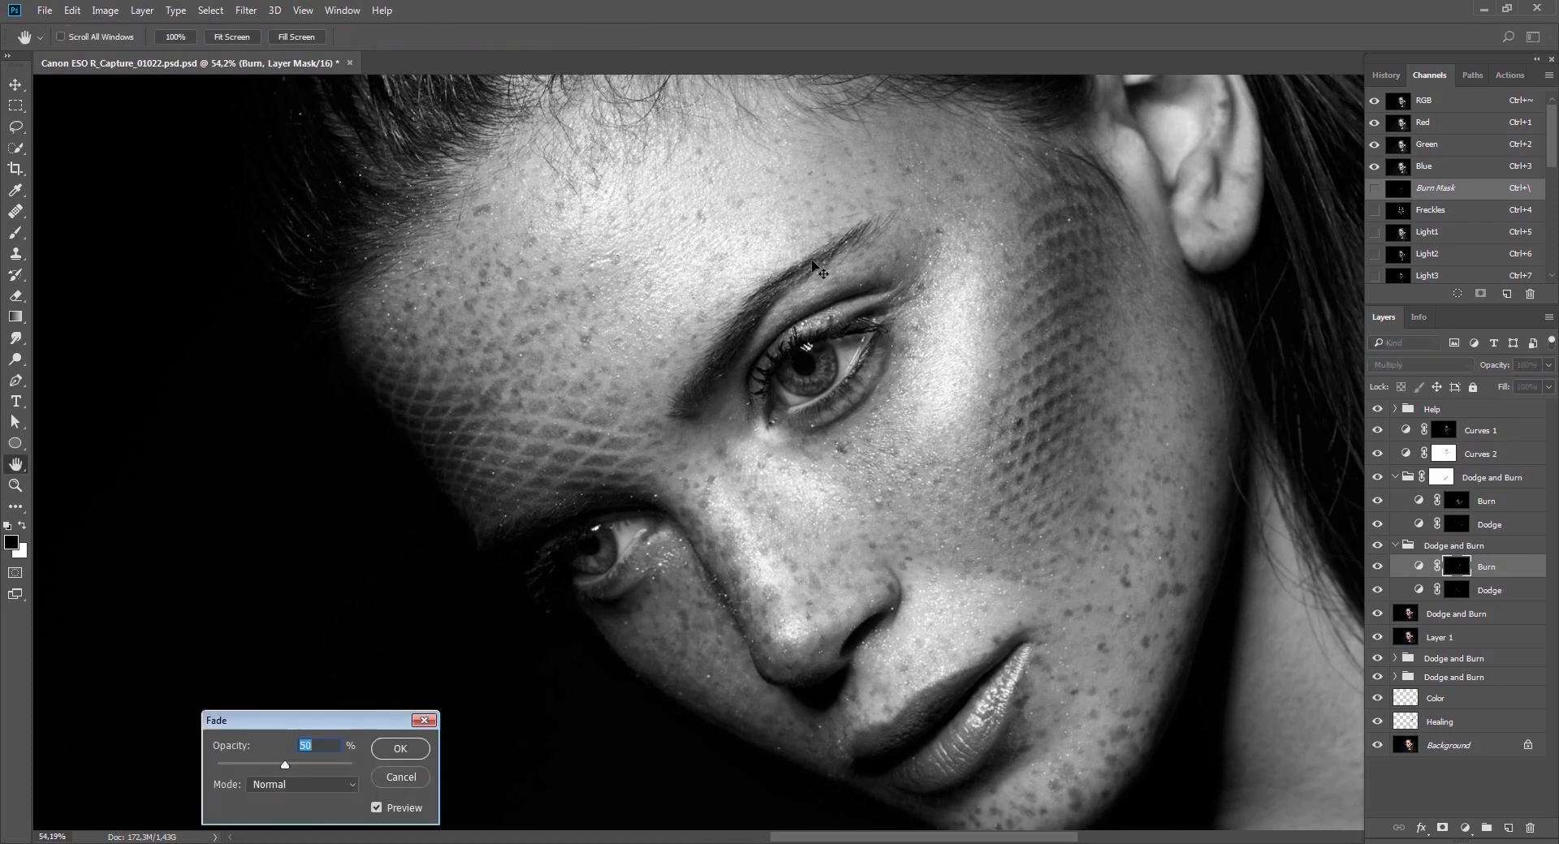
text(30)
key(Return)
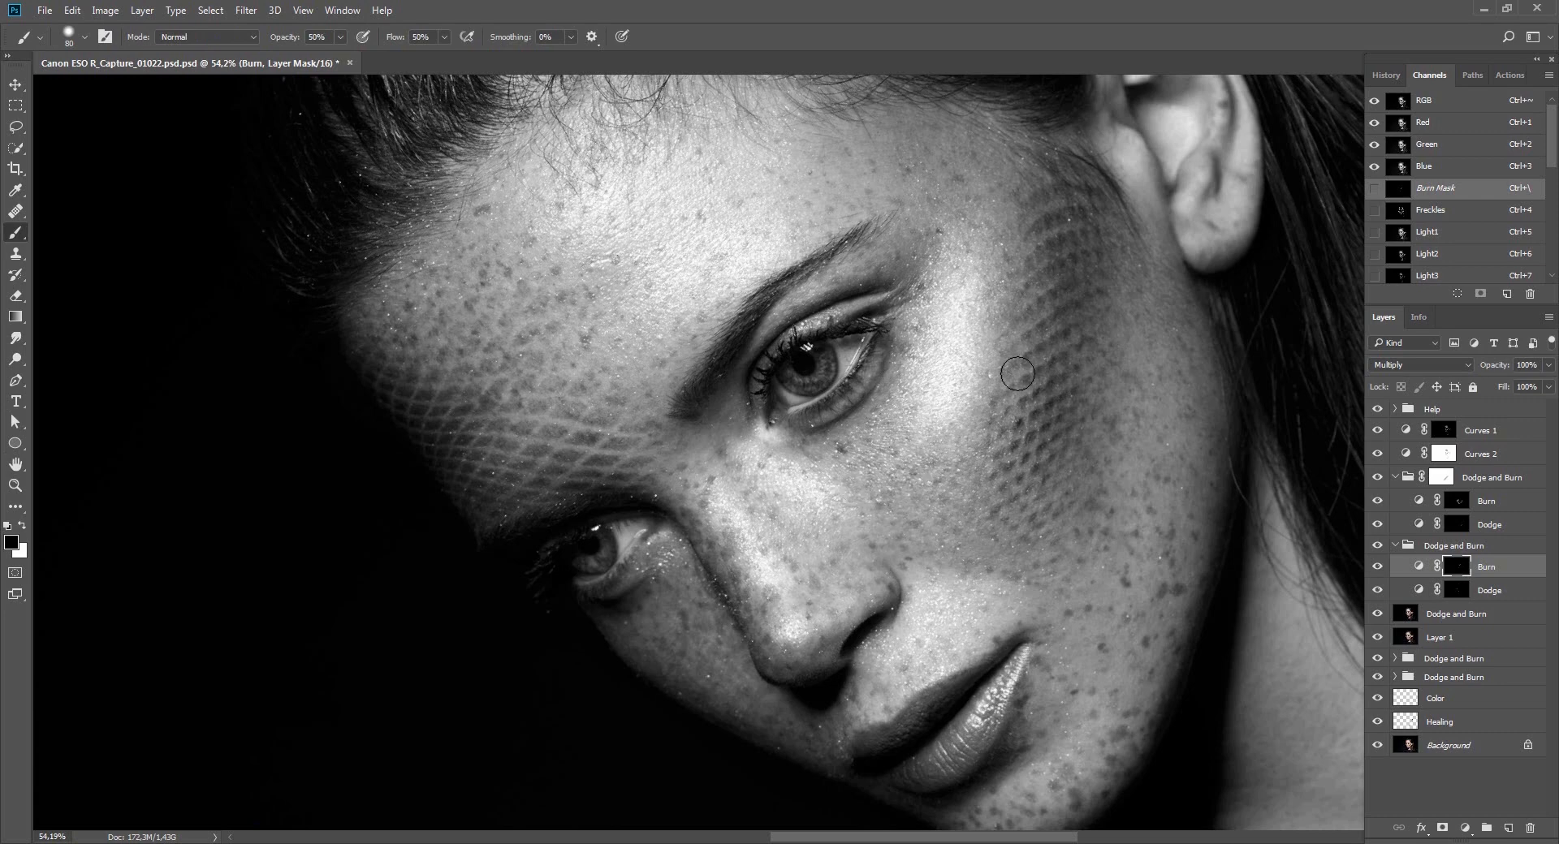
Hide the Help group and compare the color portrait with the lower Dodge and Burn group off and on.
key(Escape)
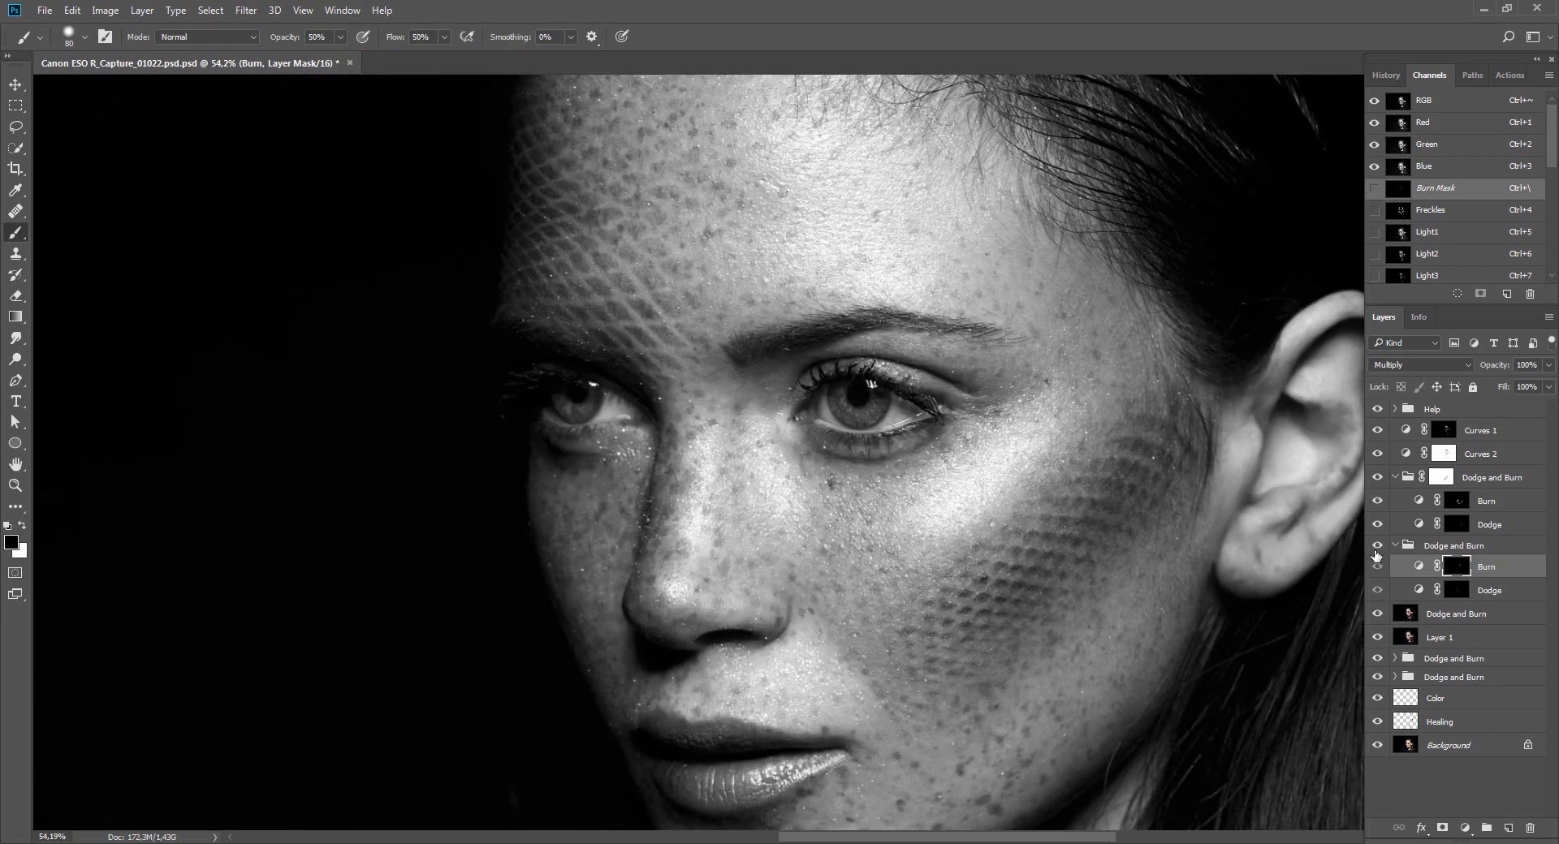
click(1376, 409)
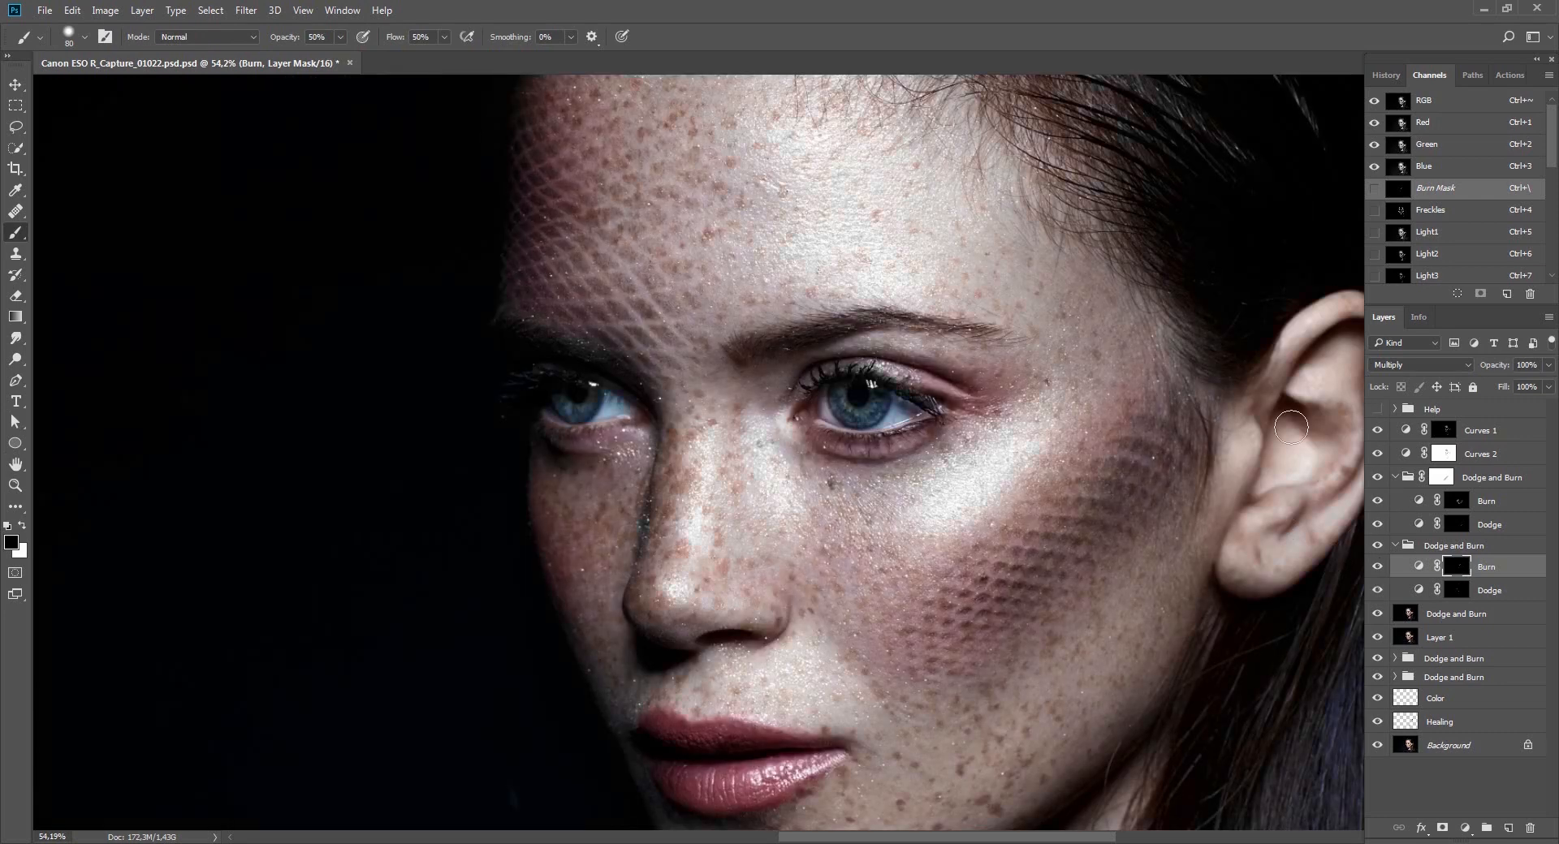
key(z)
drag(1047, 431, 983, 447)
drag(977, 463, 919, 415)
drag(1024, 433, 958, 437)
click(1377, 546)
click(1377, 547)
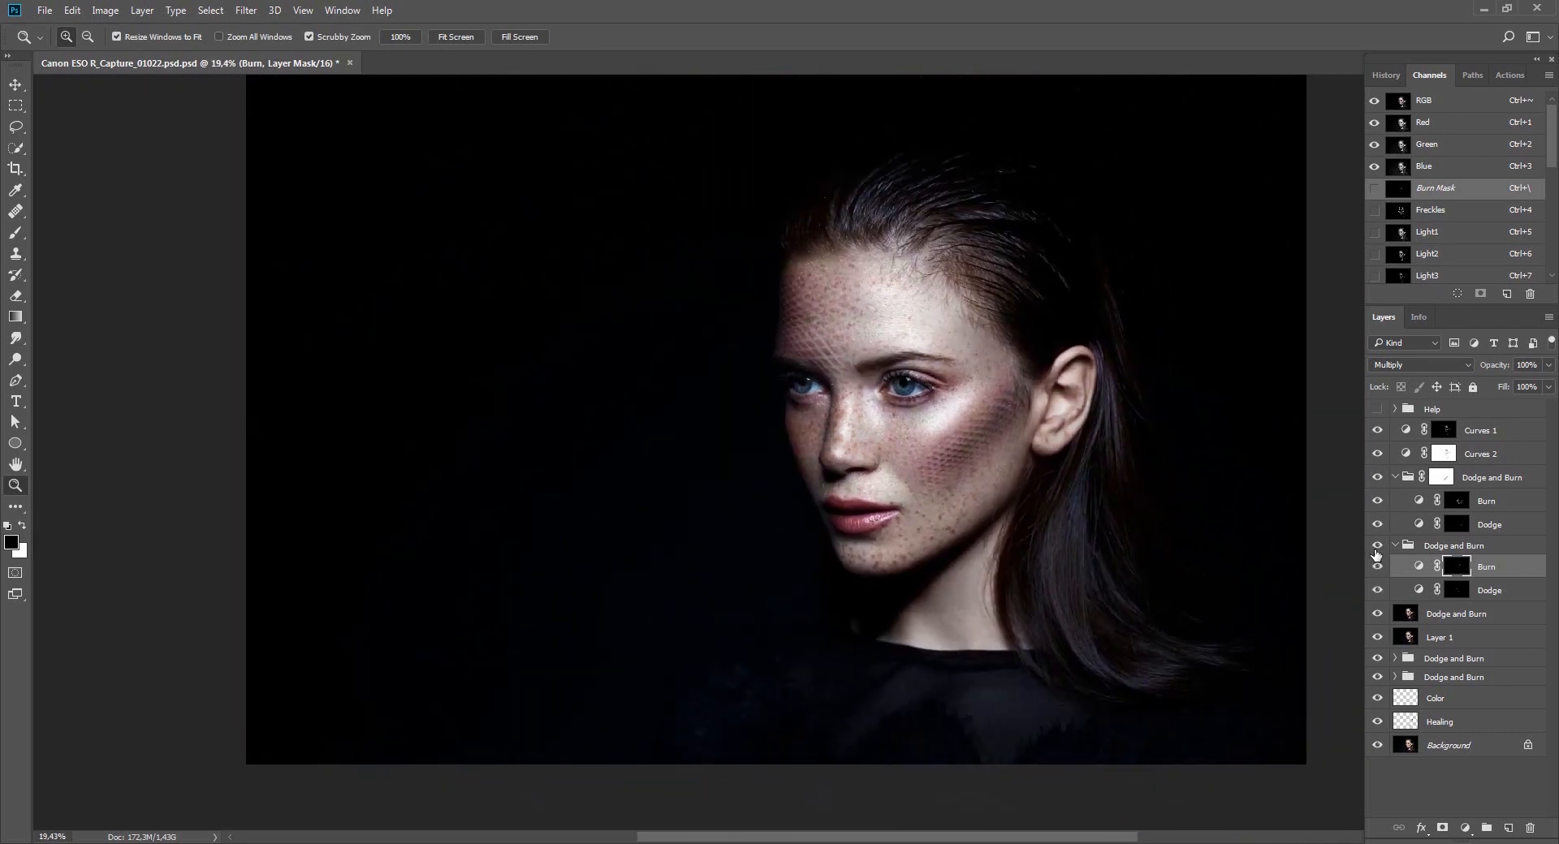
Apply a Gaussian Blur with a 2-pixel radius to the Burn mask.
drag(958, 398, 1061, 398)
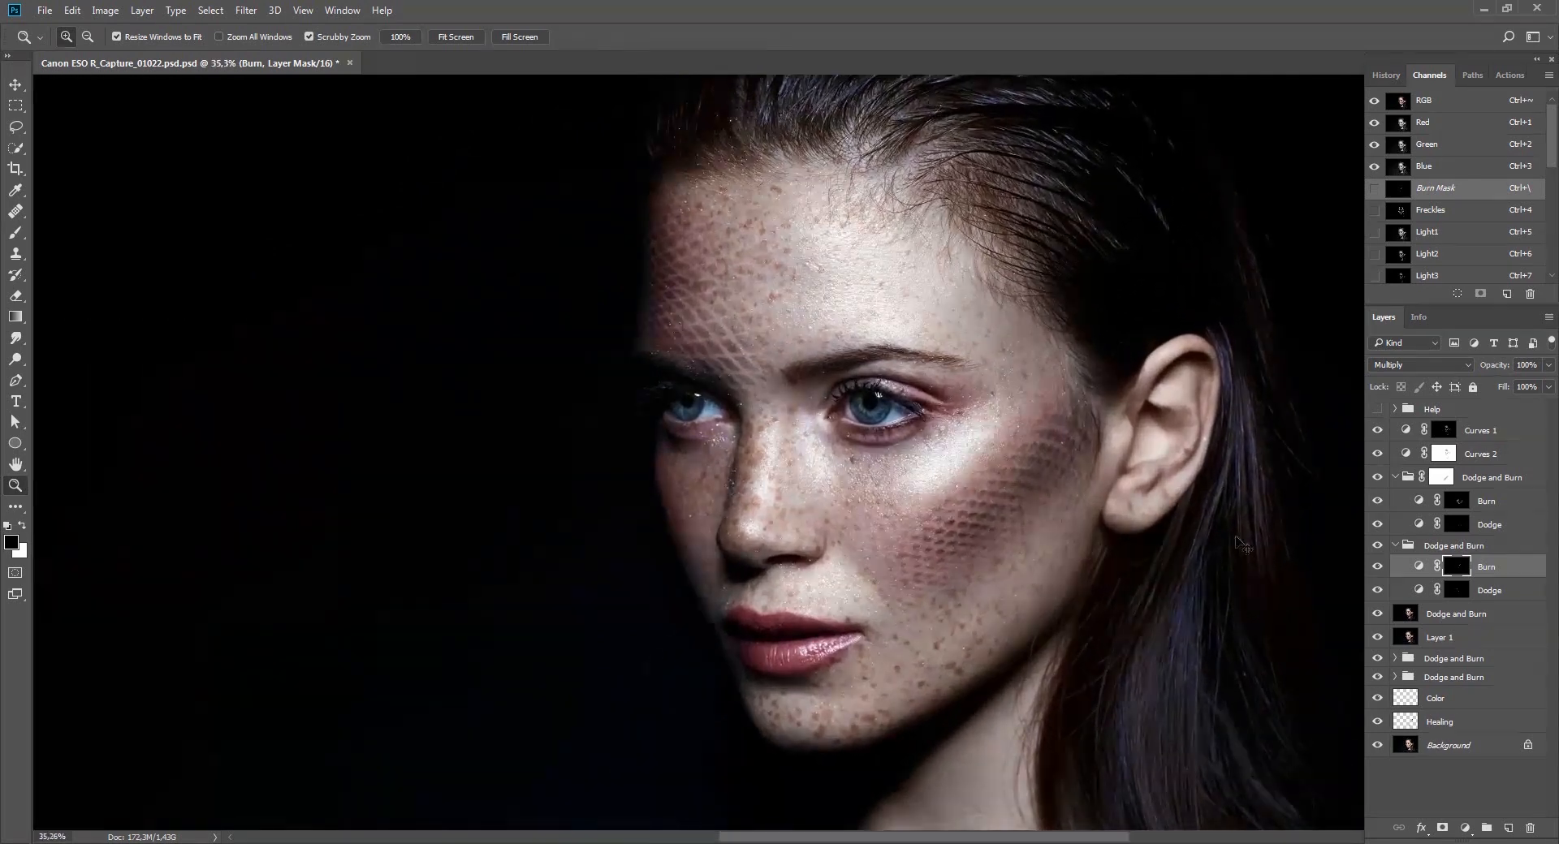
key(v)
click(244, 10)
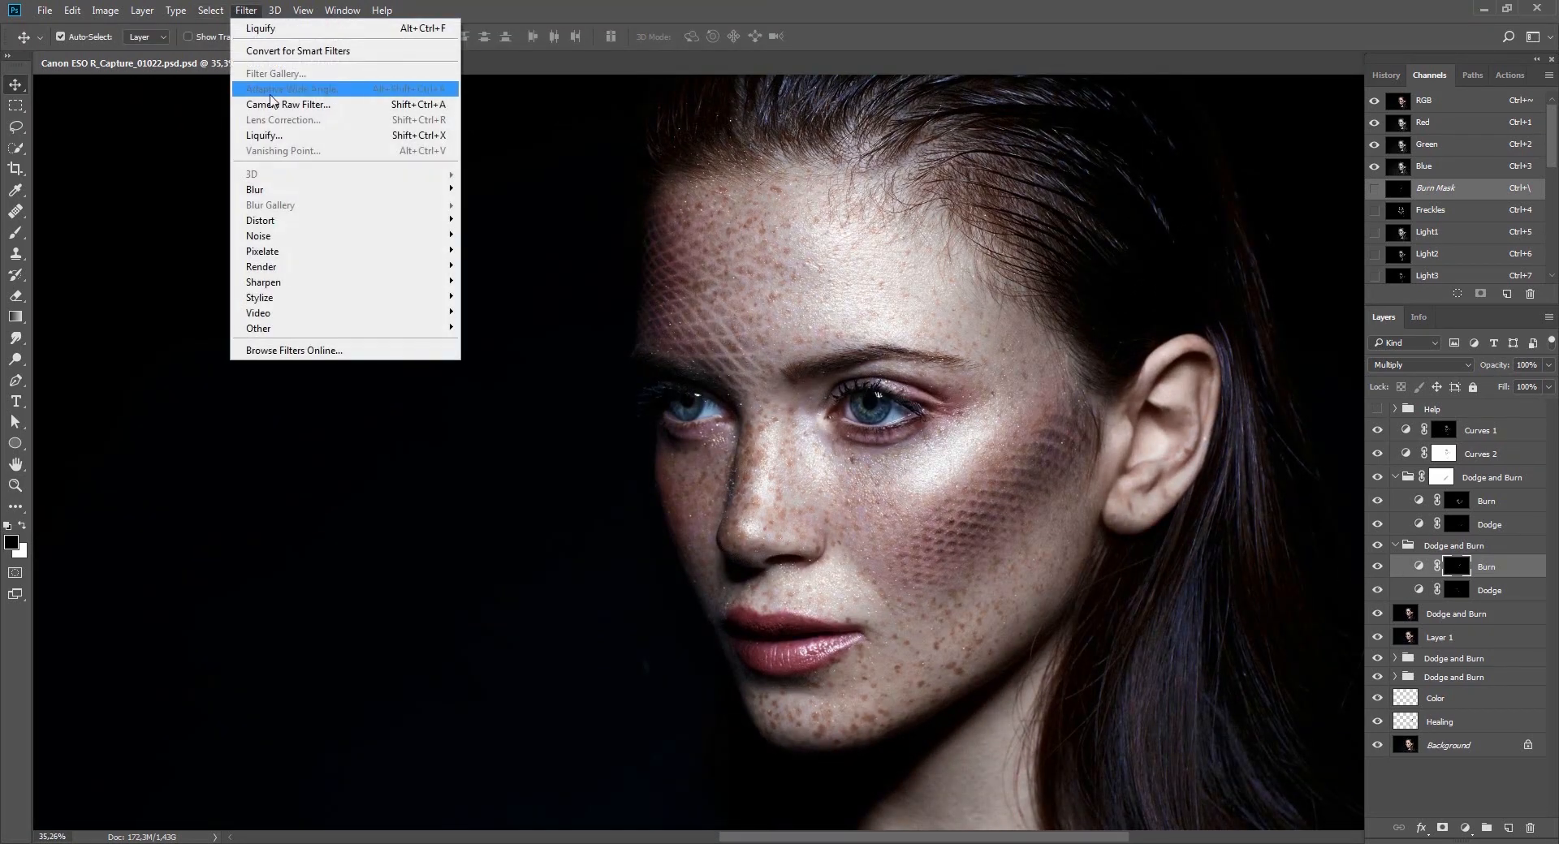
mouse_move(370, 192)
click(505, 252)
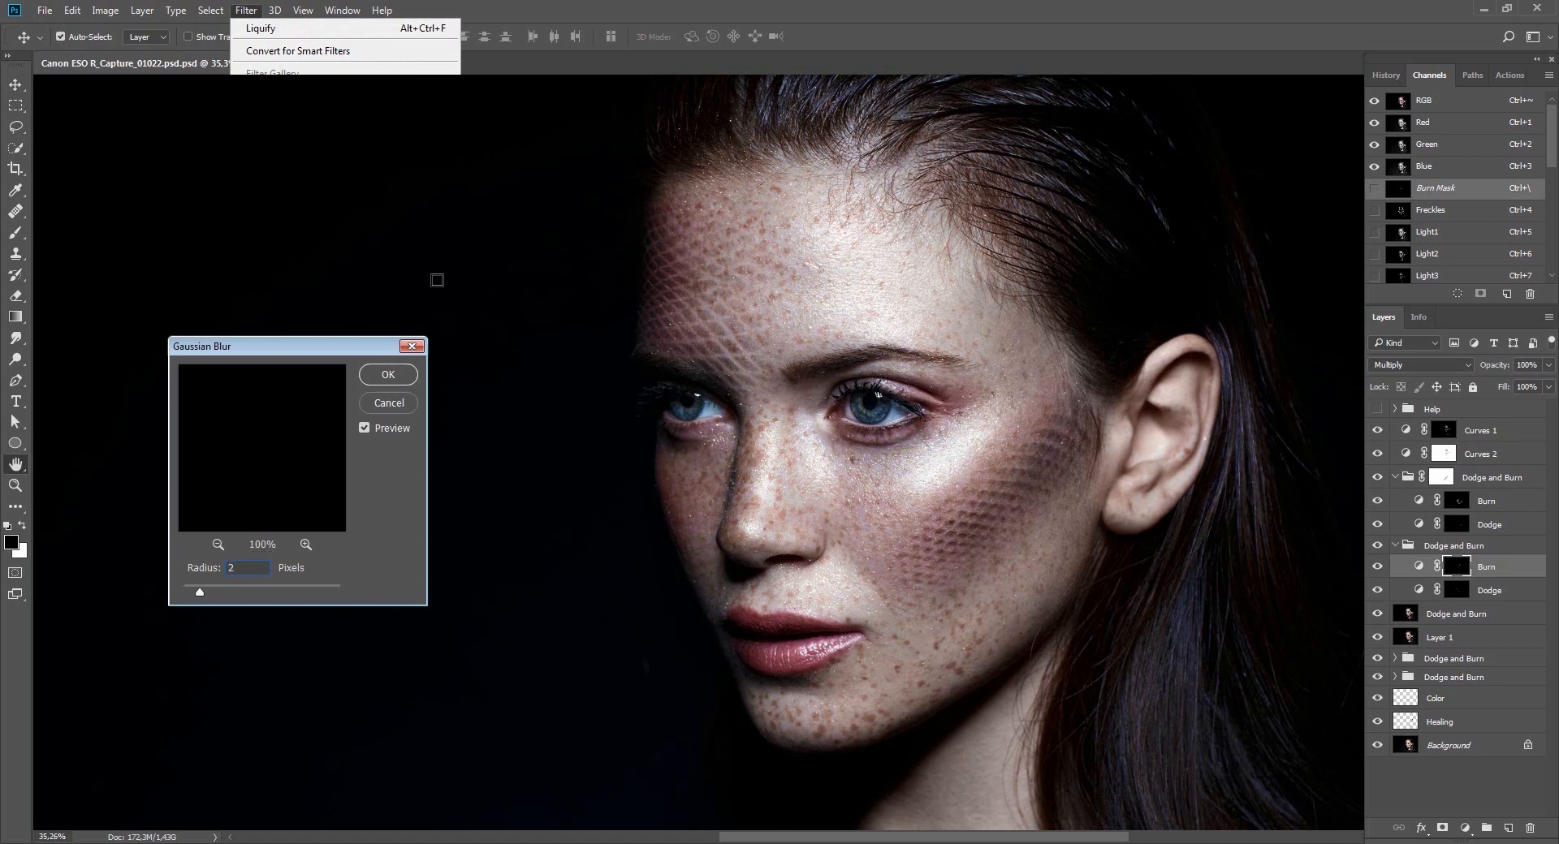
key(Return)
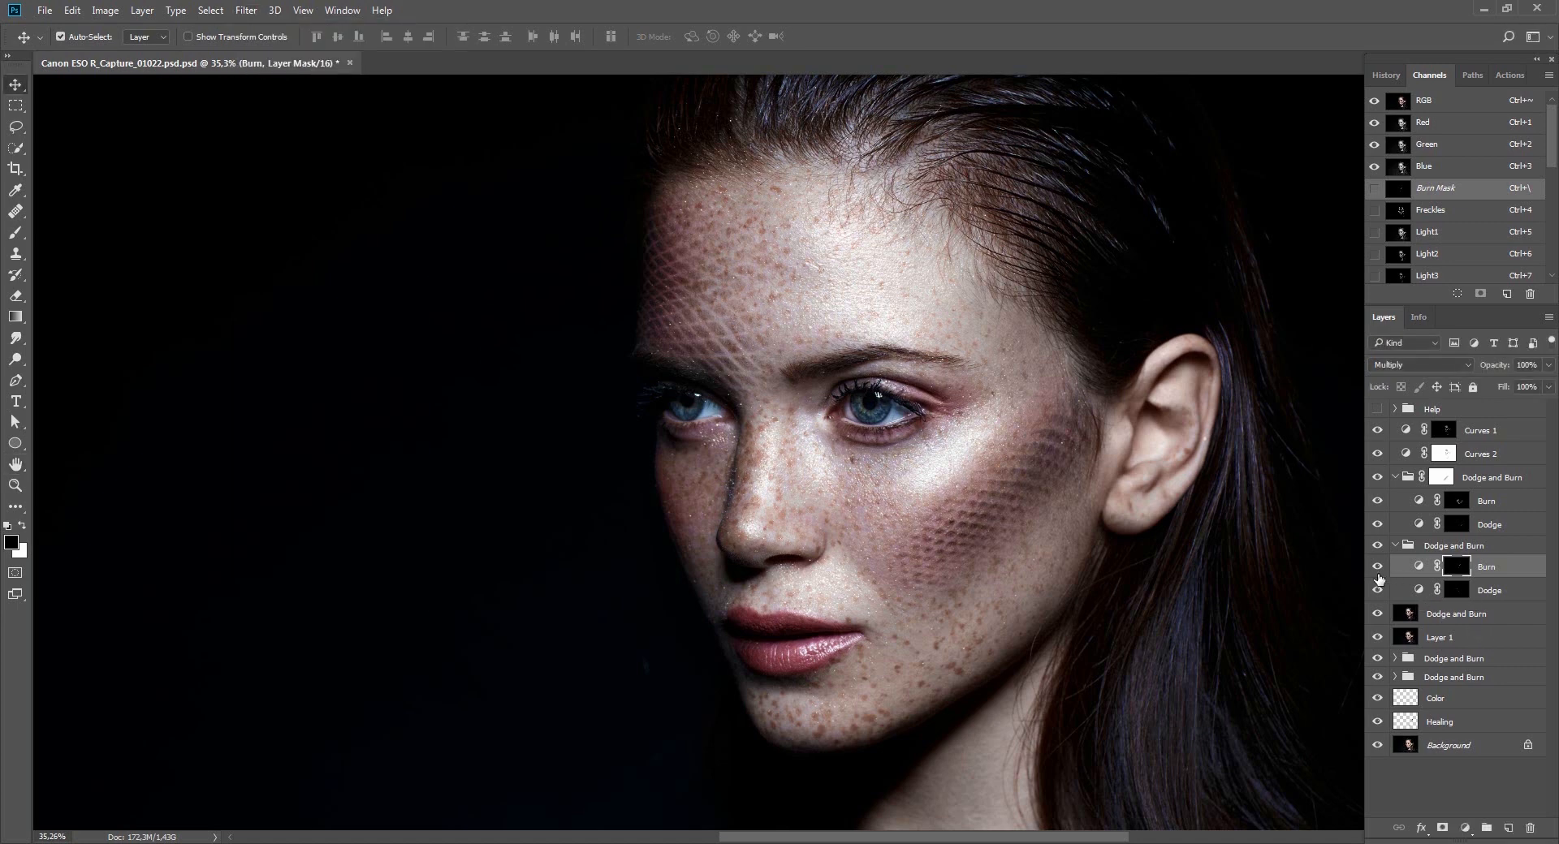
Fade the Gaussian Blur on the Burn mask to 50%.
key(ctrl+shift+f)
text(50)
key(Return)
key(ctrl+shift+f)
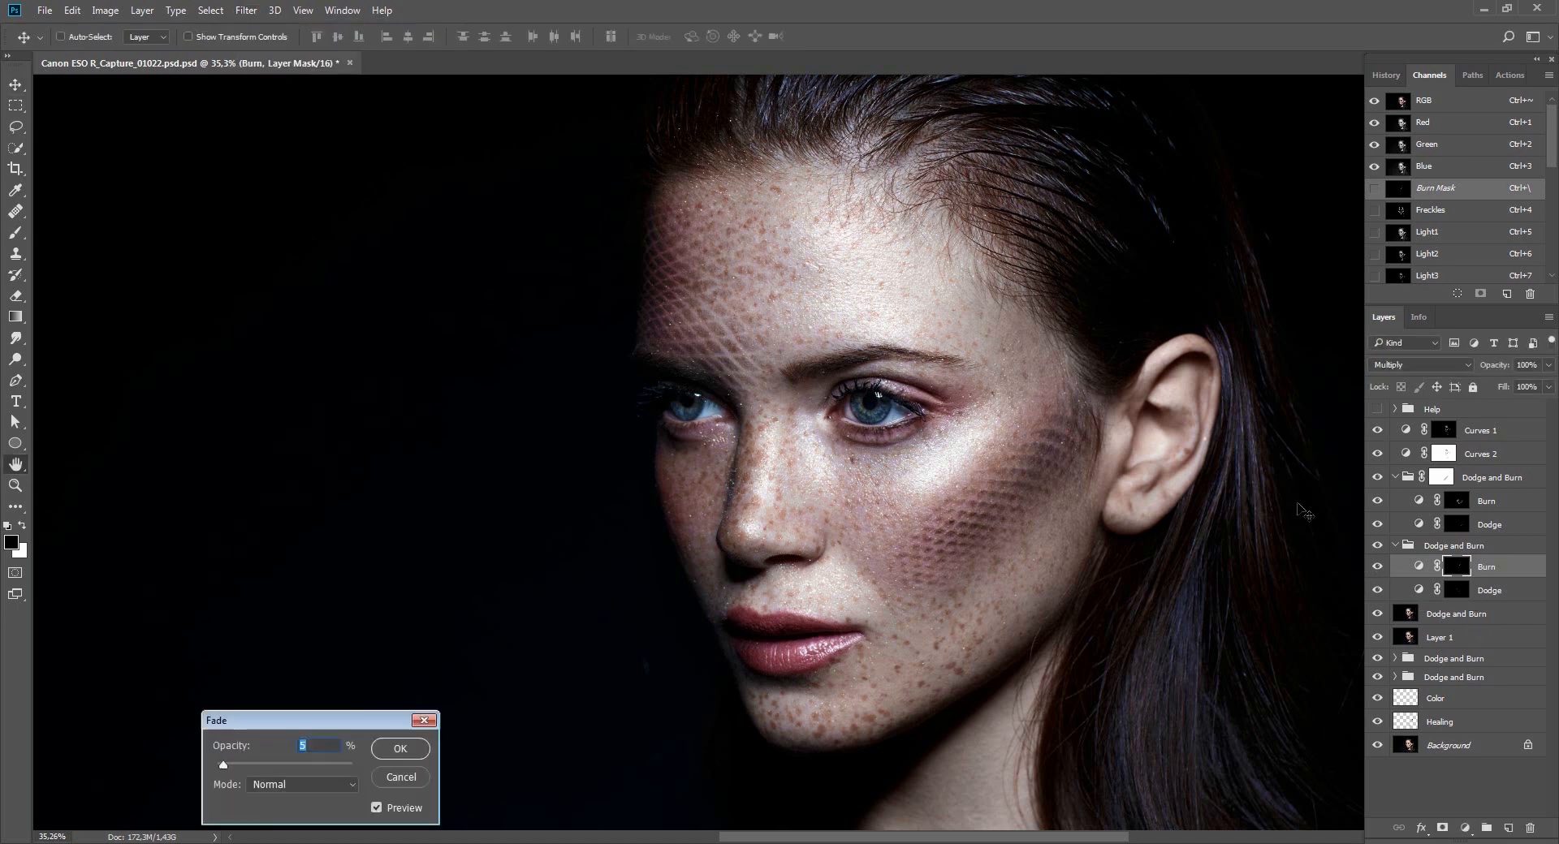
key(Return)
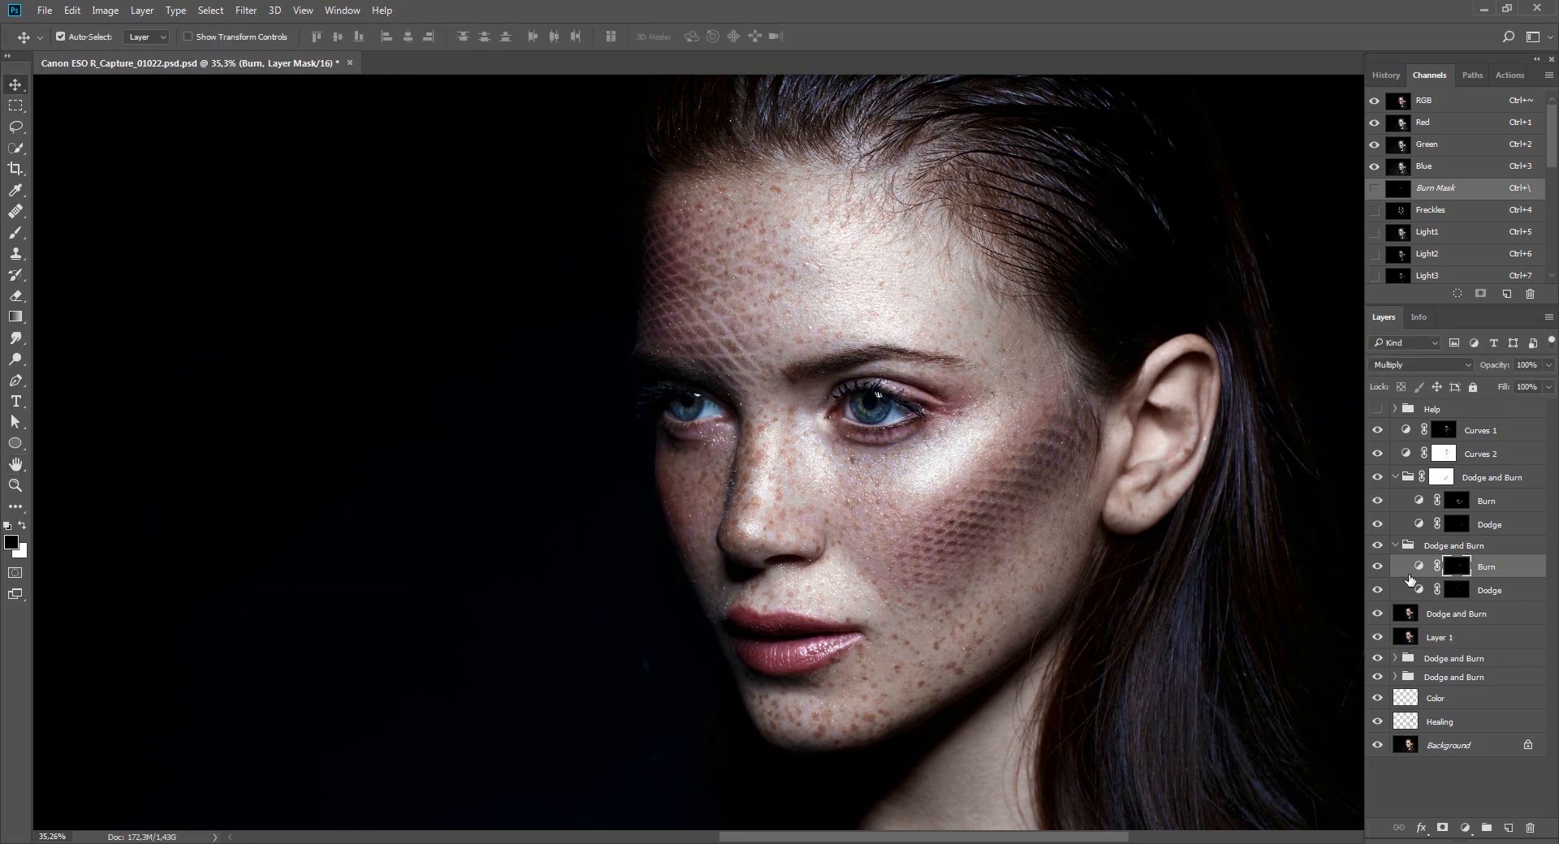
Toggle the lower group's Burn layer to compare the portrait with and without the burning.
click(1377, 570)
click(1377, 570)
click(1377, 574)
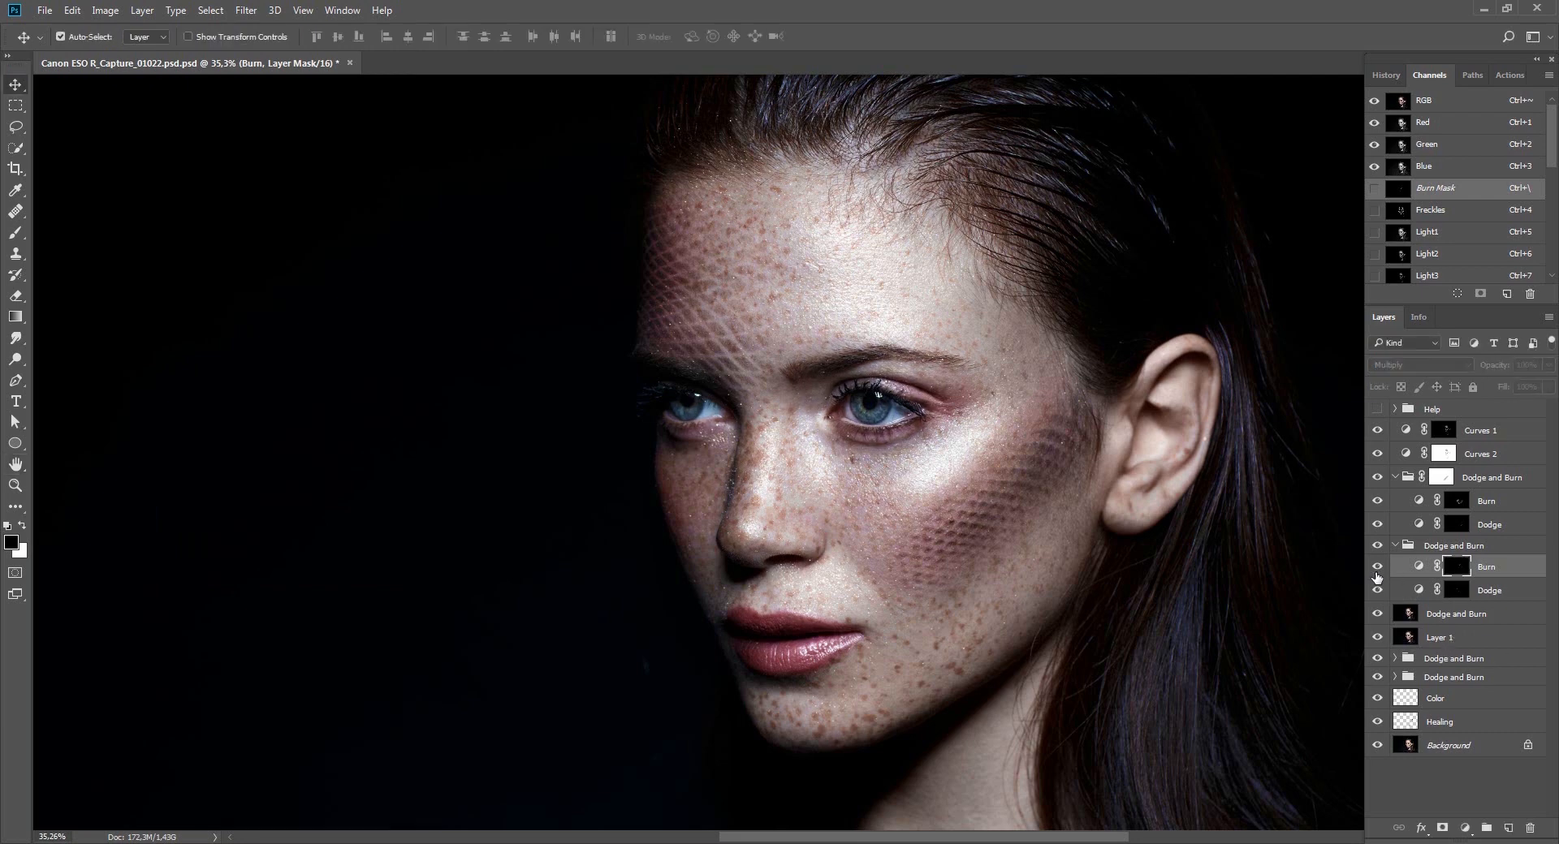
click(1376, 573)
click(1377, 573)
click(1377, 573)
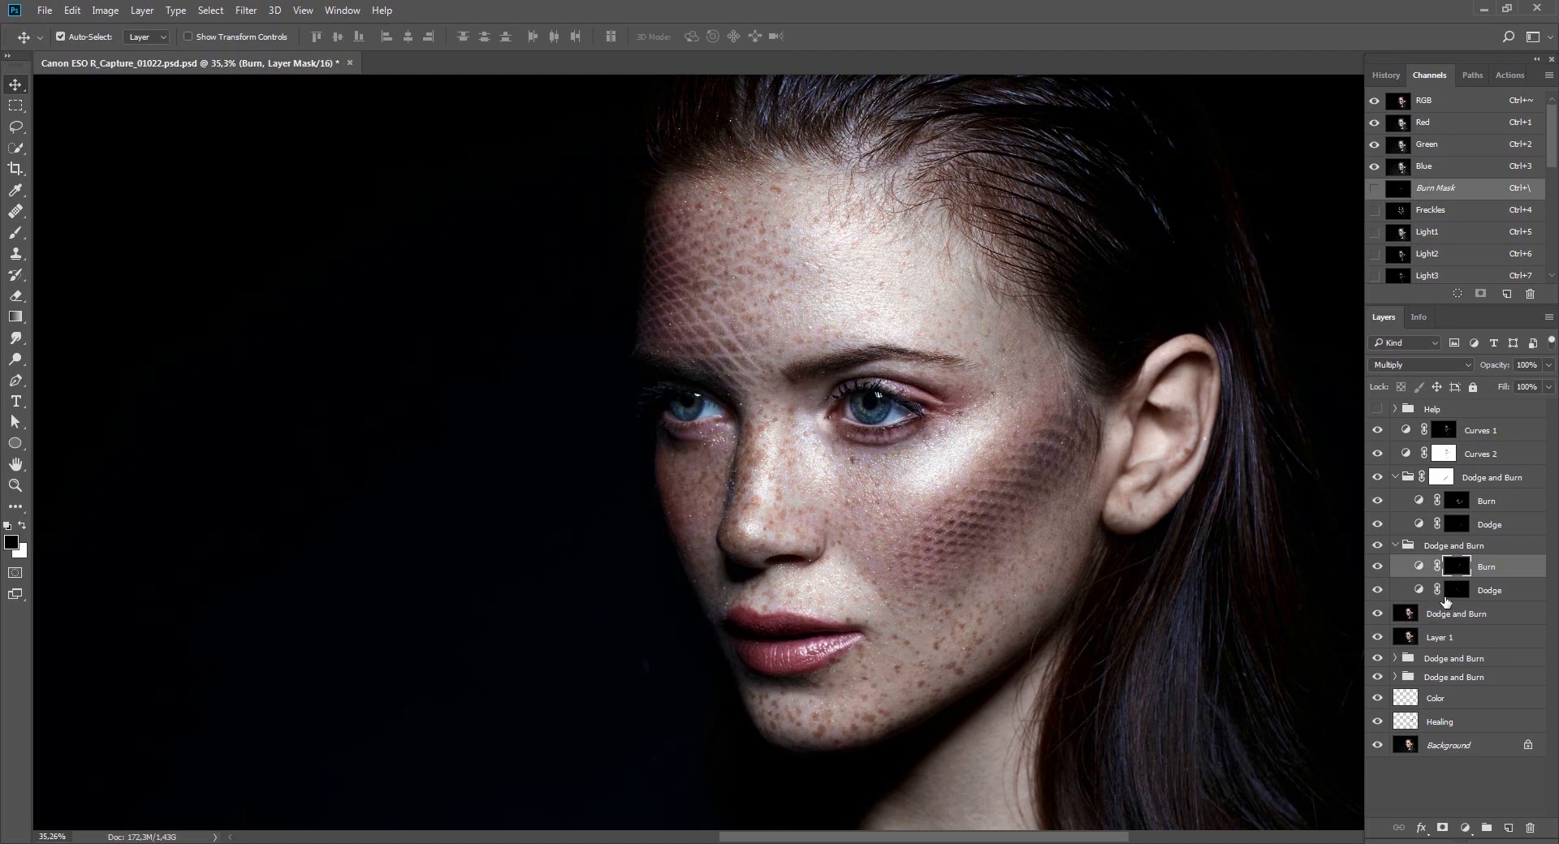
Brush black over parts of the lower group's Burn mask at 50% opacity and 50% flow.
click(1453, 592)
click(1458, 576)
key(b)
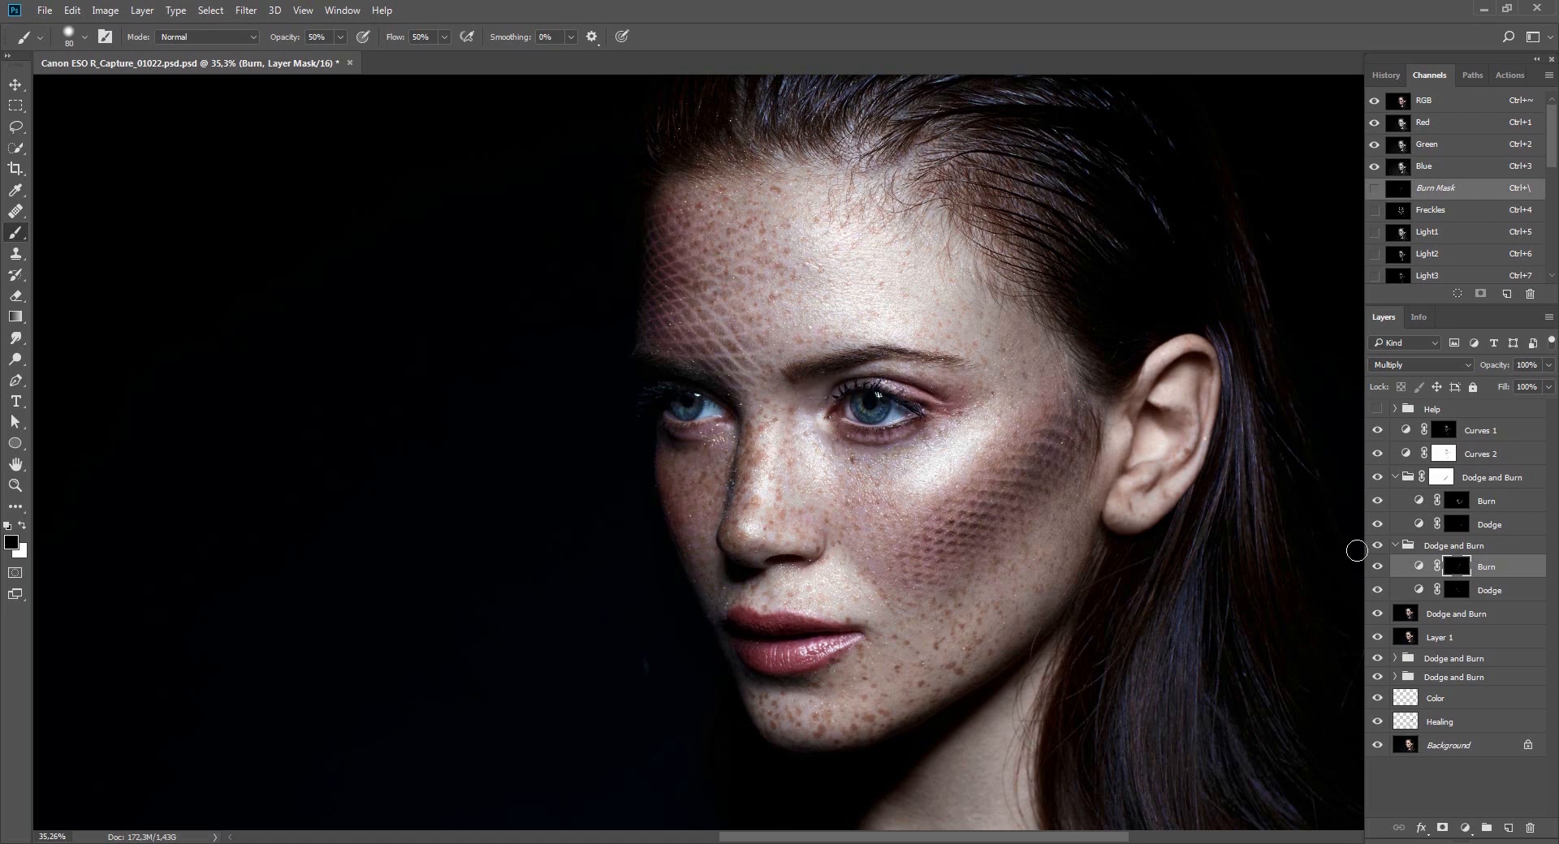
Feather the lower group's Dodge mask by 1 pixel.
click(1458, 592)
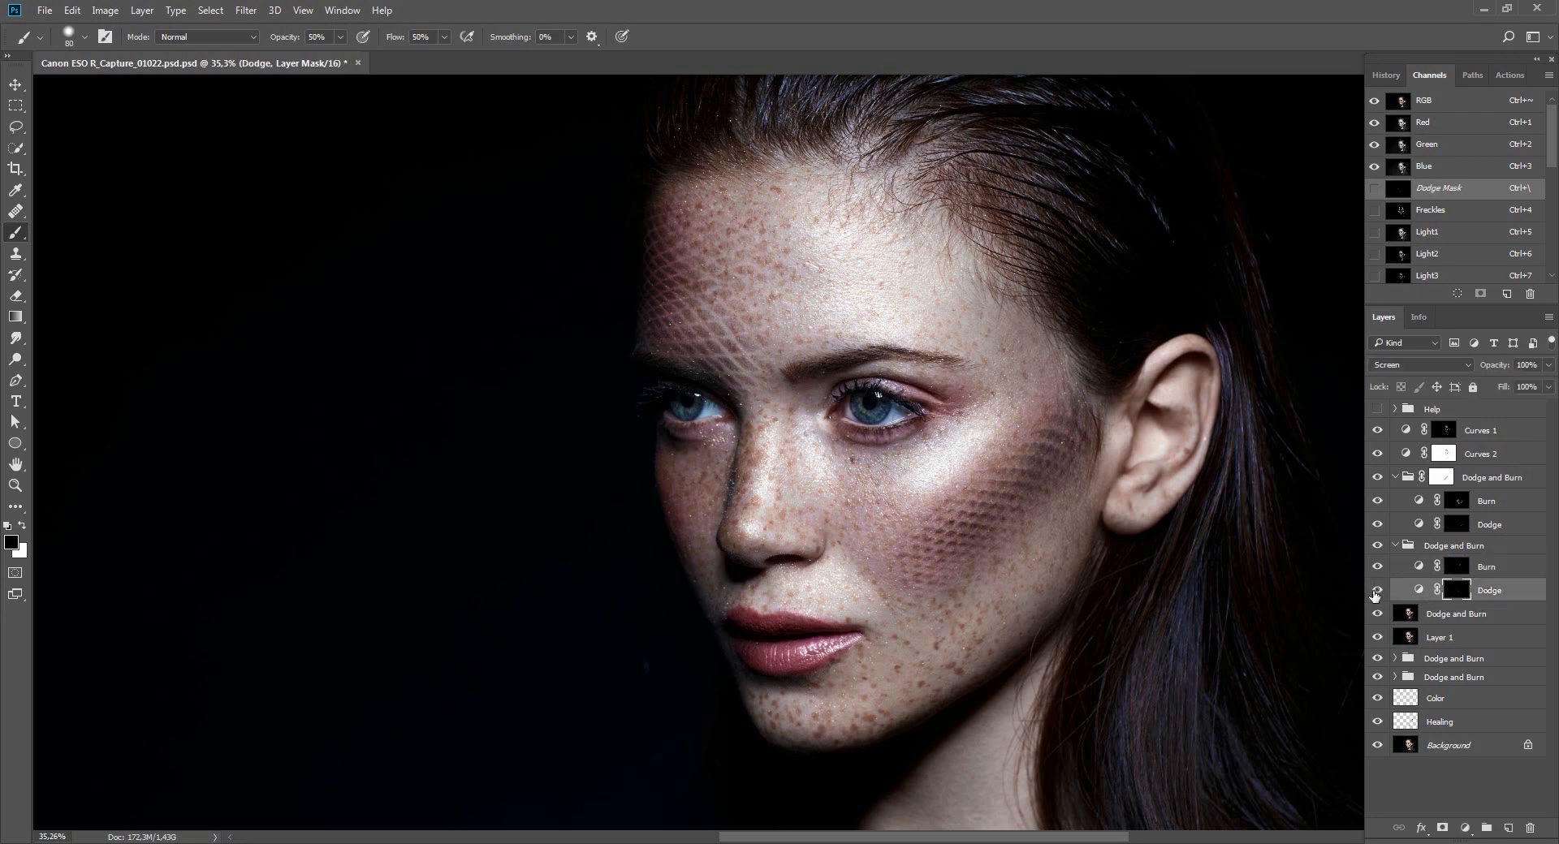
double_click(1419, 591)
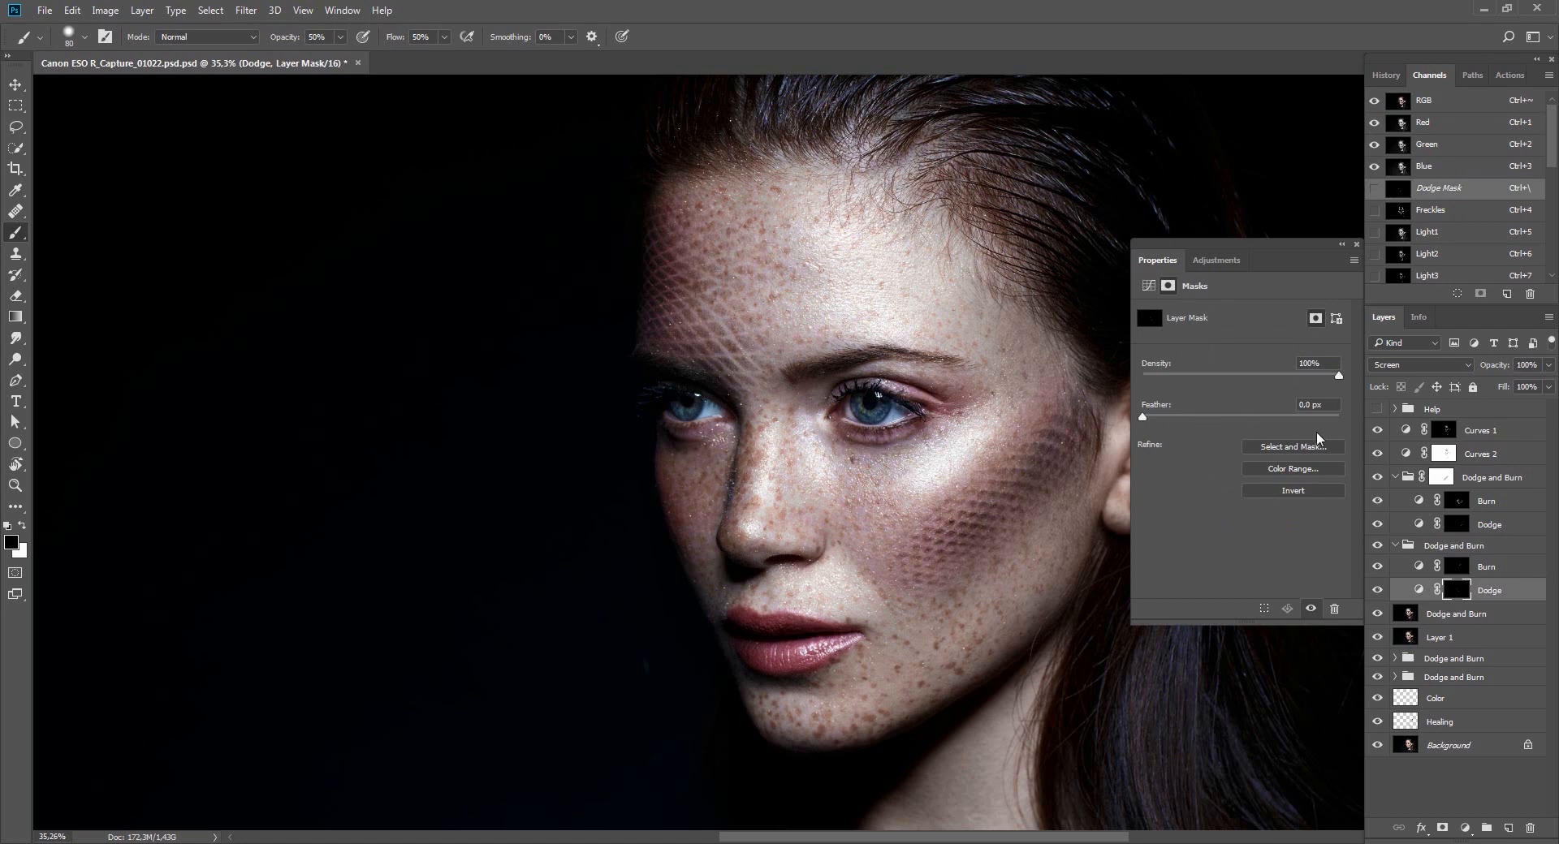
click(1333, 405)
text(1)
key(Return)
click(1356, 242)
key(v)
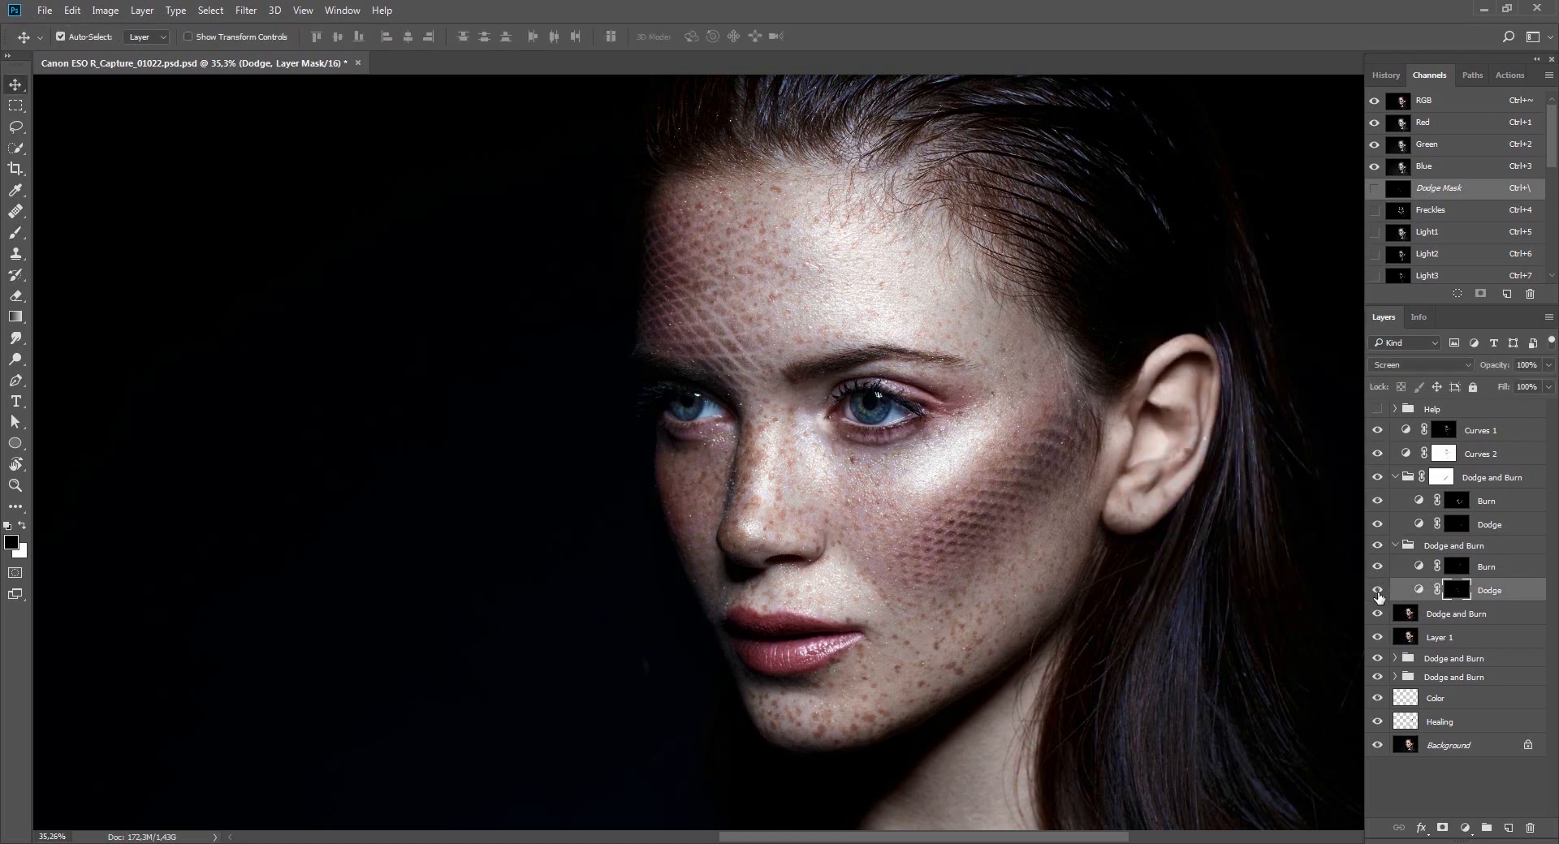
Examine the whole portrait and open the history of edits.
key(z)
drag(933, 429, 879, 453)
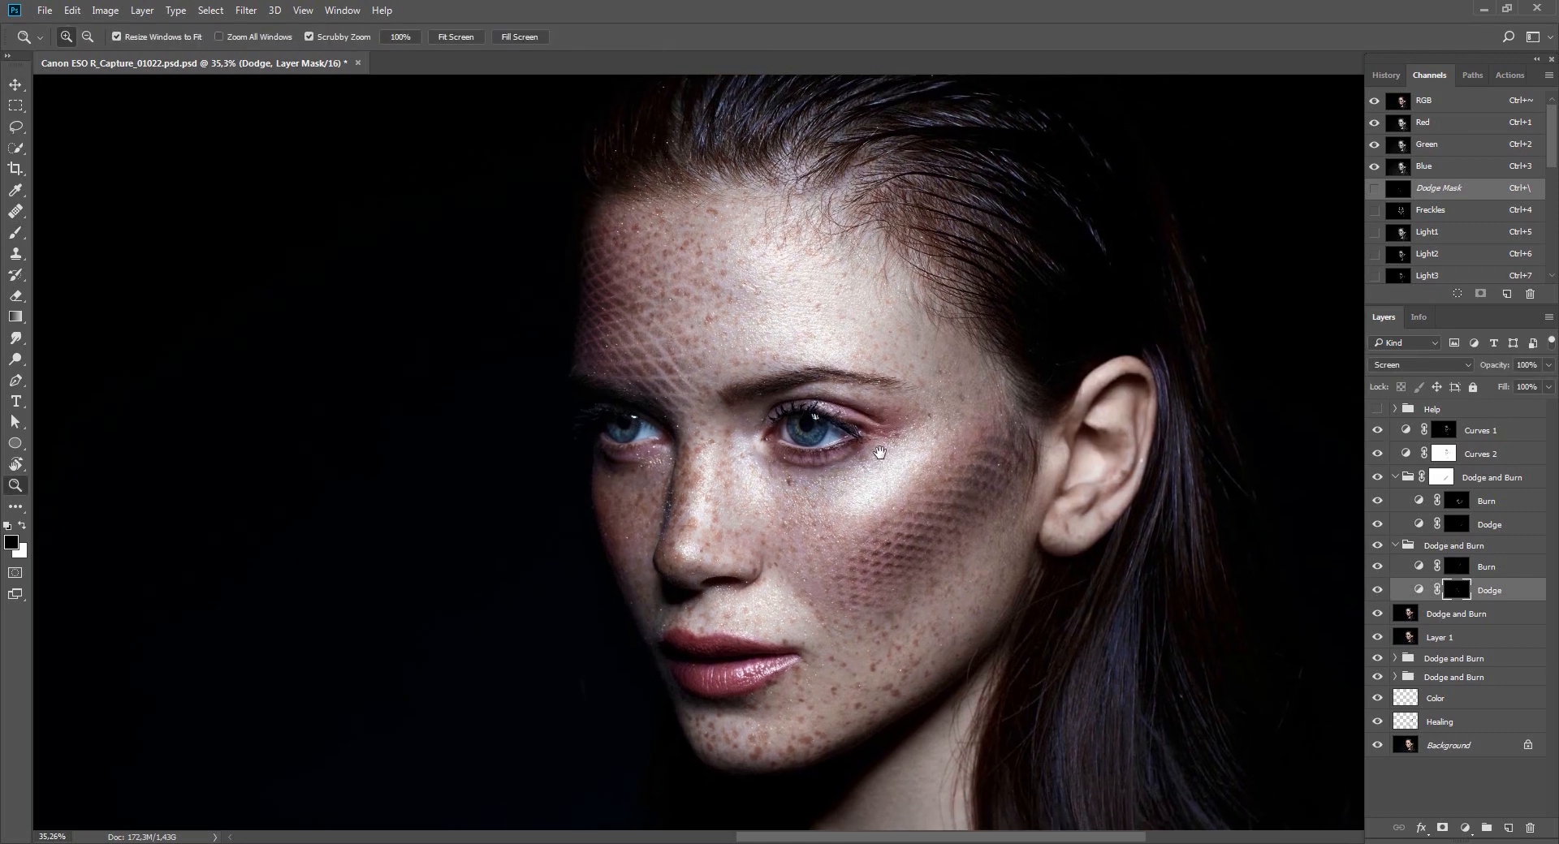
scroll(934, 436, down, 1)
click(1385, 76)
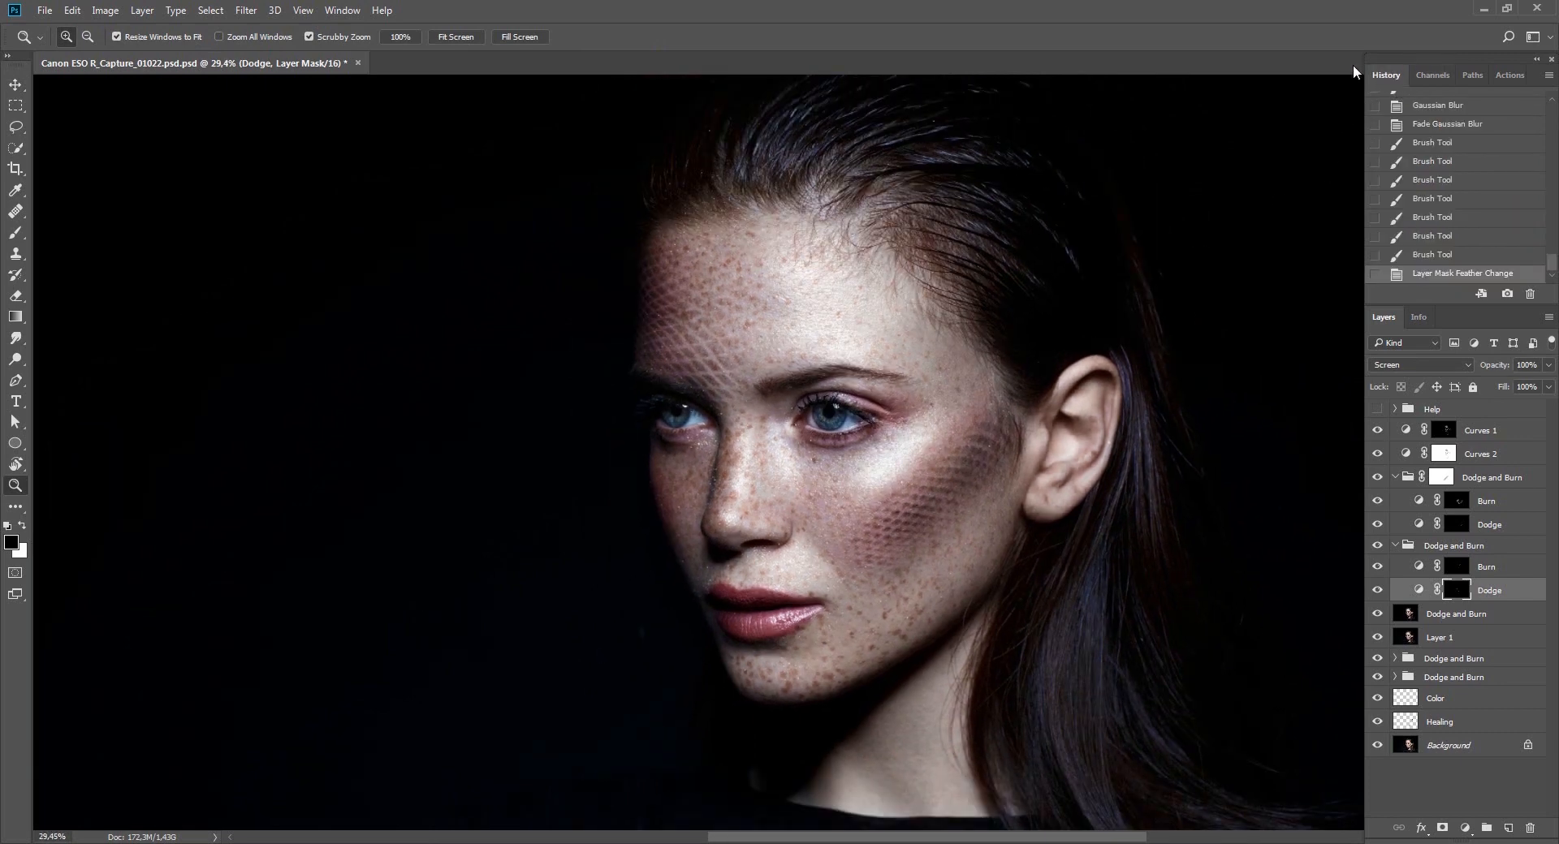
key(ctrl+0)
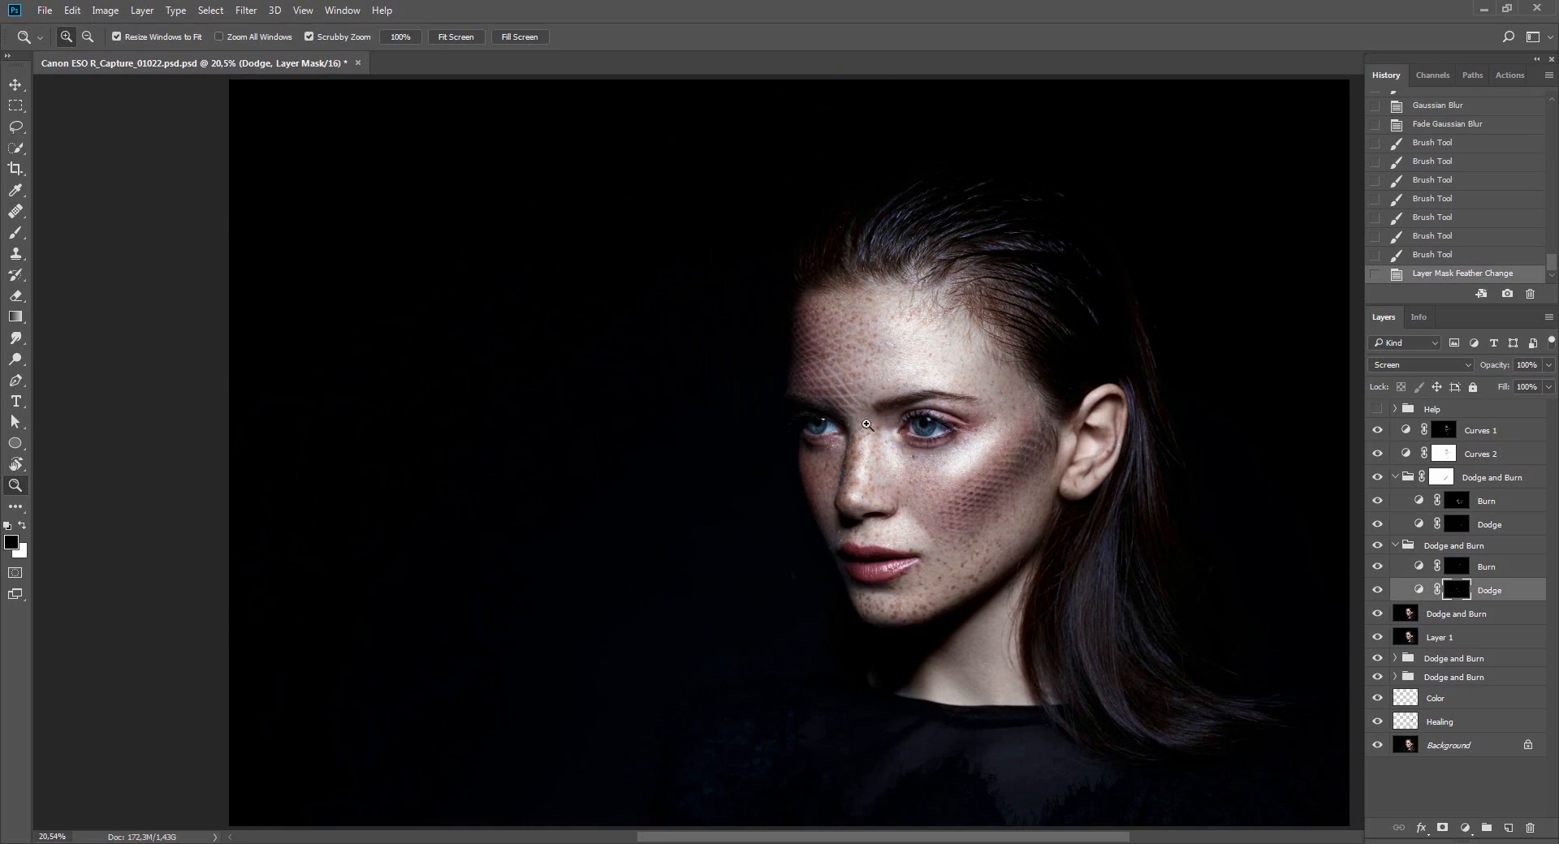
Dodge the upper cheek beside the lit eye with white on the Dodge mask and compare the stroke before and after.
drag(867, 426, 975, 438)
key(r)
drag(1138, 543, 1042, 367)
key(b)
right_click(986, 397)
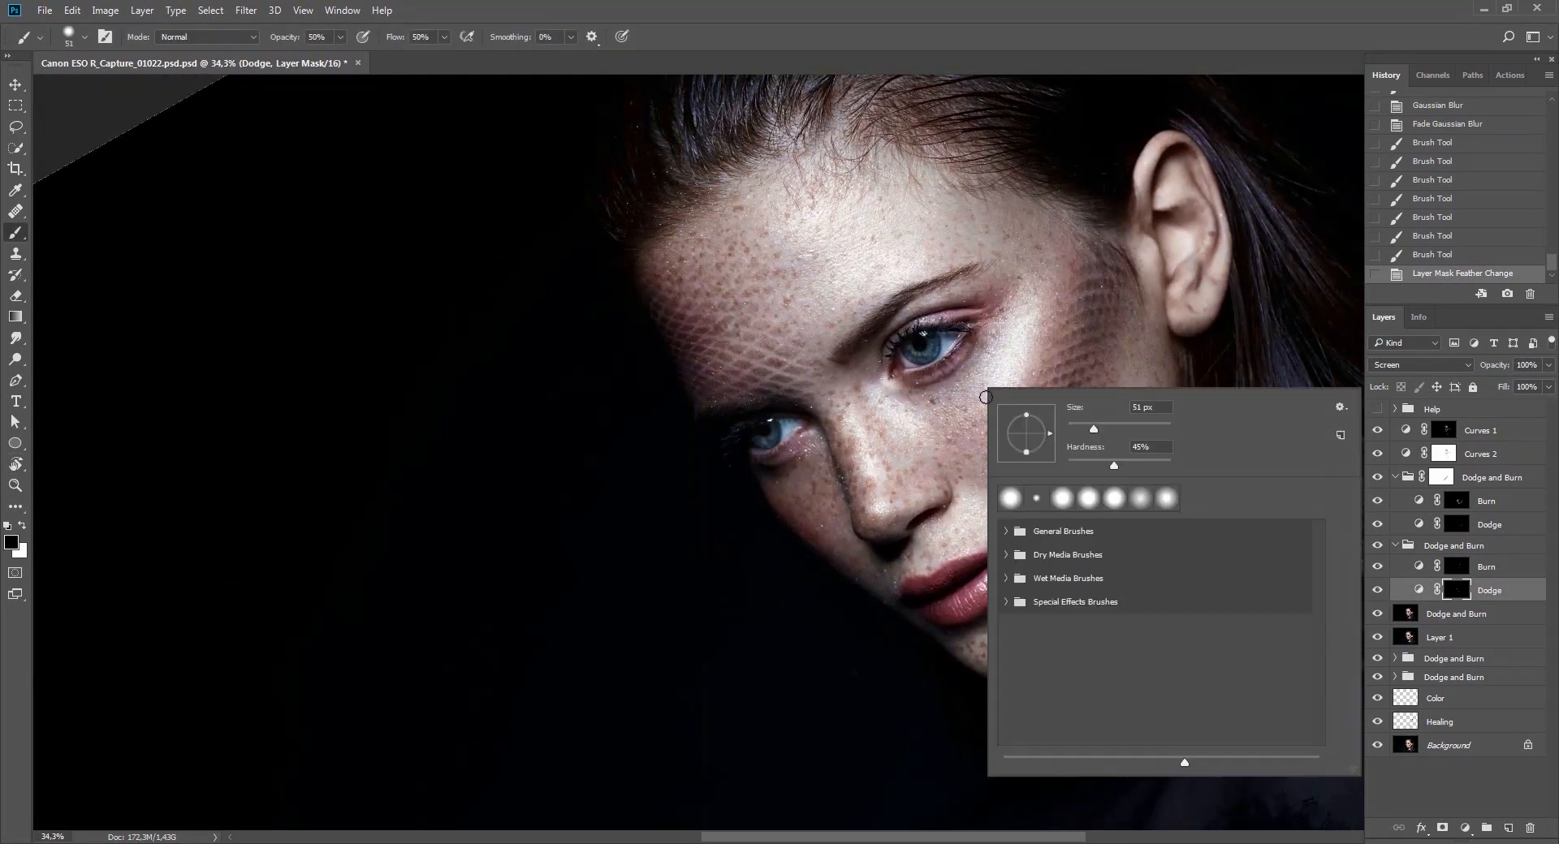
text(50)
key(Return)
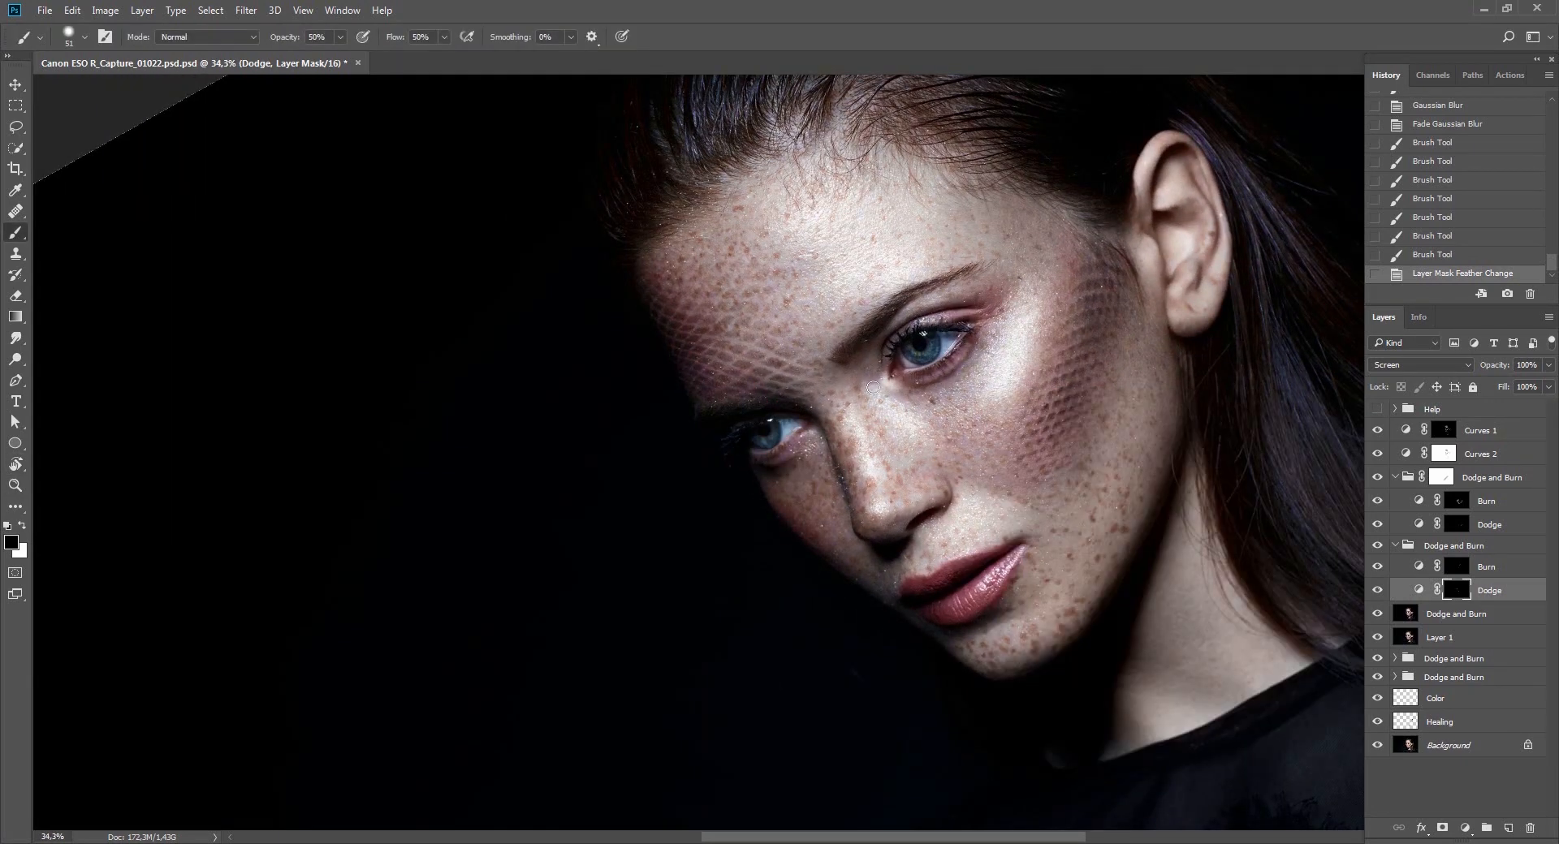
key(x)
drag(992, 343, 964, 374)
key(ctrl+z)
key(ctrl+z)
Continue dodging the cheek under the lit eye at 30% opacity and 1% flow on the Dodge mask.
key(r)
mouse_move(979, 422)
mouse_down()
mouse_move(910, 536)
mouse_move(772, 593)
mouse_up()
drag(884, 547, 895, 426)
key(r)
drag(767, 478, 763, 465)
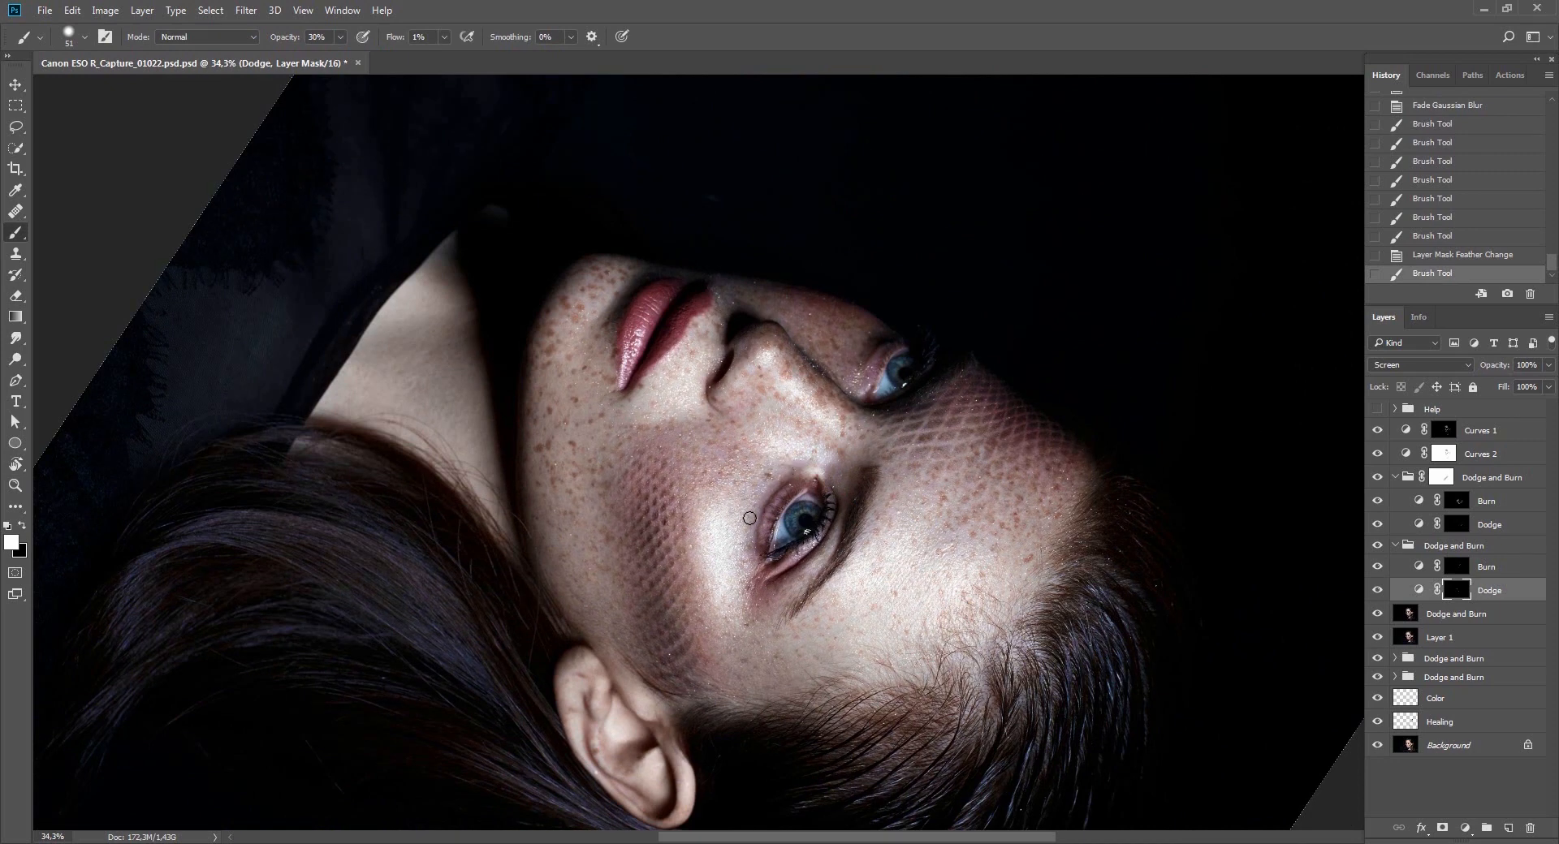
mouse_move(755, 468)
mouse_down()
mouse_move(719, 488)
mouse_move(712, 451)
mouse_move(706, 506)
mouse_move(732, 473)
mouse_up()
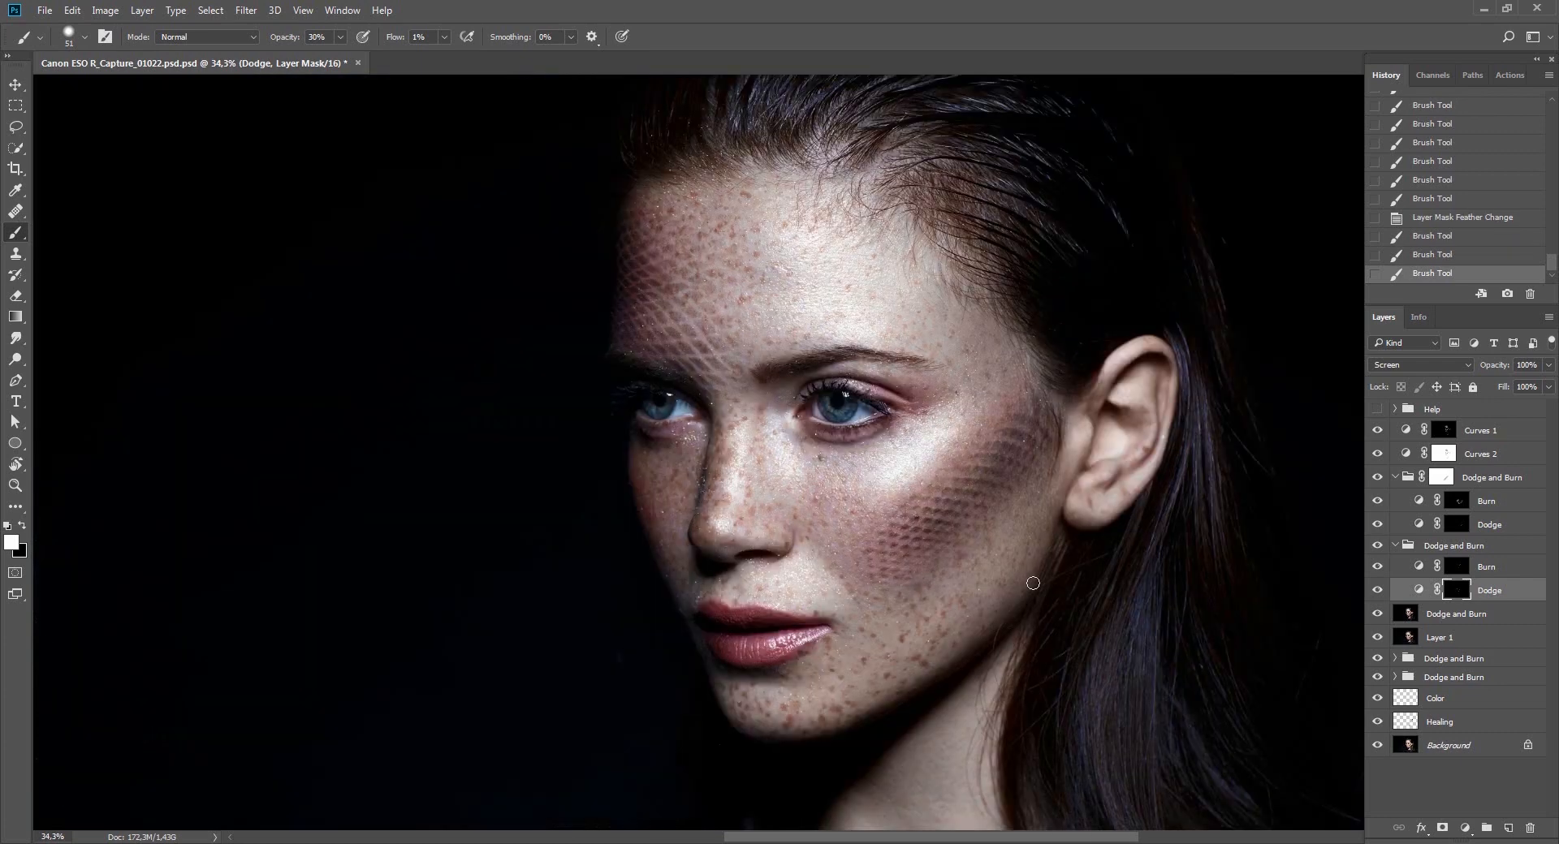
key(r)
mouse_move(1033, 583)
mouse_down()
mouse_move(877, 405)
mouse_move(1270, 442)
mouse_up()
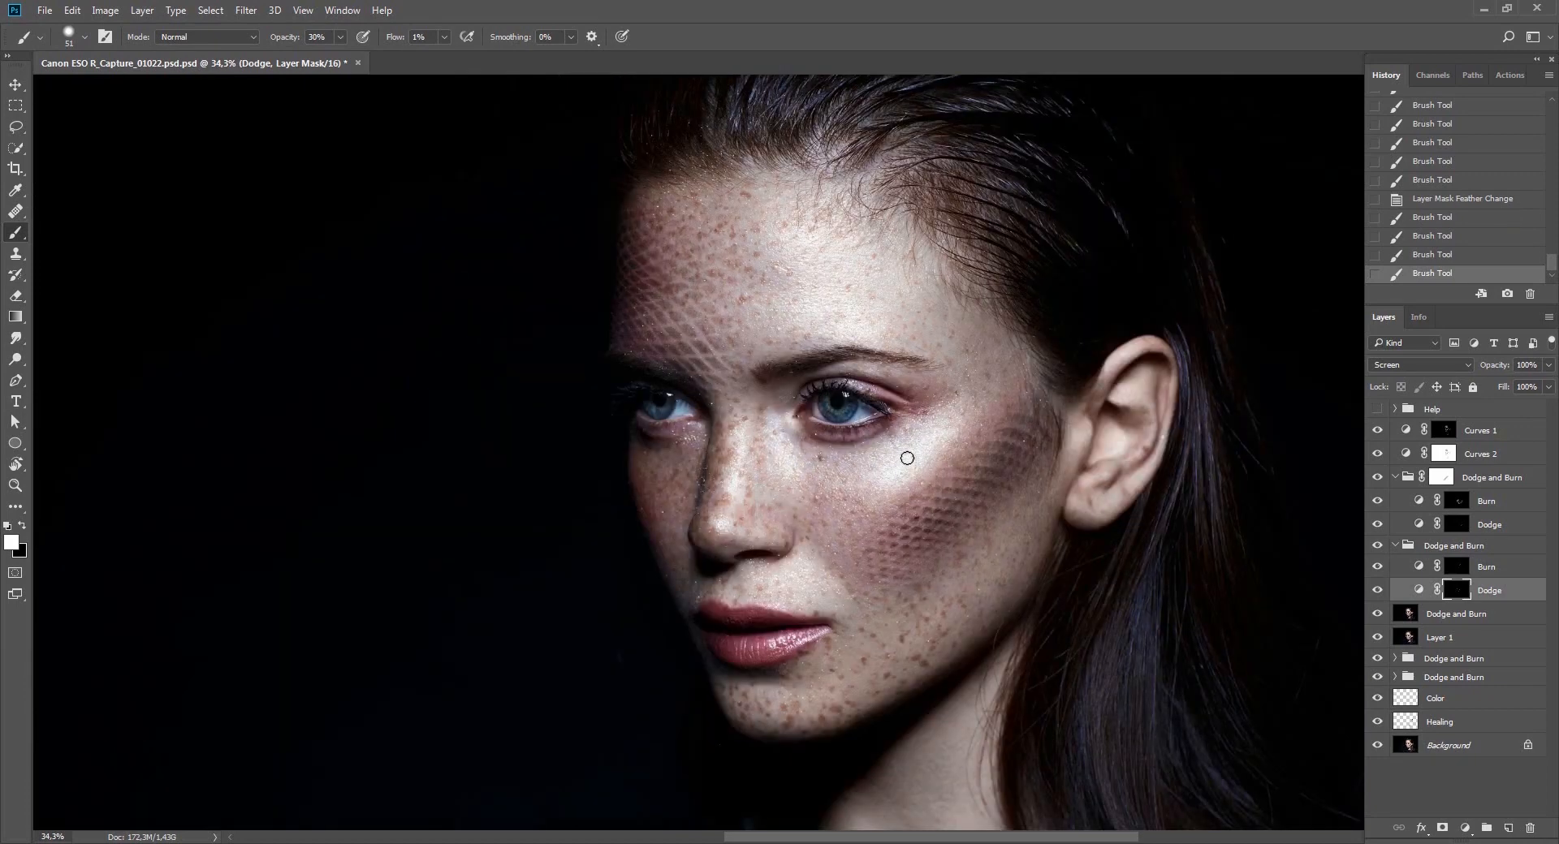
Dodge the cheek under the lit eye and the shadowed cheek down beside the mouth on the lower group's Dodge mask.
drag(907, 458, 857, 471)
mouse_move(695, 462)
mouse_down()
mouse_move(647, 458)
mouse_move(718, 444)
mouse_move(650, 461)
mouse_move(691, 446)
mouse_move(646, 486)
mouse_move(660, 522)
mouse_move(674, 467)
mouse_move(682, 501)
mouse_up()
drag(679, 528, 675, 615)
Enlarge the brush to 125 px, trying it over the lower group's Burn mask and ending on its Dodge mask.
key(h)
scroll(962, 467, down, 3)
key(r)
mouse_move(1137, 452)
mouse_down()
mouse_move(975, 207)
mouse_move(1006, 343)
mouse_up()
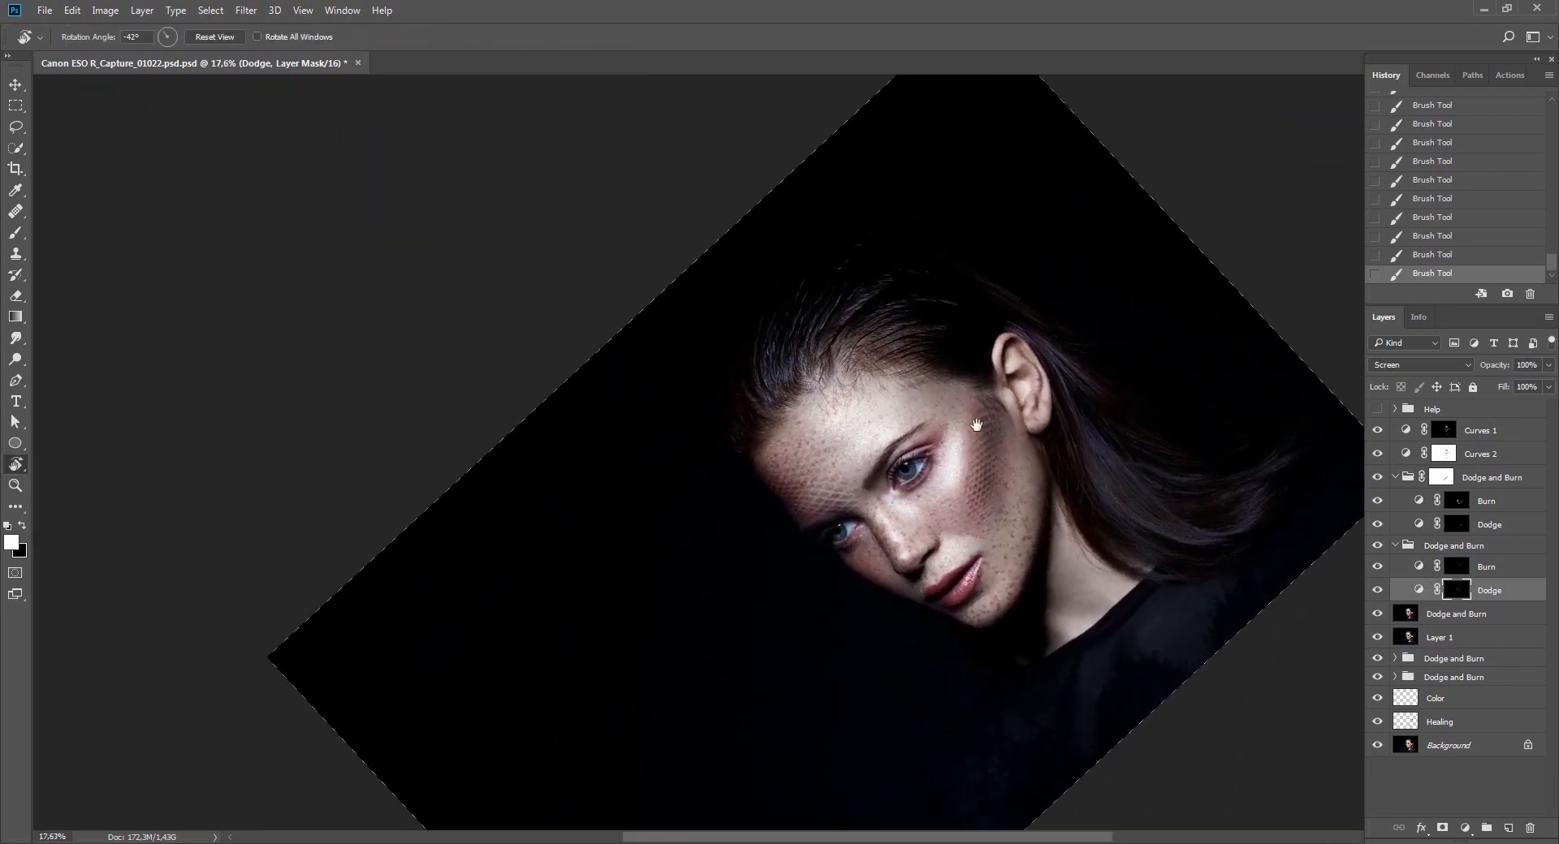
click(1453, 567)
key(b)
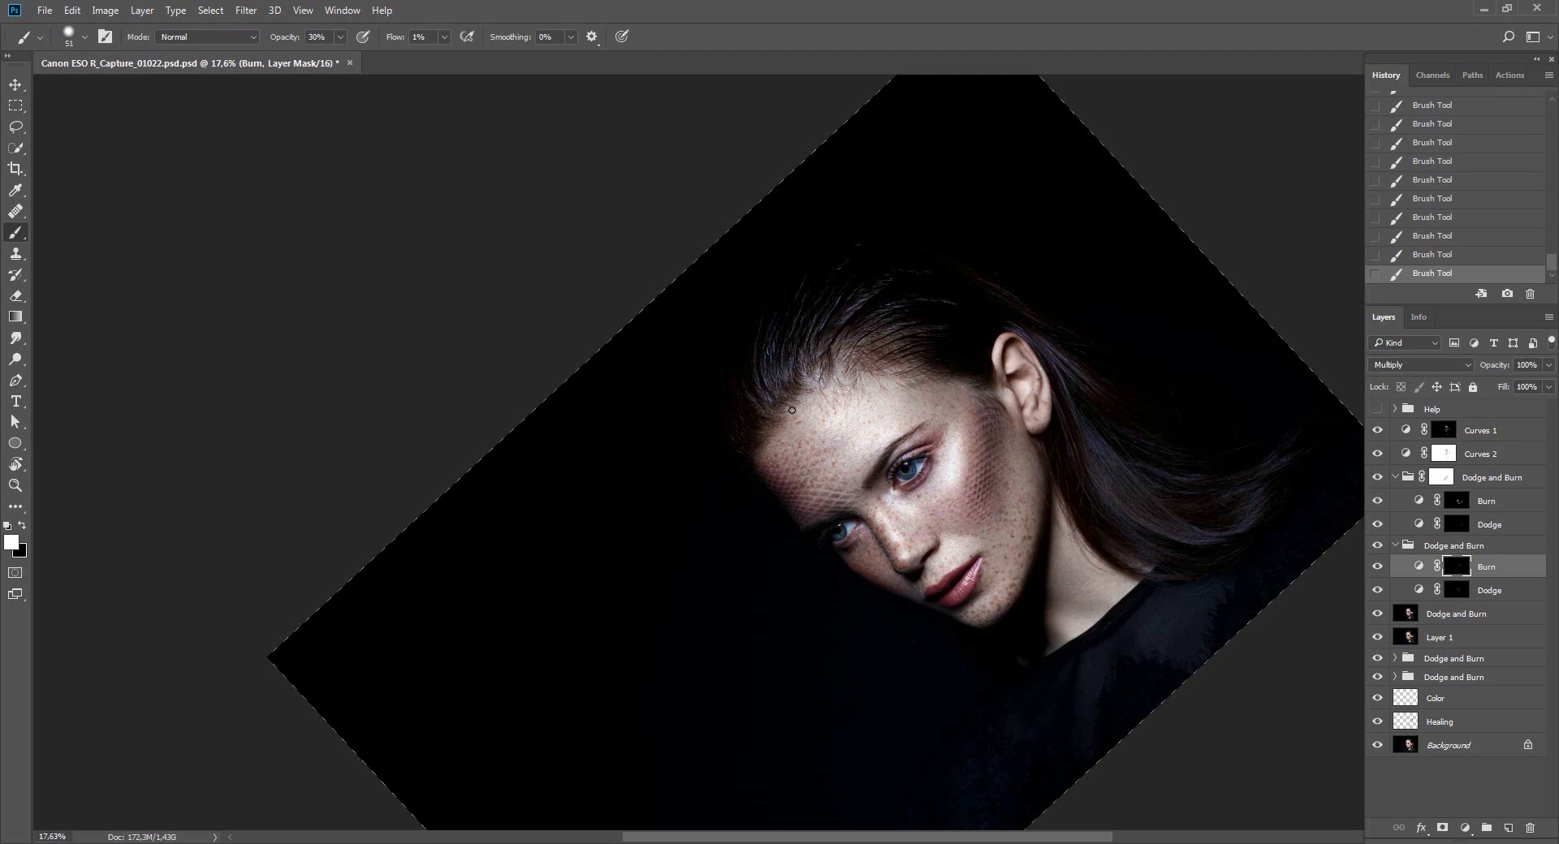
key(bracketright)
key(bracketright)
key(bracketright)
key(bracketright)
key(bracketright)
key(bracketleft)
key(bracketleft)
key(bracketleft)
key(bracketright)
key(bracketright)
click(1470, 590)
key(bracketleft)
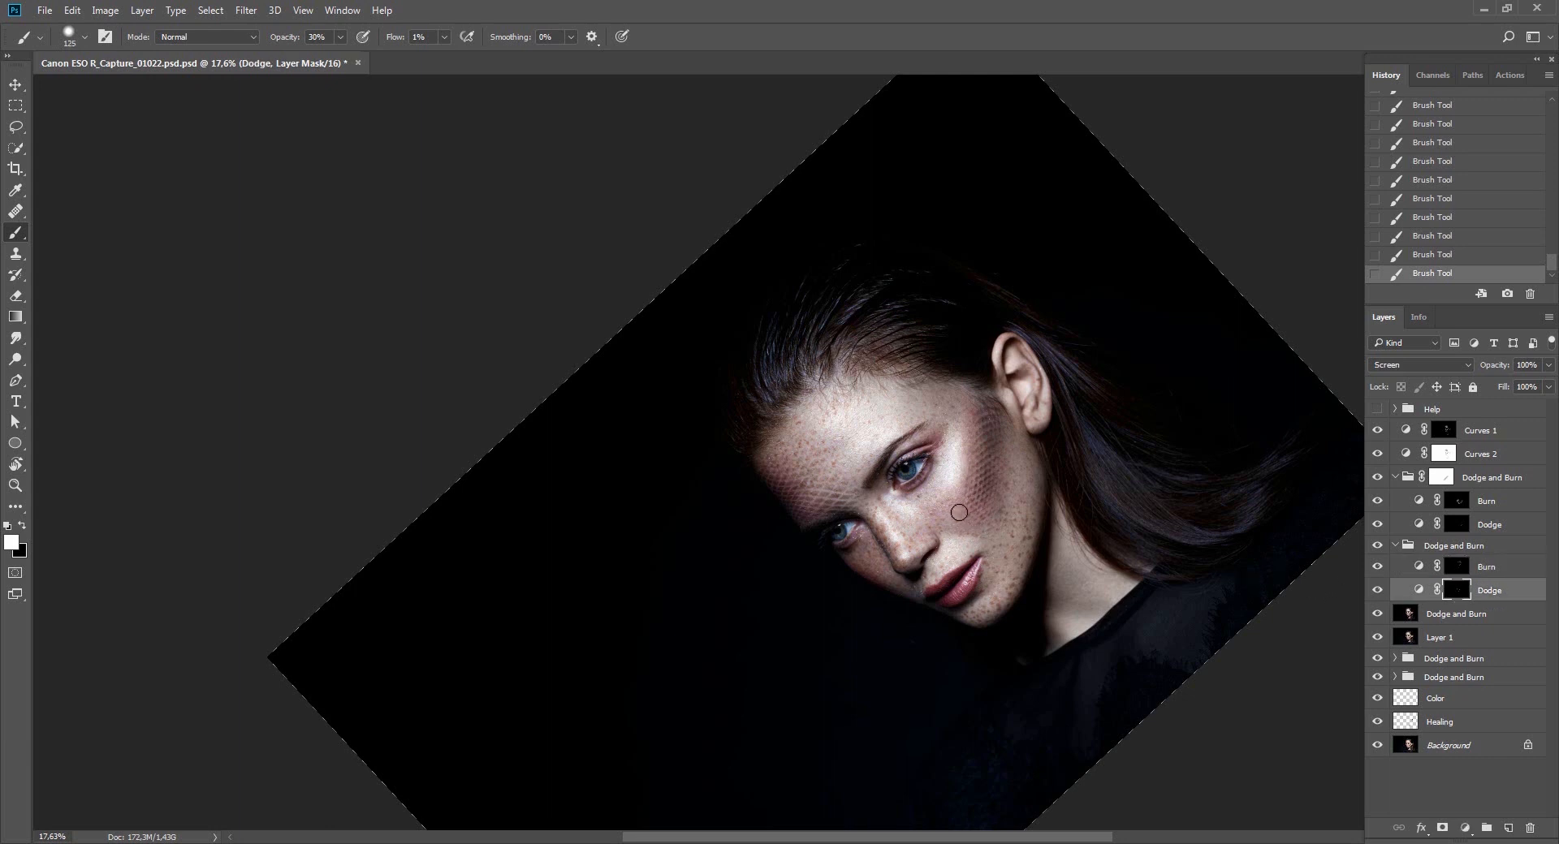
Compare the whole portrait with the lower Dodge and Burn group hidden and shown.
key(Escape)
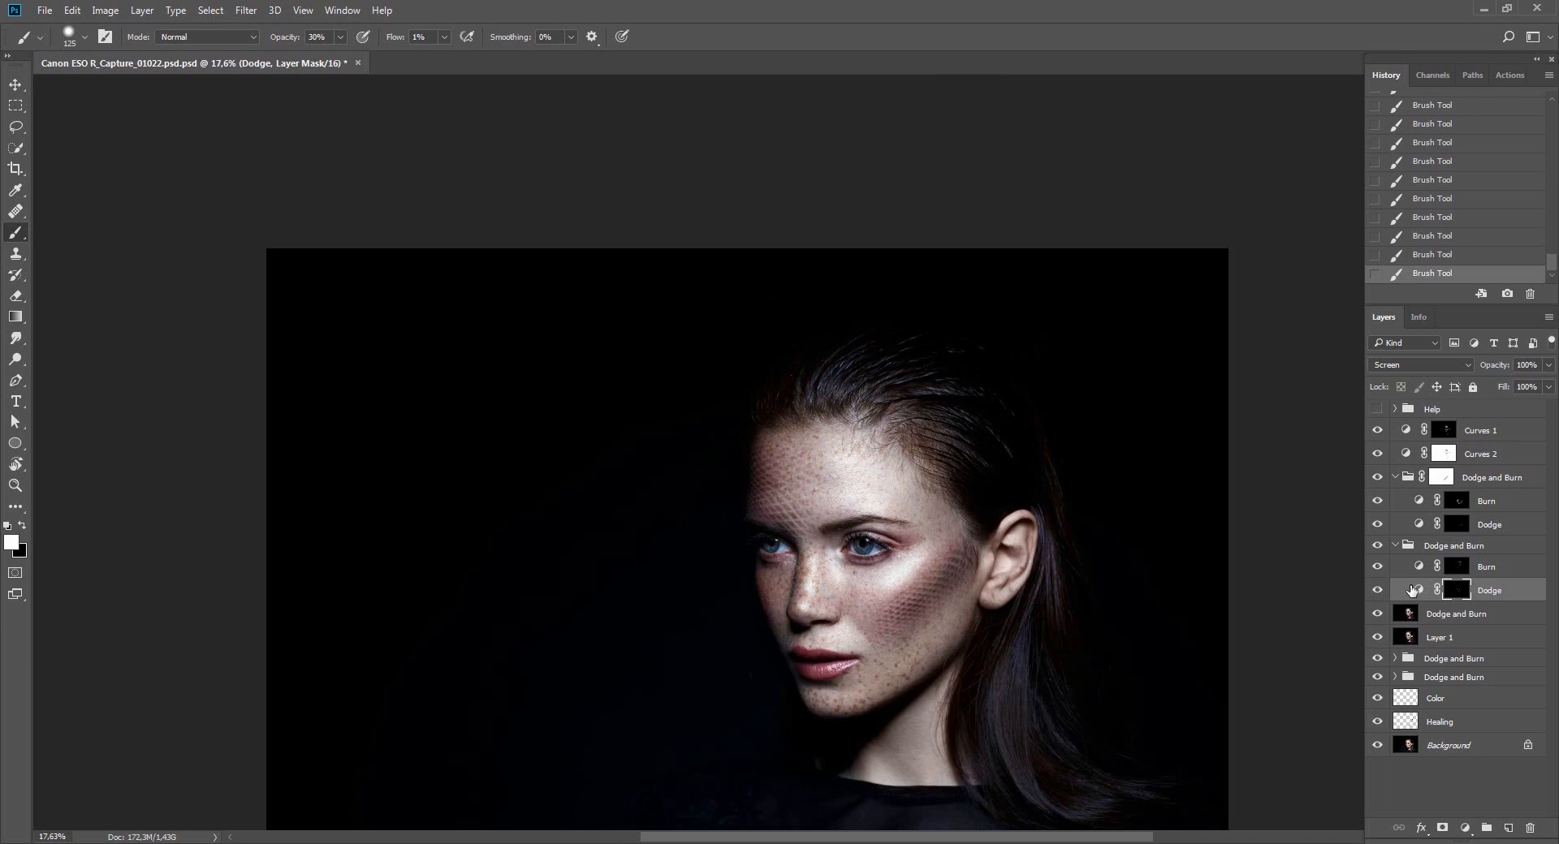
click(1381, 548)
click(1381, 549)
drag(967, 591, 978, 522)
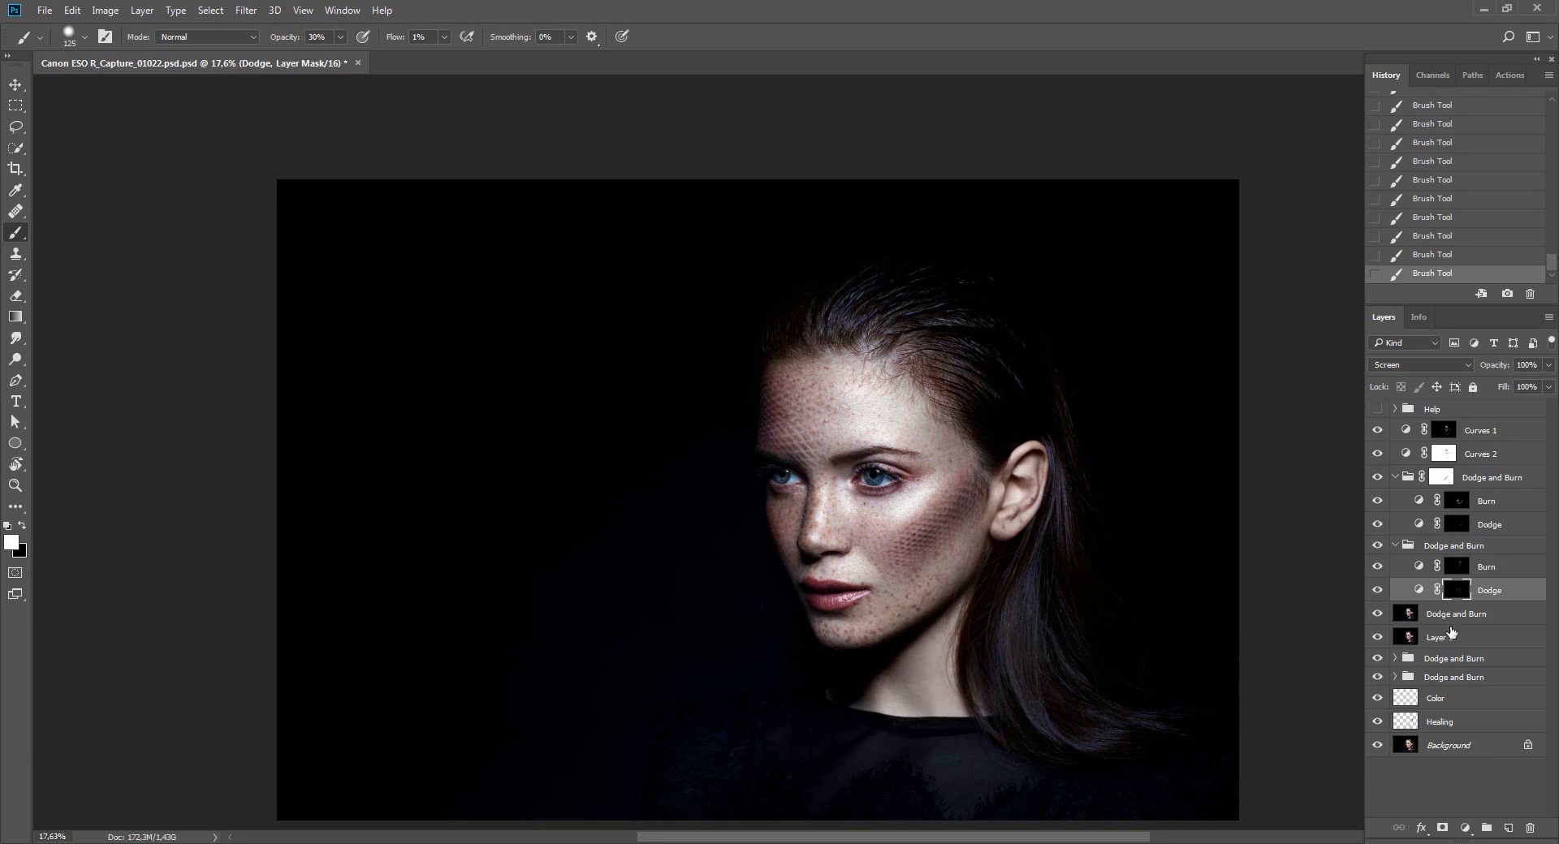
Reduce the brush size for working on the ear and fade the latest stroke on the Dodge mask.
key(ctrl+space)
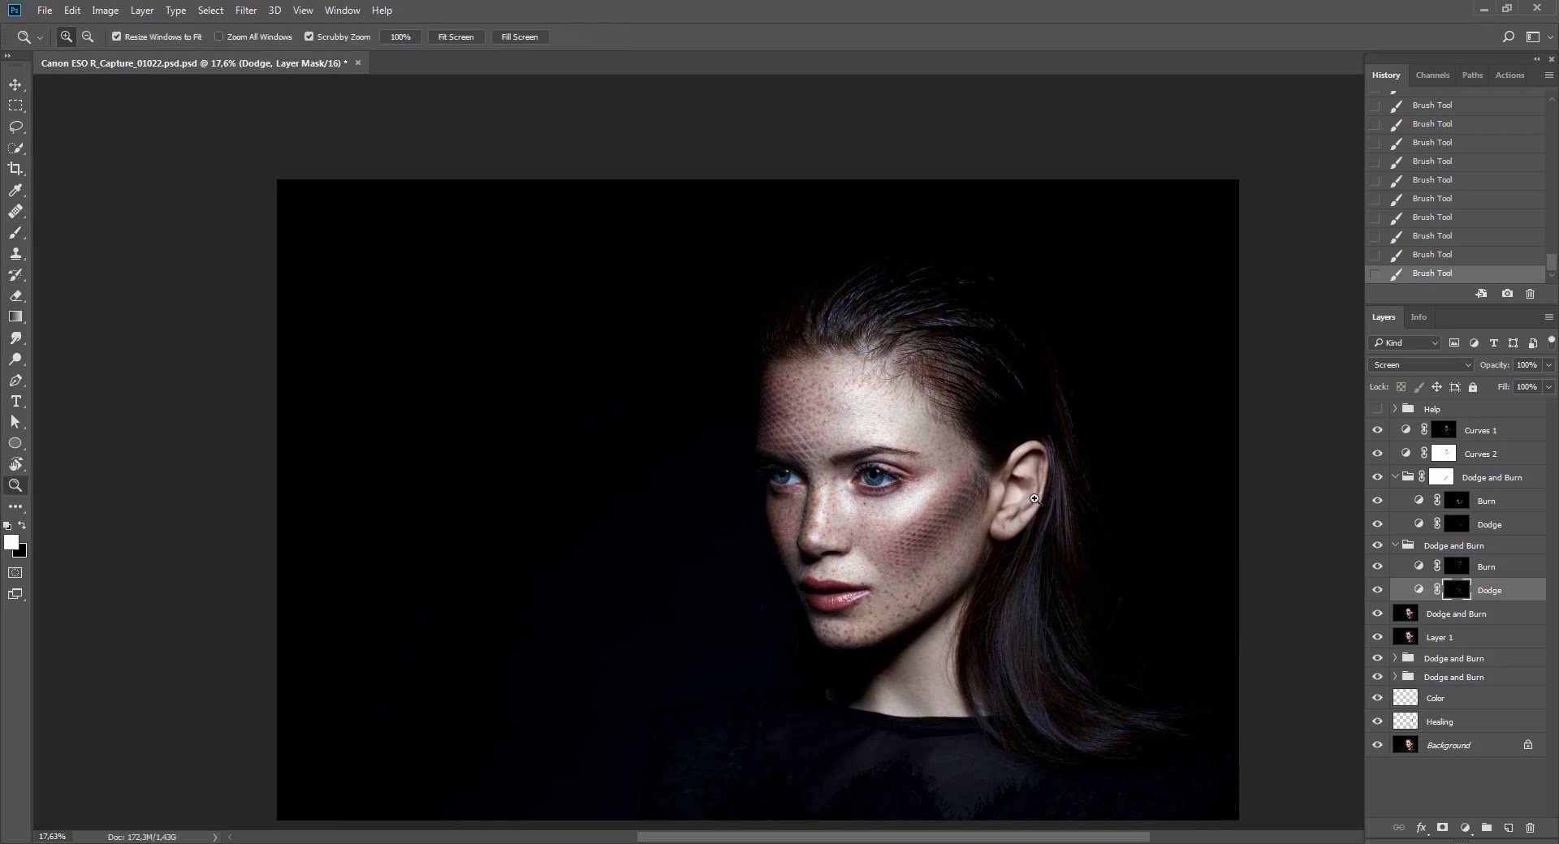
drag(1034, 498, 1092, 546)
key(bracketleft)
key(bracketleft)
key(bracketleft)
key(bracketleft)
key(bracketleft)
key(bracketleft)
key(bracketleft)
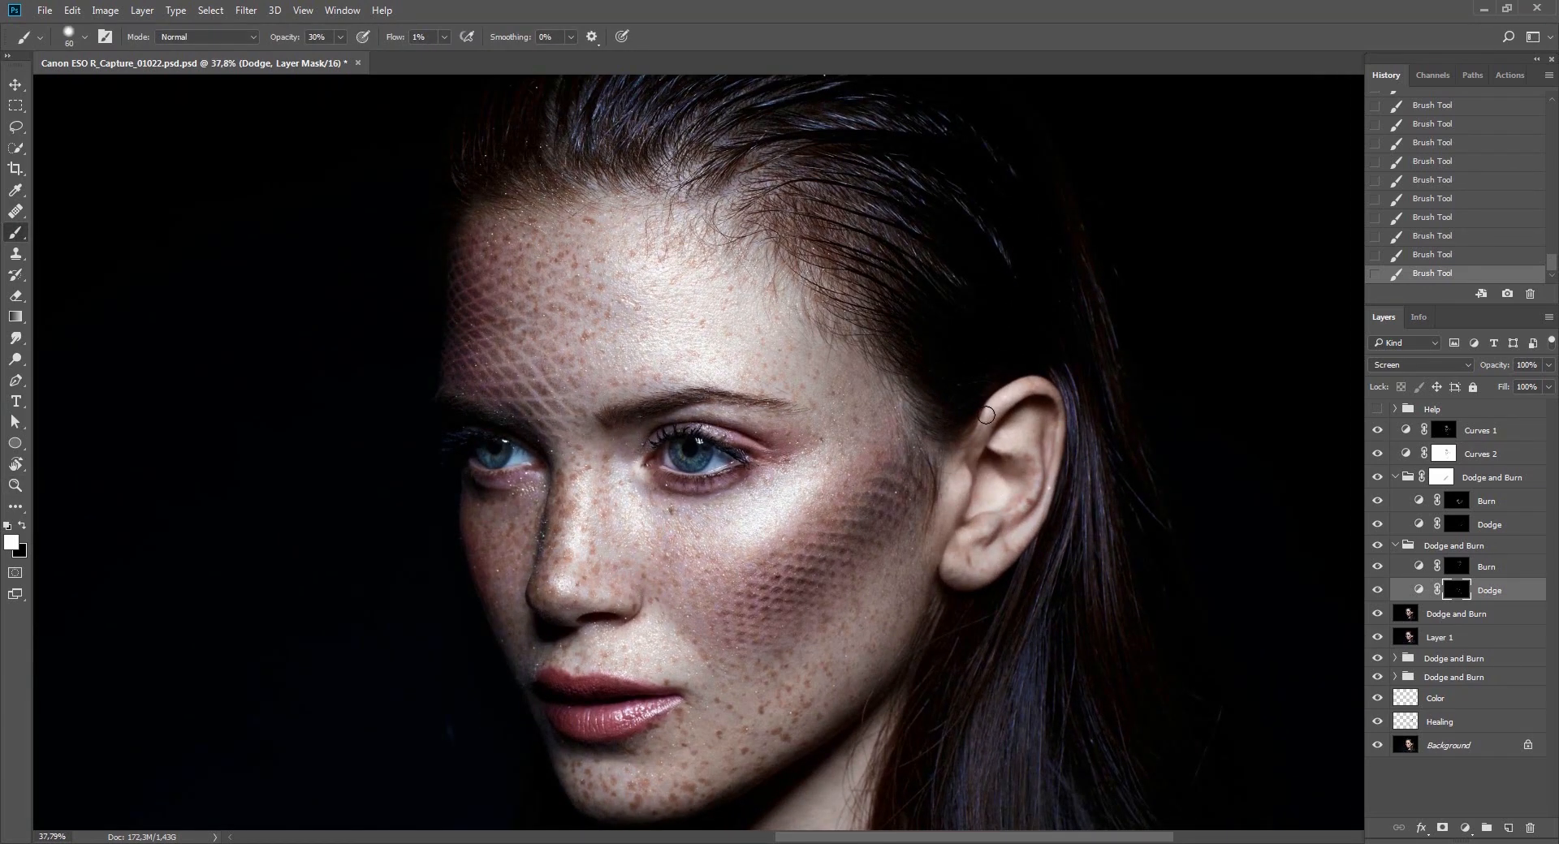
key(bracketright)
key(ctrl+shift+f)
key(Return)
Dodge the ear's rim, inner folds and lobe with white at 30% opacity and 3% flow.
drag(1027, 441, 1040, 482)
drag(1039, 487, 1023, 504)
drag(1021, 506, 1007, 504)
drag(1006, 501, 955, 518)
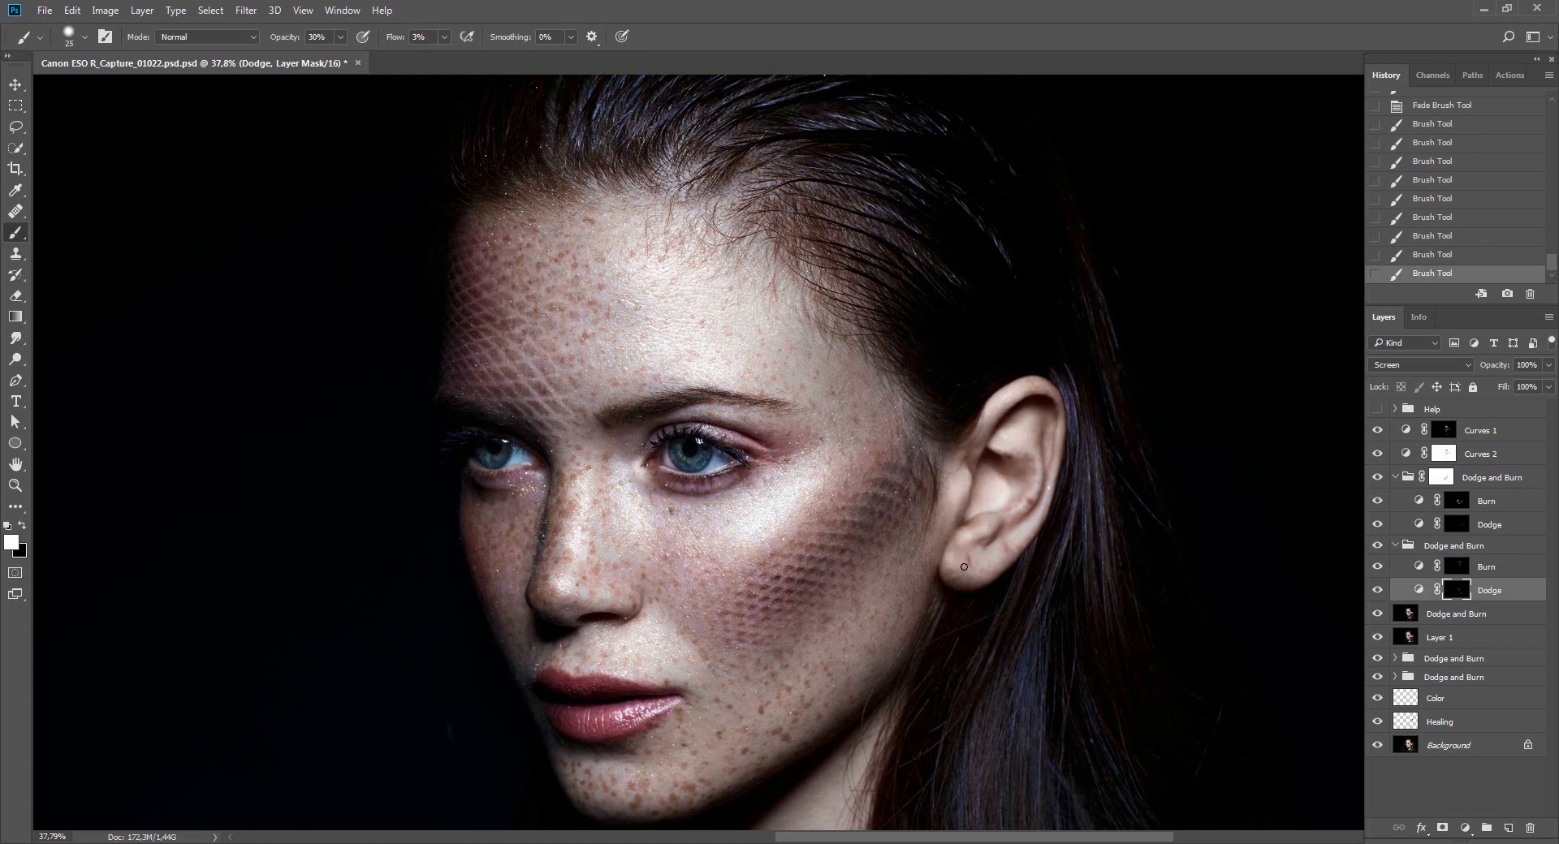
click(952, 566)
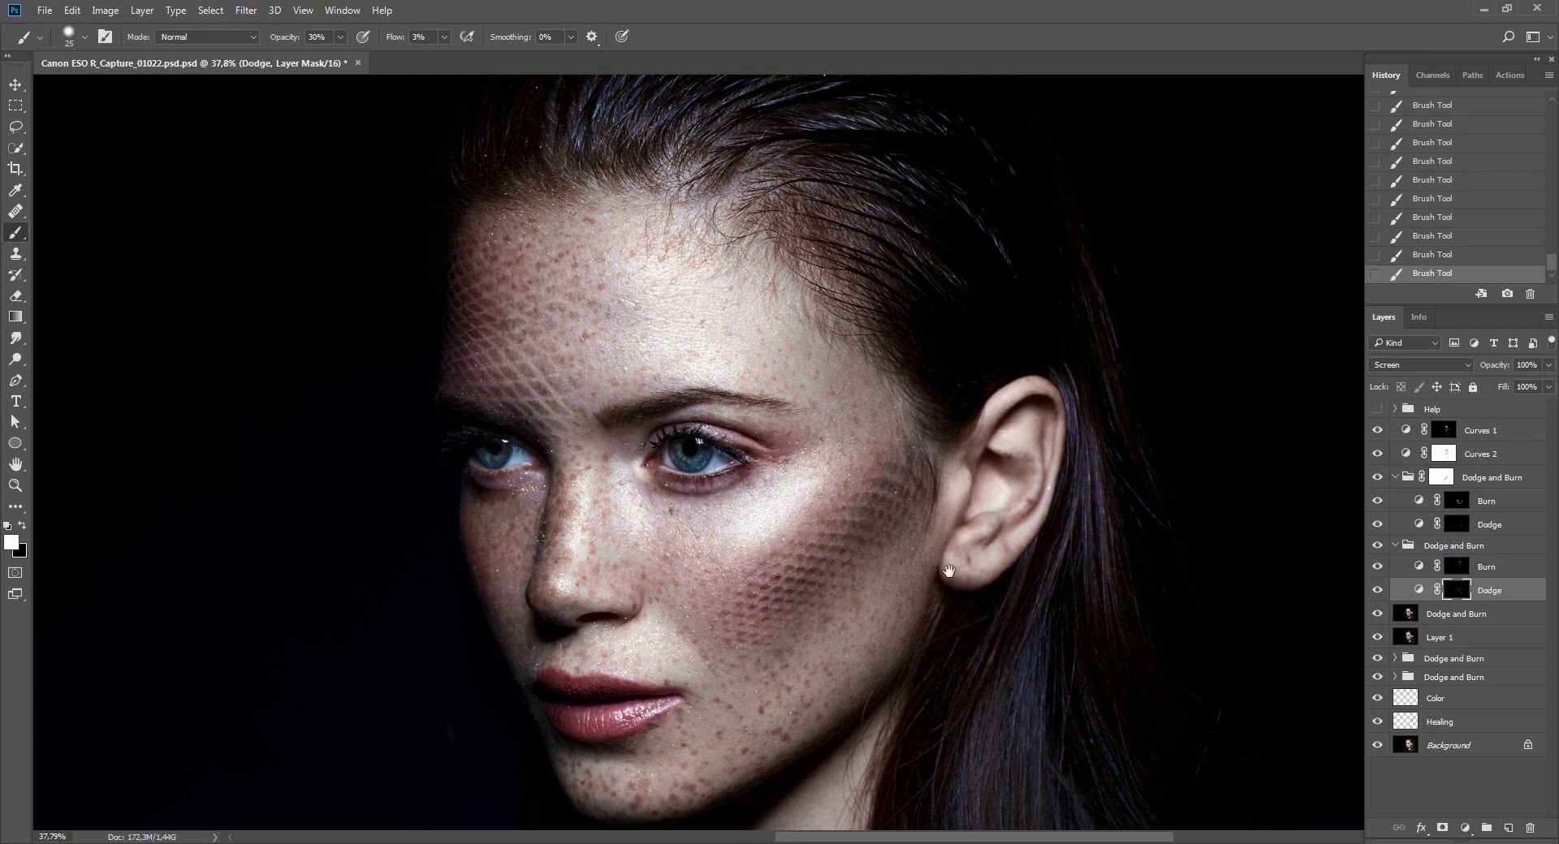
drag(948, 572, 917, 483)
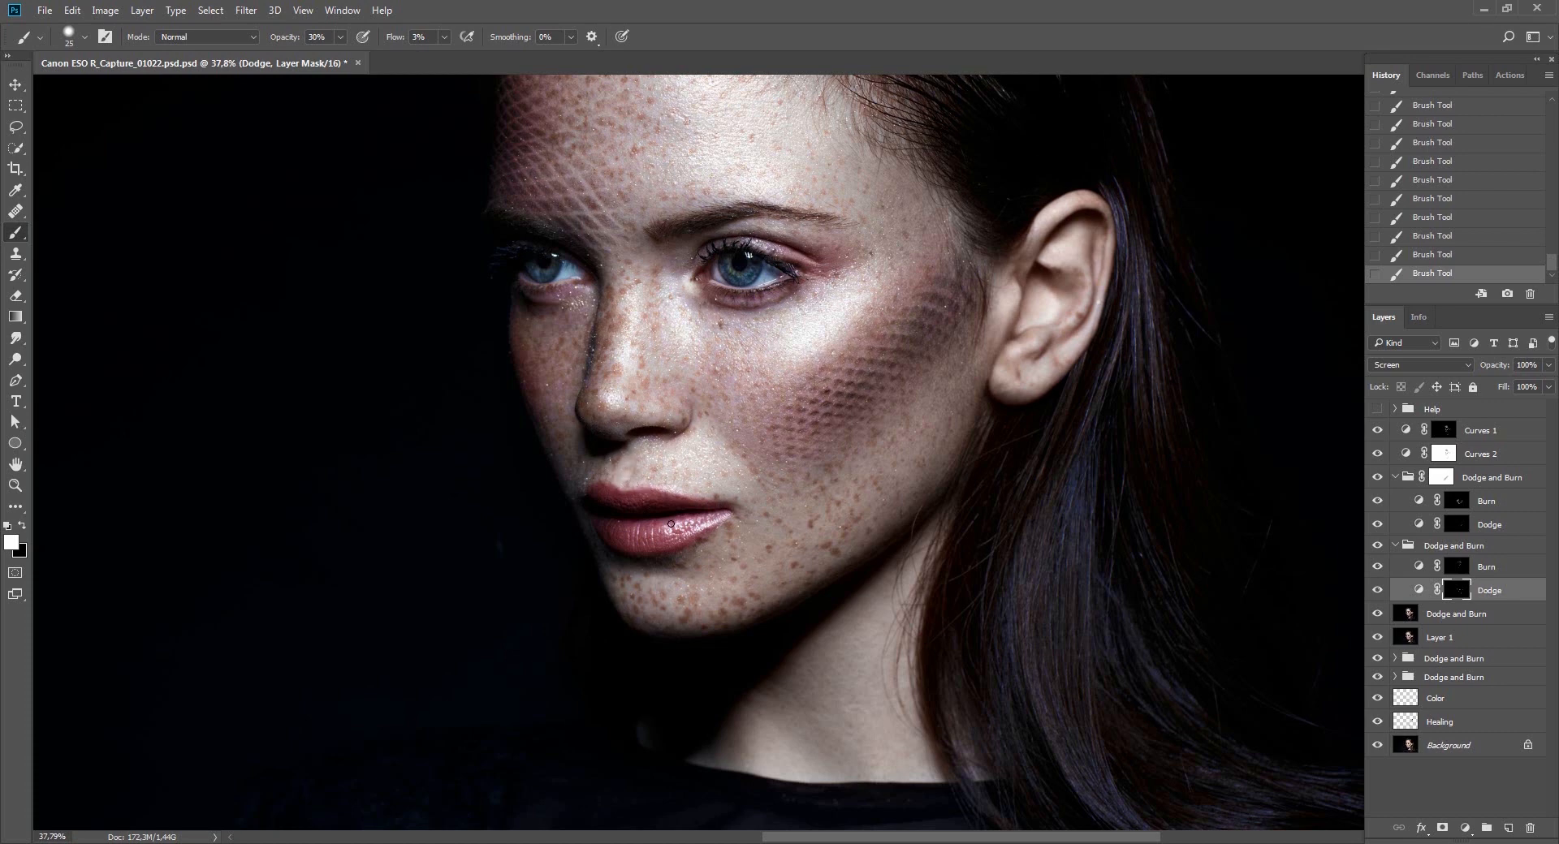
Check the face from a distance and fade the latest Dodge mask stroke to 10% opacity.
click(1456, 566)
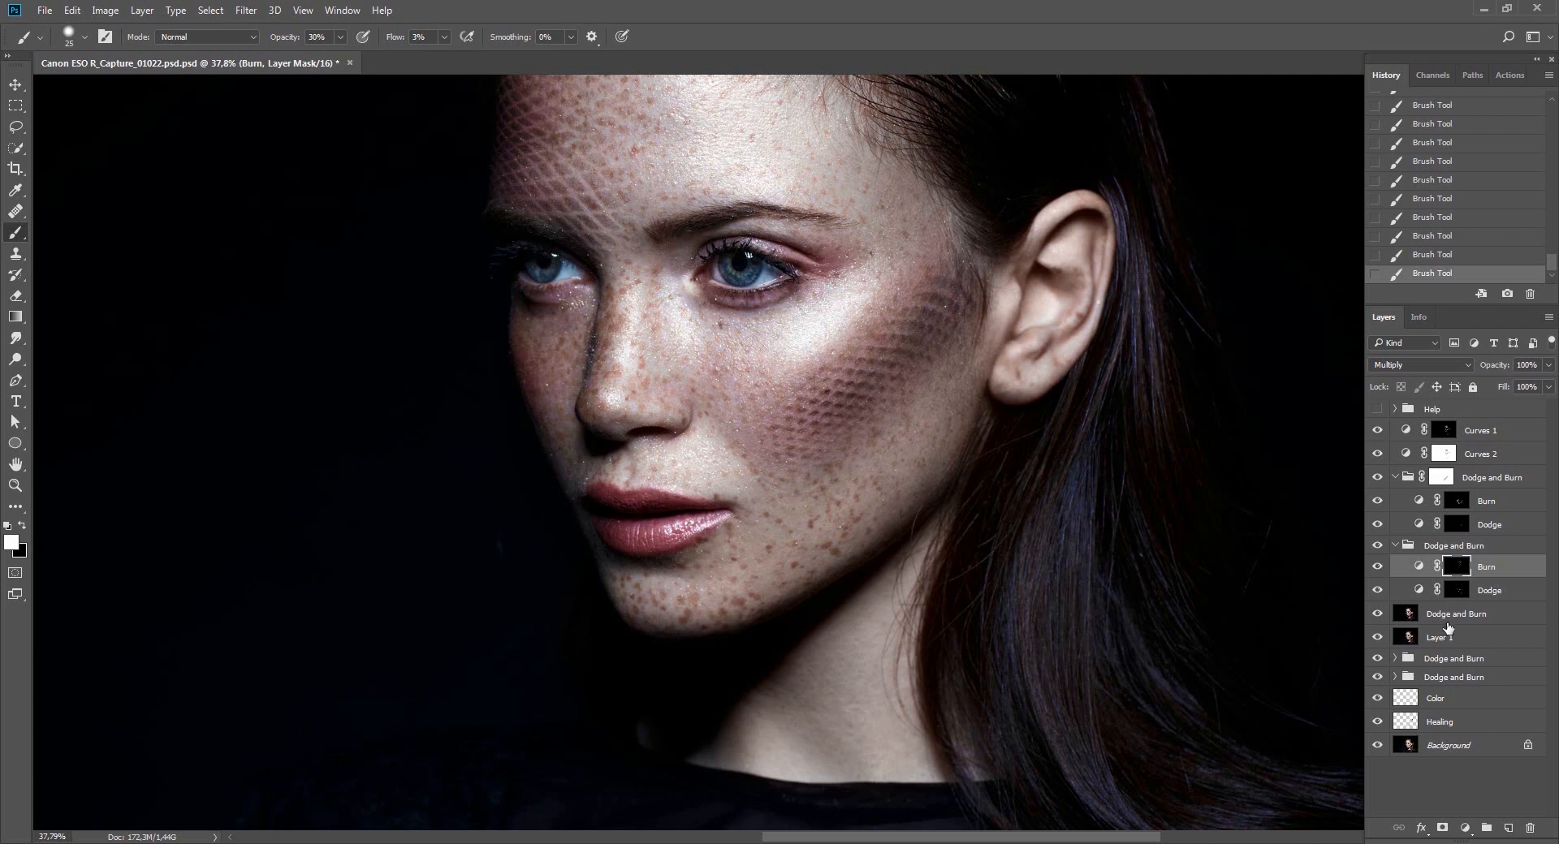
click(1456, 590)
key(r)
mouse_move(1061, 574)
mouse_down()
mouse_move(765, 514)
mouse_move(812, 511)
mouse_move(784, 537)
mouse_up()
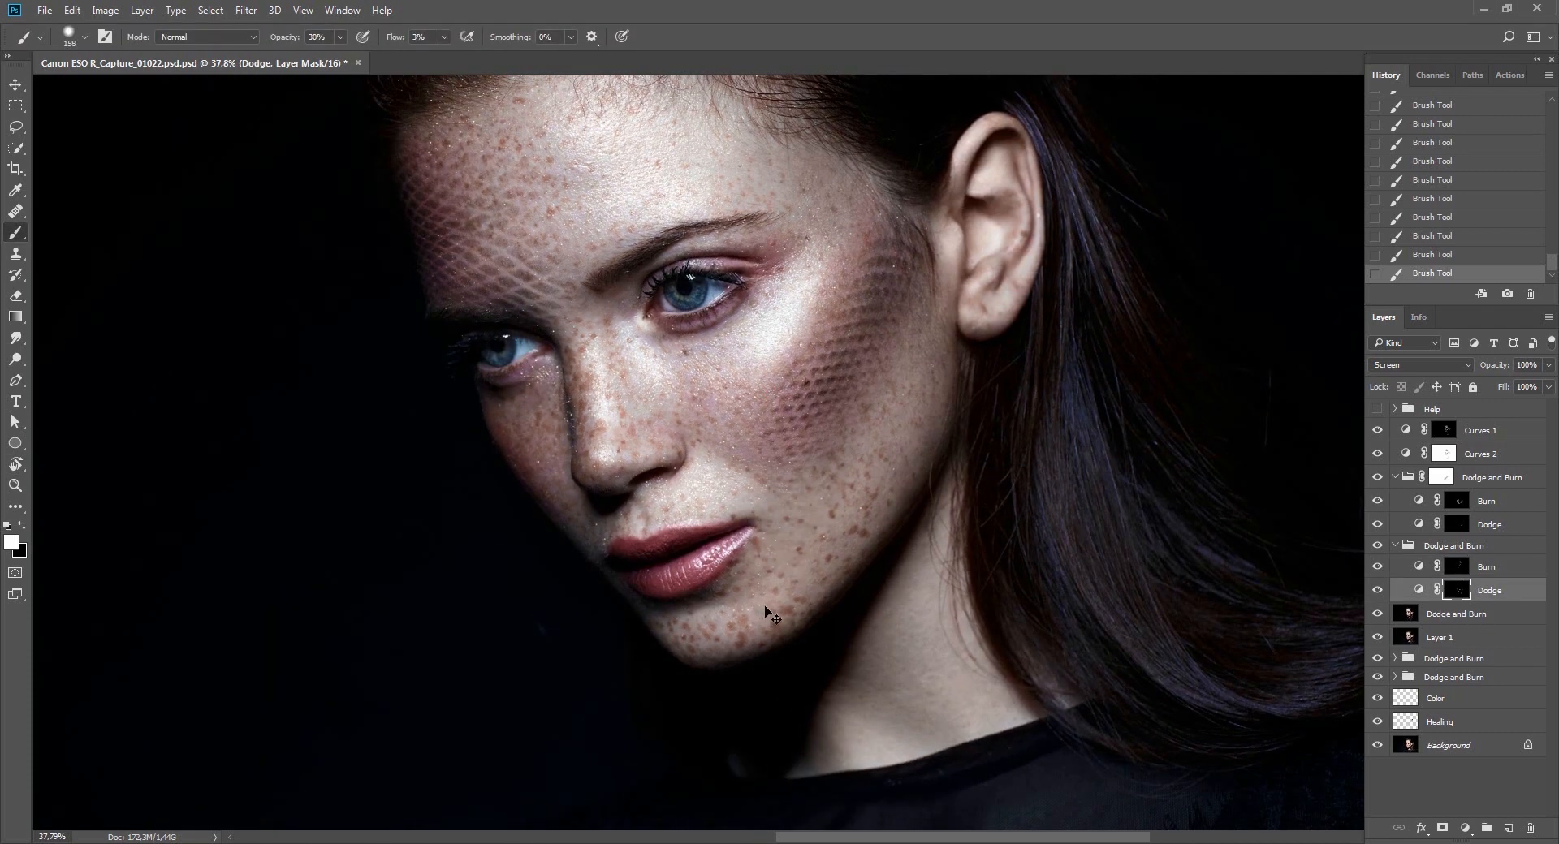
key(z)
drag(932, 506, 869, 605)
key(Escape)
key(b)
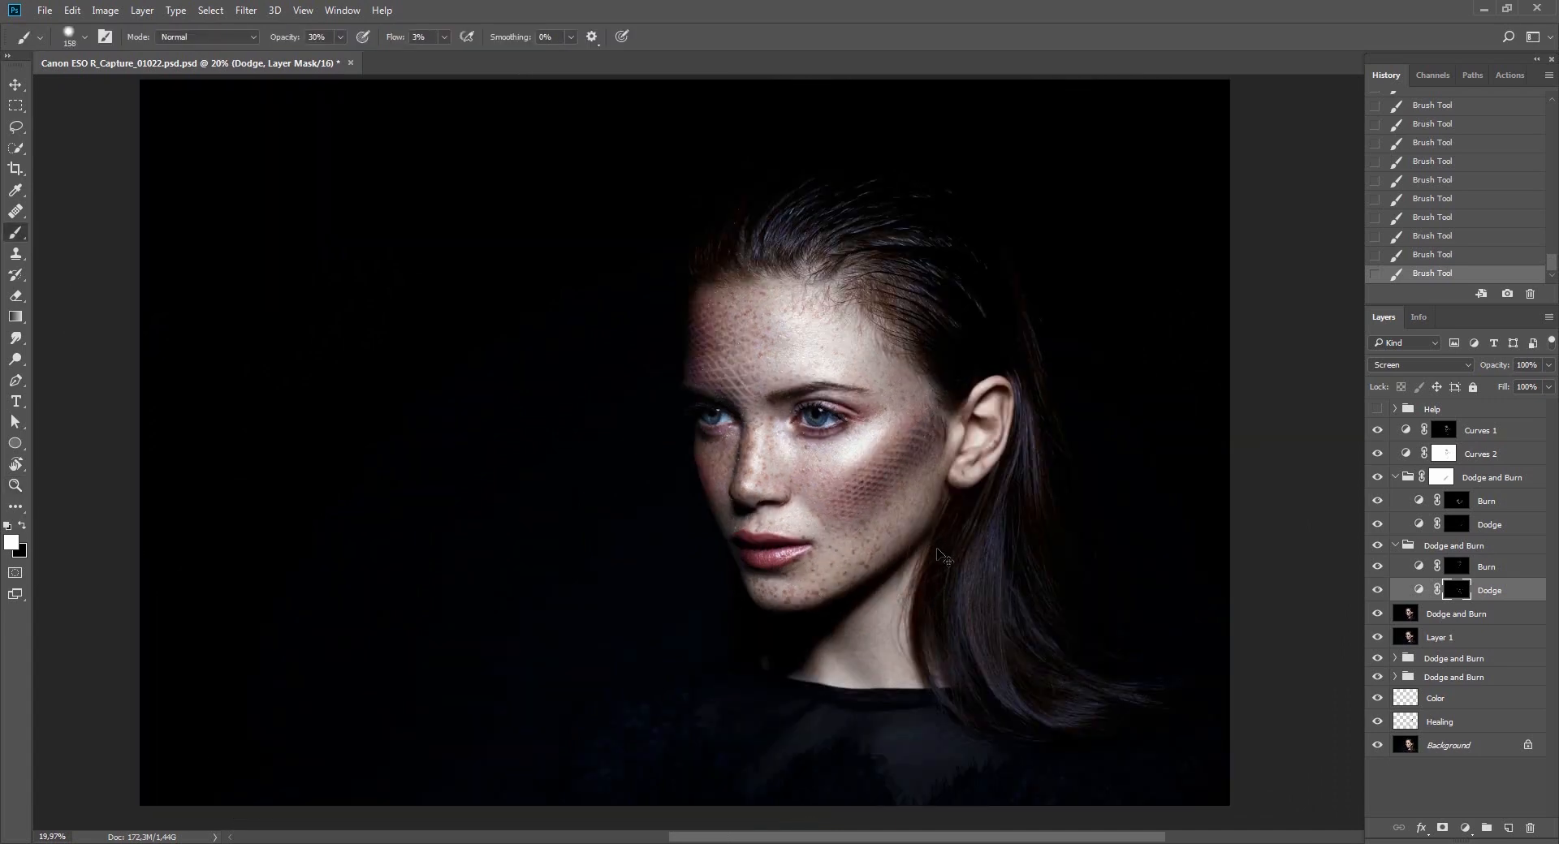
key(ctrl+shift+f)
text(1)
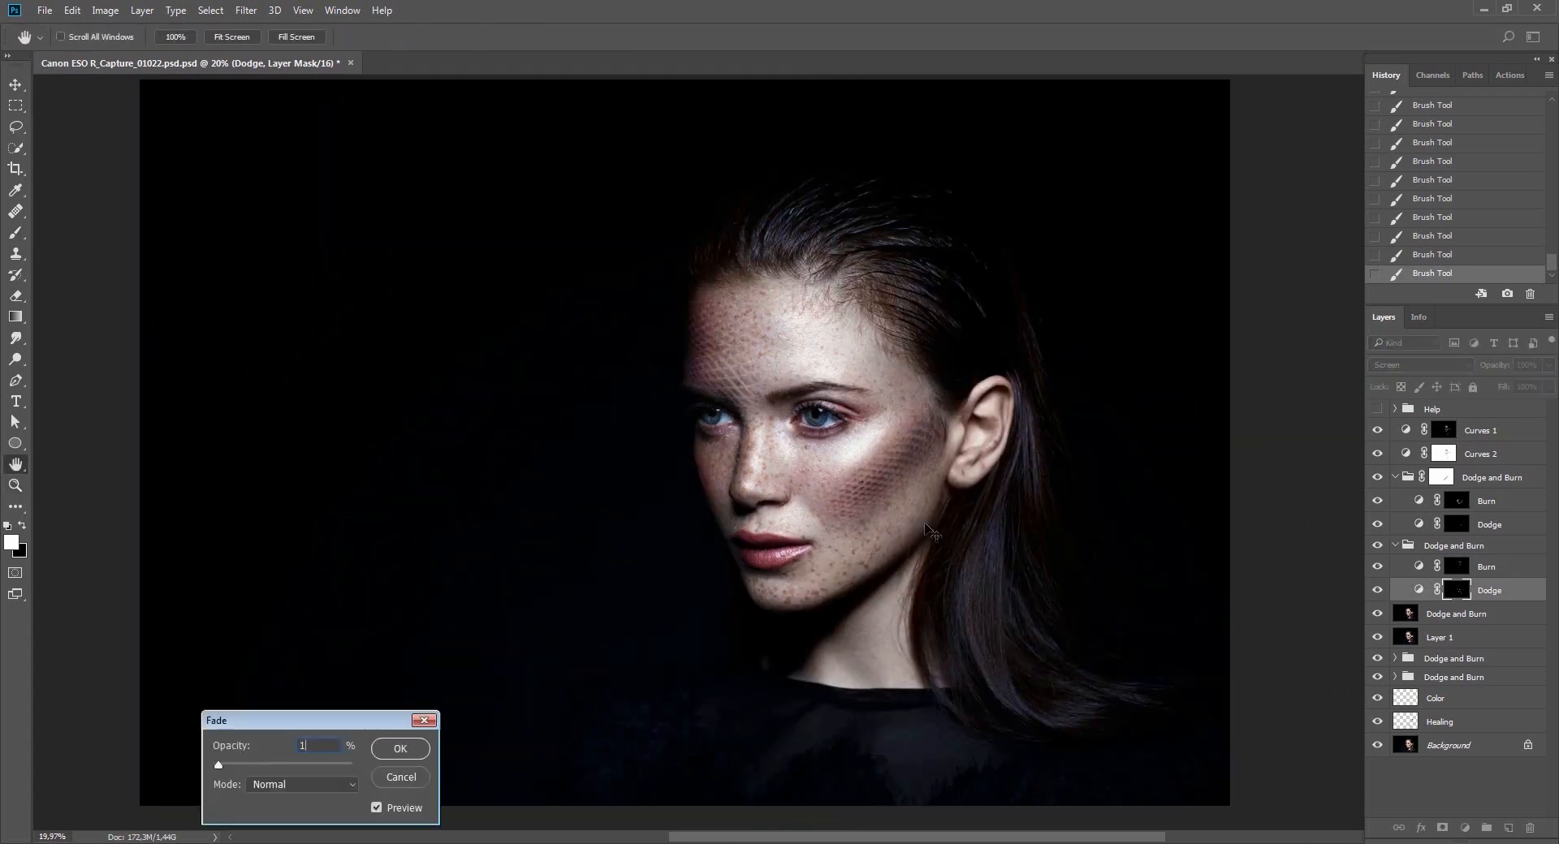
text(0)
key(Return)
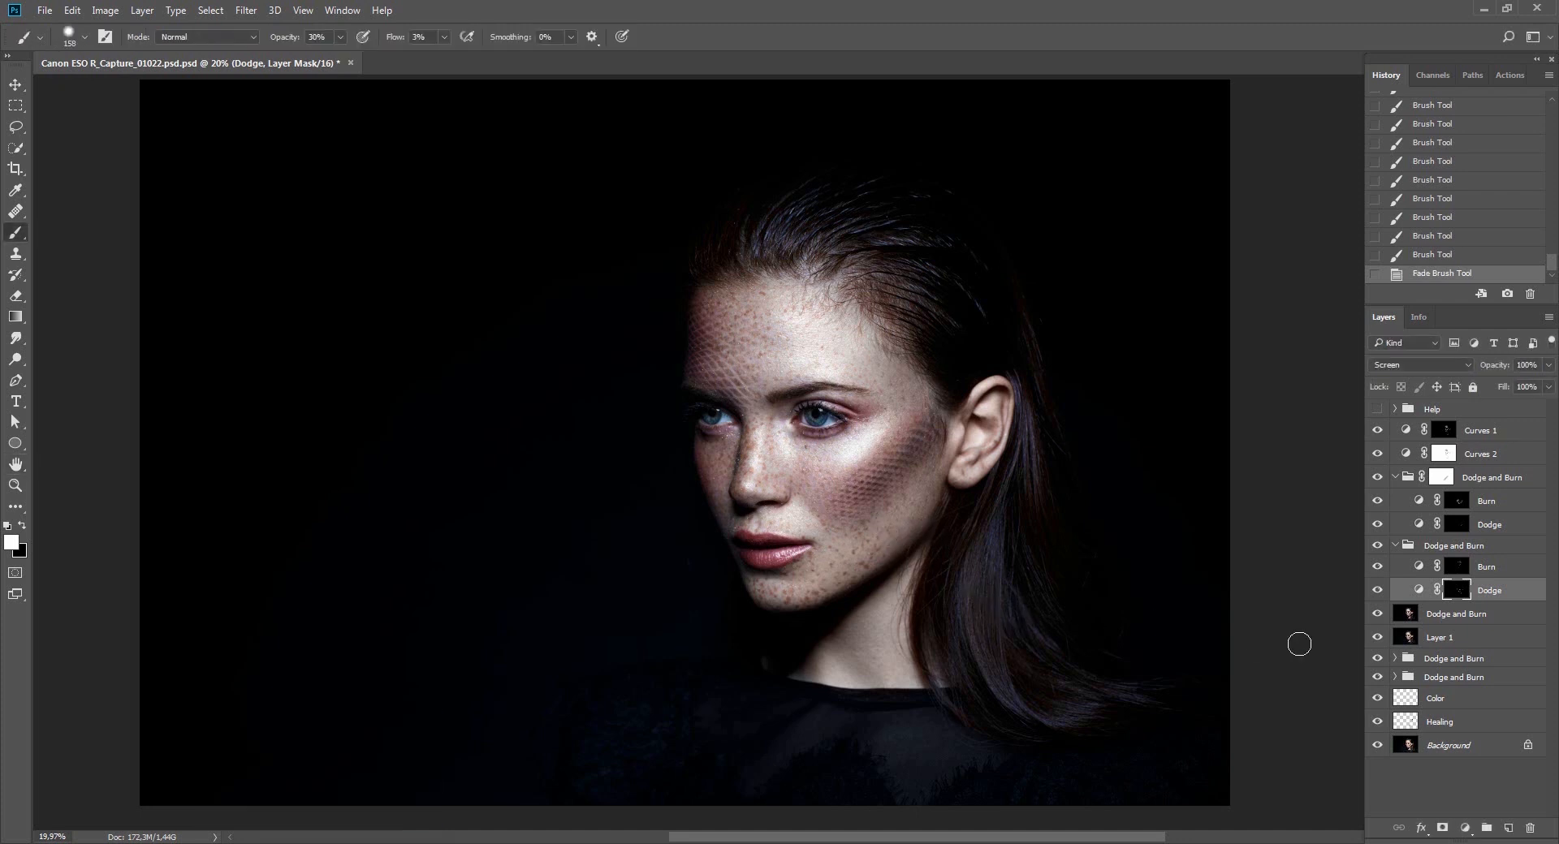
Compare the lower Dodge layer off and on, and paint its mask black around the chin and the jaw below the ear.
click(1377, 590)
click(1377, 590)
key(x)
click(791, 617)
drag(926, 519, 942, 527)
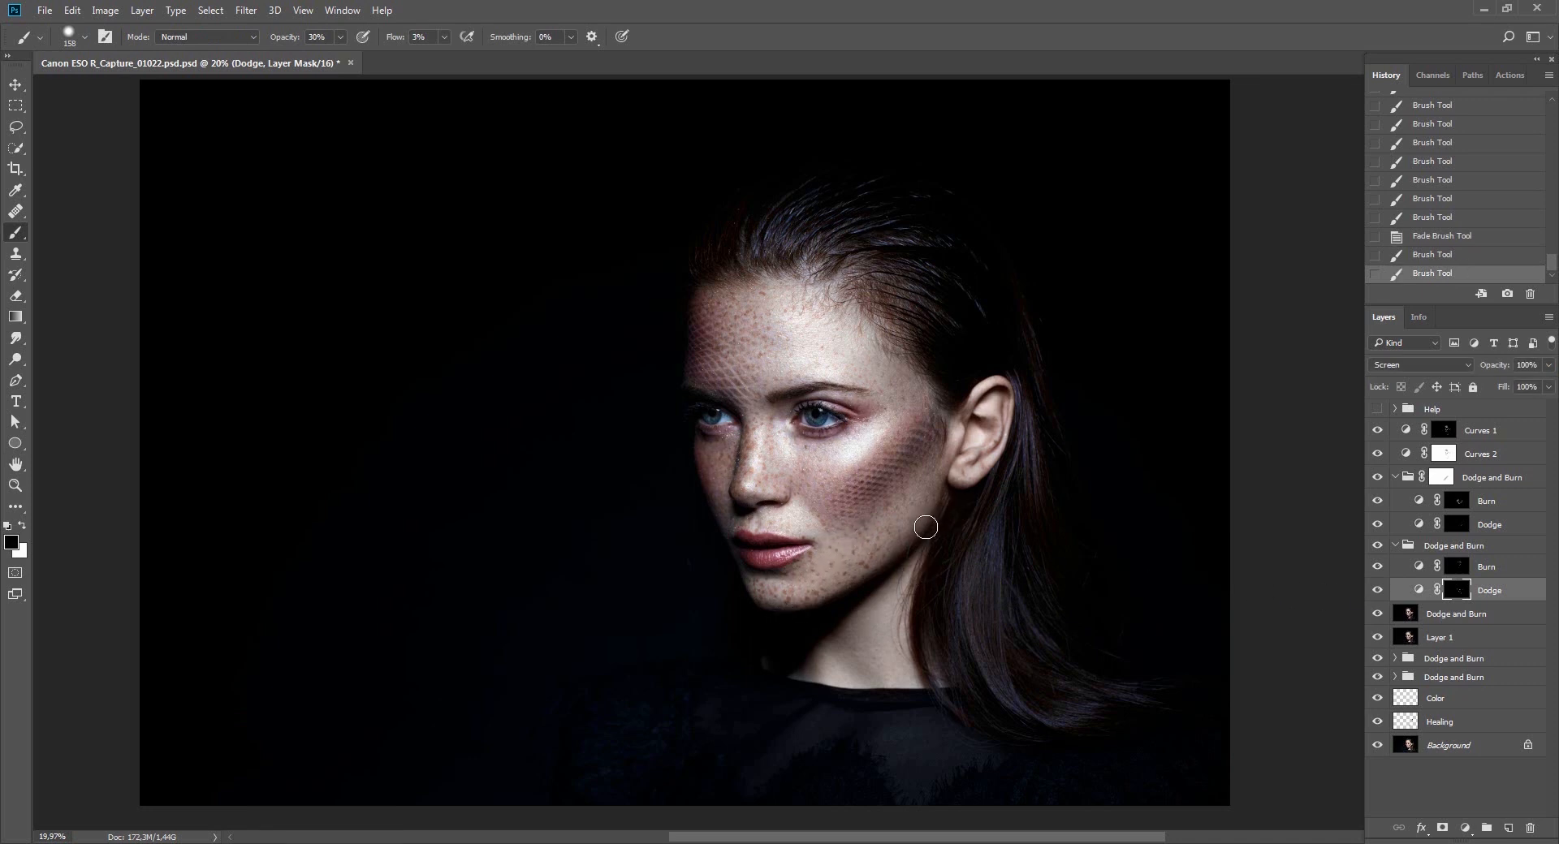
Dodge the lit cheek and the forehead with white strokes at 30% opacity and 3% flow.
key(x)
click(881, 442)
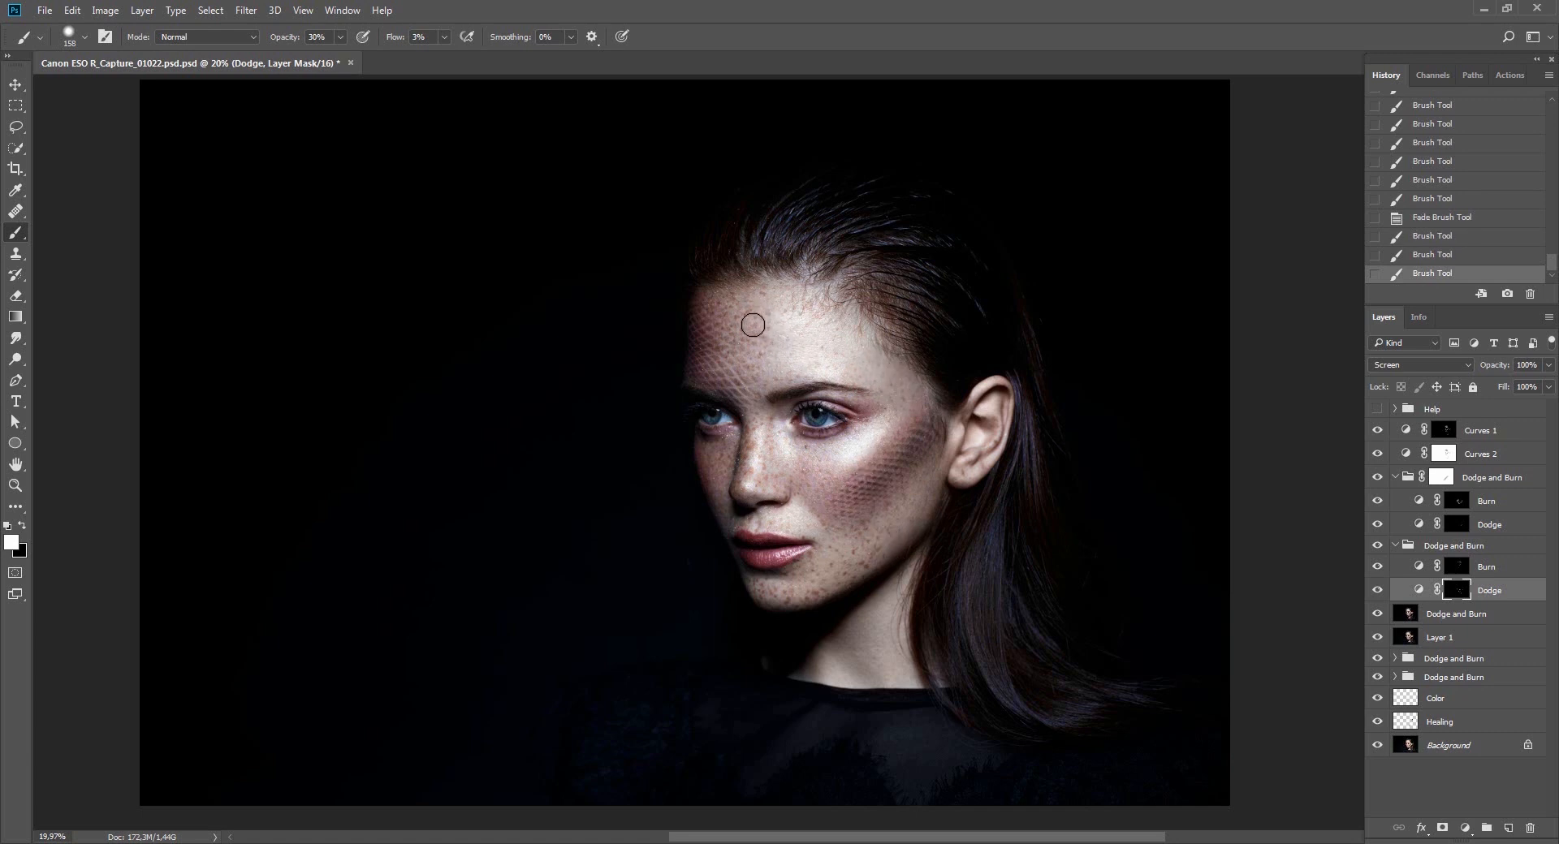
drag(752, 324, 771, 355)
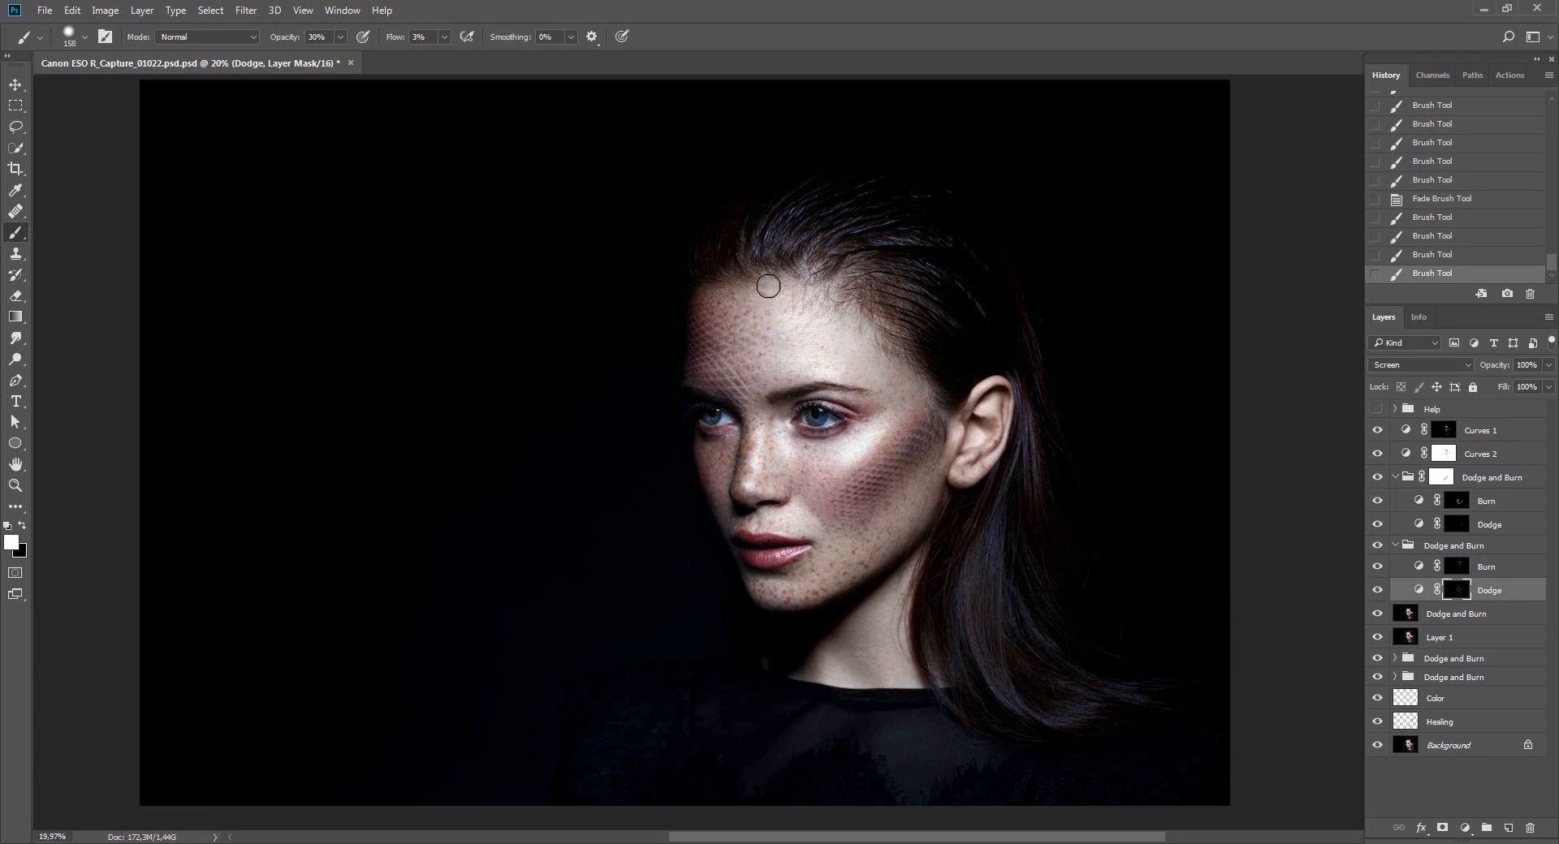
mouse_move(768, 286)
mouse_down()
mouse_move(773, 306)
mouse_move(870, 357)
mouse_up()
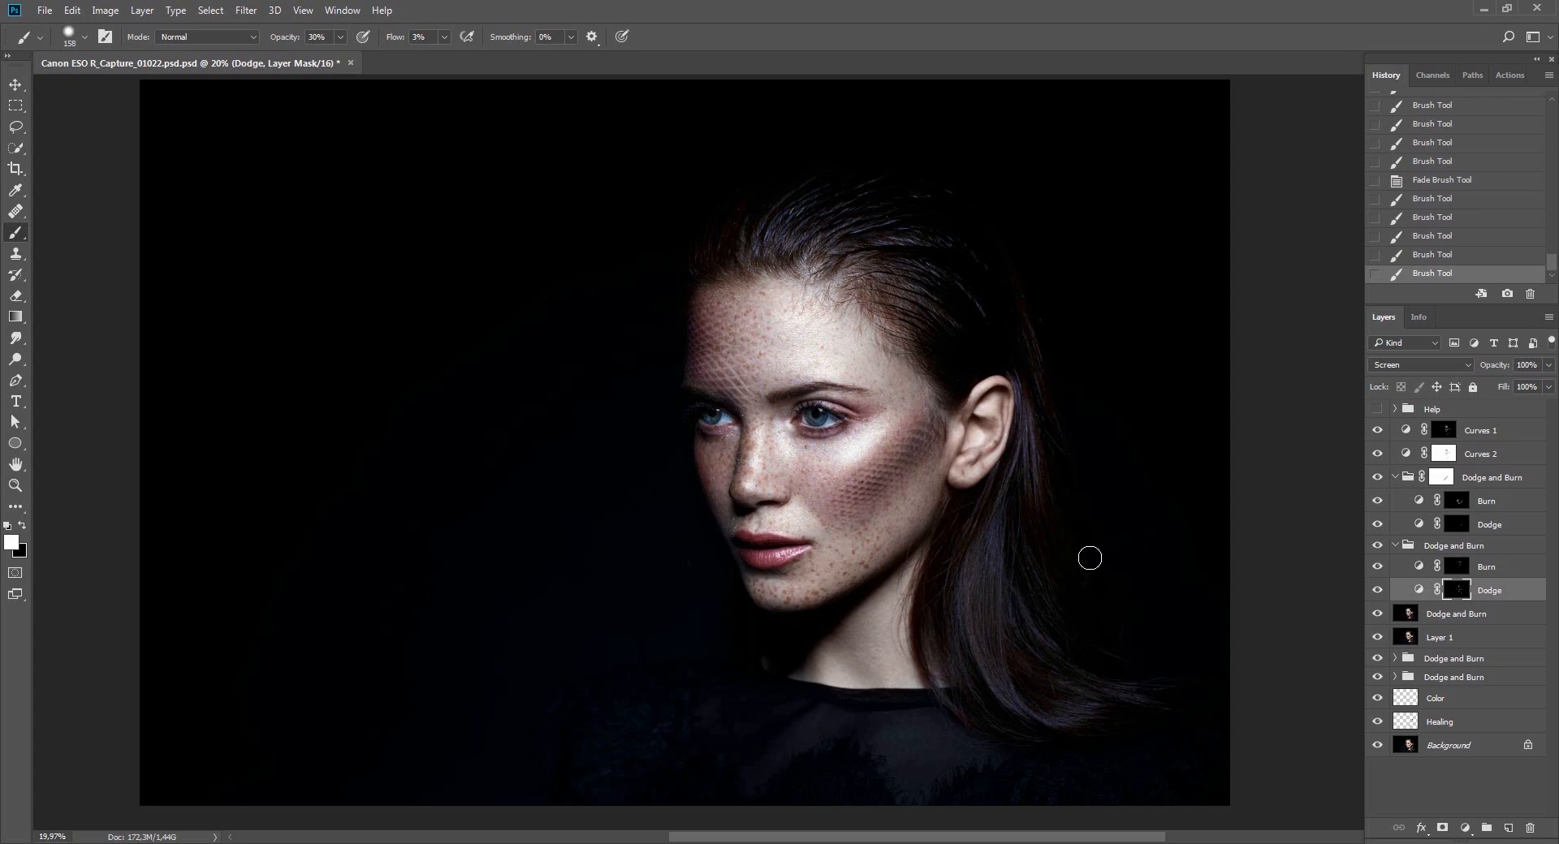
Compare the cheek and forehead dodging by hiding and showing the lower Dodge and Burn group.
click(1379, 545)
click(1380, 546)
click(1381, 546)
click(1381, 547)
Fade the last dodging stroke to 10% opacity in Normal mode.
key(r)
drag(1007, 589, 1043, 502)
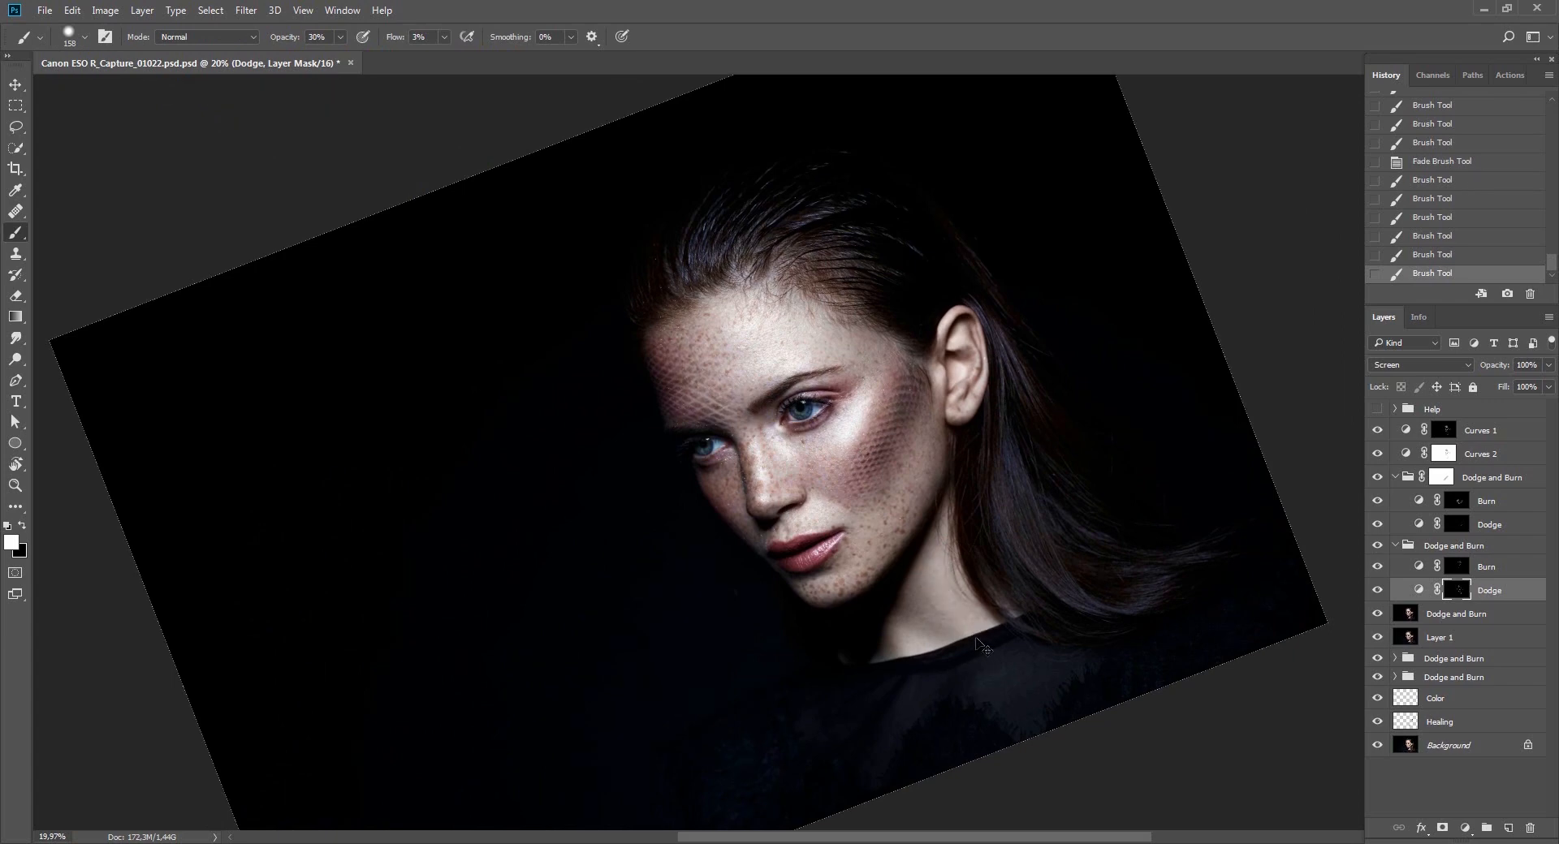
key(ctrl+shift+f)
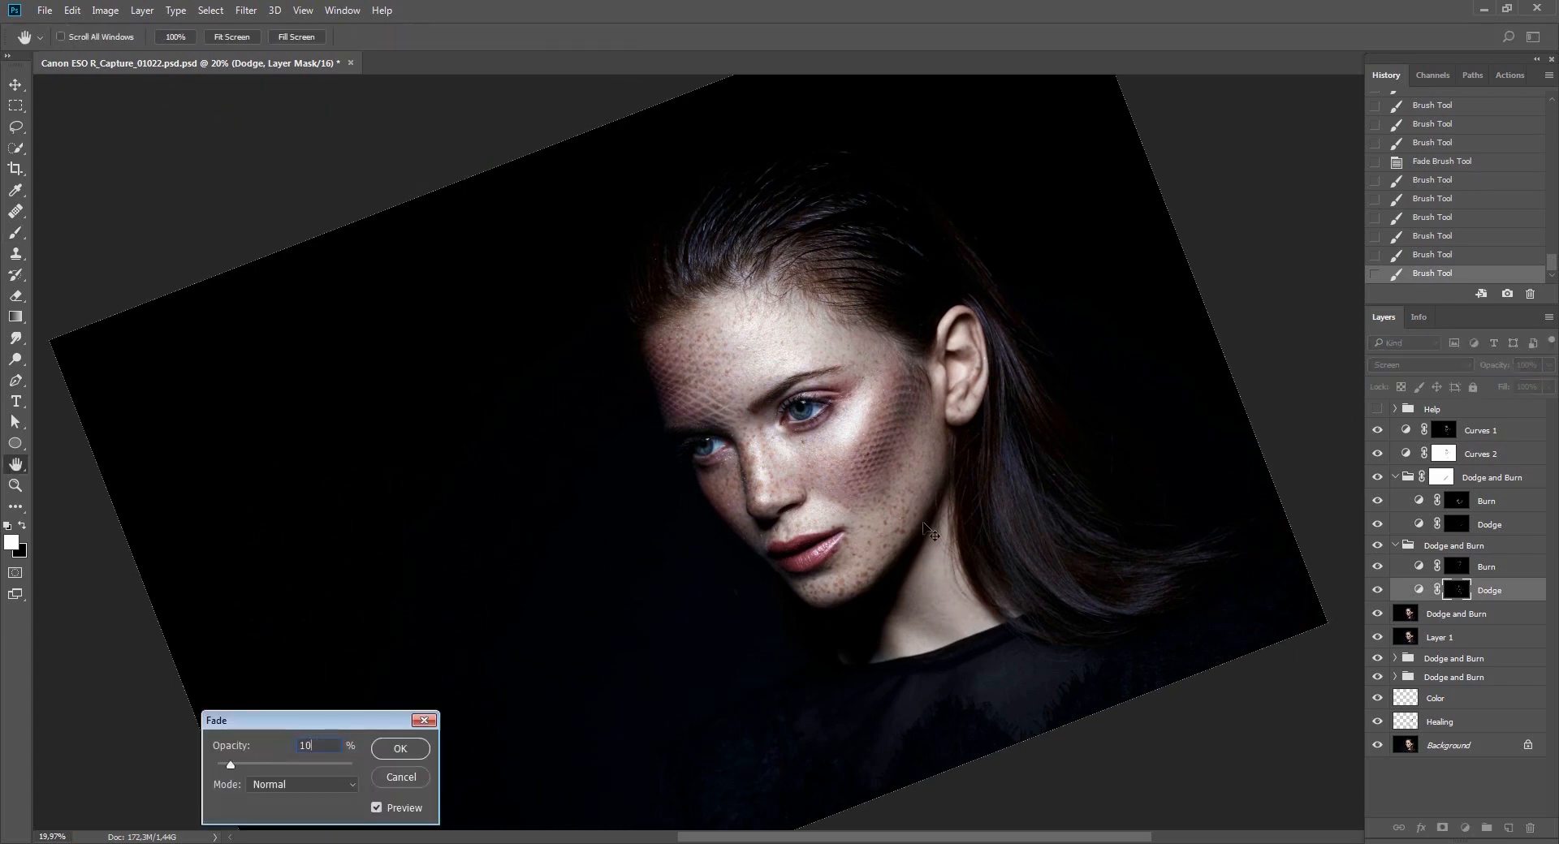
key(Return)
key(Escape)
Dodge the forehead just above the lit eye's brow with a 60 px brush.
key(r)
drag(1185, 349, 820, 771)
key(z)
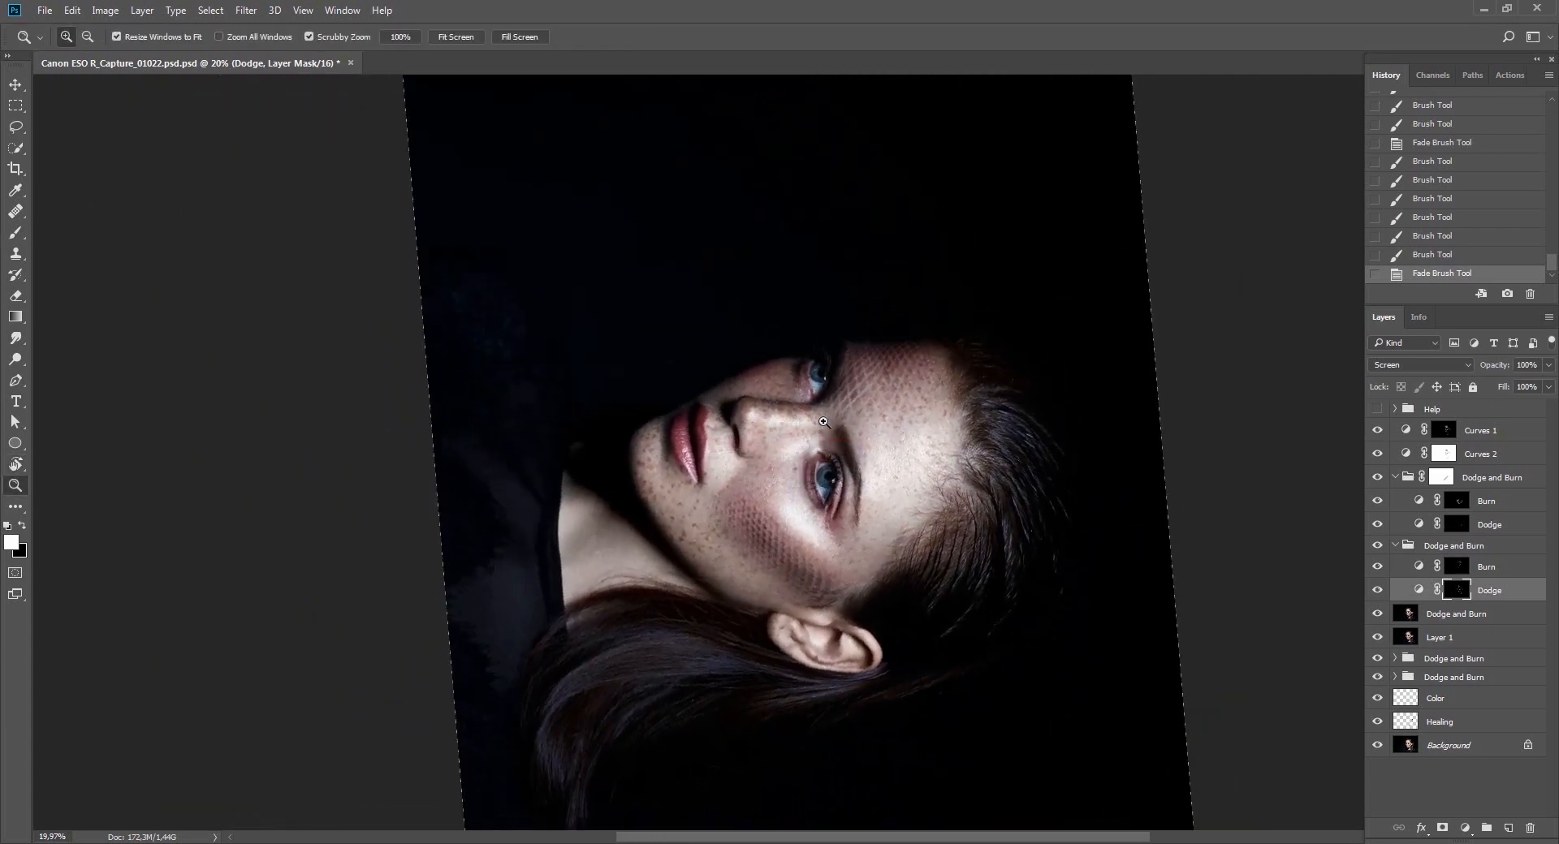
click(823, 422)
key(b)
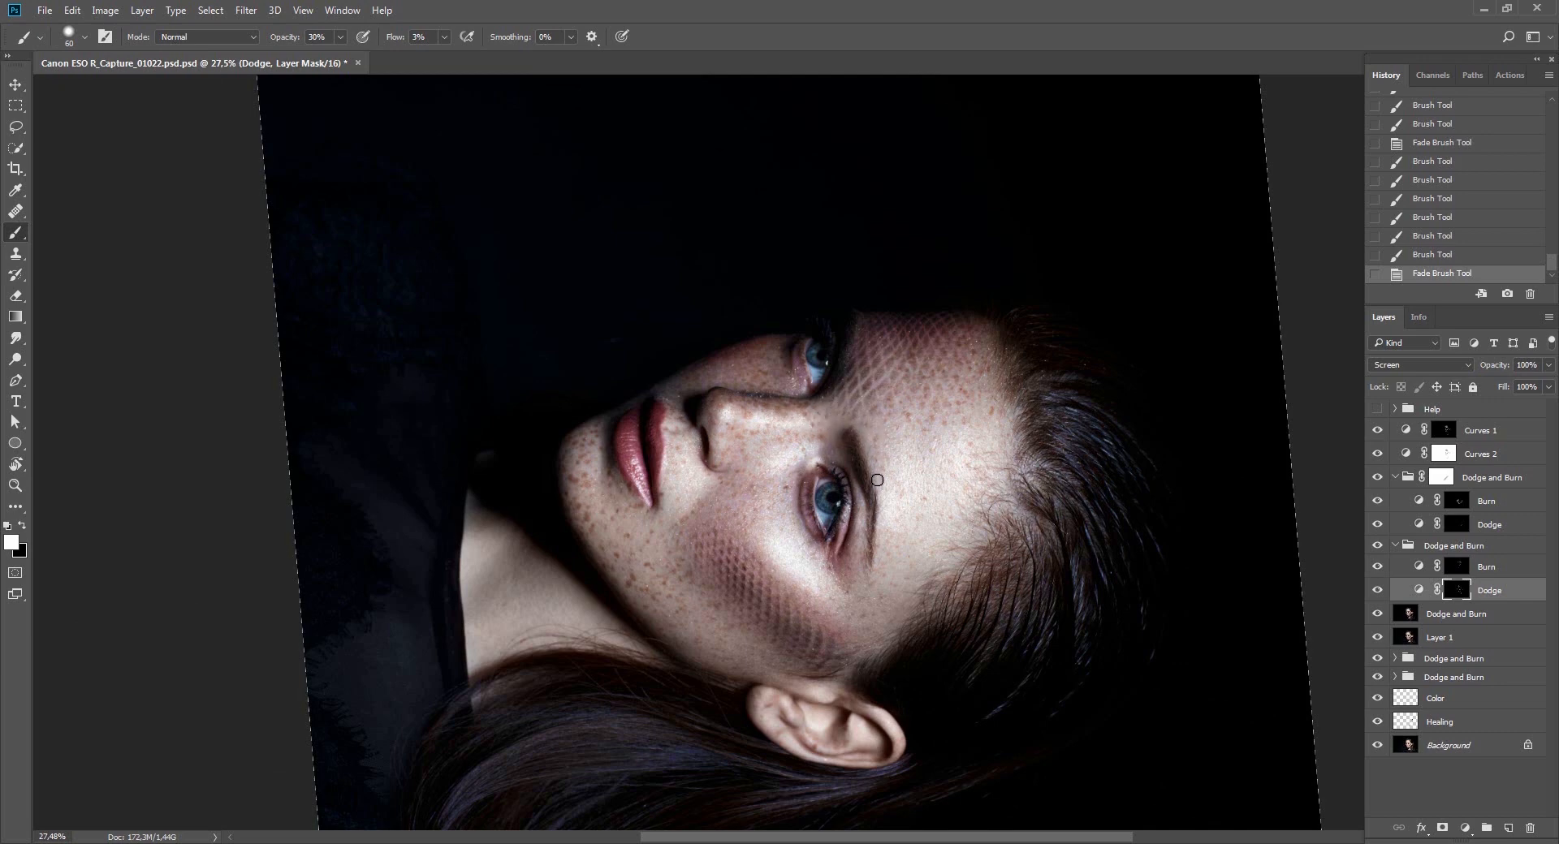
drag(884, 460, 915, 529)
key(Escape)
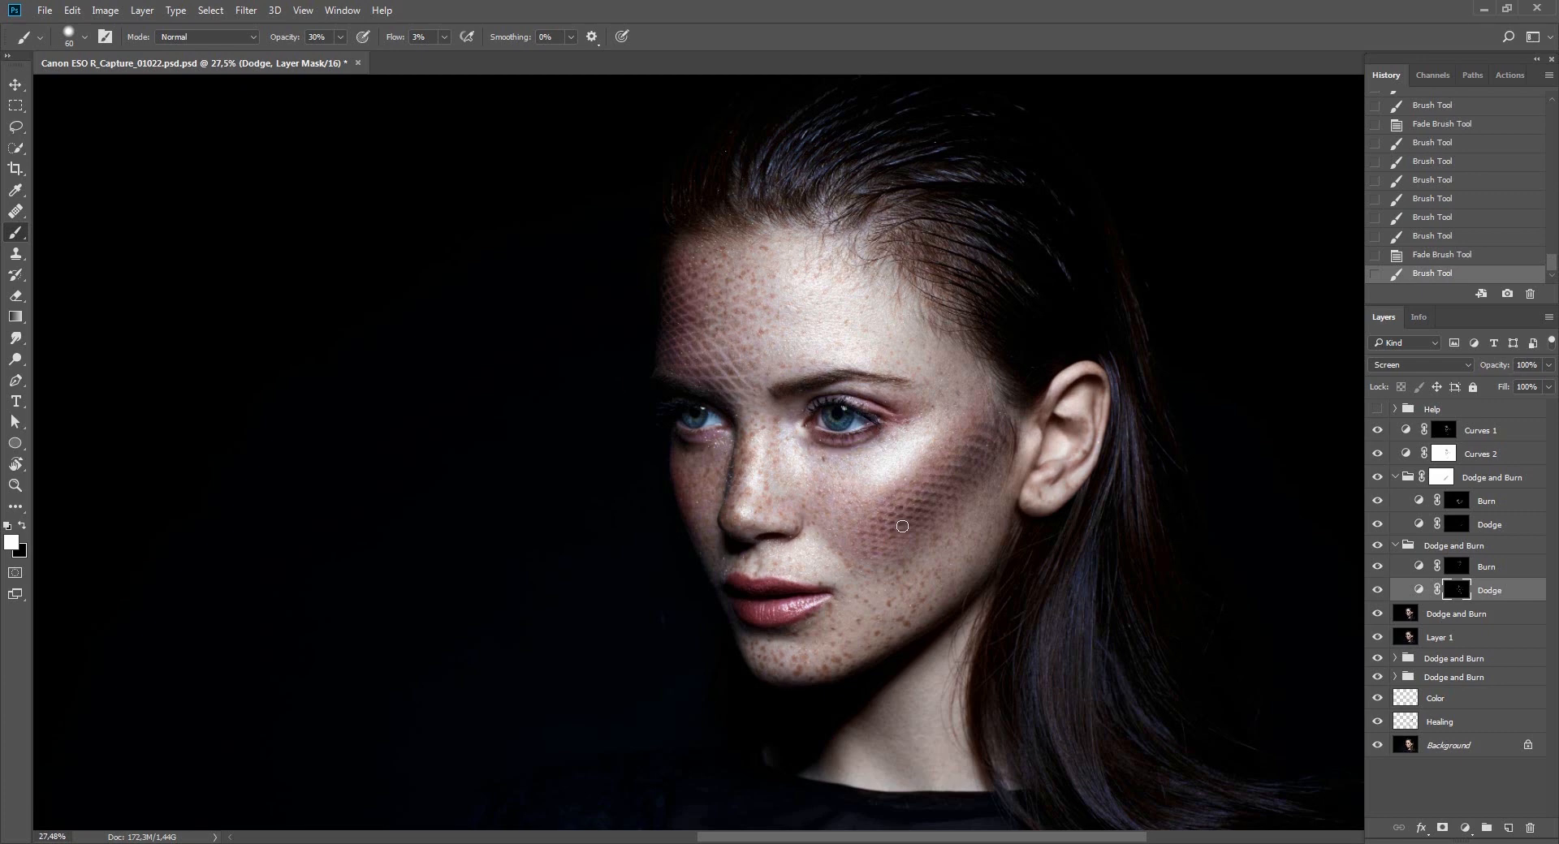
Burn the upper lip along its length with white on the lower group's Burn mask at 3% flow.
key(r)
mouse_move(1121, 428)
mouse_down()
mouse_move(1044, 431)
mouse_move(982, 406)
mouse_move(926, 477)
mouse_move(968, 513)
mouse_up()
key(b)
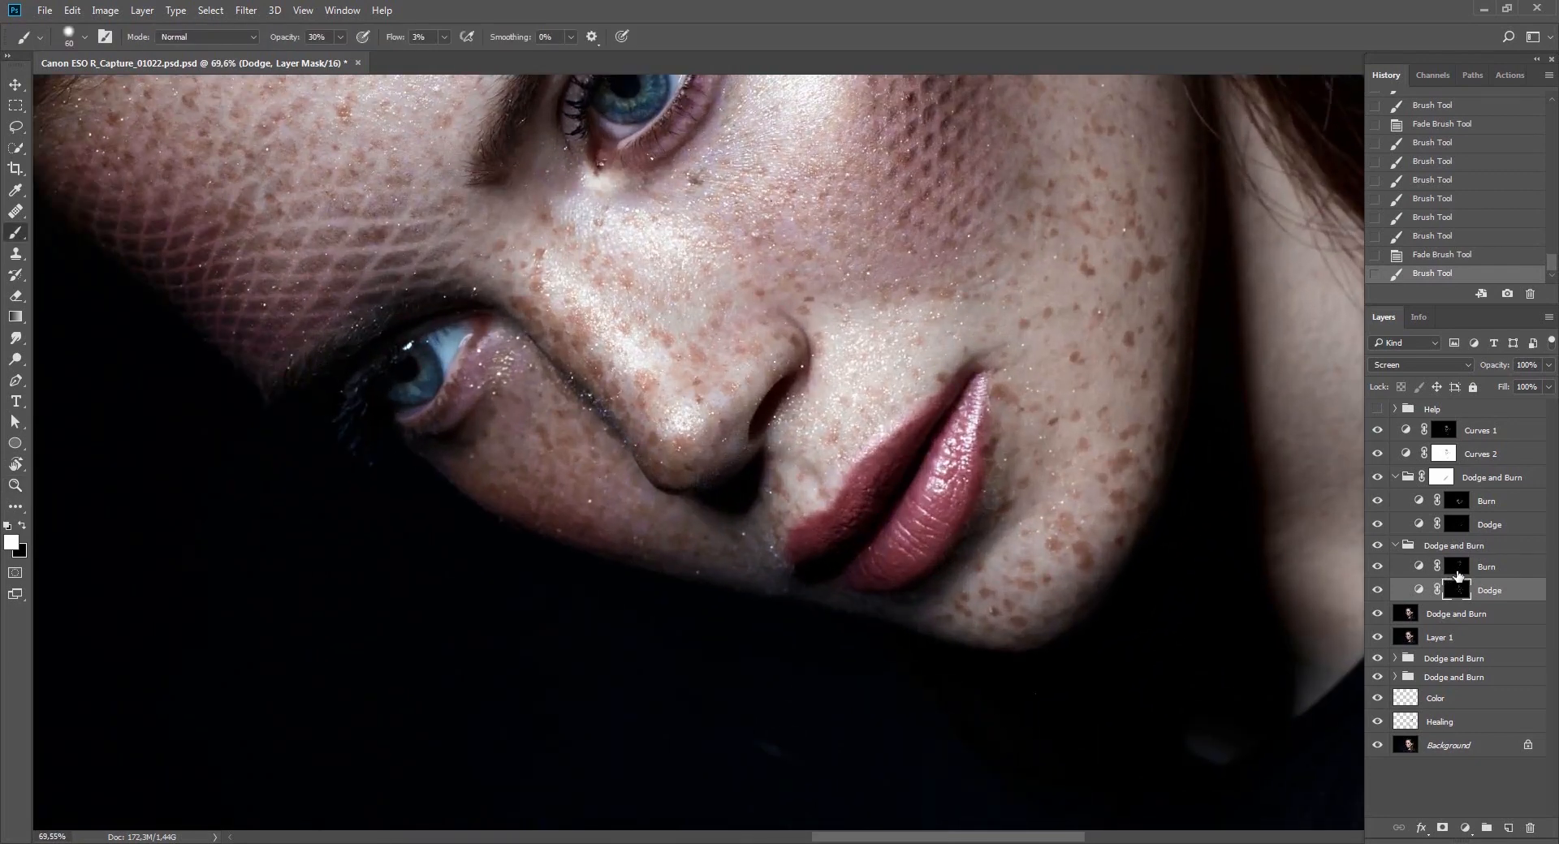
click(1456, 571)
key(bracketleft)
key(bracketleft)
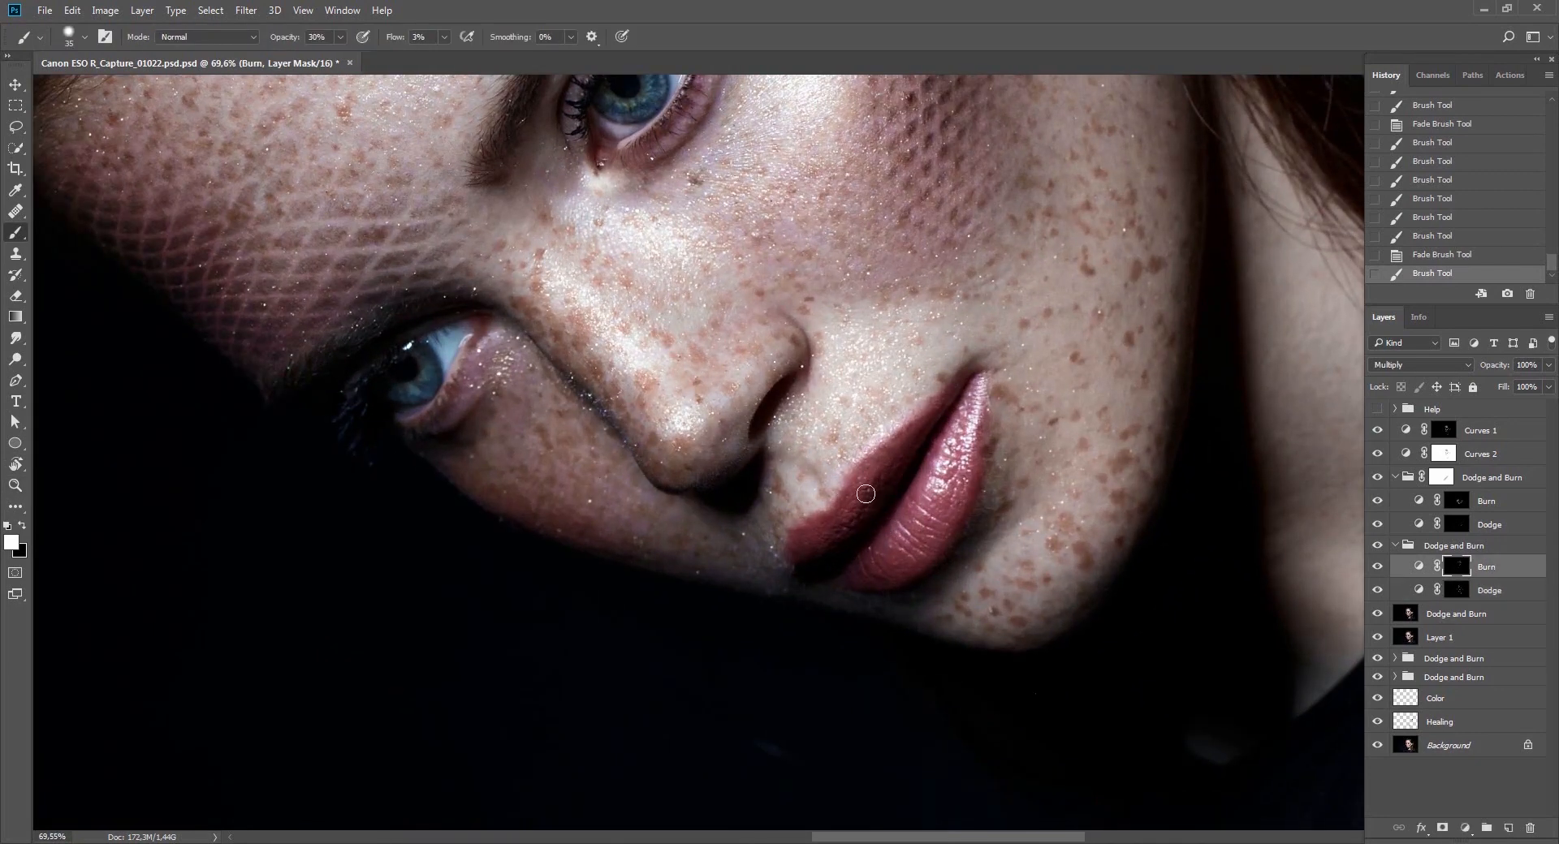
drag(856, 491, 857, 531)
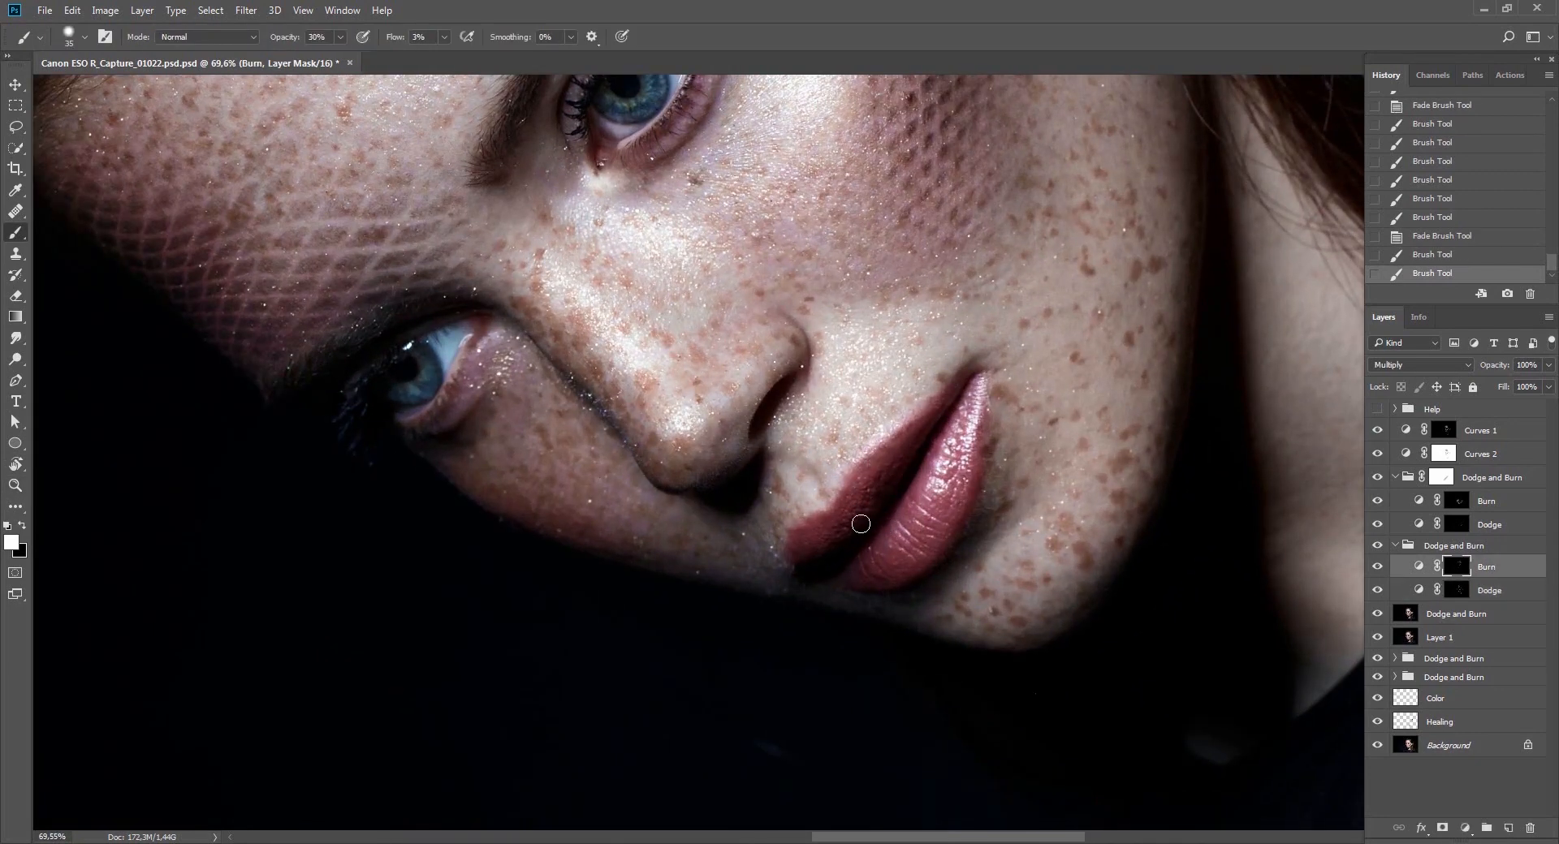
mouse_move(889, 467)
mouse_down()
mouse_move(820, 554)
mouse_move(890, 494)
mouse_up()
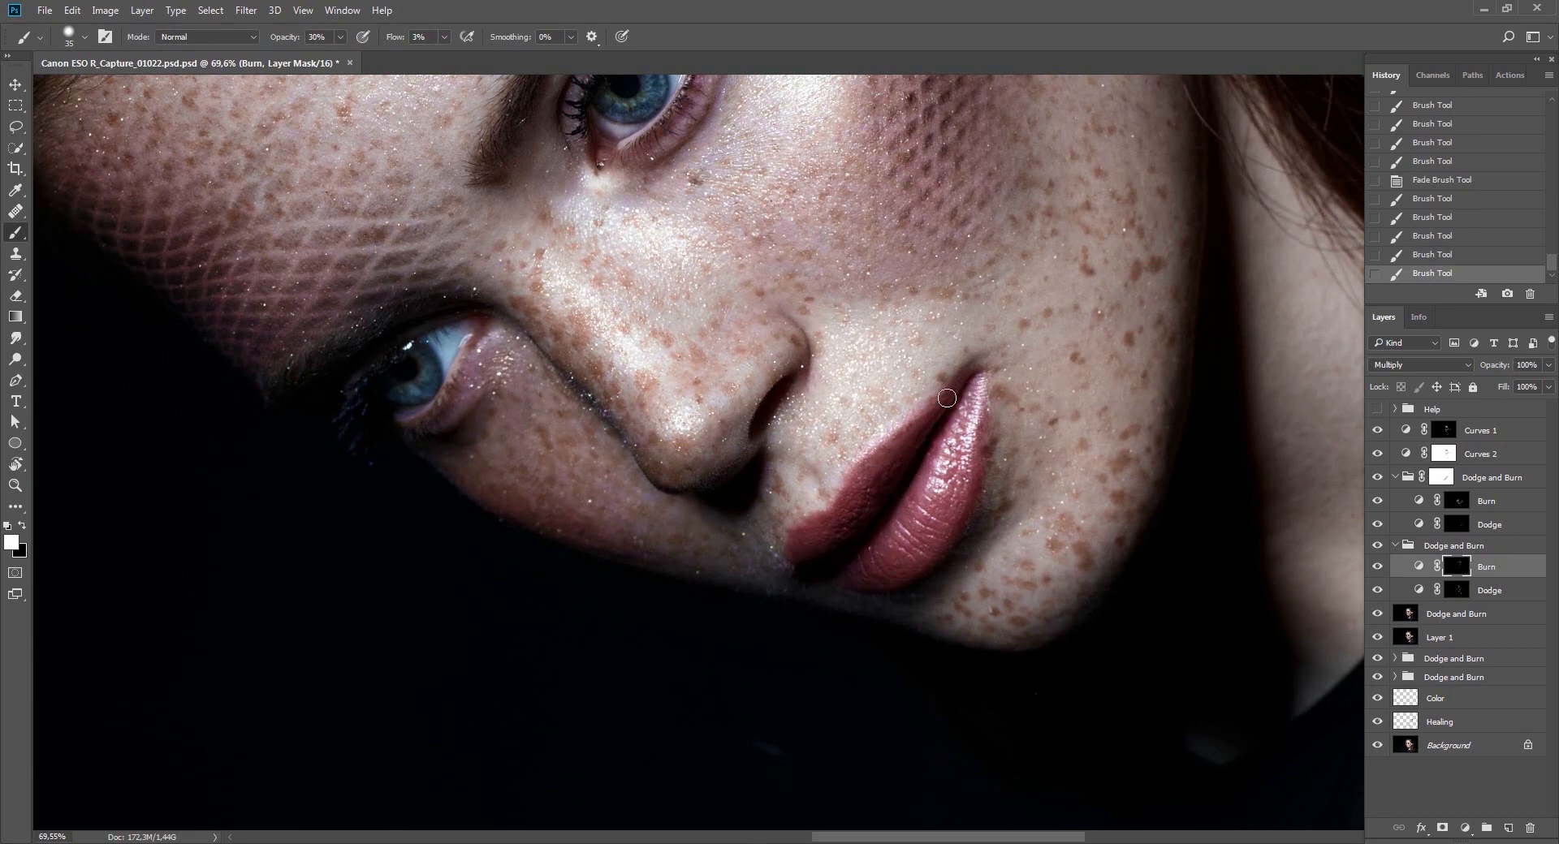
drag(947, 398, 921, 451)
drag(938, 422, 884, 501)
key(Escape)
Dodge small spots on the upper lip near the lit mouth corner on the lower Dodge mask.
key(r)
mouse_move(1066, 543)
mouse_down()
mouse_move(893, 730)
mouse_move(926, 647)
mouse_move(1016, 595)
mouse_up()
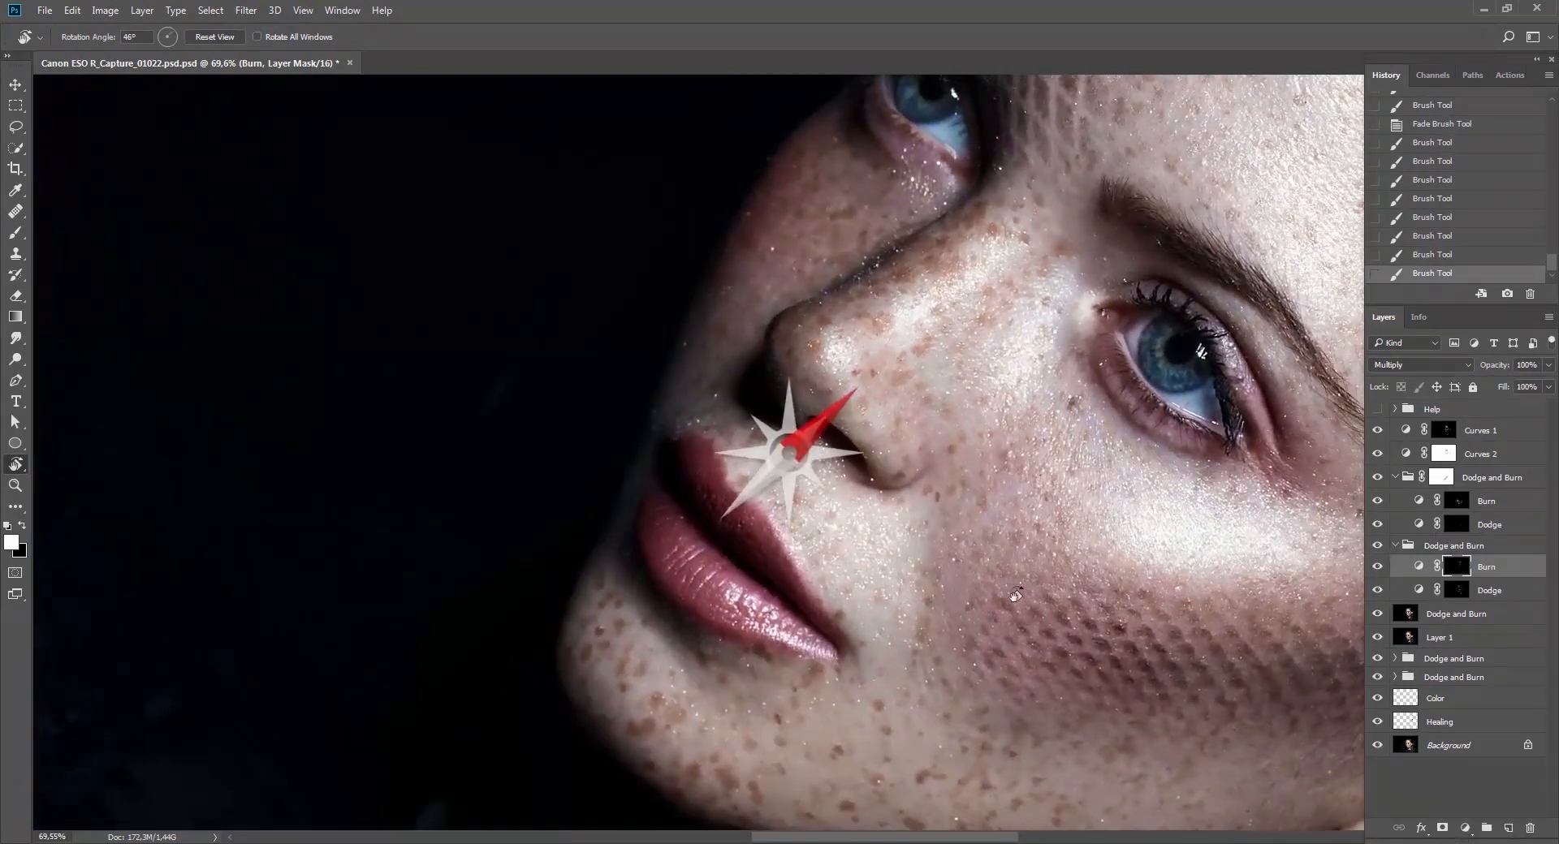
key(b)
click(1464, 592)
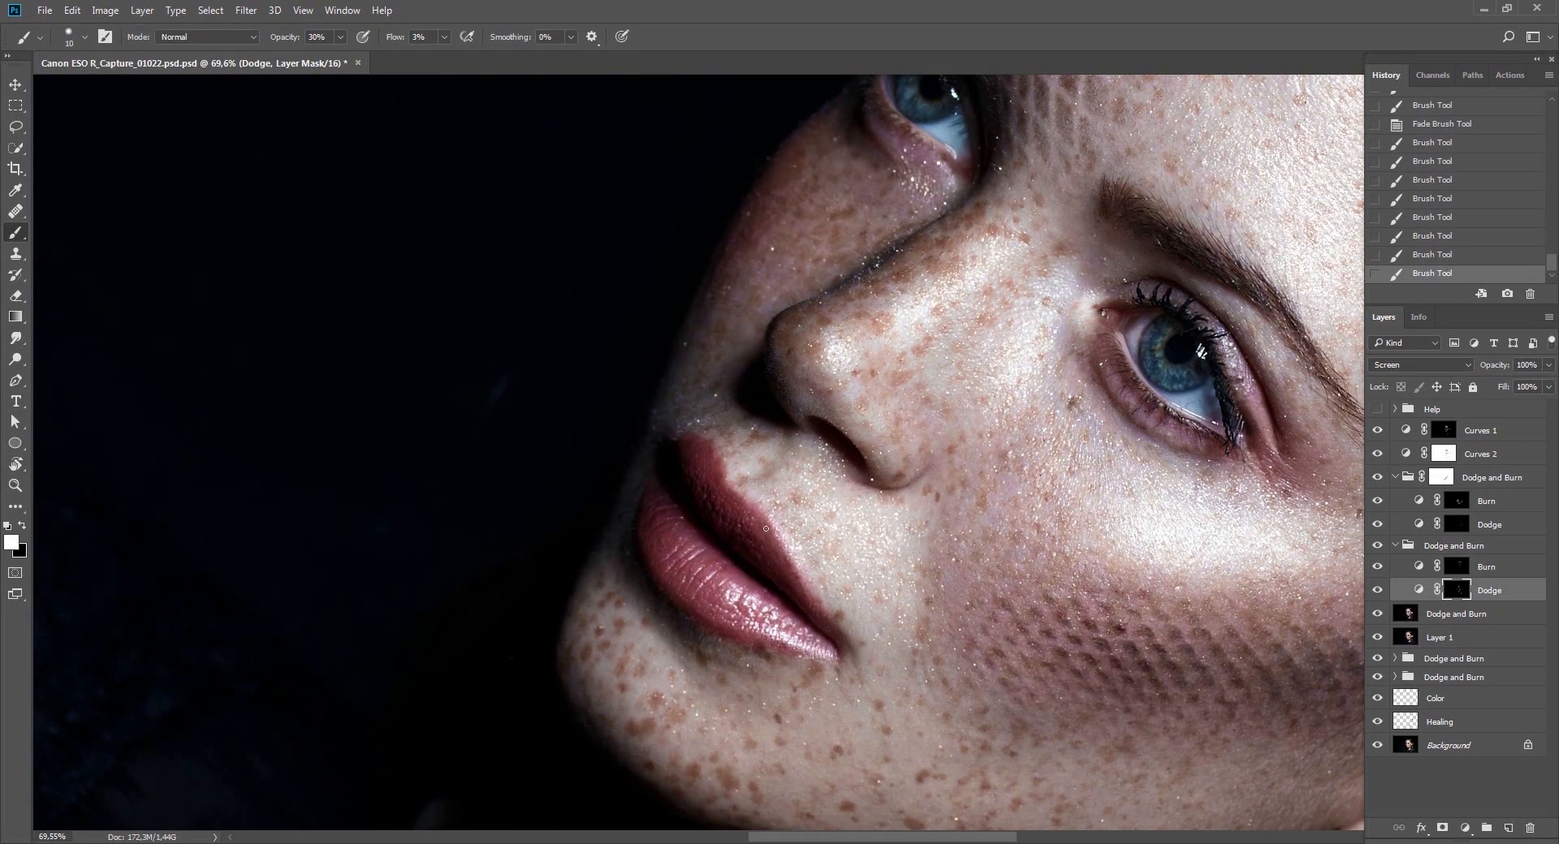
drag(767, 583, 759, 576)
click(776, 561)
Examine the lip tones in the Help group's black-and-white view with the lower Burn mask selected, and hide the Help group.
key(r)
drag(732, 392, 858, 396)
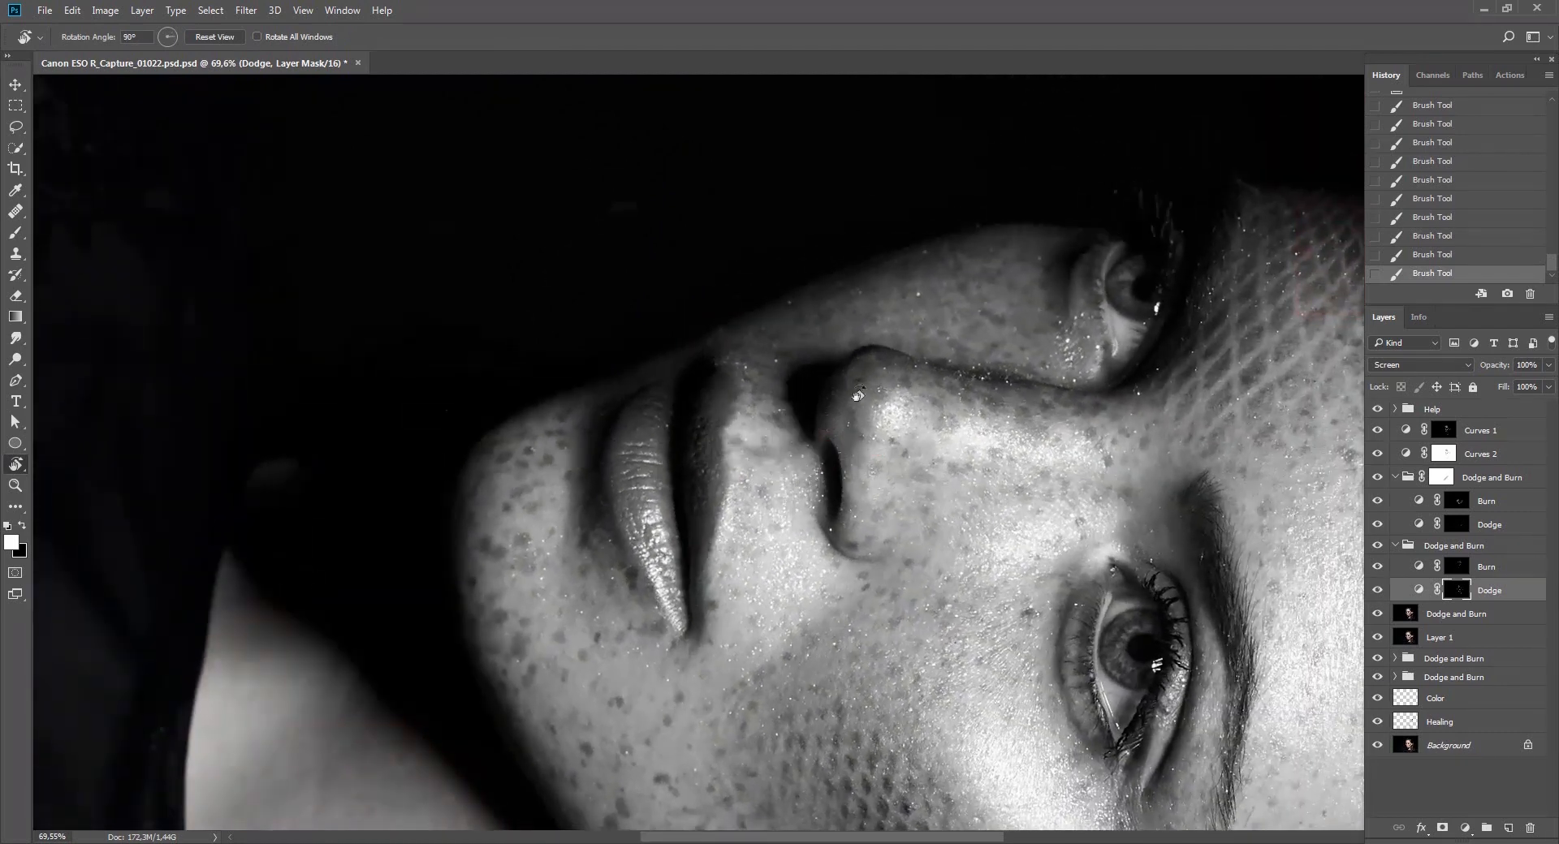
click(1456, 567)
key(b)
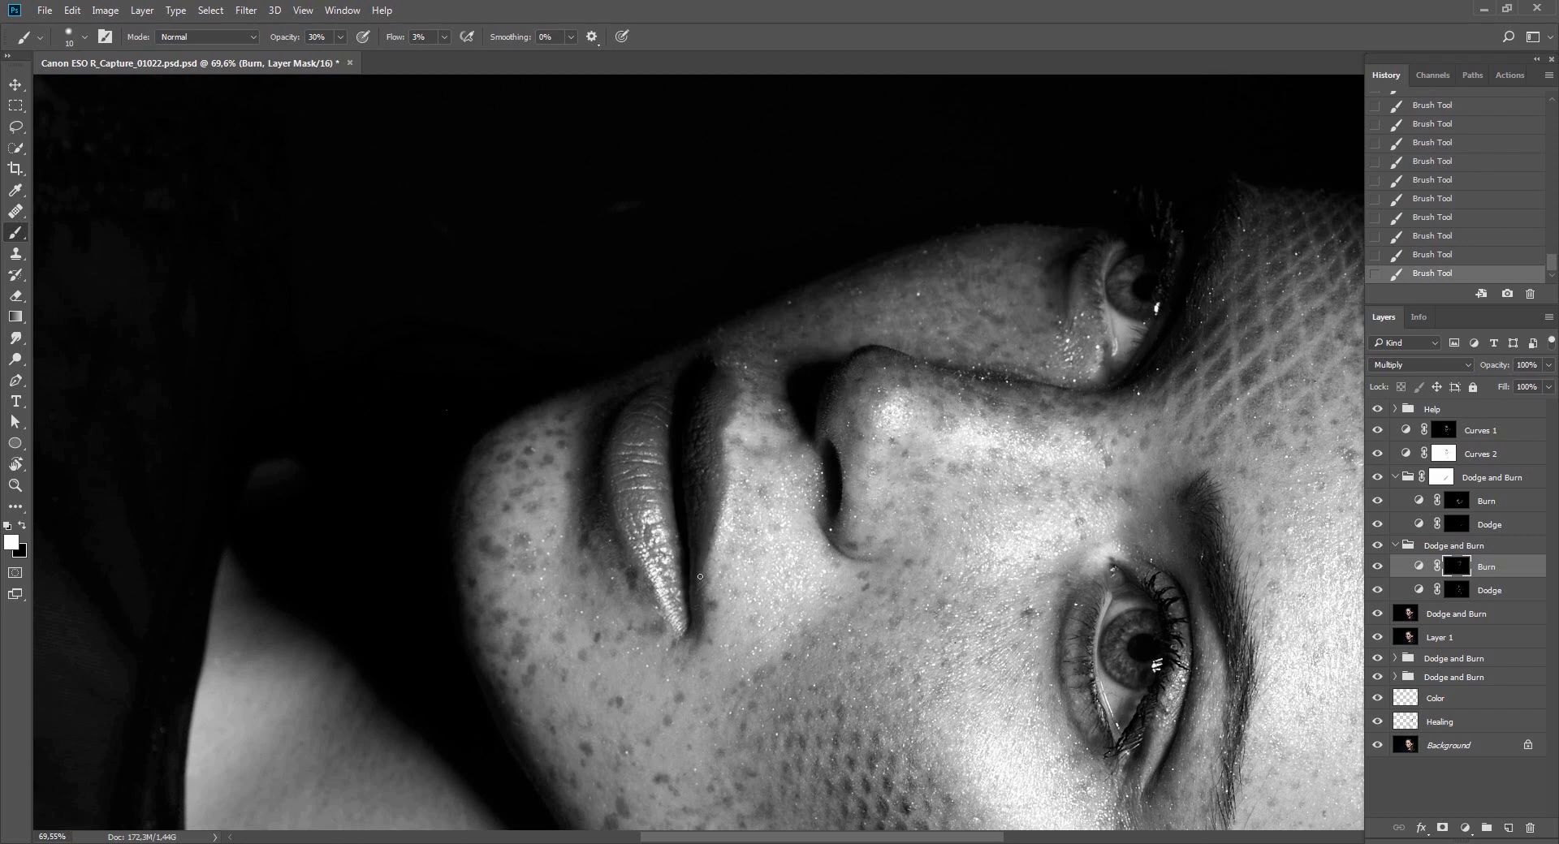
key(Escape)
click(1378, 411)
Compare the finished portrait with the original Background layer alone and examine the whole image at a rotated angle.
key(z)
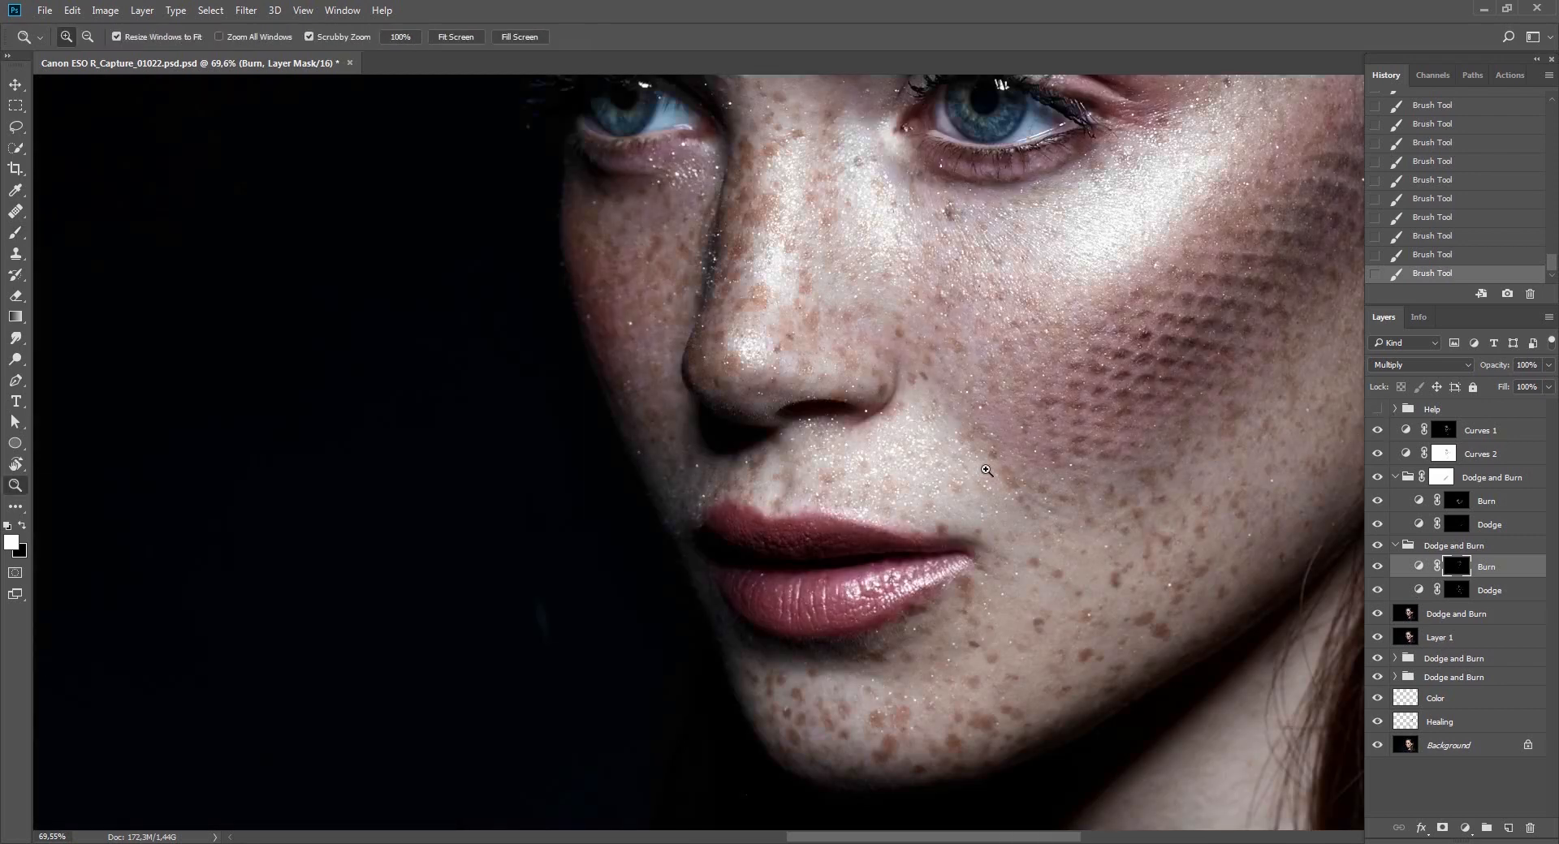
drag(992, 471, 970, 578)
drag(1051, 513, 960, 528)
drag(956, 529, 894, 526)
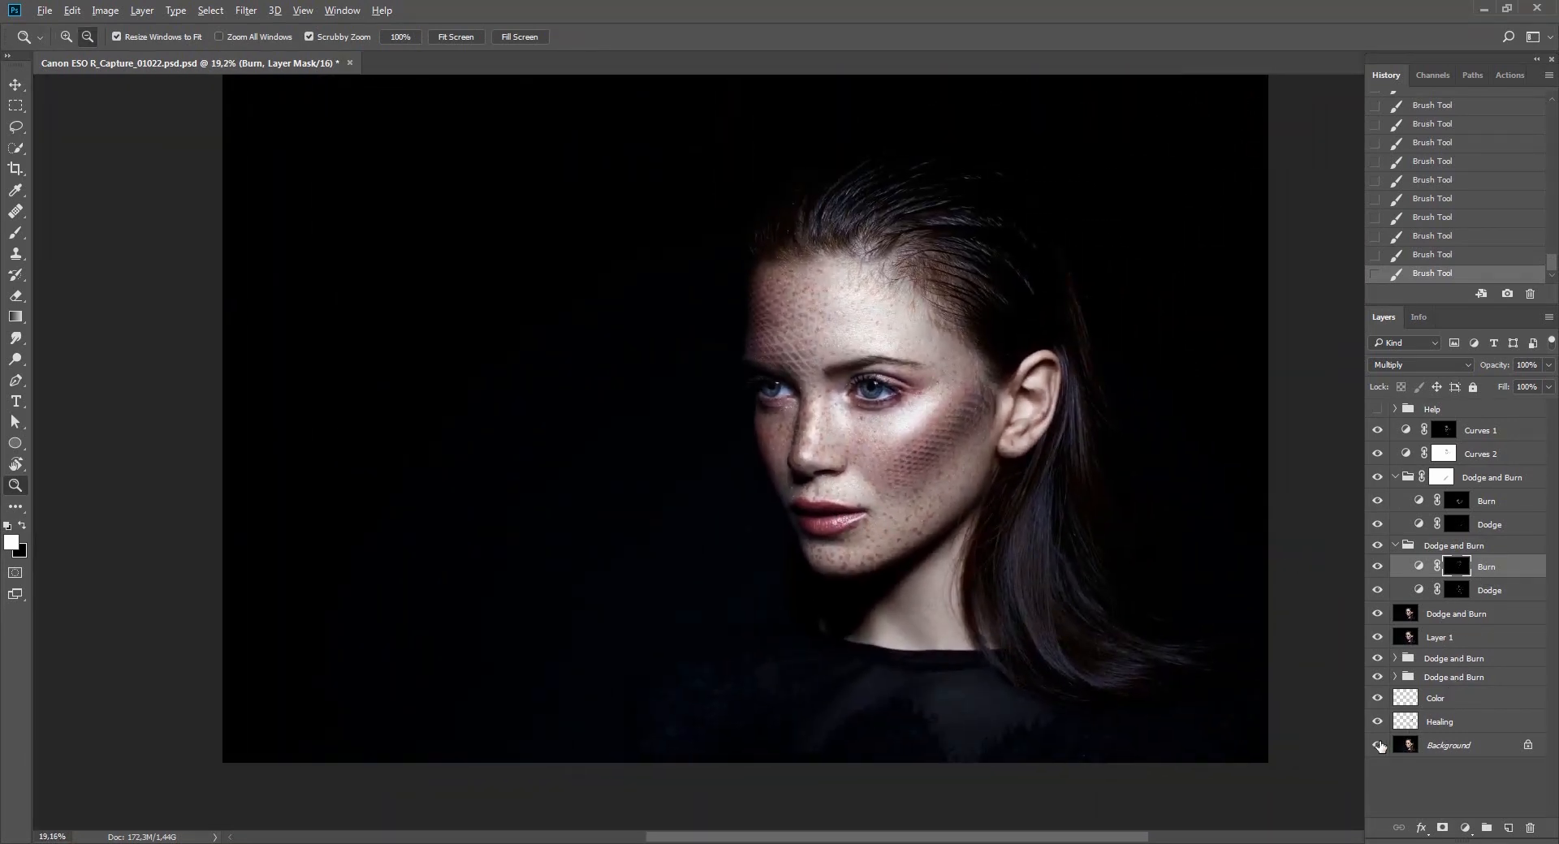
alt+click(1378, 745)
alt+click(1381, 748)
key(r)
drag(1106, 723, 1205, 476)
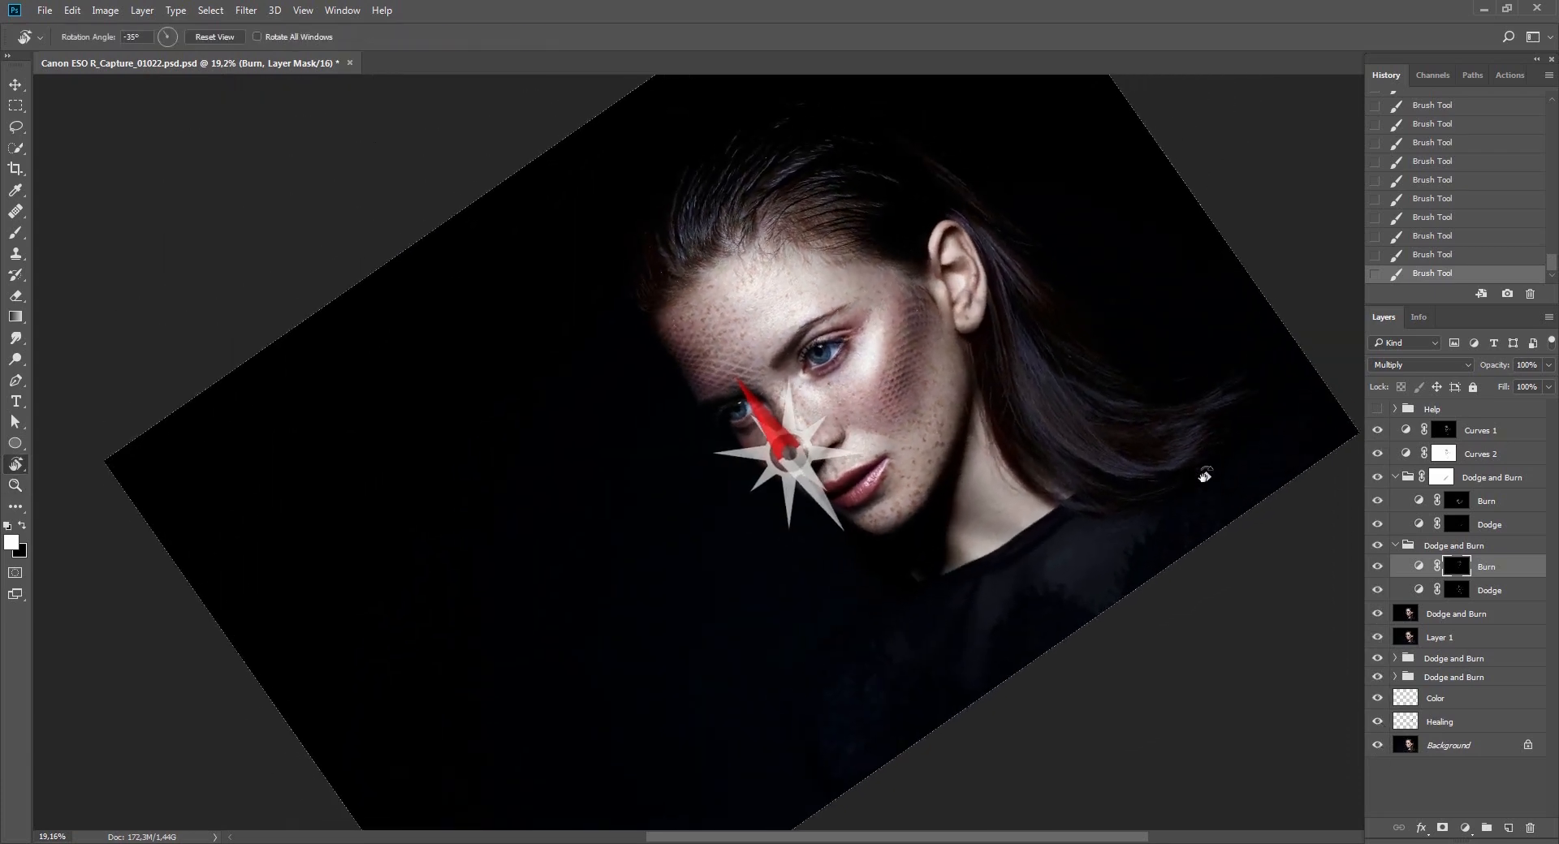
Examine the lit eye up close with the lower group's Dodge mask selected, and review the whole portrait.
key(Escape)
key(z)
drag(930, 410, 976, 572)
drag(855, 507, 936, 540)
key(b)
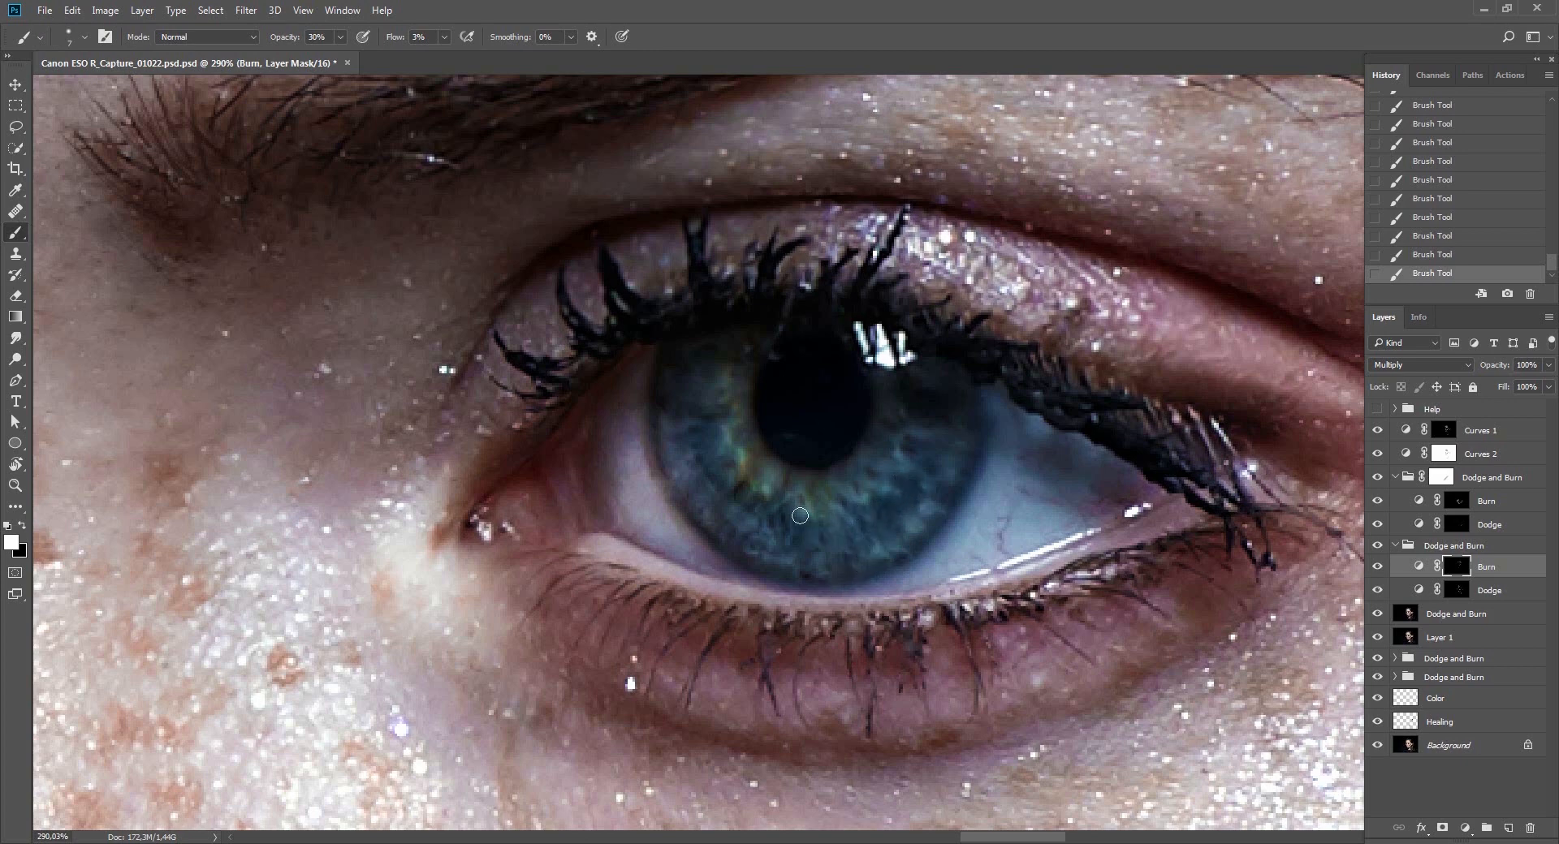
key(alt+bracketleft)
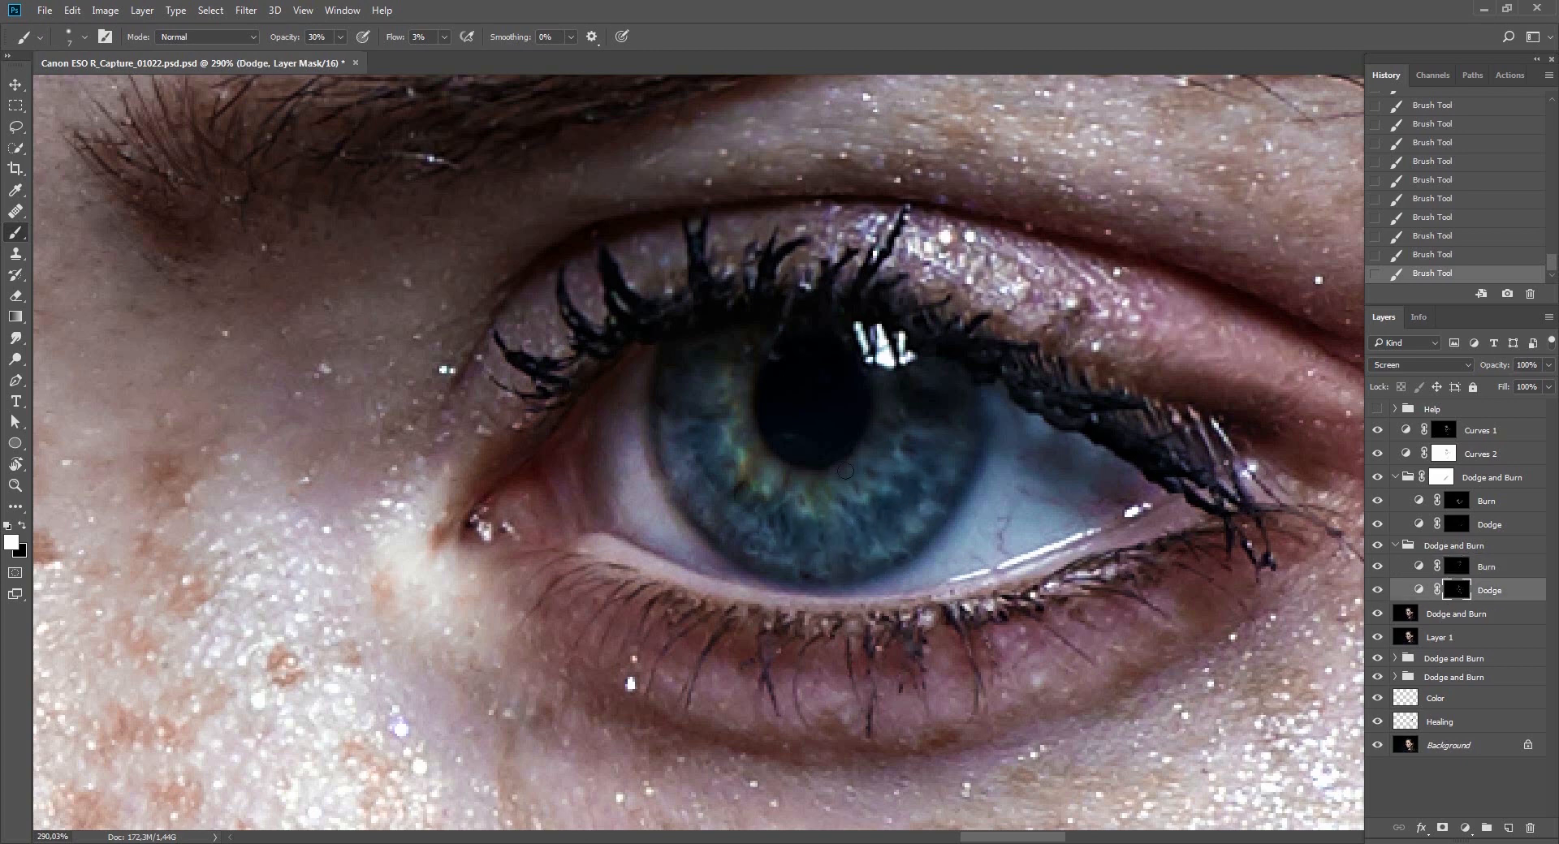
alt+right_click(792, 520)
key(ctrl+0)
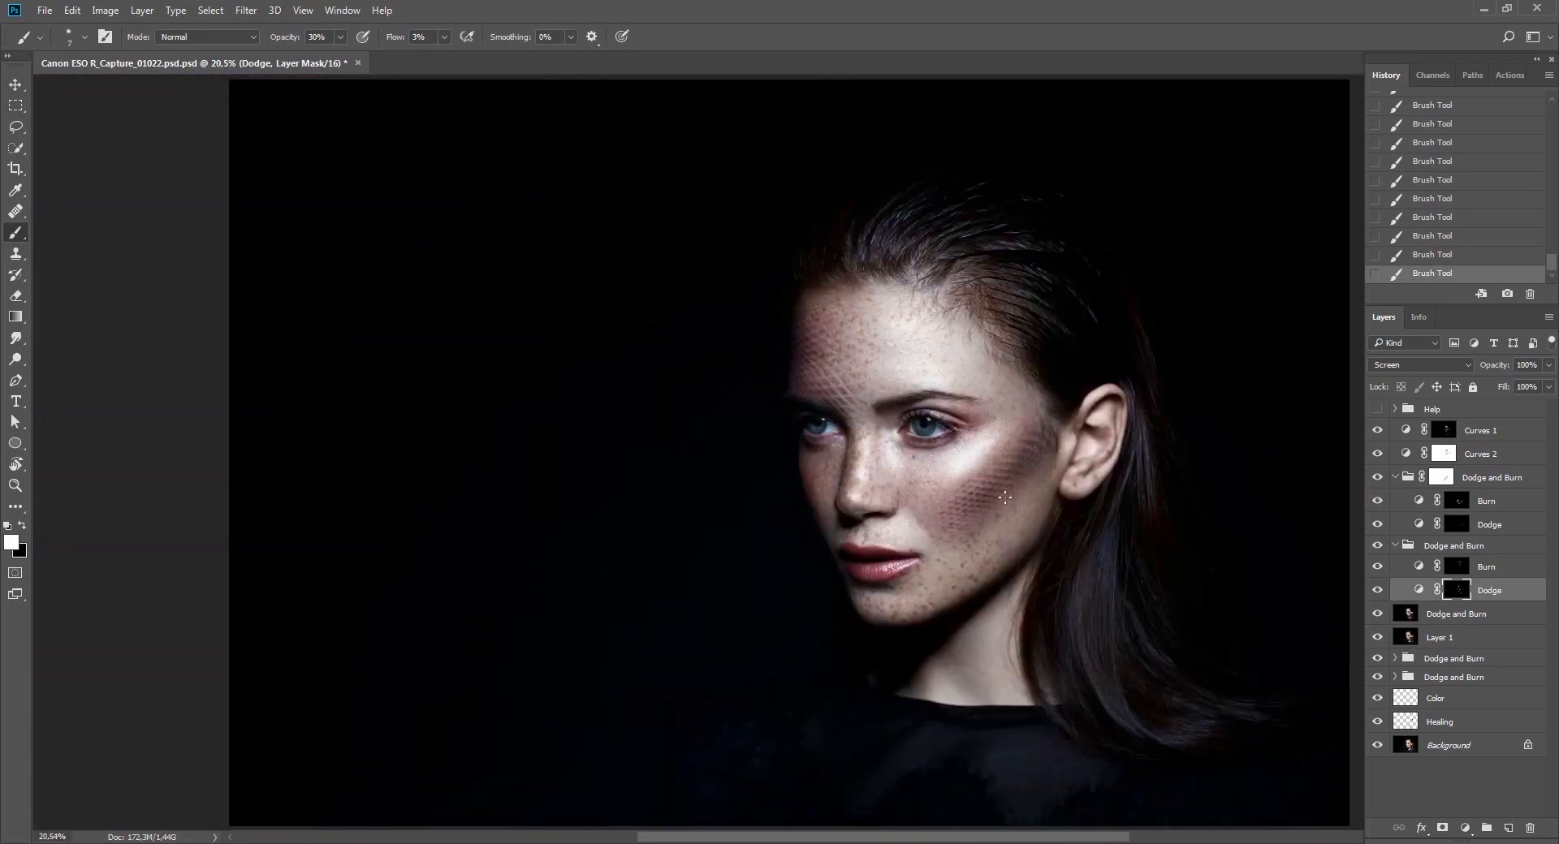
drag(1020, 506, 971, 500)
Compare the image with the lower Dodge and Burn group, and its Burn and Dodge layers around the eyes, on and off.
key(v)
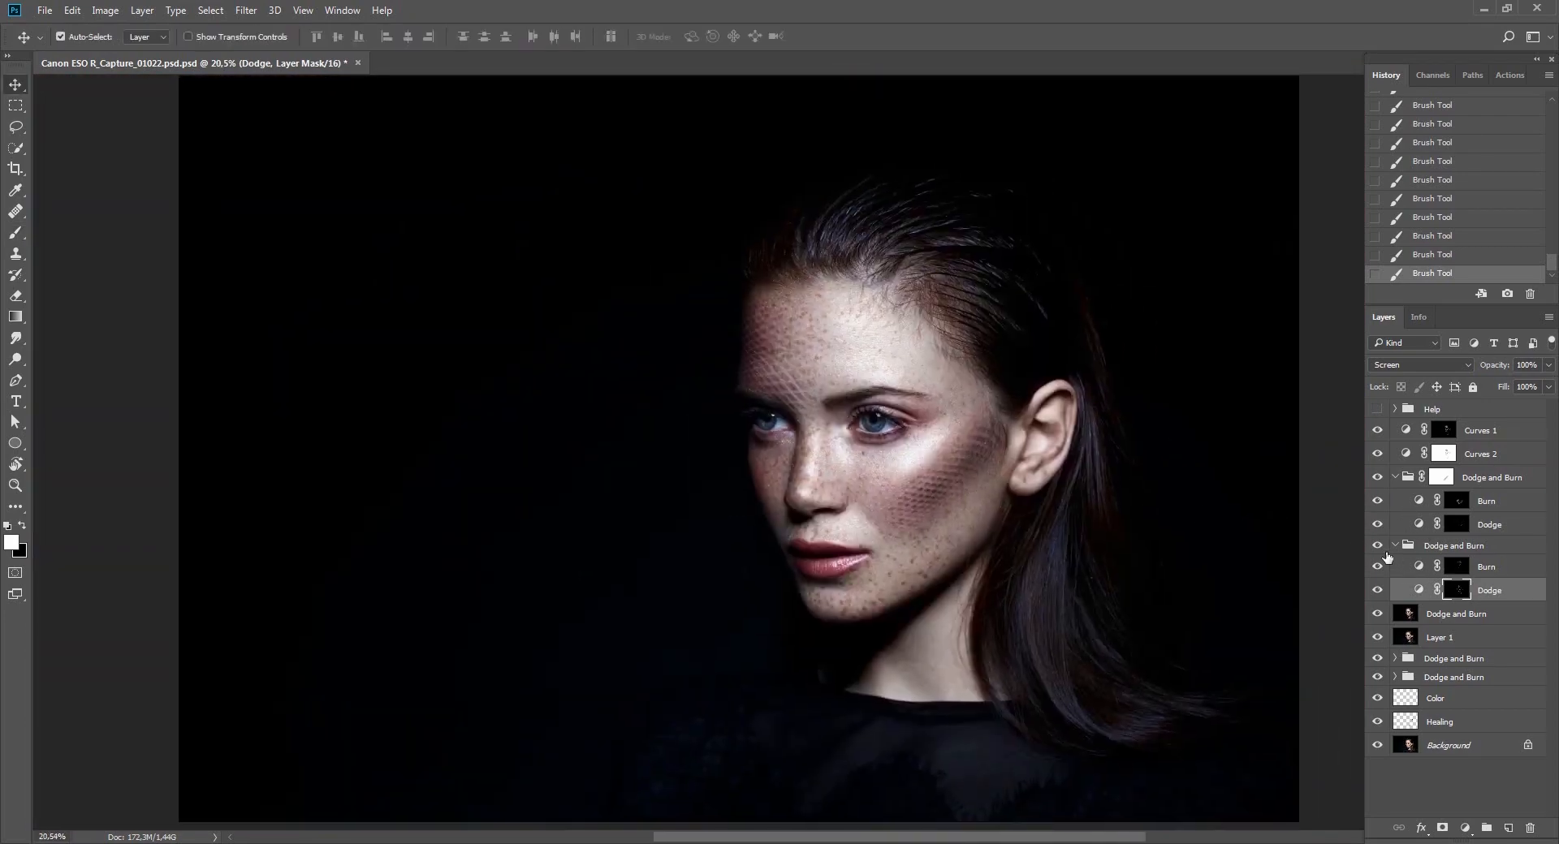
click(1378, 547)
click(1378, 547)
key(z)
drag(866, 407, 1063, 565)
click(1378, 567)
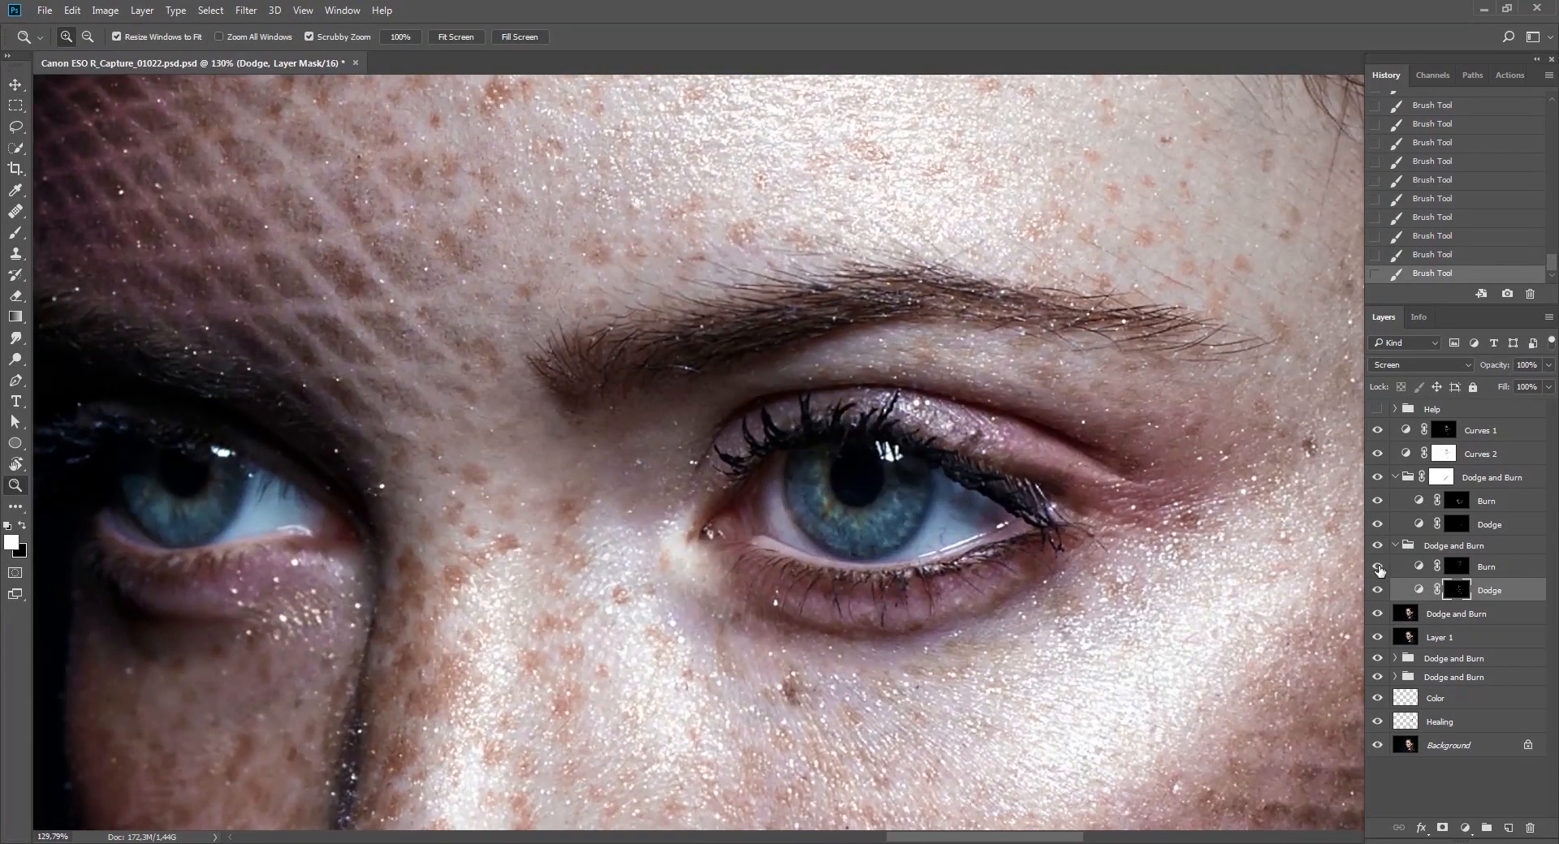
click(1378, 567)
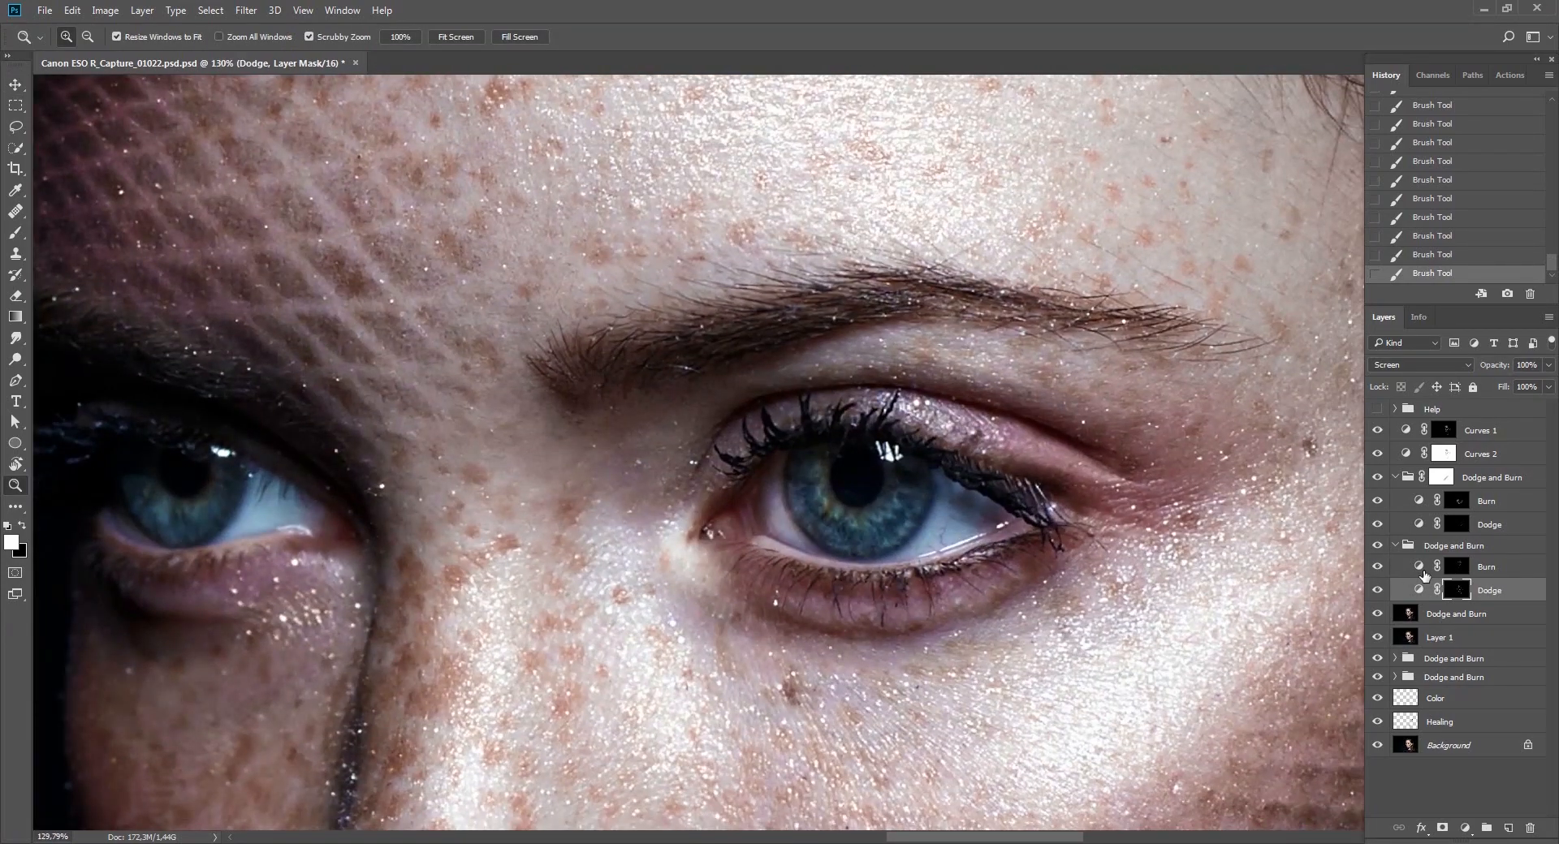
click(1378, 592)
click(1378, 592)
Blur the lower group's Burn mask in a freehand selection around the lit eye with a 4-pixel Gaussian Blur.
click(1451, 568)
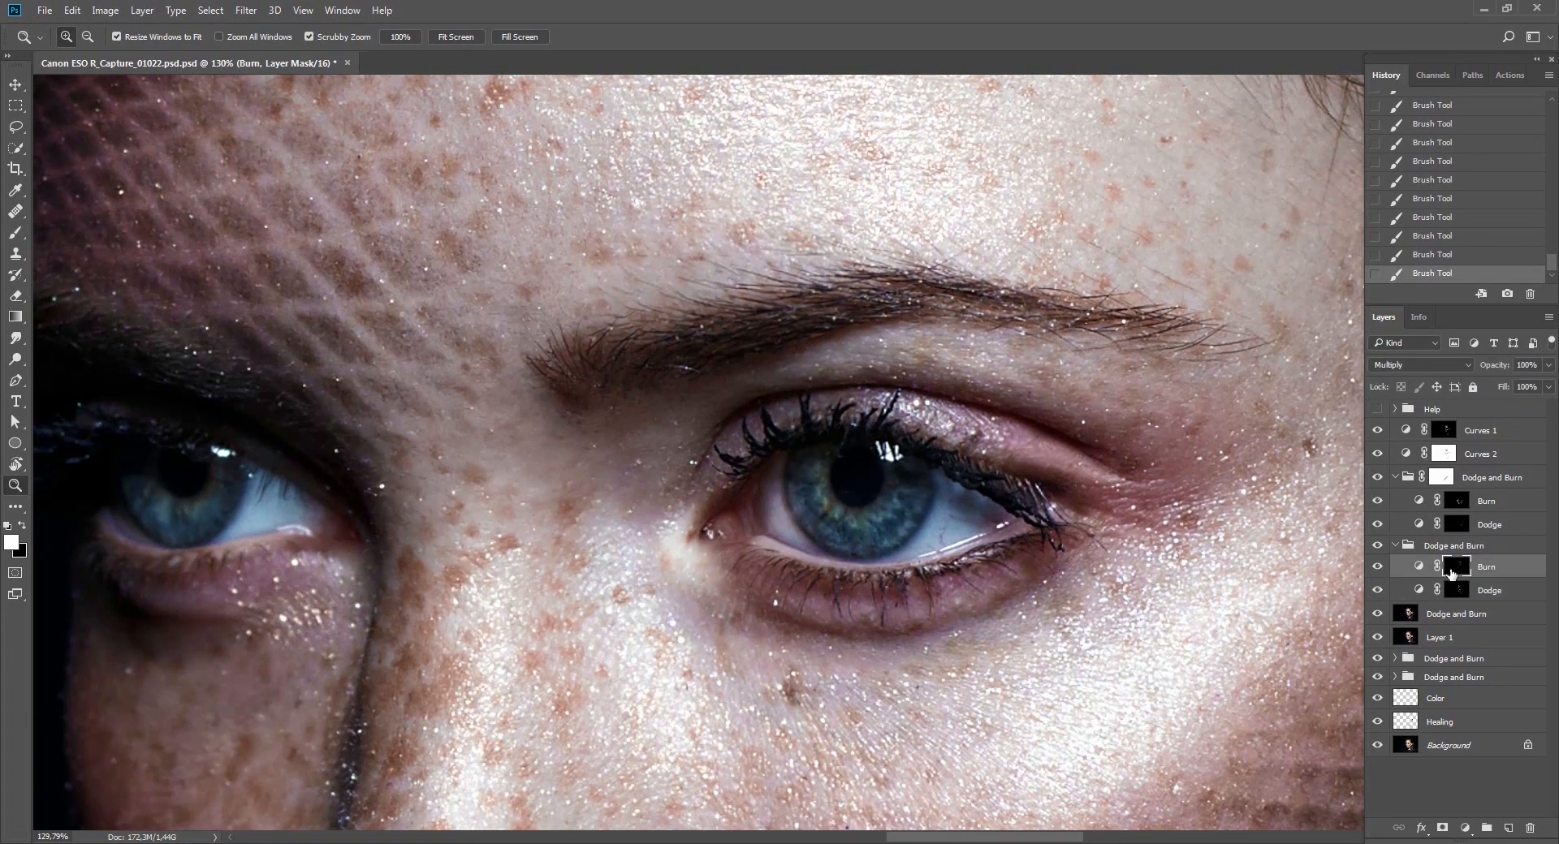
key(l)
mouse_move(827, 355)
mouse_down()
mouse_move(676, 479)
mouse_move(1153, 520)
mouse_move(804, 329)
mouse_up()
click(246, 9)
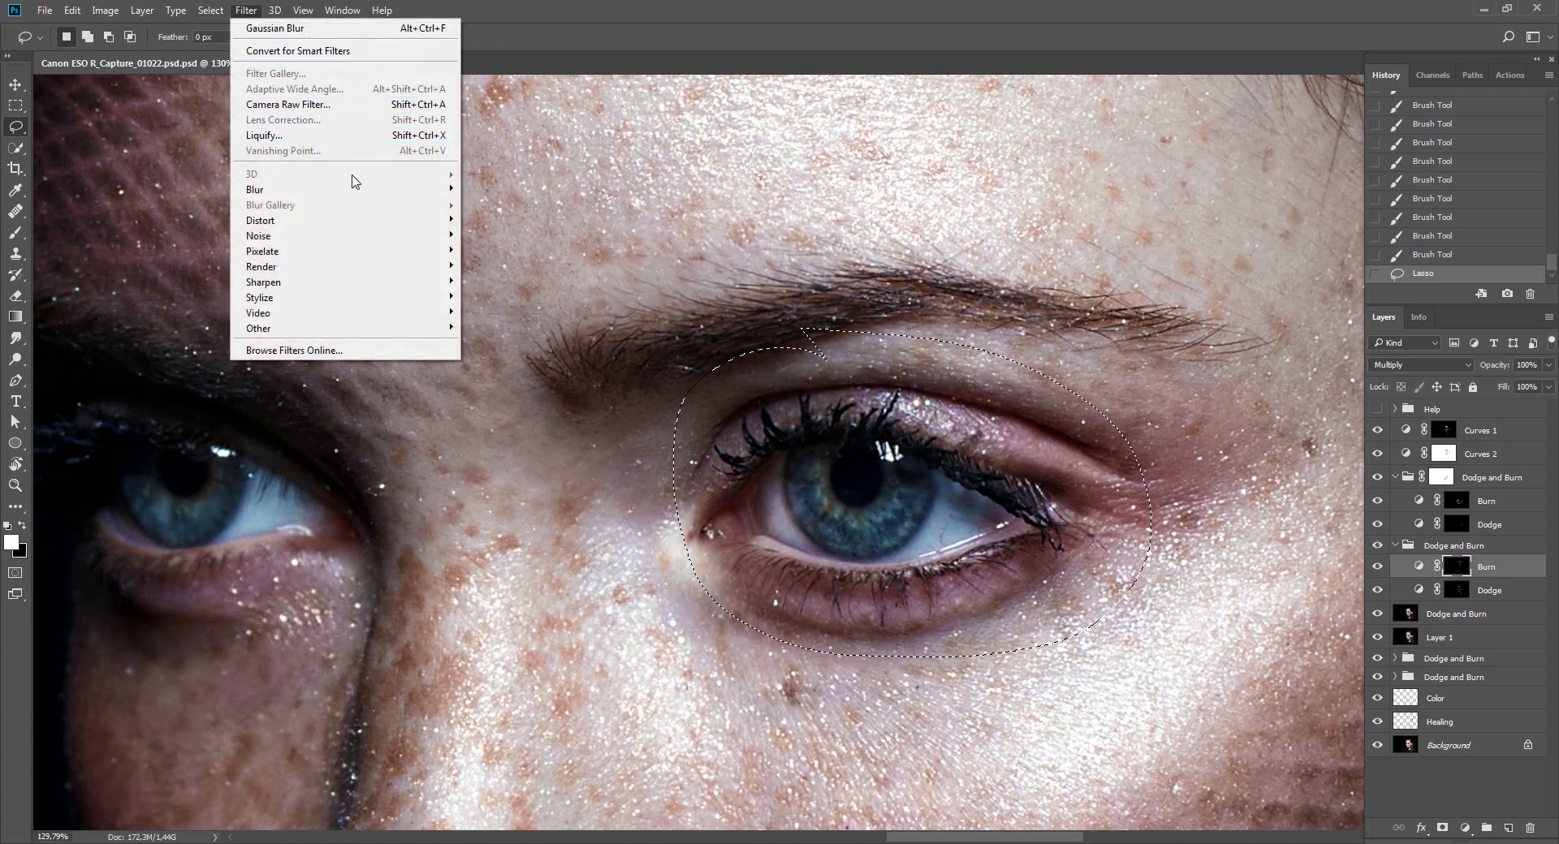
mouse_move(438, 189)
click(497, 250)
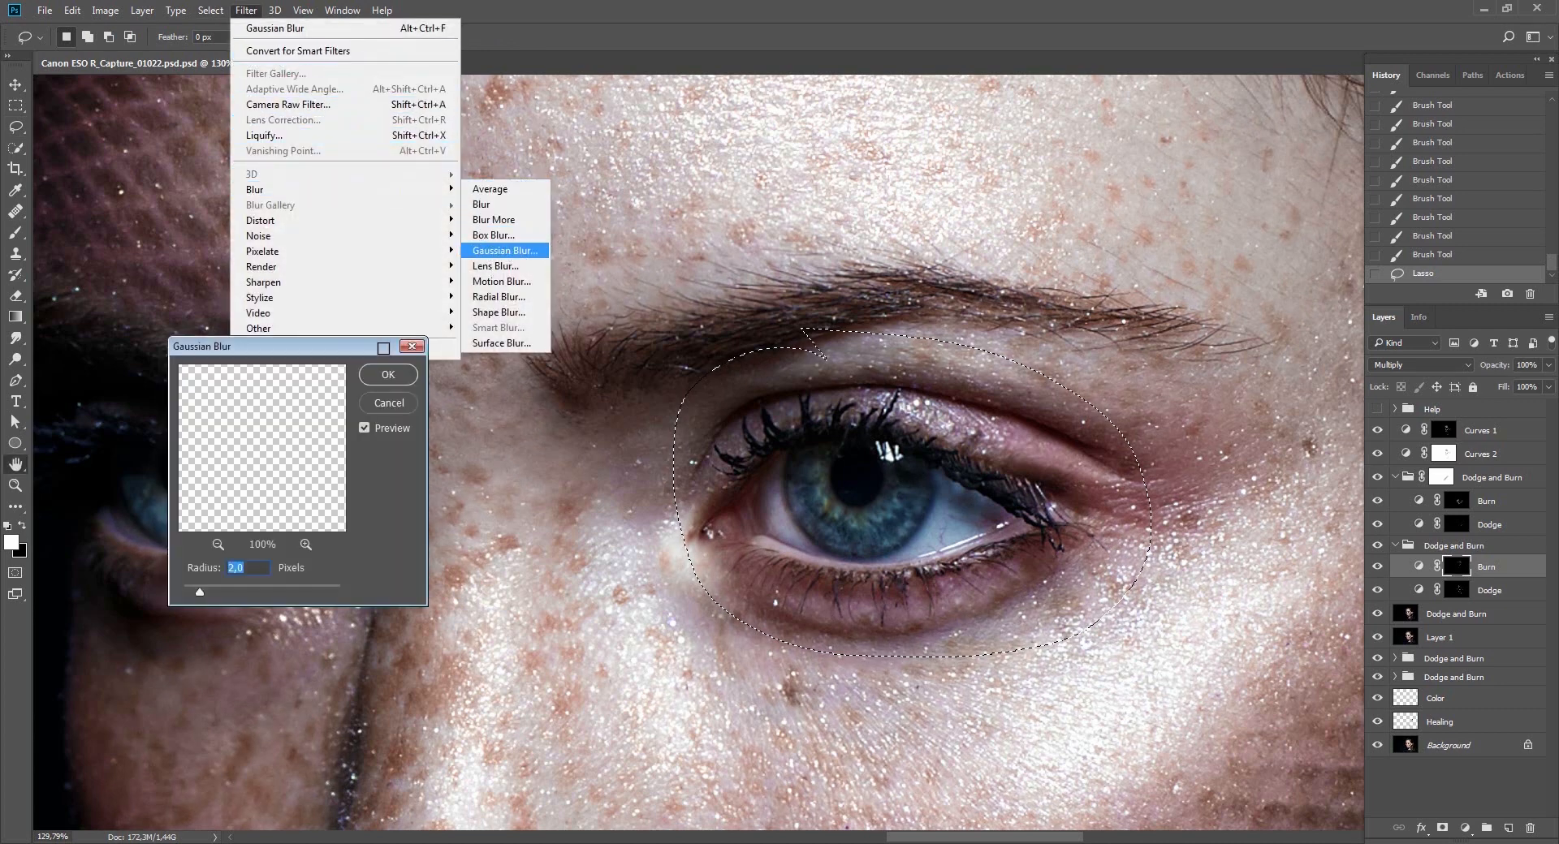
text(4)
key(Return)
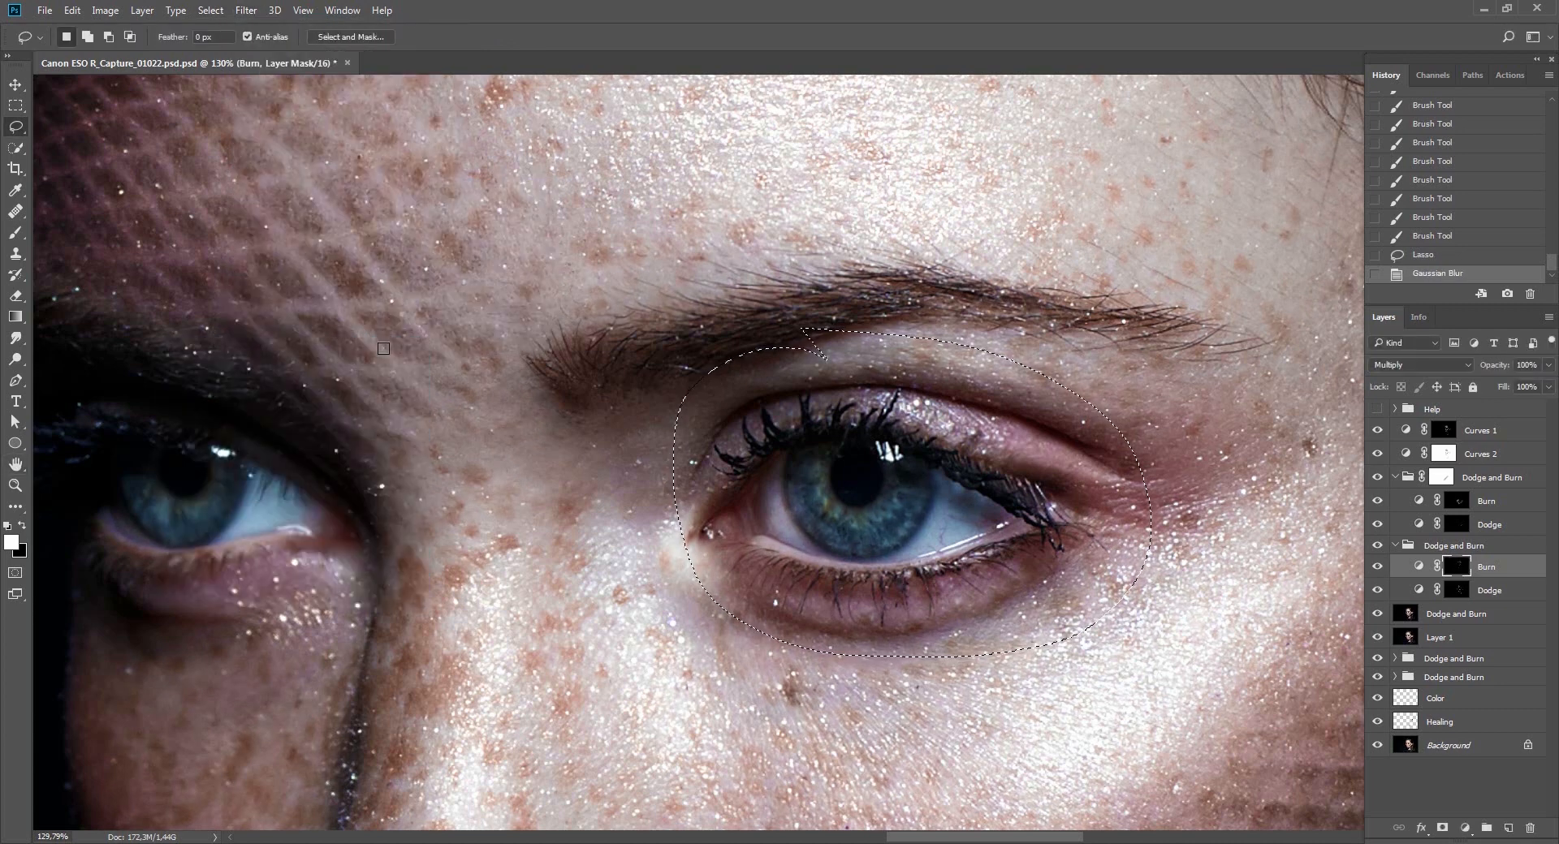
Fade the Gaussian Blur on the Burn mask, trying 20% opacity and settling on 40%.
key(ctrl+shift+f)
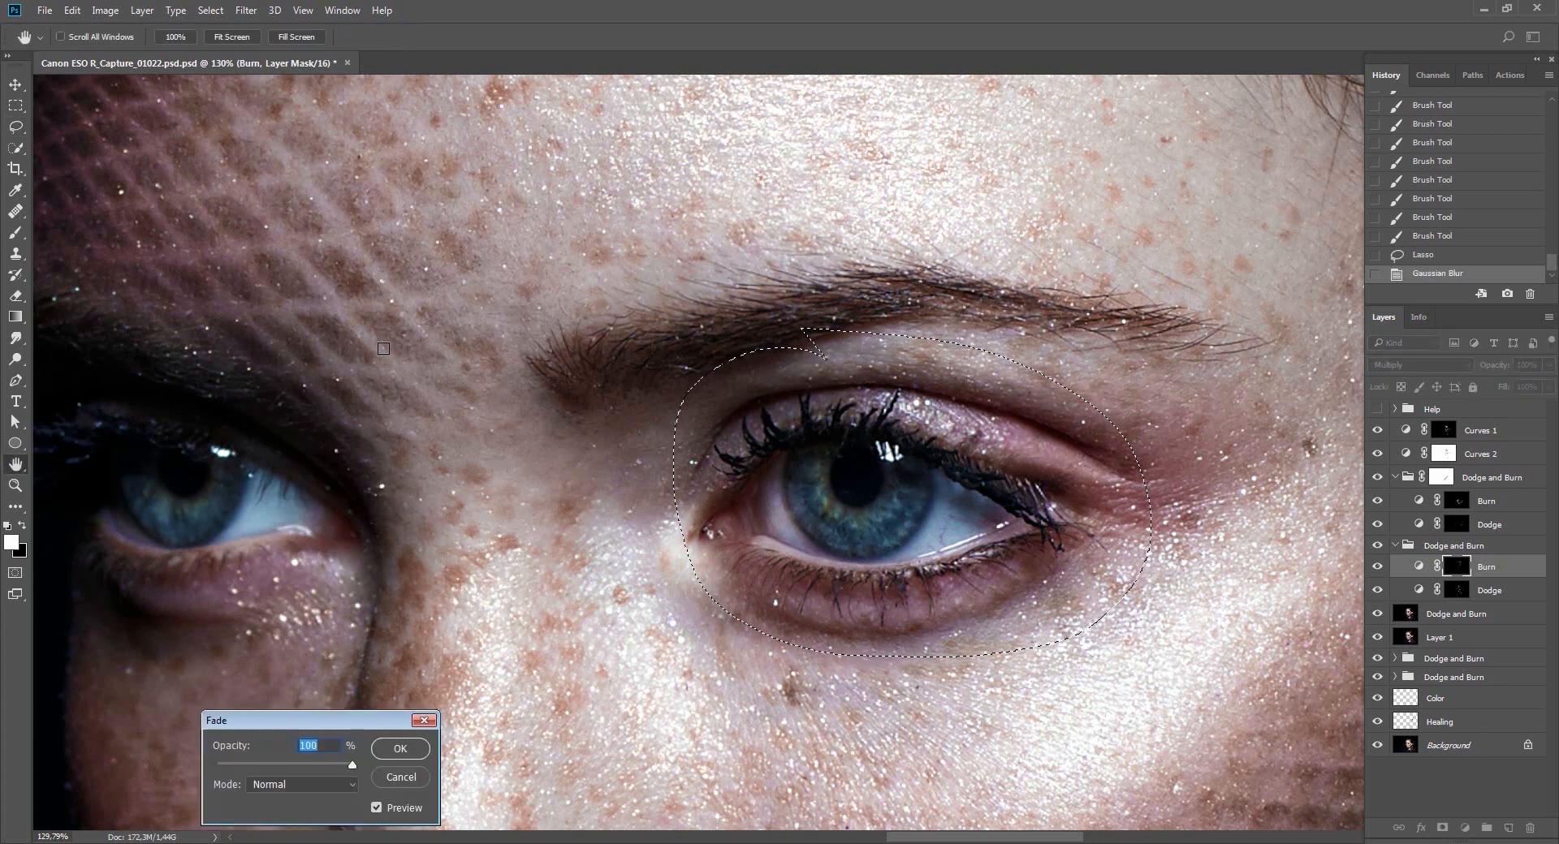
text(20)
key(Return)
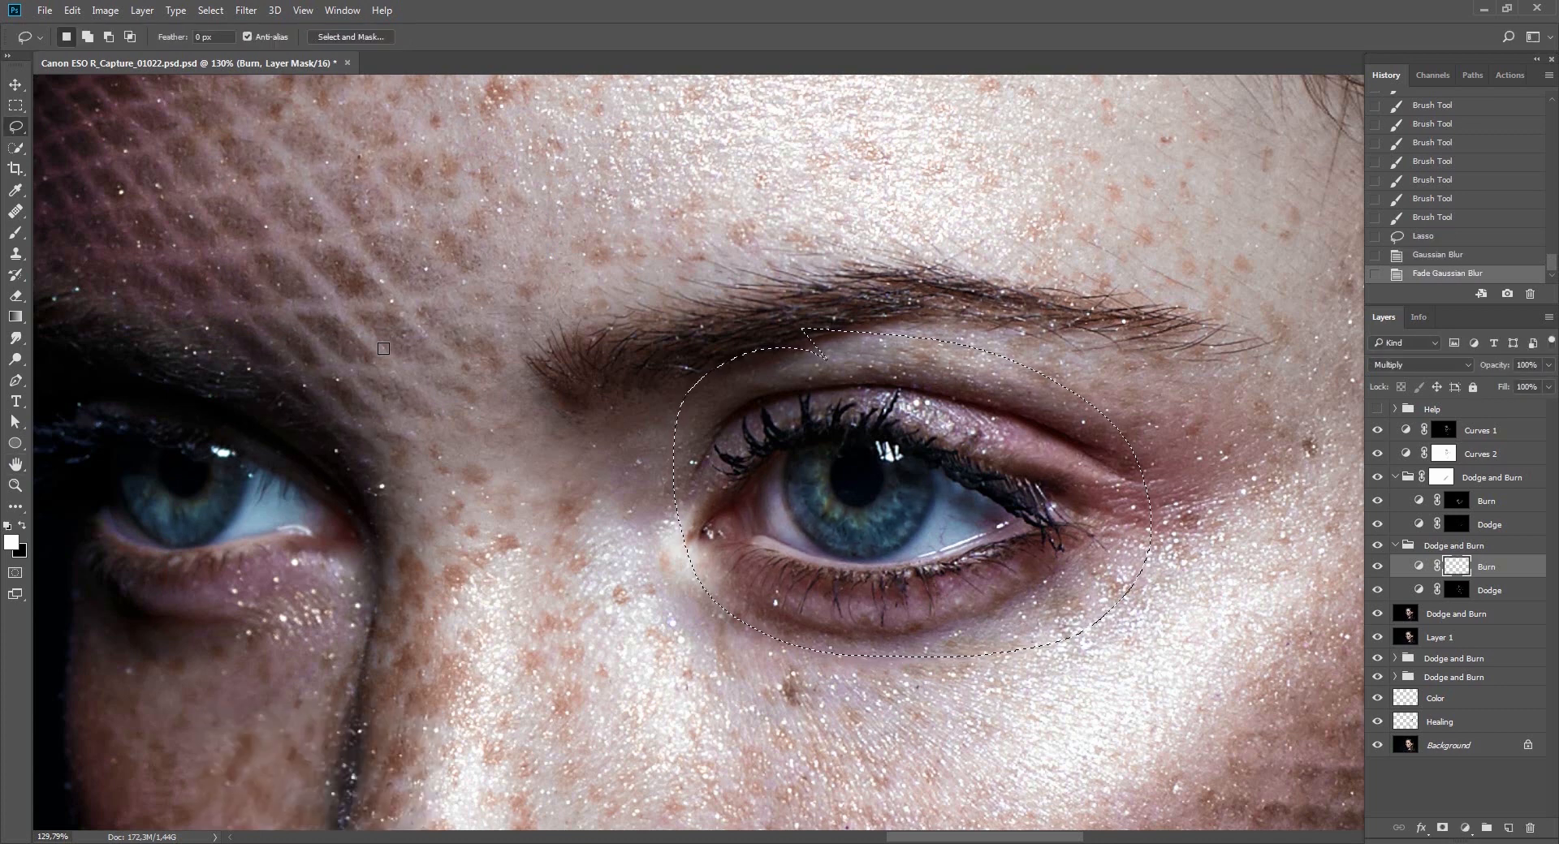
key(ctrl+shift+f)
text(40)
key(Return)
Compare the lower Burn layer on and off around the lit eye, and clear the eye selection.
key(v)
click(1377, 567)
click(1377, 567)
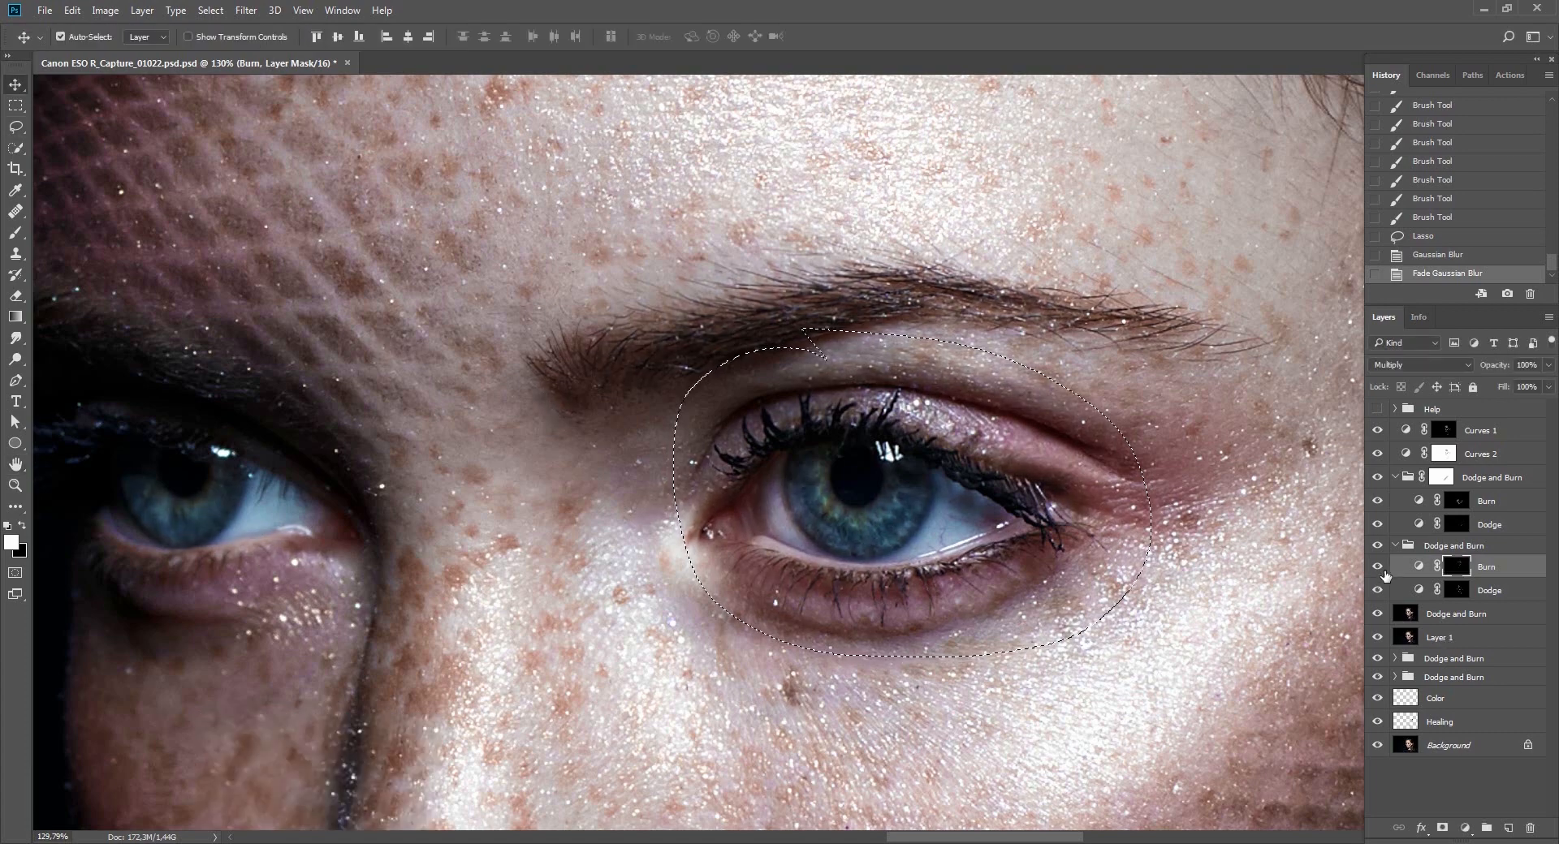
key(ctrl+d)
Merge the lower Dodge and Burn group with the Dodge and Burn pixel layer directly beneath it.
key(z)
drag(1116, 437, 1068, 487)
drag(1068, 493, 958, 500)
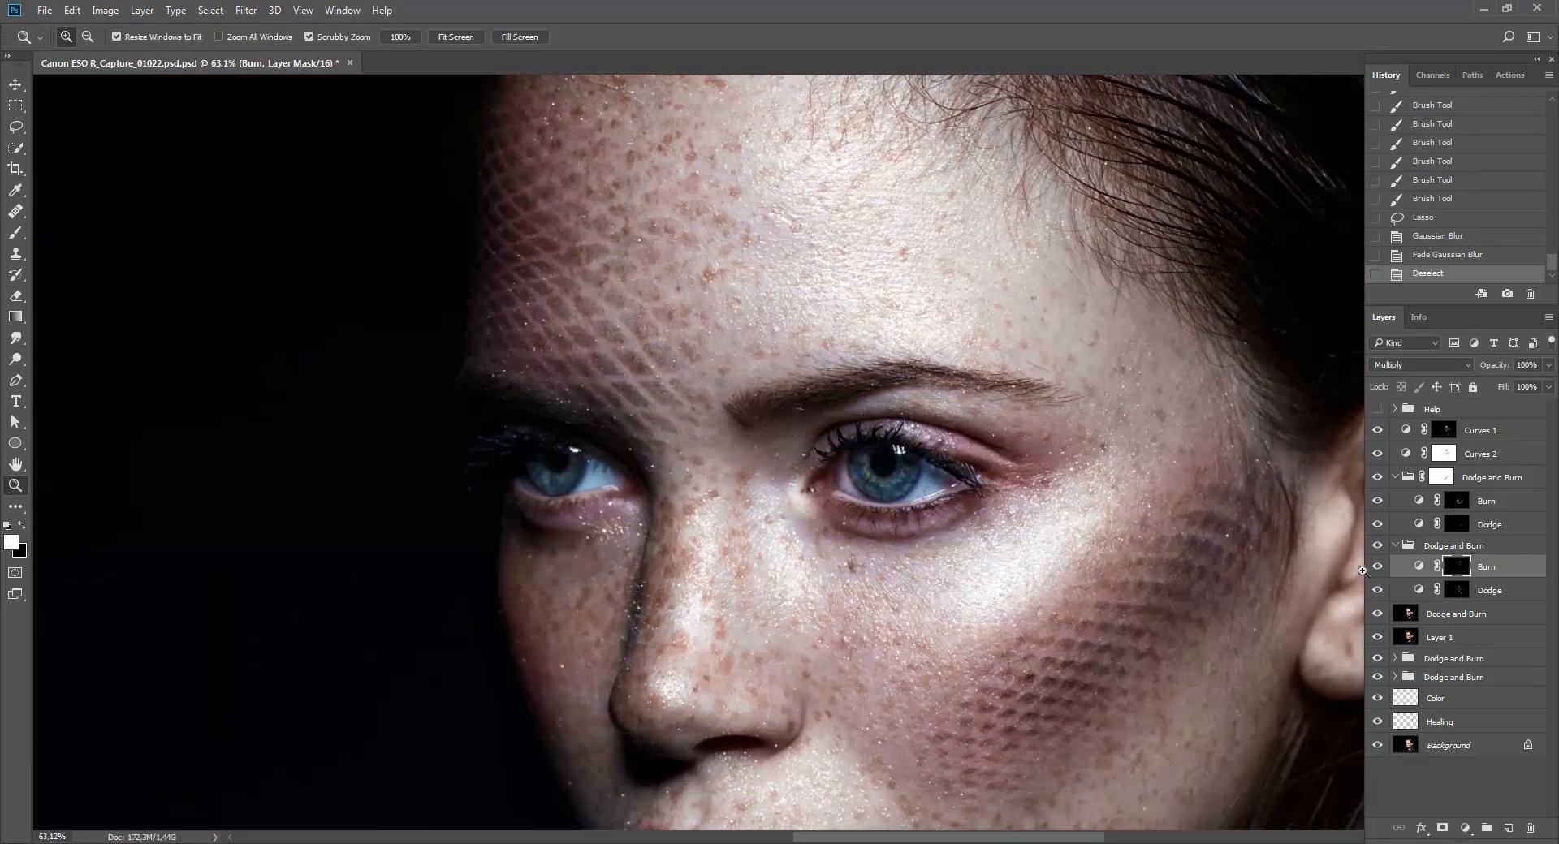
click(1416, 545)
shift+click(1409, 618)
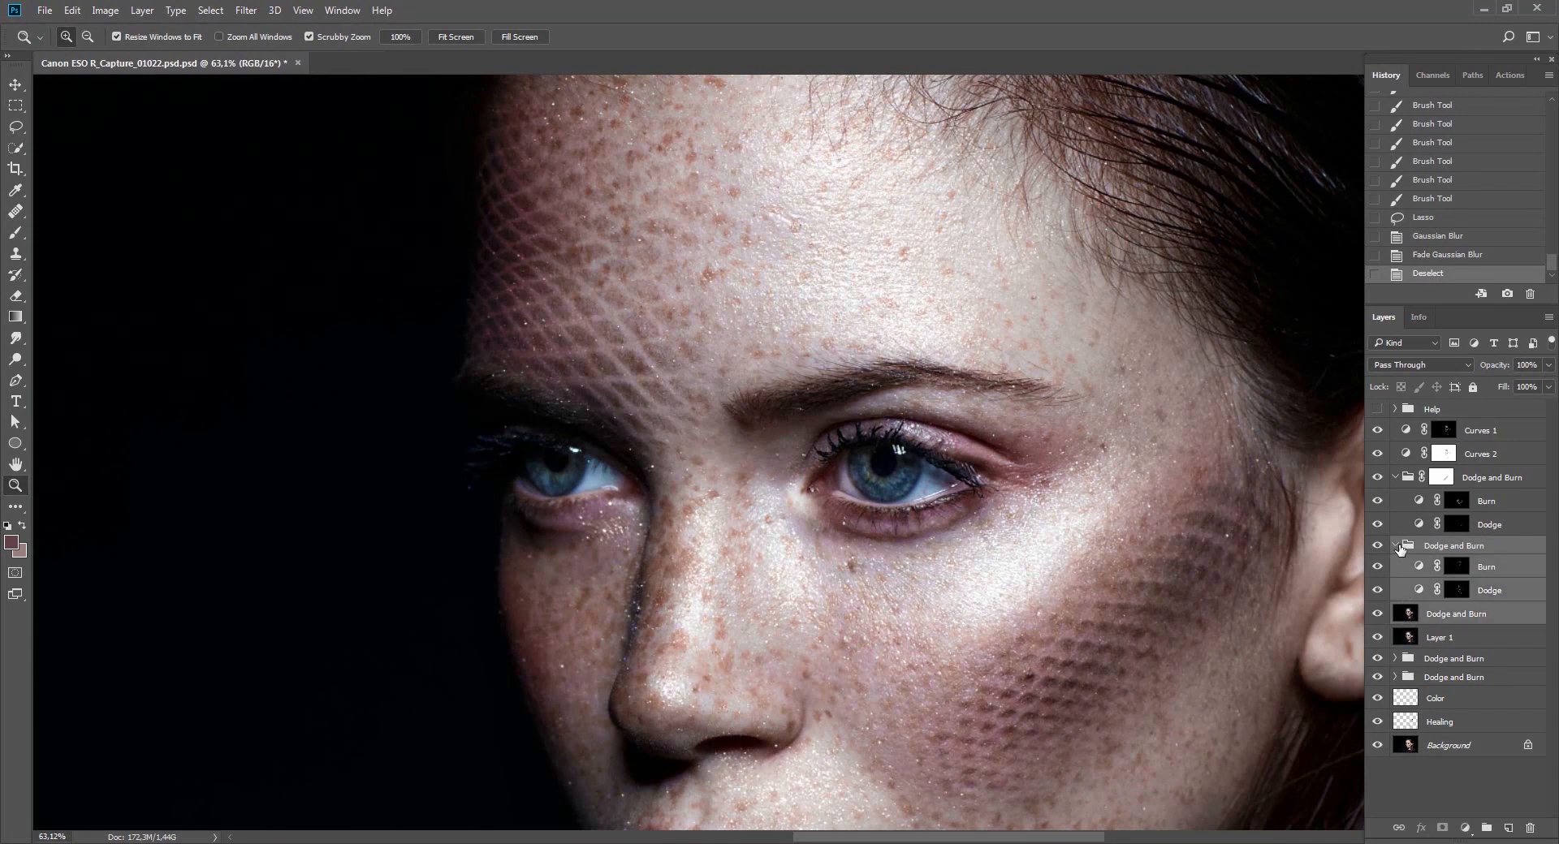
click(1396, 546)
key(ctrl+e)
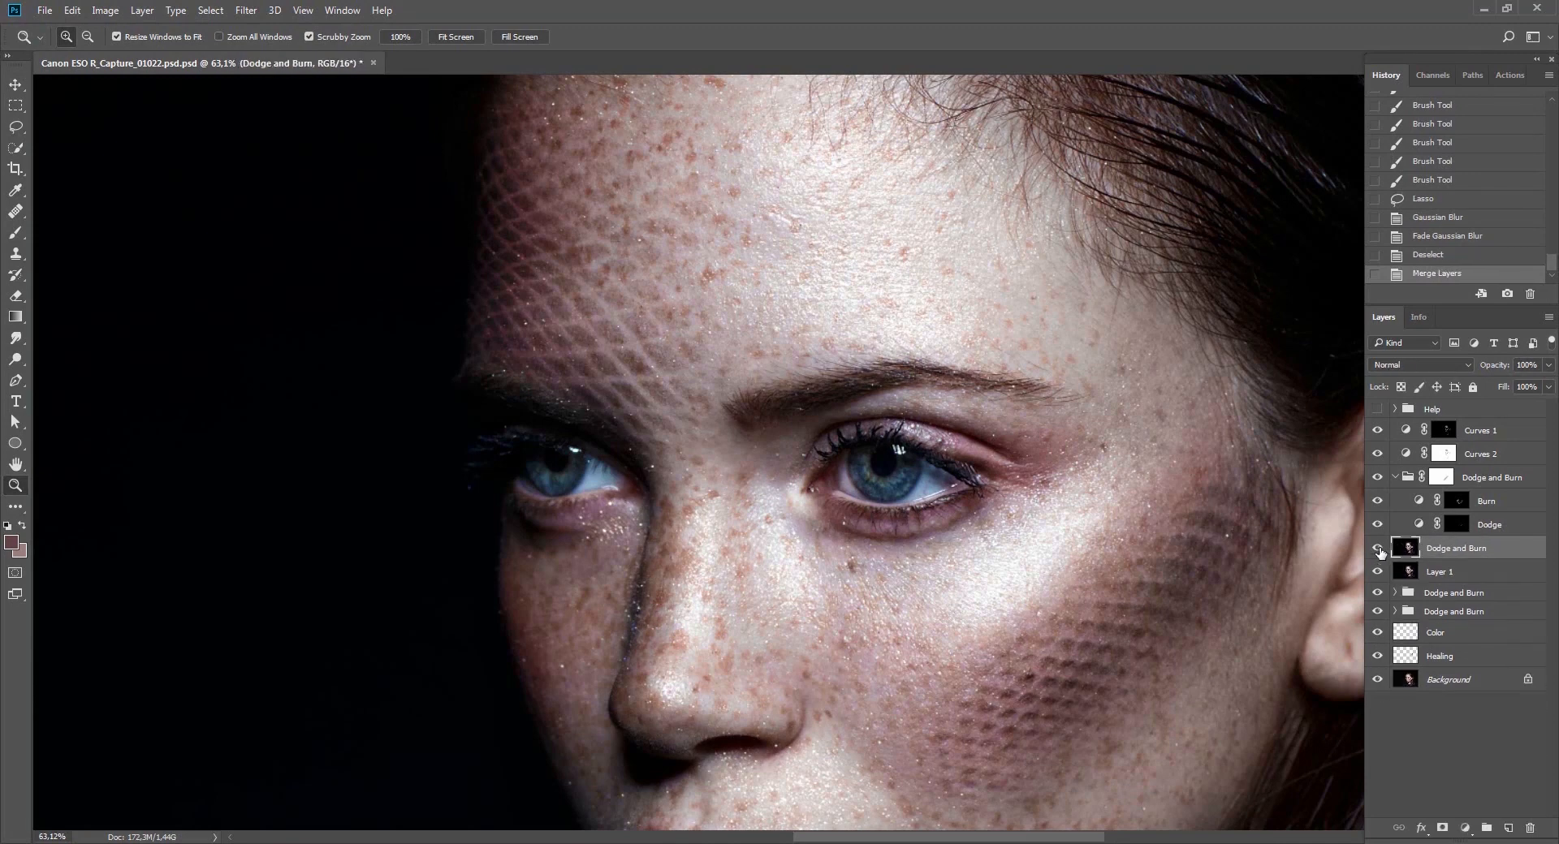
Select a 3:4 rectangular area around the lit eye on the merged layer and open it in Liquify.
key(m)
drag(885, 453, 1120, 743)
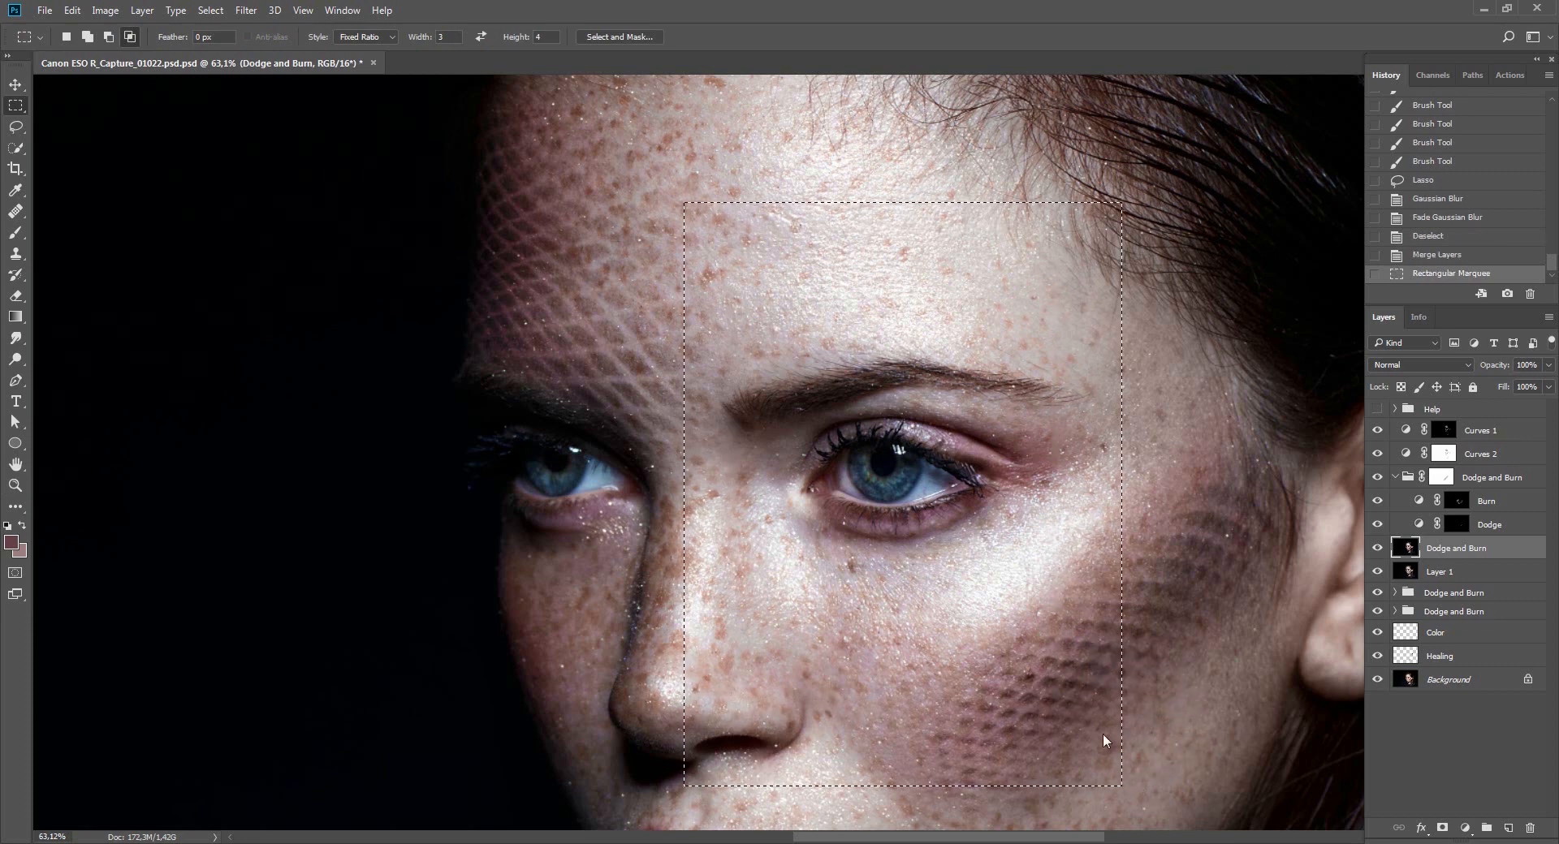
key(ctrl+shift+x)
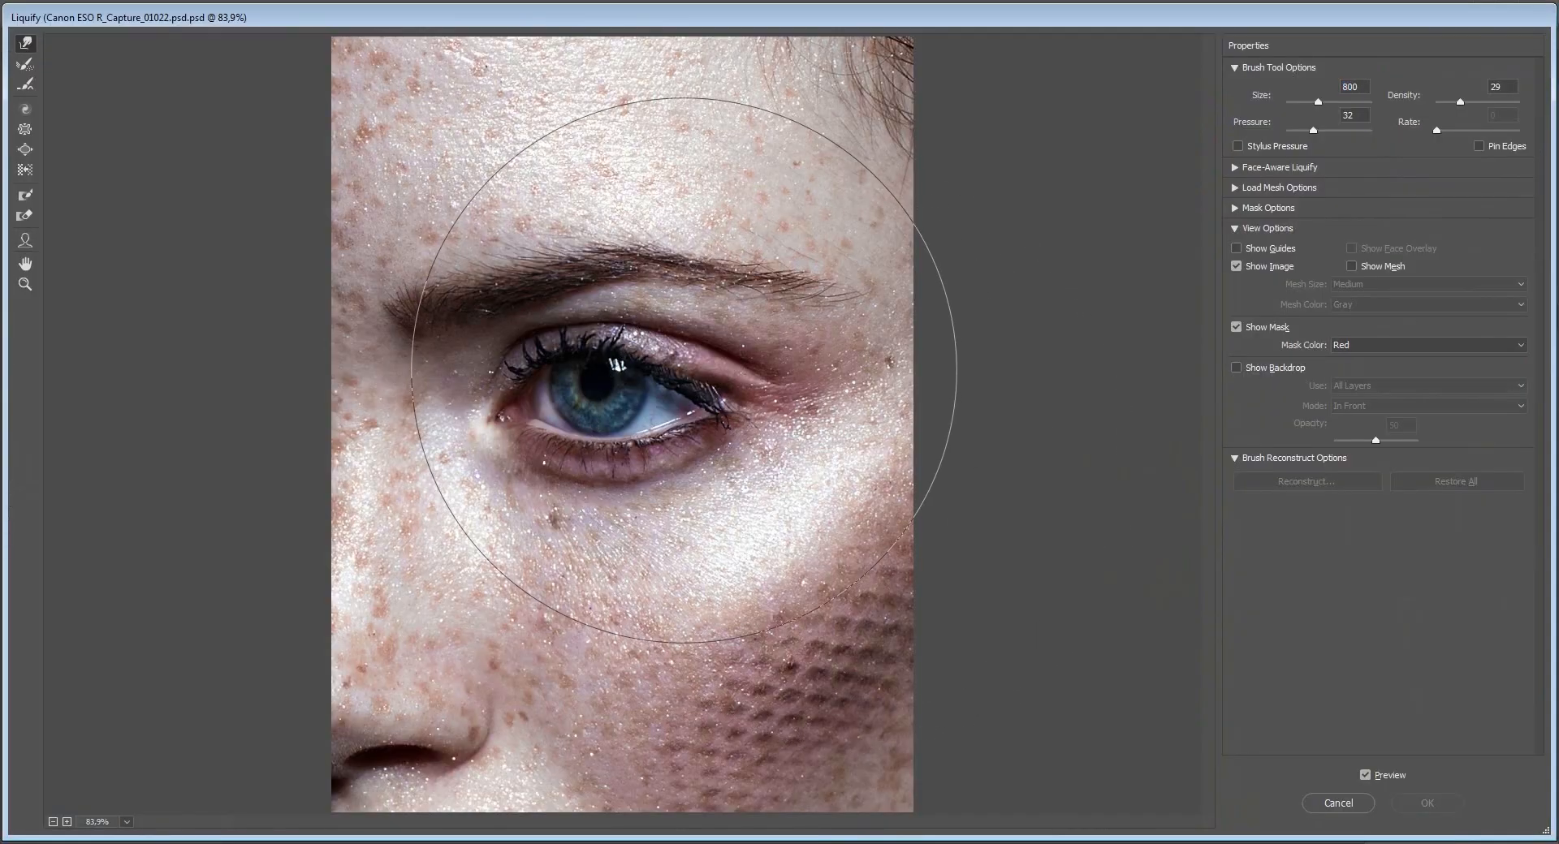
Try nudging the lit eye's upper lid in Liquify with a warp brush sized between 175 and 250.
key(bracketleft)
key(bracketleft)
key(bracketleft)
key(bracketleft)
key(bracketleft)
key(bracketleft)
key(bracketleft)
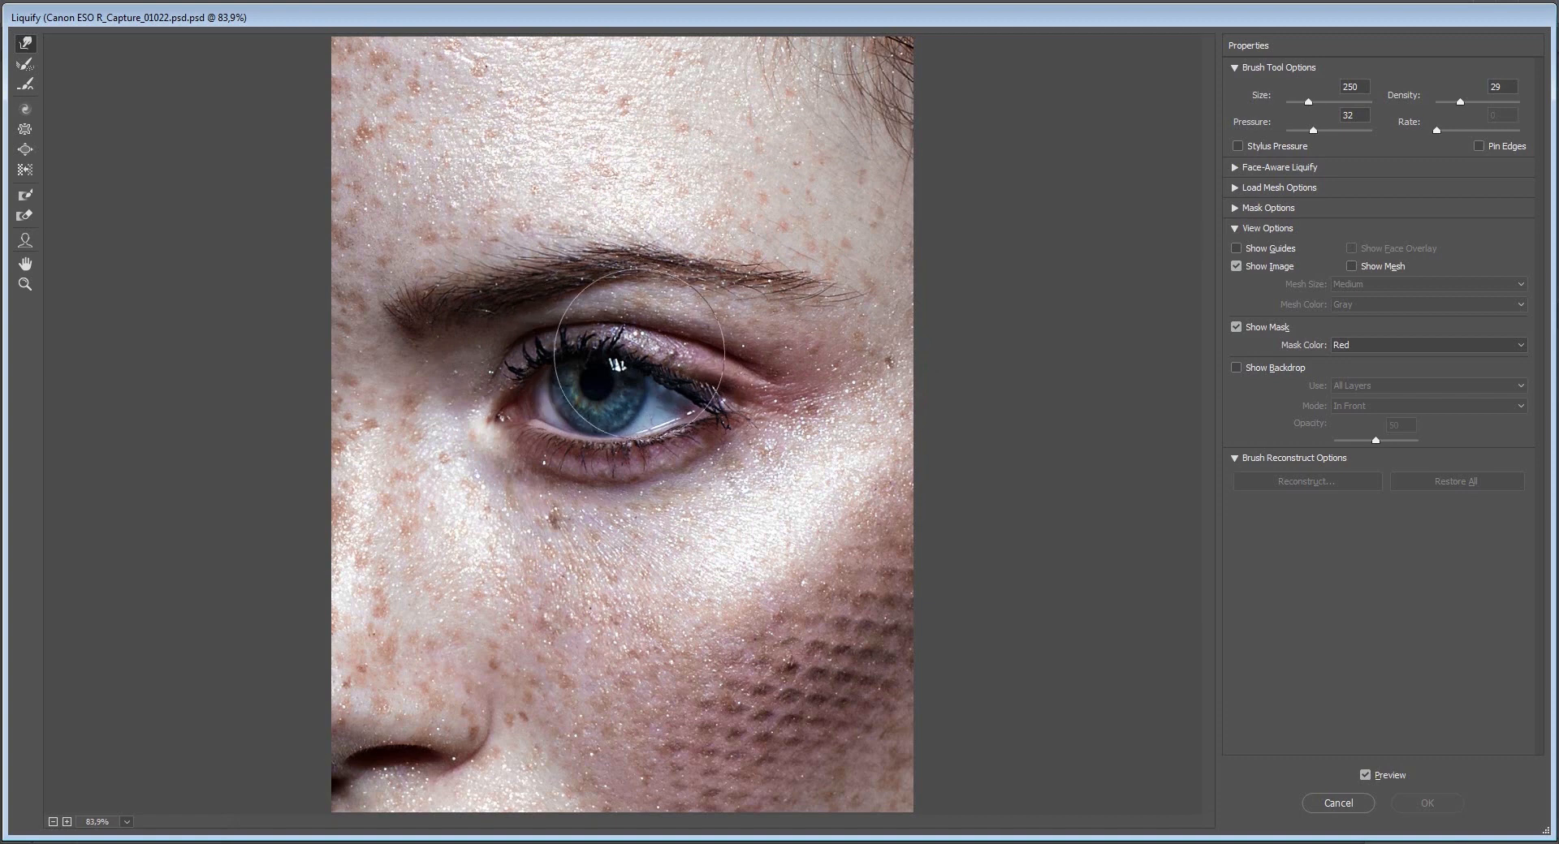
key(bracketleft)
drag(666, 372, 663, 368)
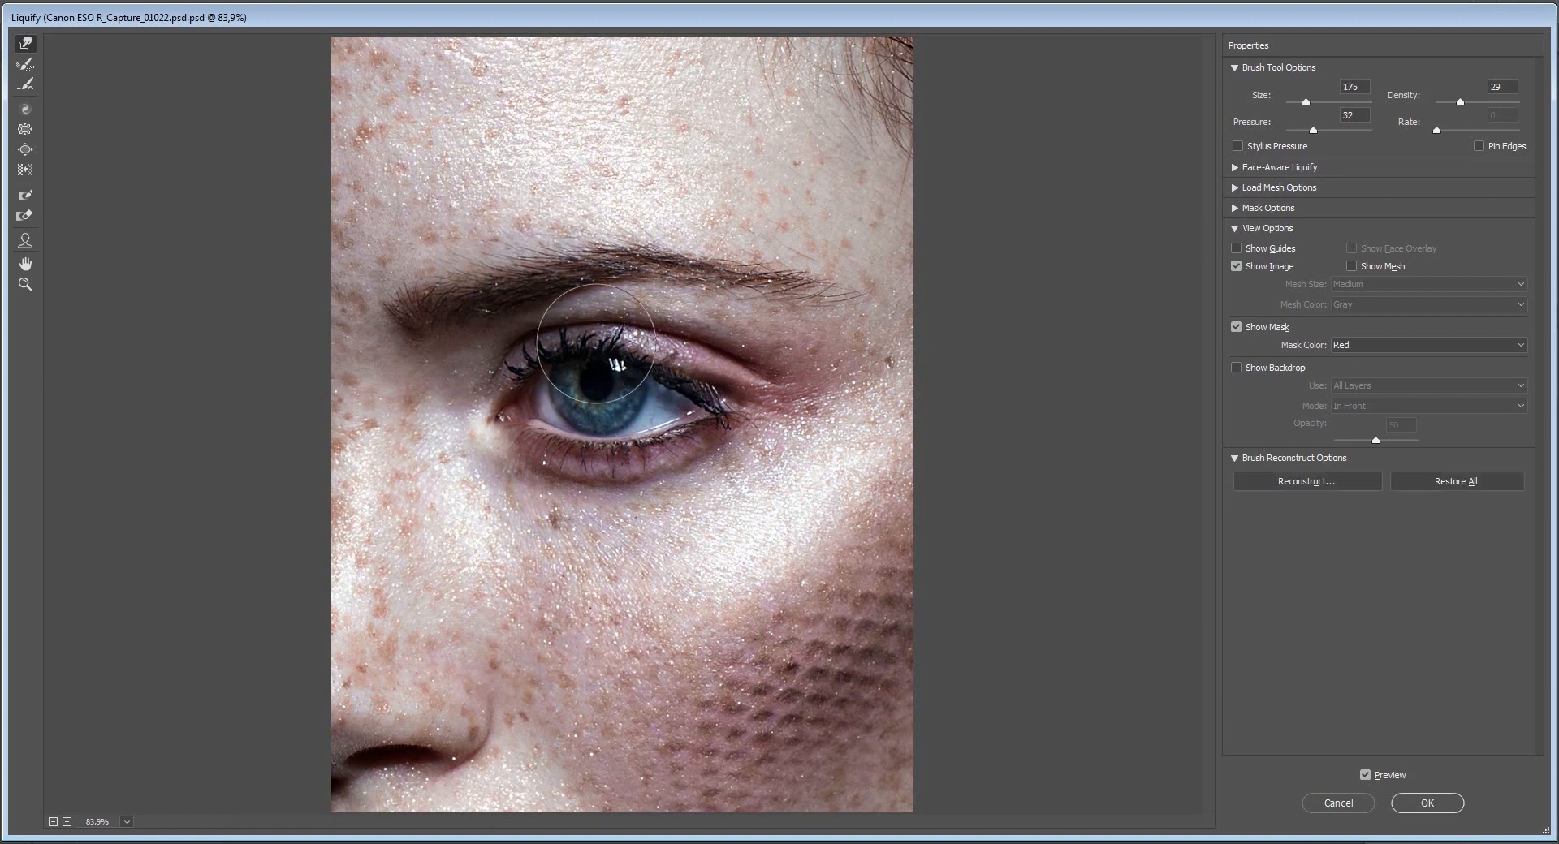
key(bracketright)
key(bracketright)
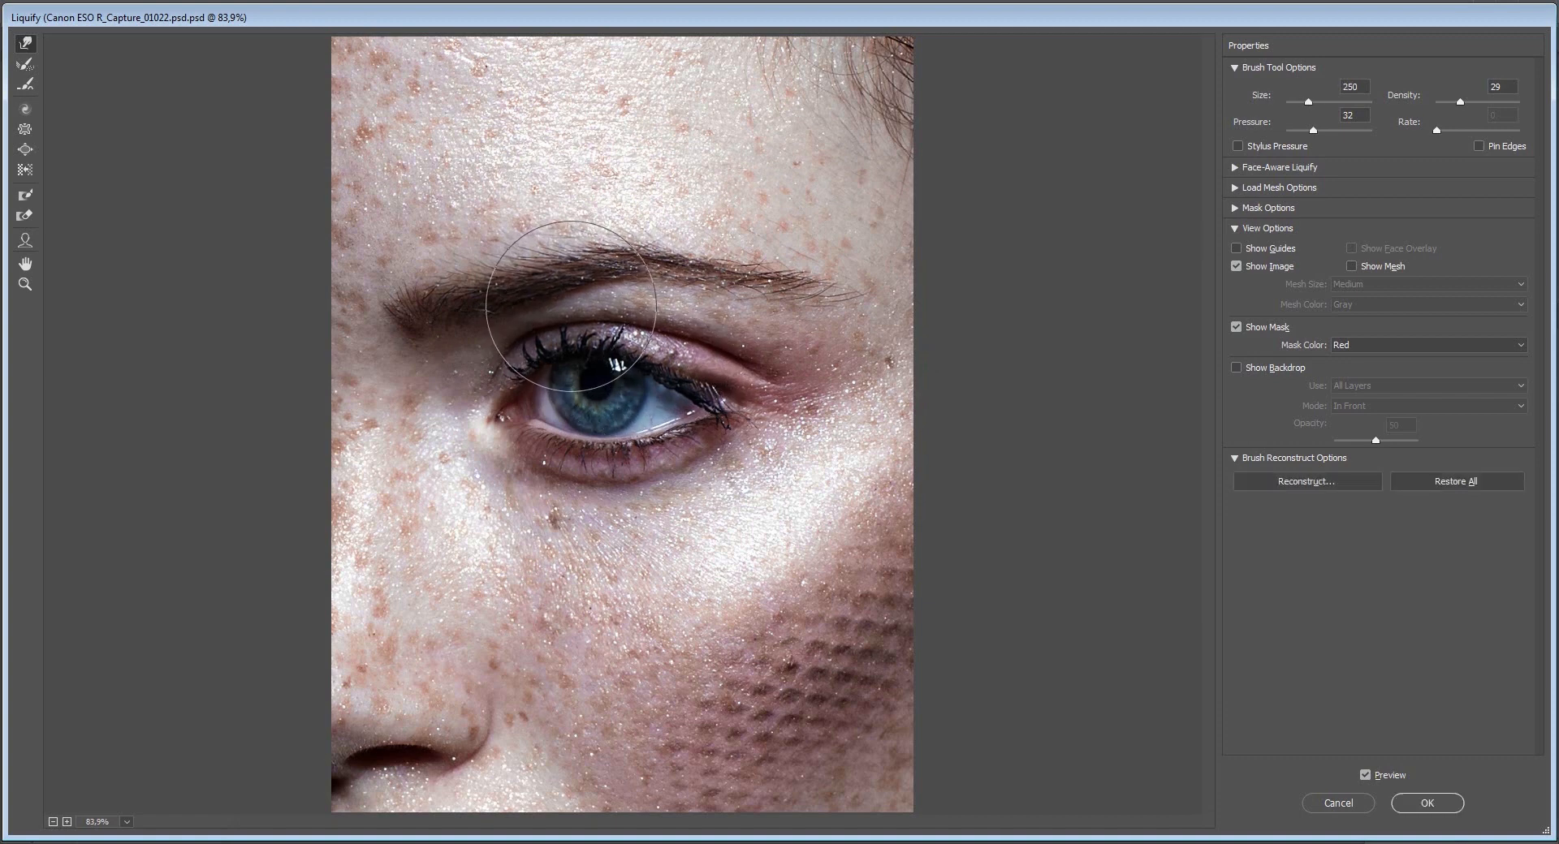
key(bracketleft)
key(bracketleft)
key(bracketleft)
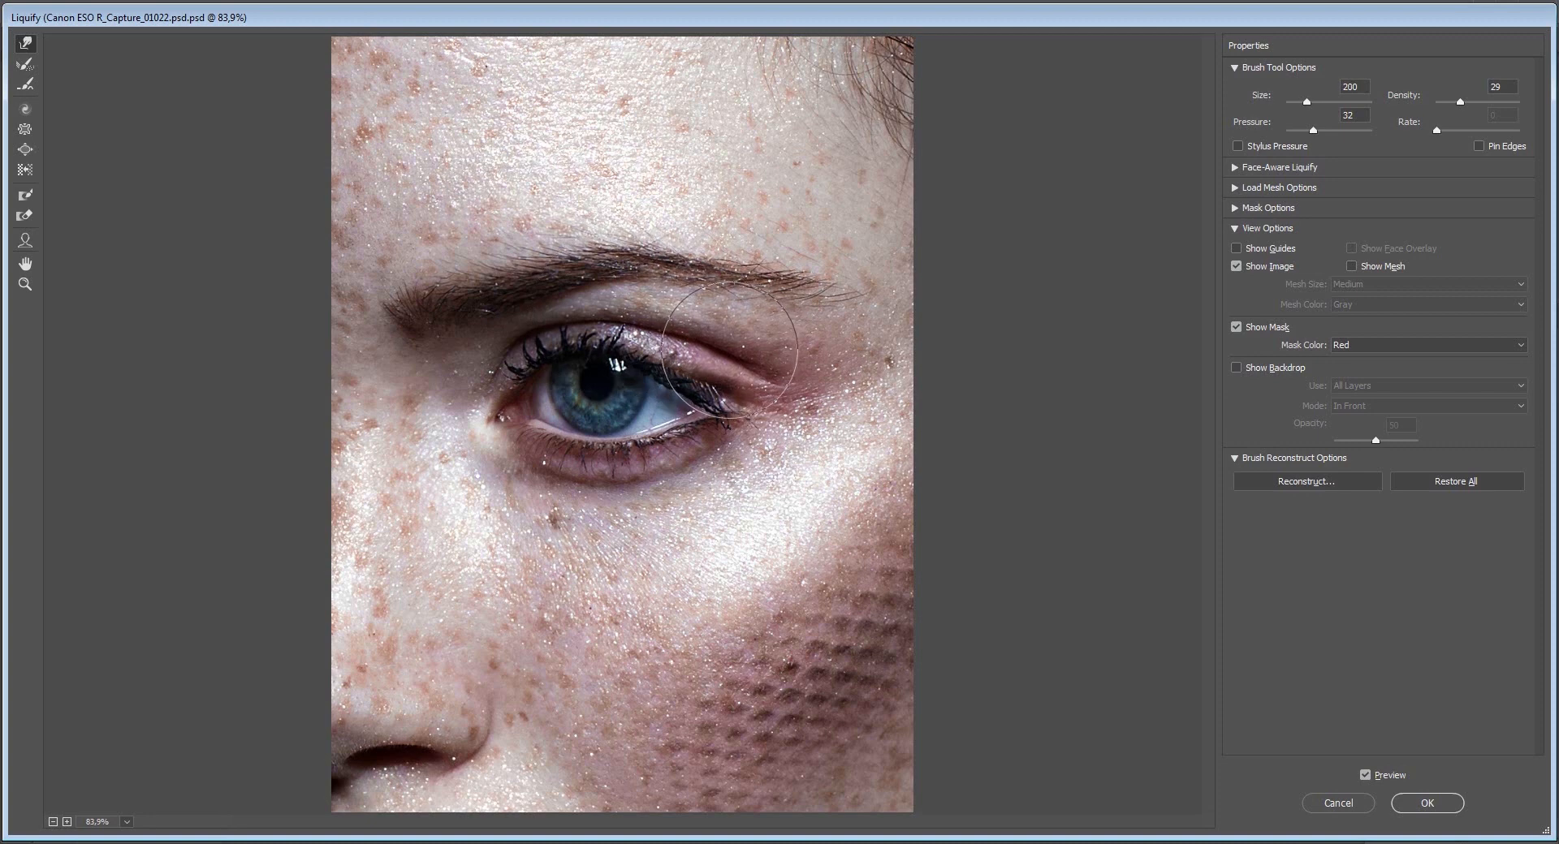
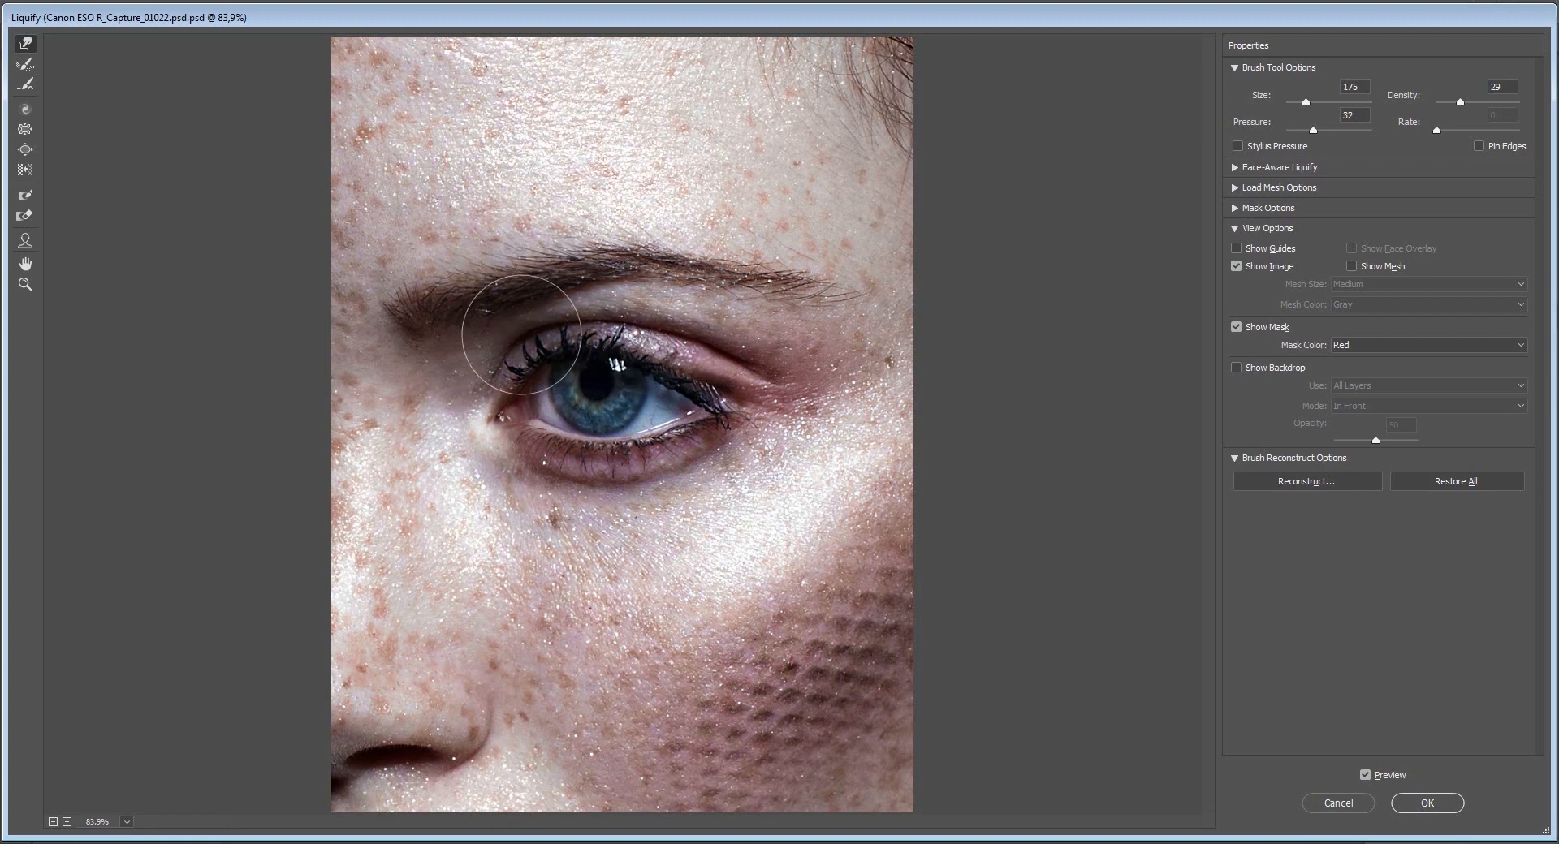
Try refining the upper lid and crease with warp brush sizes between 125 and 300, and apply the Liquify.
key(bracketright)
key(bracketright)
key(bracketright)
key(bracketright)
key(bracketright)
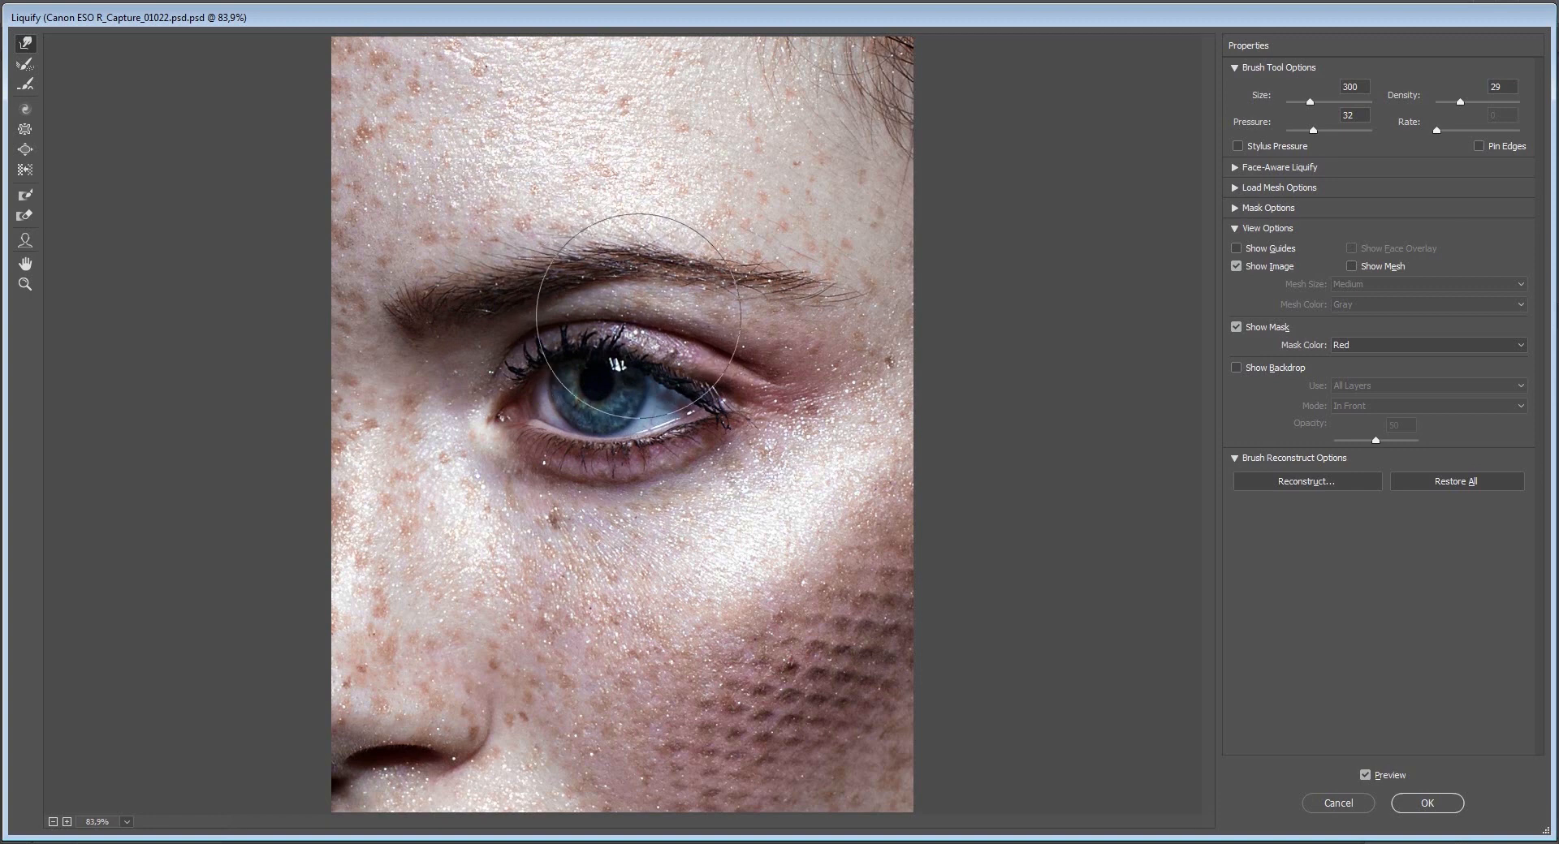
key(bracketleft)
key(bracketleft)
key(bracketleft)
key(bracketleft)
key(bracketleft)
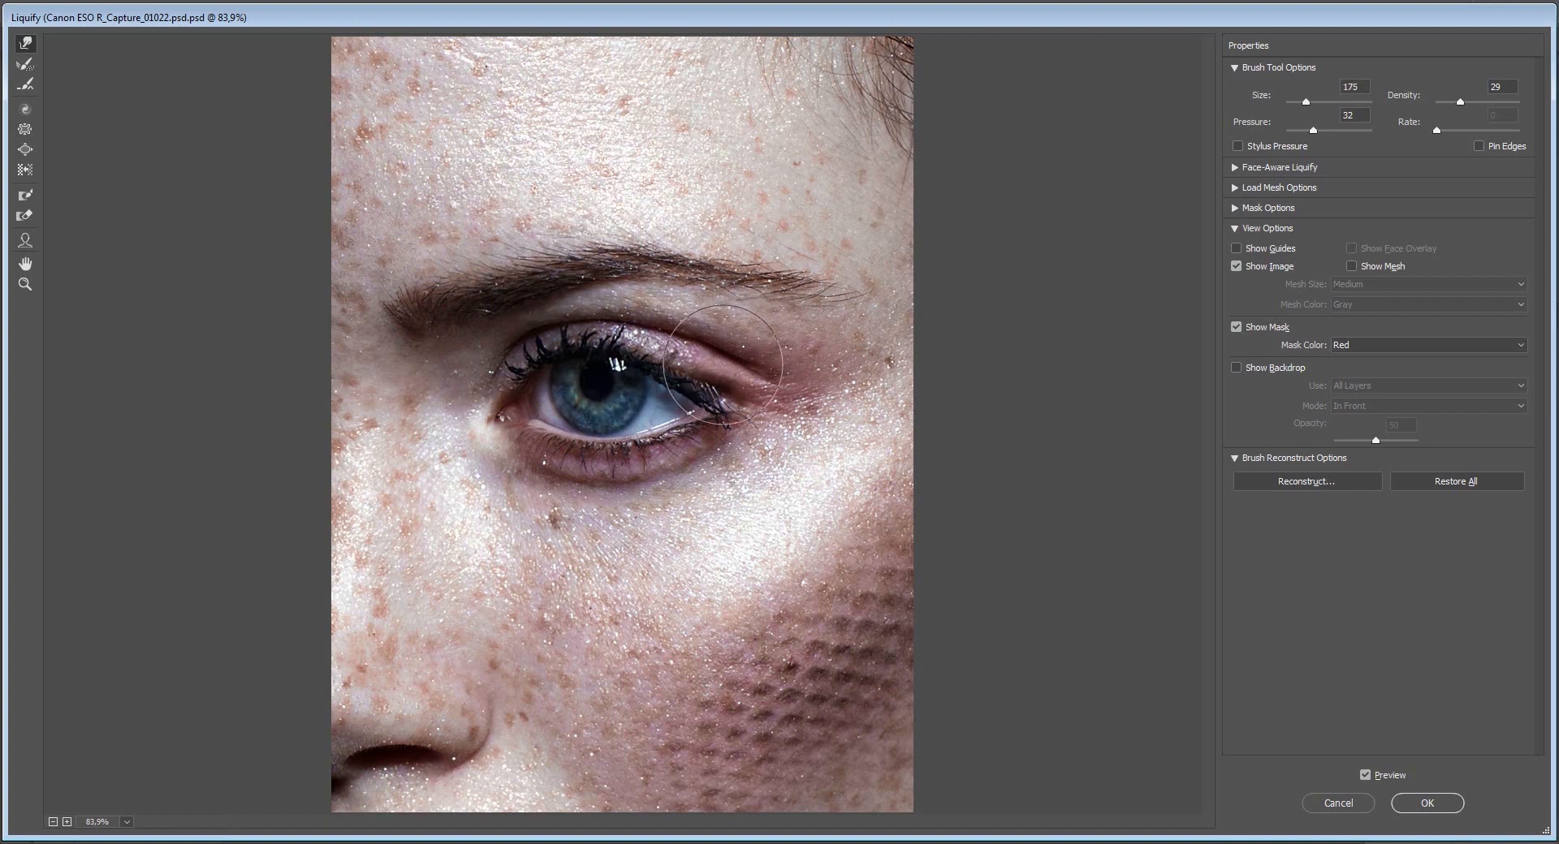
key(bracketright)
key(bracketright)
key(bracketright)
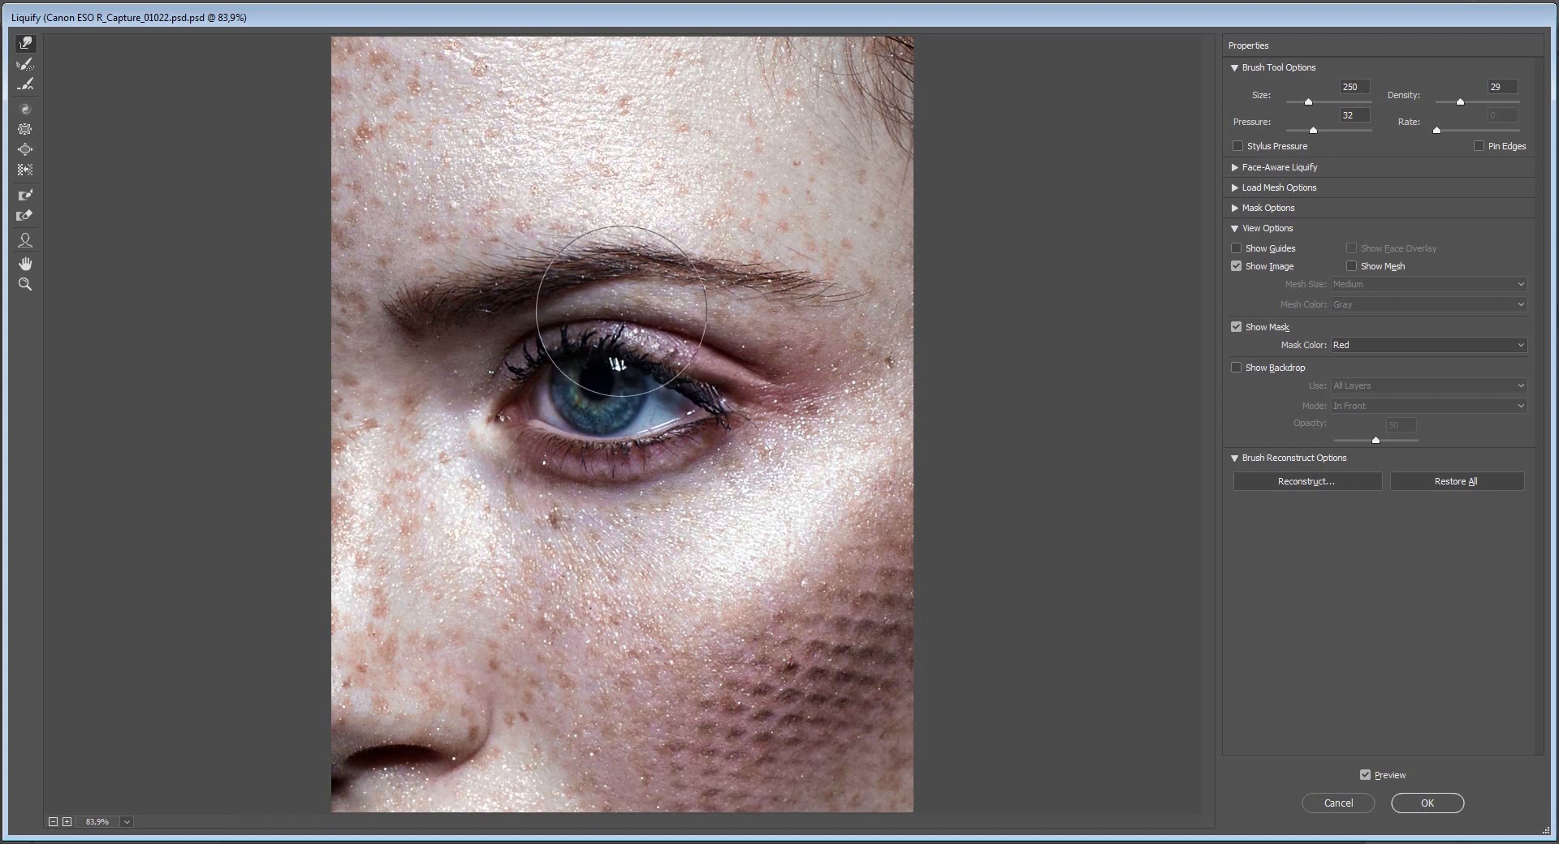
key(bracketleft)
key(bracketleft)
key(bracketleft)
key(bracketleft)
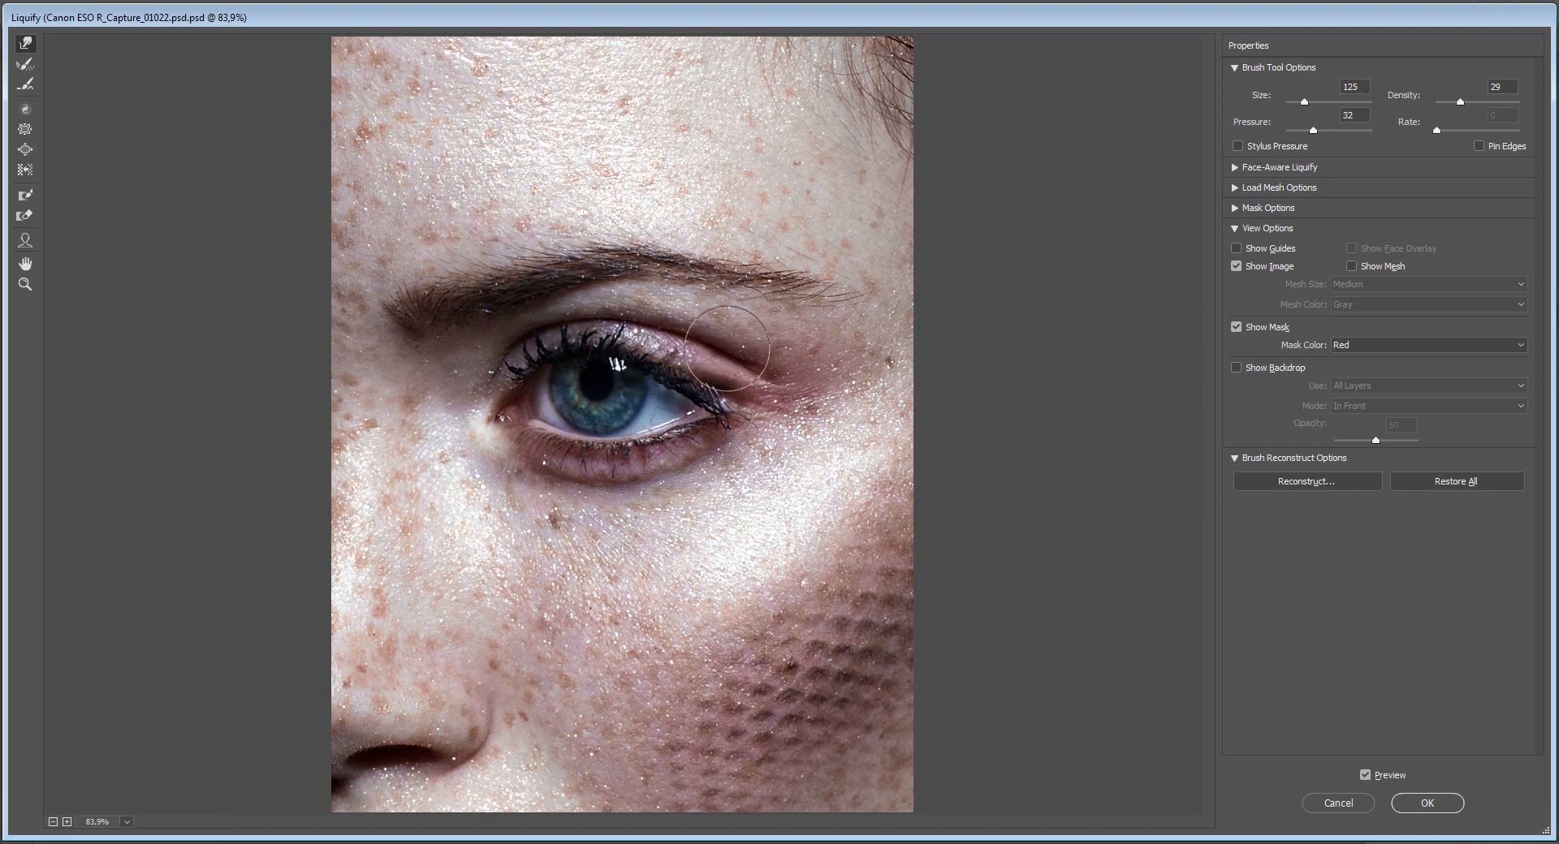
key(bracketleft)
key(bracketleft)
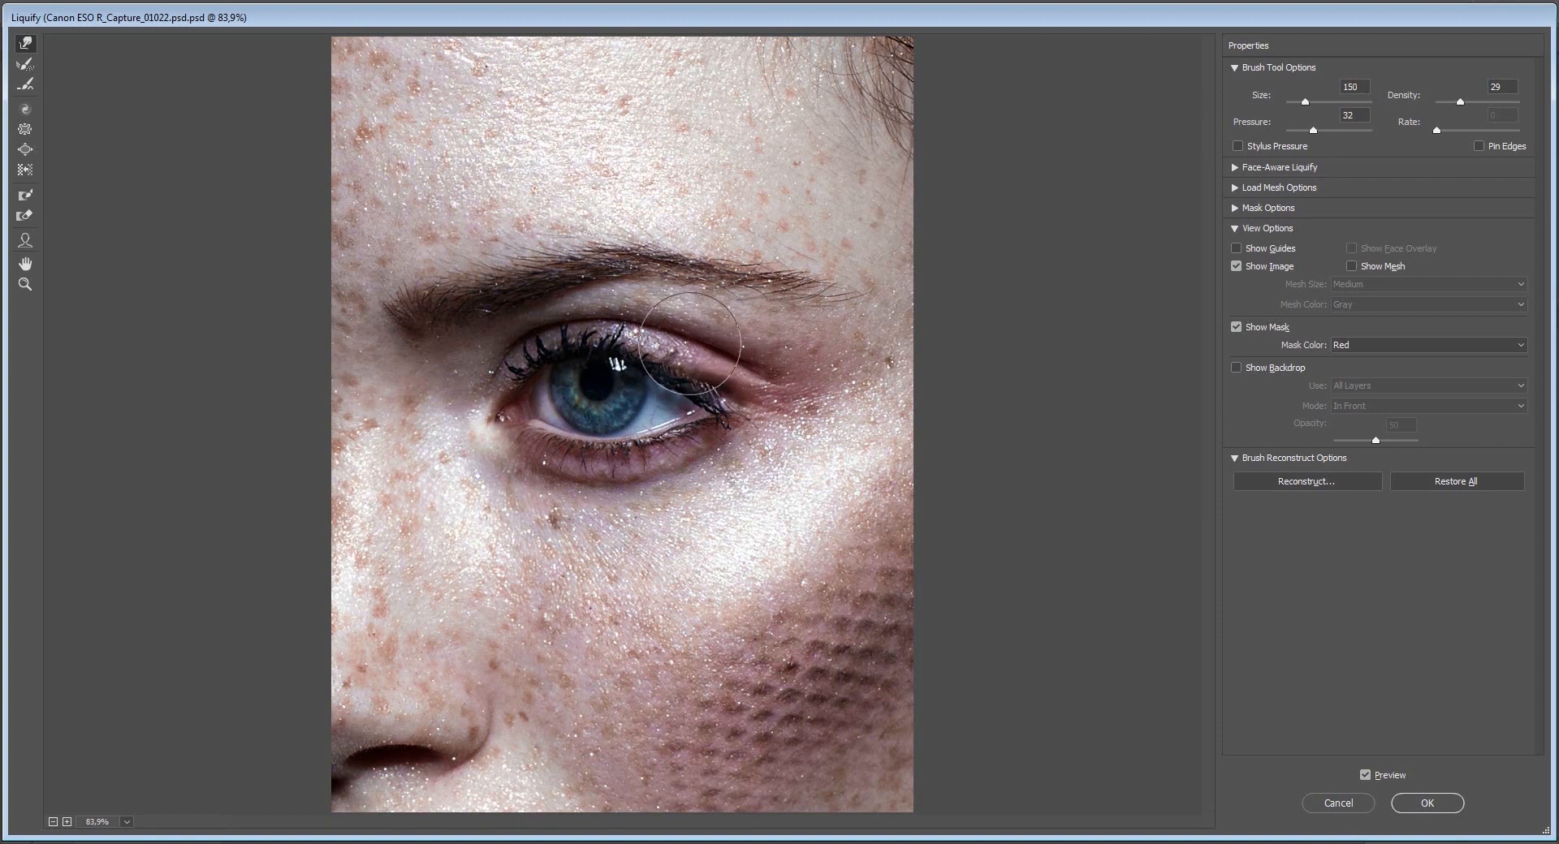
key(Return)
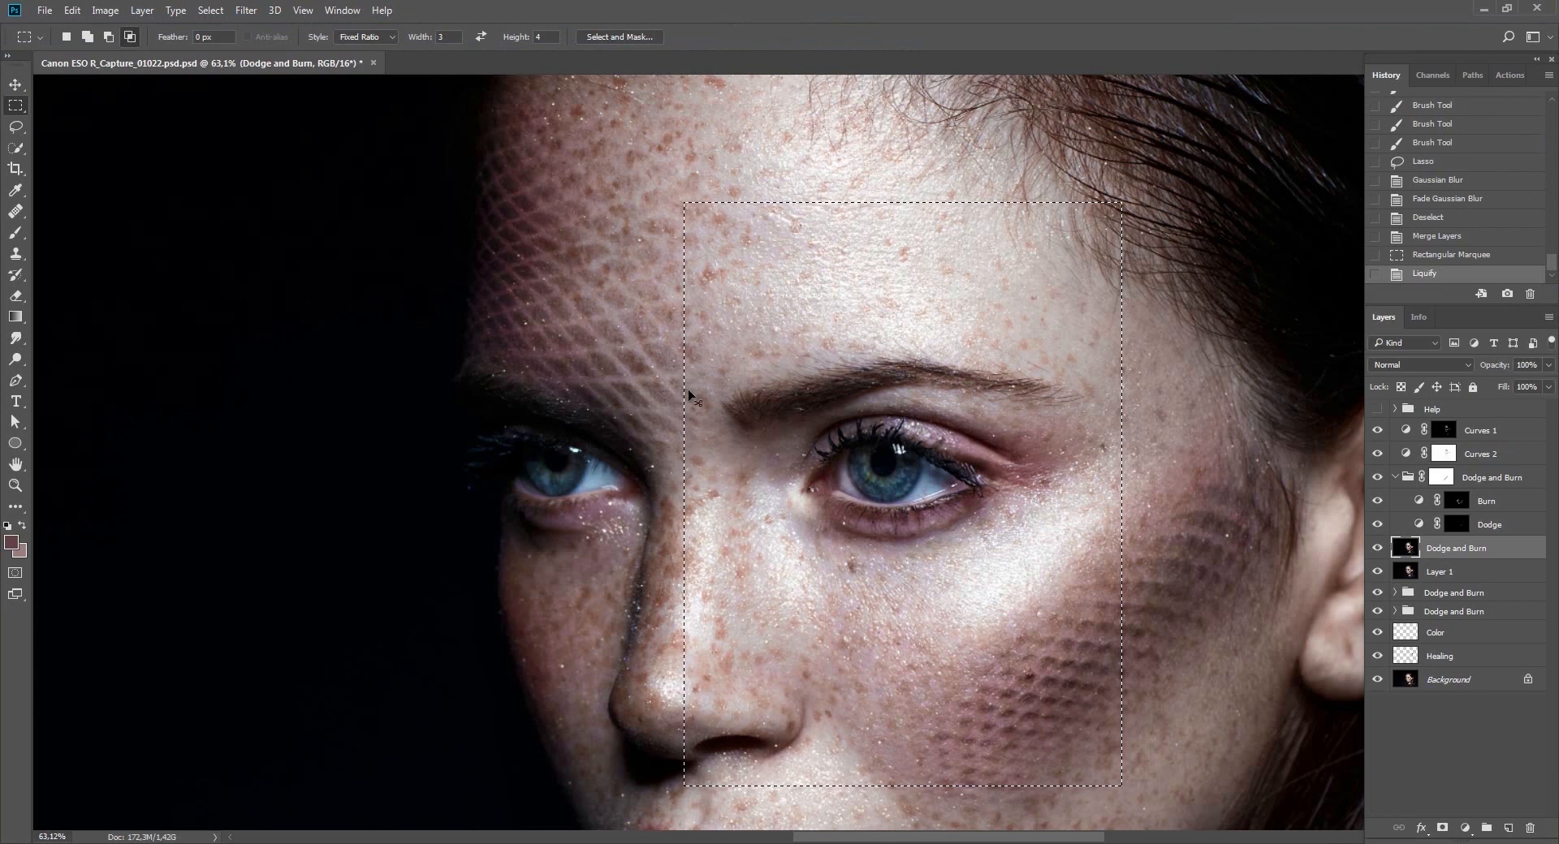
Compare the portrait with and without the Liquify and against the original Background layer, and undo the Liquify.
key(ctrl+z)
key(ctrl+z)
key(z)
drag(833, 399, 830, 460)
key(ctrl+z)
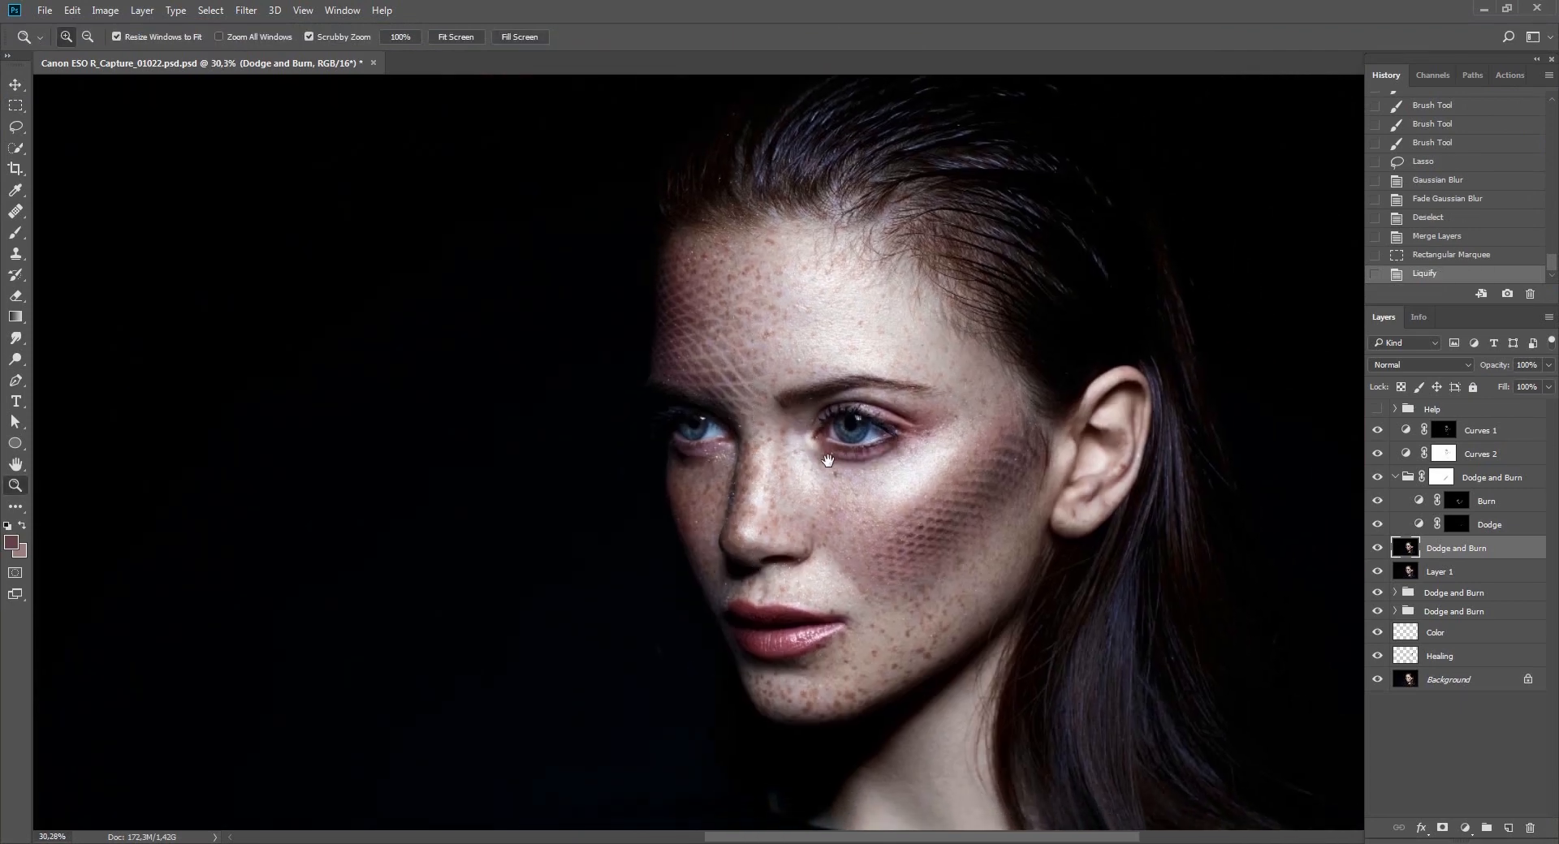
key(ctrl+z)
alt+click(1378, 679)
alt+click(1379, 680)
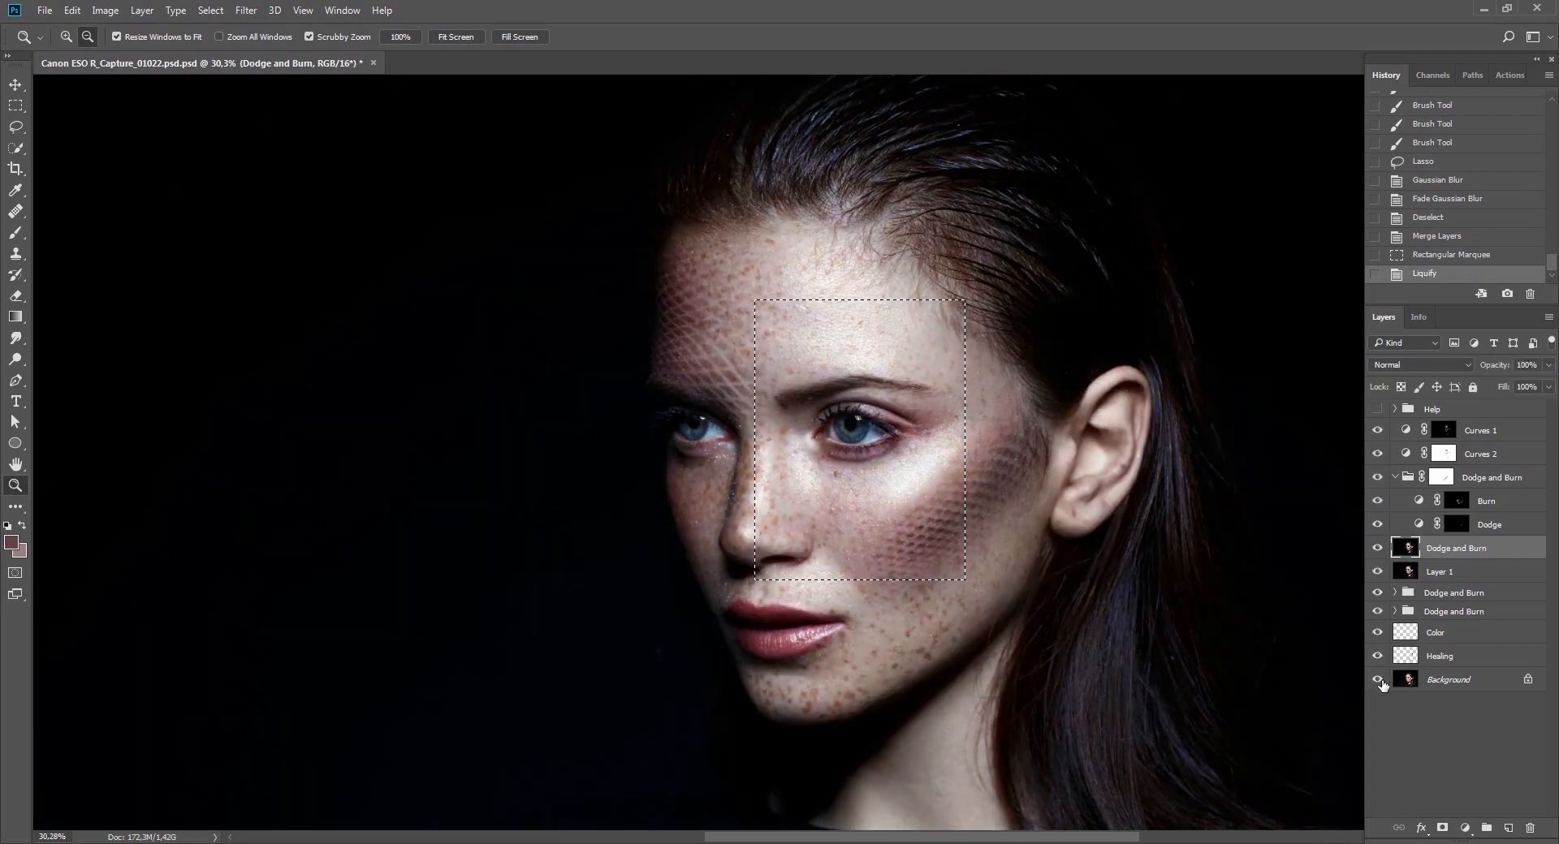
key(ctrl+z)
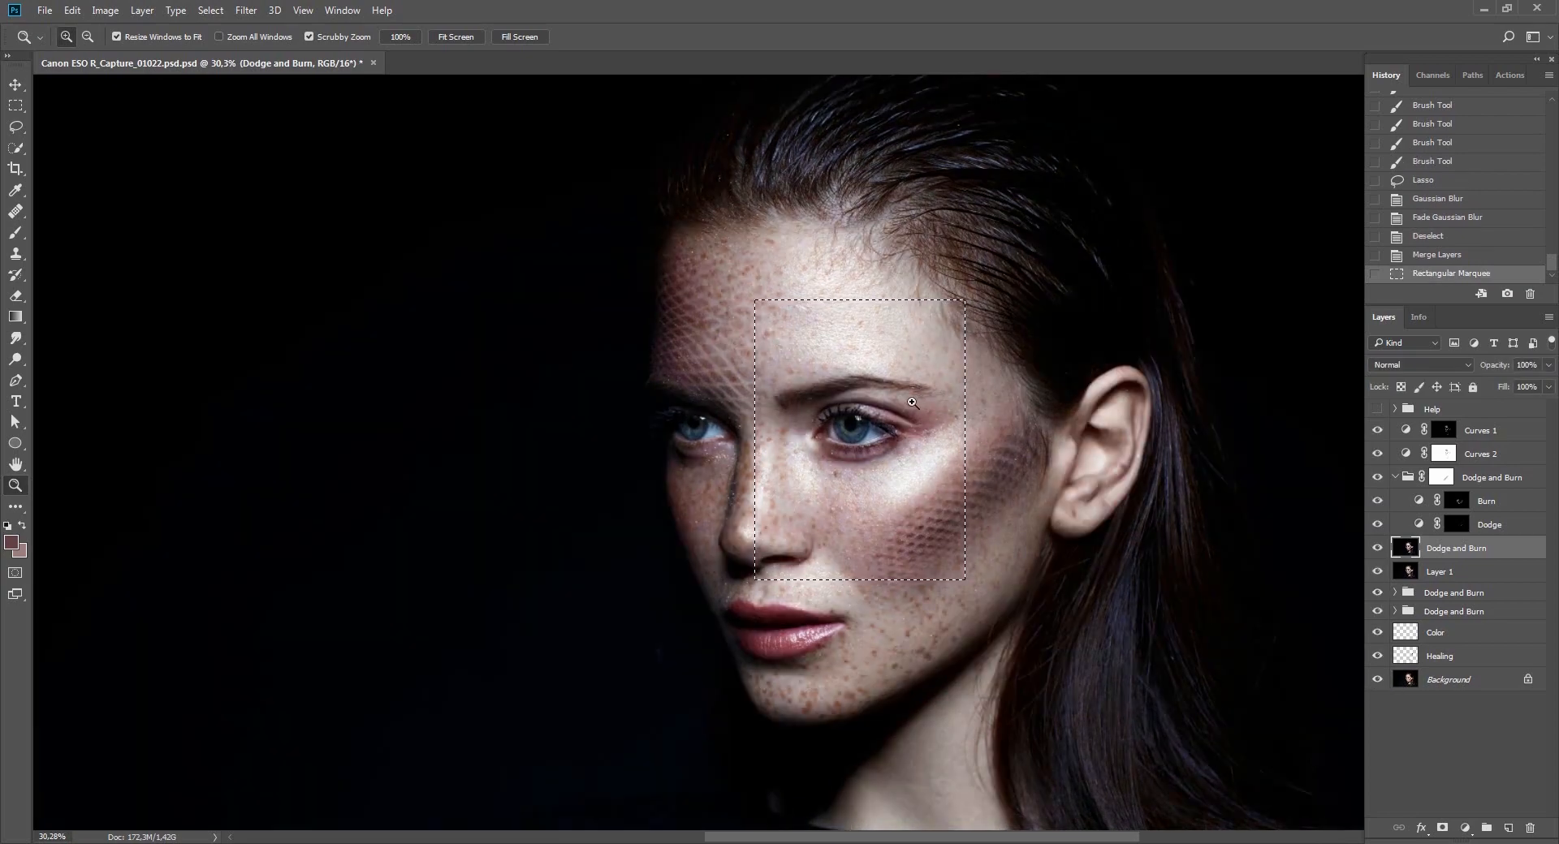
Try reshaping the lit eye's upper lid in Liquify with warp brush sizes between 90 and 250, and apply it.
drag(899, 406, 907, 501)
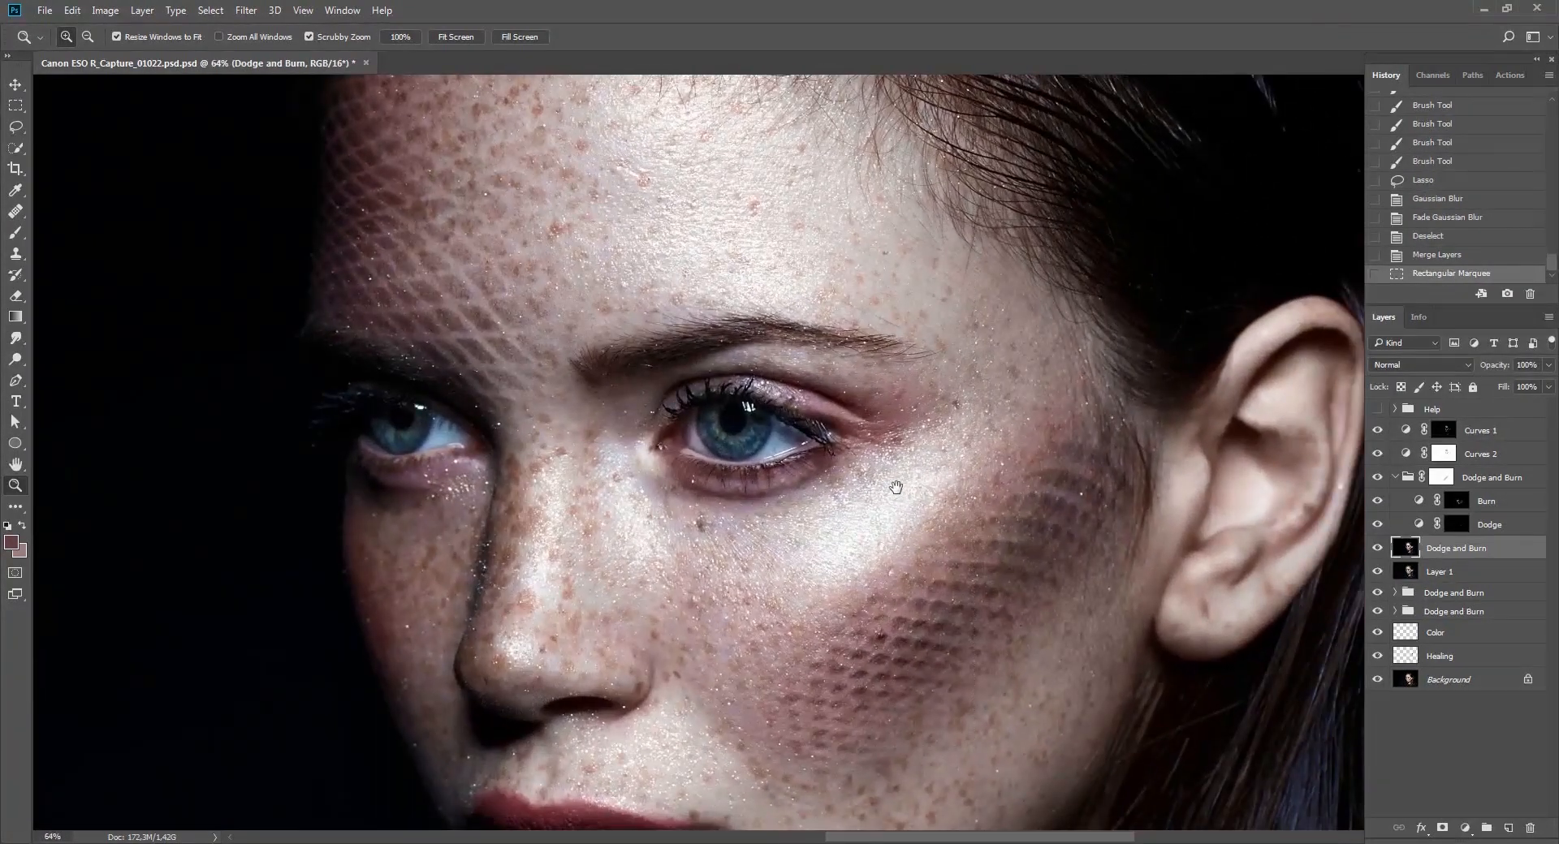
key(ctrl+shift+x)
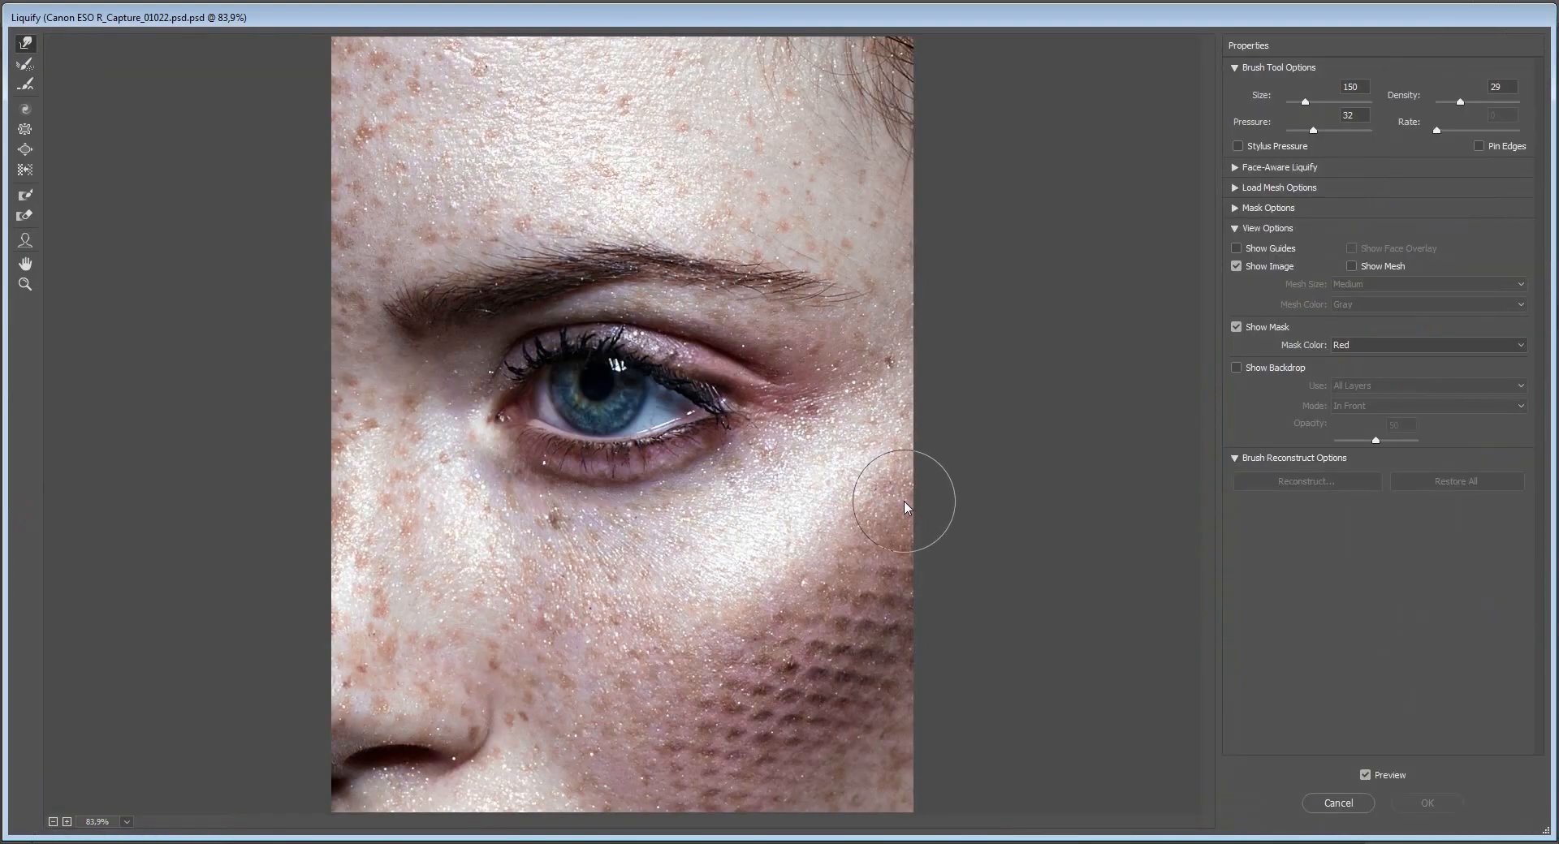
key(bracketright)
key(bracketright)
key(bracketright)
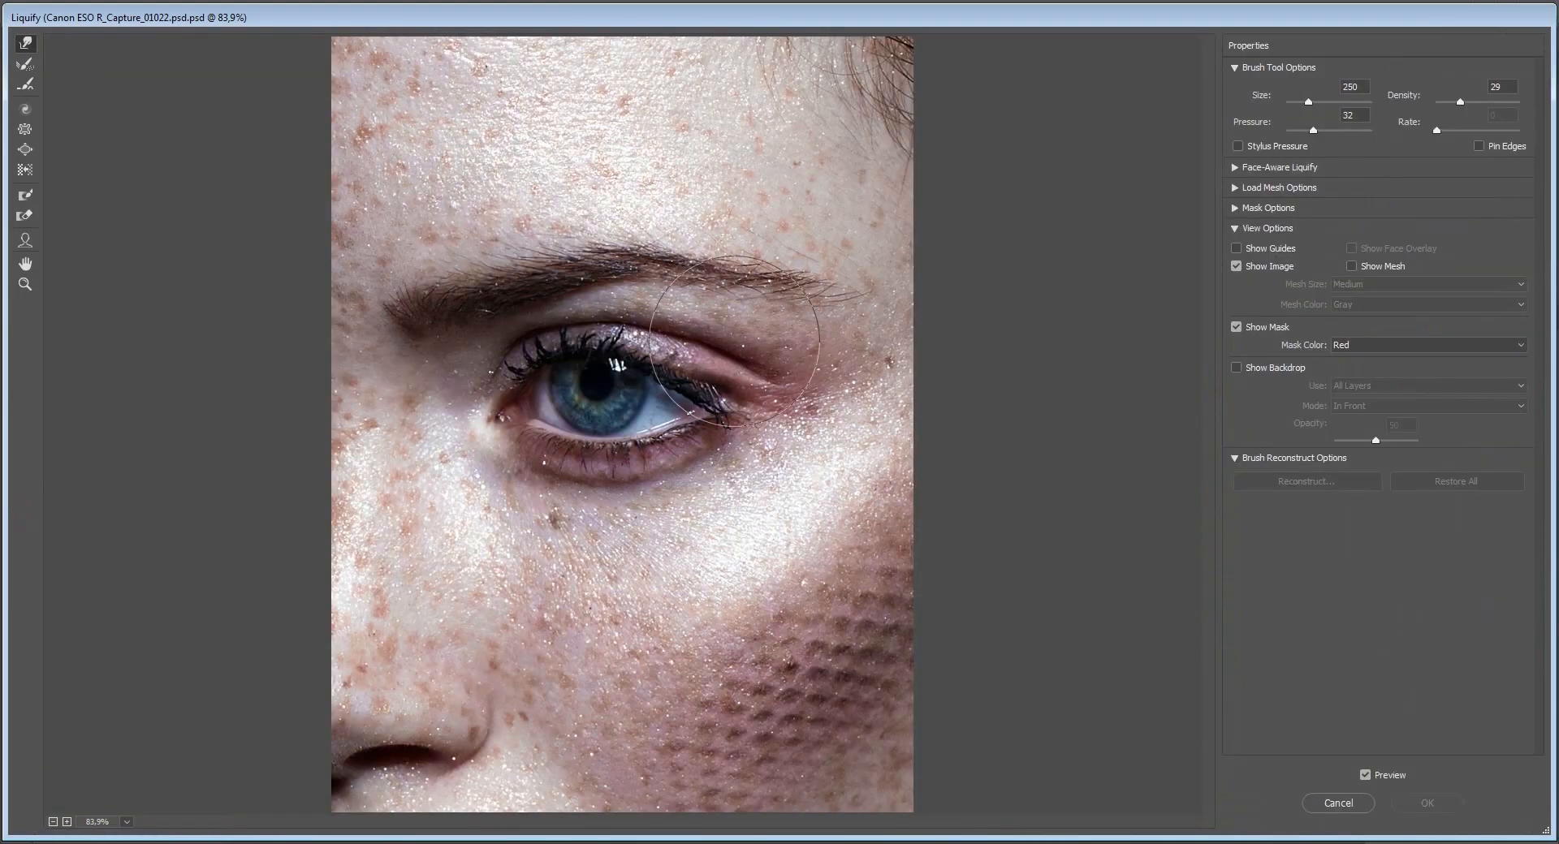
drag(721, 341, 707, 333)
key(bracketleft)
key(bracketleft)
key(bracketleft)
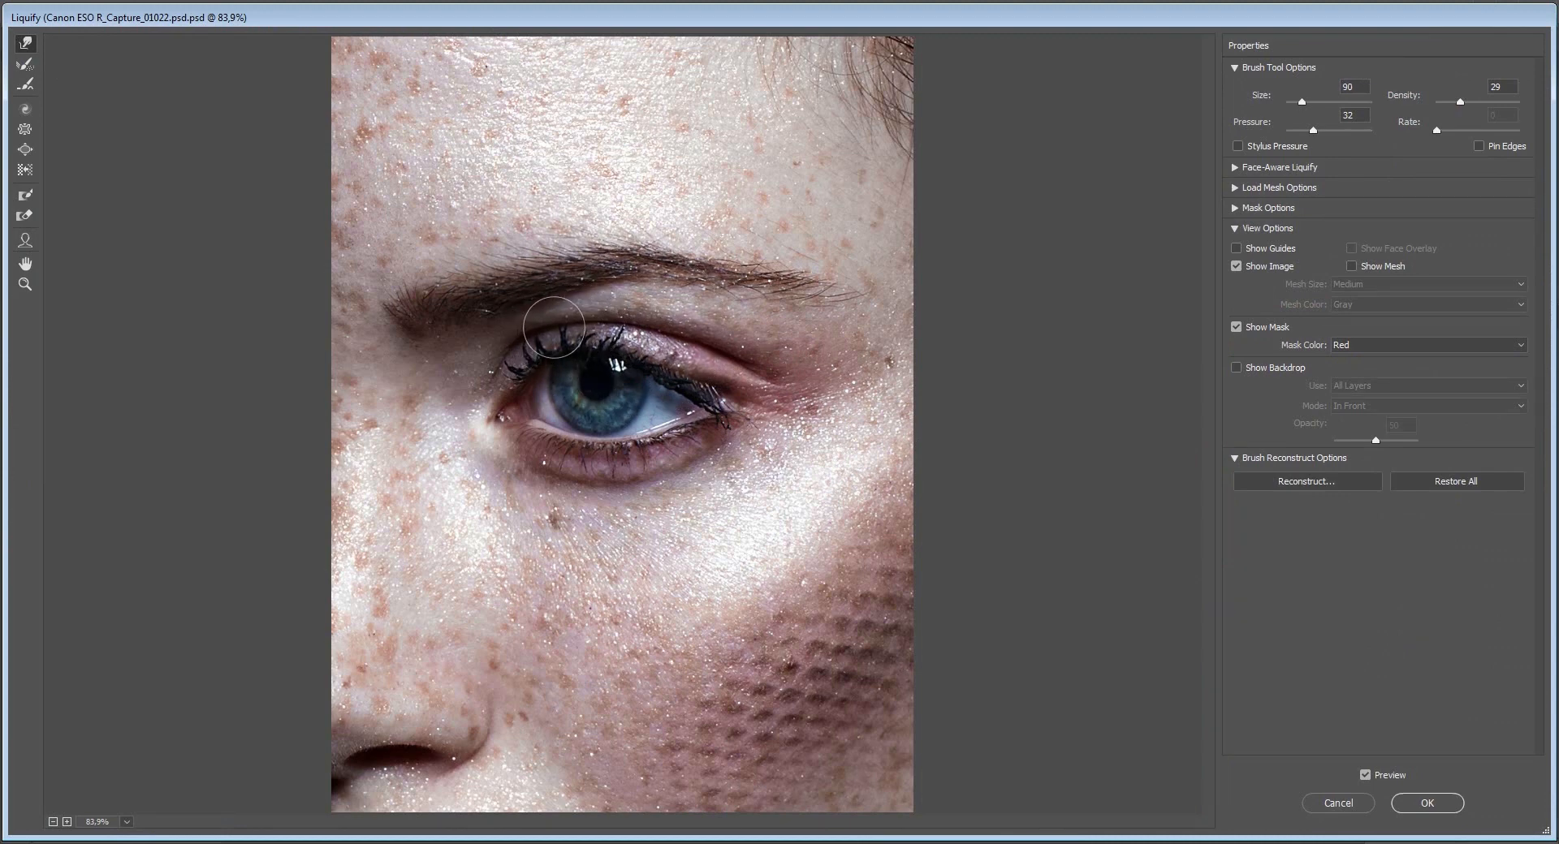
key(Return)
key(ctrl+0)
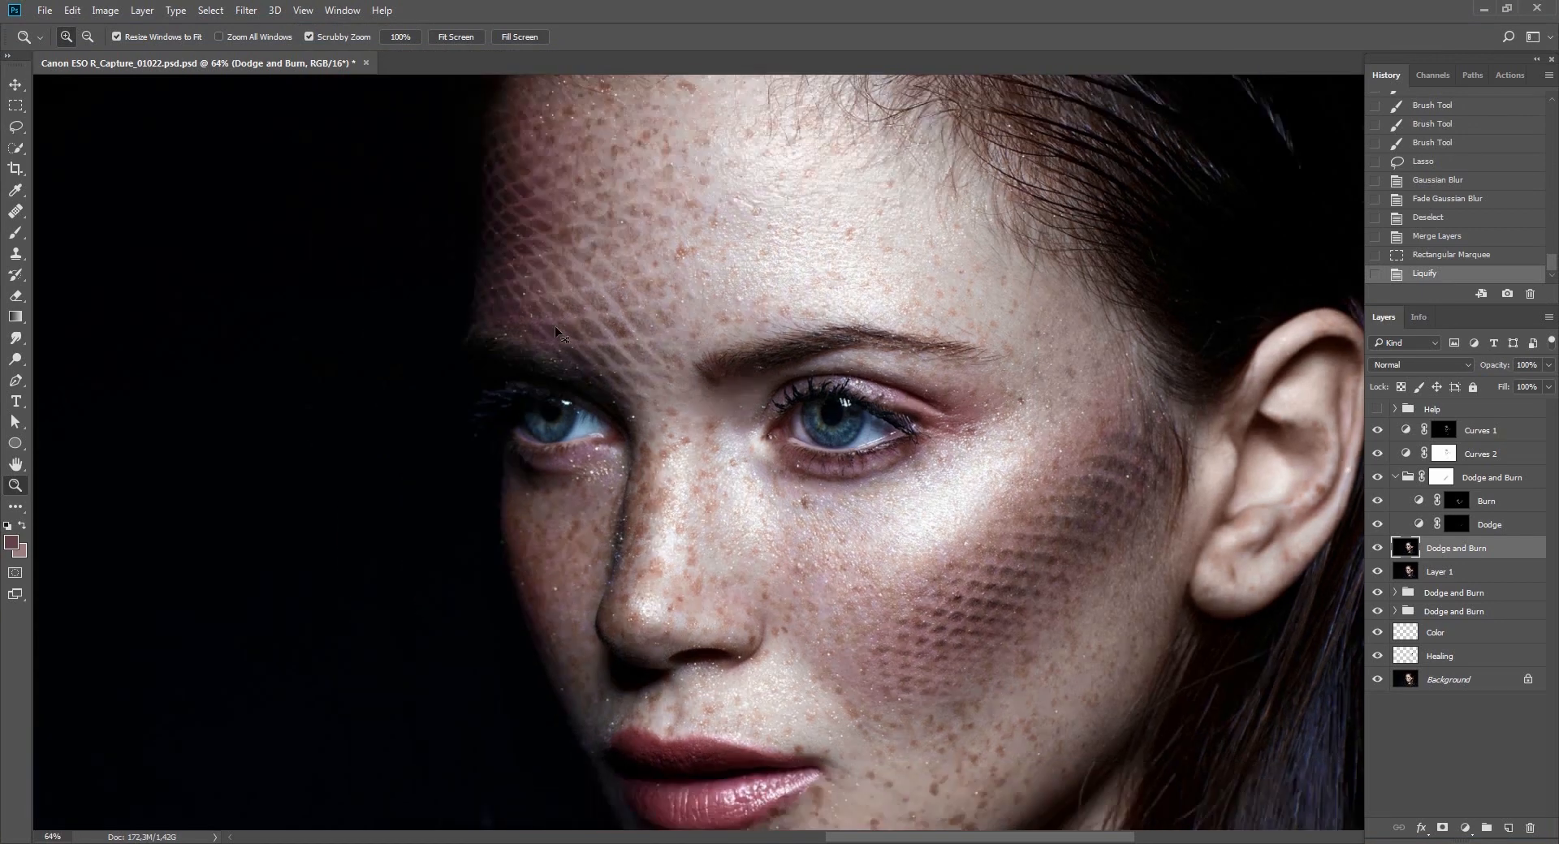
Deselect the eye area and compare the whole portrait with the original Background layer.
key(ctrl+d)
drag(1061, 551, 1077, 530)
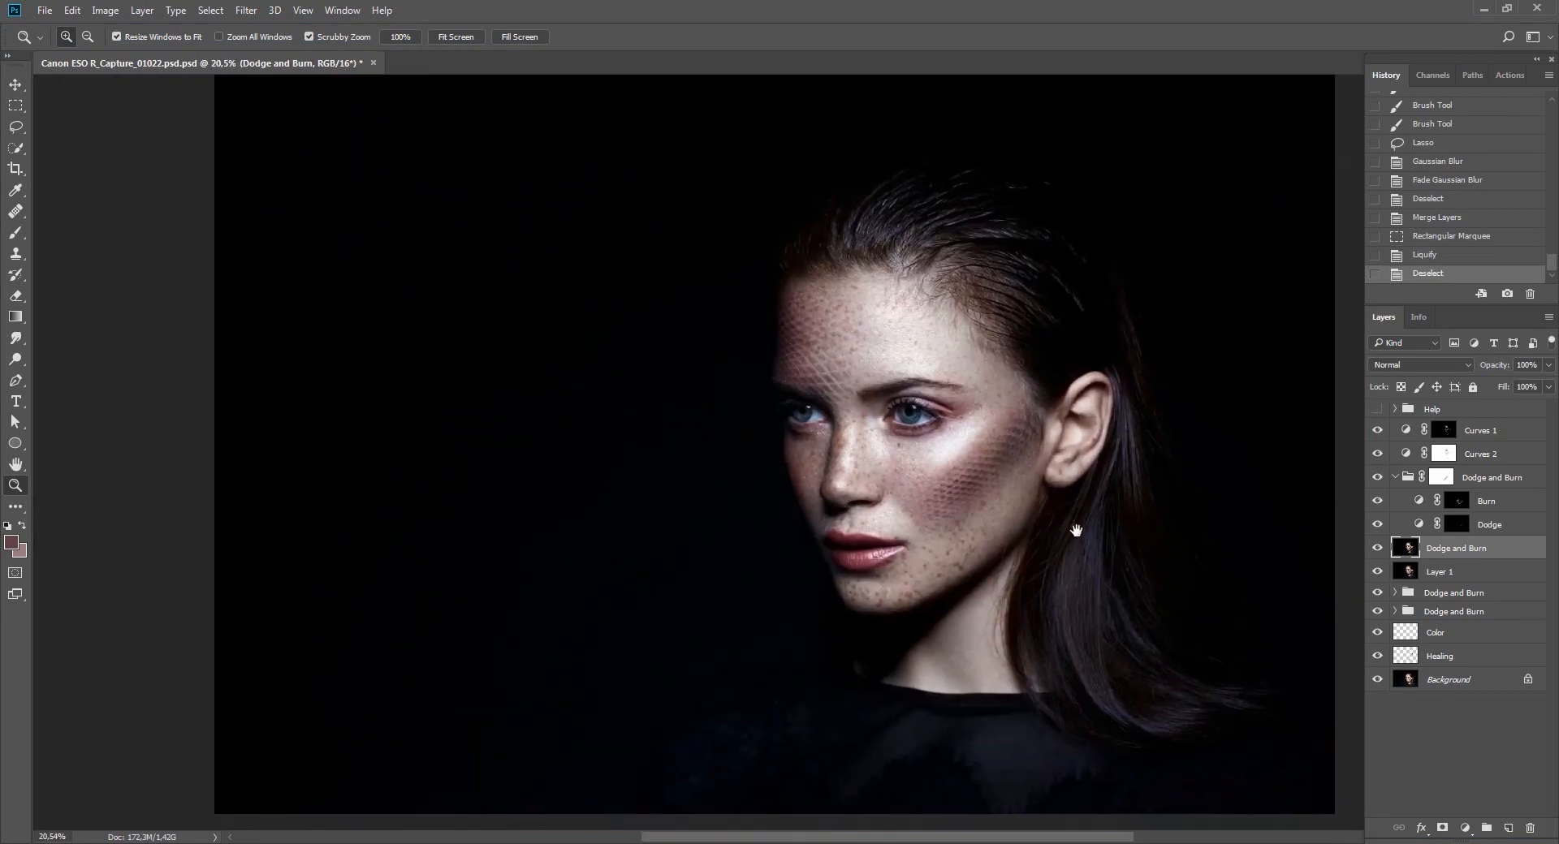
alt+click(1378, 680)
alt+click(1379, 680)
drag(931, 485, 931, 532)
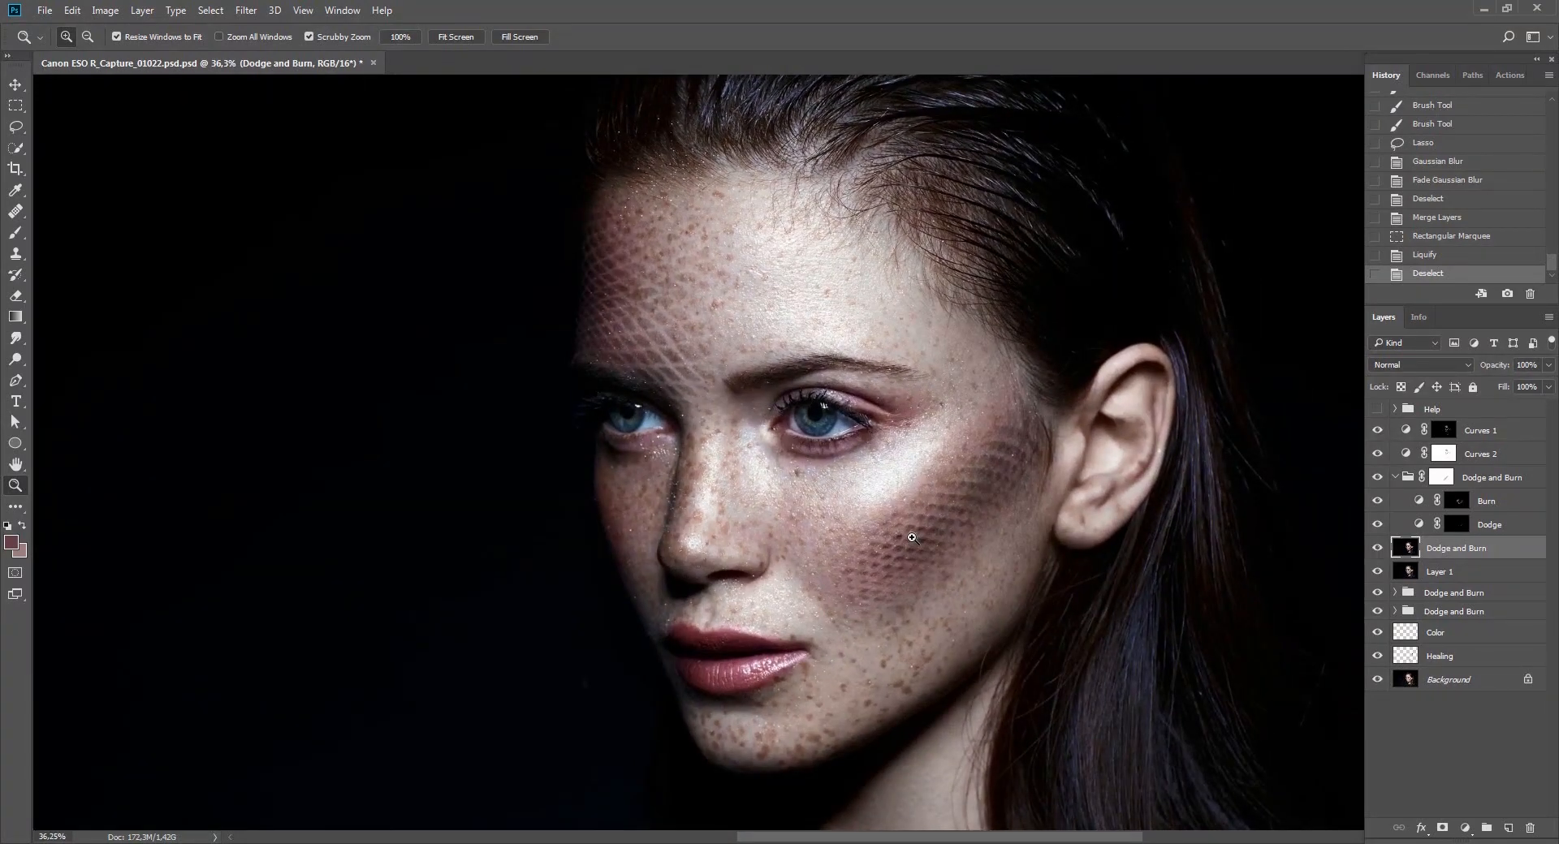
Restore the eye selection and try a further Liquify on the lit eye with warp brush sizes including 250 and 400.
key(ctrl+z)
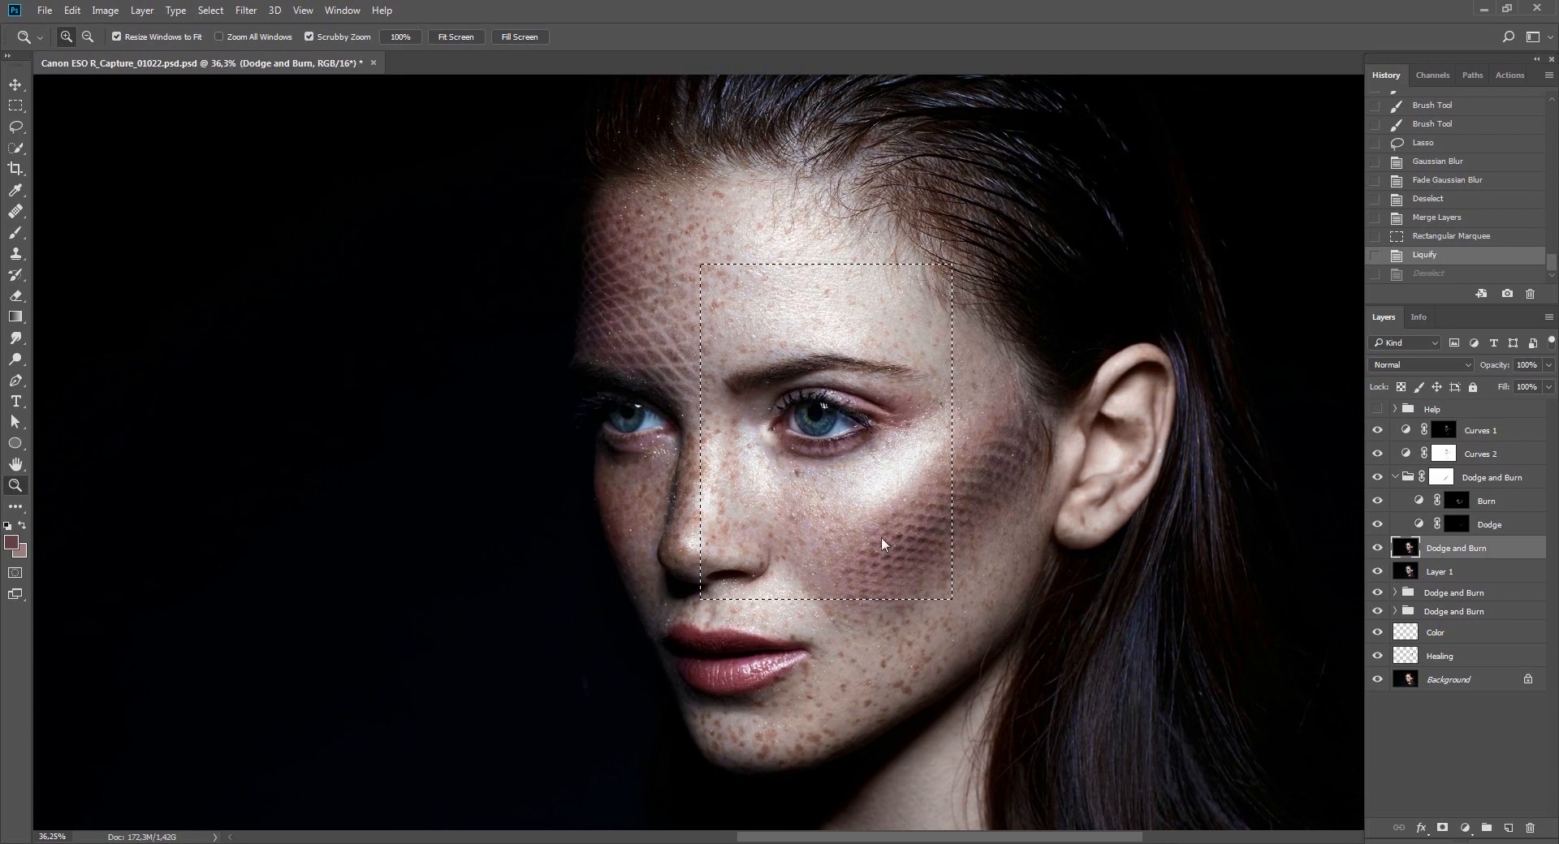
key(ctrl+shift+x)
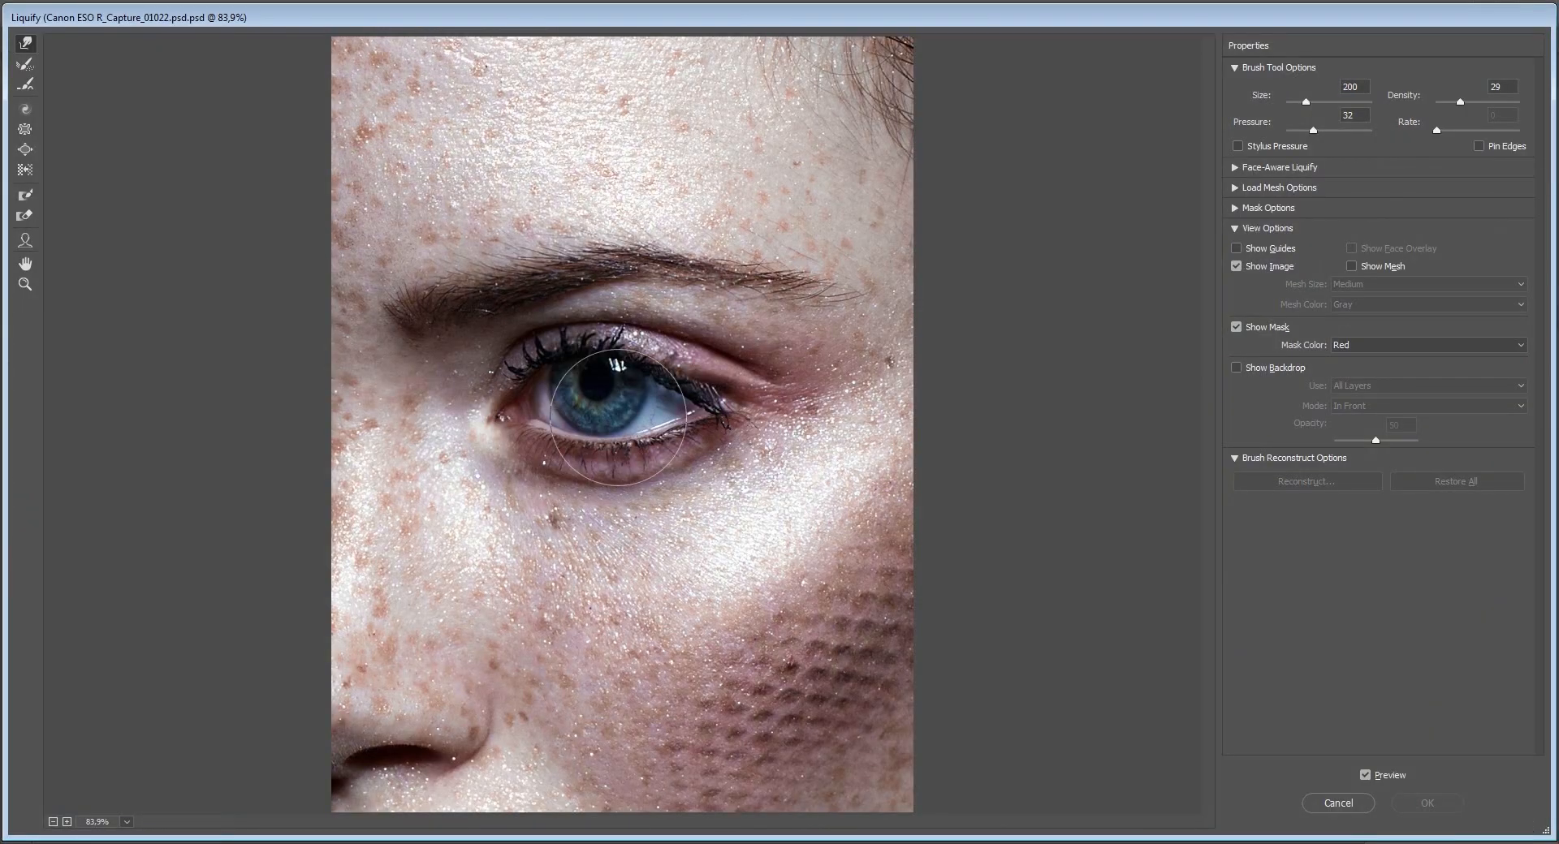
key(bracketright)
key(bracketright)
key(bracketright)
key(bracketright)
key(bracketright)
key(bracketright)
key(bracketright)
key(bracketright)
key(bracketleft)
key(bracketleft)
key(bracketleft)
key(bracketleft)
key(bracketleft)
key(bracketleft)
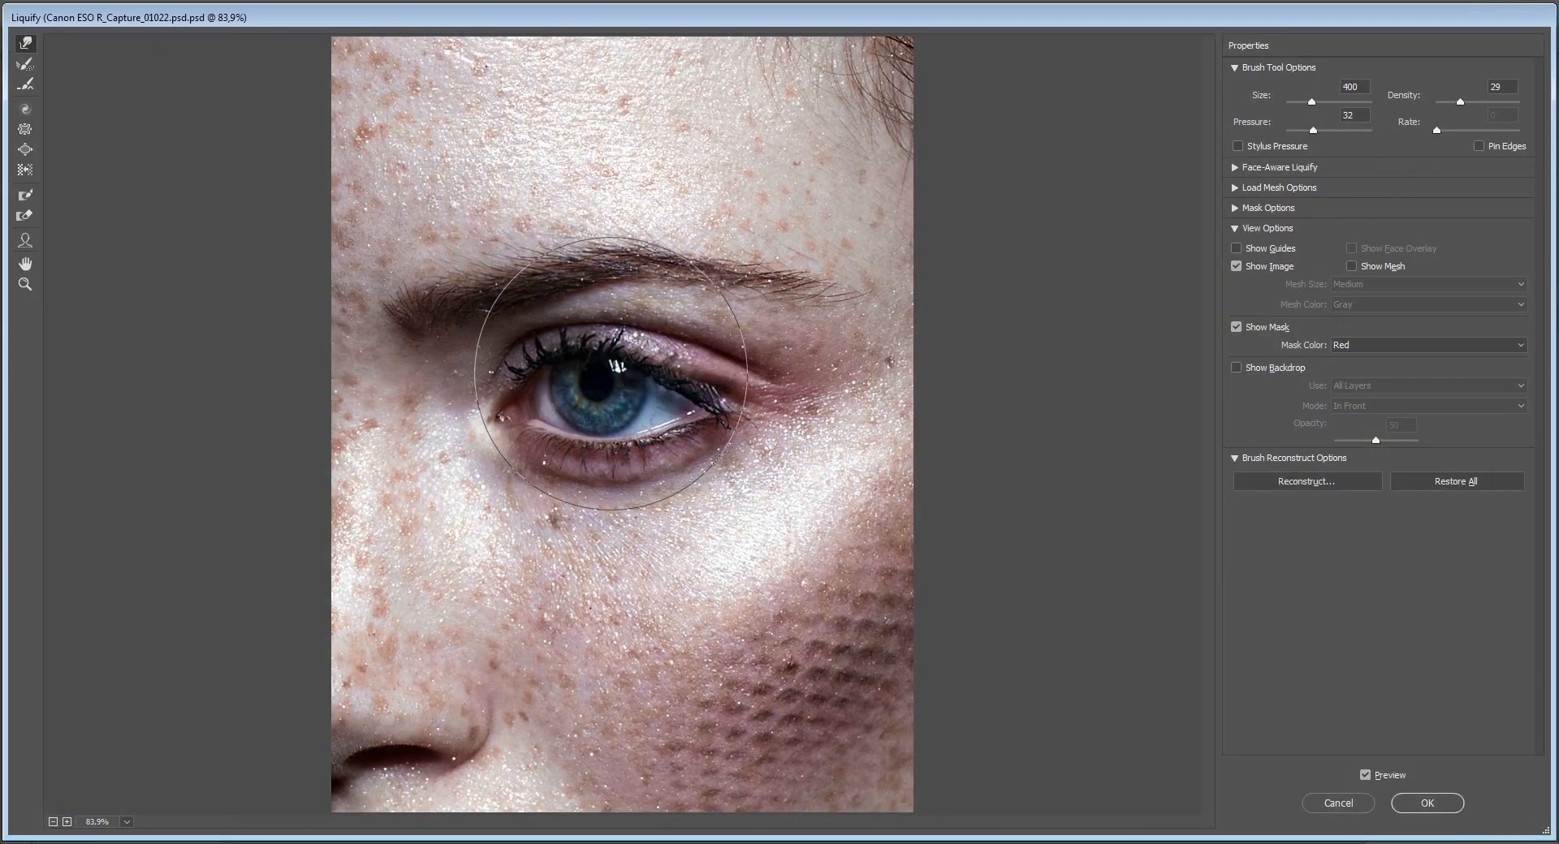
mouse_move(660, 476)
mouse_down()
mouse_move(564, 460)
mouse_move(605, 438)
mouse_up()
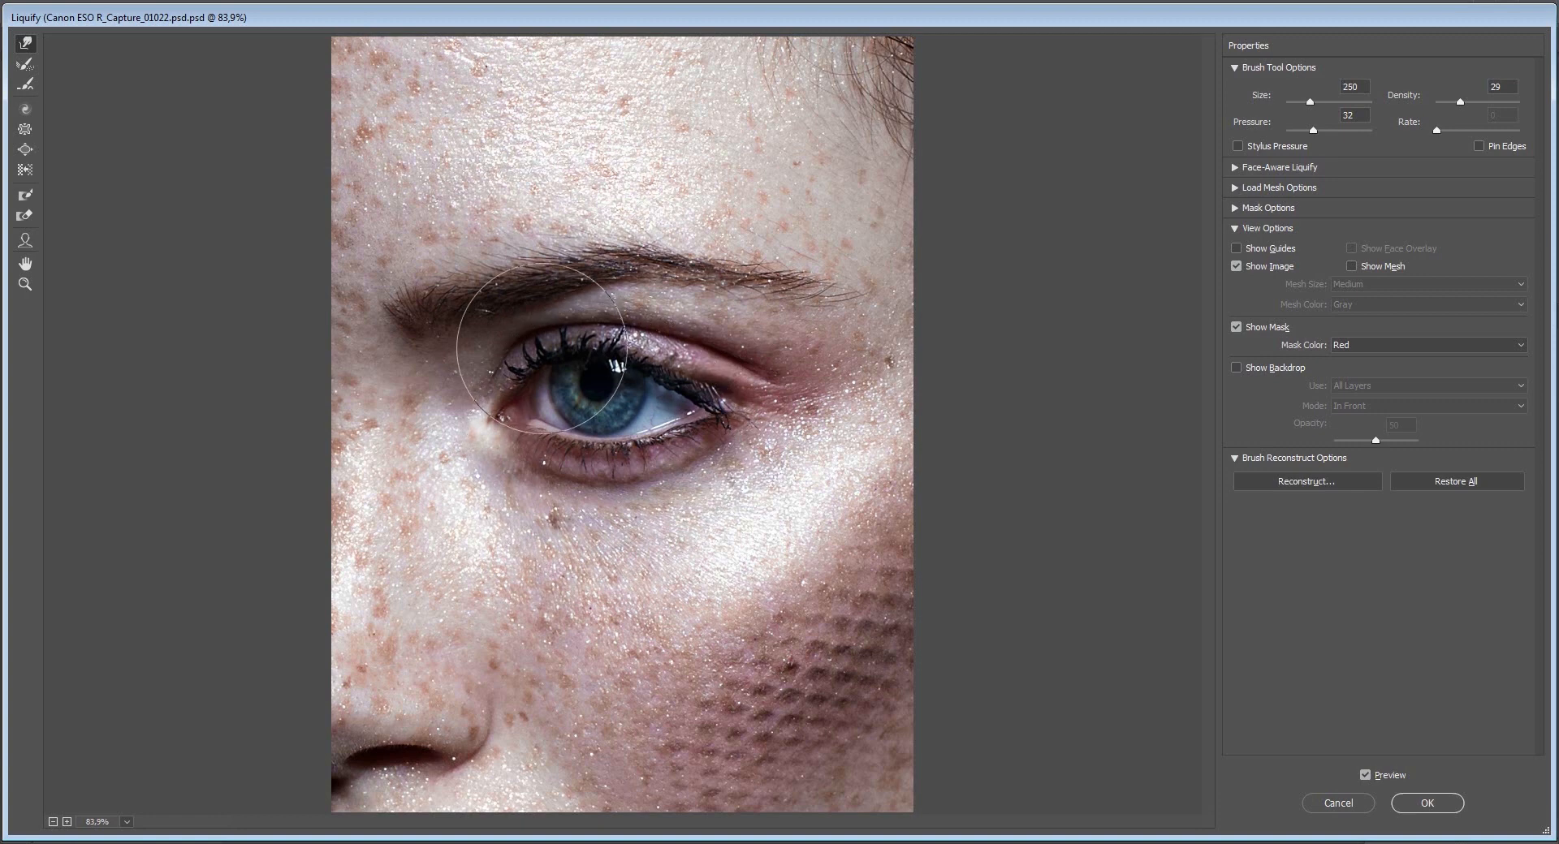
key(bracketleft)
key(bracketleft)
key(bracketleft)
key(bracketleft)
key(Return)
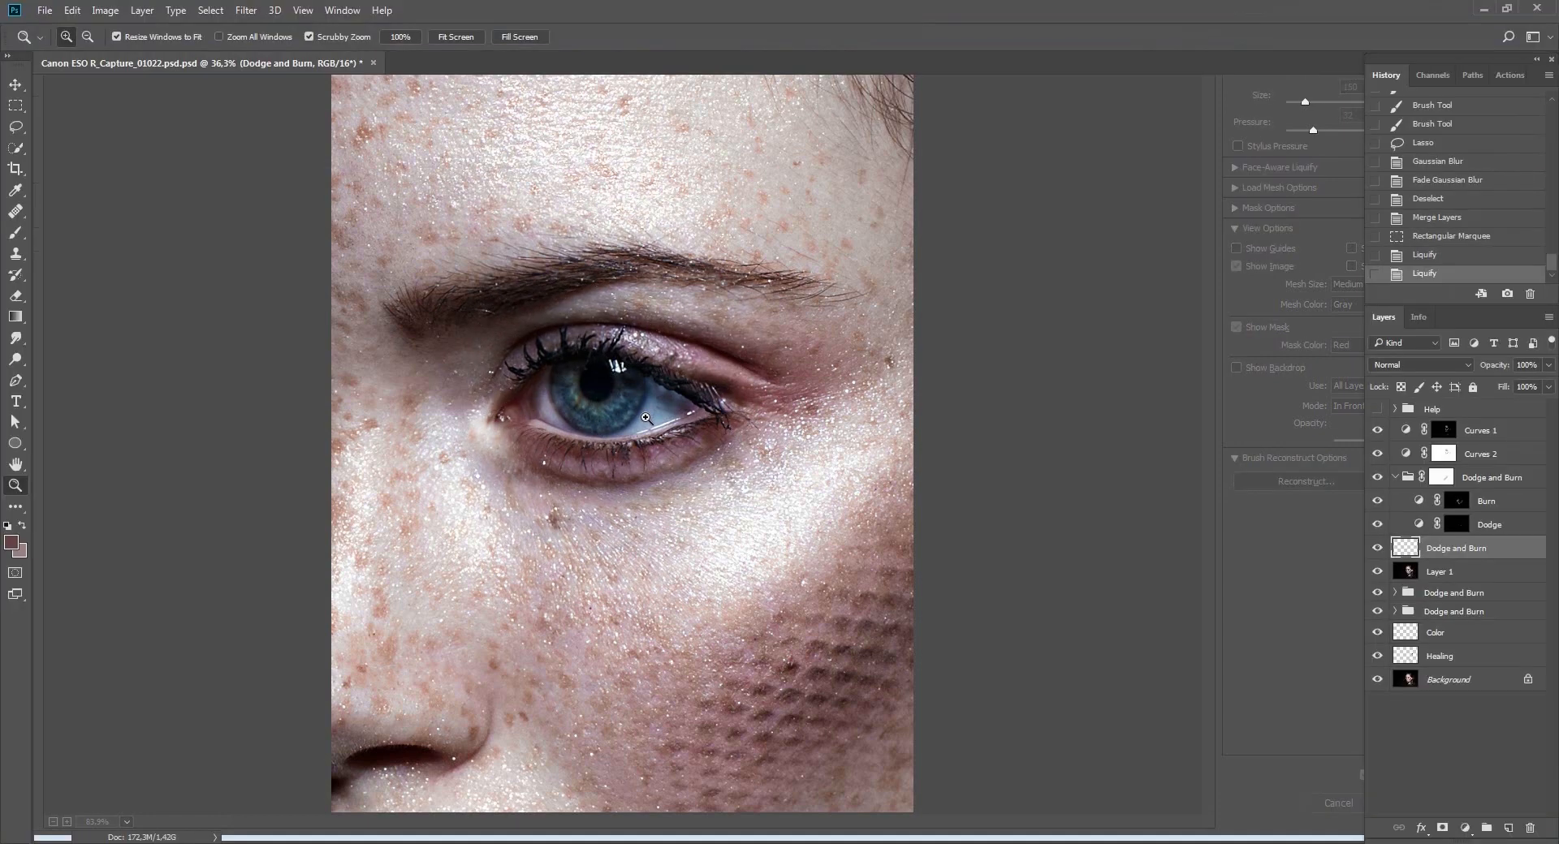
key(ctrl+0)
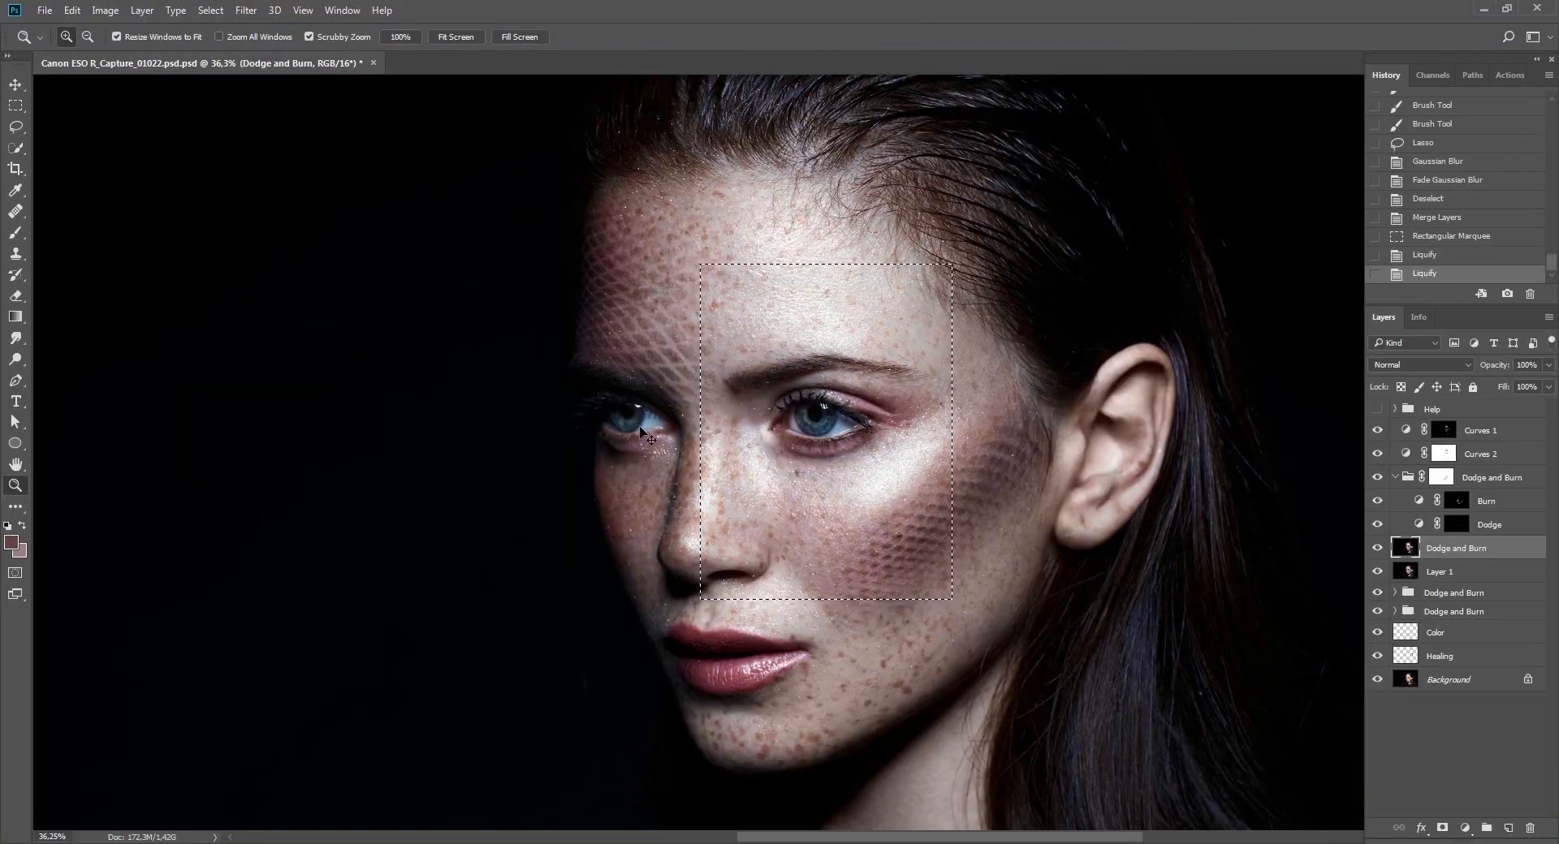
Compare the portrait with the merged layer off and on, and revert the document to the state before the layer merge and Liquify.
key(ctrl+d)
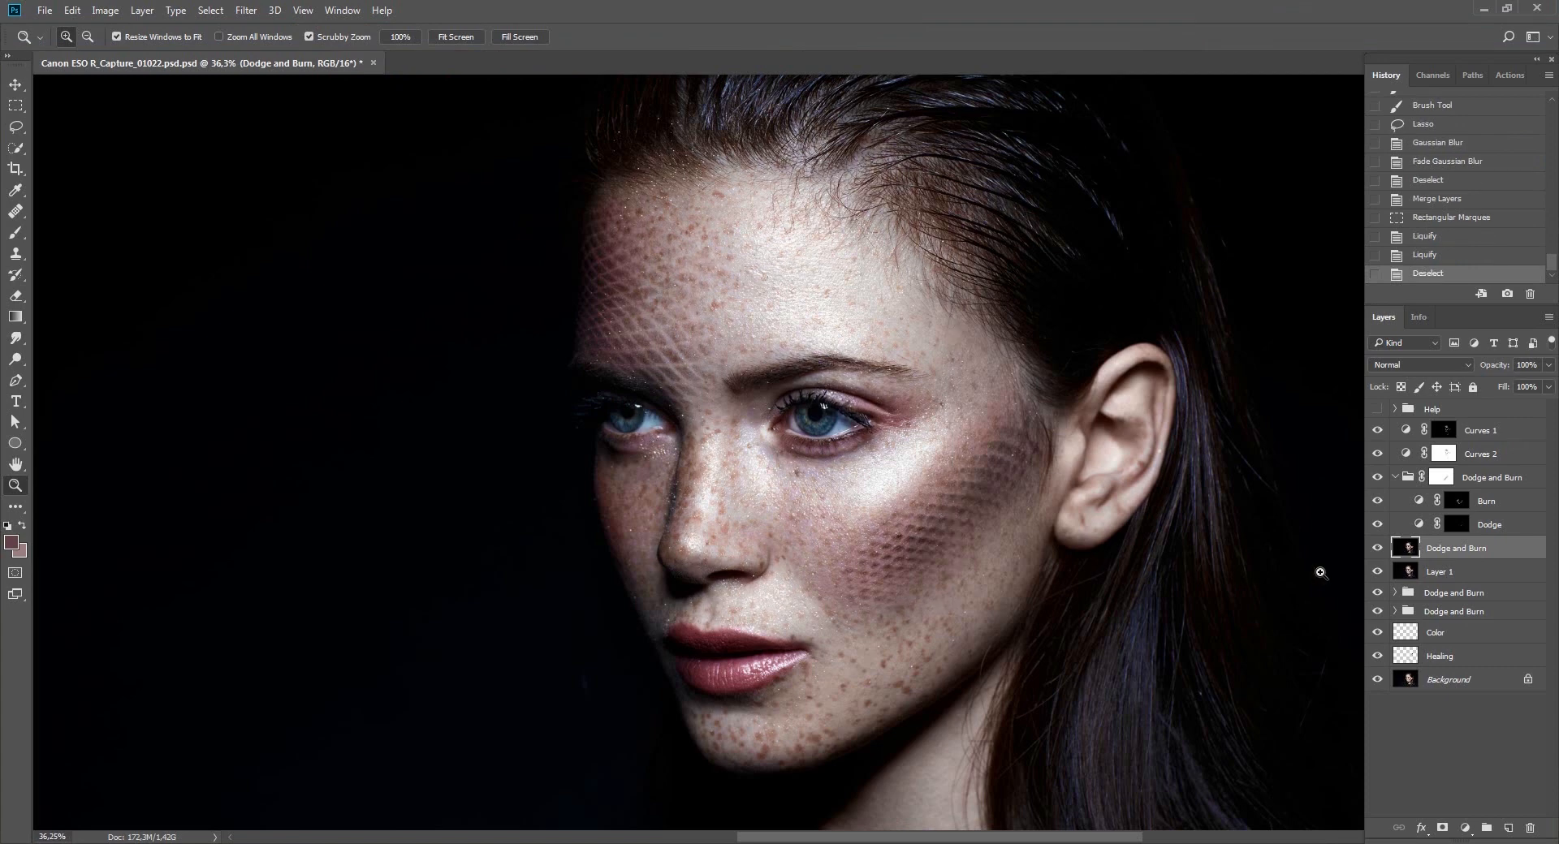
click(1378, 549)
click(1378, 549)
click(1438, 221)
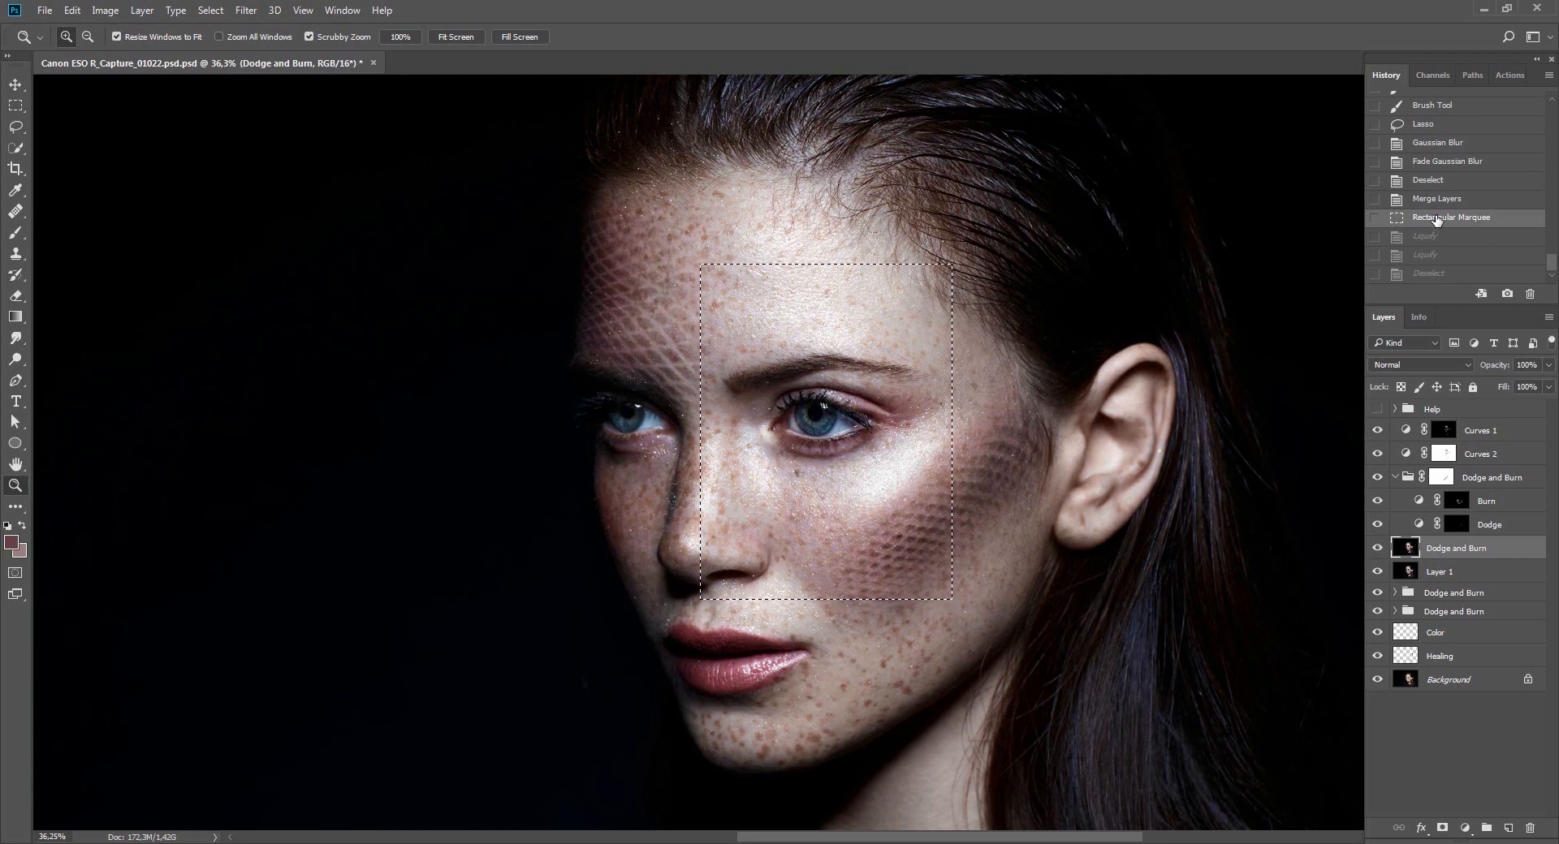
click(1436, 202)
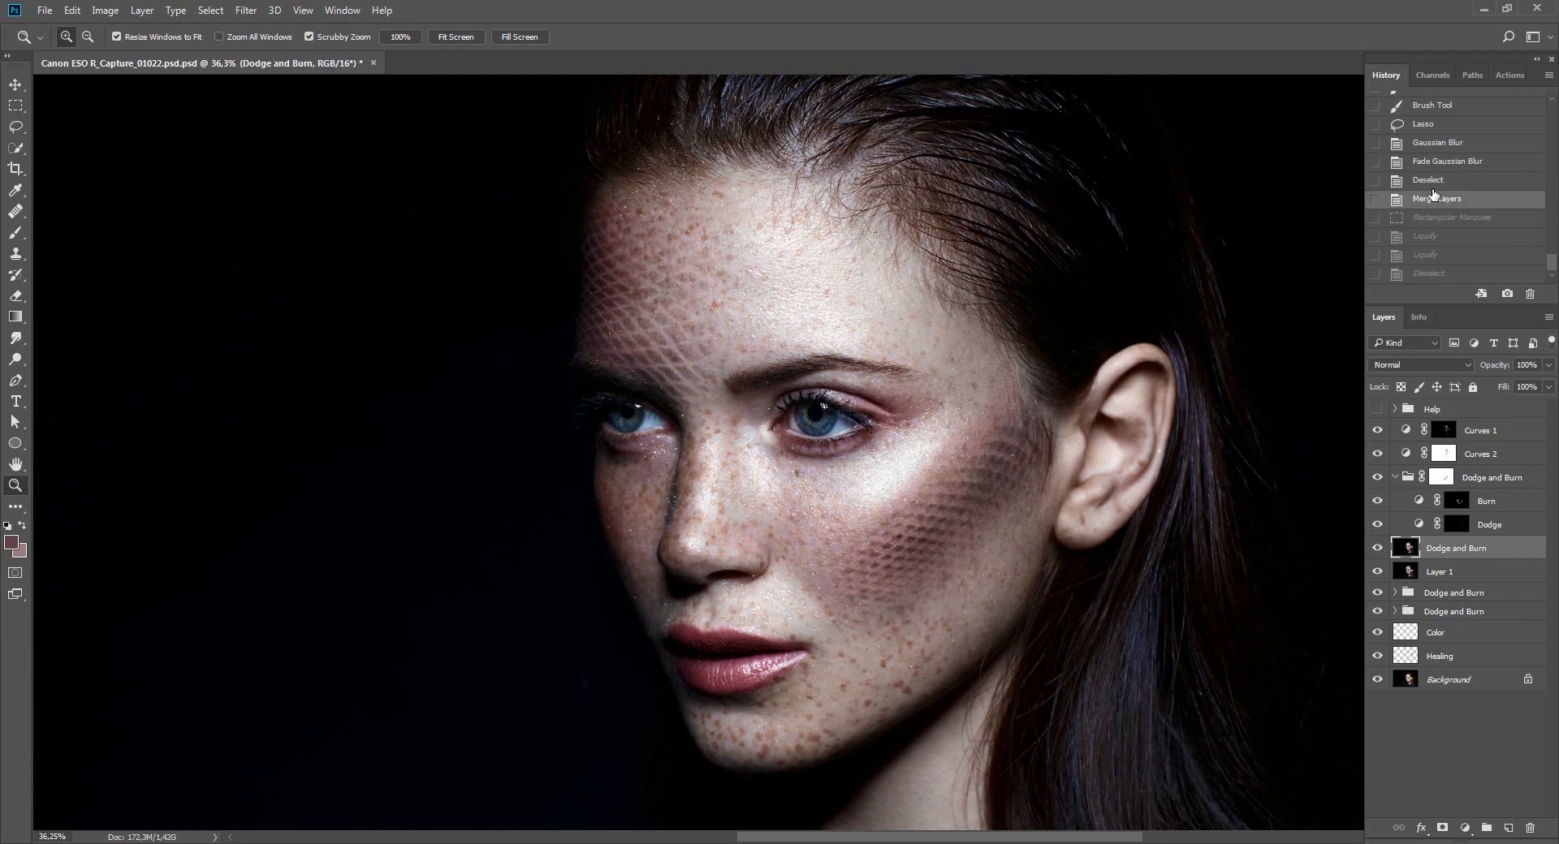
click(1434, 181)
Merge the collapsed Dodge and Burn group with the Dodge and Burn image layer directly below it, and compare the result by toggling it.
click(1429, 545)
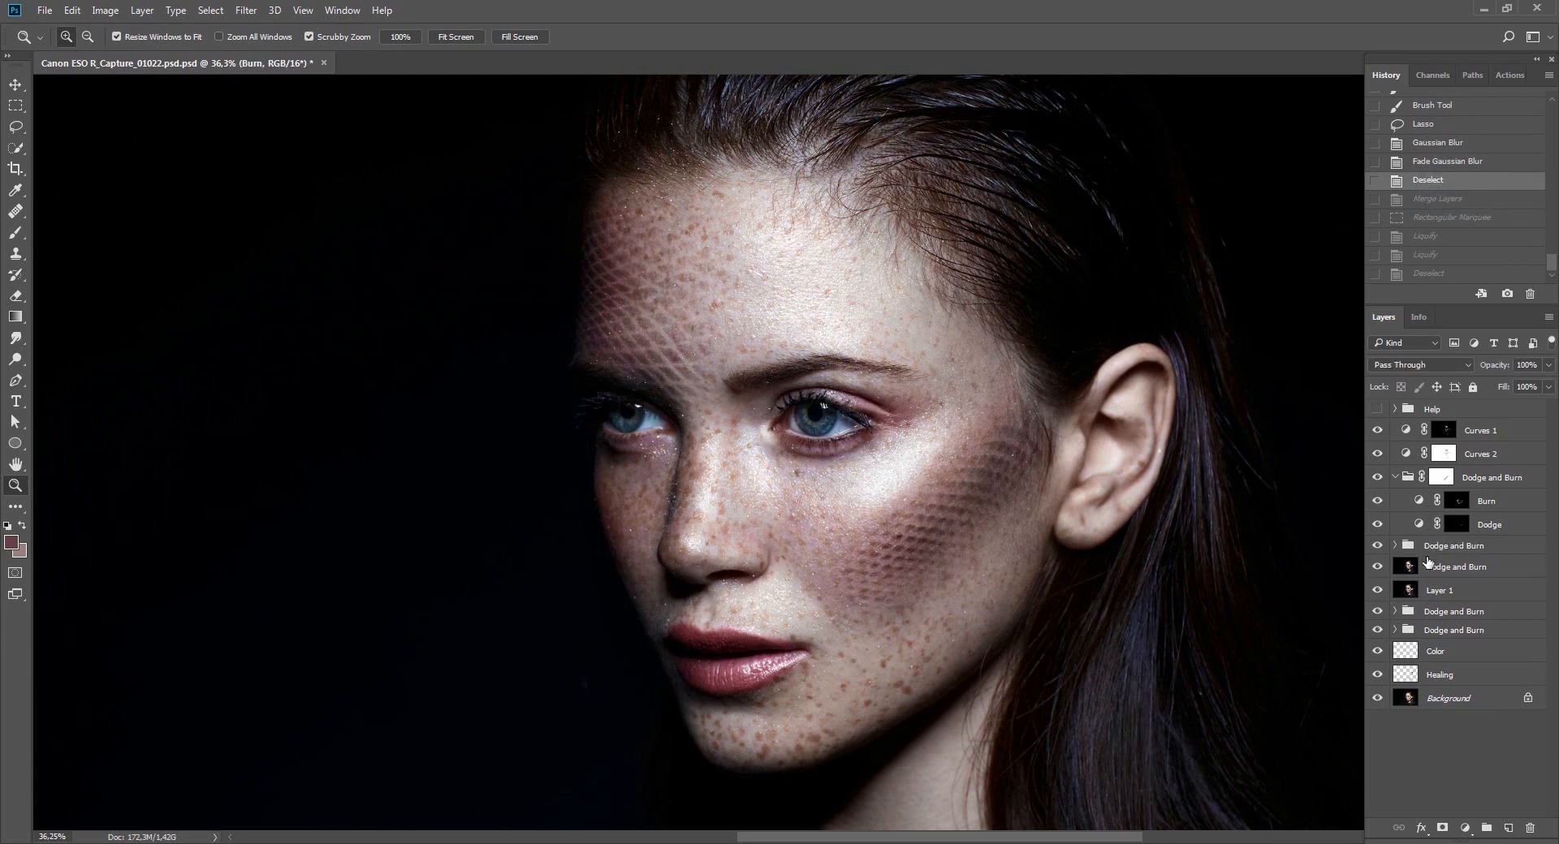
shift+click(1421, 566)
key(ctrl+e)
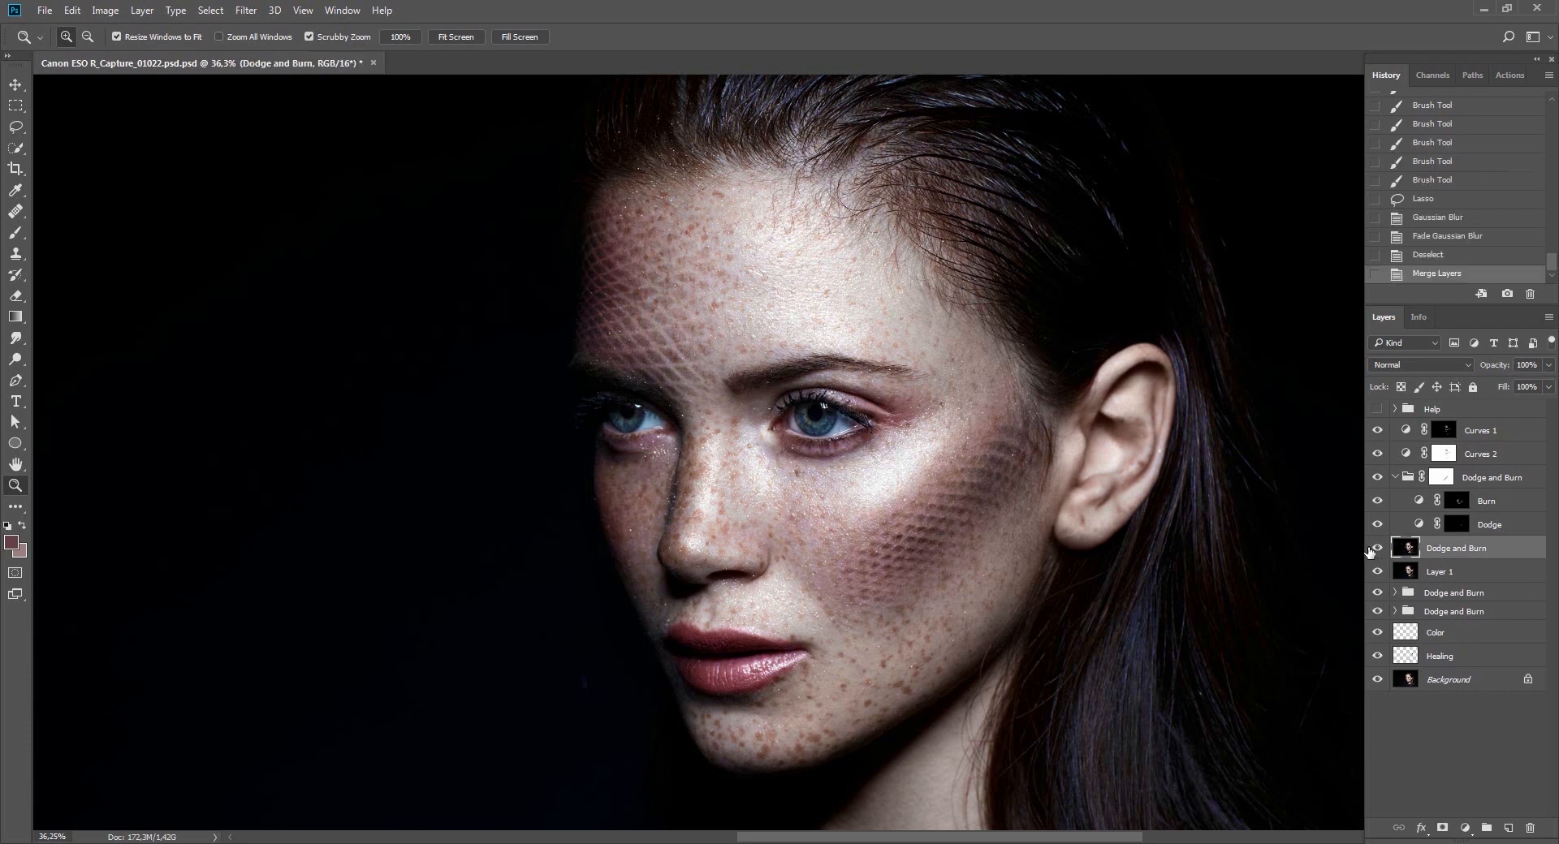
click(1377, 547)
click(1377, 547)
Merge Curves 1, Curves 2, the Dodge and Burn group and the merged image layer into one layer, and toggle it to compare.
drag(1080, 522, 934, 465)
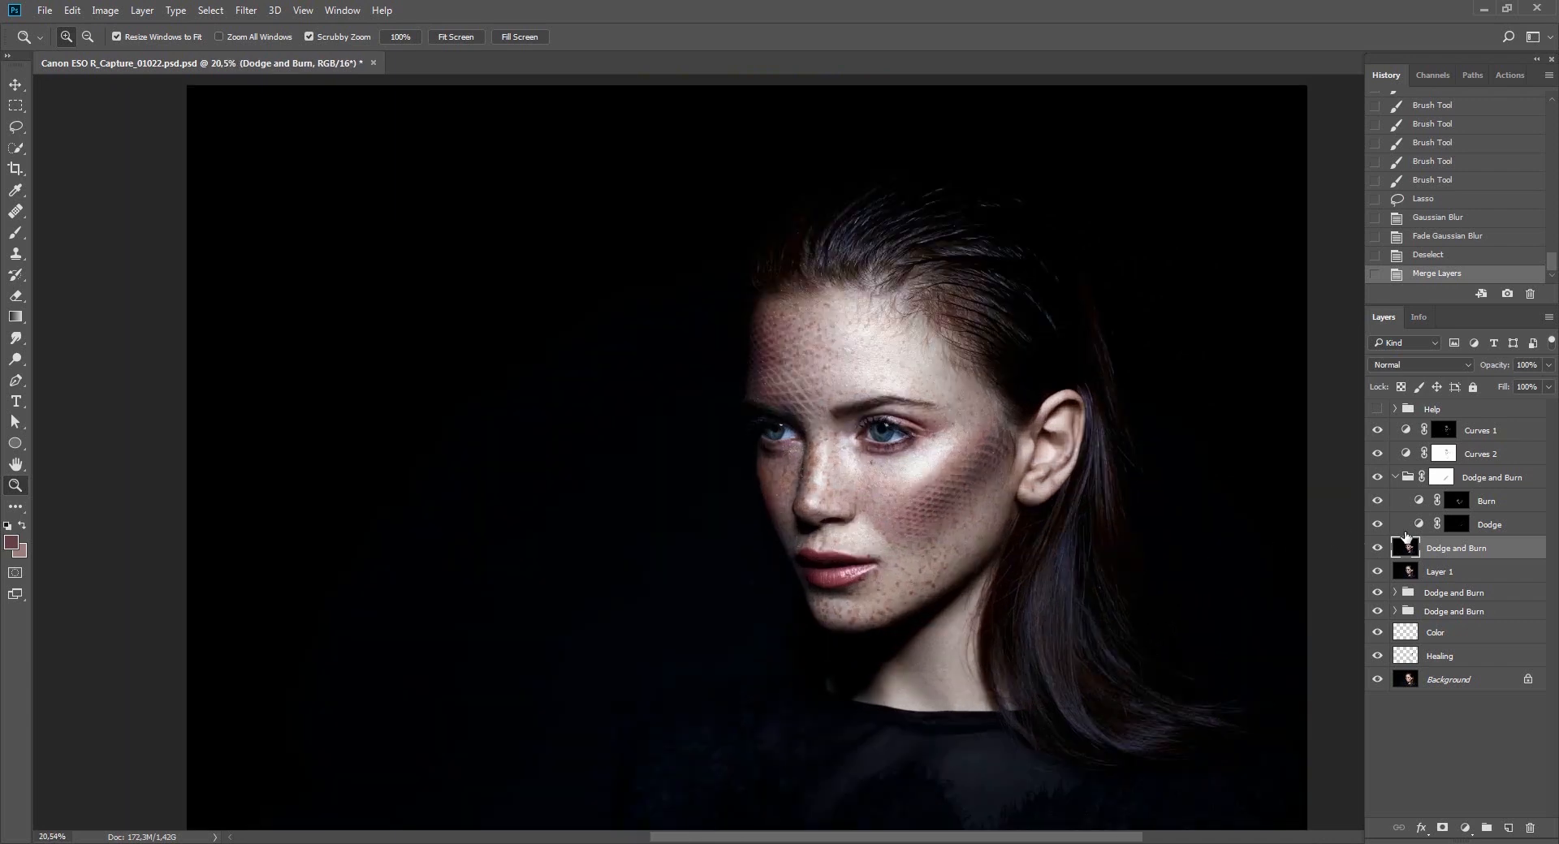
shift+click(1470, 479)
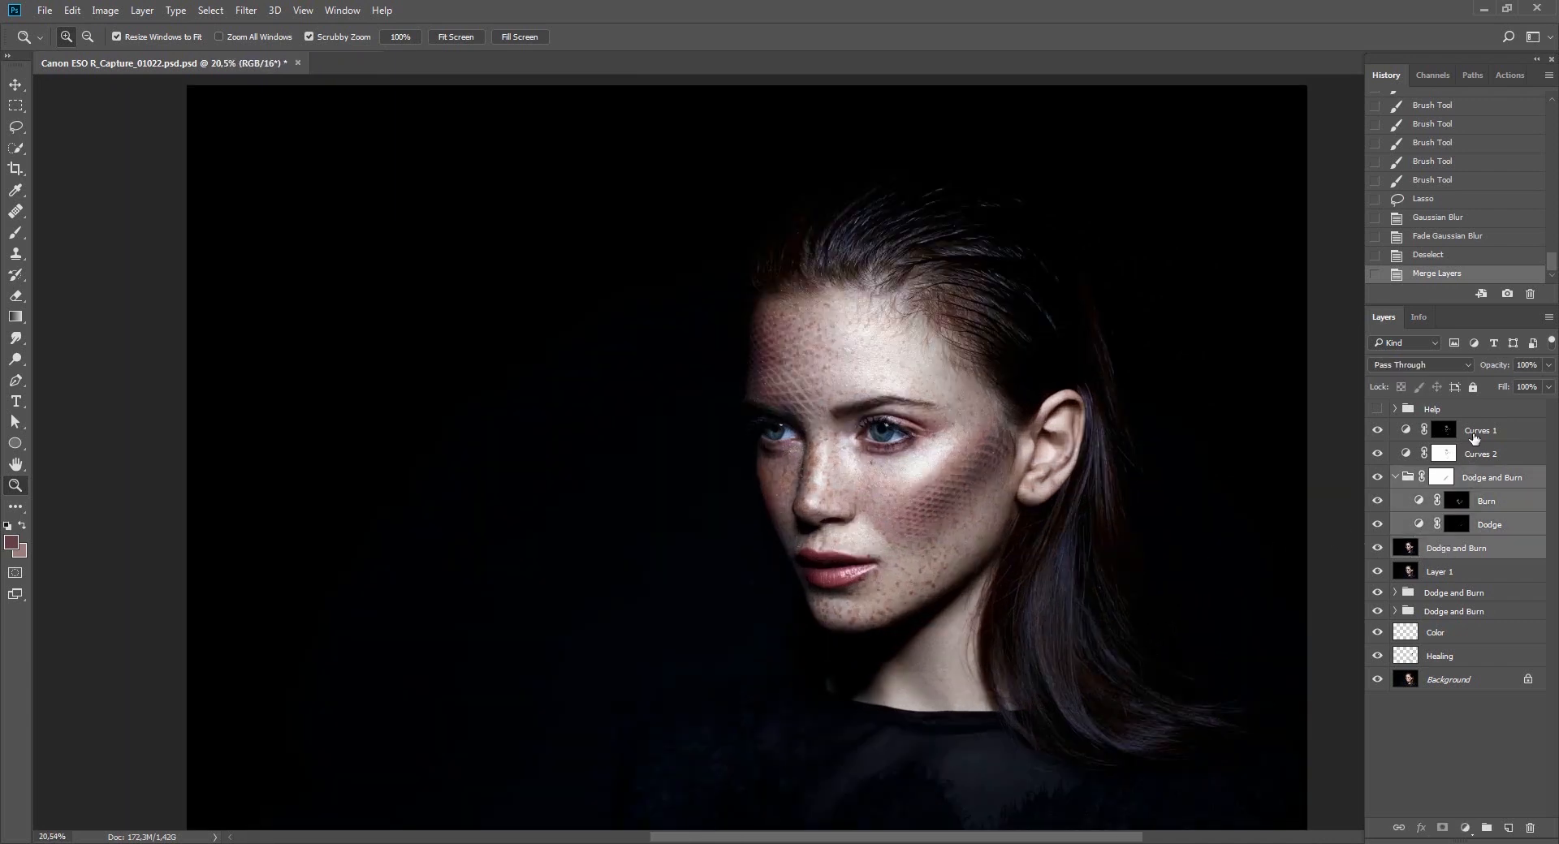
shift+click(1385, 439)
key(ctrl+e)
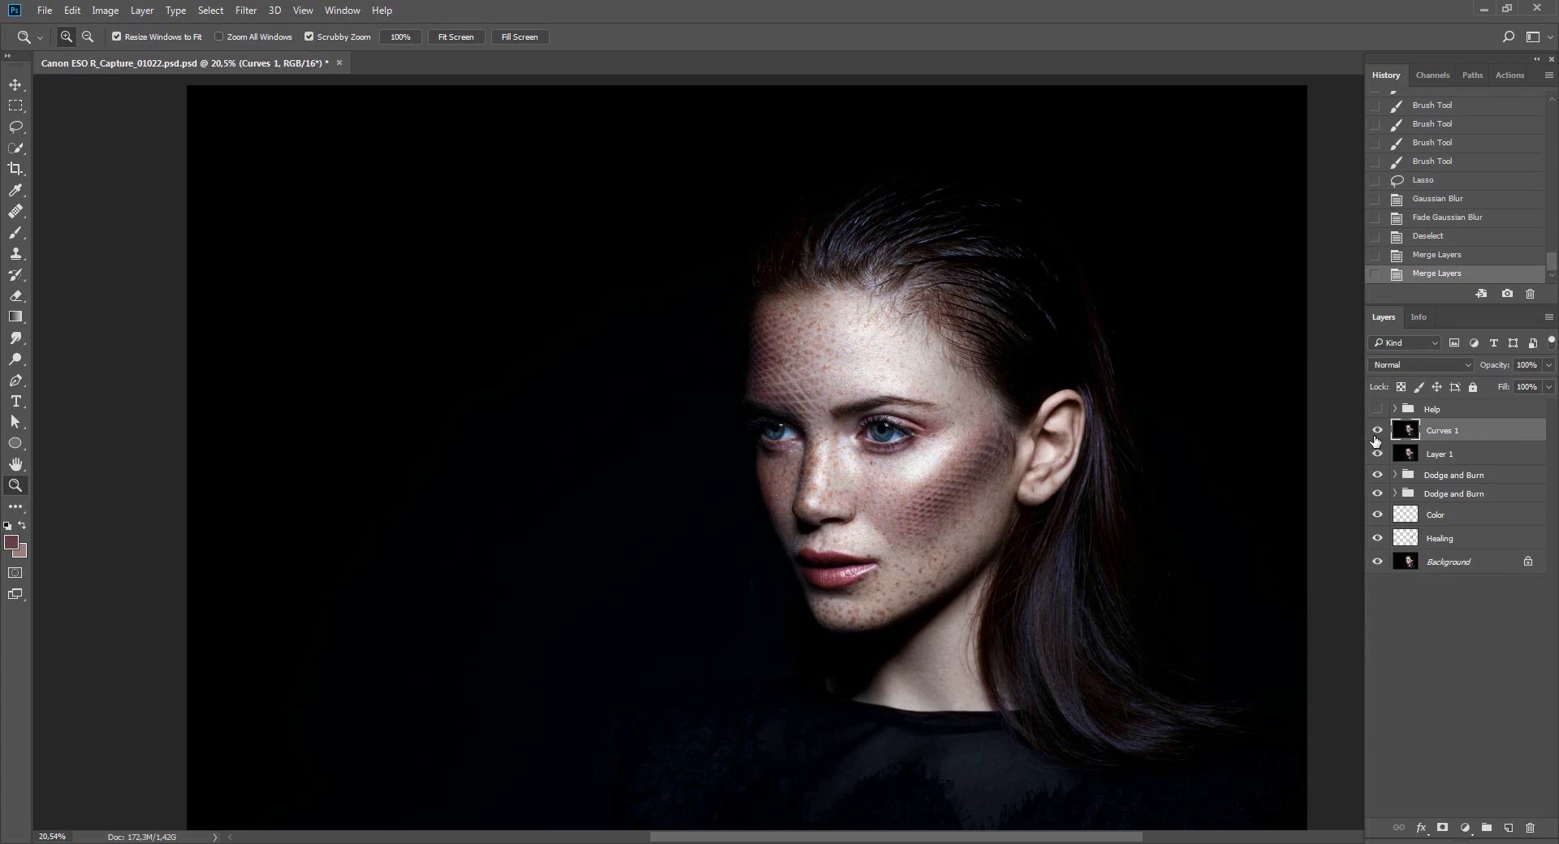
click(1377, 431)
click(1378, 430)
drag(1101, 578, 1088, 577)
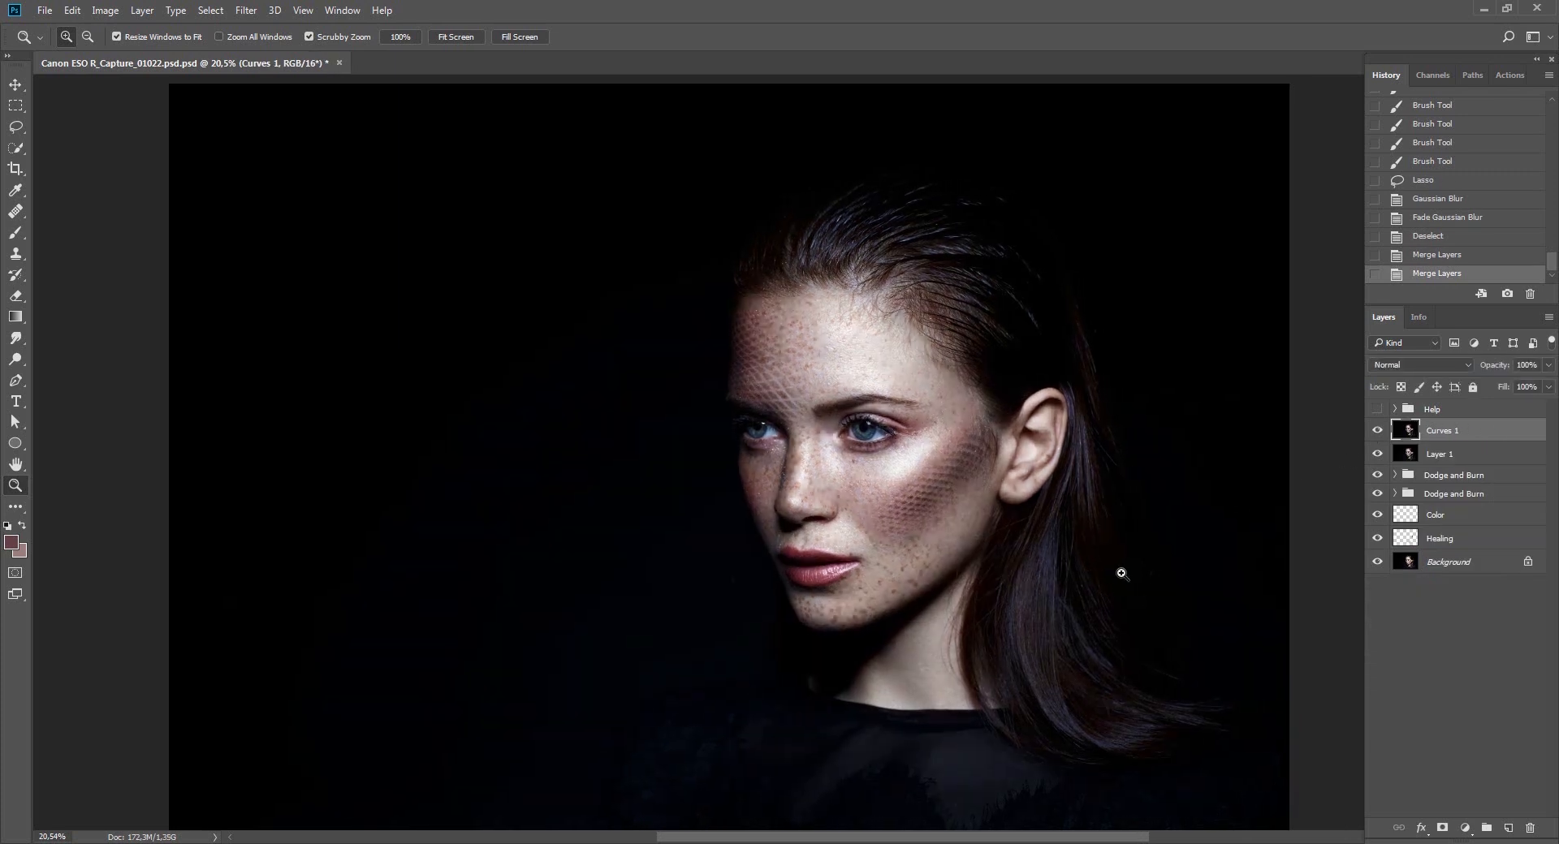
Duplicate the merged Curves 1 layer twice and hide the upper copy.
key(ctrl+j)
key(ctrl+j)
click(1377, 432)
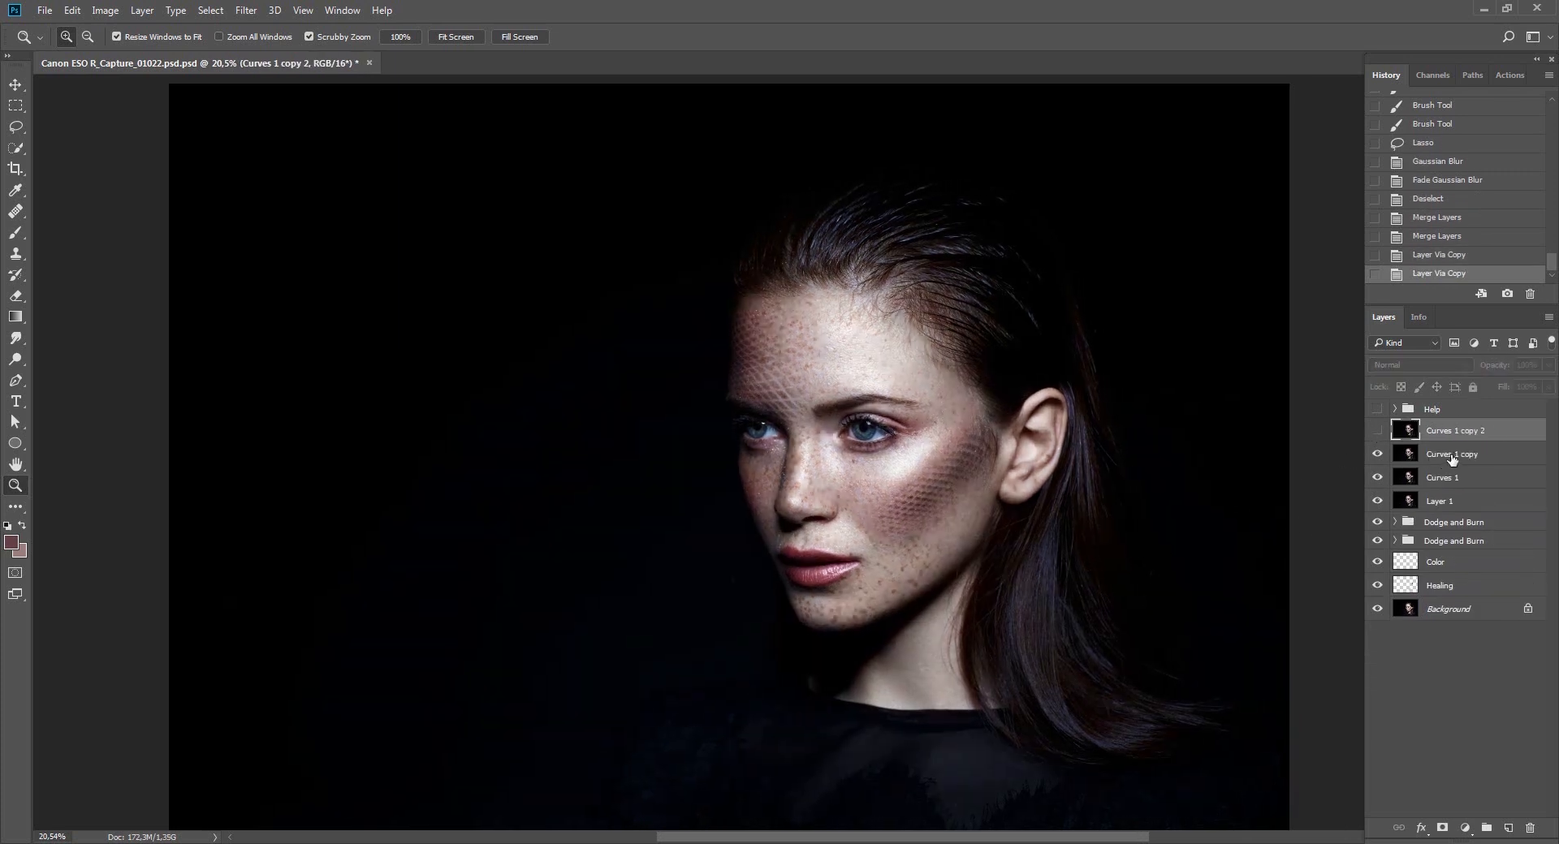
Rename the lower copy of the merged layer as "Tones - Low Layer".
click(1447, 458)
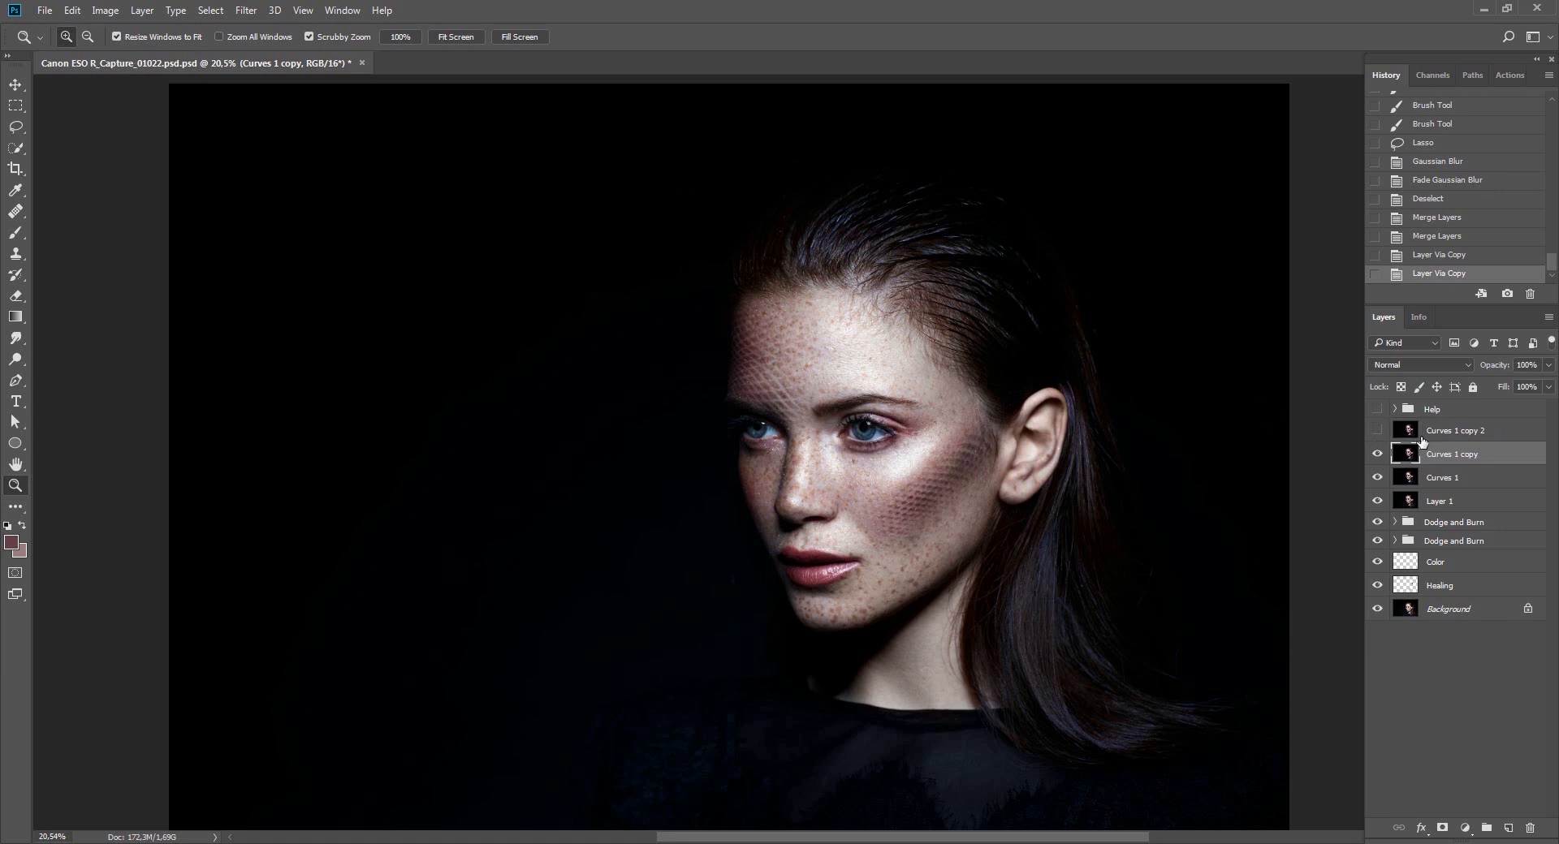
double_click(1447, 455)
key(BackSpace)
key(Return)
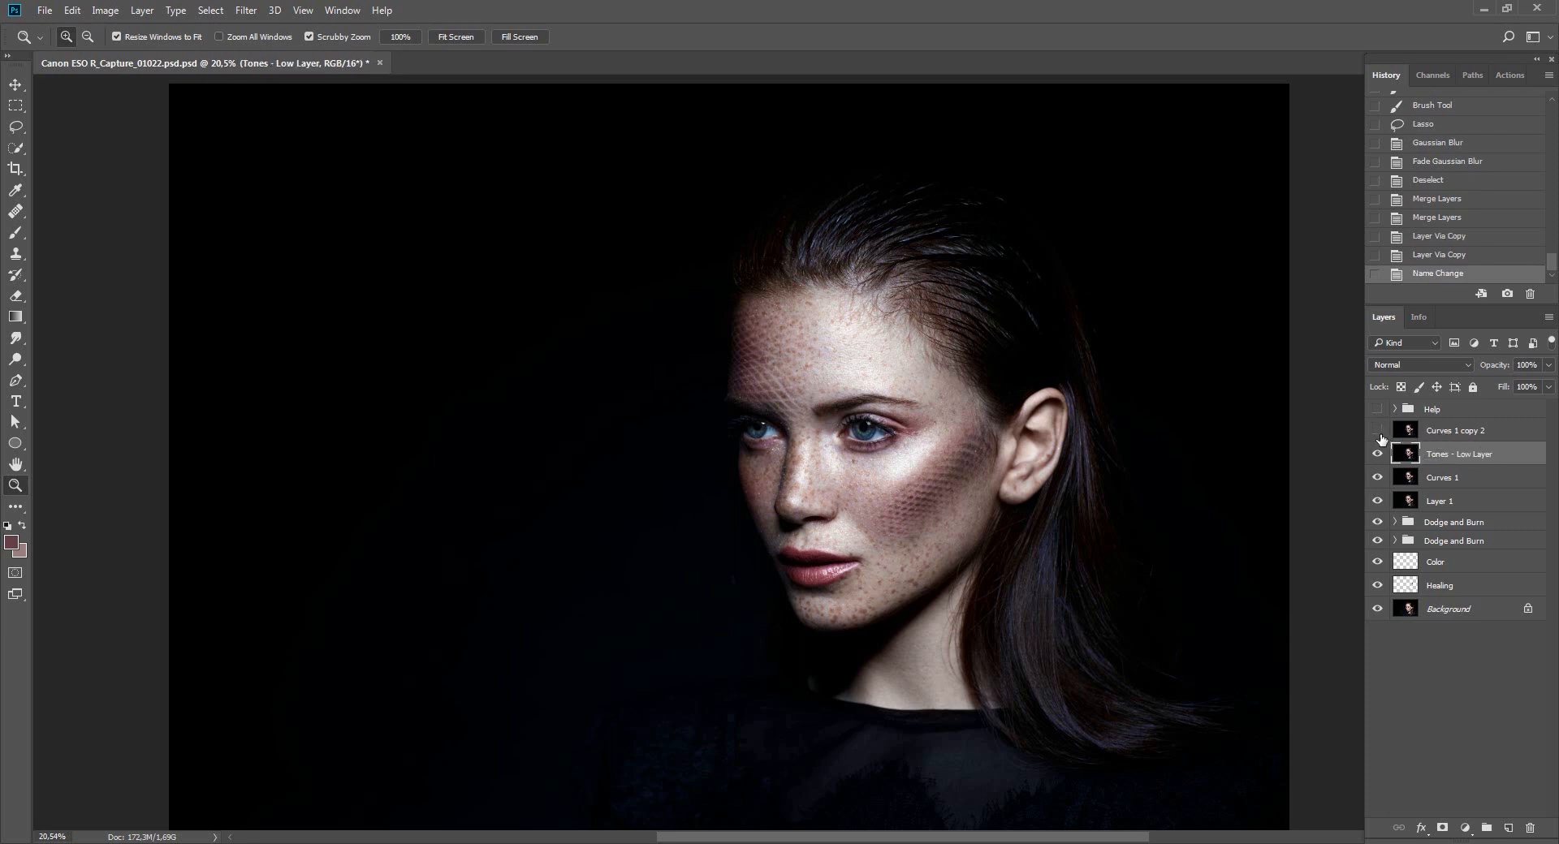
Apply a Median noise filter with a 5-pixel radius to the Tones - Low Layer, checking the preview at the lit eye.
click(246, 11)
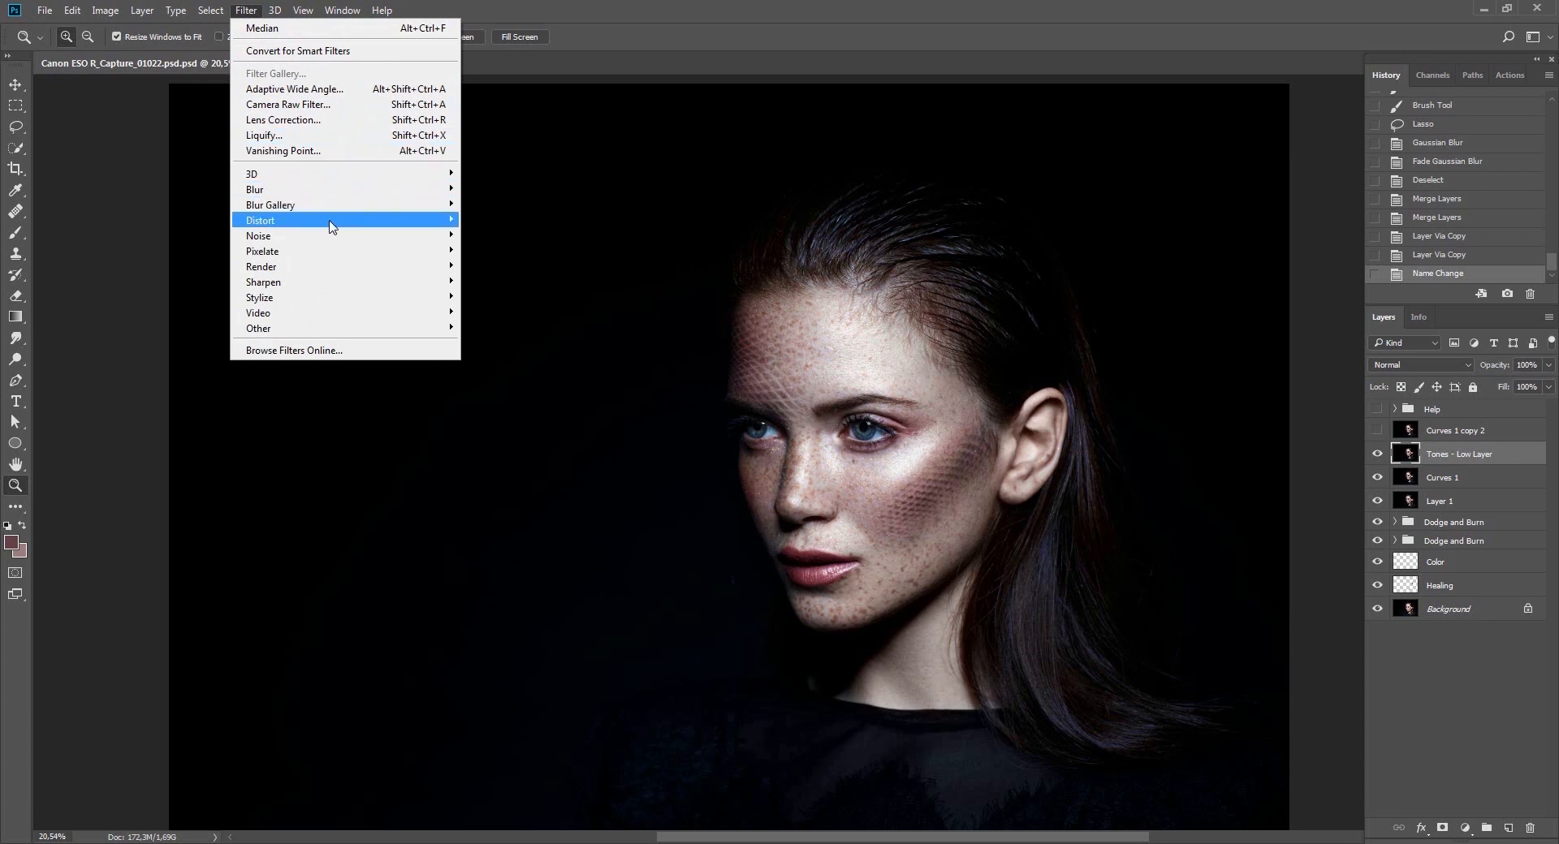
mouse_move(432, 235)
click(492, 281)
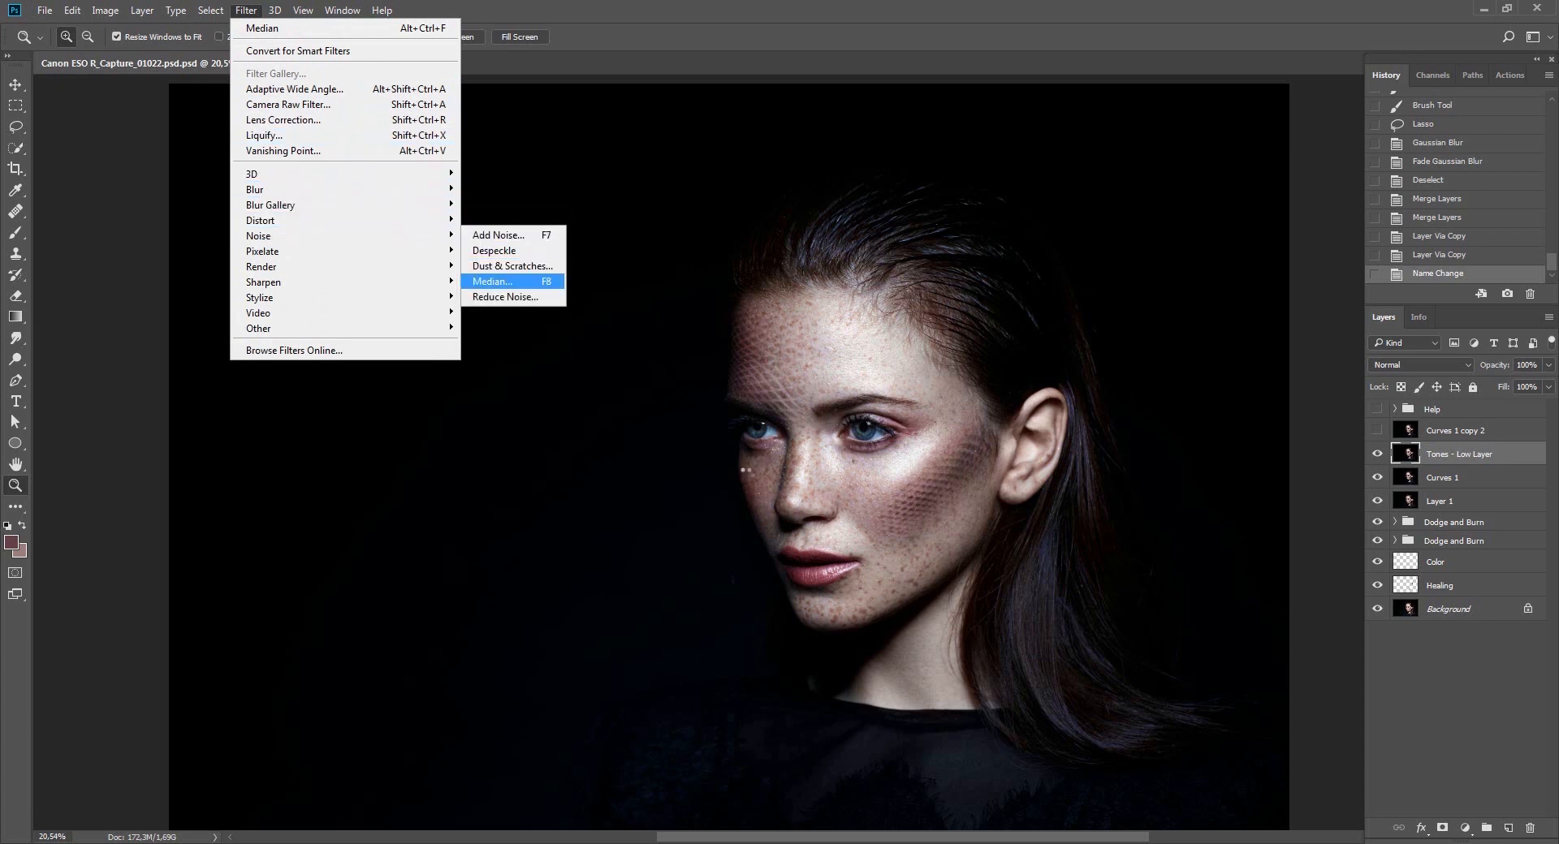
drag(812, 205, 543, 354)
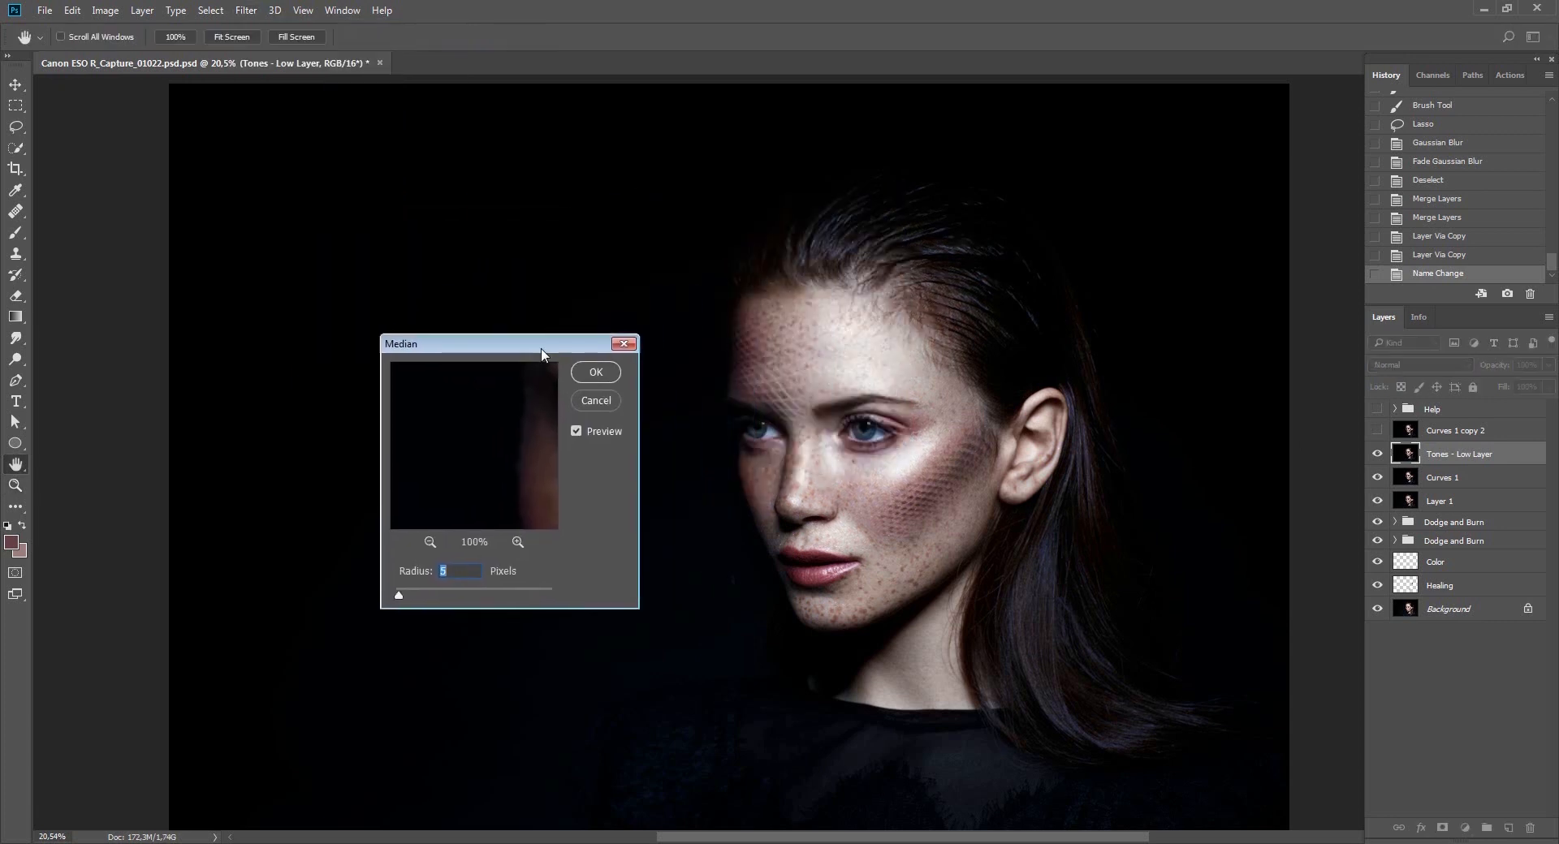
click(873, 448)
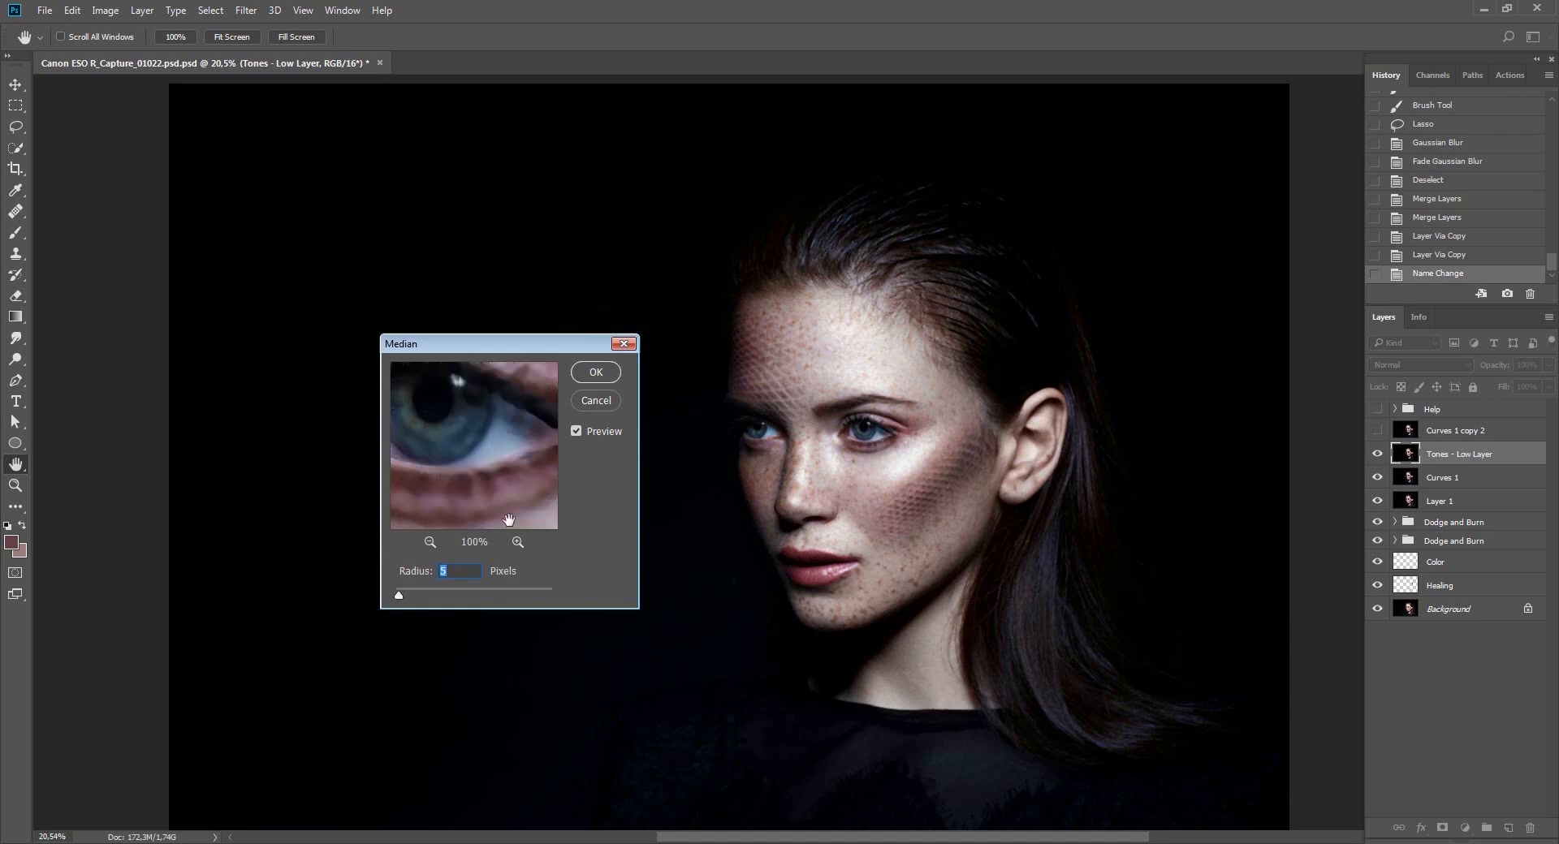
click(606, 371)
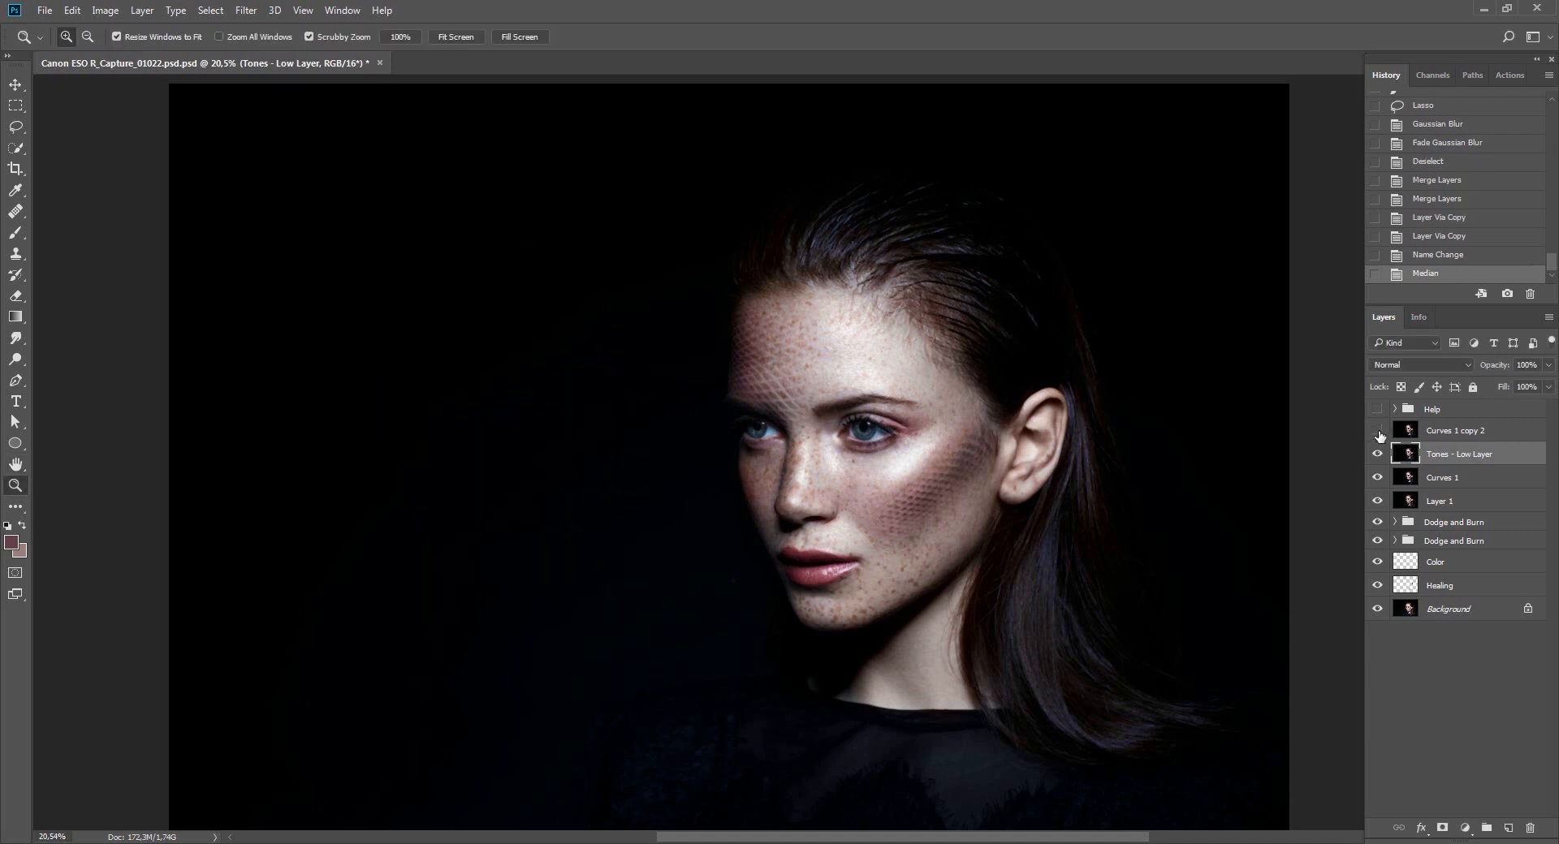
Show the upper copy of the merged layer and rename it "Texture - High Layer".
double_click(1438, 432)
text(Texture - High Layer)
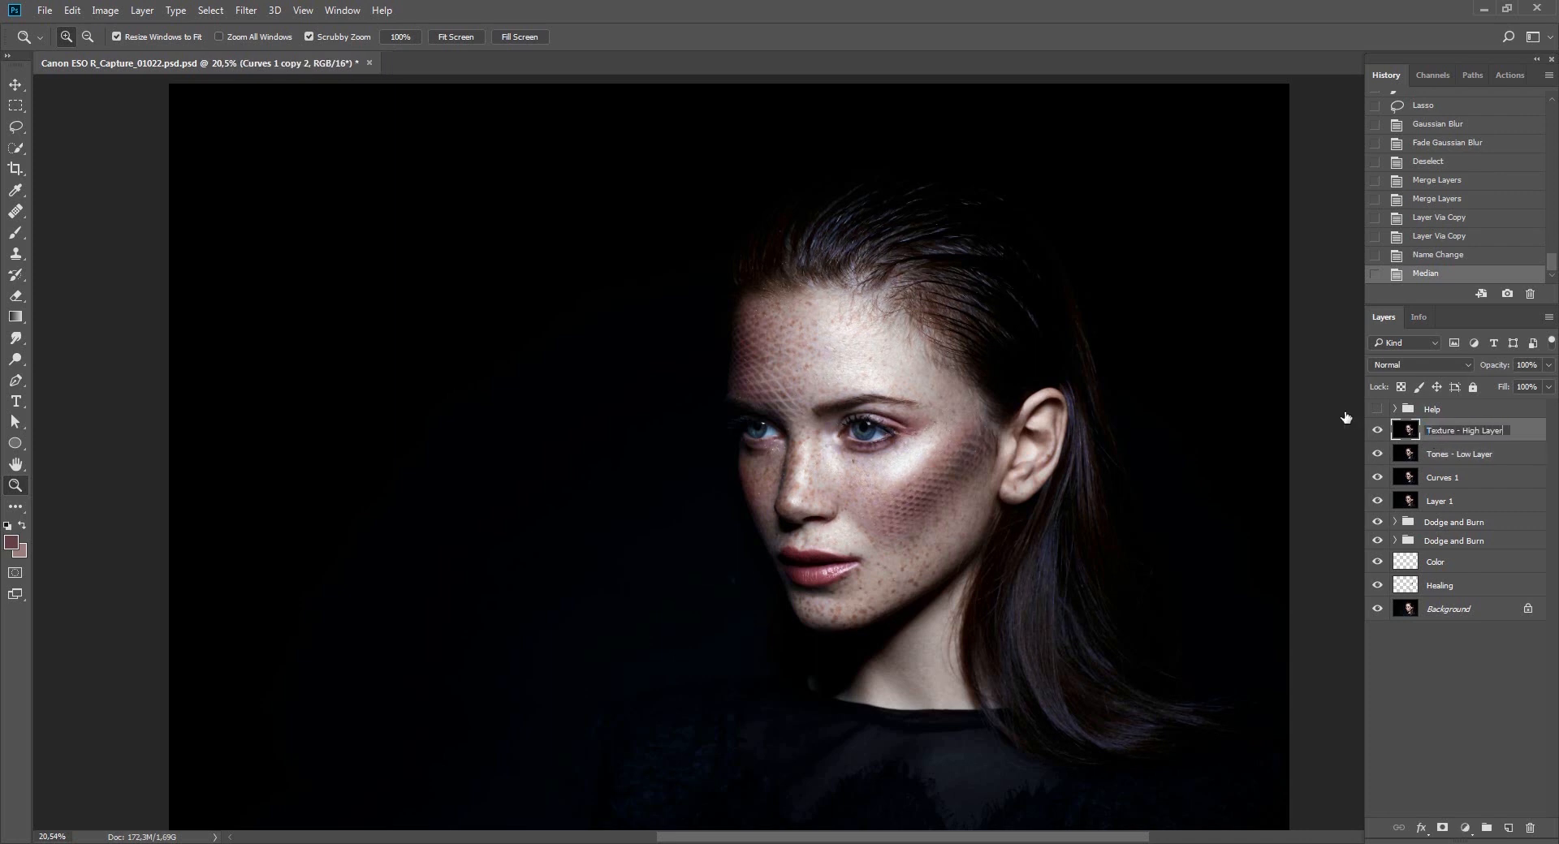
key(Return)
Use Apply Image on the texture layer with Tones - Low Layer as source, RGB channel inverted, Add blending, scale 2 and offset 0.
click(45, 11)
mouse_move(106, 11)
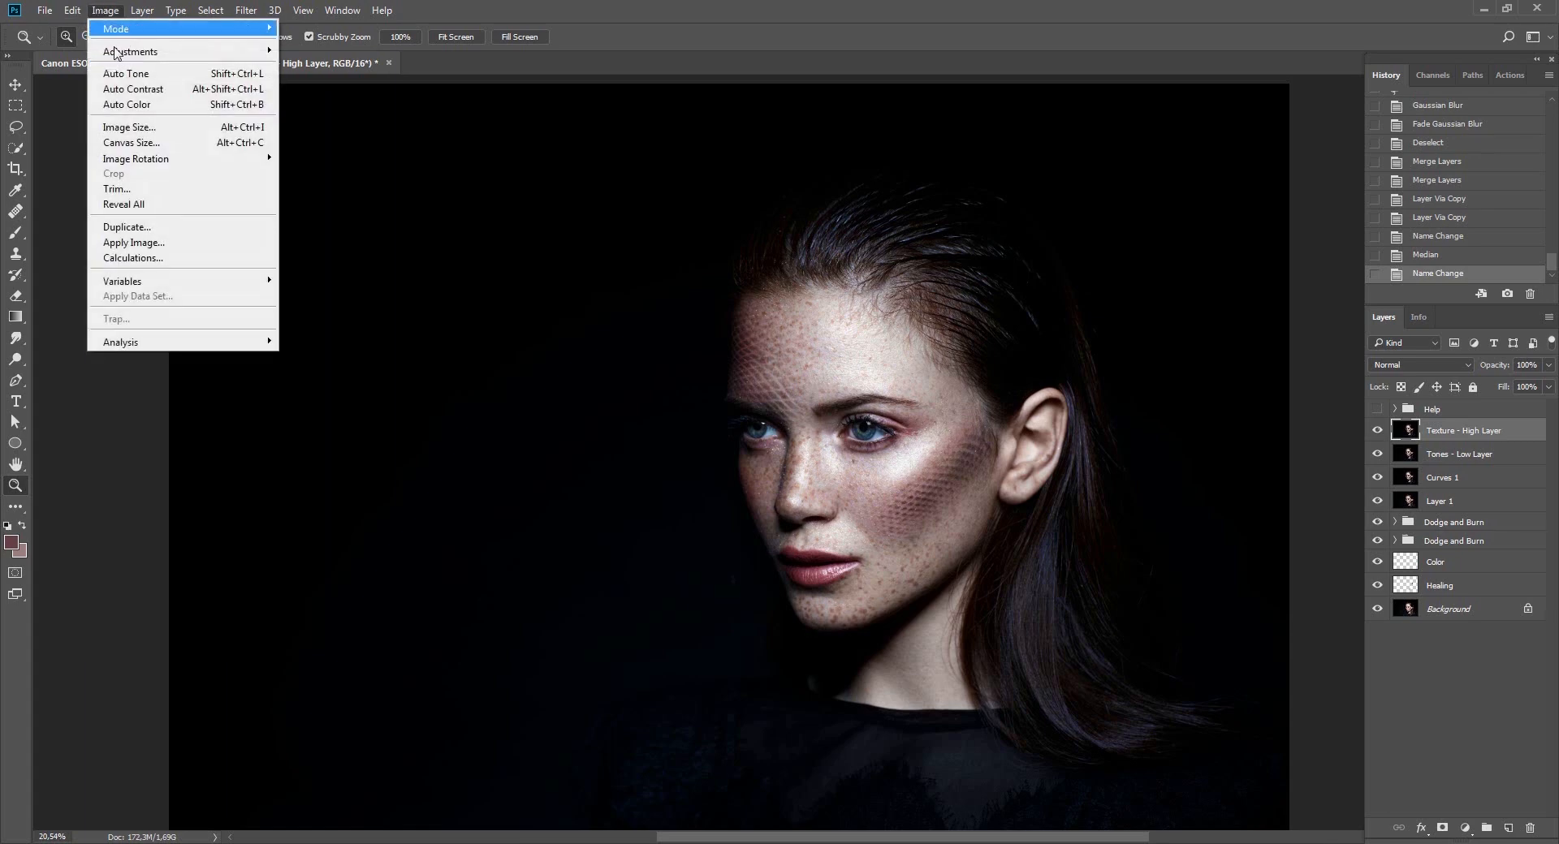
click(185, 243)
click(241, 317)
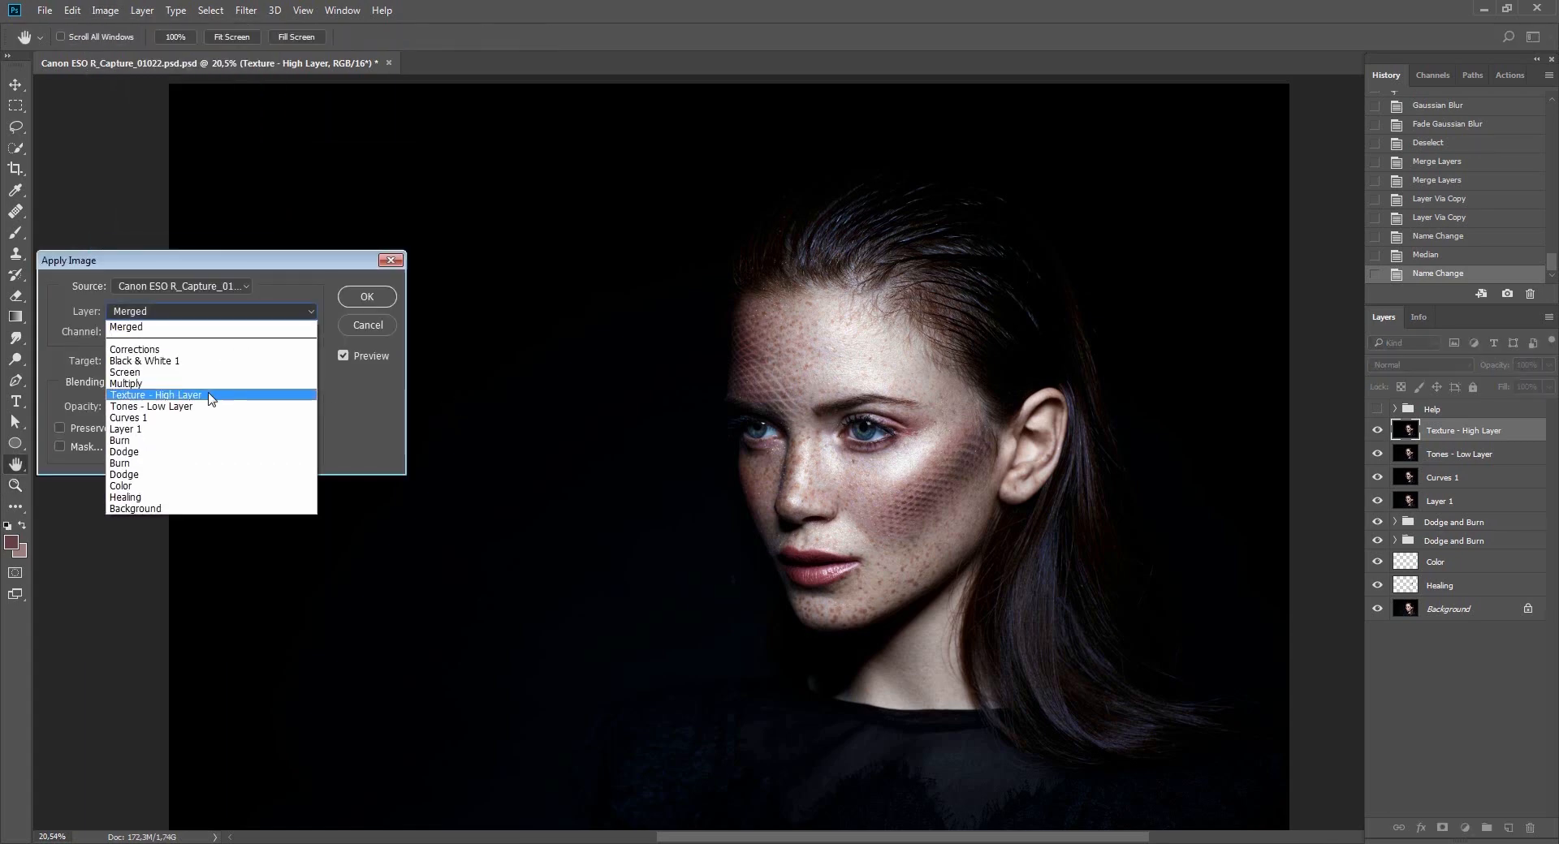
click(244, 409)
click(285, 333)
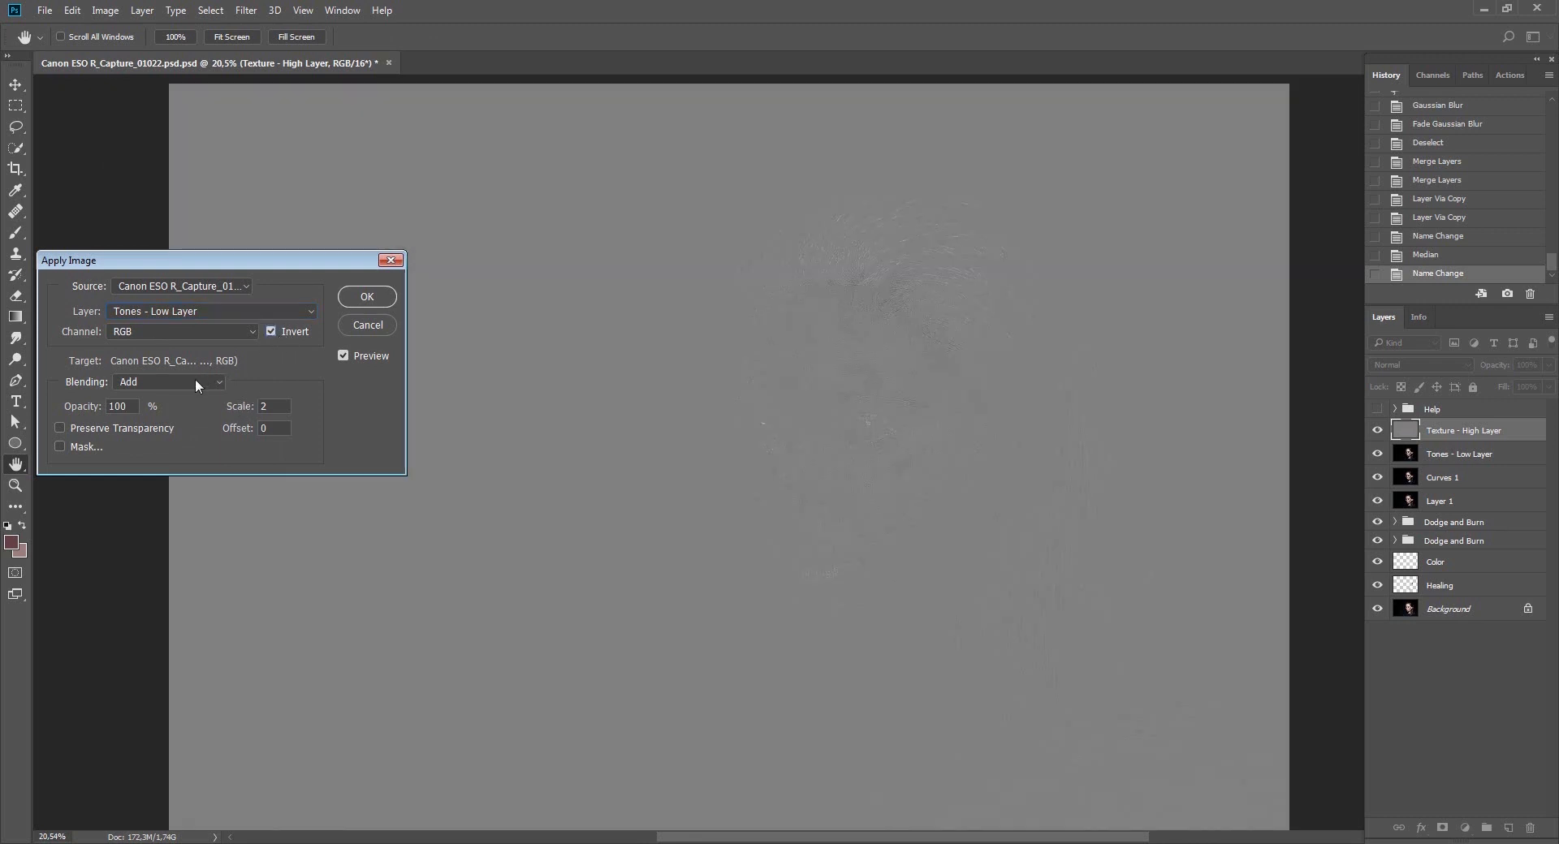
click(385, 298)
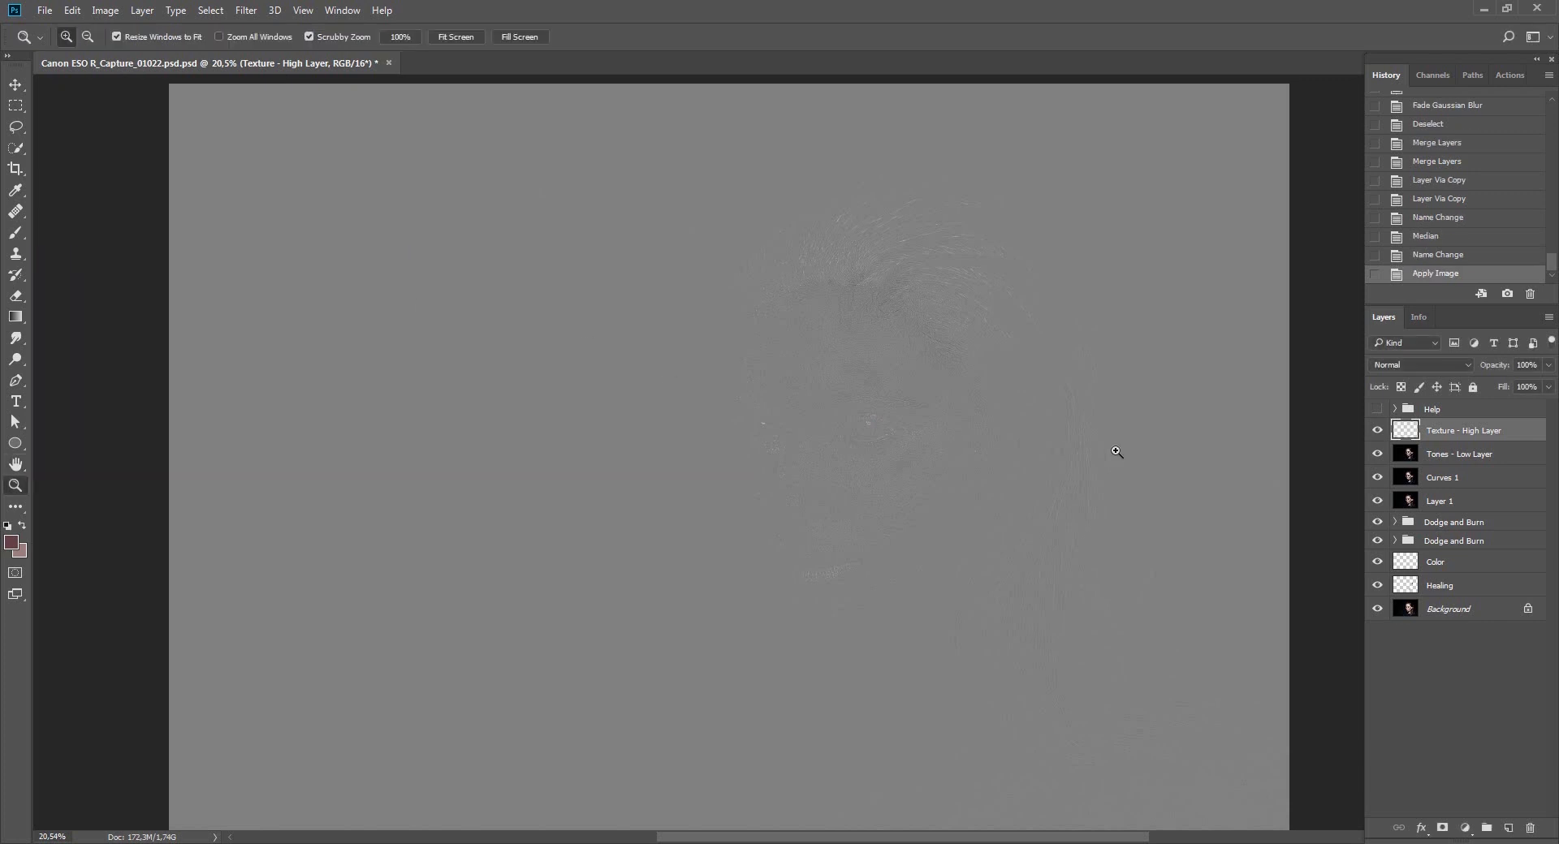
Set the texture layer's blending mode to Linear Light and group it with the tones layer under the name "FS".
click(1427, 367)
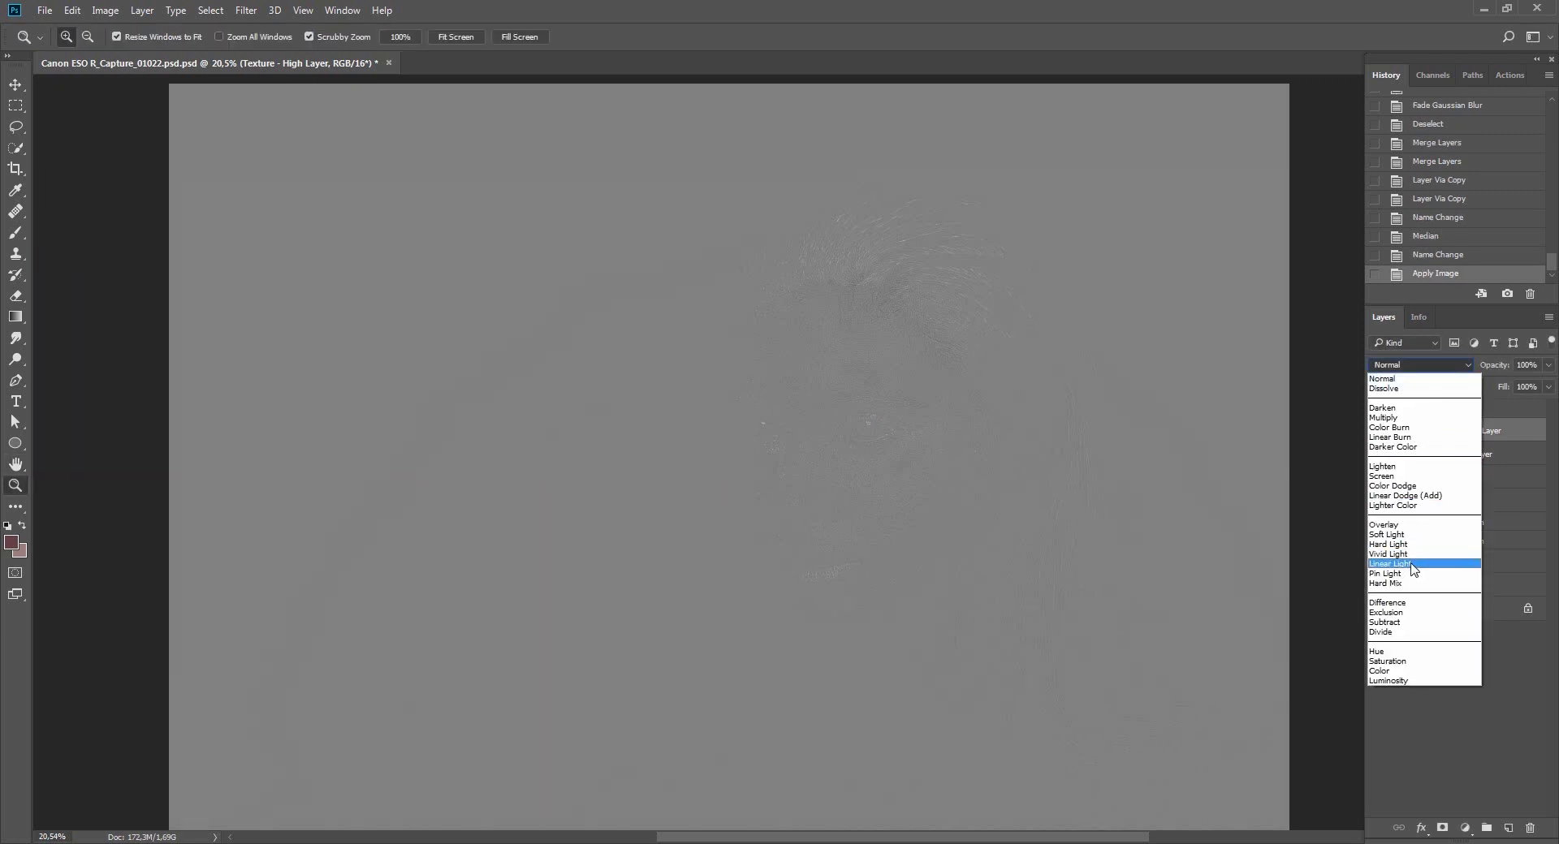
click(1414, 563)
shift+click(1437, 450)
key(ctrl+g)
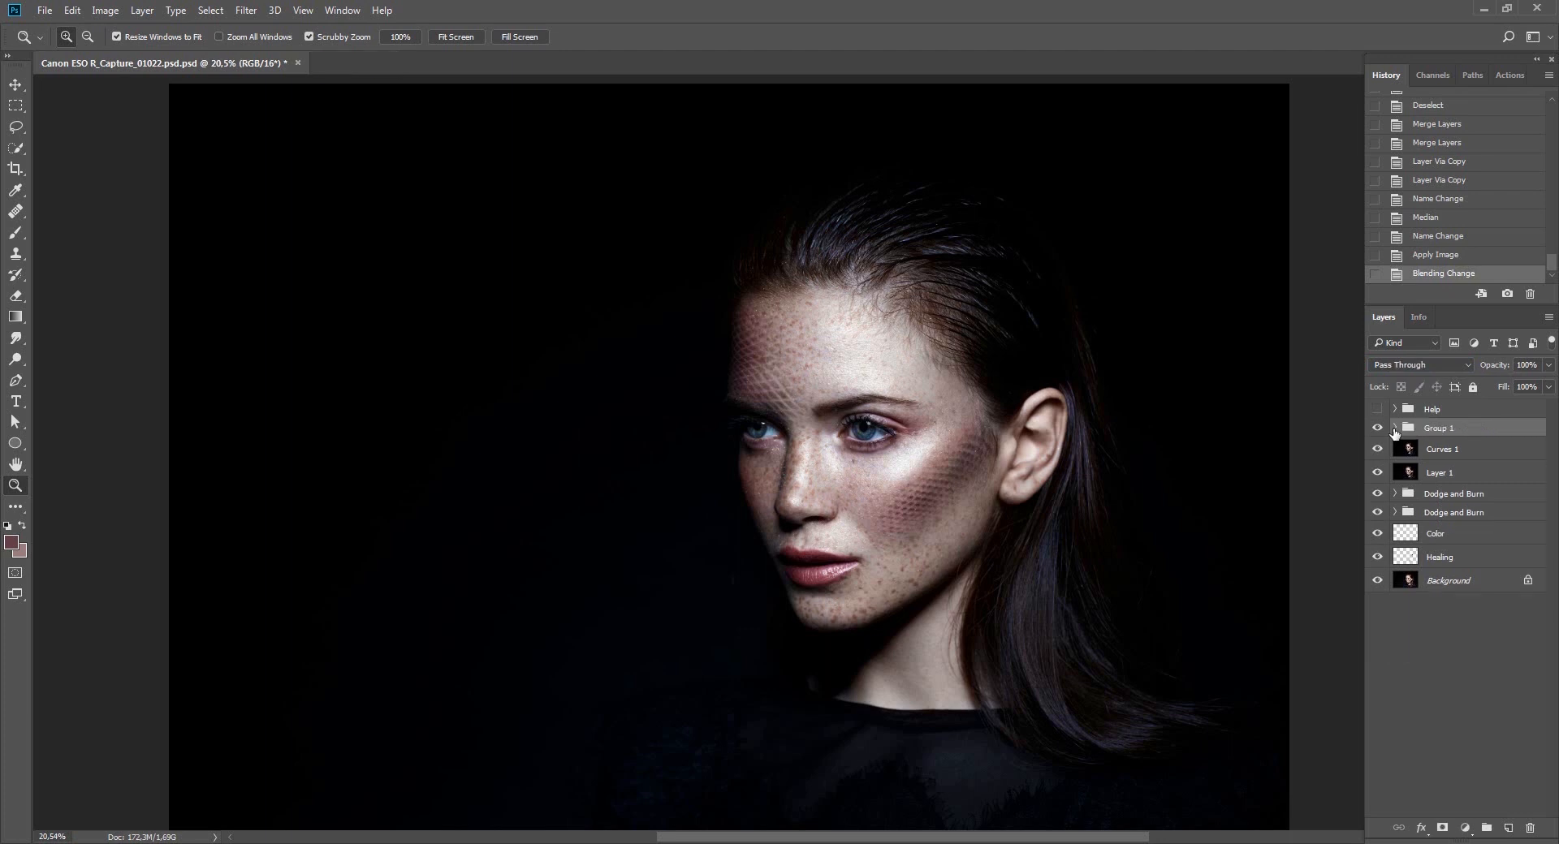
double_click(1437, 430)
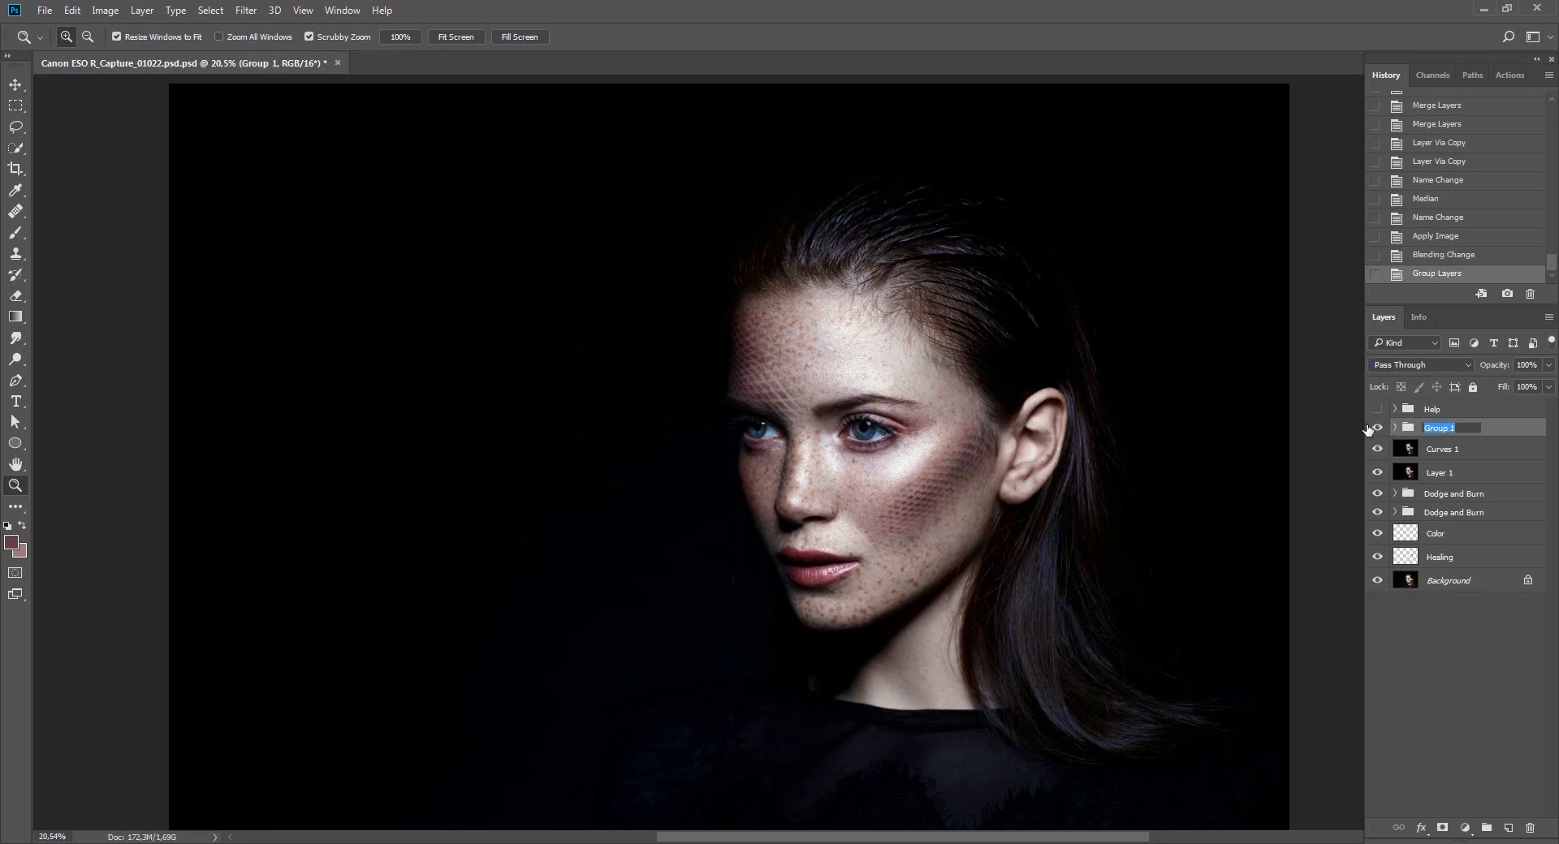
key(Return)
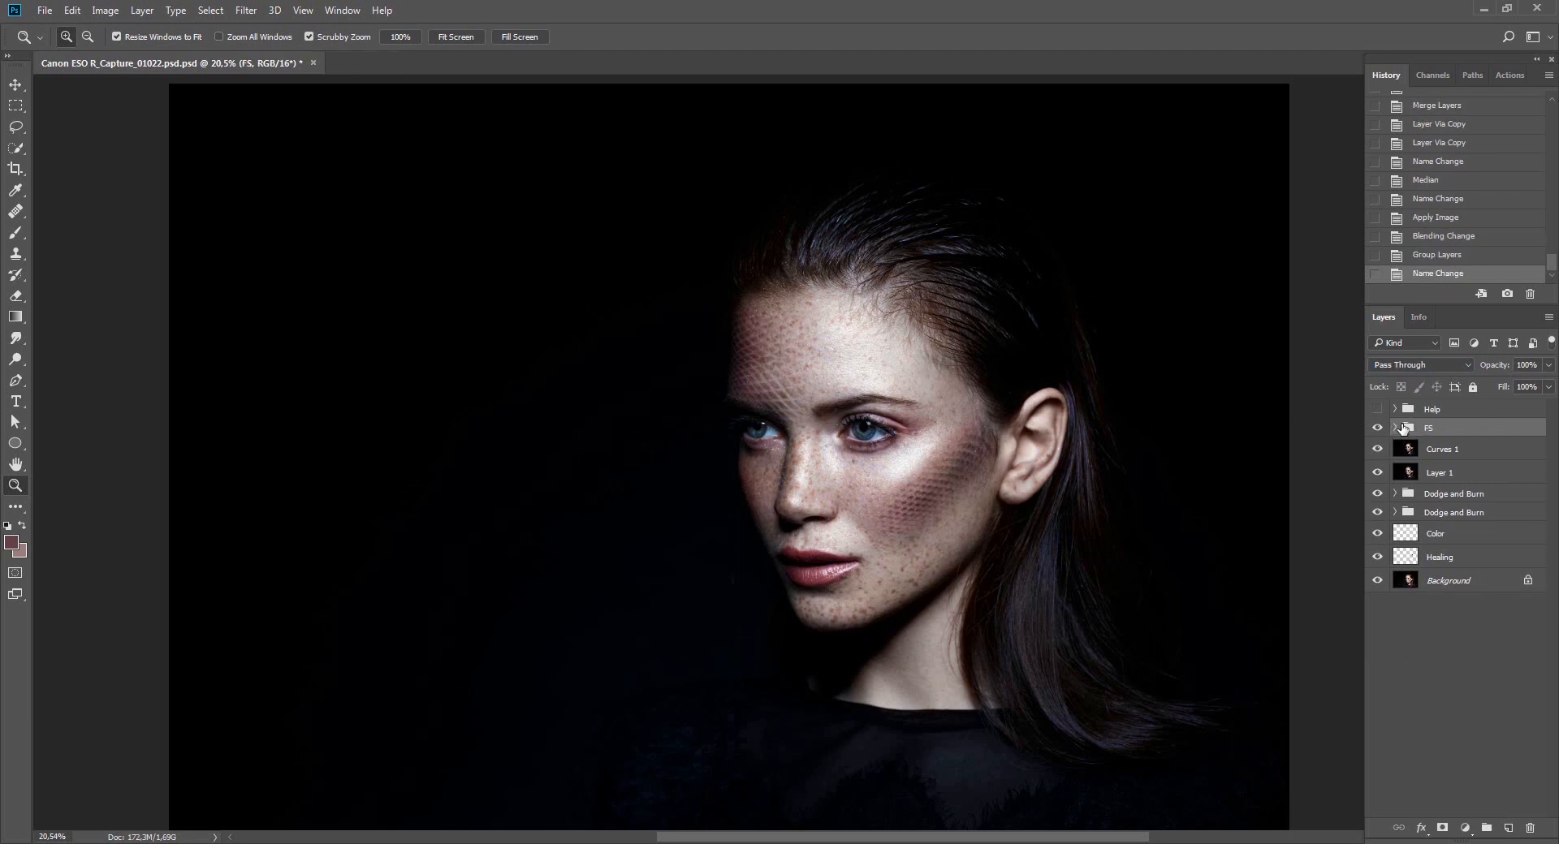
Add an empty layer directly above Tones - Low Layer inside the FS group and duplicate it.
click(1395, 428)
click(1462, 475)
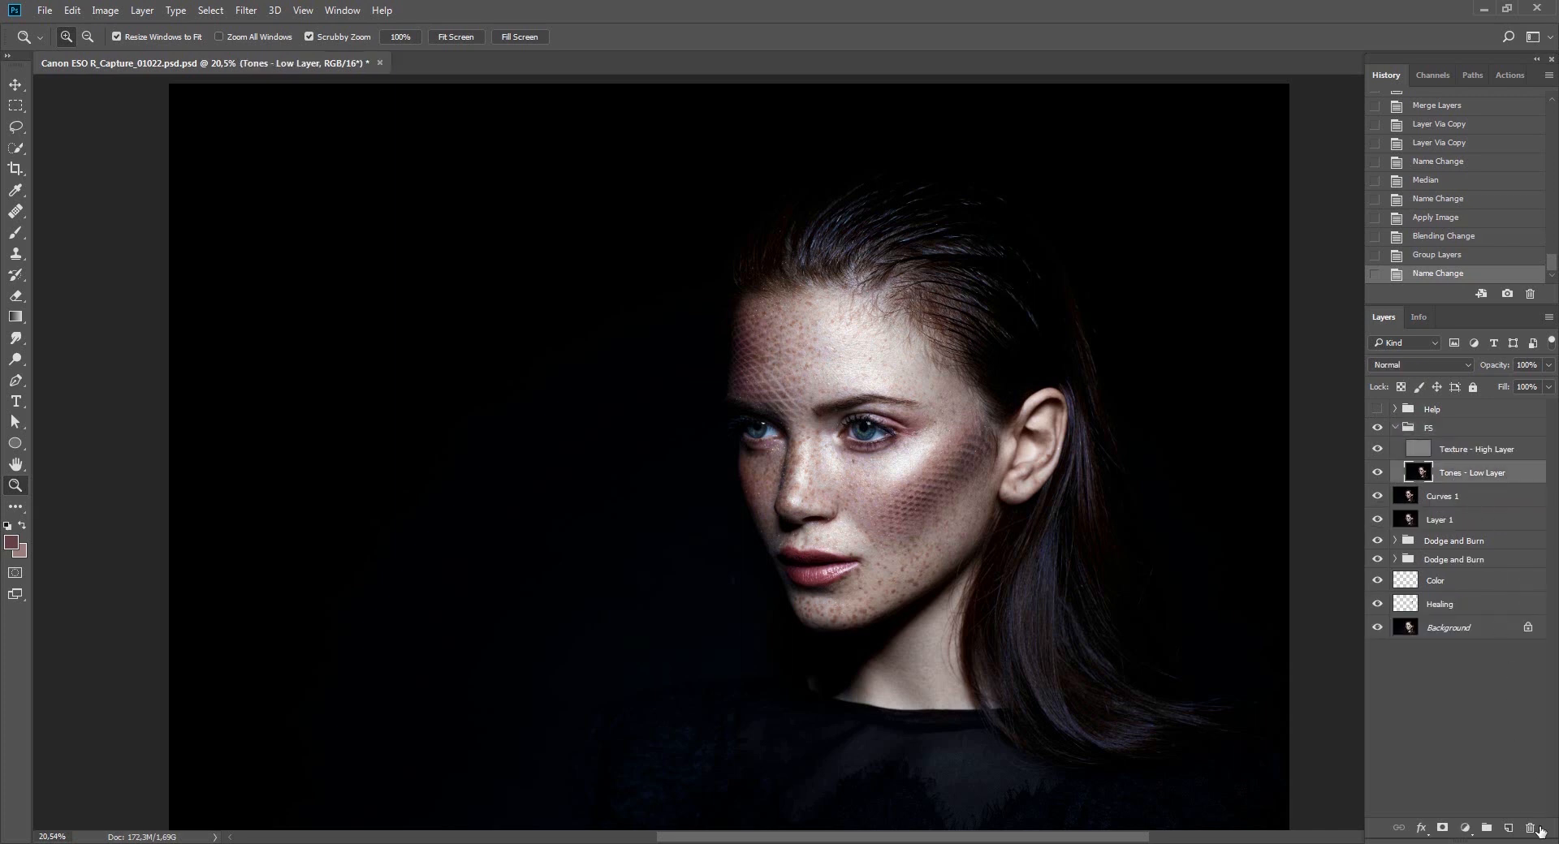
click(1510, 828)
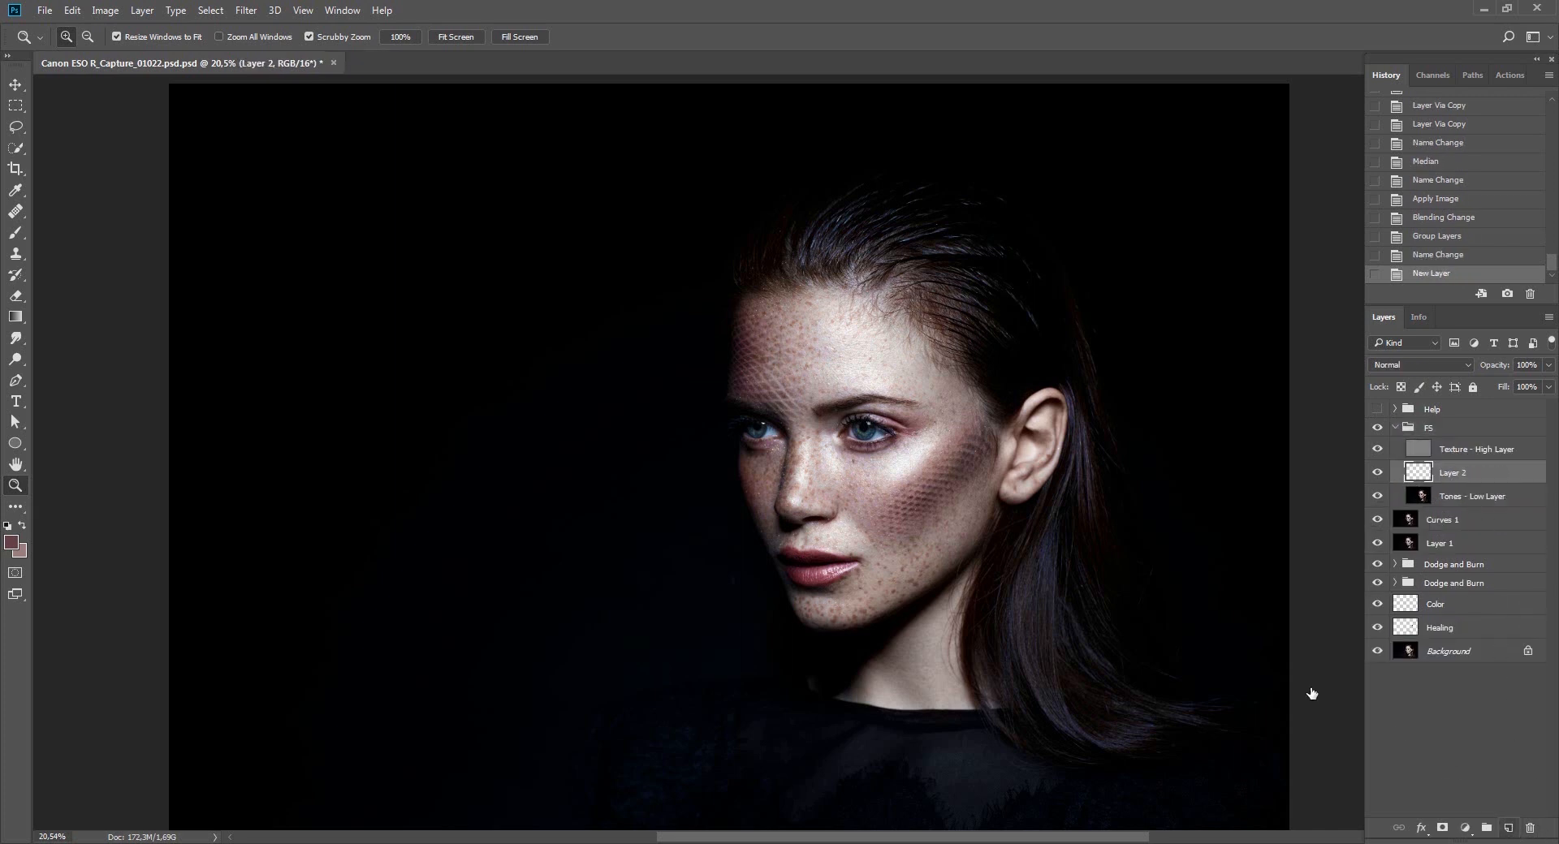
key(ctrl+j)
Rename the upper empty layer "Color" and set its blending mode to Color.
double_click(1450, 478)
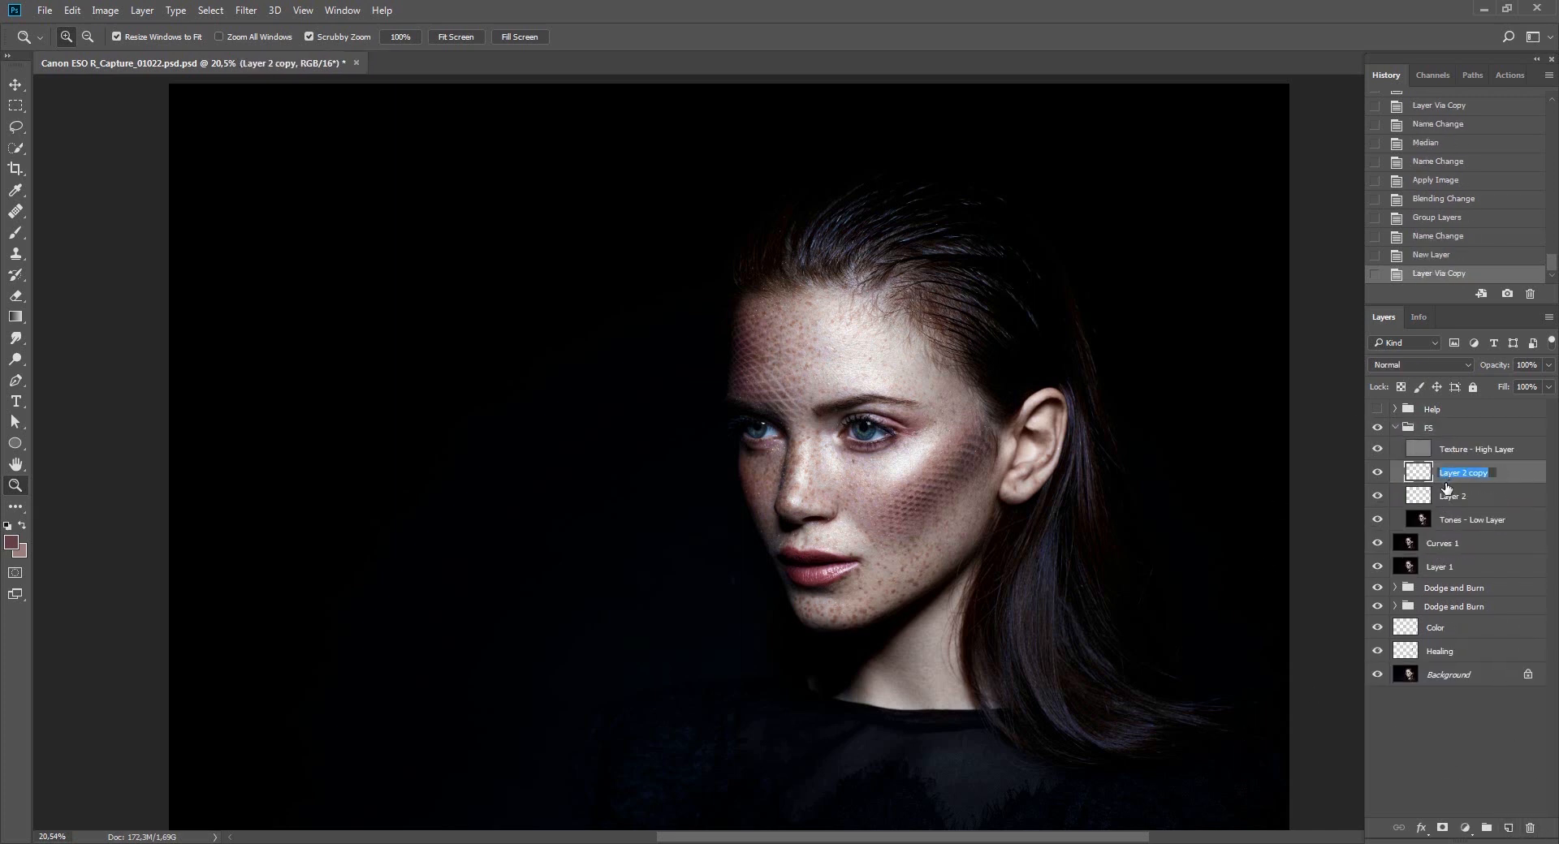
text(Color)
click(1416, 364)
click(1418, 363)
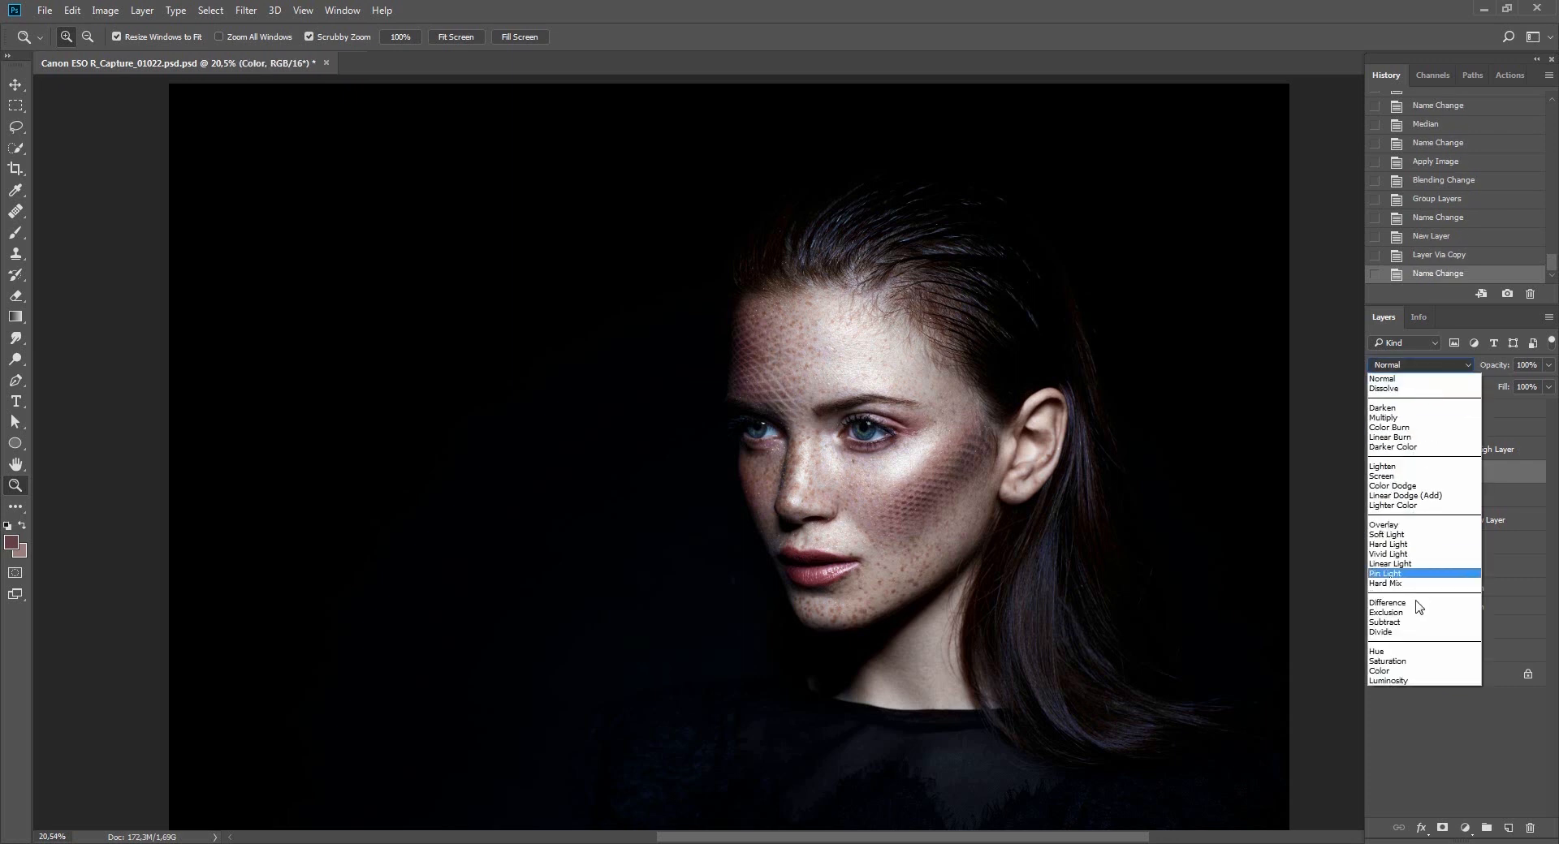
click(1399, 672)
Rename the lower empty layer in the FS group as "Normal".
double_click(1450, 498)
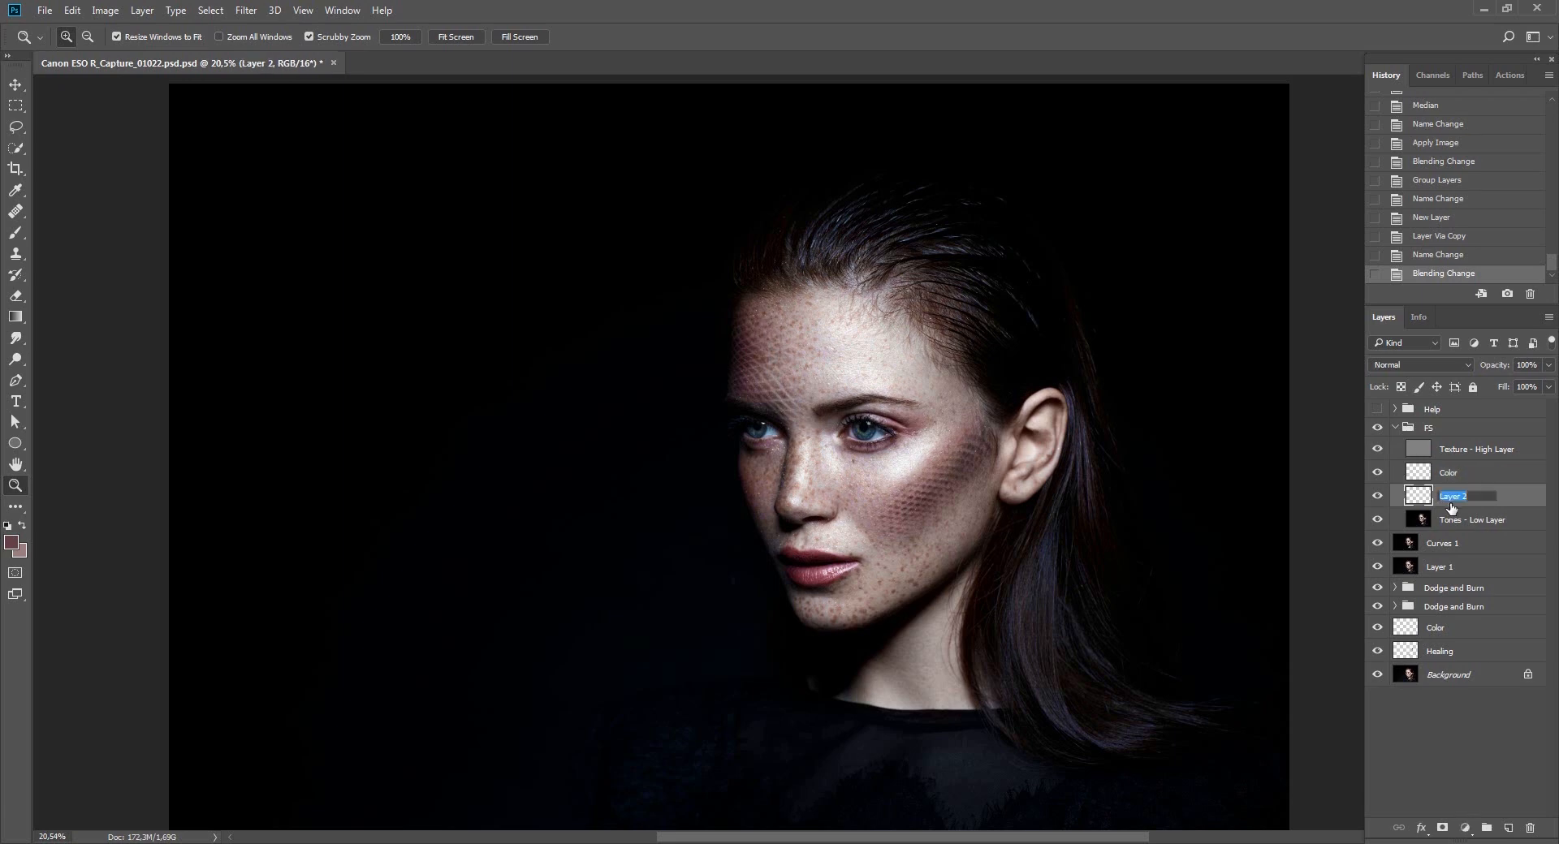
text(Normal)
key(Return)
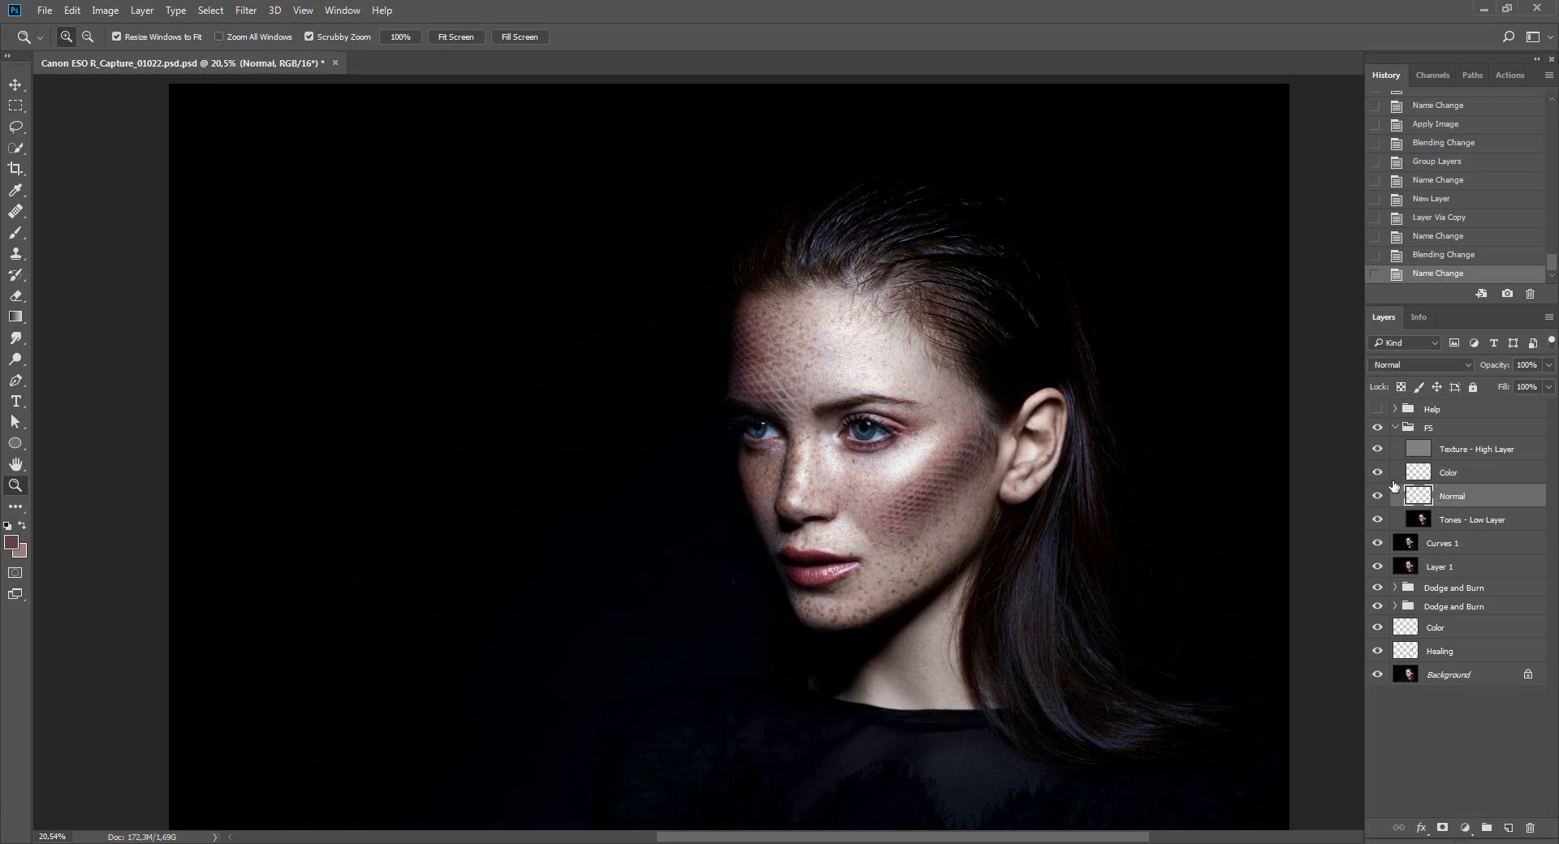
Even the skin tones on the nose bridge with the Clone Stamp at 30% opacity and 2% flow on the Normal layer.
drag(919, 480, 959, 556)
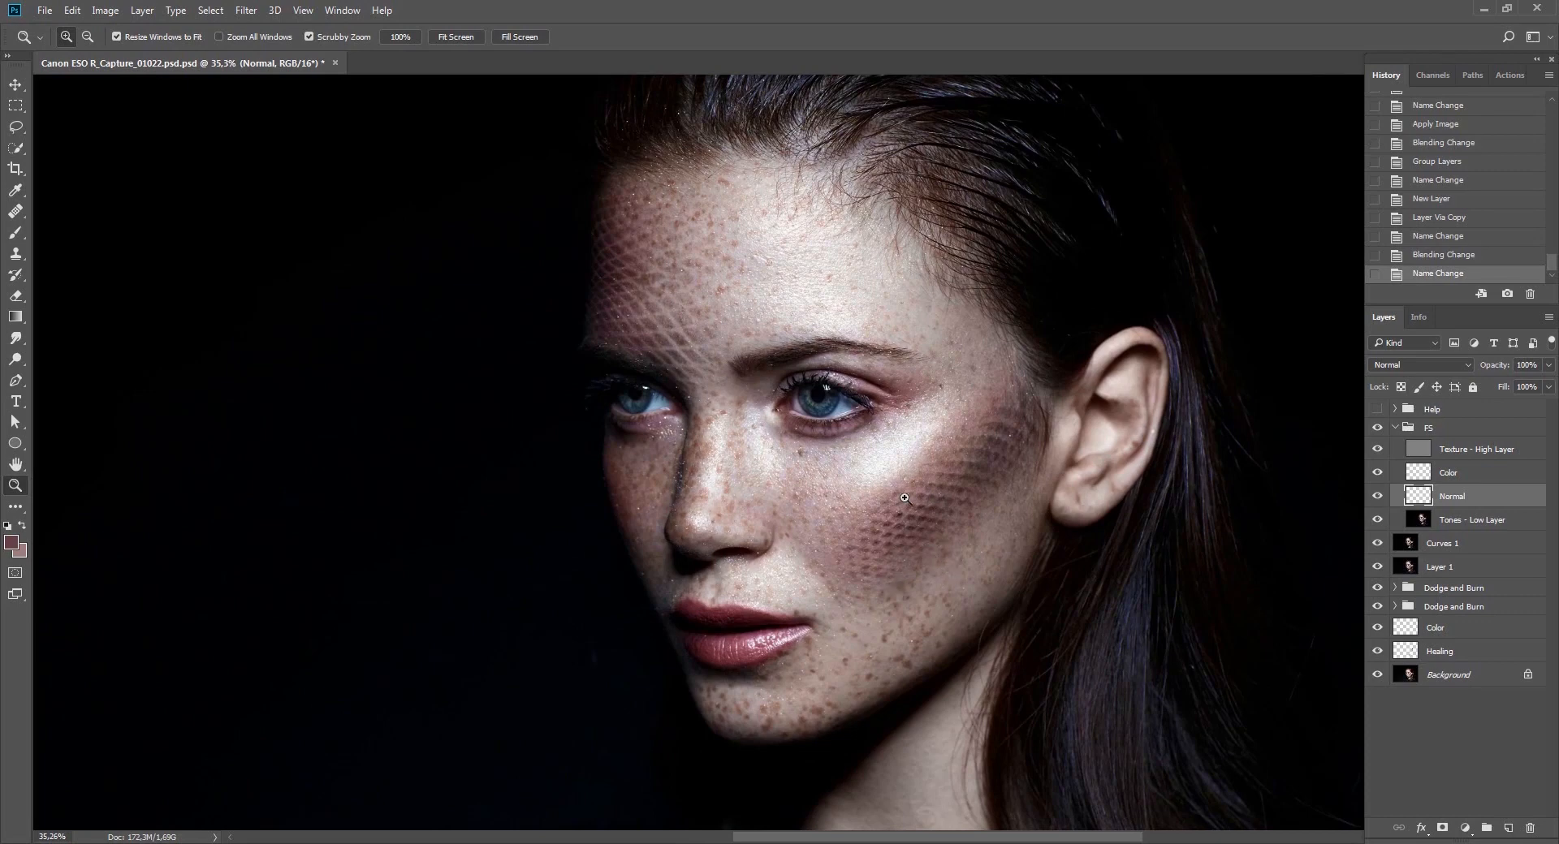
drag(947, 630, 943, 613)
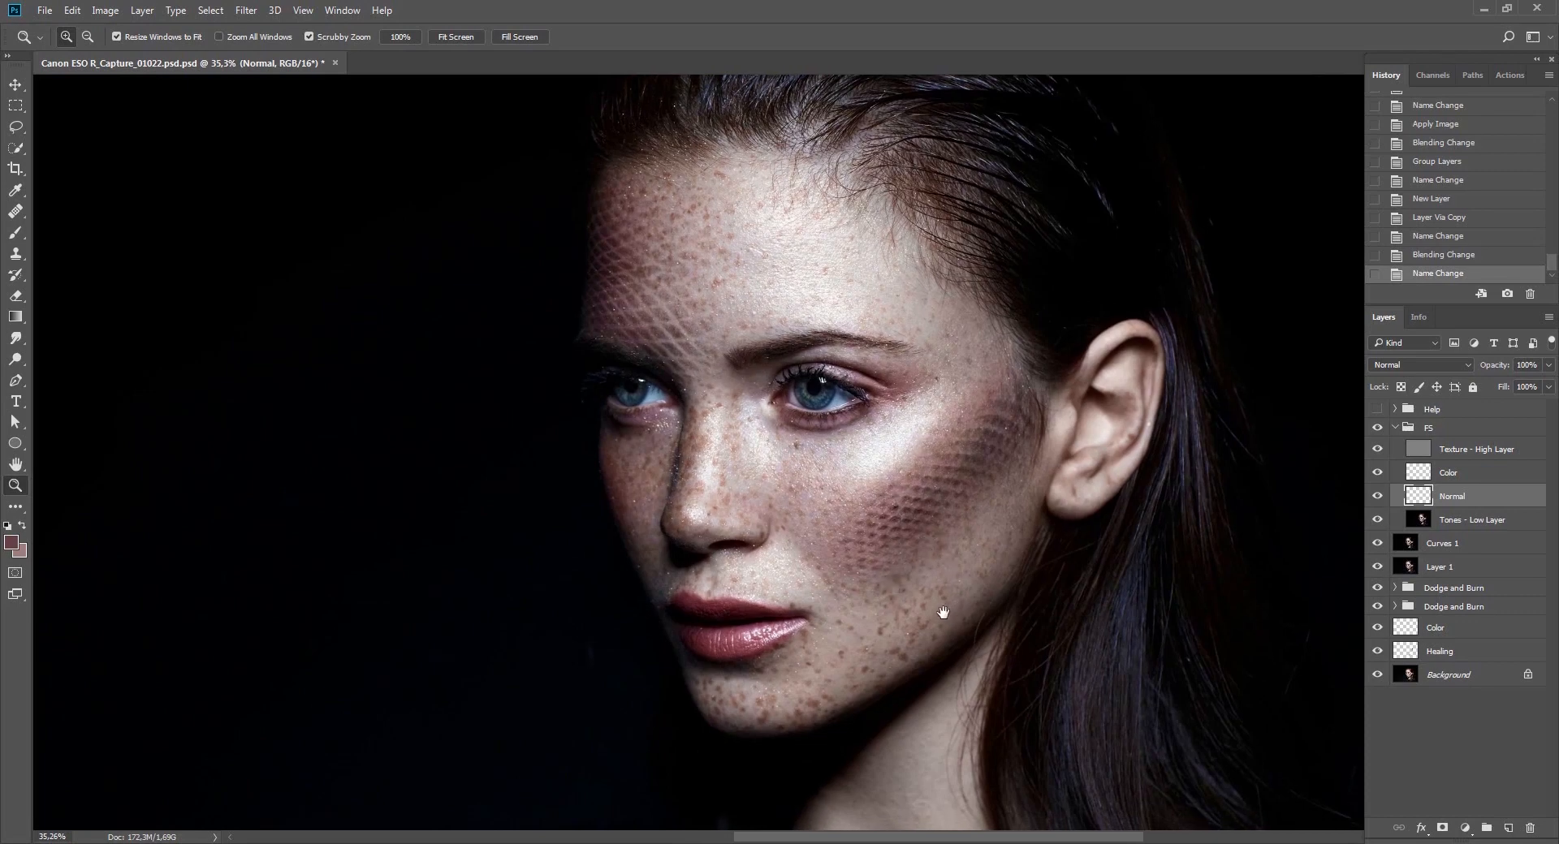
key(s)
alt+right_click(714, 490)
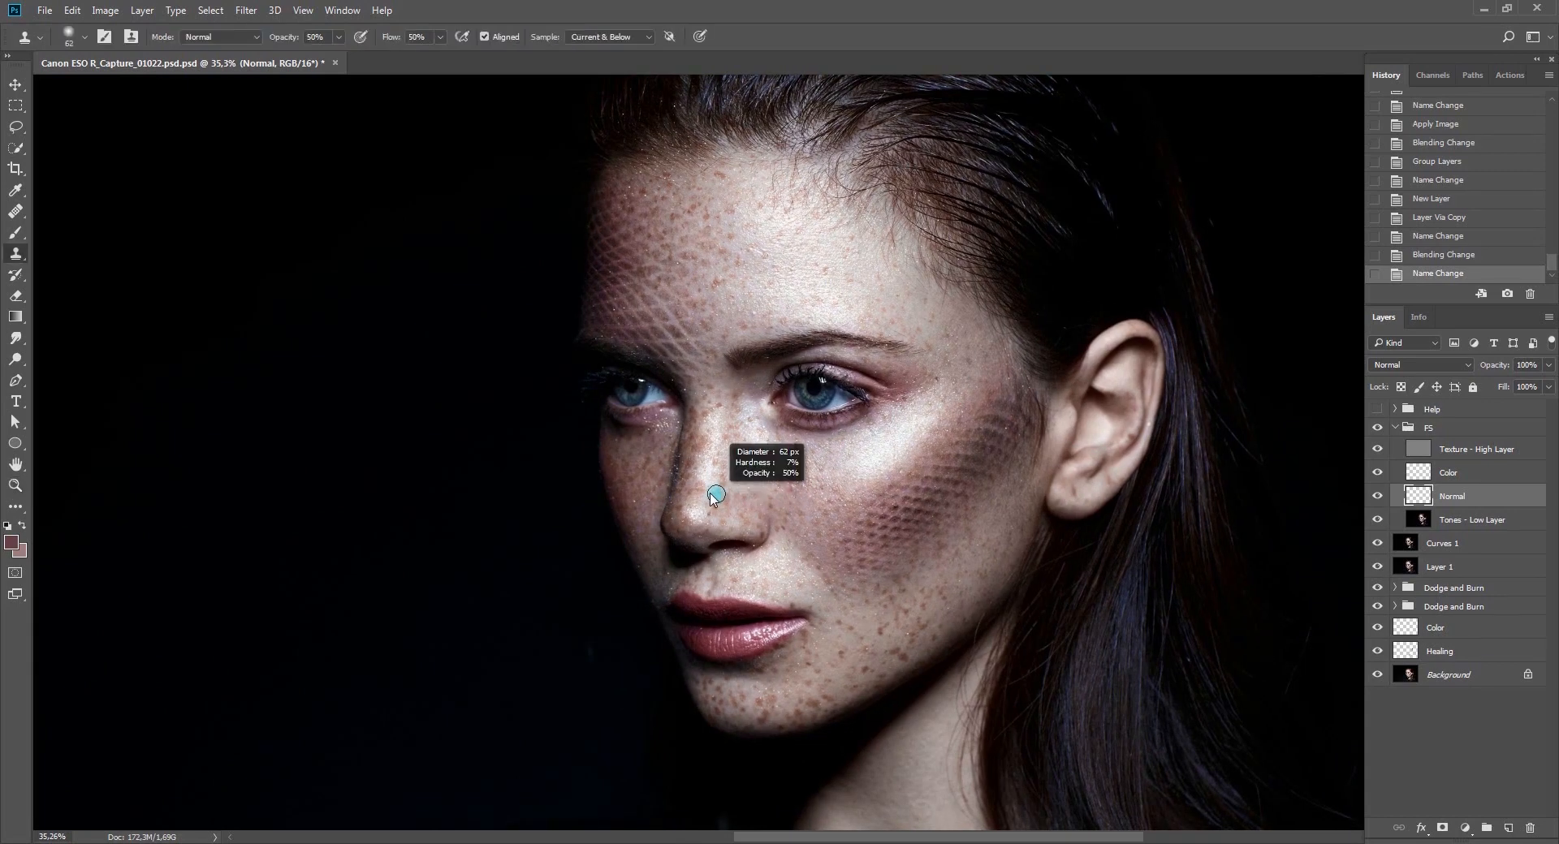
key(3)
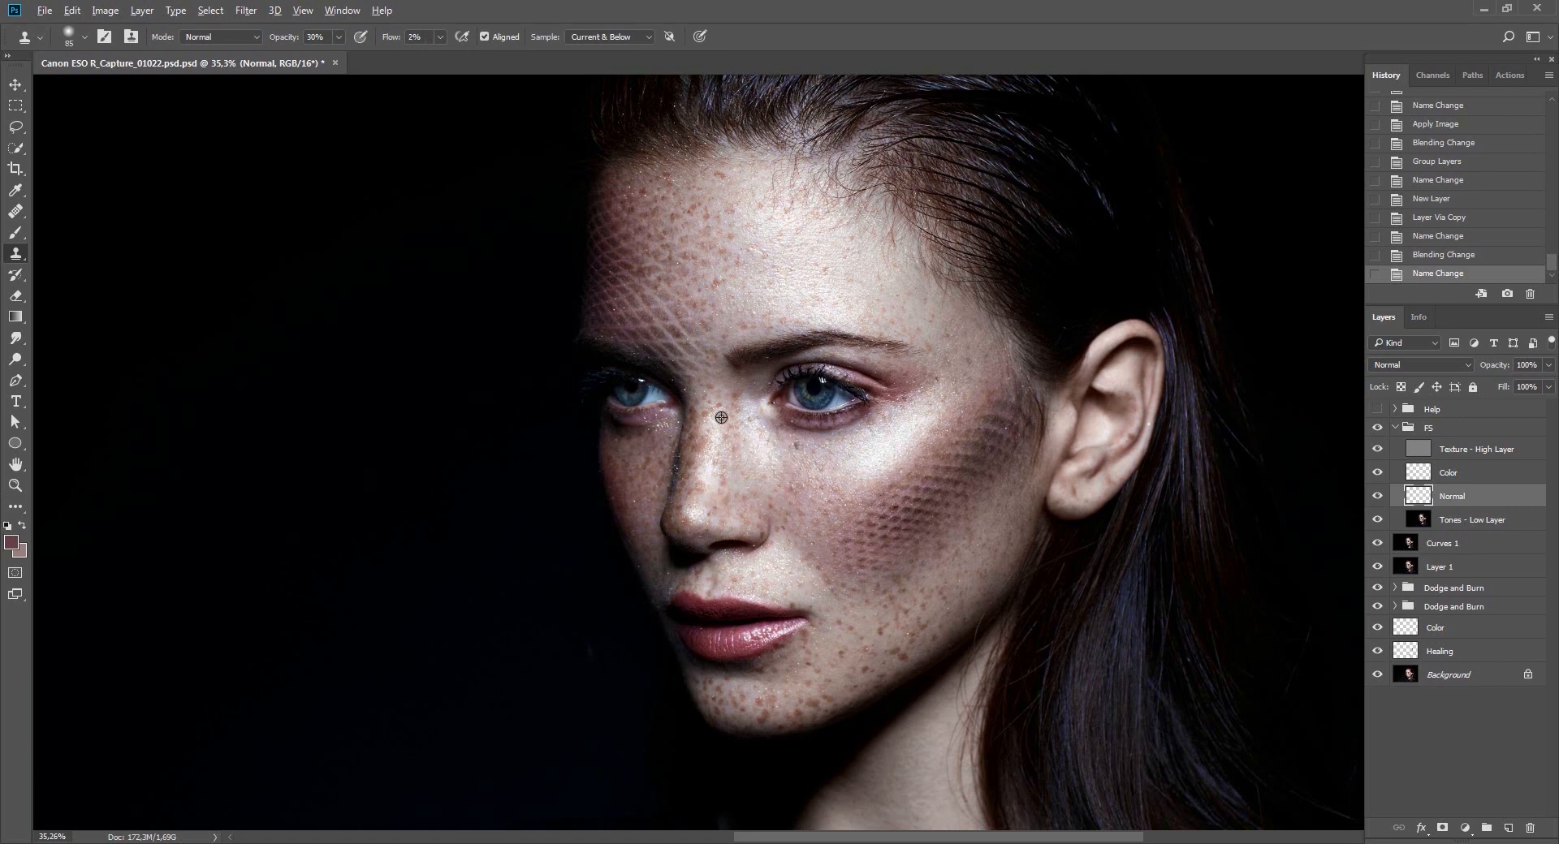
drag(720, 372, 727, 416)
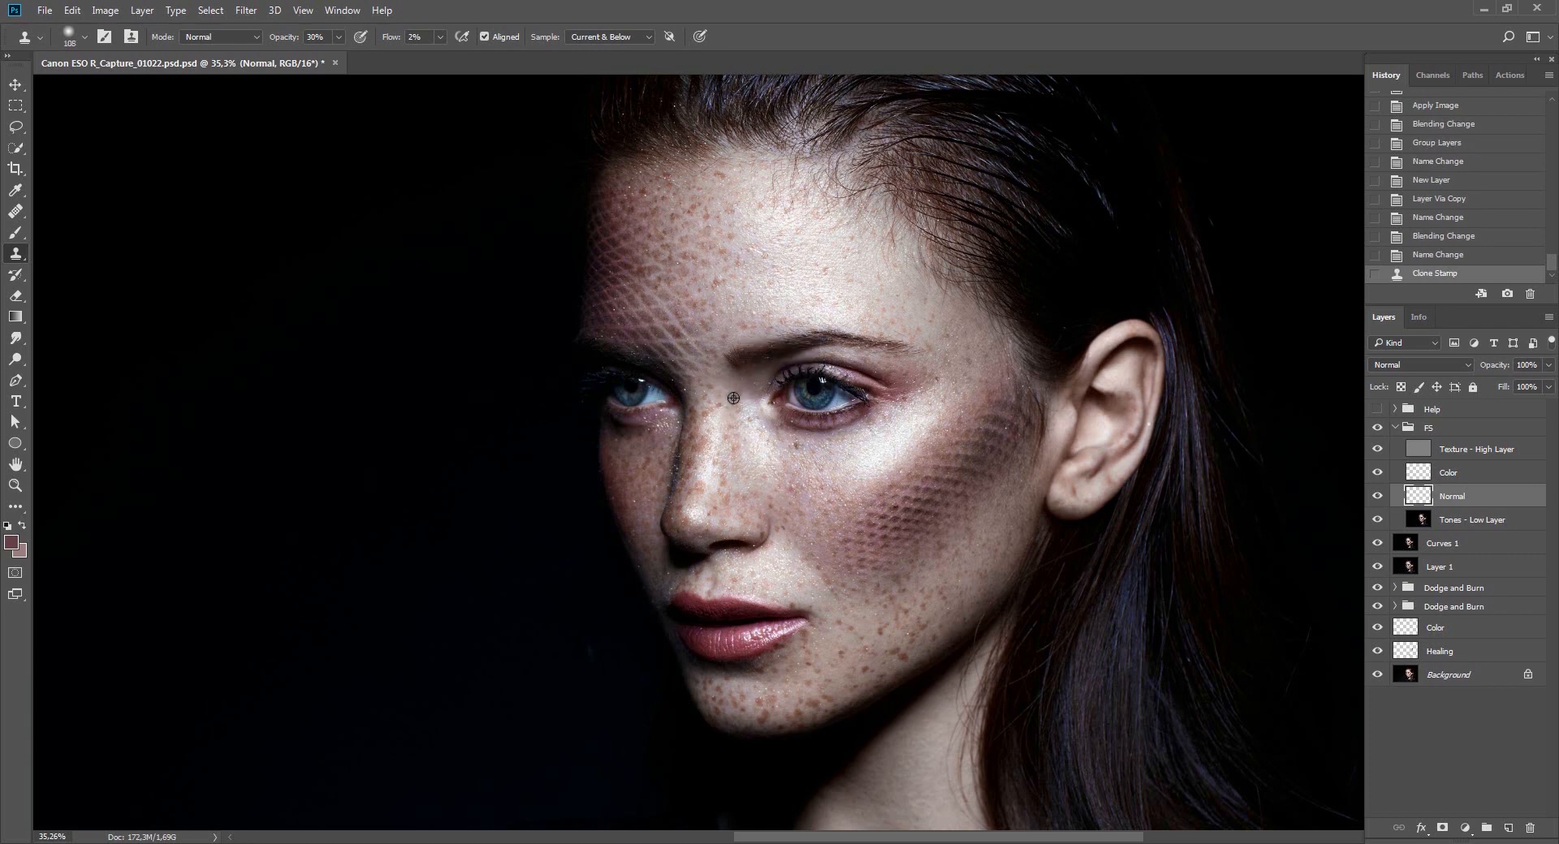
click(695, 441)
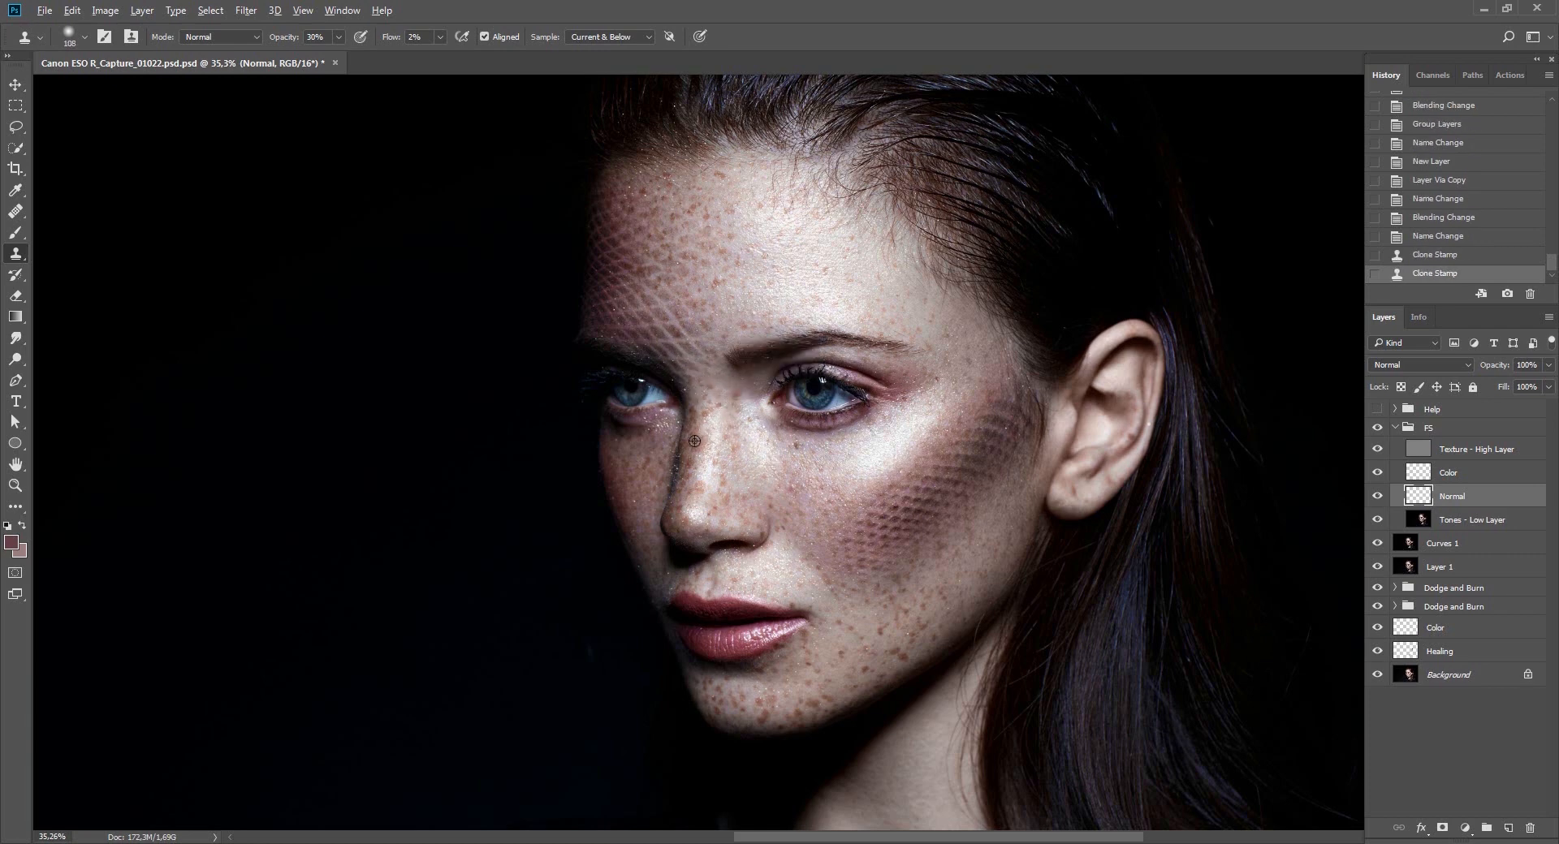
click(697, 391)
click(697, 404)
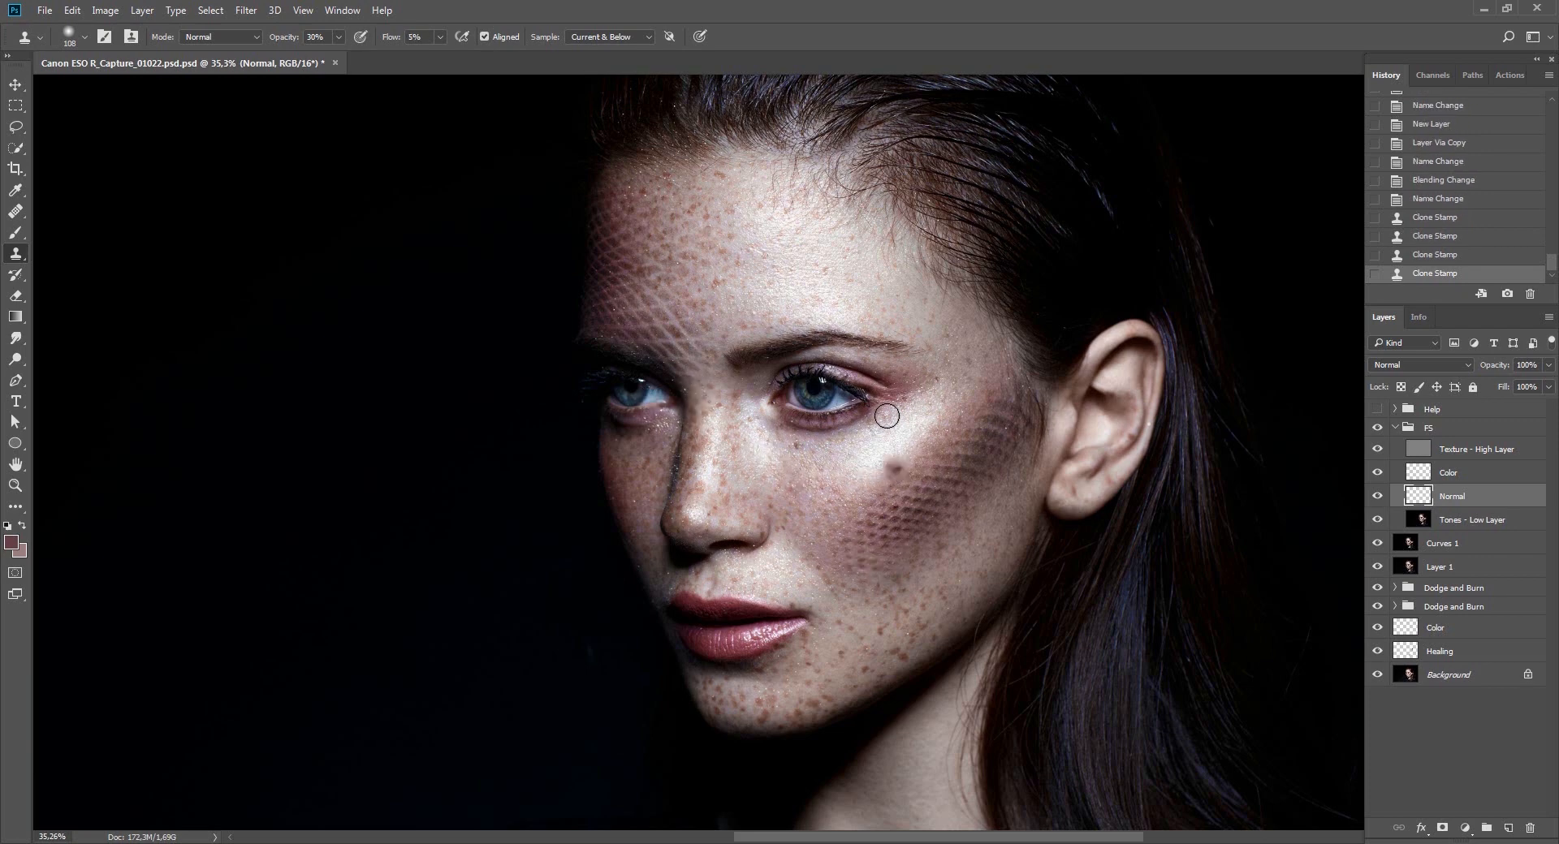
Blend the tones along the upper edge of the cheek's scale-pattern makeup with the Clone Stamp at 5% flow.
mouse_move(880, 446)
mouse_down()
mouse_move(904, 463)
mouse_move(890, 476)
mouse_move(964, 444)
mouse_move(861, 497)
mouse_up()
alt+click(915, 426)
alt+click(829, 525)
alt+click(916, 432)
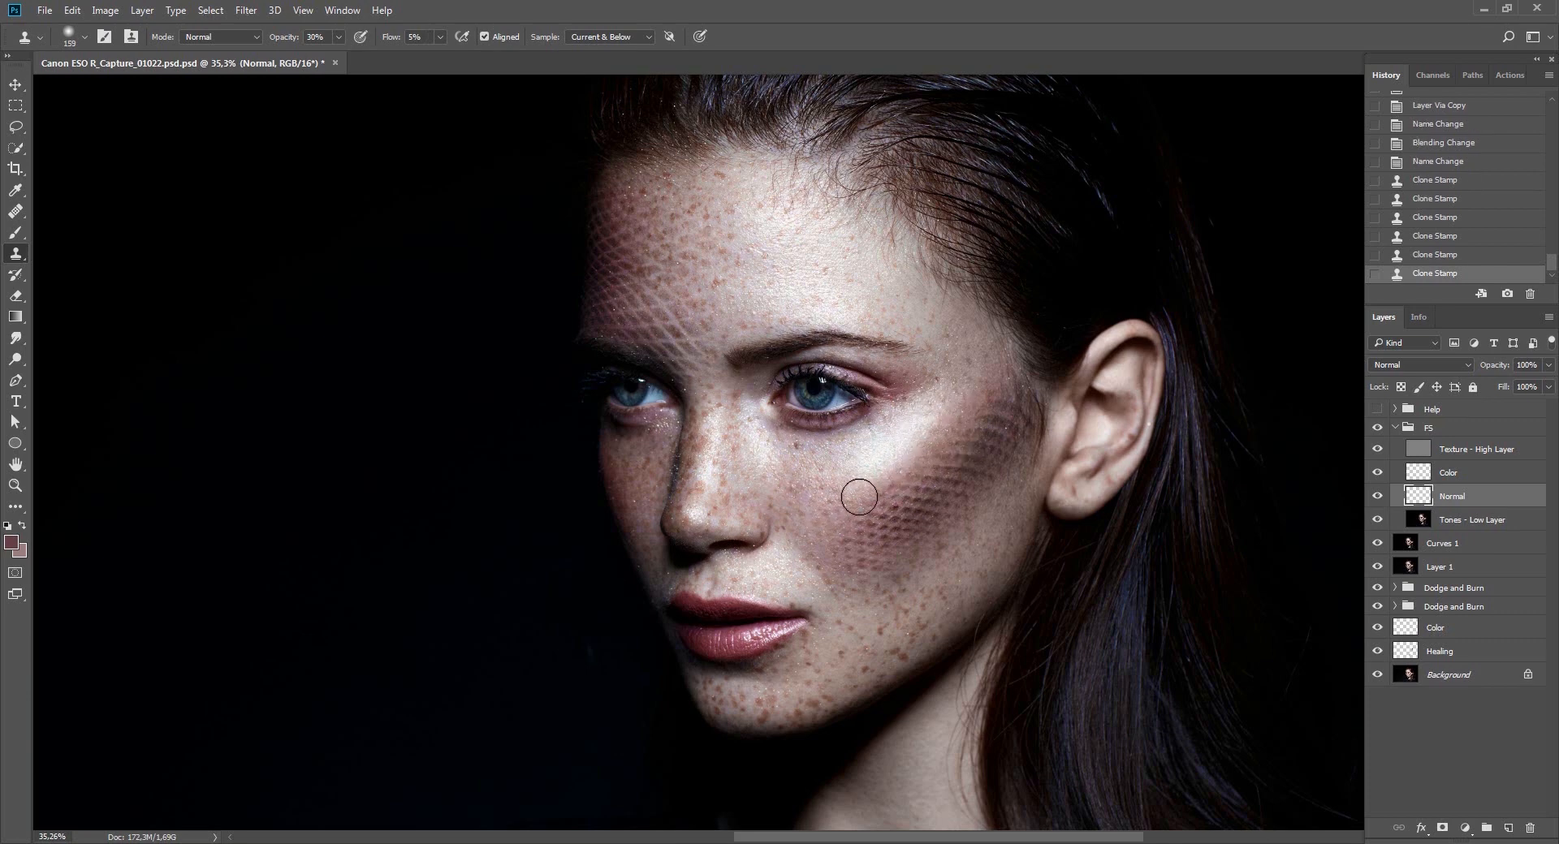
drag(941, 419, 918, 447)
alt+click(842, 495)
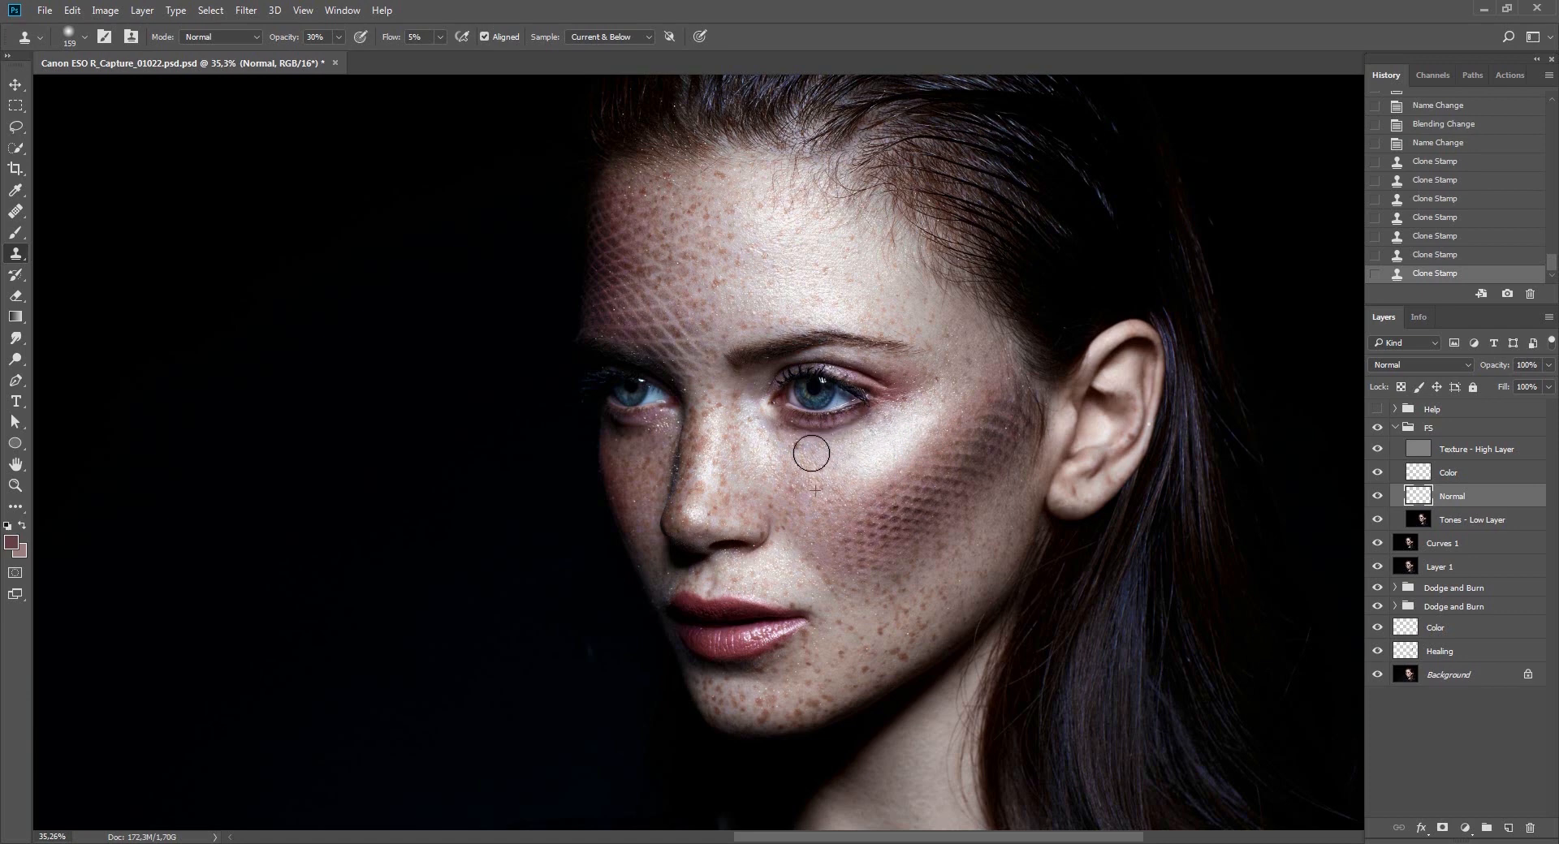
Clone smooth tones across the under-eye area and the highlighted cheek, and undo the last stroke.
alt+click(924, 464)
mouse_move(869, 486)
mouse_down()
mouse_move(843, 502)
mouse_move(896, 431)
mouse_up()
alt+click(874, 453)
alt+click(759, 450)
drag(764, 435, 772, 444)
alt+click(769, 459)
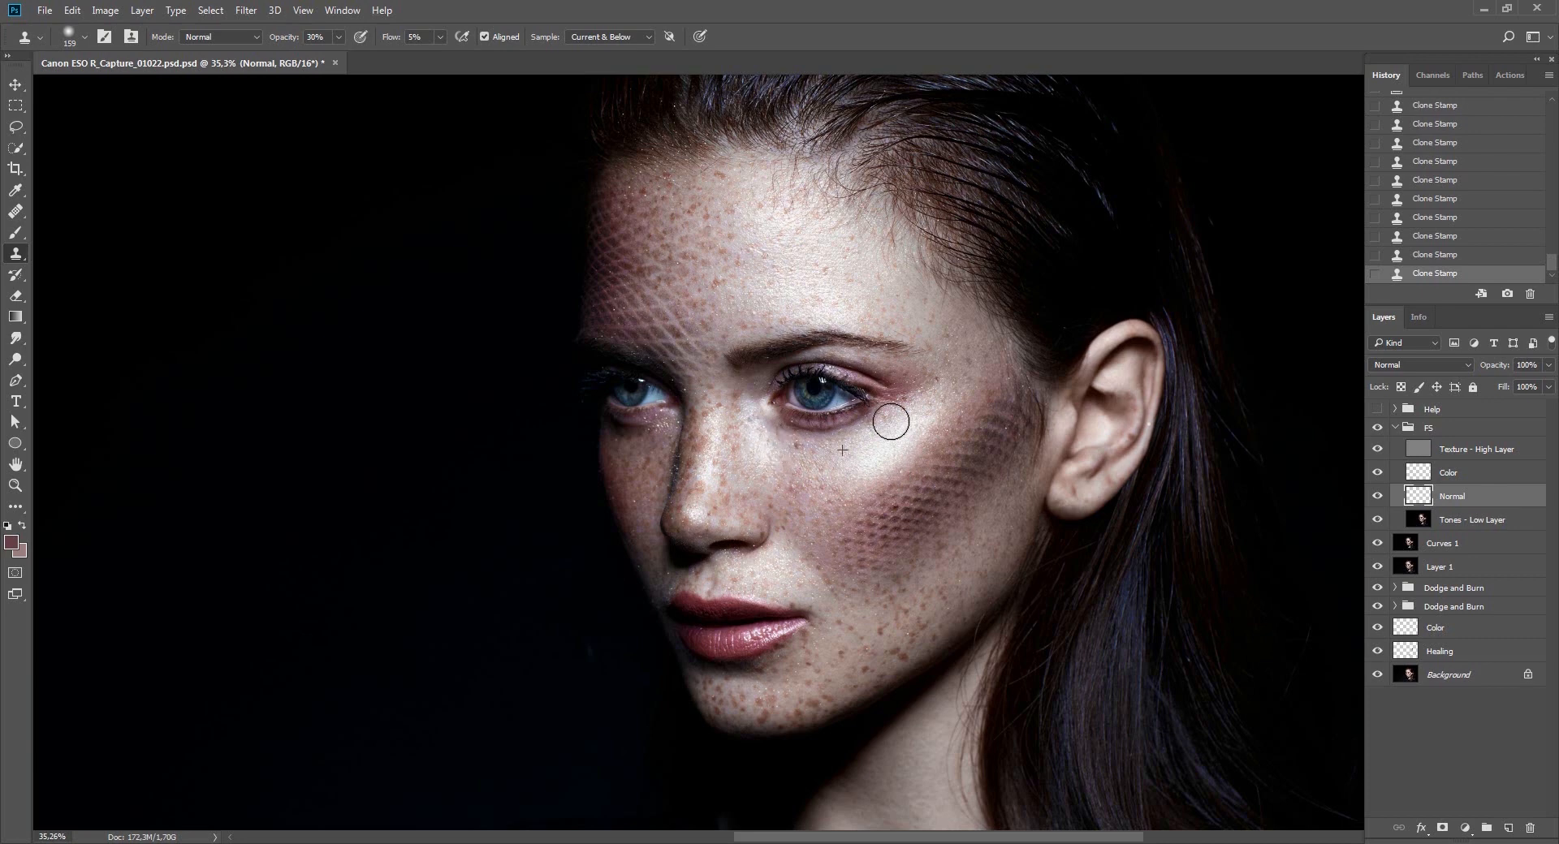
alt+click(854, 463)
drag(852, 475, 804, 470)
alt+click(816, 490)
drag(927, 417, 890, 467)
key(ctrl+z)
Clone skin tones over the shadowed cheek beside the nose and set the Clone Stamp opacity to 40%.
drag(988, 586, 935, 437)
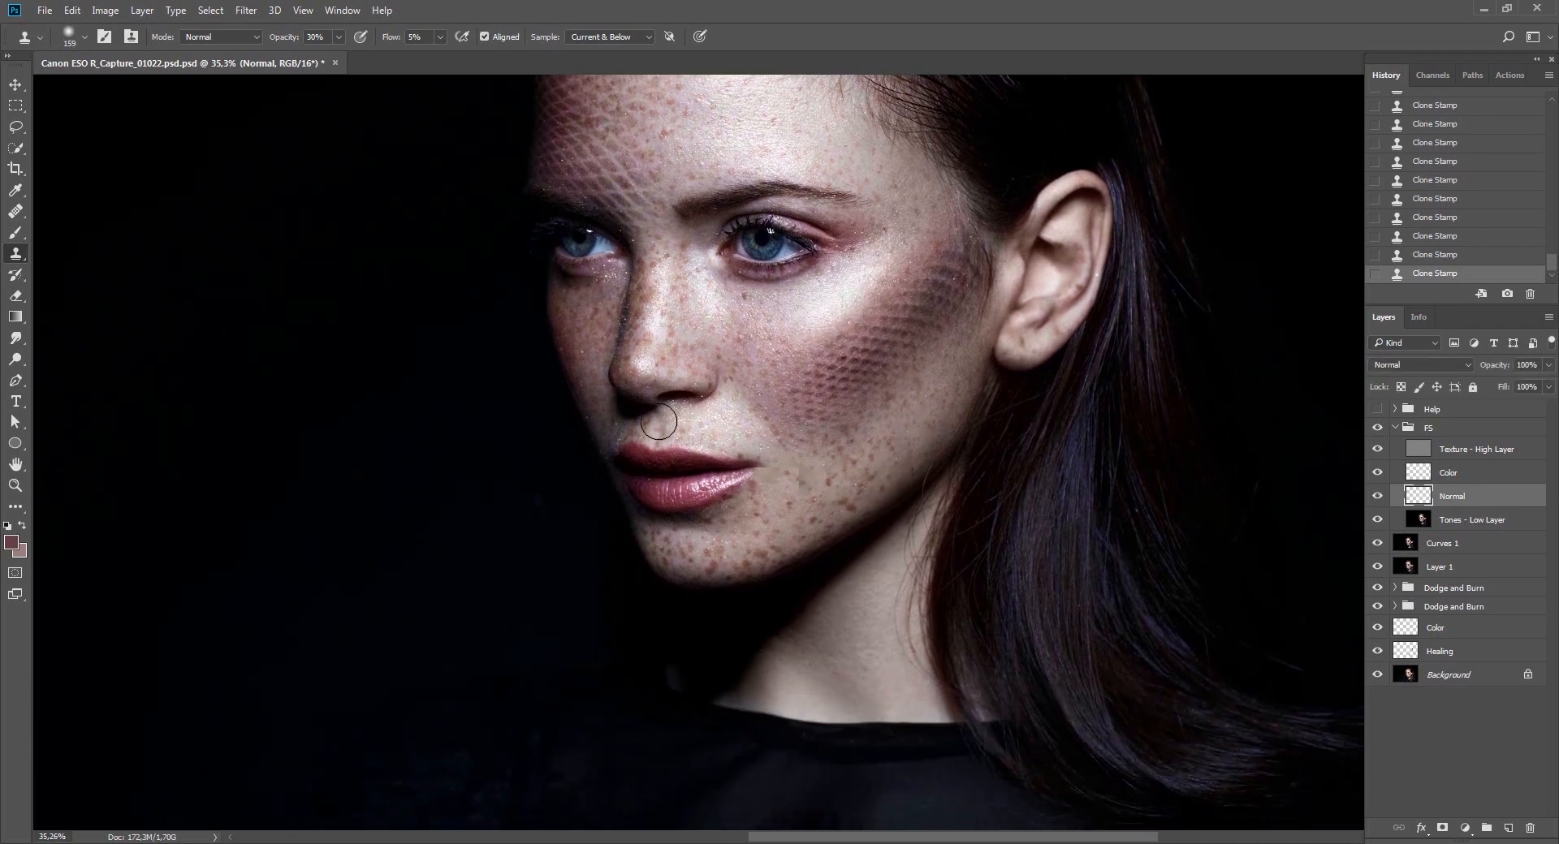
alt+click(585, 340)
mouse_move(587, 325)
mouse_down()
mouse_move(579, 308)
mouse_move(584, 331)
mouse_move(606, 302)
mouse_move(600, 321)
mouse_up()
alt+click(585, 332)
key(4)
Paint sampled skin colour over the neck below the jaw using the Brush at 20% opacity and 20% flow.
drag(898, 496, 851, 454)
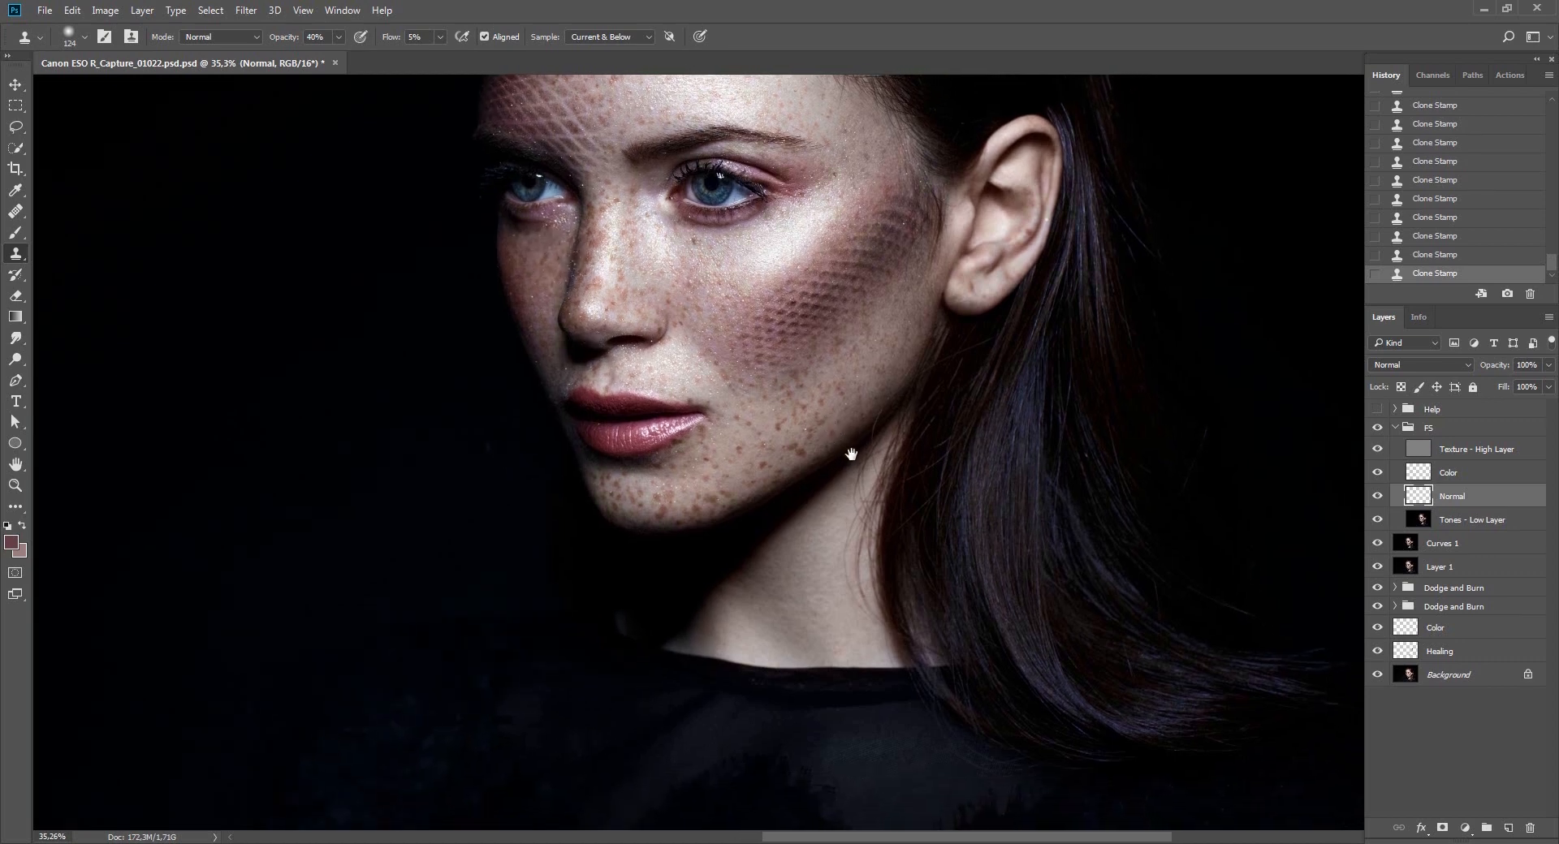
key(b)
alt+click(838, 532)
mouse_move(839, 495)
mouse_down()
mouse_move(864, 502)
mouse_move(829, 418)
mouse_up()
key(2)
key(shift+3)
alt+click(805, 403)
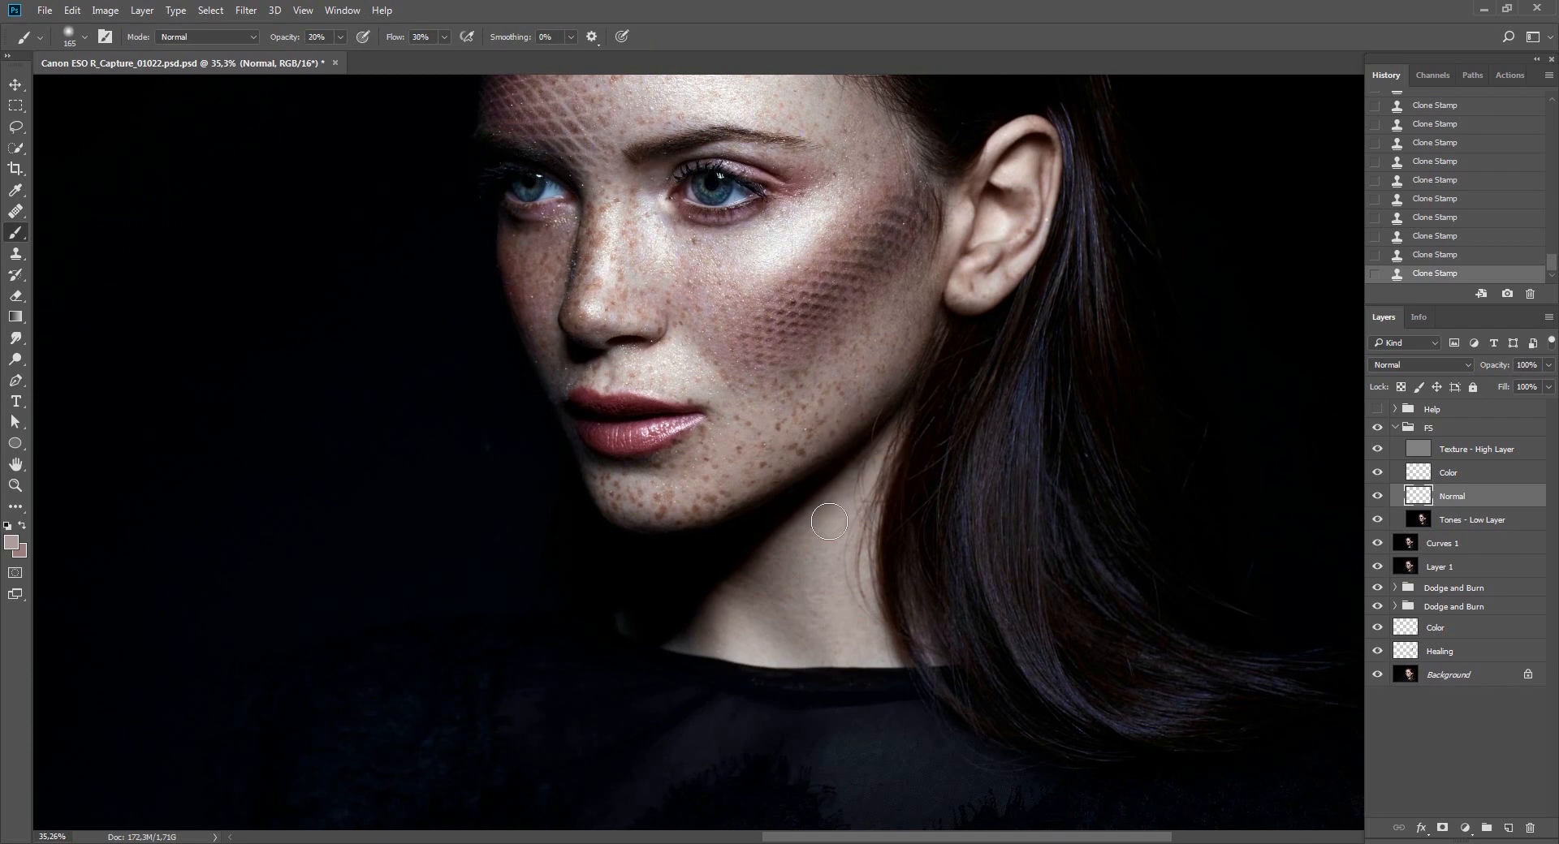
key(shift+2)
alt+click(842, 539)
mouse_move(844, 530)
mouse_down()
mouse_move(780, 607)
mouse_move(821, 588)
mouse_move(836, 619)
mouse_move(779, 569)
mouse_move(731, 619)
mouse_move(759, 626)
mouse_move(718, 641)
mouse_move(760, 578)
mouse_move(820, 581)
mouse_move(821, 550)
mouse_up()
Even out the neck's light and shadow transitions down to the collar with resampled Clone Stamp strokes.
key(s)
alt+click(738, 608)
alt+right_click(859, 637)
alt+click(811, 618)
alt+click(797, 569)
drag(821, 623, 822, 624)
mouse_move(839, 519)
mouse_down()
mouse_move(885, 497)
mouse_move(924, 549)
mouse_move(841, 545)
mouse_move(846, 492)
mouse_move(842, 529)
mouse_move(815, 520)
mouse_move(854, 479)
mouse_move(853, 495)
mouse_move(796, 509)
mouse_move(804, 598)
mouse_up()
key(b)
Clone tones along the lower edge of the cheek's scale-pattern makeup and compare the portrait with and without the Normal layer.
key(s)
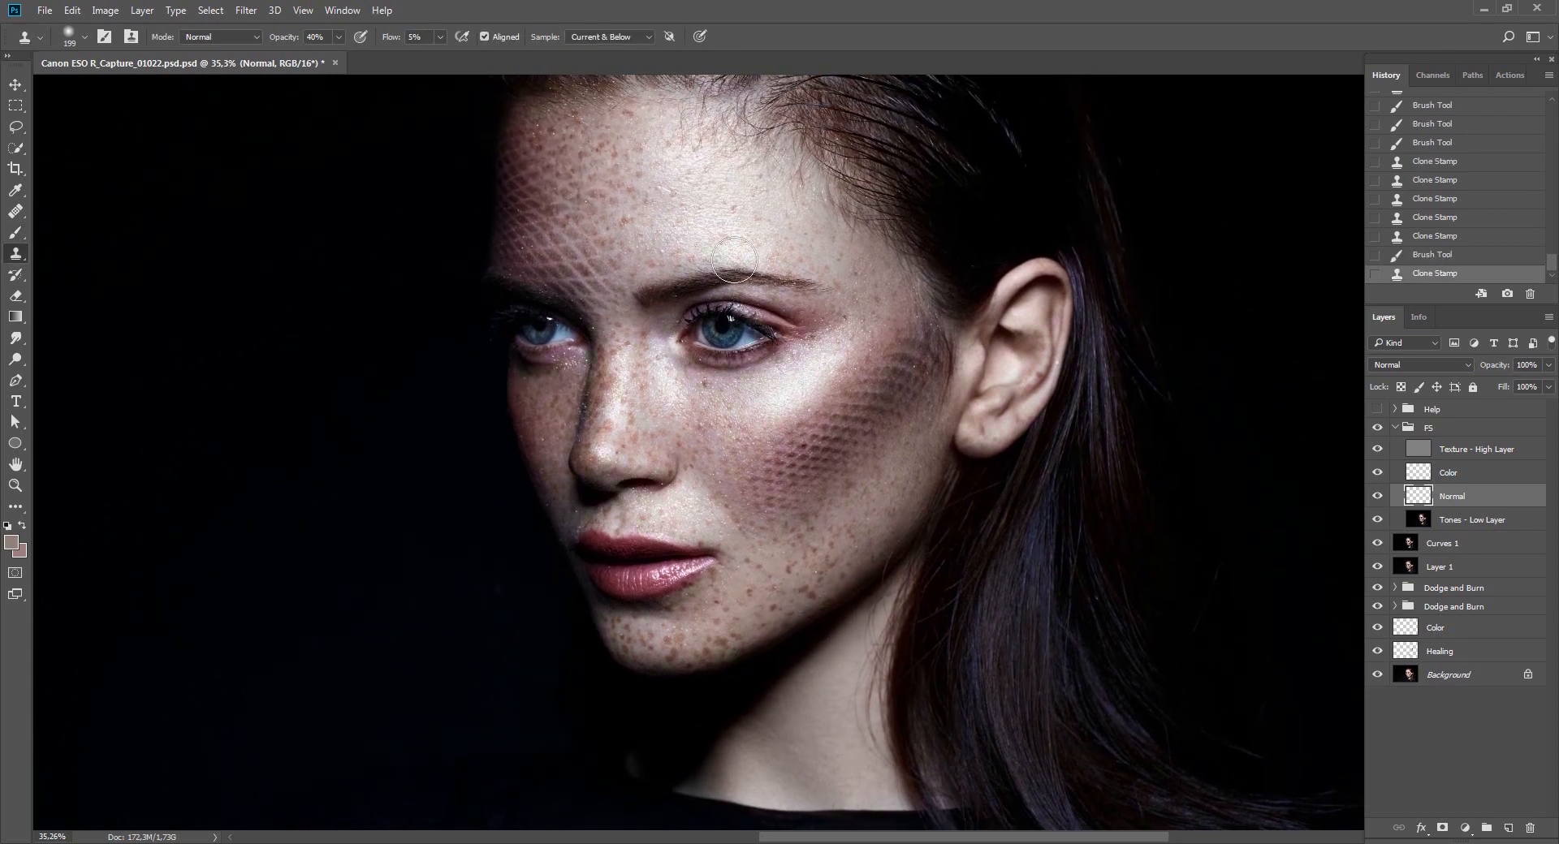
key(bracketright)
drag(833, 543, 759, 585)
mouse_move(818, 526)
mouse_down()
mouse_move(783, 560)
mouse_move(861, 703)
mouse_move(808, 612)
mouse_move(826, 623)
mouse_move(861, 605)
mouse_move(897, 562)
mouse_move(812, 546)
mouse_up()
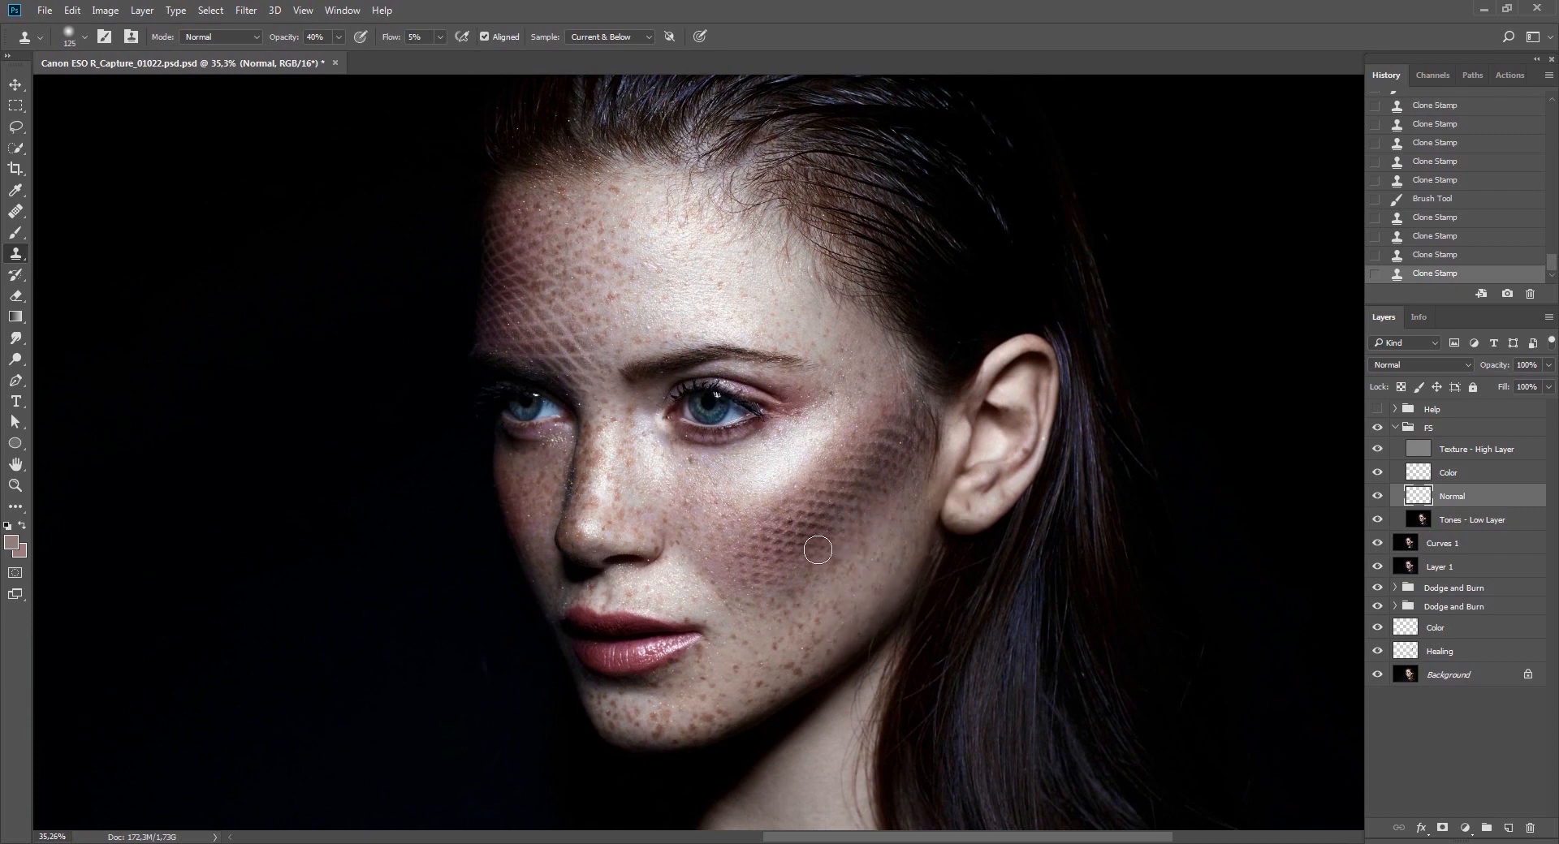
click(1376, 497)
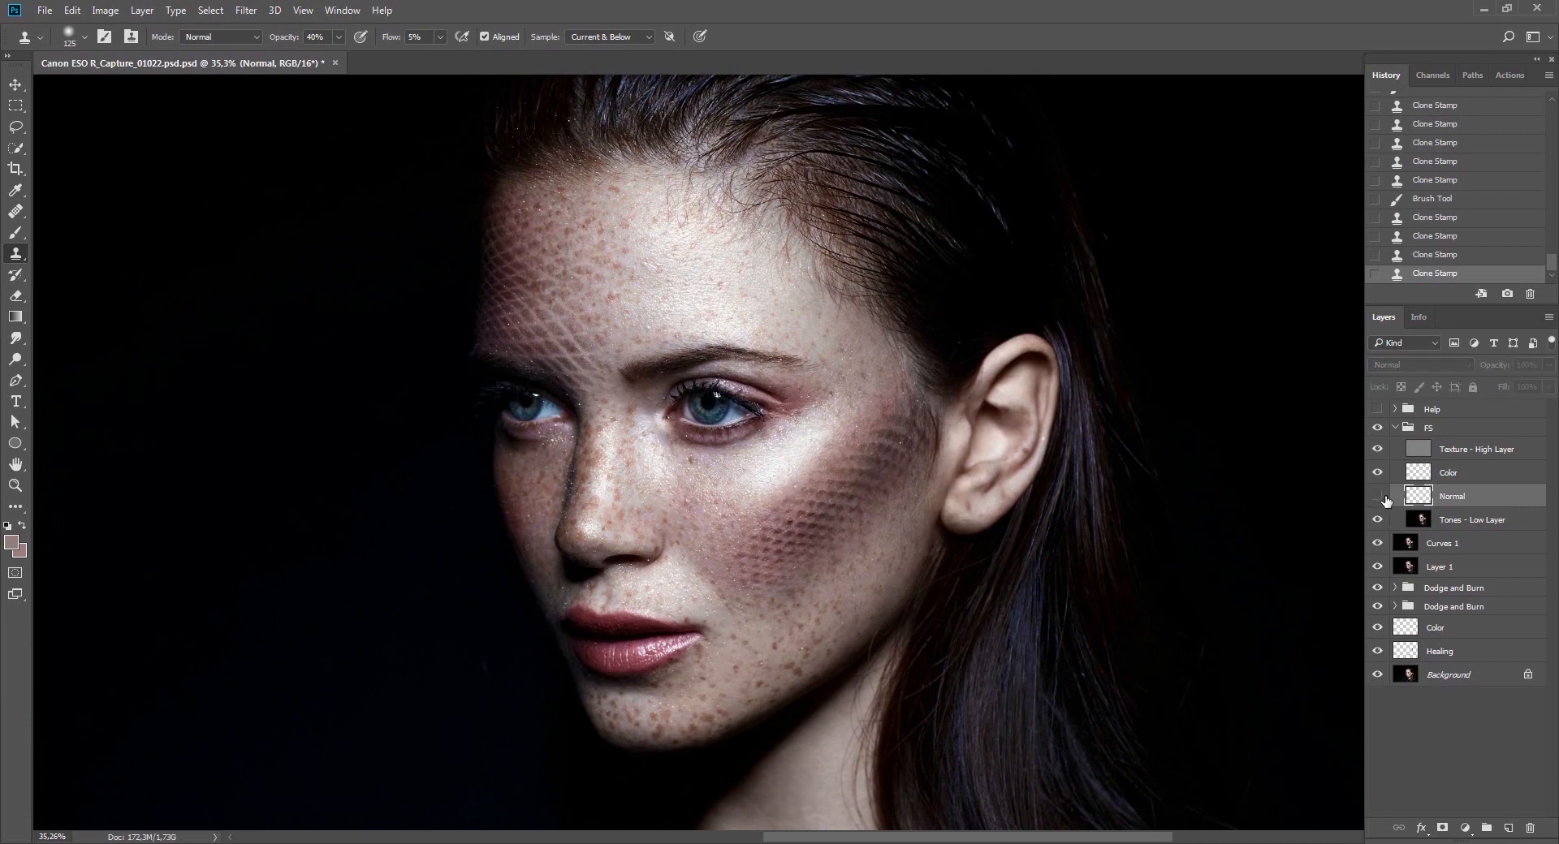
click(1376, 496)
click(1377, 496)
click(1376, 497)
key(z)
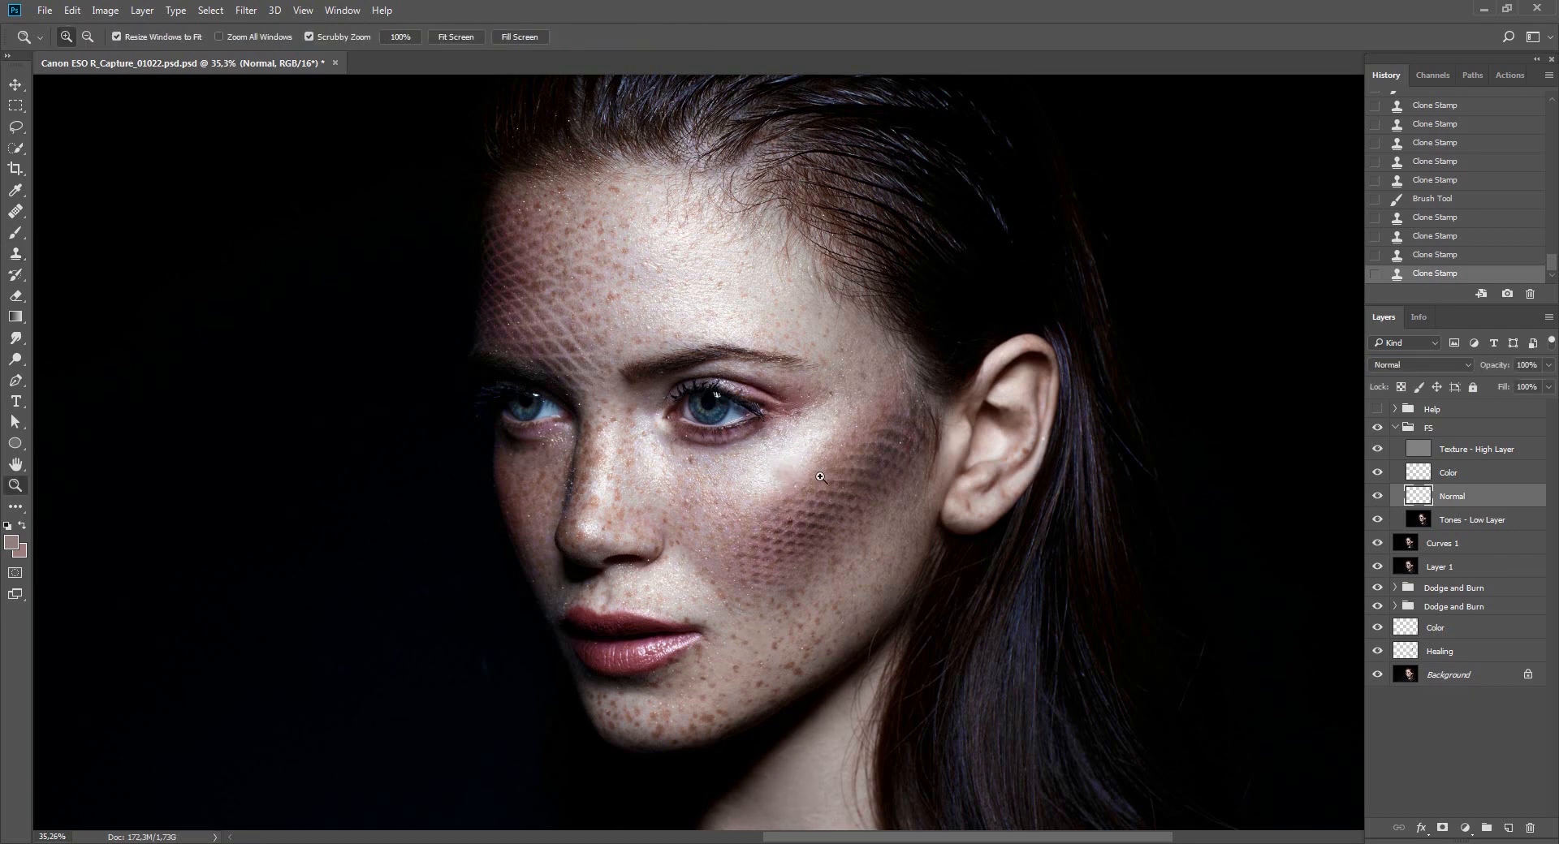
On the Color layer in the FS group, brush the sampled cheek highlight tone over the cheekbone and fade the stroke at 20%.
drag(807, 469, 1257, 526)
click(1455, 474)
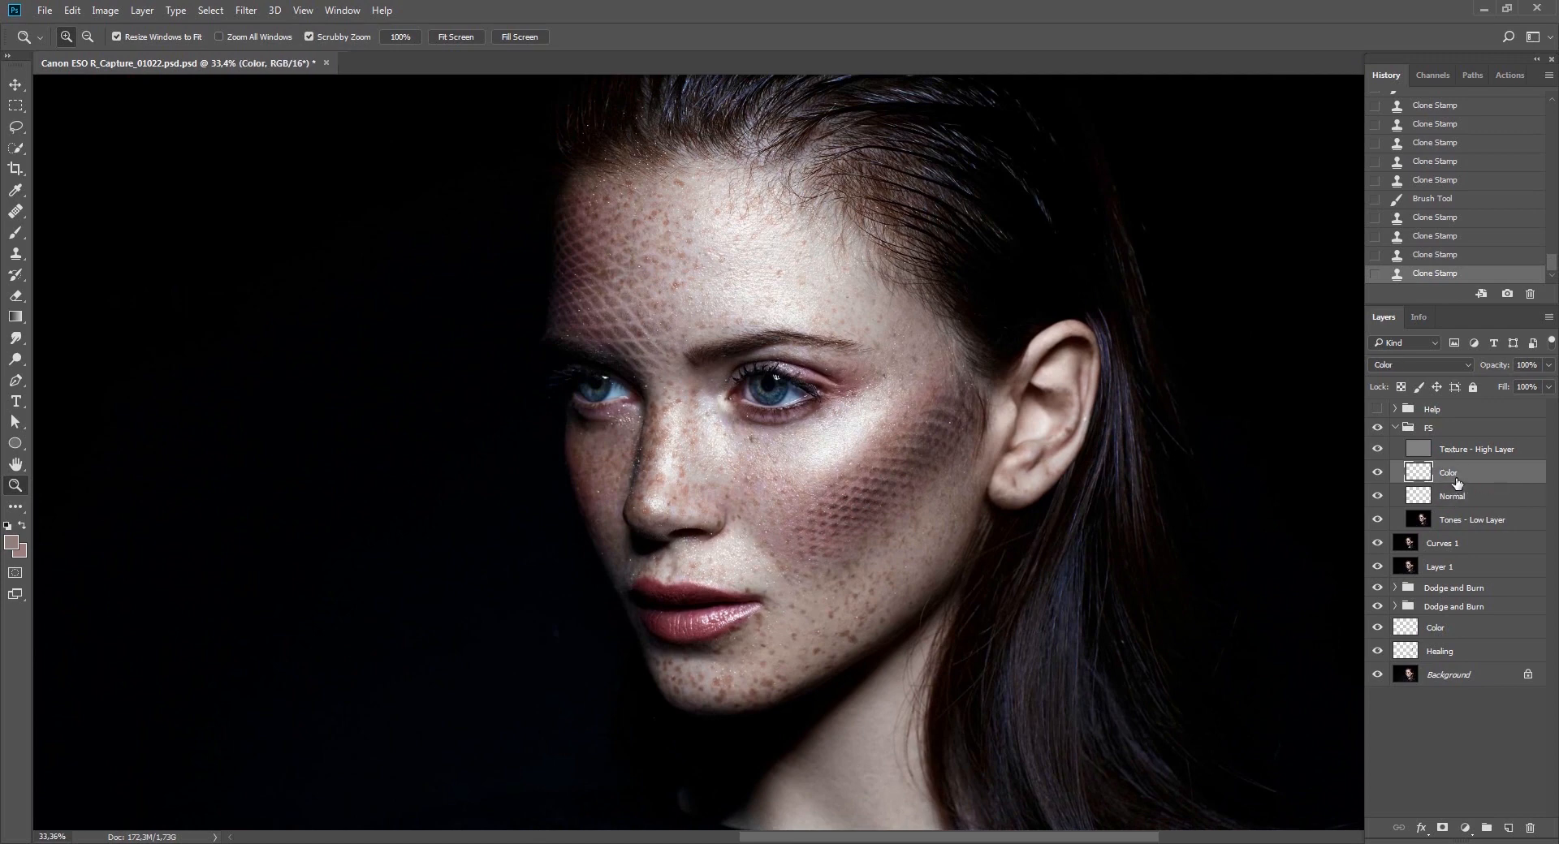
key(b)
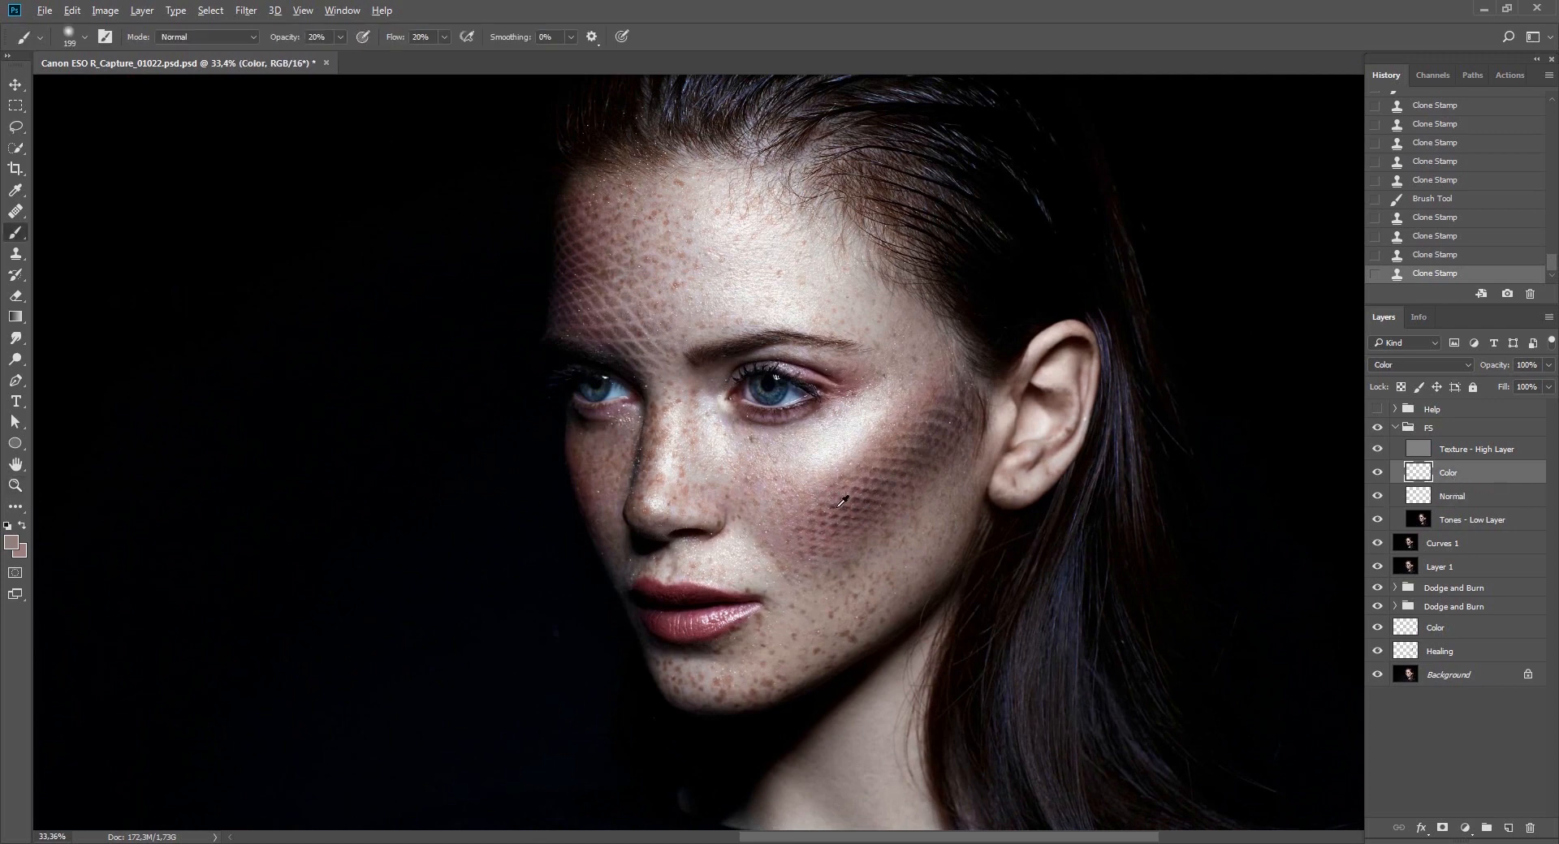
alt+click(835, 452)
mouse_move(838, 453)
mouse_down()
mouse_move(889, 487)
mouse_move(869, 483)
mouse_move(885, 475)
mouse_up()
key(ctrl+shift+f)
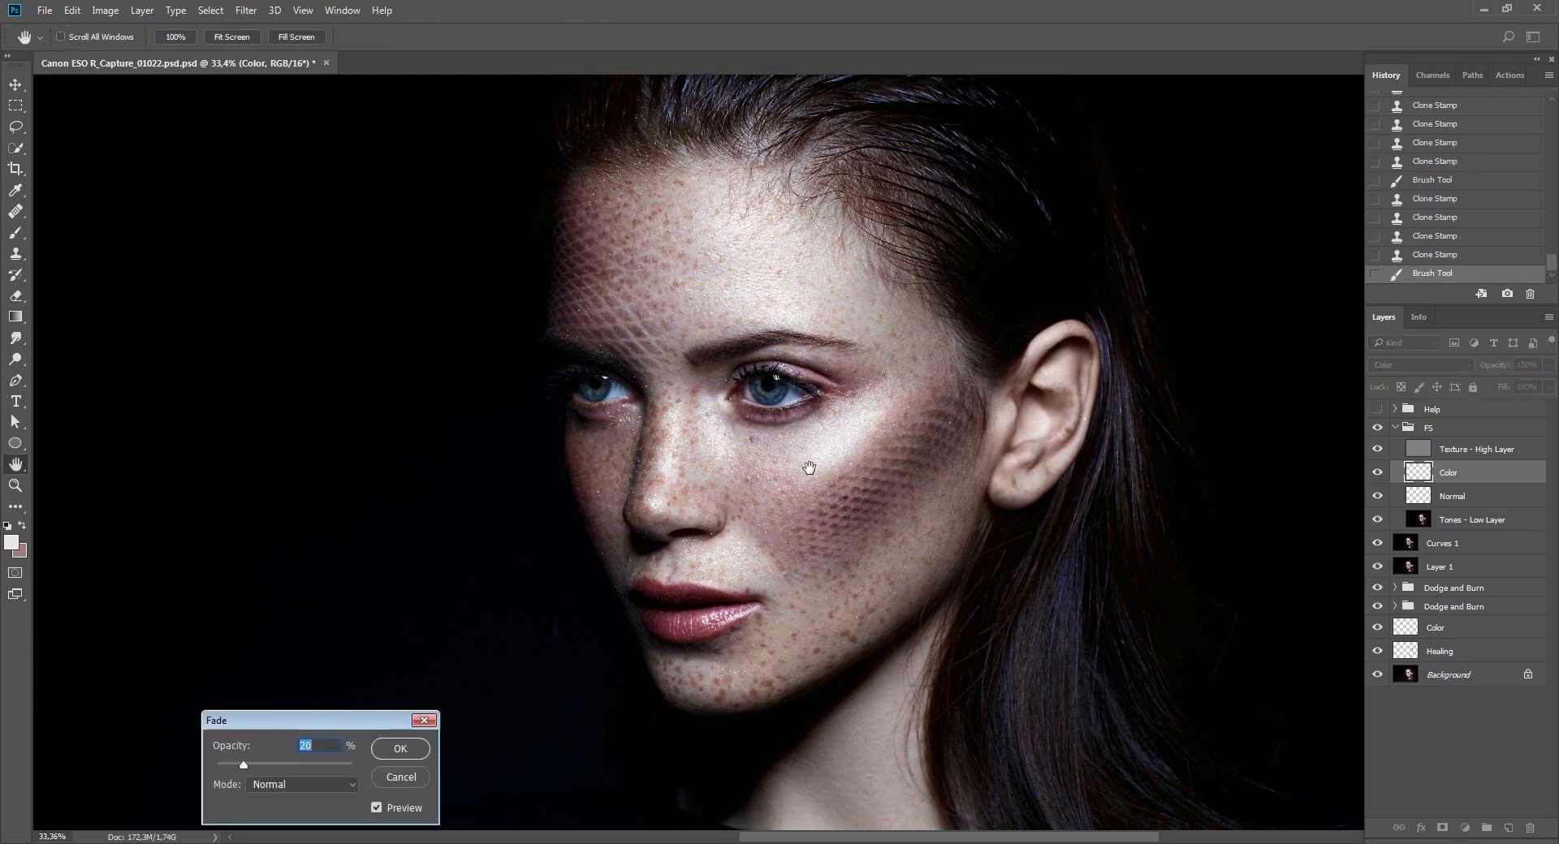
key(Return)
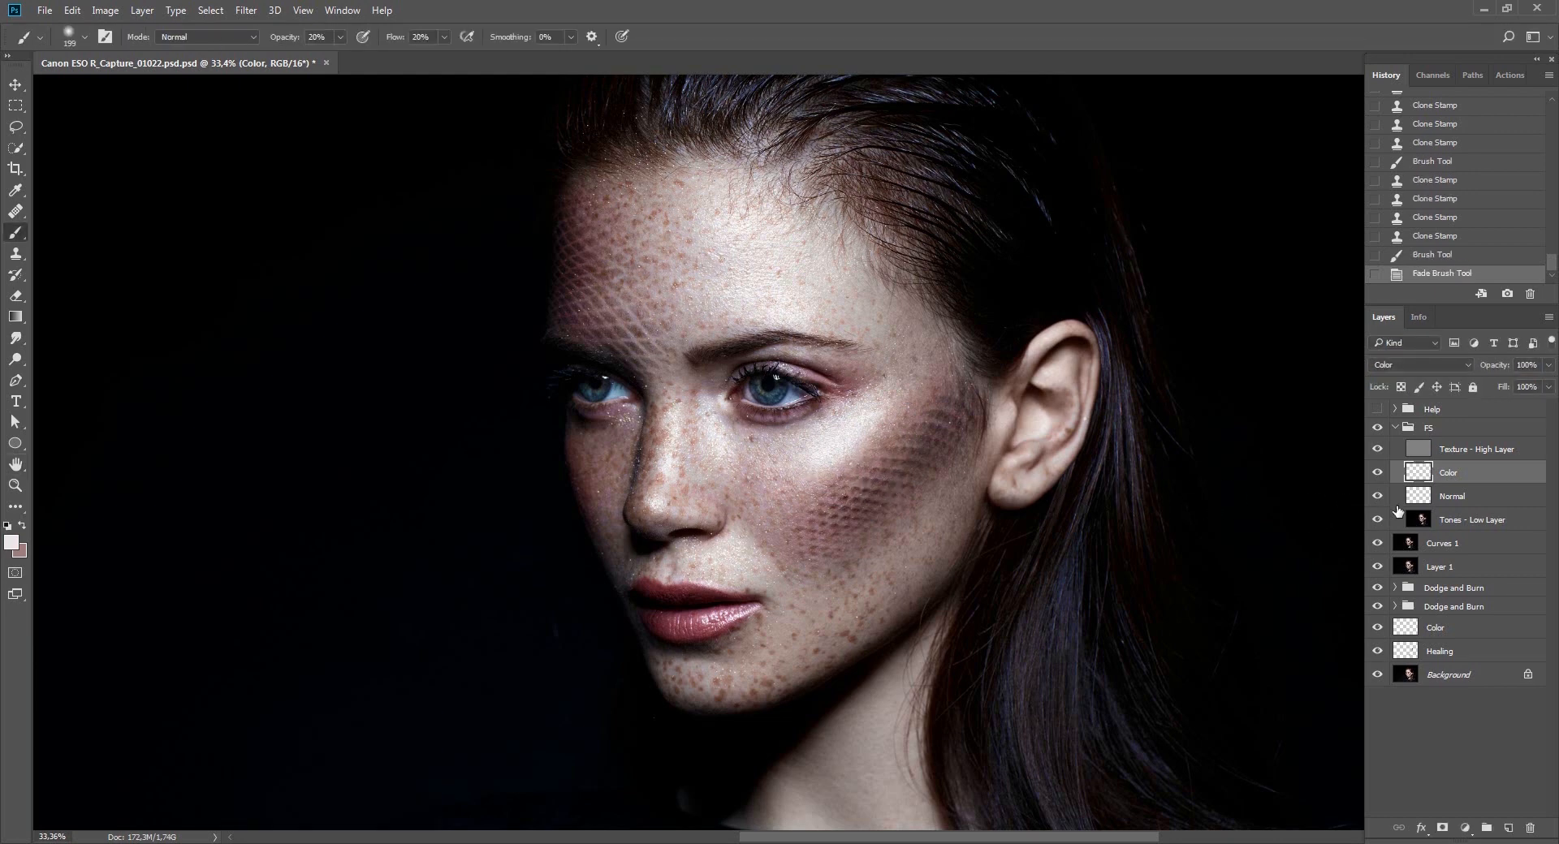
On the Normal layer, clone-stamp nearby hair tones along the hairline above the forehead with a larger soft brush.
click(1440, 497)
drag(782, 253, 791, 390)
key(s)
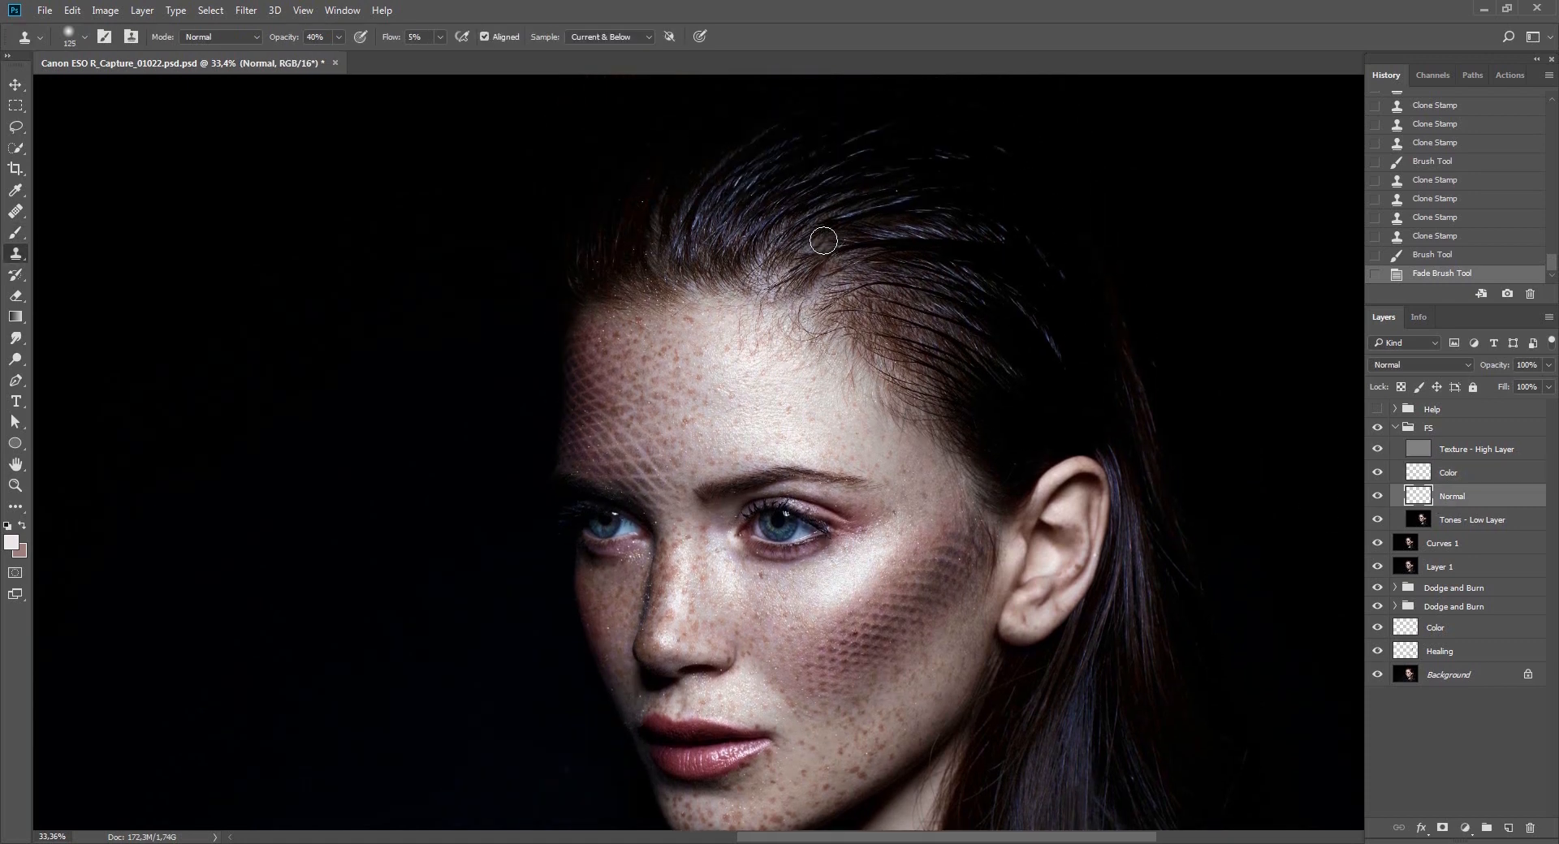
alt+right_click(832, 235)
mouse_move(775, 249)
mouse_down()
mouse_move(768, 271)
mouse_move(812, 234)
mouse_move(769, 268)
mouse_move(783, 274)
mouse_up()
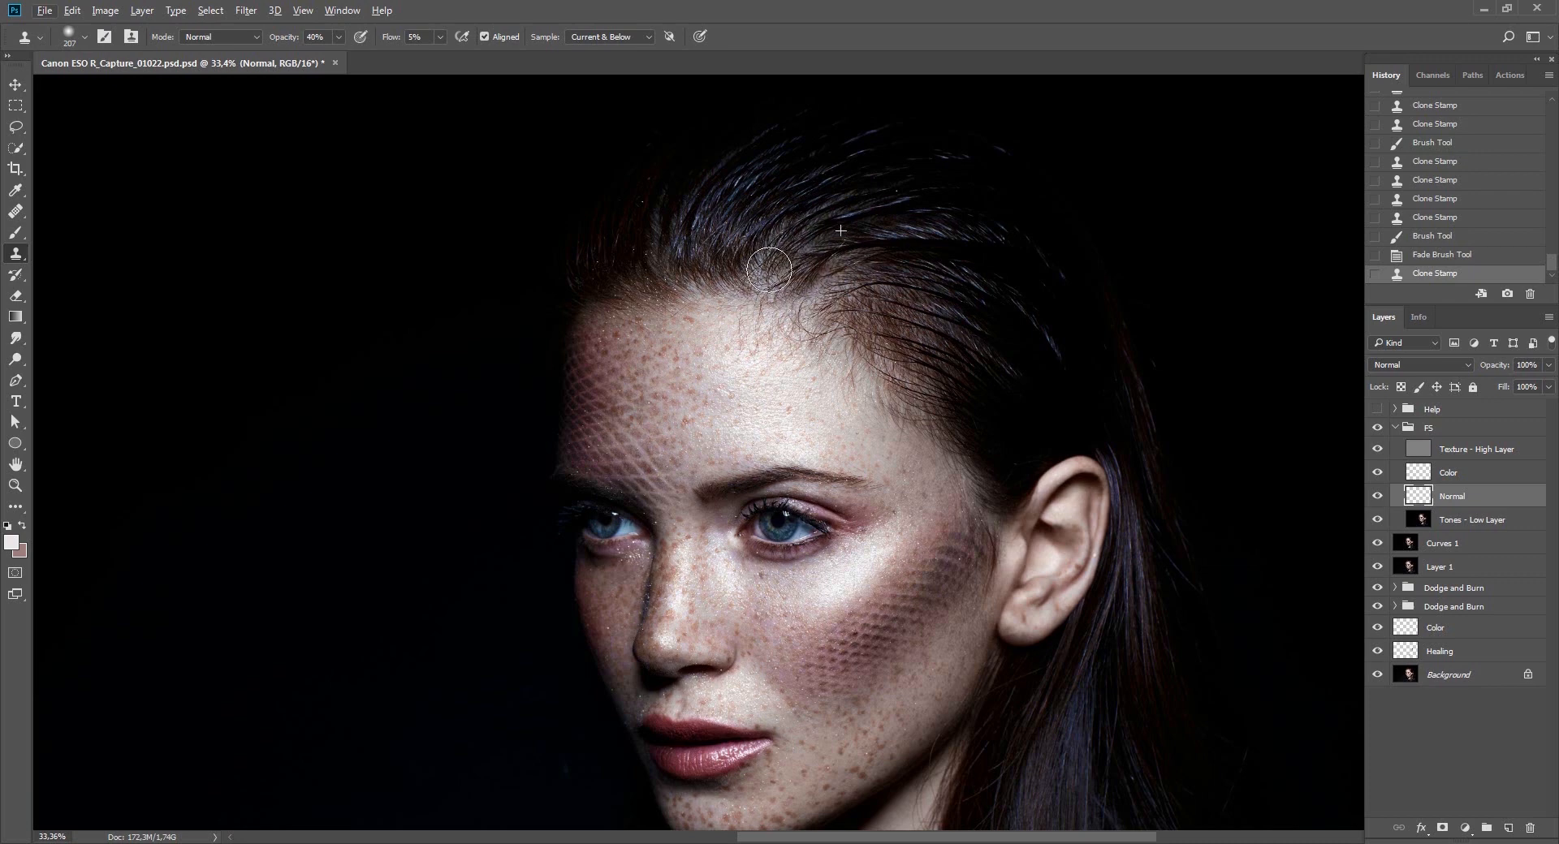
mouse_move(877, 260)
mouse_down()
mouse_move(824, 285)
mouse_move(938, 300)
mouse_move(804, 279)
mouse_up()
alt+click(961, 326)
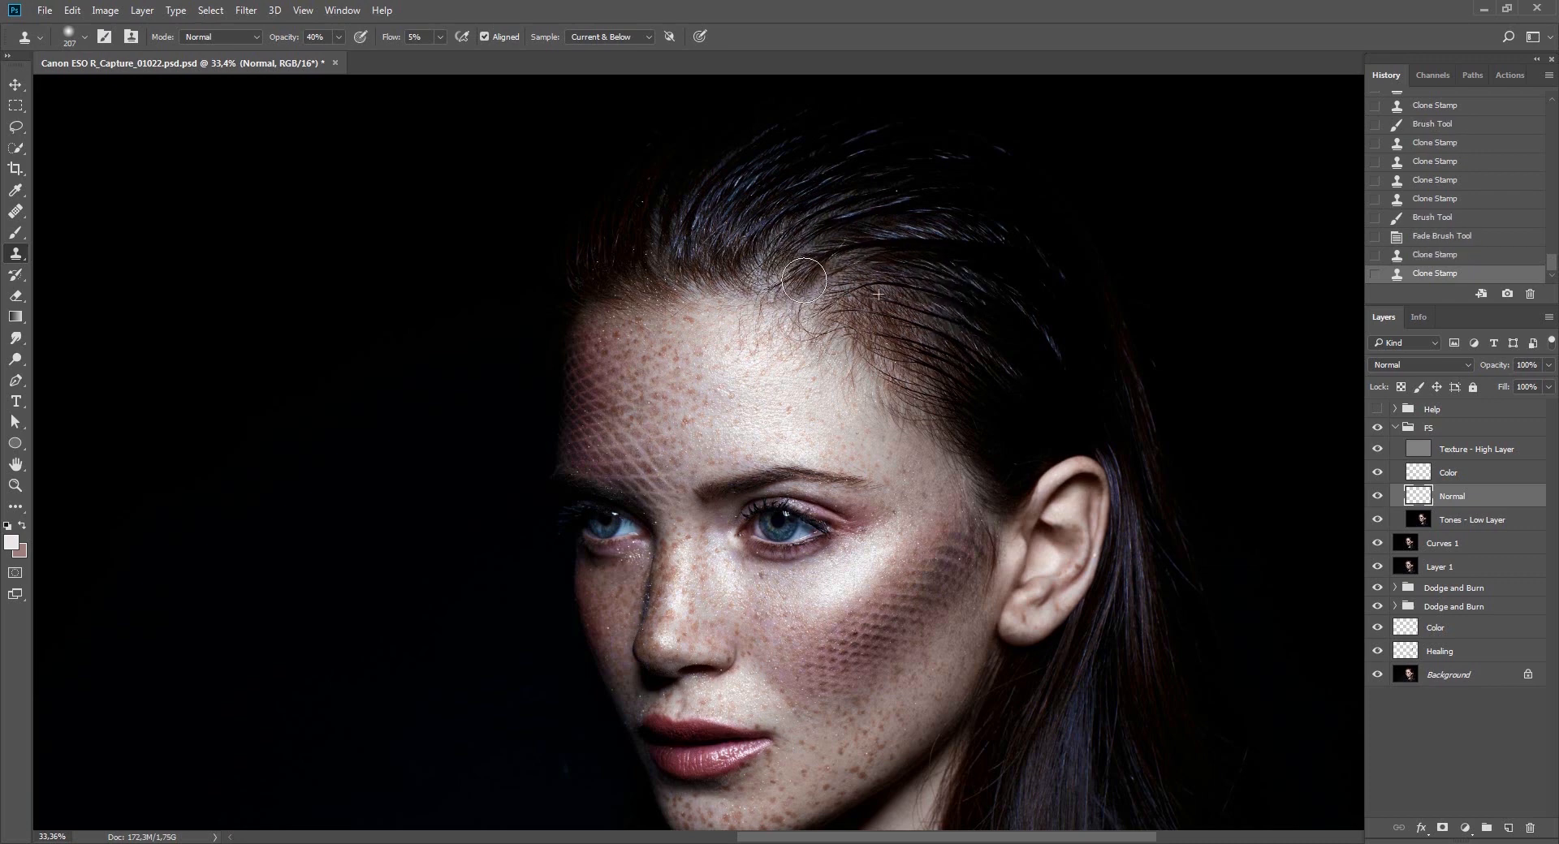
Smooth the forehead tones near the temple and below the hairline with freshly sampled Clone Stamp strokes.
alt+right_click(1005, 305)
alt+click(961, 370)
mouse_move(885, 359)
mouse_down()
mouse_move(765, 330)
mouse_move(821, 397)
mouse_move(790, 341)
mouse_move(808, 374)
mouse_up()
alt+right_click(856, 415)
alt+click(827, 419)
alt+click(722, 393)
Set the Clone Stamp to 50% opacity and 20% flow, even out the forehead tones, and fade the last stroke to 25%.
key(5)
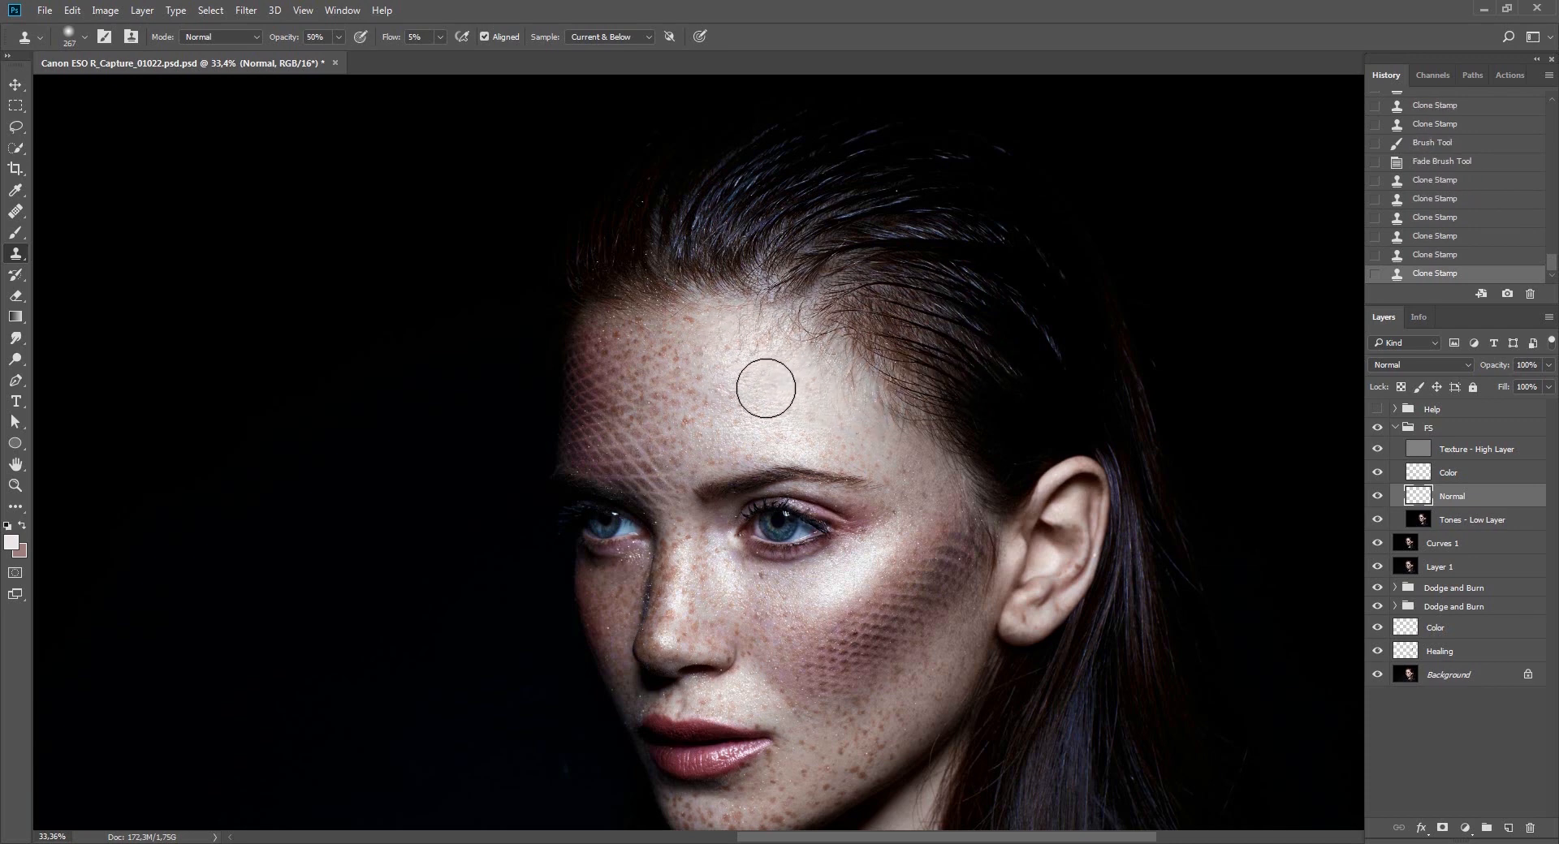
key(shift+2)
mouse_move(656, 399)
mouse_down()
mouse_move(686, 321)
mouse_move(775, 331)
mouse_move(820, 365)
mouse_up()
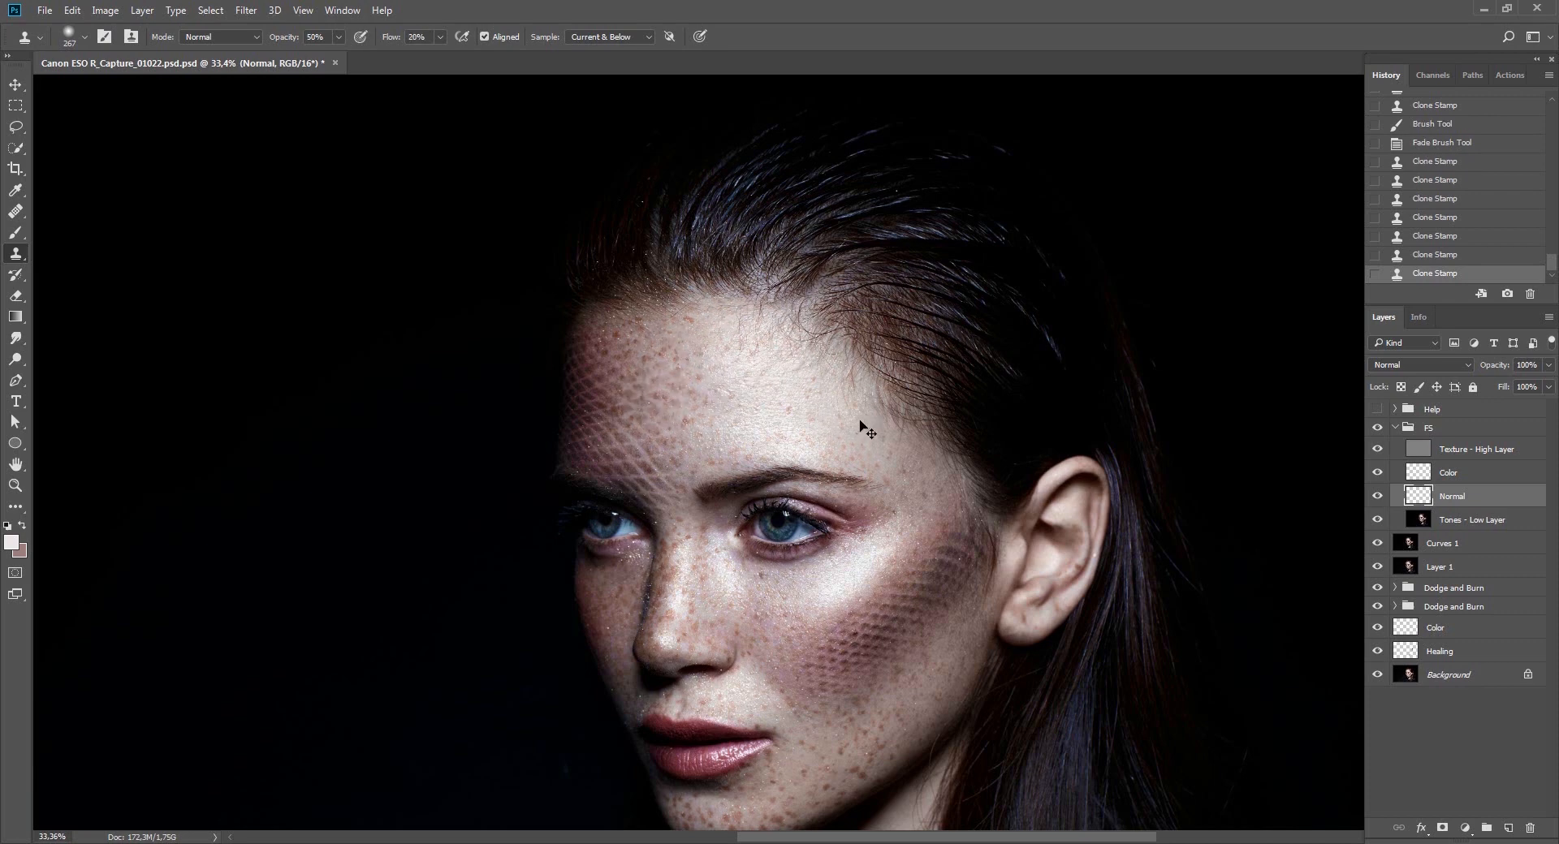
drag(832, 419, 761, 380)
key(ctrl+shift+f)
text(25)
key(Return)
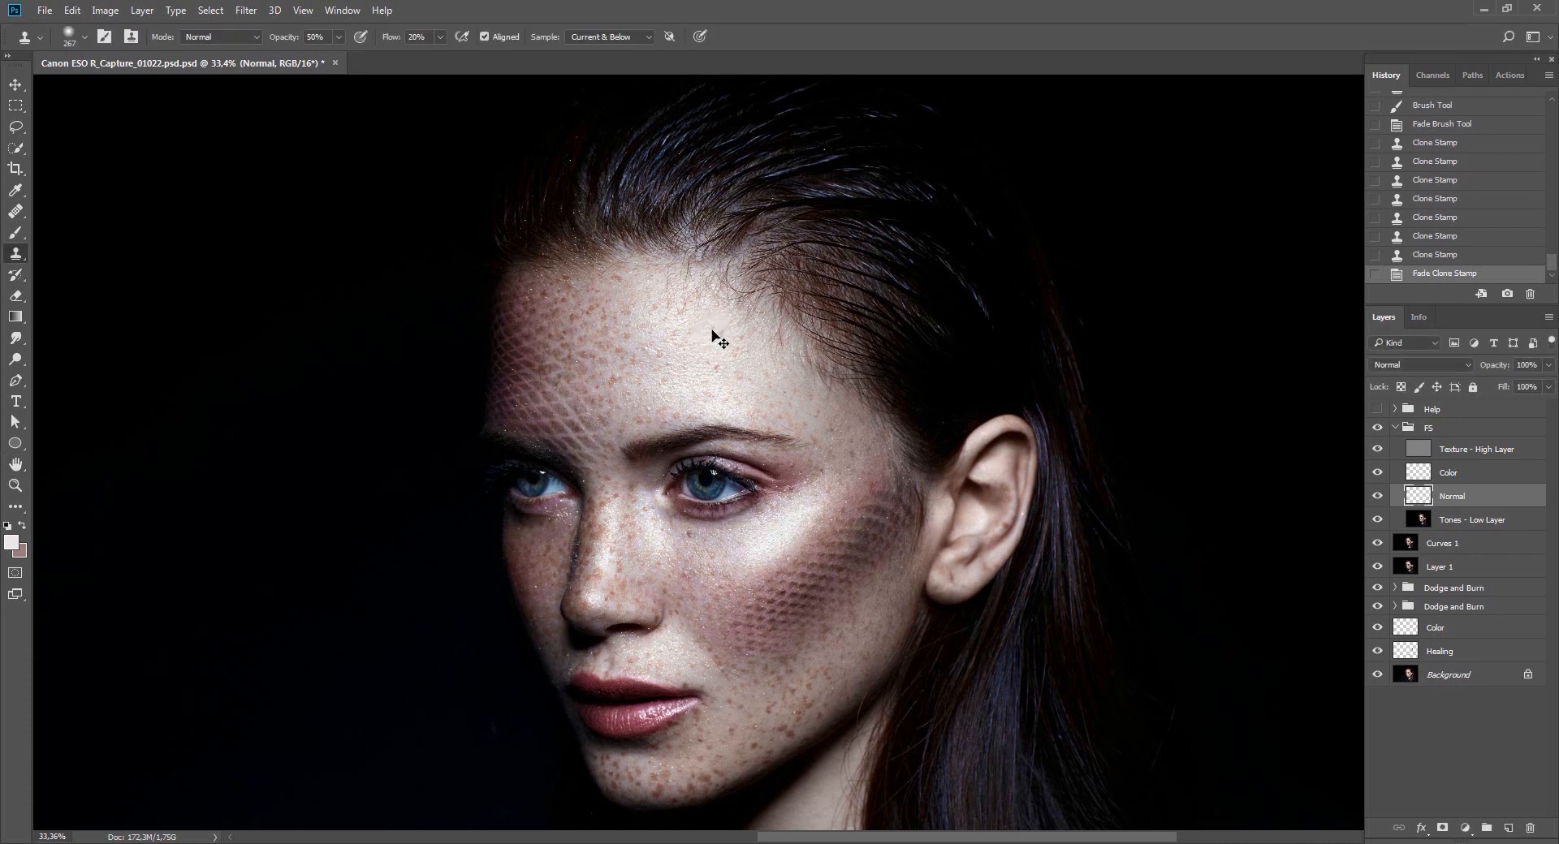
Clone-stamp the skin at the temple and upper cheek, fade the stroke to 30%, and reduce the fade opacity further.
drag(808, 402, 833, 423)
drag(824, 495, 841, 445)
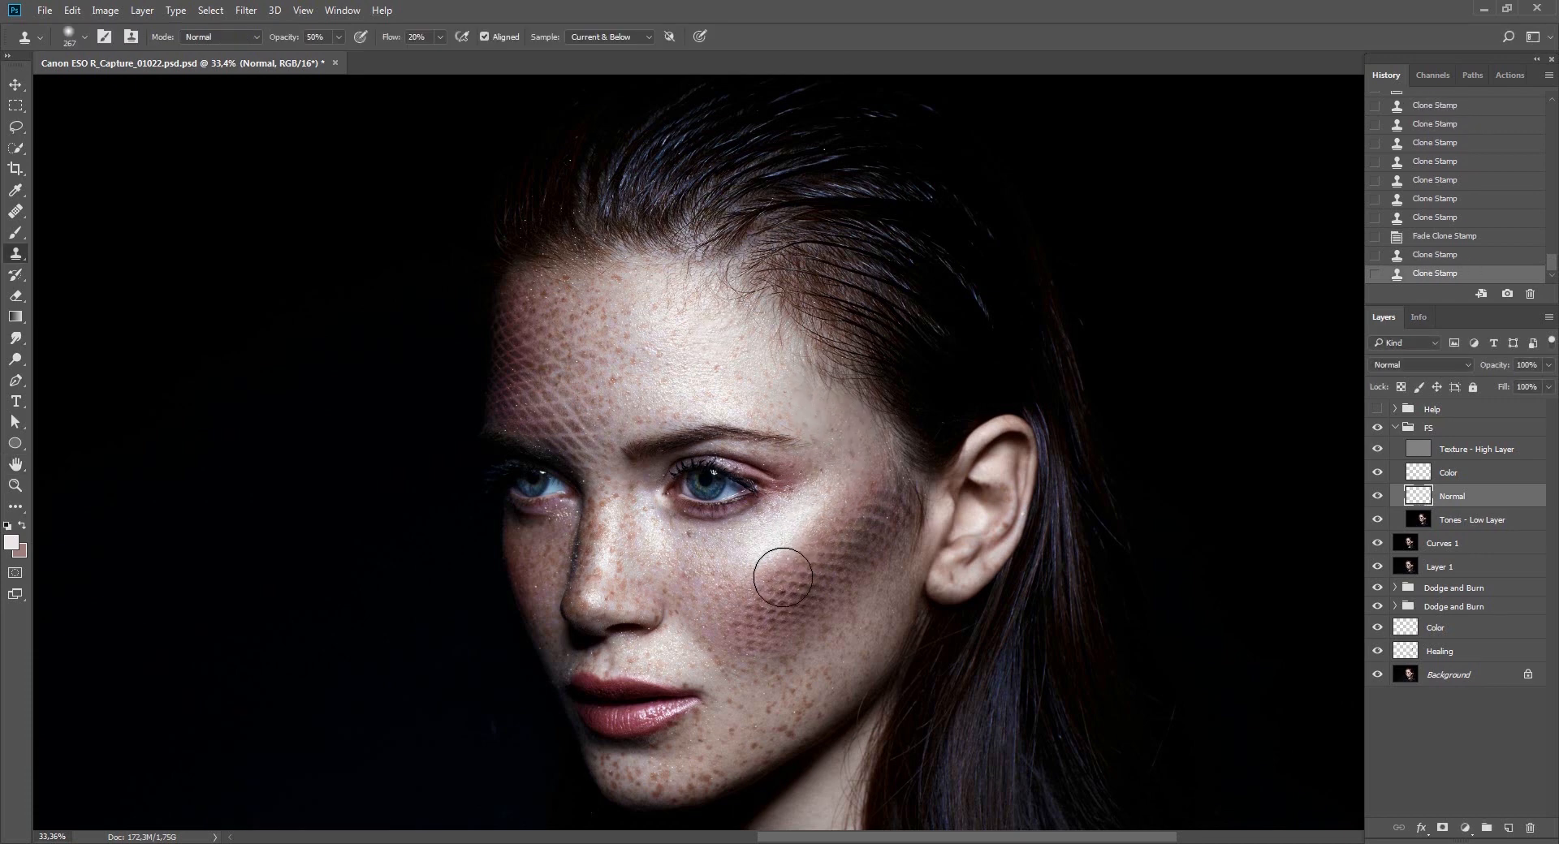
key(ctrl+shift+f)
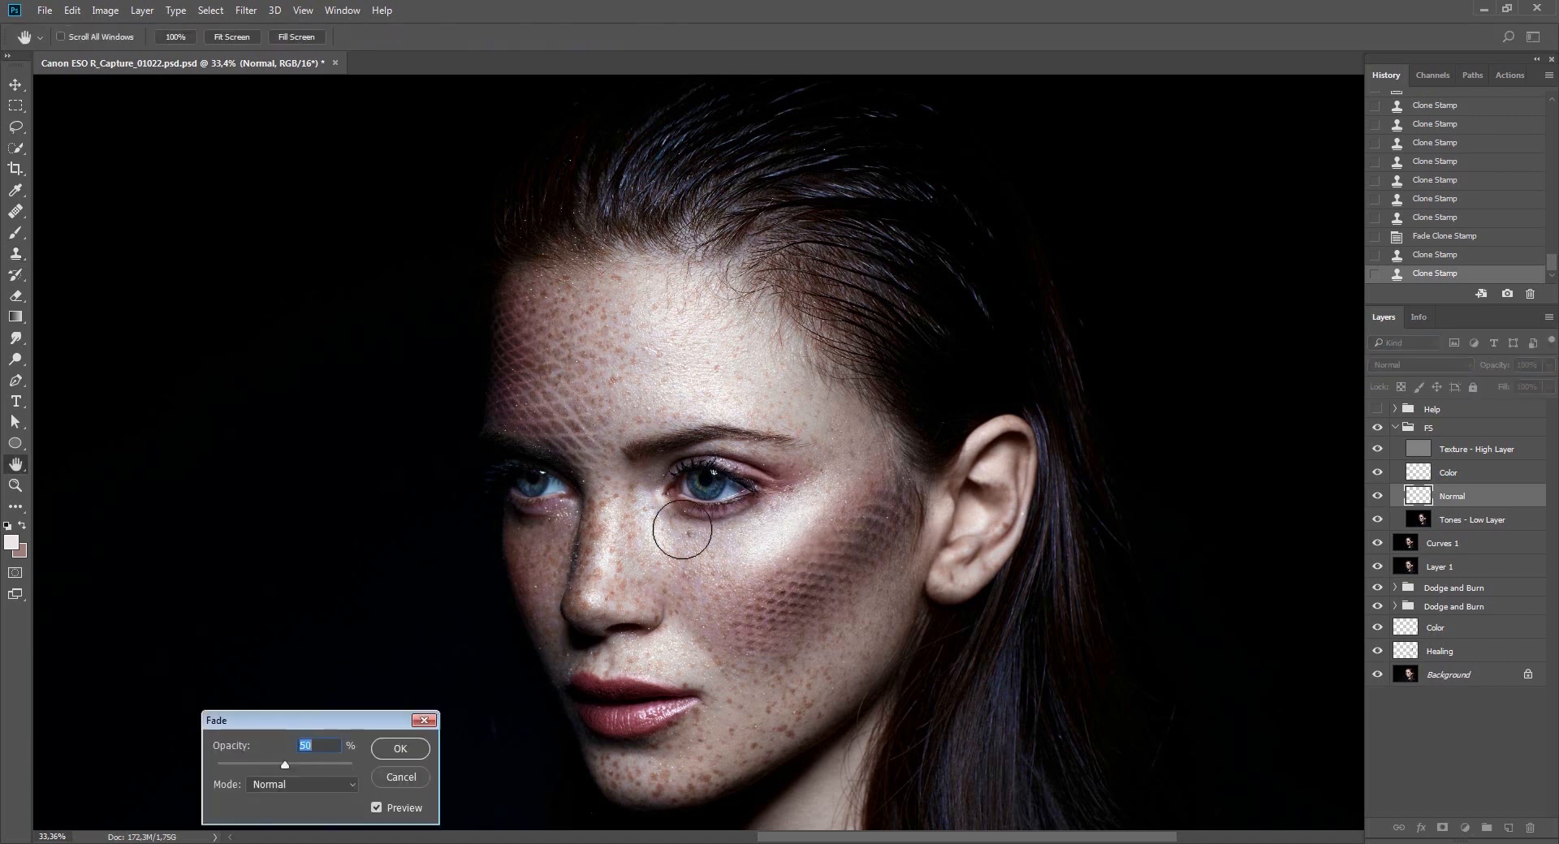
text(30)
key(Return)
key(ctrl+shift+f)
text(2)
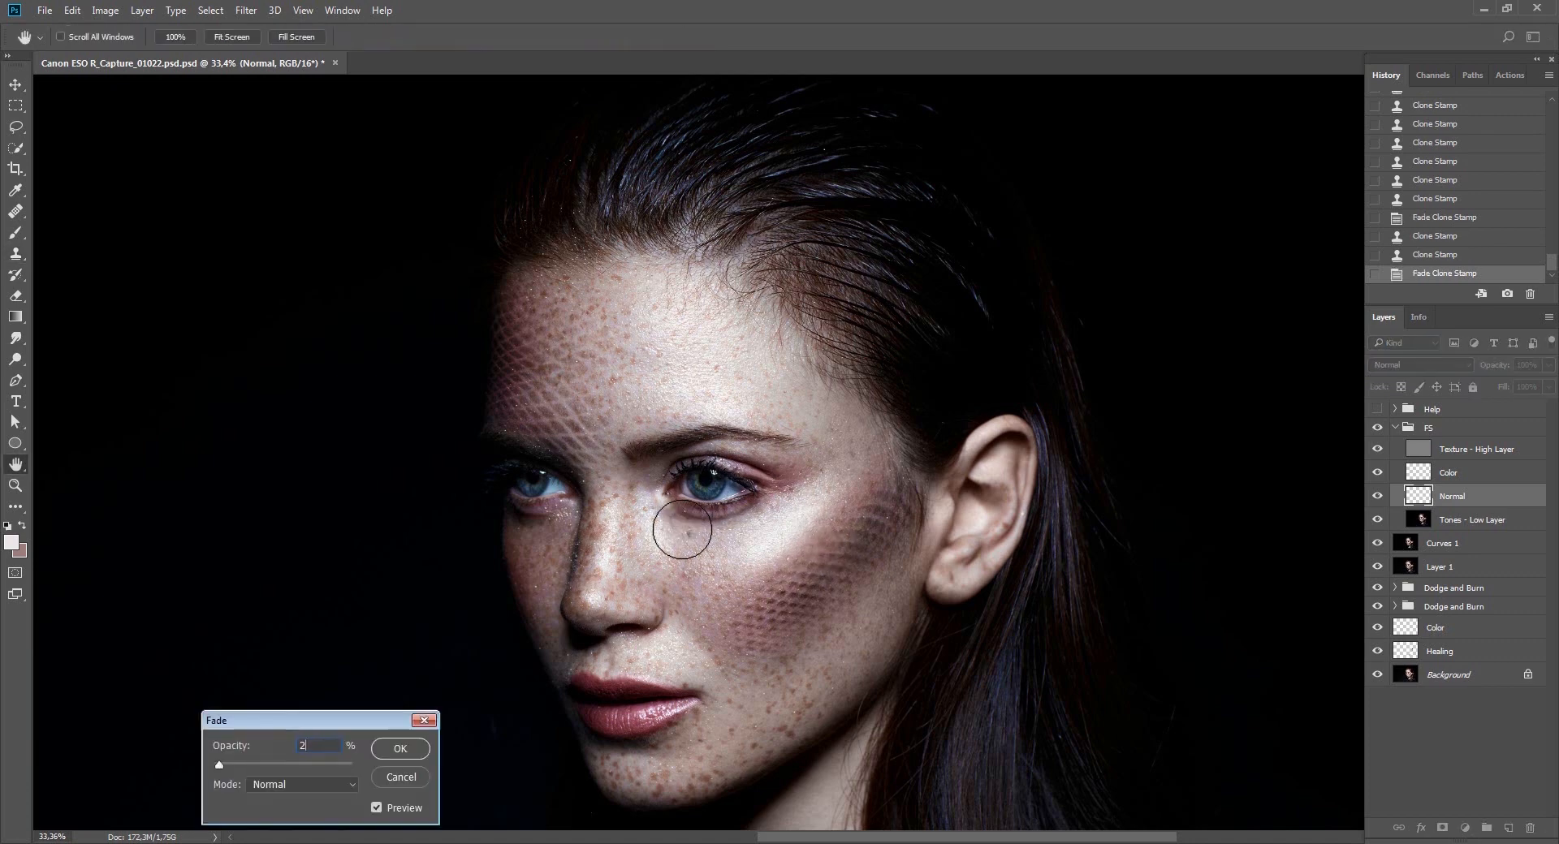
key(Return)
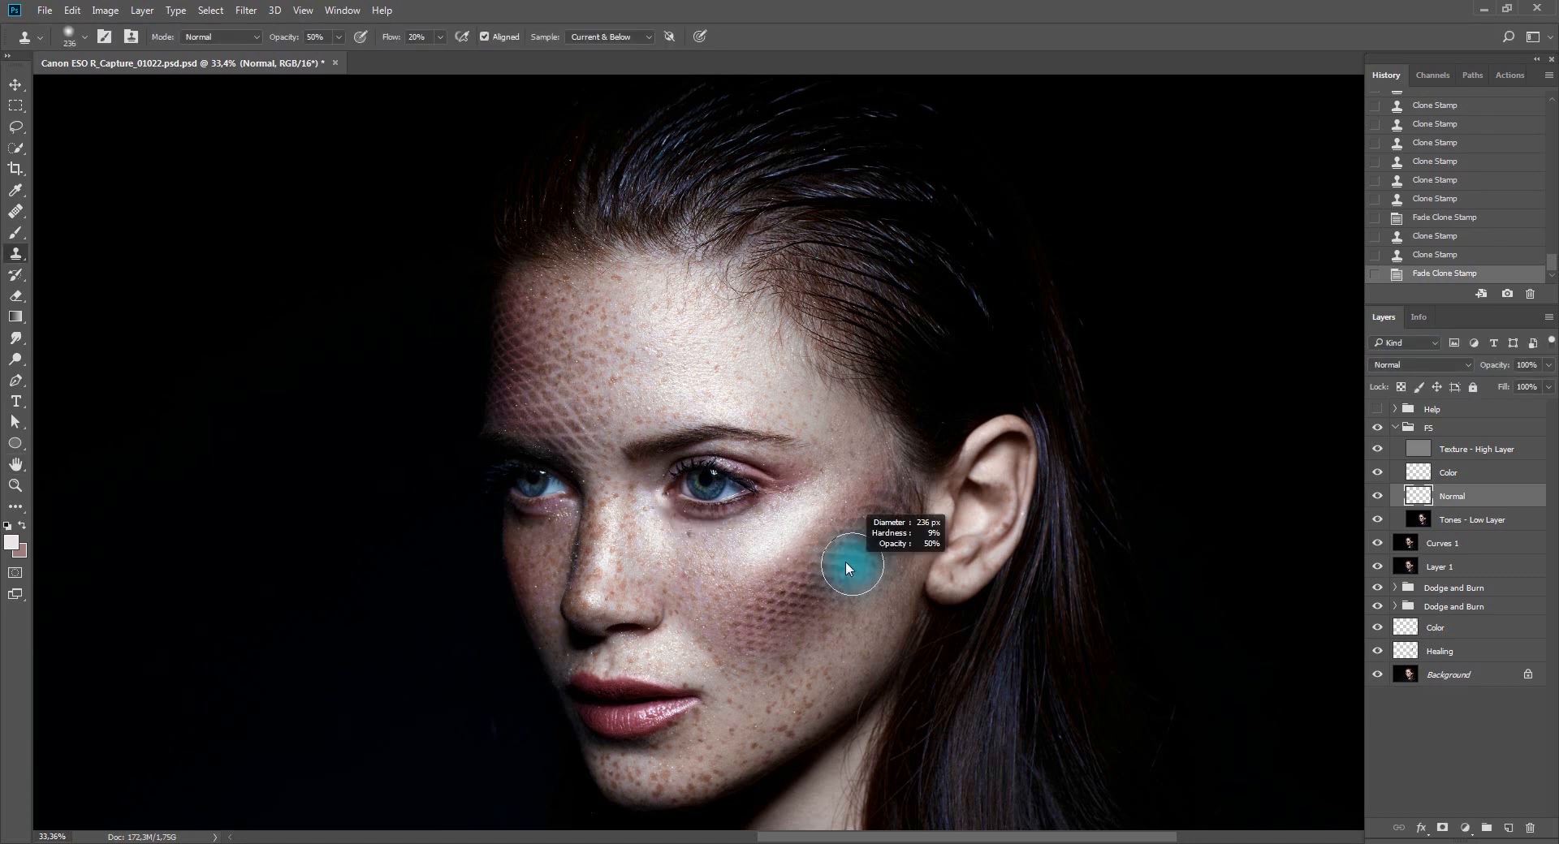
drag(842, 555, 742, 613)
alt+click(792, 563)
key(ctrl+z)
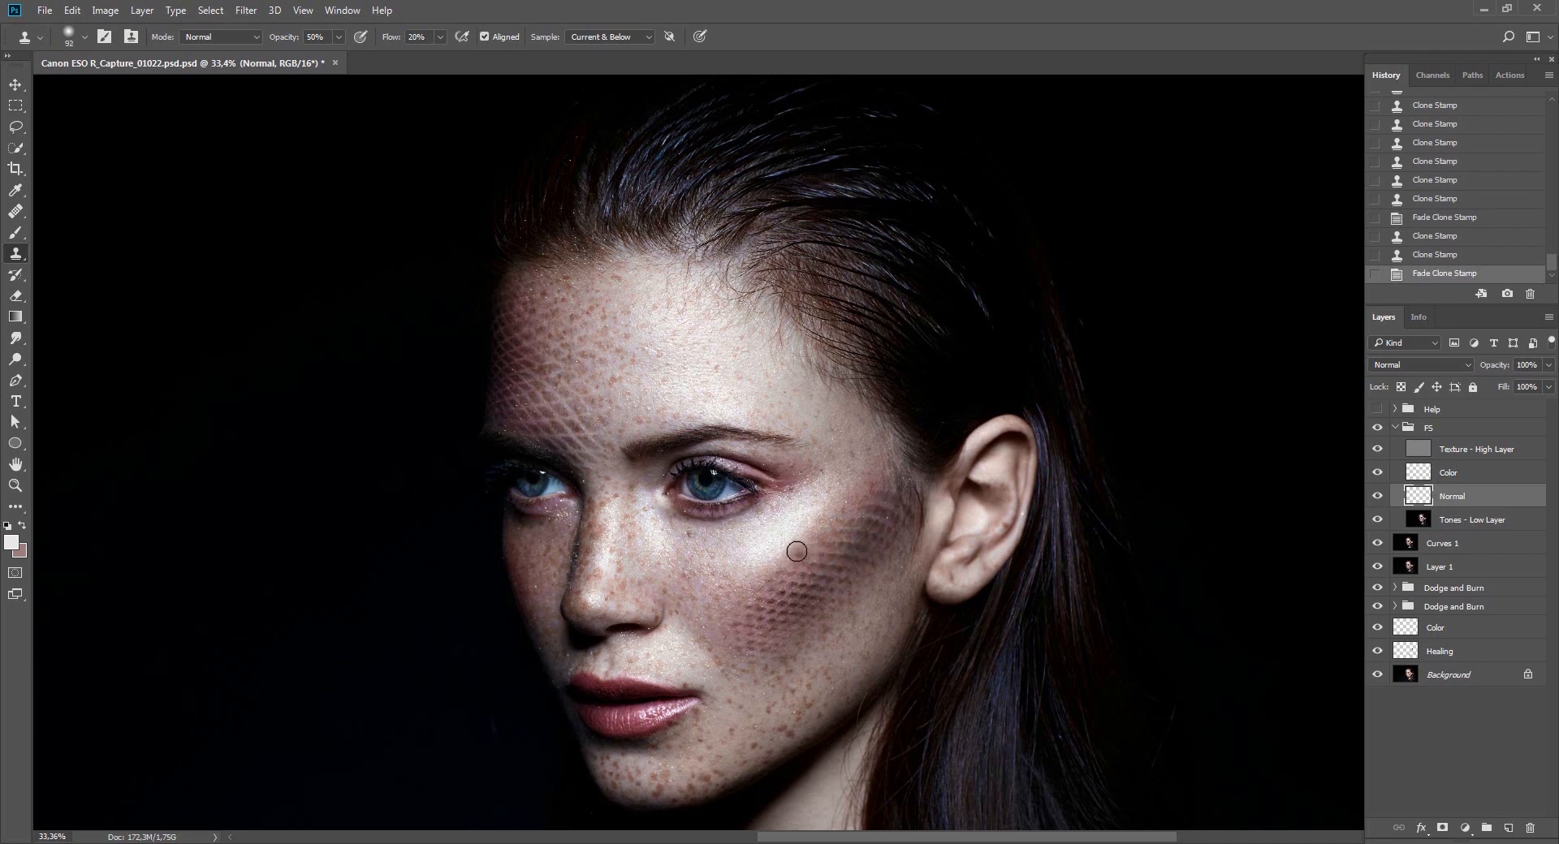
Clone-stamp the upper edge of the cheek's scale pattern and the highlight below the eye, fading each stroke at 50%.
drag(804, 548, 763, 588)
key(ctrl+shift+f)
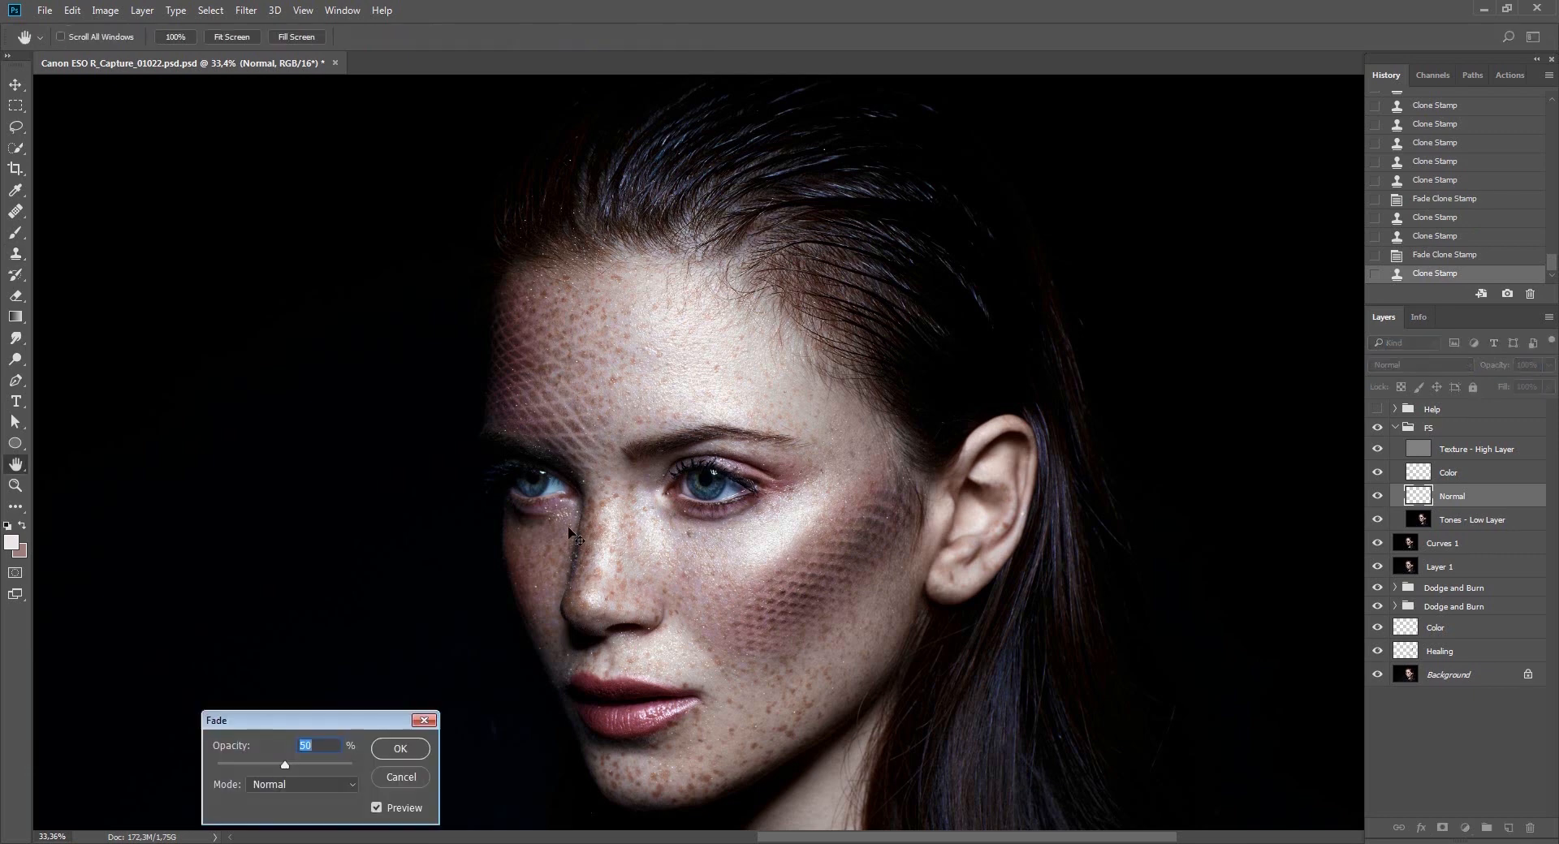
key(Return)
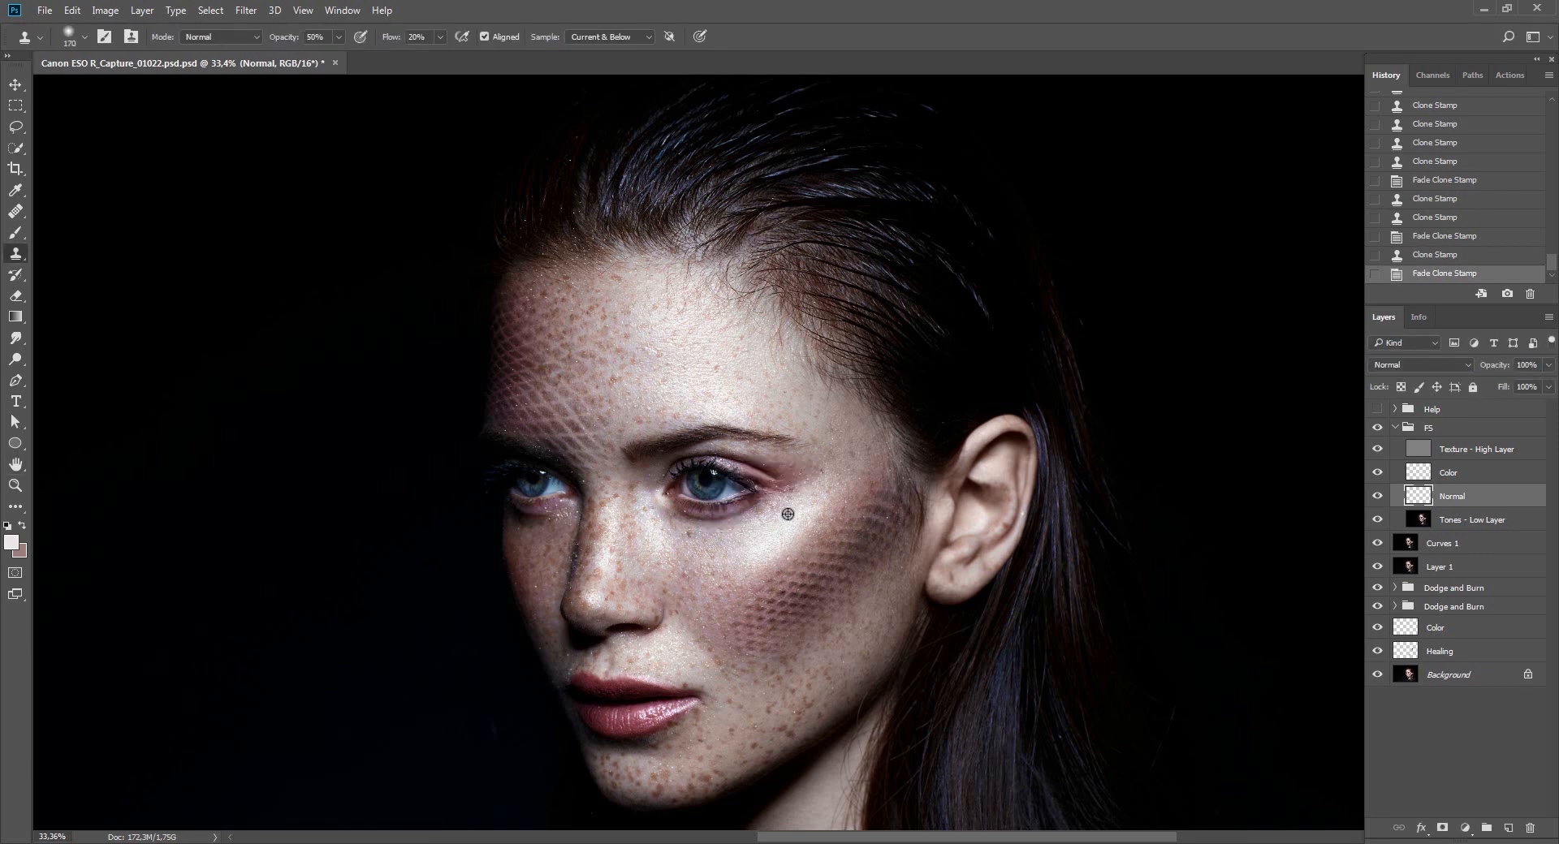
click(787, 520)
key(ctrl+shift+f)
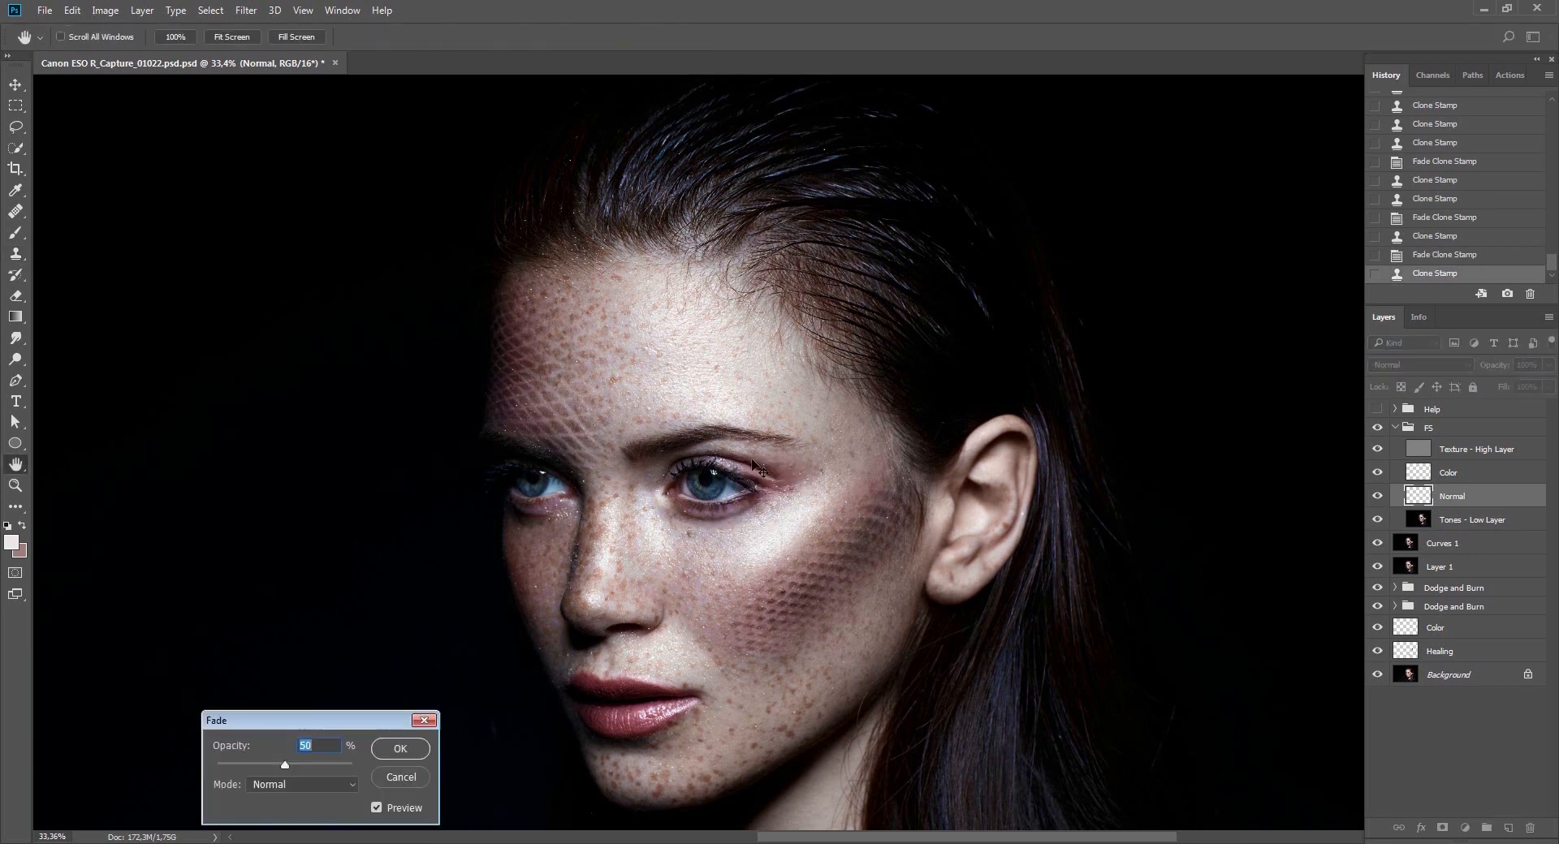
key(Return)
On the Color layer, brush a sampled cheek tone over the skin below the eye and fade the stroke to 10%.
drag(821, 650, 817, 491)
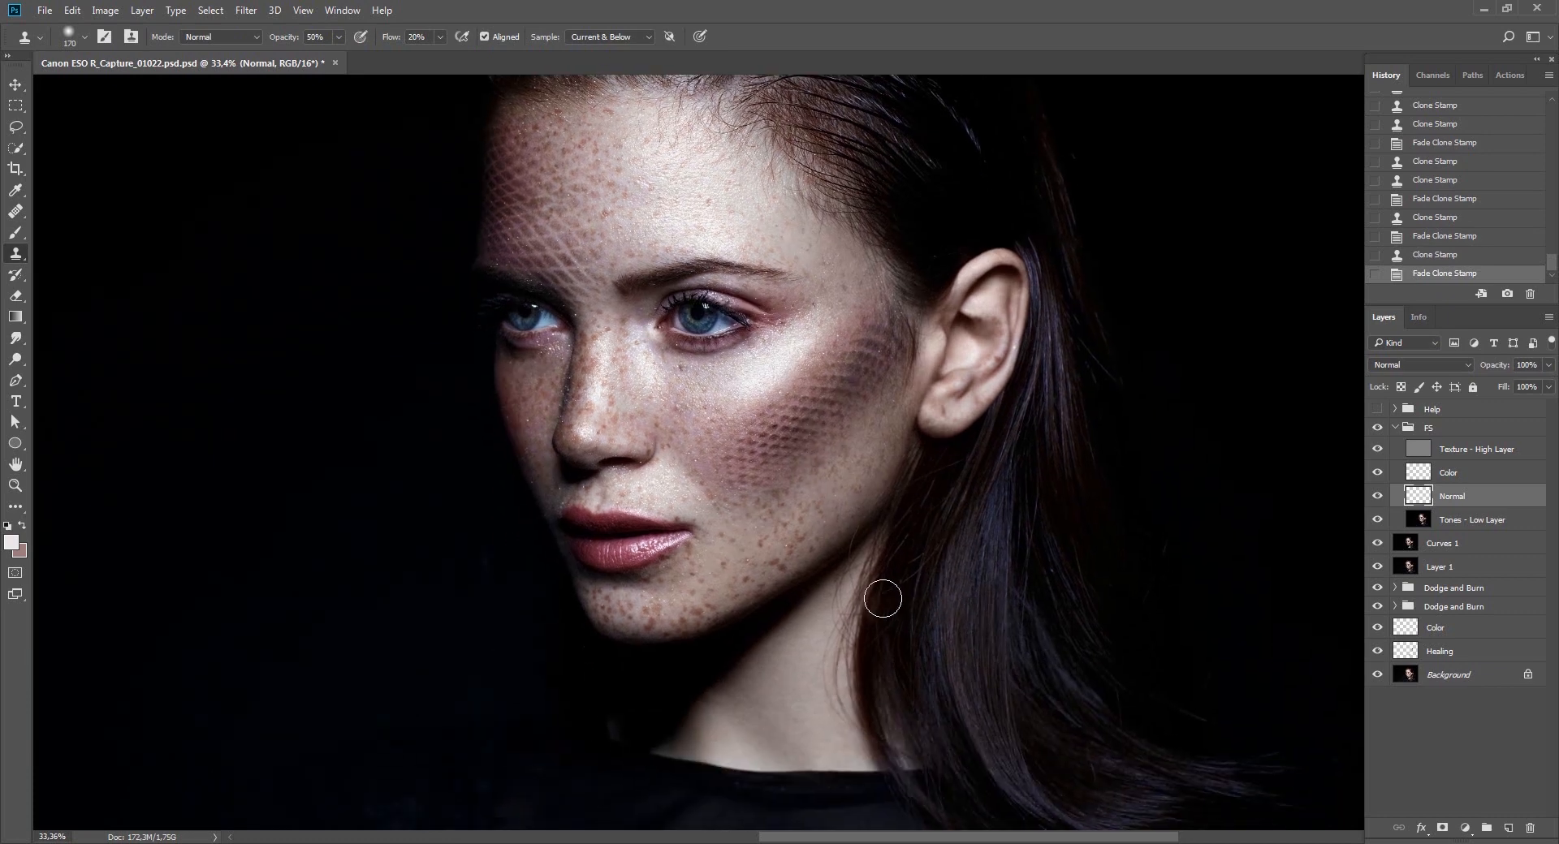
click(1446, 474)
key(b)
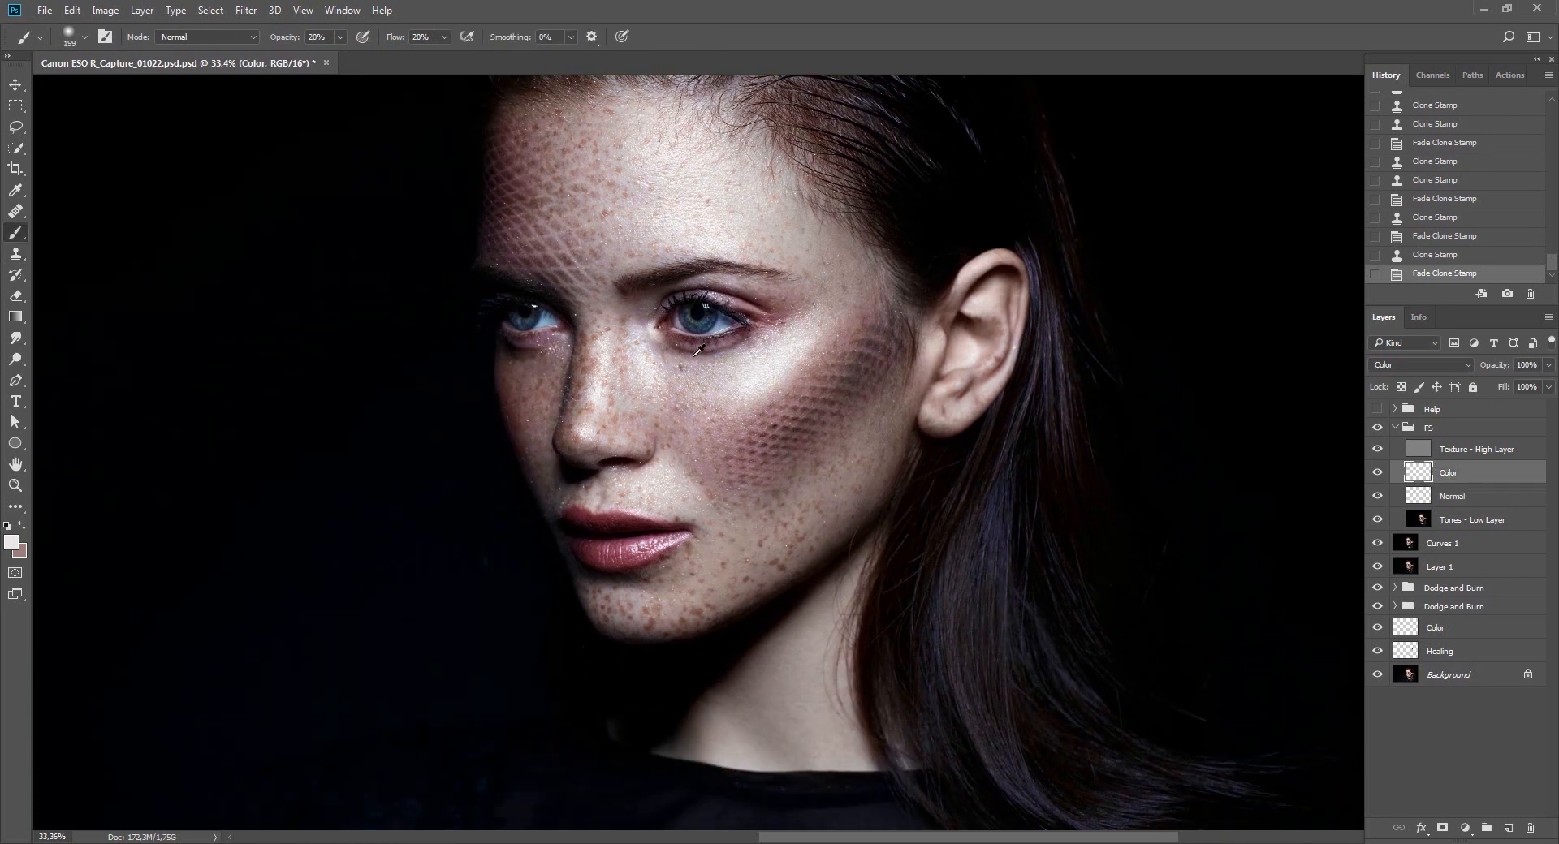
alt+click(703, 422)
alt+right_click(706, 411)
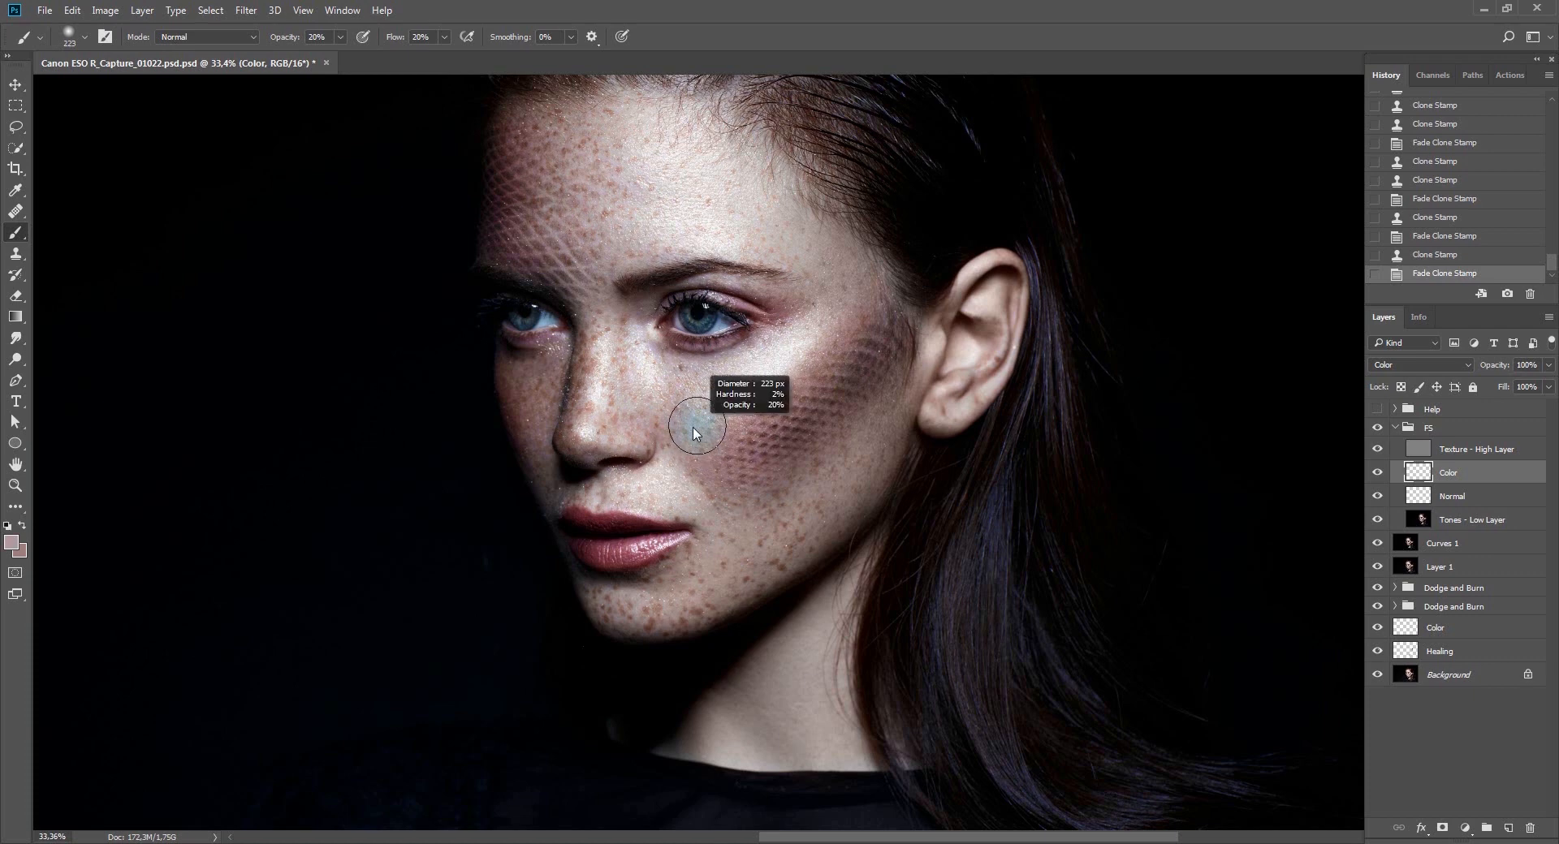
drag(678, 377, 769, 361)
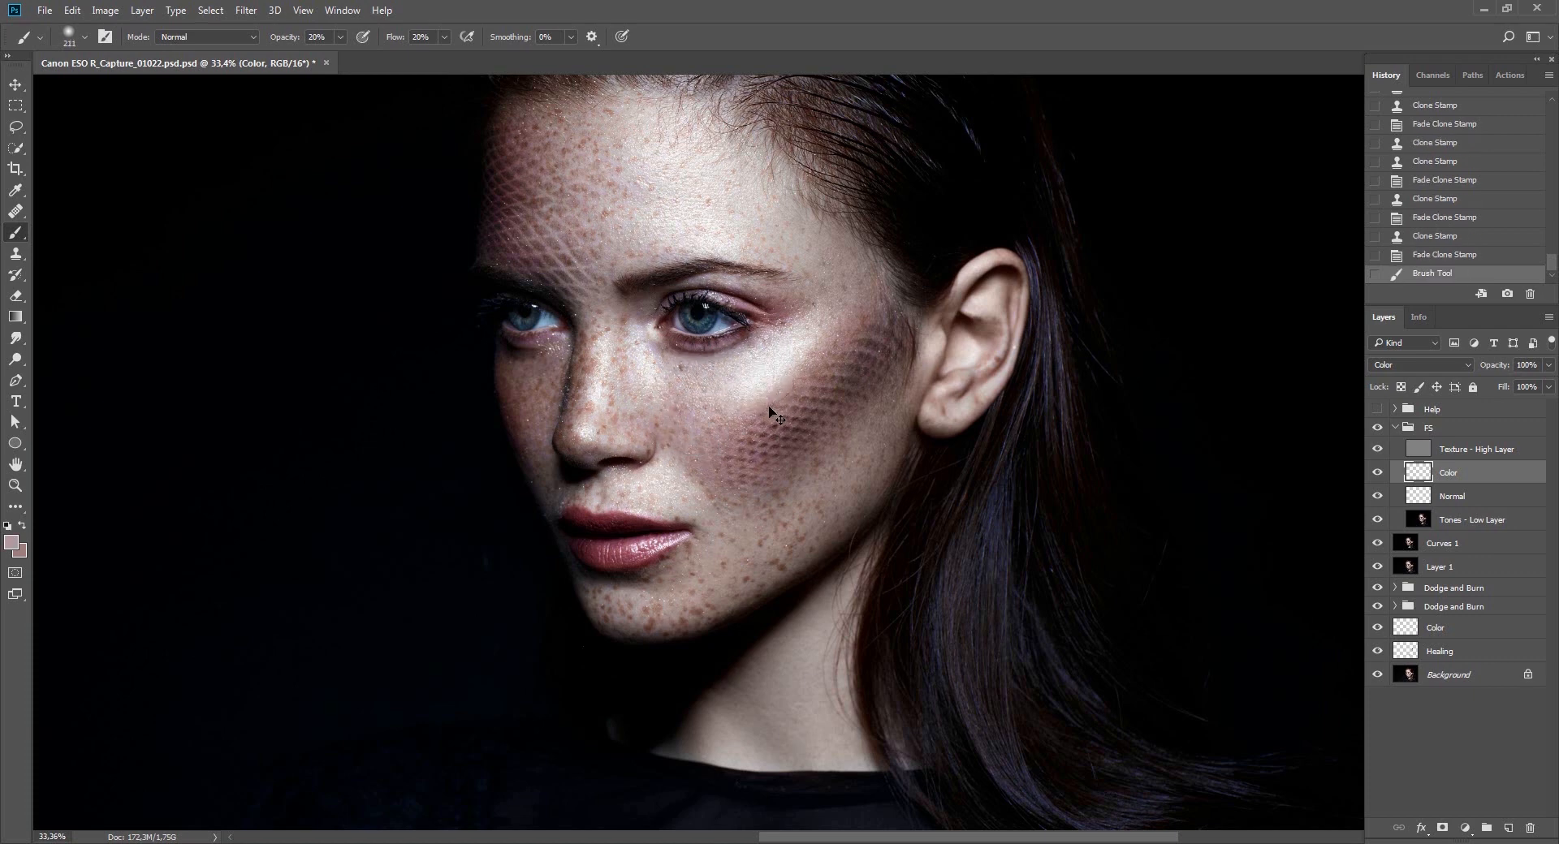
drag(738, 464, 744, 518)
key(ctrl+shift+f)
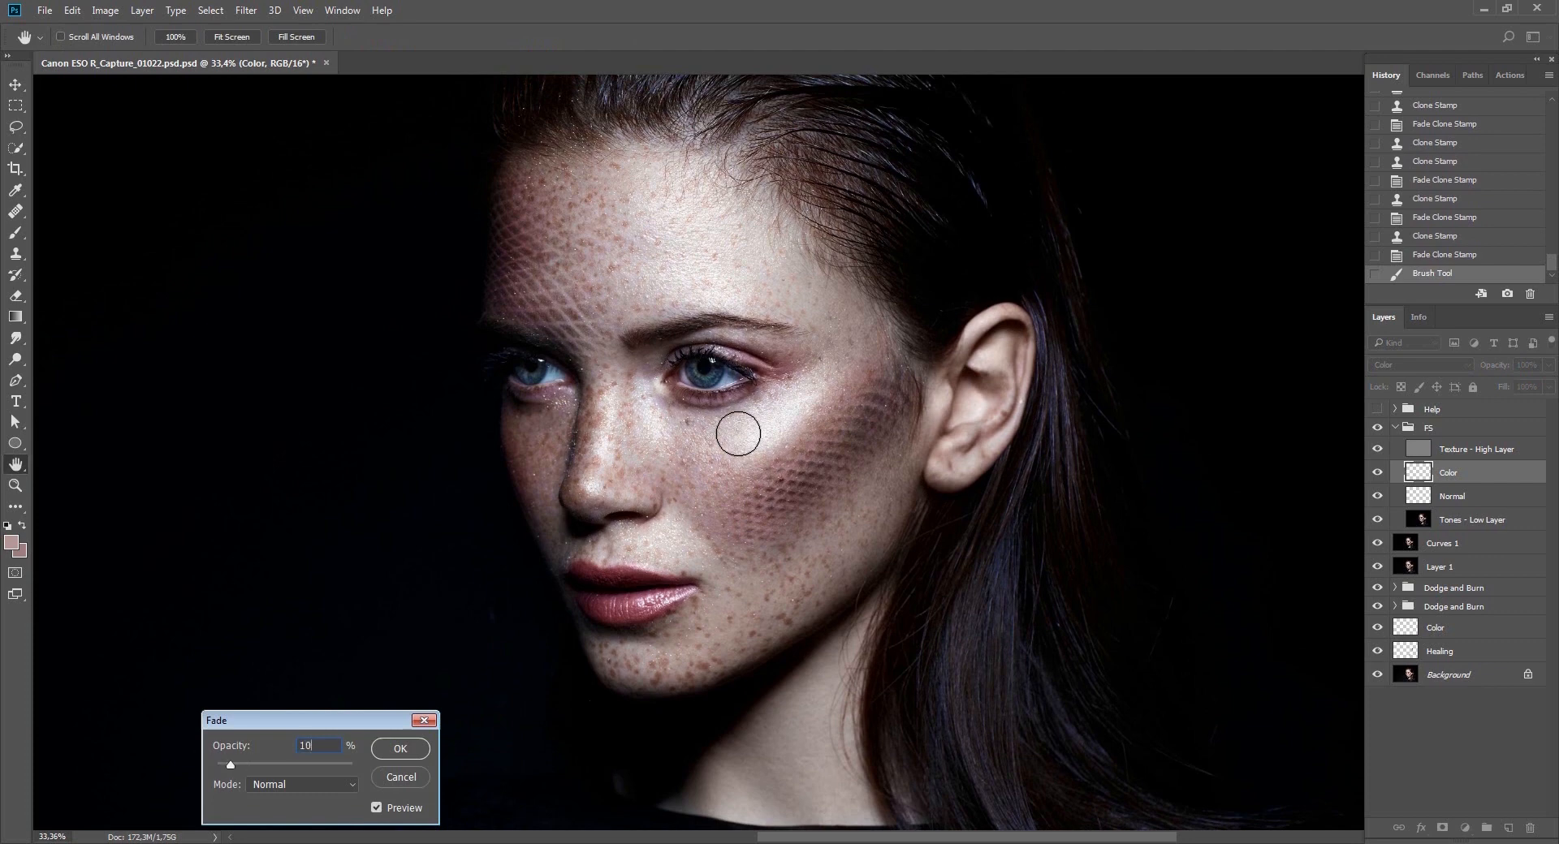
key(Return)
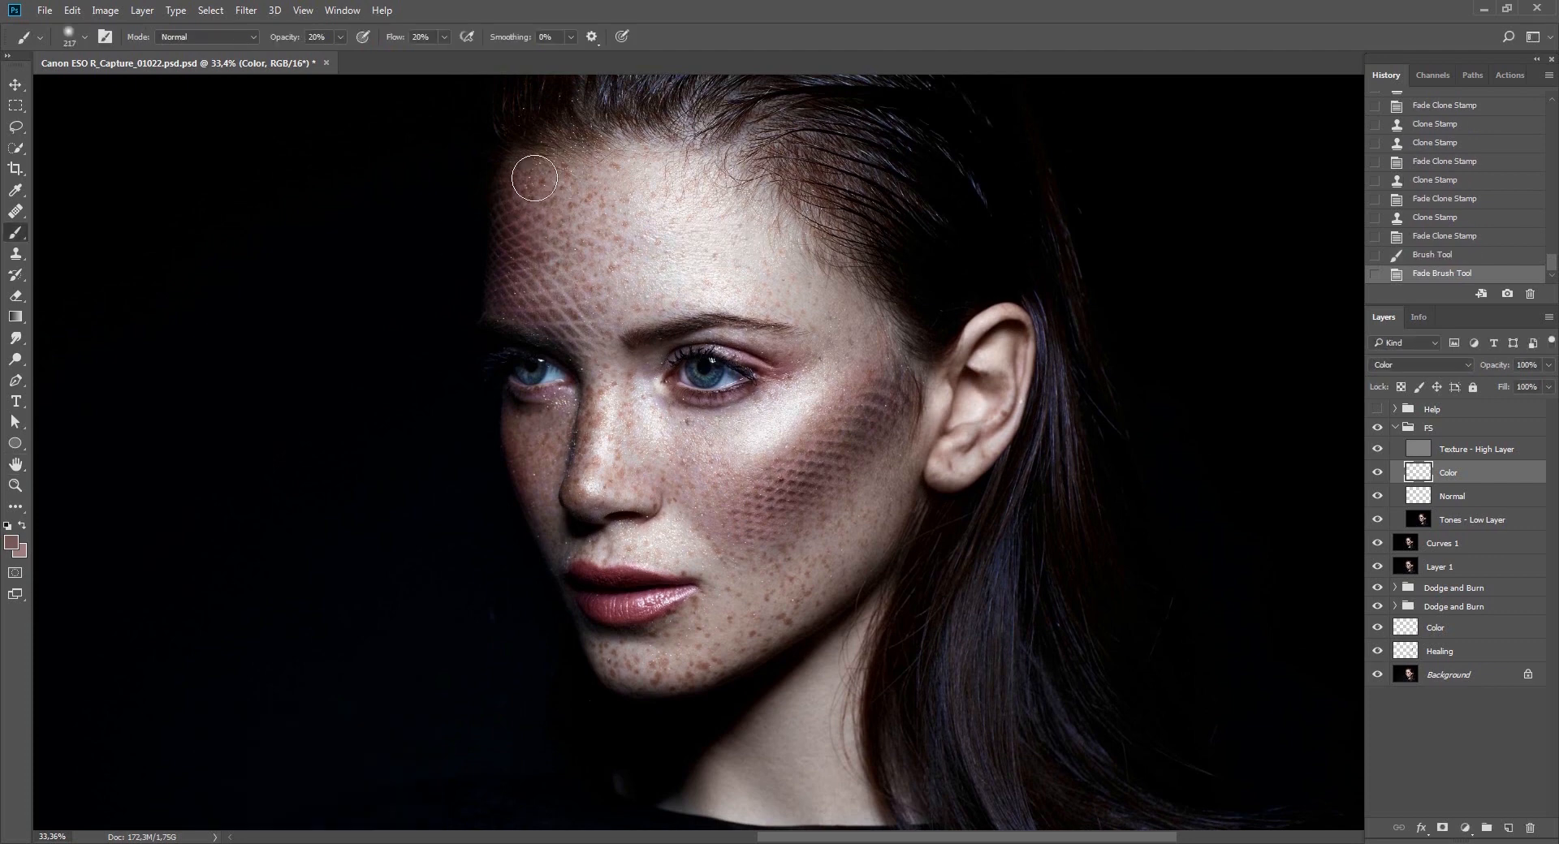
Brush the dark reddish foreground tone over the upper edge of the forehead's scale pattern.
drag(534, 179, 638, 126)
drag(877, 538, 870, 514)
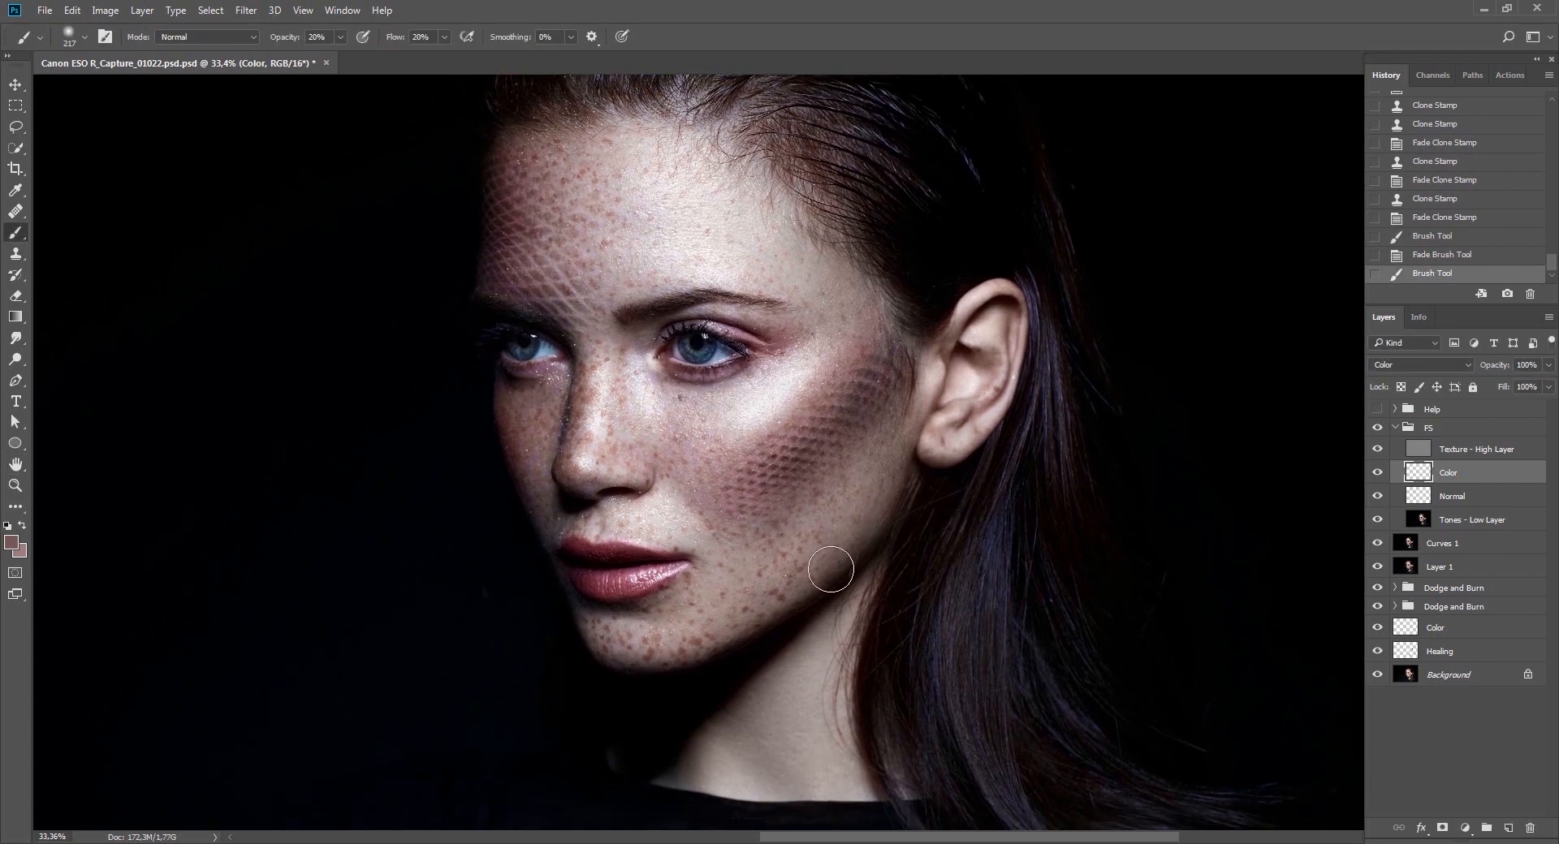
Compare the retouched portrait with the original Background layer alone, both close up and with the whole image in view.
key(v)
alt+click(1378, 675)
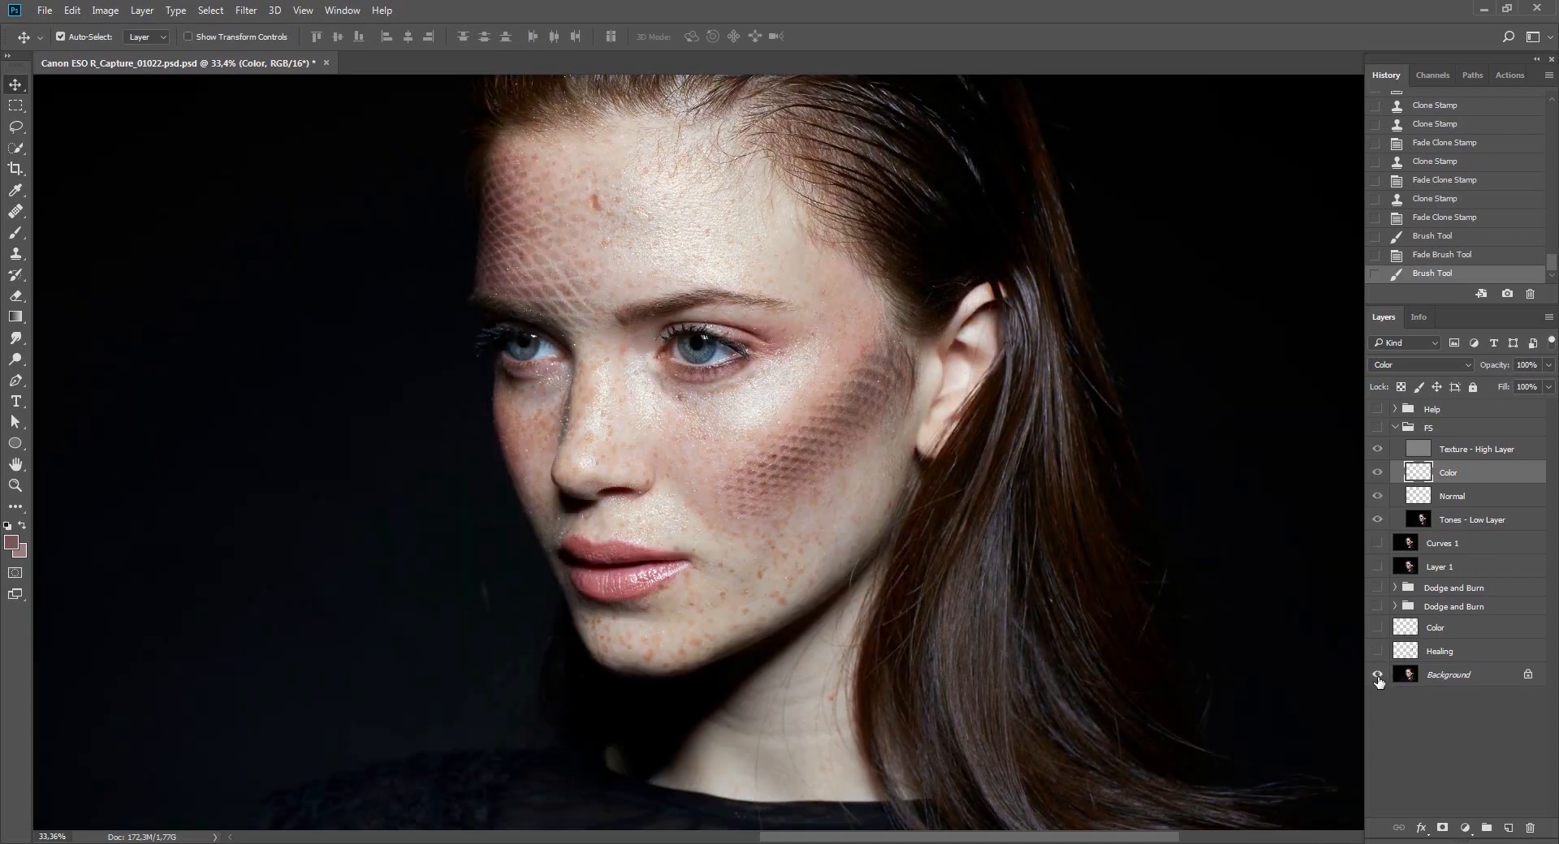
alt+click(1378, 675)
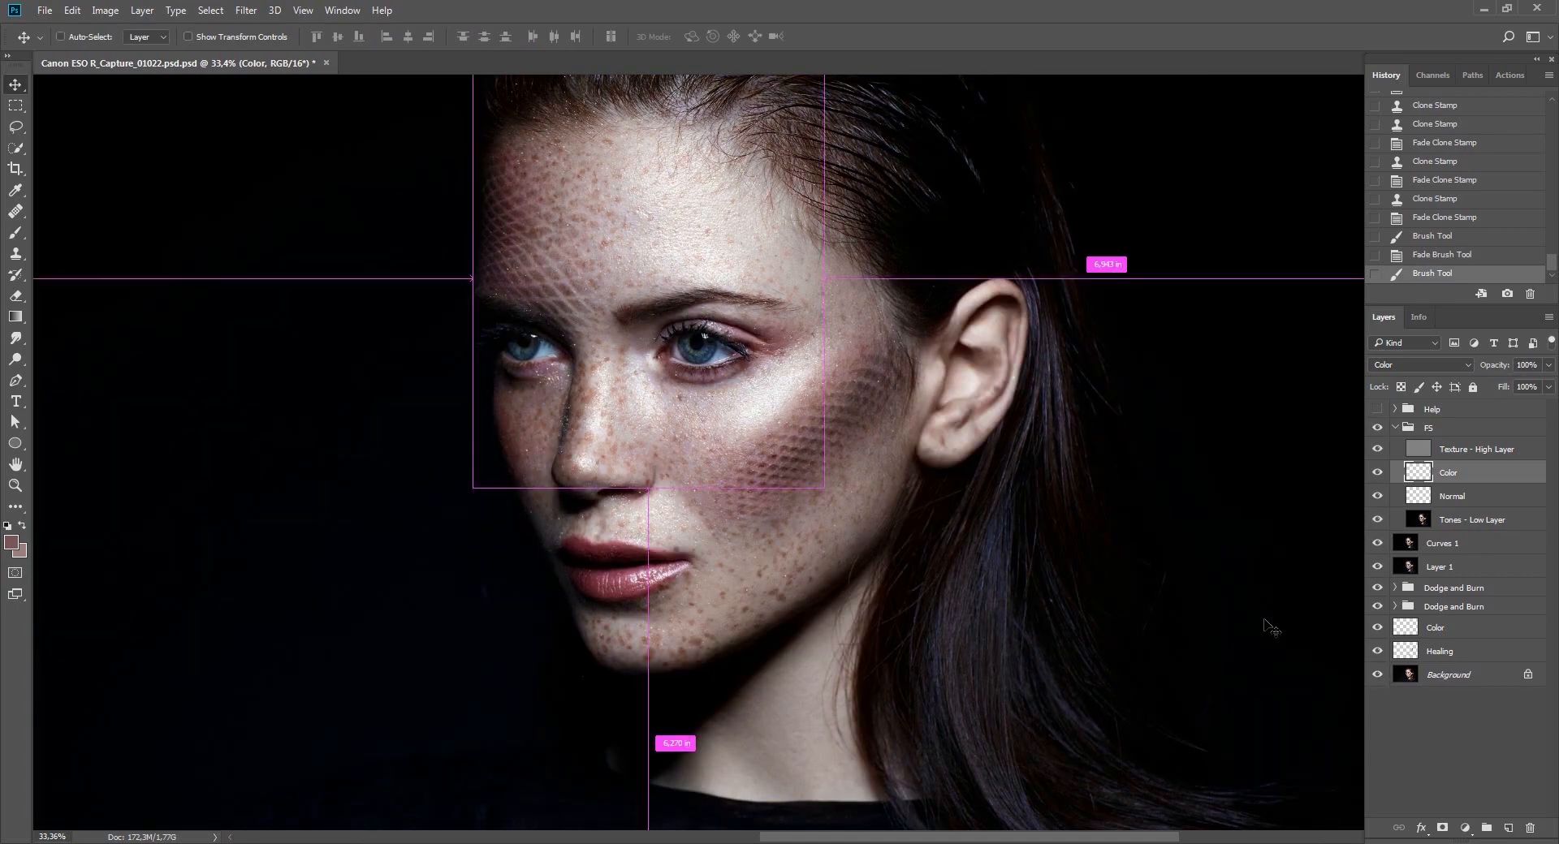
key(ctrl+y)
key(ctrl+y)
key(ctrl+0)
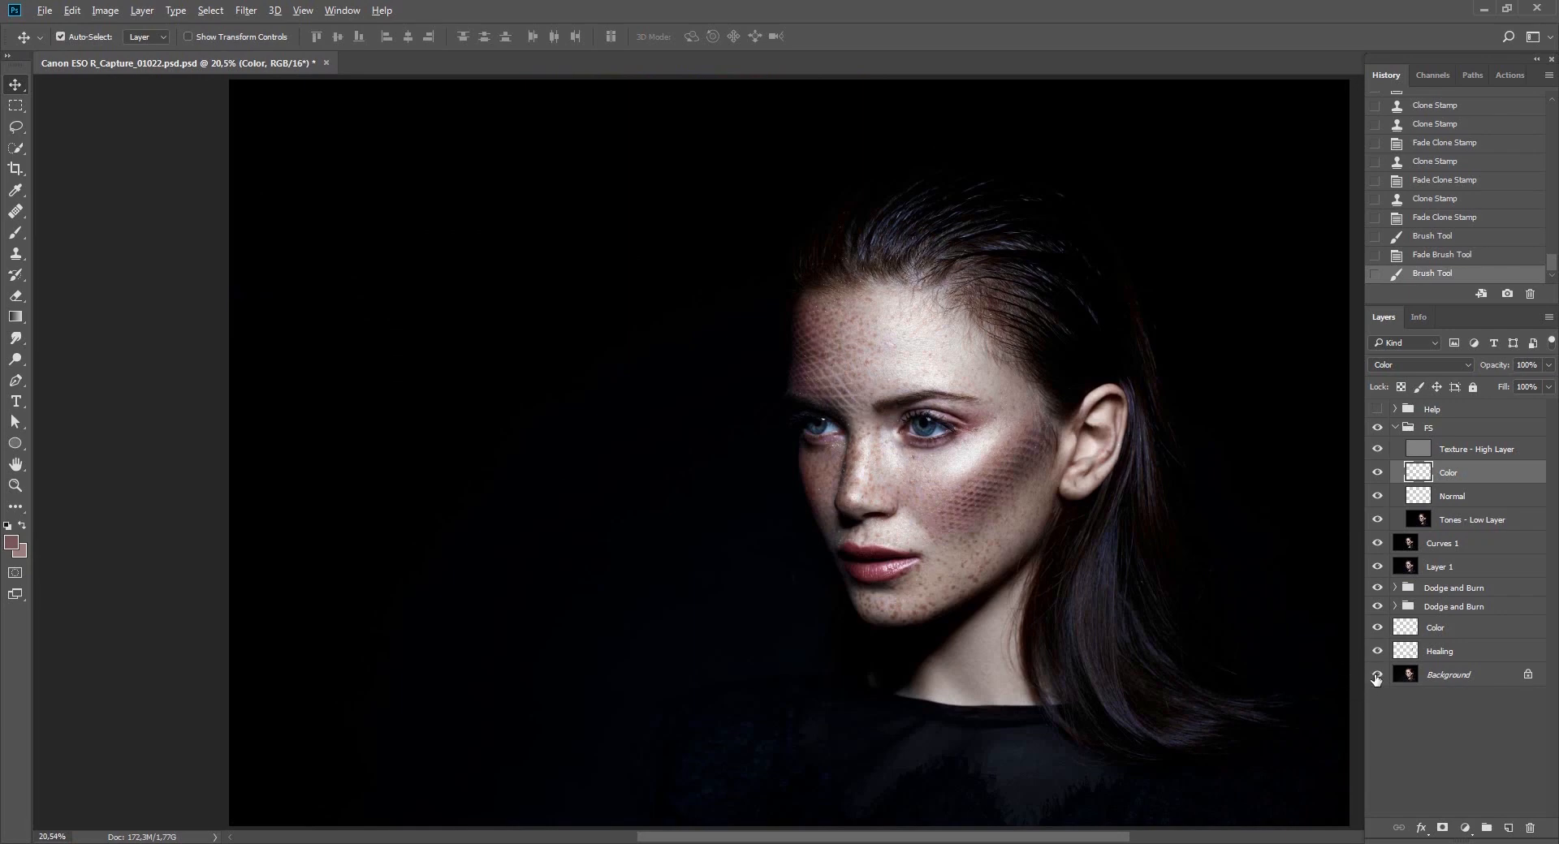
key(ctrl+space)
drag(1153, 542, 1212, 597)
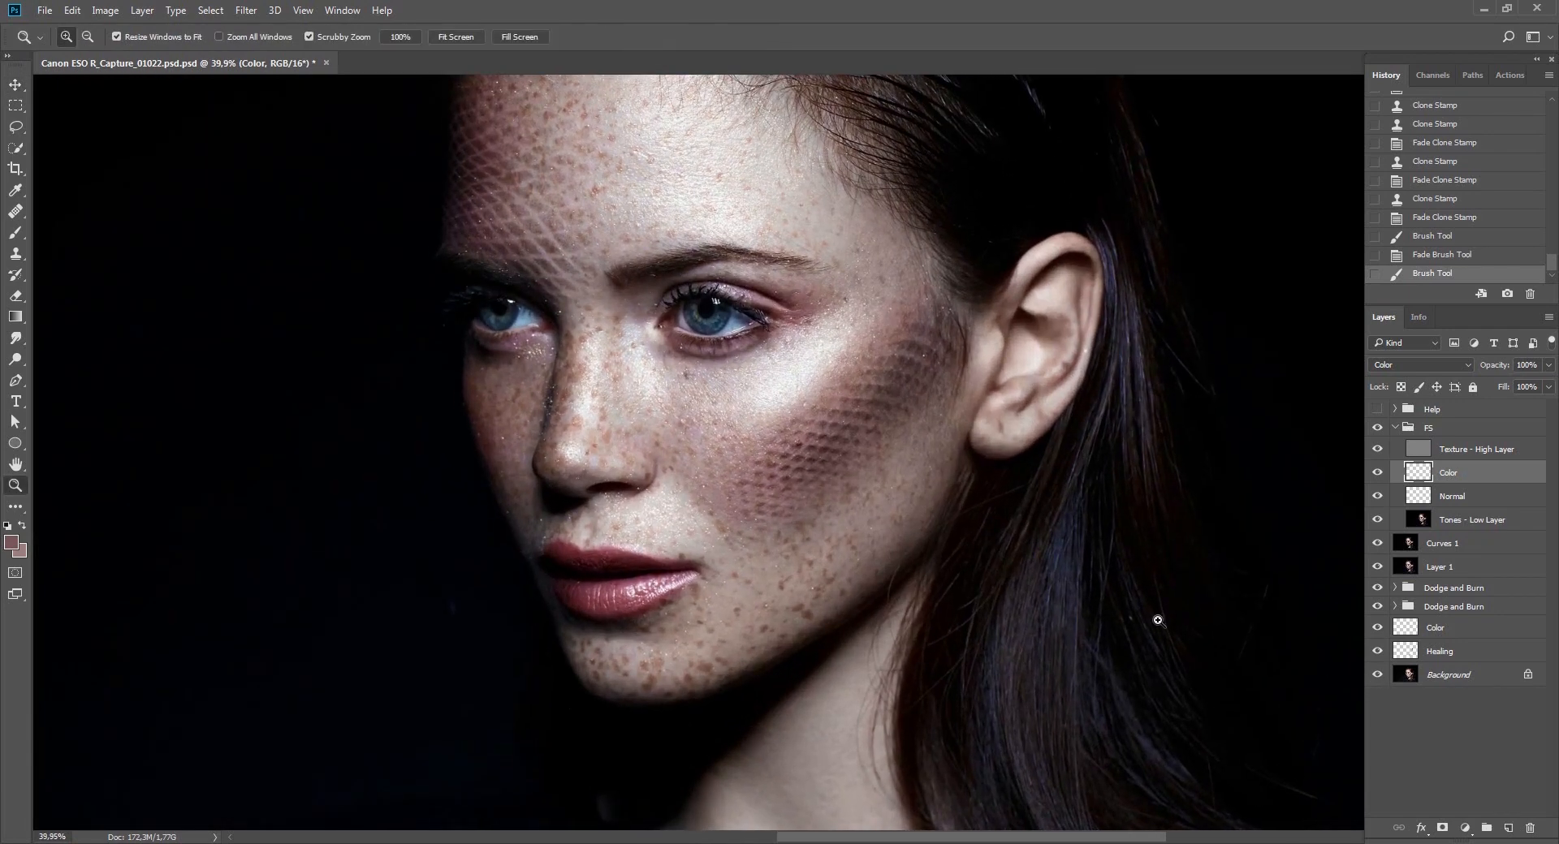
drag(1134, 632, 1077, 601)
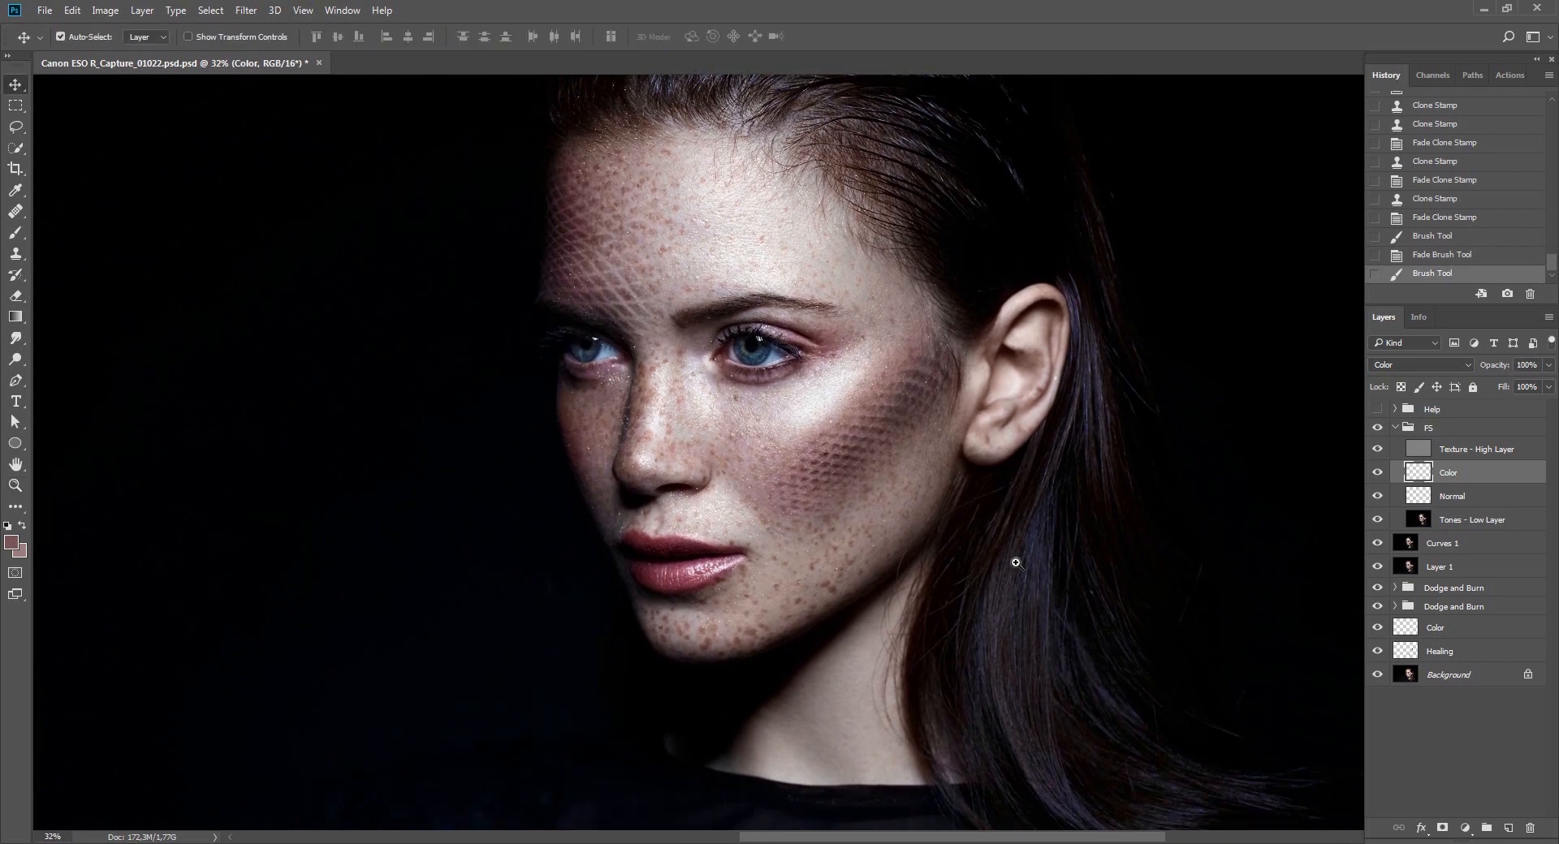
key(ctrl+0)
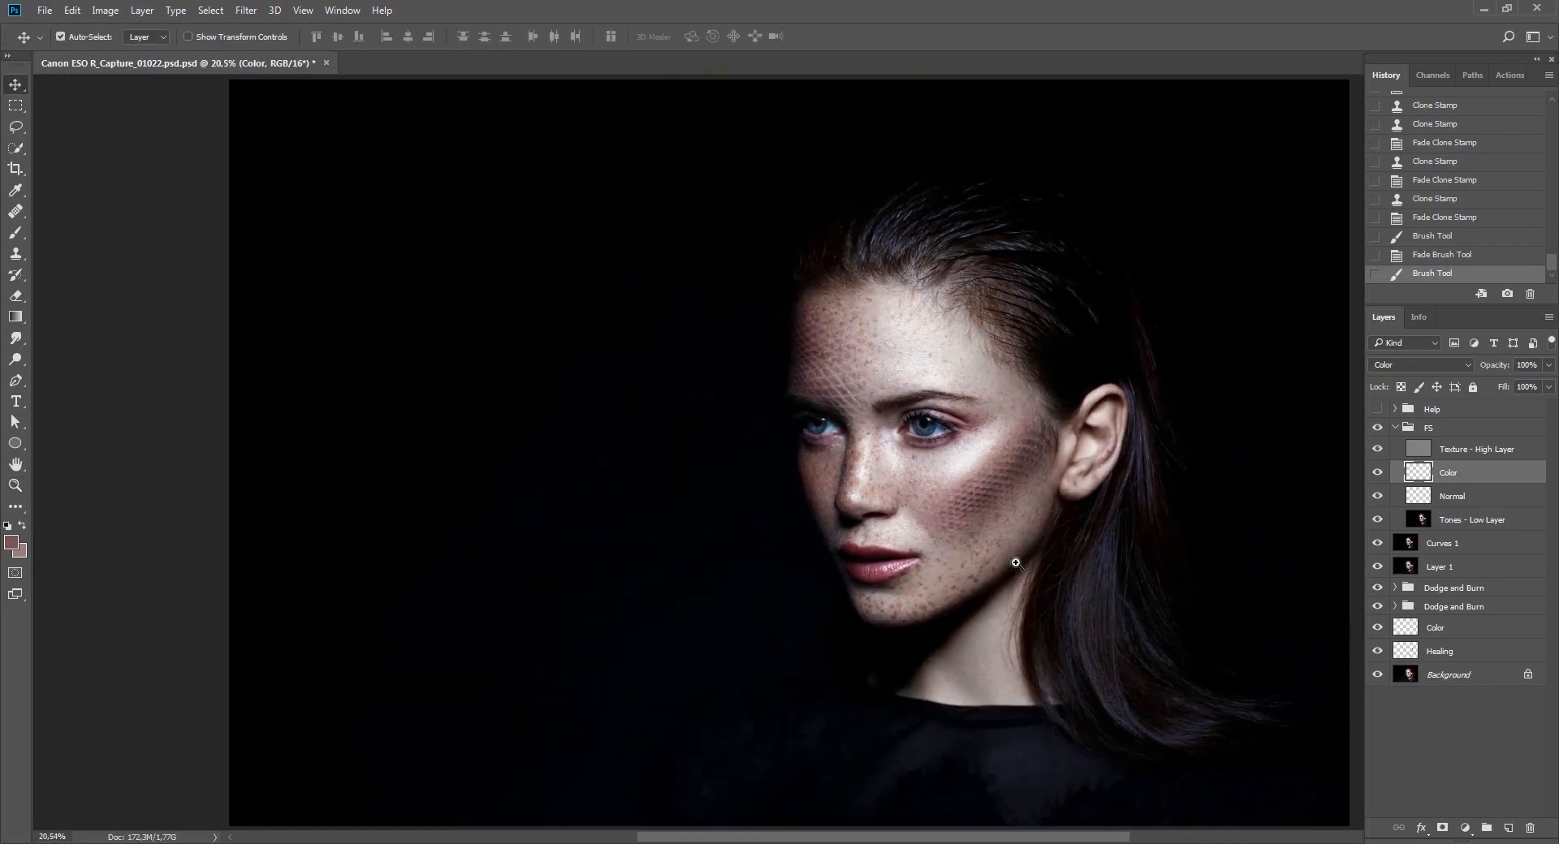
alt+click(1379, 677)
alt+click(1379, 677)
alt+click(1379, 677)
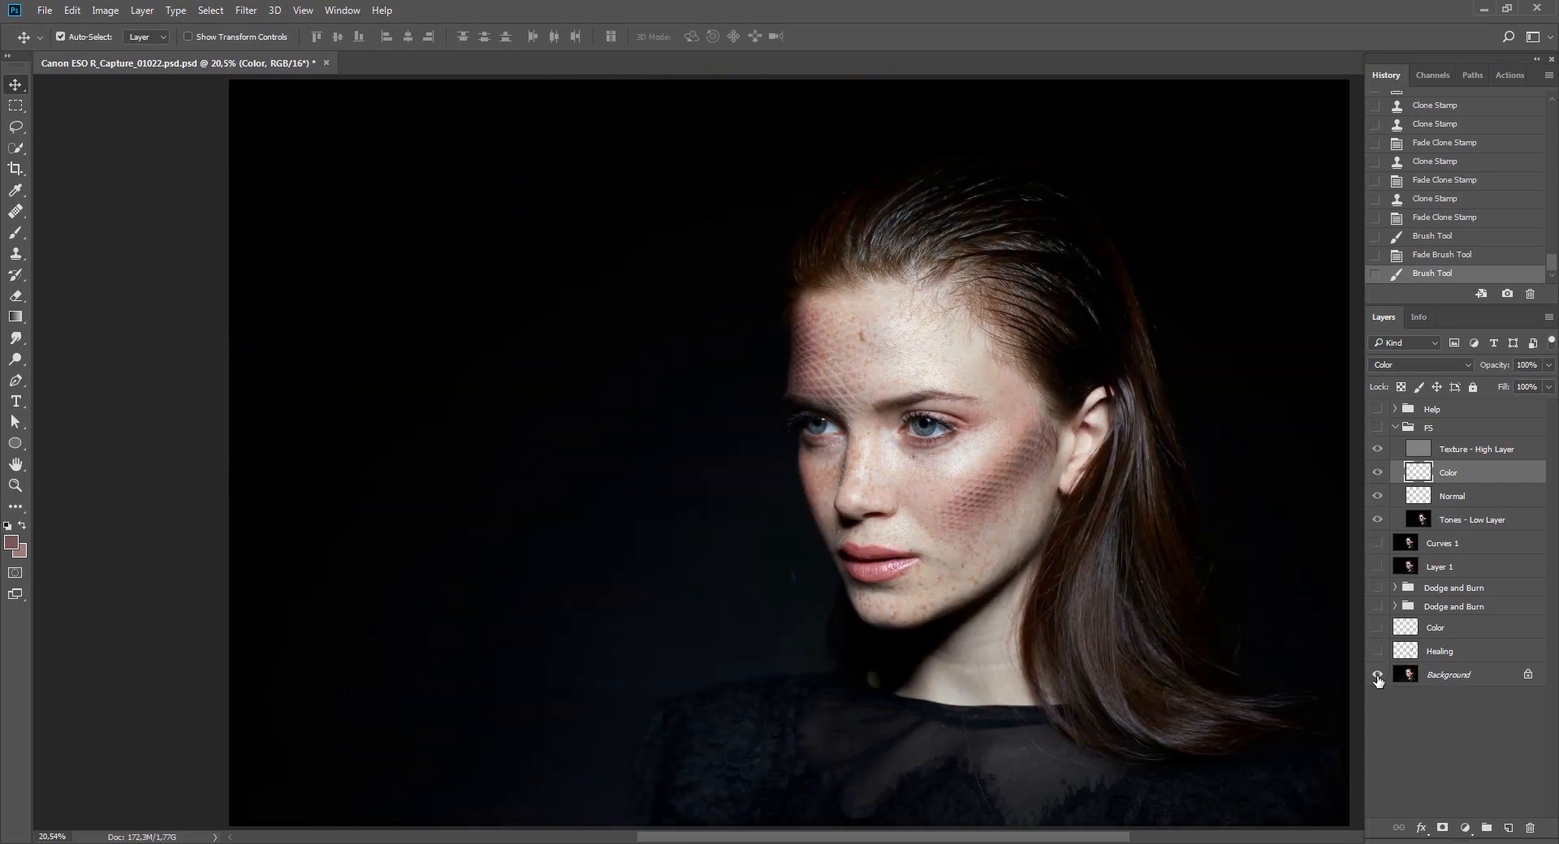
alt+click(1379, 677)
Compare the face with the FS group hidden and shown, leaving the group visible.
key(z)
drag(962, 484, 1421, 513)
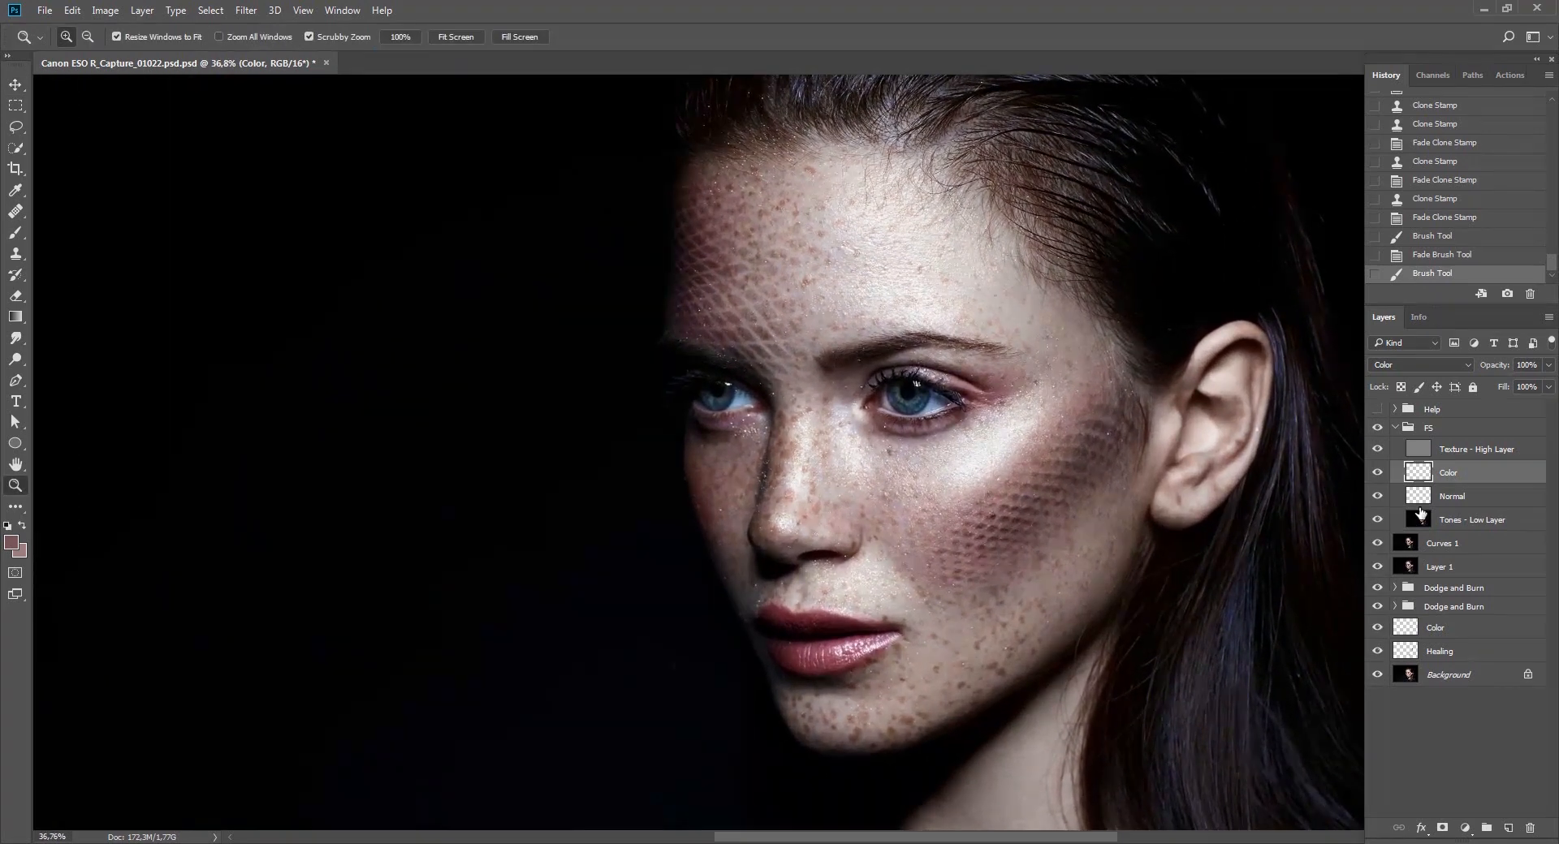
click(1377, 428)
click(1377, 427)
click(1377, 428)
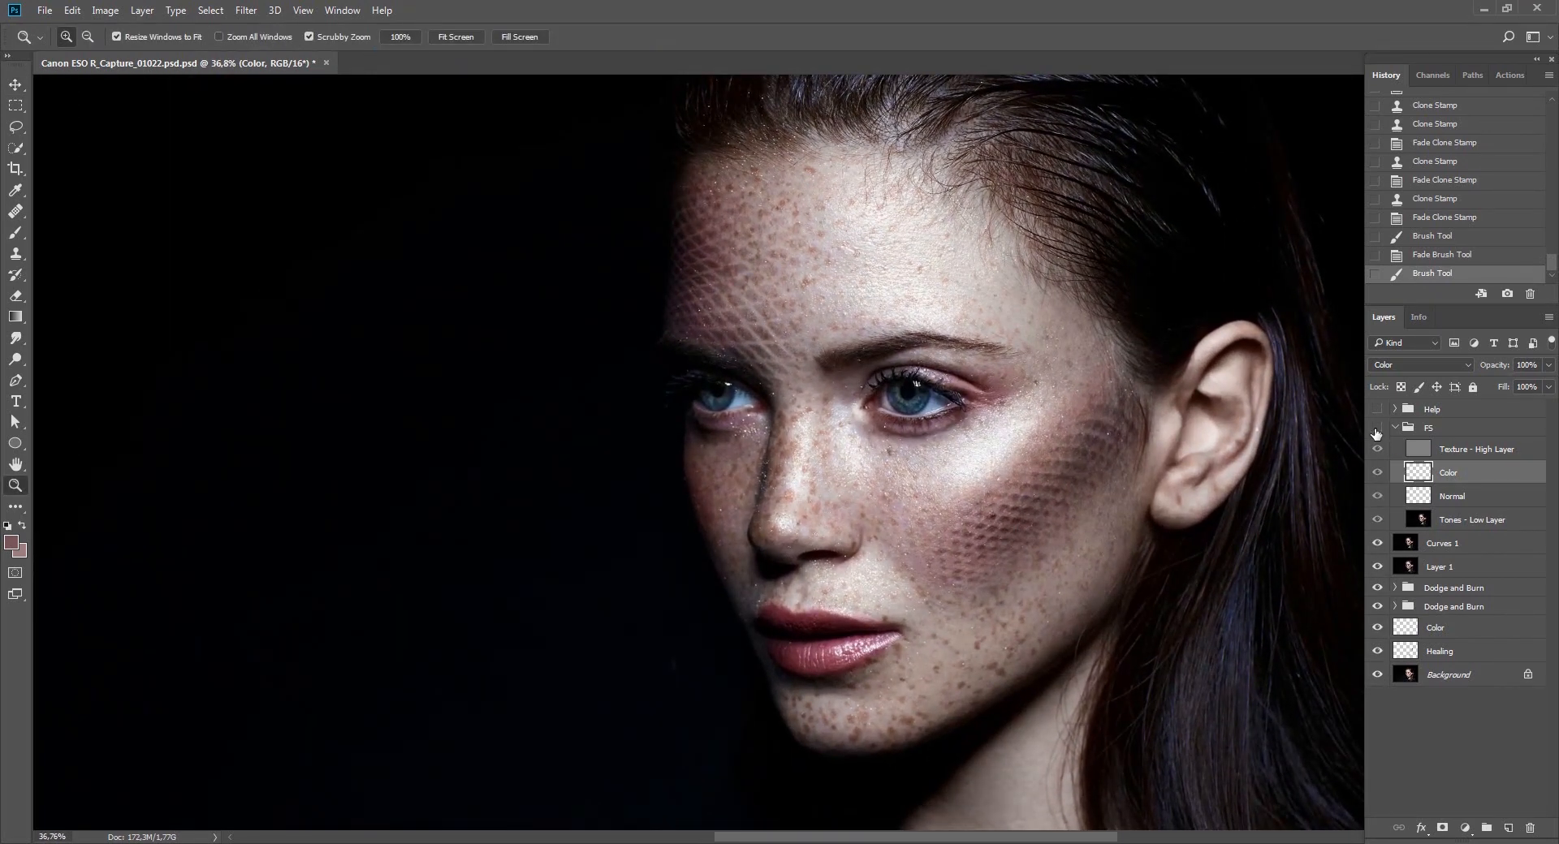
click(1377, 428)
drag(1181, 522, 966, 513)
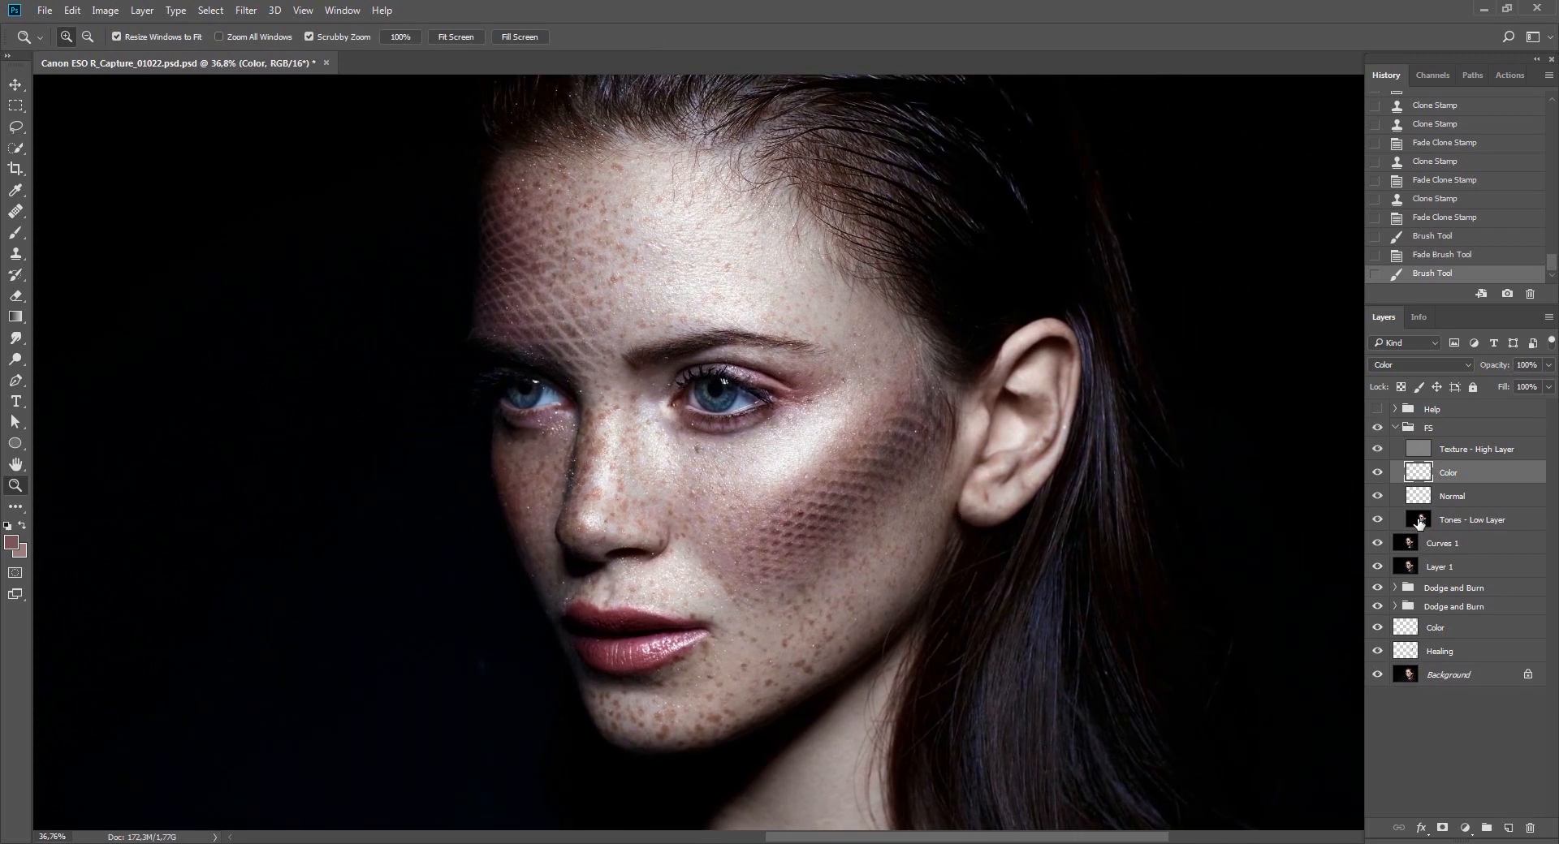
Try a Clone Stamp stroke below the eye on the Texture - High Layer, sampling Current Layer only, and undo it.
click(1460, 449)
key(s)
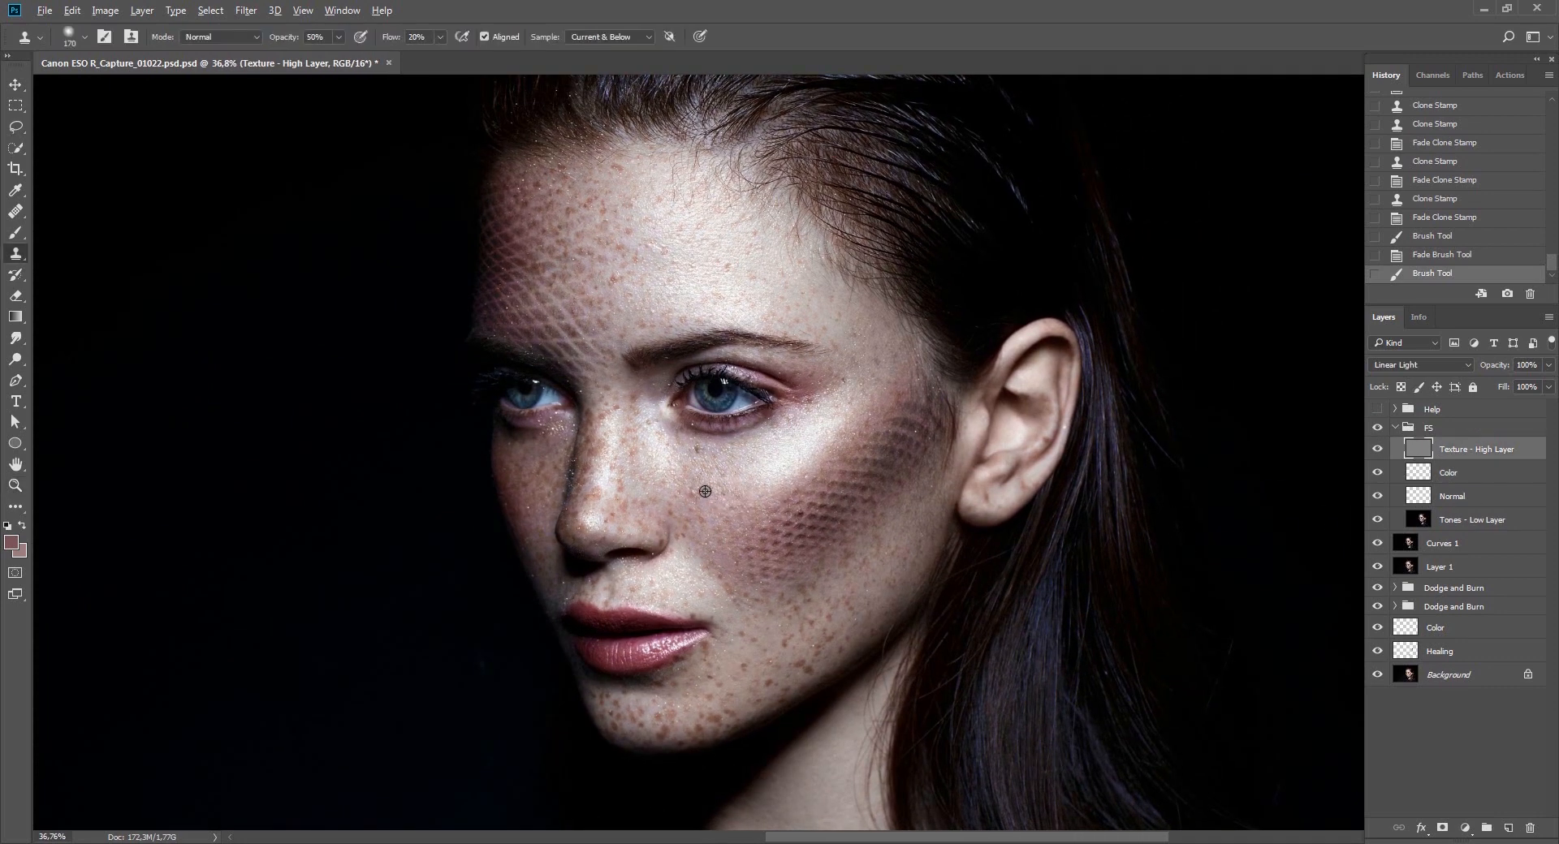
click(609, 36)
click(605, 40)
alt+right_click(671, 456)
alt+click(690, 471)
drag(694, 448, 778, 438)
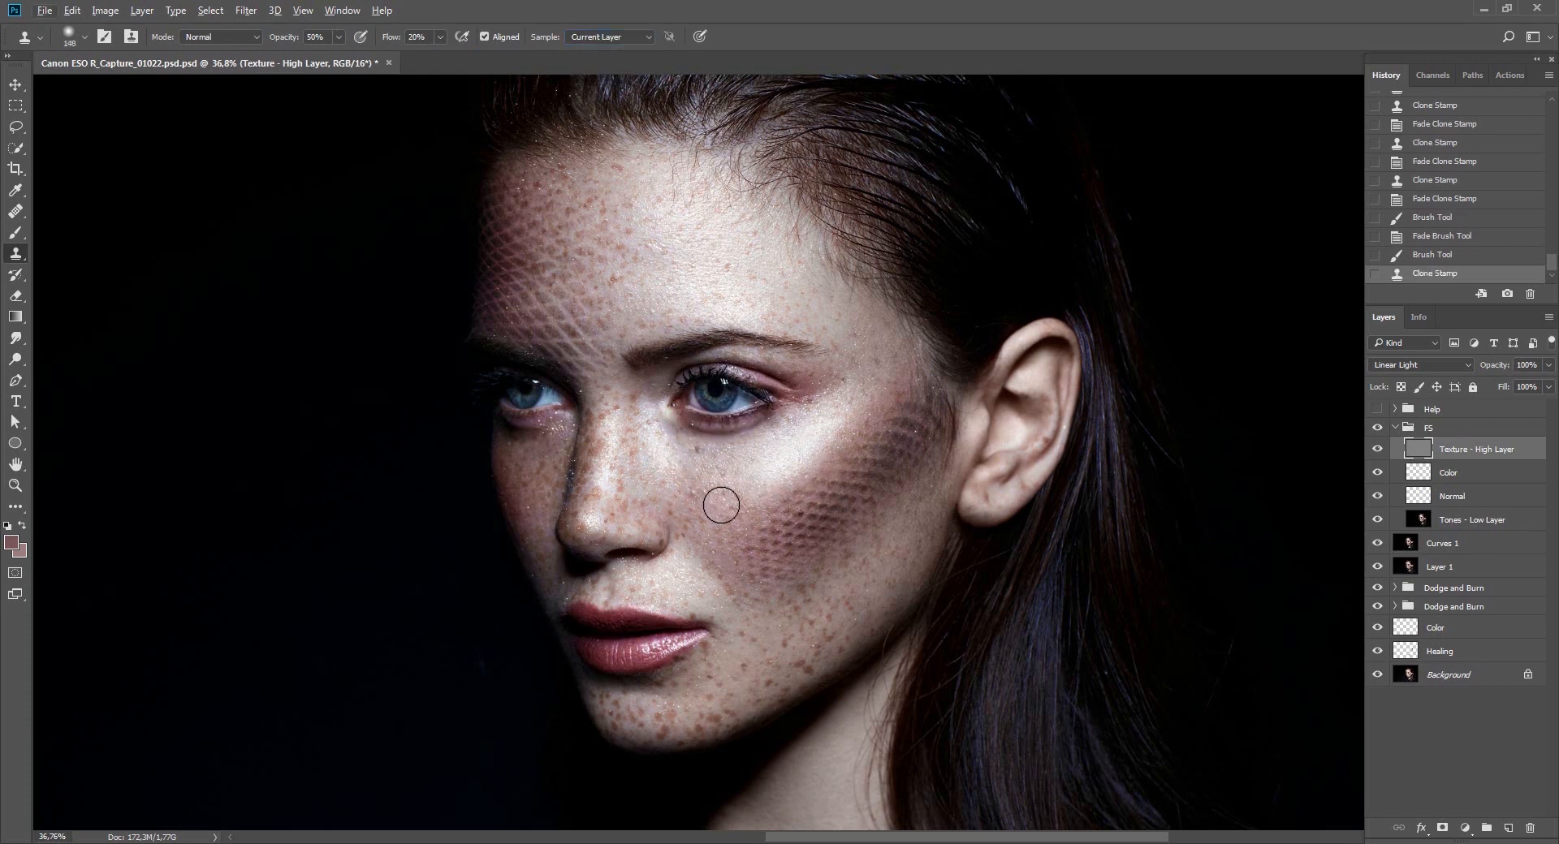
key(ctrl+z)
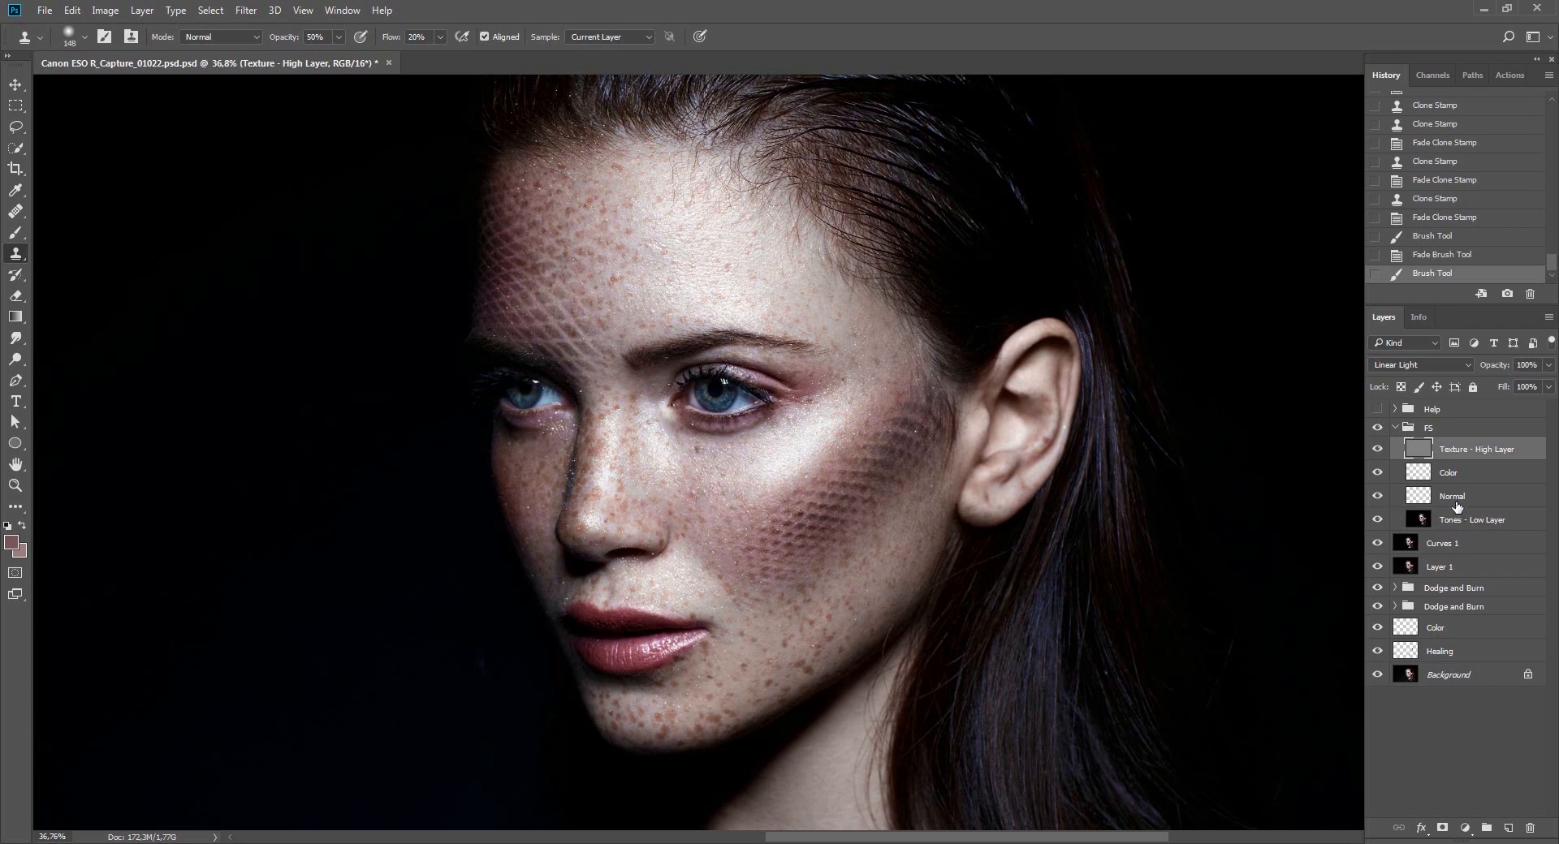
On the Normal layer, clone skin tones below the eye with 50% flow and Current & Below sampling, fading the last stroke to 20%.
click(1456, 500)
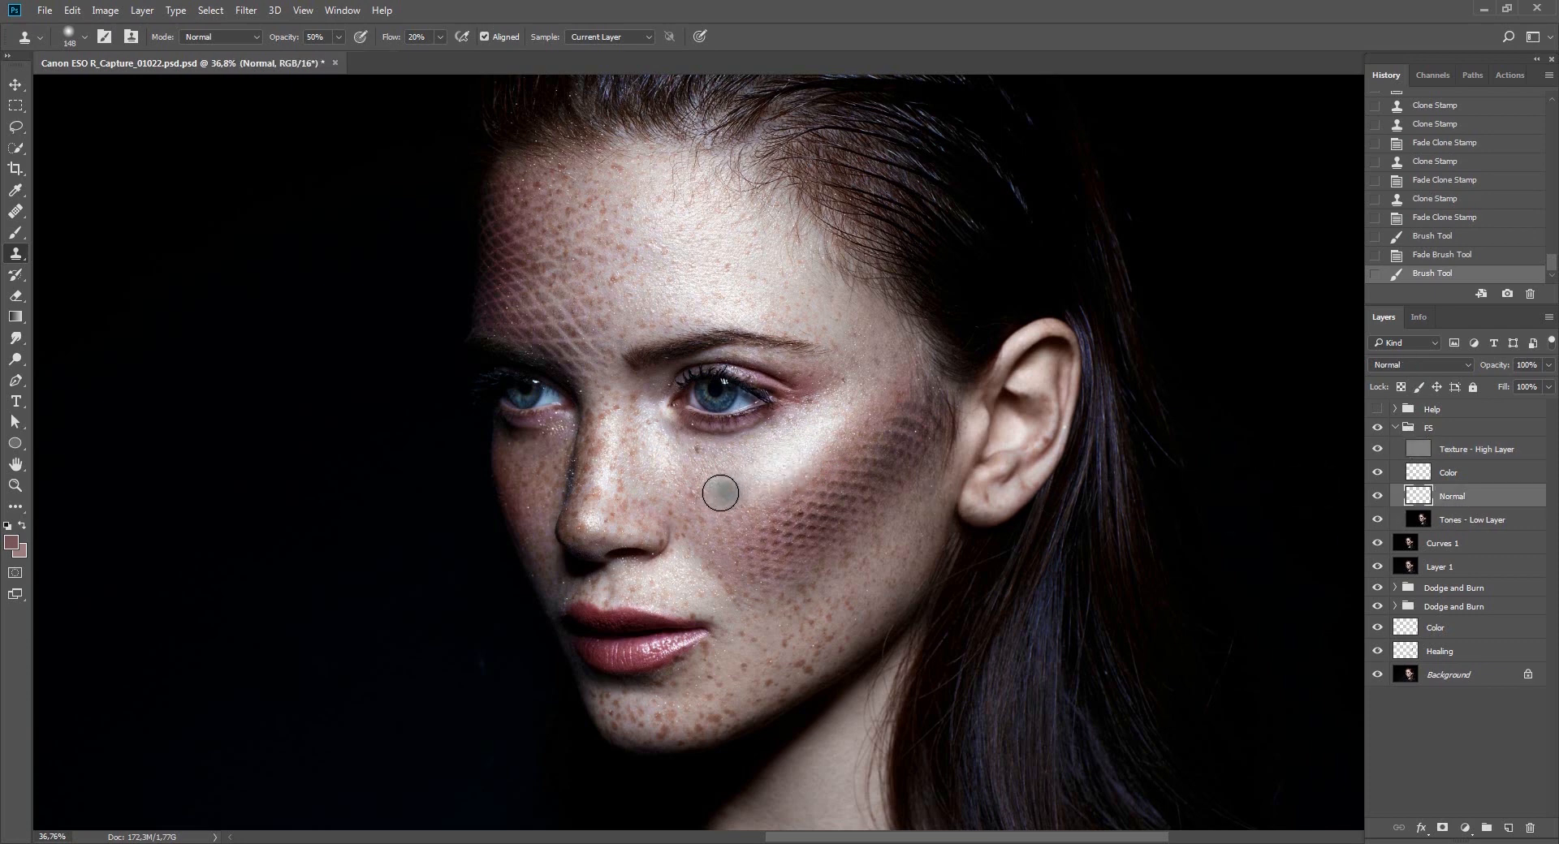
key(shift+5)
drag(710, 441, 823, 439)
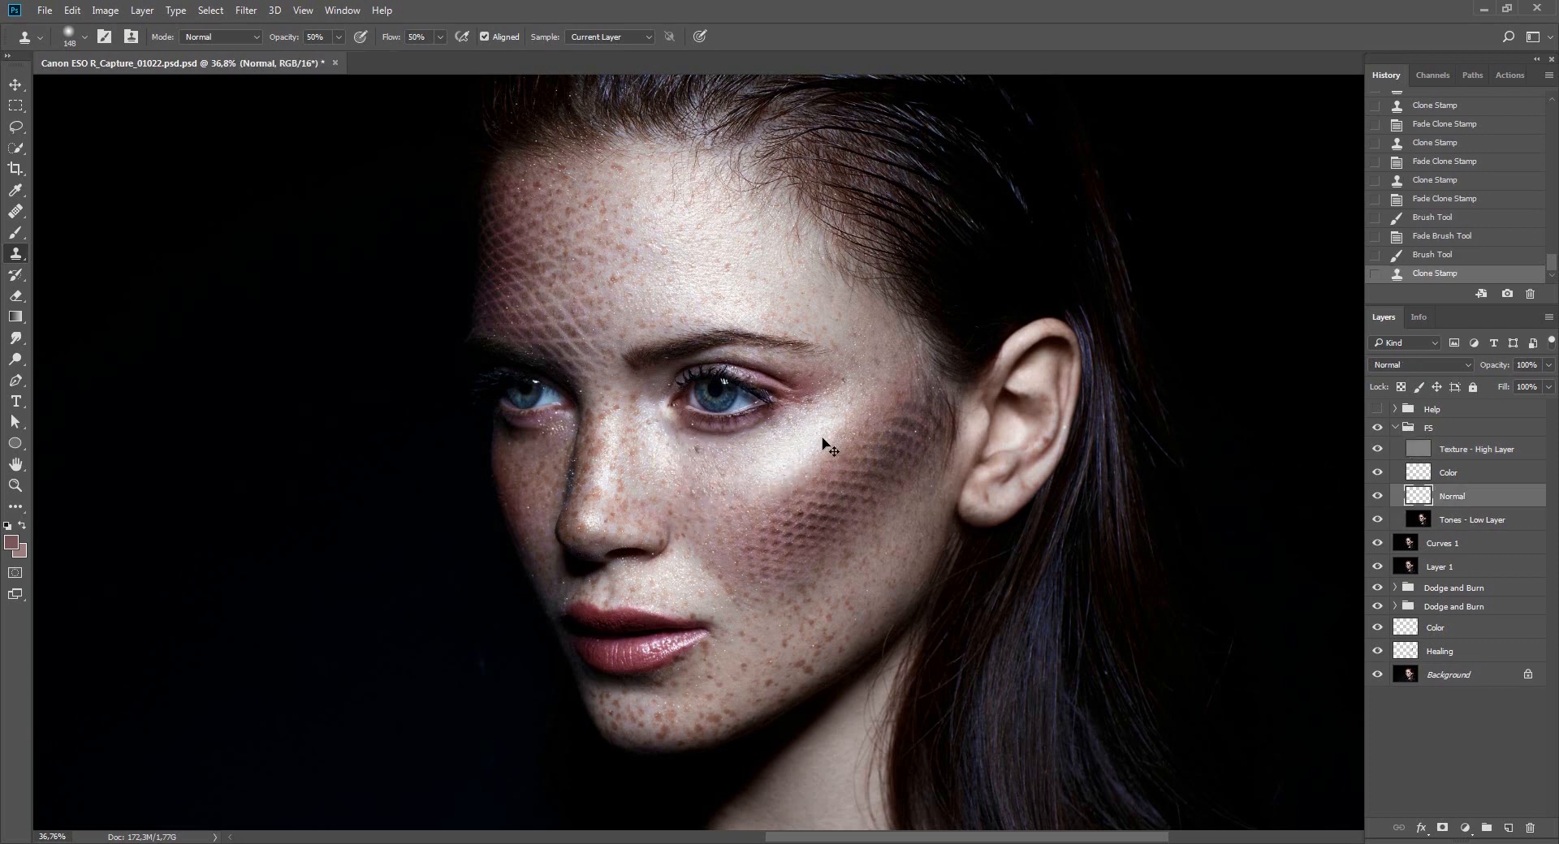
click(601, 37)
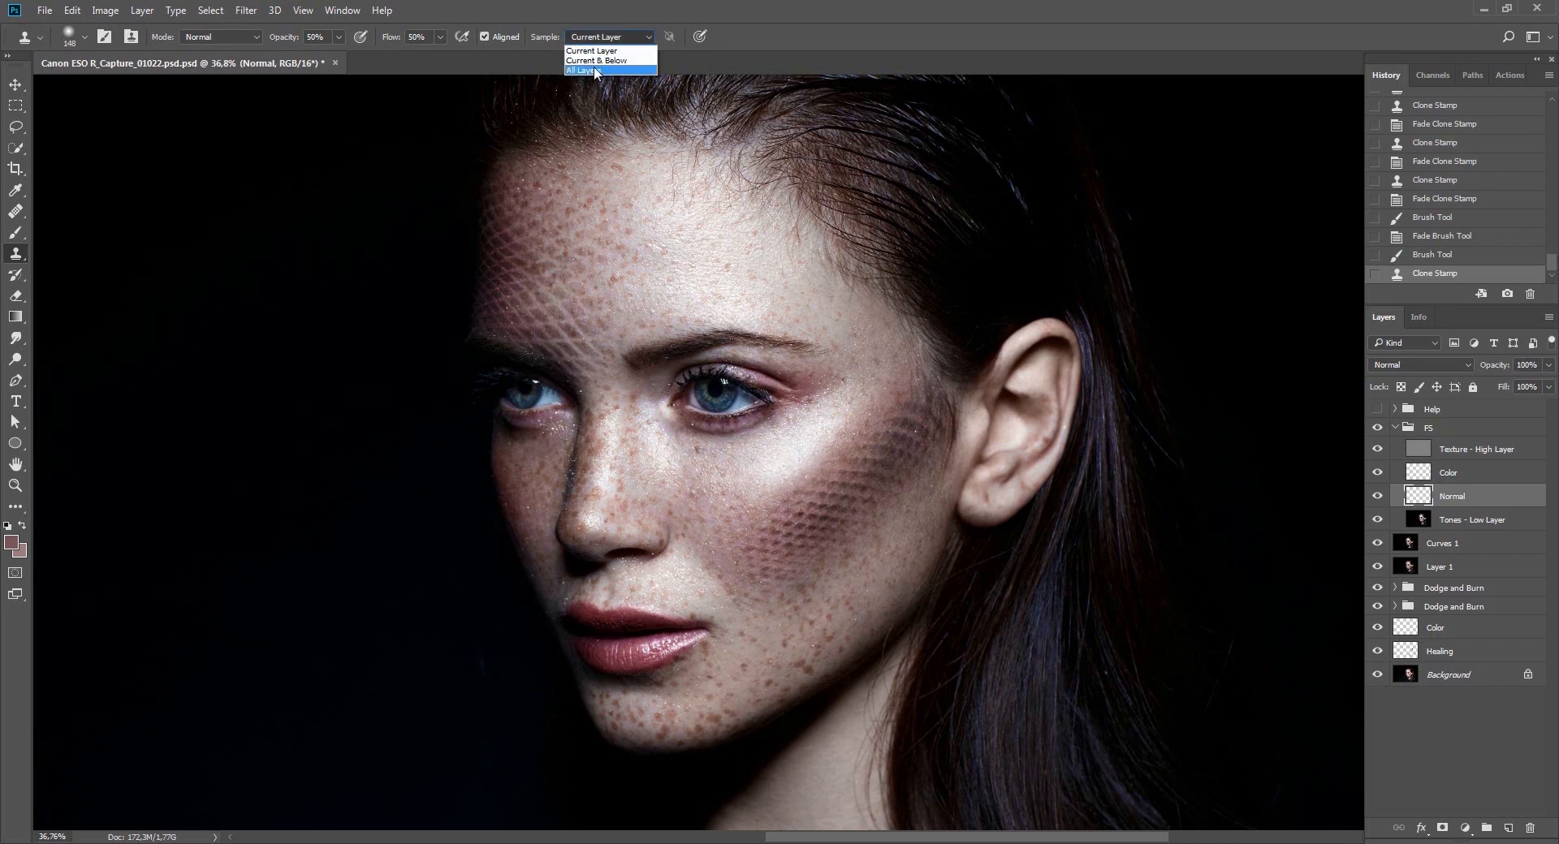
click(600, 60)
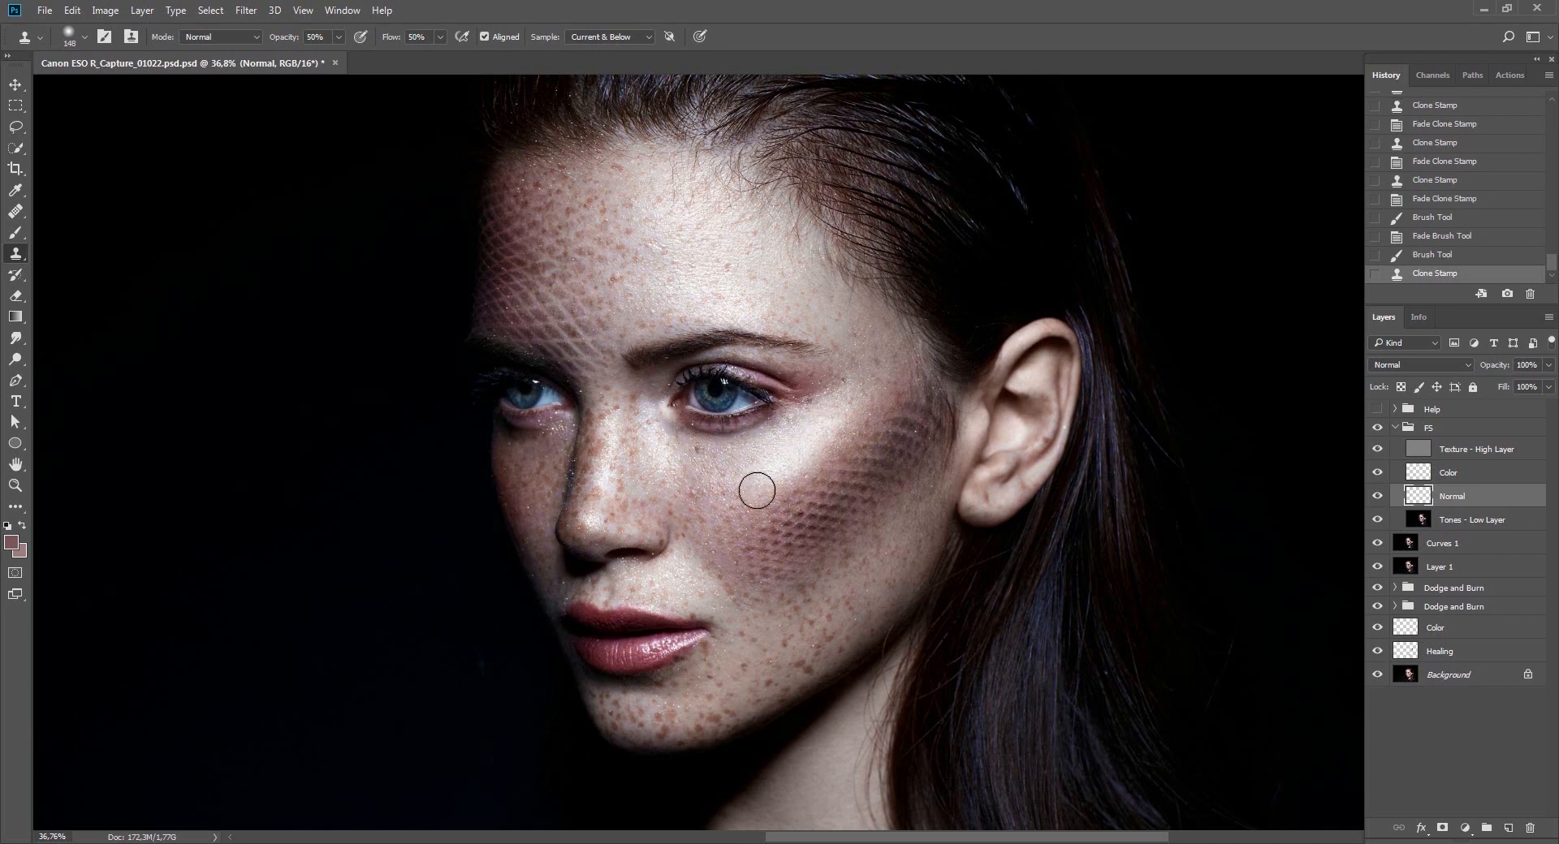
click(737, 468)
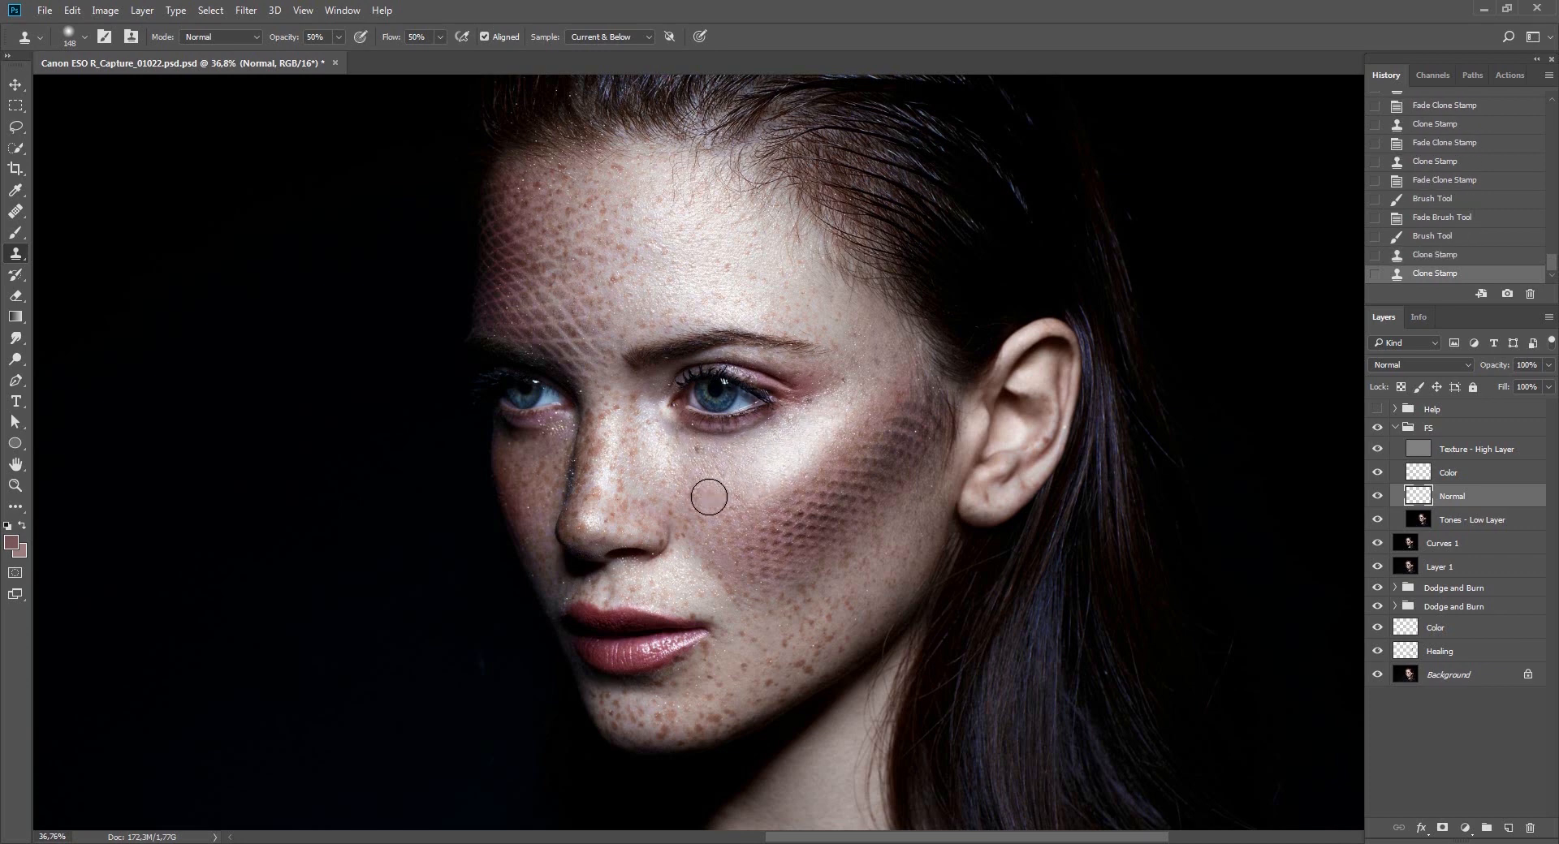
key(ctrl+shift+f)
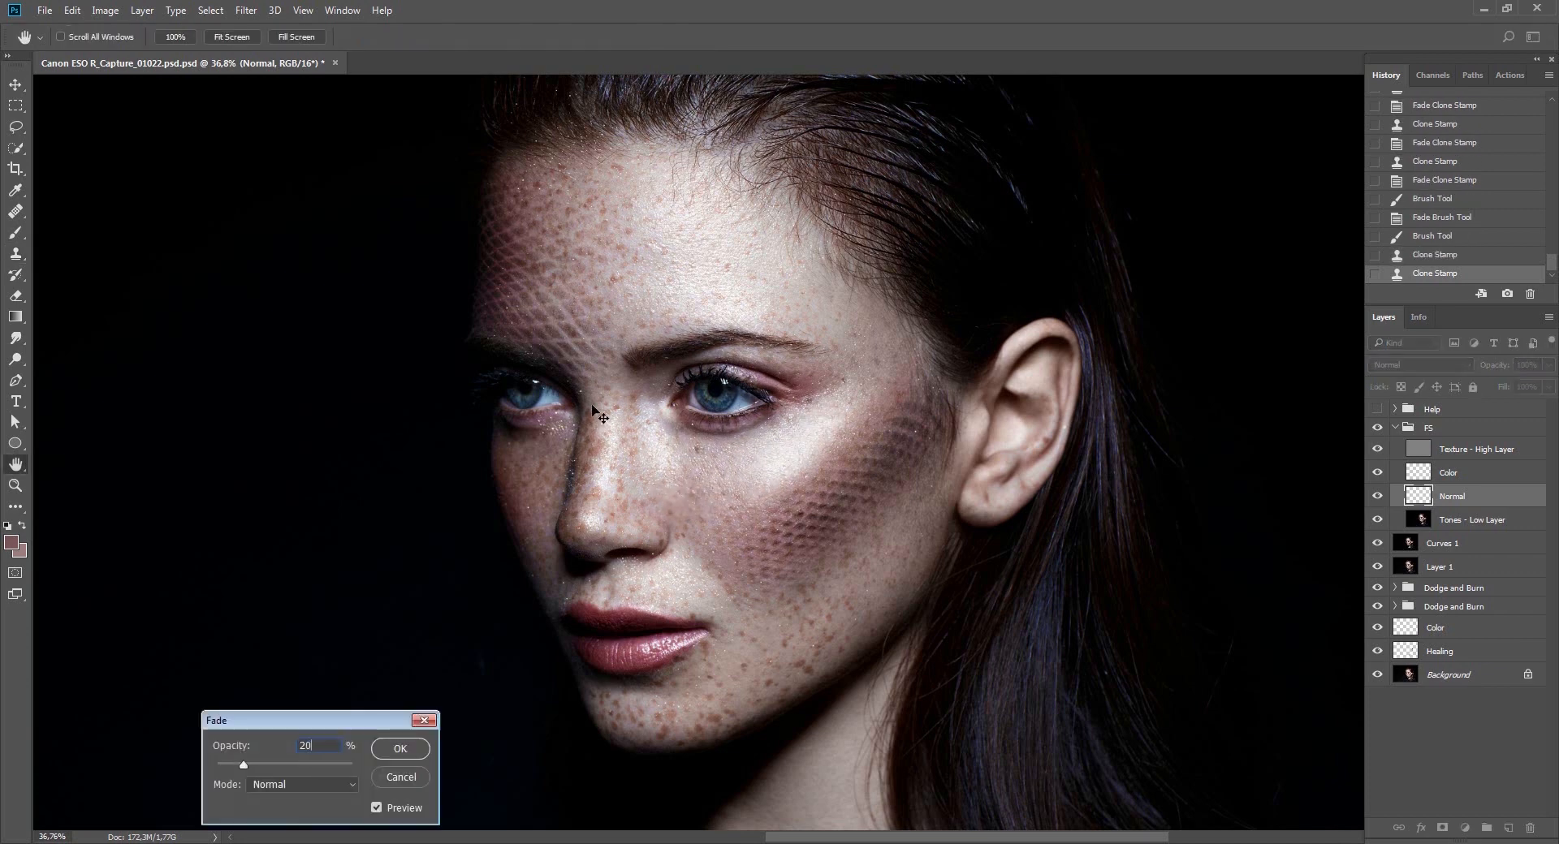
text(20)
key(Return)
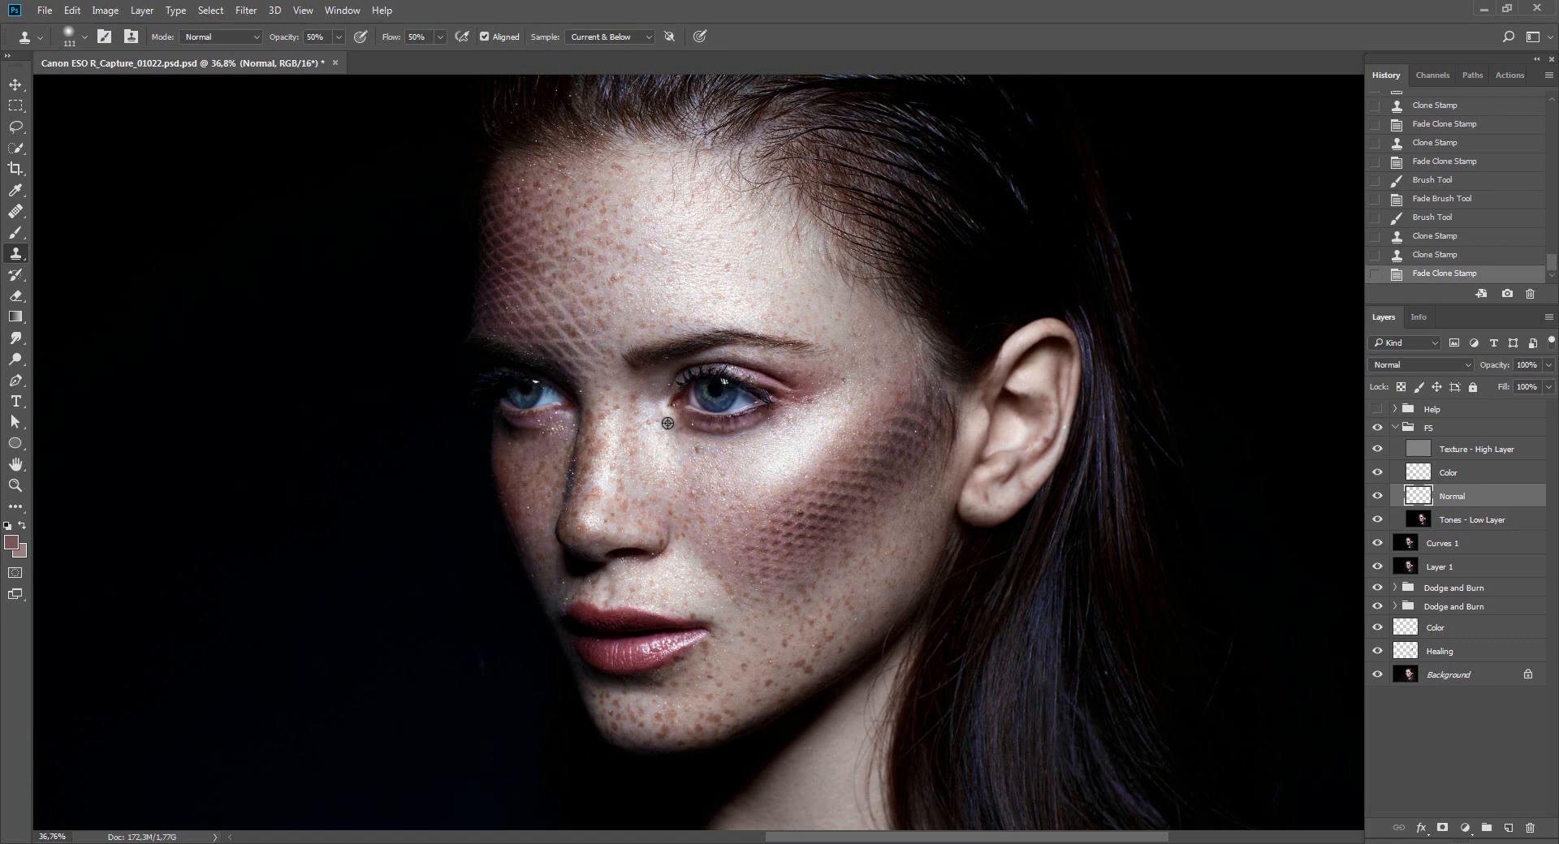
Clone over the skin beside the nose with a smaller stamp and fade the stroke at 50%.
click(663, 481)
key(ctrl+shift+f)
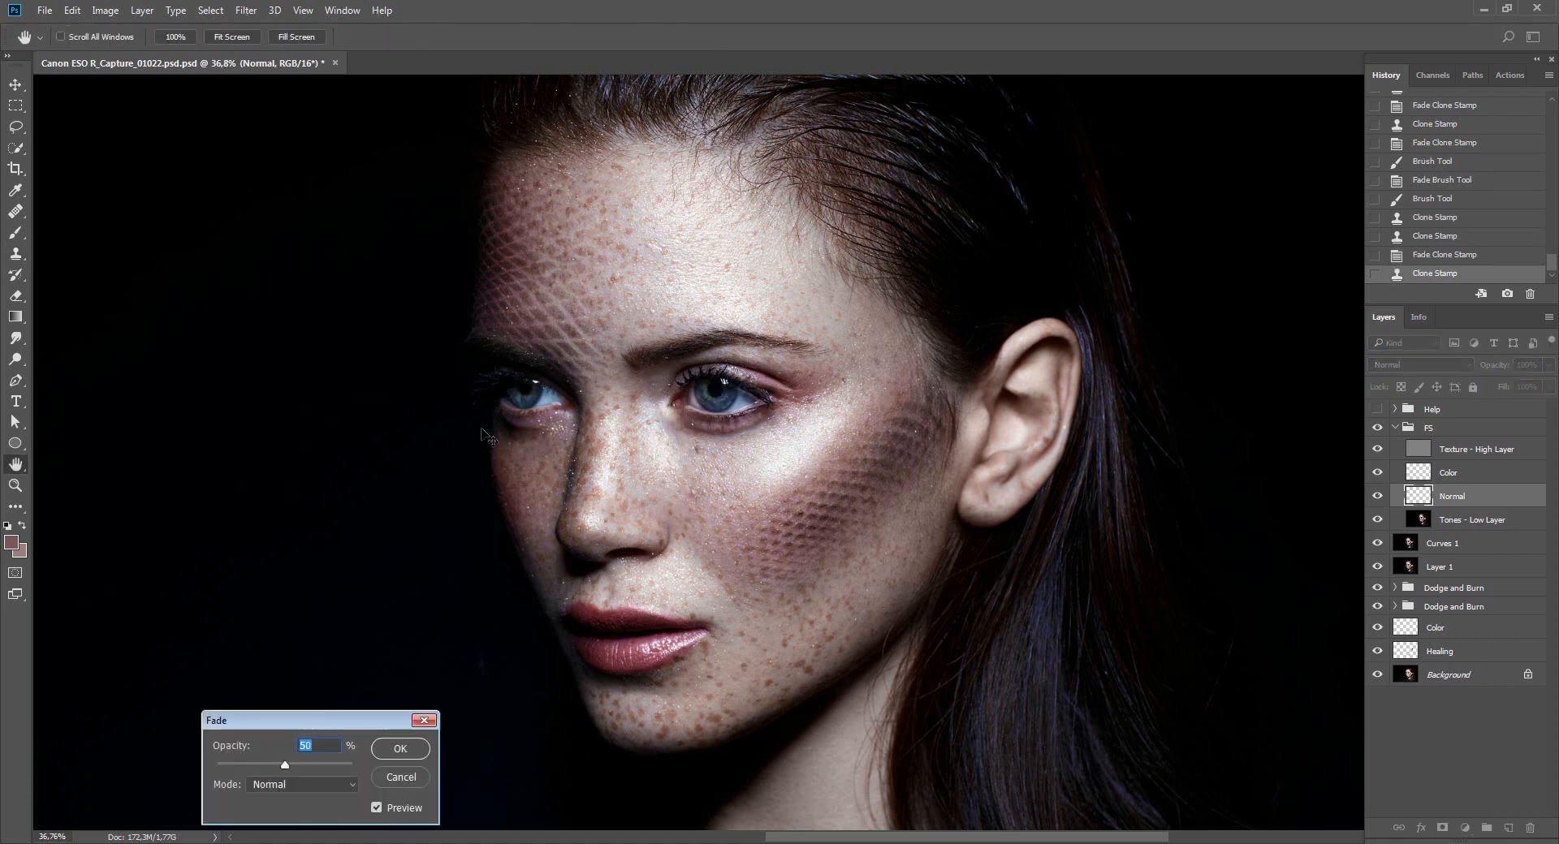
key(Return)
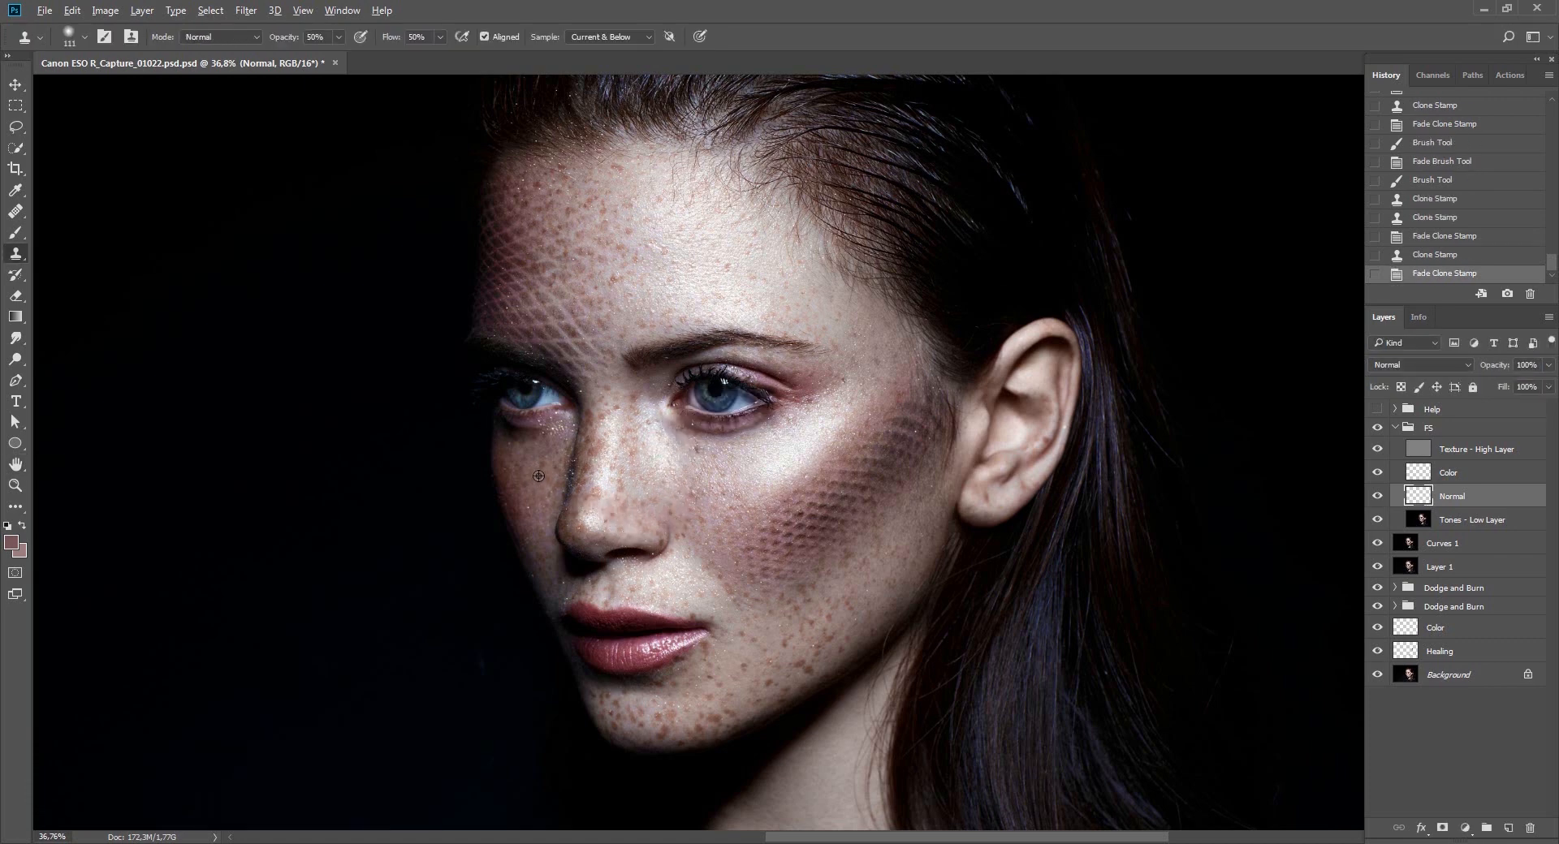
Clone the shadowed skin below the far eye and fade the stroke to 30%.
mouse_move(544, 468)
mouse_down()
mouse_move(524, 466)
mouse_move(540, 425)
mouse_move(539, 453)
mouse_move(592, 410)
mouse_move(605, 426)
mouse_up()
key(ctrl+shift+f)
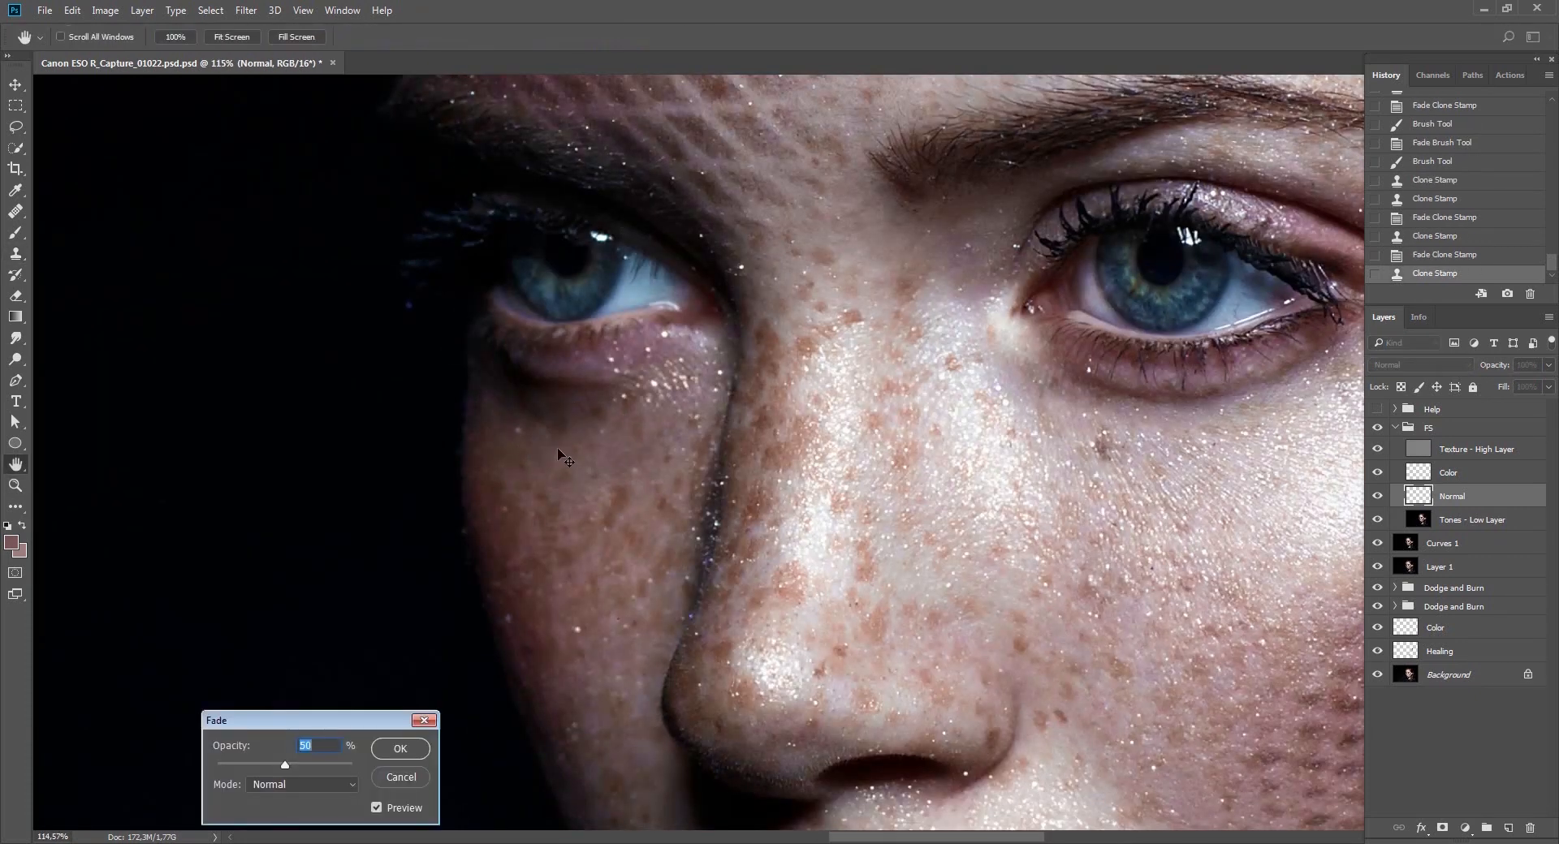
text(30)
key(Return)
Clone over the upper cheek below the near eye's inner corner and fade the stroke to 30%.
key(ctrl+0)
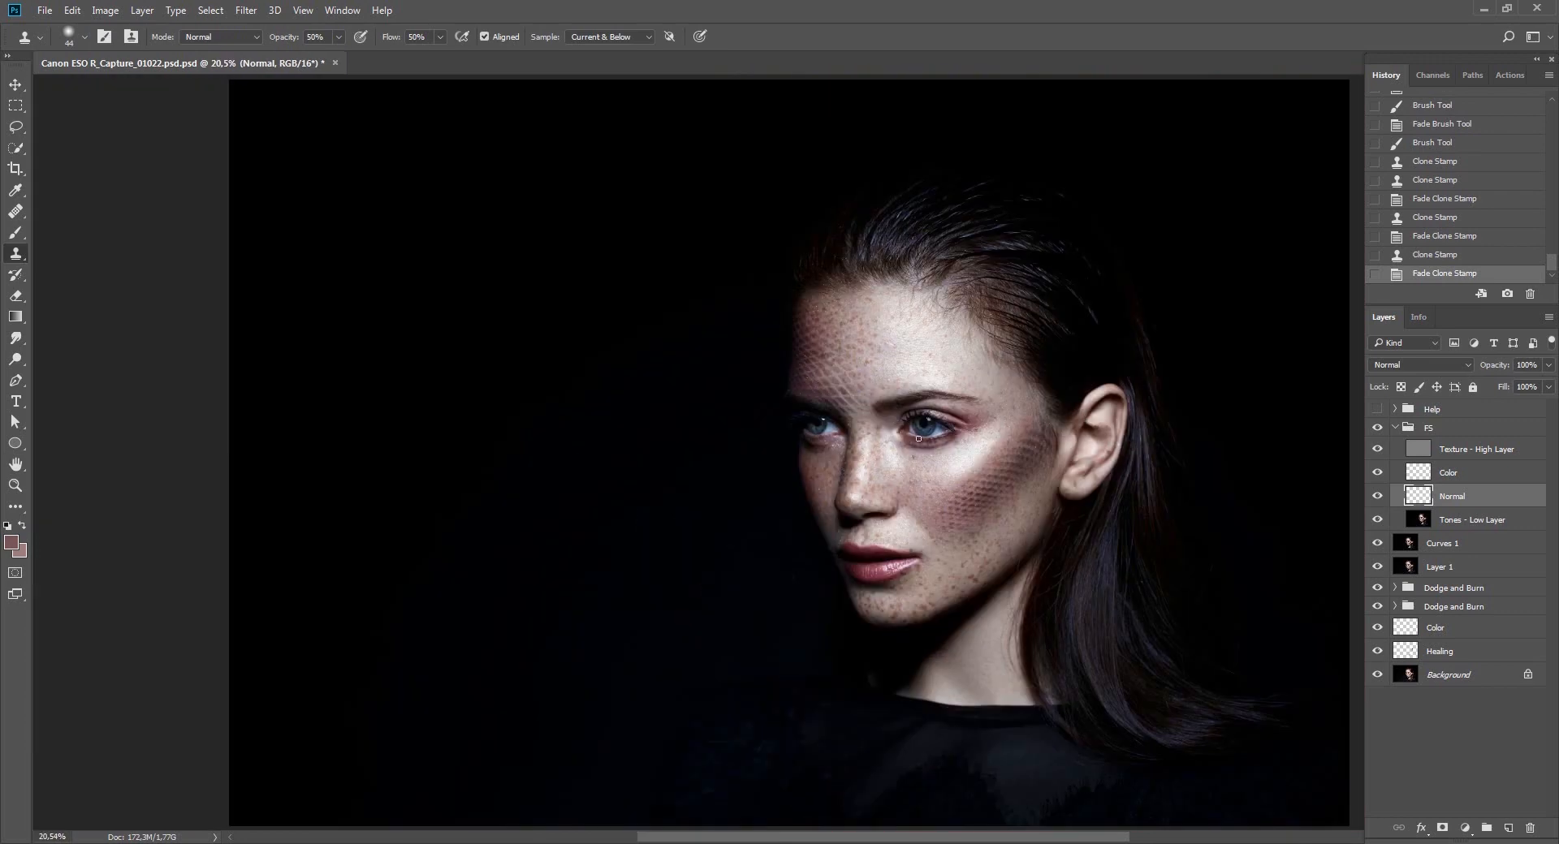
drag(956, 460, 1007, 462)
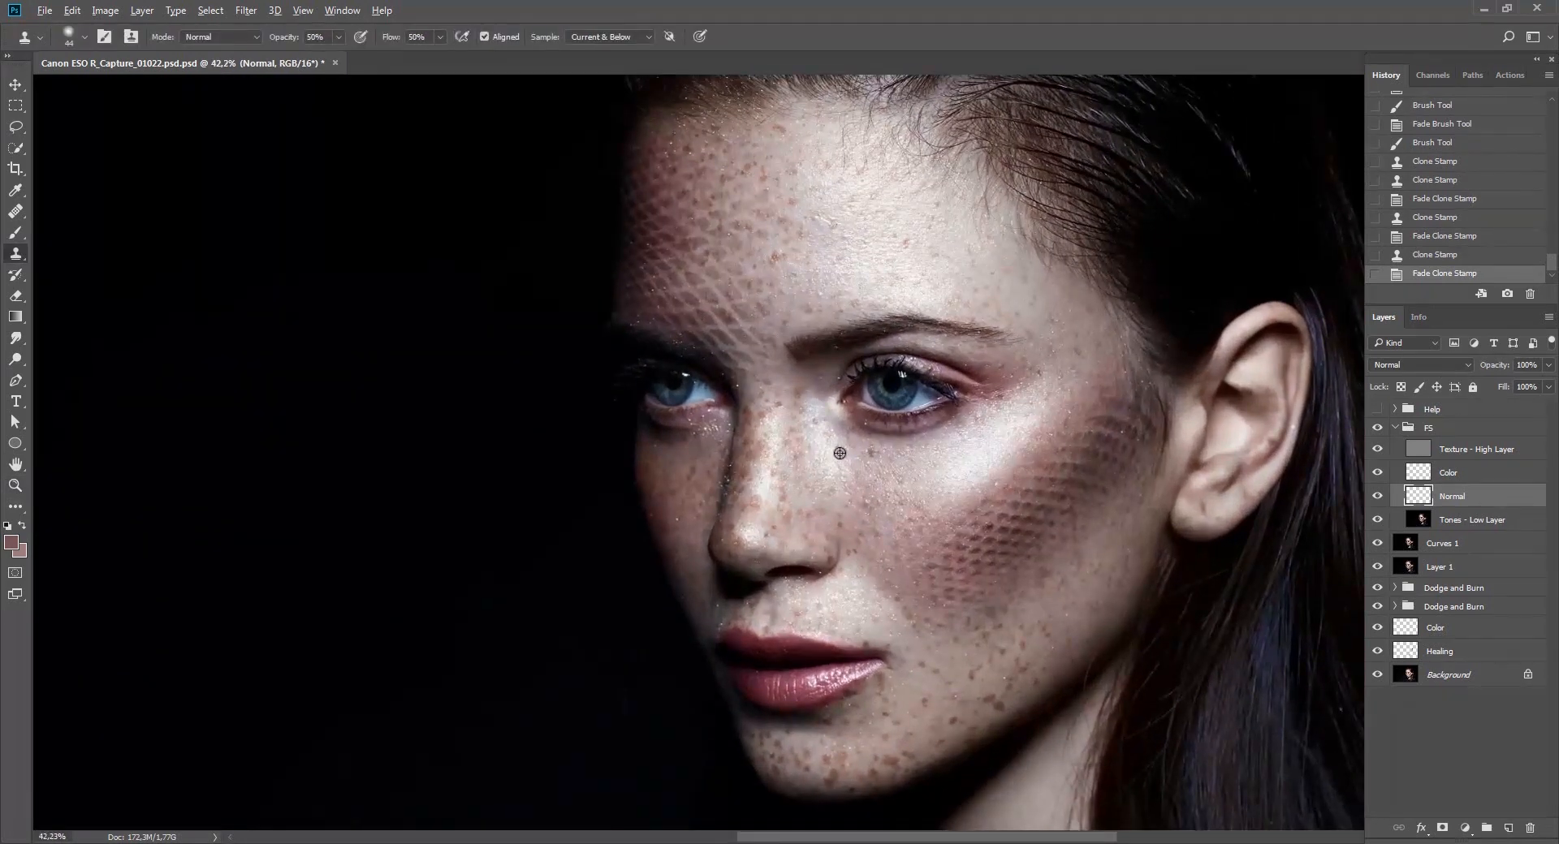
click(857, 477)
key(ctrl+shift+f)
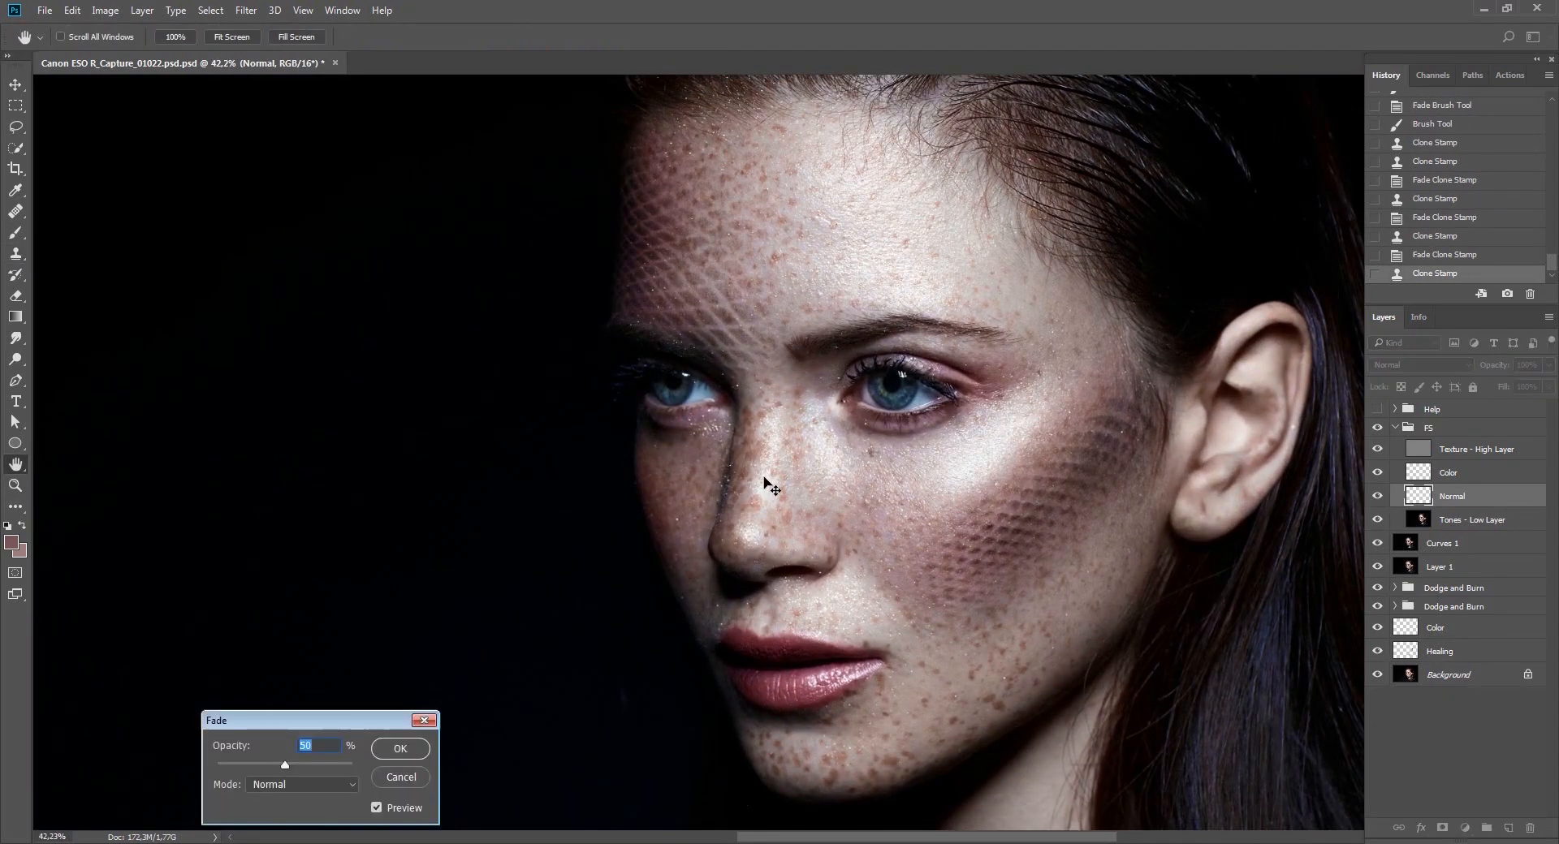
text(30)
key(Return)
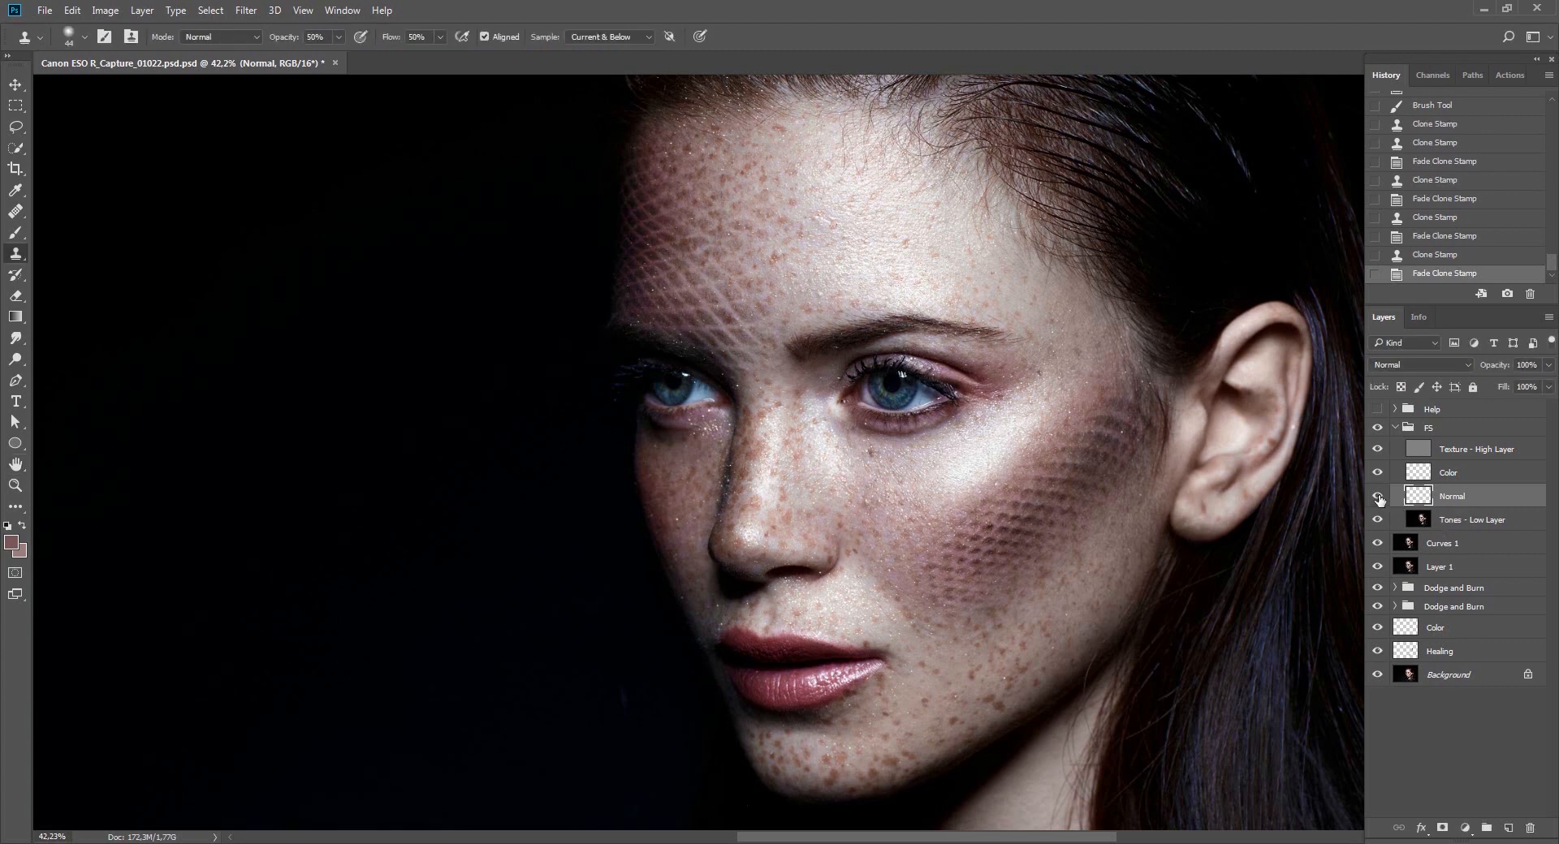
Compare the portrait with the FS group hidden and shown, close up and from further out, leaving the group visible.
click(1374, 430)
click(1377, 429)
click(1378, 430)
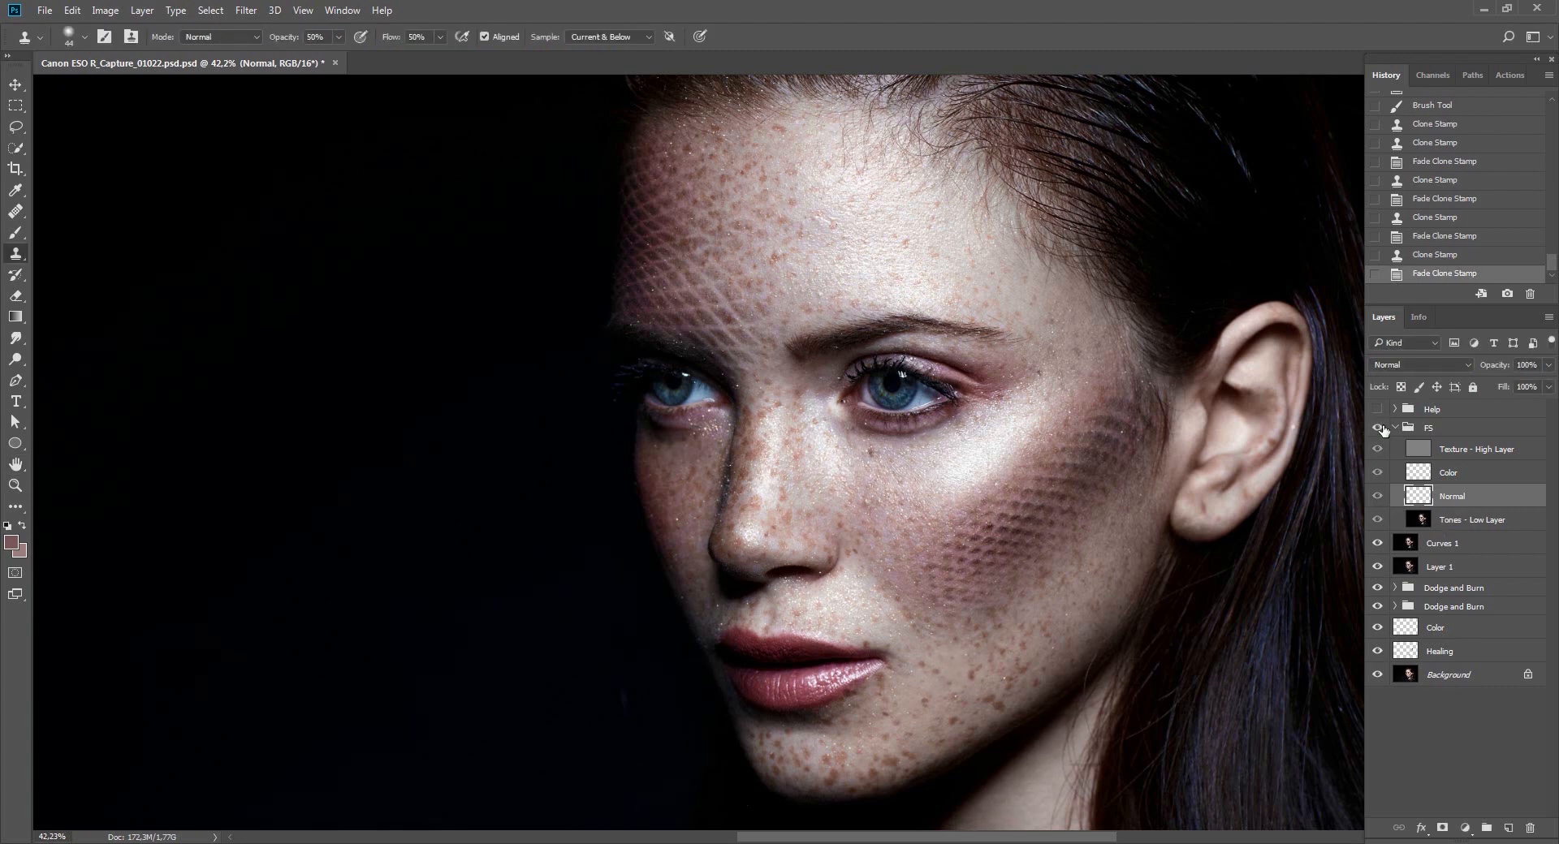
click(1378, 429)
key(ctrl+space)
drag(1170, 483, 1010, 510)
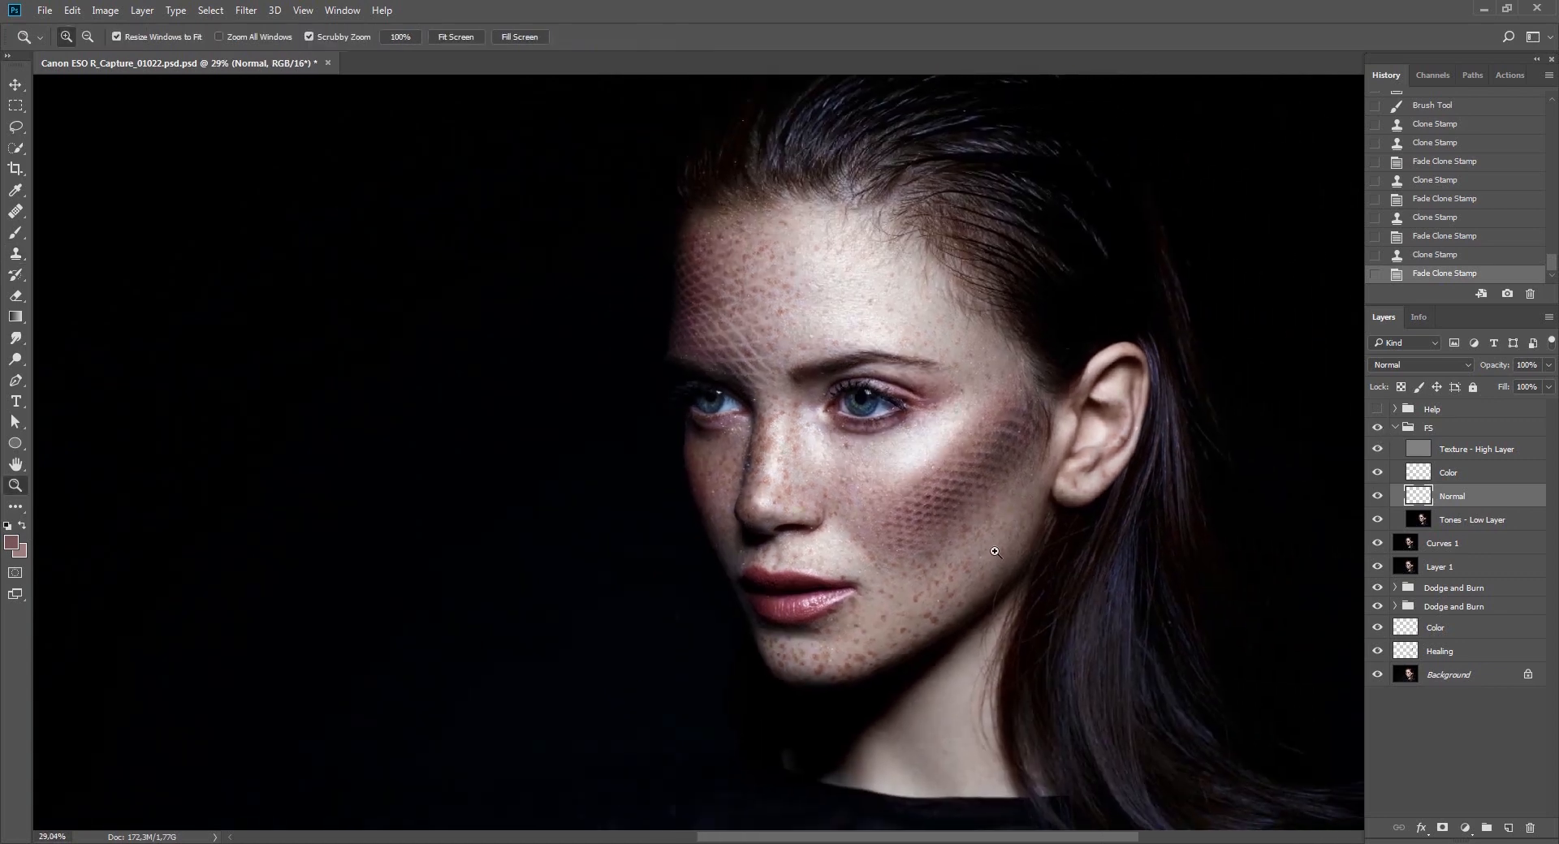
alt+right_click(976, 550)
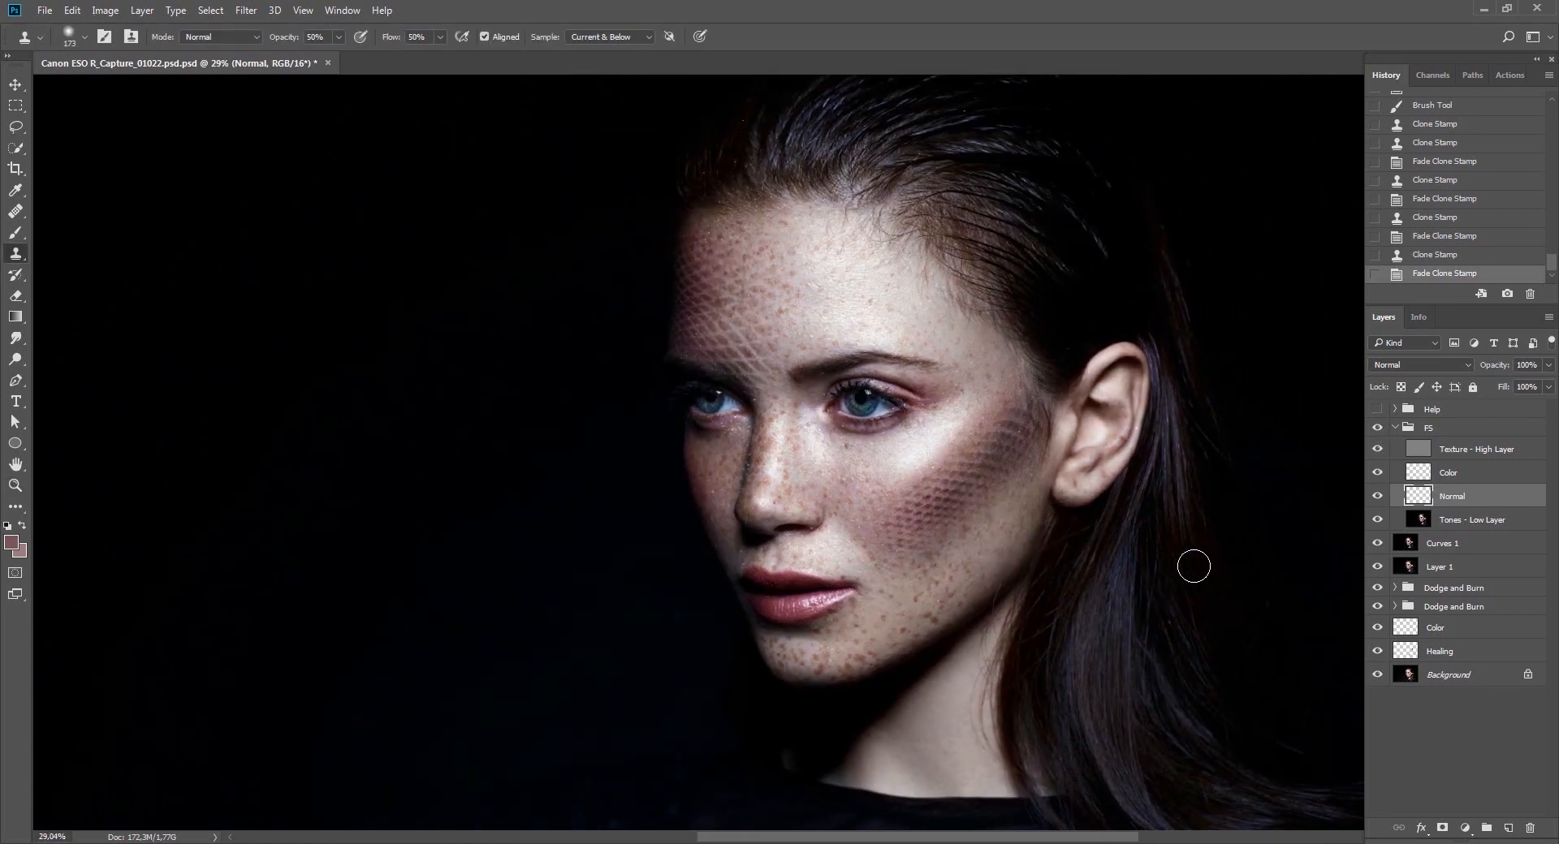
key(v)
click(1378, 430)
click(1378, 430)
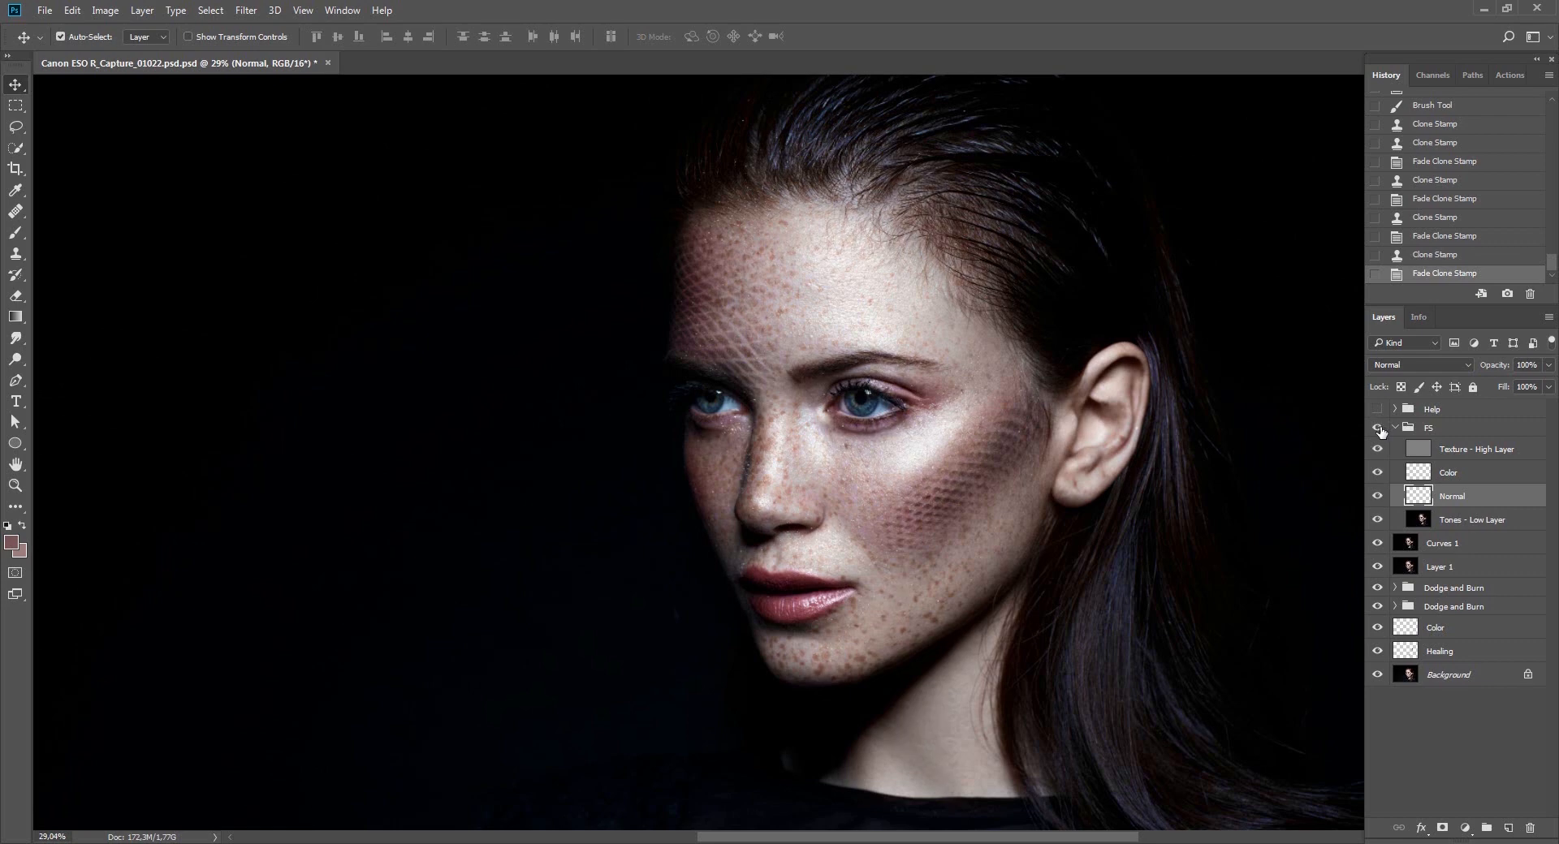
click(1378, 430)
click(1378, 431)
Merge the FS group and the Curves 1 layer into a single layer and compare the image with it hidden and shown.
click(1428, 436)
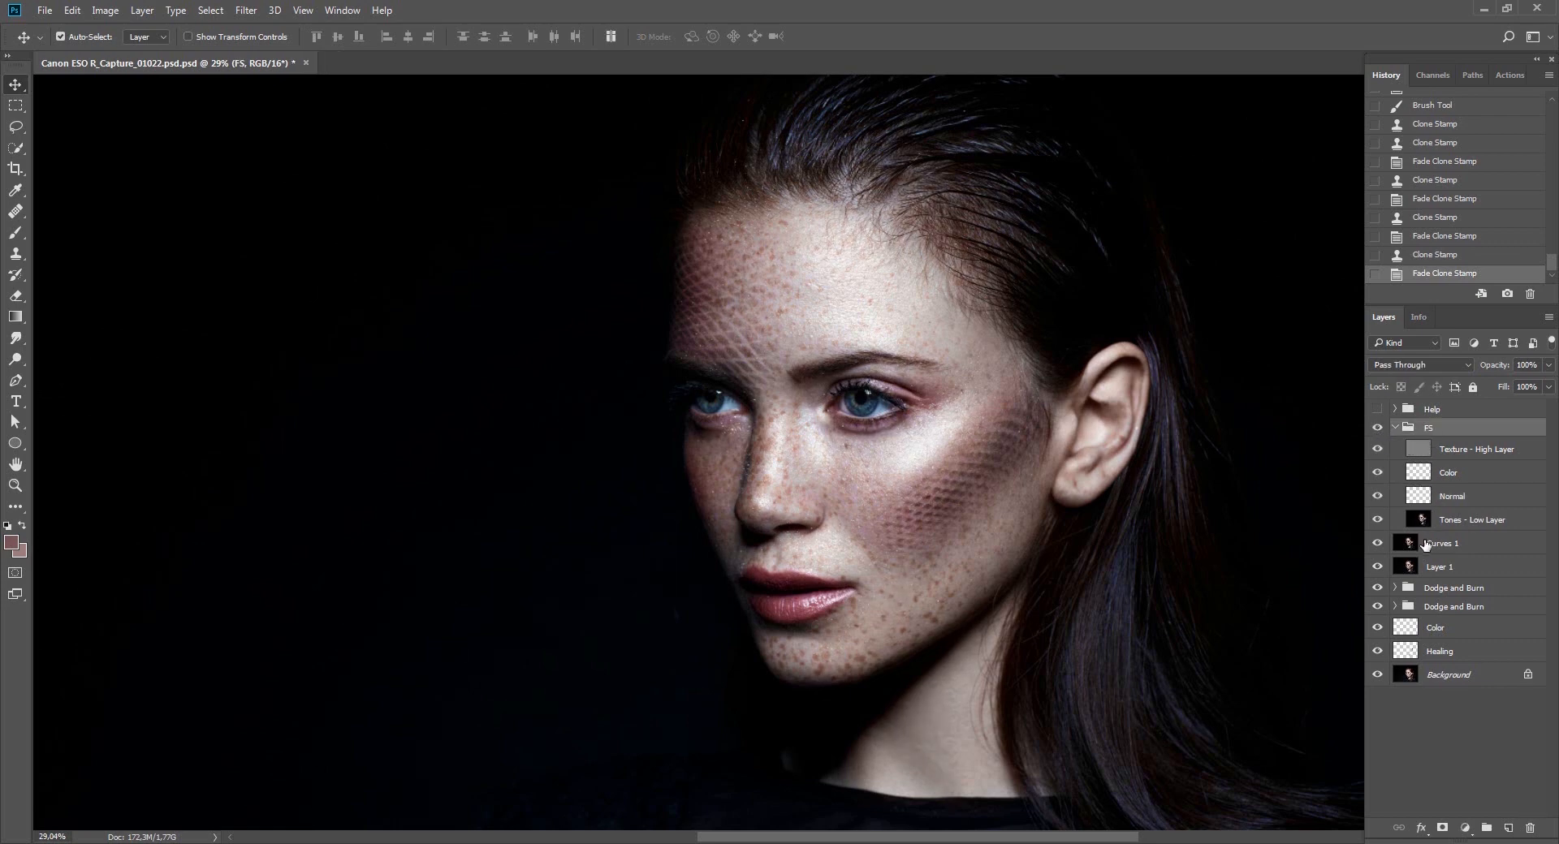
key(ctrl+e)
click(1378, 435)
click(1378, 437)
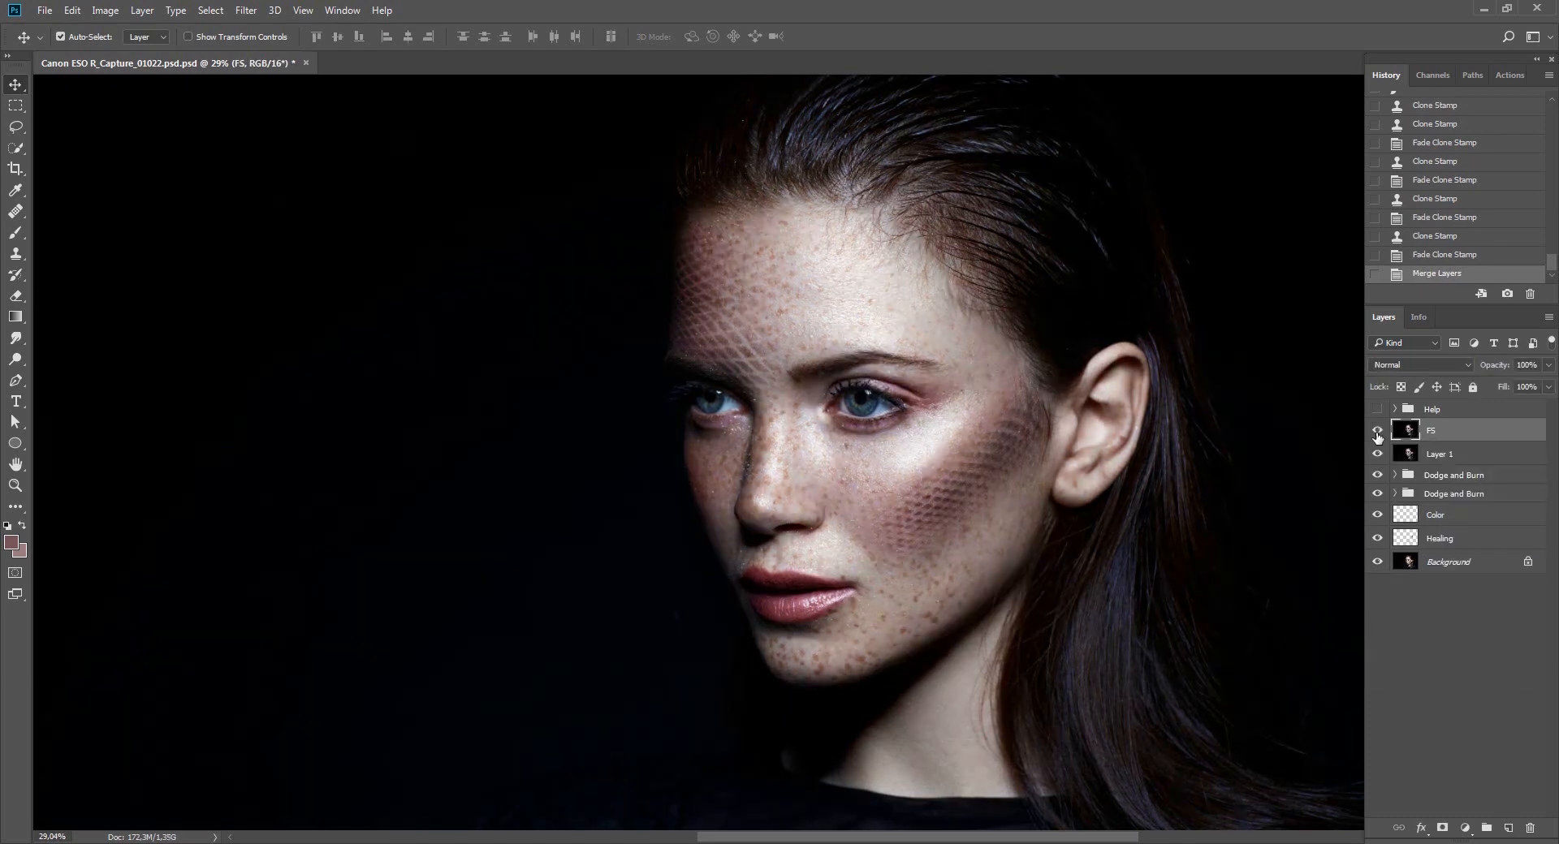
Create a new Dodge and Burn group with masked Burn and Dodge curves layers and place it directly above the FS layer.
click(1446, 566)
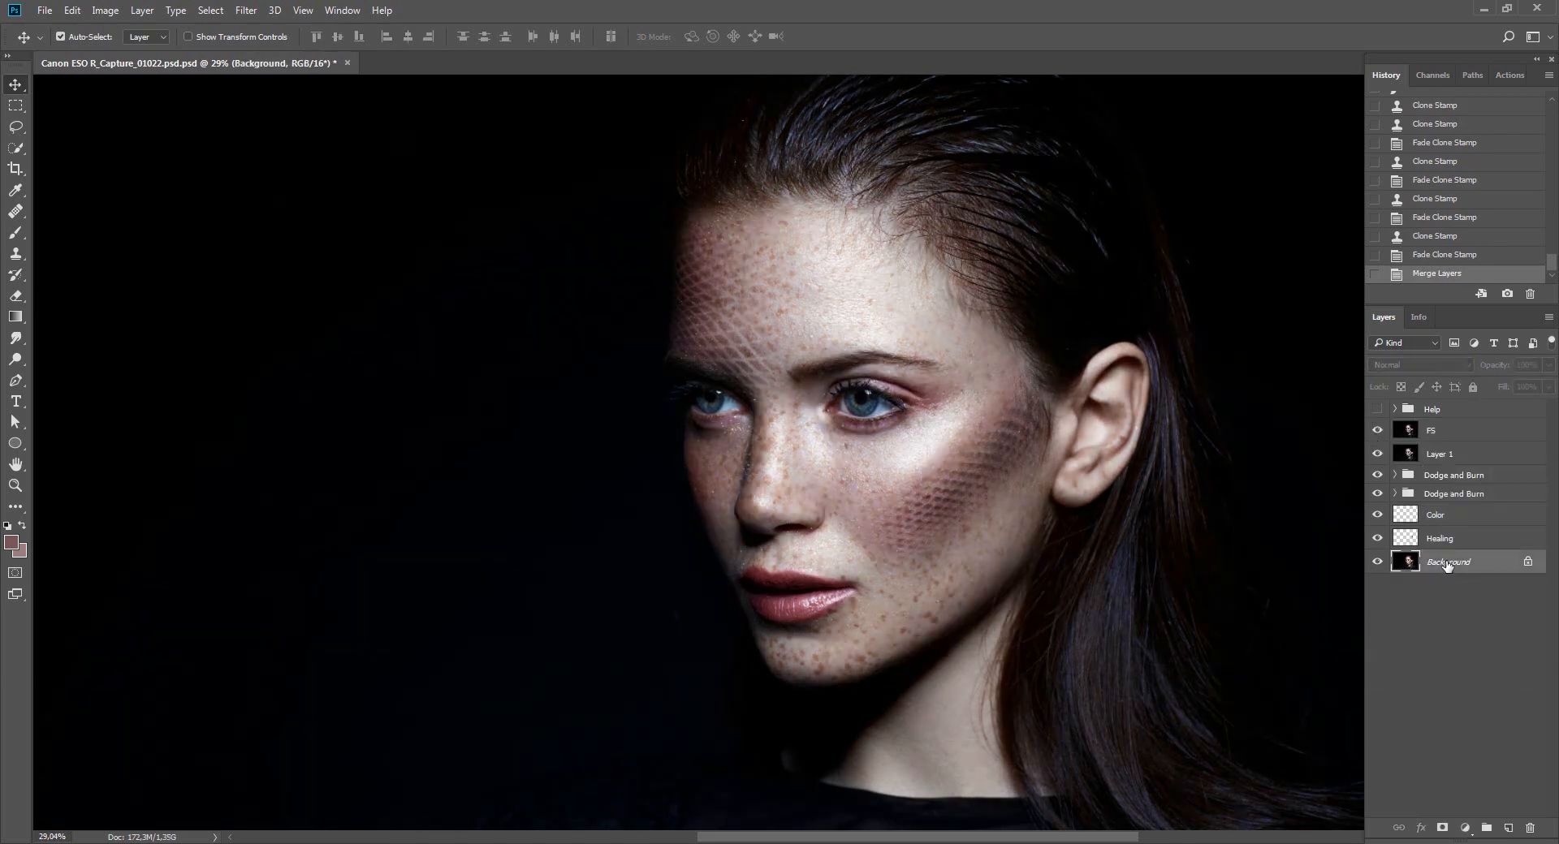
key(F2)
mouse_move(1445, 557)
mouse_down()
mouse_move(1429, 426)
mouse_move(1421, 441)
mouse_up()
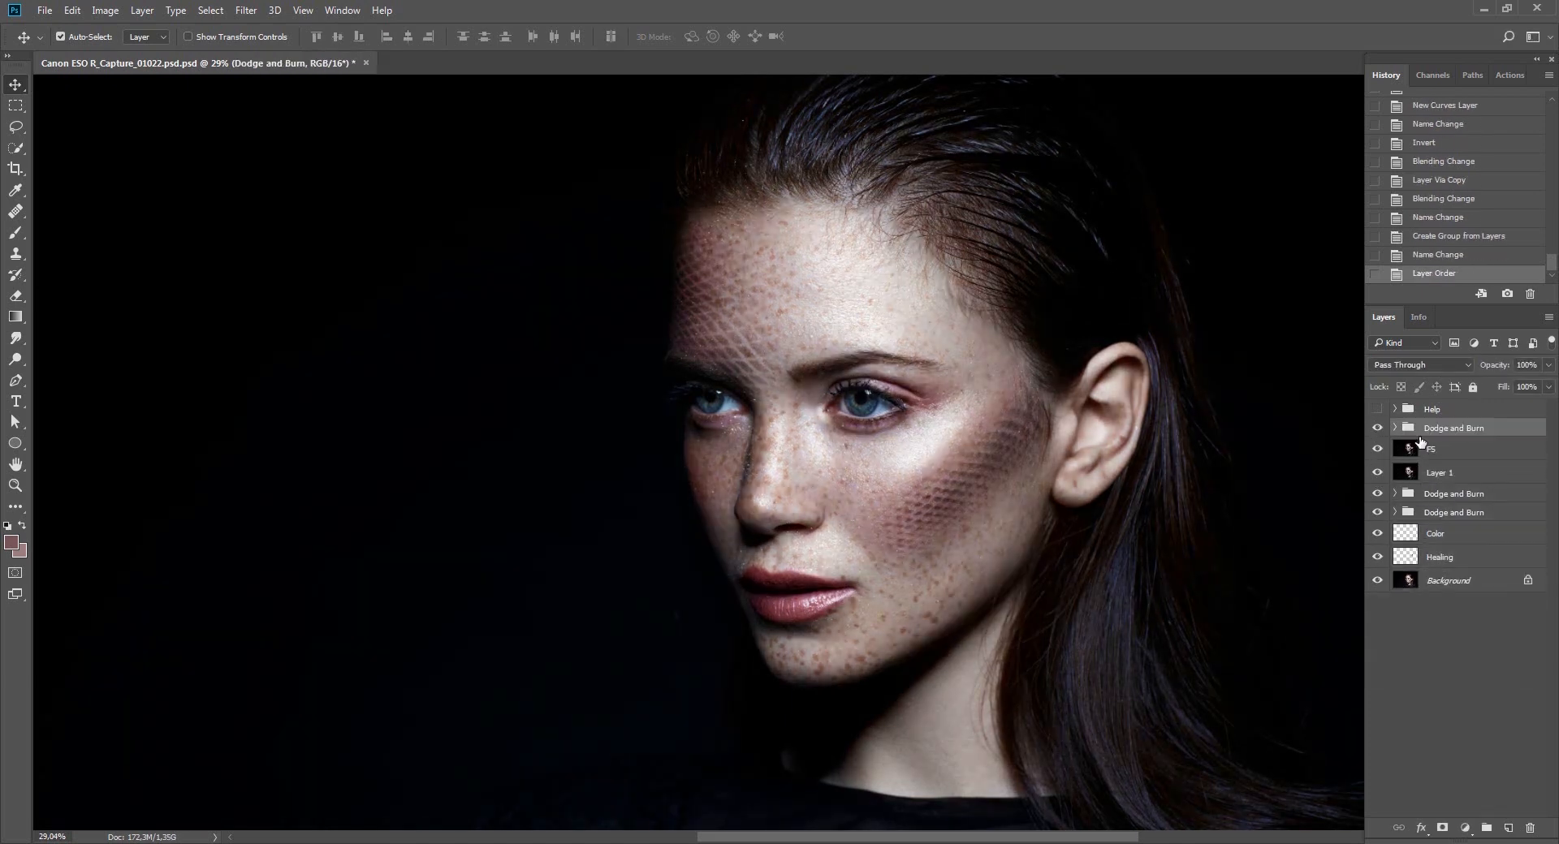
Show the Help group and prepare a small brush with 30% opacity and 2% flow for the new Burn layer's mask.
click(1395, 429)
click(1456, 449)
click(1378, 409)
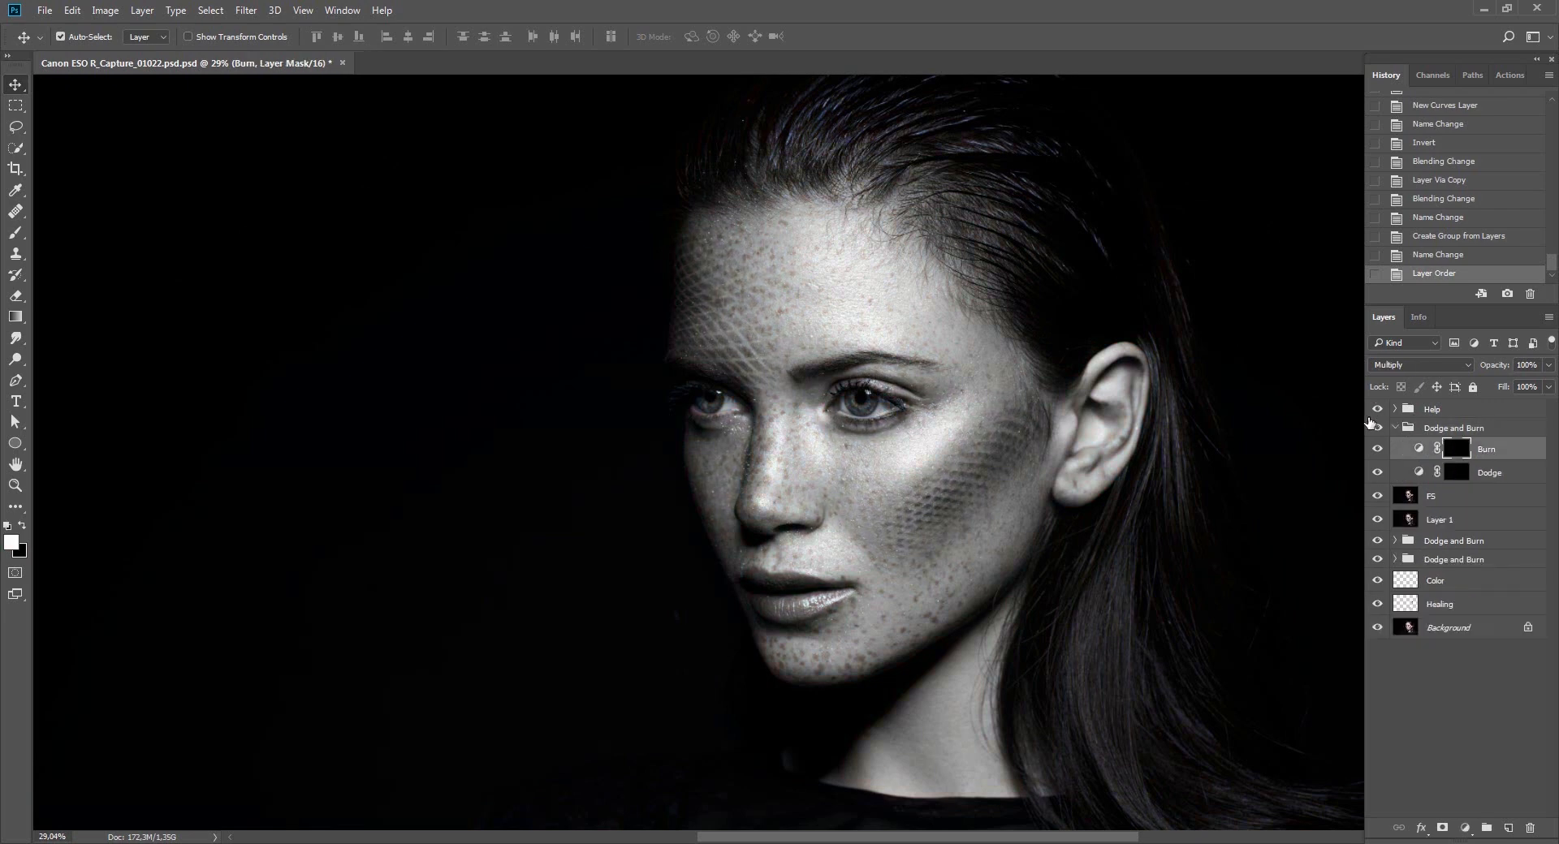
key(r)
drag(1038, 590, 1036, 306)
key(z)
drag(810, 381, 963, 392)
key(r)
drag(967, 393, 934, 329)
key(b)
drag(826, 386, 813, 385)
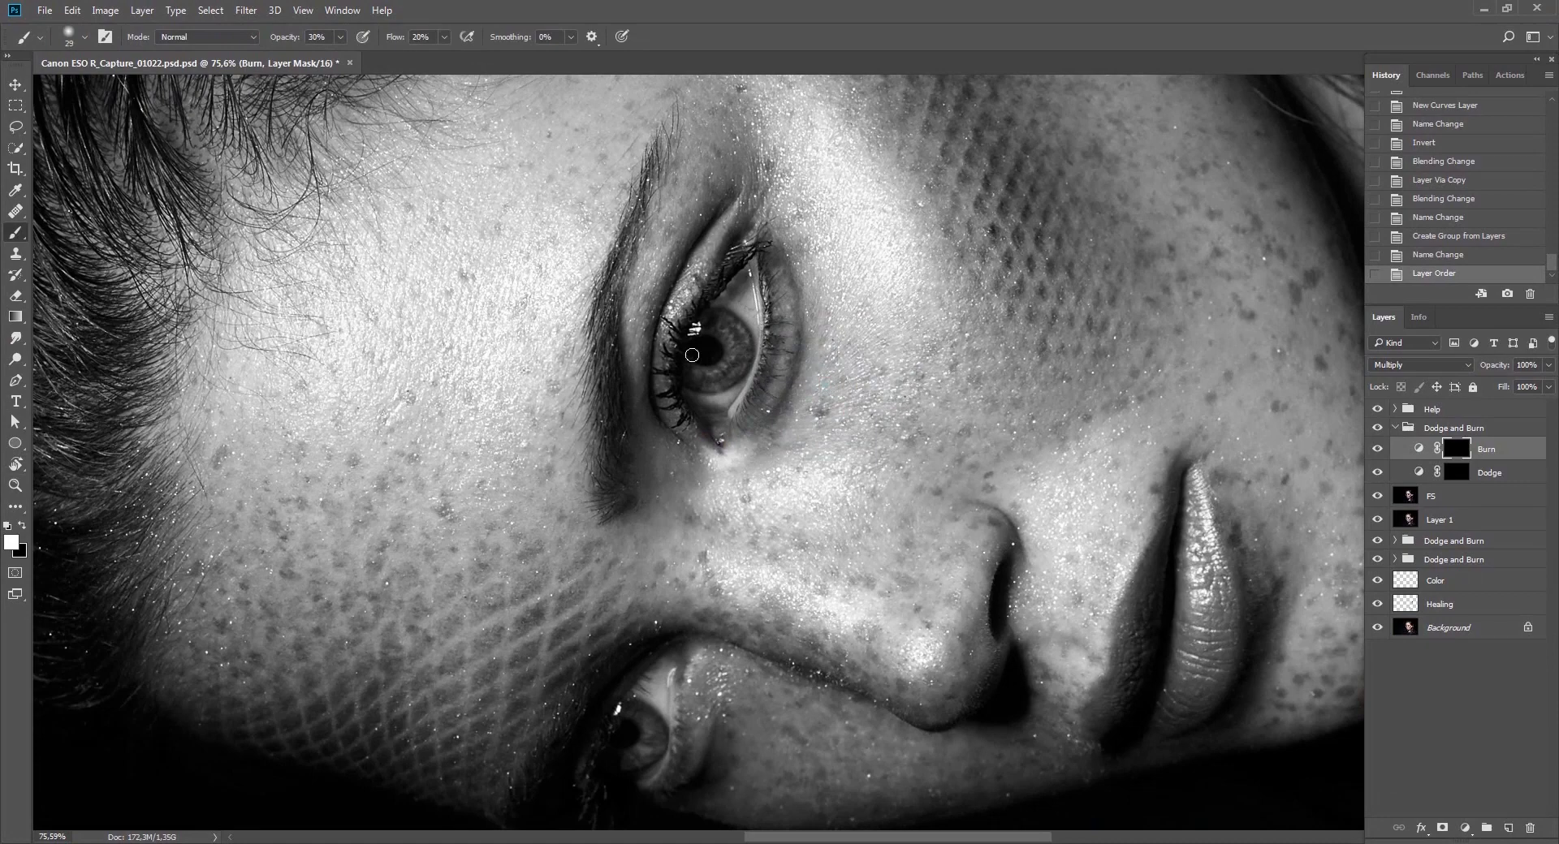
drag(890, 356, 875, 370)
In the Help group, check the Screen layer's effect and enable the Multiply layer alongside the black-and-white view.
click(1395, 409)
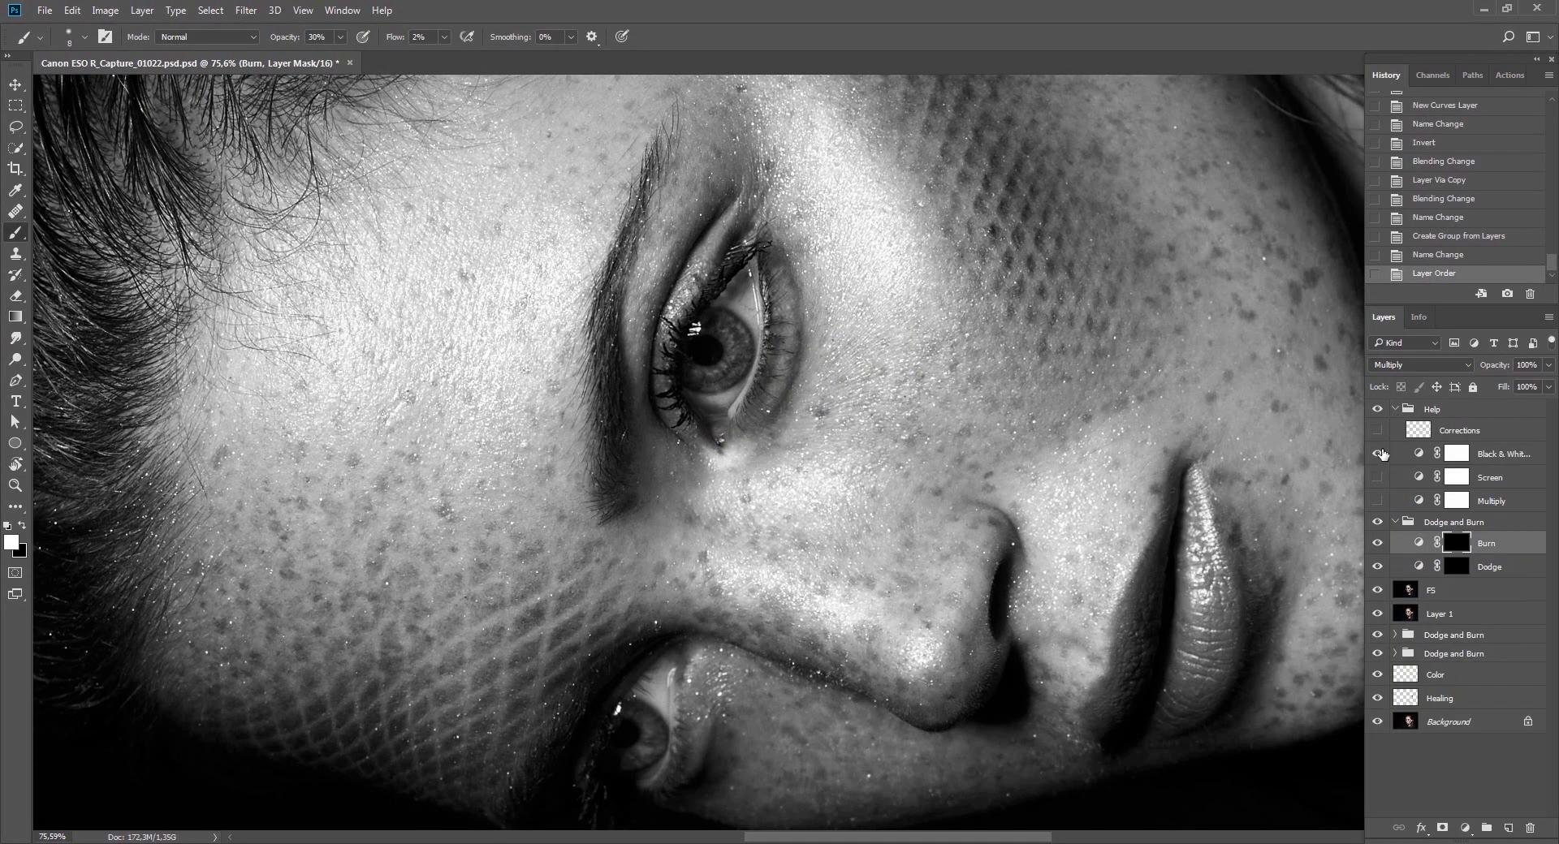
click(1378, 477)
click(1378, 478)
click(1378, 501)
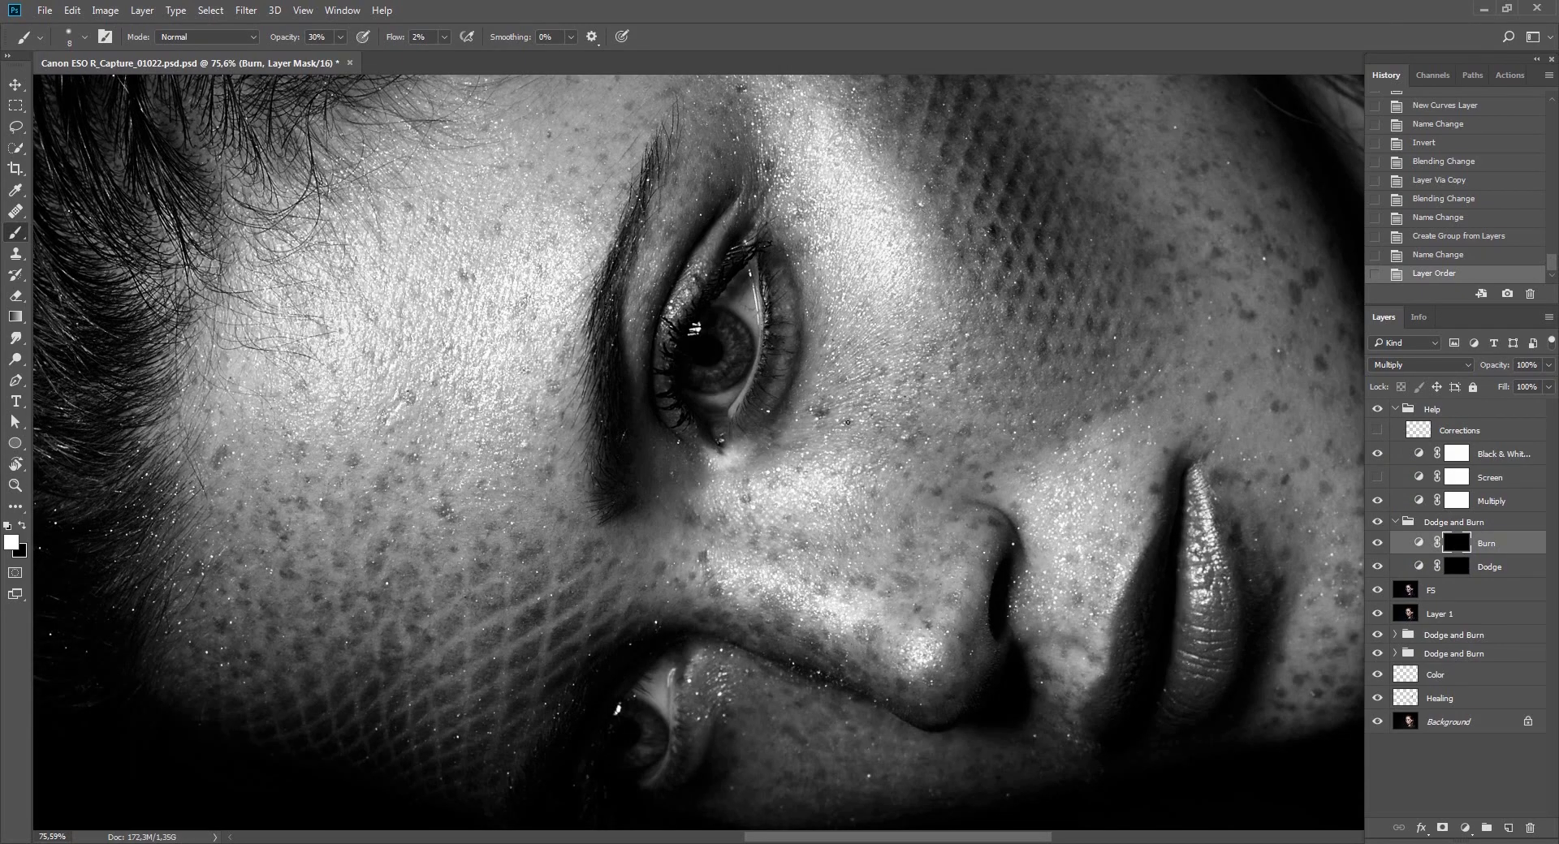
Brush the Burn mask over the skin below the eye at 2% flow and check the Dodge and Burn result with Help hidden.
drag(808, 396, 808, 410)
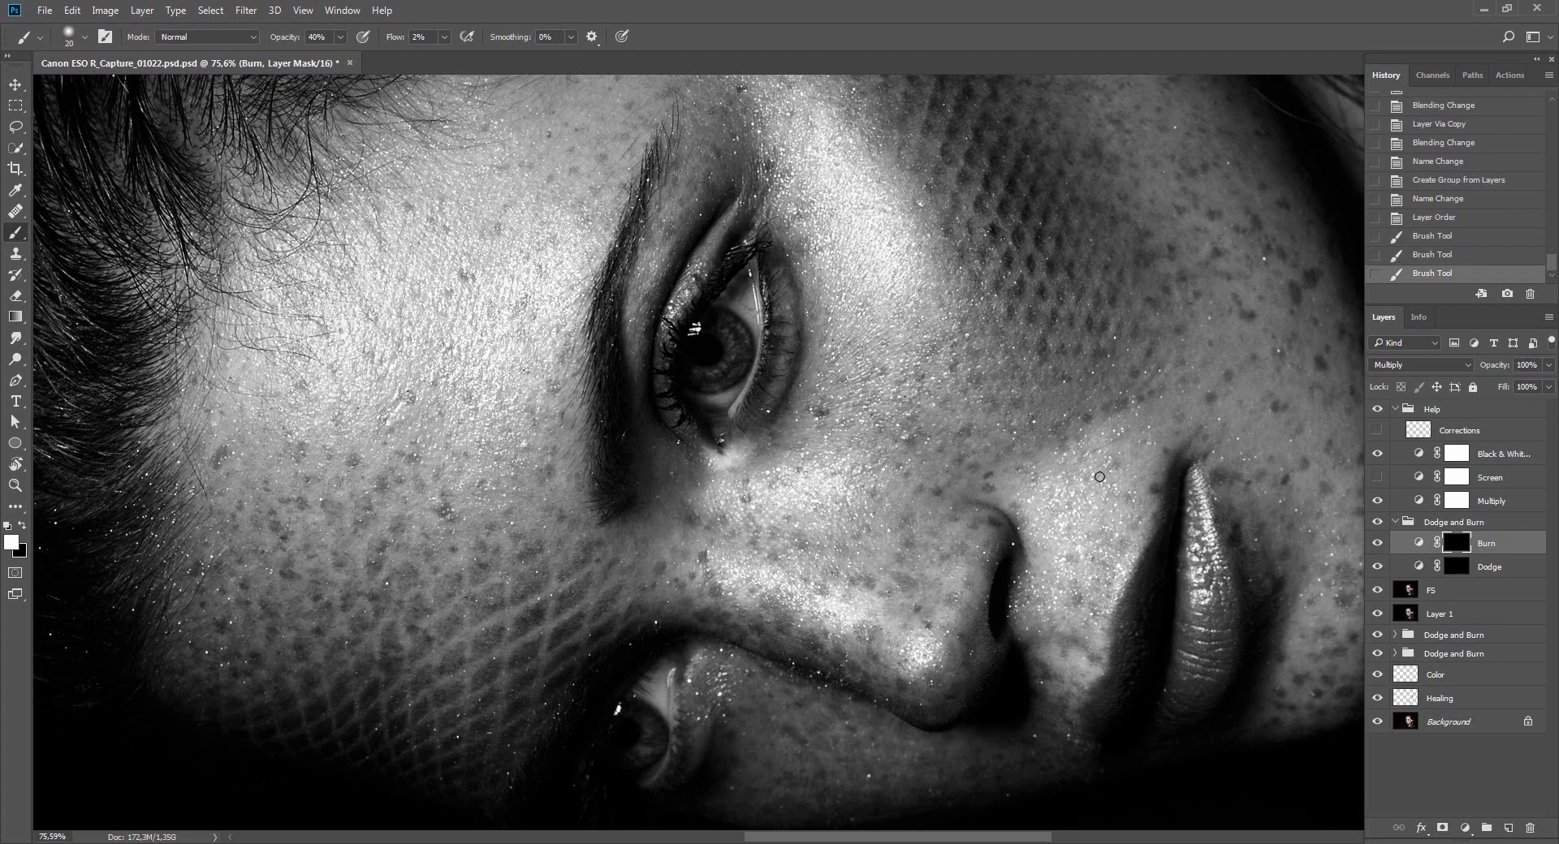
click(1377, 410)
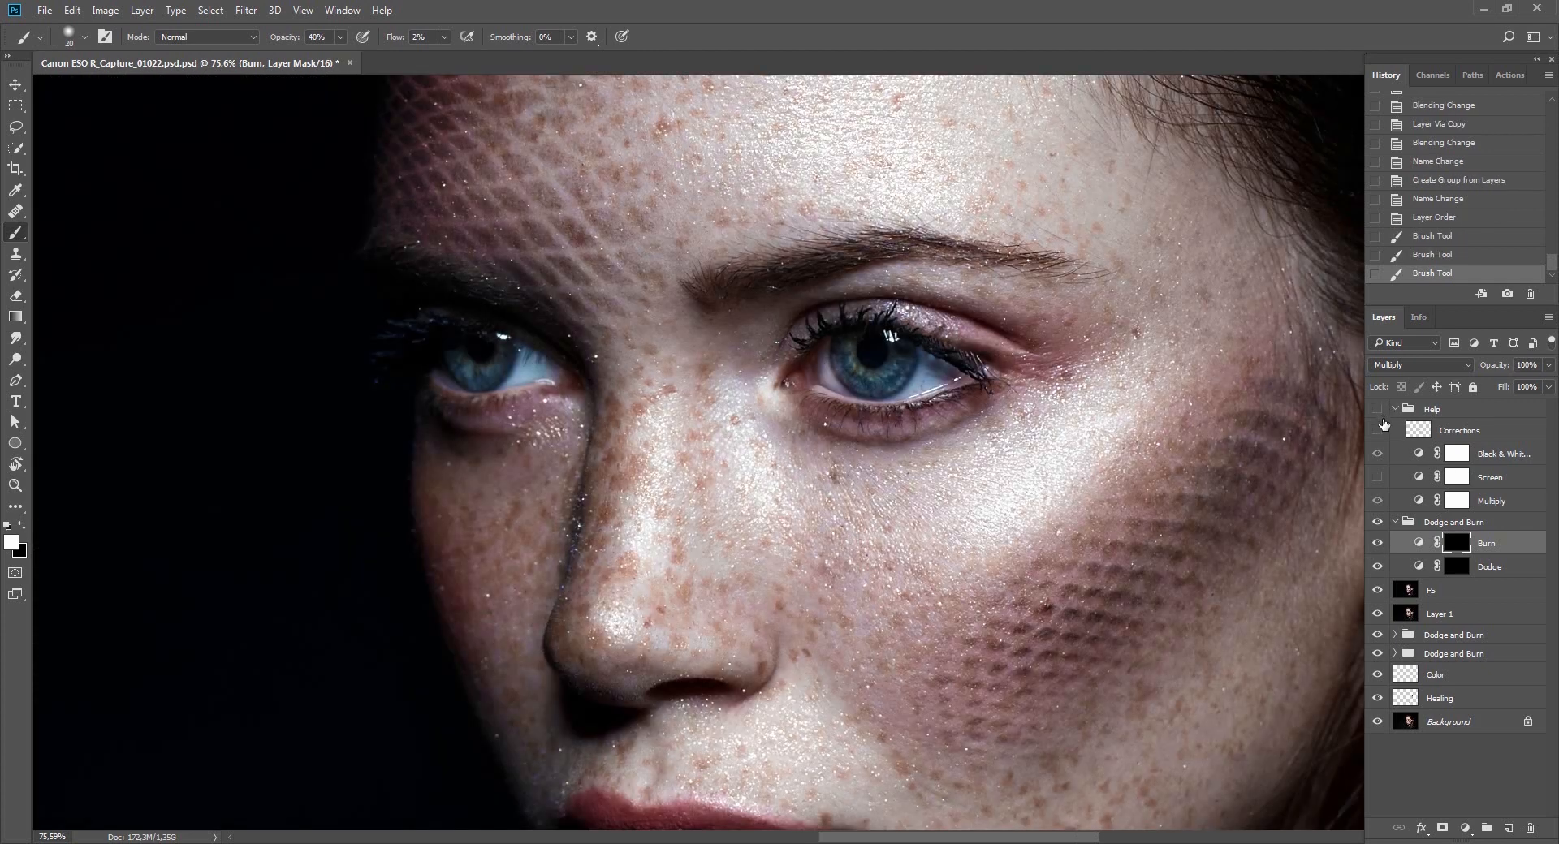
click(1378, 523)
click(1379, 523)
On the Dodge mask, brush with 20% opacity and 2% flow over the skin between the near eyebrow and the eye's inner corner.
key(z)
drag(1005, 546, 921, 542)
key(r)
mouse_move(1025, 506)
mouse_down()
mouse_move(1002, 664)
mouse_move(849, 648)
mouse_move(896, 619)
mouse_up()
key(z)
click(1455, 567)
key(b)
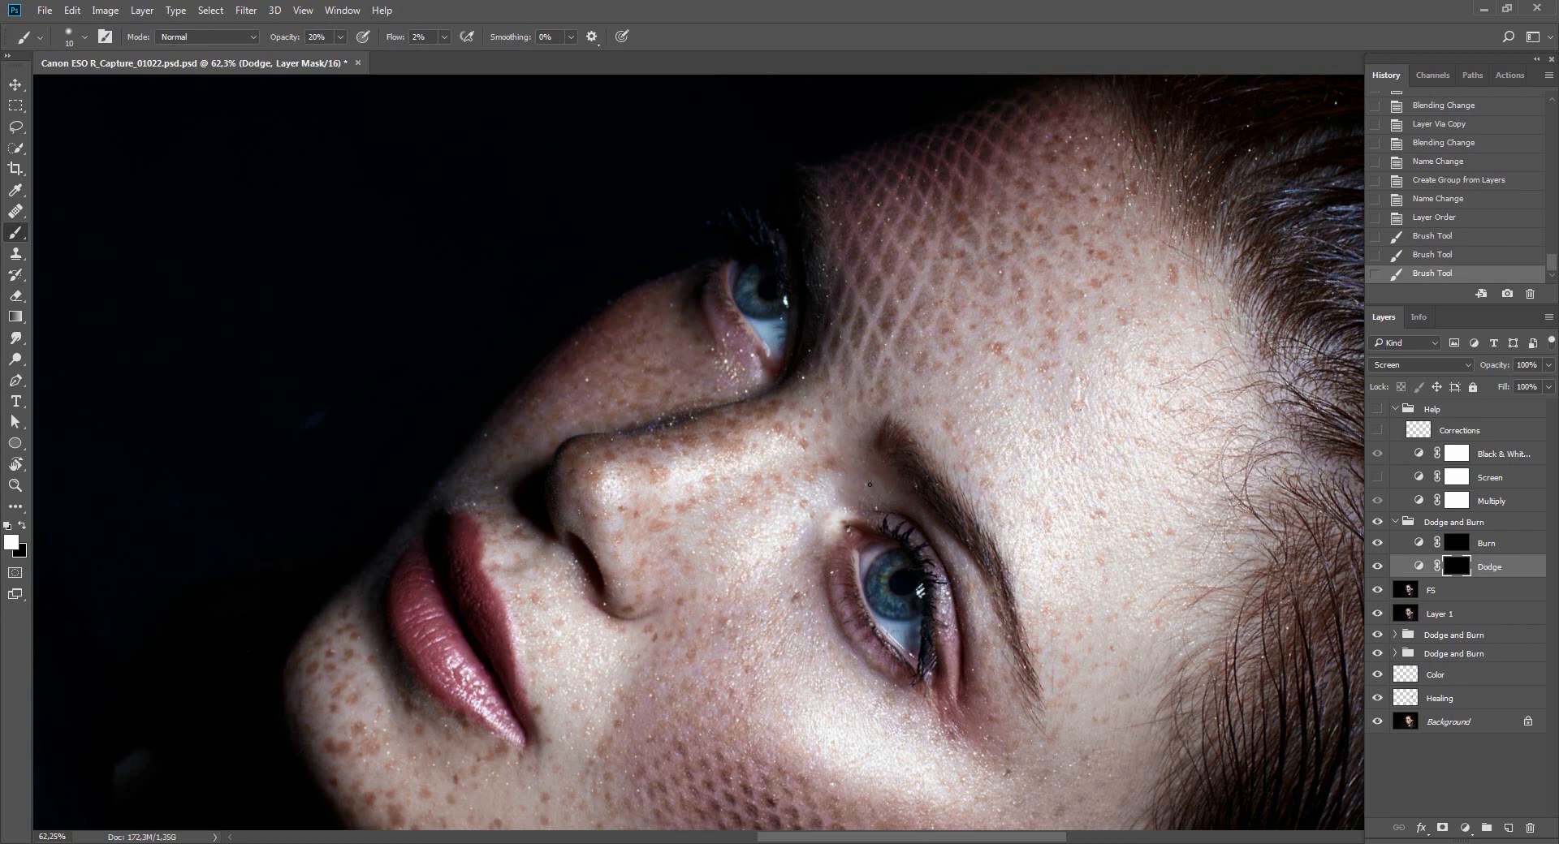
drag(867, 523, 841, 354)
key(r)
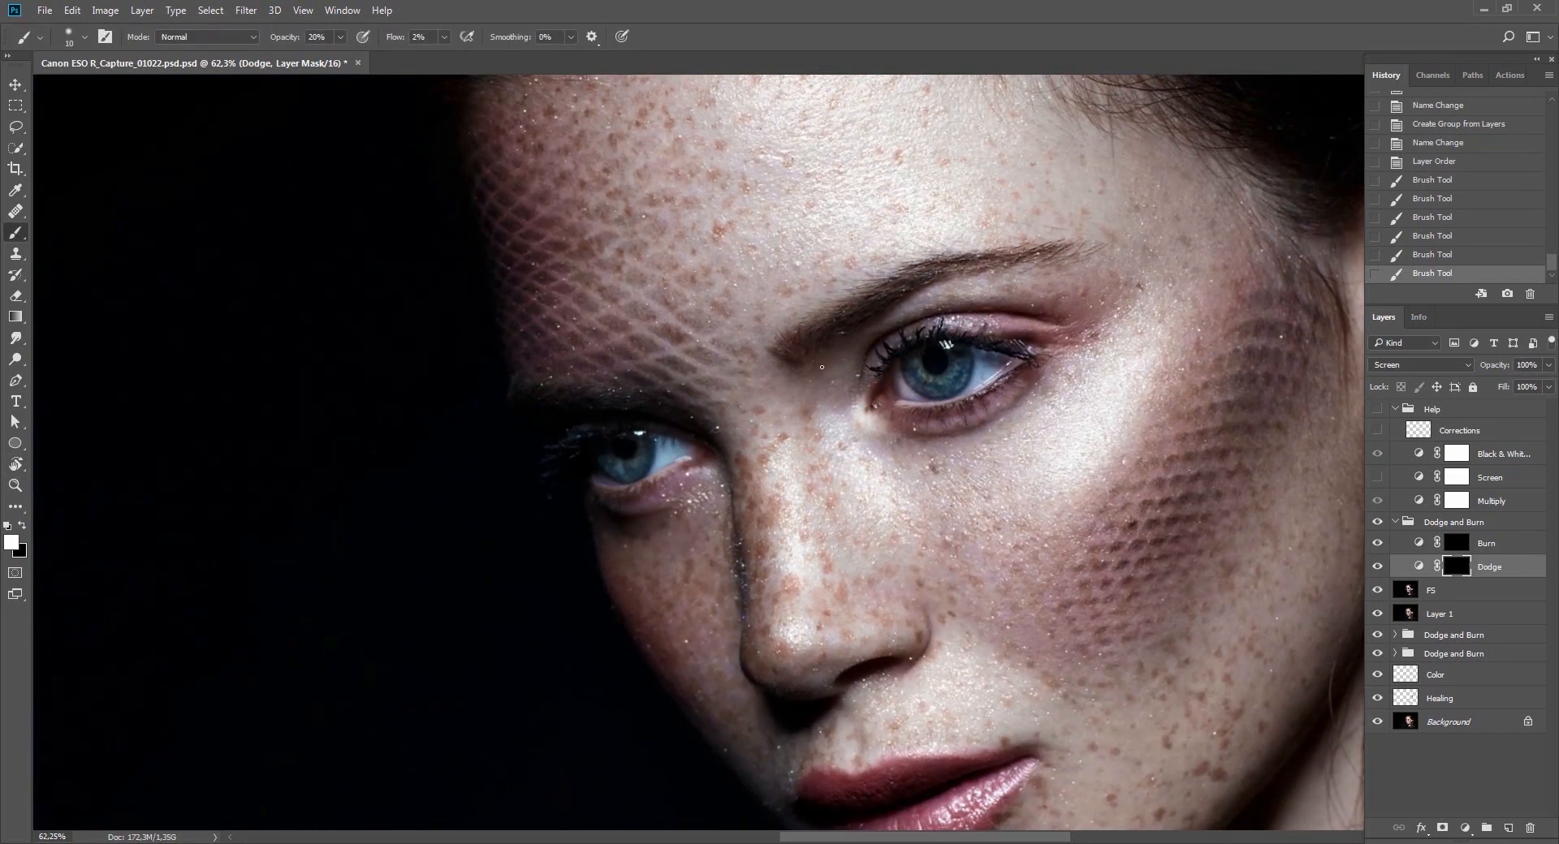
click(838, 361)
Brush the Burn mask at 20% opacity and 2% flow over the skin beside the near eye's inner corner.
click(1453, 545)
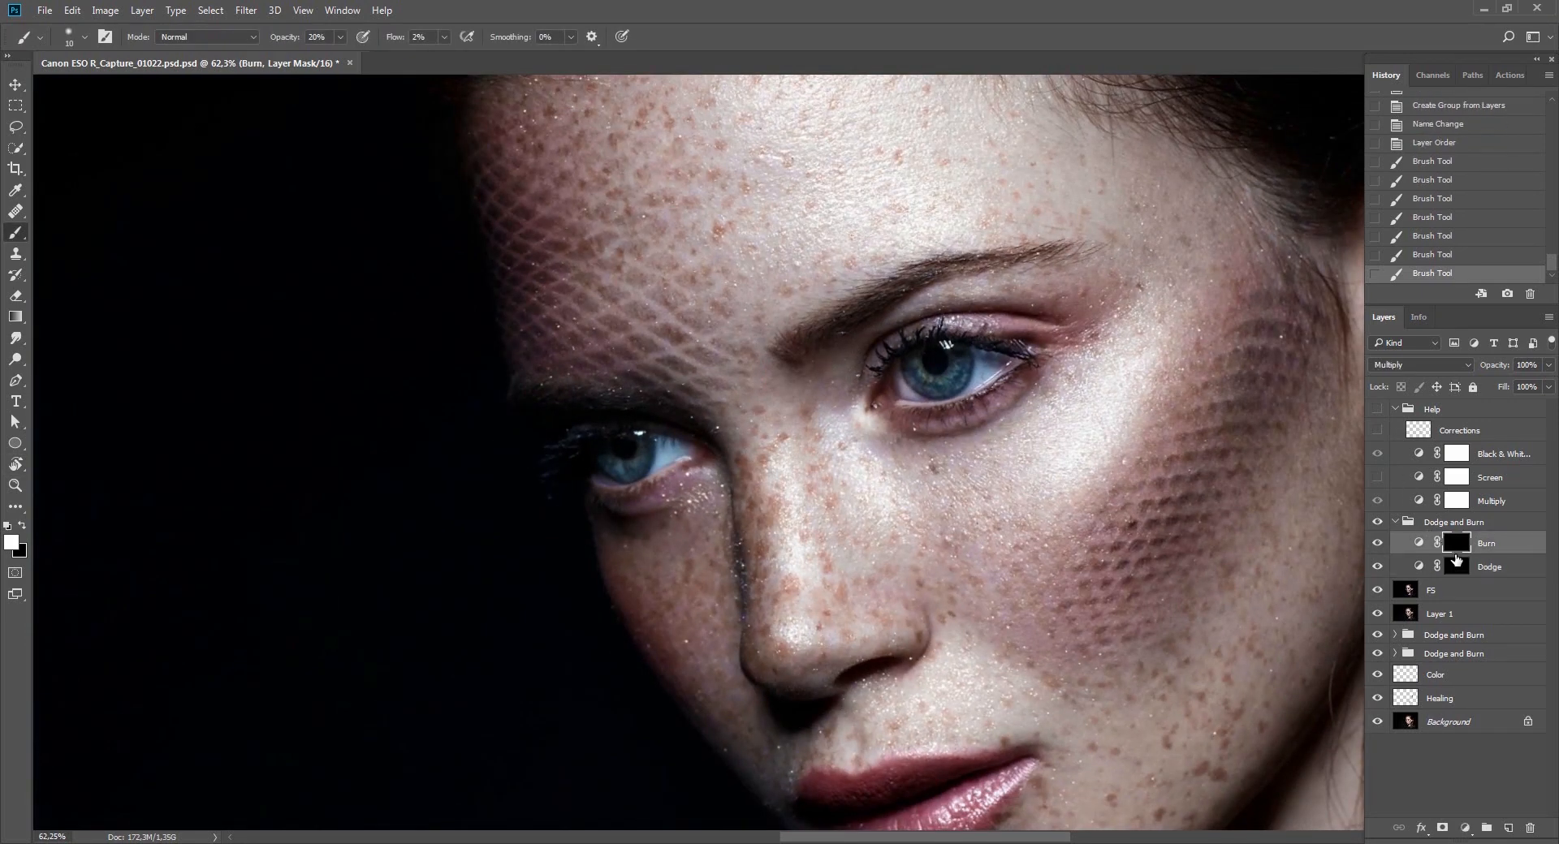
key(r)
drag(851, 347, 800, 380)
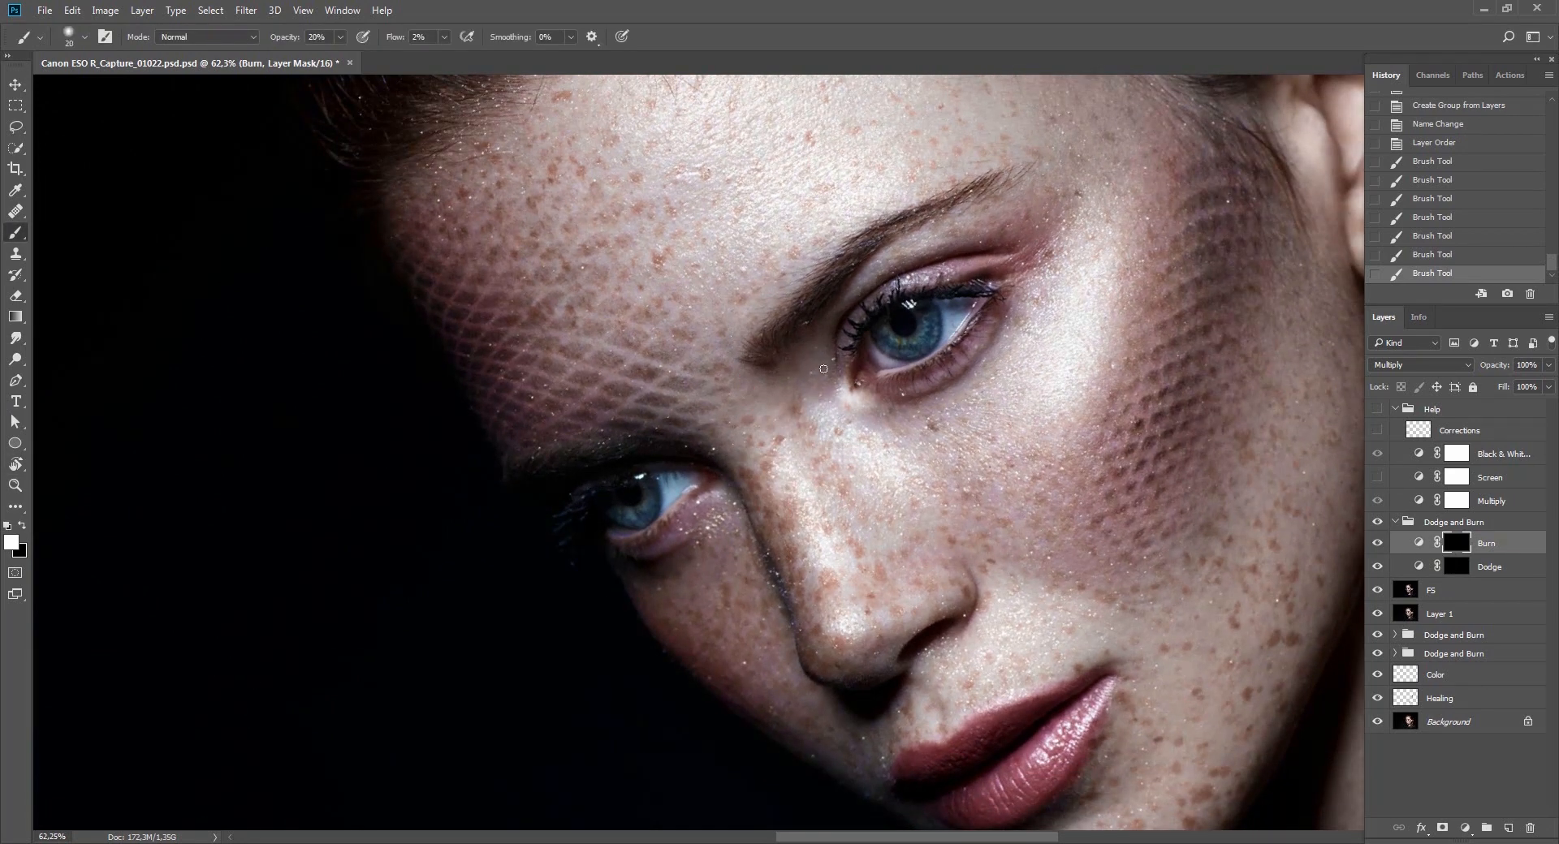
drag(810, 377, 854, 408)
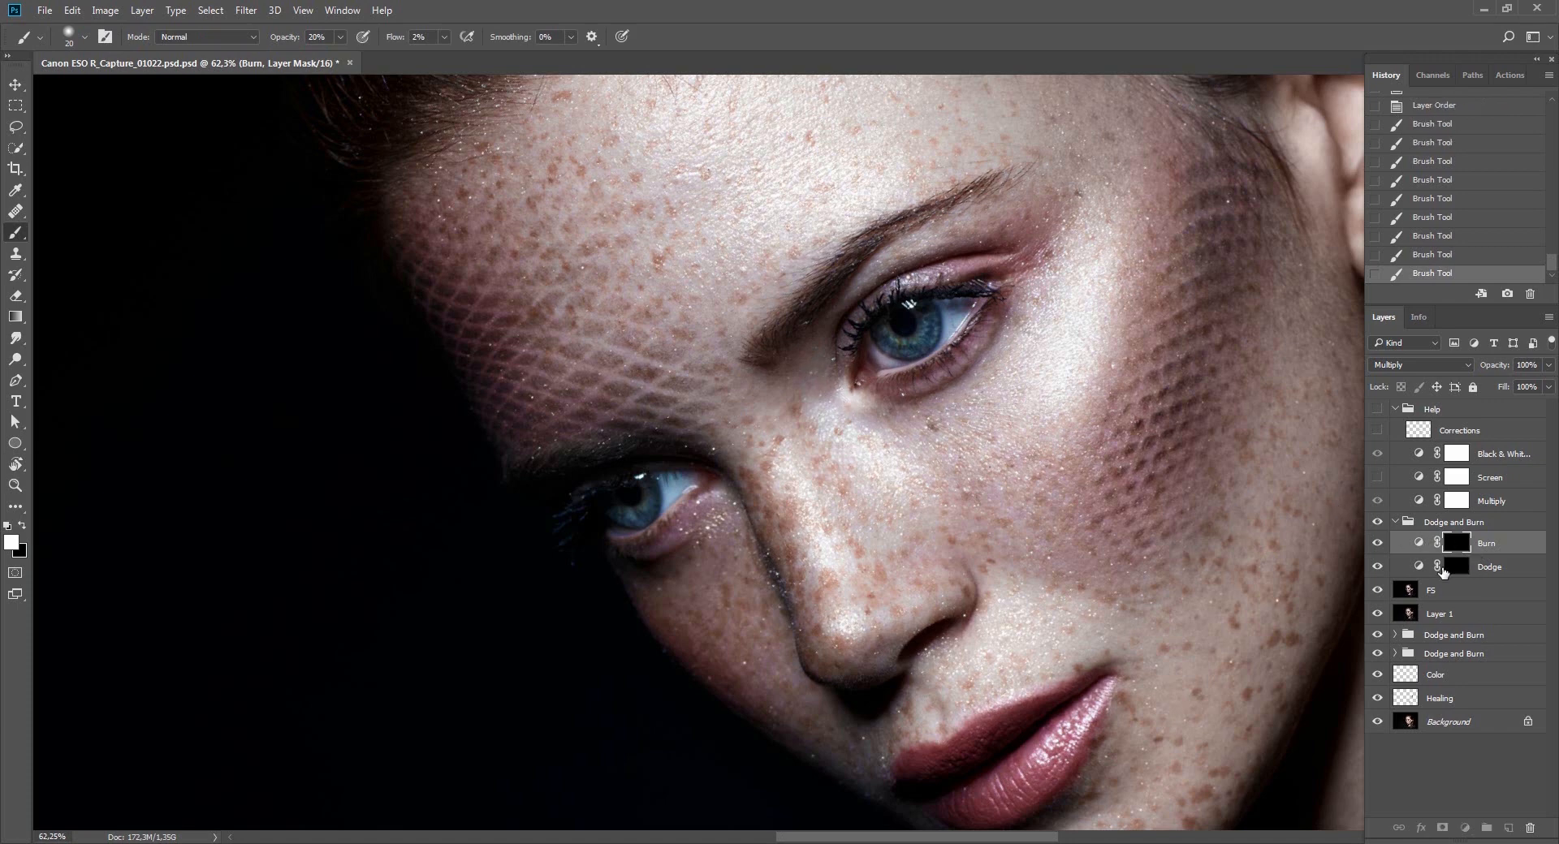
Brush the Dodge mask at 20% opacity and 2% flow over the skin just below the near eye's inner corner.
key(alt+bracketleft)
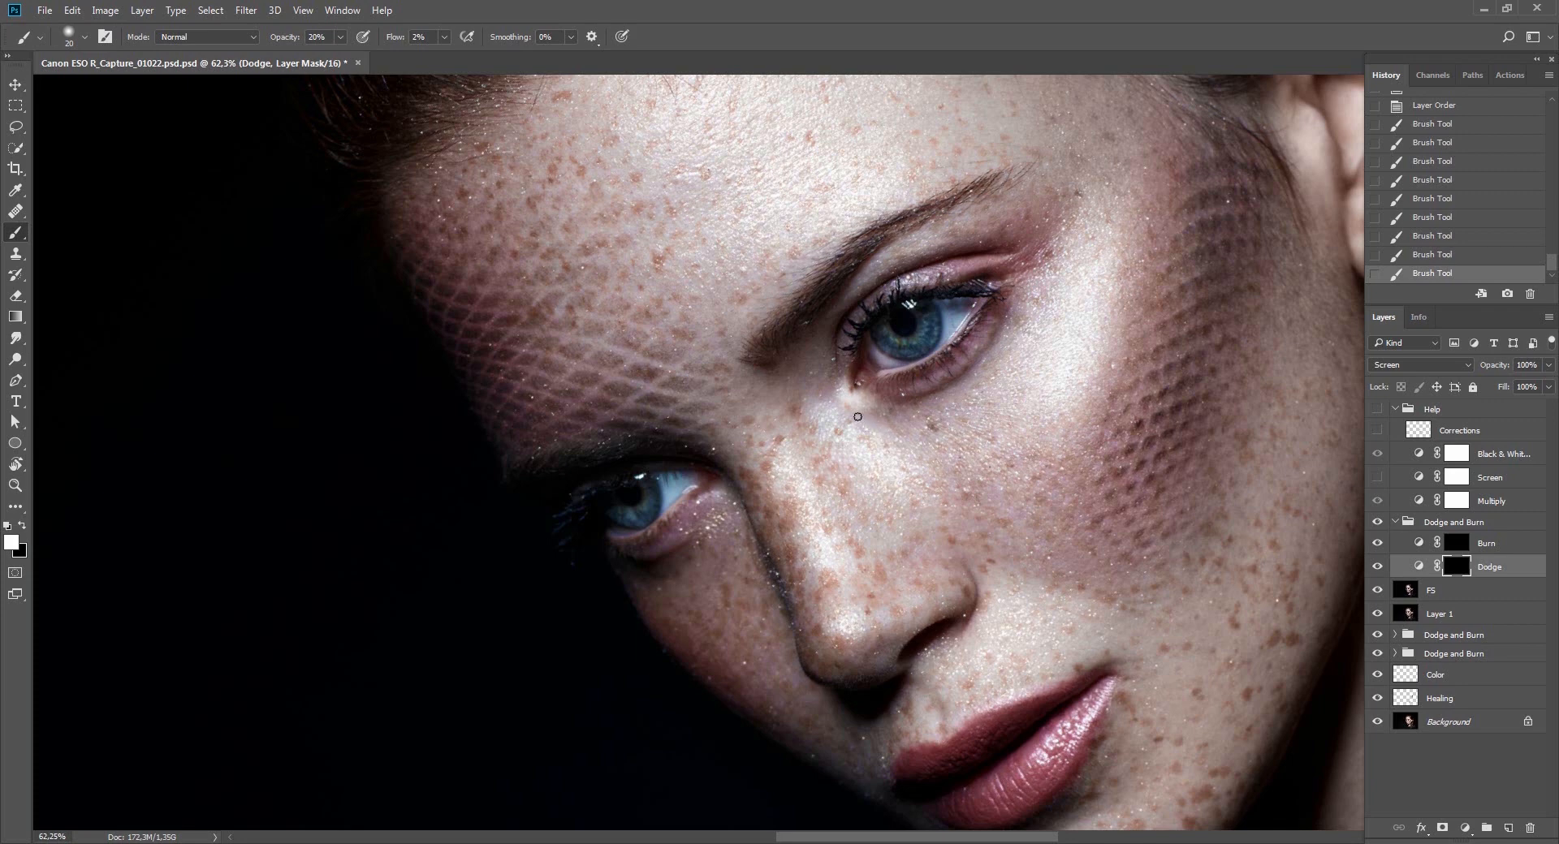
drag(858, 417, 899, 462)
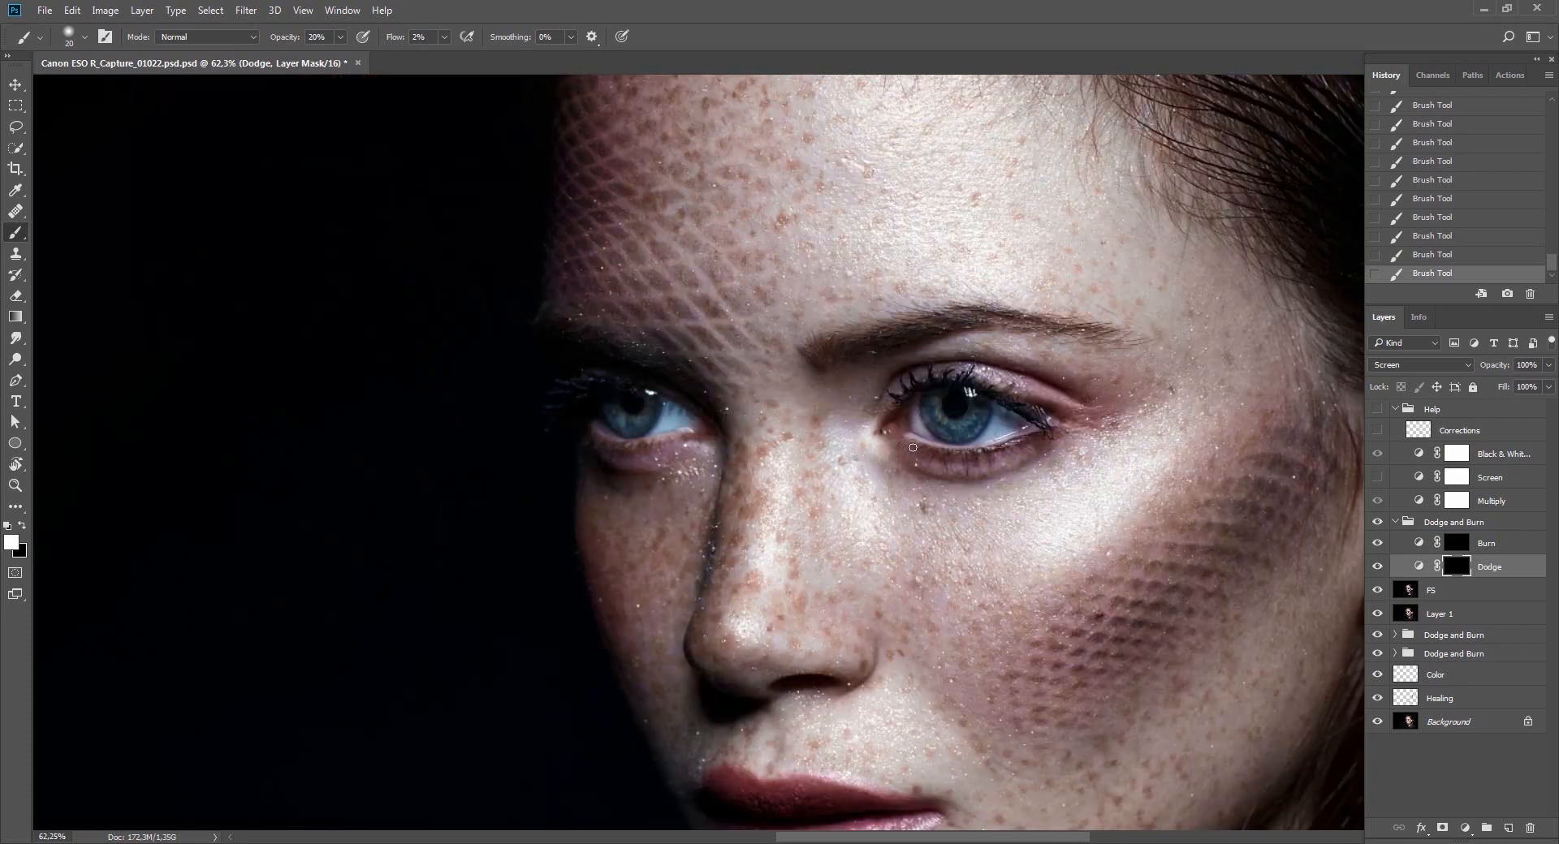
key(z)
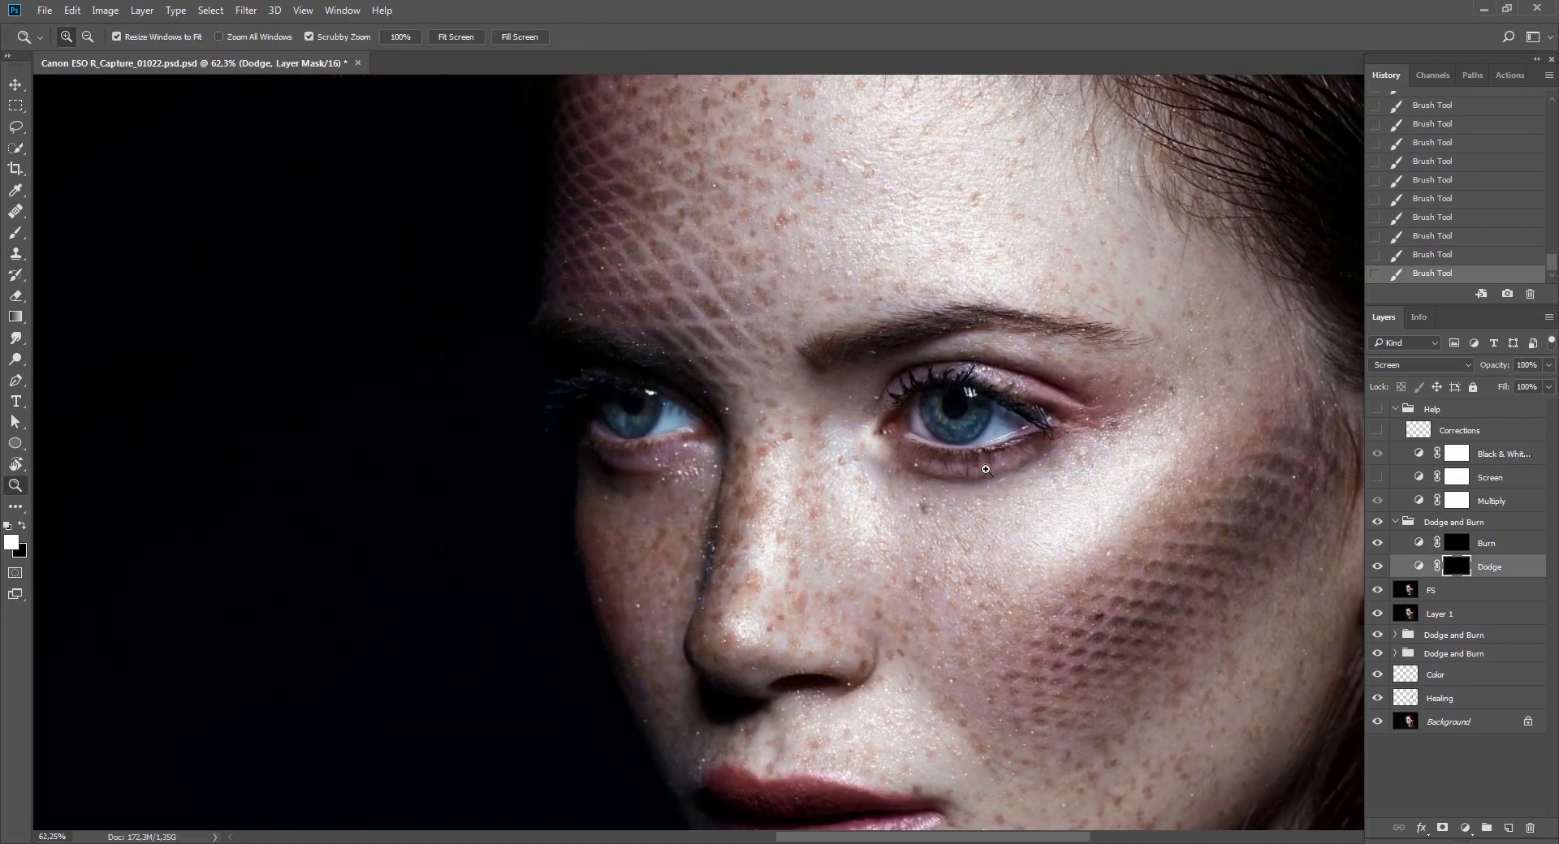
alt+click(1011, 475)
drag(947, 529, 850, 511)
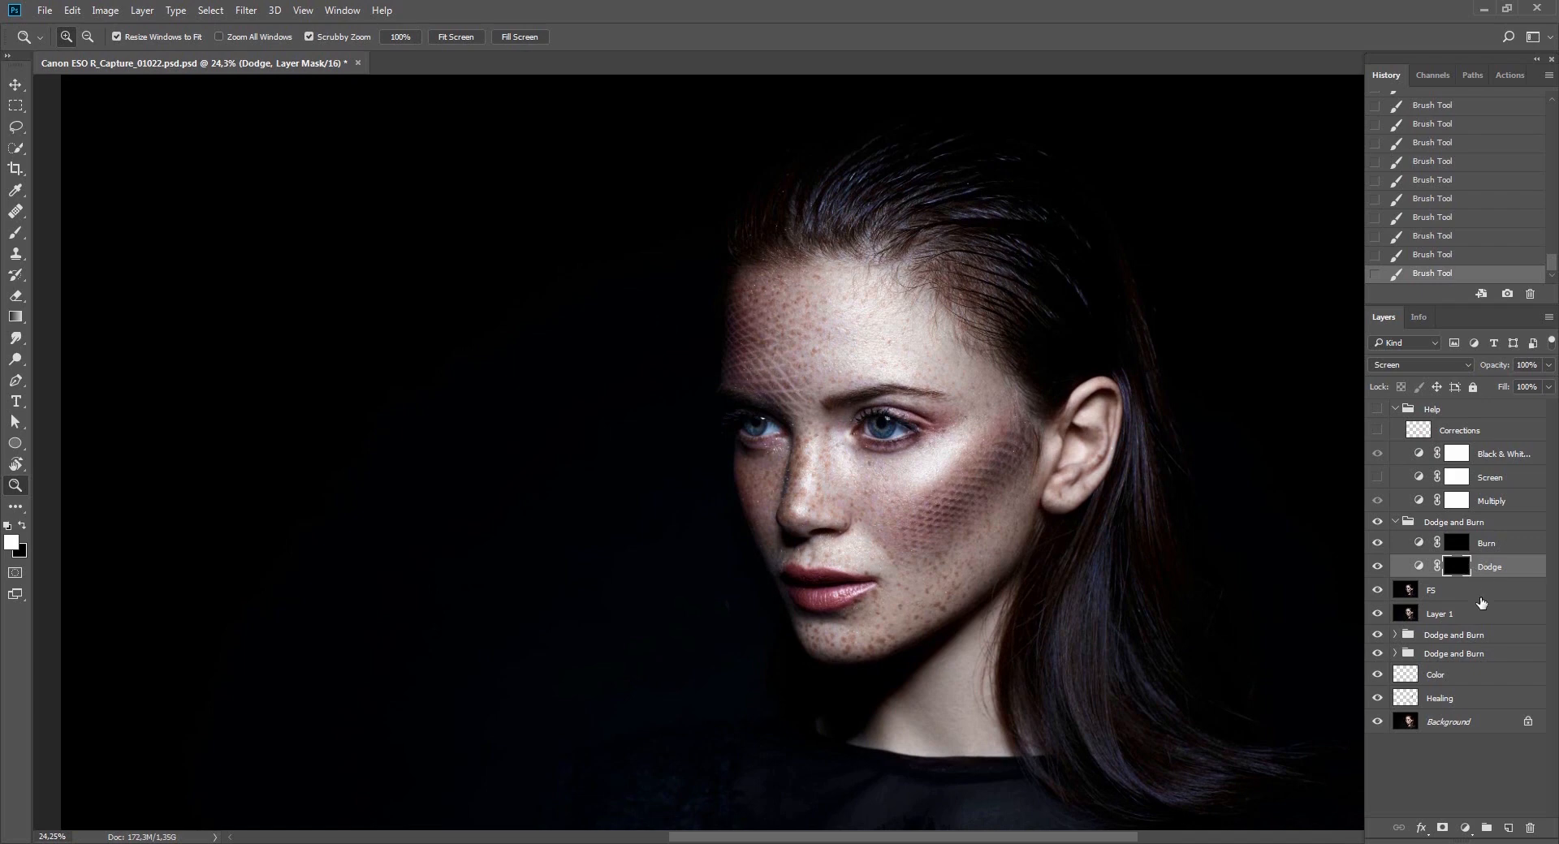
Add an empty layer above Burn in the expanded Dodge and Burn group and set its blend mode to Color.
click(1485, 595)
click(1494, 532)
key(ctrl+shift+alt+n)
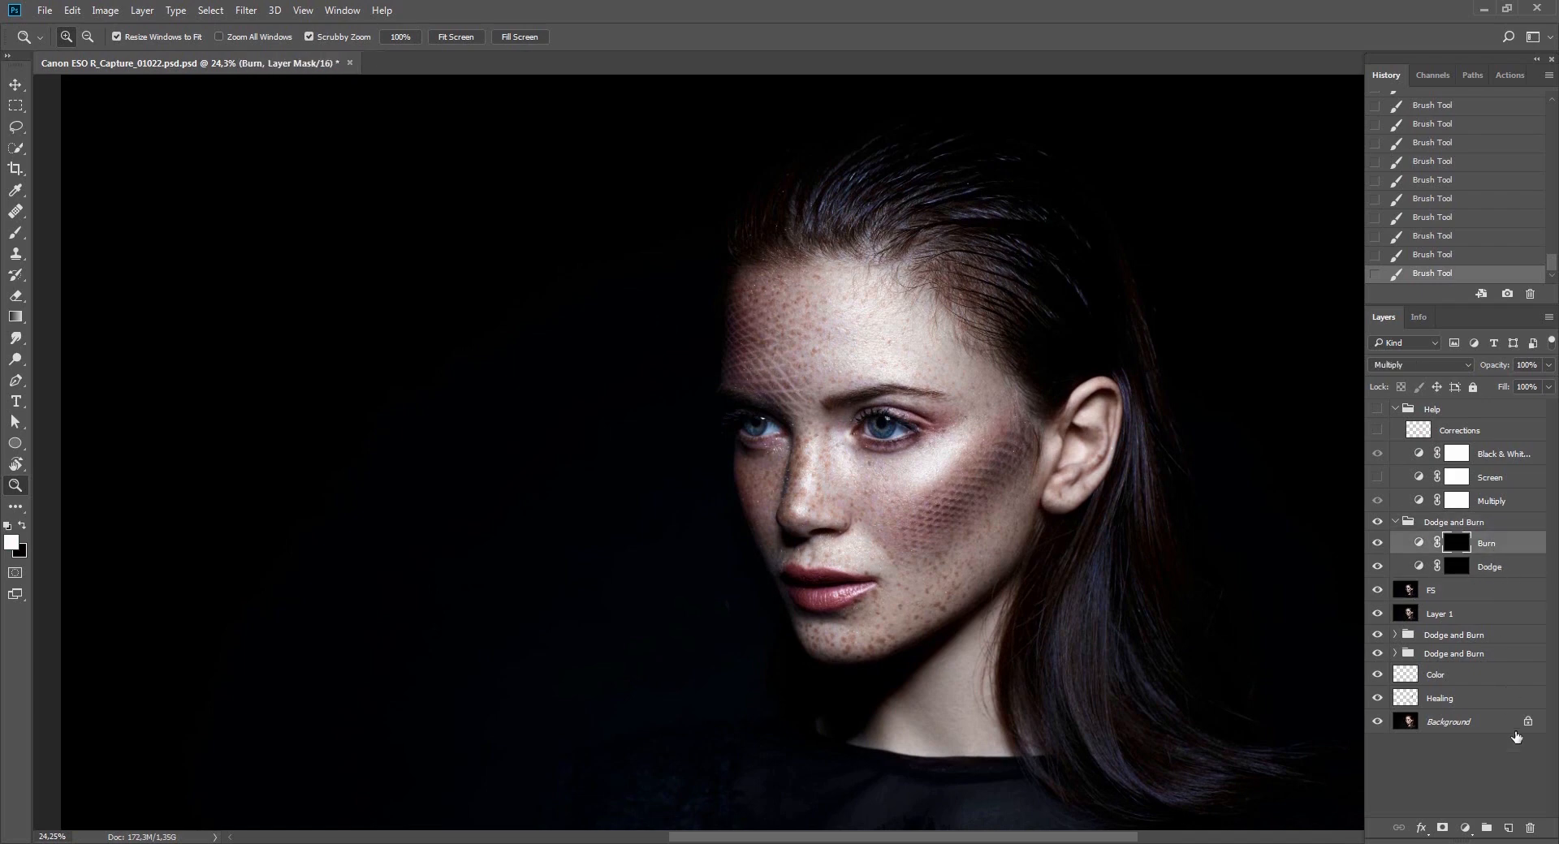
click(1421, 365)
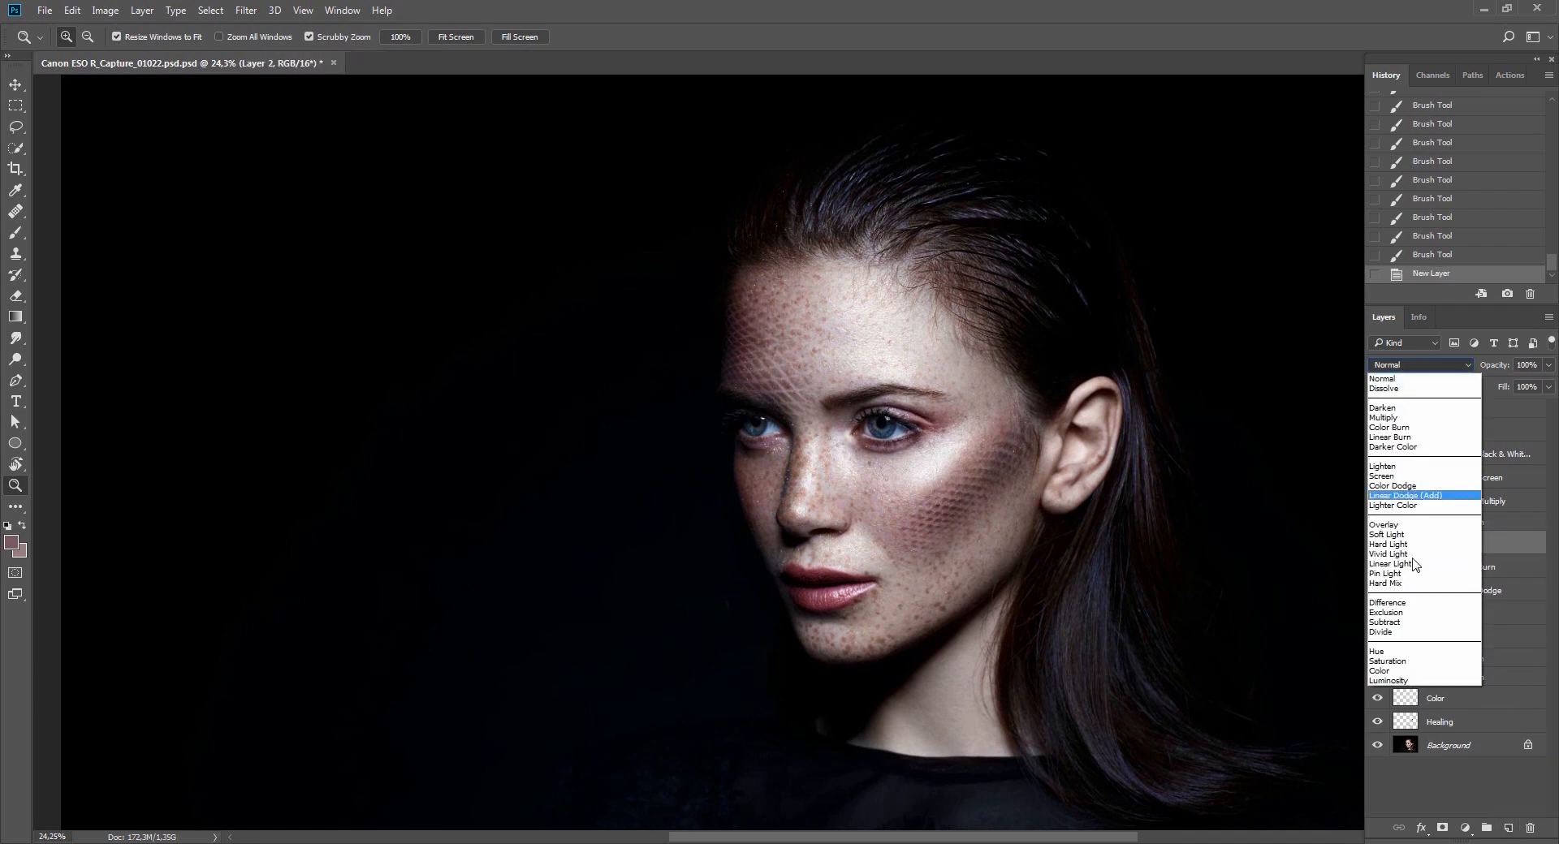
click(1404, 674)
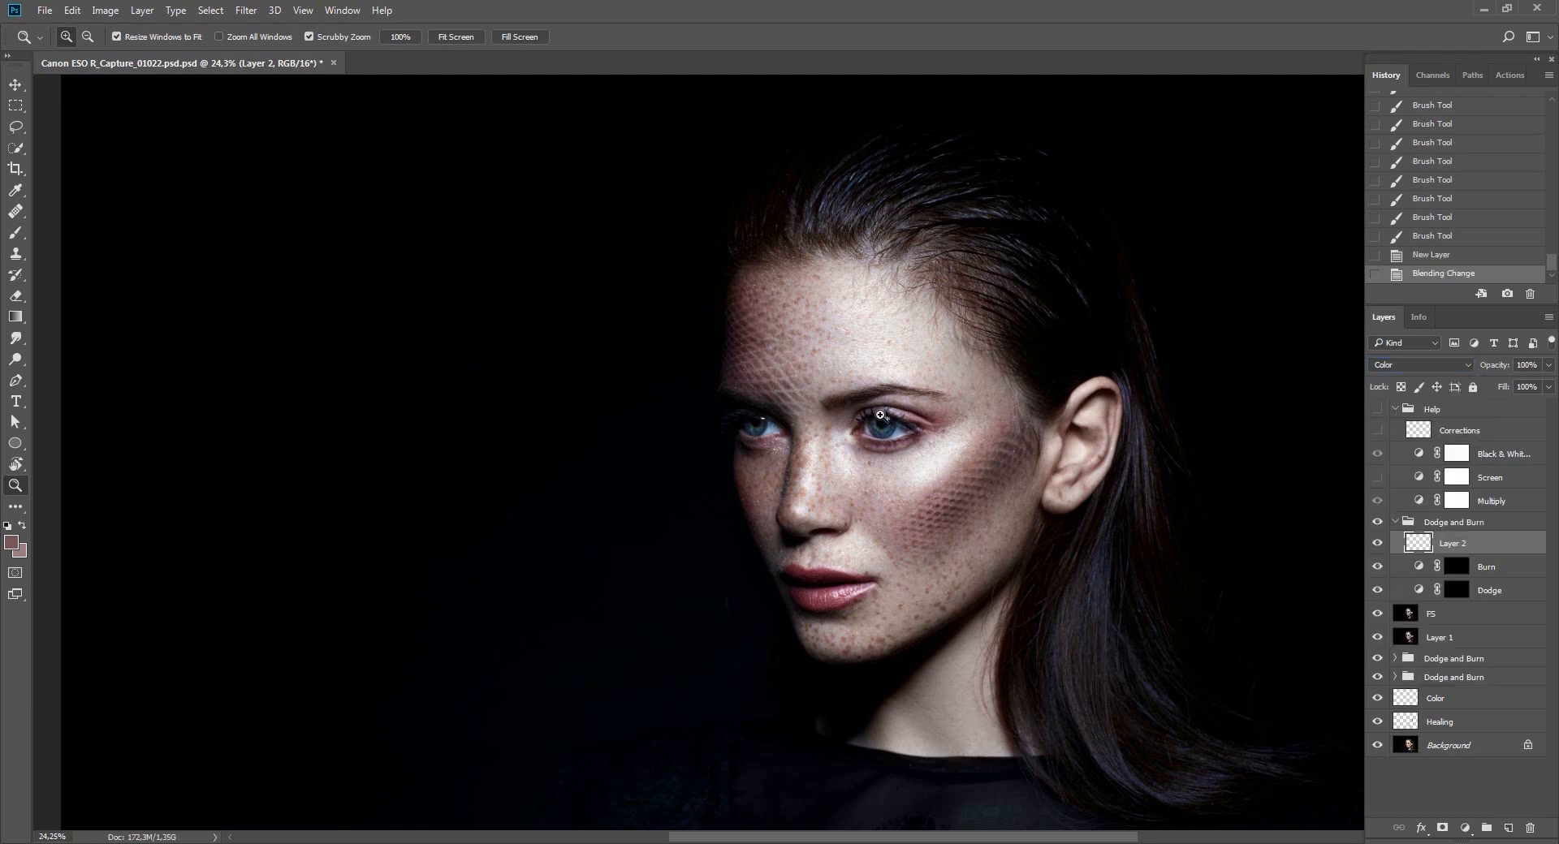
On the new Color-mode layer, clone nearby skin colour at 50% opacity and 50% flow over the area between nose bridge and near eye.
click(881, 412)
key(s)
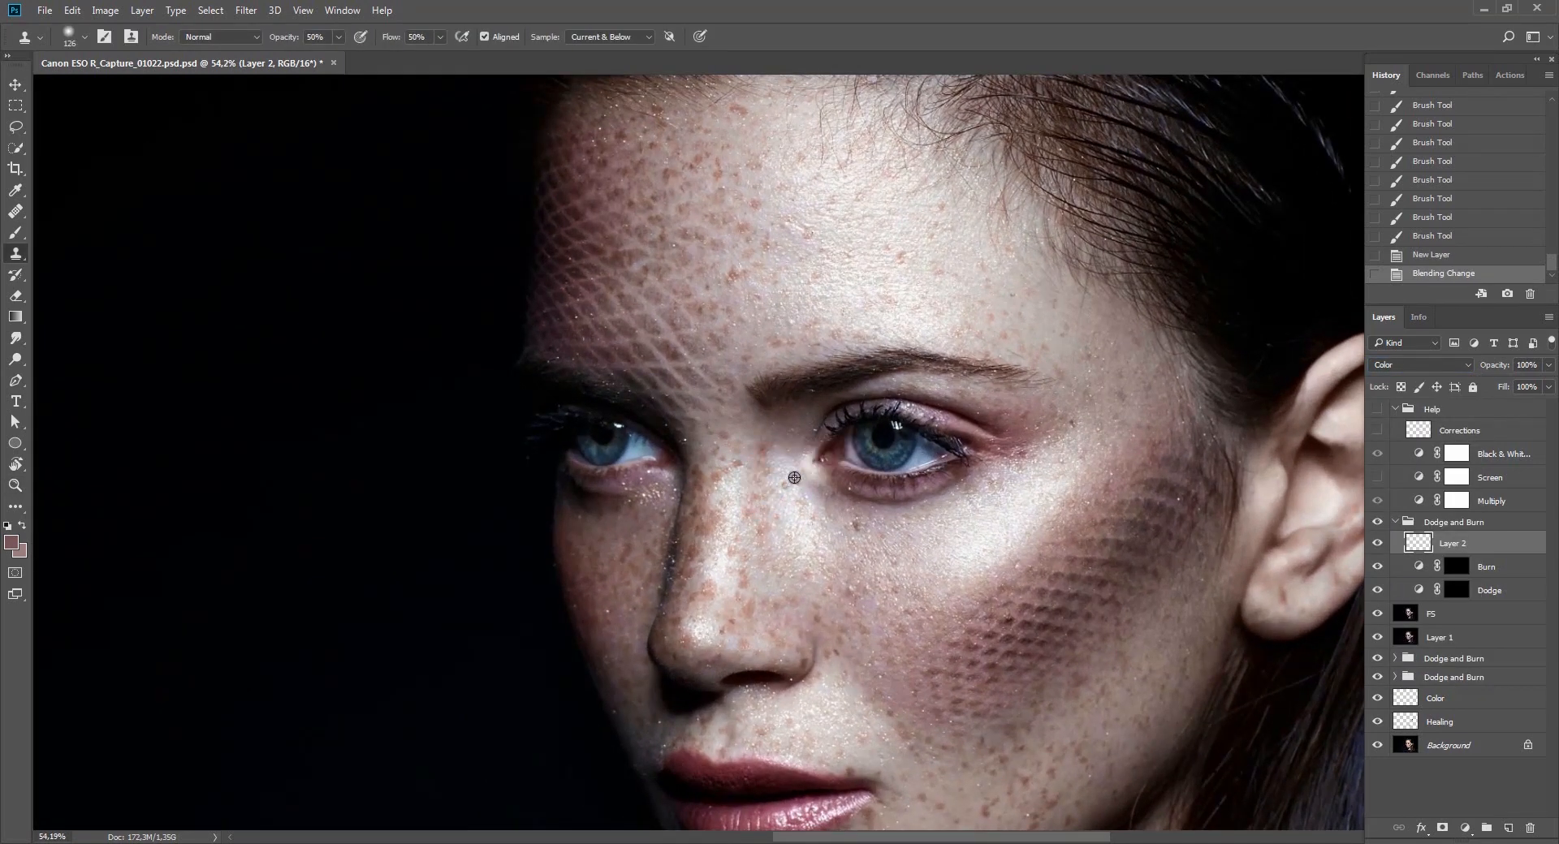
drag(795, 450, 776, 451)
click(794, 438)
click(796, 434)
alt+click(802, 421)
click(793, 441)
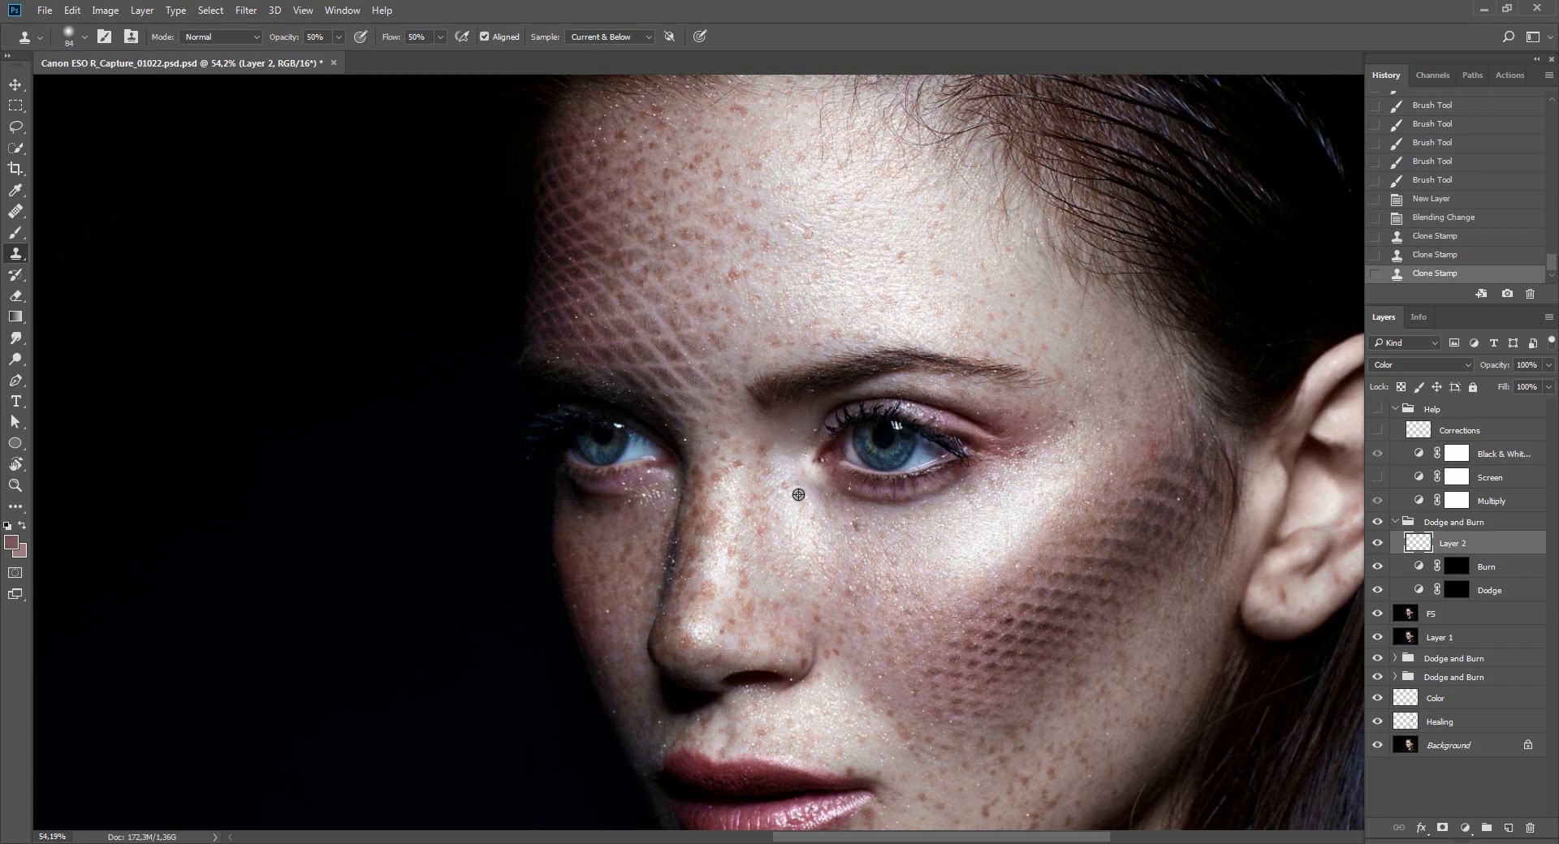
click(839, 525)
drag(899, 571, 800, 461)
Compare the whole face with the upper Dodge and Burn group hidden and shown.
key(z)
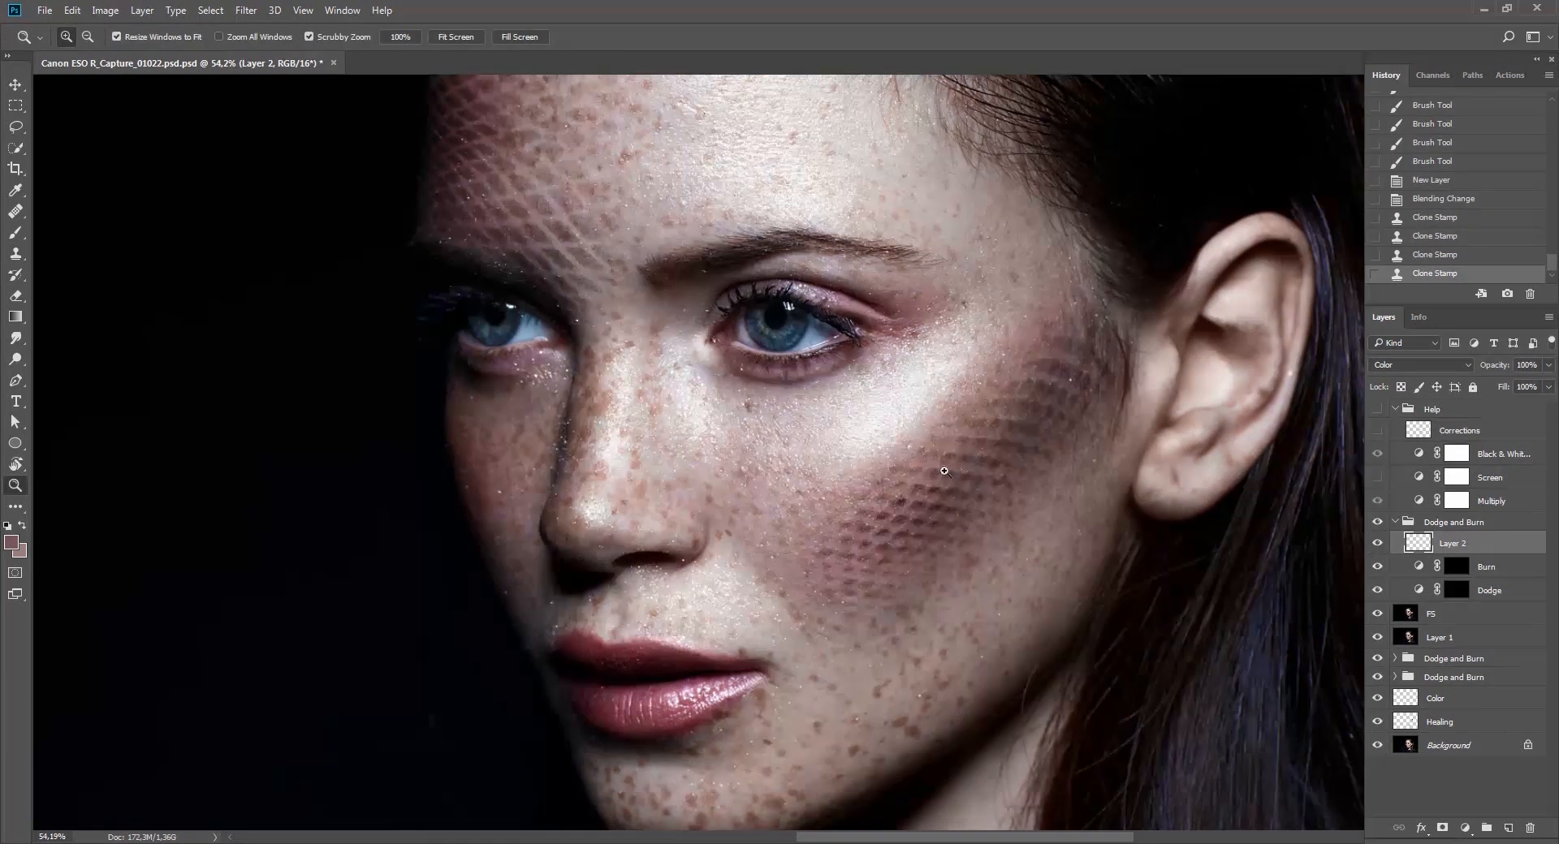
alt+click(950, 484)
key(v)
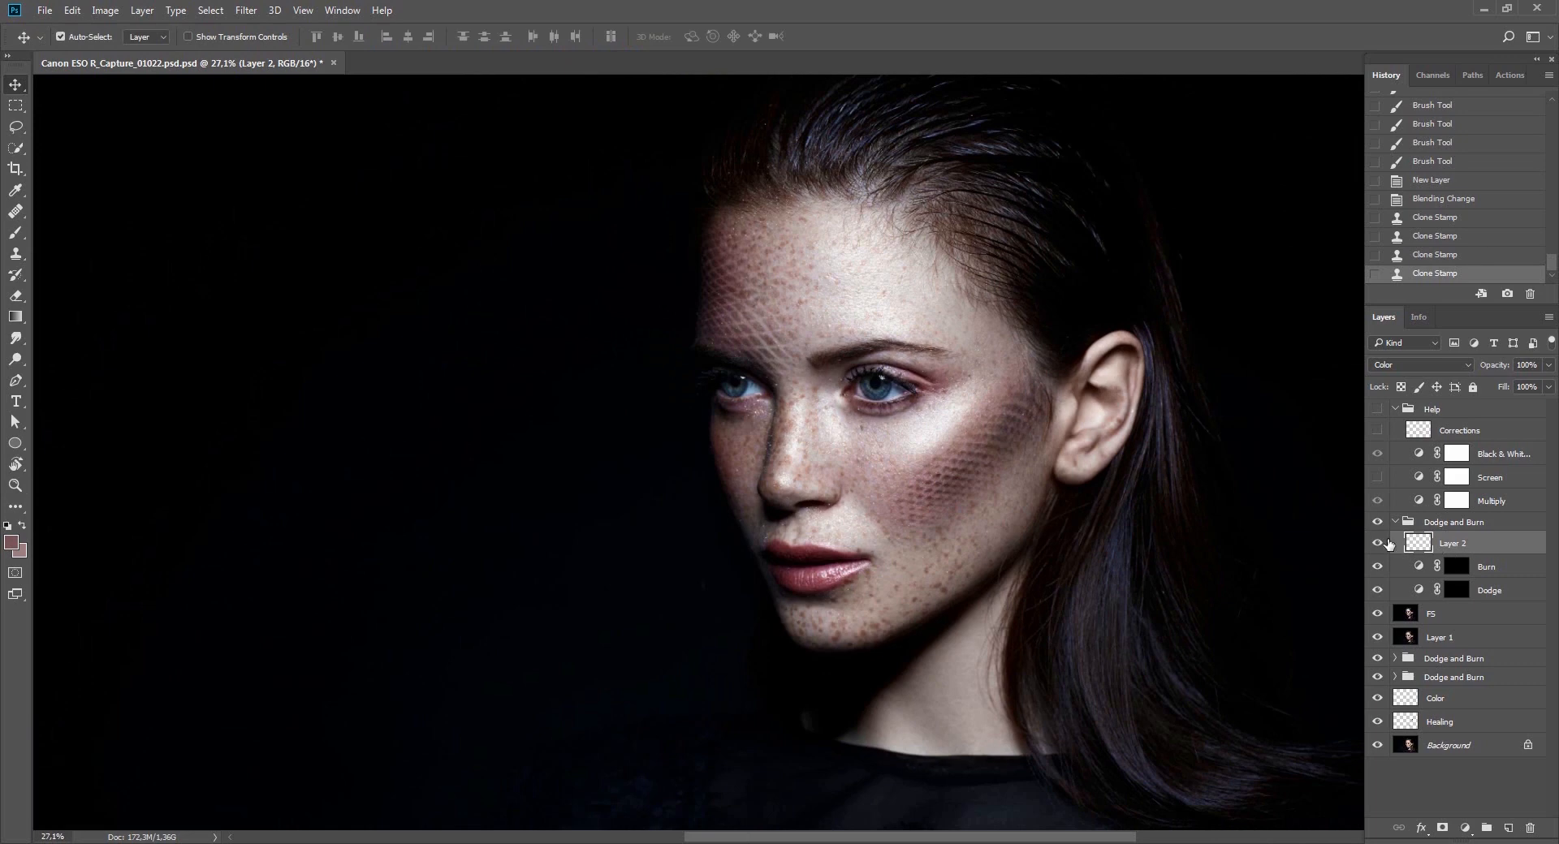
click(1377, 527)
click(1376, 530)
click(1376, 542)
Brush the Burn mask with a 15 px tip at 20% opacity and 2% flow between the near eyebrow's tail and the eyelid.
key(r)
mouse_move(1218, 410)
mouse_down()
mouse_move(1027, 176)
mouse_move(865, 291)
mouse_move(853, 325)
mouse_move(926, 396)
mouse_up()
key(z)
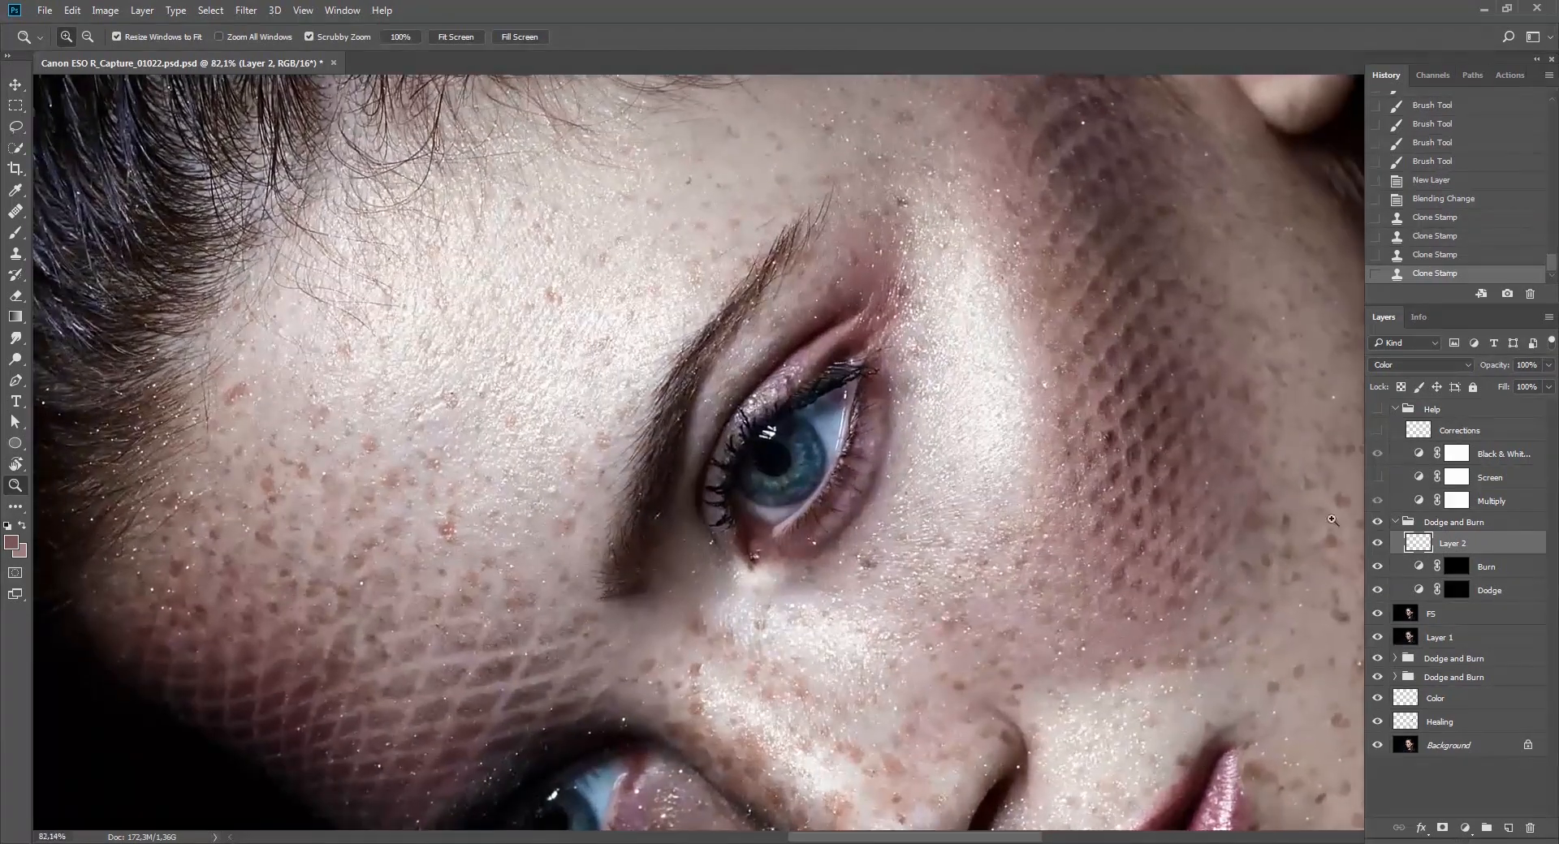
click(1445, 573)
key(b)
key(bracketleft)
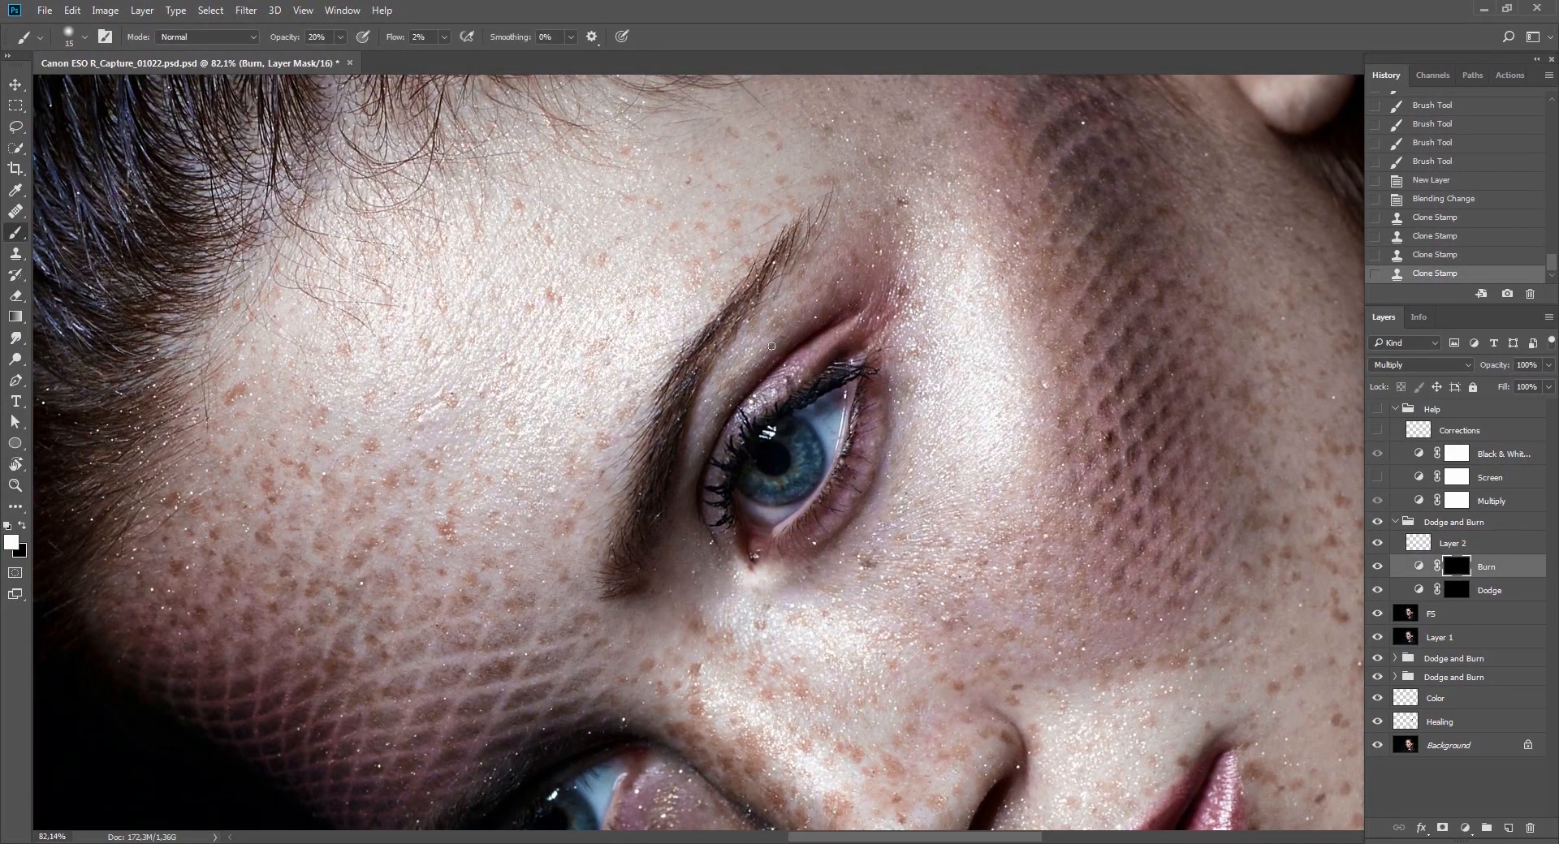
drag(828, 292, 836, 297)
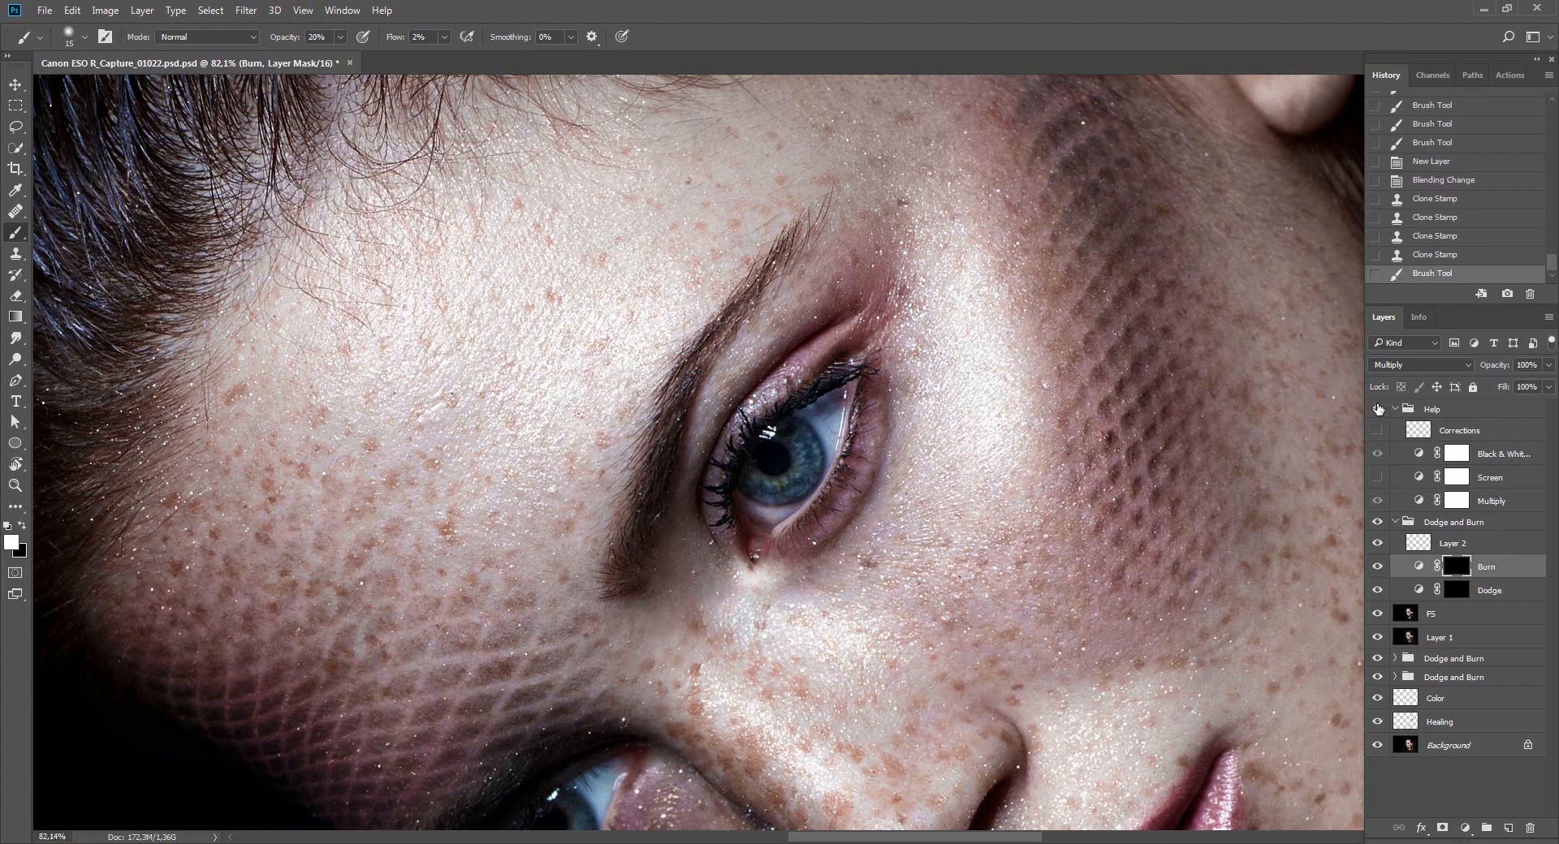
Show the Help group's black-and-white view and turn off its Multiply layer to inspect the ear area.
click(1378, 409)
key(Escape)
key(ctrl+space)
drag(989, 423, 811, 509)
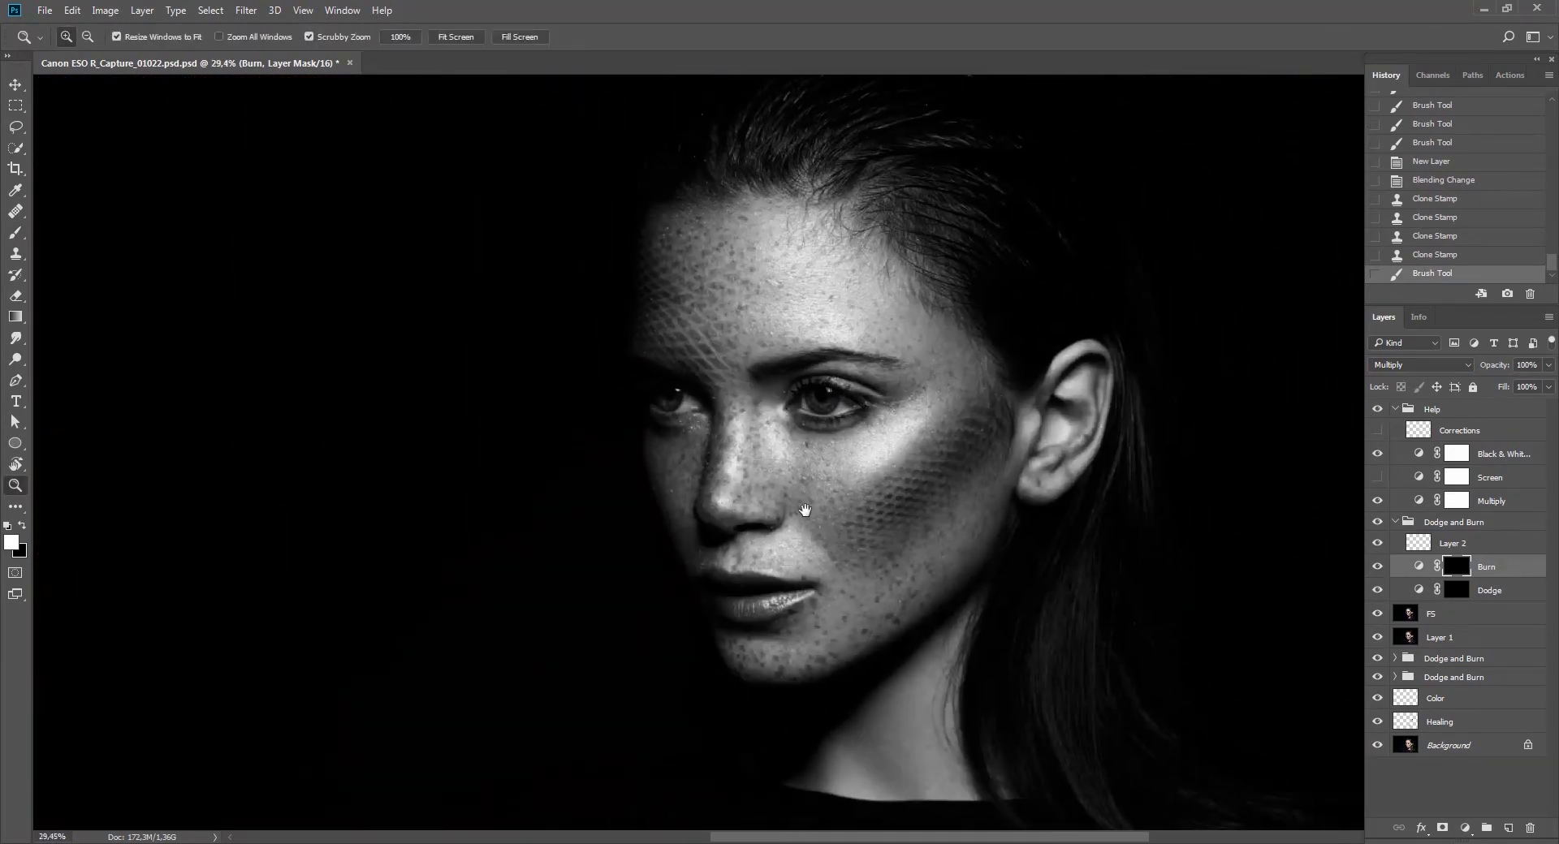
drag(1044, 471, 1113, 536)
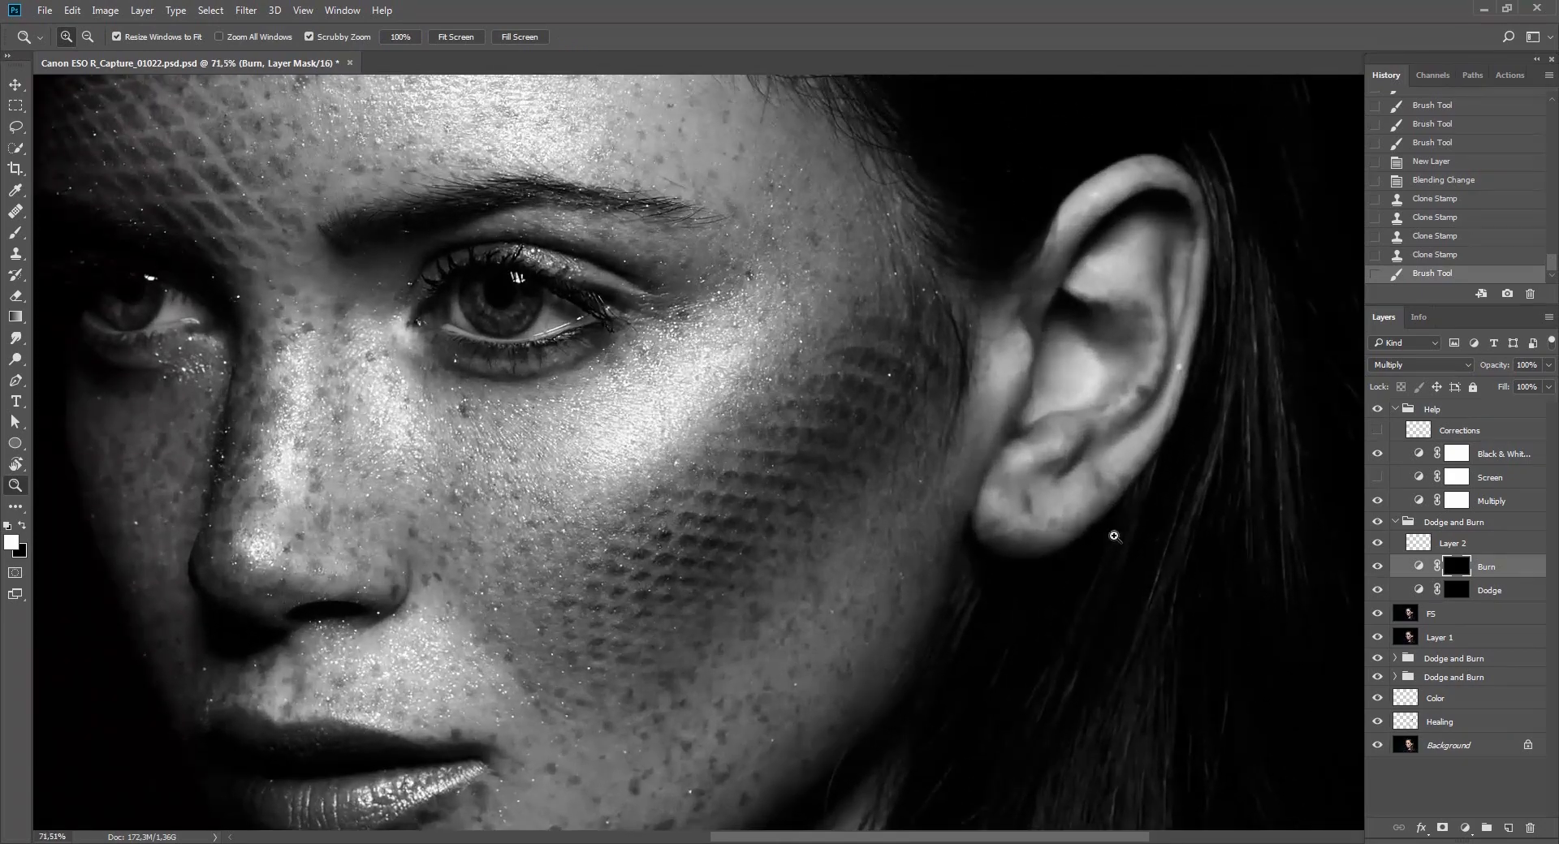
key(r)
drag(1234, 427, 1188, 258)
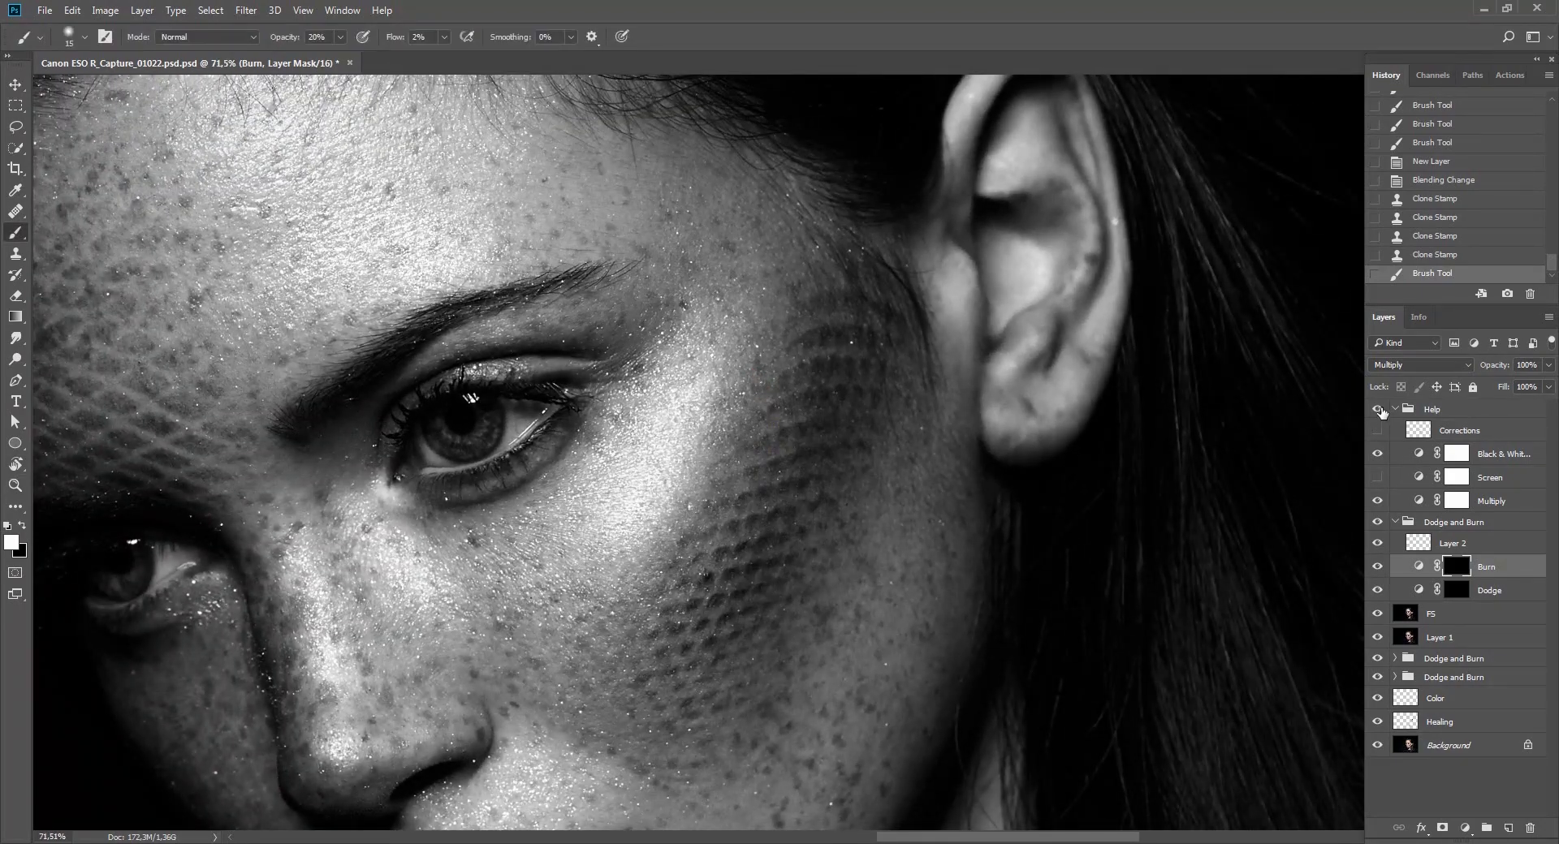
click(1377, 409)
click(1377, 409)
click(1378, 501)
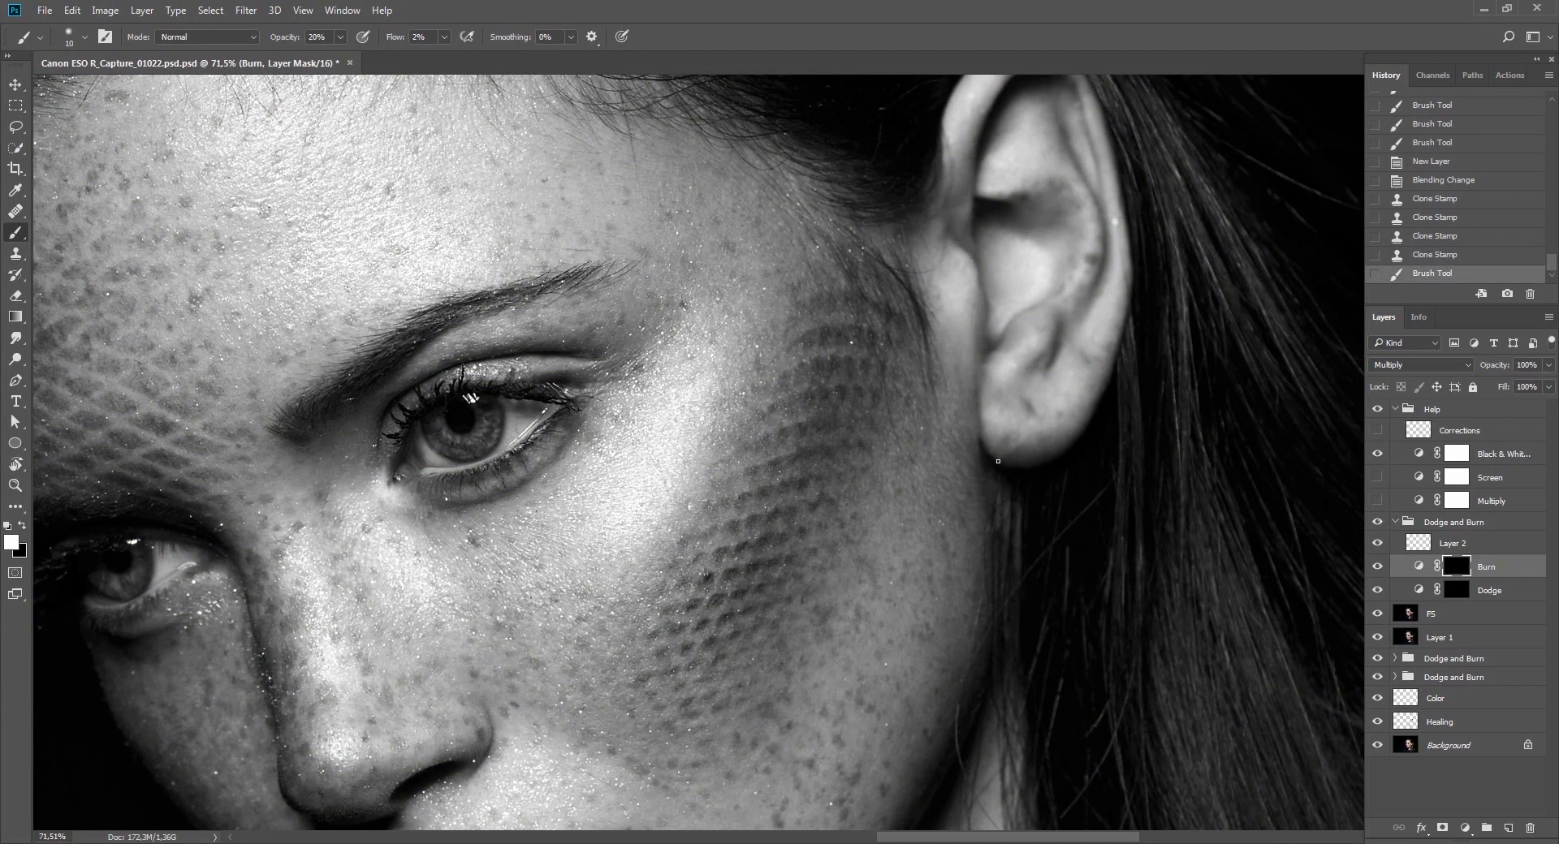
Brush the Burn mask at 20% opacity and 2% flow along the lower edge of the earlobe.
click(1019, 445)
click(1017, 445)
key(bracketright)
click(1004, 455)
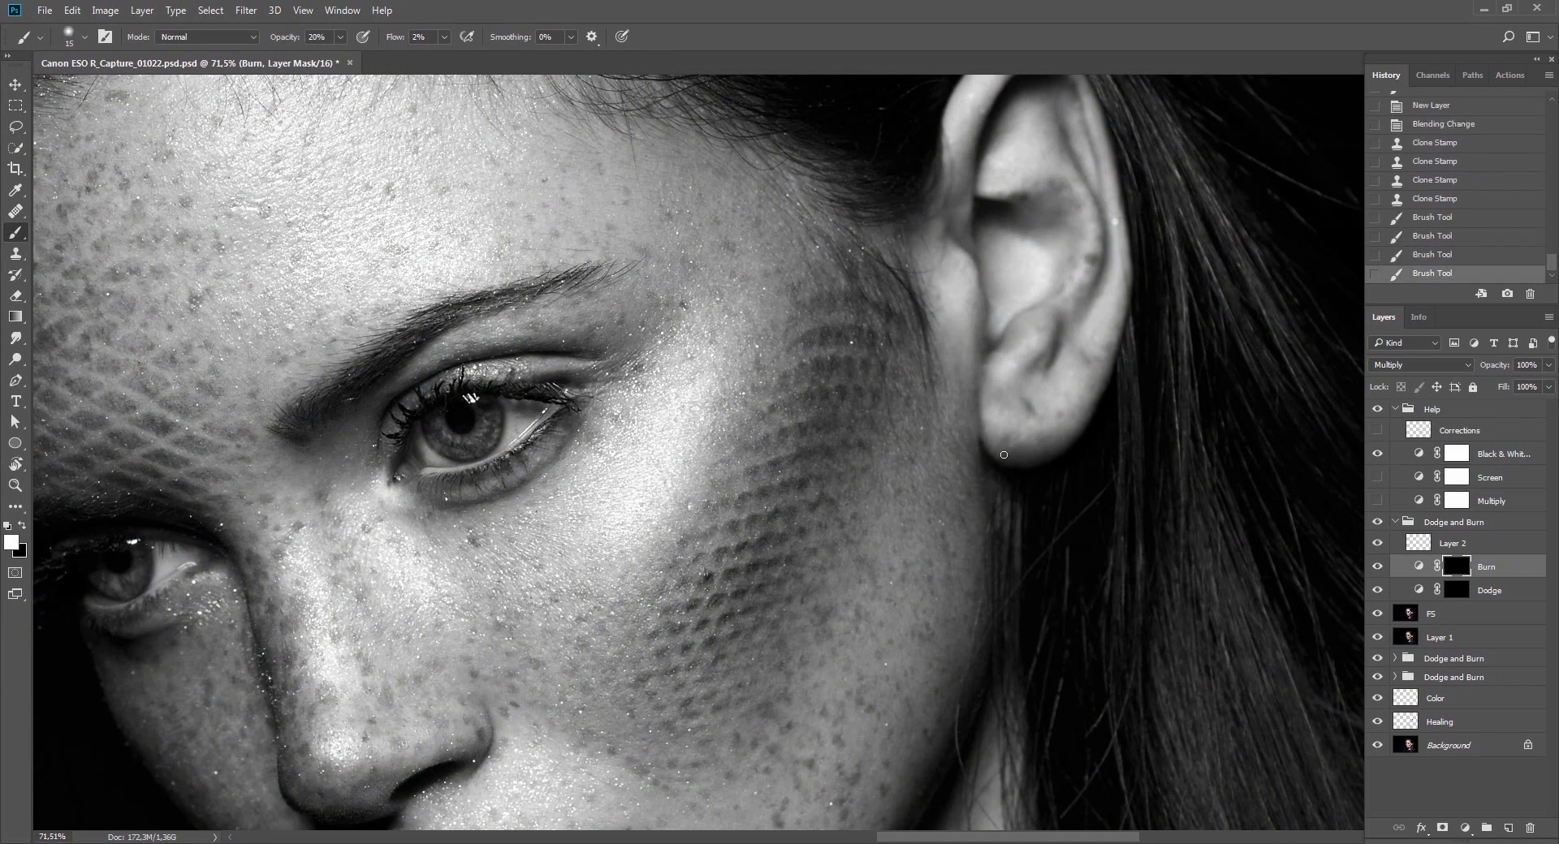
click(988, 449)
Even out the earlobe's tones by alternating between the Dodge and Burn masks with a 30% opacity, 2% flow brush.
key(alt+bracketleft)
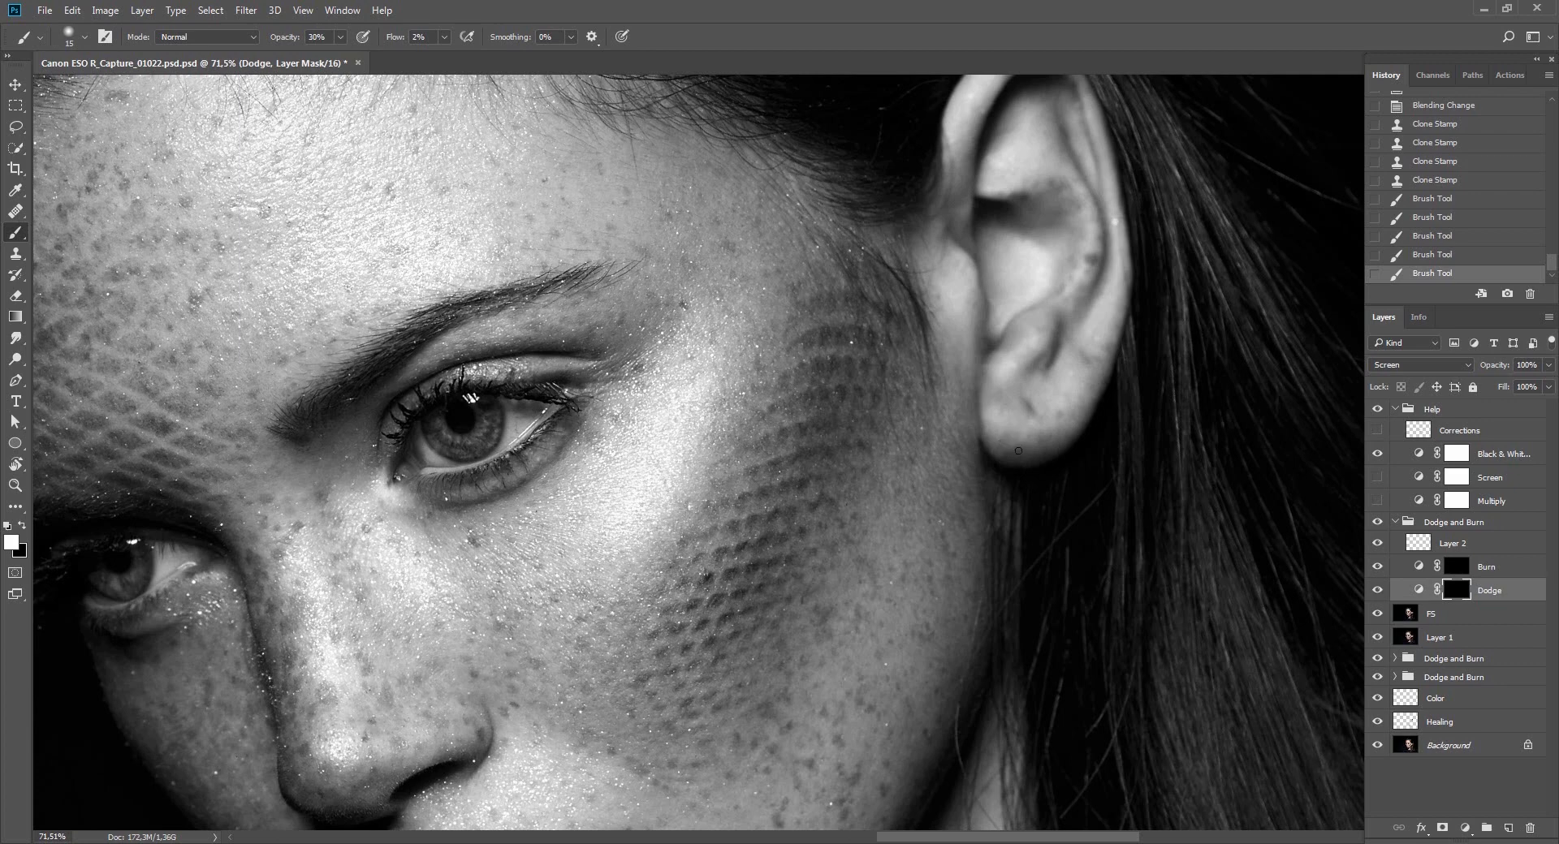
mouse_move(1004, 439)
mouse_down()
mouse_move(1040, 436)
mouse_move(1013, 445)
mouse_up()
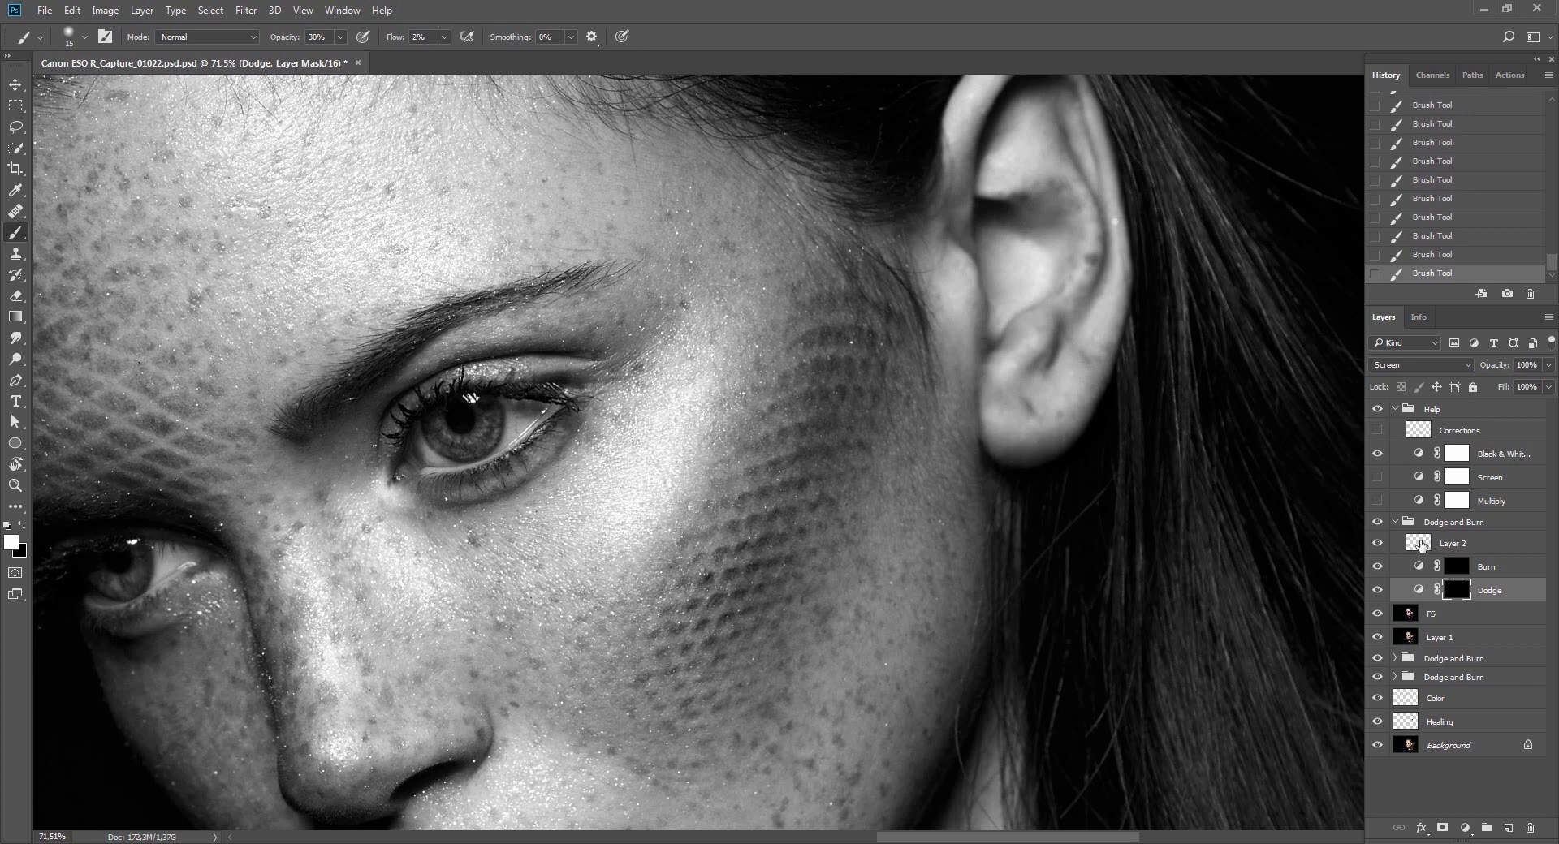
click(1458, 567)
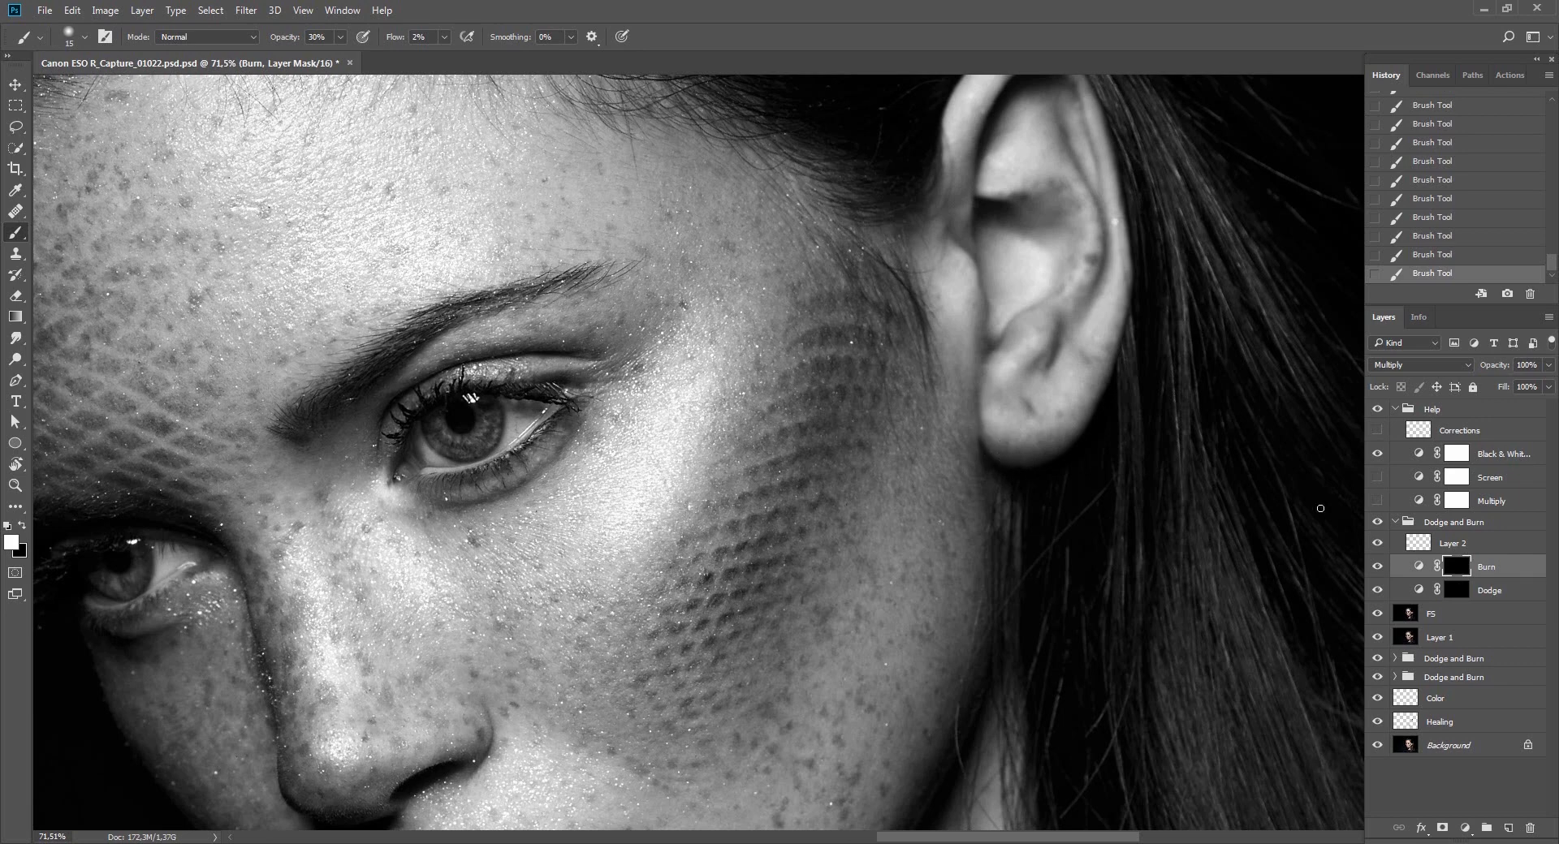
click(1456, 591)
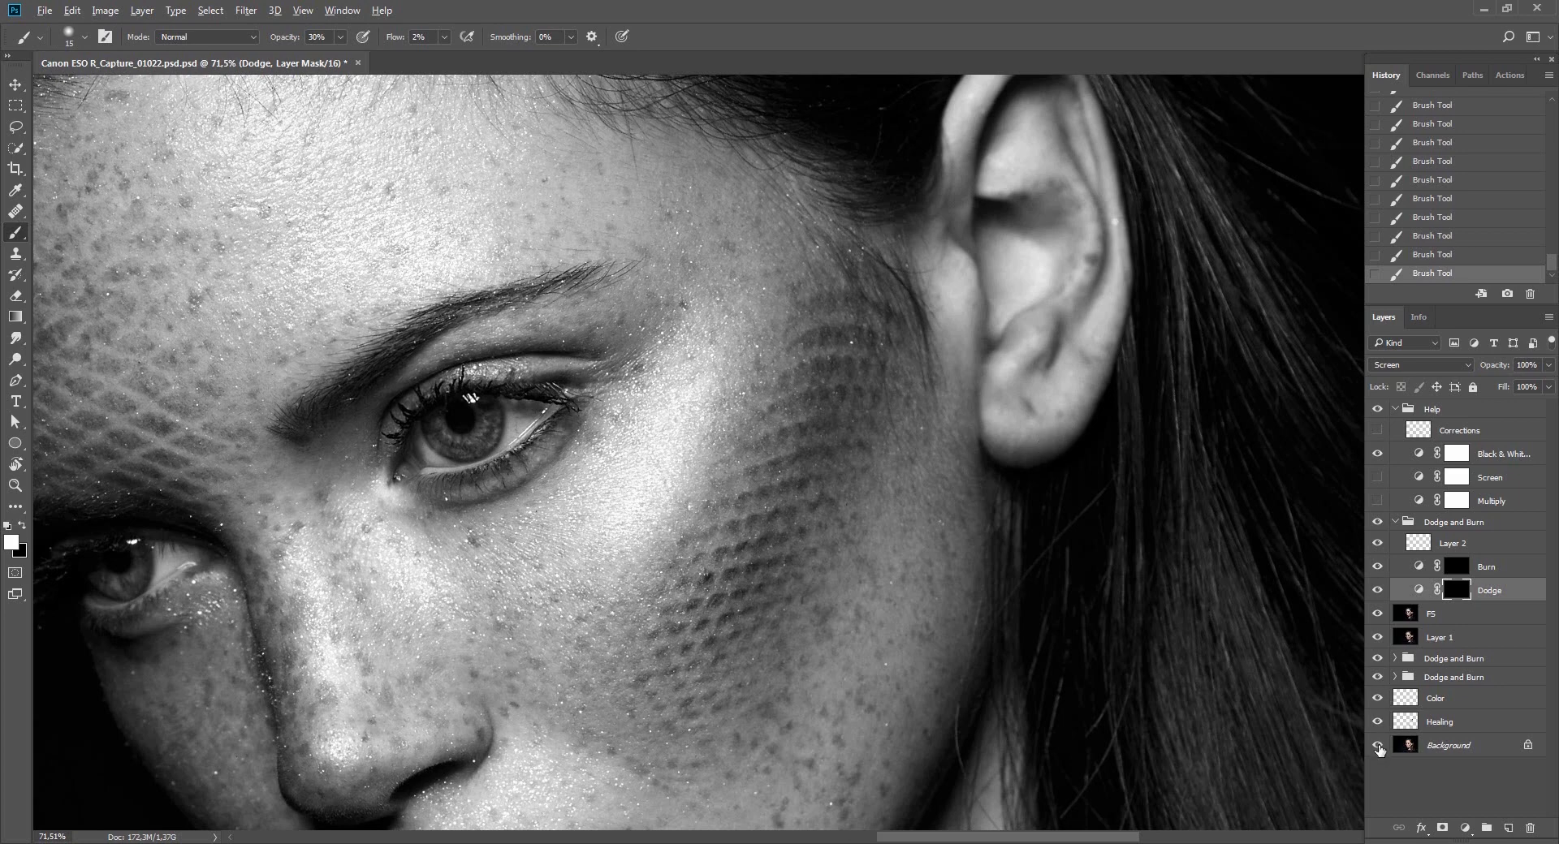
Compare the retouch with the Background layer alone and with the upper Dodge and Burn group hidden.
alt+click(1378, 745)
alt+click(1378, 746)
alt+click(1380, 746)
alt+click(1384, 744)
key(Escape)
click(1379, 525)
click(1379, 524)
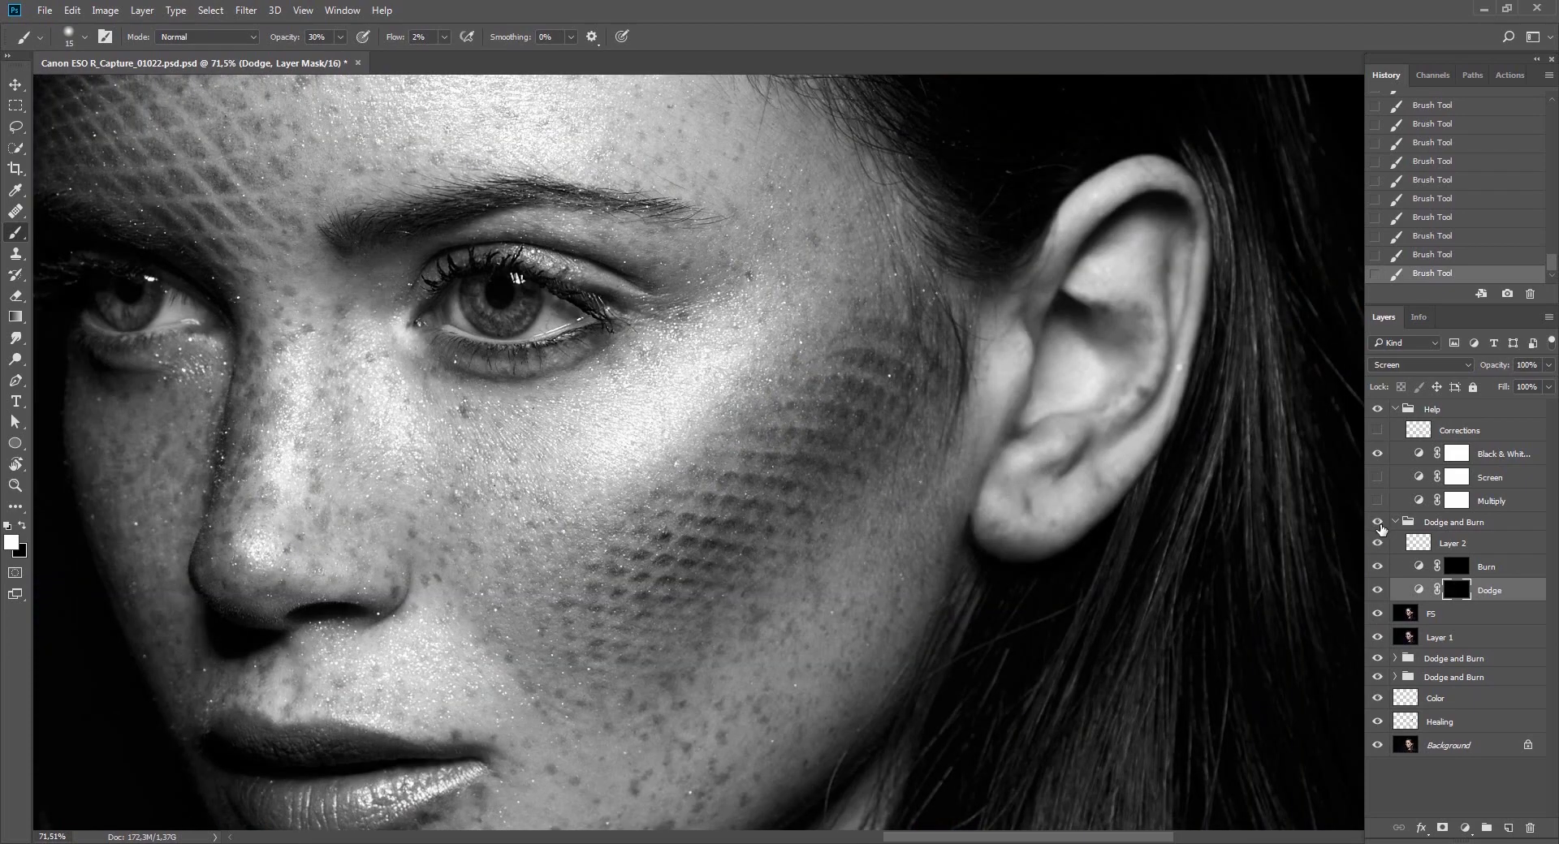
Return to the Burn mask with the 30% opacity, 2% flow brush and review the face with the Dodge and Burn group hidden.
key(z)
drag(1129, 517, 1085, 545)
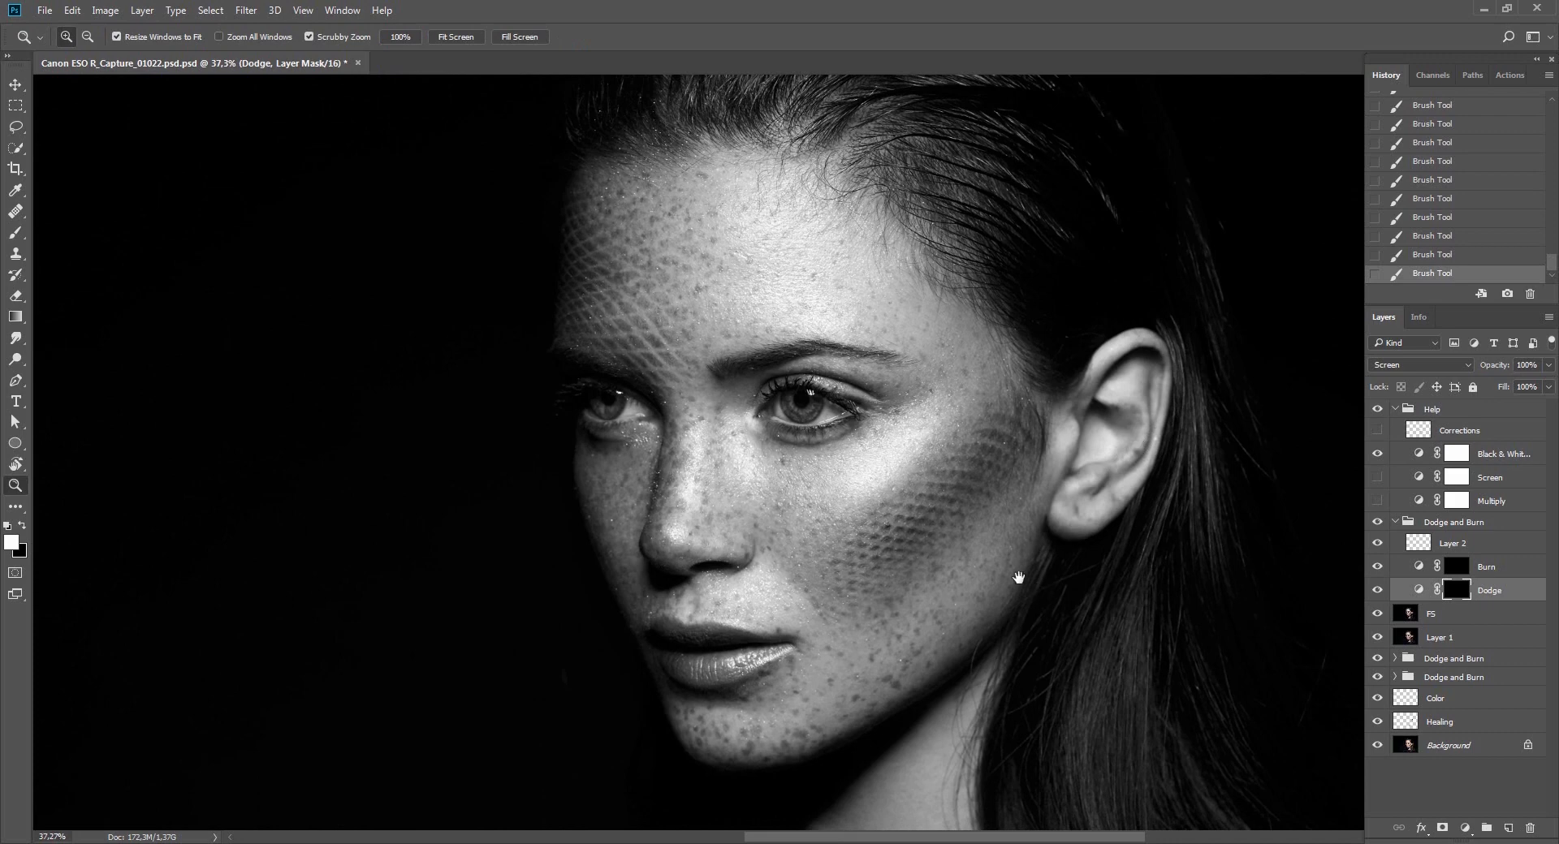
drag(1020, 574, 987, 515)
click(1462, 567)
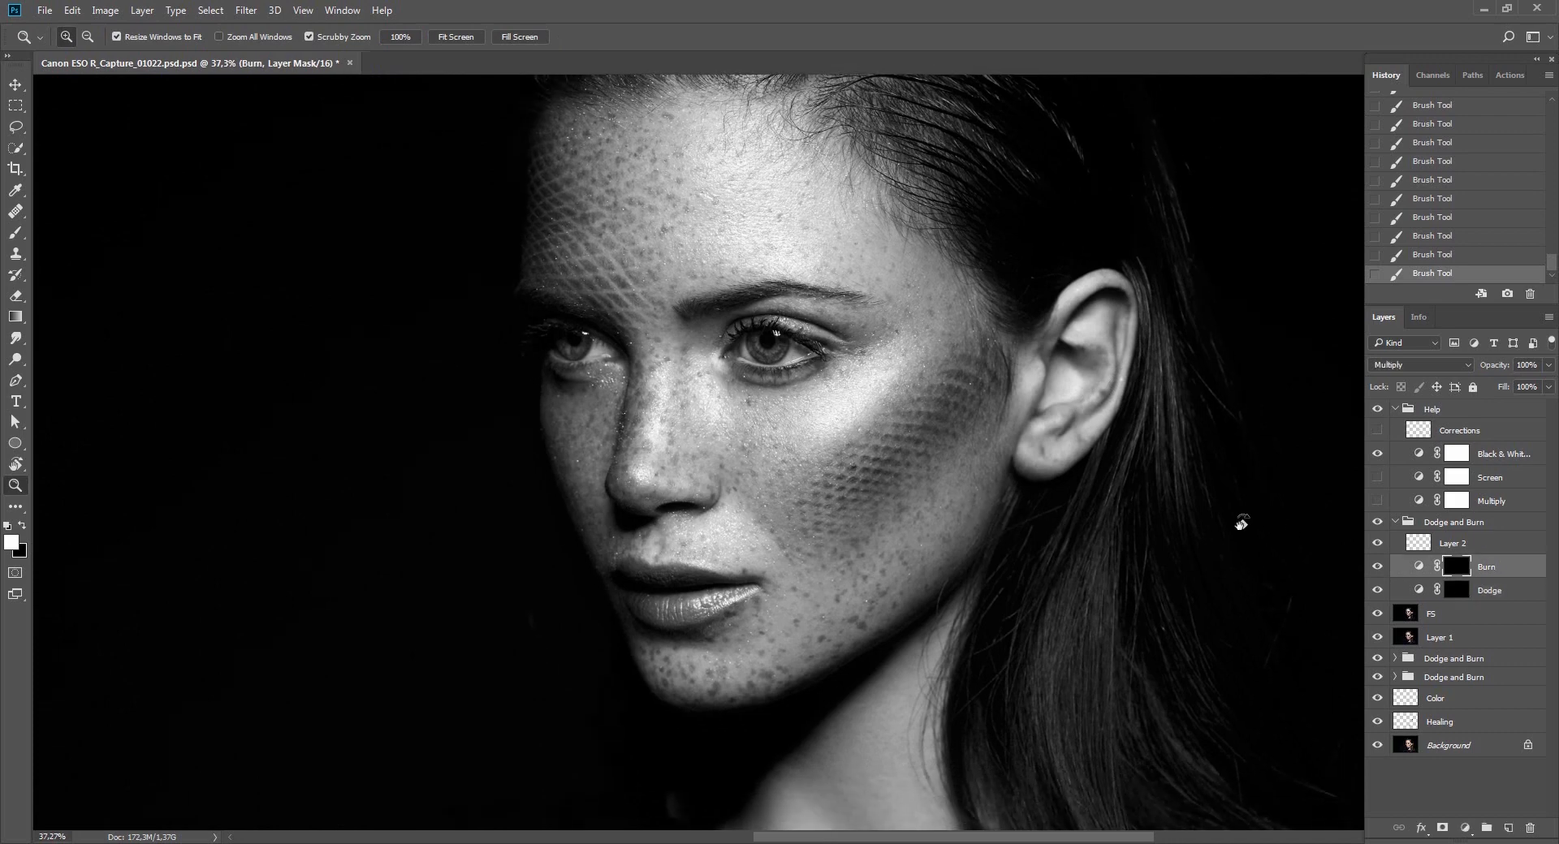
key(r)
drag(940, 392, 896, 302)
key(b)
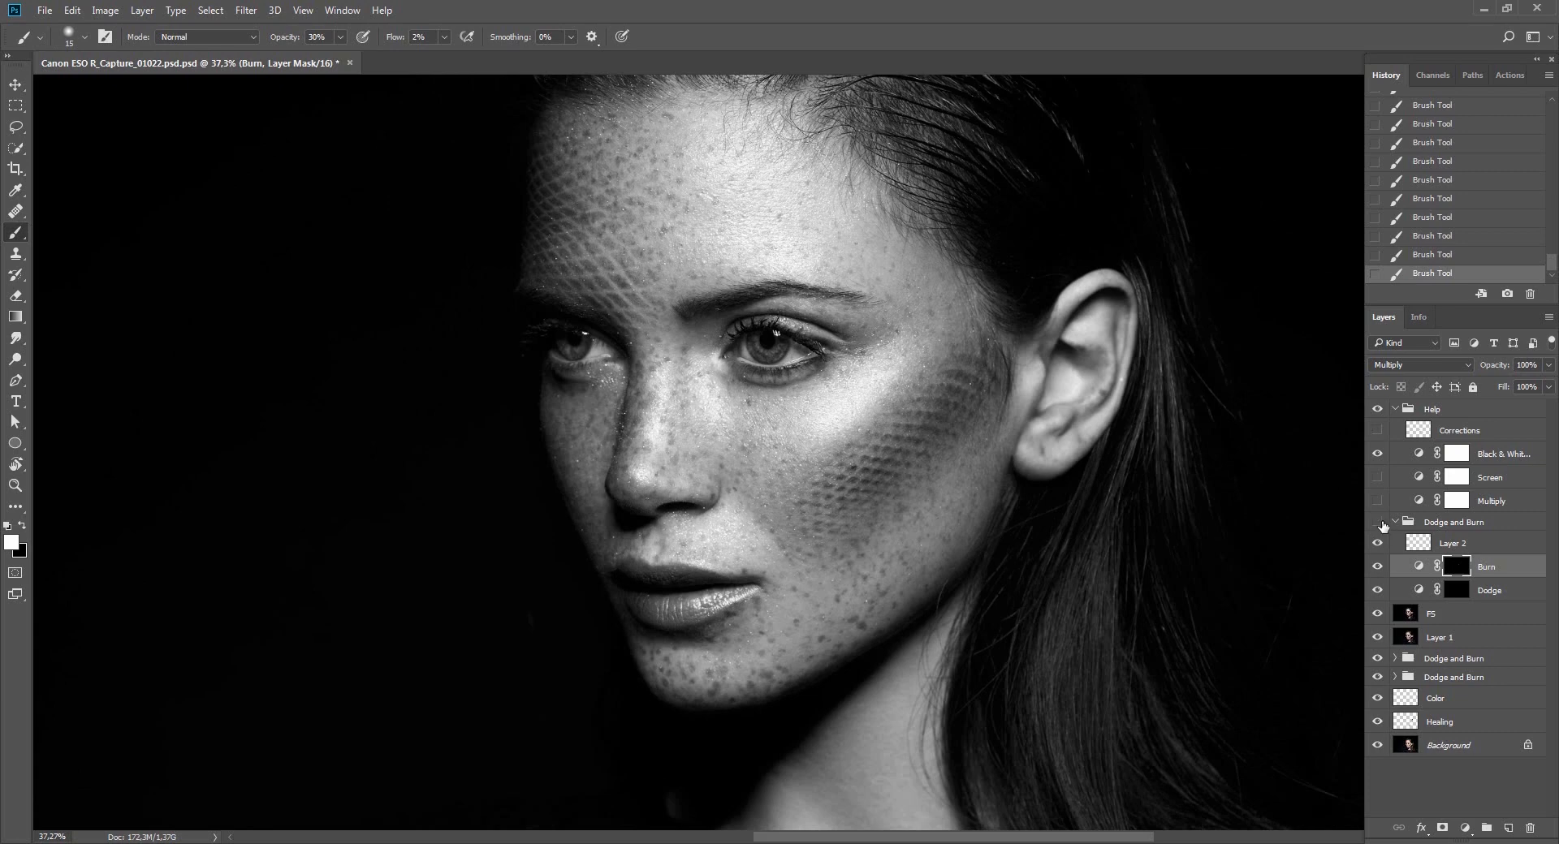
Hide the Help group and review the entire portrait in colour.
click(1377, 410)
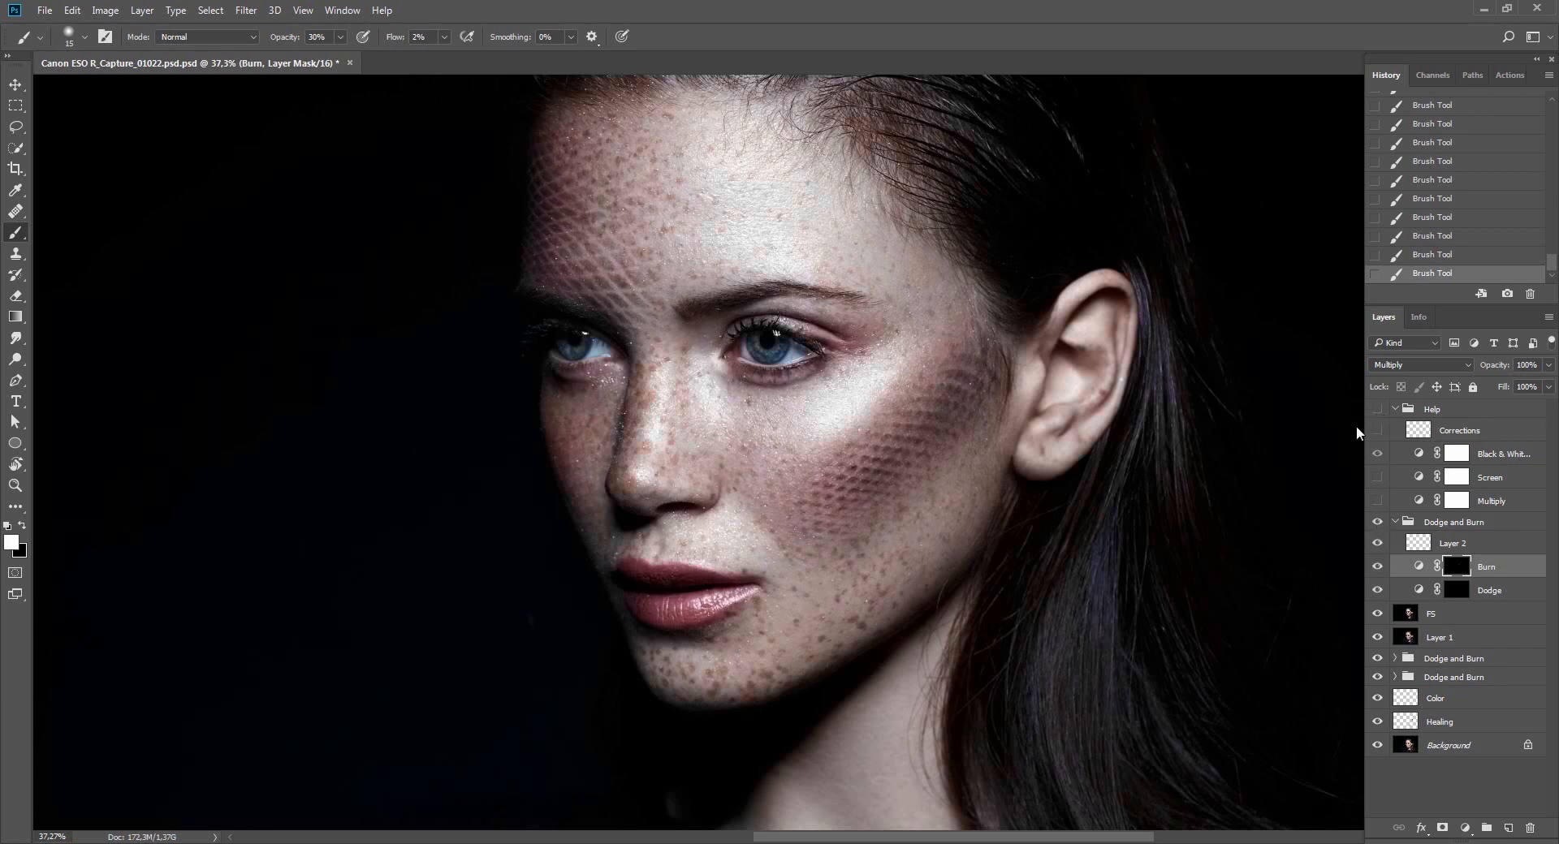
key(z)
drag(895, 483, 793, 515)
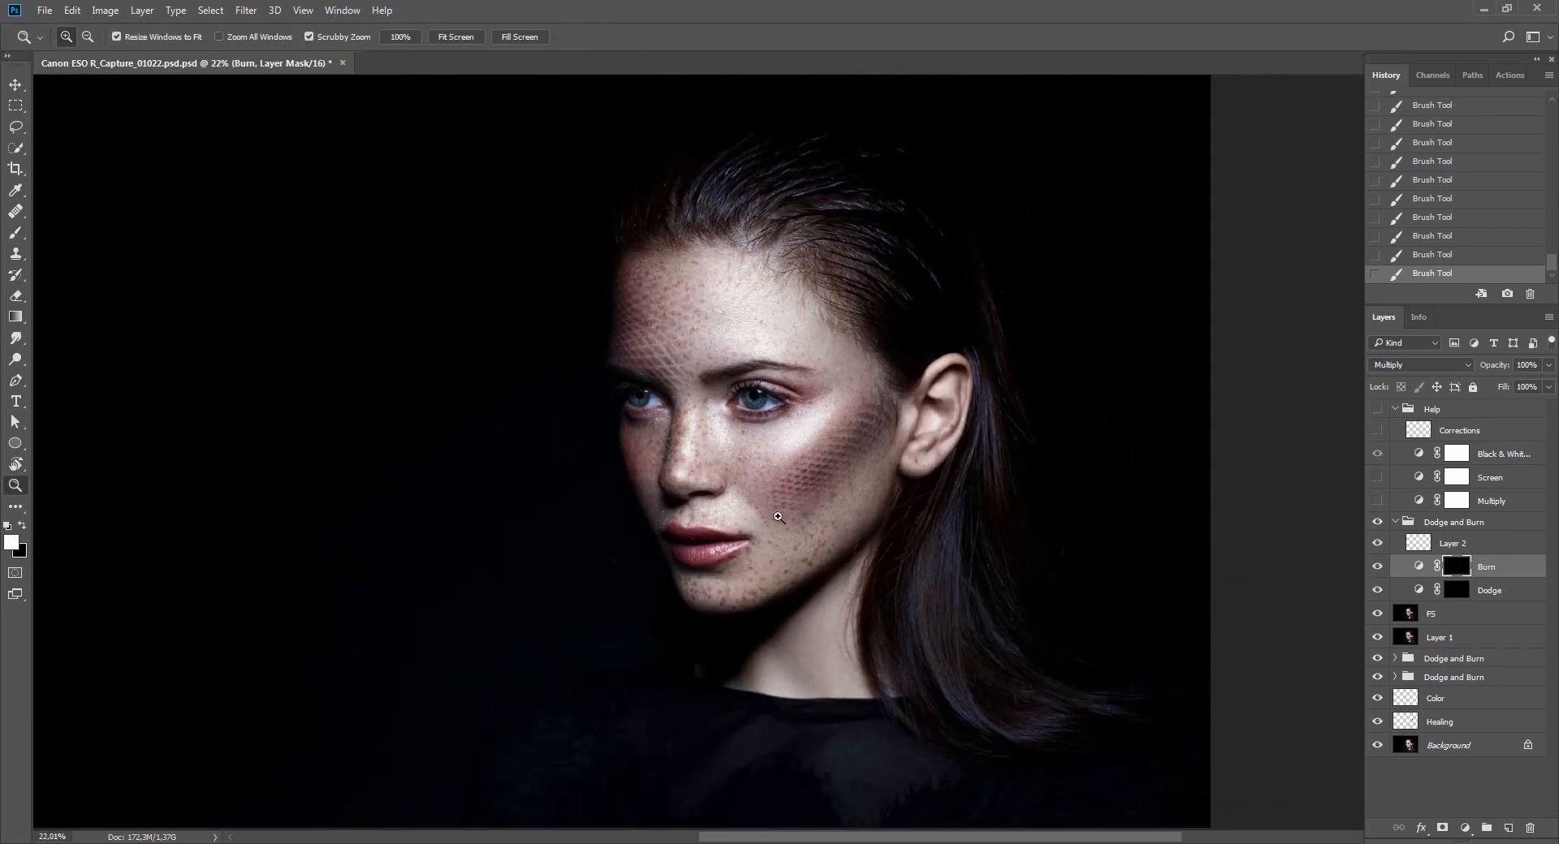
key(v)
key(z)
Collapse the upper Dodge and Burn group and show Layer 1 alone for comparison.
drag(825, 575, 874, 601)
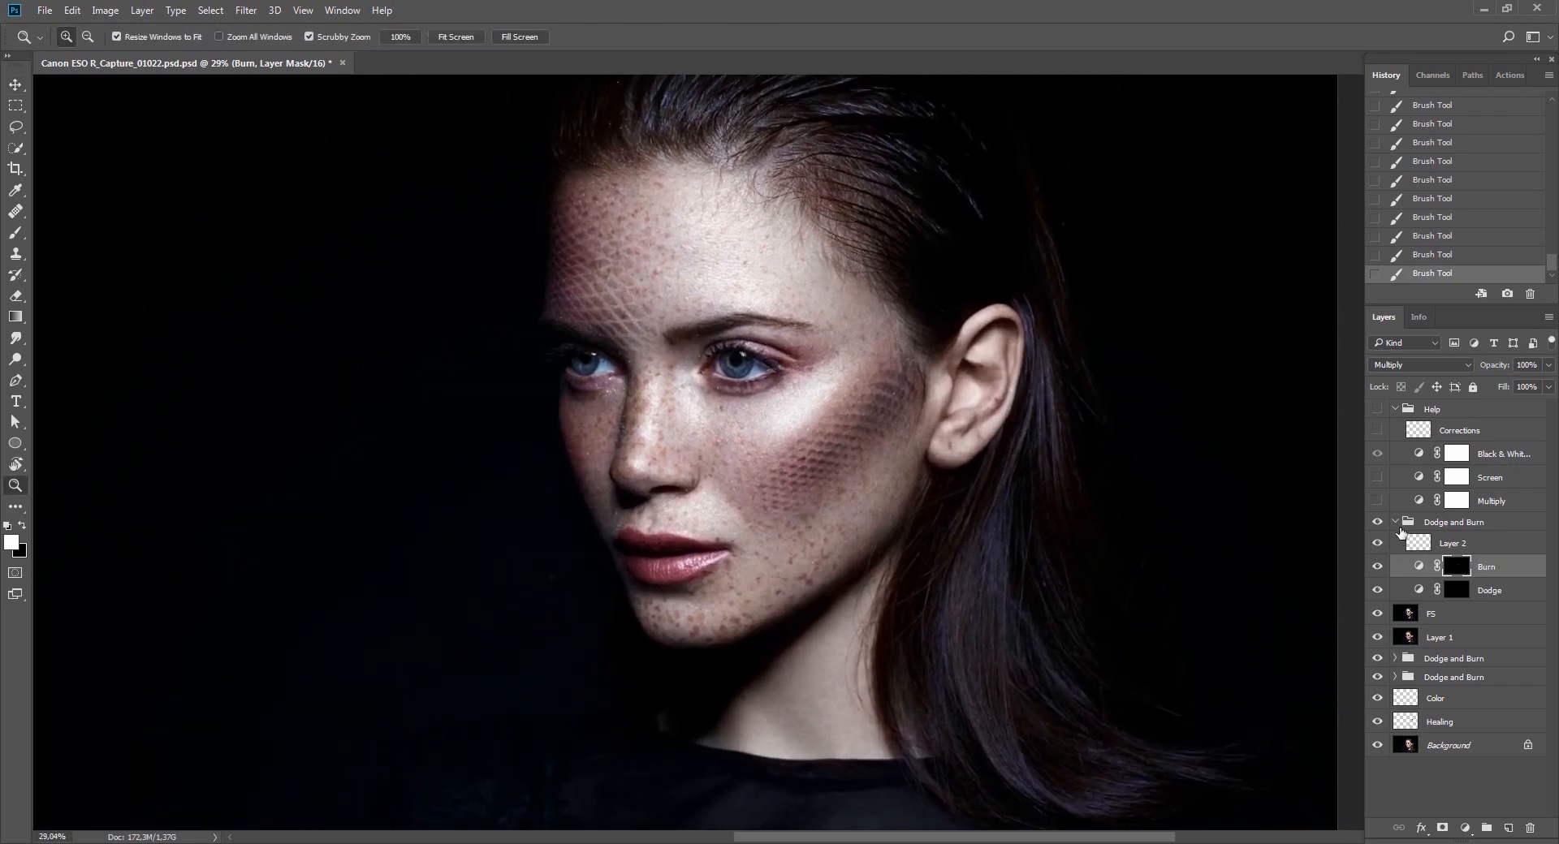
click(1395, 522)
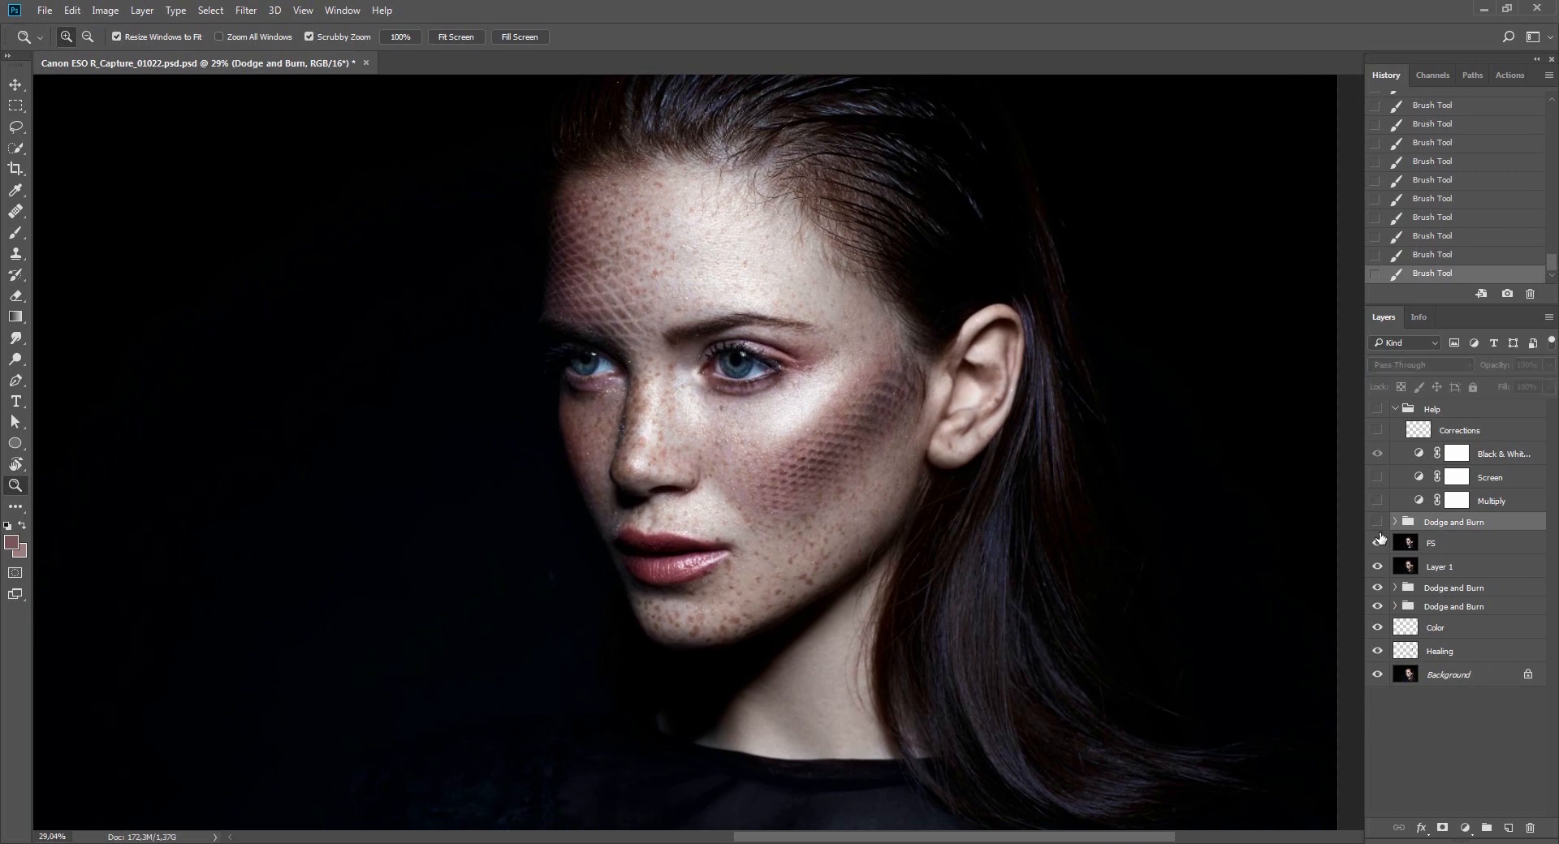
alt+click(1378, 567)
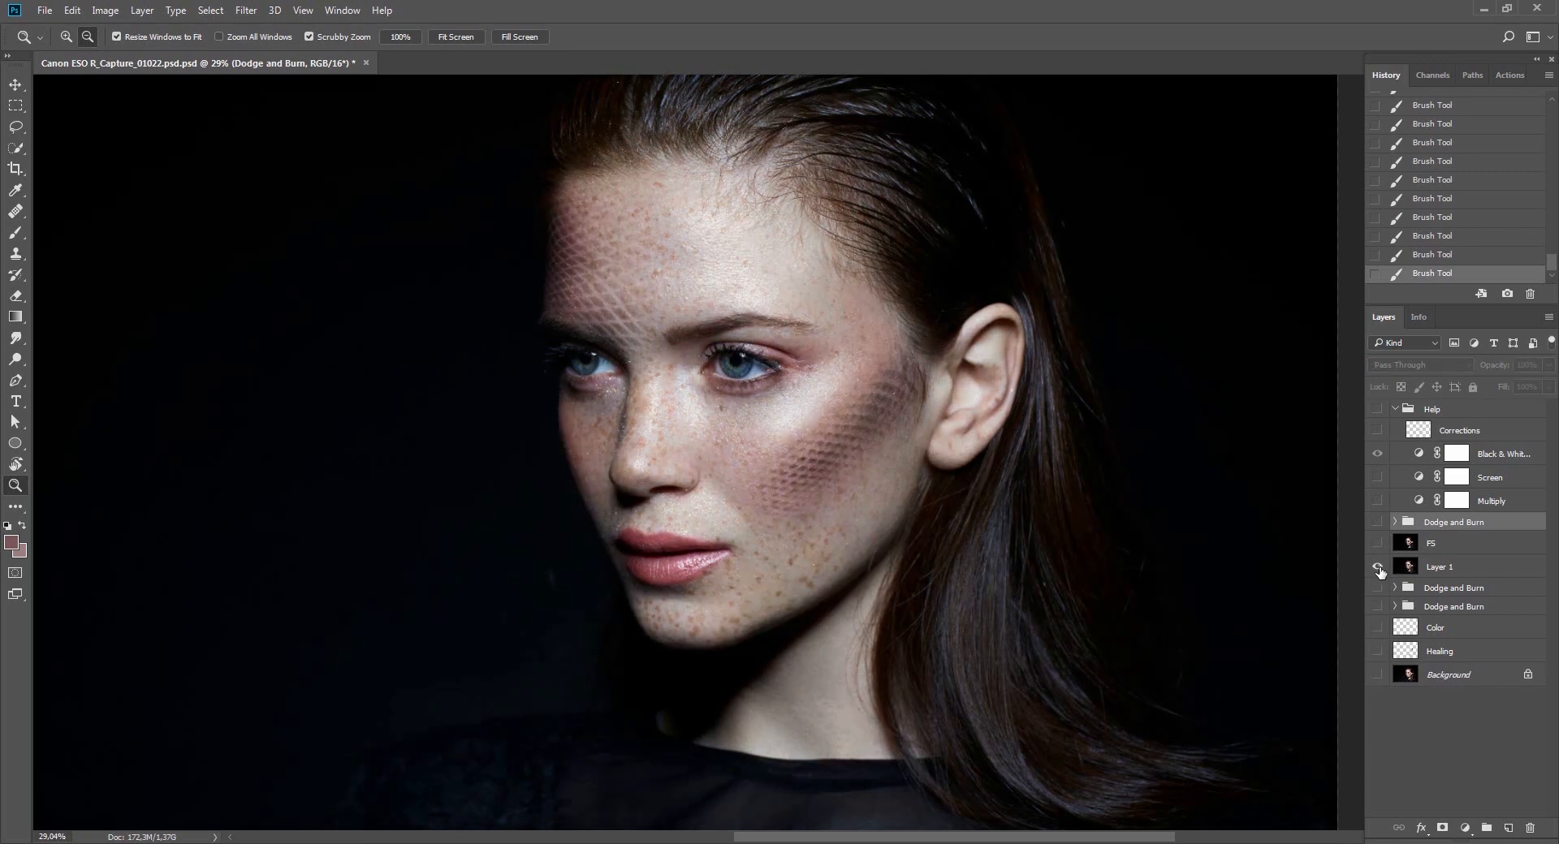
Restore visibility of all the layers, merge the upper Dodge and Burn group with the FS layer, and compare it with Layer 1.
alt+click(1378, 567)
alt+click(1378, 566)
alt+click(1378, 567)
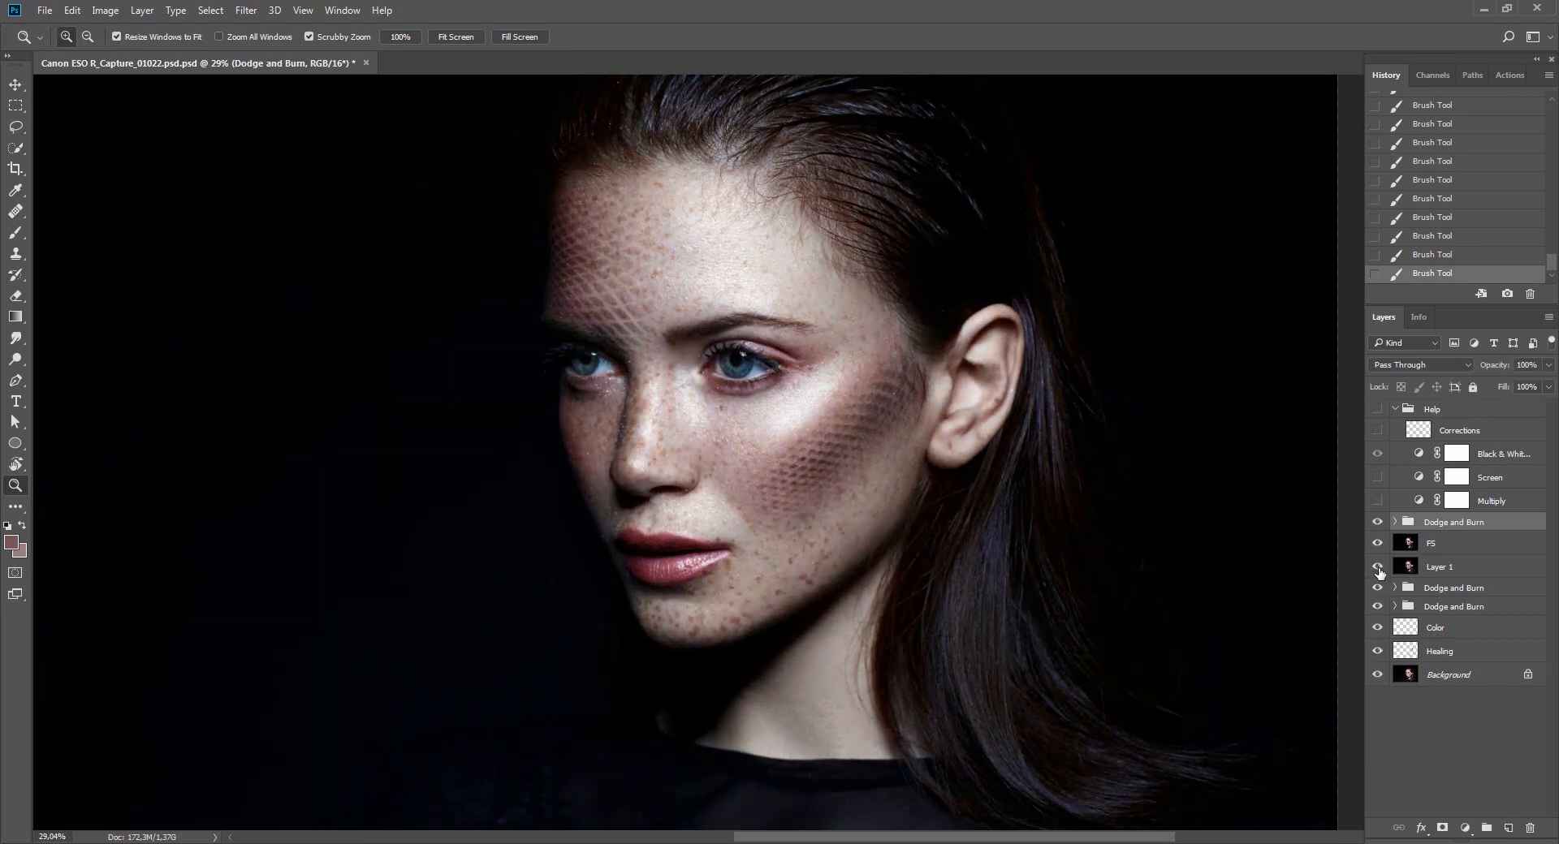
shift+click(1409, 543)
key(ctrl+e)
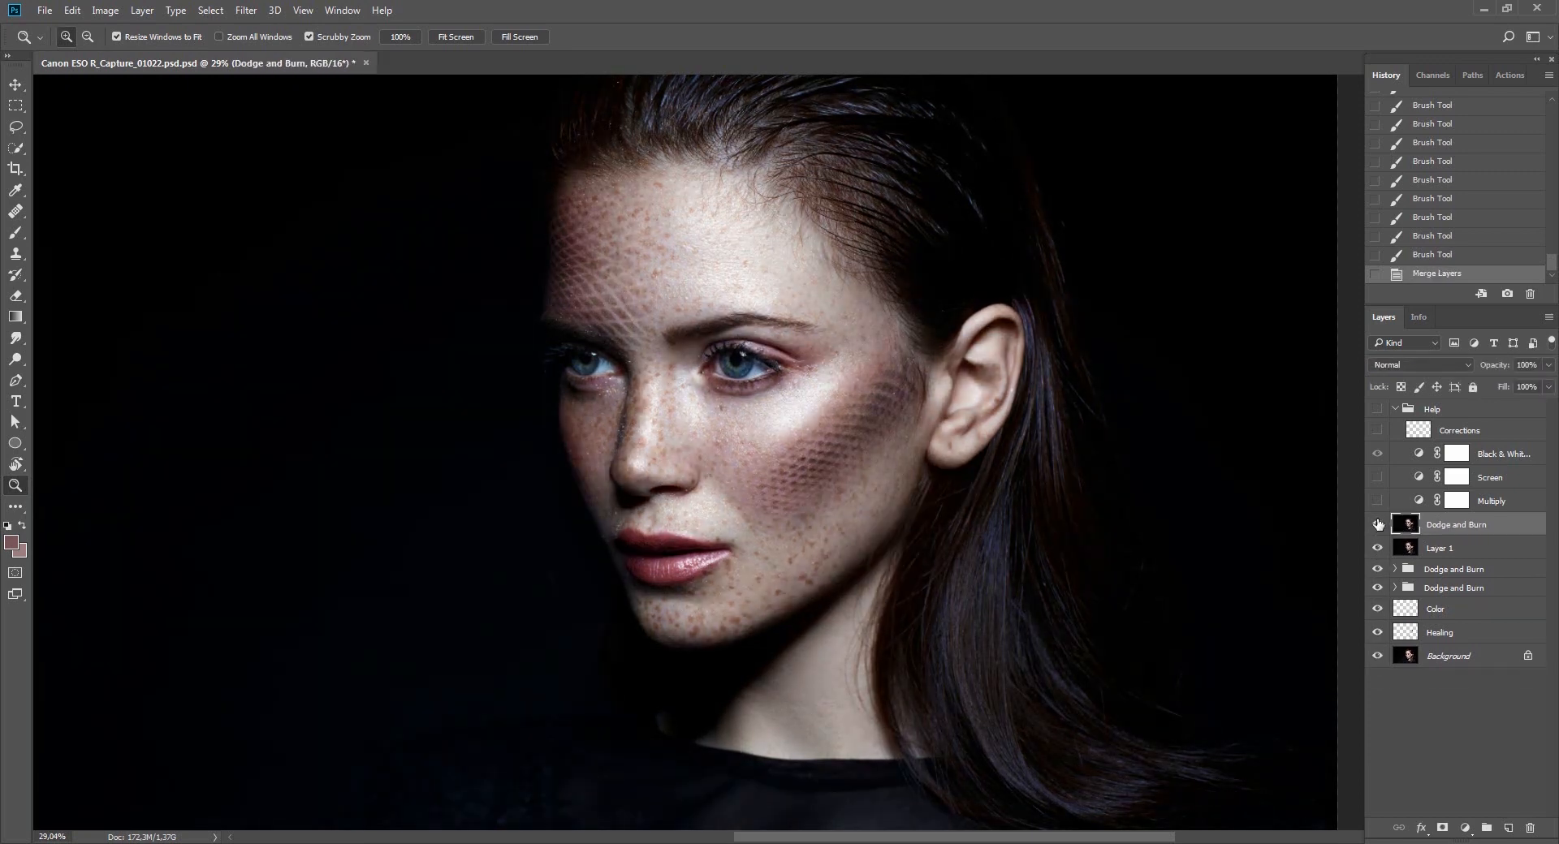
click(1378, 526)
click(1378, 526)
Duplicate the merged Dodge and Burn layer and apply the Pointillize filter with a cell size of 7.
drag(765, 405, 873, 512)
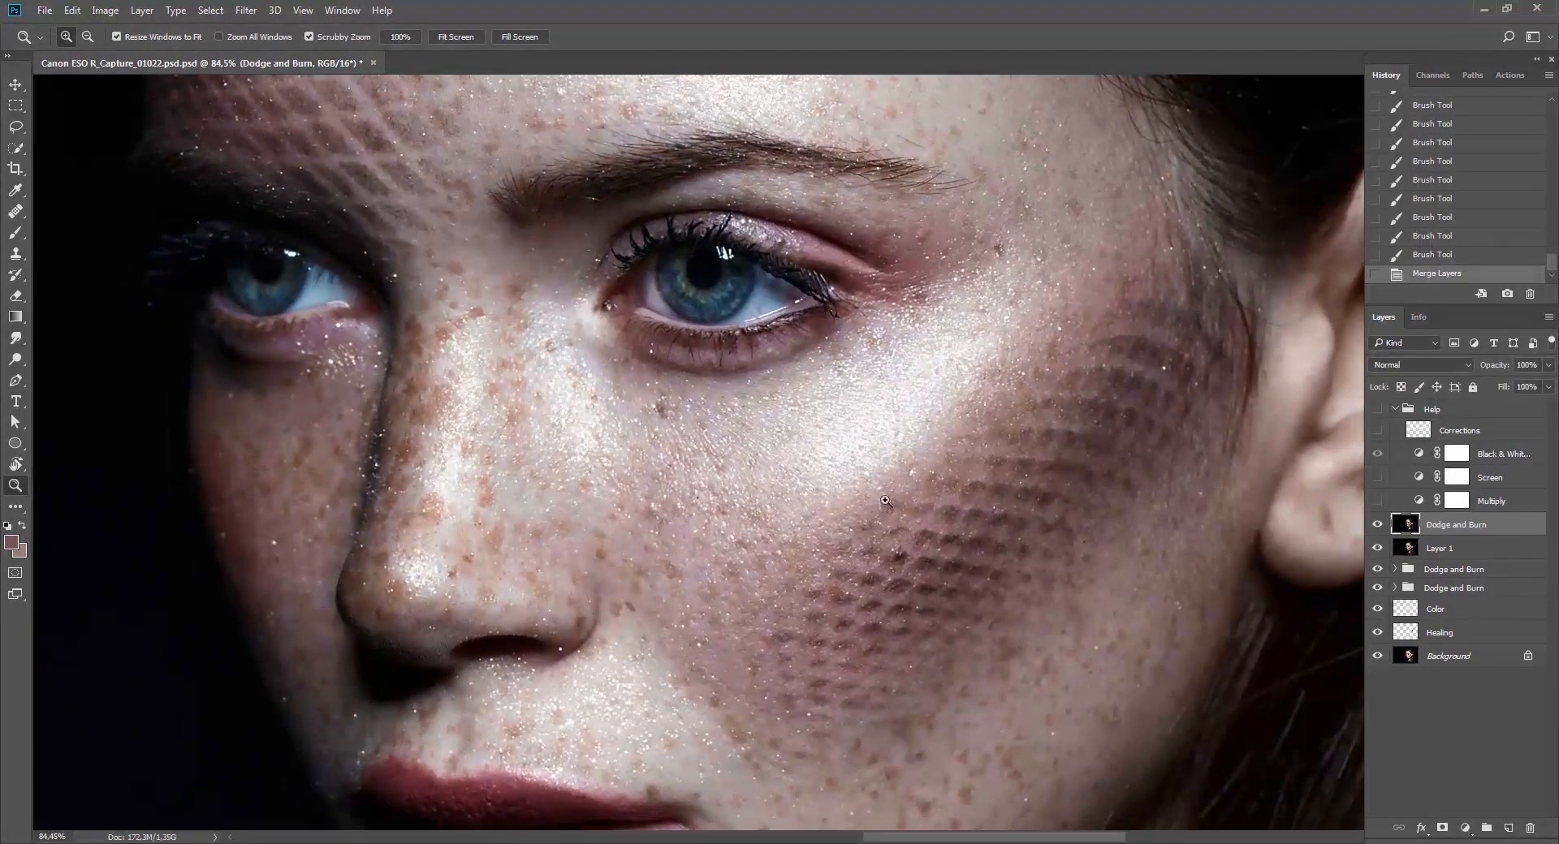
key(ctrl+j)
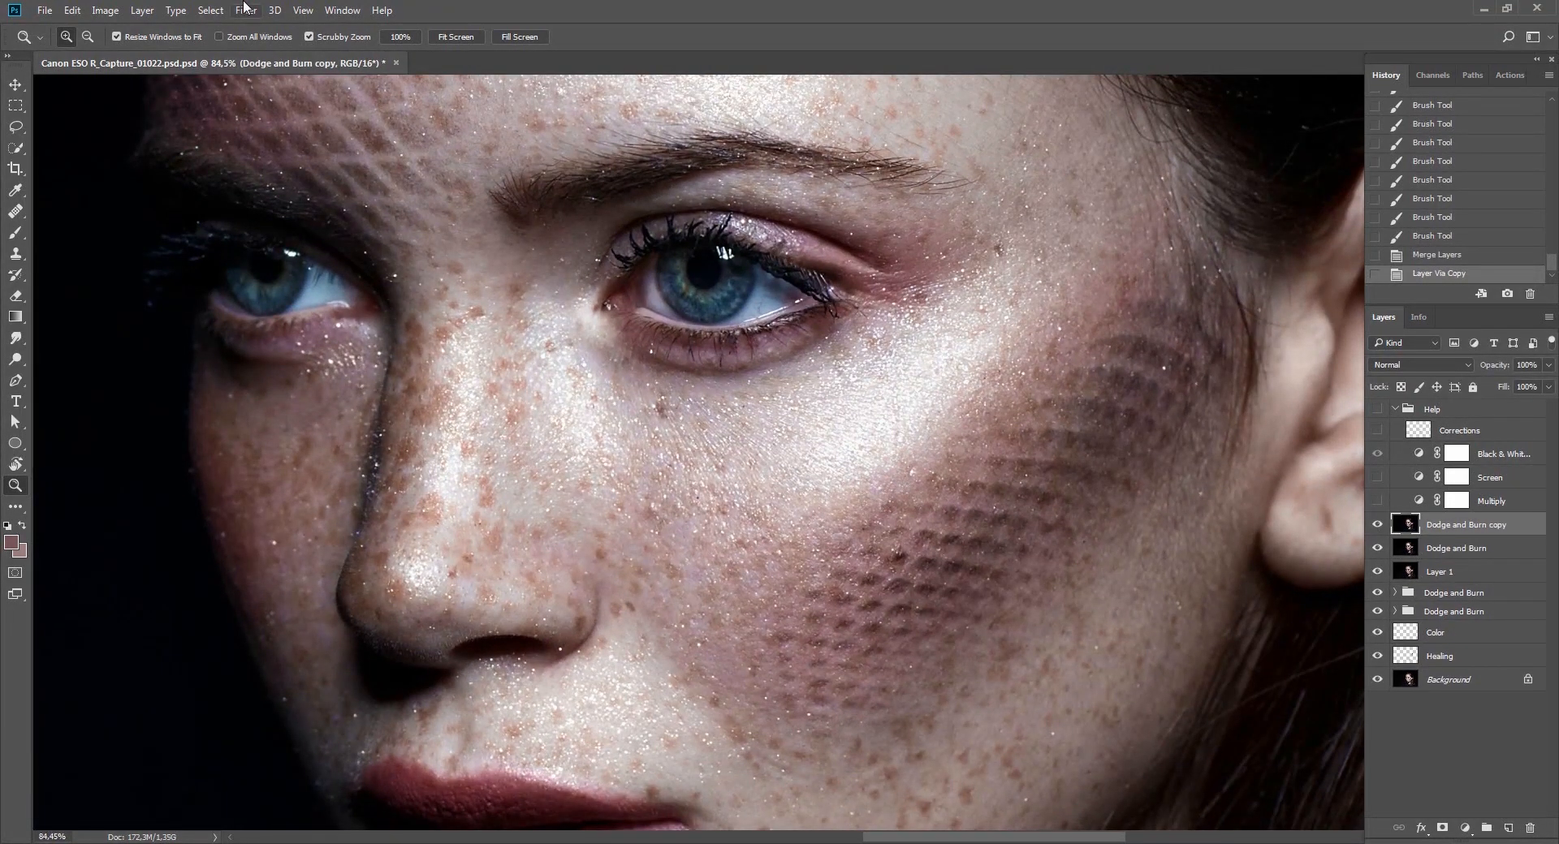
click(247, 9)
mouse_move(398, 252)
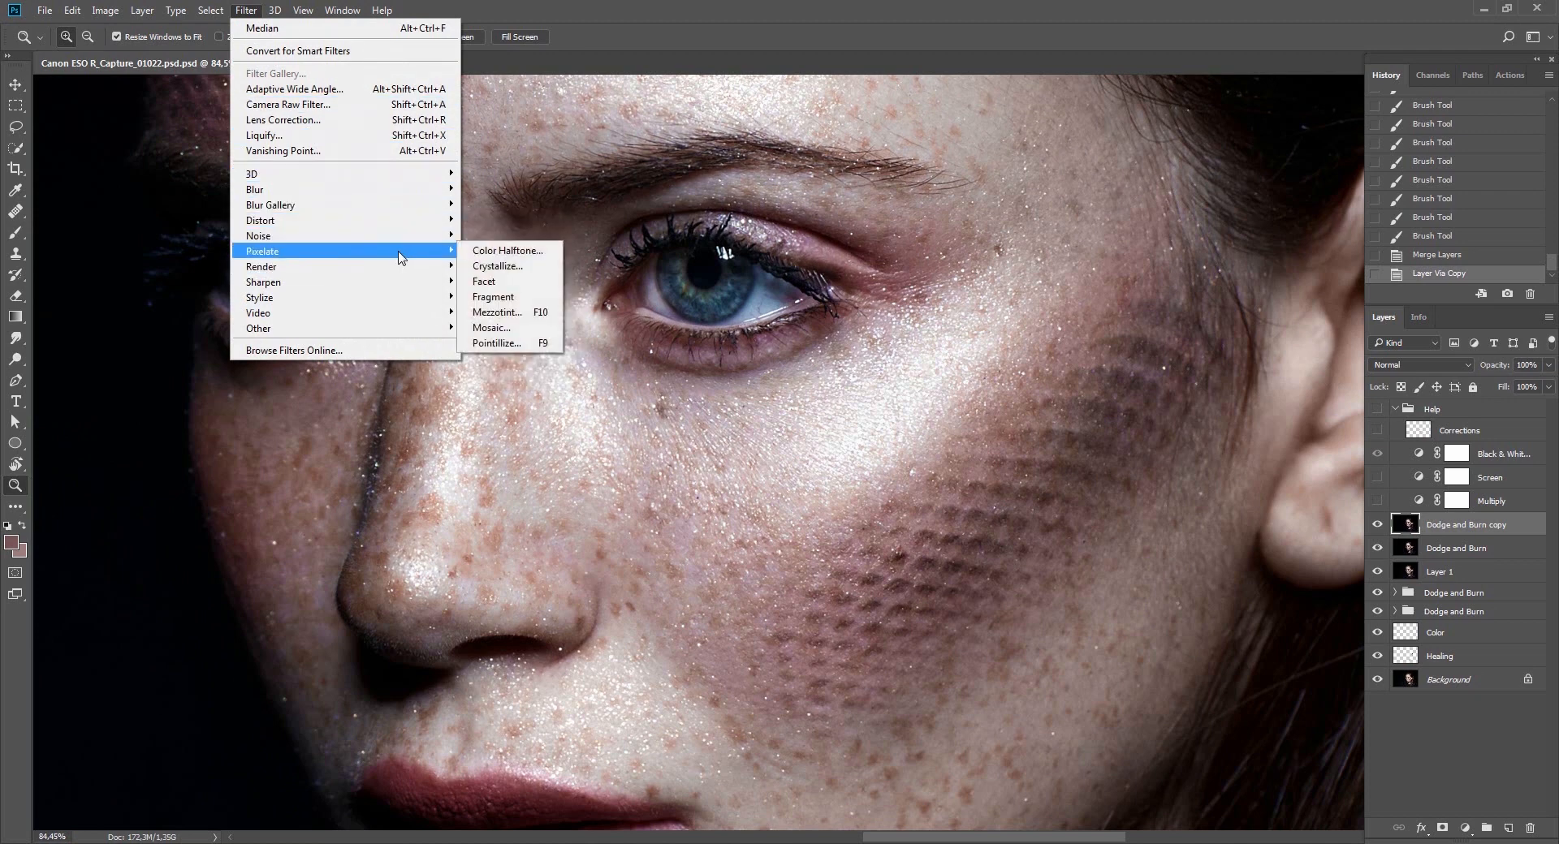
click(497, 344)
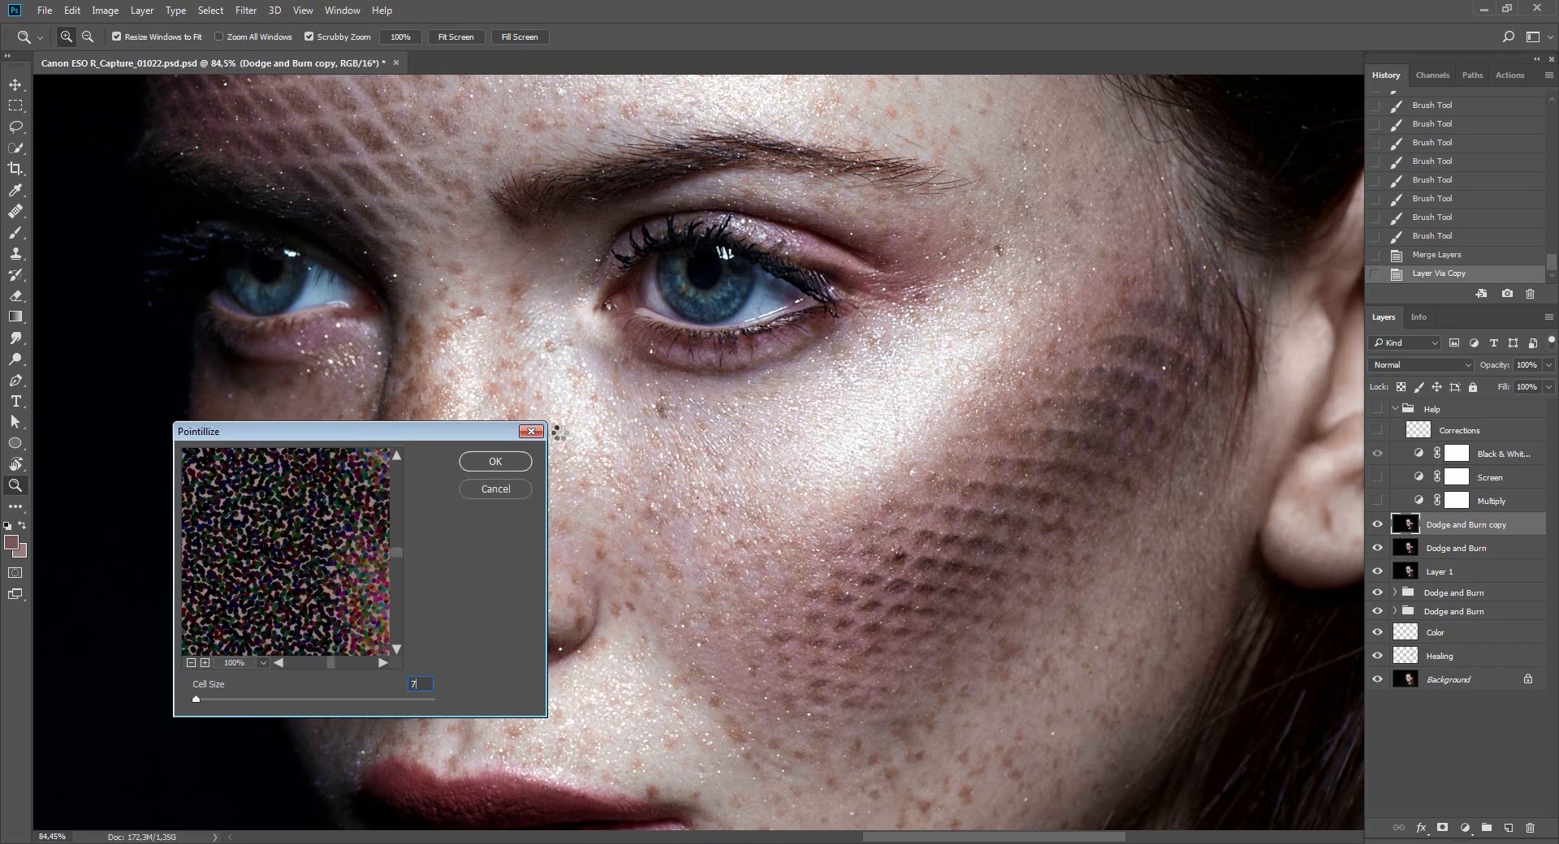
key(Down)
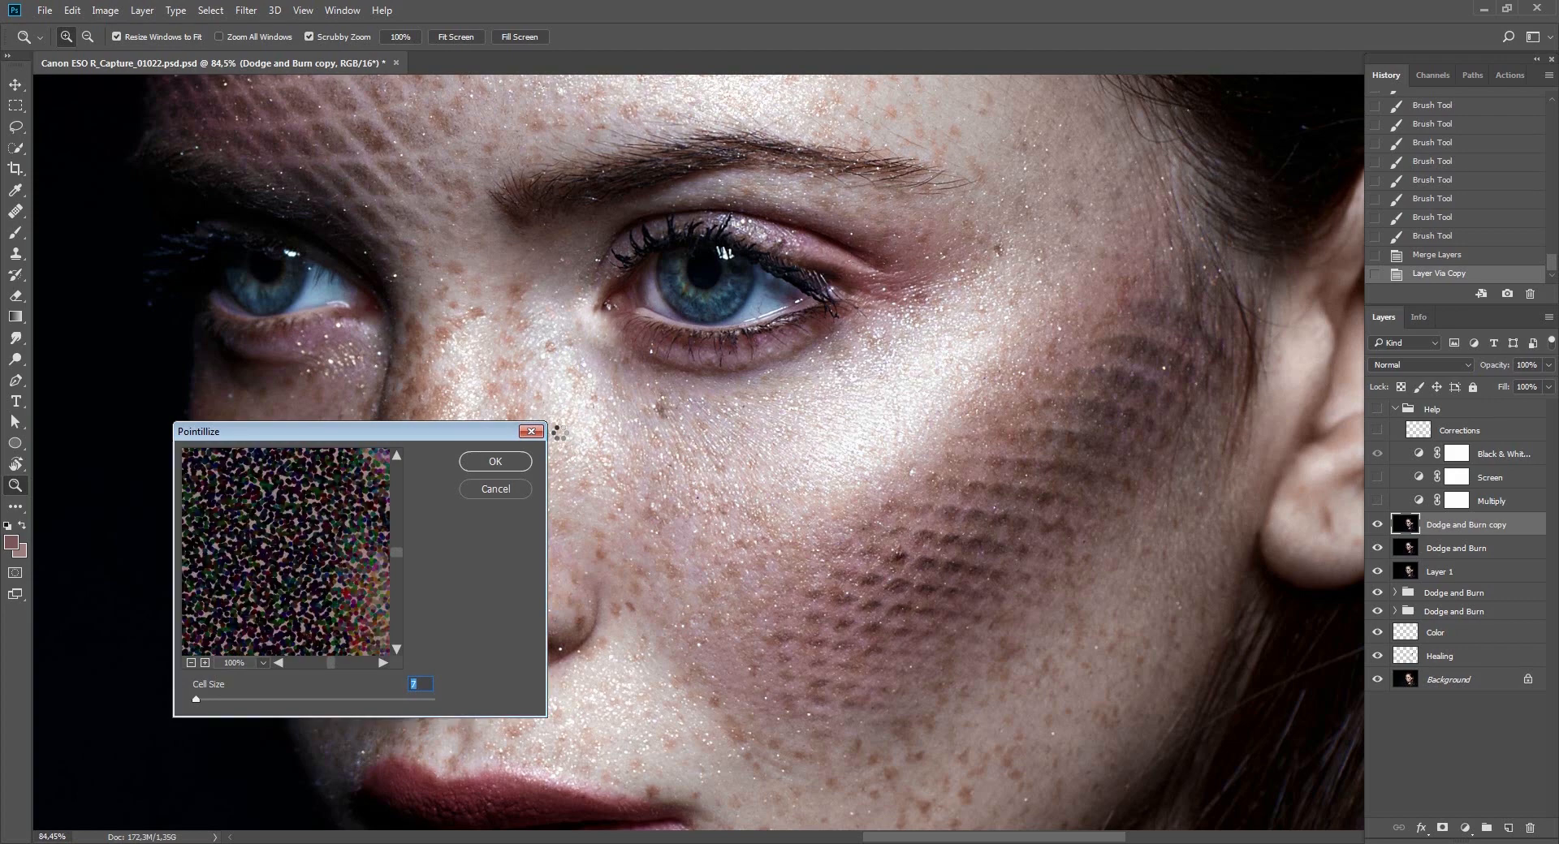
key(Return)
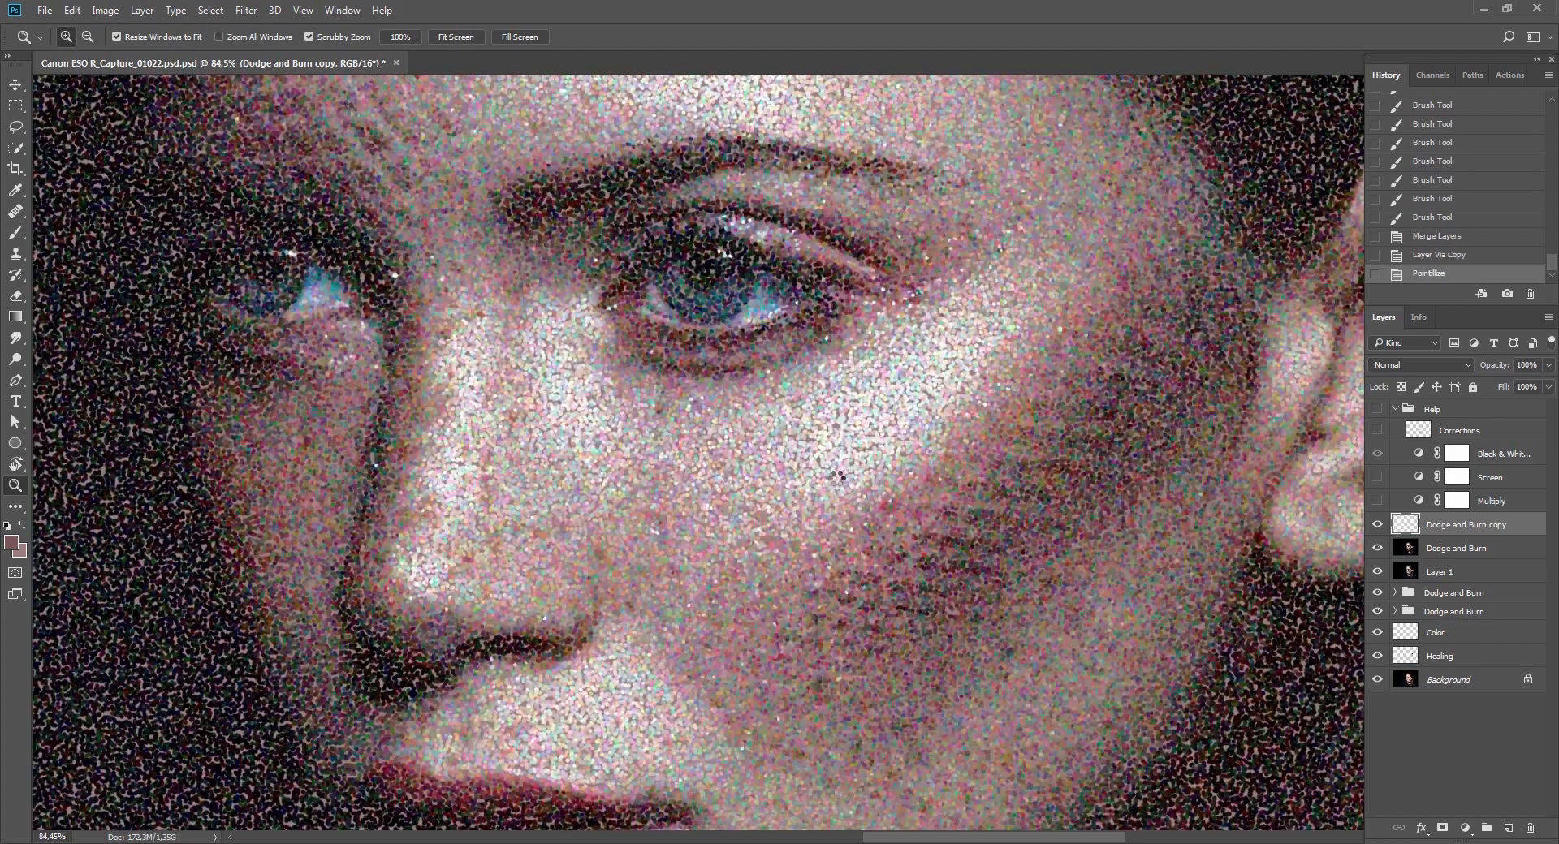
Fade the Pointillize effect to Luminosity mode and set the duplicate layer's opacity to 30%.
key(ctrl+shift+f)
click(280, 789)
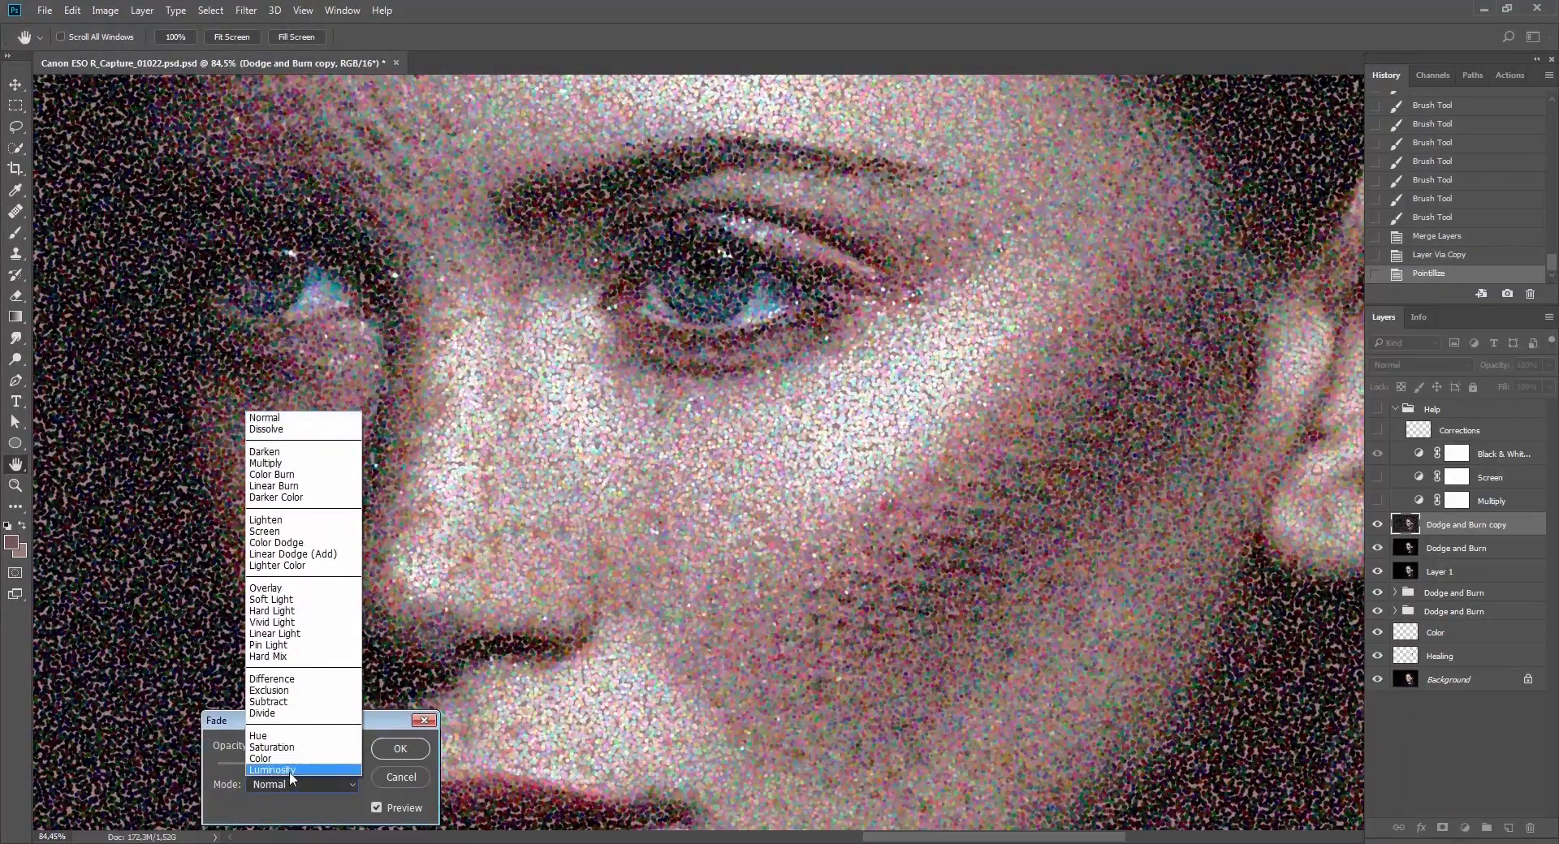
click(296, 765)
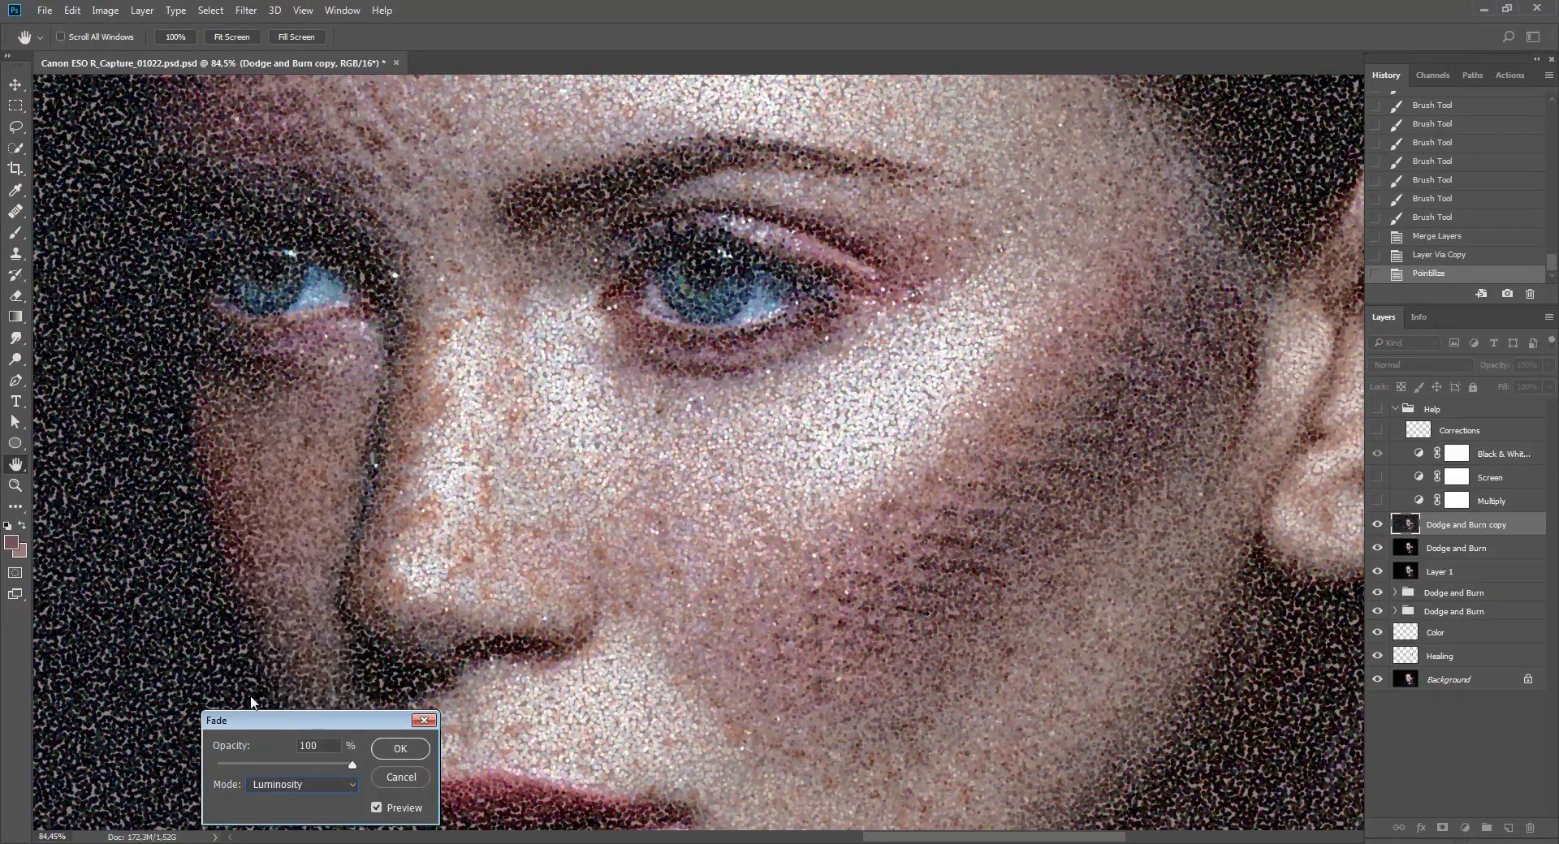
key(Return)
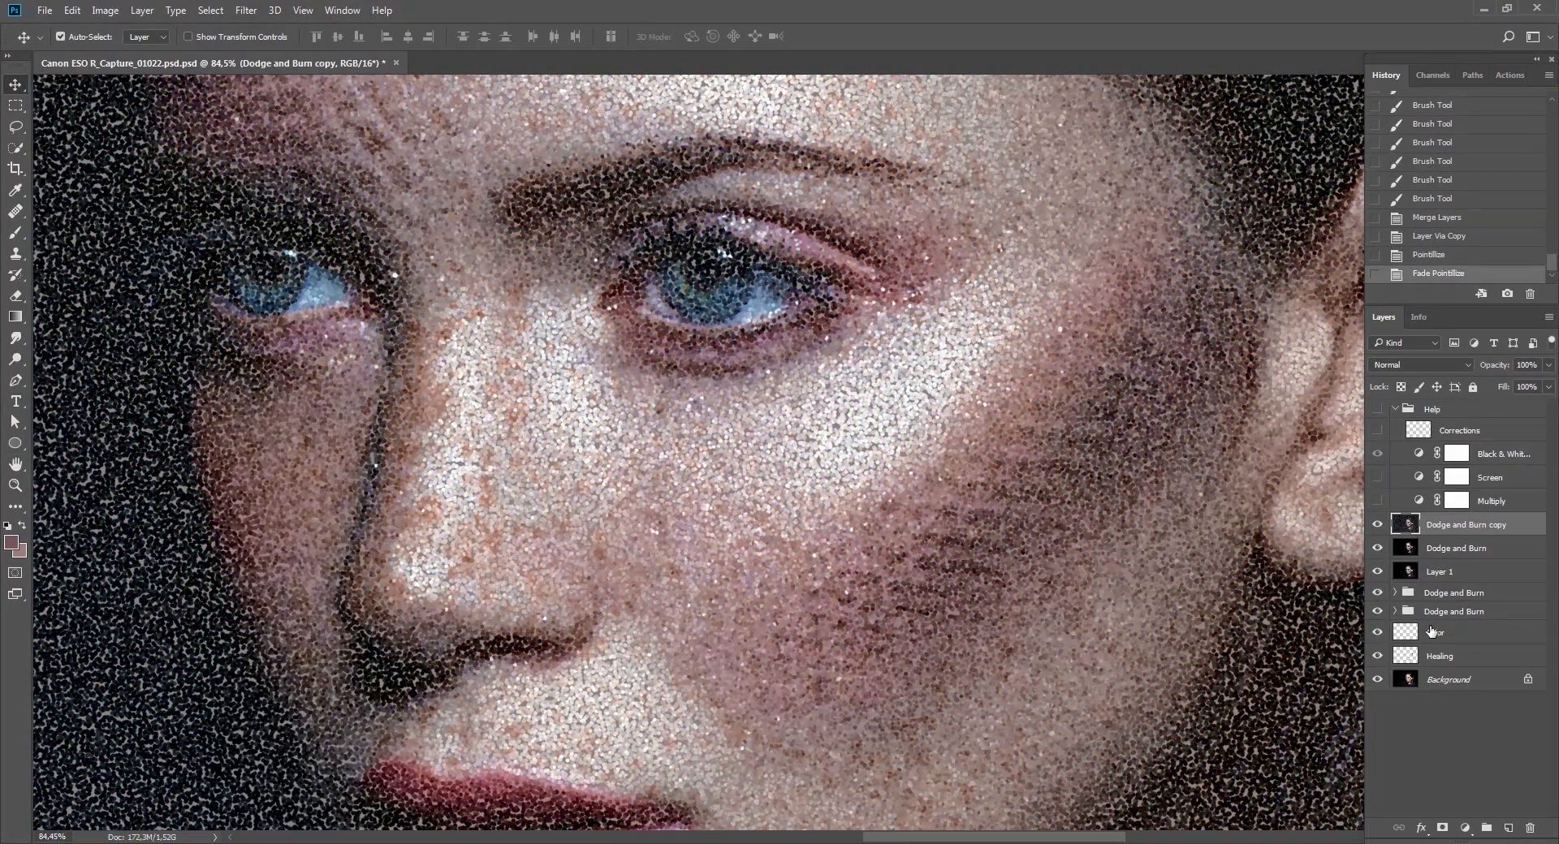
key(3)
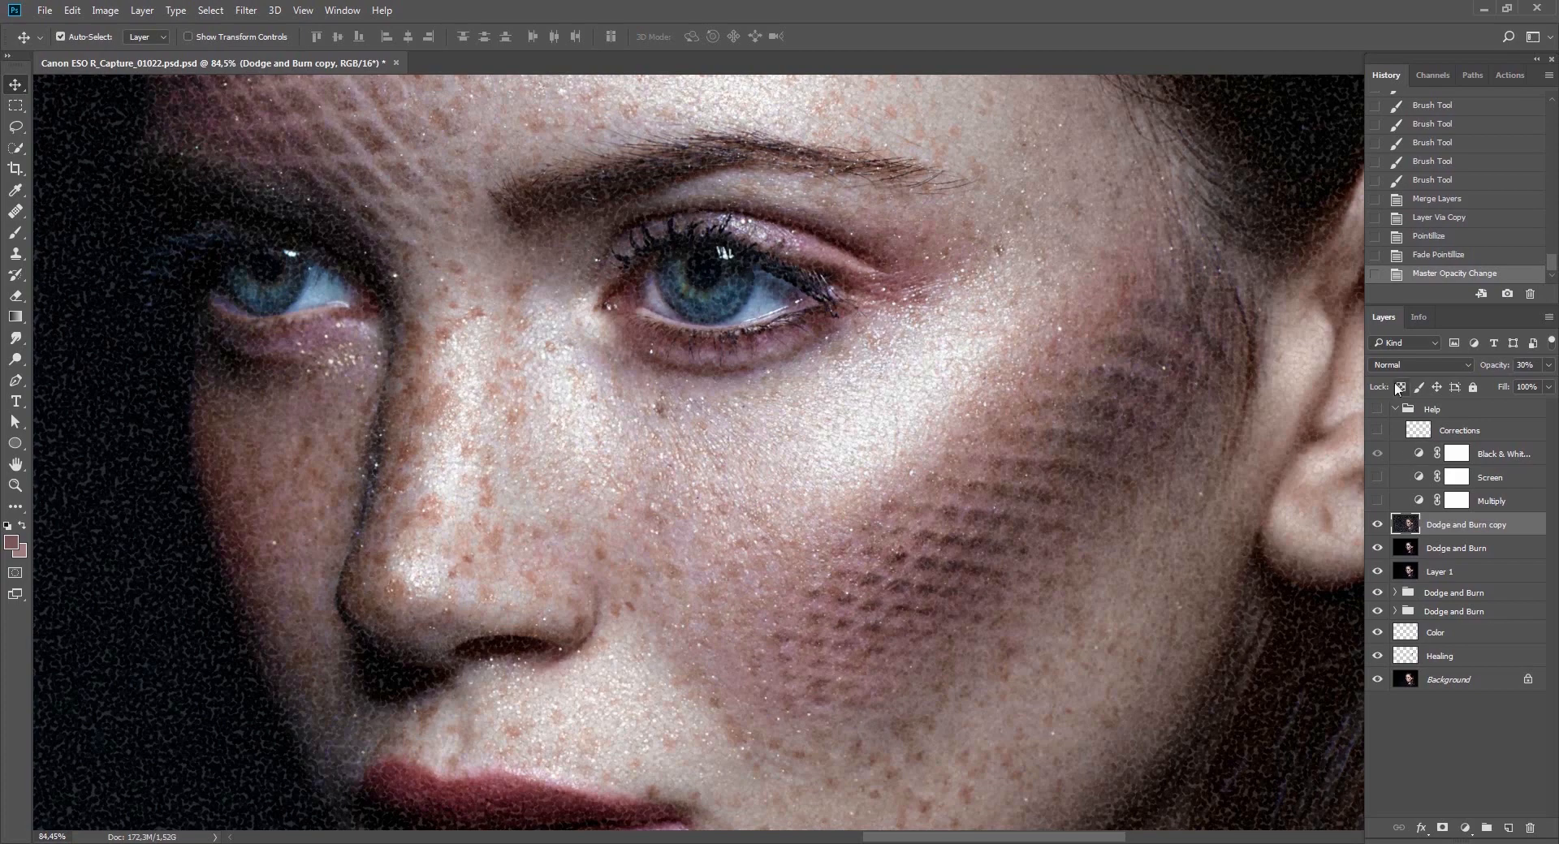
Hide the pointillized layer behind a black layer mask and ready the brush for painting on it.
alt+click(1444, 830)
drag(1023, 717, 960, 618)
key(b)
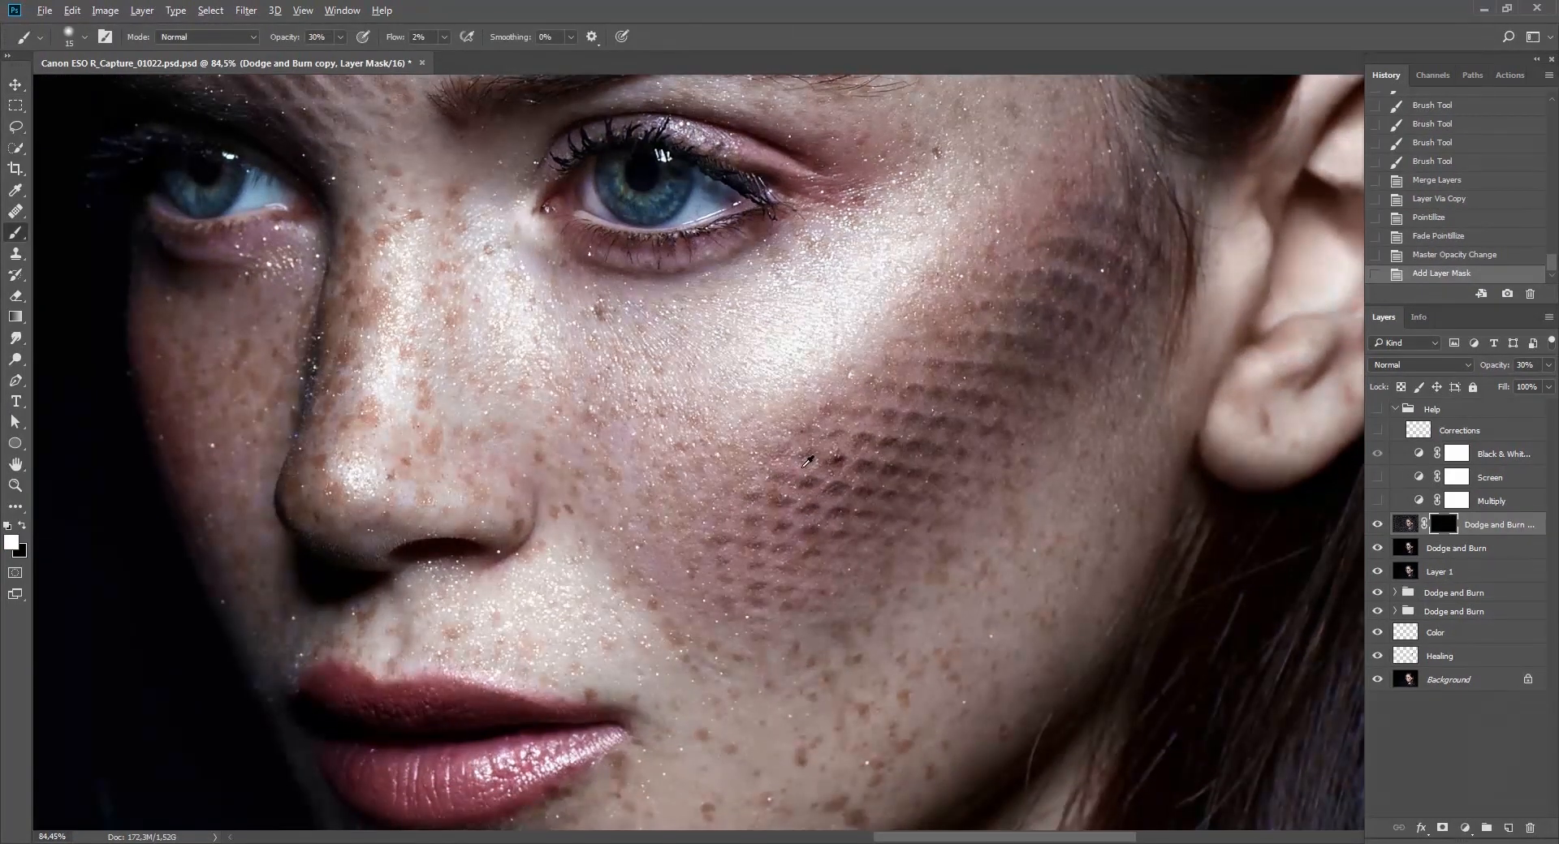
Set the brush to 40% opacity, 40% flow, 40 px size and 70% hardness.
key(shift+4)
alt+right_click(770, 452)
right_click(678, 383)
drag(868, 429, 575, 439)
text(60)
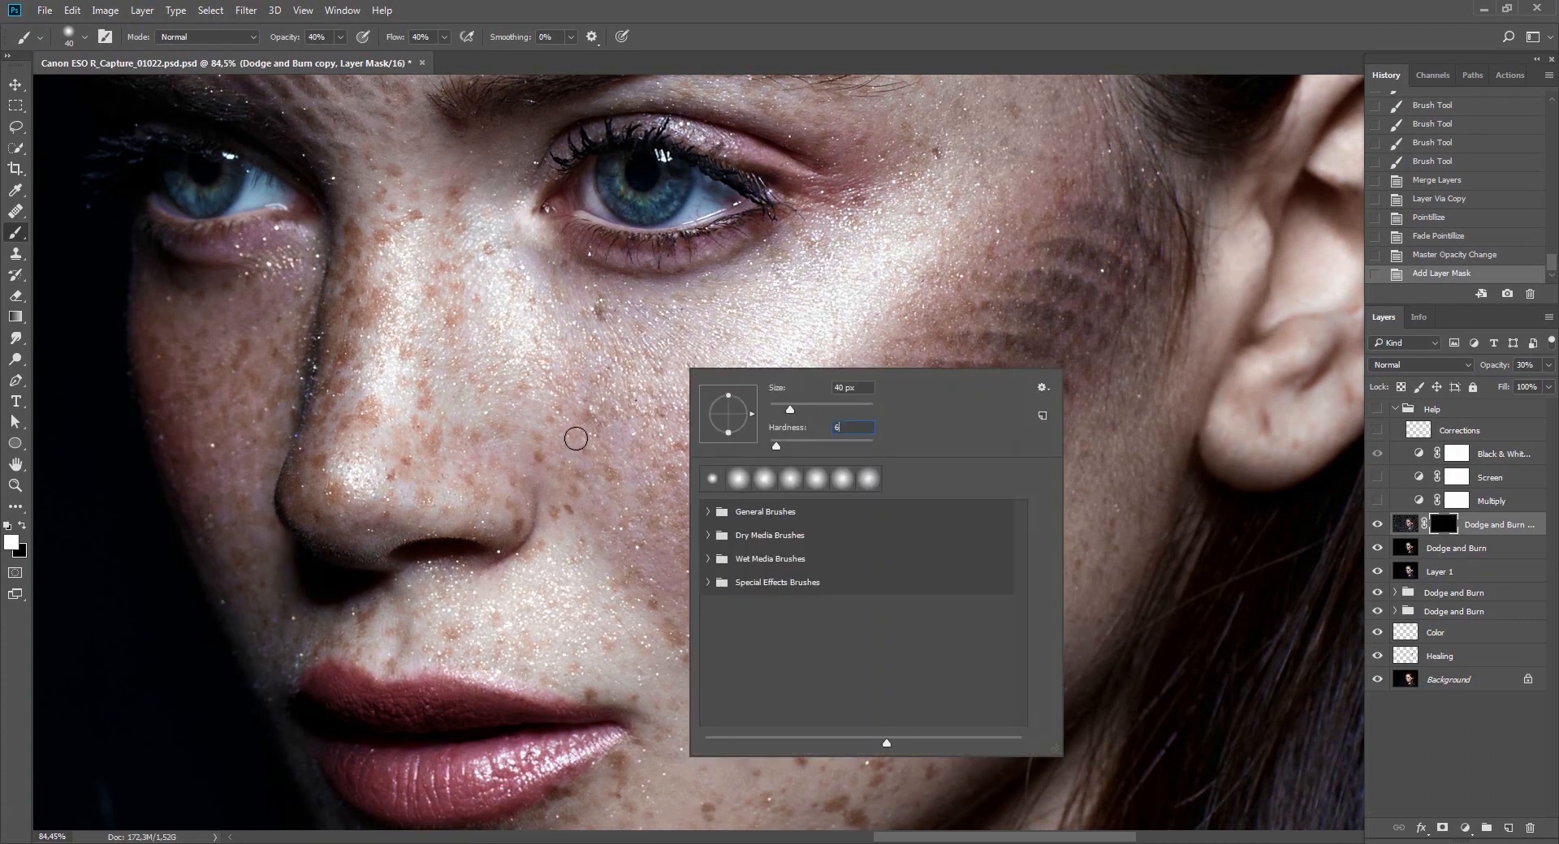
key(Return)
right_click(718, 442)
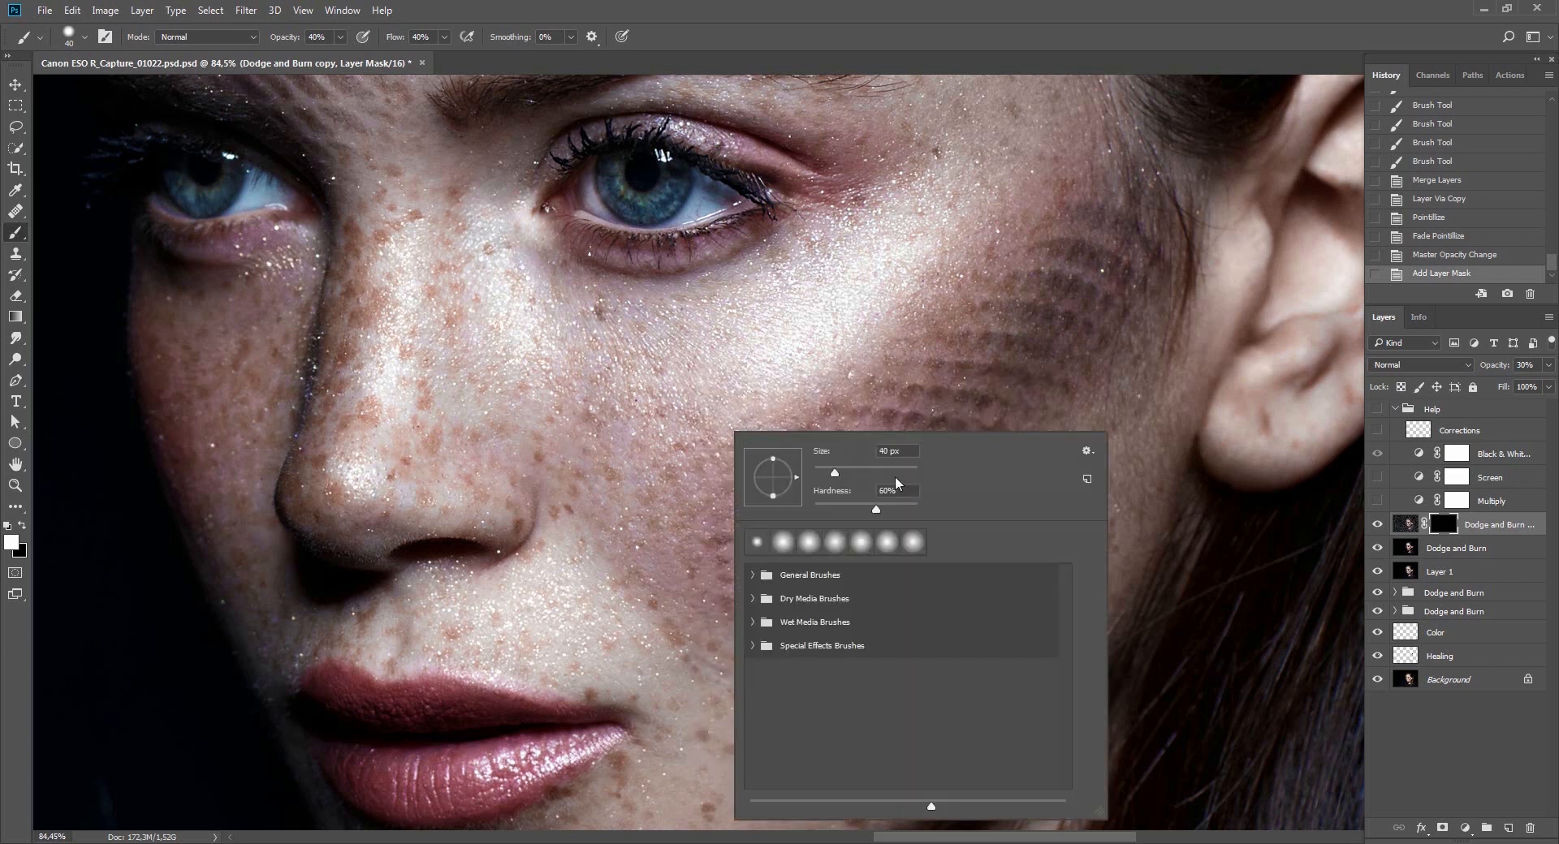
drag(905, 491, 814, 500)
text(70)
key(Return)
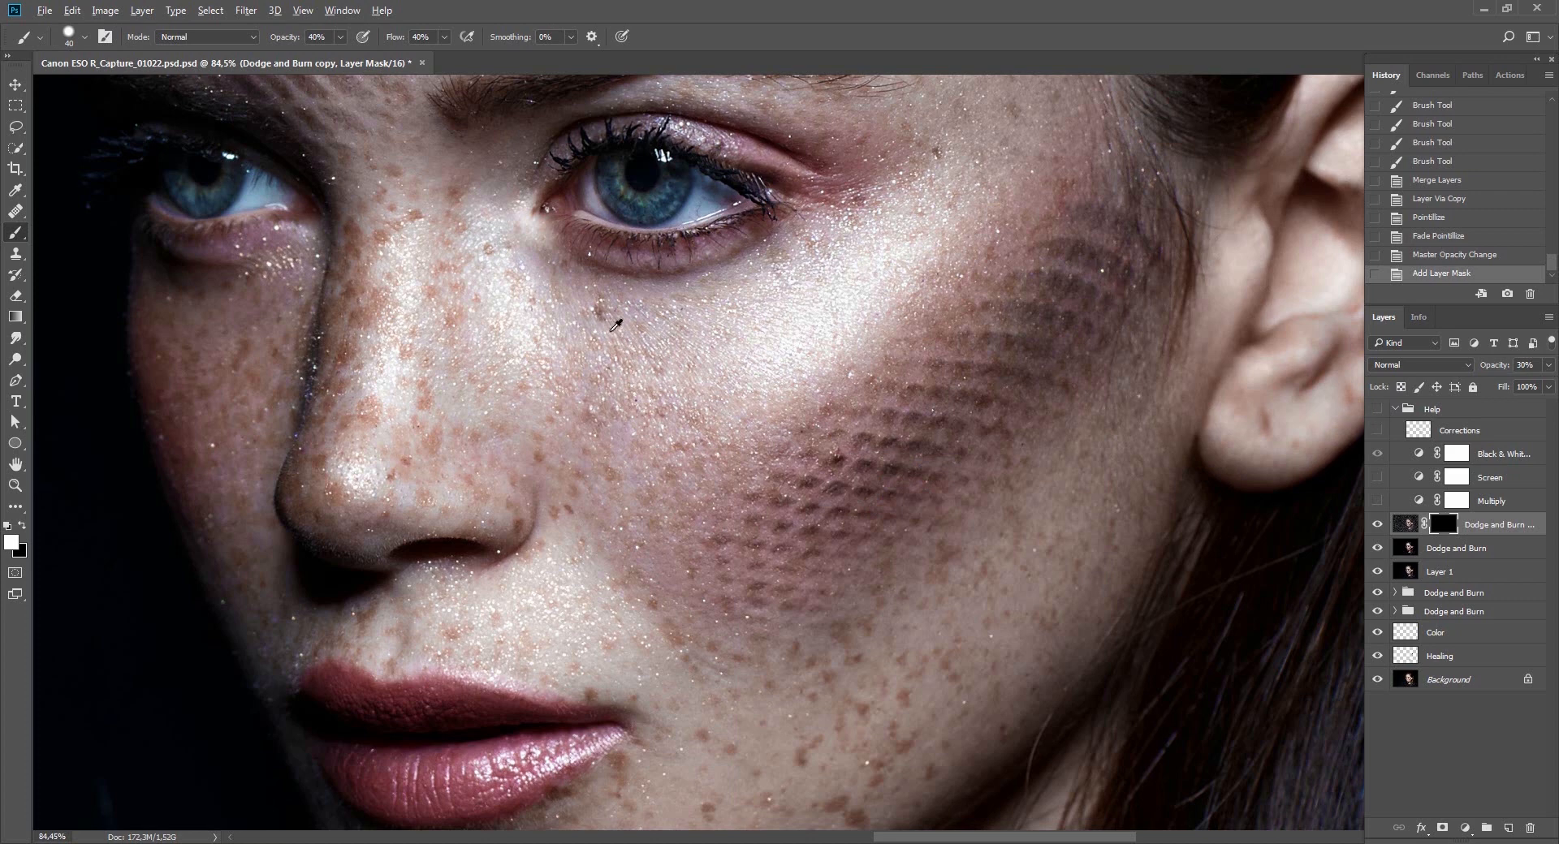
Show the Help group's black-and-white view and paint the texture into the mask below the near eye and across the cheek with a 28 px brush.
drag(596, 317, 619, 308)
click(1377, 411)
drag(723, 393, 735, 488)
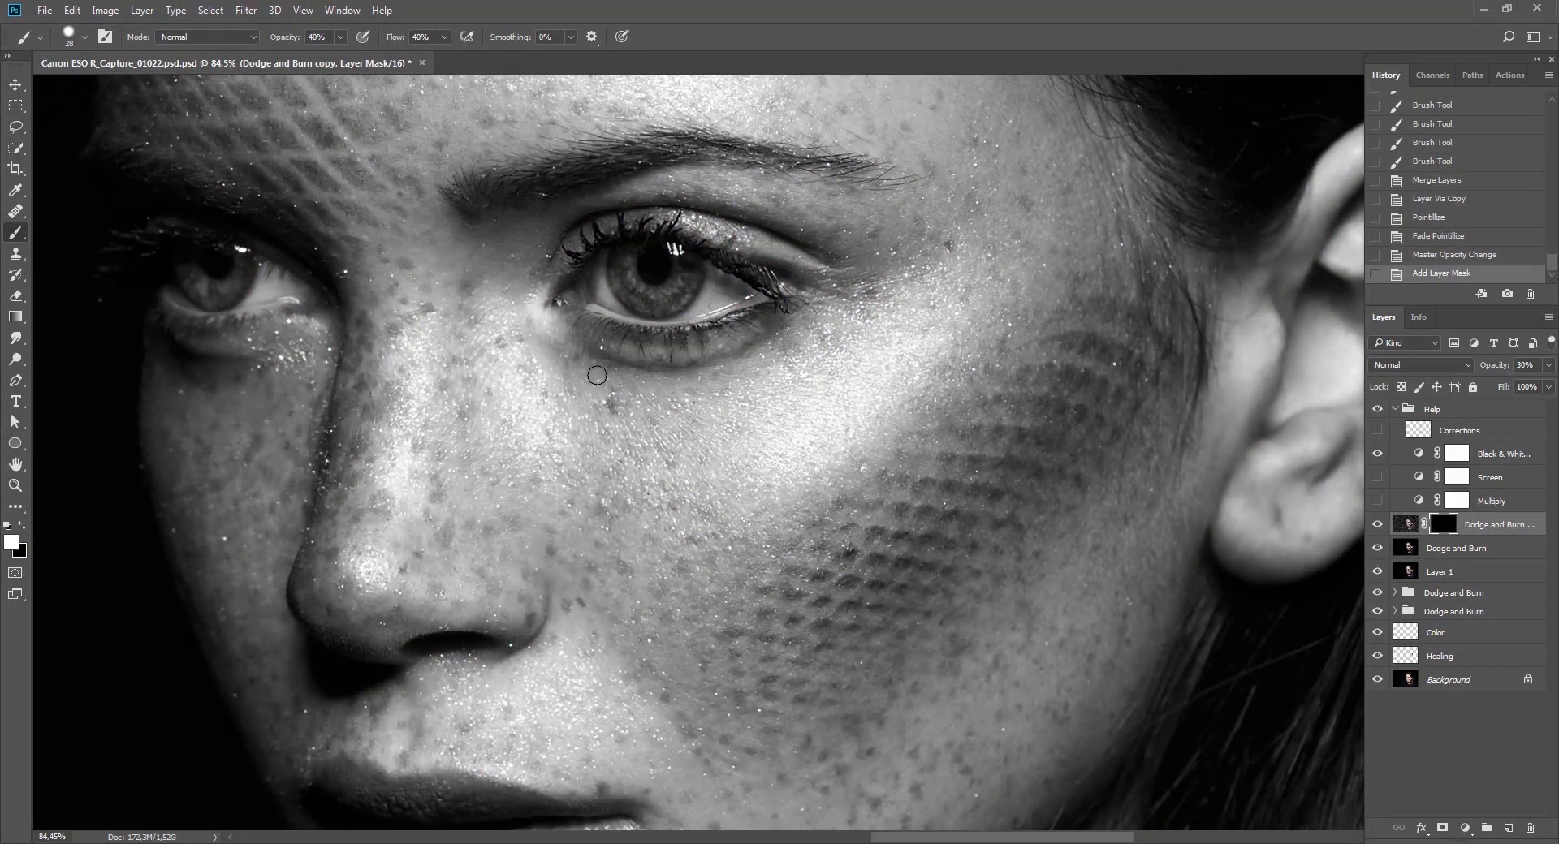
click(615, 430)
drag(606, 385, 651, 400)
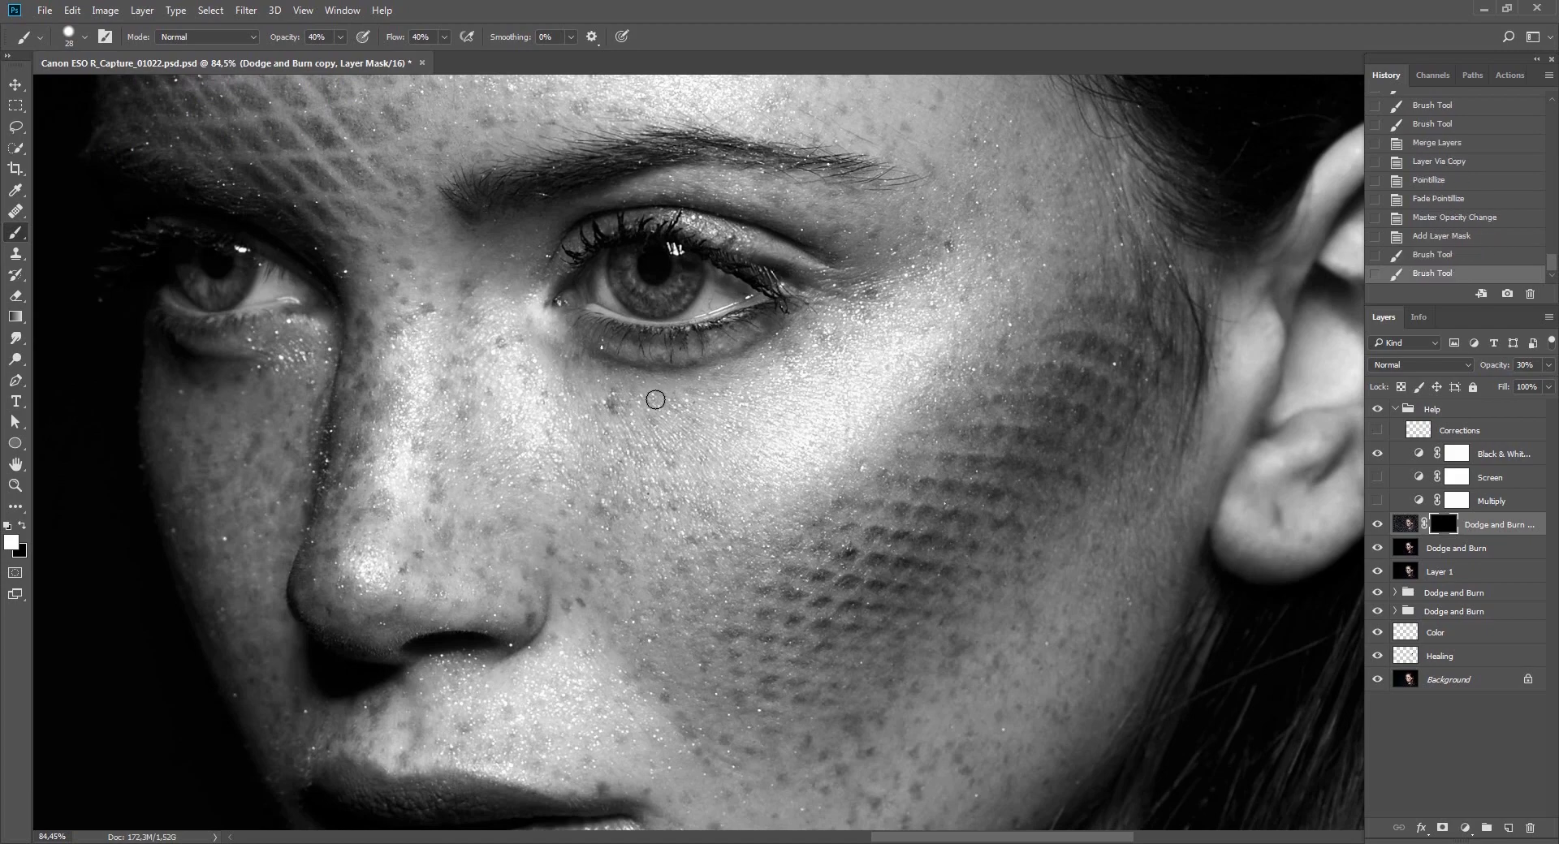
click(658, 396)
click(661, 395)
click(807, 452)
mouse_move(867, 534)
mouse_down()
mouse_move(806, 537)
mouse_move(789, 568)
mouse_move(936, 453)
mouse_move(911, 483)
mouse_up()
mouse_move(911, 482)
mouse_down()
mouse_move(951, 428)
mouse_move(900, 496)
mouse_move(968, 410)
mouse_up()
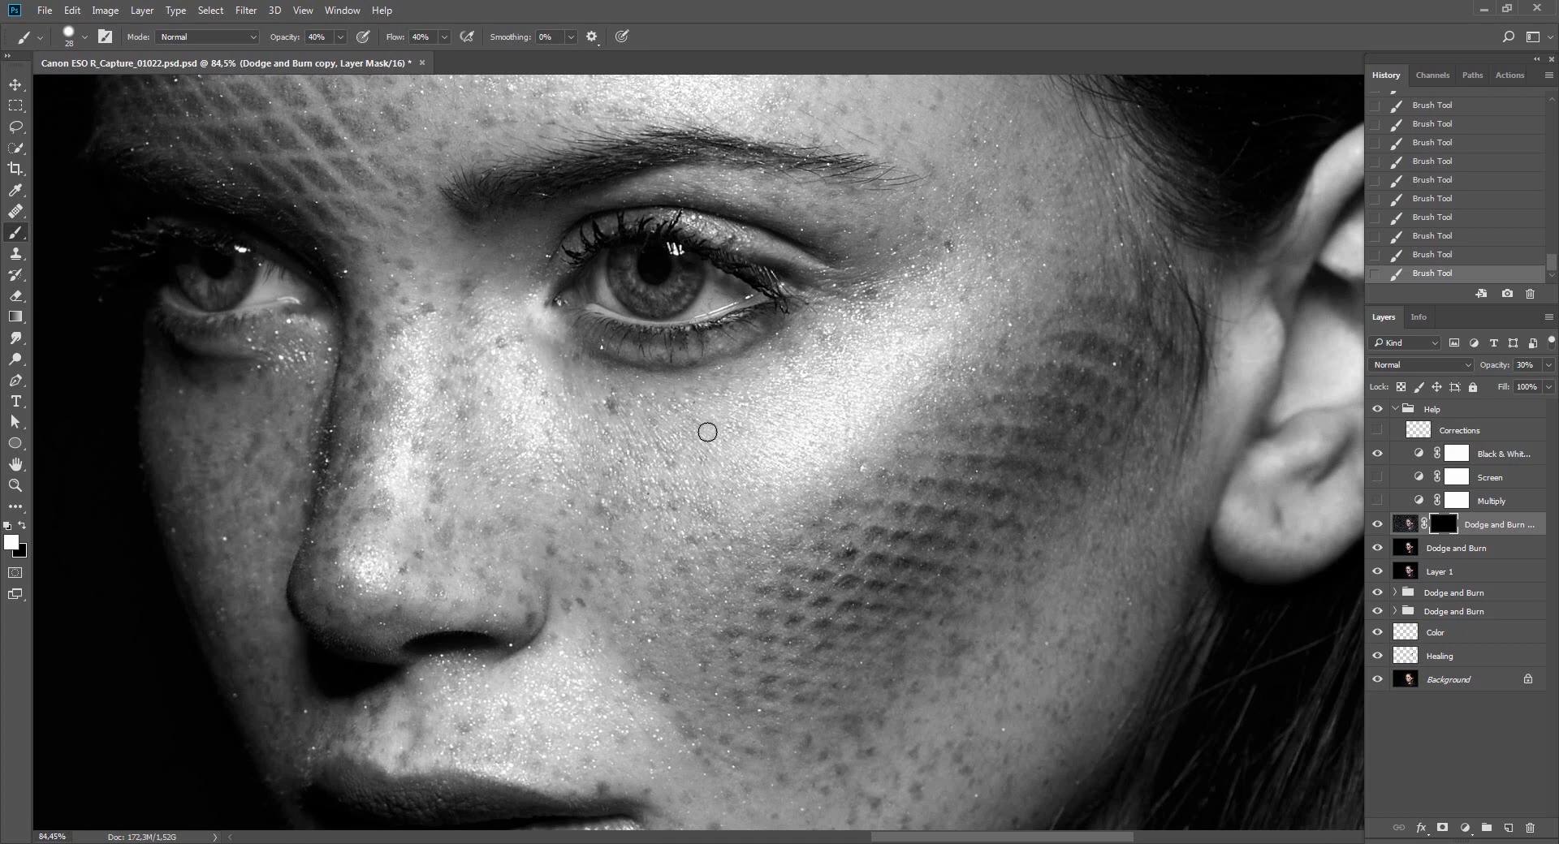
Compare the skin below the near eye at close range with the masked texture layer hidden.
key(z)
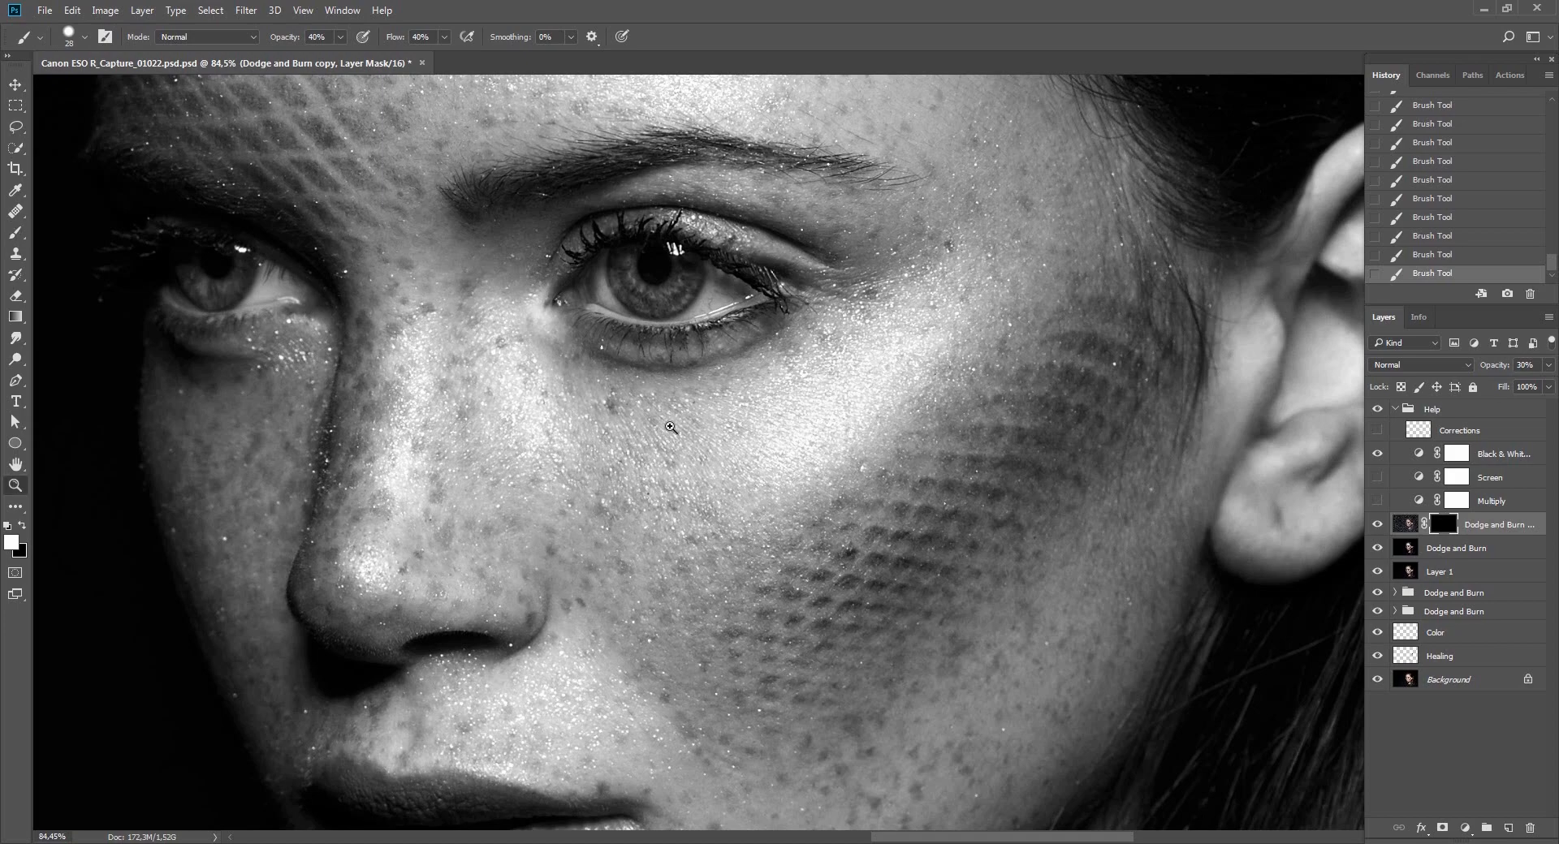
drag(673, 411, 775, 412)
click(1377, 526)
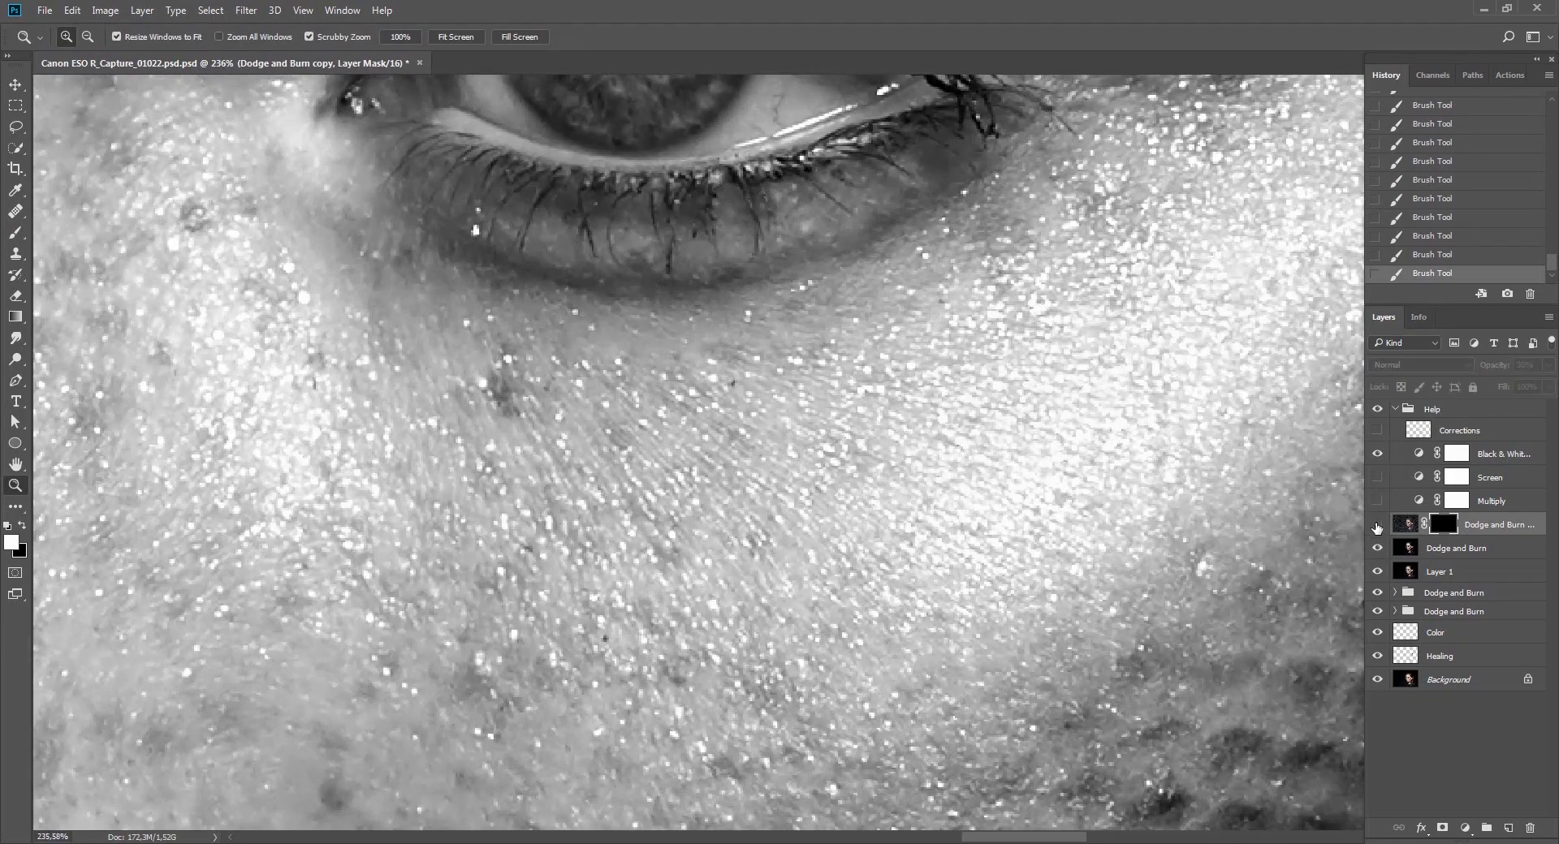
click(1377, 527)
mouse_move(890, 522)
mouse_down()
mouse_move(791, 526)
mouse_move(766, 501)
mouse_up()
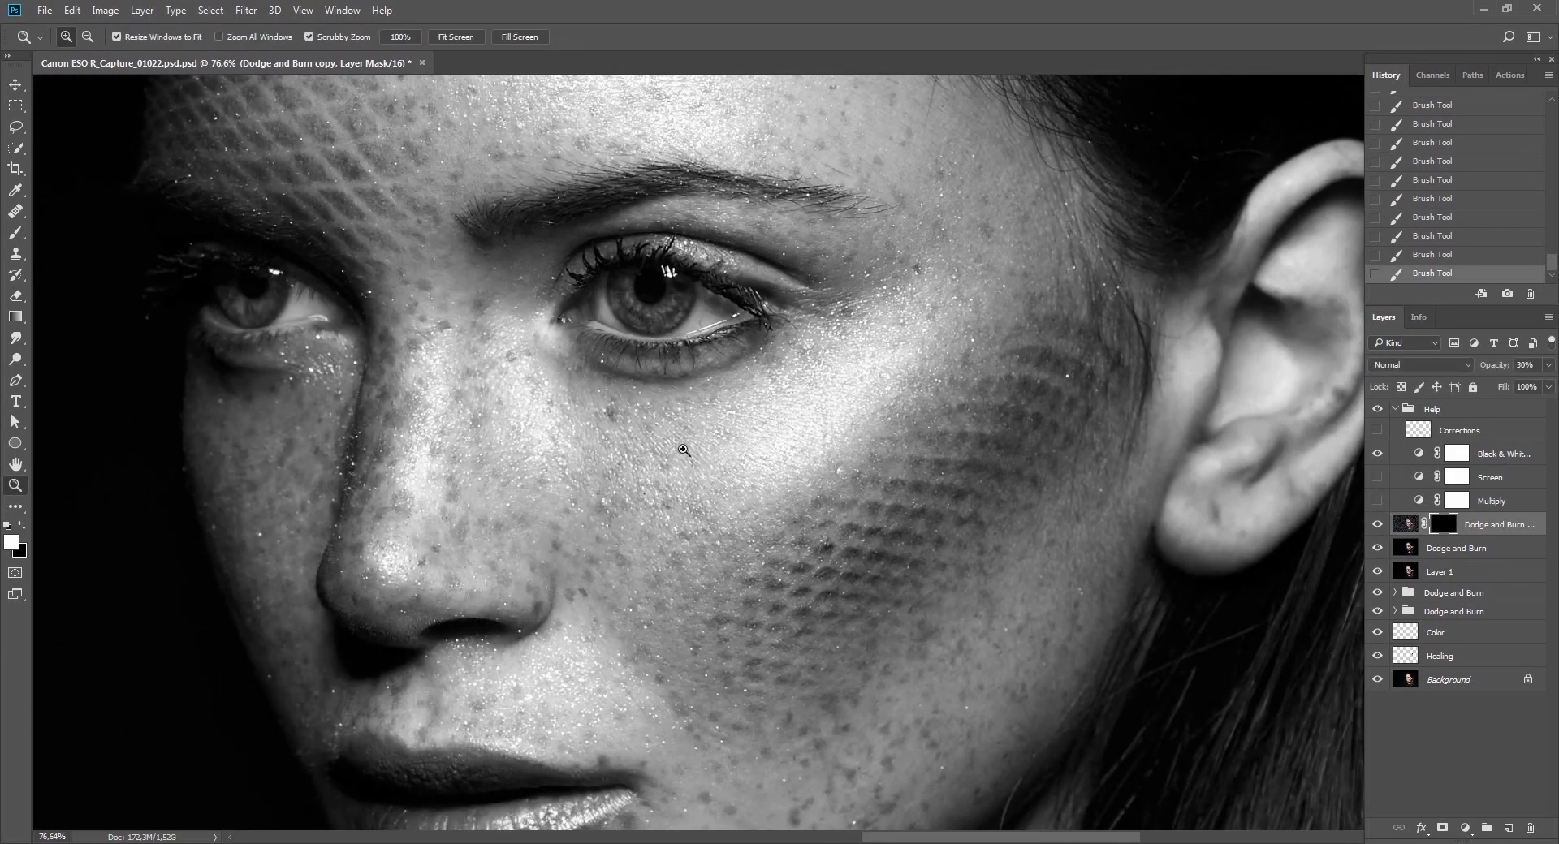
Continue painting the texture into the mask around the shadowed side of the nose and the far cheek.
key(b)
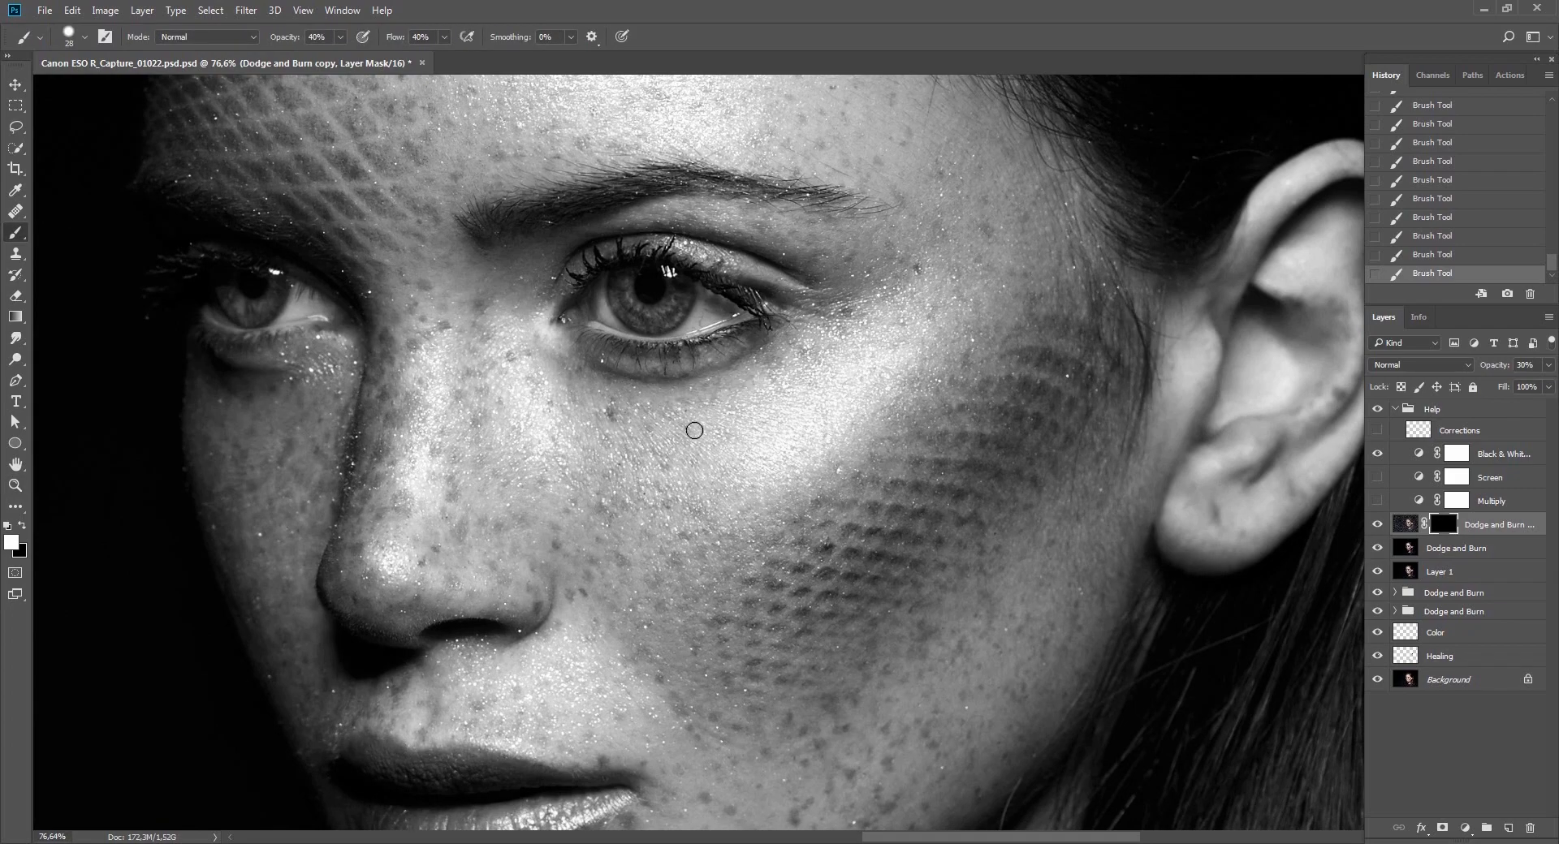
drag(599, 473, 626, 460)
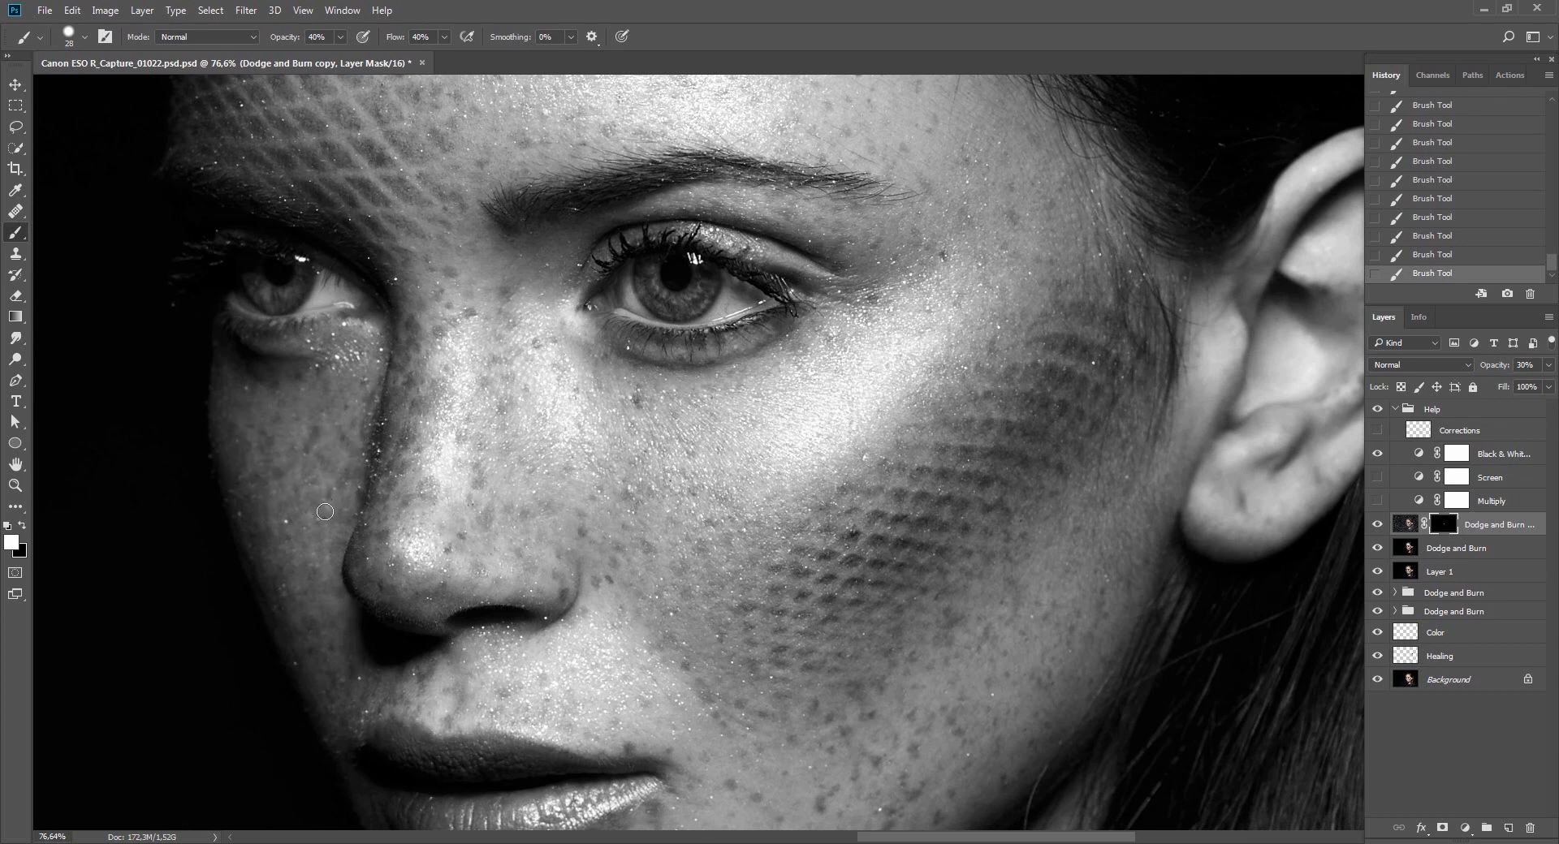
drag(369, 514, 368, 502)
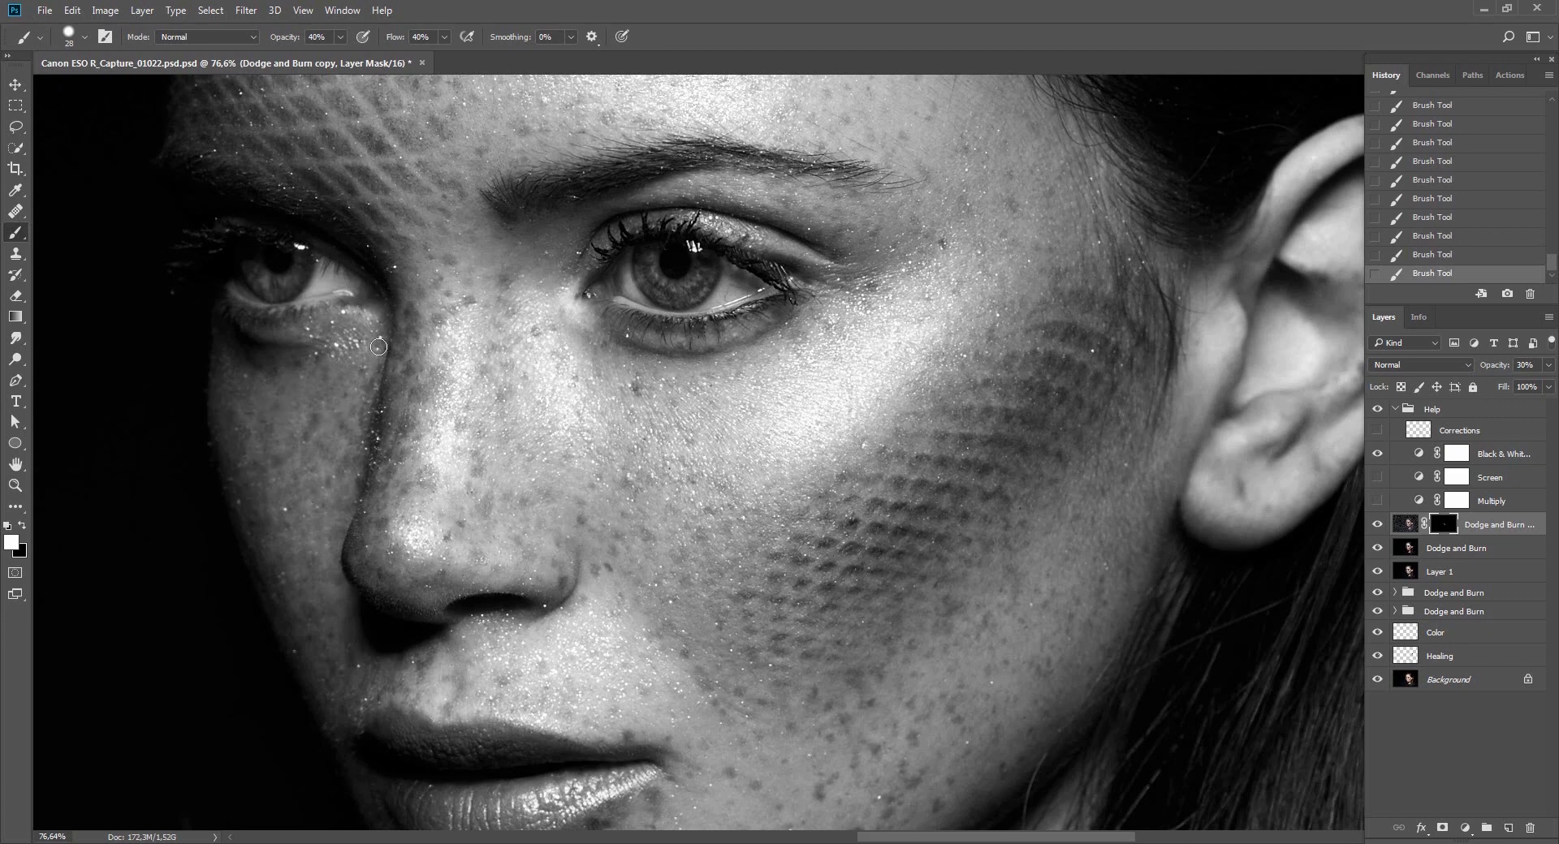
Compare the face with the texture and Dodge and Burn layers hidden, first in black and white and then in colour without the Help group.
click(1378, 526)
click(1375, 547)
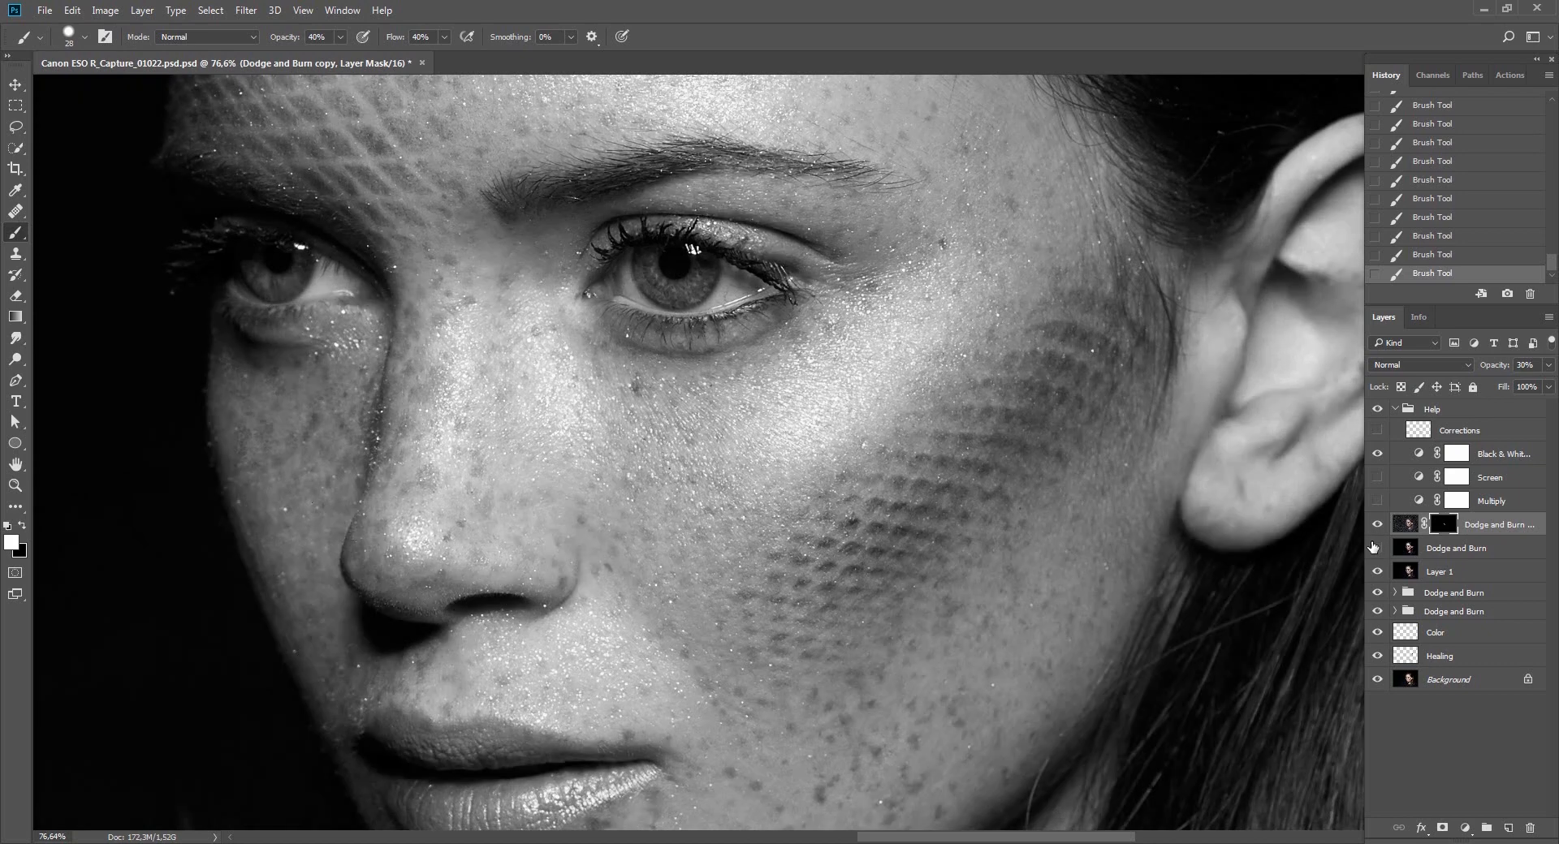
click(1378, 528)
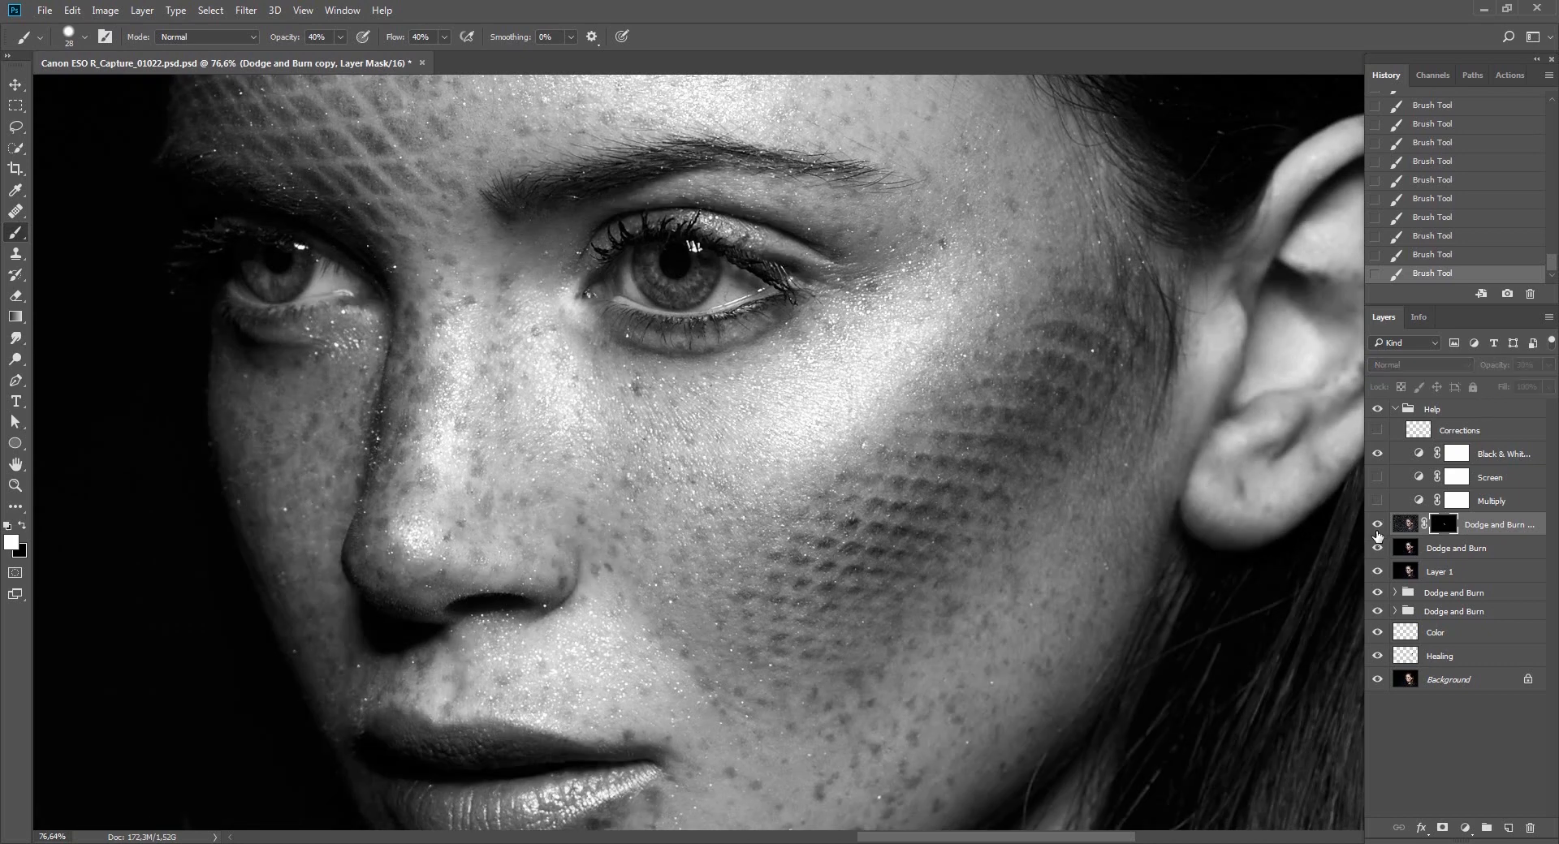
click(1378, 530)
click(1377, 410)
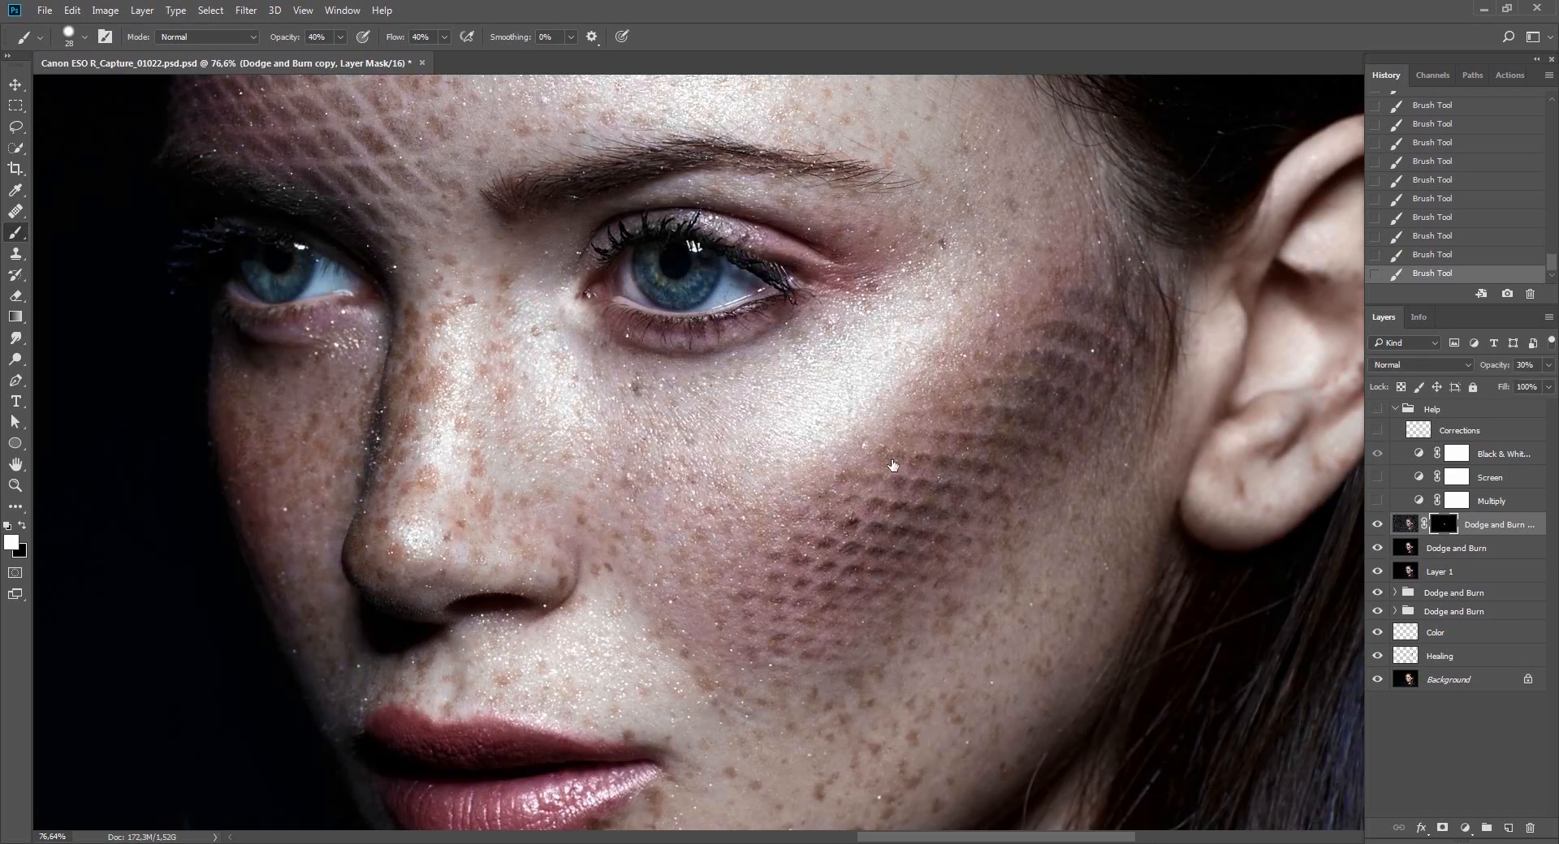
key(z)
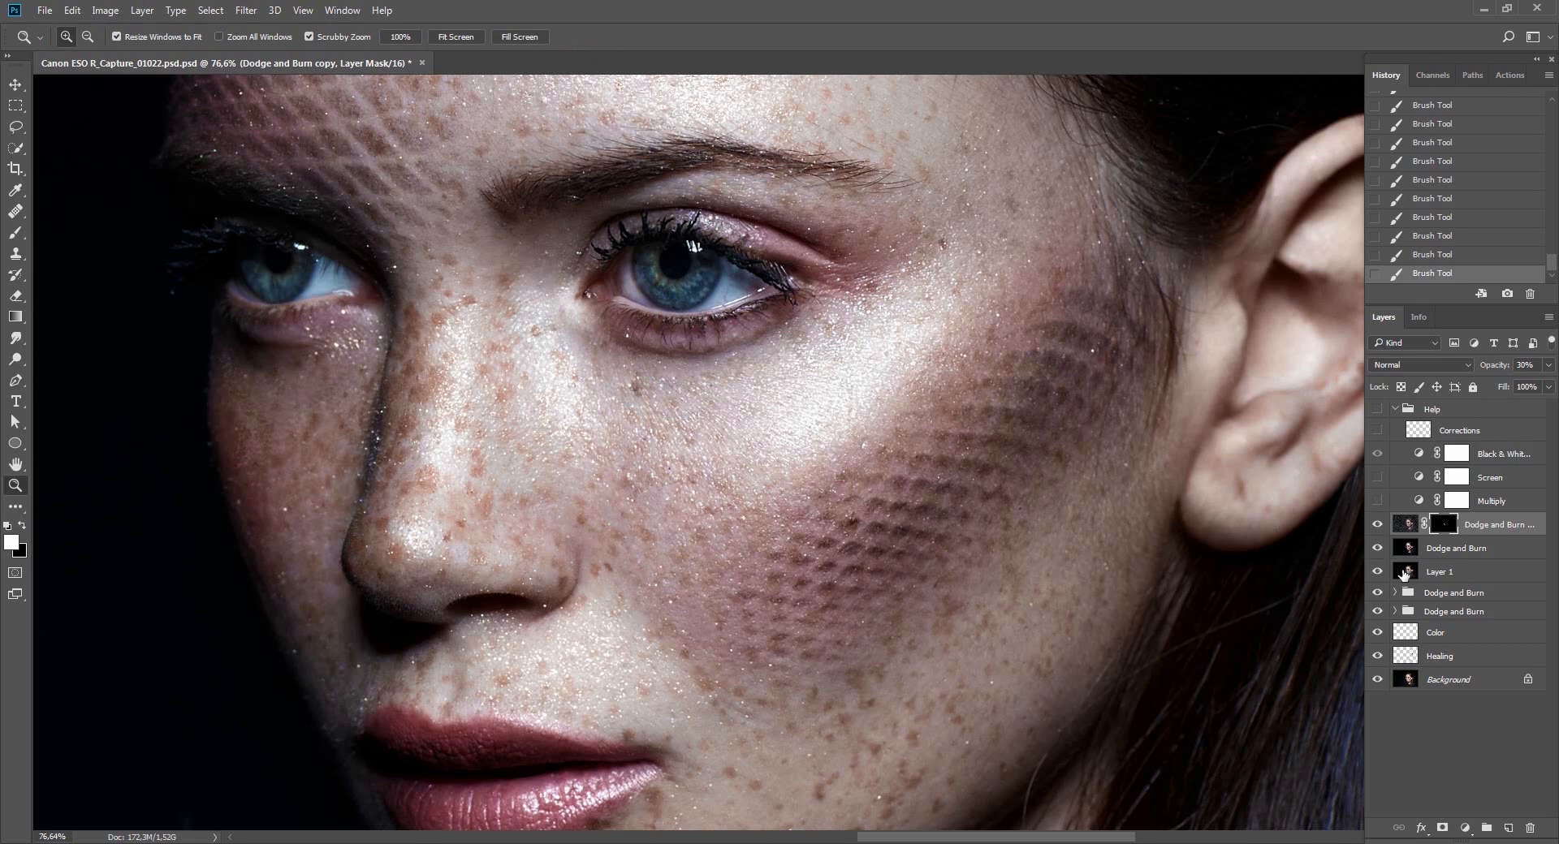
click(1378, 529)
click(1378, 528)
Paint more texture into the mask over the shadowed far cheek and switch the brush to black at 50% opacity.
key(b)
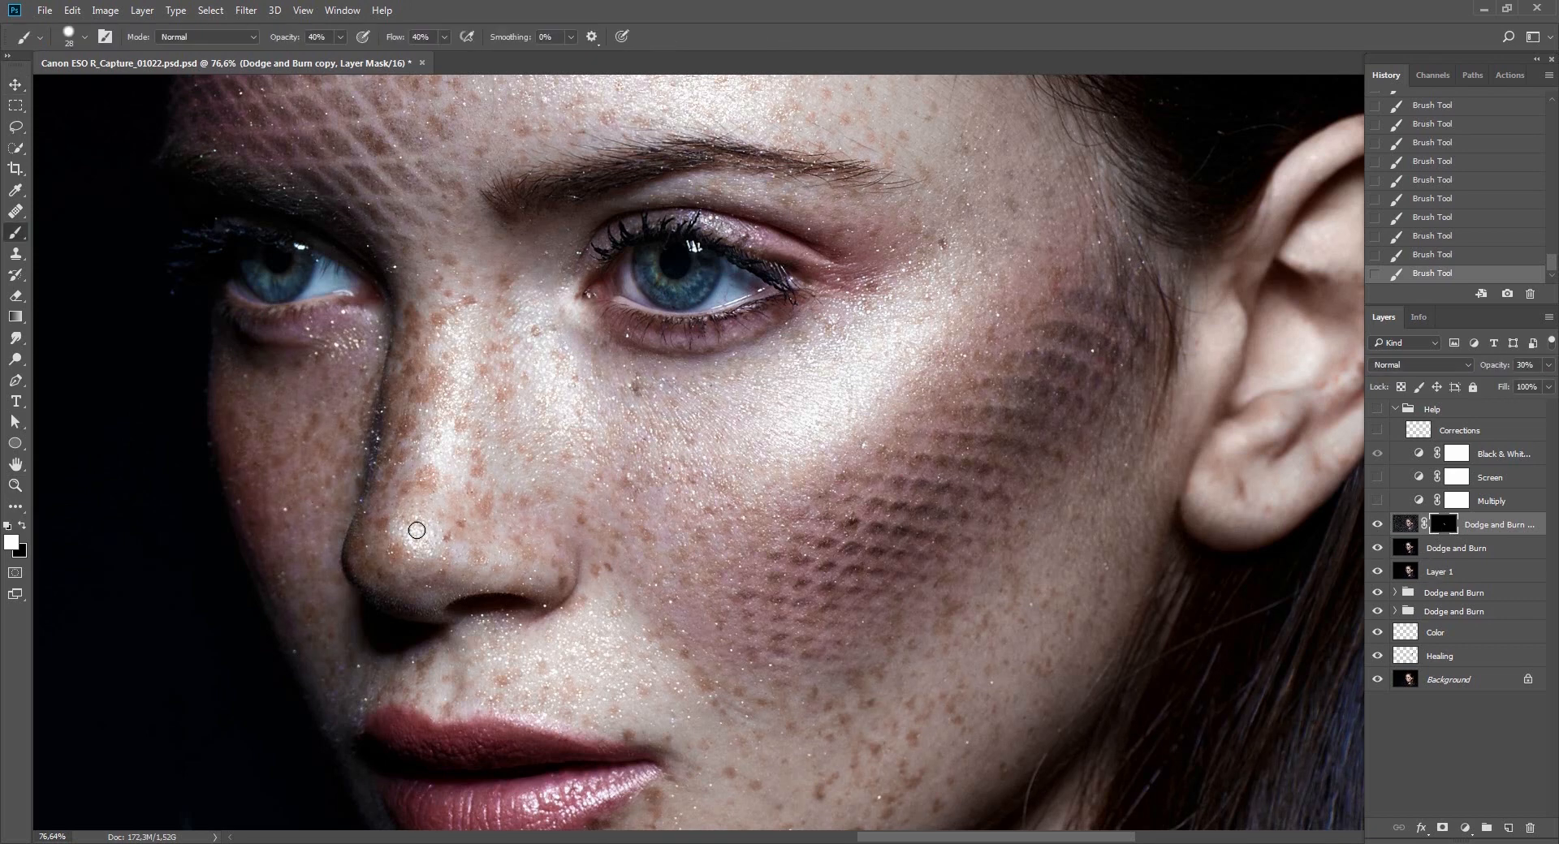
drag(266, 513, 305, 512)
key(5)
key(x)
Reduce the texture layer's opacity to 20%, merge it into the Dodge and Burn layer, and compare the result with Layer 1.
key(v)
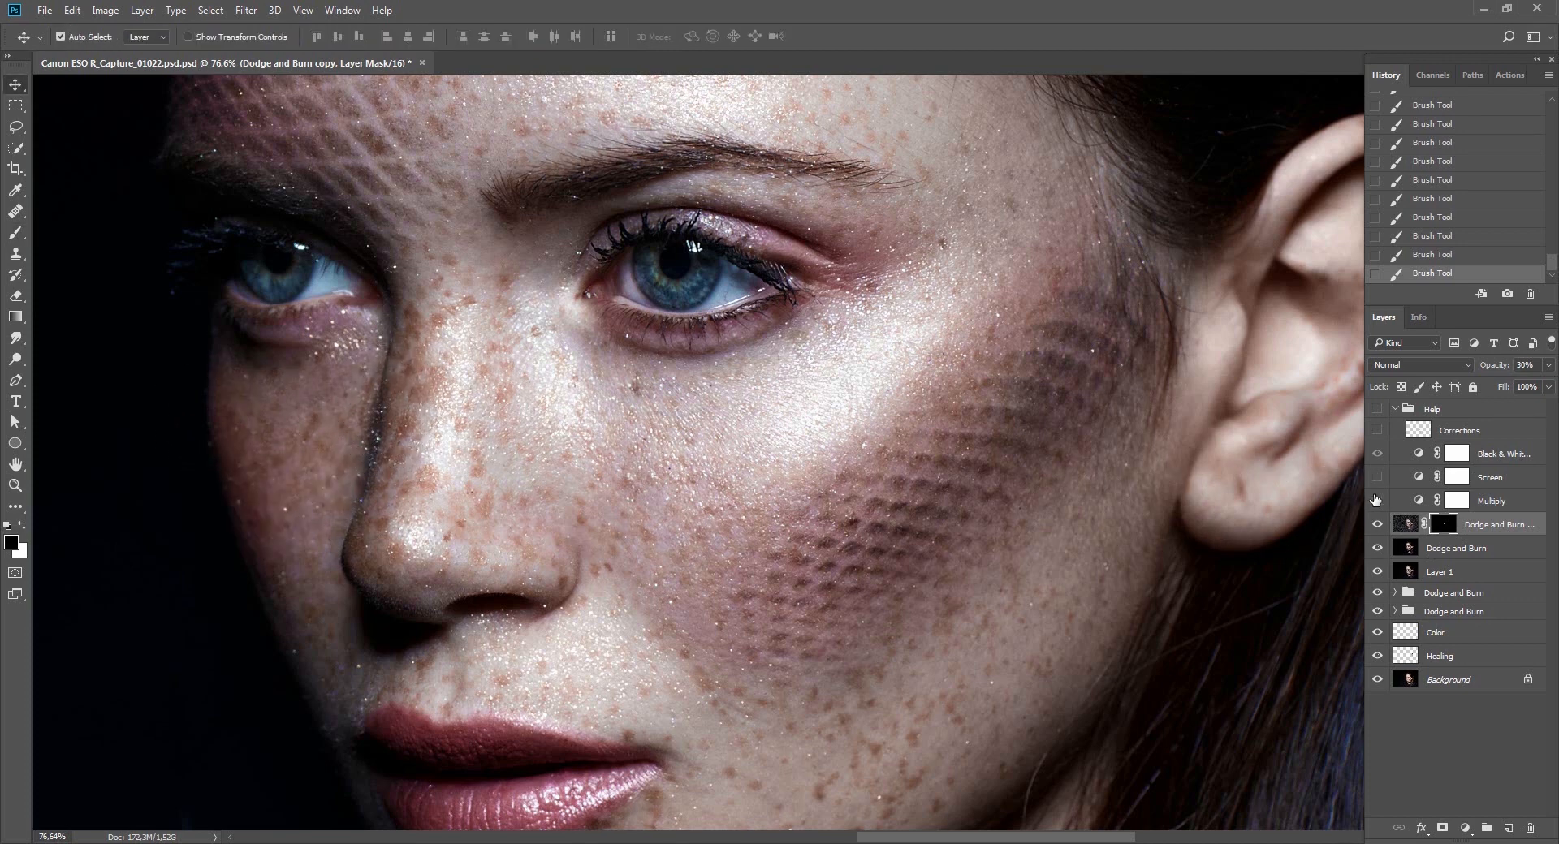
key(2)
key(ctrl+e)
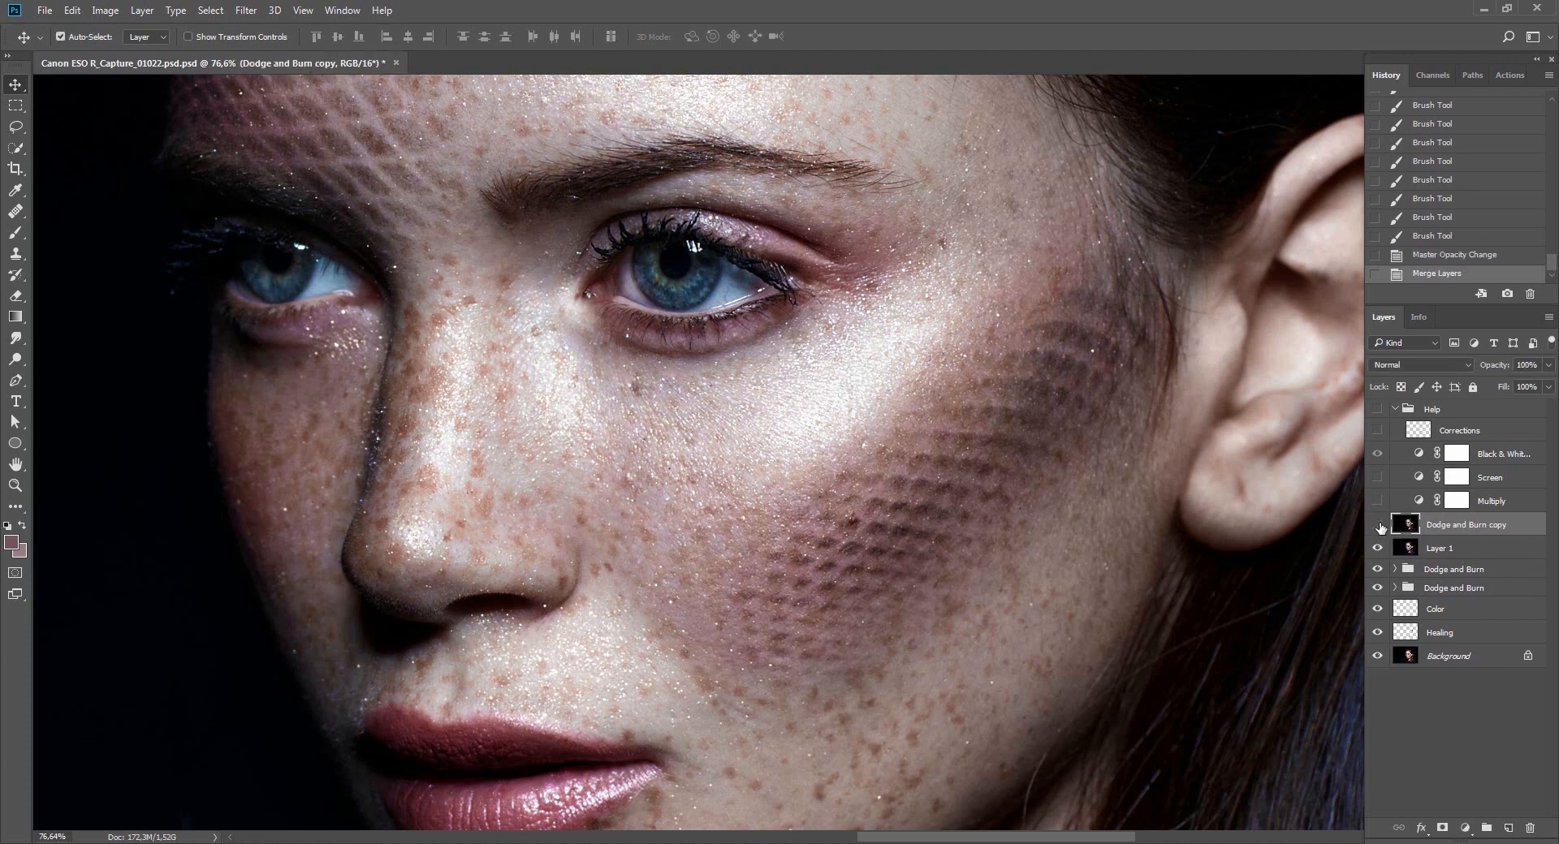
click(1379, 526)
click(1379, 527)
Show the Help group, create a new Dodge and Burn group with masked curves, and place it above the Dodge and Burn copy layer.
key(z)
mouse_move(820, 432)
mouse_down()
mouse_move(760, 496)
mouse_move(724, 489)
mouse_up()
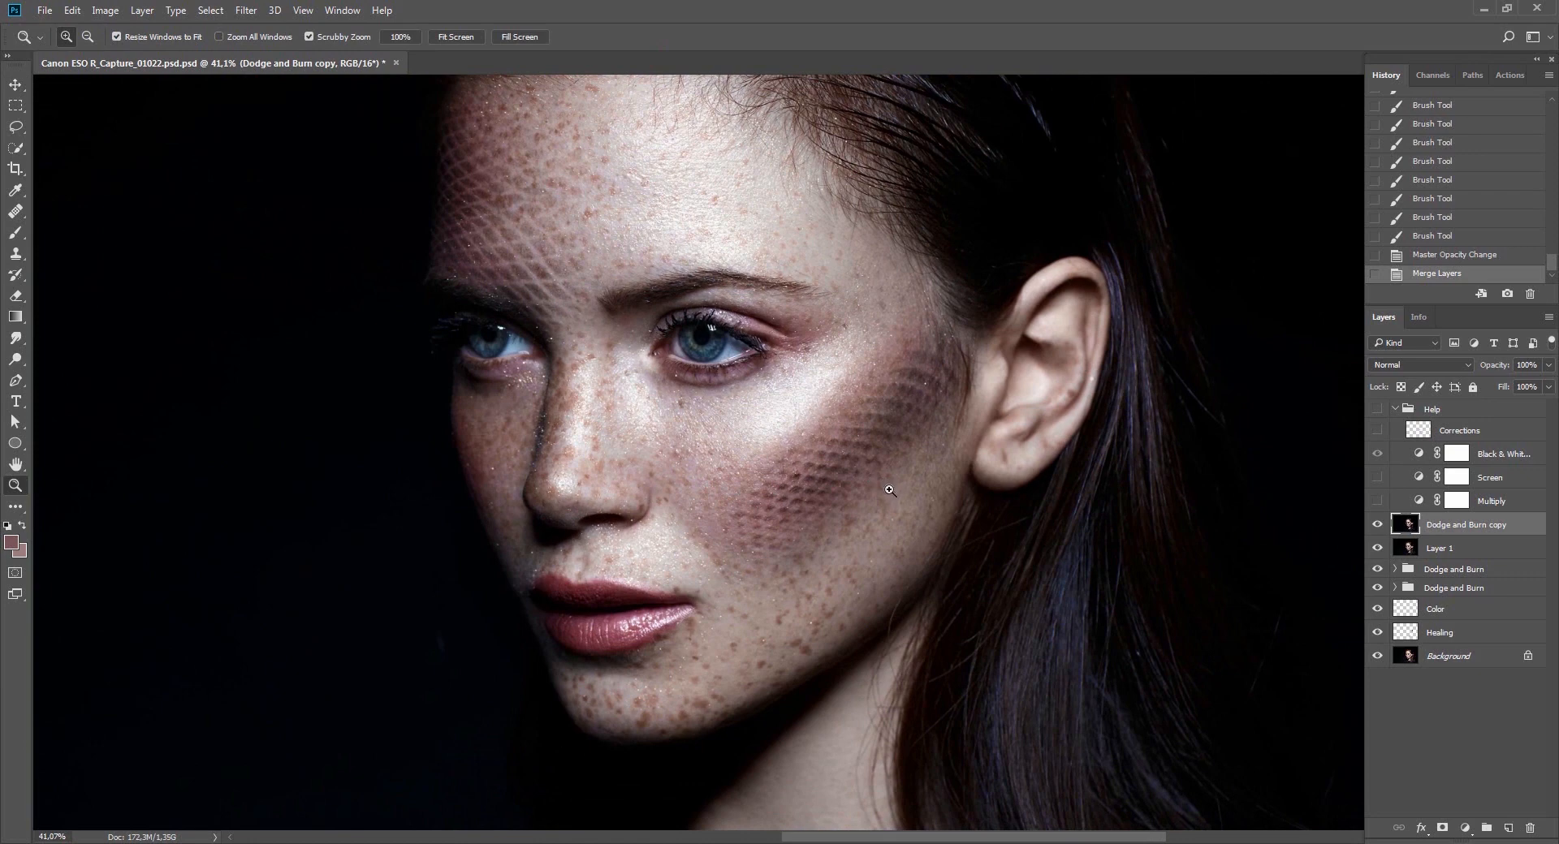
click(1378, 410)
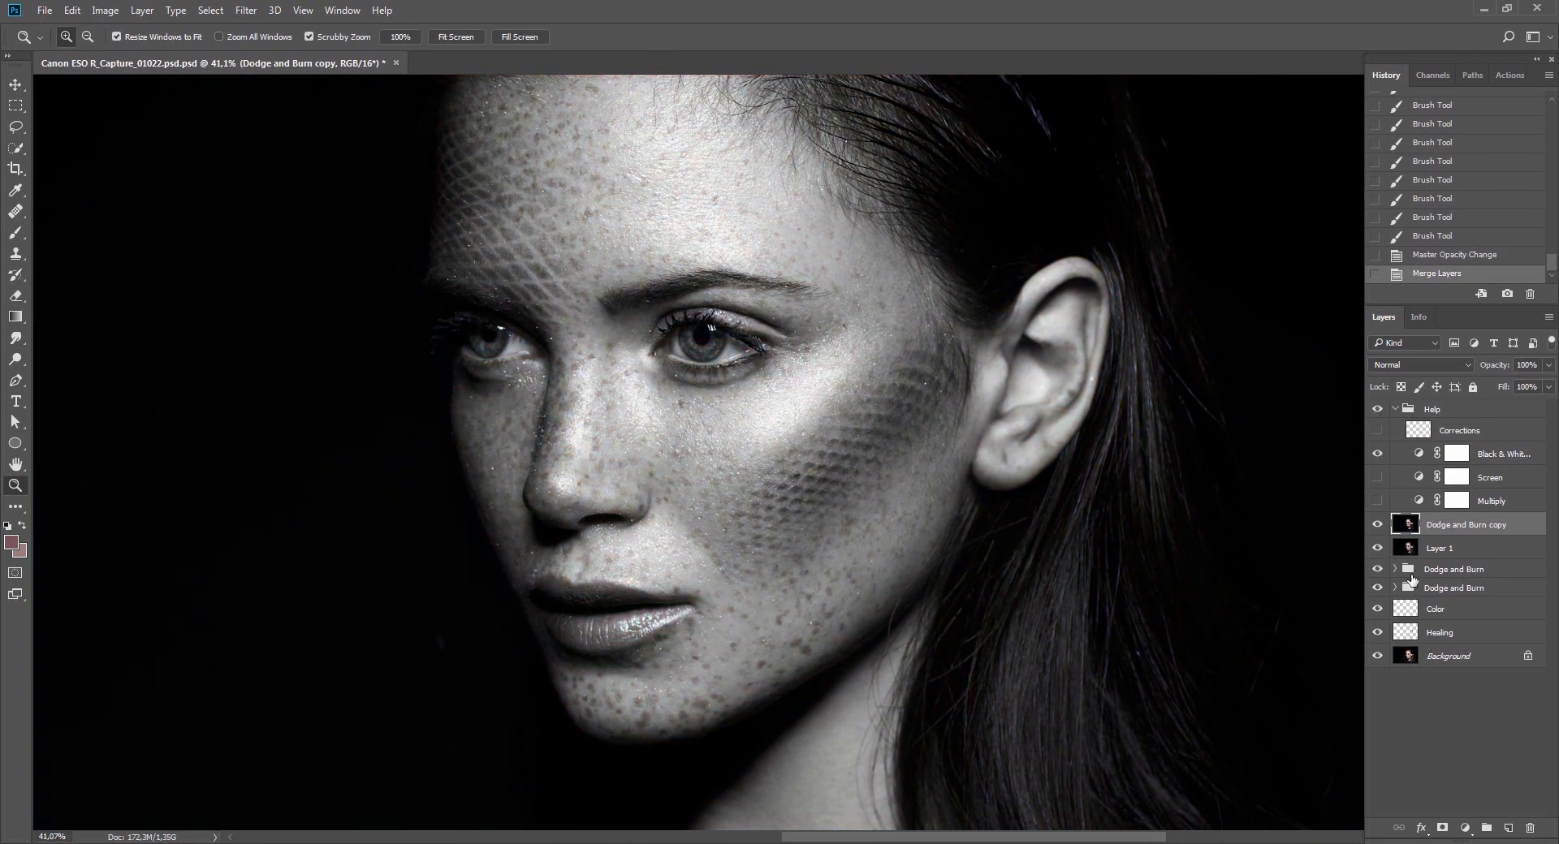
click(1456, 664)
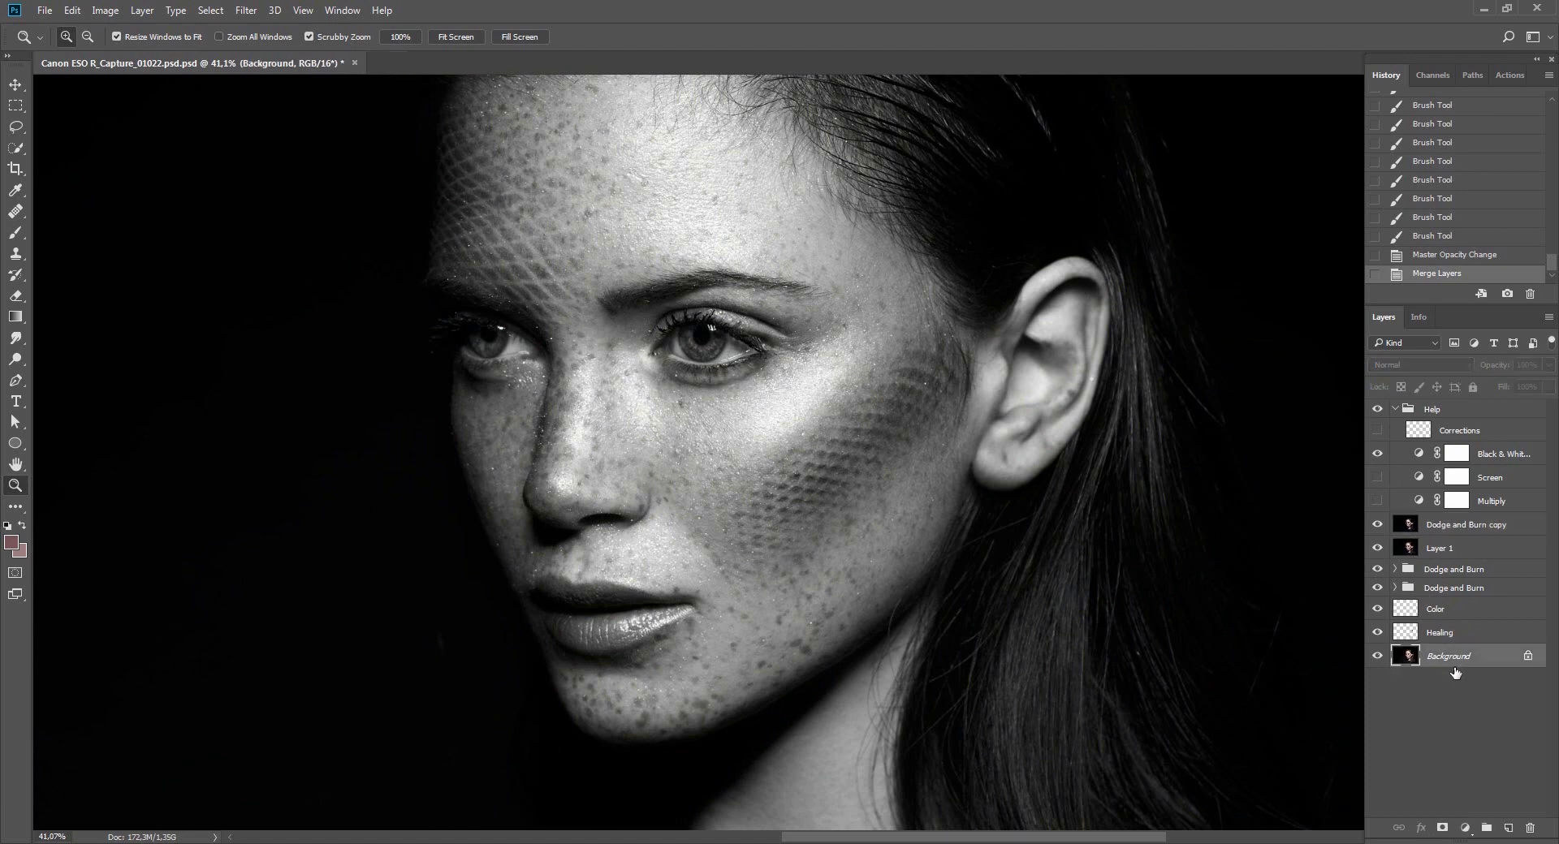
key(F2)
mouse_move(1447, 653)
mouse_down()
mouse_move(1434, 530)
mouse_move(1398, 515)
mouse_up()
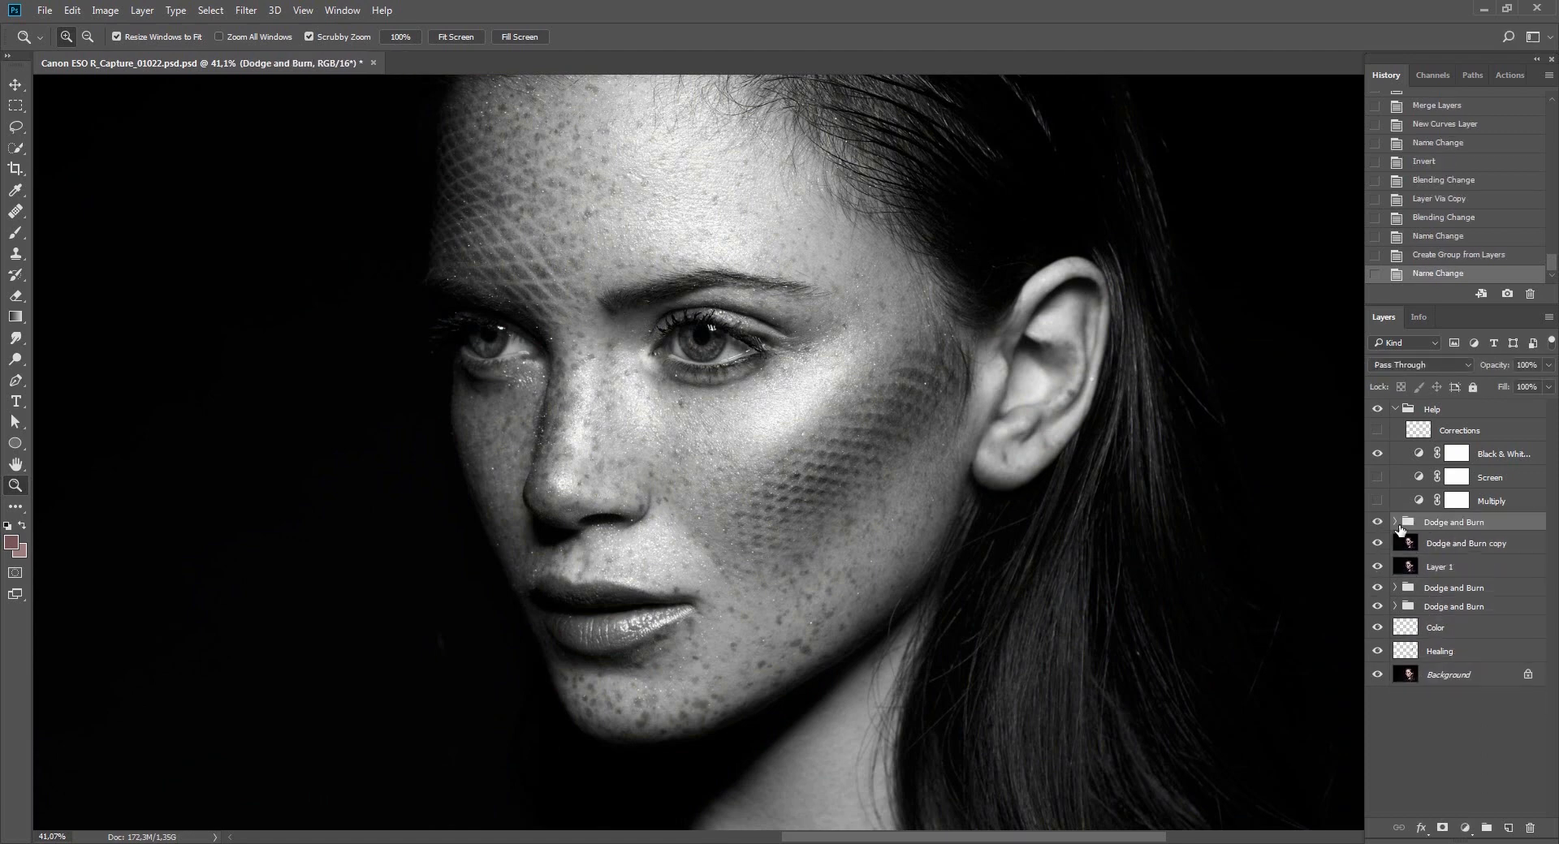
click(1395, 522)
Target the Burn mask, enable the Multiply helper layer, and set the brush hardness to 50%.
click(1457, 549)
key(r)
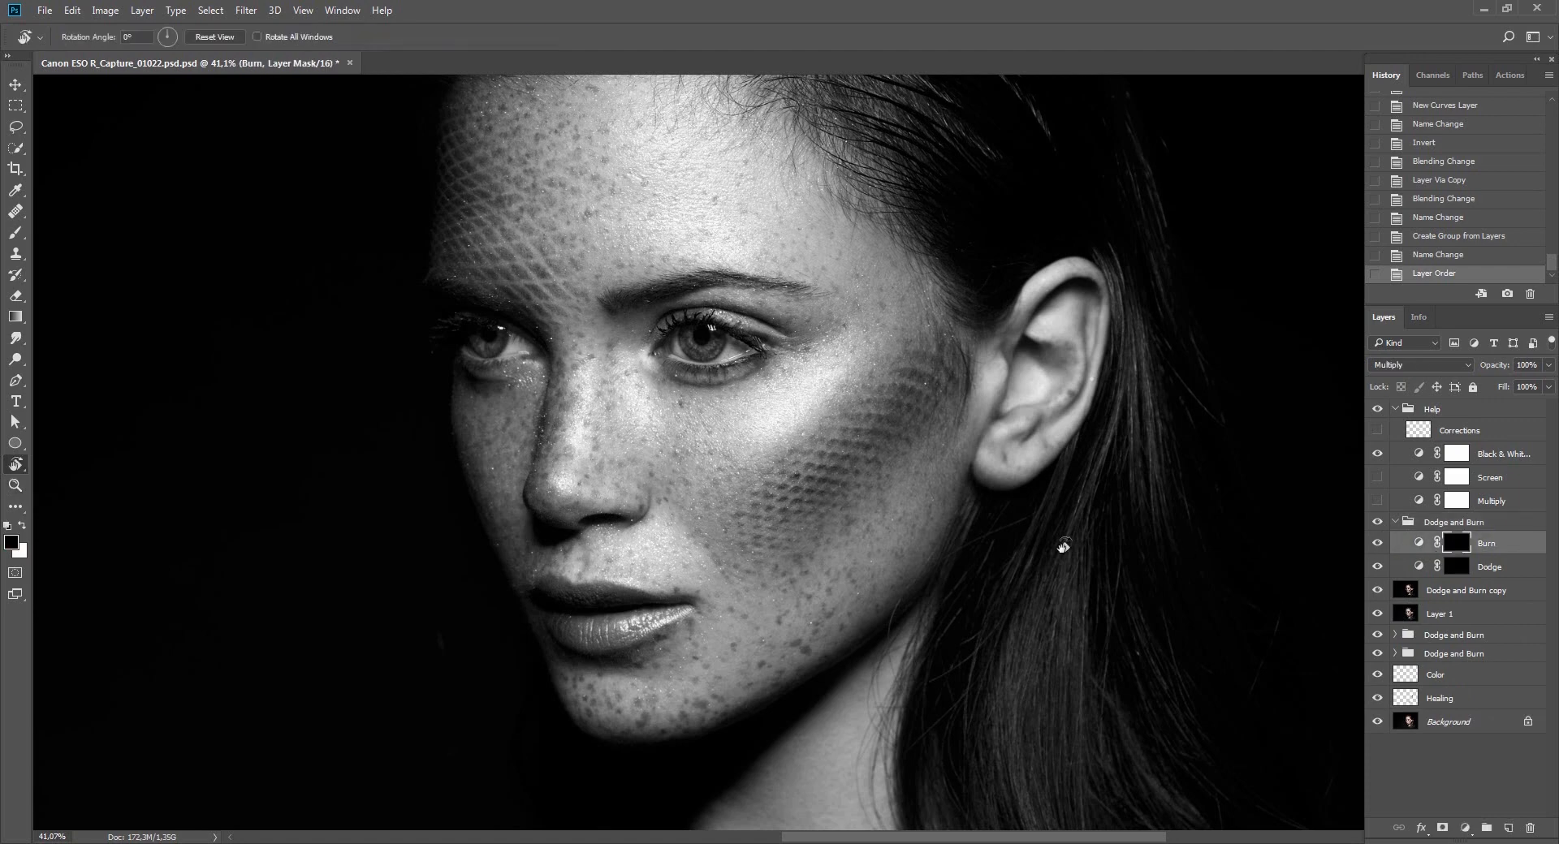
drag(1062, 543, 1048, 412)
key(b)
drag(799, 428, 781, 428)
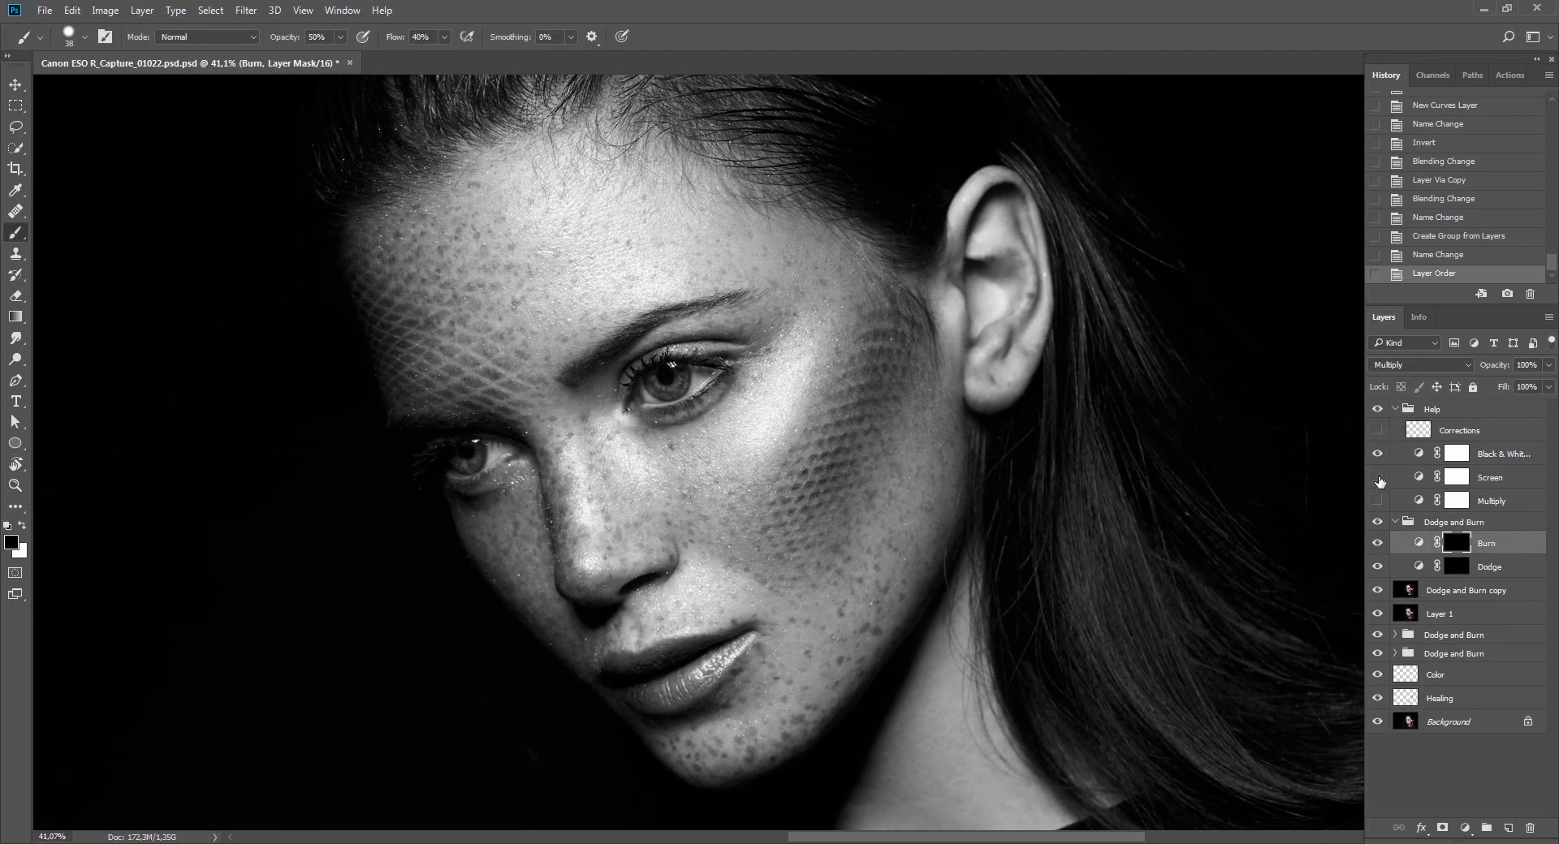
click(1378, 501)
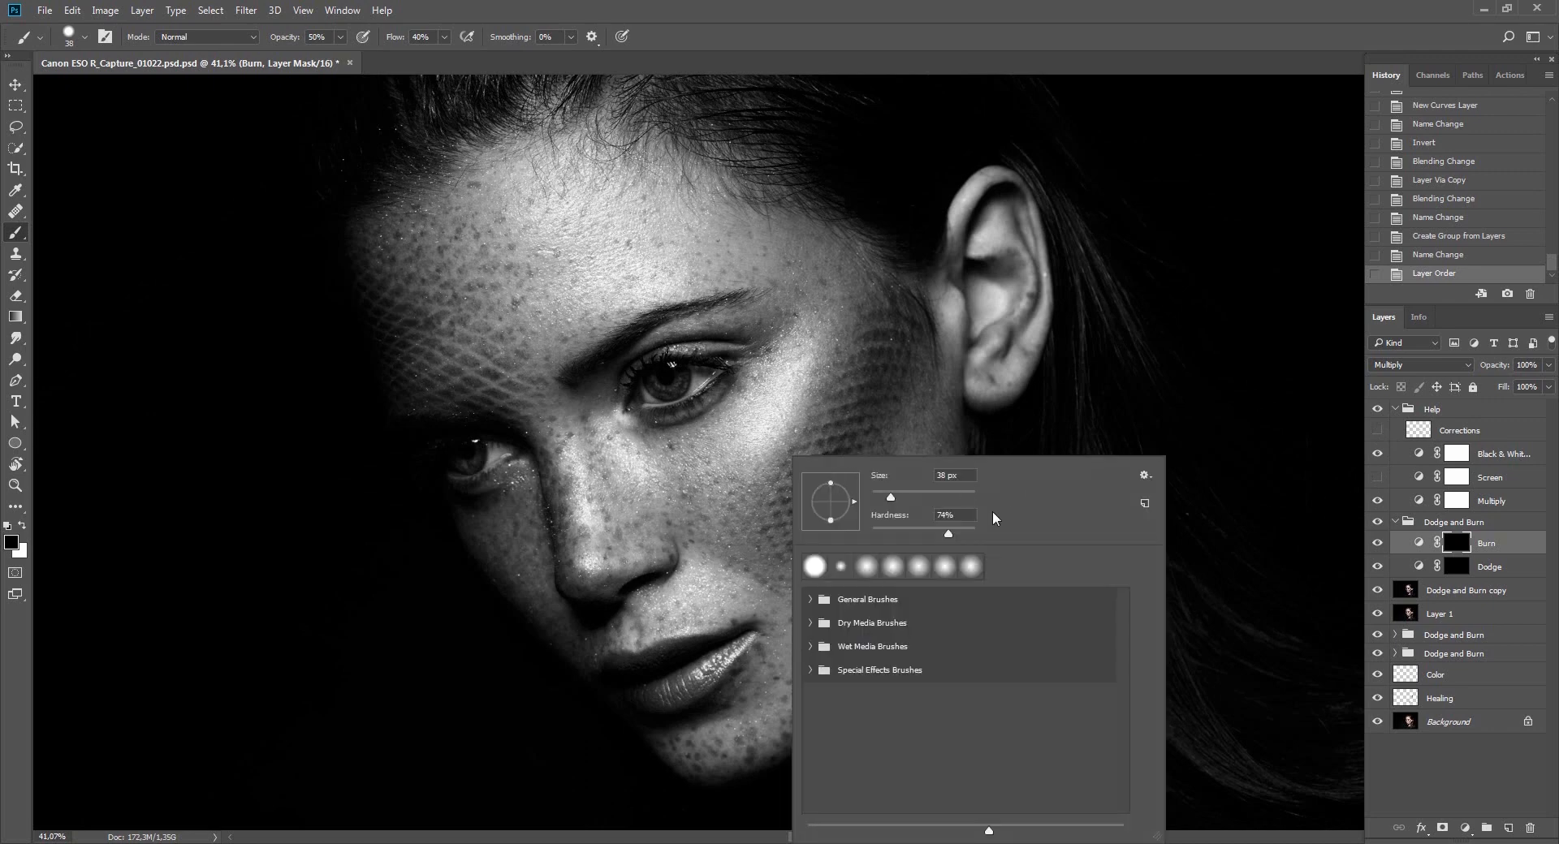
drag(958, 516, 933, 517)
text(50)
key(Return)
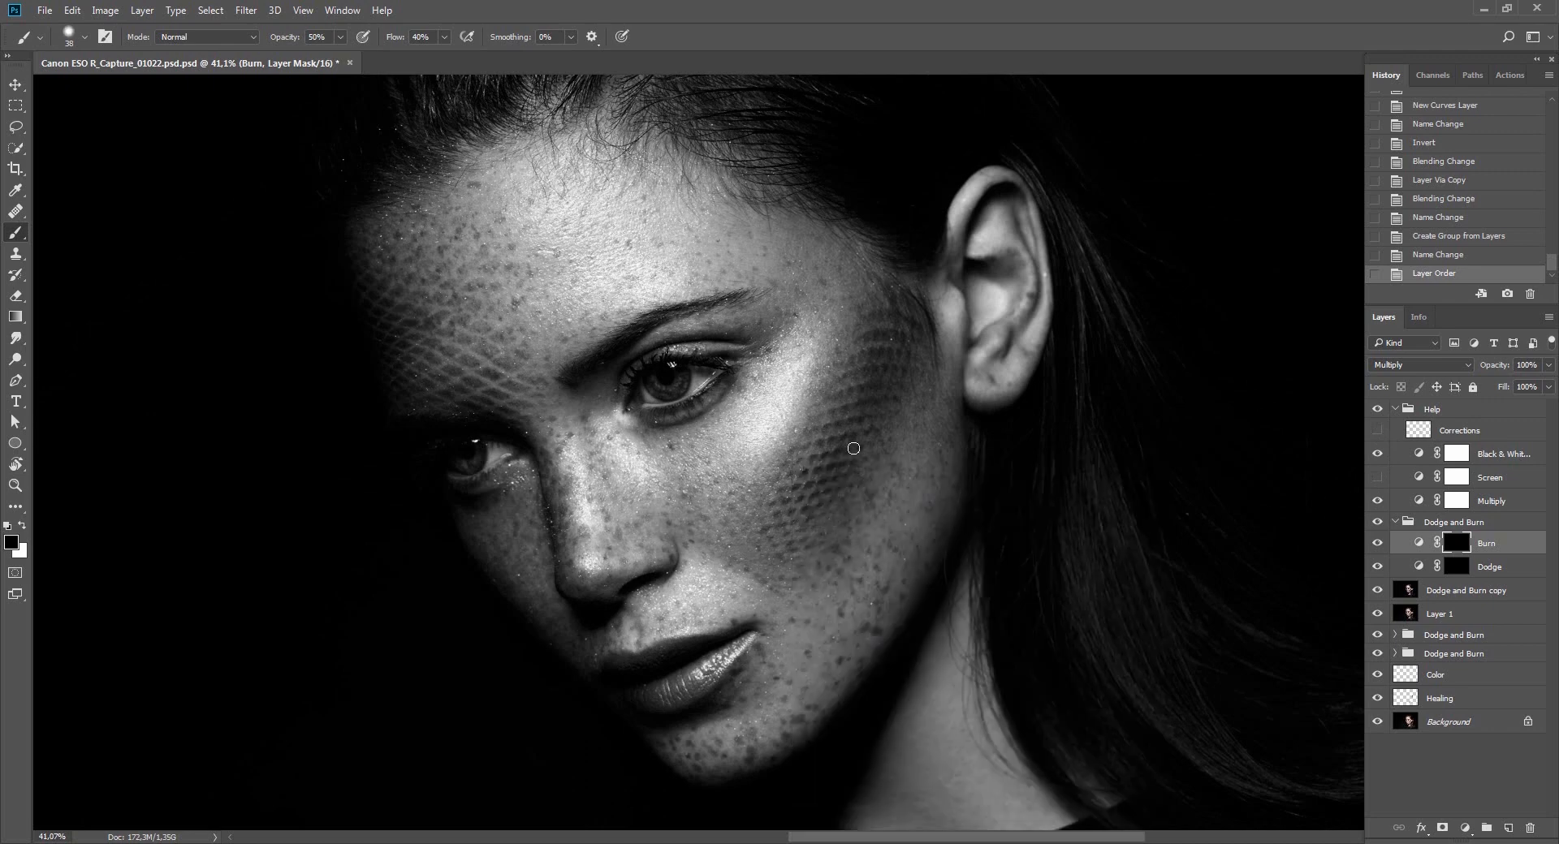
Paint white into the Dodge mask along the lower edge of the cheekbone highlight at 30% opacity and 2% flow.
click(1462, 574)
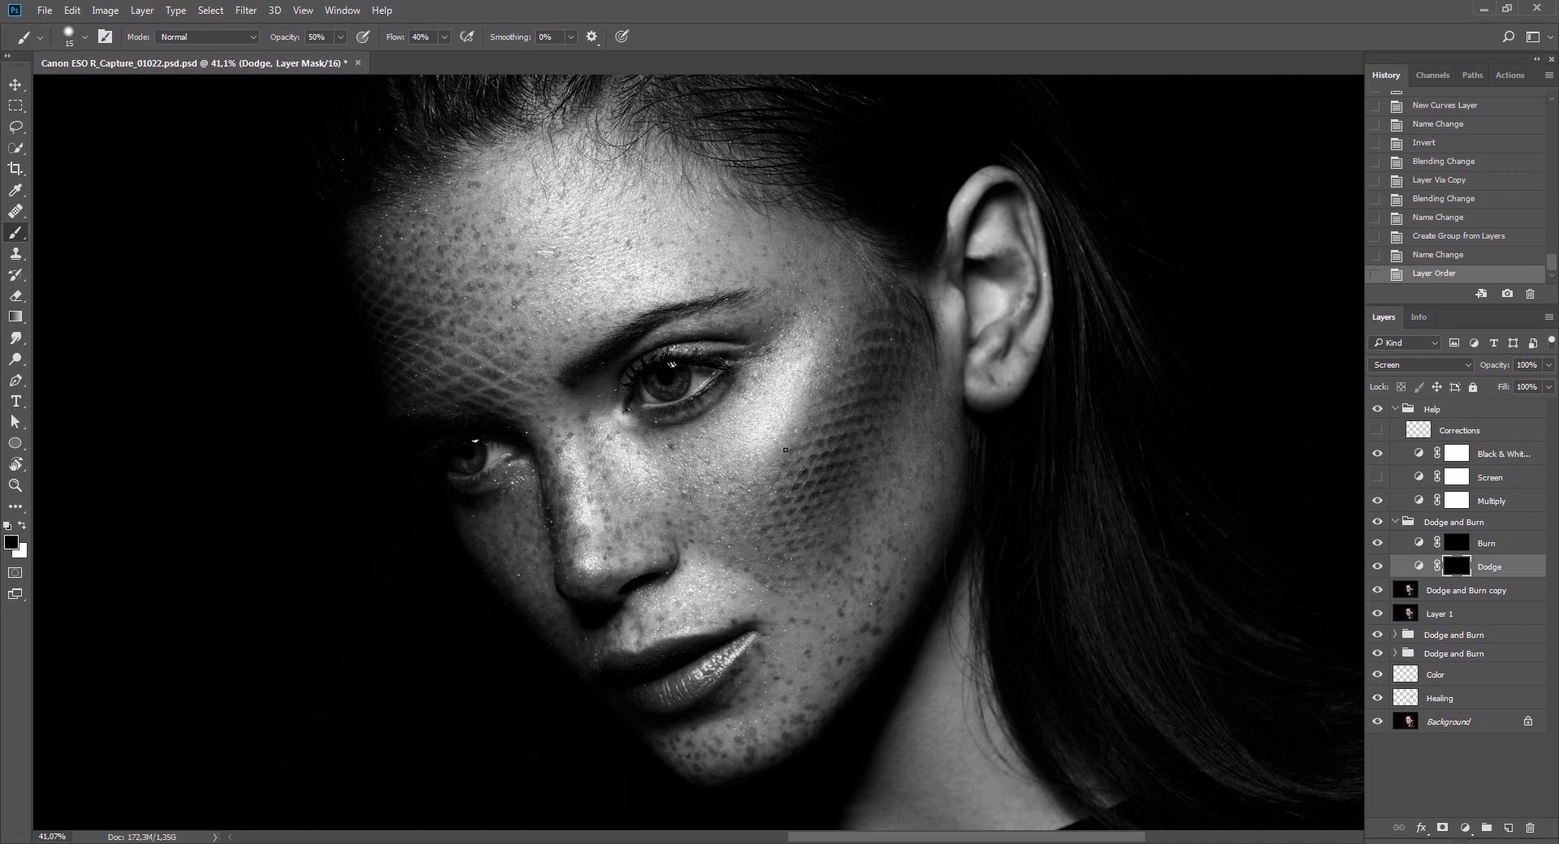
click(785, 449)
key(x)
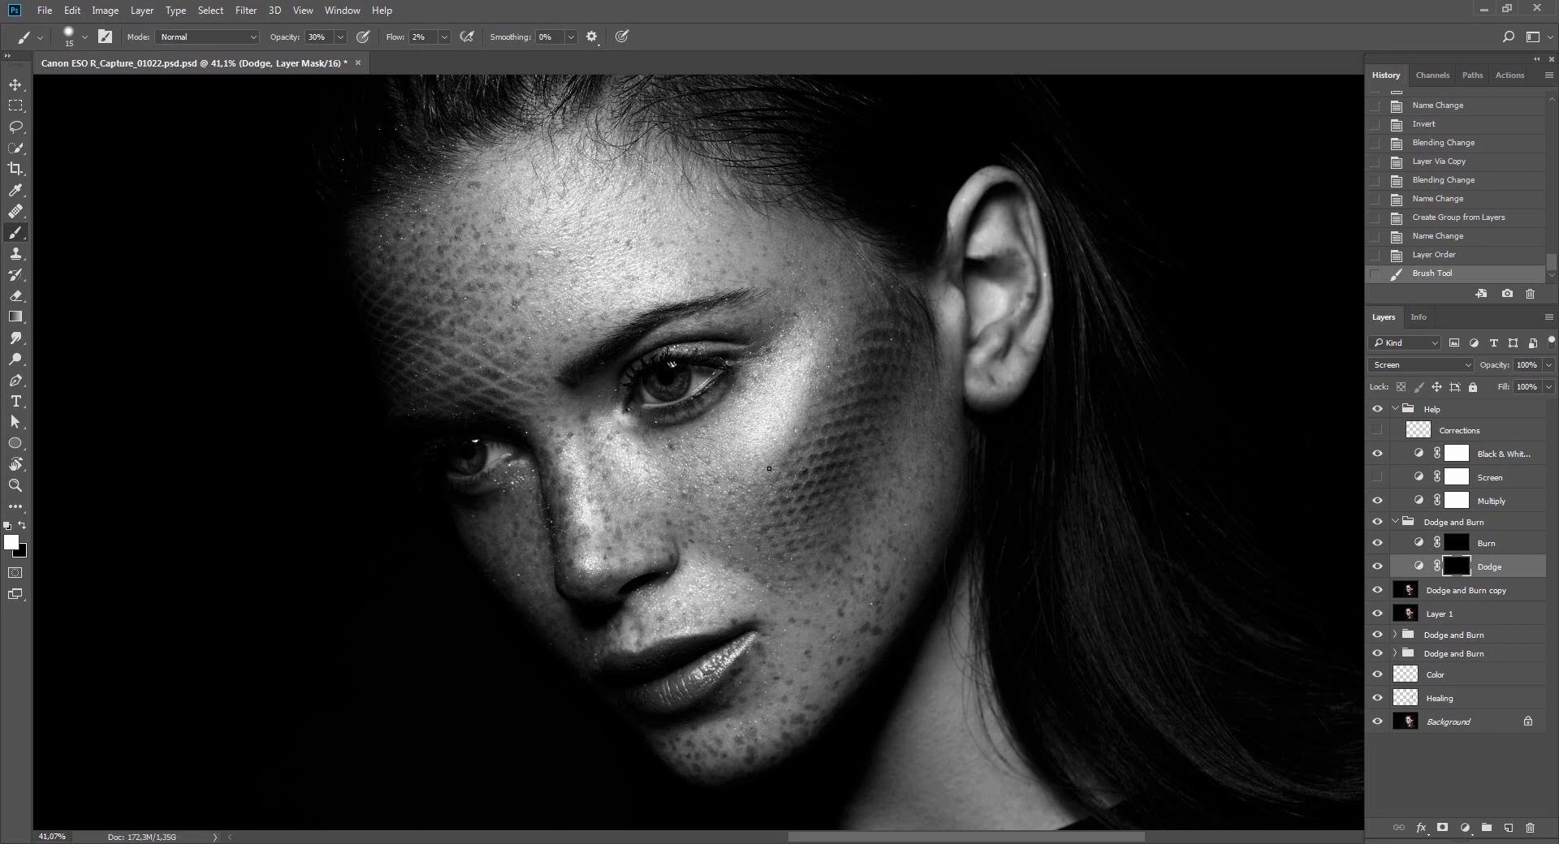
drag(769, 468, 765, 502)
key(Escape)
Paint white into the Burn mask around the cheekbone highlight and outer eye at 10% and 20% opacity with 3% flow.
key(r)
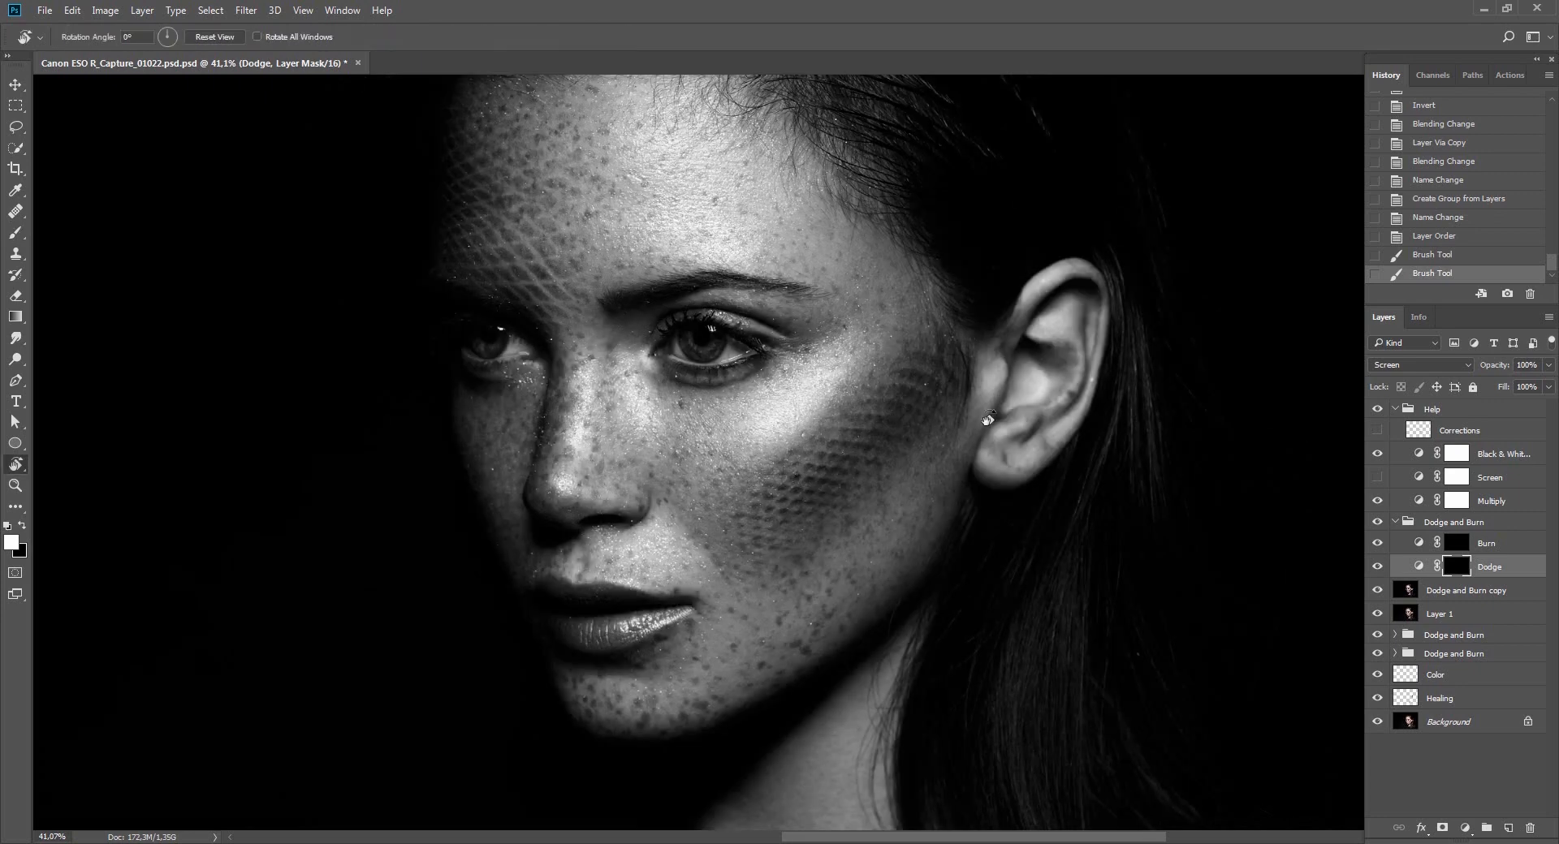
mouse_move(1117, 407)
mouse_down()
mouse_move(894, 626)
mouse_move(561, 666)
mouse_move(1132, 519)
mouse_move(1320, 558)
mouse_up()
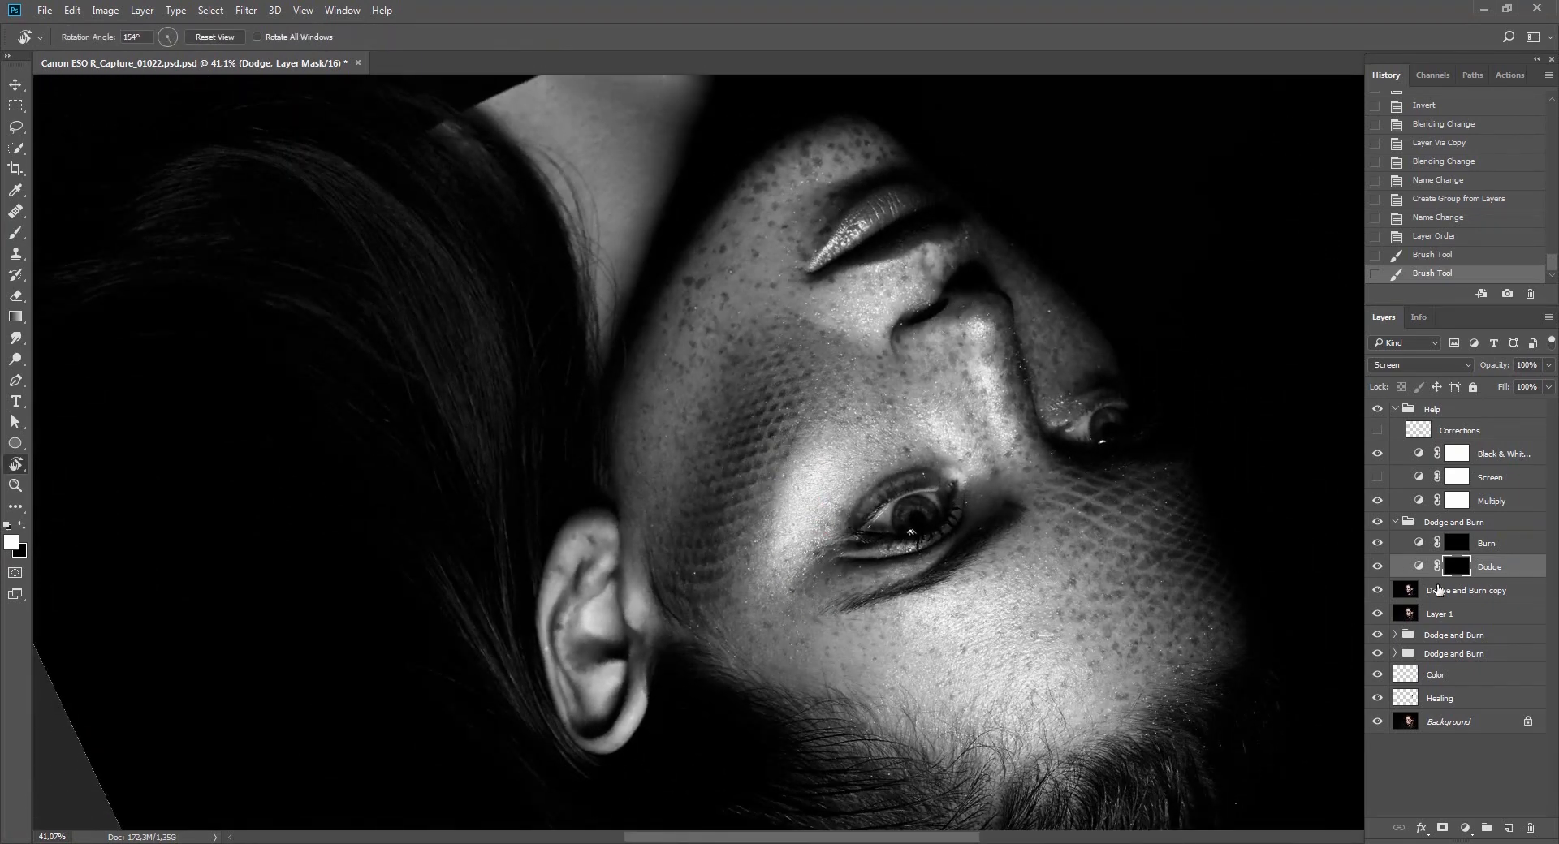
click(1457, 543)
key(b)
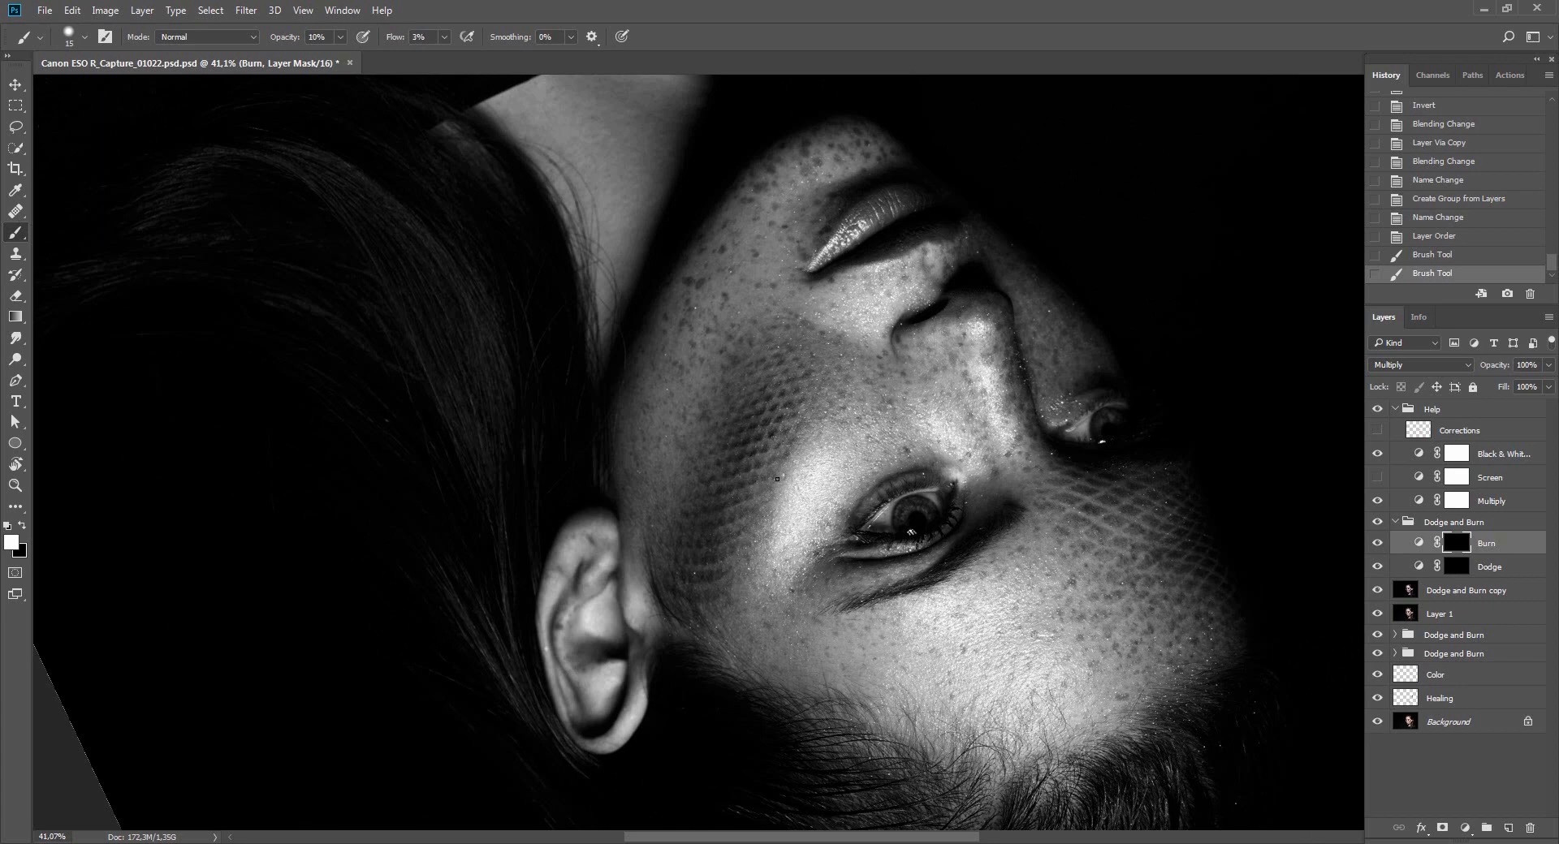
drag(780, 483, 805, 439)
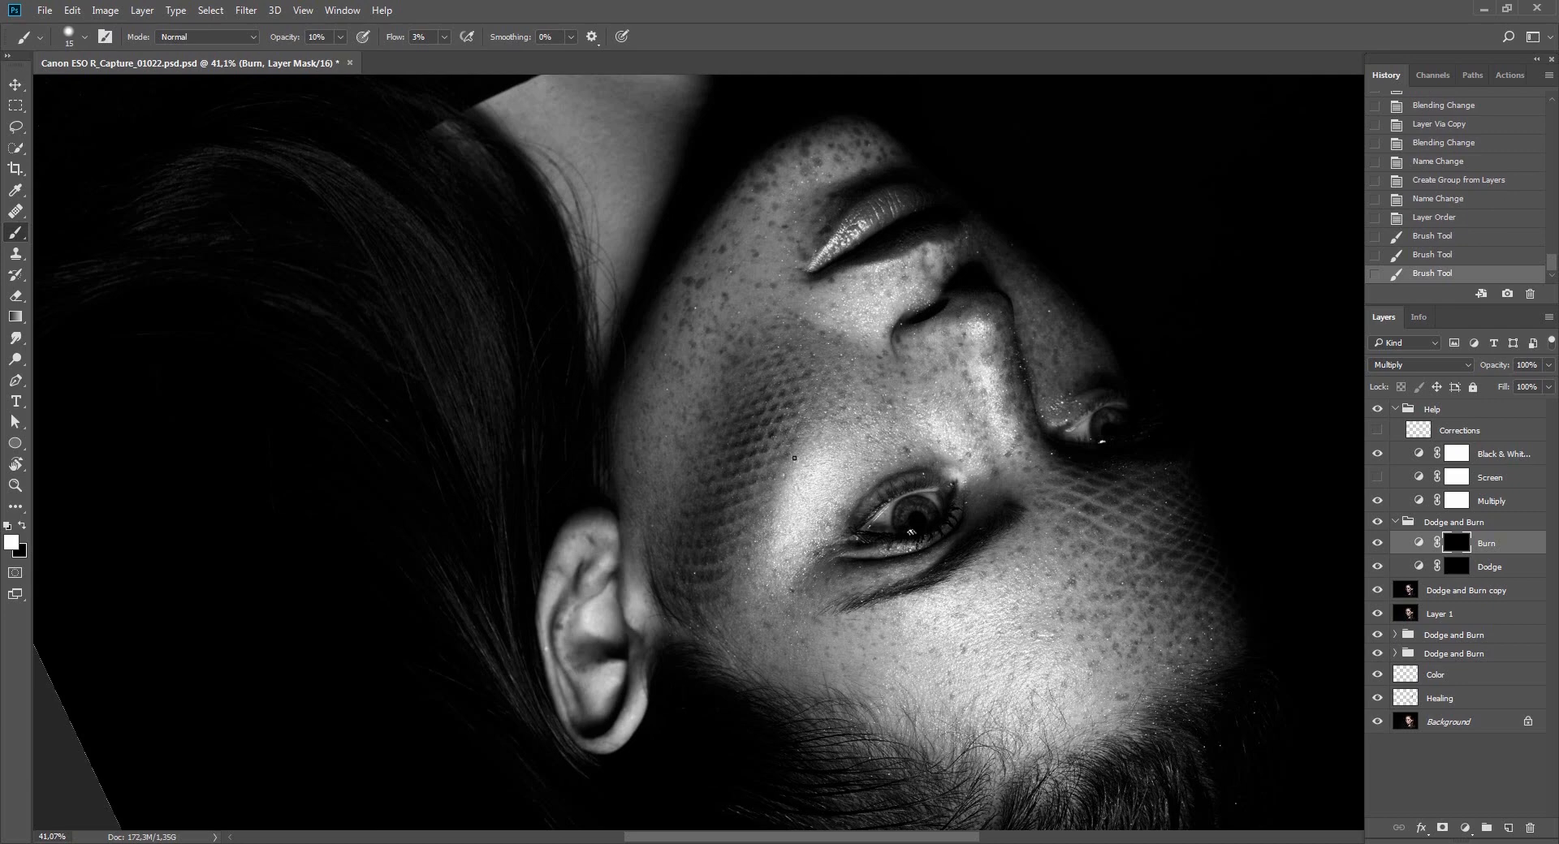
mouse_move(773, 496)
mouse_down()
mouse_move(788, 494)
mouse_move(779, 509)
mouse_up()
drag(773, 521, 791, 493)
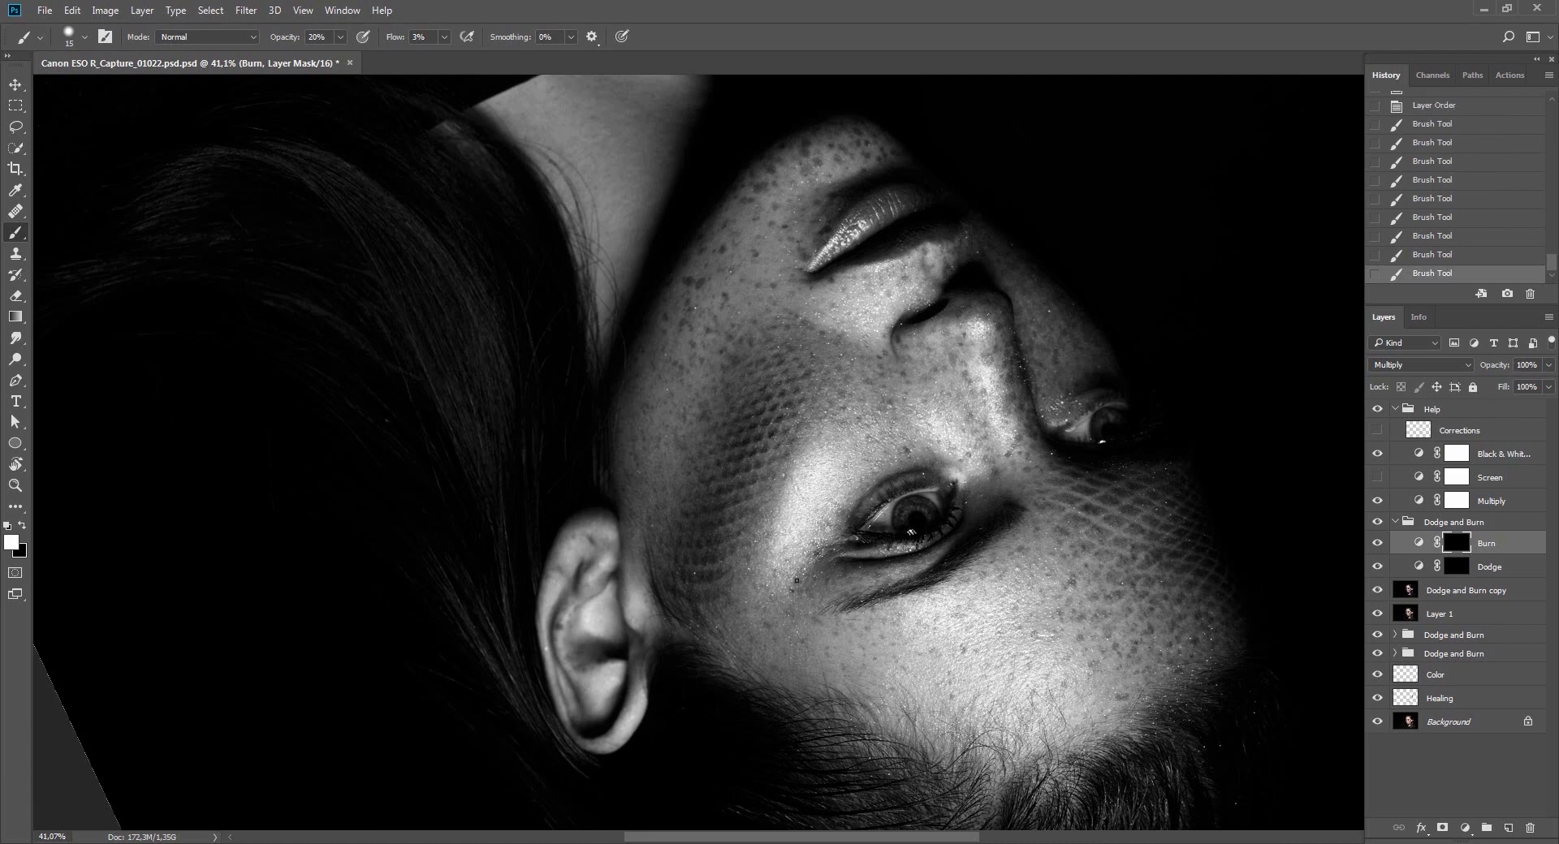
click(797, 580)
Brighten the skin beside the outer eye in the Dodge mask at 20% opacity and fade the last stroke to 6%.
click(1456, 566)
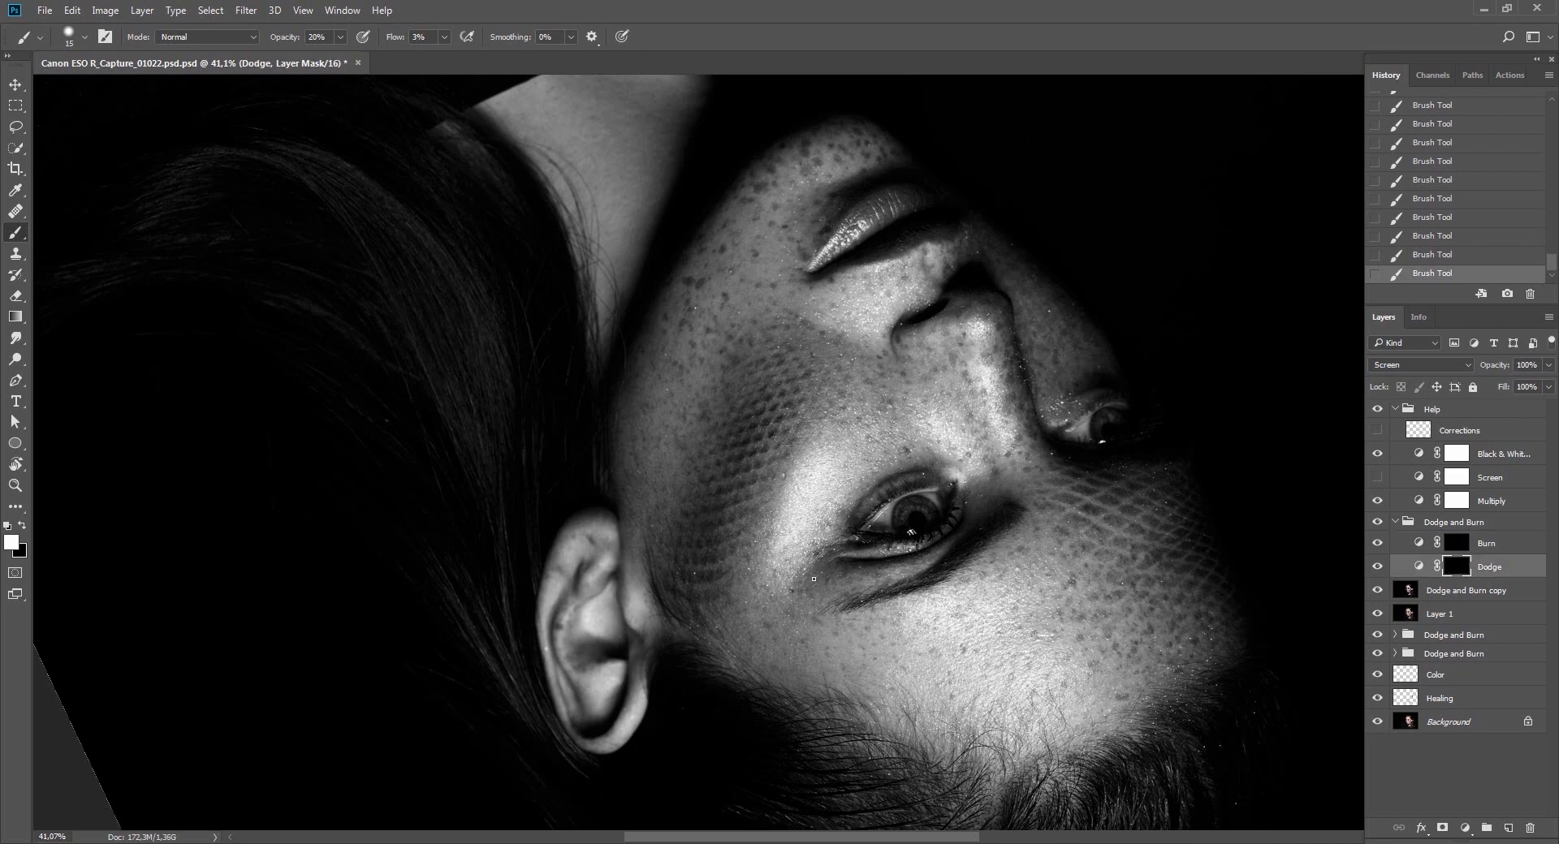
drag(813, 579, 1039, 597)
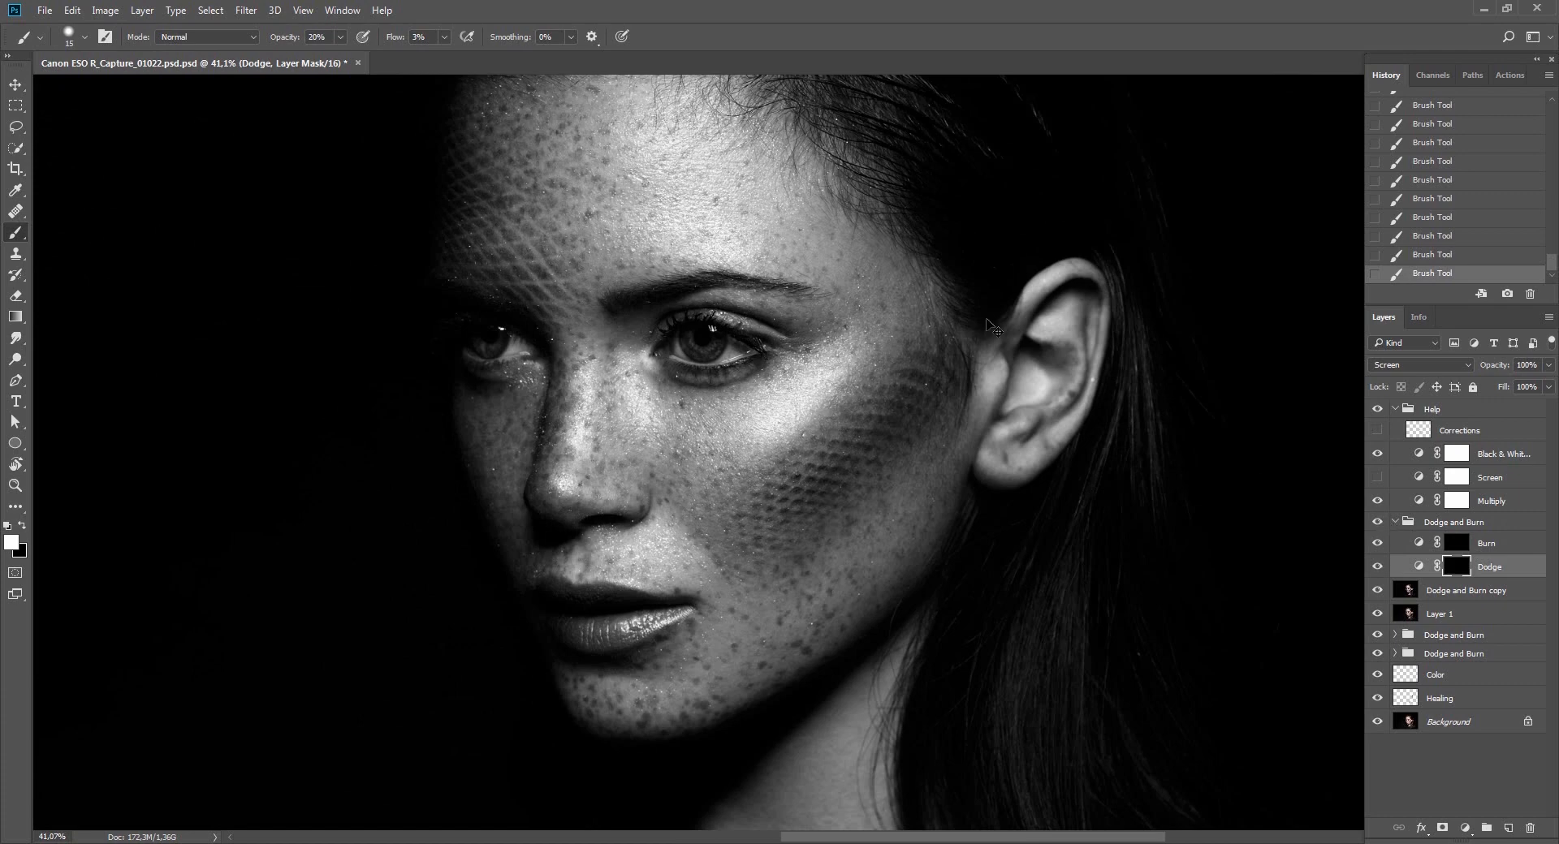
key(ctrl+shift+f)
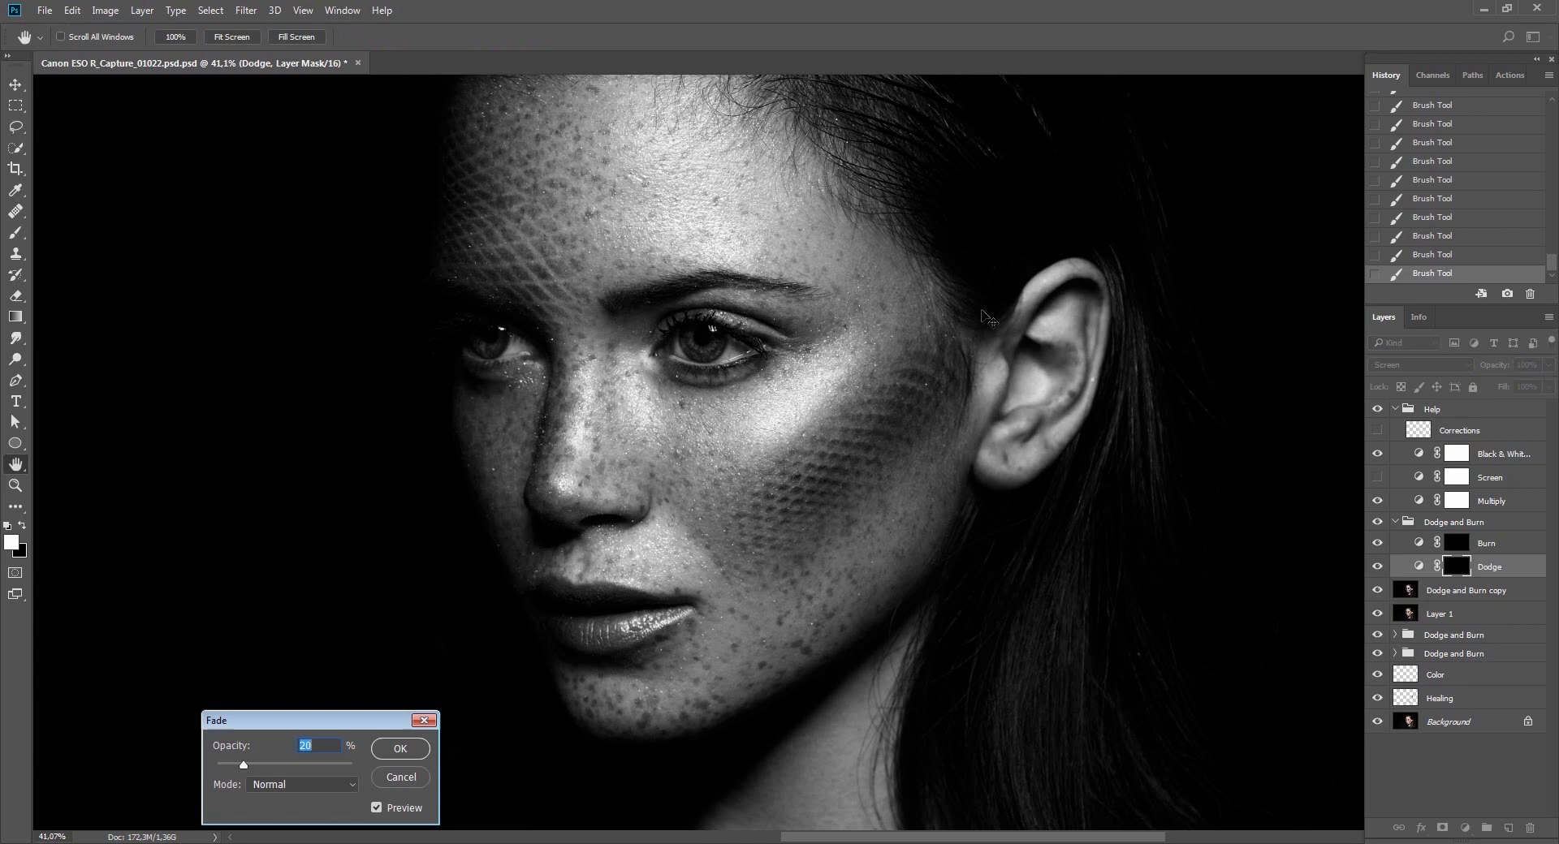
text(6)
key(Return)
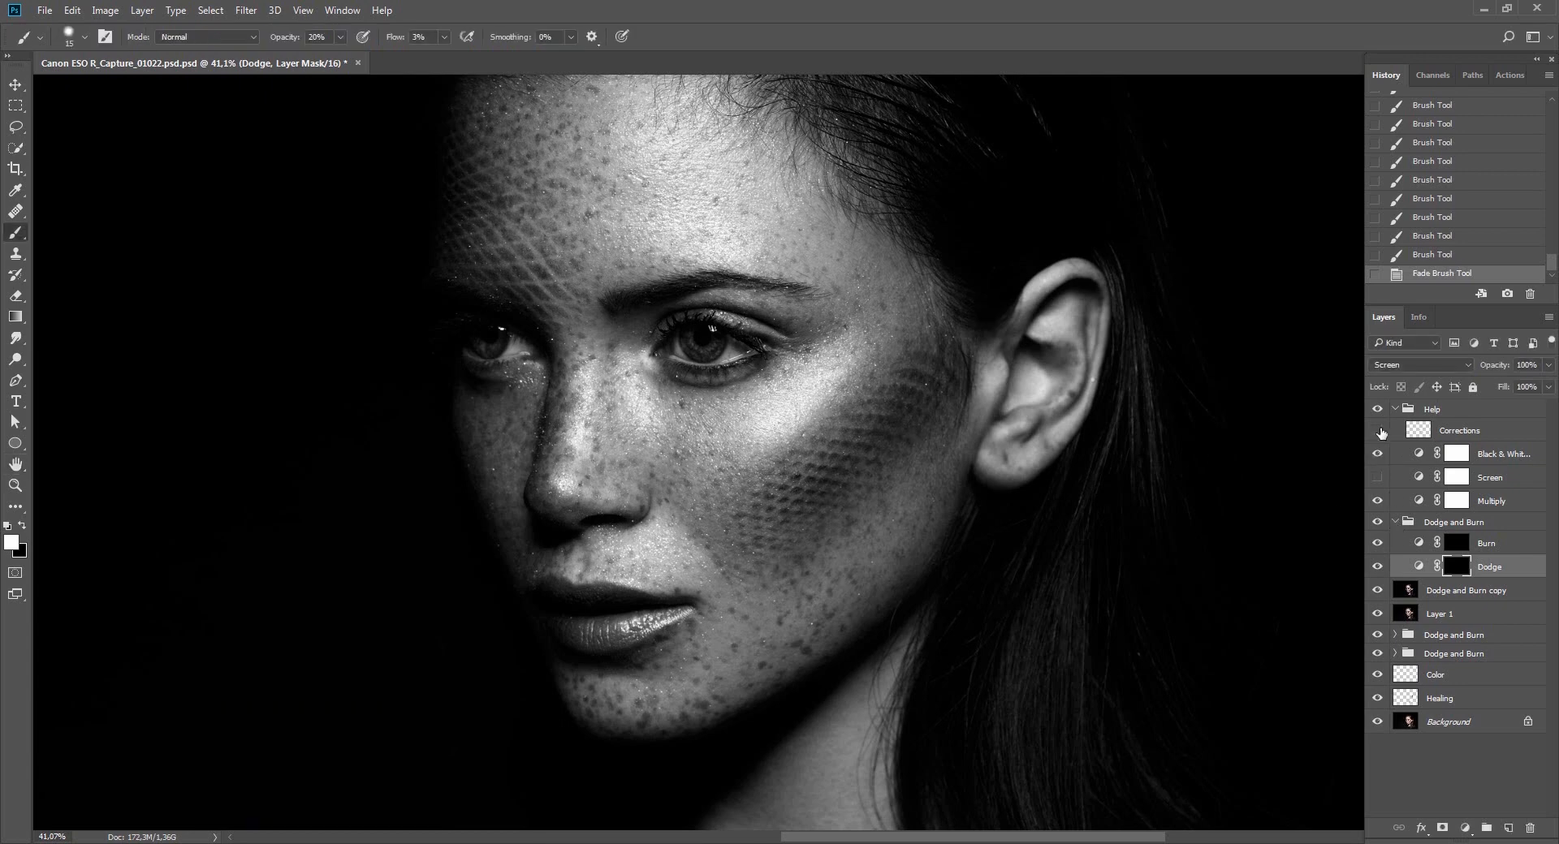
Check the face in colour without the Help group and merge the new Dodge and Burn group with the Dodge and Burn copy layer.
click(1377, 409)
drag(784, 500, 818, 530)
key(z)
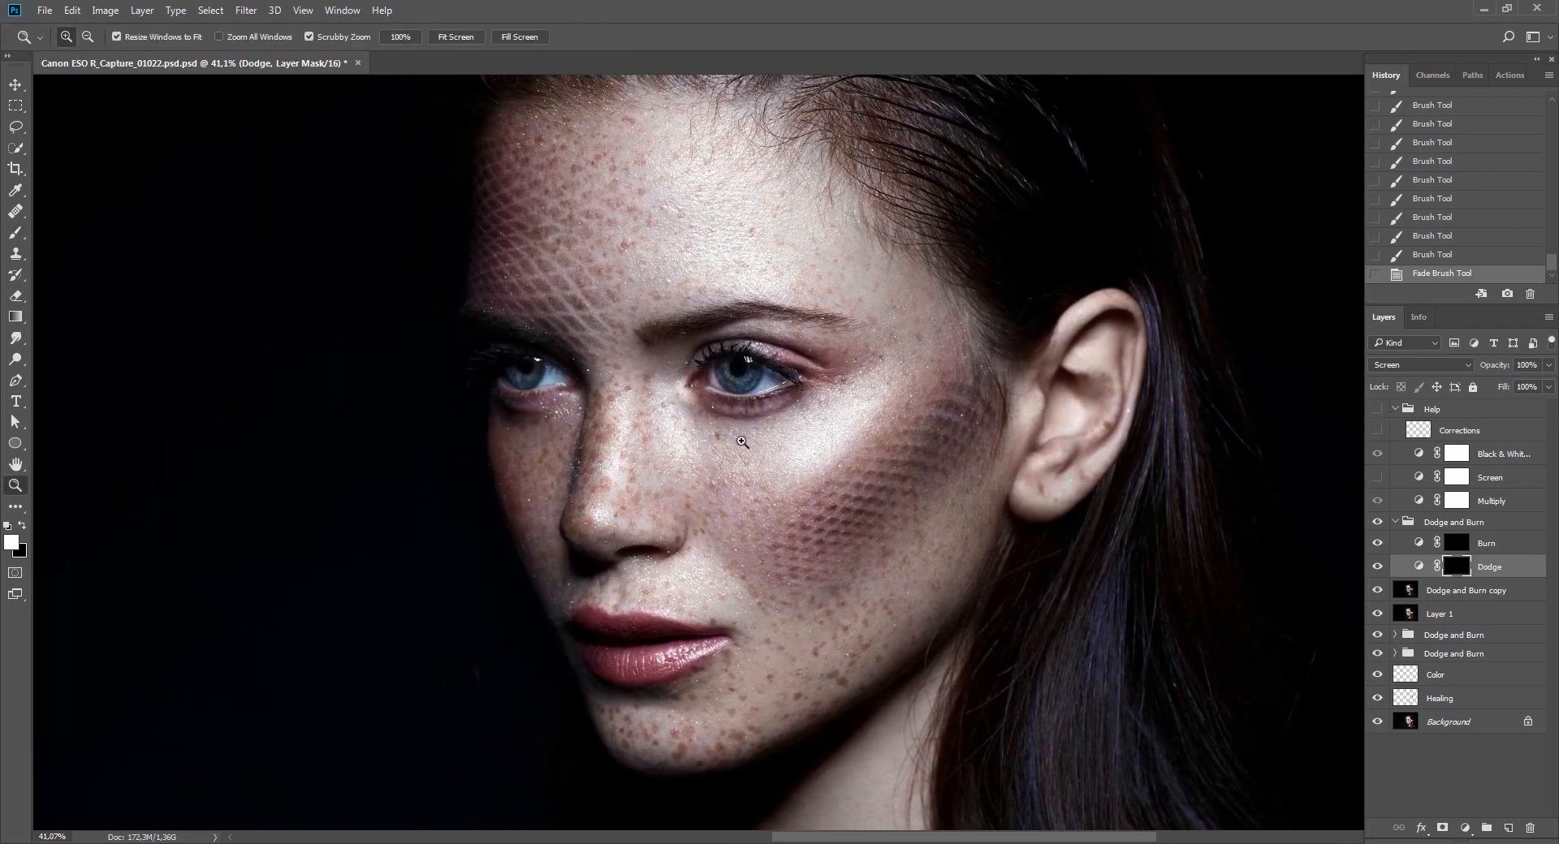
drag(741, 445, 789, 480)
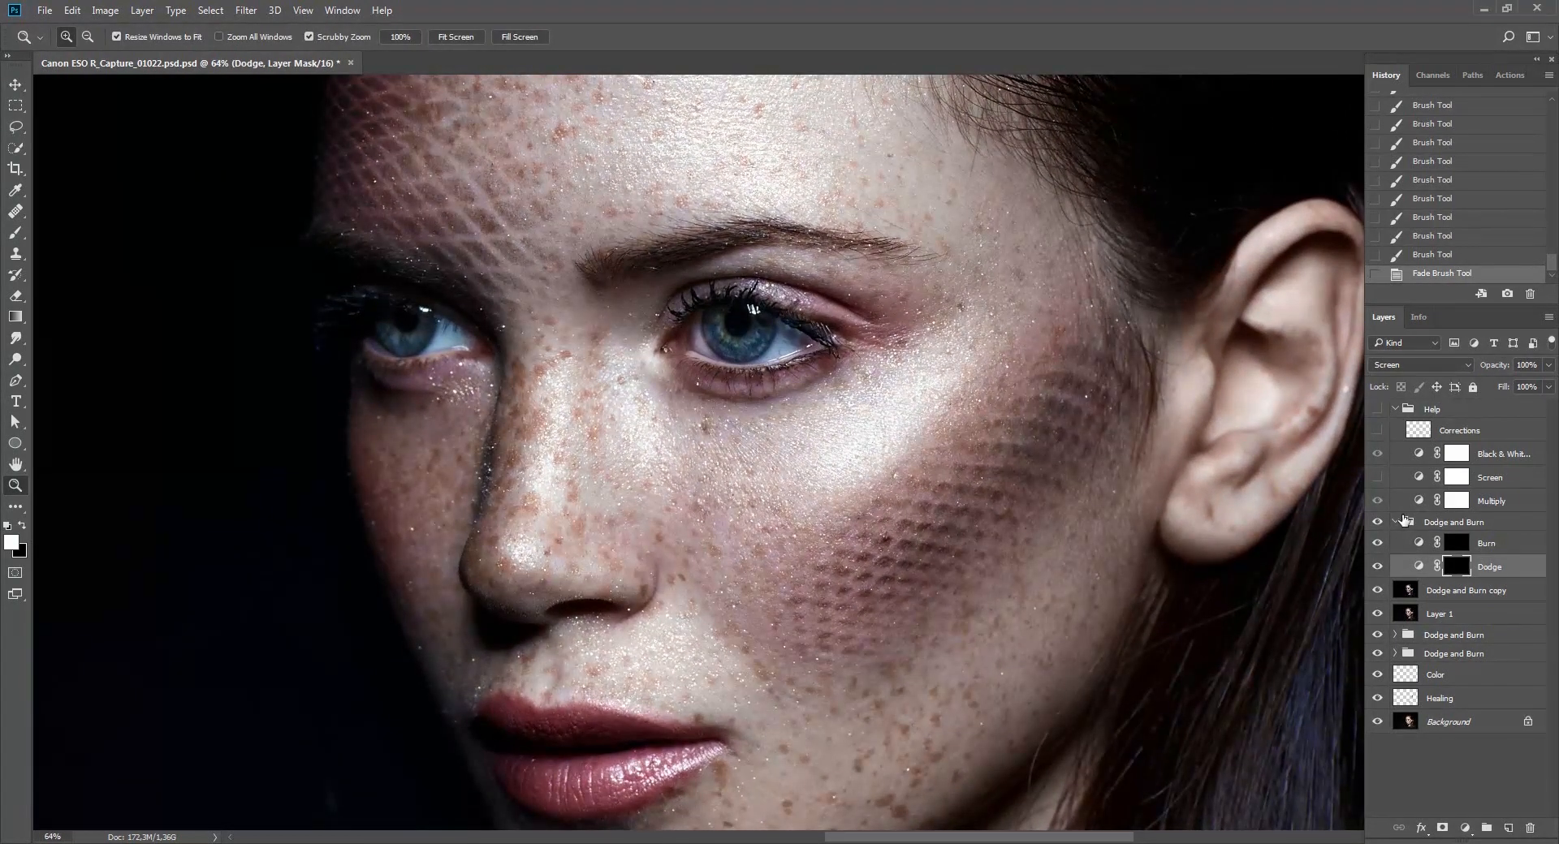
click(1420, 593)
ctrl+click(1409, 524)
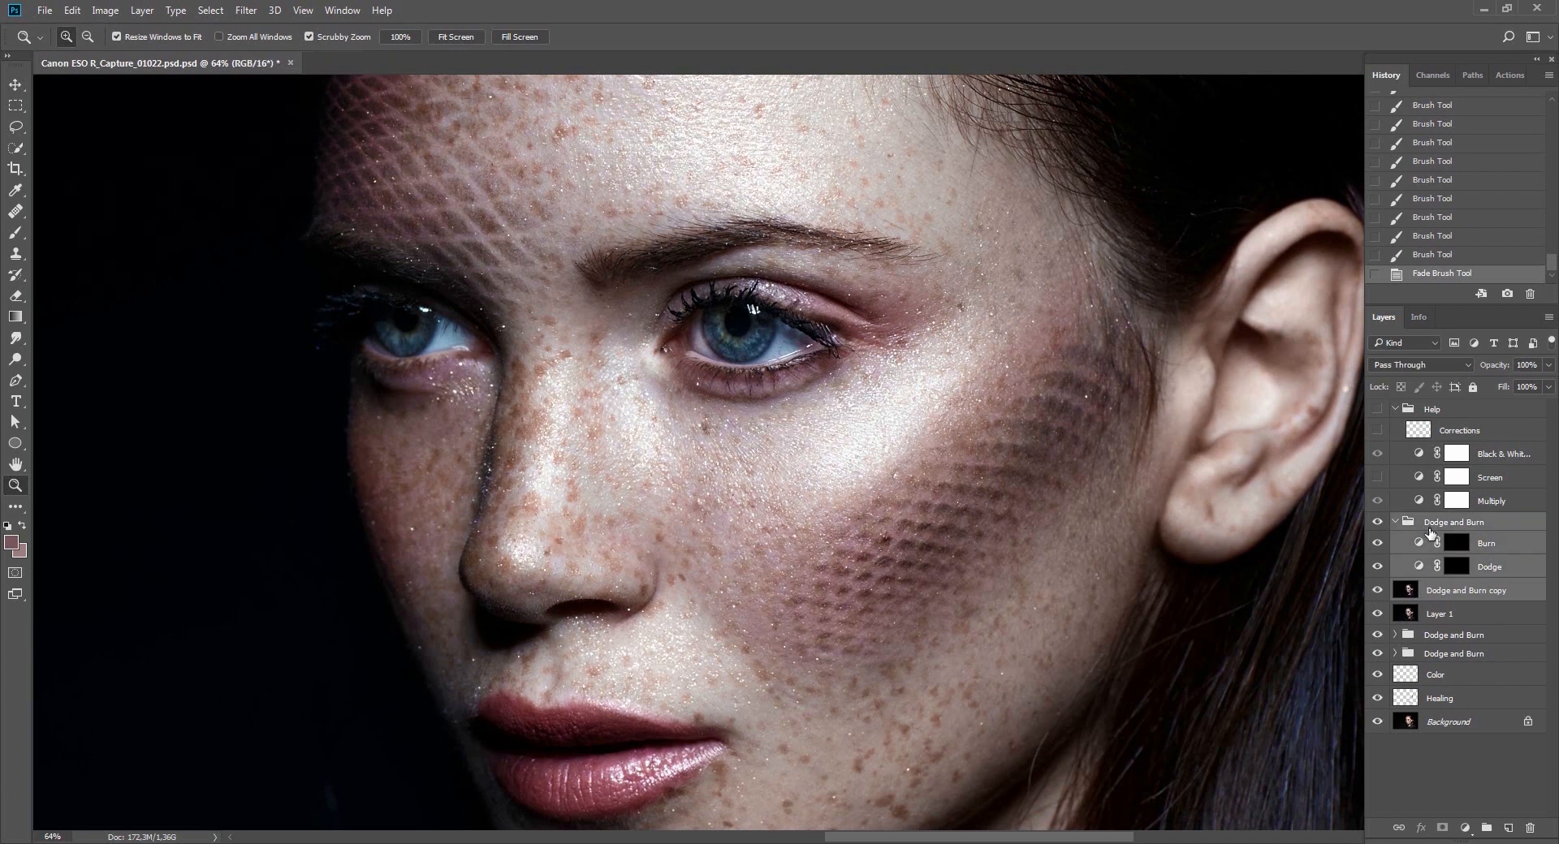
key(ctrl+e)
Duplicate the merged Dodge and Burn layer, set the copy to Multiply, and add a black layer mask.
key(ctrl+j)
click(1413, 365)
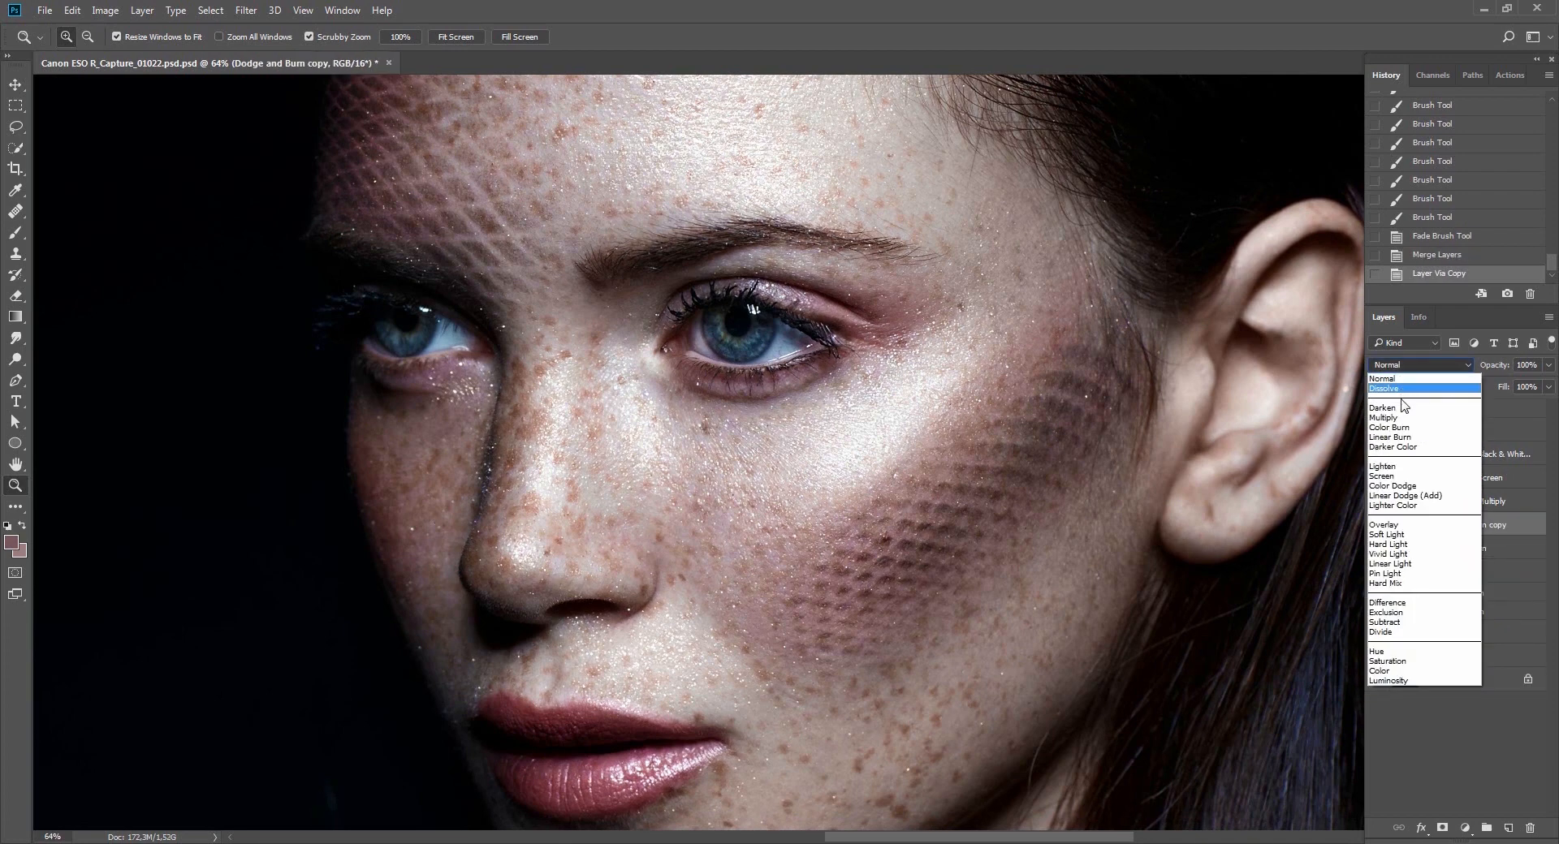
click(1404, 418)
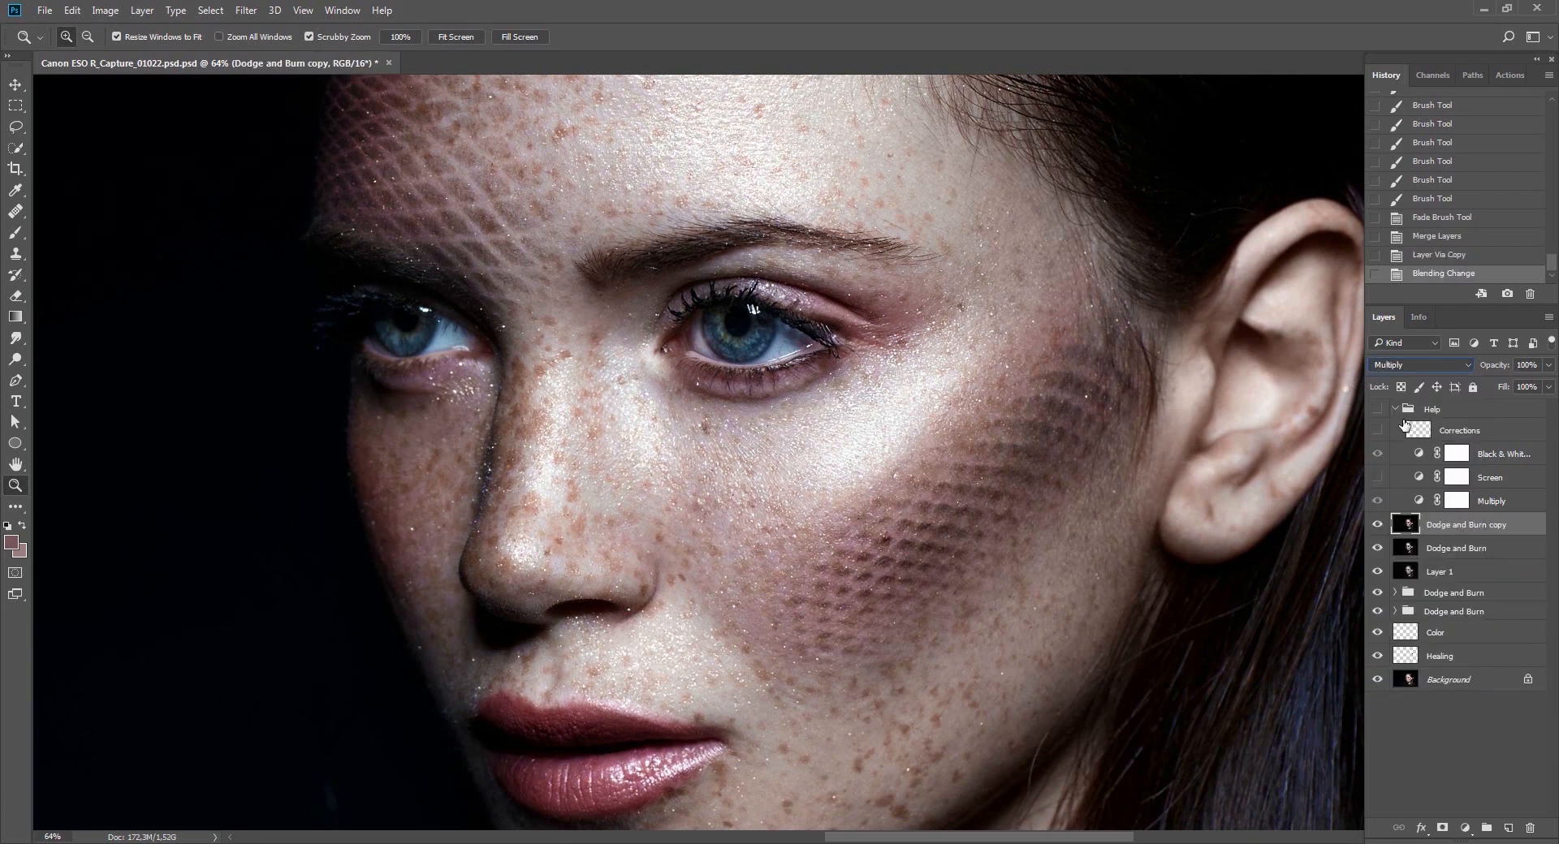
alt+click(1443, 828)
Show the Help group and set up a 6 px brush with 30% hardness for painting in the Multiply layer's mask.
drag(764, 481, 808, 485)
drag(755, 416, 950, 459)
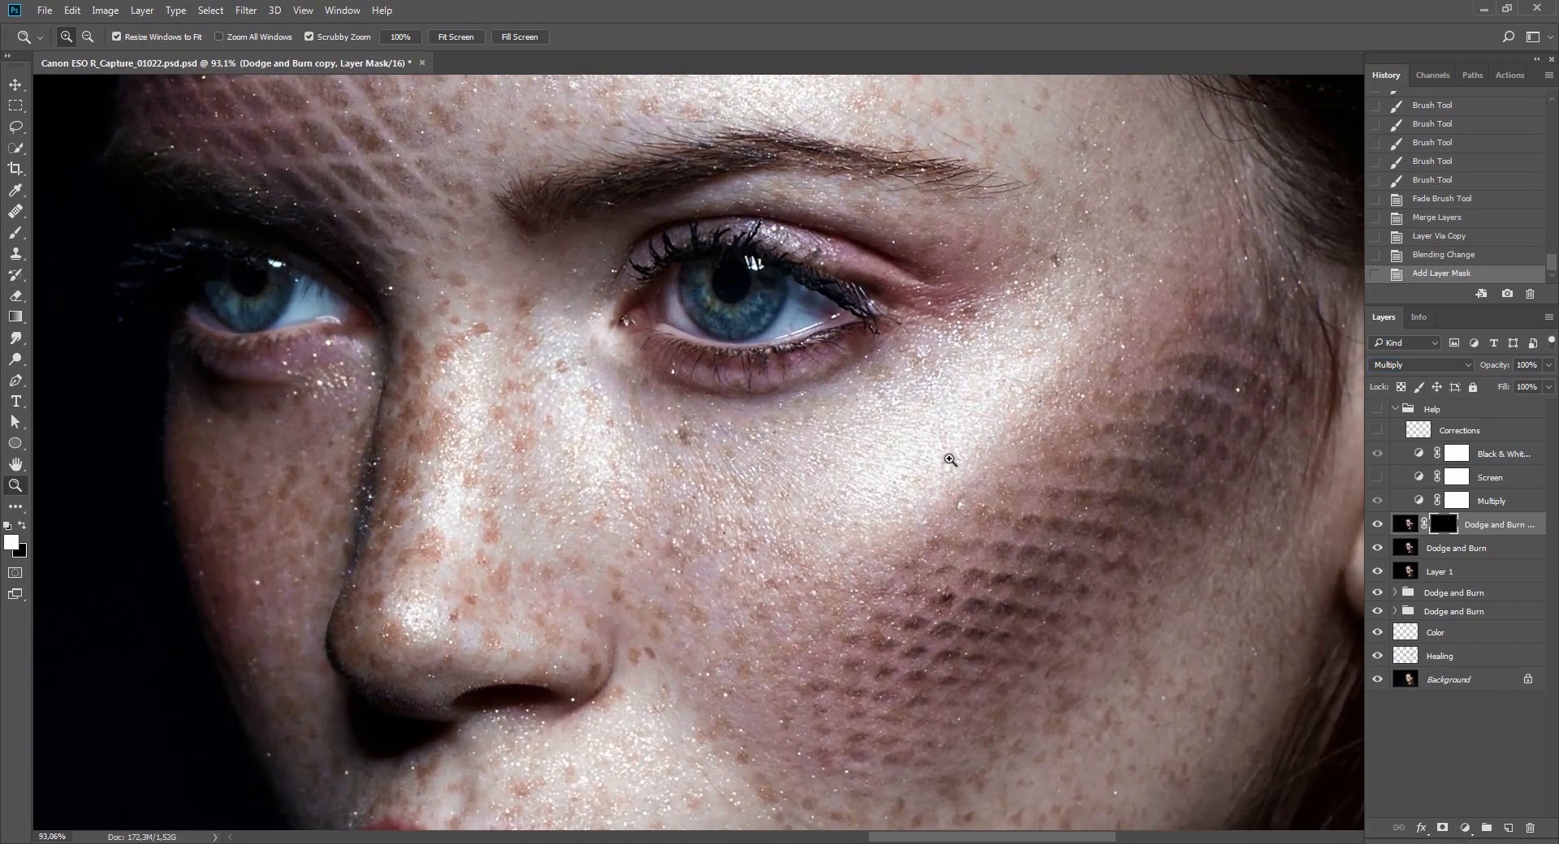
click(1377, 409)
key(b)
drag(785, 394, 721, 421)
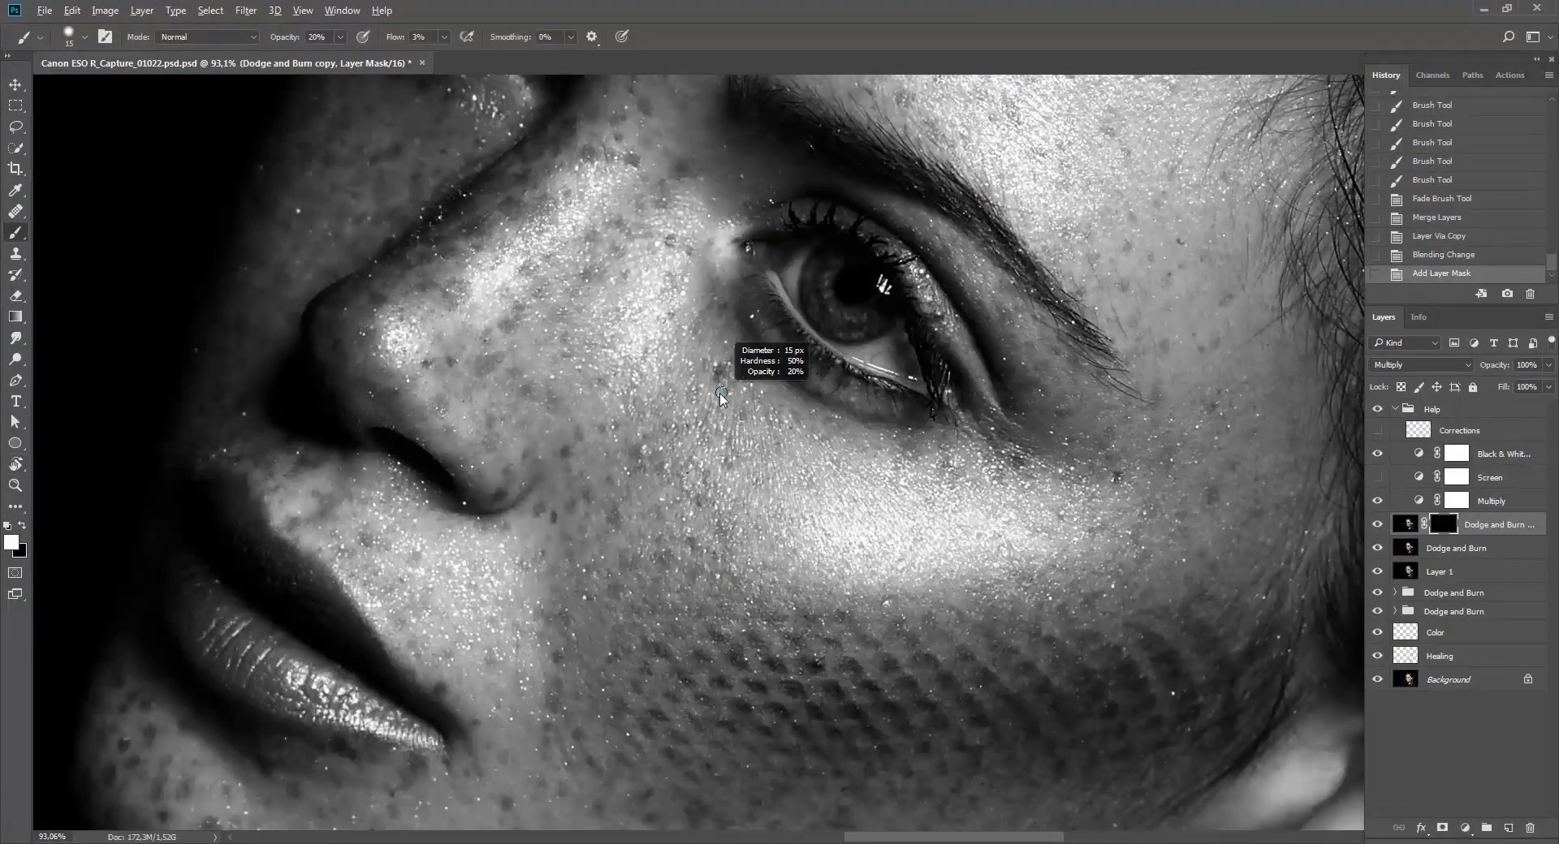
right_click(722, 395)
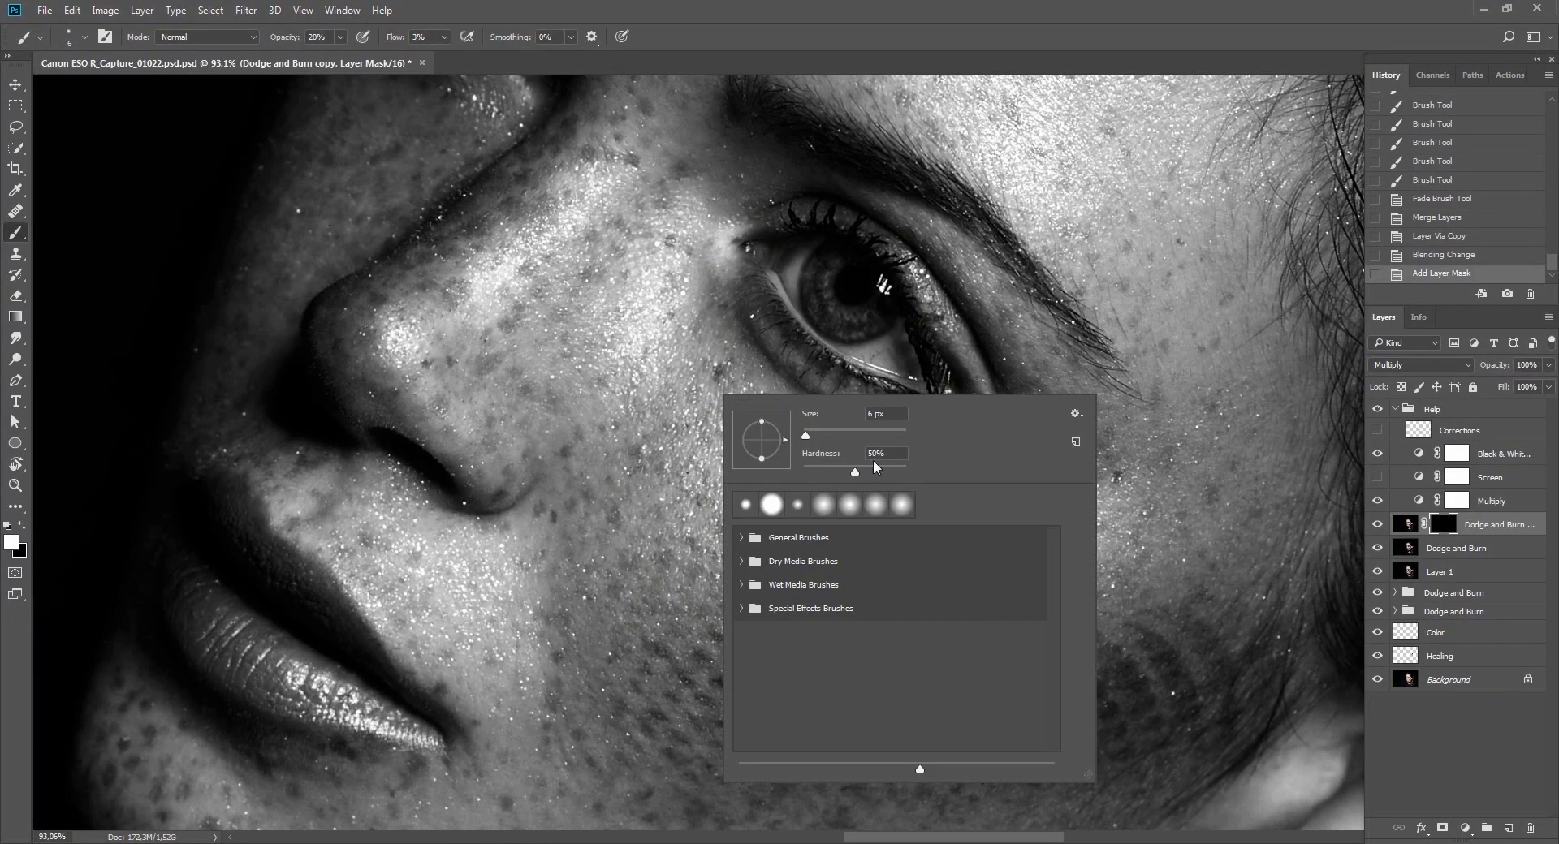
double_click(892, 455)
text(30)
key(Return)
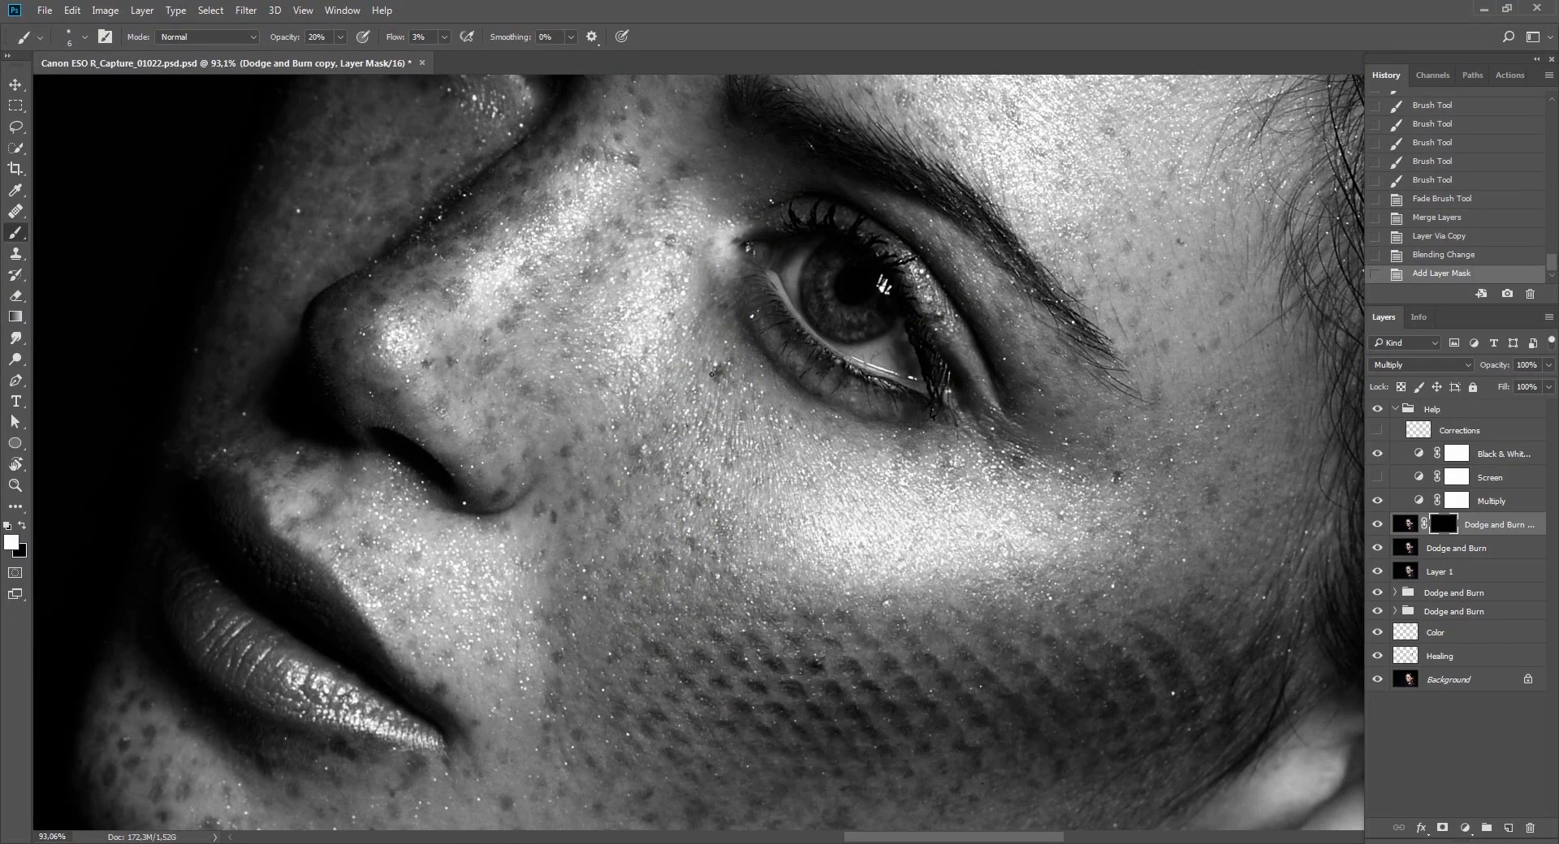
Paint white into the Multiply layer's mask at 20% opacity and 20% flow to darken bright spots under the near eye.
drag(797, 342, 836, 344)
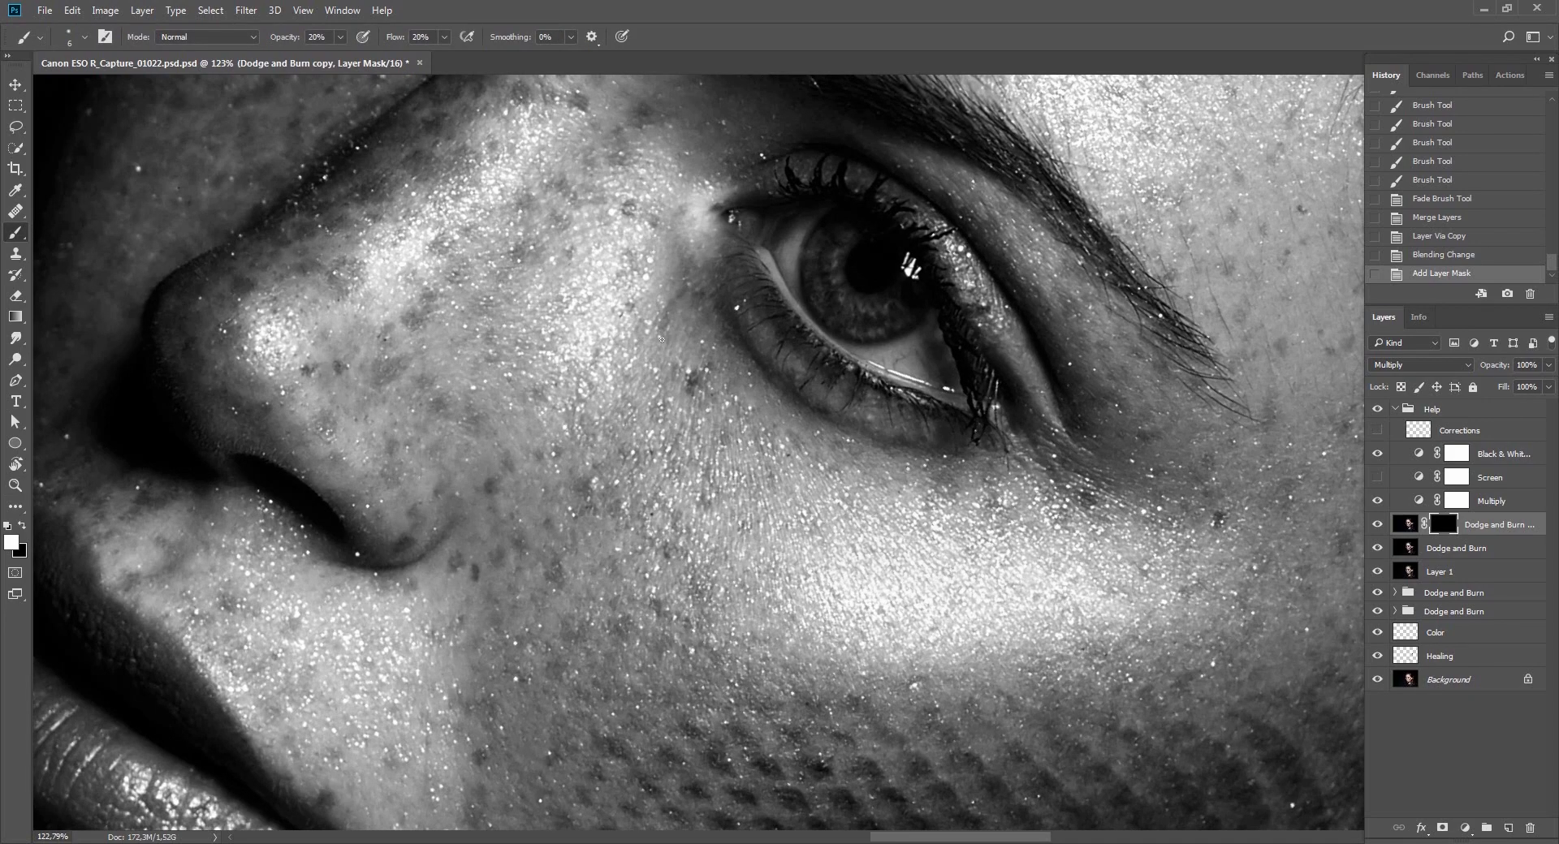
mouse_move(661, 339)
mouse_down()
mouse_move(696, 322)
mouse_move(685, 338)
mouse_up()
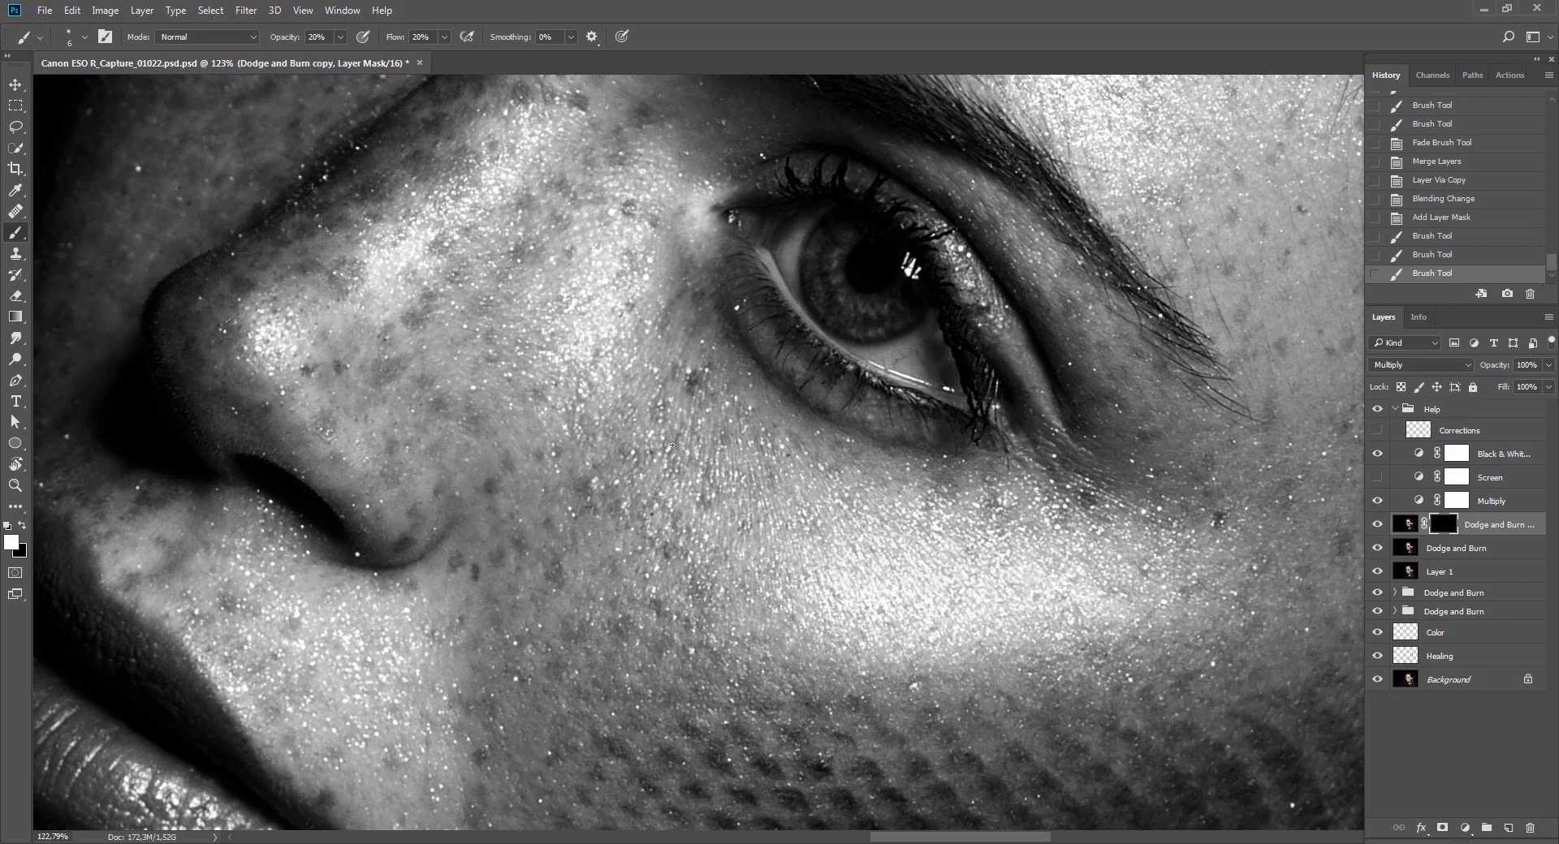
drag(698, 442, 713, 434)
mouse_move(718, 436)
mouse_down()
mouse_move(755, 442)
mouse_move(768, 430)
mouse_move(776, 458)
mouse_move(801, 448)
mouse_move(763, 464)
mouse_move(771, 501)
mouse_move(730, 490)
mouse_move(721, 457)
mouse_move(704, 482)
mouse_move(719, 468)
mouse_move(720, 503)
mouse_move(760, 487)
mouse_up()
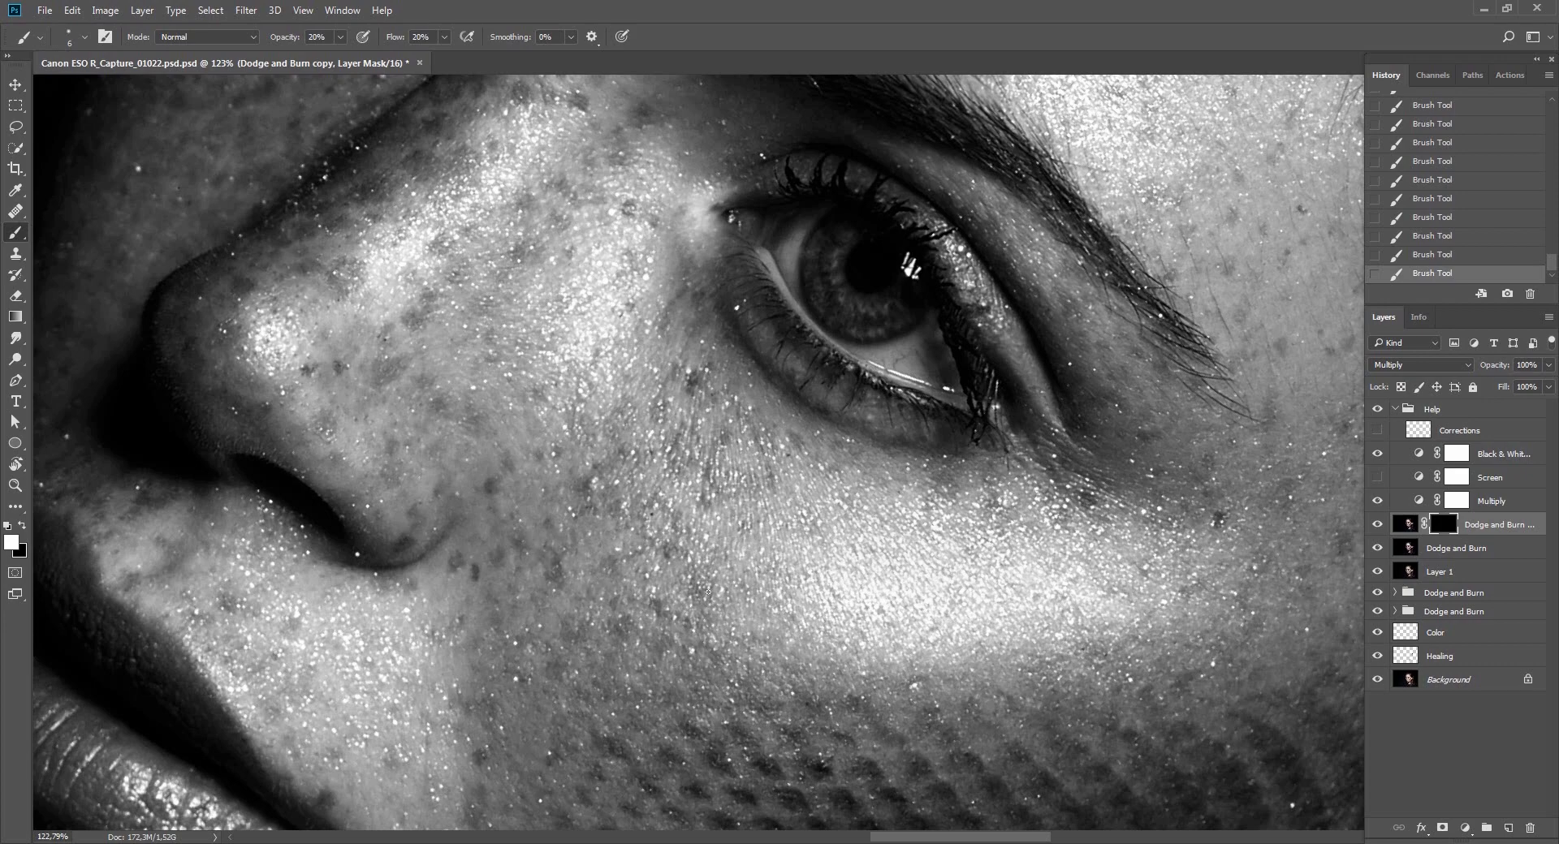
key(r)
mouse_move(758, 561)
mouse_down()
mouse_move(806, 517)
mouse_move(821, 372)
mouse_up()
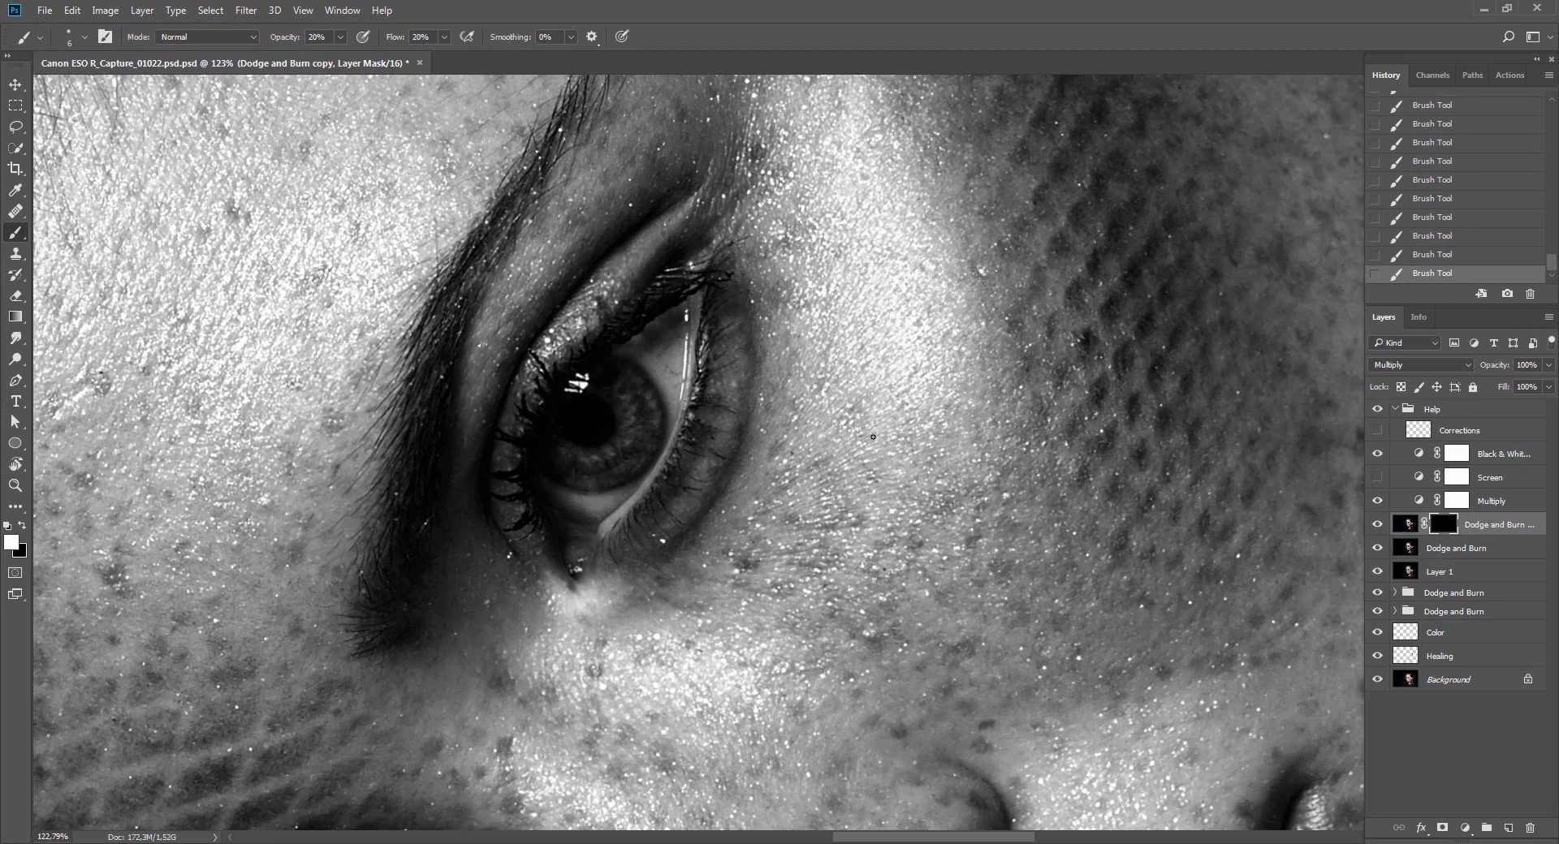
key(x)
key(x)
key(Escape)
Enlarge the brush to 7 px and paint white in the Multiply layer's mask over bright spots on the near cheek and nose bridge.
key(z)
drag(833, 471, 790, 515)
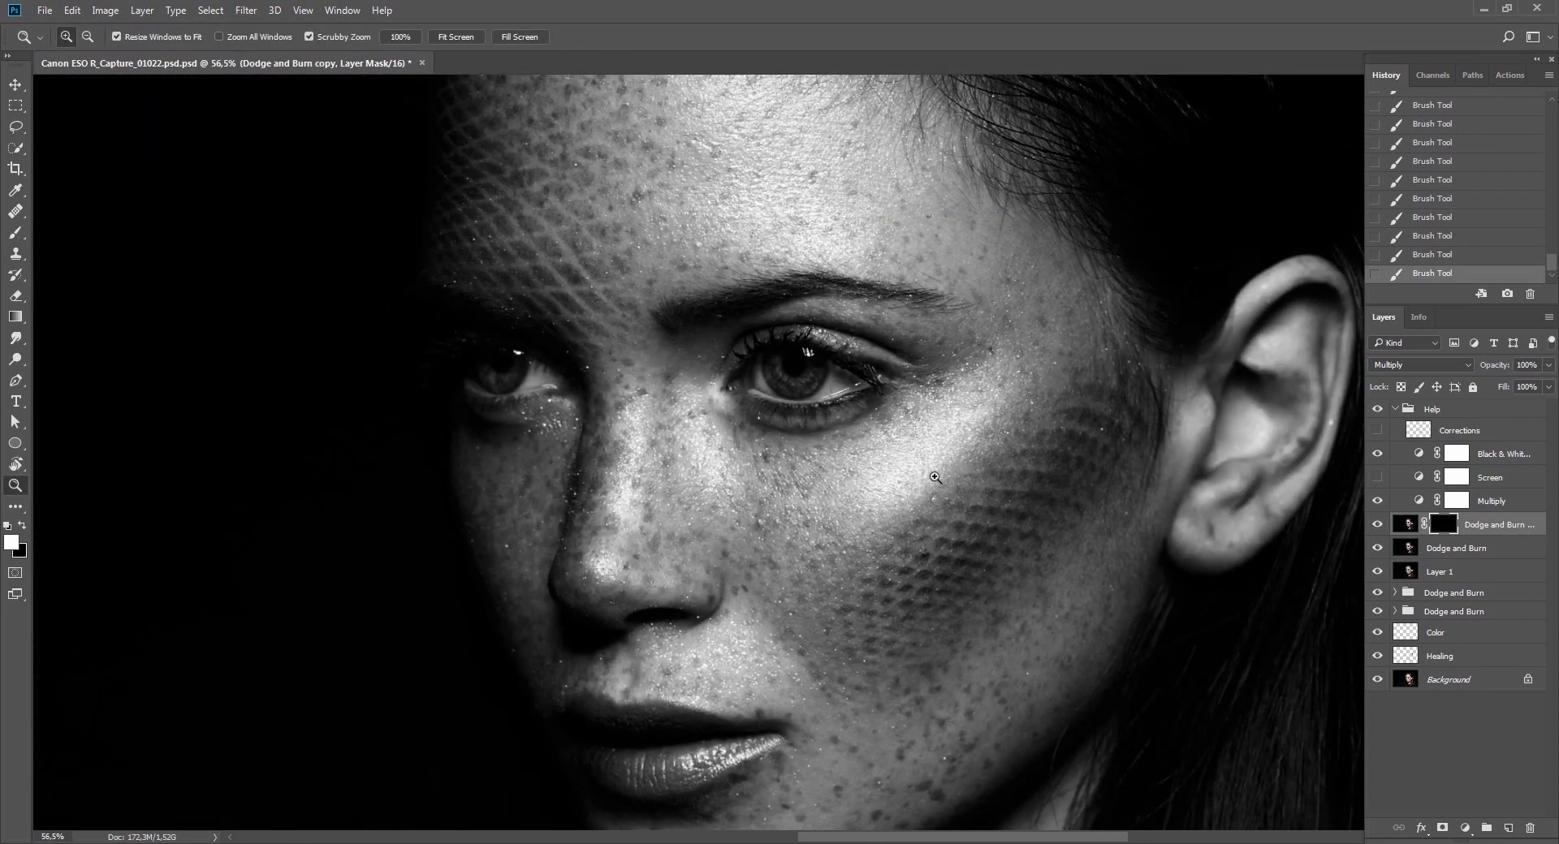
drag(936, 481, 953, 480)
key(r)
drag(1091, 456, 1059, 563)
key(b)
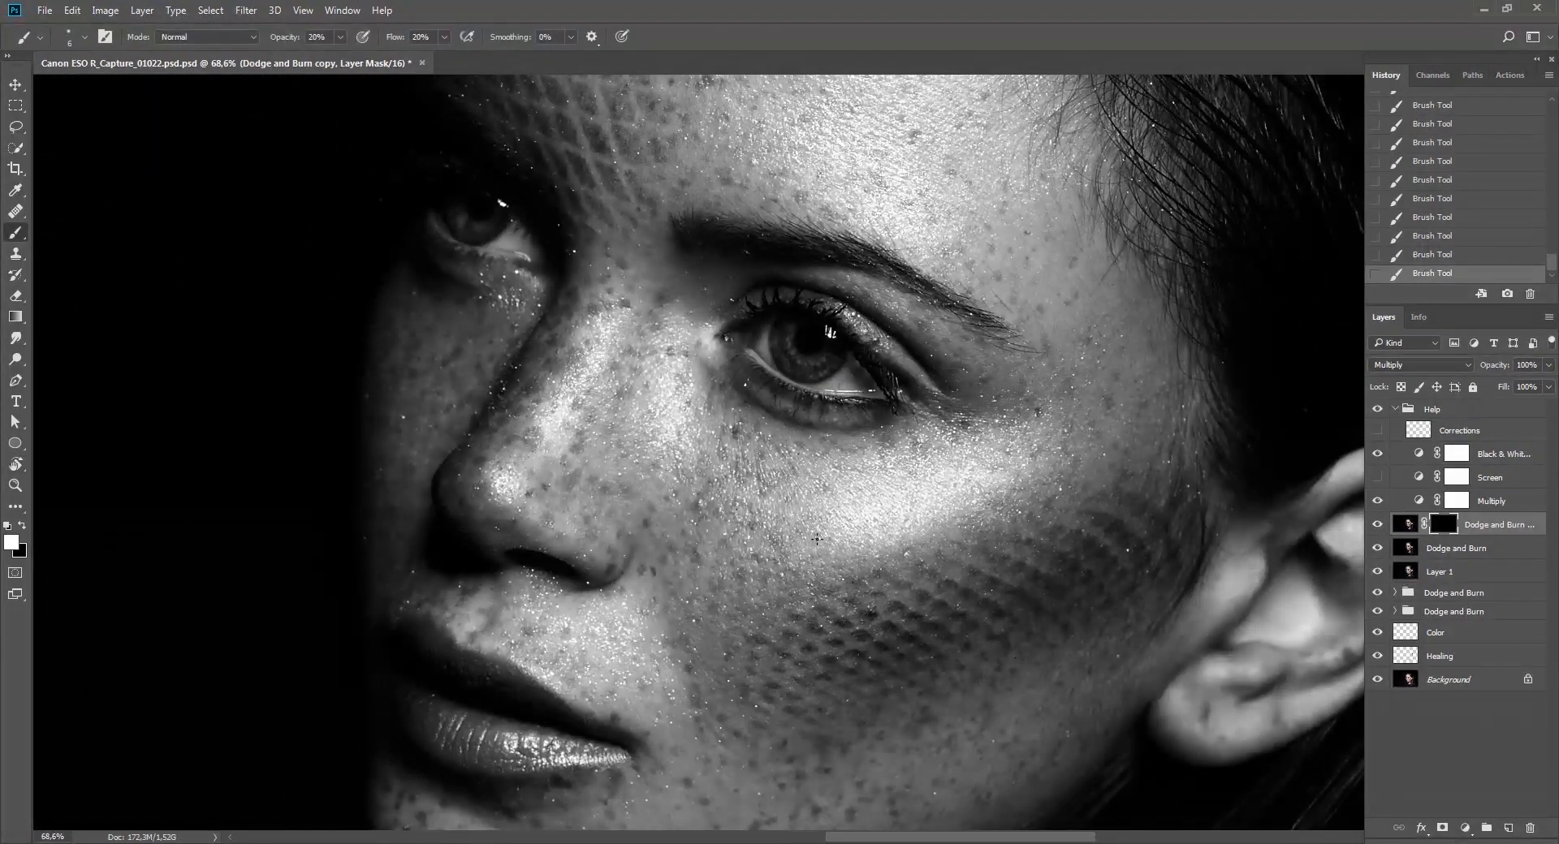
key(bracketright)
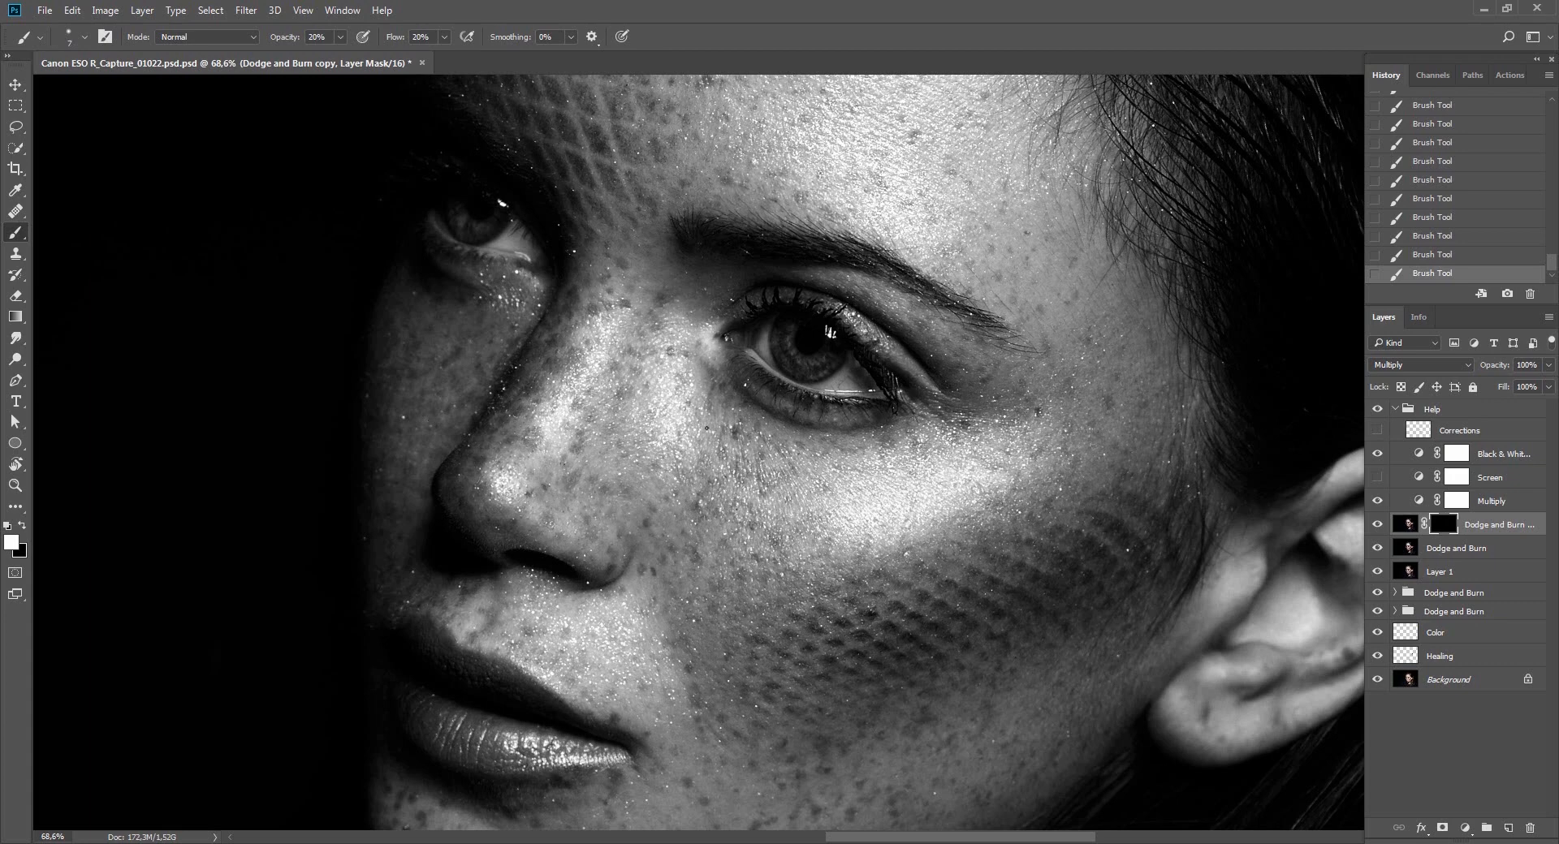
key(space)
drag(826, 395, 799, 480)
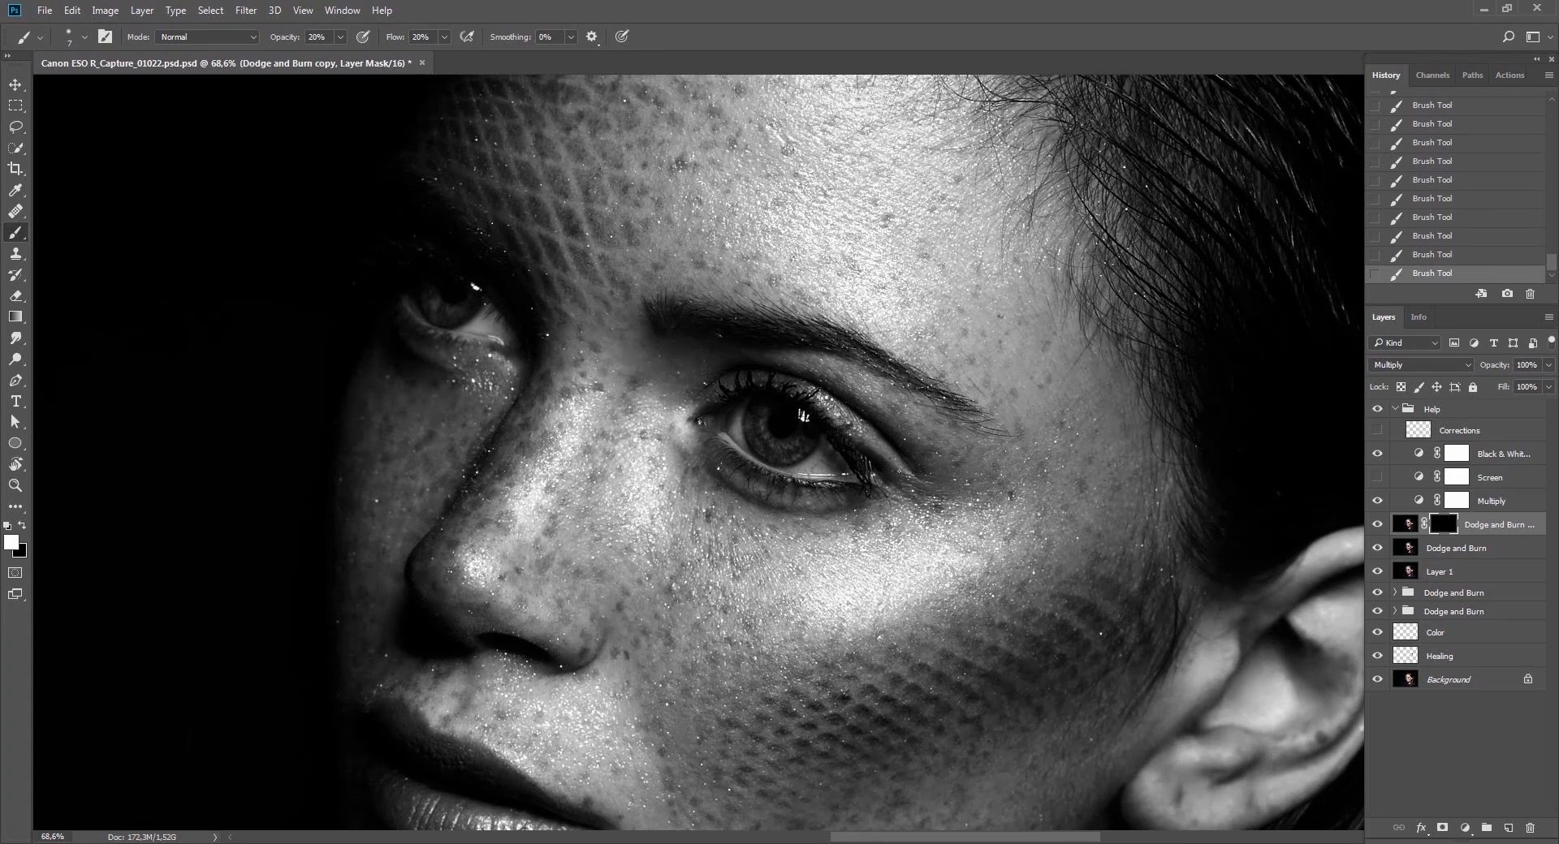
key(r)
drag(898, 398, 871, 363)
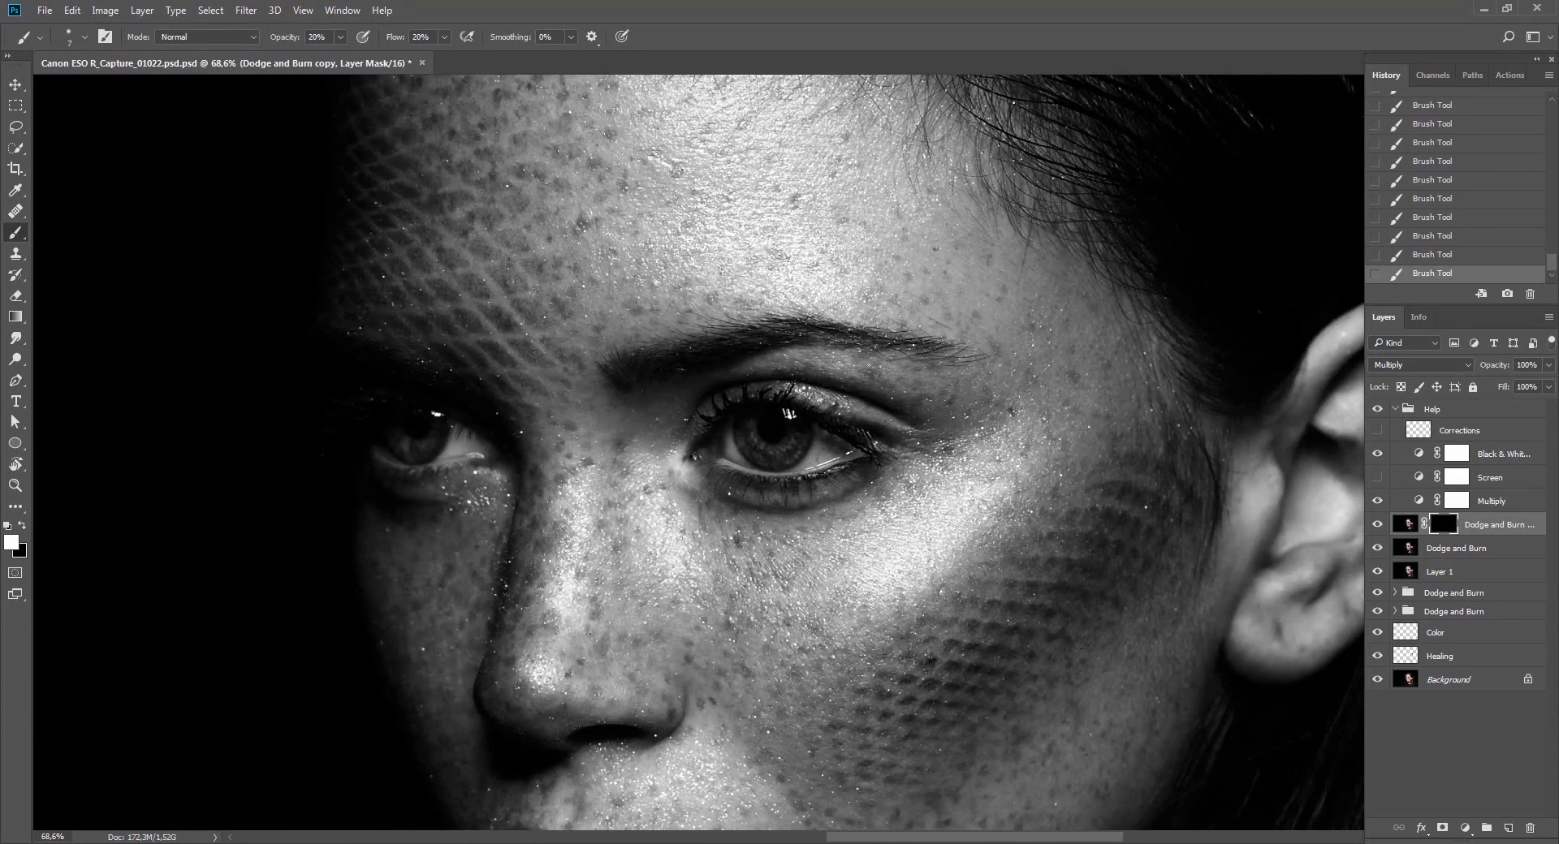
Compare the face in colour with the Help group hidden, from a distance and rotated, and show the group again.
click(1377, 409)
key(z)
drag(1024, 487, 1065, 553)
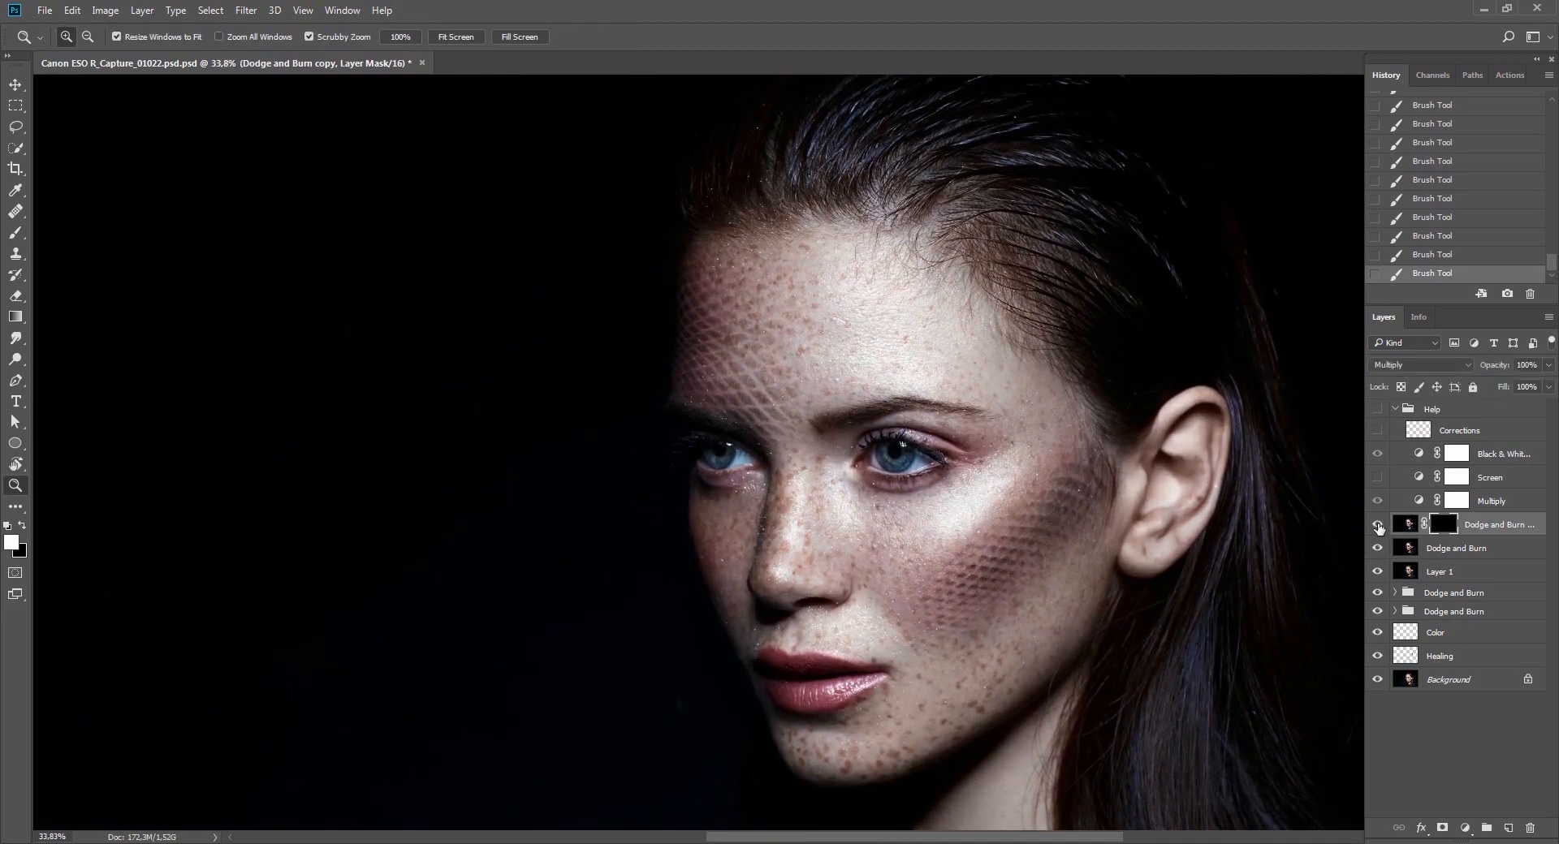
drag(920, 578, 1081, 563)
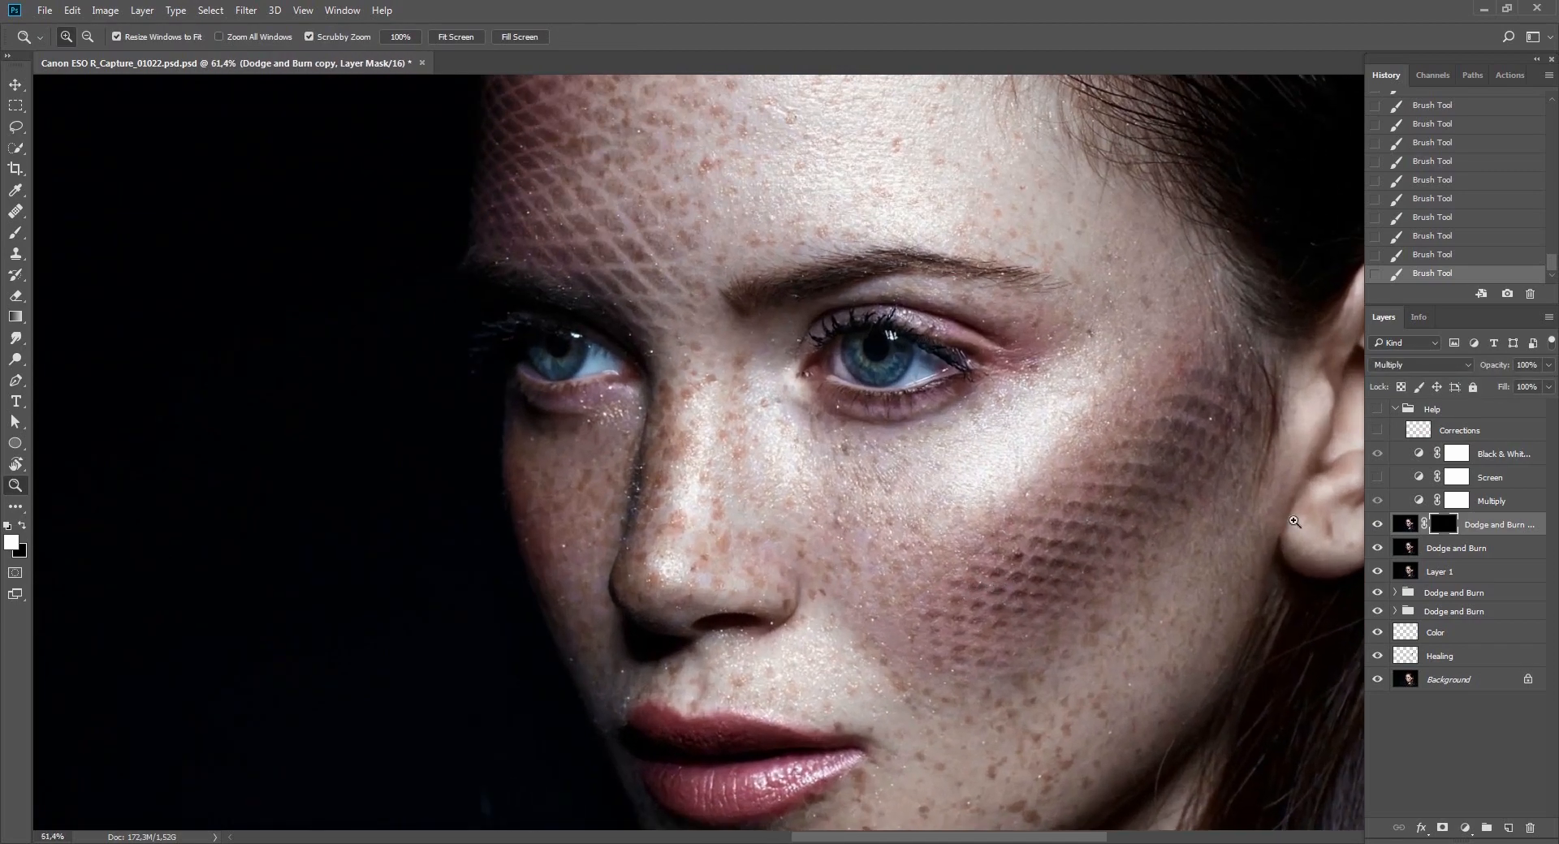
key(r)
drag(1219, 453, 1169, 326)
key(b)
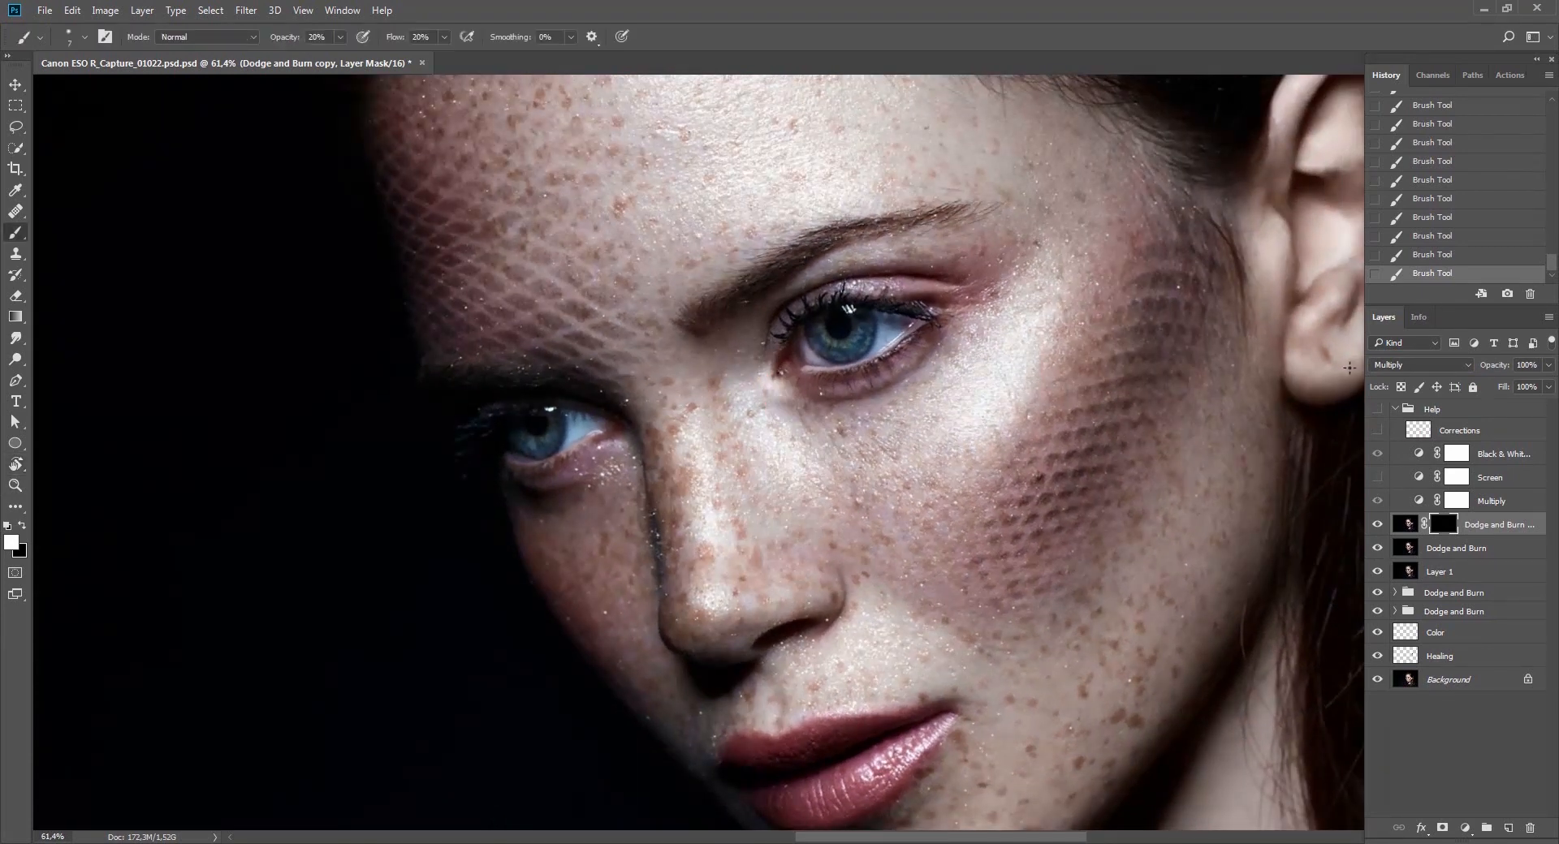
click(1377, 413)
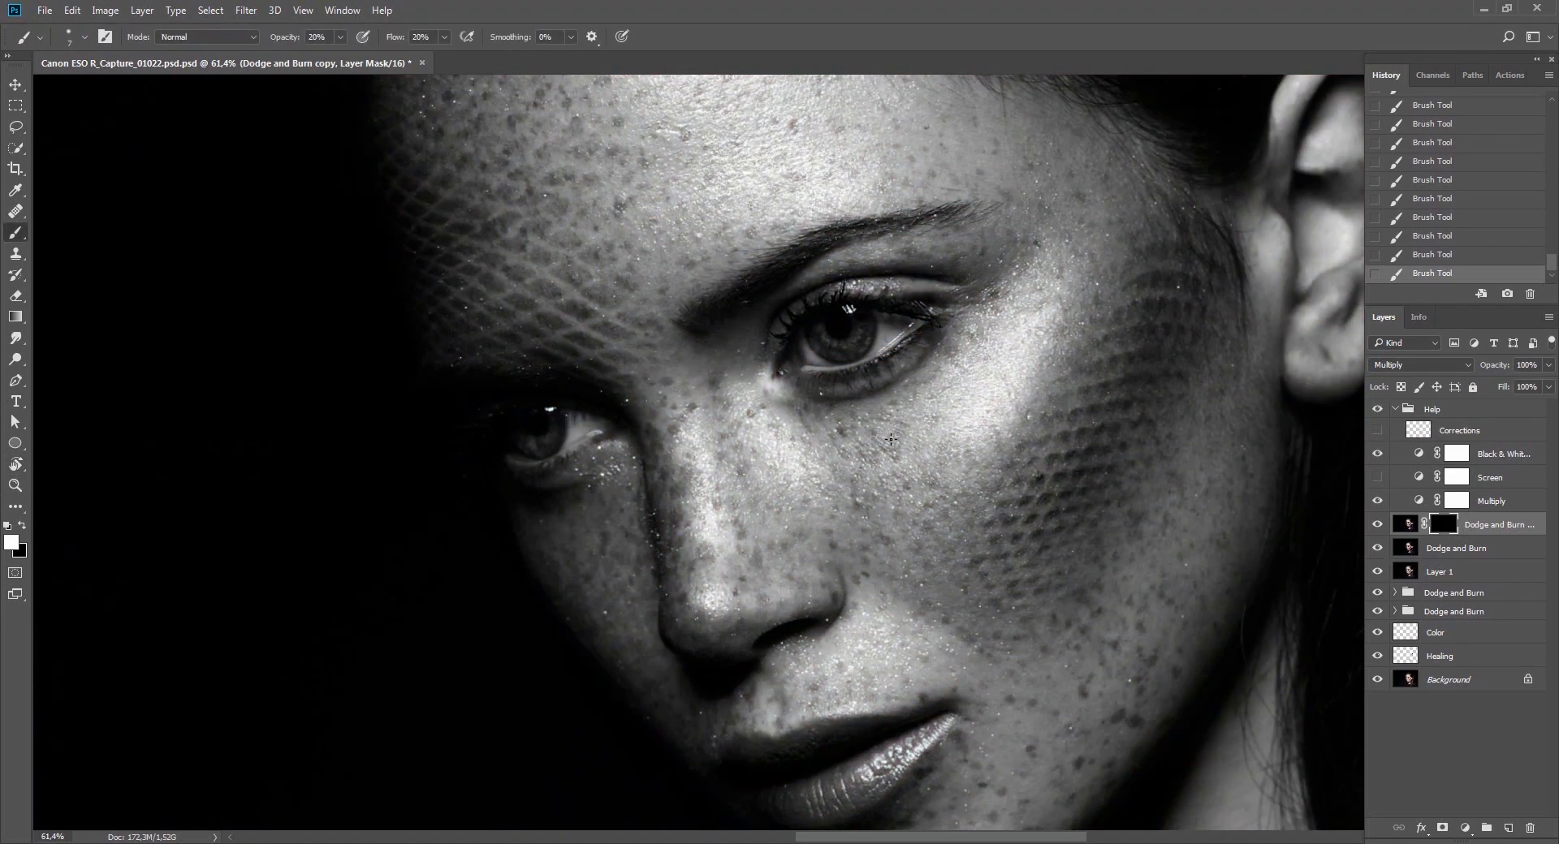
Enlarge the brush to 8 px and continue darkening bright skin spots across the face in the Multiply layer's mask.
key(bracketright)
key(r)
drag(978, 517, 946, 600)
key(space)
drag(847, 497, 804, 555)
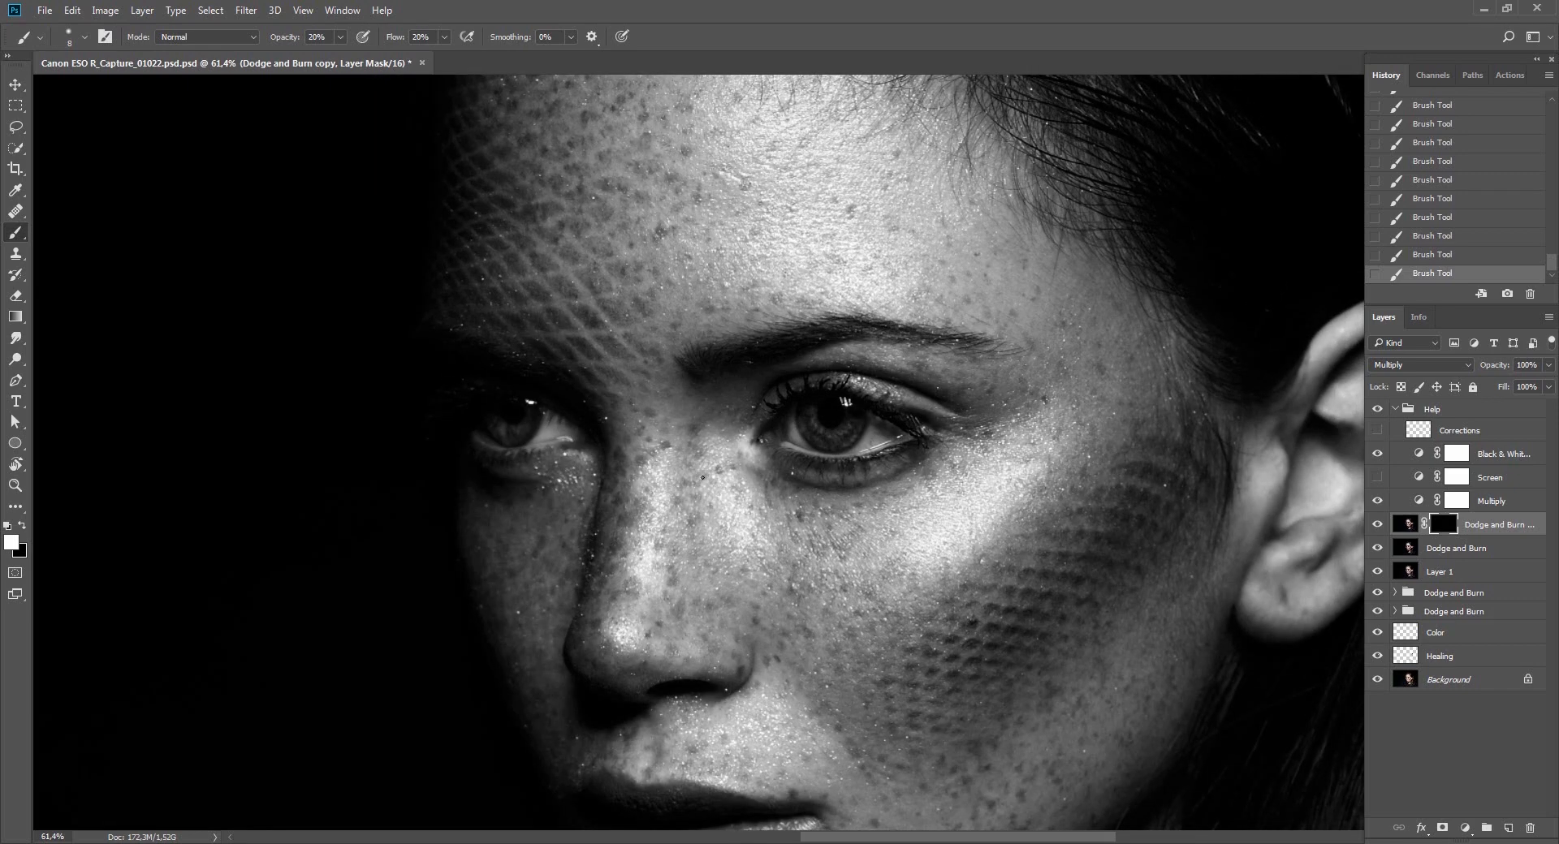
Hide the Help group and duplicate the masked Multiply layer.
click(1377, 408)
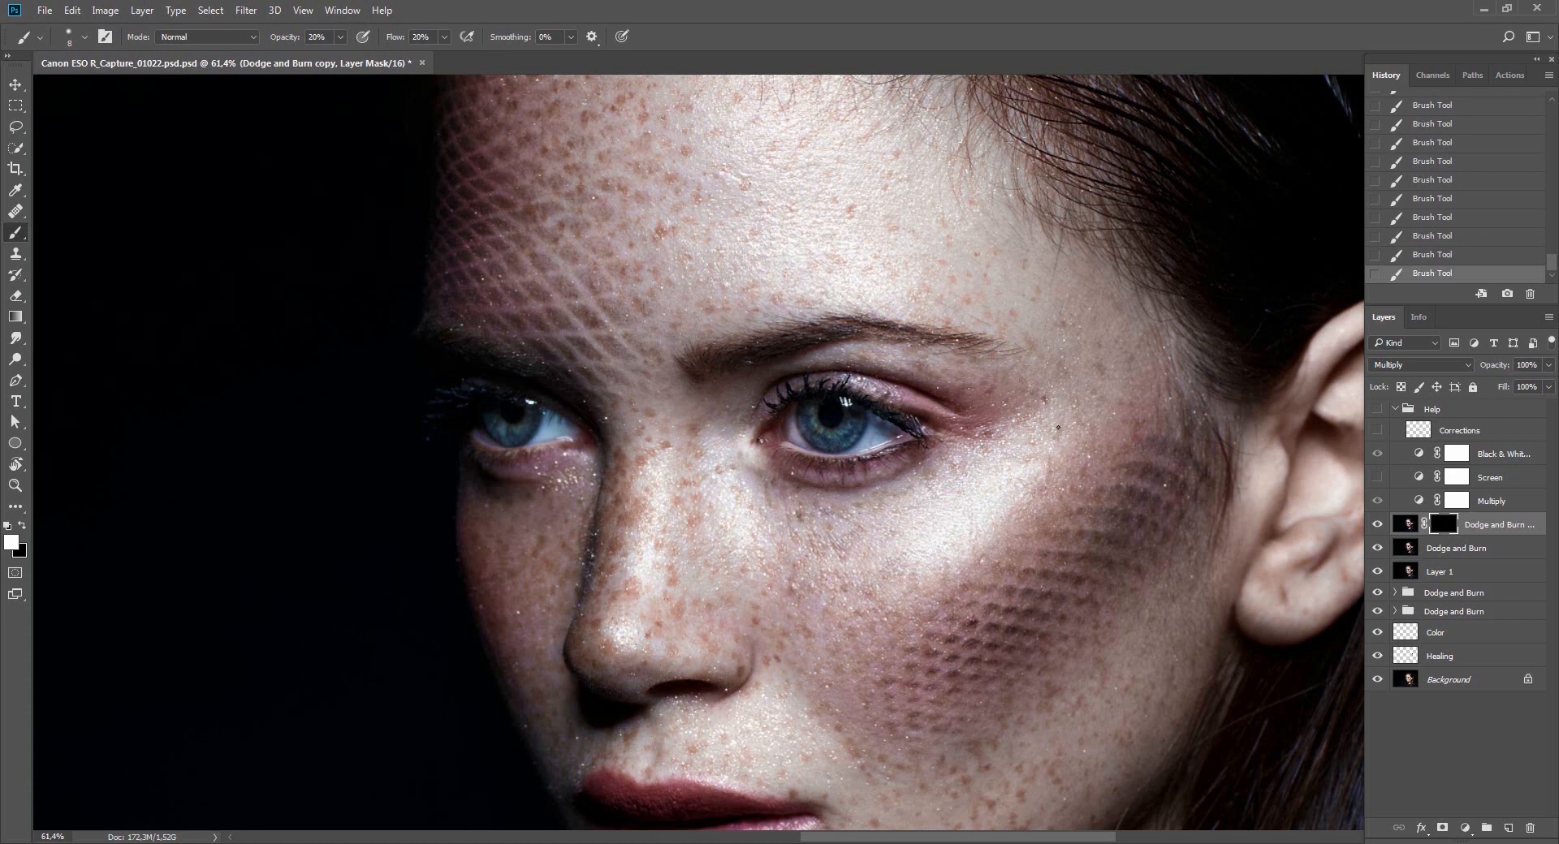
key(z)
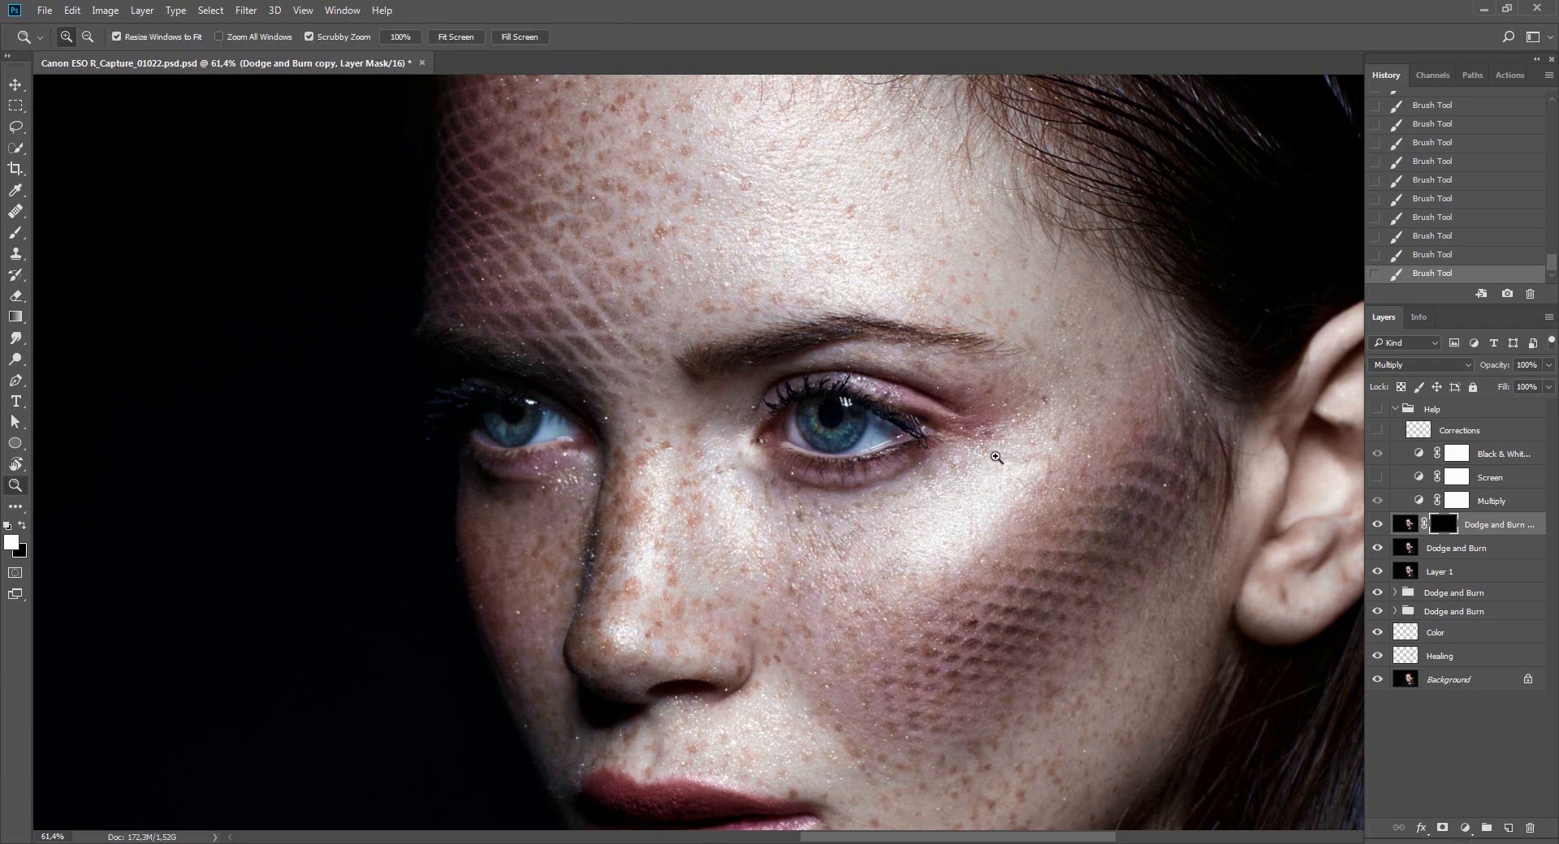
drag(996, 456, 900, 499)
drag(891, 508, 802, 512)
key(ctrl+j)
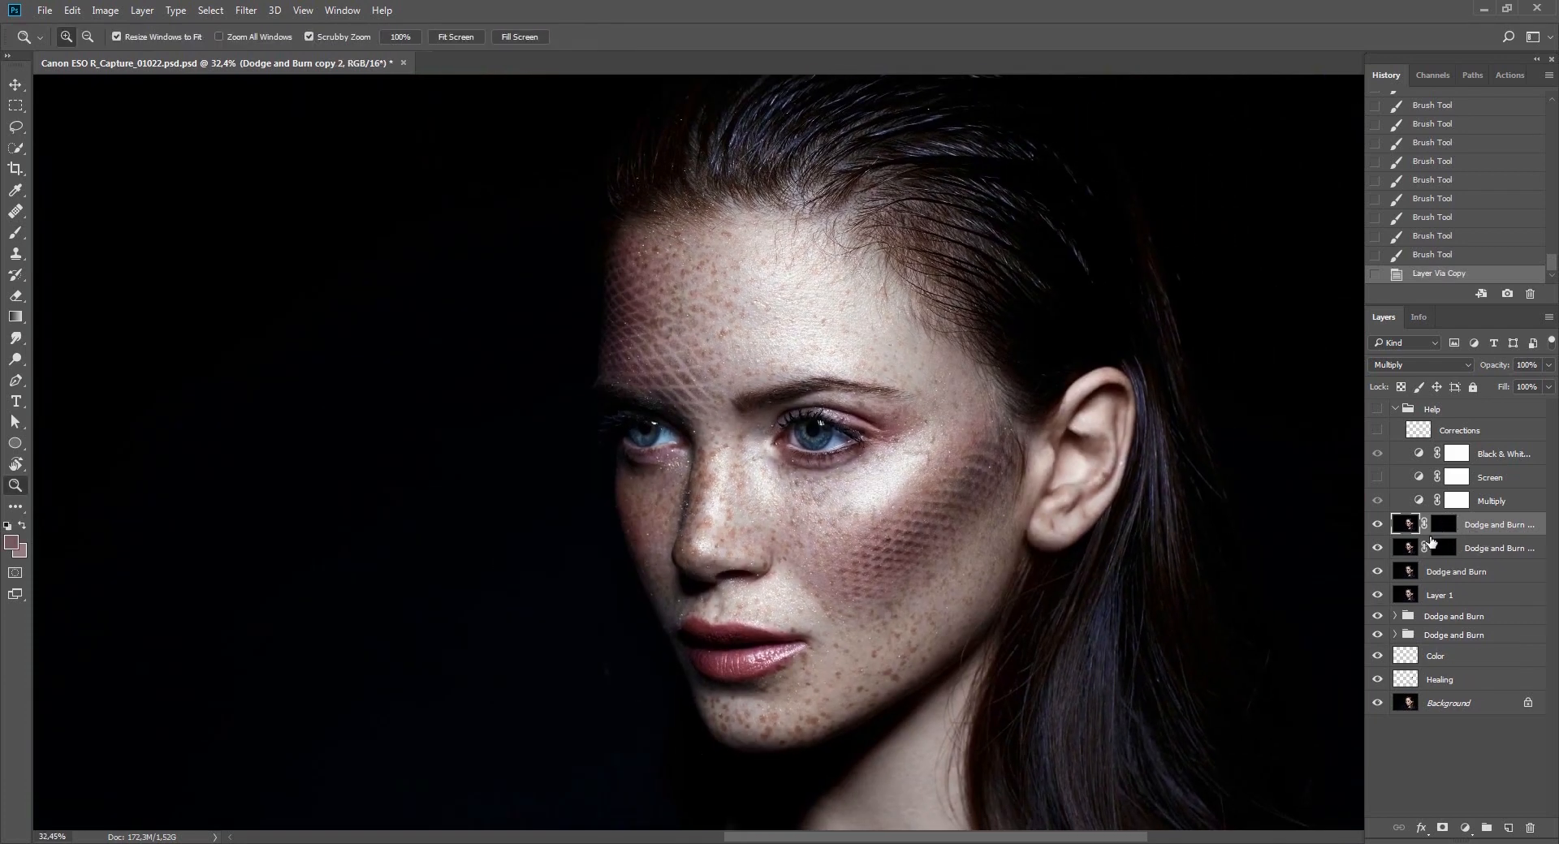
Feather the layer masks of both Multiply copies by 2 px.
key(v)
click(1443, 528)
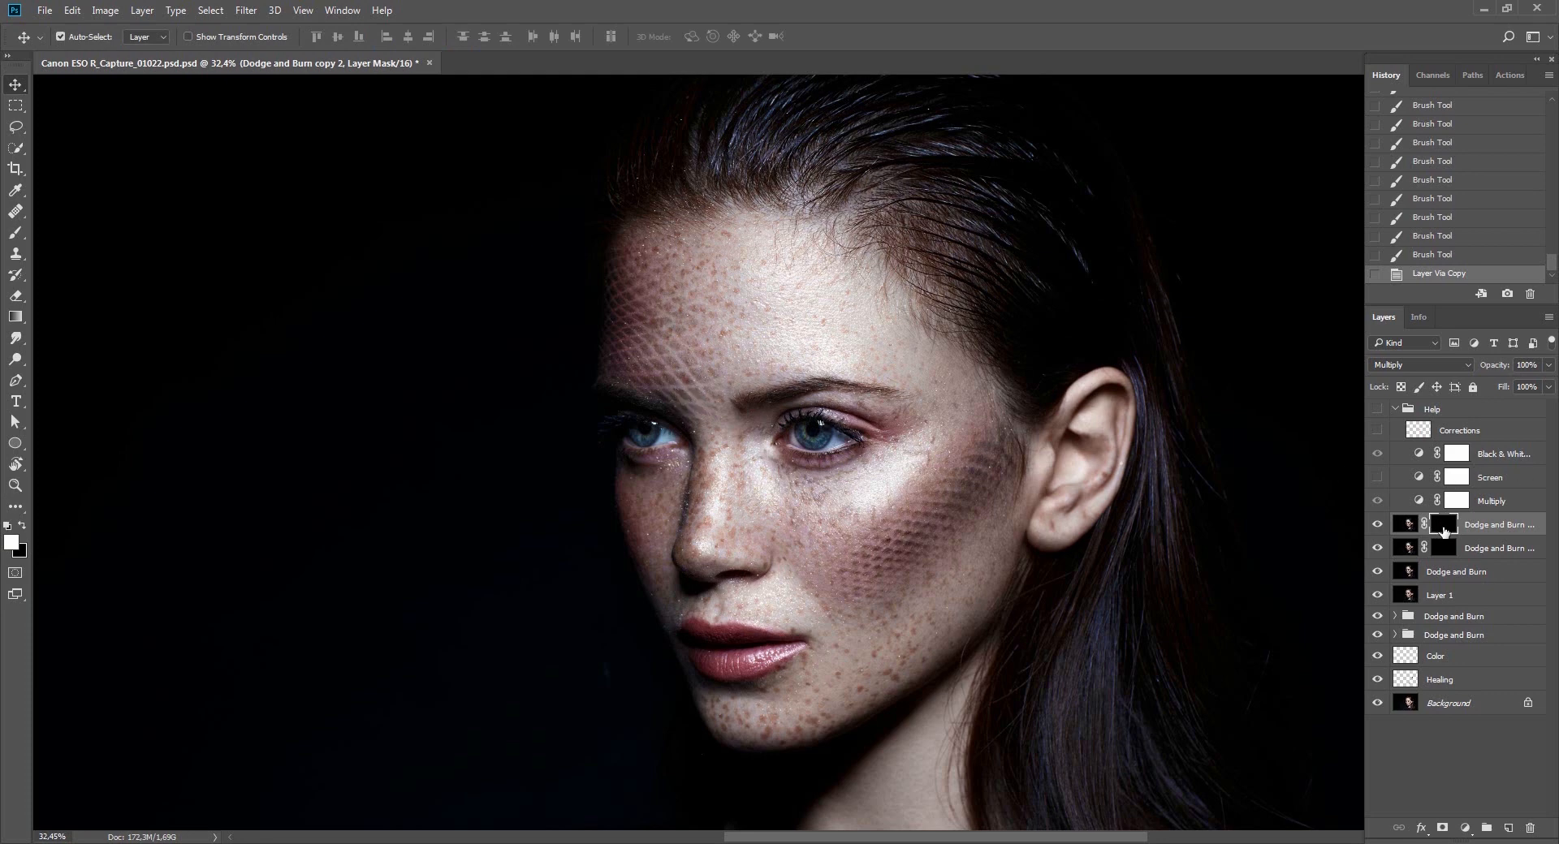
double_click(1420, 501)
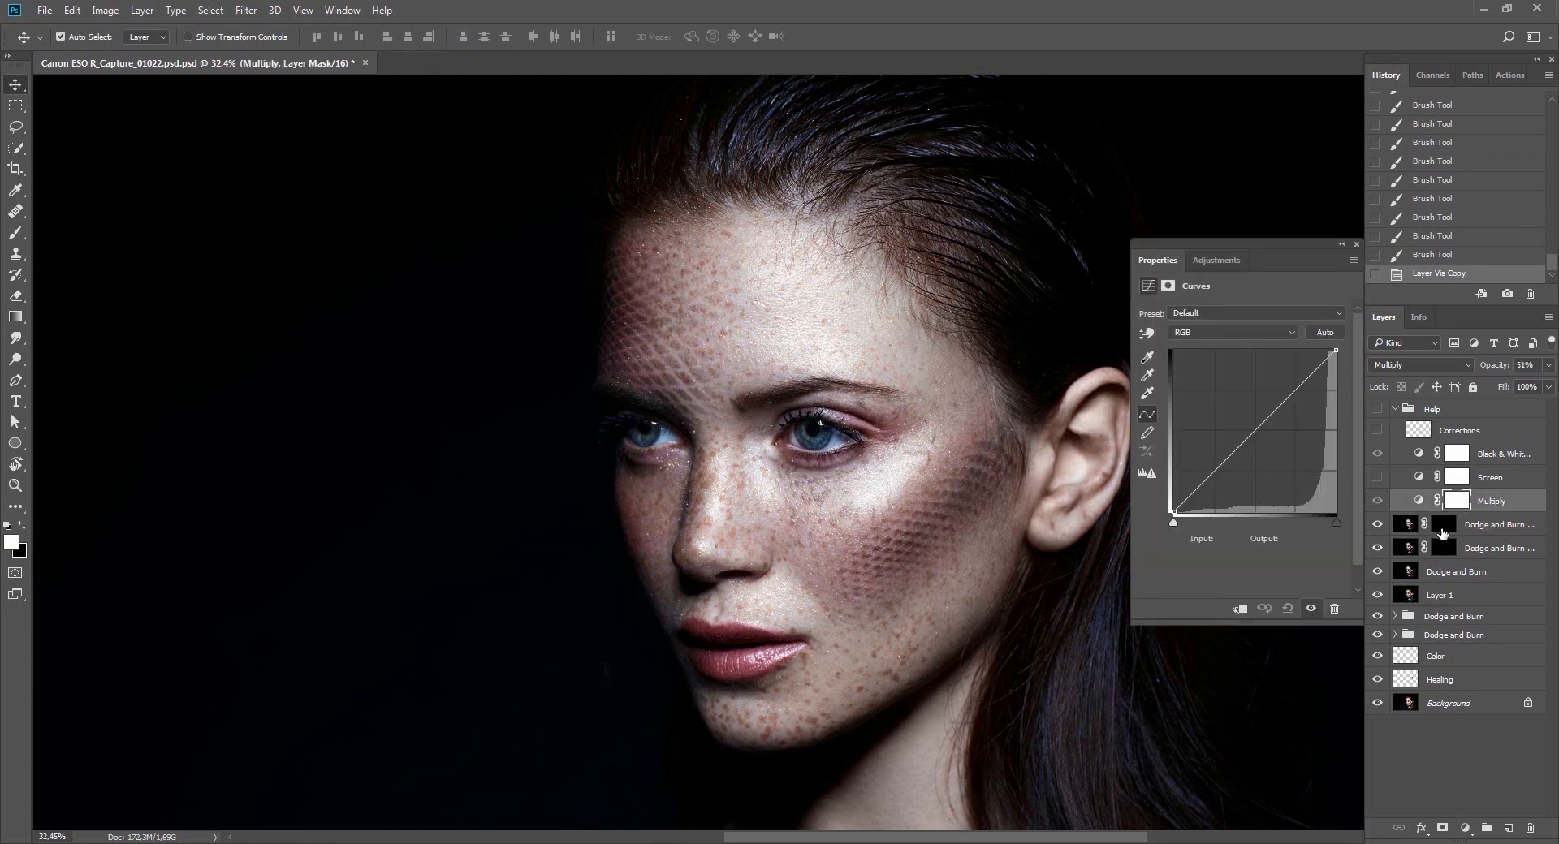
click(1443, 524)
click(1303, 406)
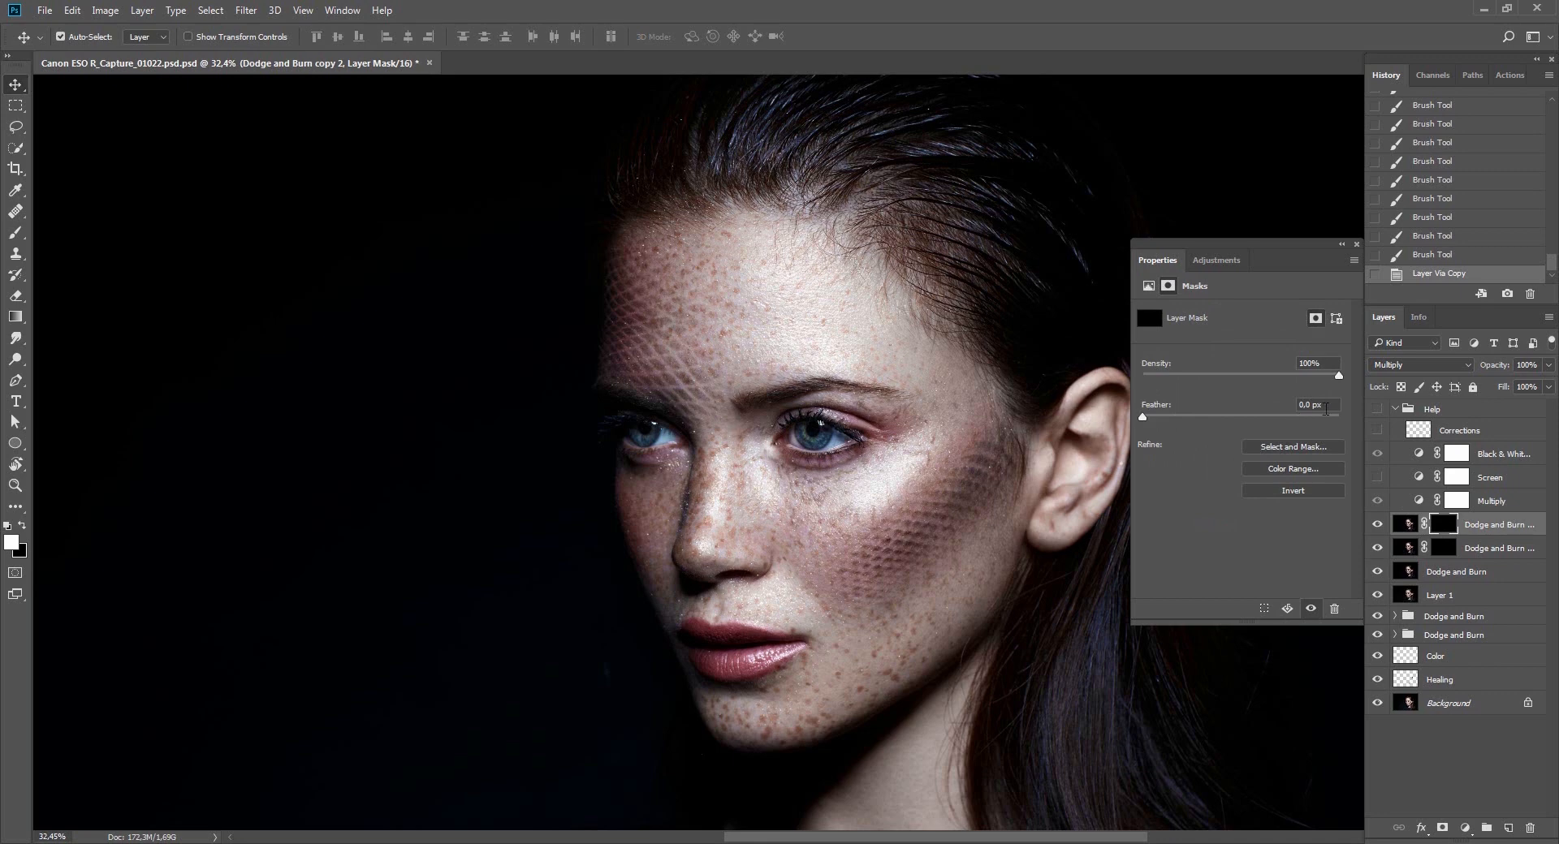
text(2)
click(1445, 550)
drag(1323, 405, 1221, 420)
text(2)
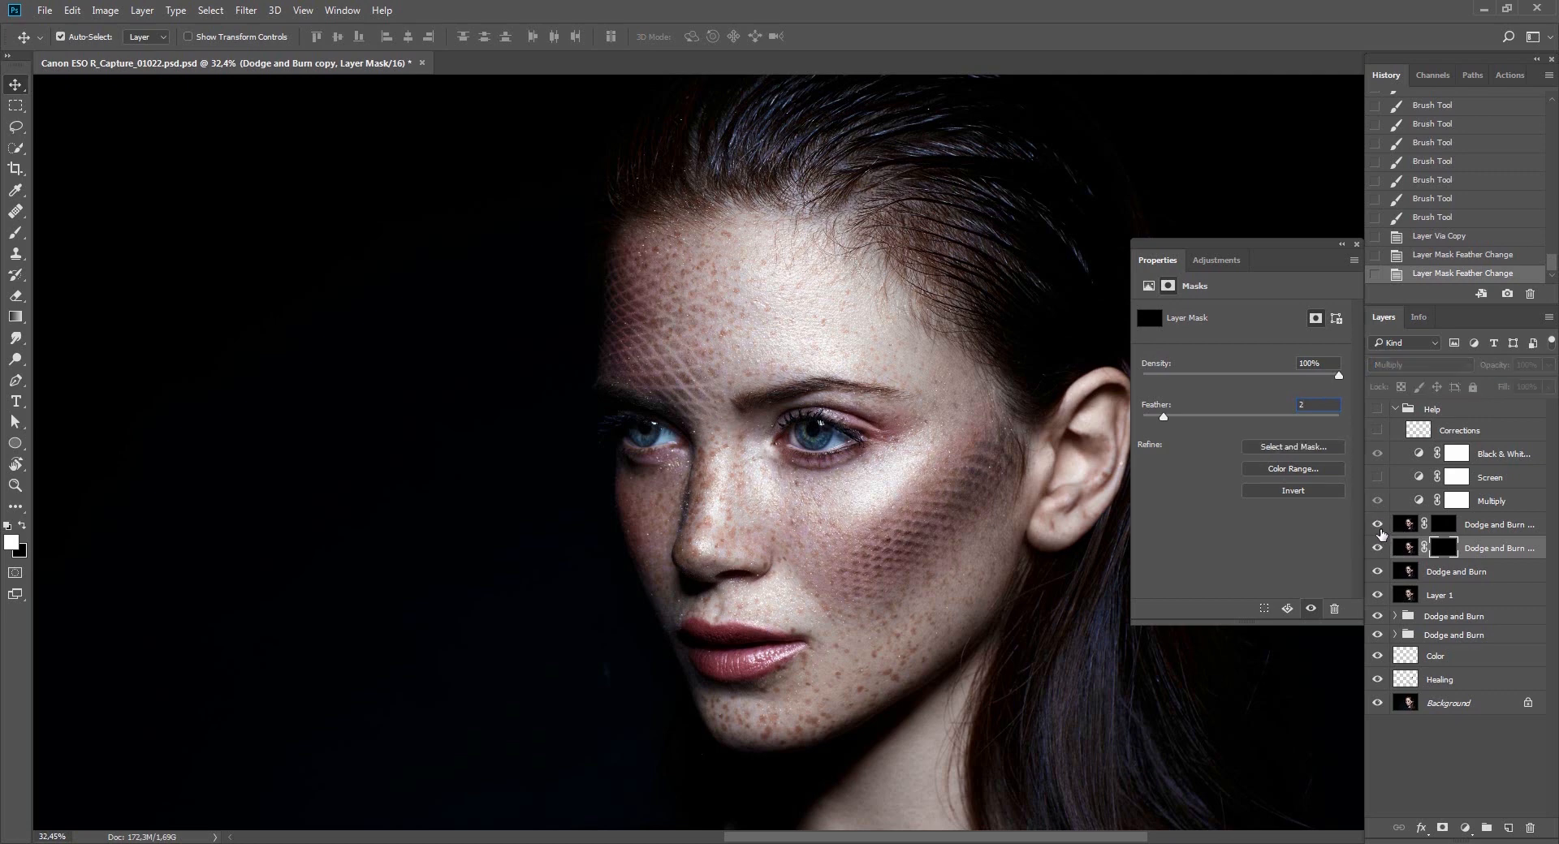
Lower the opacity of the upper Multiply copy and group it with the Multiply copy below.
click(1494, 528)
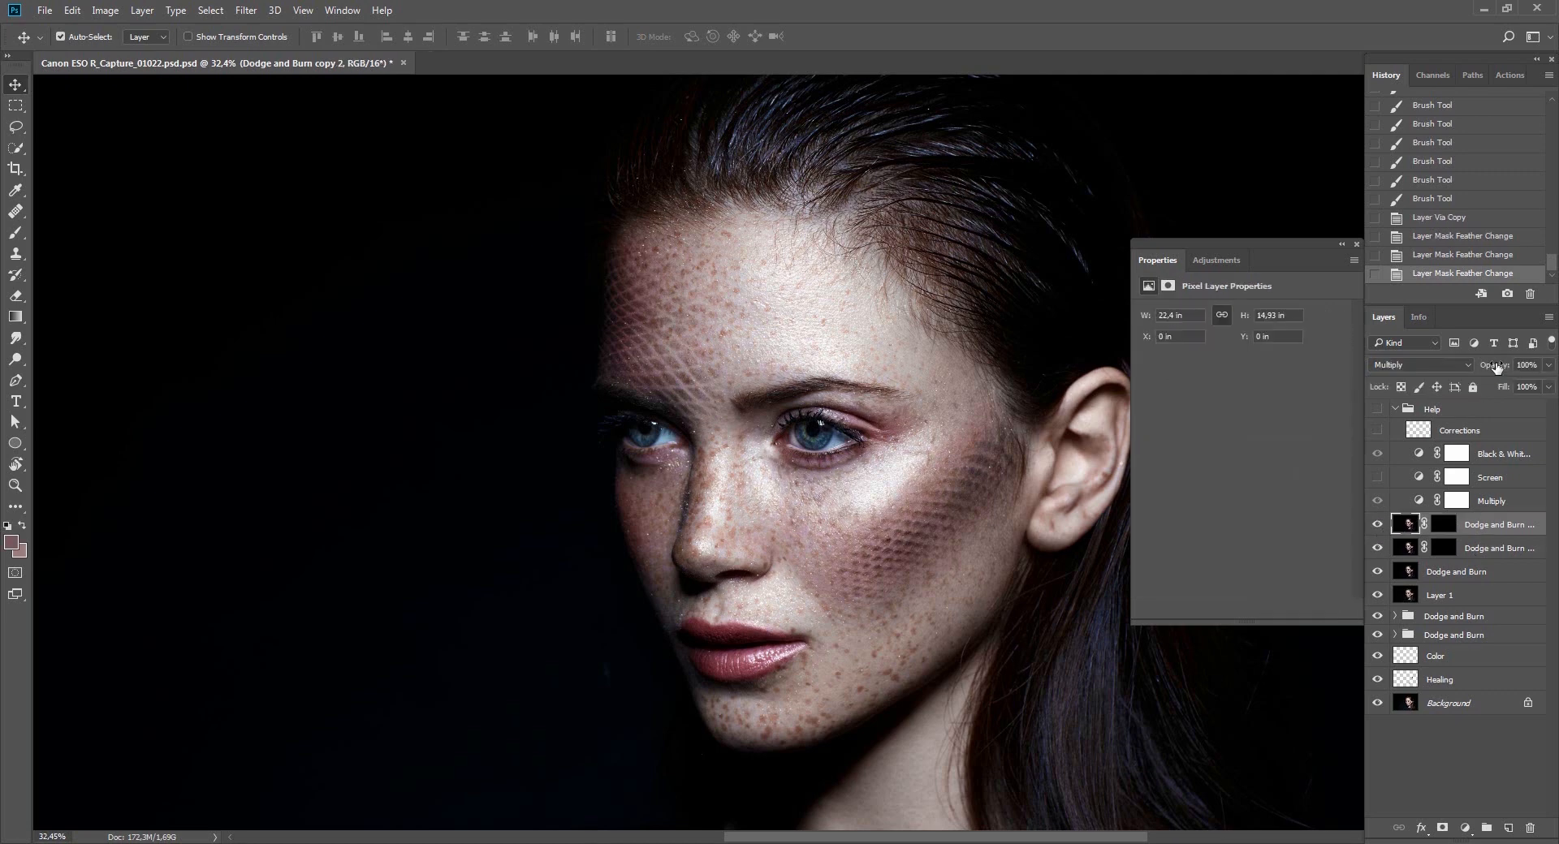
drag(1497, 367, 1463, 370)
shift+click(1484, 548)
key(ctrl+g)
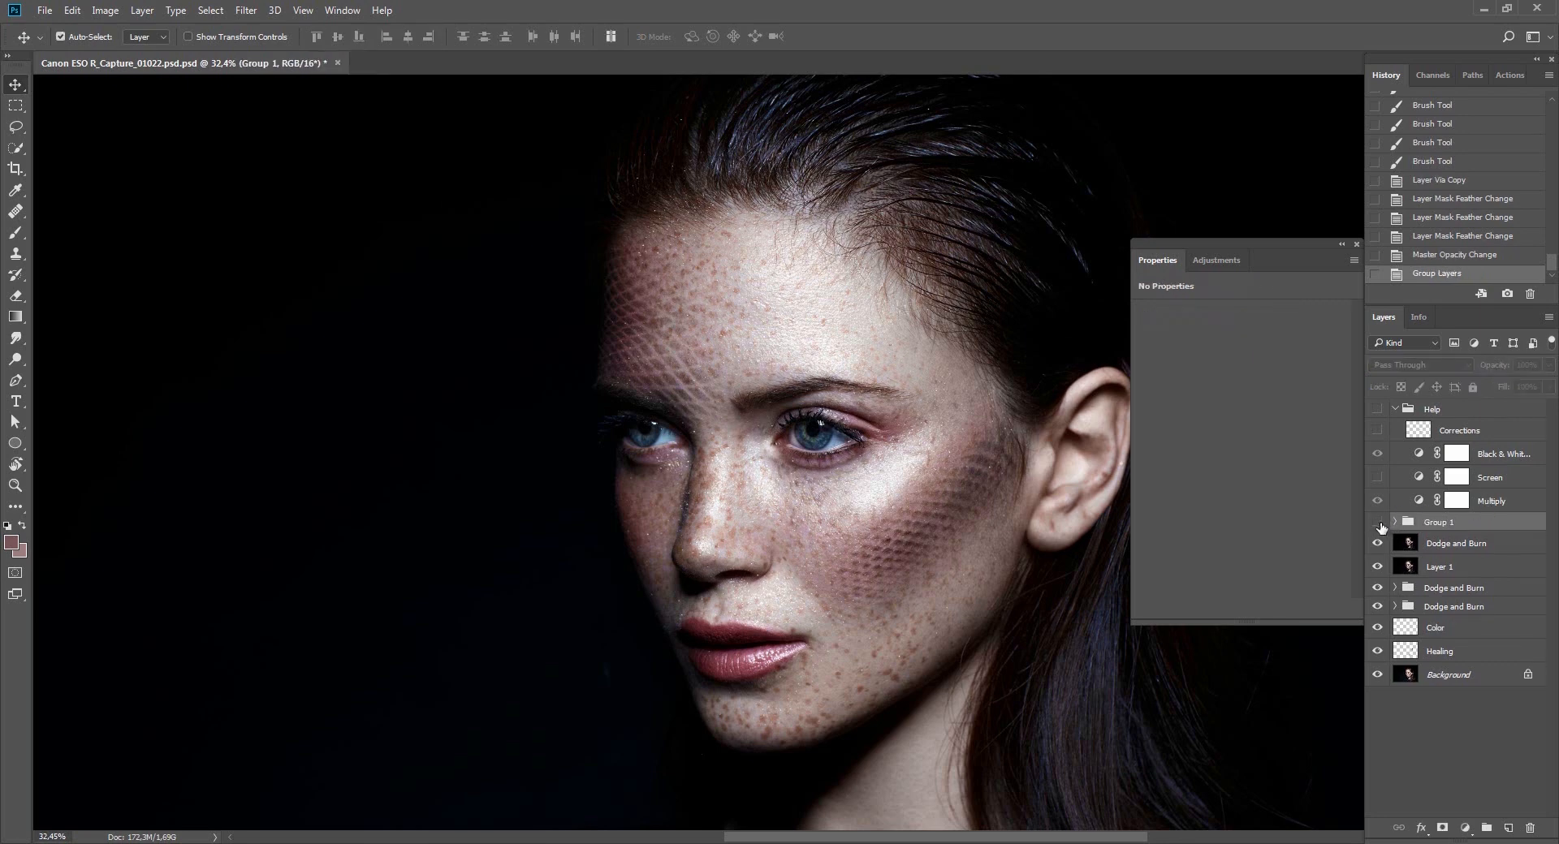
Compare the portrait with and without Group 1 and try group opacities of 50% and 70%, settling on 60%.
click(1378, 524)
key(5)
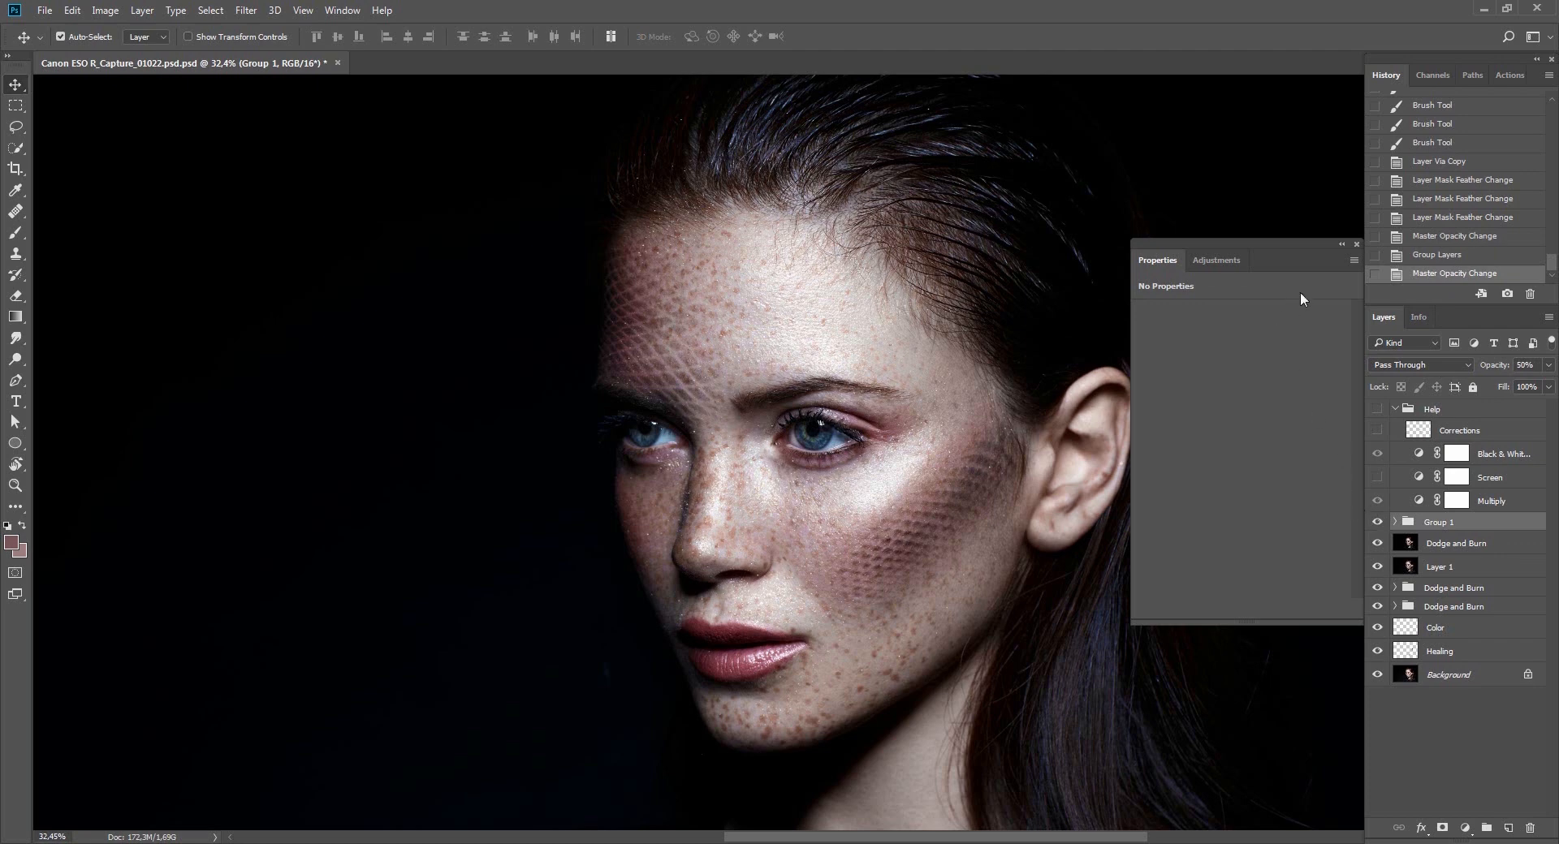
click(1358, 244)
key(z)
drag(1020, 463, 918, 490)
key(v)
key(7)
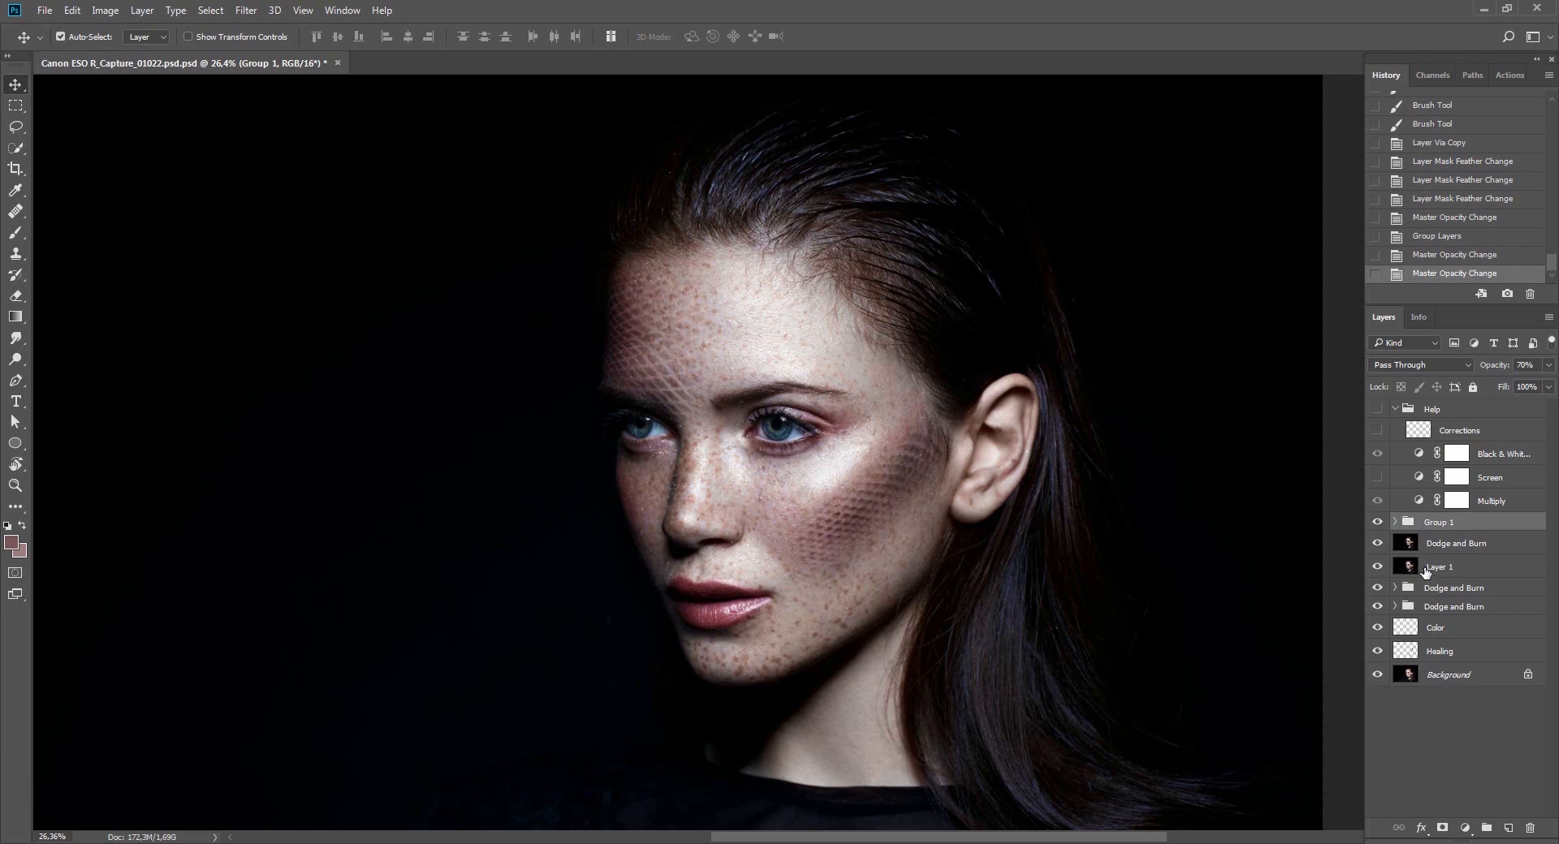
key(6)
ctrl+click(1437, 549)
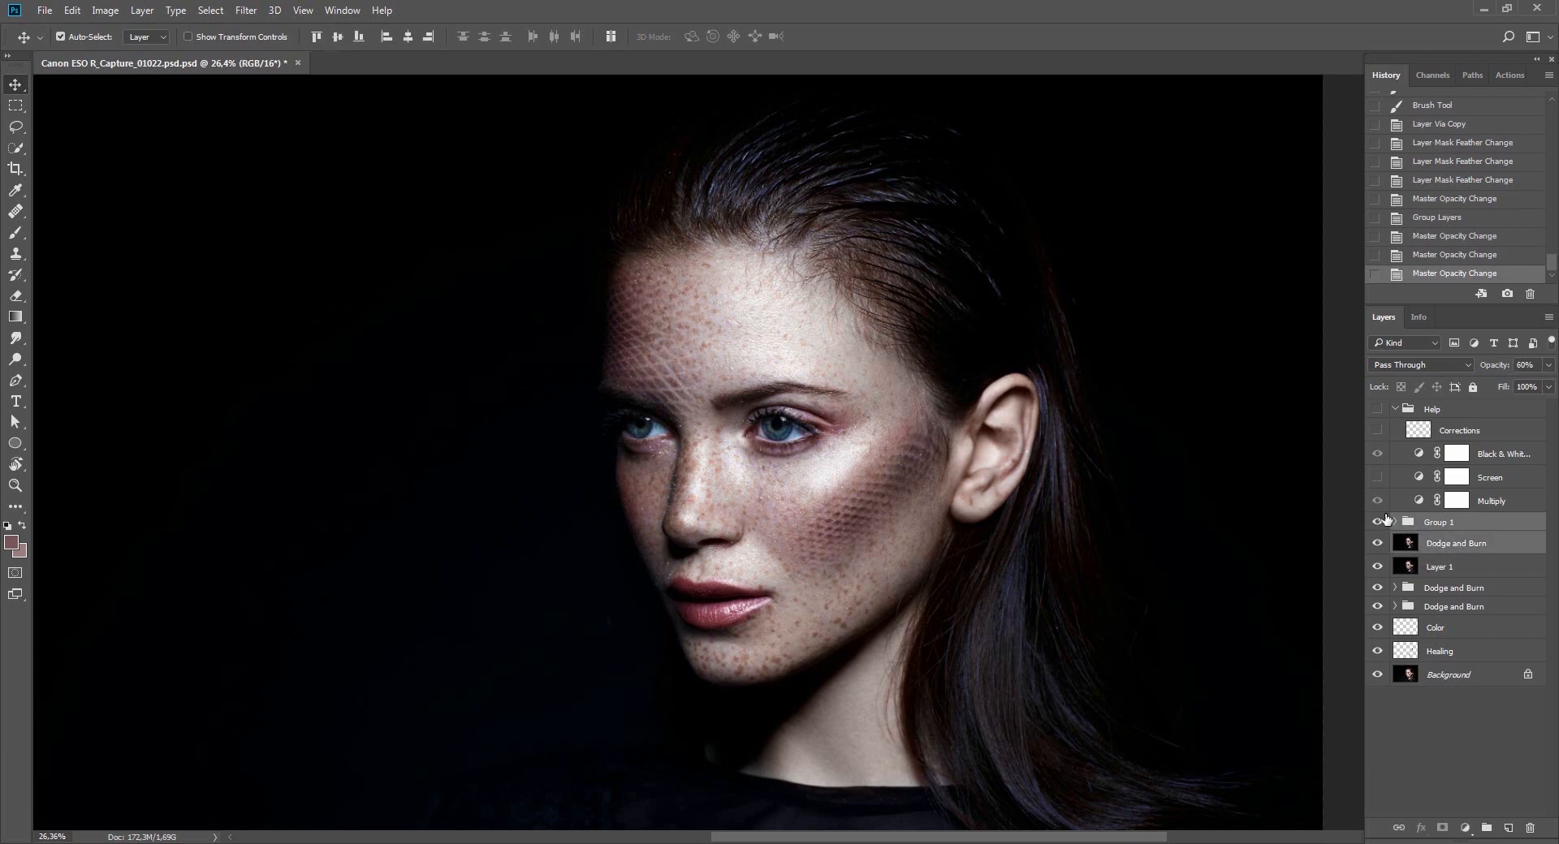
key(ctrl+e)
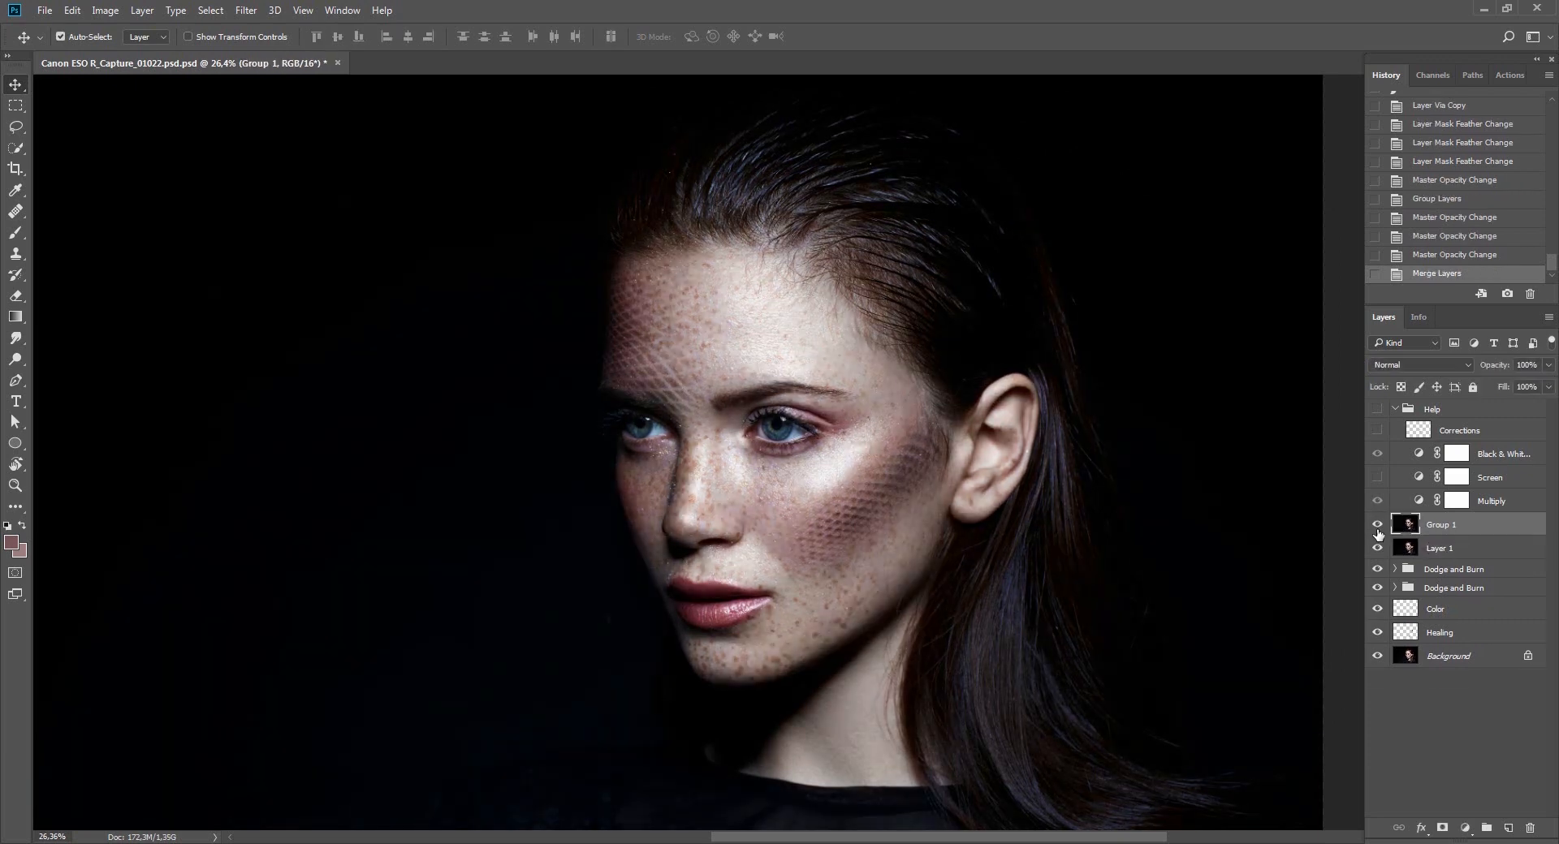
key(ctrl+z)
Readjust Group 1's opacity, set it and the Dodge and Burn layer below to 40% opacity, and merge the two.
click(1447, 527)
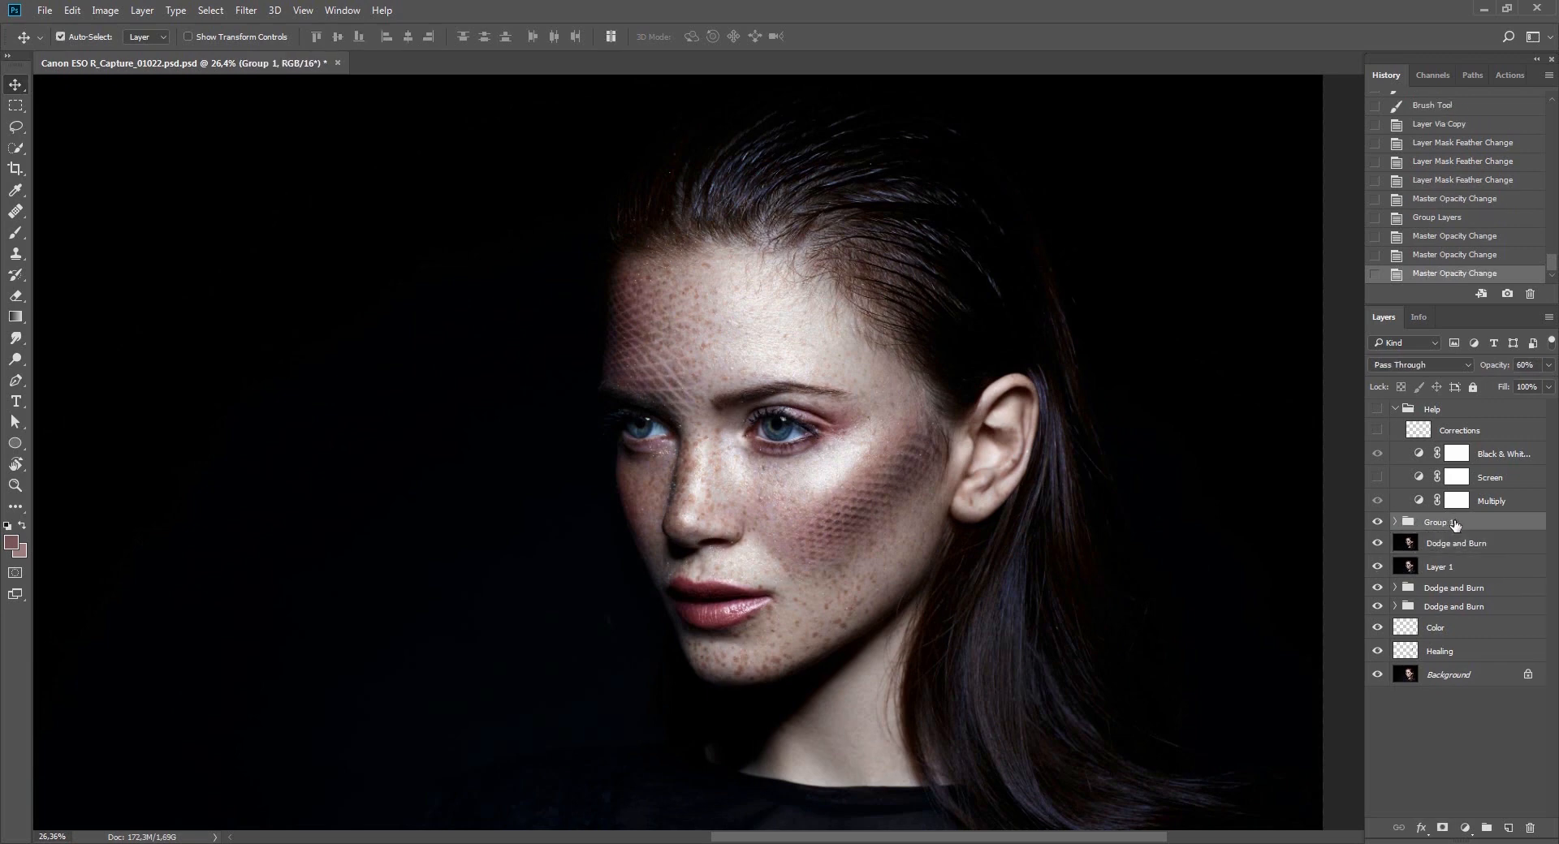
key(6)
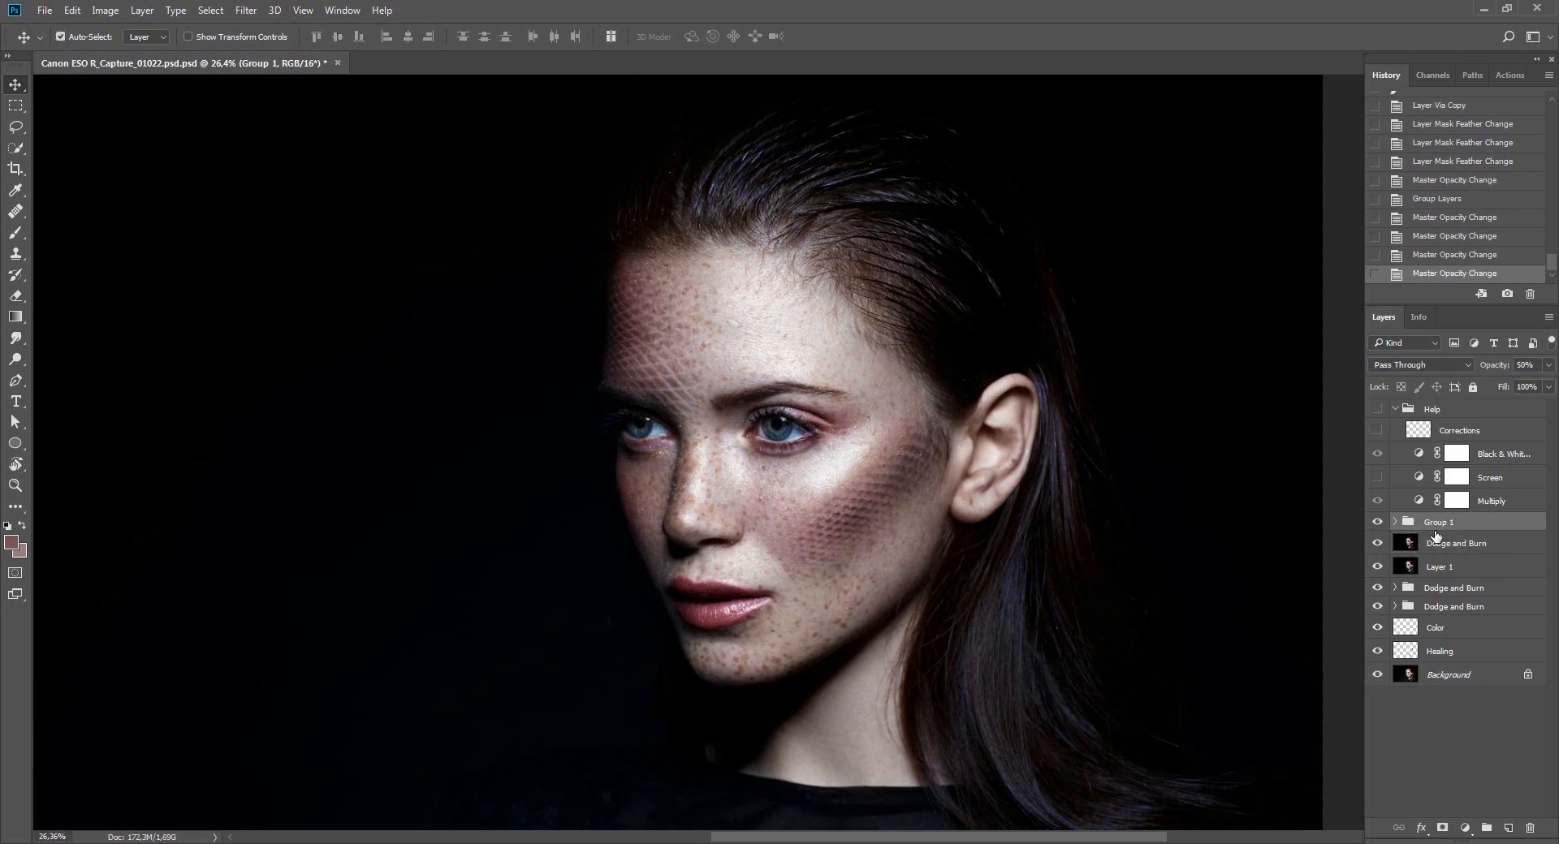
key(6)
shift+click(1438, 542)
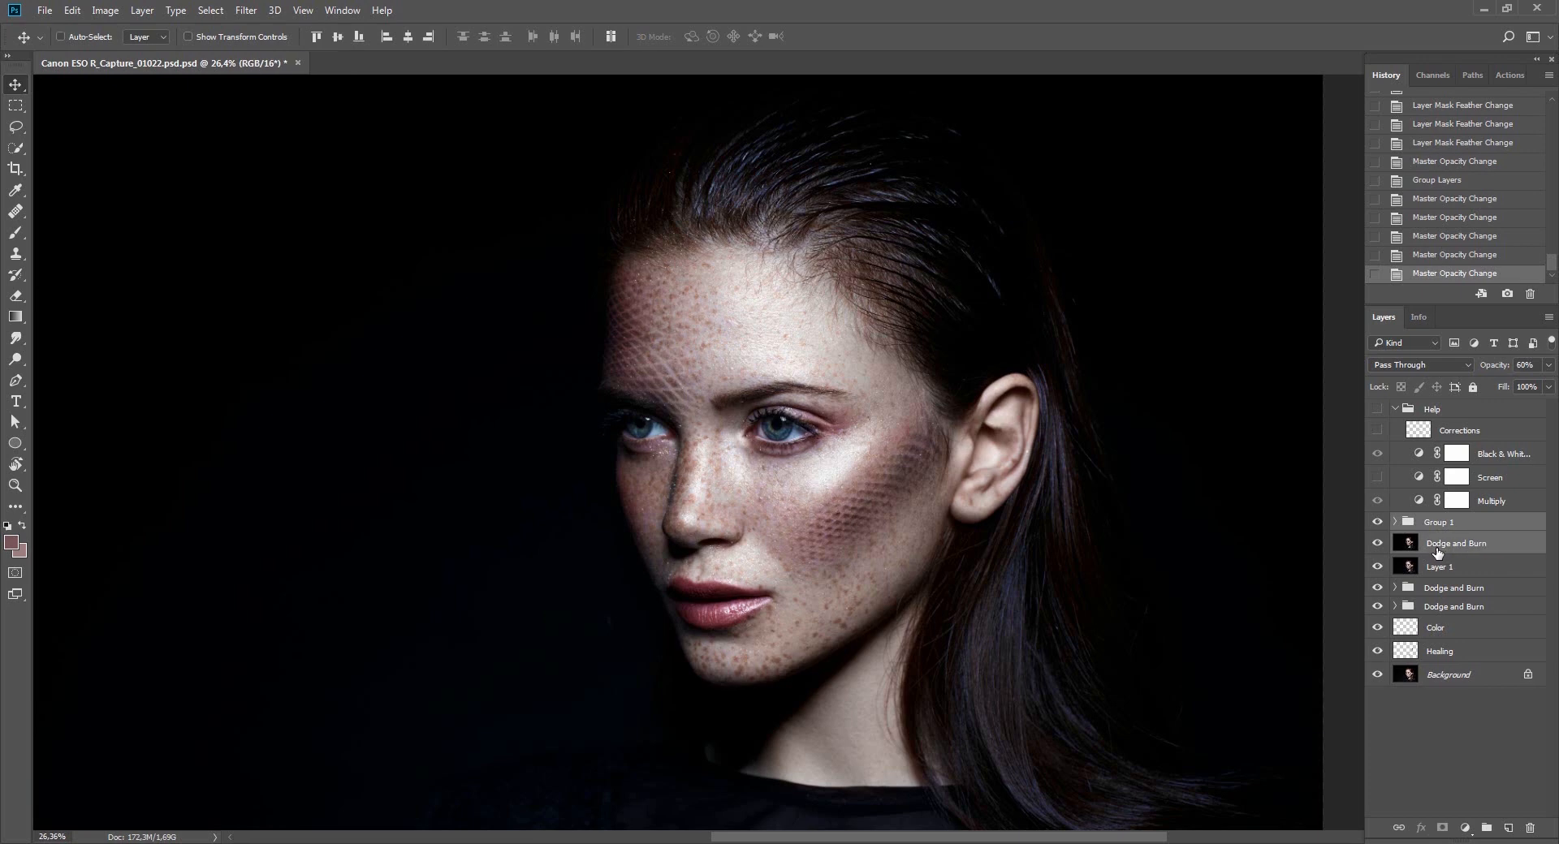
key(ctrl+e)
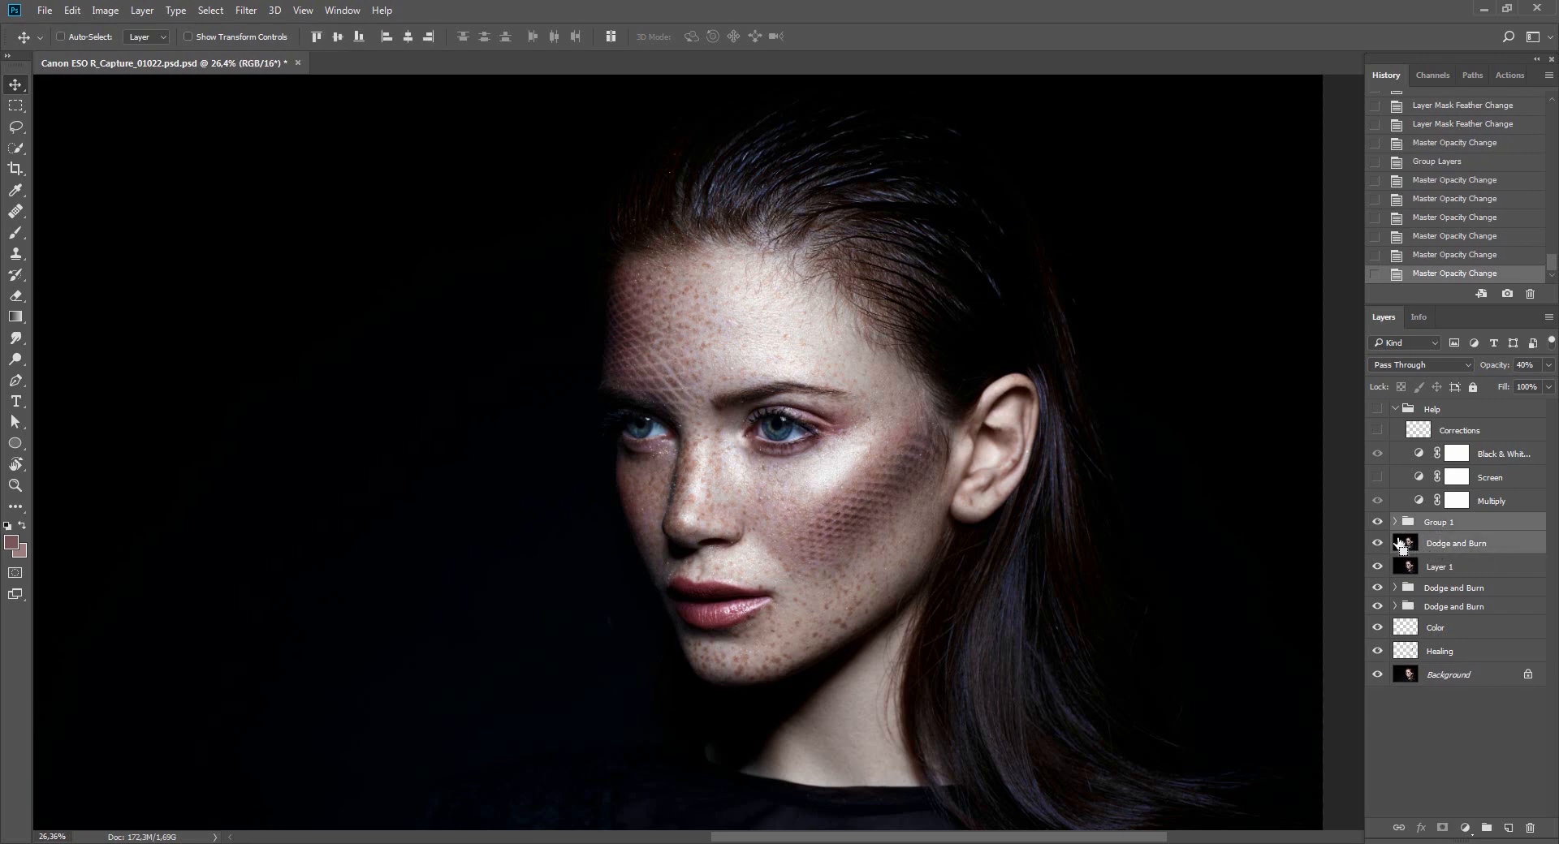
Compare the portrait with and without the merged Group 1 layer.
click(1378, 526)
click(1378, 526)
click(1378, 526)
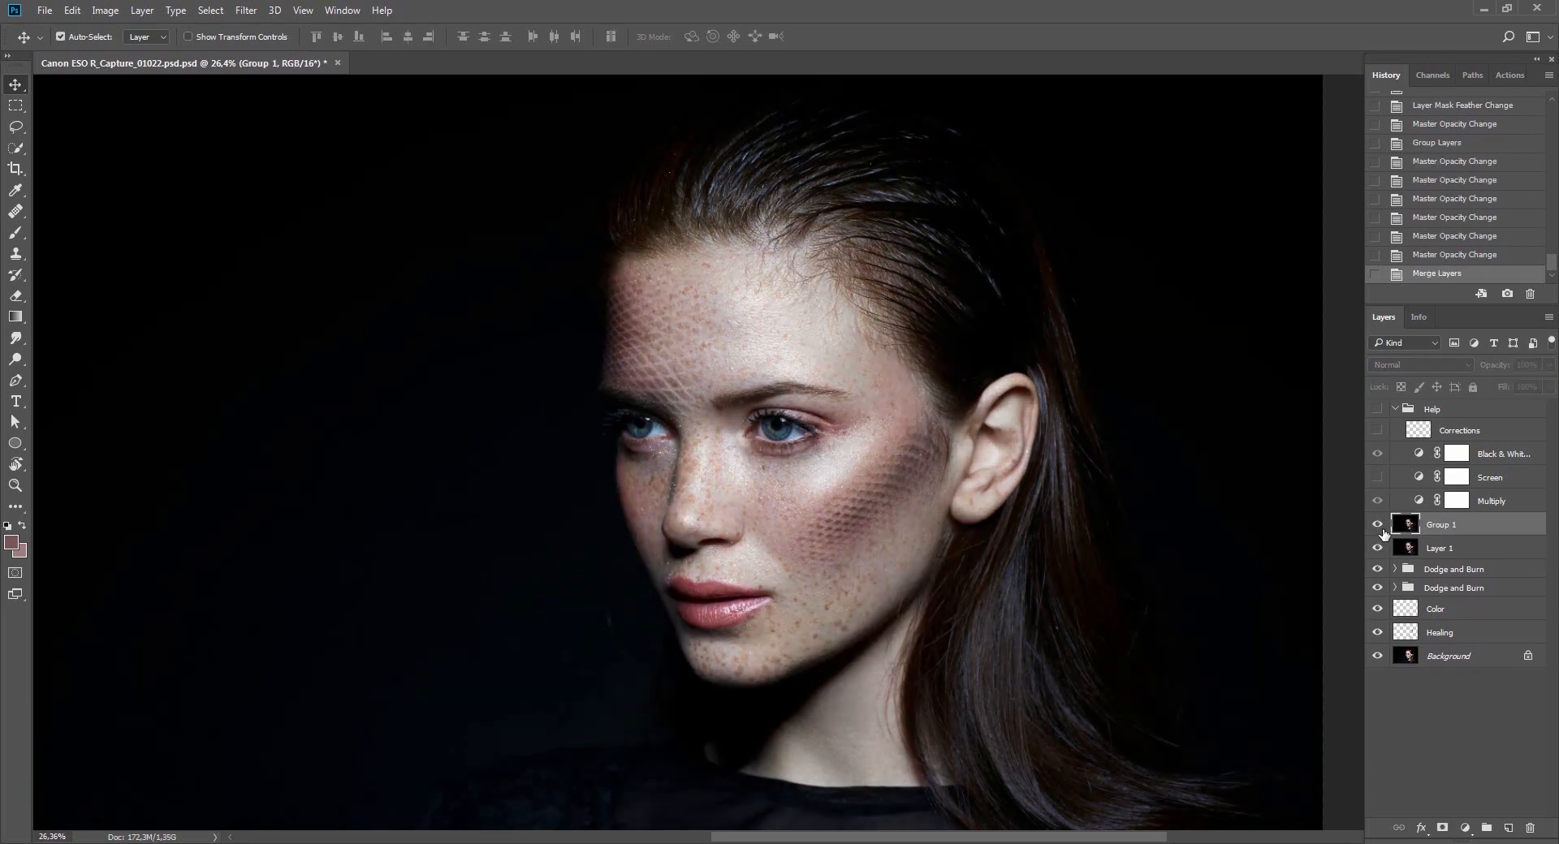
click(1377, 526)
drag(921, 585, 822, 574)
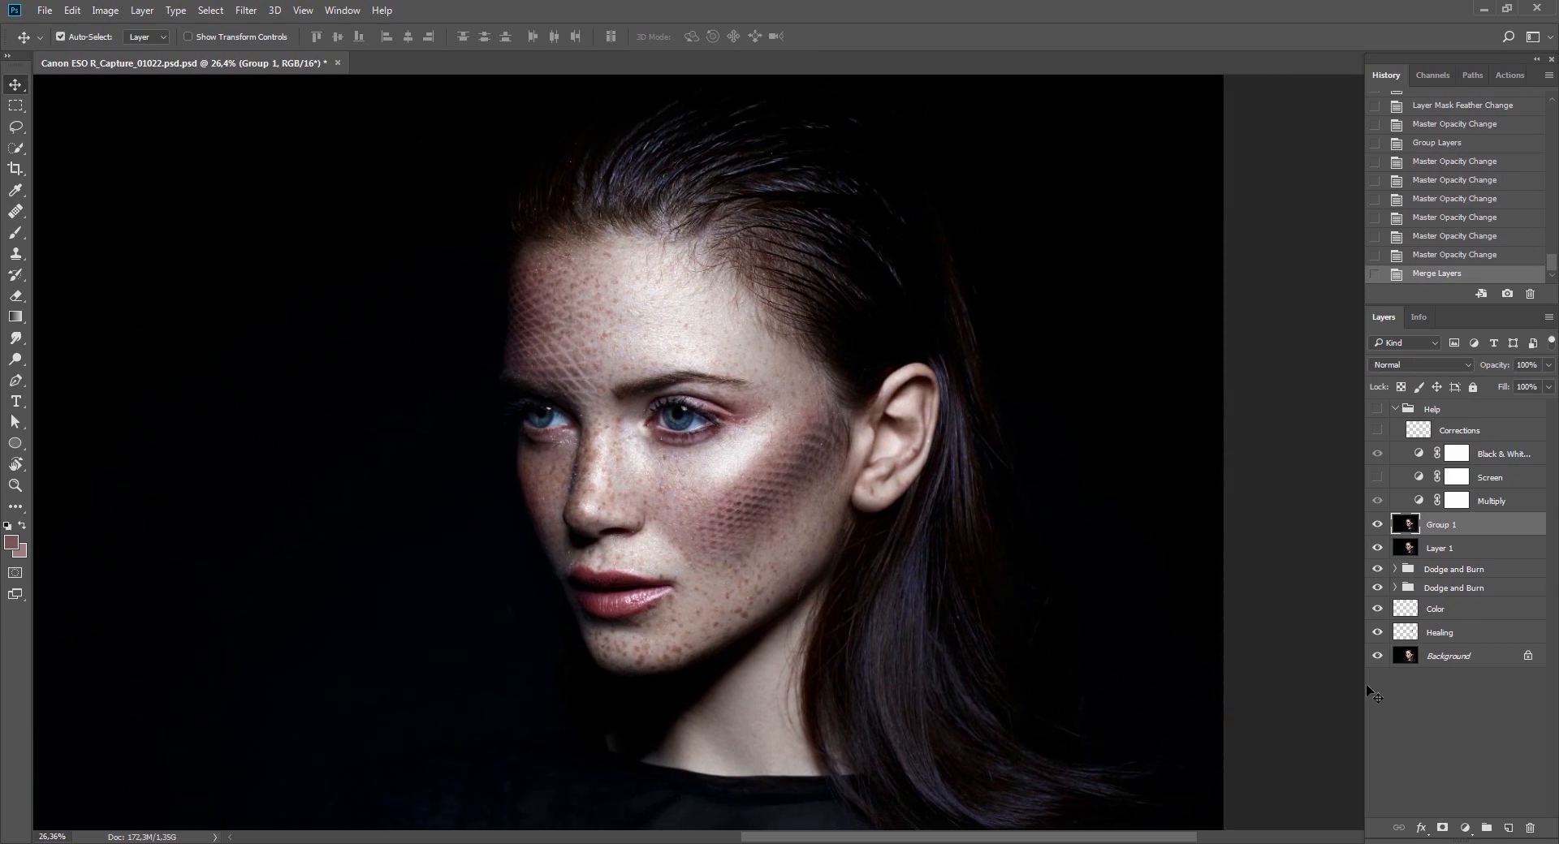
Add a Vibrance adjustment layer with Vibrance -11 and Saturation +13, and compare the portrait with and without it.
click(1465, 827)
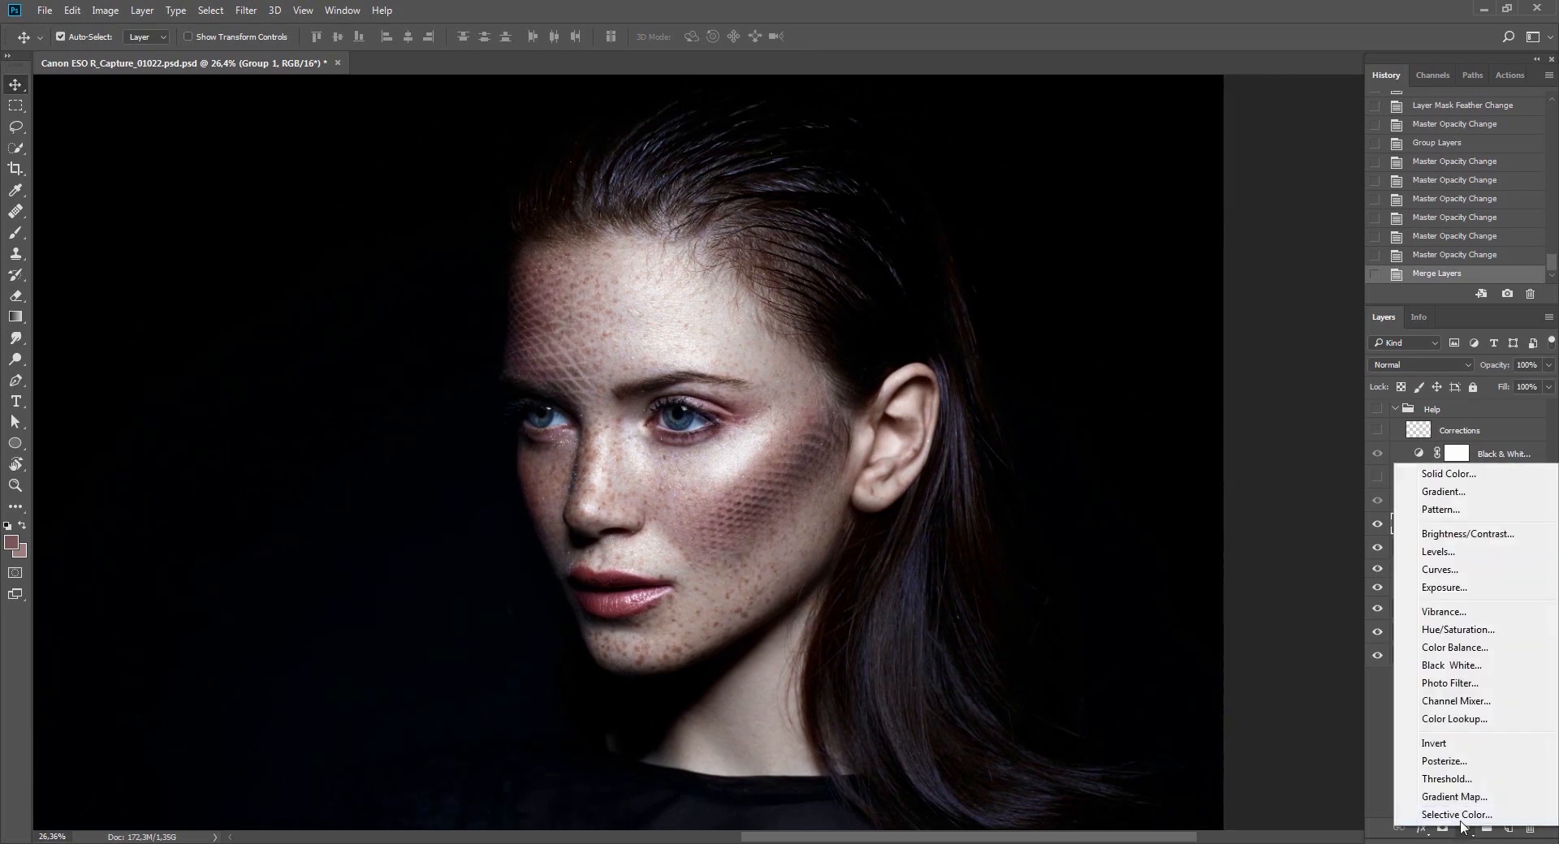
click(1505, 617)
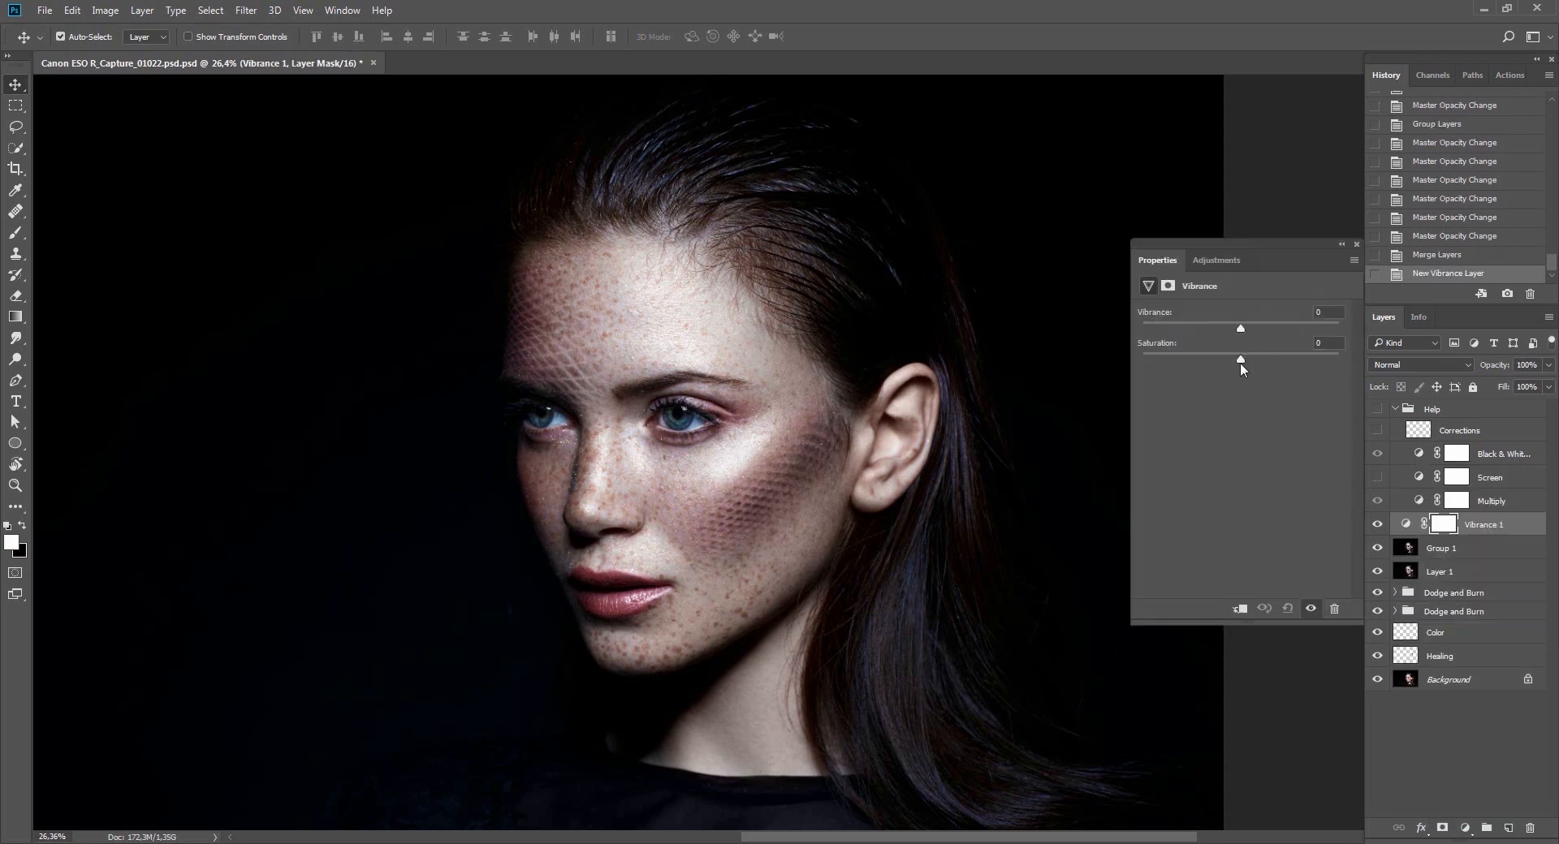
drag(1240, 360, 1230, 329)
click(1379, 526)
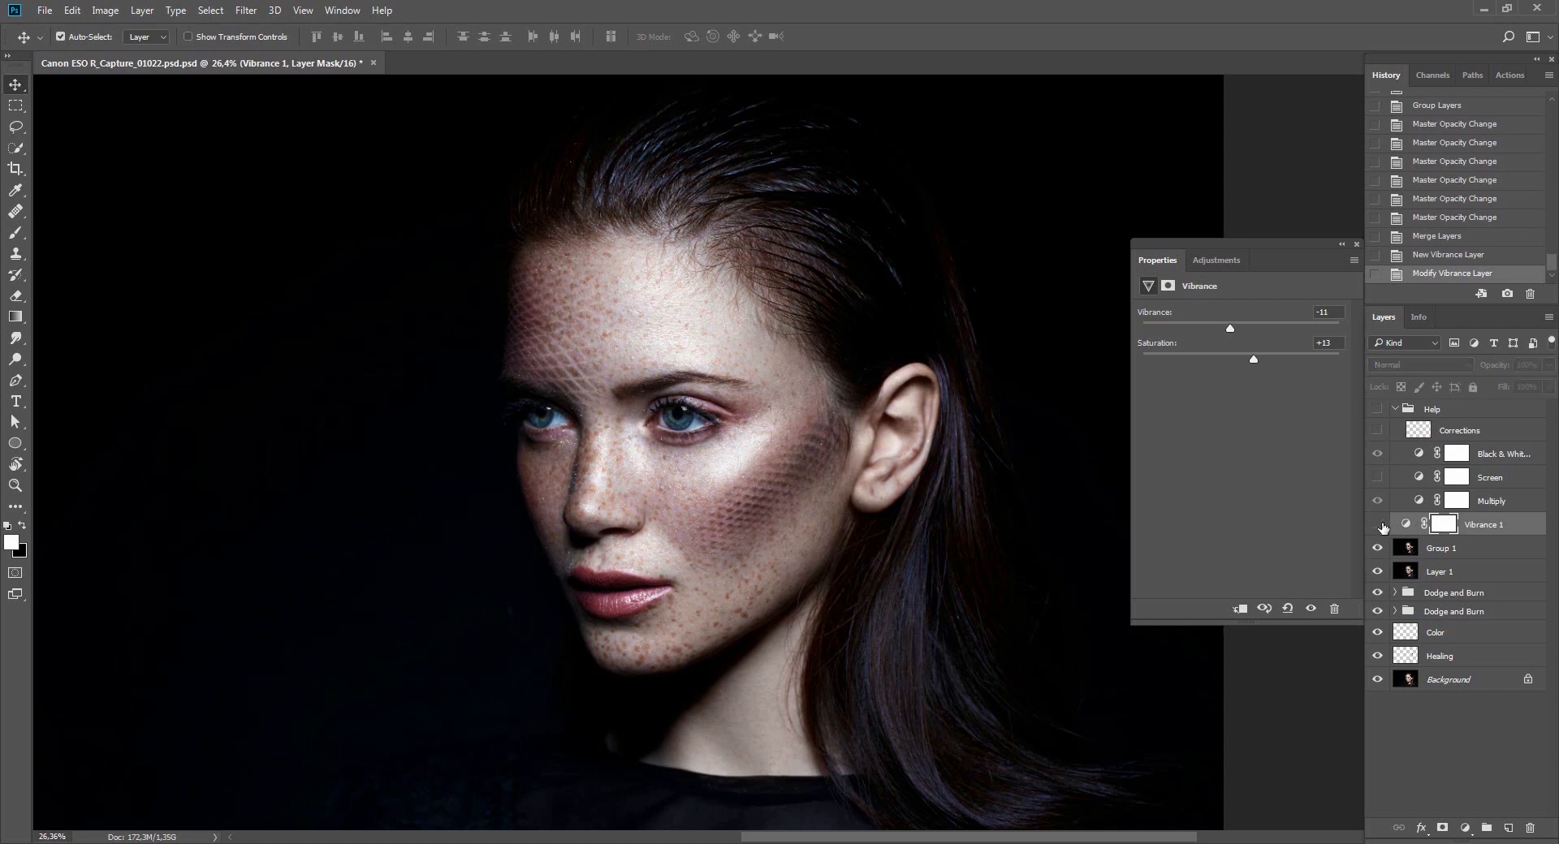
click(1381, 526)
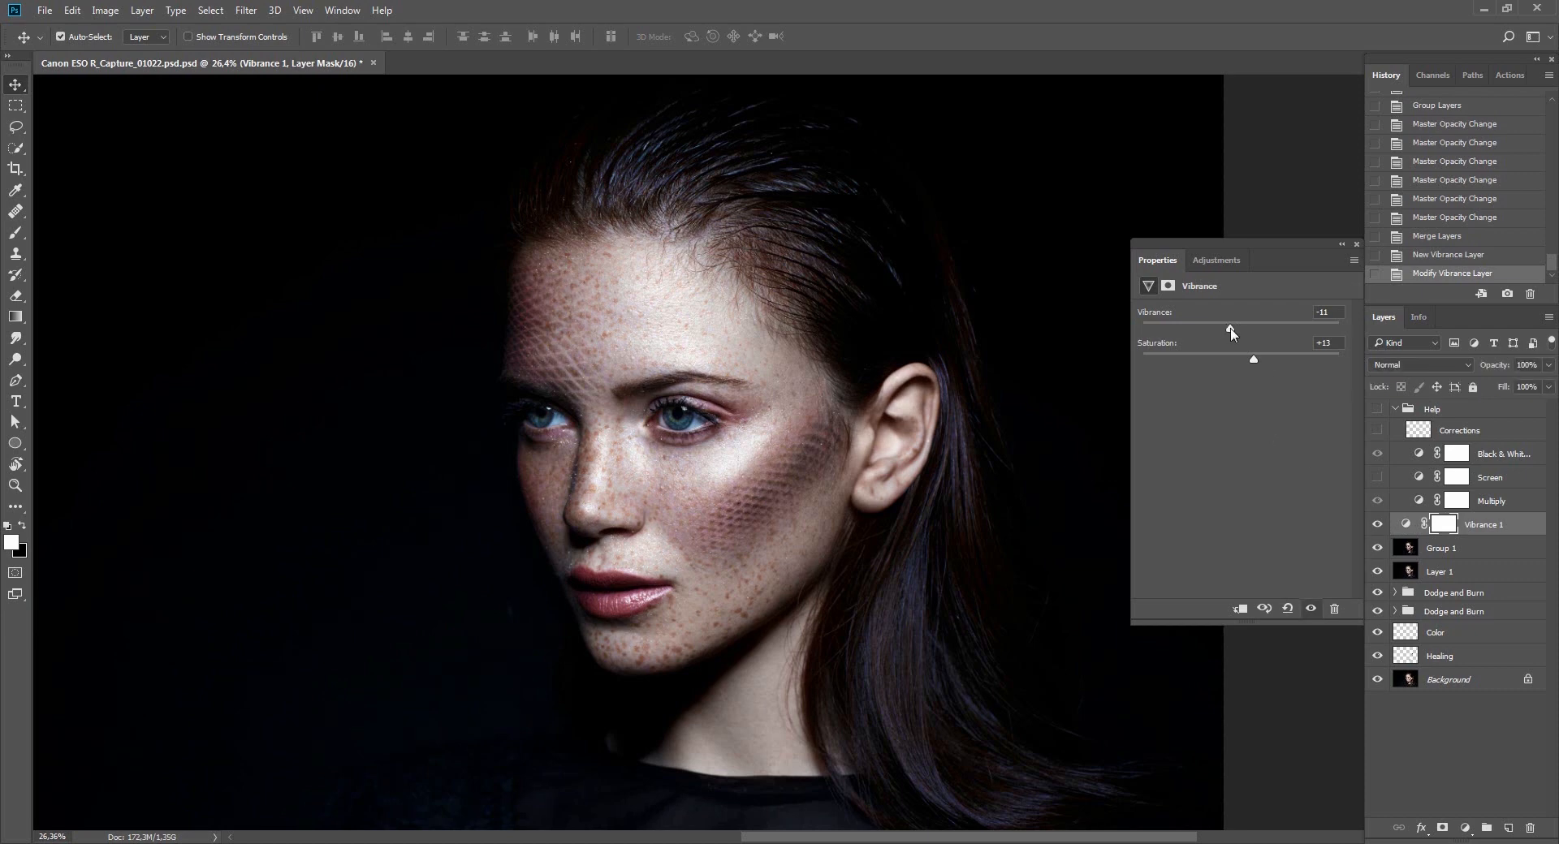
Test extreme slider values such as Vibrance -100 with Saturation +100, and set Vibrance to +7 and Saturation to +3.
drag(1230, 332, 1339, 329)
drag(1254, 359, 1142, 328)
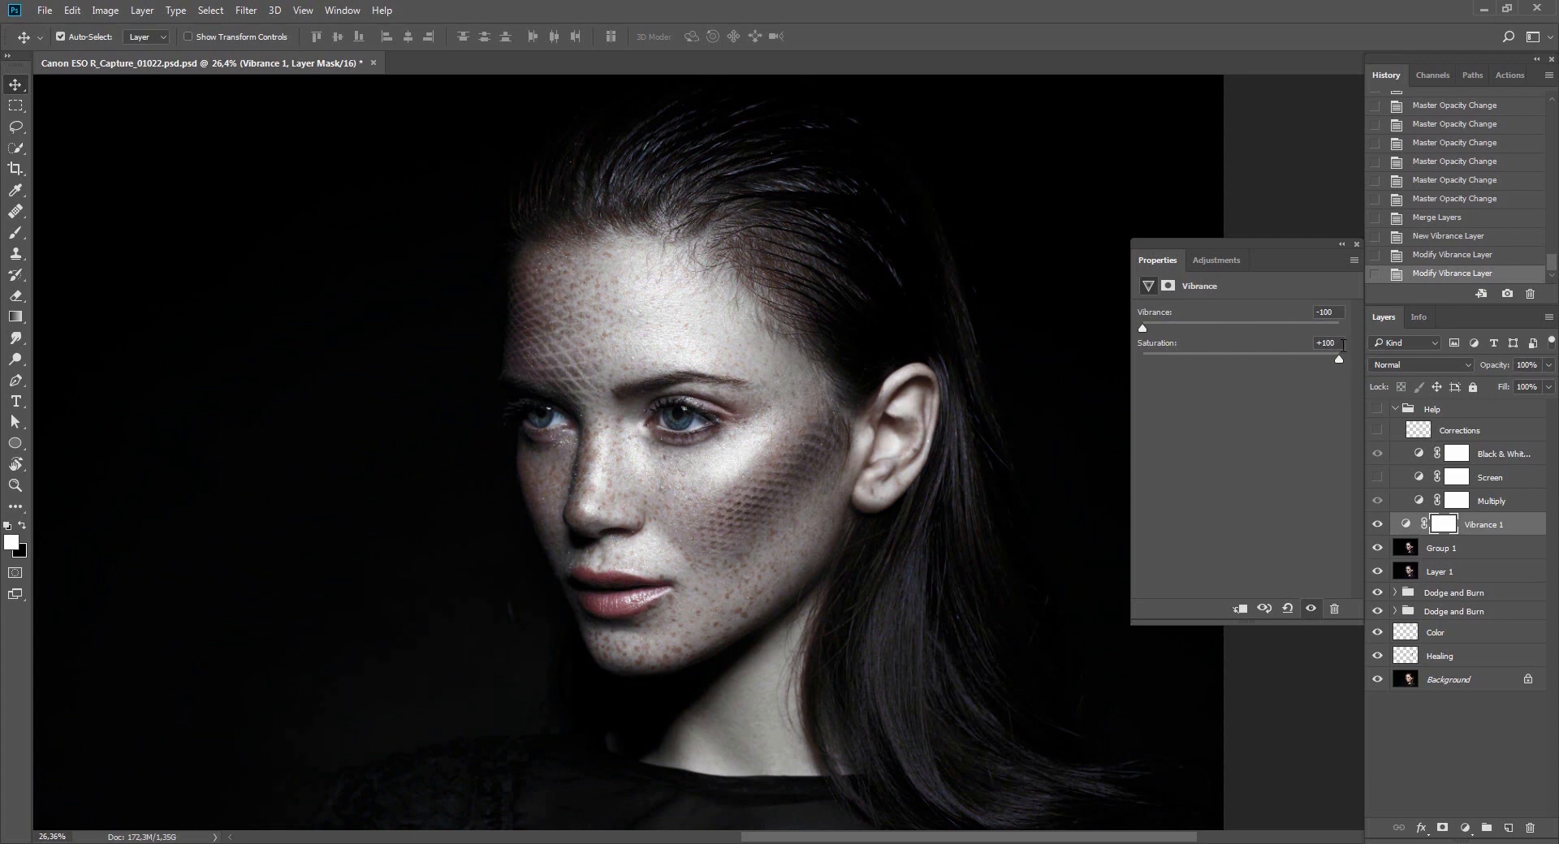
drag(1333, 359, 1241, 325)
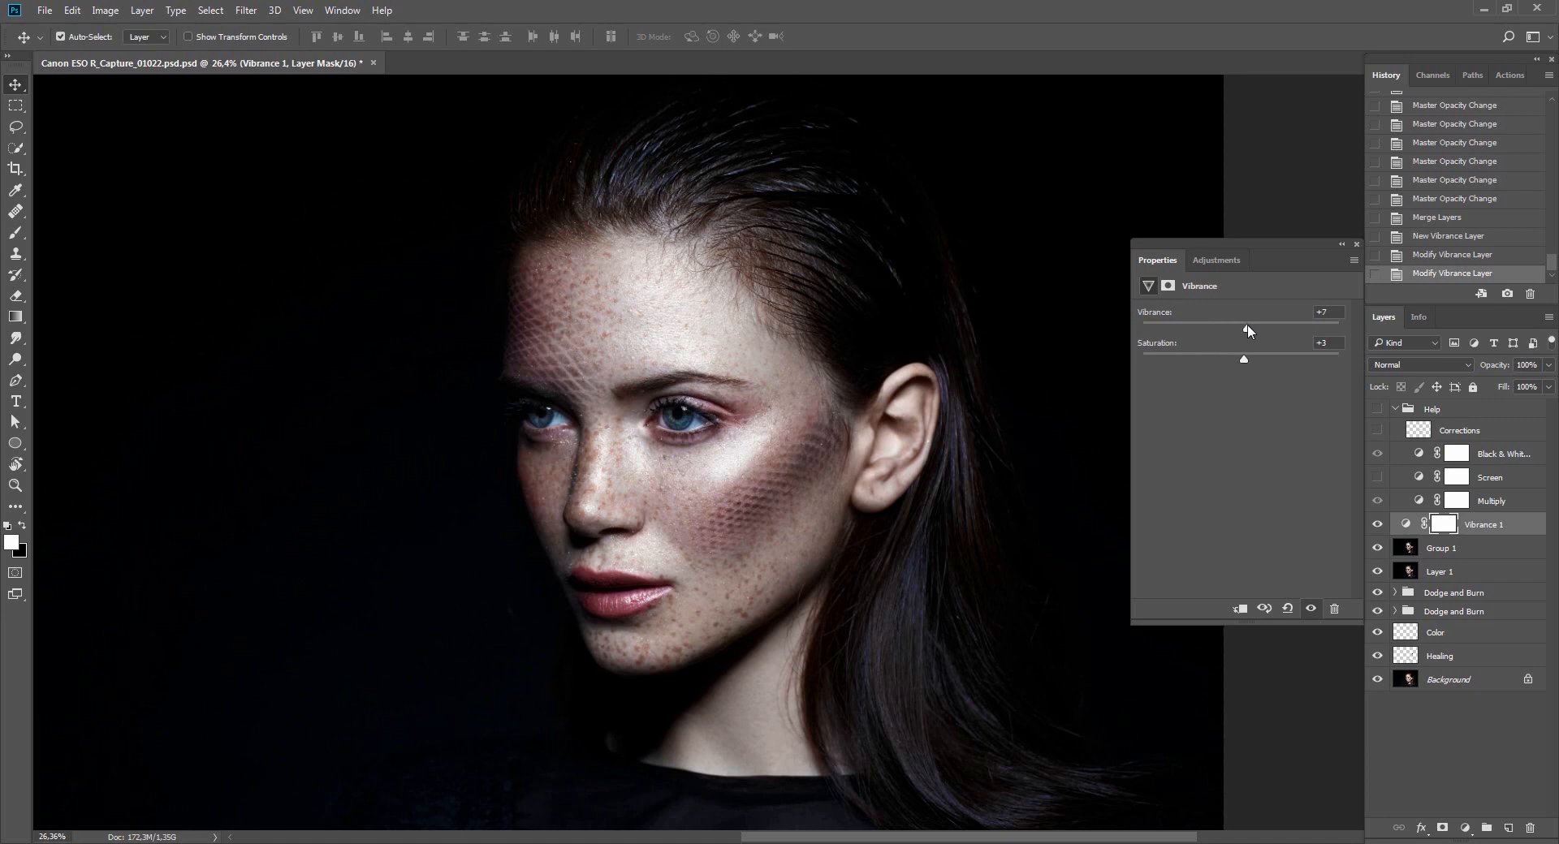
Compare the portrait with and without the Vibrance 1 adjustment.
click(1378, 527)
click(1378, 528)
click(1378, 527)
click(1378, 527)
click(1378, 526)
click(1378, 526)
Set the Vibrance 1 layer to Vibrance 50 and Saturation -5.
click(1336, 313)
text(50)
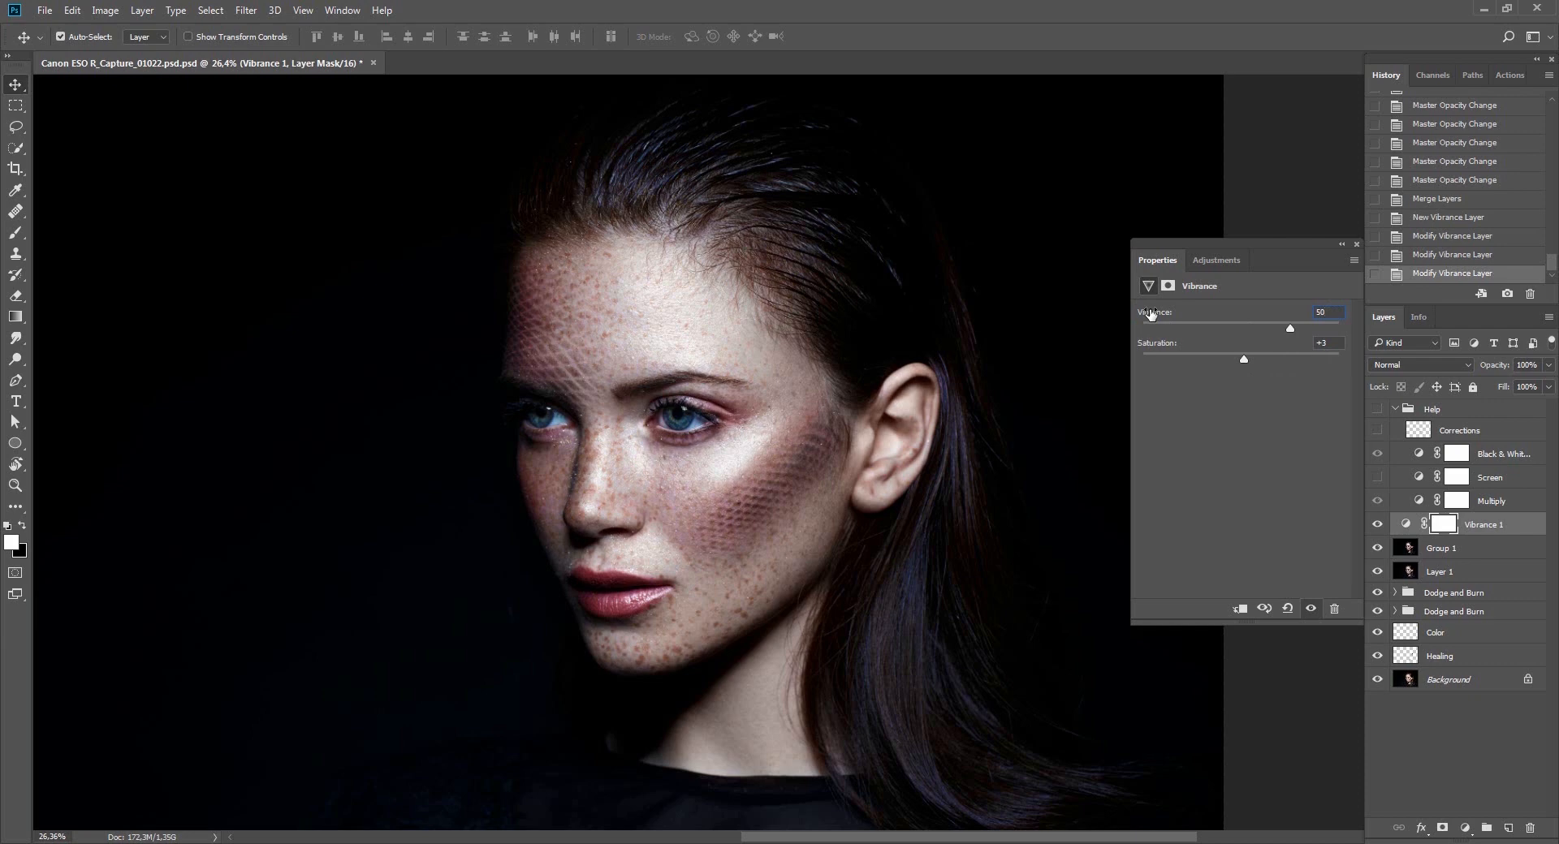
key(Tab)
text(-5)
Check the stronger Vibrance adjustment on the whole portrait by hiding and showing its layer.
click(1378, 526)
click(1378, 526)
key(z)
scroll(846, 486, down, 2)
key(v)
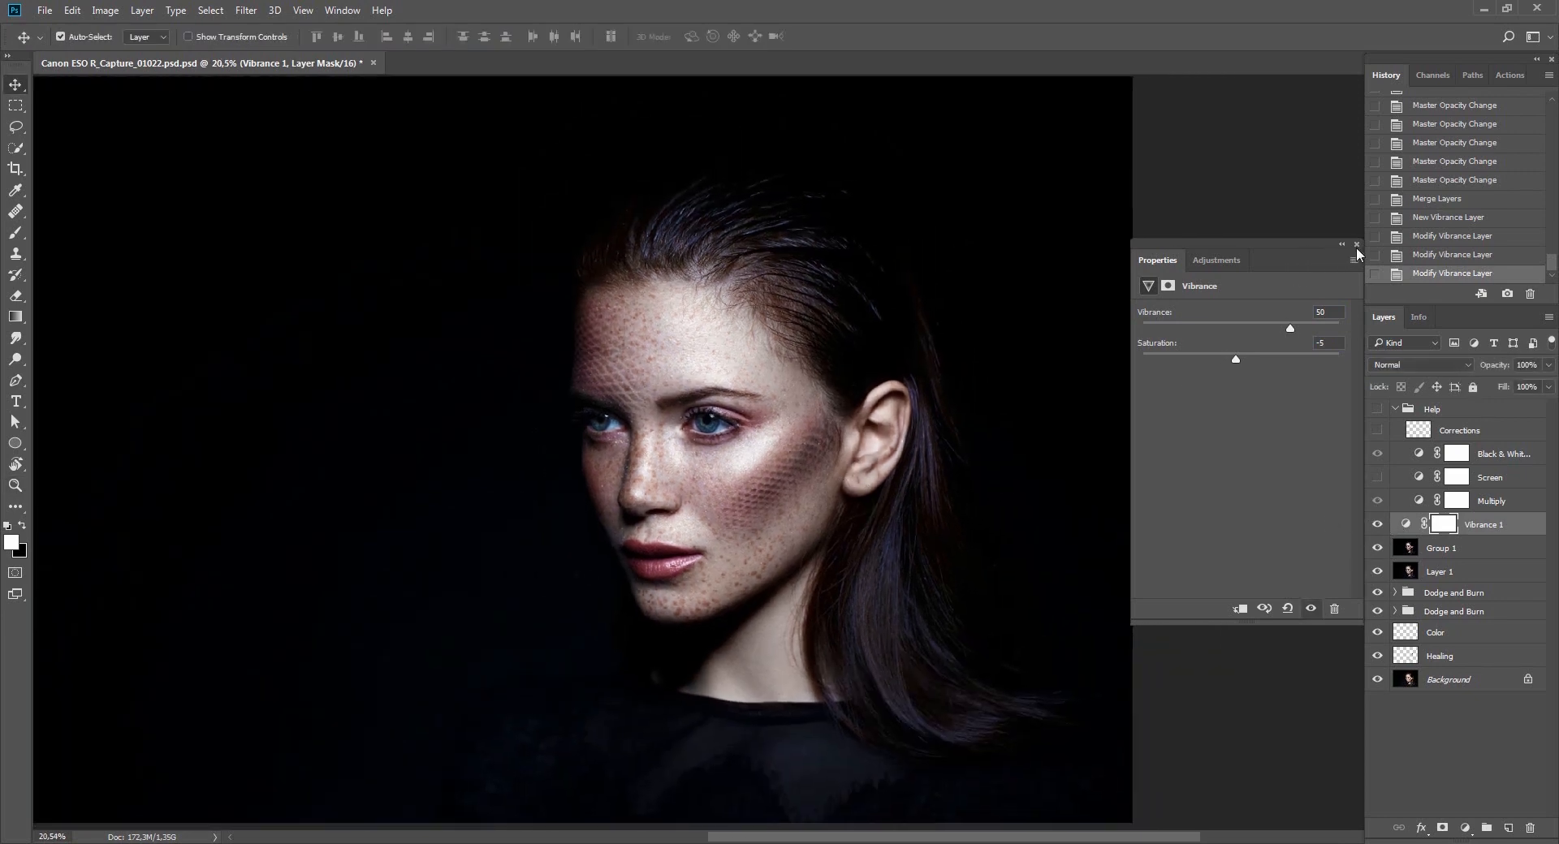
click(1356, 244)
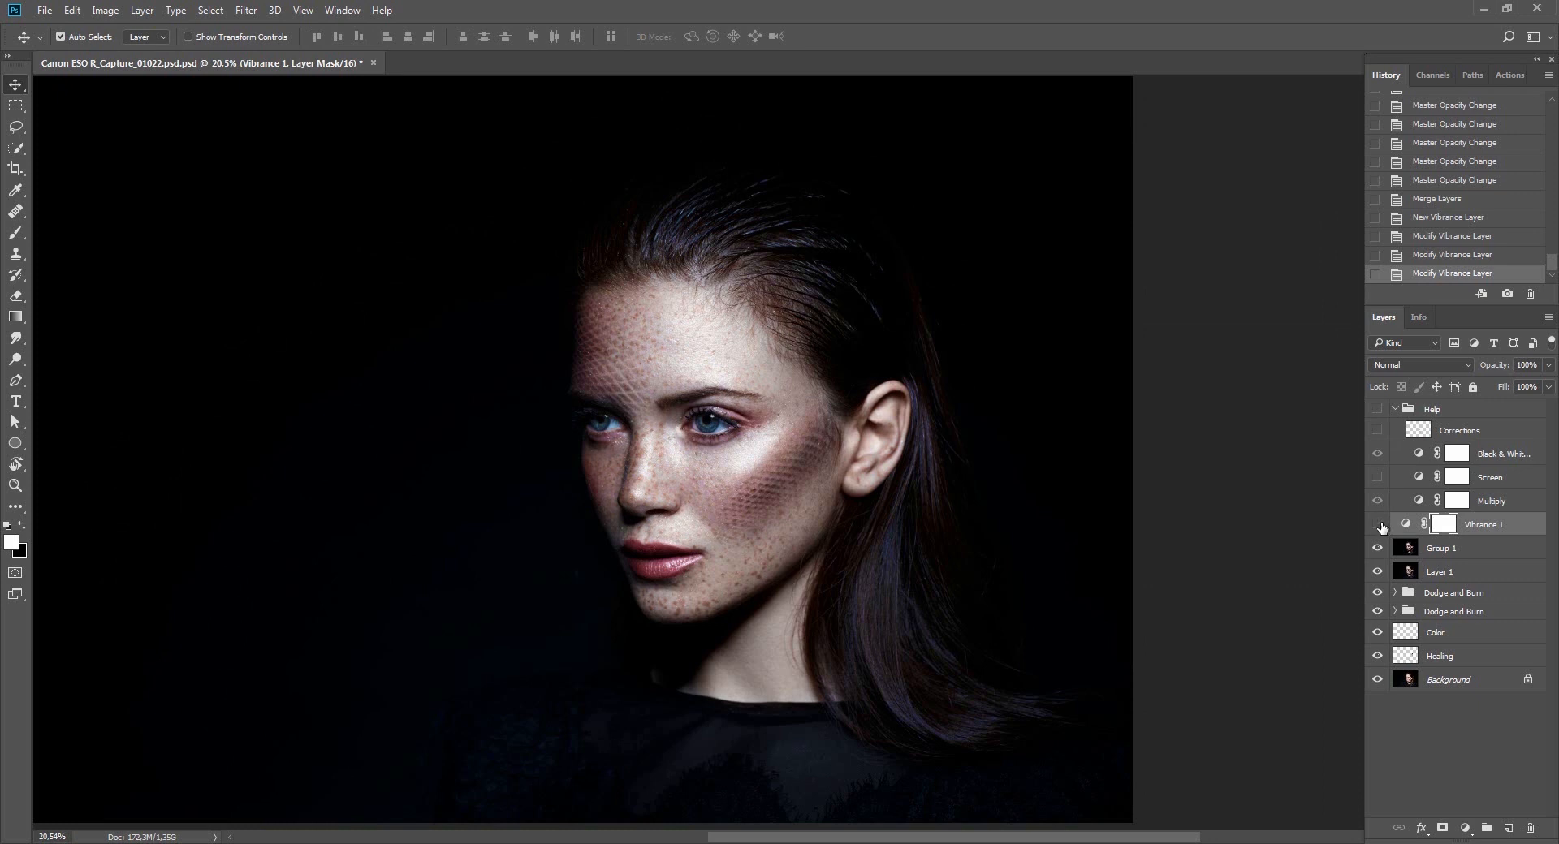
key(ctrl)
click(1378, 525)
click(1378, 525)
Add a Hue/Saturation adjustment layer above Group 1 and set the Reds to Saturation +13 and Lightness -21.
click(1419, 551)
click(1467, 828)
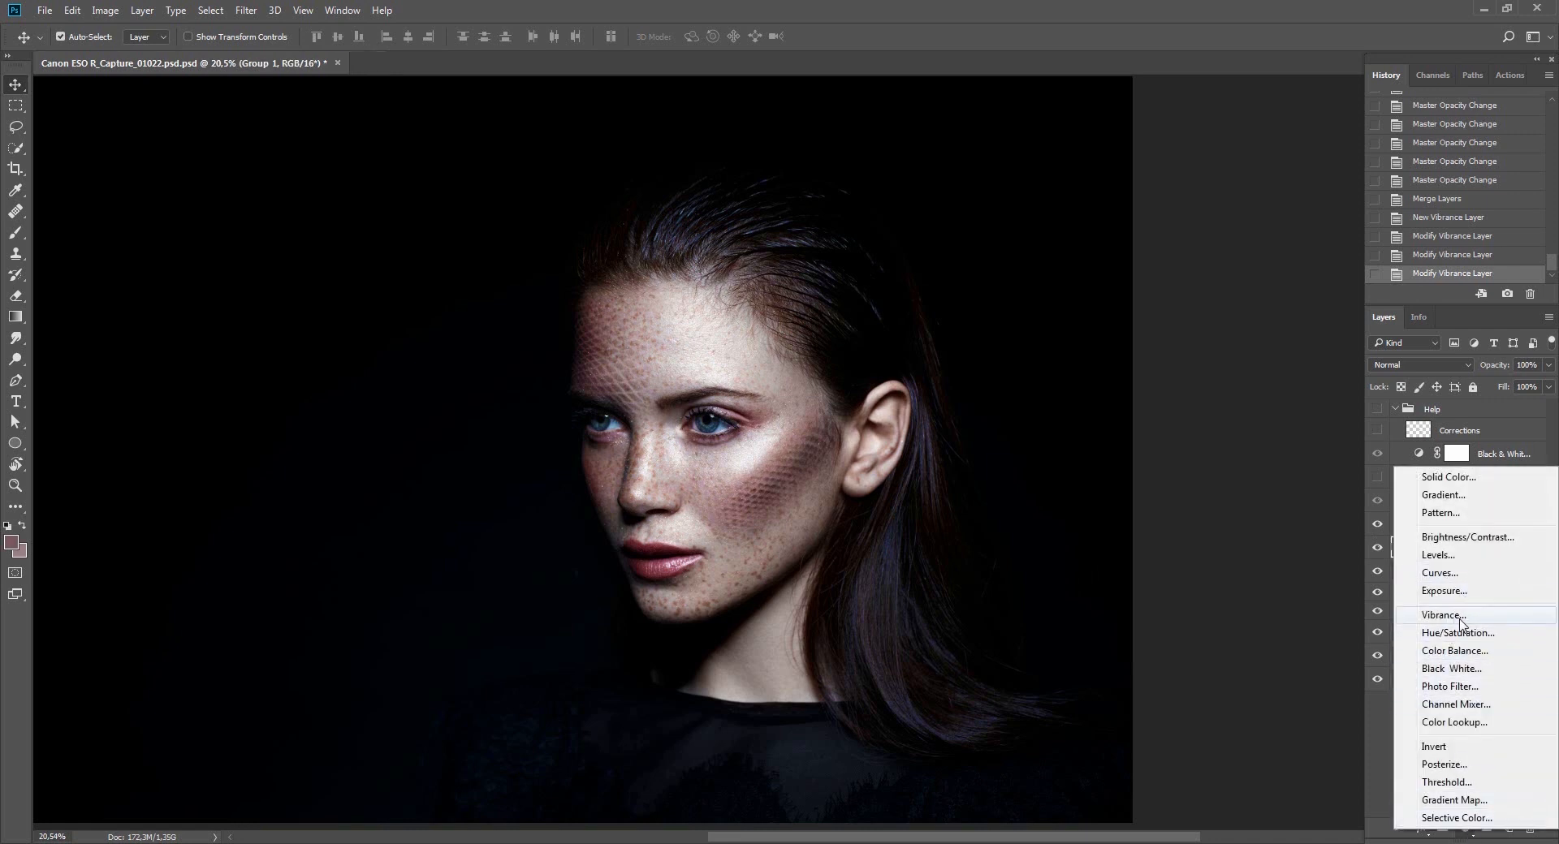
click(1459, 632)
click(1221, 332)
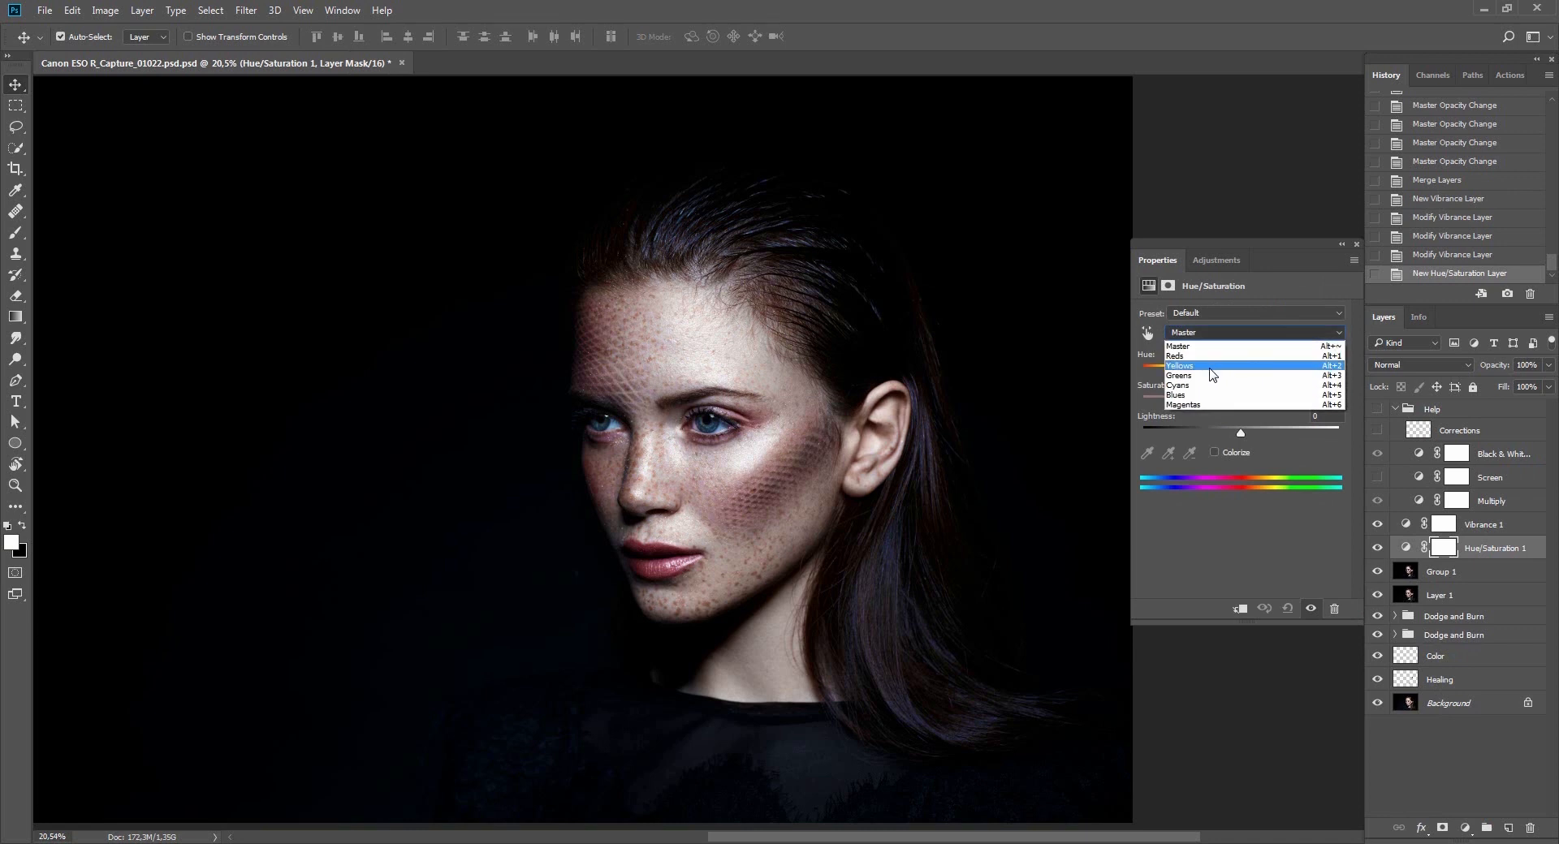
click(1212, 365)
mouse_move(1241, 432)
mouse_down()
mouse_move(1195, 436)
mouse_move(1240, 443)
mouse_move(1253, 403)
mouse_move(1220, 437)
mouse_up()
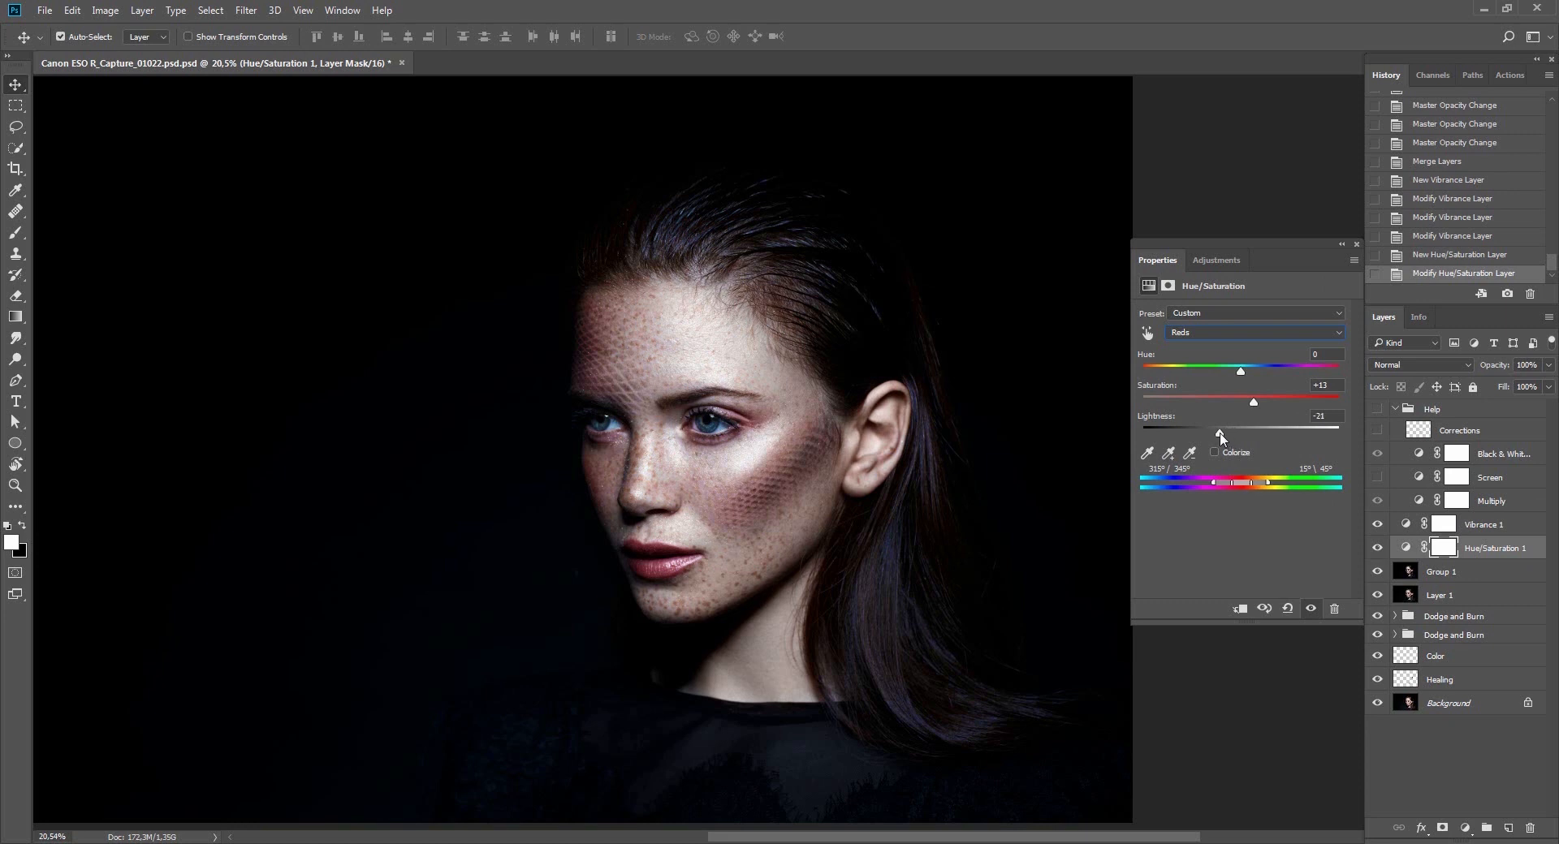
Compare the portrait with and without the colour adjustments and set the Hue/Saturation 1 layer to 50% opacity.
click(1377, 550)
click(1377, 524)
drag(1376, 545, 1377, 529)
click(1479, 550)
key(5)
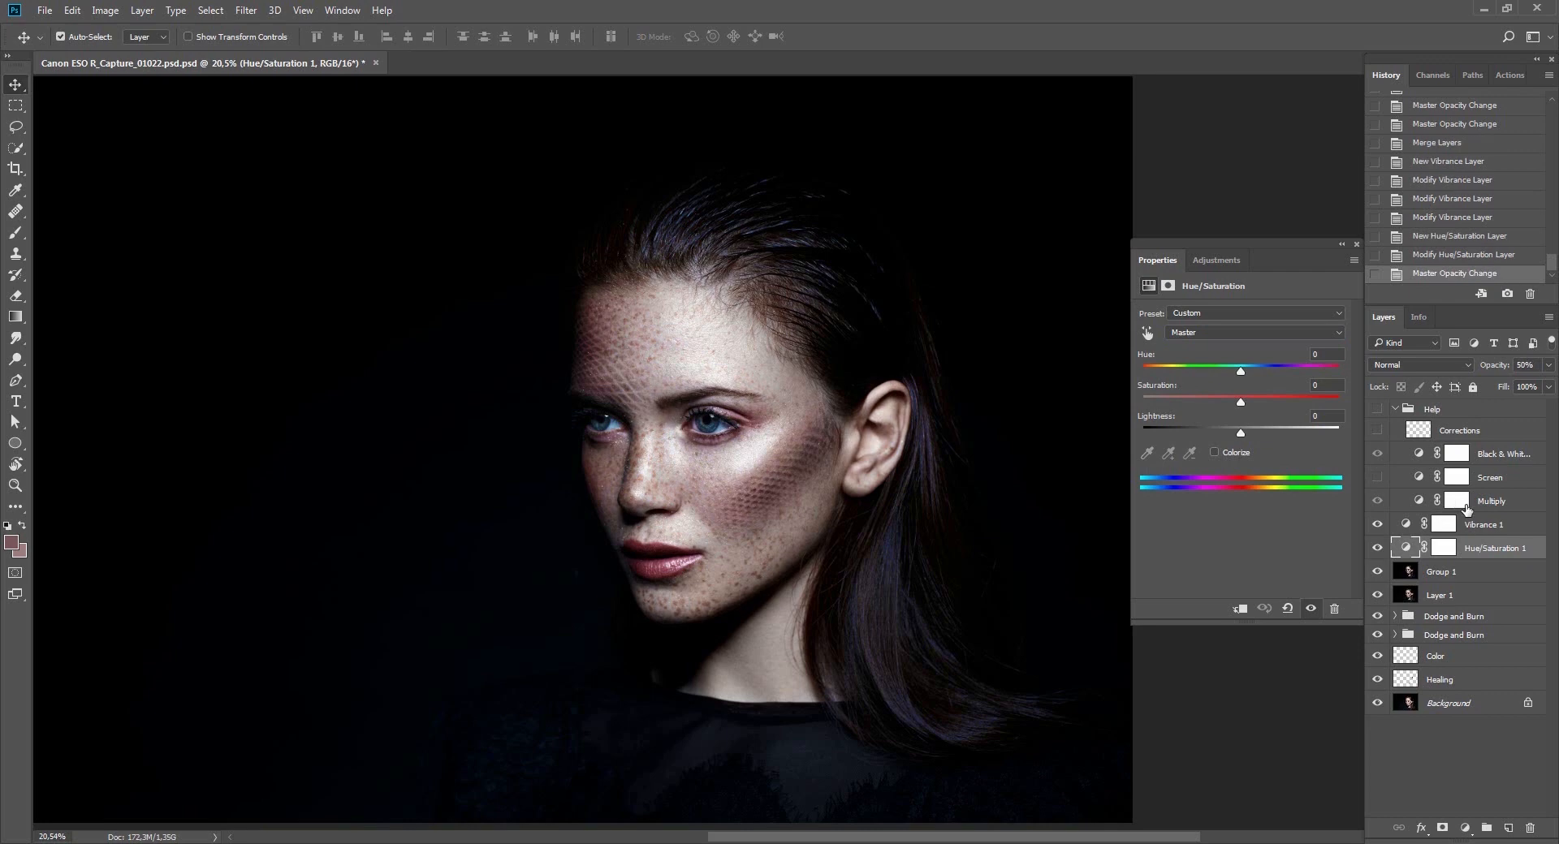
Target the Vibrance 1 layer mask and unlink it from its adjustment.
click(1444, 525)
key(z)
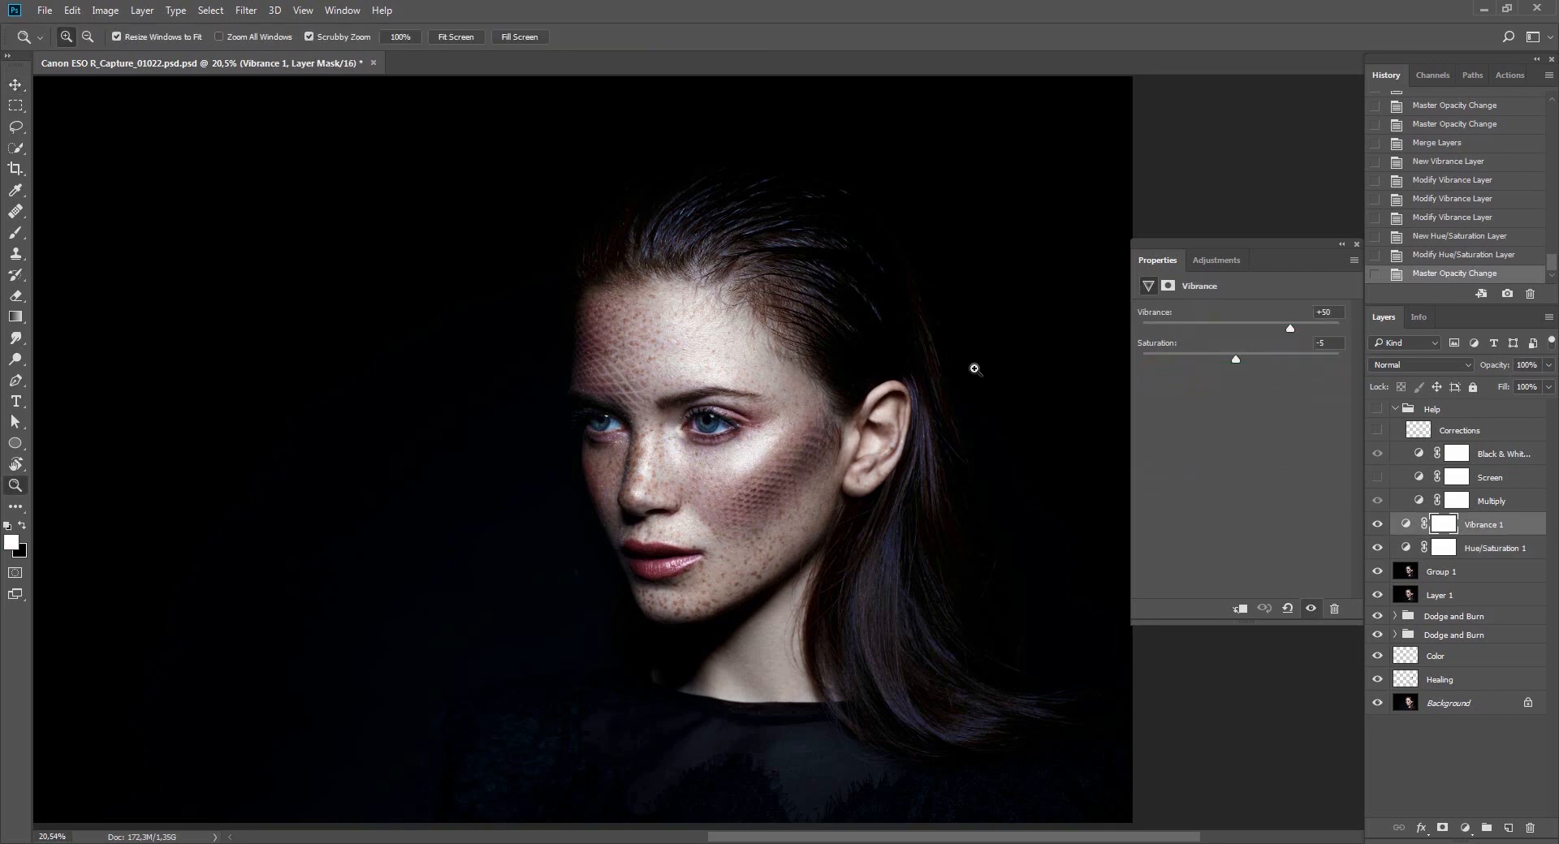
click(1356, 243)
drag(687, 510, 942, 528)
key(v)
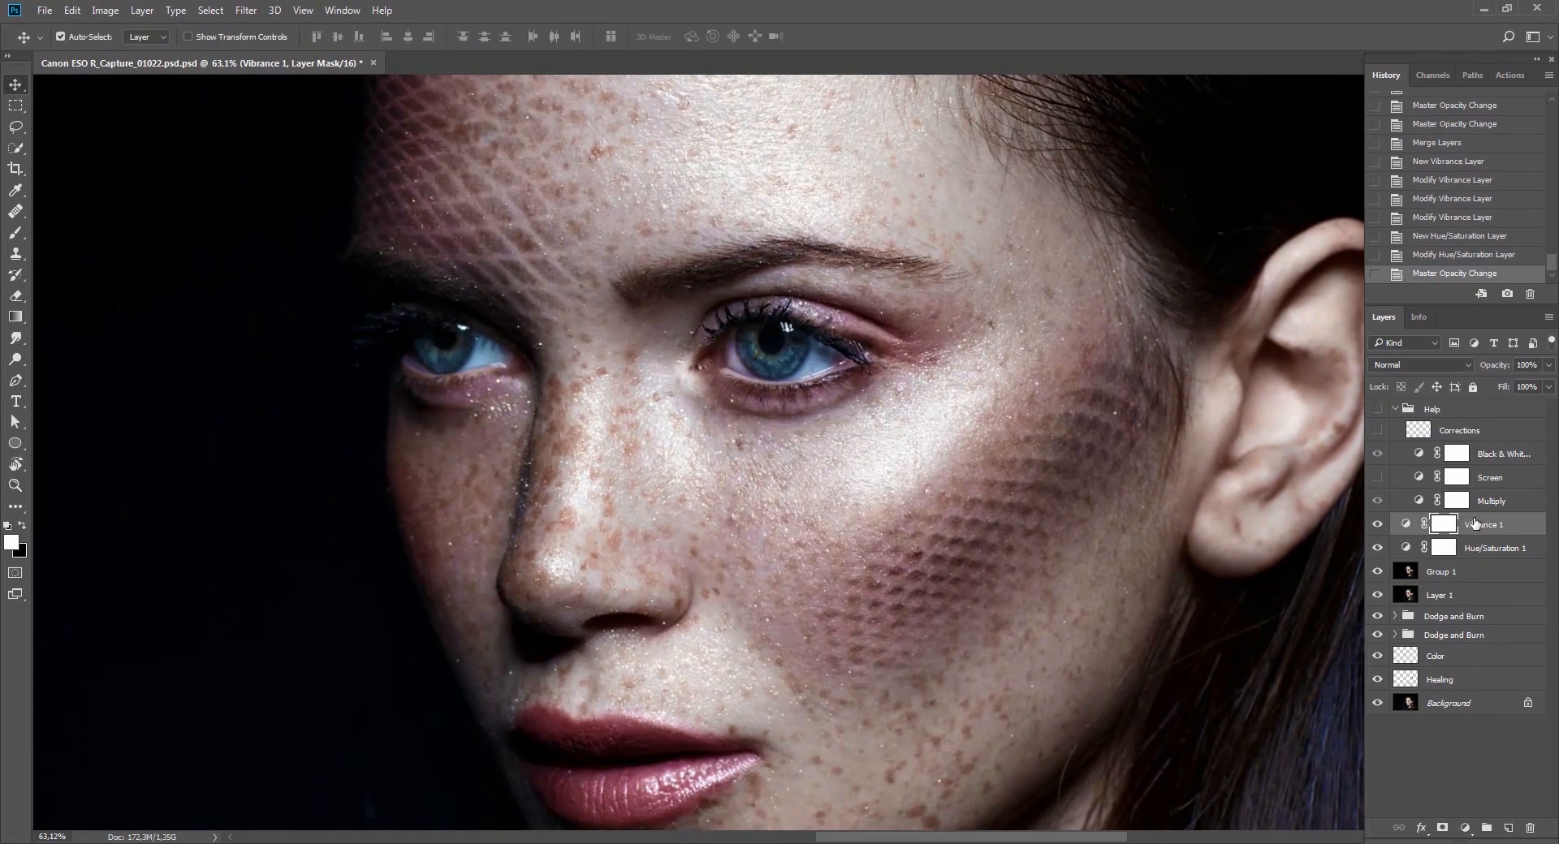
click(1426, 525)
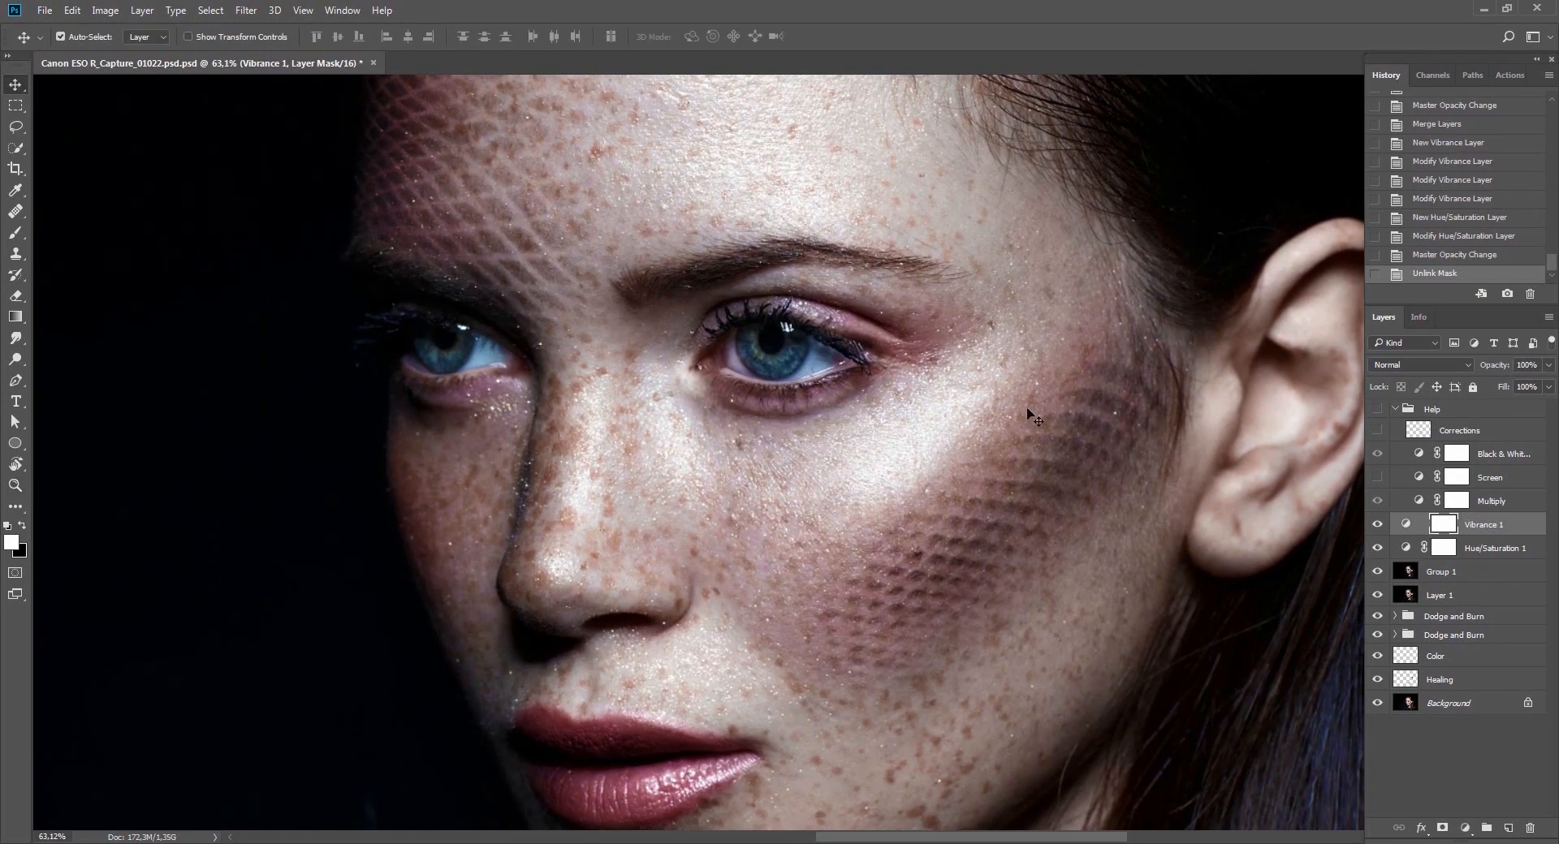
Paint black on the Vibrance 1 mask over both eyes with the brush at 50% opacity and 50% flow.
key(b)
key(shift+5)
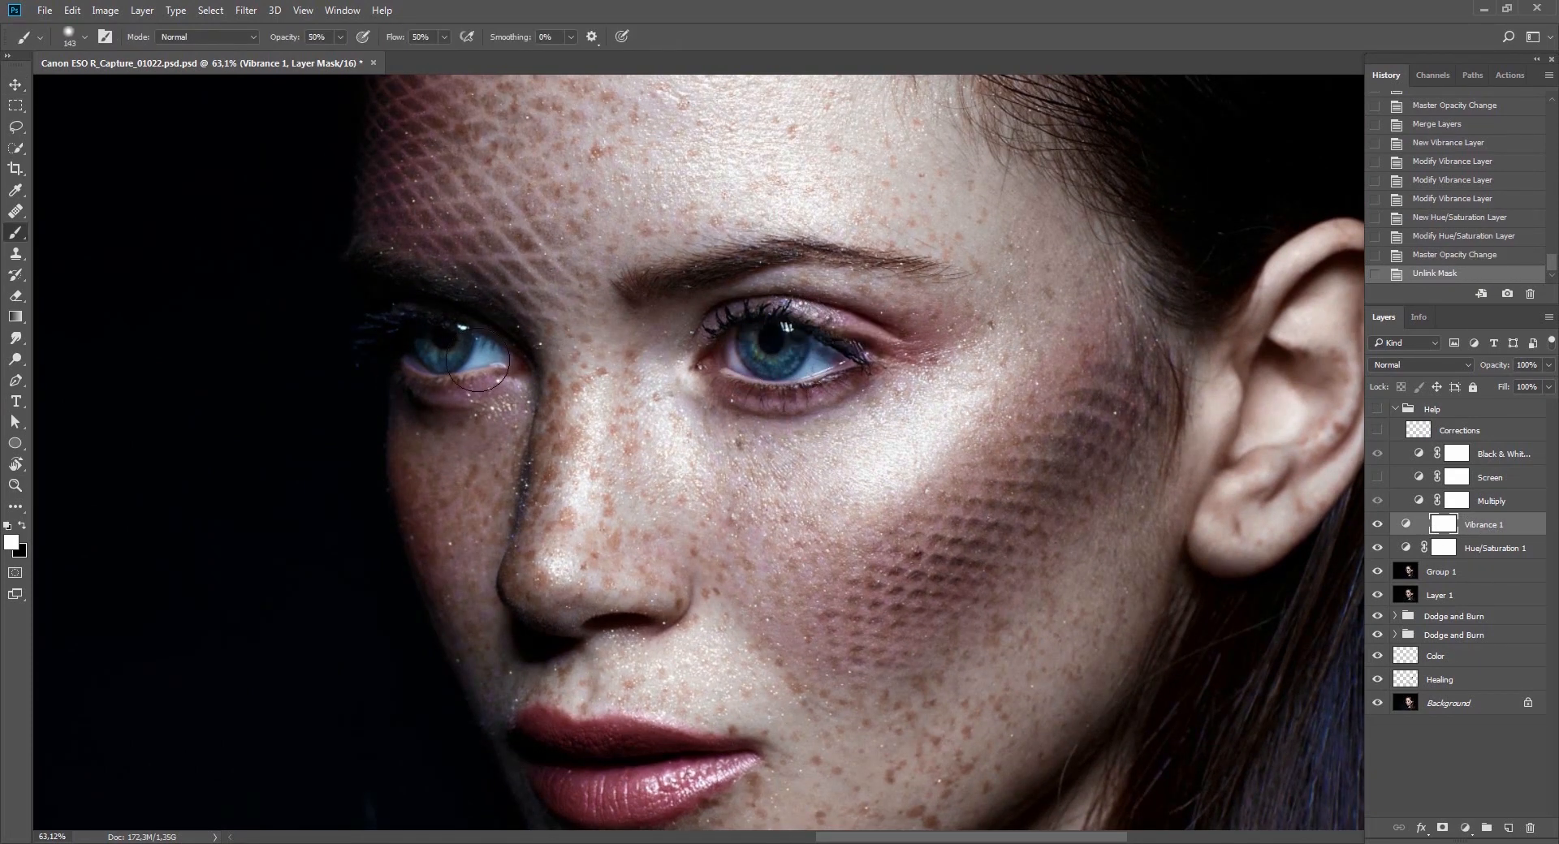
key(x)
mouse_move(421, 338)
mouse_down()
mouse_move(494, 375)
mouse_move(405, 341)
mouse_move(448, 352)
mouse_up()
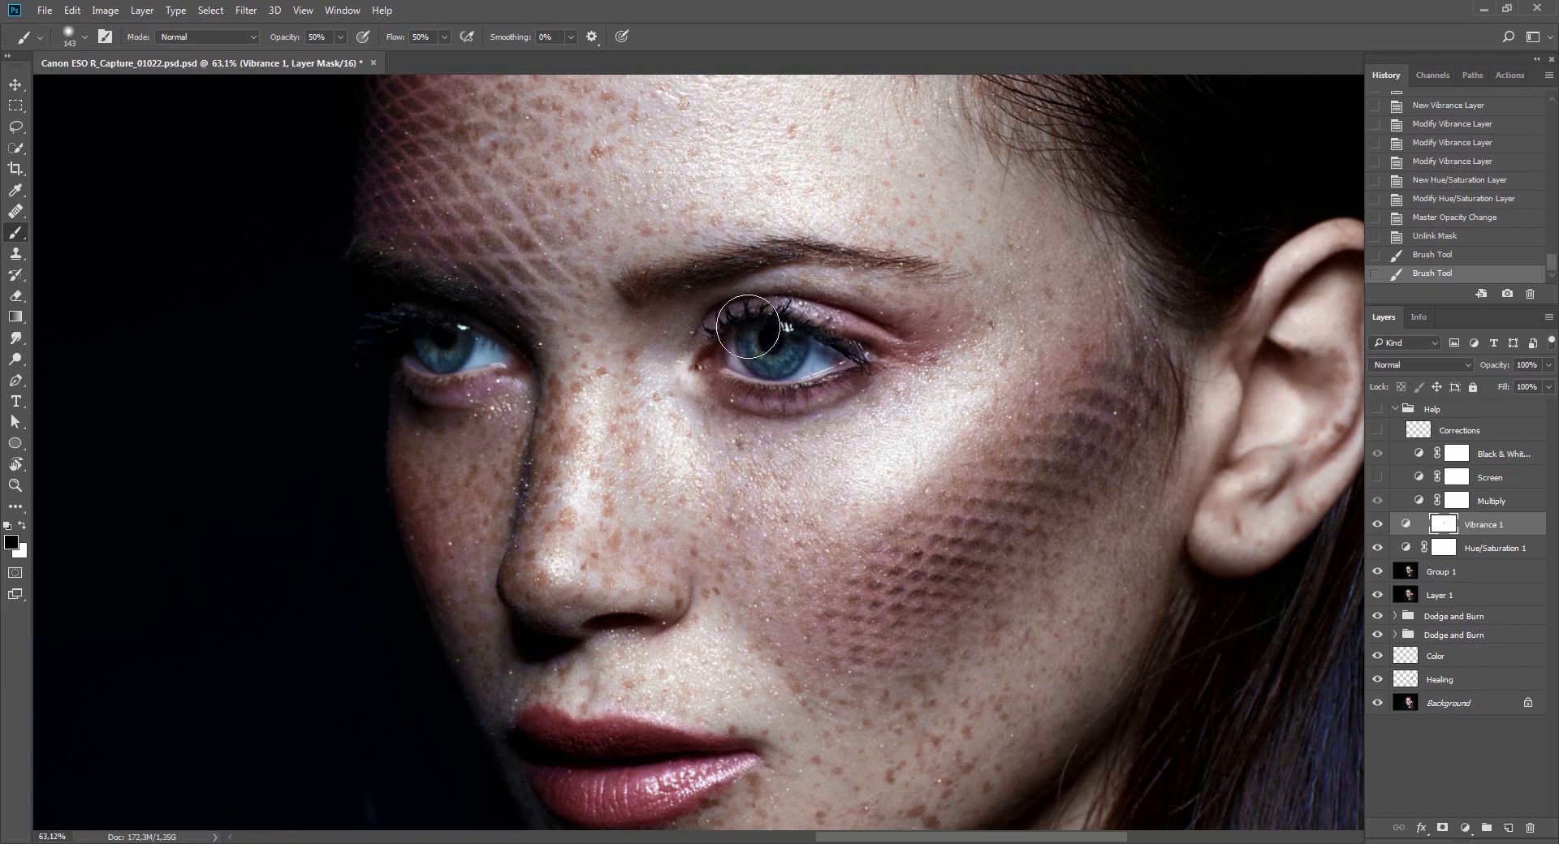
mouse_move(878, 348)
mouse_down()
mouse_move(816, 348)
mouse_move(813, 370)
mouse_move(747, 321)
mouse_move(944, 326)
mouse_move(763, 363)
mouse_move(798, 376)
mouse_move(915, 343)
mouse_up()
Paint black on the Vibrance 1 mask over the under-eye area and nose at 100% brush opacity, and fade the last stroke to 50%.
key(0)
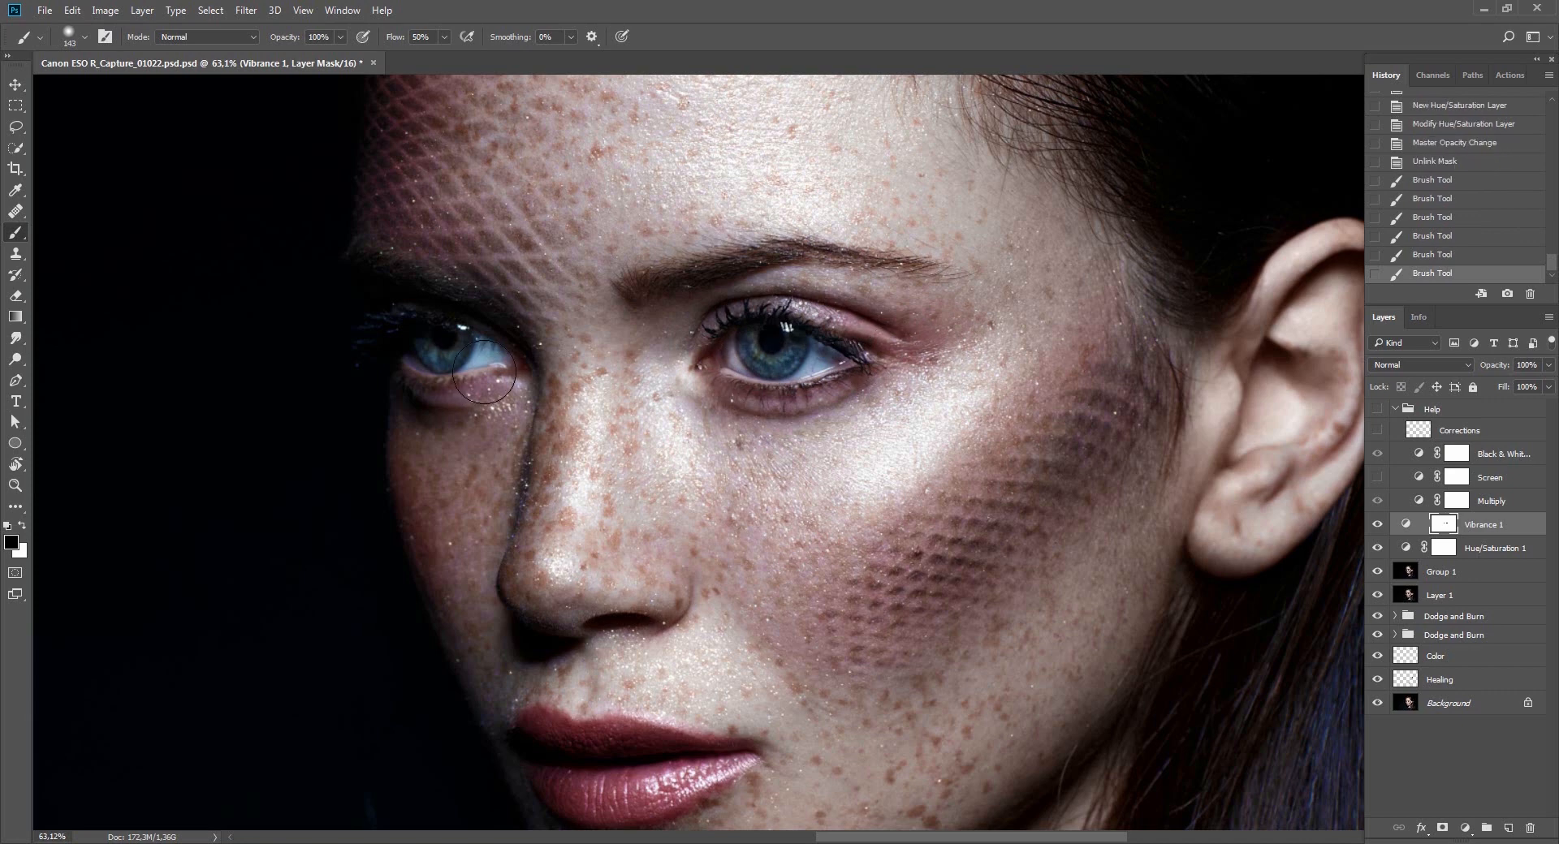
drag(485, 382, 485, 371)
drag(645, 612, 592, 489)
mouse_move(489, 615)
mouse_down()
mouse_move(649, 630)
mouse_move(563, 672)
mouse_up()
key(z)
key(ctrl+shift+f)
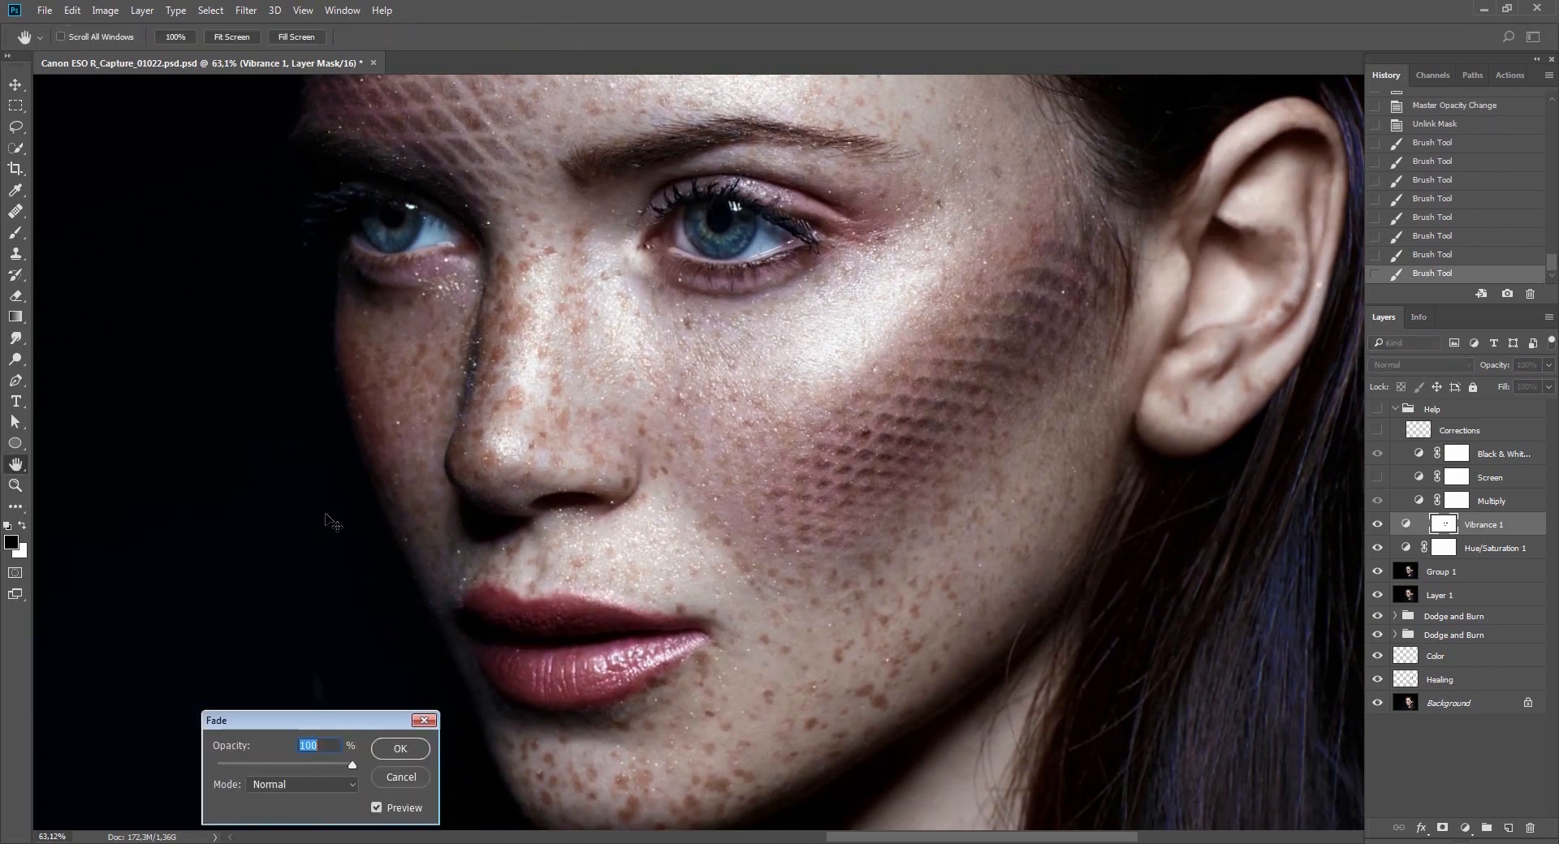
text(50)
key(Return)
key(b)
Paint black on the Vibrance 1 mask over the shadowed side of the forehead, fade the stroke to 50%, and readjust the fade.
drag(748, 478, 714, 714)
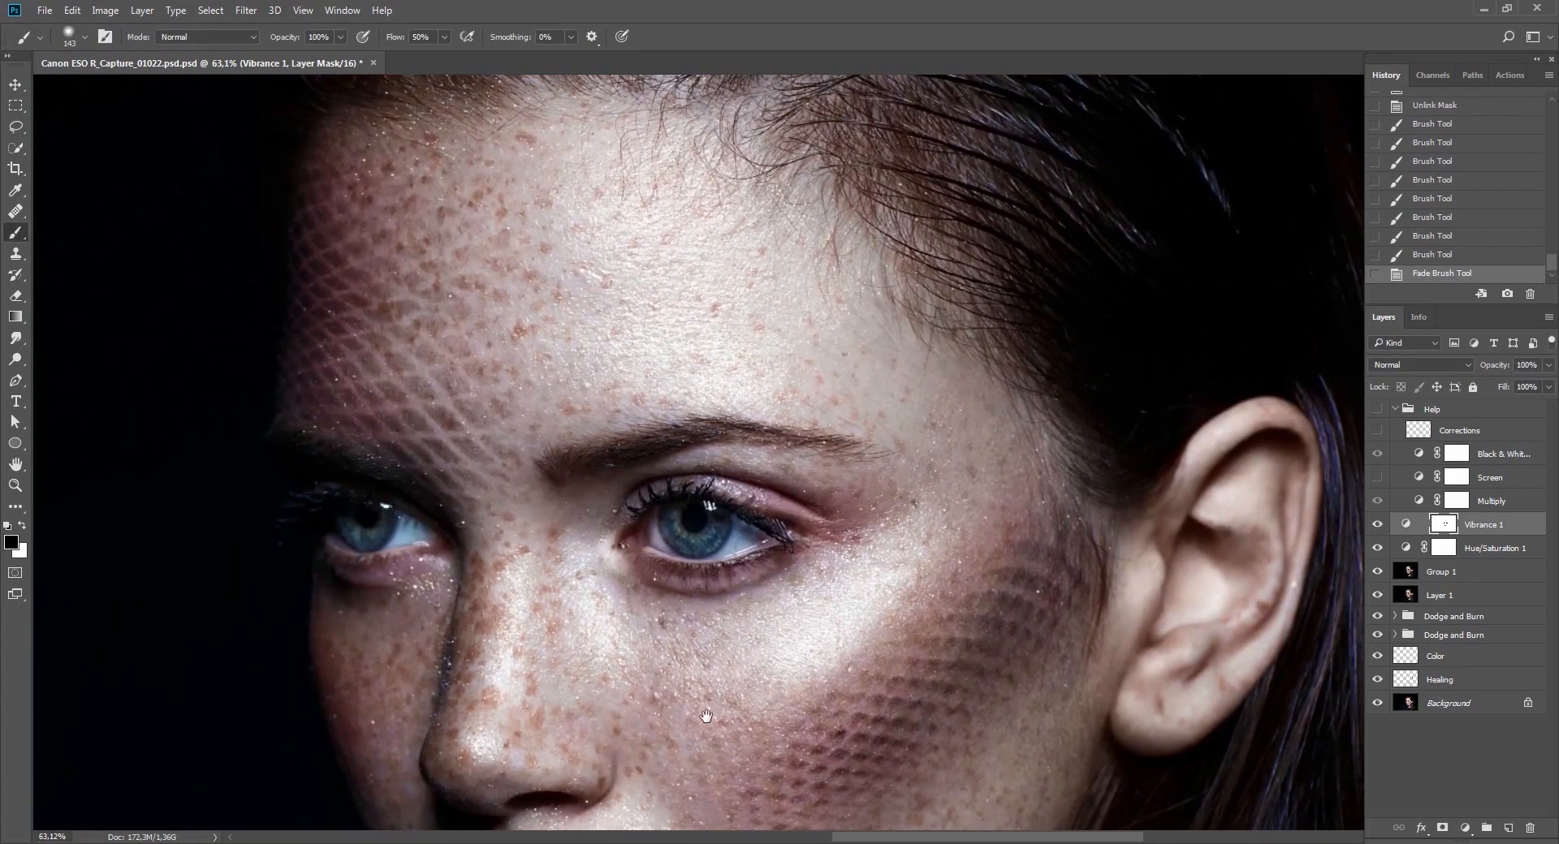
key(z)
key(ctrl+0)
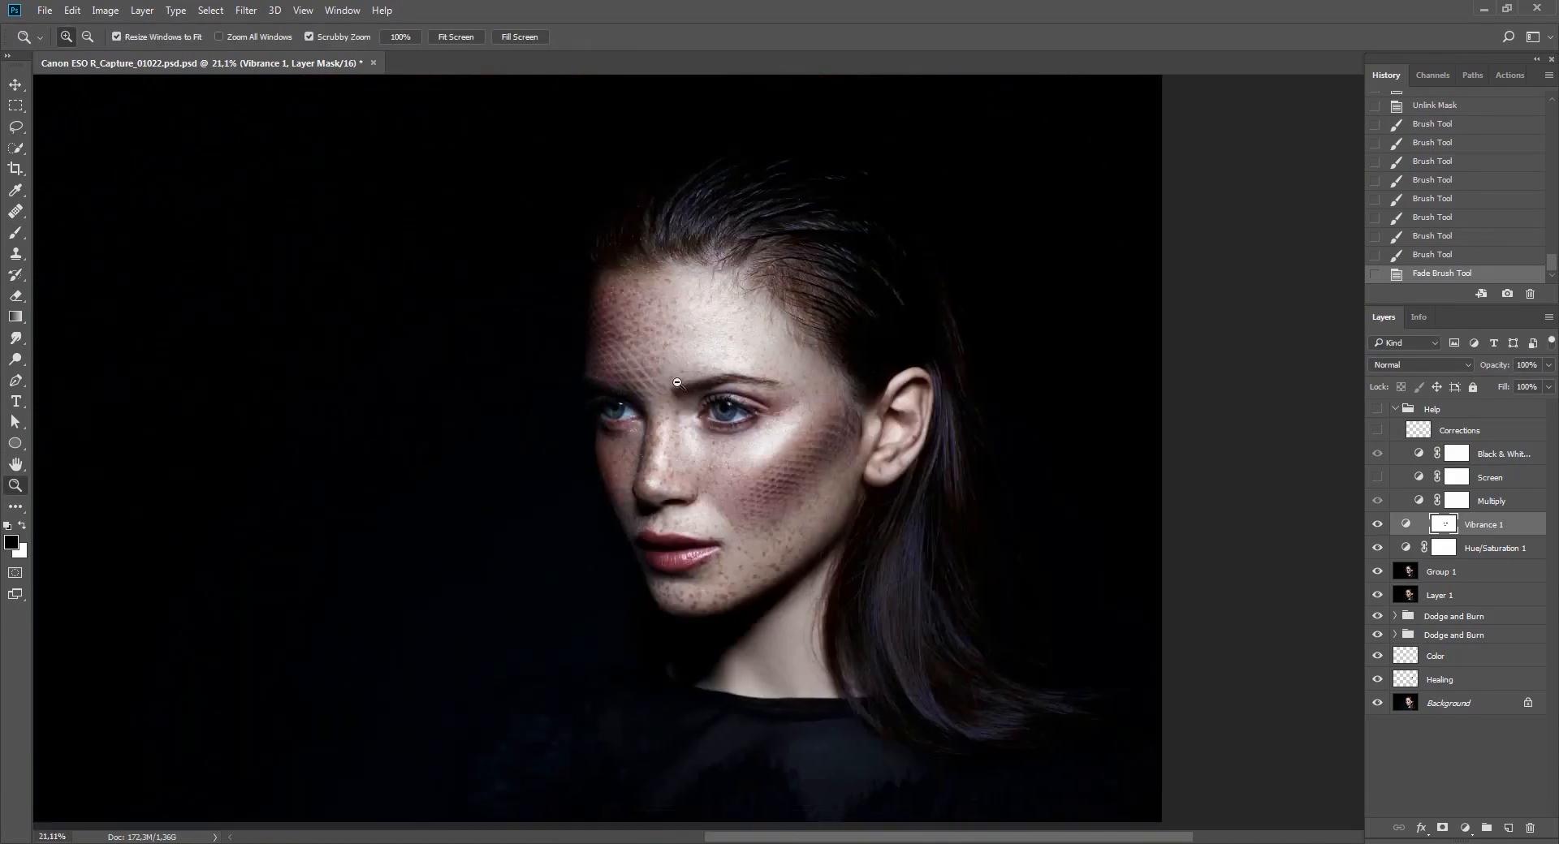
scroll(679, 383, up, 1)
key(b)
click(609, 349)
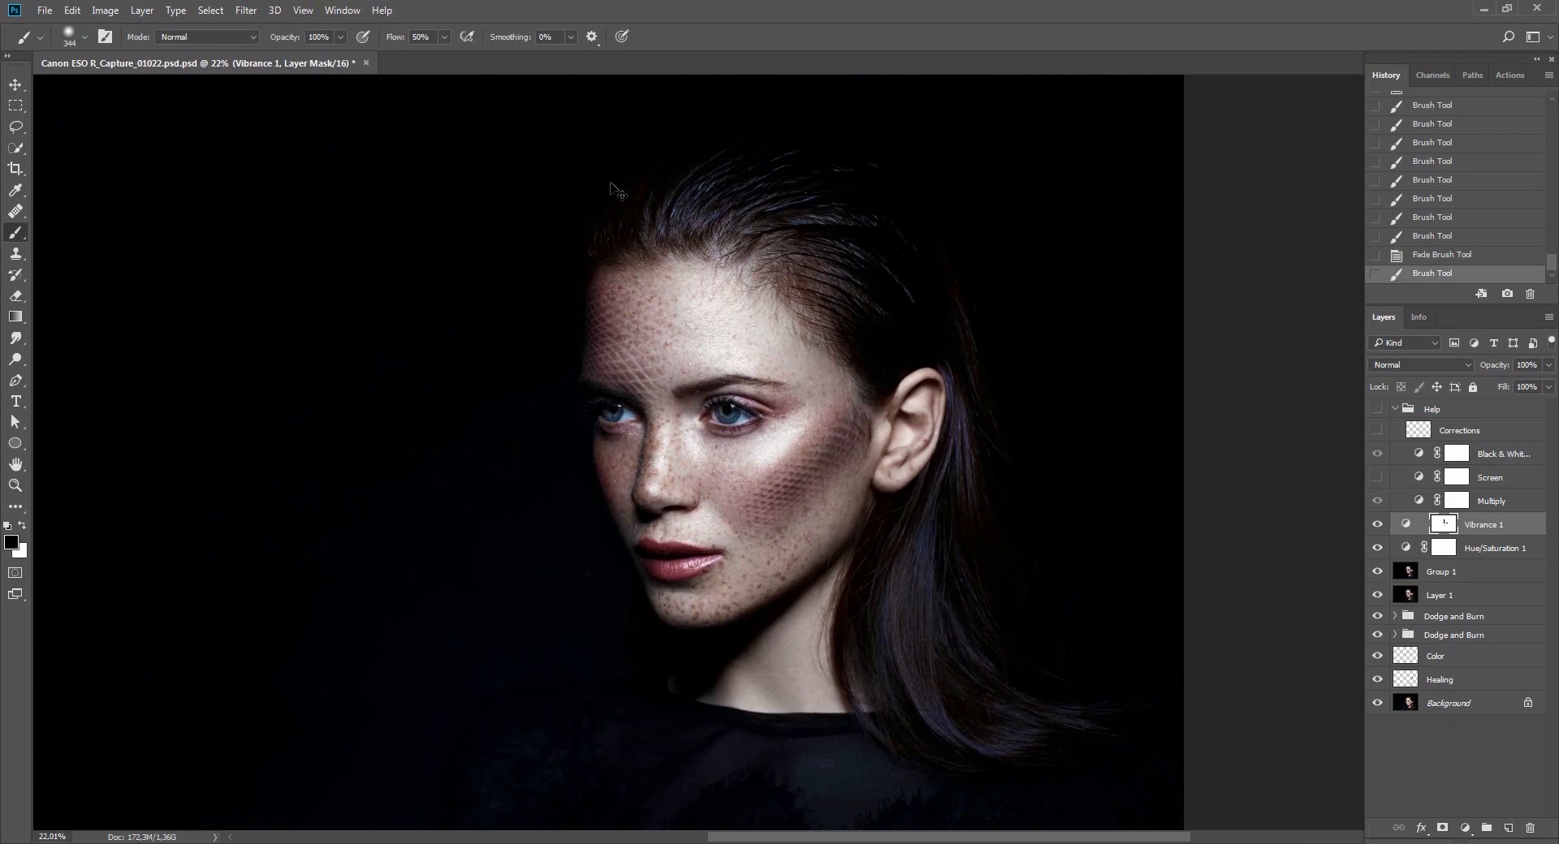
key(ctrl+shift+f)
text(50)
key(Return)
key(ctrl+shift+f)
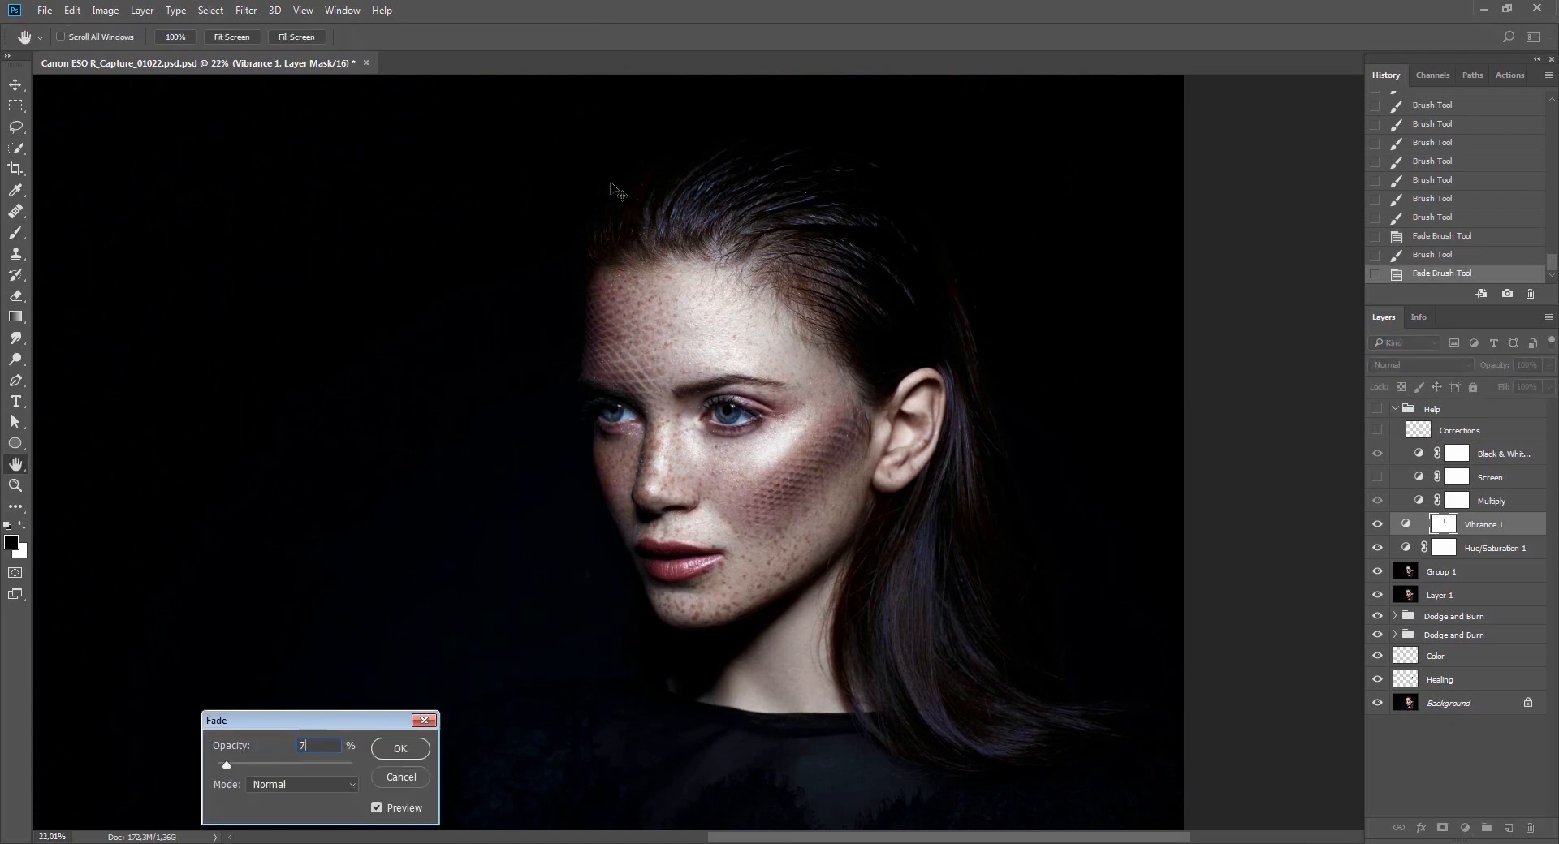
key(Return)
Mask the Vibrance effect along the shadowed edge of the face and the nose with black strokes, and fade the last one.
drag(589, 439, 607, 533)
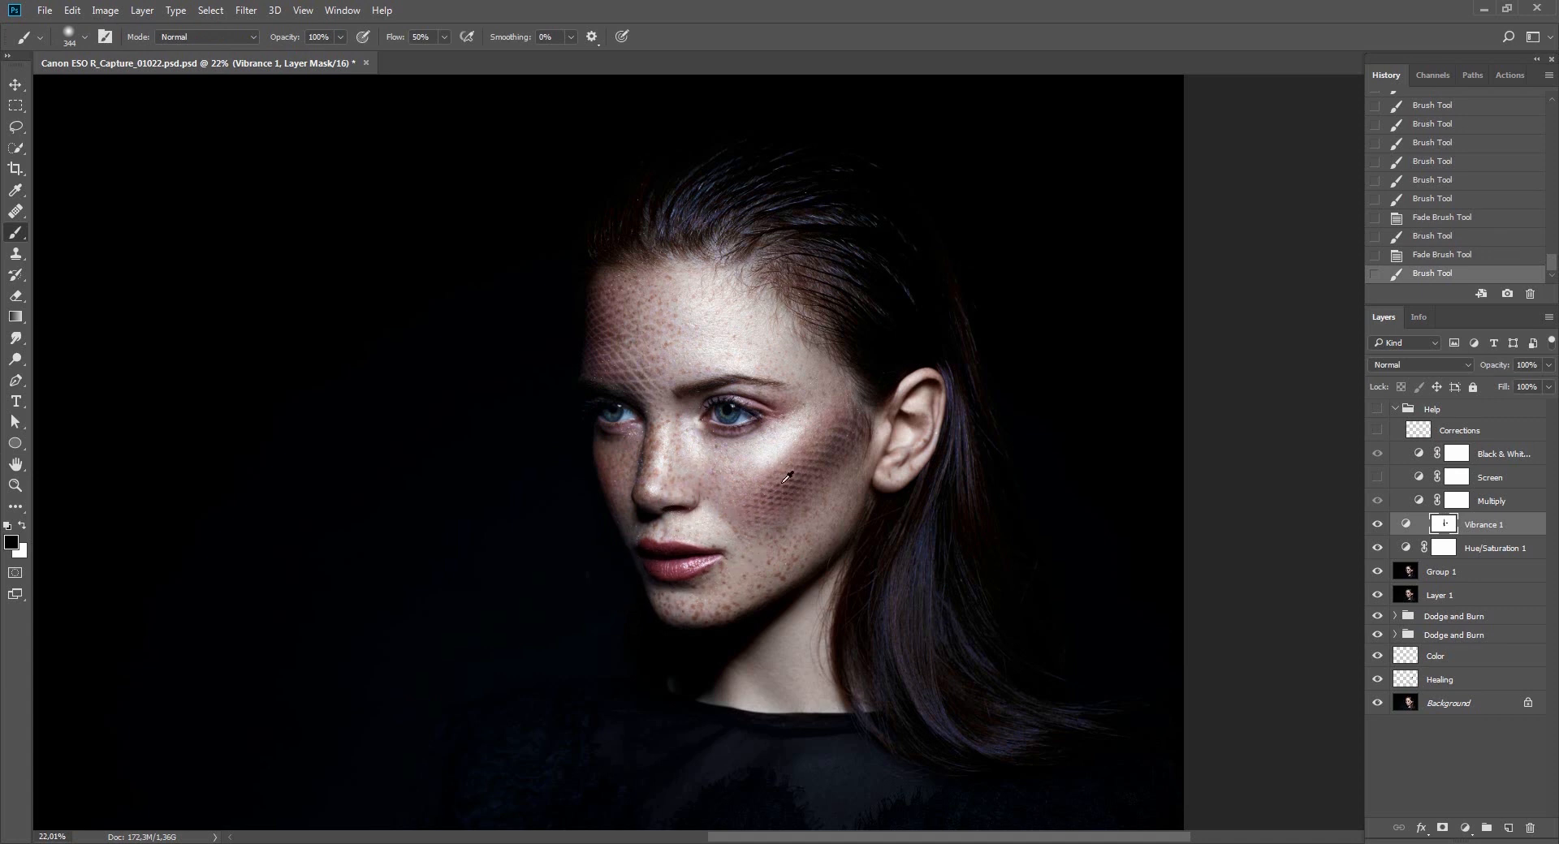
key(bracketleft)
drag(647, 485, 643, 509)
key(ctrl+shift+f)
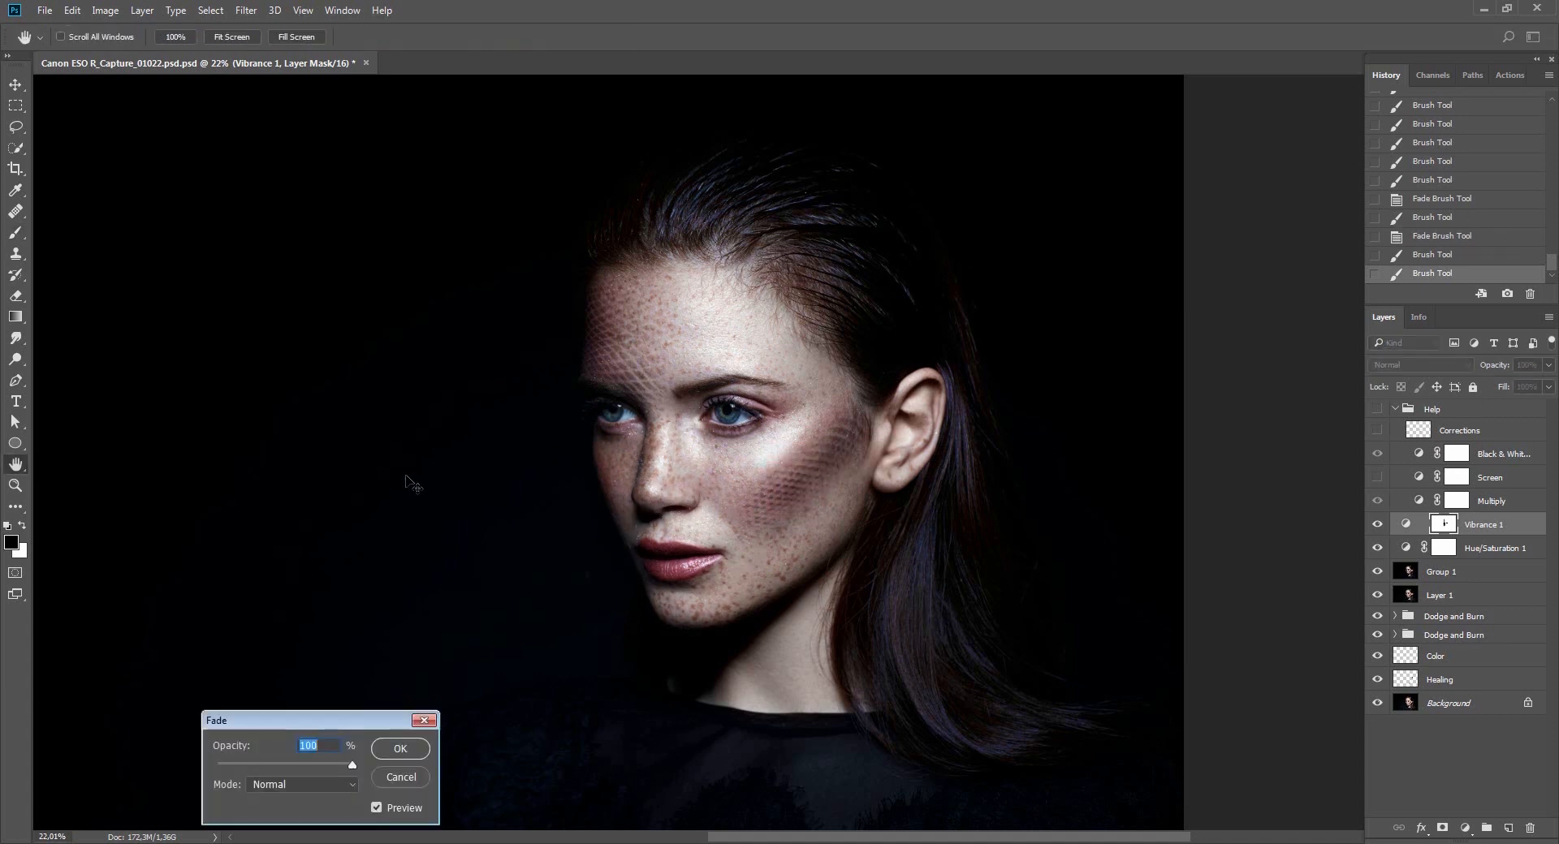
key(Return)
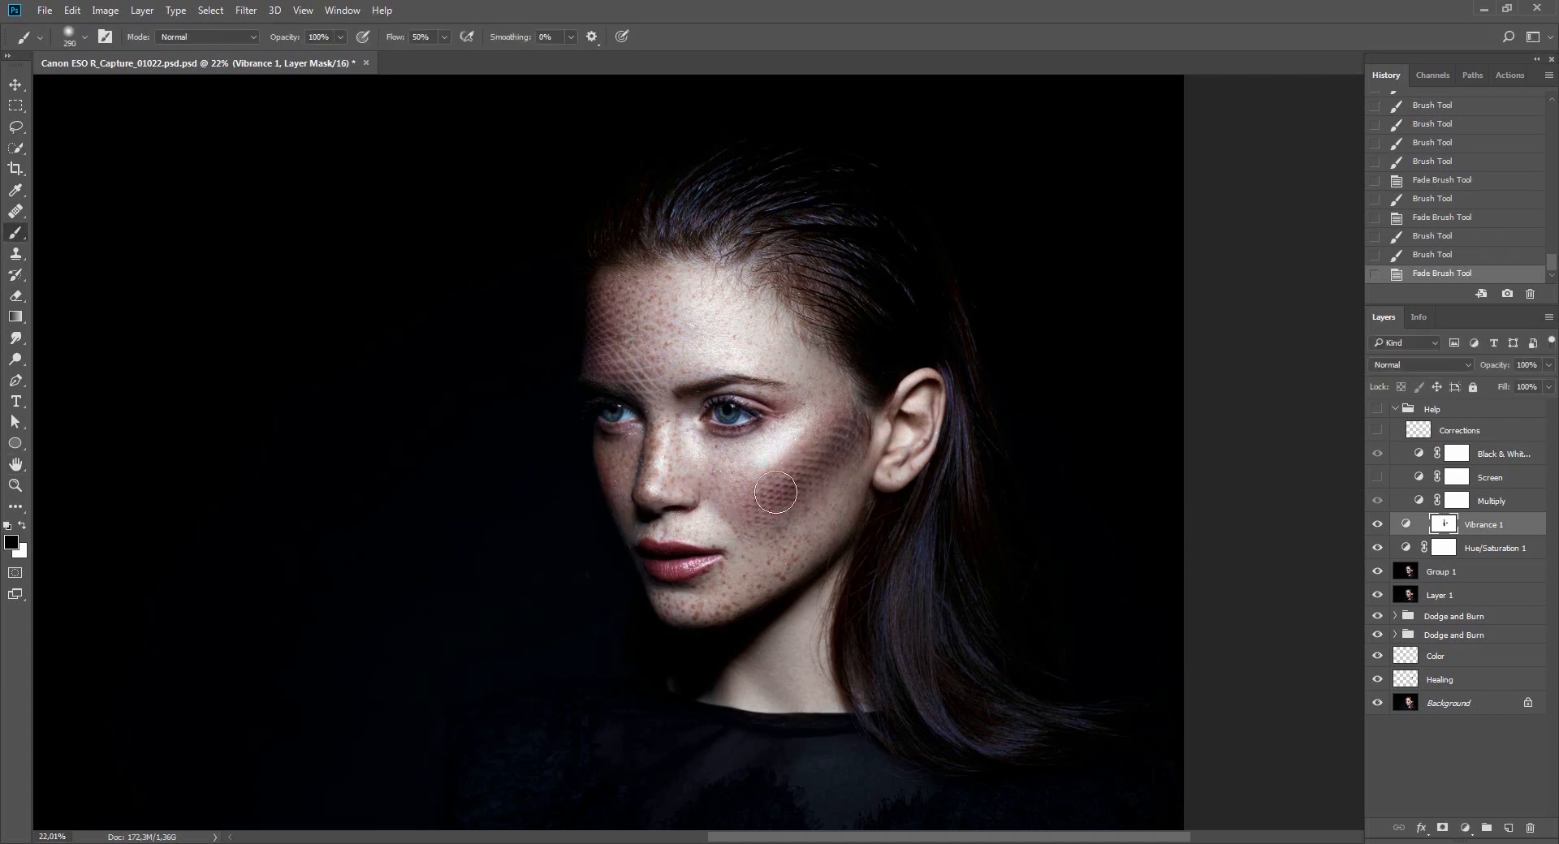
Paint black on the Vibrance 1 mask over the lit cheek with a larger brush and fade the stroke to 30%.
key(bracketright)
drag(707, 481, 740, 512)
key(ctrl+shift+f)
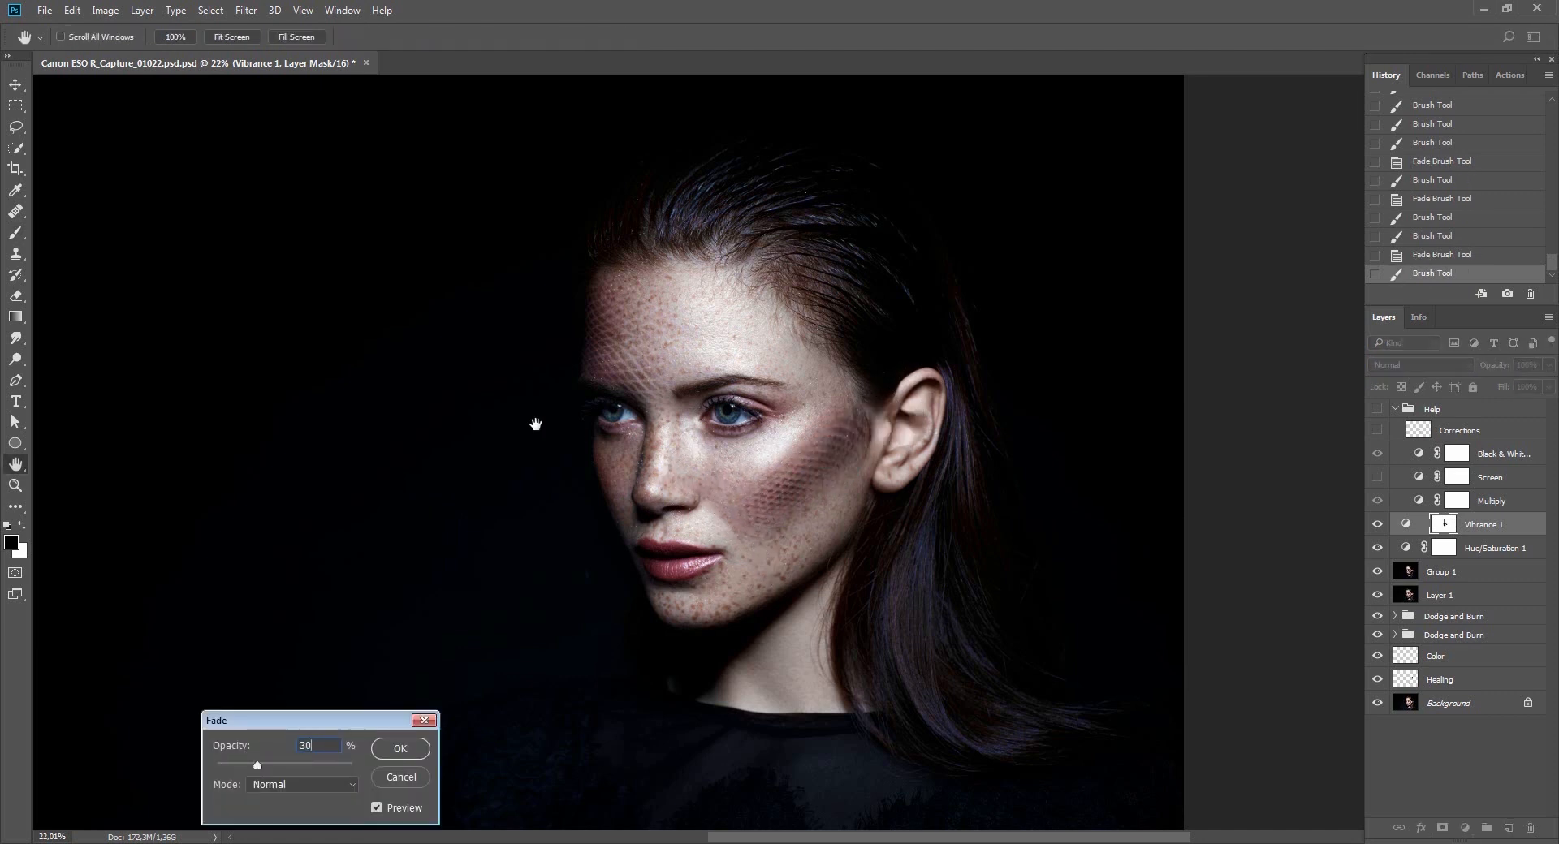
key(Return)
Compare the retouched portrait with the original Background layer.
key(v)
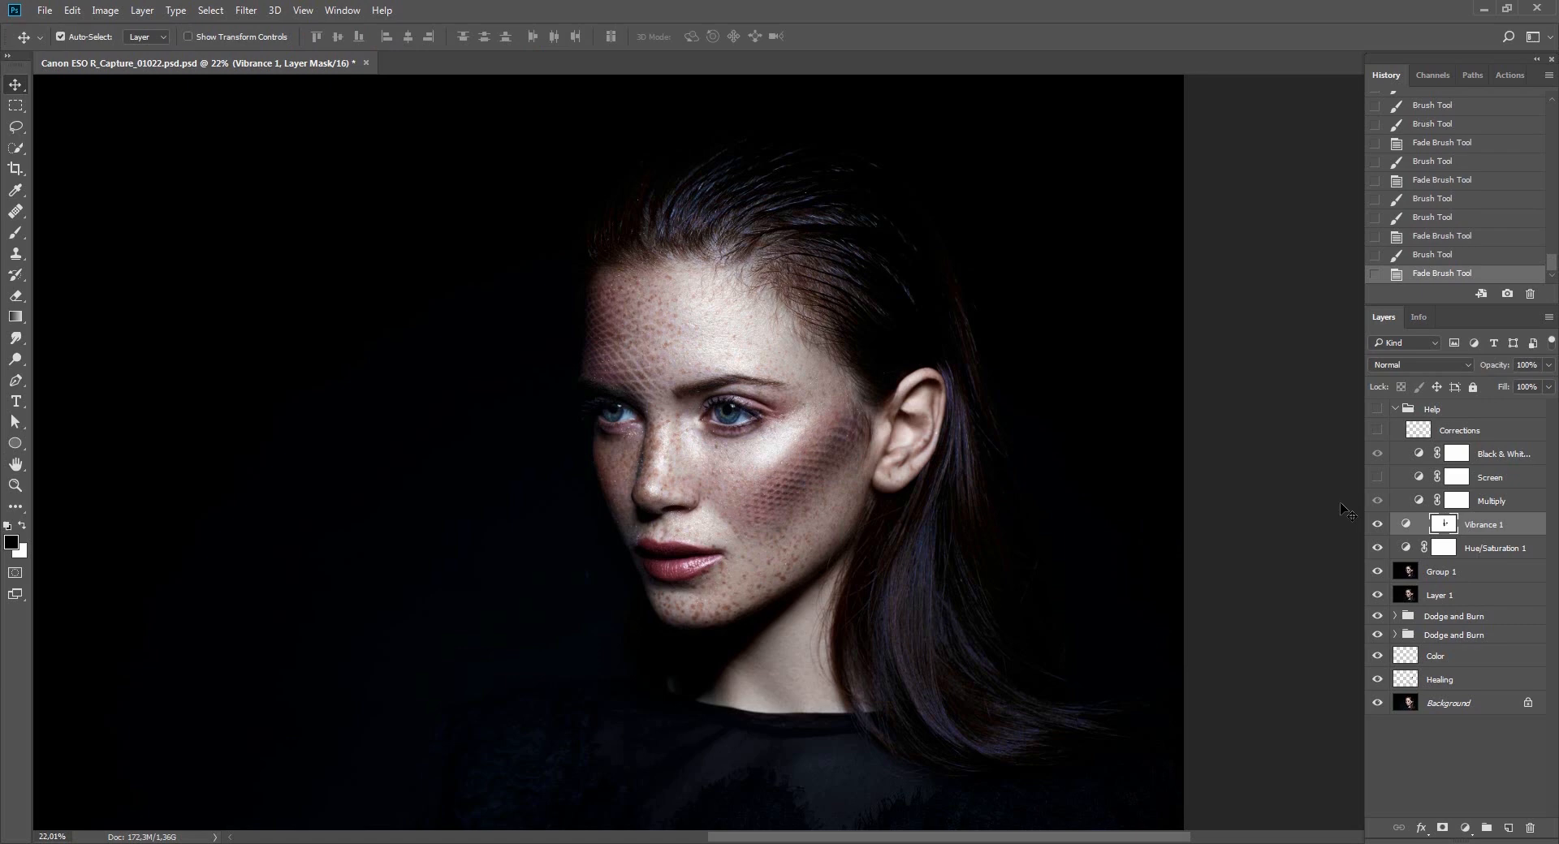
alt+click(1378, 704)
alt+click(1378, 712)
alt+click(1374, 713)
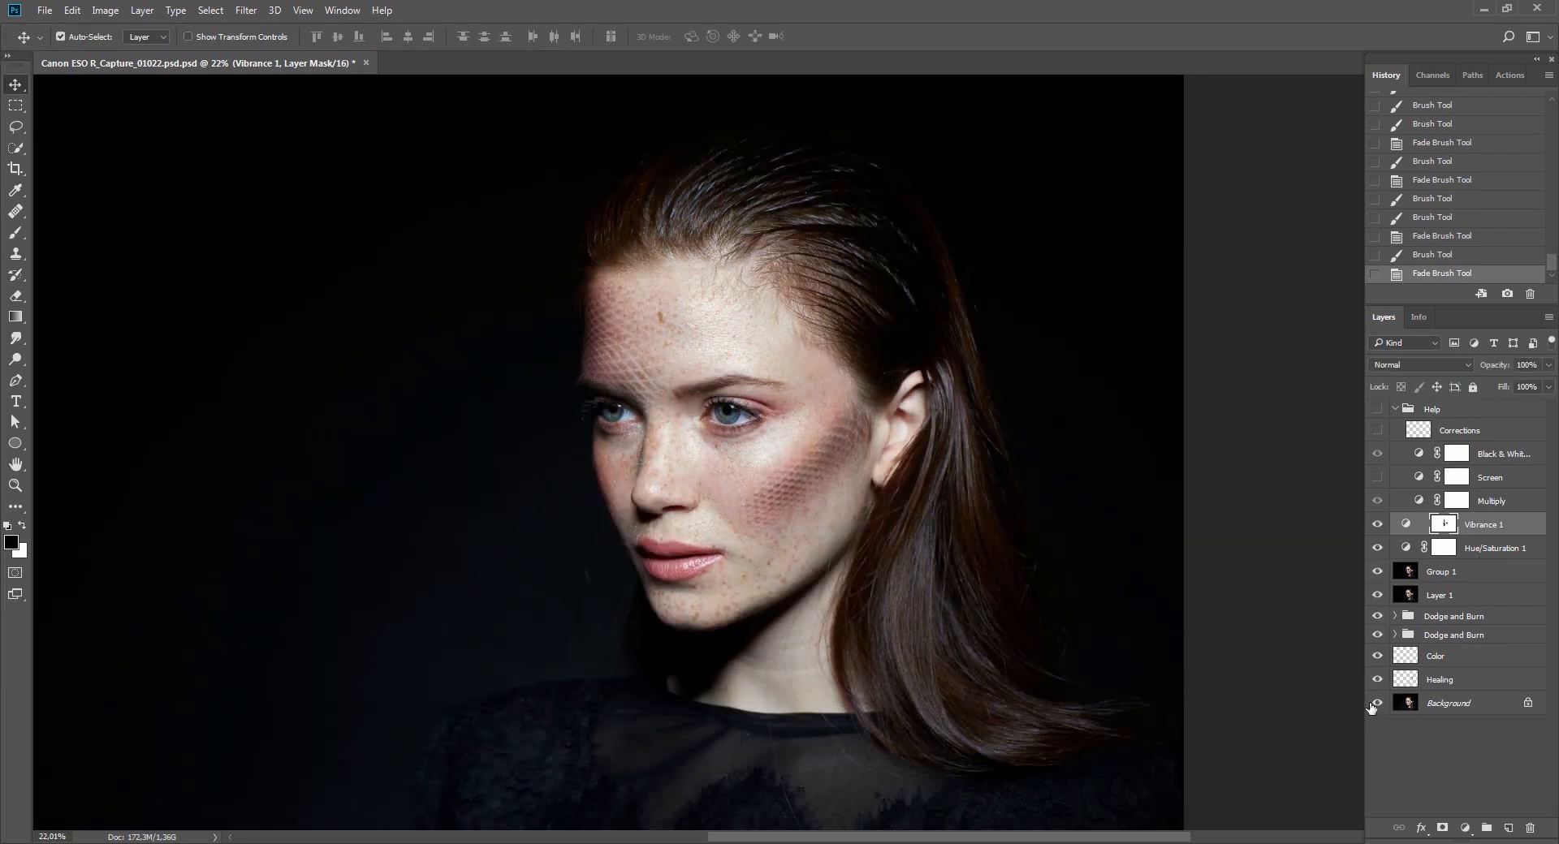
alt+click(1371, 709)
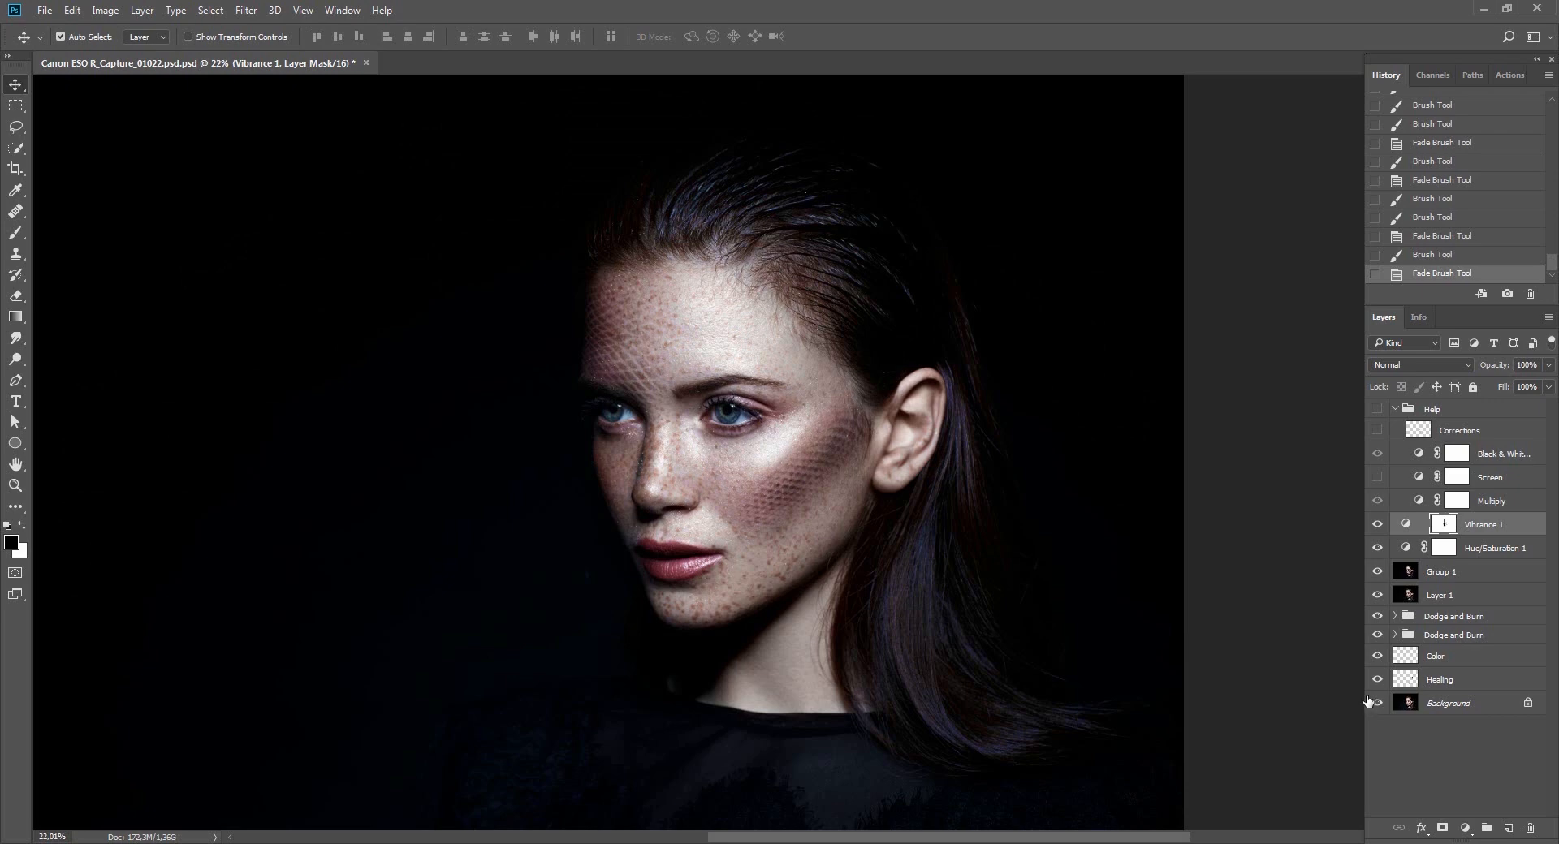
Create a new Dodge and Burn group with Burn and Dodge layers and place it directly above Group 1.
key(z)
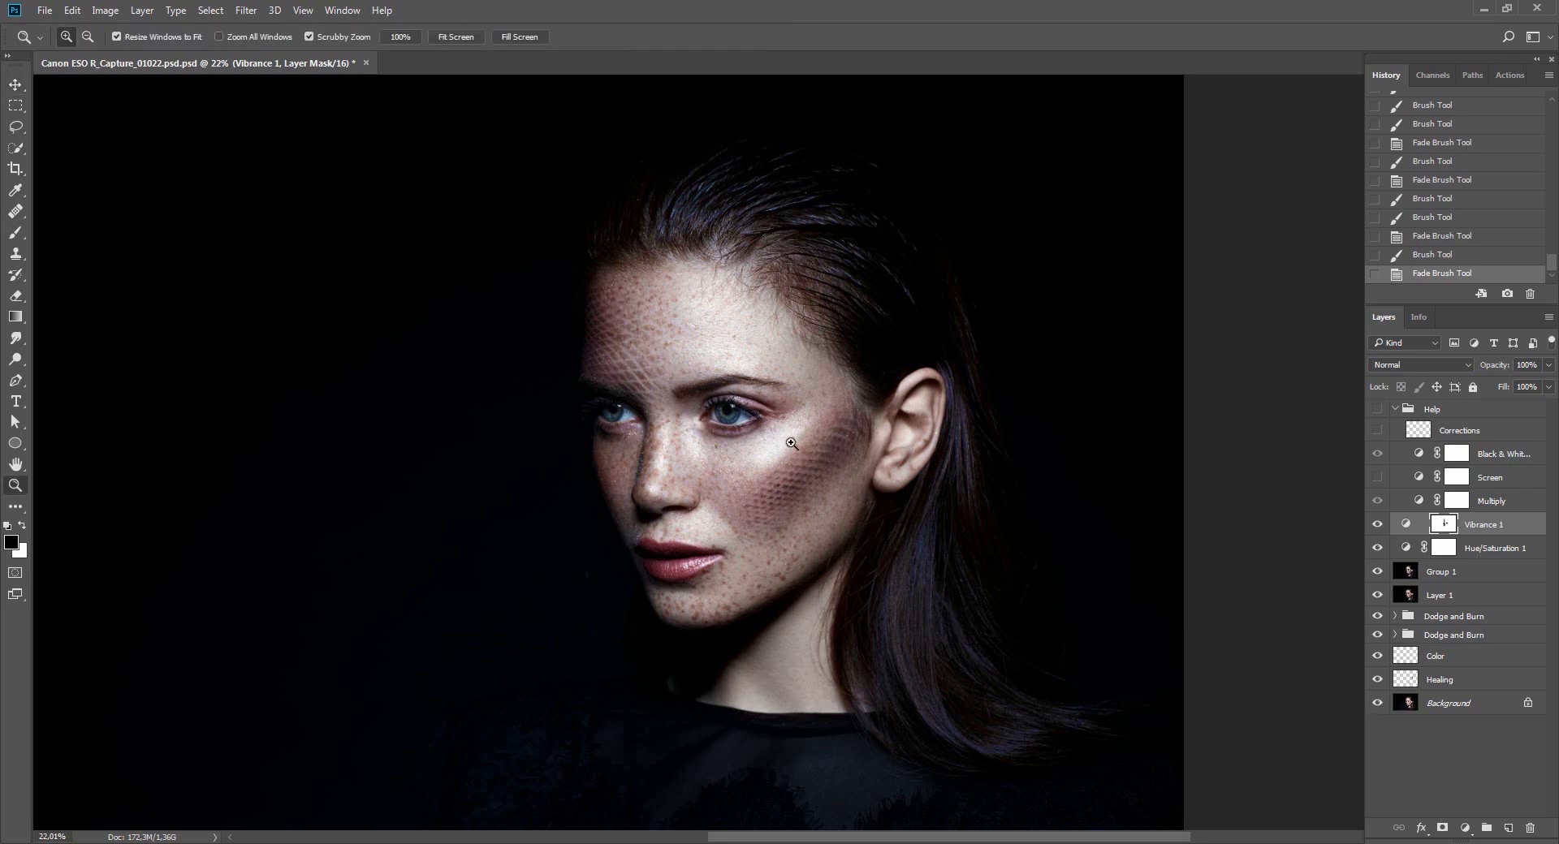
drag(800, 443, 925, 512)
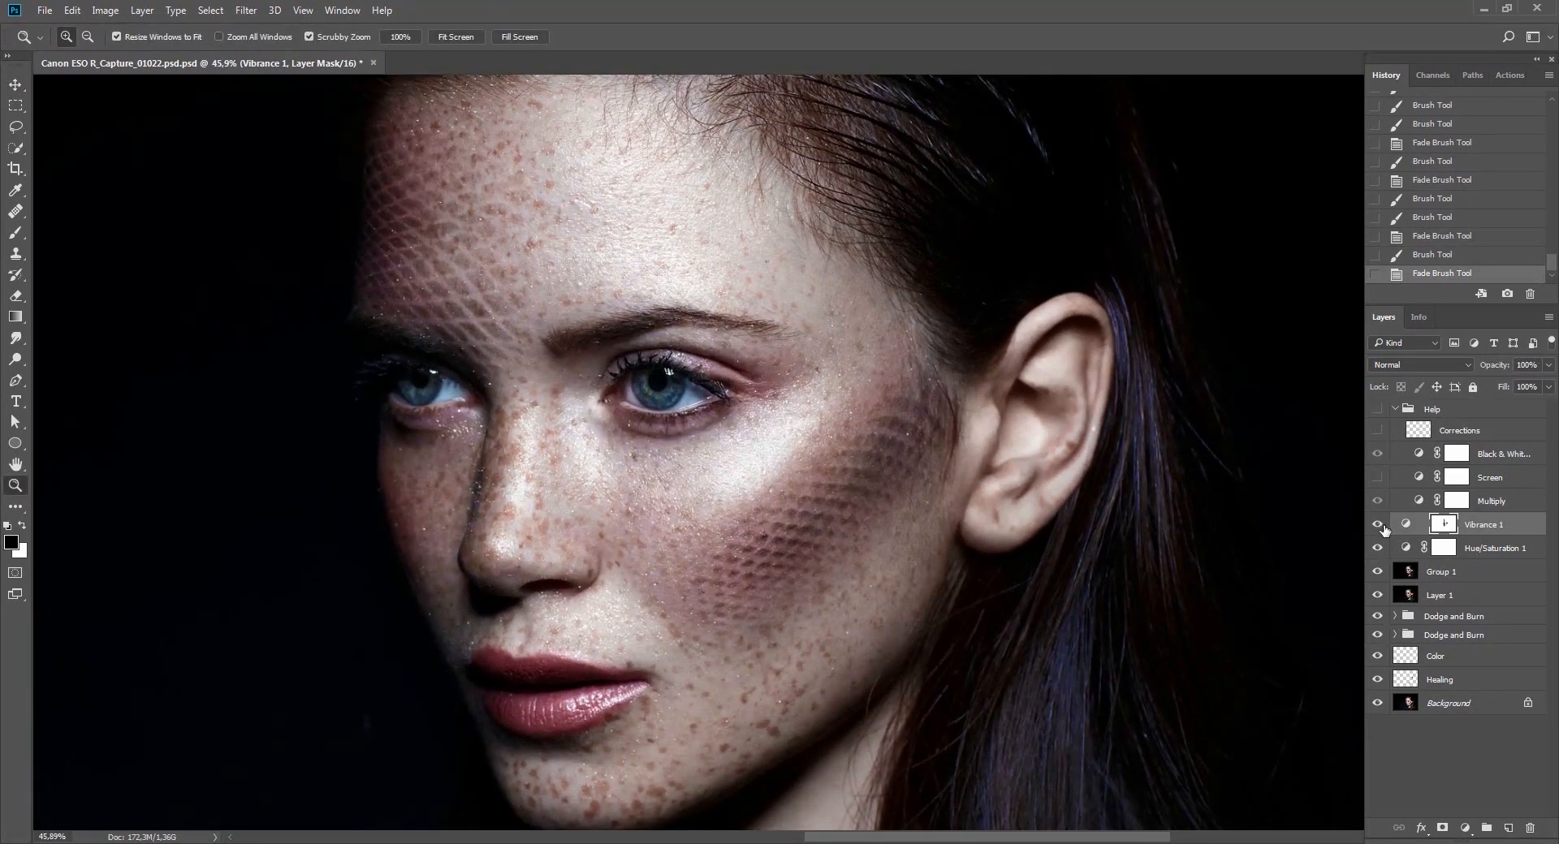
click(1444, 585)
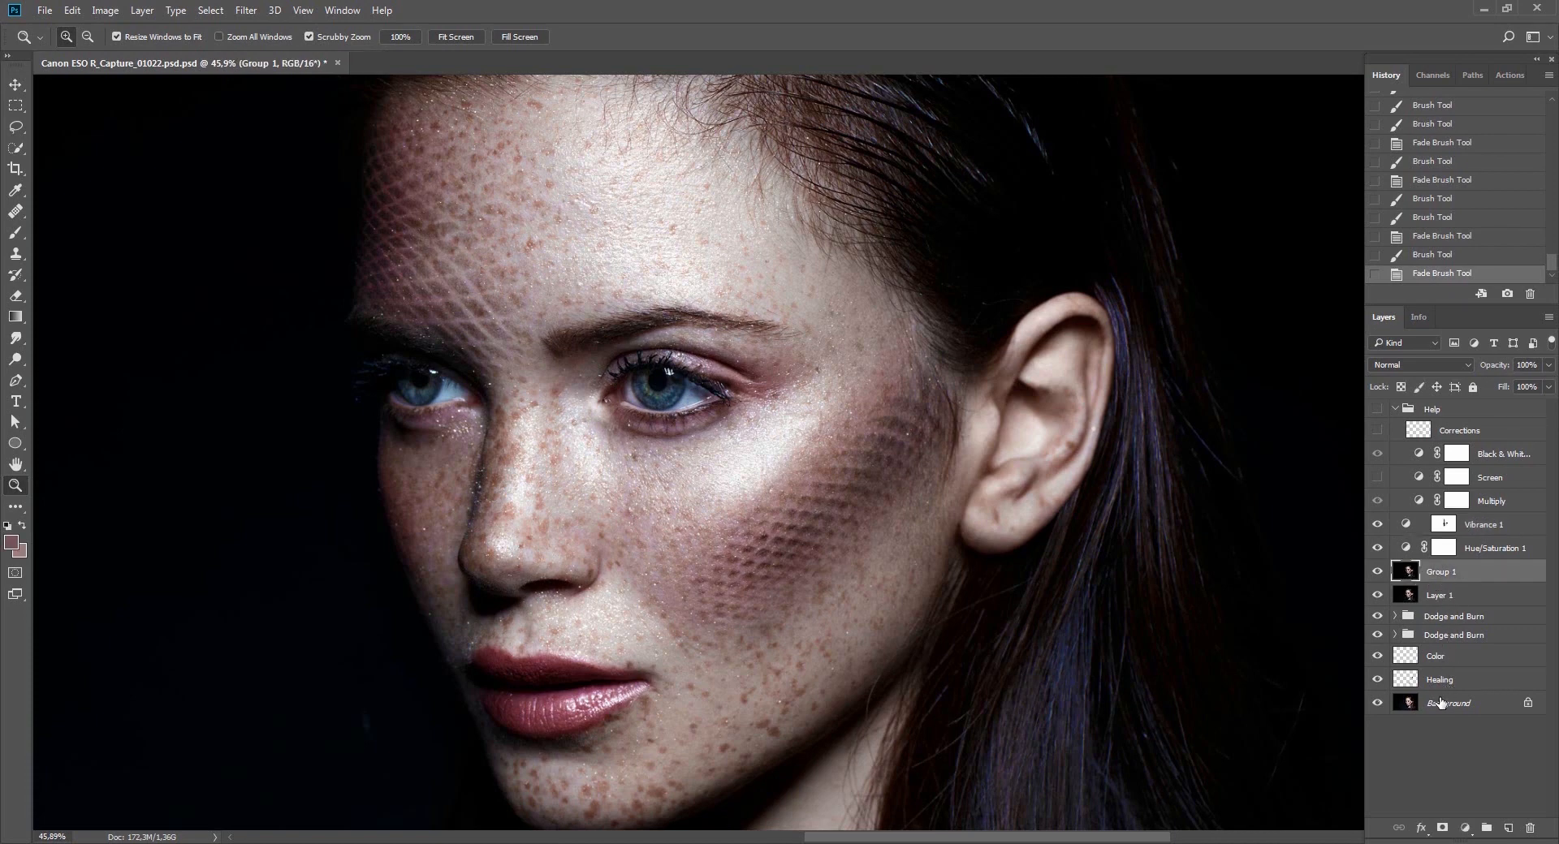
click(1441, 703)
key(F2)
drag(1443, 703, 1443, 567)
click(1395, 569)
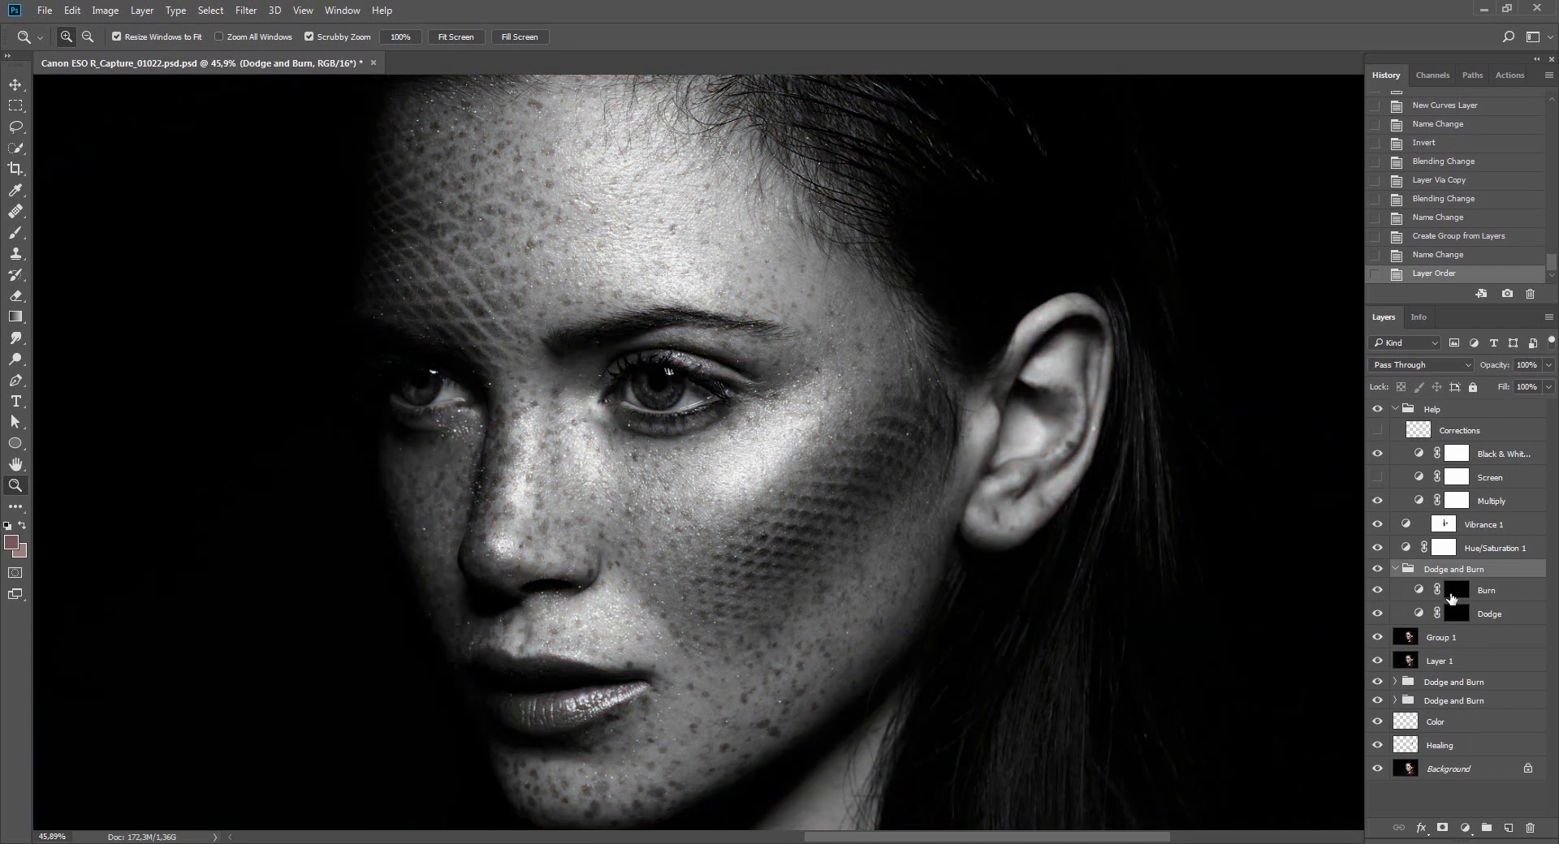
Target the new Burn mask and set the brush to 65 px, 30% hardness, 30% opacity and 2% flow.
click(1451, 594)
key(r)
drag(1166, 529, 1156, 380)
key(b)
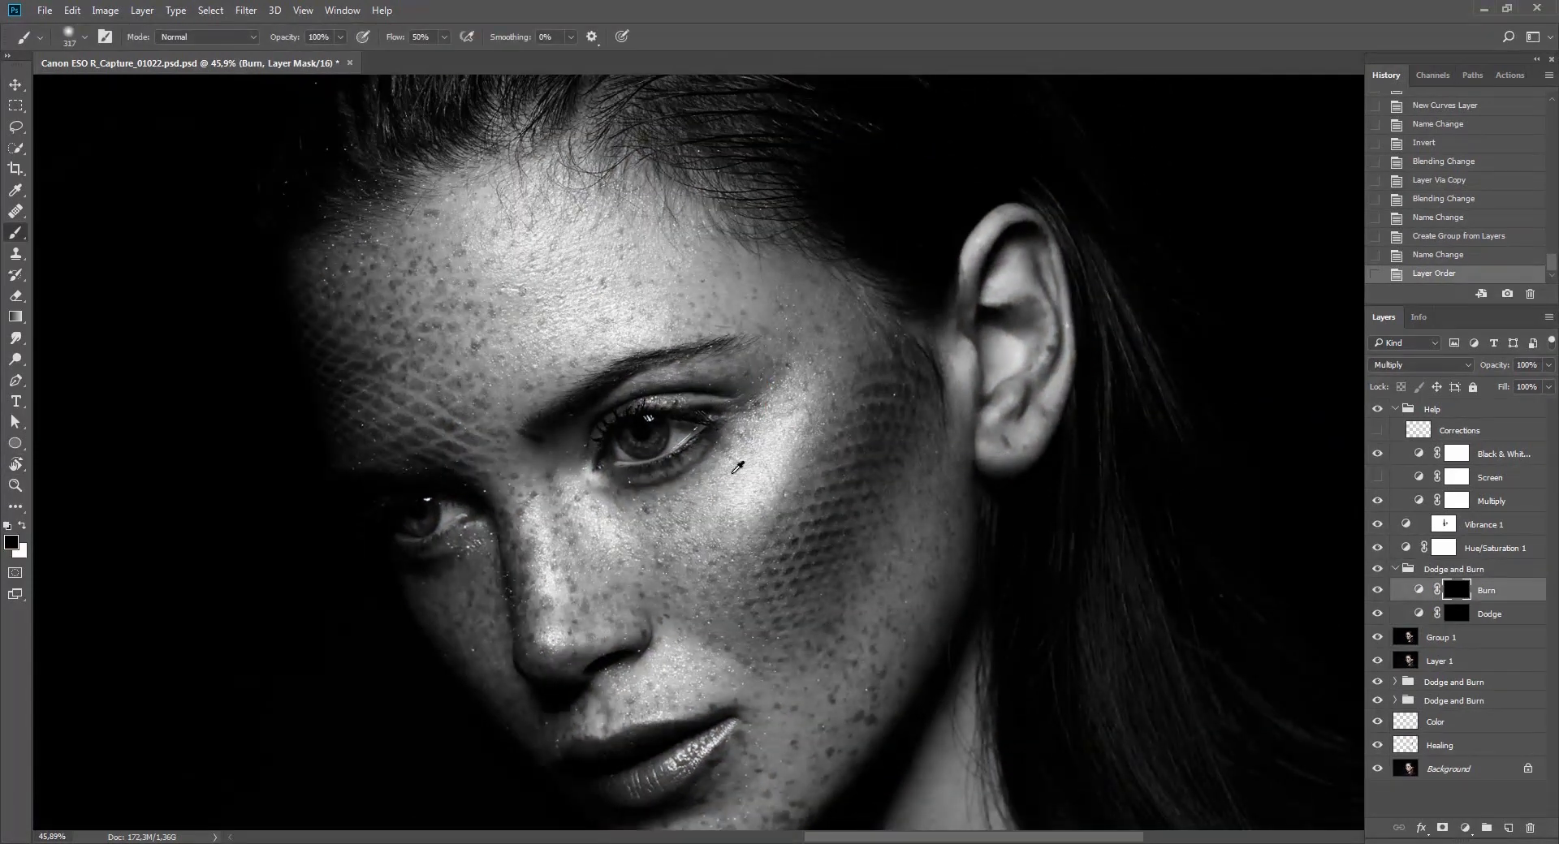
drag(721, 428, 674, 455)
right_click(812, 345)
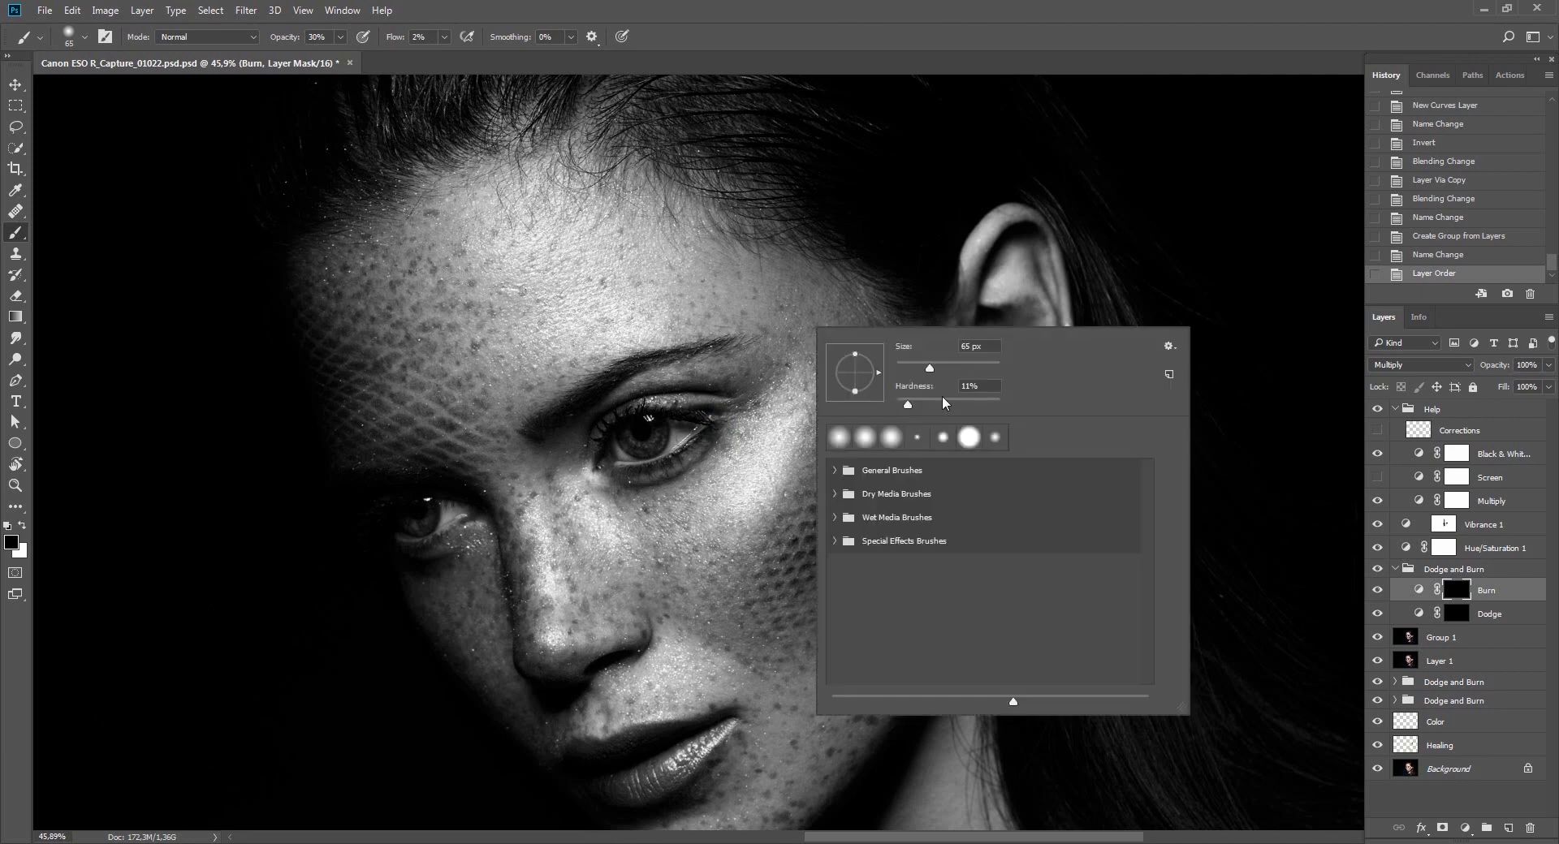
click(991, 385)
text(30)
key(Return)
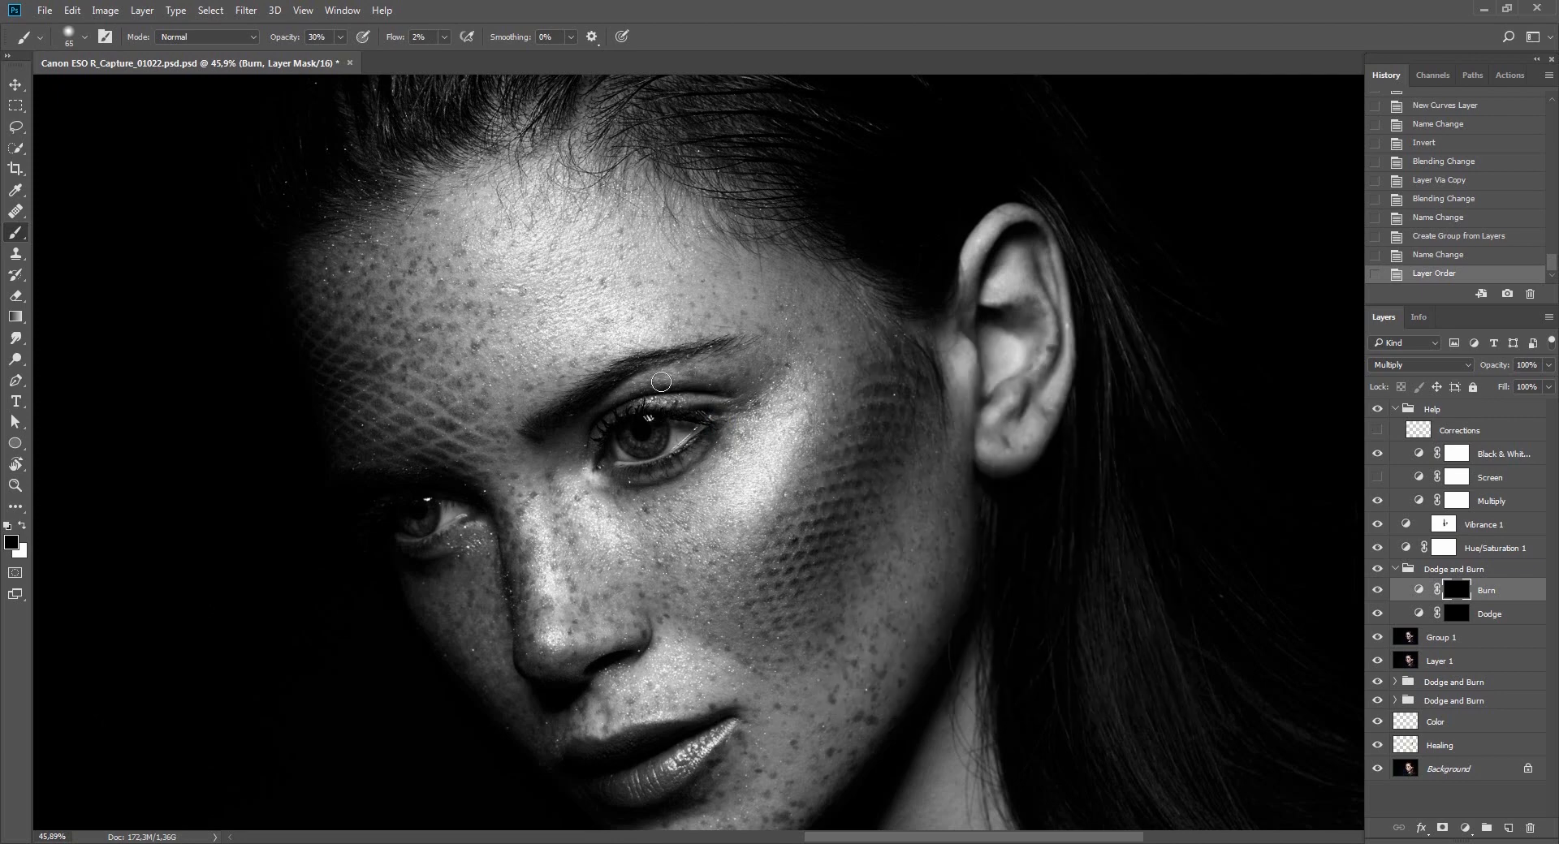
Dodge the dark spots in the patterned cheek makeup by painting white on the new Dodge mask with a 15 px brush.
drag(818, 435, 809, 443)
key(alt+bracketleft)
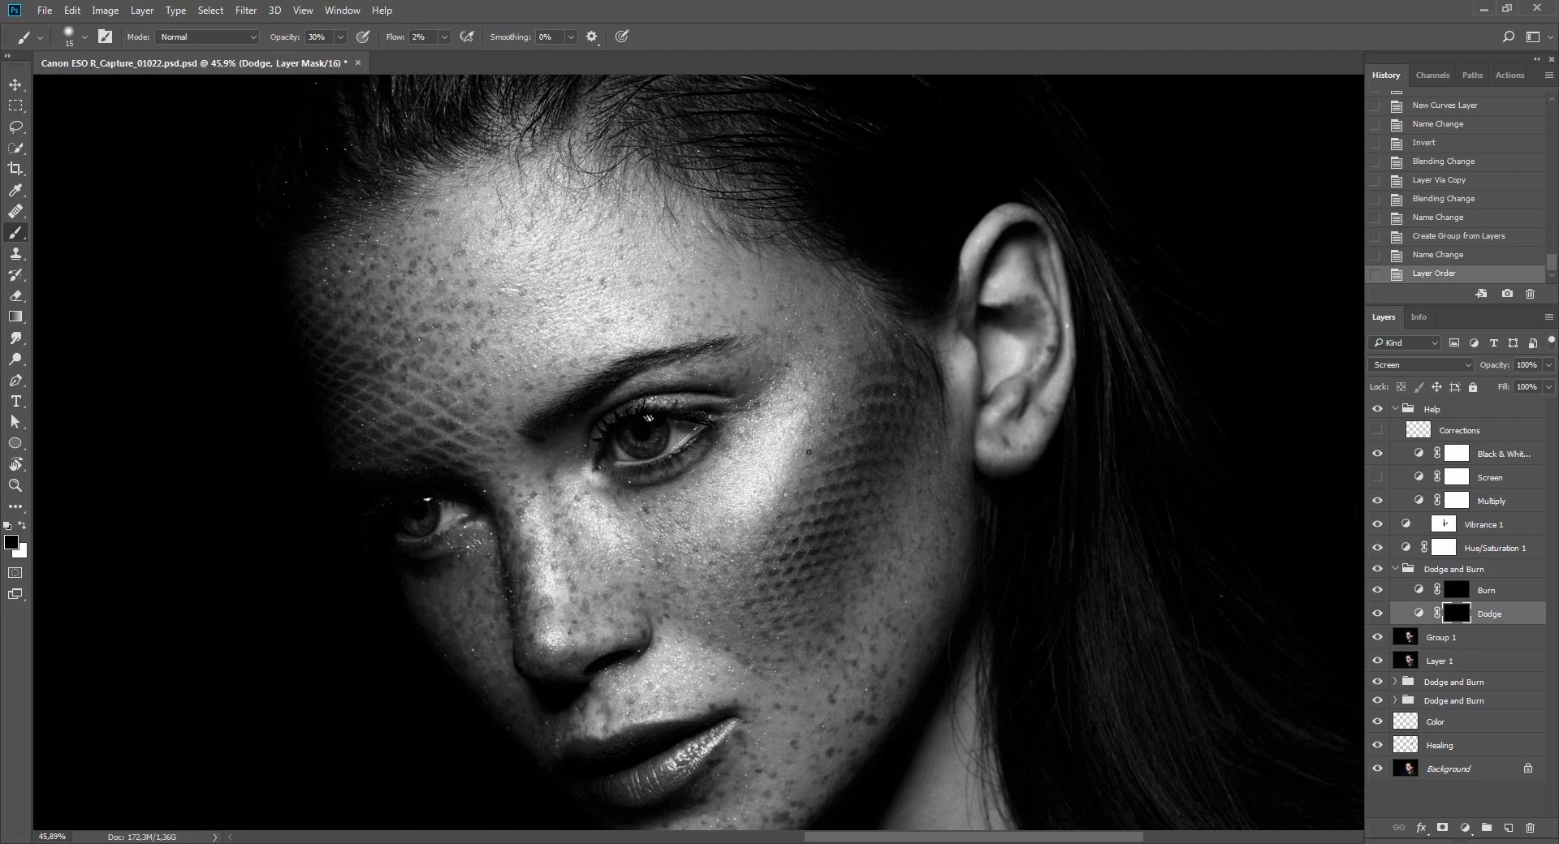
click(809, 452)
key(x)
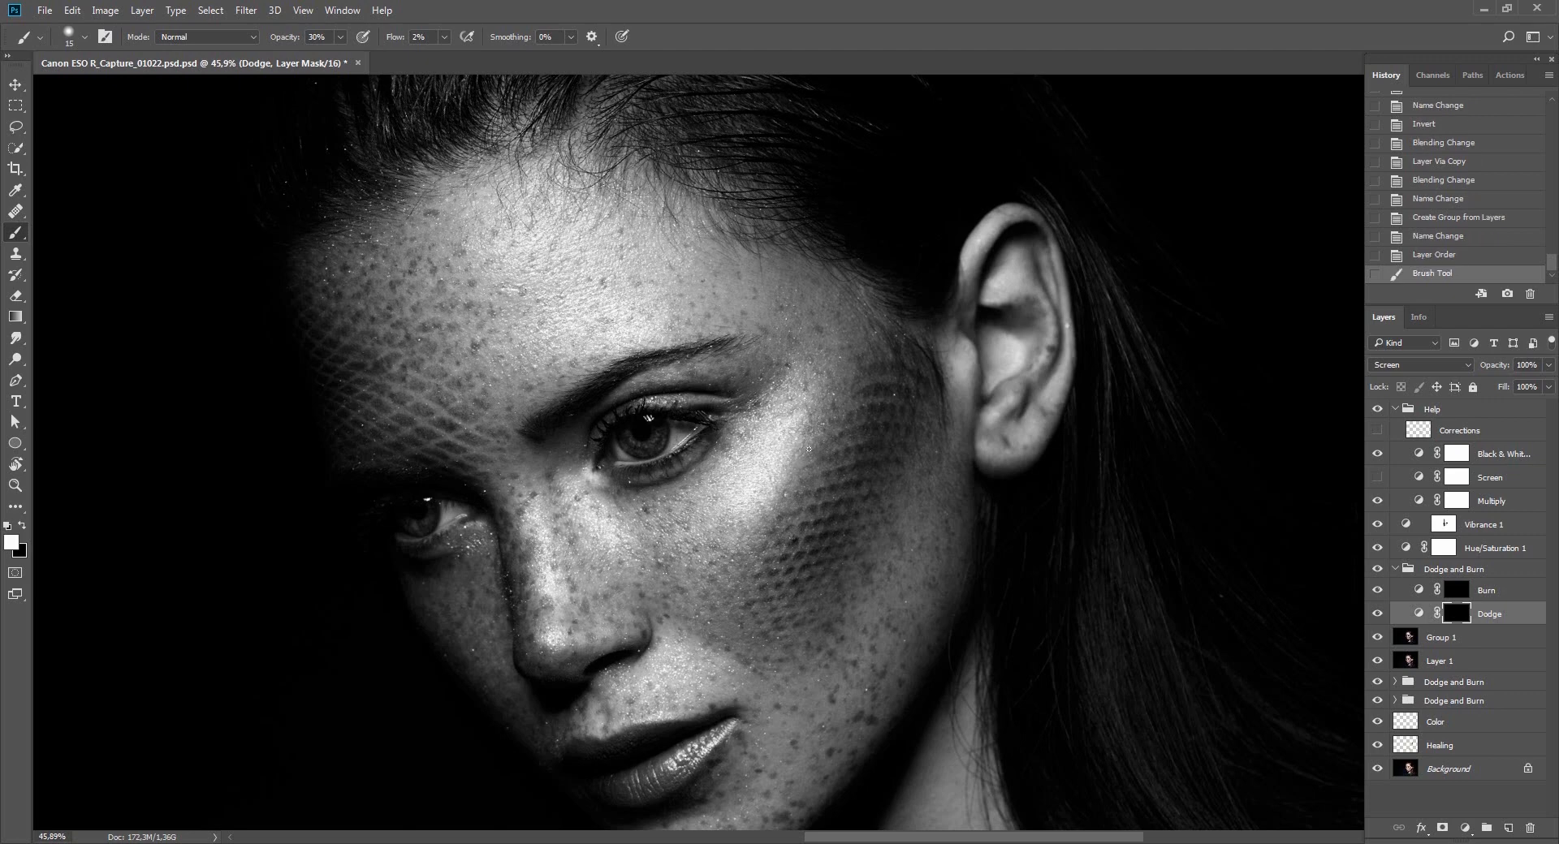
key(ctrl+z)
drag(775, 508, 806, 455)
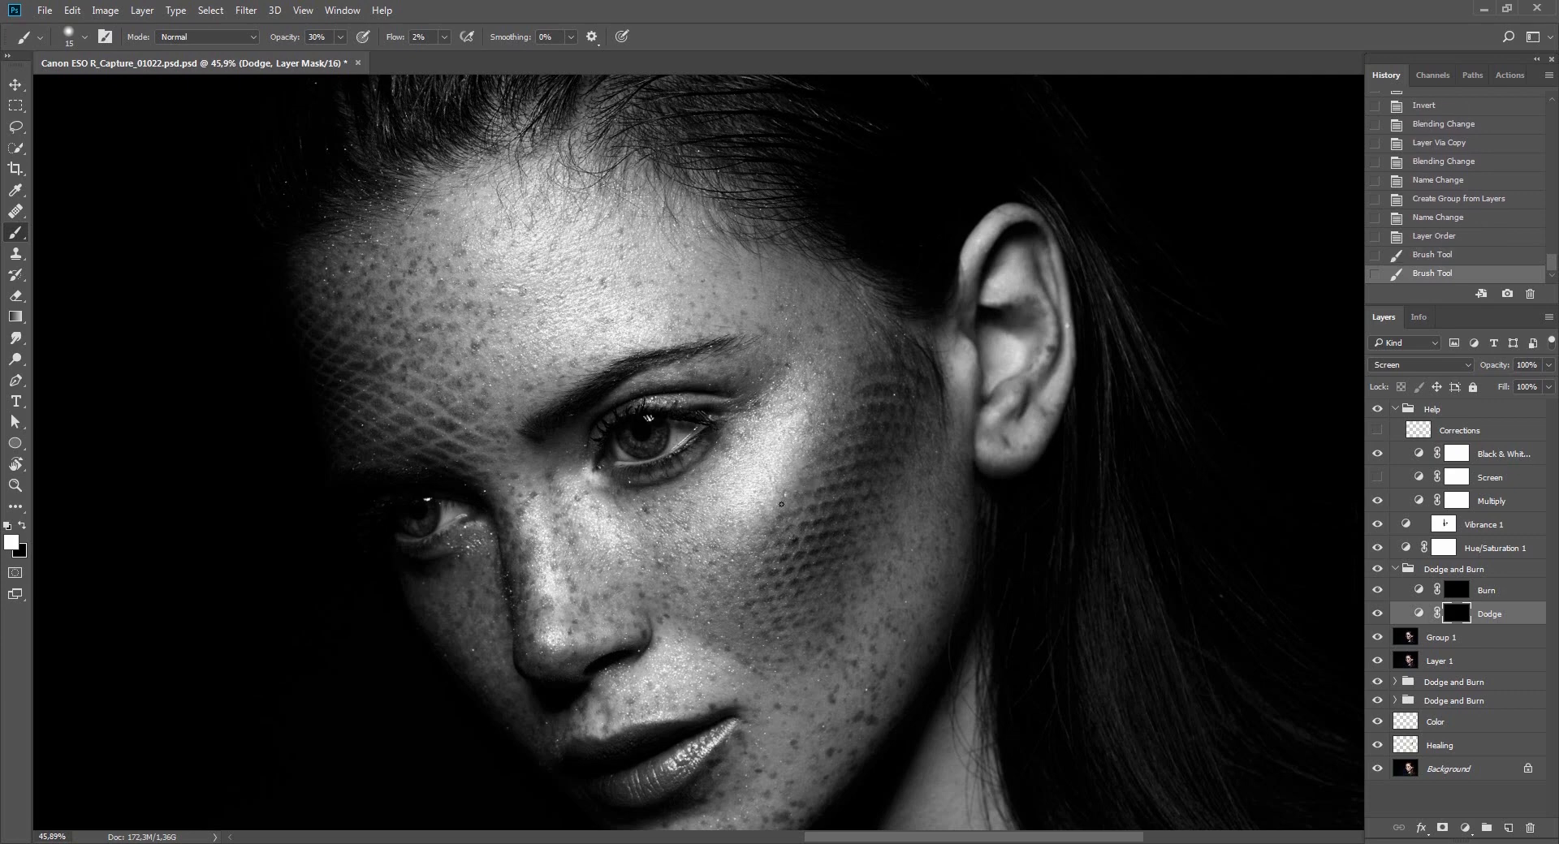
mouse_move(800, 491)
mouse_down()
mouse_move(838, 429)
mouse_move(761, 541)
mouse_move(840, 395)
mouse_move(726, 558)
mouse_move(818, 417)
mouse_up()
Hide the Help group, compare the new Dodge and Burn group's effect, and set its Dodge layer's opacity to 50%.
click(1457, 595)
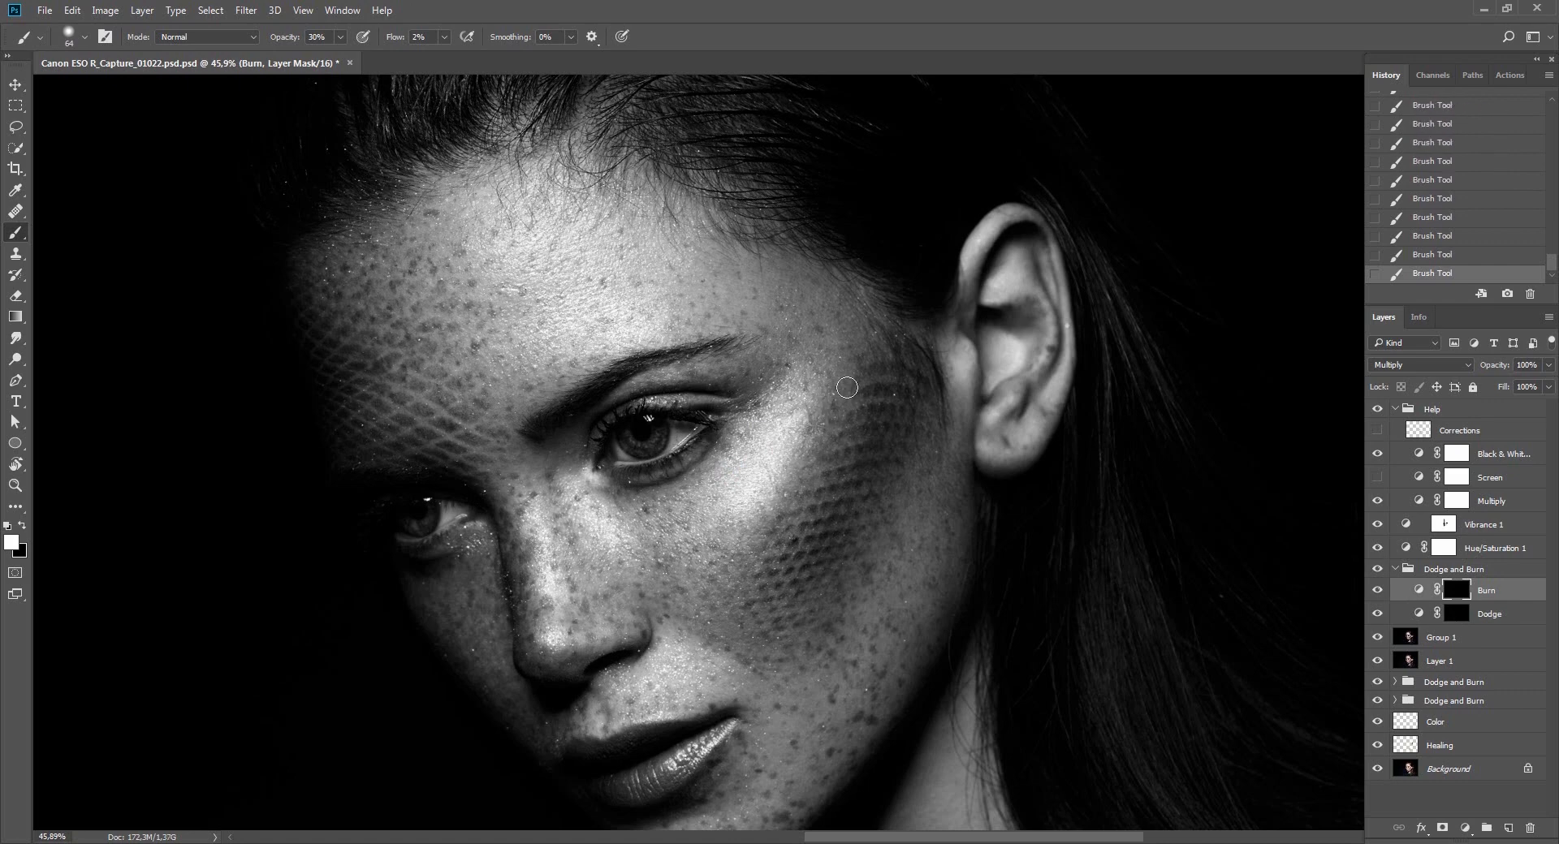
click(1457, 615)
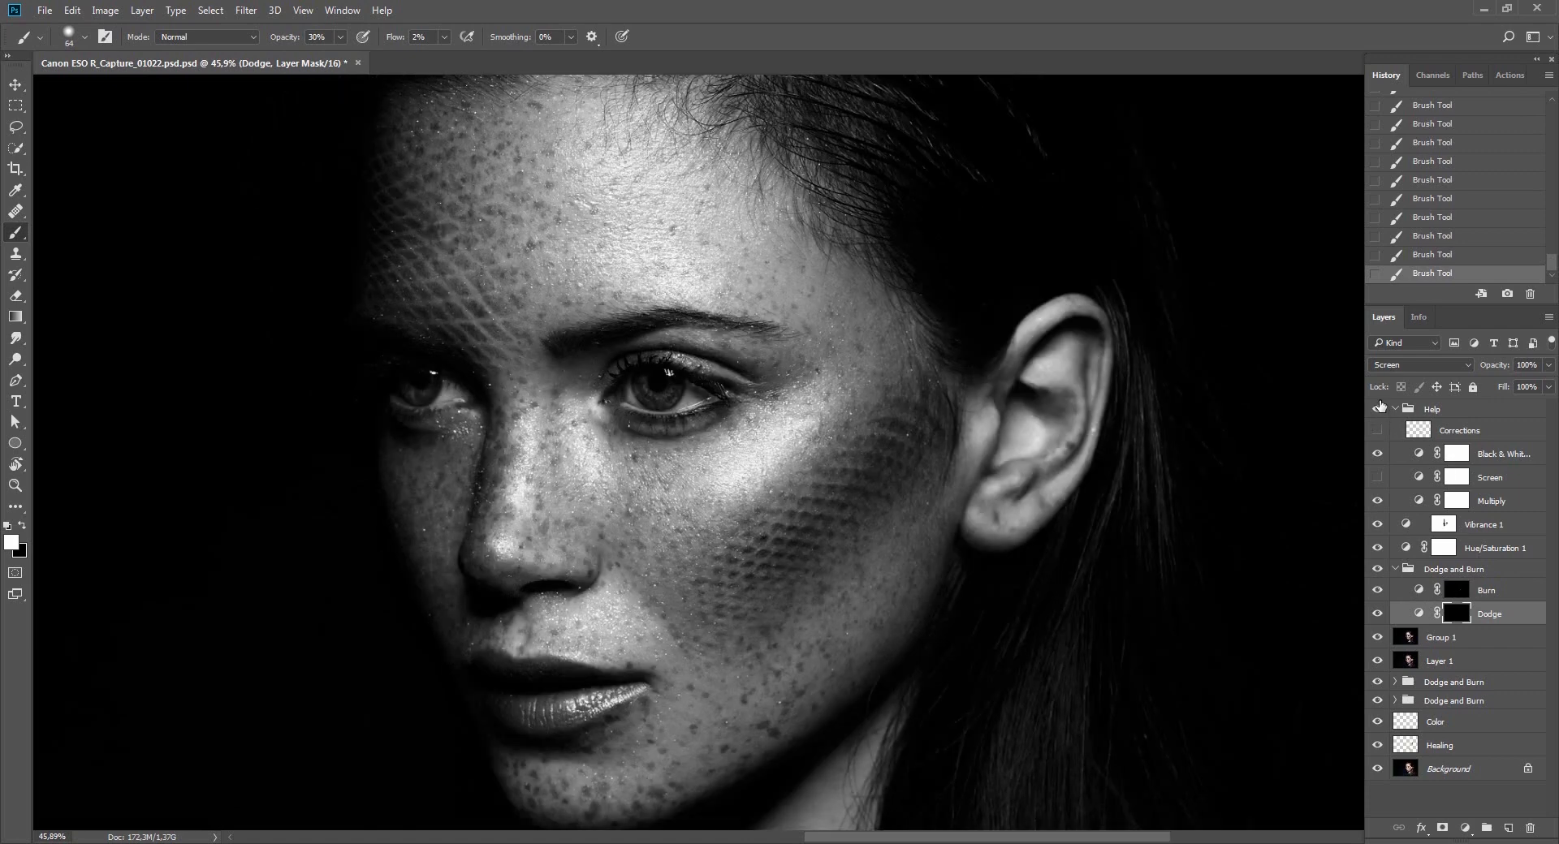
click(1378, 409)
click(1380, 570)
key(z)
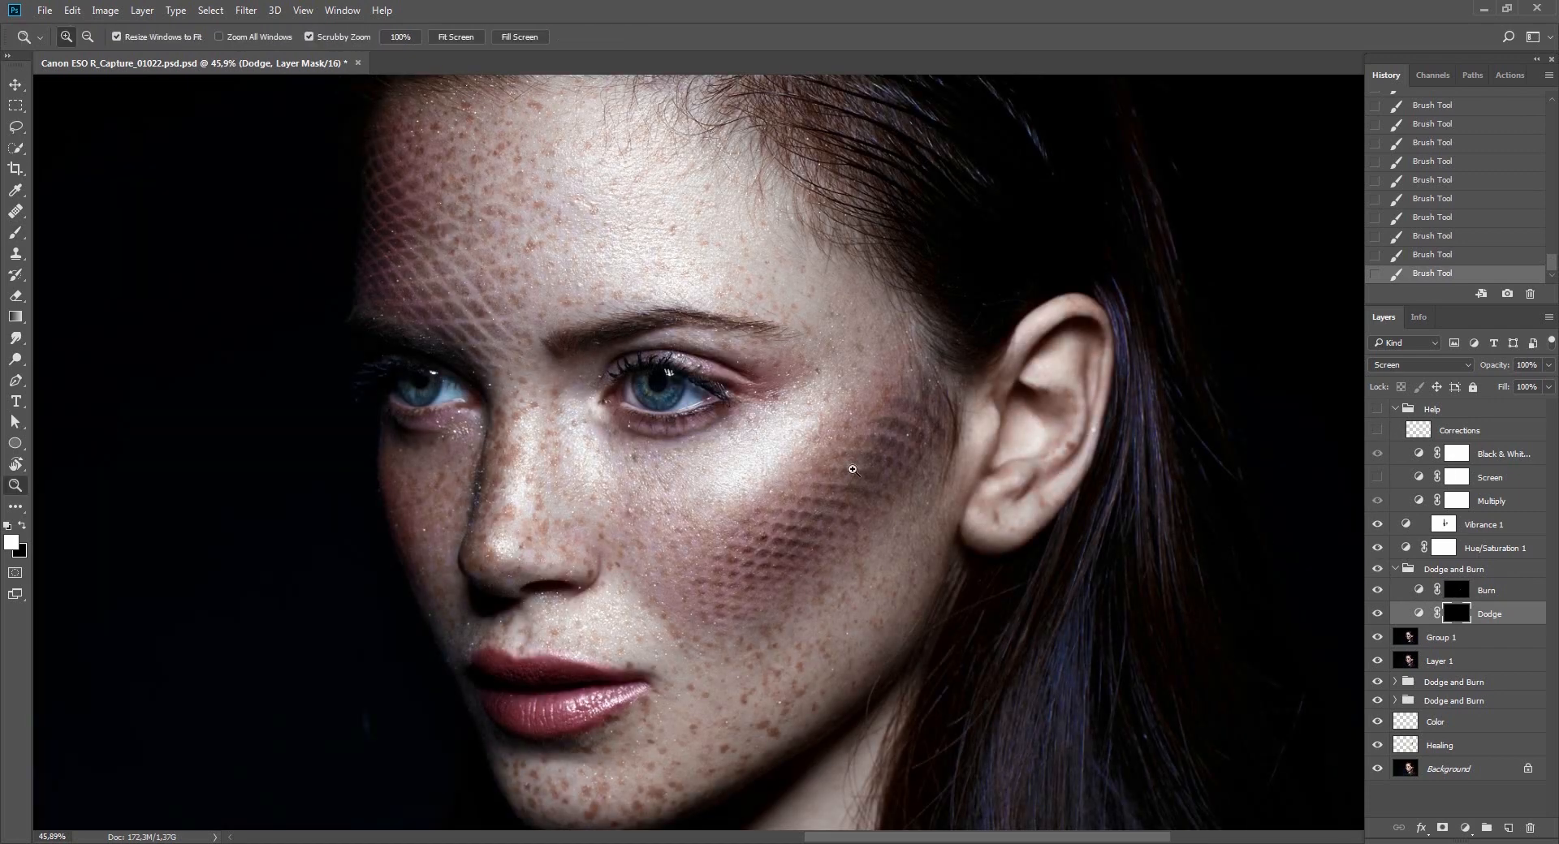
mouse_move(854, 469)
mouse_down()
mouse_move(817, 515)
mouse_move(868, 510)
mouse_up()
key(v)
key(6)
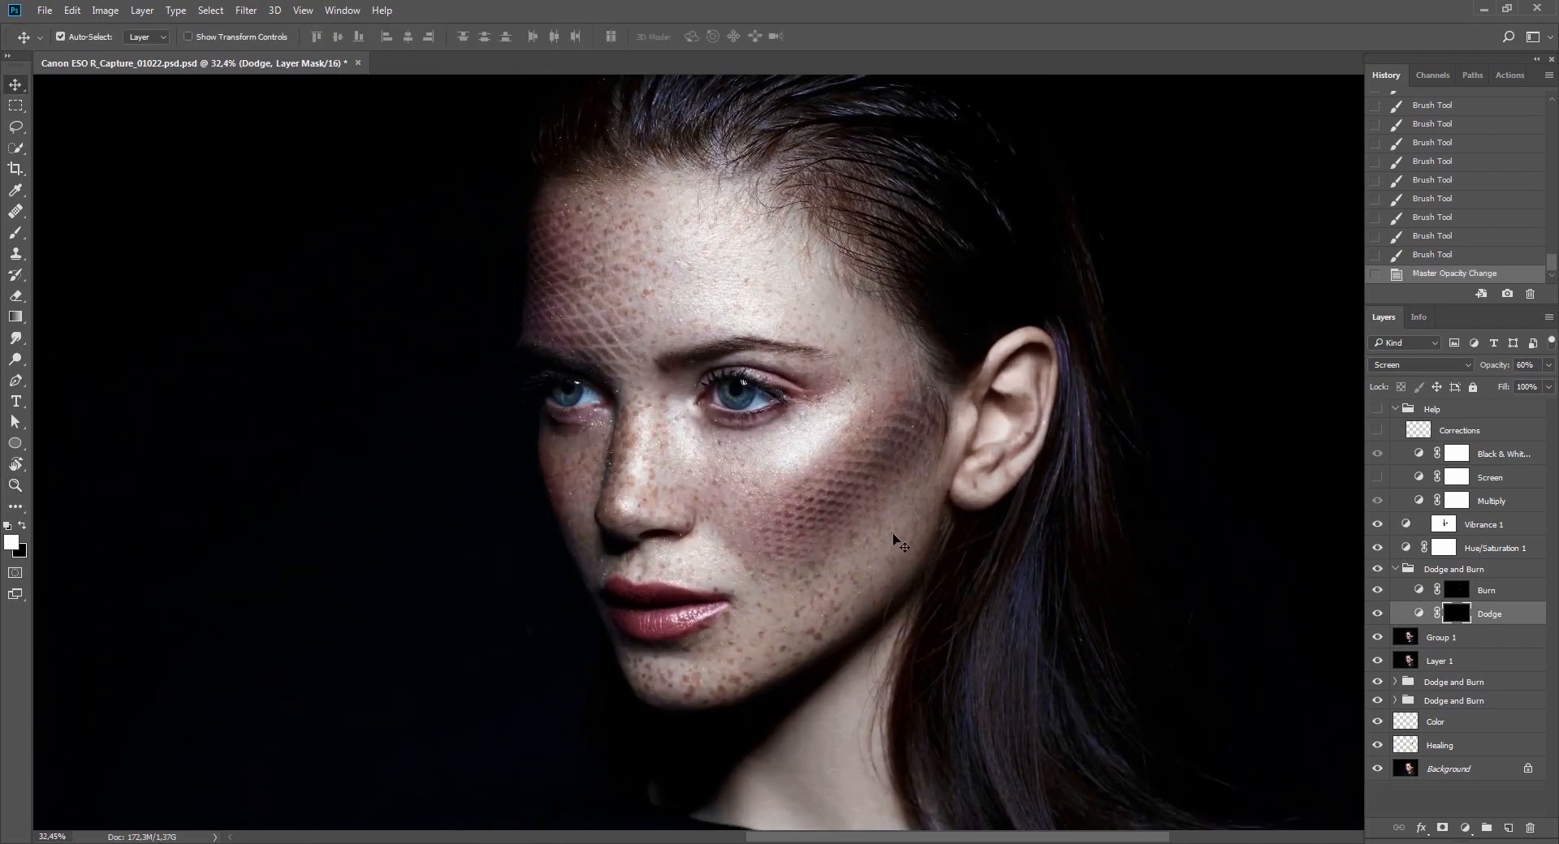
click(1378, 570)
key(5)
Paint black on the new Burn mask over the patterned cheek, with the brush at 50% opacity and 50% flow.
click(1470, 591)
key(b)
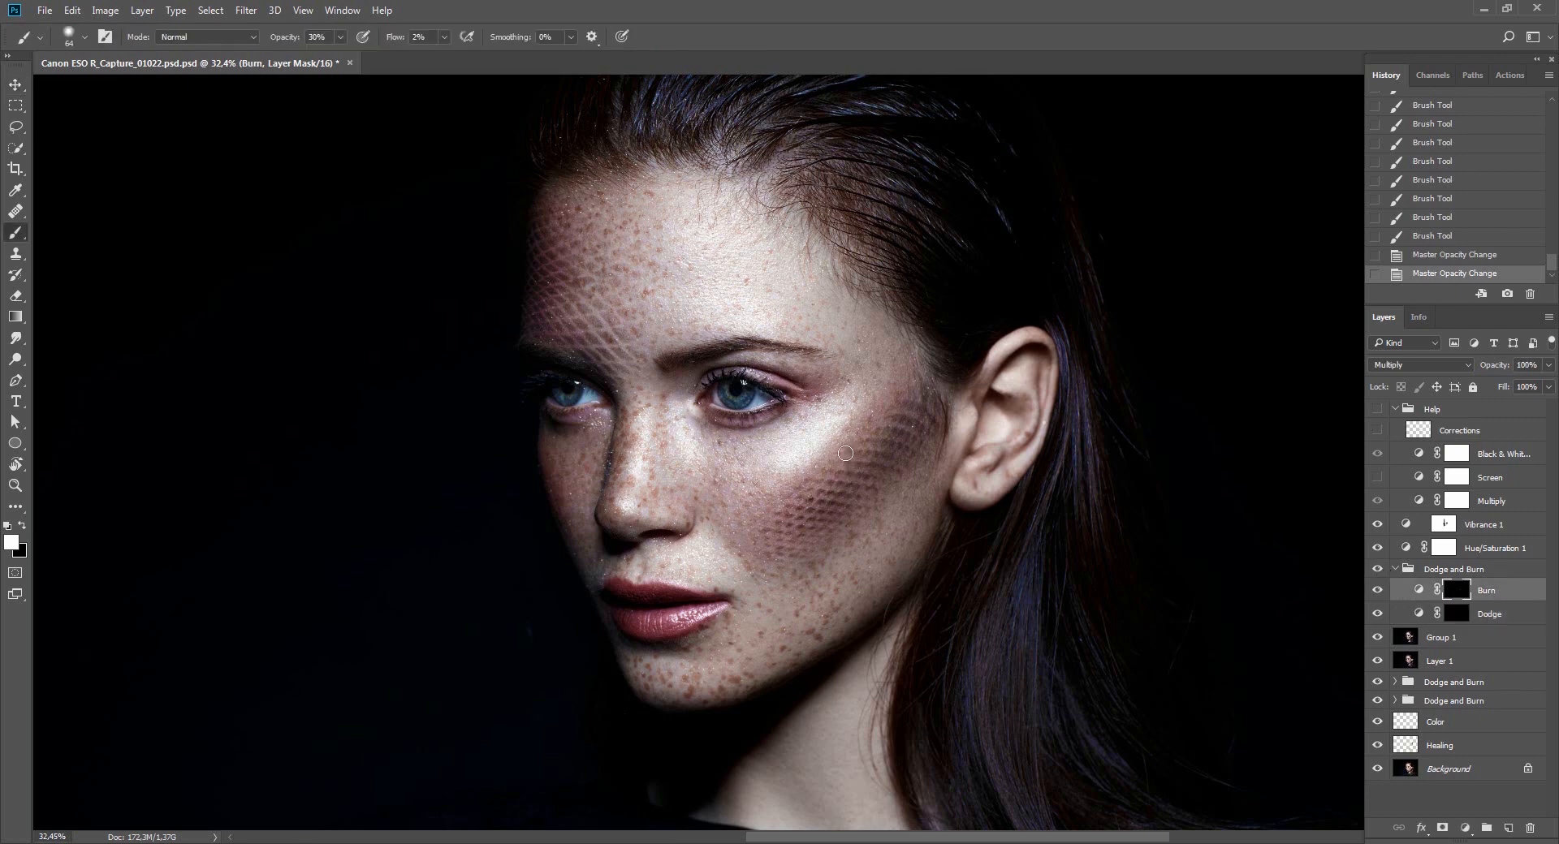
key(x)
key(5)
key(5)
drag(867, 413, 854, 422)
mouse_move(861, 419)
mouse_down()
mouse_move(830, 465)
mouse_move(881, 475)
mouse_move(845, 479)
mouse_up()
key(5)
key(shift+5)
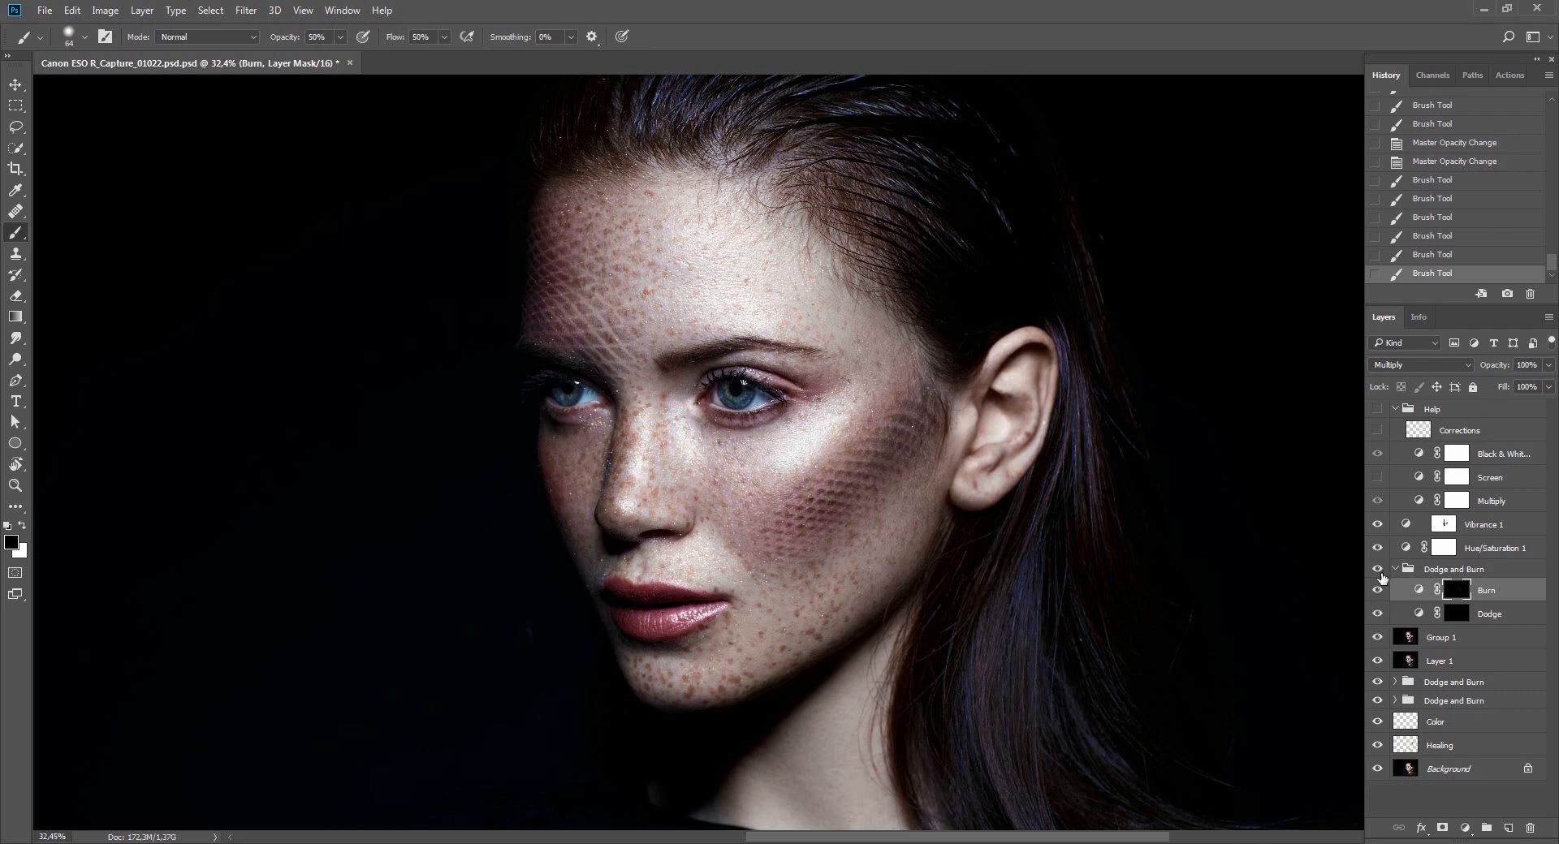
click(1378, 570)
click(1378, 570)
drag(832, 435, 765, 529)
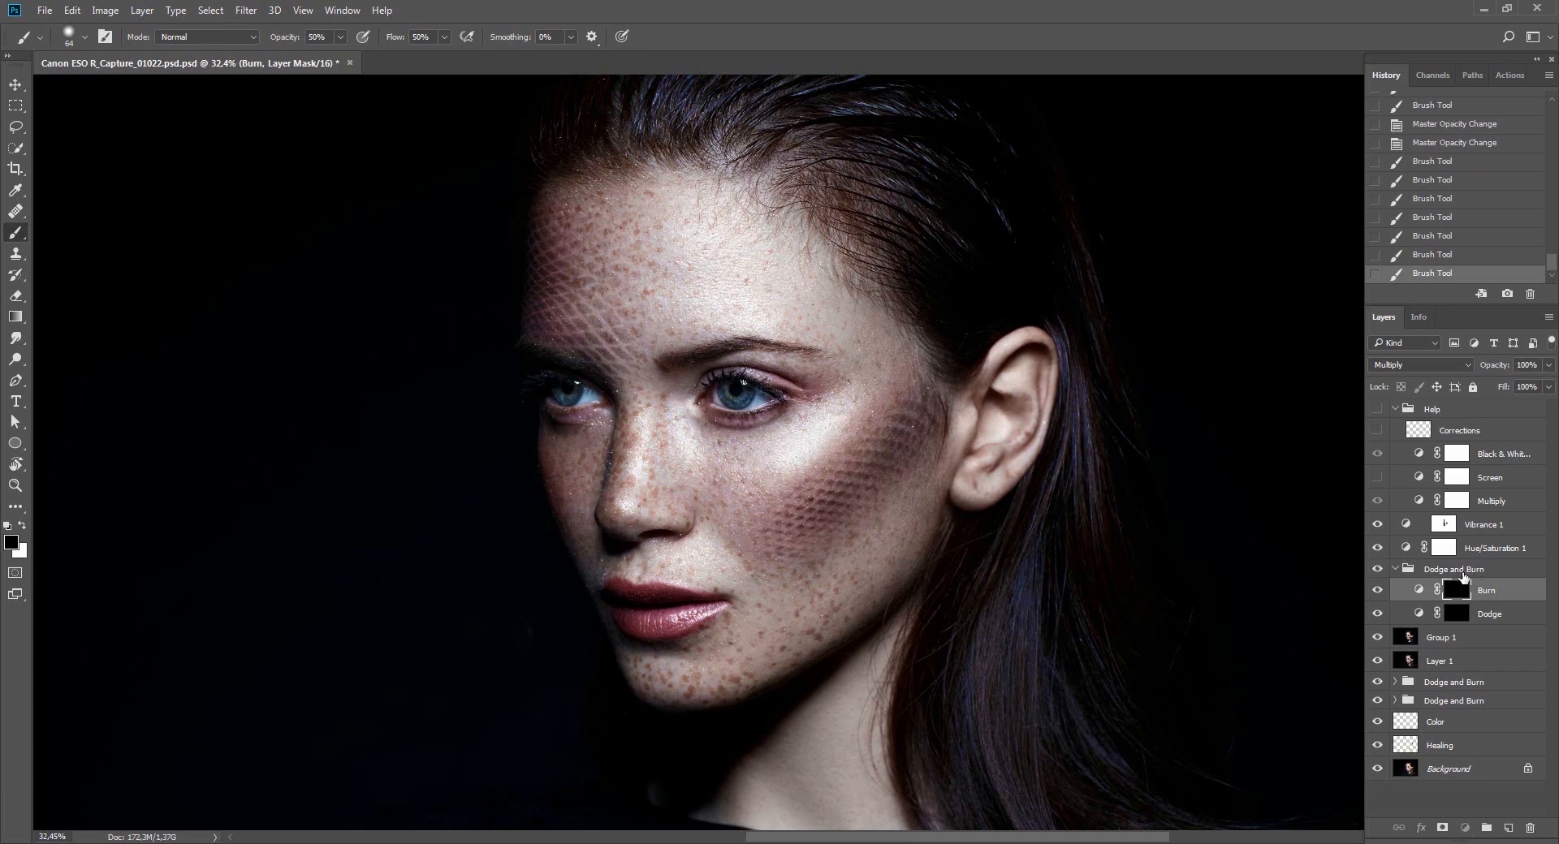
Merge the new Dodge and Burn group with Group 1 and compare the image with and without the merged layer.
click(1461, 569)
key(v)
key(ctrl+e)
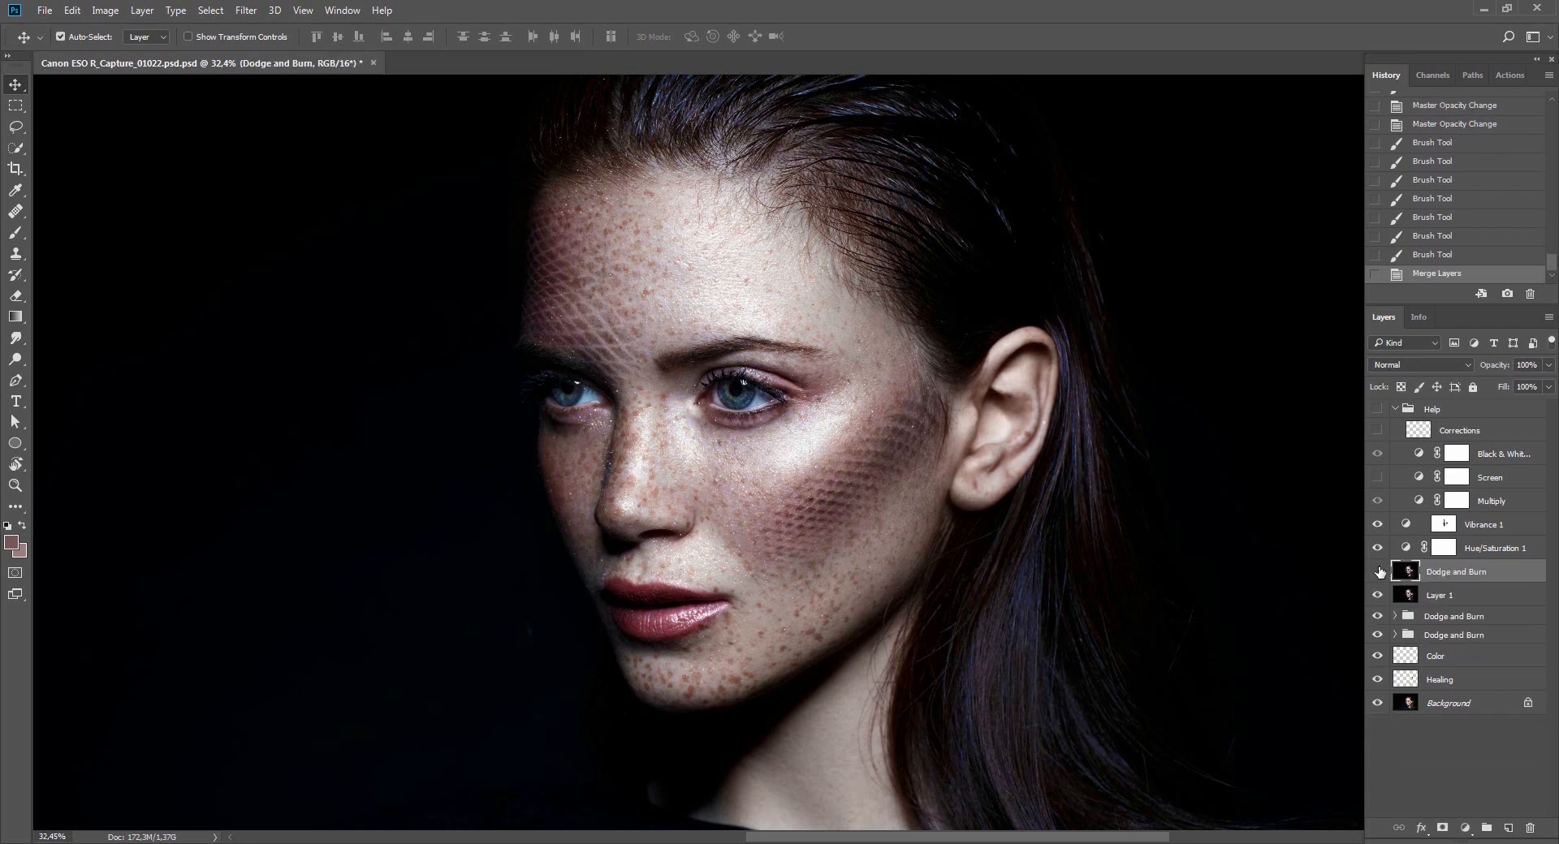
click(1379, 573)
click(1379, 572)
key(ctrl+0)
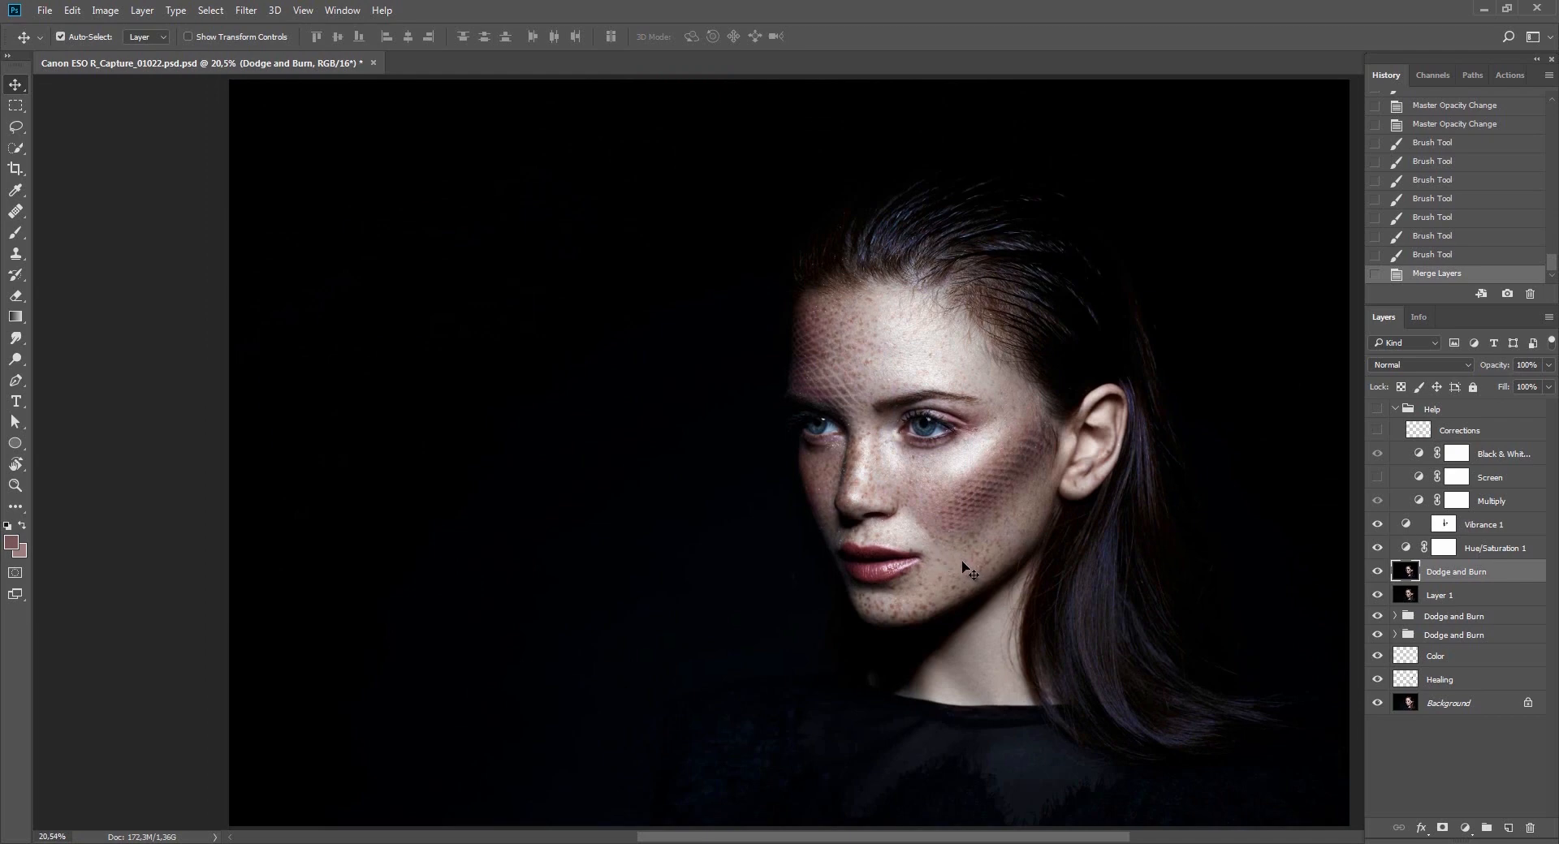
Duplicate the merged Dodge and Burn layer for colour correction around the eyes.
key(ctrl+j)
key(z)
mouse_move(934, 427)
mouse_down()
mouse_move(1025, 493)
mouse_move(932, 452)
mouse_up()
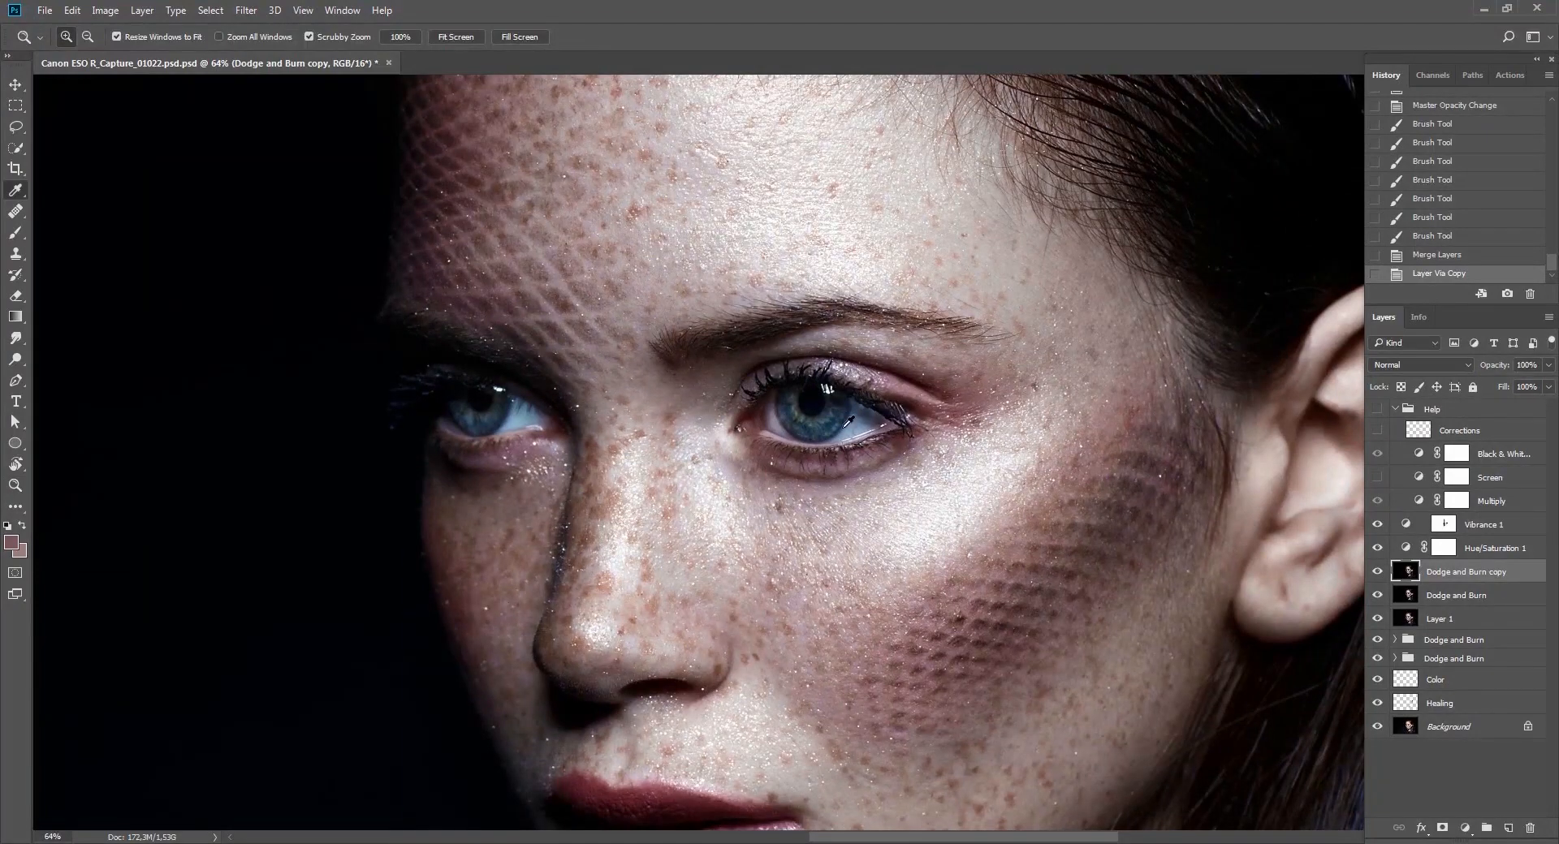
Try lightening the Blues sampled near the eye's inner corner with Hue/Saturation on the duplicated layer.
key(ctrl+u)
click(760, 435)
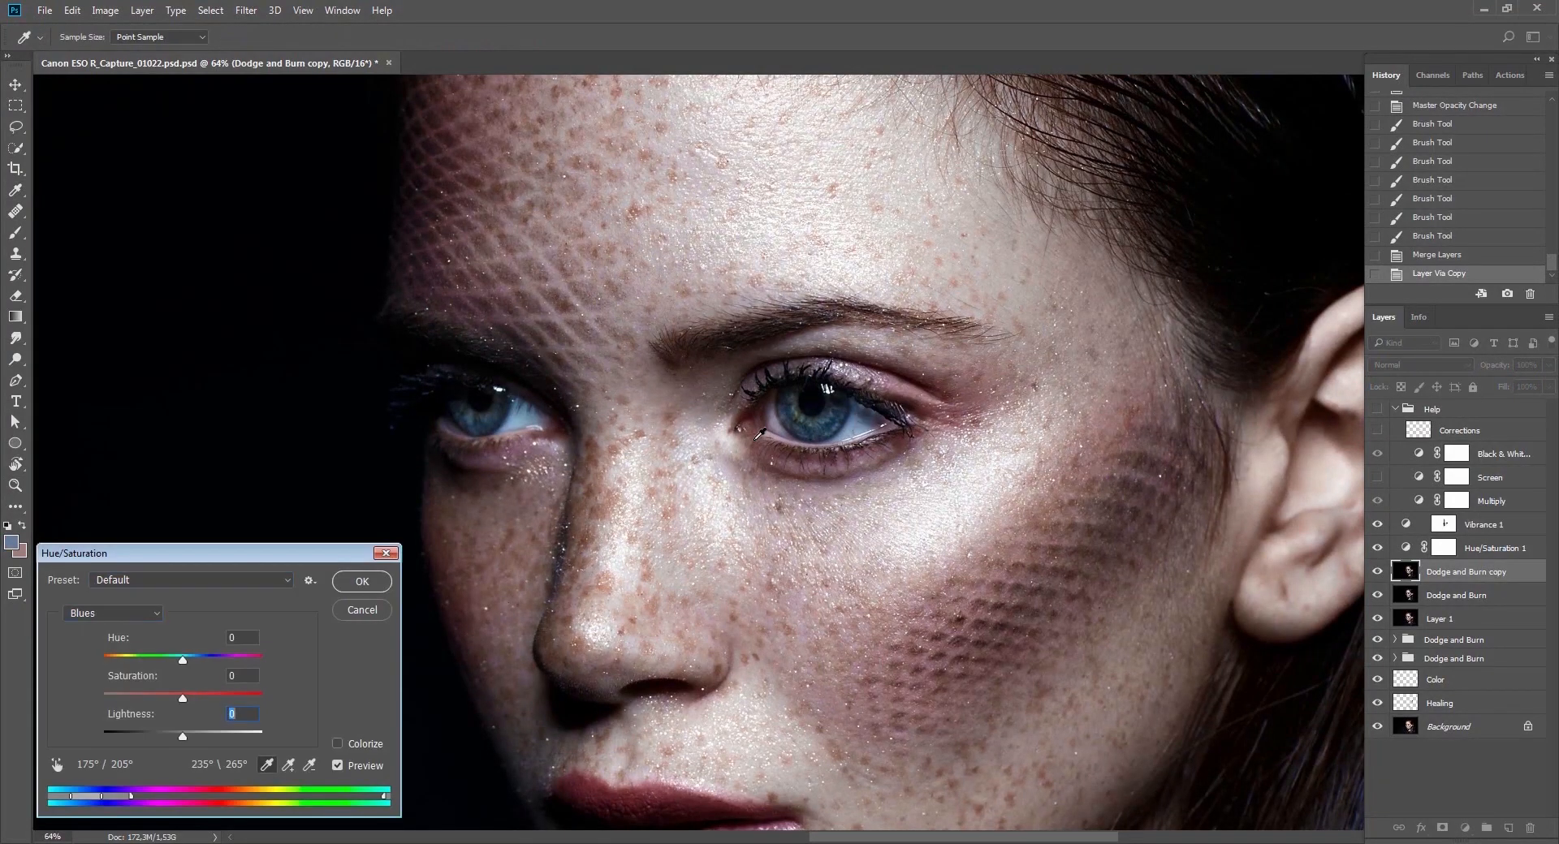
key(shift+Up)
key(Return)
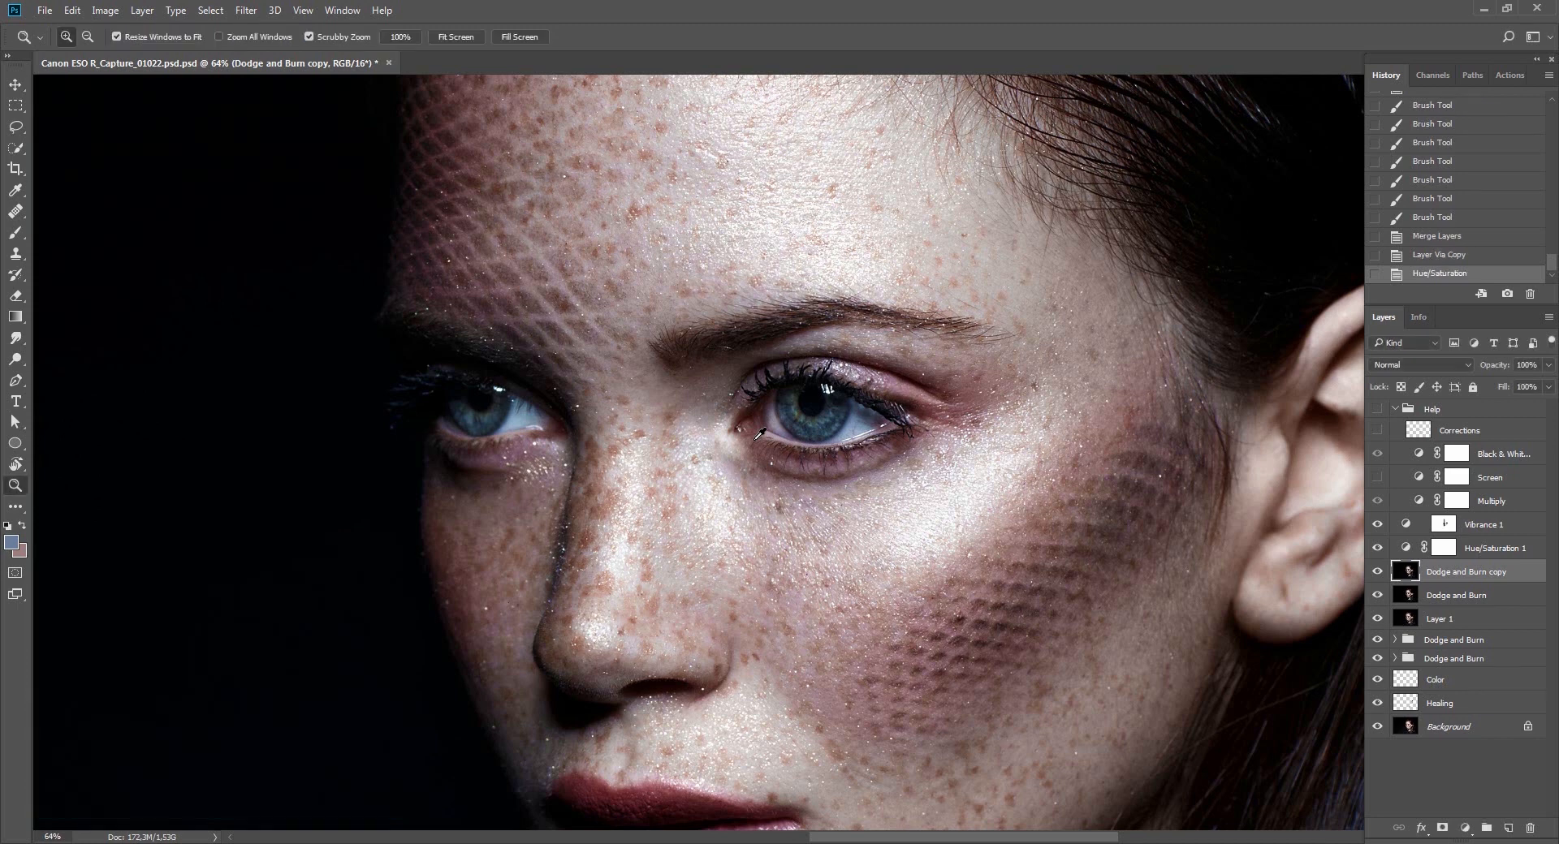
key(ctrl+z)
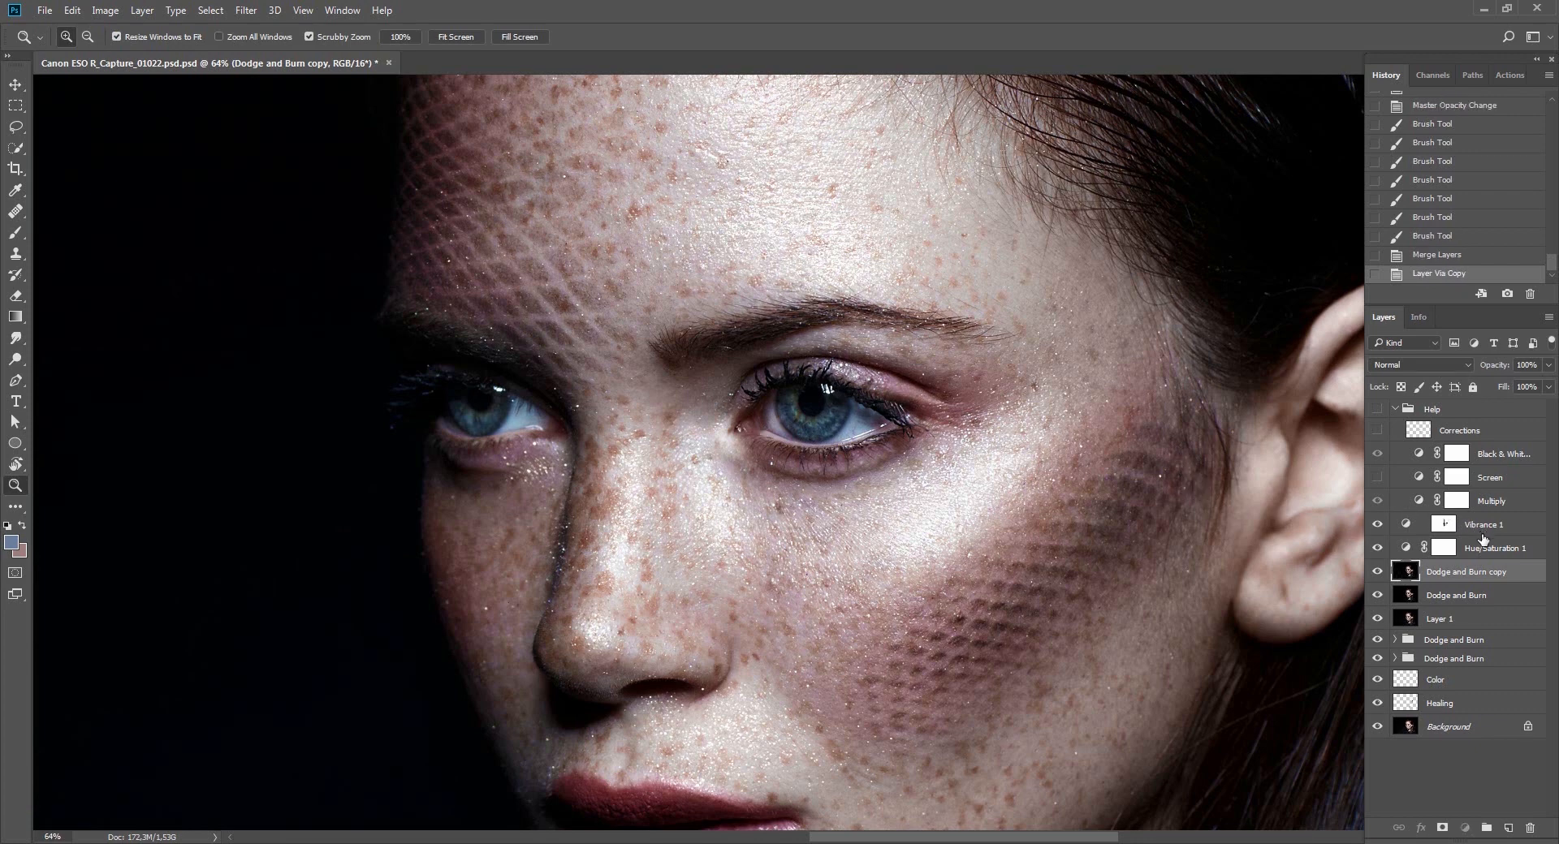
Merge the duplicate with Hue/Saturation 1 and Vibrance 1, then apply Hue/Saturation to its Blues with reduced saturation and lightness +13.
shift+click(1478, 528)
key(ctrl+e)
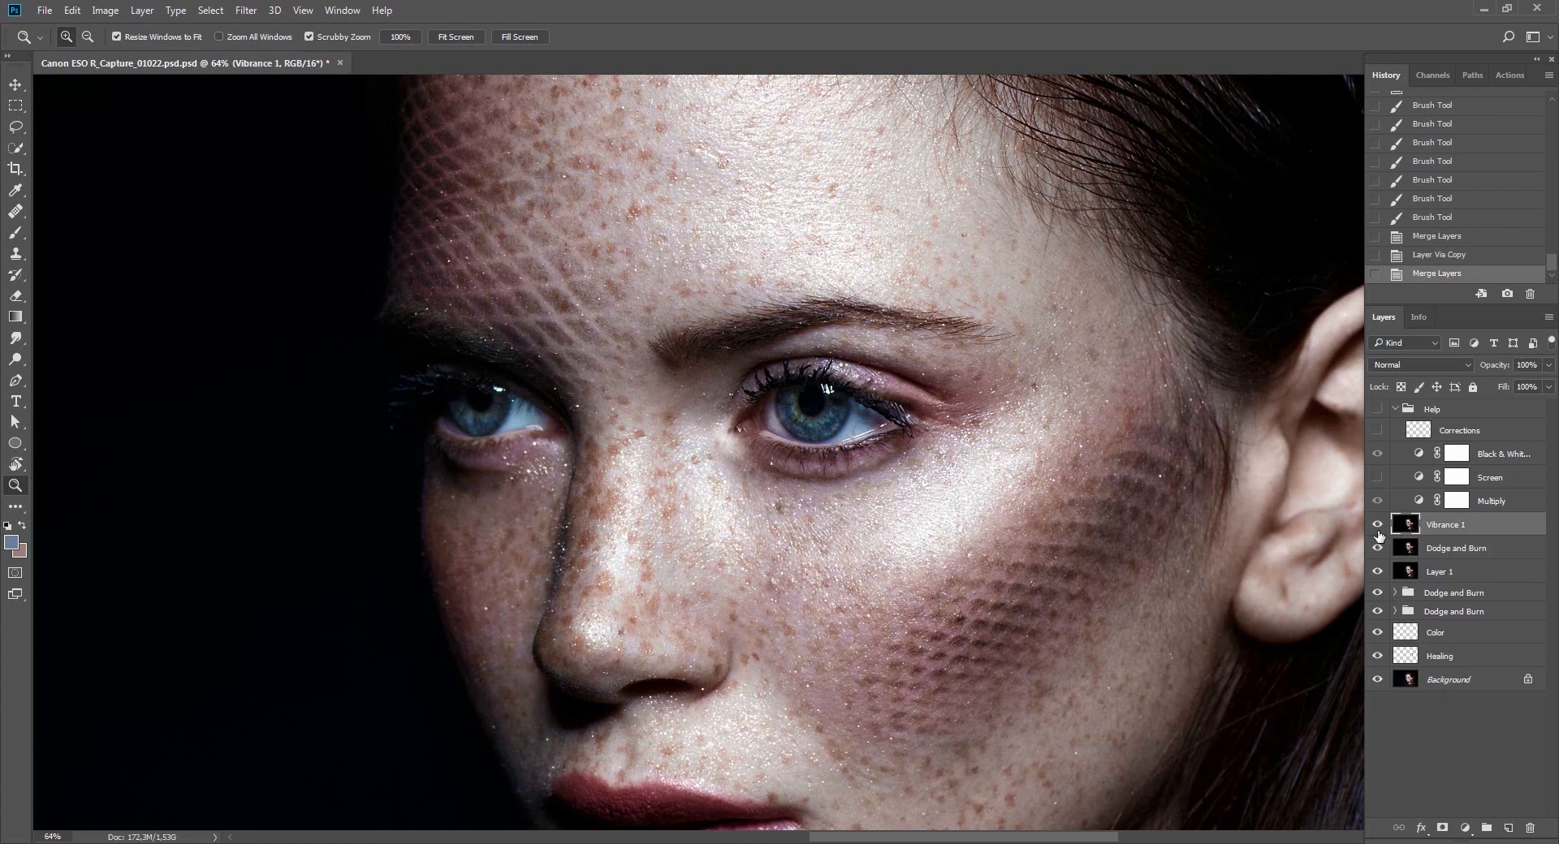
key(ctrl+u)
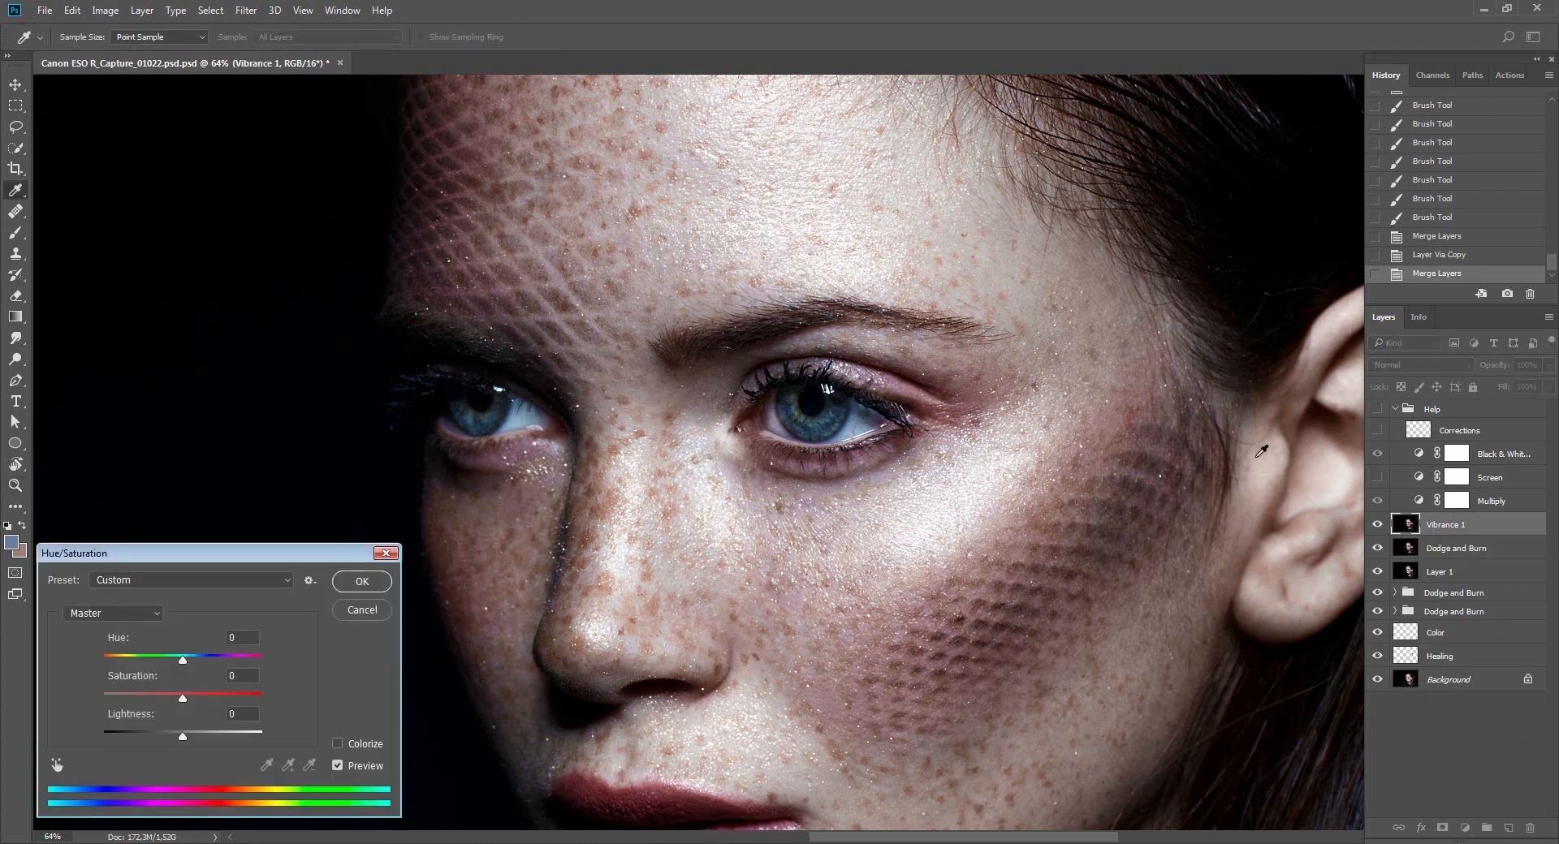
key(alt+7)
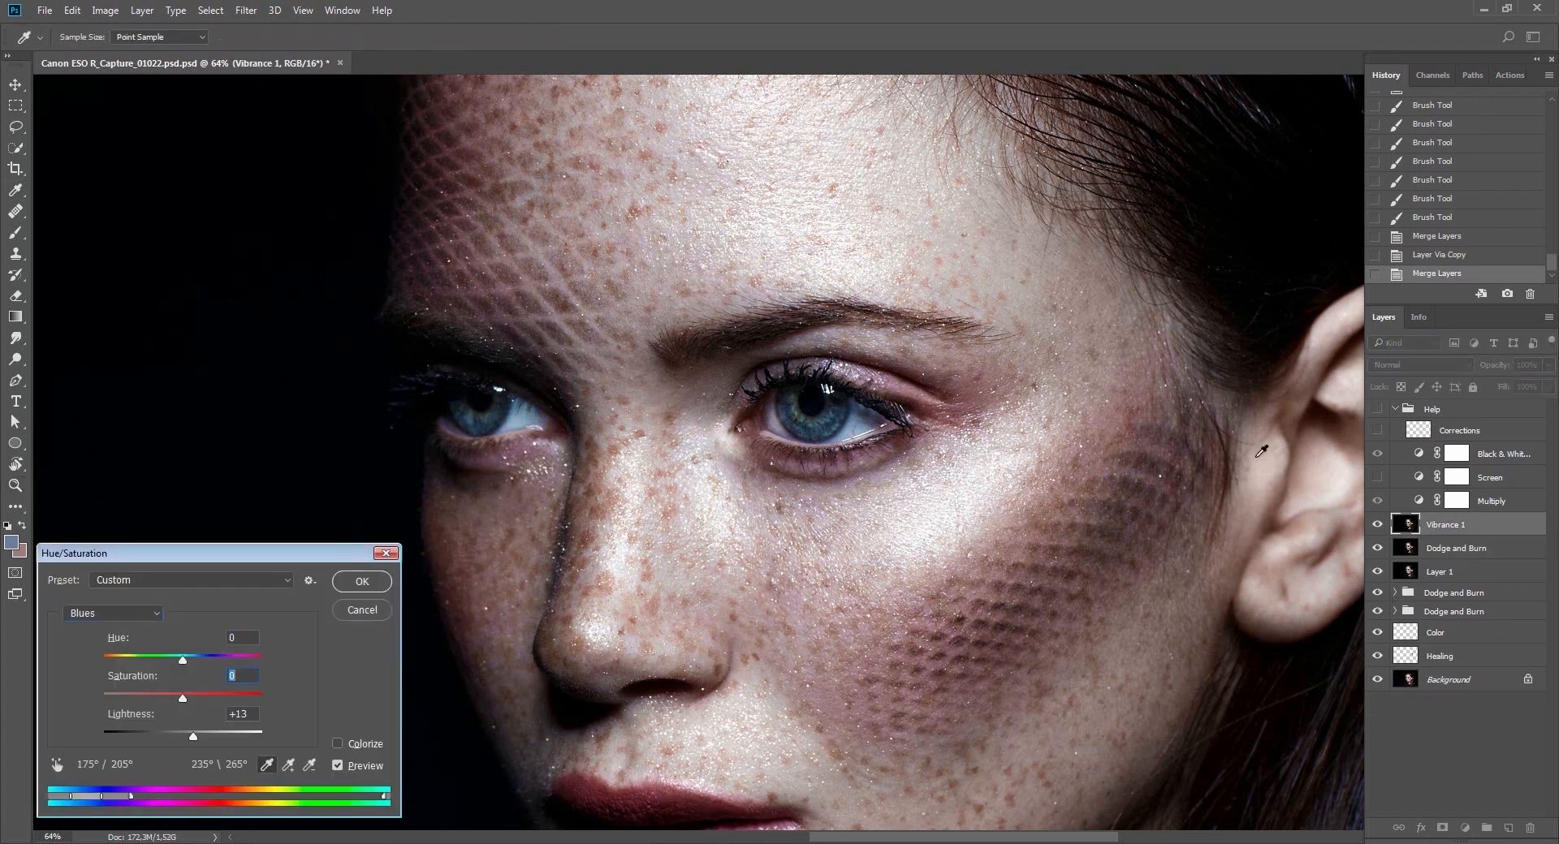
key(shift+Down)
key(shift+Tab)
key(shift+Up)
key(shift+Down)
key(Return)
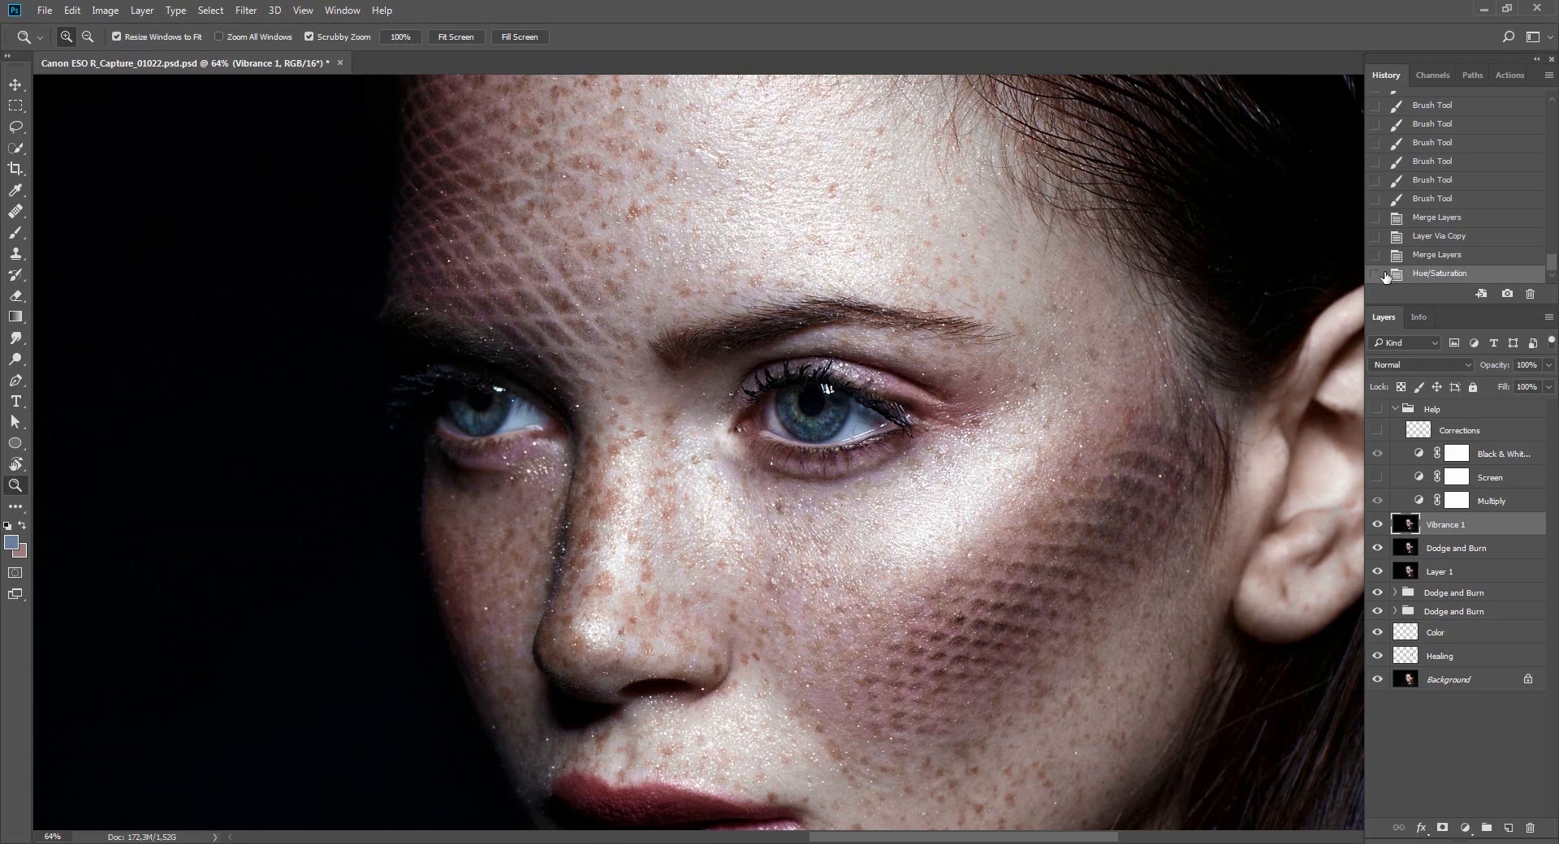
Set the Hue/Saturation state as History Brush source, step back, and paint that state under both eyes at 60% opacity.
click(1375, 274)
key(ctrl+z)
key(y)
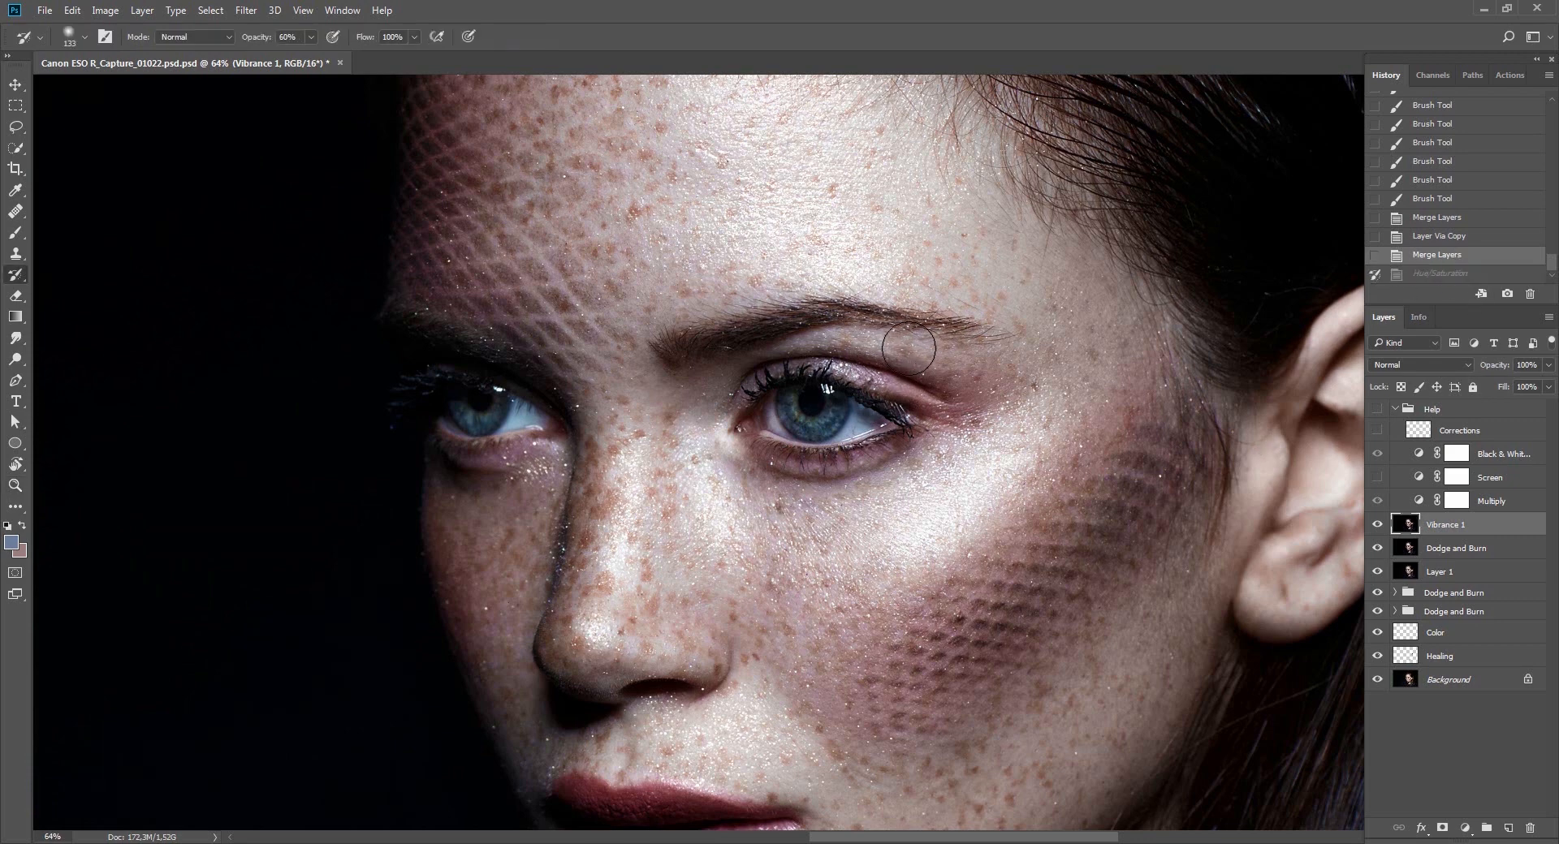
alt+right_click(924, 412)
drag(524, 461, 537, 459)
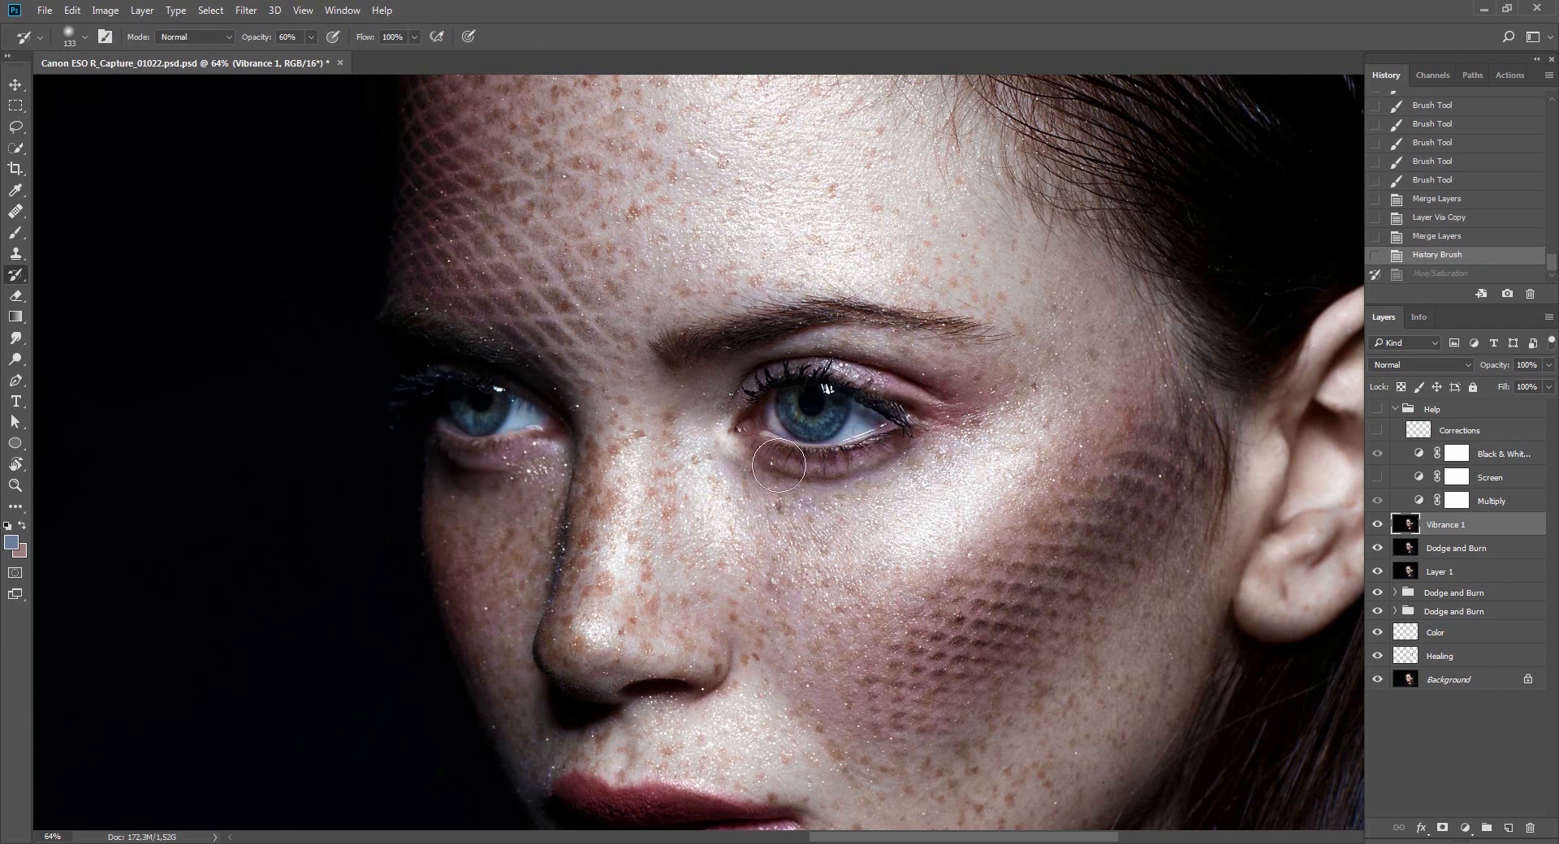
mouse_move(778, 465)
mouse_down()
mouse_move(746, 410)
mouse_move(771, 460)
mouse_move(838, 482)
mouse_move(881, 443)
mouse_move(775, 471)
mouse_move(926, 421)
mouse_move(909, 354)
mouse_move(738, 348)
mouse_move(896, 365)
mouse_move(894, 396)
mouse_move(844, 470)
mouse_move(871, 499)
mouse_up()
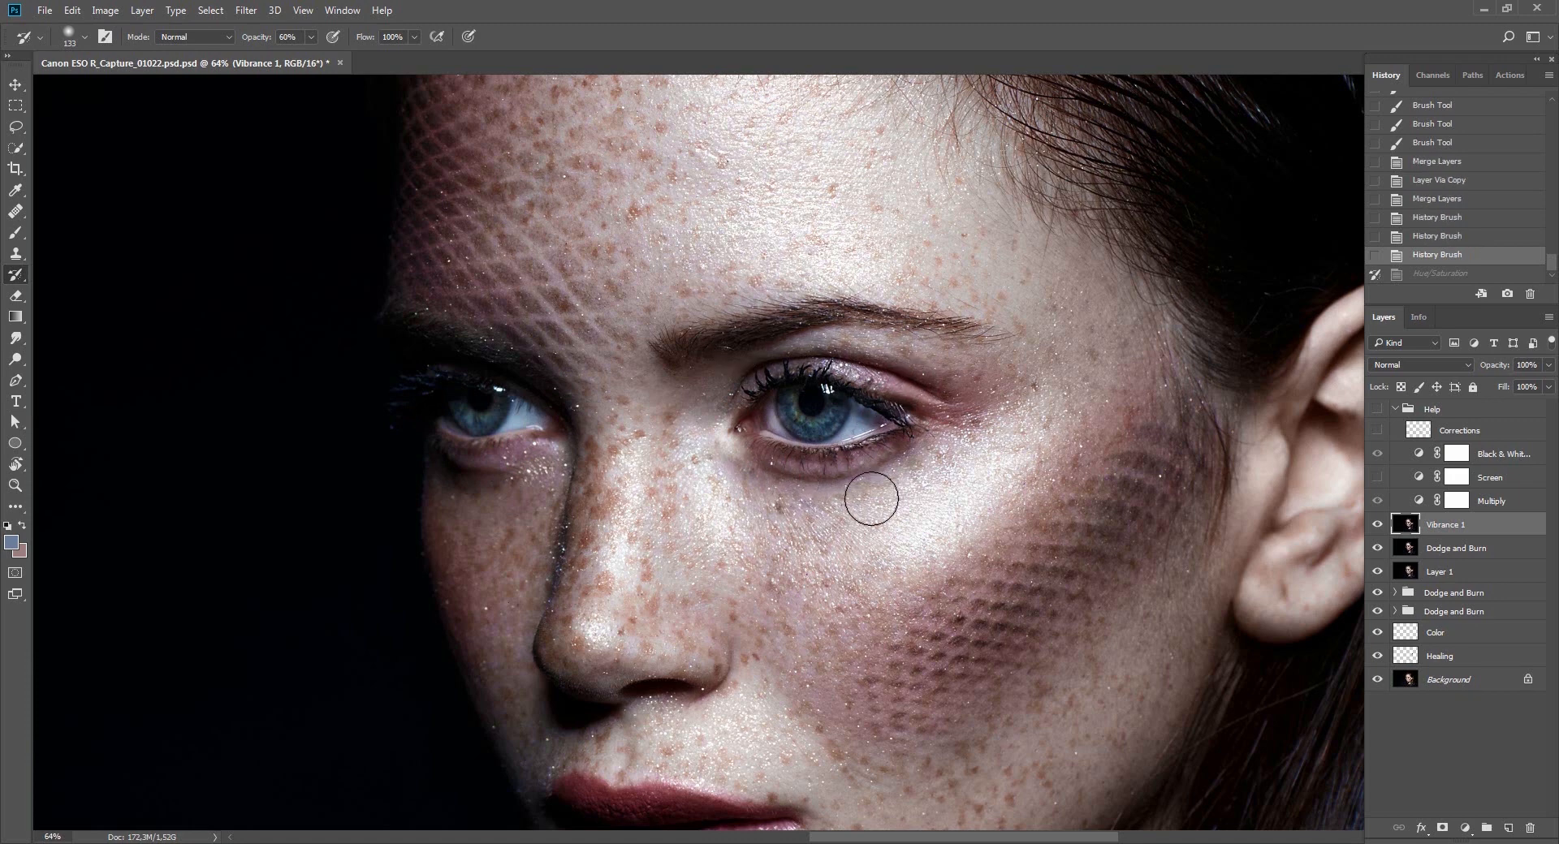
key(z)
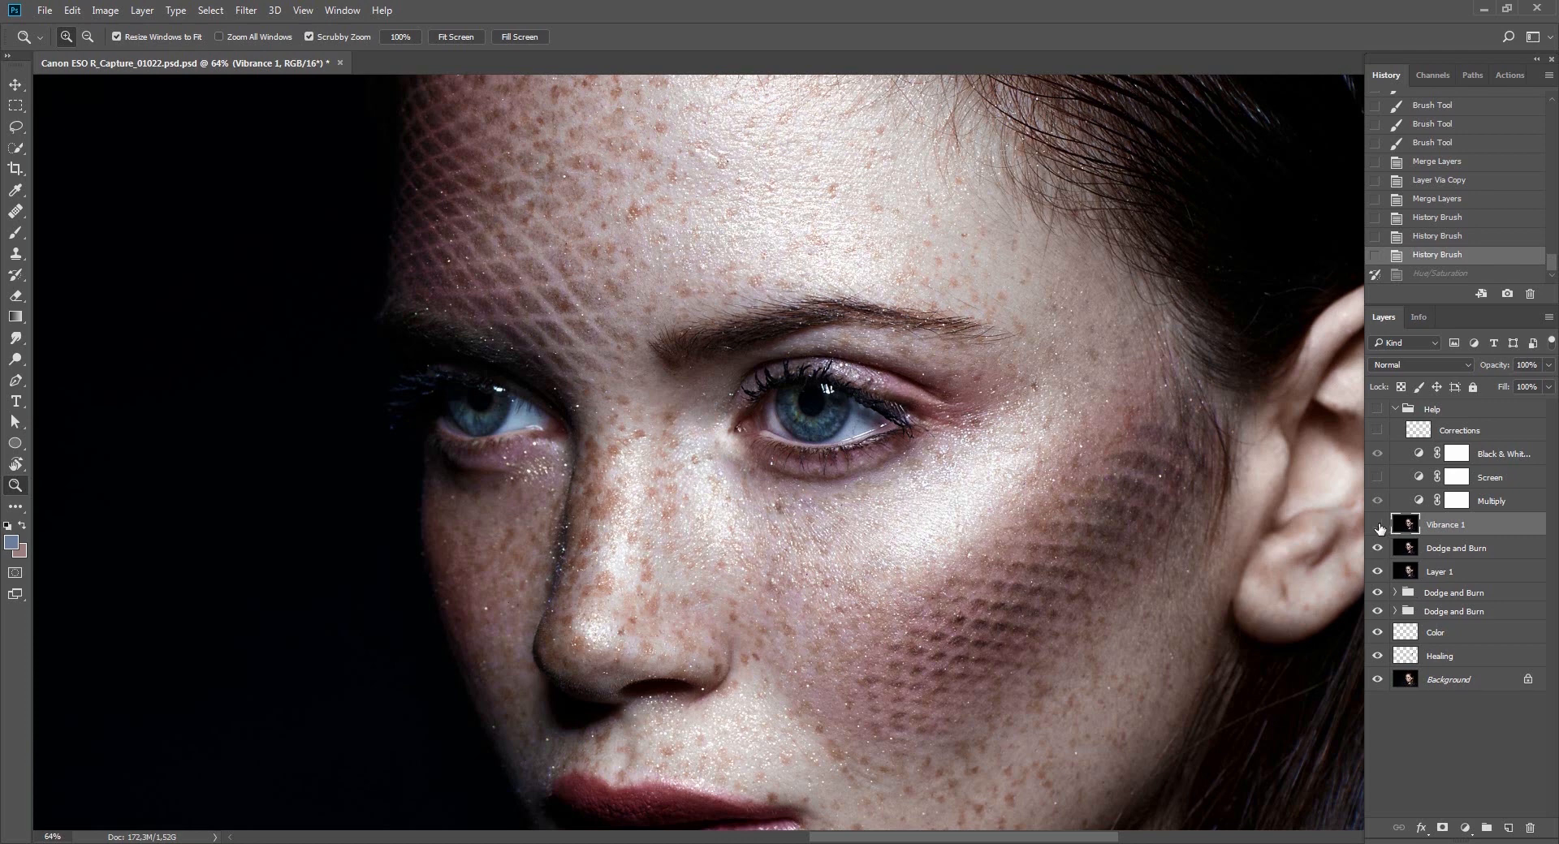
click(1378, 525)
Add a new layer above Vibrance 1 and set its blending mode to Color.
click(1508, 828)
click(1419, 364)
click(1399, 671)
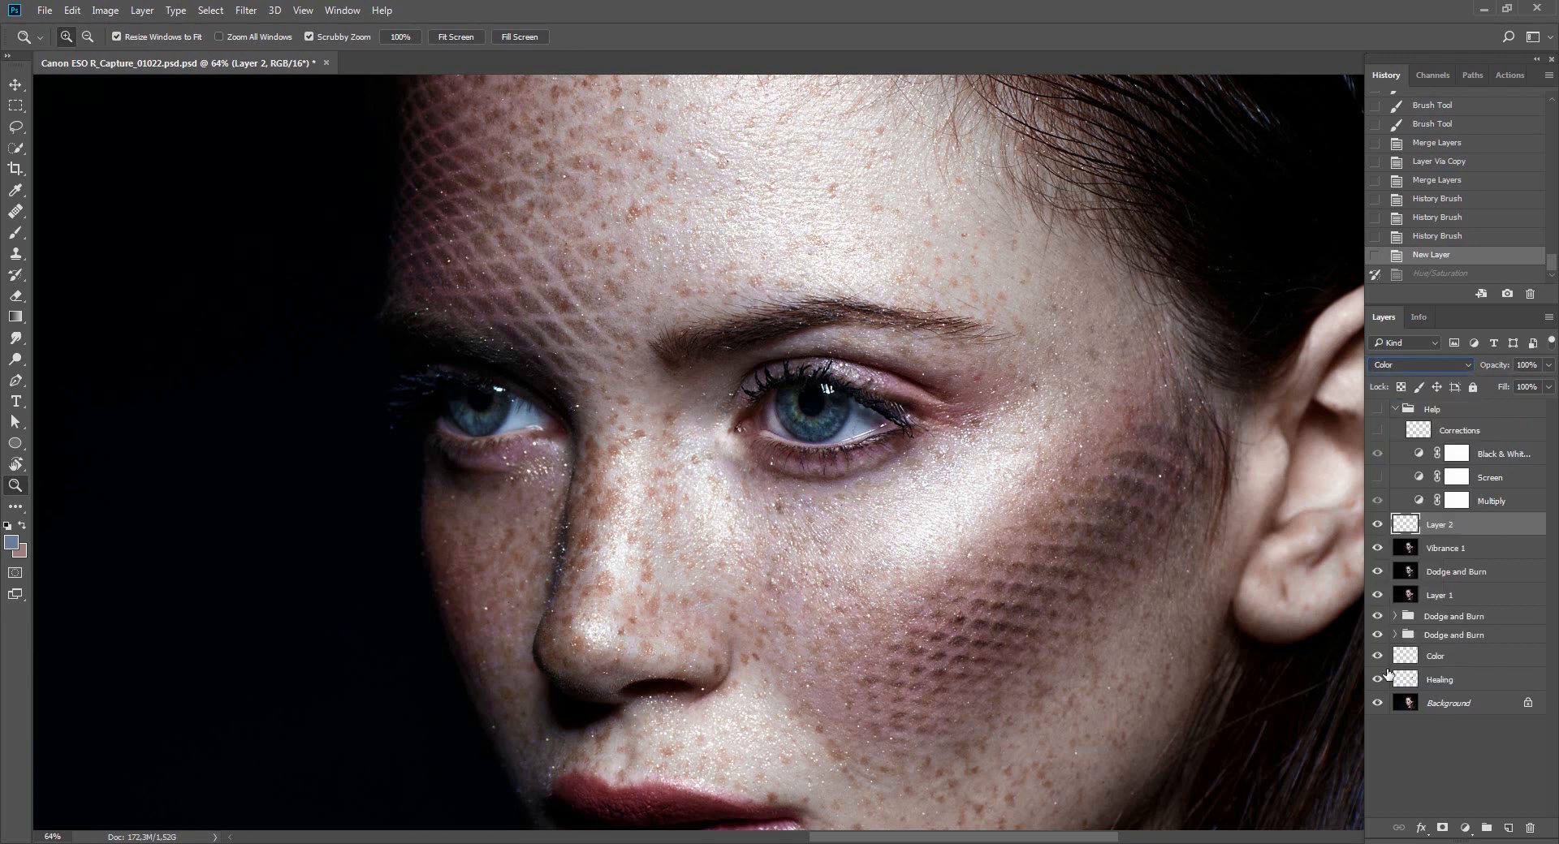
Clone nearby skin colour over the area beneath the lit eye with the Clone Stamp at 50% opacity and 50% flow.
key(s)
alt+click(791, 540)
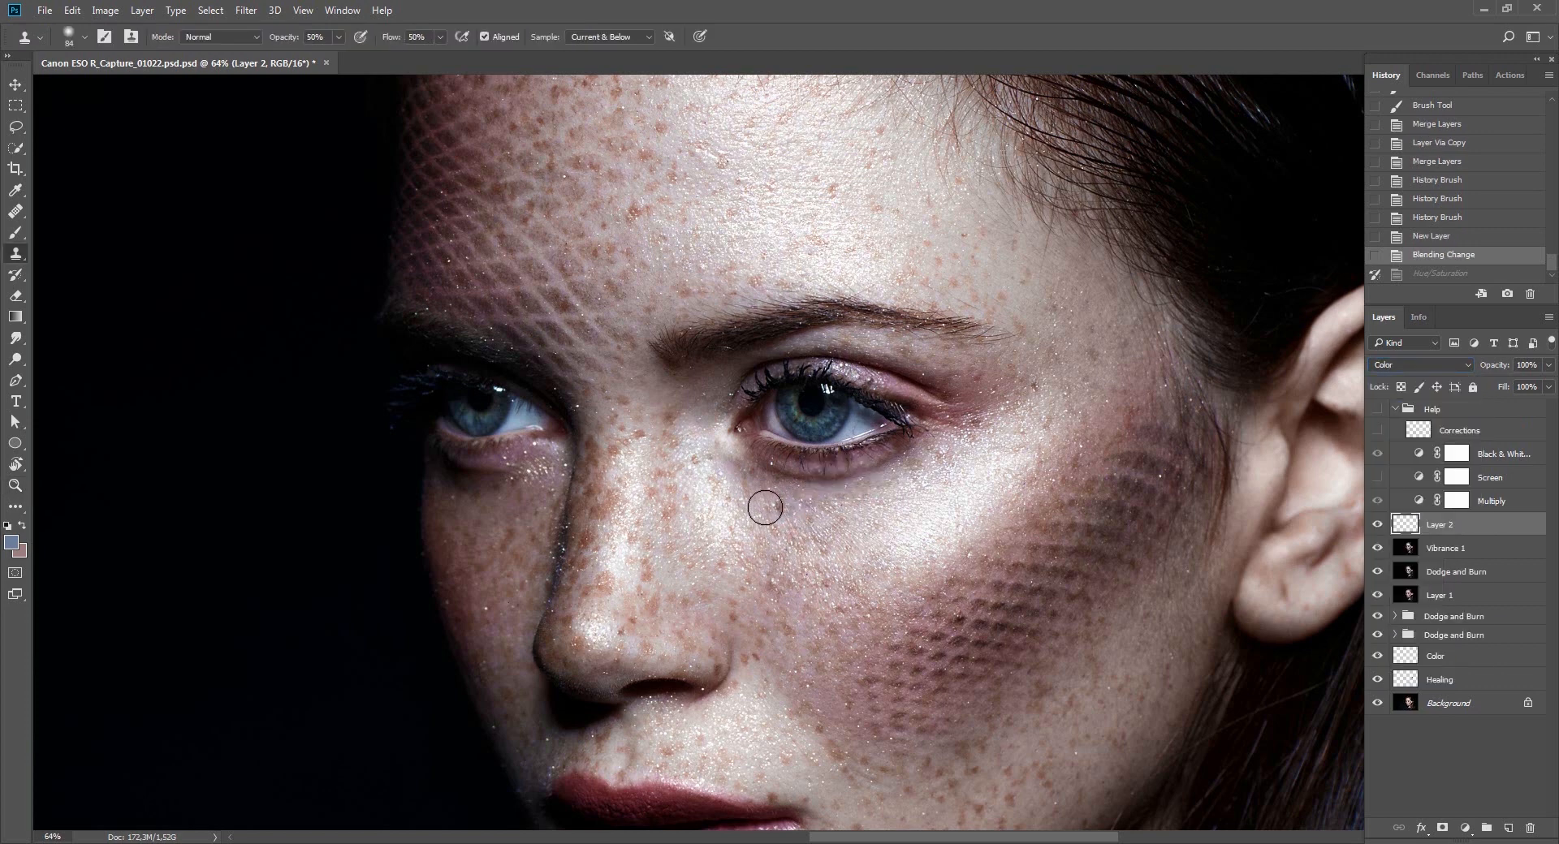
mouse_move(766, 509)
mouse_down()
mouse_move(818, 498)
mouse_move(828, 512)
mouse_up()
alt+click(809, 506)
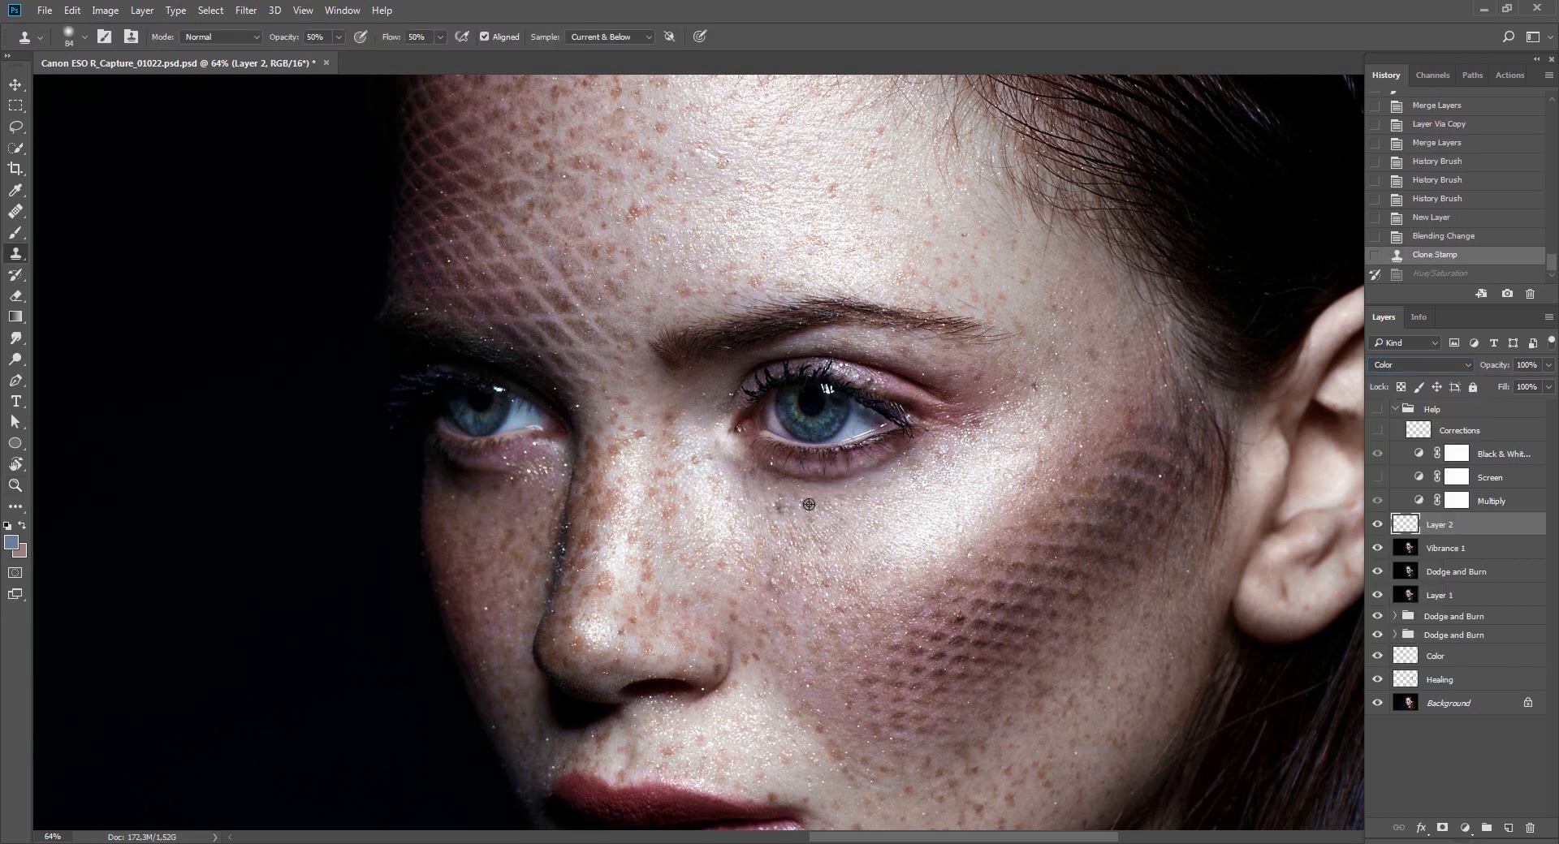
drag(908, 470, 887, 511)
alt+click(907, 678)
mouse_move(793, 503)
mouse_down()
mouse_move(880, 483)
mouse_move(946, 453)
mouse_up()
Fade the last Clone Stamp stroke to 20% opacity.
key(ctrl+shift+f)
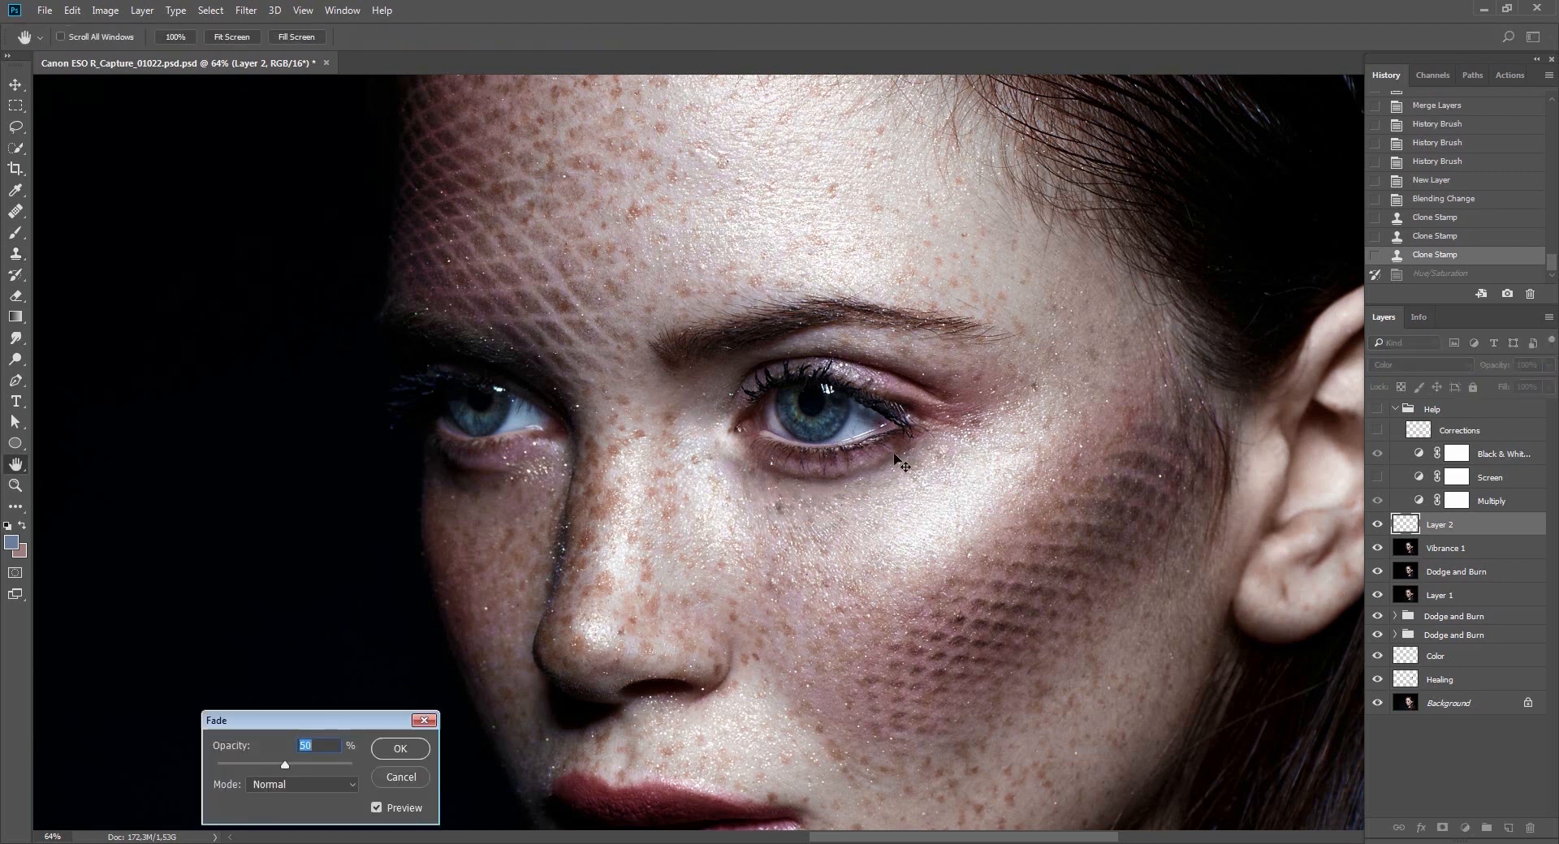
key(Return)
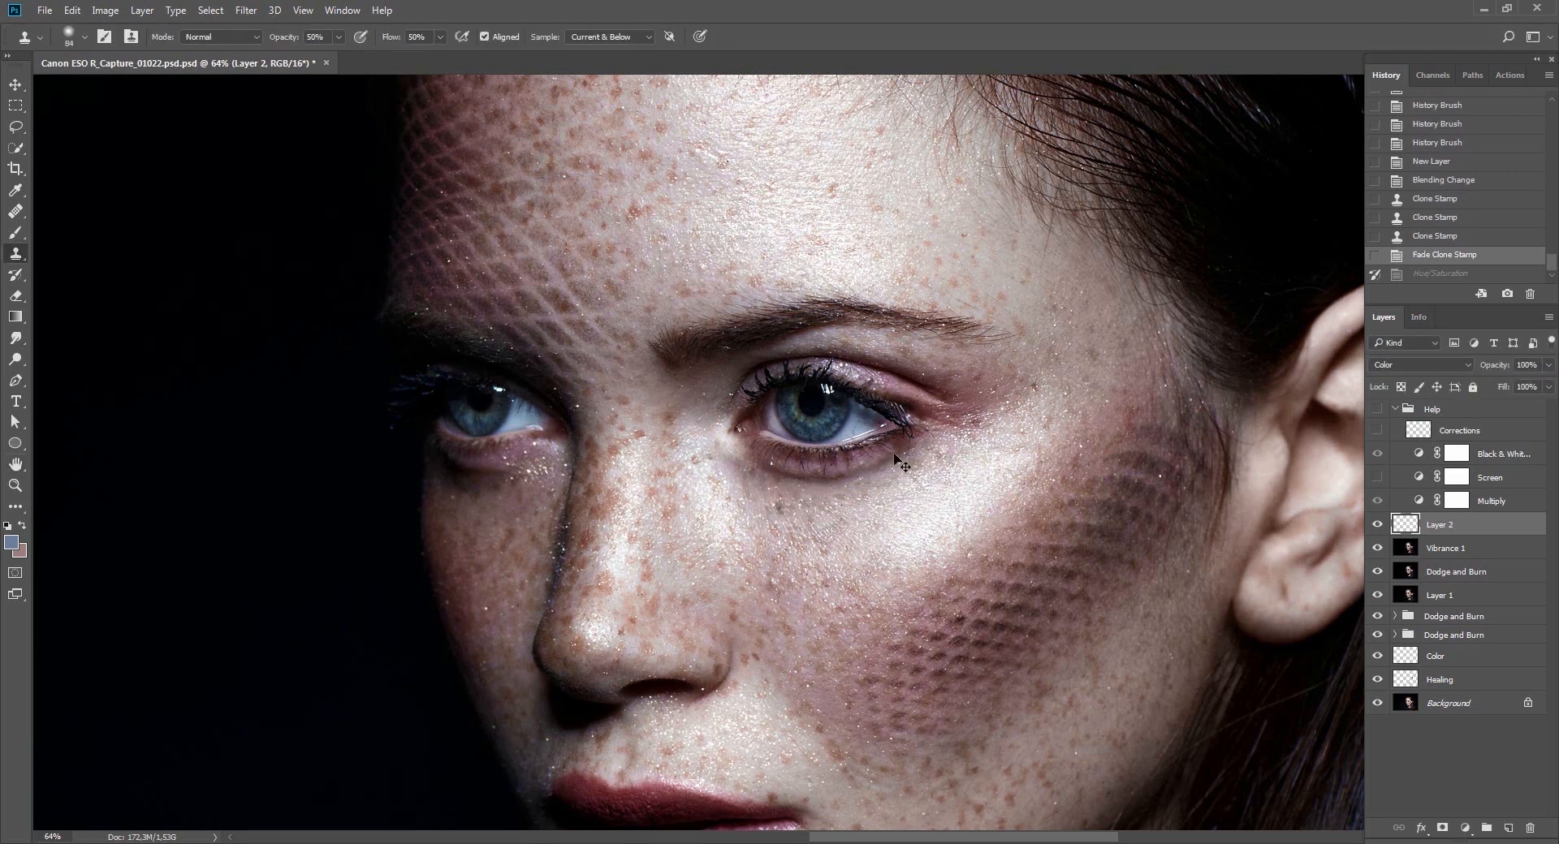
key(ctrl+shift+f)
text(20)
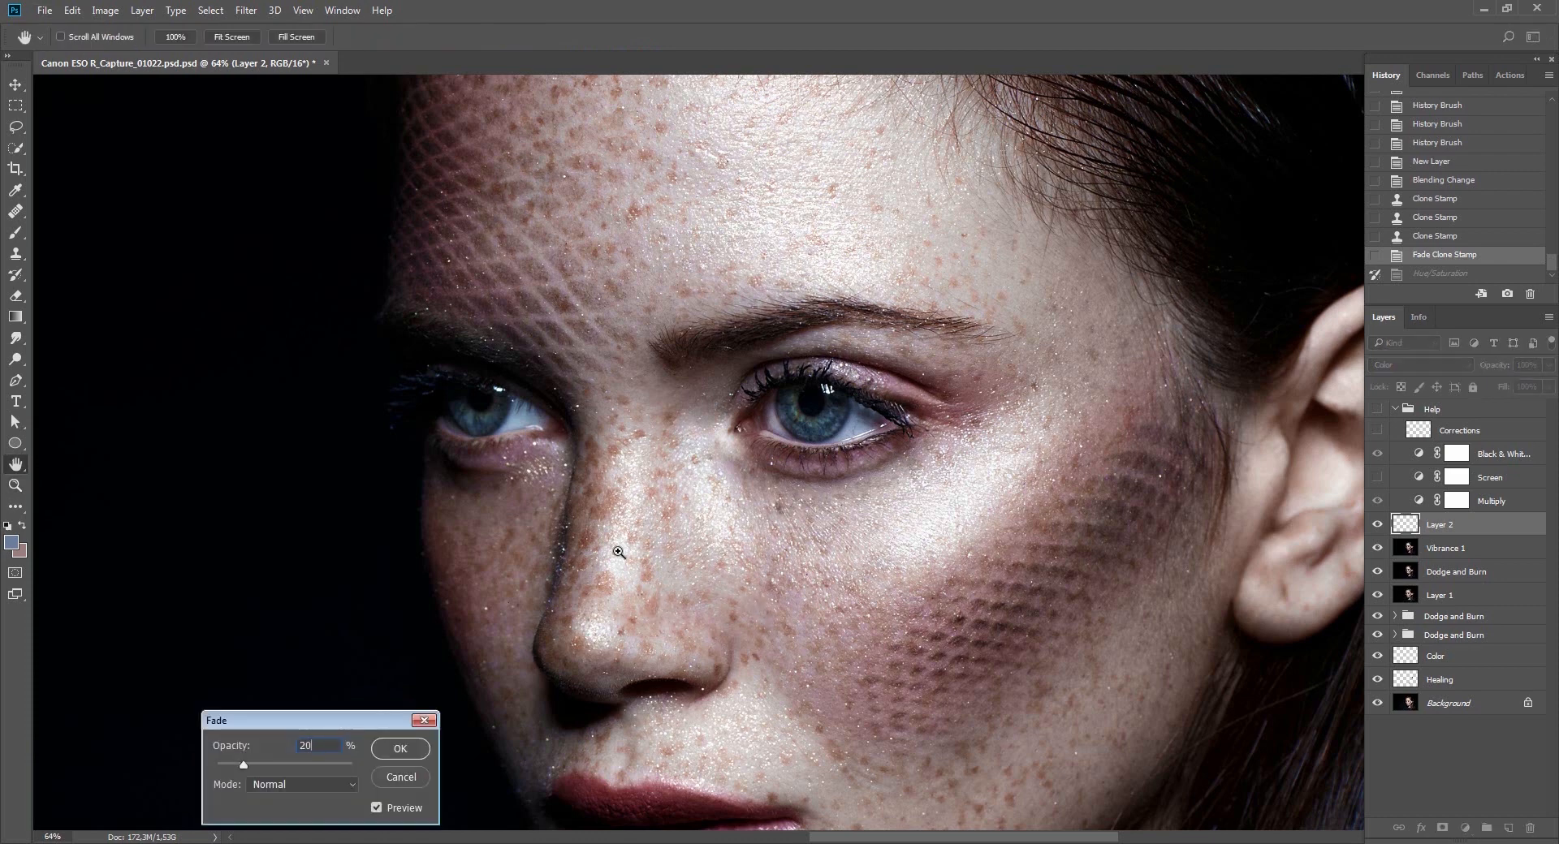
key(Return)
Clone skin colour under the lit eye again with a larger brush and fade the stroke to 20%.
drag(908, 674, 920, 674)
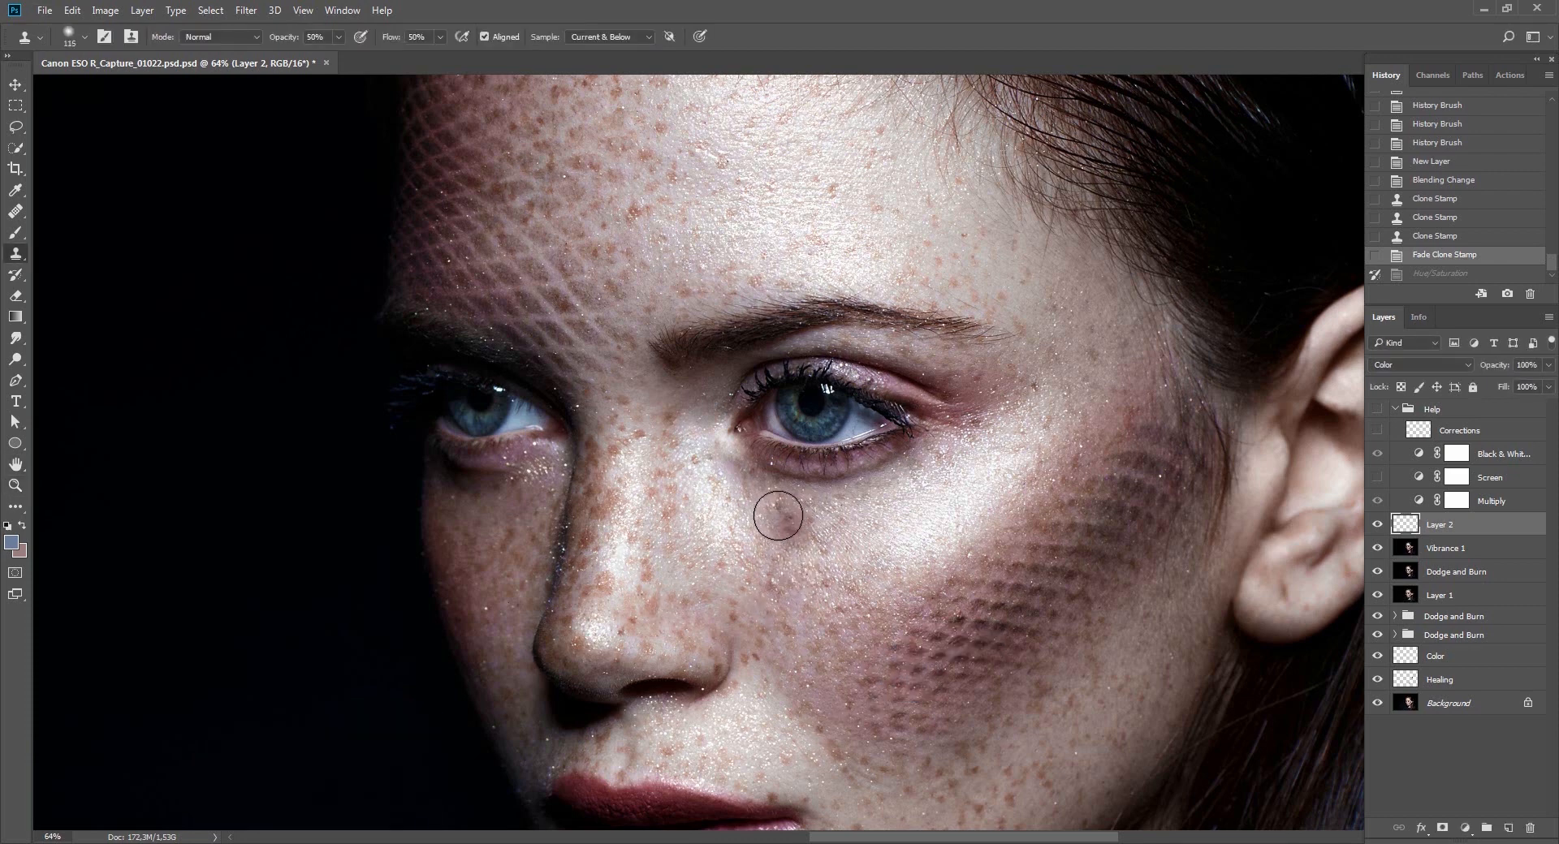
drag(959, 440, 932, 466)
key(ctrl+shift+f)
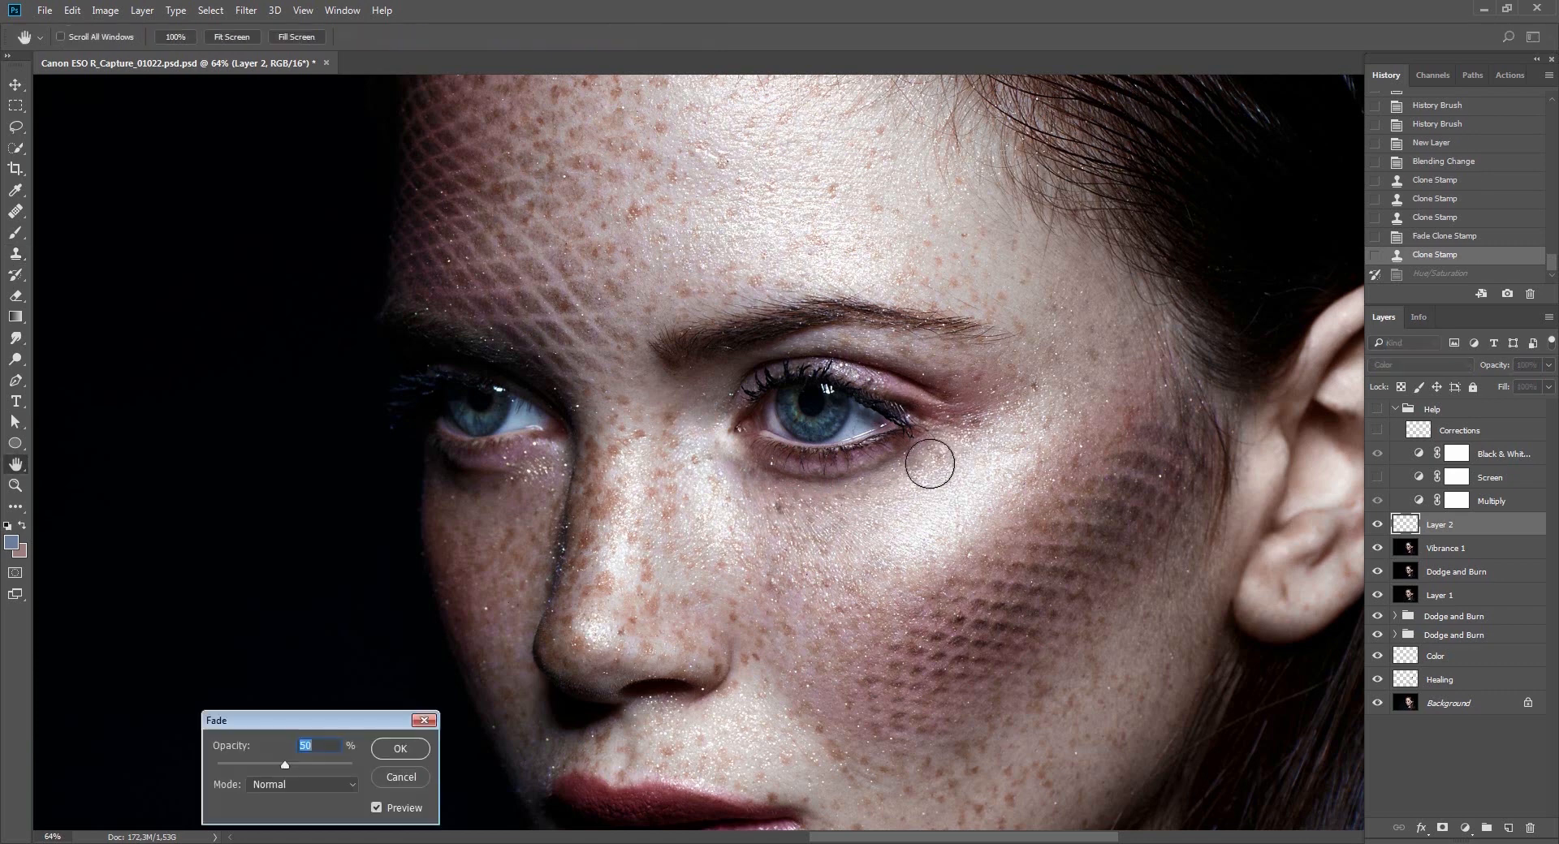
text(20)
key(Return)
Compare the colour-cloning layer's effect, set its opacity to 60%, and merge it down into Vibrance 1.
key(v)
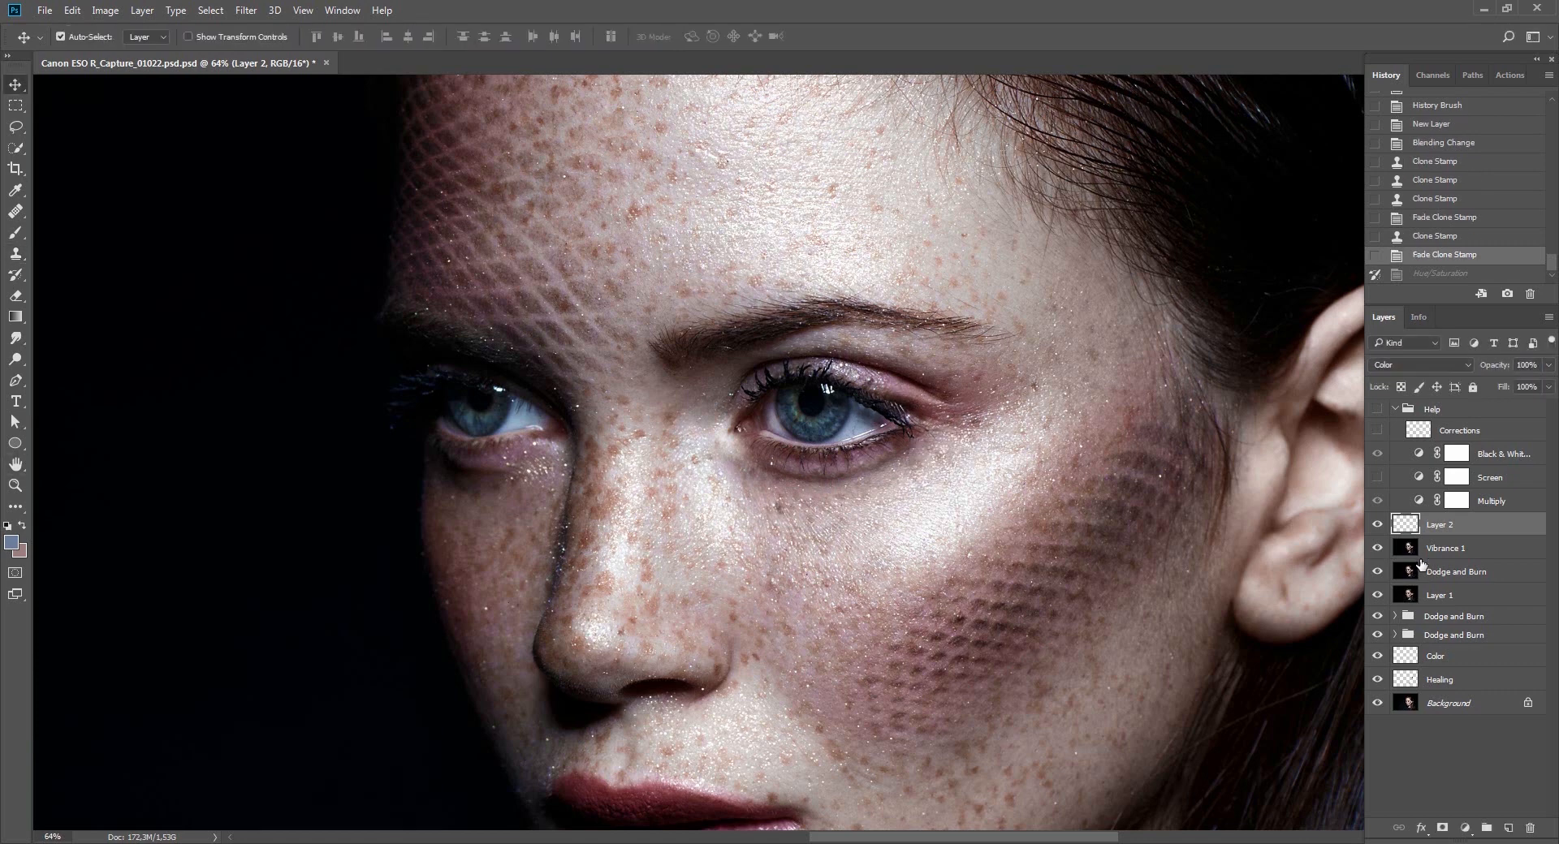
click(1381, 526)
click(1382, 526)
key(6)
key(ctrl+e)
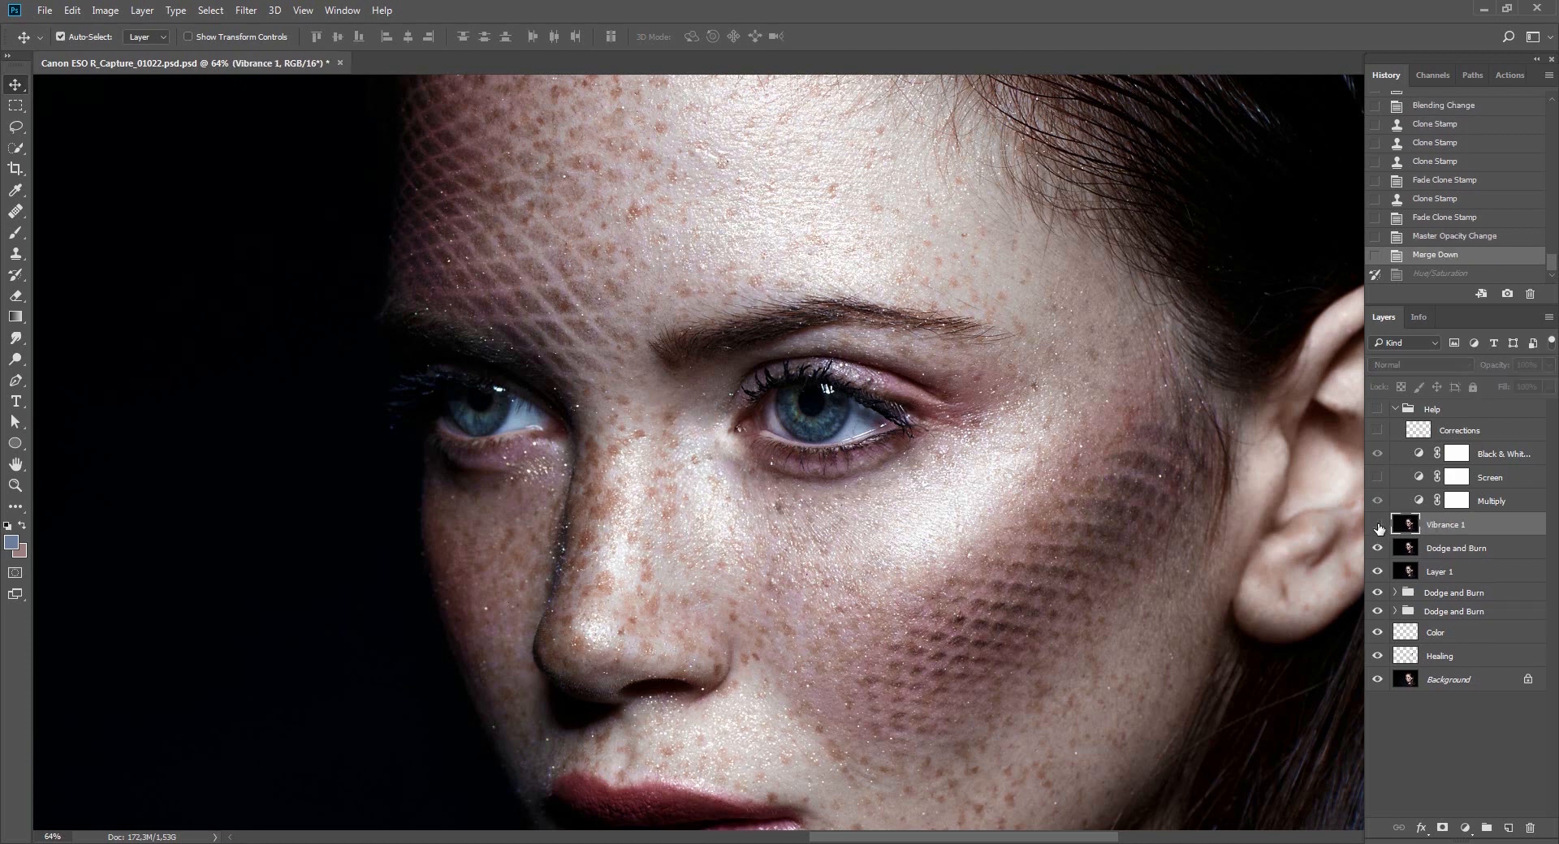
Merge Vibrance 1 down into the Dodge and Burn layer and duplicate the result.
click(1378, 526)
key(ctrl+e)
key(ctrl+j)
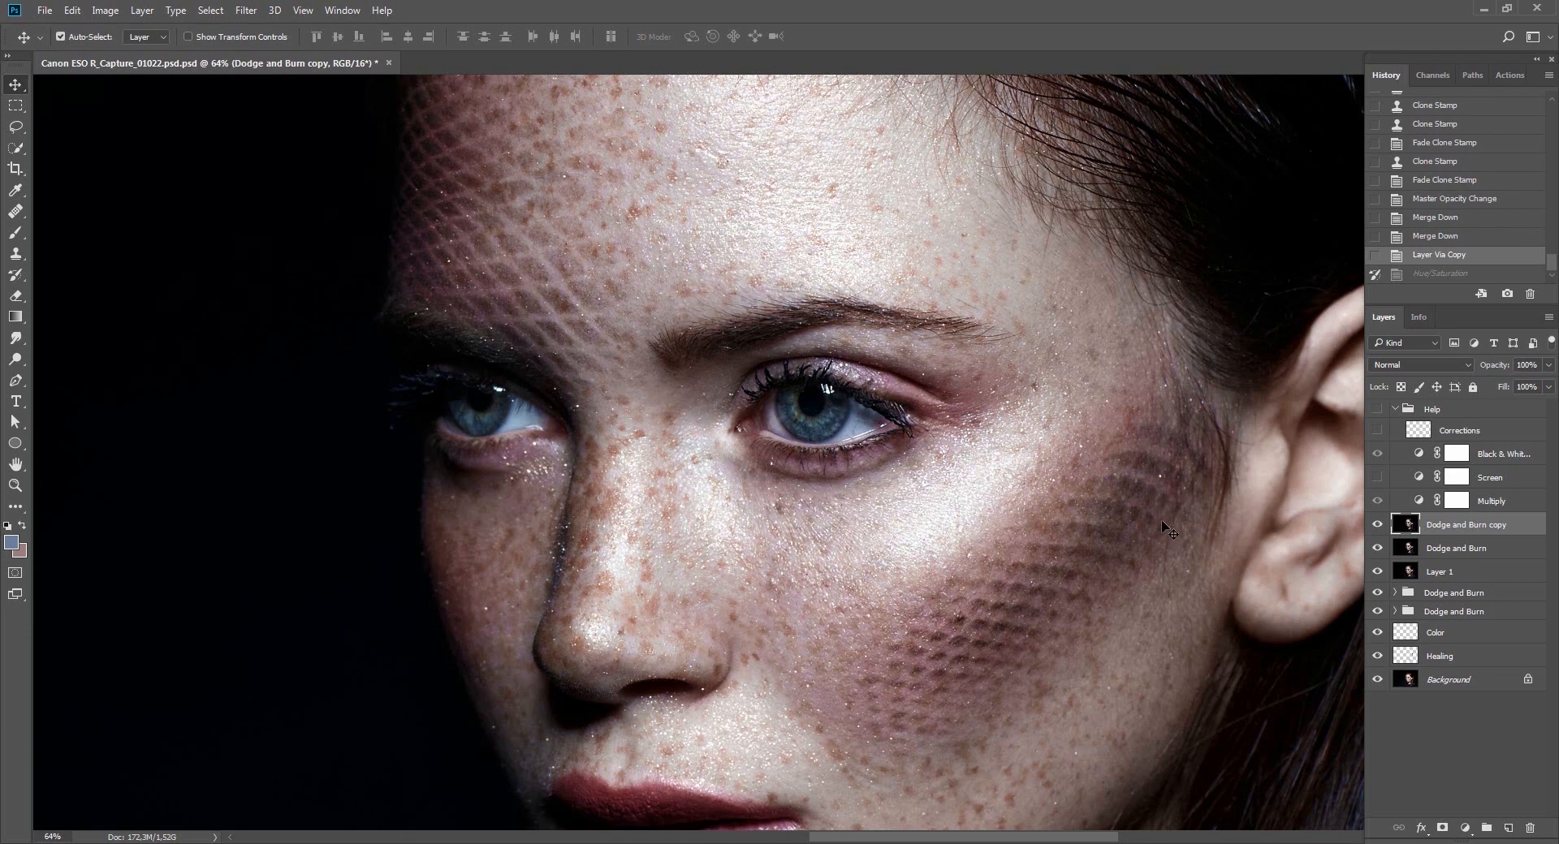
Apply an Unsharp Mask of 20% with a 5-pixel radius to the Dodge and Burn copy layer and fade it in Luminosity mode.
key(ctrl+alt+f)
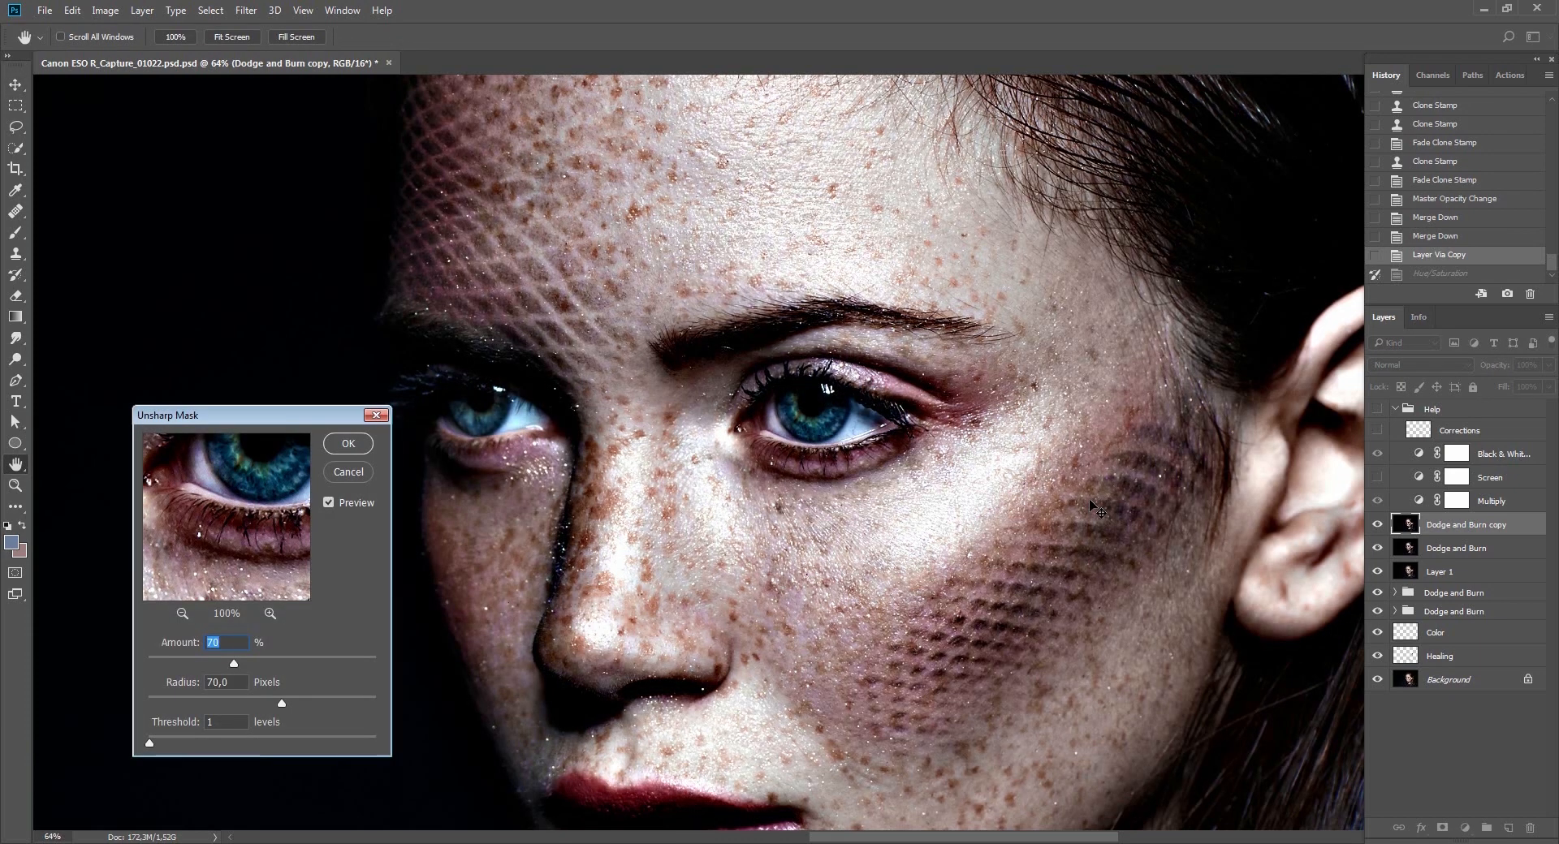
text(30)
key(Tab)
text(5)
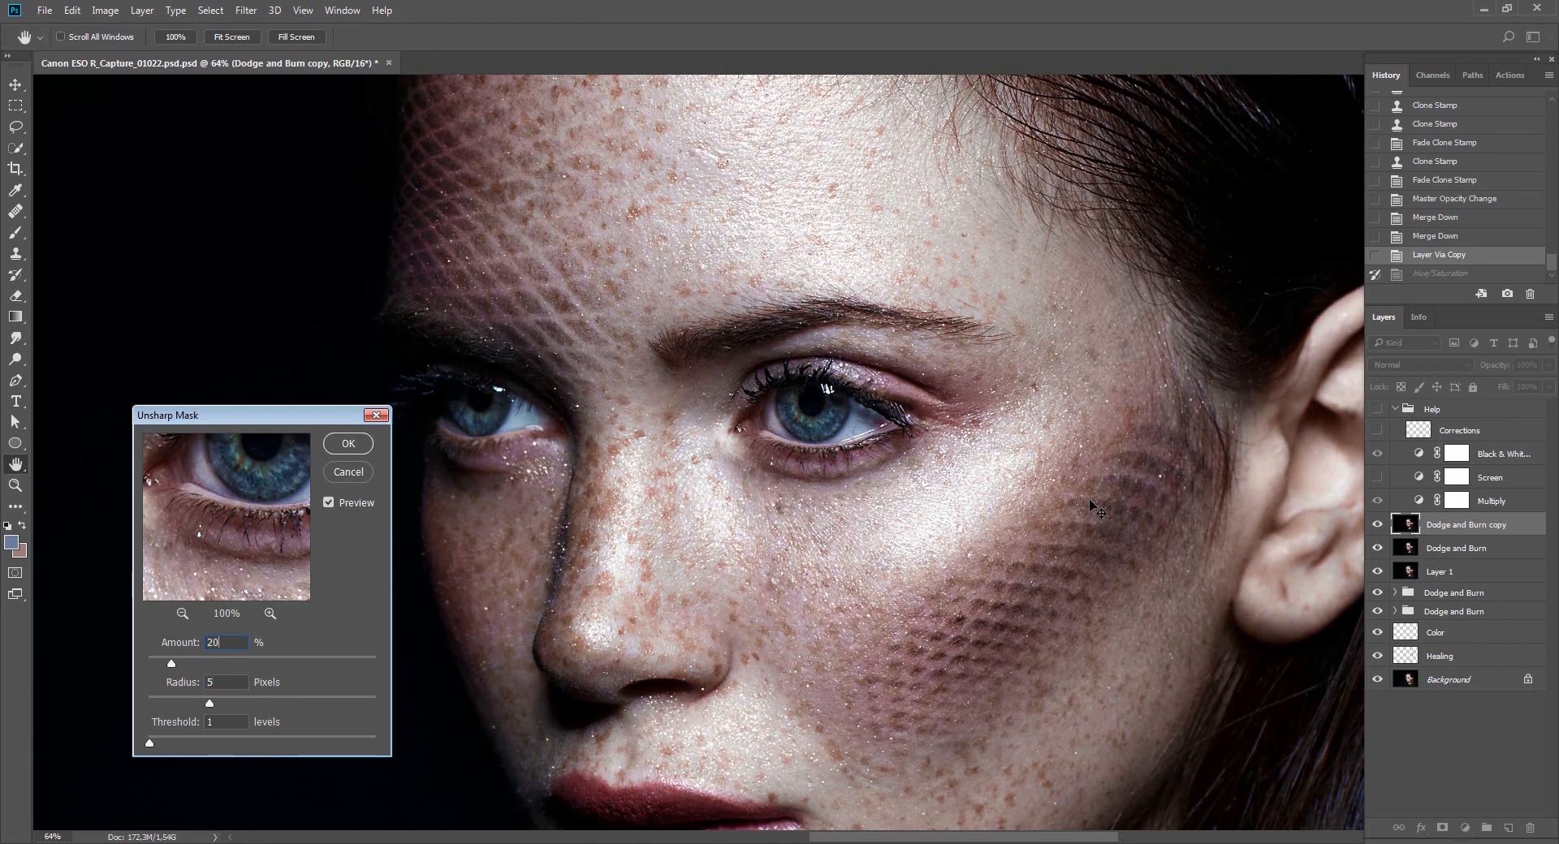
key(Return)
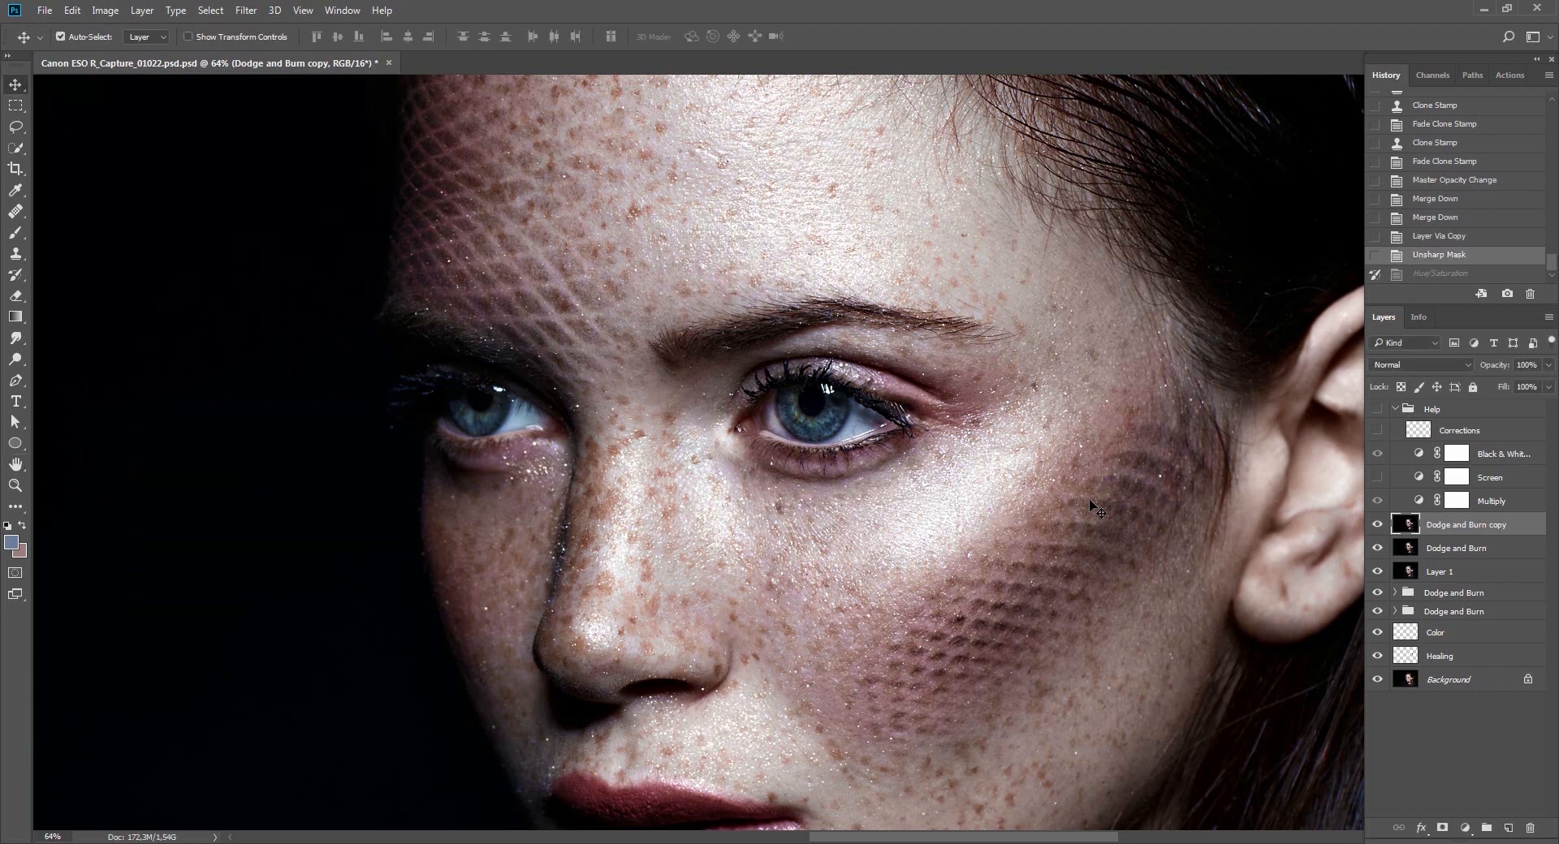
key(ctrl+shift+f)
click(296, 787)
click(314, 768)
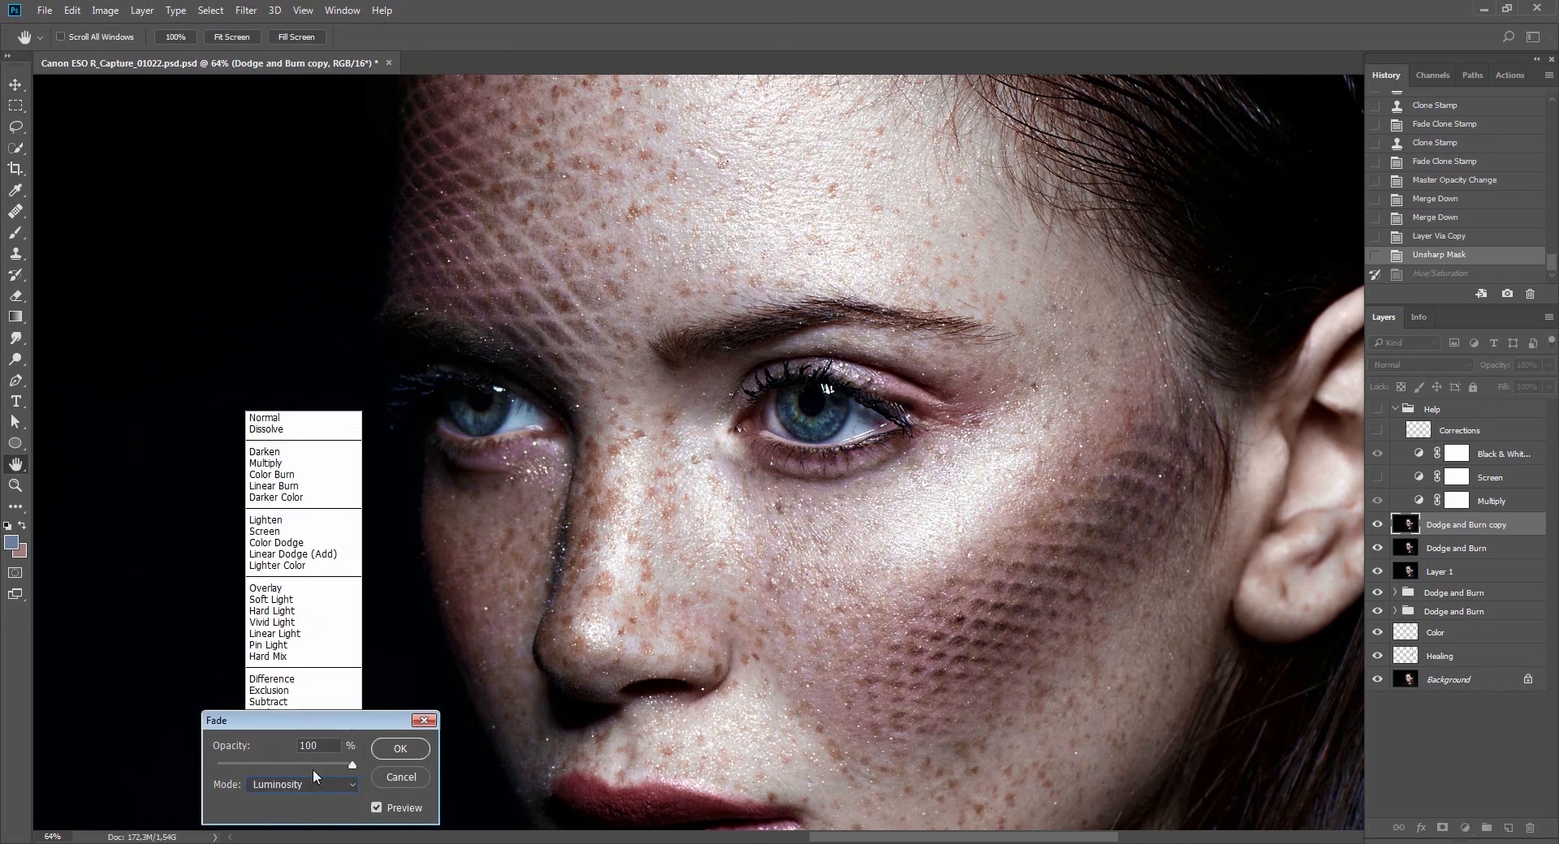
key(Return)
Revert to the unsharpened state and paint the faded sharpening over the eyes, nose and cheek with the History Brush at 60% opacity.
click(1438, 218)
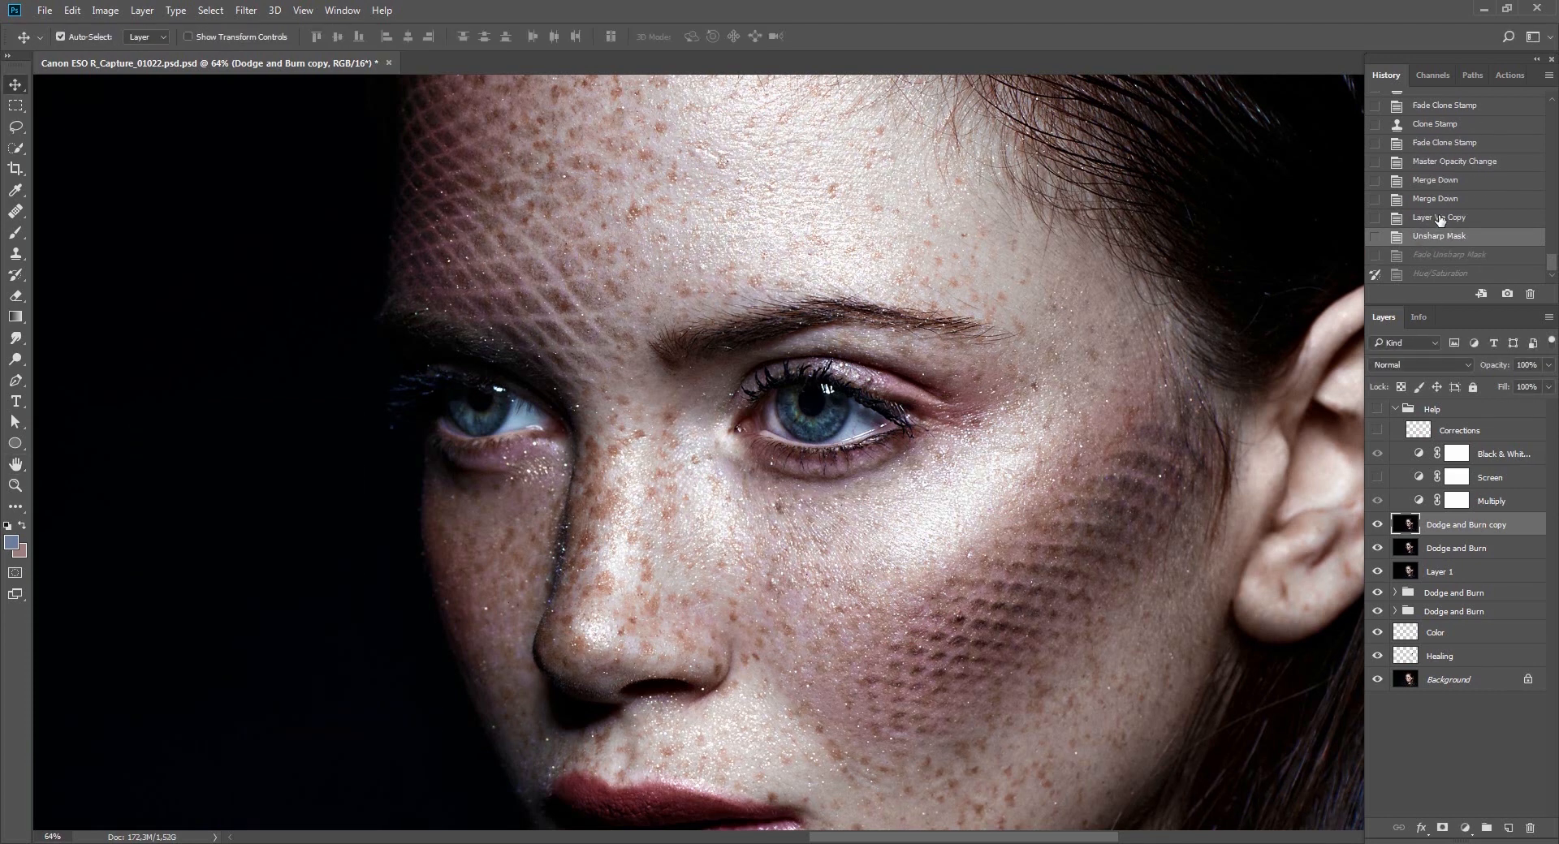
click(1375, 255)
key(y)
mouse_move(773, 416)
mouse_down()
mouse_move(786, 407)
mouse_move(729, 353)
mouse_move(939, 365)
mouse_move(869, 432)
mouse_move(796, 451)
mouse_up()
drag(412, 389, 560, 443)
drag(641, 536, 593, 376)
mouse_move(566, 687)
mouse_down()
mouse_move(493, 644)
mouse_move(490, 599)
mouse_move(536, 580)
mouse_up()
drag(585, 581, 674, 601)
mouse_move(817, 653)
mouse_down()
mouse_move(663, 690)
mouse_move(665, 588)
mouse_move(682, 578)
mouse_up()
drag(785, 412, 736, 552)
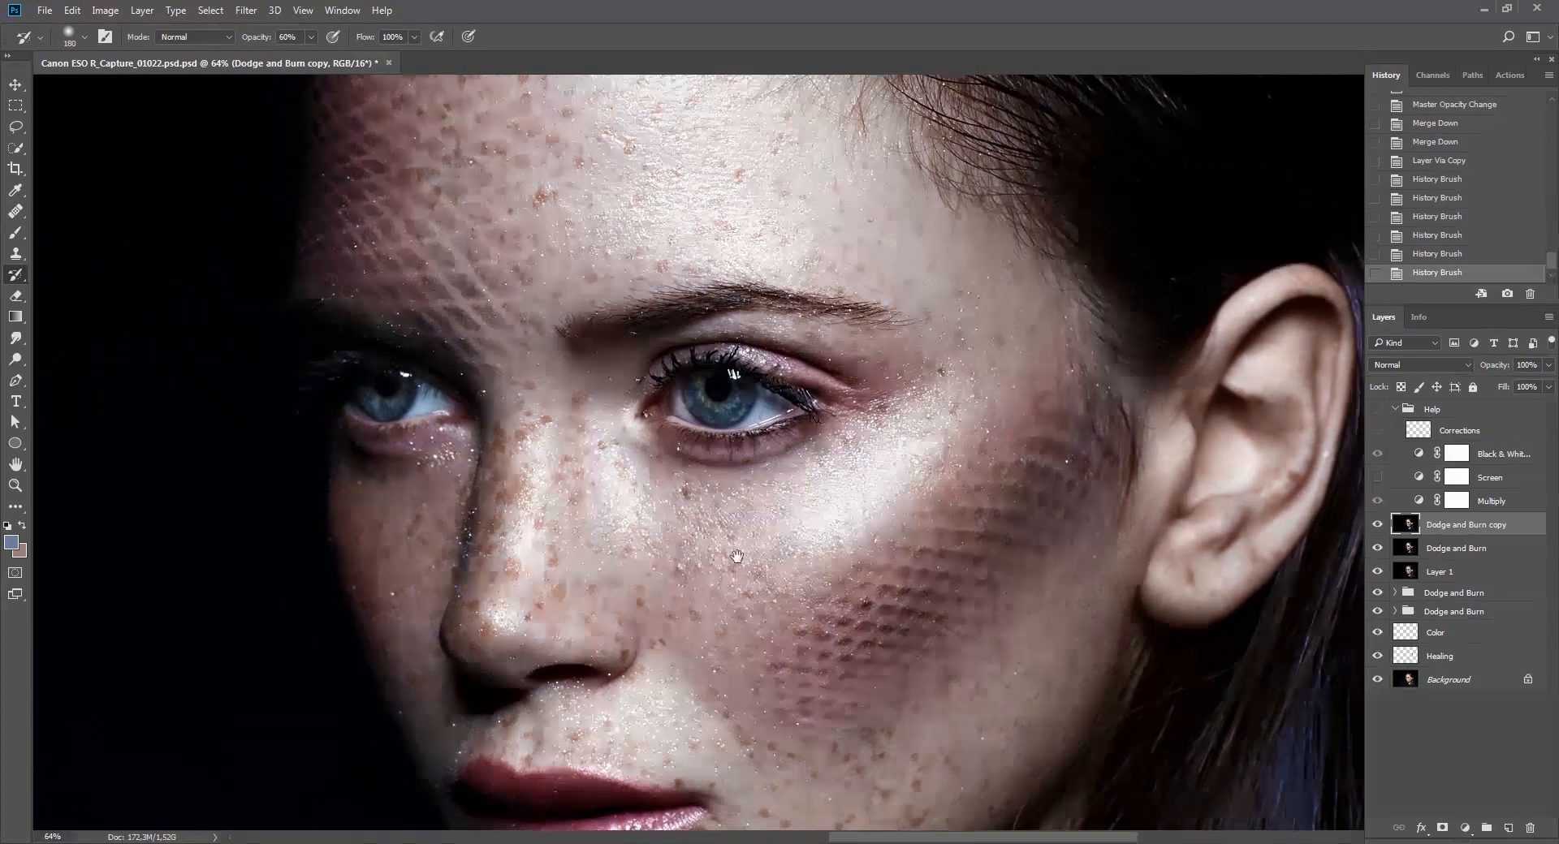
drag(775, 426, 738, 428)
Apply an Unsharp Mask of 70% with a 2-pixel radius and fade it in Luminosity mode.
key(ctrl+alt+f)
key(Tab)
text(2)
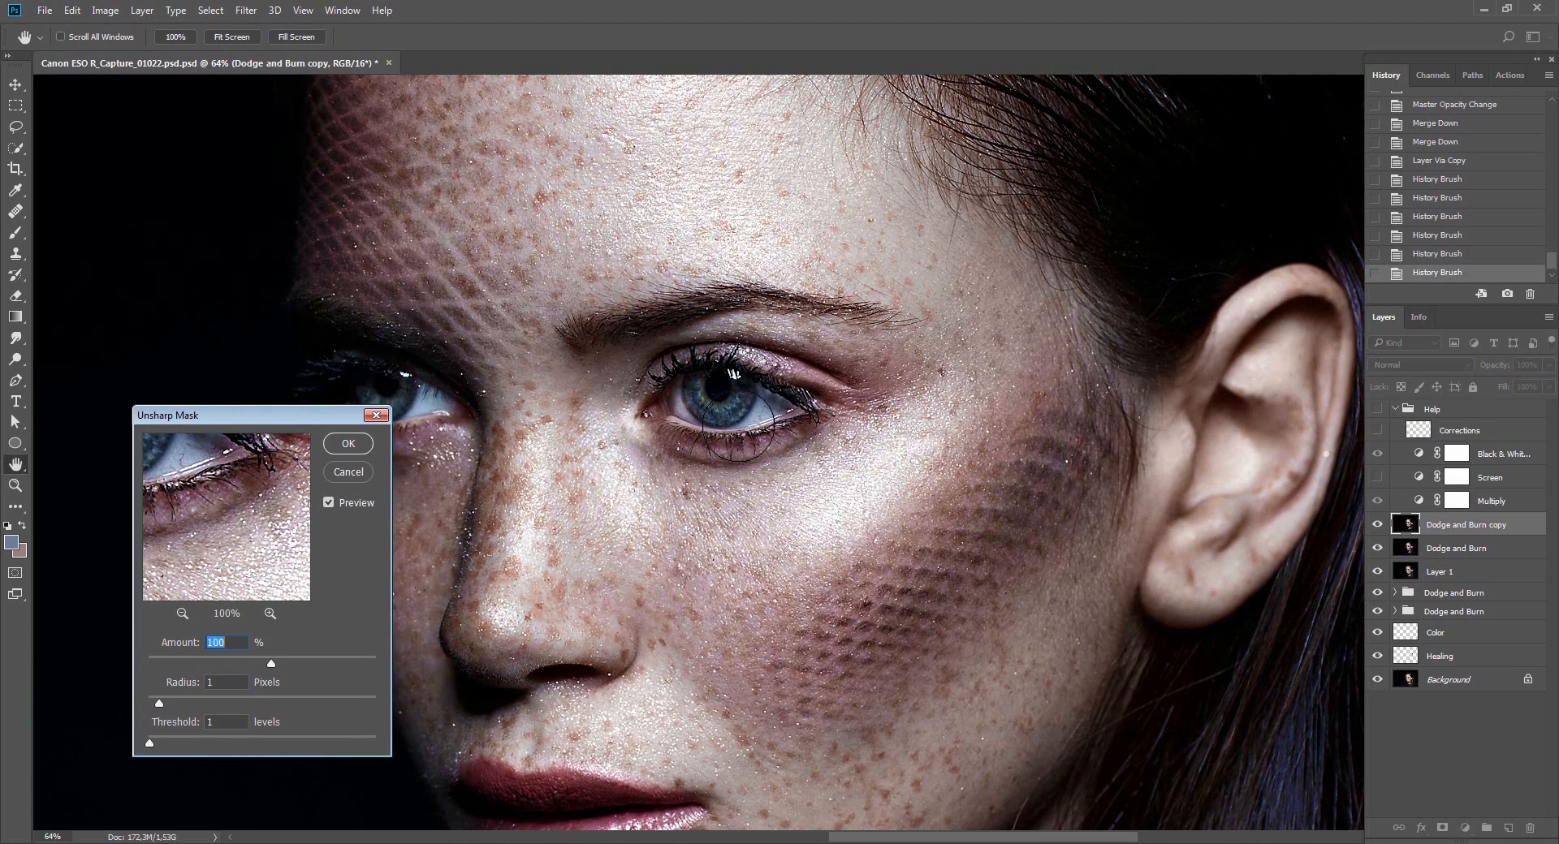
text(70)
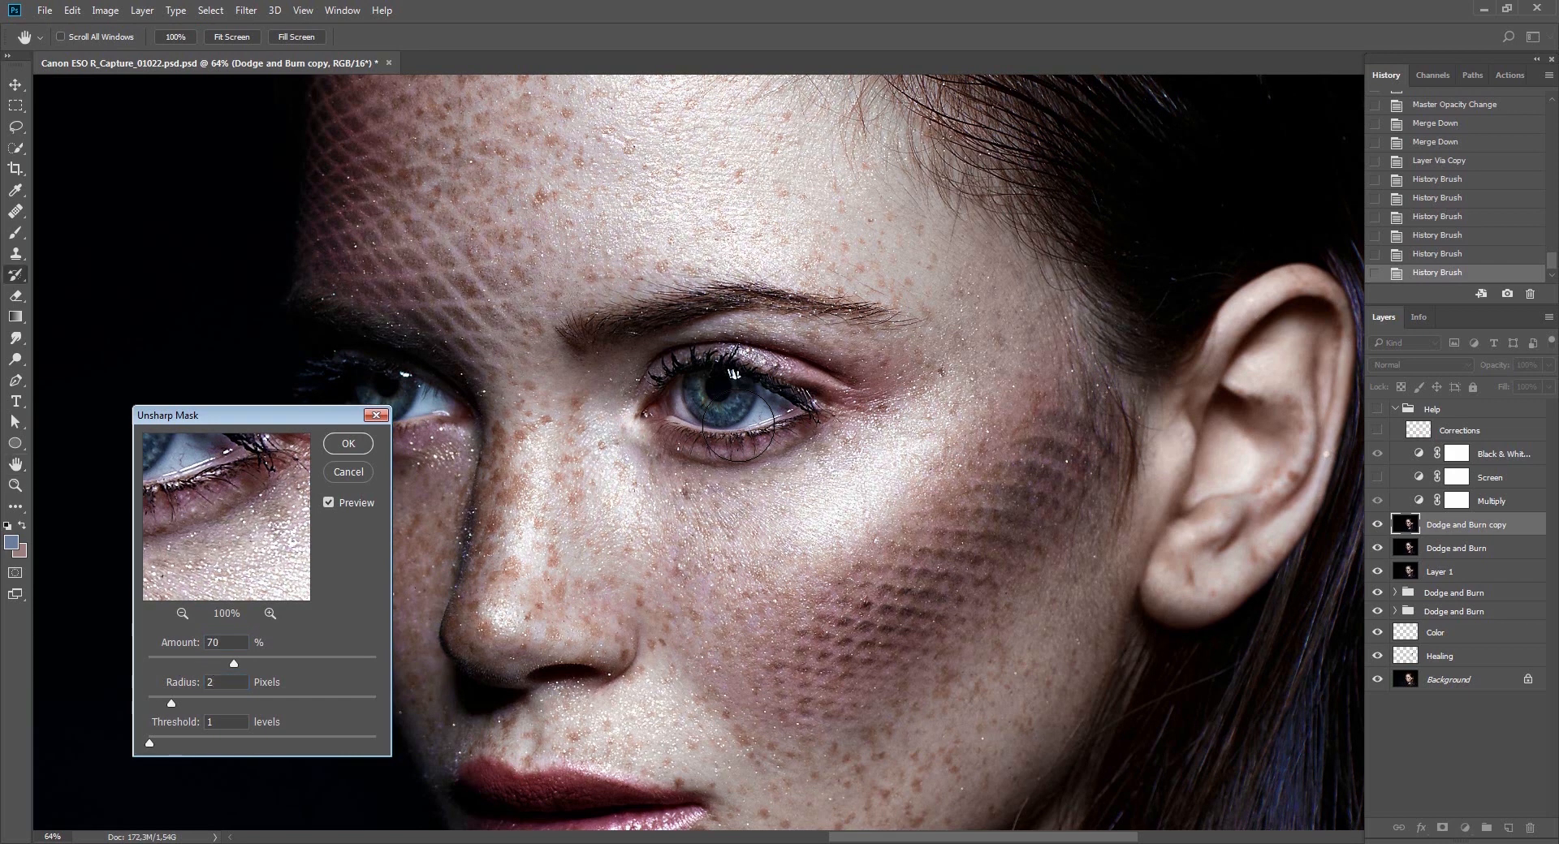
key(Return)
key(ctrl+shift+f)
click(315, 788)
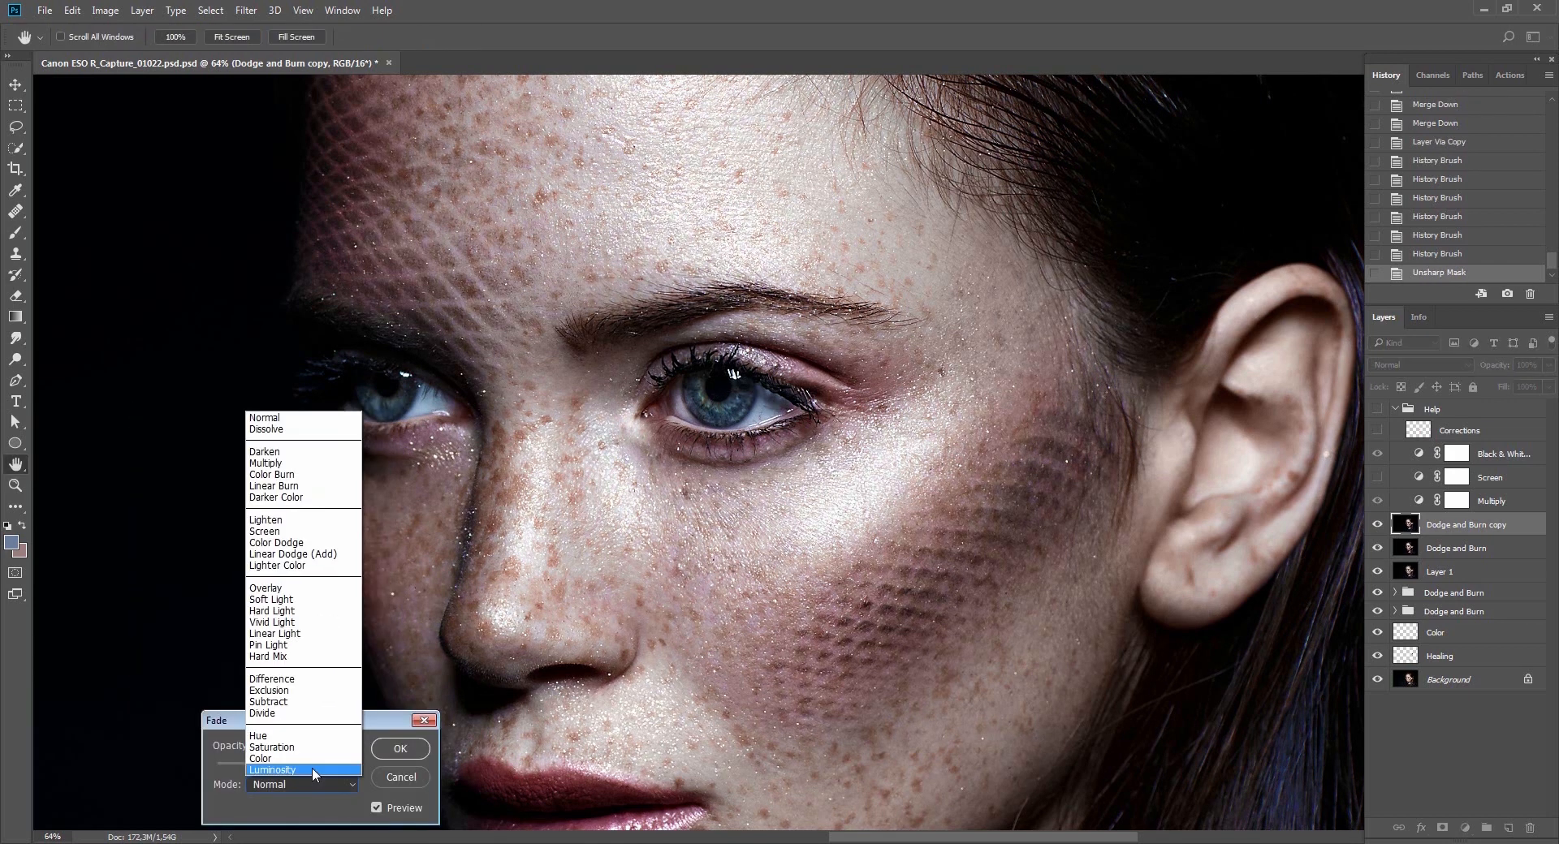
click(314, 767)
key(Return)
Revert the fine sharpening and paint it back onto both eyes with the History Brush.
key(y)
click(1424, 237)
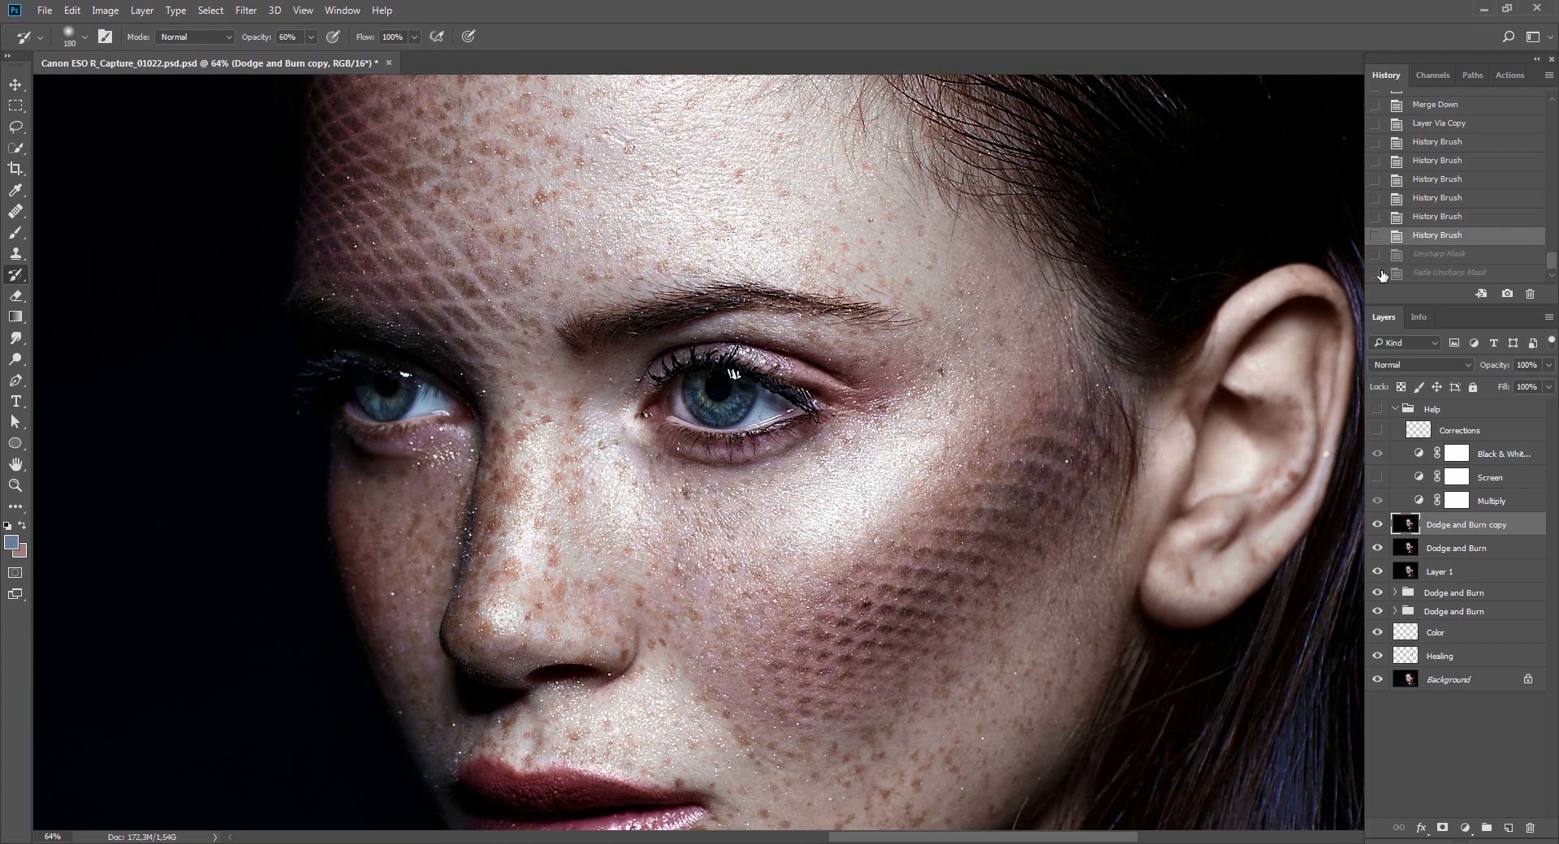
click(1375, 273)
mouse_move(707, 402)
mouse_down()
mouse_move(672, 384)
mouse_move(796, 424)
mouse_up()
drag(440, 407, 402, 385)
Paint the fine sharpening along the lit eye's lid and outer corner with a 66-pixel History Brush and fade the stroke to 30%.
key(bracketleft)
key(bracketleft)
key(bracketleft)
drag(730, 436, 863, 372)
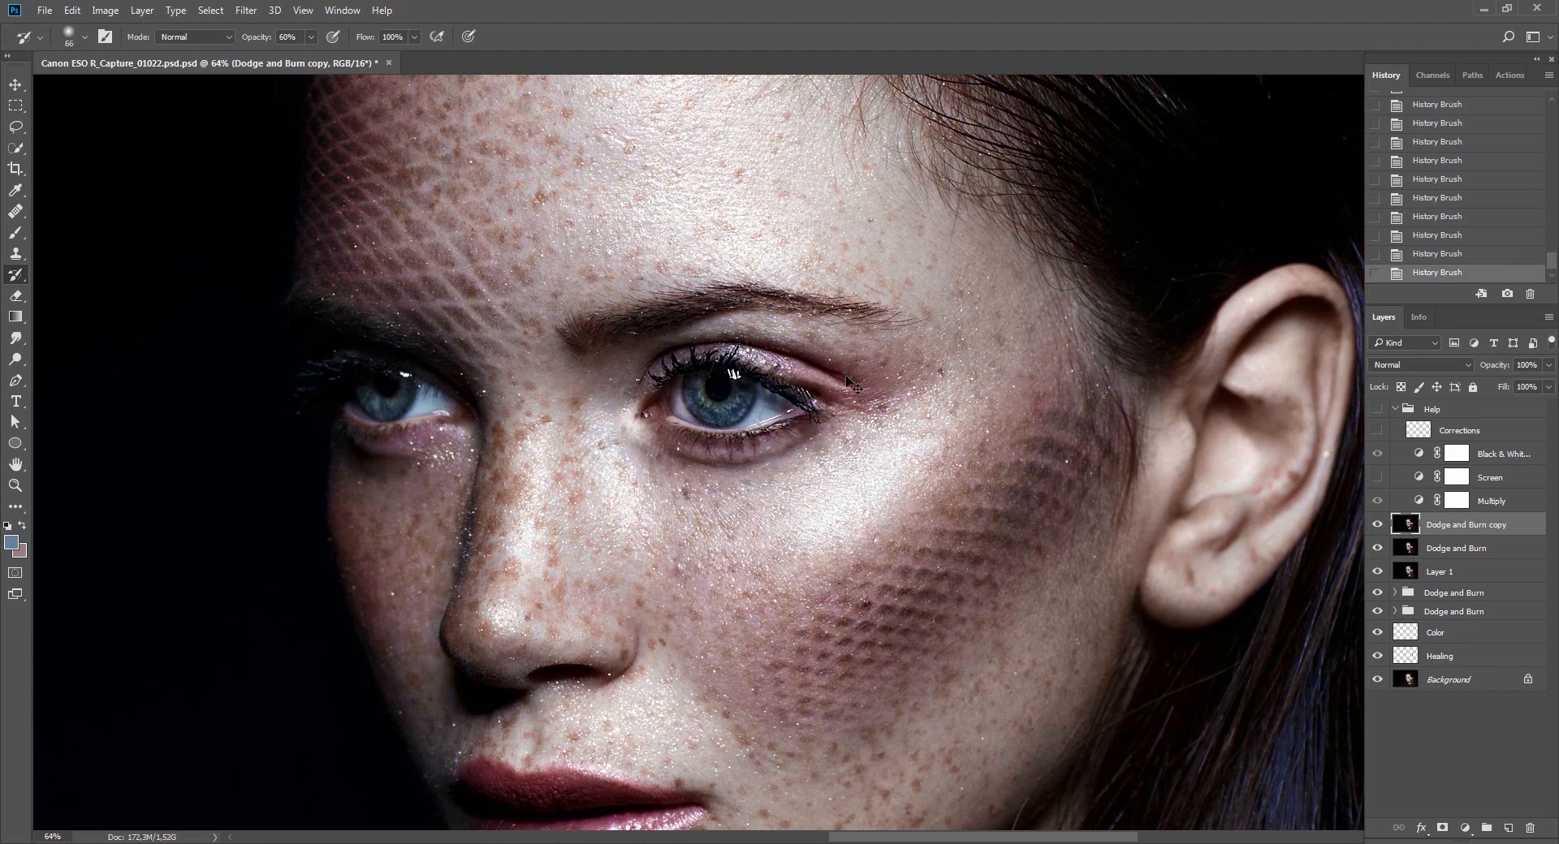
key(ctrl+shift+f)
text(30)
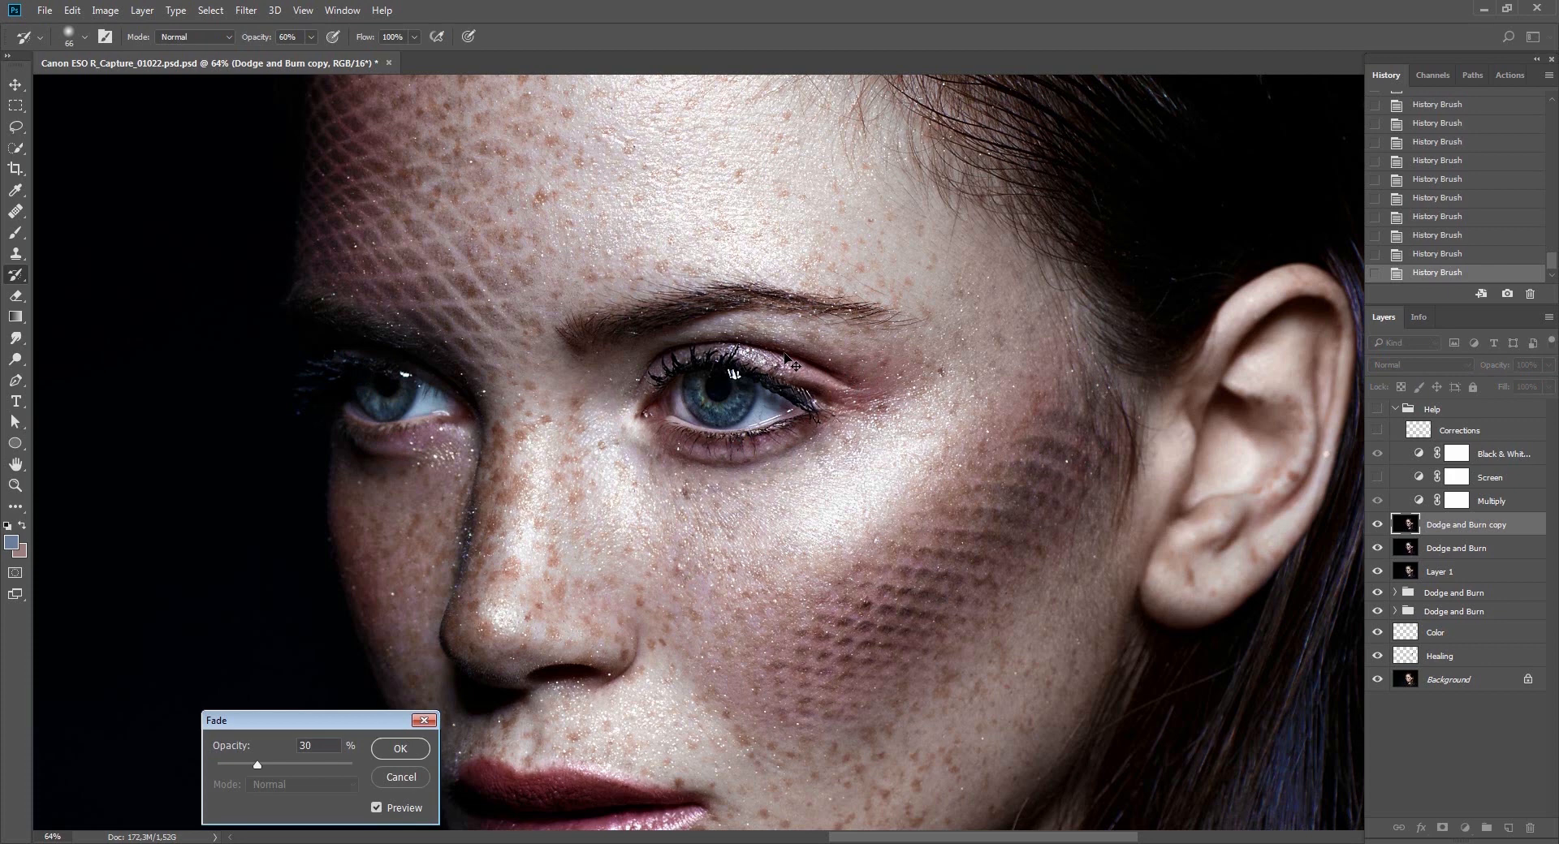
key(Return)
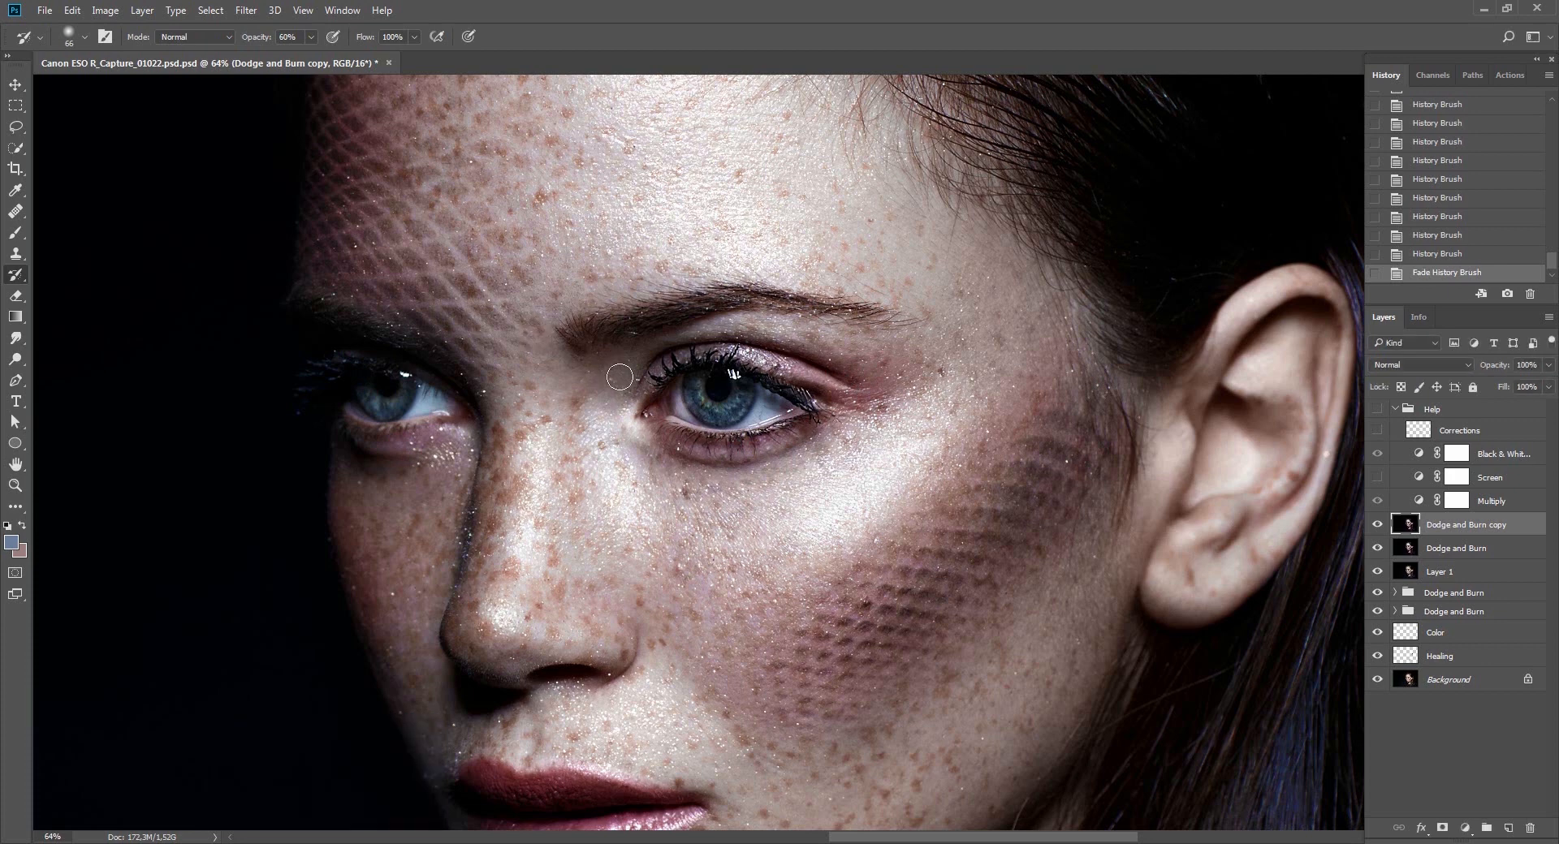
Paint the fine sharpening on the lit eyebrow's outer end and over the lit iris, fading each History Brush stroke.
click(885, 317)
key(ctrl+shift+f)
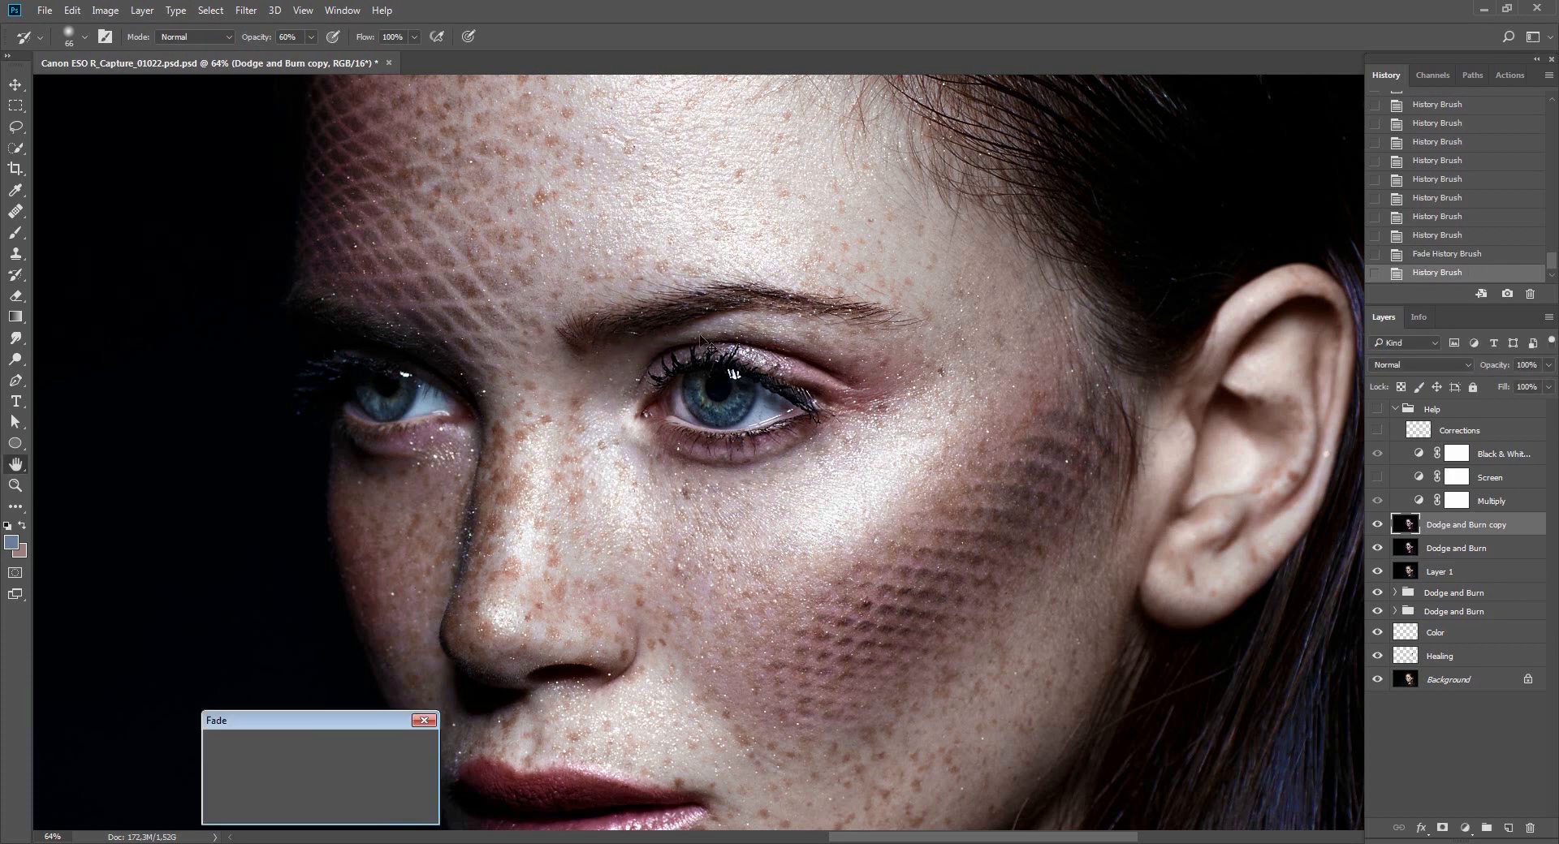
key(Return)
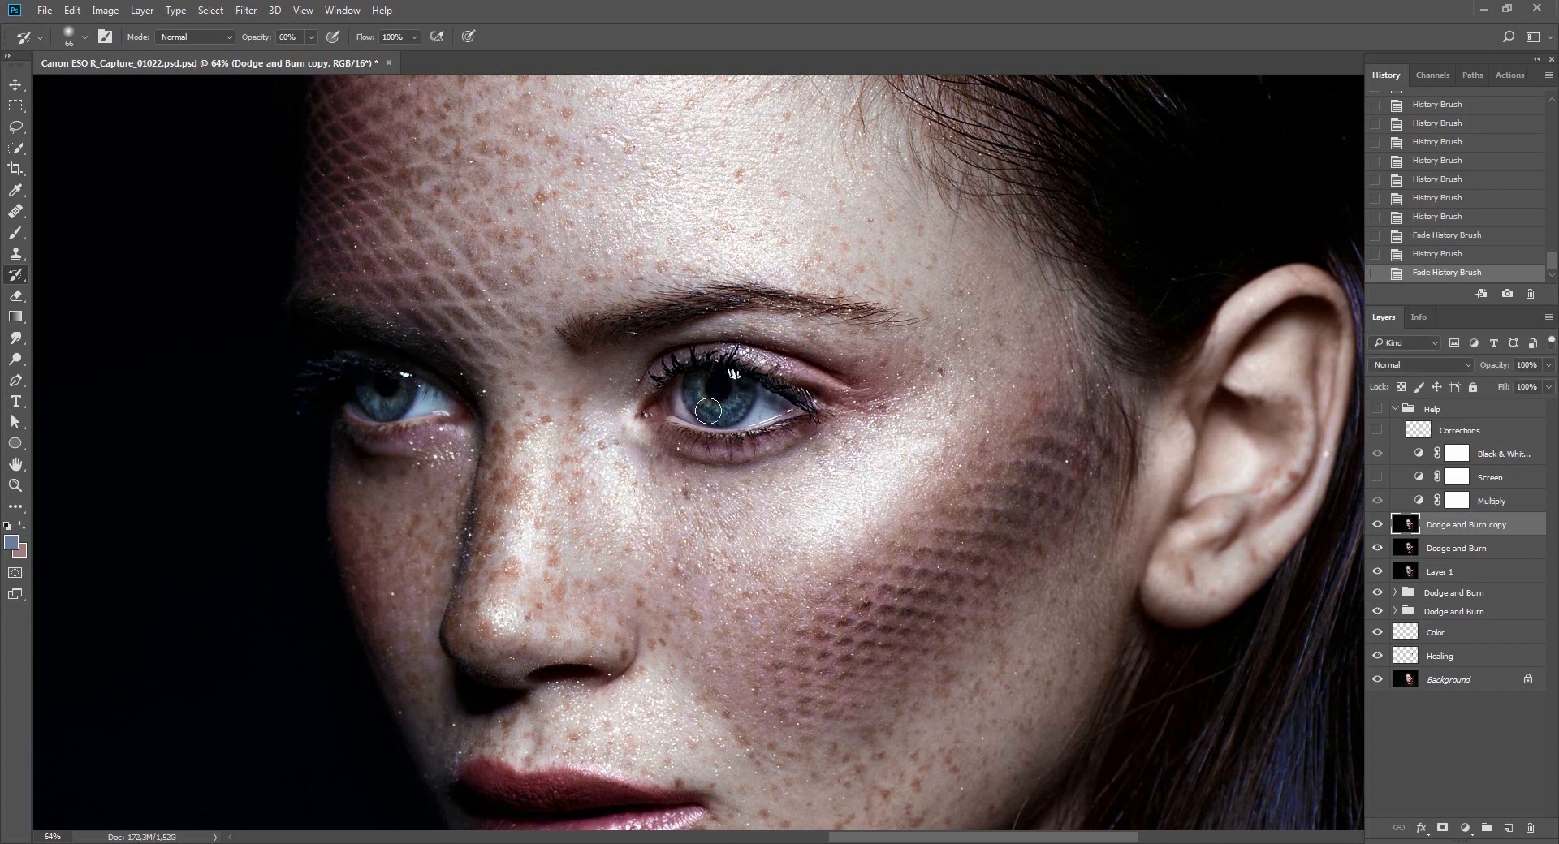
drag(812, 401, 734, 421)
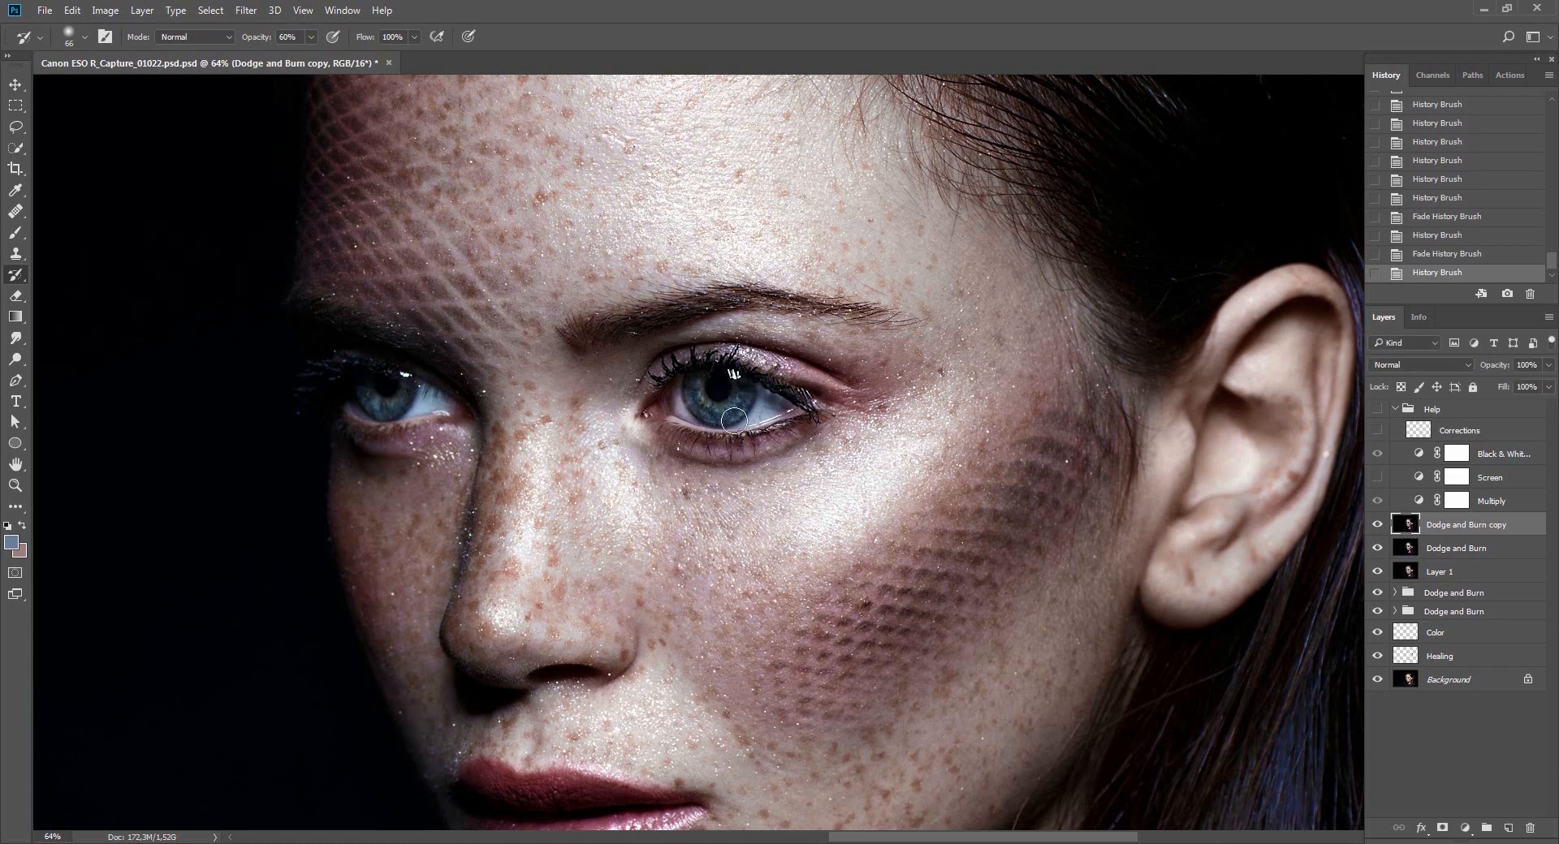
key(ctrl+shift+f)
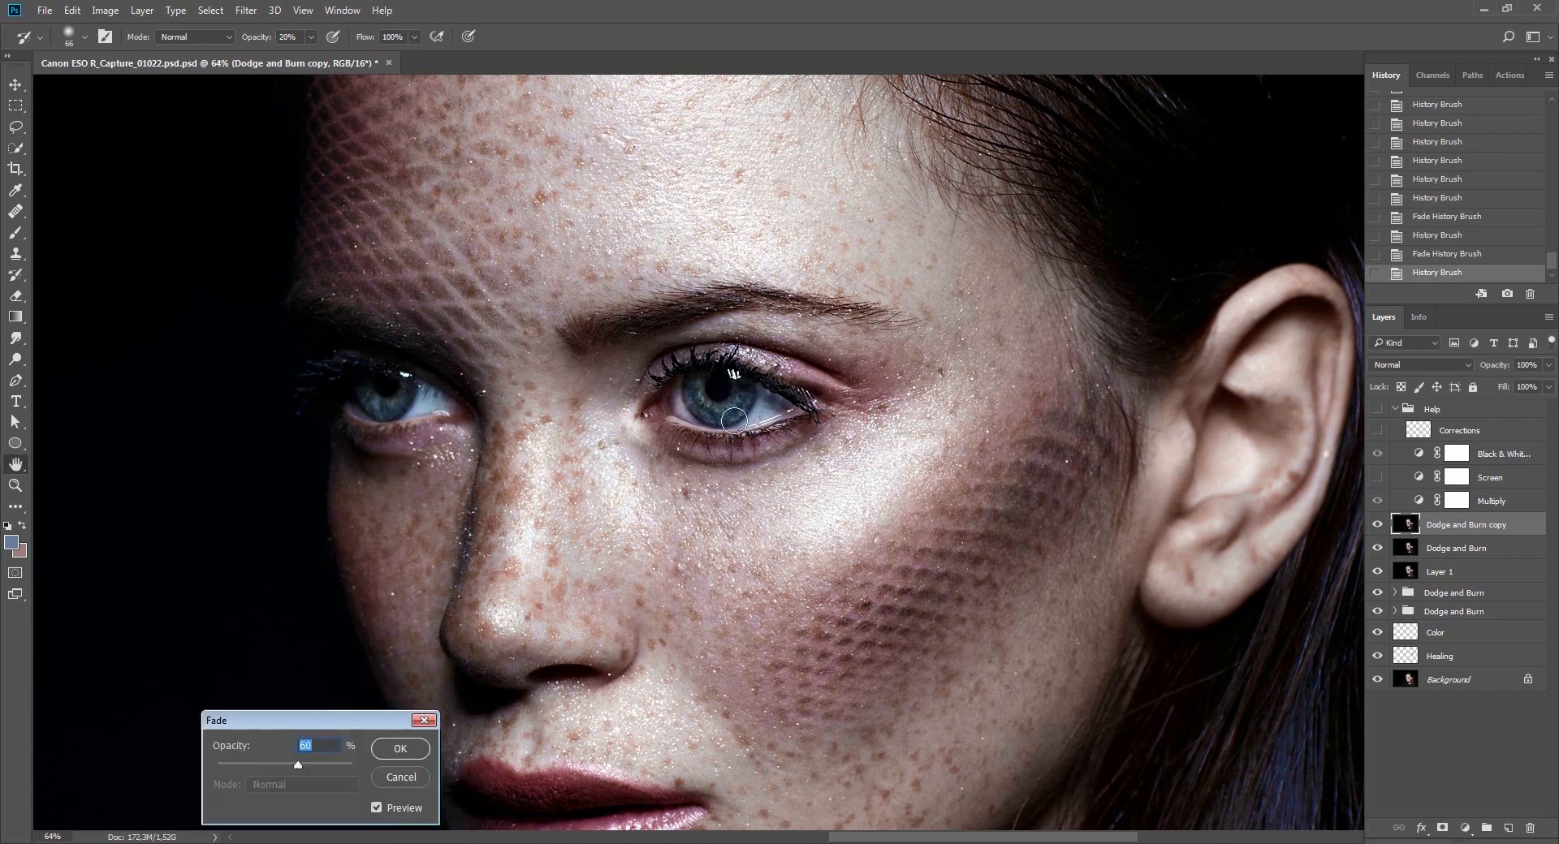
key(Return)
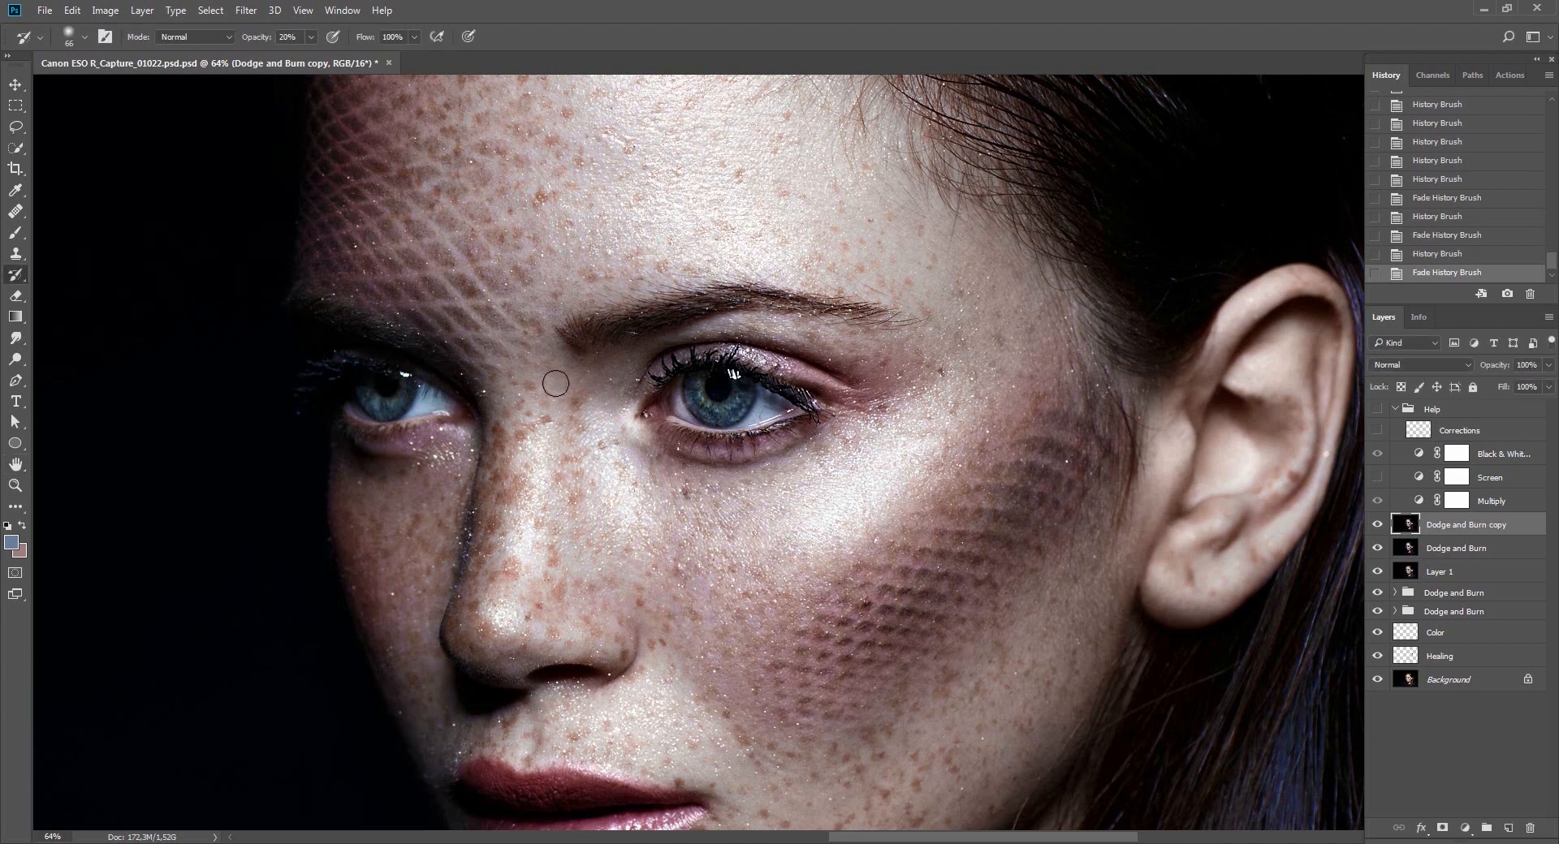
Paint the fine sharpening onto the shaded eye and the lips at 20% opacity, and compare the Dodge and Burn copy layer's effect.
drag(714, 473, 690, 318)
click(361, 246)
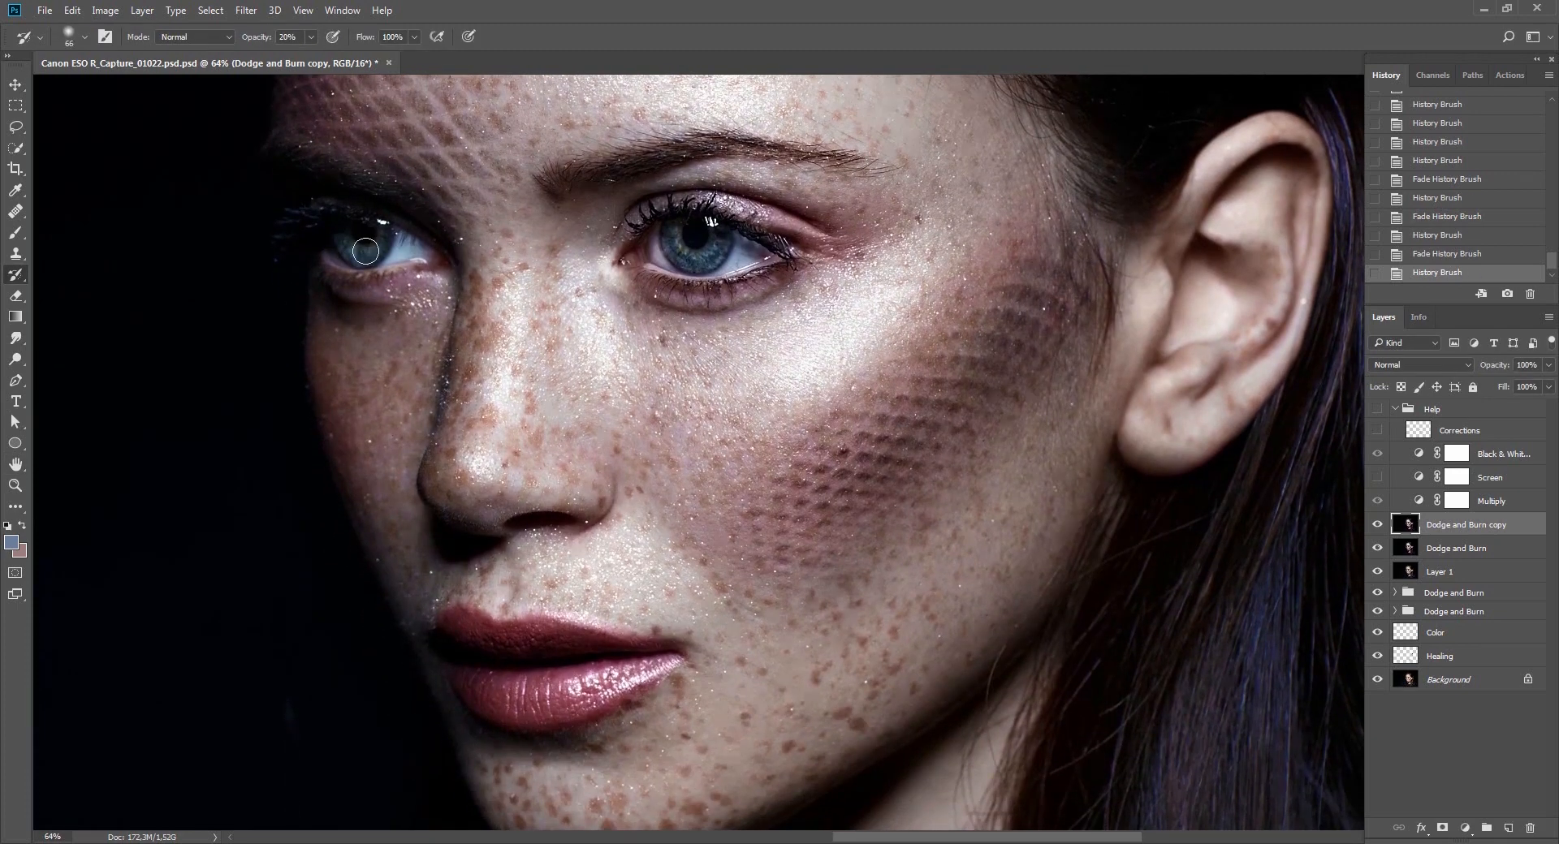
click(570, 666)
drag(492, 620, 513, 630)
key(ctrl+0)
key(v)
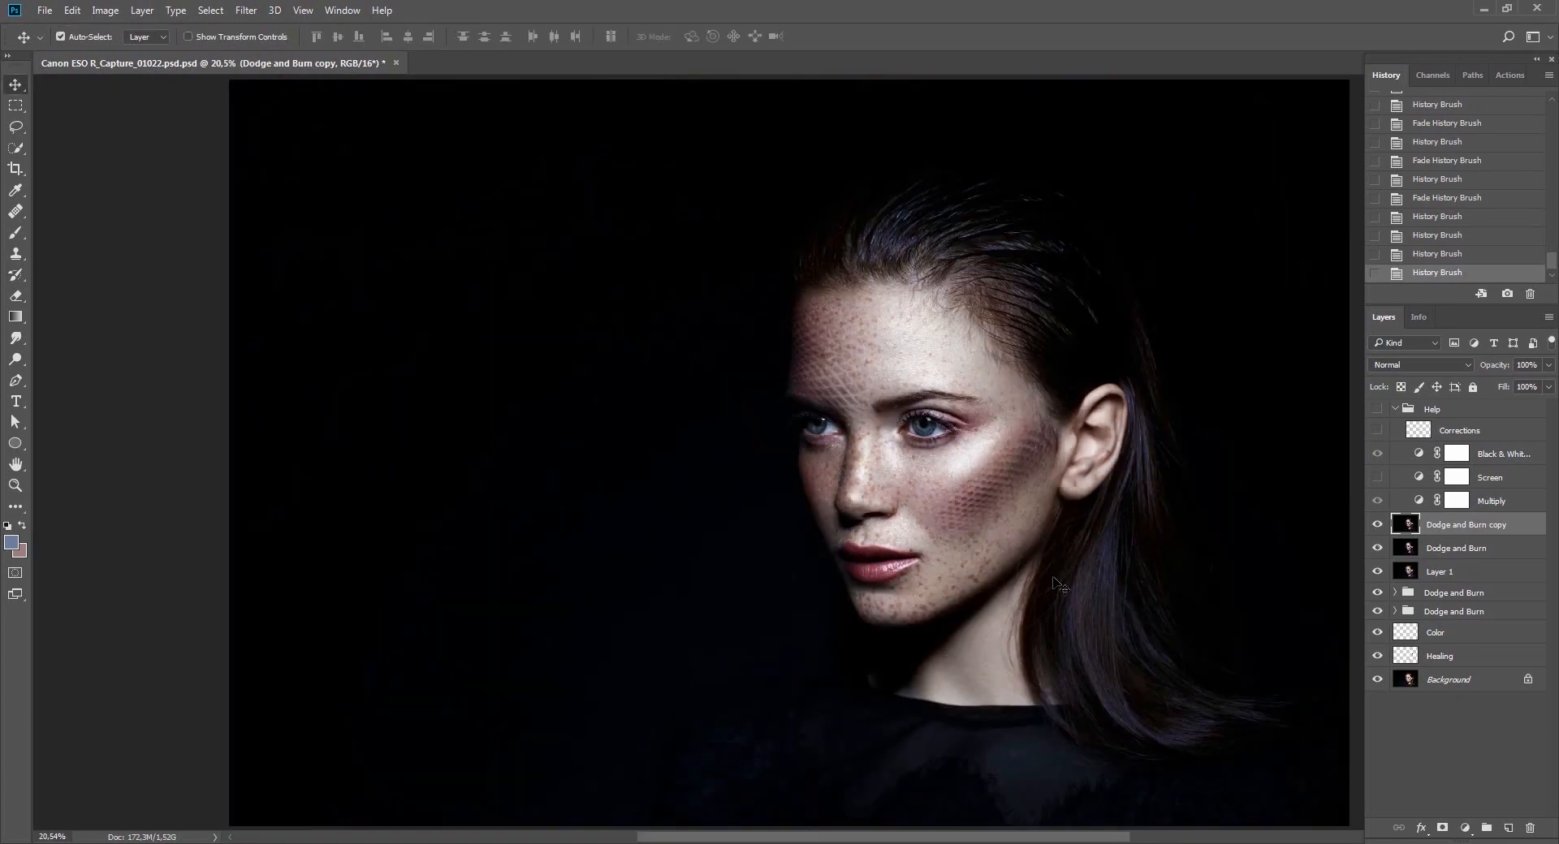
click(1377, 528)
click(1378, 528)
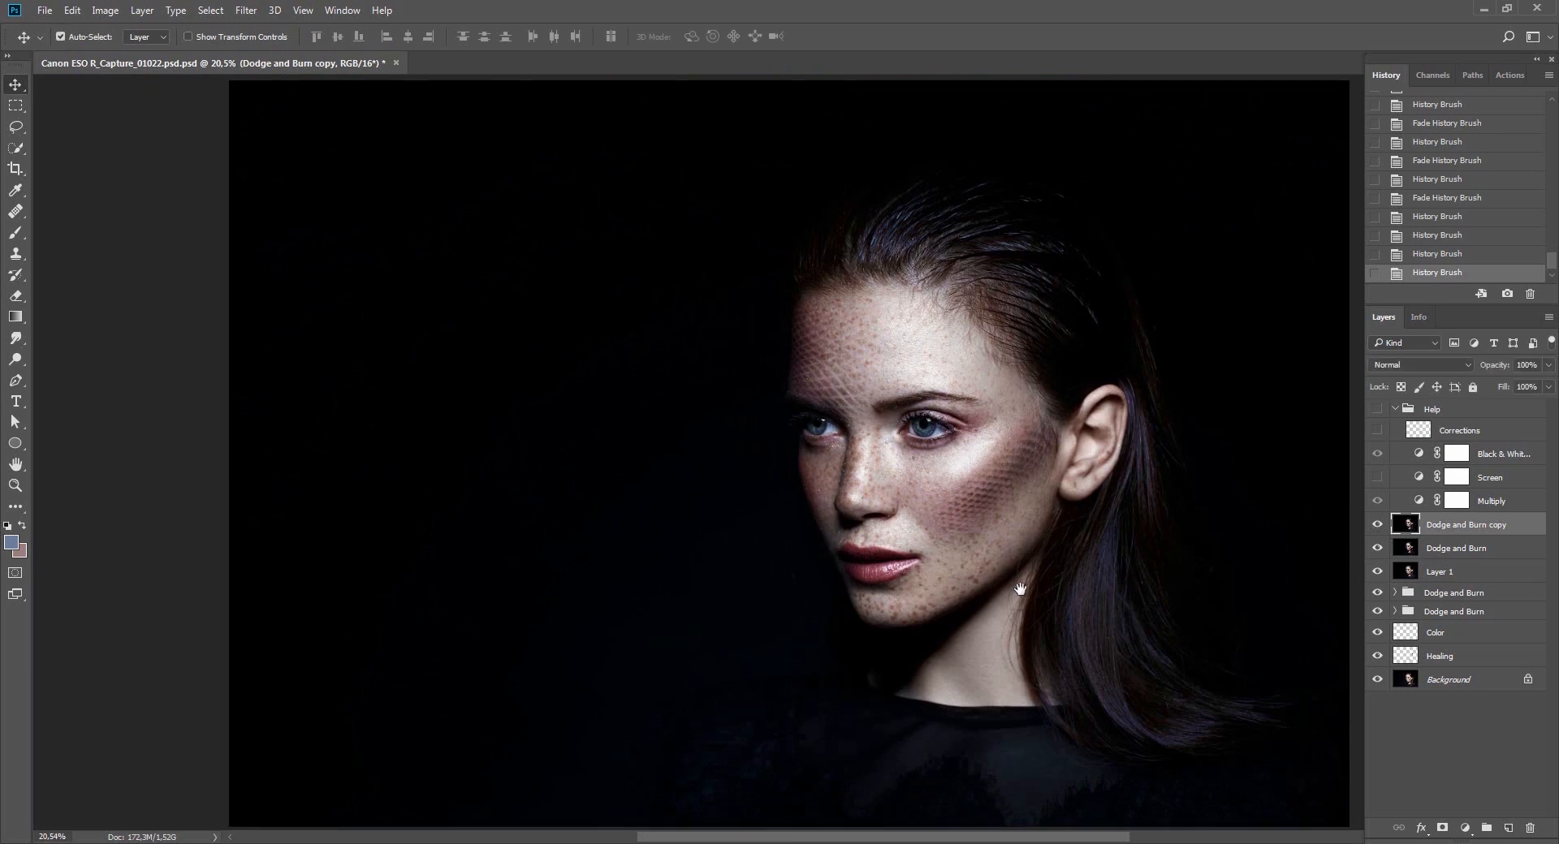
Apply an Unsharp Mask of 30% with a 30-pixel radius and fade it in Luminosity mode.
drag(1023, 603, 962, 599)
key(ctrl+alt+f)
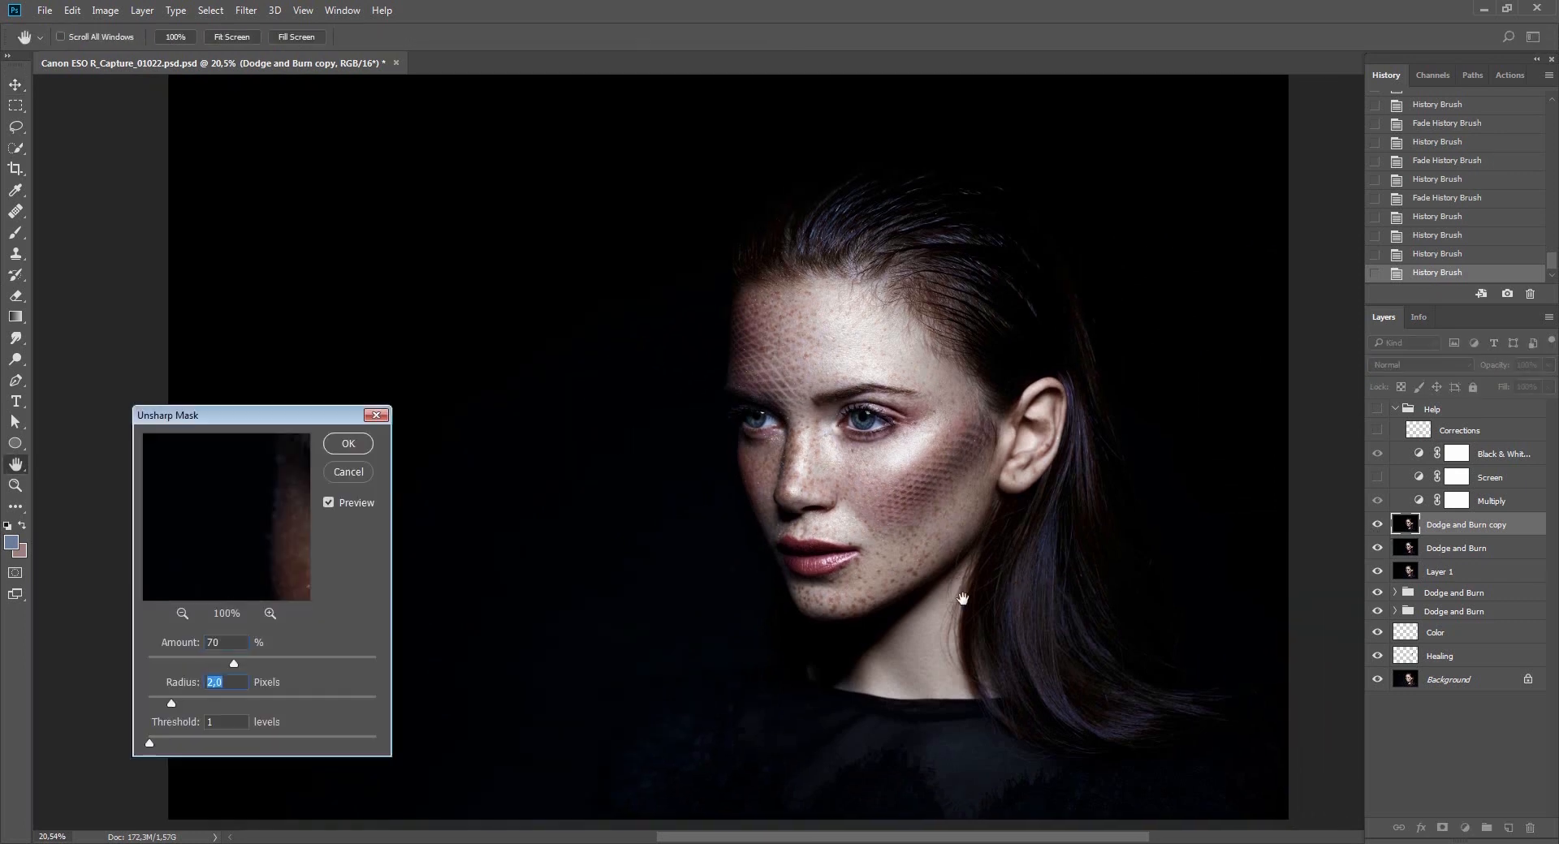
key(shift+Tab)
text(30)
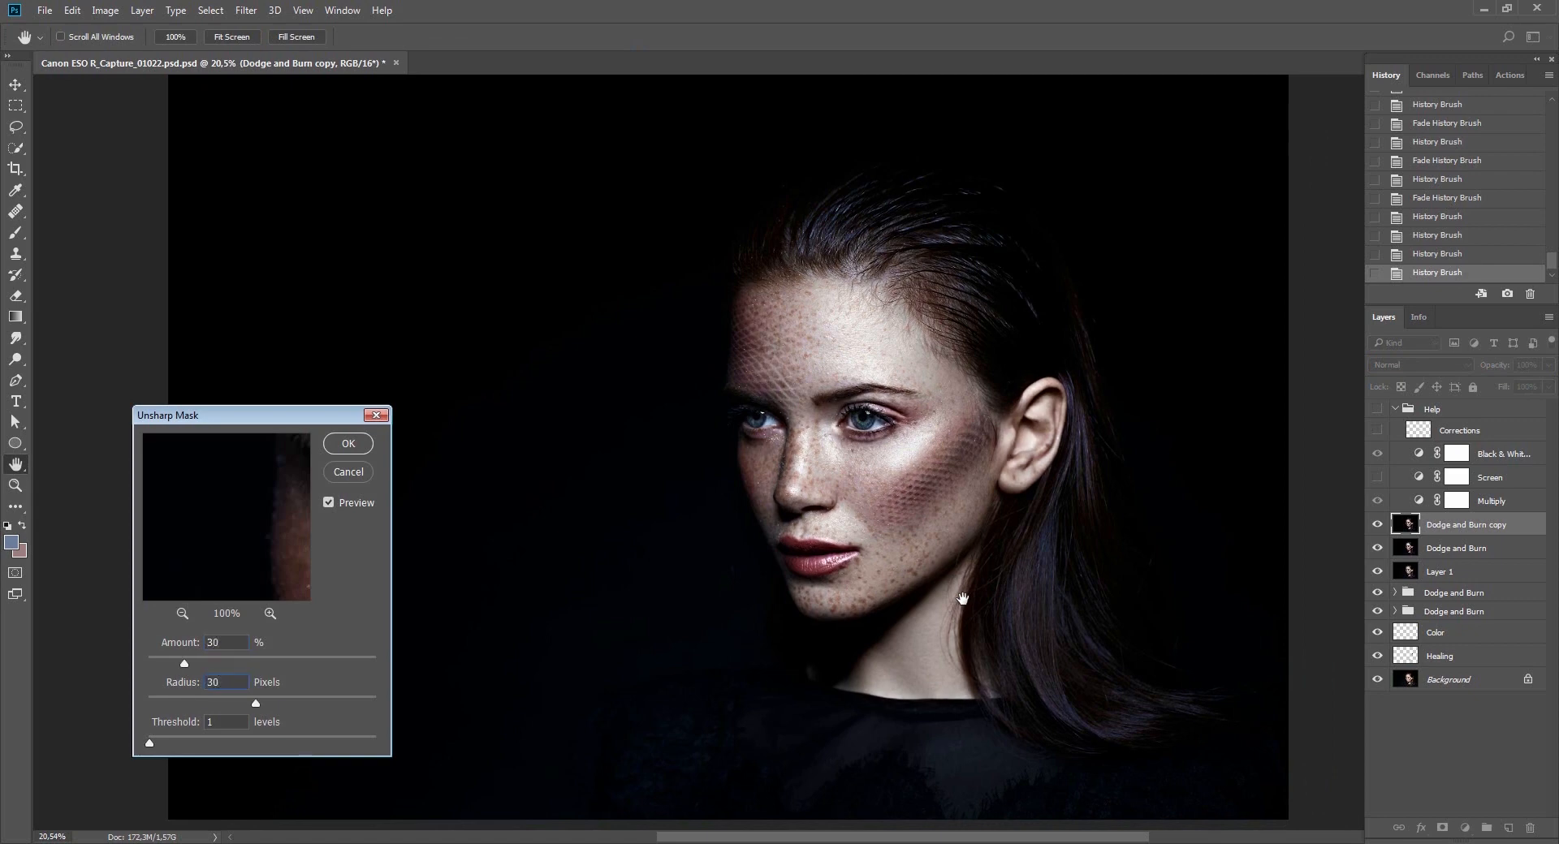
key(Return)
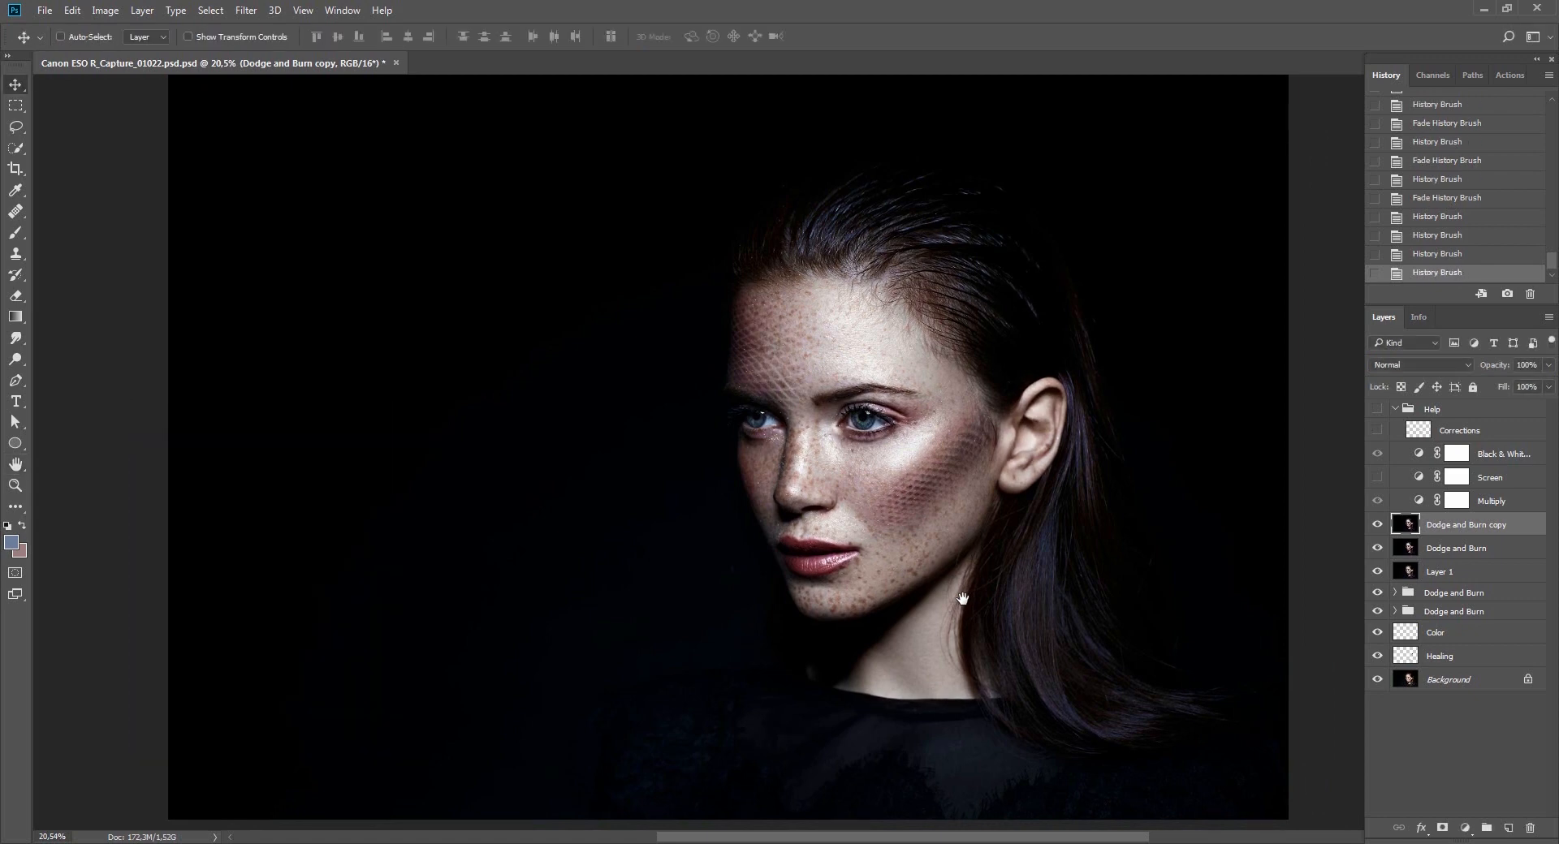
key(ctrl+shift+f)
click(297, 785)
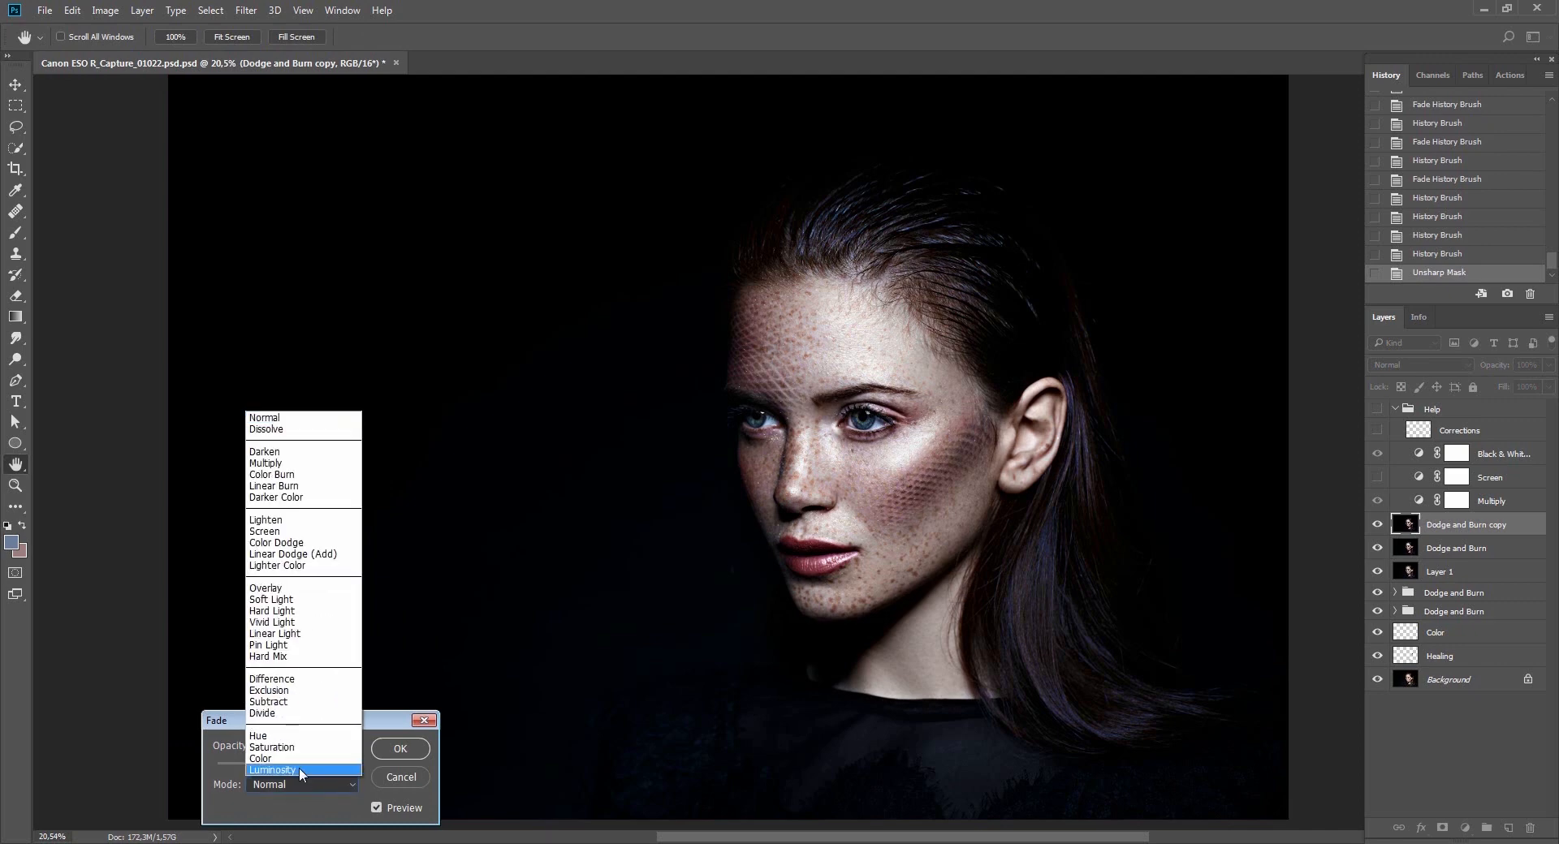
click(300, 768)
click(401, 749)
Revert the contrast sharpening, paint it back onto the face with the History Brush, and fade the stroke to 10%.
click(1438, 235)
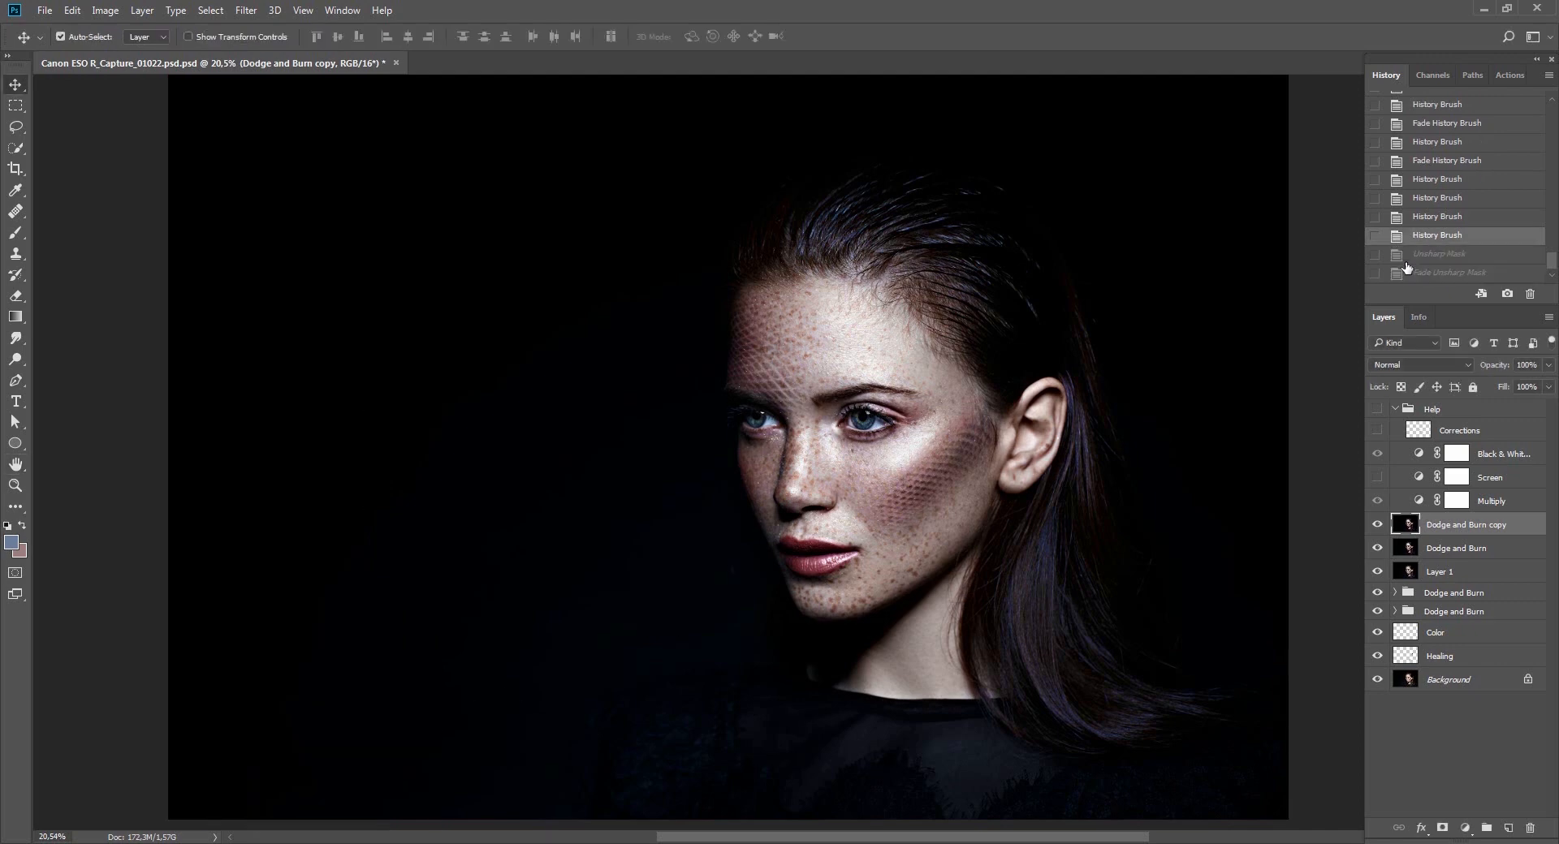
click(1375, 272)
key(y)
mouse_move(863, 437)
mouse_down()
mouse_move(901, 451)
mouse_move(794, 407)
mouse_move(818, 441)
mouse_move(793, 492)
mouse_move(826, 505)
mouse_up()
key(ctrl+z)
key(ctrl+z)
key(ctrl+z)
key(ctrl+z)
key(ctrl+shift+f)
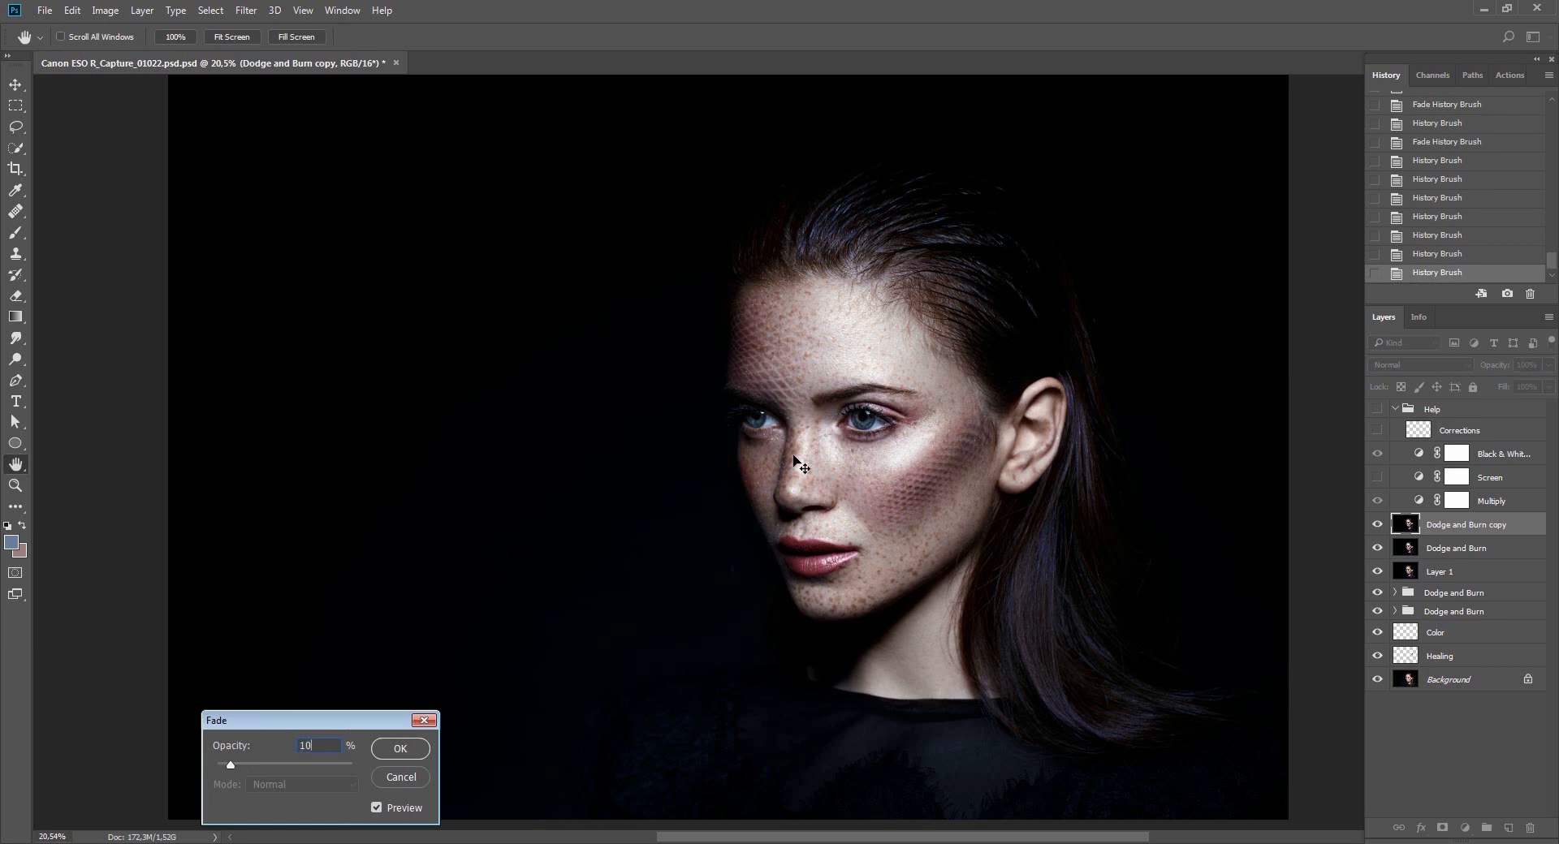
key(Return)
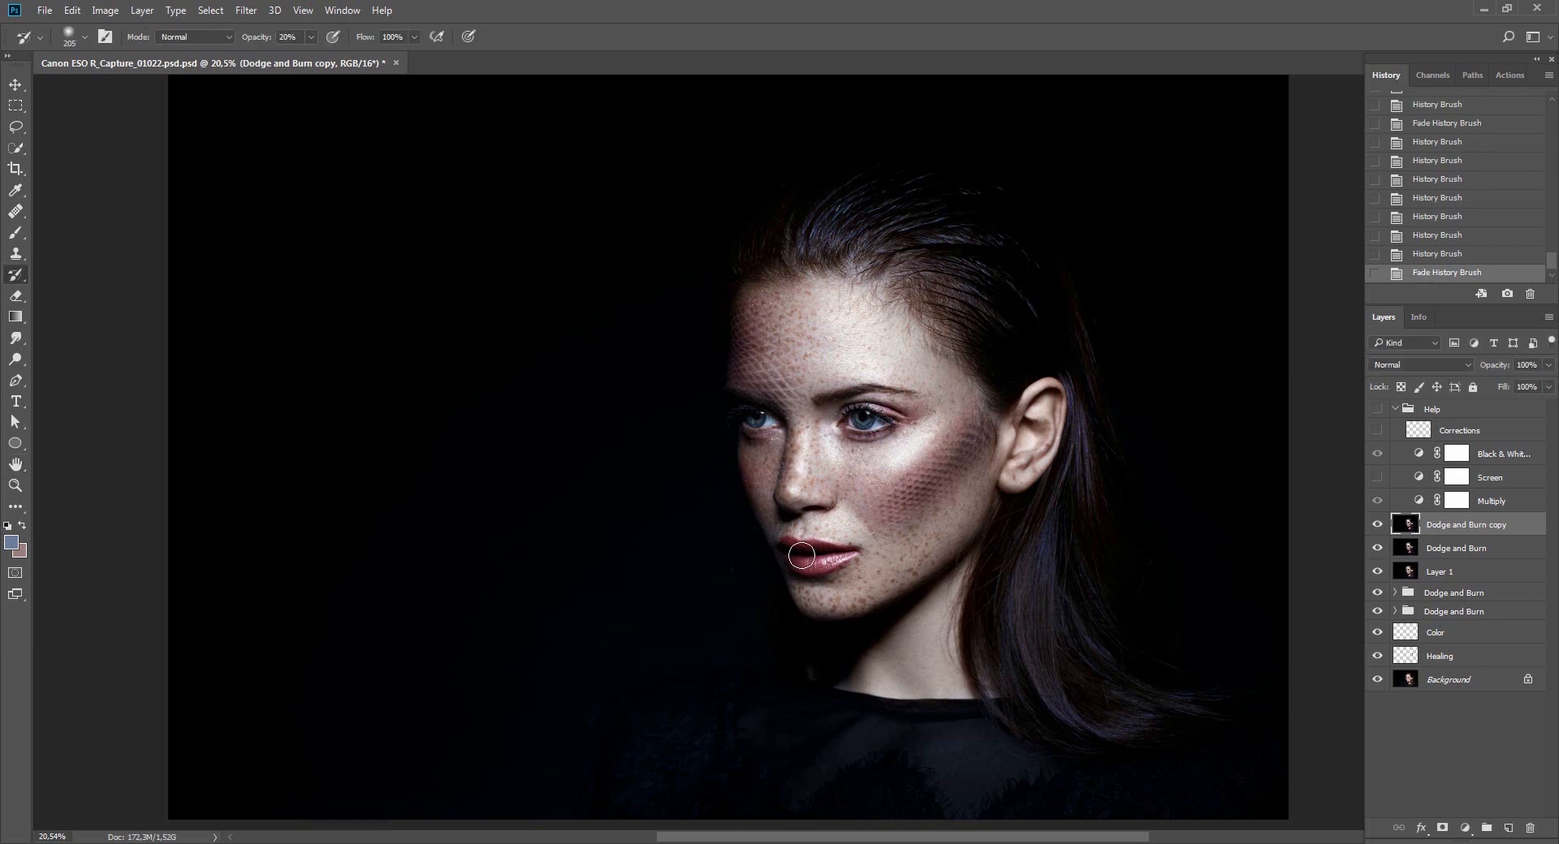
Paint the contrast sharpening over the lips with the History Brush and fade the stroke to 10%.
drag(801, 555, 842, 560)
key(ctrl+z)
key(ctrl+z)
key(ctrl+shift+f)
text(20)
key(Return)
key(ctrl+shift+f)
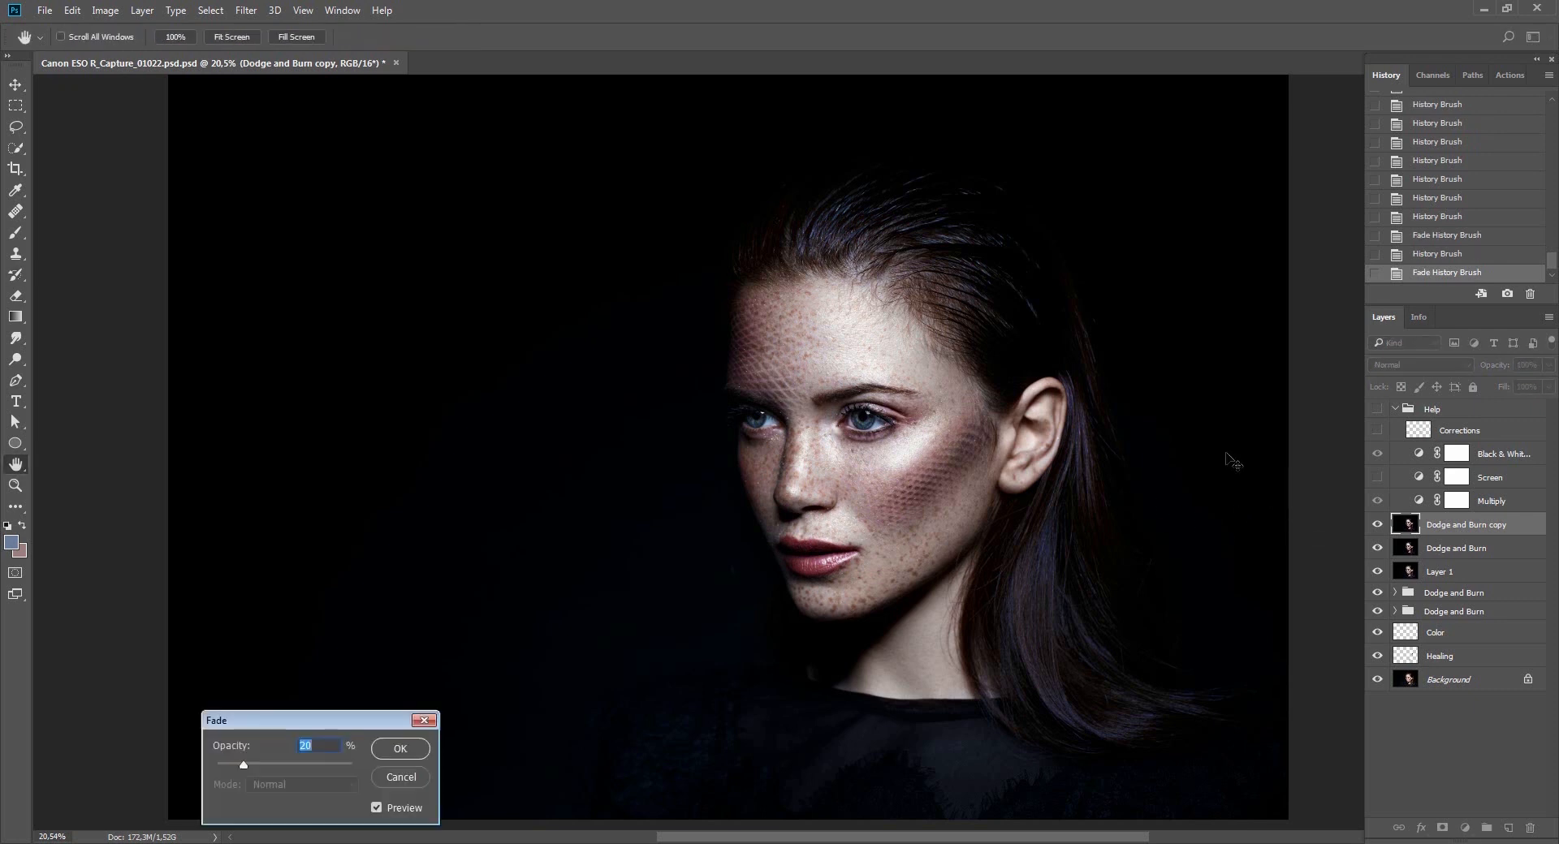
text(10)
key(Return)
Compare the Dodge and Burn copy layer's effect and merge it down into the Dodge and Burn layer.
key(v)
click(1379, 527)
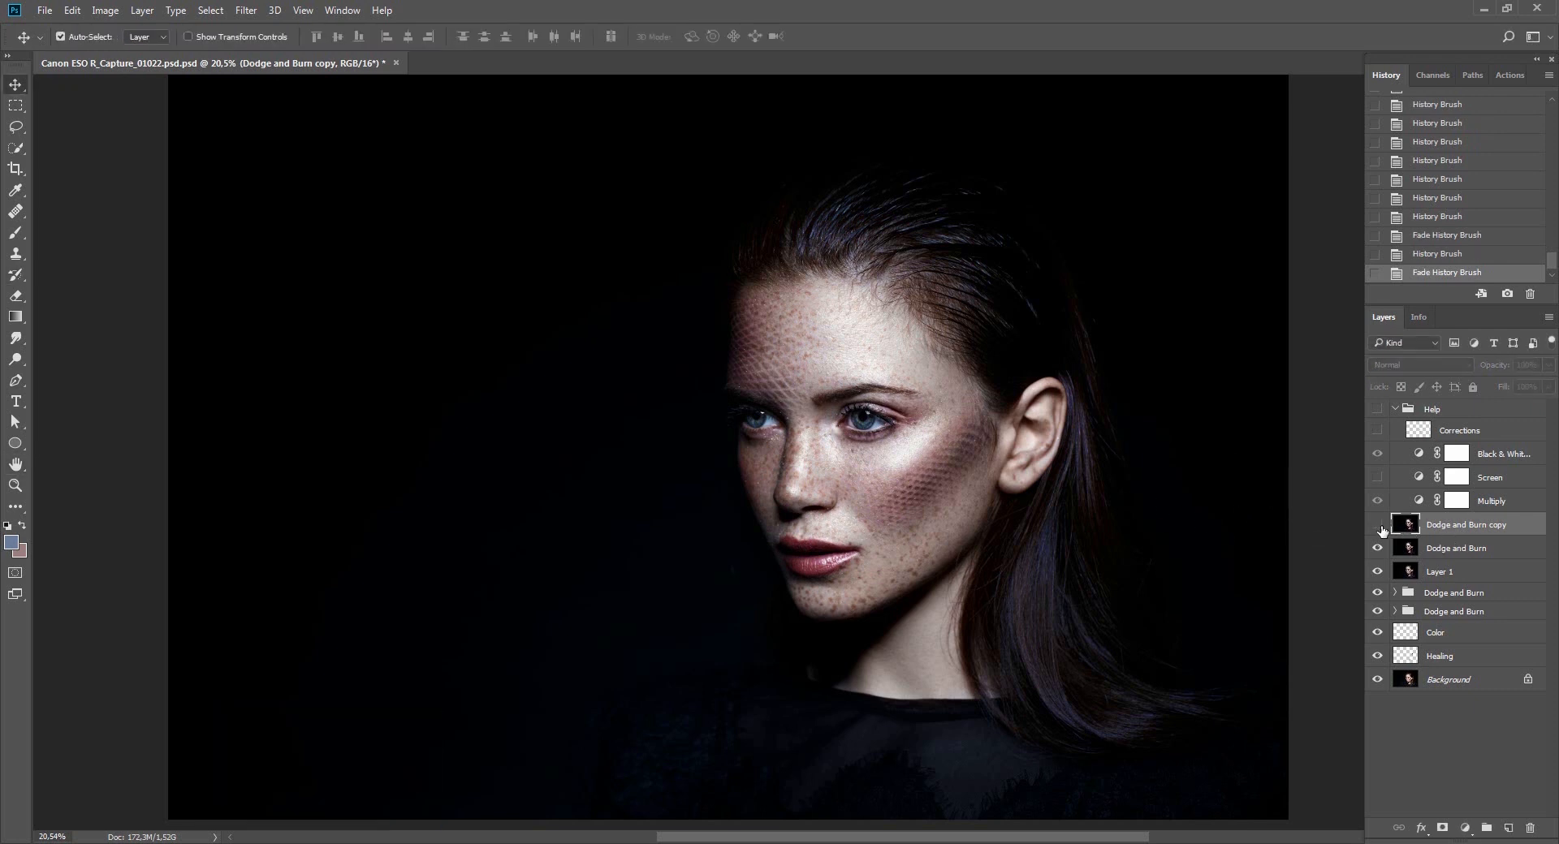
click(1379, 528)
key(ctrl+e)
Compare the portrait with and without the merged Dodge and Burn layer, and against the original Background alone.
click(1378, 528)
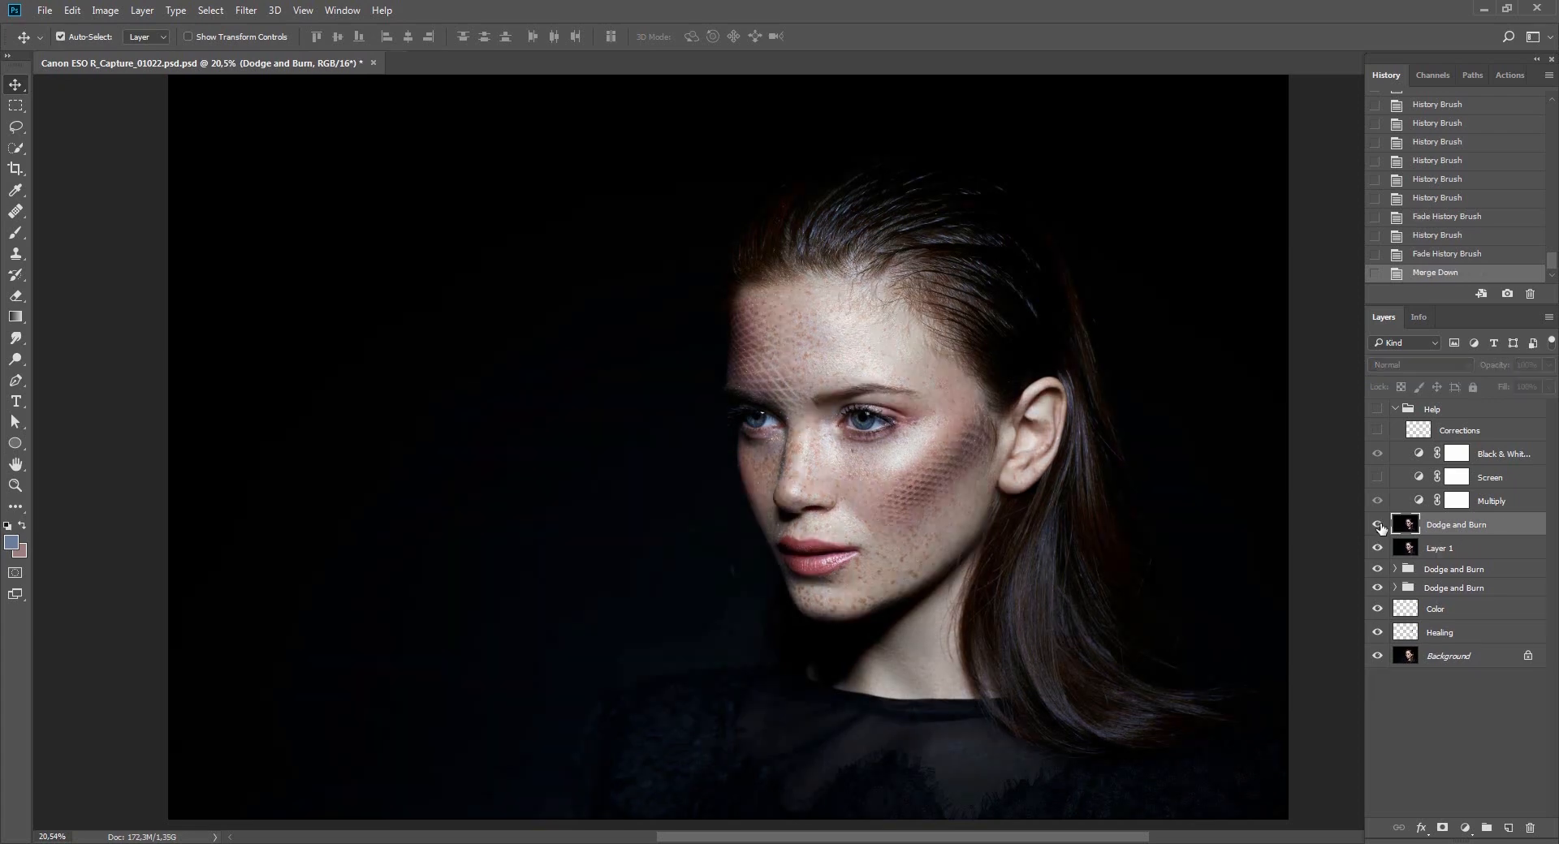
click(1378, 528)
click(1378, 527)
click(1378, 528)
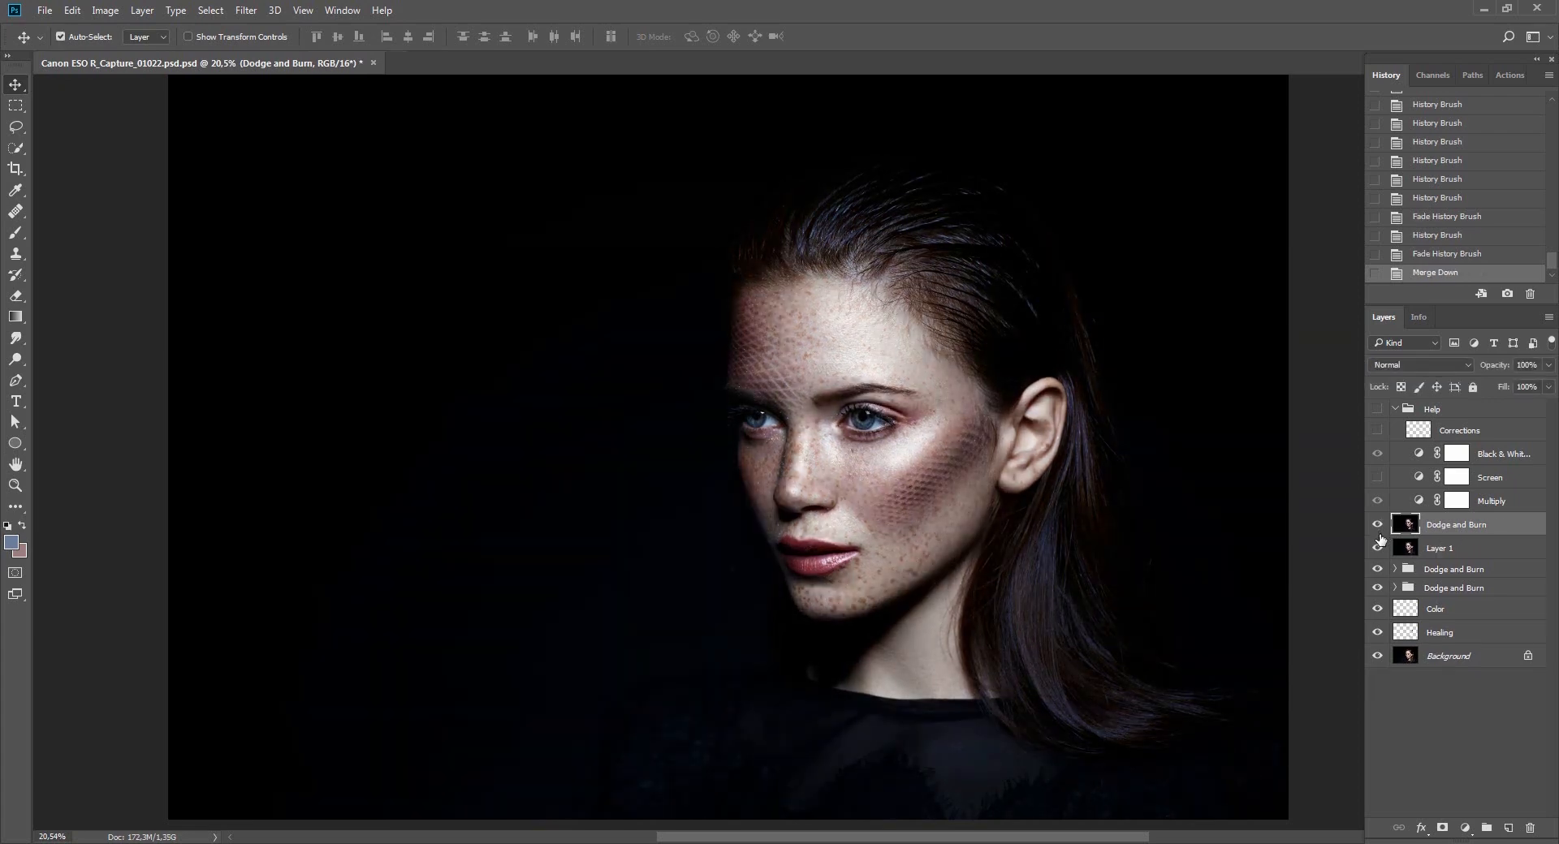
alt+click(1377, 656)
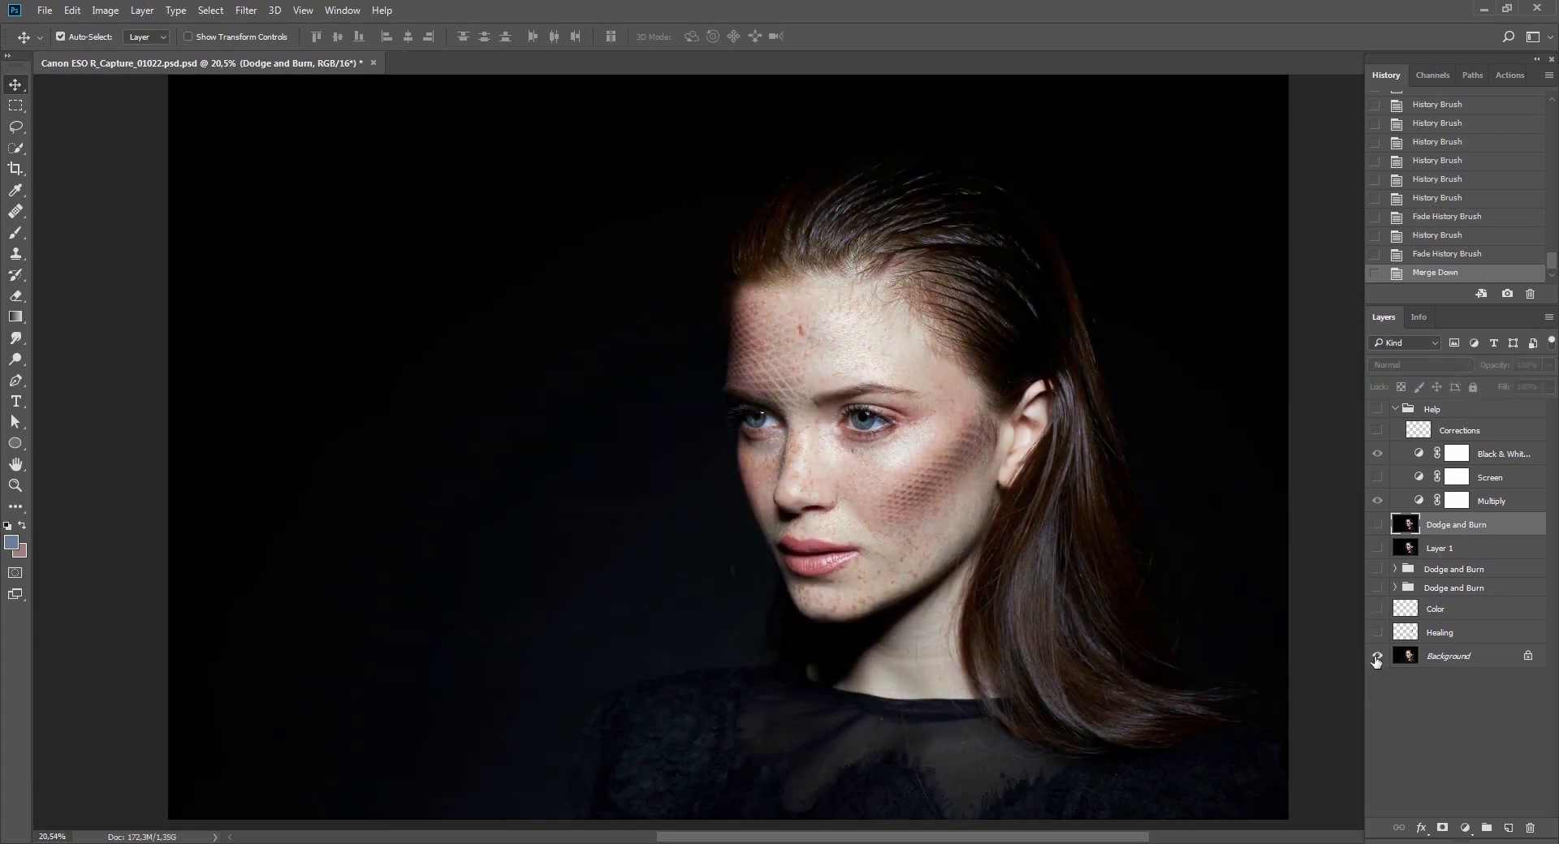
alt+click(1377, 657)
alt+click(1377, 660)
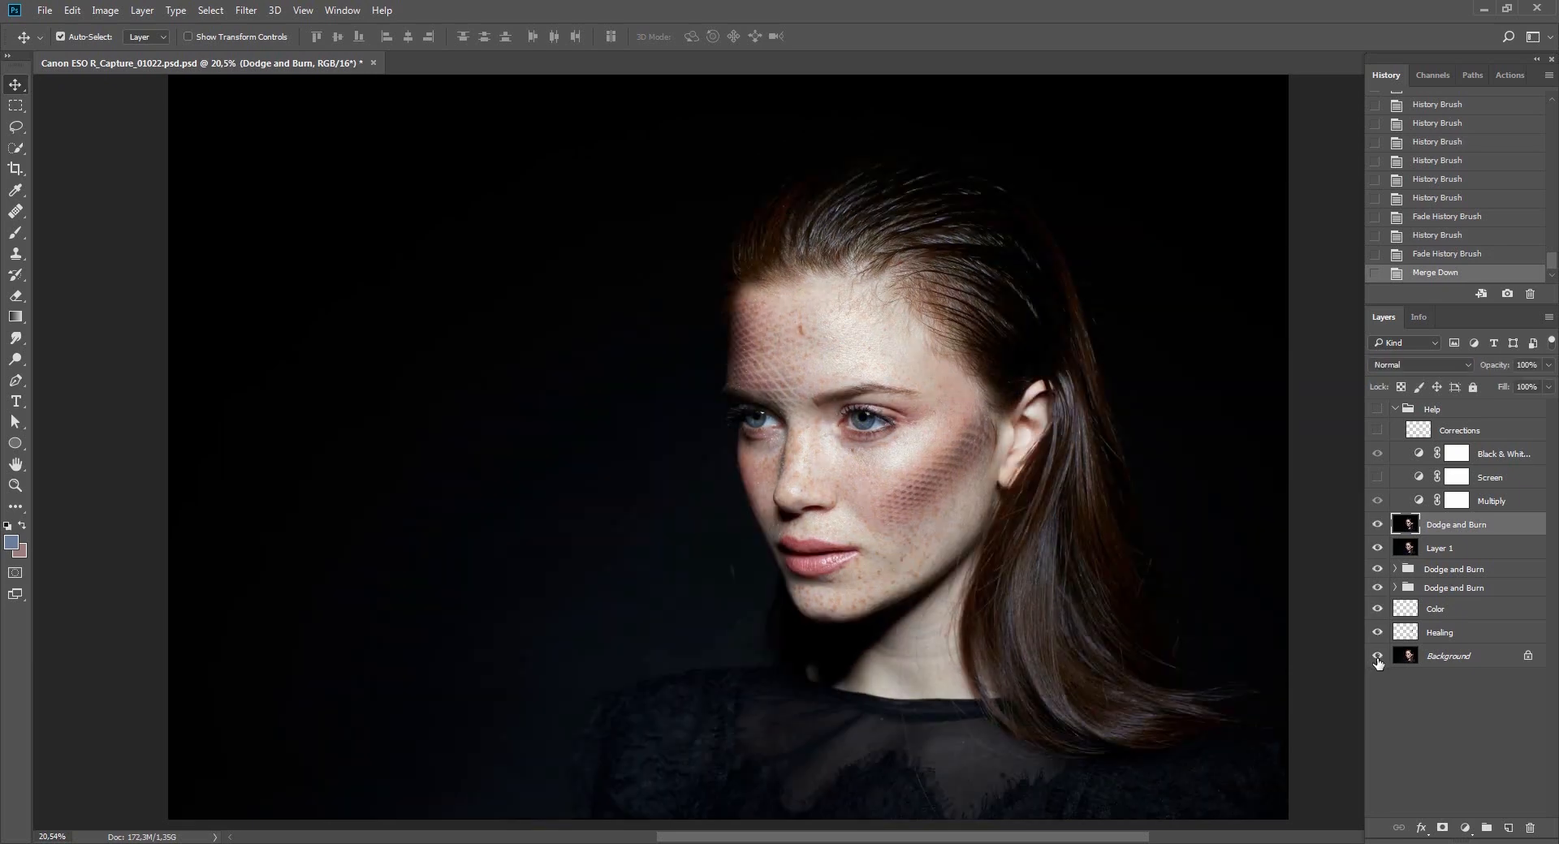
alt+click(1378, 663)
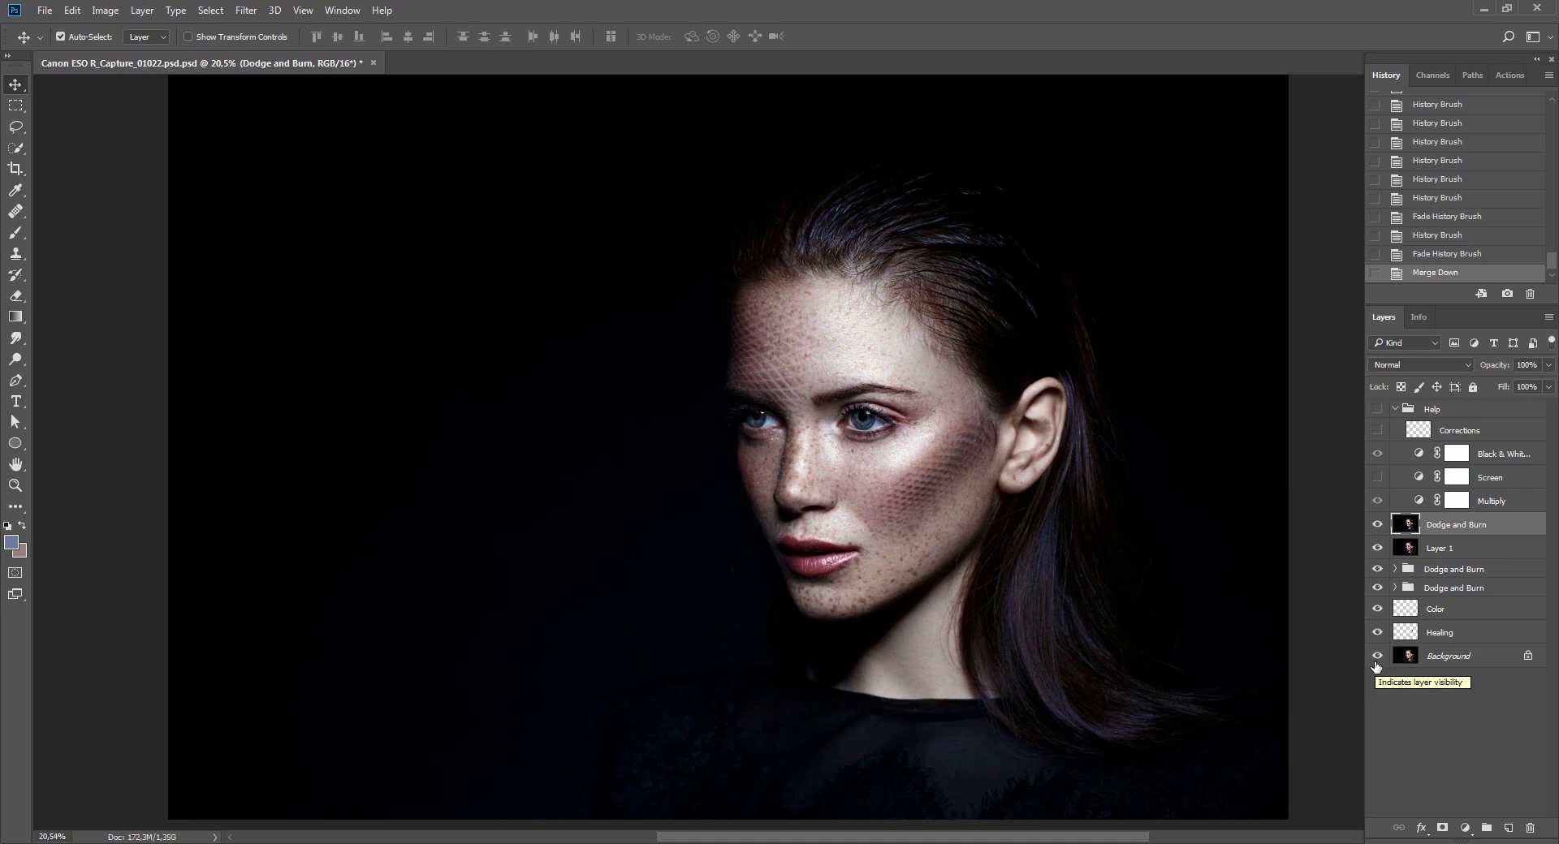
Mute the blue cast sampled from the hair using Hue/Saturation, extending the cyan range through blues, with saturation -28 and lightness -49.
key(ctrl+u)
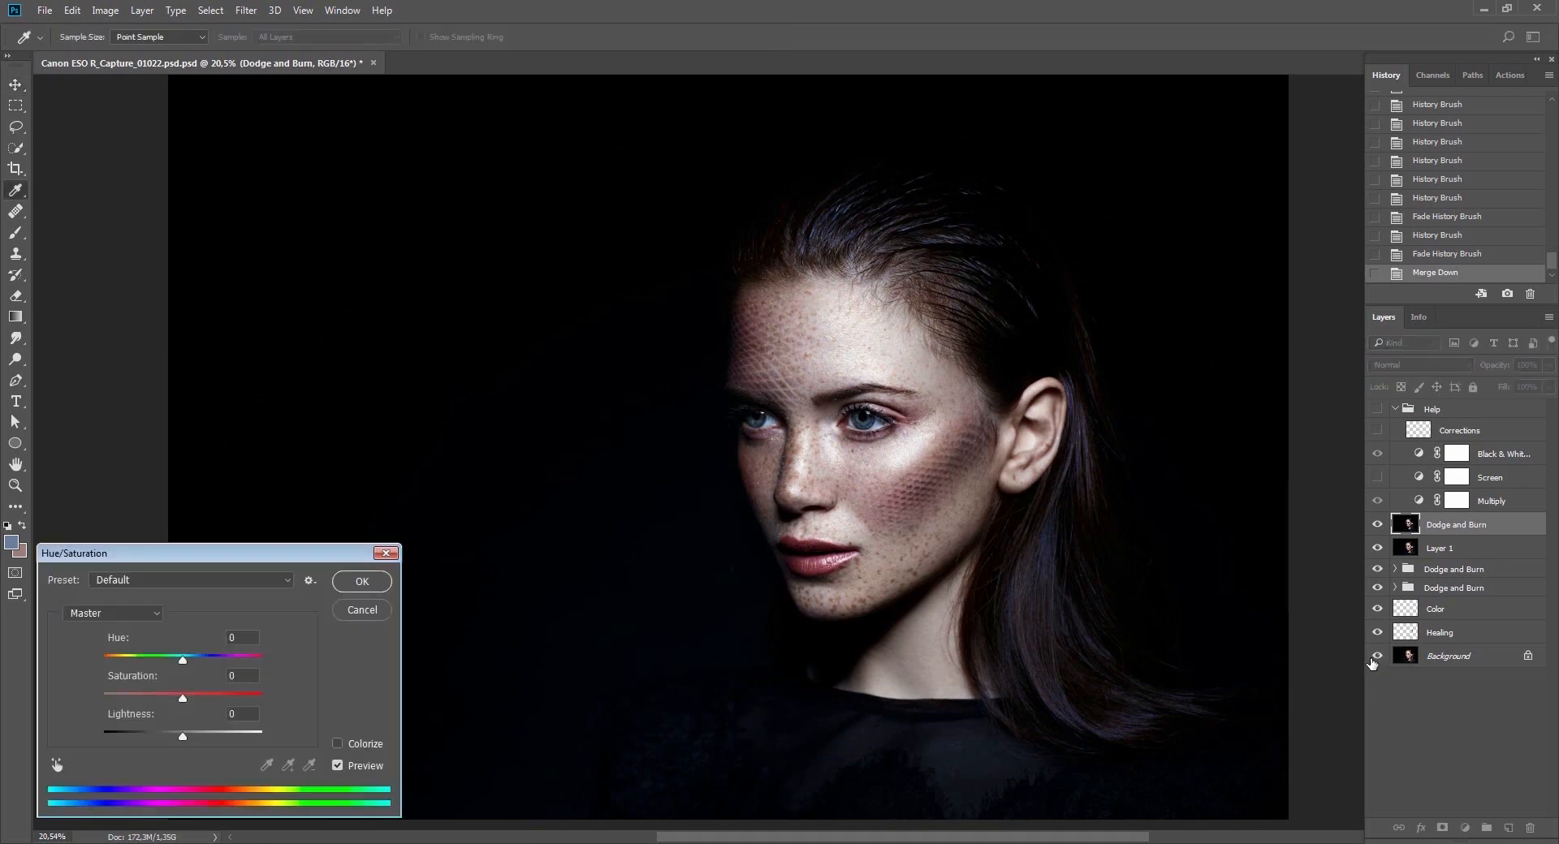
click(1059, 548)
click(1059, 548)
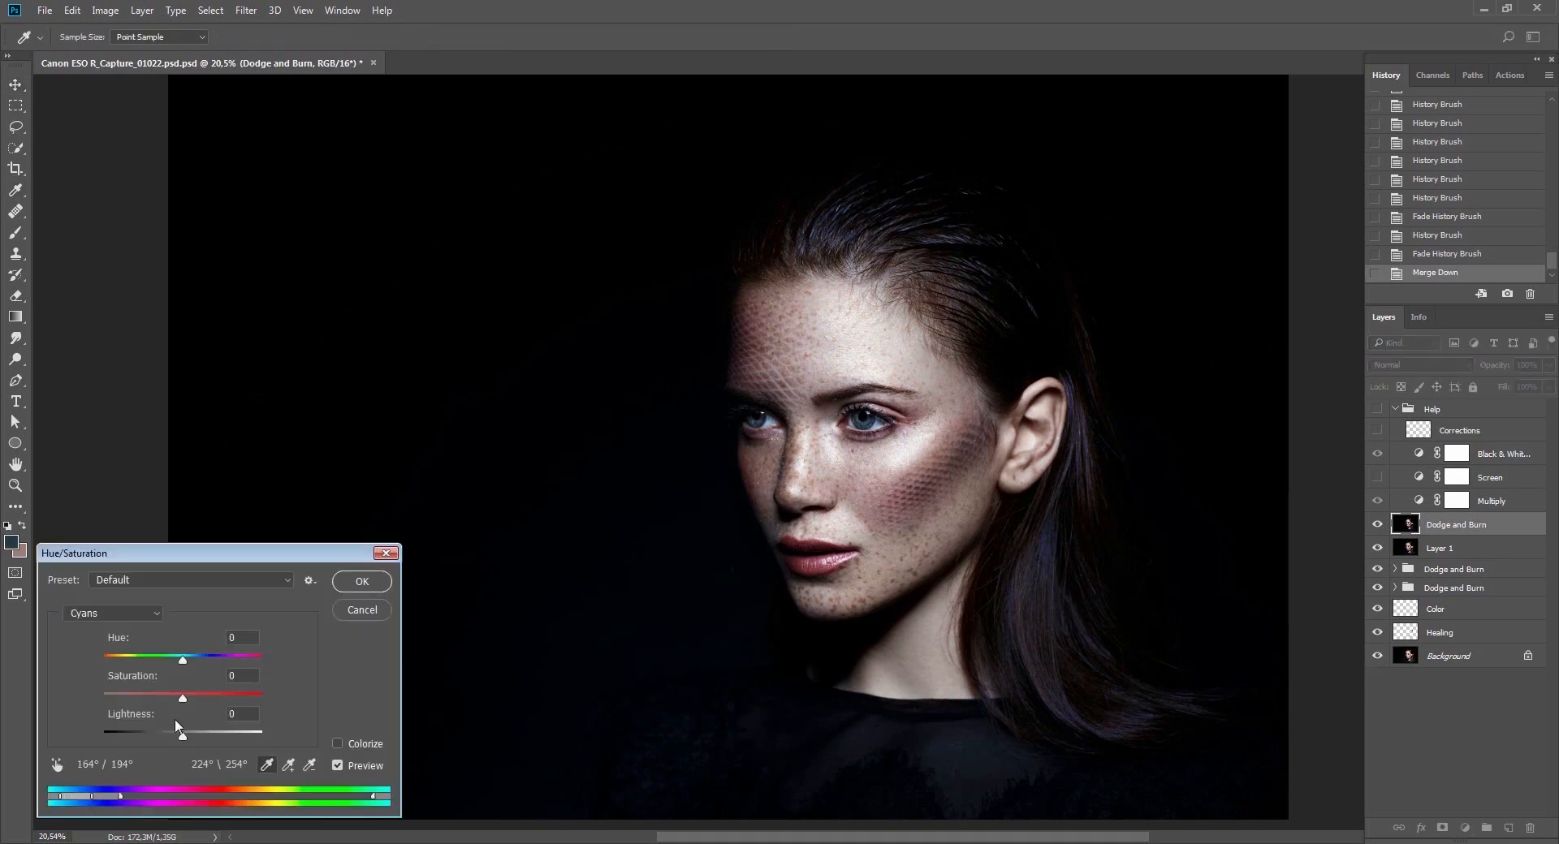
drag(181, 700, 144, 735)
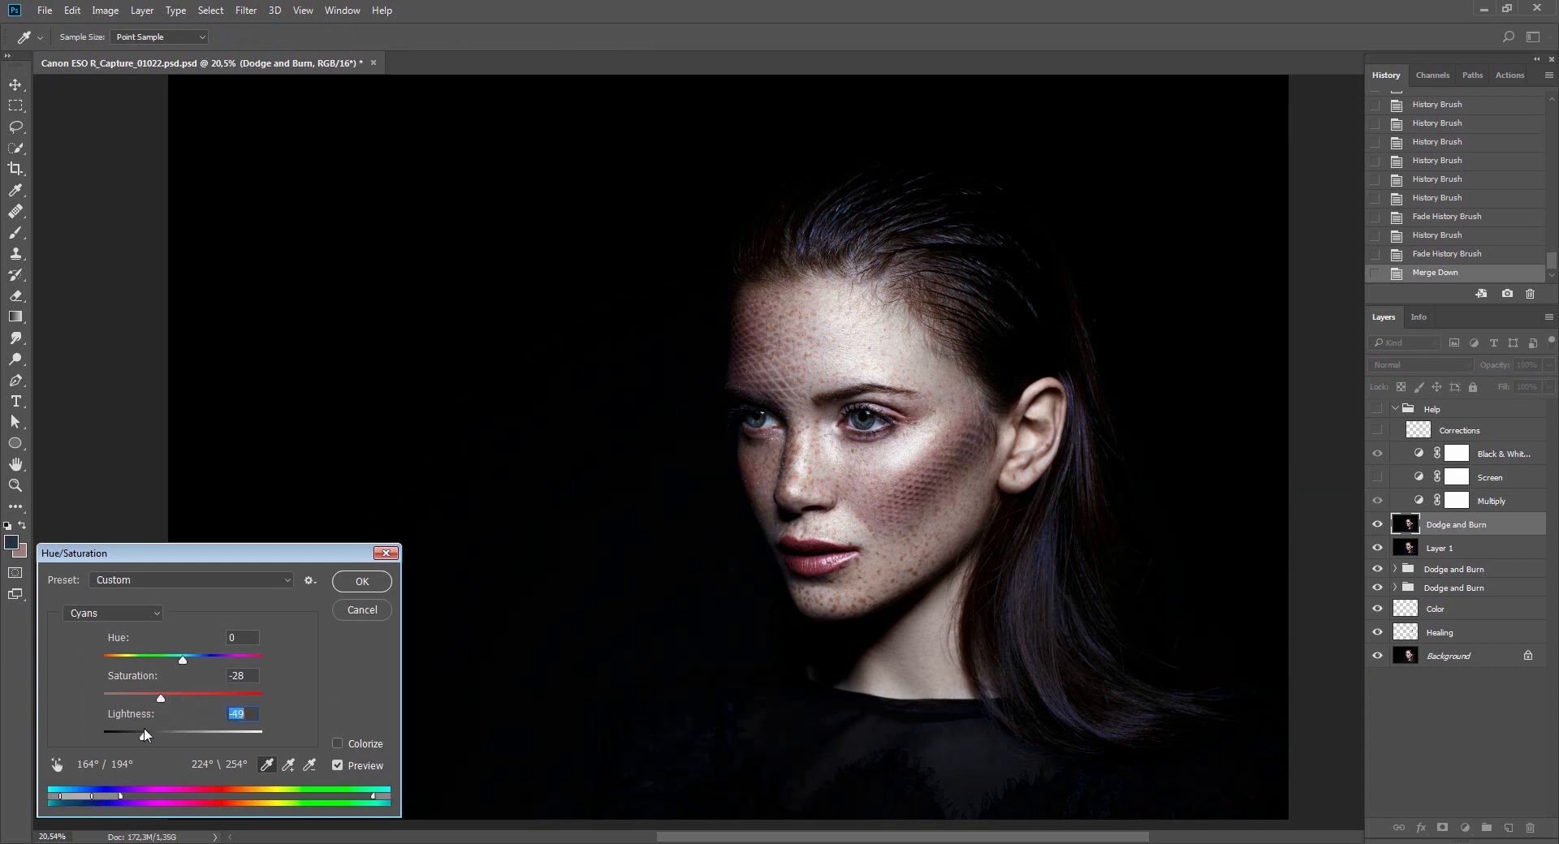
click(336, 764)
click(1057, 565)
click(891, 606)
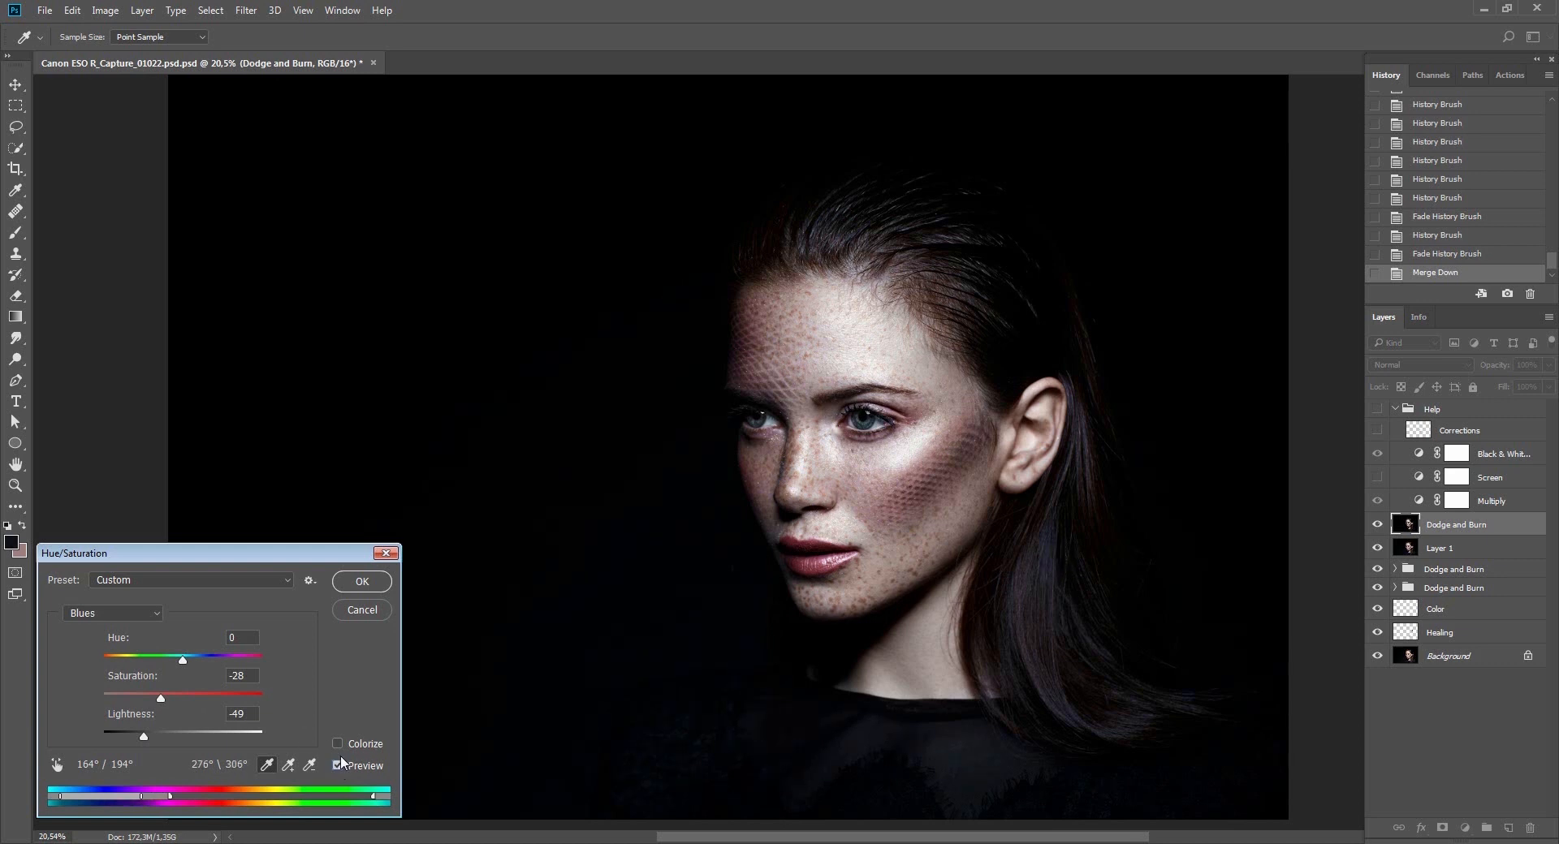
click(362, 581)
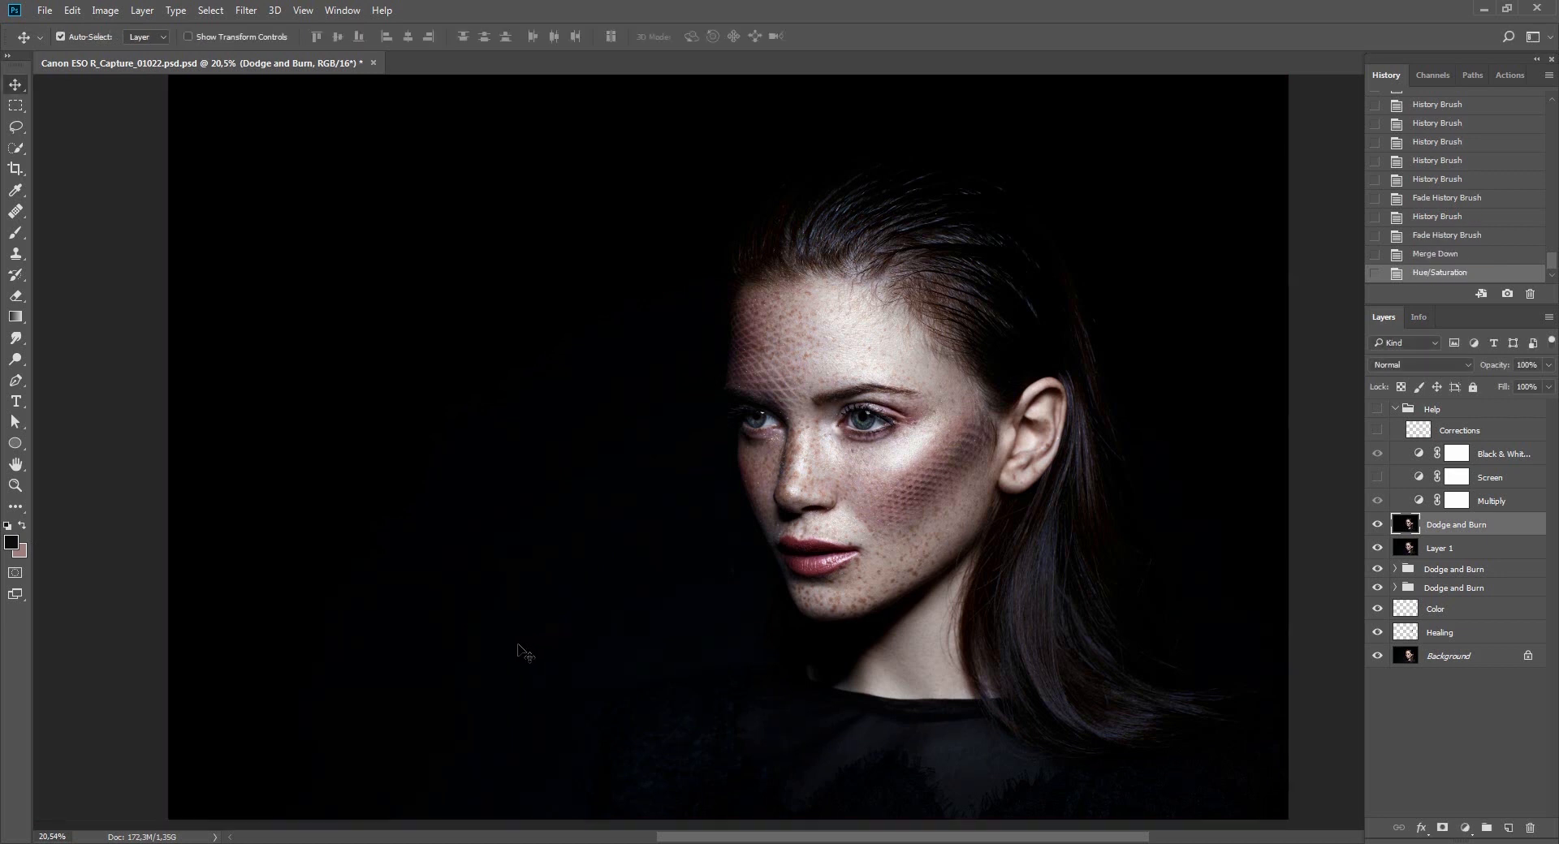
Return to the Merge Down history state and set up the History Brush at 100% opacity with the Hue/Saturation state as source.
click(1431, 258)
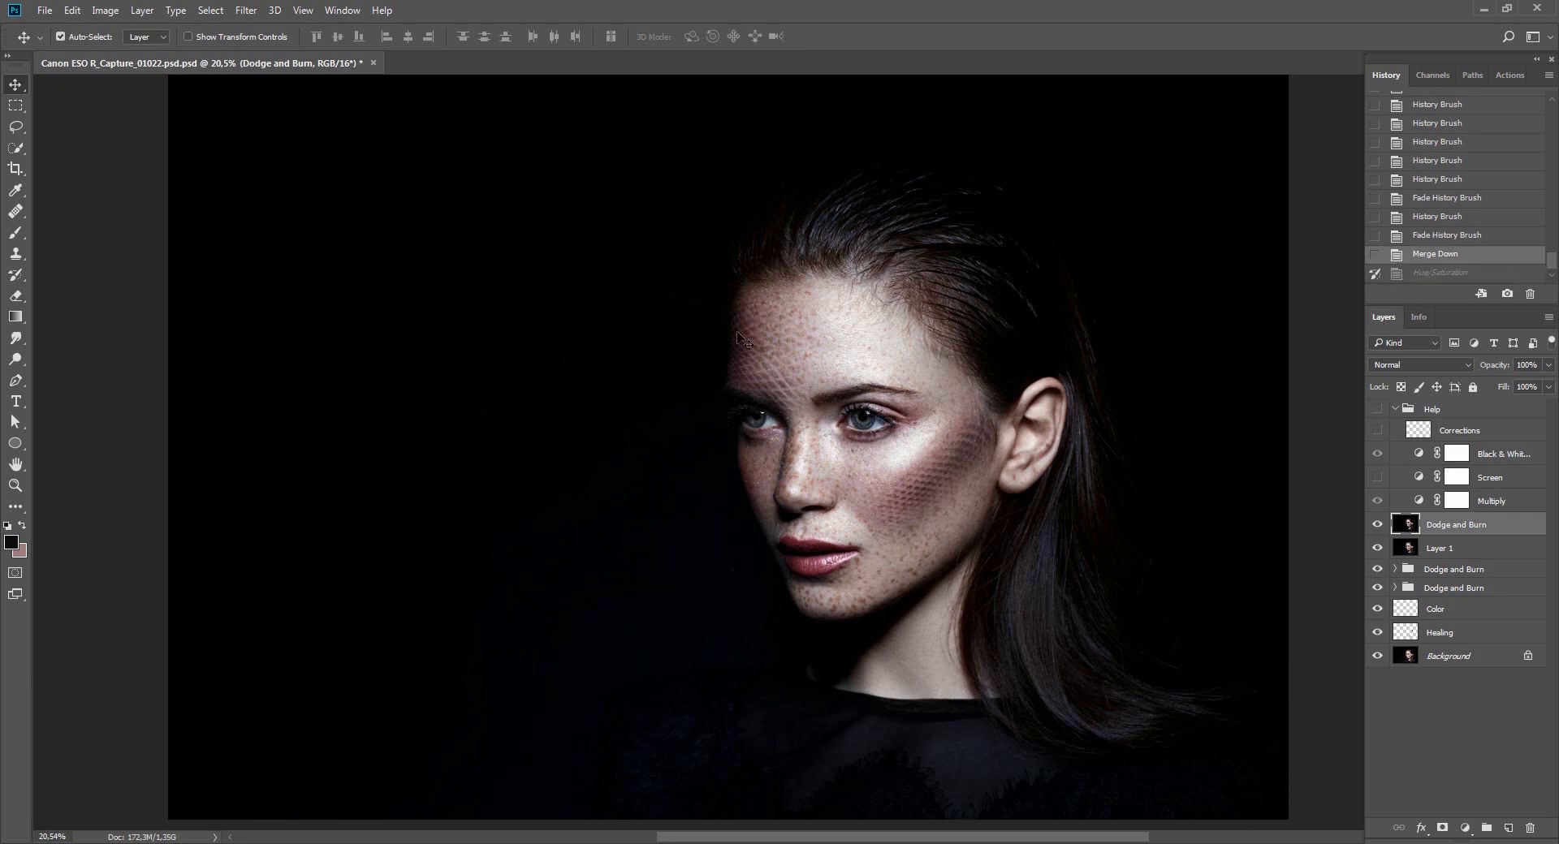
key(y)
drag(726, 385, 723, 384)
key(0)
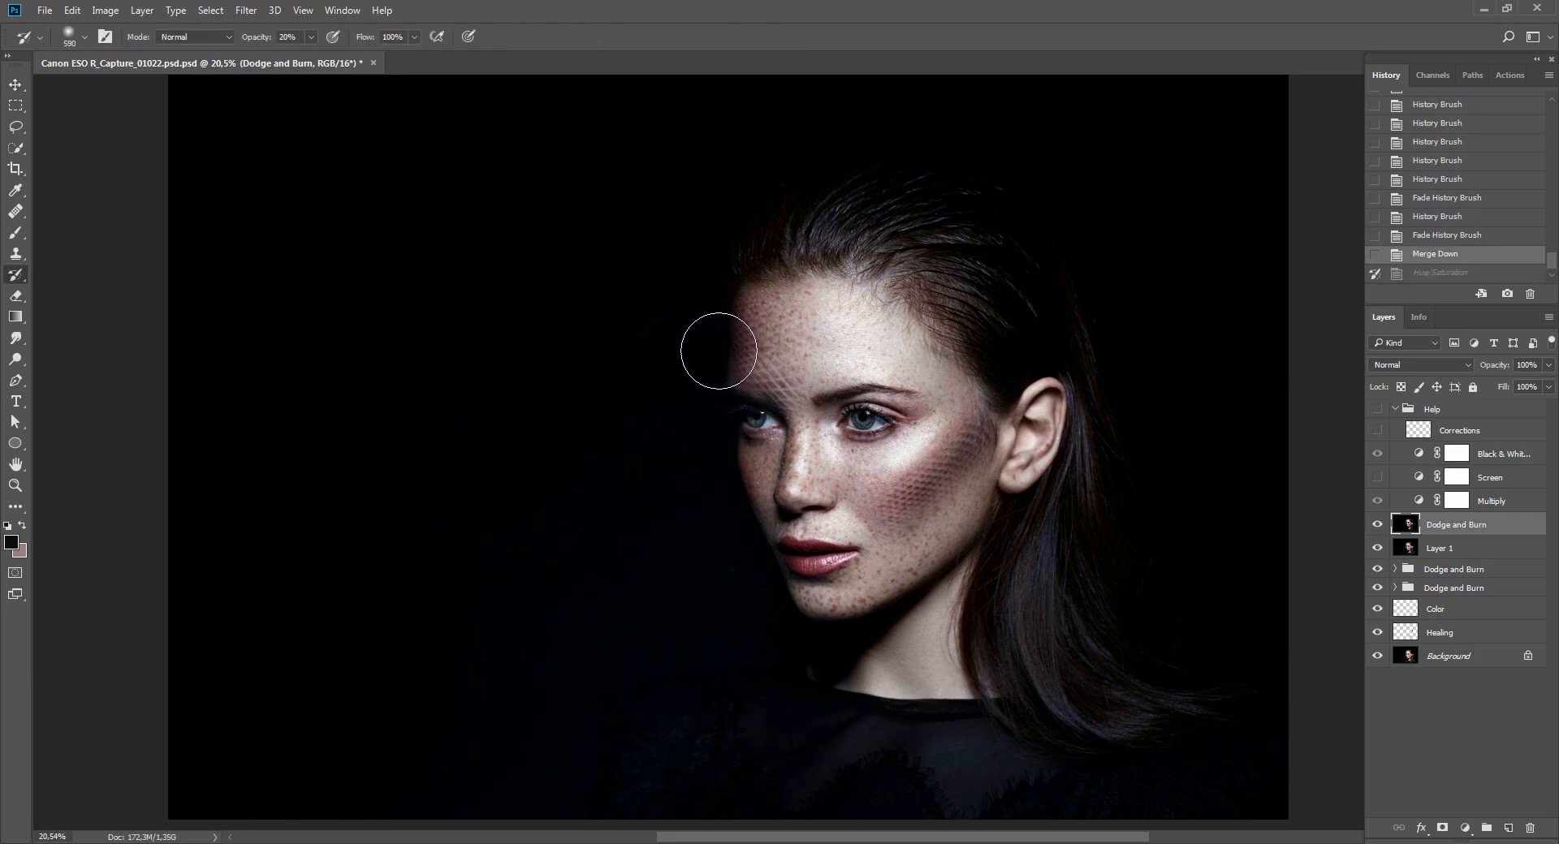
drag(604, 695, 638, 691)
Show the Help group with Screen on instead of Multiply, and paint the Hue/Saturation state over the hair with the History Brush.
click(1378, 409)
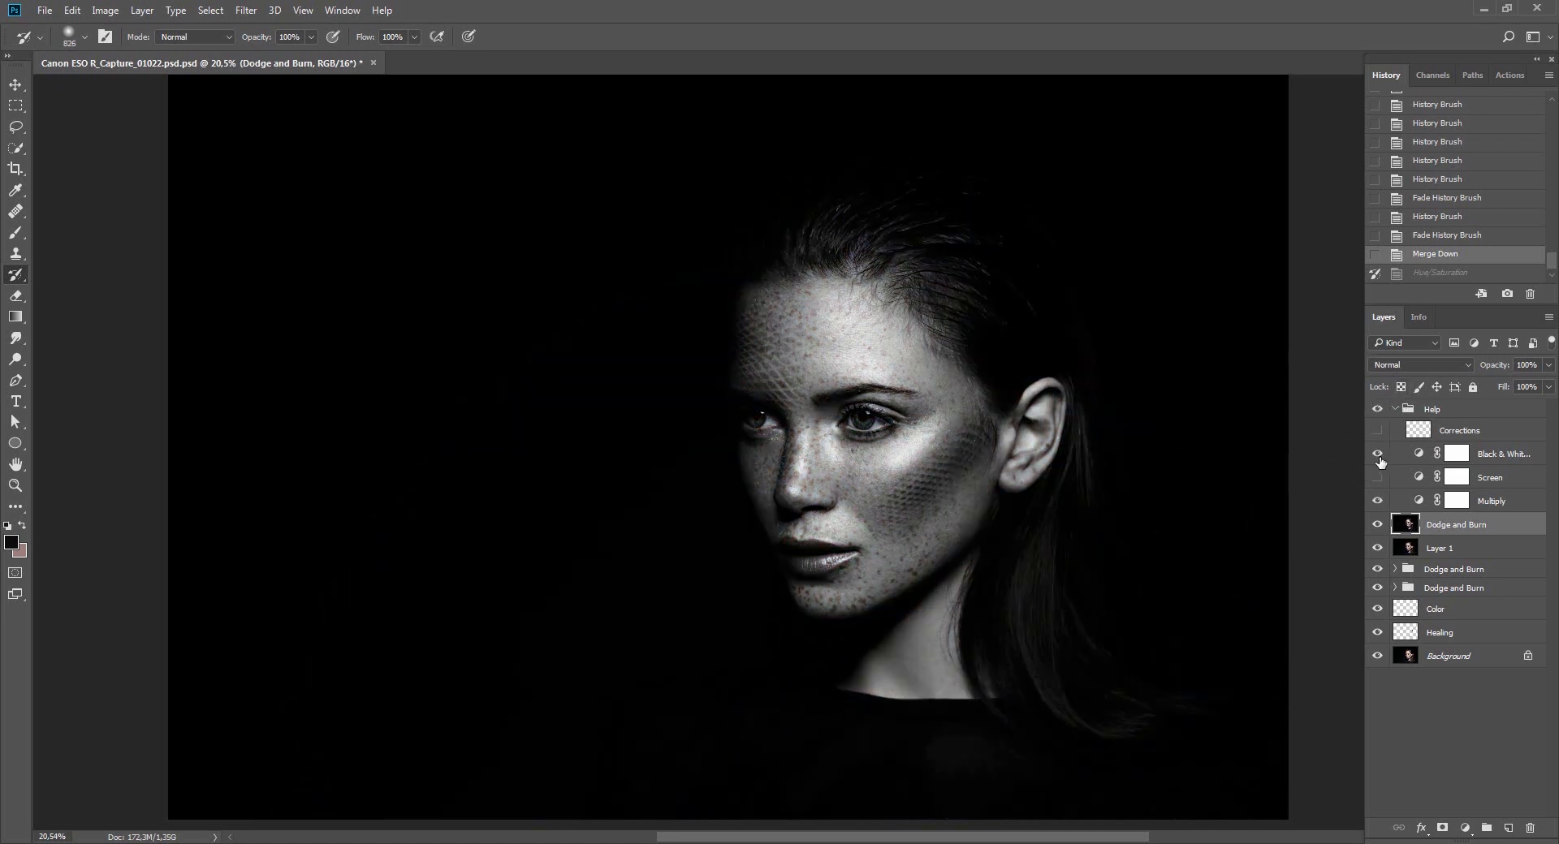
click(1377, 501)
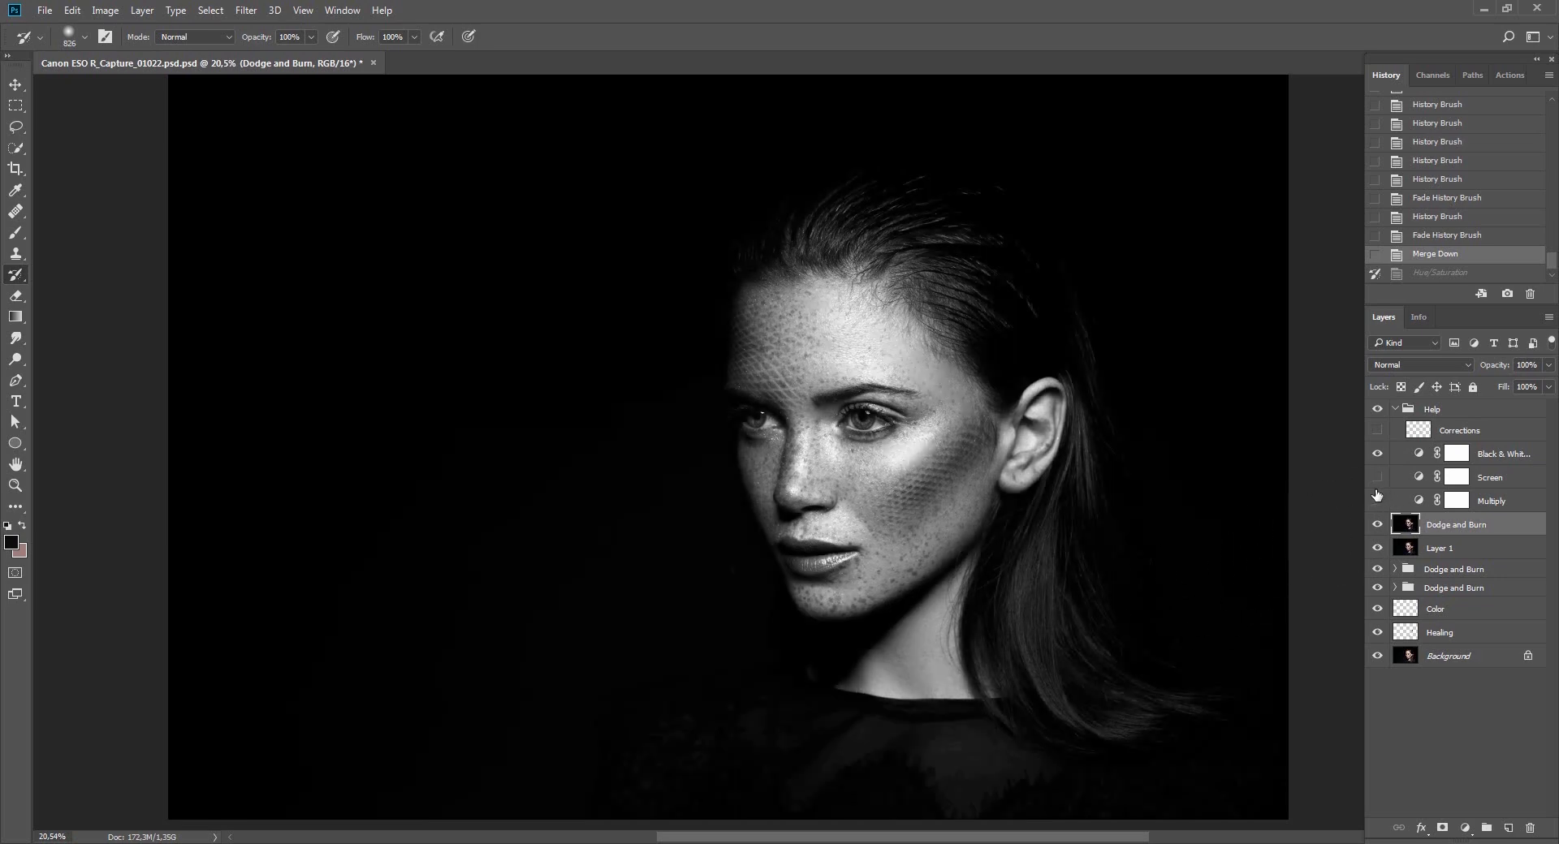
click(1378, 477)
drag(936, 632, 822, 577)
drag(479, 673, 505, 674)
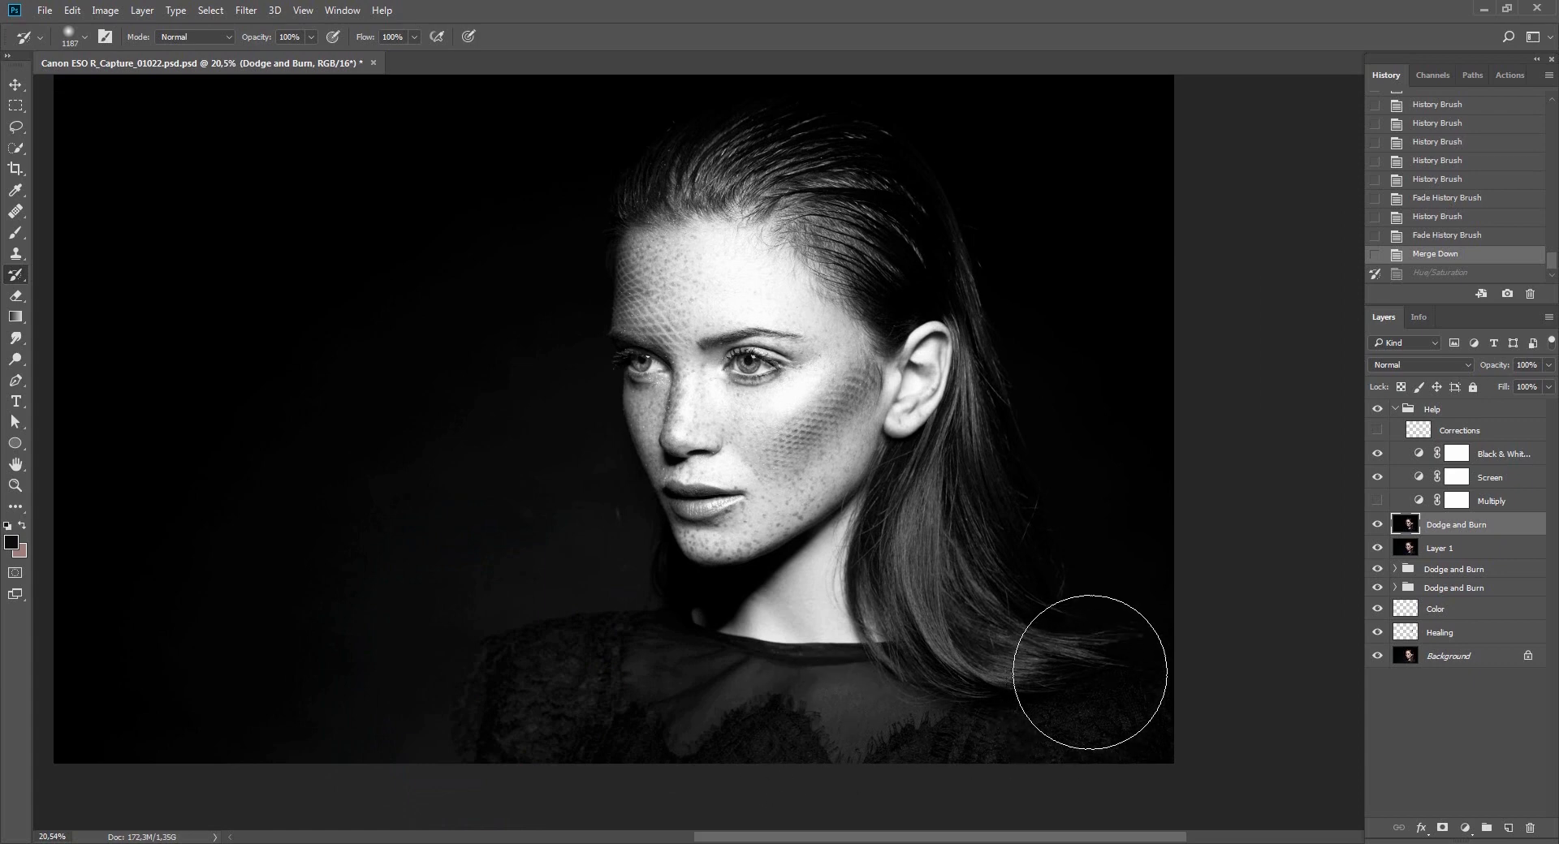
mouse_move(1090, 672)
mouse_down()
mouse_move(985, 598)
mouse_move(1010, 484)
mouse_move(960, 527)
mouse_move(963, 507)
mouse_up()
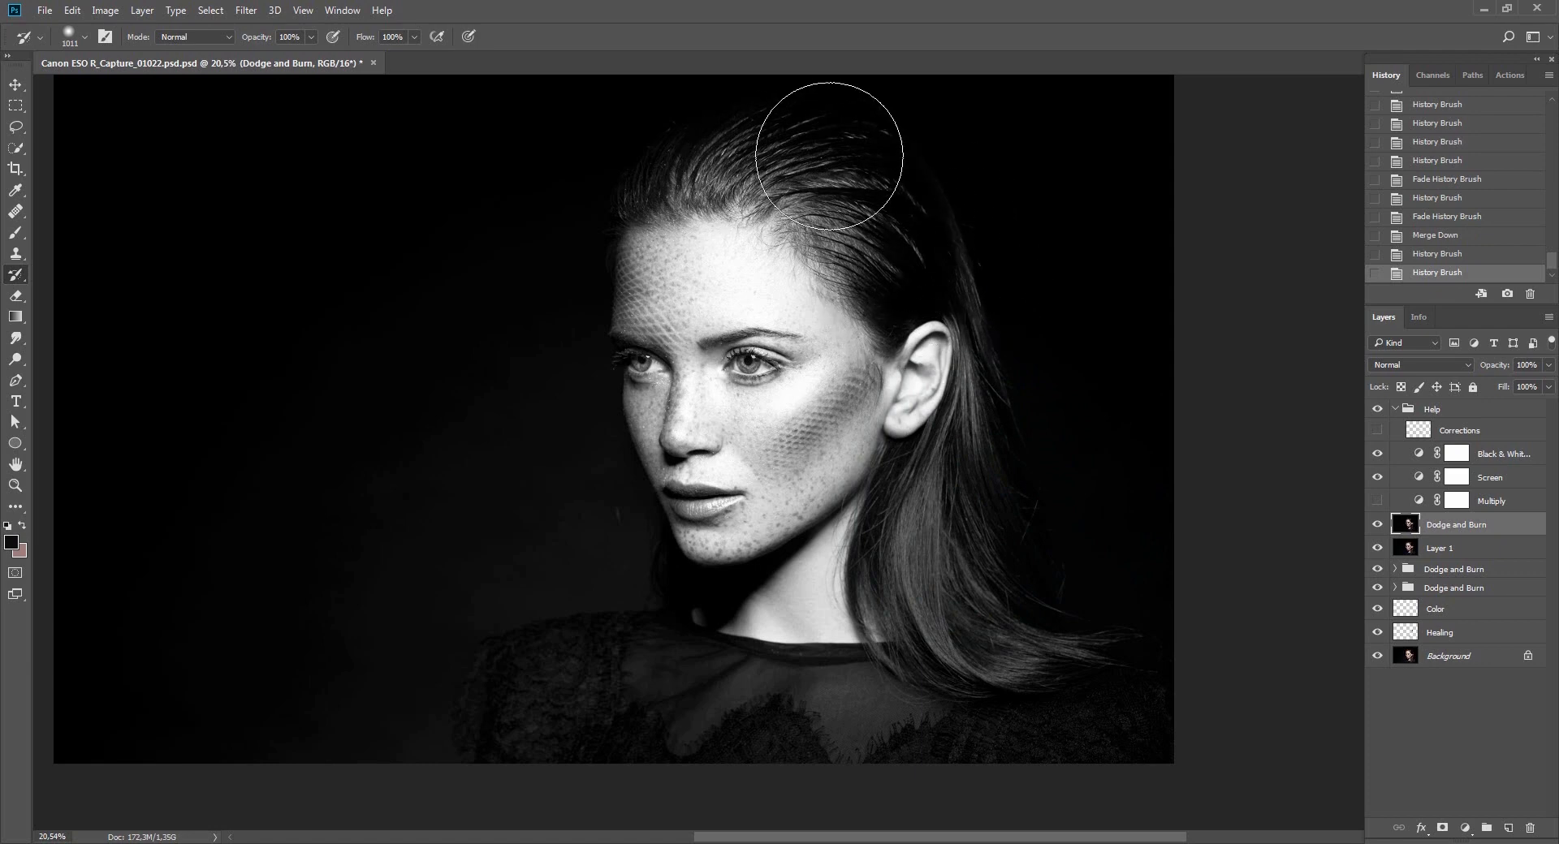
mouse_move(829, 156)
mouse_down()
mouse_move(713, 139)
mouse_move(781, 150)
mouse_up()
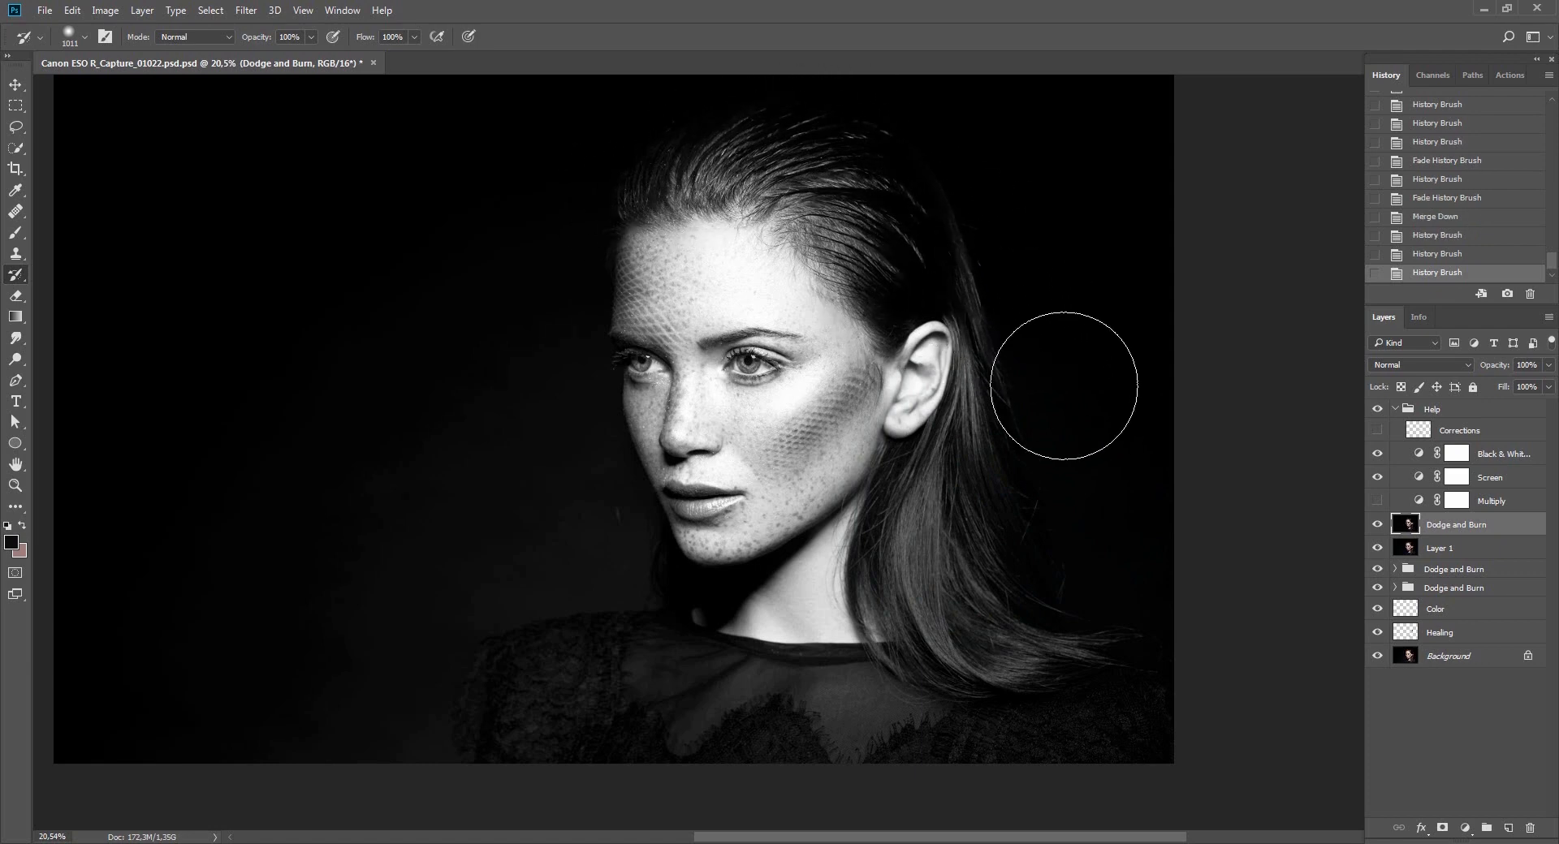
Hide the Help group and paint the muted colour over the remaining hair, dress and dark surroundings with the History Brush.
click(1378, 409)
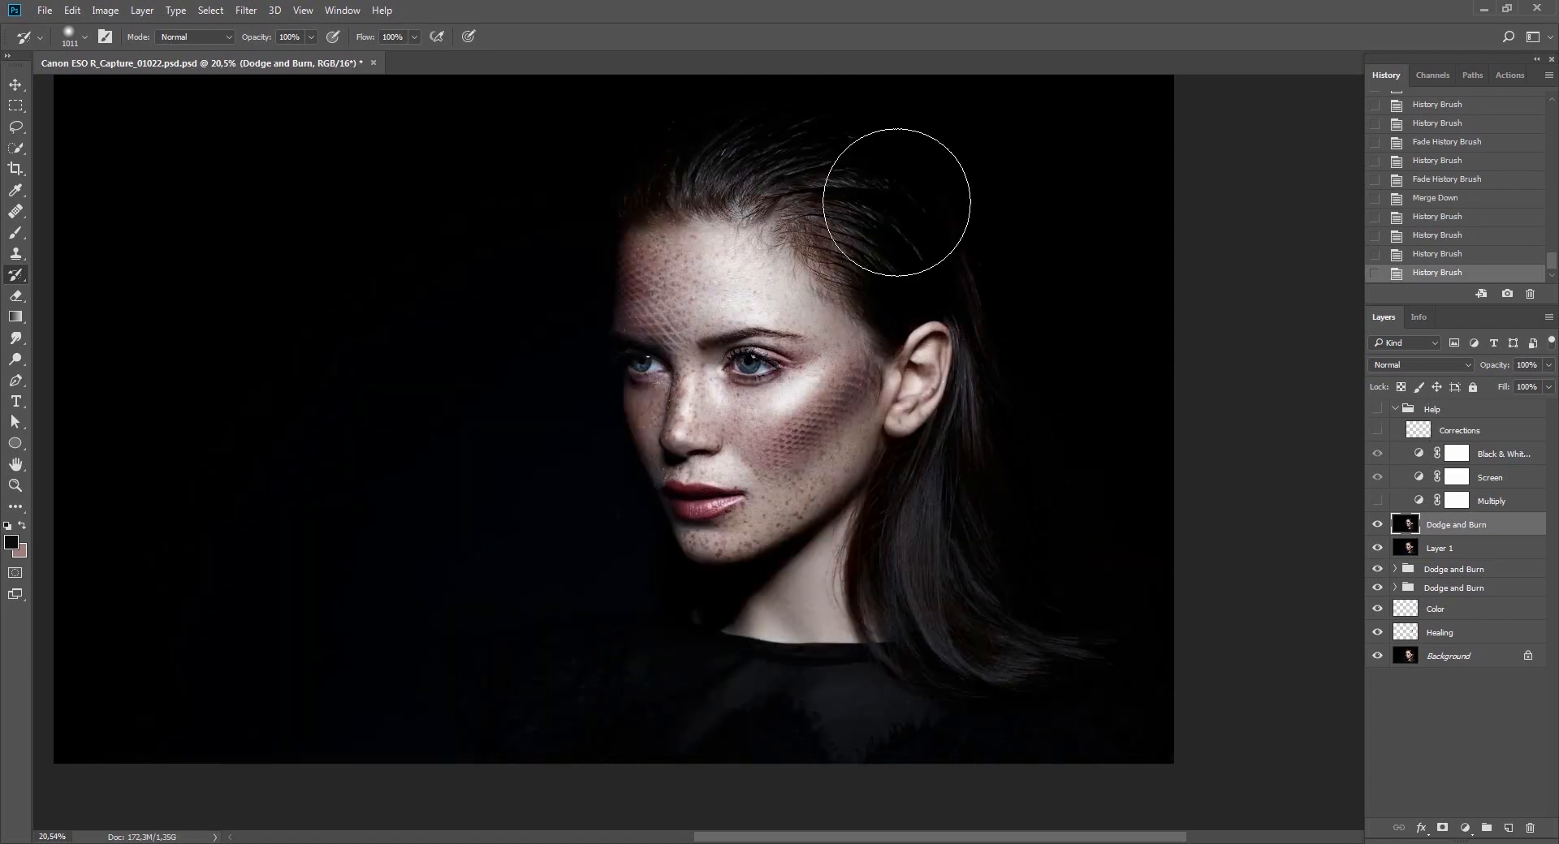
drag(580, 234, 686, 174)
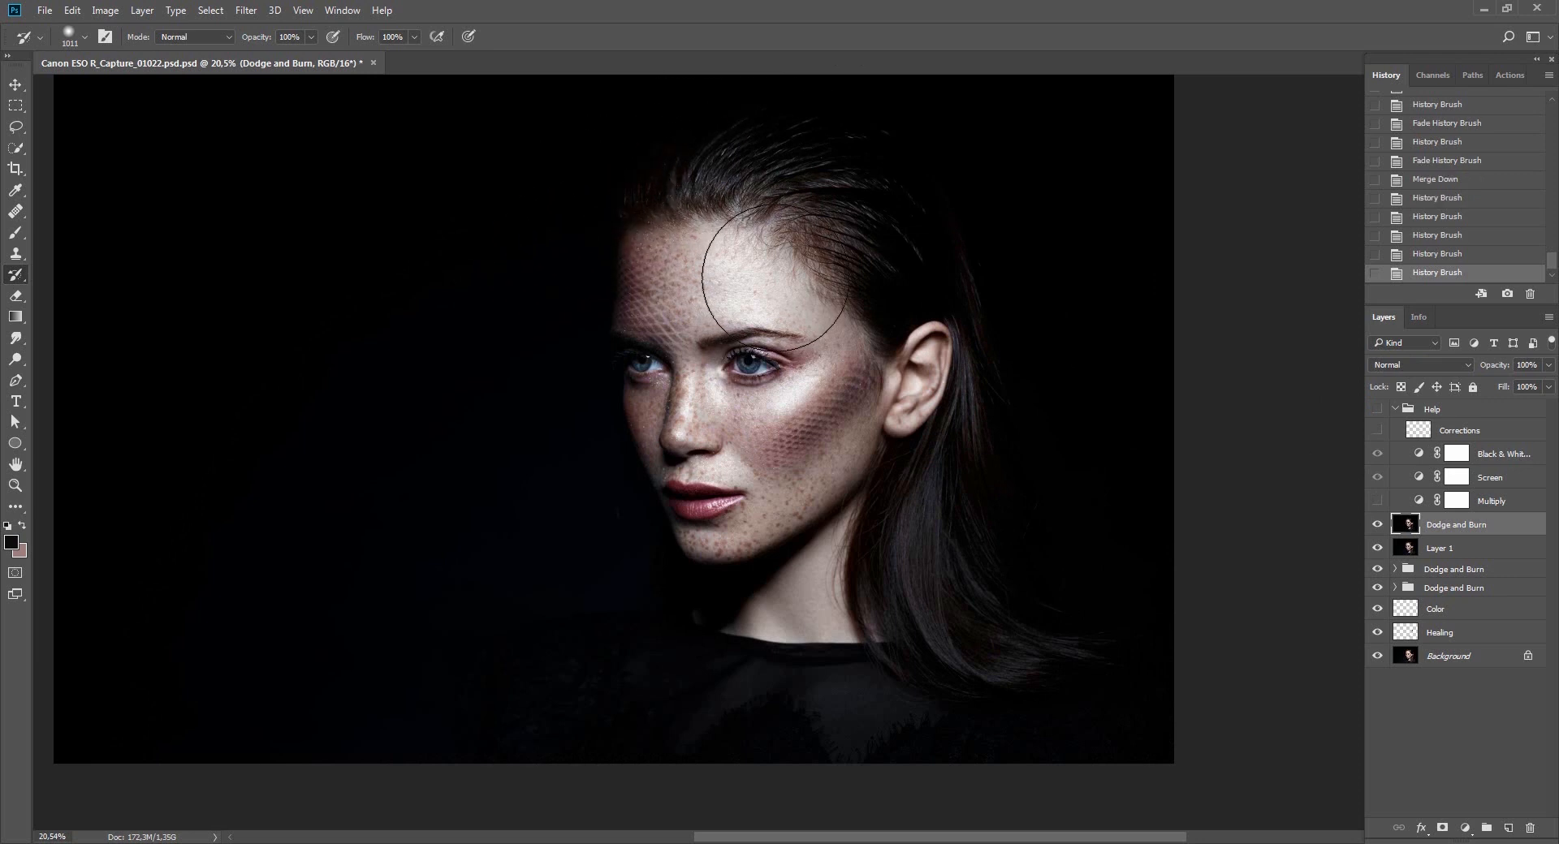
alt+right_click(793, 251)
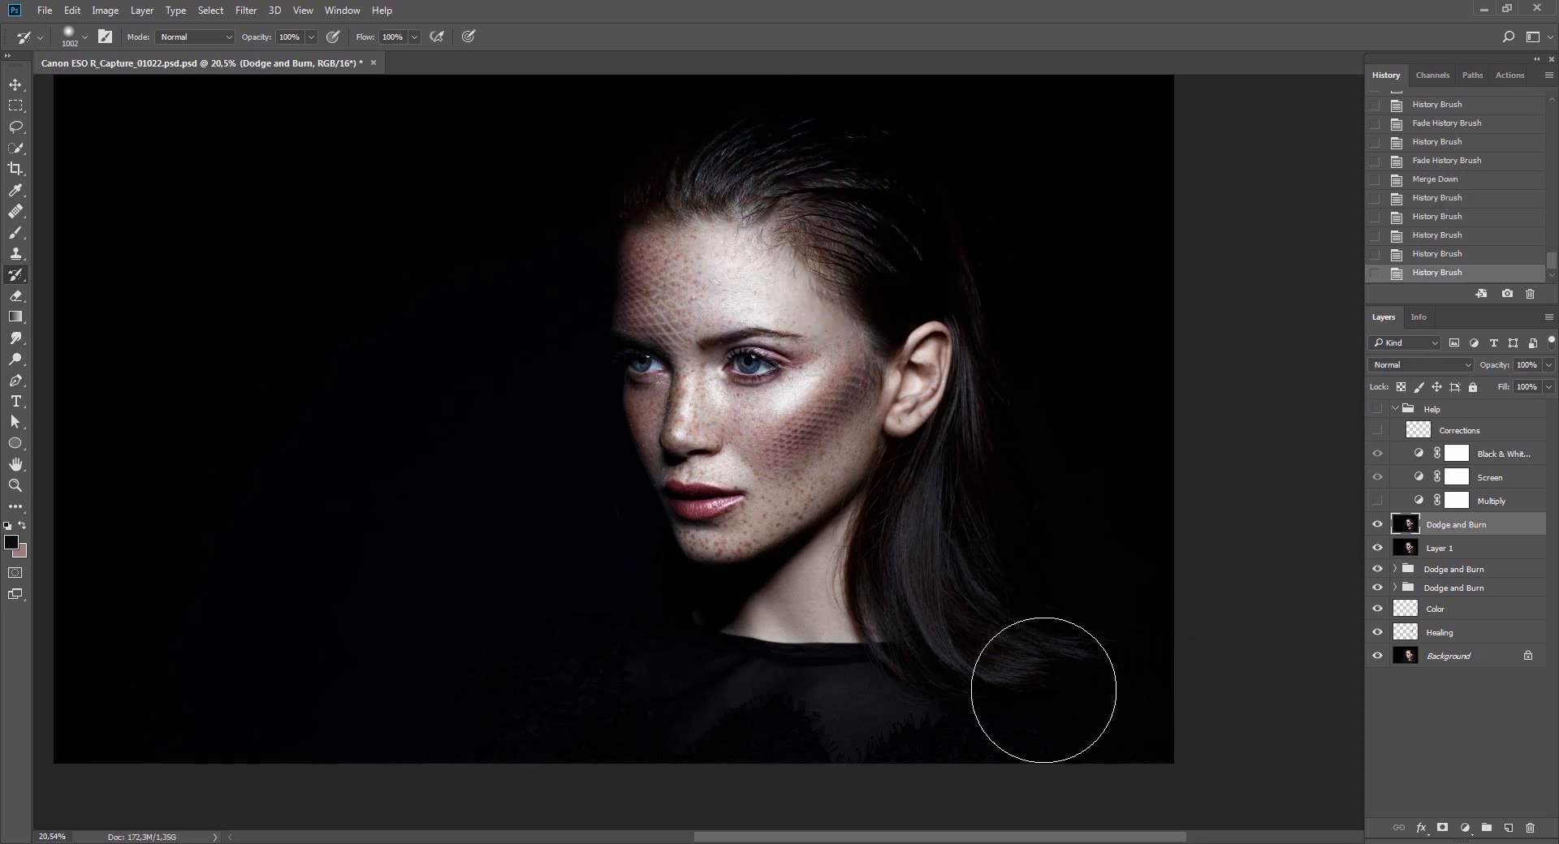
mouse_move(1045, 695)
mouse_down()
mouse_move(630, 681)
mouse_move(319, 620)
mouse_up()
drag(988, 468, 1017, 525)
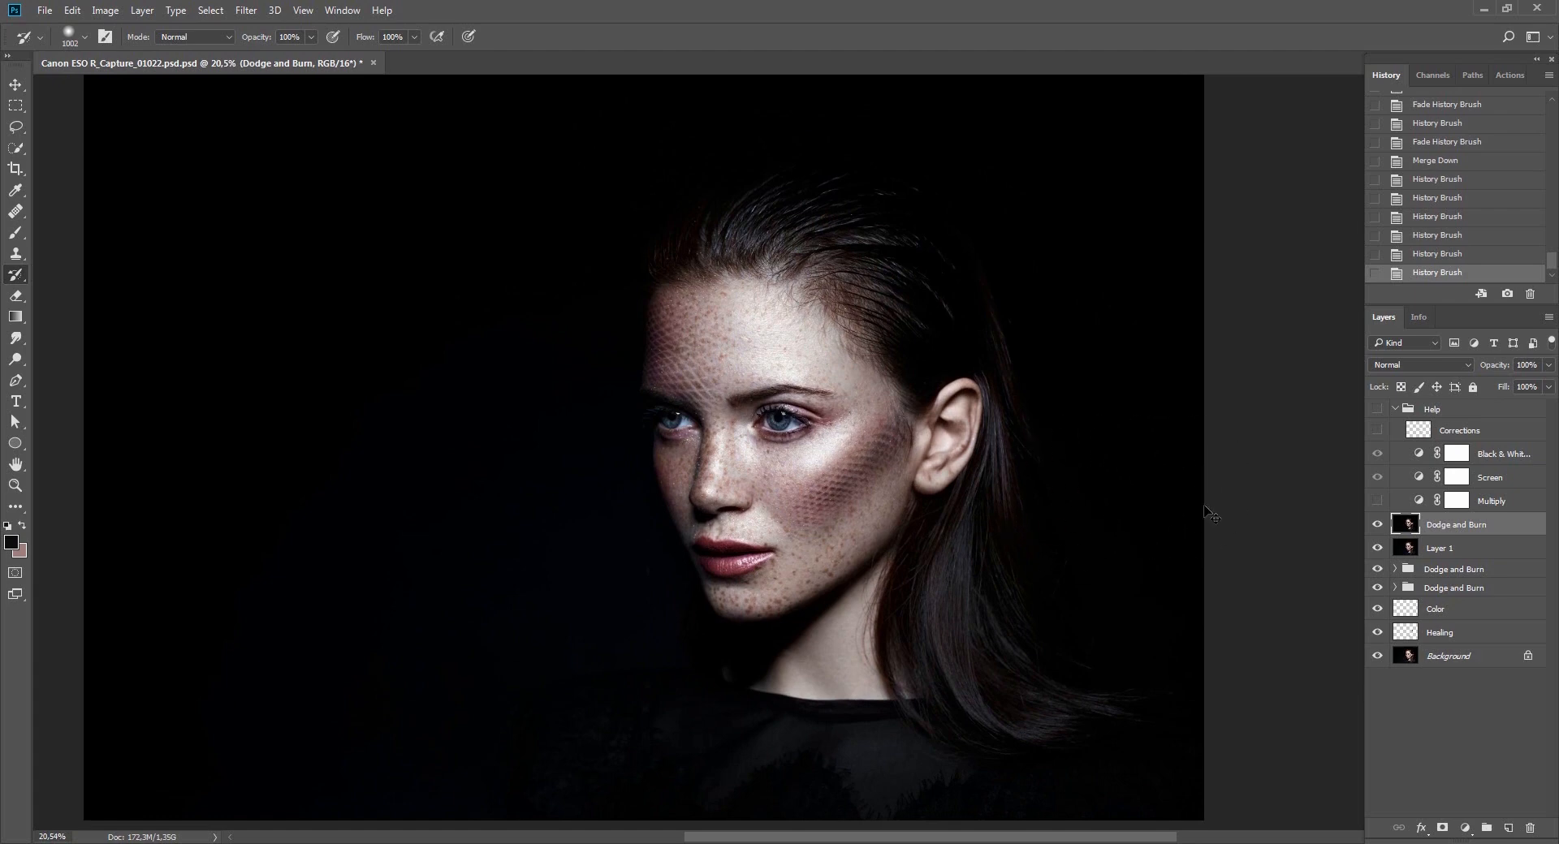
Compare the portrait with and without the Dodge and Burn layer, and against the Background alone.
key(v)
click(1378, 527)
click(1379, 531)
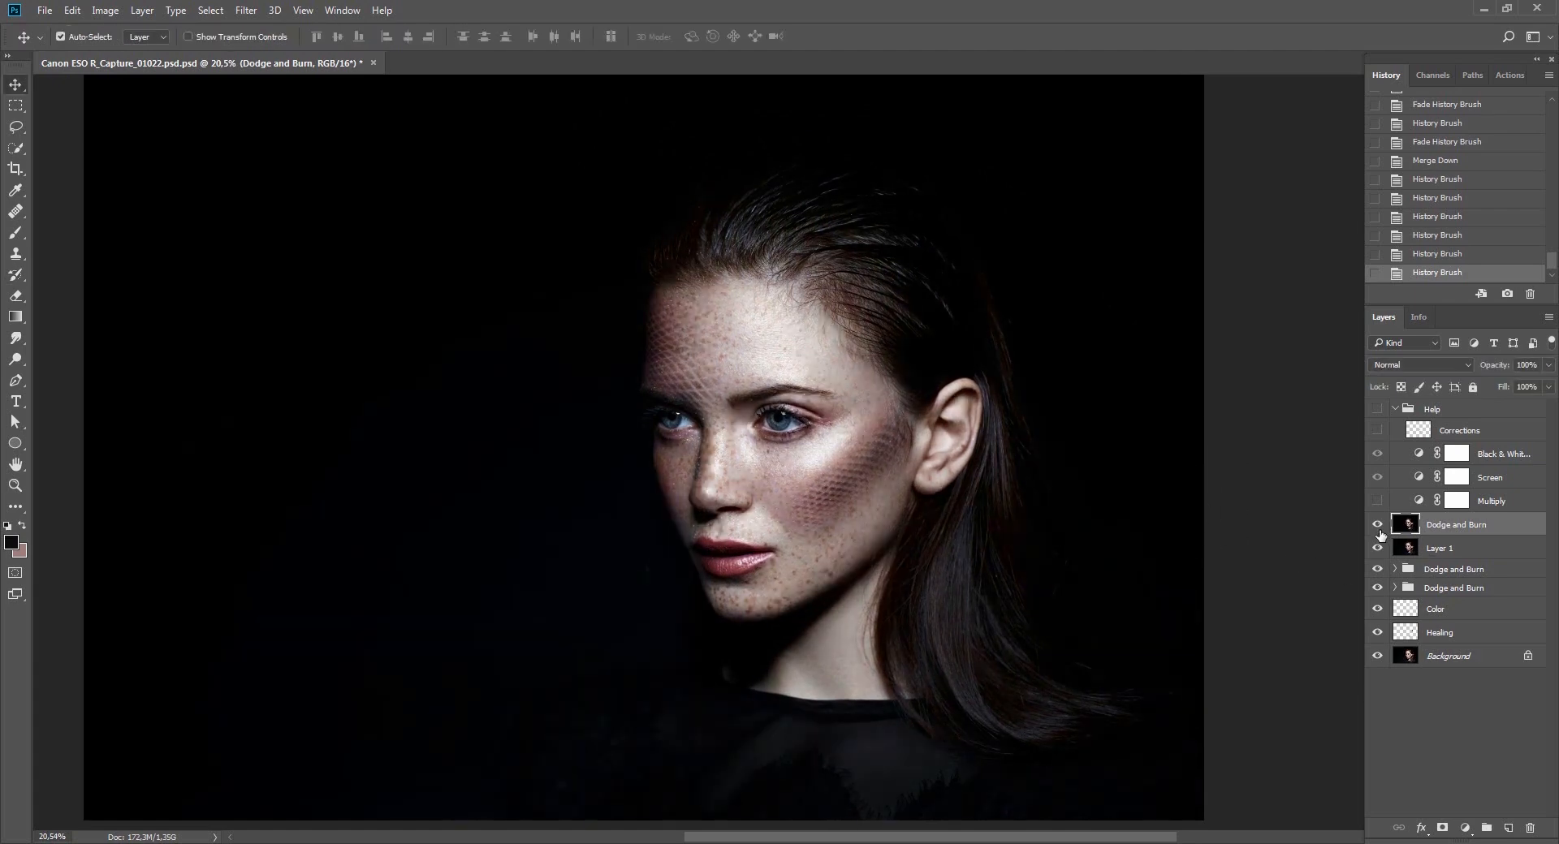
click(1378, 529)
click(1379, 532)
click(1378, 531)
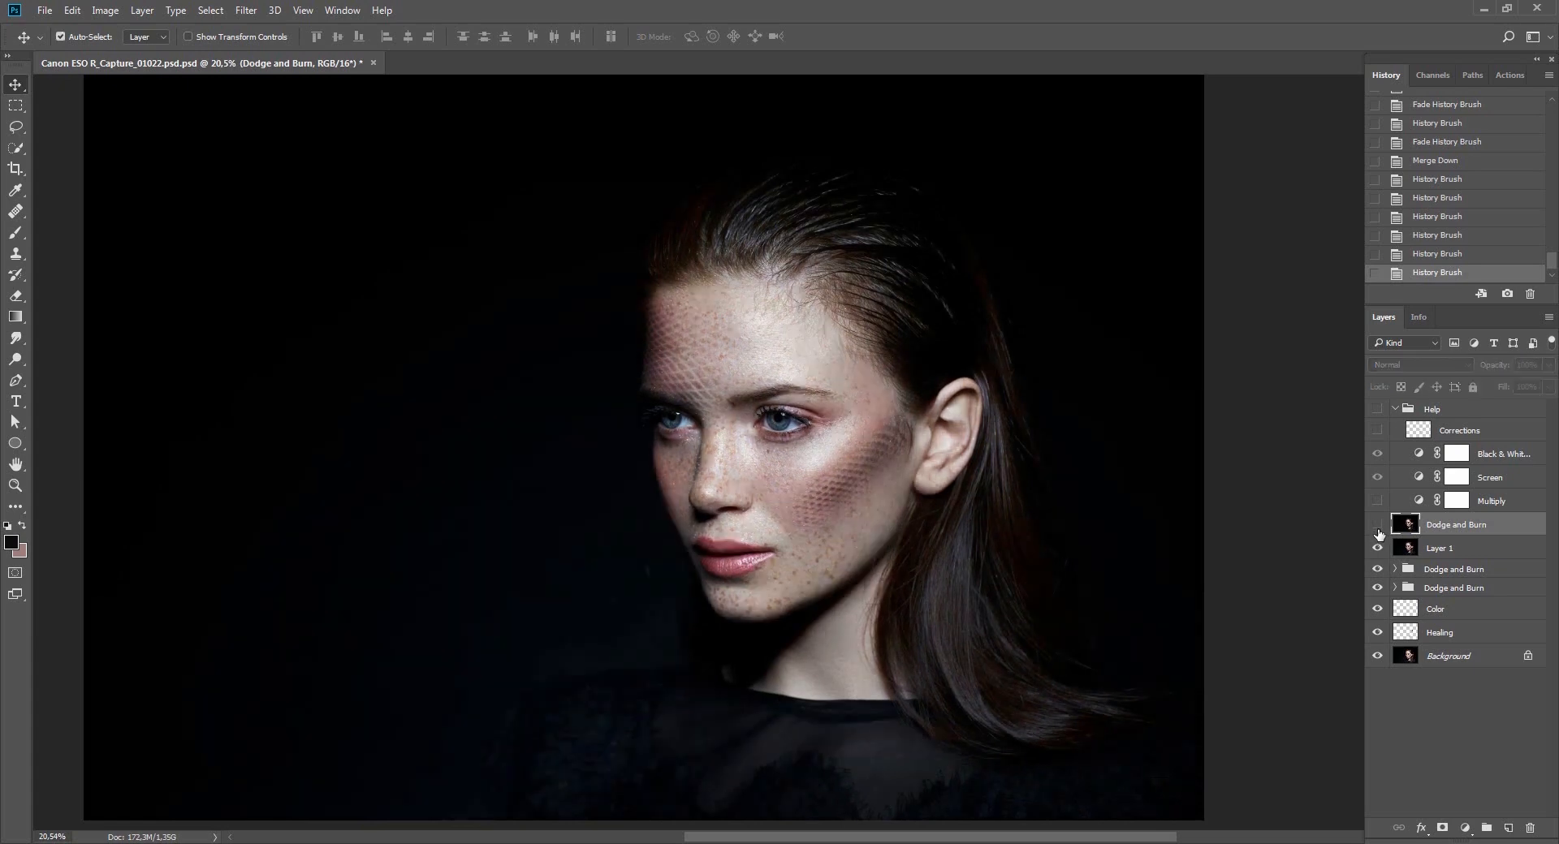
click(1379, 534)
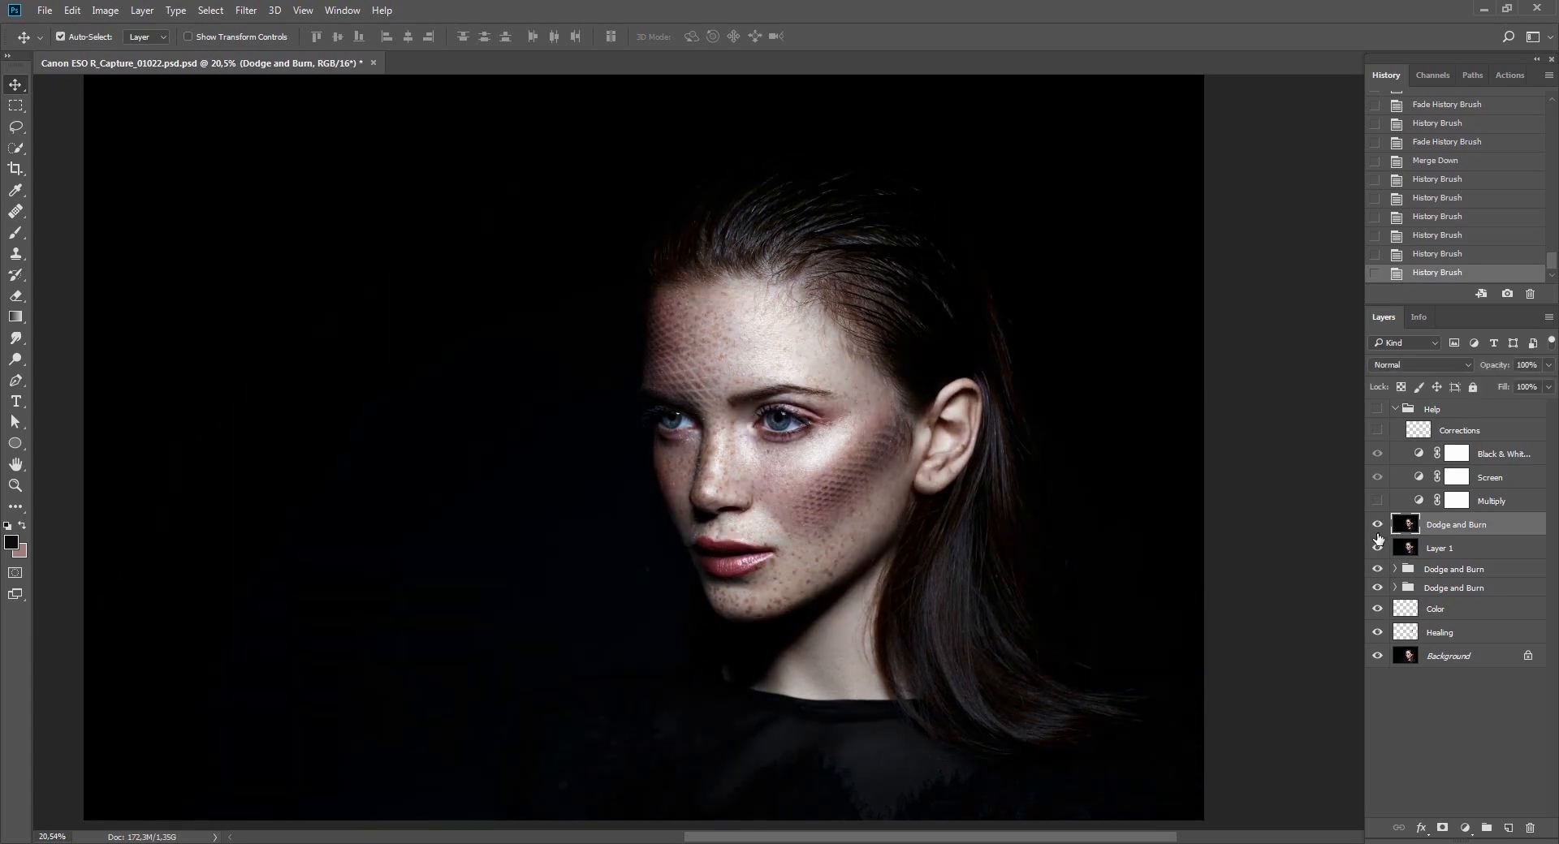
alt+click(1377, 655)
alt+click(1378, 657)
Apply Curves to the Dodge and Burn layer with channel points sampled from the cheek, setting the blue point to input 36, output 37.
click(104, 11)
mouse_move(209, 54)
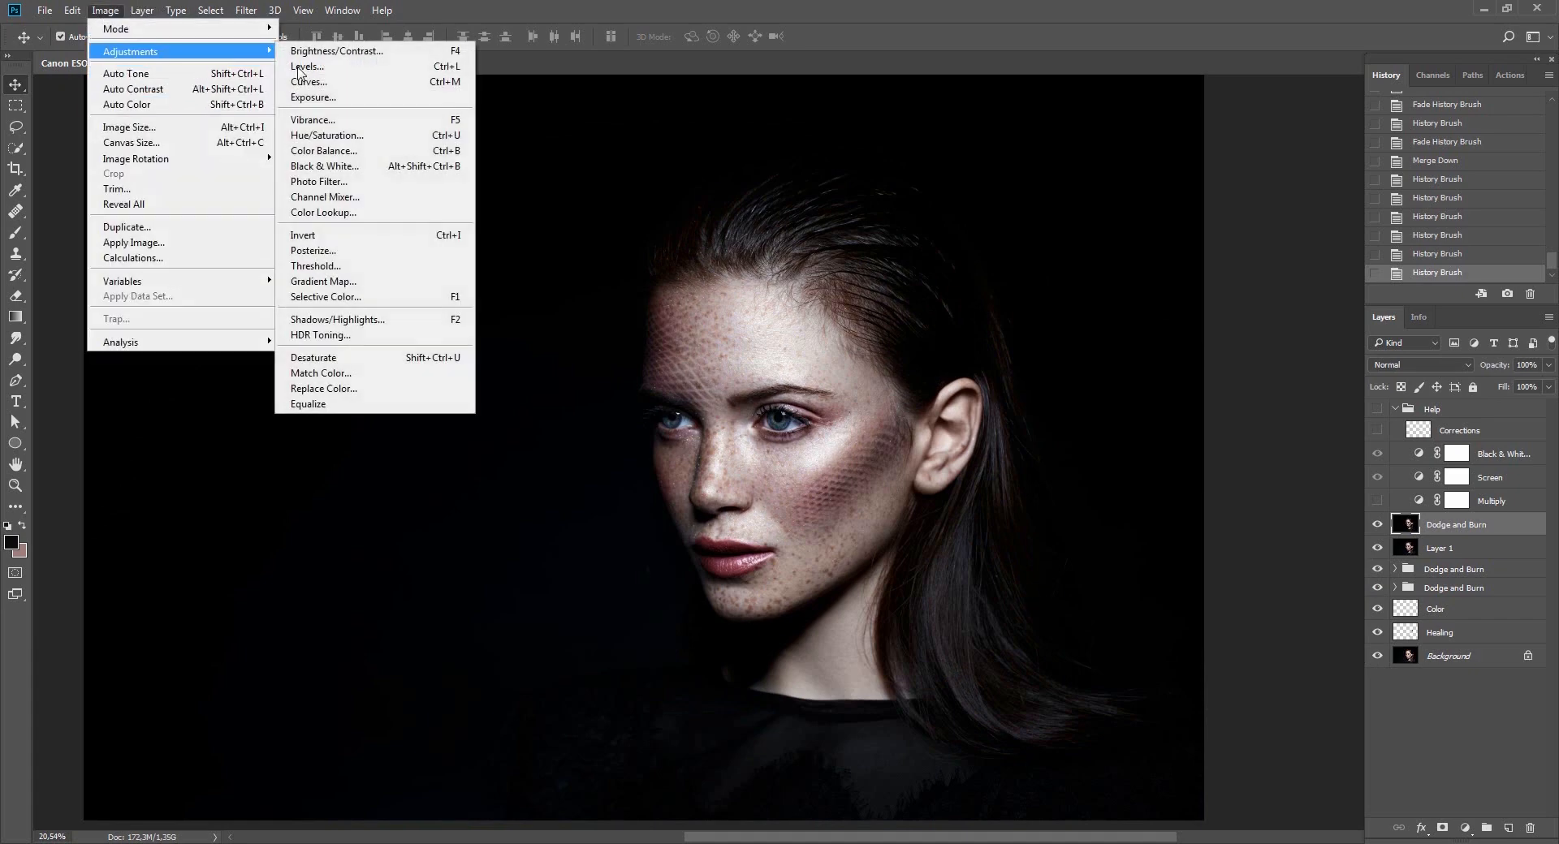
click(352, 82)
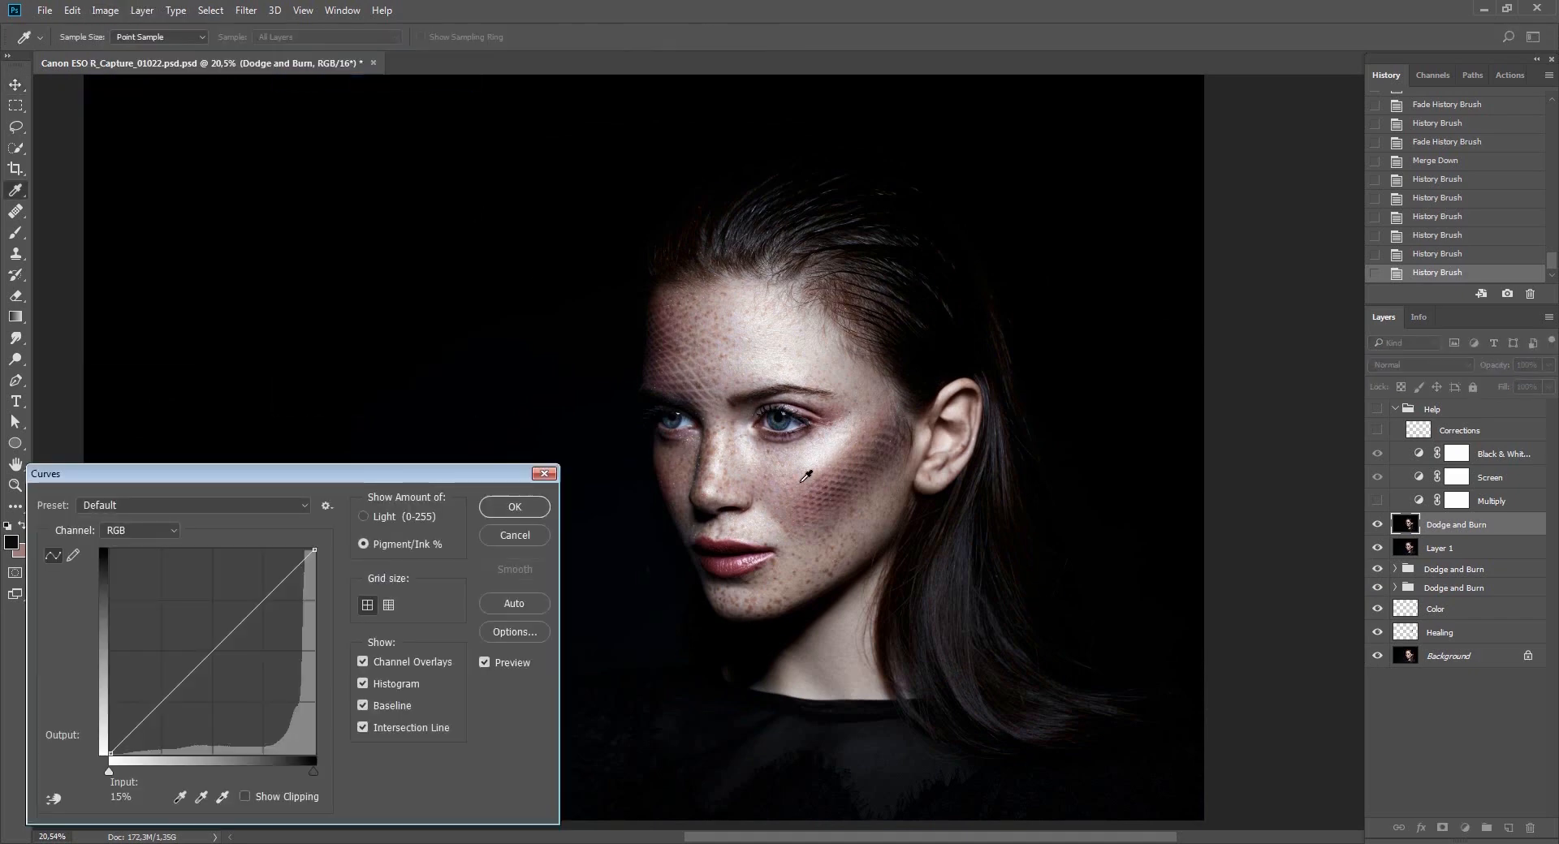
ctrl+shift+click(745, 489)
key(alt+4)
key(alt+5)
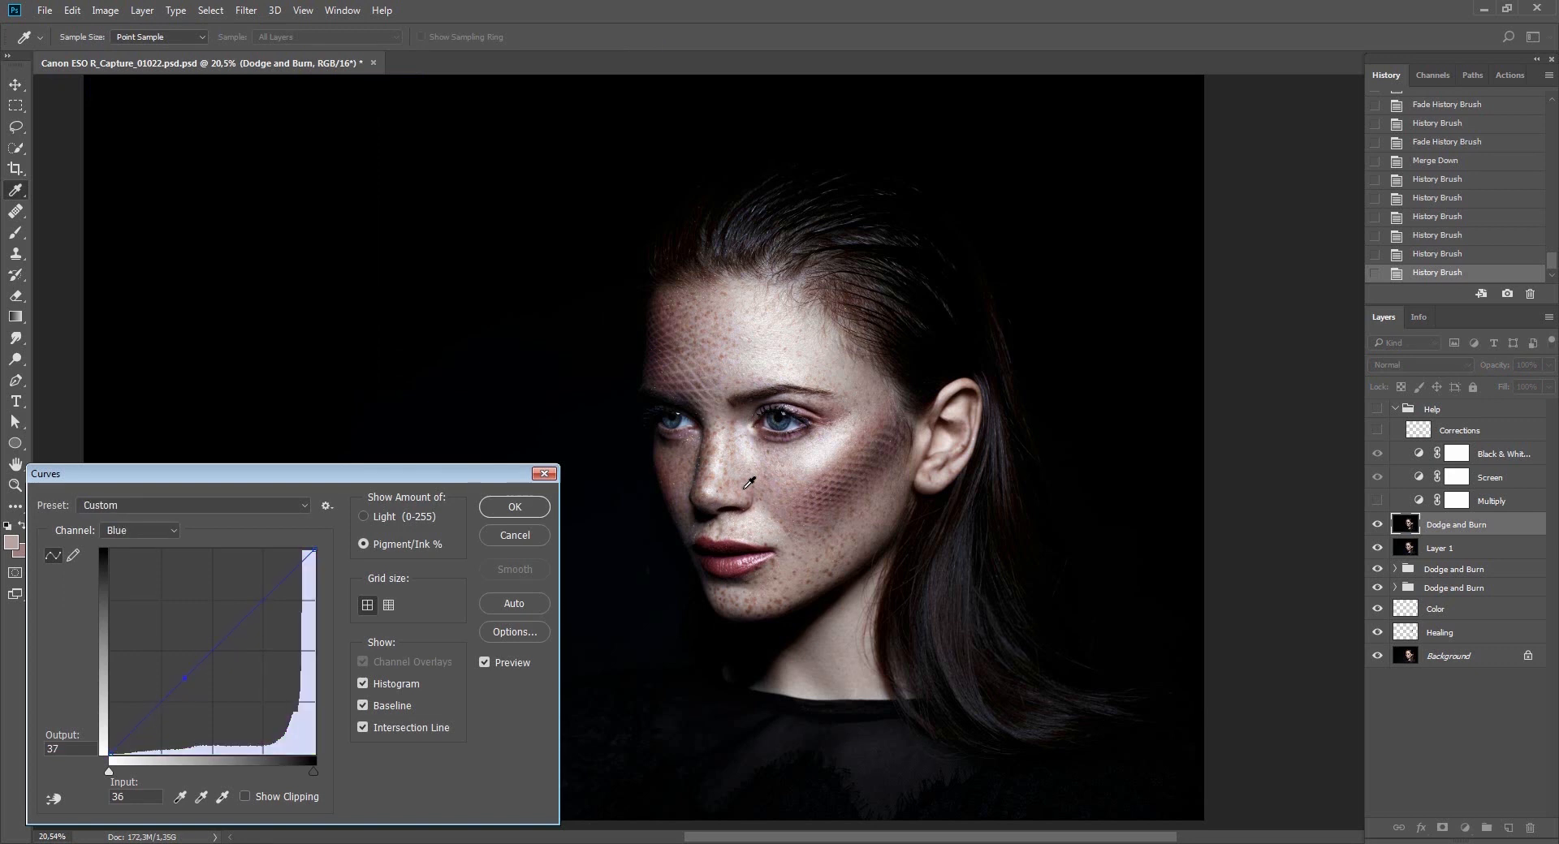
key(Return)
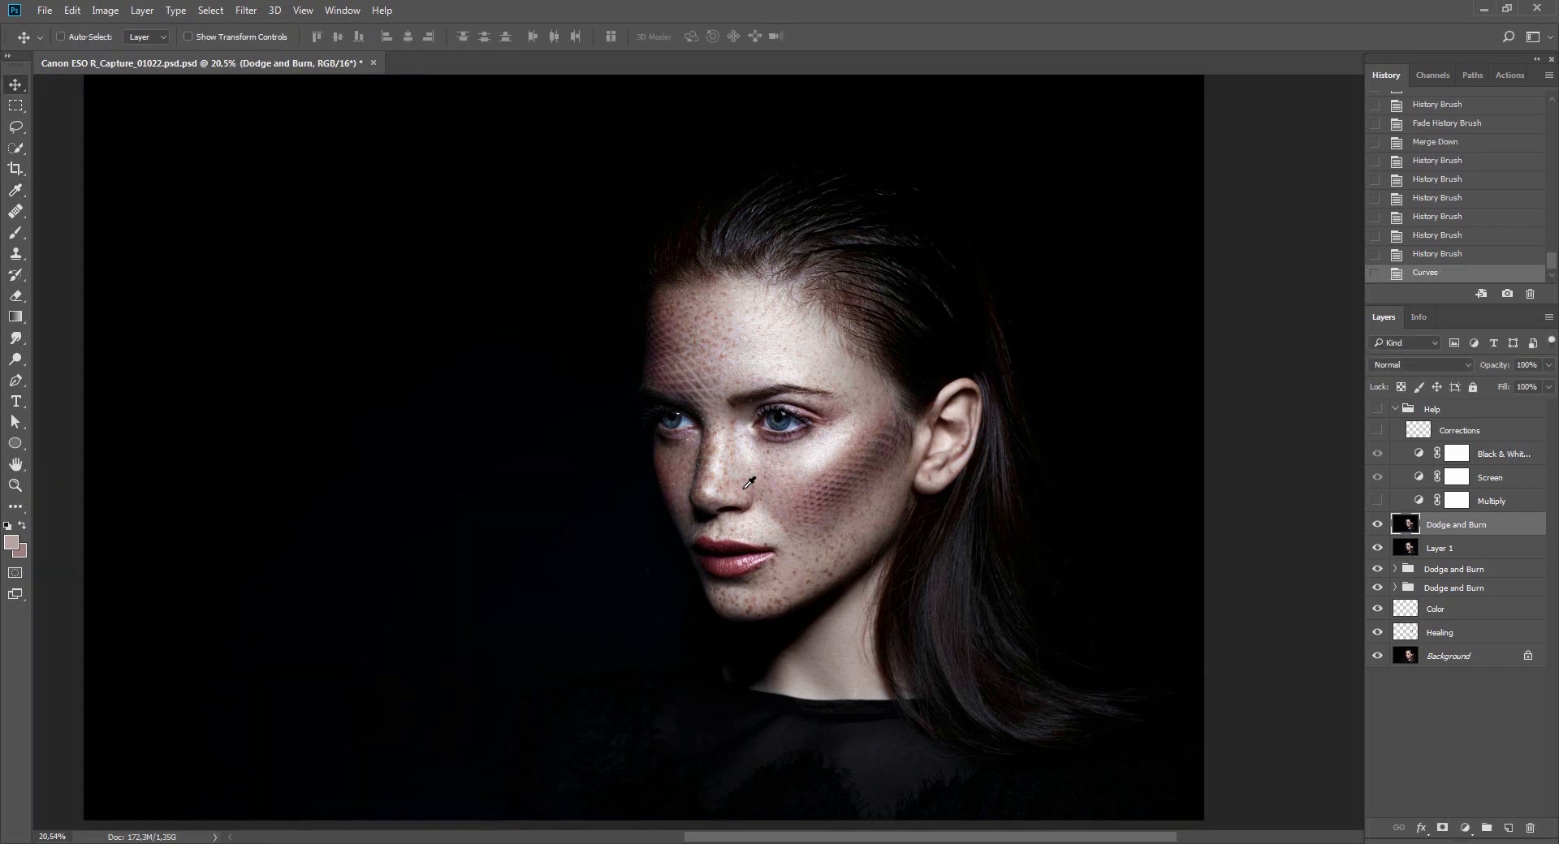
Fade the Curves correction to 50%, and readjust the fade to 90%.
key(ctrl+shift+f)
text(50)
key(Return)
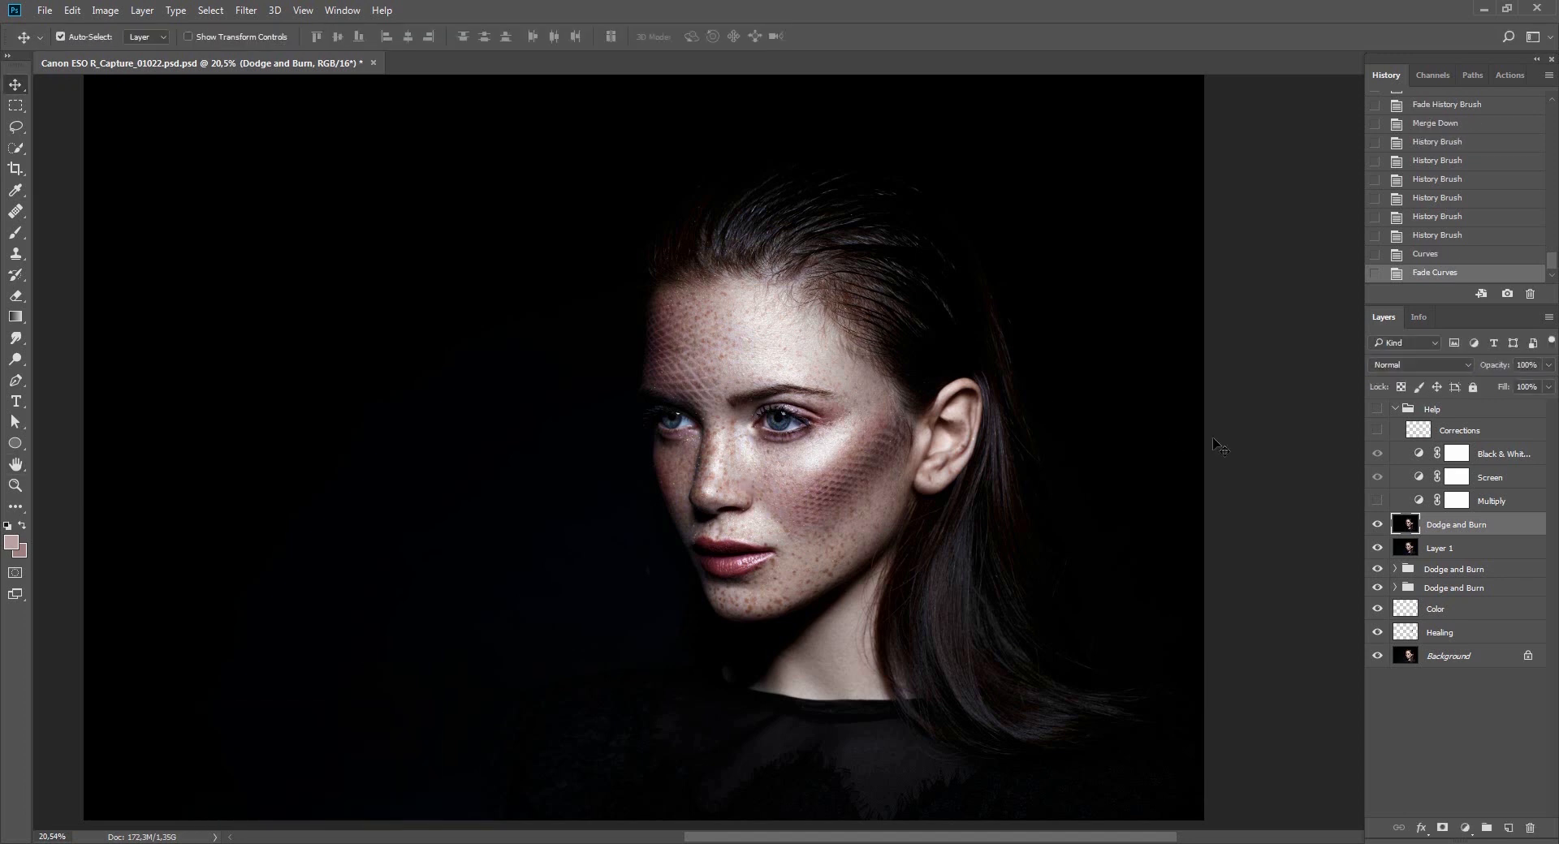
key(ctrl+shift+f)
text(9)
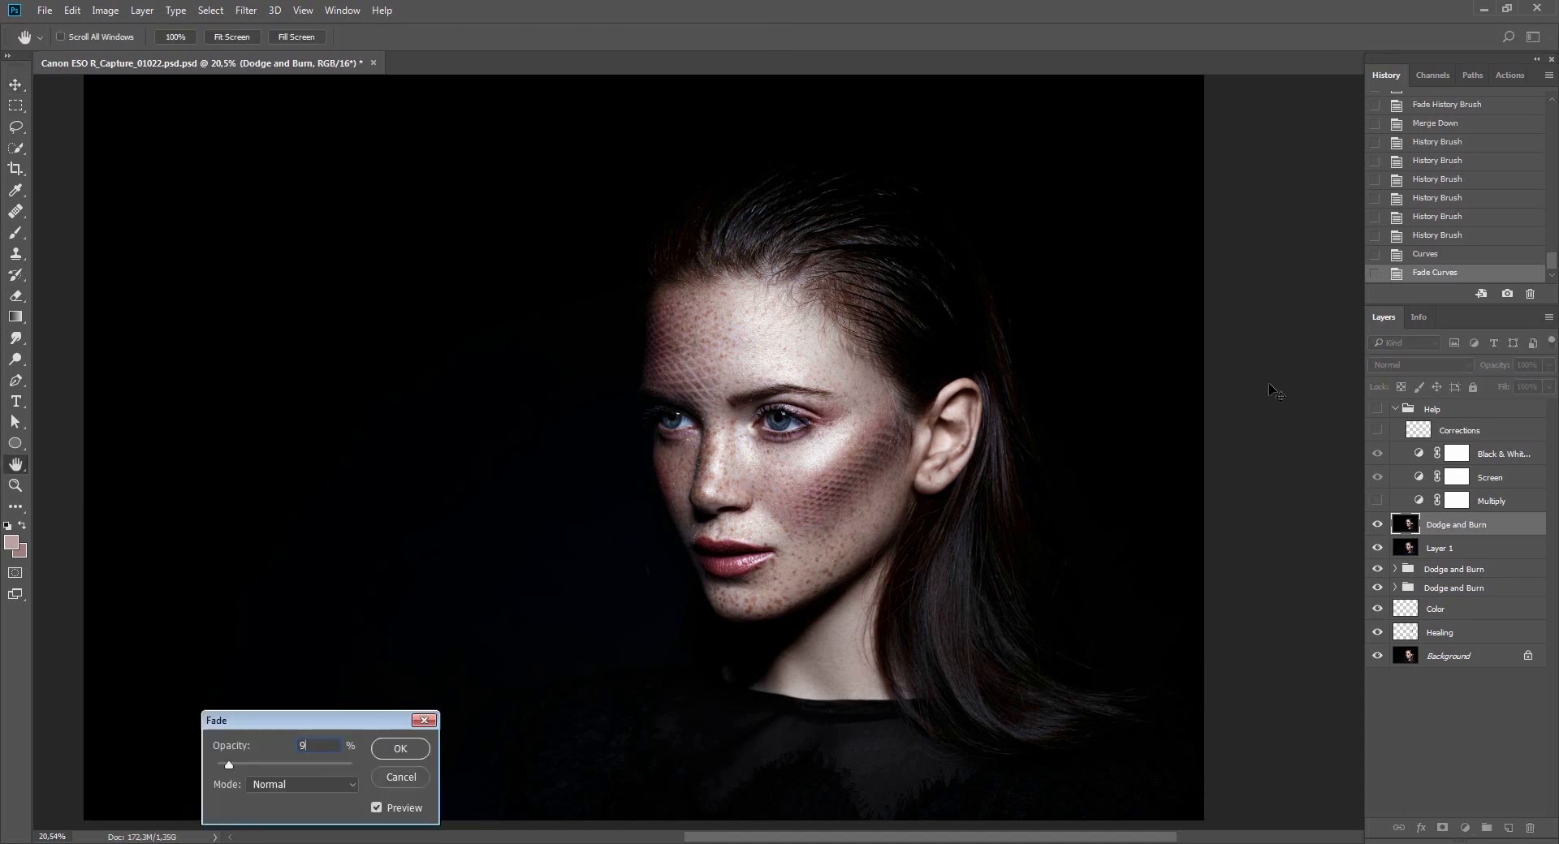
text(0)
key(Return)
Toggle the Dodge and Burn layer's visibility to examine the effect of the colour-corrected version.
click(1376, 524)
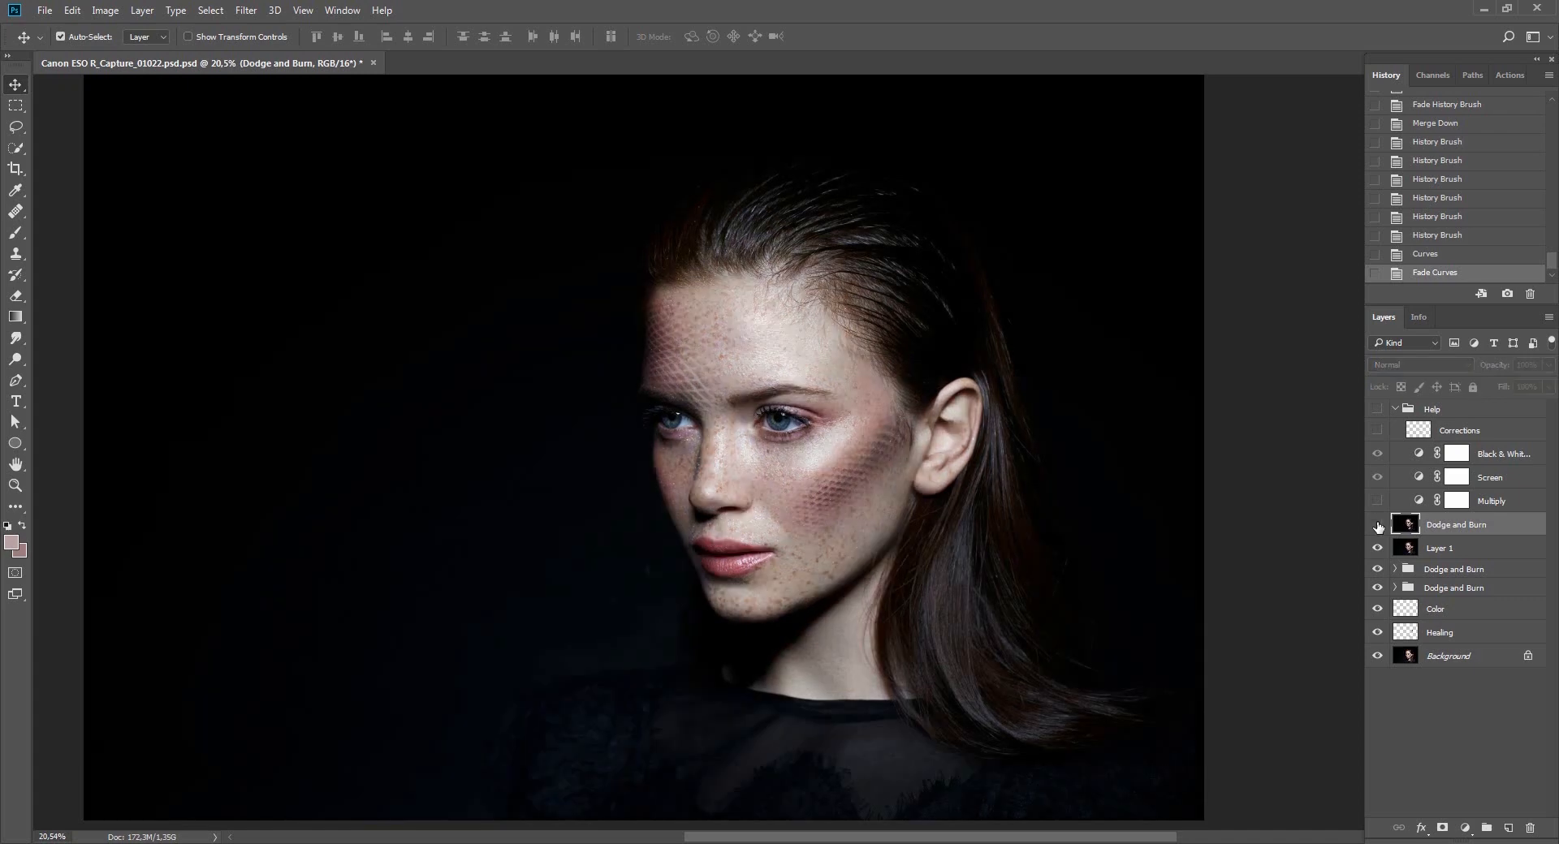
click(1377, 526)
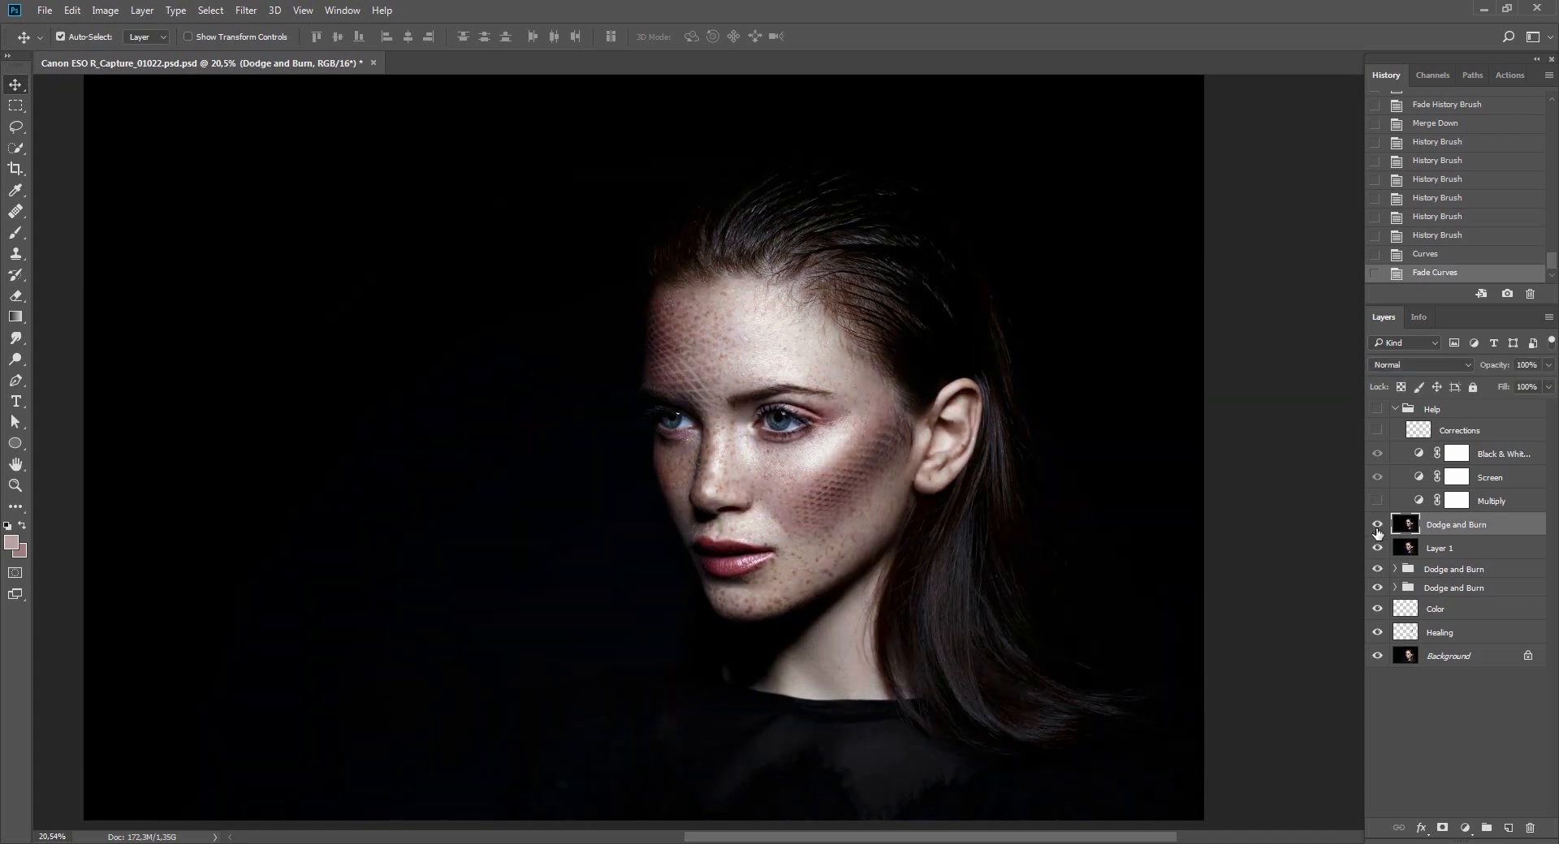
click(1378, 525)
click(1378, 527)
click(1378, 525)
click(1378, 526)
Load the Light2 channel as a selection and add a Curves adjustment masked by it, raising the midpoint slightly to brighten the highlights.
click(1439, 72)
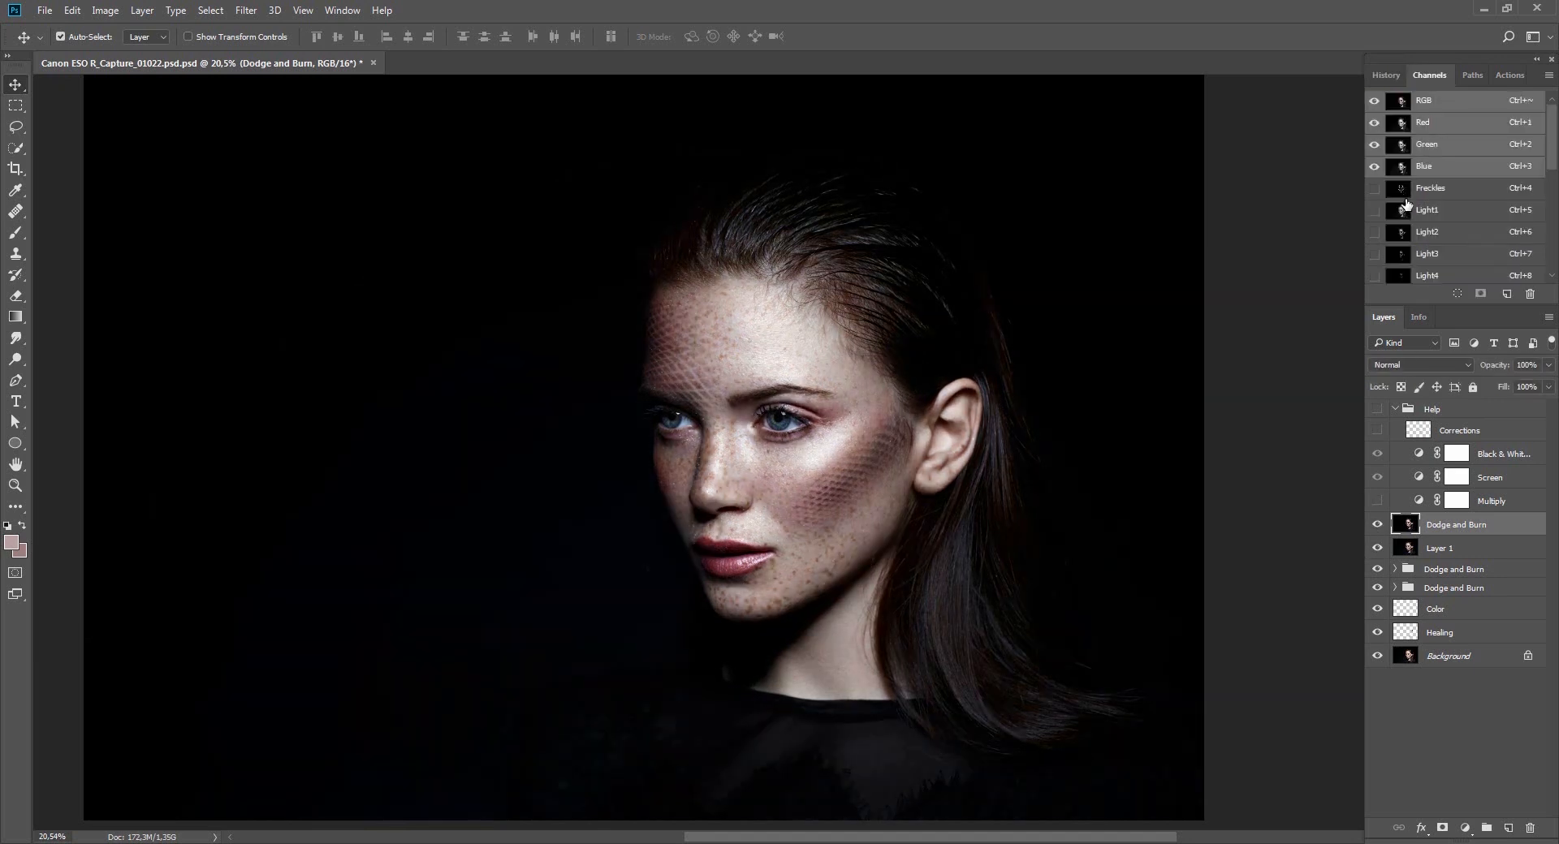
click(1400, 238)
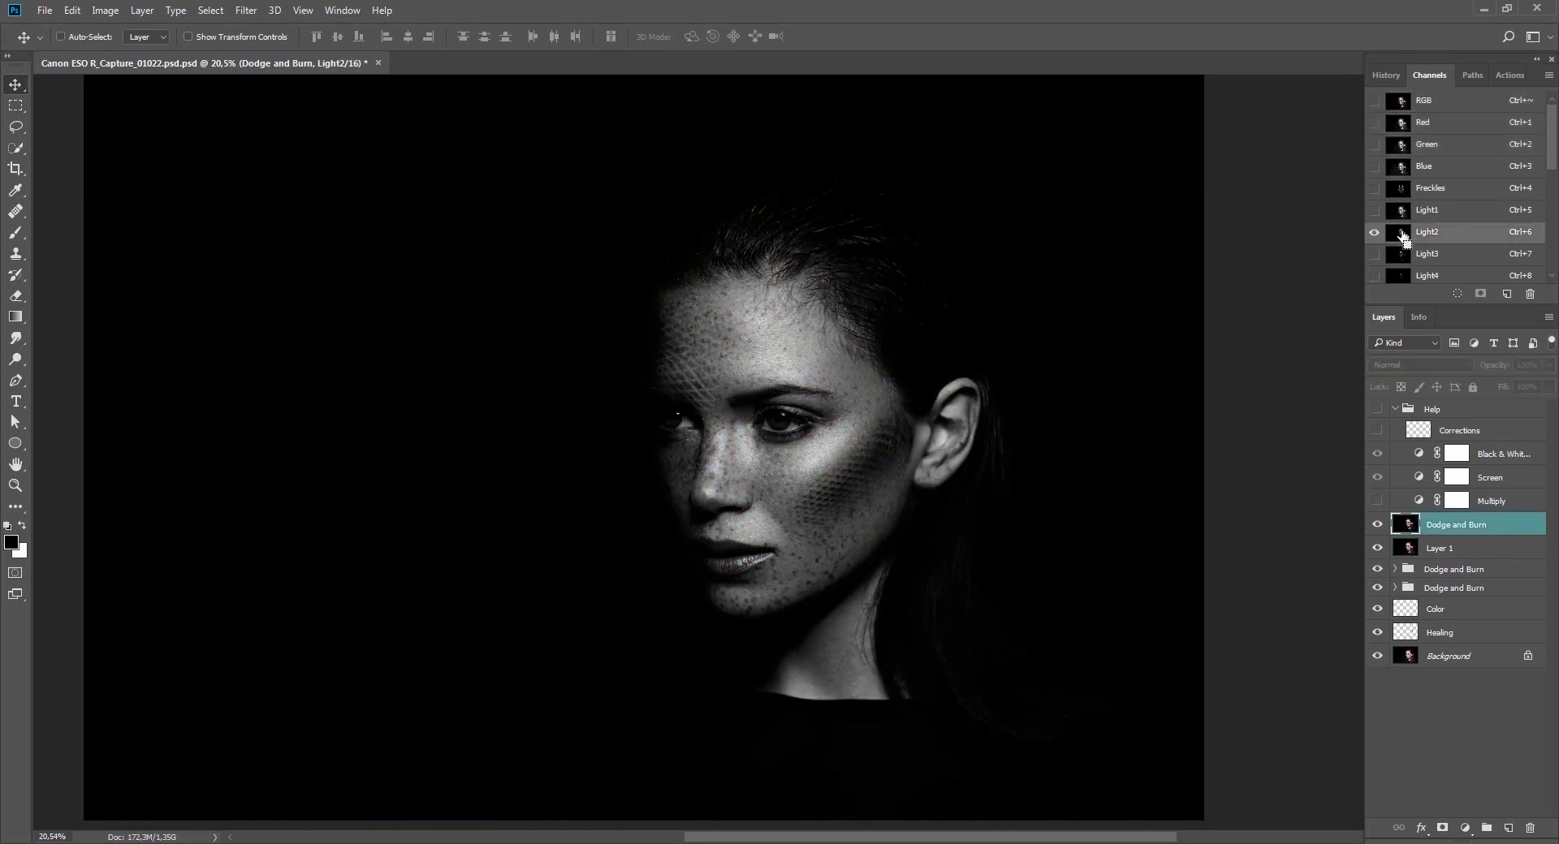
ctrl+click(1399, 237)
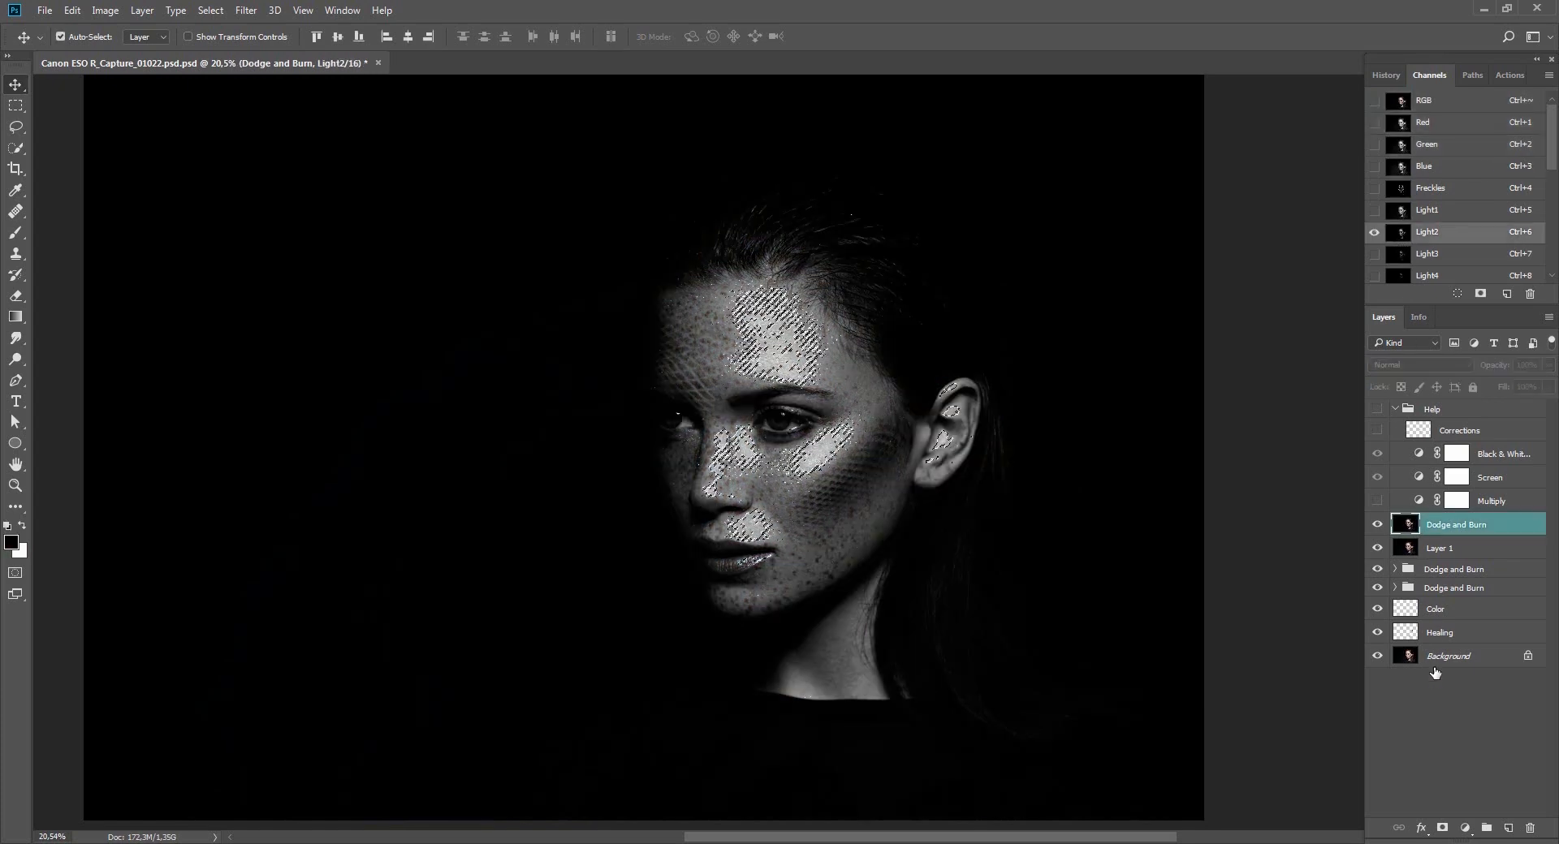
click(1465, 828)
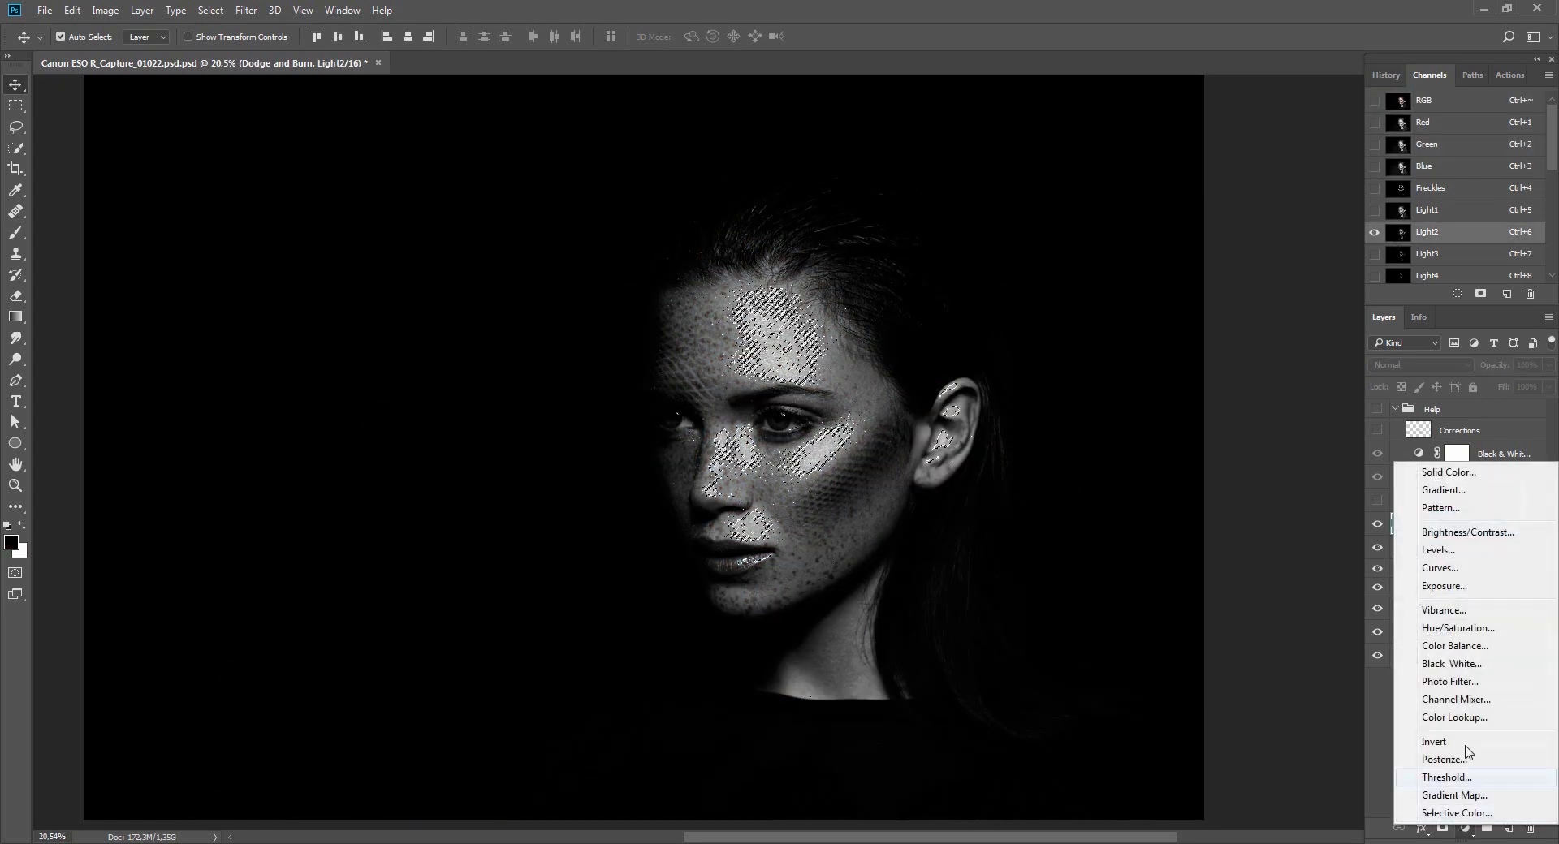
click(1440, 567)
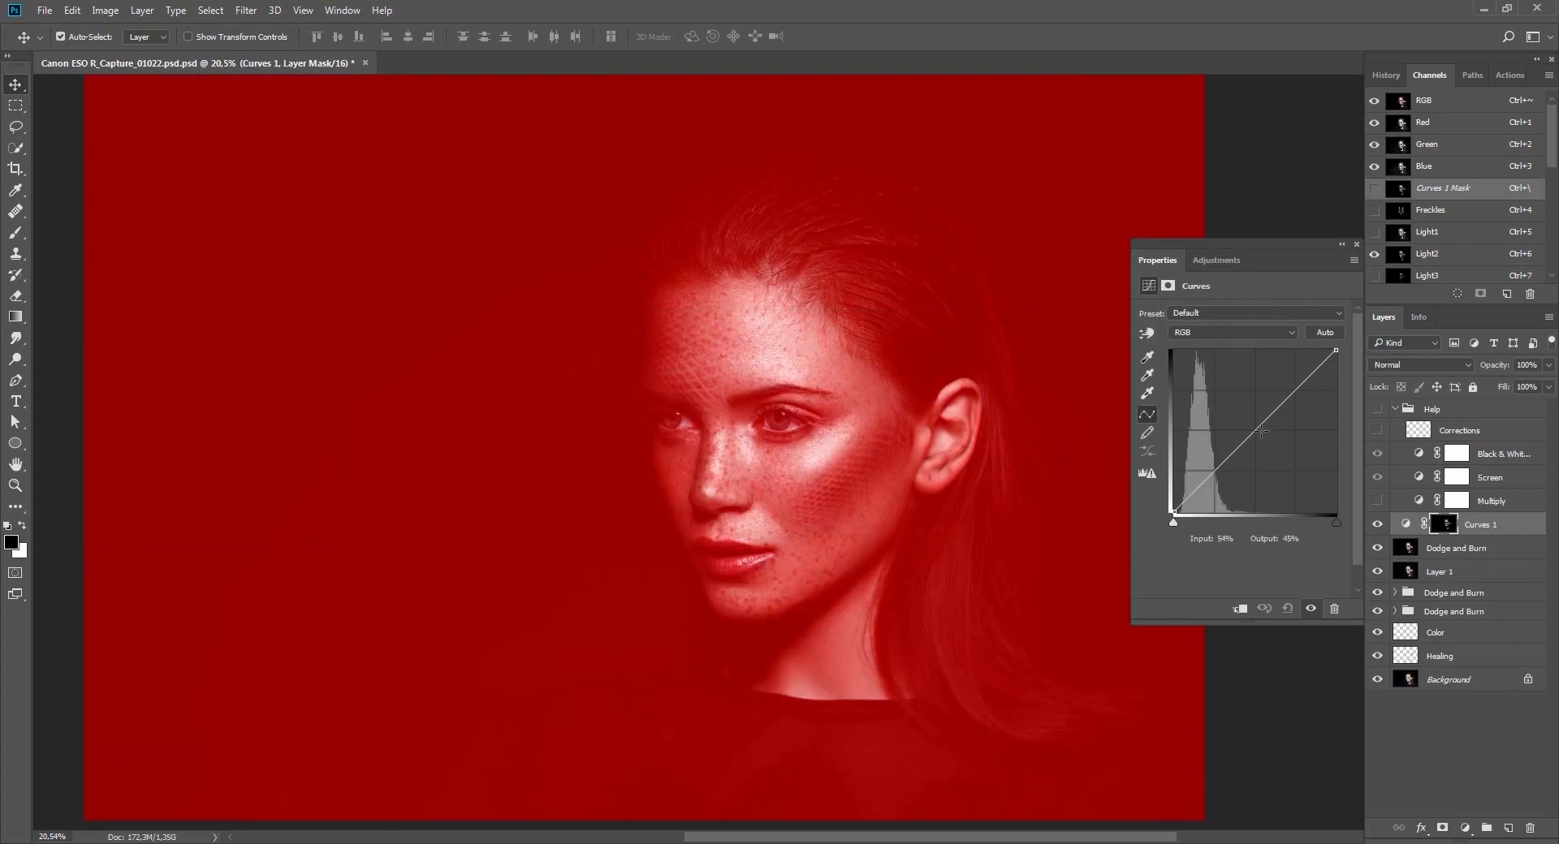
drag(1255, 431, 1255, 422)
Hide the Light2 channel overlay, reopen the Curves 1 adjustment and raise its curve to input 48, output 60.
click(1414, 551)
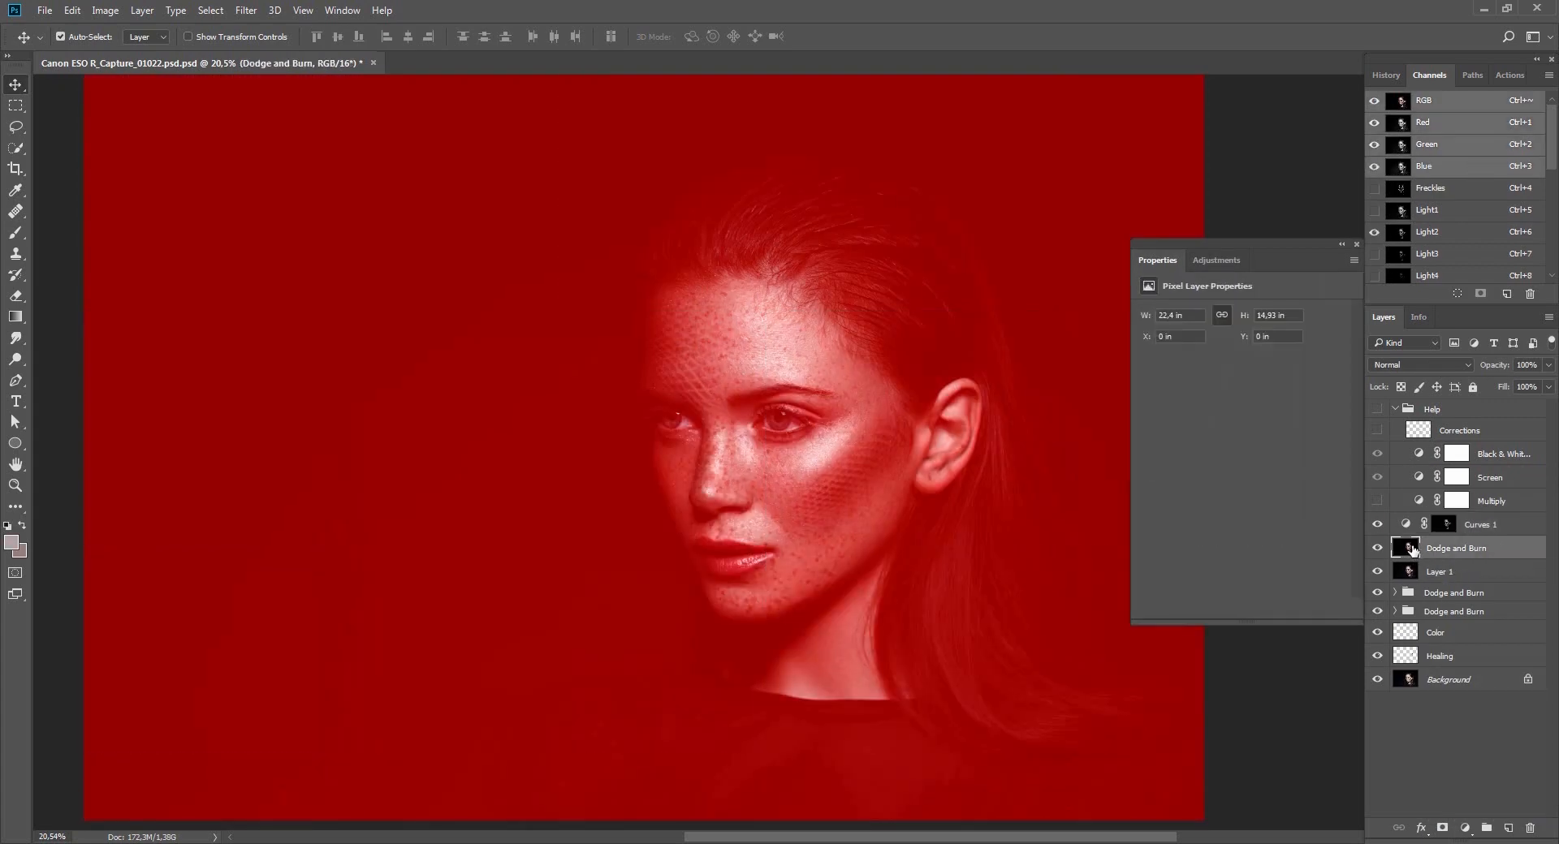
click(1441, 530)
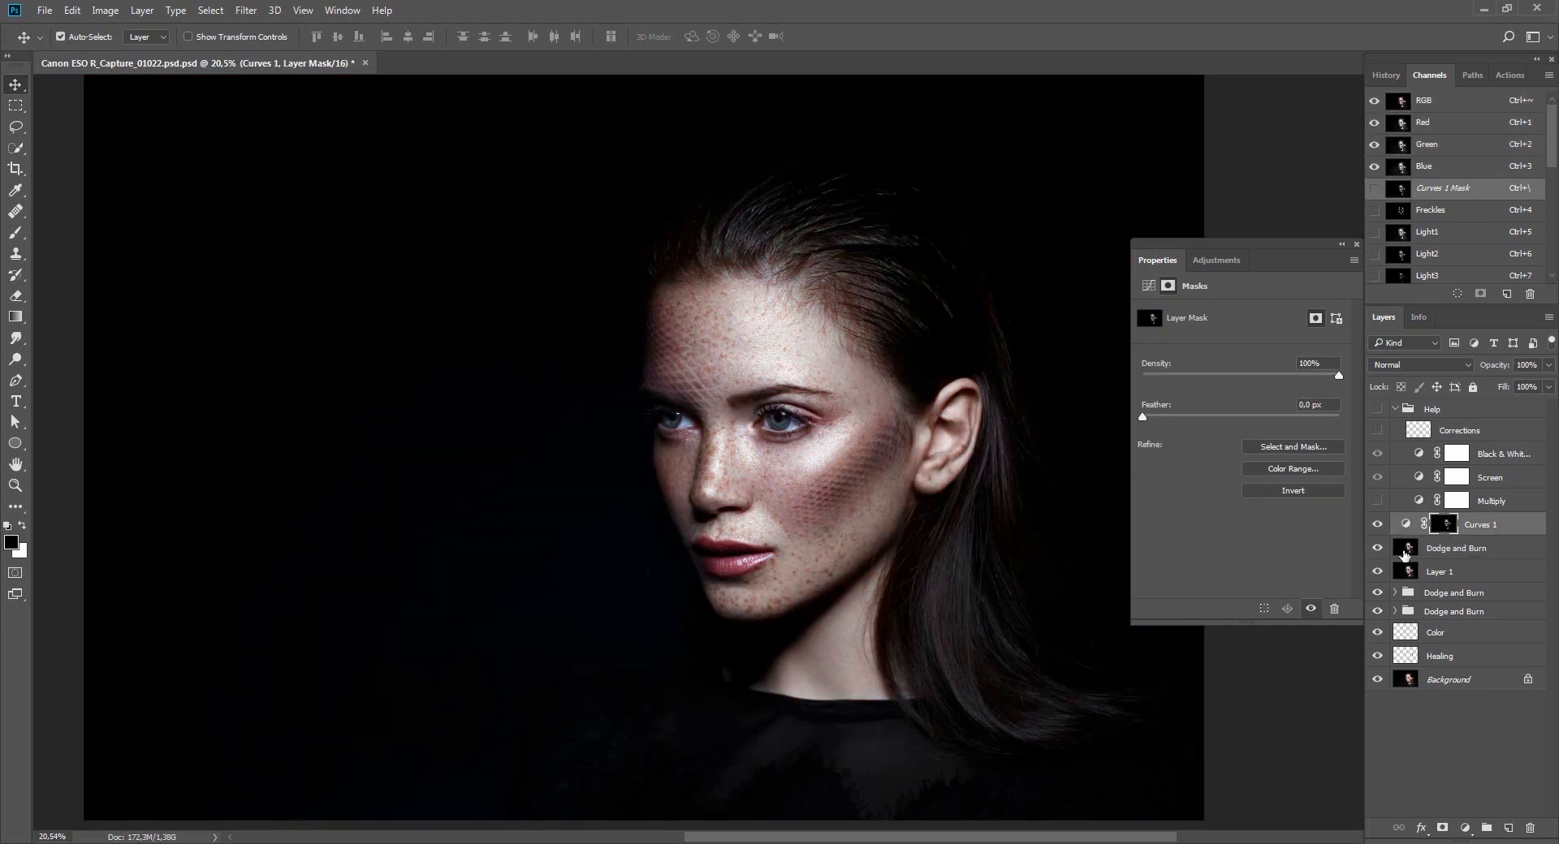
click(1406, 553)
click(1231, 260)
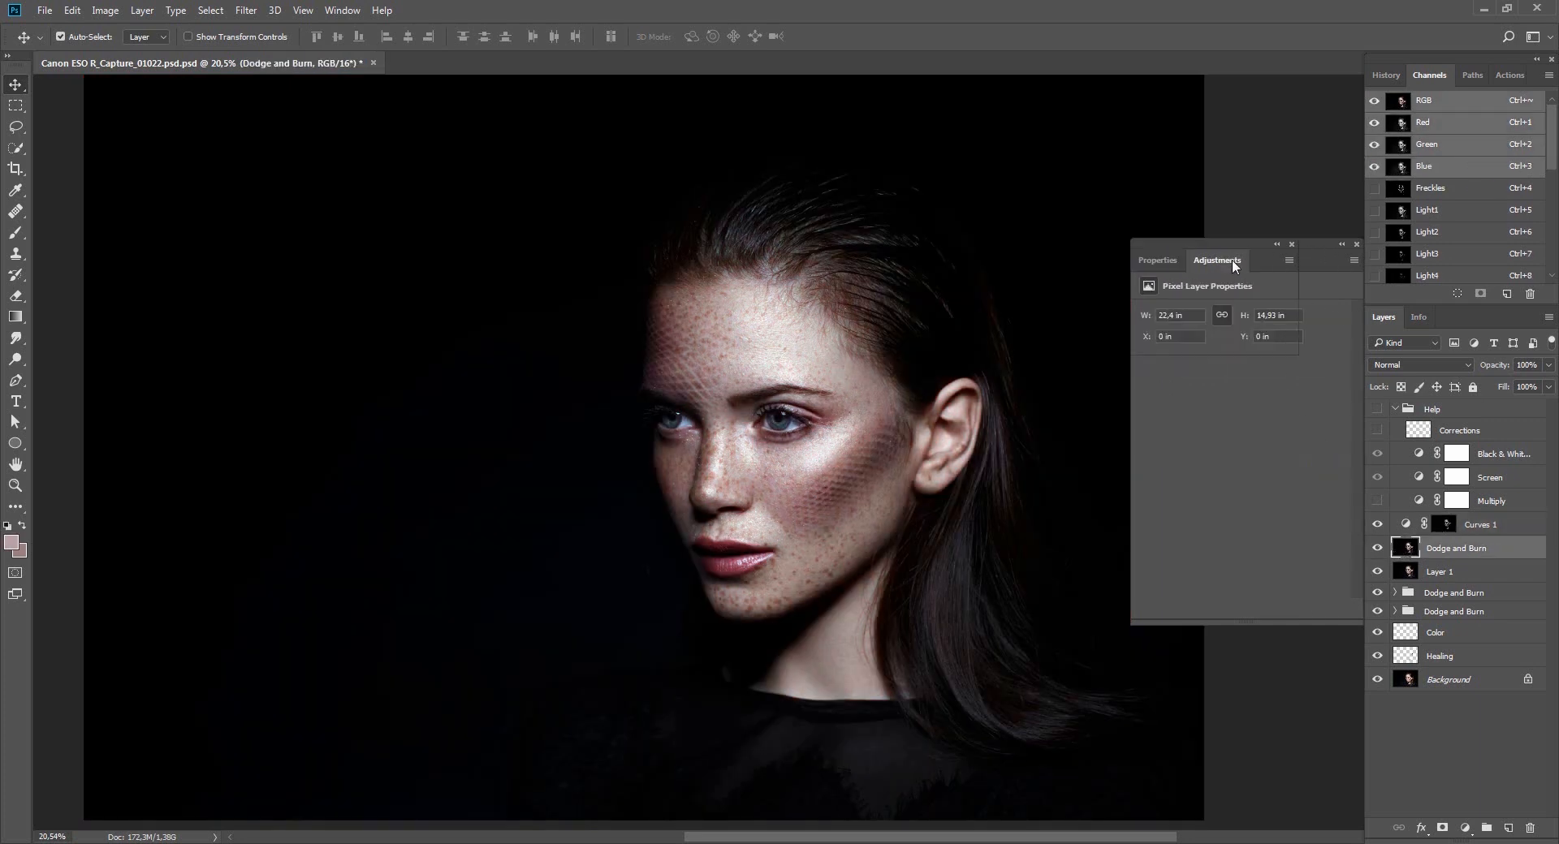
click(1291, 244)
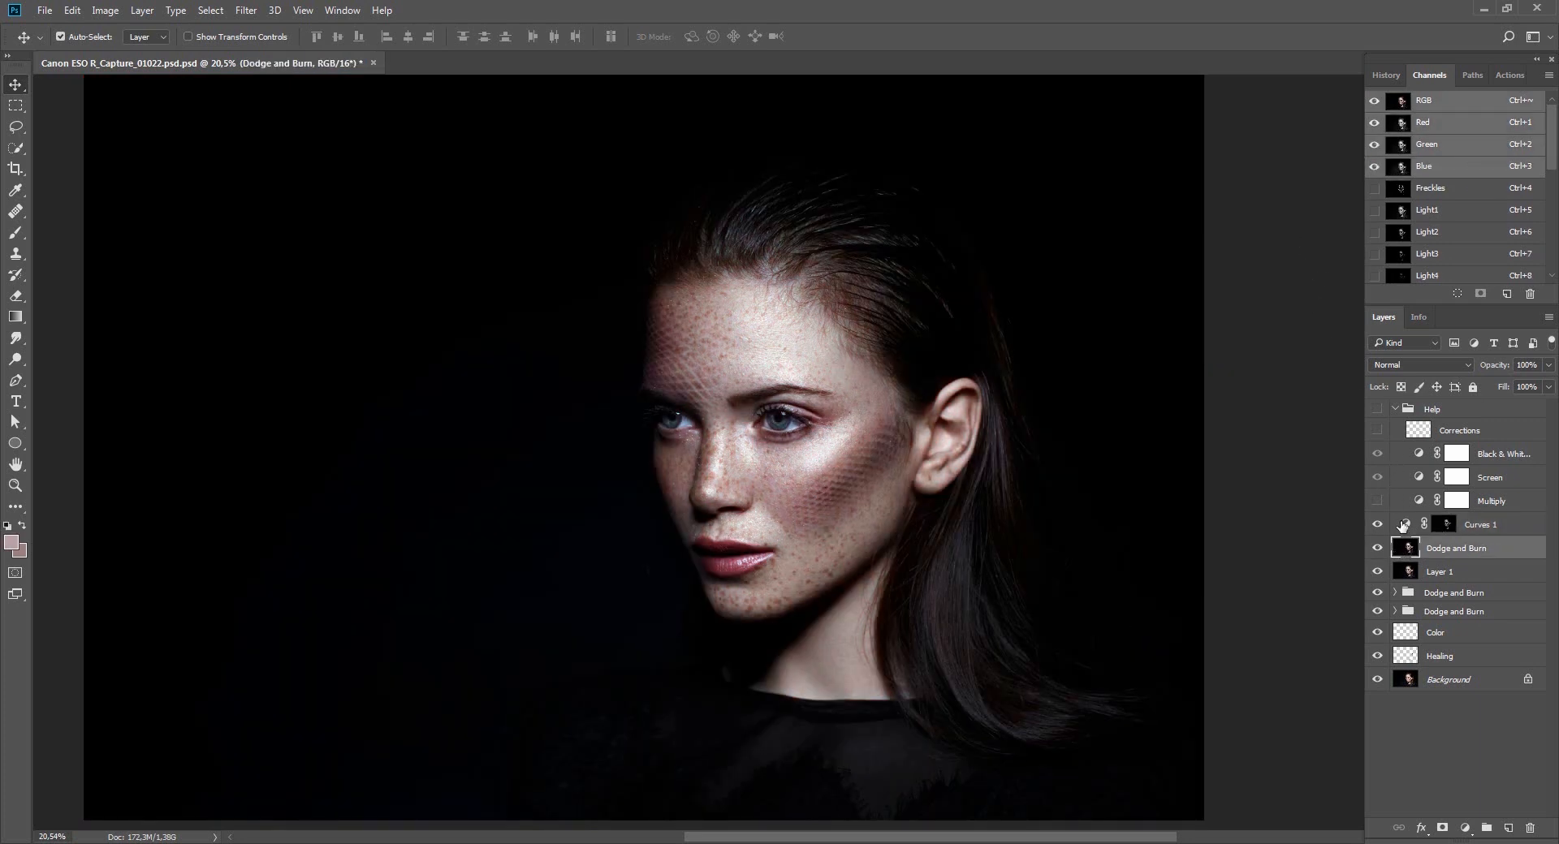
double_click(1405, 524)
drag(1258, 420, 1251, 414)
Toggle the Curves 1 layer's visibility repeatedly to examine how it brightens the face.
click(1378, 526)
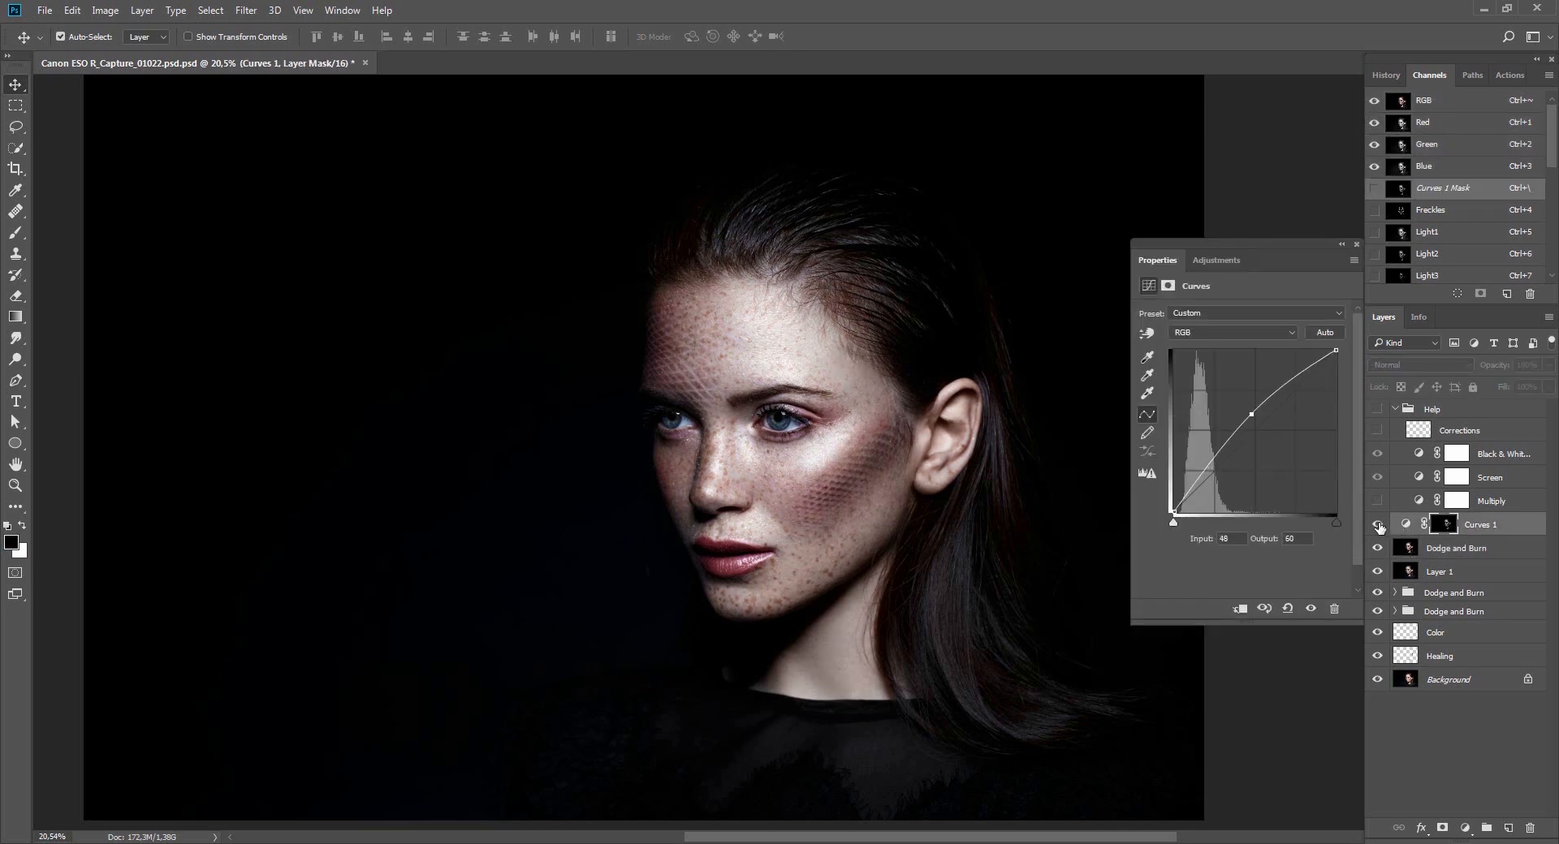
click(1379, 528)
click(1380, 530)
click(1380, 530)
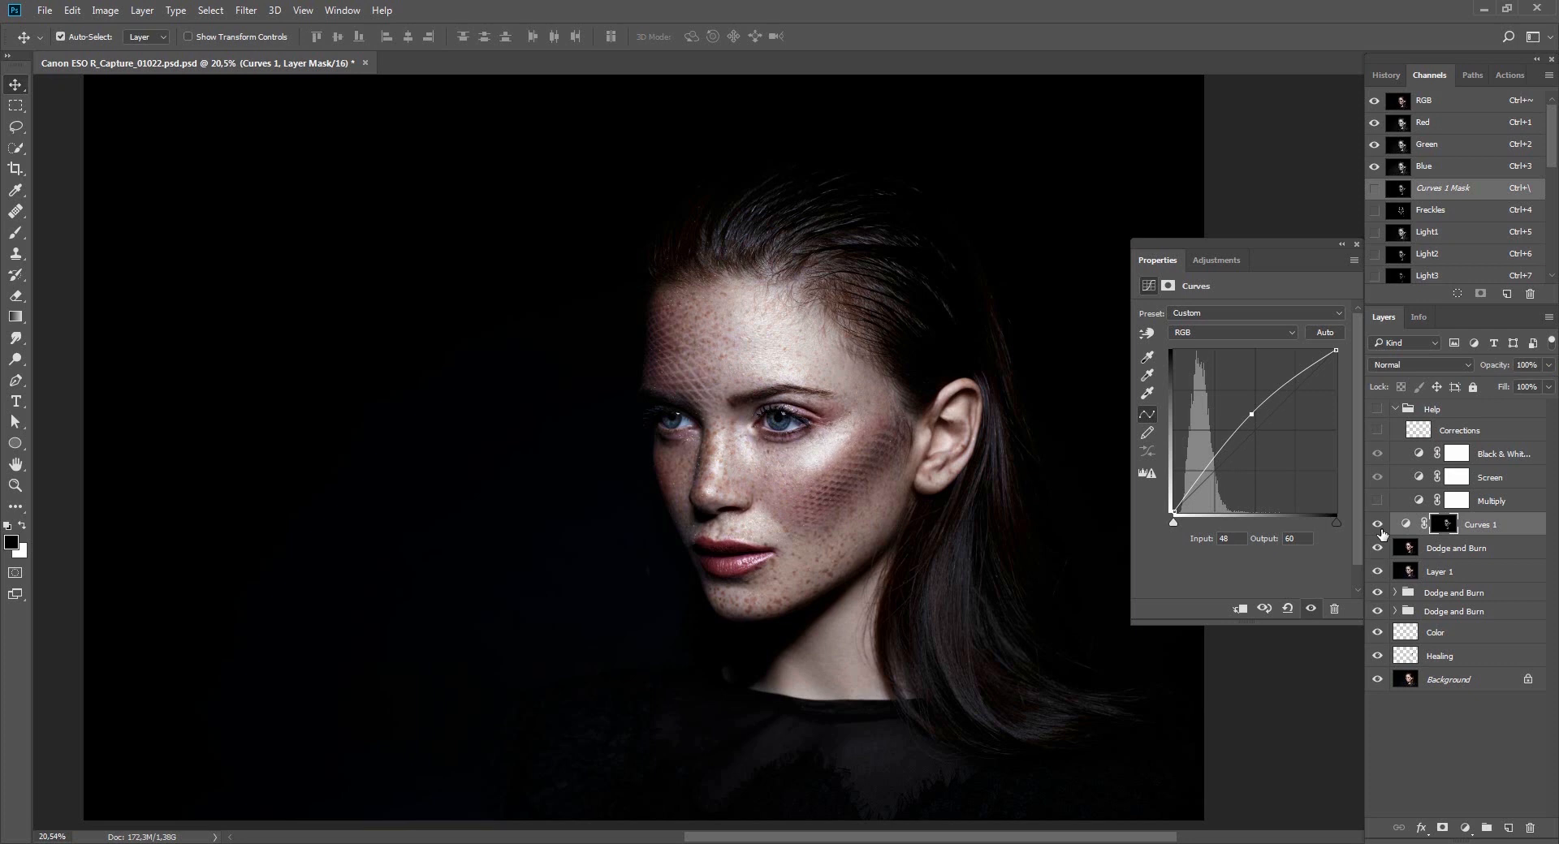
click(1379, 527)
click(1379, 528)
click(1379, 527)
click(1379, 528)
Raise the Curves 1 point slightly further, and place the adjustment in a group with a black mask.
drag(1251, 414, 1257, 408)
key(ctrl+g)
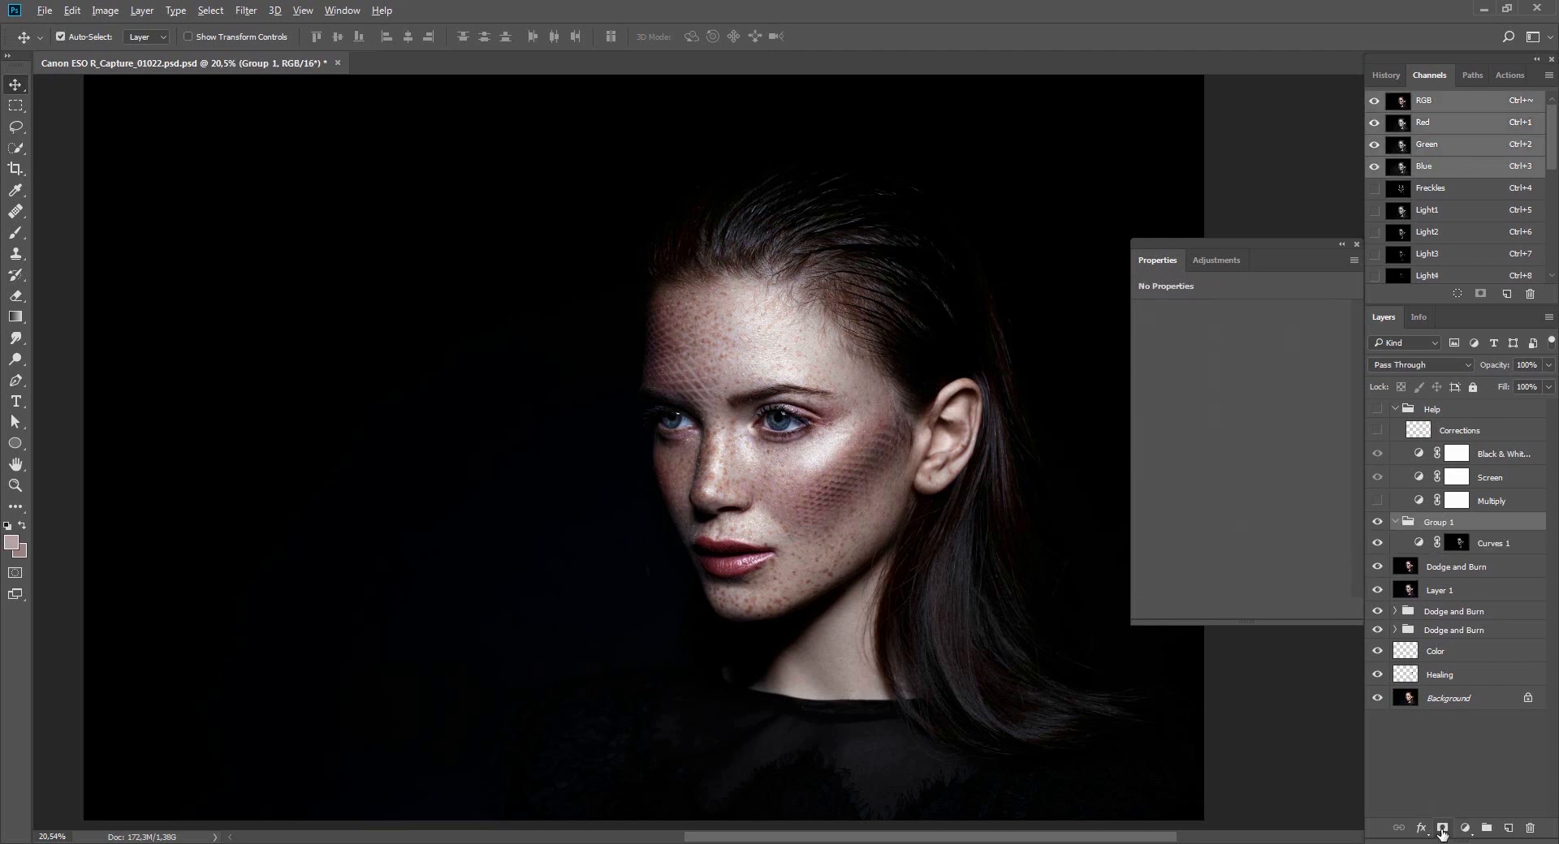
alt+click(1441, 832)
Paint white over the face on the group mask with a soft brush at 50% opacity to reveal the brightening.
key(d)
key(b)
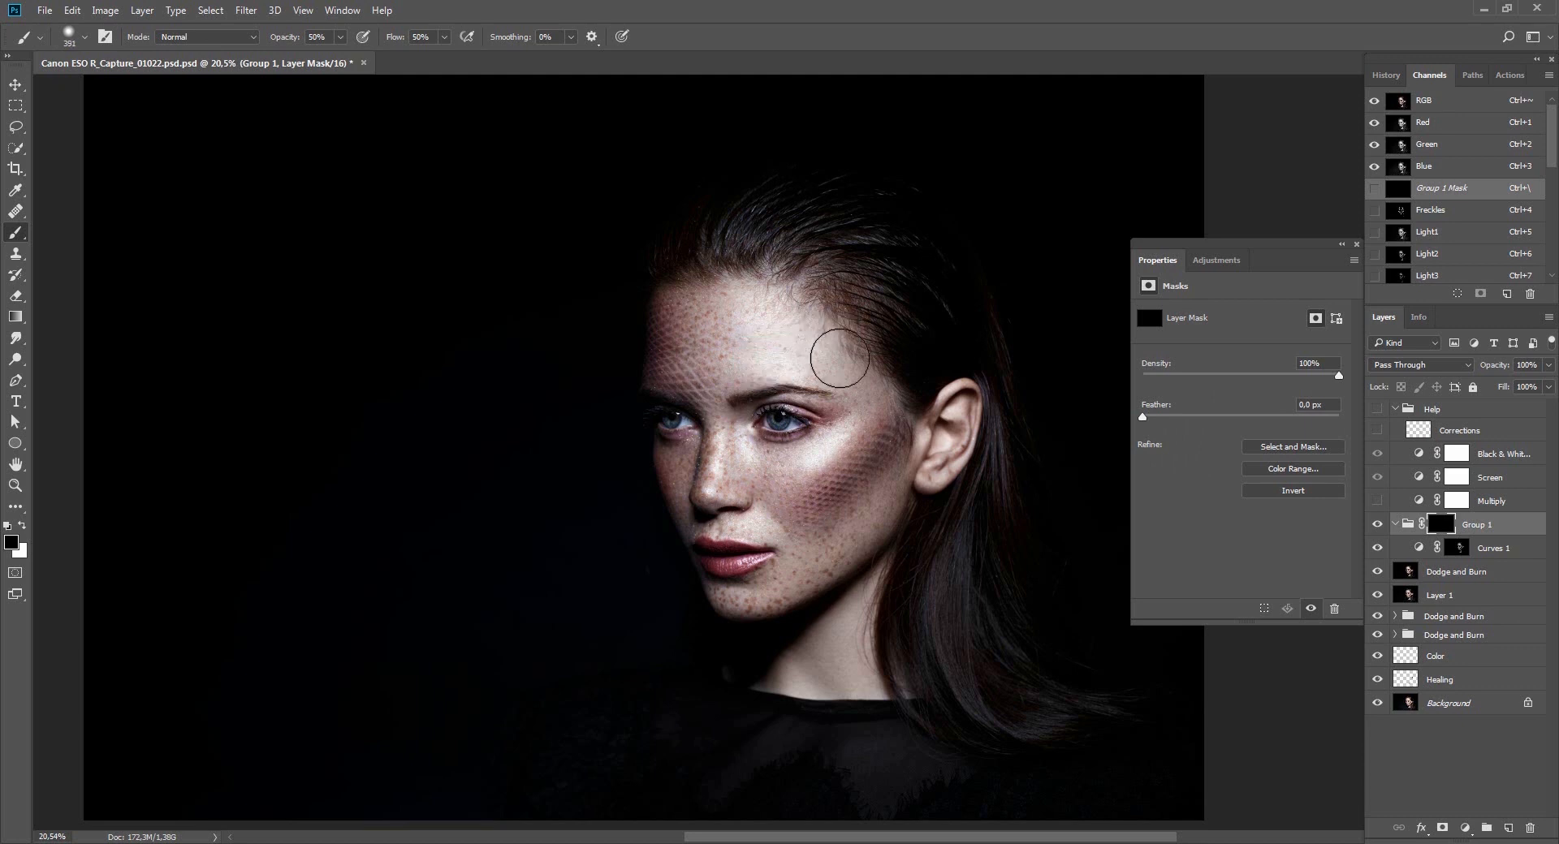
key(x)
click(1356, 244)
alt+right_click(783, 295)
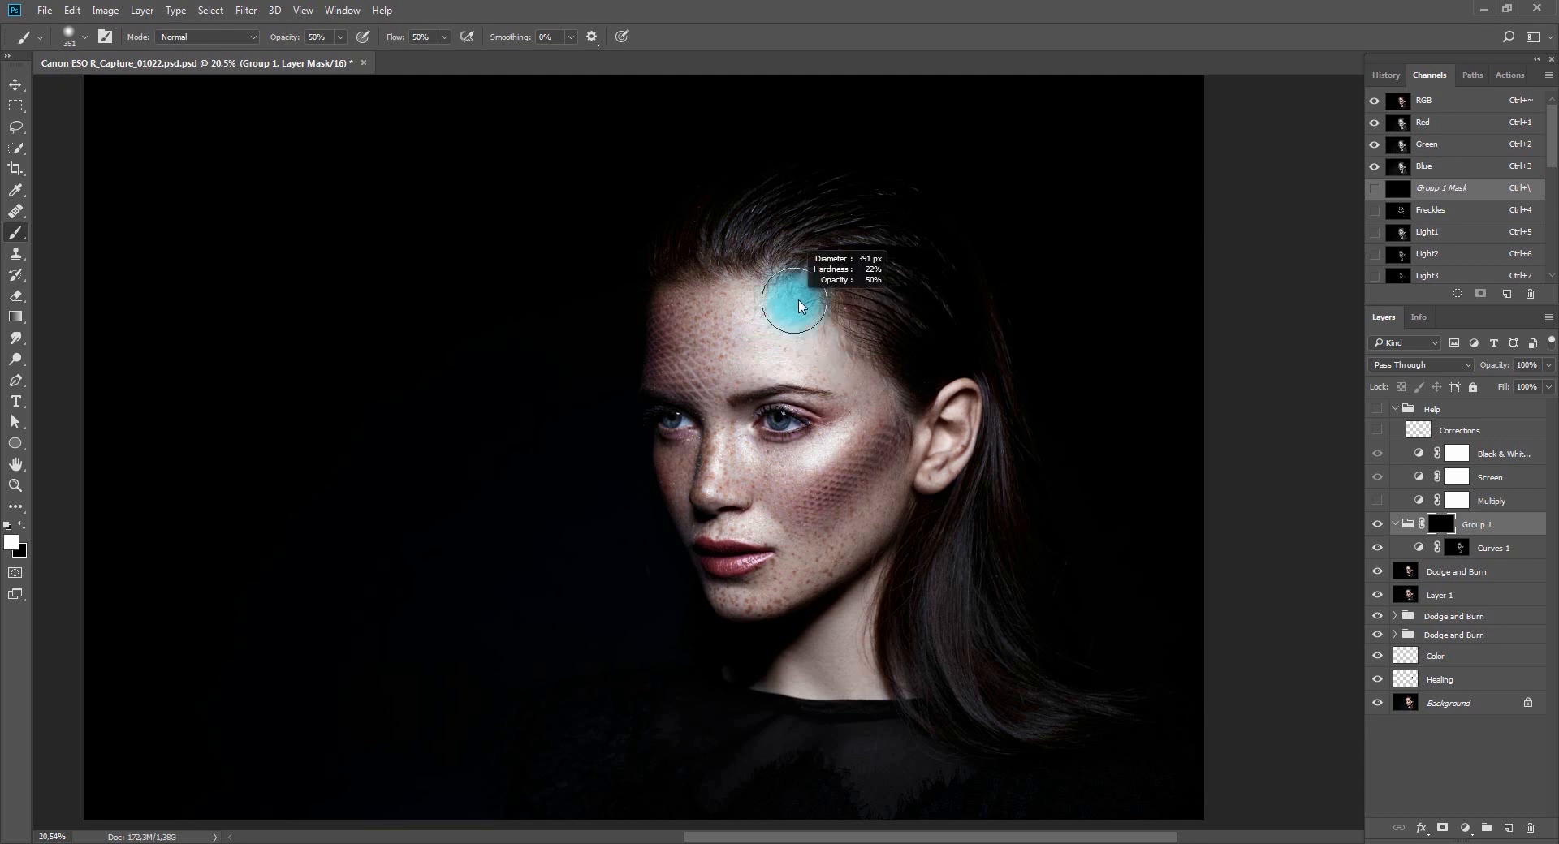
mouse_move(764, 356)
mouse_down()
mouse_move(736, 278)
mouse_move(677, 361)
mouse_move(680, 309)
mouse_move(711, 312)
mouse_move(724, 337)
mouse_move(745, 441)
mouse_move(695, 452)
mouse_move(675, 613)
mouse_up()
alt+right_click(744, 434)
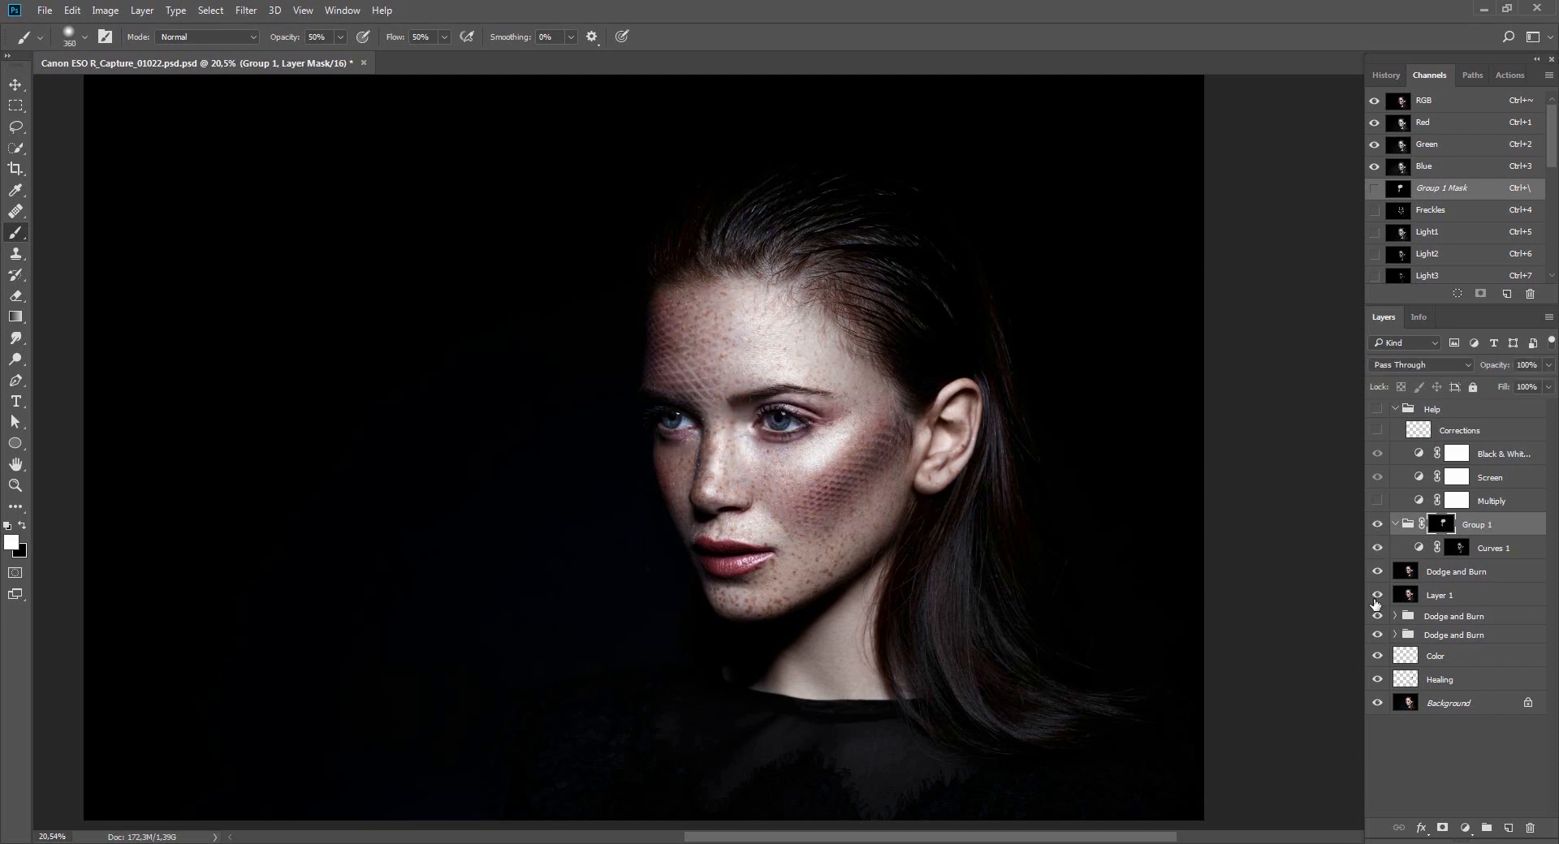
Compare the retouched portrait with the original Background layer shown on its own.
alt+click(1377, 704)
alt+click(1377, 705)
alt+click(1377, 704)
alt+click(1378, 702)
drag(1106, 527, 1110, 486)
Merge the masked Curves group with the topmost Dodge and Burn layer into a single layer.
key(v)
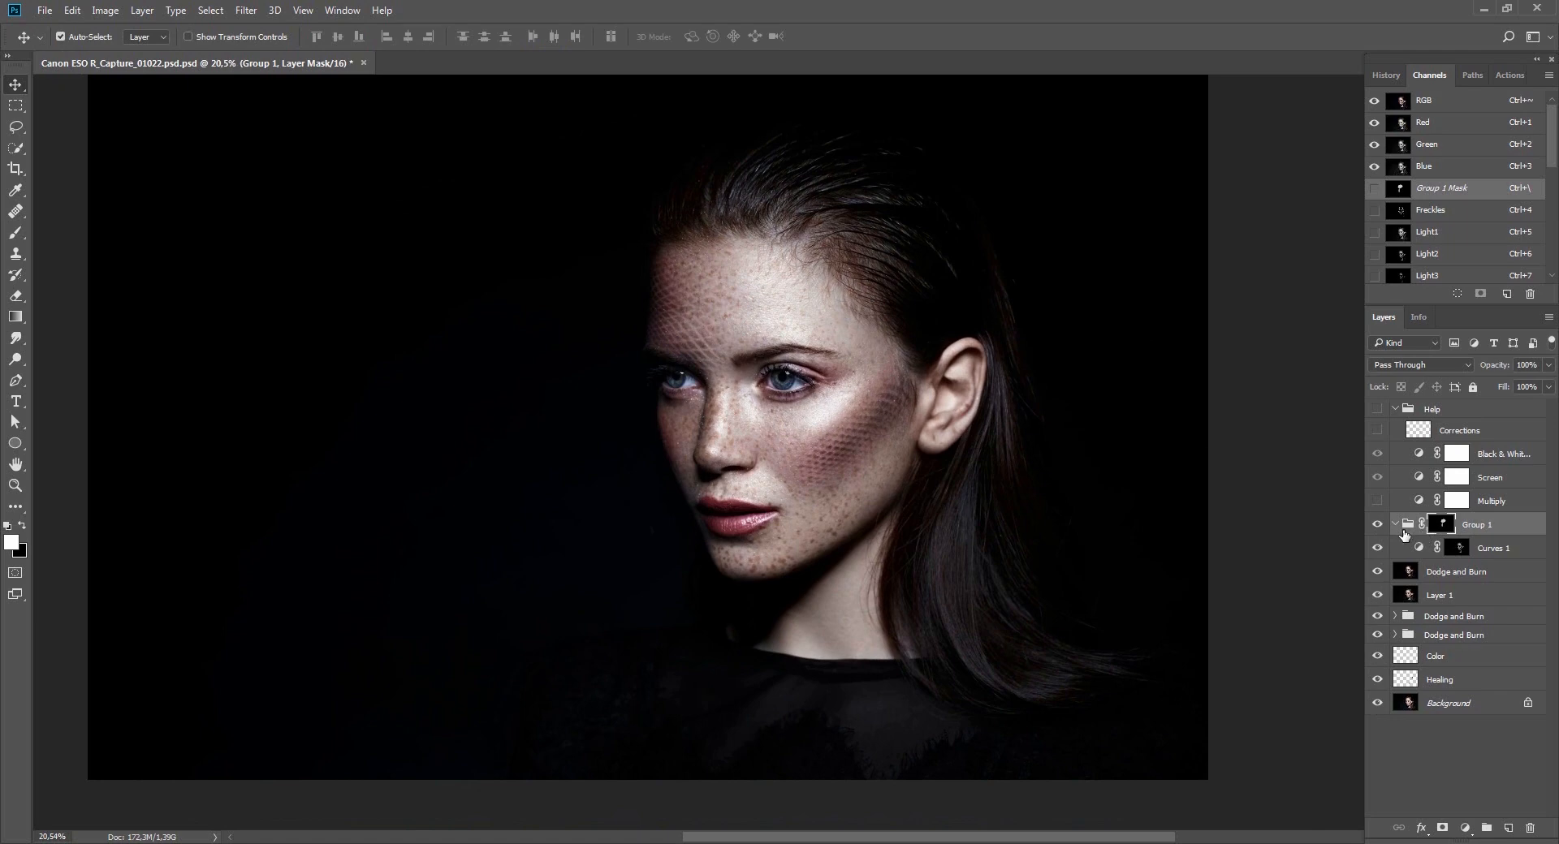
shift+click(1422, 571)
key(ctrl+e)
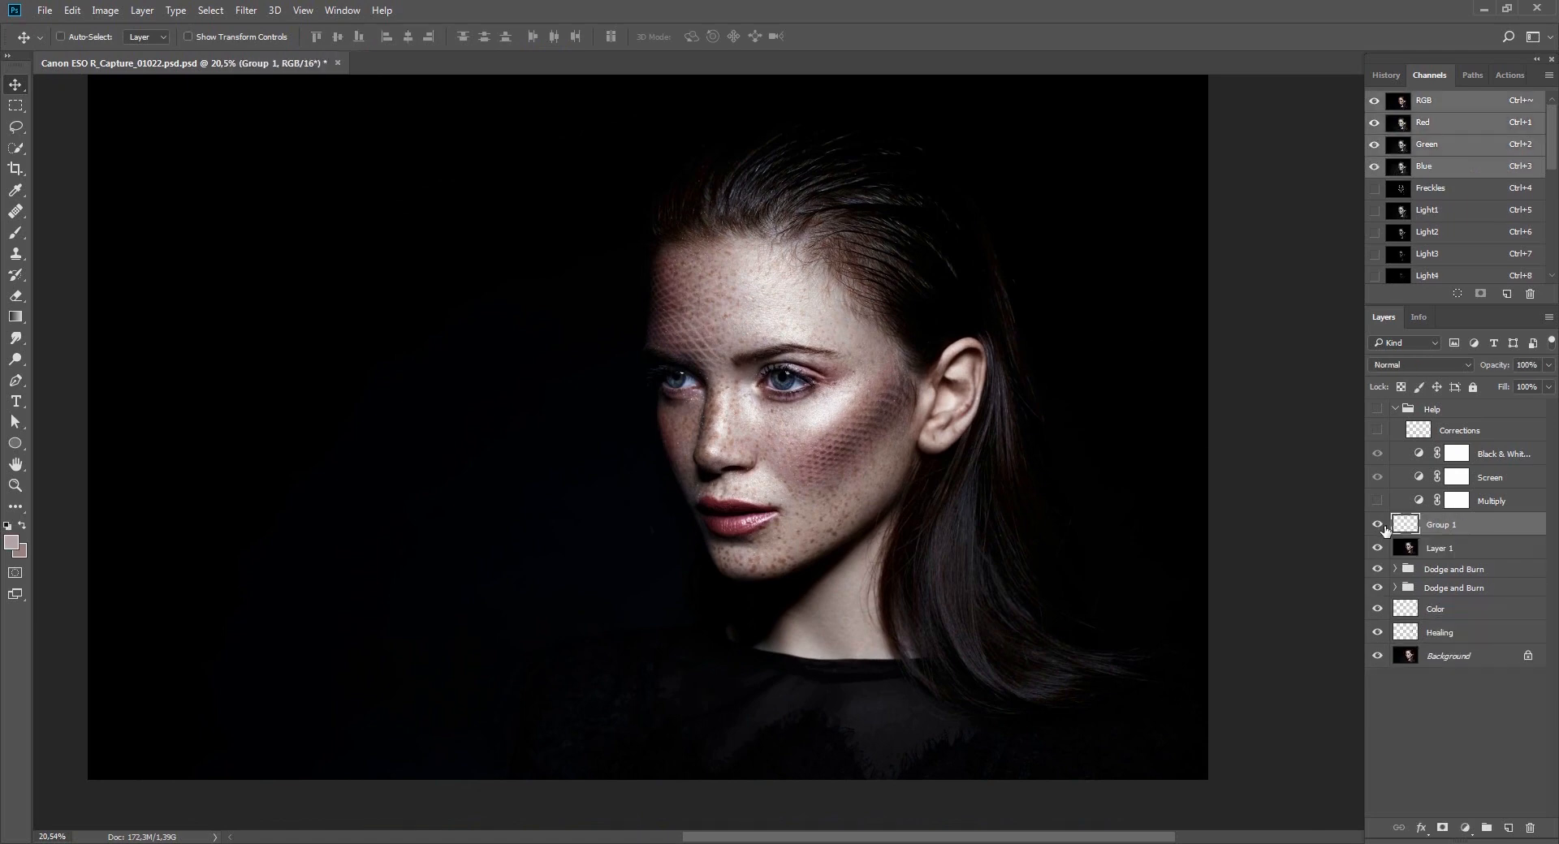
Toggle the merged Group 1 layer's visibility to examine its combined effect on the portrait.
click(1377, 525)
click(1378, 524)
click(1378, 526)
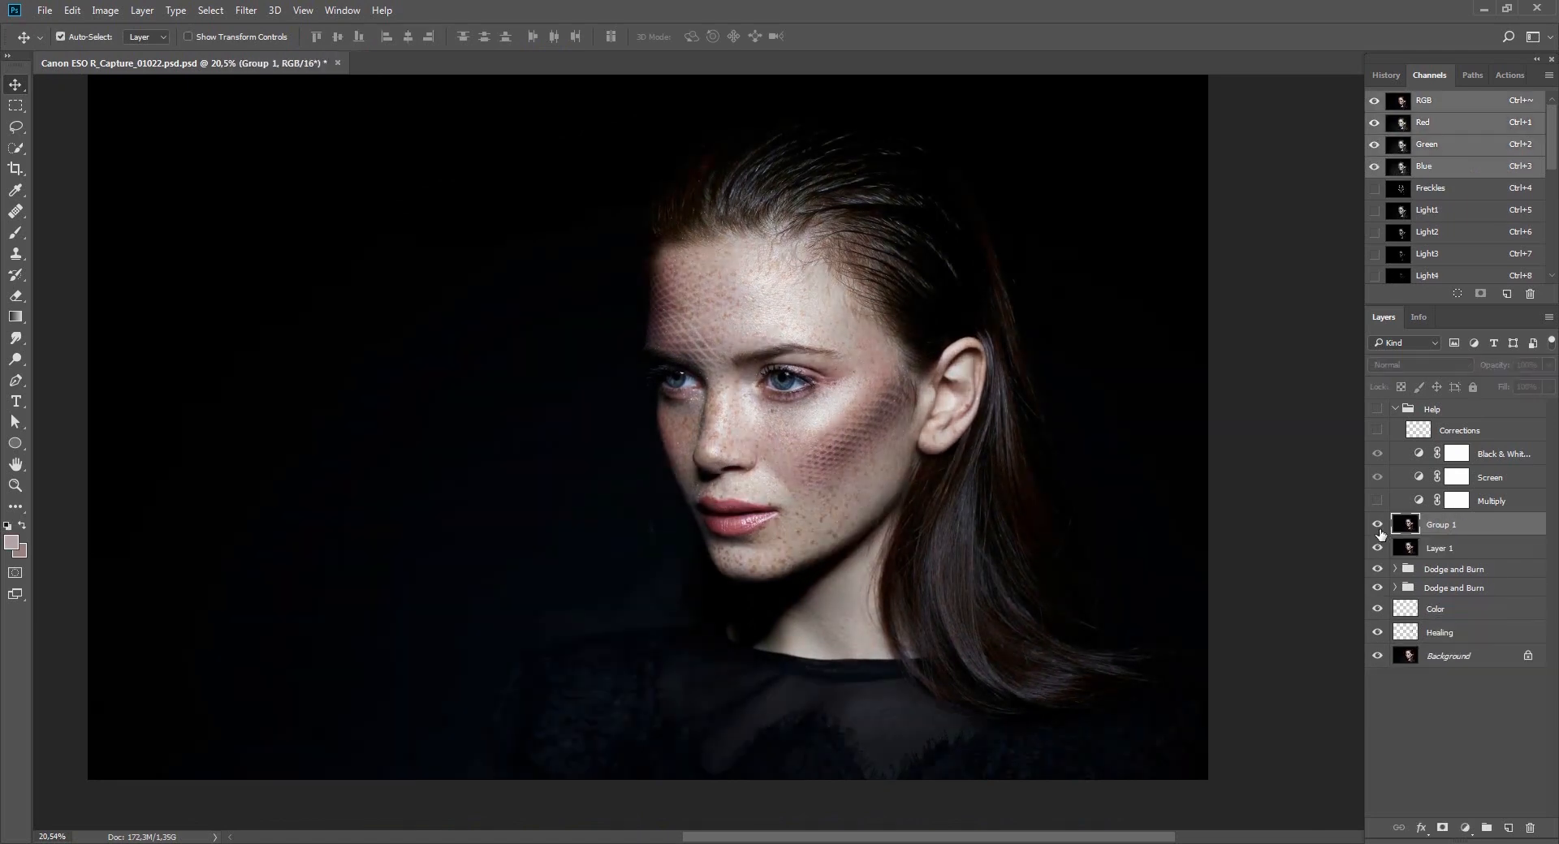
drag(1120, 536, 1065, 543)
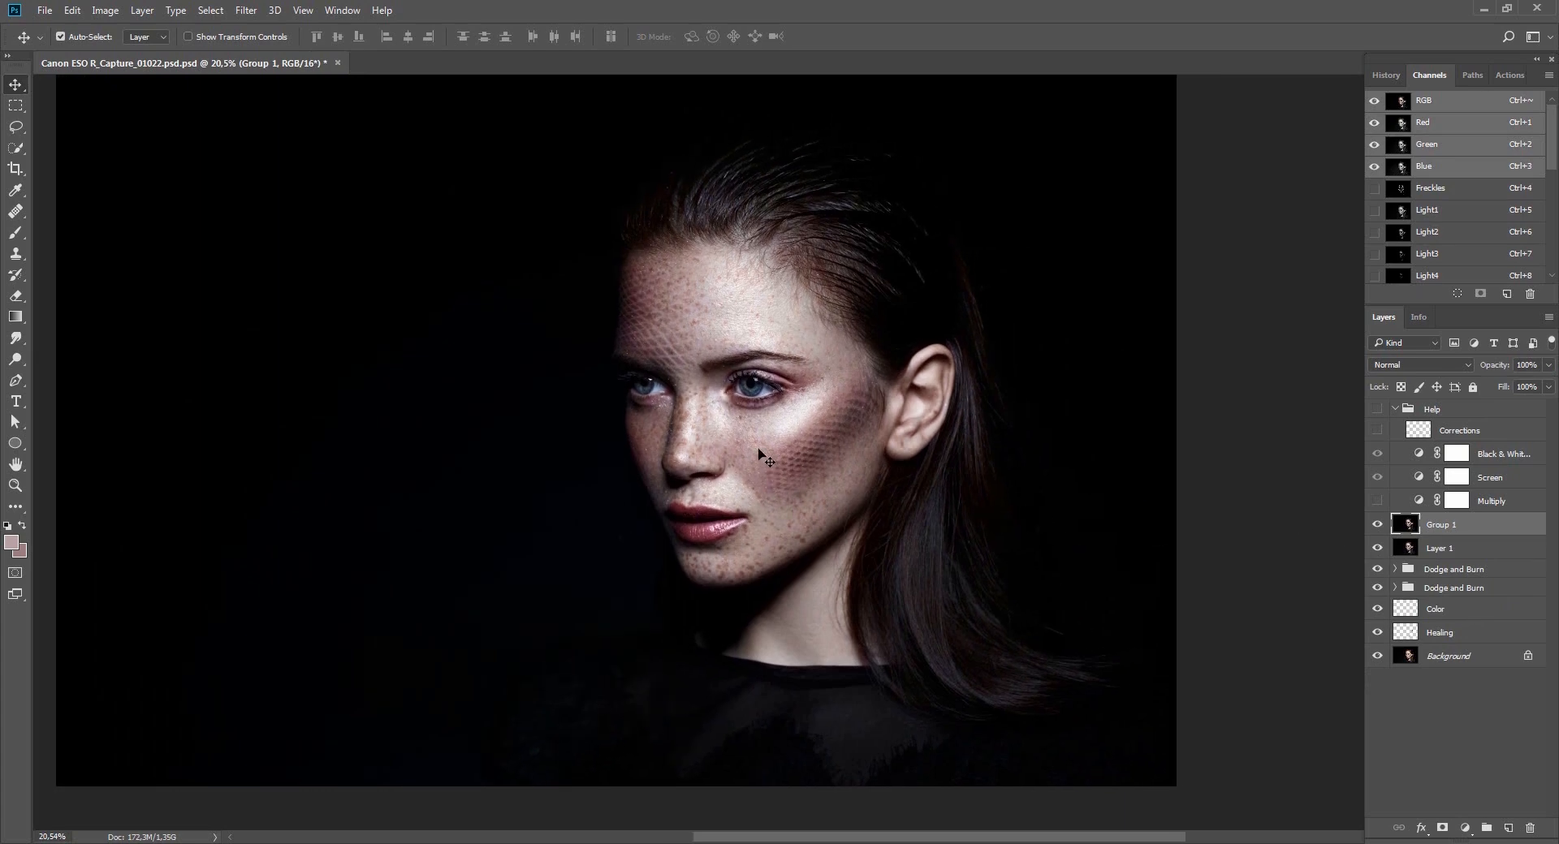
Select both eyes with a freehand Lasso outline and copy them to a new layer.
key(z)
drag(740, 390, 786, 451)
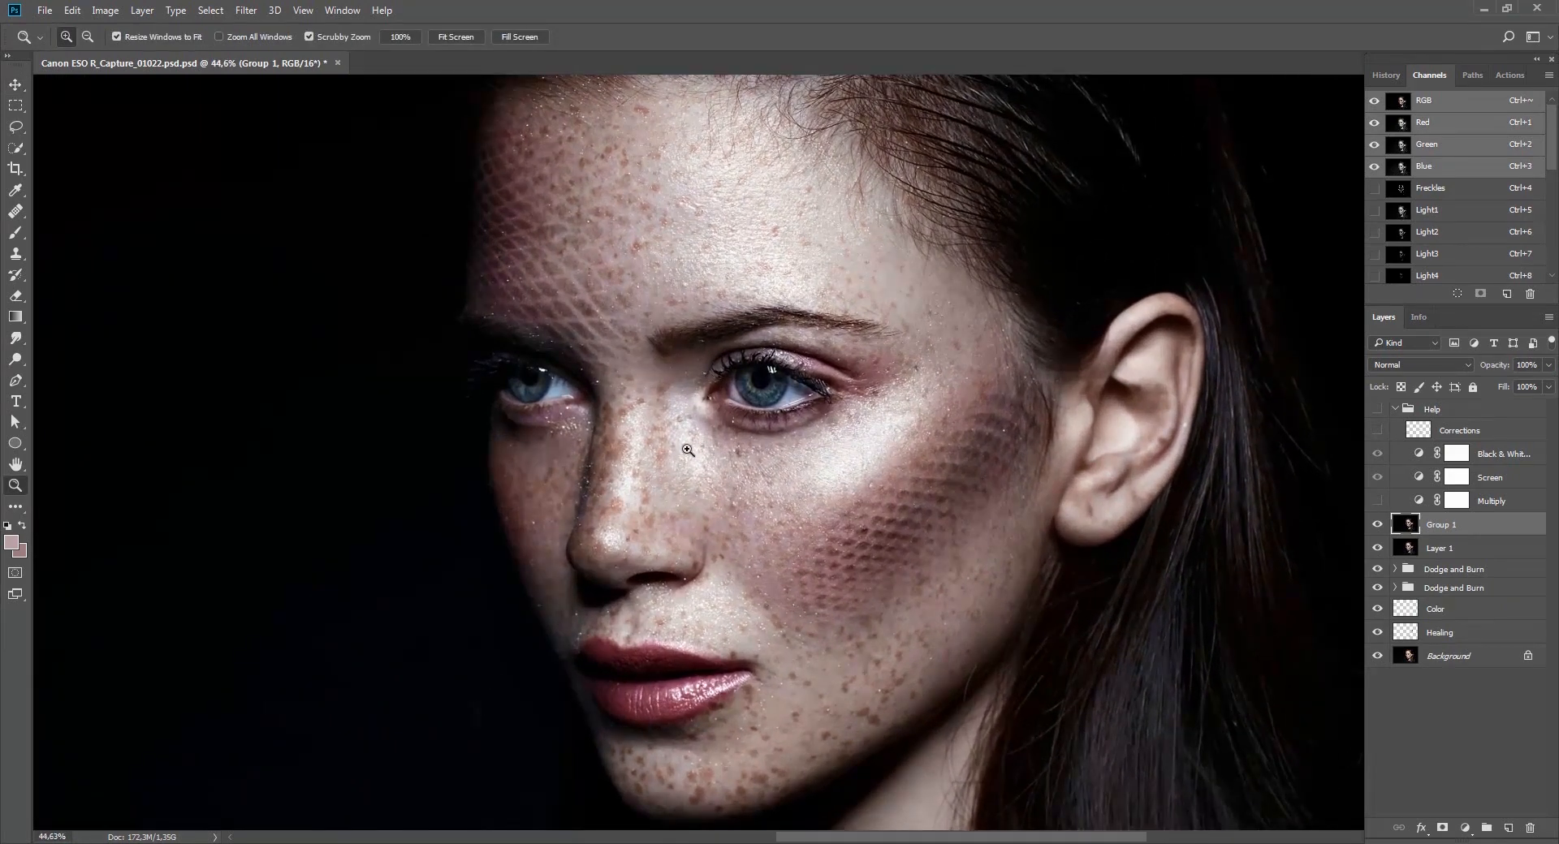
key(l)
mouse_move(513, 323)
mouse_down()
mouse_move(512, 443)
mouse_move(507, 287)
mouse_up()
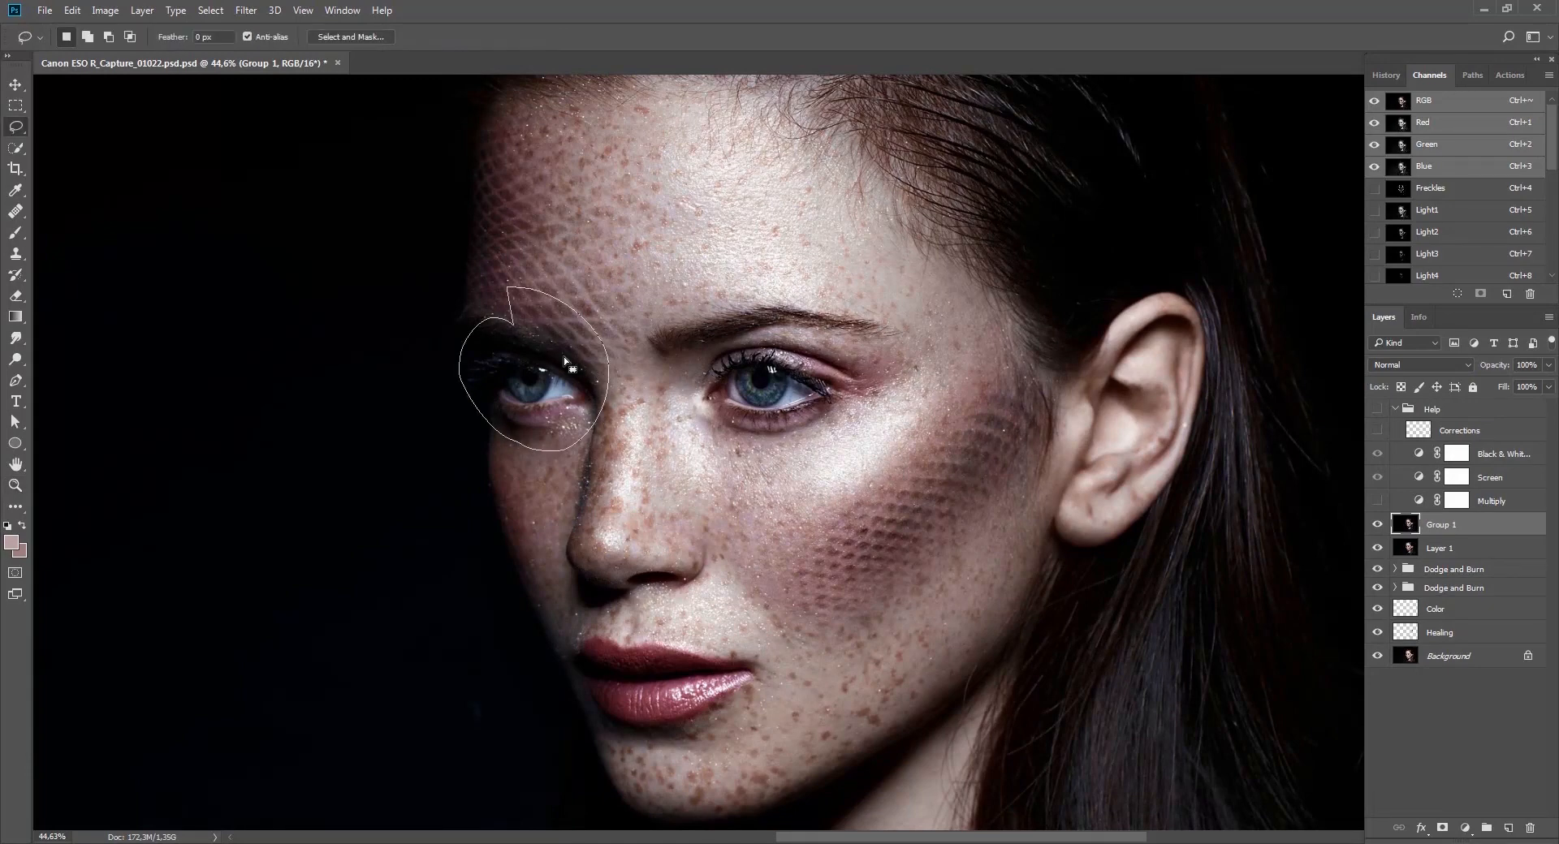
key(ctrl+j)
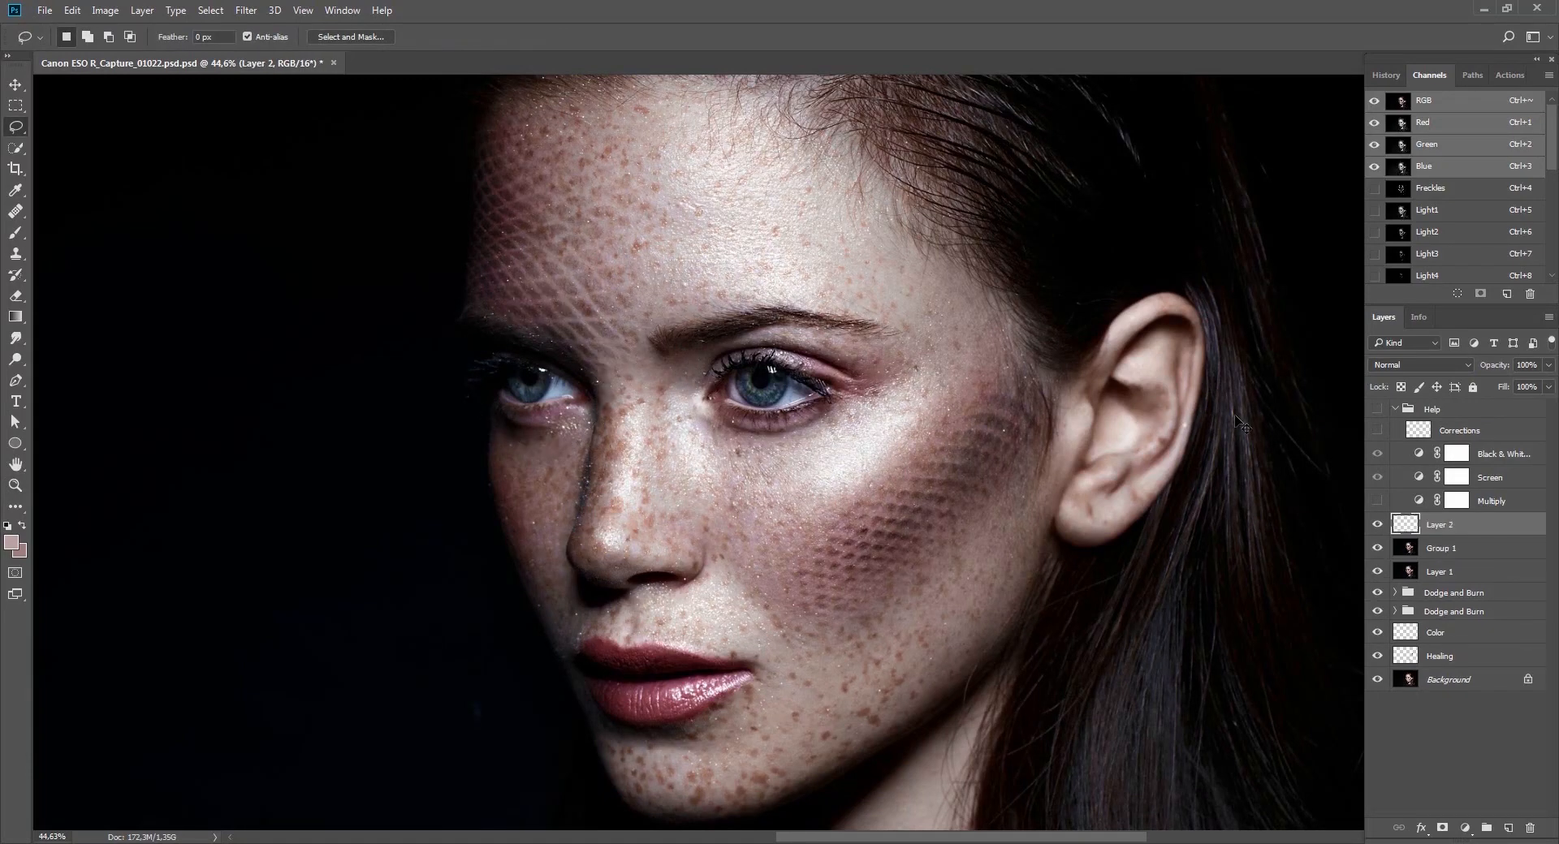
Brighten the copied eyes with Levels, setting the midtone to 1,1 and lowering the white input level.
key(ctrl+l)
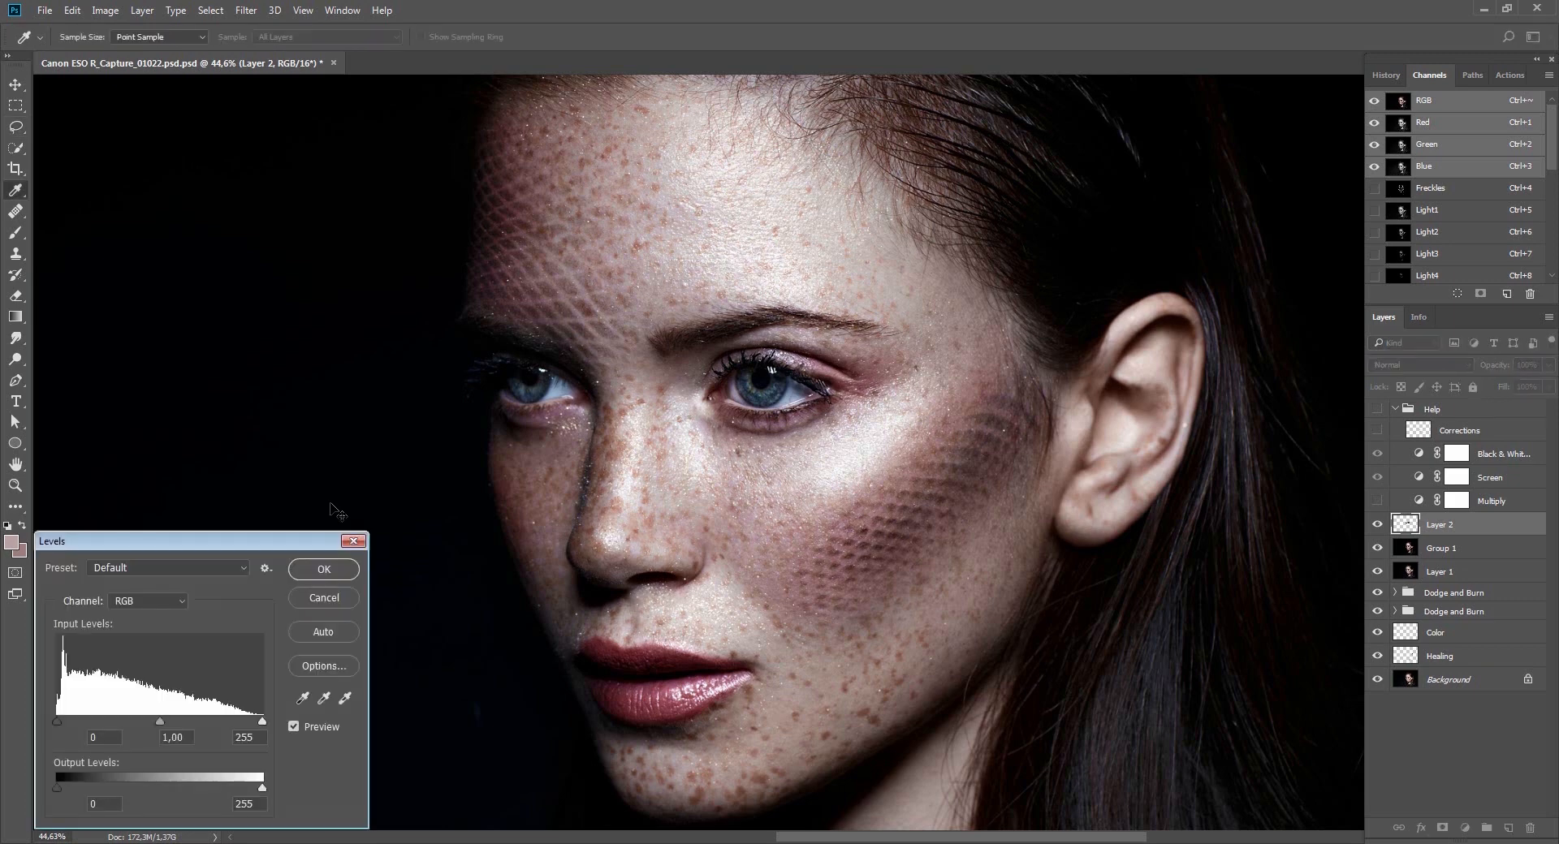
key(Tab)
text(1,1)
key(Tab)
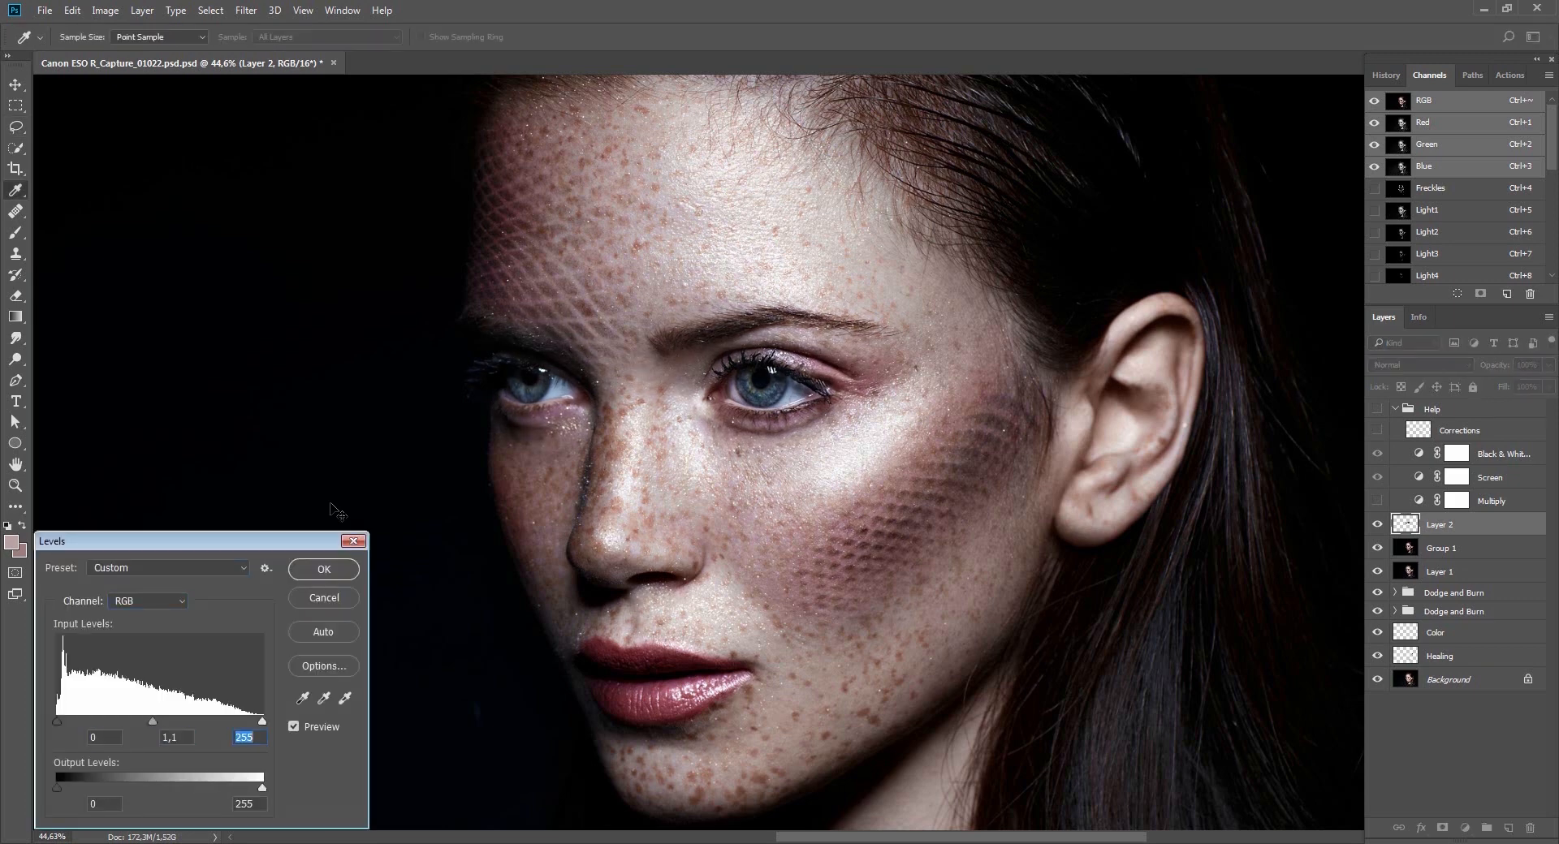
key(shift+Down)
key(Return)
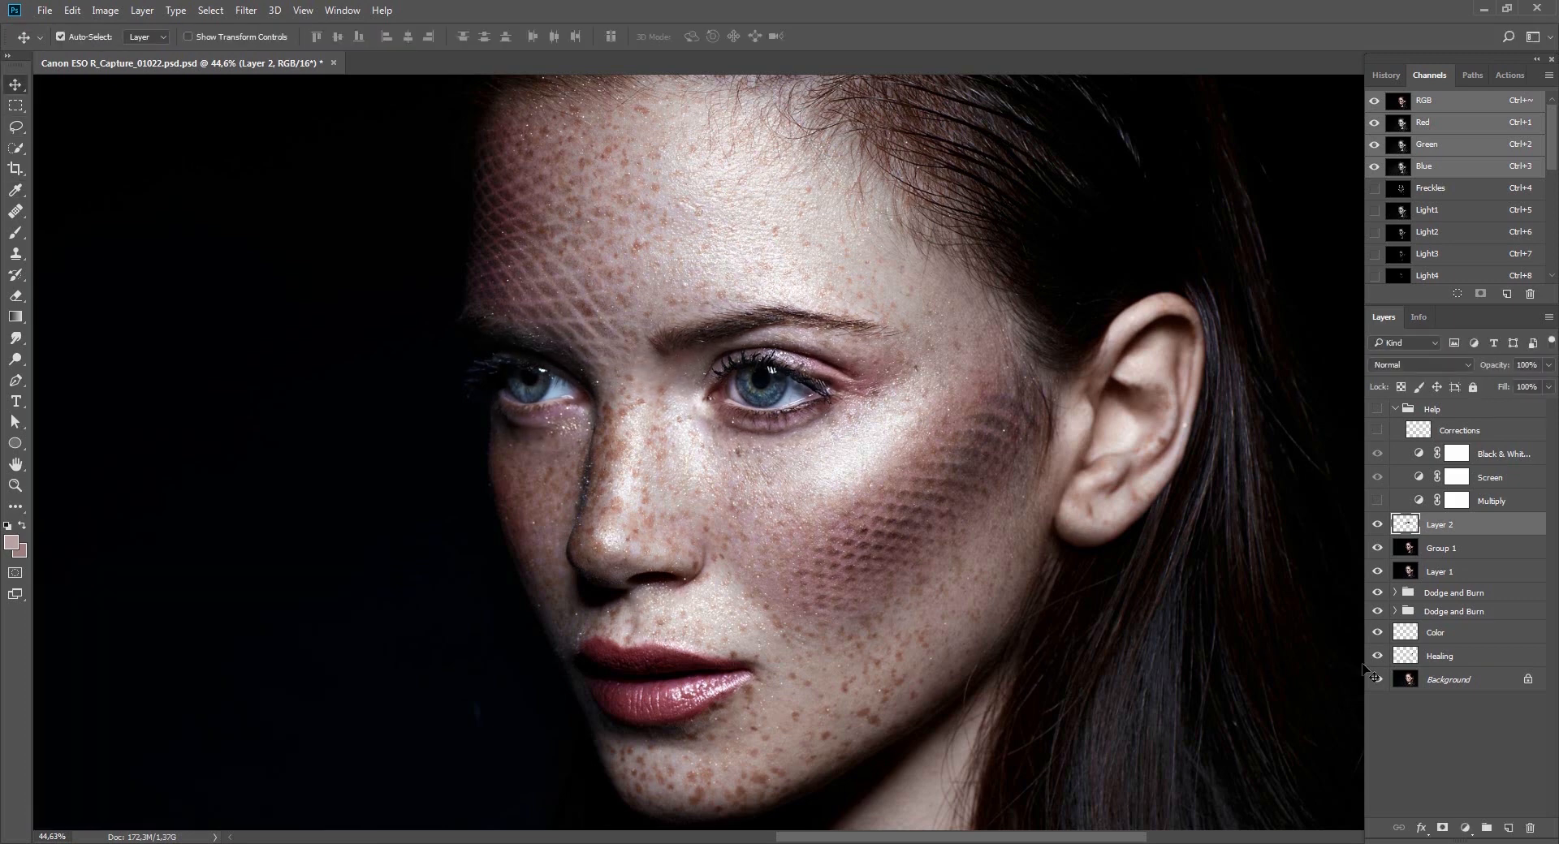
Add a black mask to the eye layer and paint white over the eyes with a small soft brush.
key(ctrl+backslash)
key(b)
key(d)
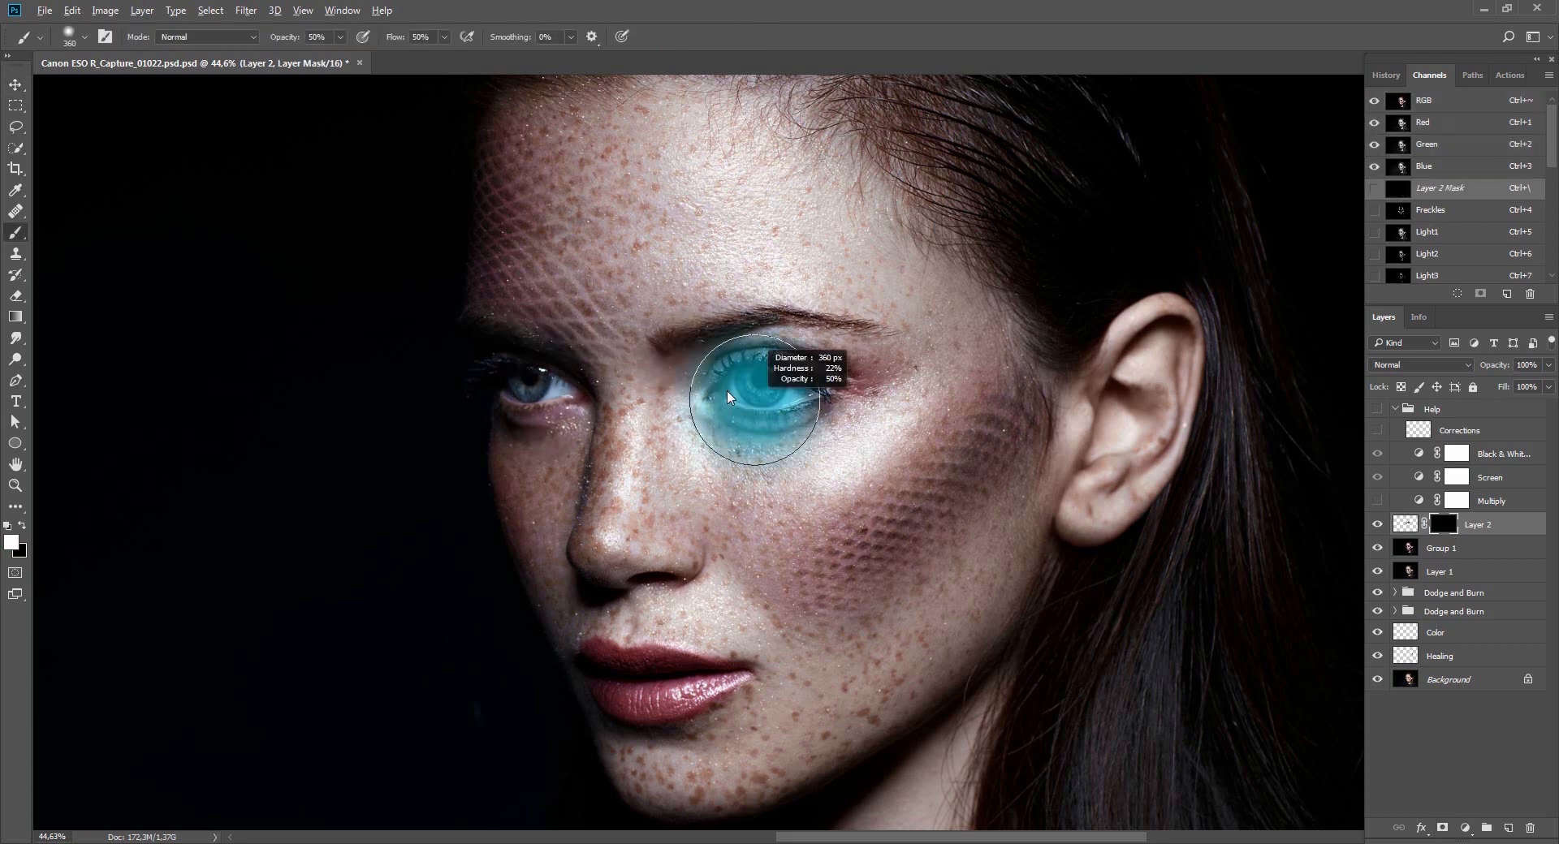
drag(762, 378, 765, 379)
alt+right_click(766, 382)
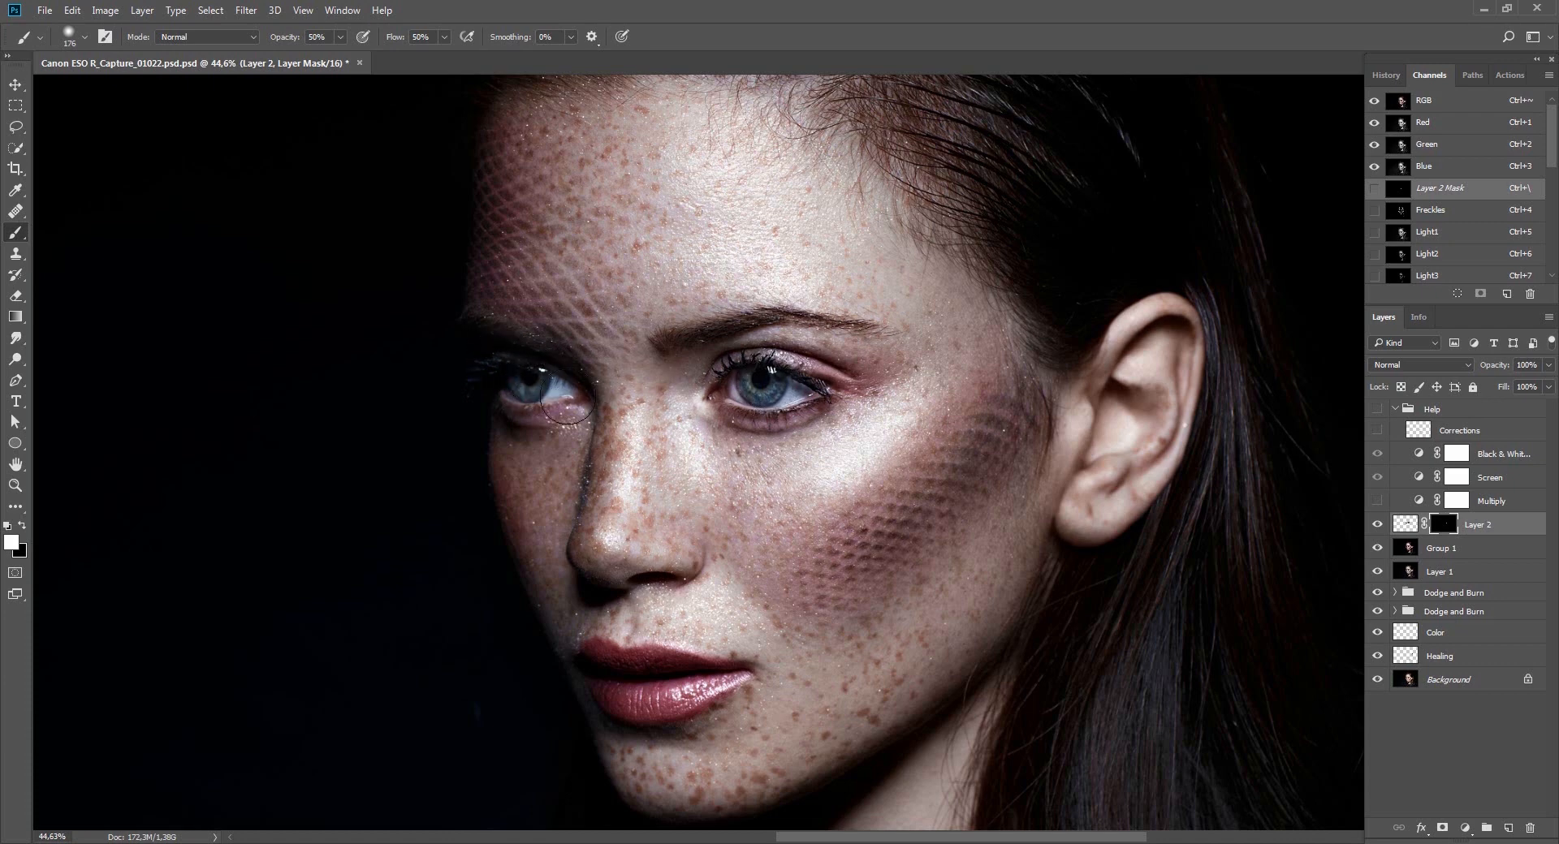
alt+right_click(720, 392)
key(x)
key(x)
Adjust the opacity of the brightened eye layer and merge it down into the Group 1 layer.
drag(829, 466, 761, 446)
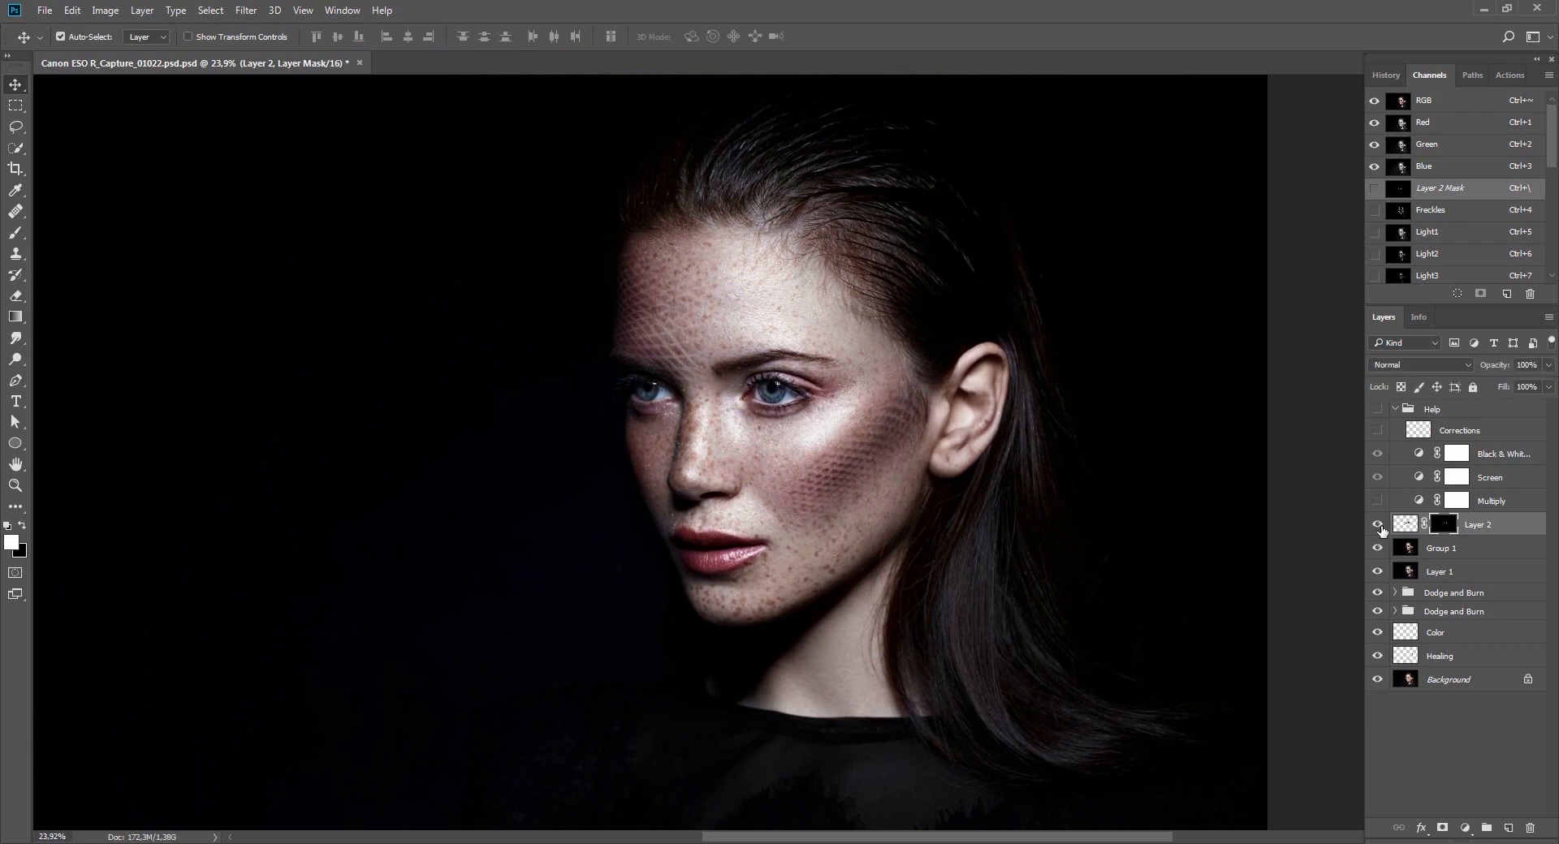
key(Delete)
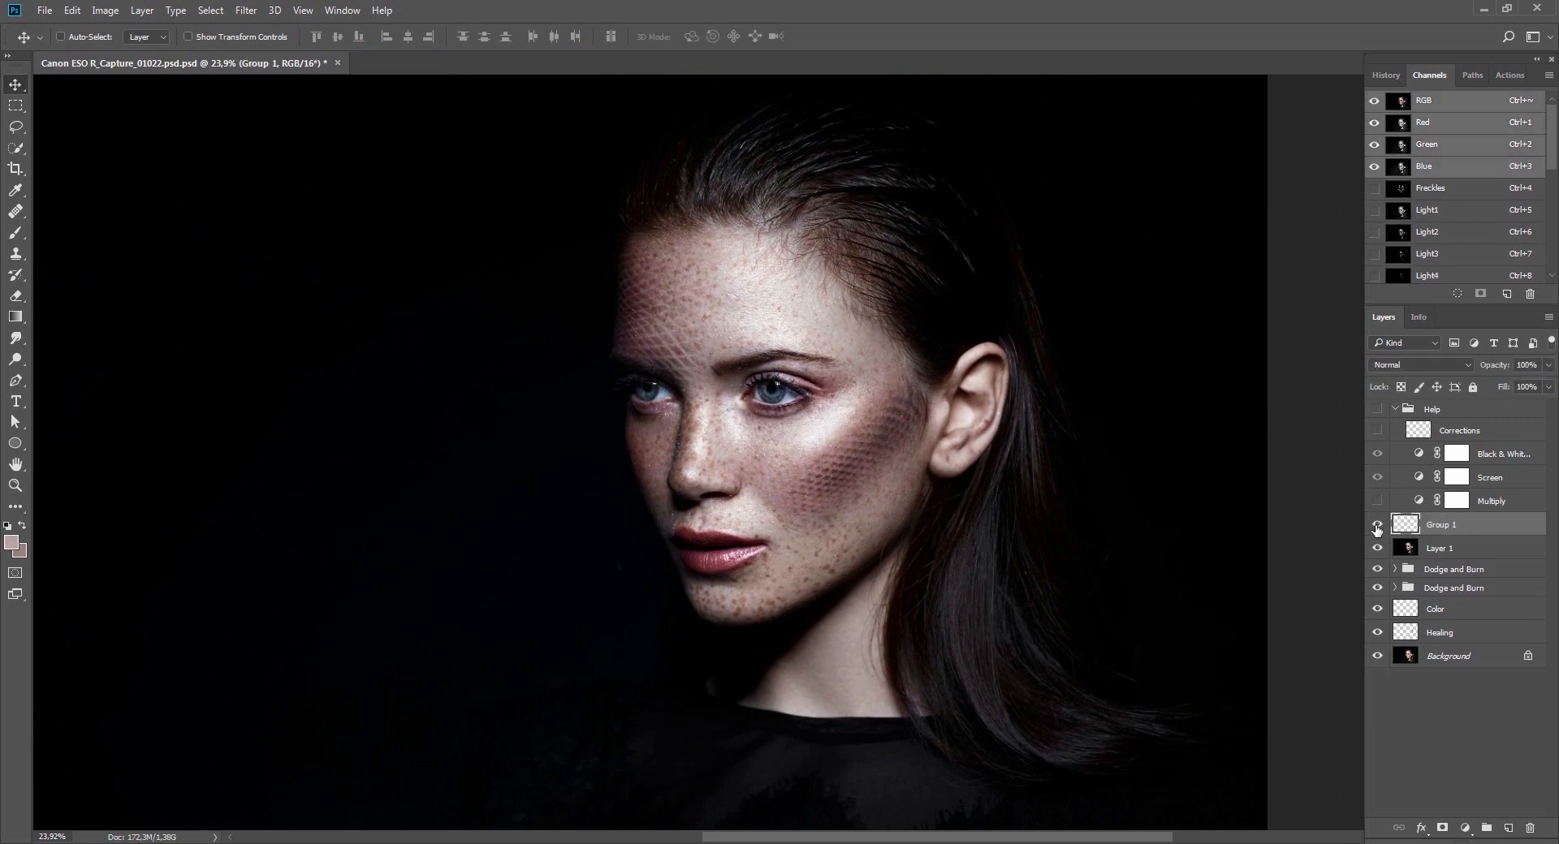
click(1377, 526)
Darken the blues sampled from the eye white using Hue/Saturation with Lightness -20 on Group 1.
key(i)
scroll(772, 390, up, 5)
key(ctrl+u)
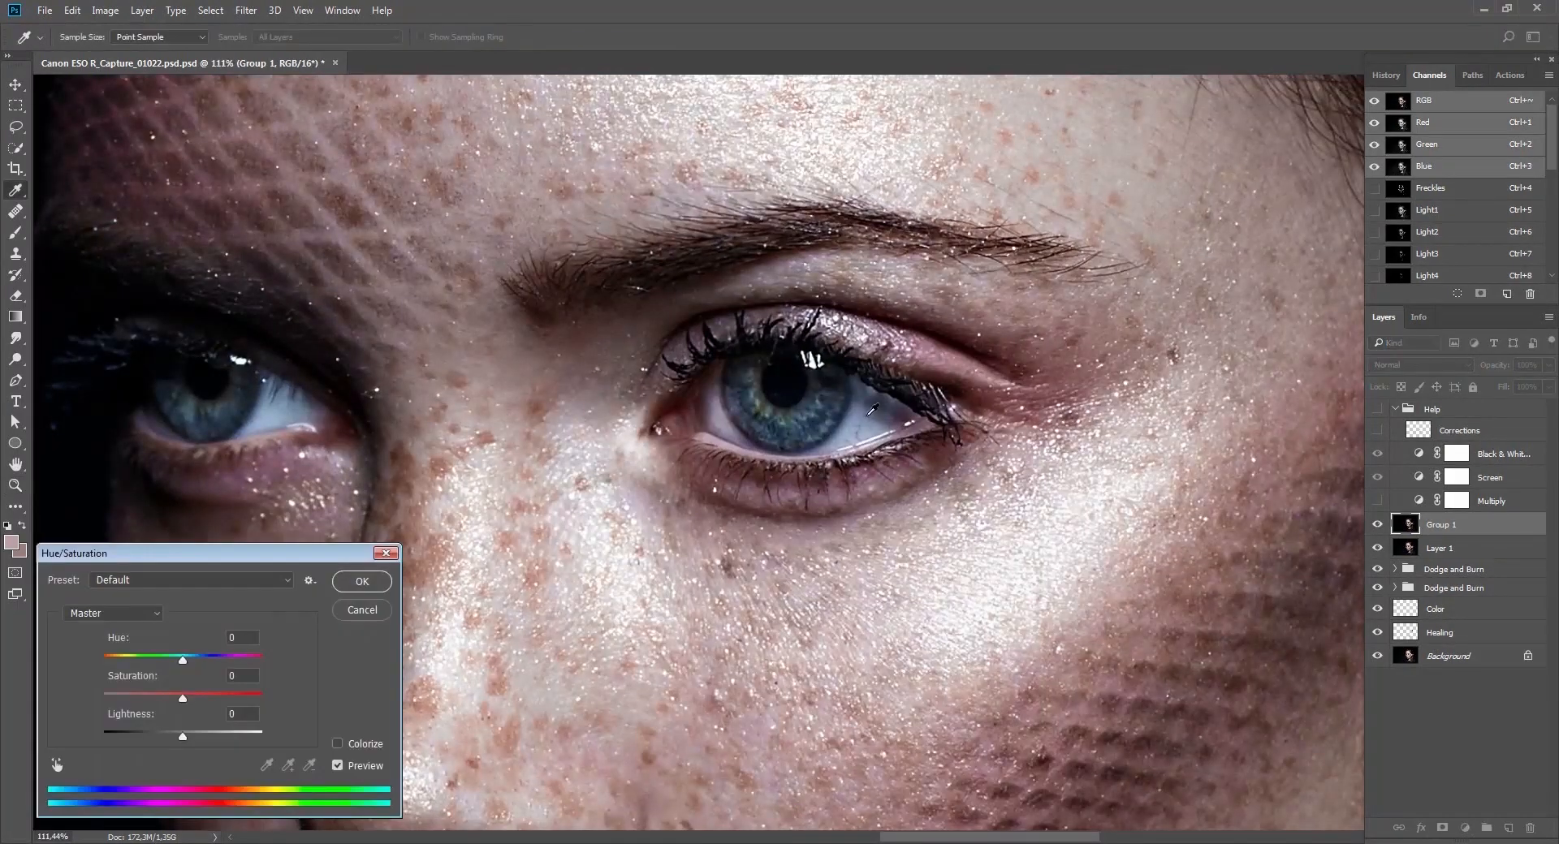
click(869, 414)
drag(183, 734, 167, 739)
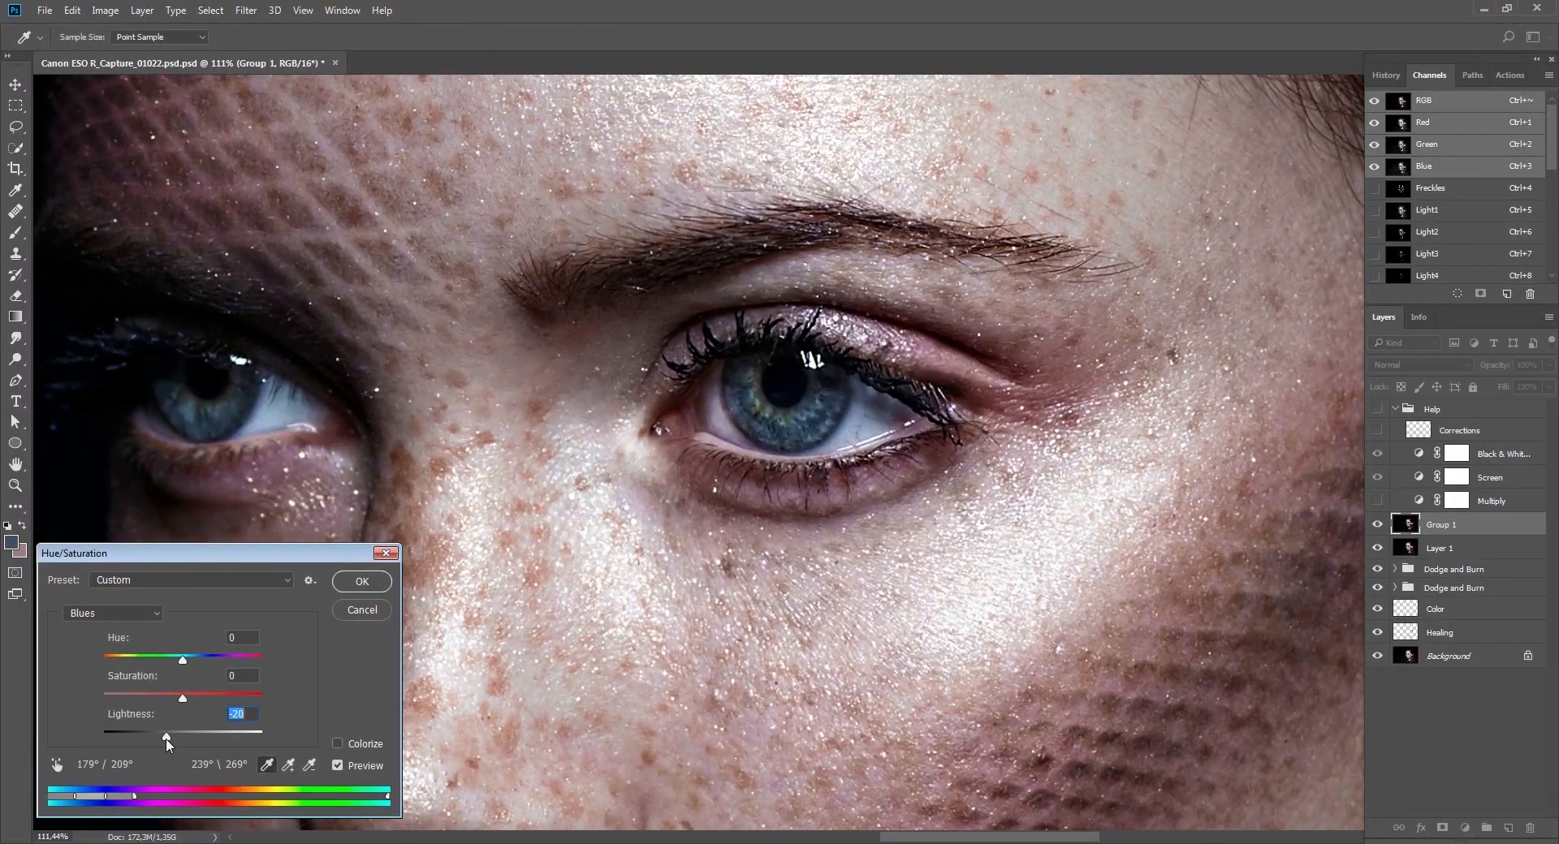
click(362, 582)
Return to the Merge Down history state and set the Hue/Saturation state as the History Brush source.
key(z)
click(1384, 74)
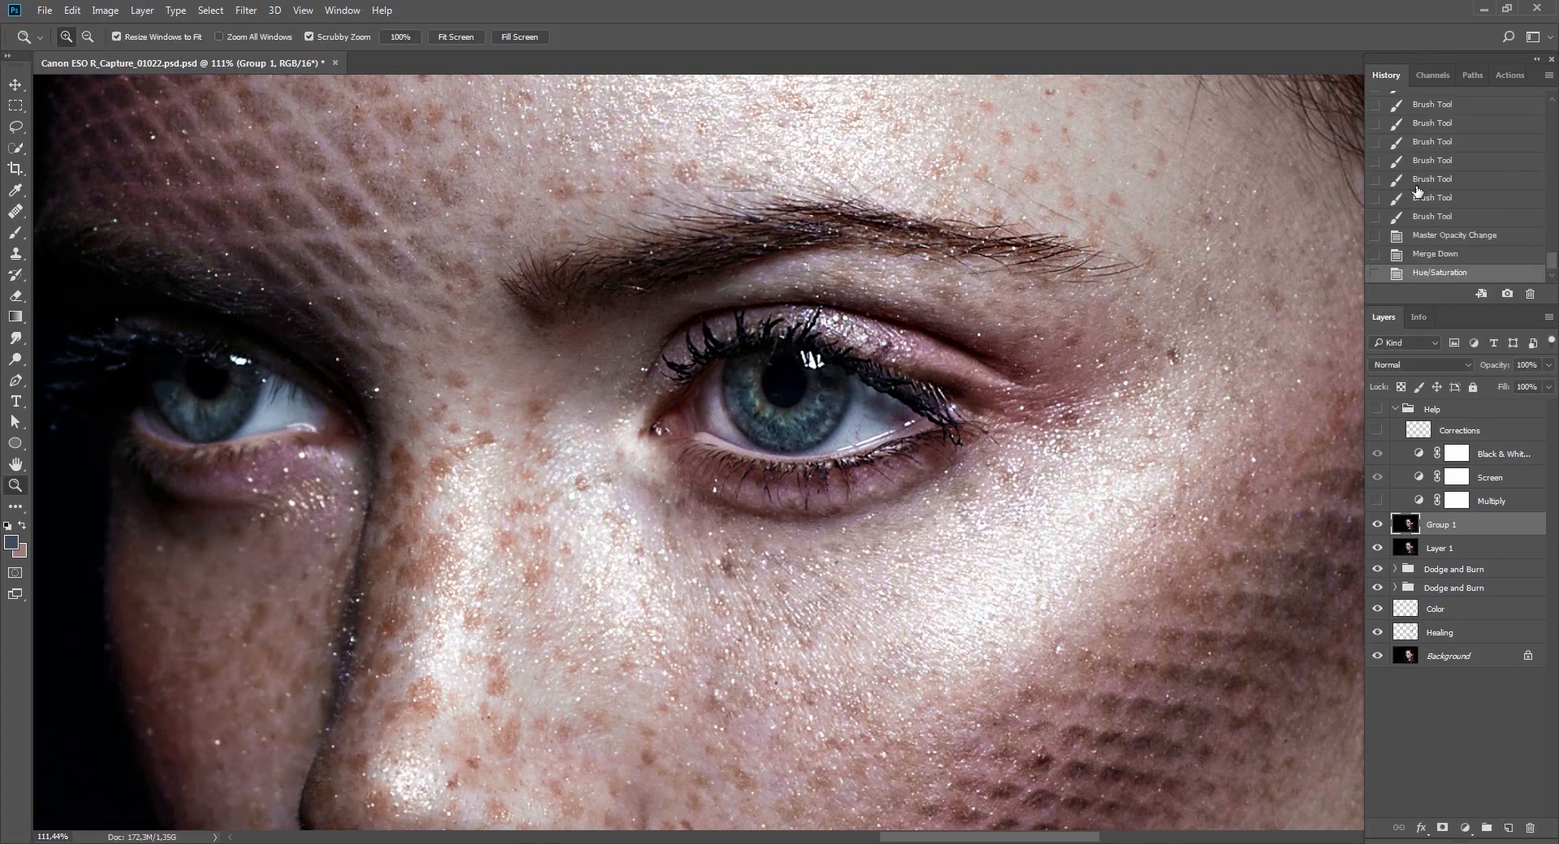
click(1433, 254)
click(1375, 273)
Paint the darkened blues over the whites of both eyes with the History Brush at 100% opacity.
key(y)
drag(1000, 424, 570, 453)
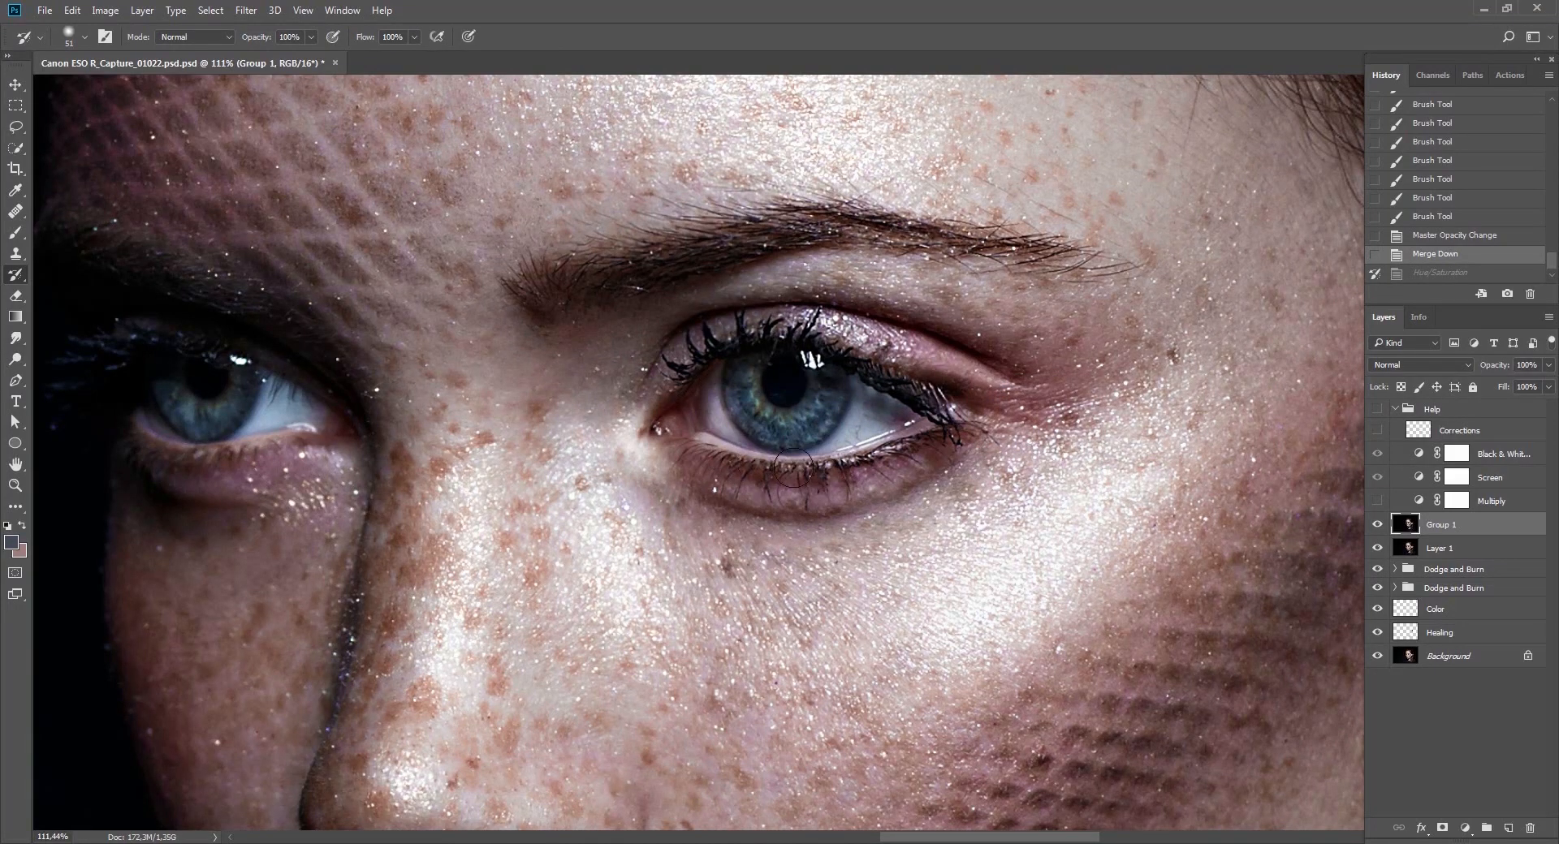
mouse_move(946, 344)
mouse_down()
mouse_move(896, 430)
mouse_move(858, 322)
mouse_move(792, 305)
mouse_move(595, 486)
mouse_up()
alt+right_click(271, 435)
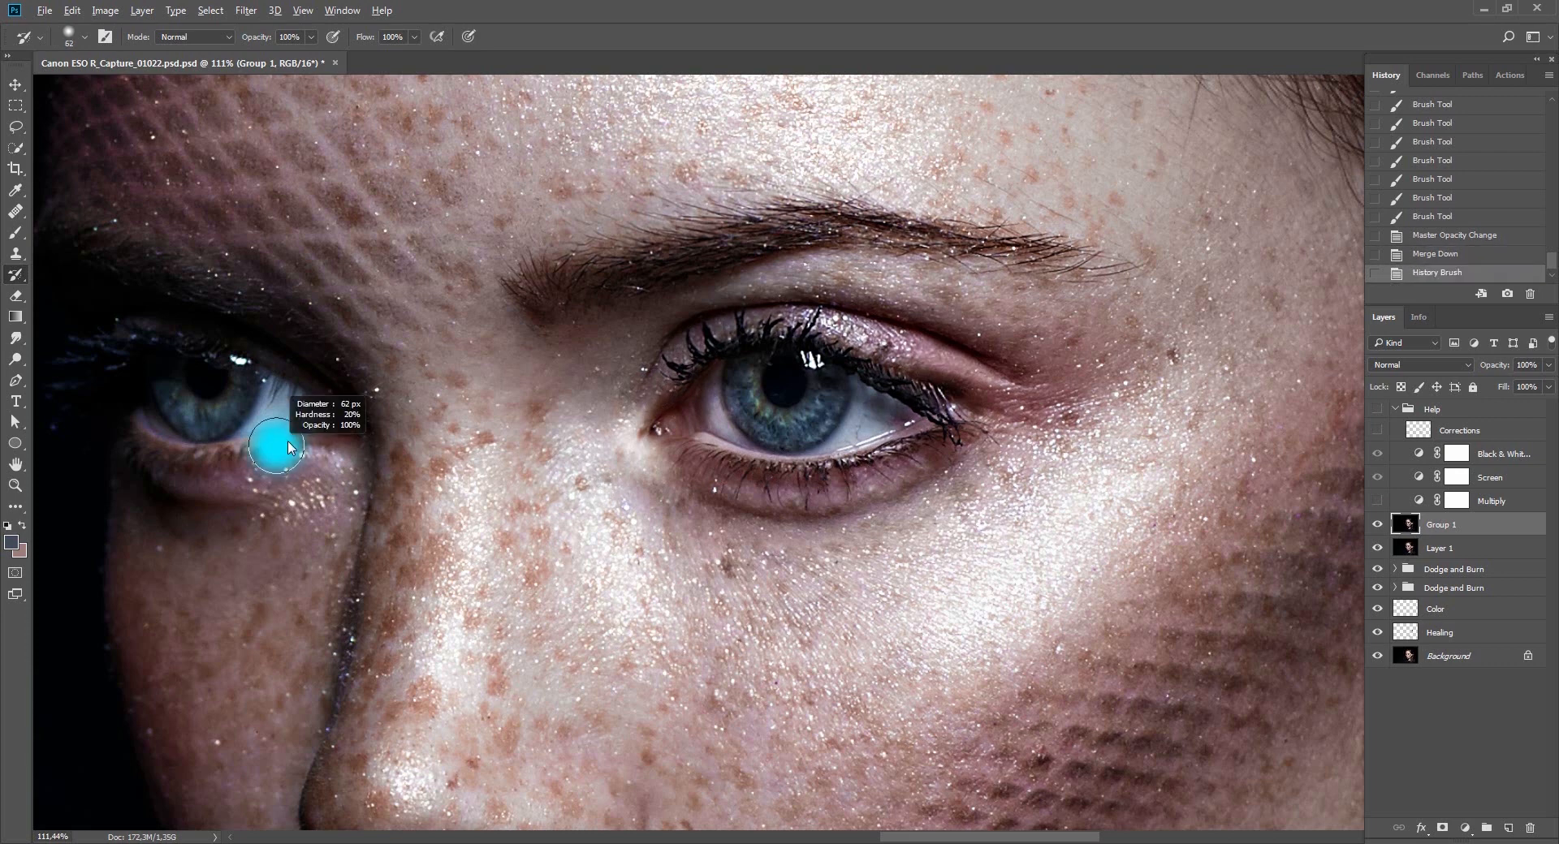
mouse_move(281, 431)
mouse_down()
mouse_move(268, 443)
mouse_move(298, 395)
mouse_move(157, 446)
mouse_move(123, 429)
mouse_up()
Fade the last History Brush stroke to 50%.
key(ctrl+0)
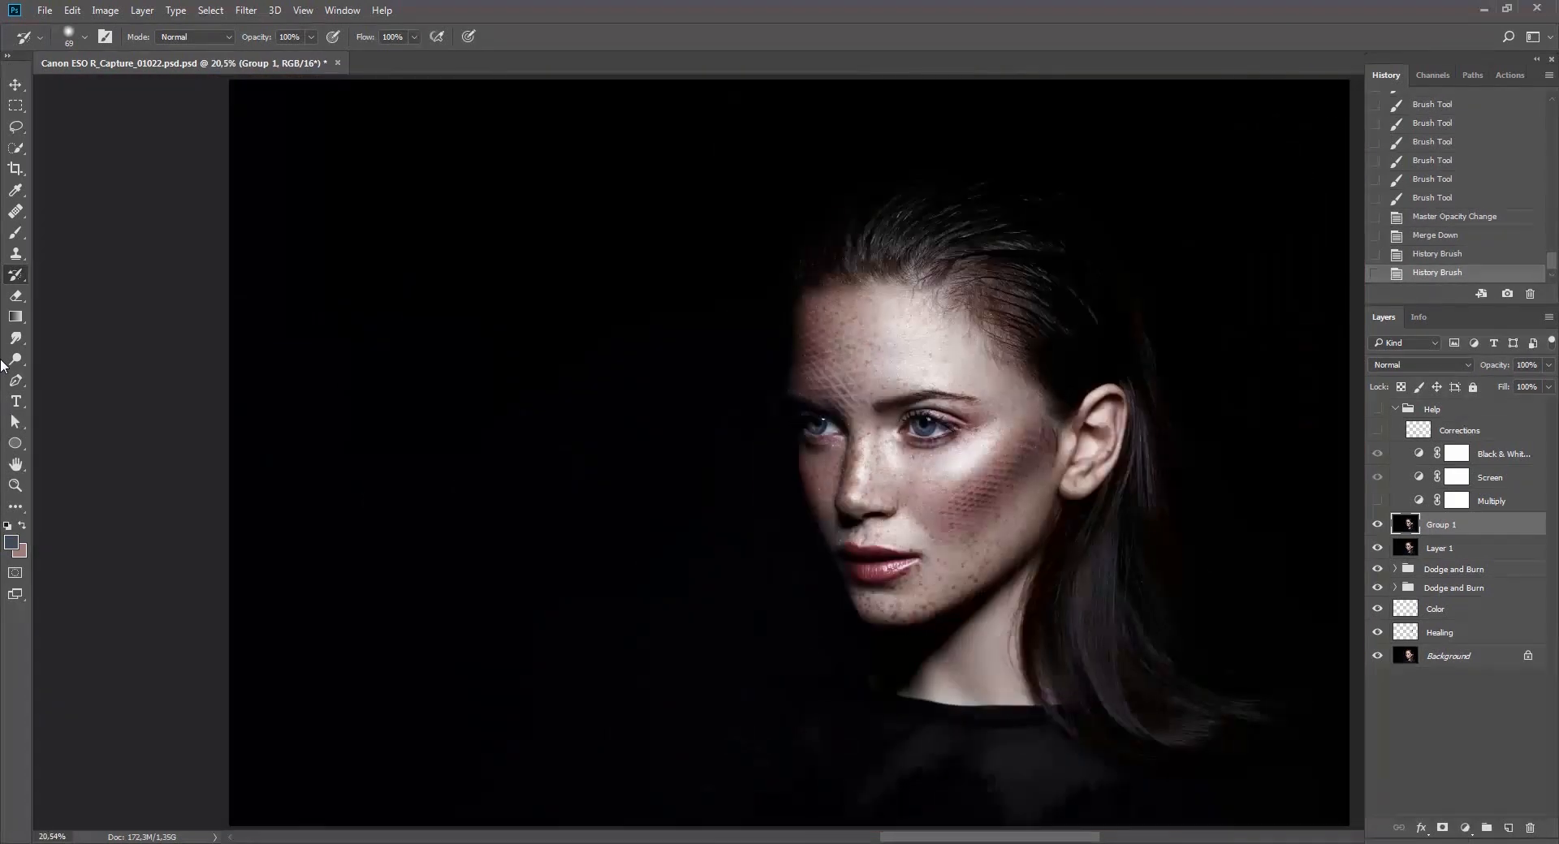
key(v)
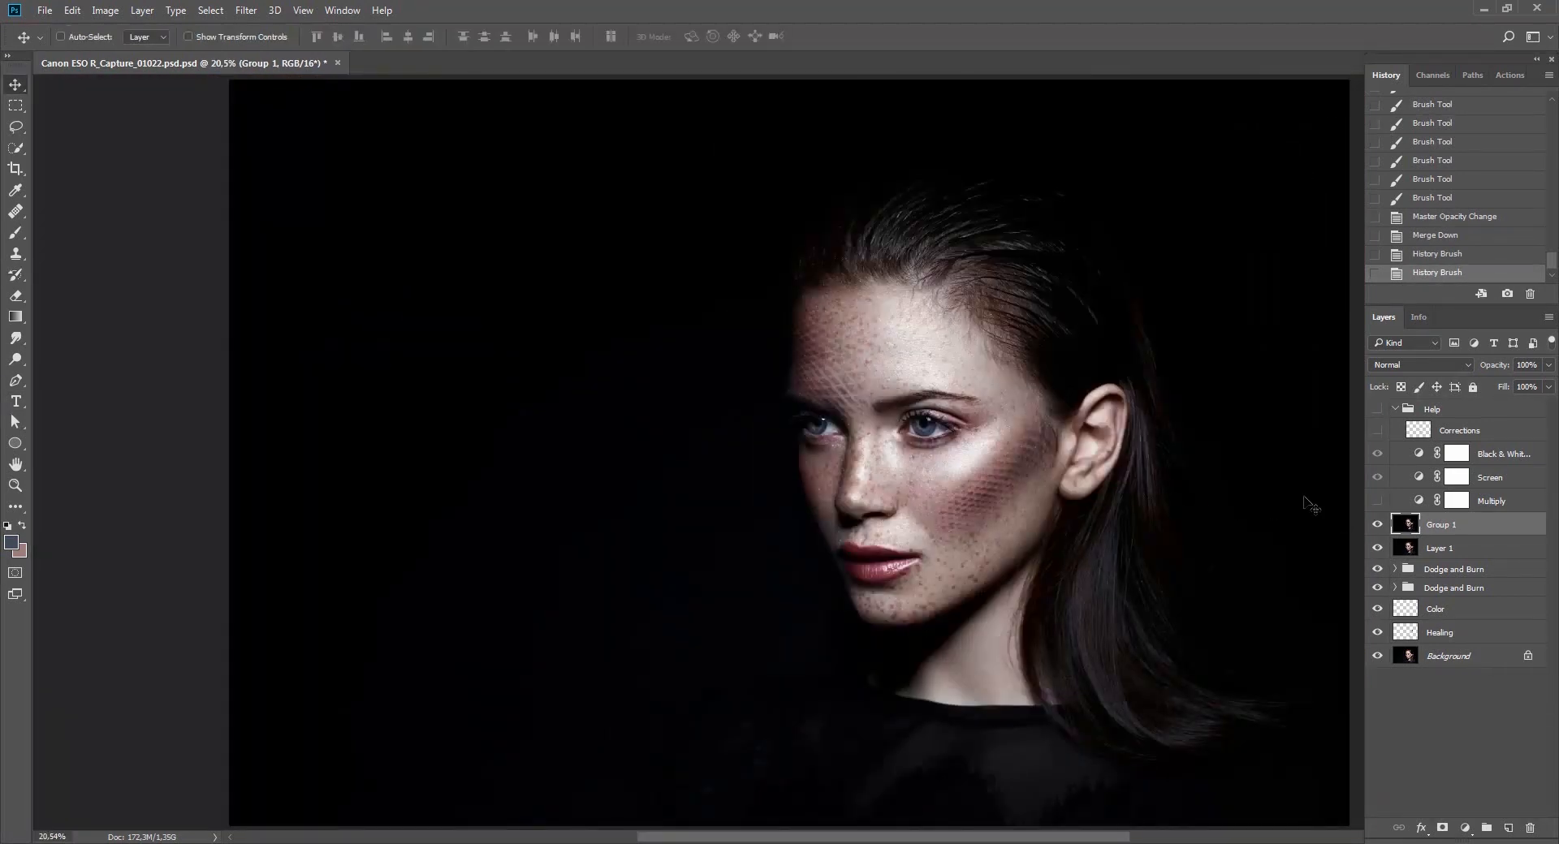
key(ctrl+shift+f)
text(50)
key(Return)
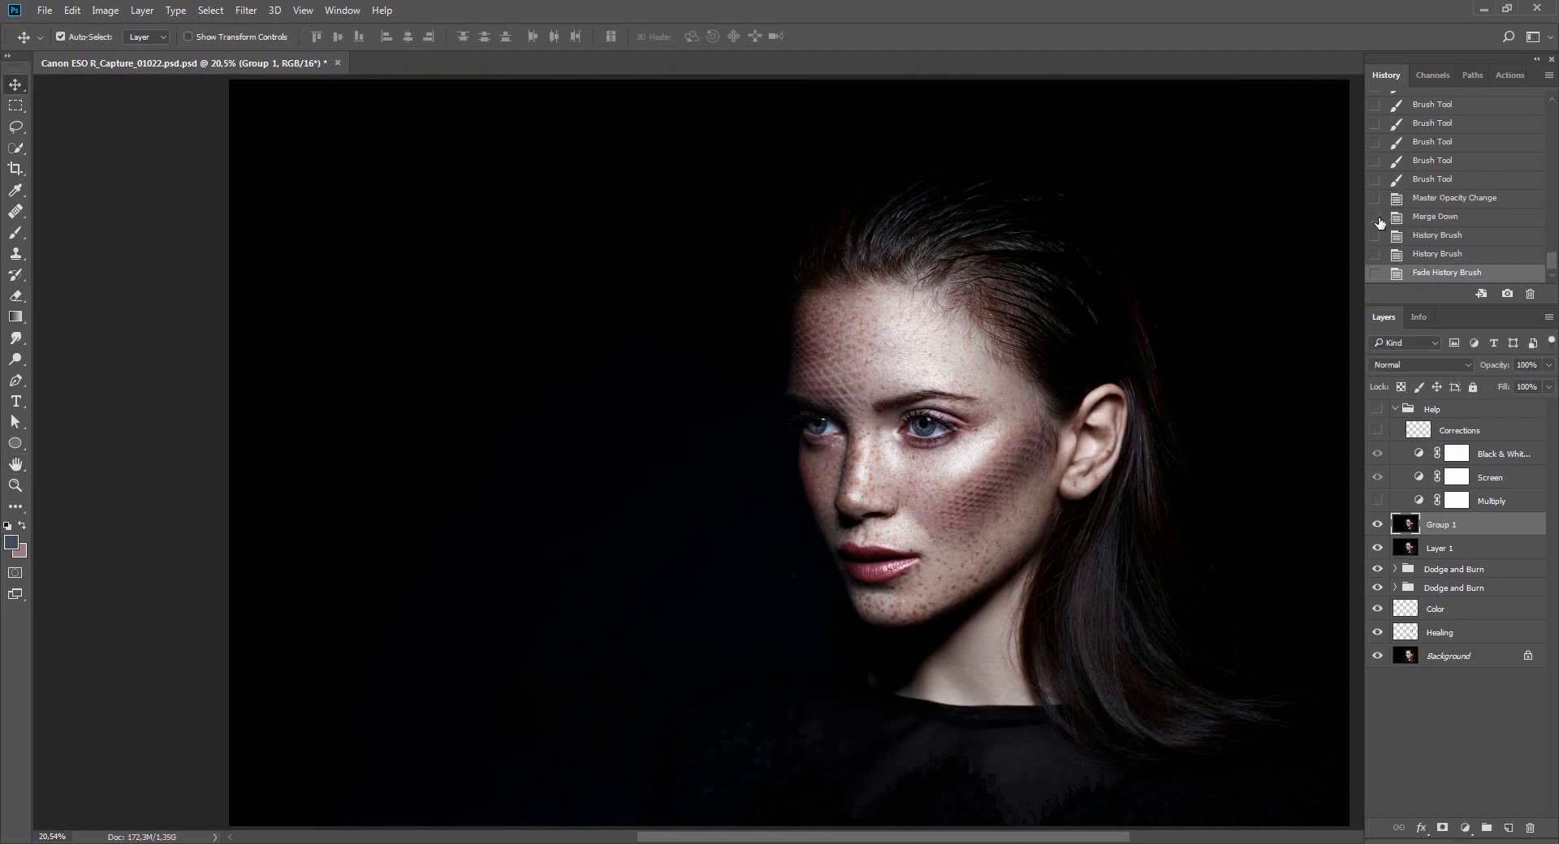
Partly restore the shadowed eye with the History Brush at 30% opacity, using the Merge Down state as source.
key(y)
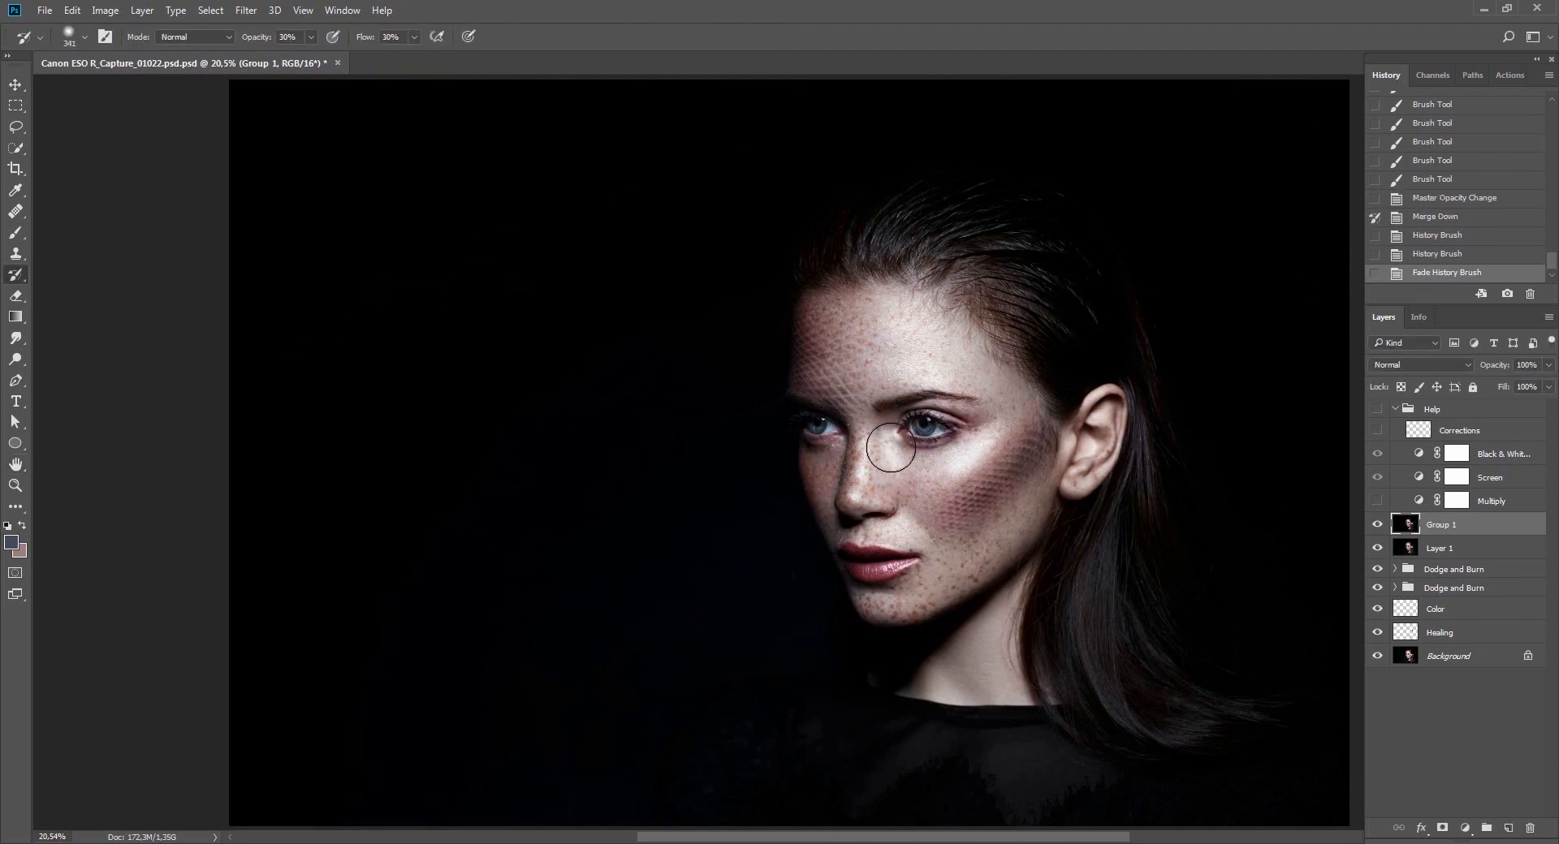
click(824, 448)
key(v)
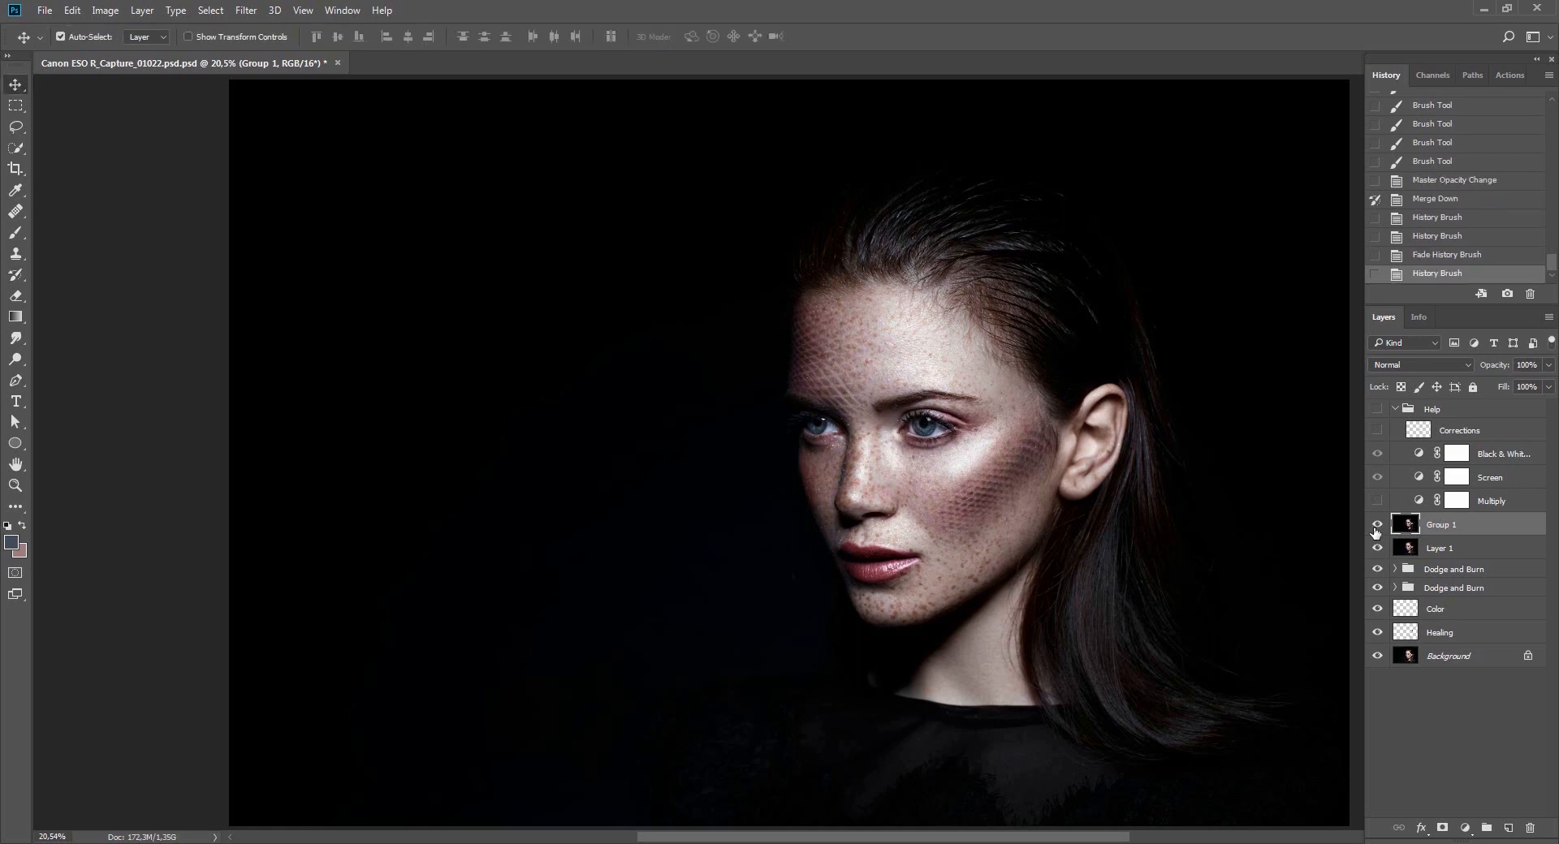
Toggle Group 1's visibility, and compare the finished retouch with the original Background layer.
click(1378, 525)
click(1378, 525)
drag(1101, 578, 973, 540)
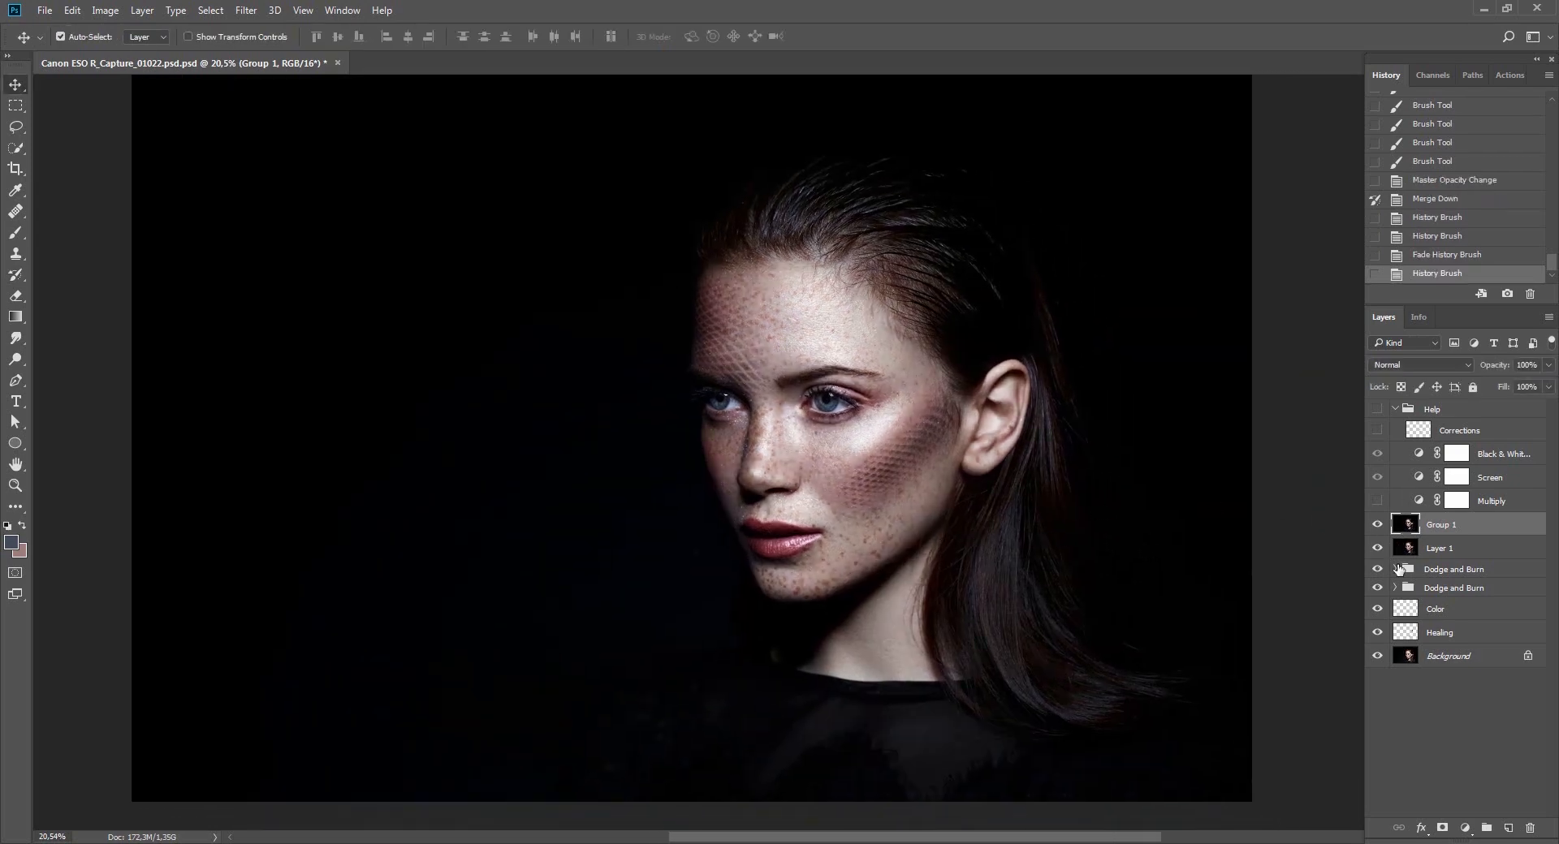
alt+click(1378, 662)
alt+click(1377, 662)
alt+click(1376, 665)
alt+click(1377, 664)
Save the retouched portrait document.
drag(1344, 681, 1441, 704)
key(ctrl+s)
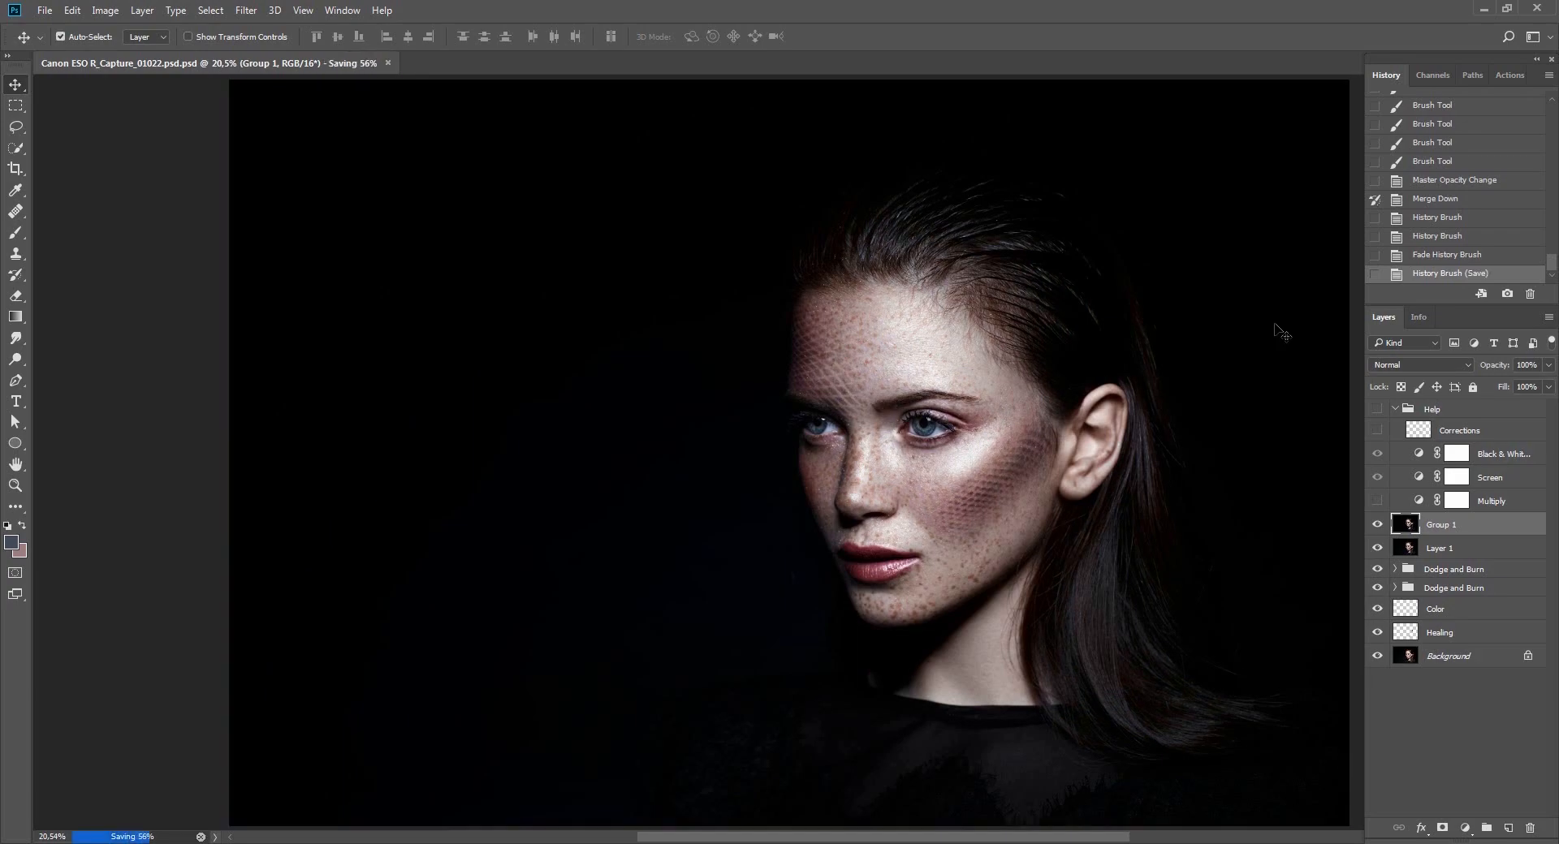